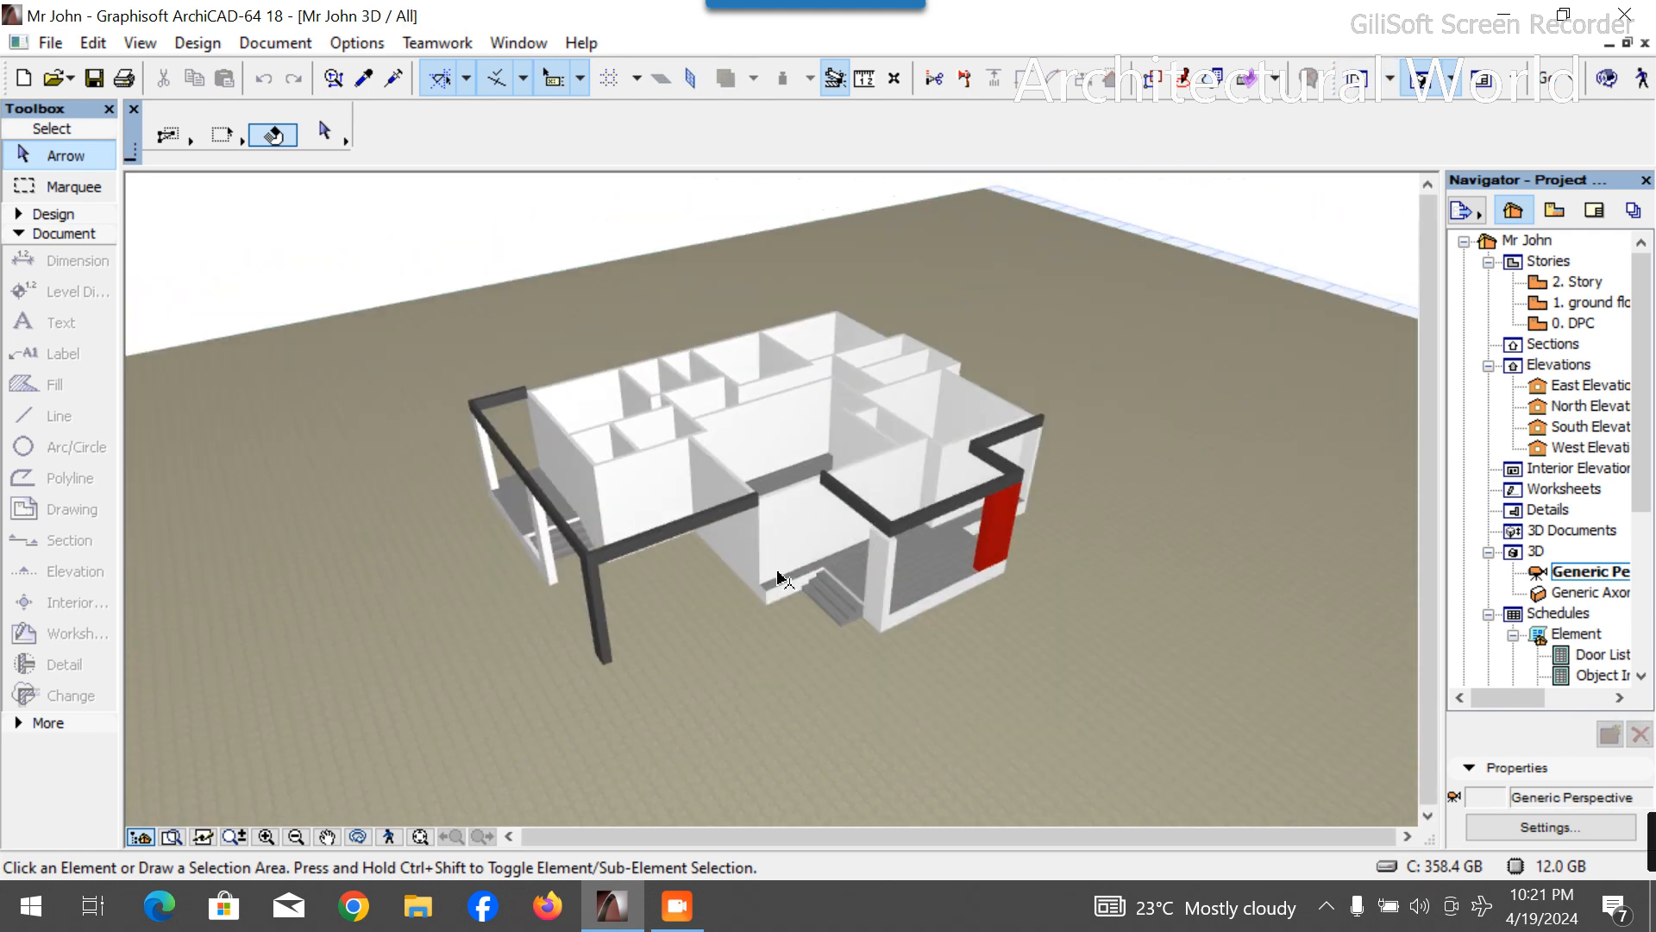
# Examine the dark gray beams and the front porch column and how they meet from a low viewpoint.
pyautogui.scroll(3, 650, 603)
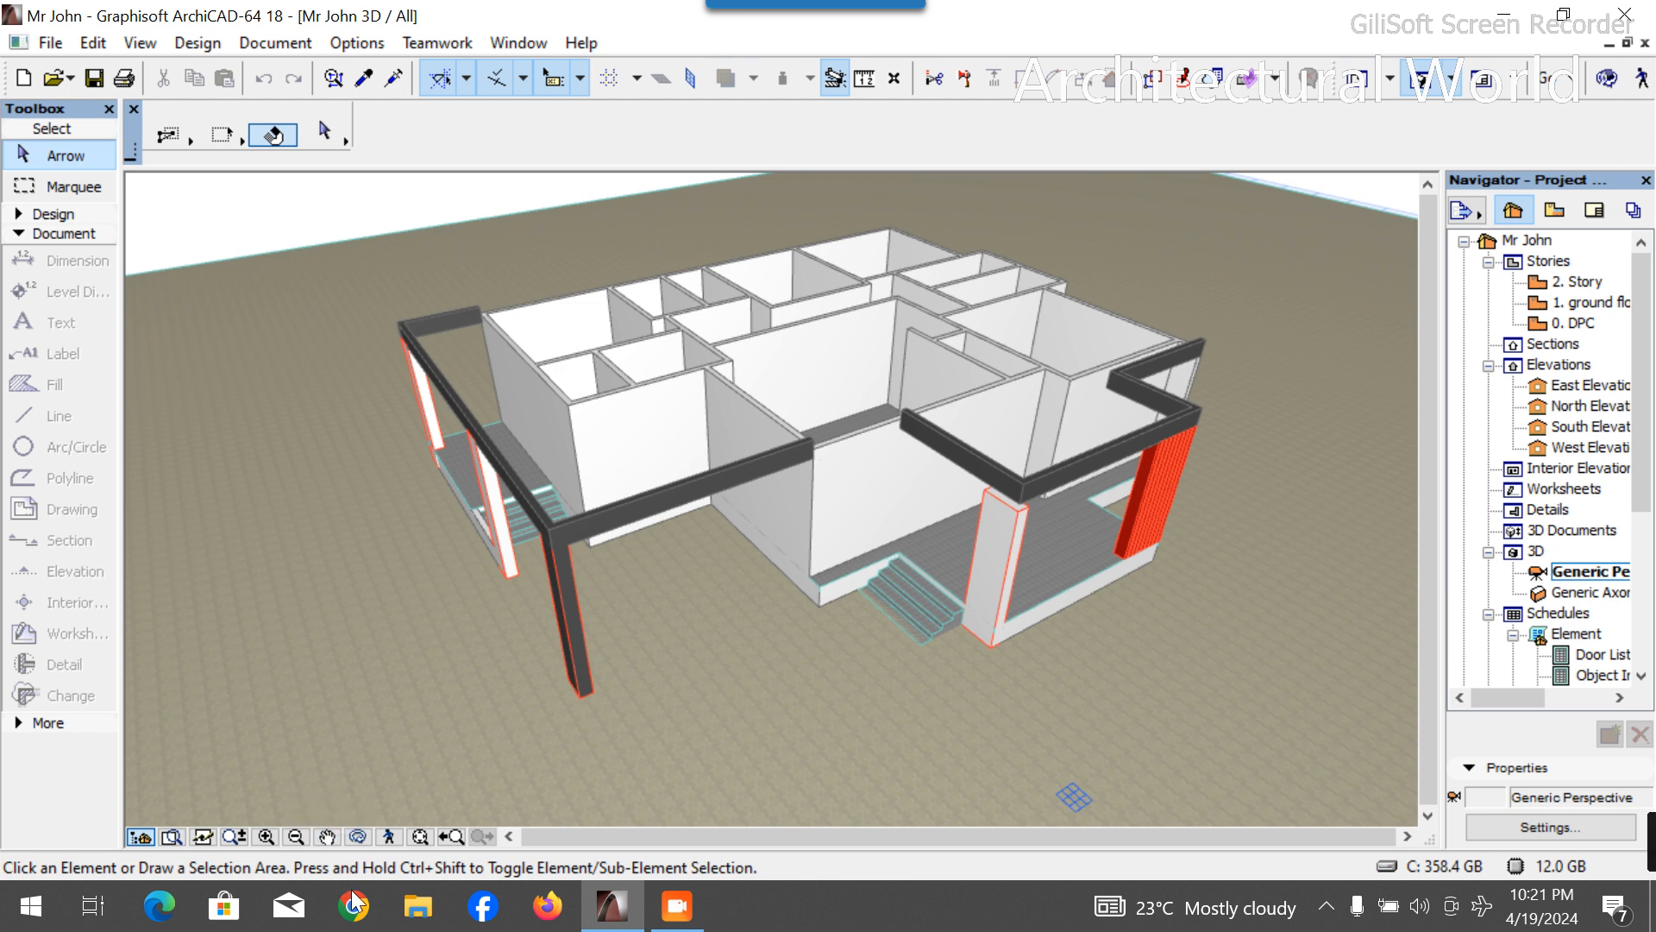
pyautogui.click(359, 837)
pyautogui.moveTo(443, 695); pyautogui.dragTo(1061, 529)
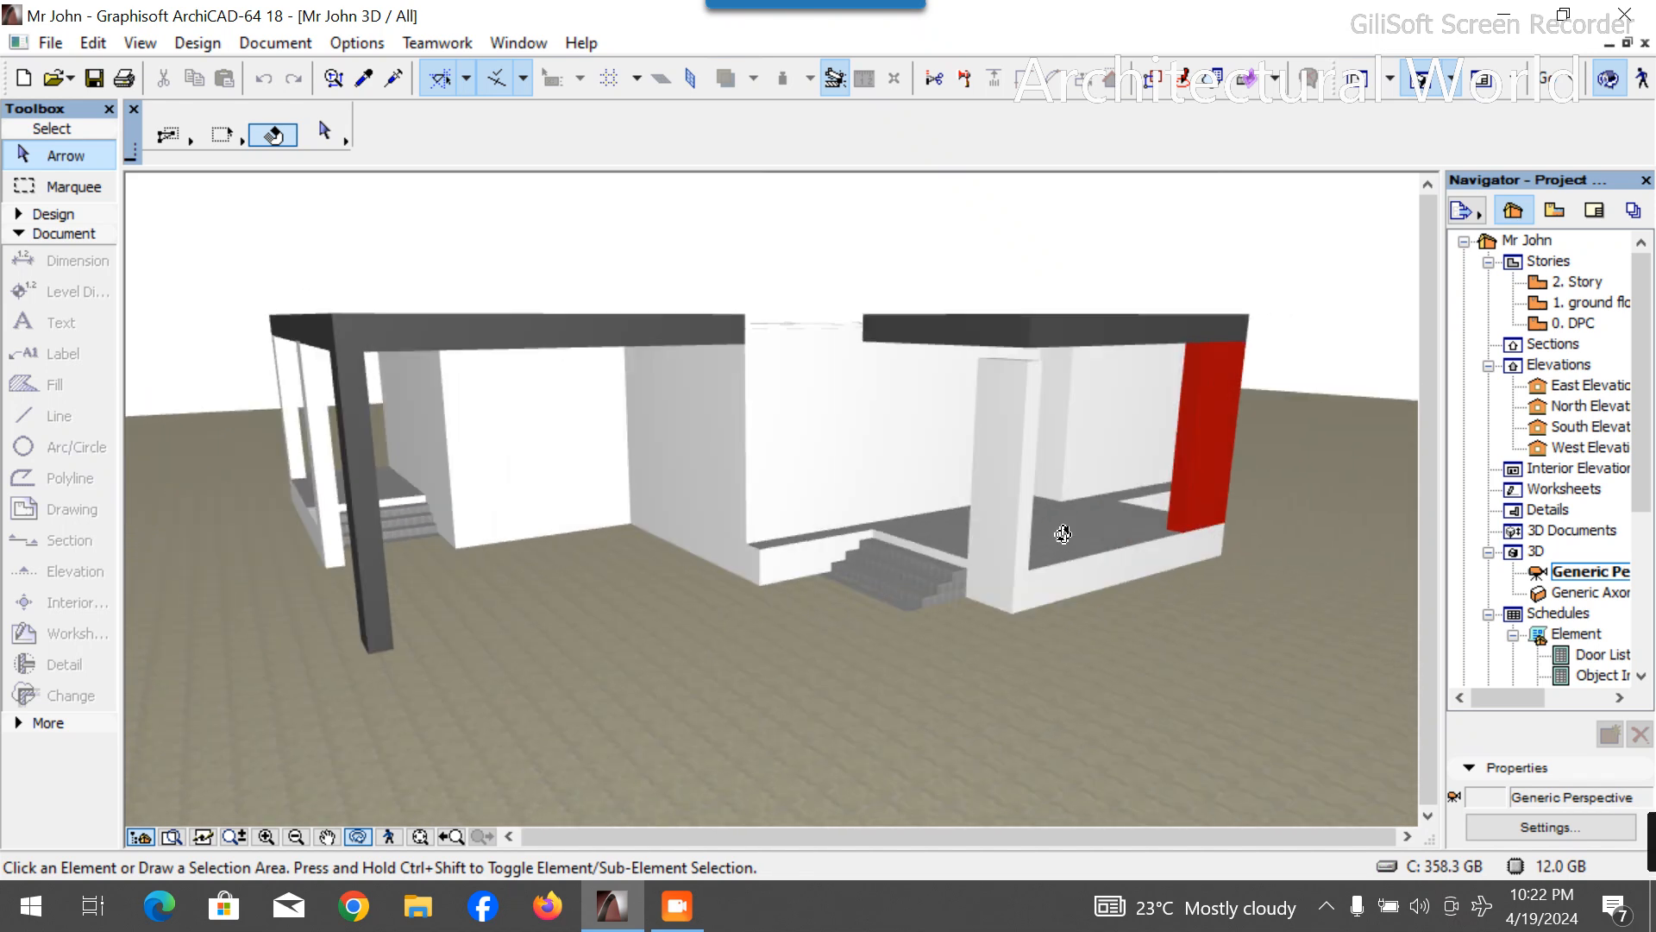
pyautogui.scroll(3, 1206, 433)
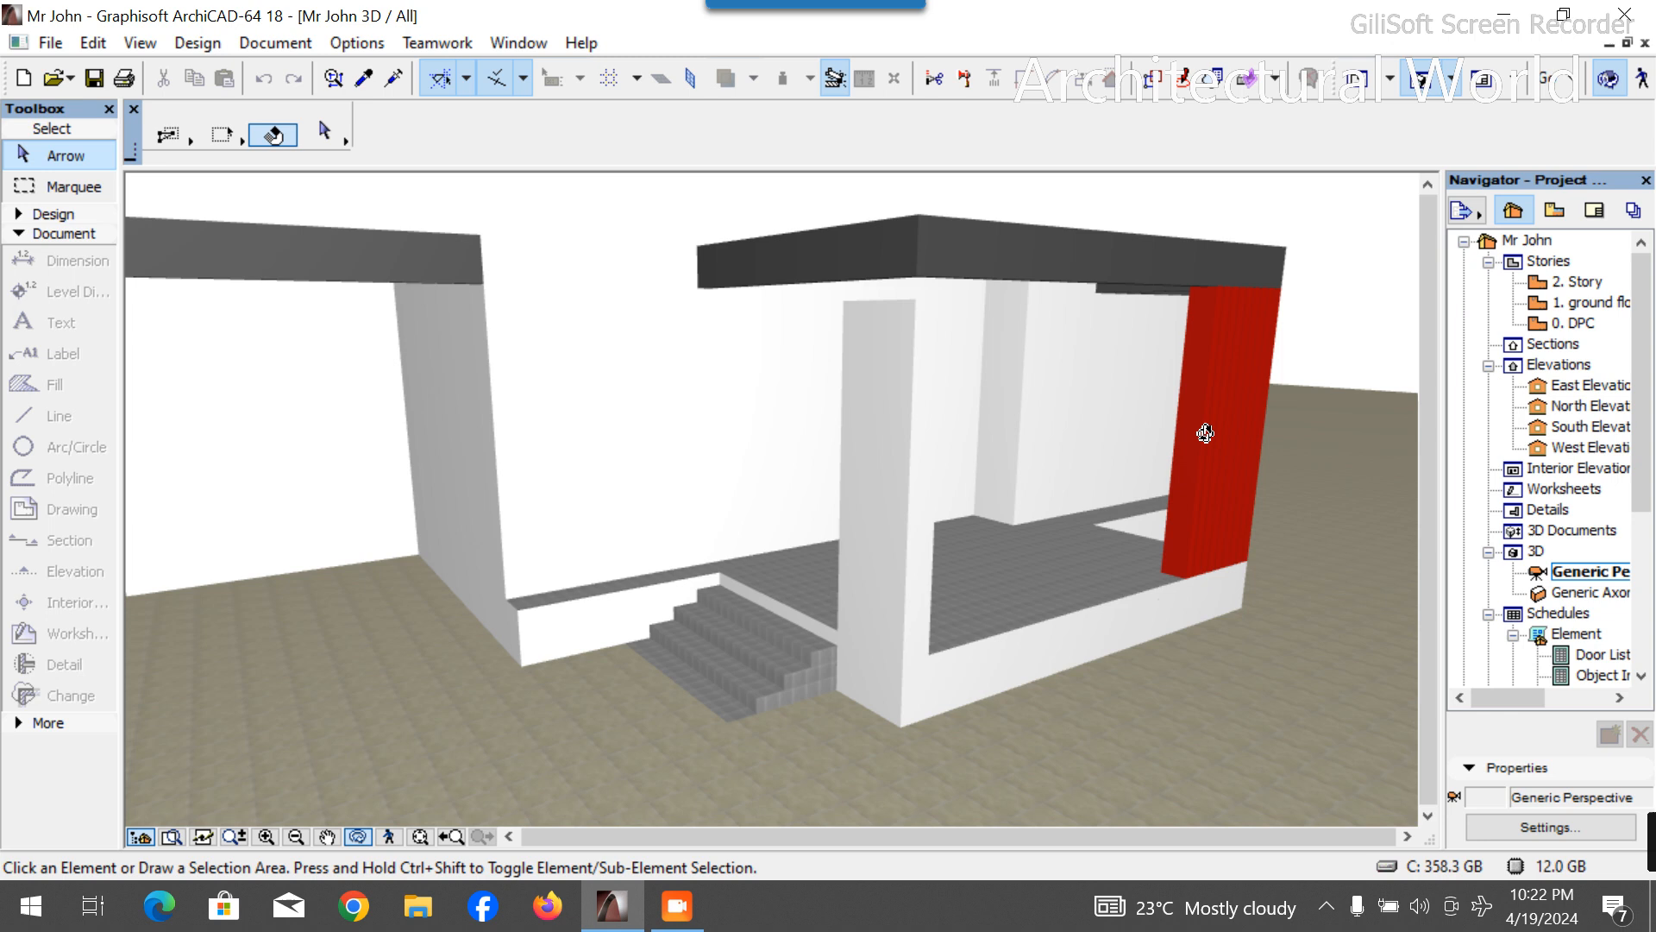
pyautogui.click(921, 406)
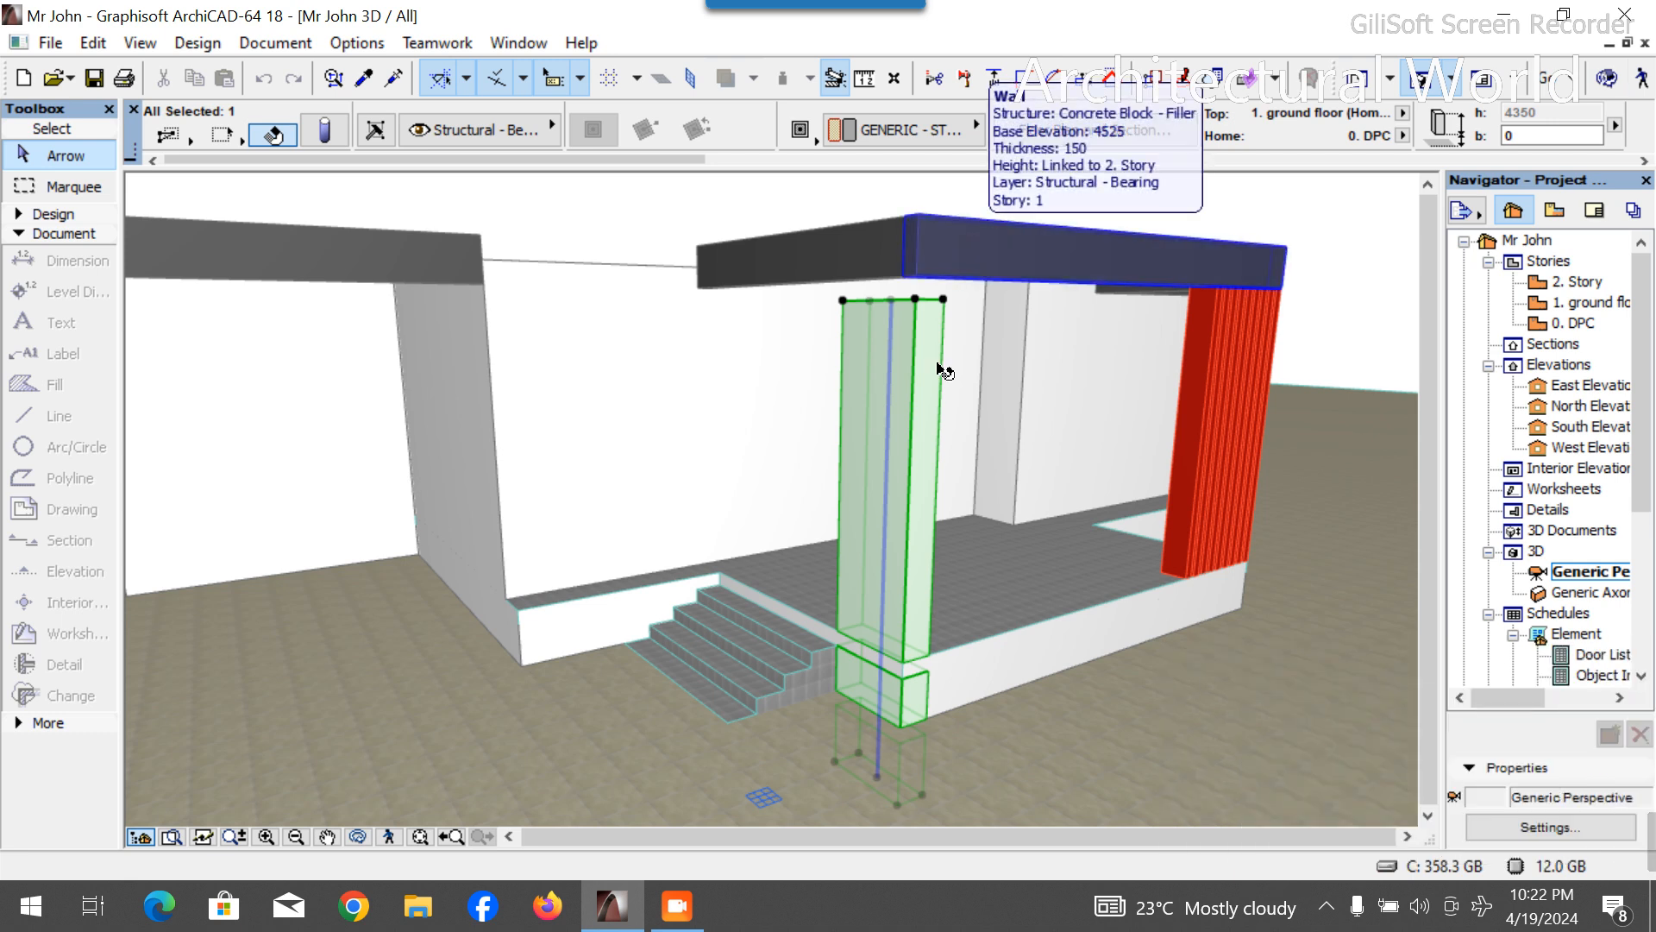
pyautogui.scroll(-4, 876, 518)
pyautogui.scroll(2, 810, 348)
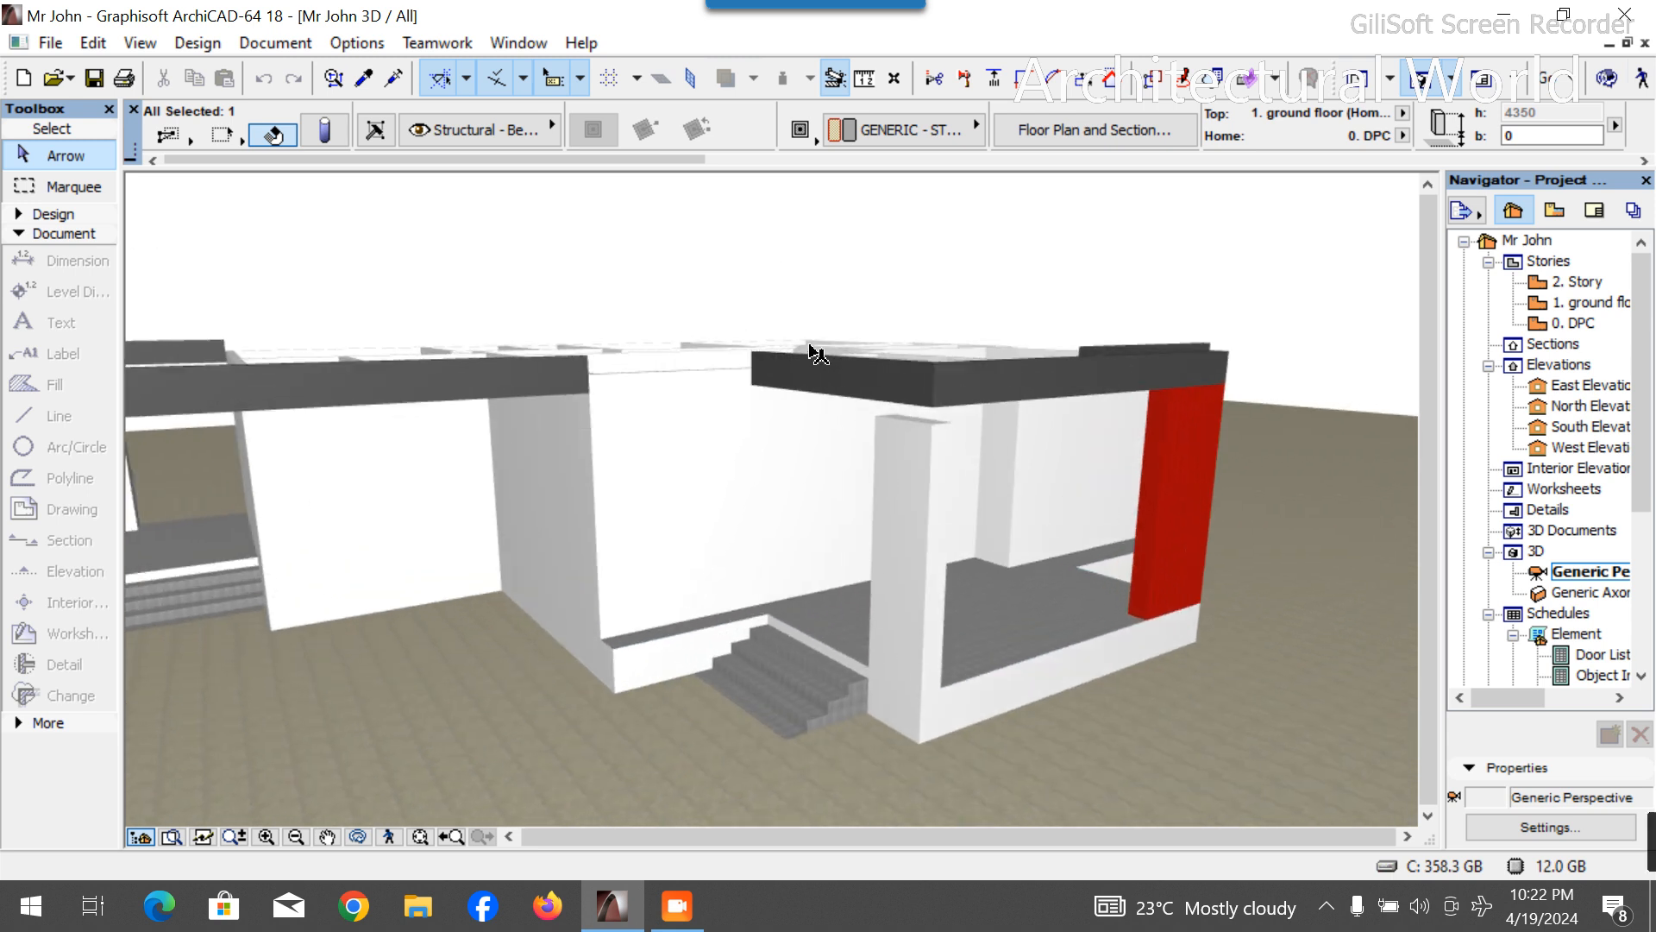
pyautogui.scroll(3, 810, 348)
pyautogui.scroll(-4, 876, 410)
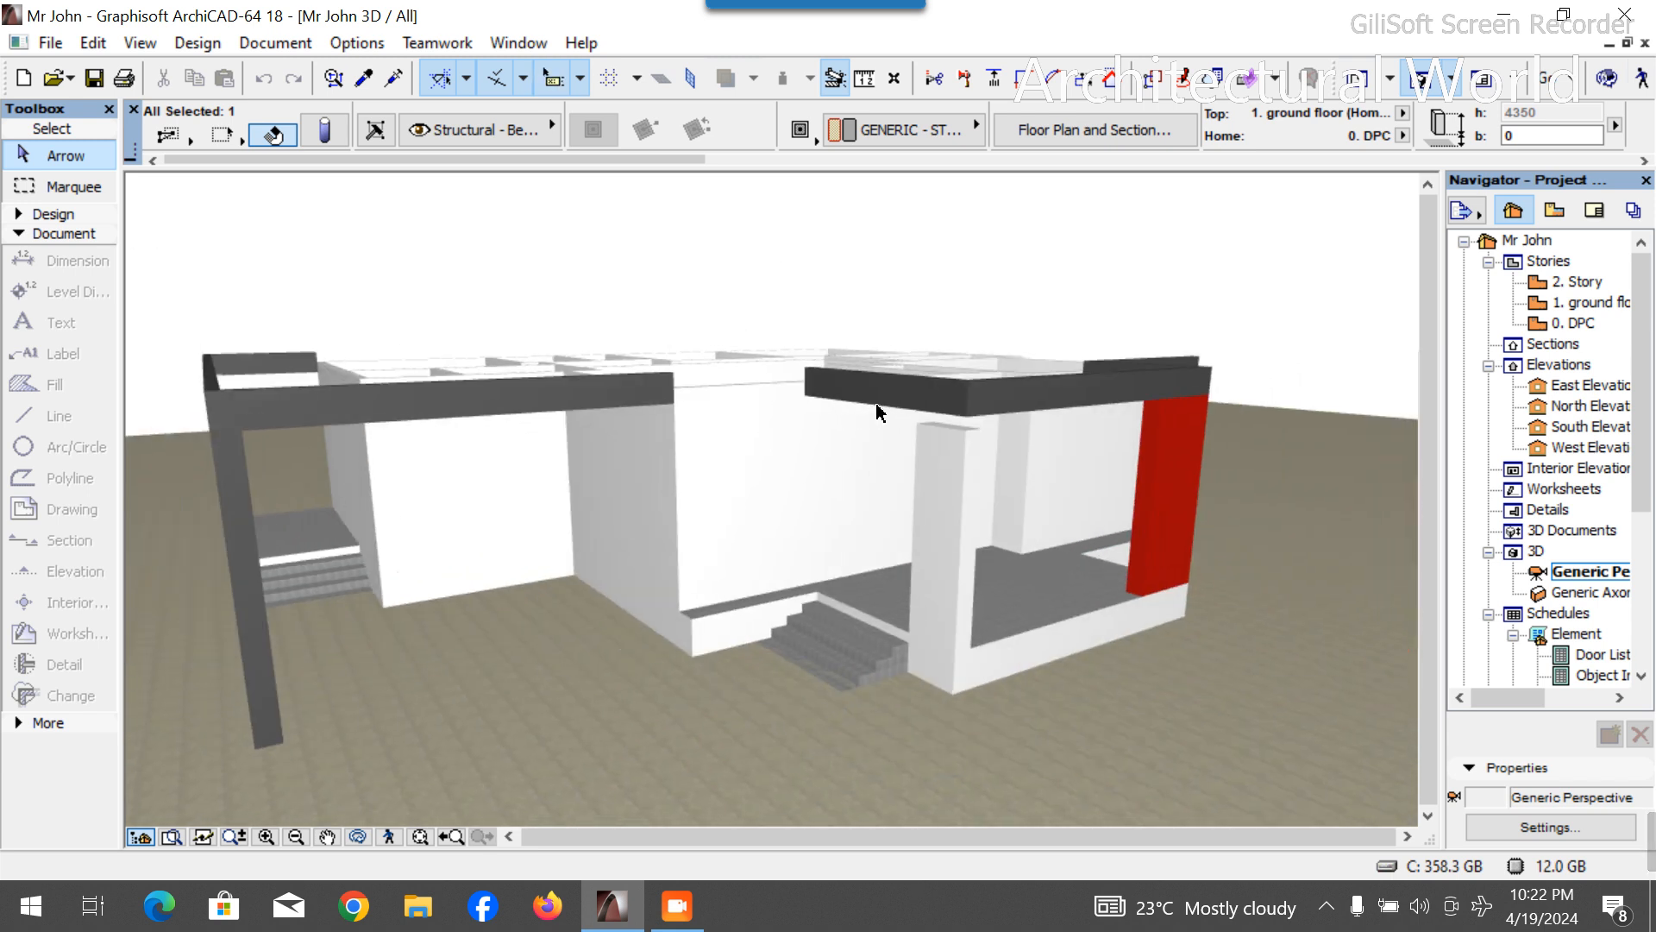
pyautogui.scroll(-2, 876, 410)
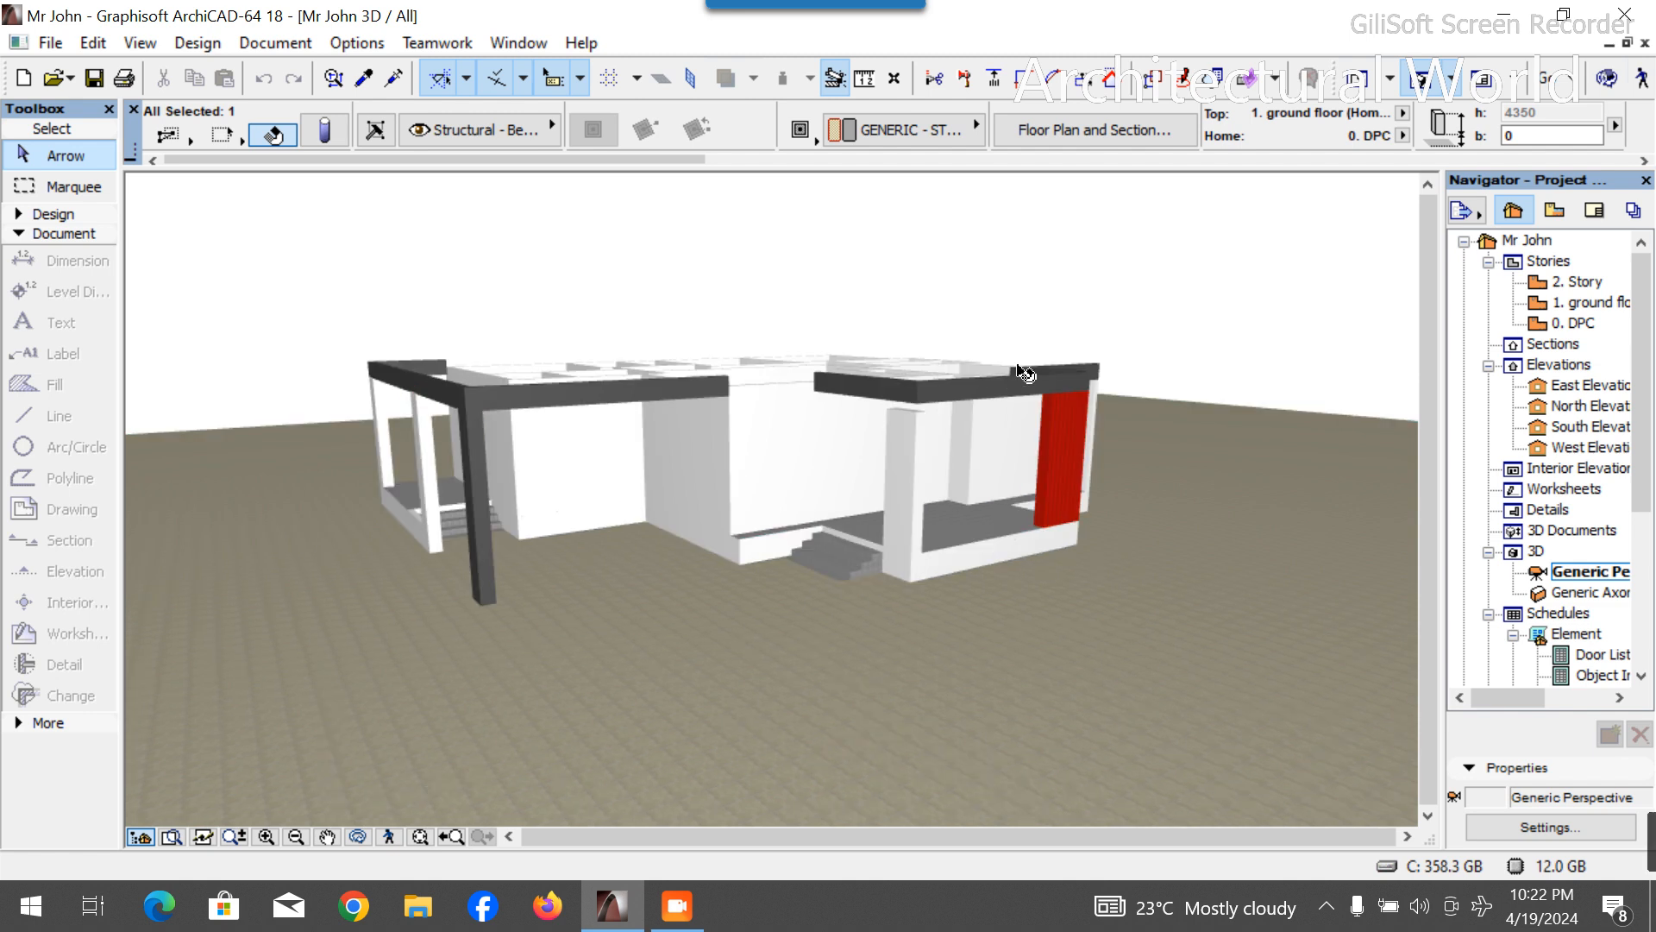
pyautogui.click(1054, 353)
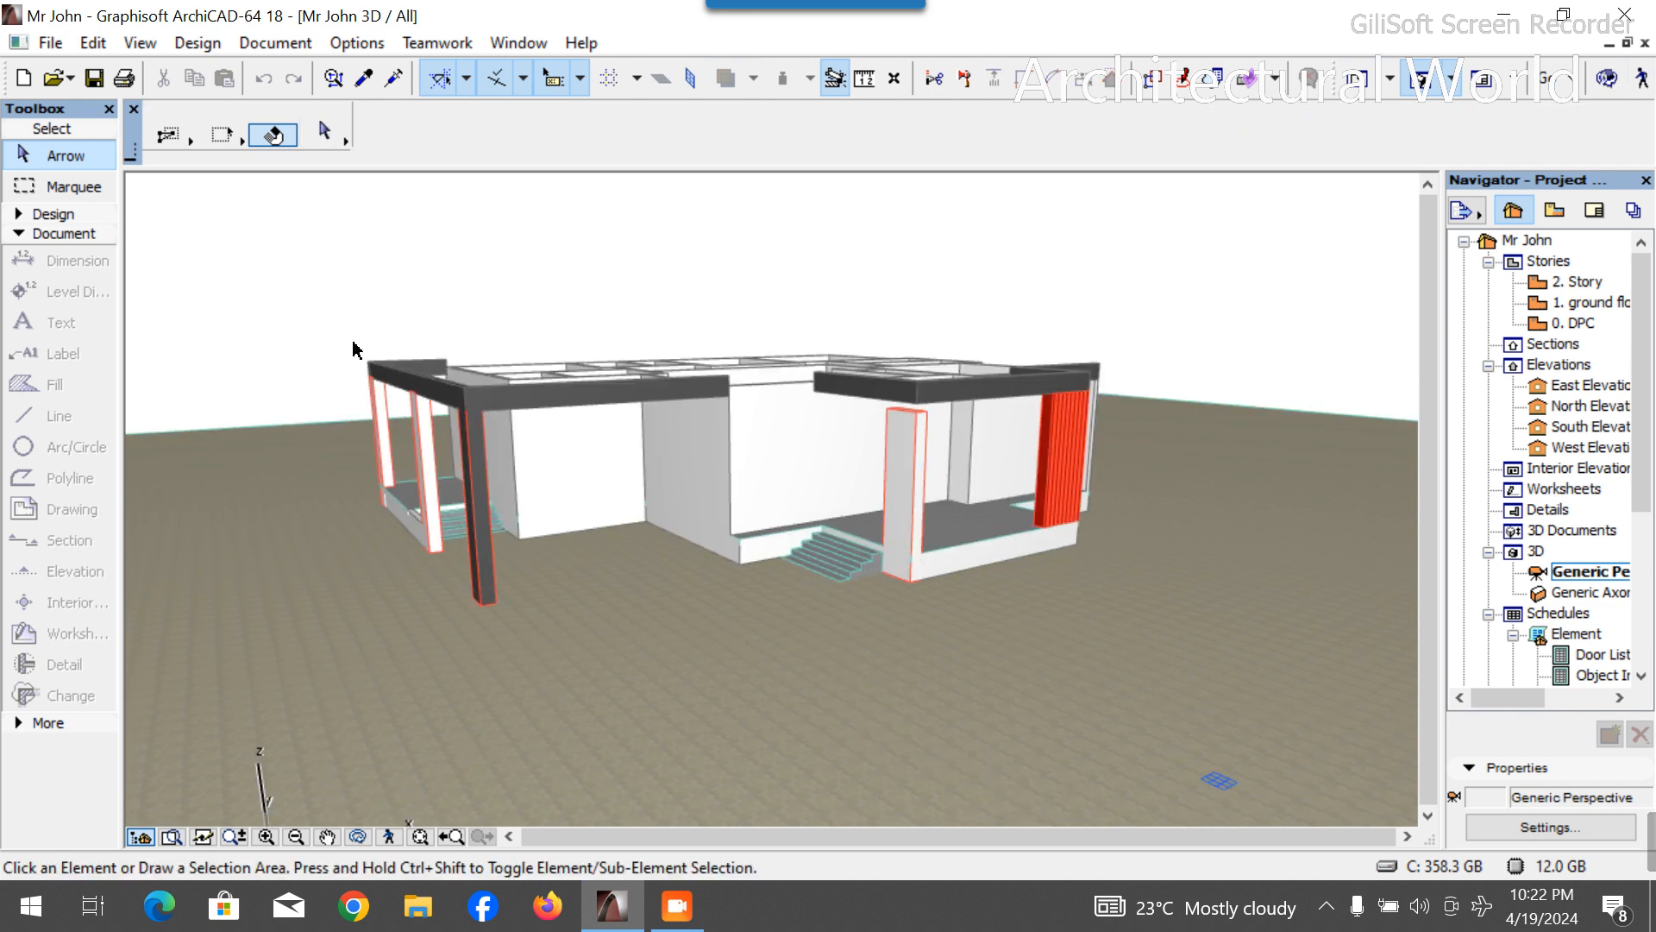
# Select the seven dark gray beam walls over both porches and set their base offset to 3100.
pyautogui.scroll(2, 353, 350)
pyautogui.click(454, 361)
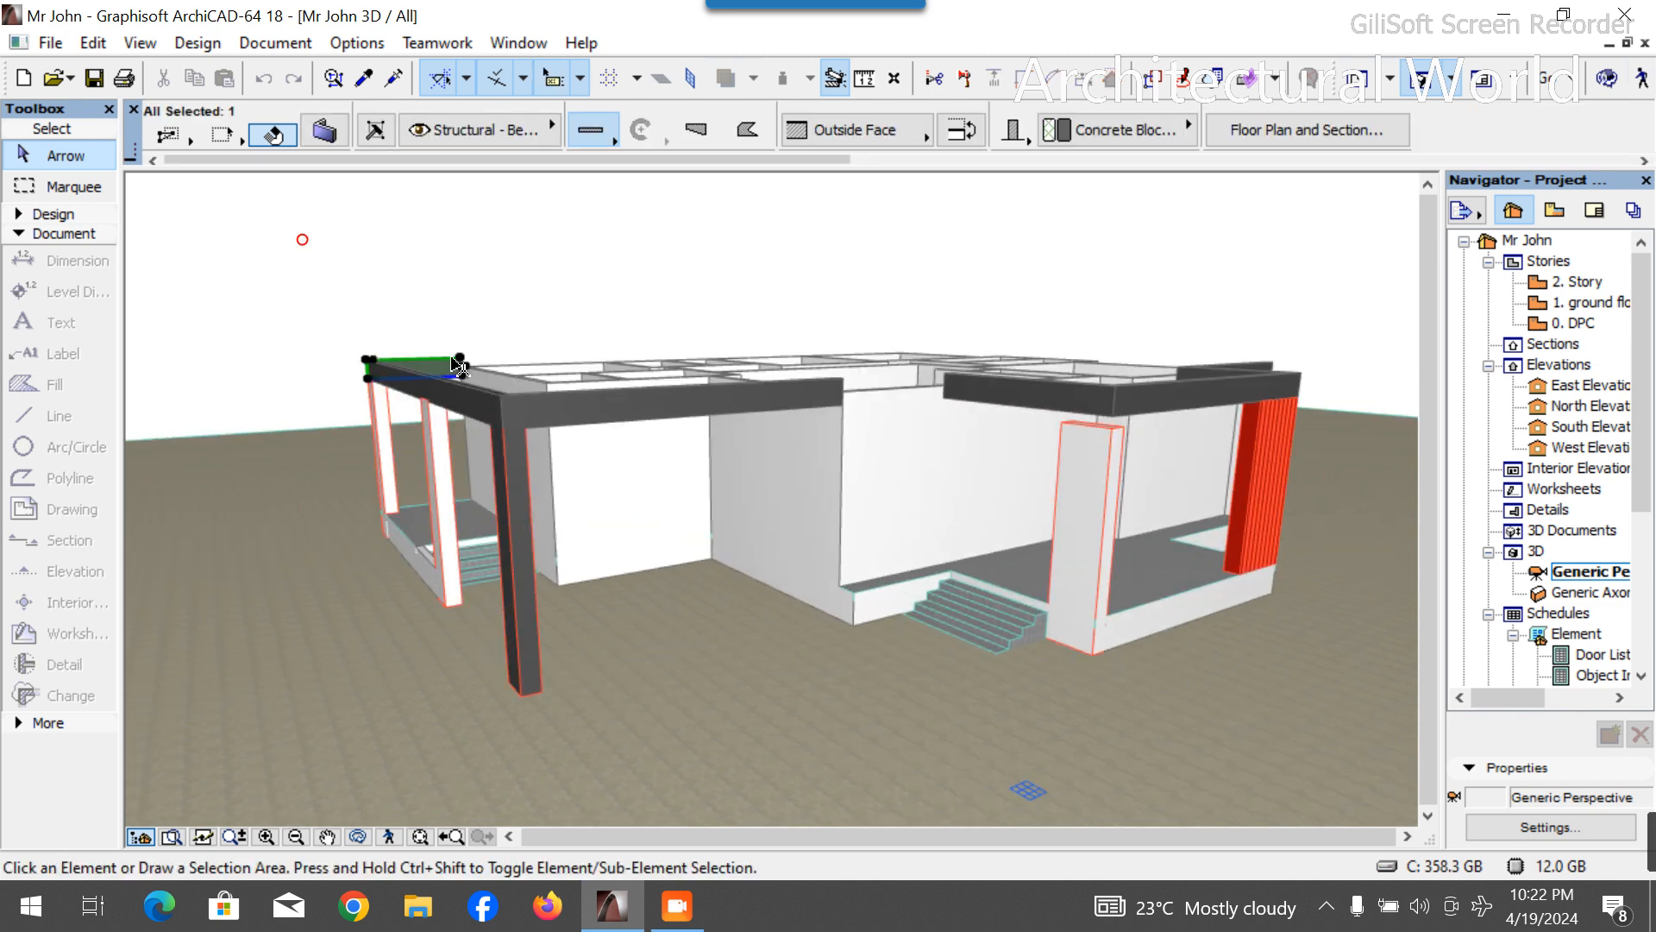
pyautogui.keyDown('shift'); pyautogui.click(459, 401); pyautogui.keyUp('shift')
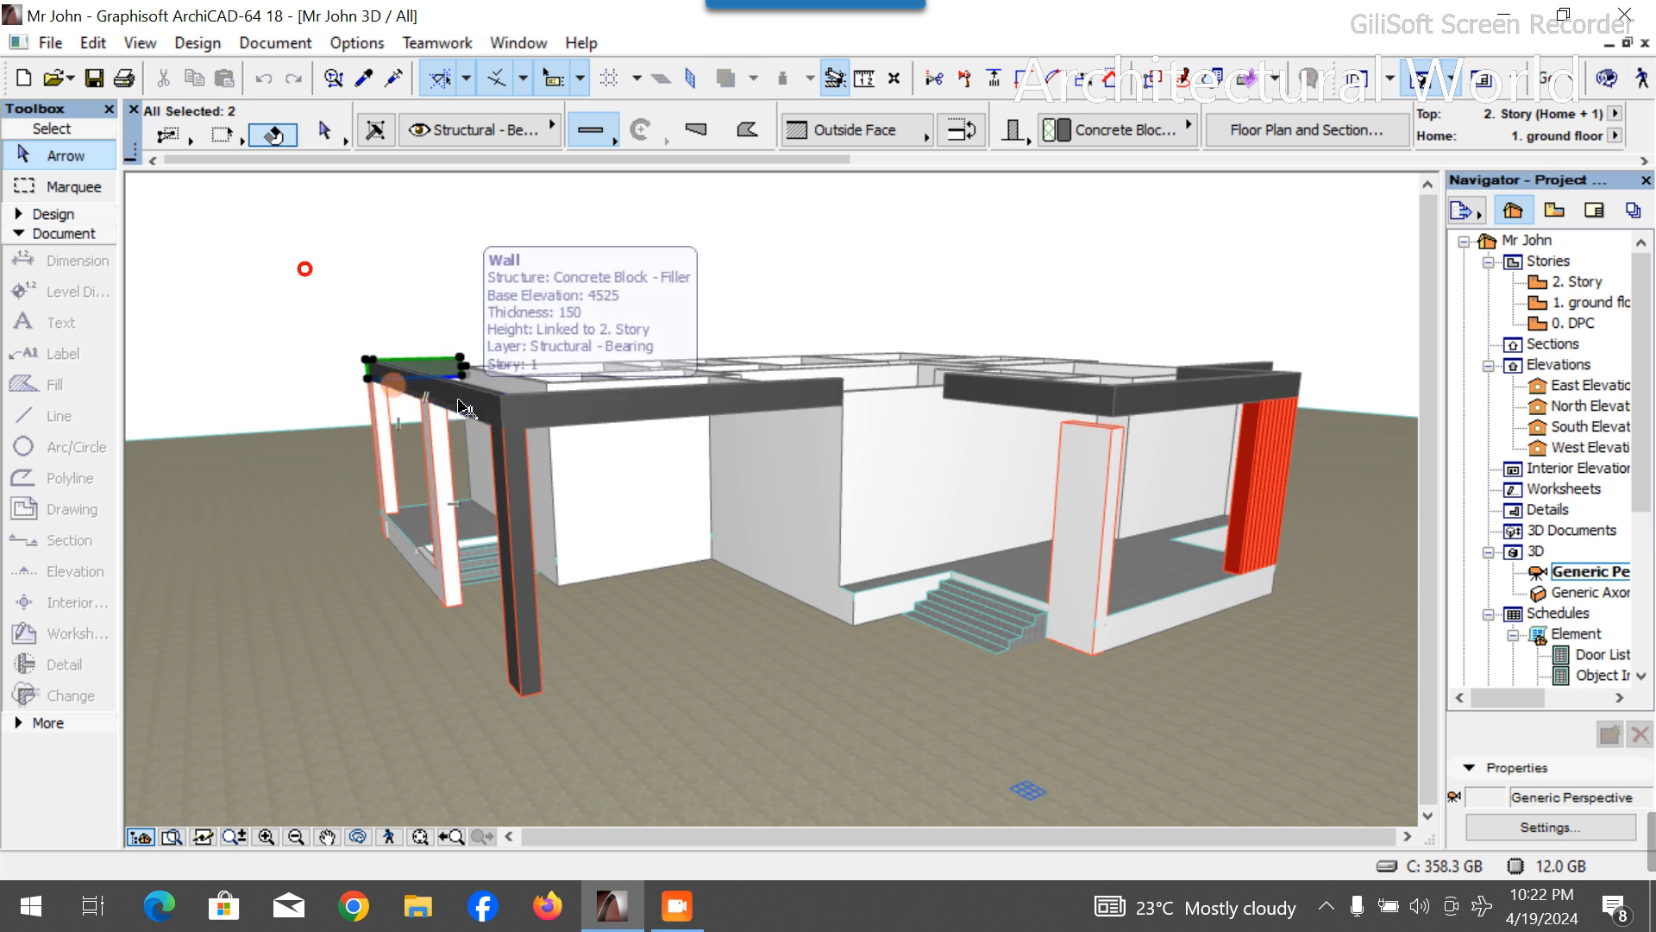
pyautogui.keyDown('shift'); pyautogui.click(580, 415); pyautogui.keyUp('shift')
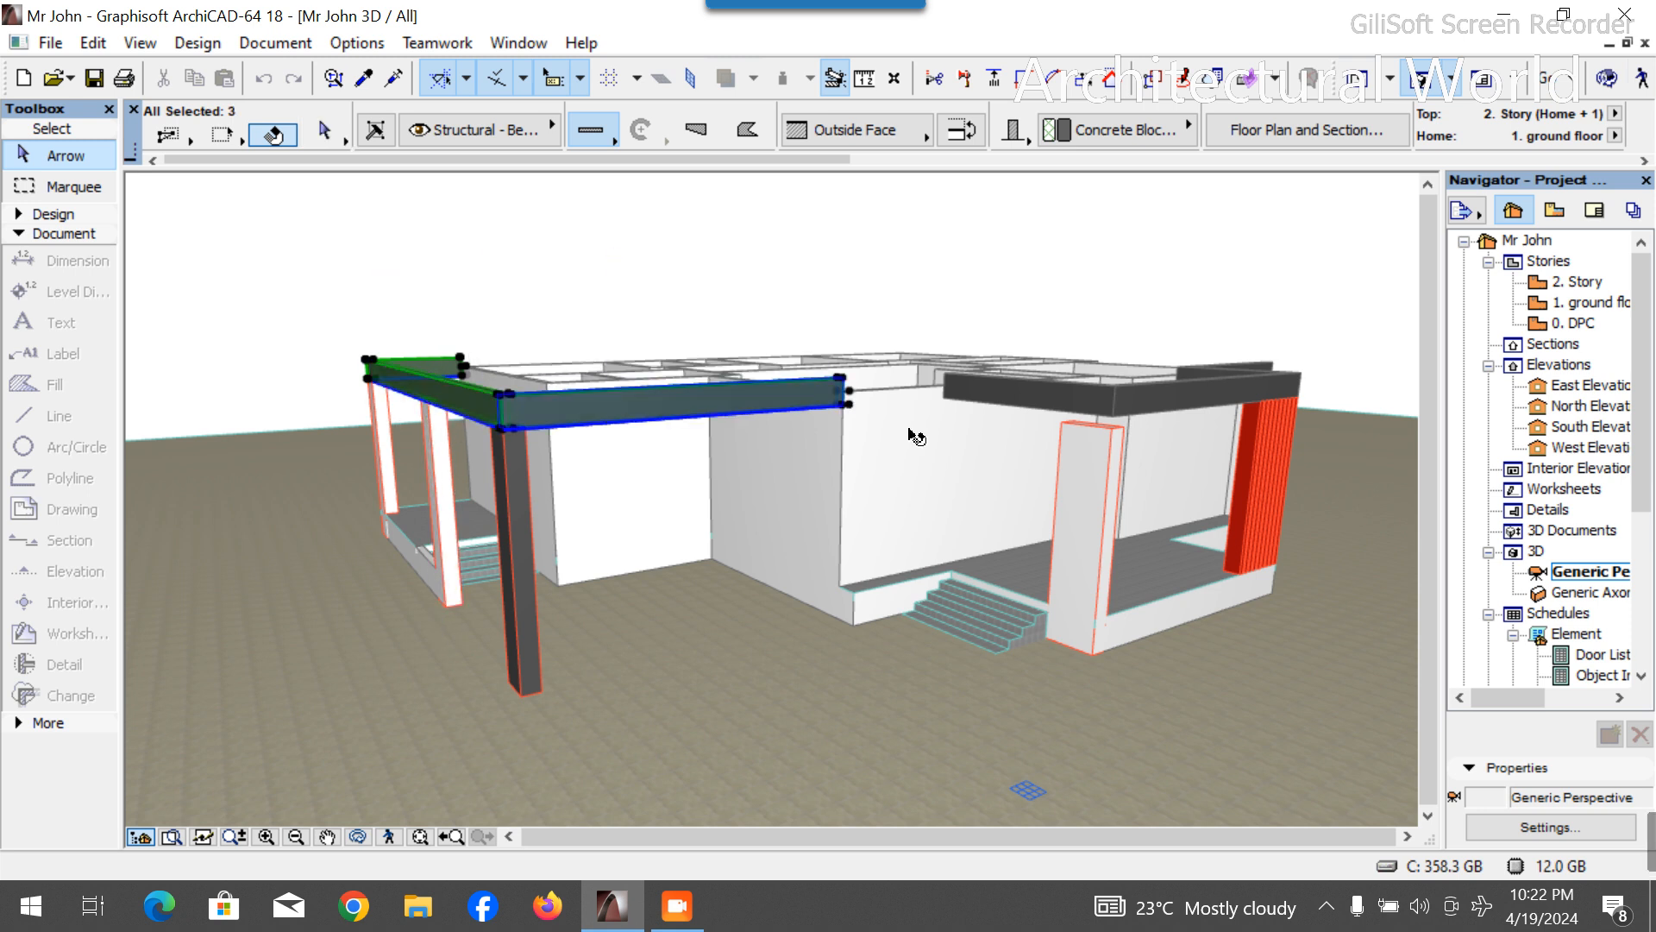
pyautogui.keyDown('shift'); pyautogui.click(974, 395); pyautogui.keyUp('shift')
pyautogui.keyDown('shift'); pyautogui.click(1167, 410); pyautogui.keyUp('shift')
pyautogui.keyDown('shift'); pyautogui.click(1199, 375); pyautogui.keyUp('shift')
pyautogui.scroll(5, 1182, 382)
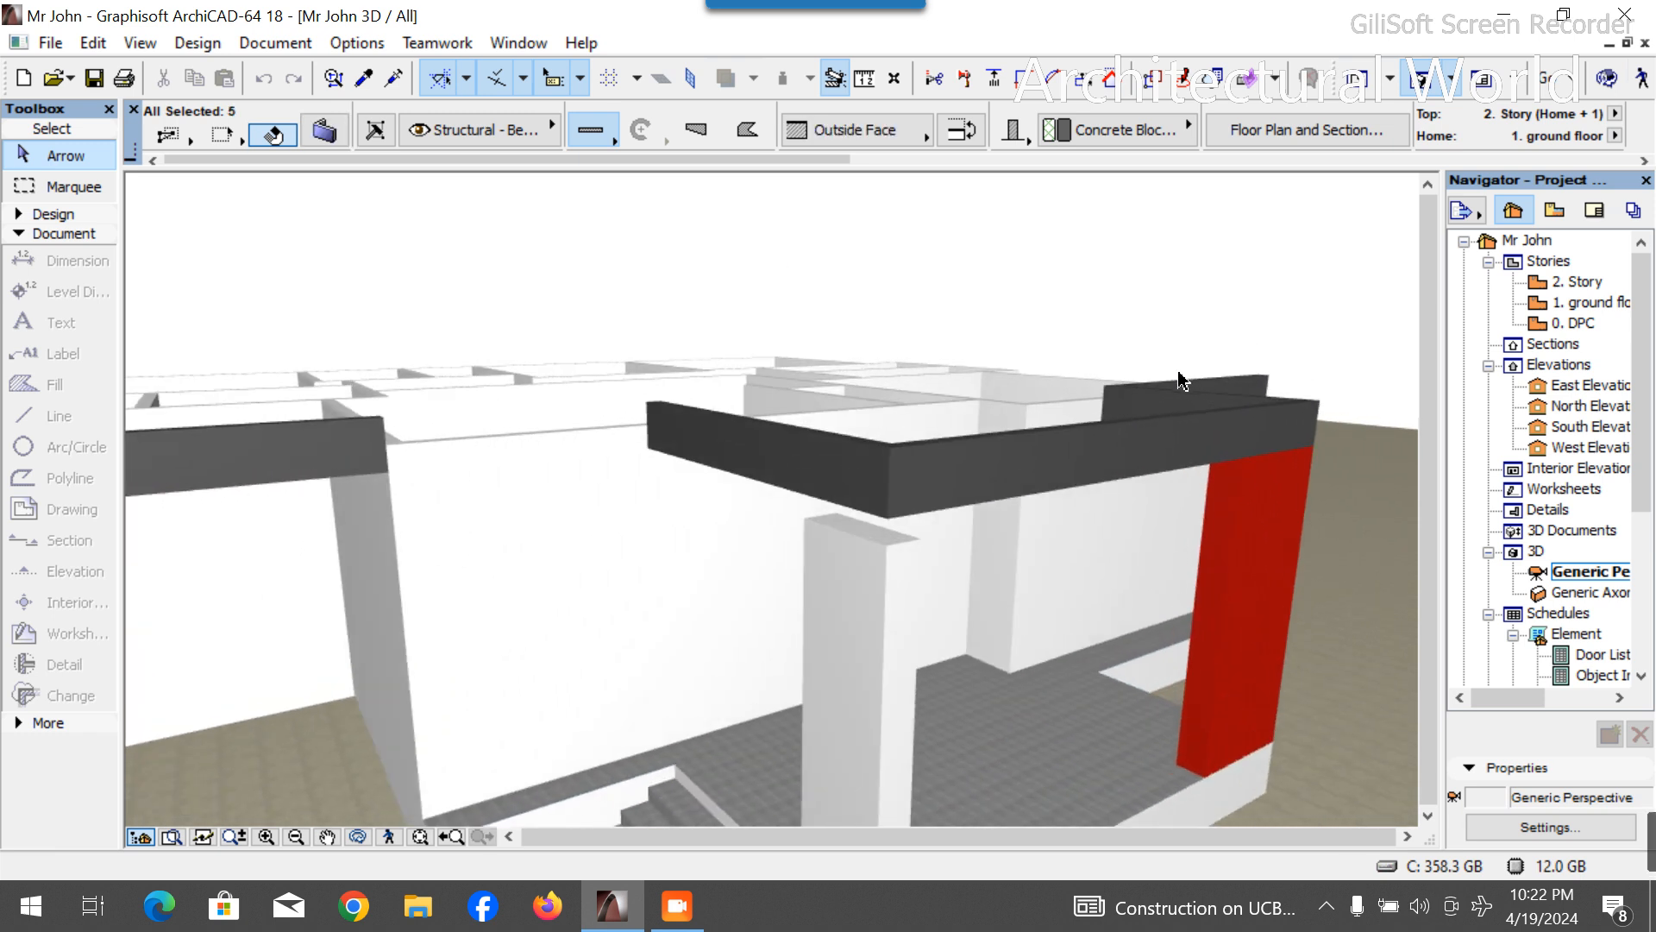
pyautogui.keyDown('shift'); pyautogui.click(1204, 389); pyautogui.keyUp('shift')
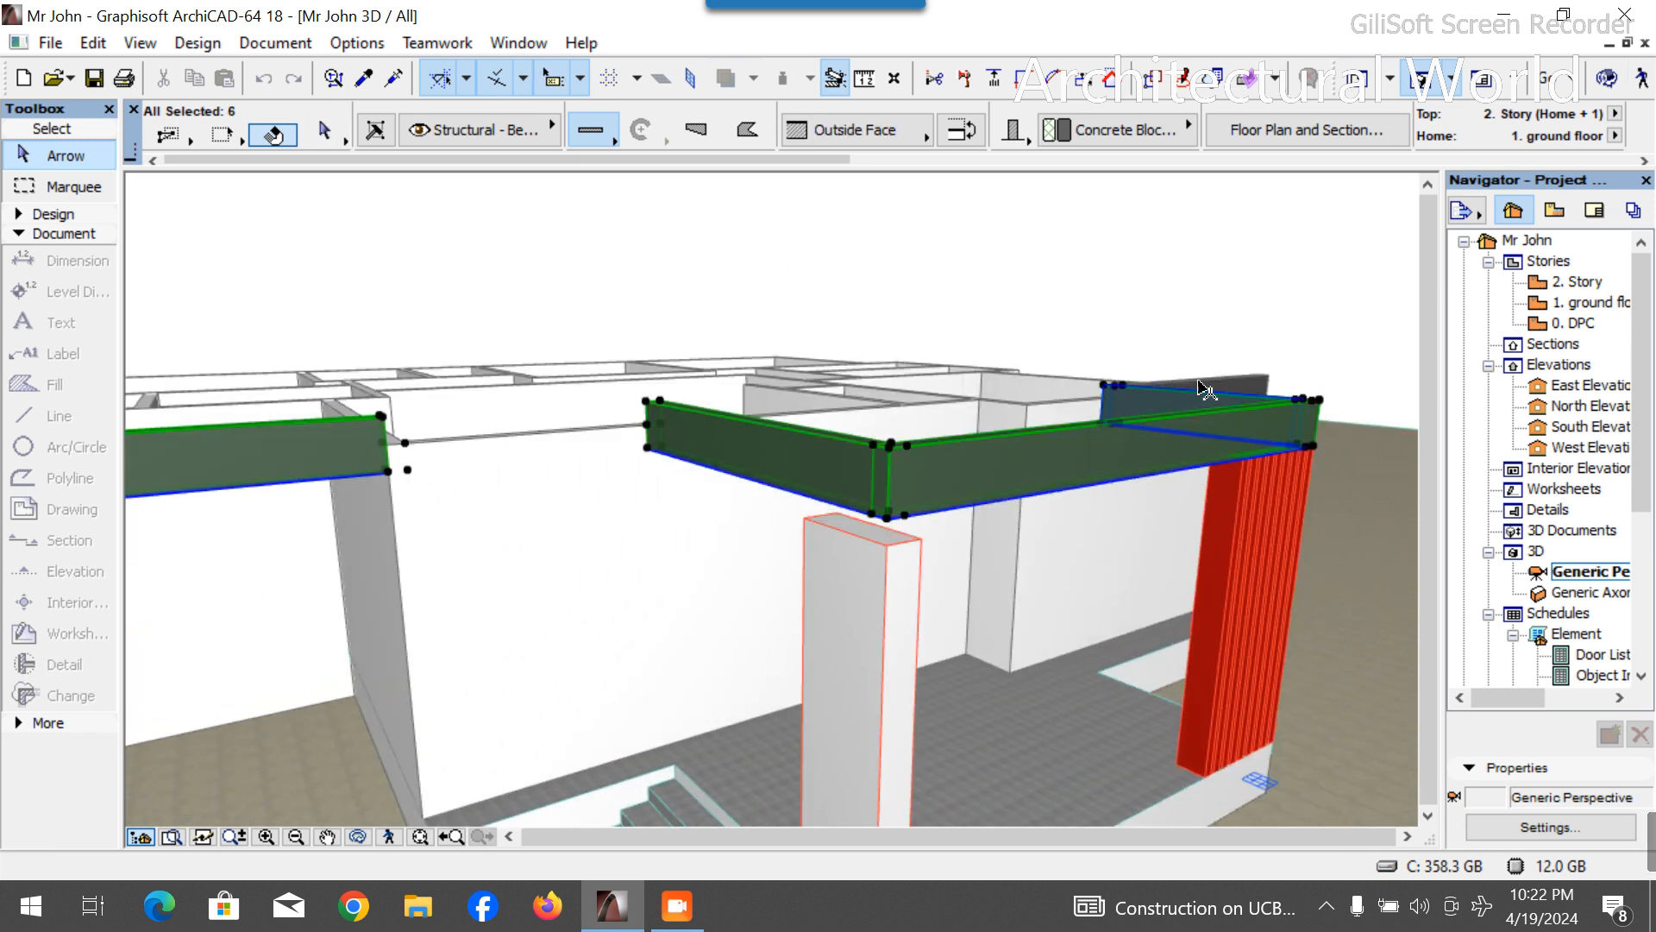
pyautogui.keyDown('shift'); pyautogui.click(1208, 387); pyautogui.keyUp('shift')
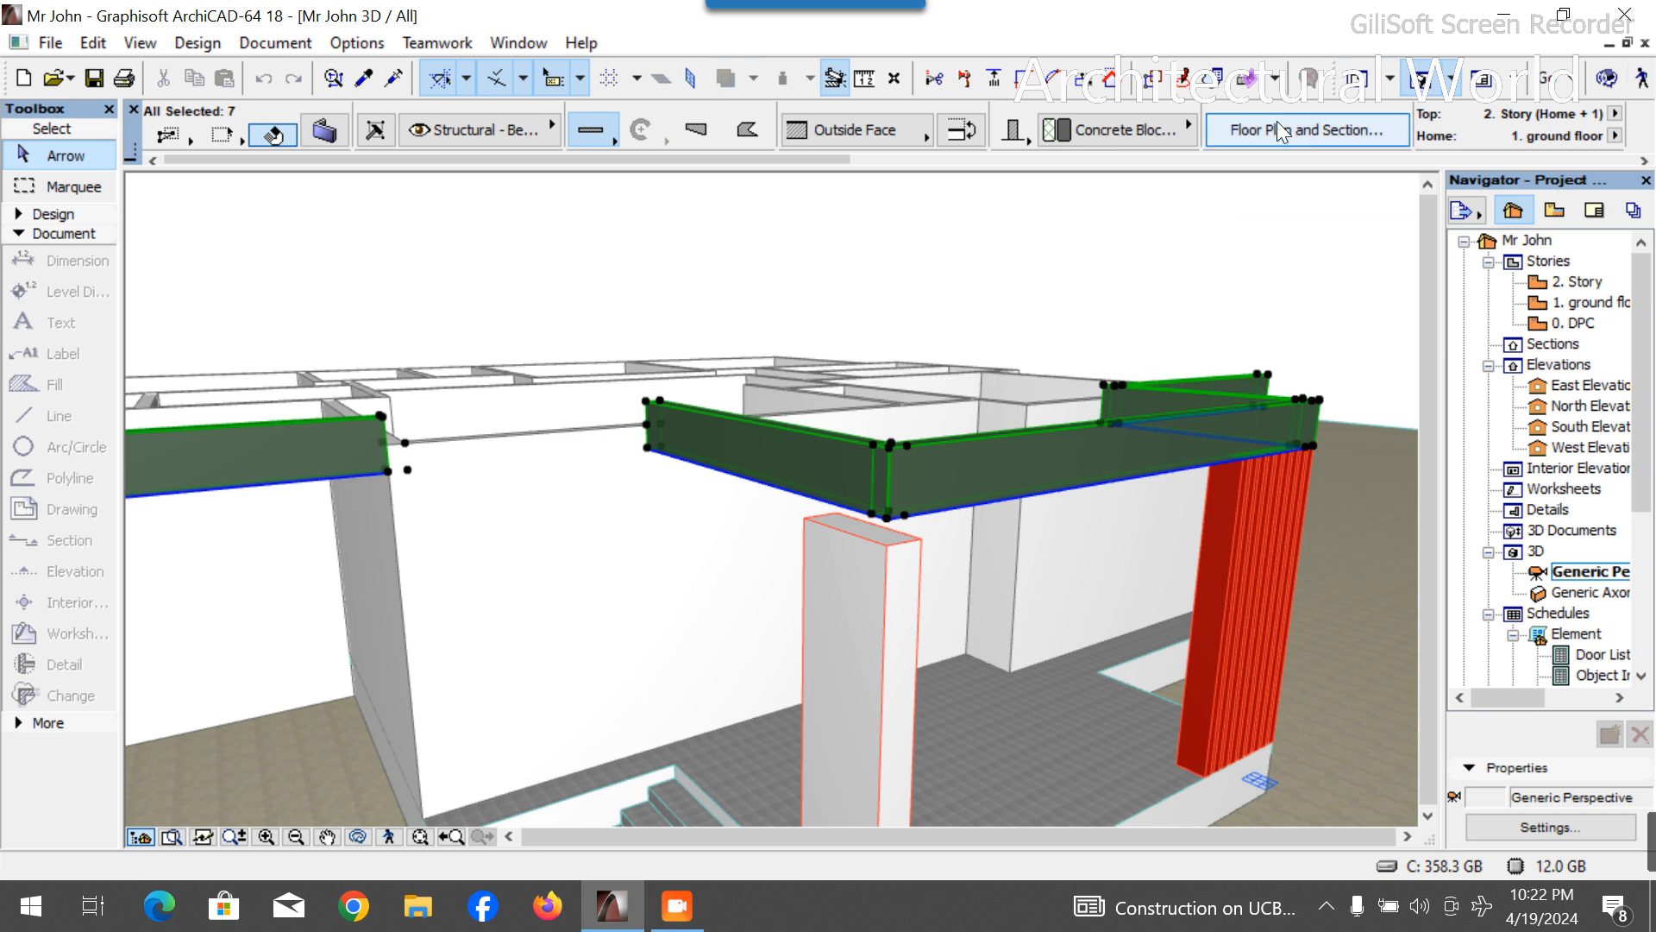
pyautogui.scroll(-2, 1277, 121)
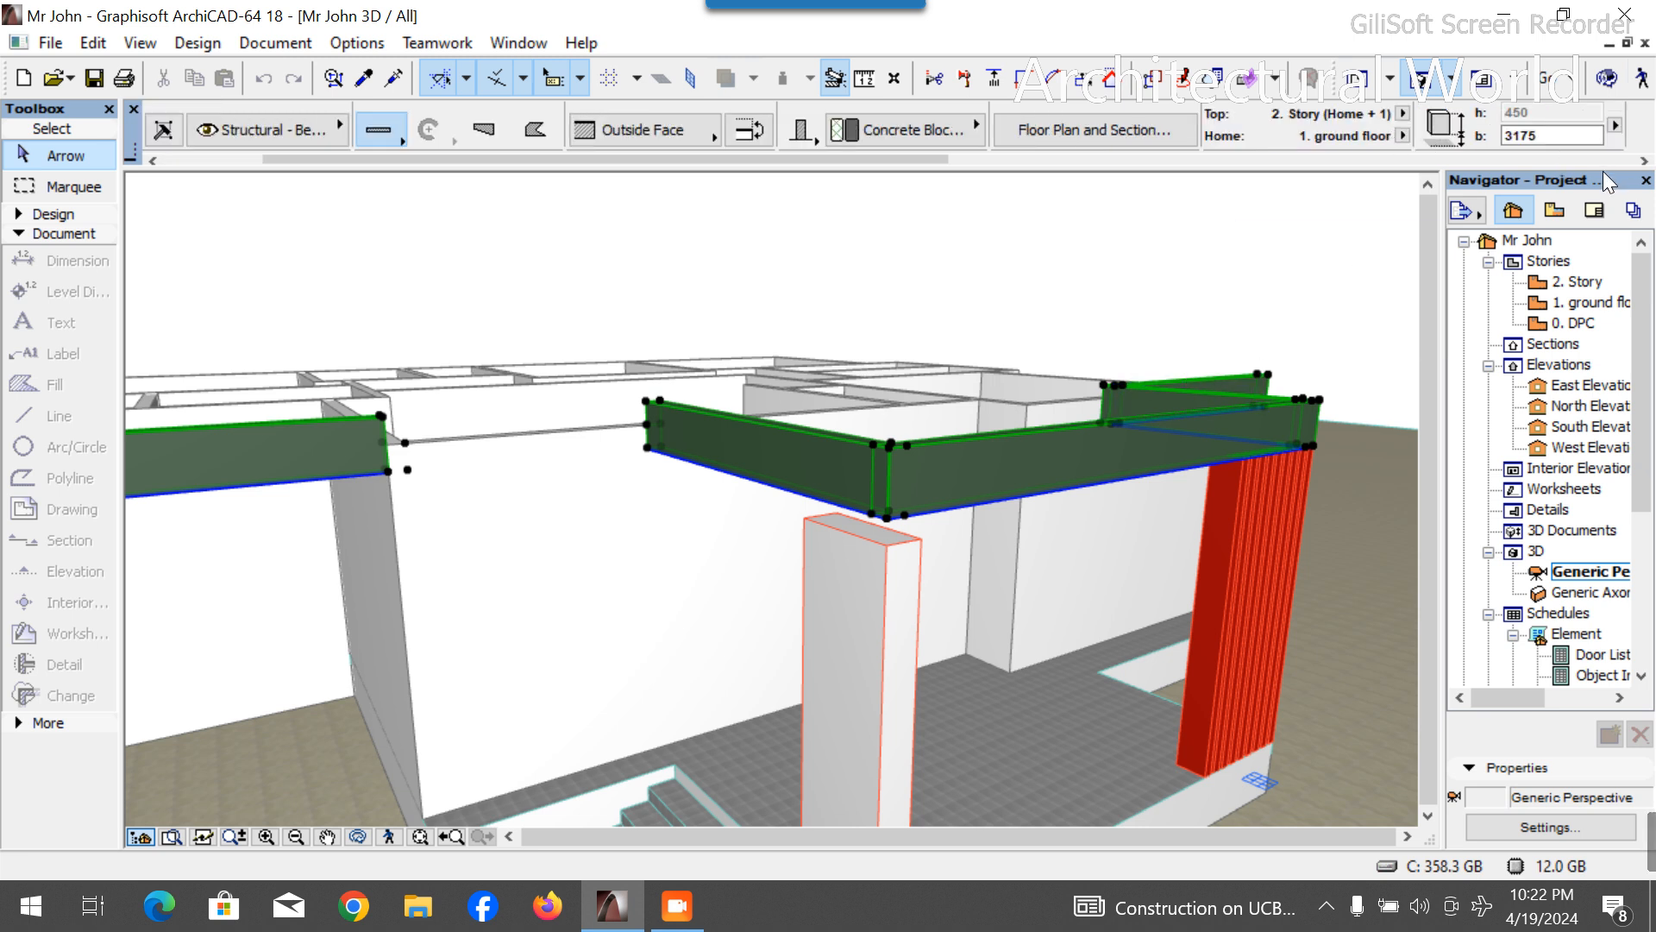
pyautogui.click(1540, 134)
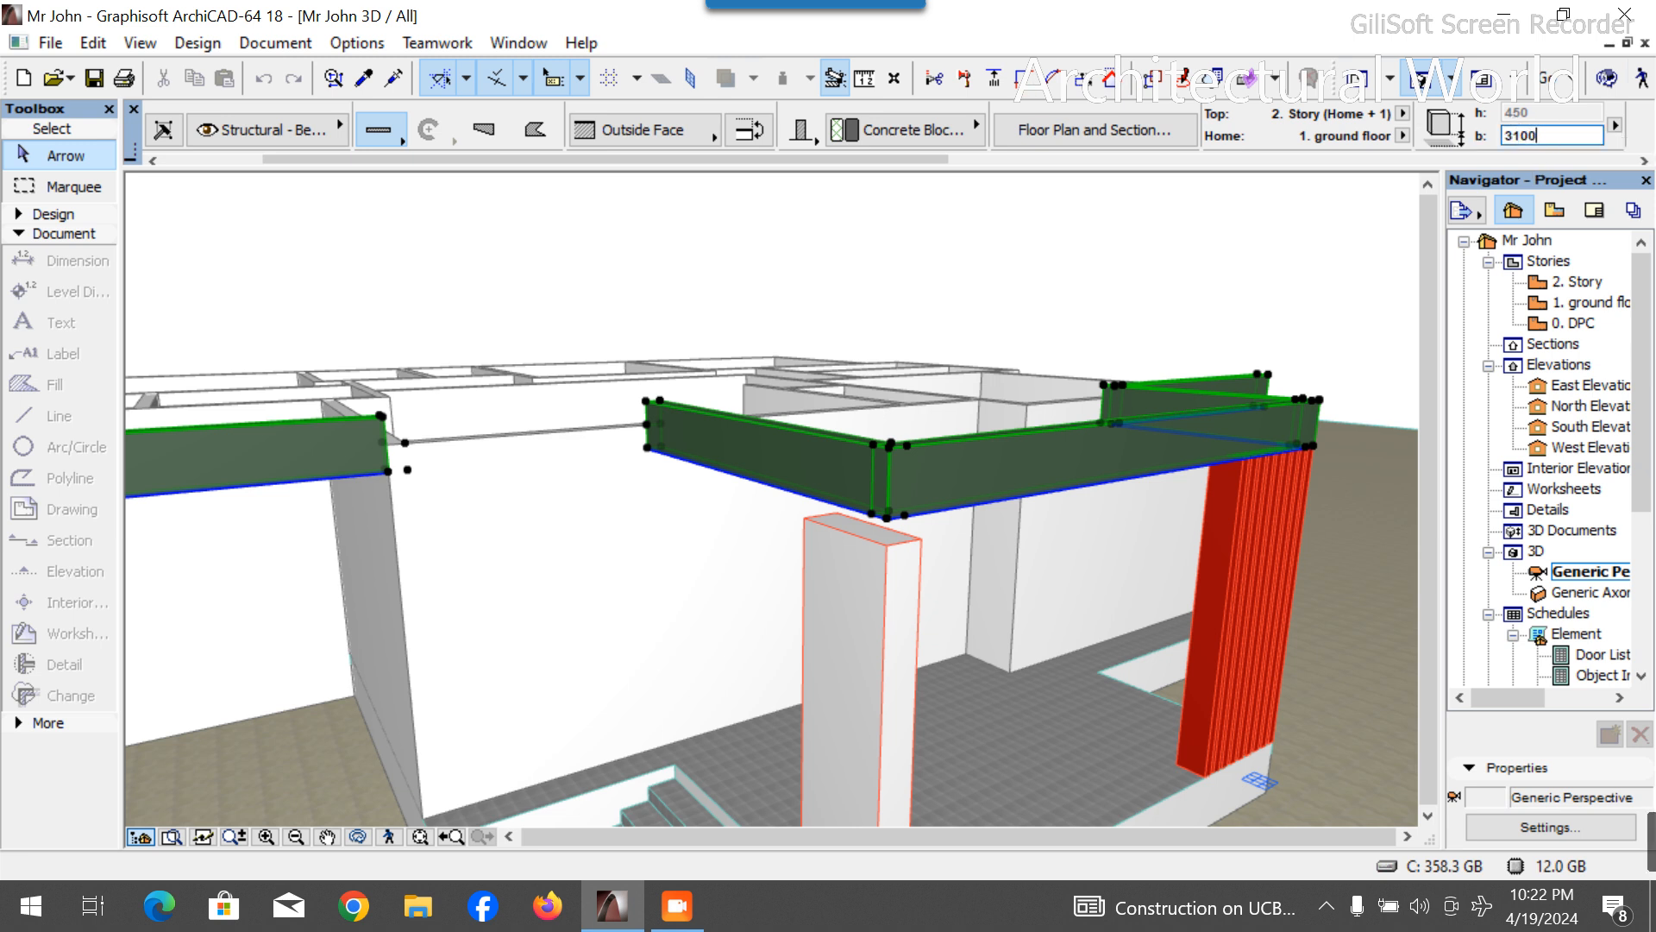
pyautogui.press('Return')
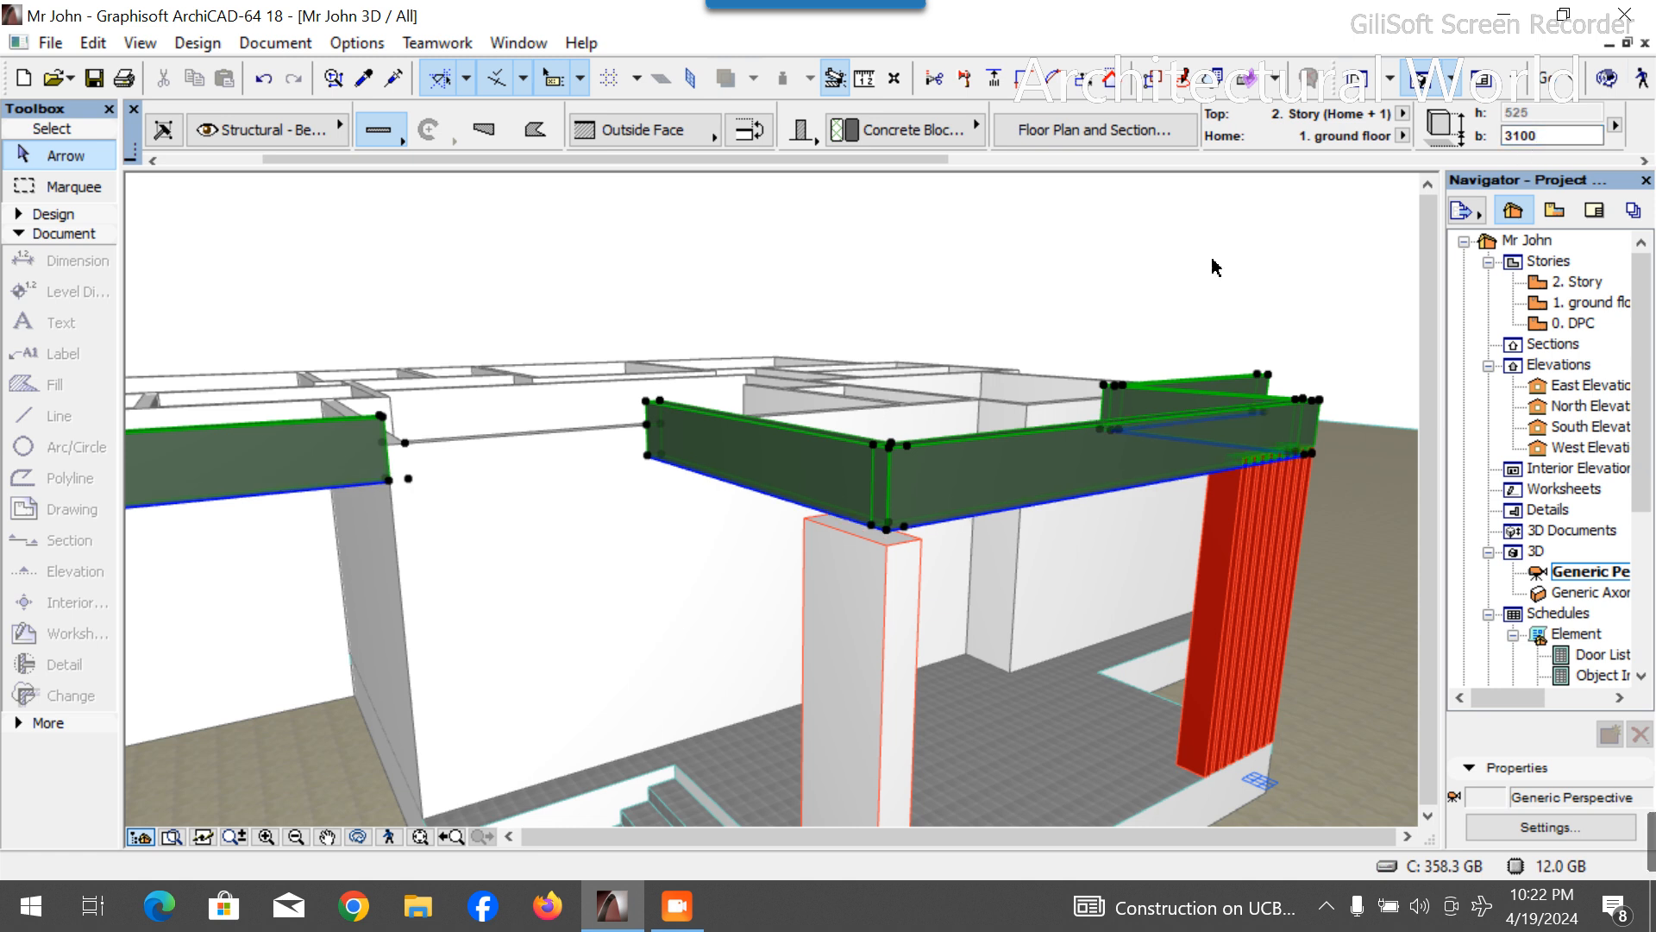
# Set the selected beam walls' top offset to 150 relative to 2. Story.
pyautogui.scroll(2, 257, 132)
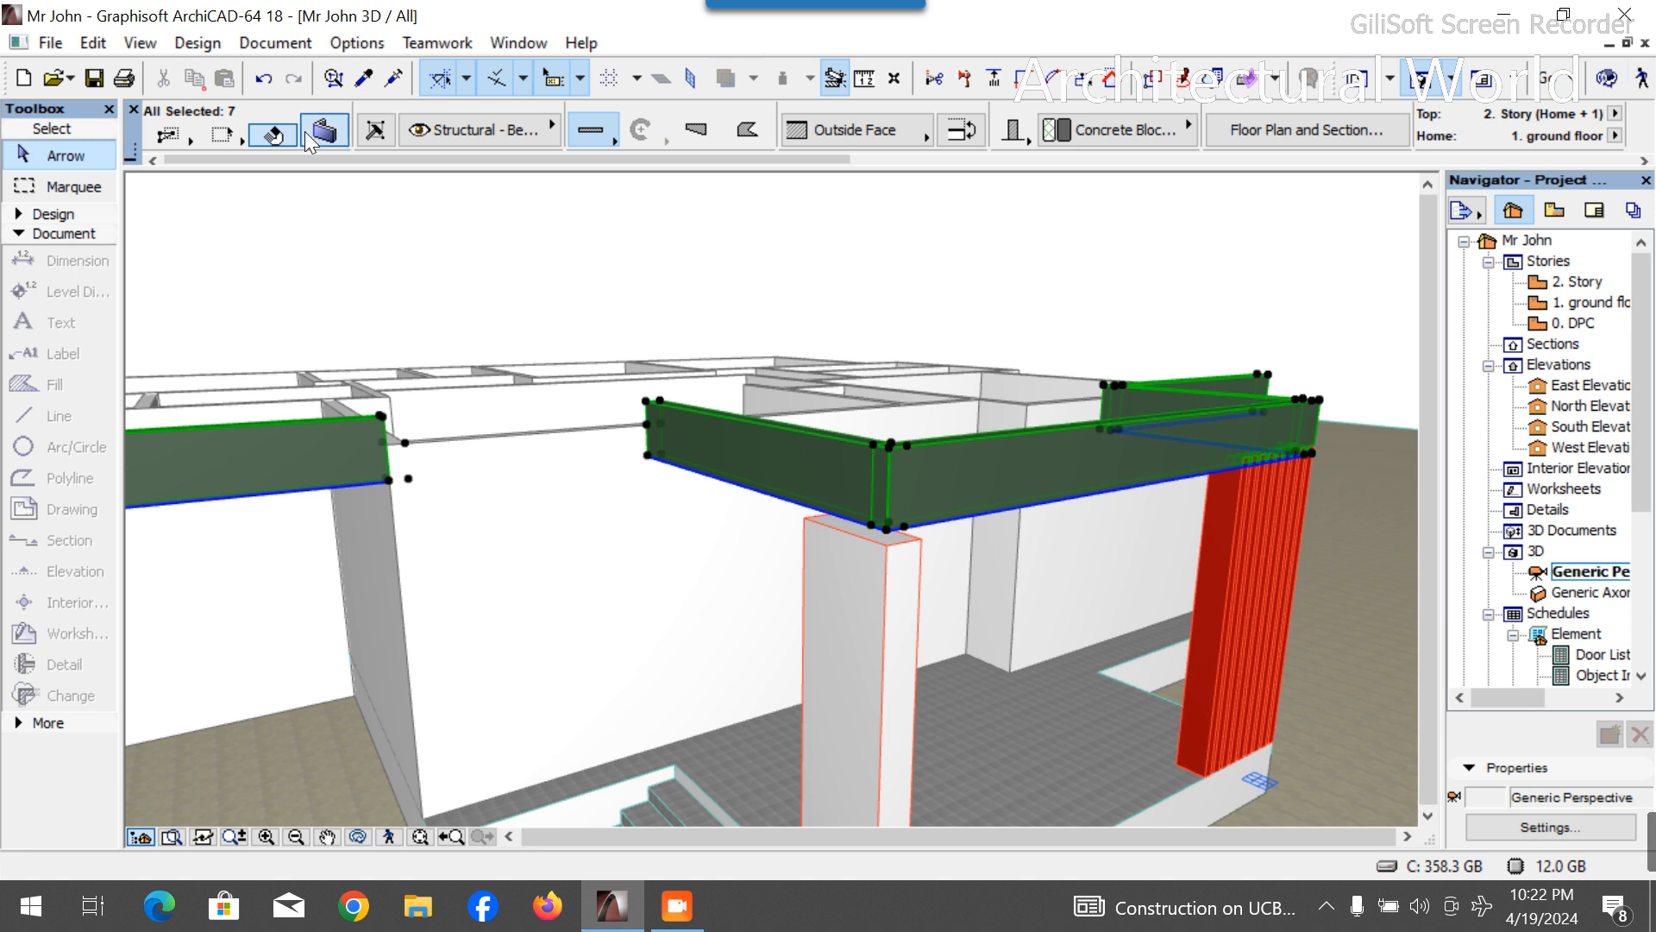
pyautogui.click(311, 137)
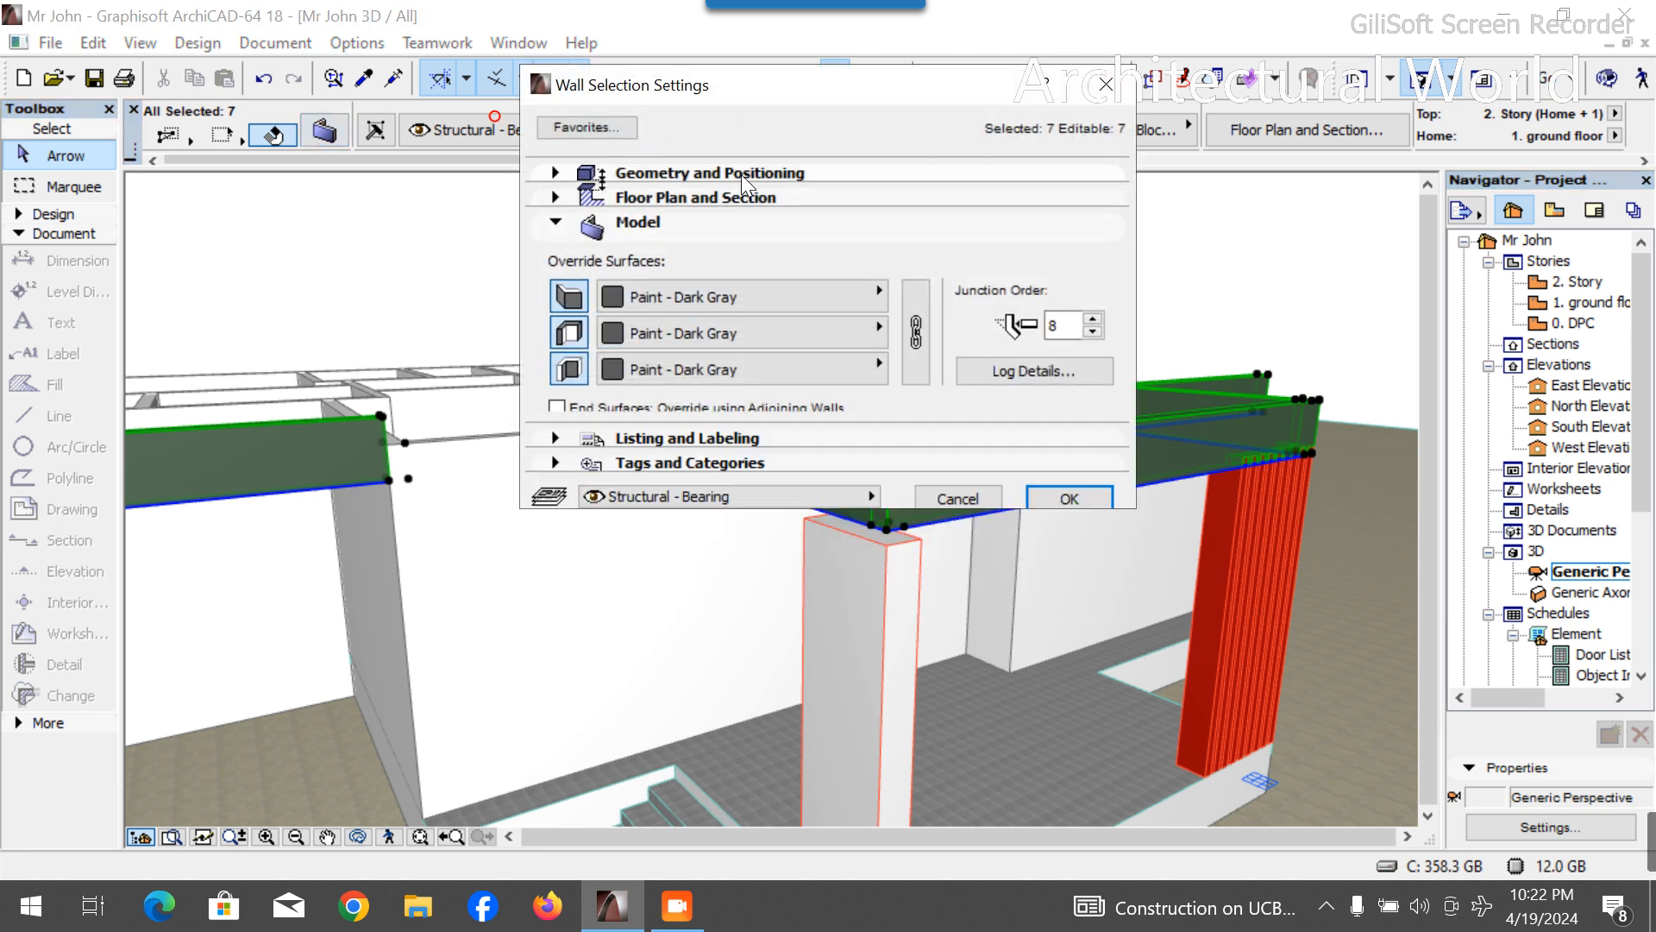
pyautogui.click(742, 175)
pyautogui.click(720, 309)
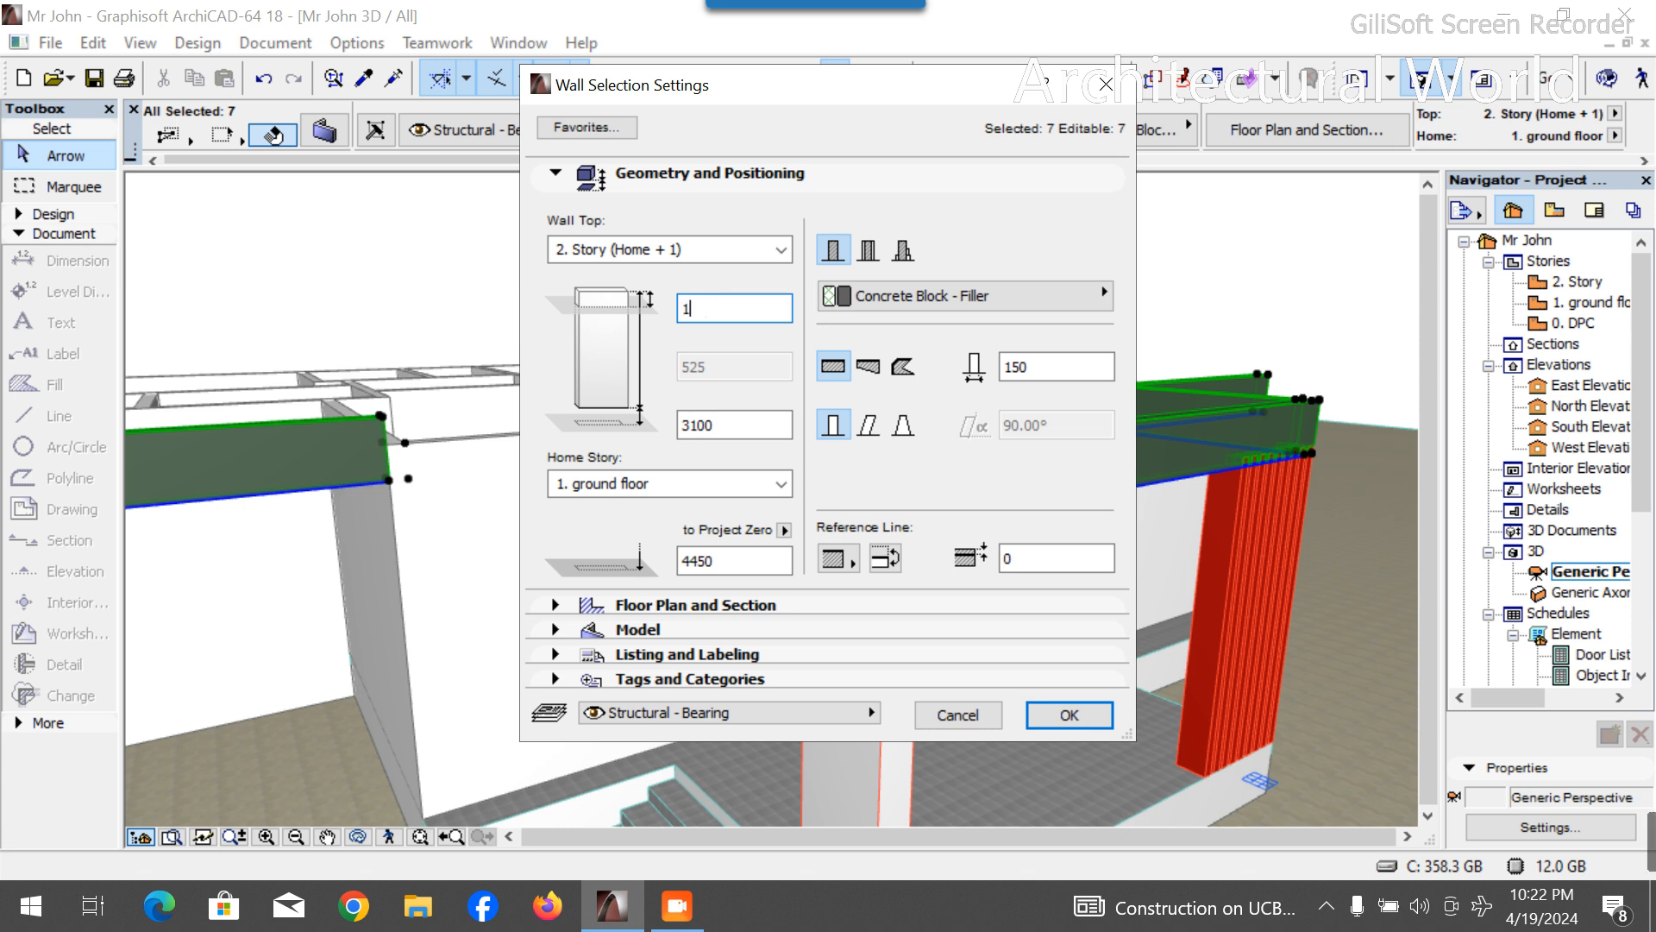
pyautogui.write('150')
pyautogui.press('Return')
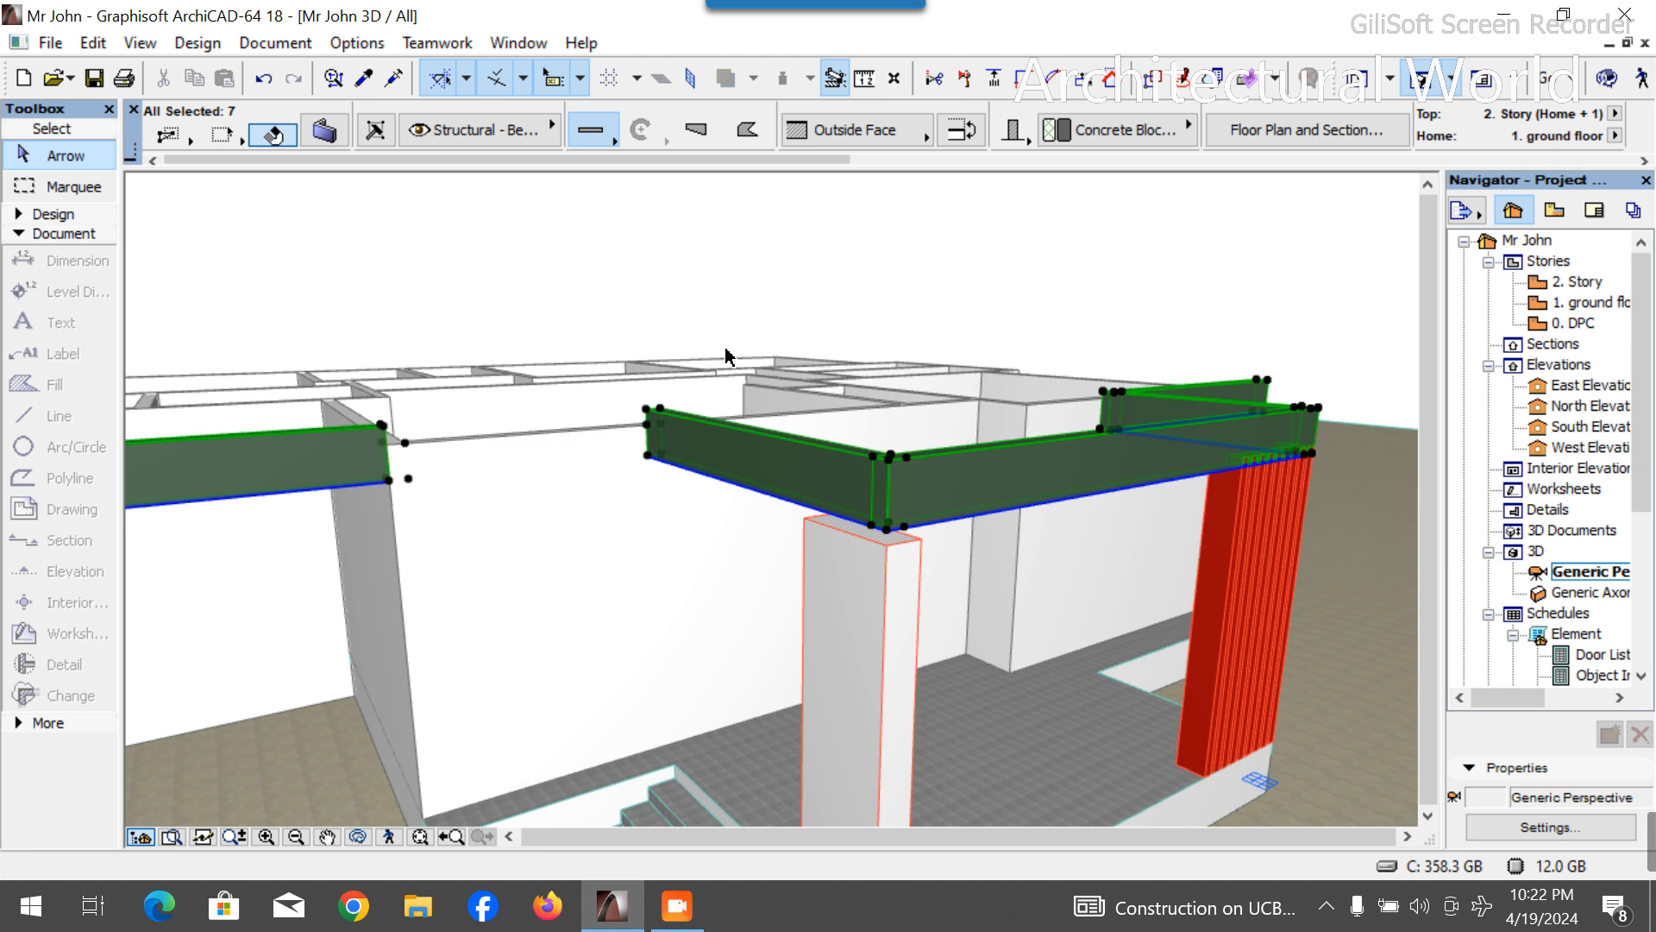
pyautogui.click(324, 131)
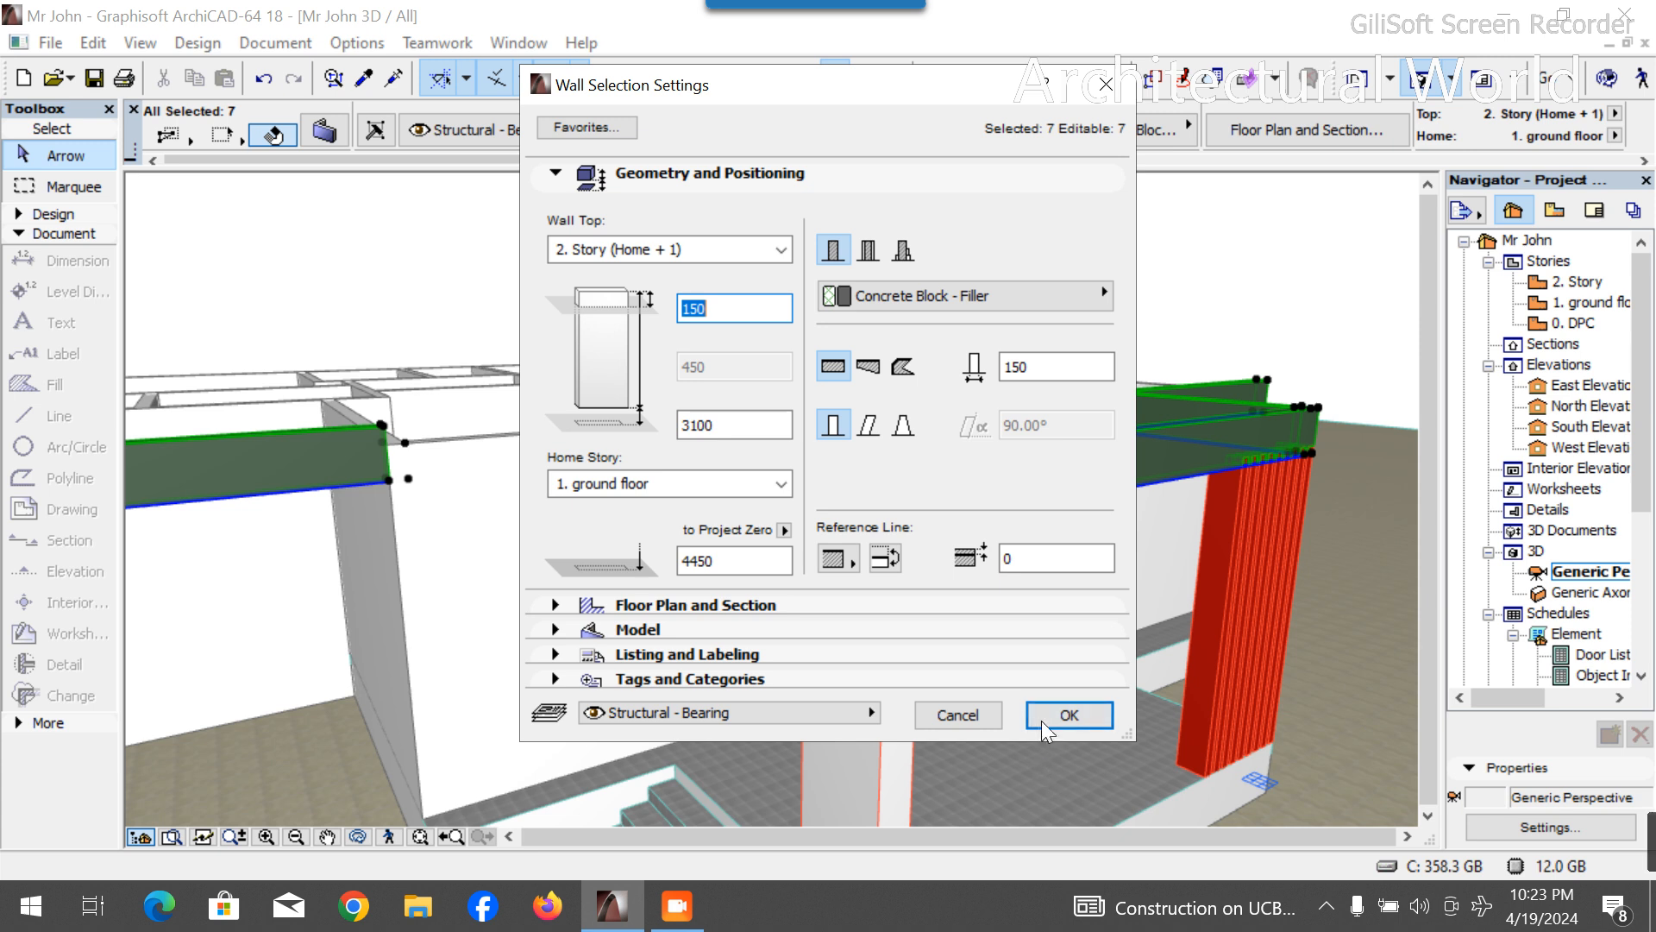
pyautogui.click(1066, 716)
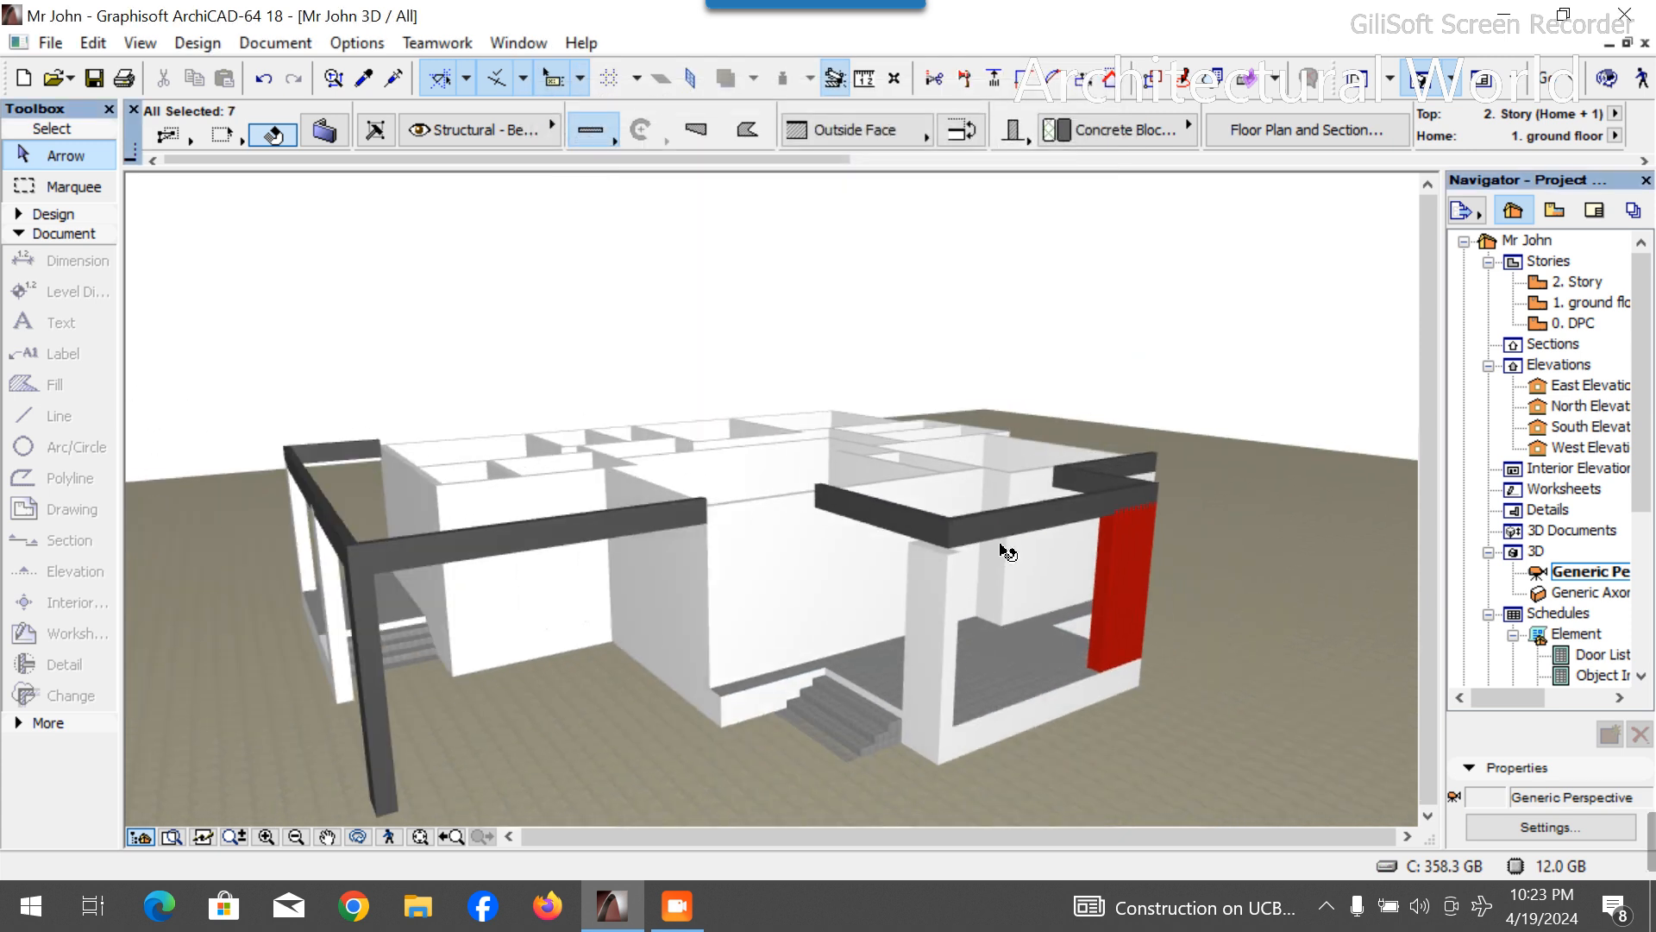
pyautogui.scroll(5, 691, 524)
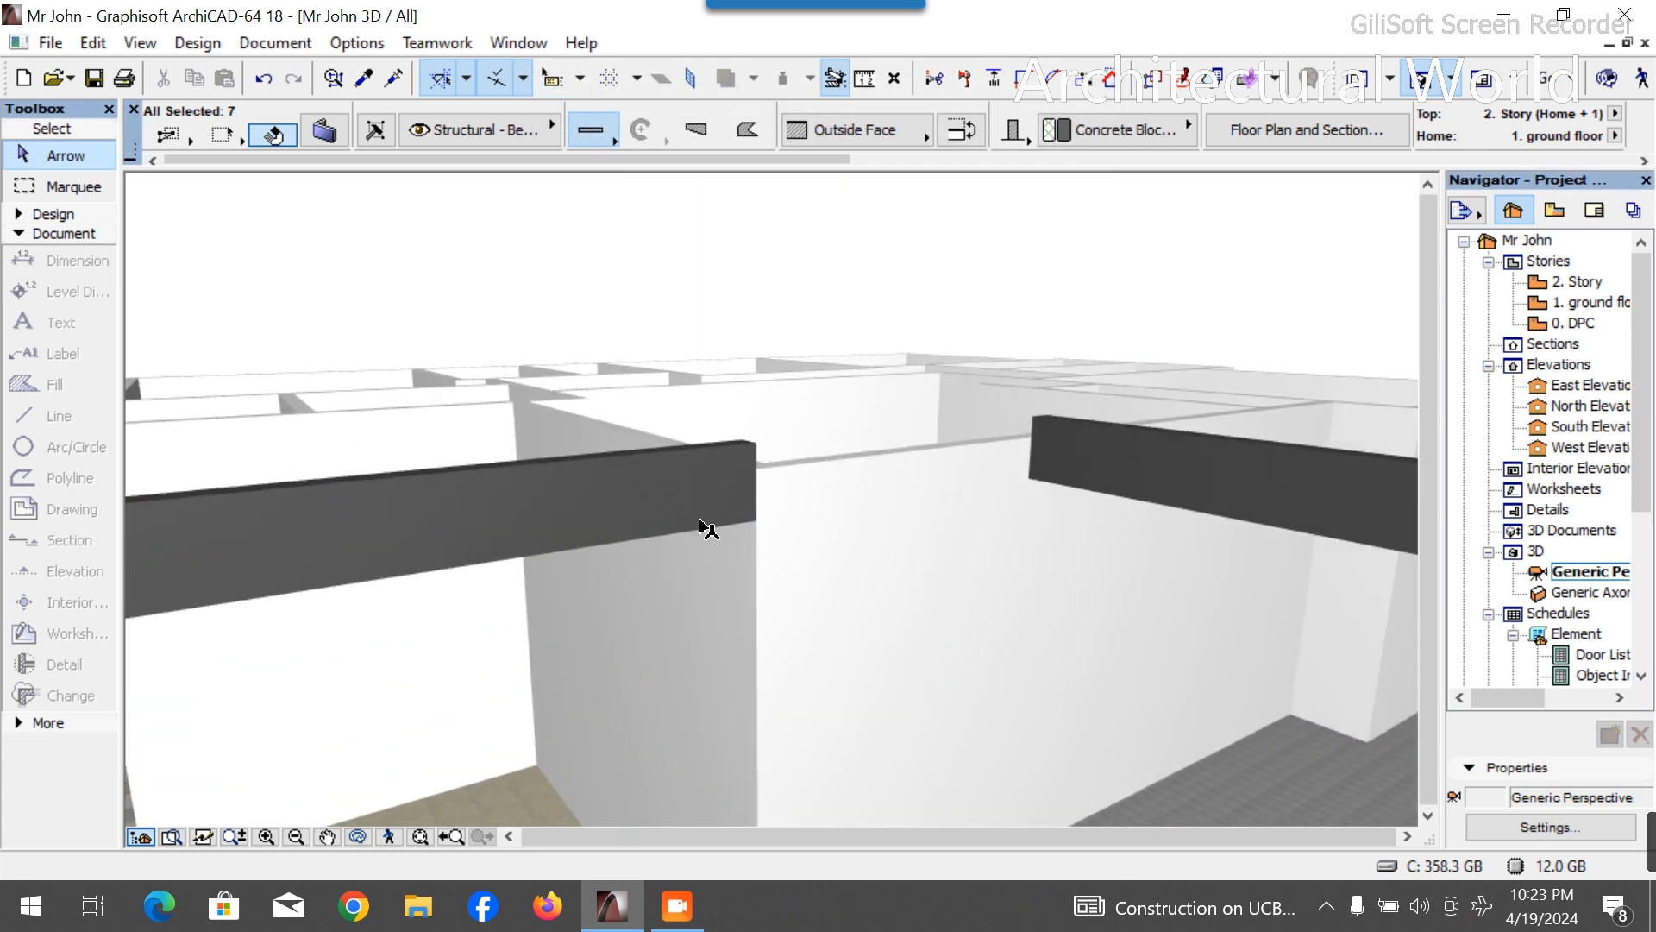
# Set the top offset of the seven beam walls to -150 relative to 2. Story.
pyautogui.click(335, 138)
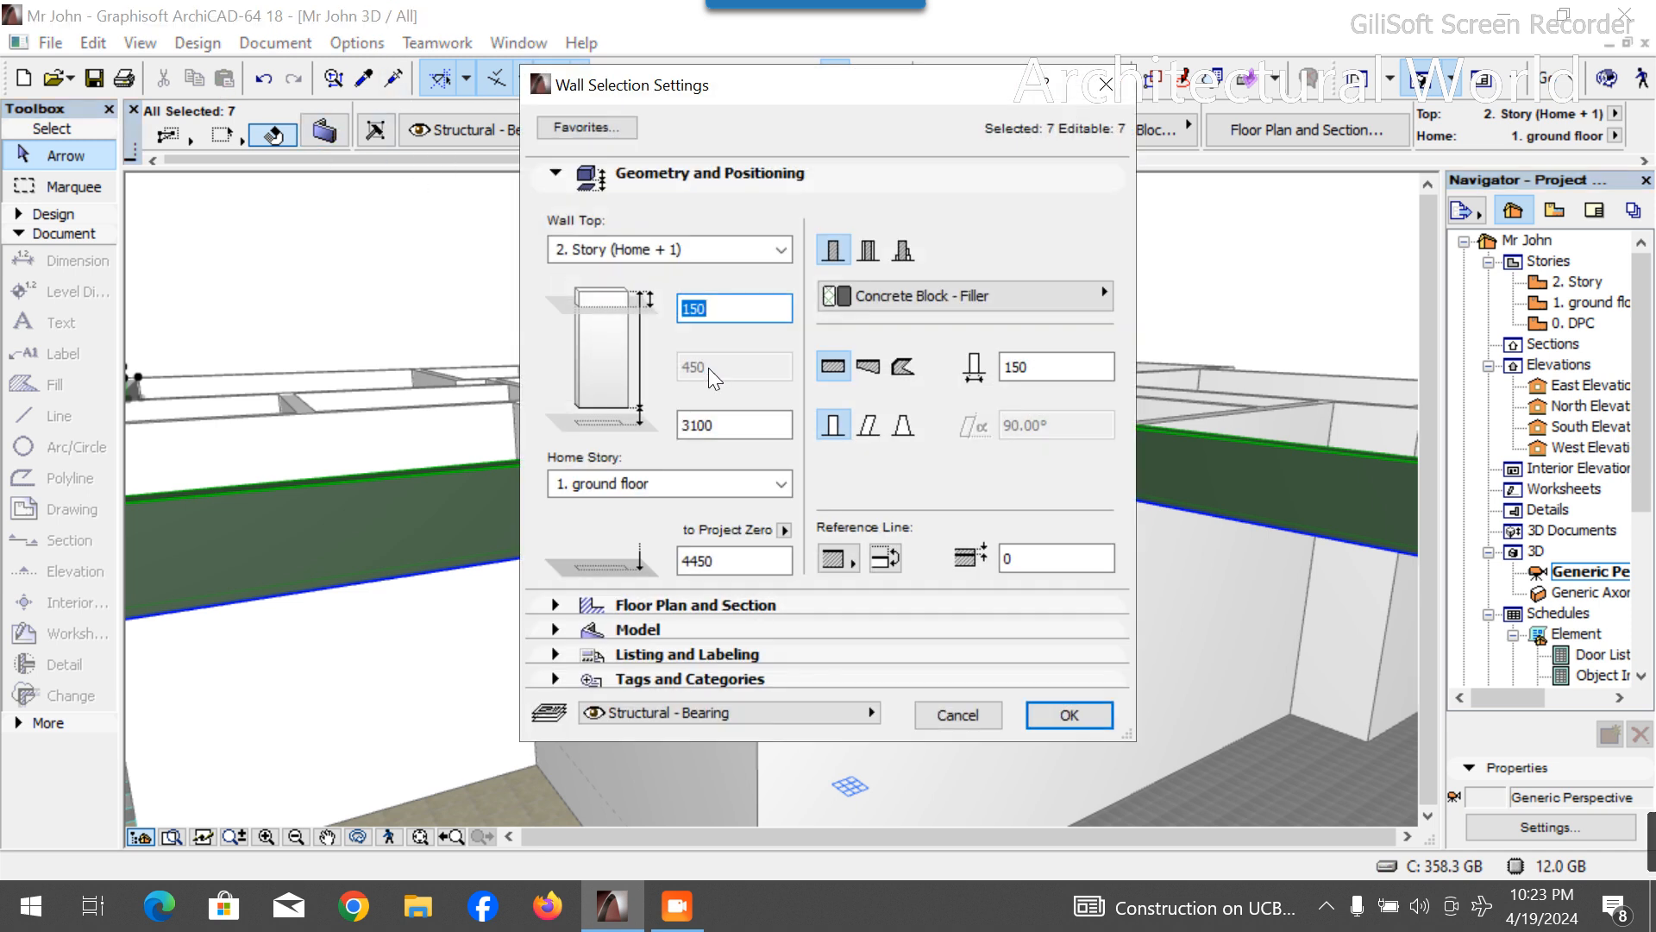
pyautogui.press('Home')
pyautogui.write('-')
pyautogui.press('Return')
# Examine how the thinner beams meet the dark corner post, the house walls and the front porch column, ending with nothing selected.
pyautogui.scroll(3, 800, 537)
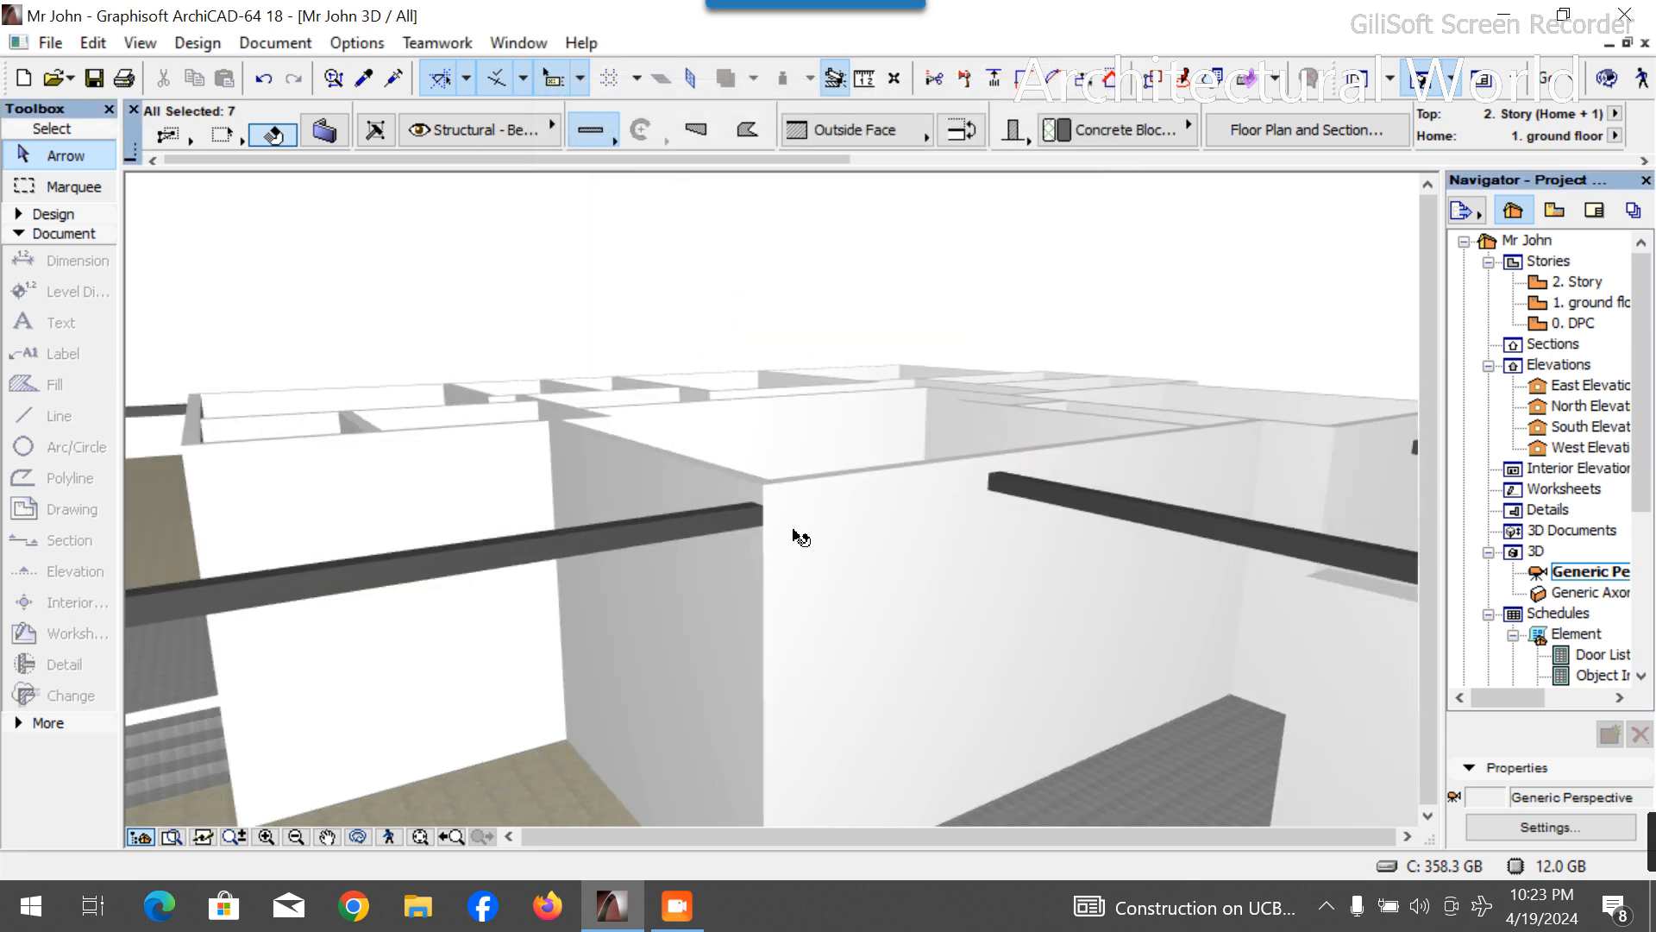
pyautogui.scroll(-4, 801, 536)
pyautogui.scroll(2, 782, 519)
pyautogui.scroll(-3, 733, 544)
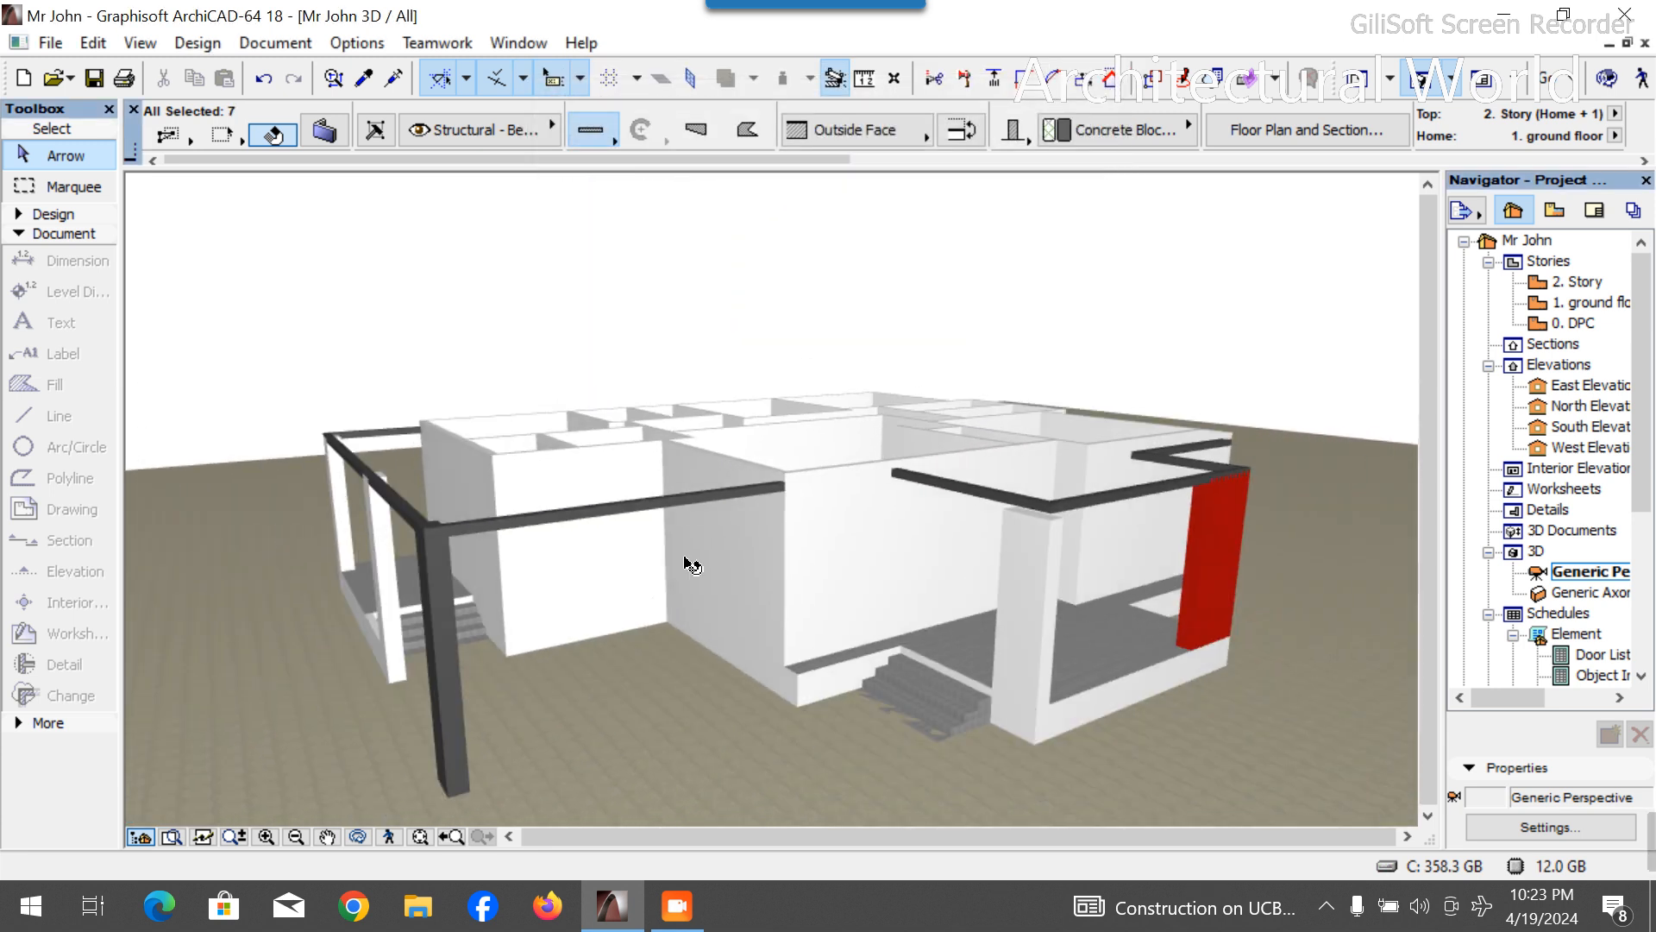
pyautogui.scroll(4, 426, 562)
pyautogui.click(432, 569)
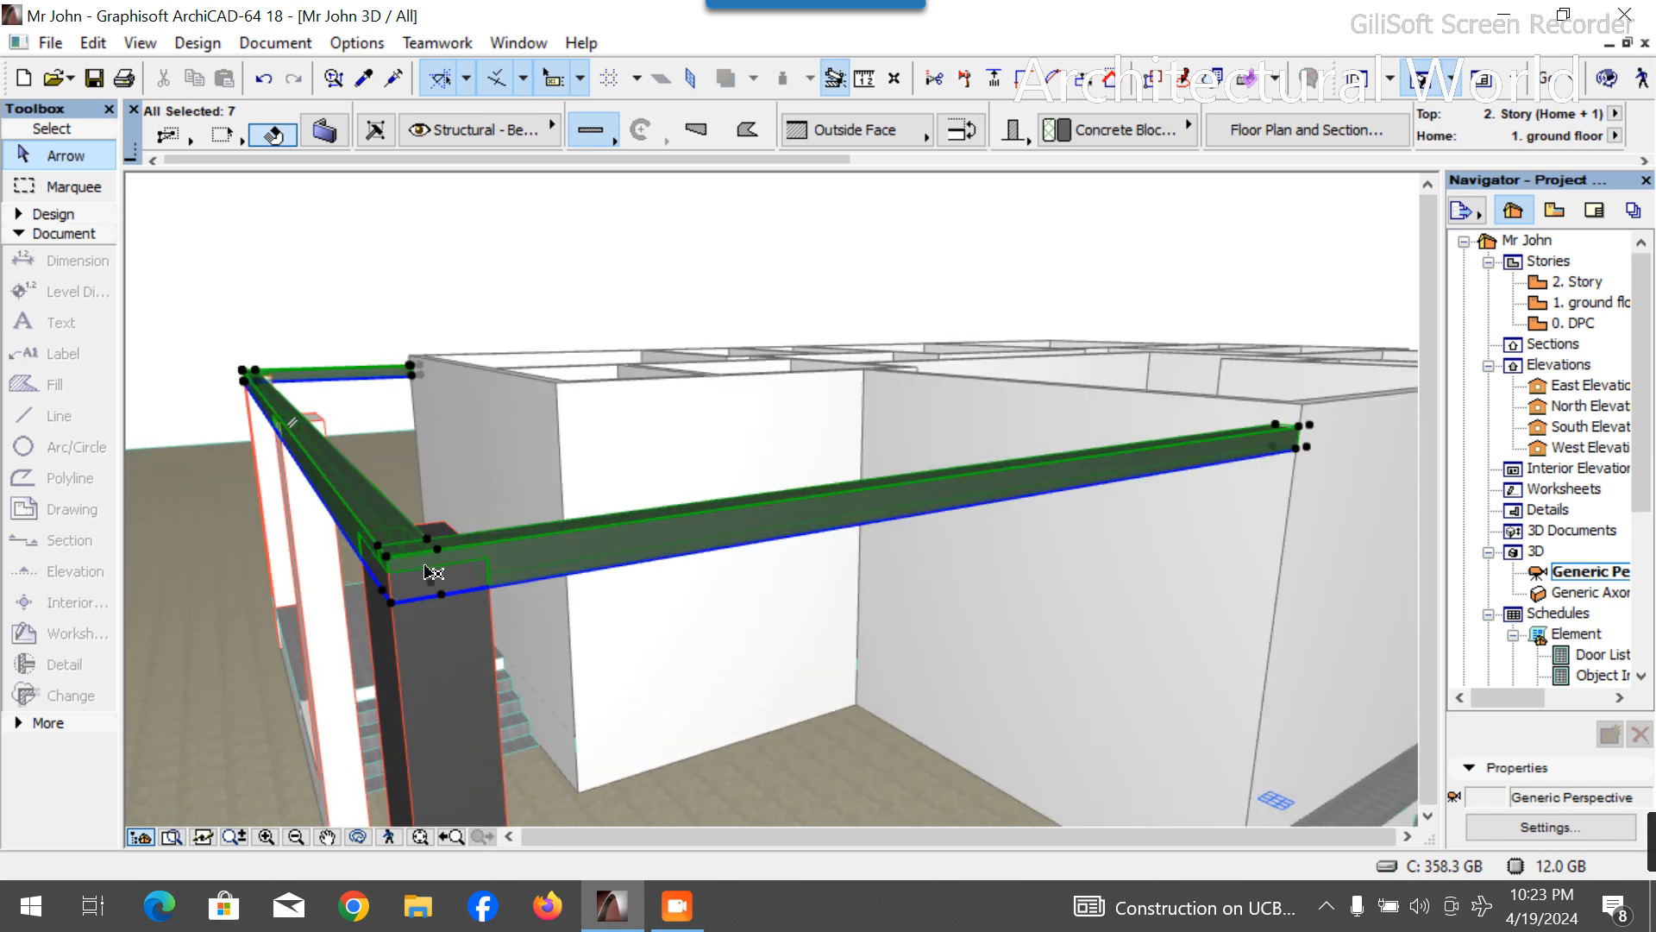
pyautogui.scroll(-3, 416, 483)
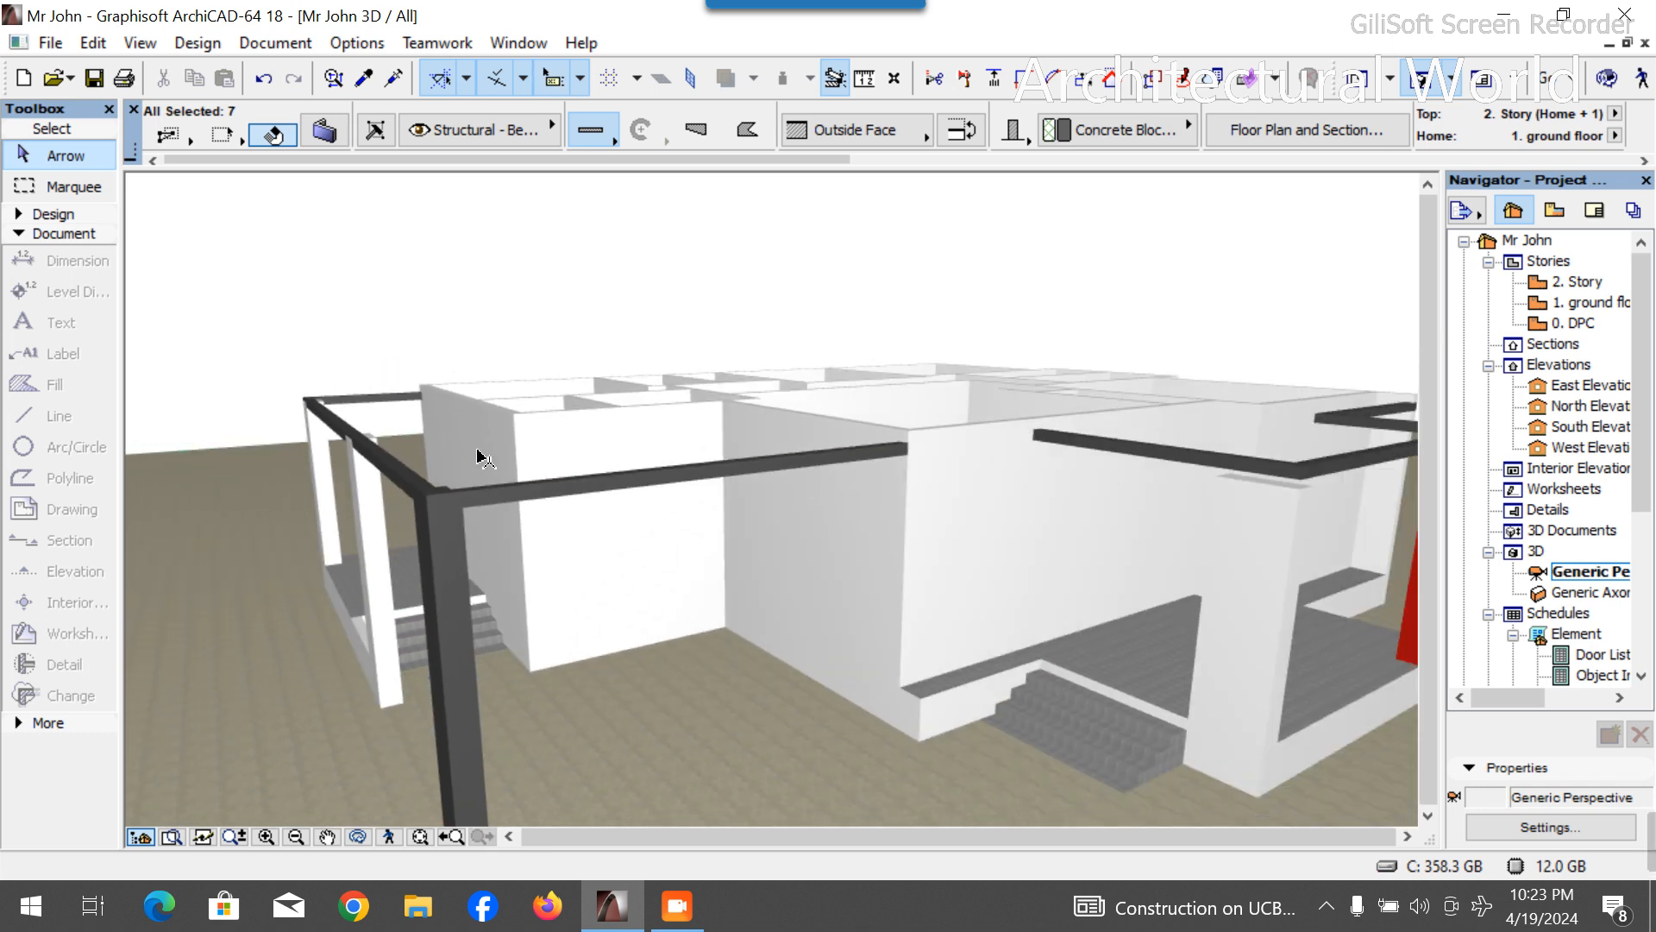
pyautogui.scroll(-1, 480, 492)
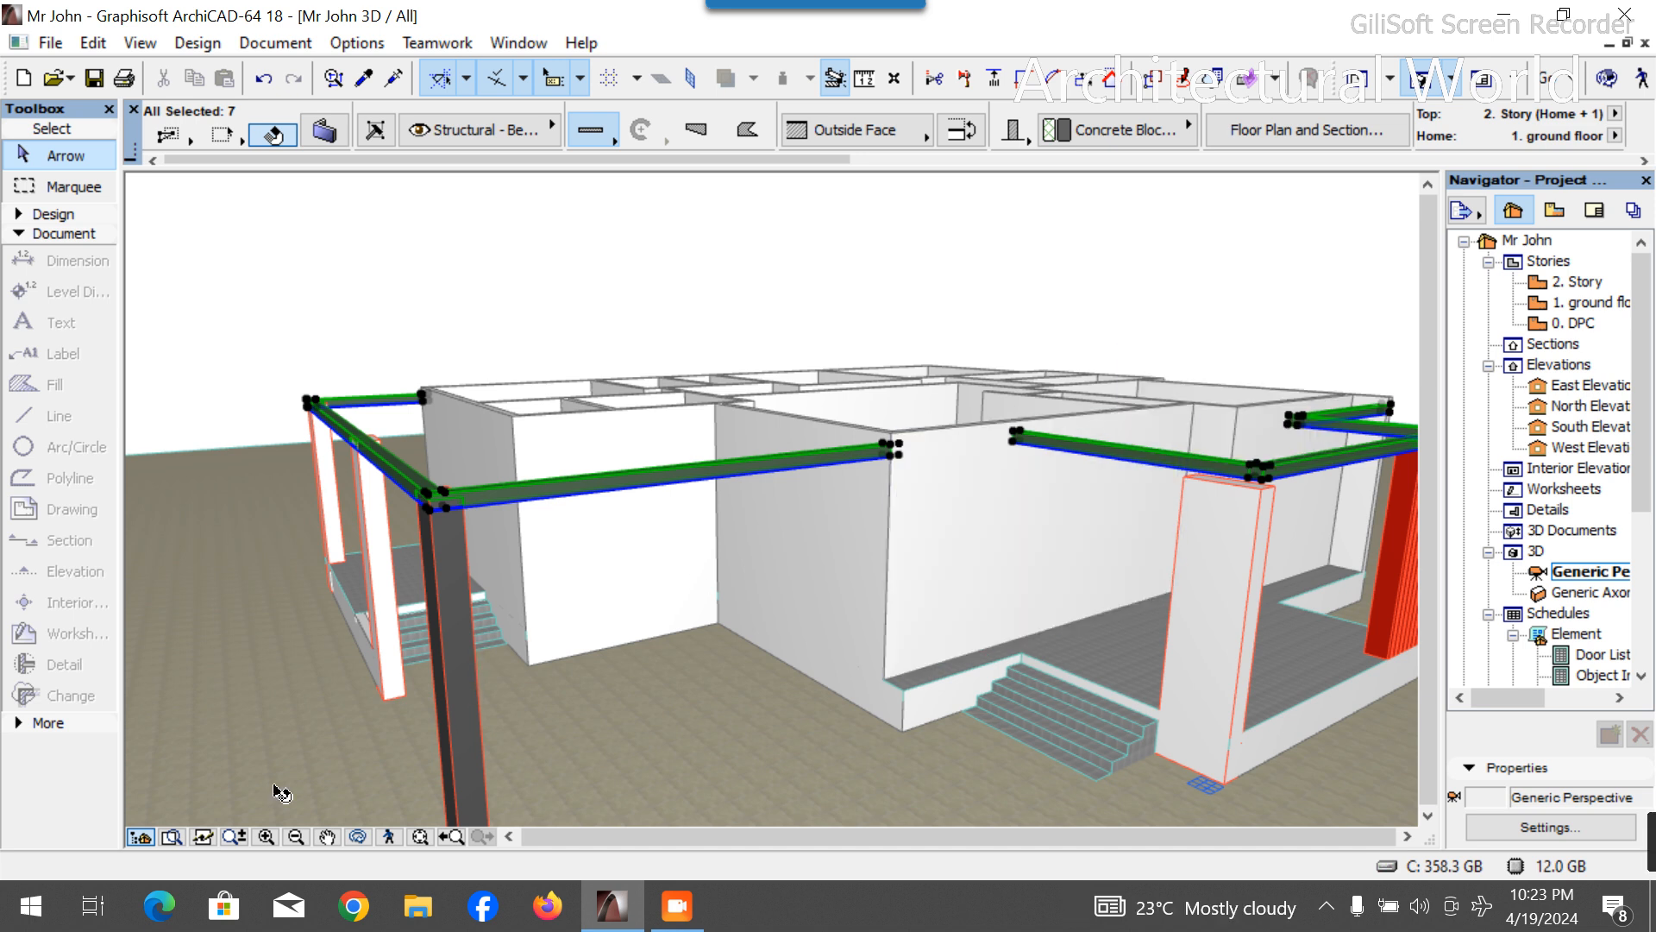
pyautogui.click(358, 842)
pyautogui.moveTo(461, 710); pyautogui.dragTo(967, 608)
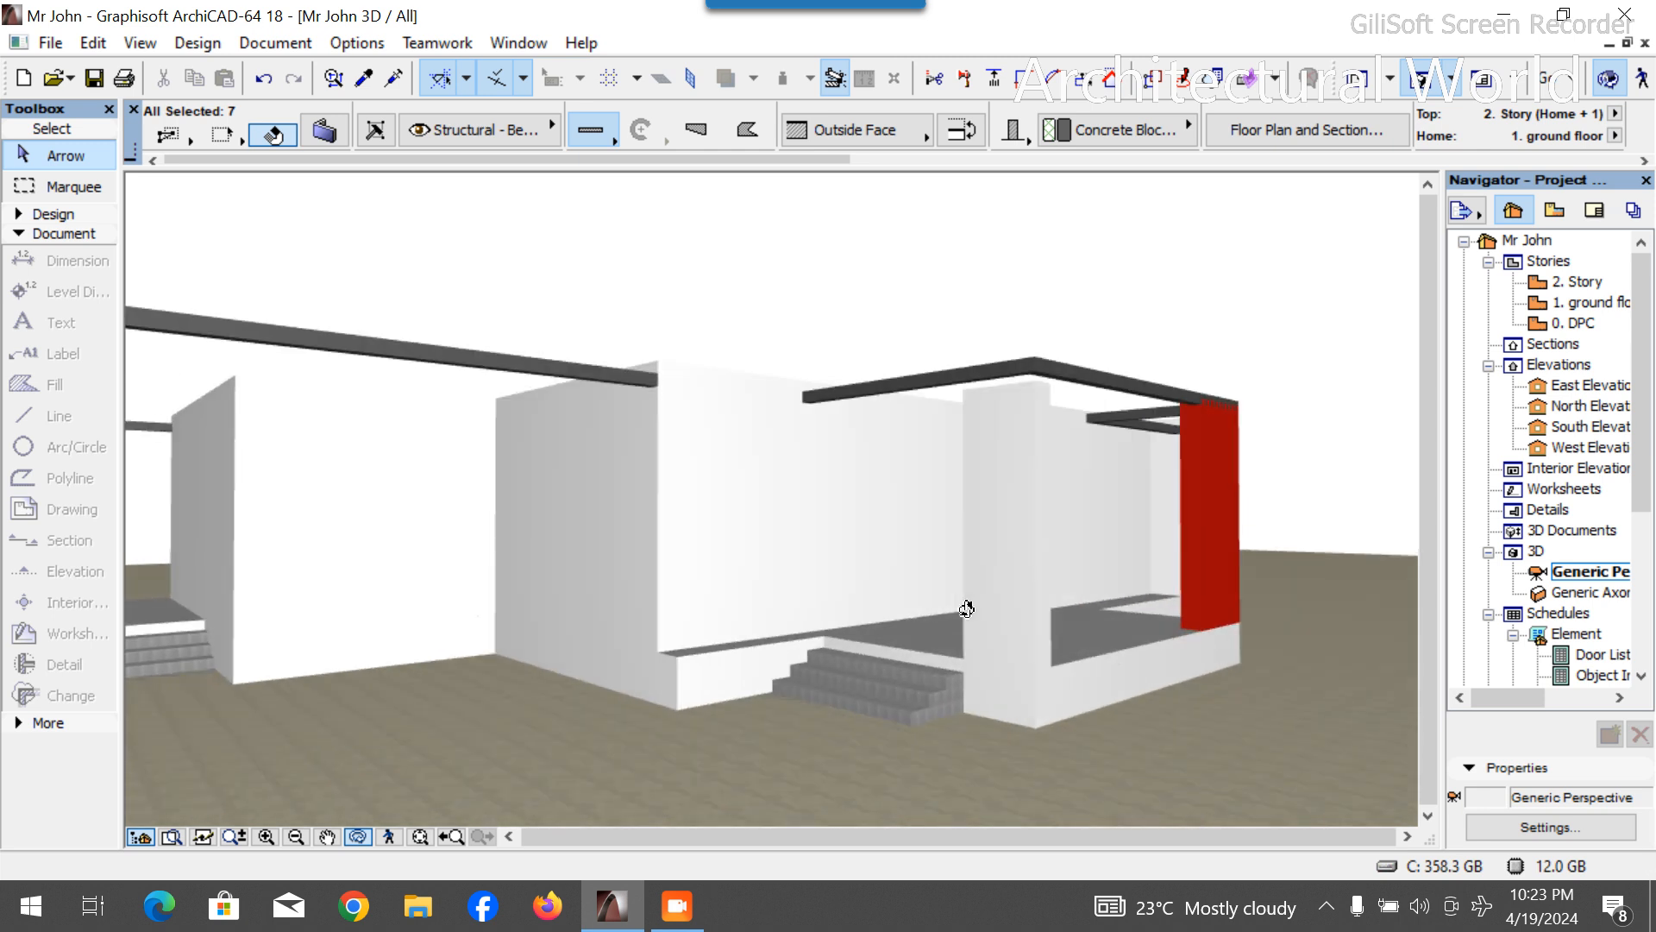
pyautogui.scroll(3, 1173, 371)
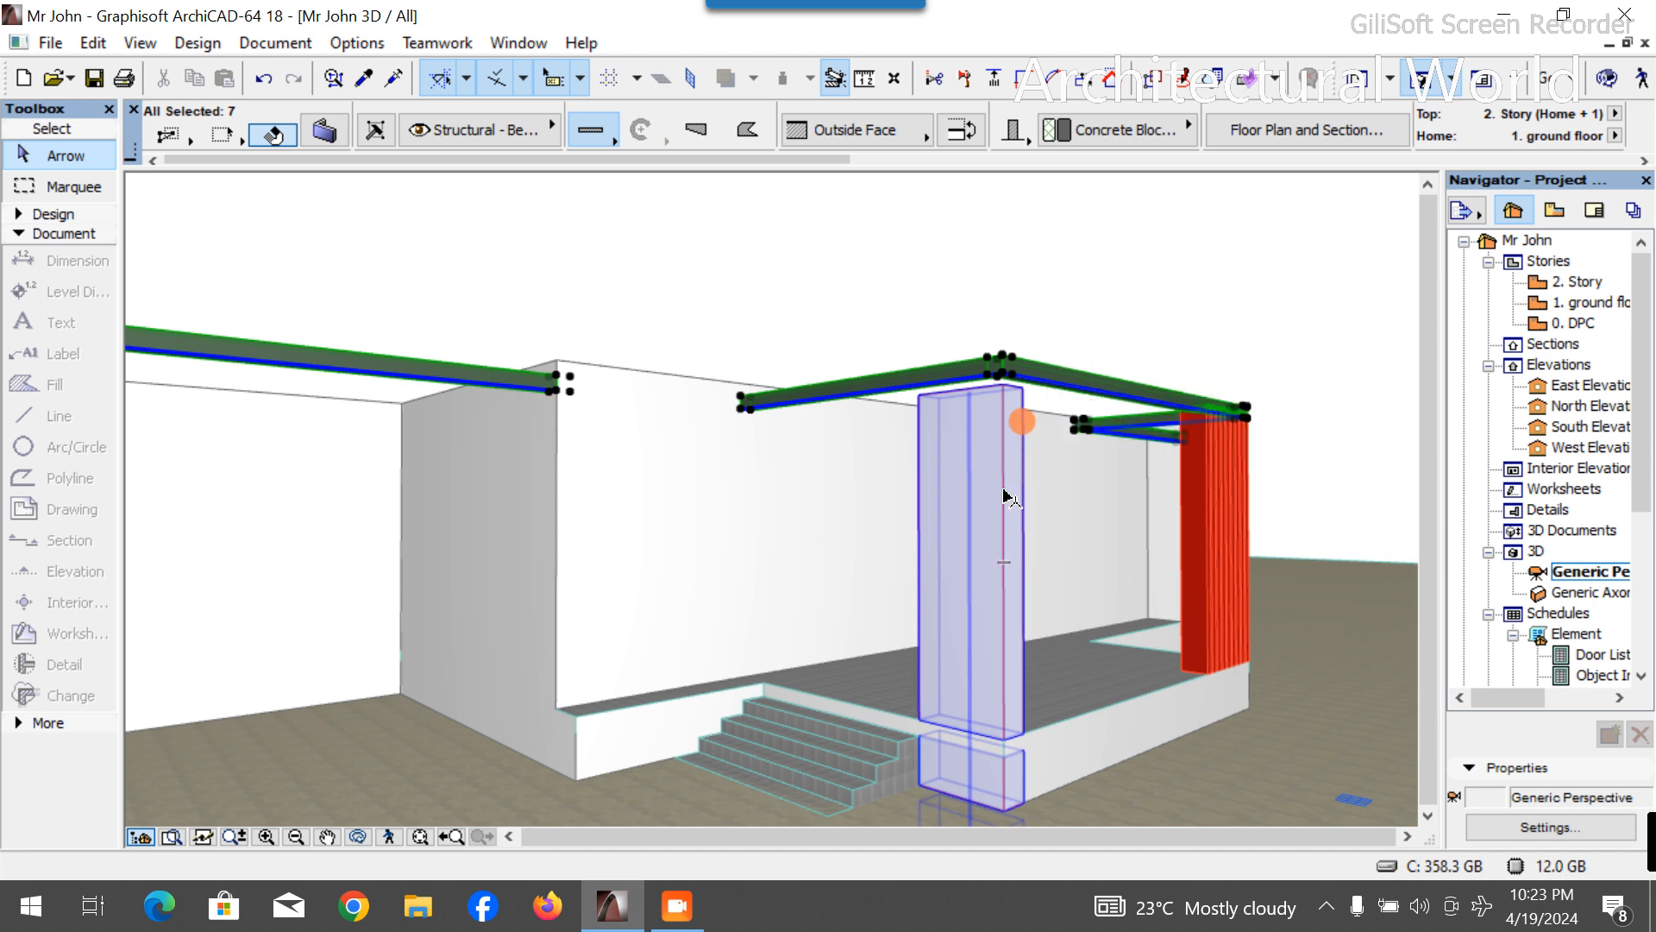
pyautogui.scroll(2, 975, 507)
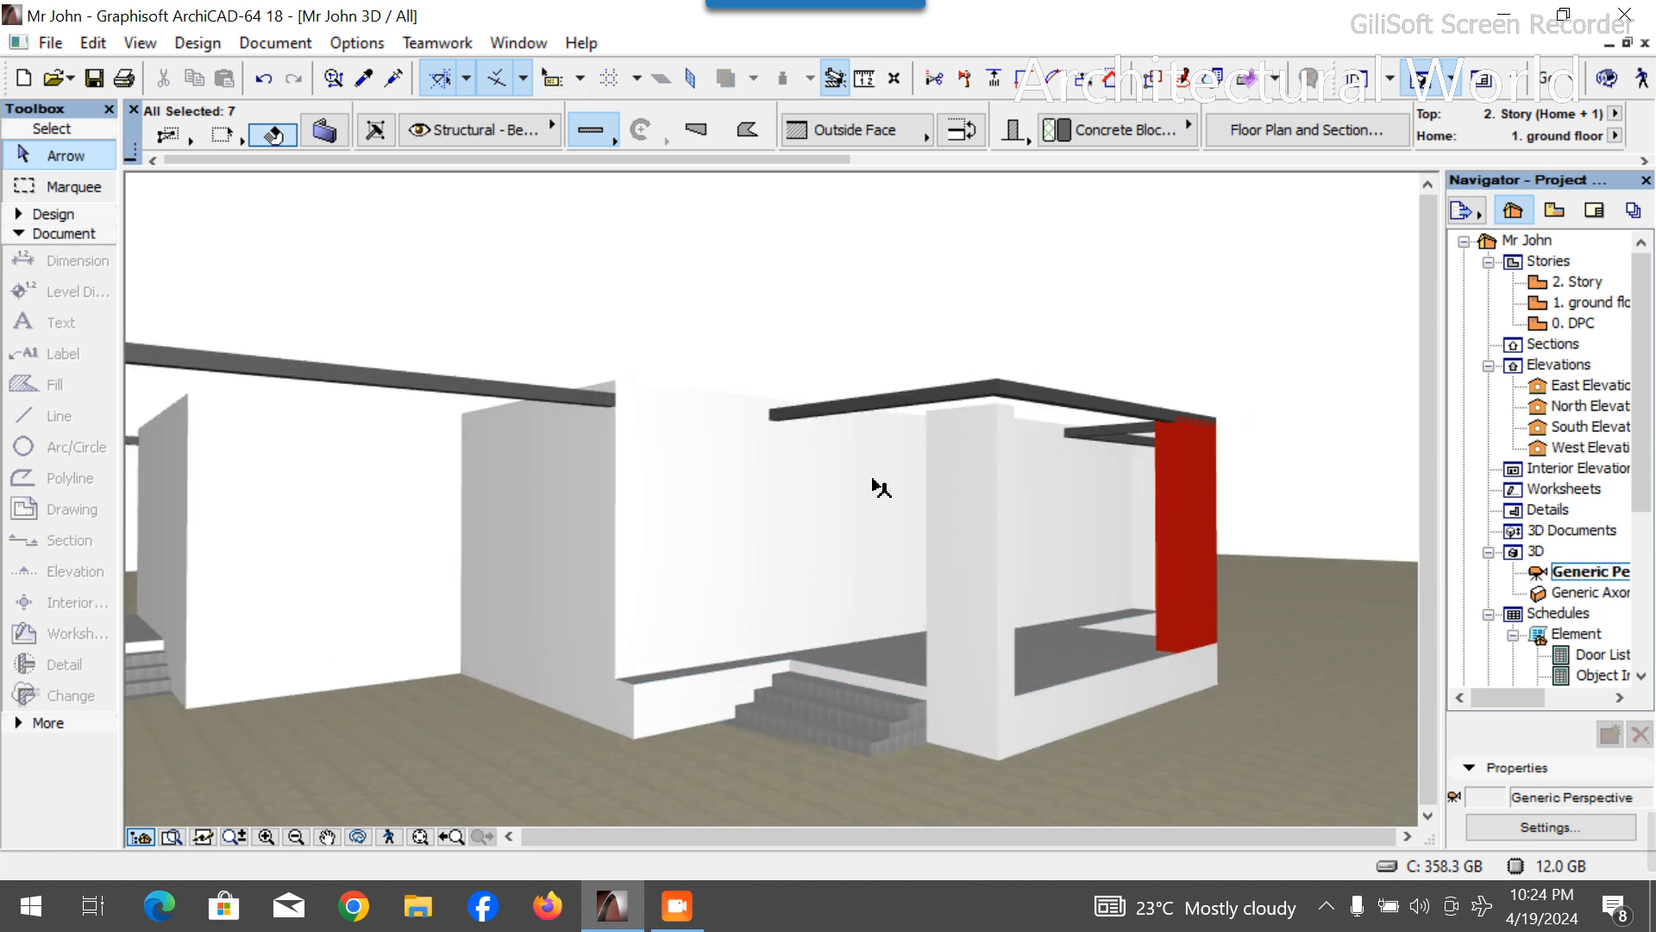
pyautogui.scroll(-2, 675, 445)
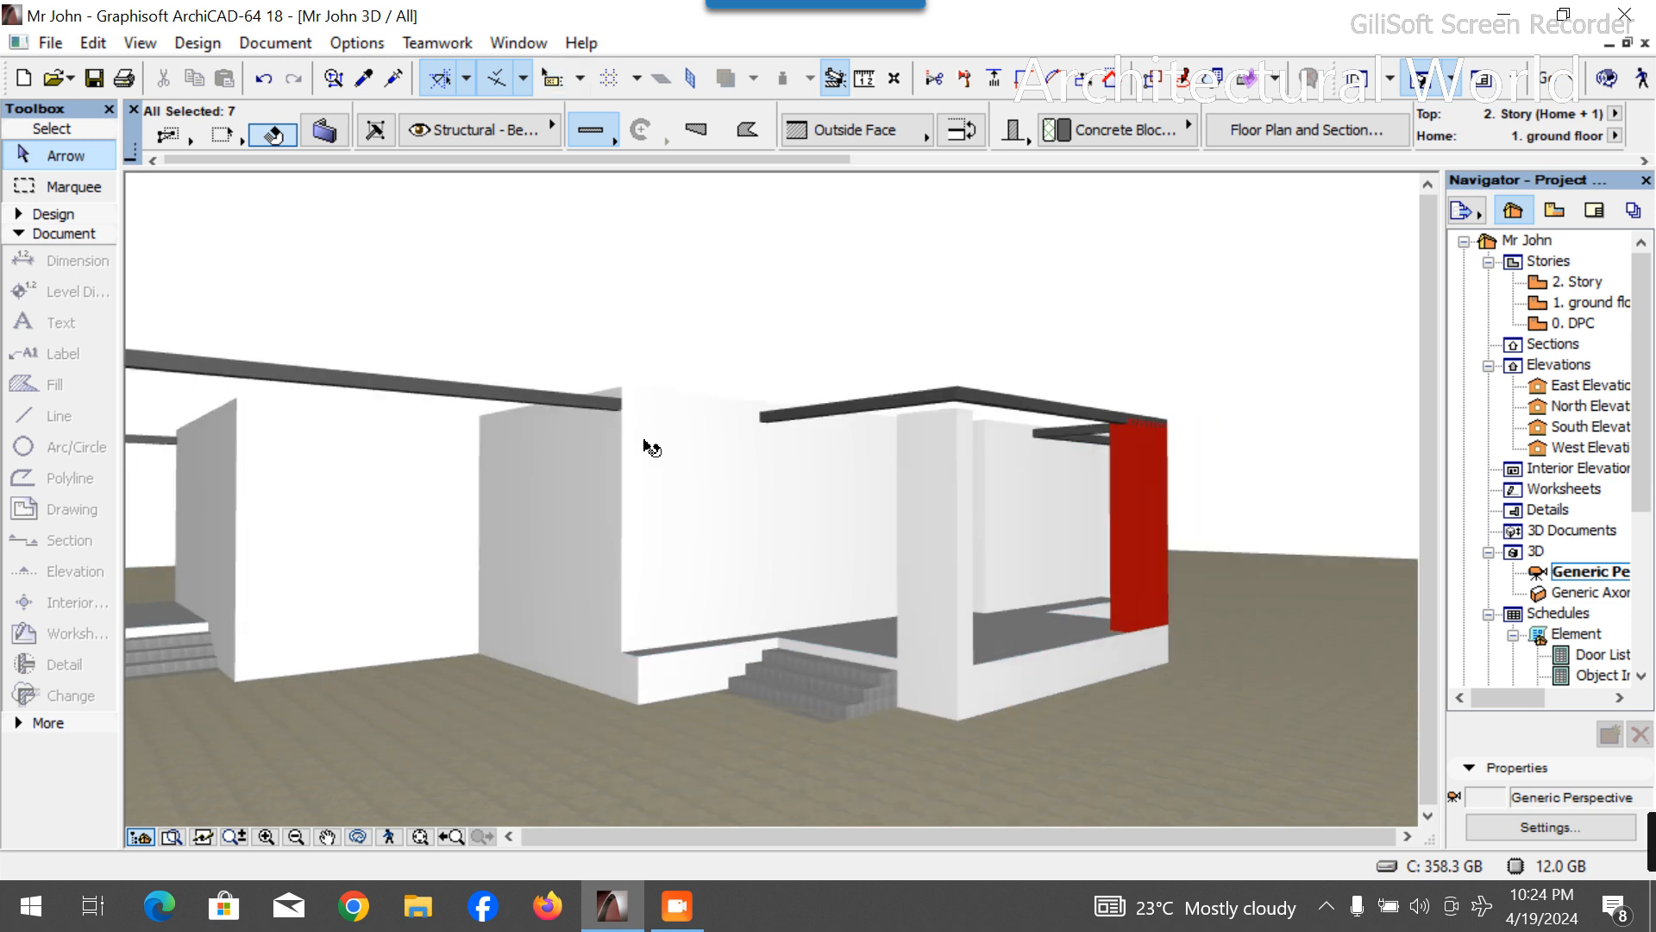
pyautogui.click(758, 304)
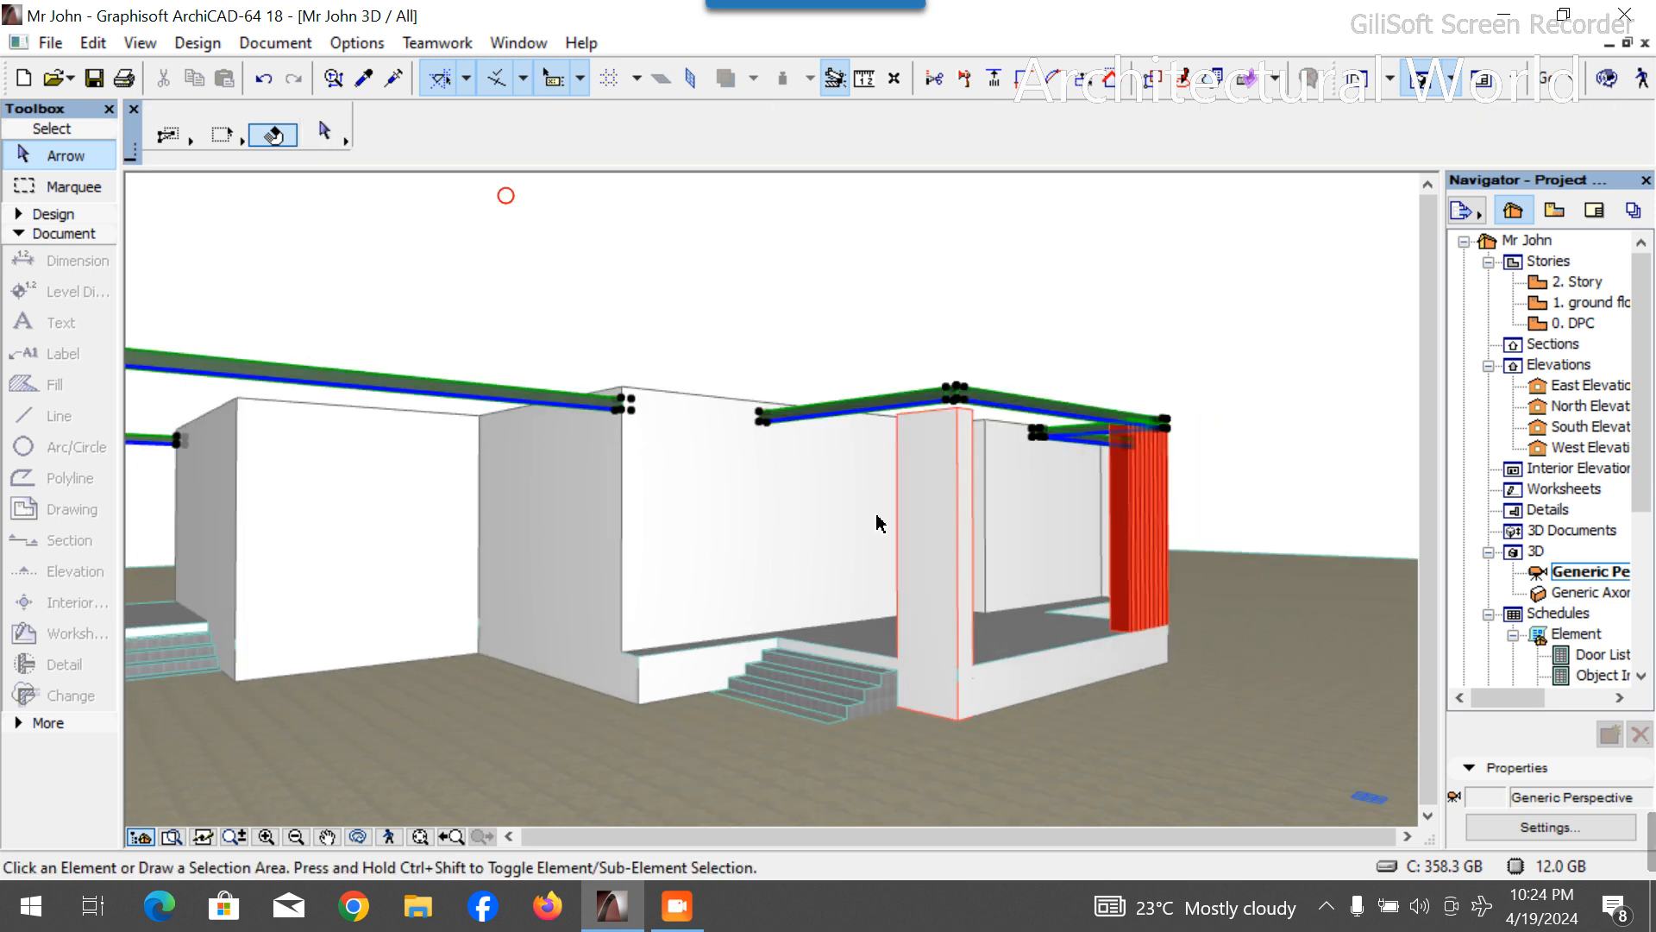
# Set the top offset of the white front porch column to 3200 relative to the ground floor.
pyautogui.click(935, 514)
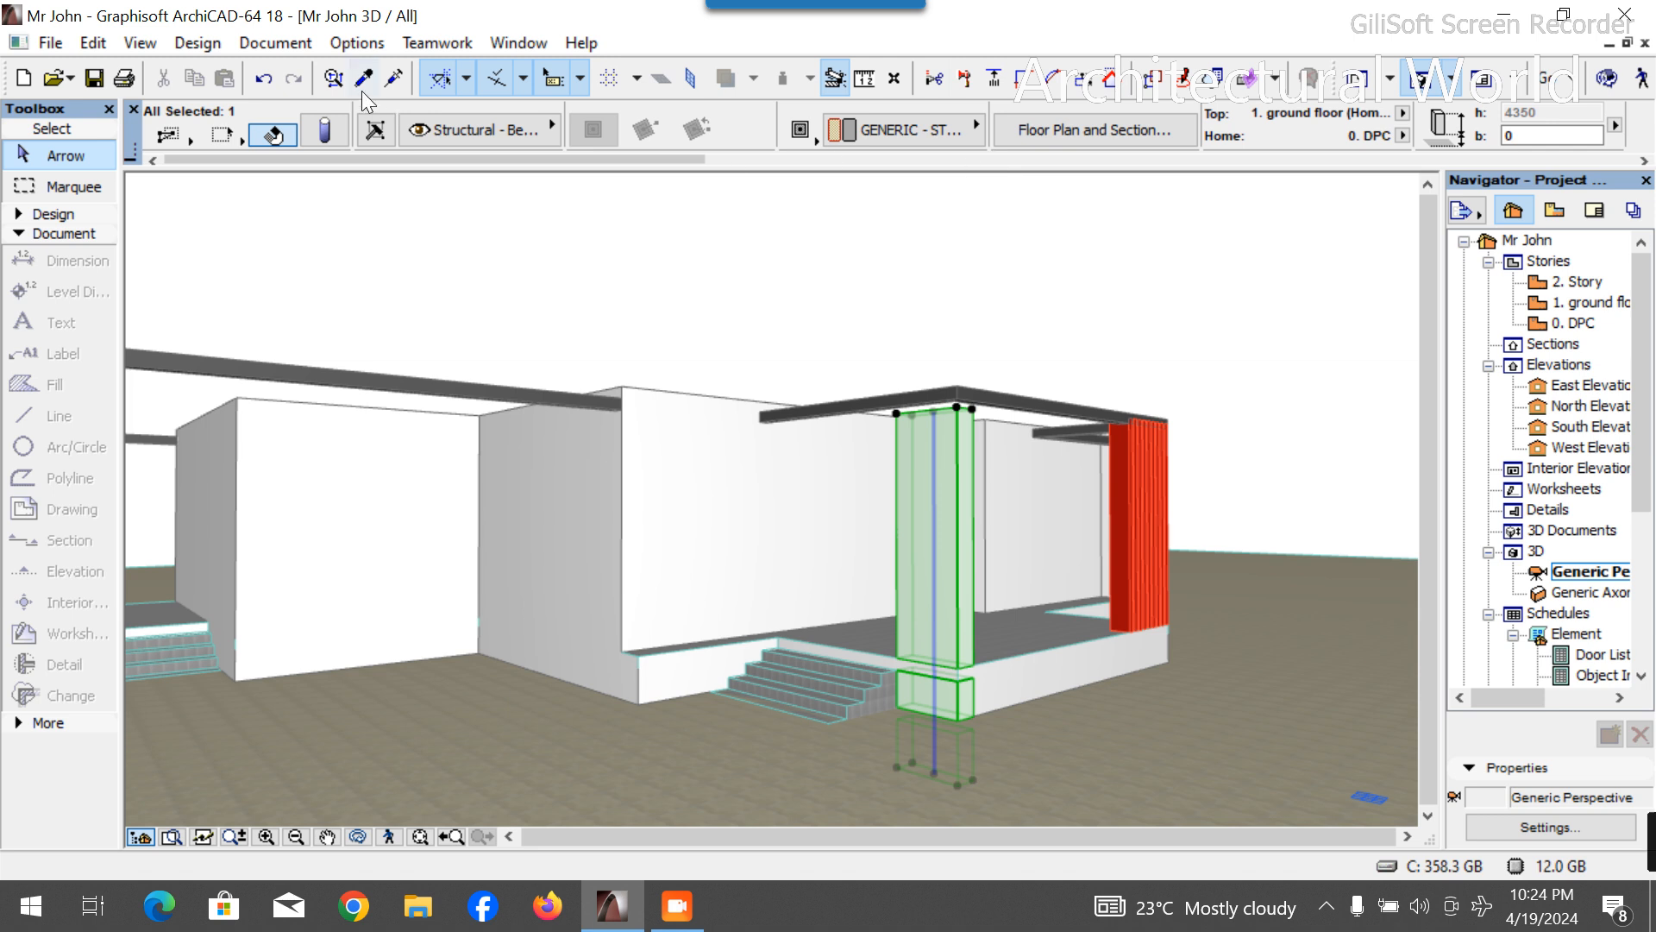
pyautogui.click(326, 134)
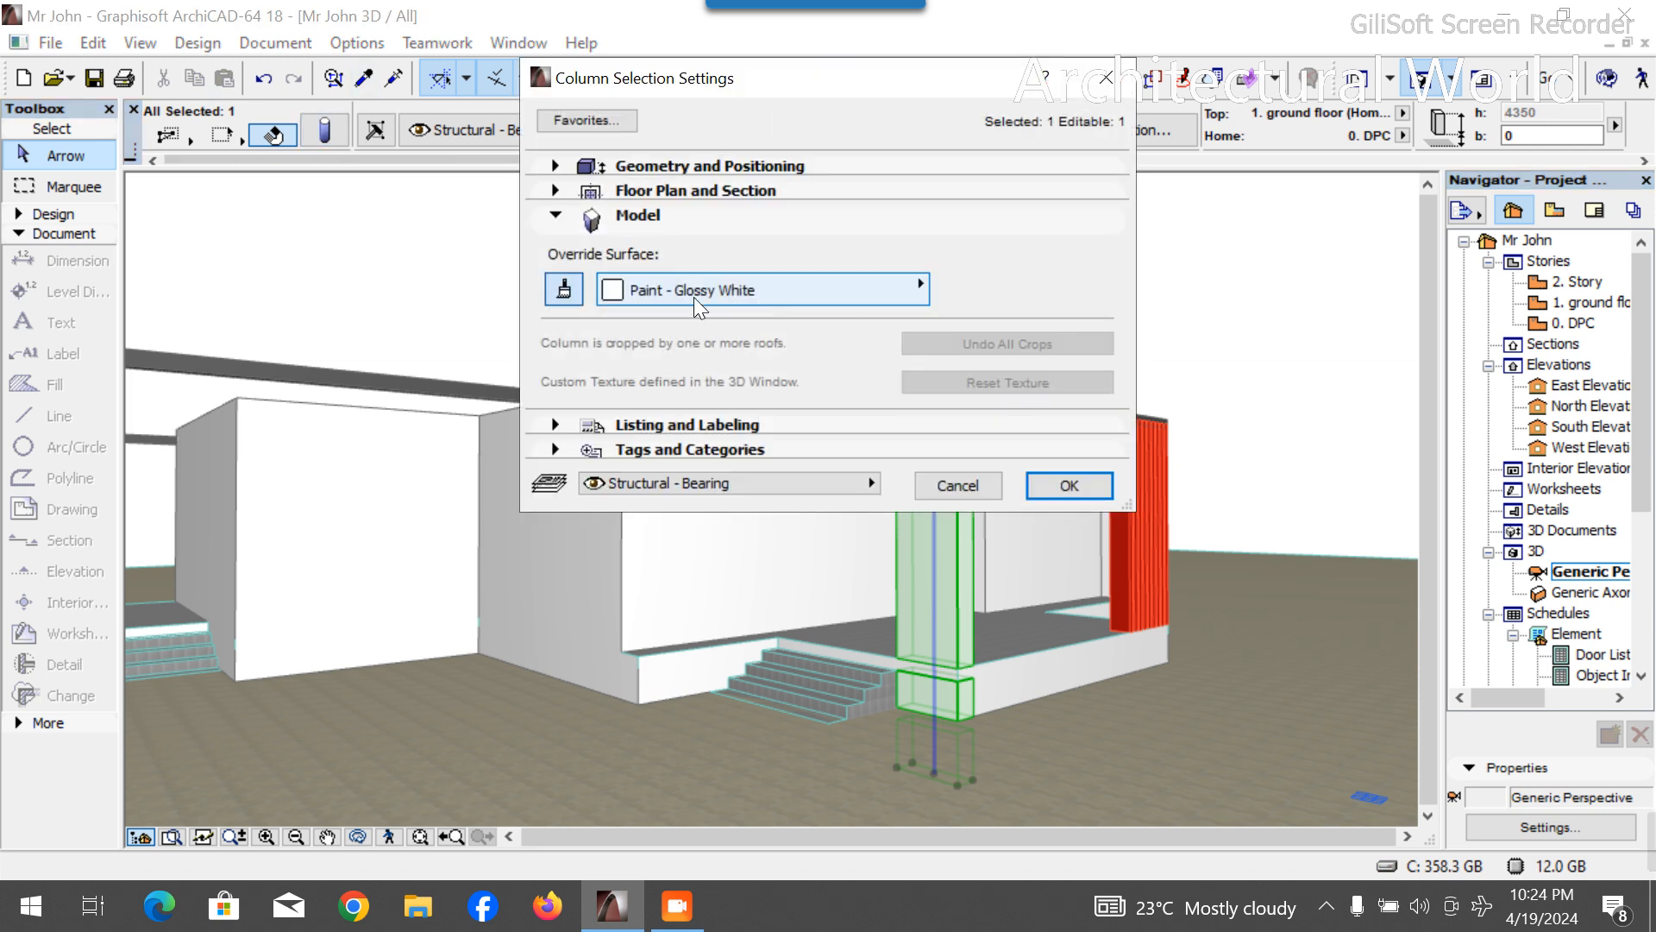
pyautogui.click(716, 166)
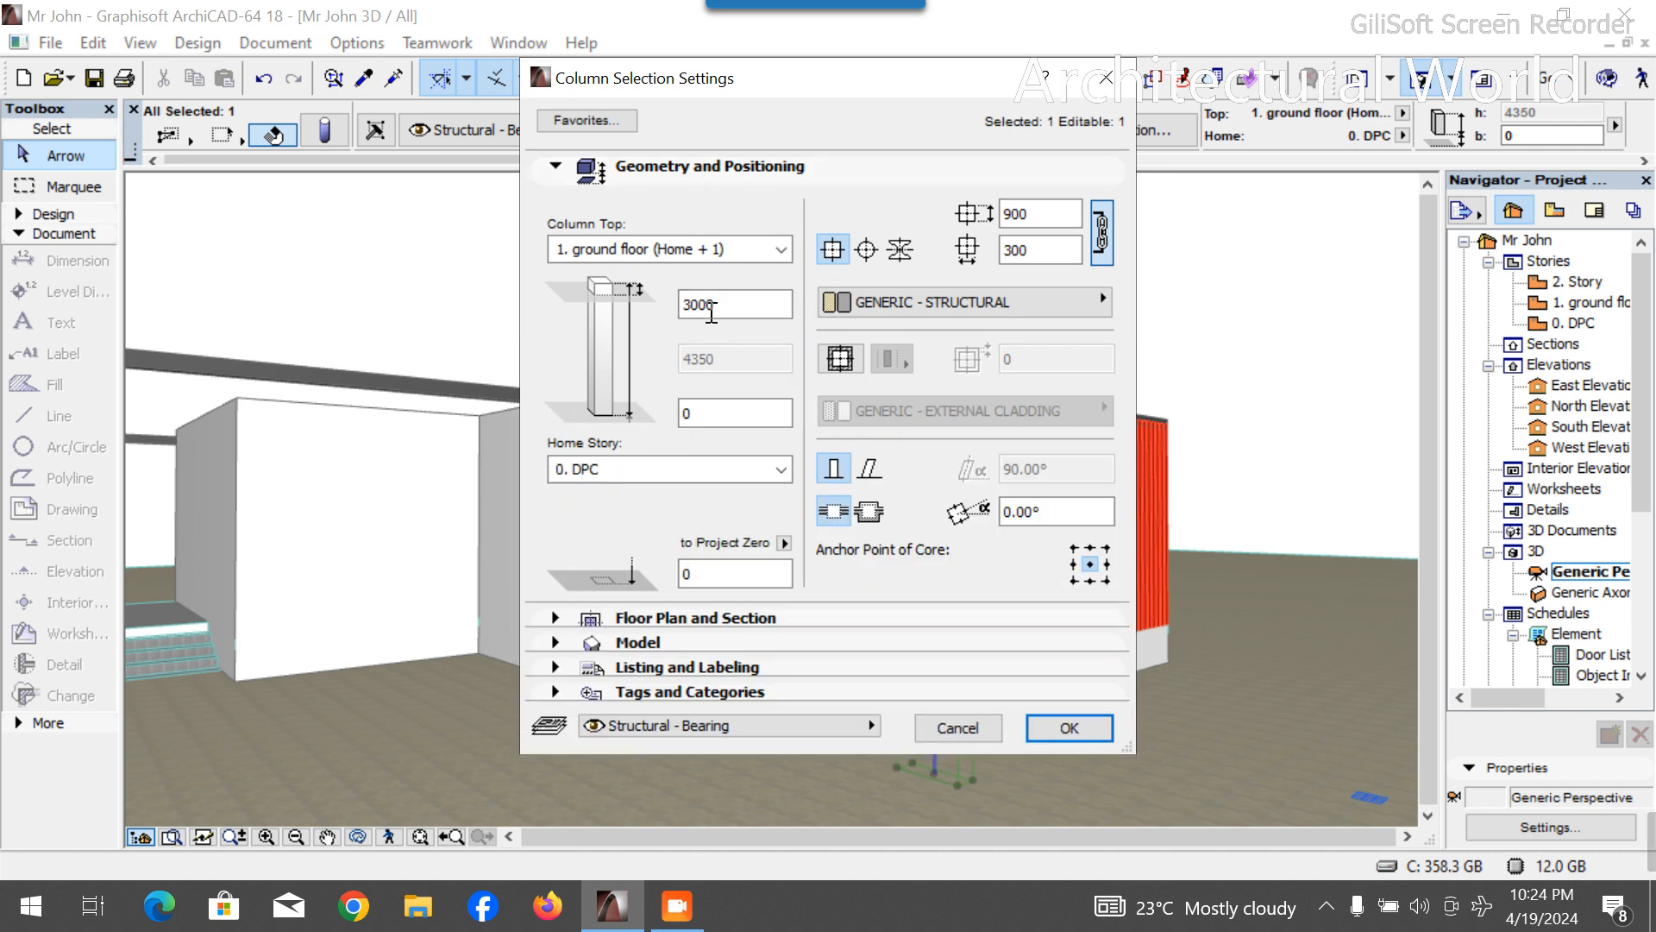
pyautogui.click(700, 304)
pyautogui.write('2')
pyautogui.press('Return')
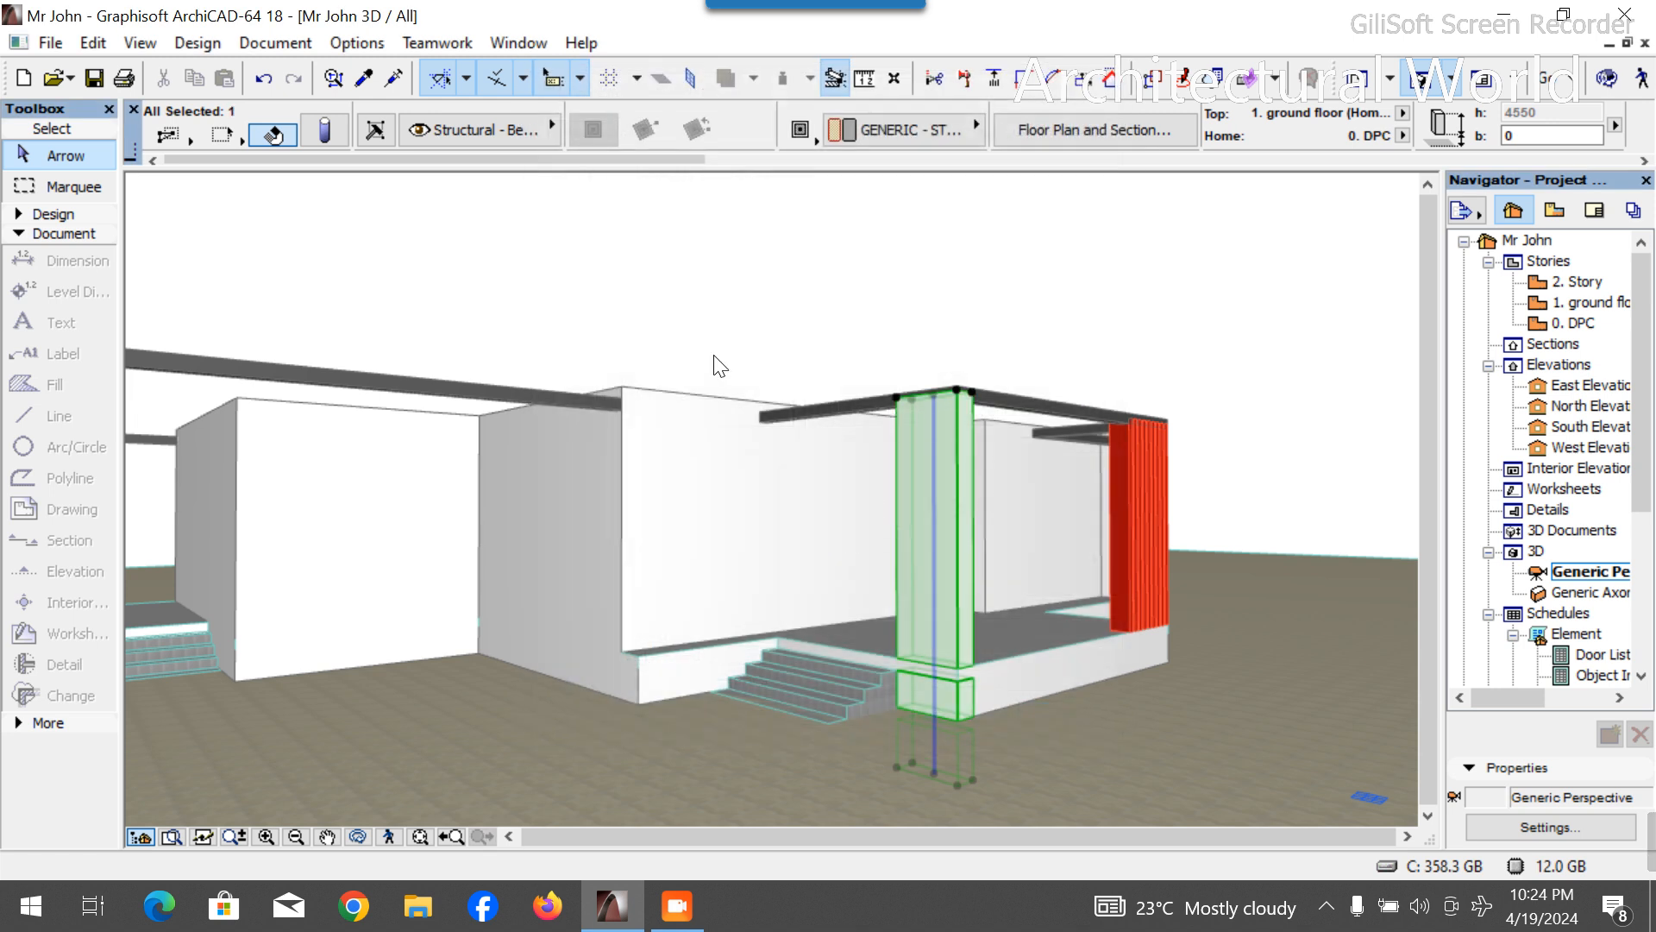
pyautogui.press('Escape')
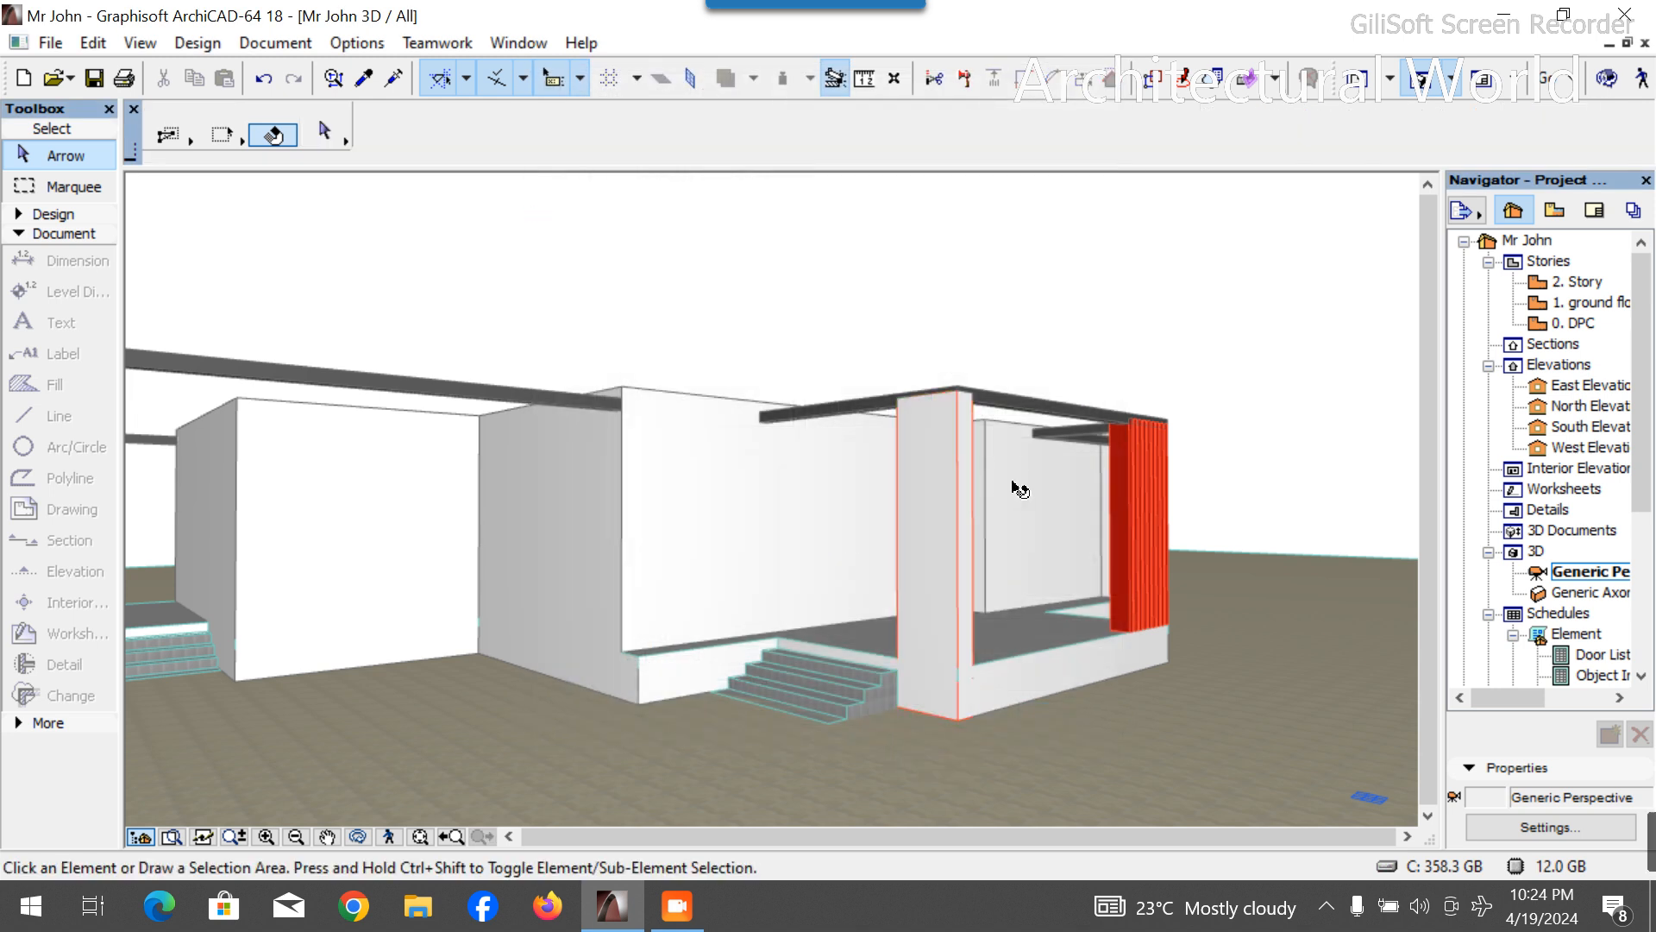
# Set the white front porch column's top offset to 3300 relative to the ground floor, ending with nothing selected.
pyautogui.click(956, 507)
pyautogui.click(324, 131)
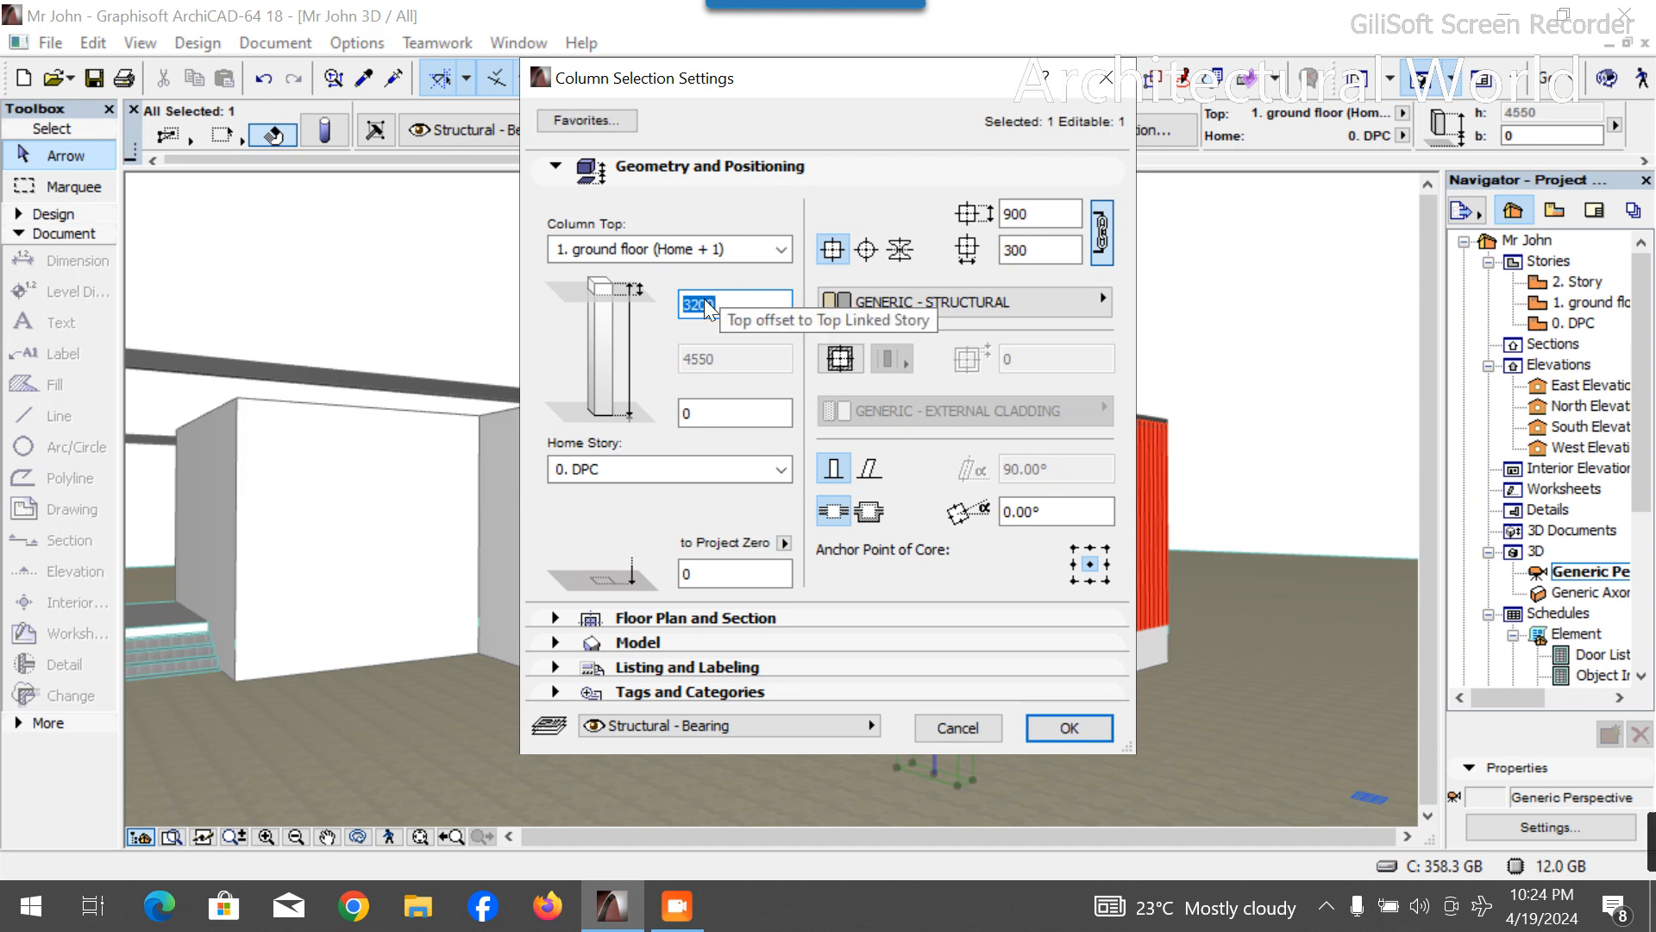
pyautogui.click(705, 304)
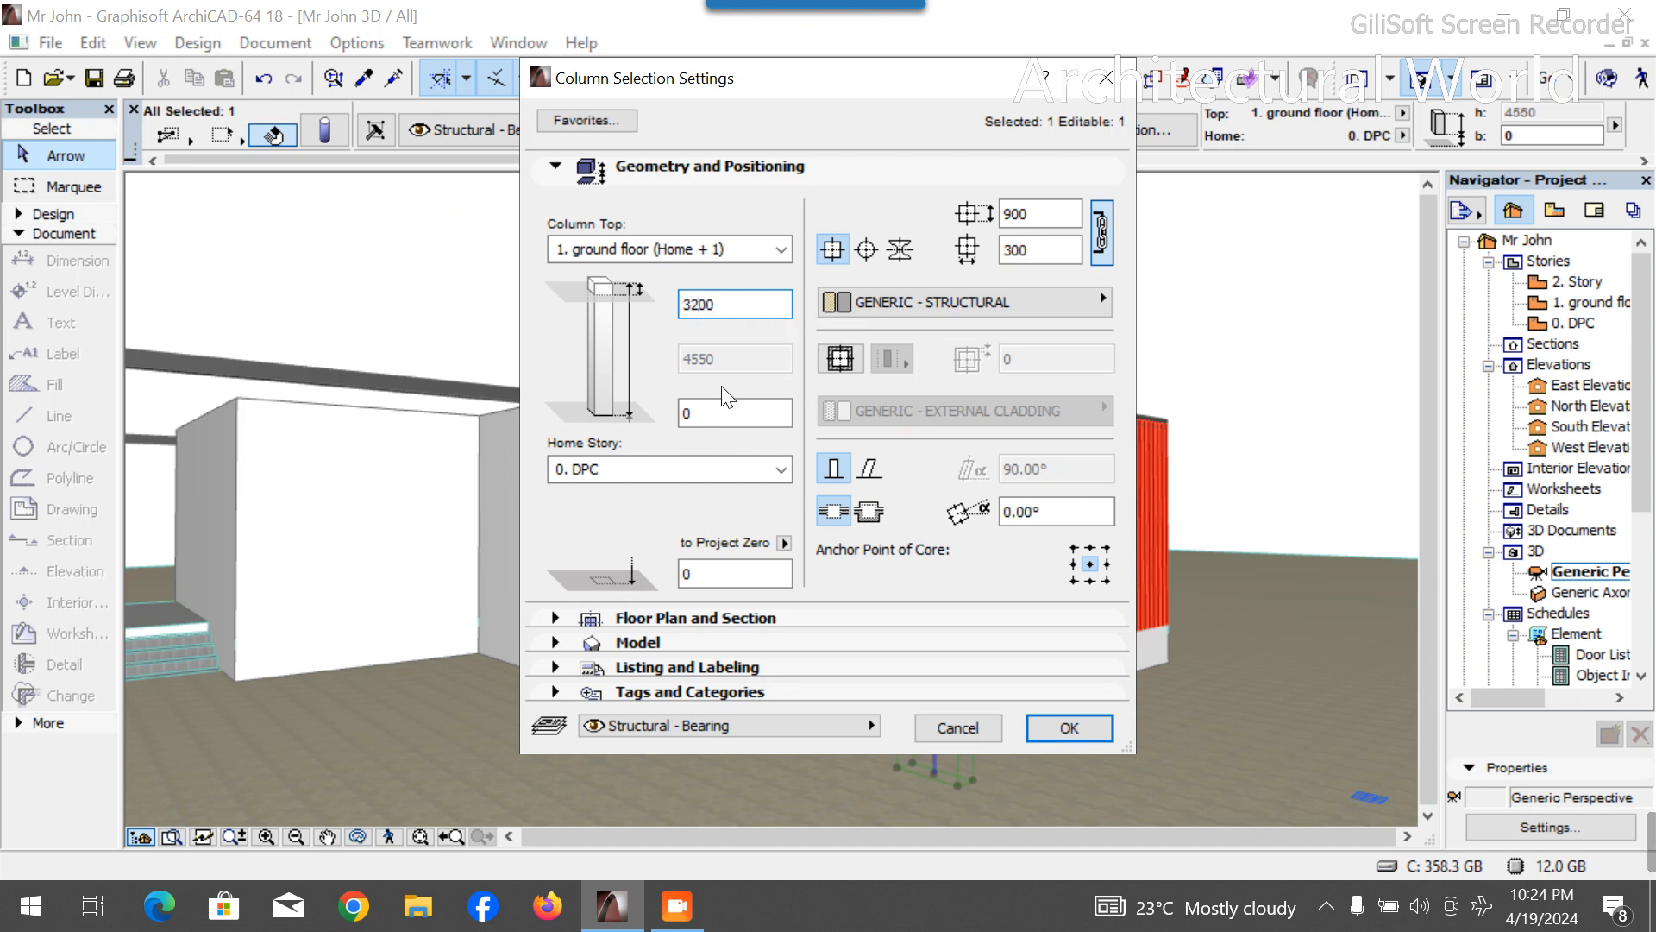
pyautogui.write('3')
pyautogui.press('Return')
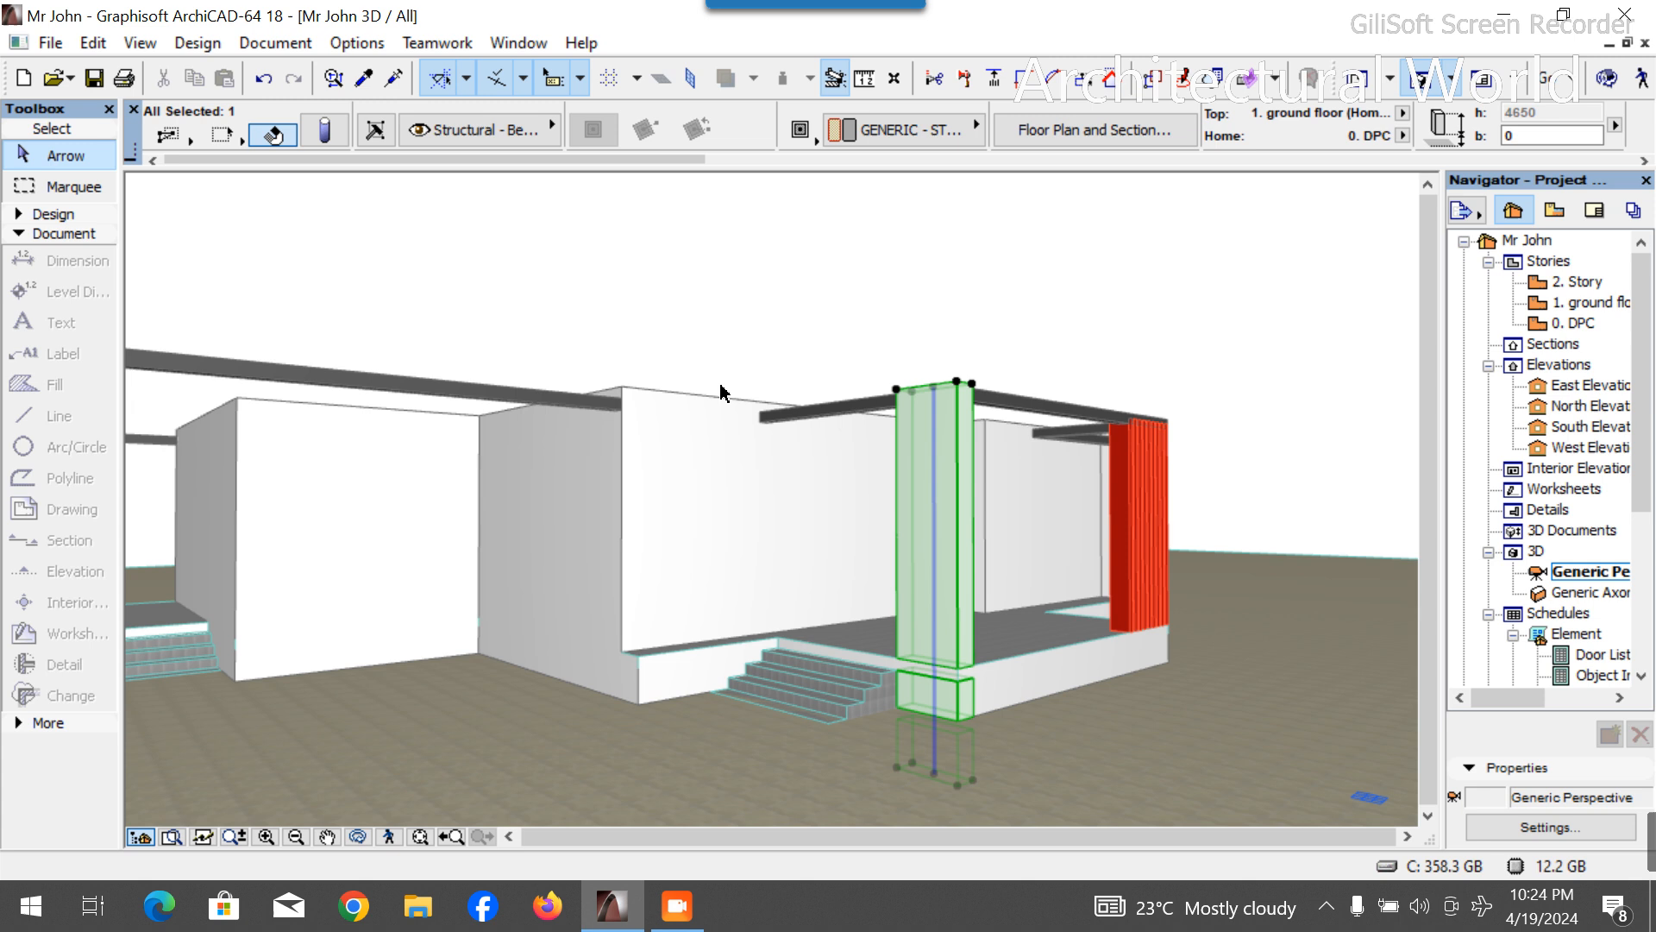
pyautogui.click(795, 345)
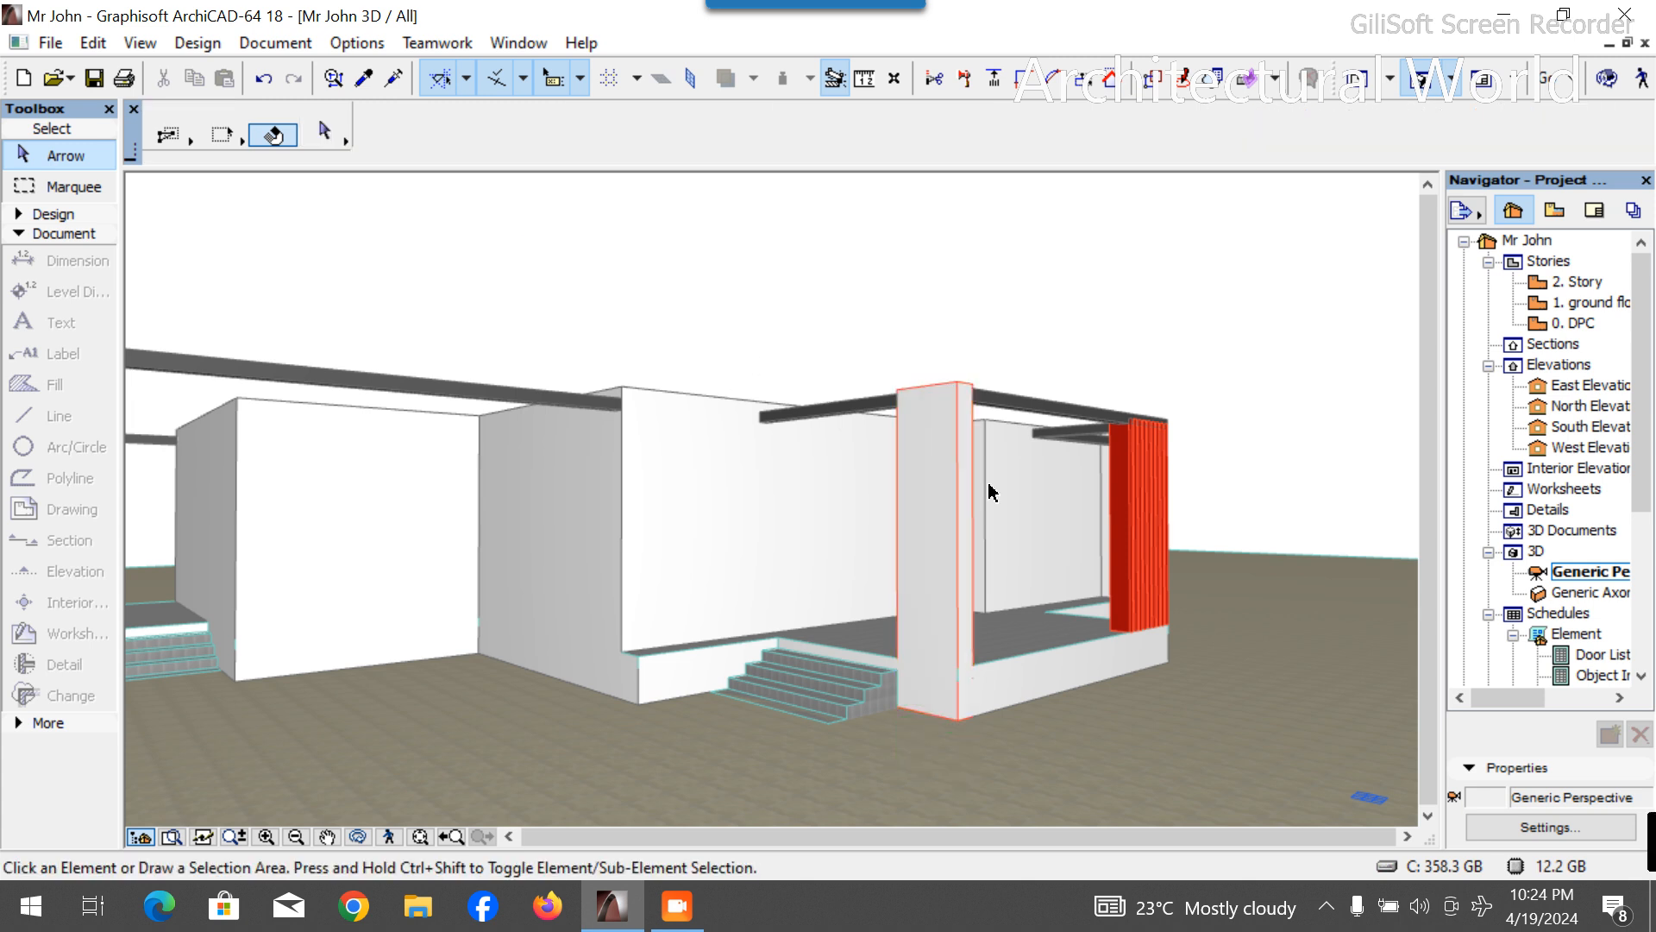
# Examine the beams and columns of both porches and the car park from above in 3D.
pyautogui.click(358, 836)
pyautogui.moveTo(443, 618); pyautogui.dragTo(458, 655)
pyautogui.scroll(-4, 873, 554)
pyautogui.scroll(2, 641, 636)
pyautogui.moveTo(641, 636)
pyautogui.mouseDown()
pyautogui.moveTo(344, 359)
pyautogui.moveTo(740, 531)
pyautogui.moveTo(748, 552)
pyautogui.mouseUp()
pyautogui.scroll(3, 740, 531)
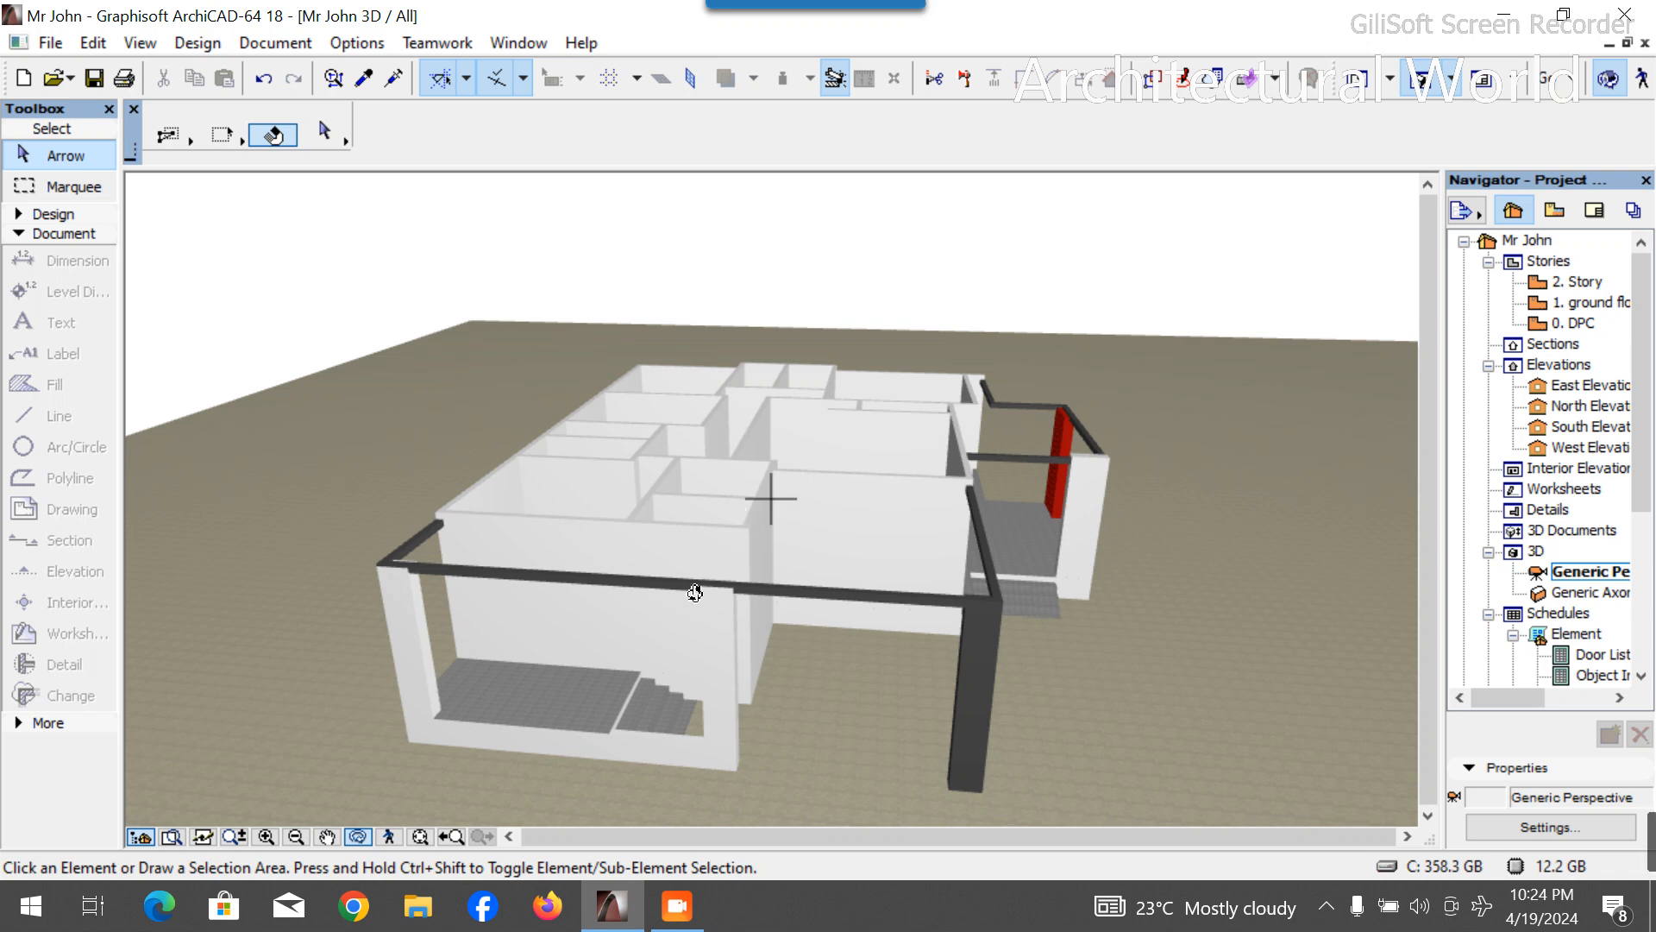
# Open the 1. ground floor plan and set the Line tool to draw chained segments.
pyautogui.doubleClick(1568, 305)
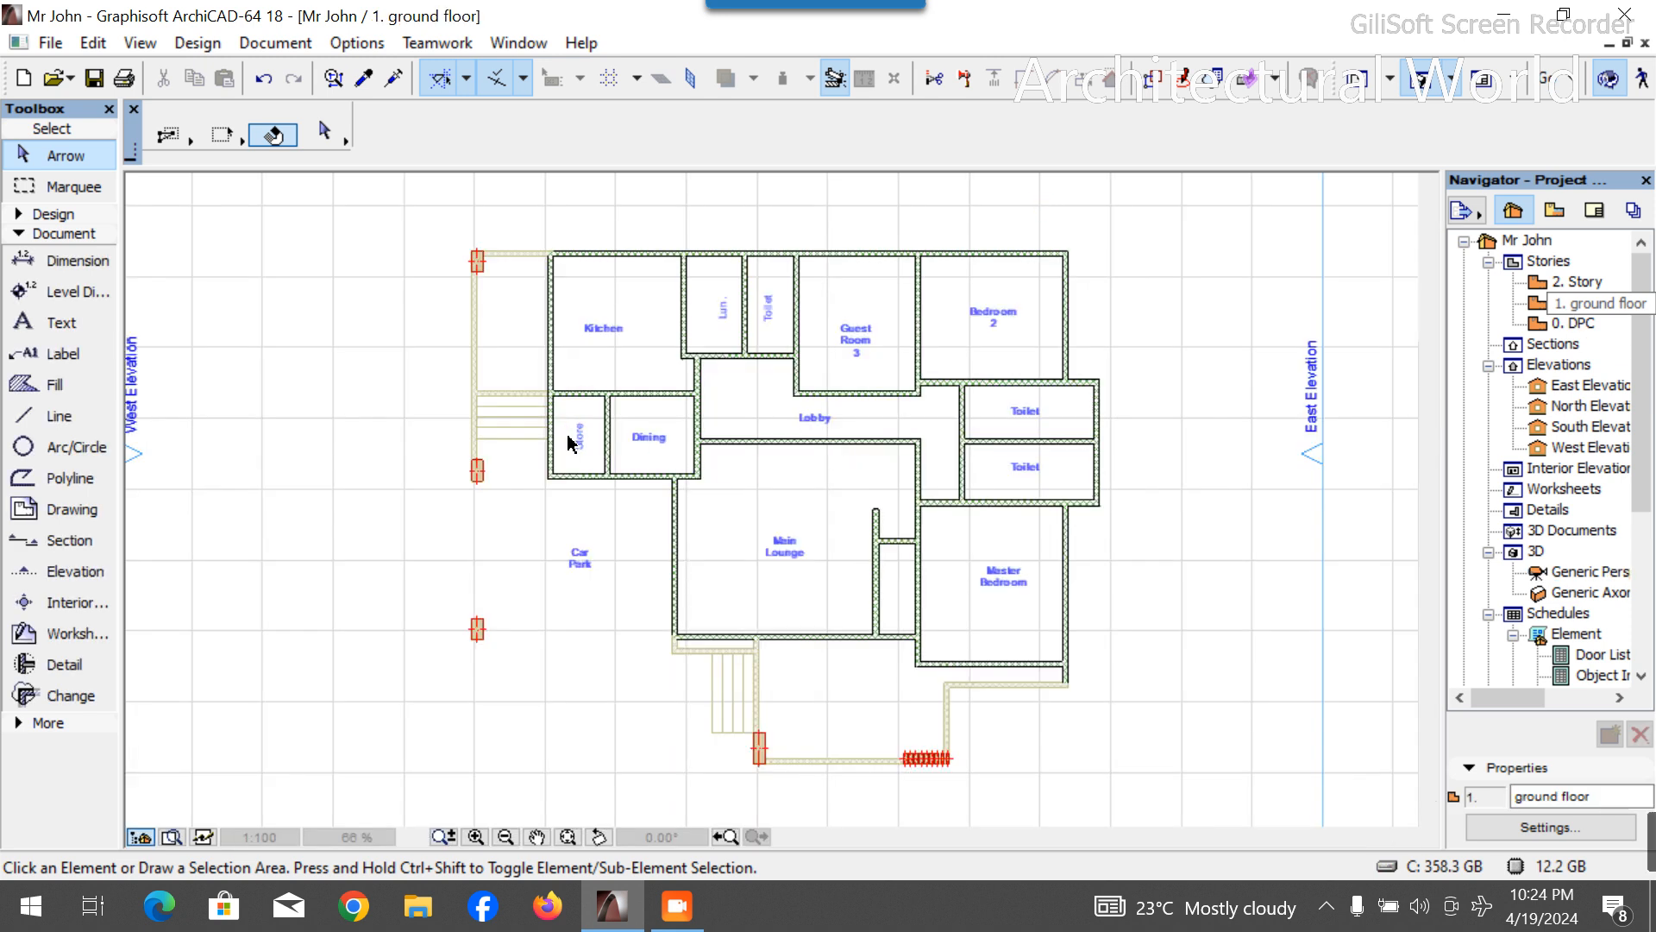
pyautogui.click(97, 417)
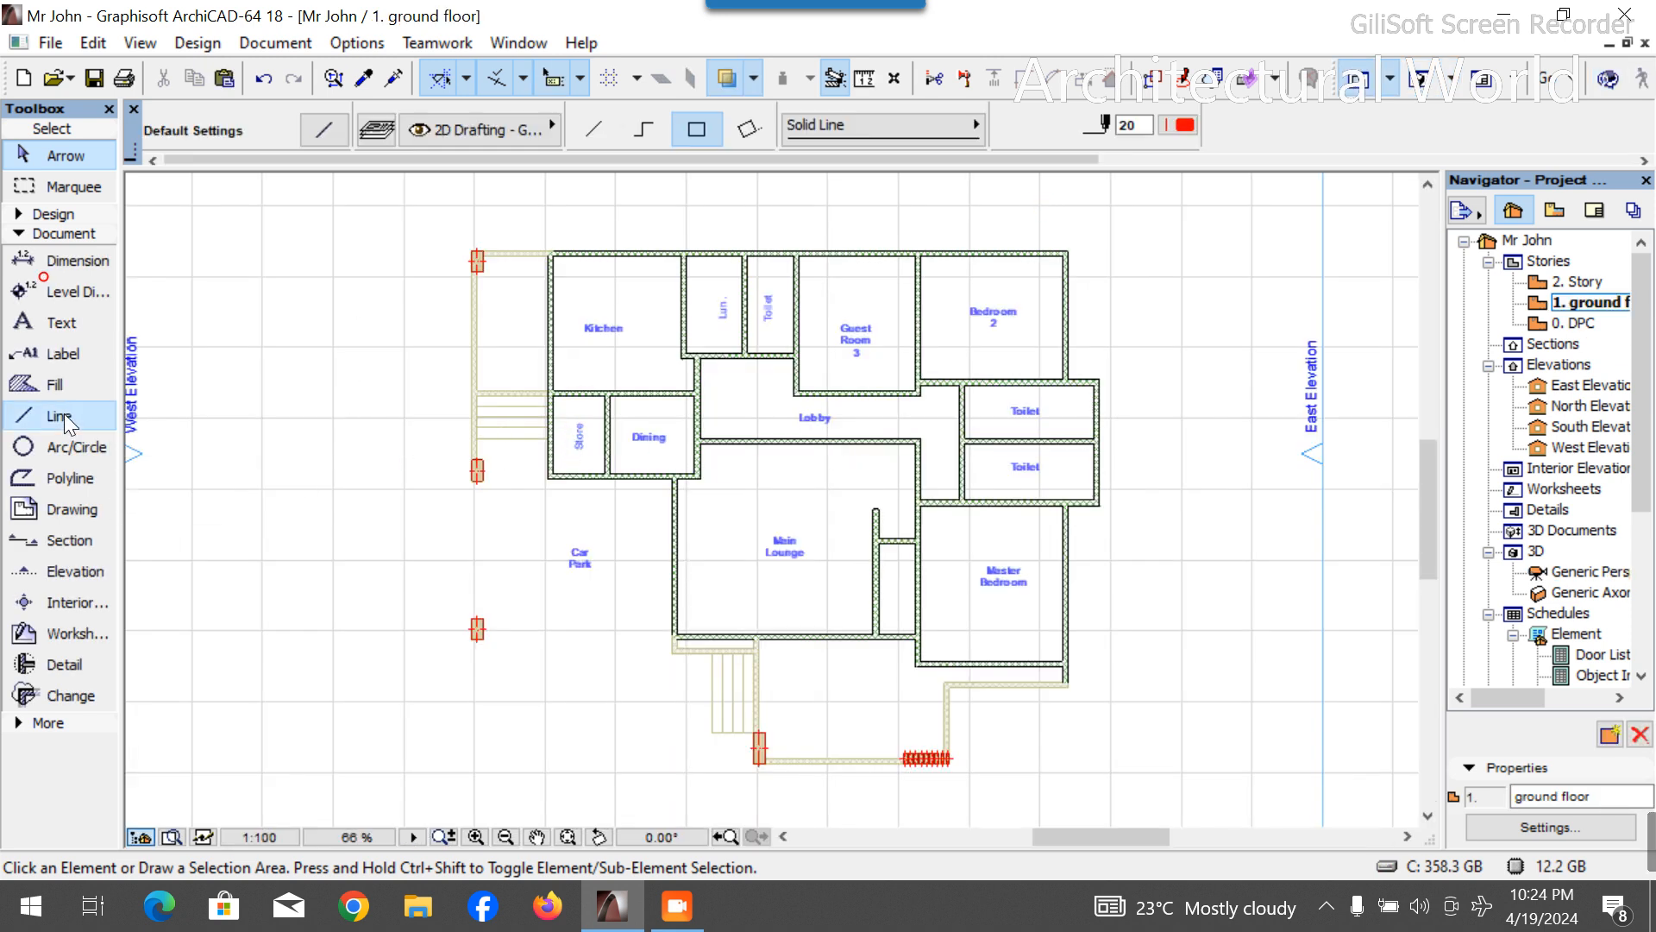
pyautogui.click(635, 124)
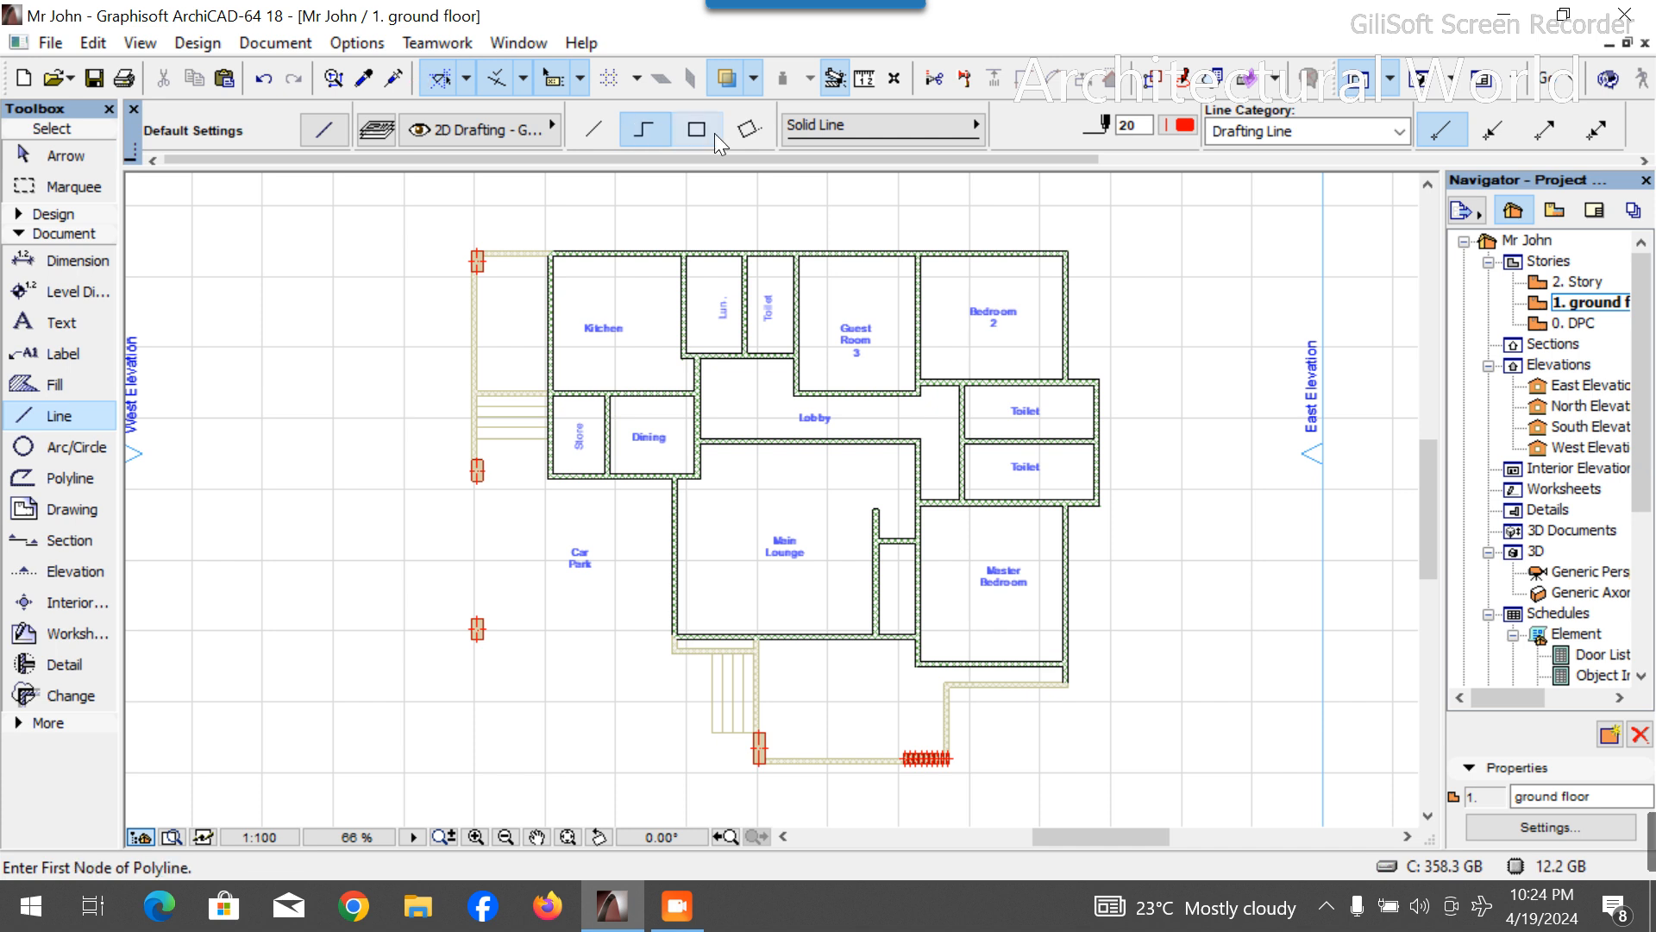
pyautogui.click(742, 212)
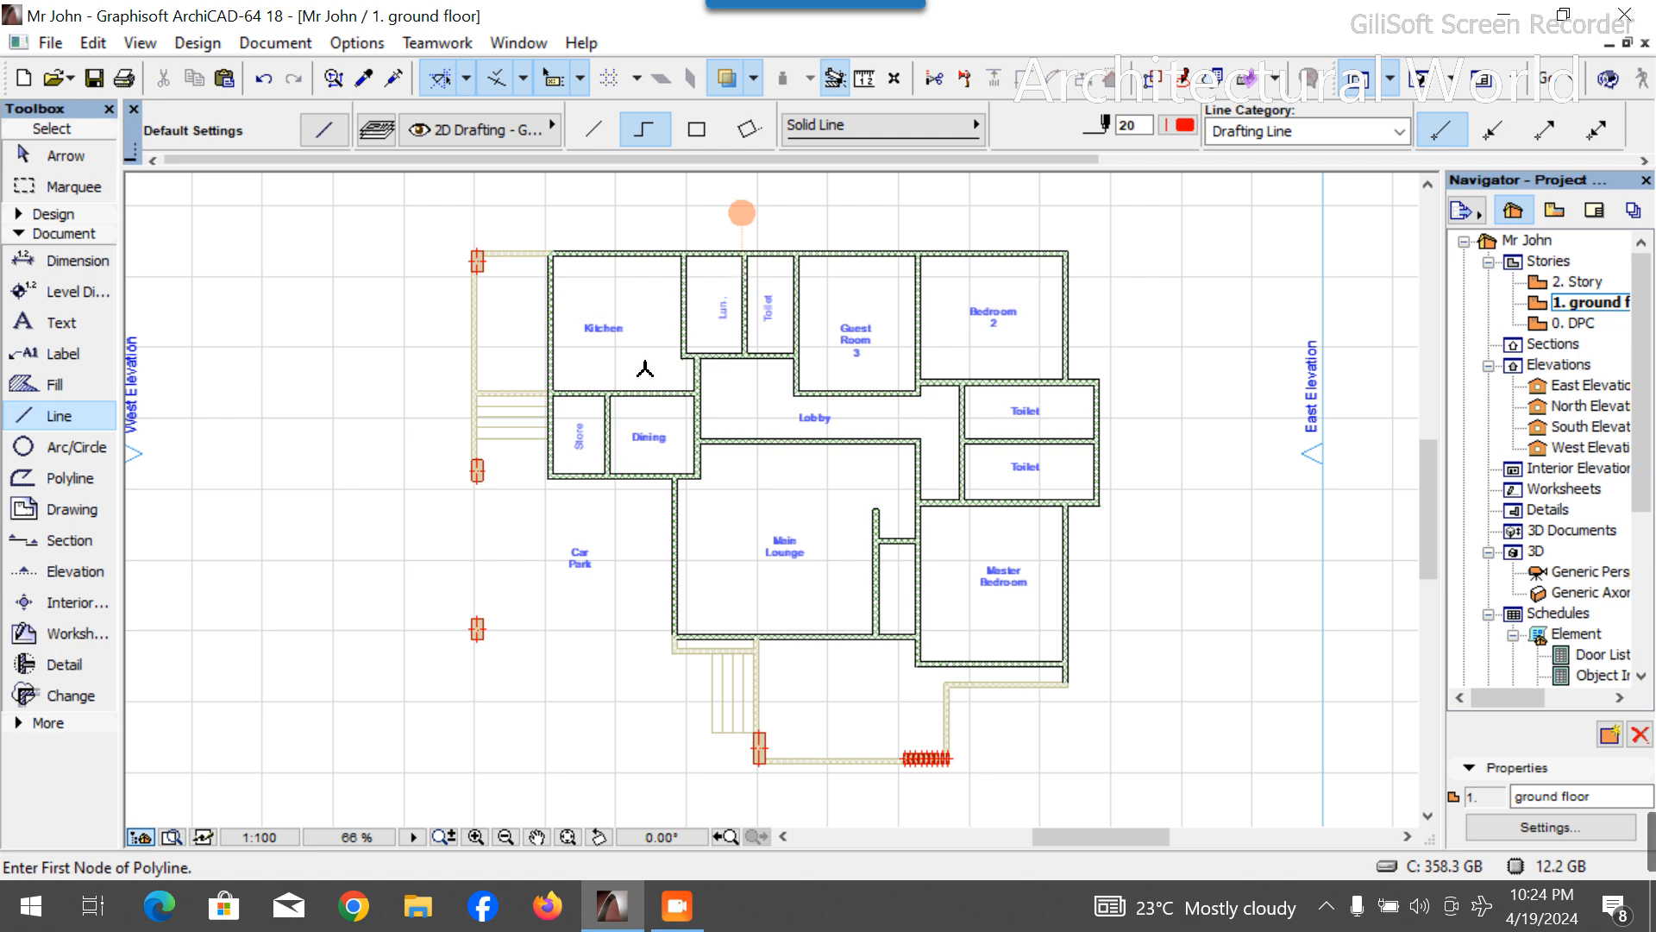
# Draw a chained line from the outer corner of the column west of the kitchen, 600 mm west, then straight south past the house.
pyautogui.scroll(4, 473, 243)
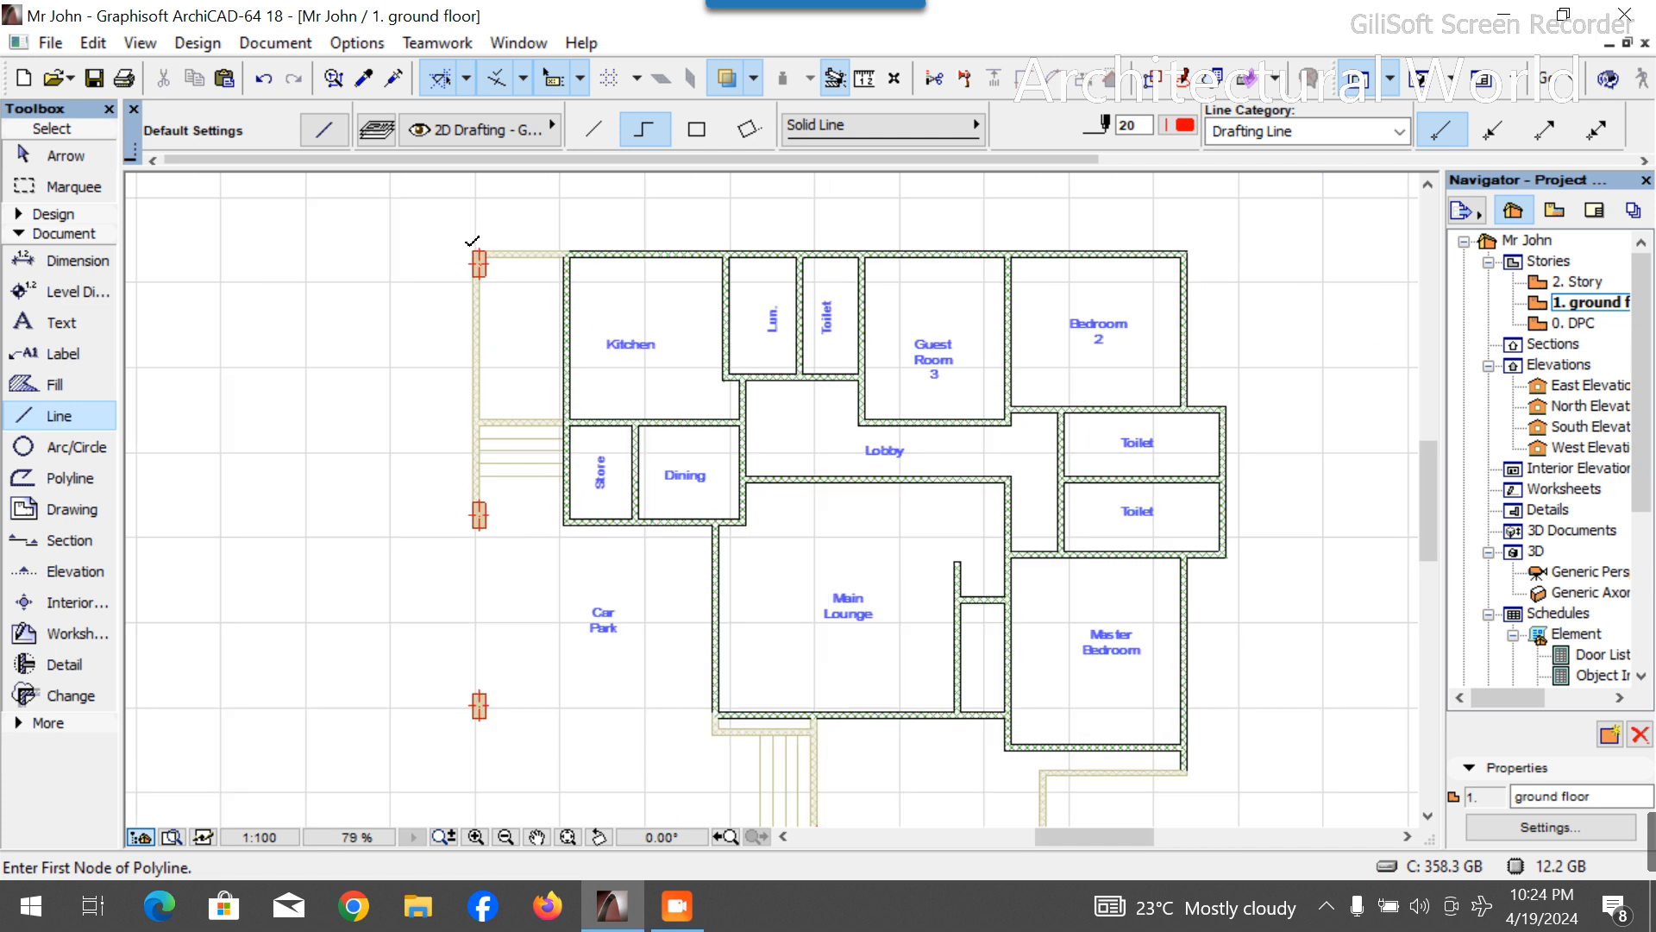
pyautogui.scroll(2, 468, 247)
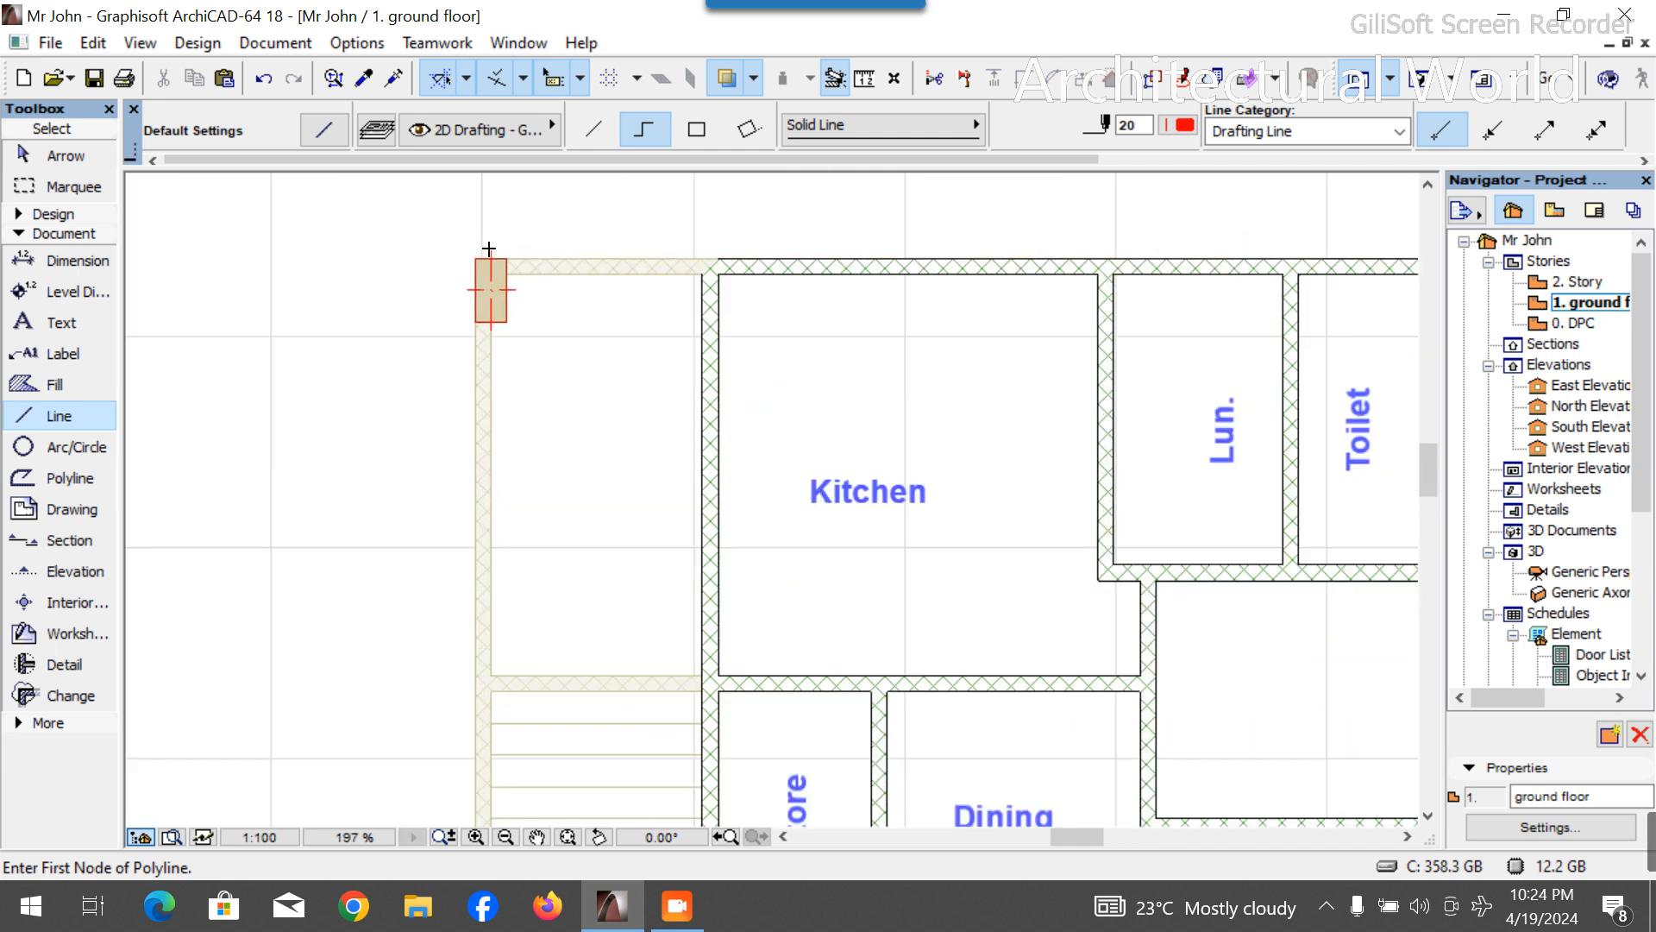
pyautogui.click(477, 256)
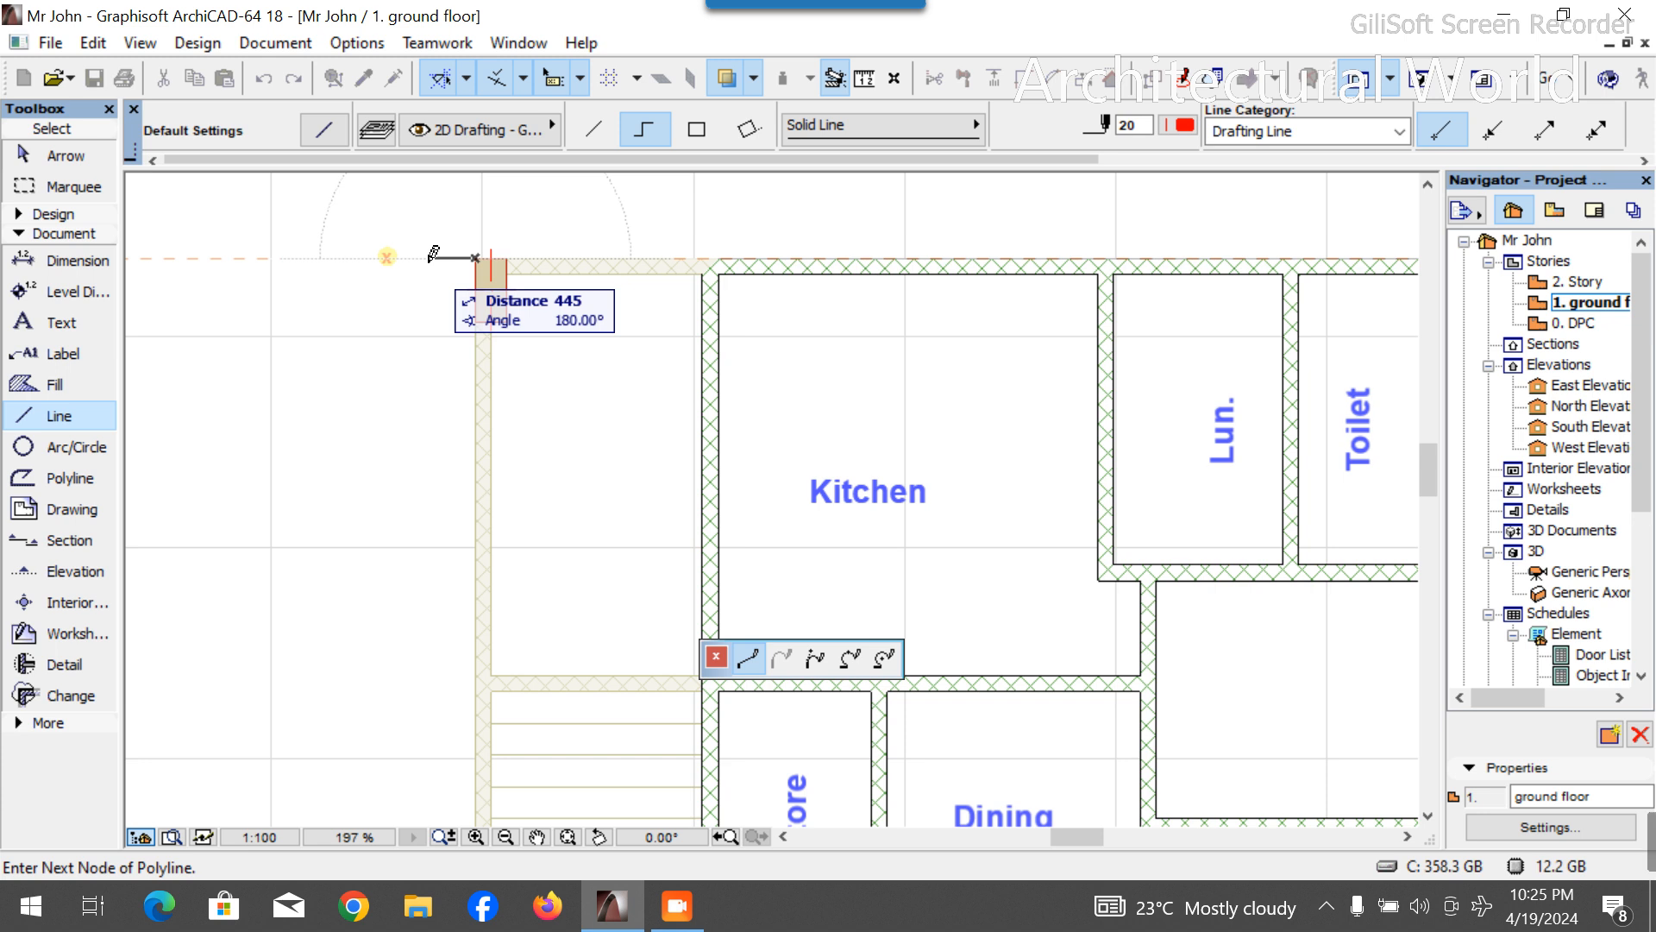
pyautogui.write('600')
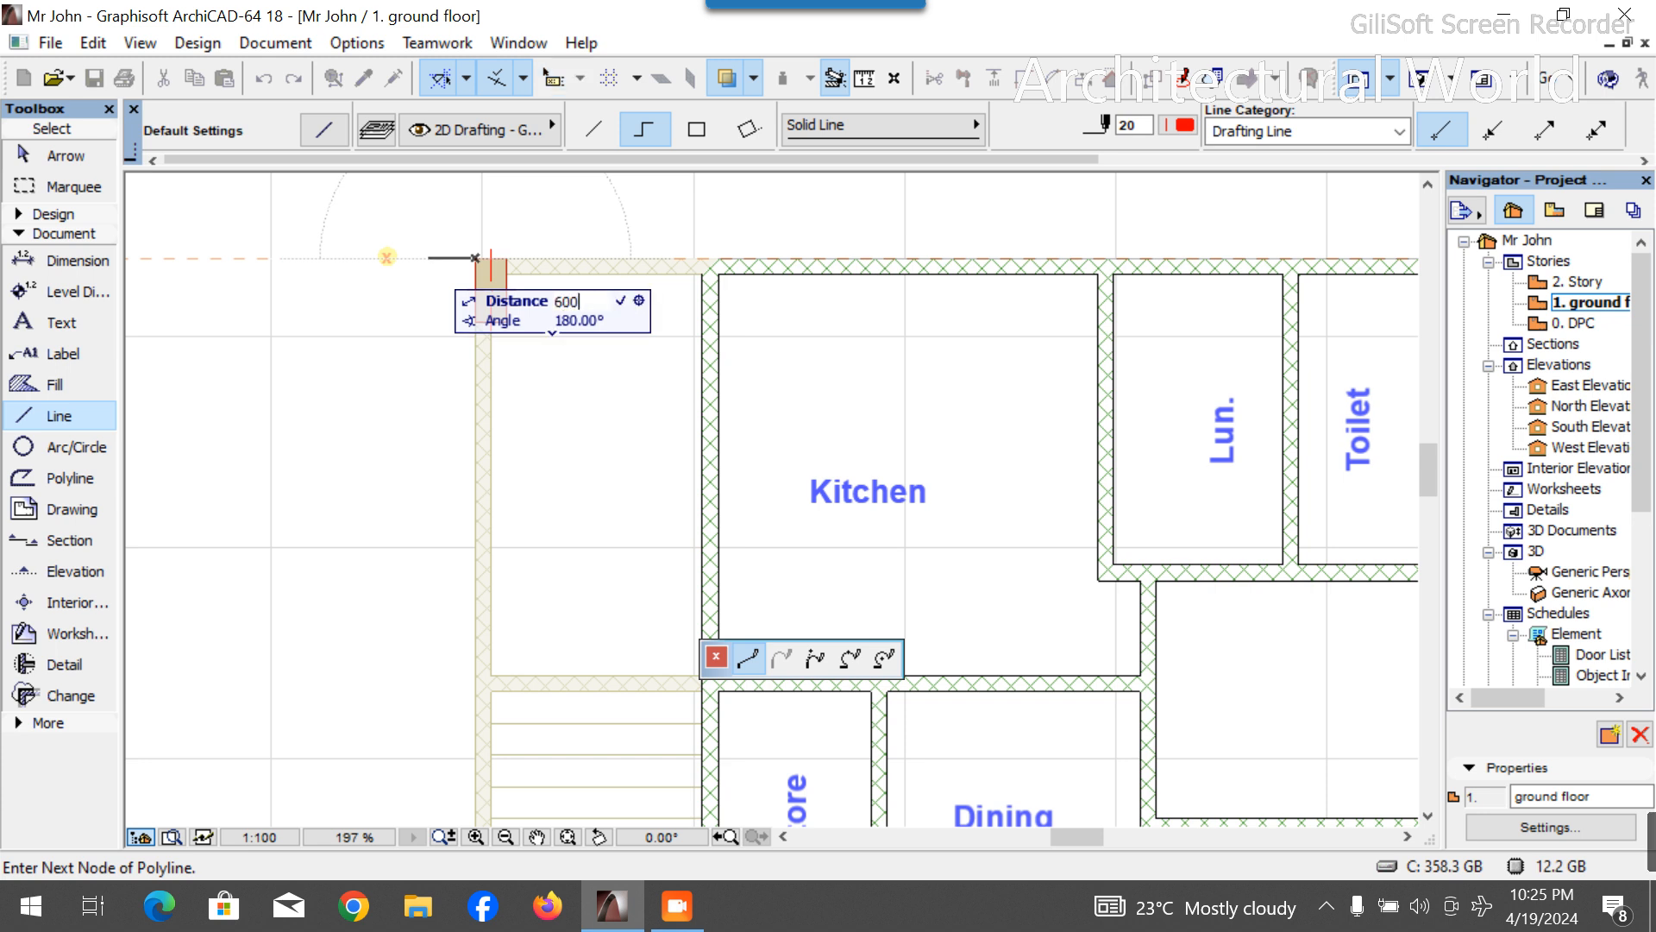
pyautogui.press('Return')
pyautogui.scroll(-3, 414, 251)
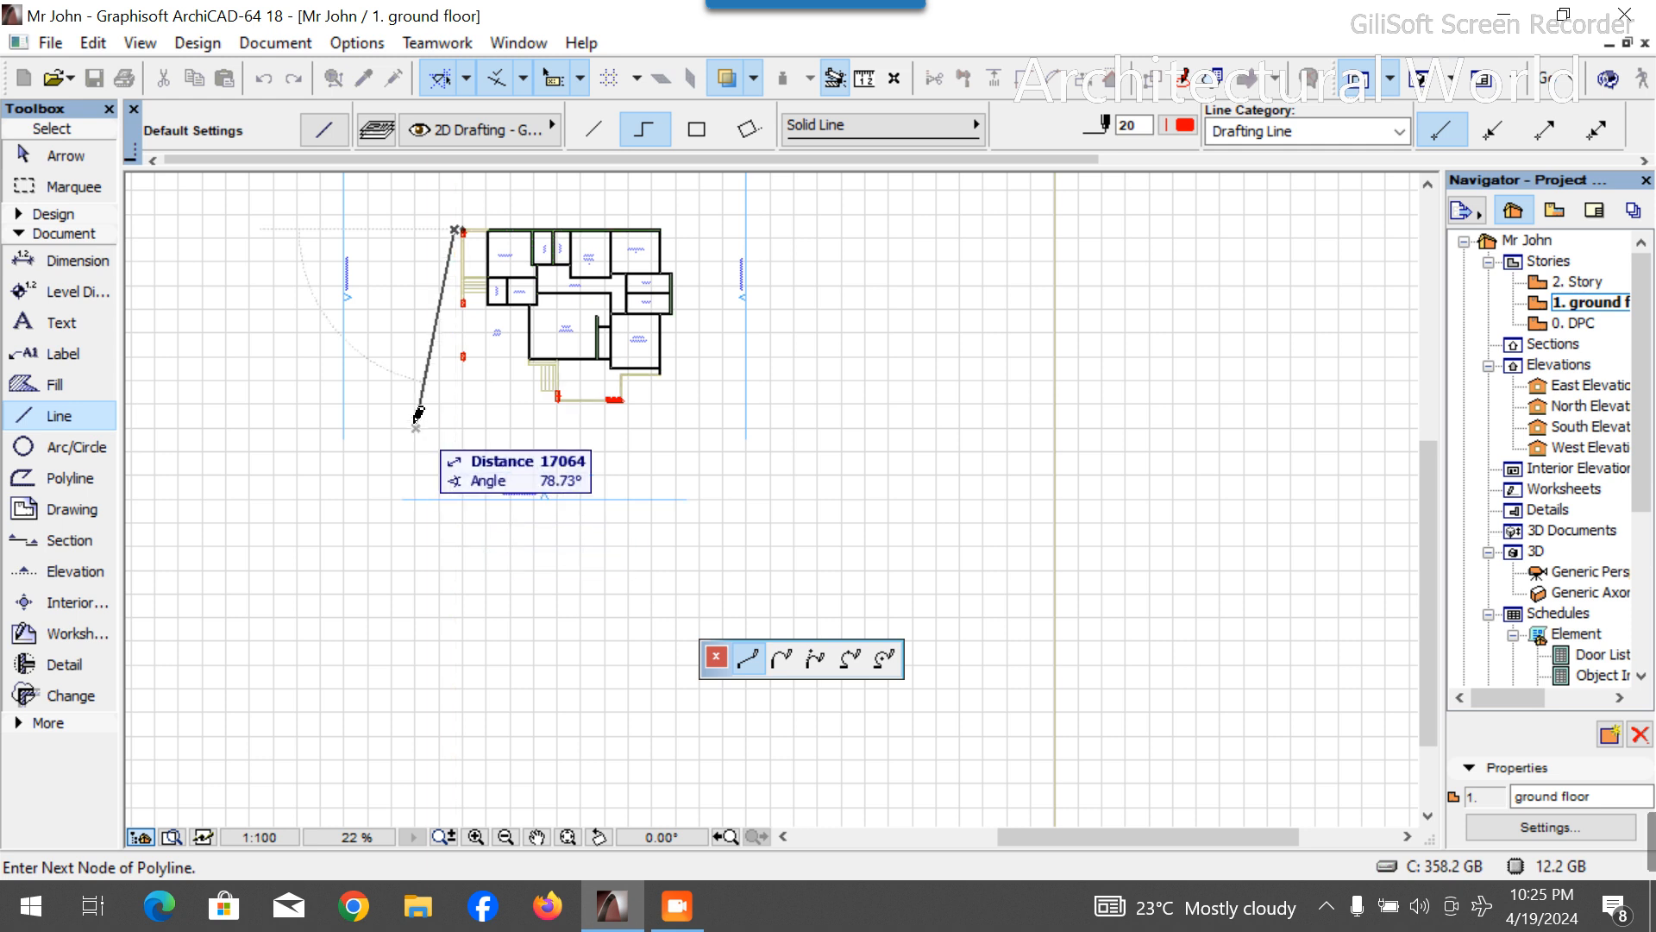
pyautogui.scroll(4, 423, 415)
pyautogui.click(553, 434)
pyautogui.rightClick(603, 423)
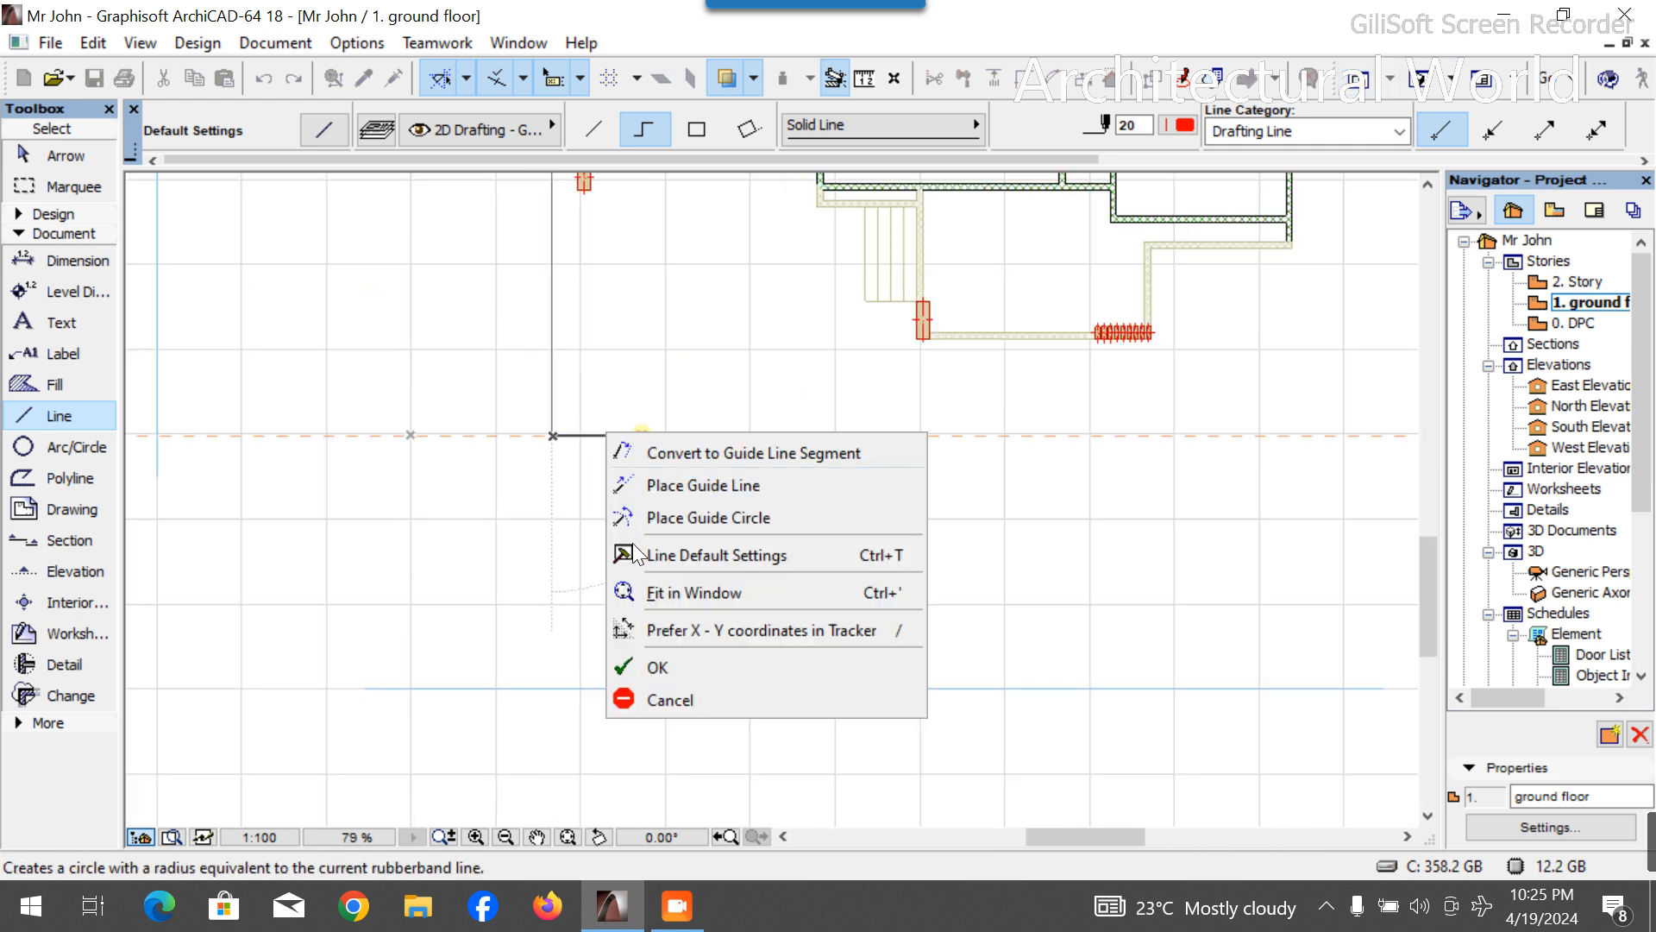
pyautogui.click(659, 665)
# Draw a chained line from the Main Lounge's southwest corner west to the vertical line, 450 mm south, east past the porch wall, then north.
pyautogui.scroll(-3, 549, 634)
pyautogui.scroll(5, 536, 565)
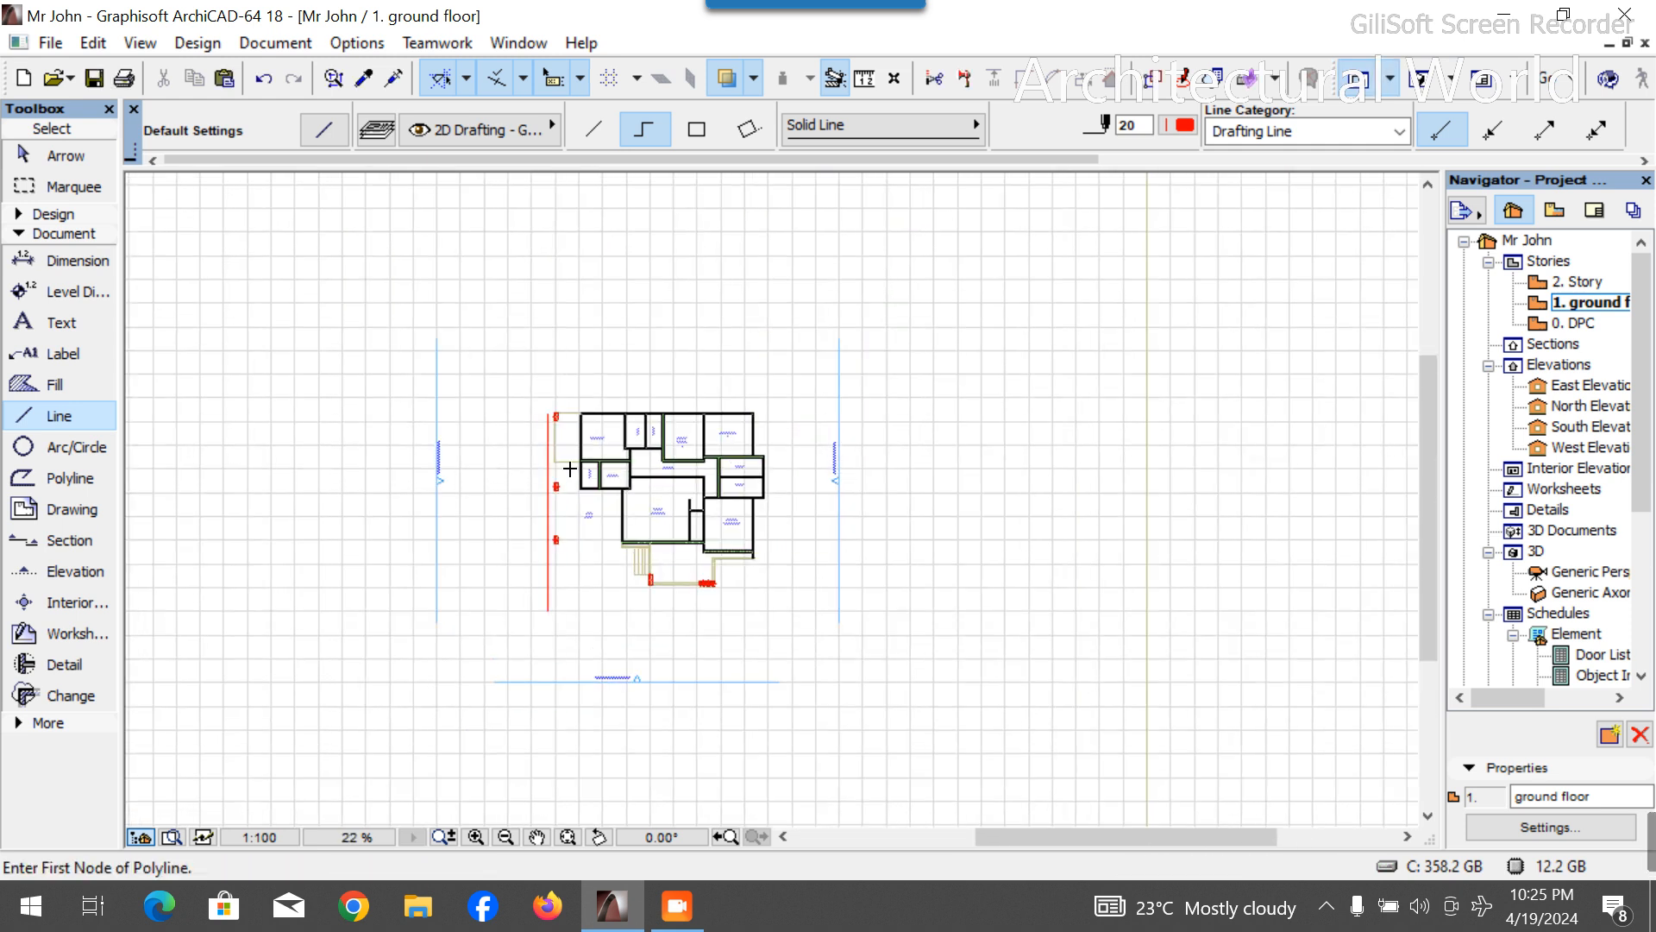
pyautogui.scroll(2, 534, 560)
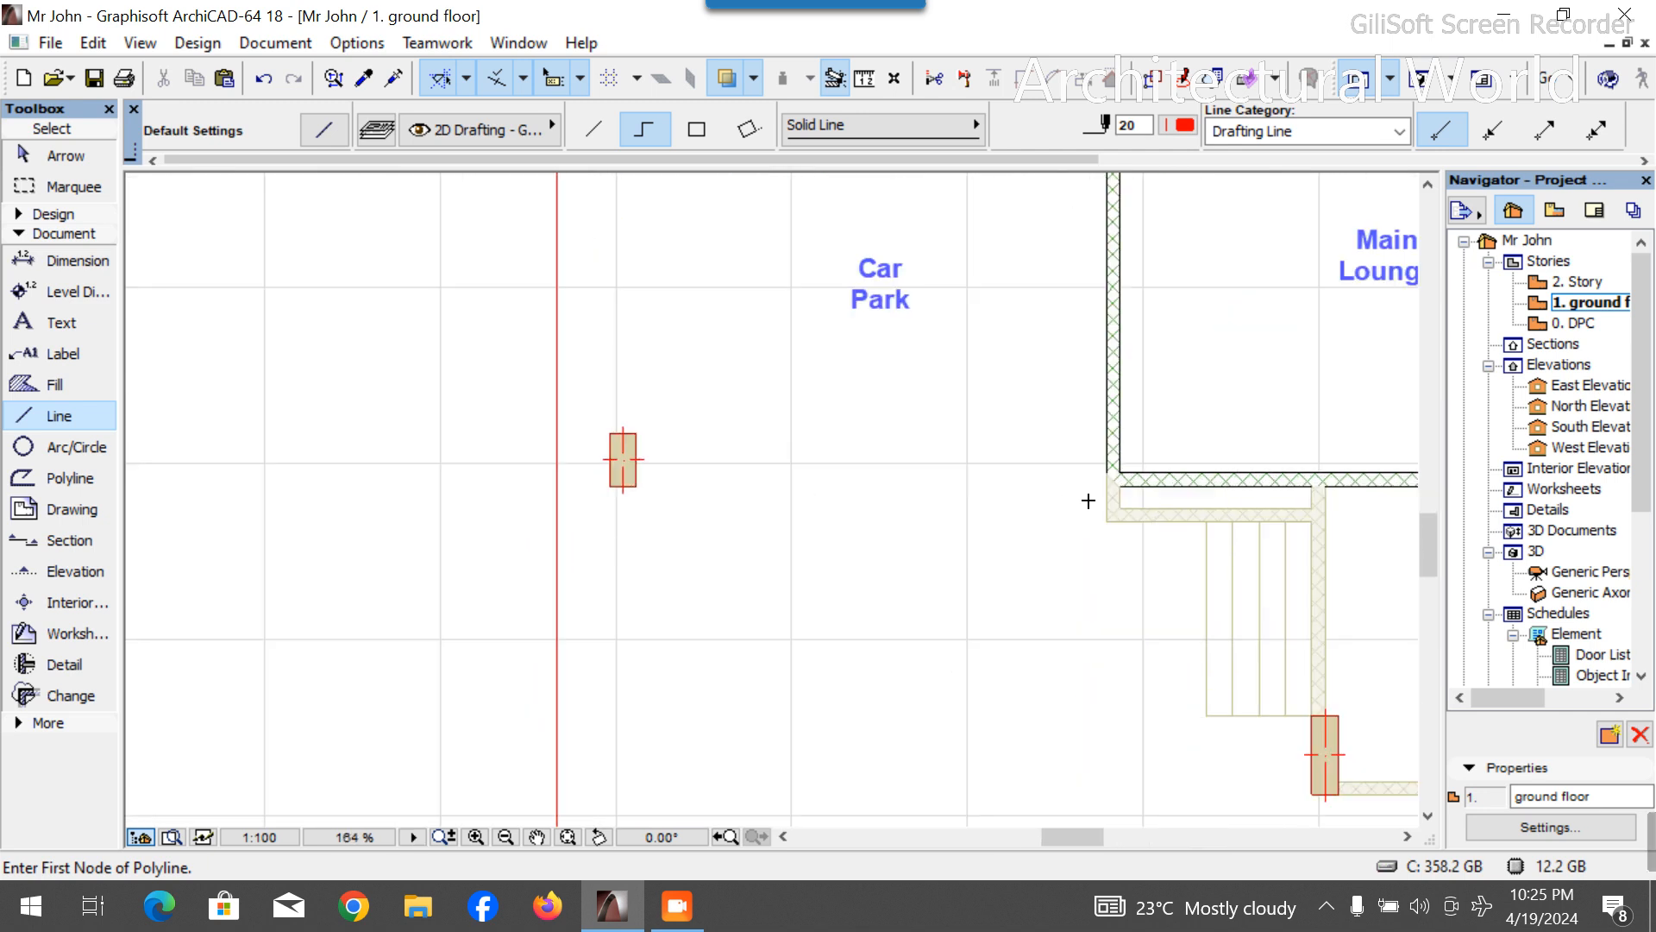
pyautogui.click(1120, 486)
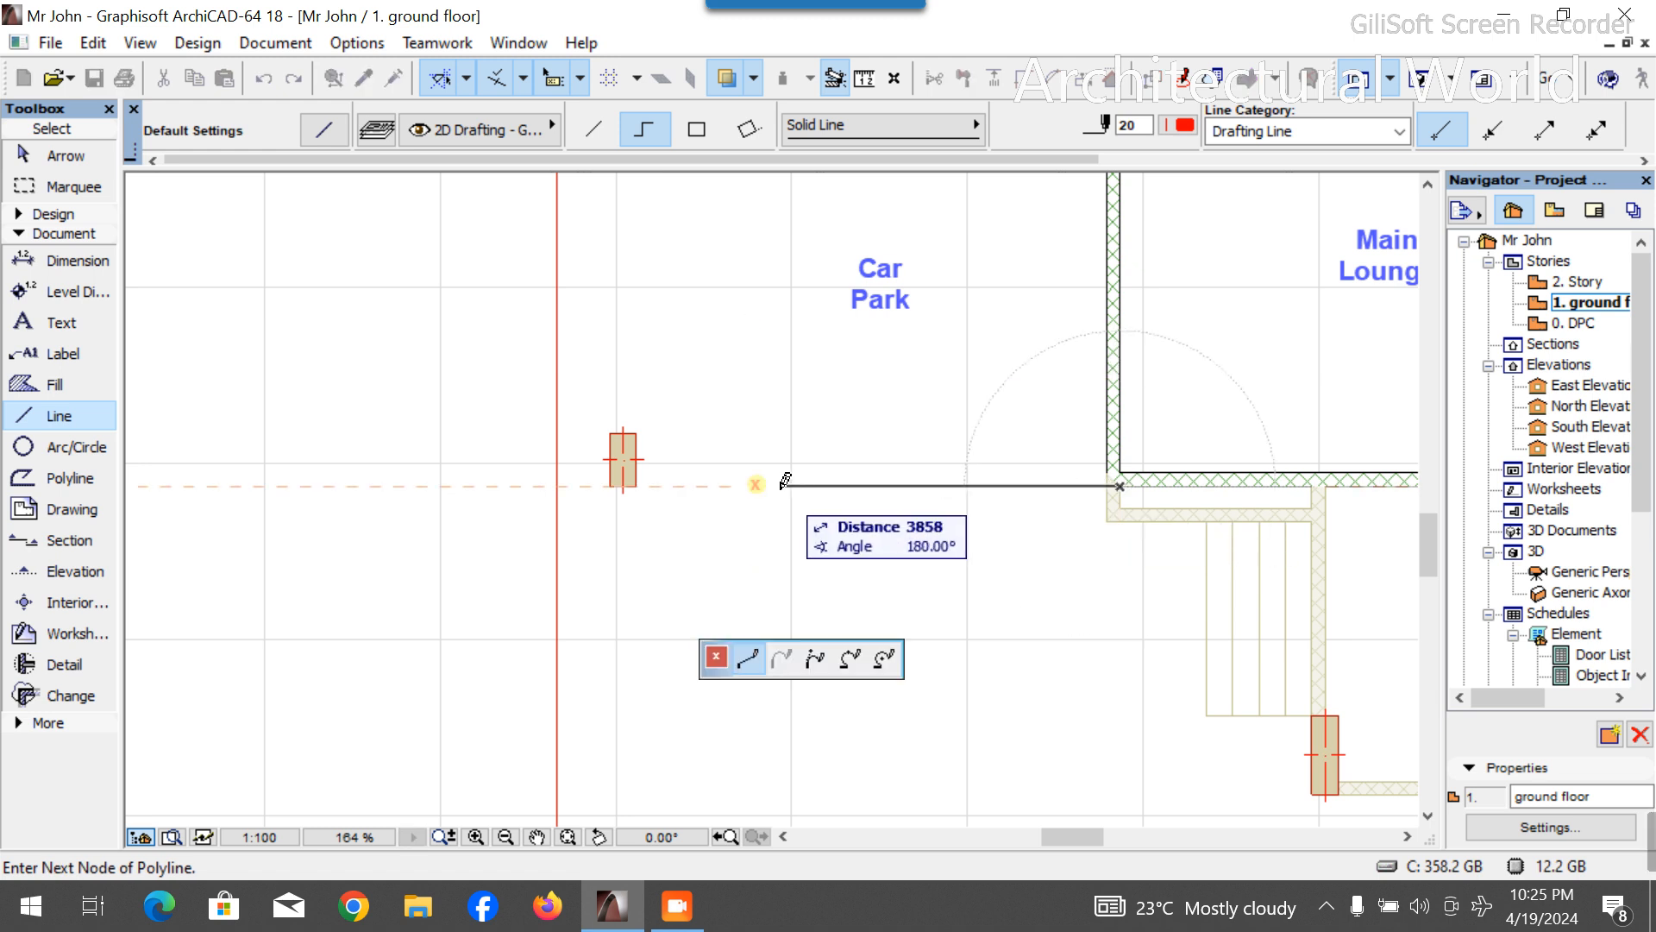
pyautogui.click(556, 486)
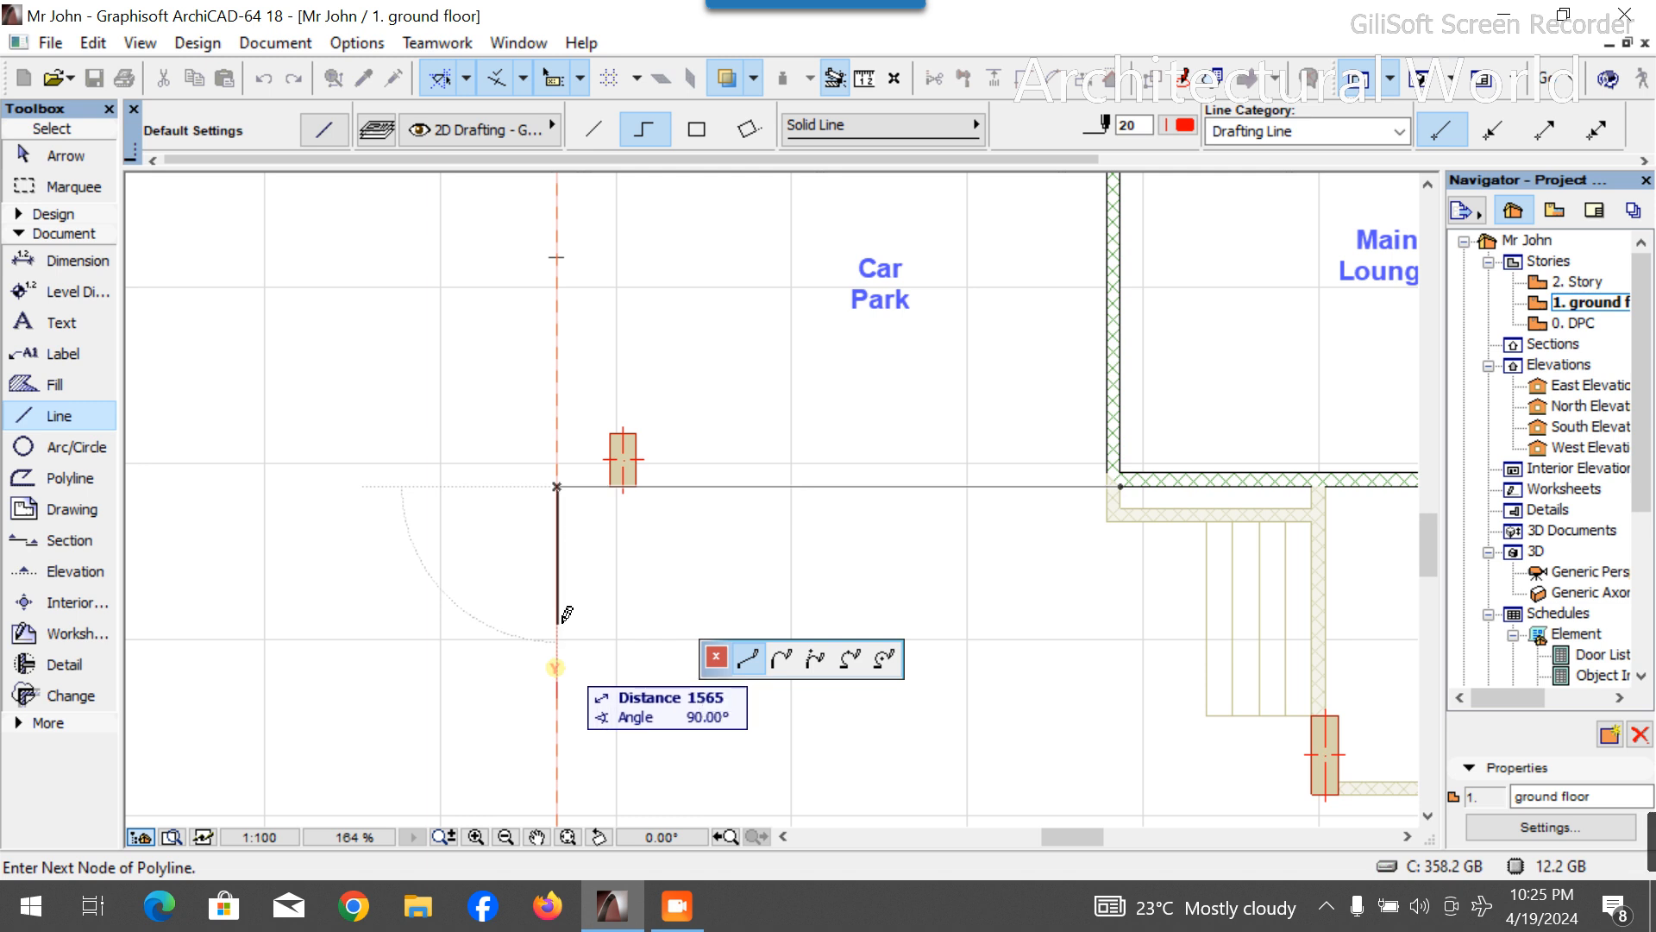
pyautogui.write('450')
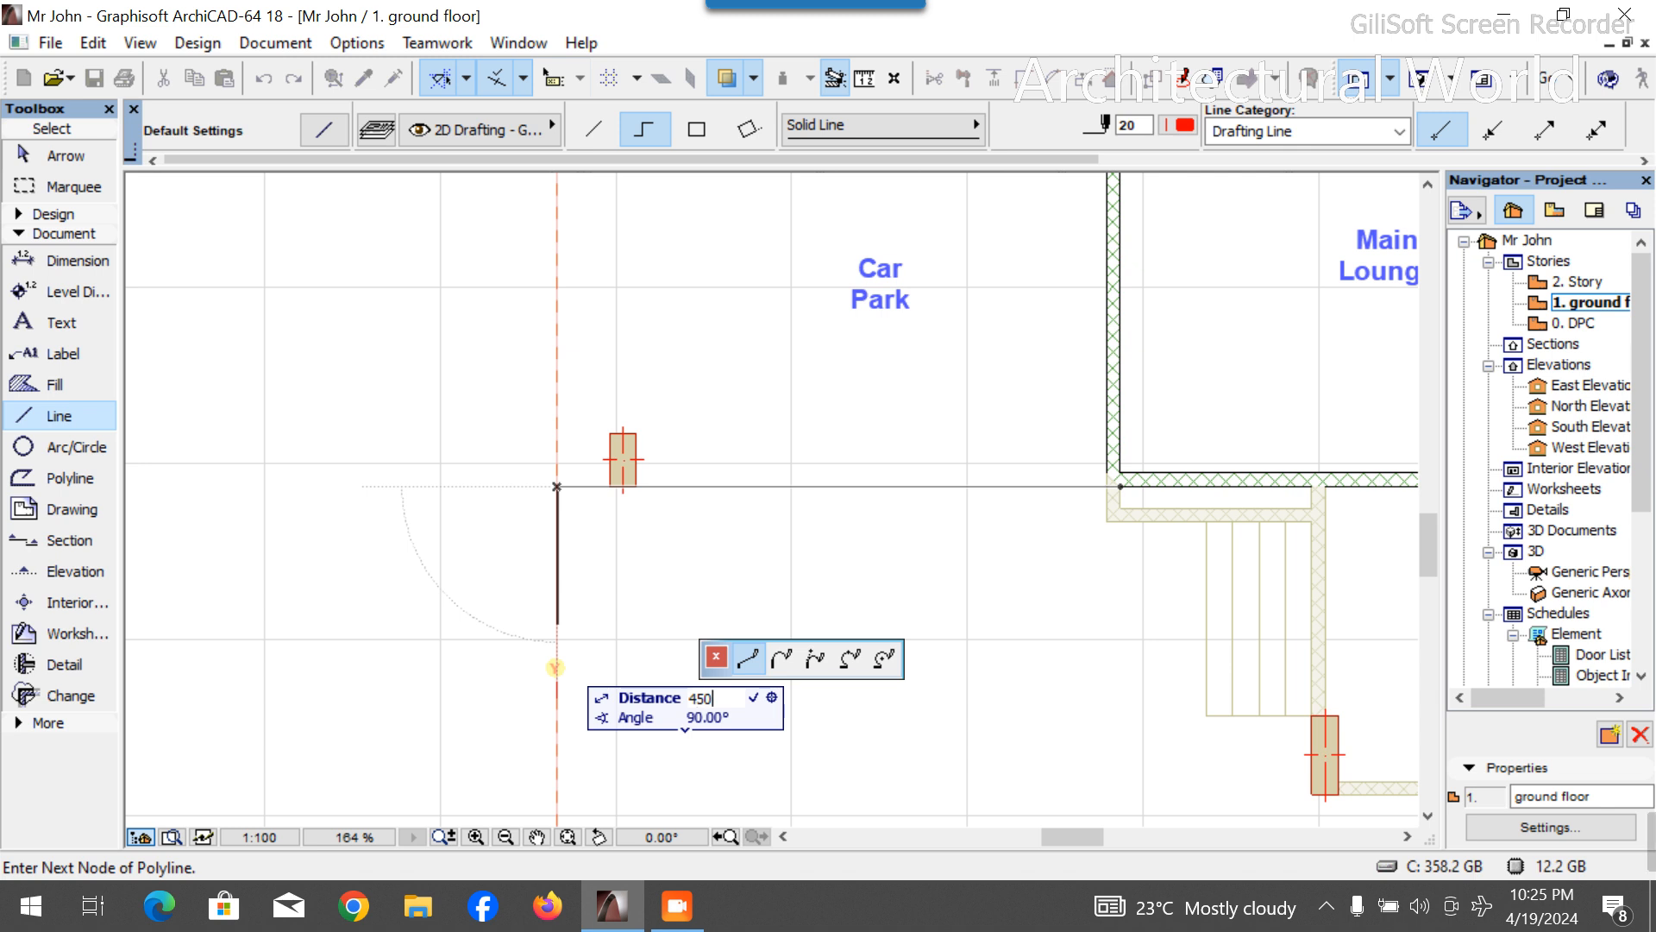
pyautogui.press('Return')
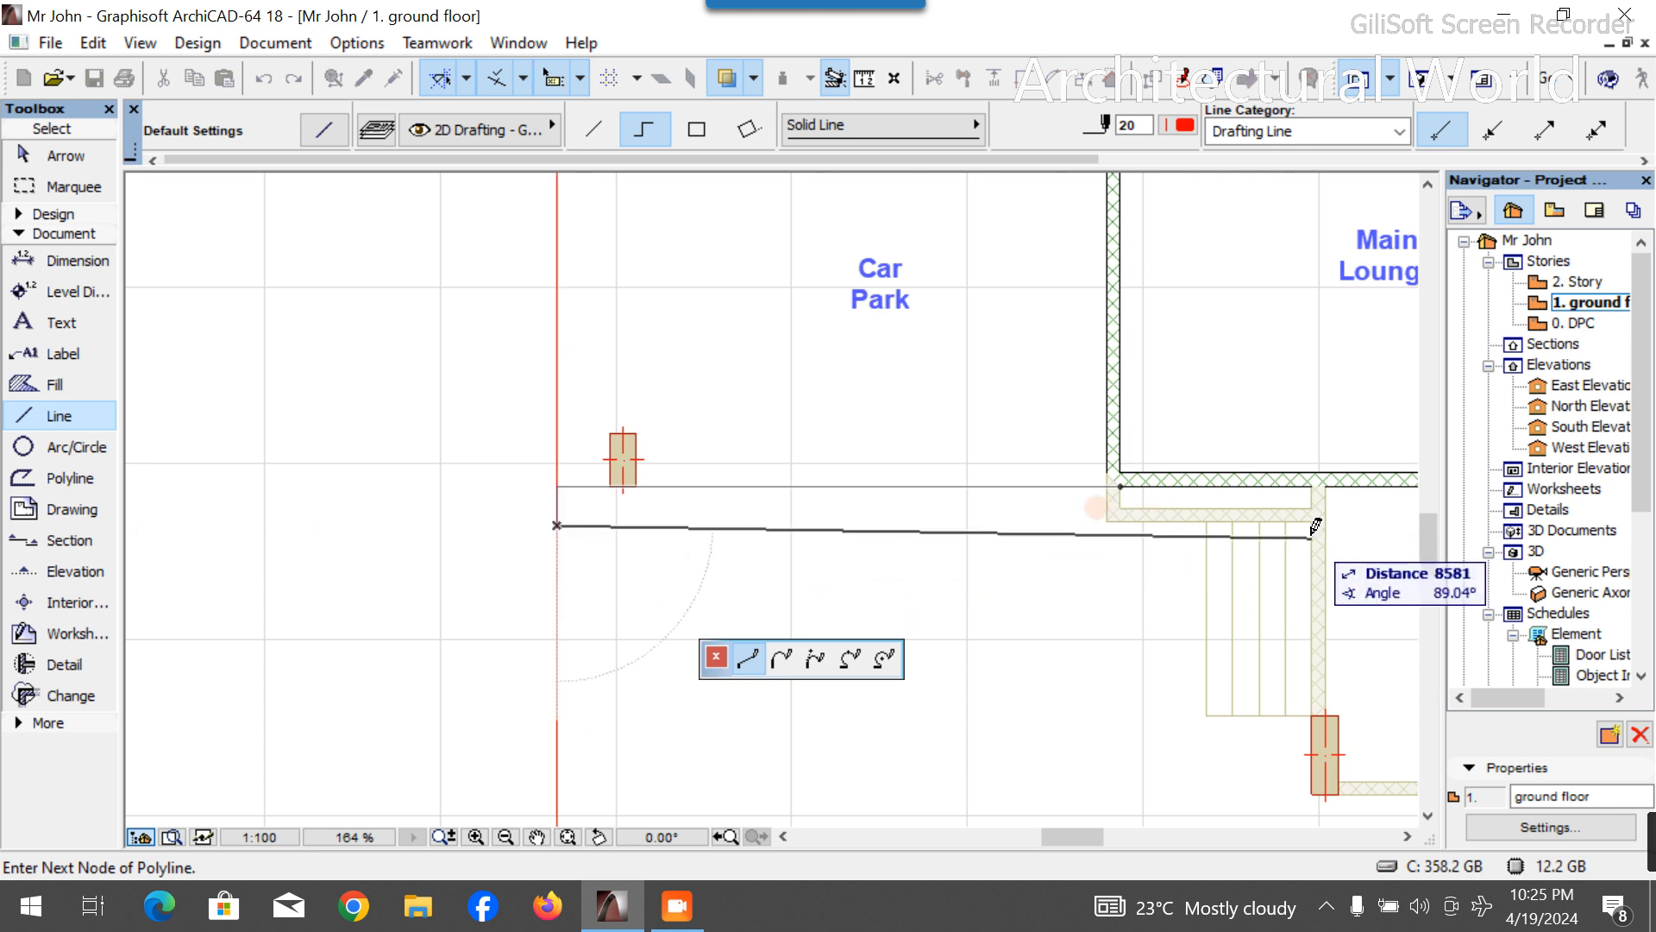
pyautogui.click(1339, 525)
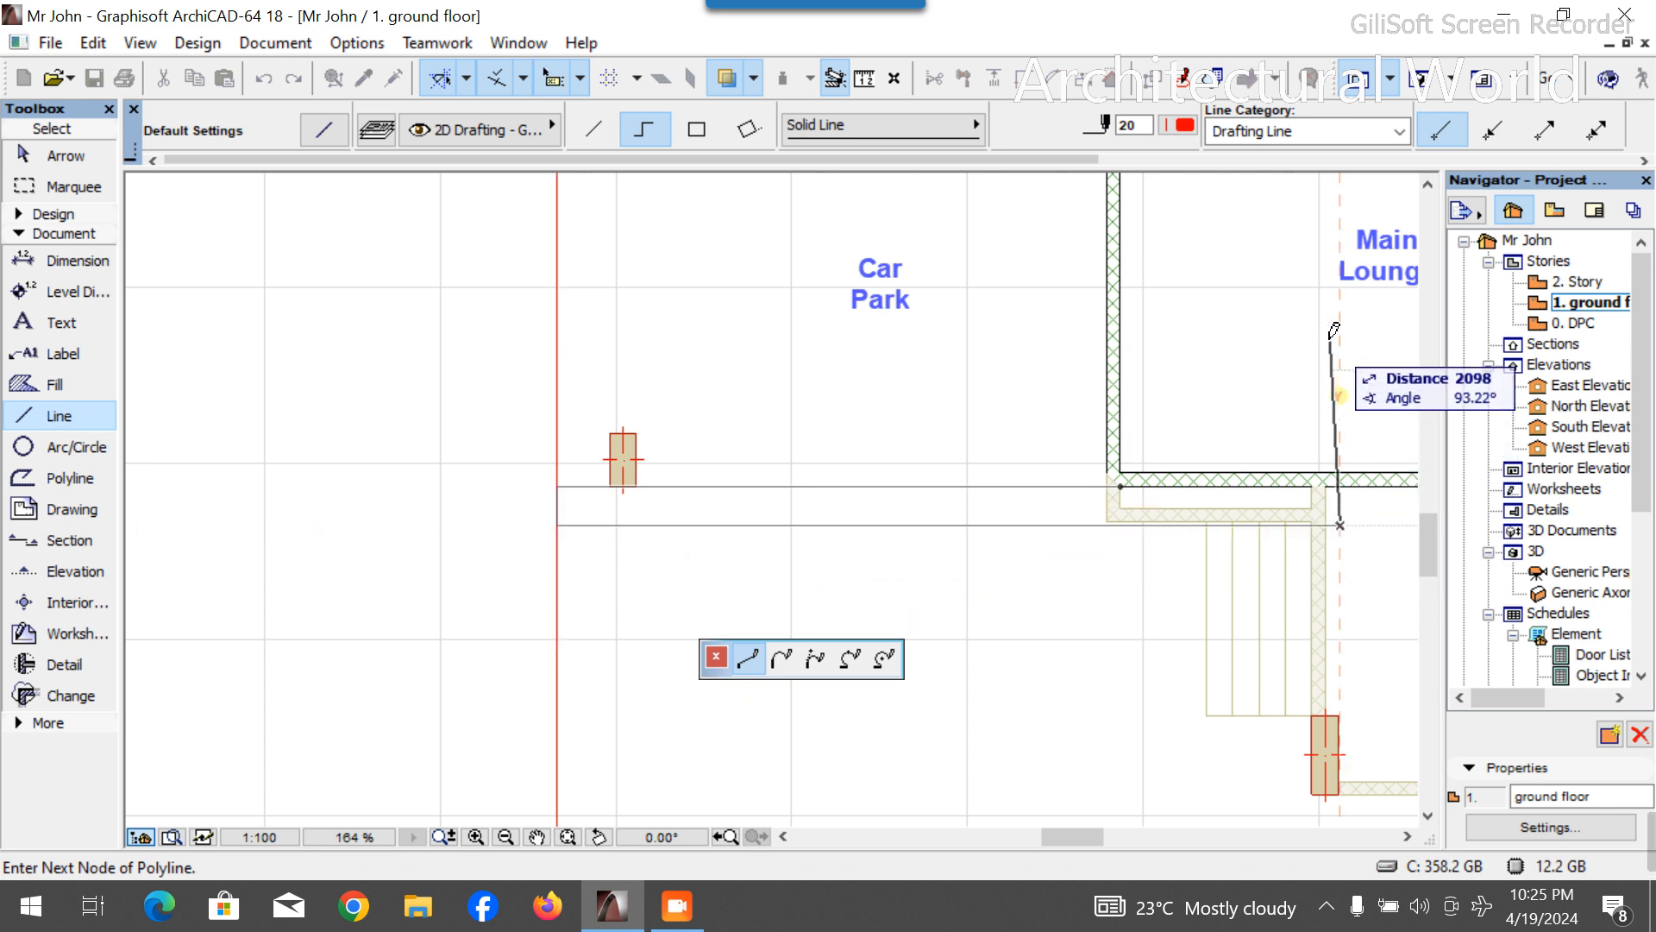
pyautogui.click(1339, 337)
pyautogui.rightClick(1257, 371)
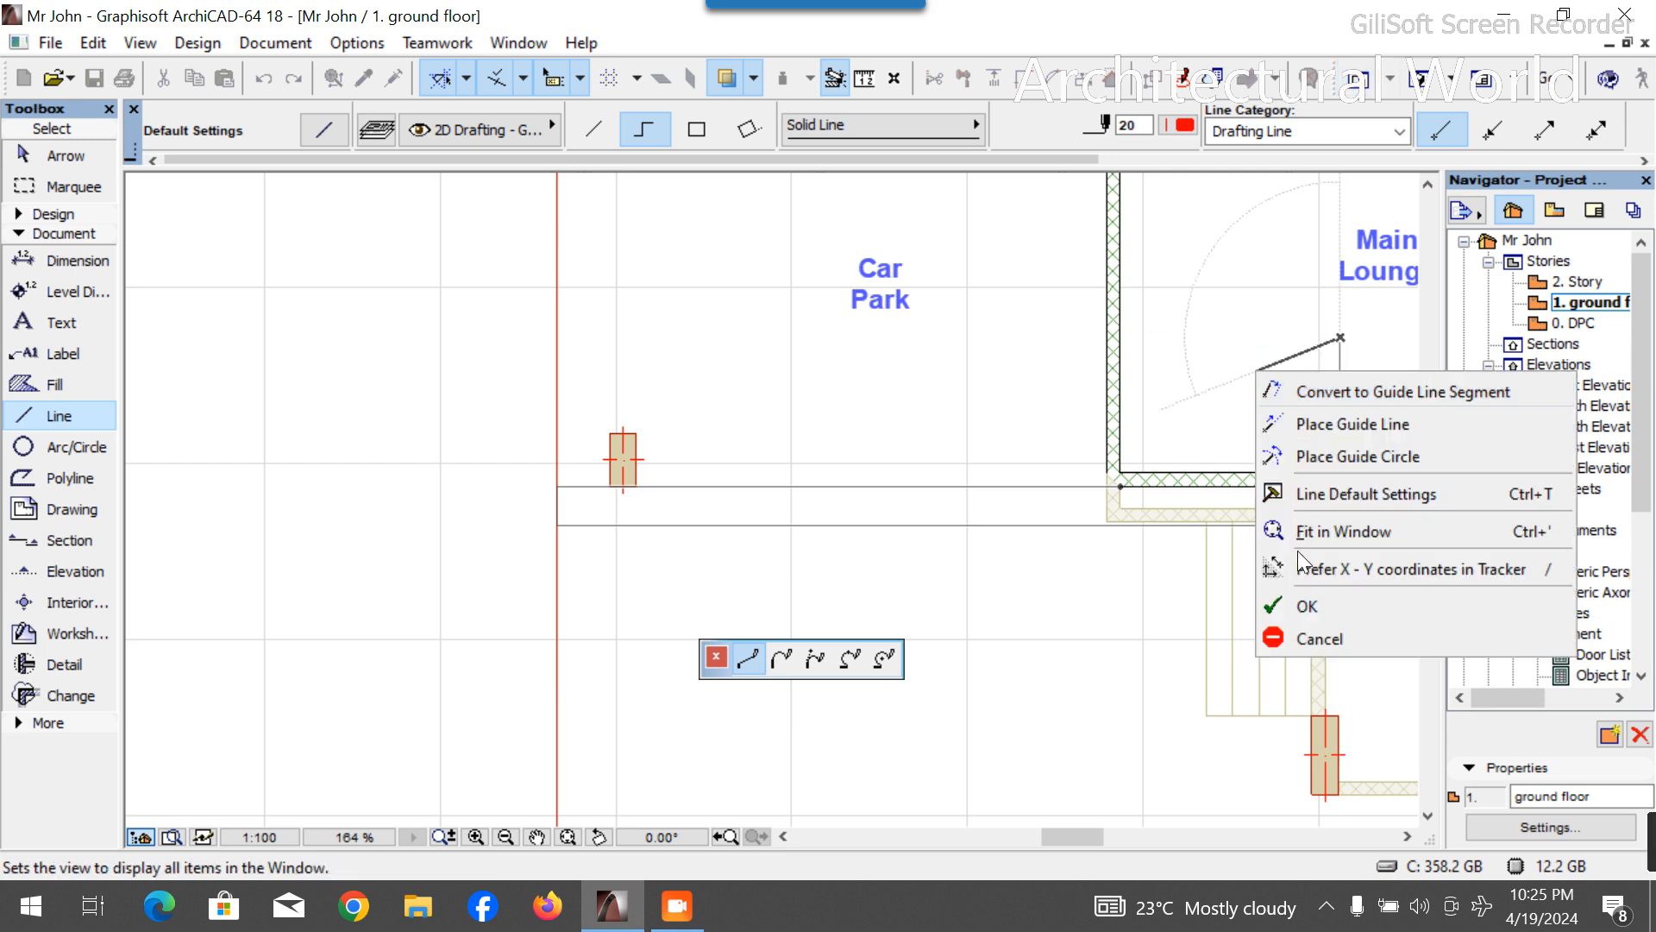
pyautogui.click(1303, 605)
# Draw a chained line from the top outer corner of the porch's west wall, 300 mm west, then south past the porch column.
pyautogui.scroll(-3, 595, 251)
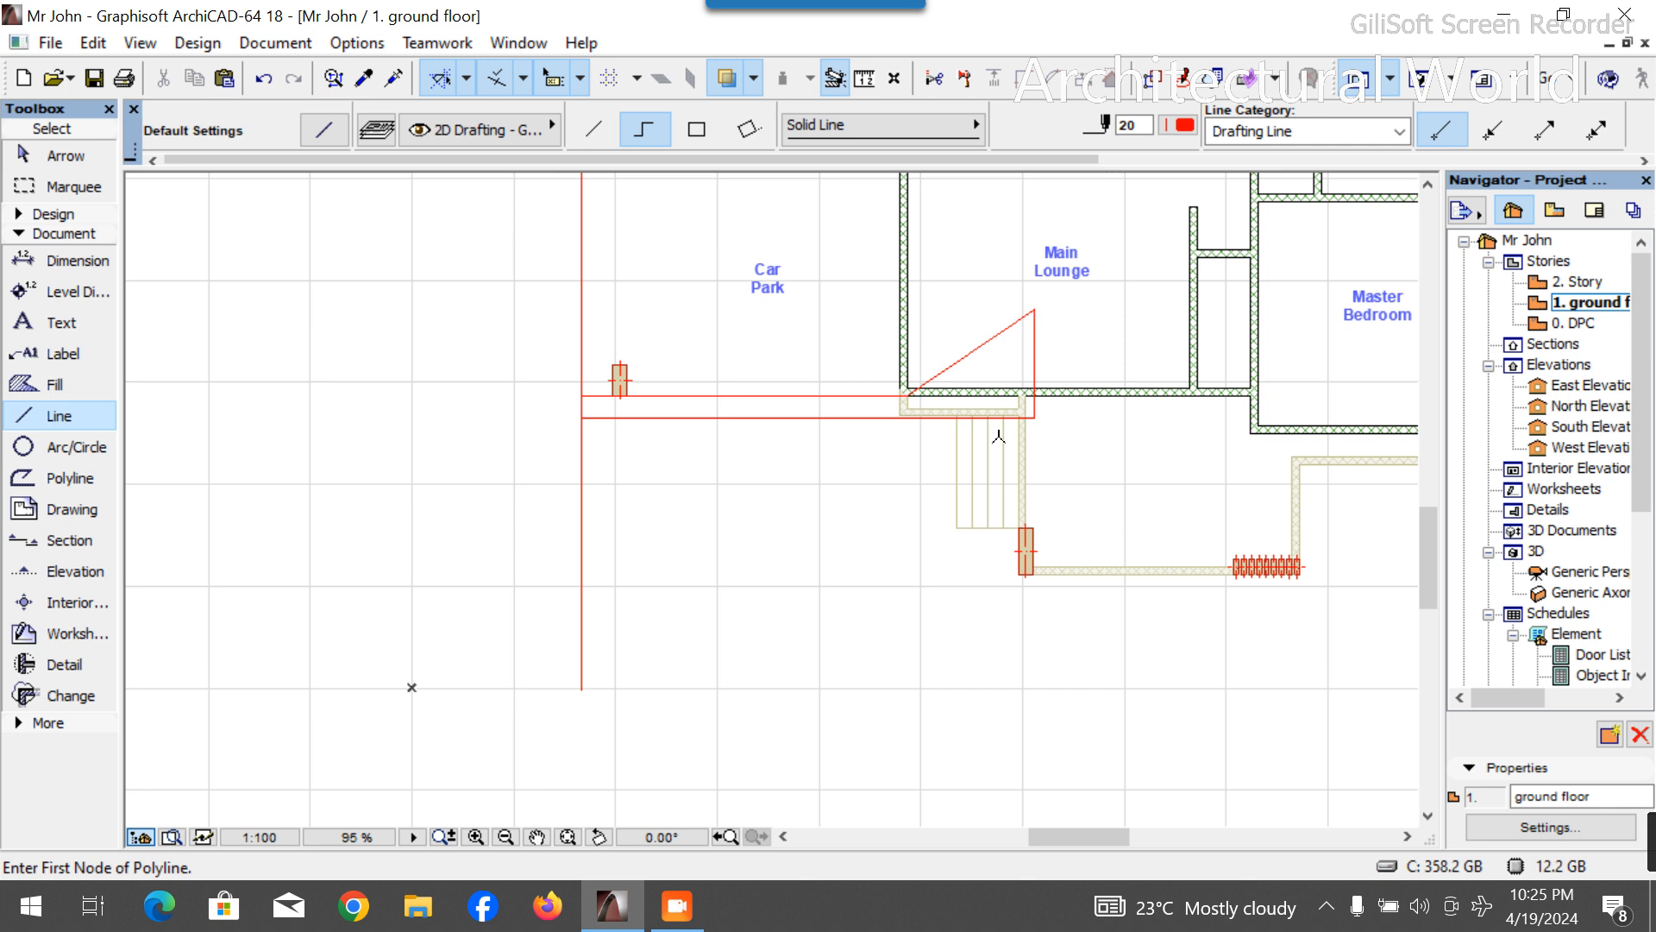
pyautogui.scroll(2, 999, 437)
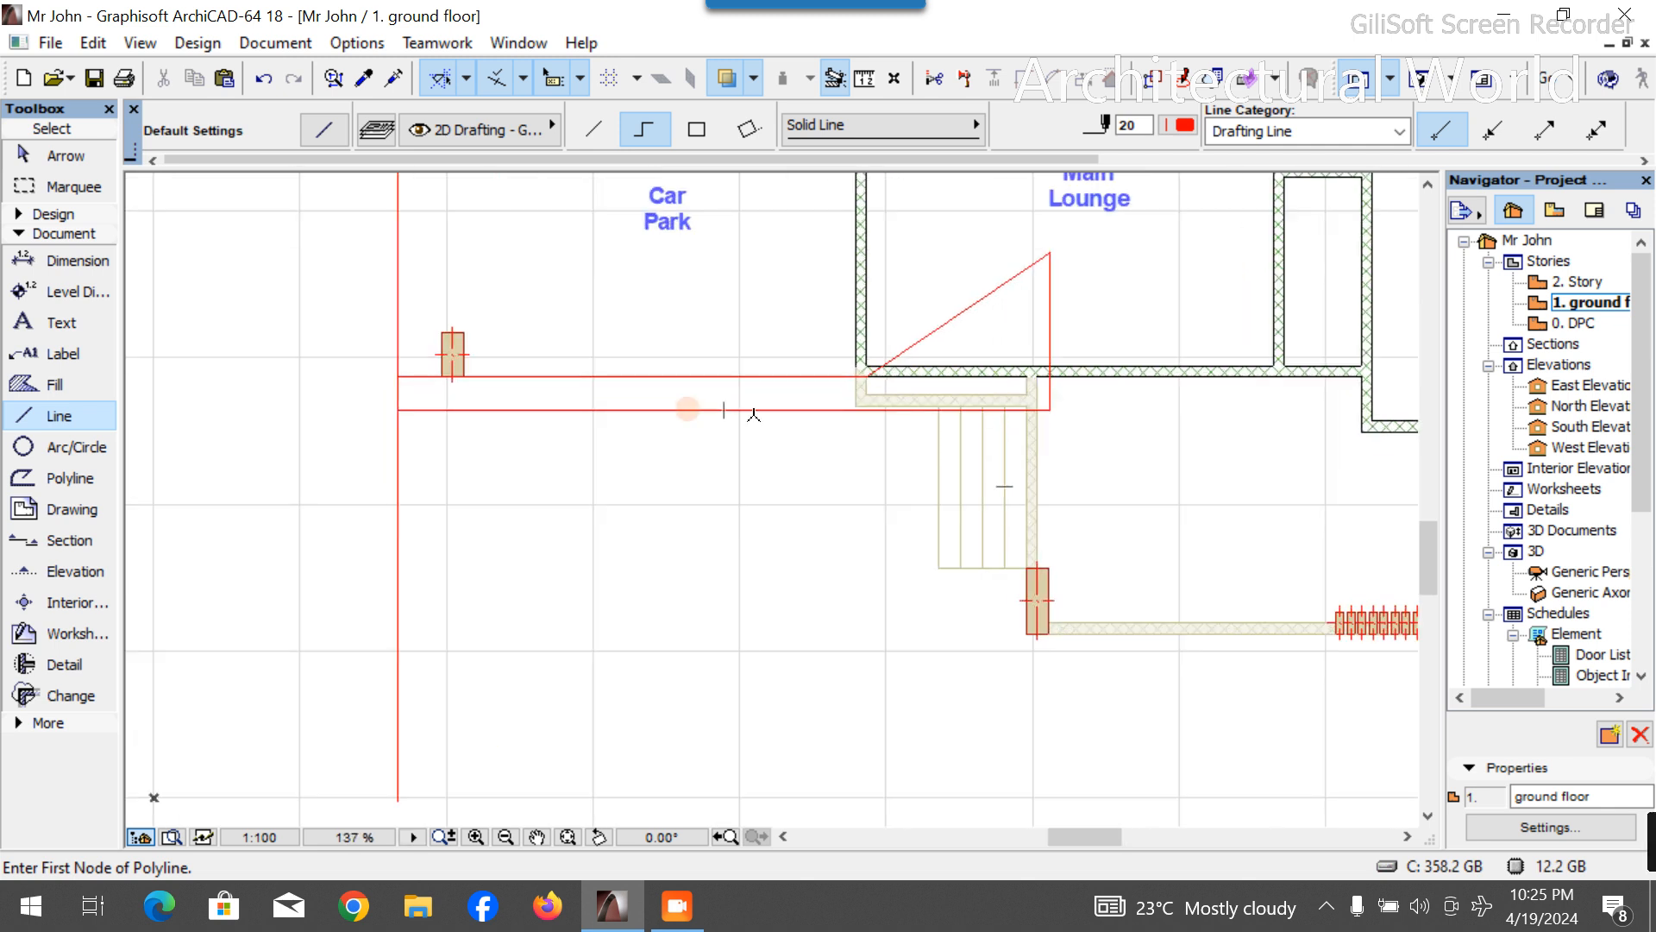
pyautogui.scroll(-2, 681, 466)
pyautogui.scroll(2, 903, 457)
pyautogui.scroll(1, 902, 456)
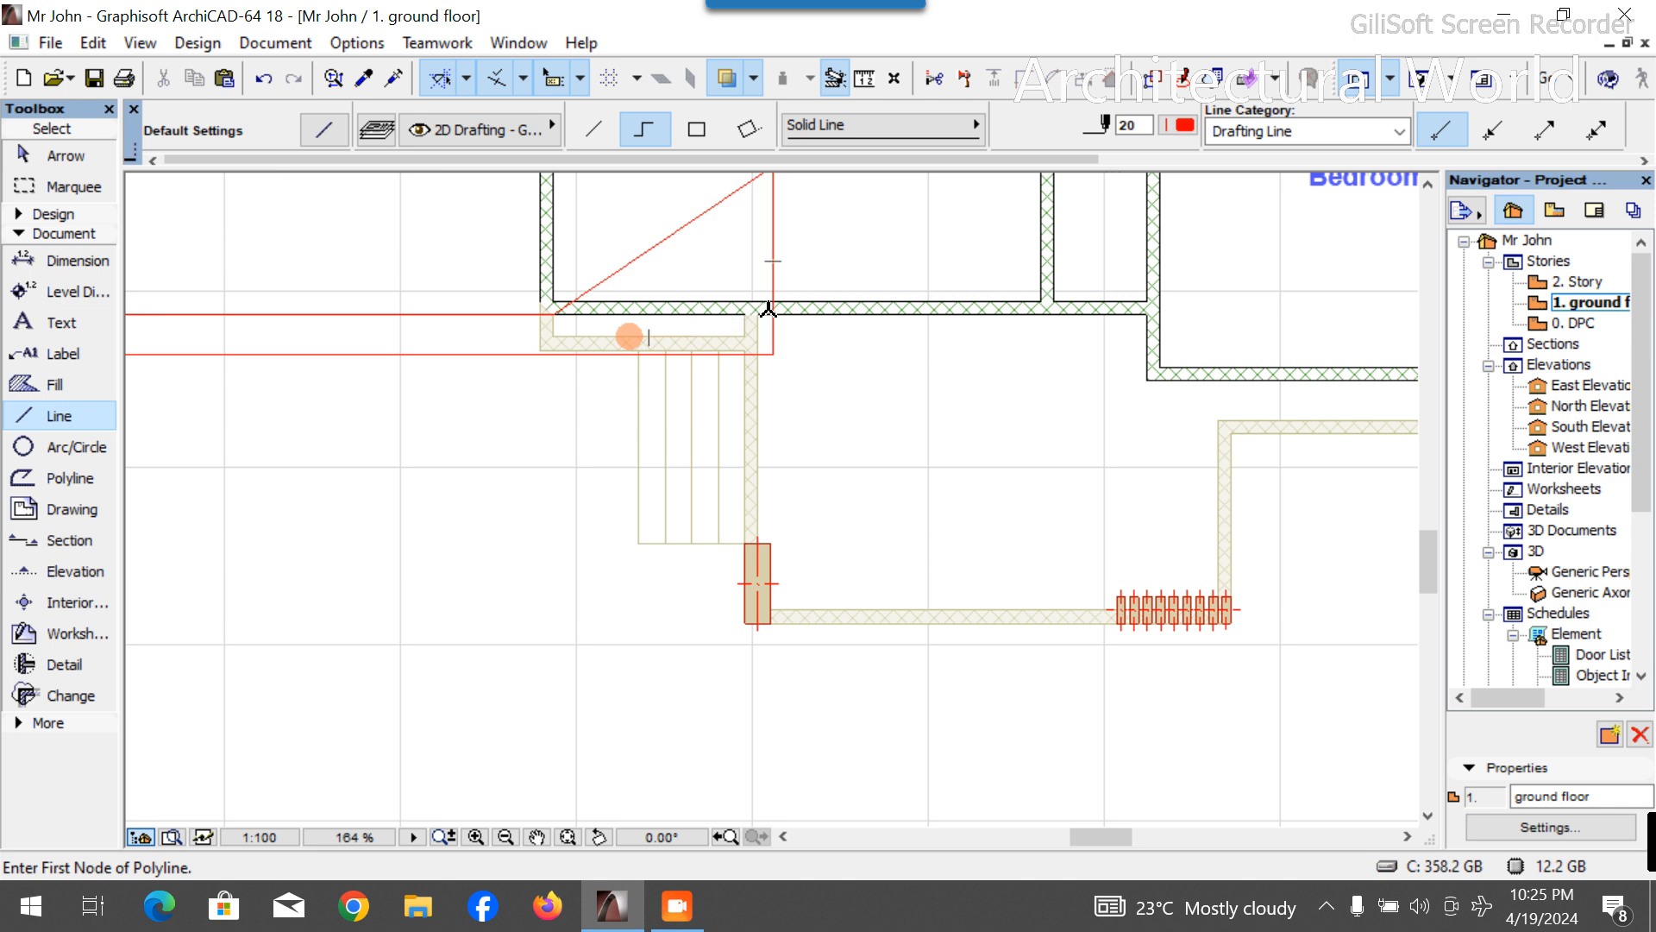
pyautogui.click(744, 308)
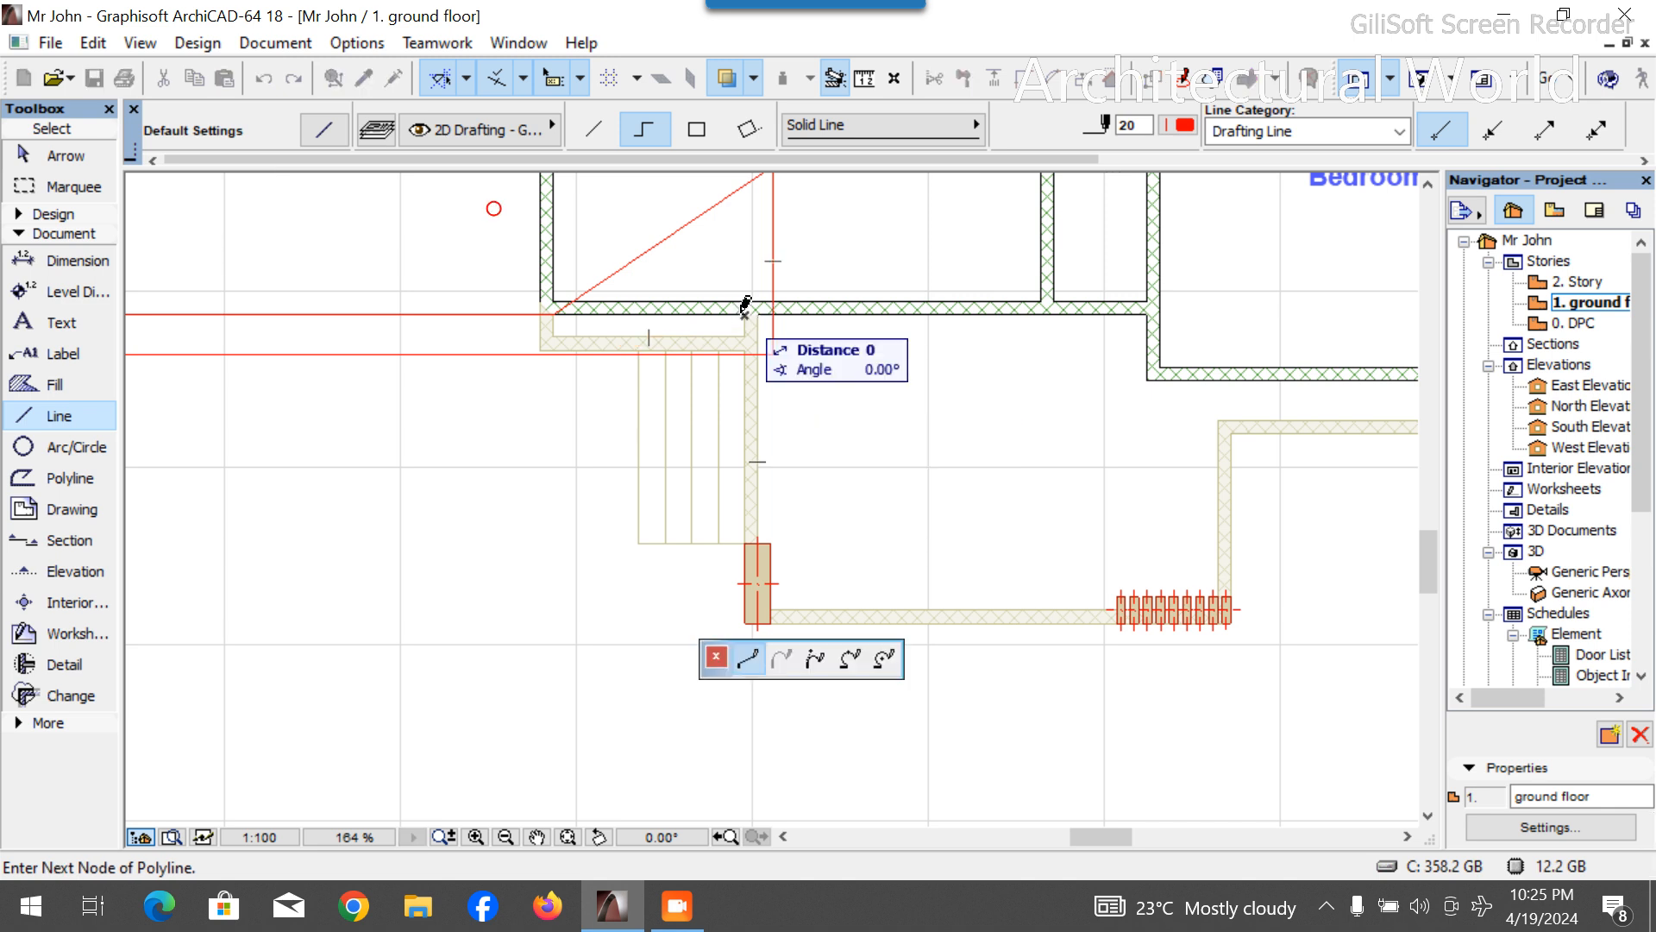
pyautogui.write('300')
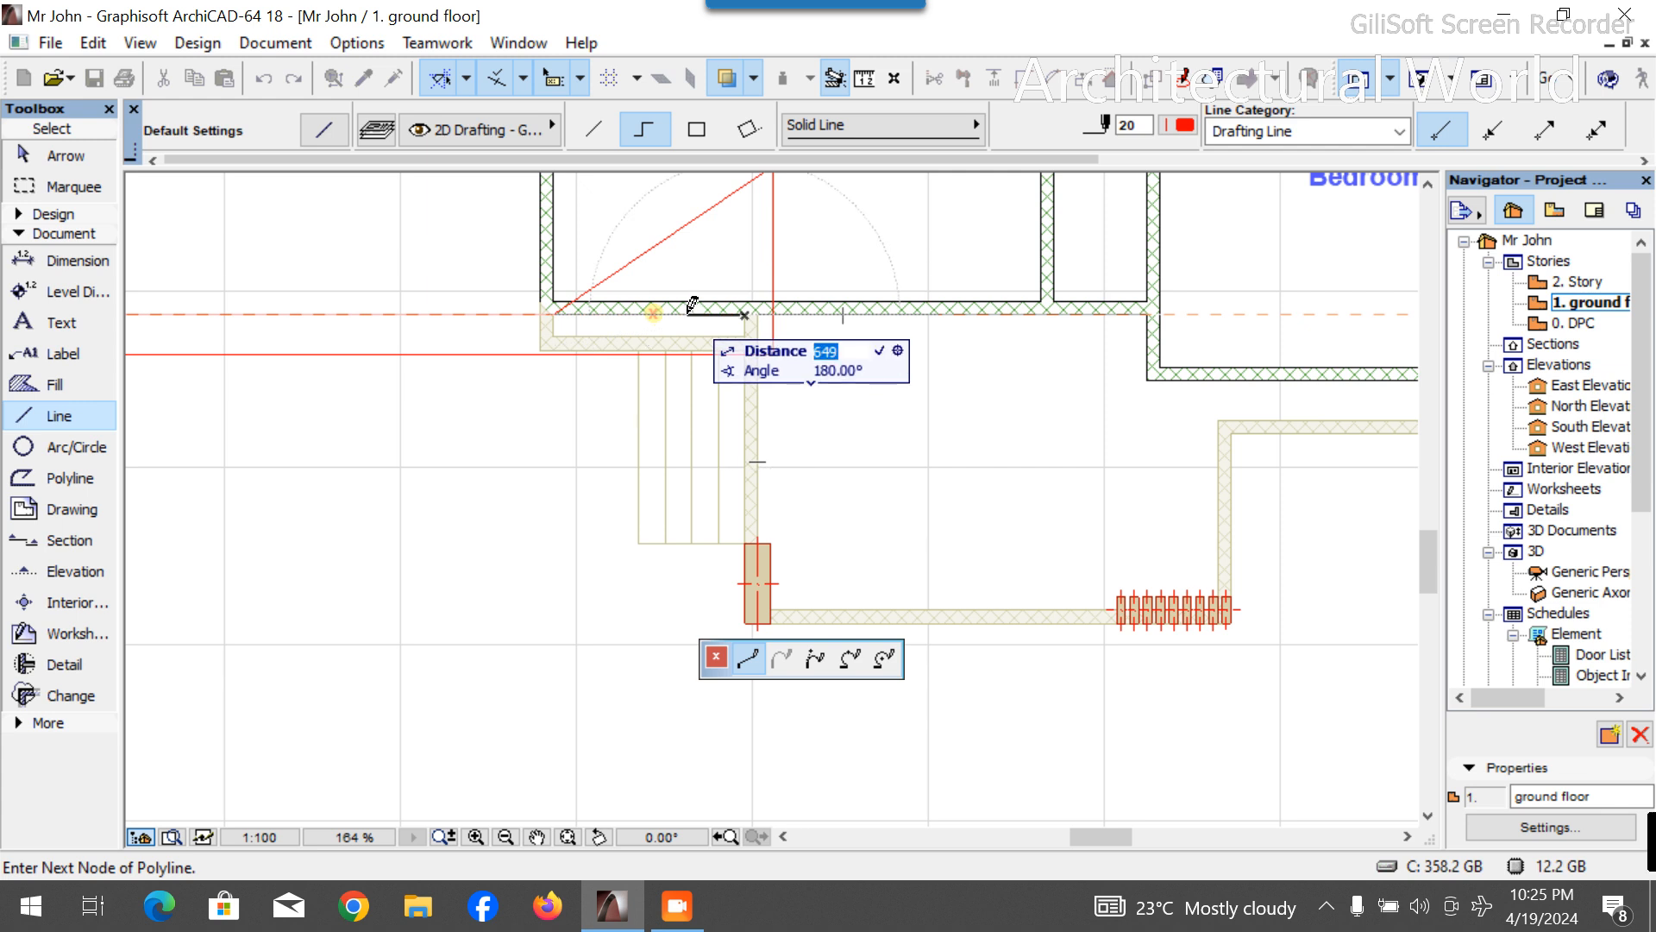
pyautogui.press('Return')
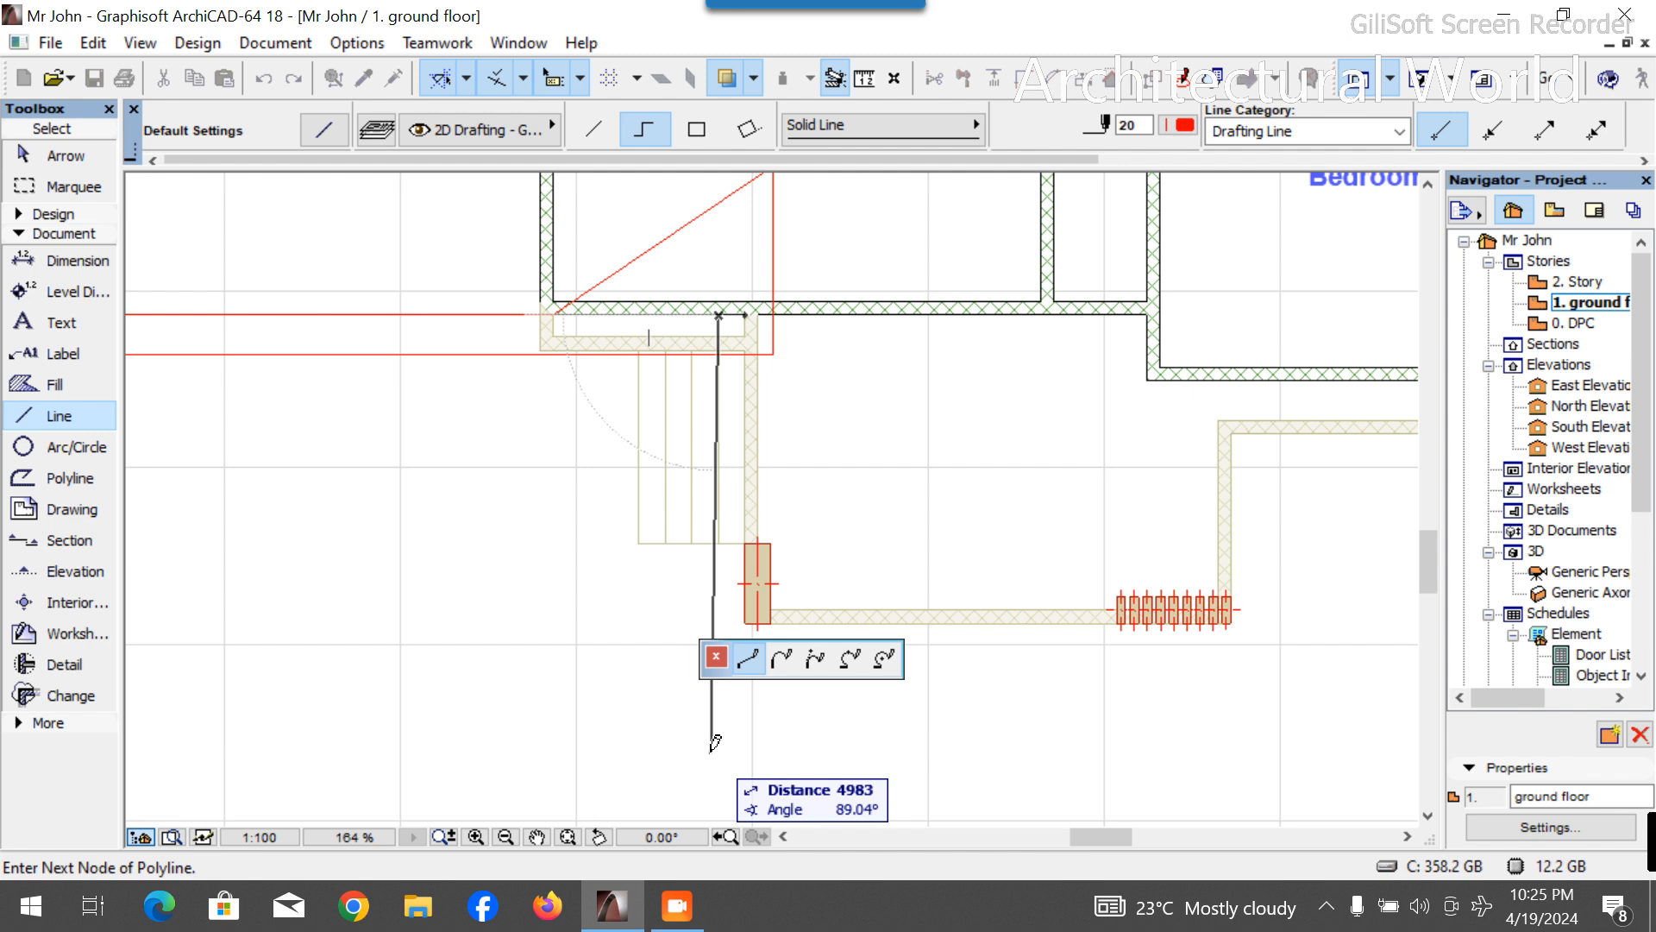
pyautogui.click(718, 752)
pyautogui.rightClick(782, 774)
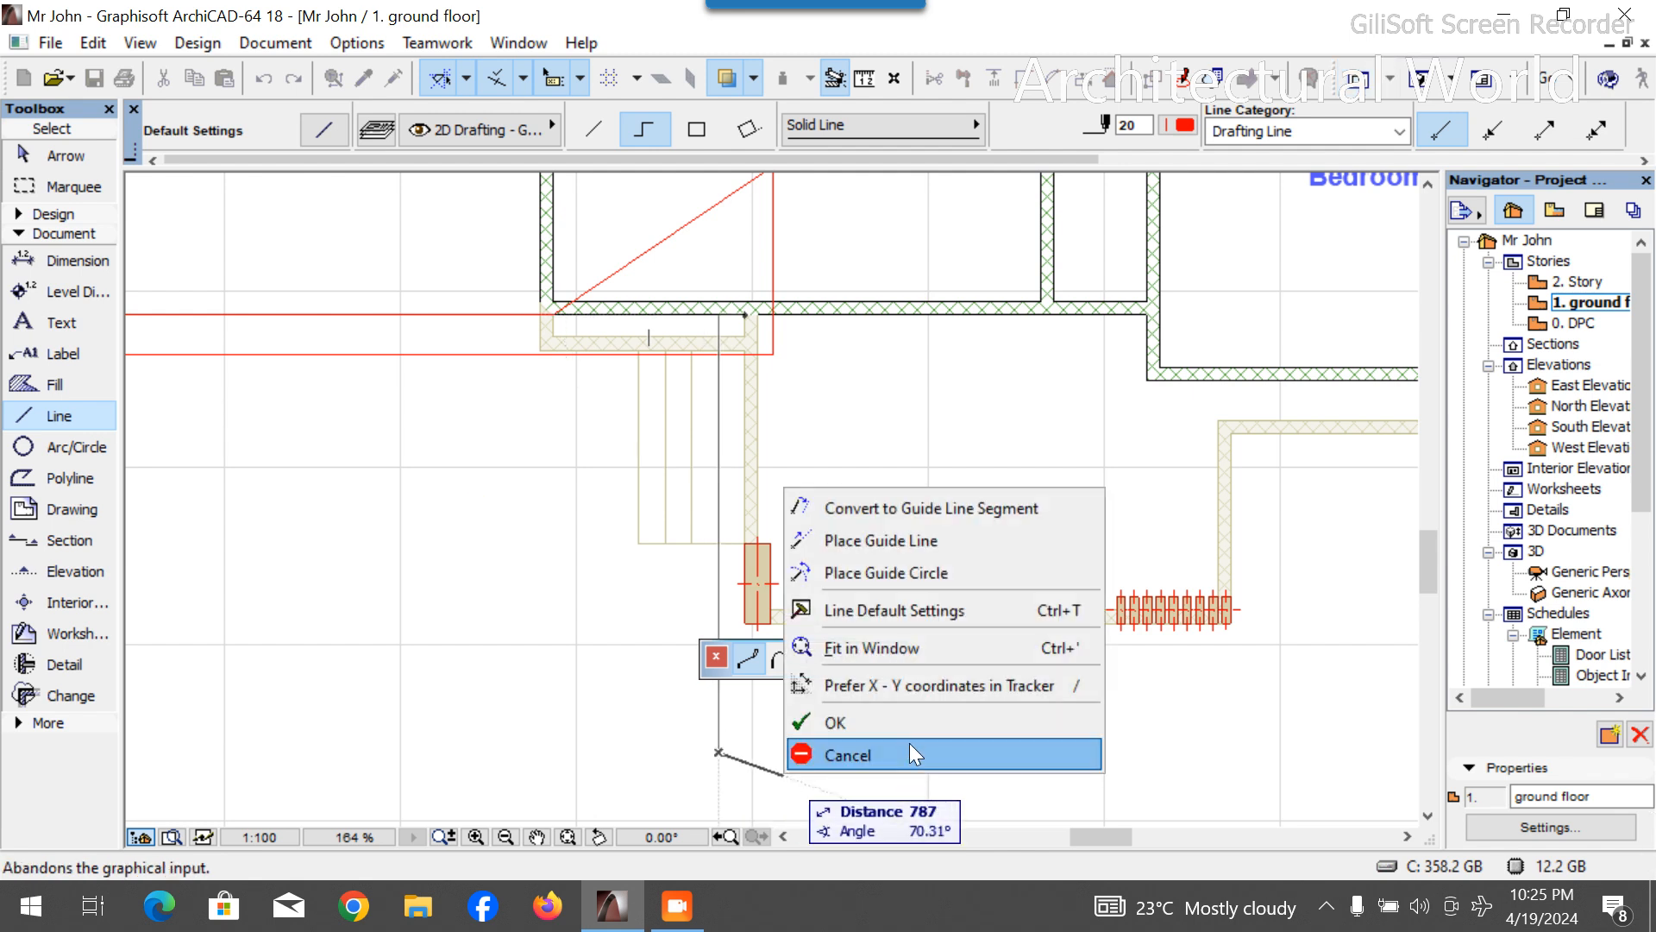
pyautogui.click(910, 722)
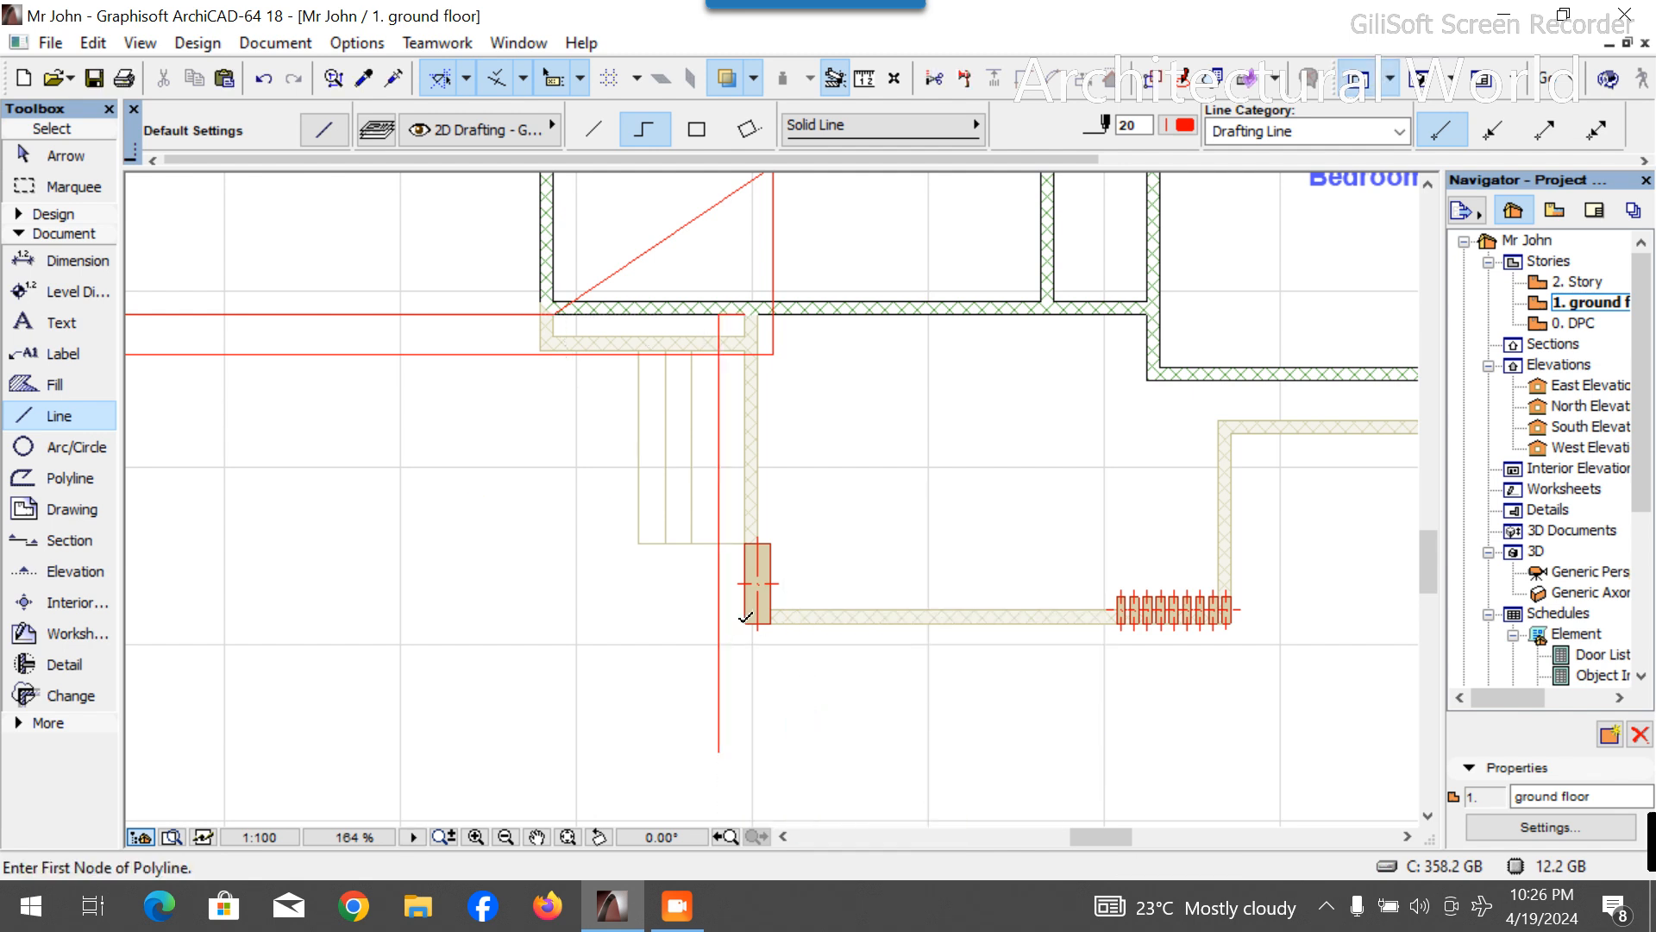
# Draw a chained line from the porch column's southwest corner west to the vertical line, 300 mm south, then east past the small columns.
pyautogui.click(746, 620)
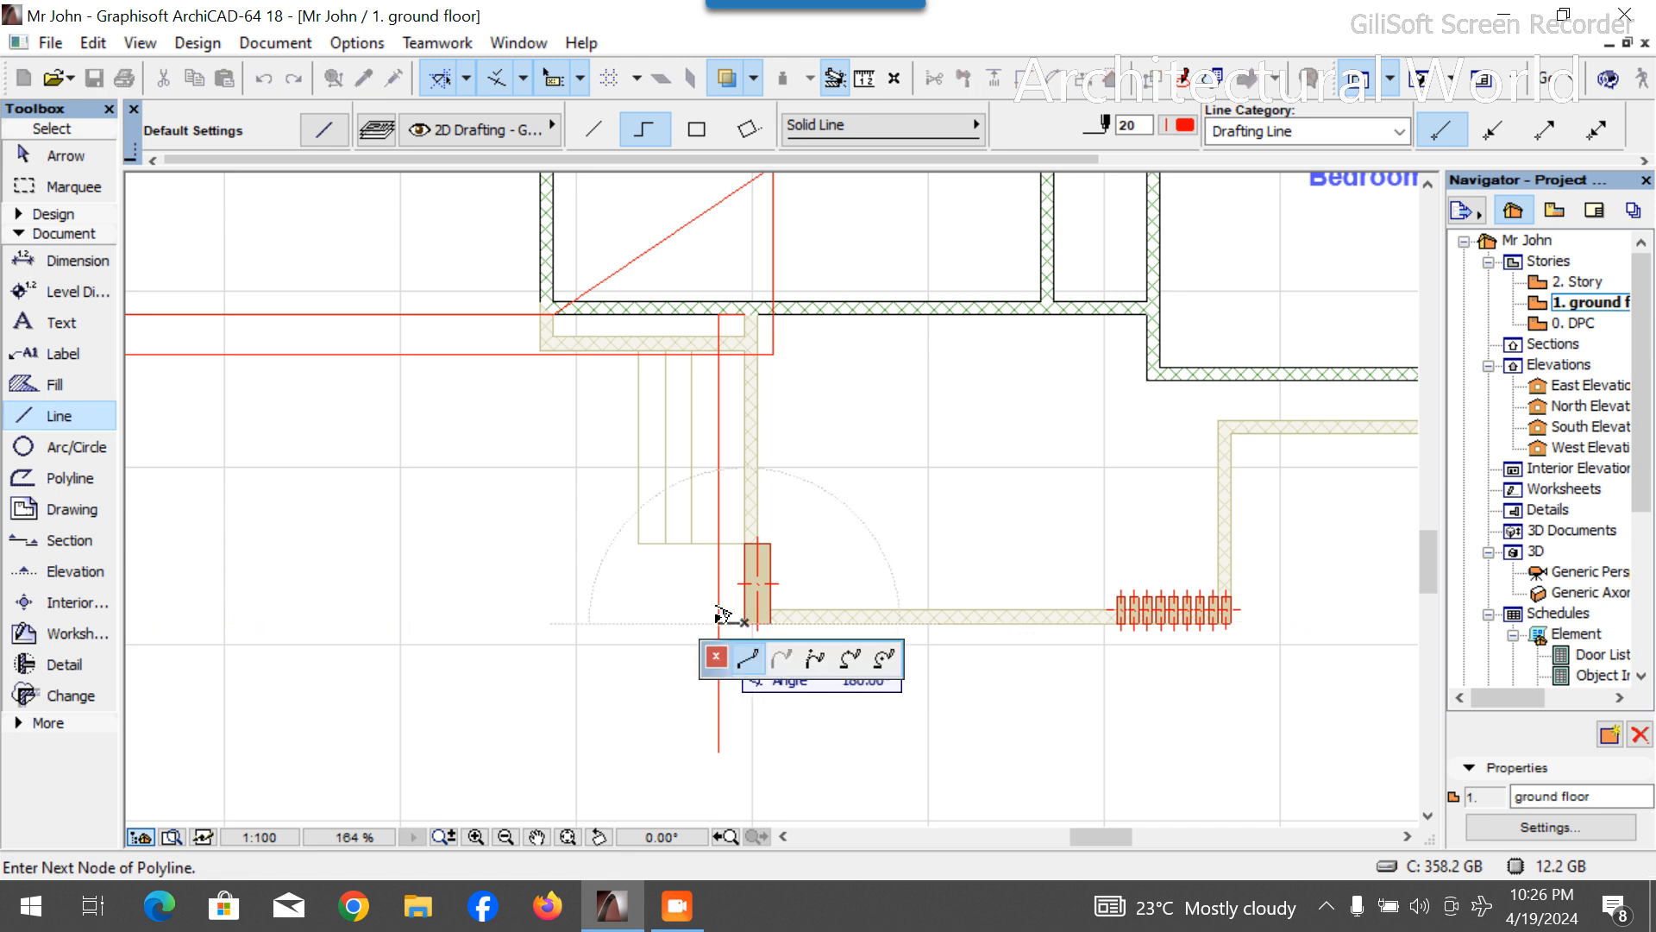
pyautogui.click(718, 621)
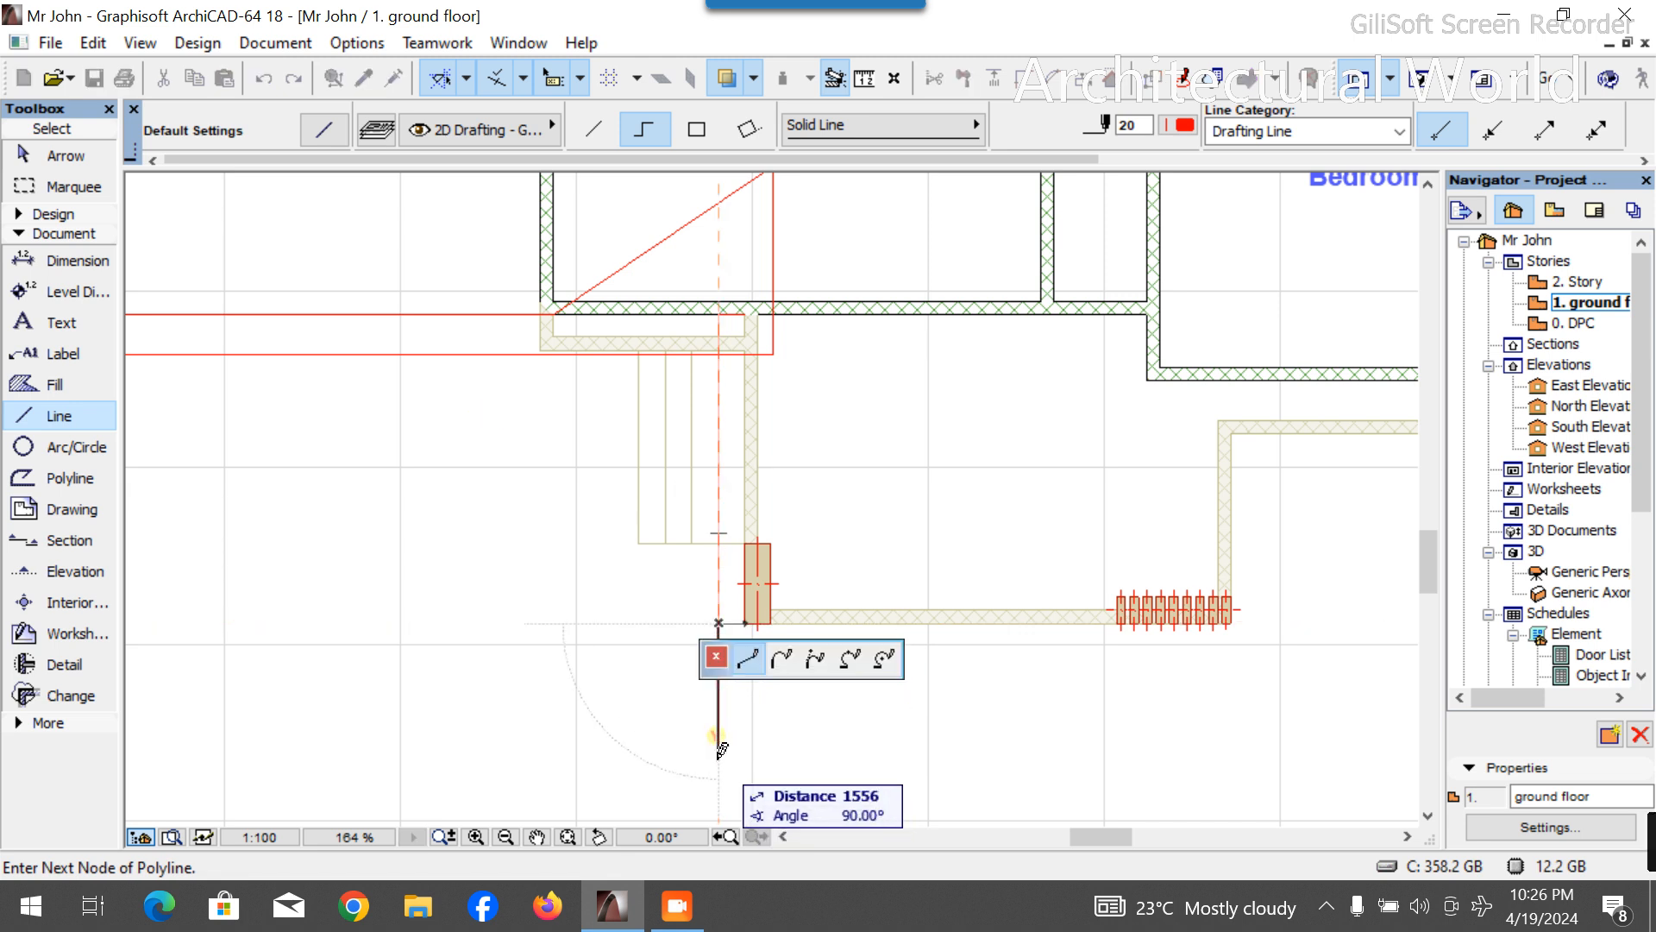
pyautogui.write('300')
pyautogui.press('Return')
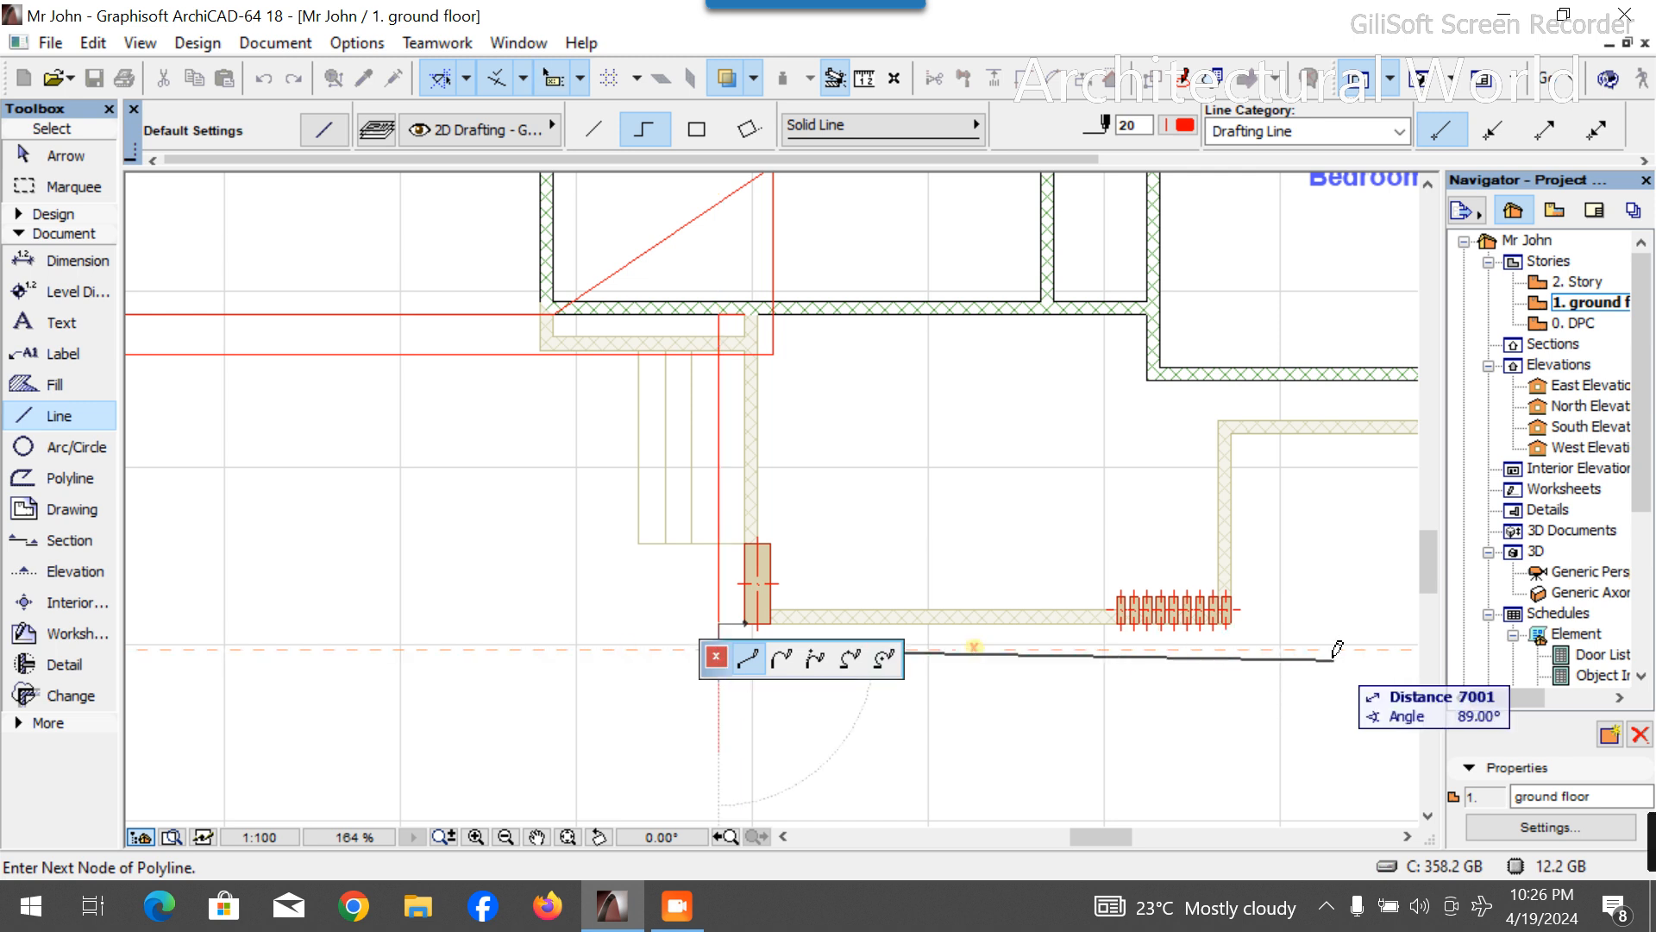
pyautogui.click(1335, 649)
pyautogui.rightClick(1344, 639)
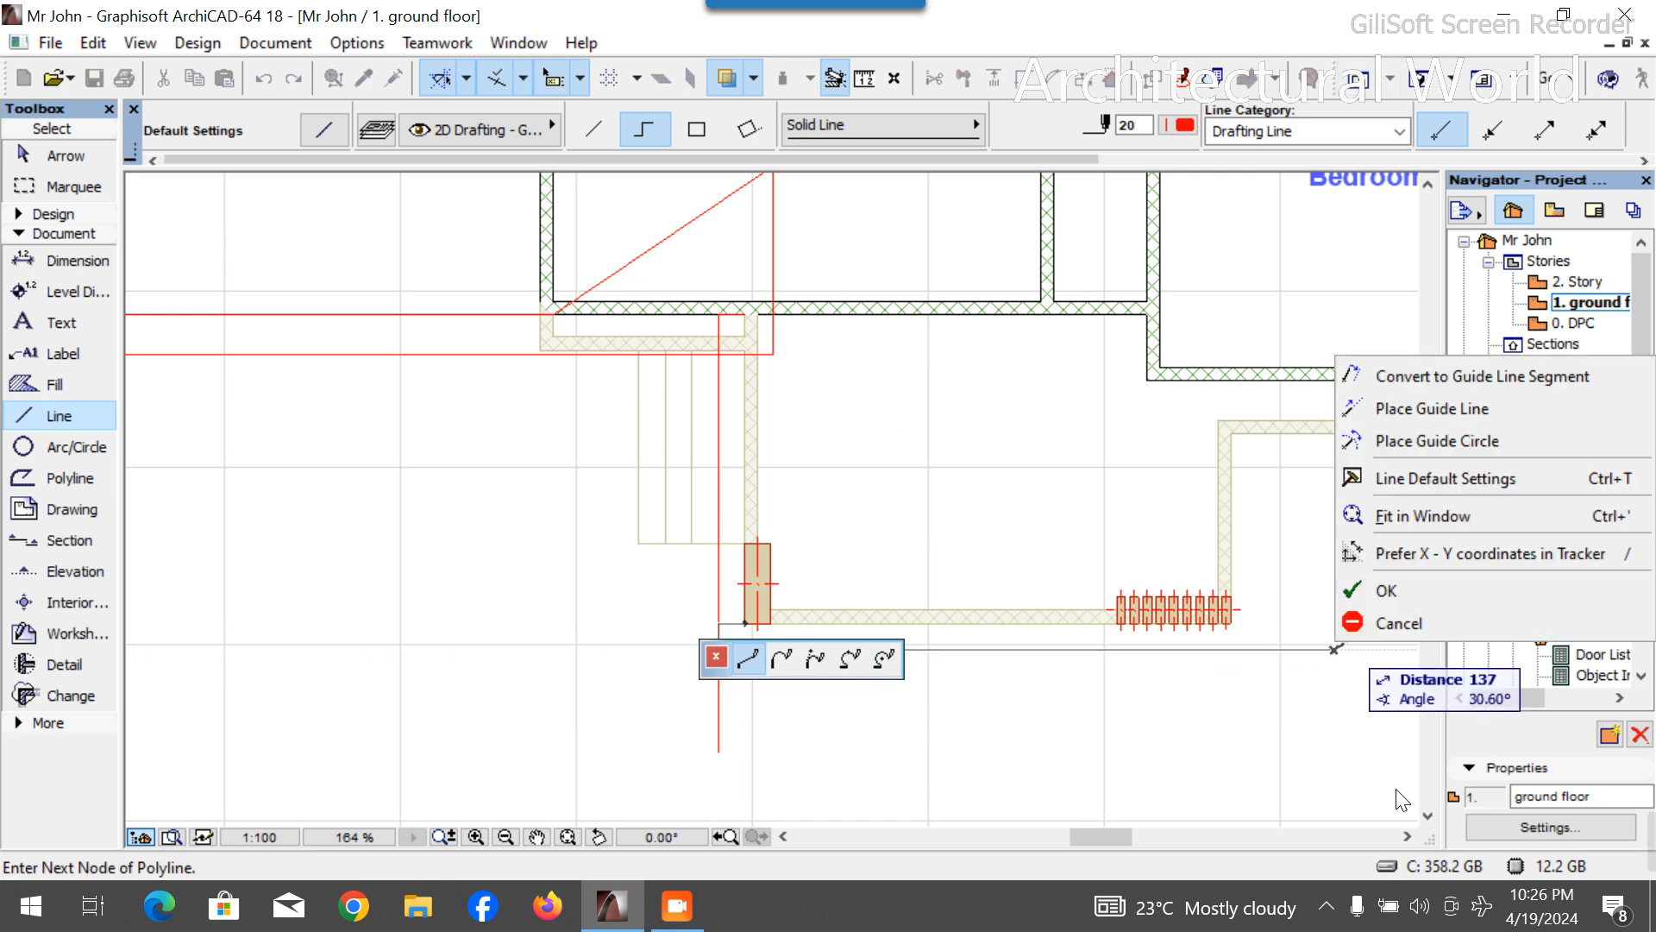
pyautogui.click(1386, 589)
# Draw a chained line from the outer inside corner of the porch's east wall, 300 mm east, then south past the horizontal outline.
pyautogui.scroll(-4, 777, 530)
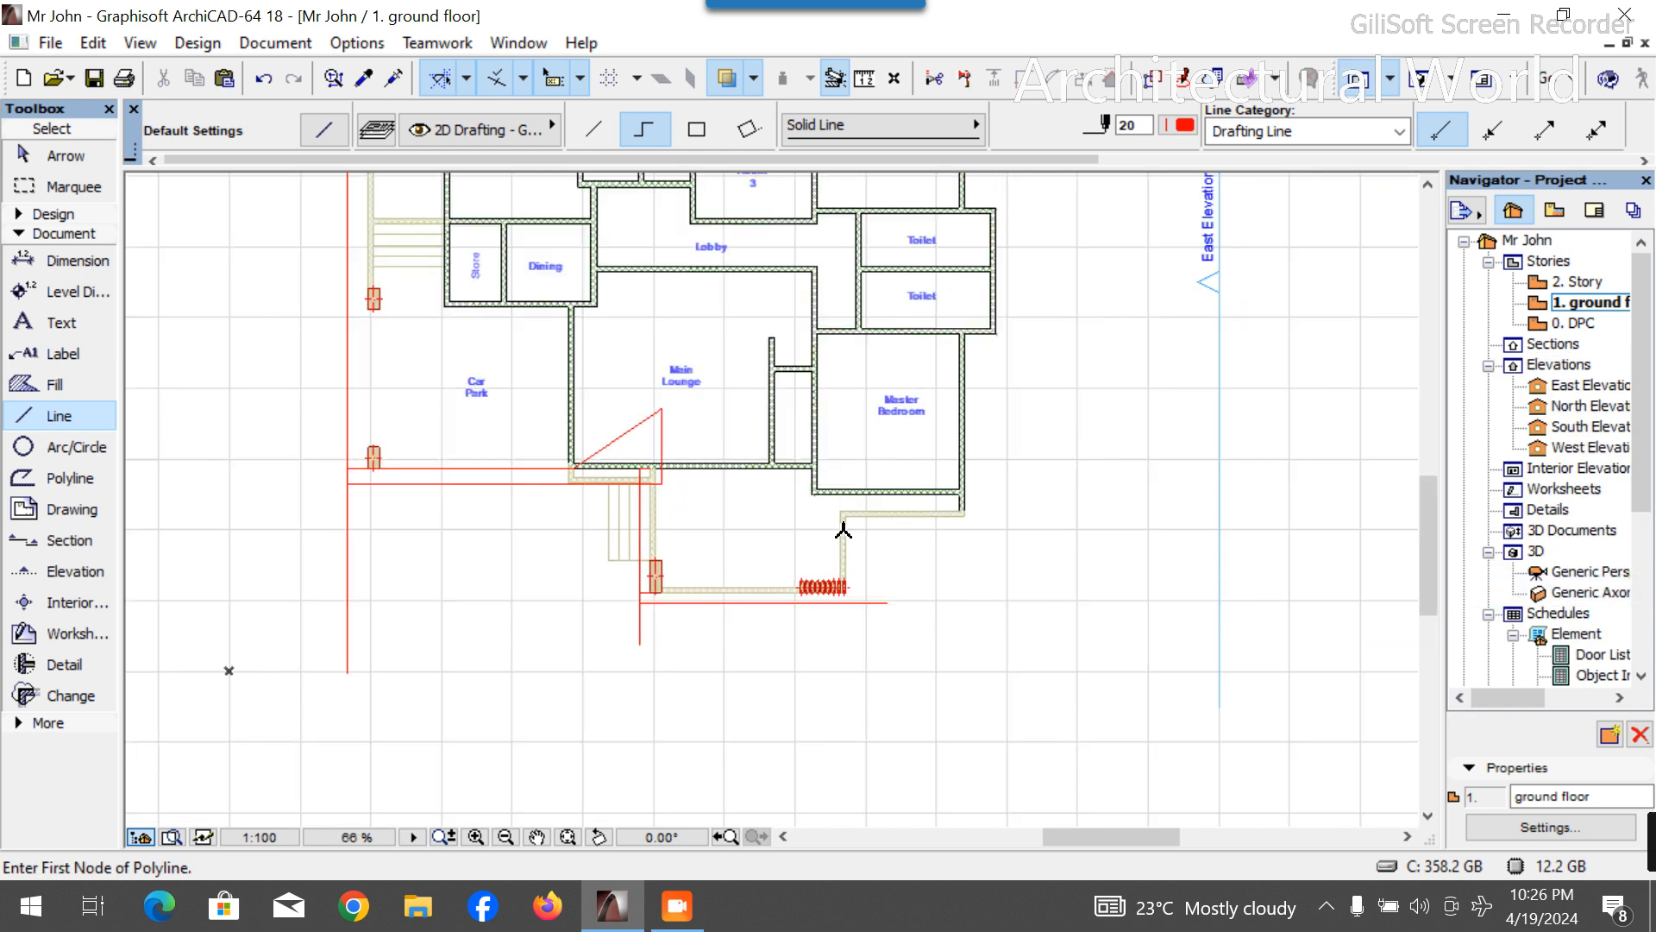
pyautogui.scroll(6, 884, 591)
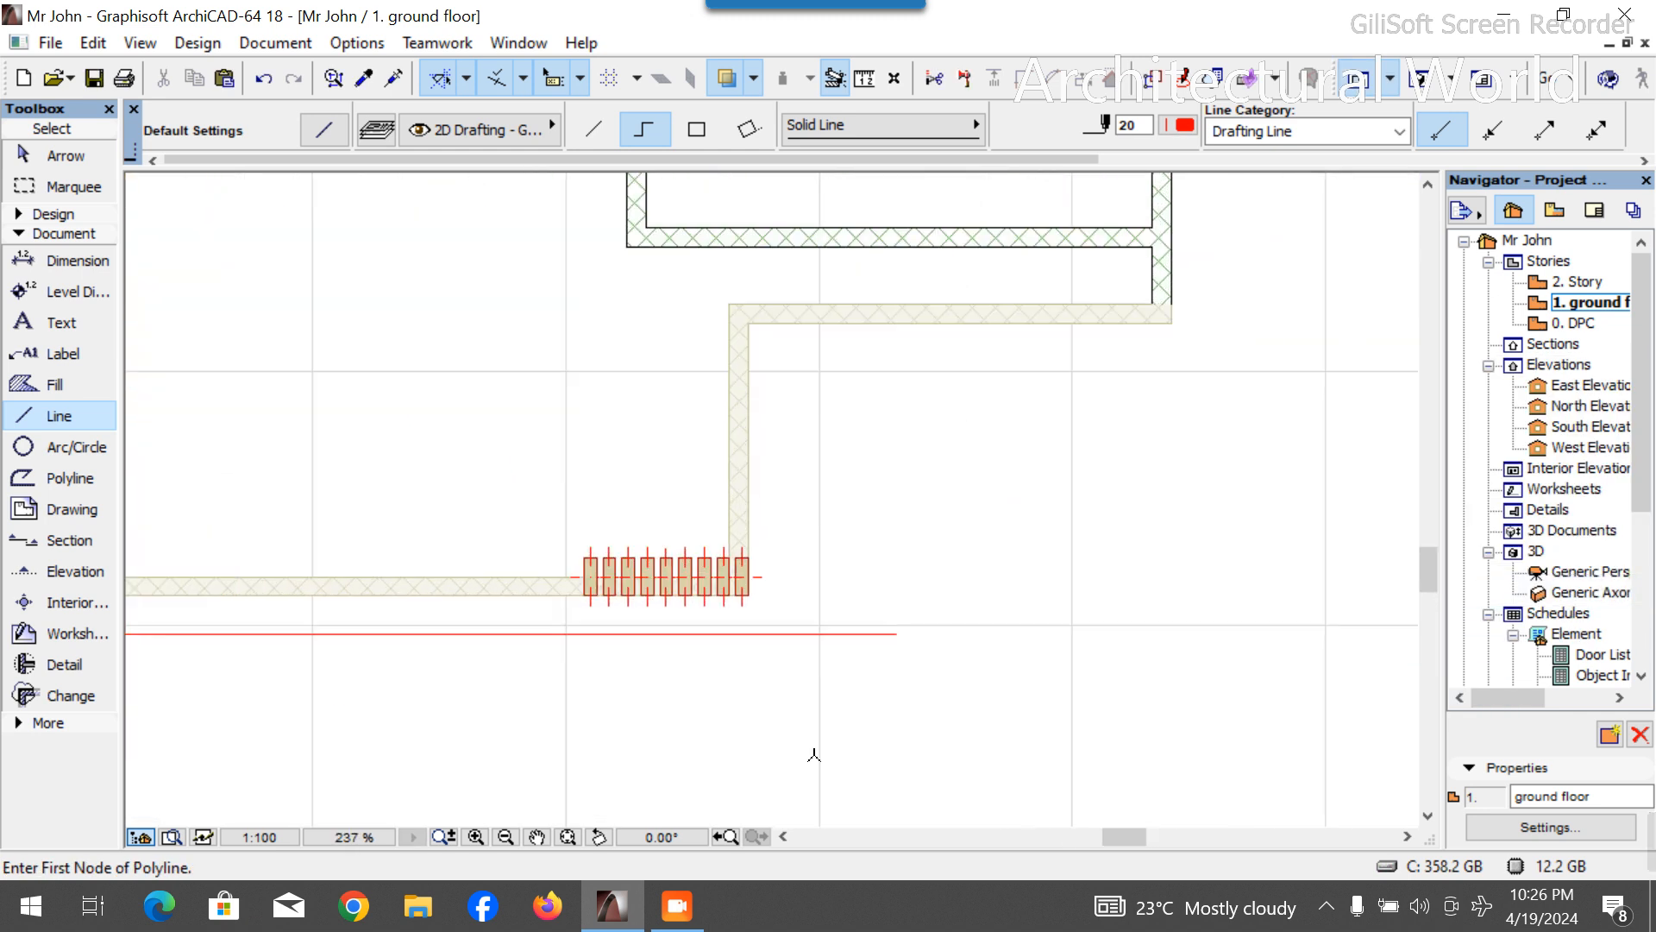
pyautogui.click(748, 322)
pyautogui.write('3')
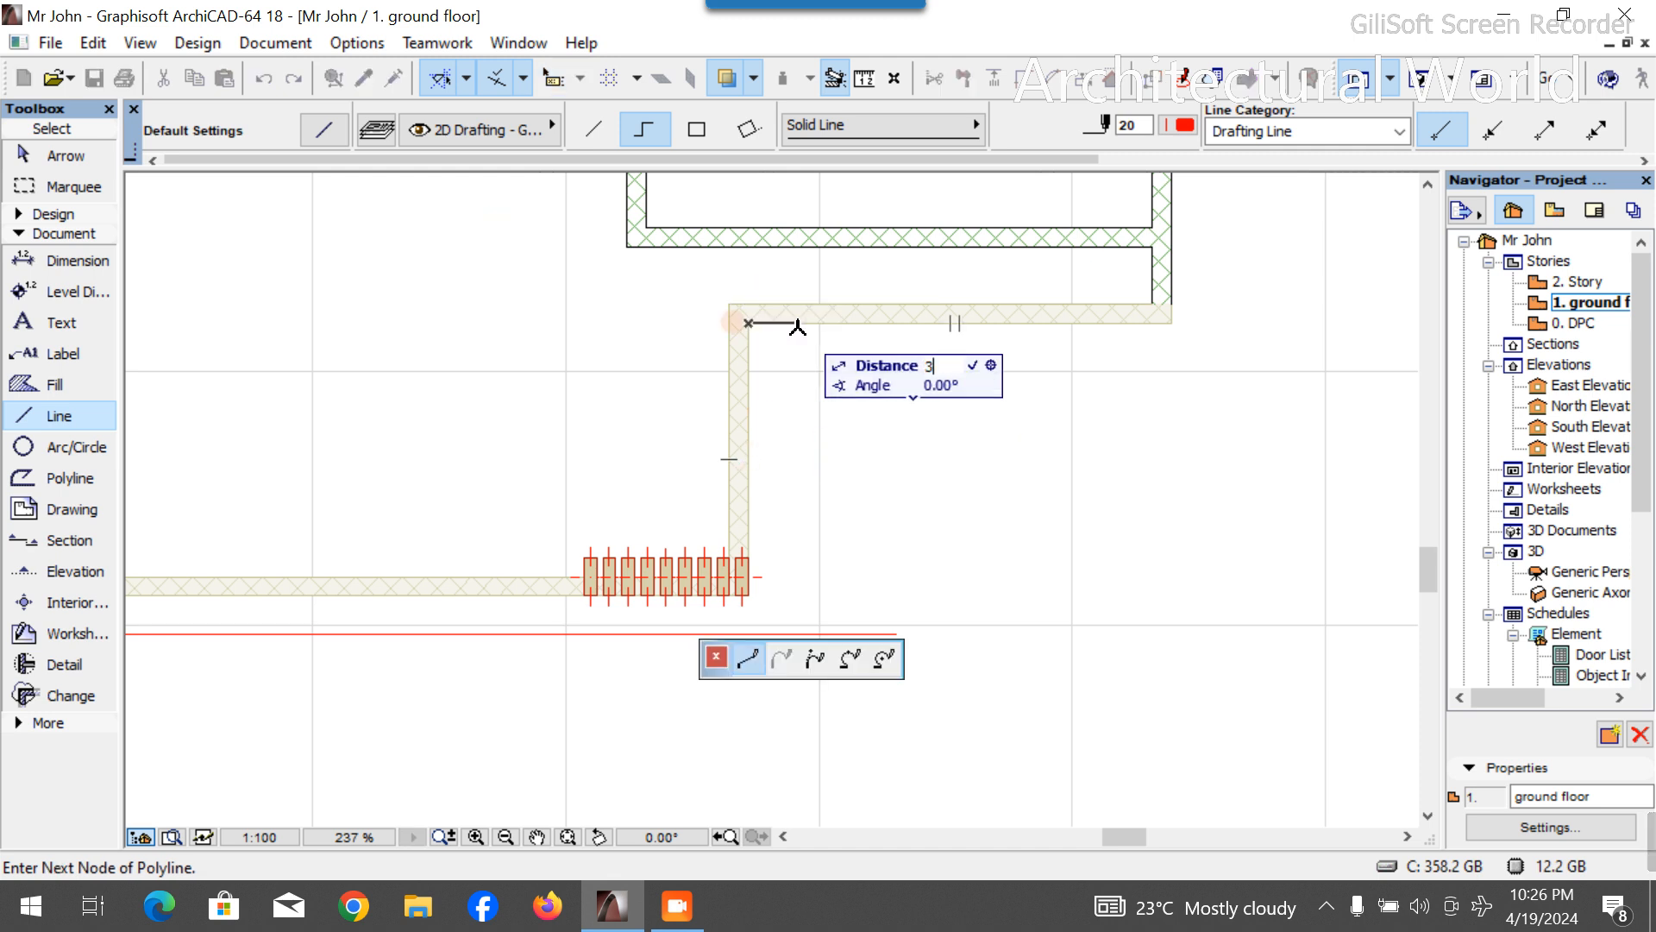
pyautogui.write('00')
pyautogui.press('Return')
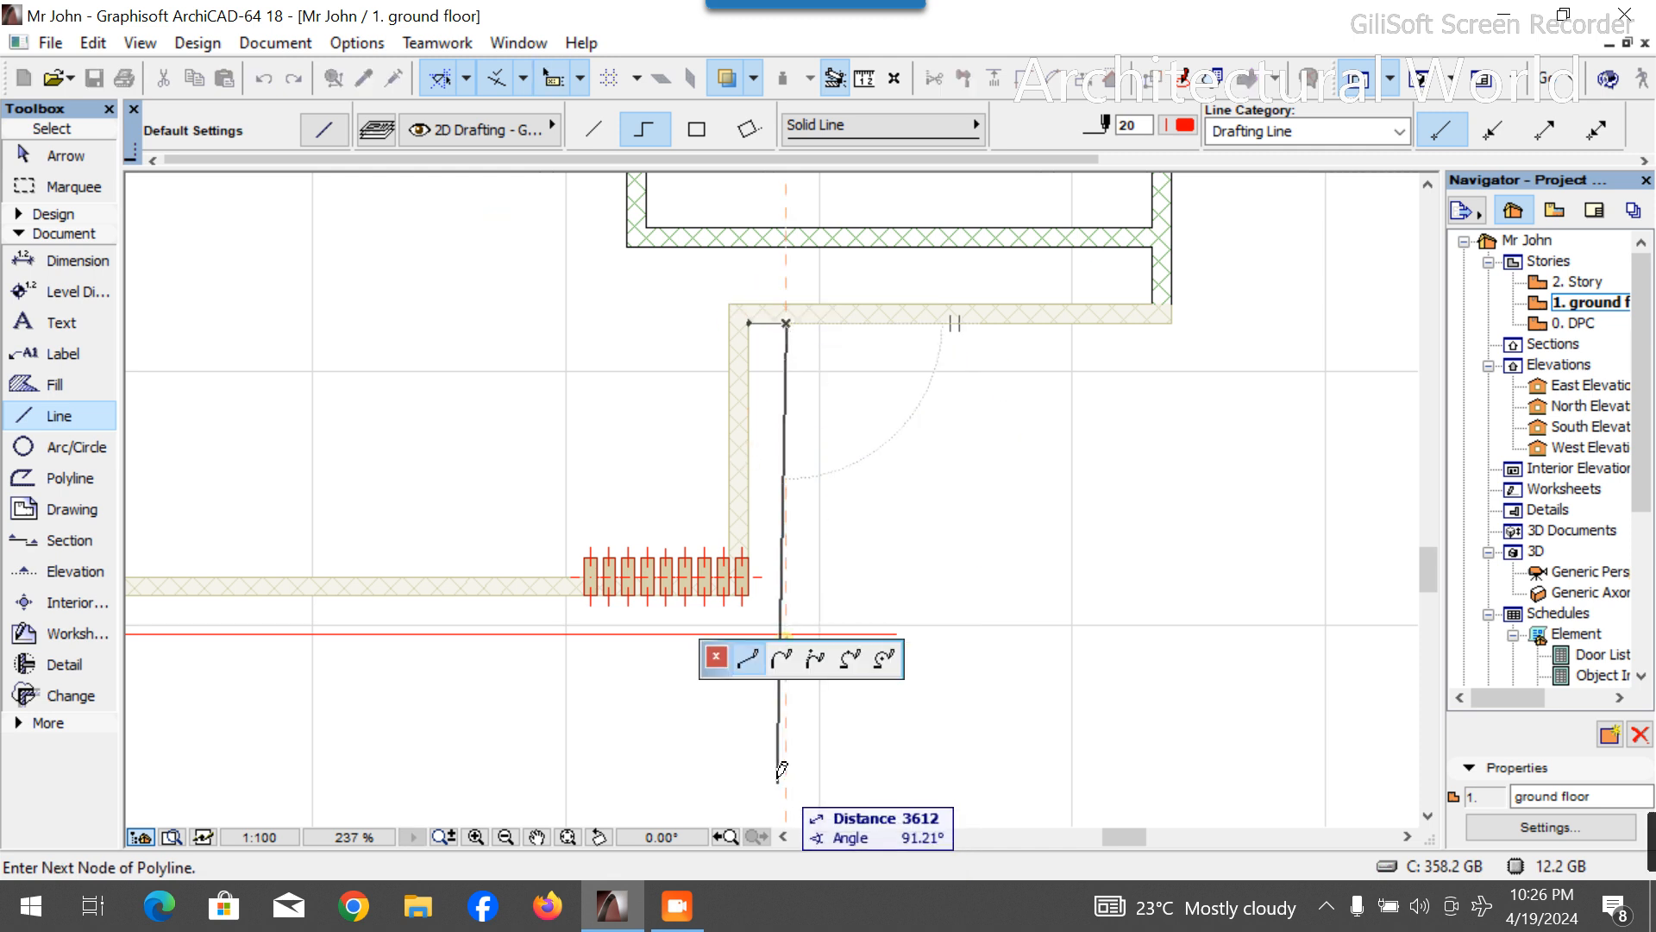
pyautogui.click(786, 780)
pyautogui.rightClick(825, 768)
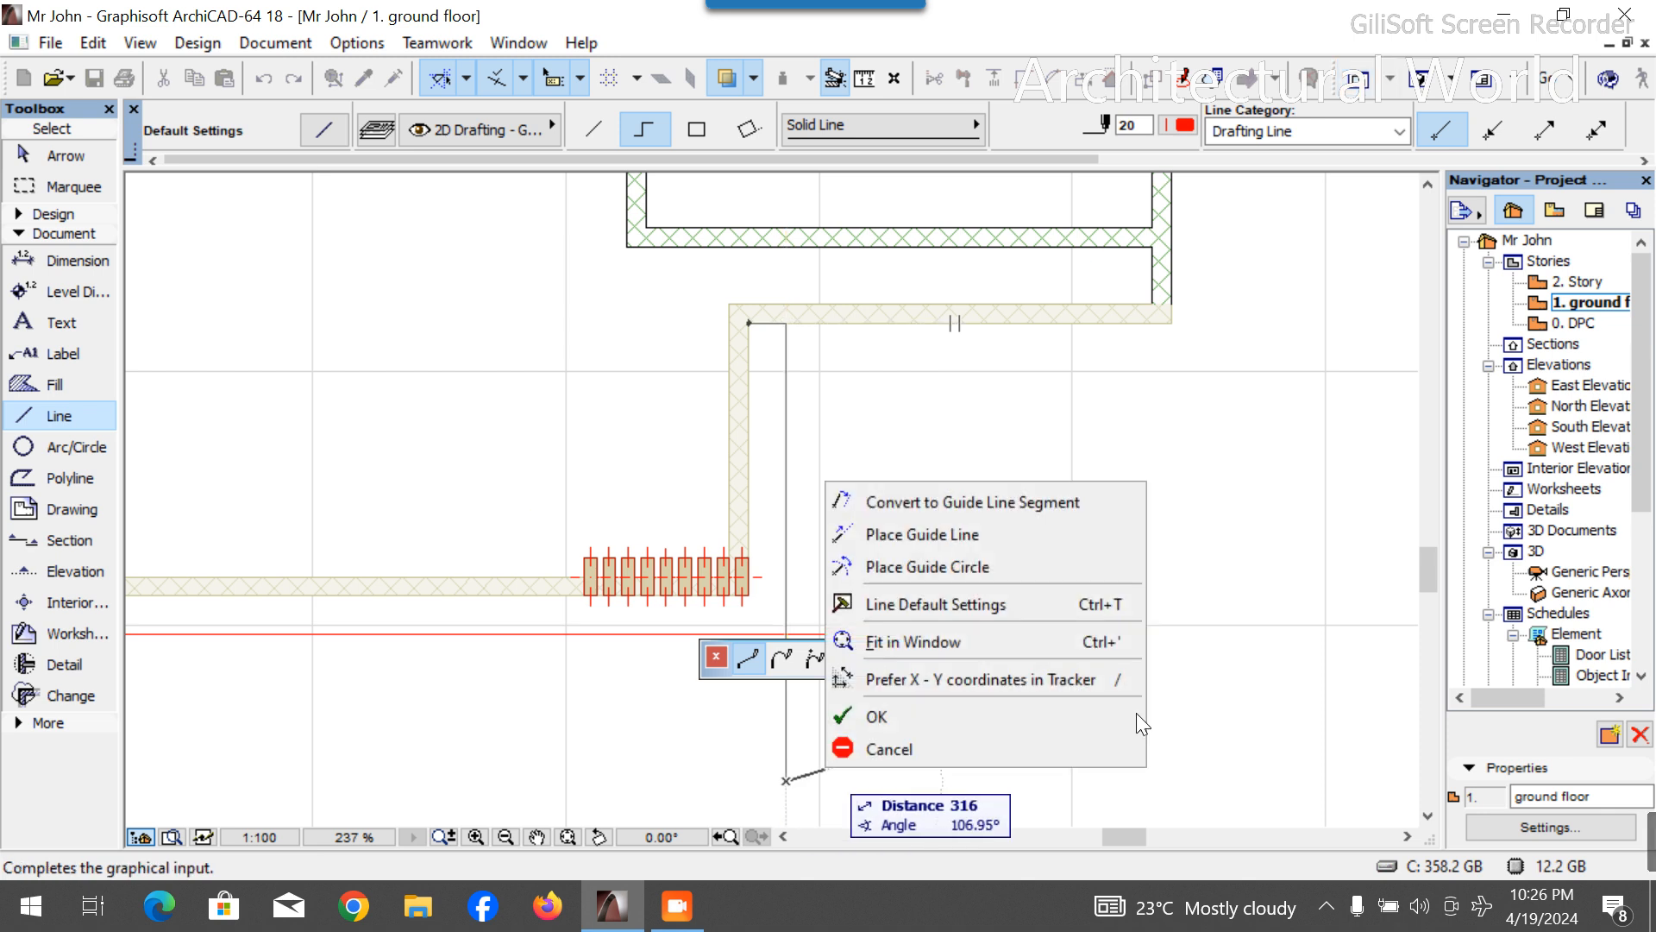
pyautogui.click(1038, 739)
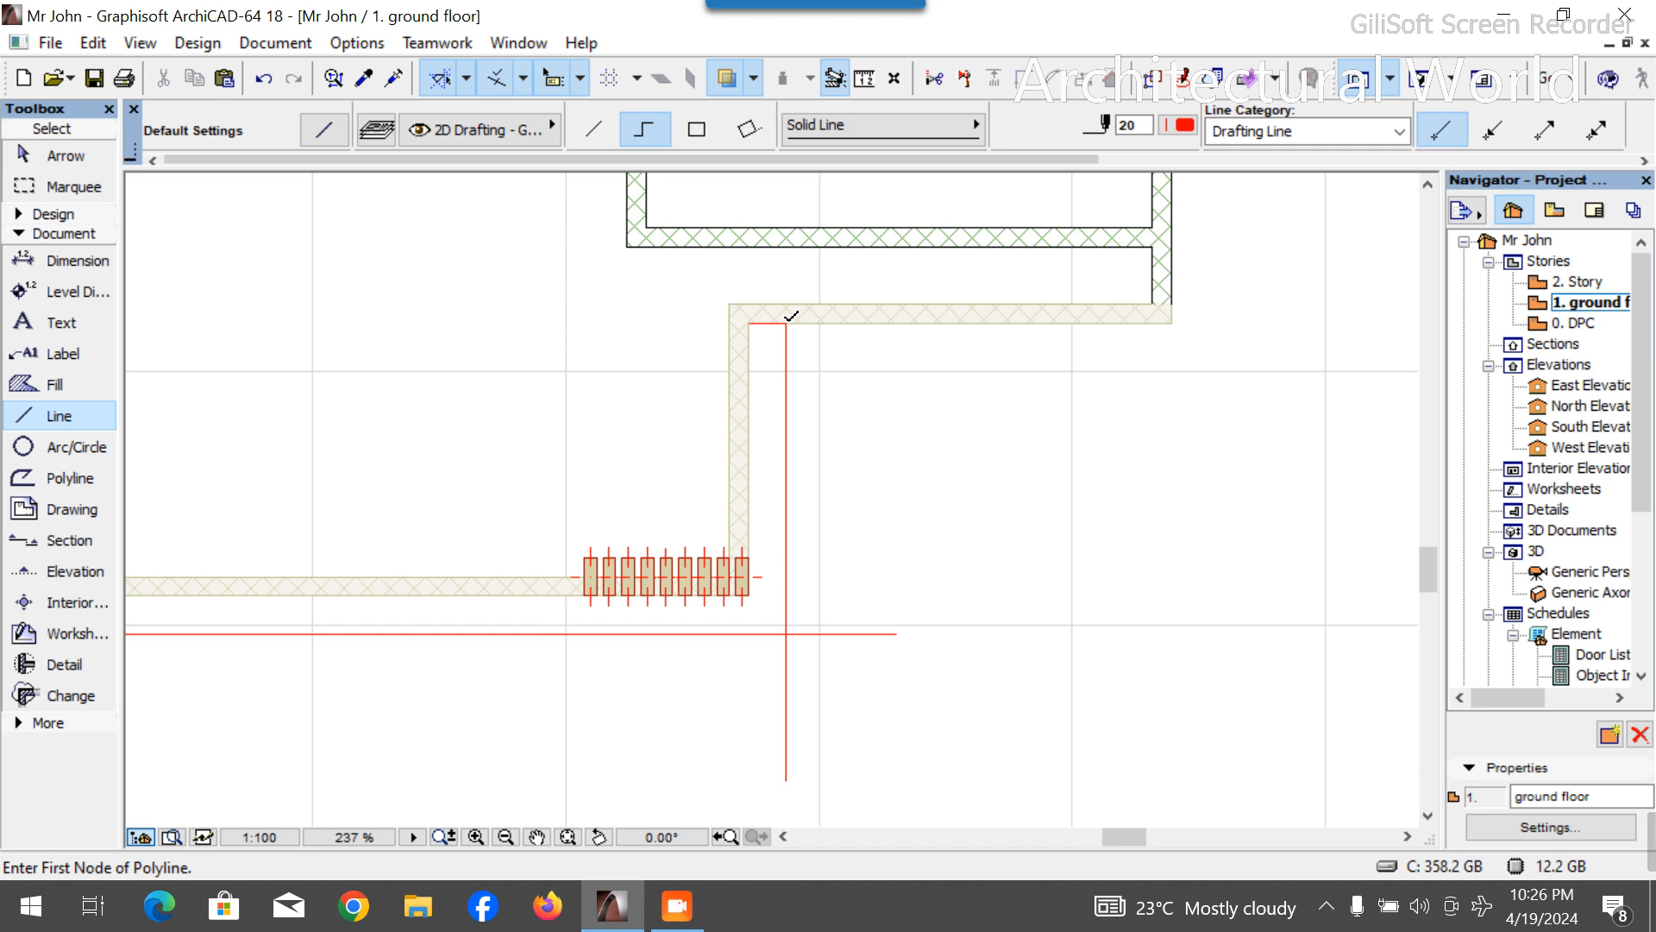
# Draw a chained line from the new vertical line's top end, 300 mm south, then east past the Master Bedroom's outer wall.
pyautogui.click(785, 322)
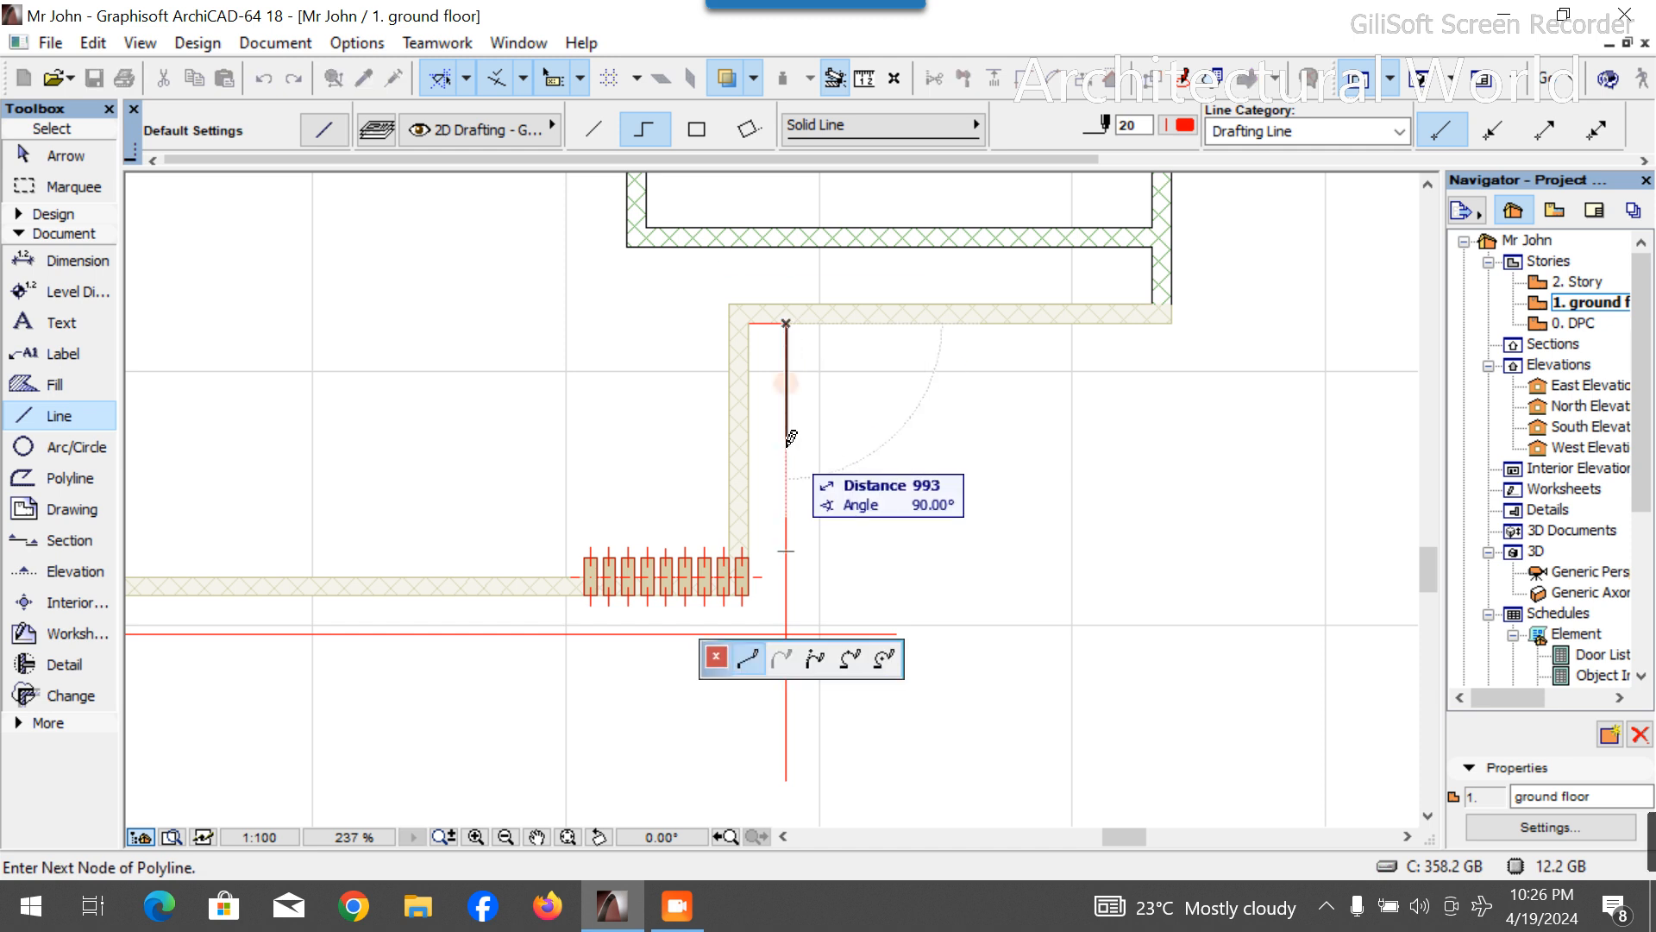
pyautogui.write('30')
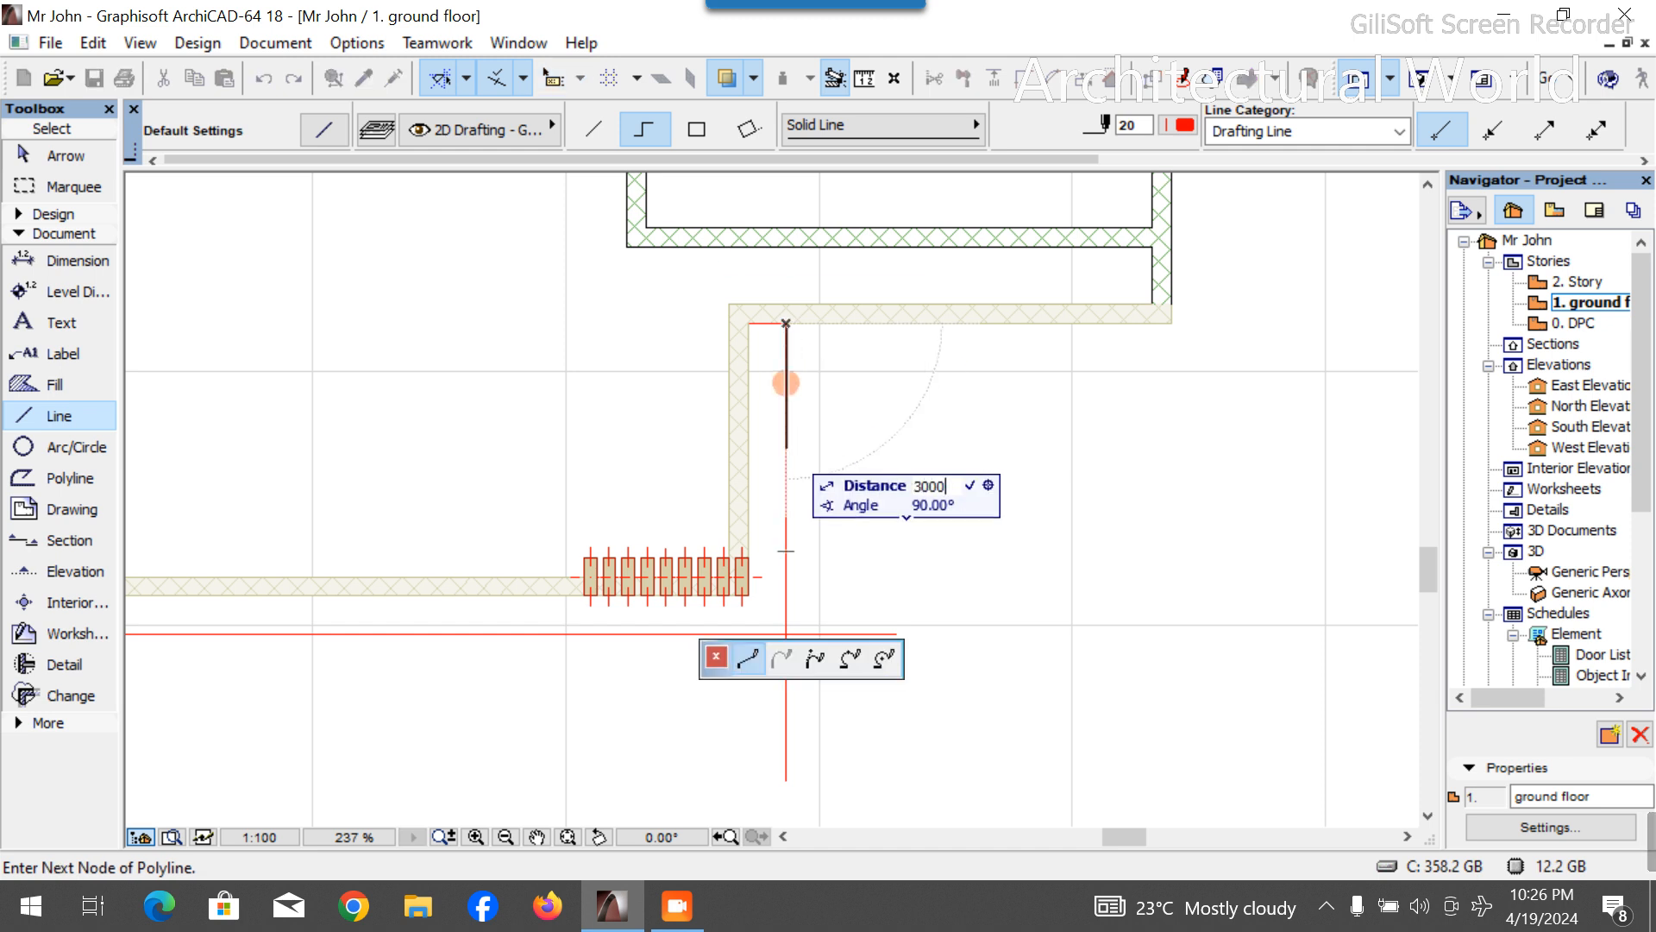
pyautogui.write('0')
pyautogui.press('Return')
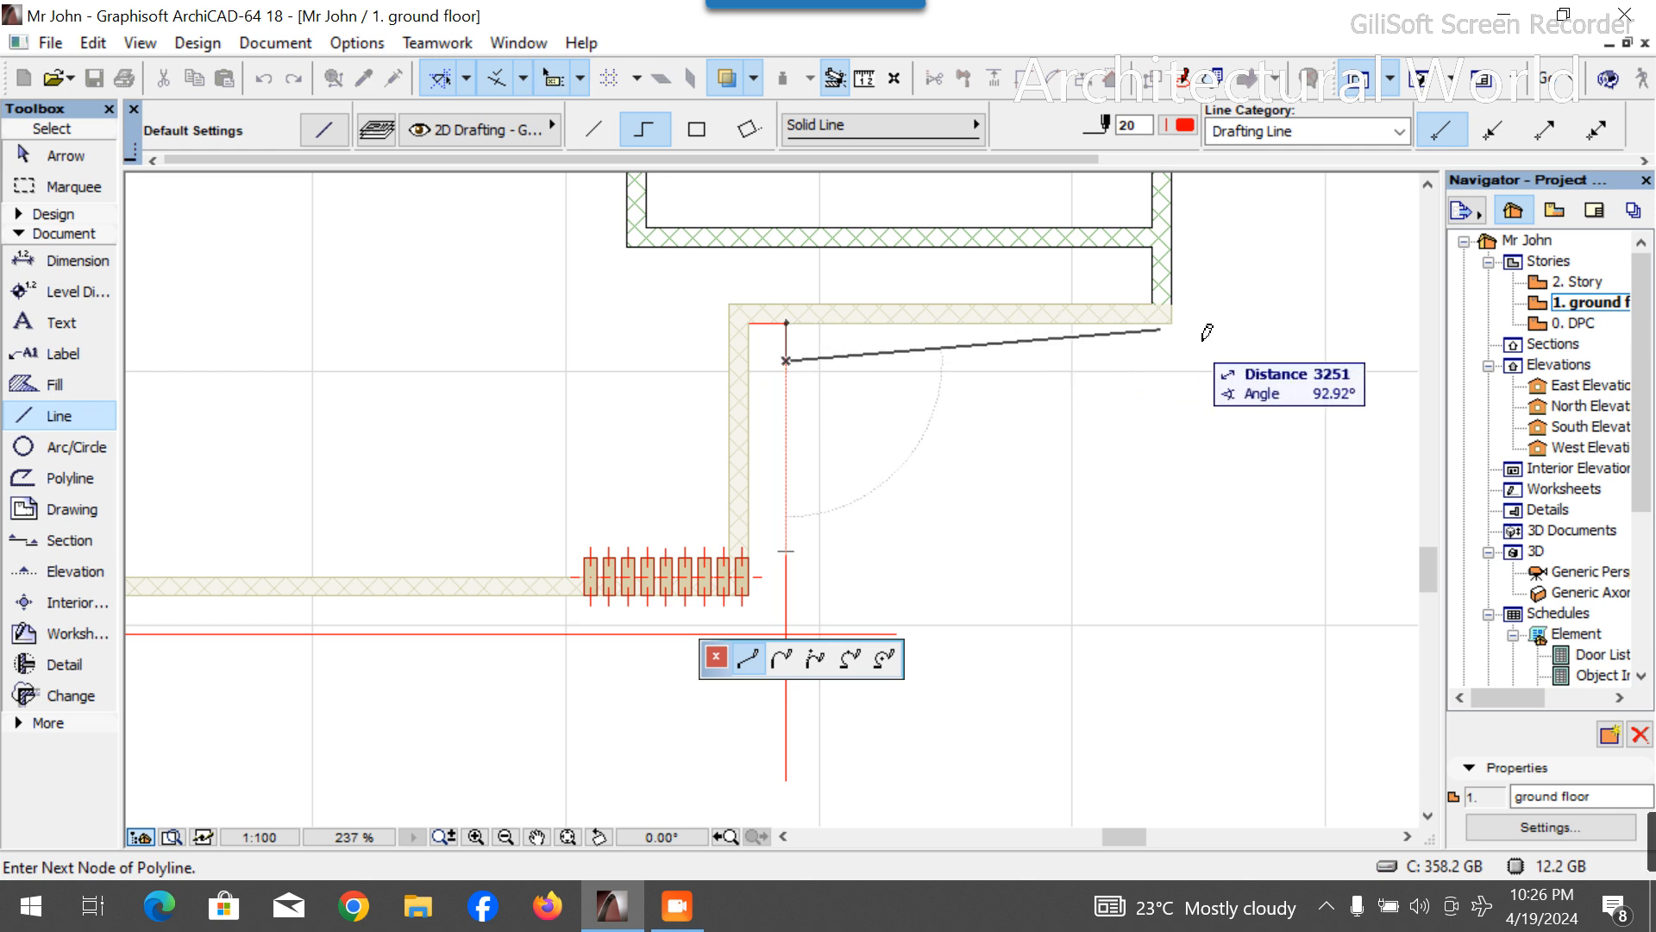
pyautogui.click(1208, 361)
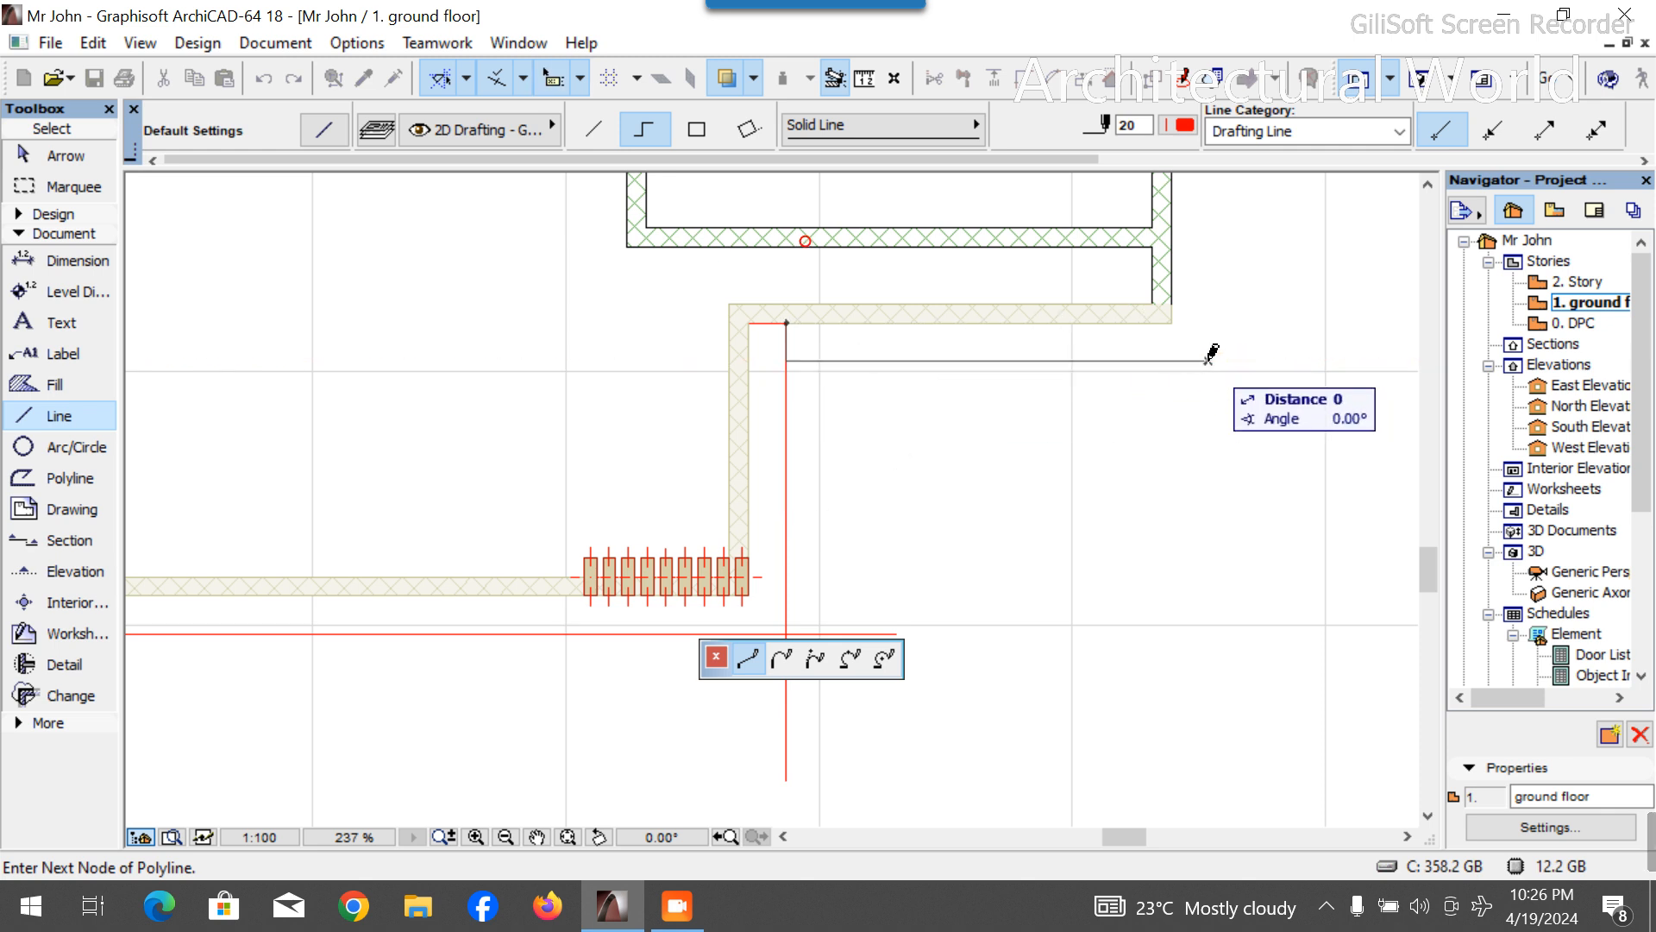
pyautogui.rightClick(1218, 311)
pyautogui.click(1268, 542)
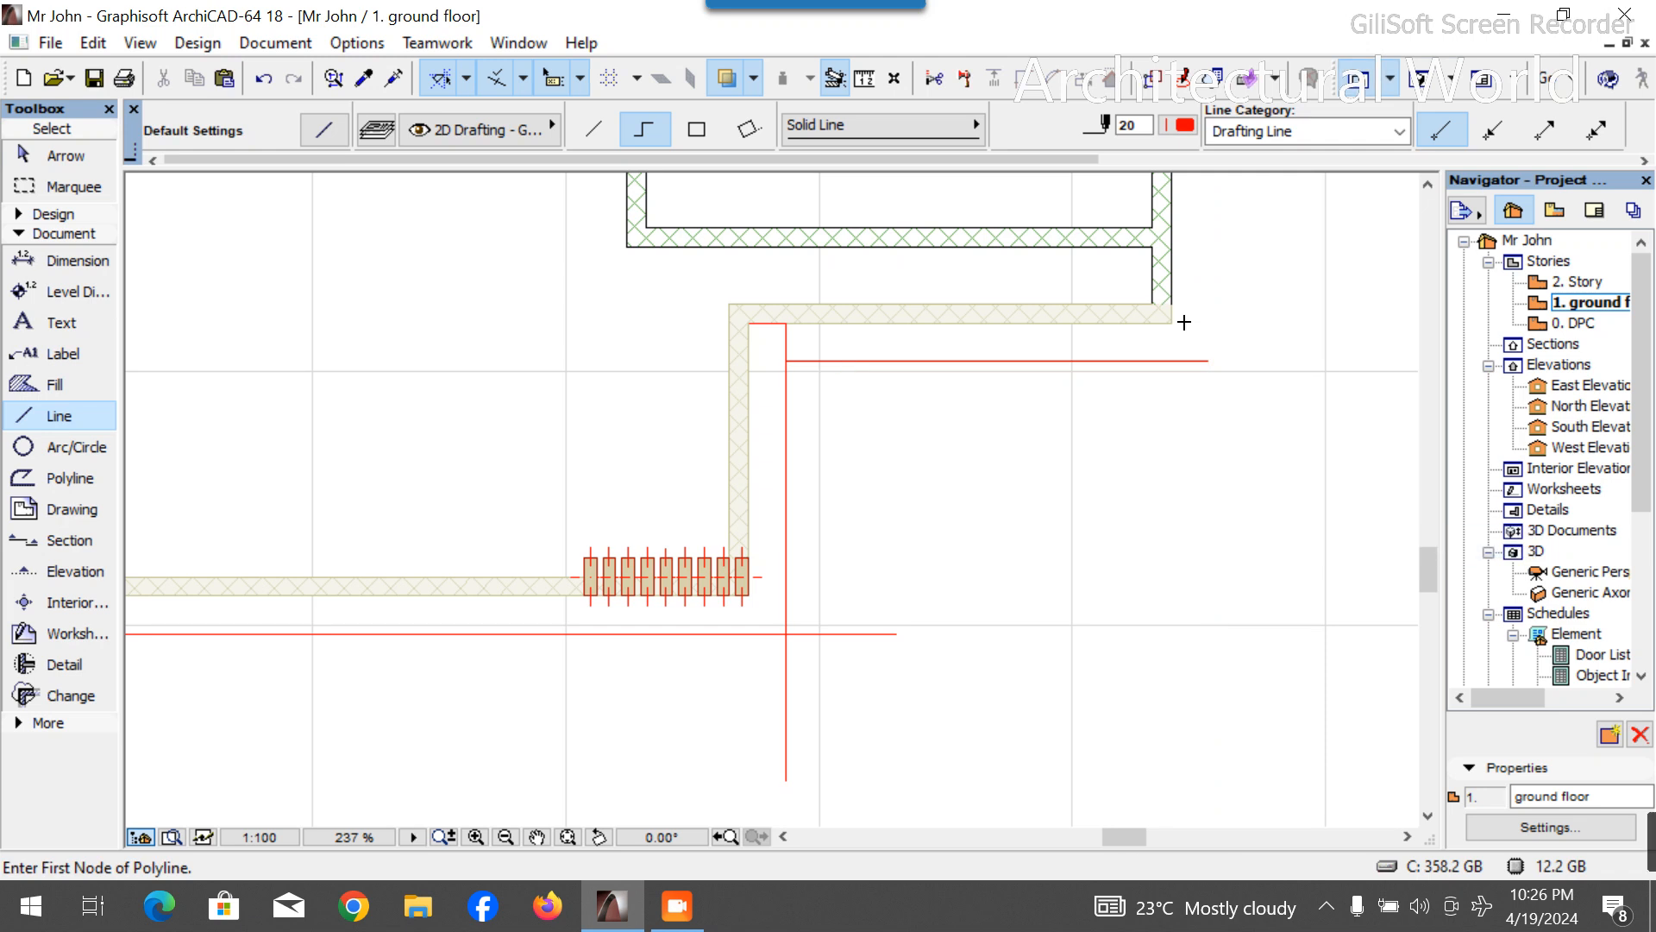
# Draw a chained line from the outer face of the Master Bedroom's east wall south to the horizontal outline and beyond it, ending line drawing.
pyautogui.click(1170, 295)
pyautogui.click(1171, 360)
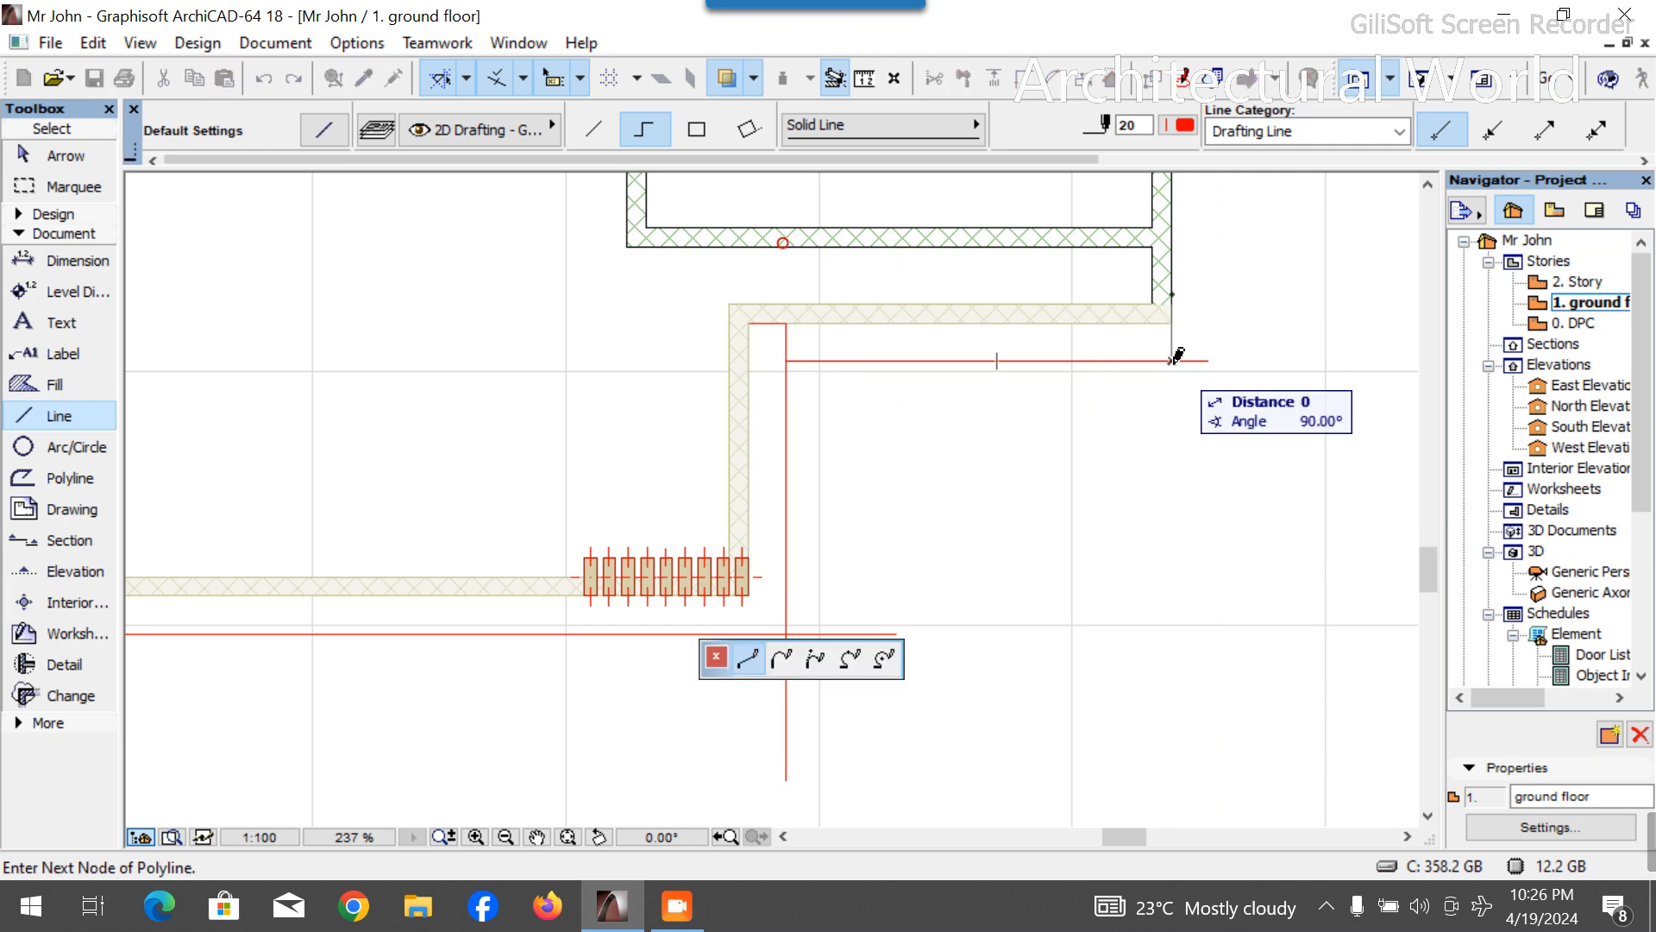
pyautogui.click(1182, 544)
pyautogui.rightClick(1223, 516)
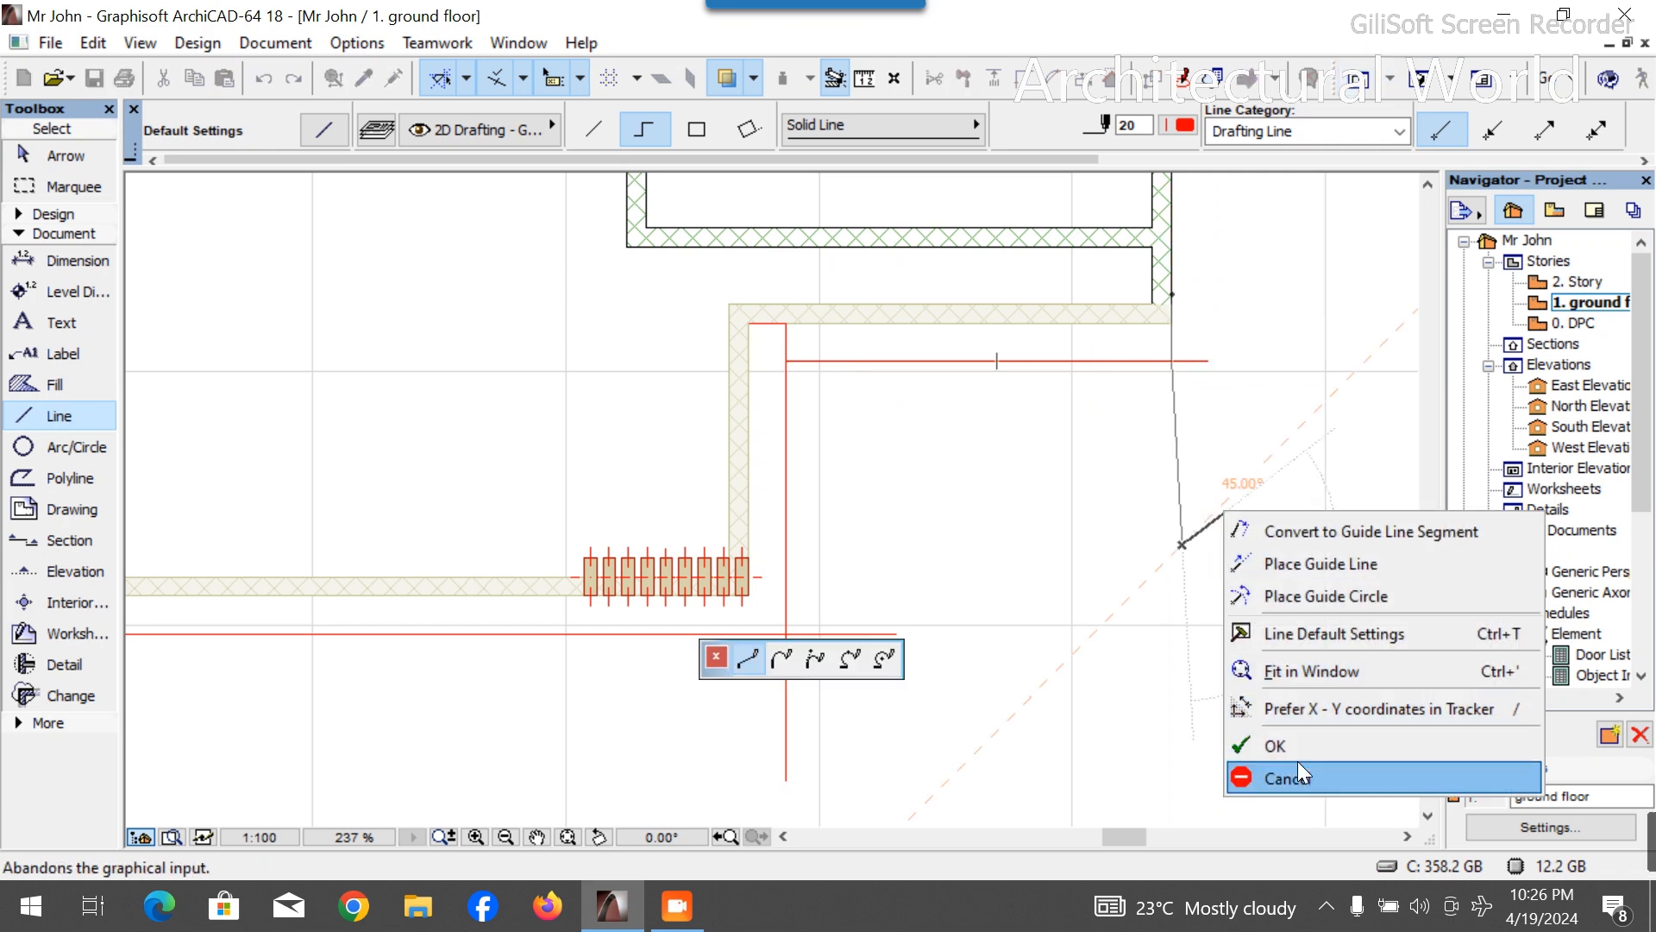
pyautogui.click(1300, 738)
pyautogui.scroll(-6, 956, 471)
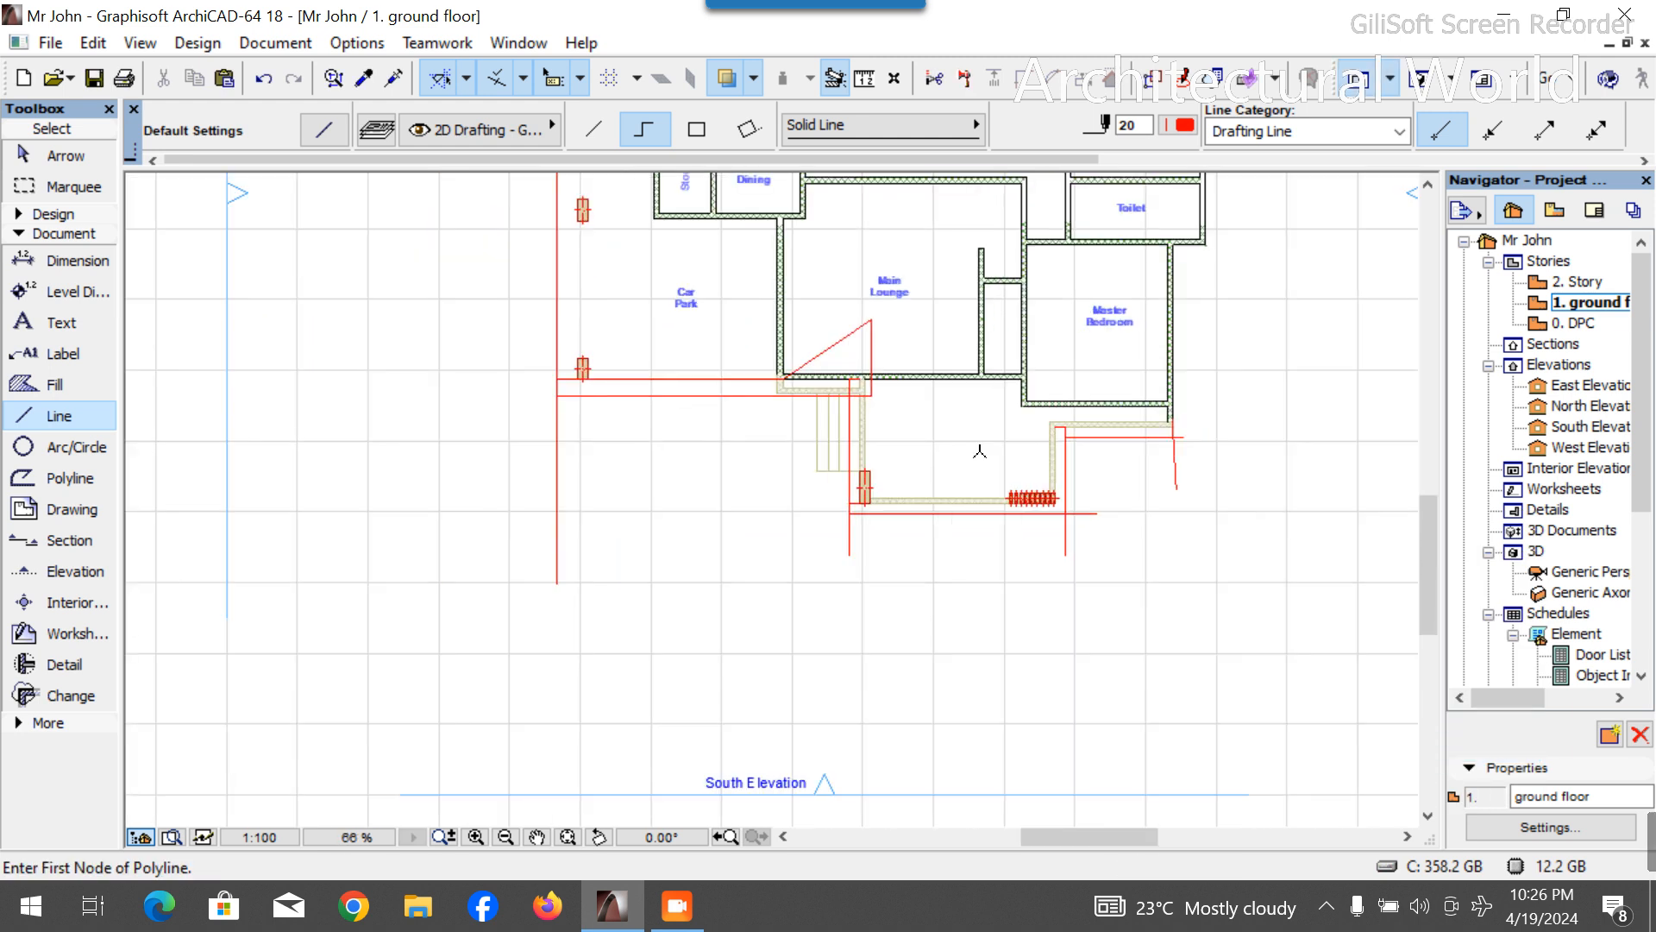
pyautogui.press('Escape')
pyautogui.scroll(1, 947, 561)
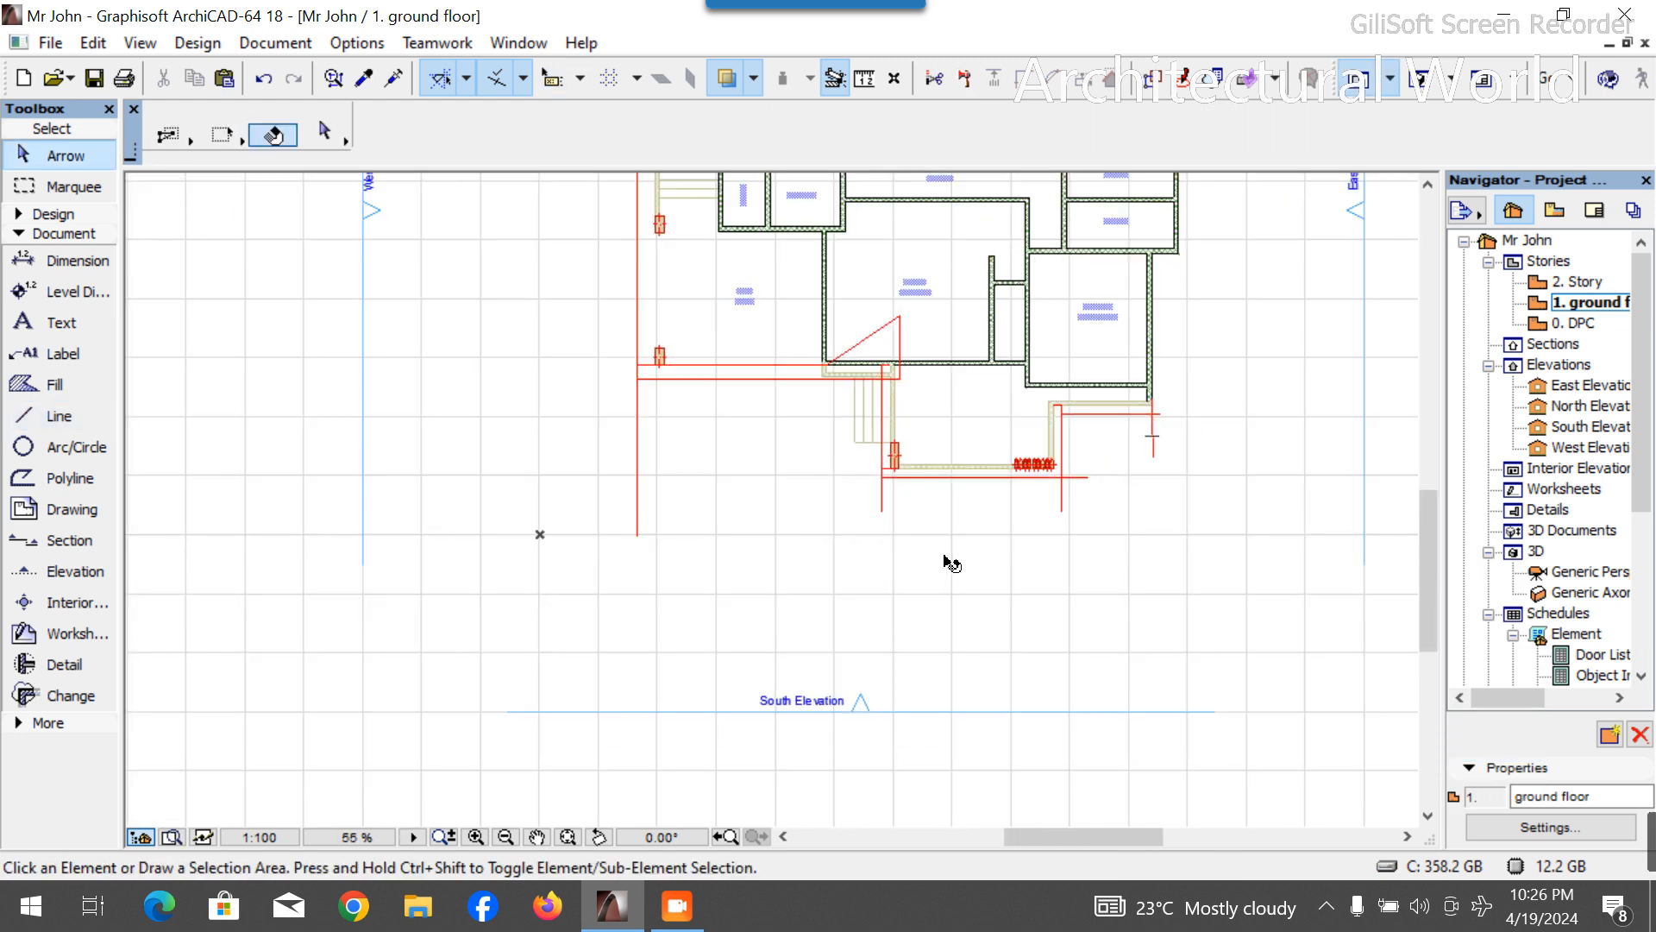
pyautogui.scroll(-1, 950, 562)
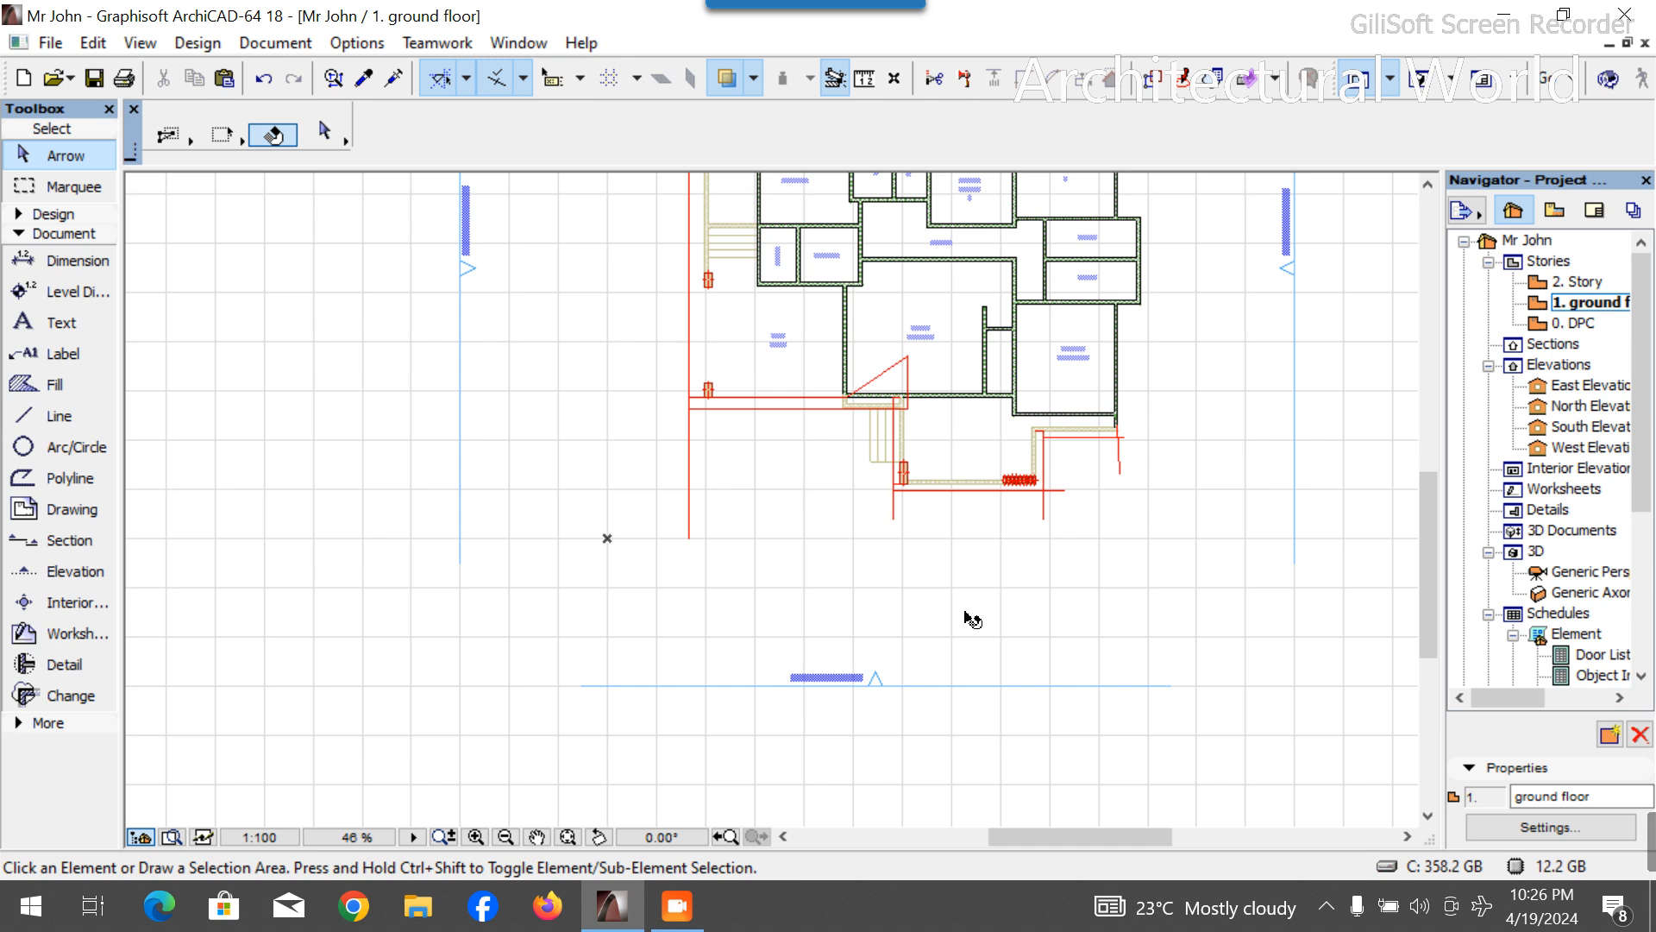
pyautogui.scroll(-4, 973, 619)
pyautogui.scroll(6, 932, 595)
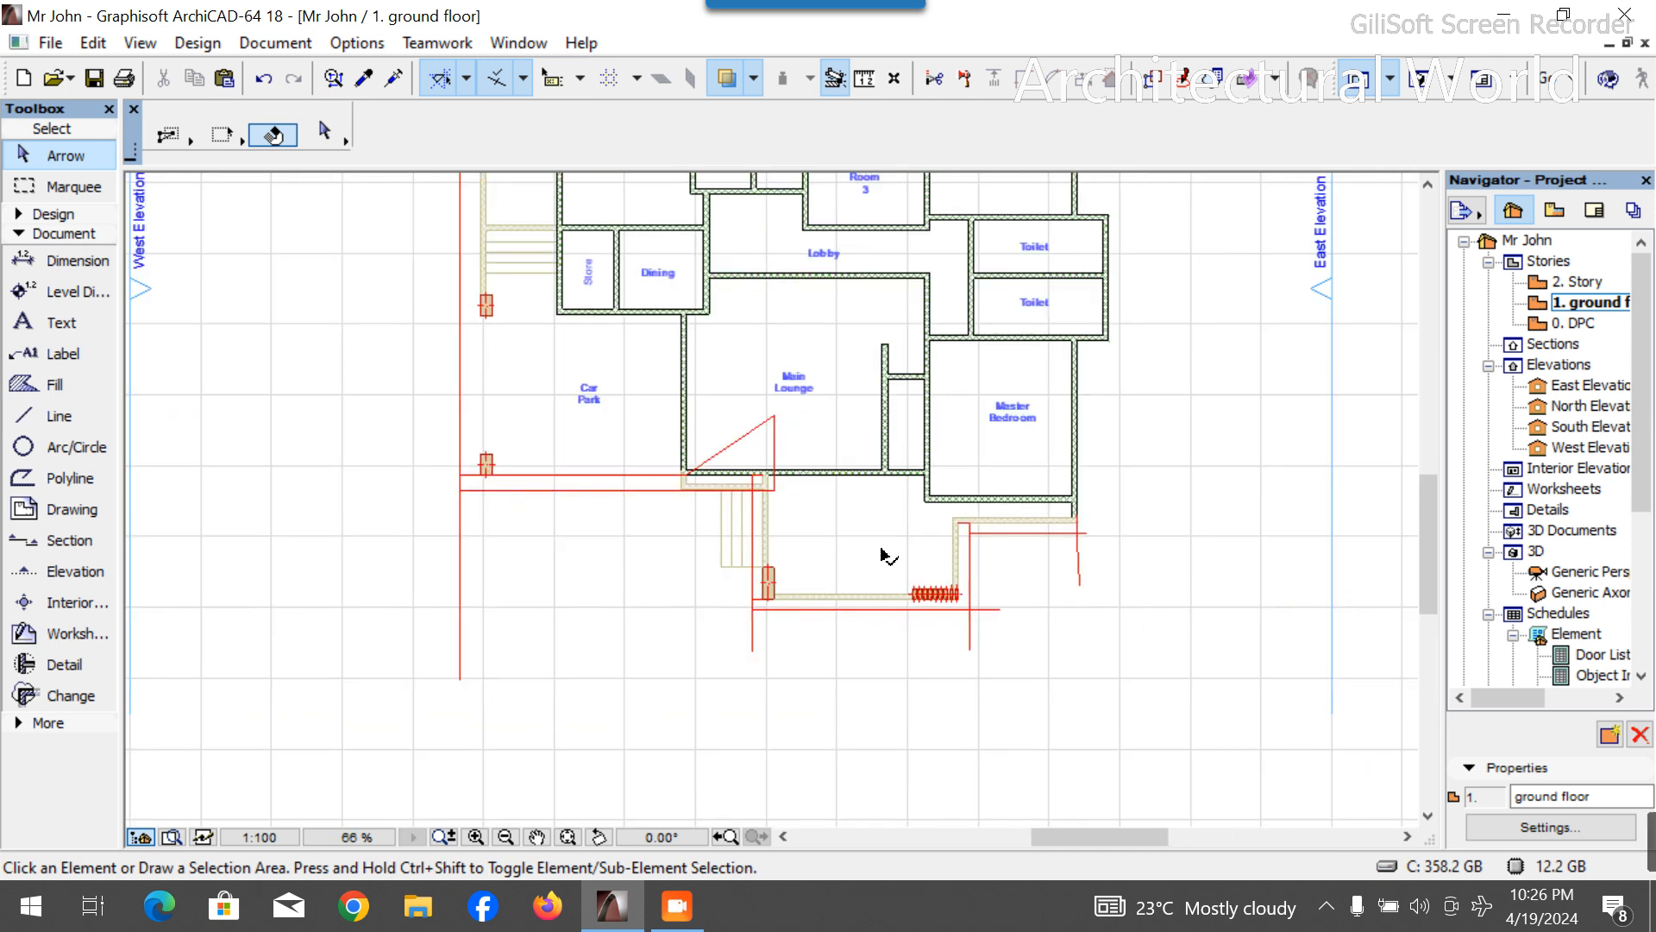
pyautogui.scroll(-2, 336, 535)
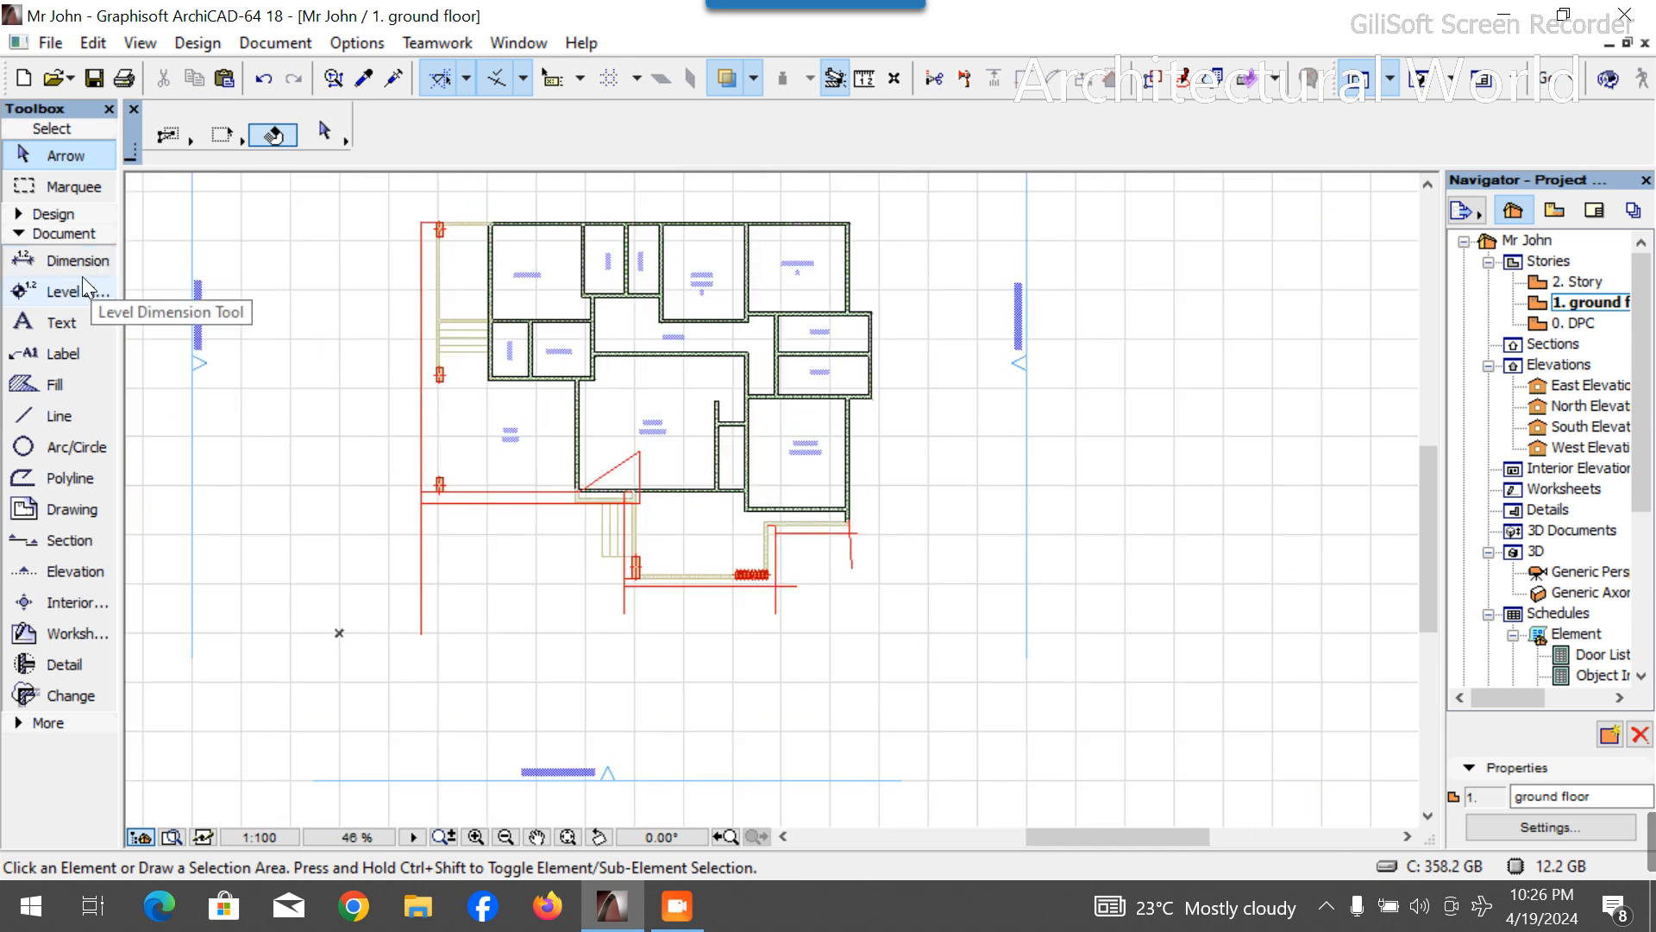
# Set the Slab tool's defaults to 3100 above the ground floor home story, with Ceiling - Tile-60x60 as the edge surface.
pyautogui.click(73, 217)
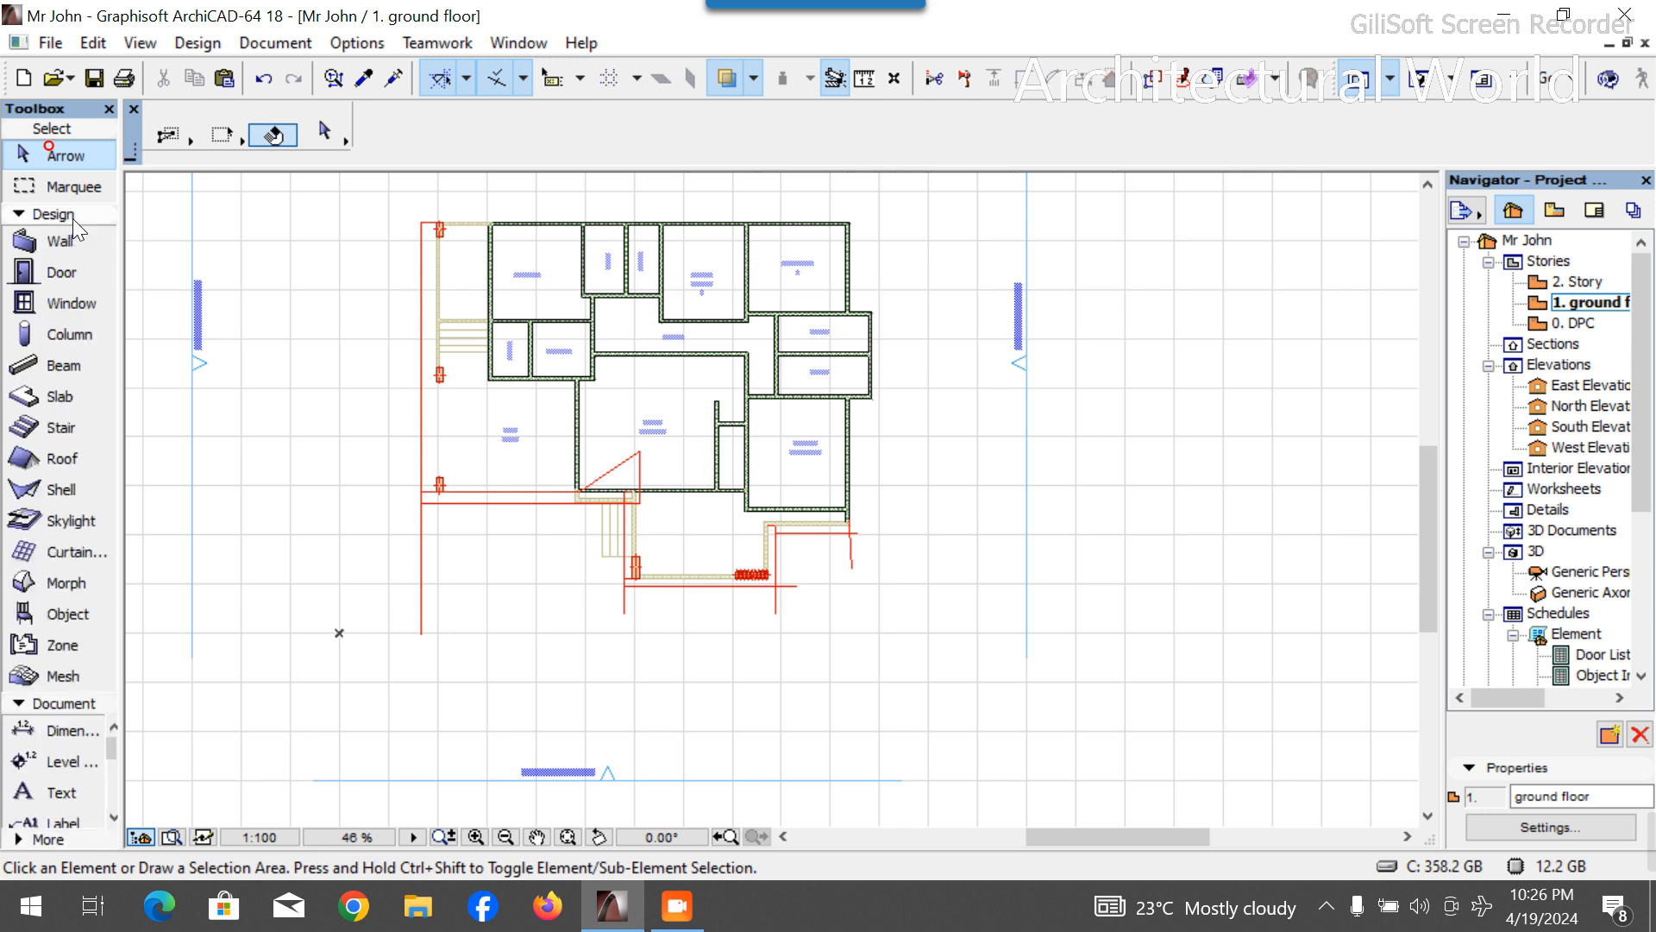
pyautogui.click(54, 398)
pyautogui.click(326, 134)
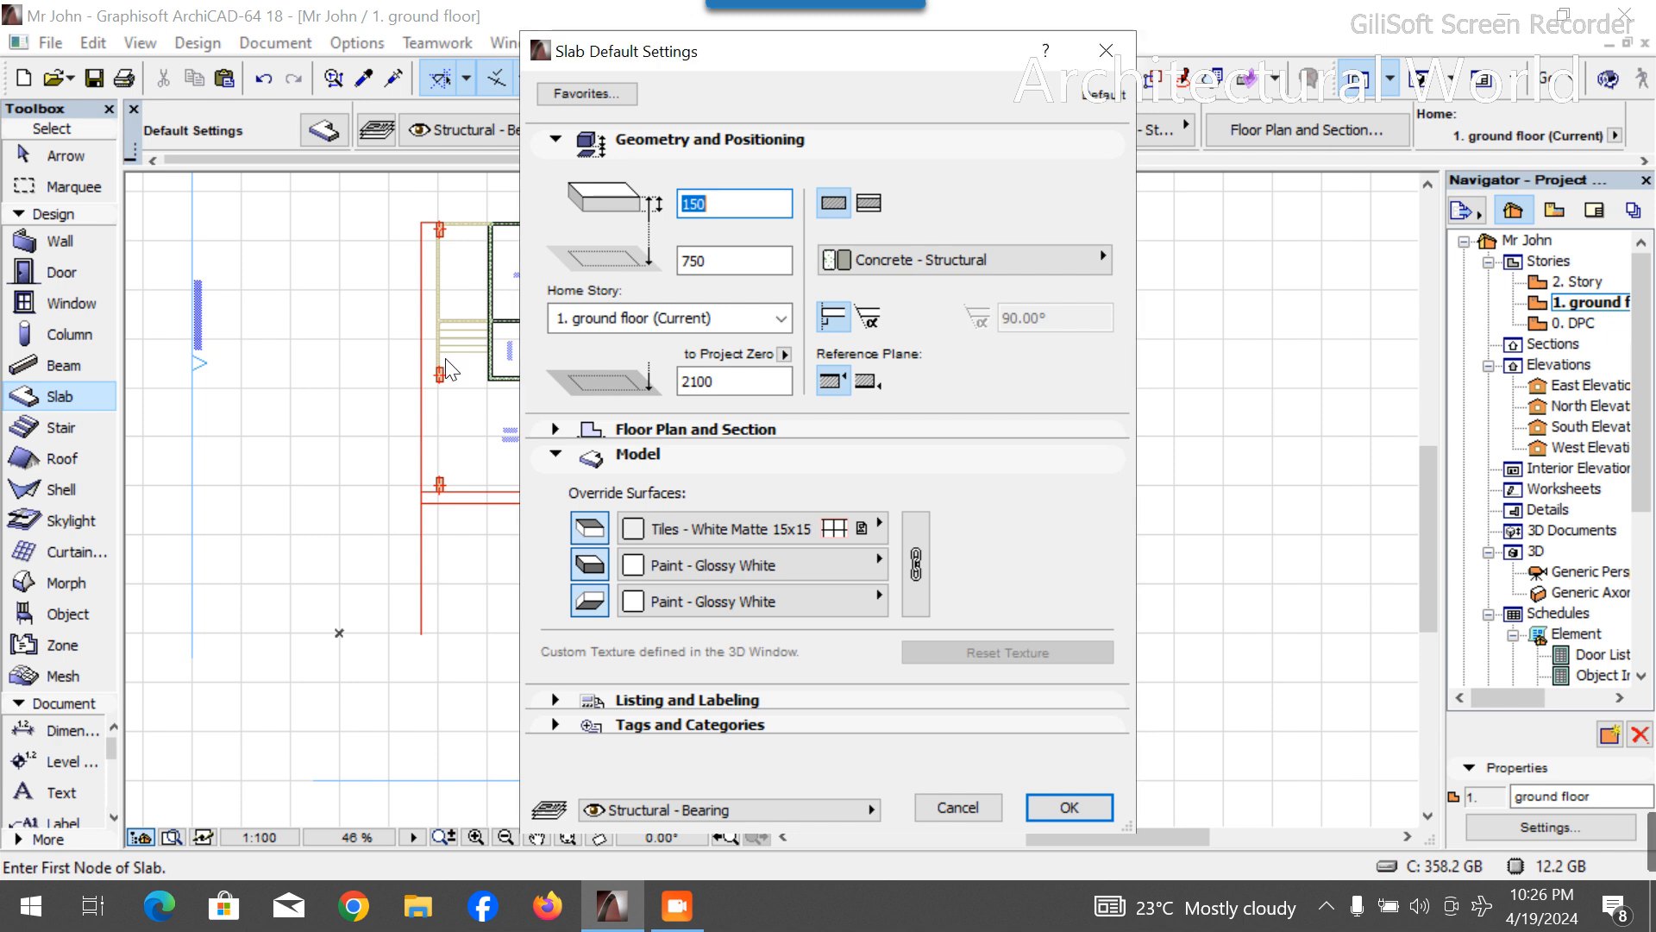
pyautogui.moveTo(726, 255); pyautogui.dragTo(685, 265)
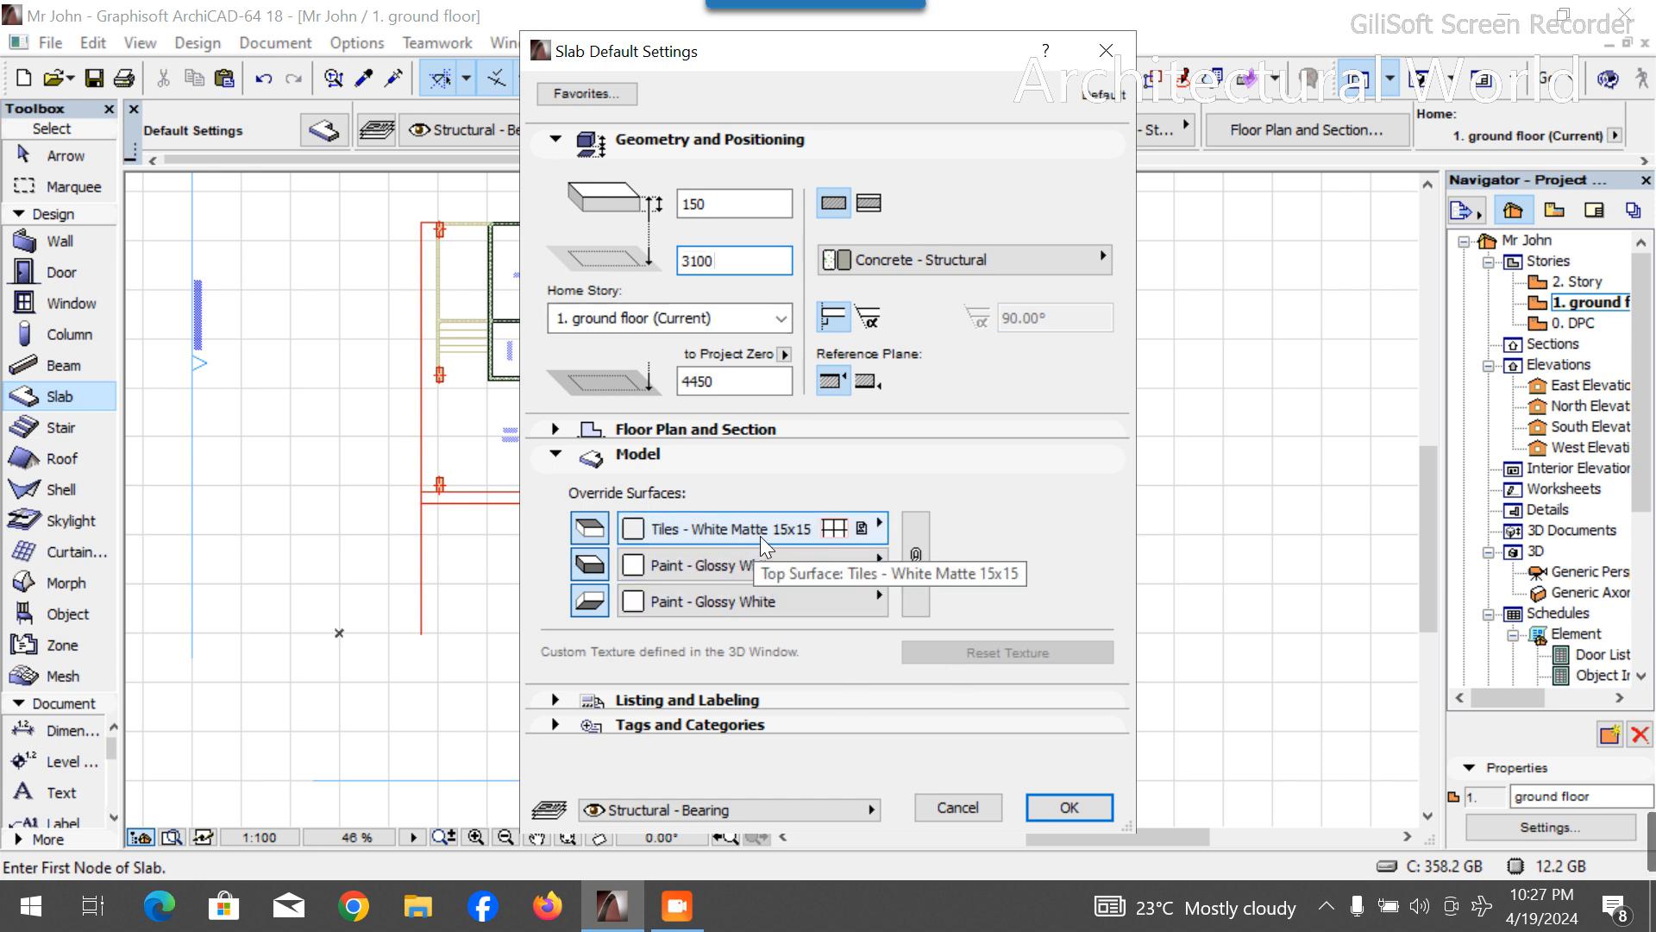
pyautogui.click(759, 565)
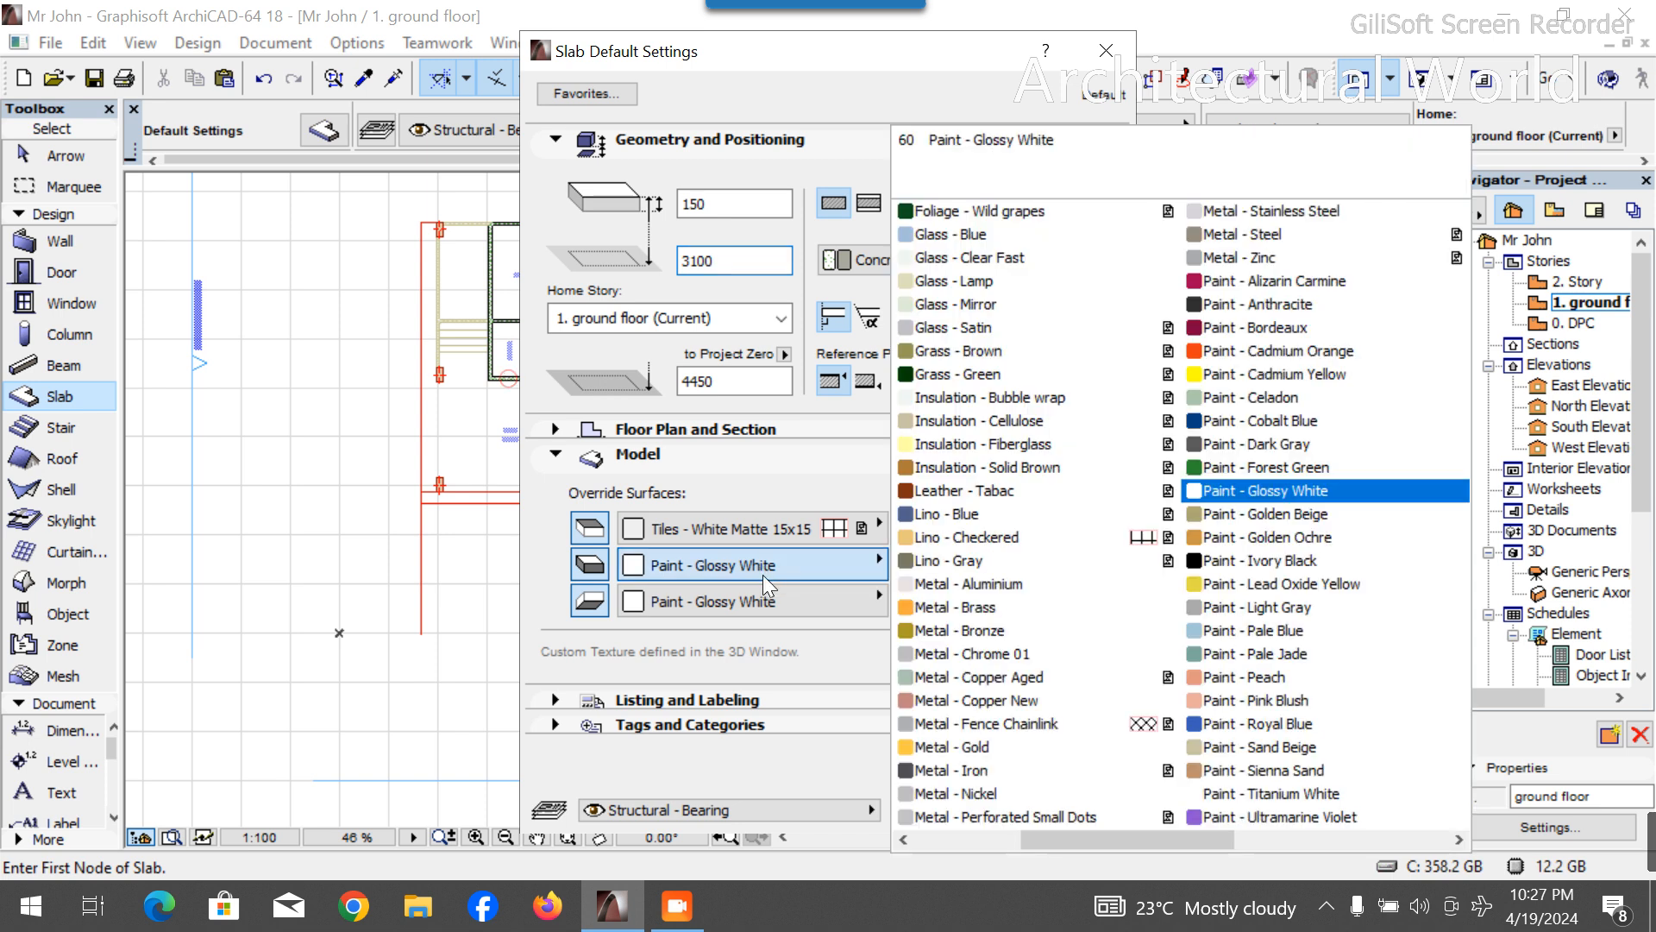
pyautogui.press('c')
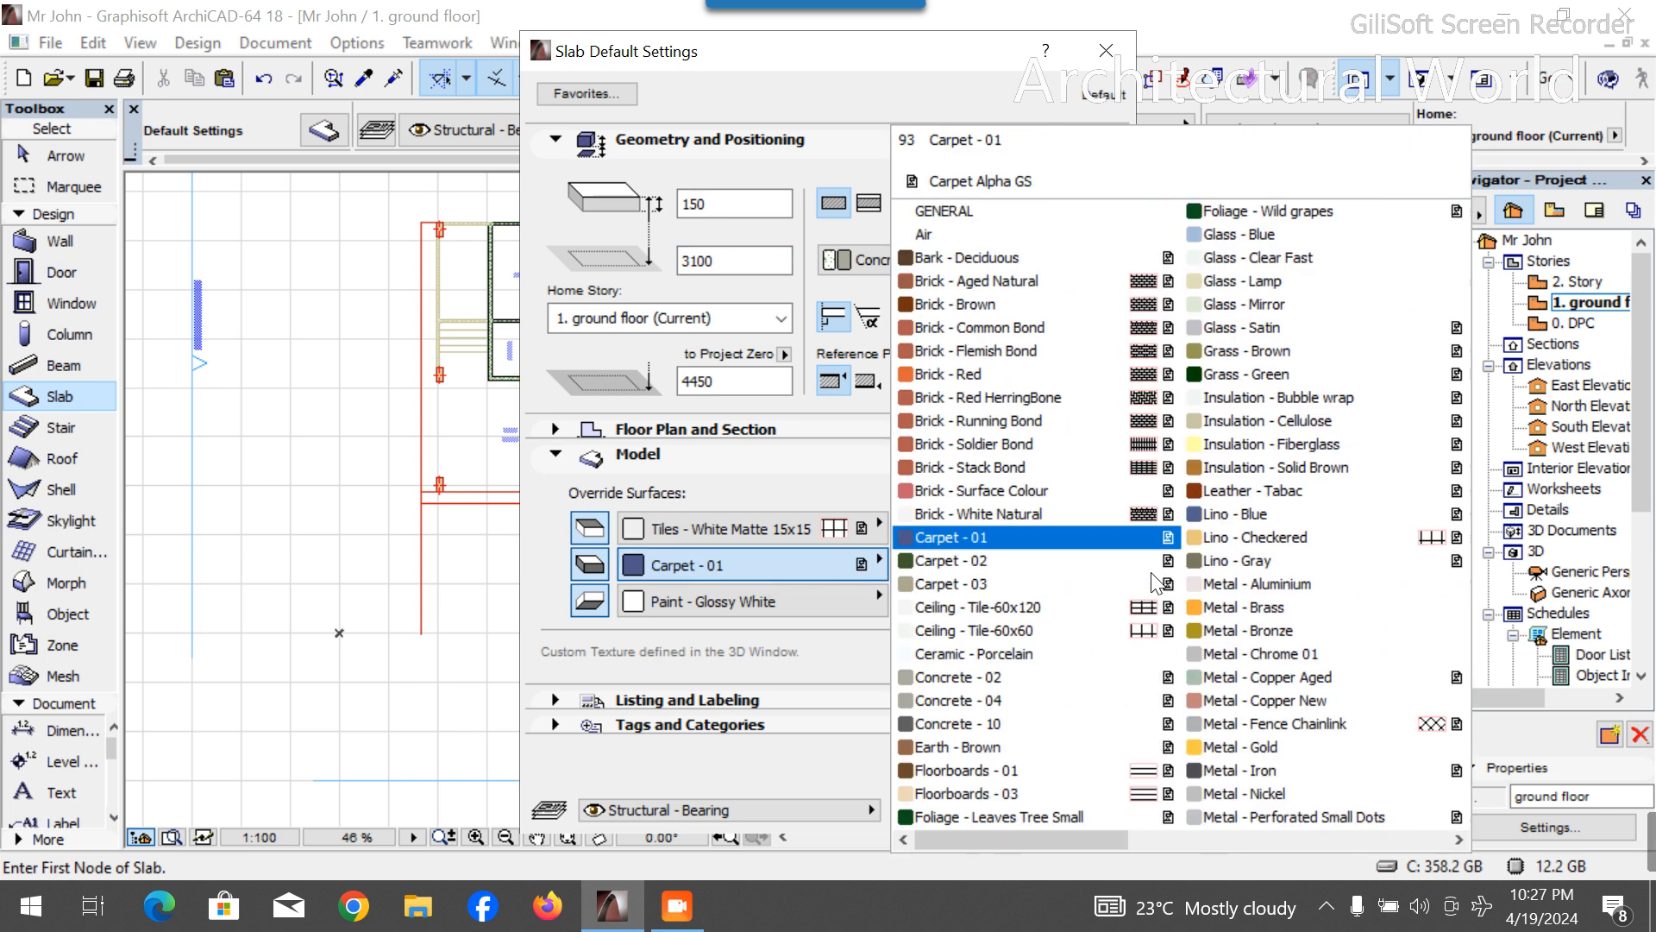
pyautogui.click(1039, 632)
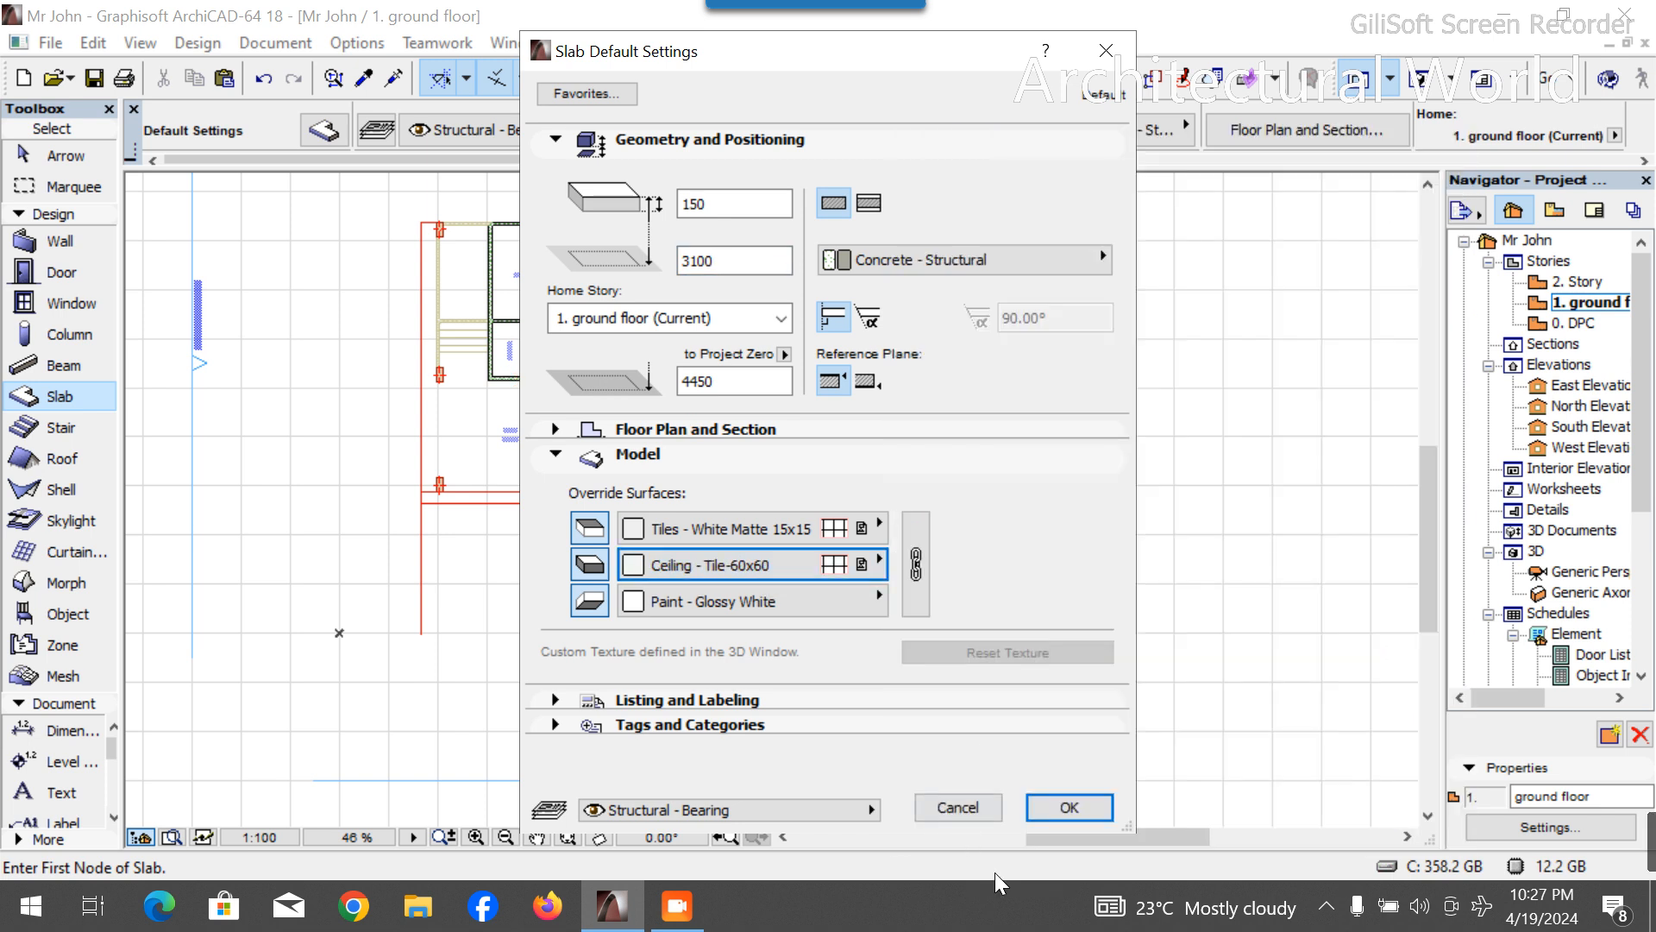
pyautogui.click(1069, 807)
# Start the slab polygon at the outline's northwest corner, running east to Bedroom 2's northeast corner and south to the toilet block.
pyautogui.scroll(-4, 840, 695)
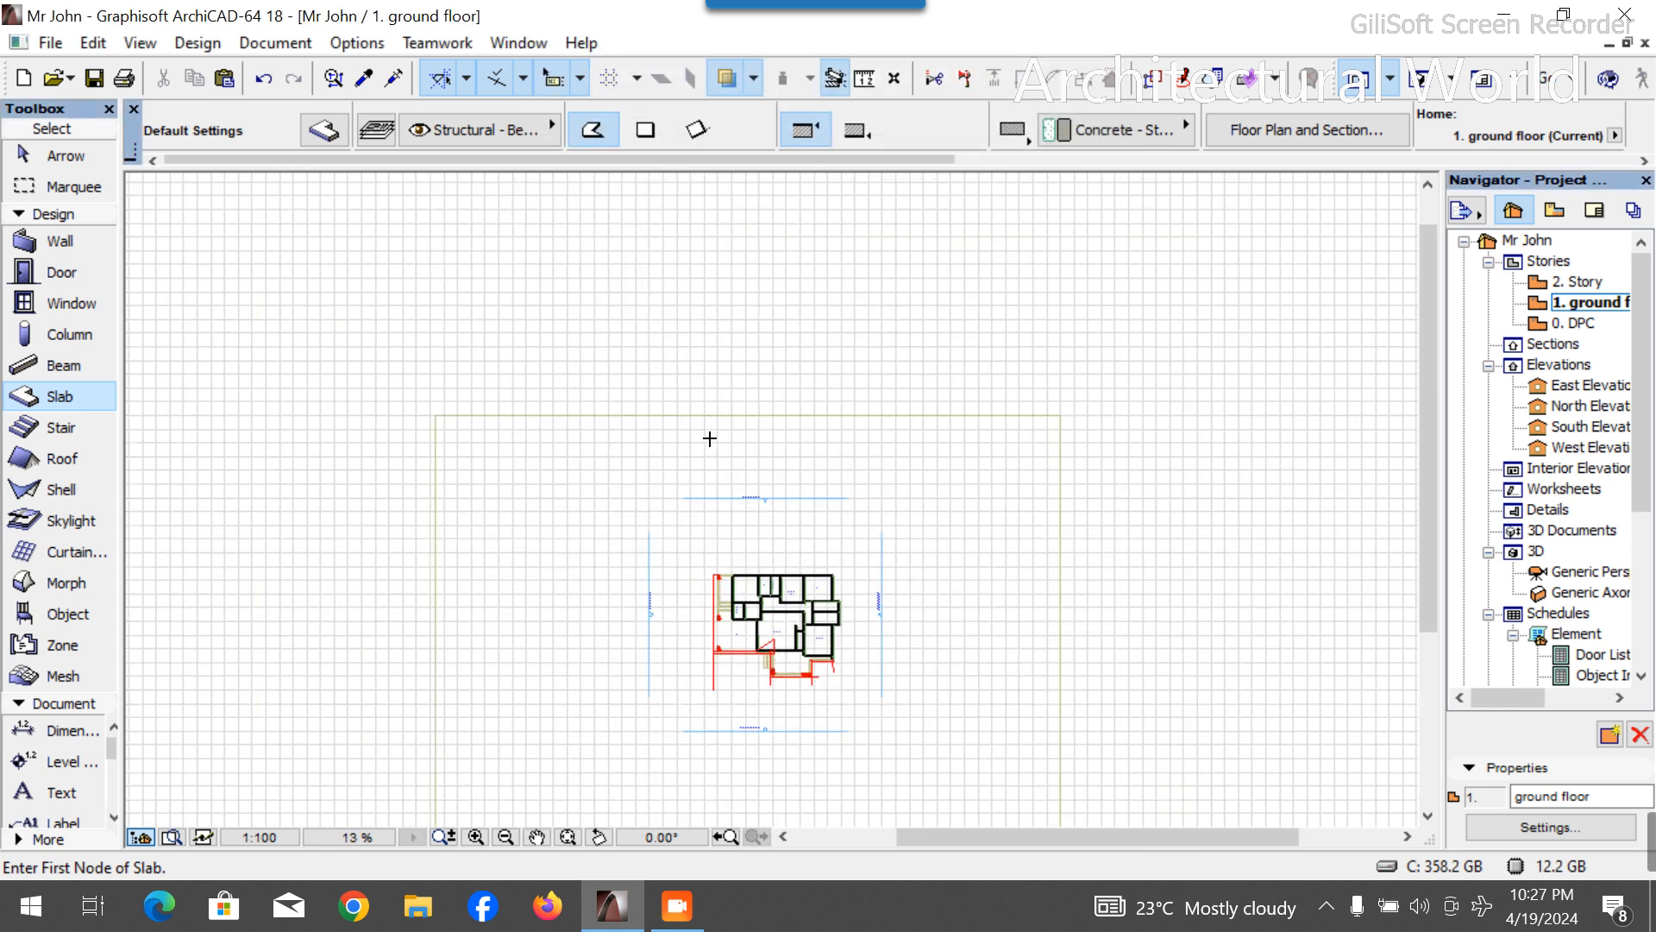
pyautogui.scroll(3, 948, 801)
pyautogui.scroll(8, 763, 682)
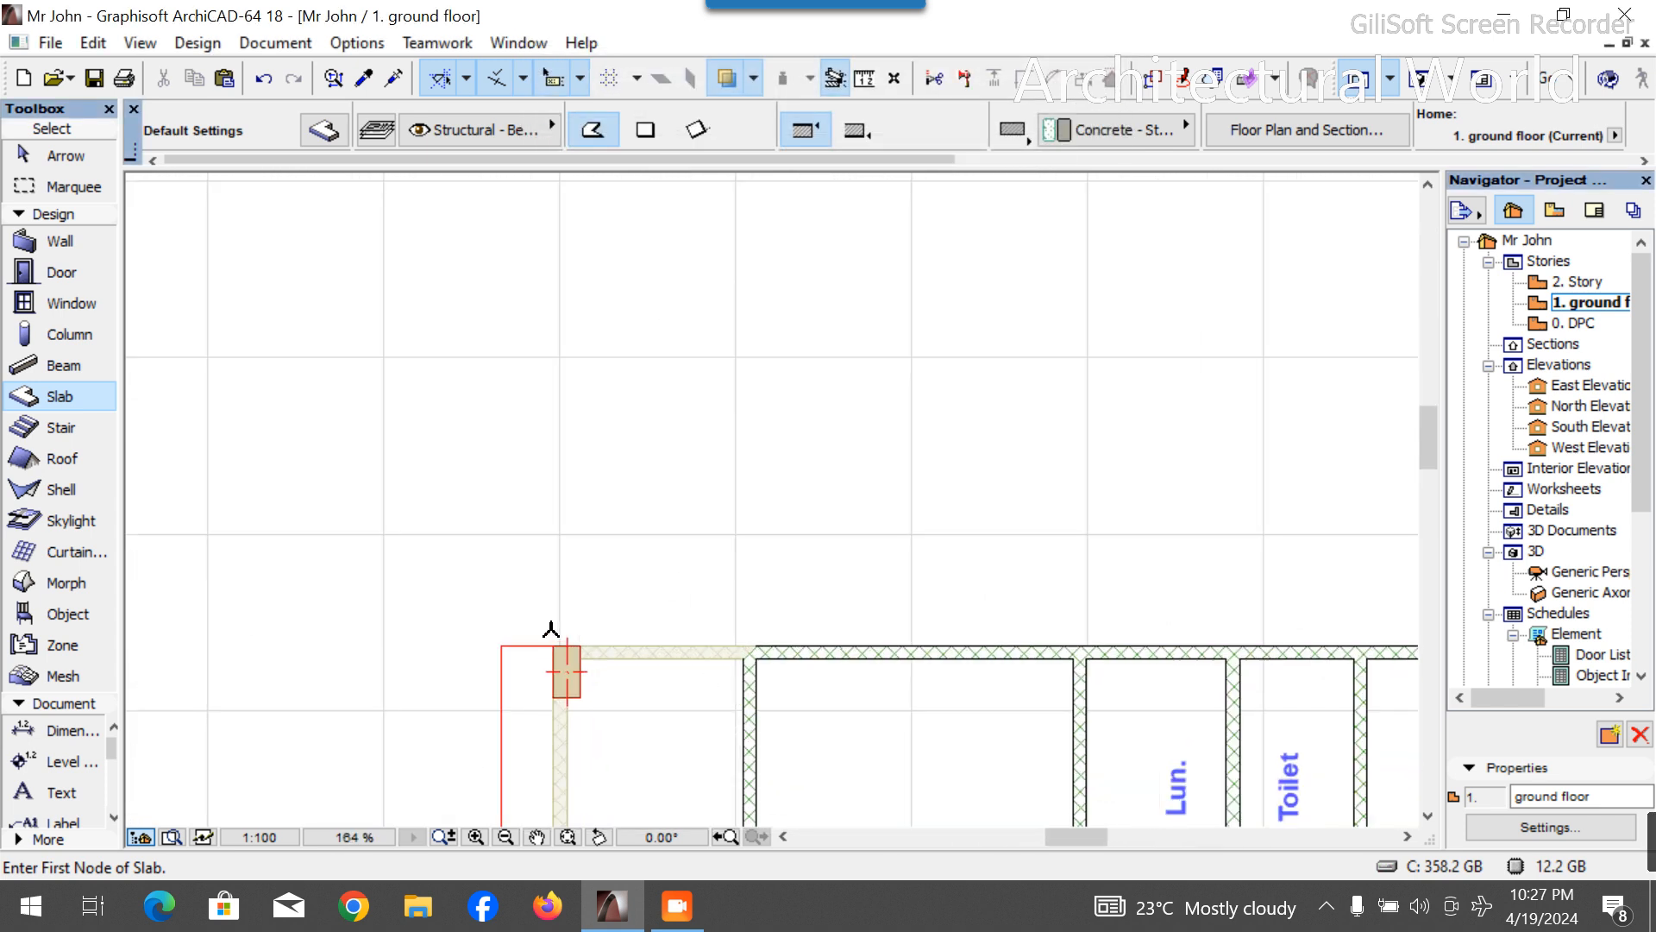
pyautogui.click(504, 644)
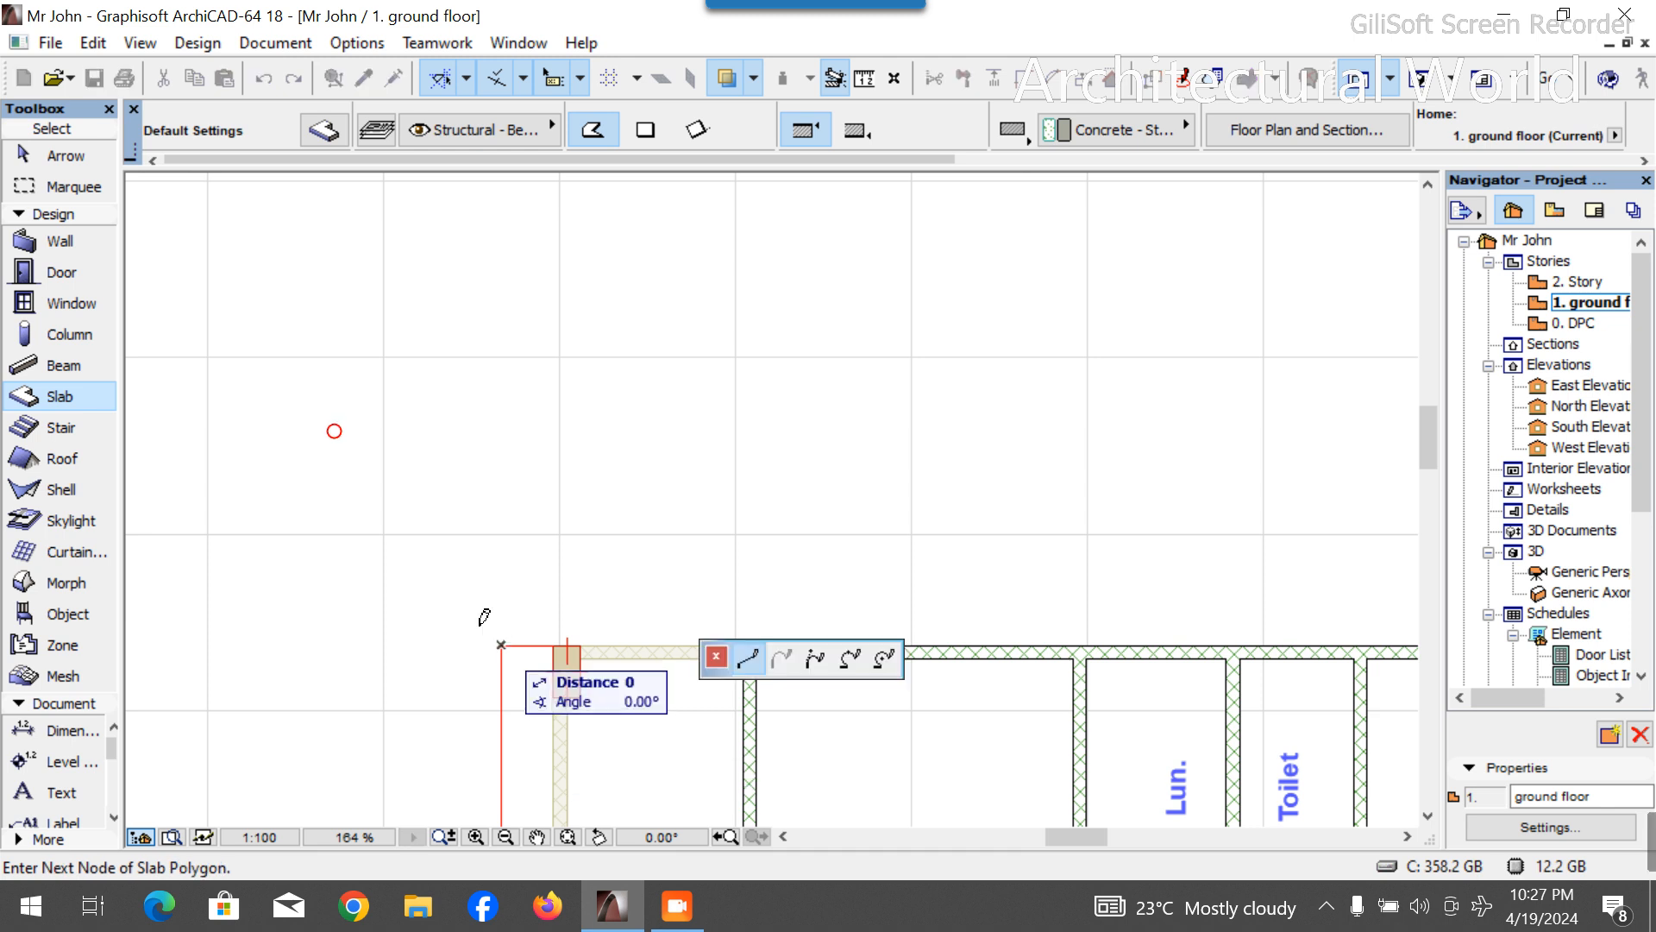
pyautogui.scroll(-6, 480, 613)
pyautogui.scroll(5, 789, 526)
pyautogui.click(805, 546)
pyautogui.click(805, 767)
# Continue the slab polygon around the toilet block's projecting east side and back to the Master Bedroom's east wall.
pyautogui.scroll(-5, 868, 761)
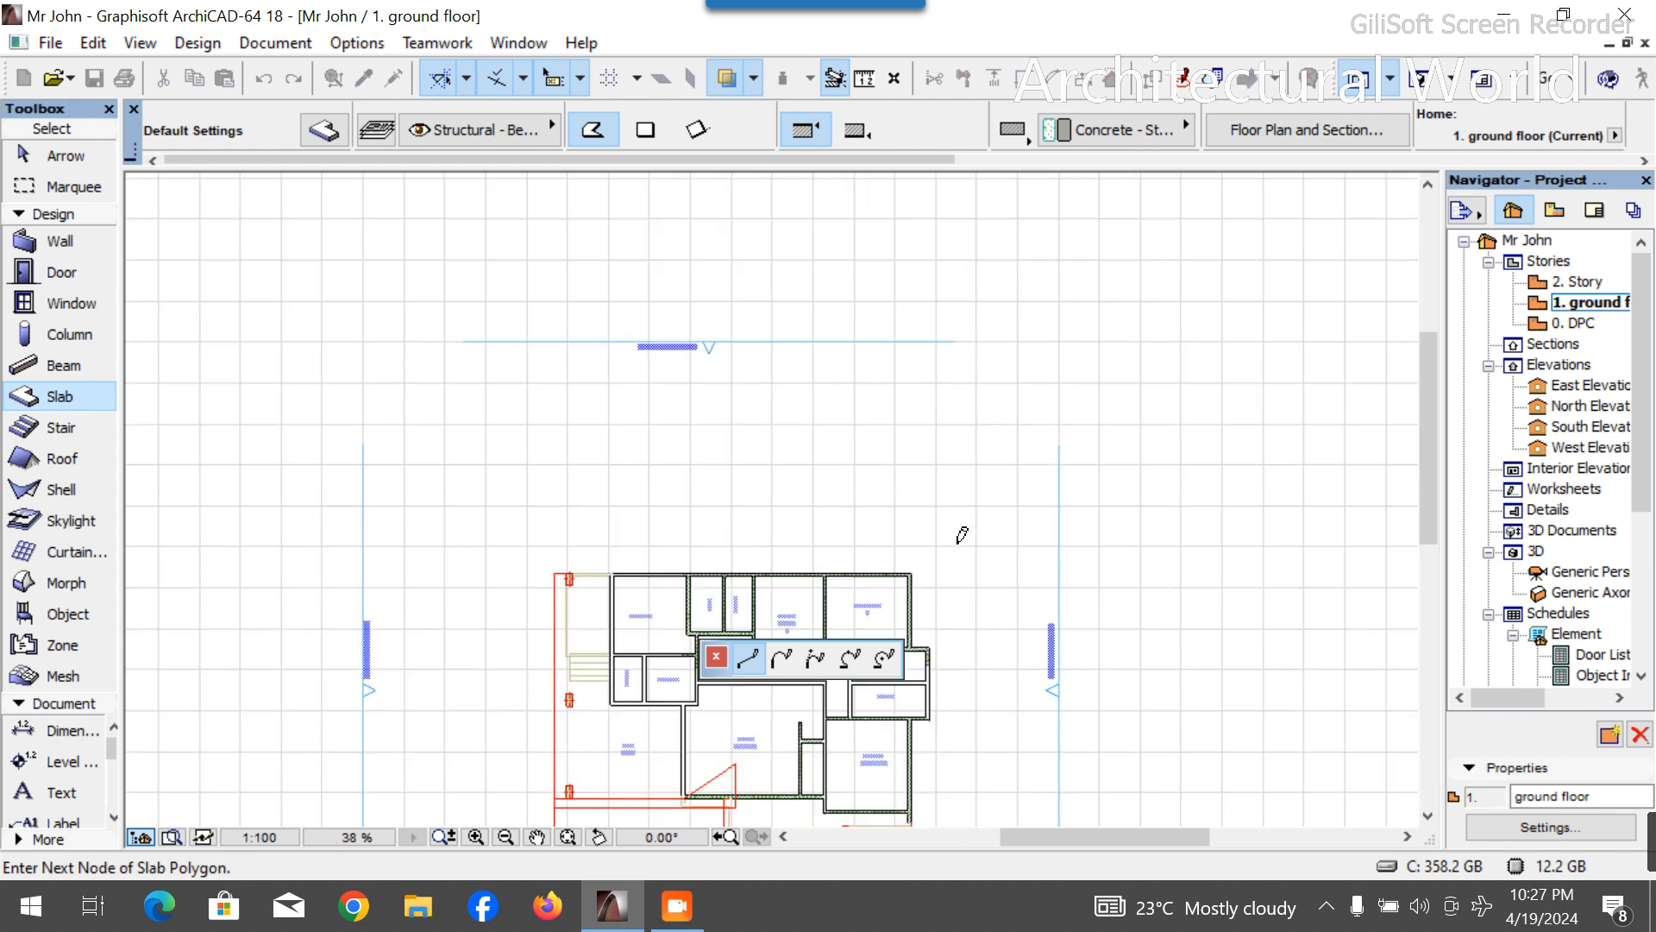
pyautogui.scroll(4, 987, 518)
pyautogui.click(987, 505)
pyautogui.click(988, 681)
pyautogui.click(941, 682)
# Carry the slab polygon south past the Master Bedroom, west along the offset line, then south to the porch's southern outline.
pyautogui.scroll(-5, 952, 671)
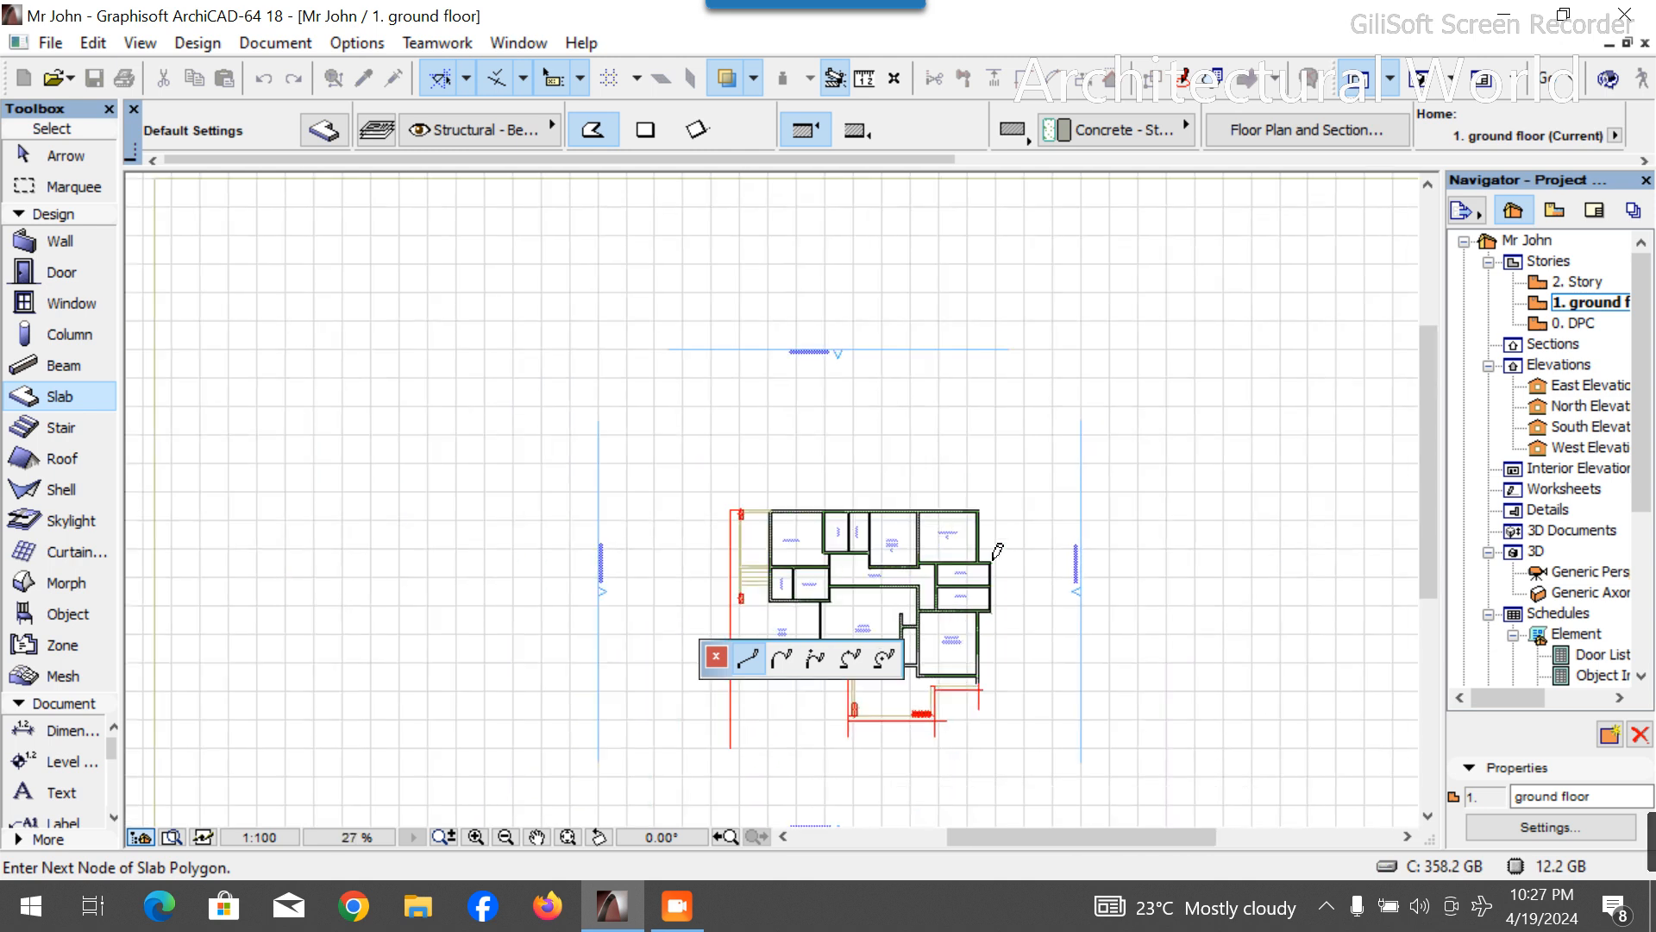
pyautogui.scroll(5, 966, 399)
pyautogui.scroll(4, 966, 399)
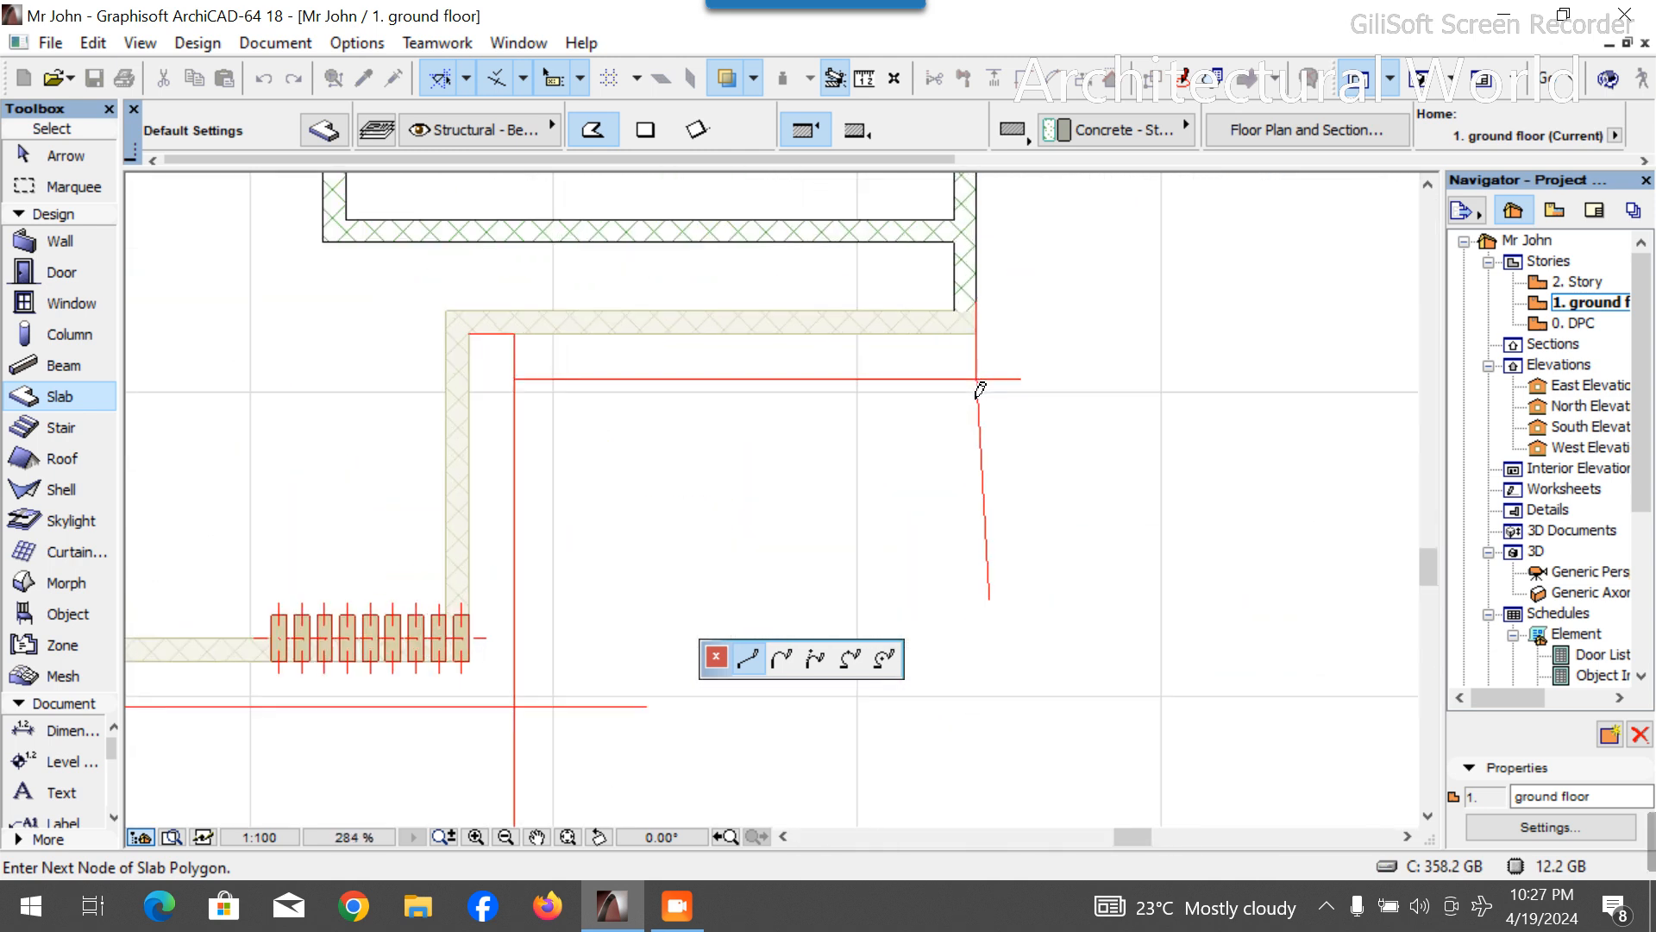
pyautogui.click(977, 377)
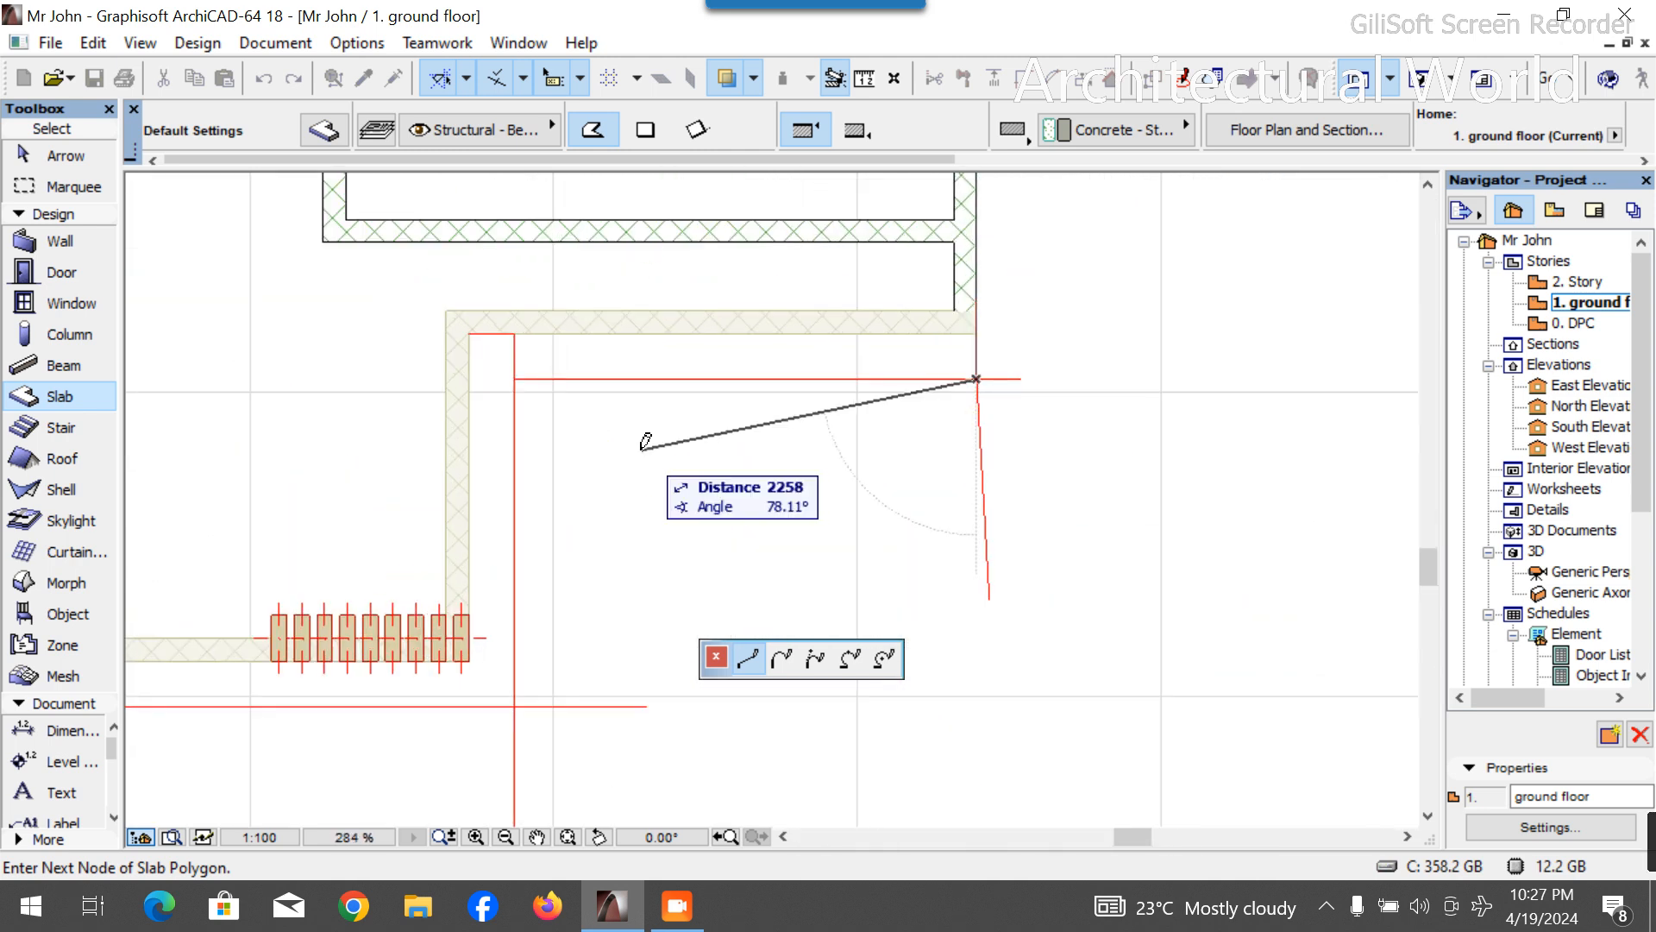
pyautogui.click(515, 378)
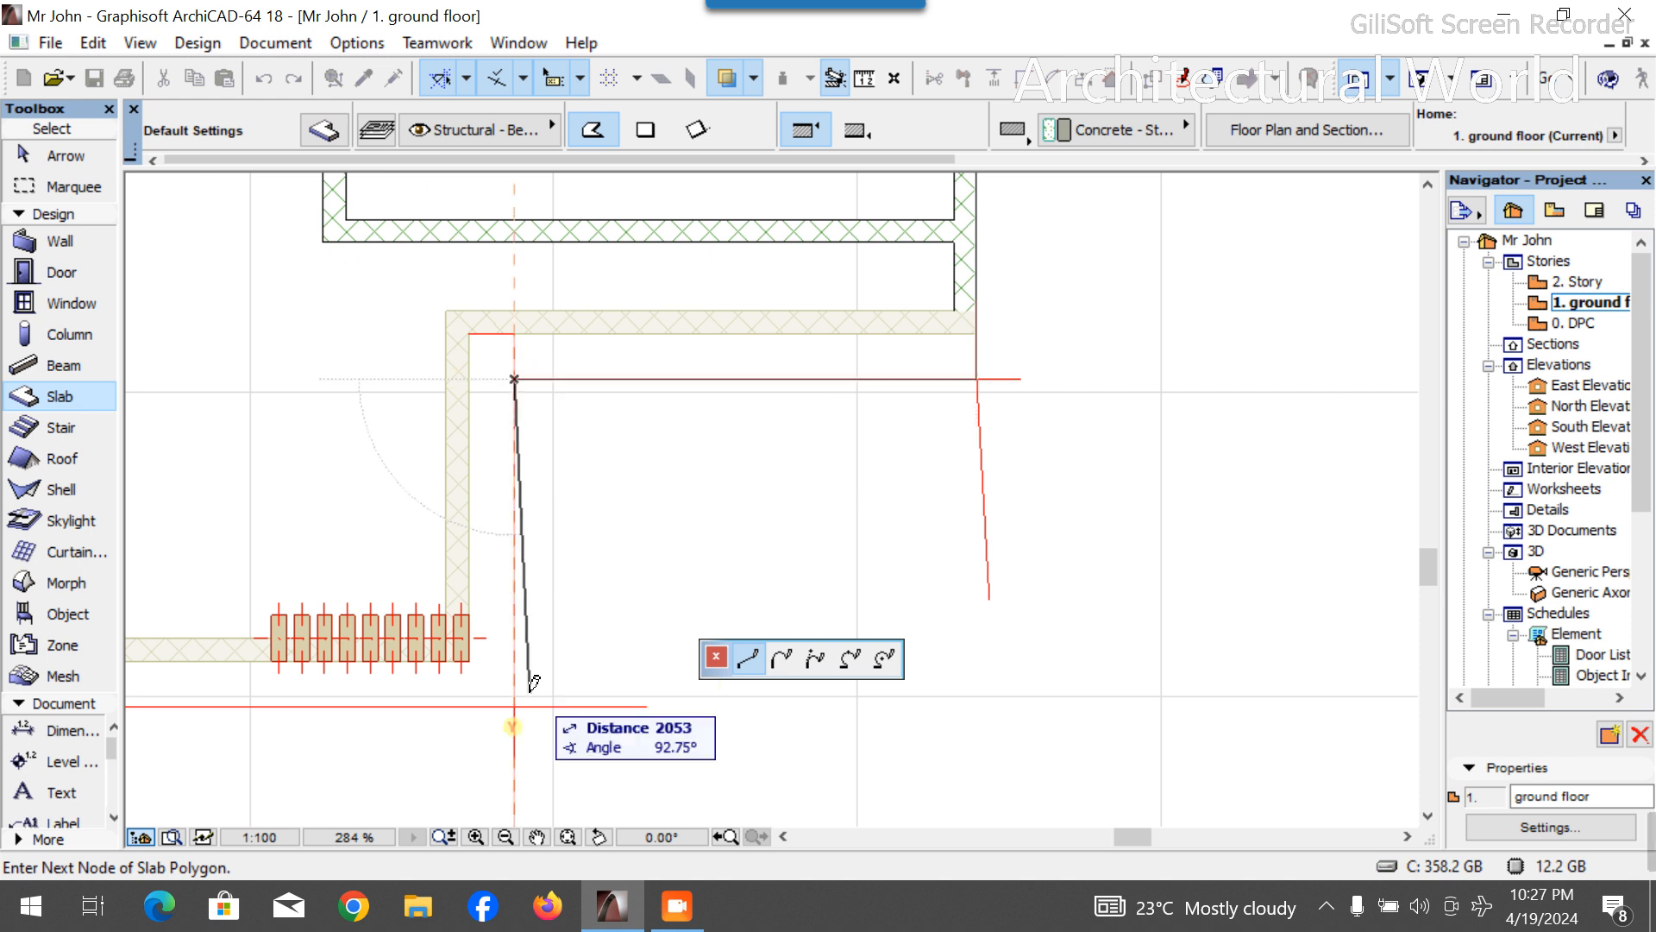
pyautogui.click(517, 700)
# Extend the slab polygon west along the porch's southern outline, then north to the car park's southern outline.
pyautogui.scroll(-4, 509, 431)
pyautogui.scroll(4, 349, 591)
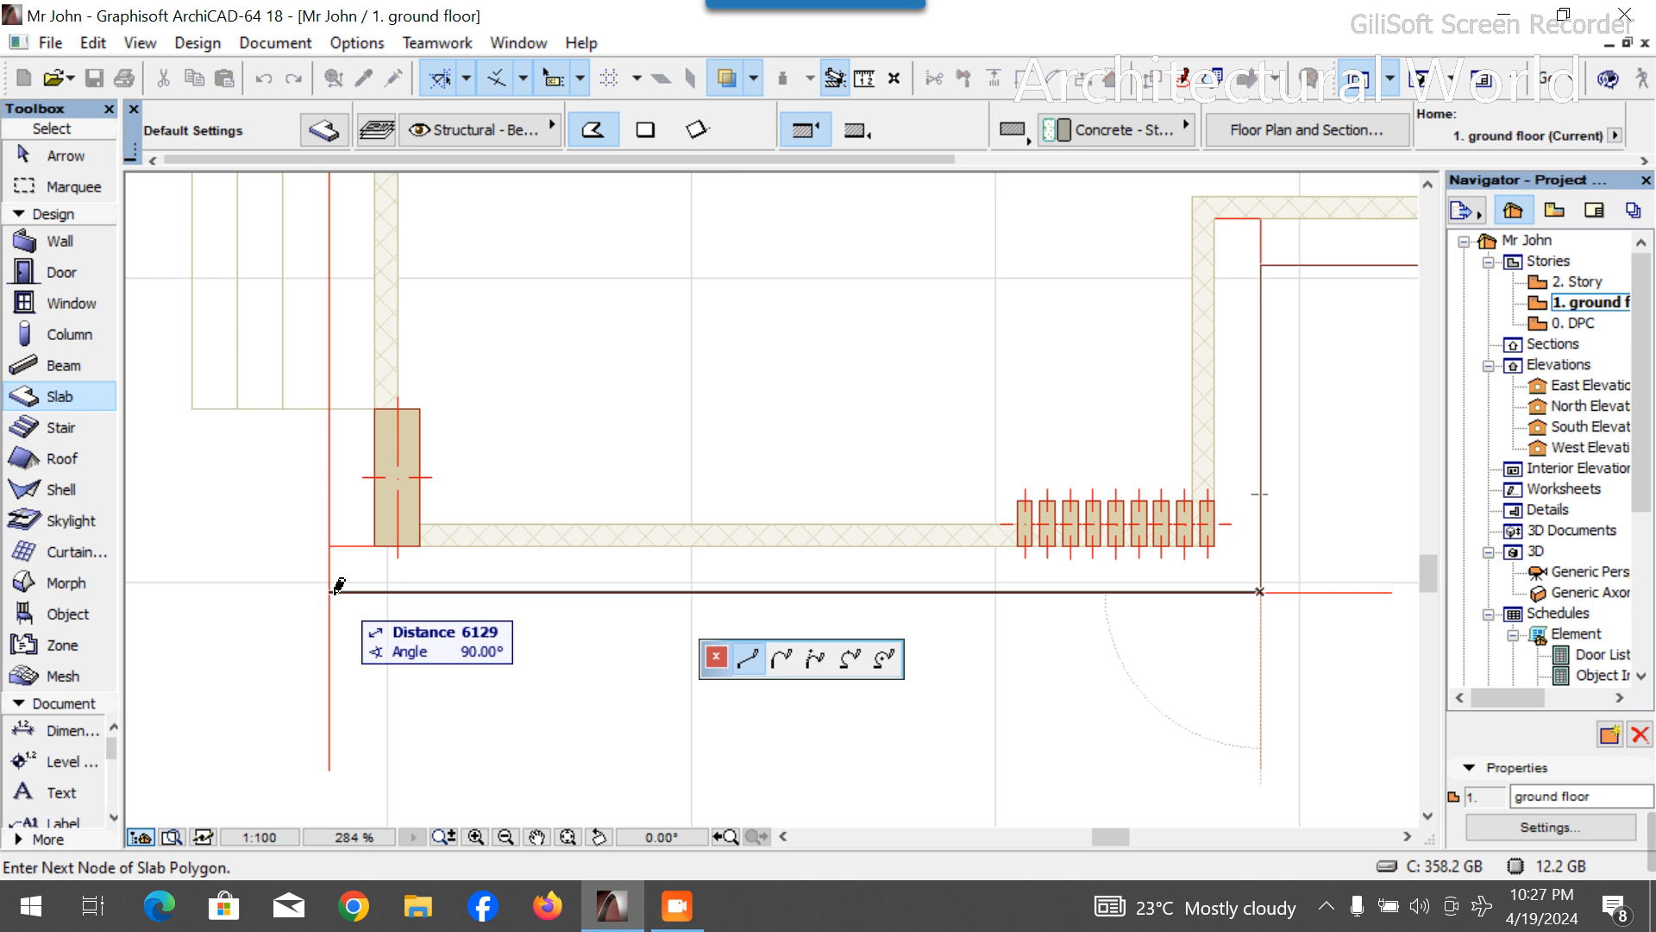
pyautogui.click(339, 590)
pyautogui.scroll(-4, 339, 590)
pyautogui.scroll(5, 336, 369)
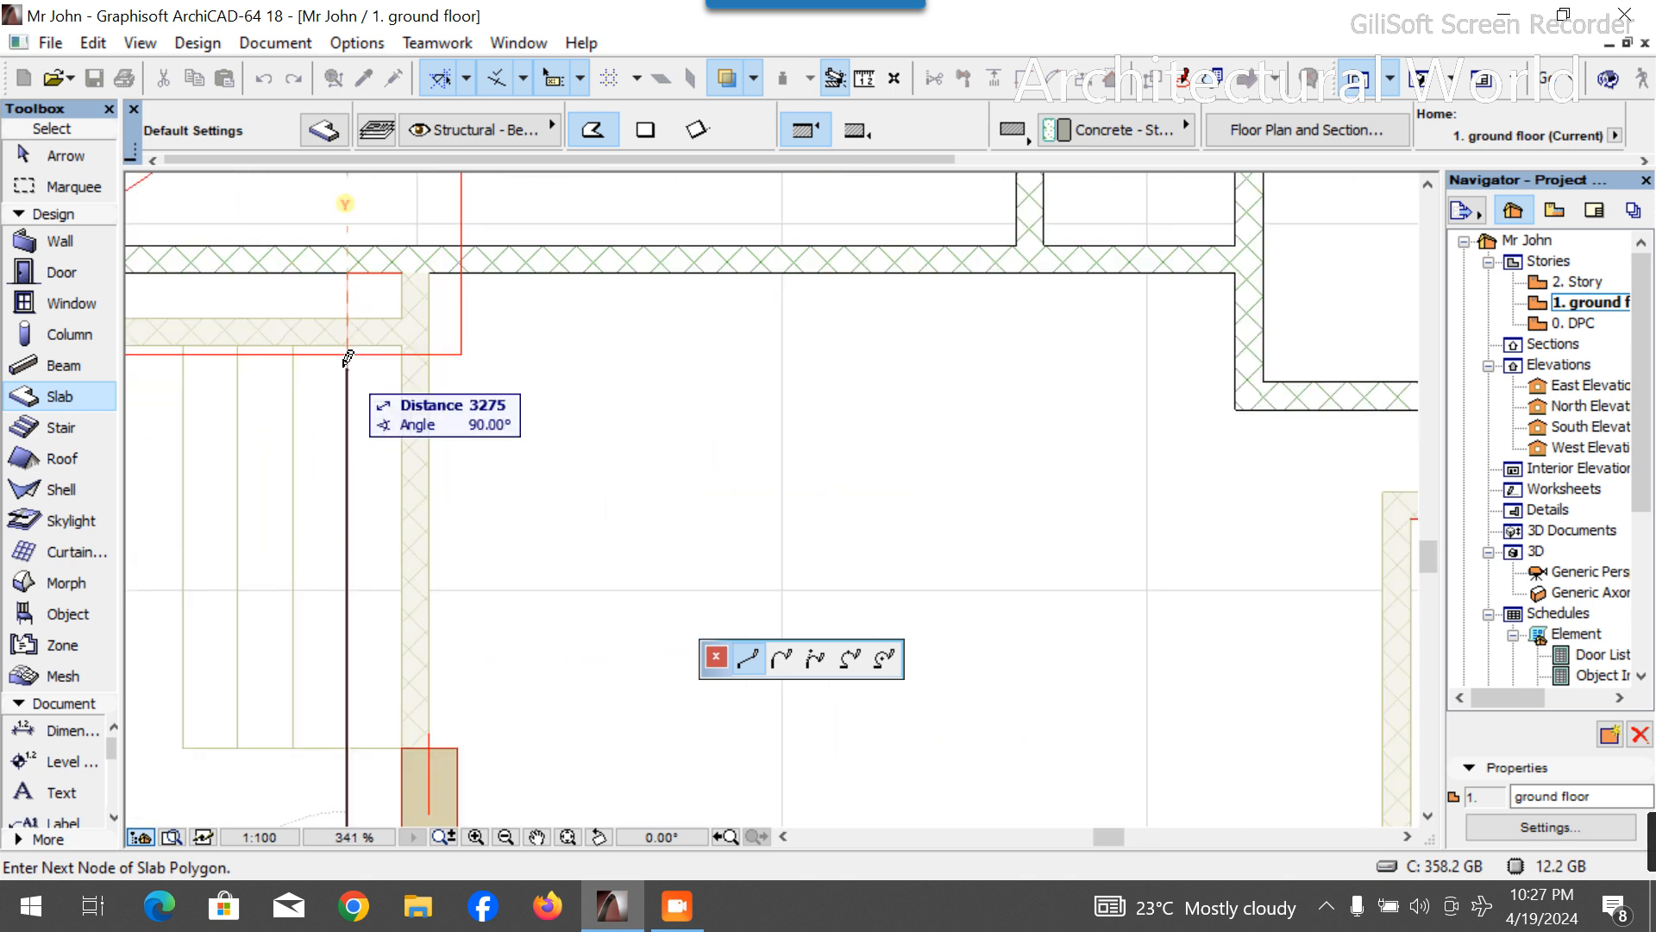
pyautogui.click(379, 355)
# Run the slab polygon west along the car park's southern outline and north to its starting corner, closing the slab.
pyautogui.scroll(-4, 385, 359)
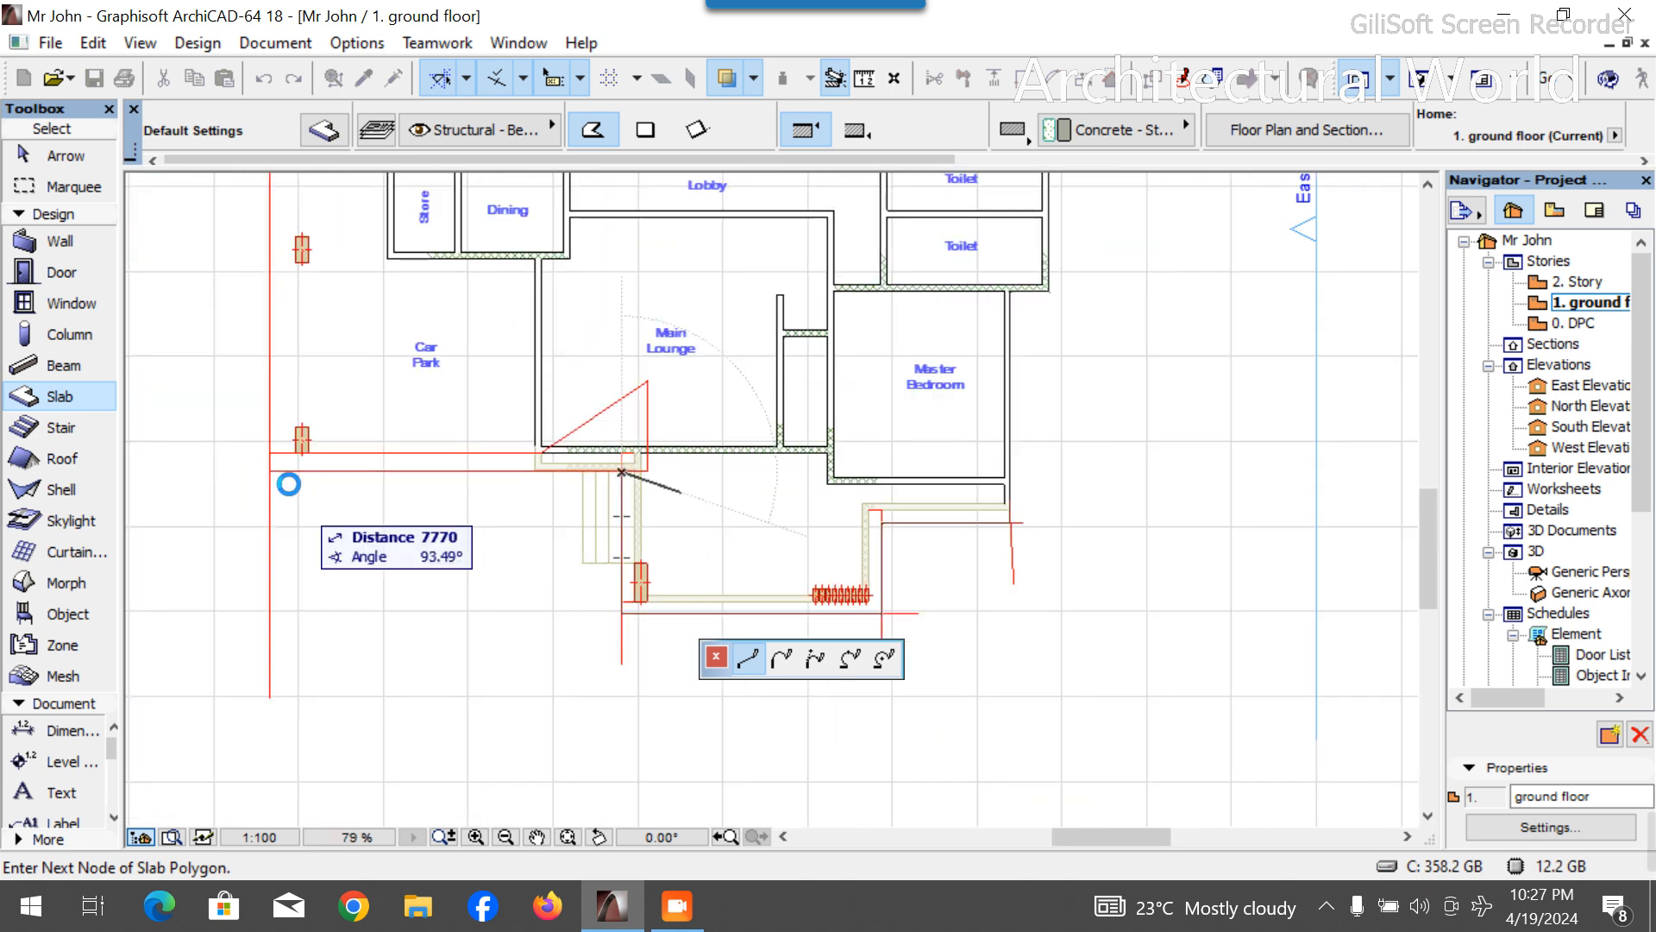
pyautogui.scroll(3, 288, 484)
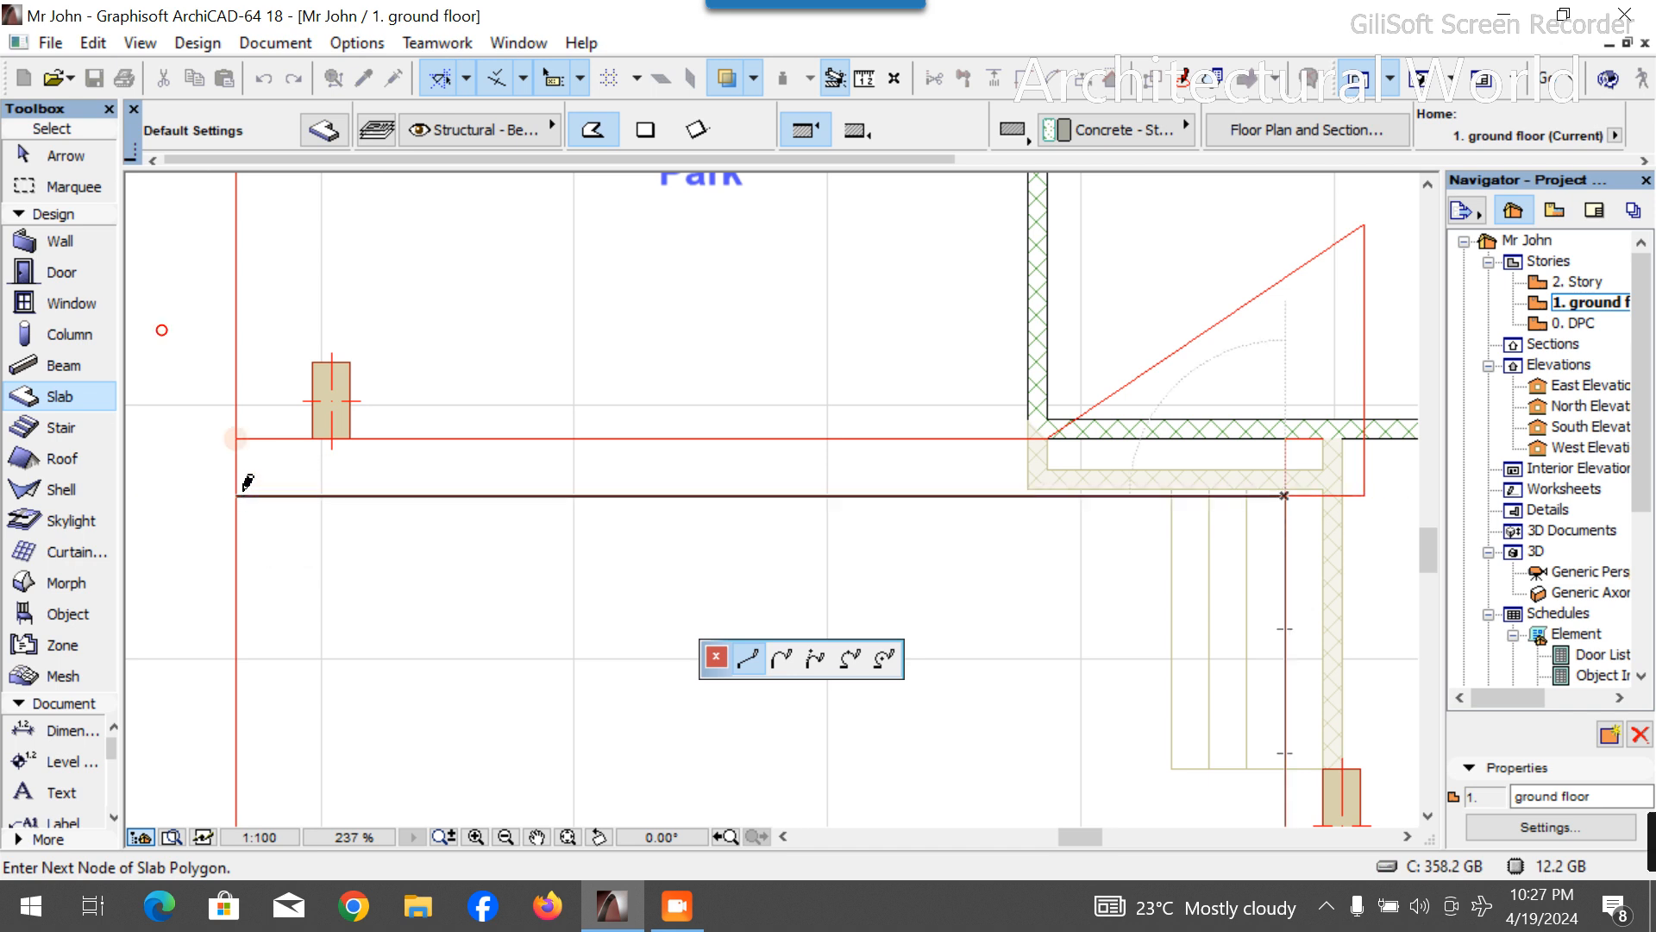
pyautogui.scroll(-3, 247, 482)
pyautogui.scroll(-2, 325, 328)
pyautogui.scroll(2, 329, 345)
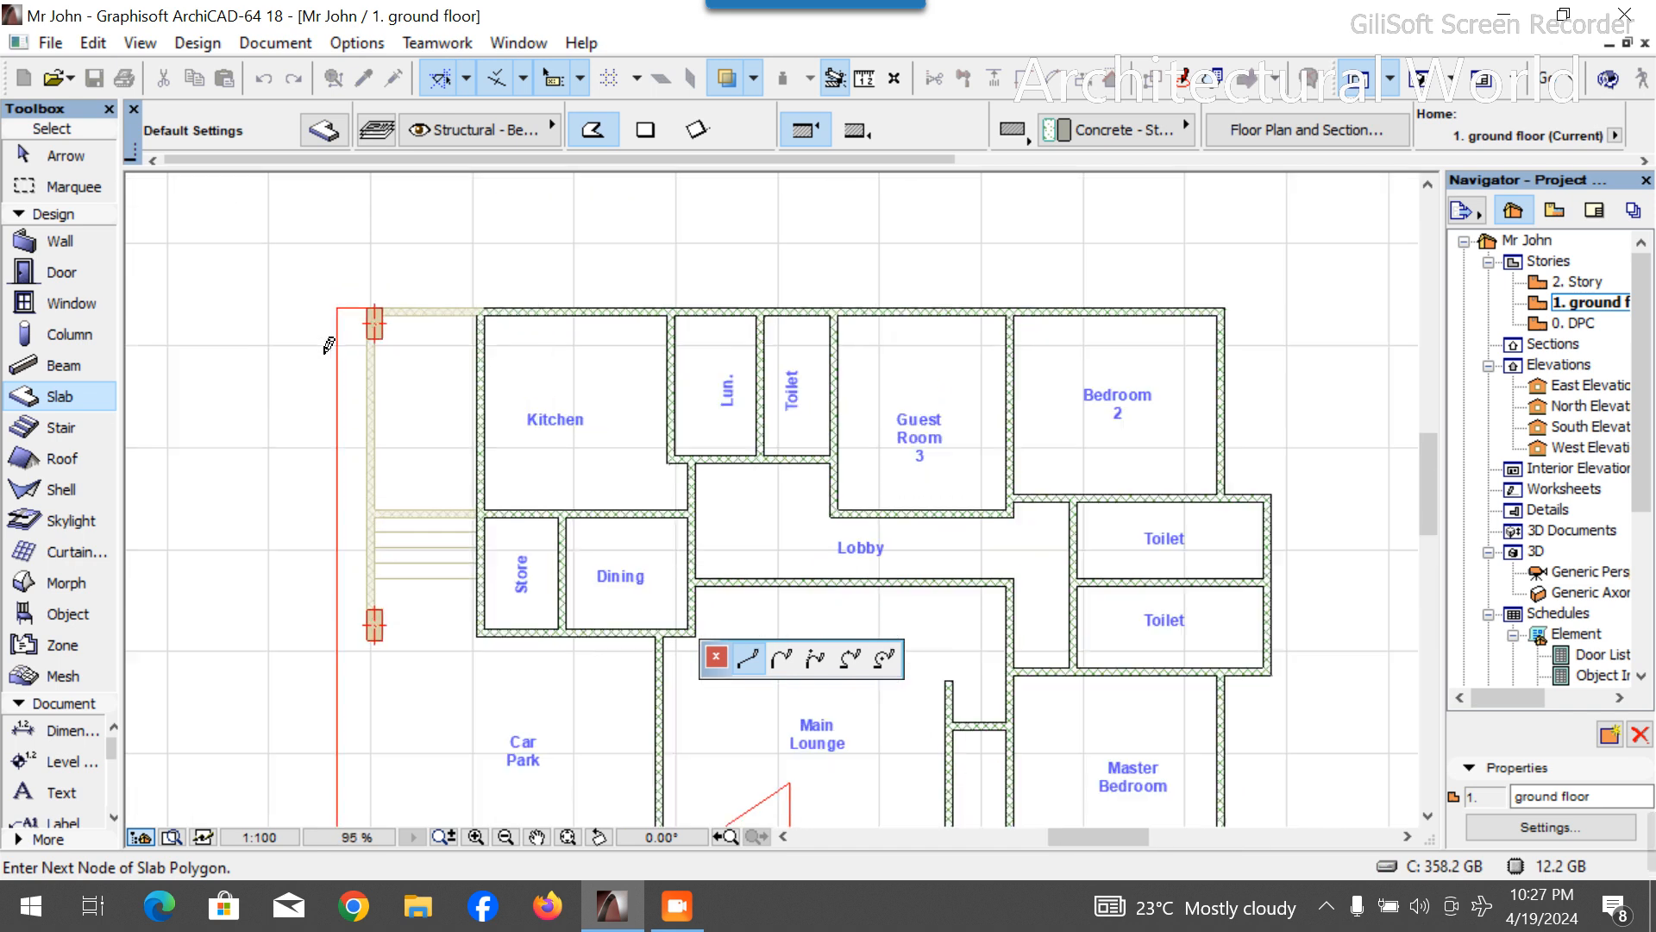
pyautogui.scroll(3, 329, 345)
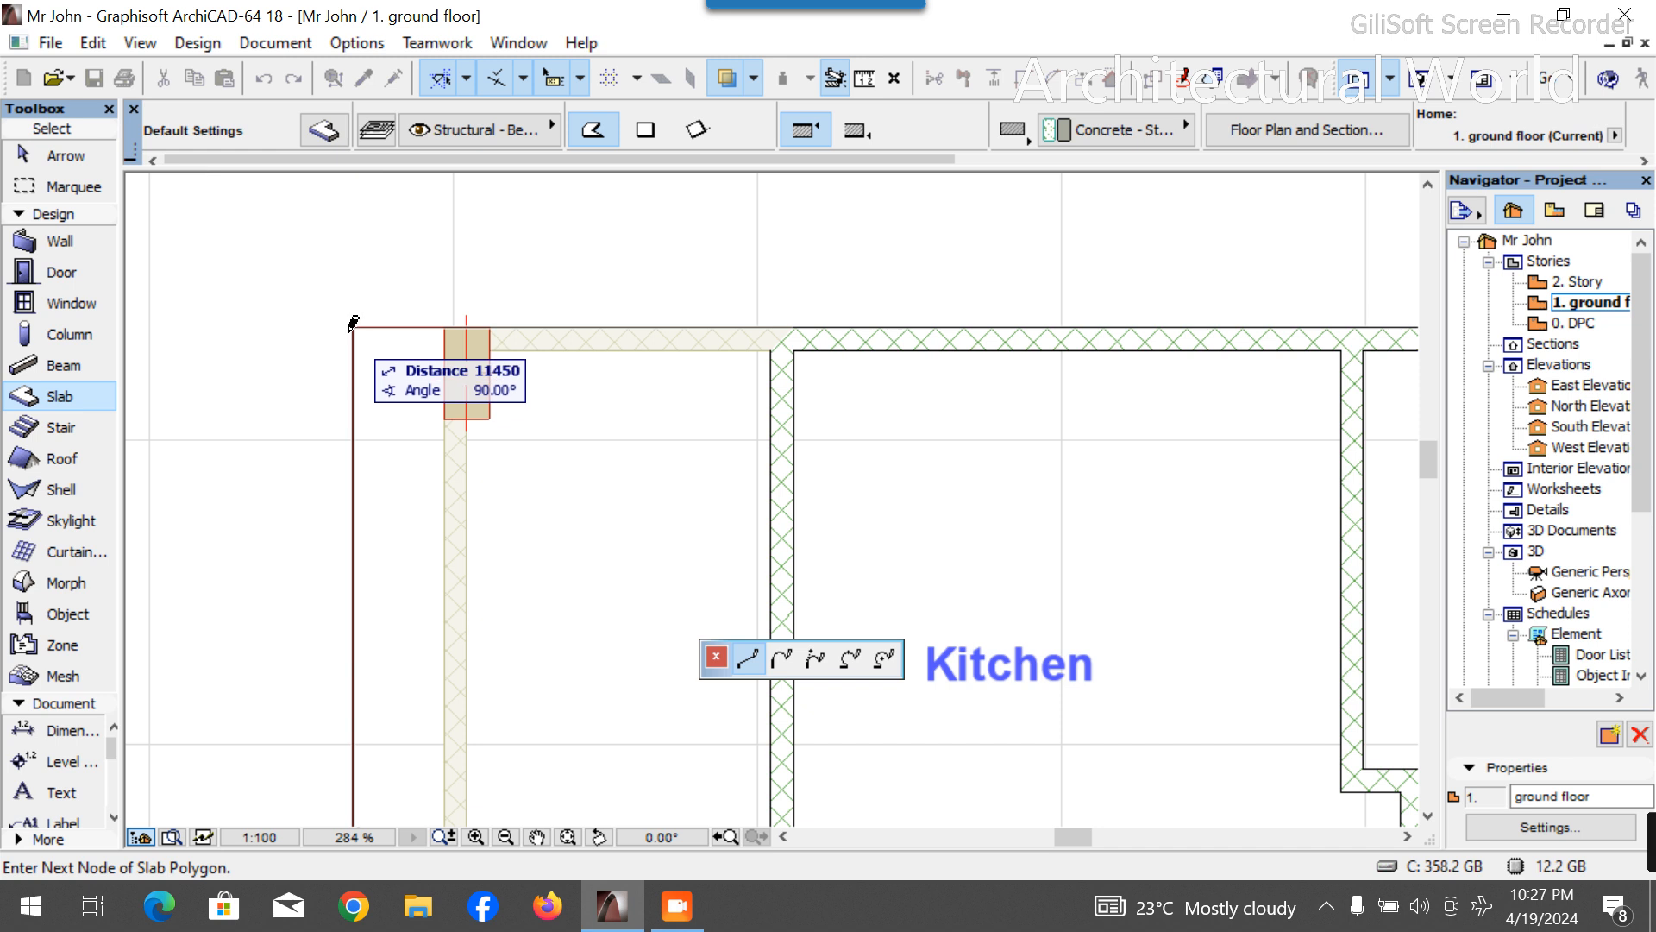
pyautogui.click(352, 323)
pyautogui.press('Escape')
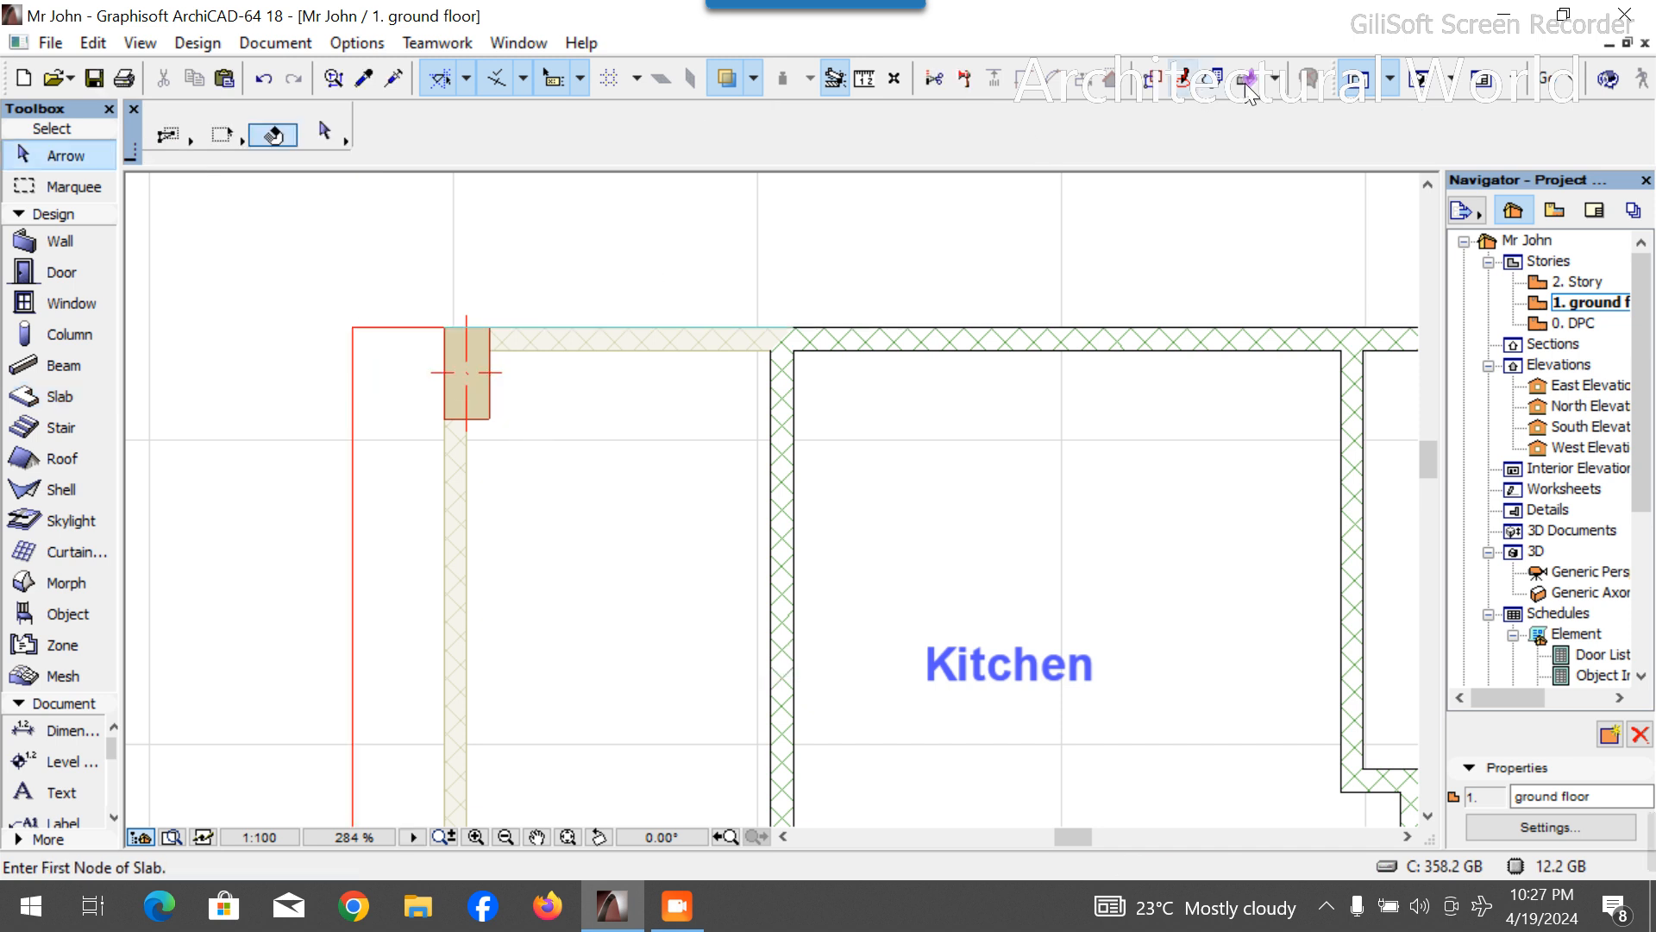
# View the building in 3D perspective from the car park and front porch side.
pyautogui.press('F3')
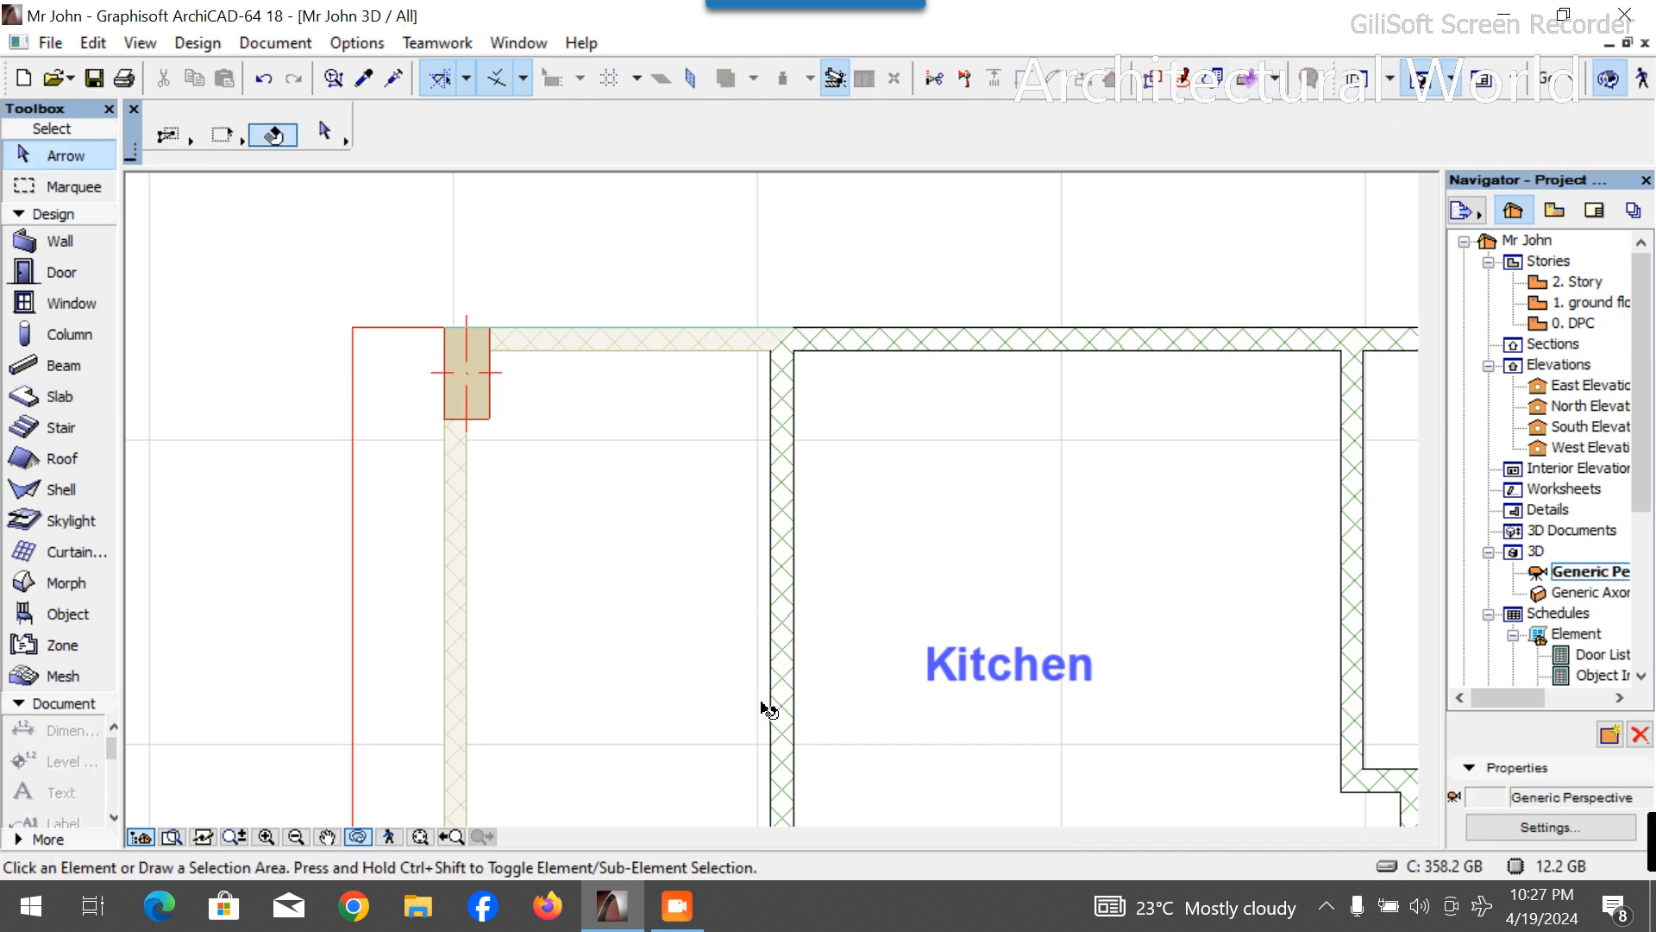
pyautogui.moveTo(797, 687); pyautogui.dragTo(558, 588)
pyautogui.moveTo(1074, 604); pyautogui.dragTo(563, 511)
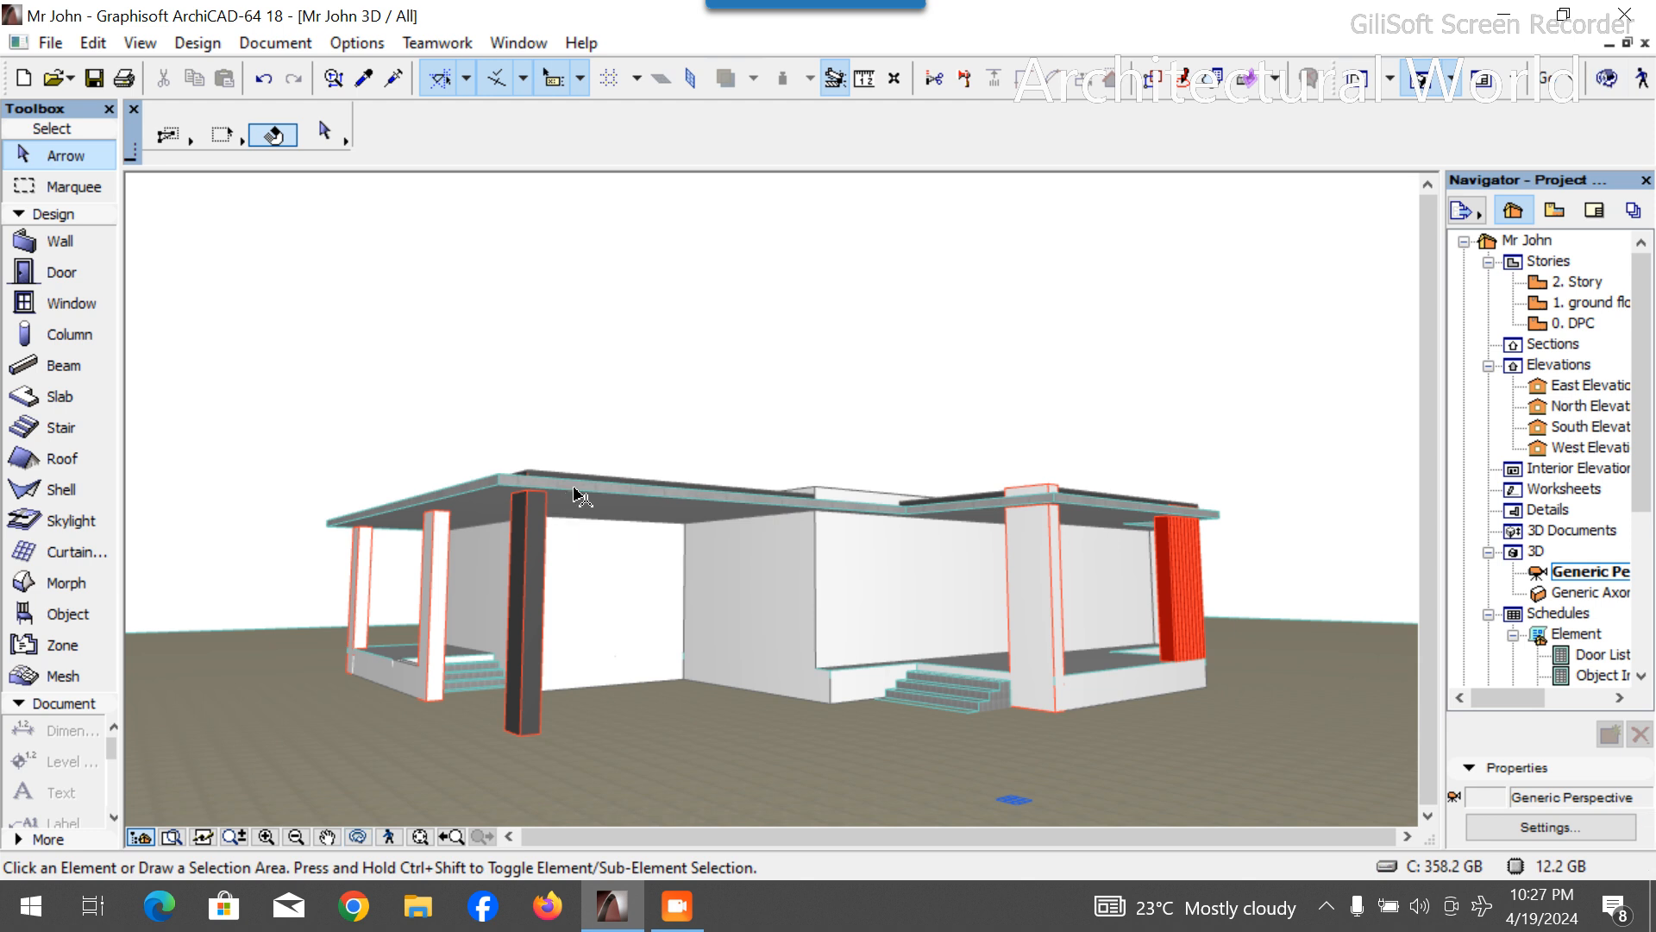
# Change the new roof slab's edge surface to Paint - Glossy White.
pyautogui.click(573, 493)
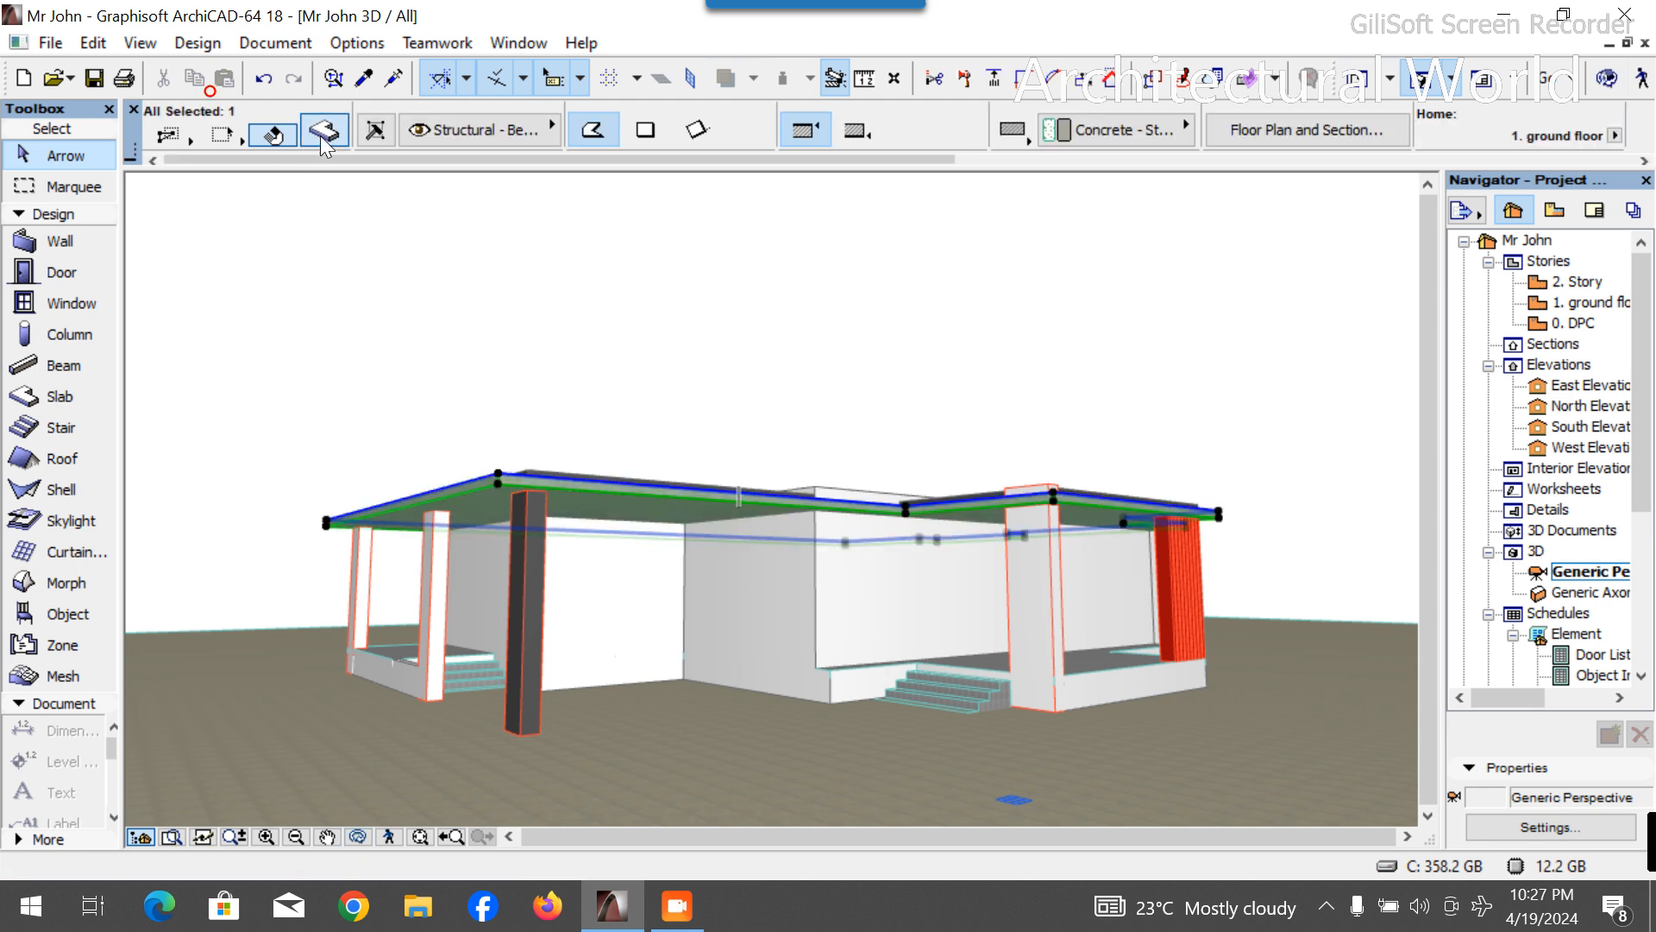
pyautogui.click(324, 132)
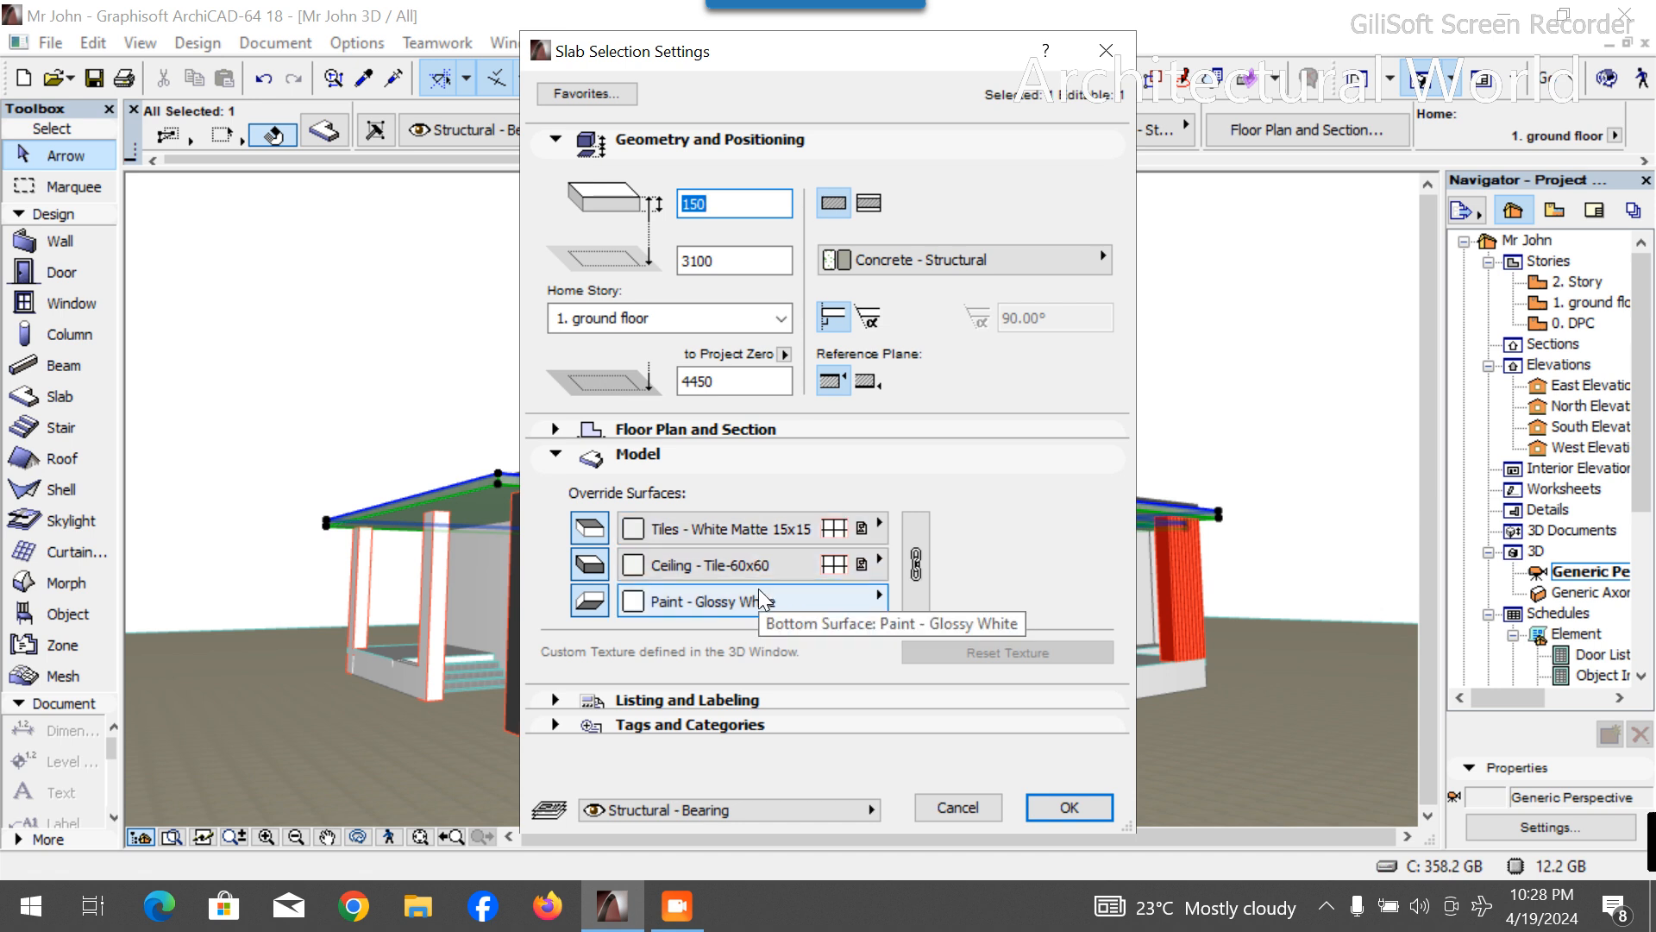
pyautogui.click(771, 567)
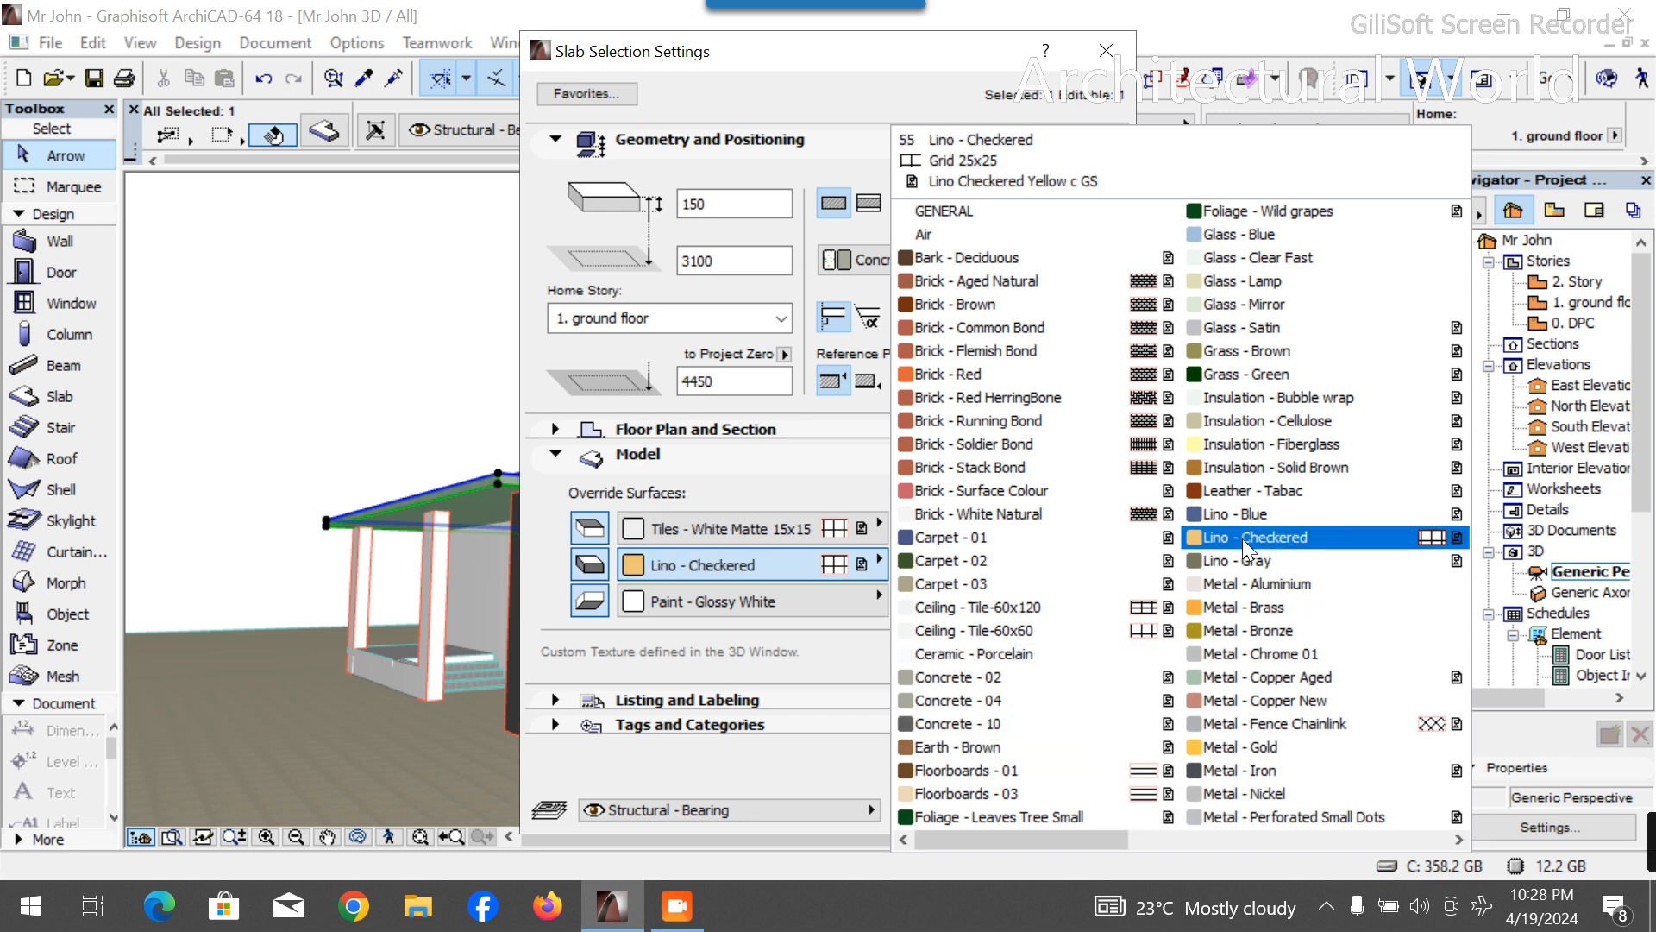
pyautogui.scroll(-2, 1224, 686)
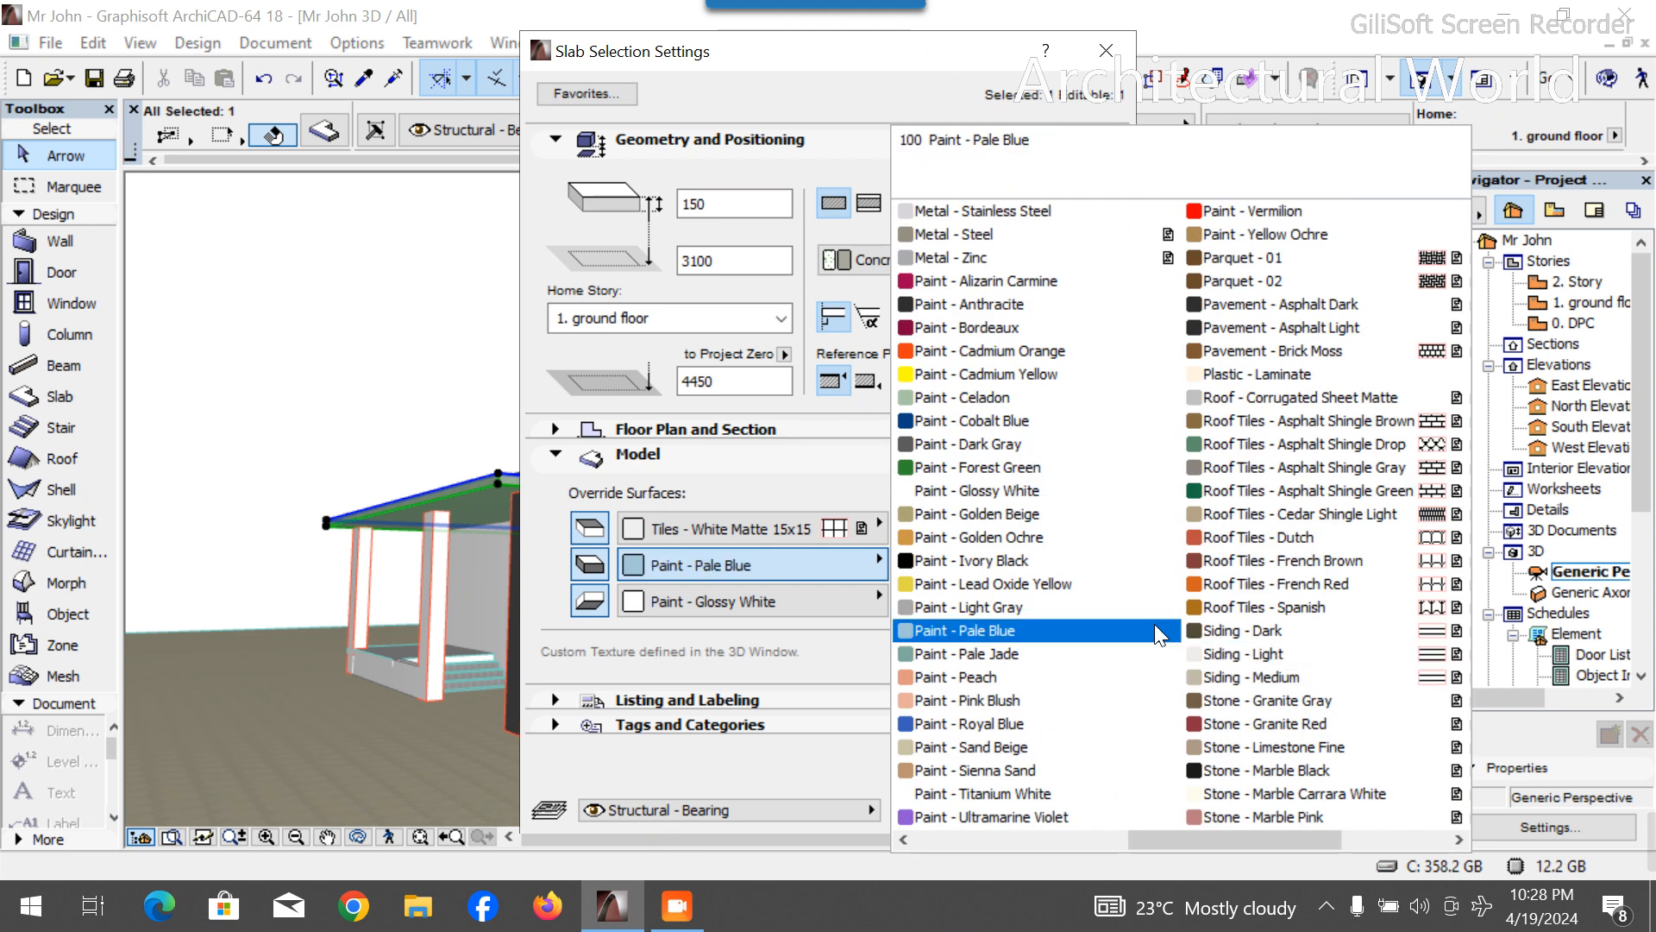
pyautogui.click(1242, 584)
# Set the roof slab's bottom surface to Ceiling - Tile-60x60, apply the settings and check its underside in 3D.
pyautogui.click(768, 601)
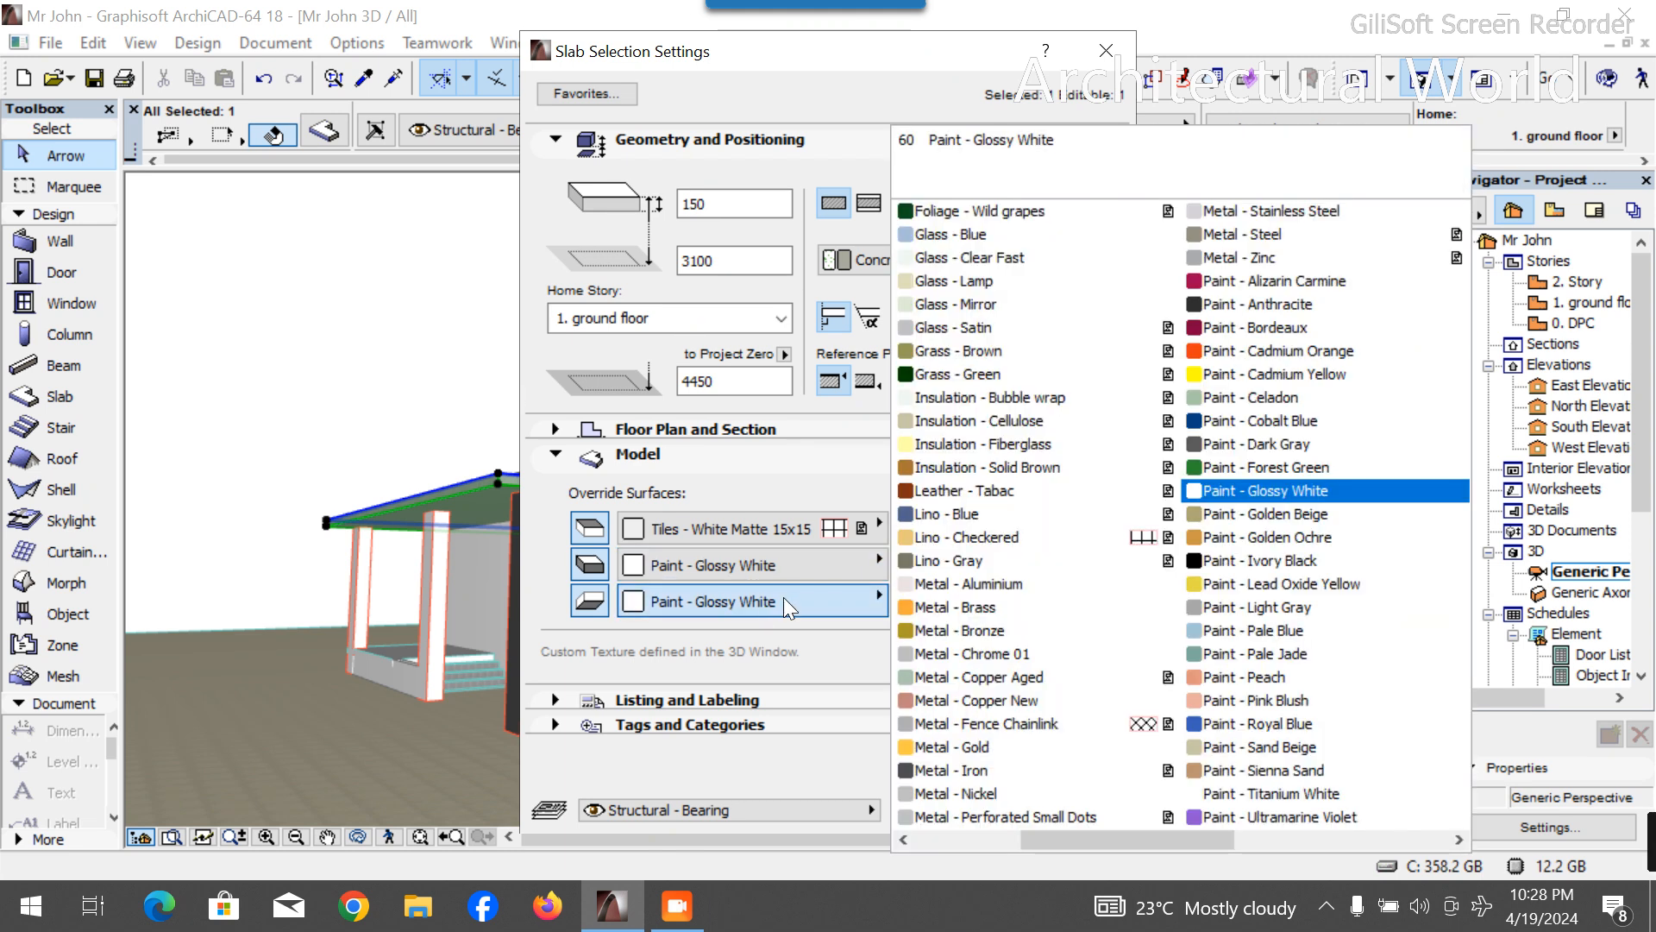
pyautogui.scroll(1, 1088, 597)
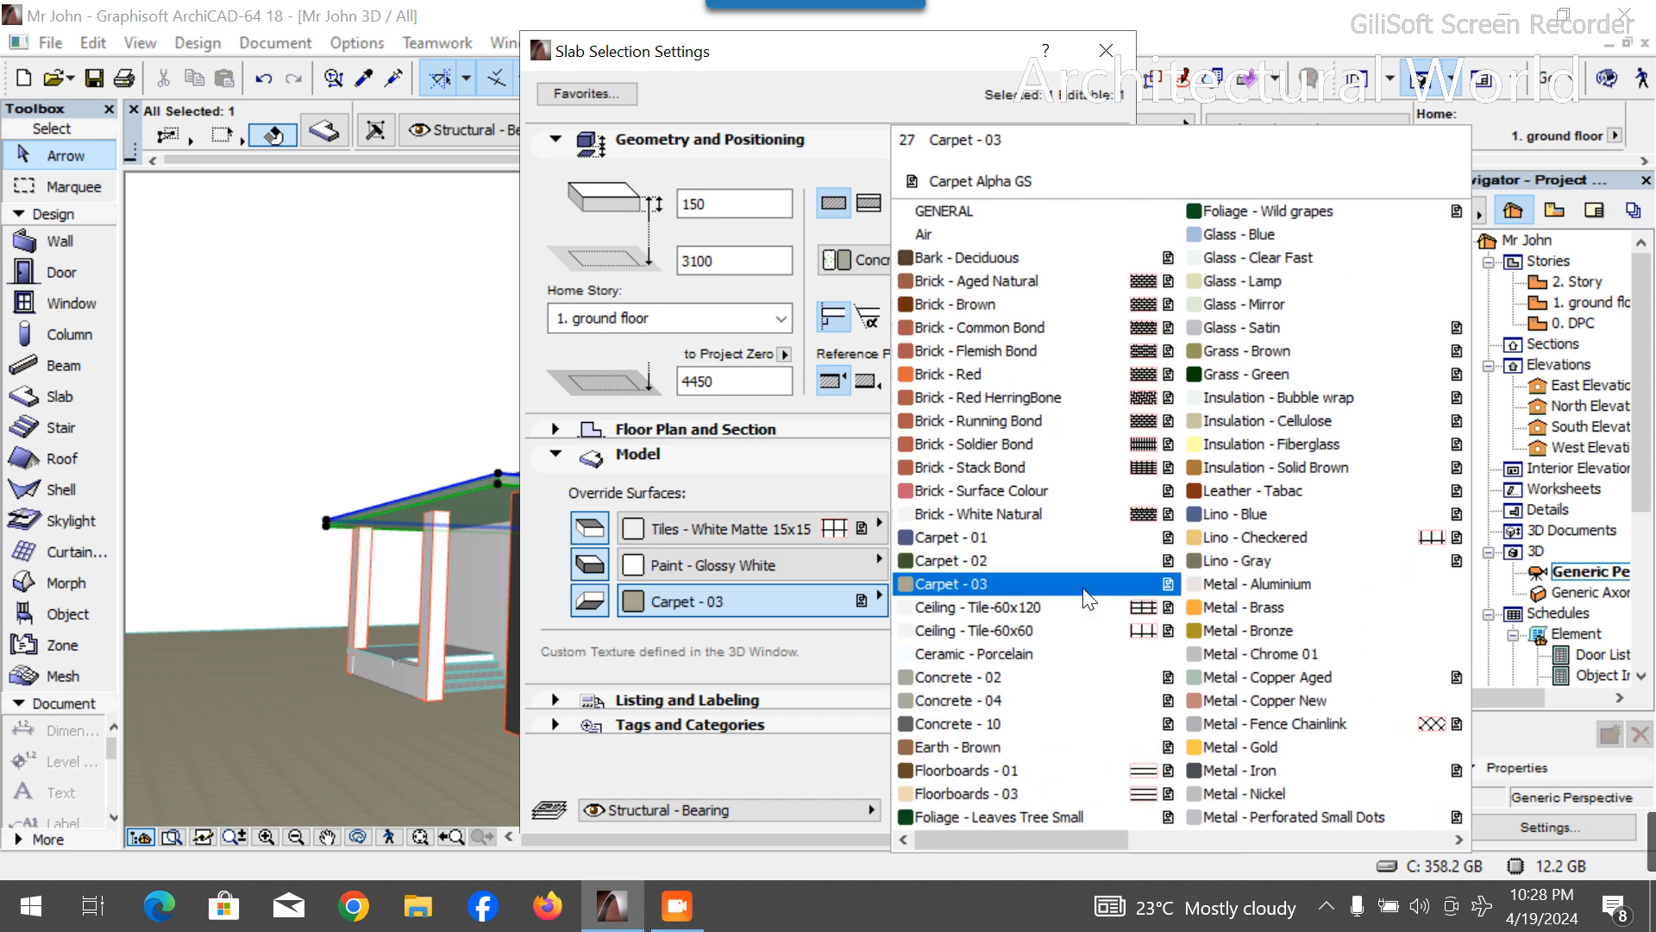
pyautogui.click(985, 631)
pyautogui.click(1110, 805)
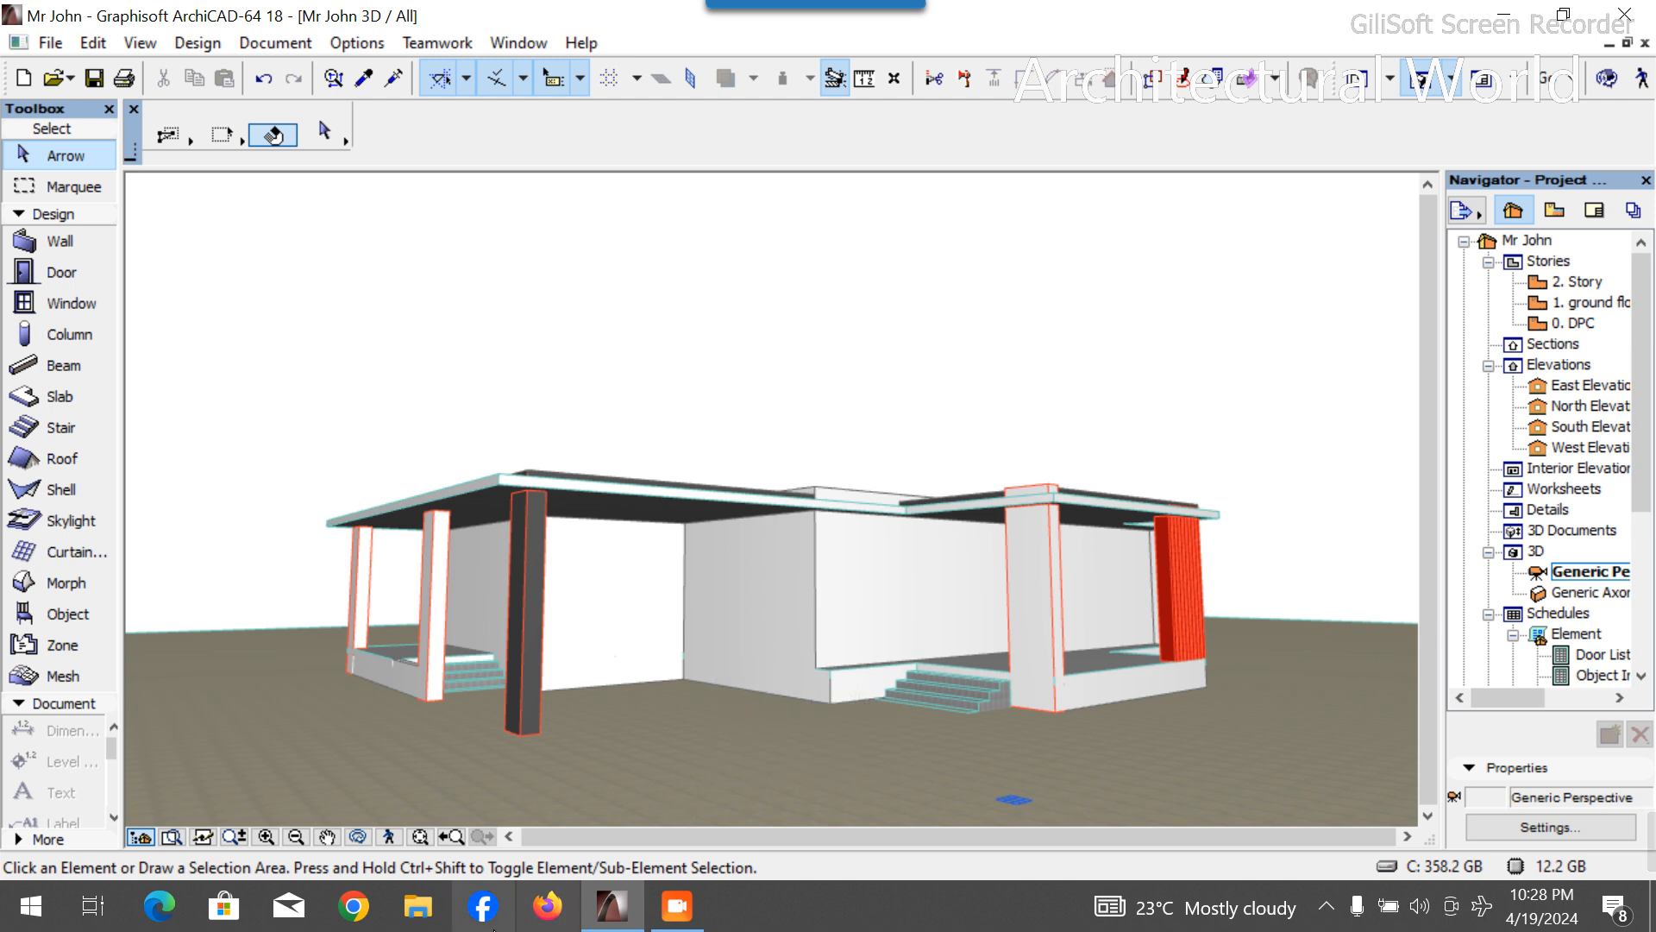
pyautogui.click(358, 836)
pyautogui.moveTo(395, 717); pyautogui.dragTo(321, 704)
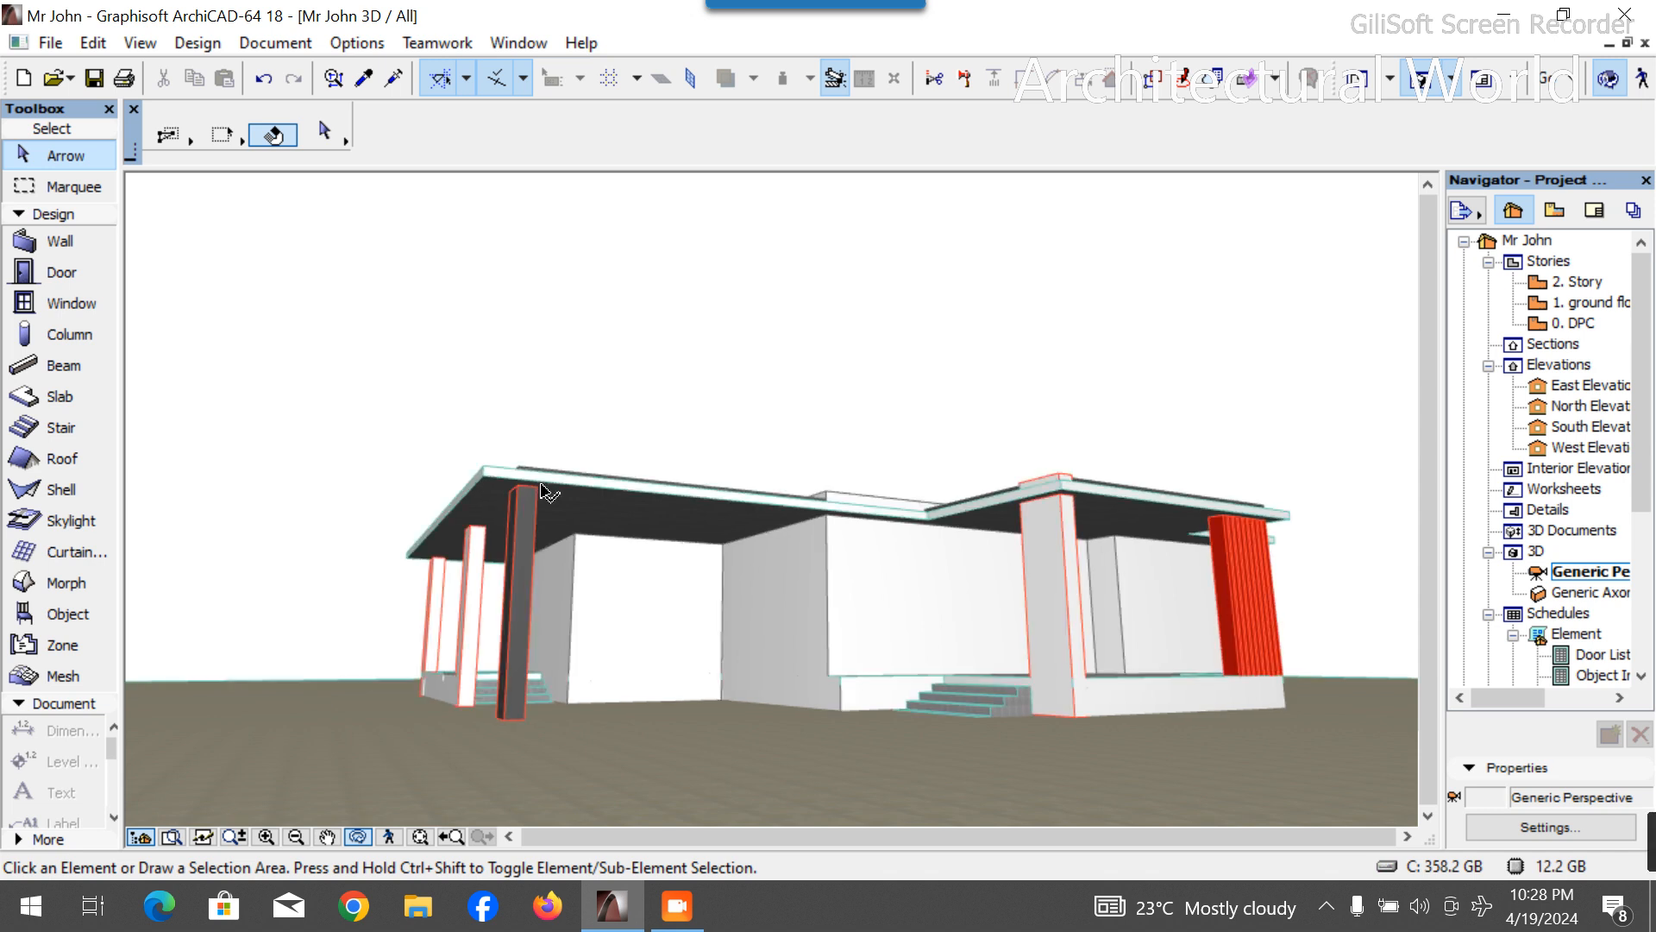
# Set the roof slab's top surface to Paint - Glossy White, link its surface overrides and apply the settings.
pyautogui.click(512, 520)
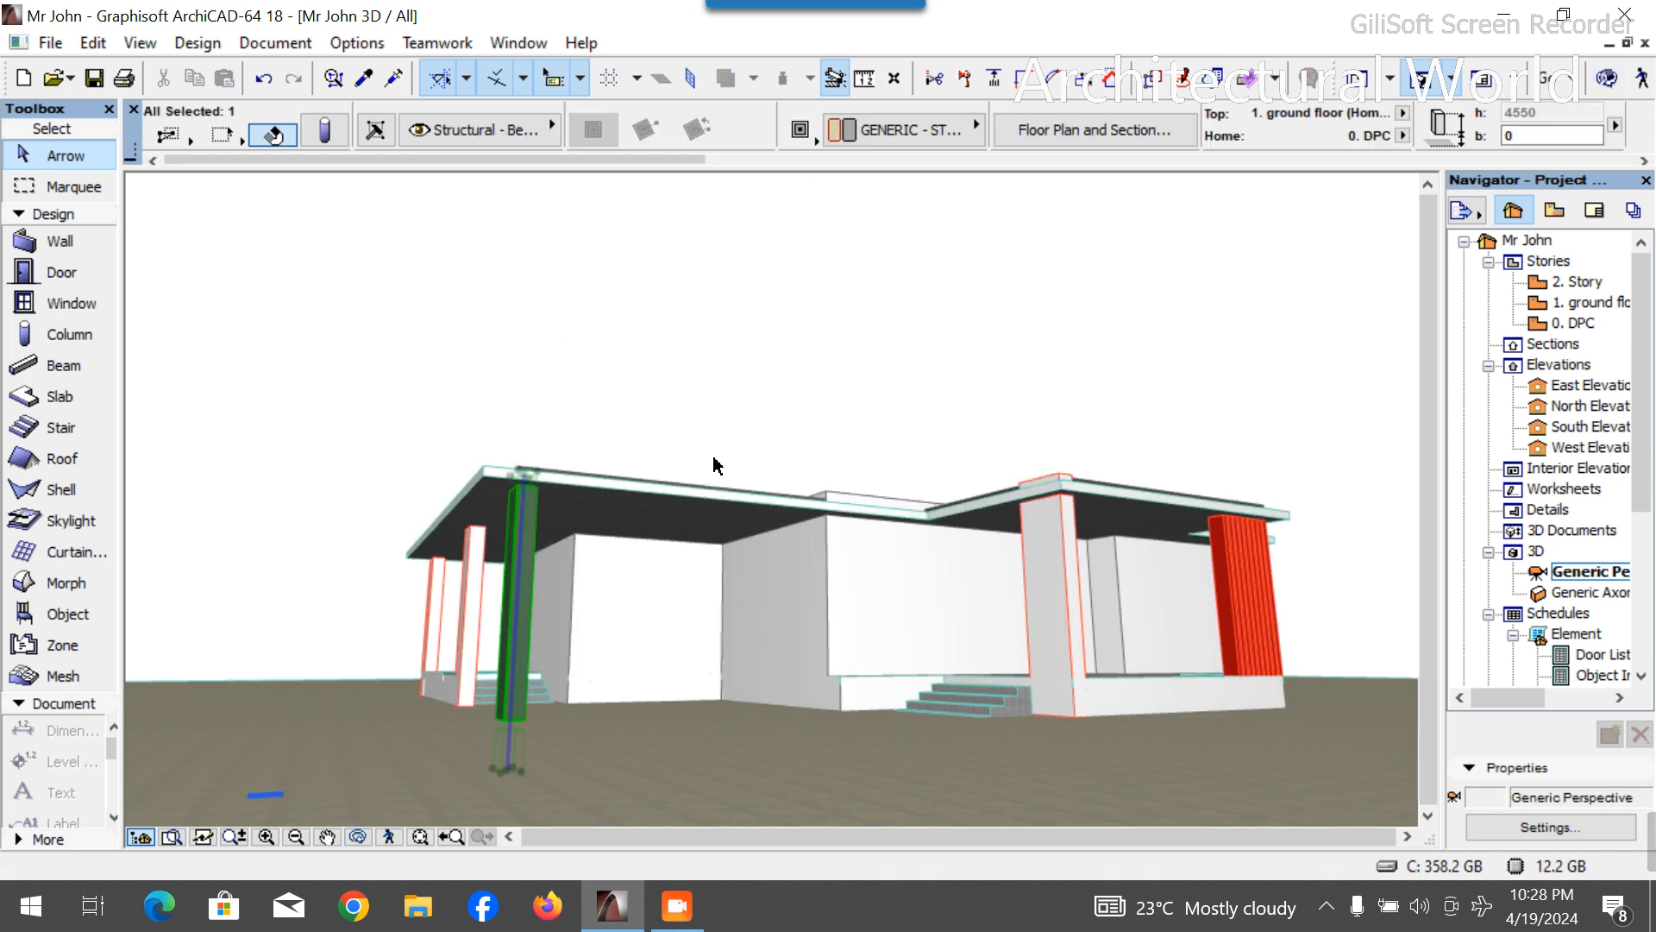
pyautogui.click(737, 503)
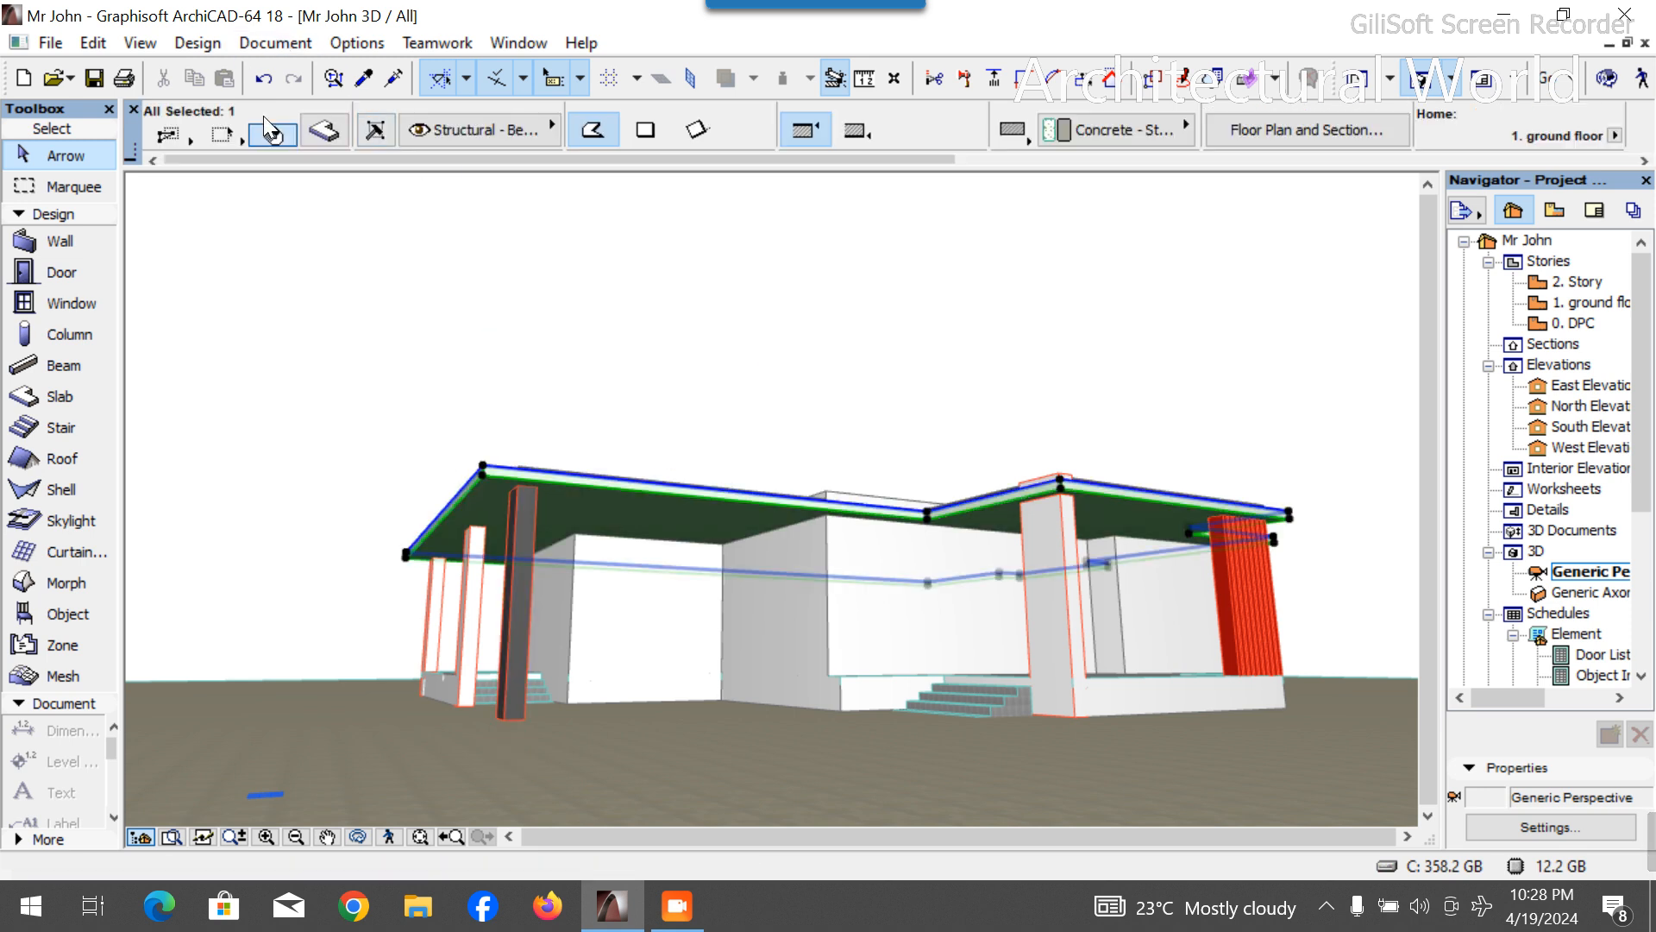
pyautogui.click(325, 131)
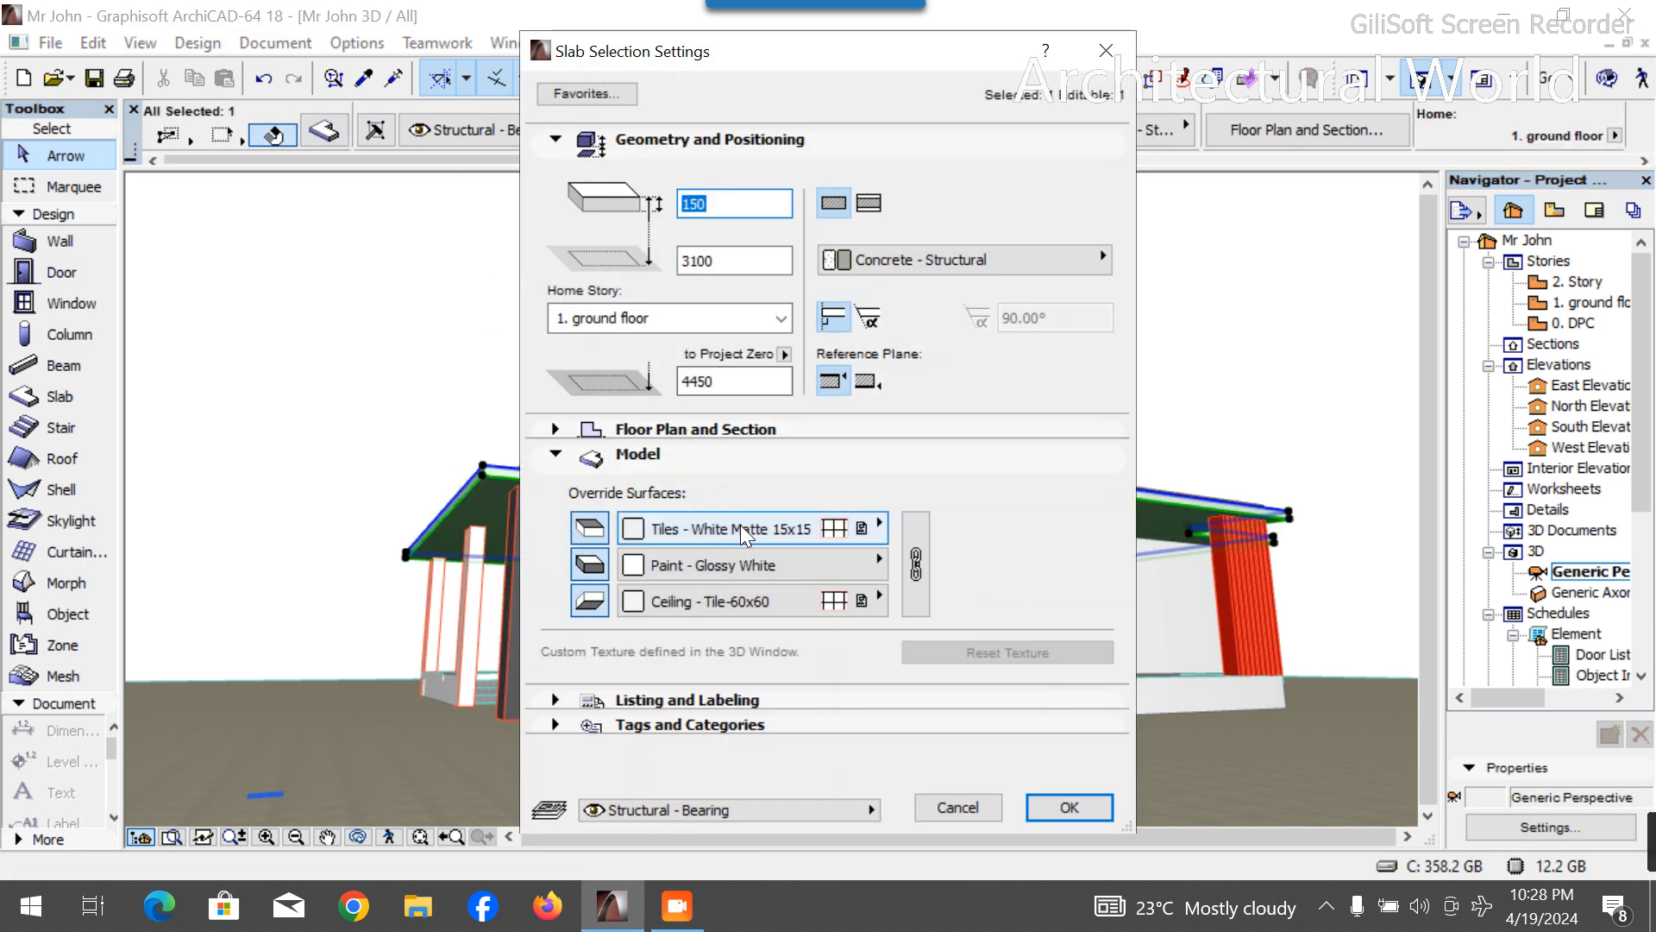
pyautogui.click(794, 533)
pyautogui.scroll(3, 1250, 466)
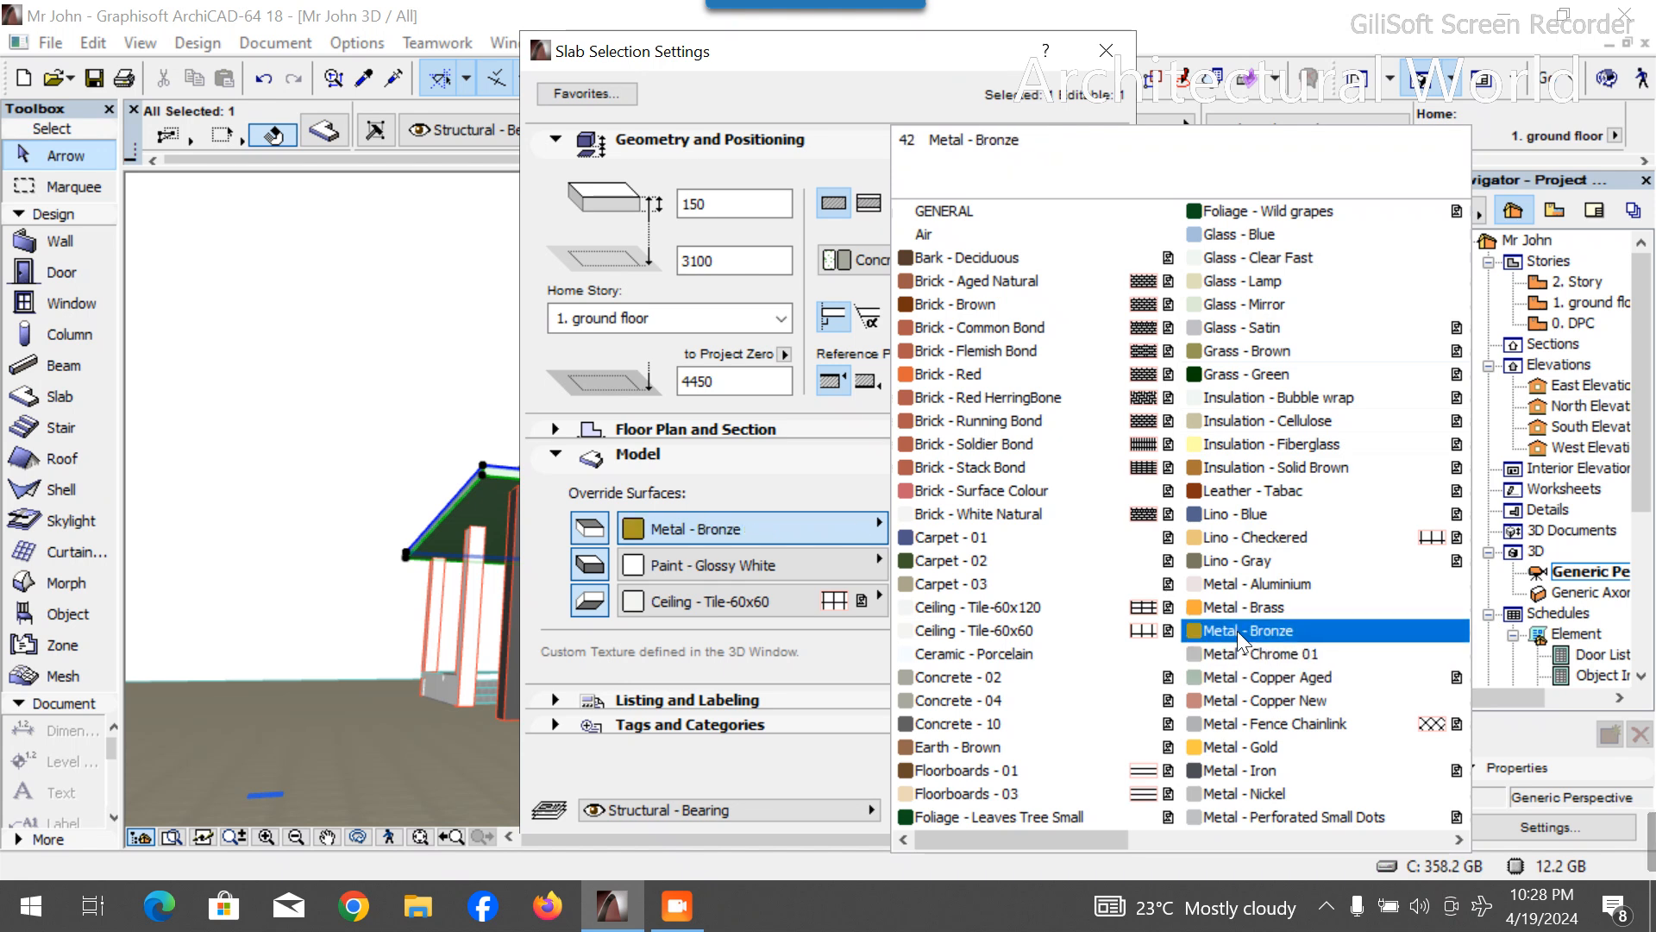
pyautogui.scroll(-2, 1239, 637)
pyautogui.click(984, 490)
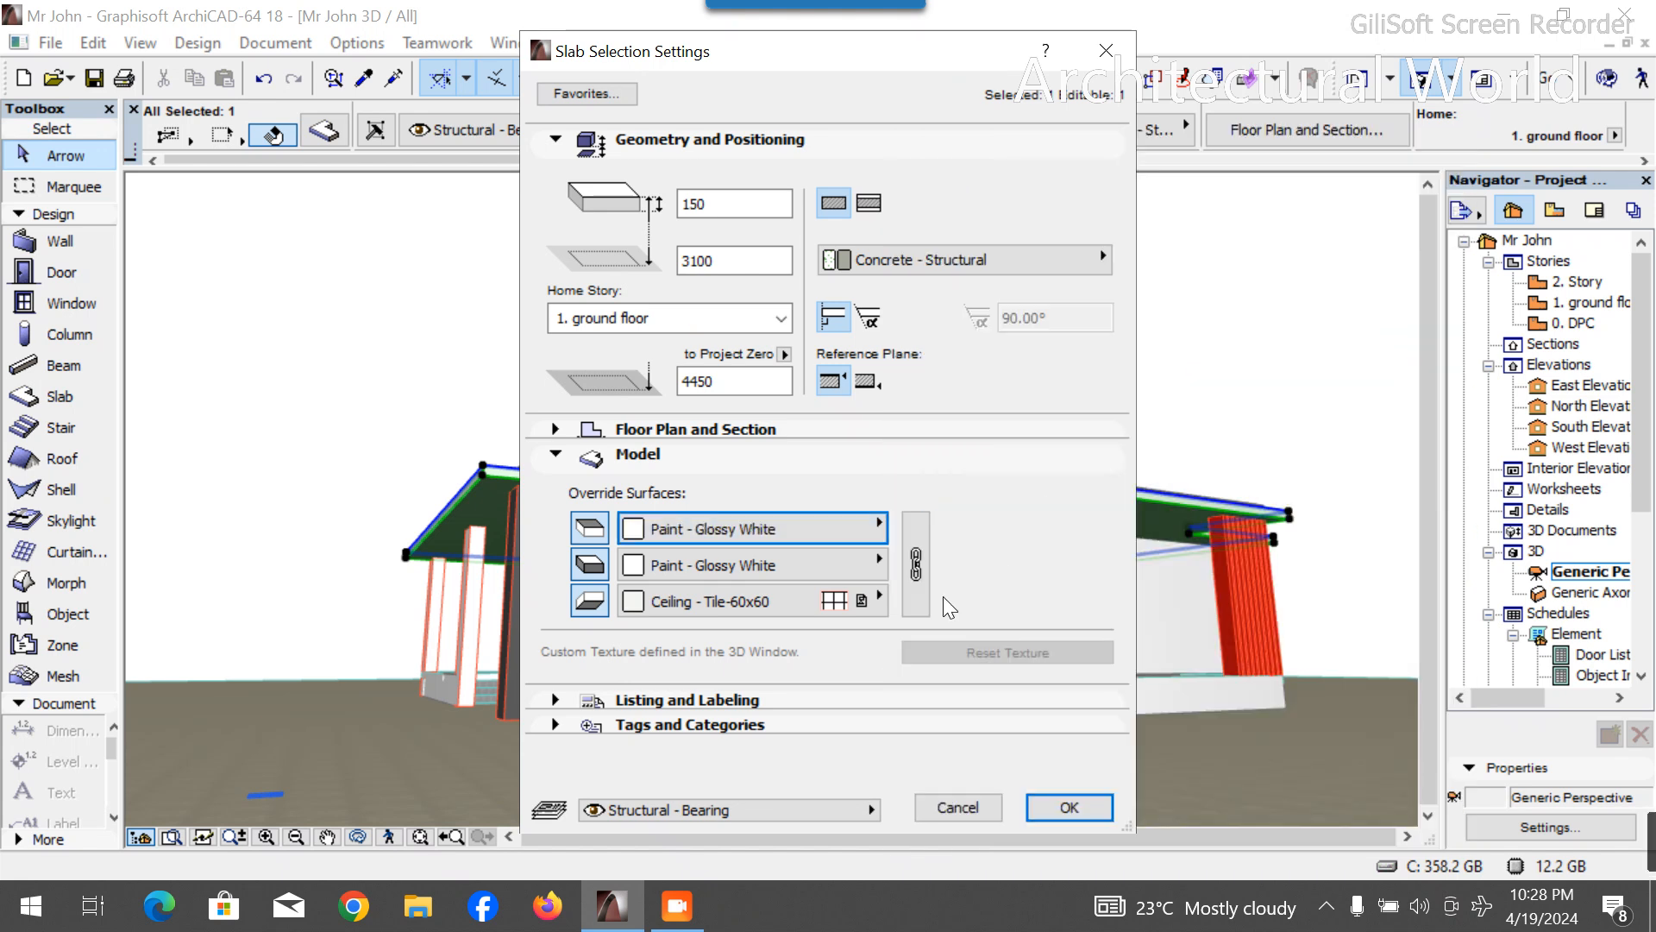
pyautogui.click(917, 565)
pyautogui.click(1068, 807)
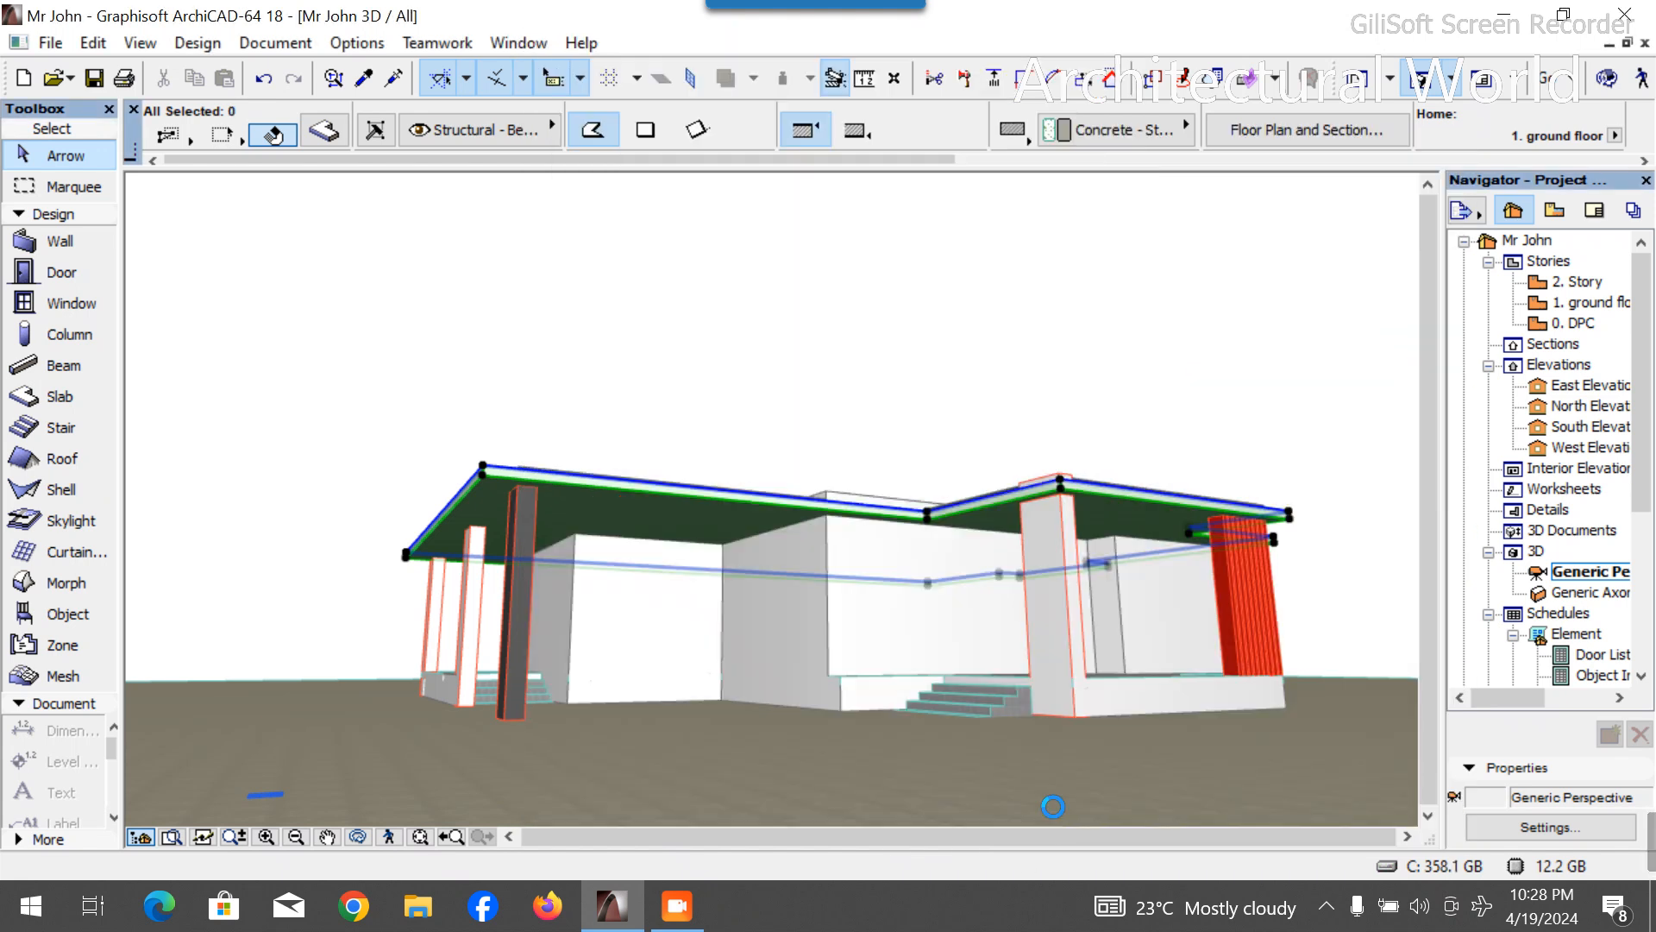
pyautogui.click(559, 330)
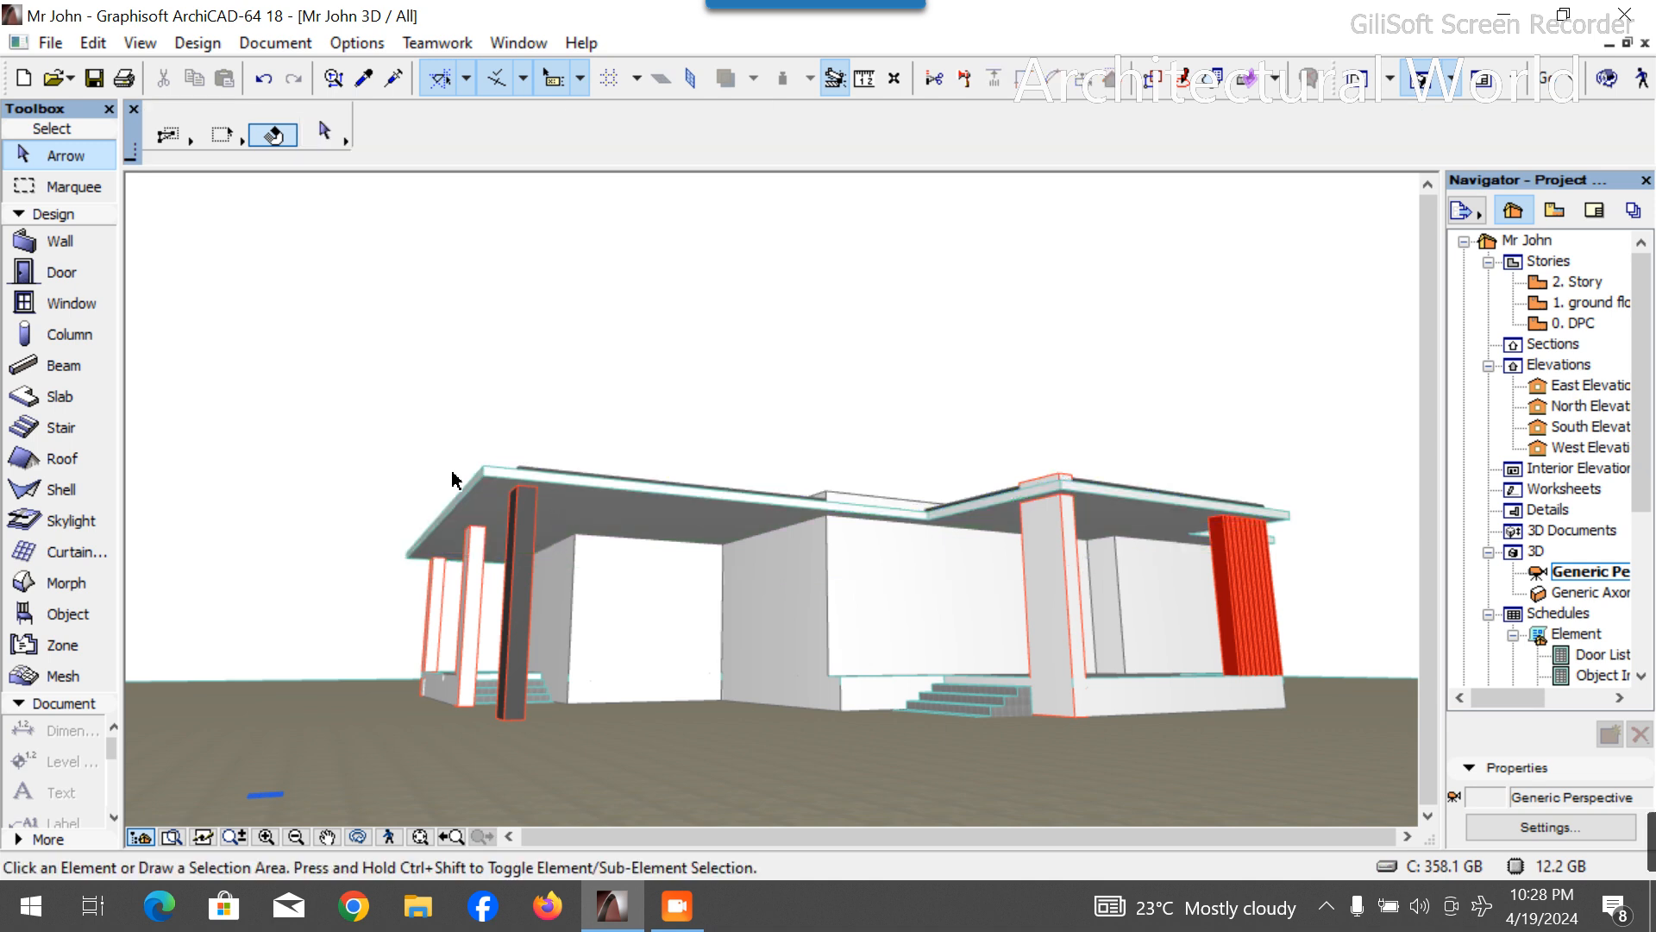
# Set the roof slab's elevation to 3300 above the ground floor.
pyautogui.click(488, 480)
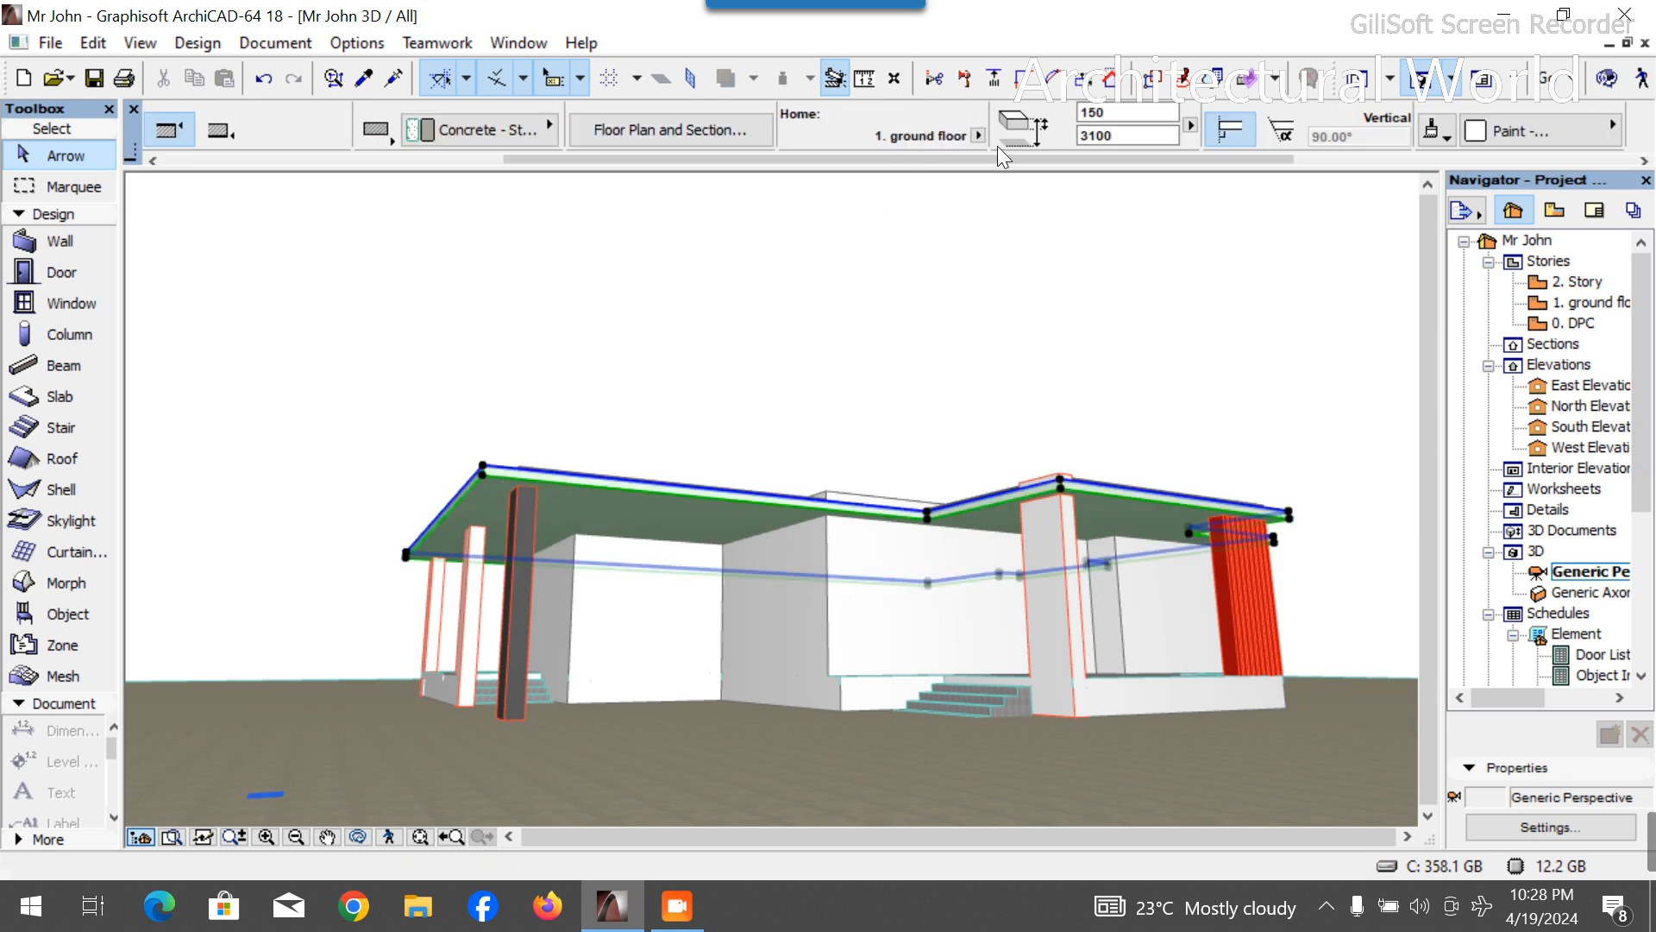
pyautogui.click(1093, 137)
pyautogui.write('3')
pyautogui.press('Return')
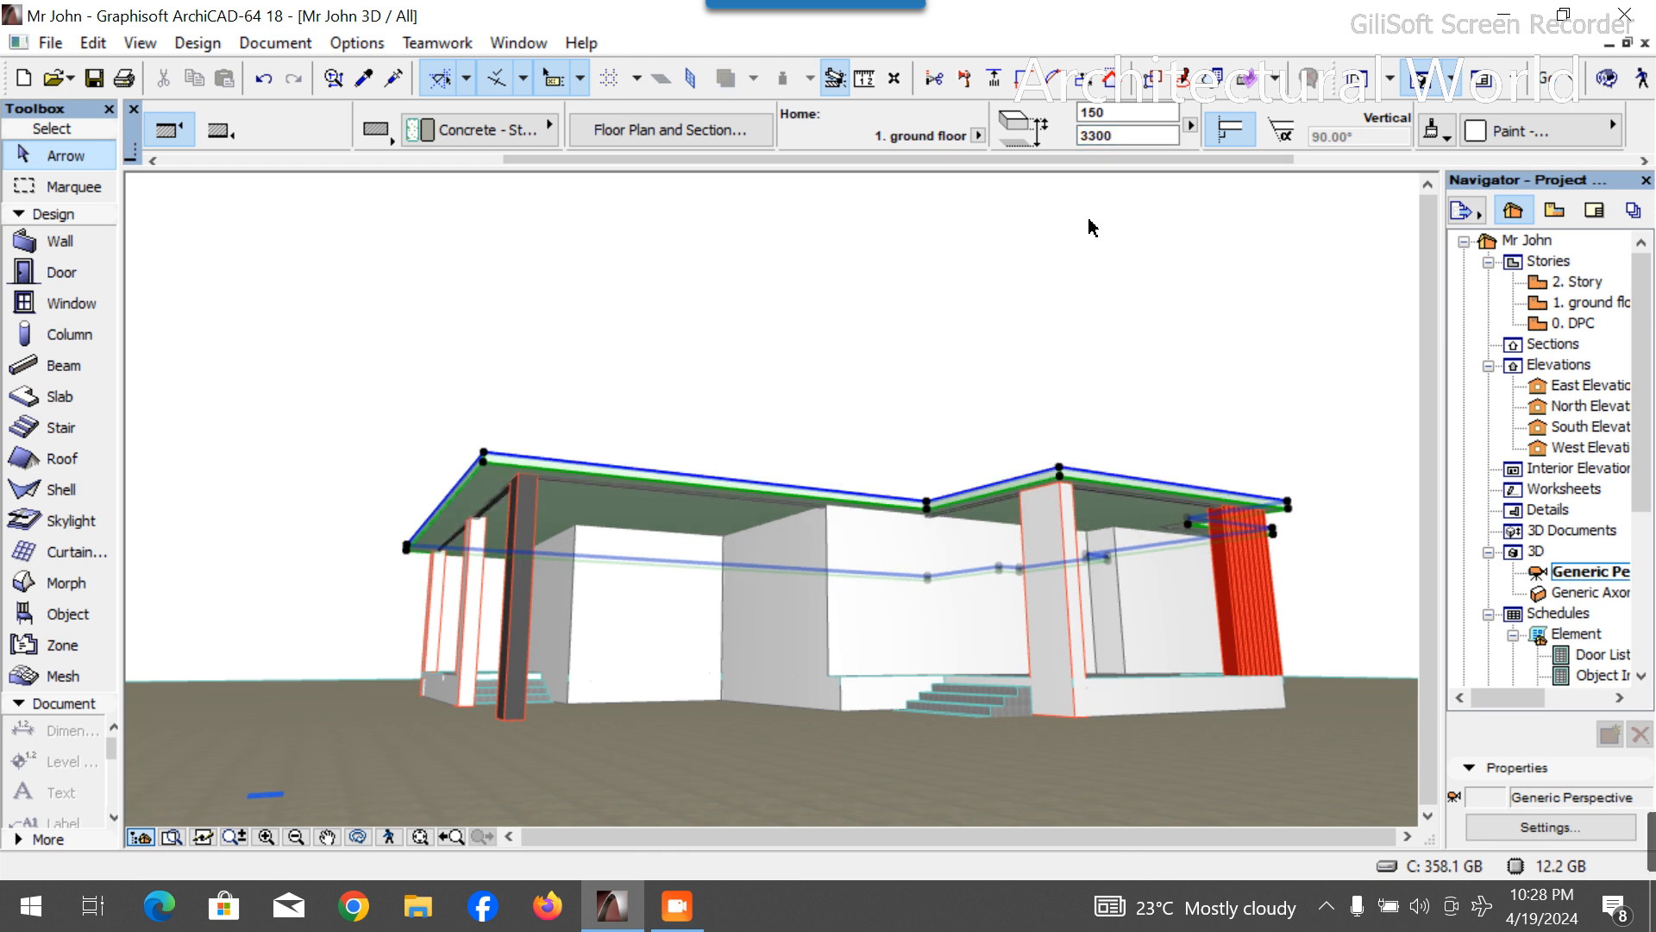
# Set the roof slab's elevation to 3400 and check it in 3D from the car park side.
pyautogui.click(1102, 134)
pyautogui.press('Return')
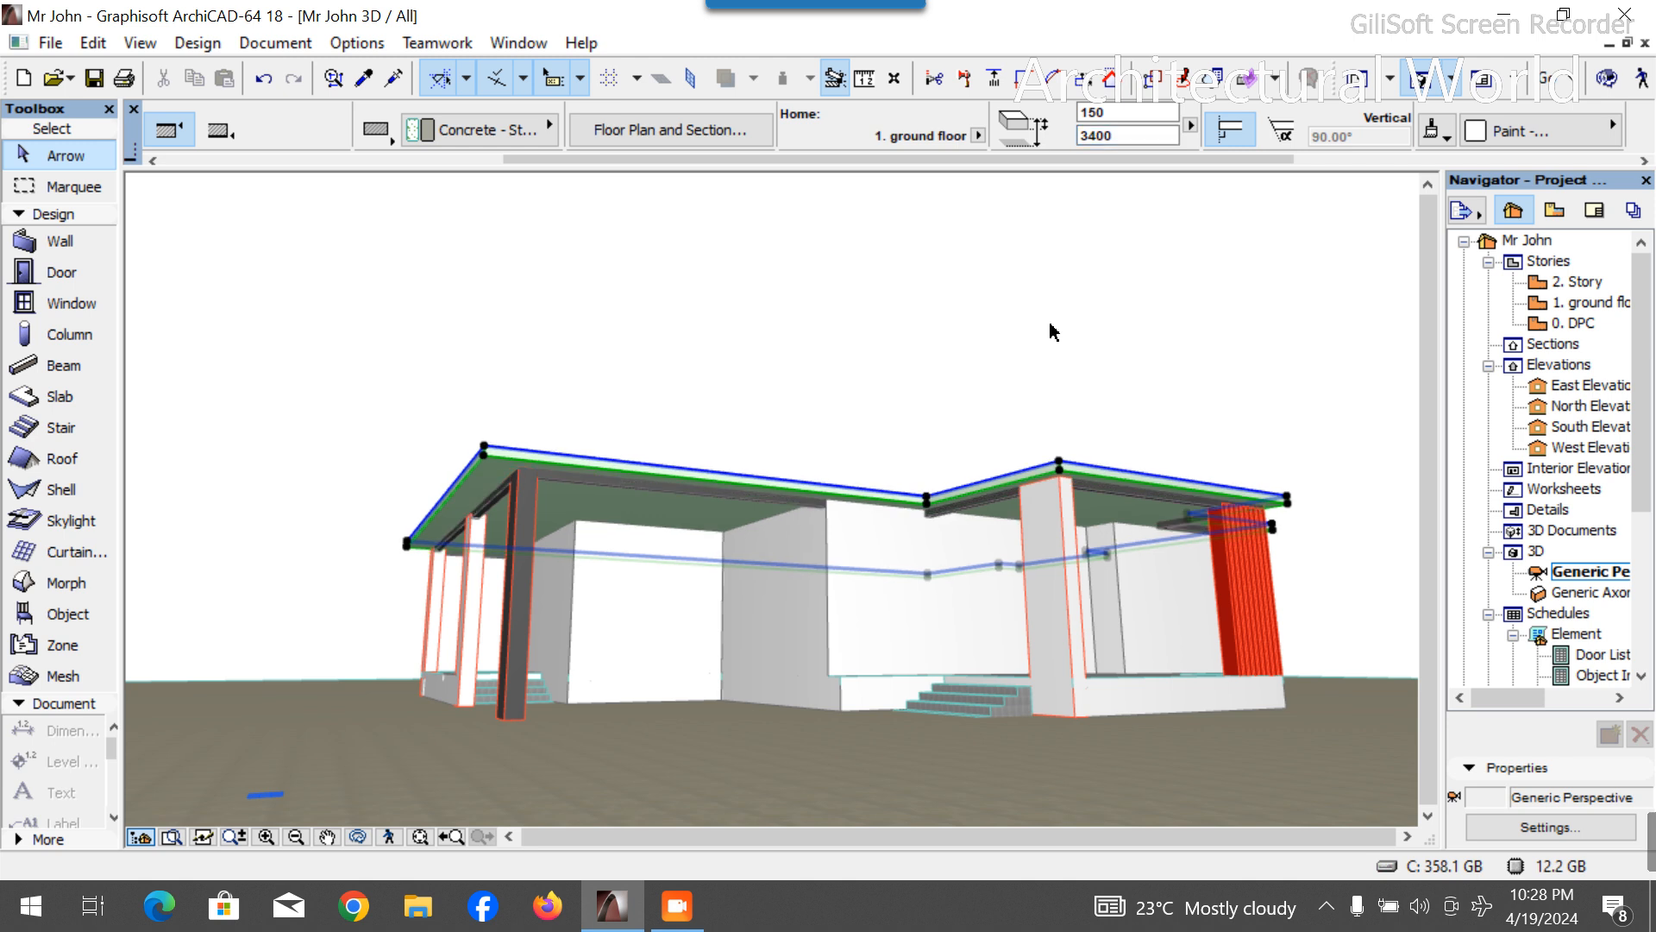
pyautogui.scroll(5, 556, 453)
pyautogui.scroll(-5, 554, 459)
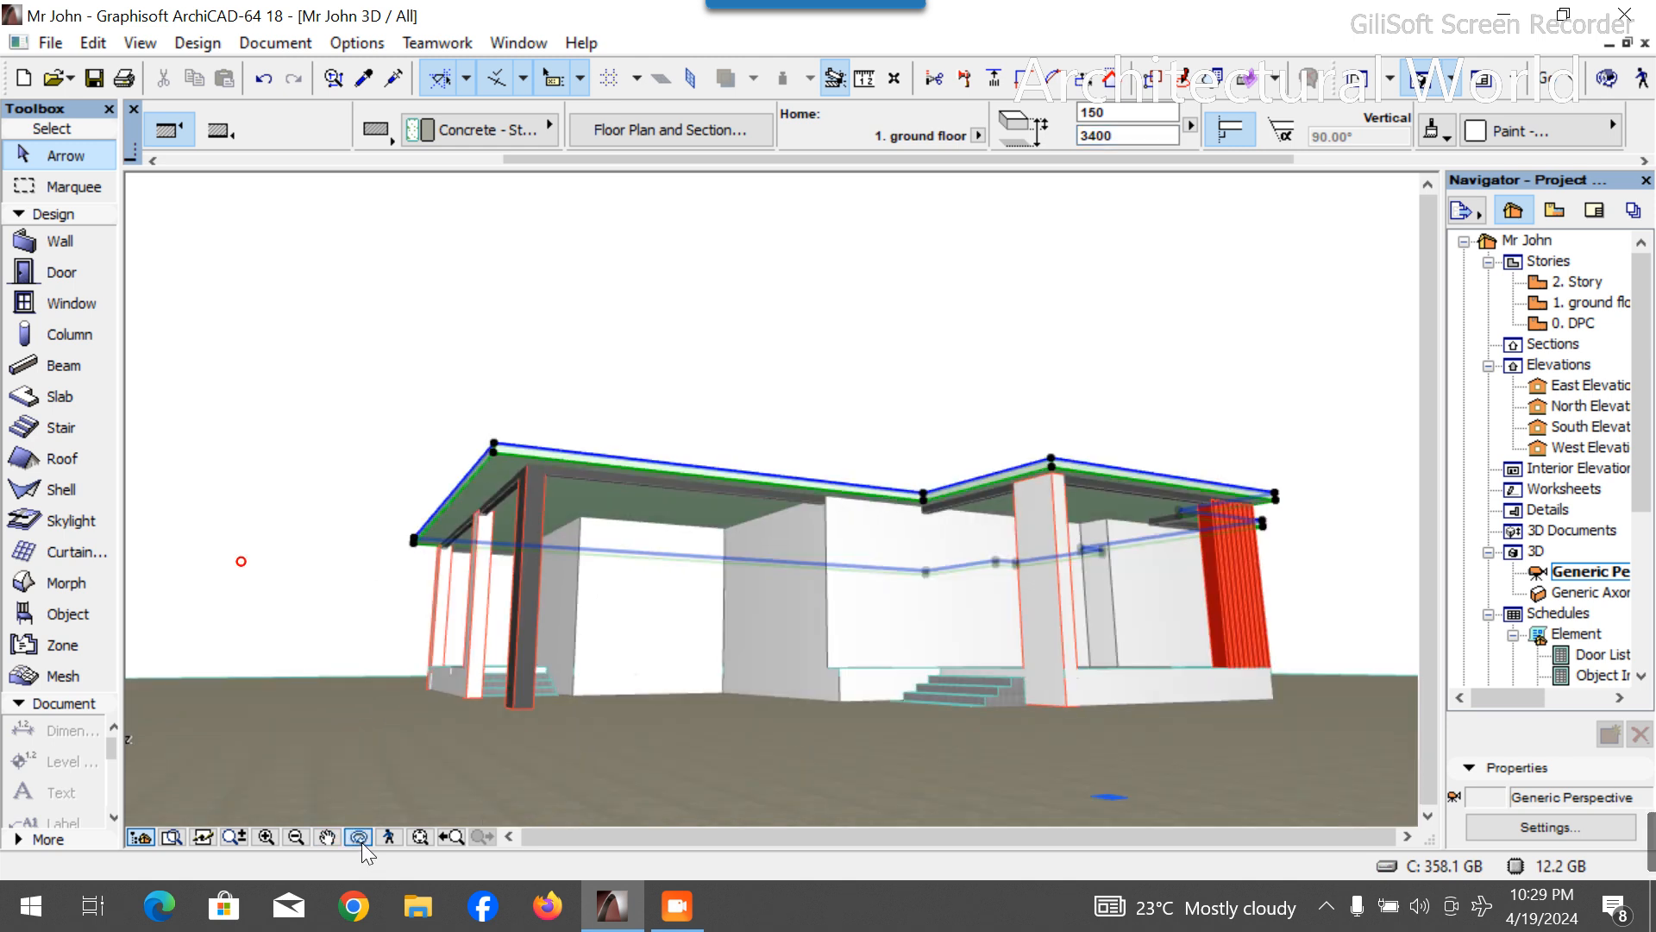
pyautogui.click(357, 835)
pyautogui.moveTo(561, 709); pyautogui.dragTo(777, 527)
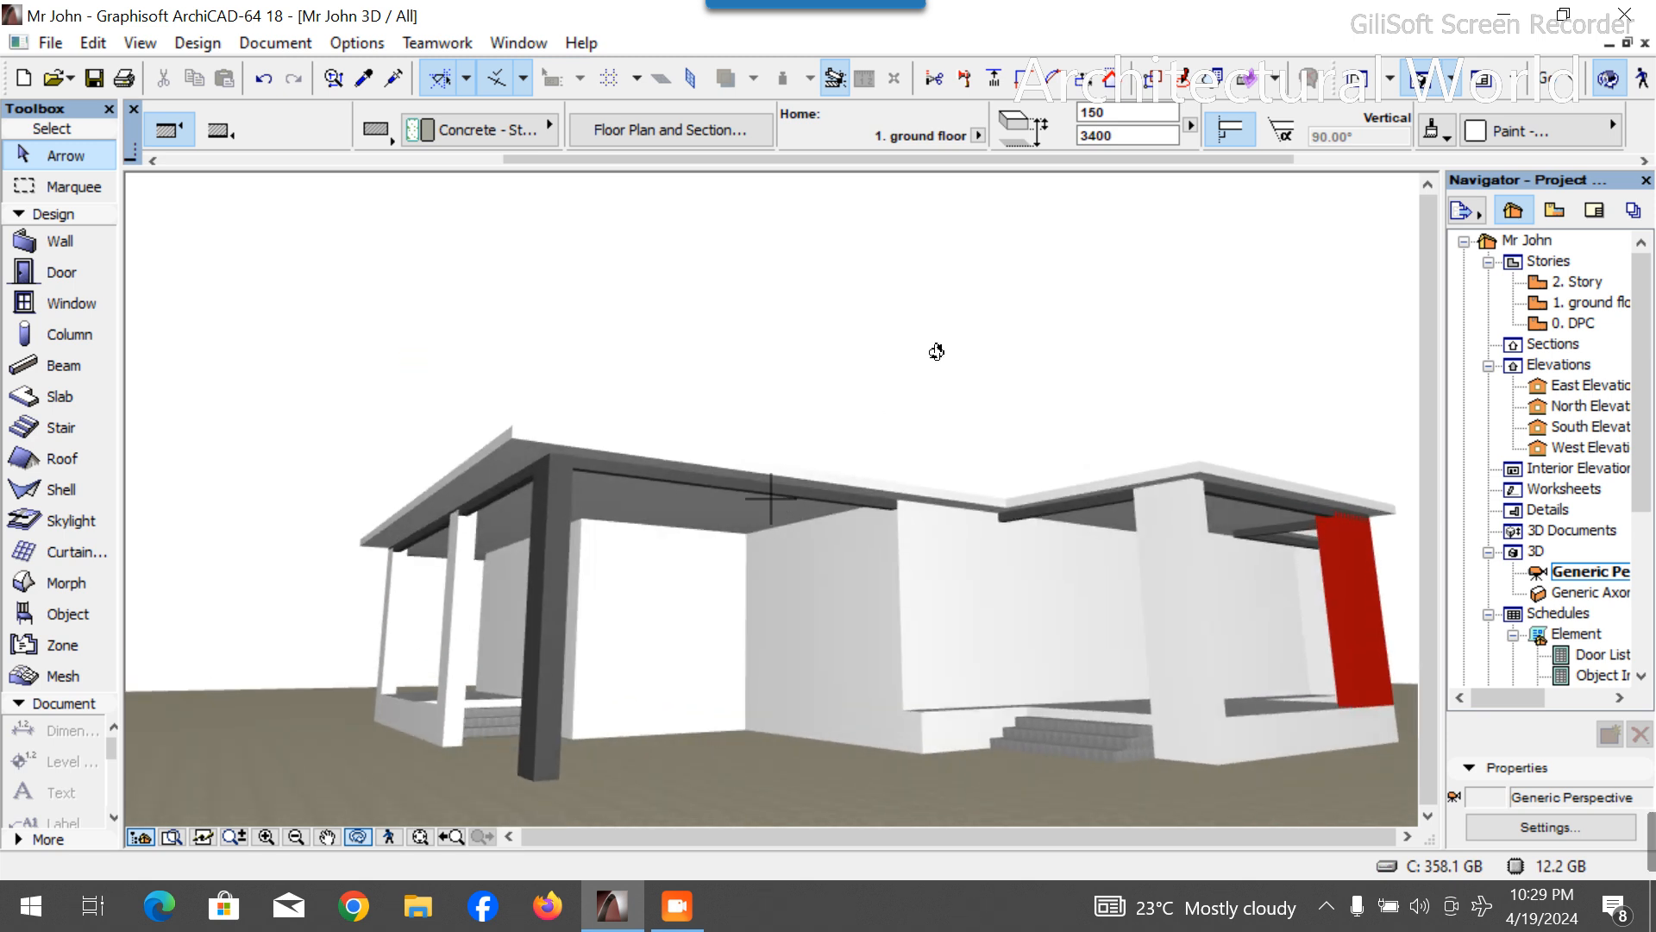
# Set the roof slab's elevation to 3450 above the ground floor and deselect it.
pyautogui.hotkey('ctrl', 'a')
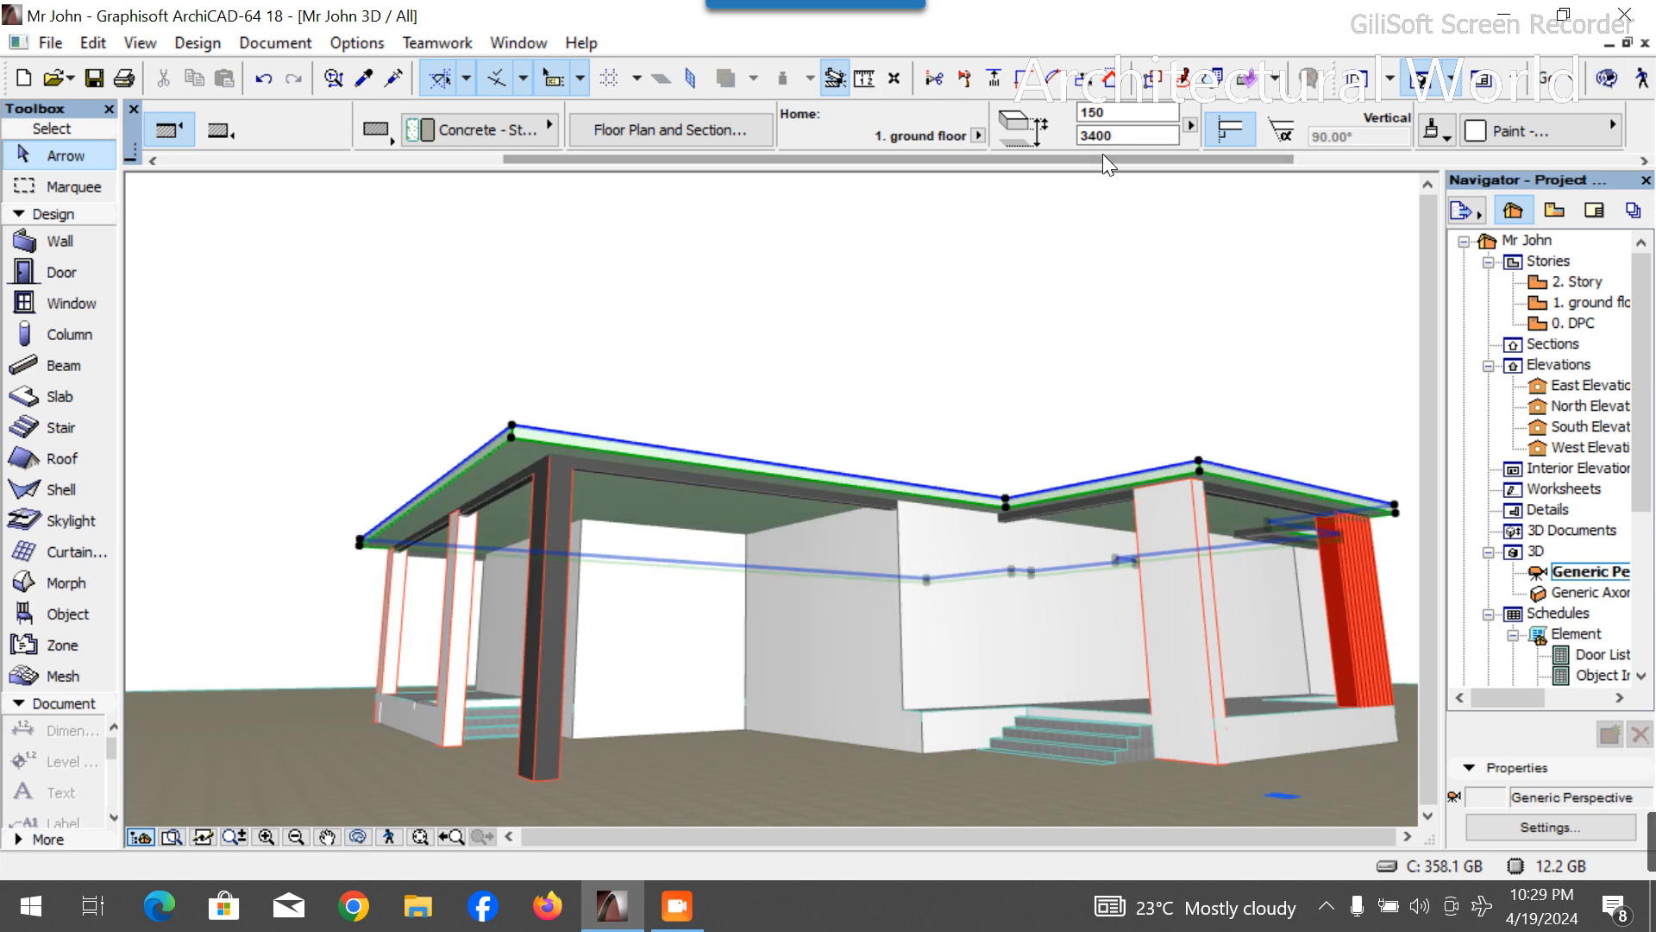
pyautogui.click(1100, 138)
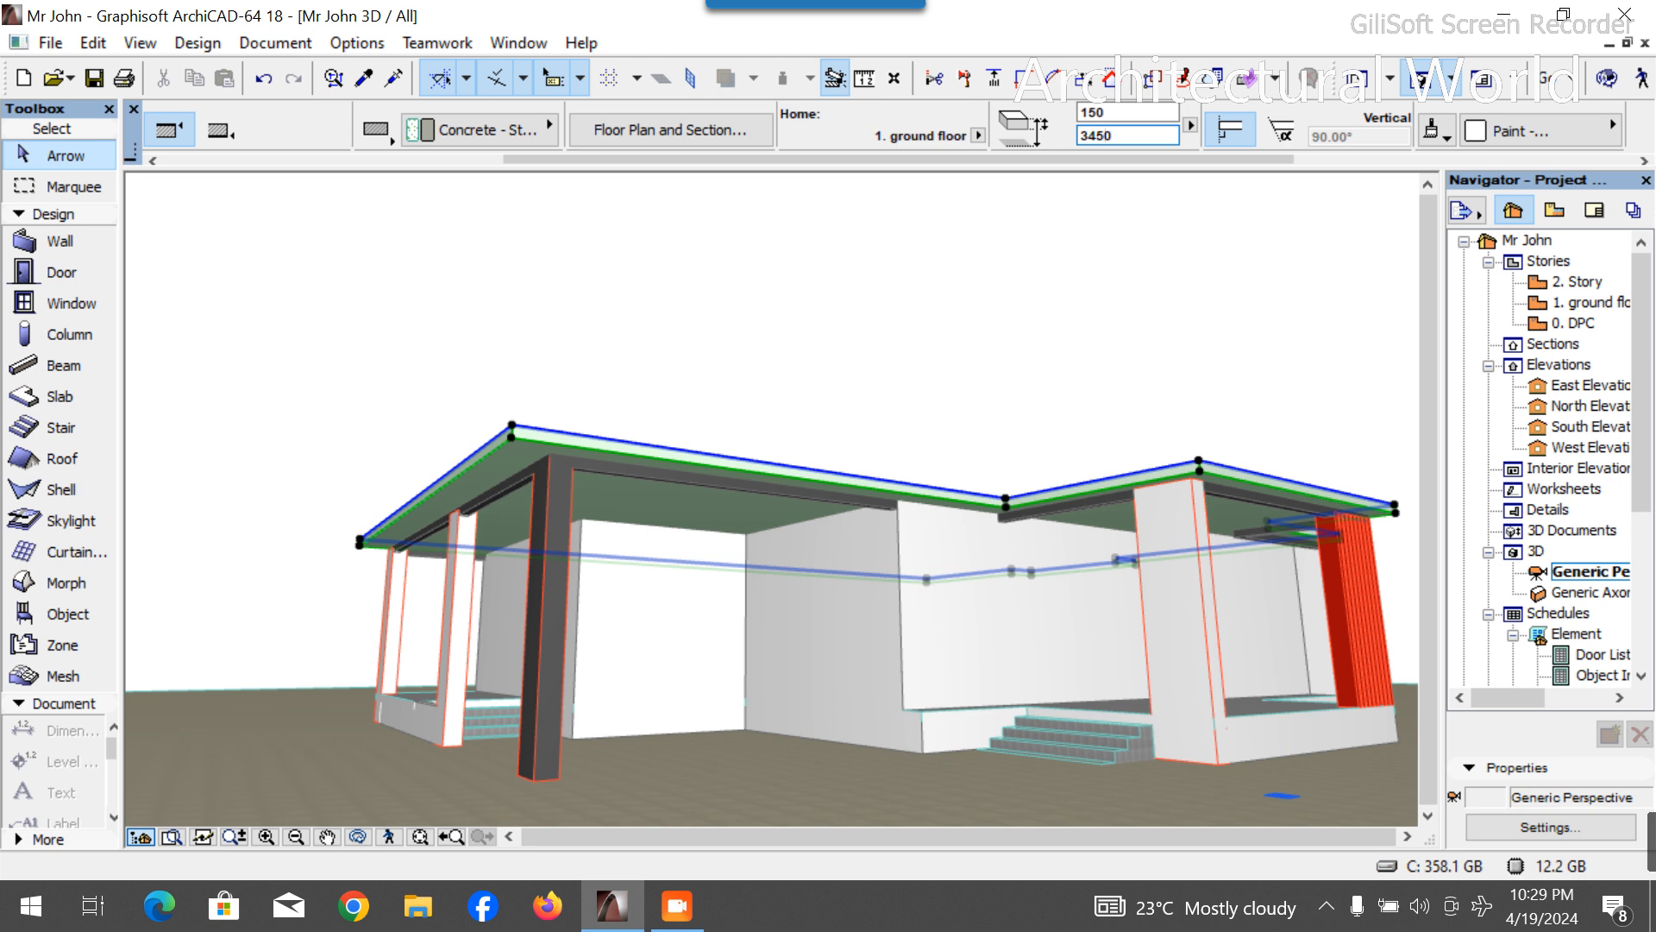
pyautogui.write('5')
pyautogui.press('Return')
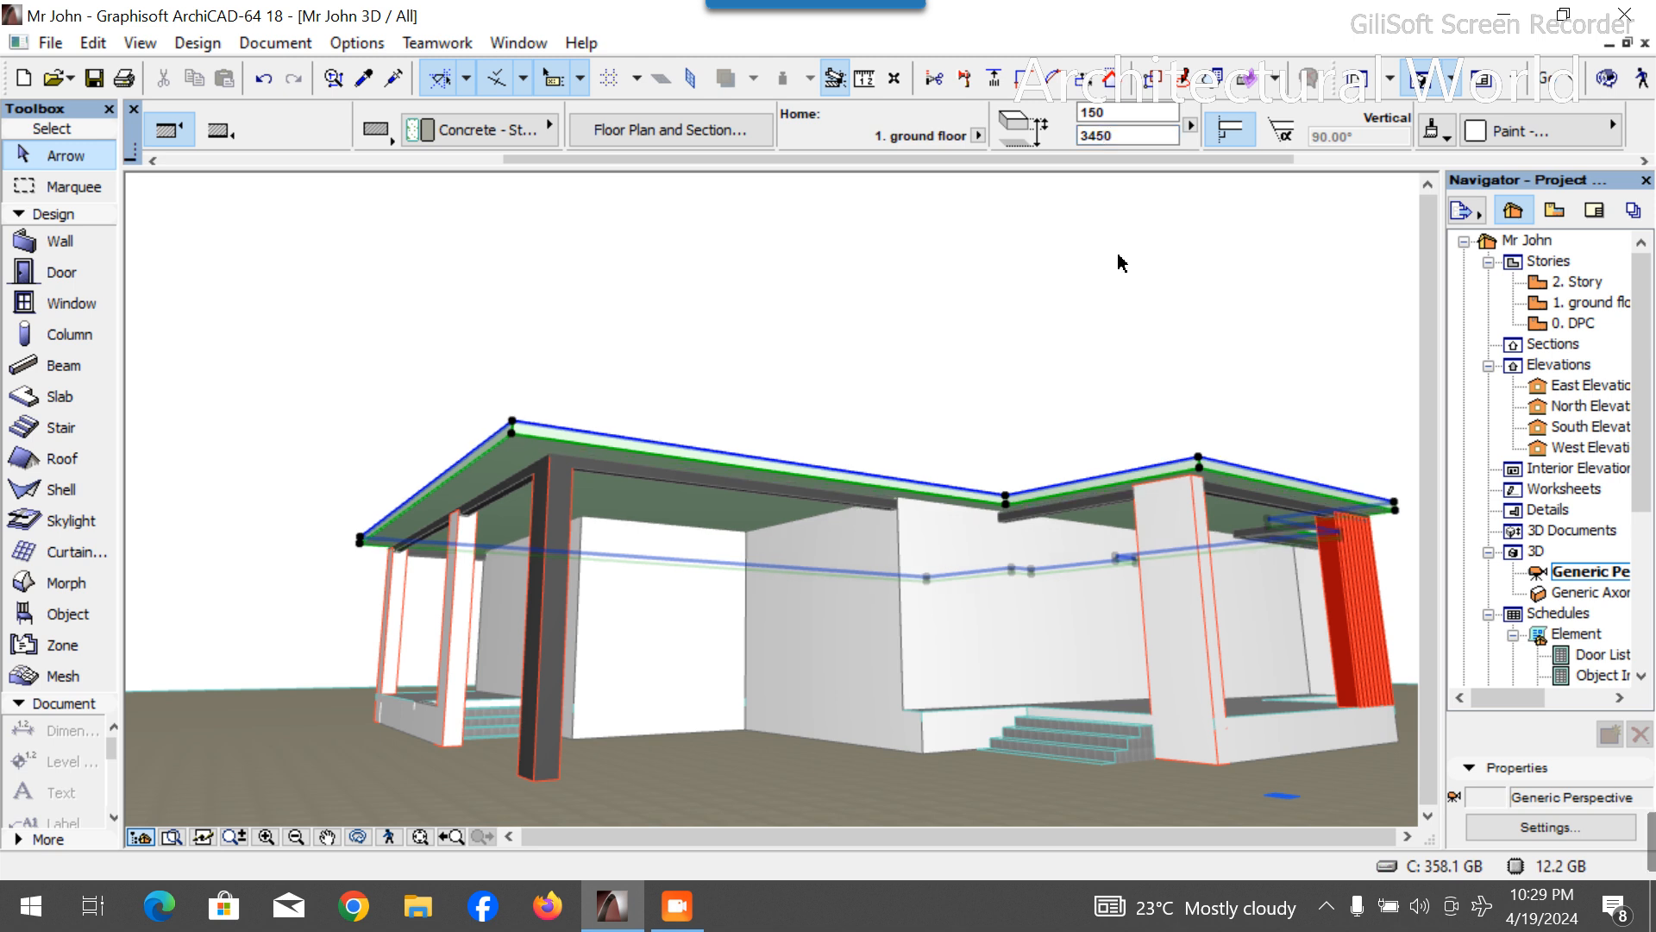
pyautogui.click(1062, 359)
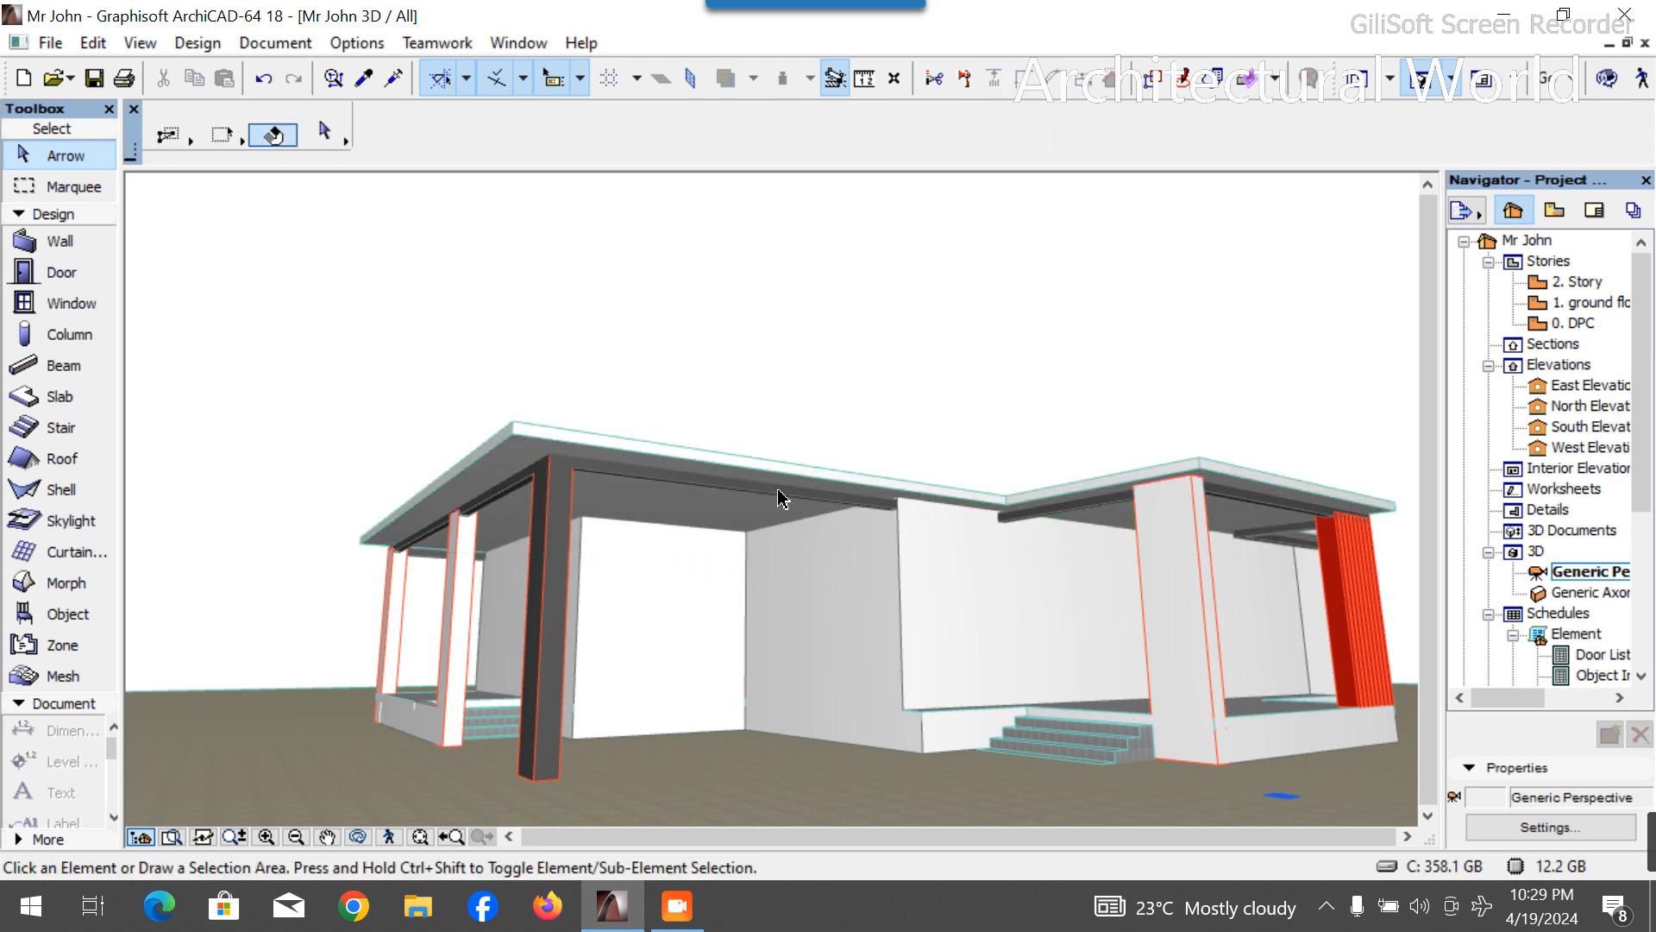
# Examine the raised roof slab over the car park and front porch from several 3D angles.
pyautogui.scroll(-1, 580, 492)
pyautogui.scroll(1, 997, 549)
pyautogui.scroll(1, 969, 566)
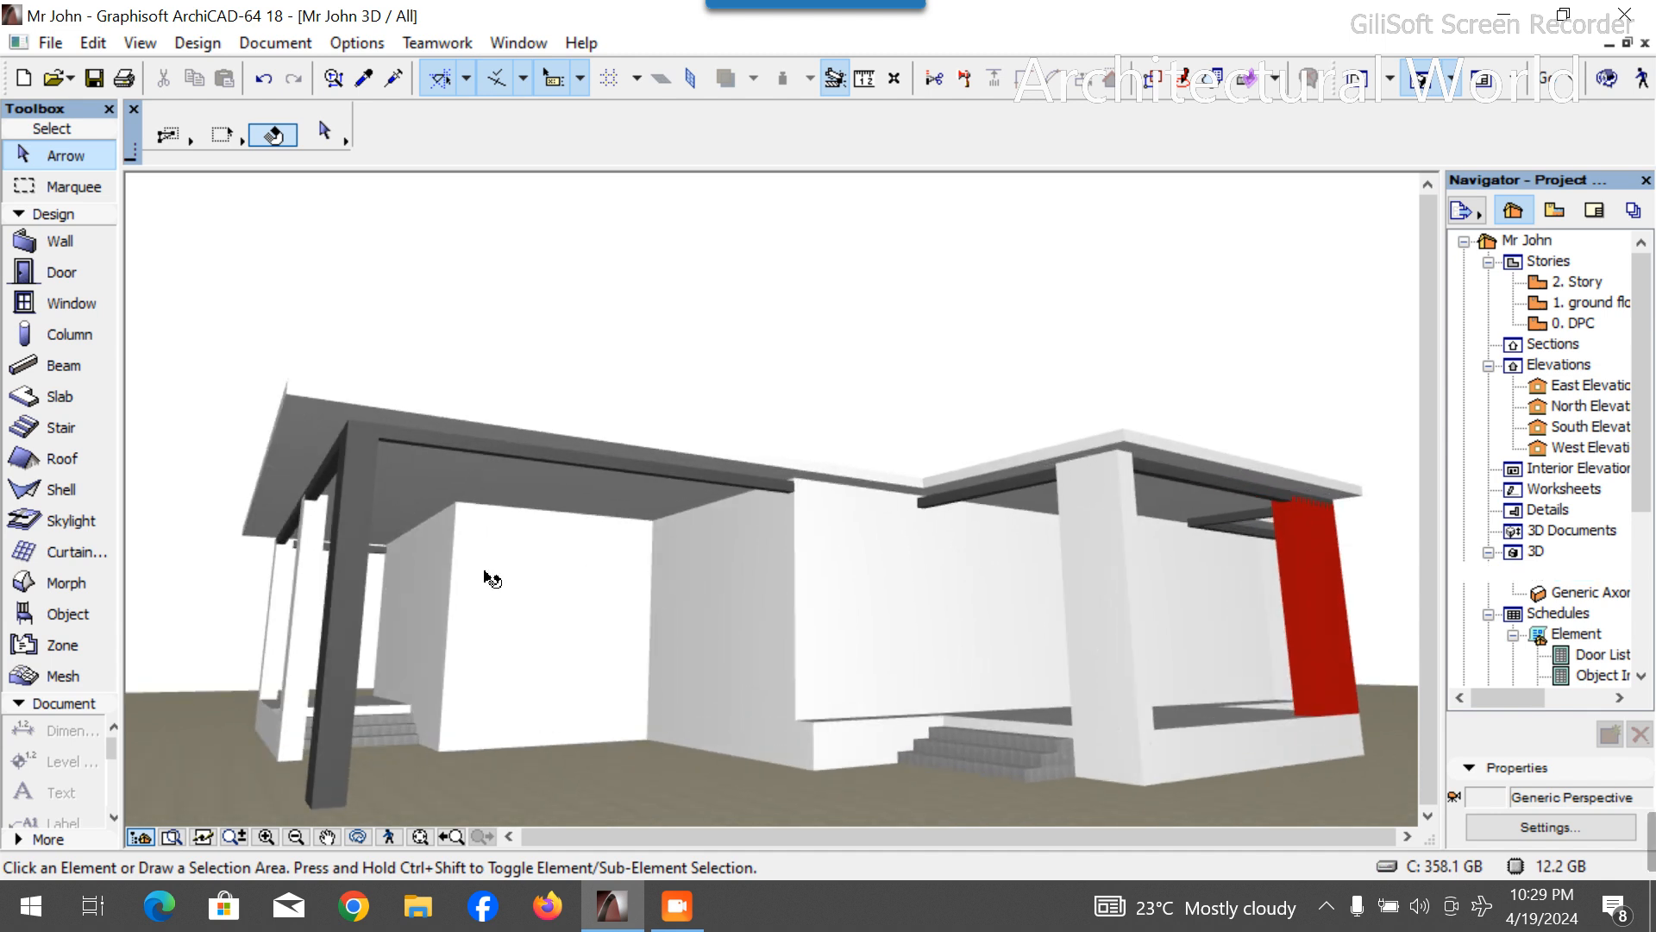
pyautogui.scroll(2, 491, 573)
pyautogui.scroll(-3, 533, 654)
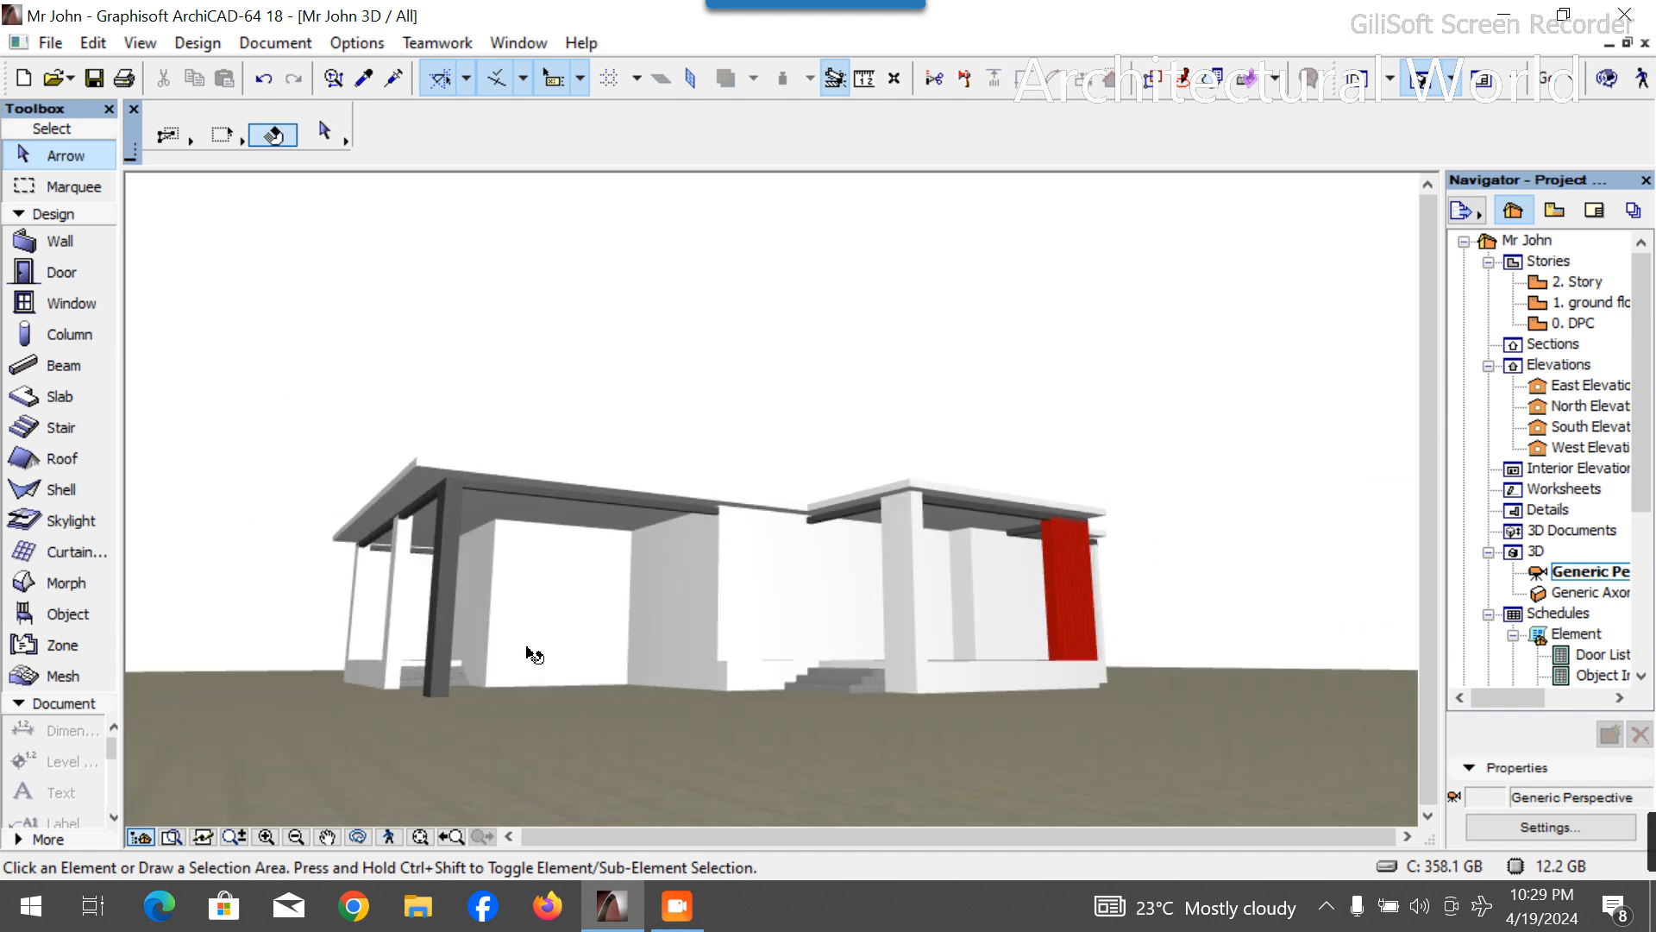
pyautogui.click(356, 837)
pyautogui.moveTo(461, 755)
pyautogui.mouseDown()
pyautogui.moveTo(665, 743)
pyautogui.moveTo(475, 781)
pyautogui.moveTo(453, 760)
pyautogui.mouseUp()
pyautogui.scroll(2, 268, 583)
pyautogui.scroll(4, 267, 582)
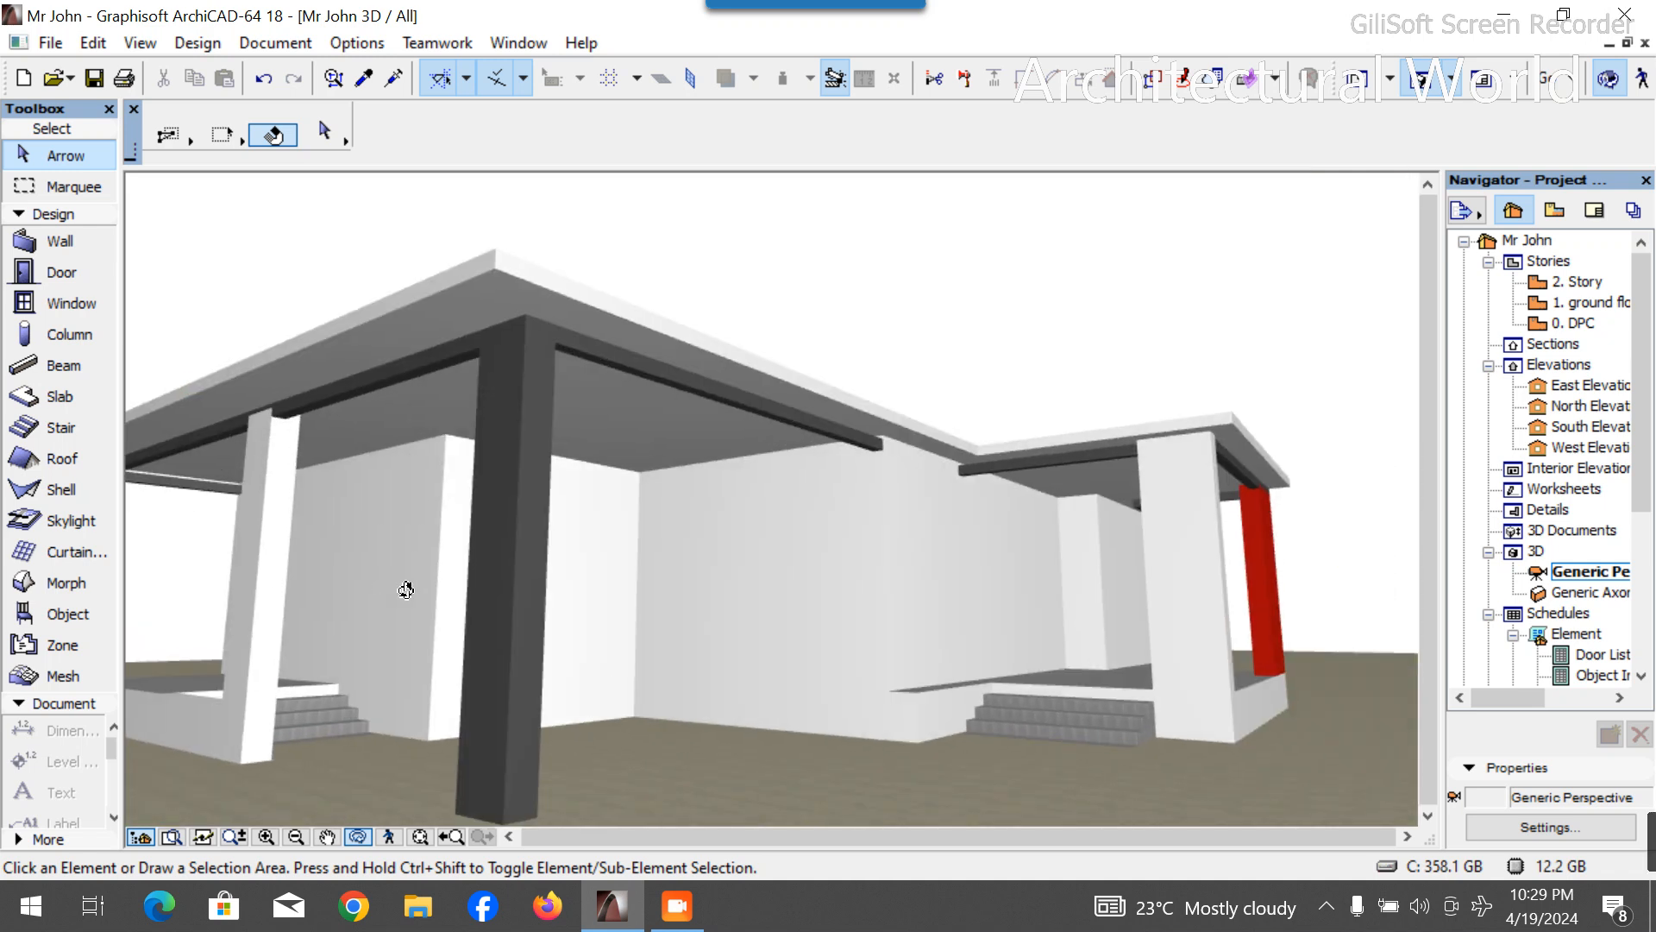
pyautogui.scroll(2, 725, 604)
pyautogui.scroll(-5, 727, 604)
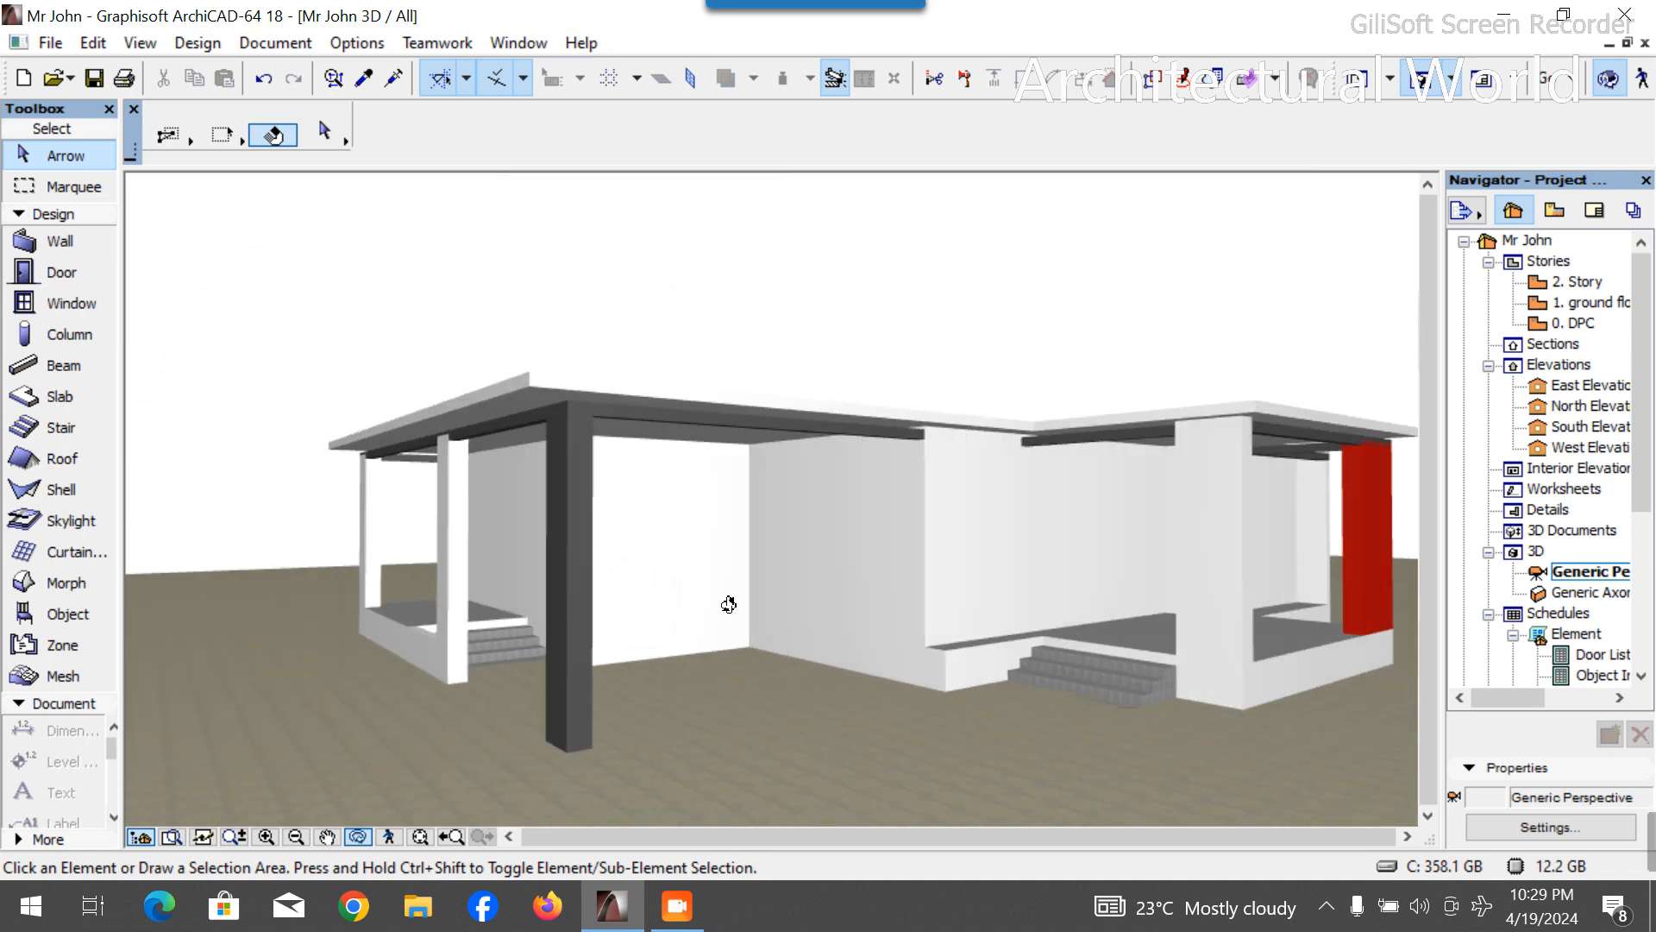
pyautogui.scroll(3, 1068, 565)
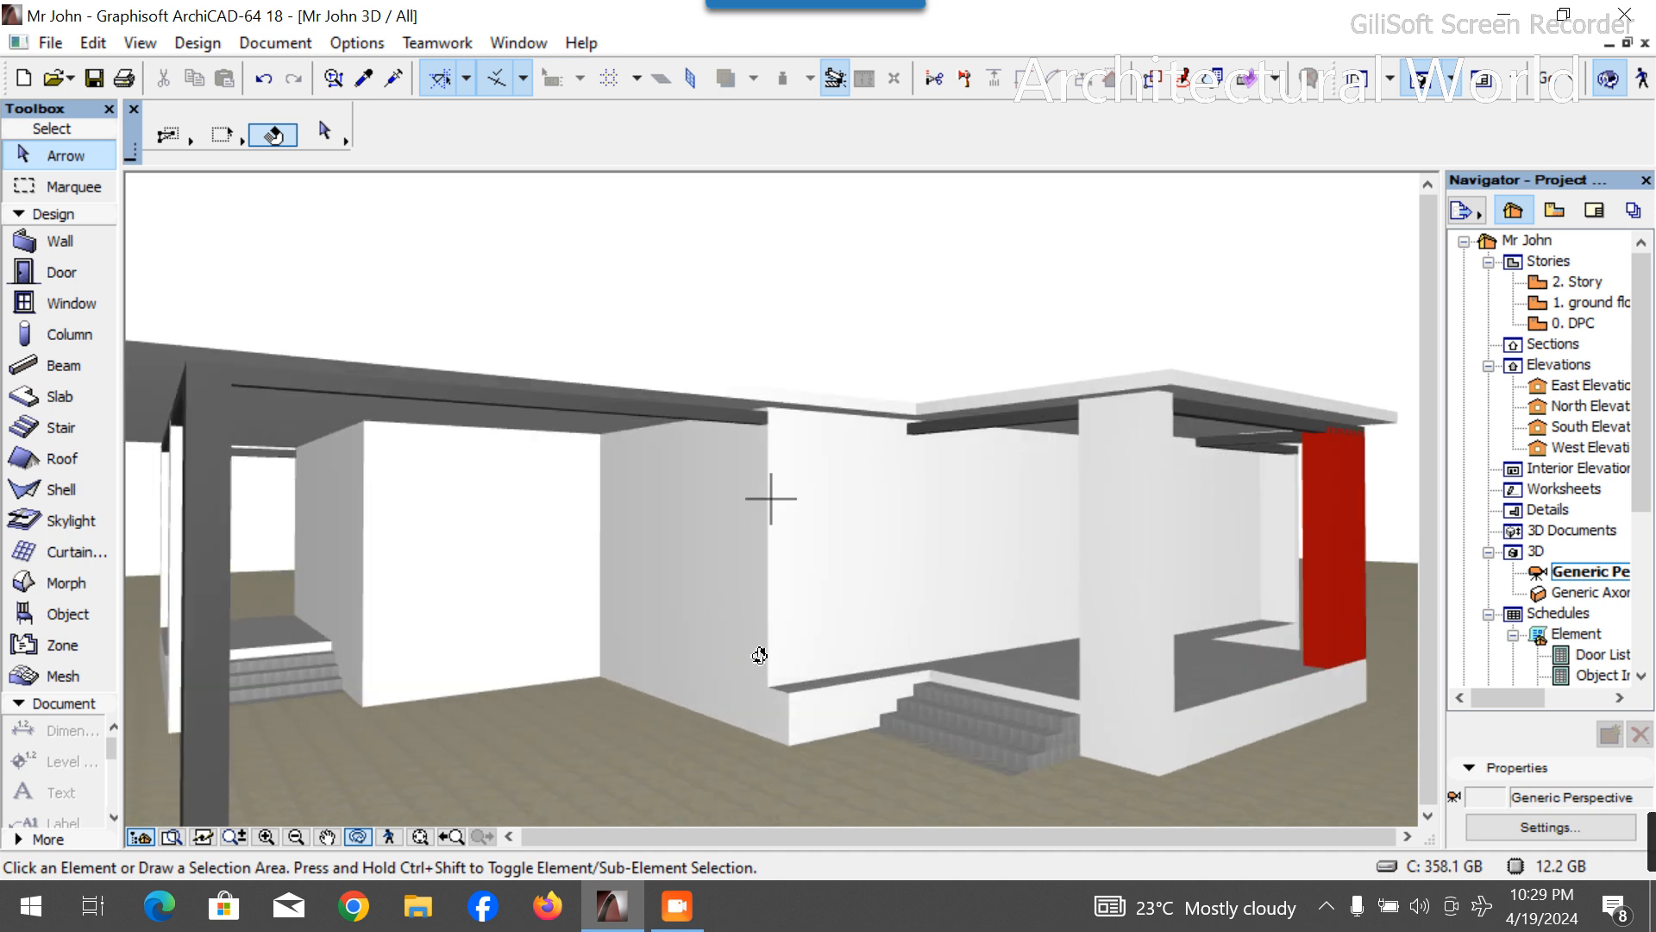
pyautogui.moveTo(768, 669)
pyautogui.mouseDown()
pyautogui.moveTo(644, 662)
pyautogui.moveTo(733, 661)
pyautogui.mouseUp()
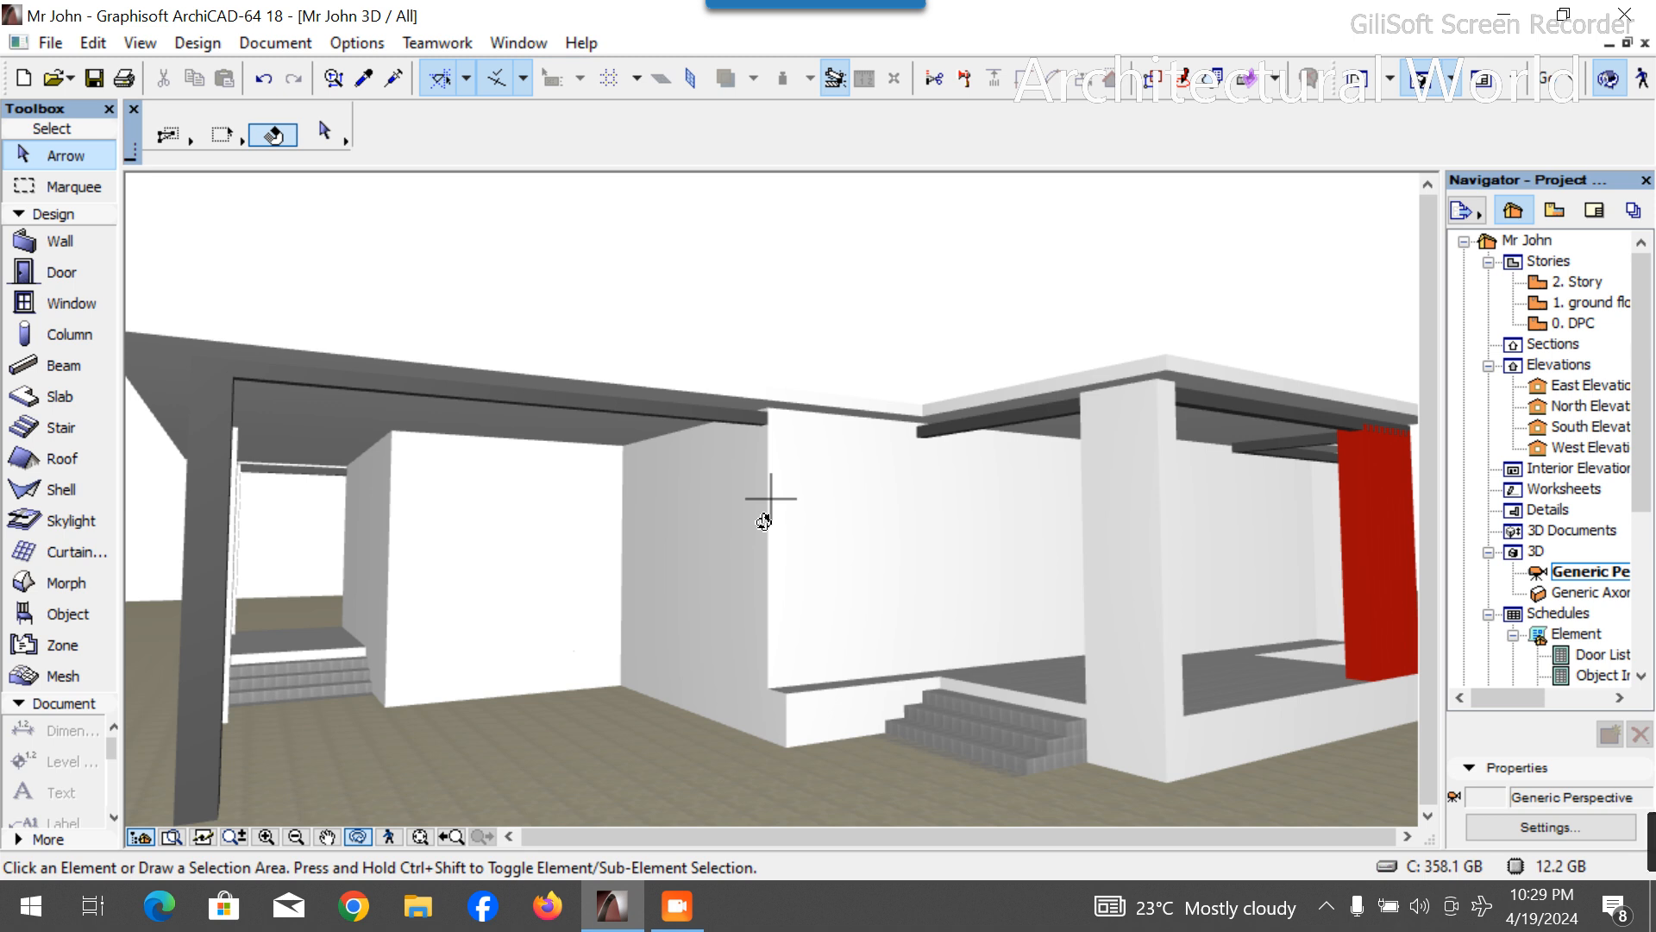
# Return to the ground floor plan, show the whole building and leave nothing selected.
pyautogui.doubleClick(1589, 303)
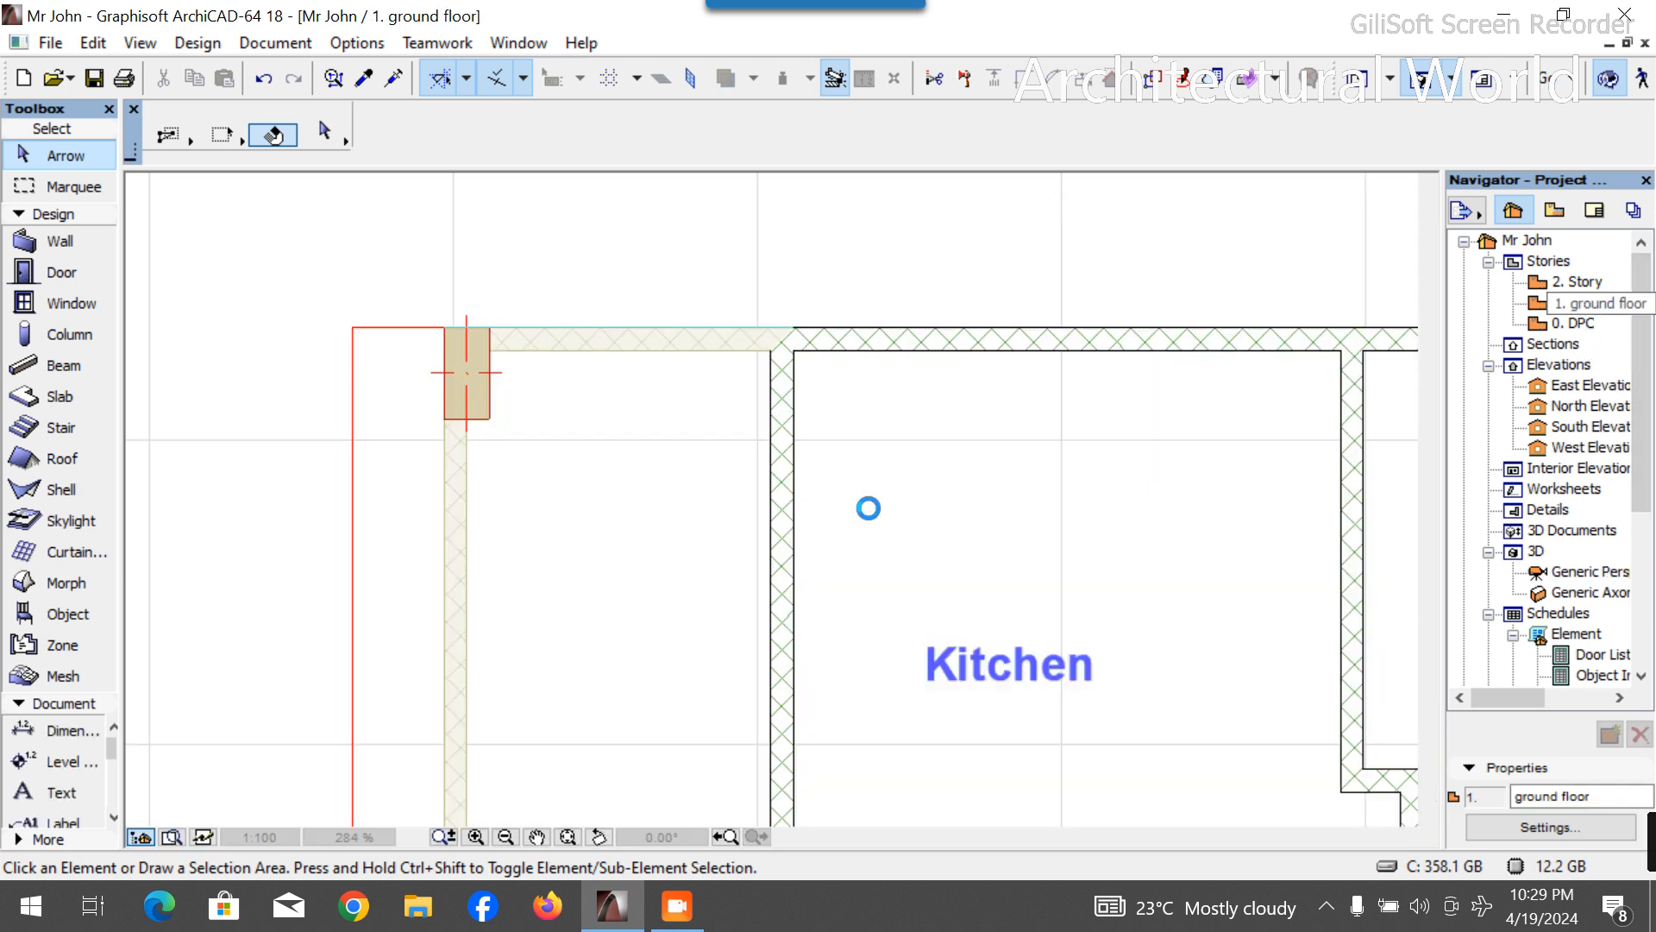
pyautogui.scroll(-10, 643, 393)
pyautogui.click(820, 526)
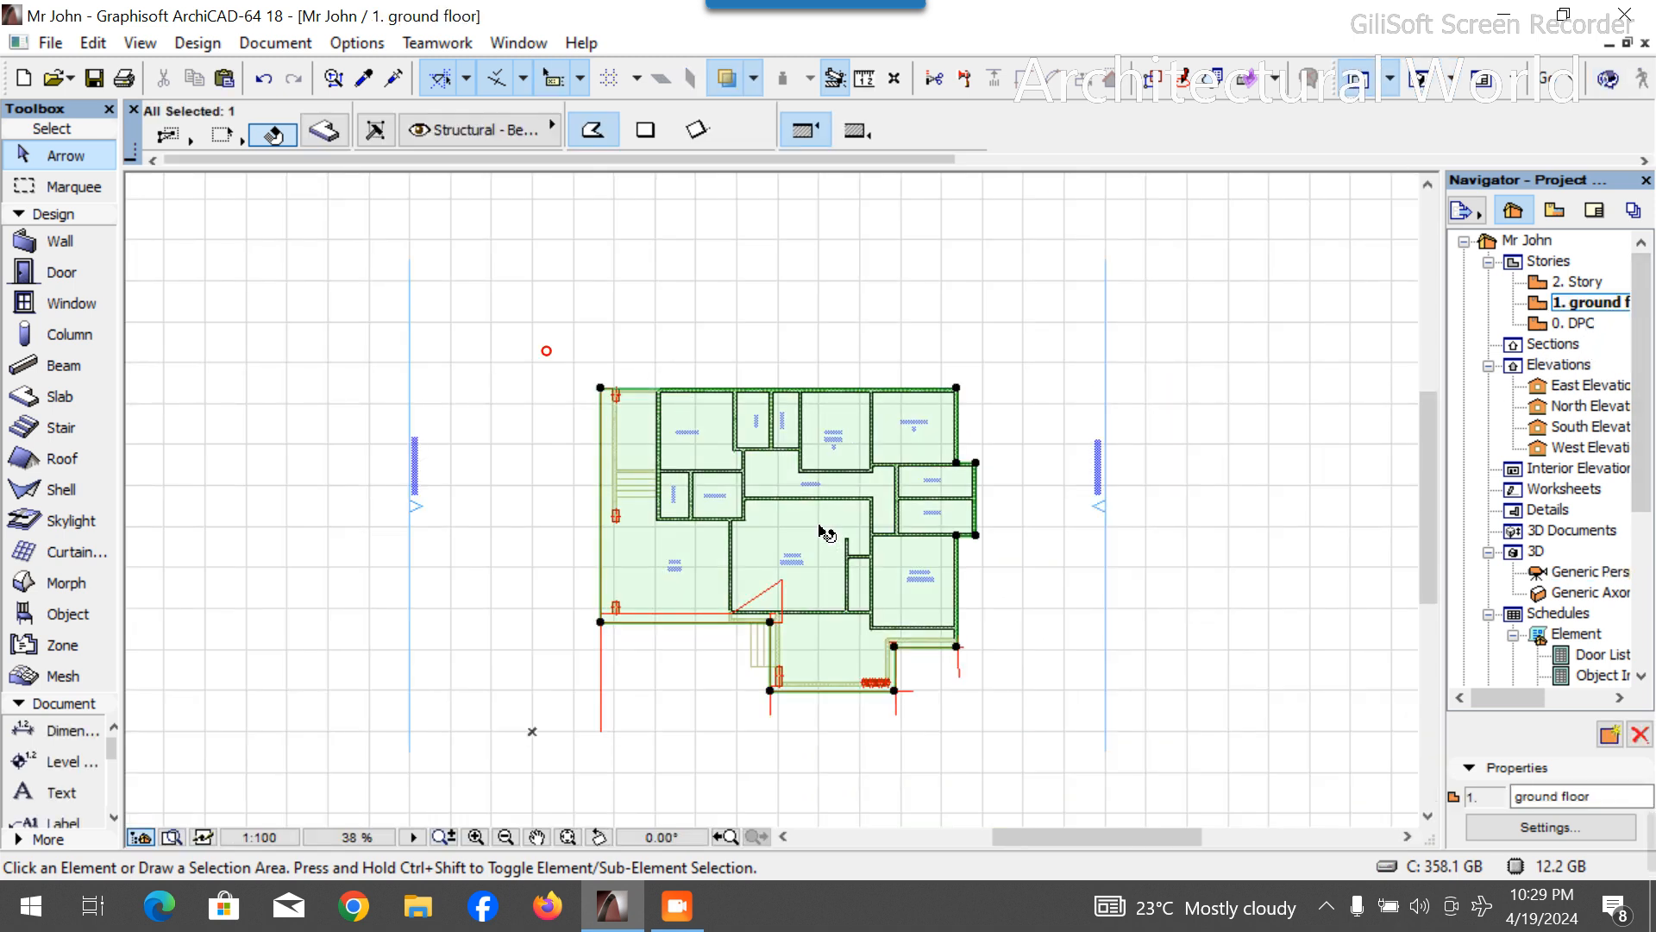
pyautogui.press('Escape')
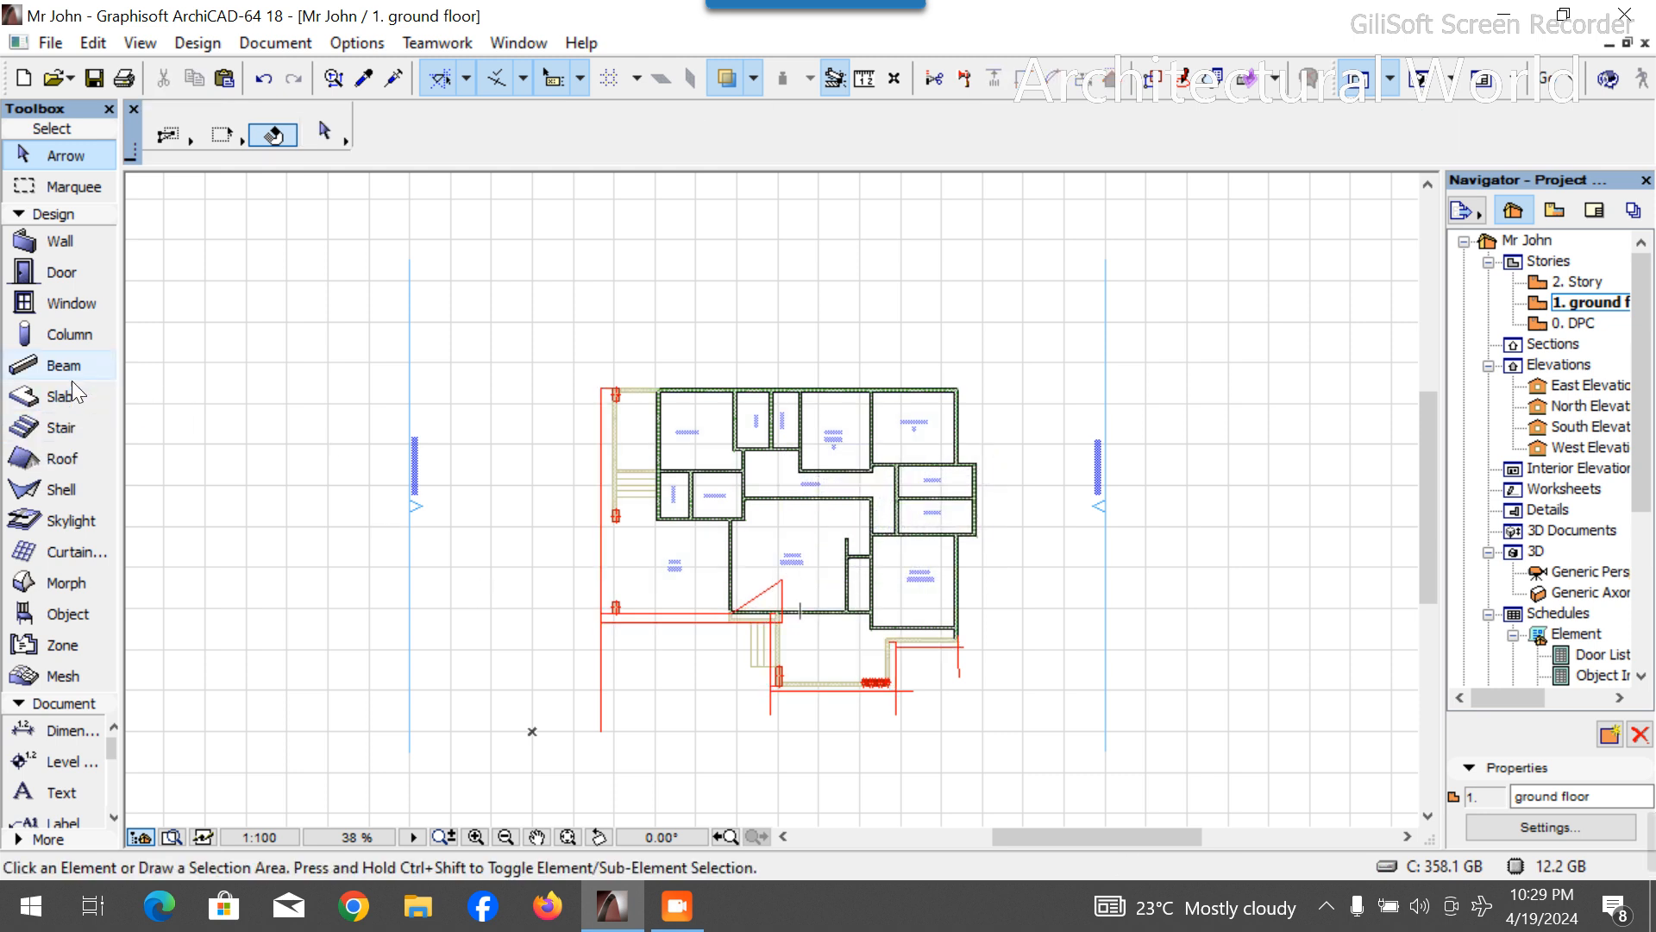
pyautogui.click(59, 404)
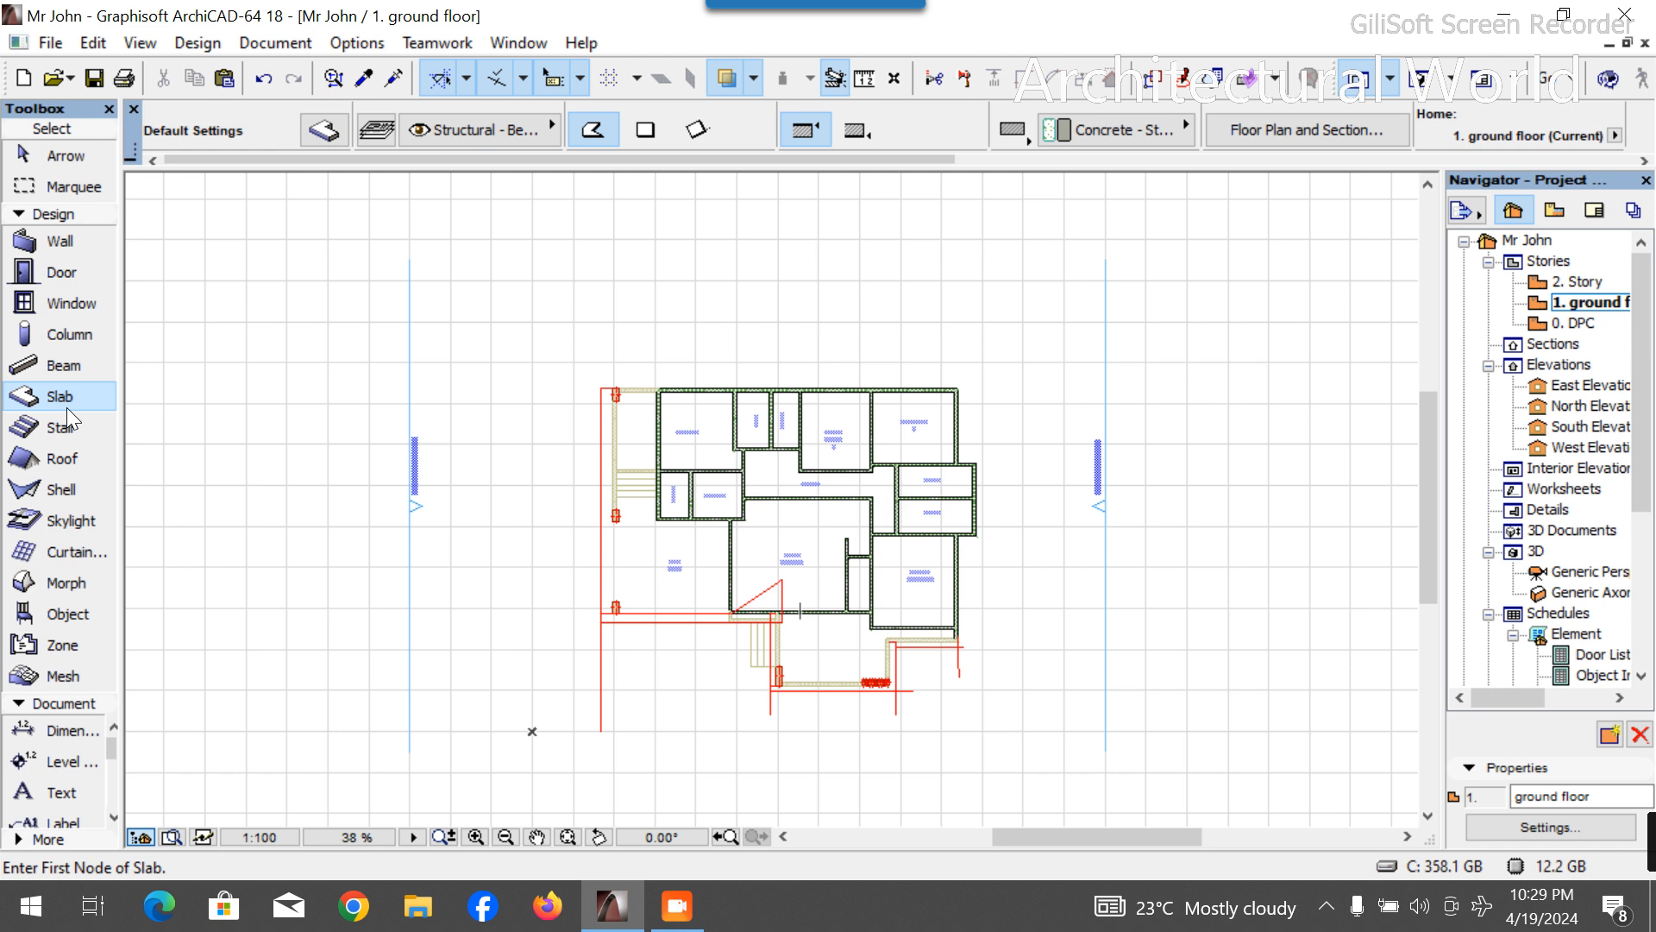
pyautogui.scroll(7, 607, 388)
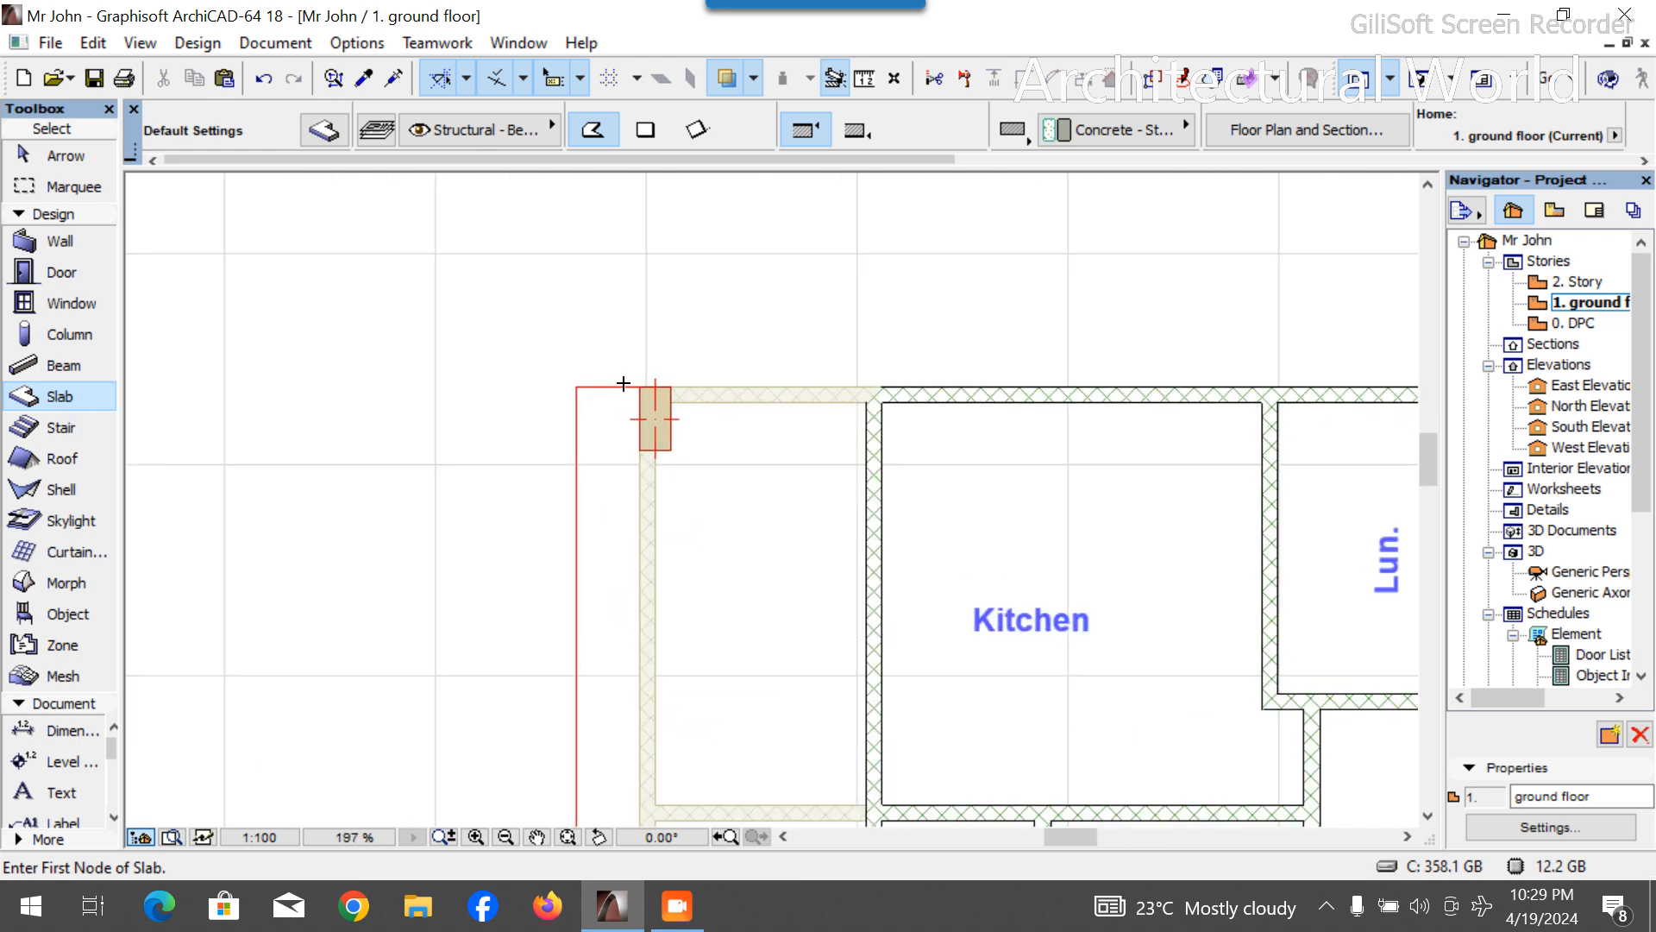
pyautogui.click(882, 386)
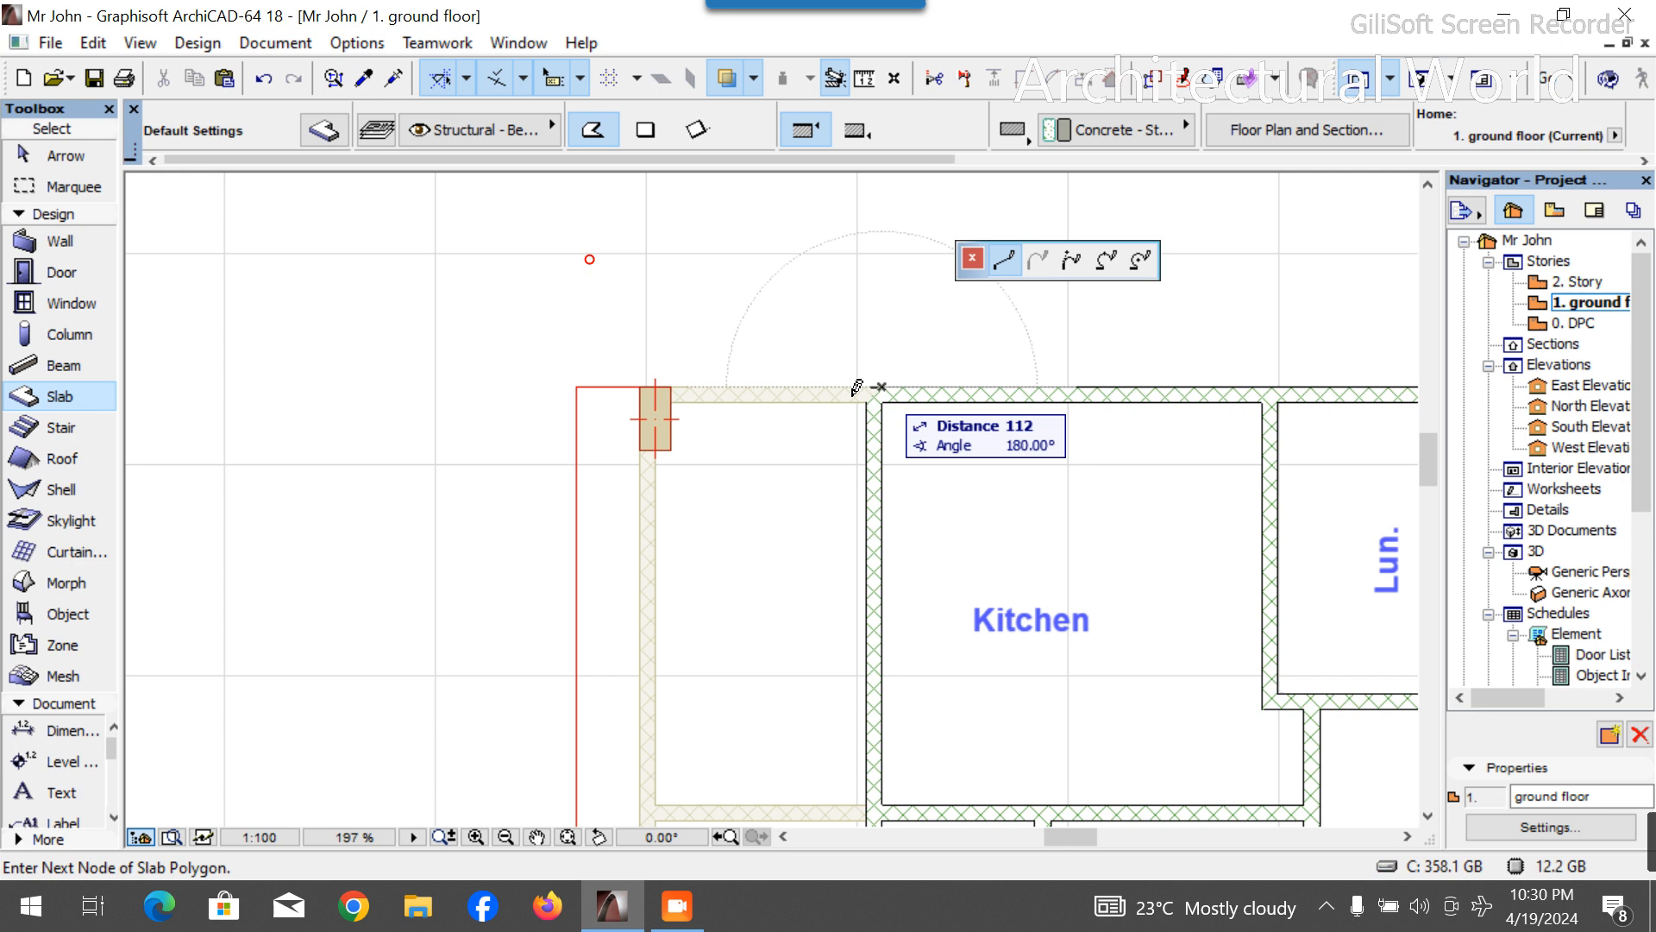
pyautogui.click(577, 386)
pyautogui.scroll(-7, 583, 364)
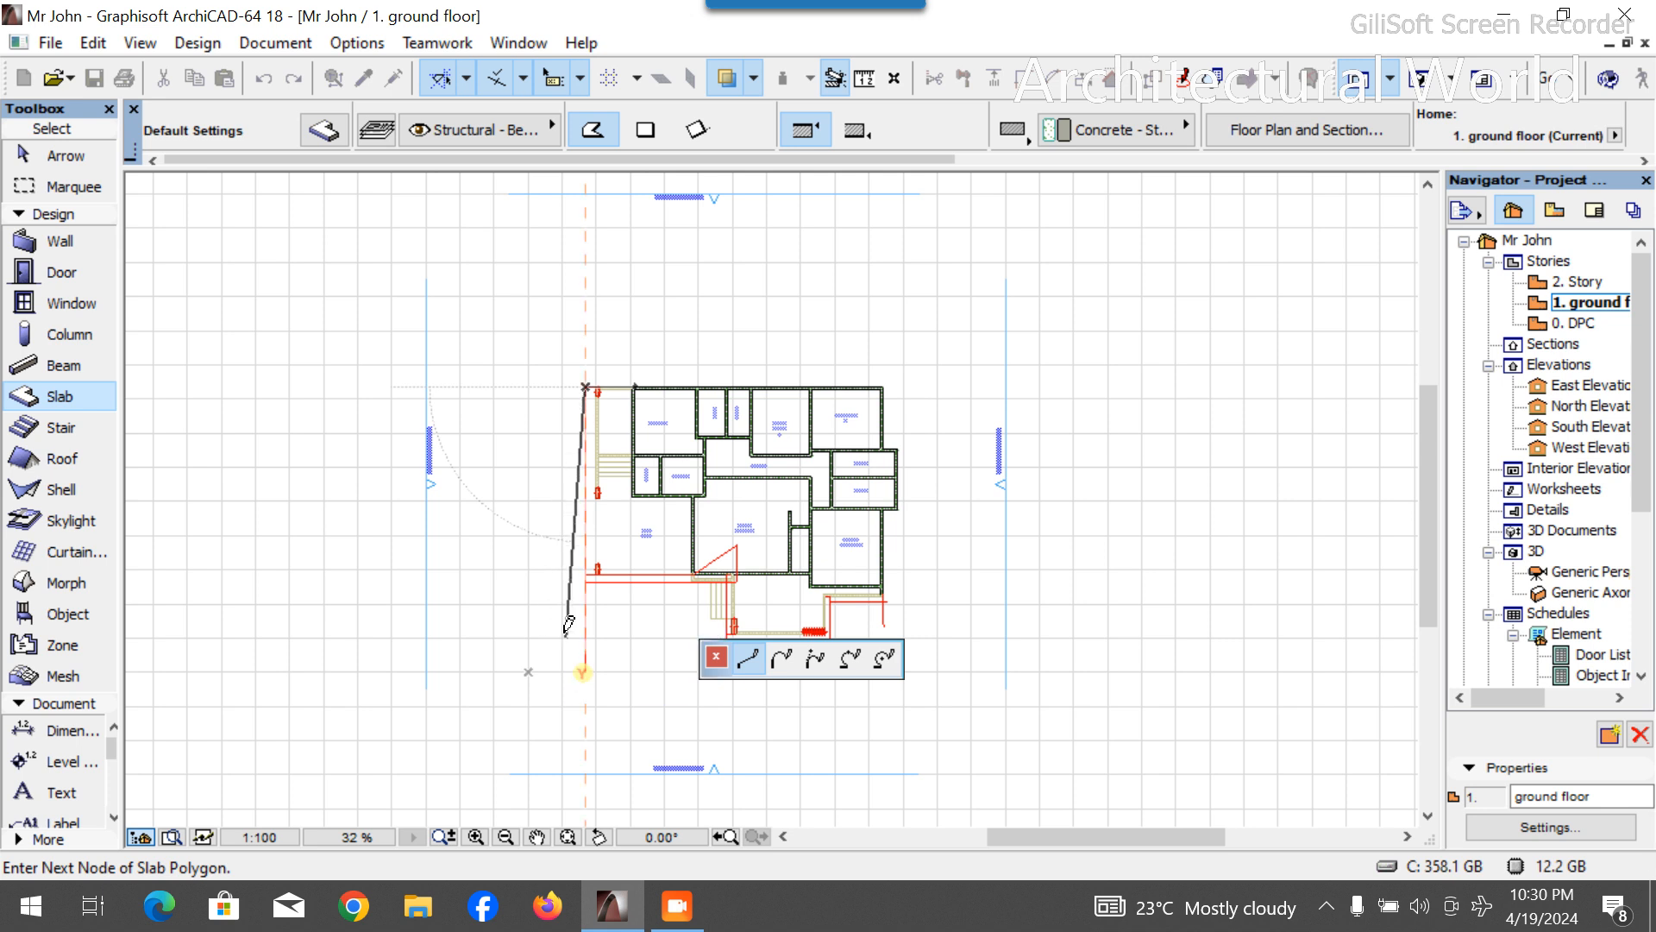
pyautogui.scroll(7, 565, 608)
pyautogui.click(647, 494)
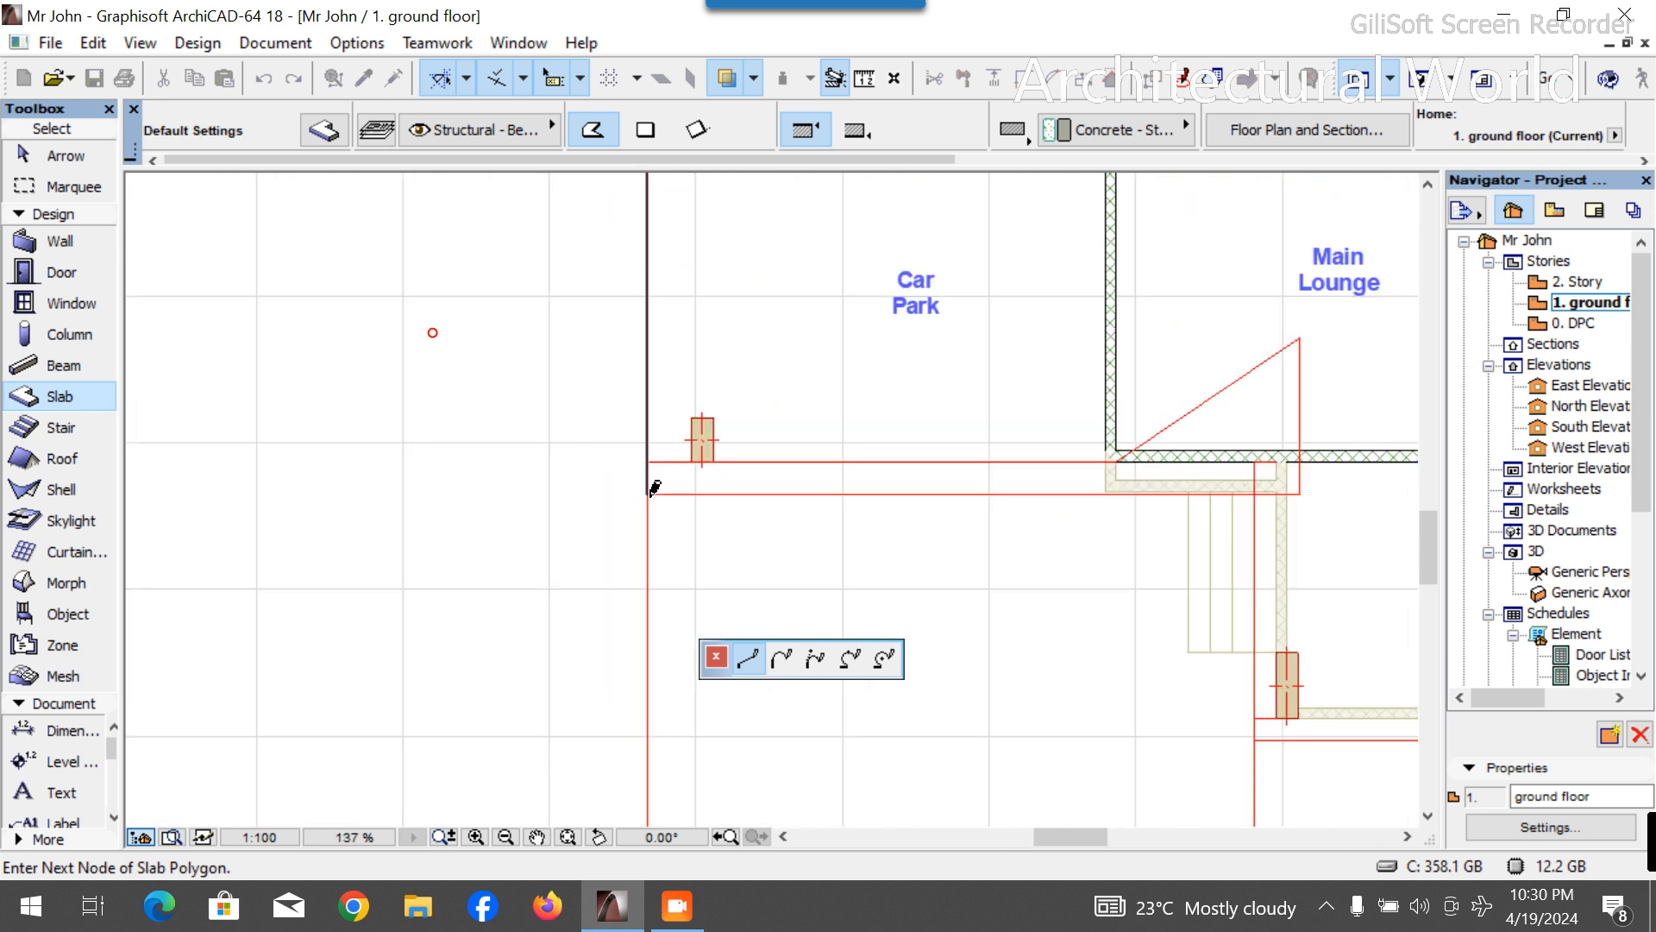
pyautogui.click(1255, 493)
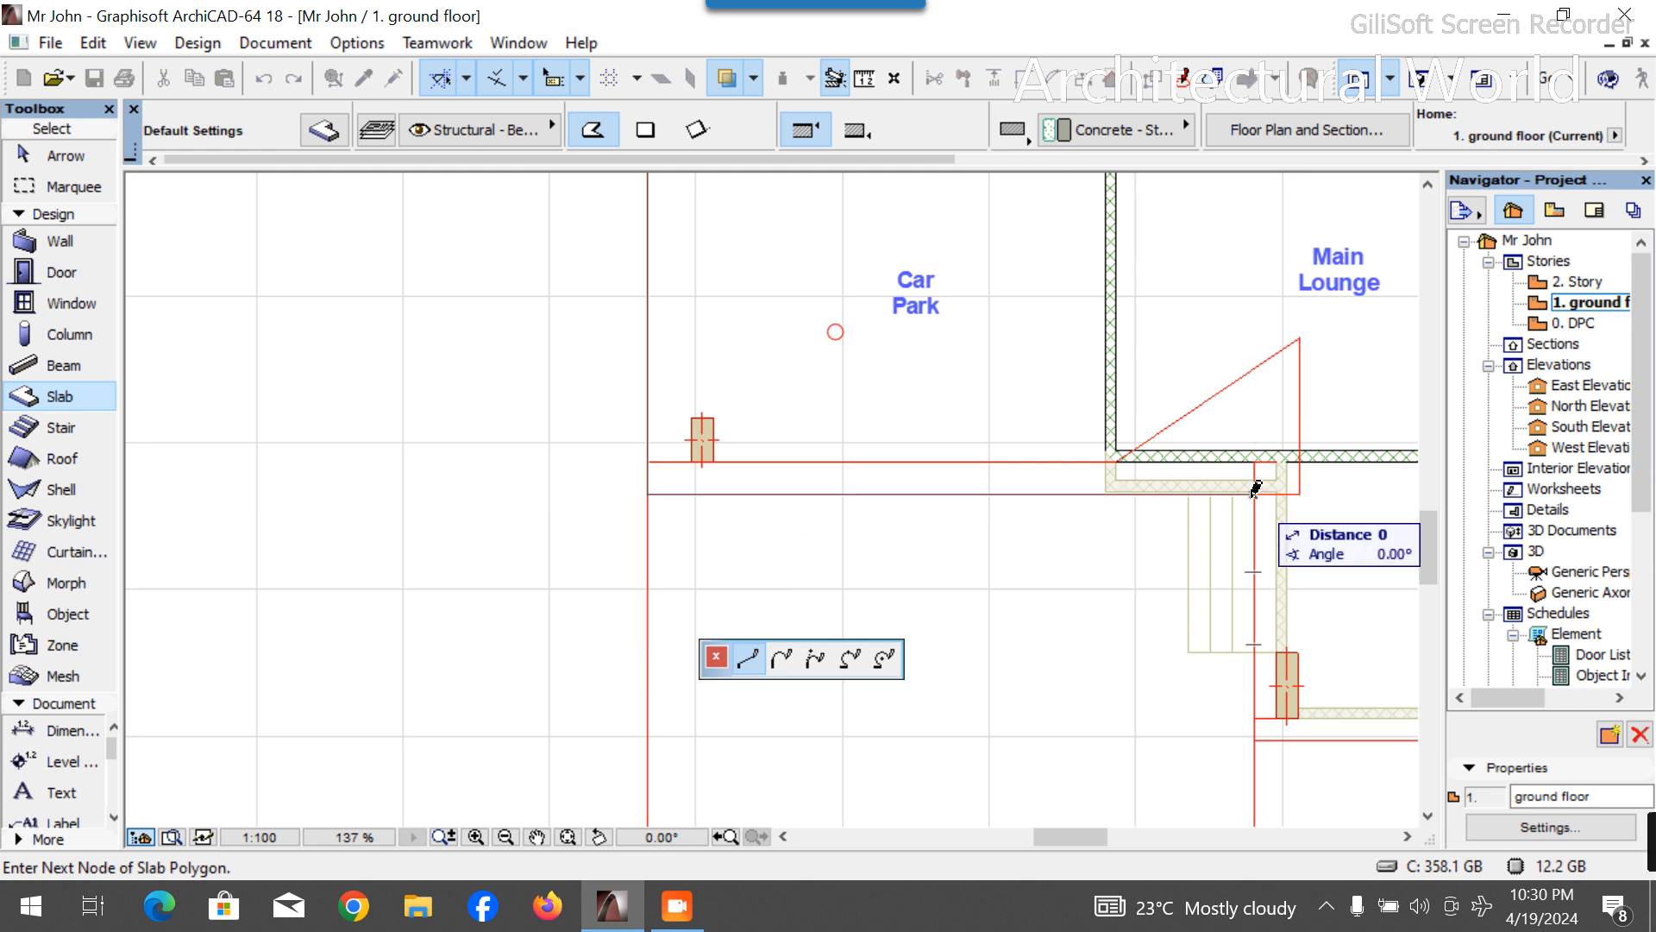
pyautogui.scroll(-4, 1255, 491)
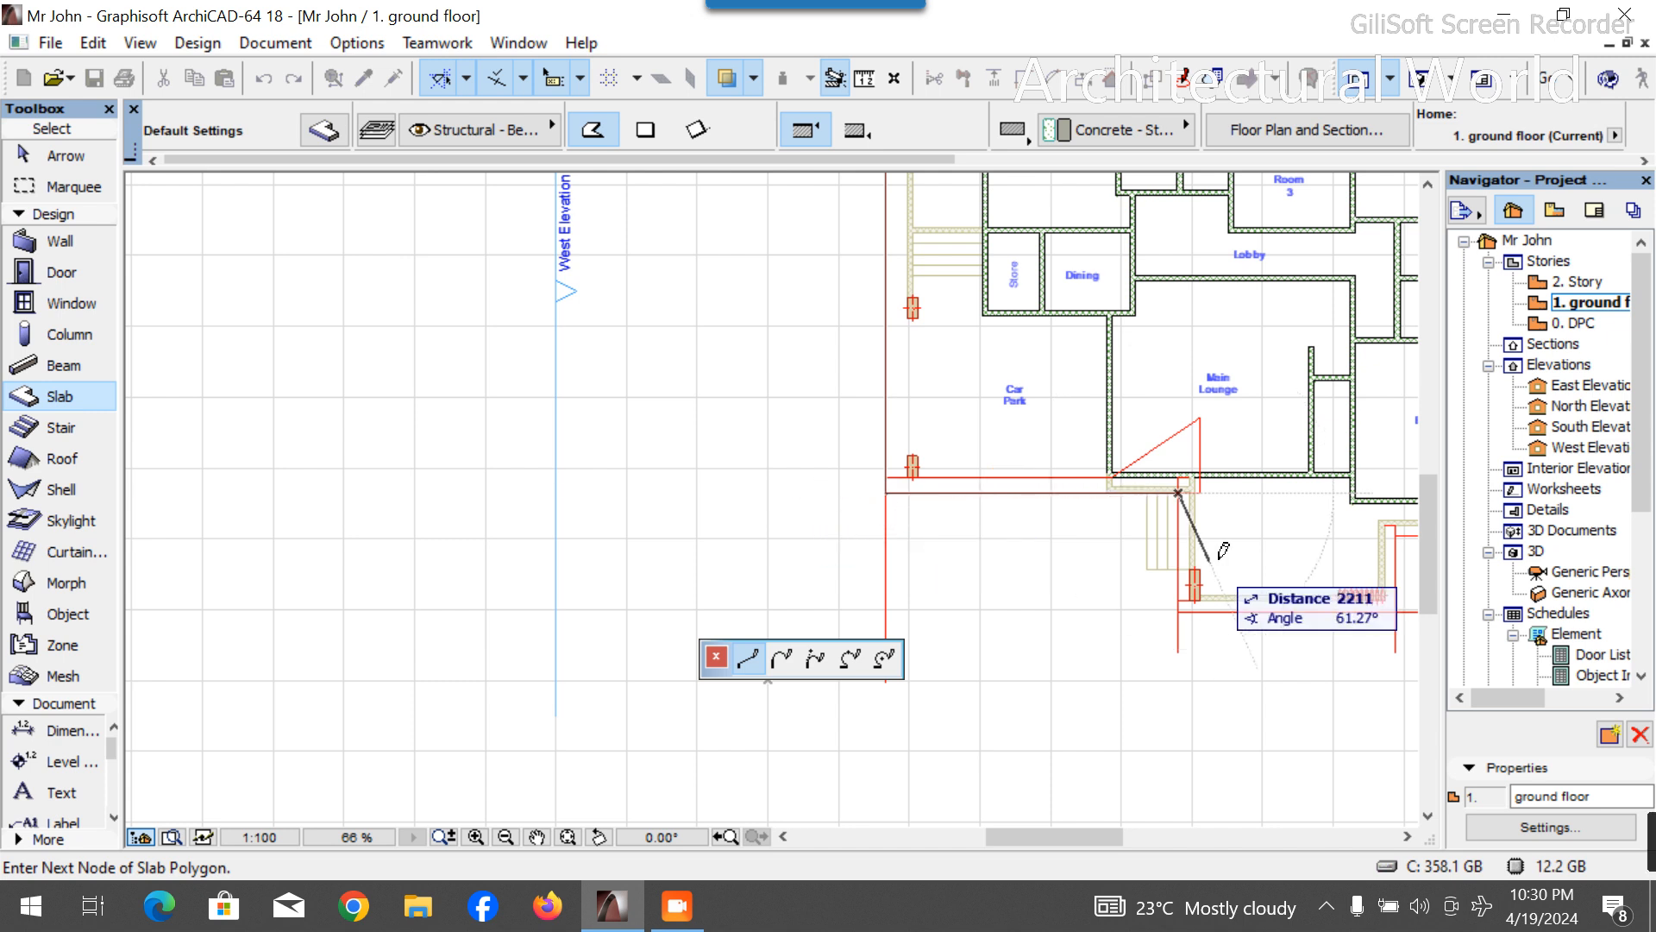
pyautogui.press('Escape')
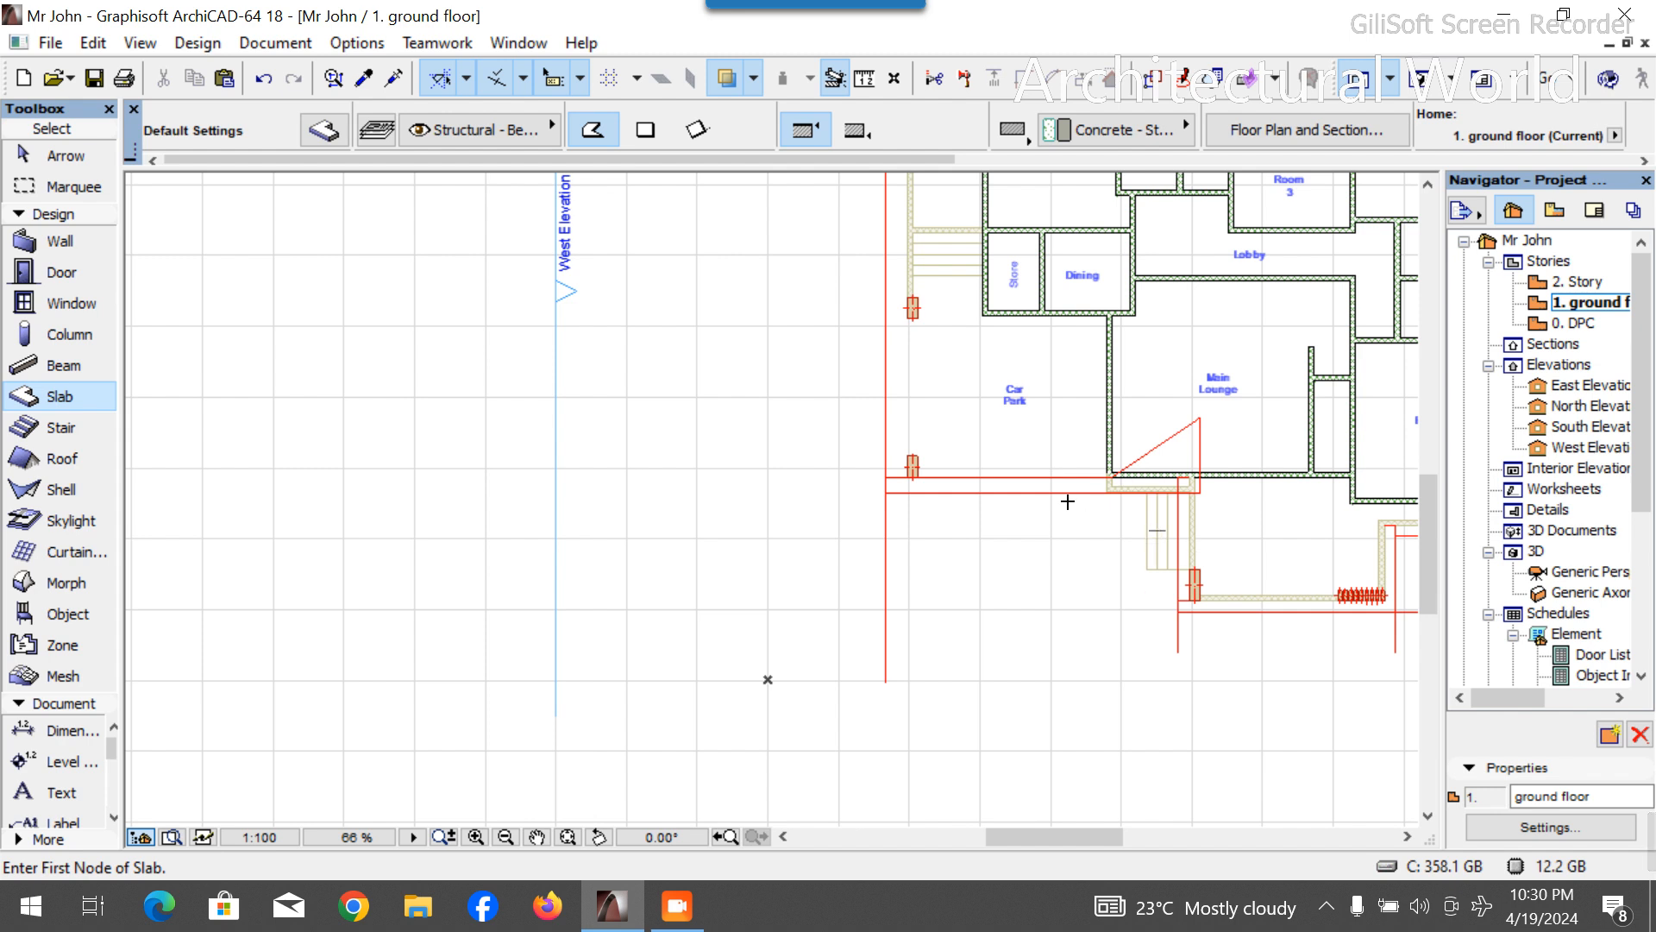
pyautogui.press('Escape')
# Draw a guide polyline around the car park and main lounge wall corner, offset 225 from the wall's outer face.
pyautogui.click(53, 214)
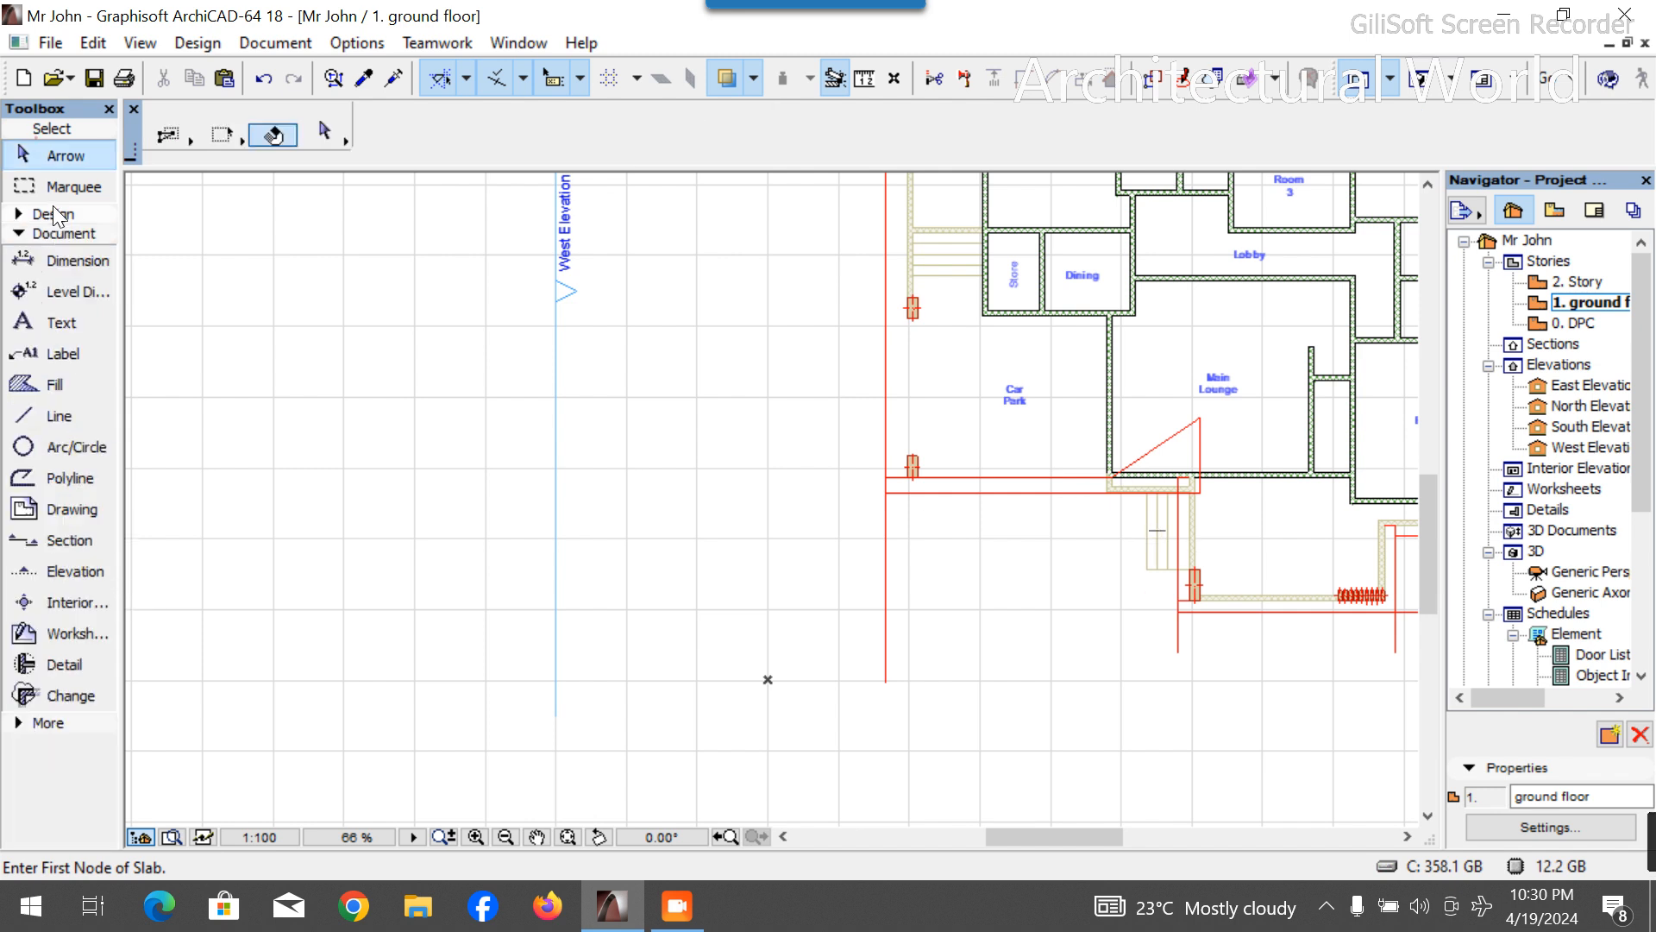
pyautogui.click(65, 413)
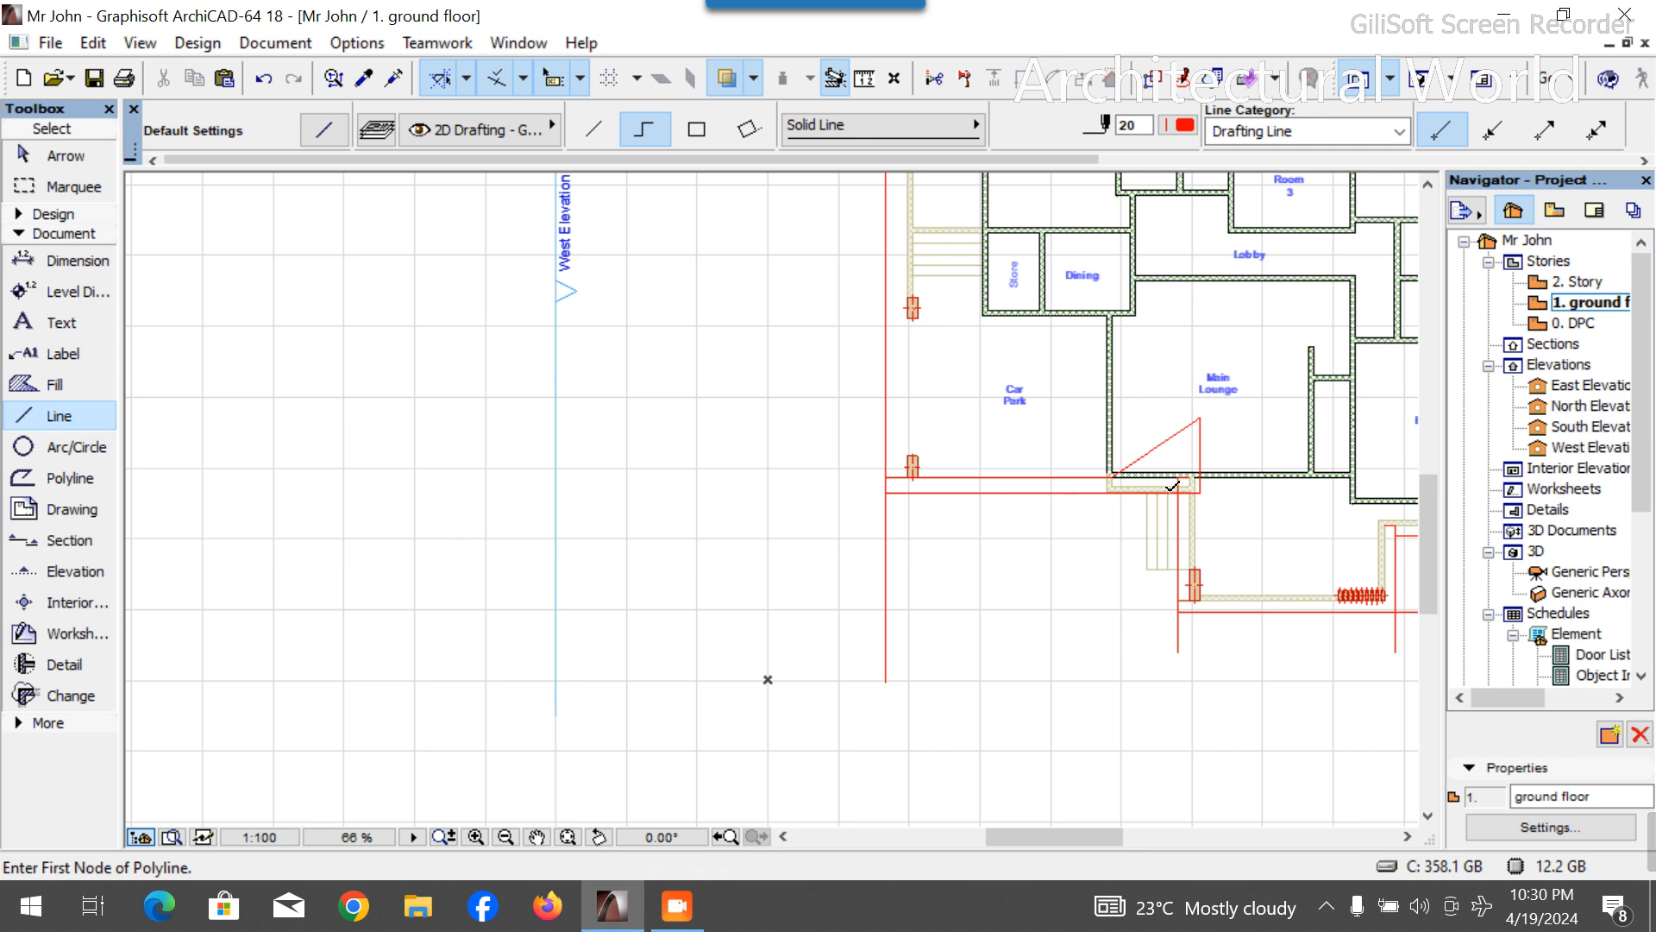
pyautogui.scroll(8, 1096, 457)
pyautogui.click(922, 393)
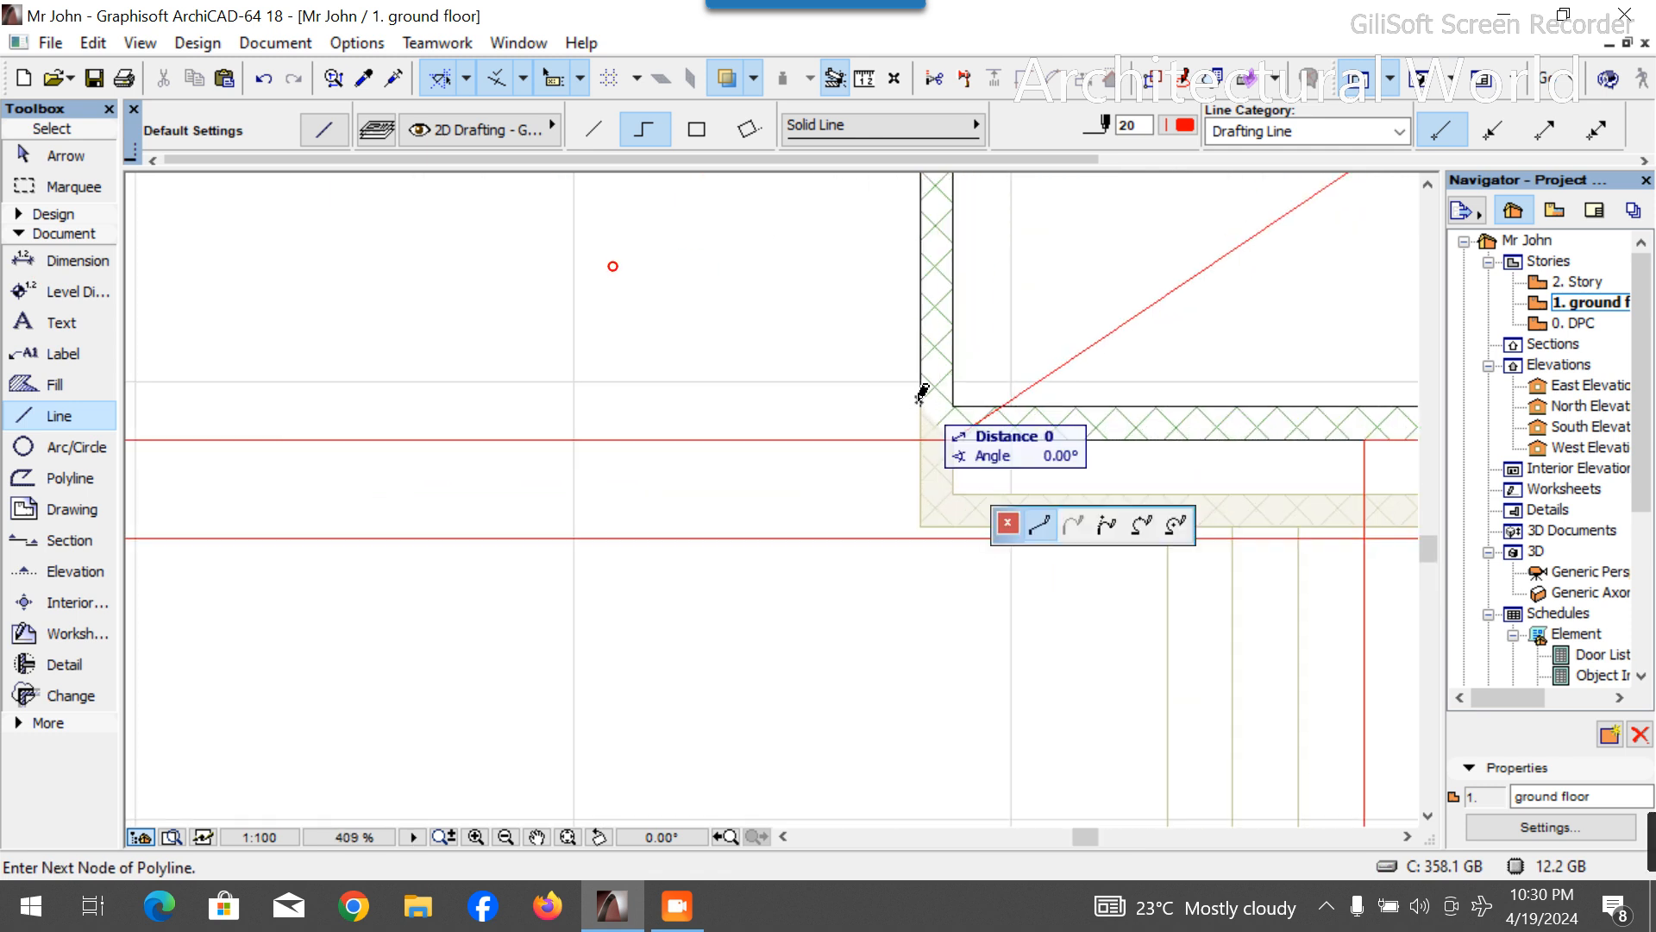
pyautogui.click(919, 645)
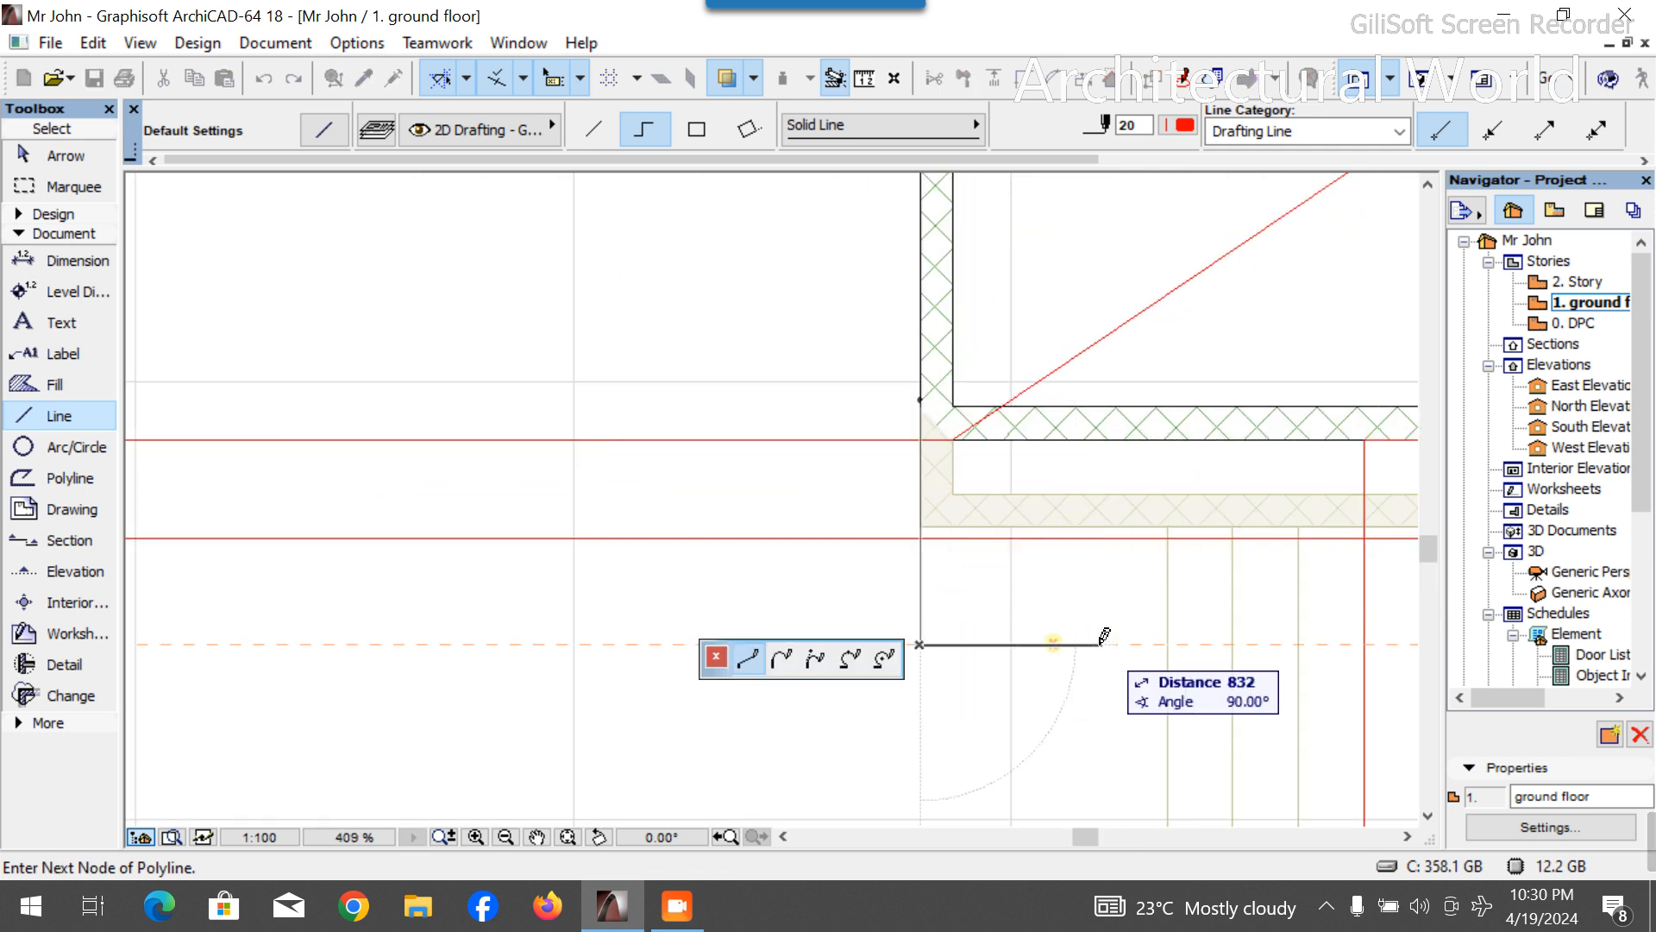
pyautogui.write('22')
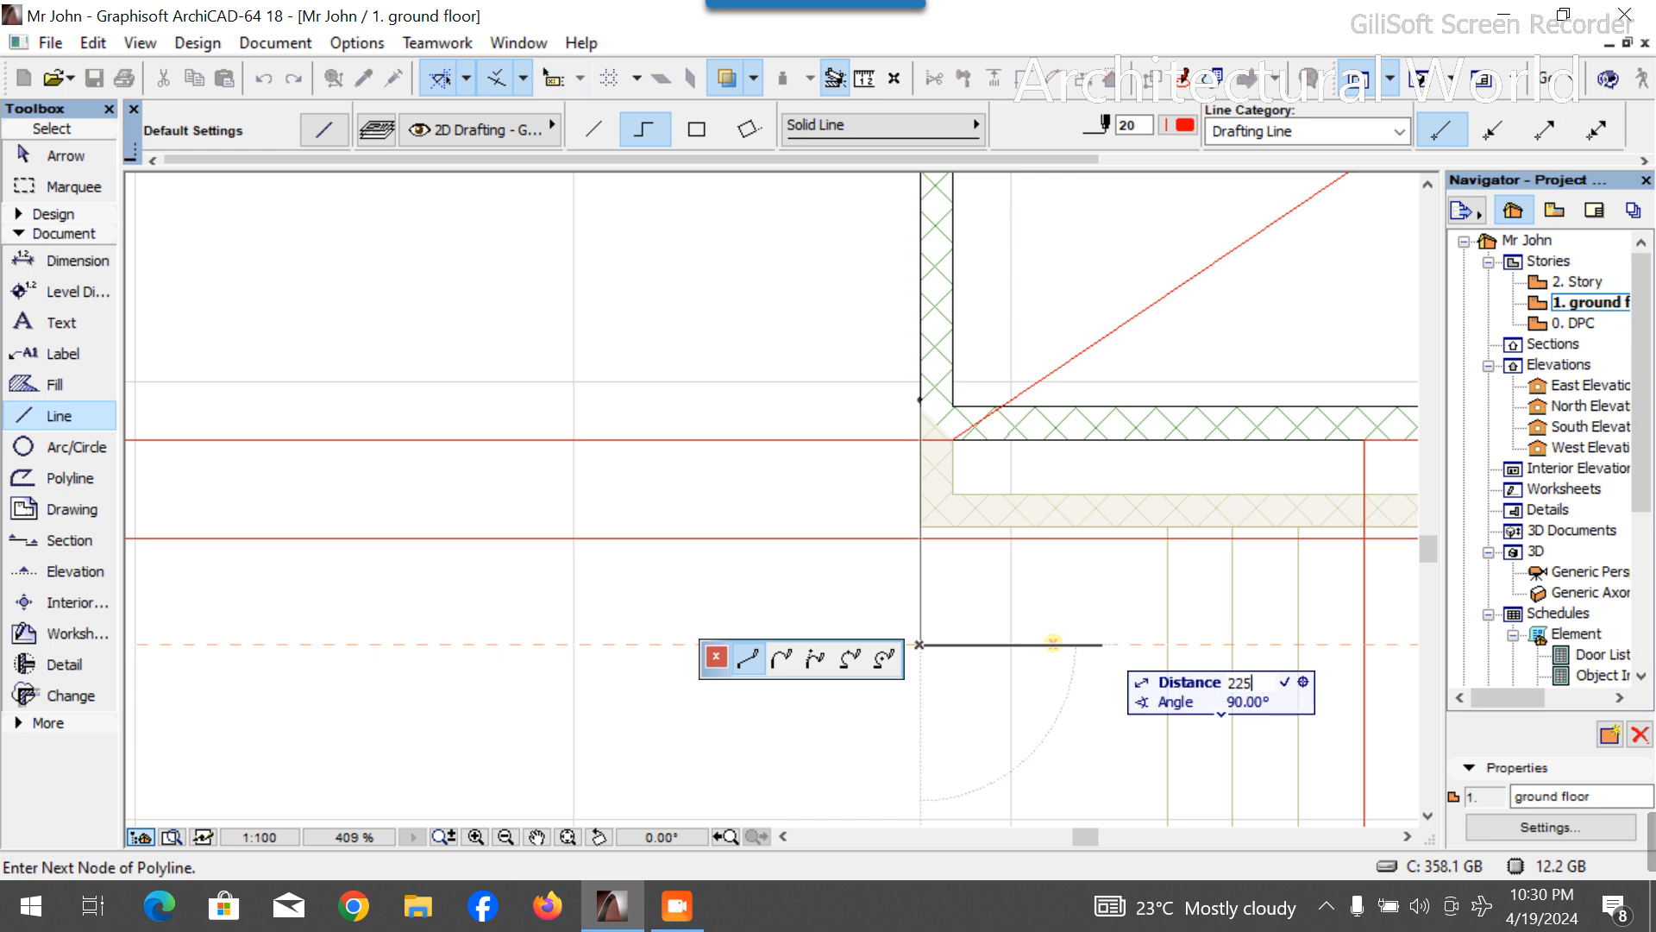
pyautogui.write('5')
pyautogui.press('Return')
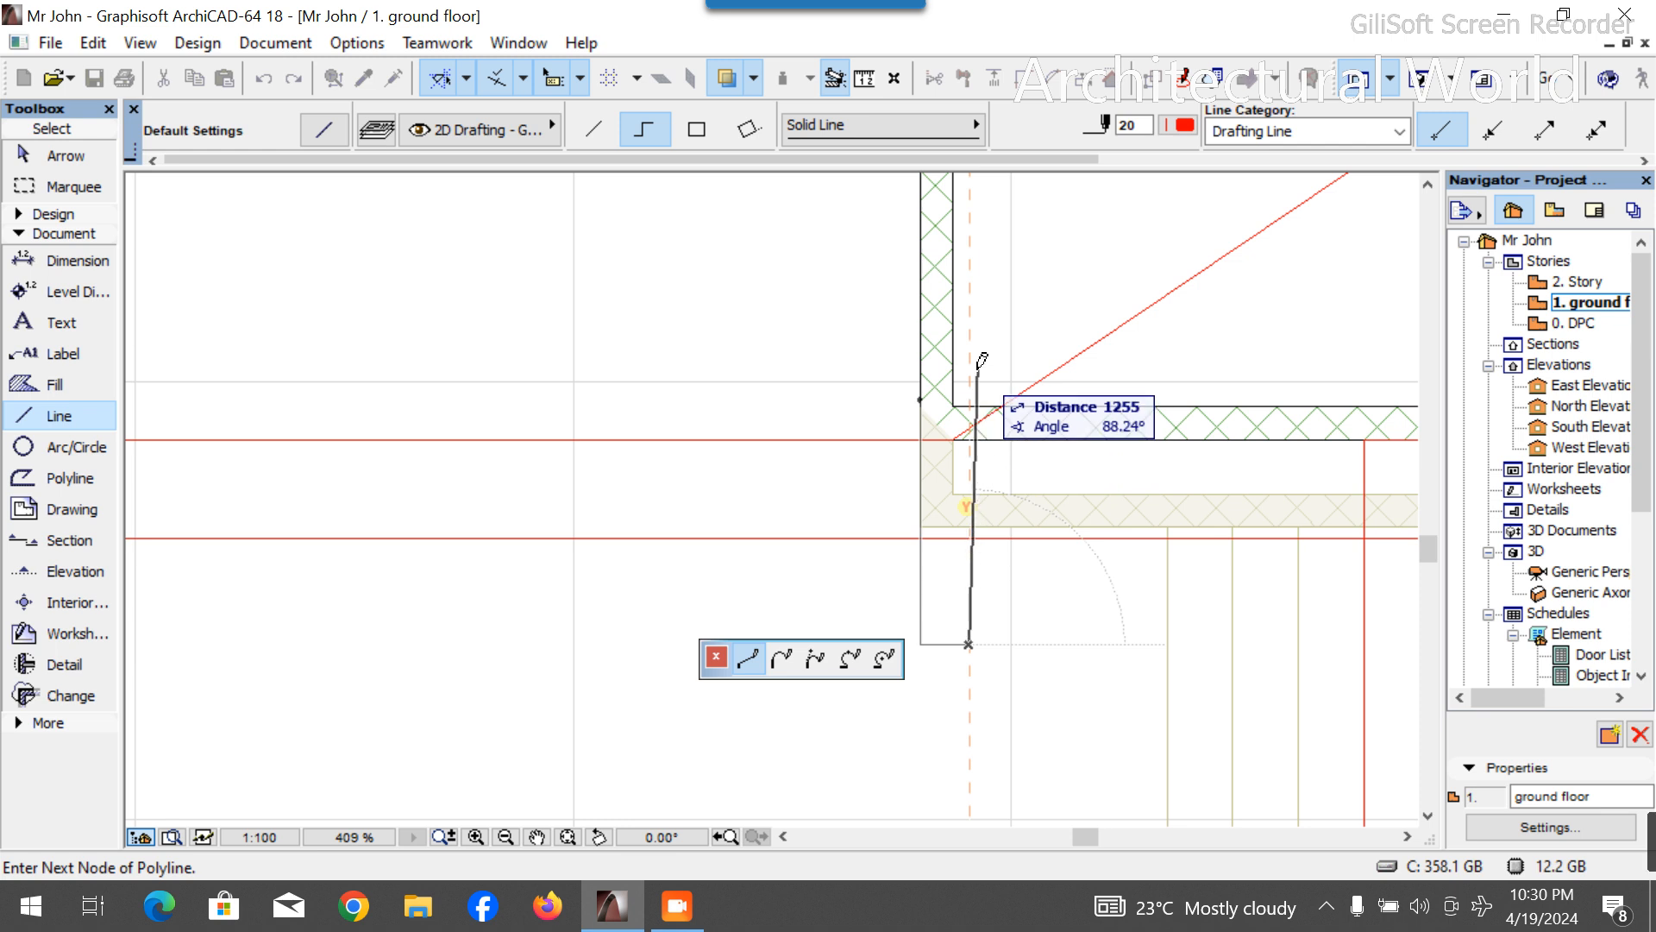
pyautogui.click(967, 361)
pyautogui.click(835, 361)
pyautogui.rightClick(742, 262)
pyautogui.click(887, 496)
pyautogui.press('shift')
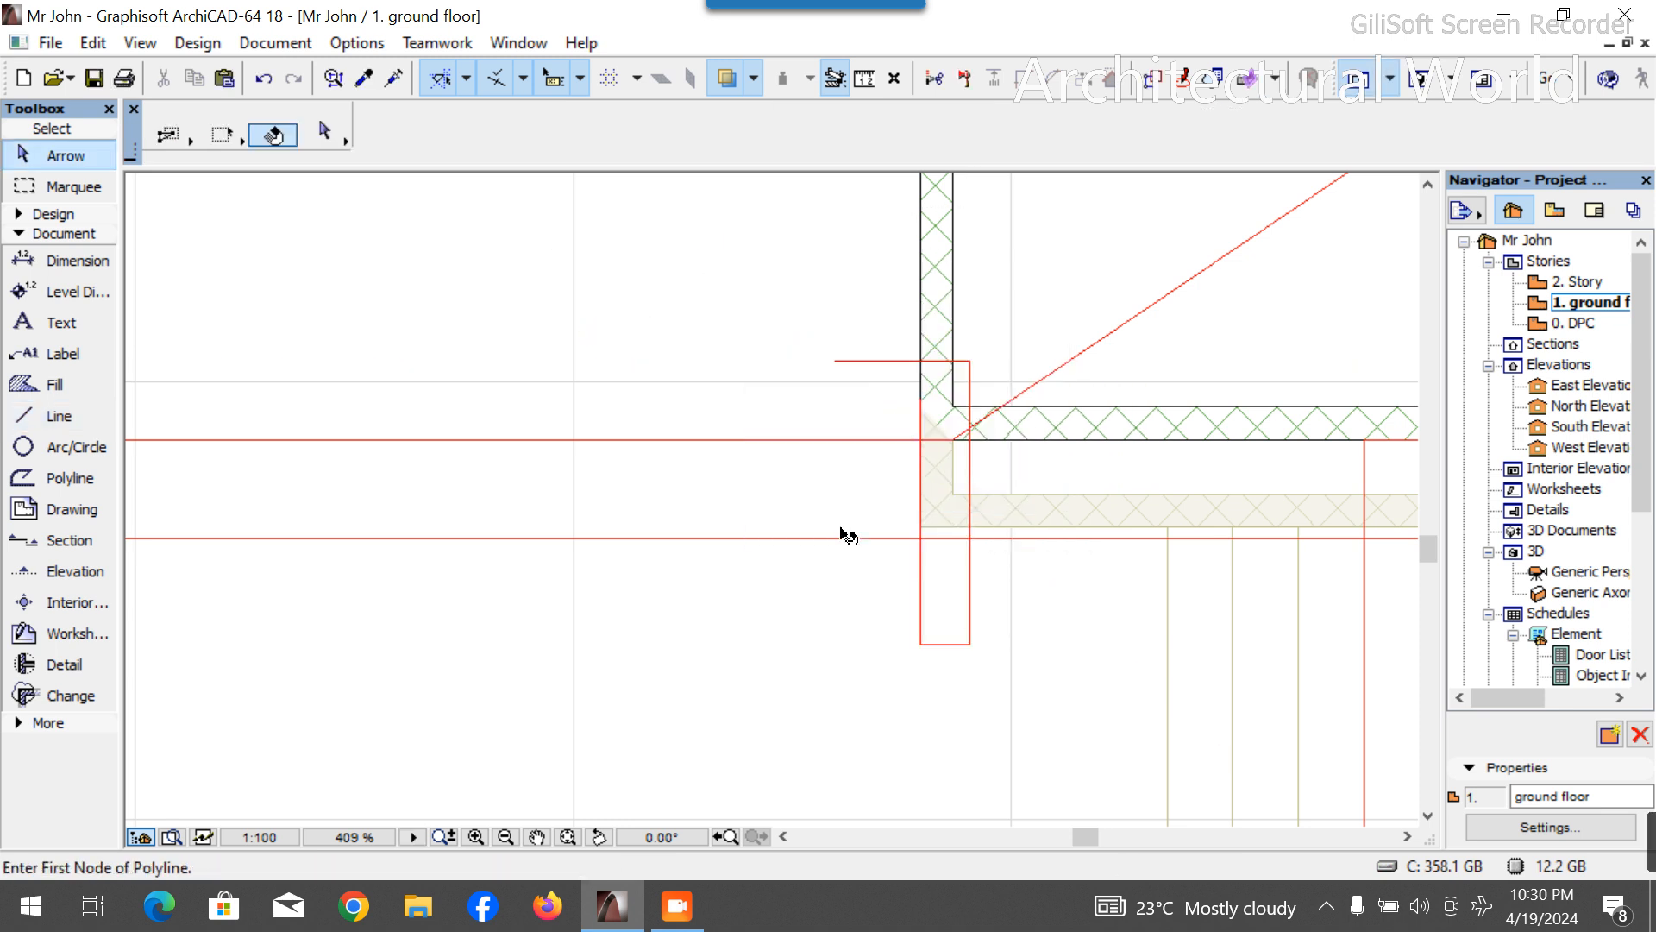
# Start a polygonal slab where the 225 guide crosses the front overhang line, placing nodes at the car park's front and rear outer corners.
pyautogui.click(52, 213)
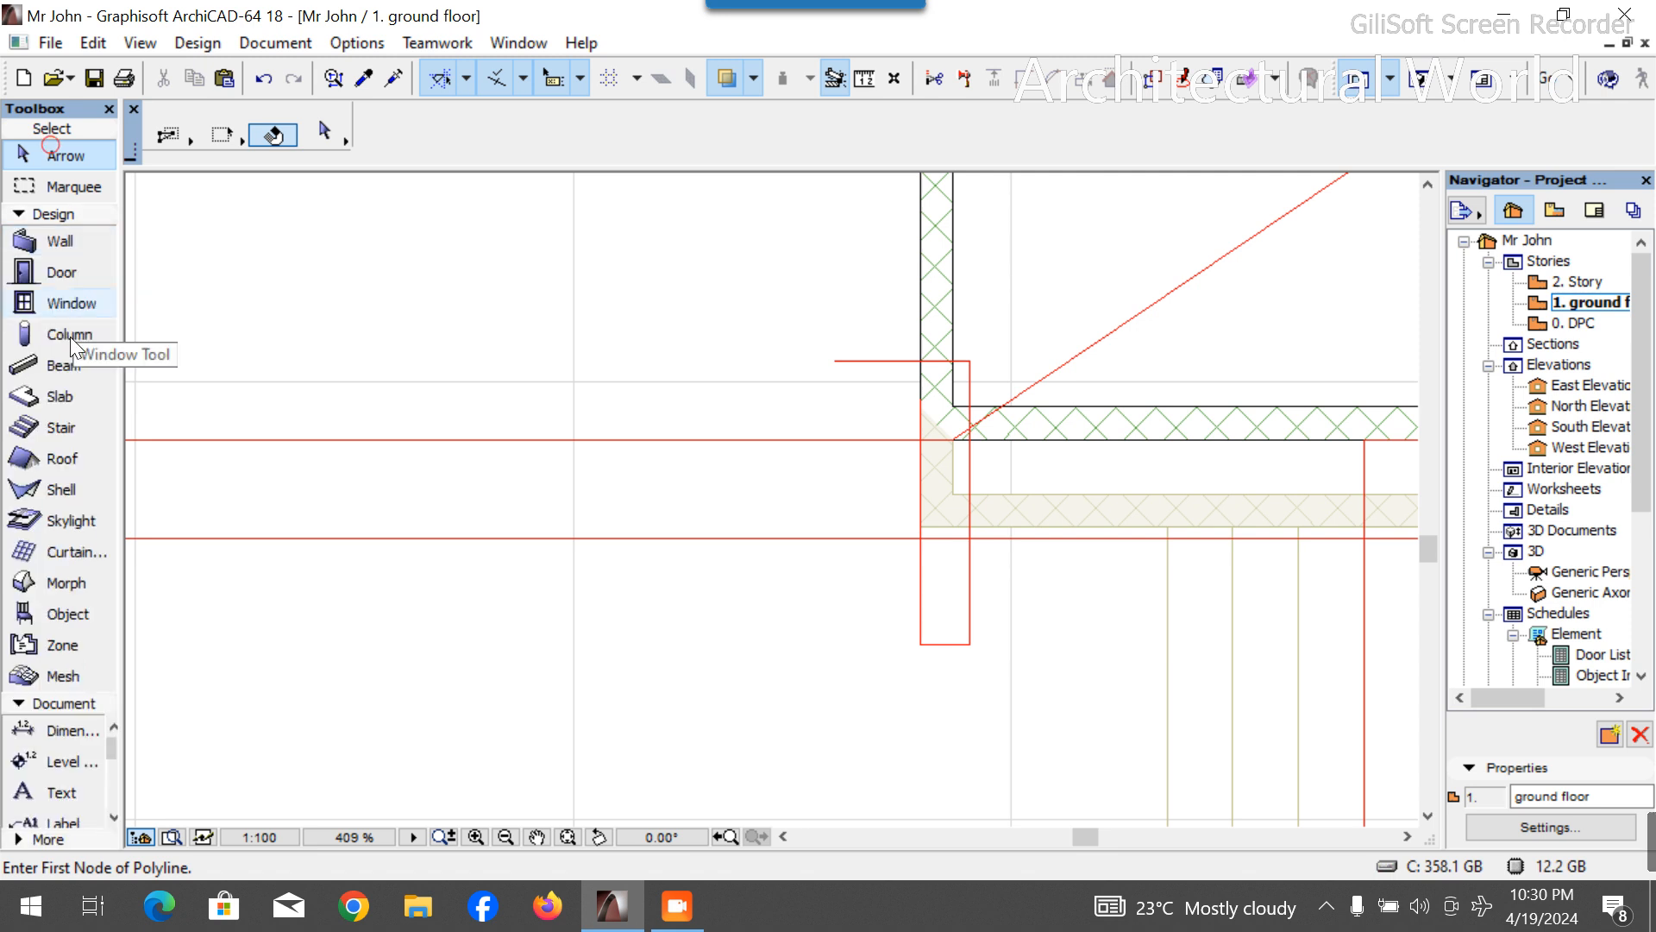
pyautogui.click(60, 396)
pyautogui.scroll(-2, 747, 744)
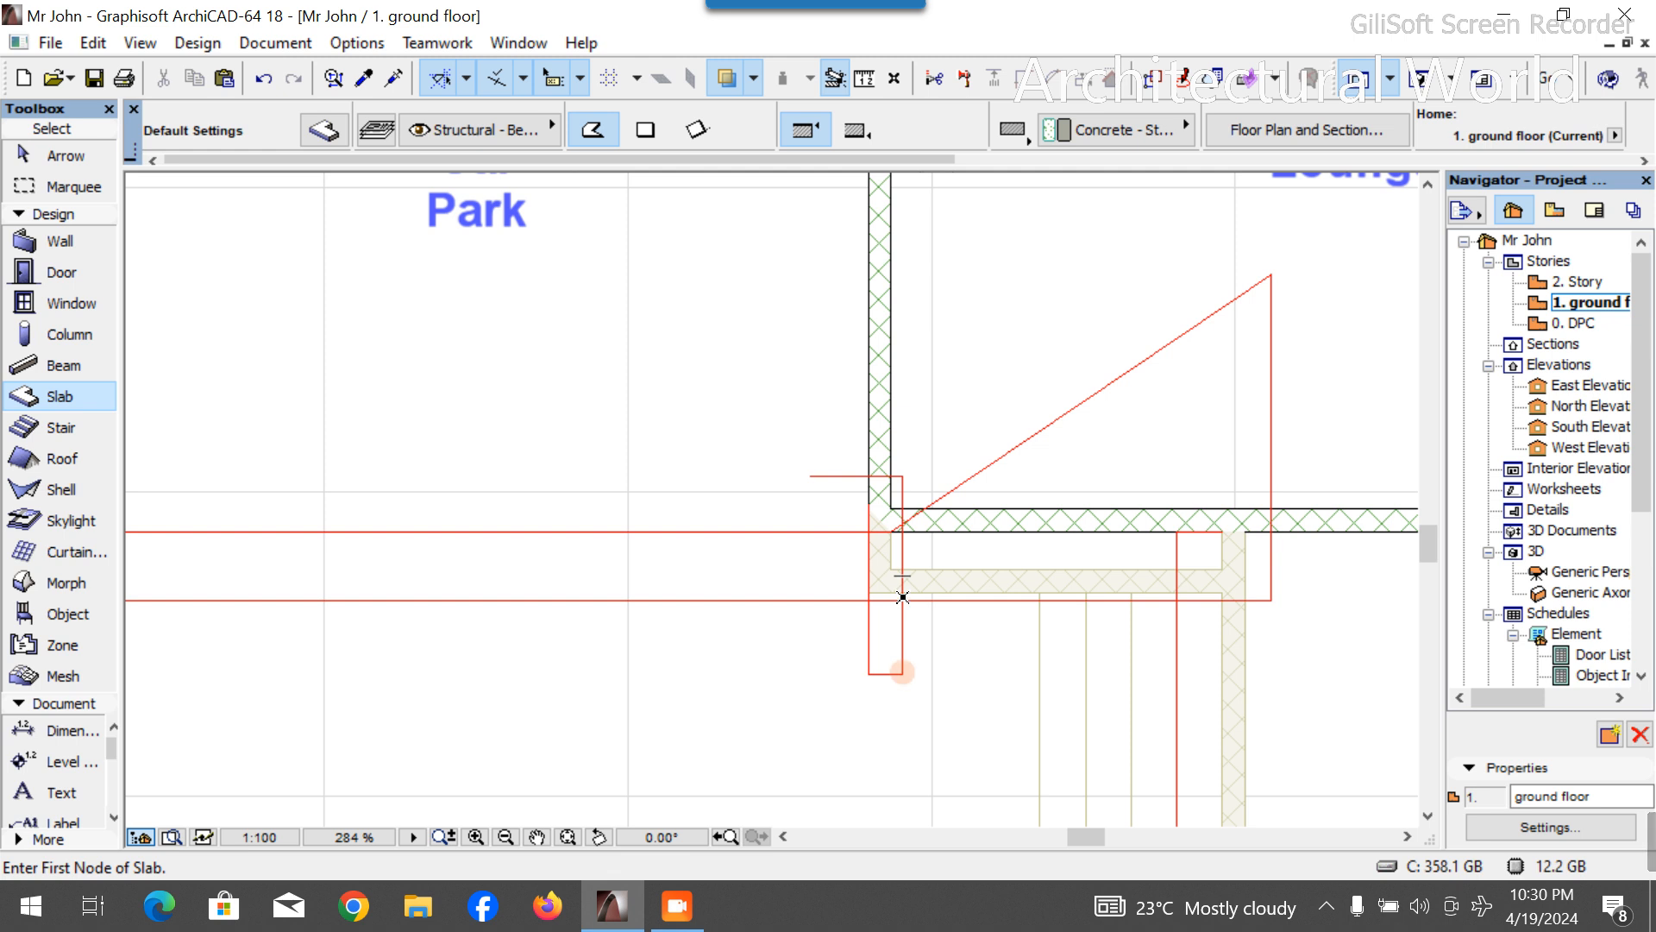
pyautogui.click(903, 596)
pyautogui.scroll(-2, 903, 596)
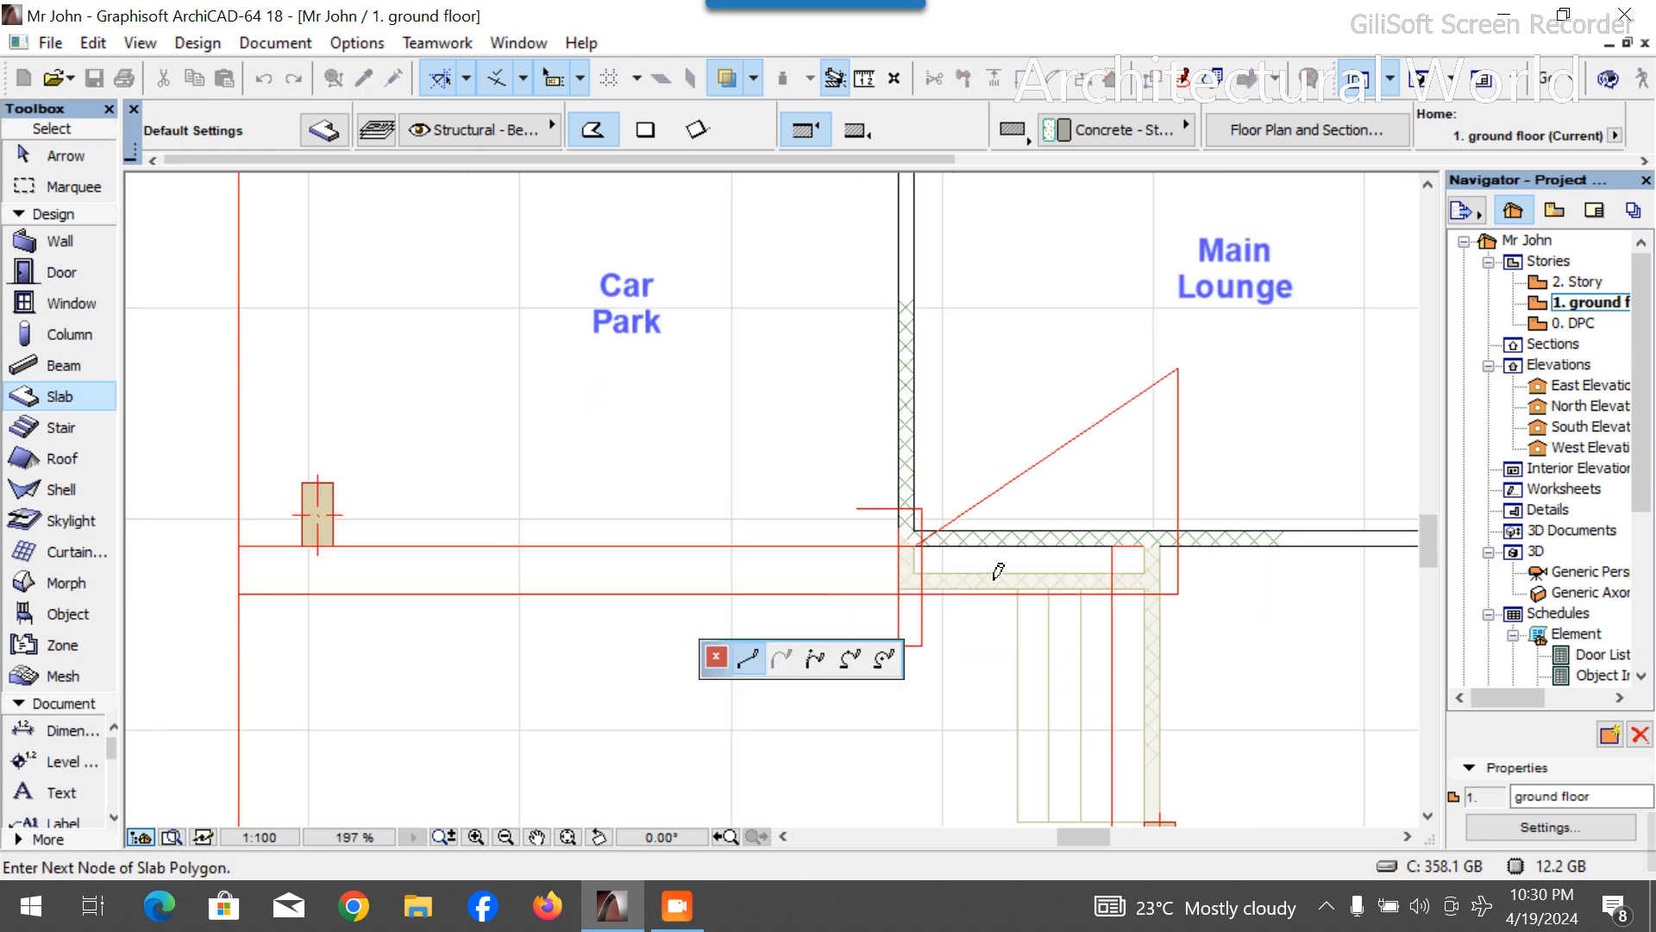
pyautogui.click(238, 594)
pyautogui.scroll(-6, 429, 665)
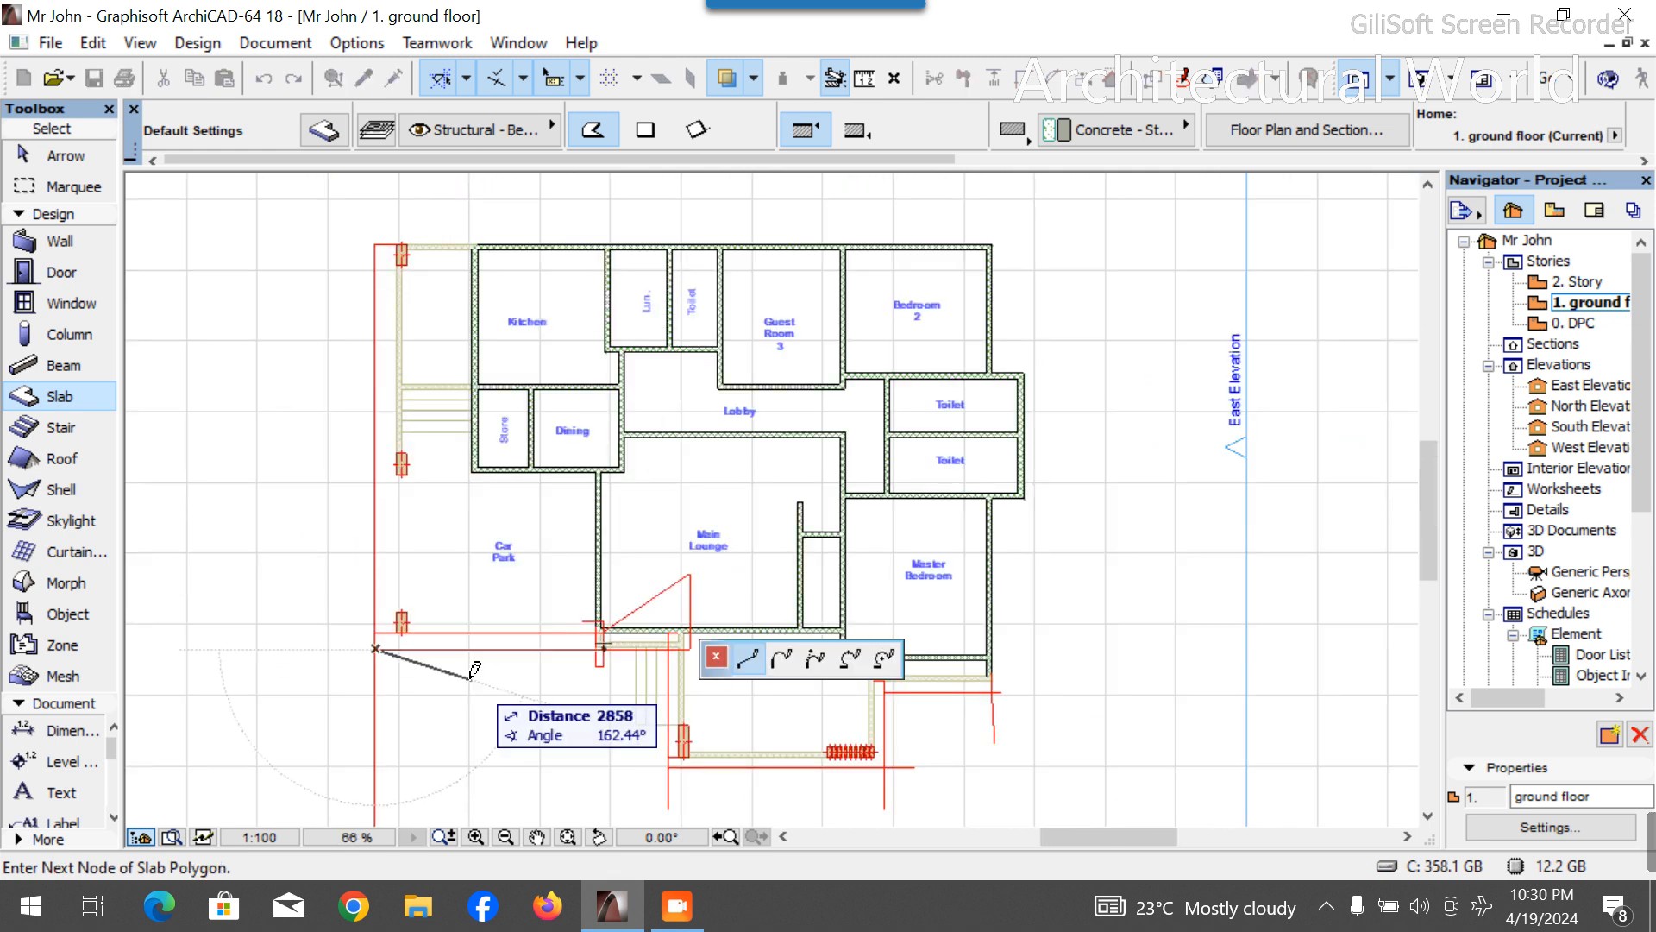
pyautogui.scroll(-1, 470, 665)
pyautogui.scroll(6, 426, 333)
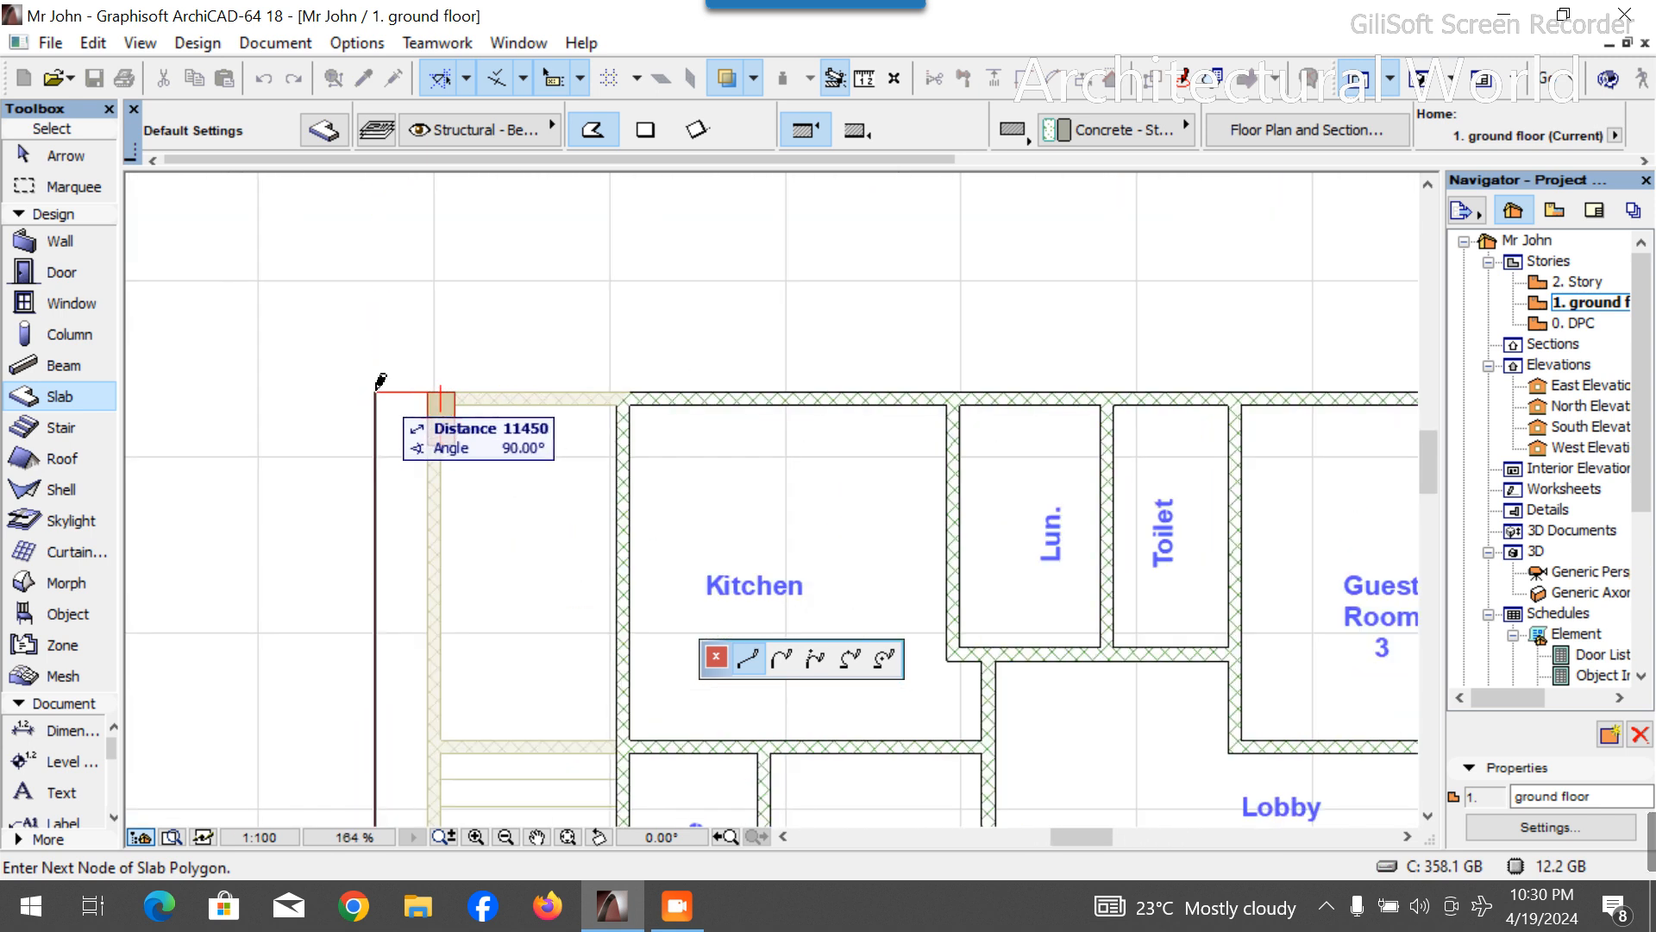
pyautogui.click(377, 389)
pyautogui.scroll(-8, 491, 377)
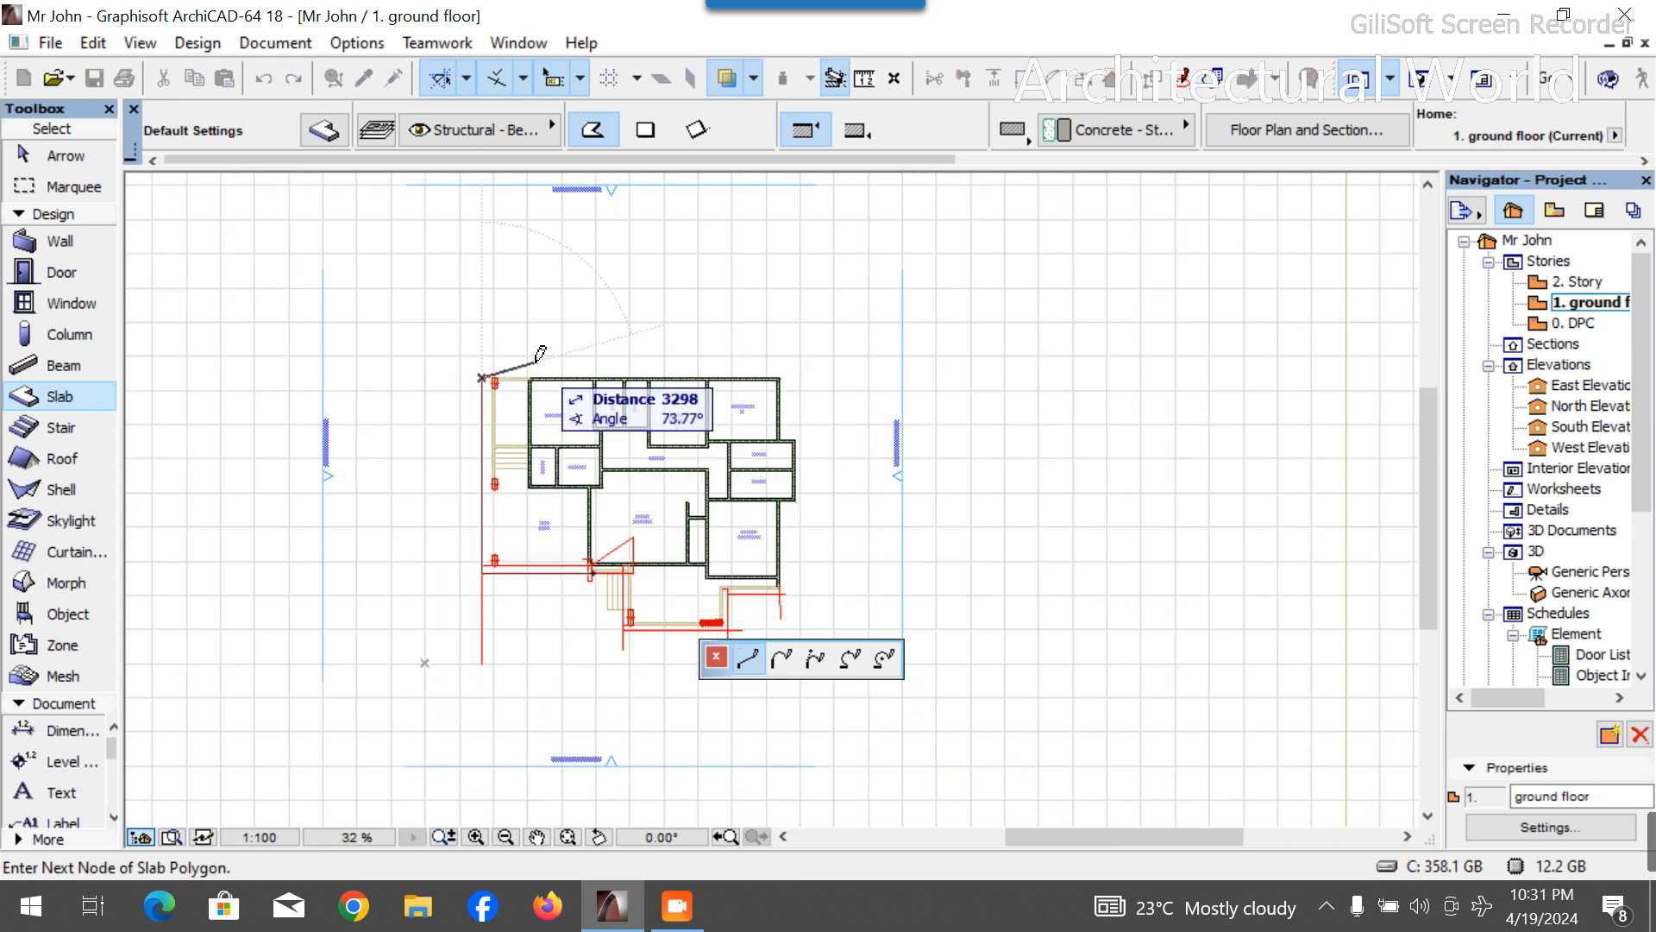
# Continue the slab outline along the rear wall to Bedroom 2's outer corner and around the projecting toilets.
pyautogui.scroll(3, 769, 370)
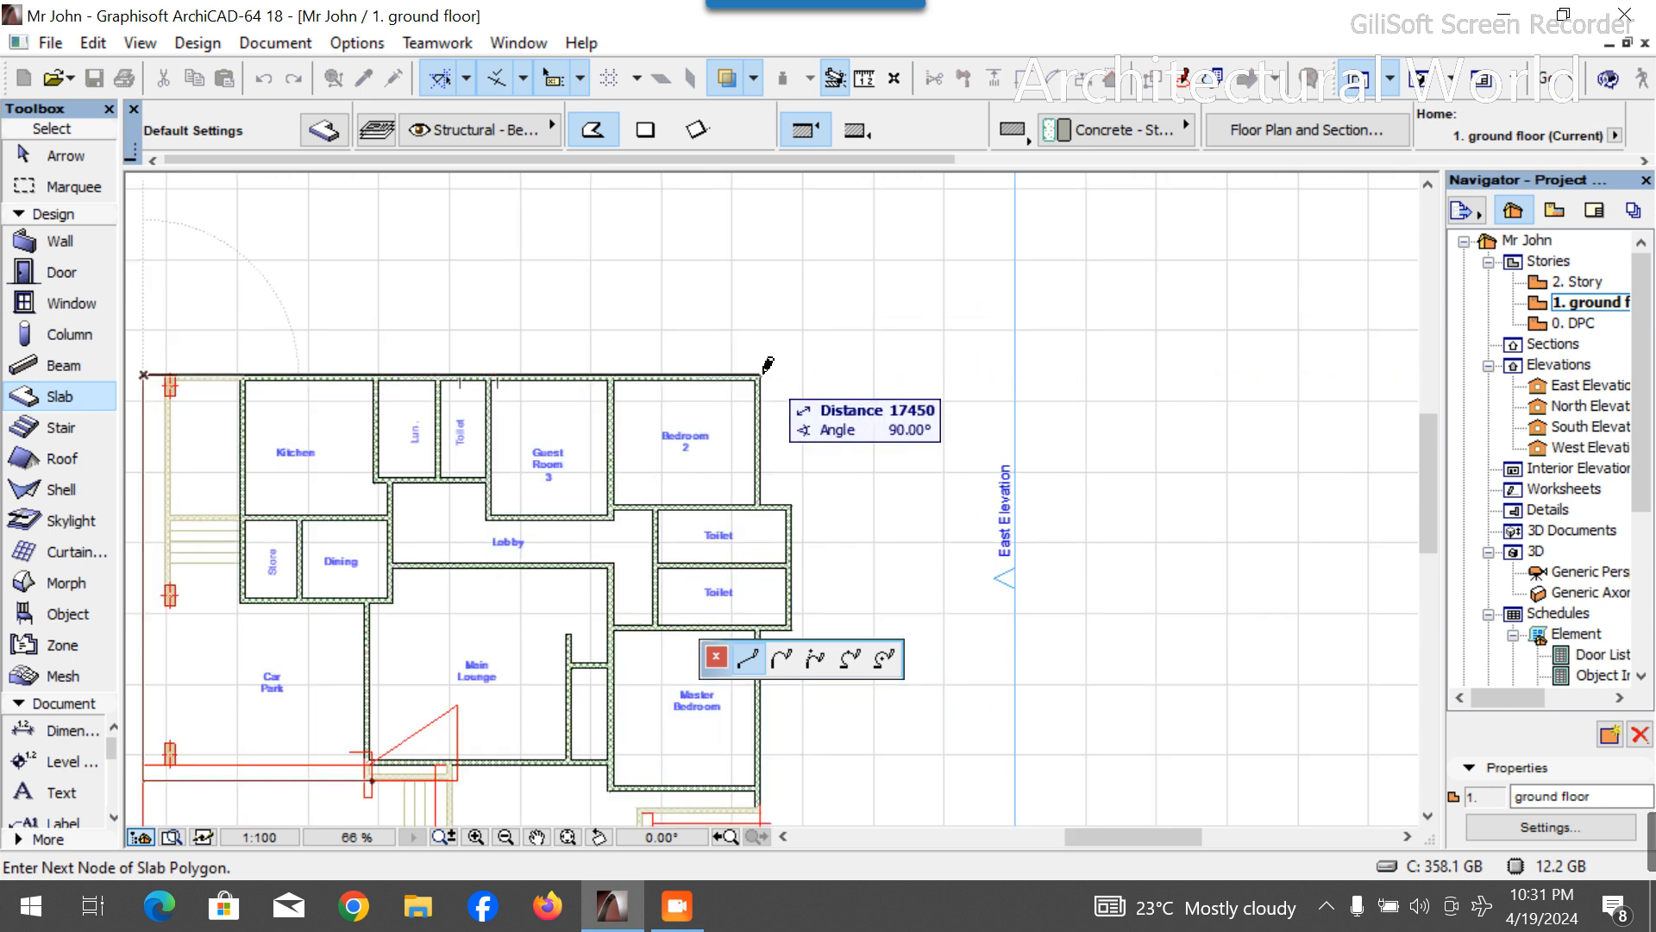
pyautogui.click(762, 373)
pyautogui.scroll(-3, 759, 318)
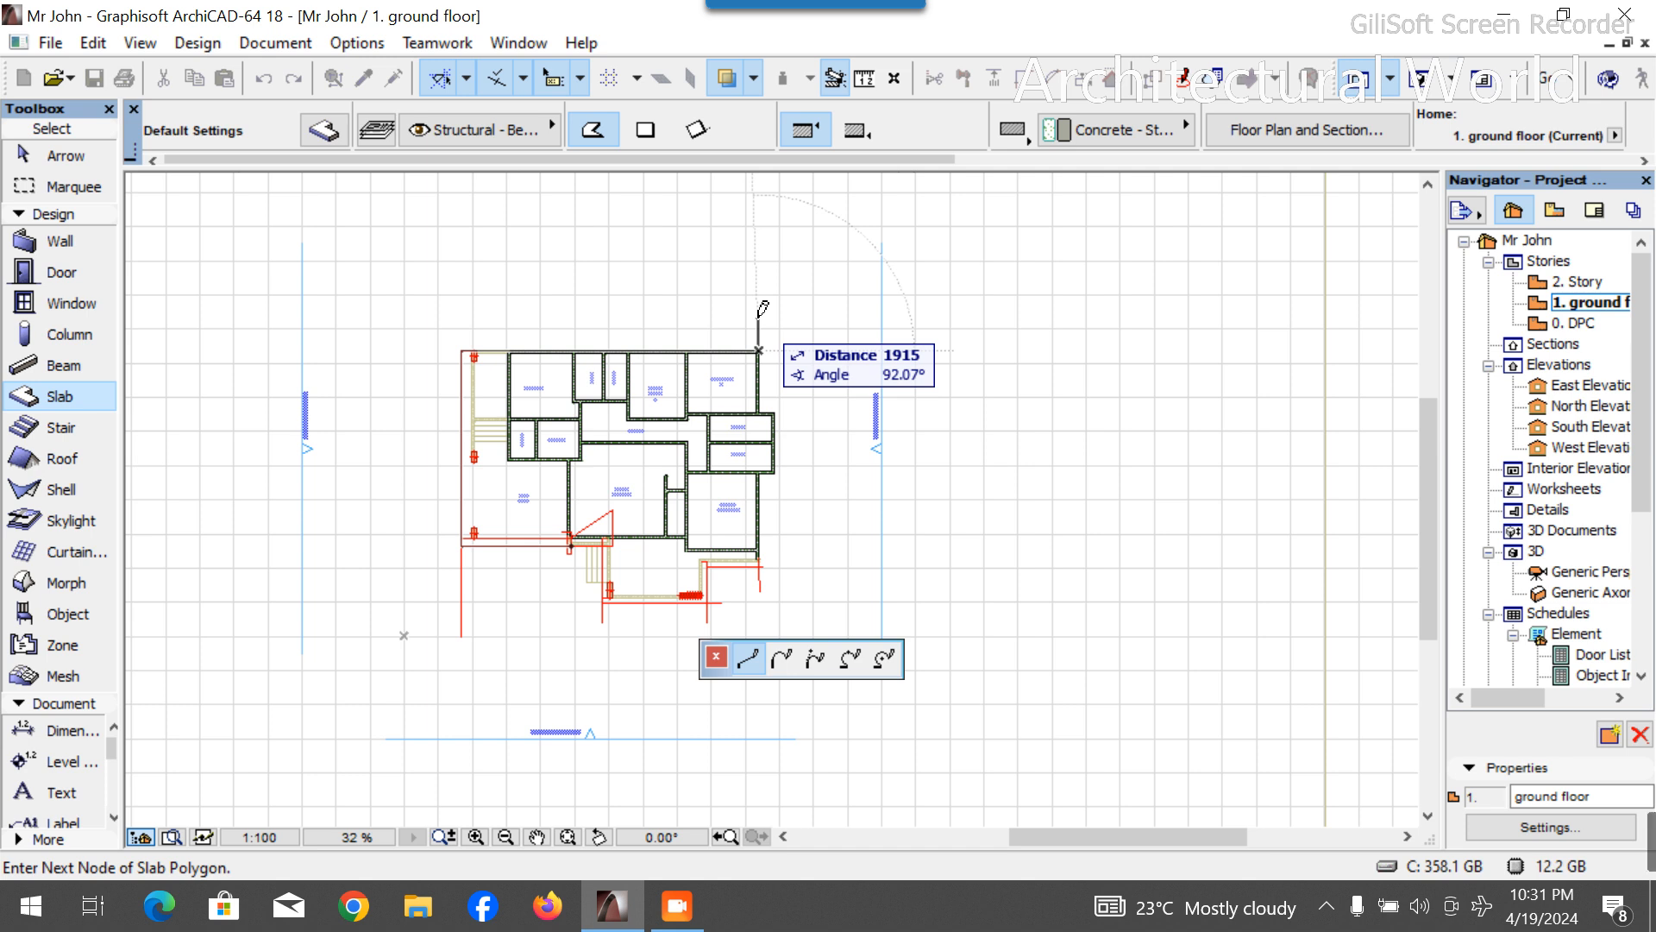
pyautogui.scroll(5, 733, 397)
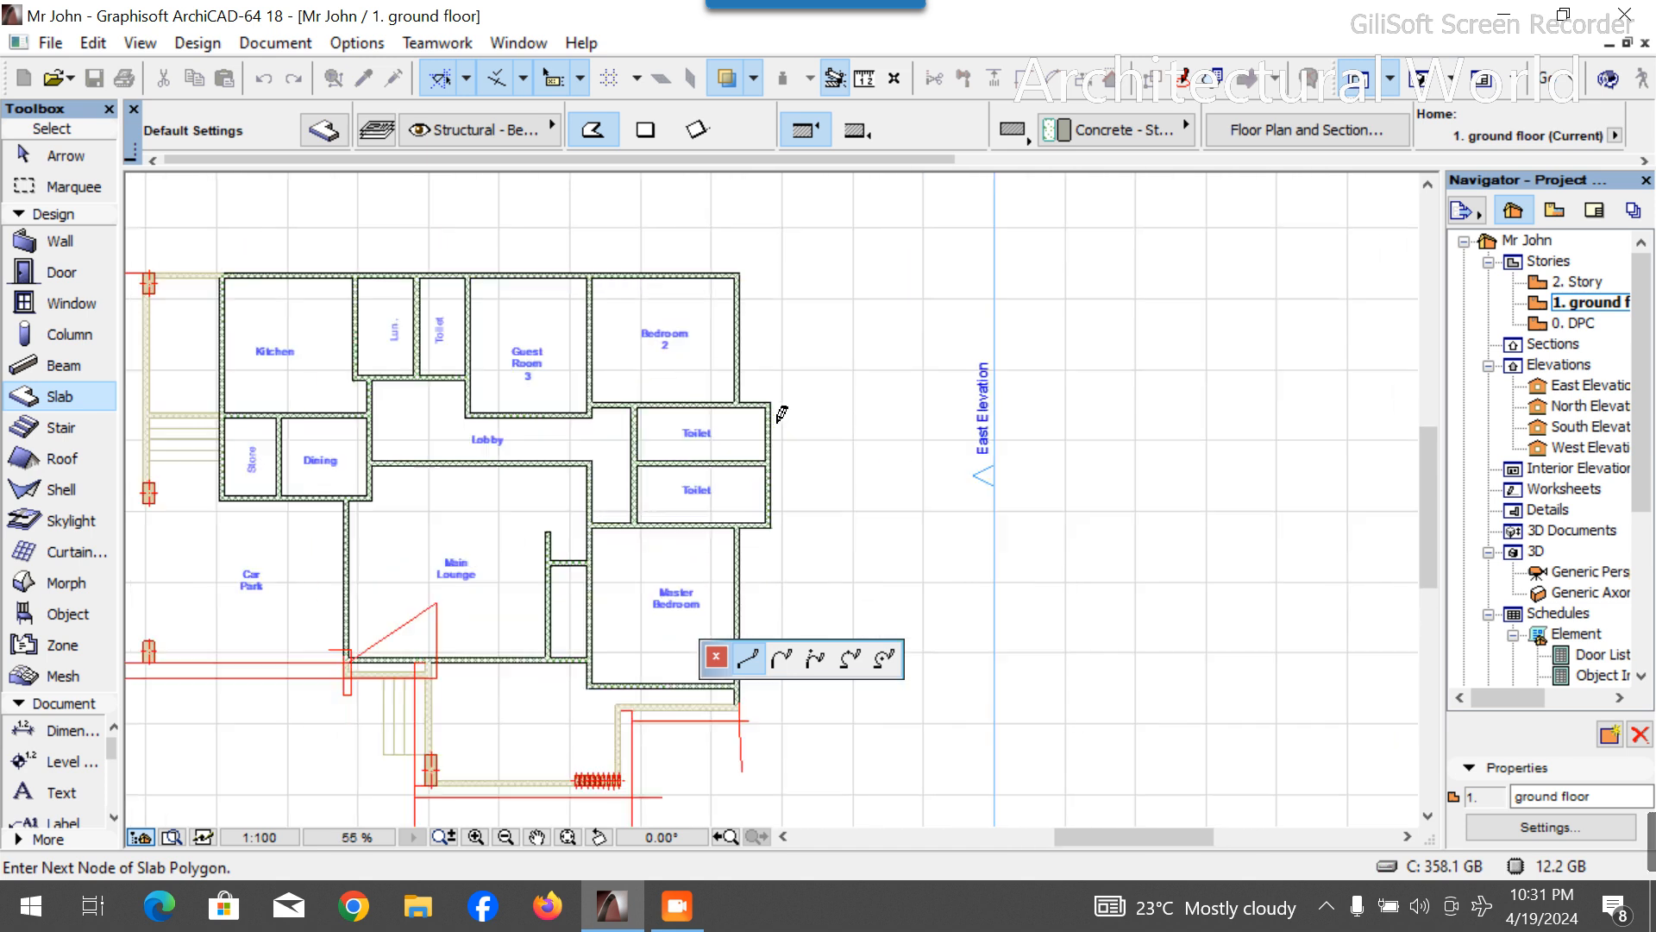
pyautogui.click(725, 392)
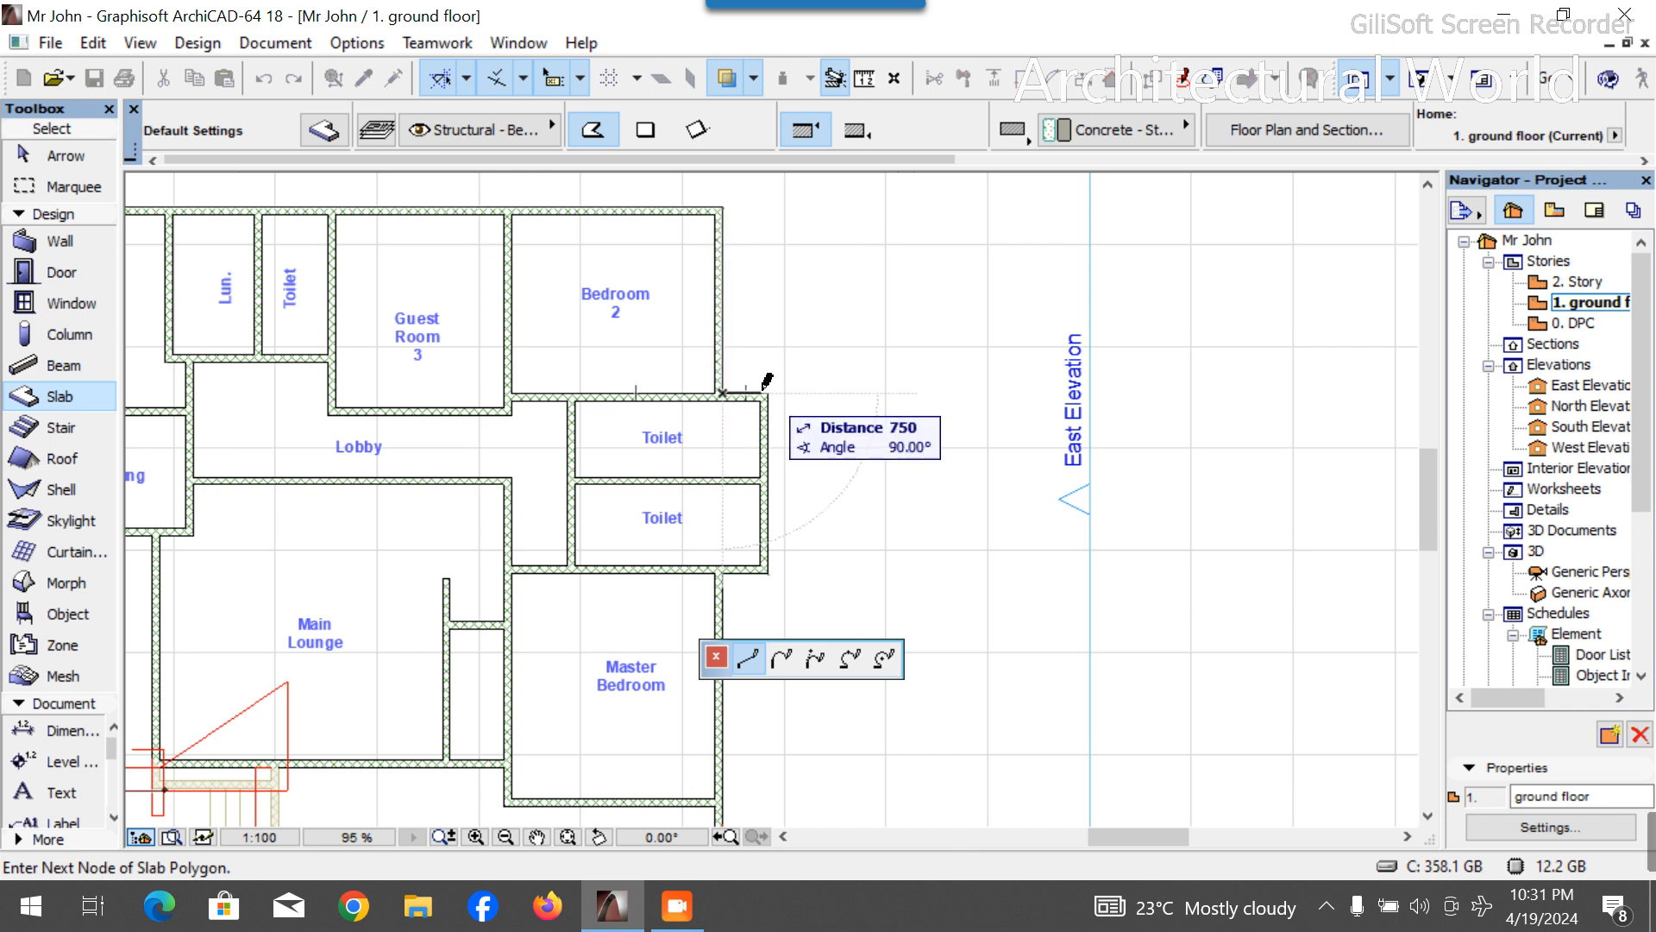
pyautogui.click(768, 393)
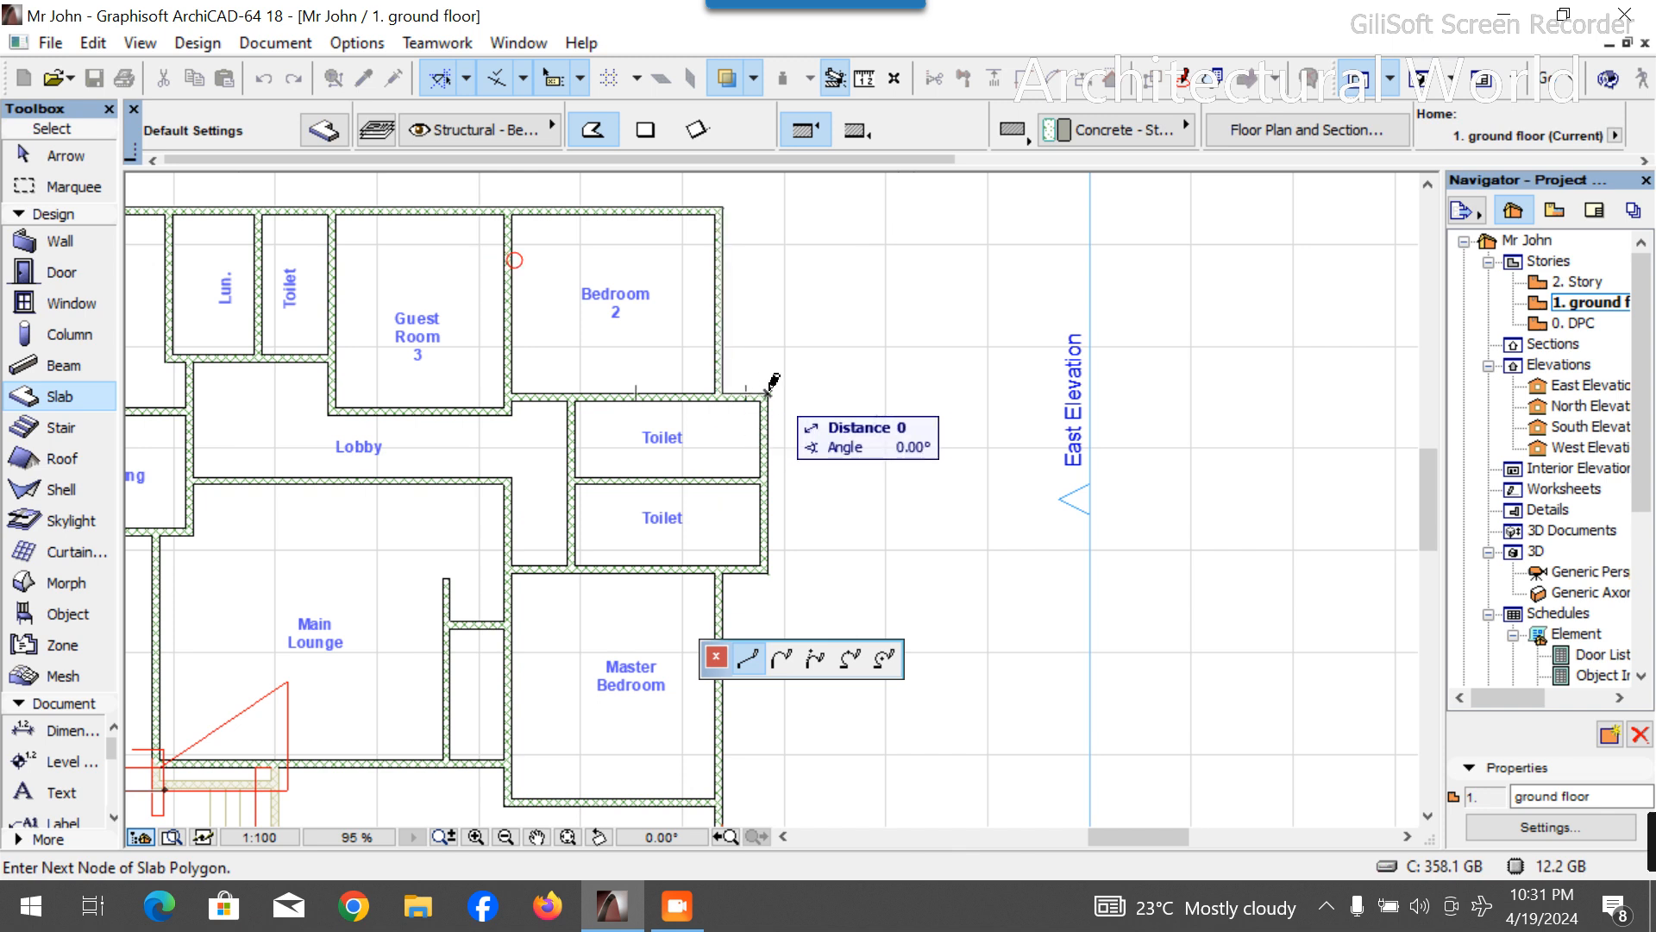
pyautogui.click(768, 572)
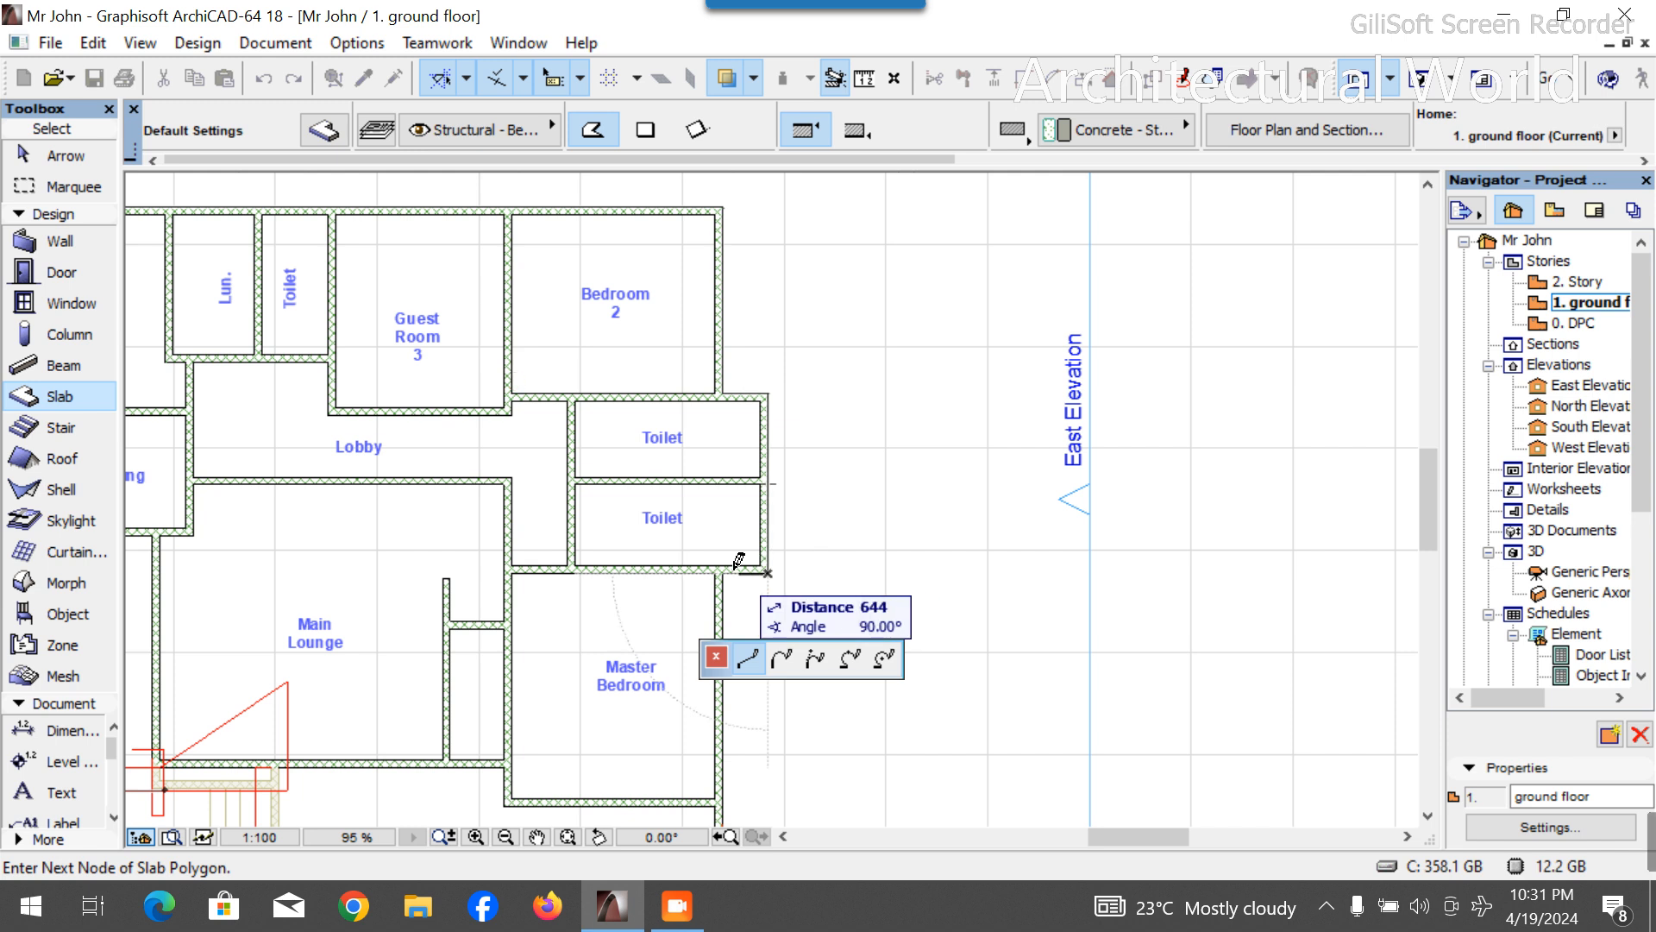
# Continue the slab outline along the master bedroom's side wall and the front overhang guides to the porch's outer corner.
pyautogui.scroll(-5, 751, 592)
pyautogui.scroll(5, 728, 517)
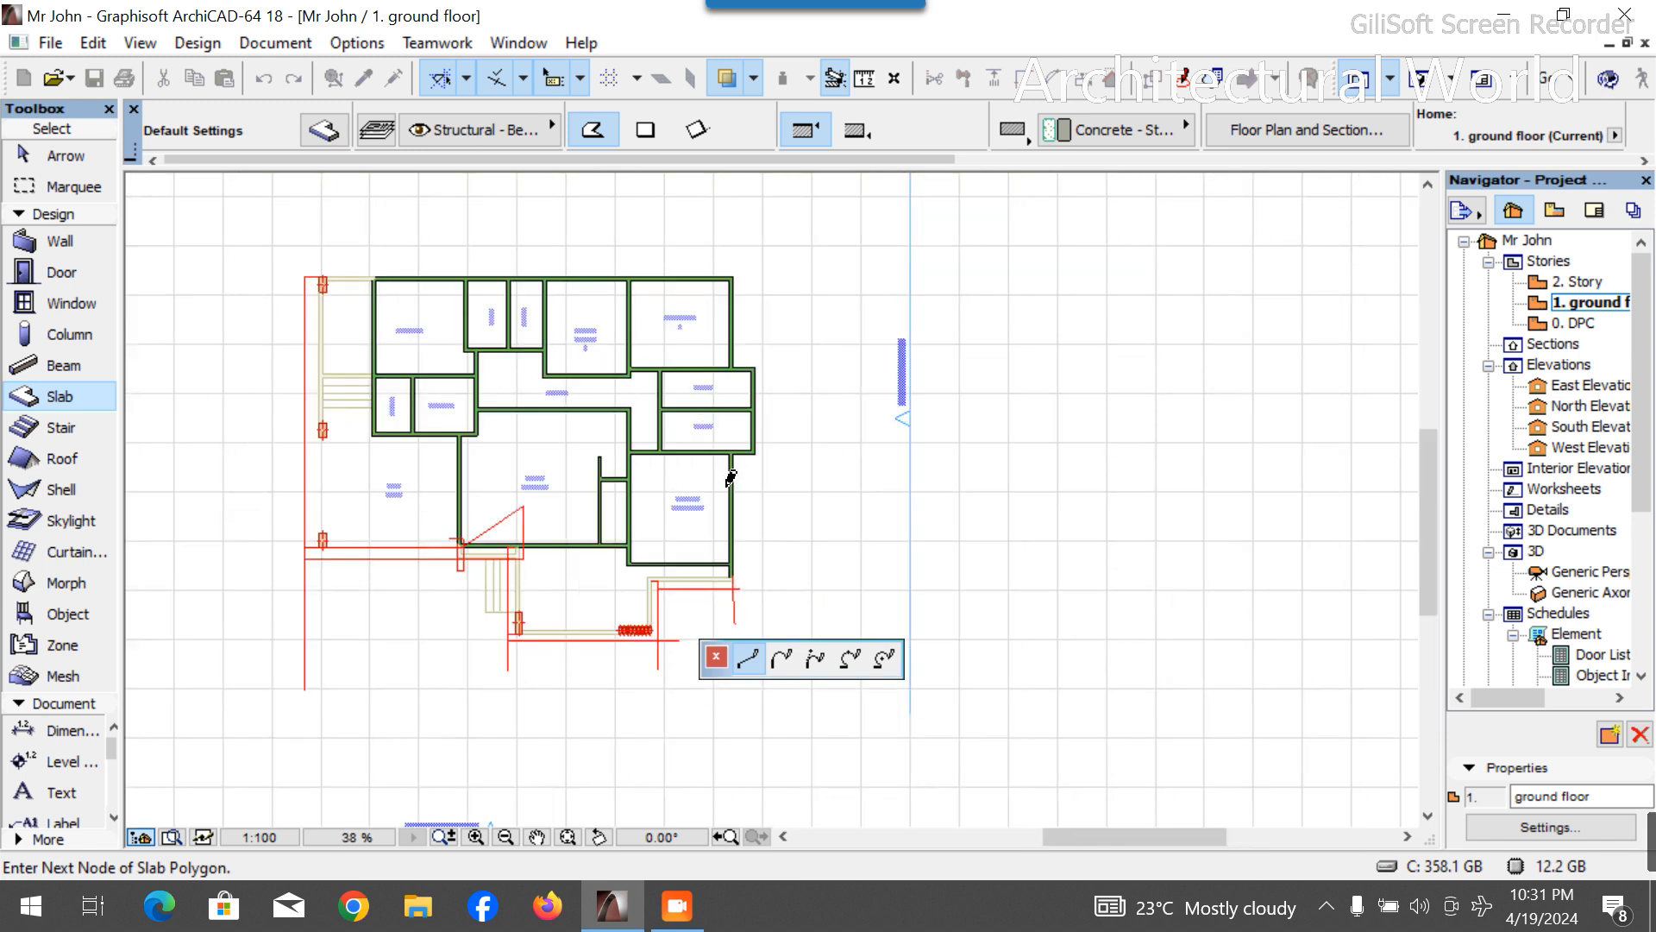
pyautogui.scroll(3, 724, 621)
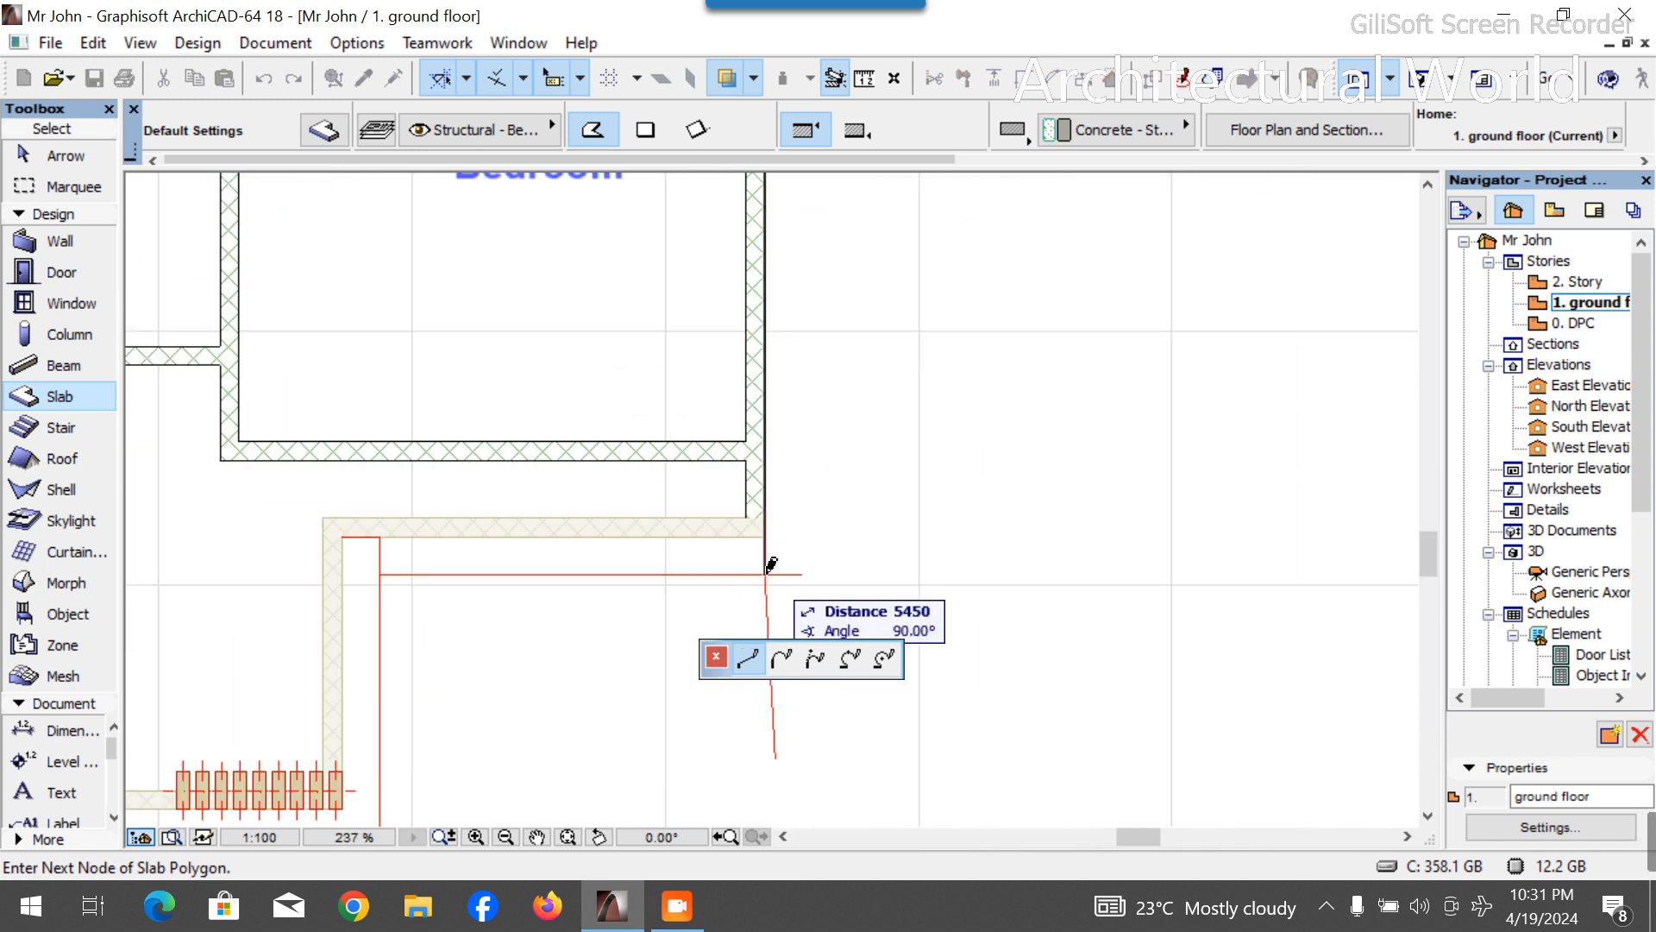
pyautogui.click(384, 571)
pyautogui.scroll(-3, 484, 456)
pyautogui.click(443, 612)
pyautogui.scroll(-3, 483, 573)
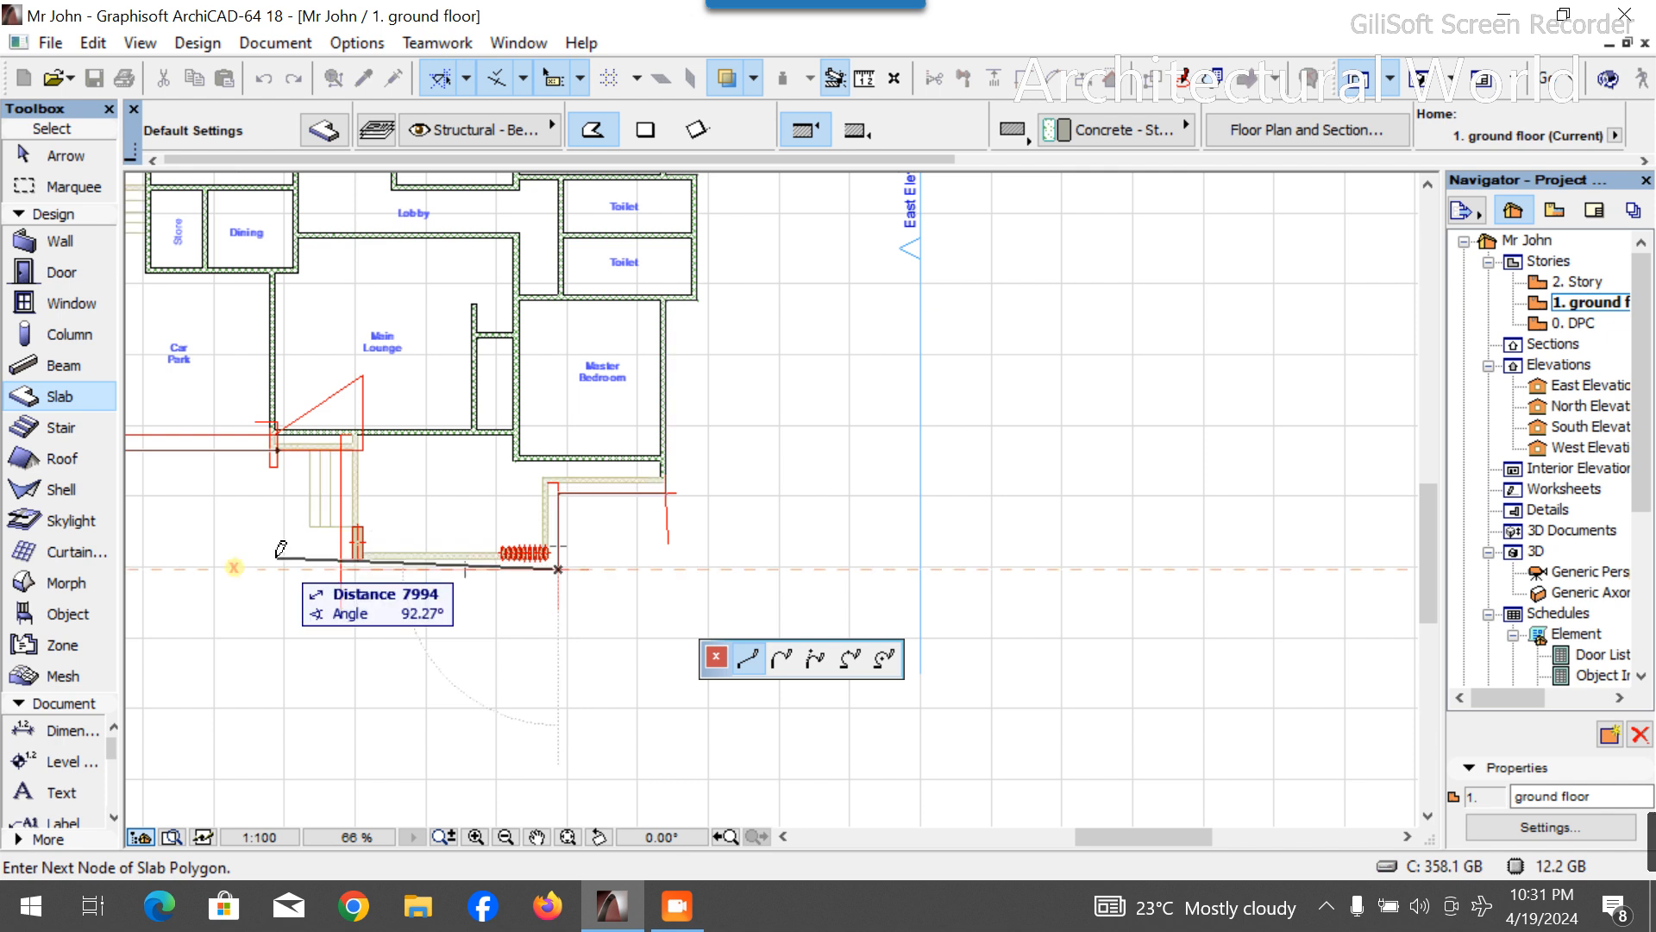
# Complete the slab outline along the porch's front and side guides, closing it at the starting node near the entrance steps.
pyautogui.scroll(4, 294, 556)
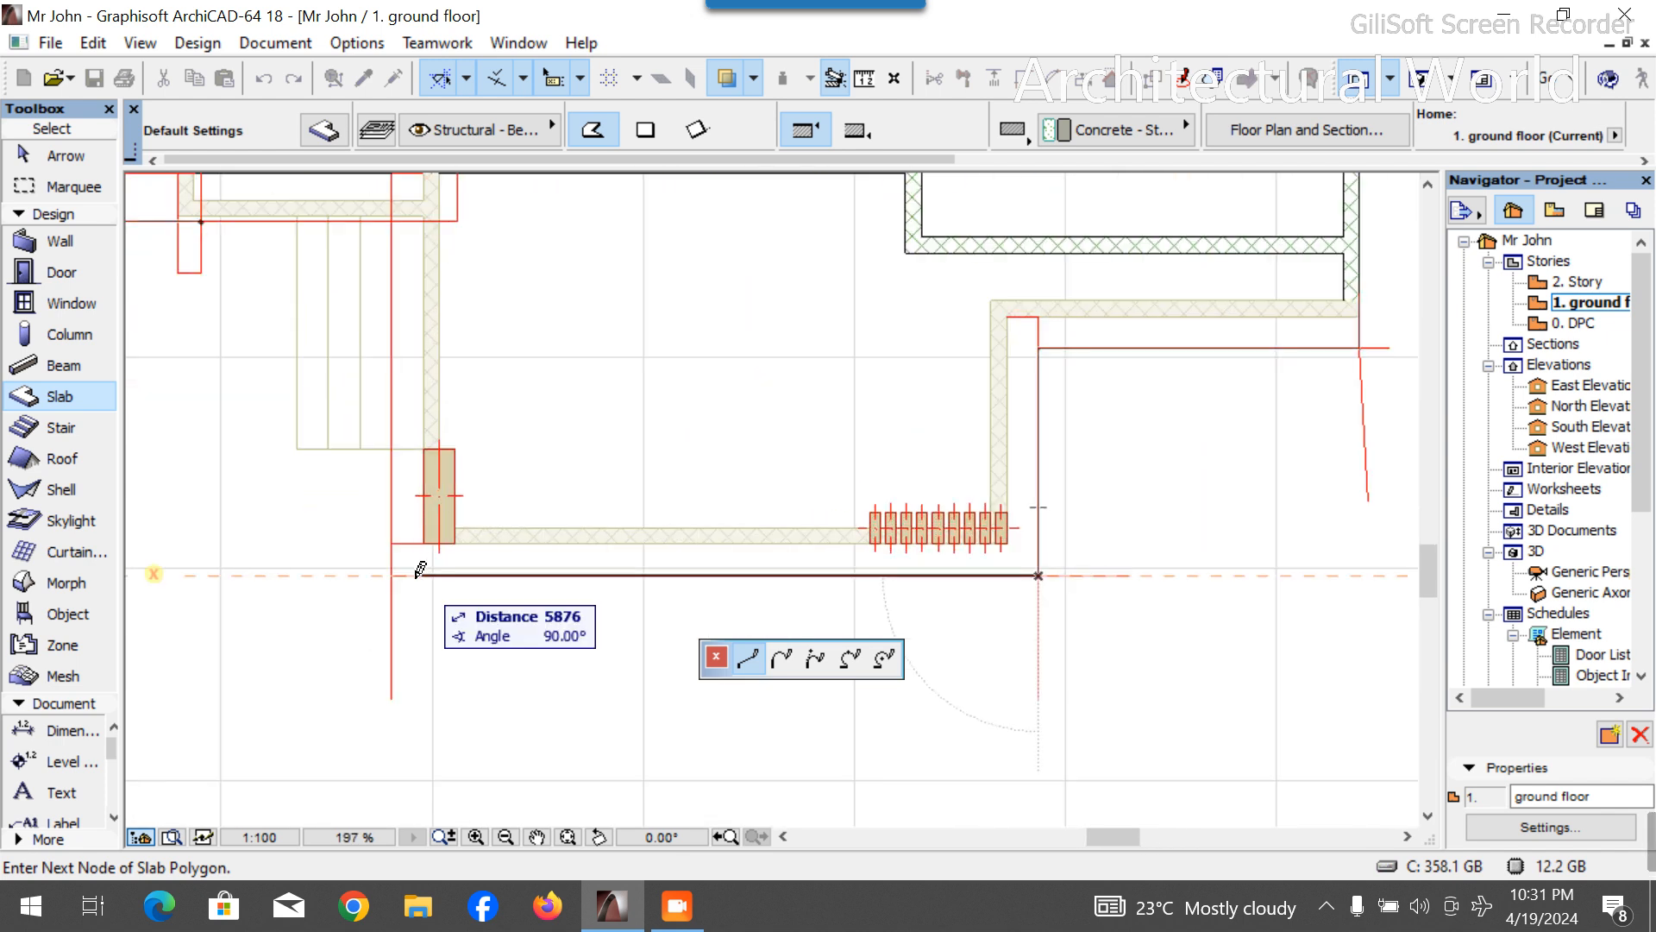
pyautogui.scroll(3, 407, 433)
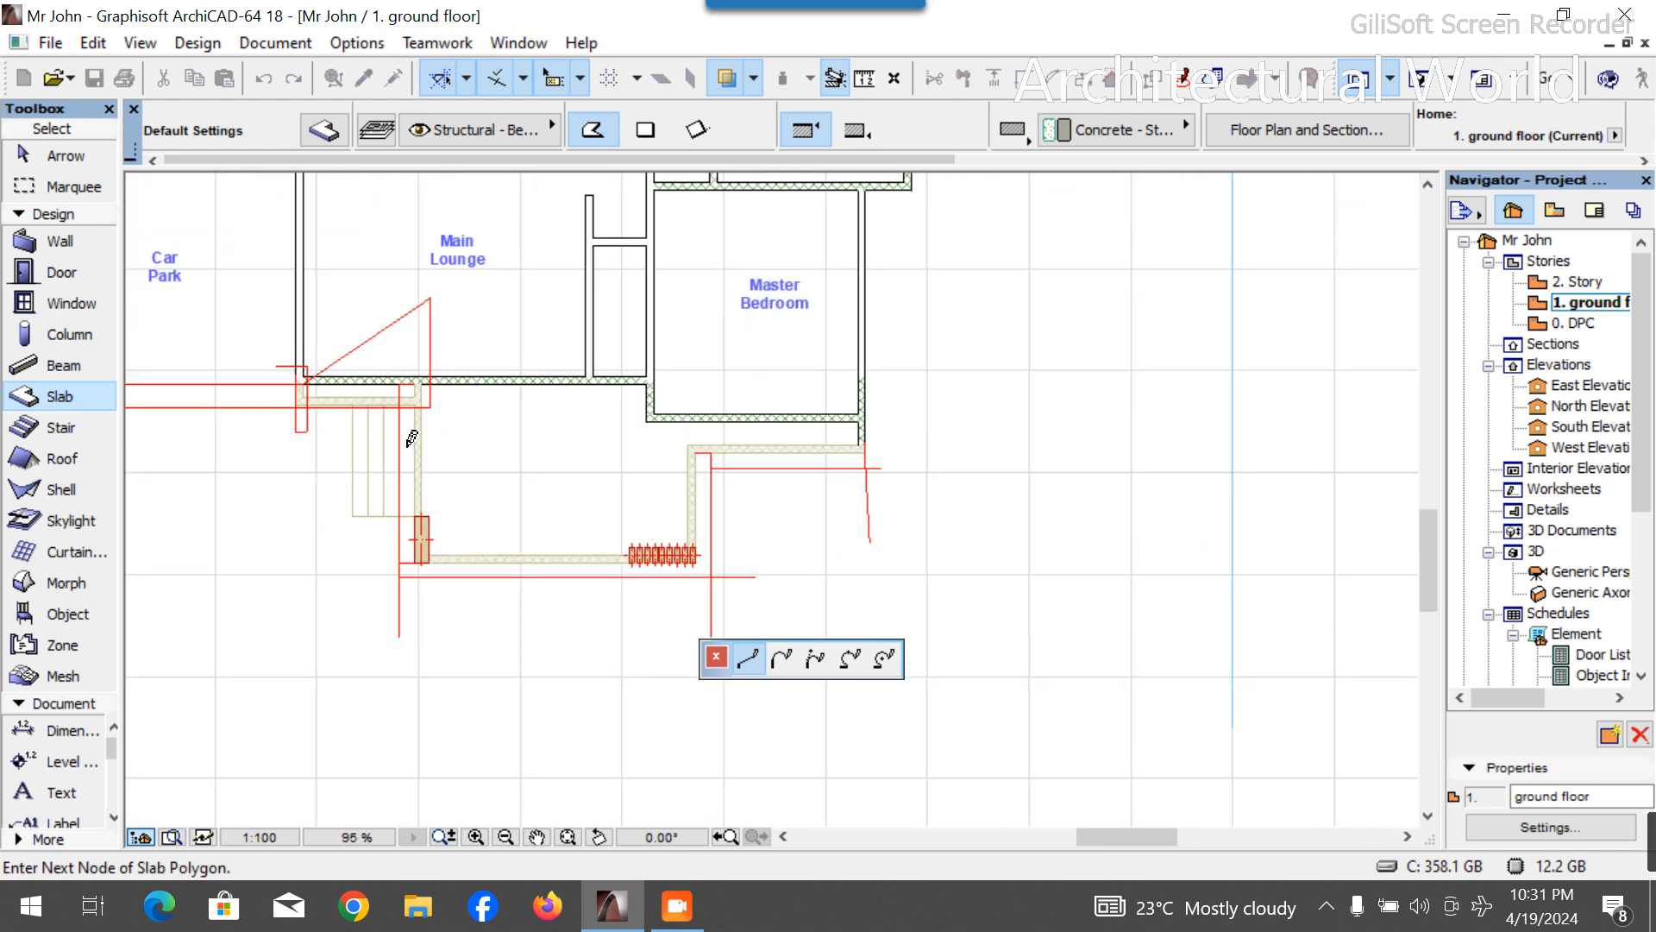
pyautogui.scroll(2, 405, 356)
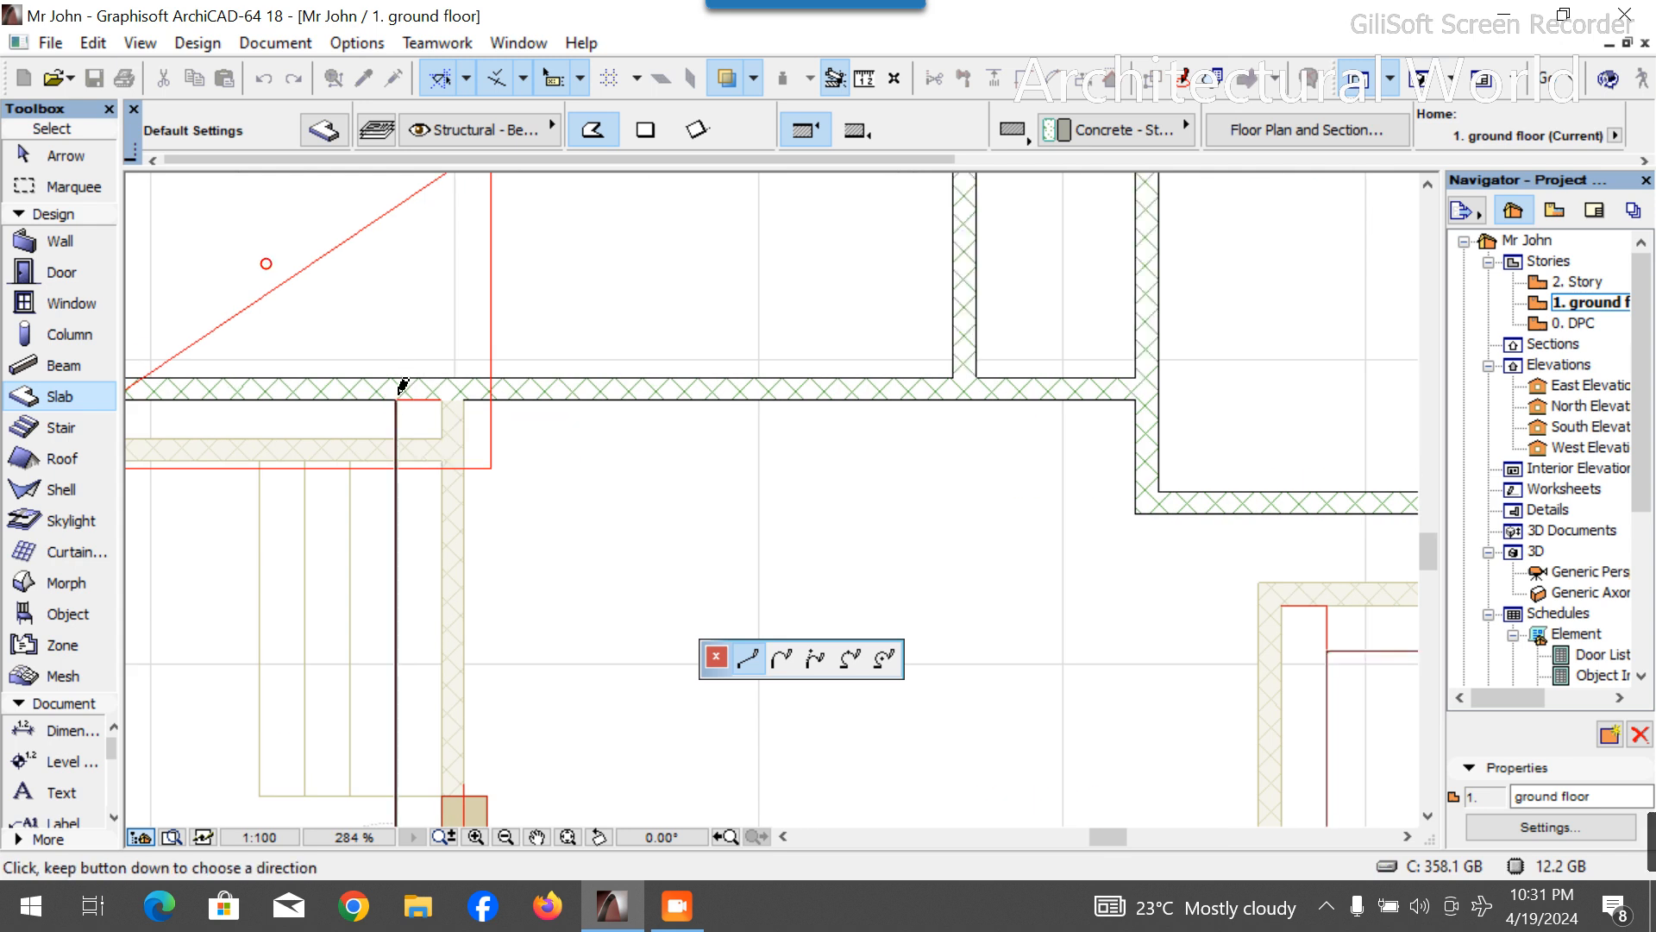
pyautogui.scroll(-3, 492, 419)
pyautogui.scroll(5, 304, 389)
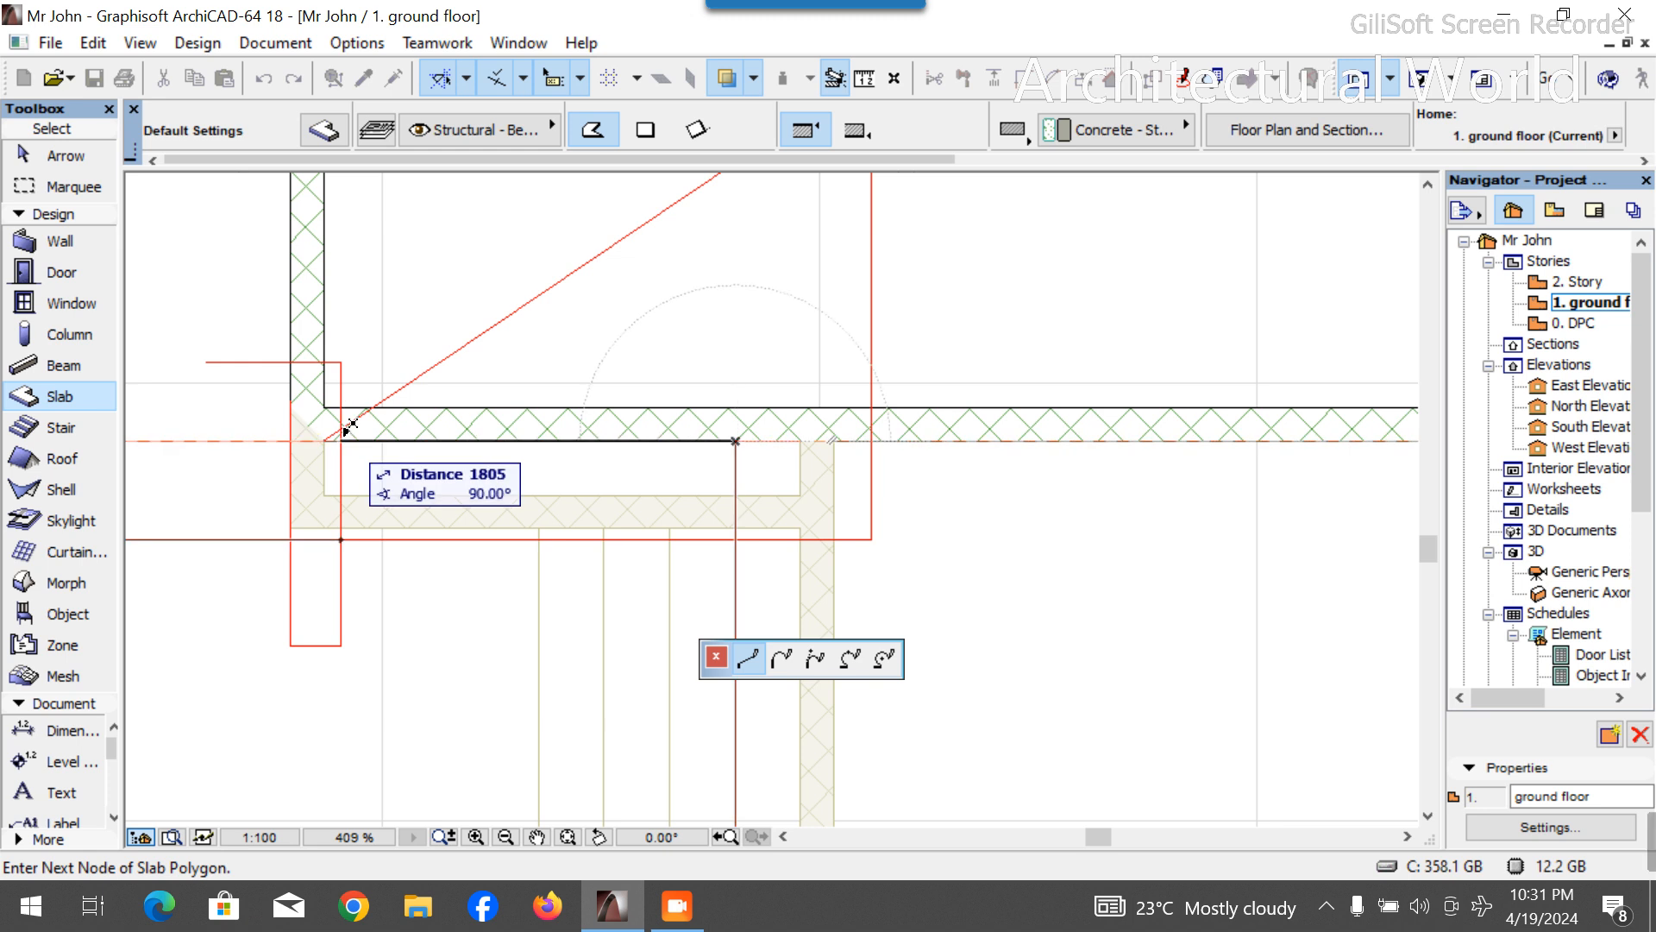
pyautogui.click(341, 440)
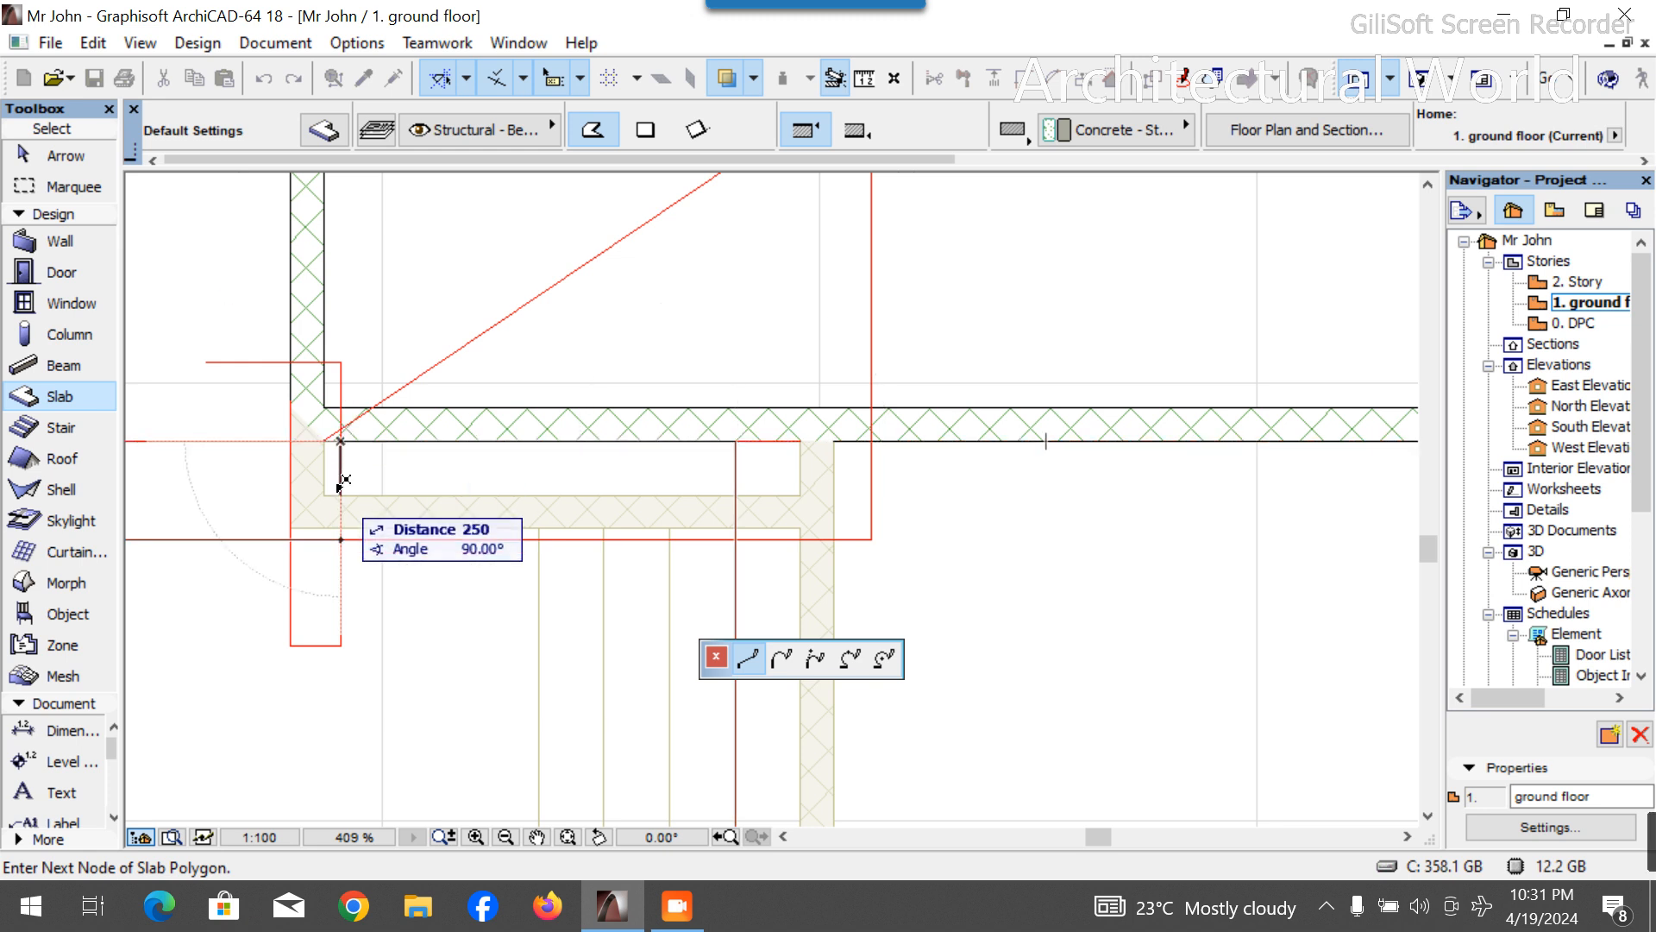
pyautogui.doubleClick(340, 539)
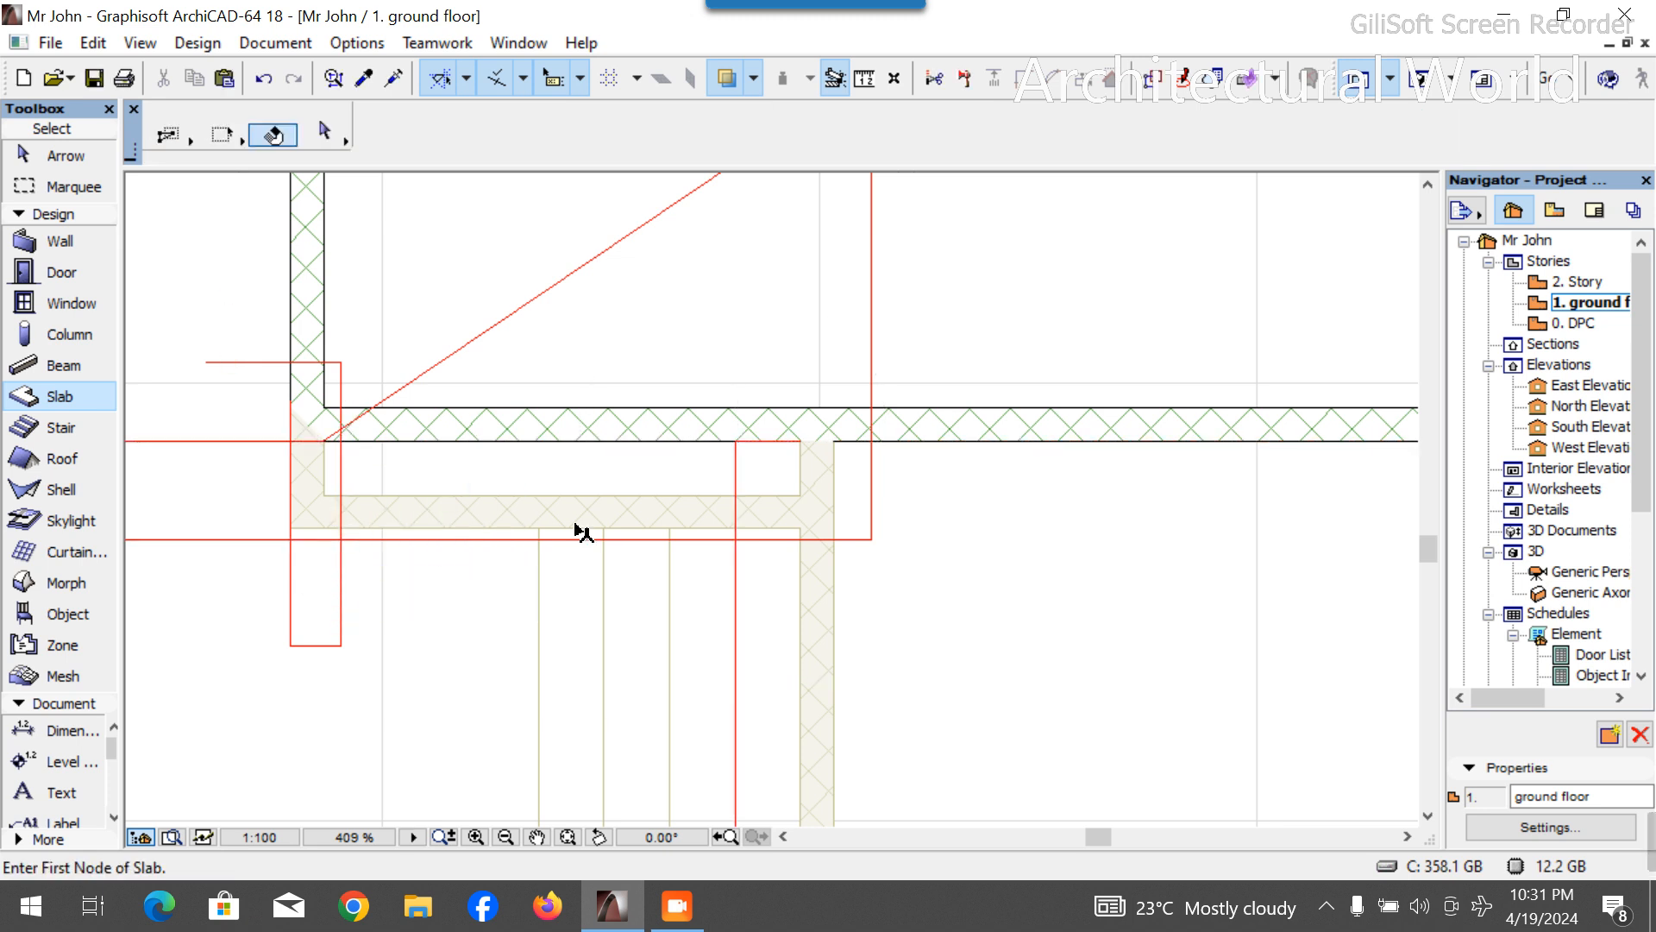
# Set the new slab's elevation to 3450 above the ground floor and deselect it.
pyautogui.keyDown('shift'); pyautogui.click(658, 310); pyautogui.keyUp('shift')
pyautogui.hscroll(5, 1028, 128)
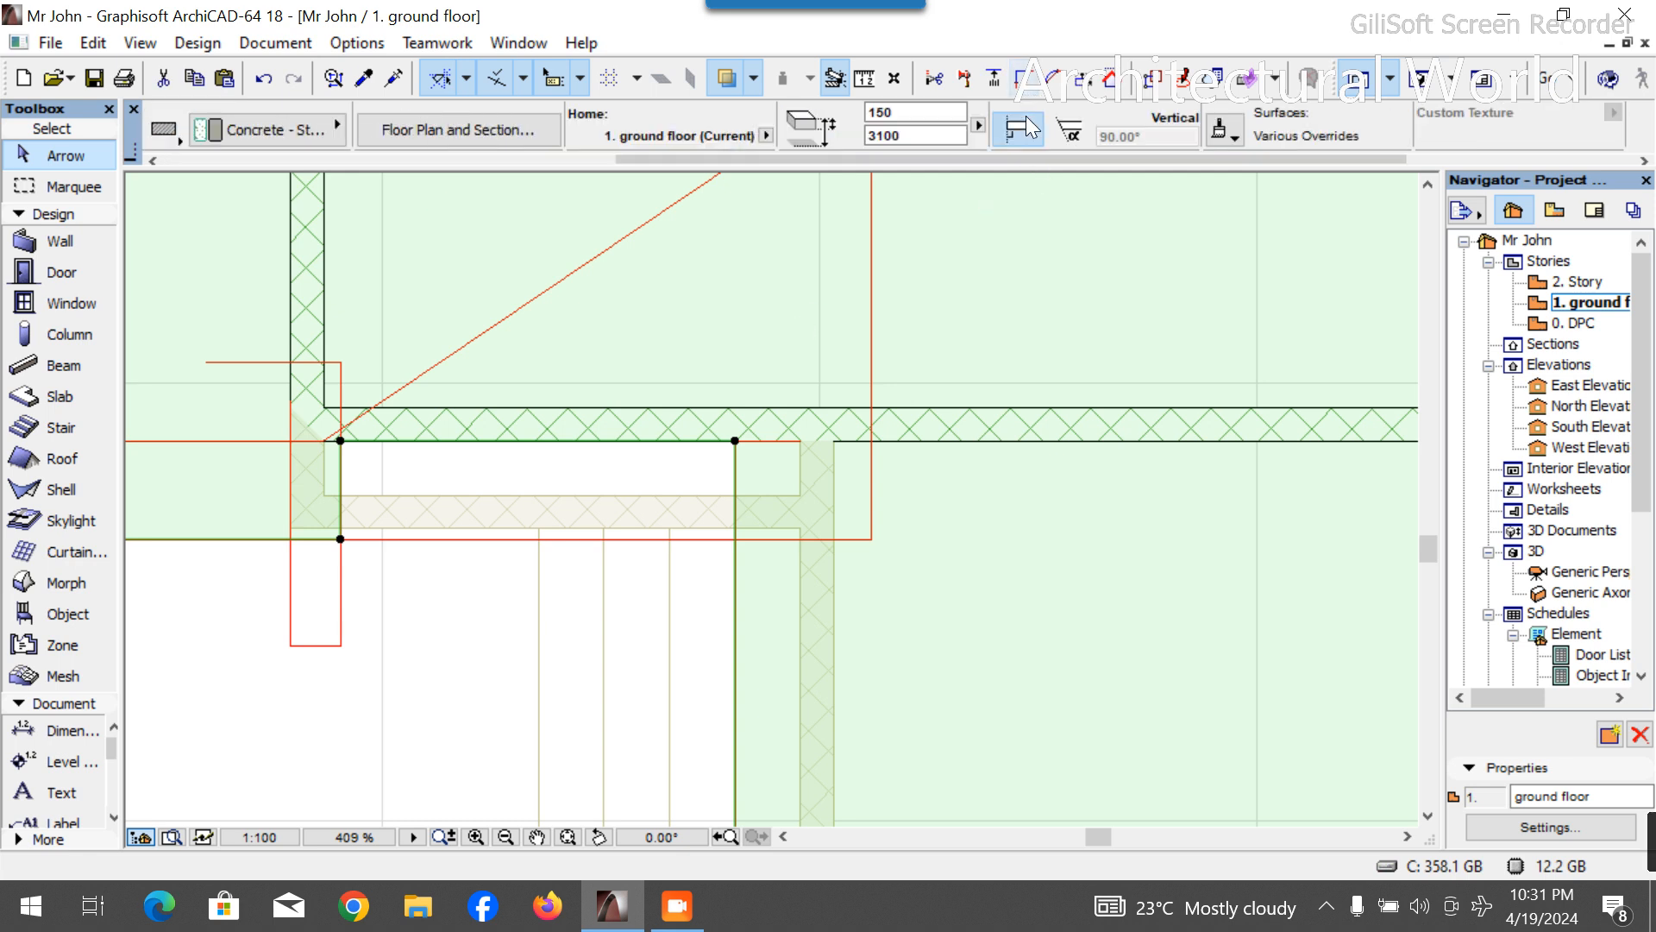
pyautogui.click(880, 137)
pyautogui.click(480, 672)
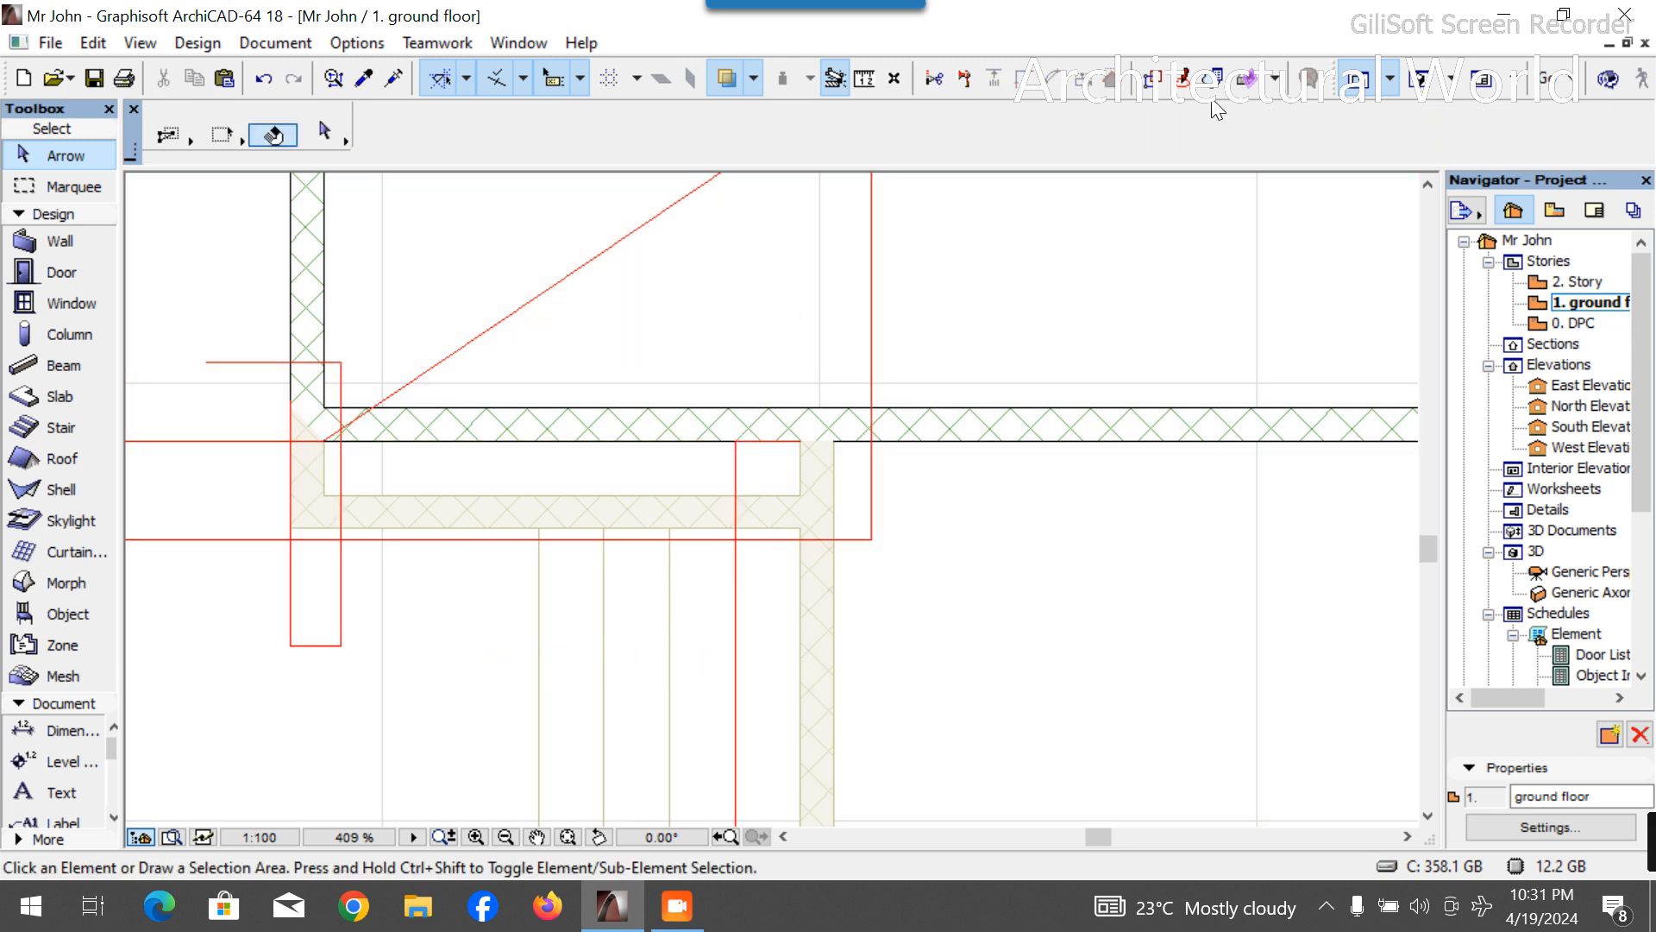
# In the 3D view, set the roof slab's top, edge and bottom surfaces to Paint - Glossy White and inspect the building's front.
pyautogui.press('F3')
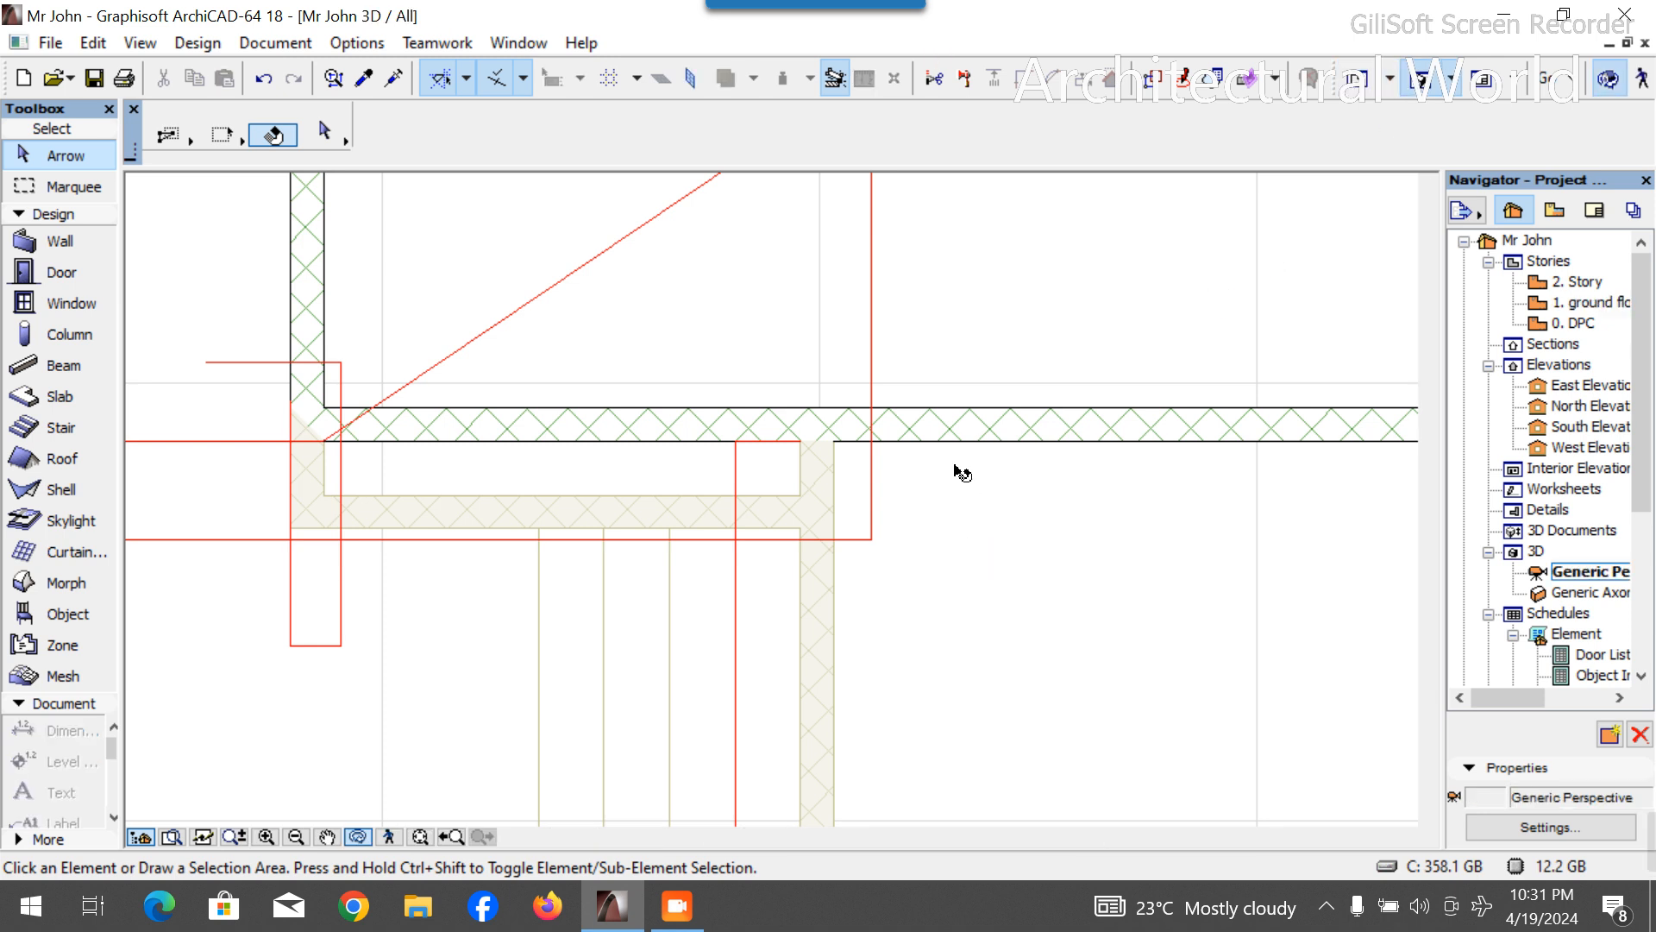
pyautogui.scroll(1, 924, 462)
pyautogui.scroll(-3, 945, 456)
pyautogui.scroll(6, 1001, 430)
pyautogui.moveTo(994, 431); pyautogui.dragTo(1041, 479)
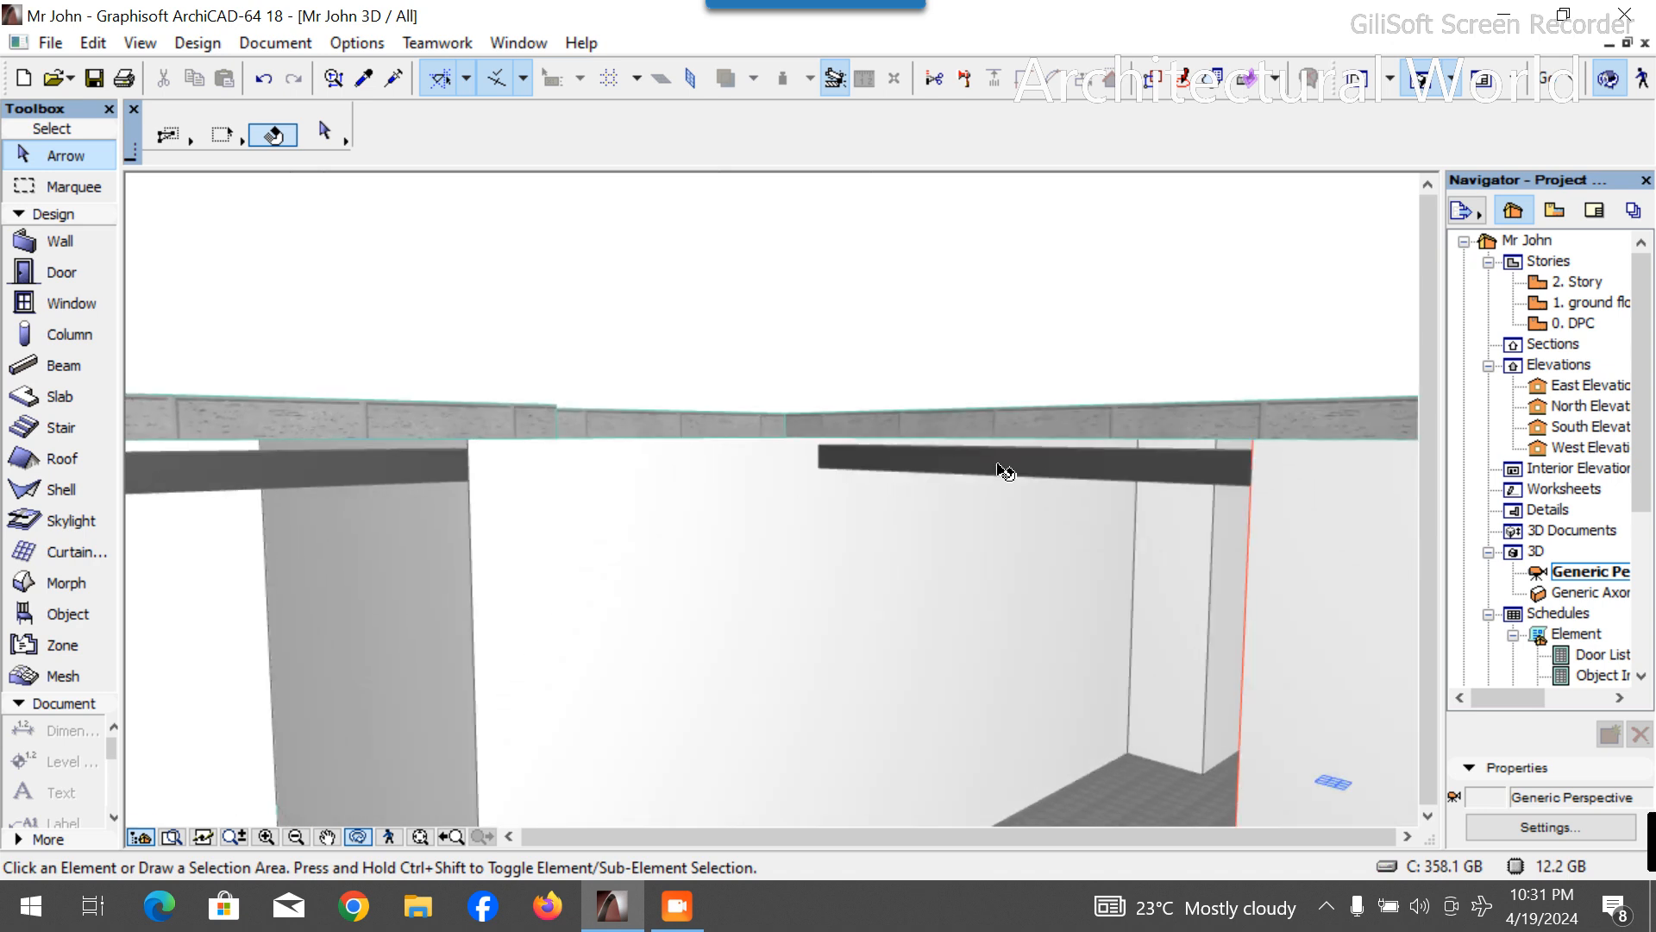
pyautogui.scroll(-5, 935, 396)
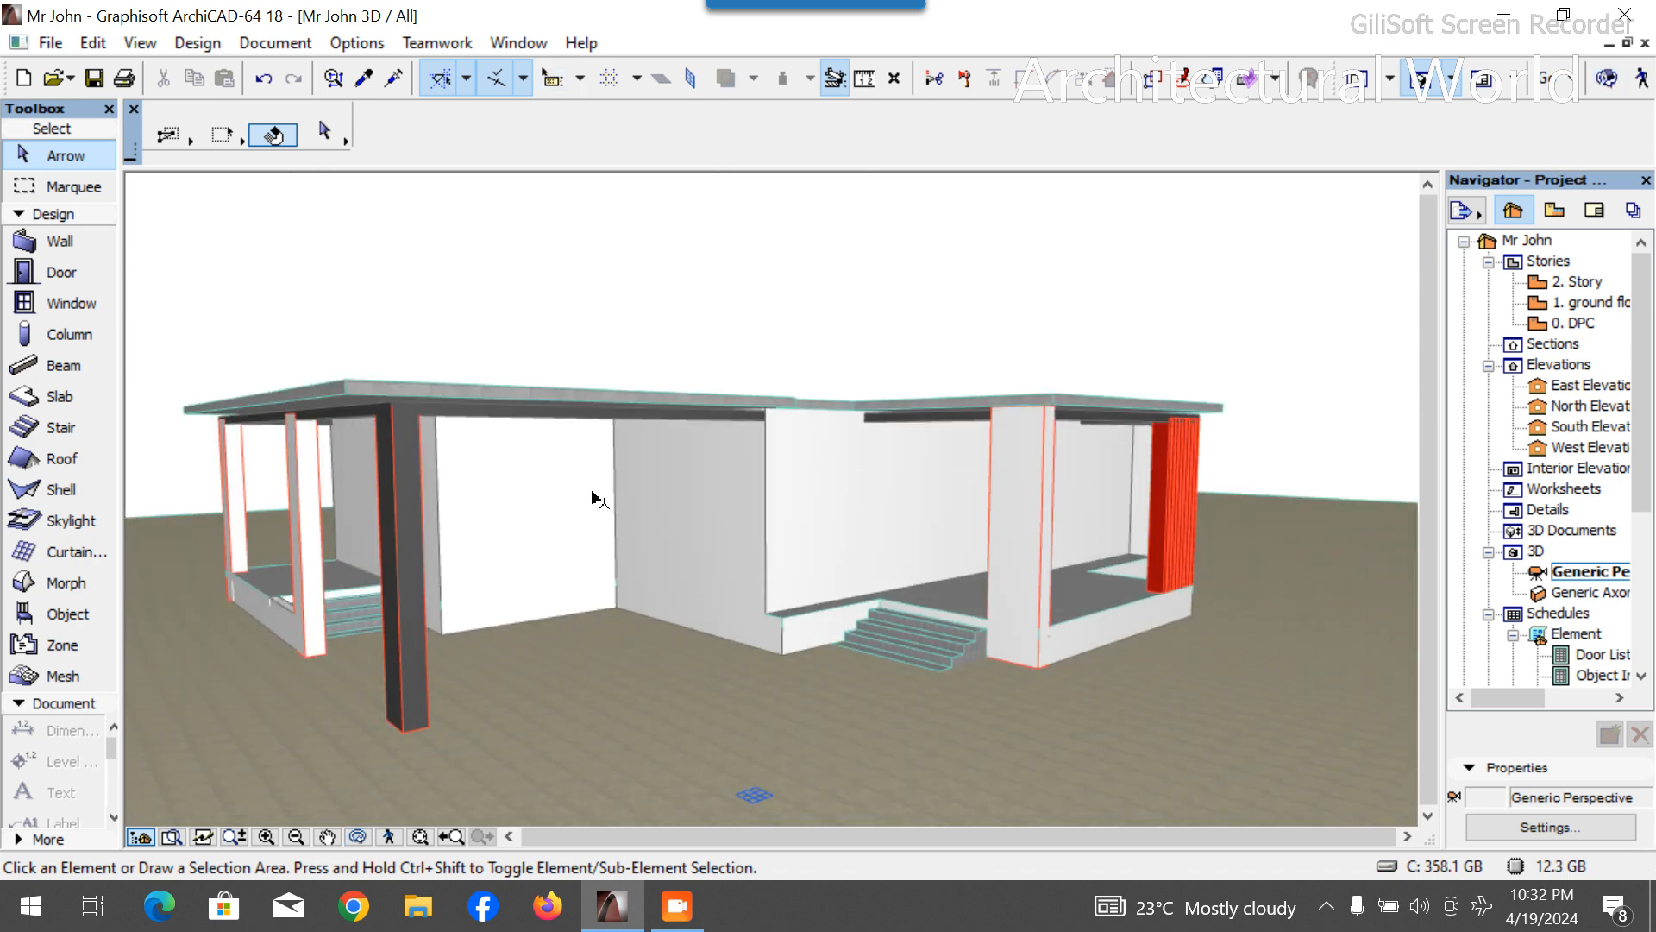
pyautogui.click(380, 399)
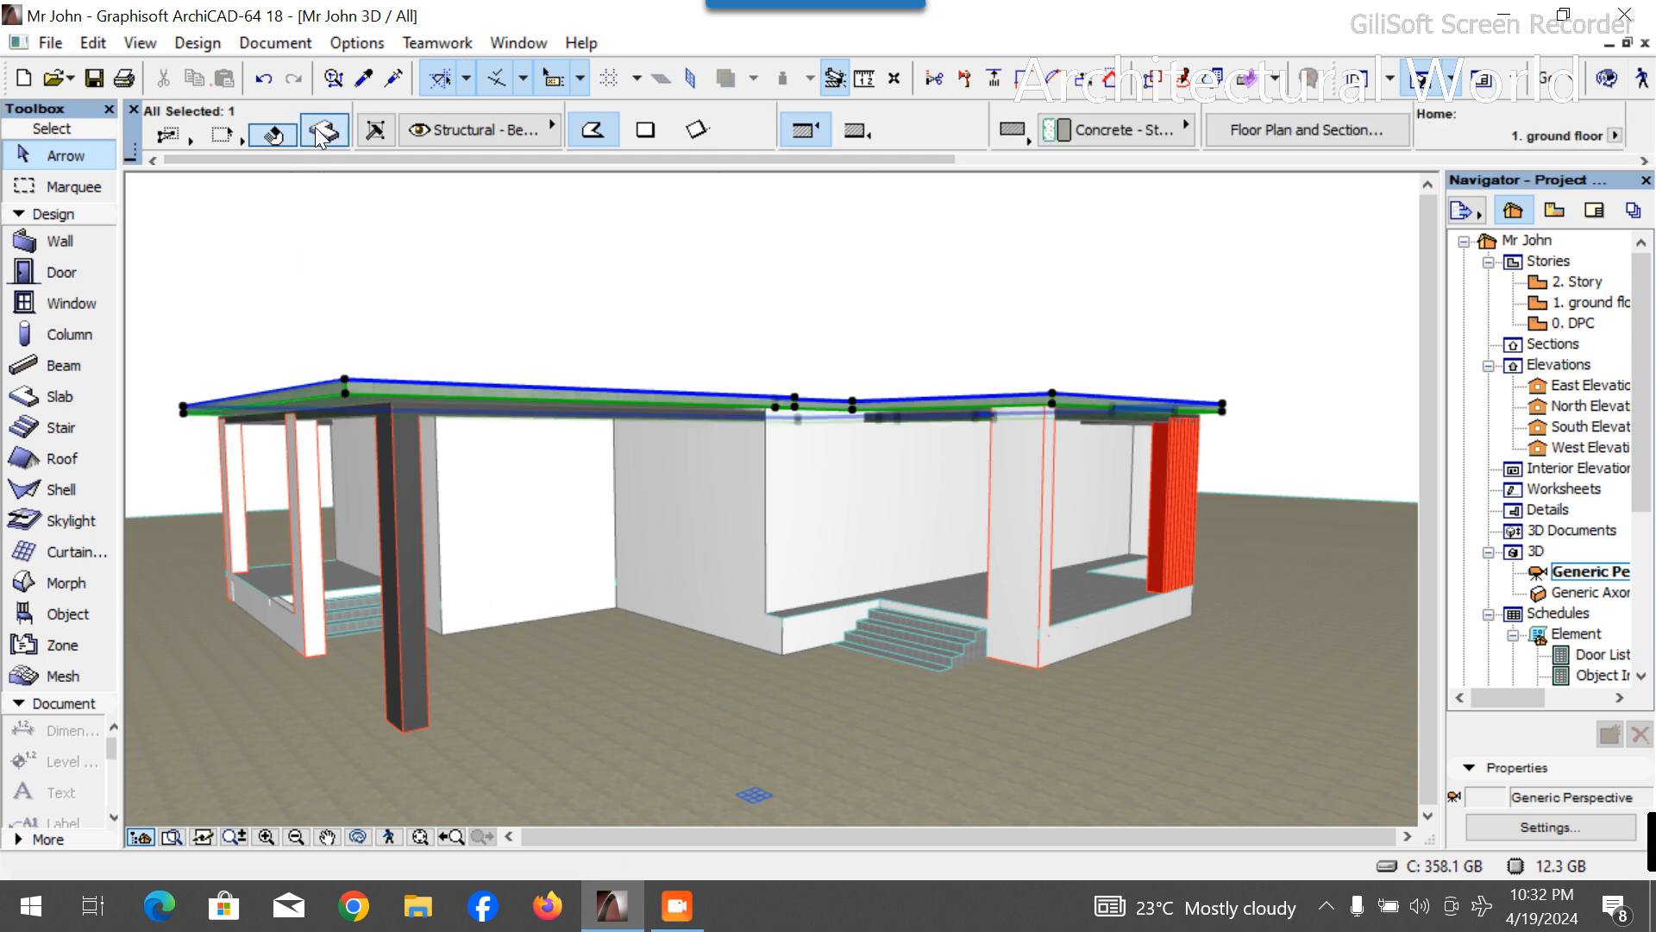
pyautogui.click(284, 138)
pyautogui.click(733, 531)
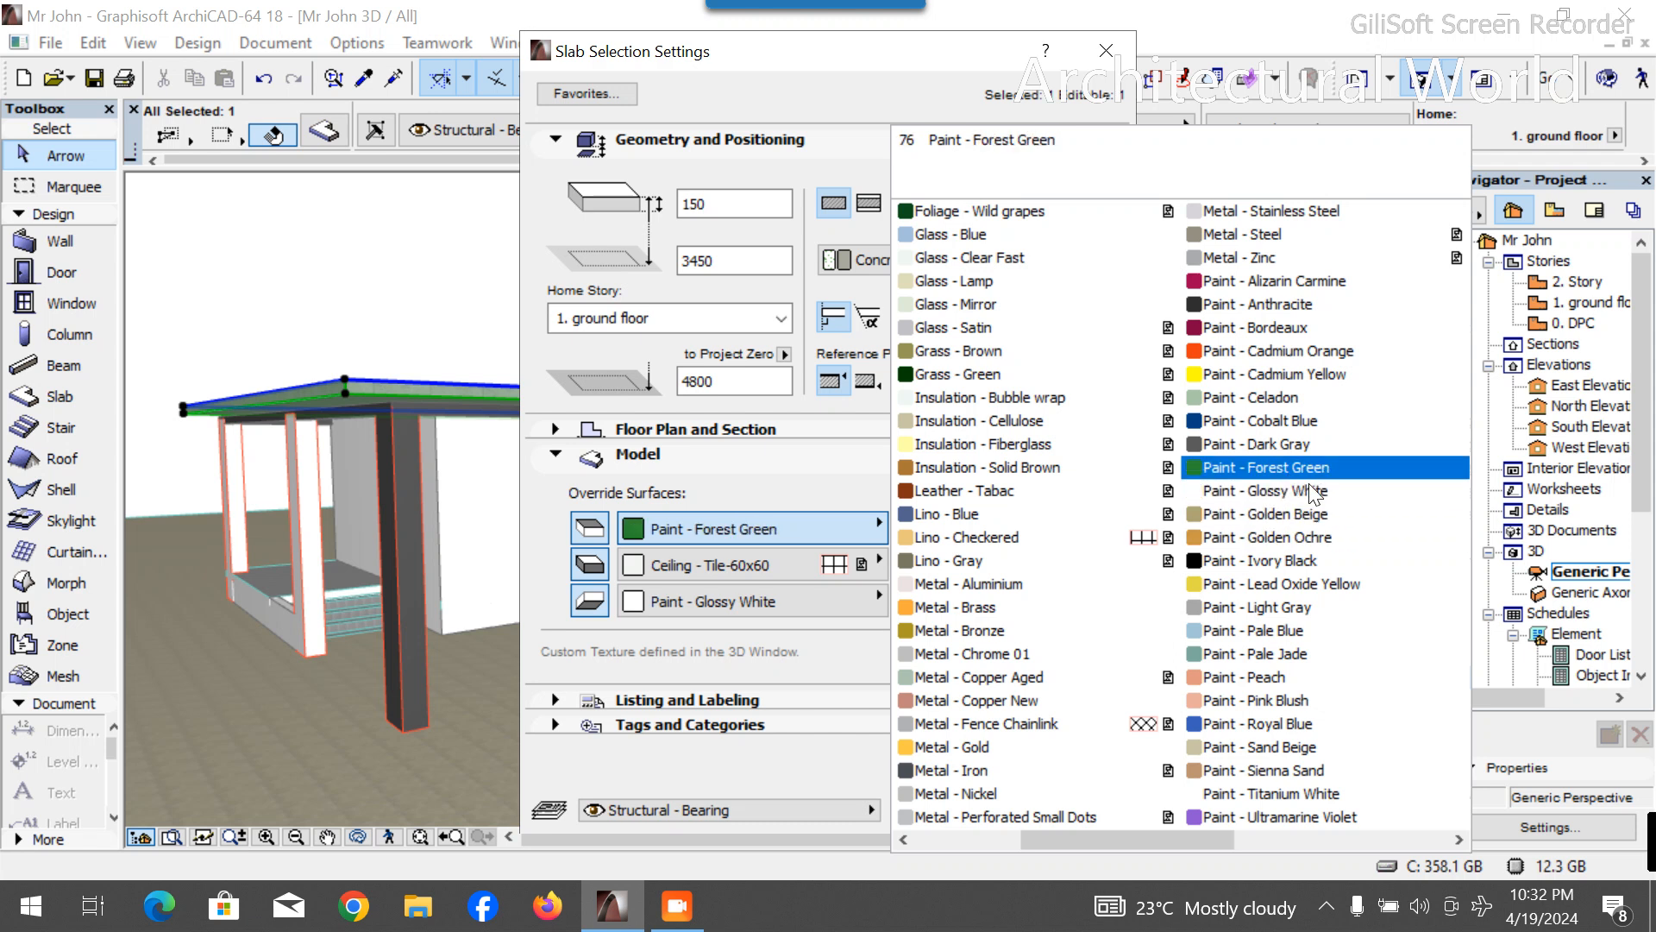
pyautogui.click(1294, 490)
pyautogui.click(916, 565)
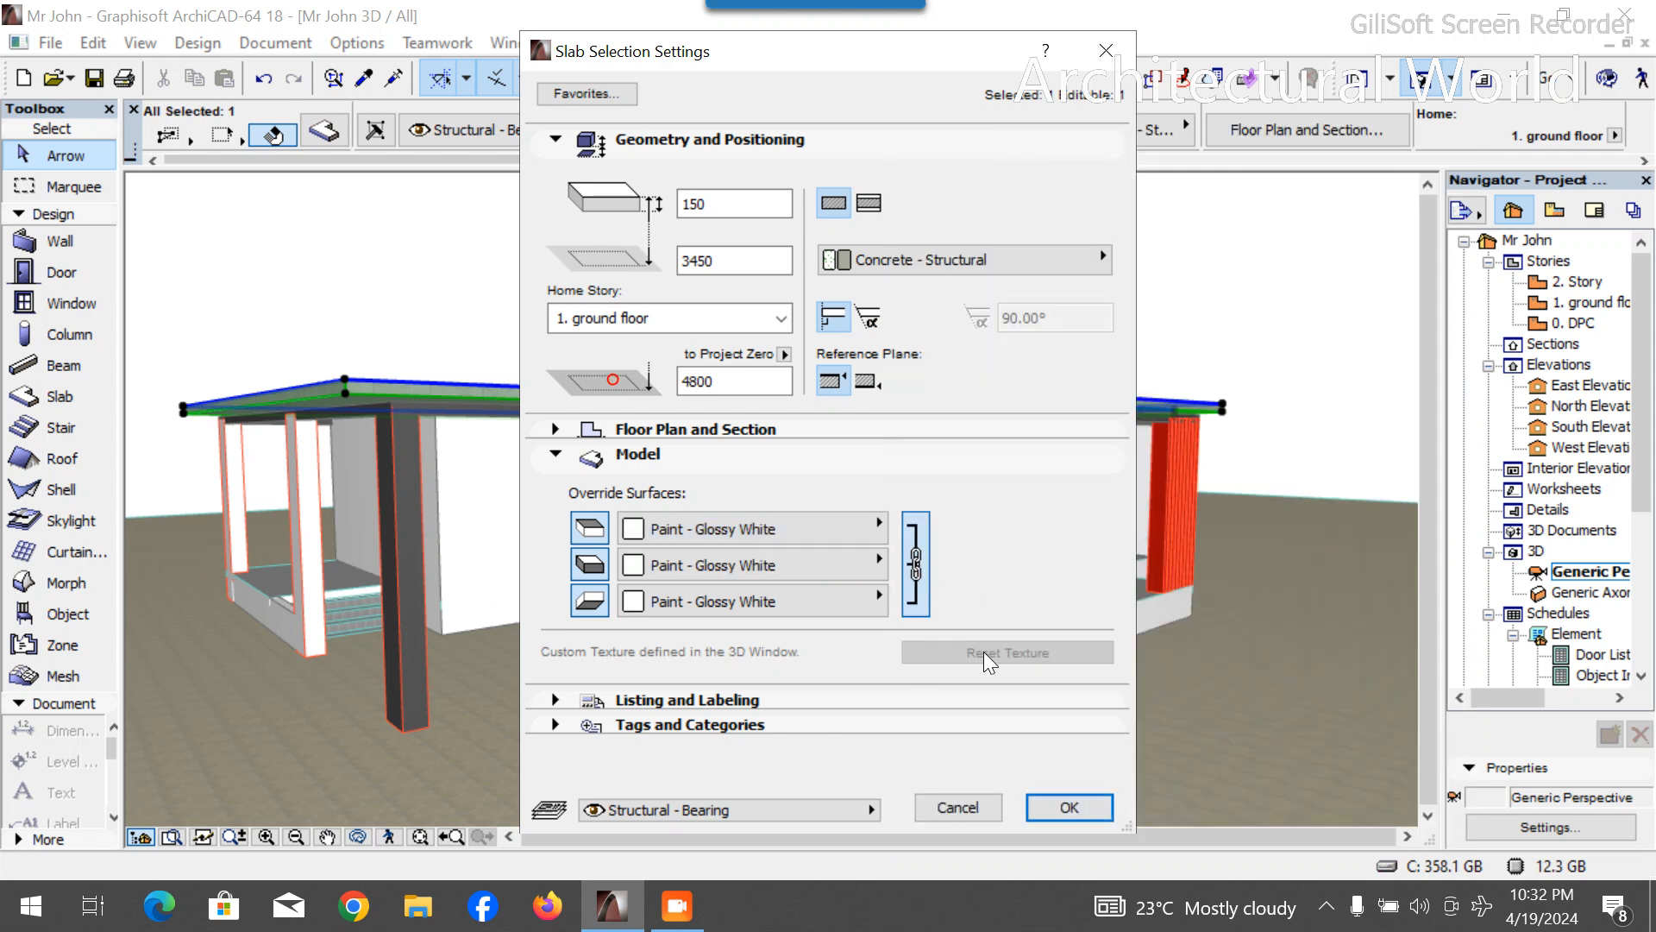
pyautogui.click(1068, 806)
pyautogui.click(710, 282)
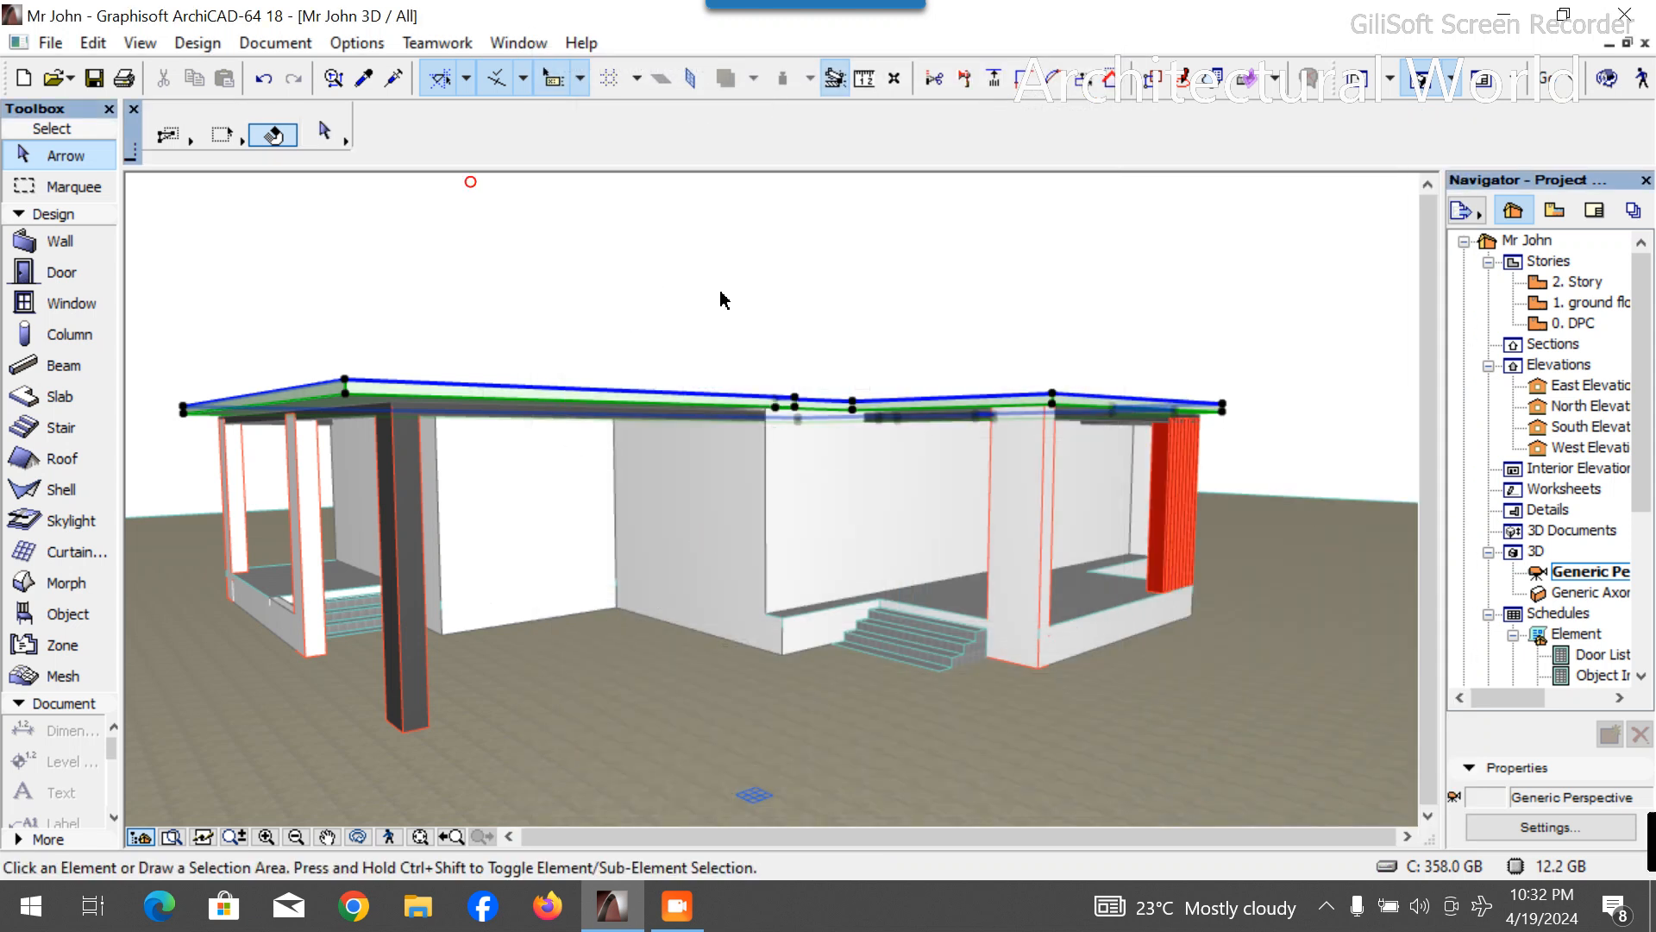
pyautogui.click(358, 836)
pyautogui.moveTo(432, 785); pyautogui.dragTo(969, 681)
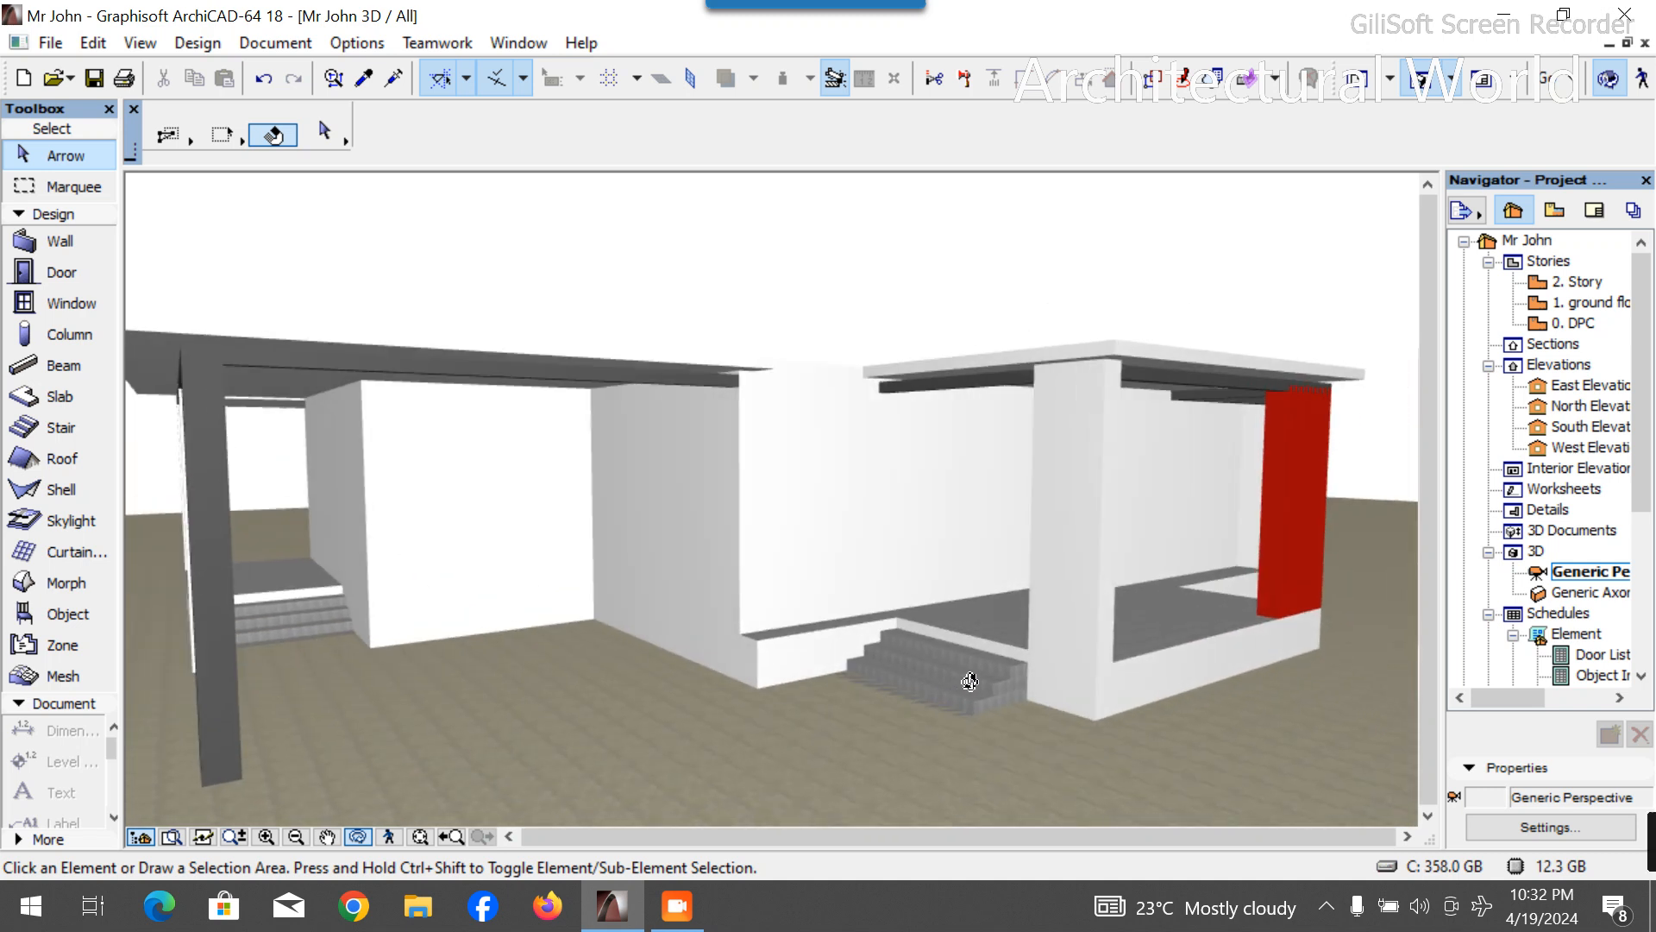
# On the ground floor plan, copy the front car park column to the Main Lounge's outer corner, at the front overhang guide.
pyautogui.doubleClick(1599, 304)
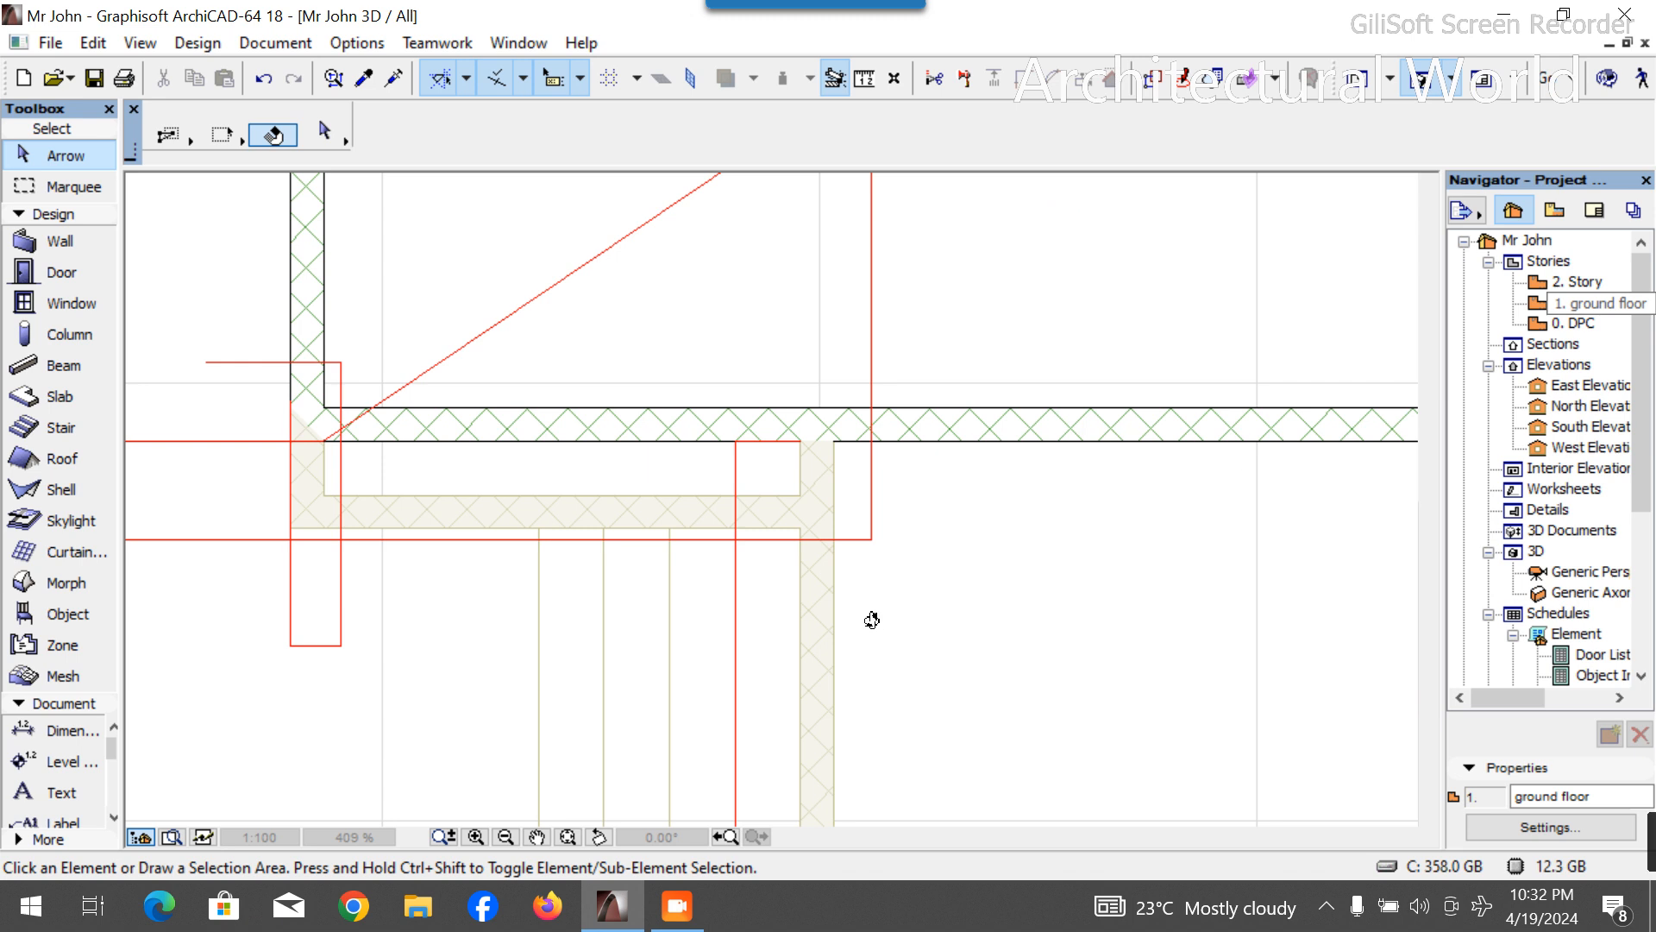
pyautogui.scroll(-3, 794, 569)
pyautogui.scroll(5, 599, 562)
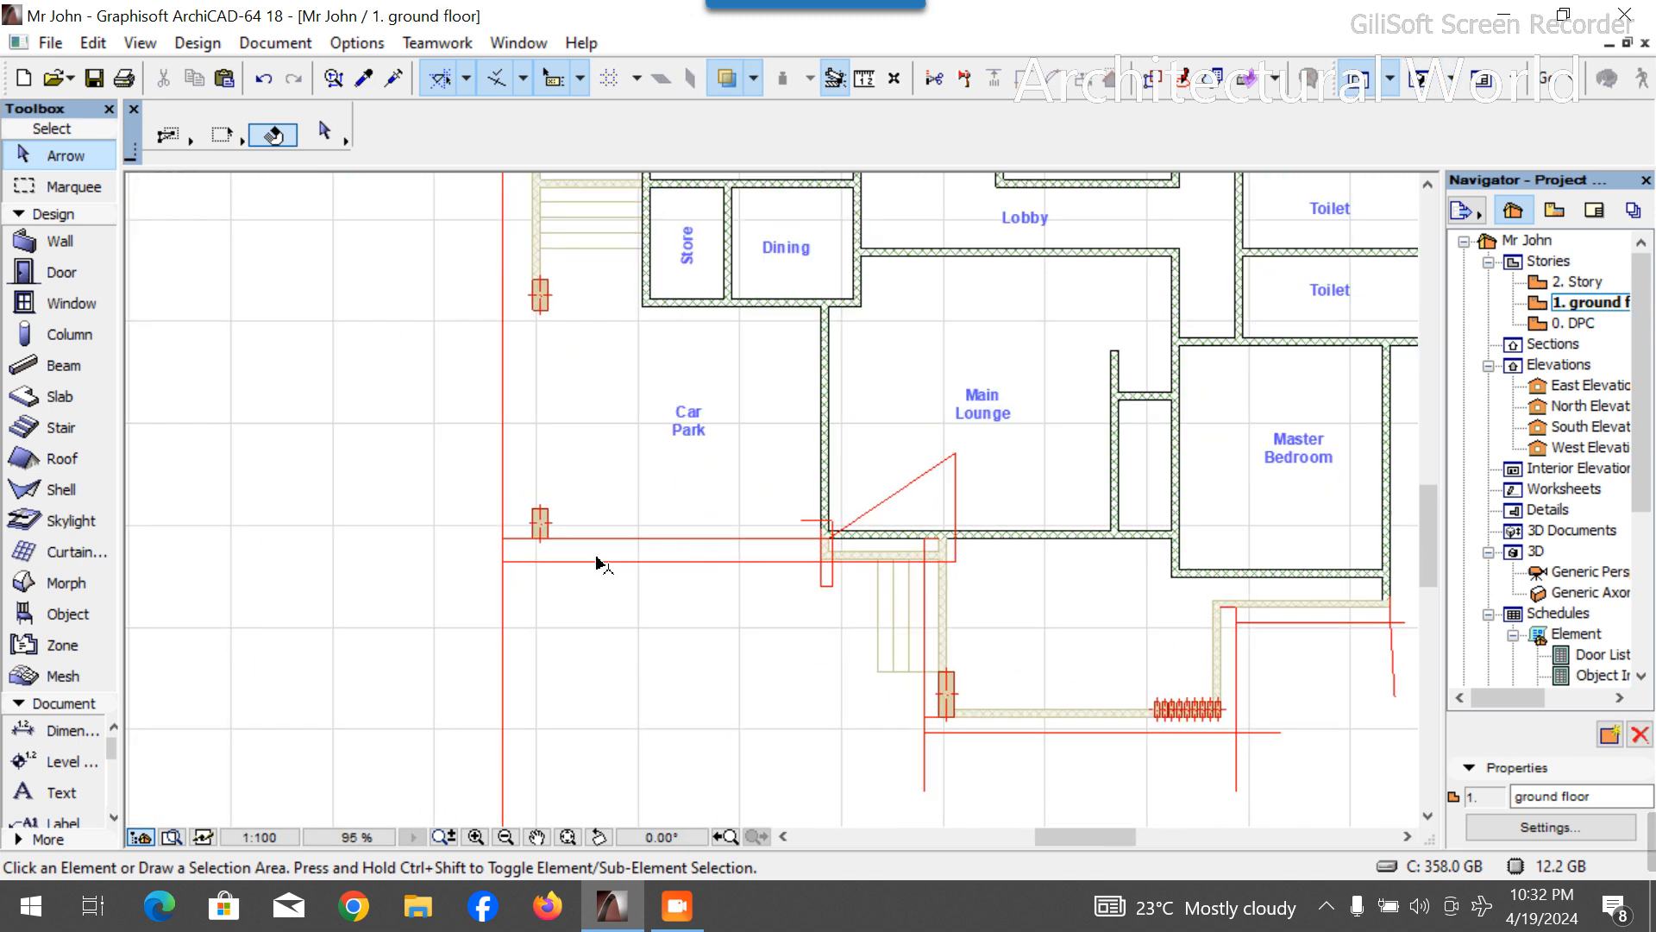
pyautogui.click(481, 475)
pyautogui.press('Escape')
pyautogui.click(489, 454)
pyautogui.press('Escape')
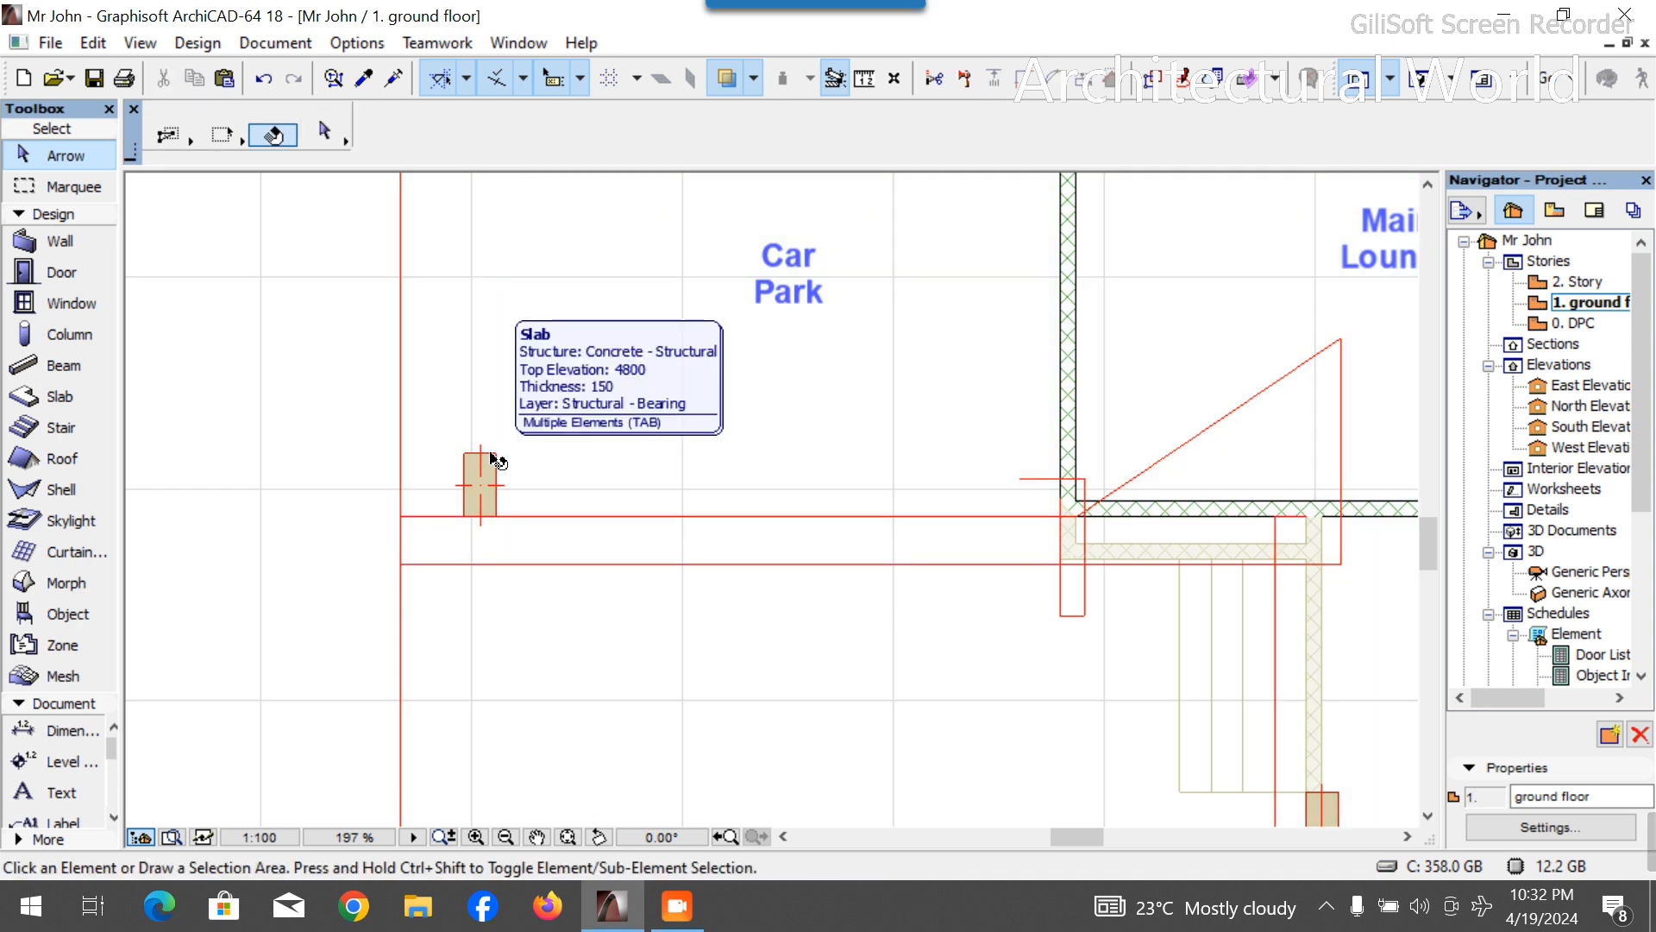
pyautogui.click(495, 458)
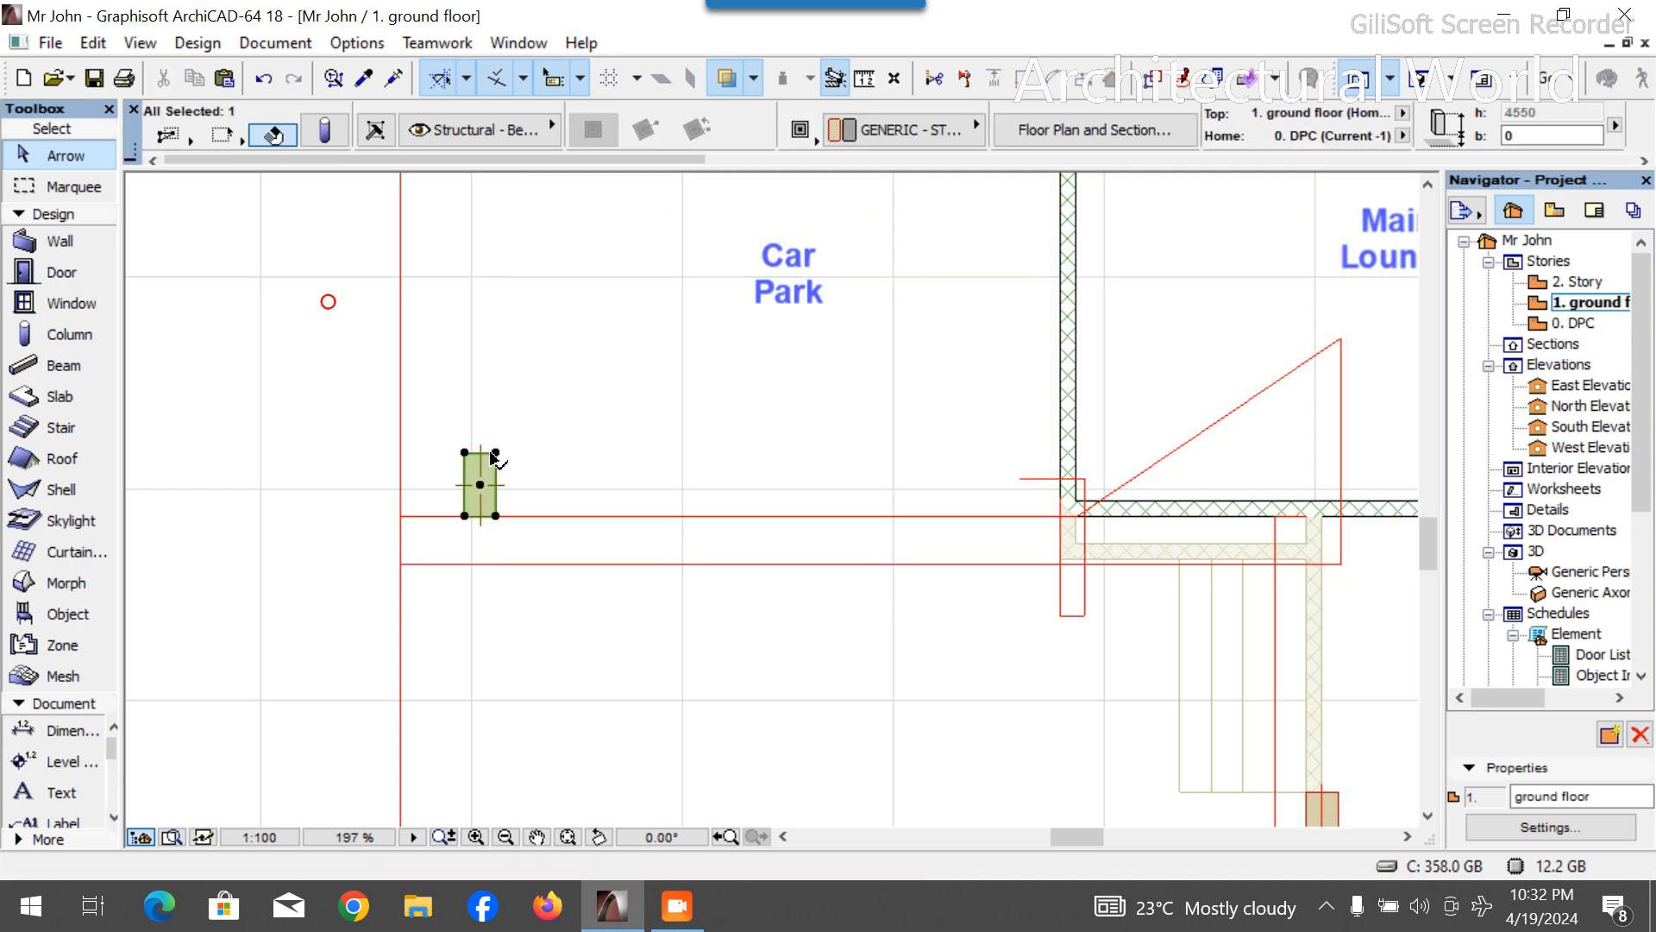
pyautogui.click(465, 516)
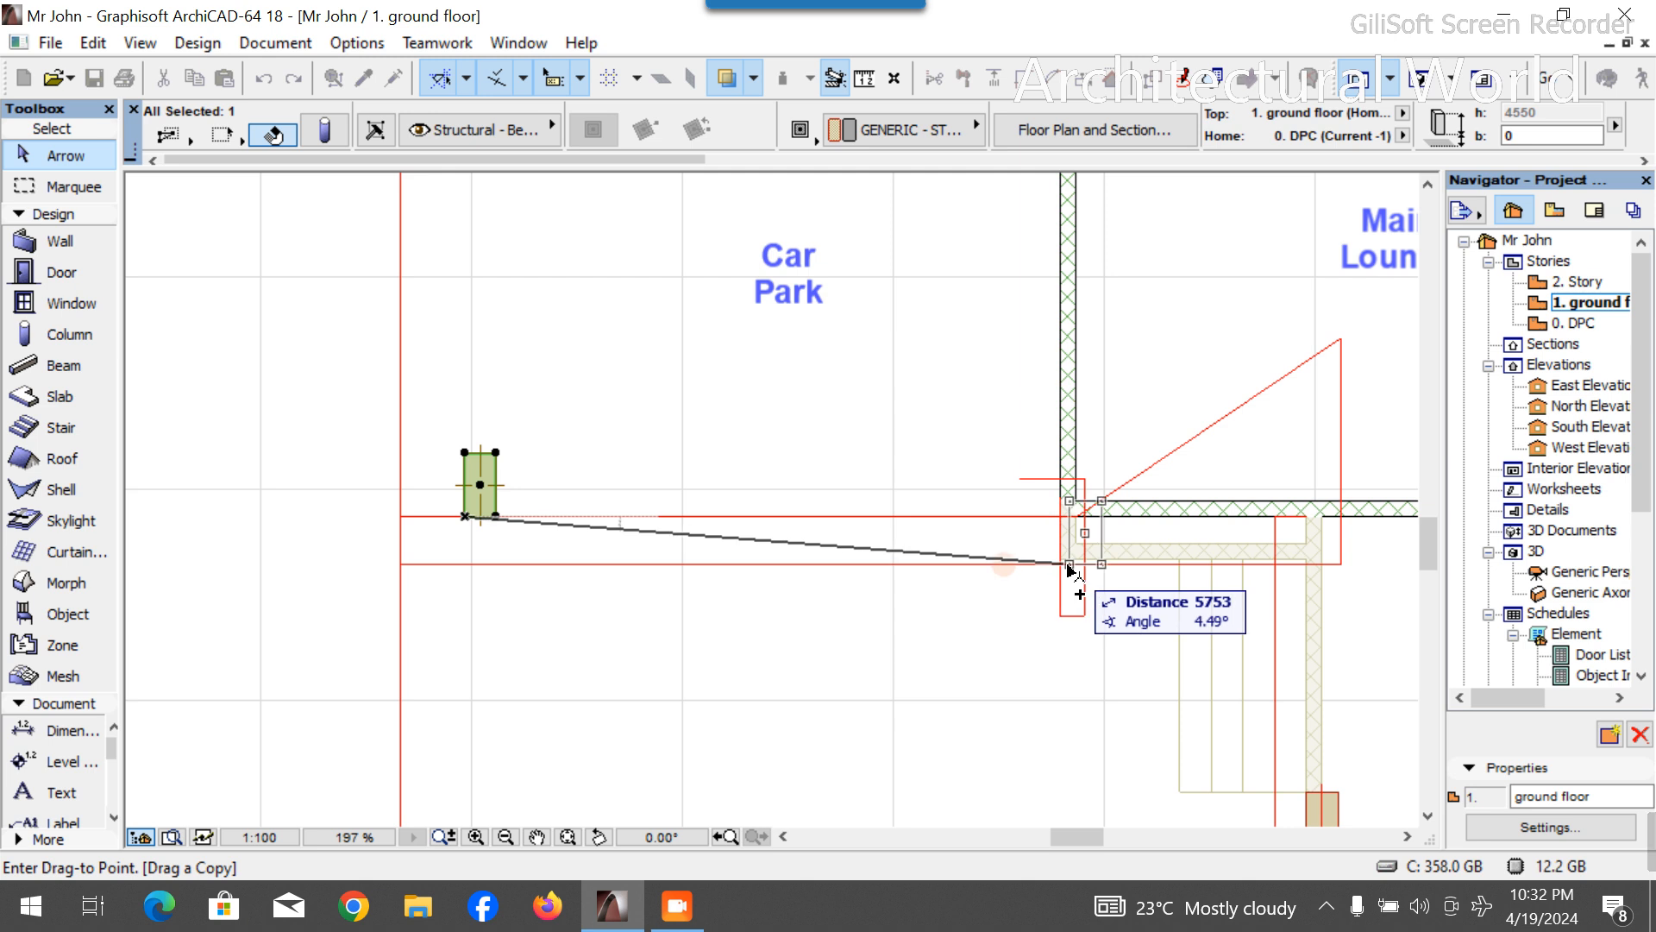
pyautogui.click(1068, 565)
pyautogui.scroll(5, 1070, 560)
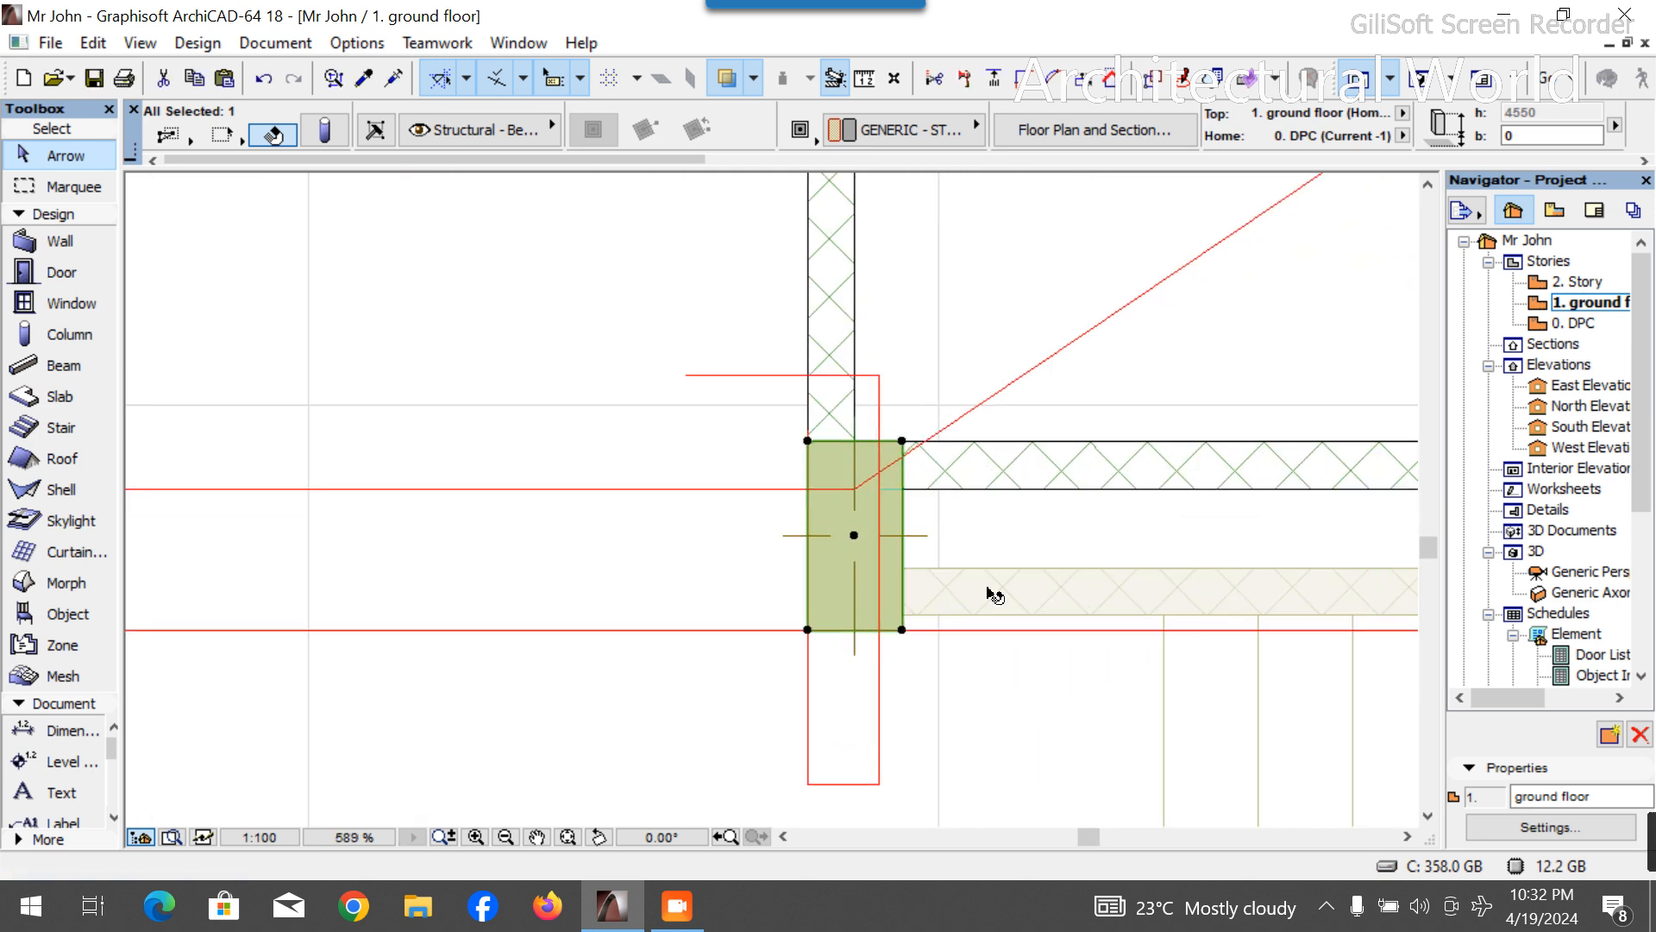
pyautogui.scroll(3, 925, 574)
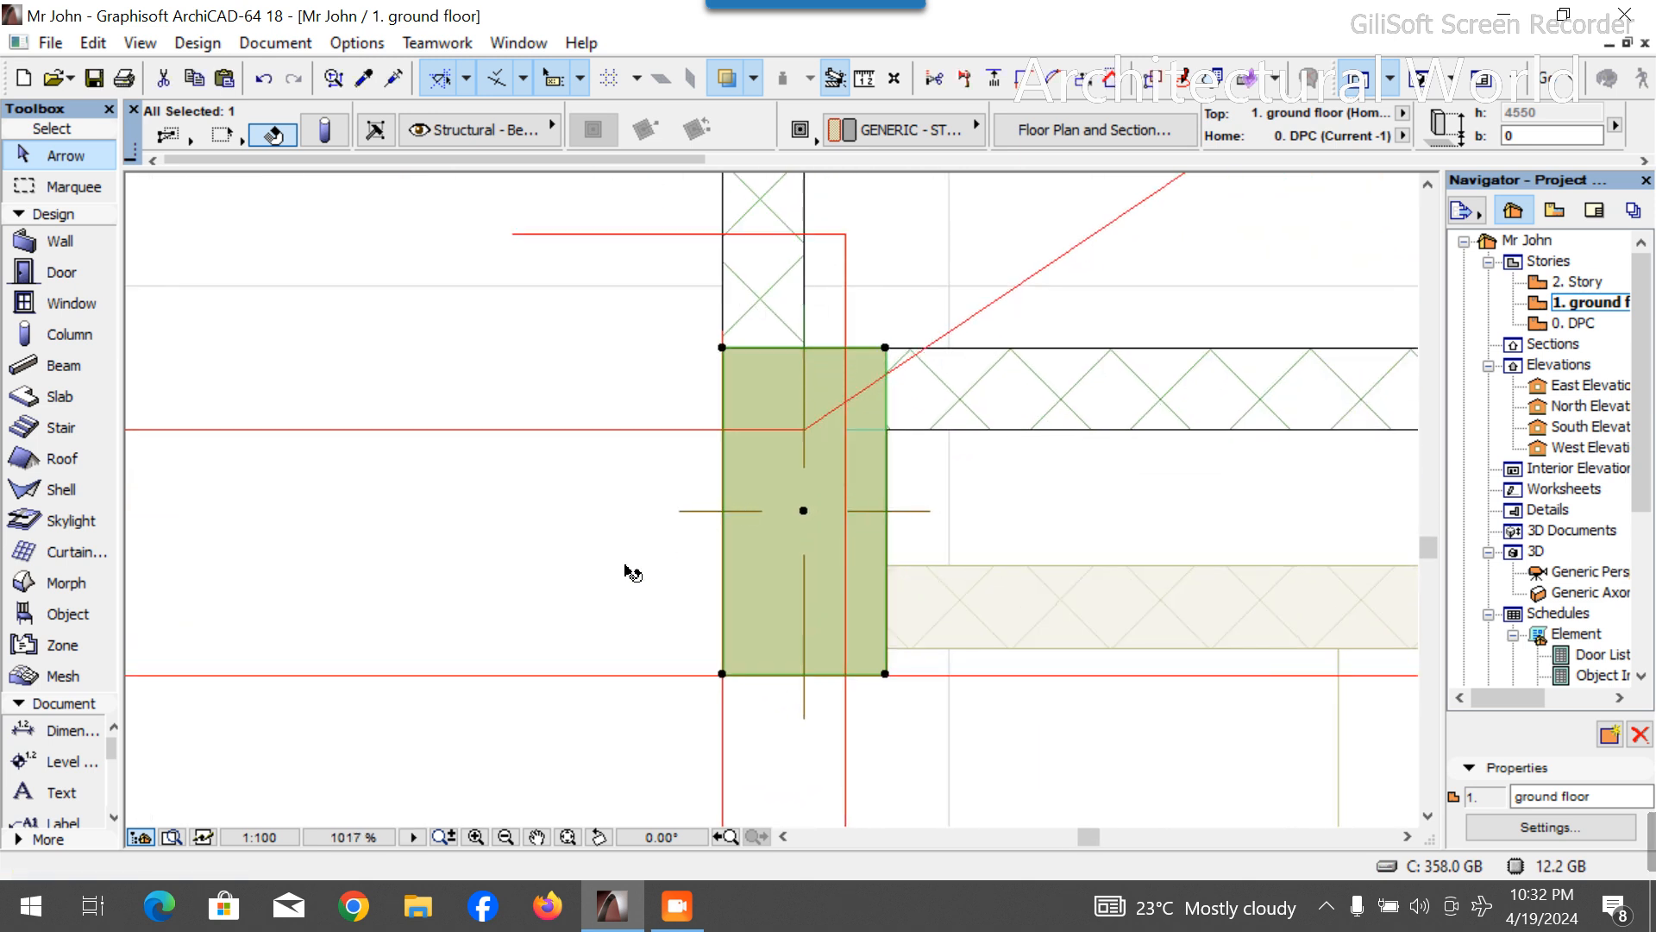
# Set the copied column's width to 225, keeping its depth at 600.
pyautogui.scroll(-3, 1268, 143)
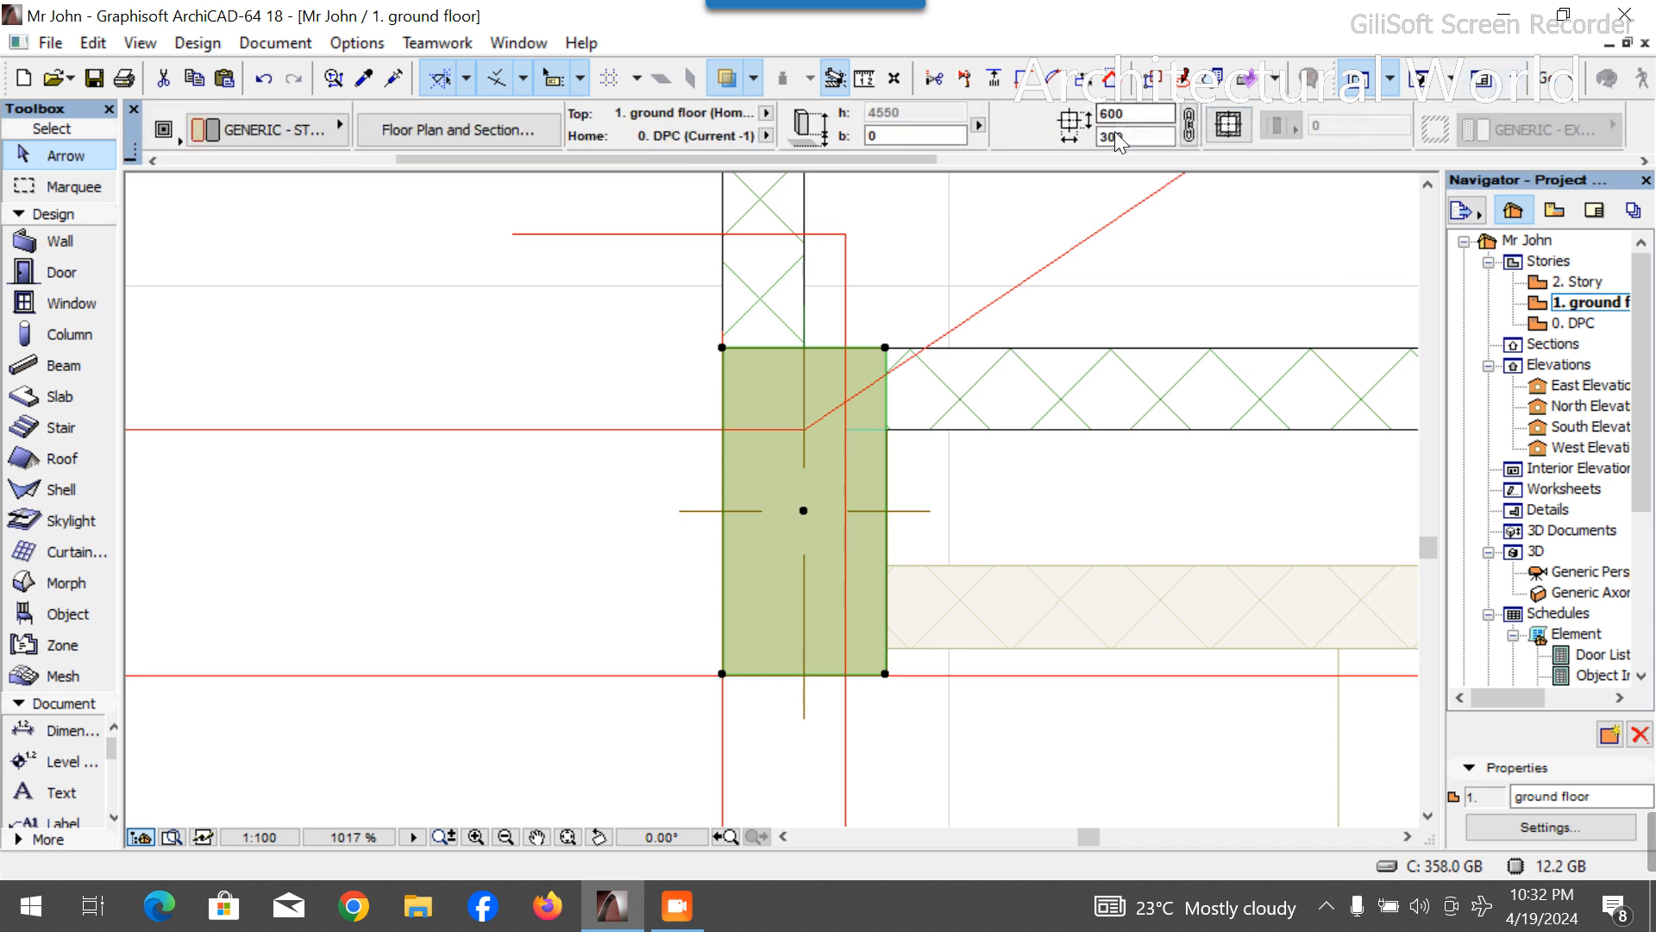
pyautogui.write('3')
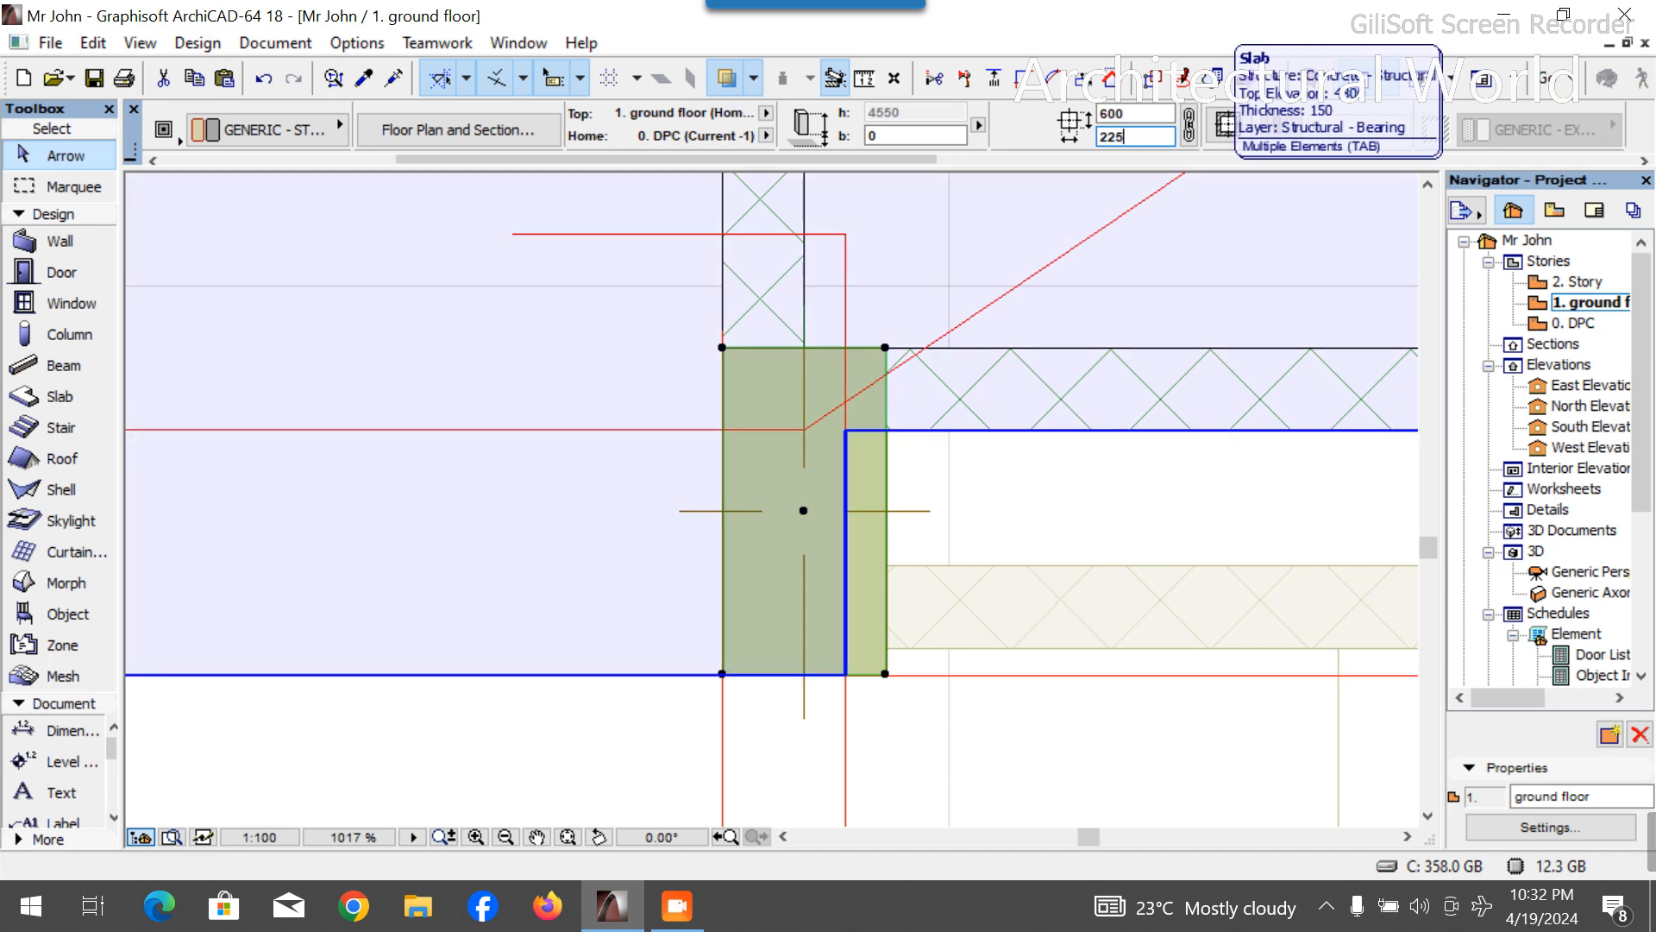
pyautogui.write('25')
pyautogui.press('Return')
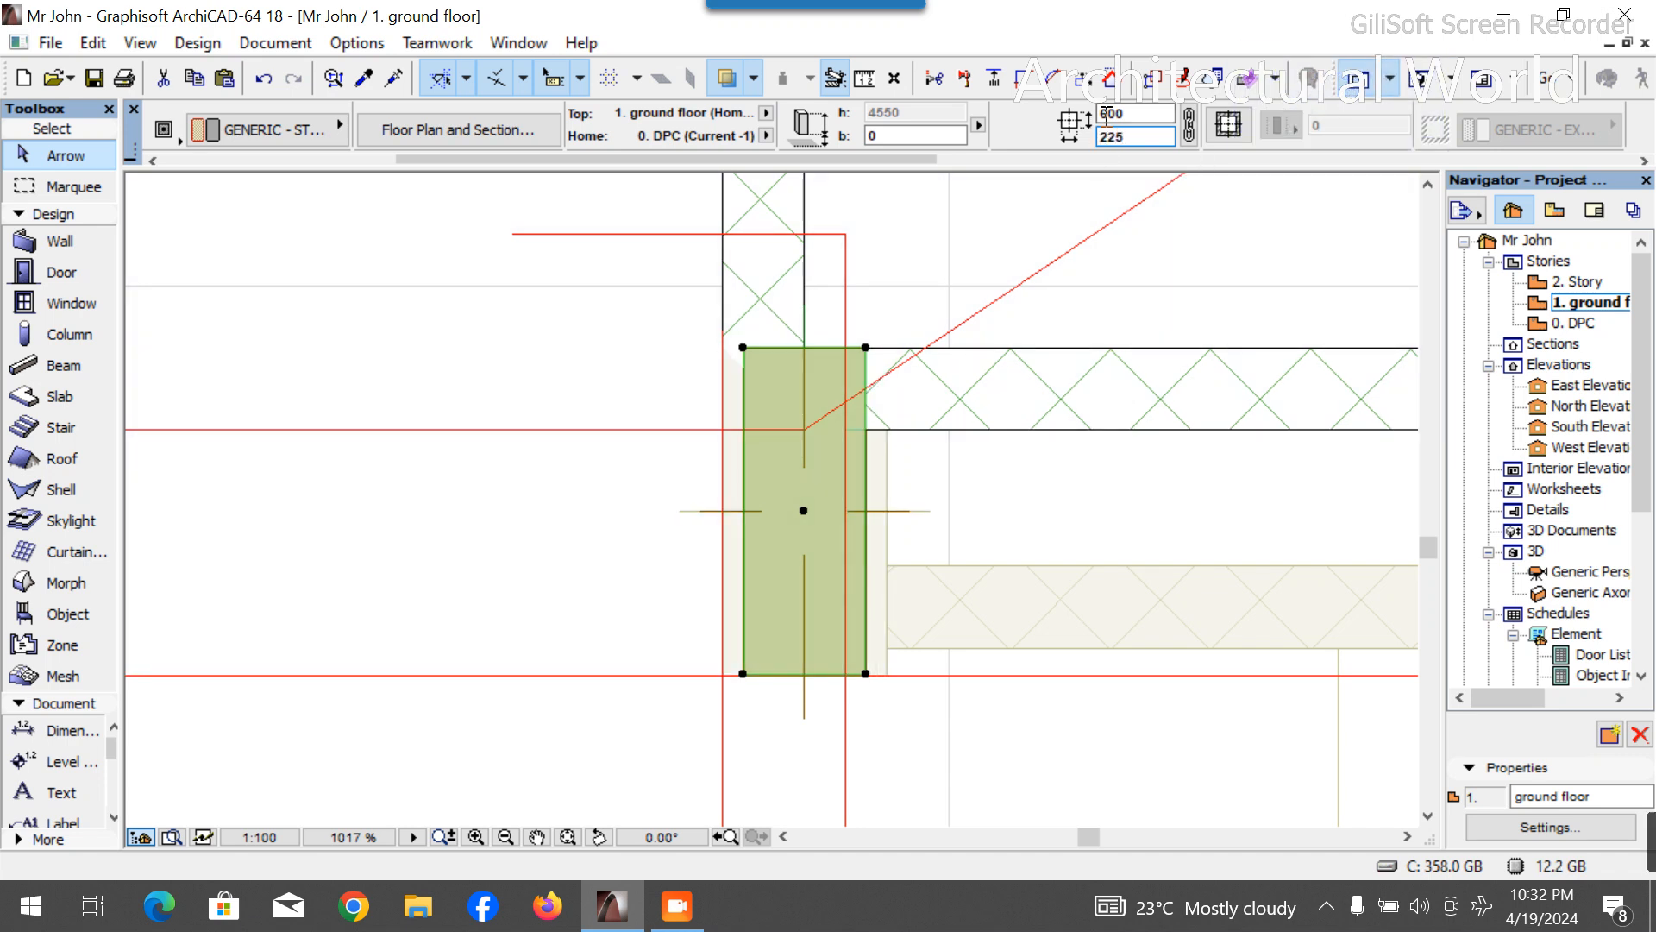
pyautogui.click(1127, 117)
# Move the copied column sideways so its outer face is flush with the Main Lounge wall's car park face, and deselect it.
pyautogui.hotkey('ctrl', 'd')
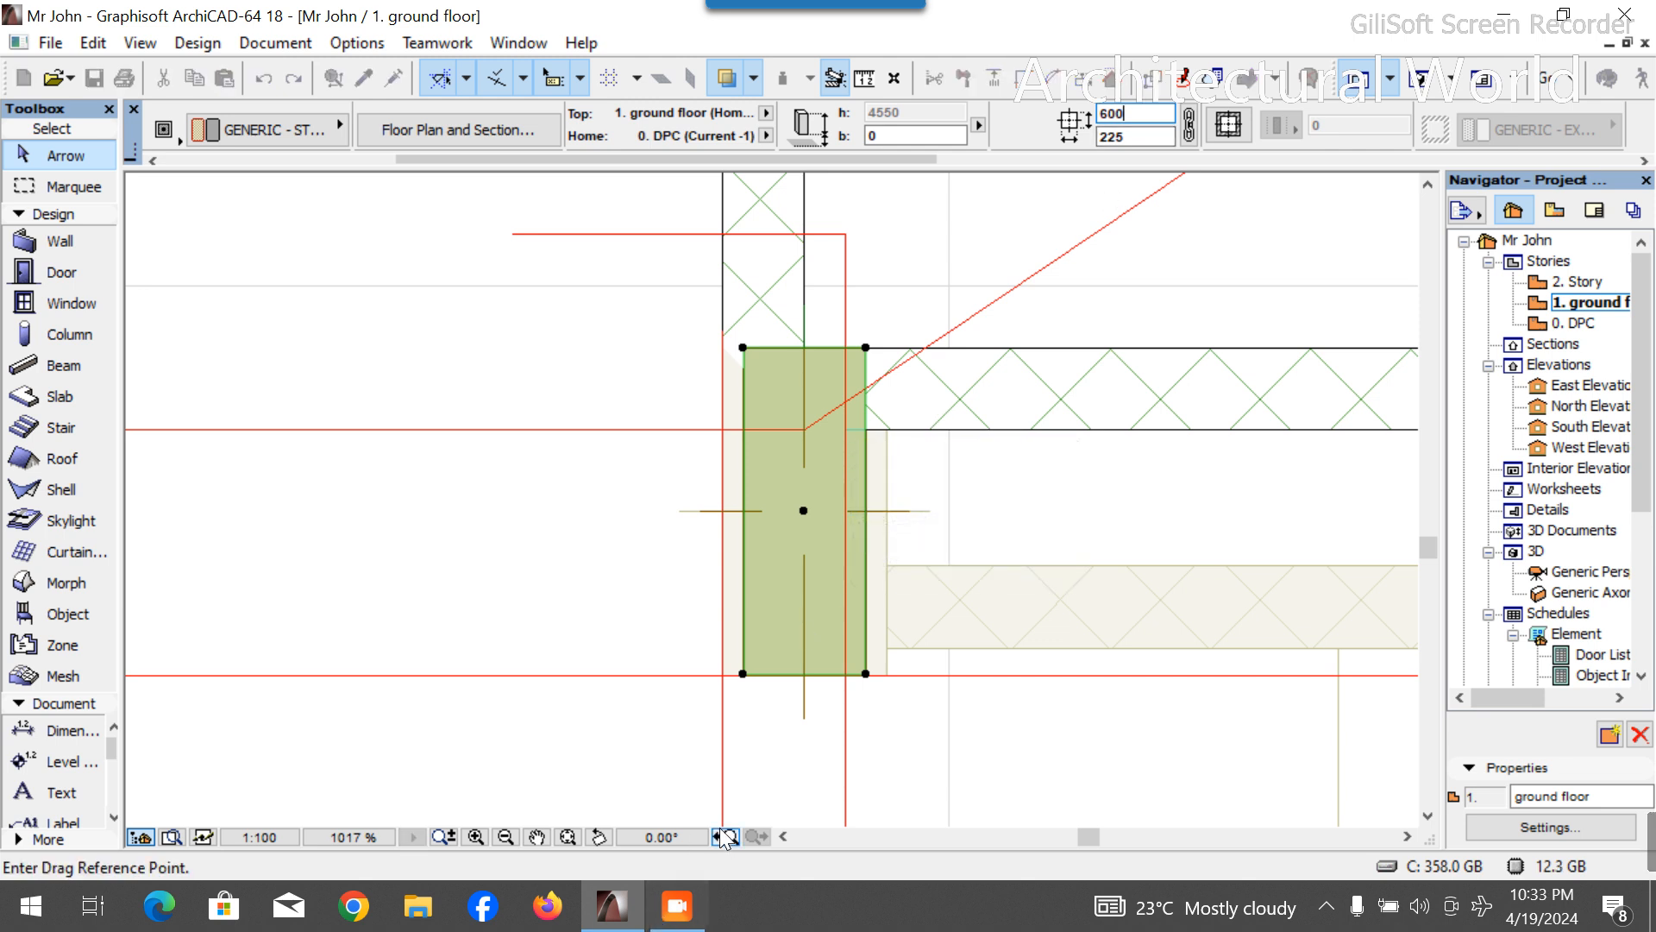
pyautogui.click(743, 674)
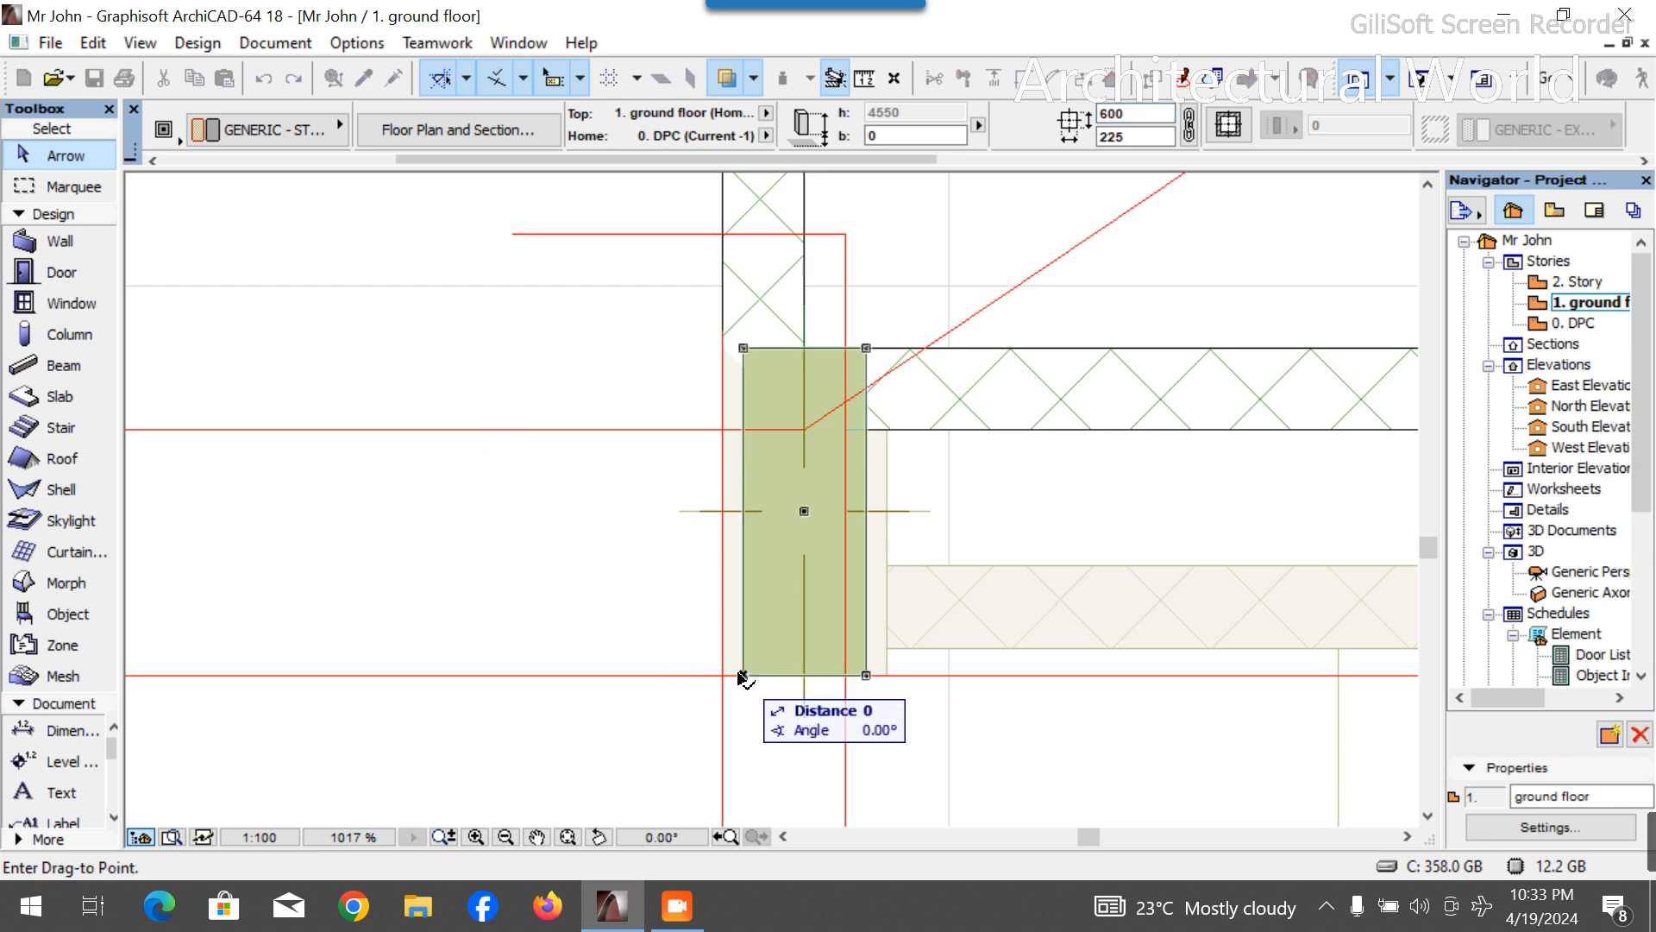
pyautogui.click(722, 675)
pyautogui.press('Escape')
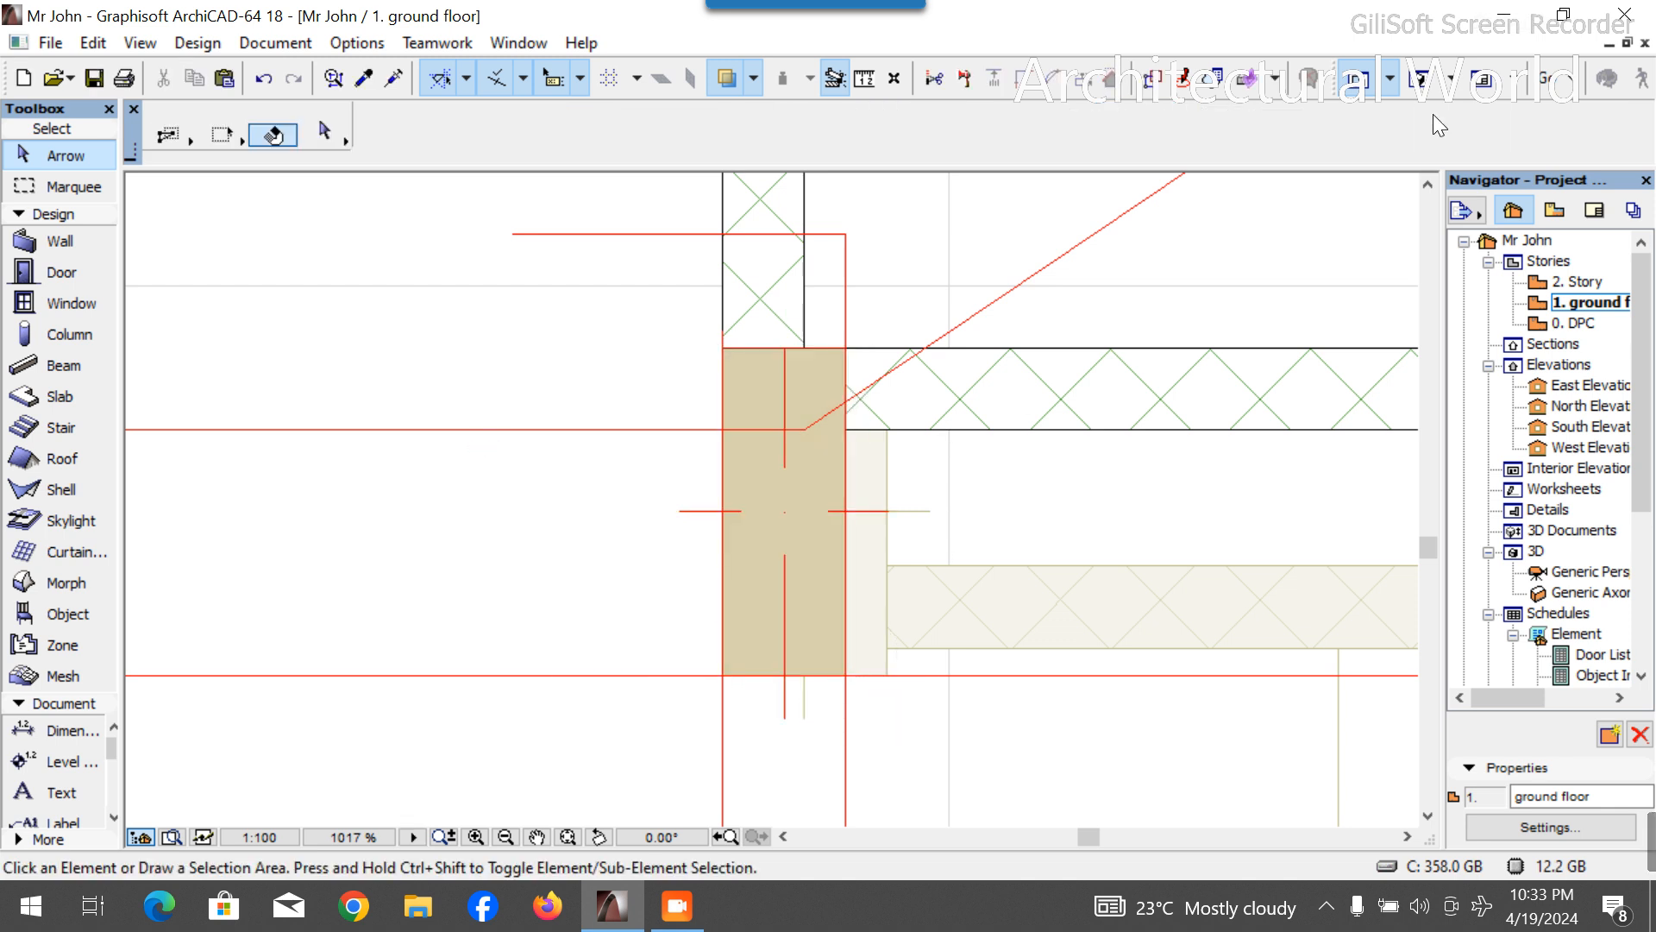
# In the 3D view, override the new corner column's surface with Paint - Glossy White.
pyautogui.click(1425, 85)
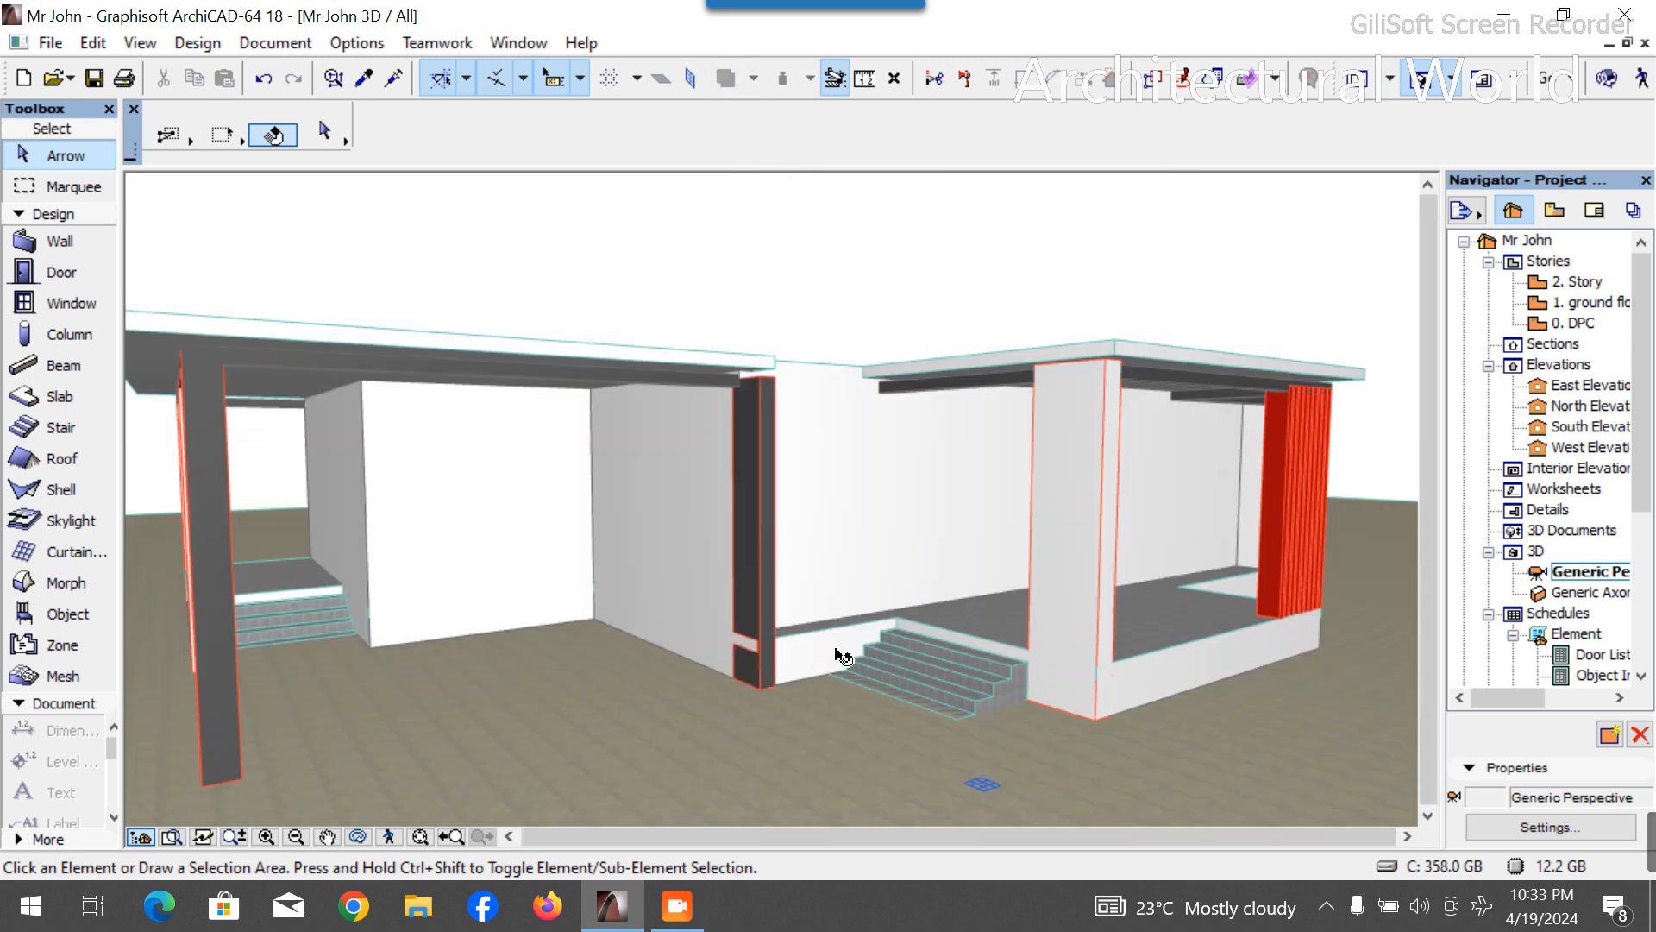
pyautogui.moveTo(697, 492)
pyautogui.keyDown('shift'); pyautogui.mouseDown(button='middle')
pyautogui.moveTo(754, 422)
pyautogui.moveTo(854, 474)
pyautogui.moveTo(787, 450)
pyautogui.mouseUp(button='middle'); pyautogui.keyUp('shift')
pyautogui.click(785, 451)
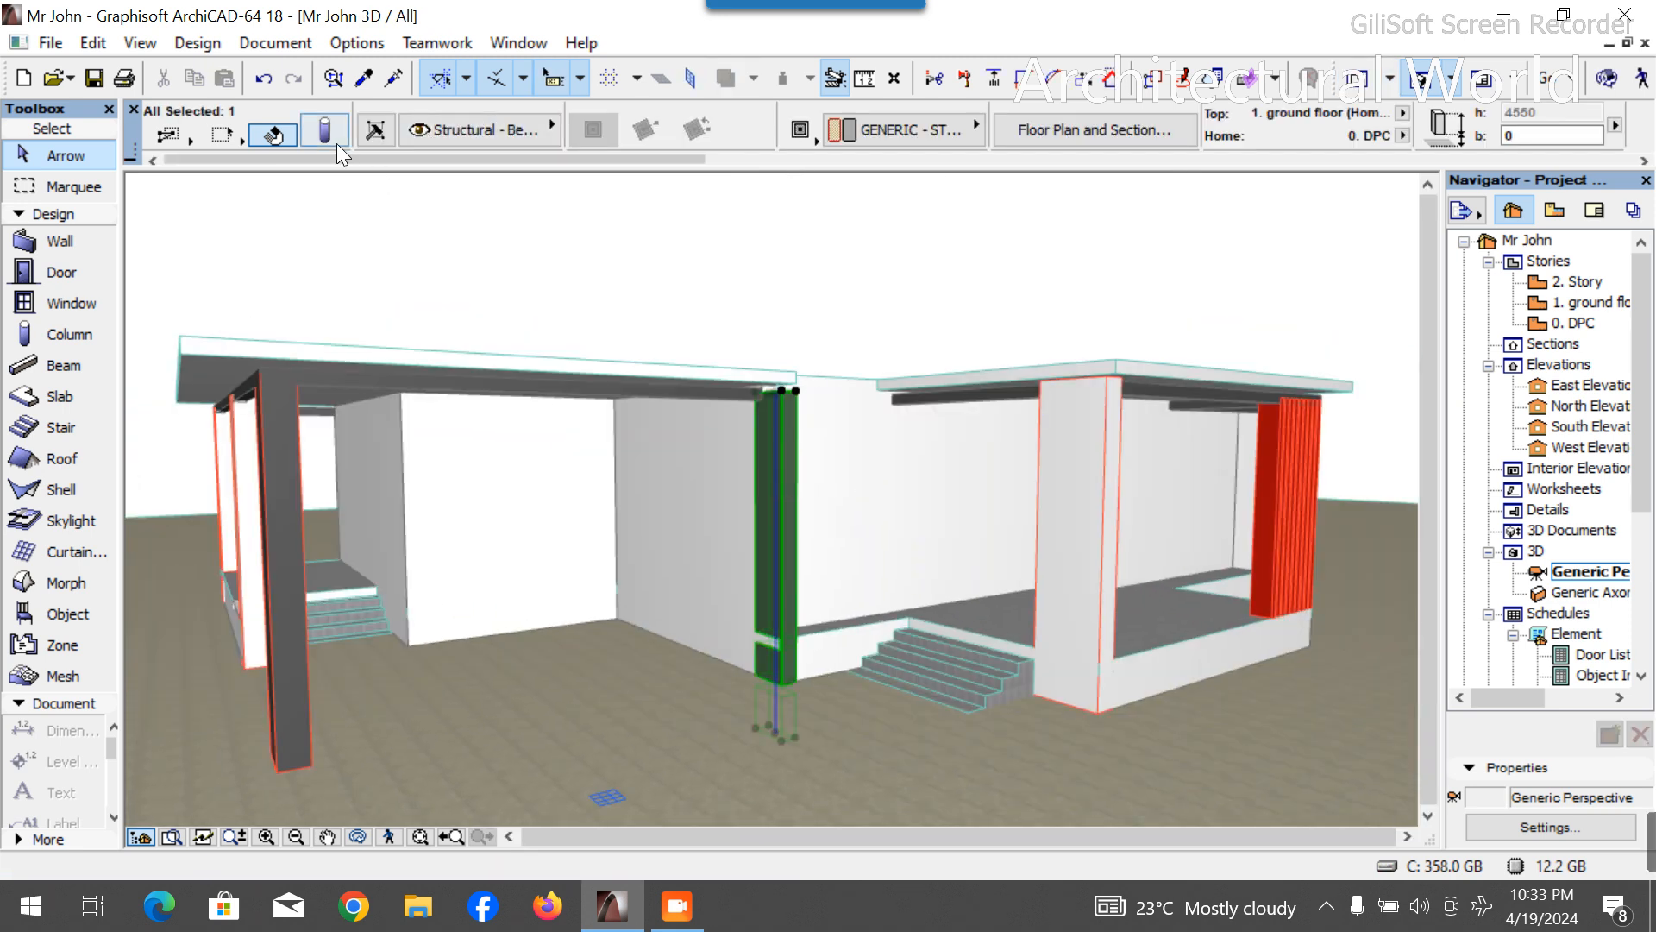
pyautogui.hotkey('ctrl', 't')
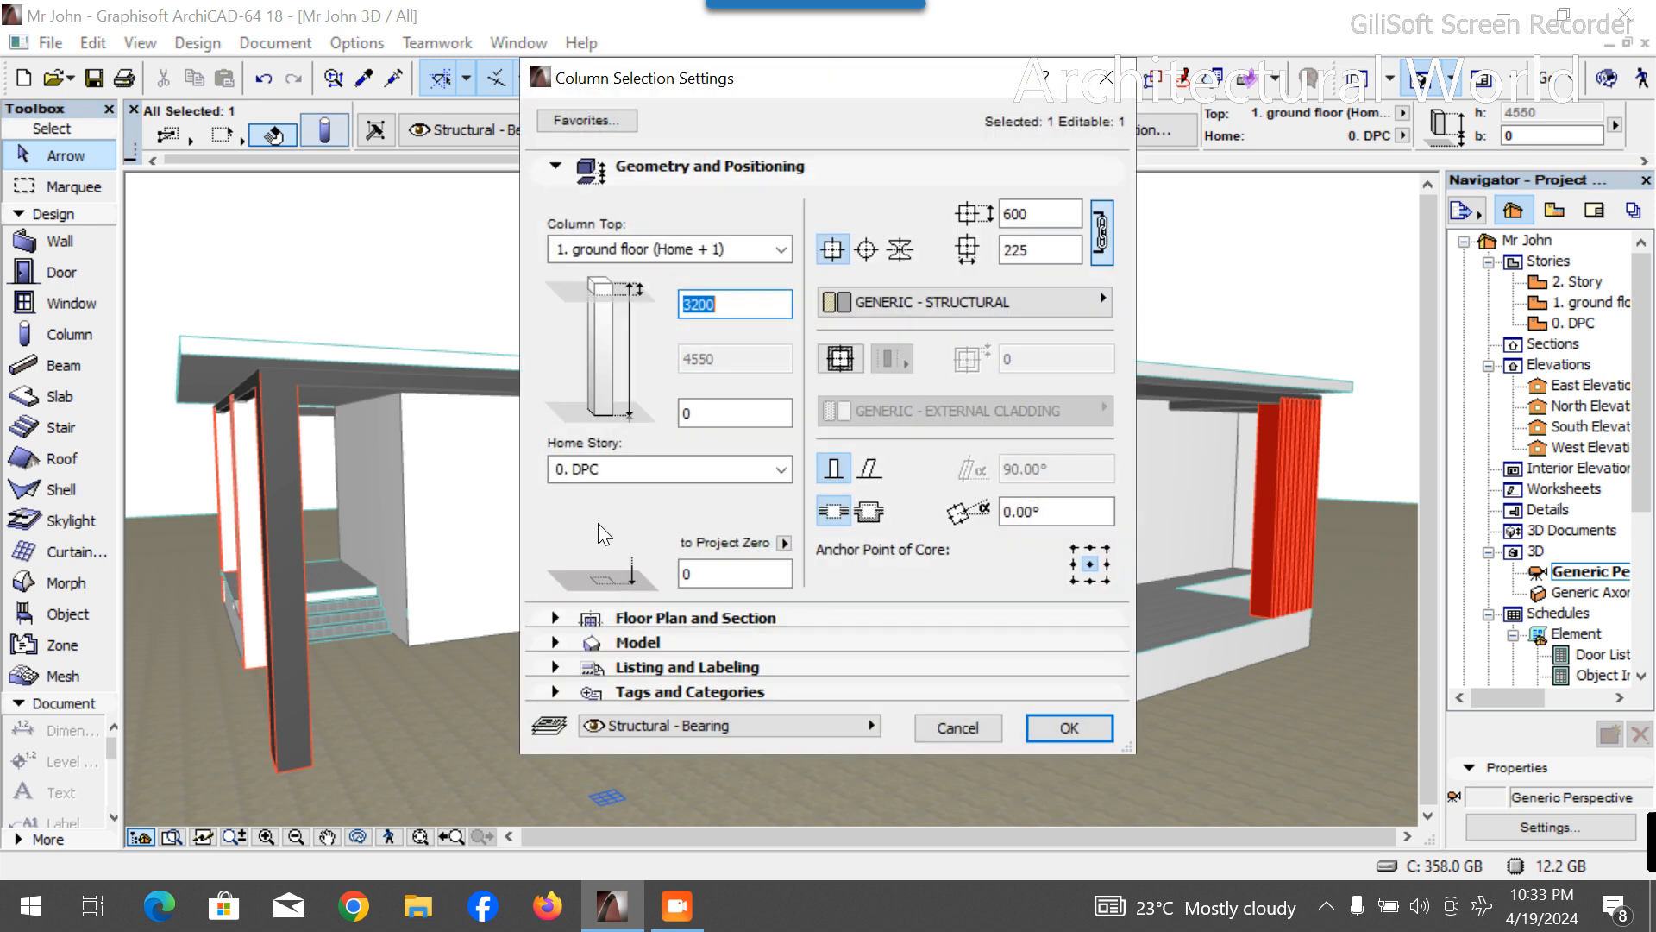
pyautogui.click(675, 643)
pyautogui.click(716, 293)
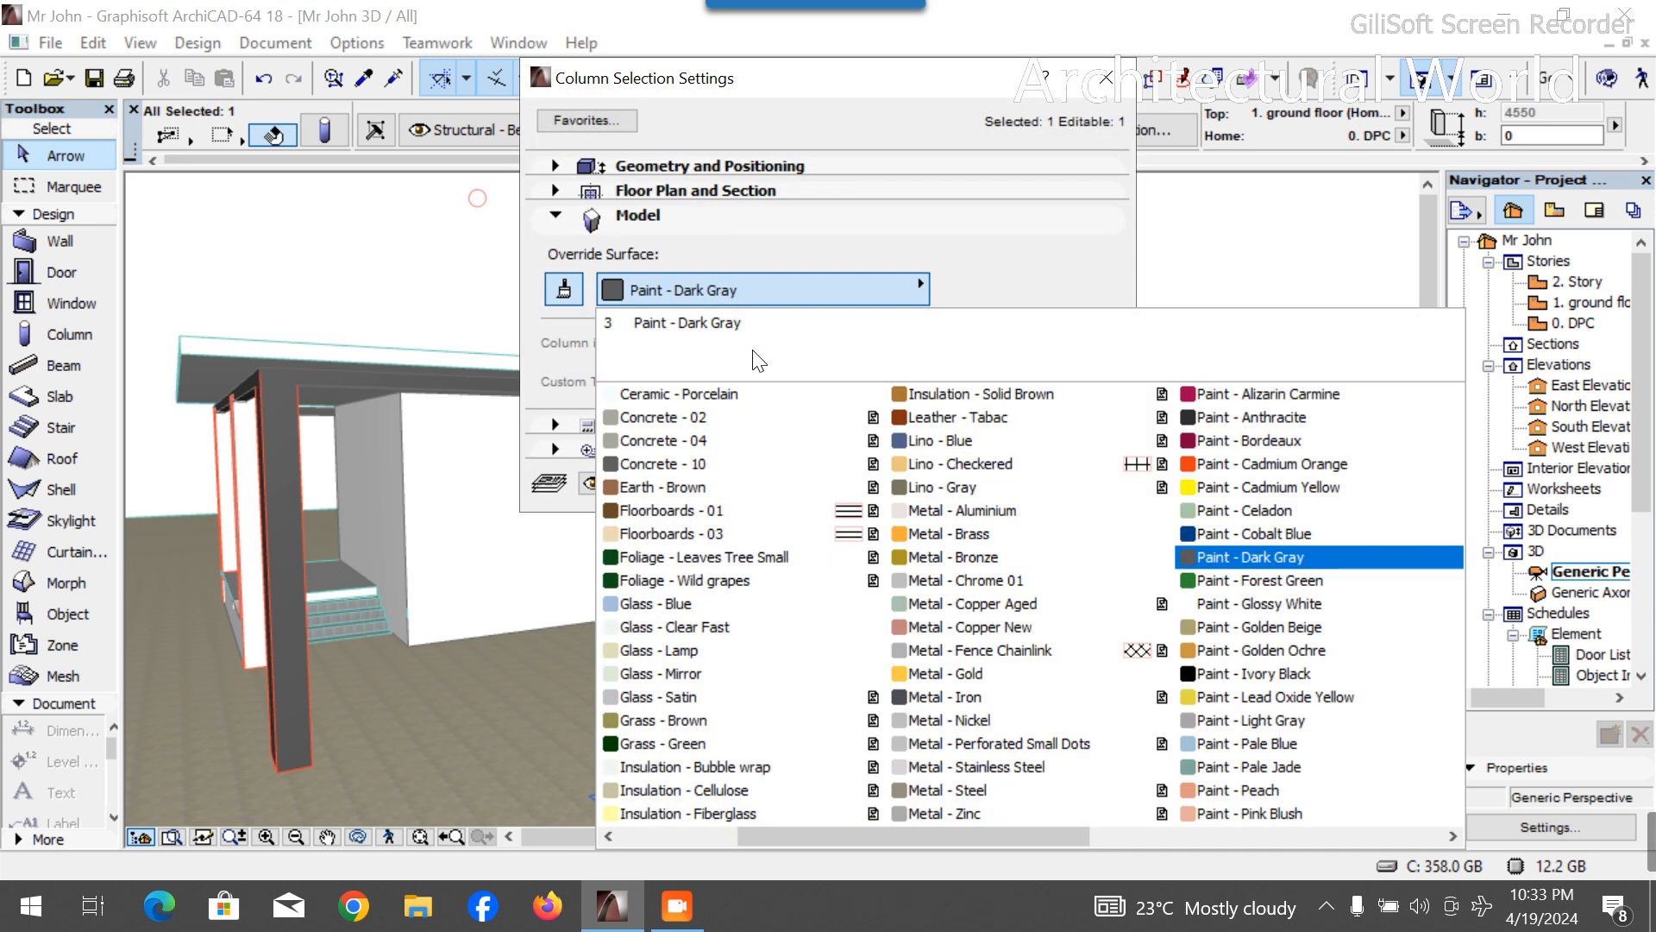
pyautogui.scroll(3, 1046, 775)
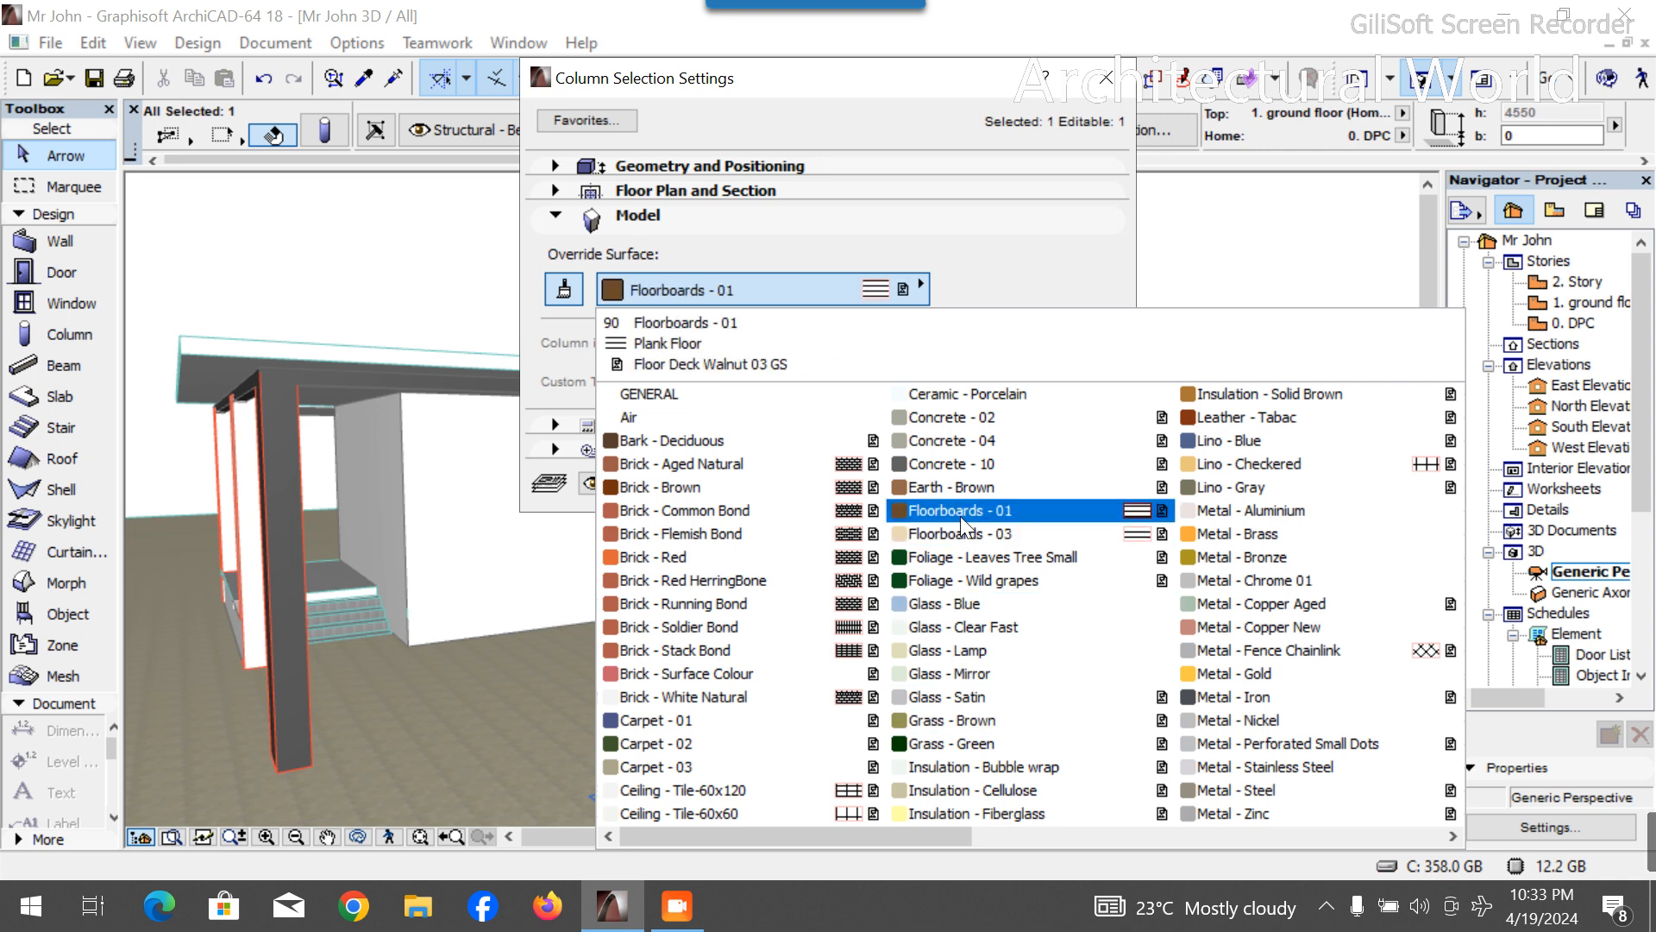
pyautogui.scroll(-5, 1057, 713)
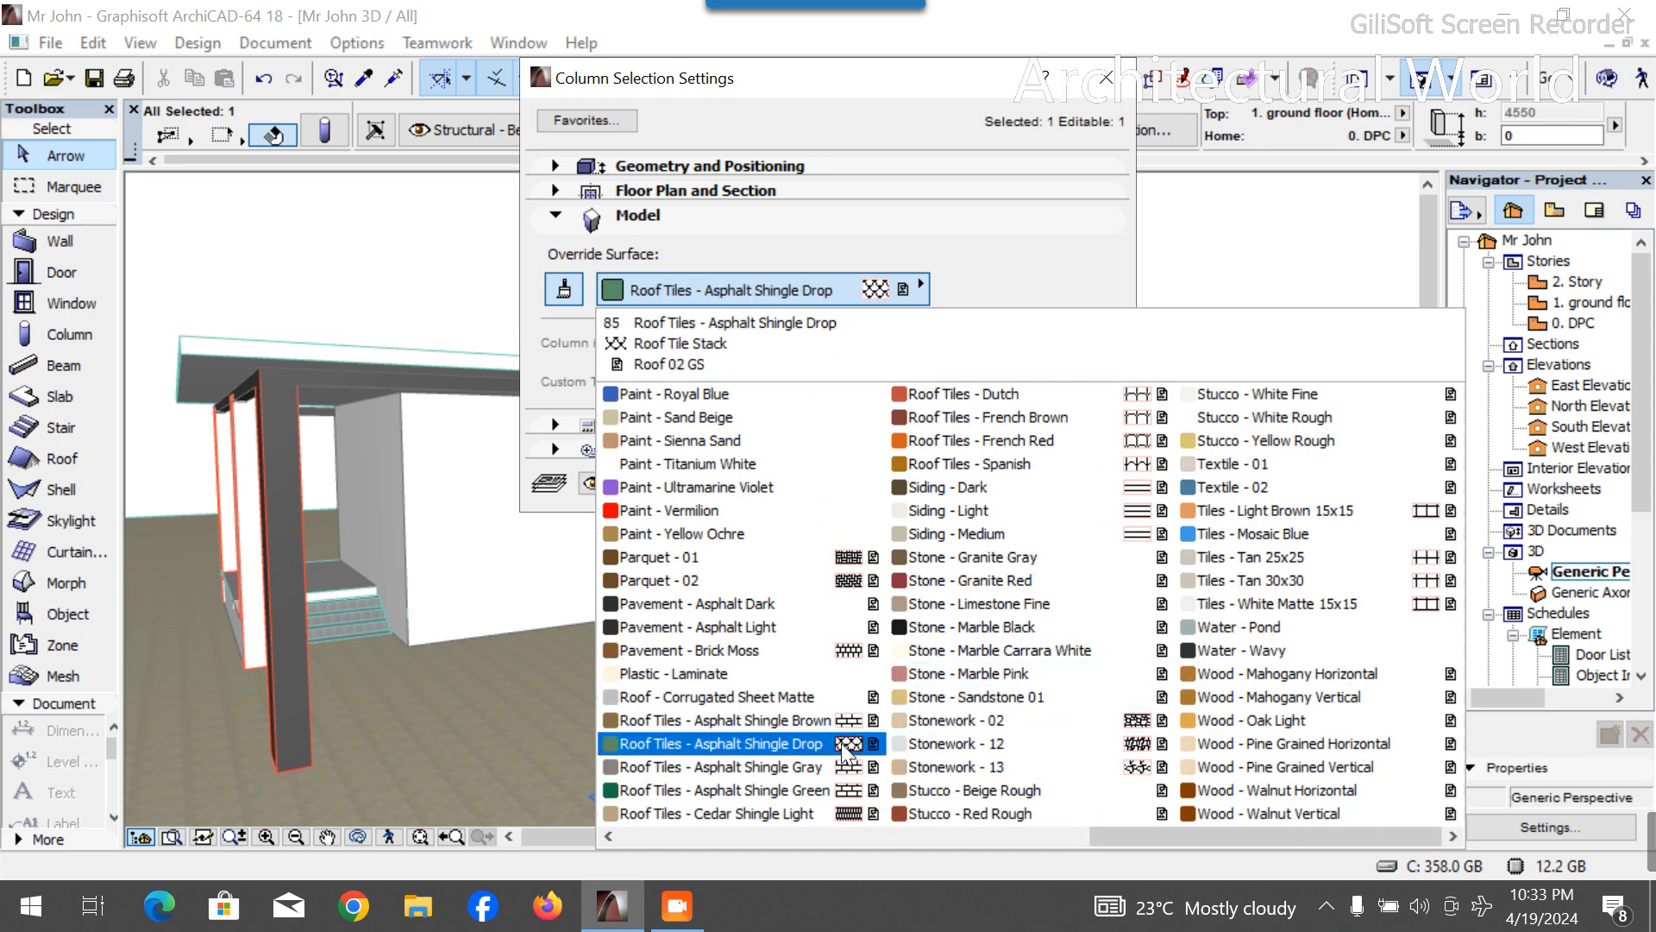
pyautogui.scroll(3, 1120, 577)
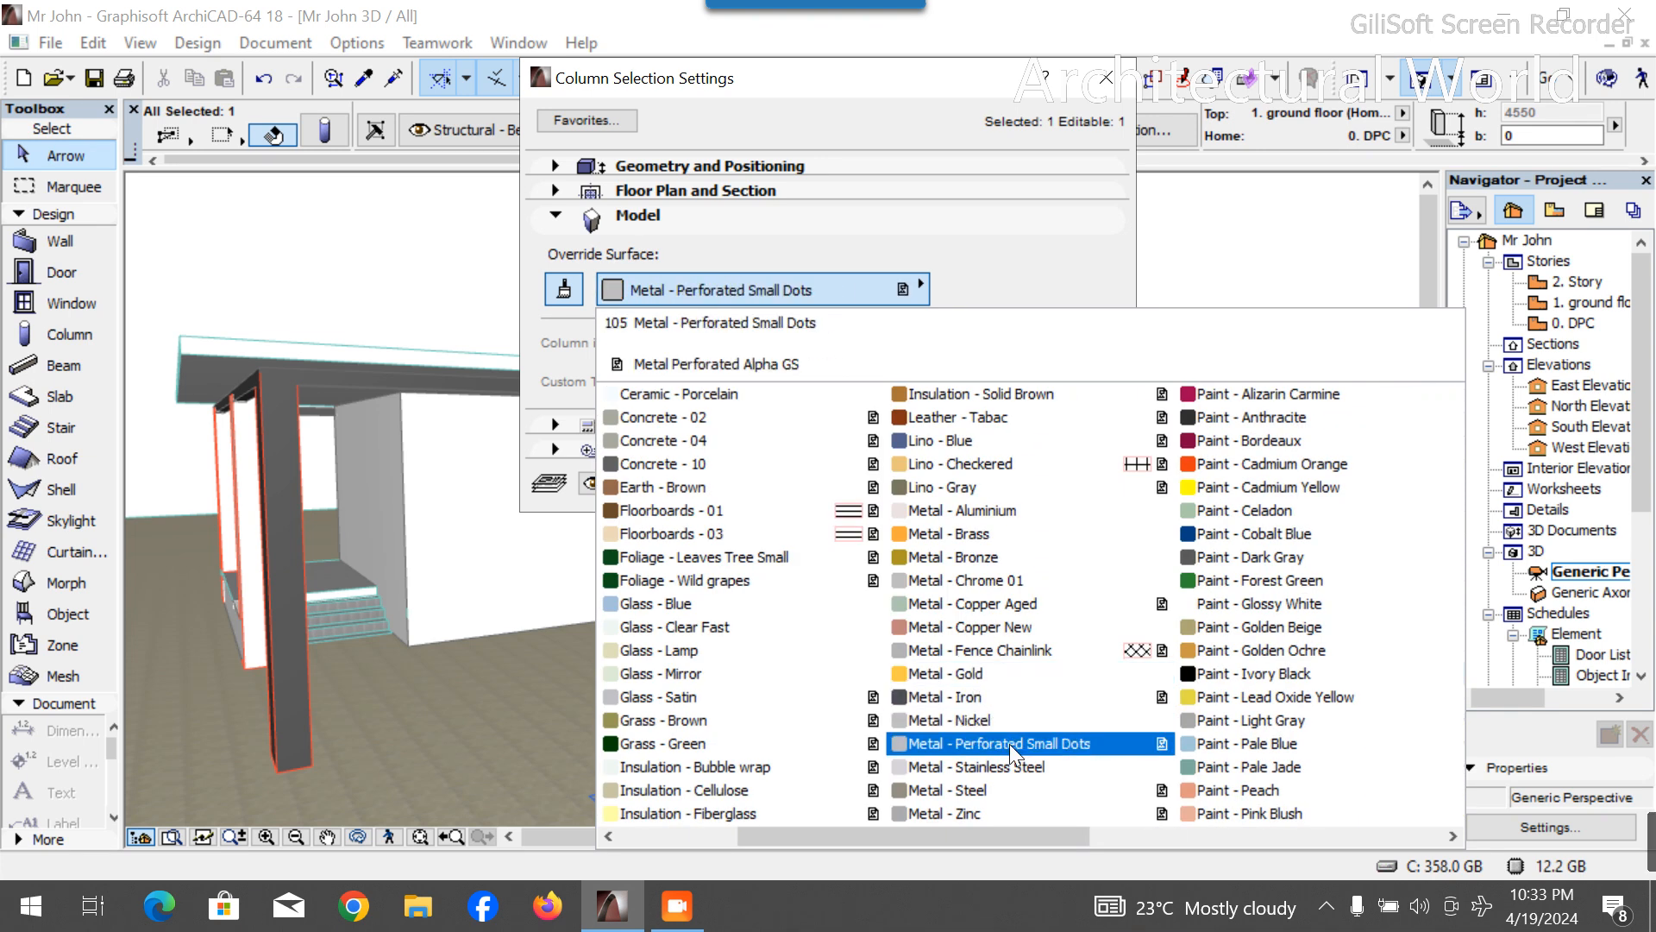
pyautogui.click(1243, 603)
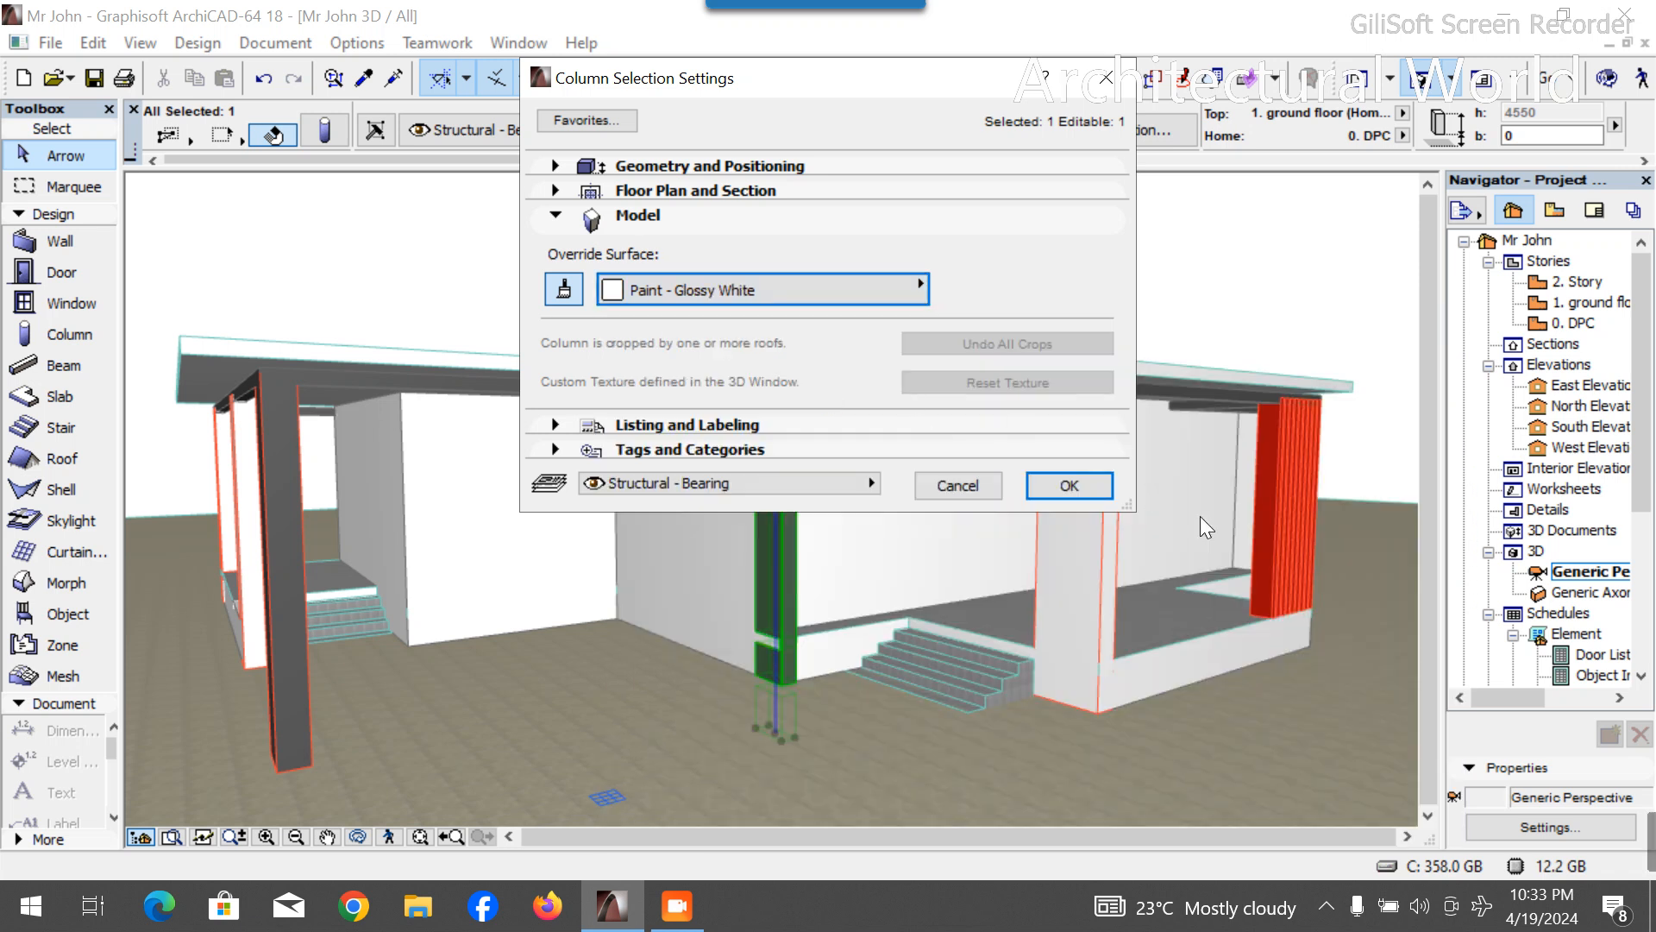
pyautogui.click(1069, 485)
# Set the Main Lounge corner column's top offset to 3450 so it reaches the roof slab, and deselect it.
pyautogui.scroll(3, 828, 377)
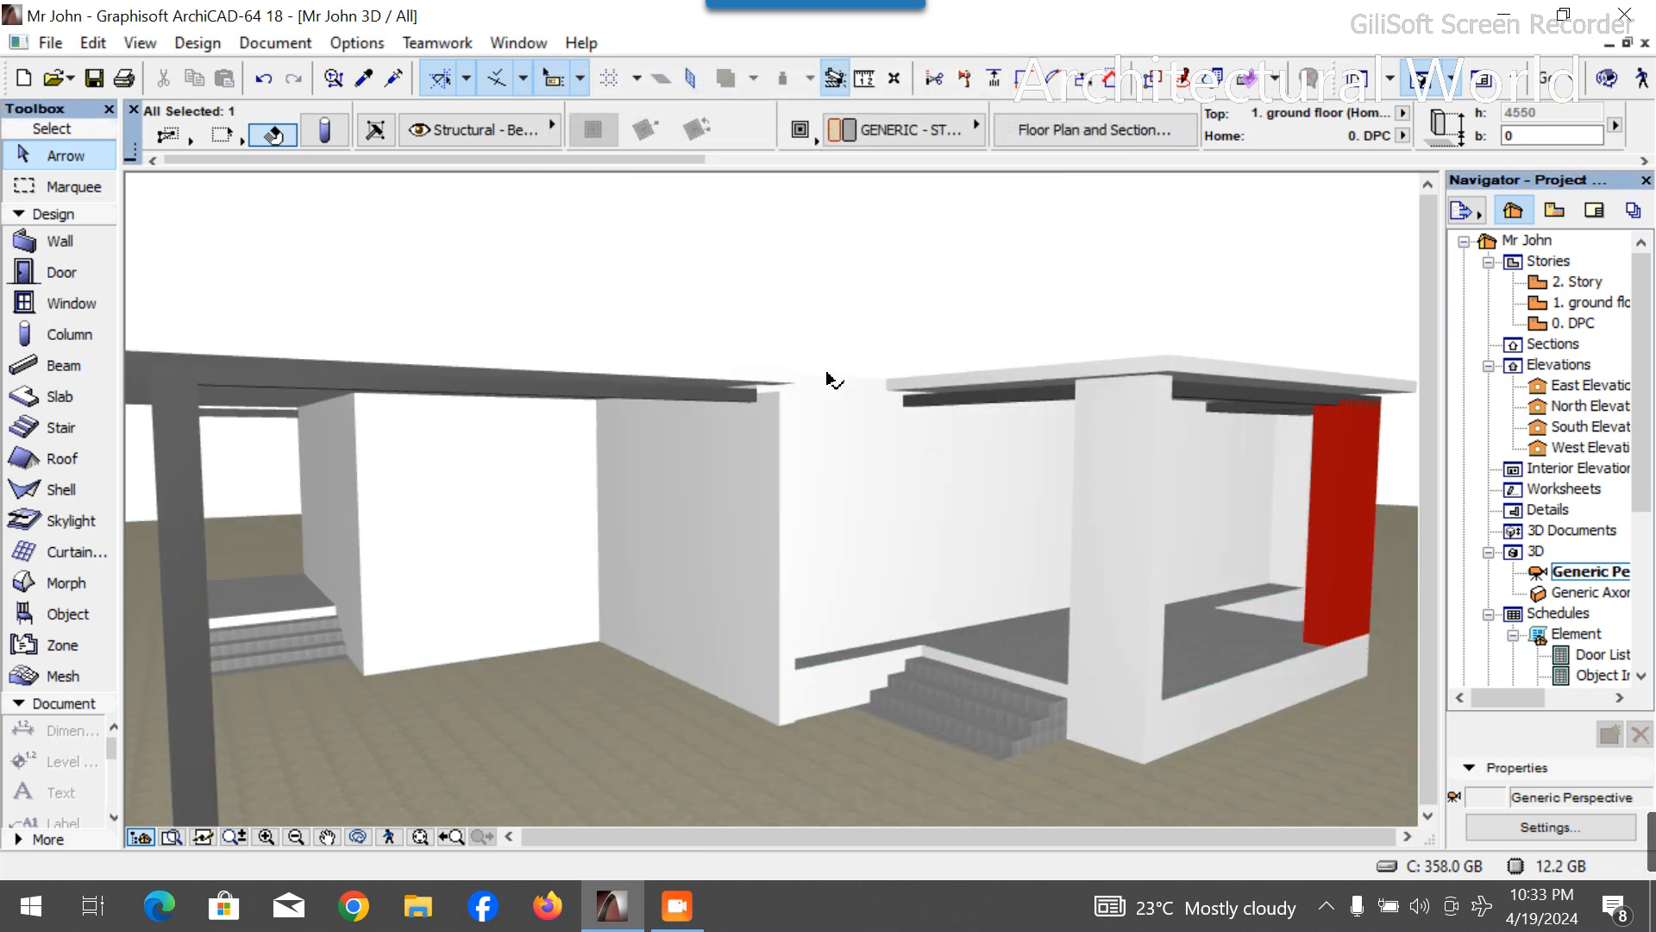
pyautogui.scroll(3, 828, 377)
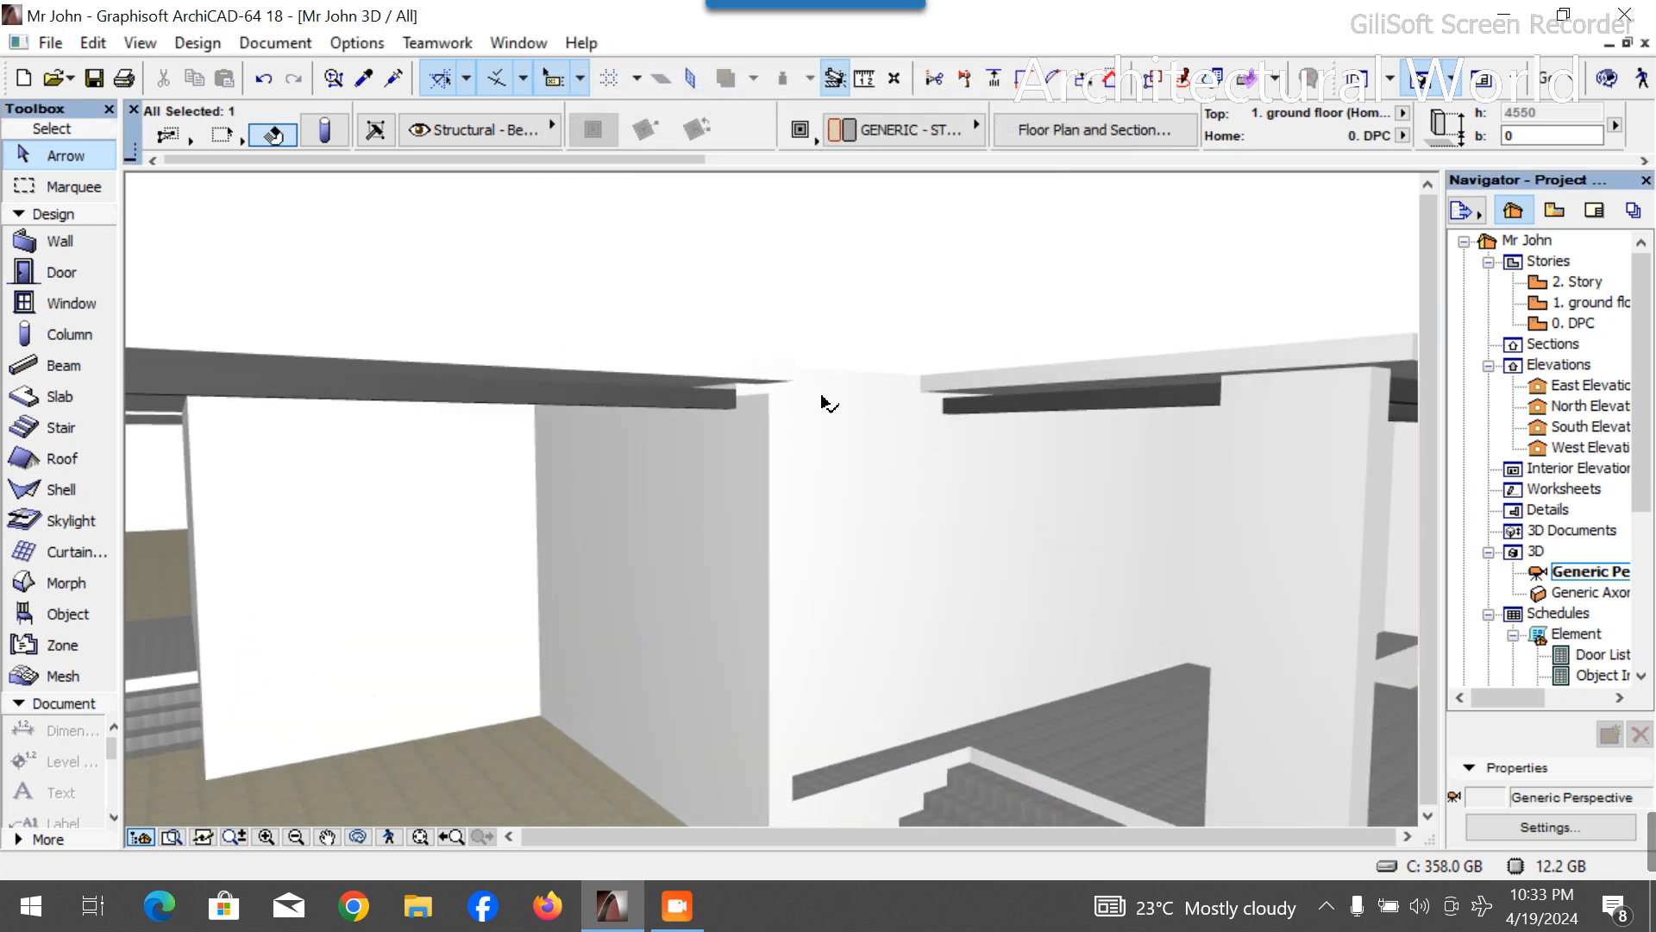
pyautogui.click(358, 839)
pyautogui.moveTo(835, 698); pyautogui.dragTo(442, 720)
pyautogui.moveTo(709, 576); pyautogui.dragTo(804, 447)
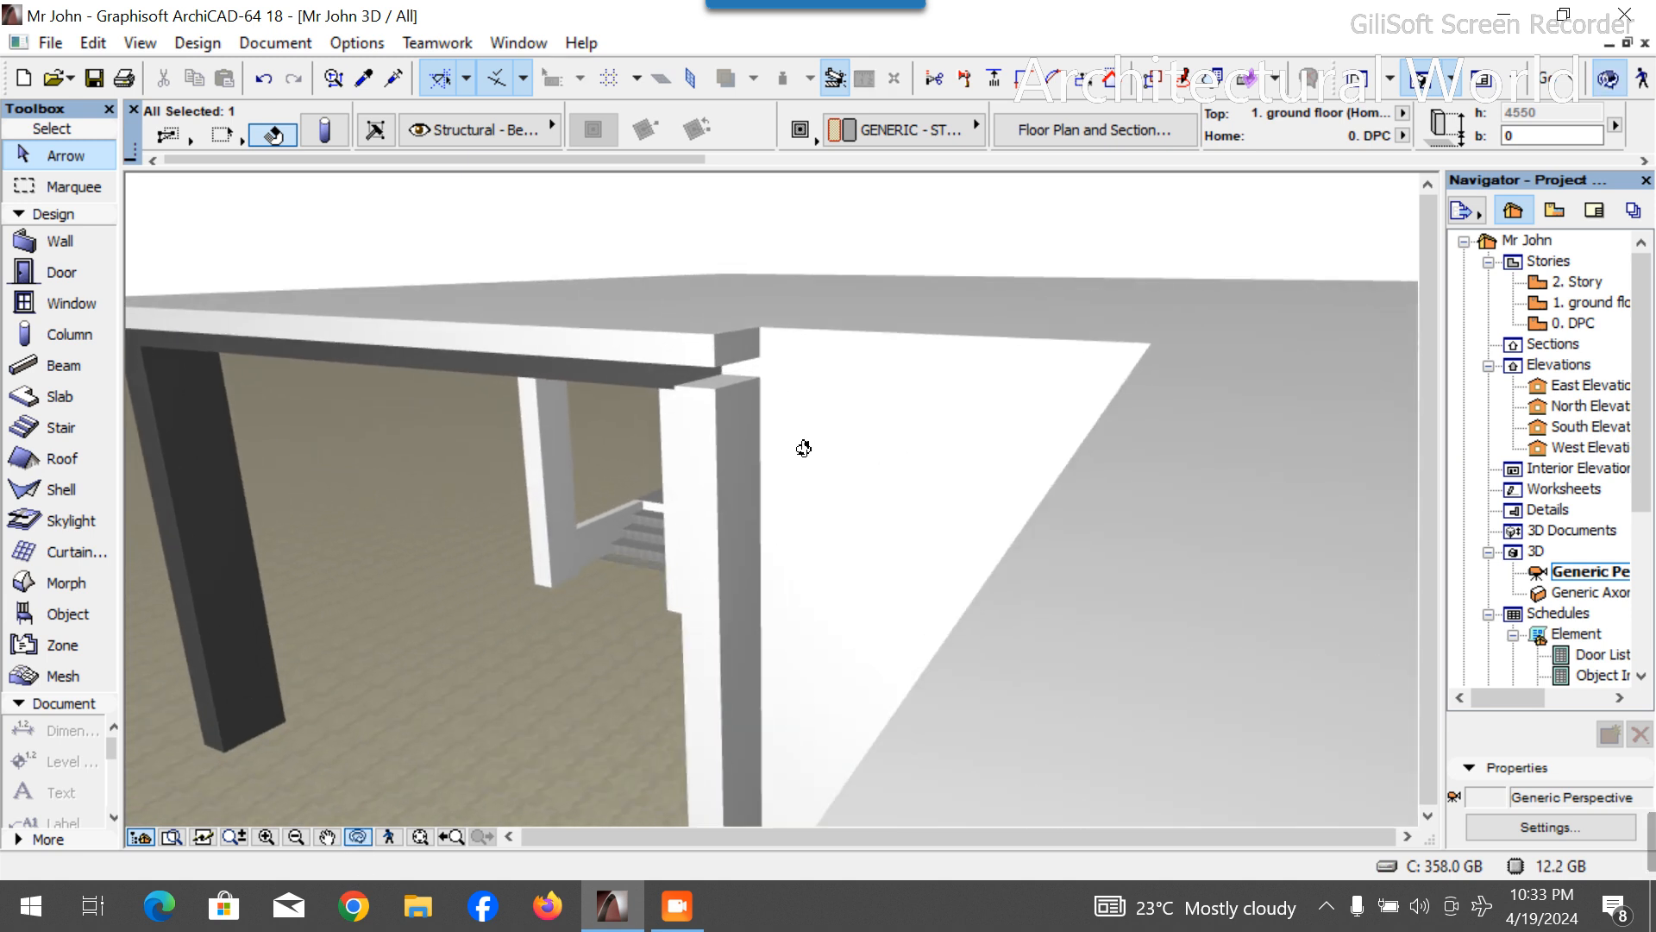
pyautogui.press('Escape')
pyautogui.scroll(-1, 1249, 136)
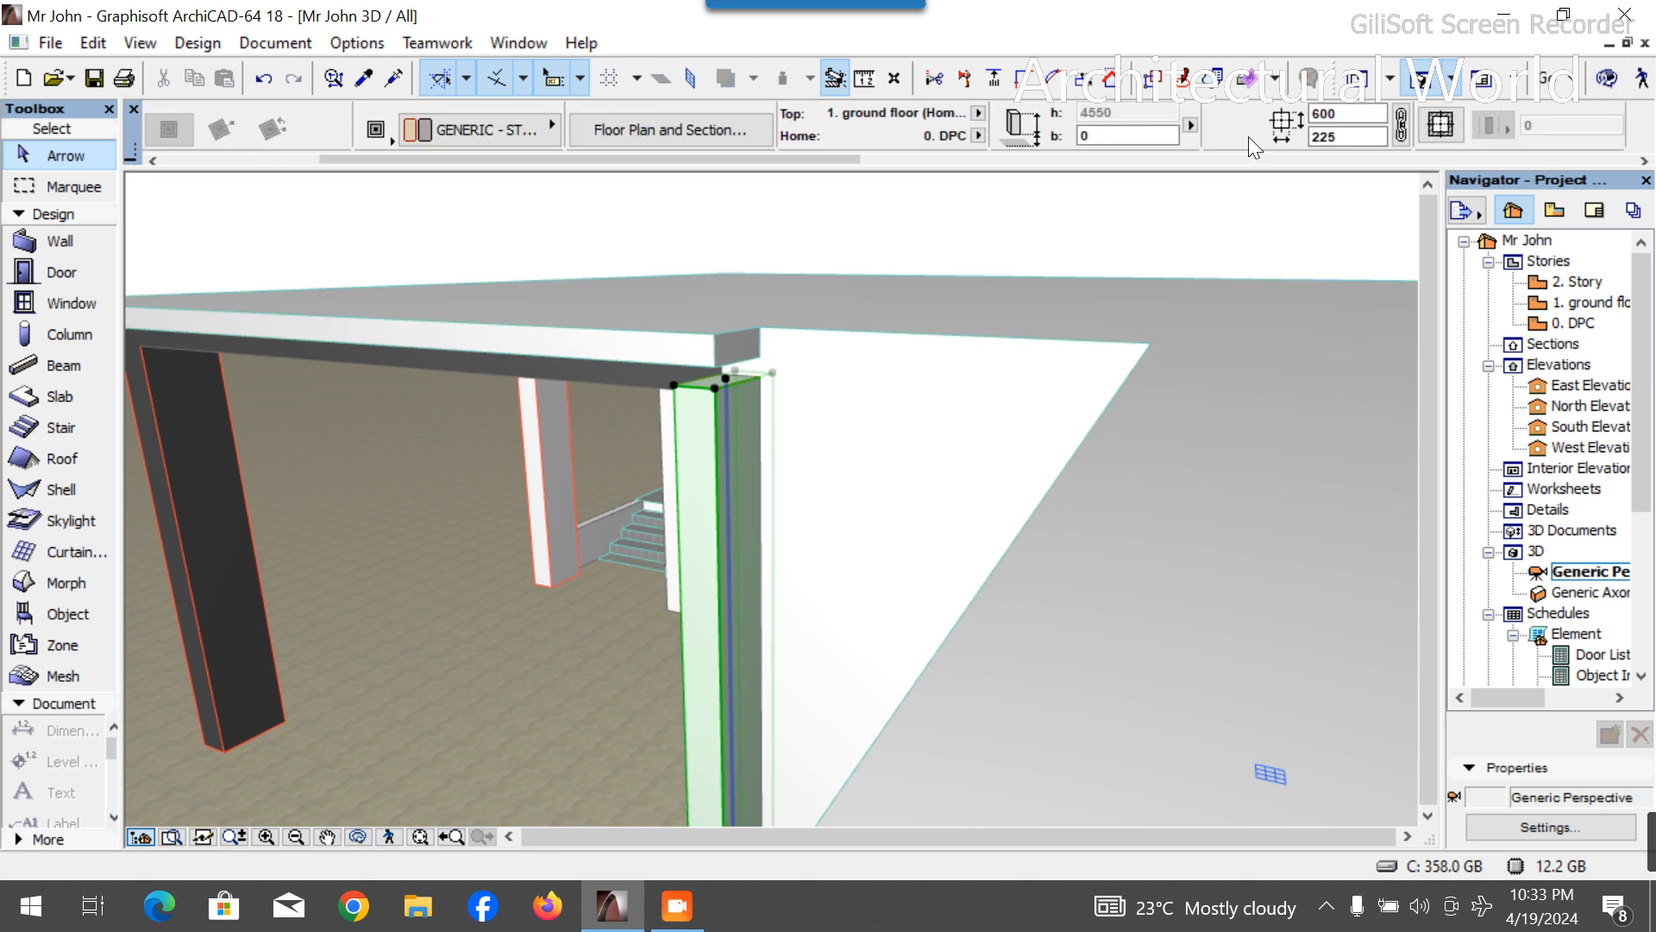
pyautogui.scroll(1, 1019, 141)
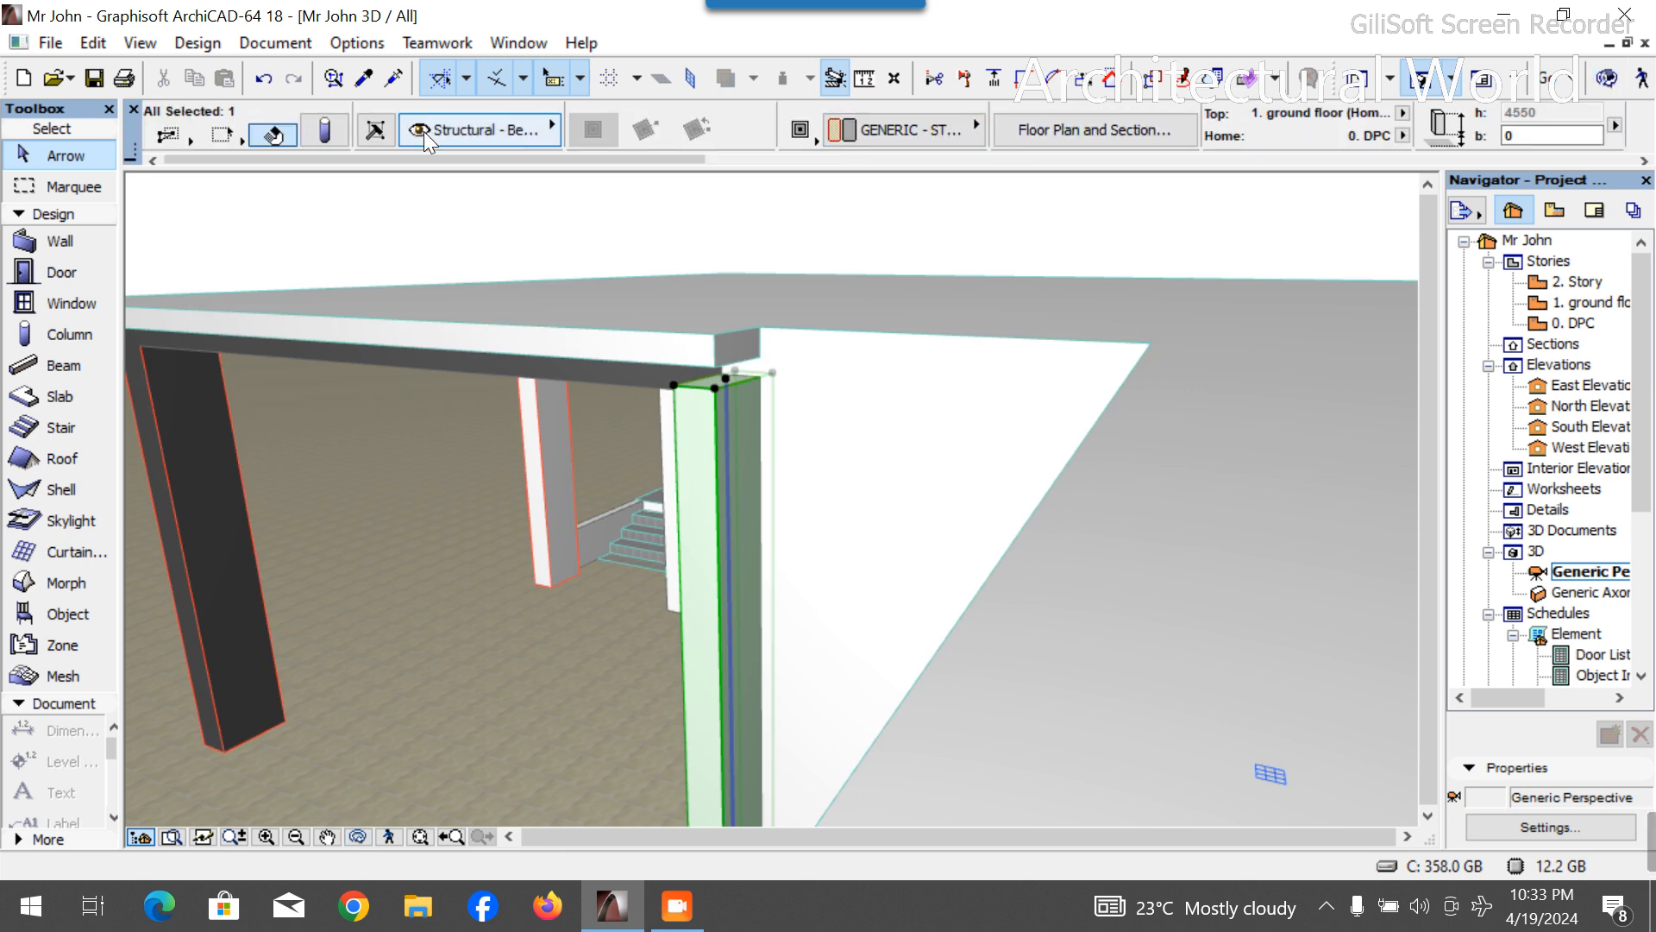
pyautogui.click(328, 134)
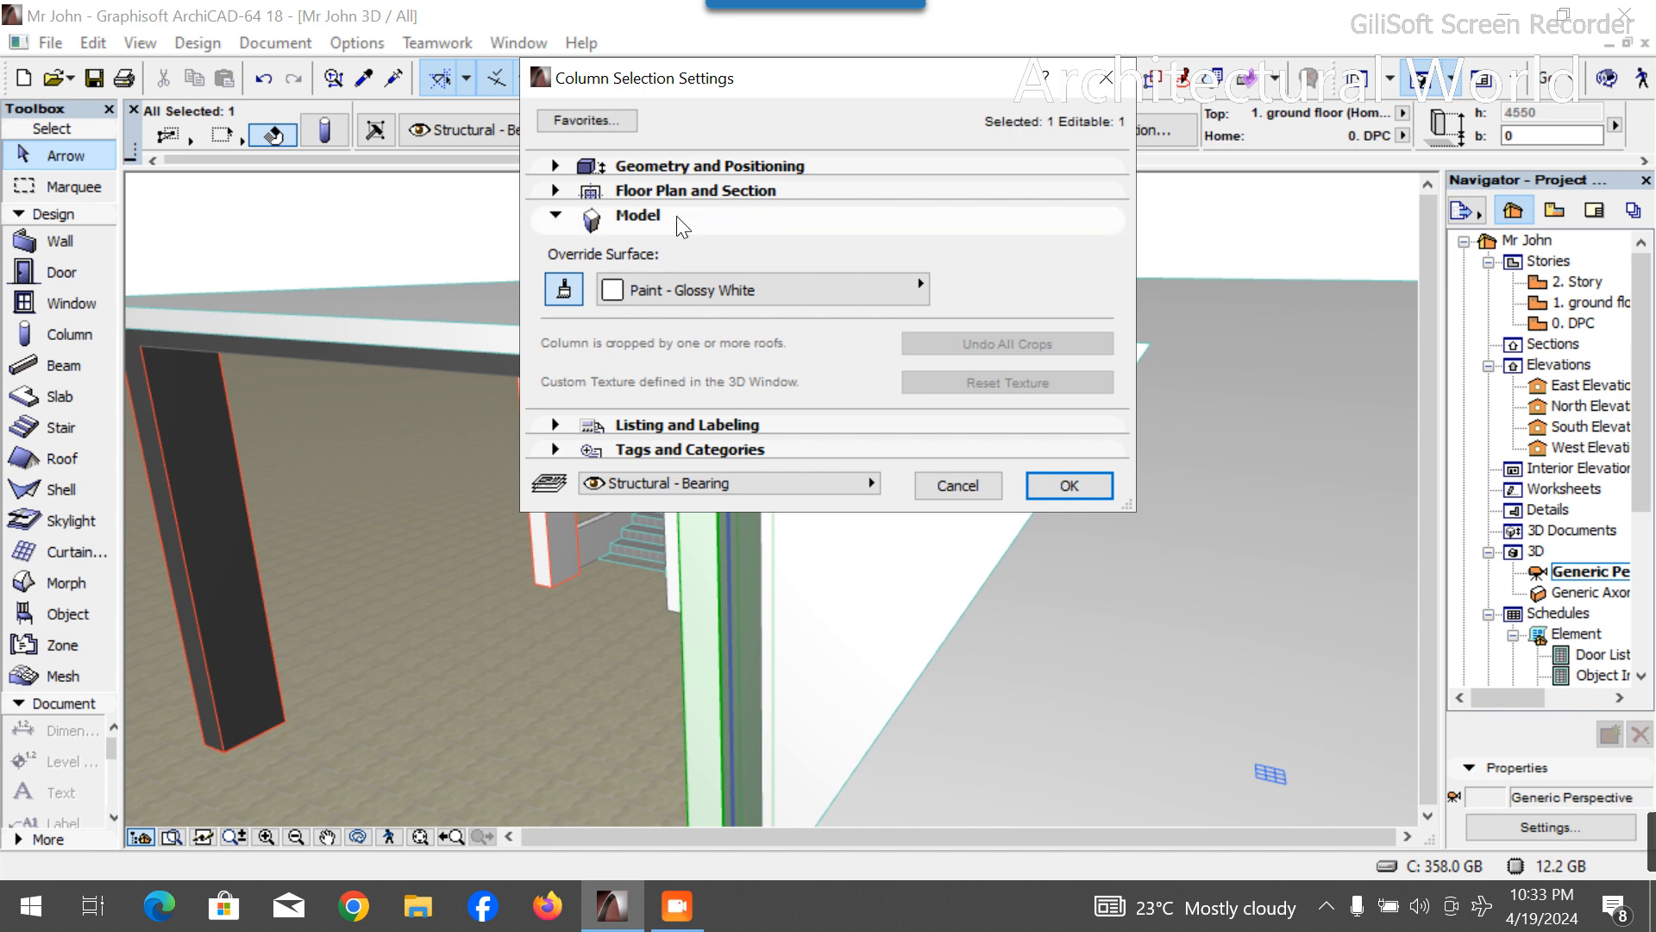
pyautogui.click(701, 164)
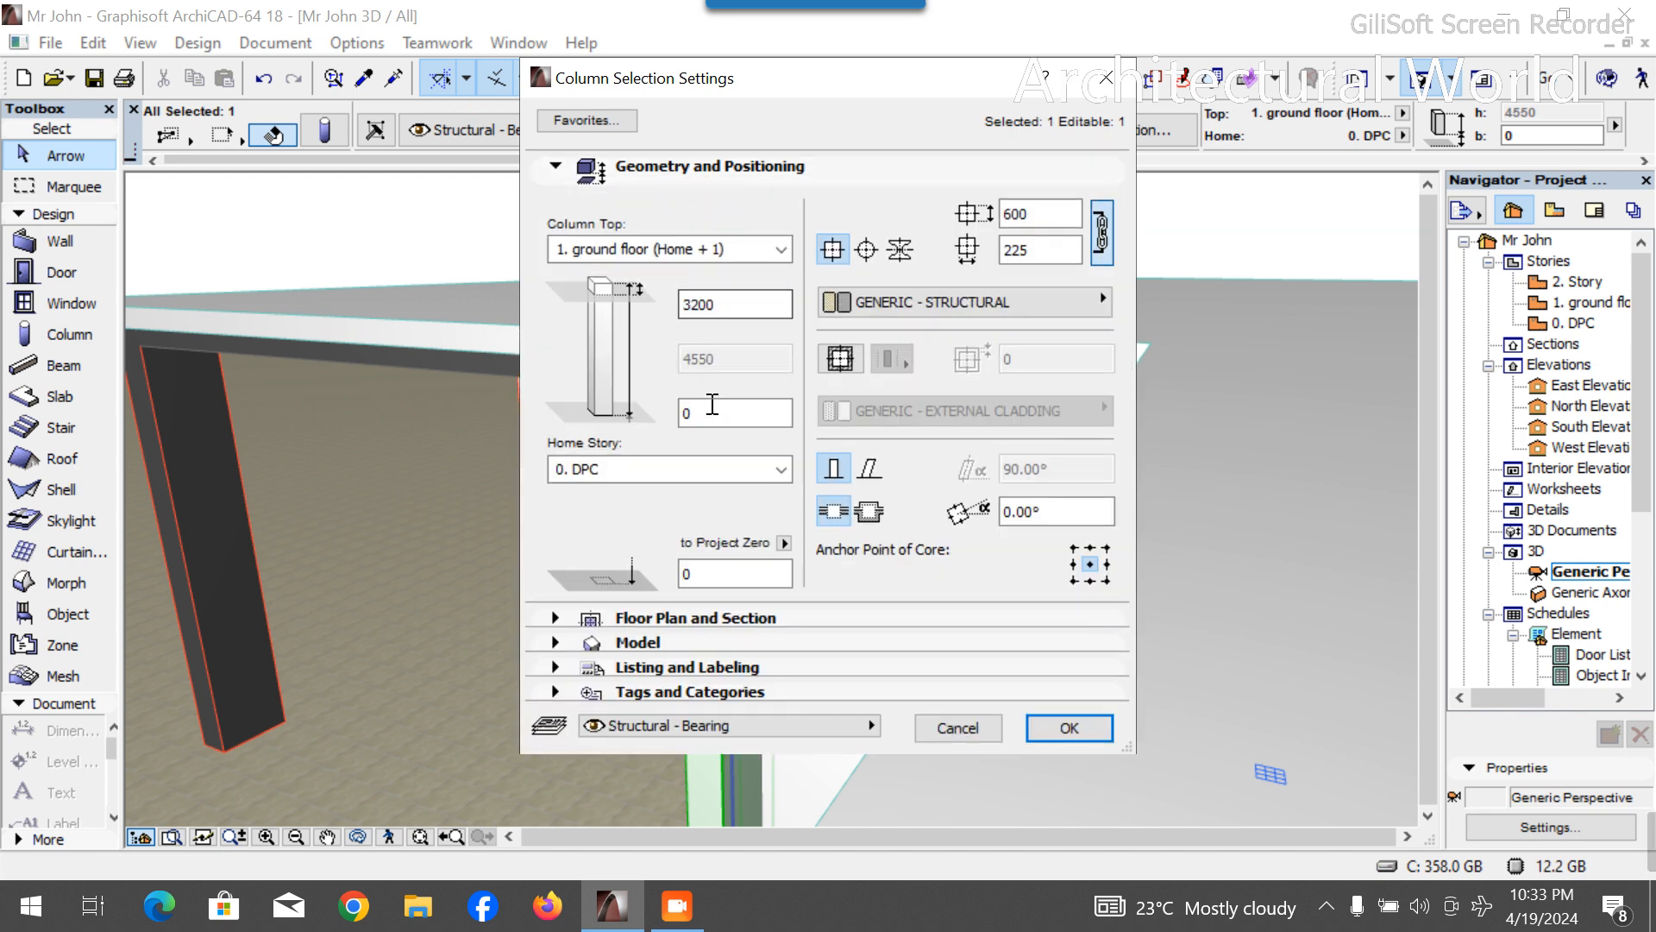
pyautogui.click(707, 306)
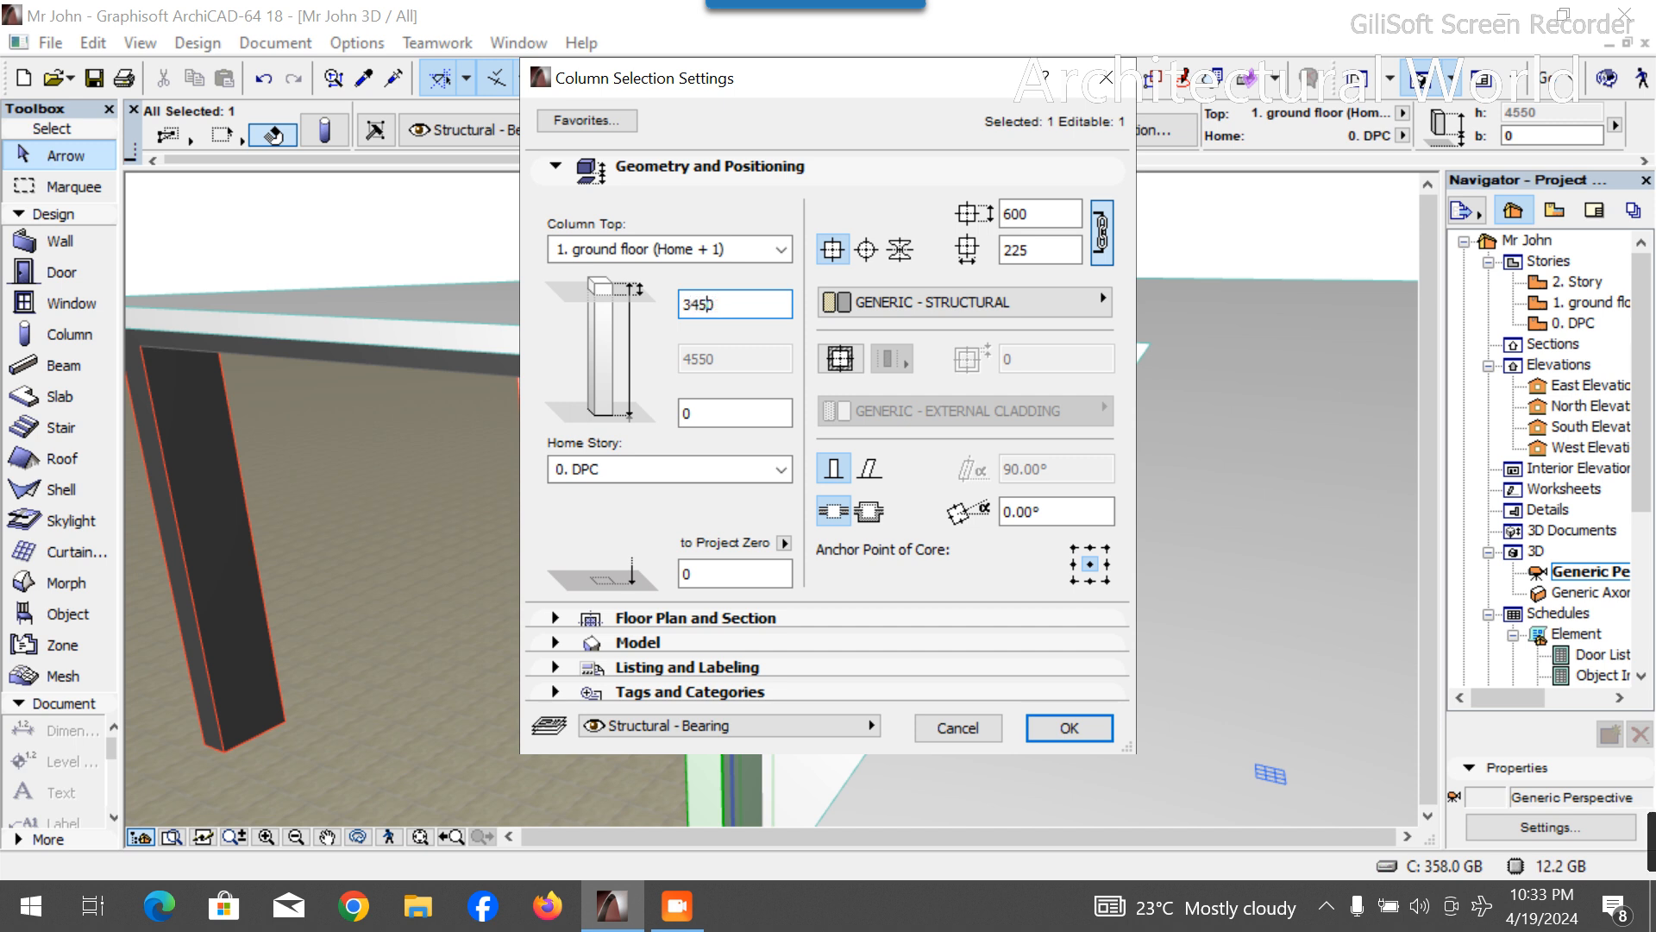
pyautogui.press('Return')
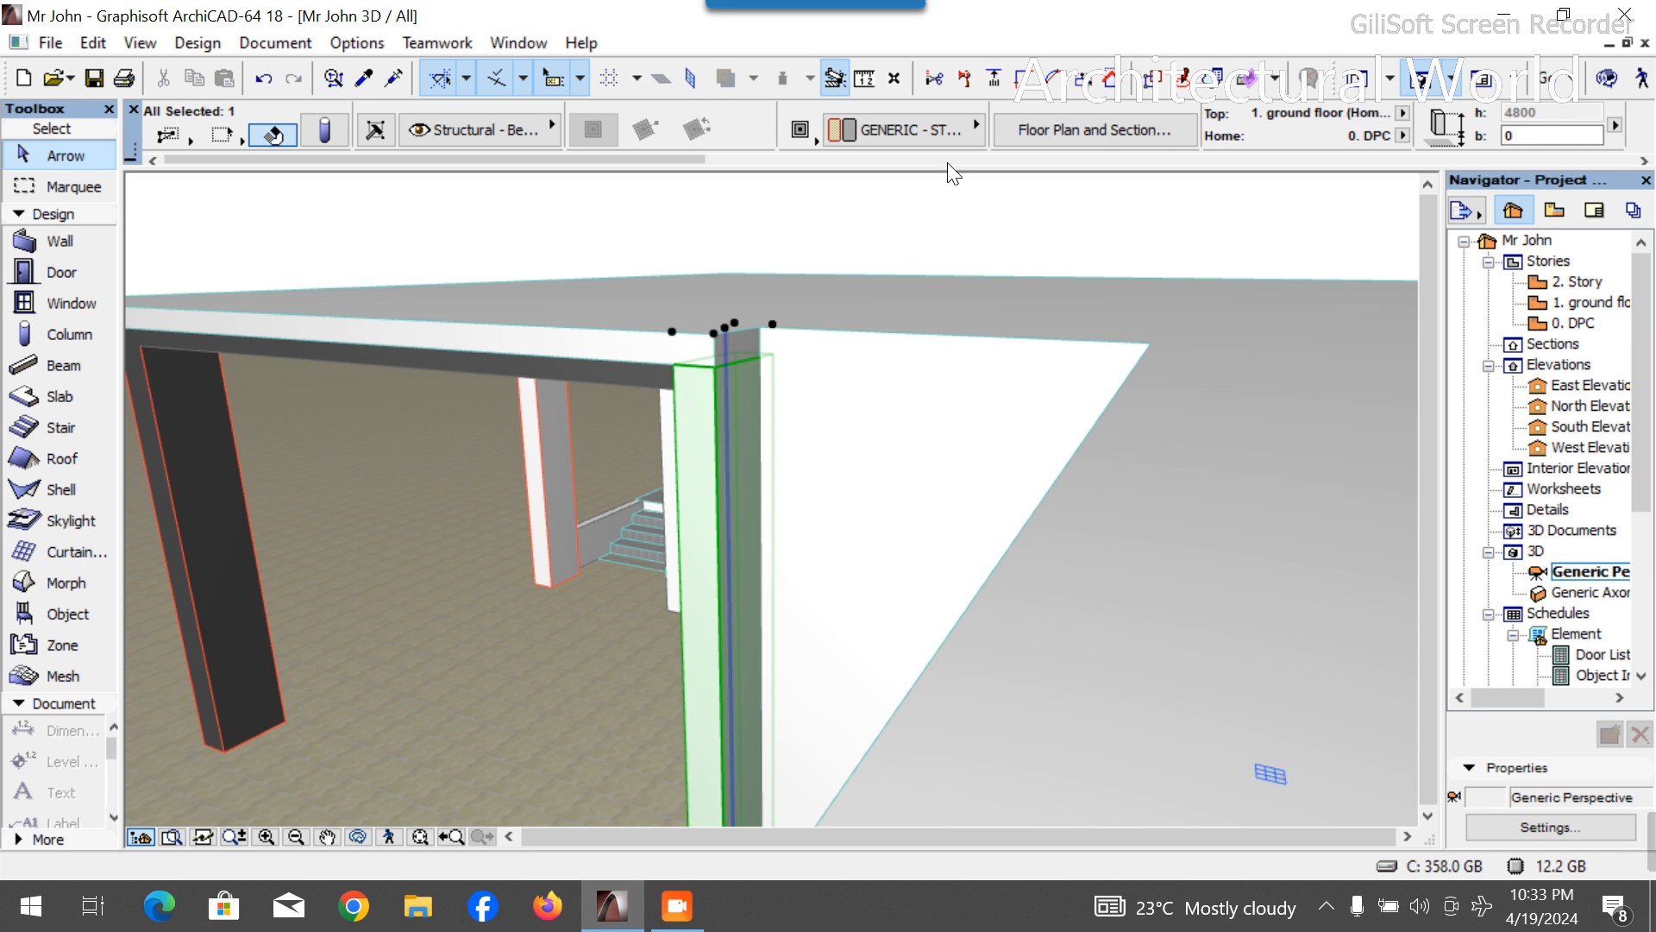
pyautogui.click(948, 162)
pyautogui.click(946, 224)
# Examine the corner column and roof slab from the front of the building in the 3D view.
pyautogui.scroll(-5, 823, 347)
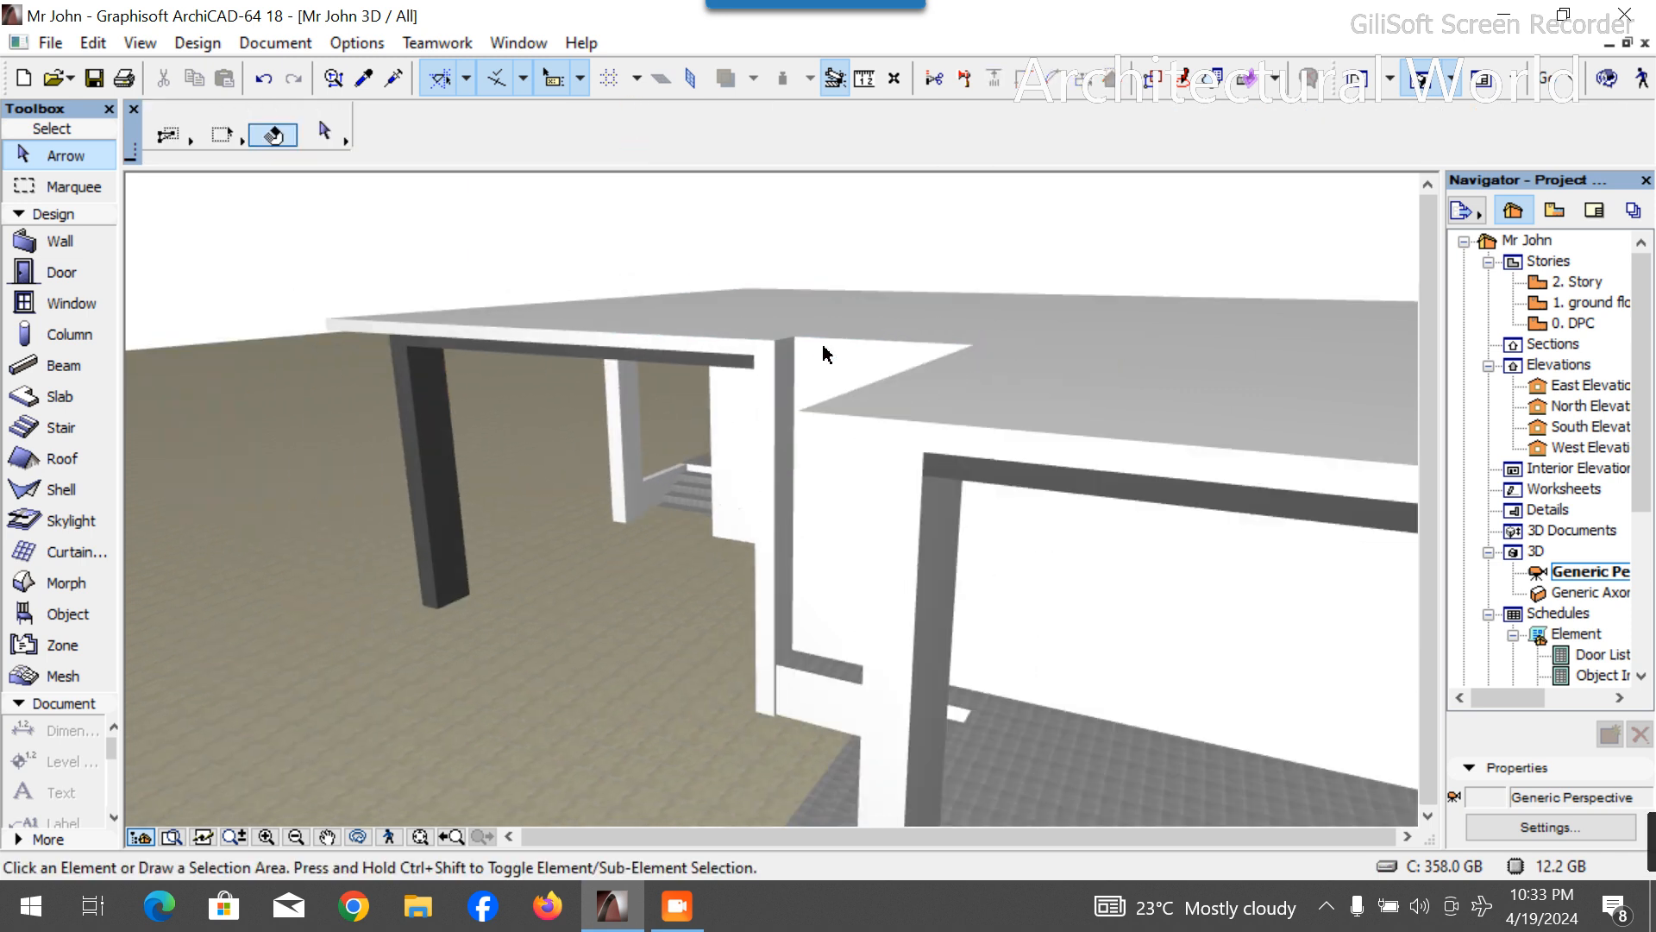
pyautogui.scroll(-1, 823, 347)
pyautogui.click(359, 841)
pyautogui.moveTo(555, 758); pyautogui.dragTo(1231, 592)
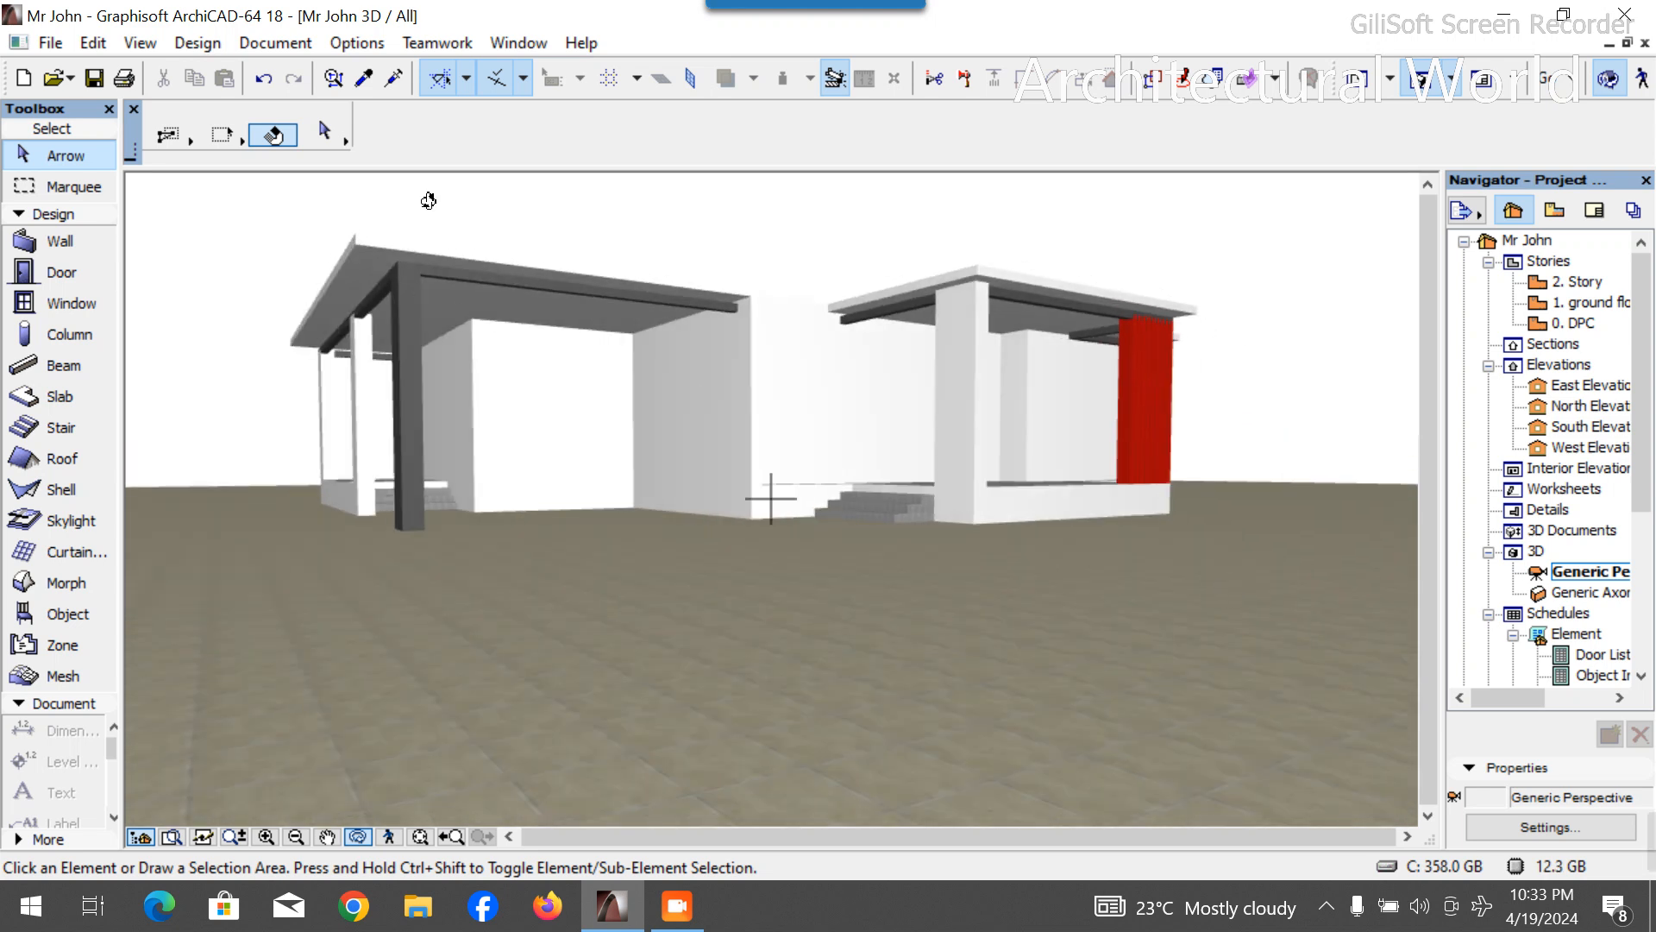
pyautogui.press('Escape')
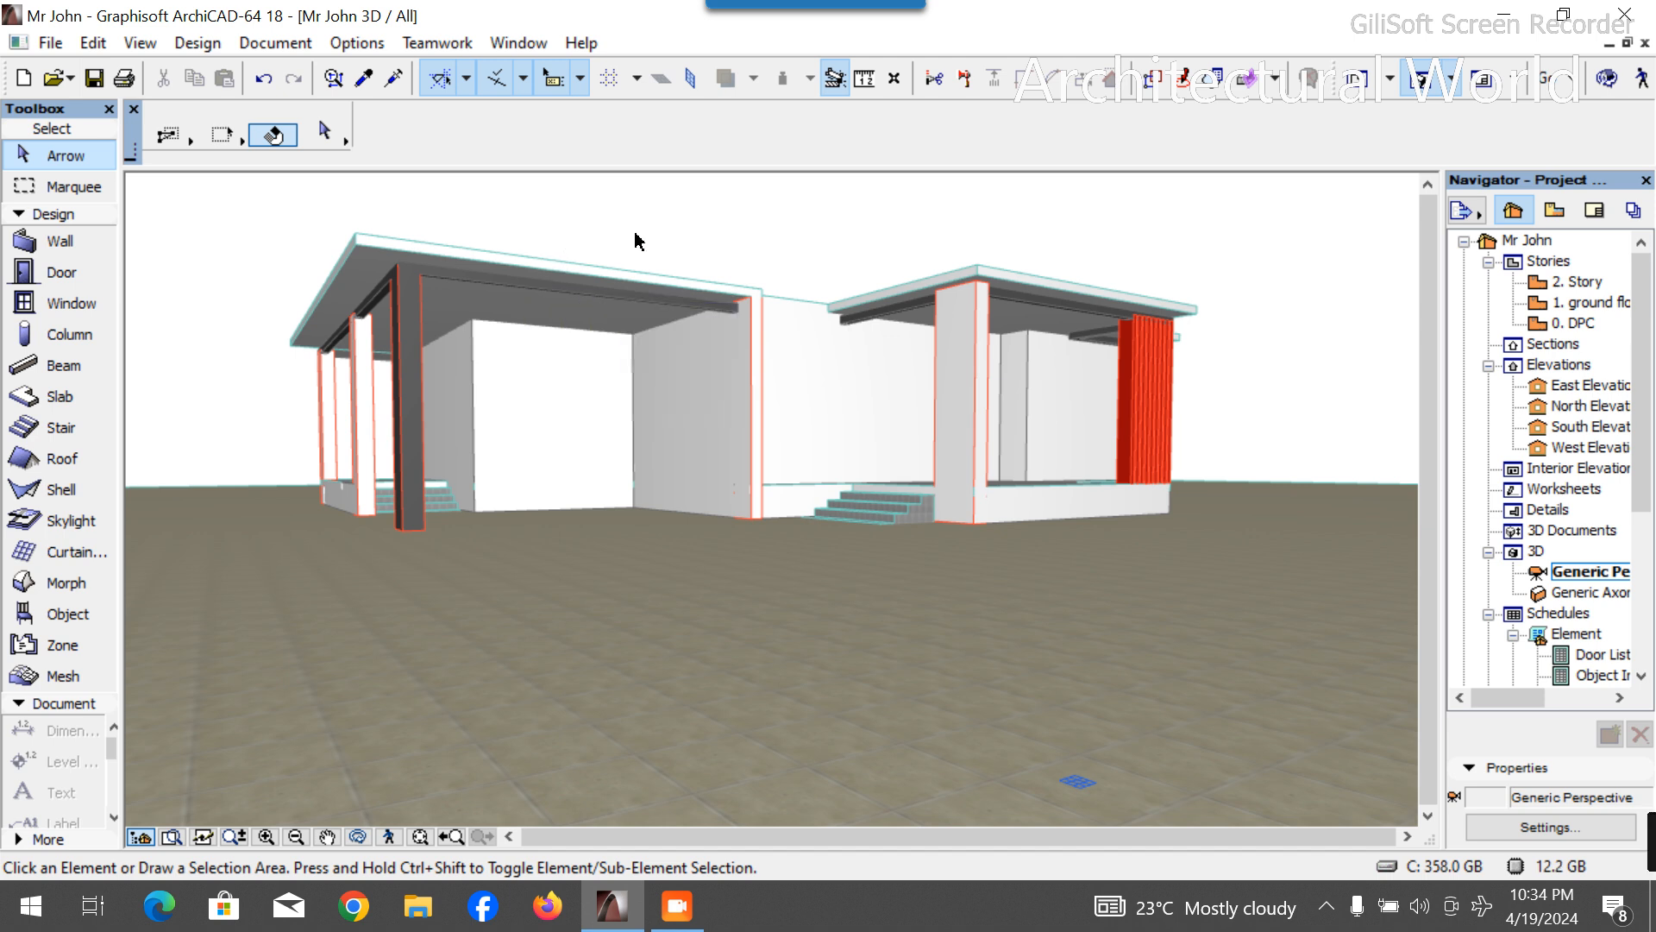
pyautogui.scroll(-2, 749, 362)
pyautogui.scroll(5, 778, 302)
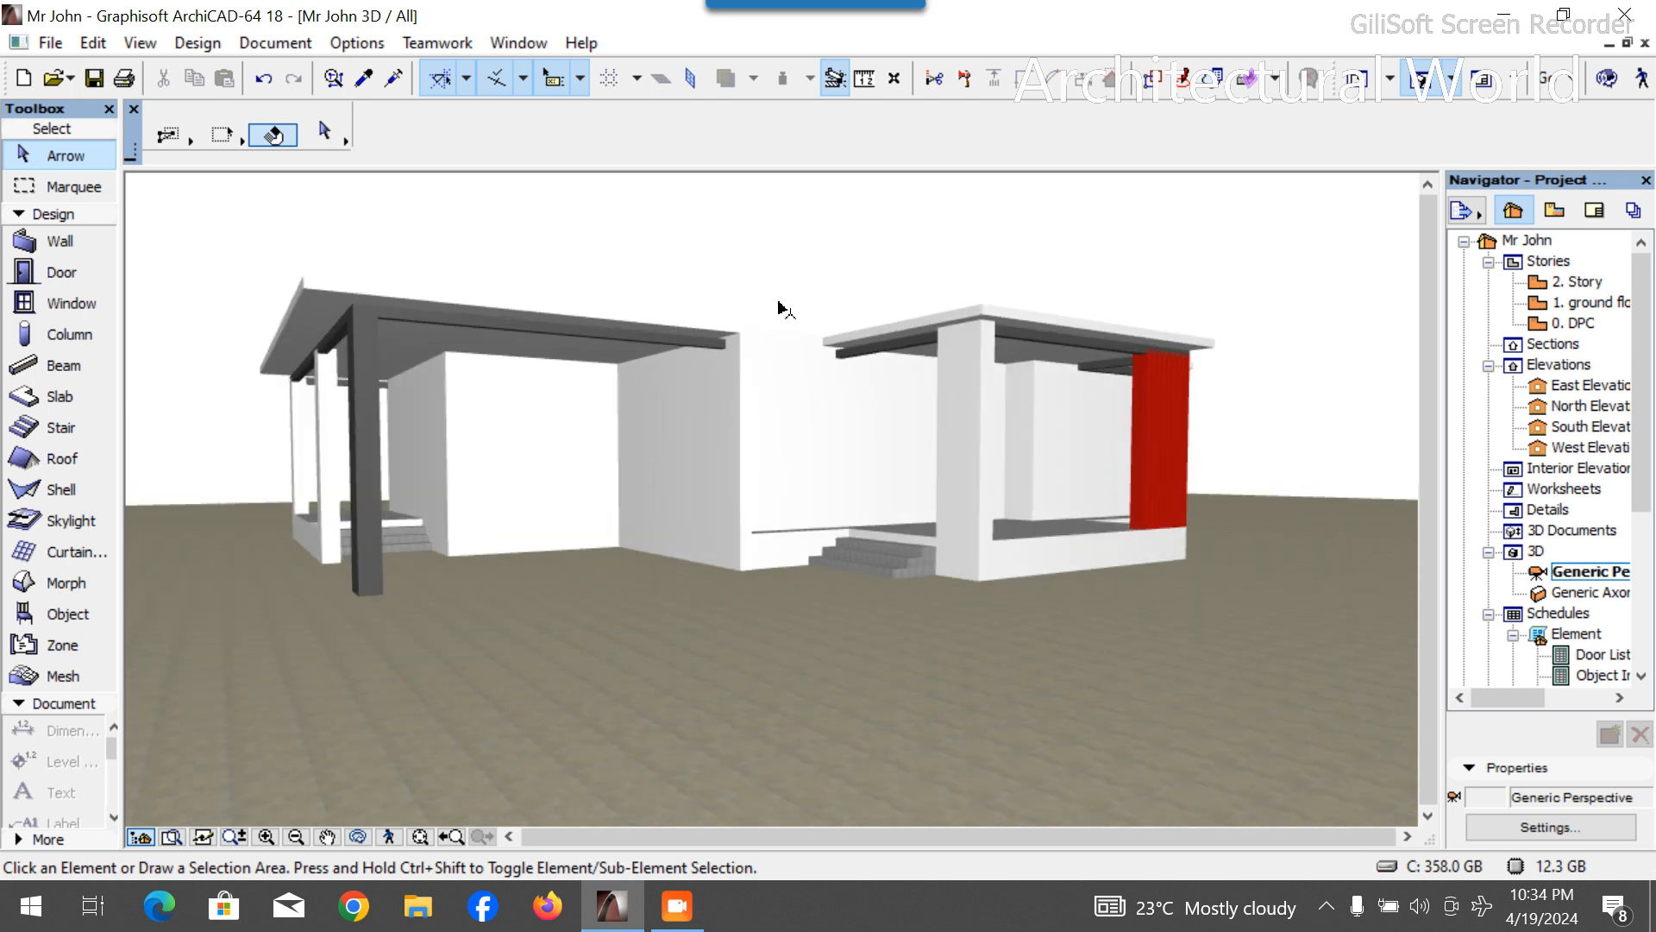
pyautogui.scroll(-2, 1063, 582)
pyautogui.scroll(-2, 1070, 588)
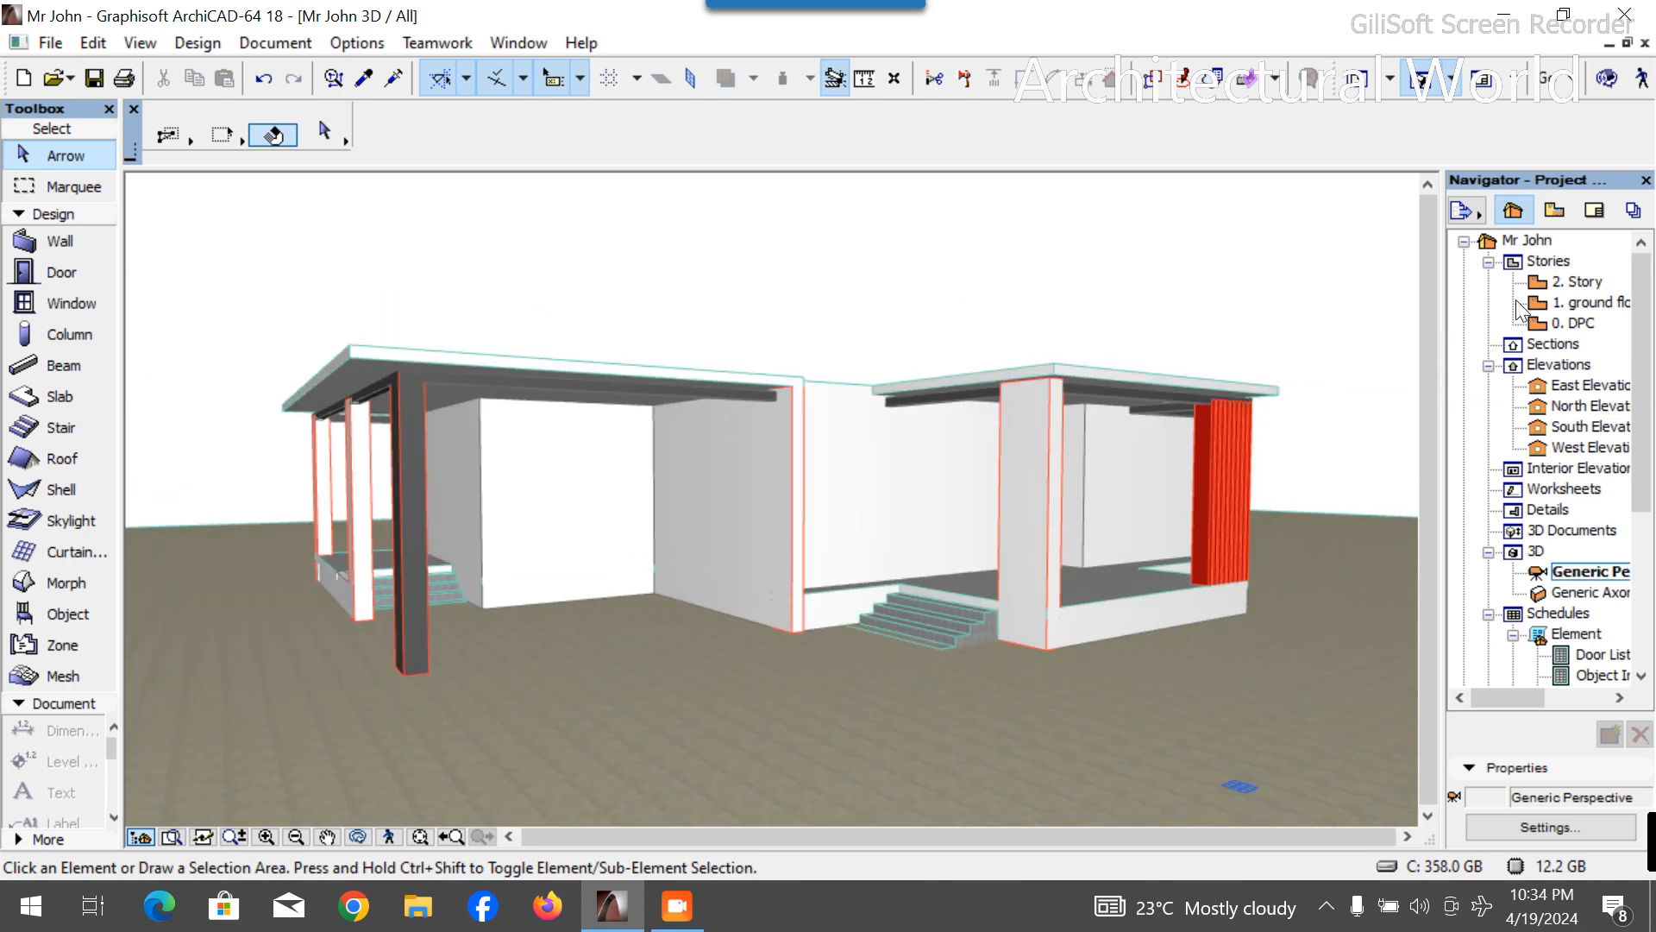
# On the ground floor plan, delete the grouped guide lines running from the car park front to the Main Lounge.
pyautogui.click(1572, 303)
pyautogui.doubleClick(1574, 304)
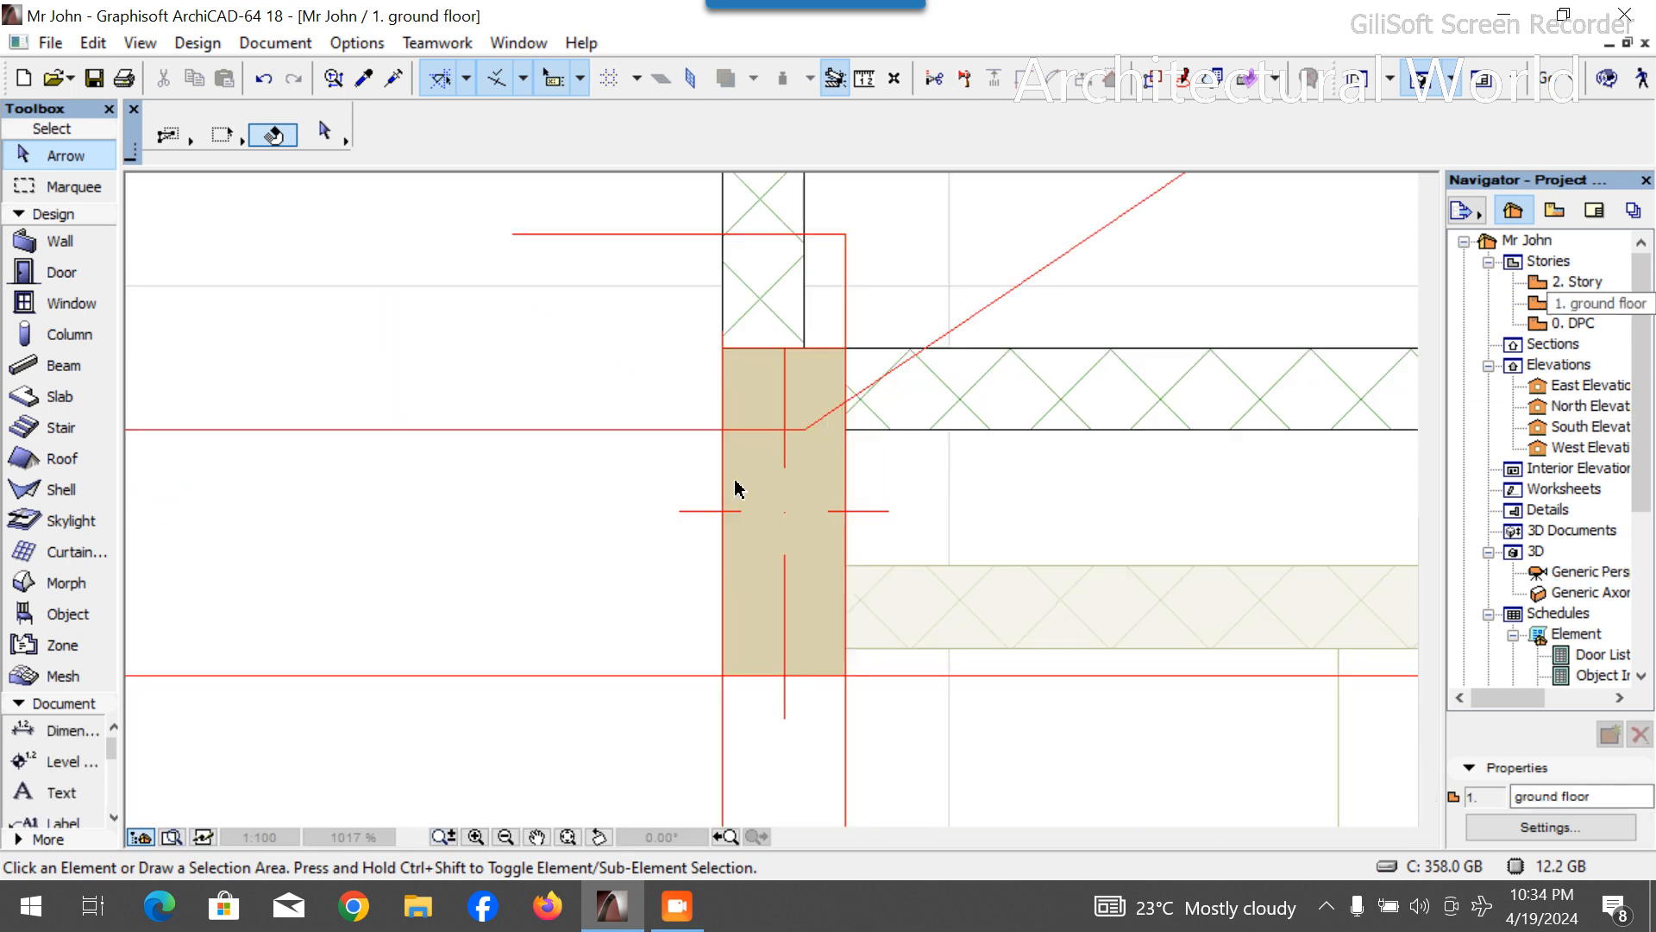
pyautogui.scroll(-3, 732, 483)
pyautogui.scroll(-3, 517, 509)
pyautogui.scroll(1, 665, 503)
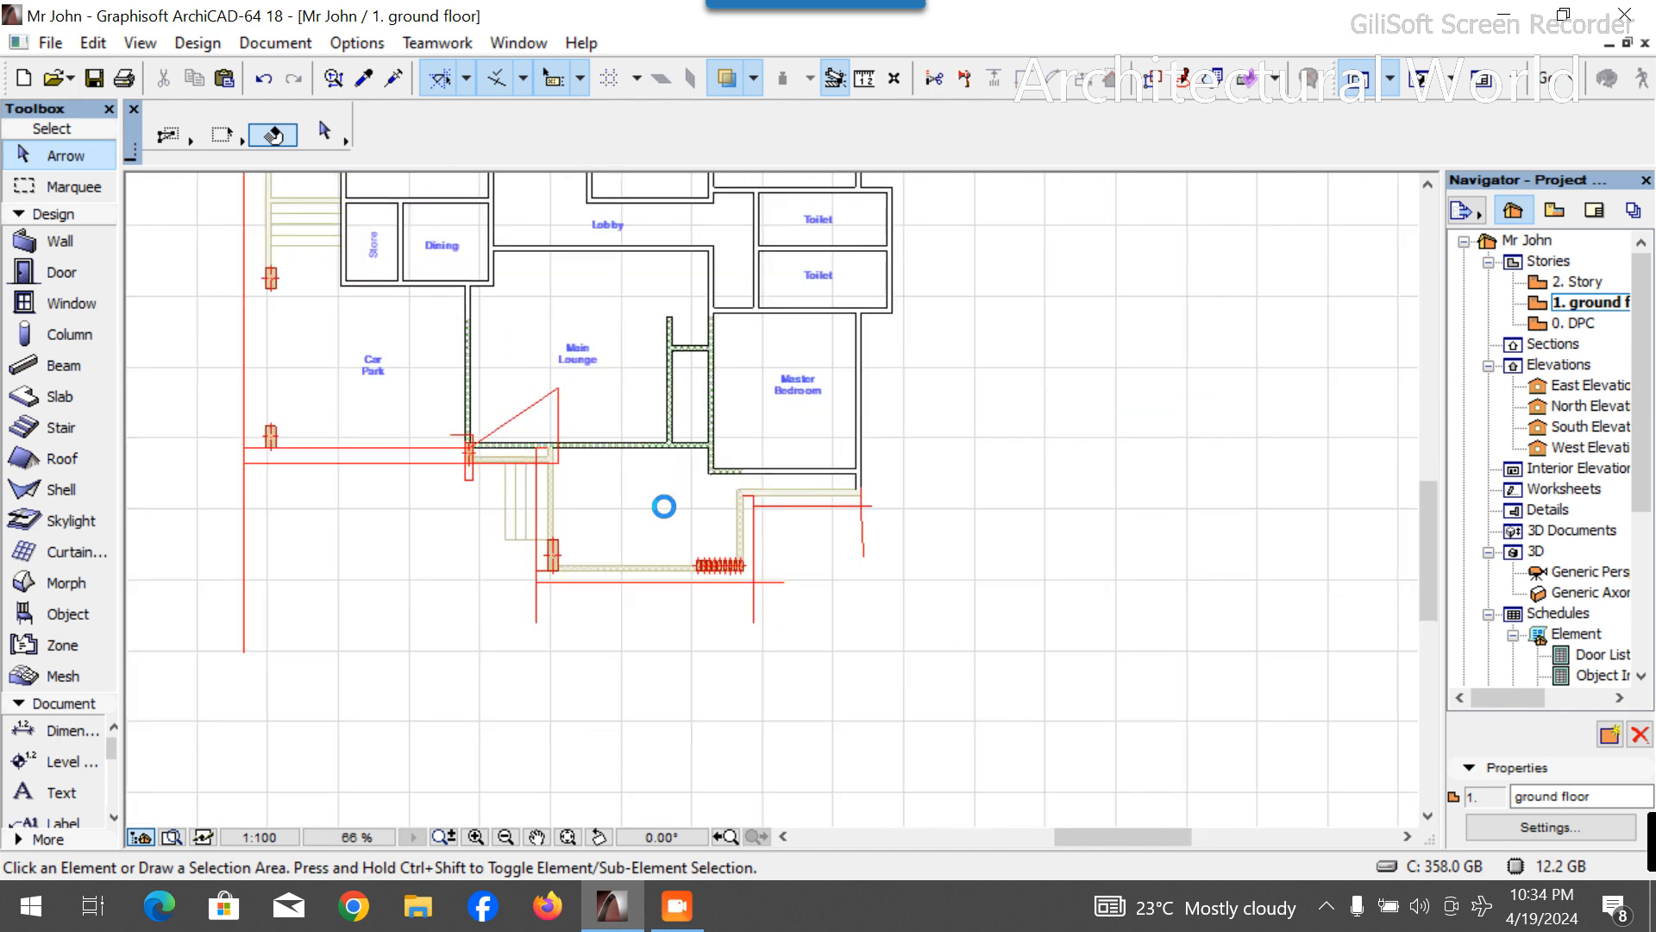
pyautogui.scroll(2, 587, 573)
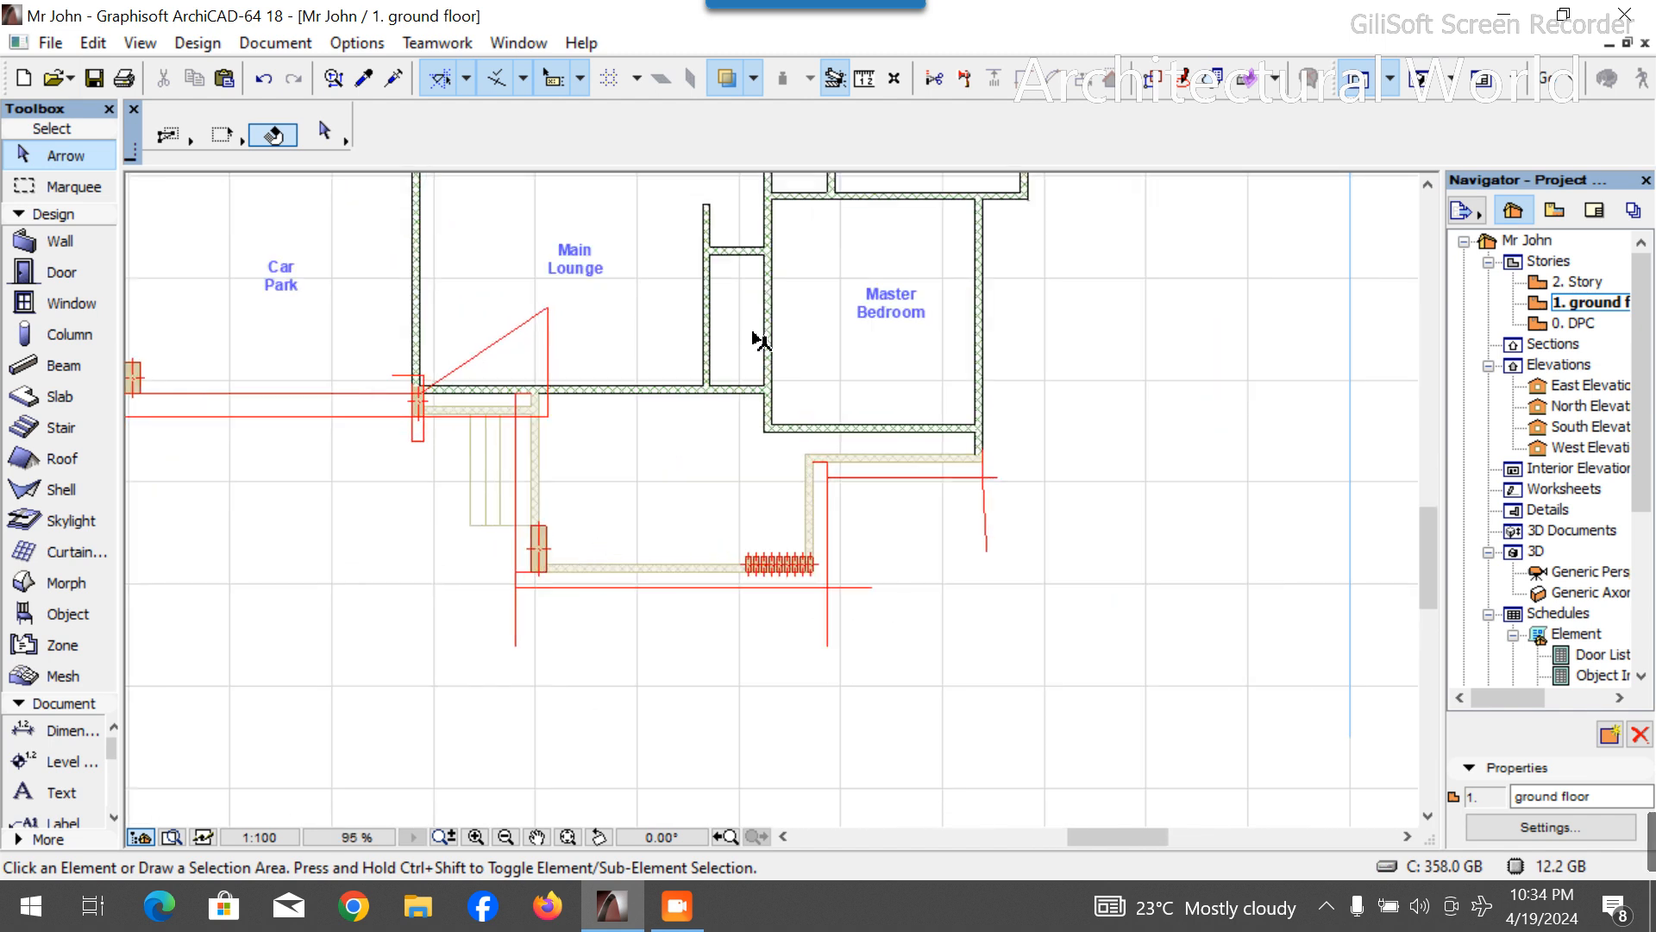
pyautogui.click(553, 327)
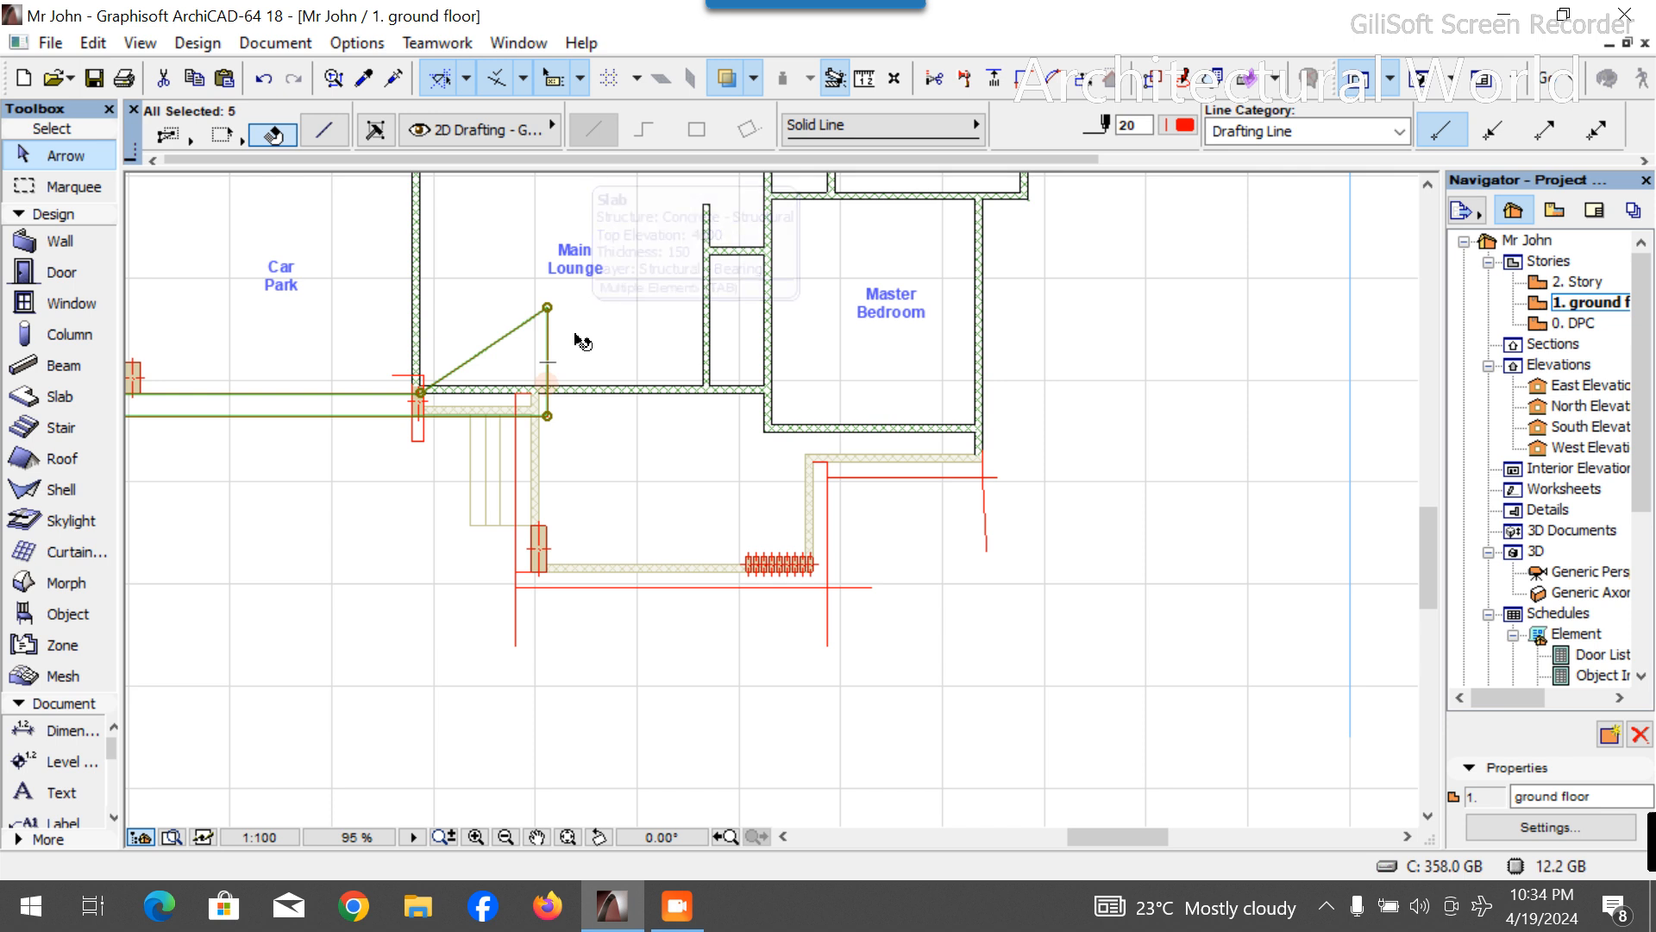
pyautogui.press('Delete')
pyautogui.scroll(-2, 713, 558)
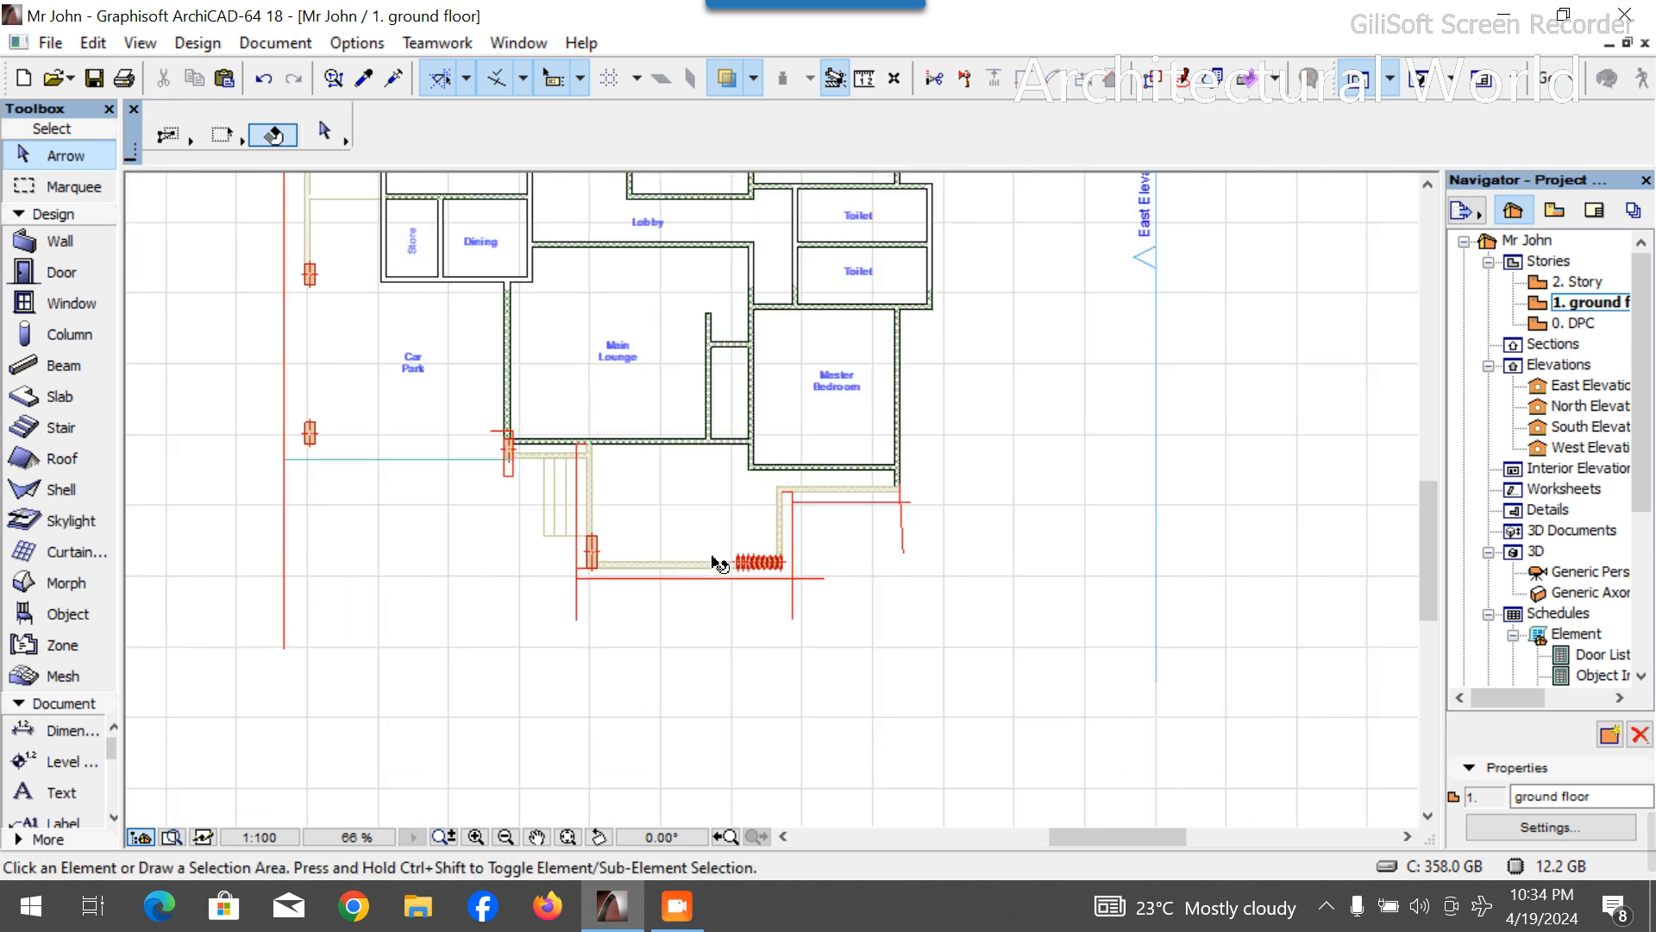
# Delete the guide lines along the car park's outer side and beside the porch steps.
pyautogui.click(284, 548)
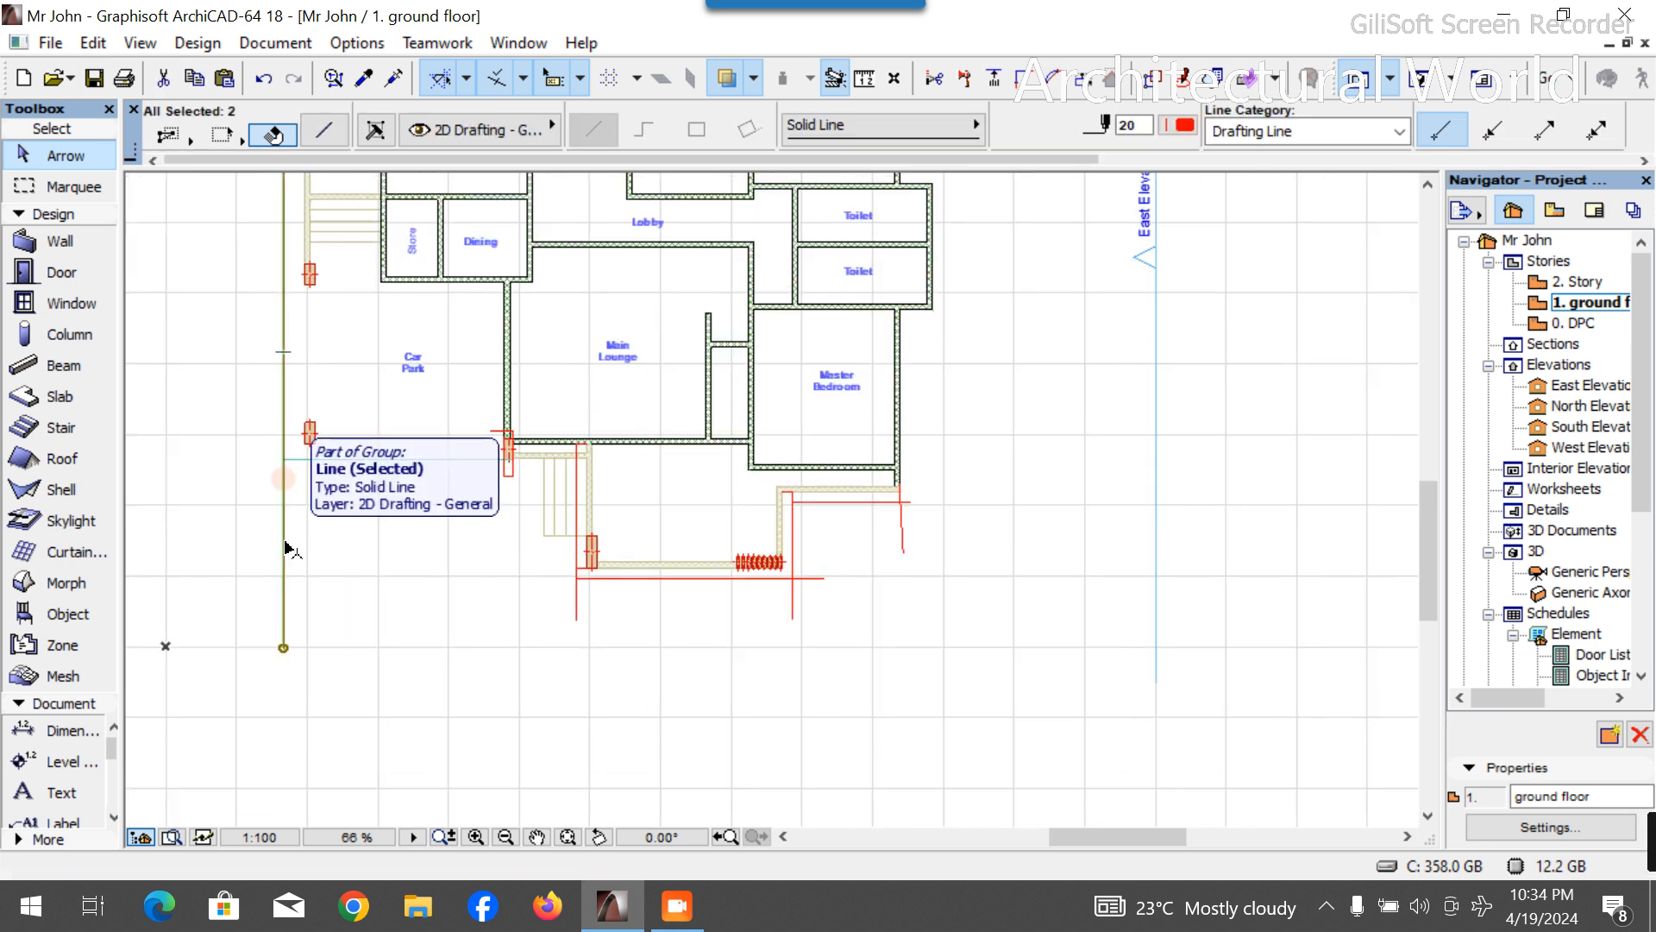
pyautogui.press('Delete')
pyautogui.click(580, 608)
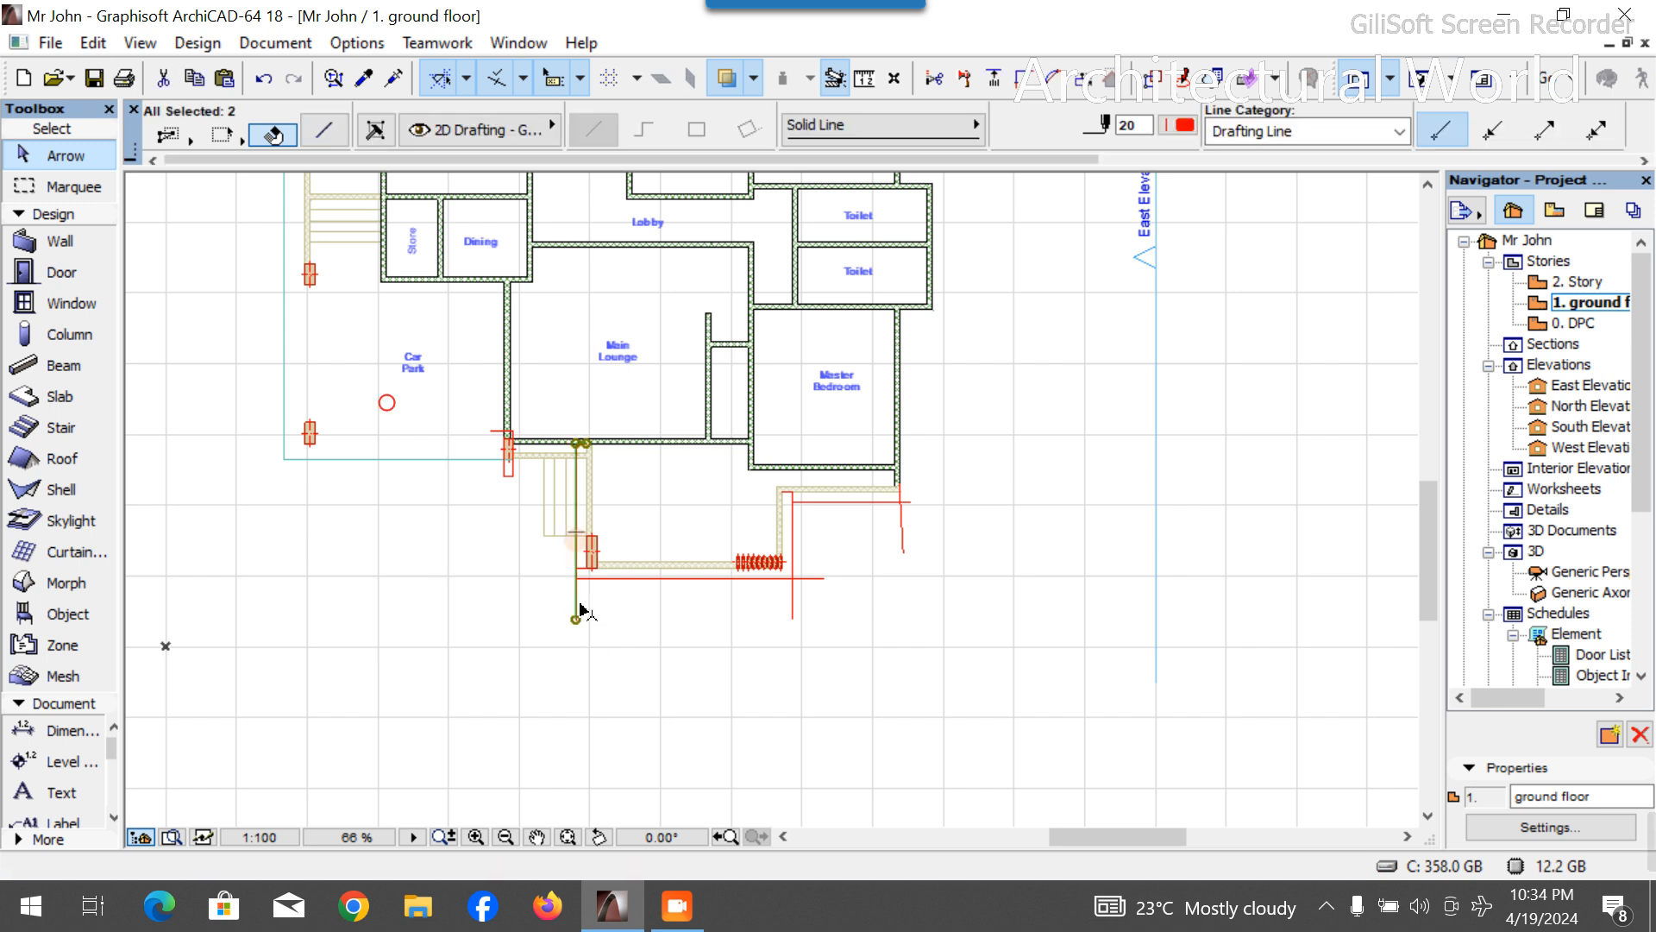
pyautogui.press('Delete')
# Delete the remaining guide lines around the porch front, the porch's Master Bedroom side and the Master Bedroom front.
pyautogui.scroll(1, 790, 531)
pyautogui.scroll(2, 801, 570)
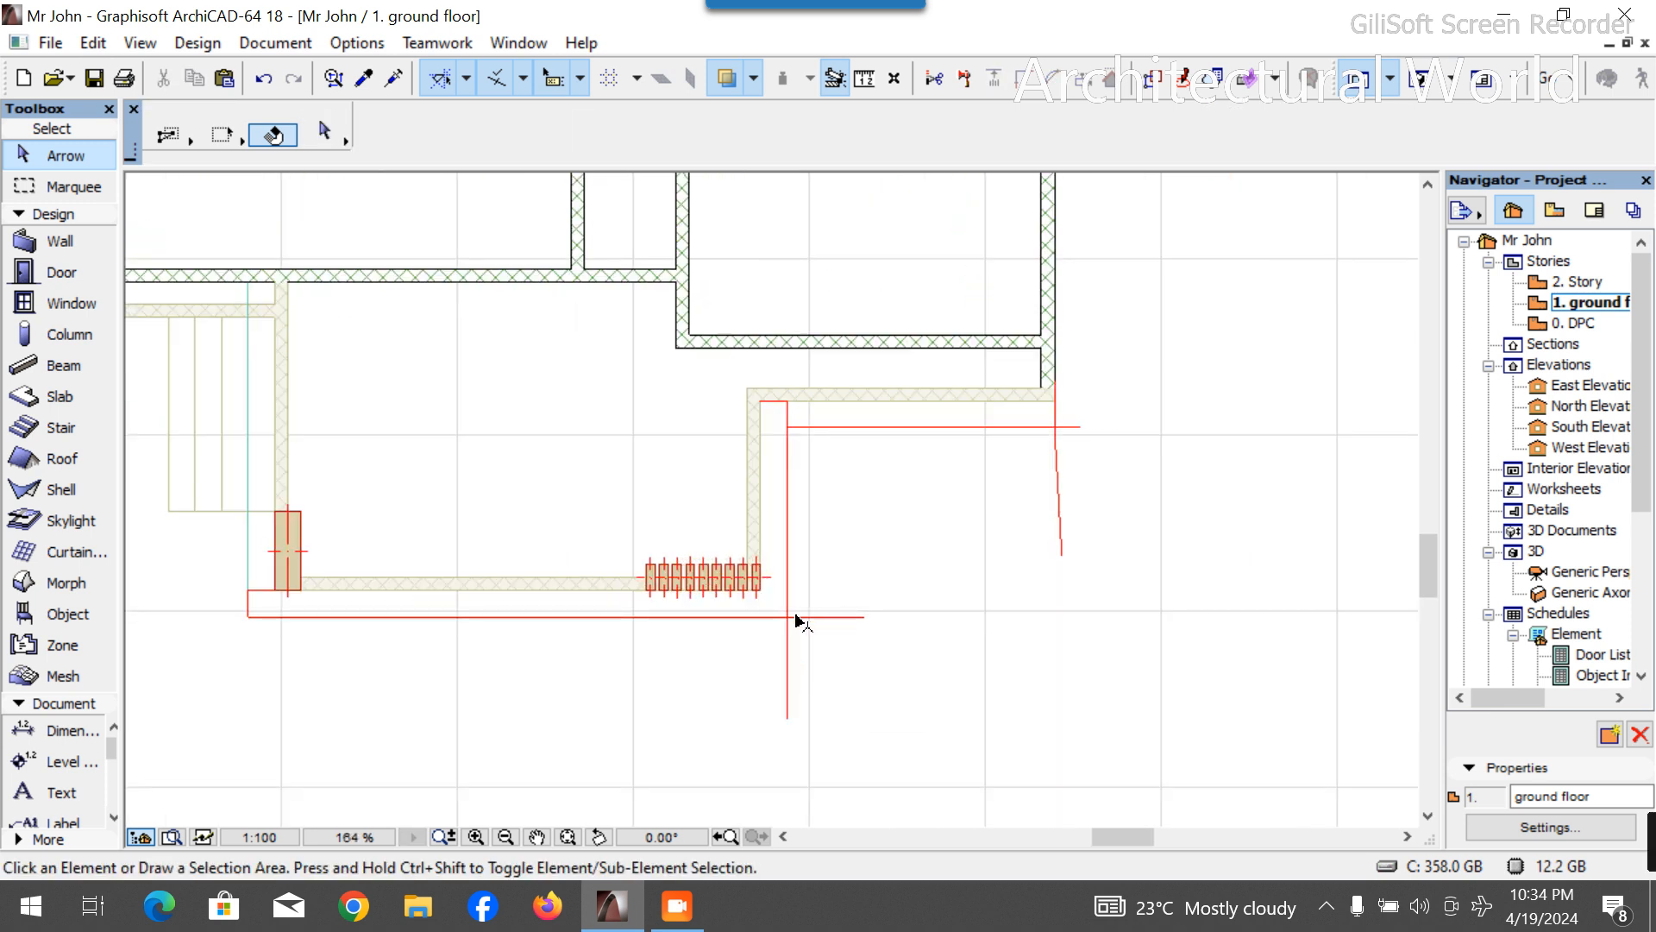
pyautogui.click(797, 617)
pyautogui.press('Delete')
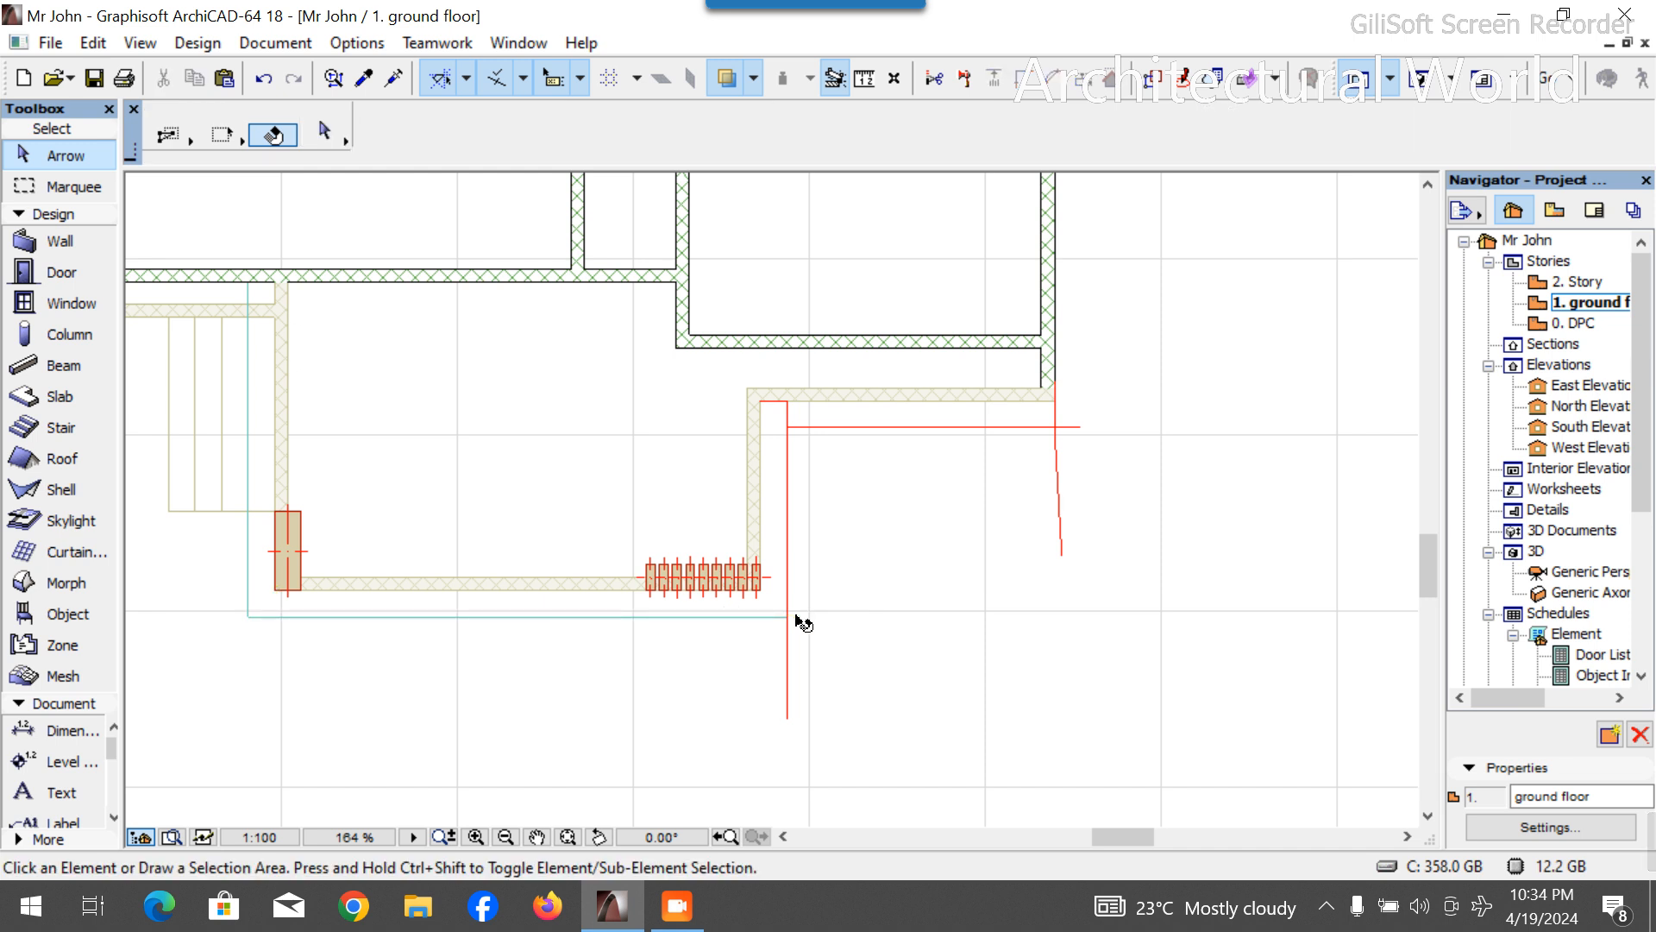
pyautogui.click(787, 681)
pyautogui.press('Delete')
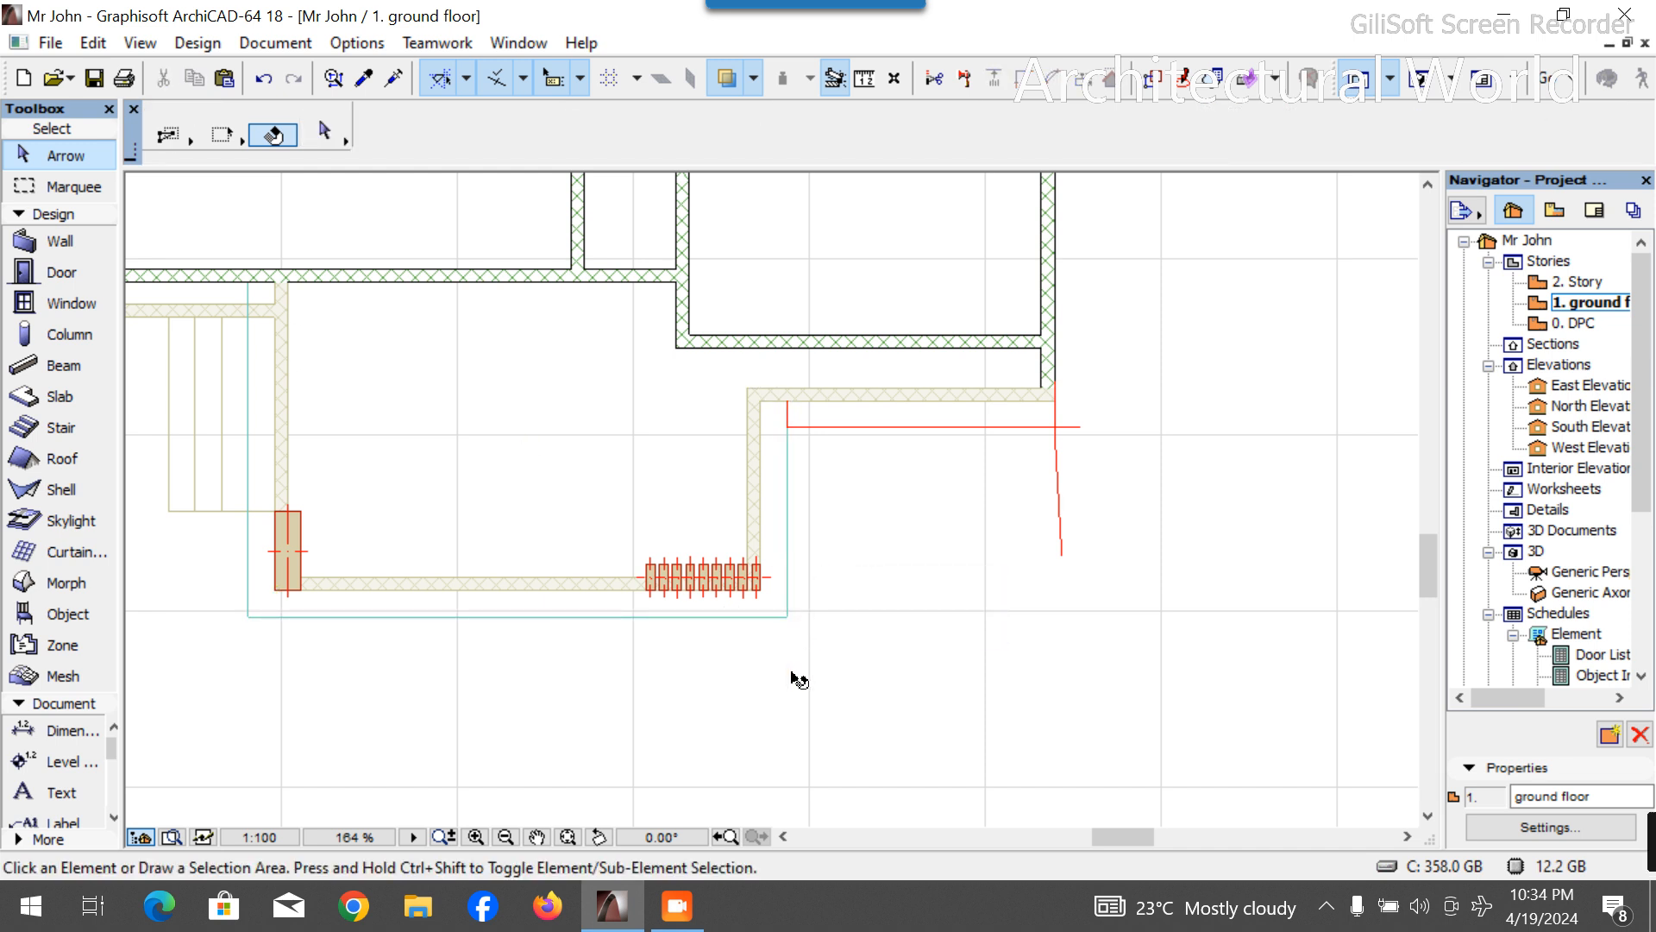
pyautogui.click(1059, 477)
pyautogui.press('Delete')
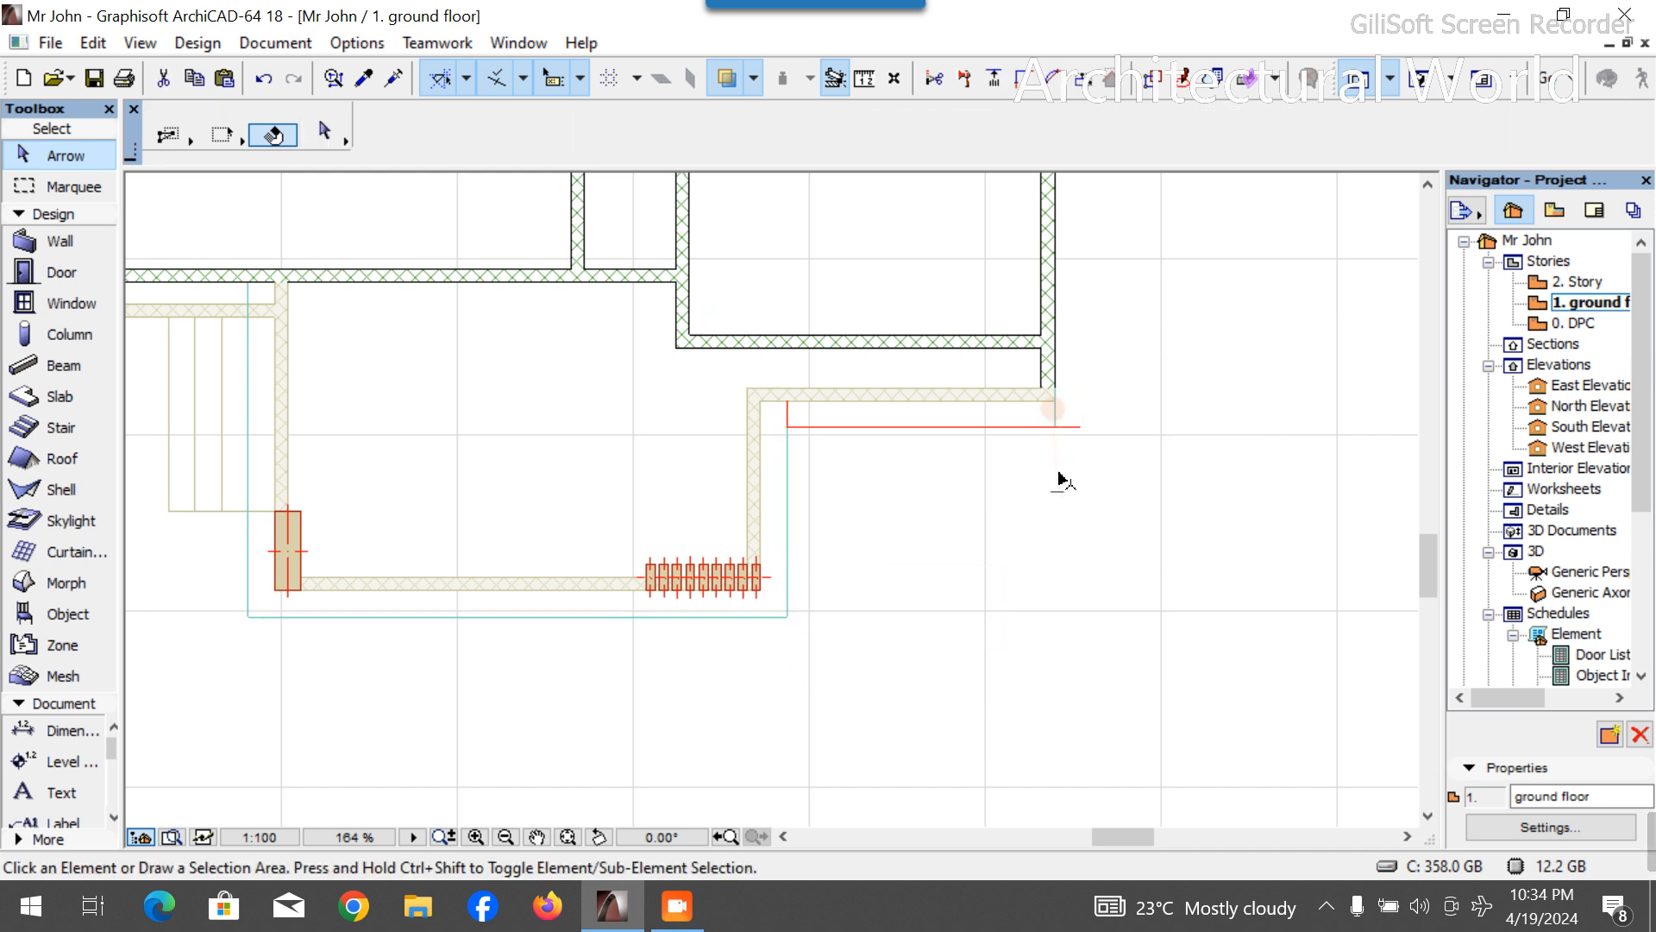
pyautogui.click(1072, 428)
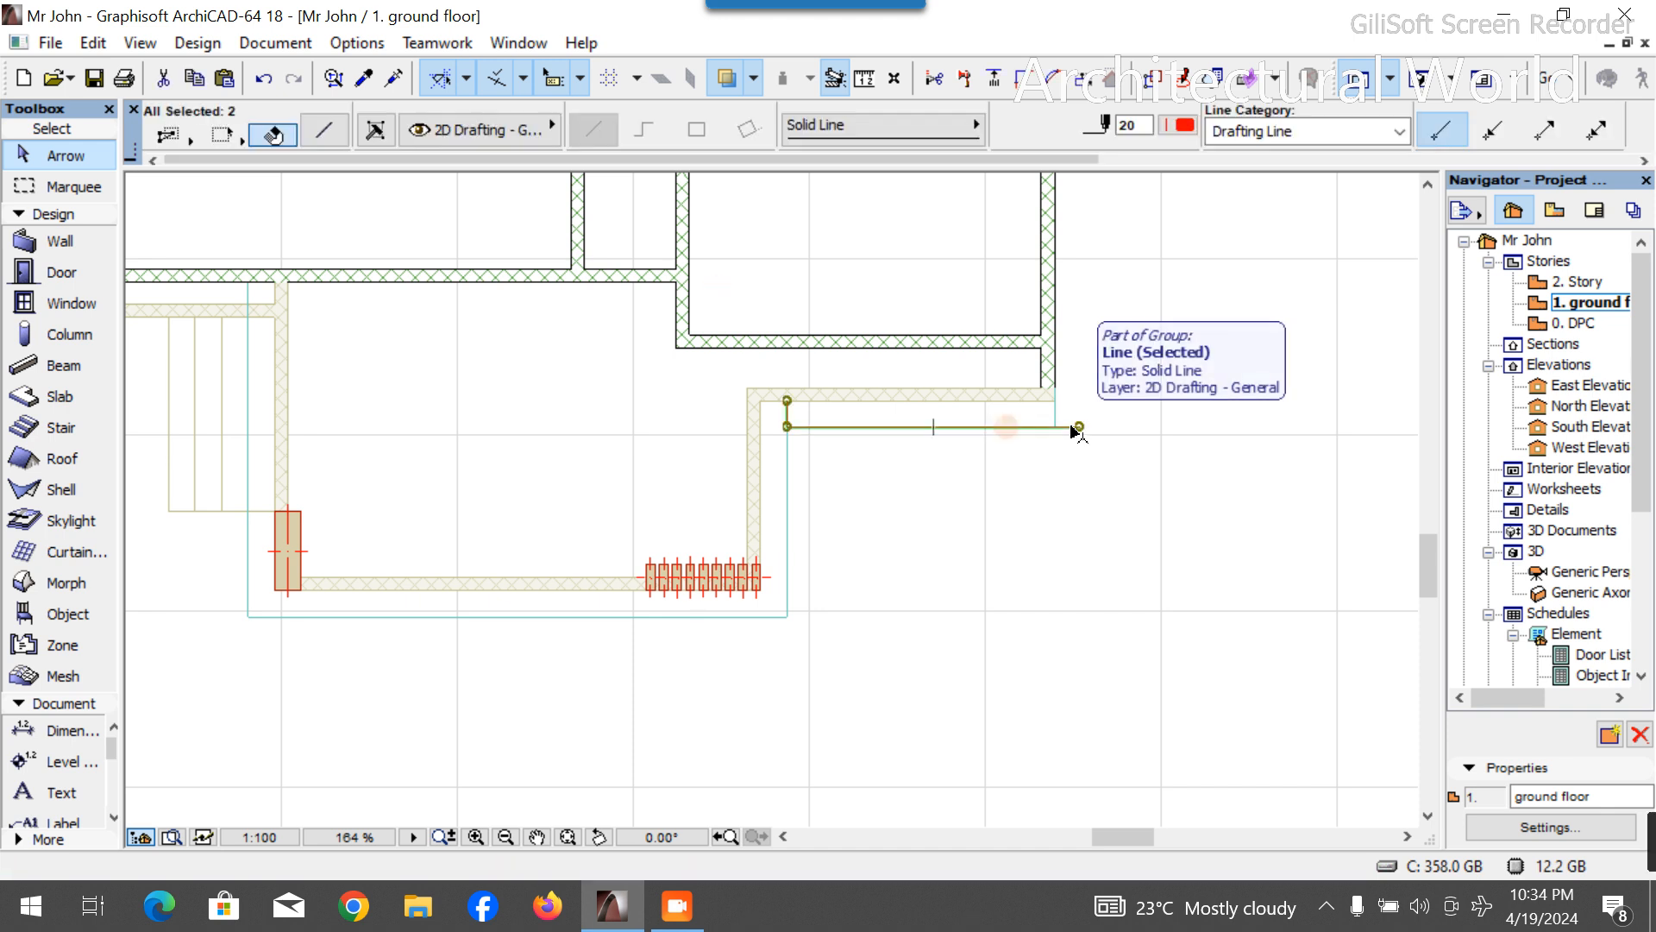
pyautogui.press('Delete')
# In the door defaults, choose the hinged Door with Sidelight on Side without transom and set its surface to Wood - Walnut Horizontal.
pyautogui.scroll(-5, 1001, 711)
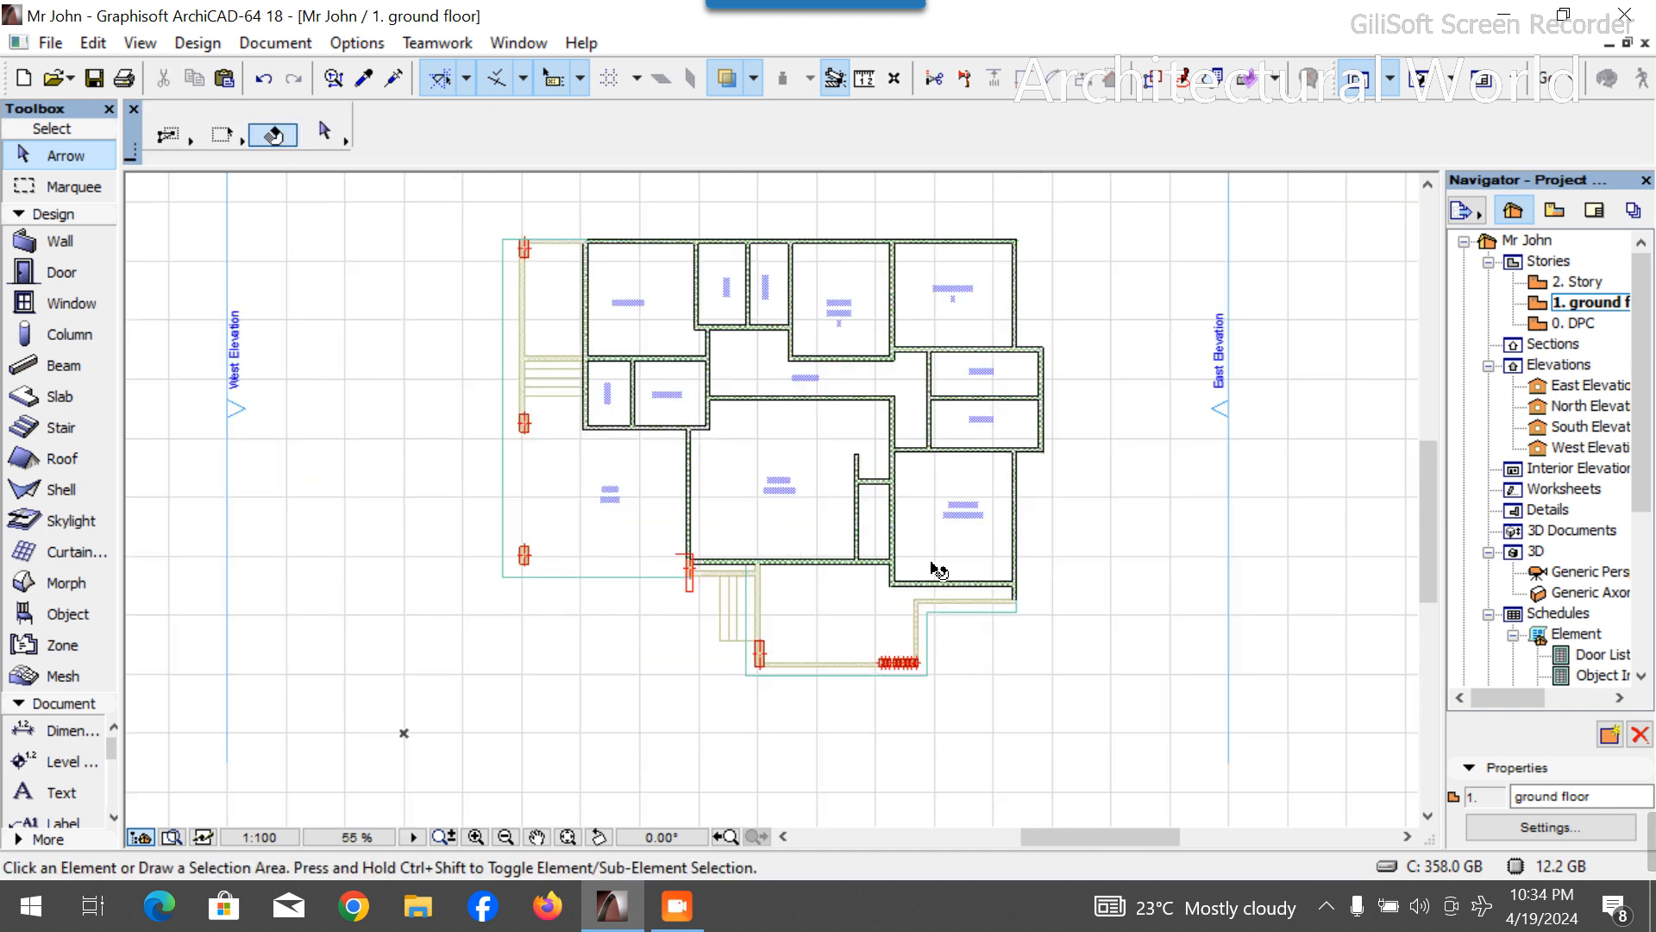
pyautogui.scroll(5, 936, 569)
pyautogui.click(95, 269)
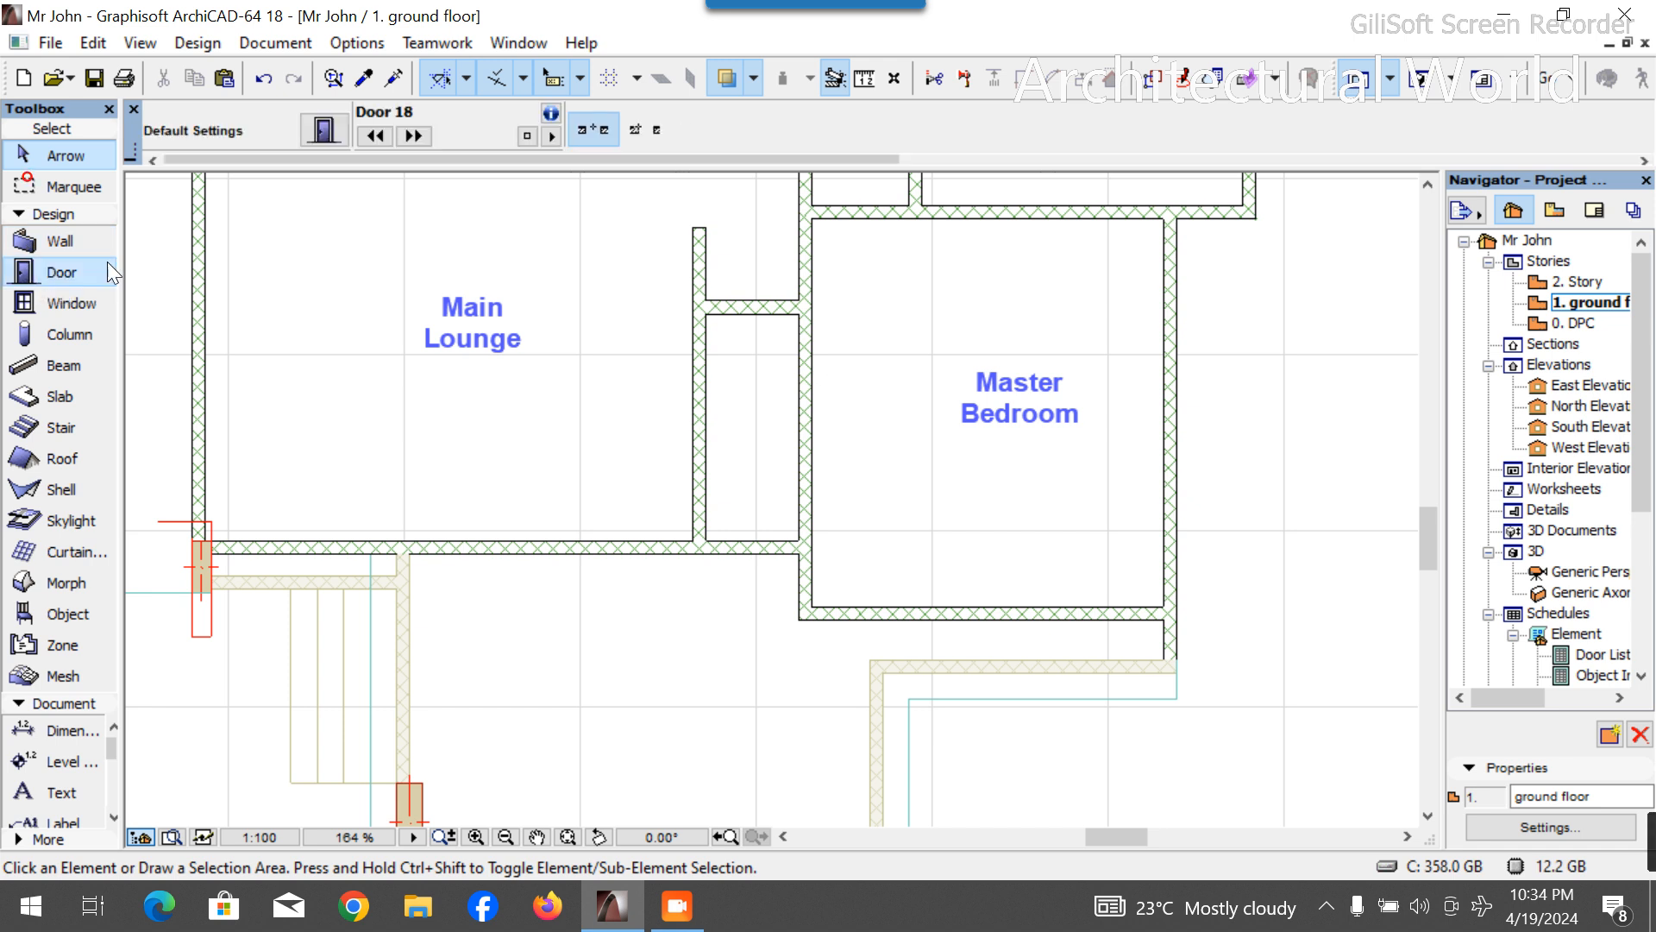
pyautogui.click(321, 129)
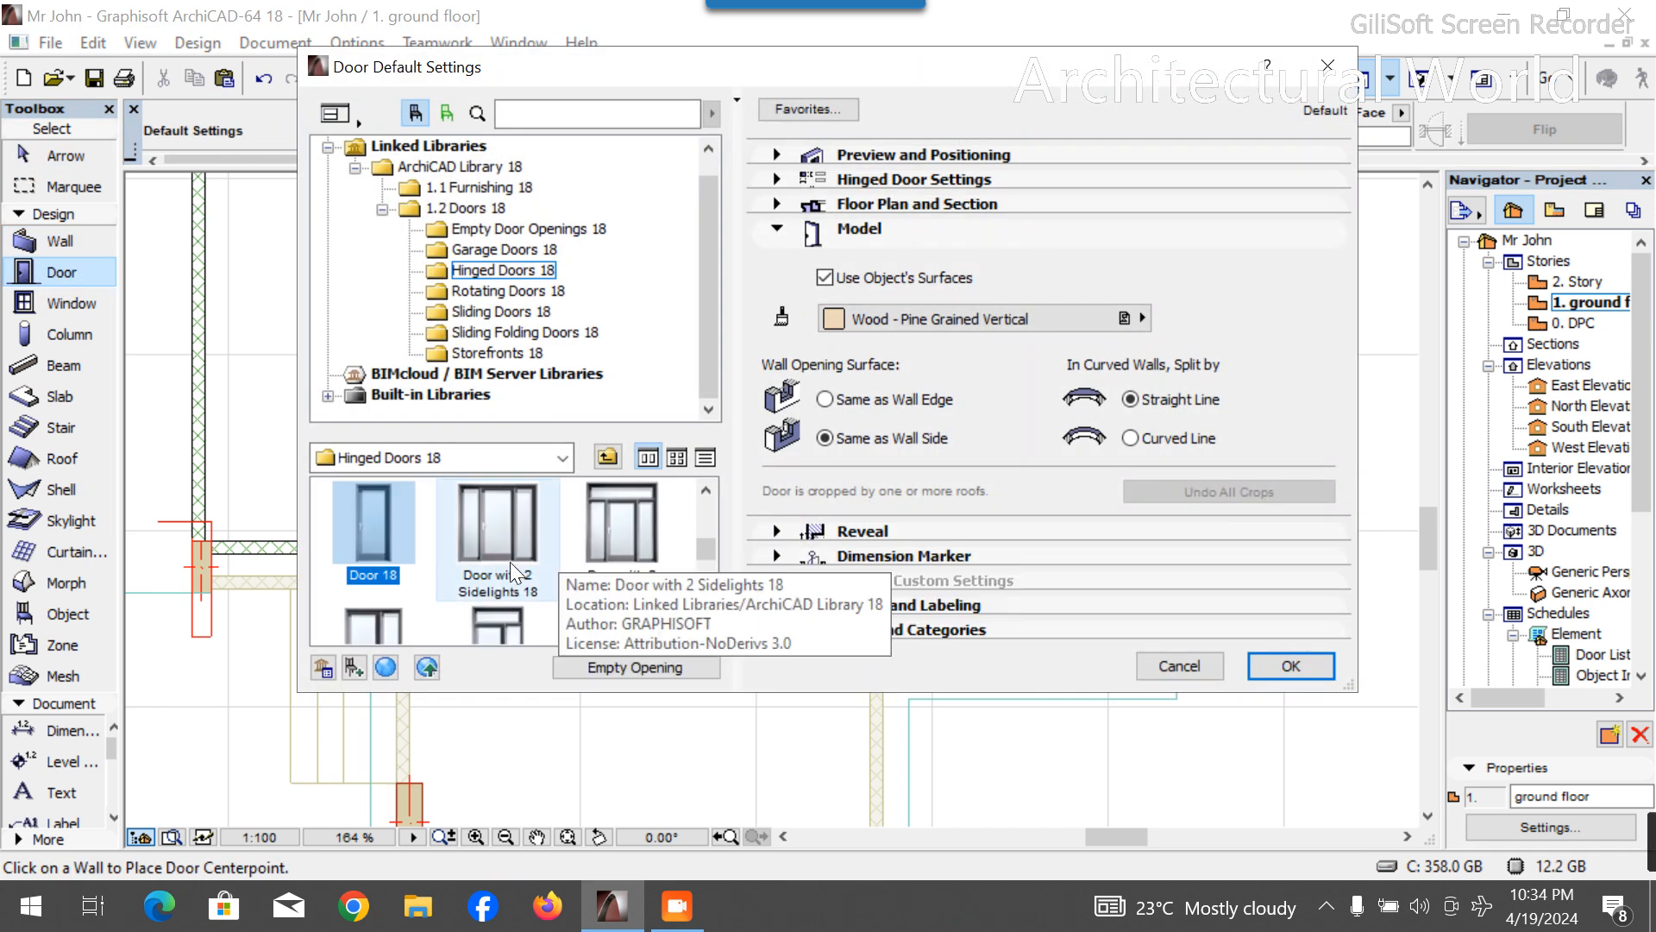
pyautogui.click(378, 619)
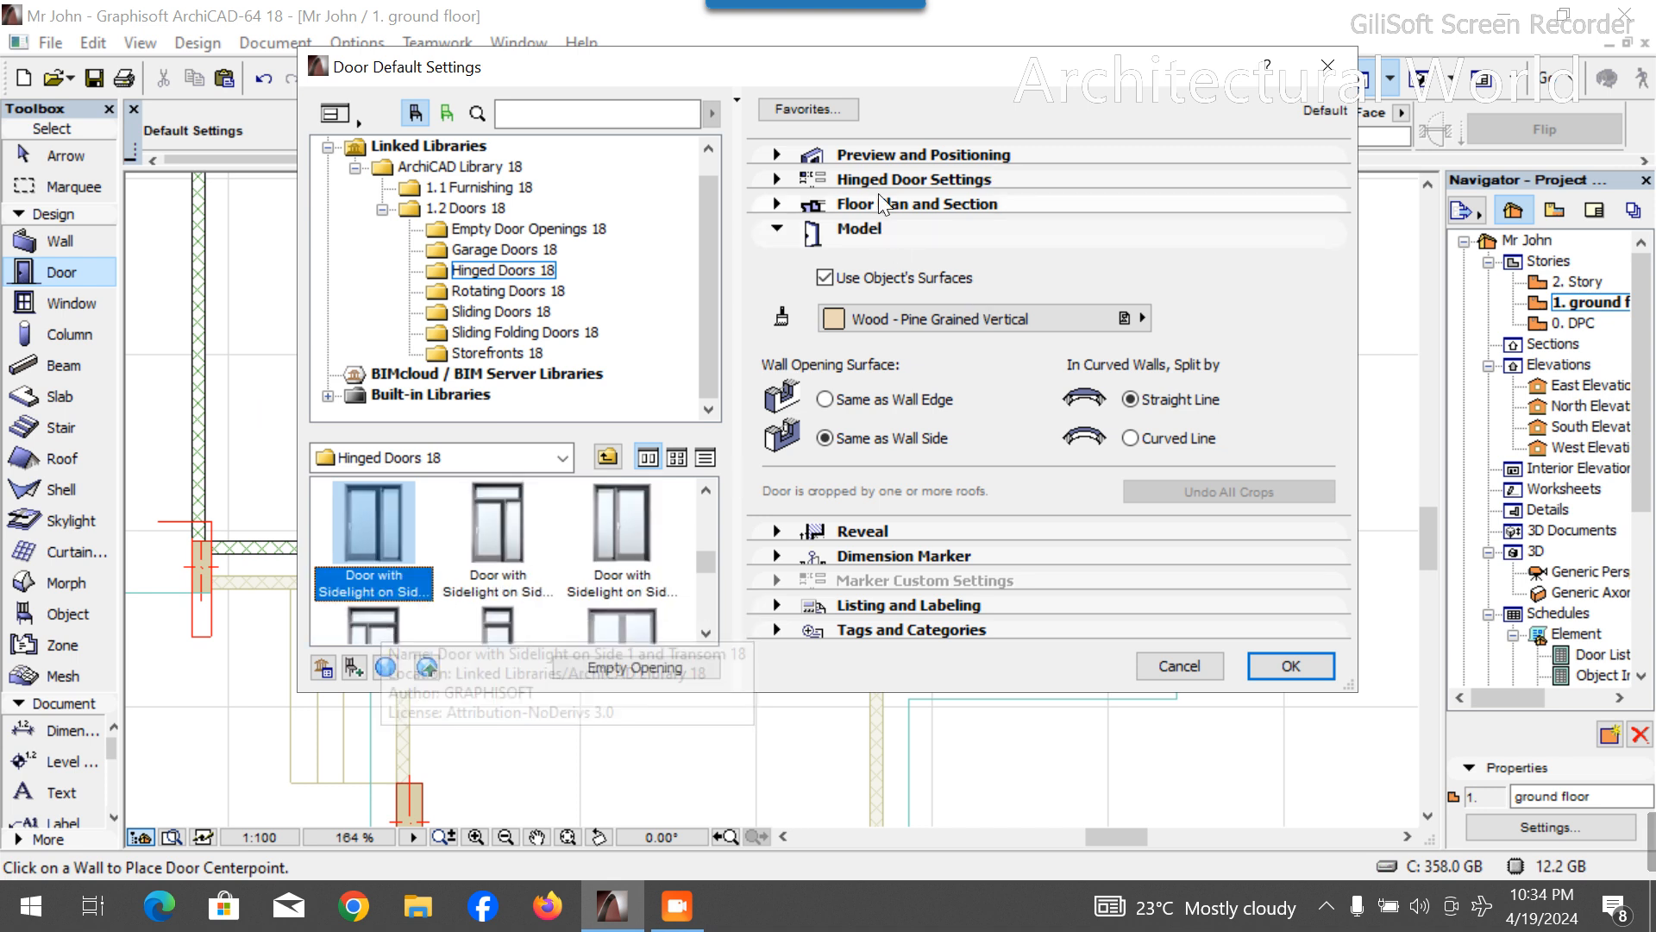
pyautogui.click(919, 328)
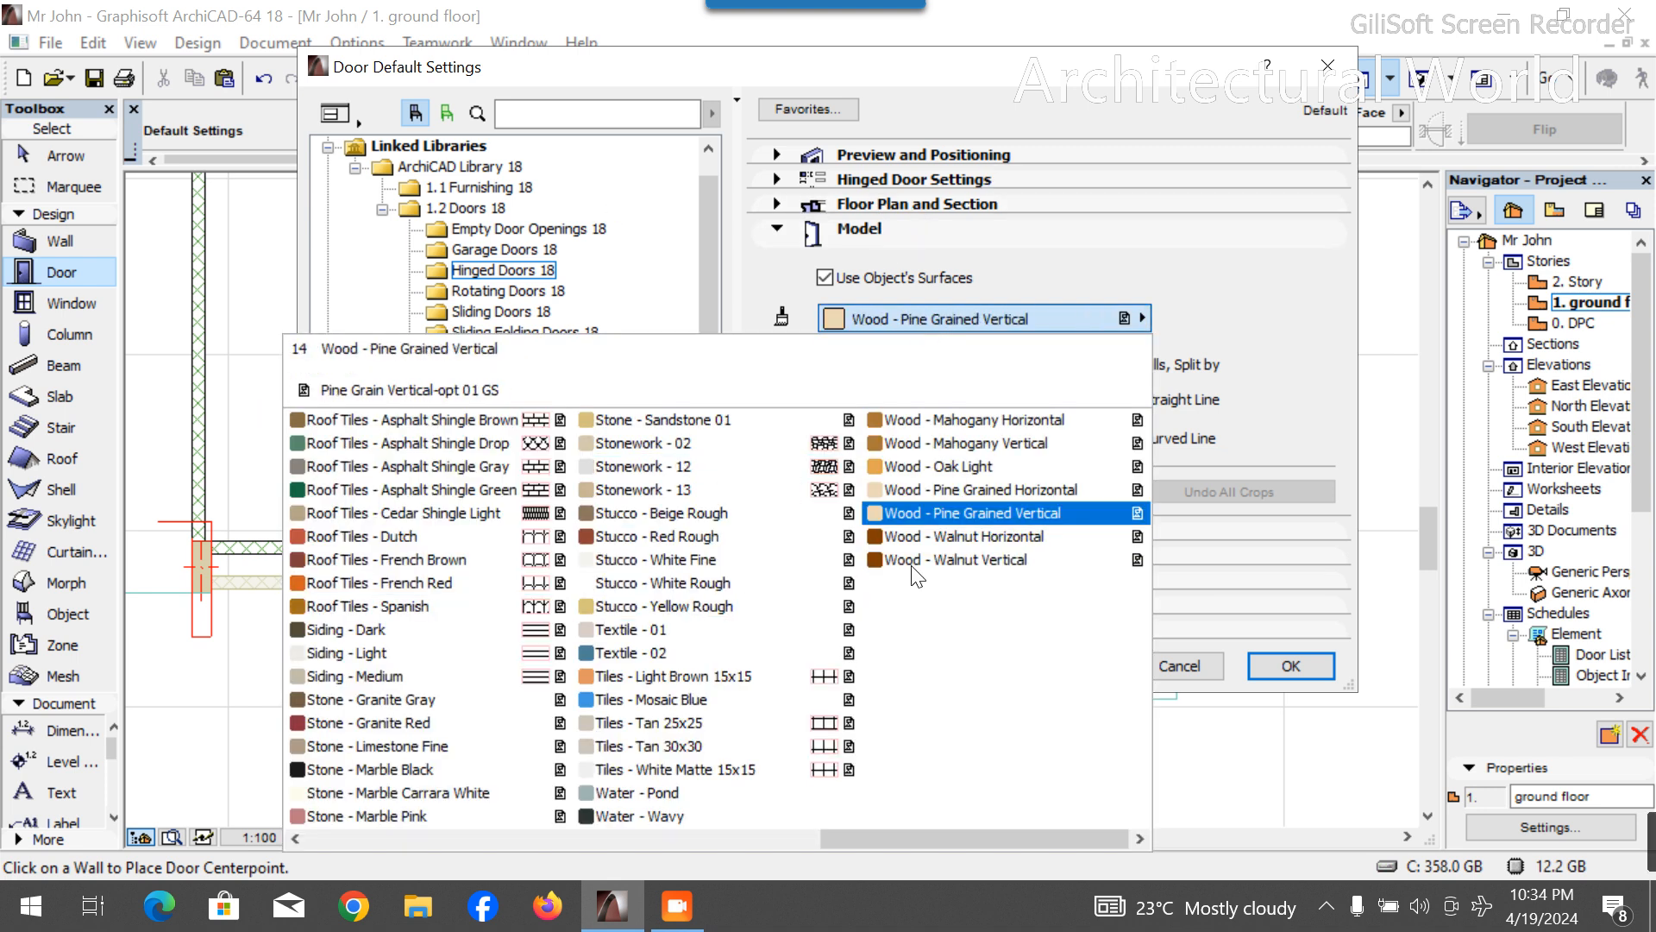
pyautogui.click(965, 536)
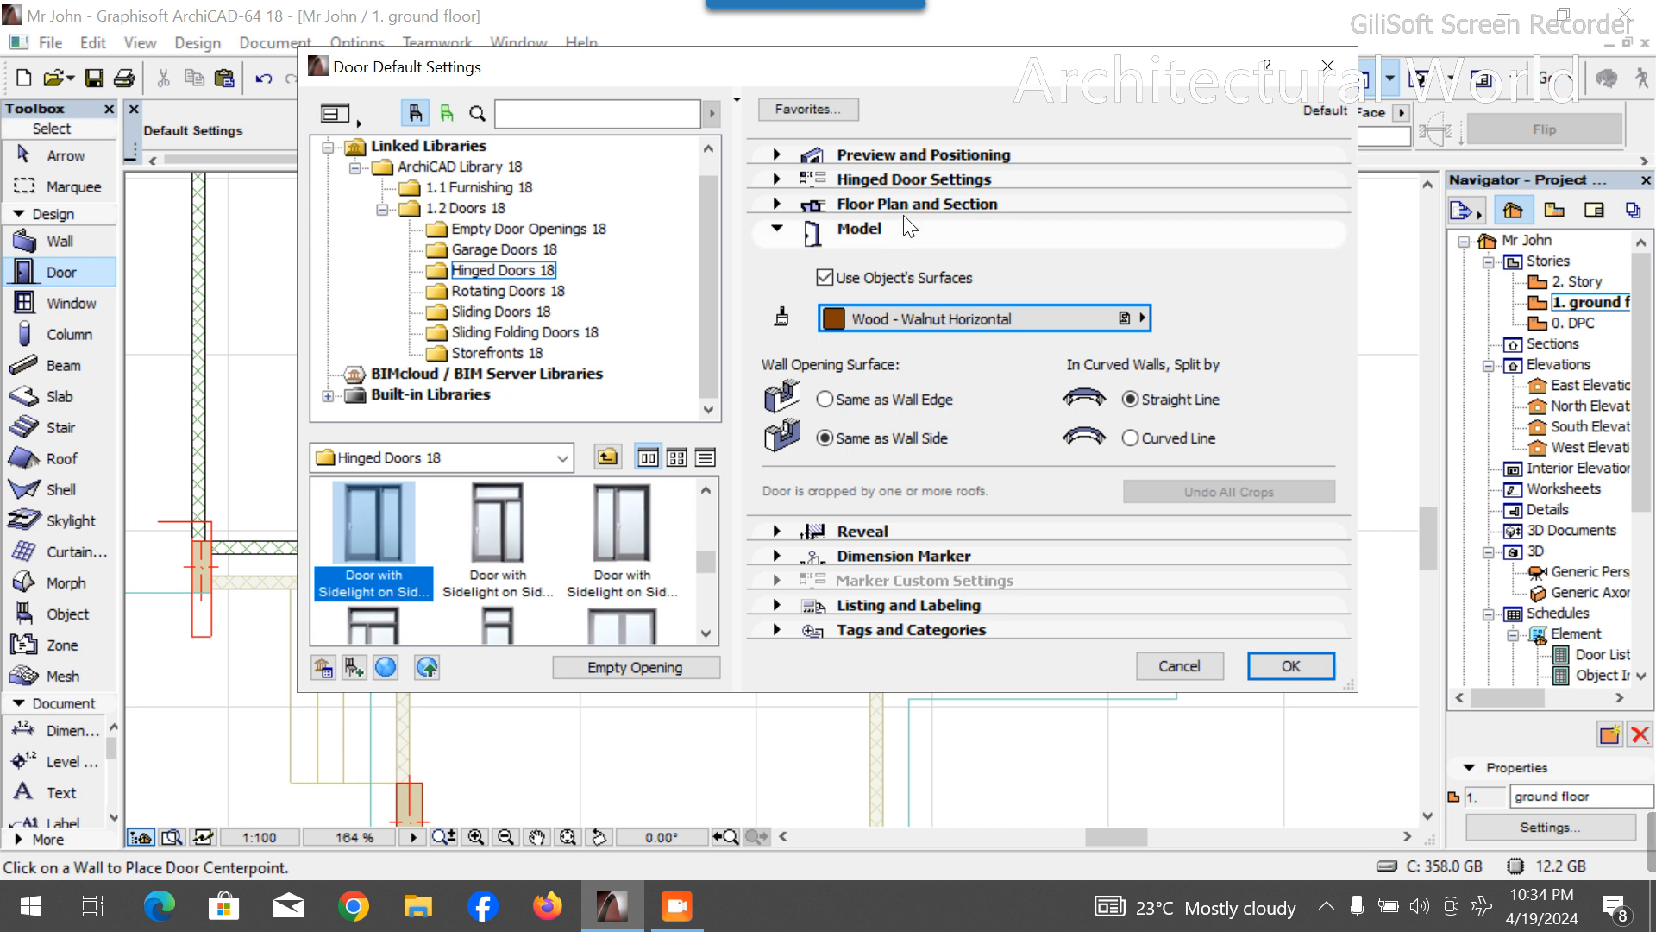
# In the hinged door settings, set the sidelight width to 300.
pyautogui.click(907, 177)
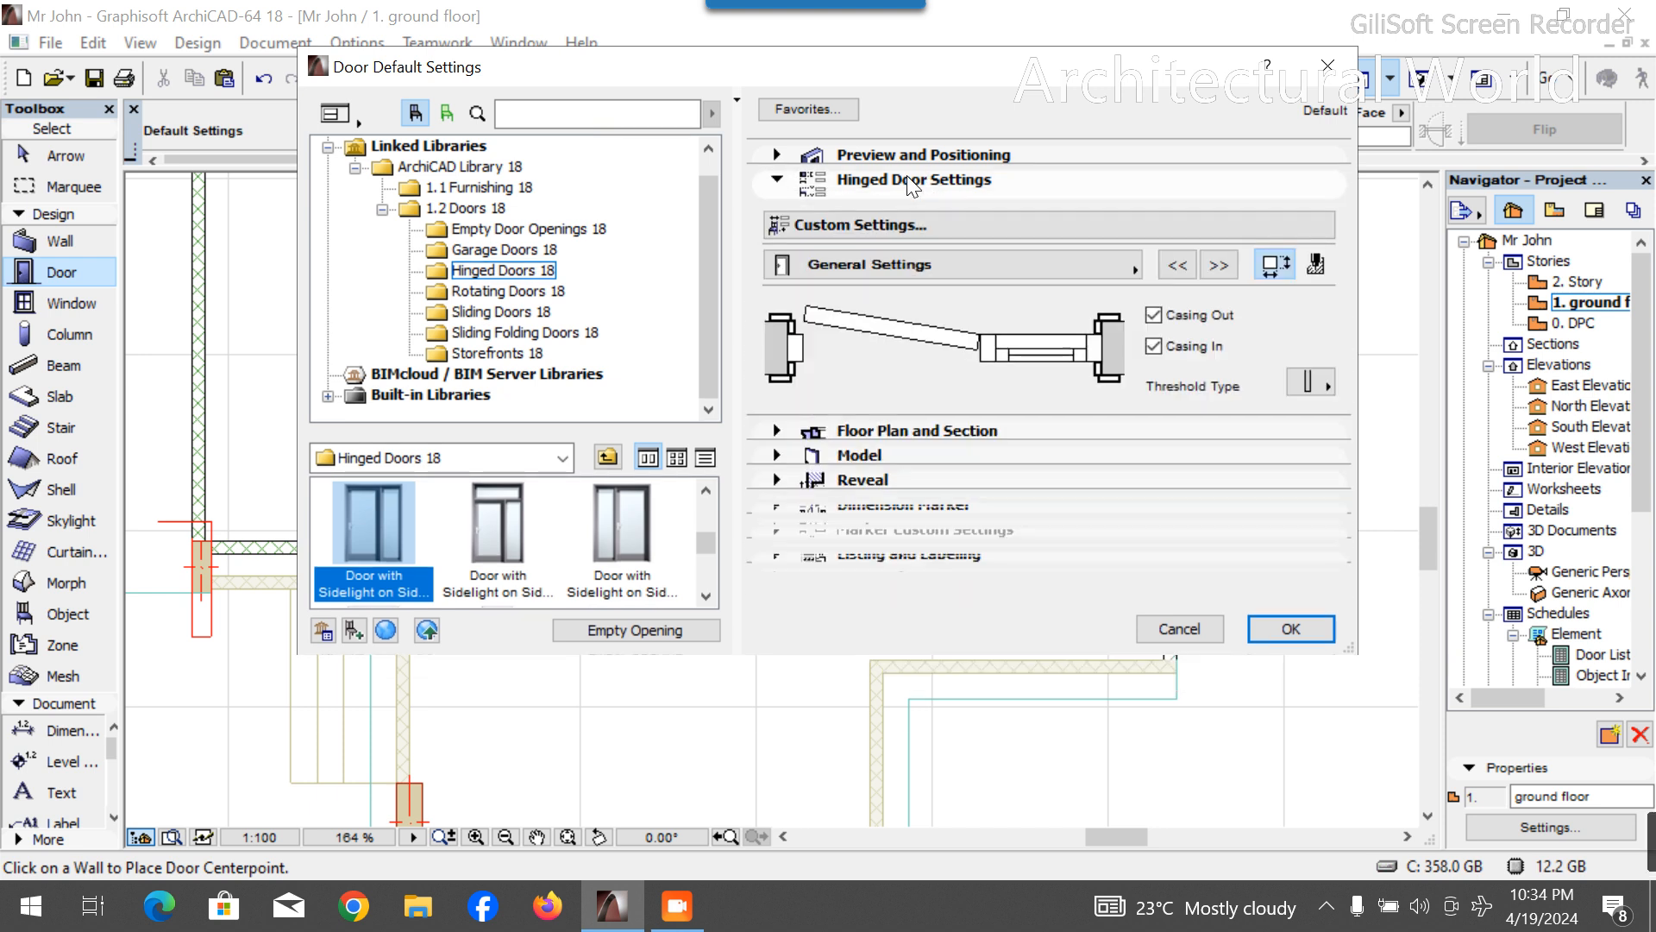
pyautogui.click(1223, 268)
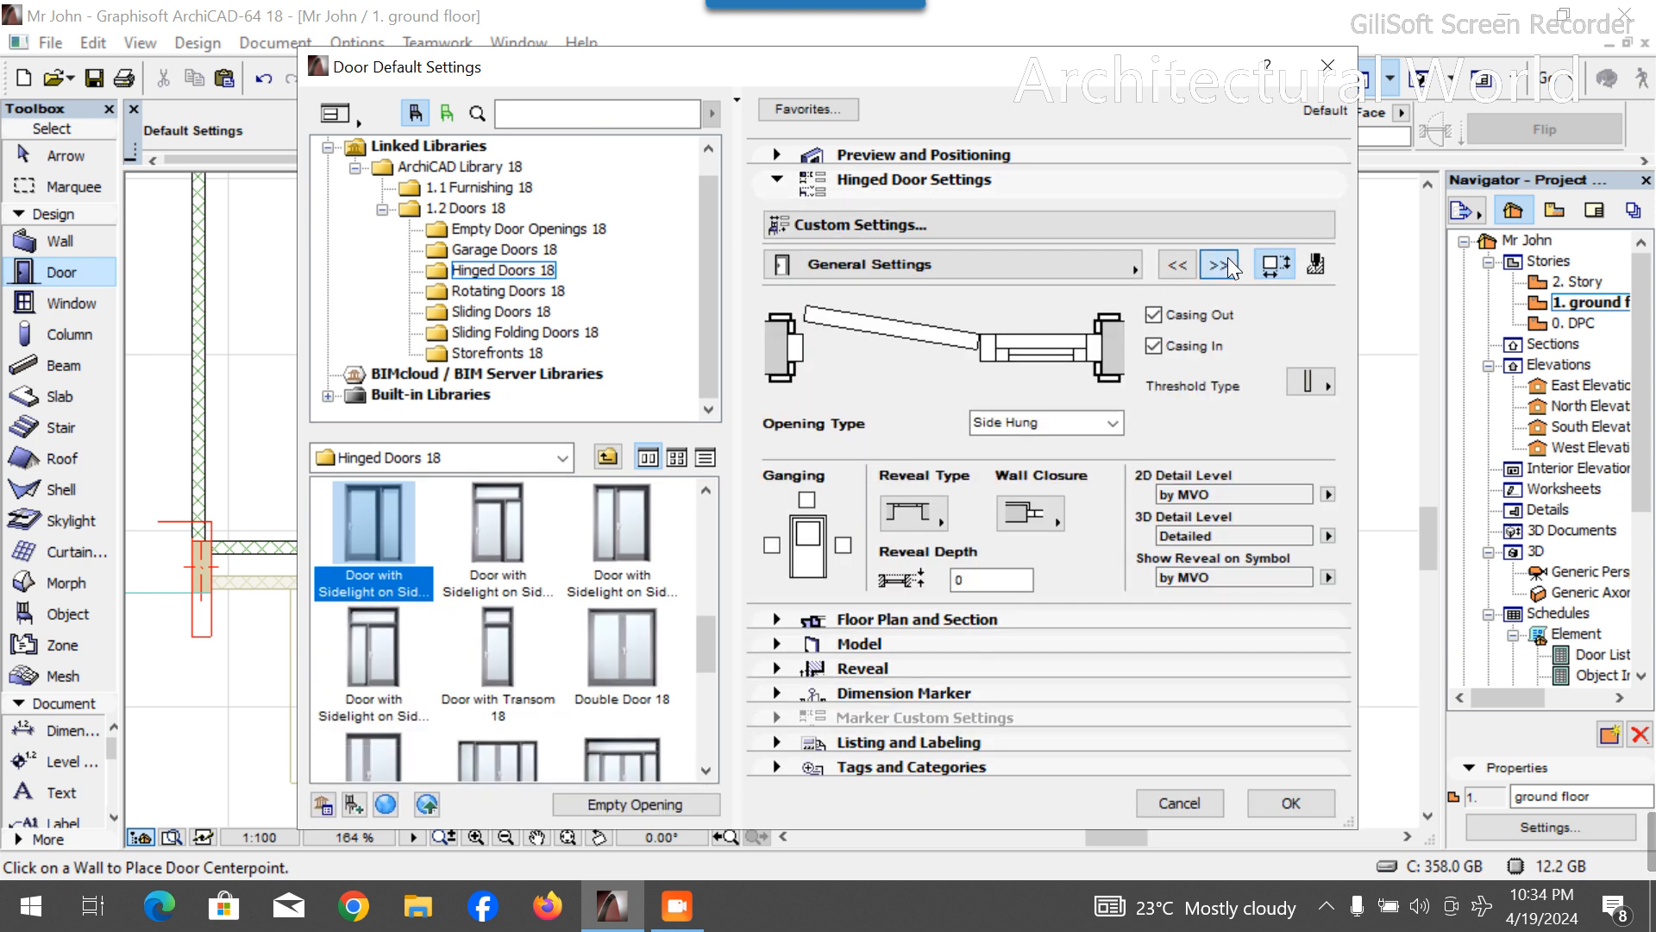
pyautogui.click(1232, 268)
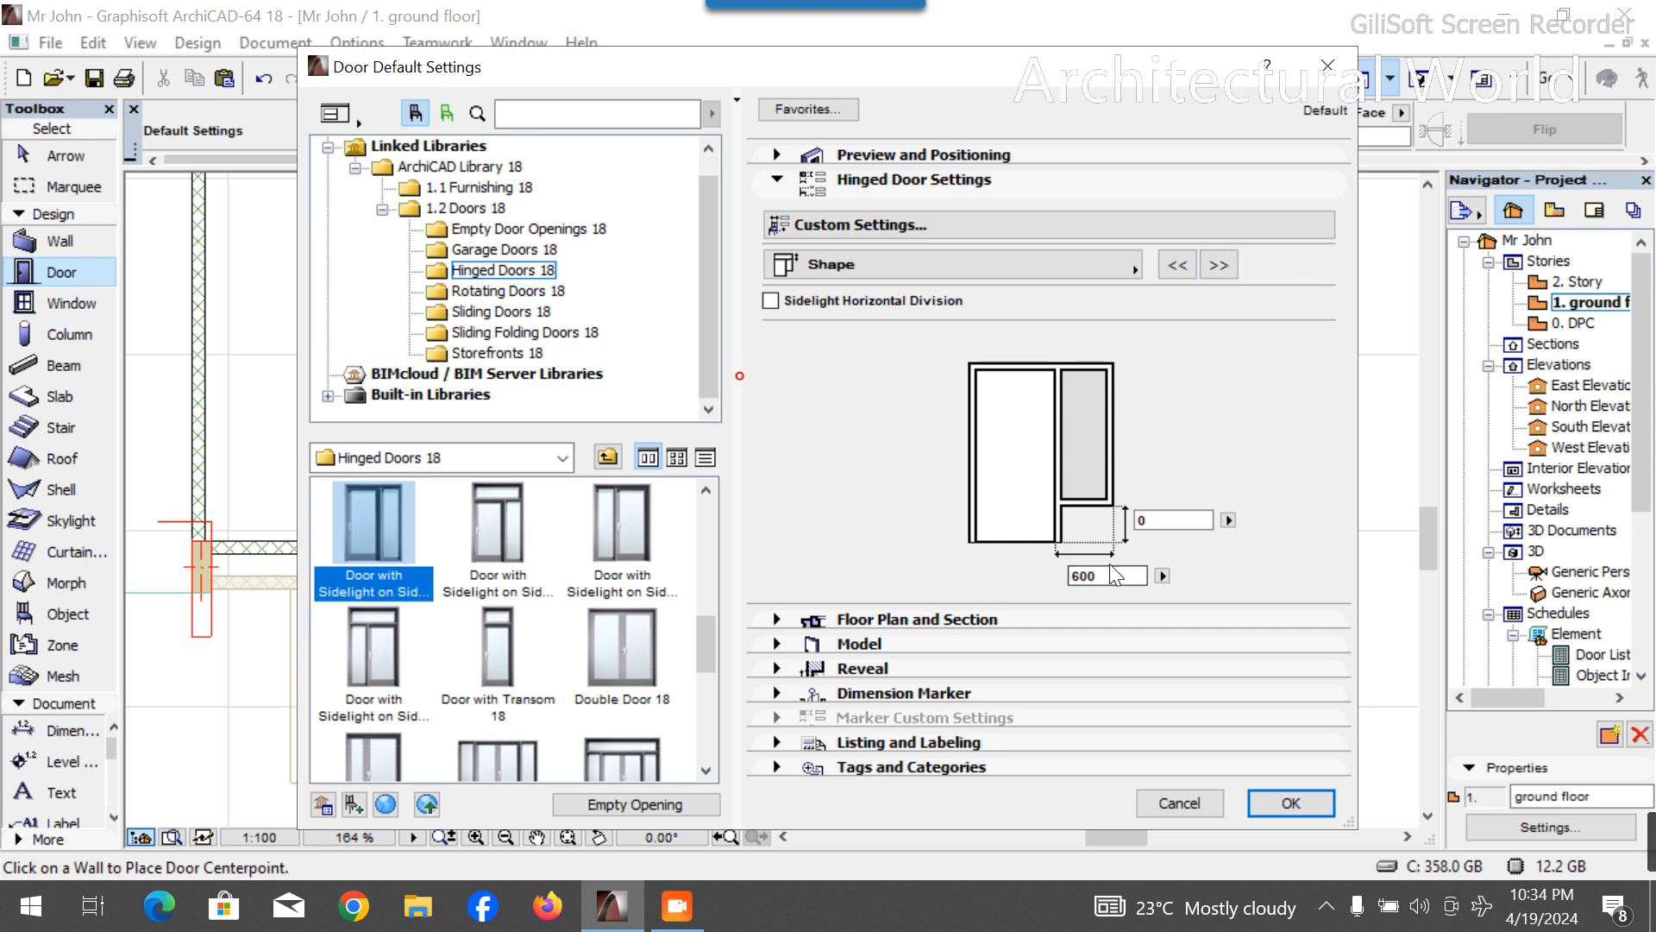
pyautogui.click(1075, 575)
pyautogui.click(1220, 264)
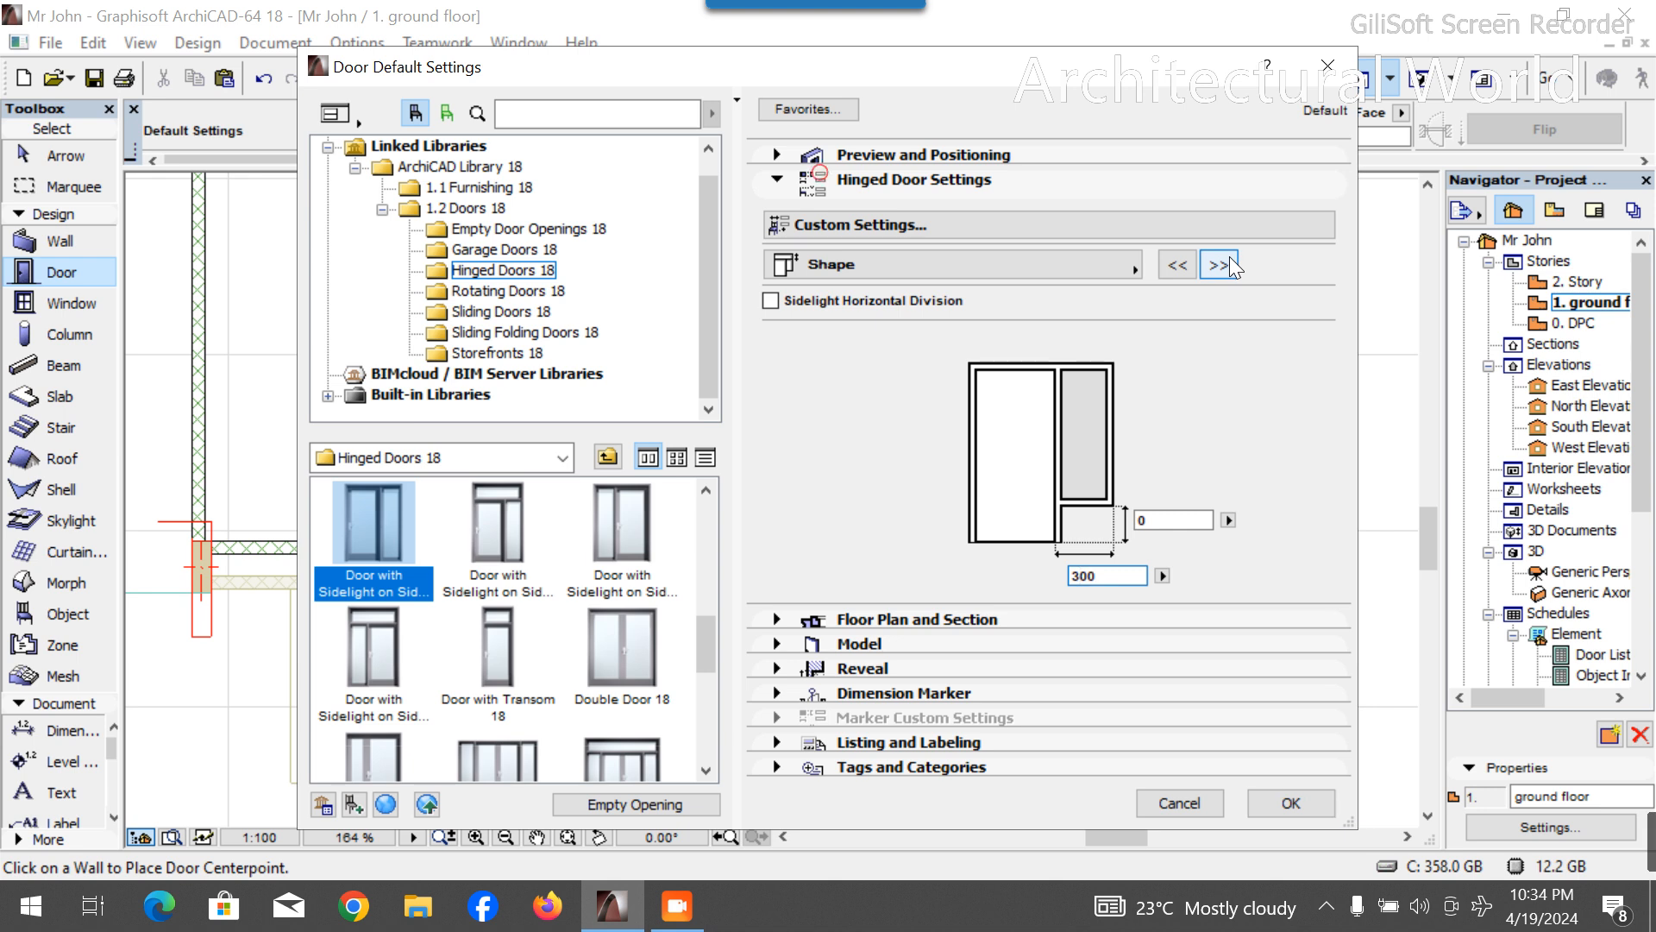
# Choose leaf Style 5 and Handle 3 for the sidelight door.
pyautogui.click(1230, 259)
pyautogui.click(1230, 259)
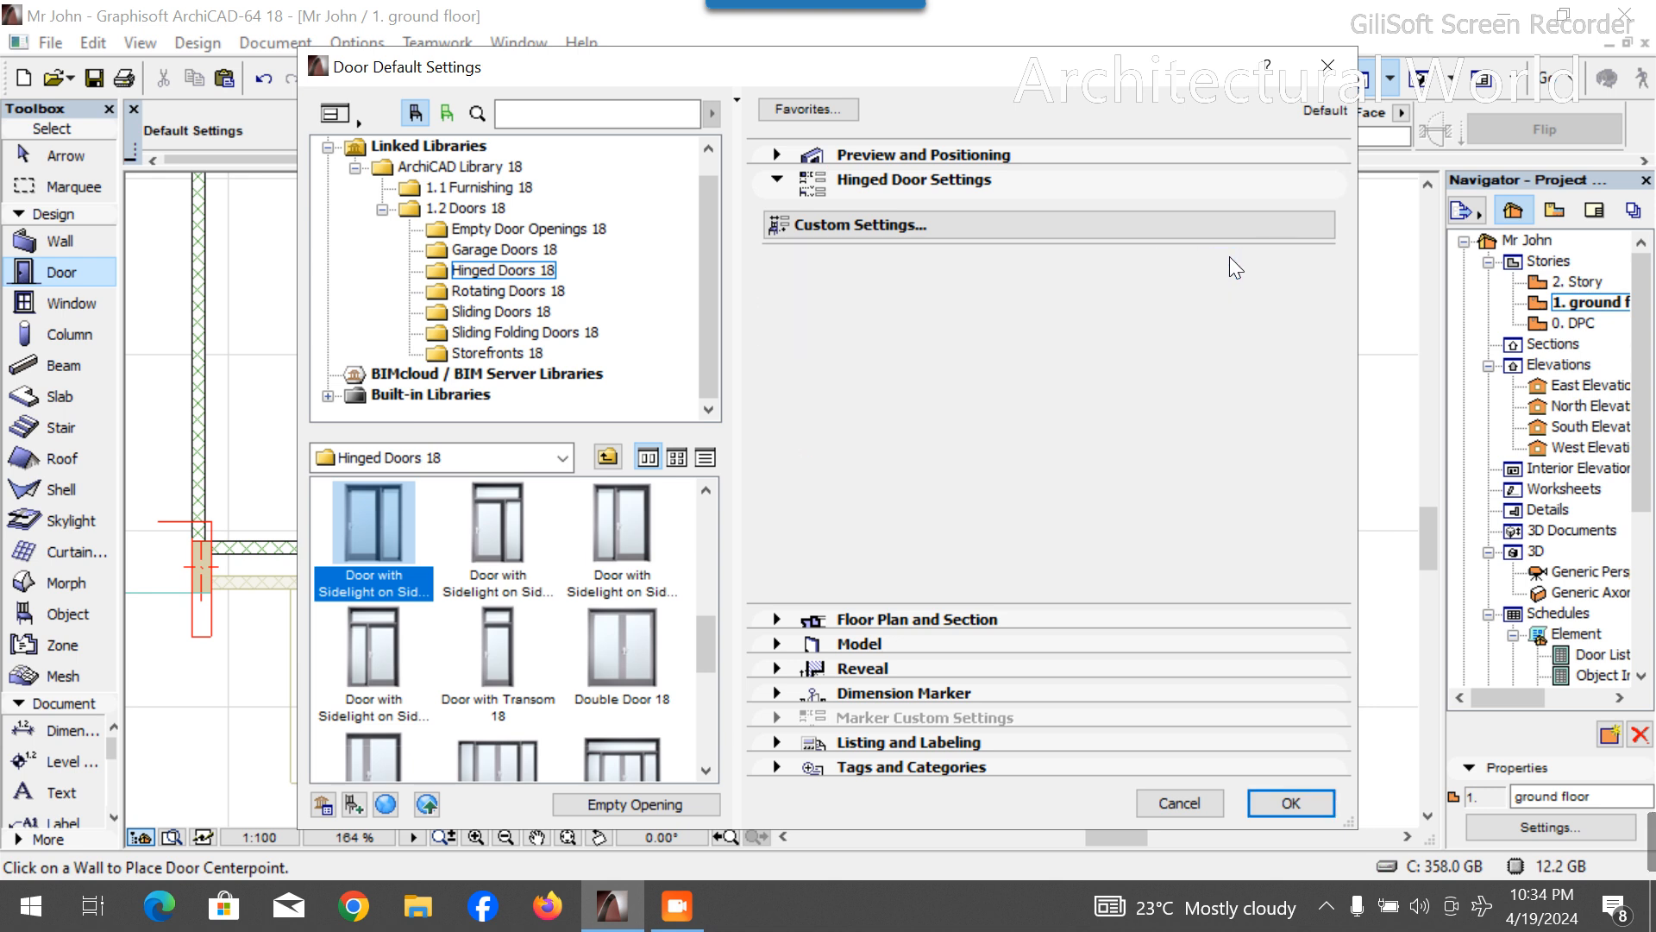
pyautogui.click(1229, 256)
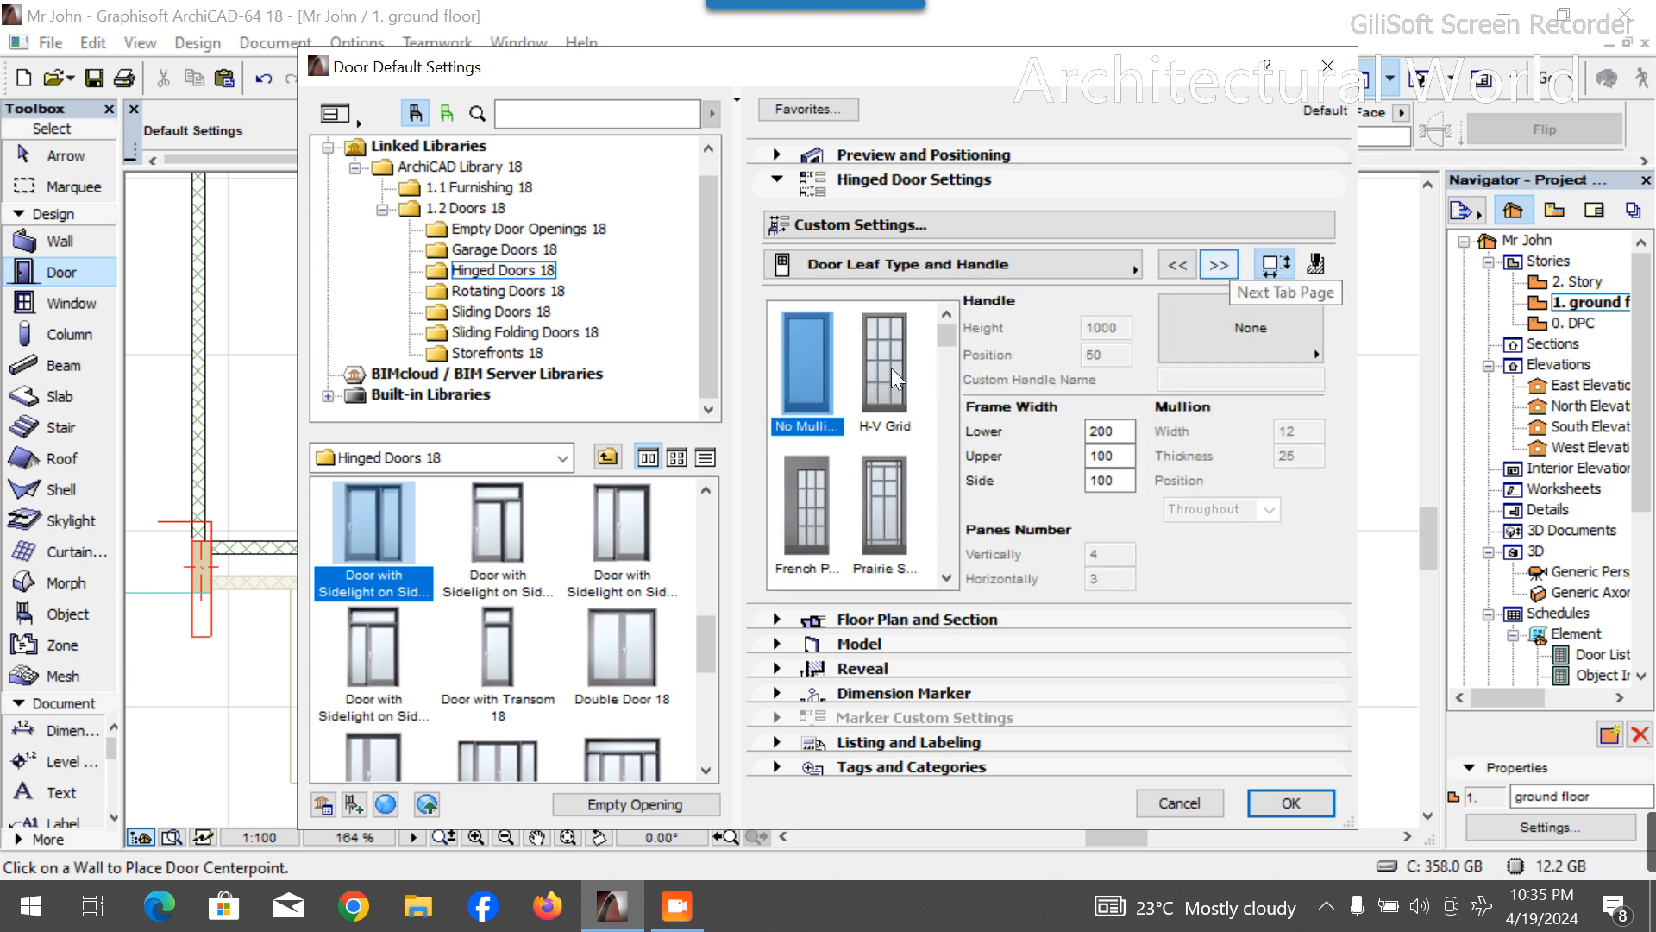
pyautogui.scroll(-3, 827, 463)
pyautogui.click(820, 474)
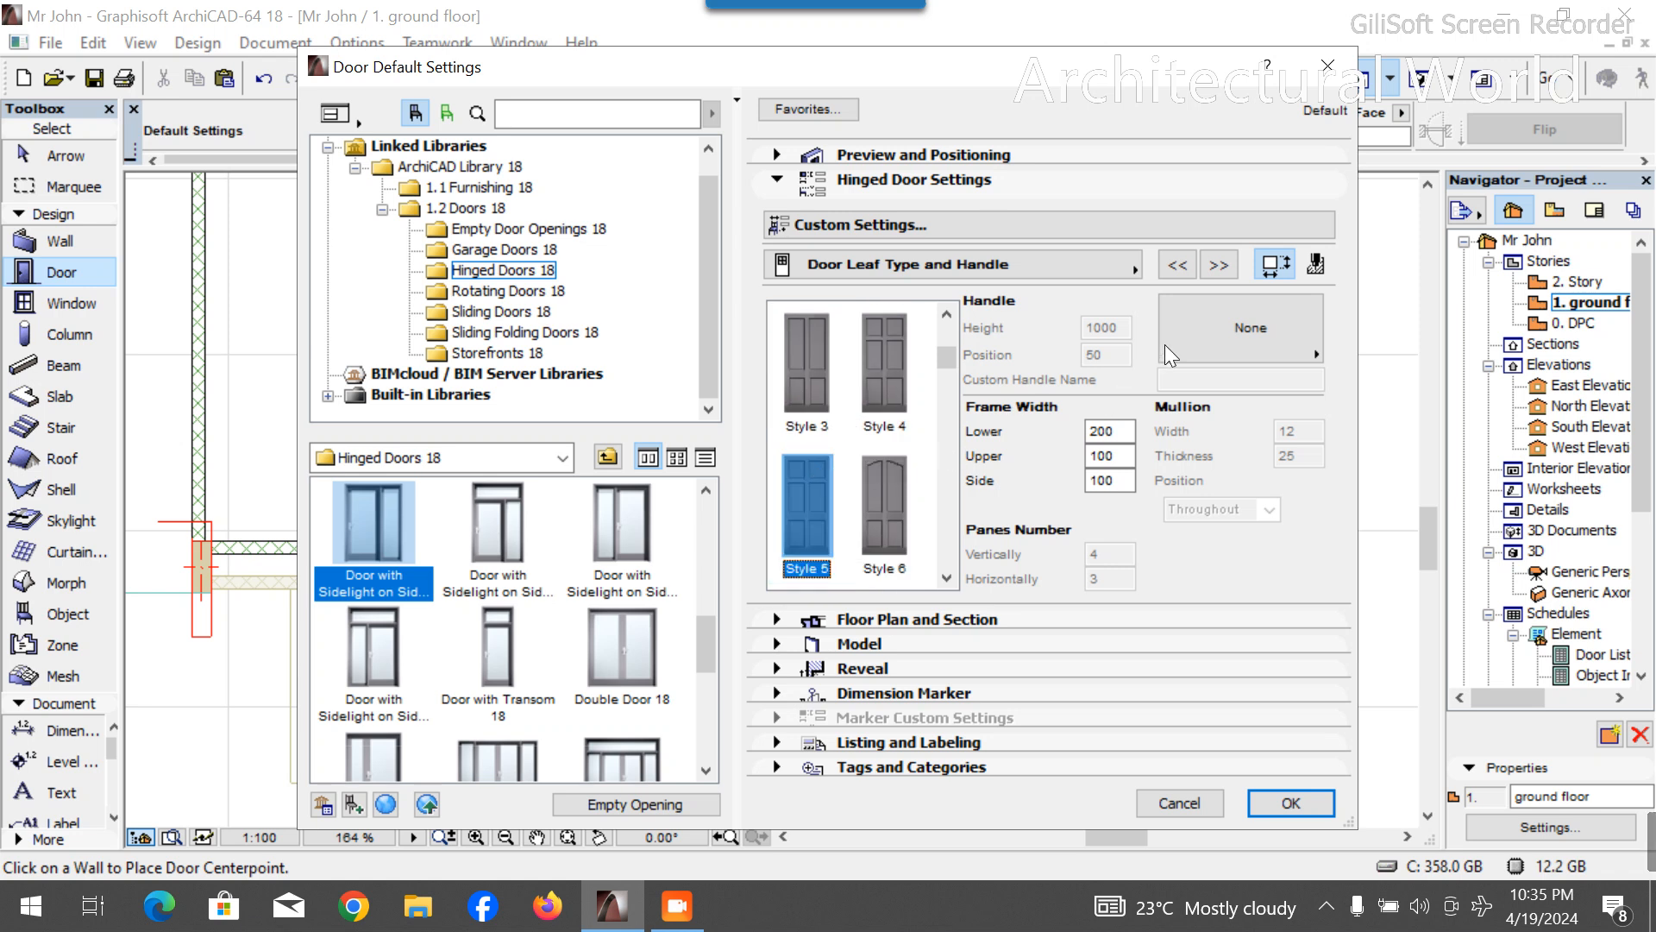
pyautogui.click(1192, 344)
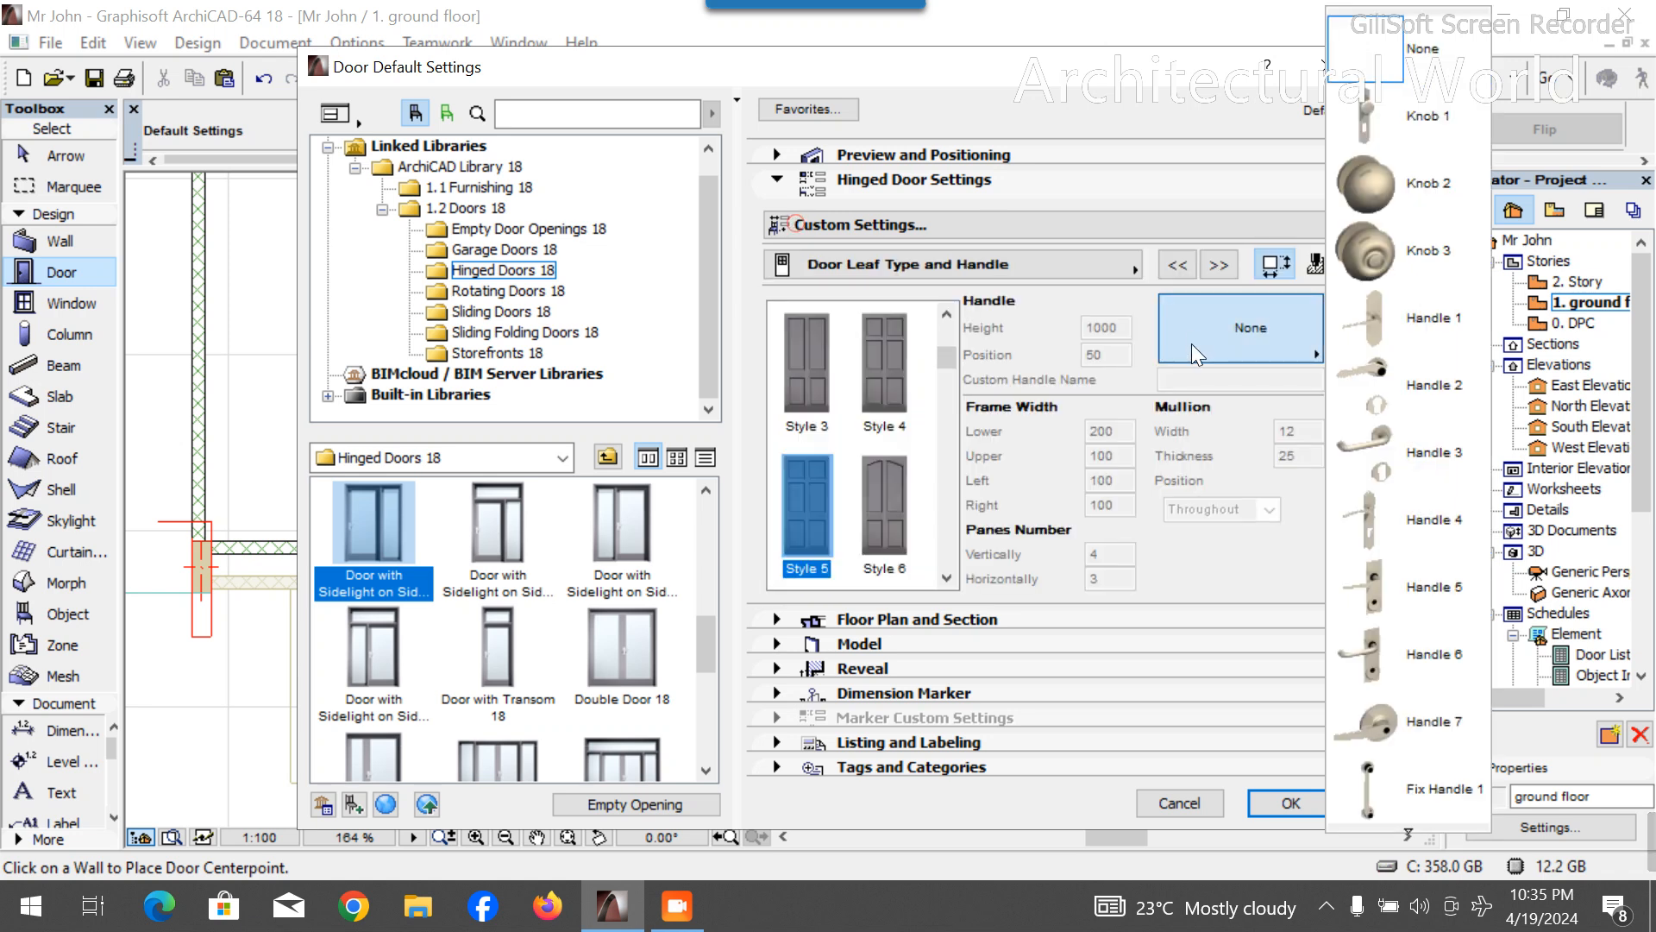
pyautogui.click(1402, 443)
# Set the sidelight's sash type to Solid Panel.
pyautogui.click(1219, 261)
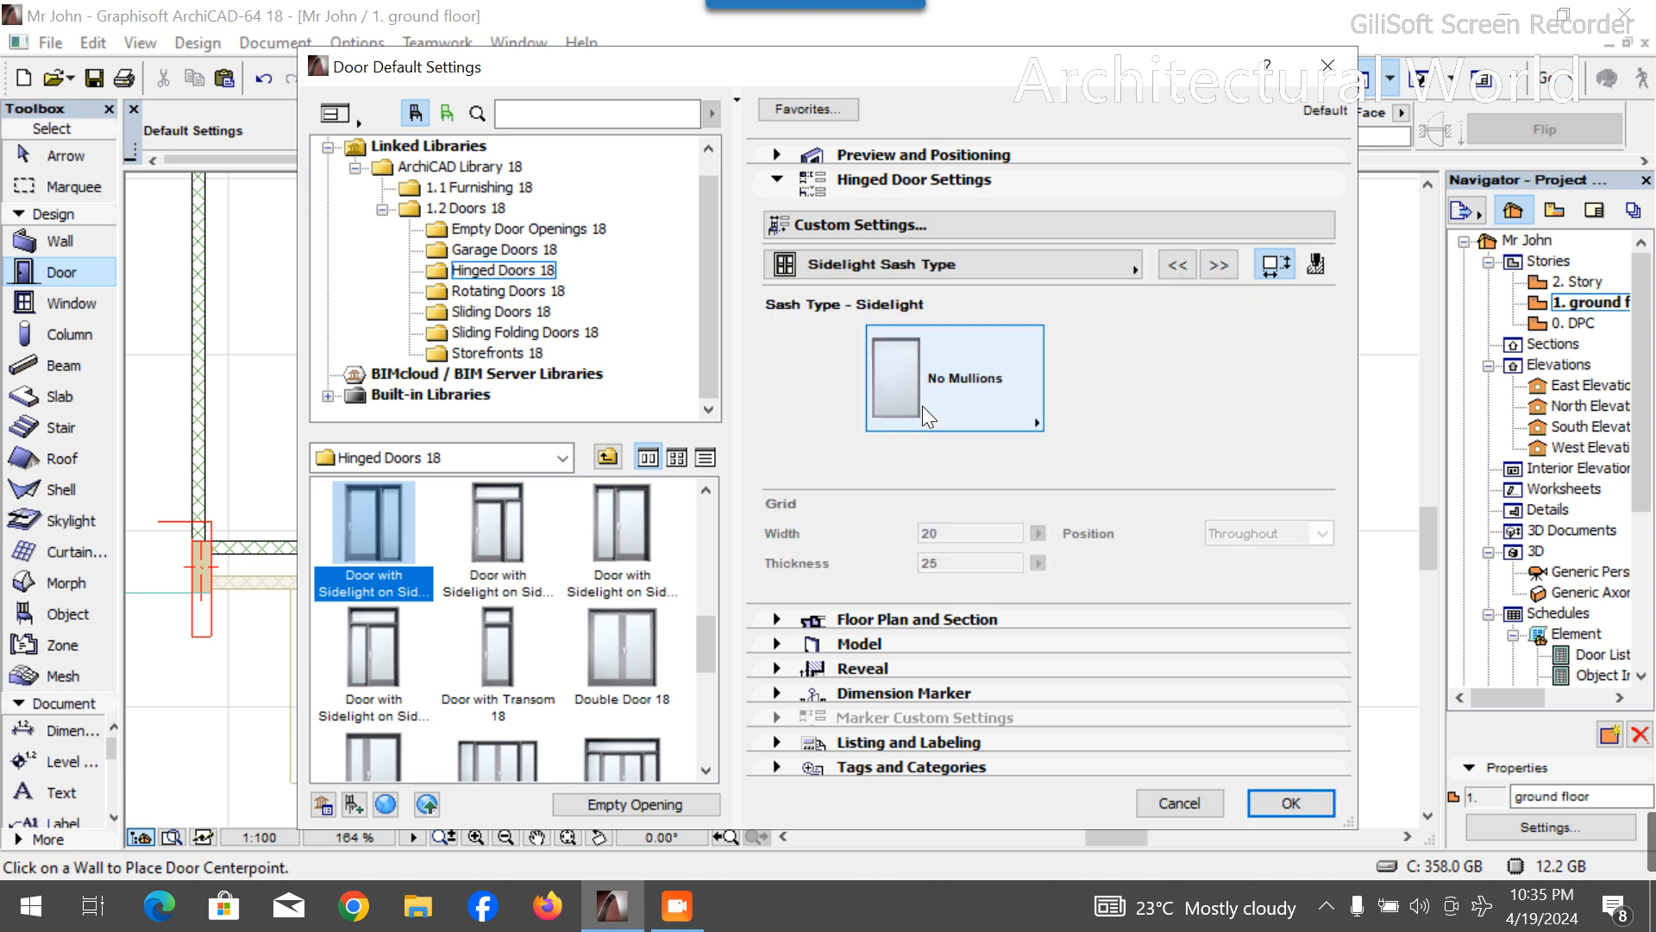
pyautogui.click(938, 358)
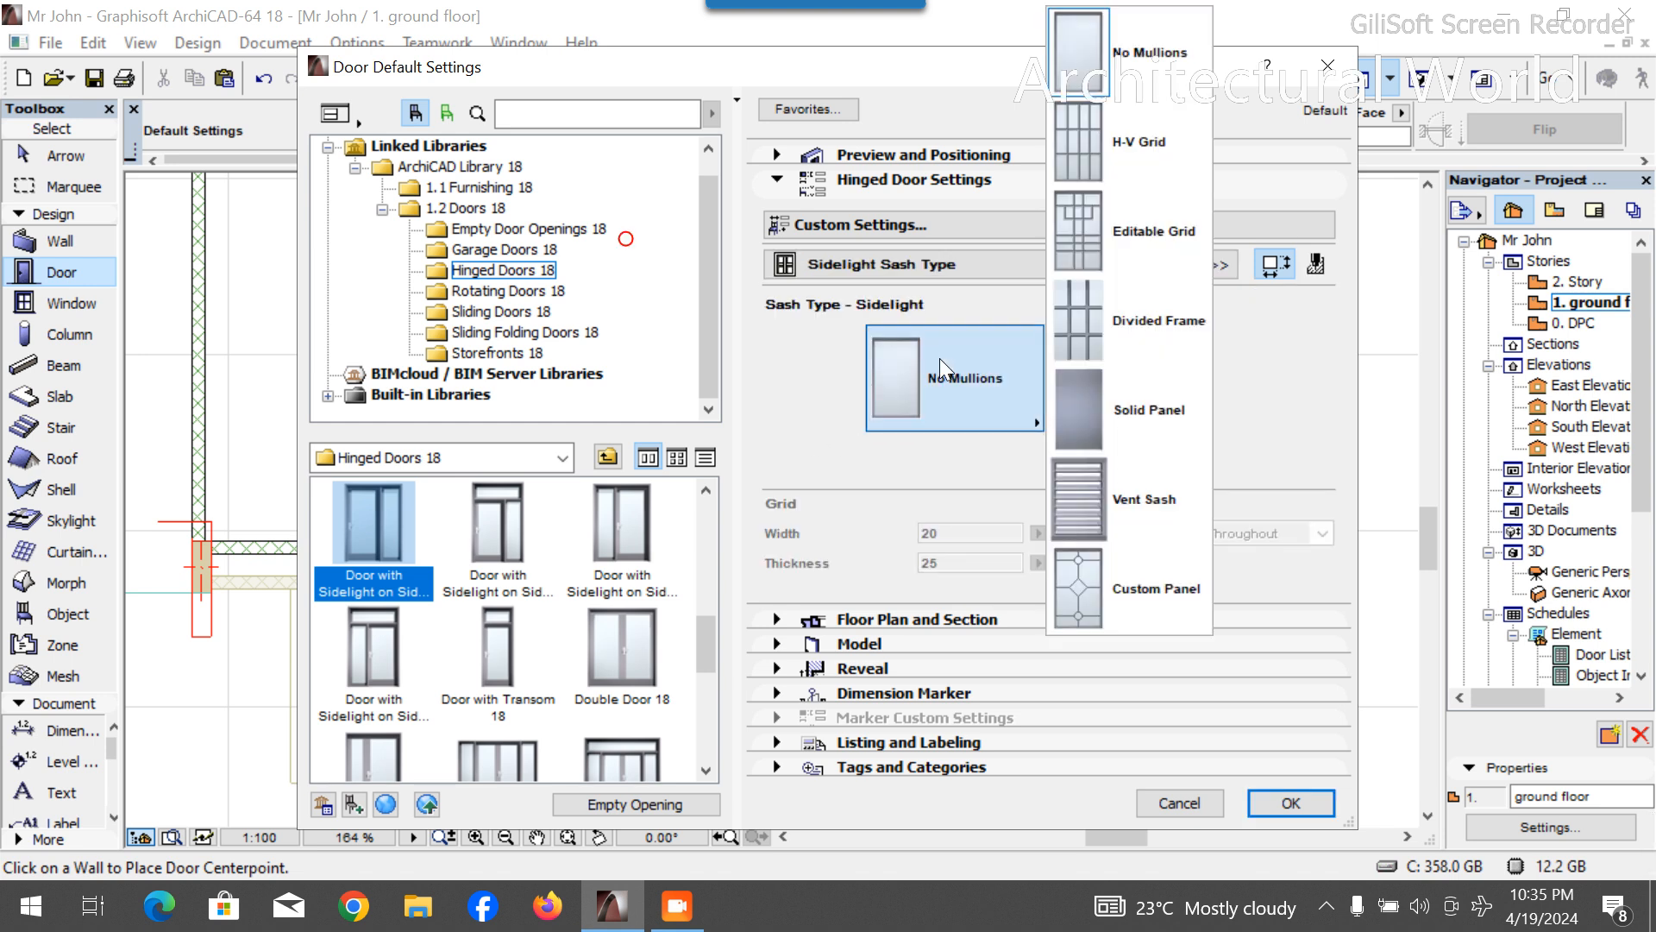
pyautogui.click(1084, 396)
# Turn off Use Object's Surfaces so the Wood - Walnut Horizontal surface covers the door, and accept the door defaults.
pyautogui.click(1217, 264)
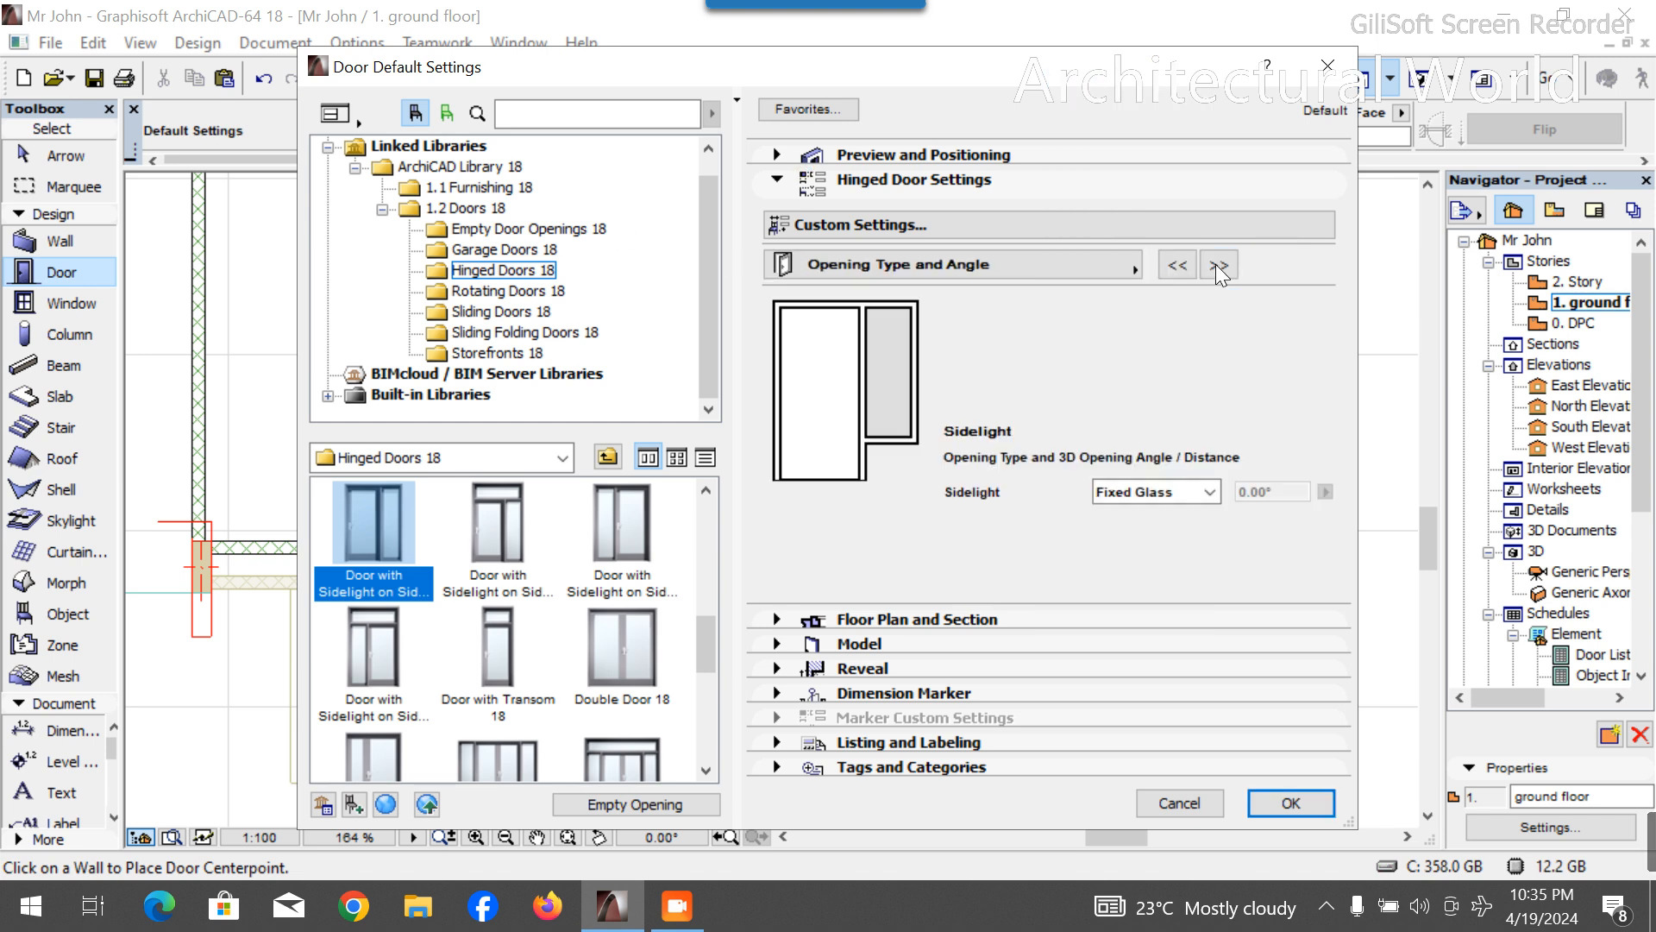
pyautogui.click(1216, 264)
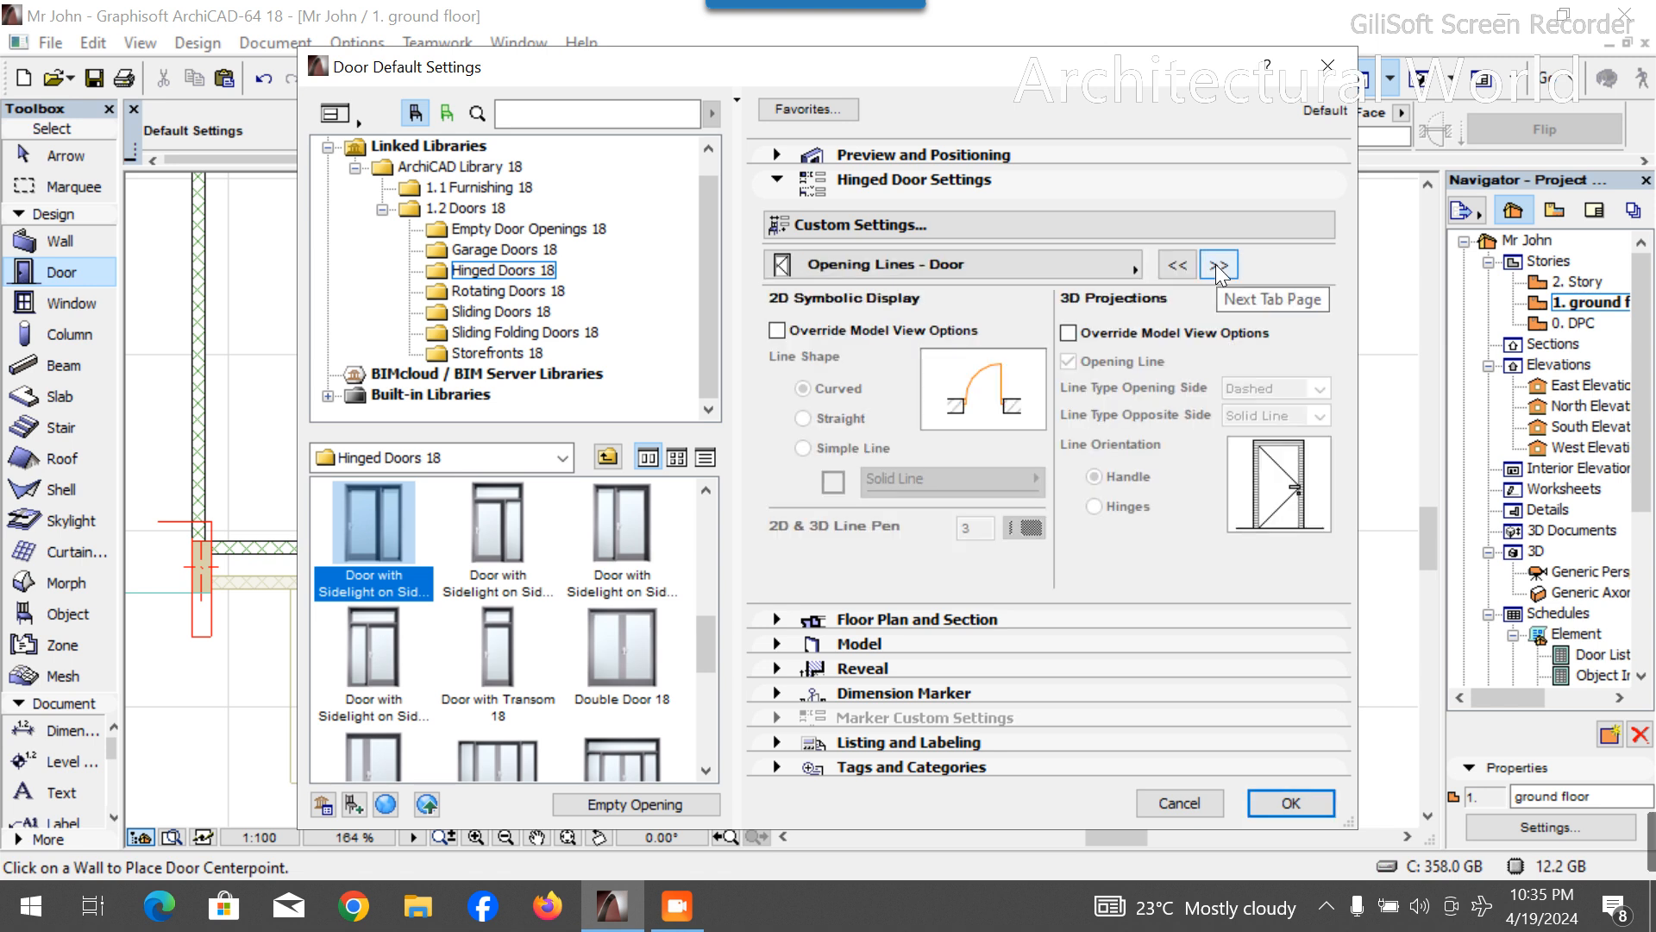
pyautogui.click(1216, 264)
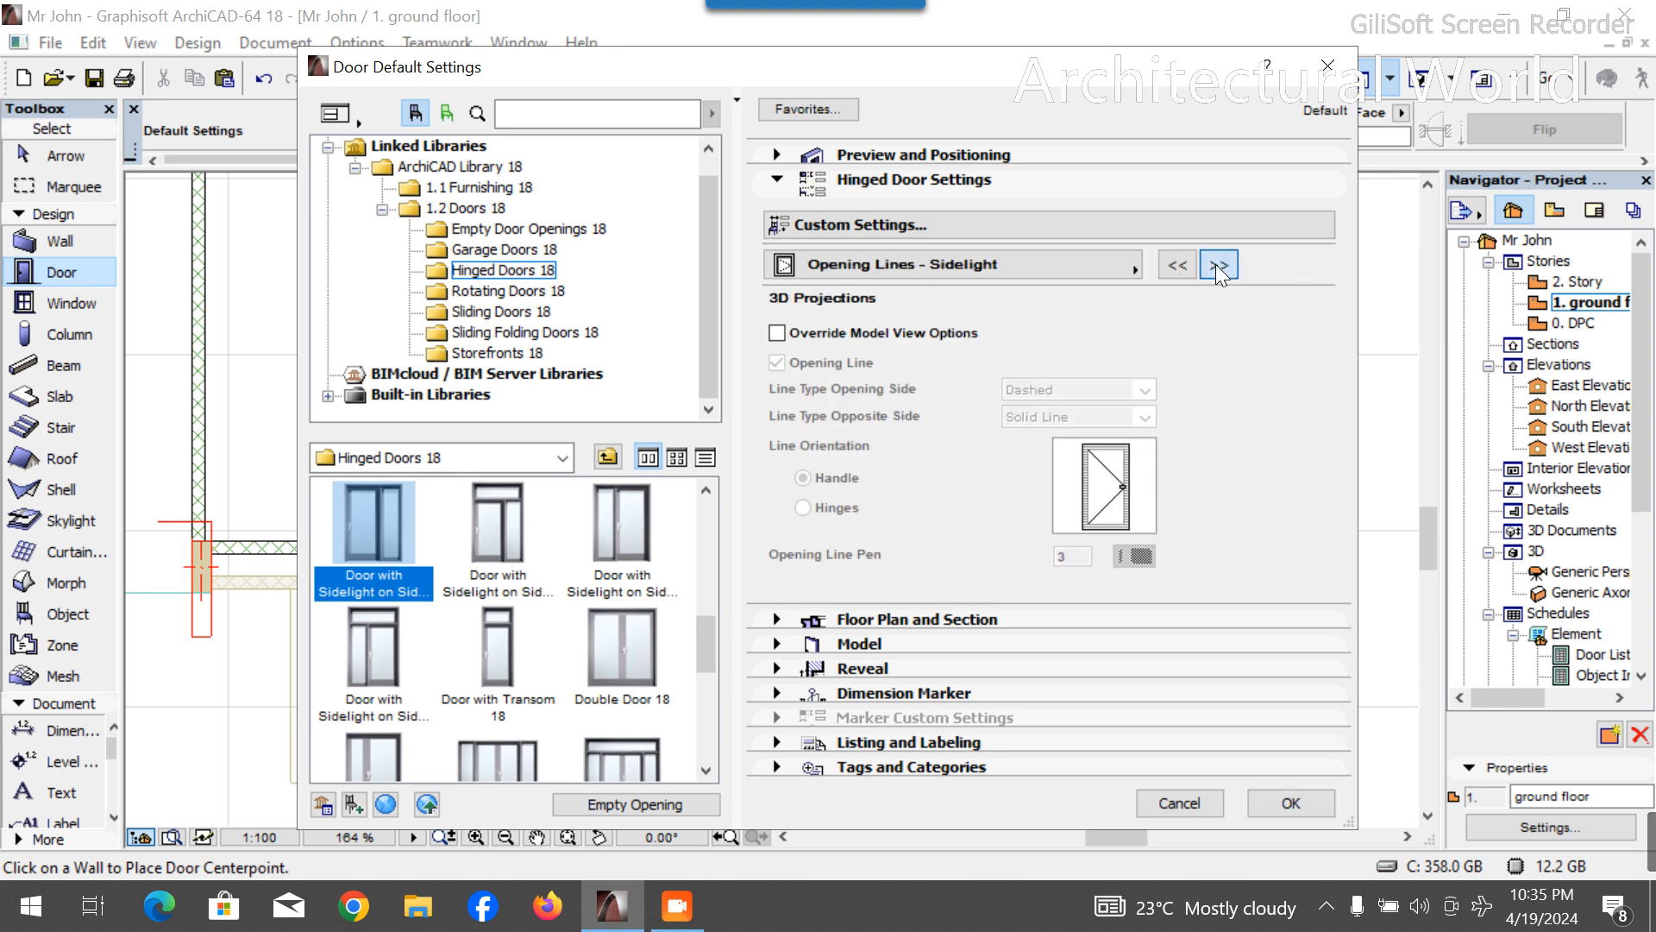
pyautogui.click(1216, 264)
pyautogui.click(1216, 264)
pyautogui.click(1179, 269)
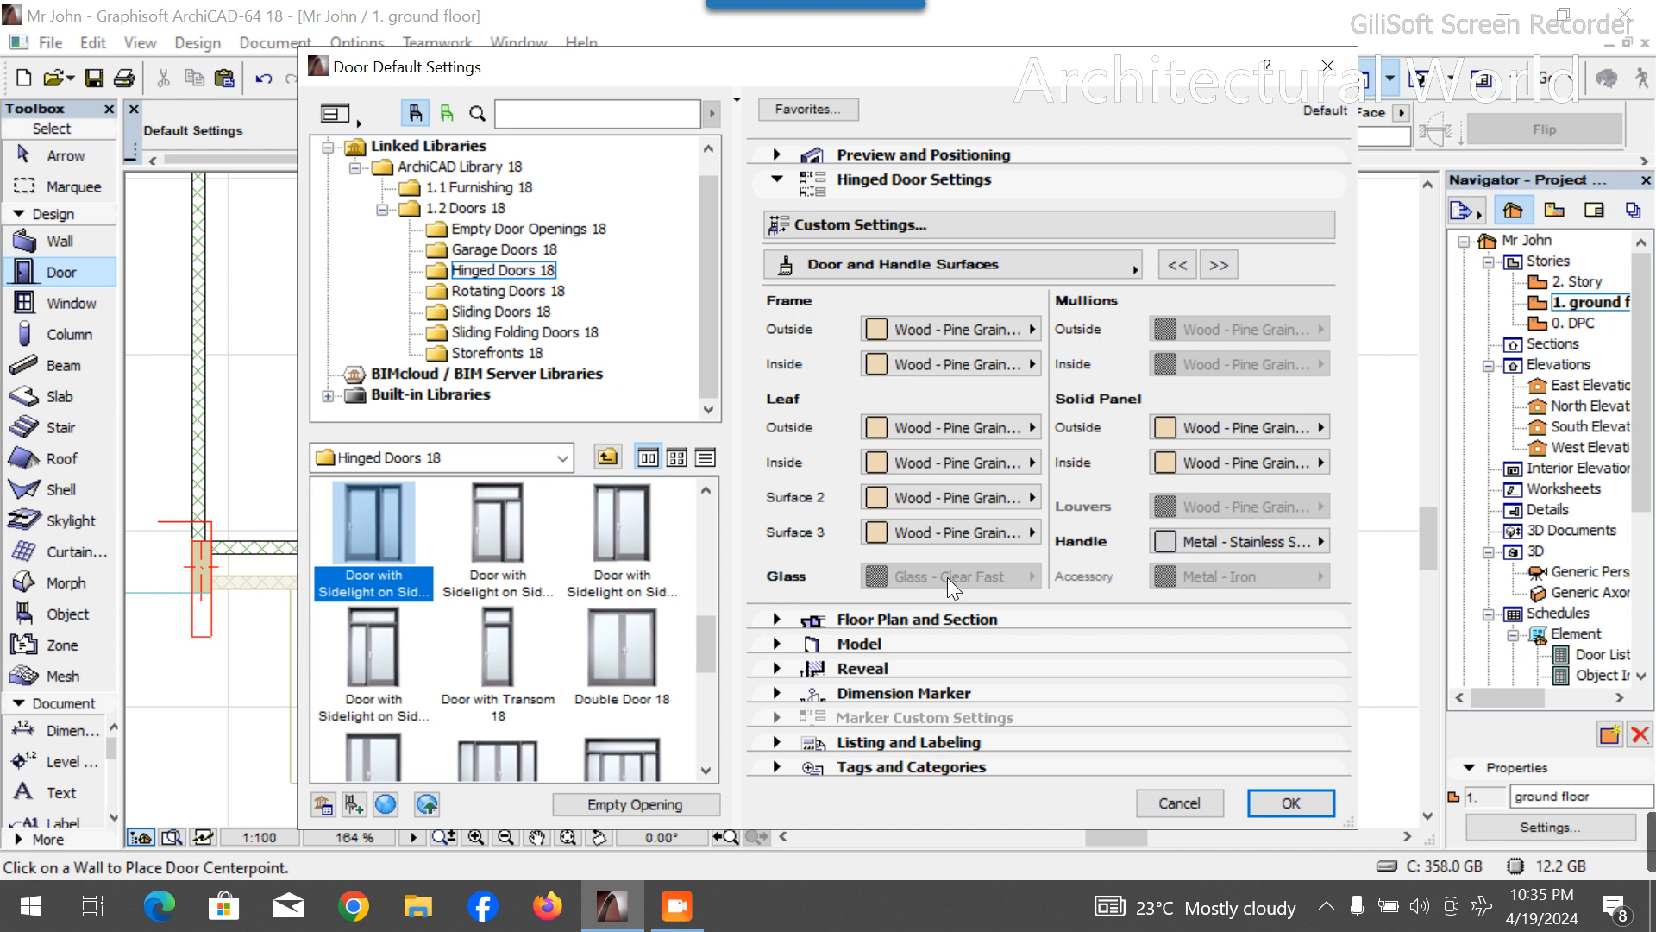
pyautogui.click(857, 644)
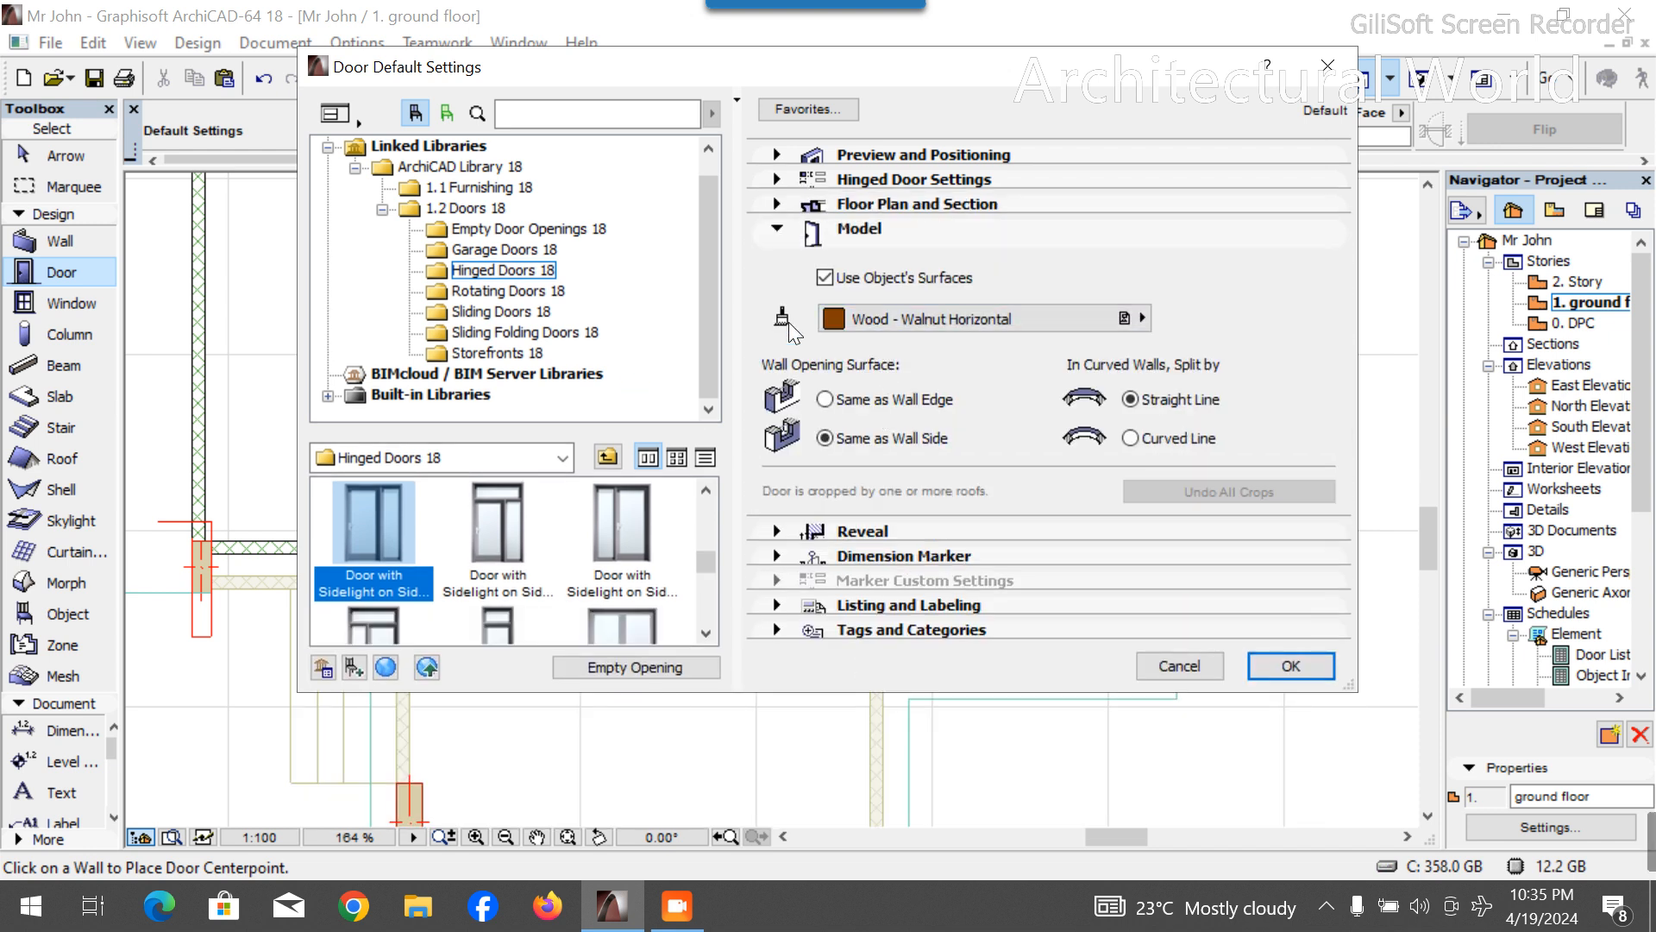
pyautogui.click(824, 278)
pyautogui.click(1179, 665)
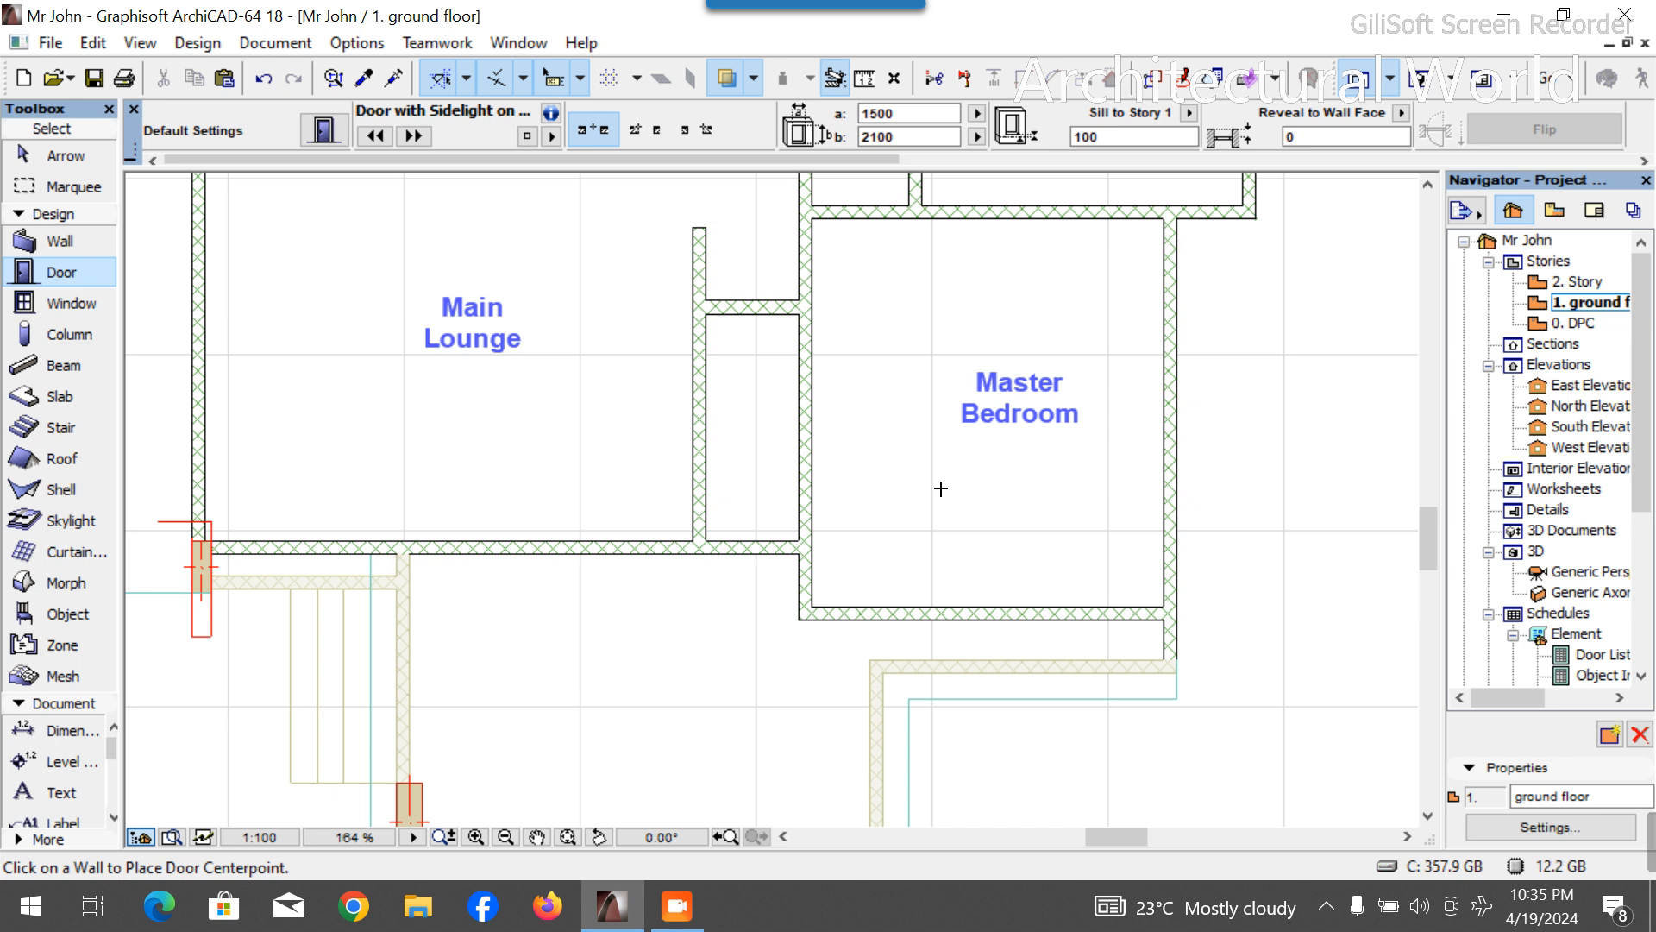
# Place the sidelight door in the Main Lounge's front wall facing the porch, opening into the lounge.
pyautogui.scroll(-4, 811, 522)
pyautogui.scroll(3, 696, 547)
pyautogui.click(745, 543)
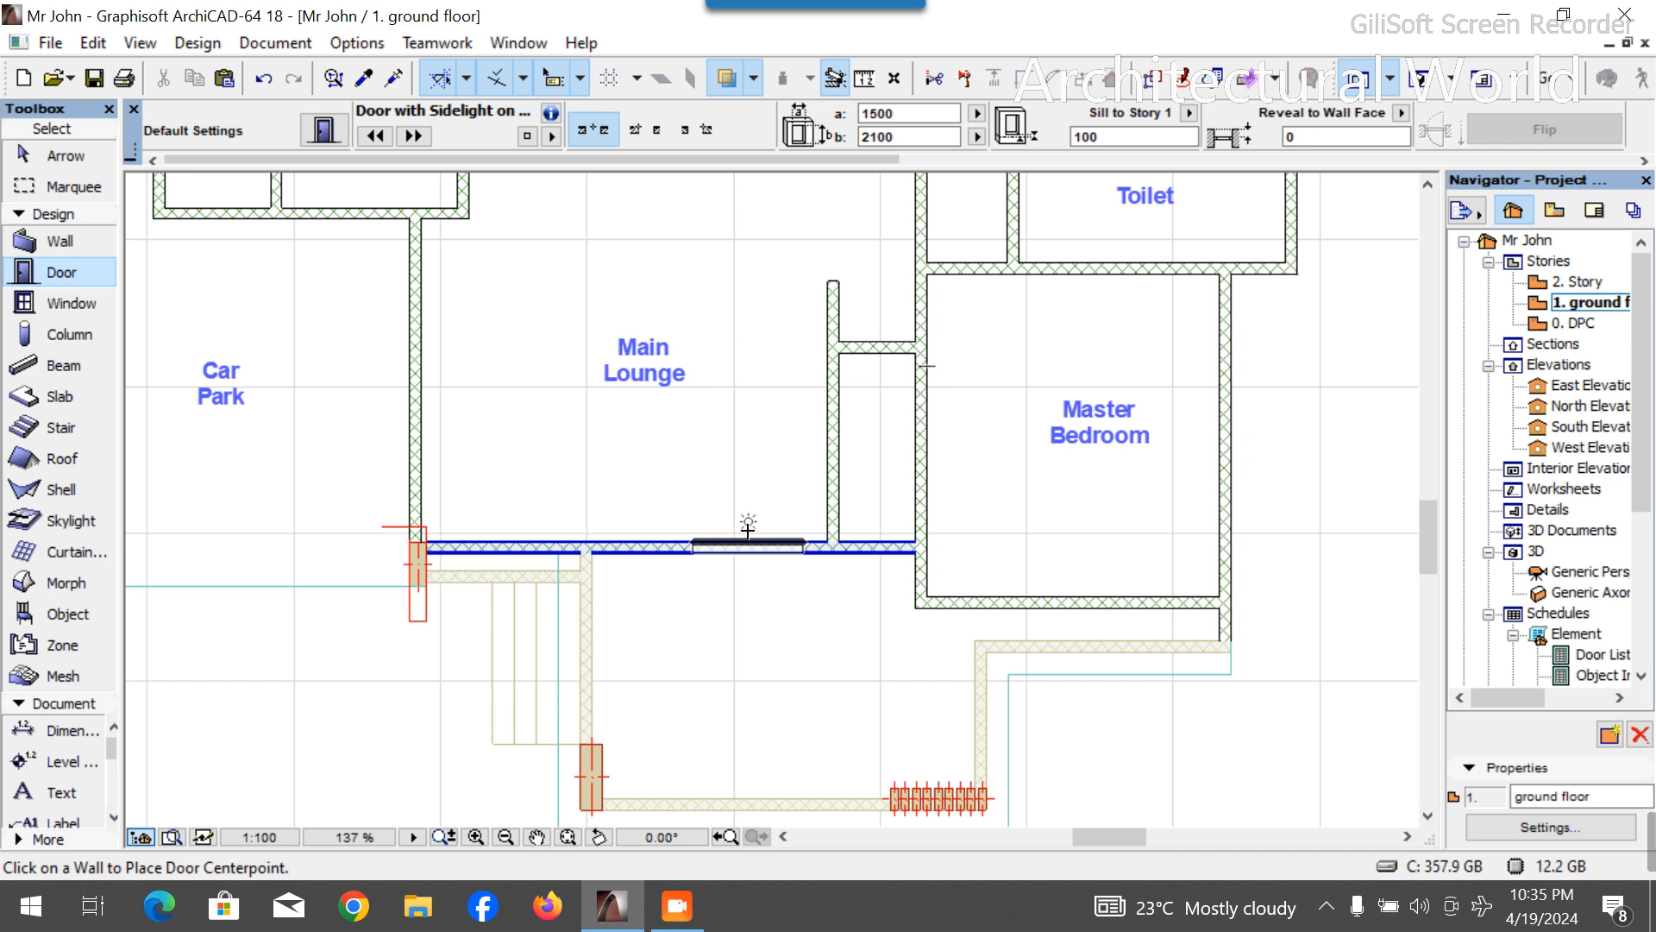
pyautogui.click(738, 518)
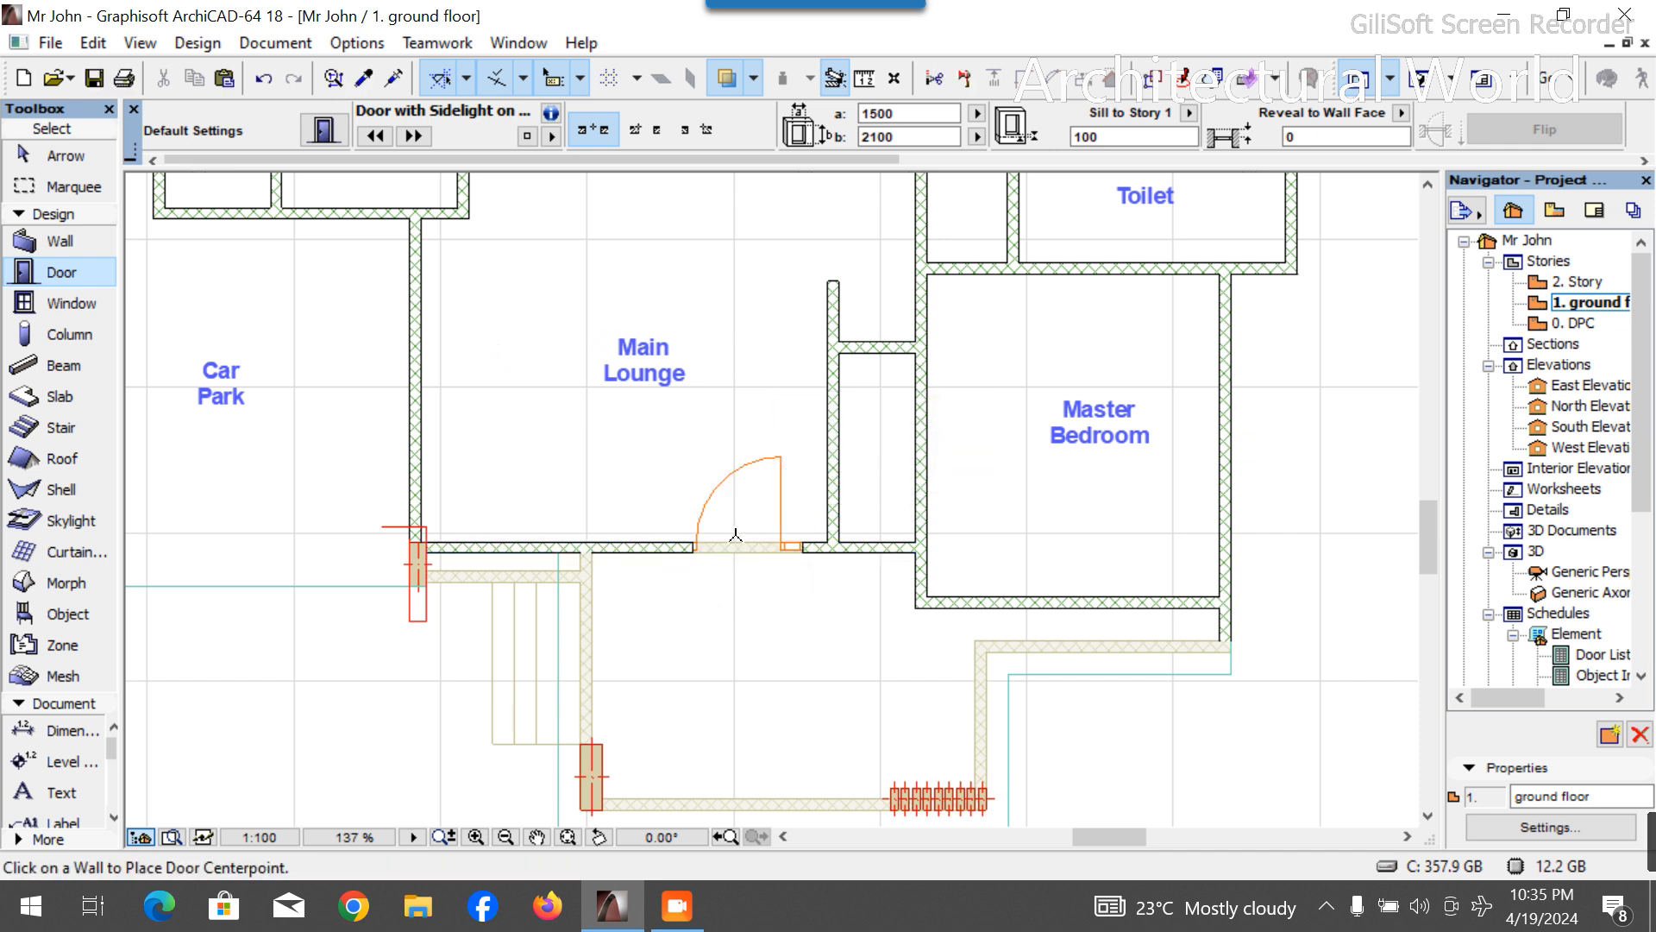
# Inspect the new front door in the 3D perspective and return to the ground floor plan.
pyautogui.scroll(-3, 736, 535)
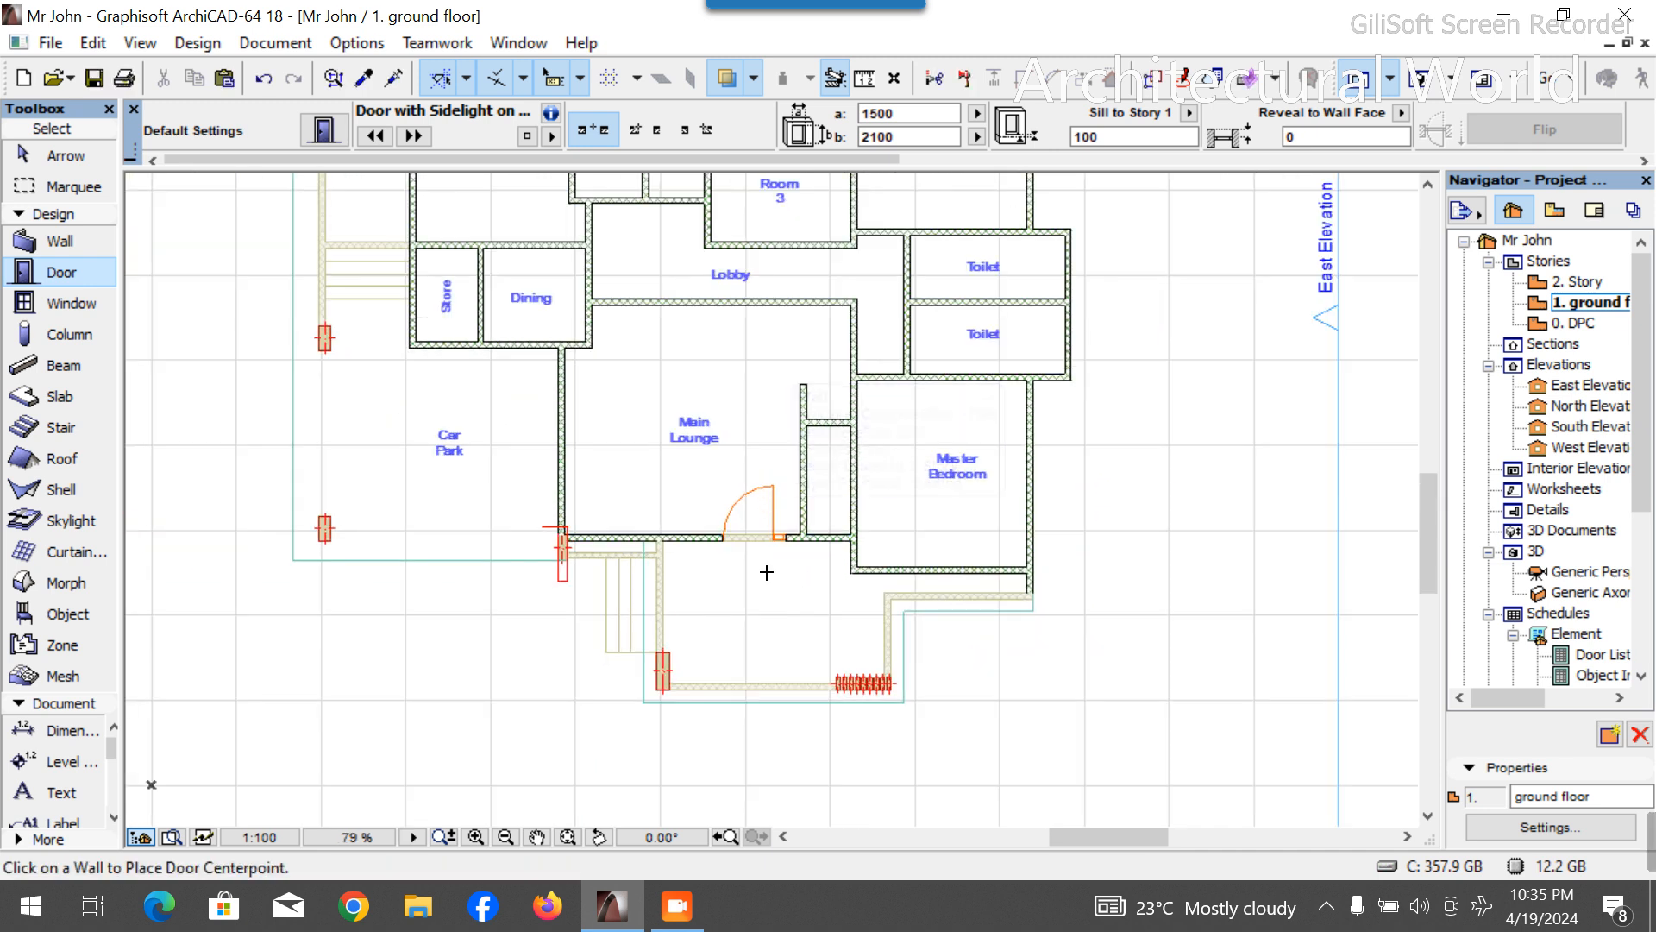
pyautogui.press('F3')
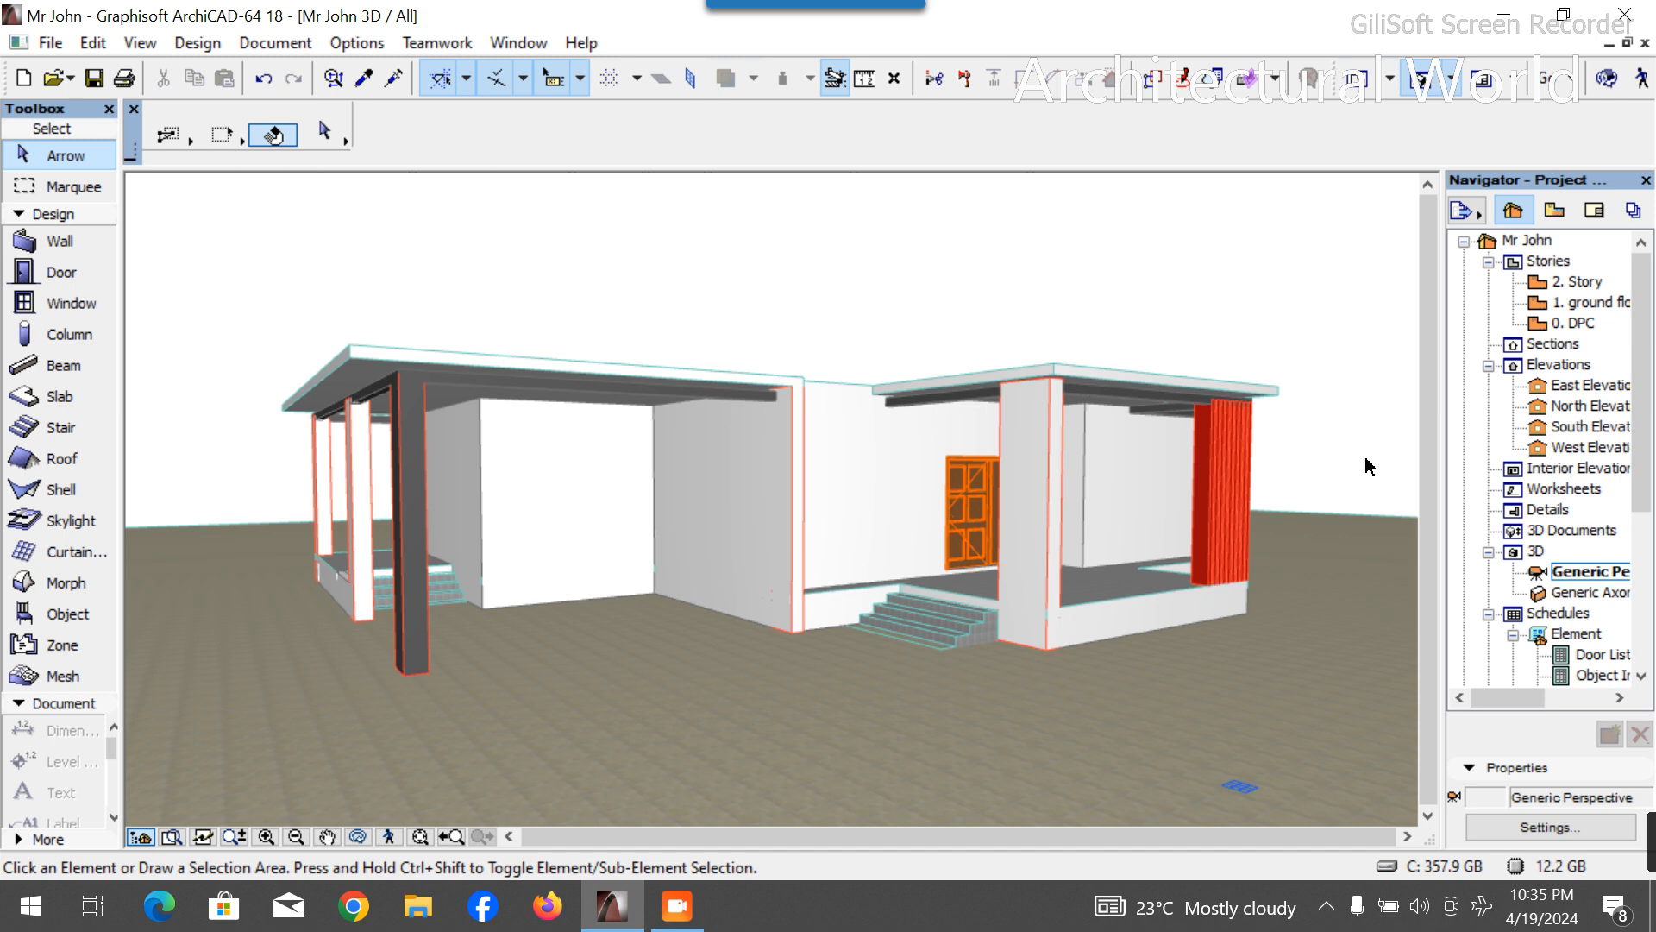
pyautogui.click(347, 839)
pyautogui.moveTo(1151, 634); pyautogui.dragTo(1217, 564)
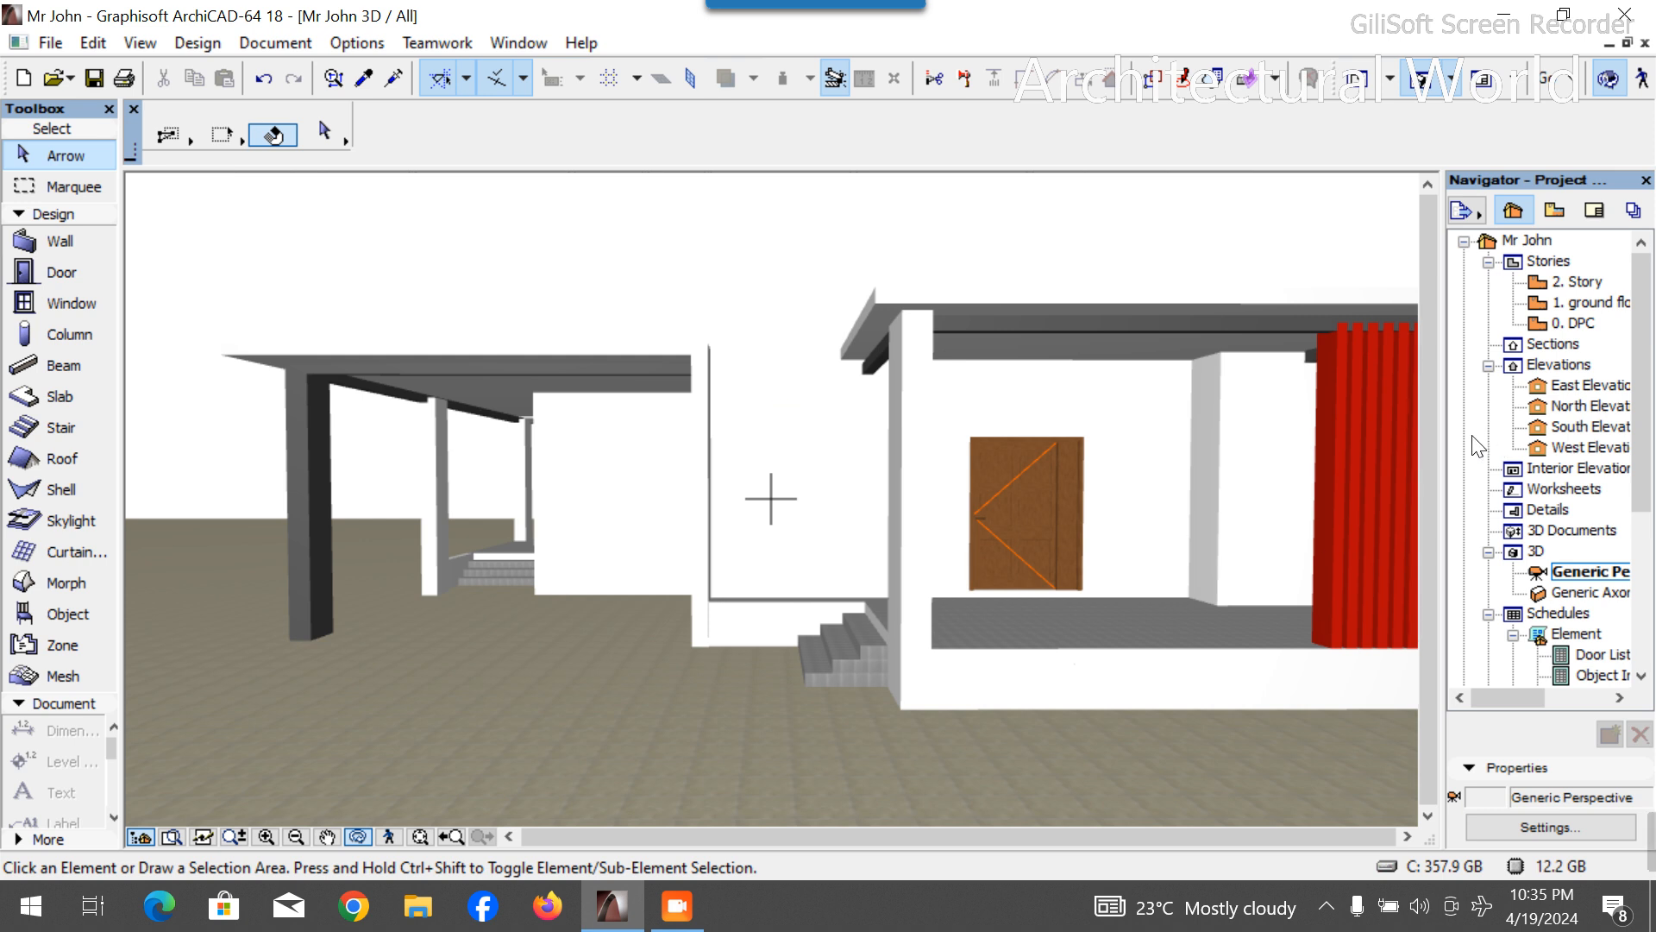
pyautogui.doubleClick(1544, 303)
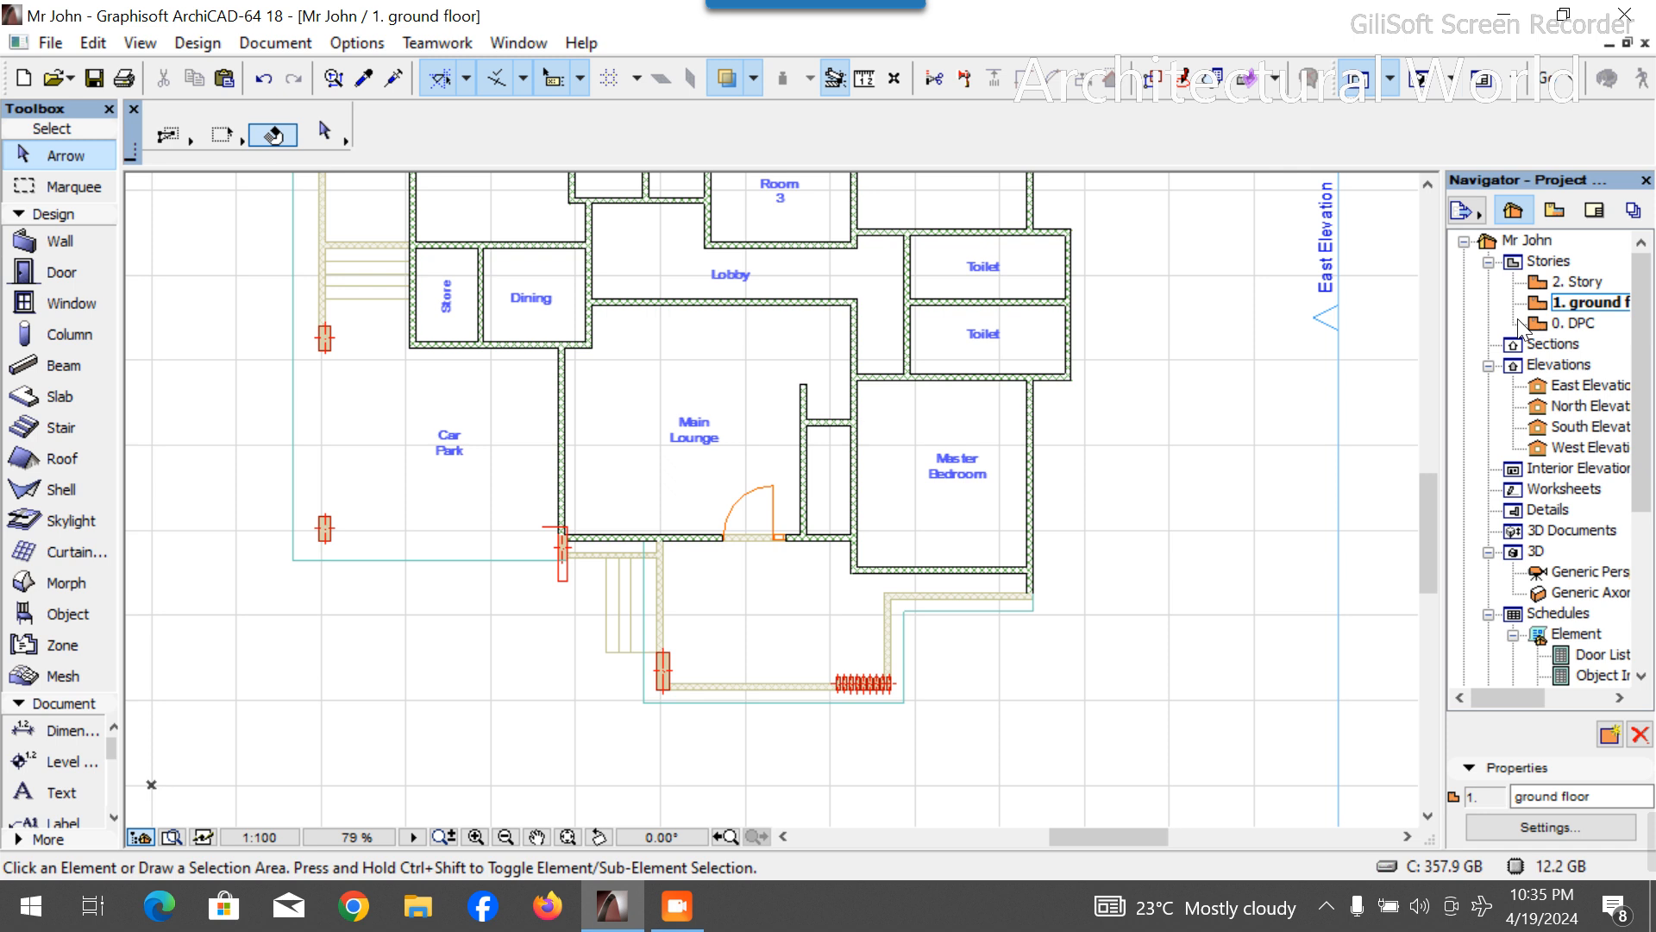
# Change the door defaults to the plain hinged Door 18.
pyautogui.click(777, 541)
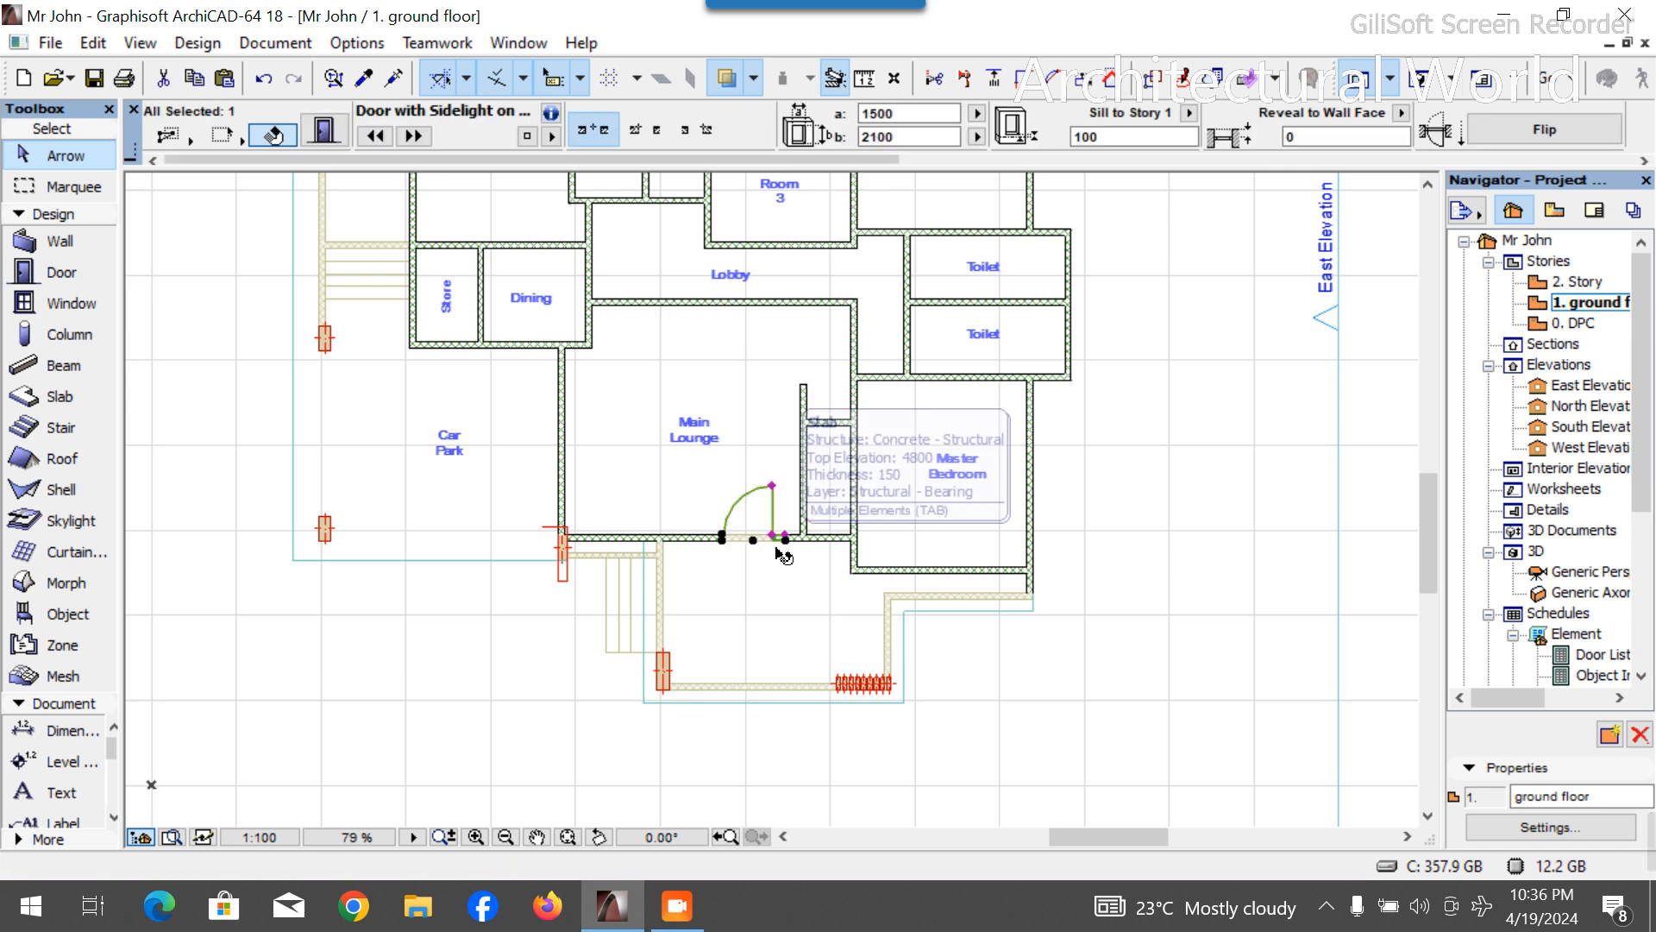
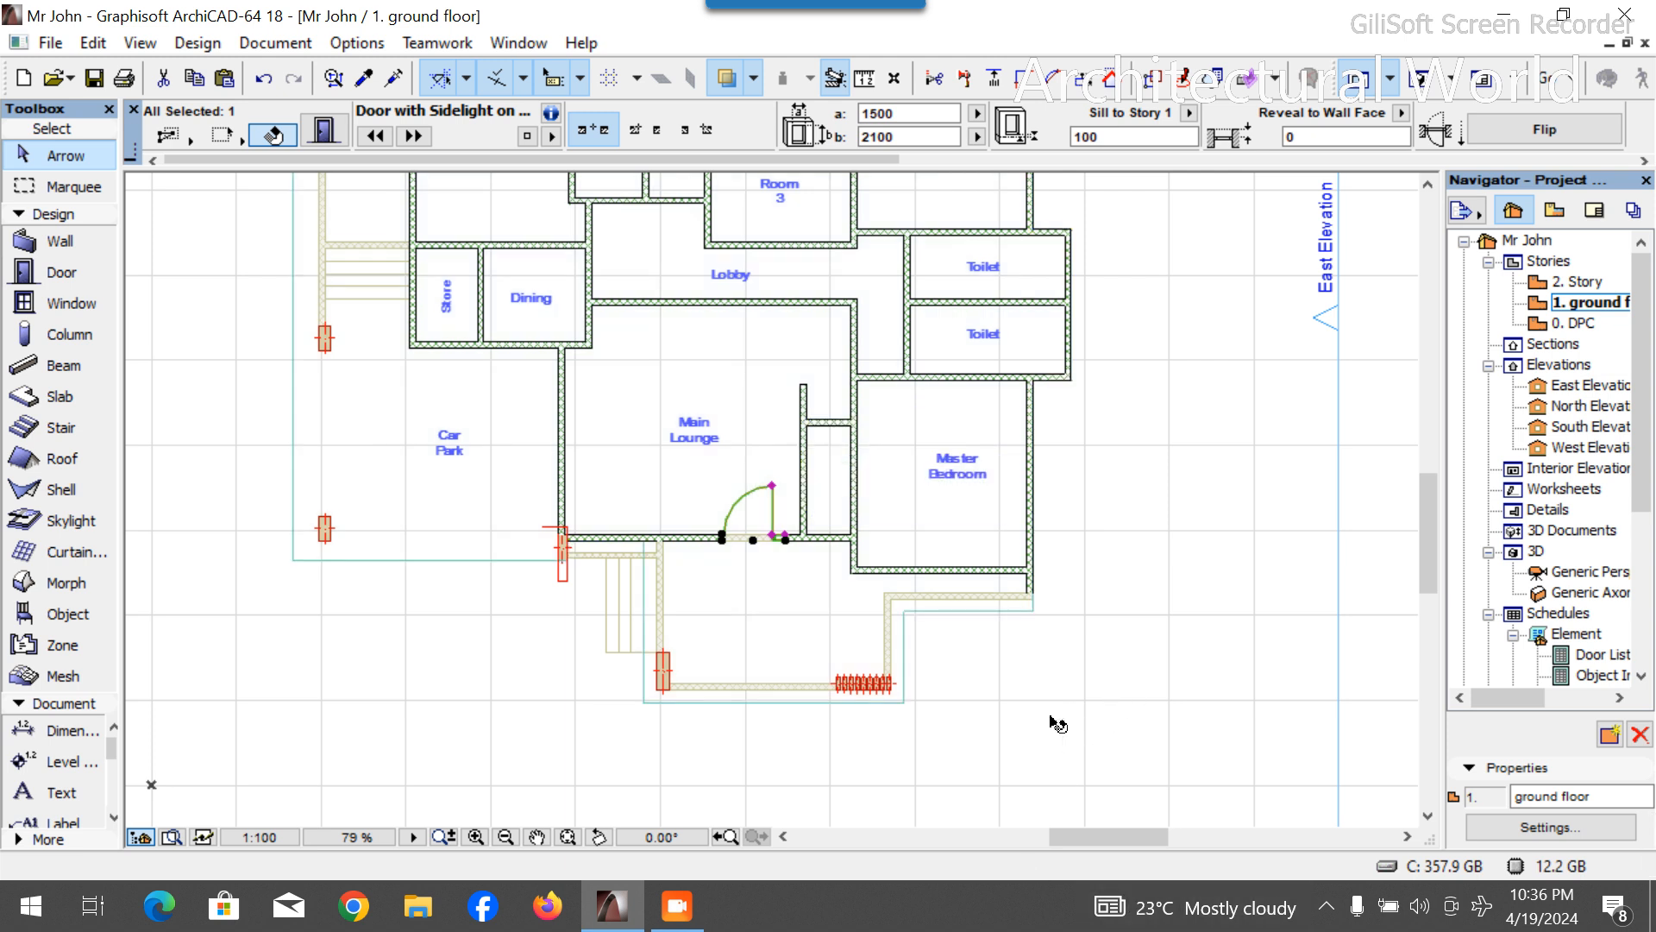
pyautogui.scroll(3, 811, 535)
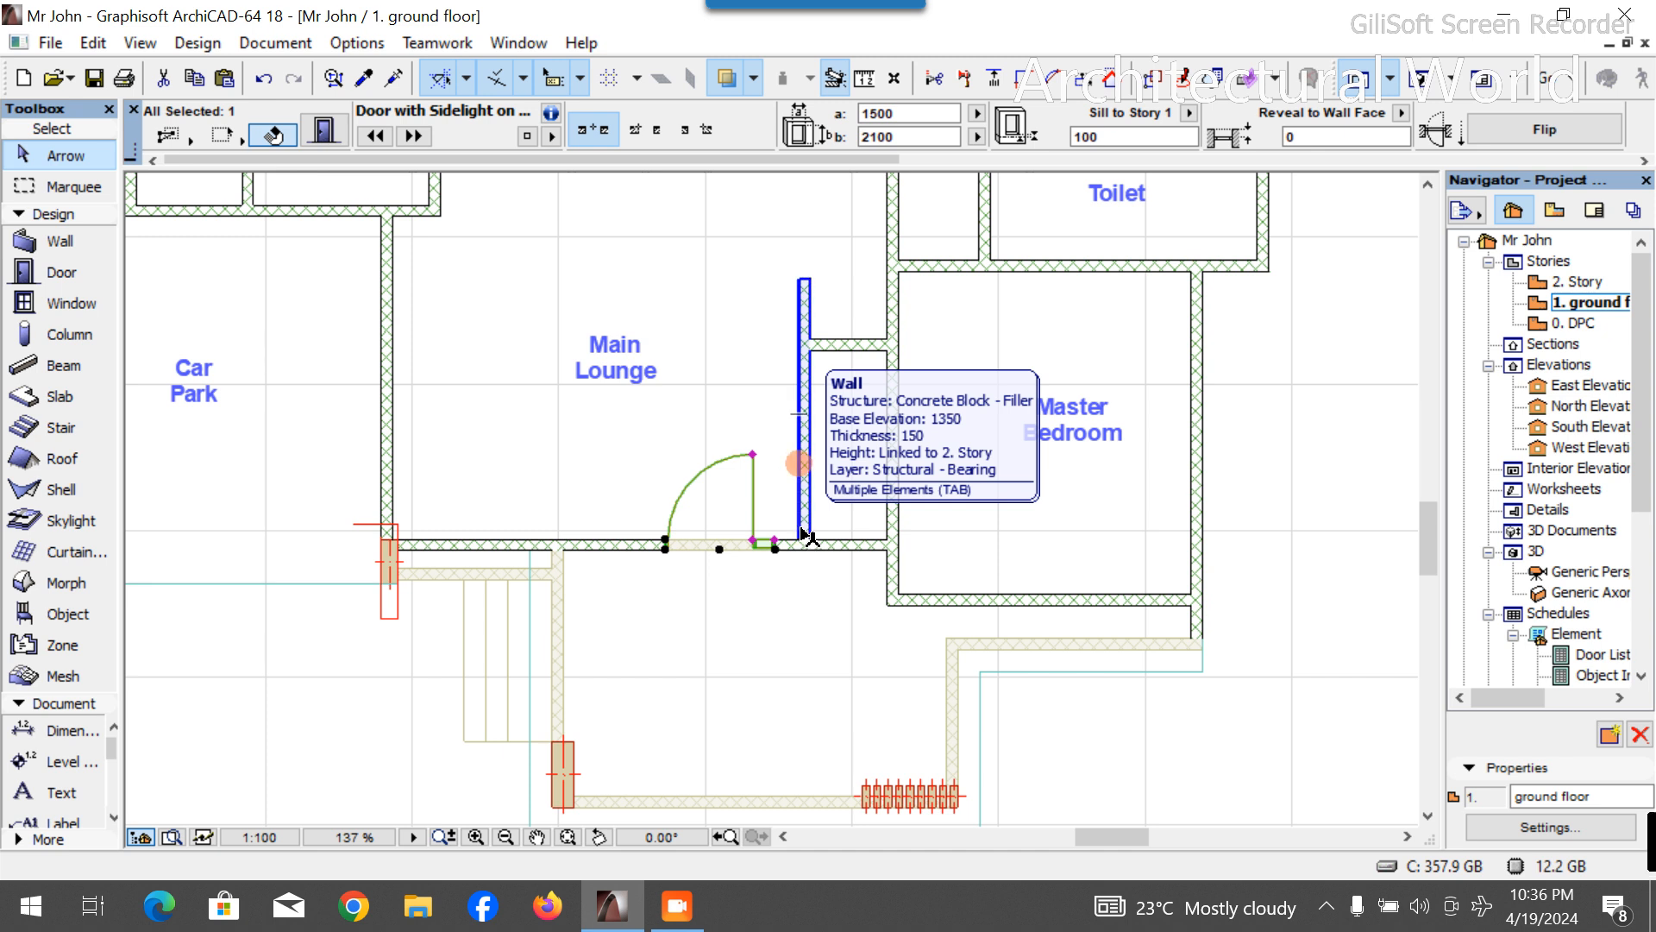
pyautogui.click(82, 272)
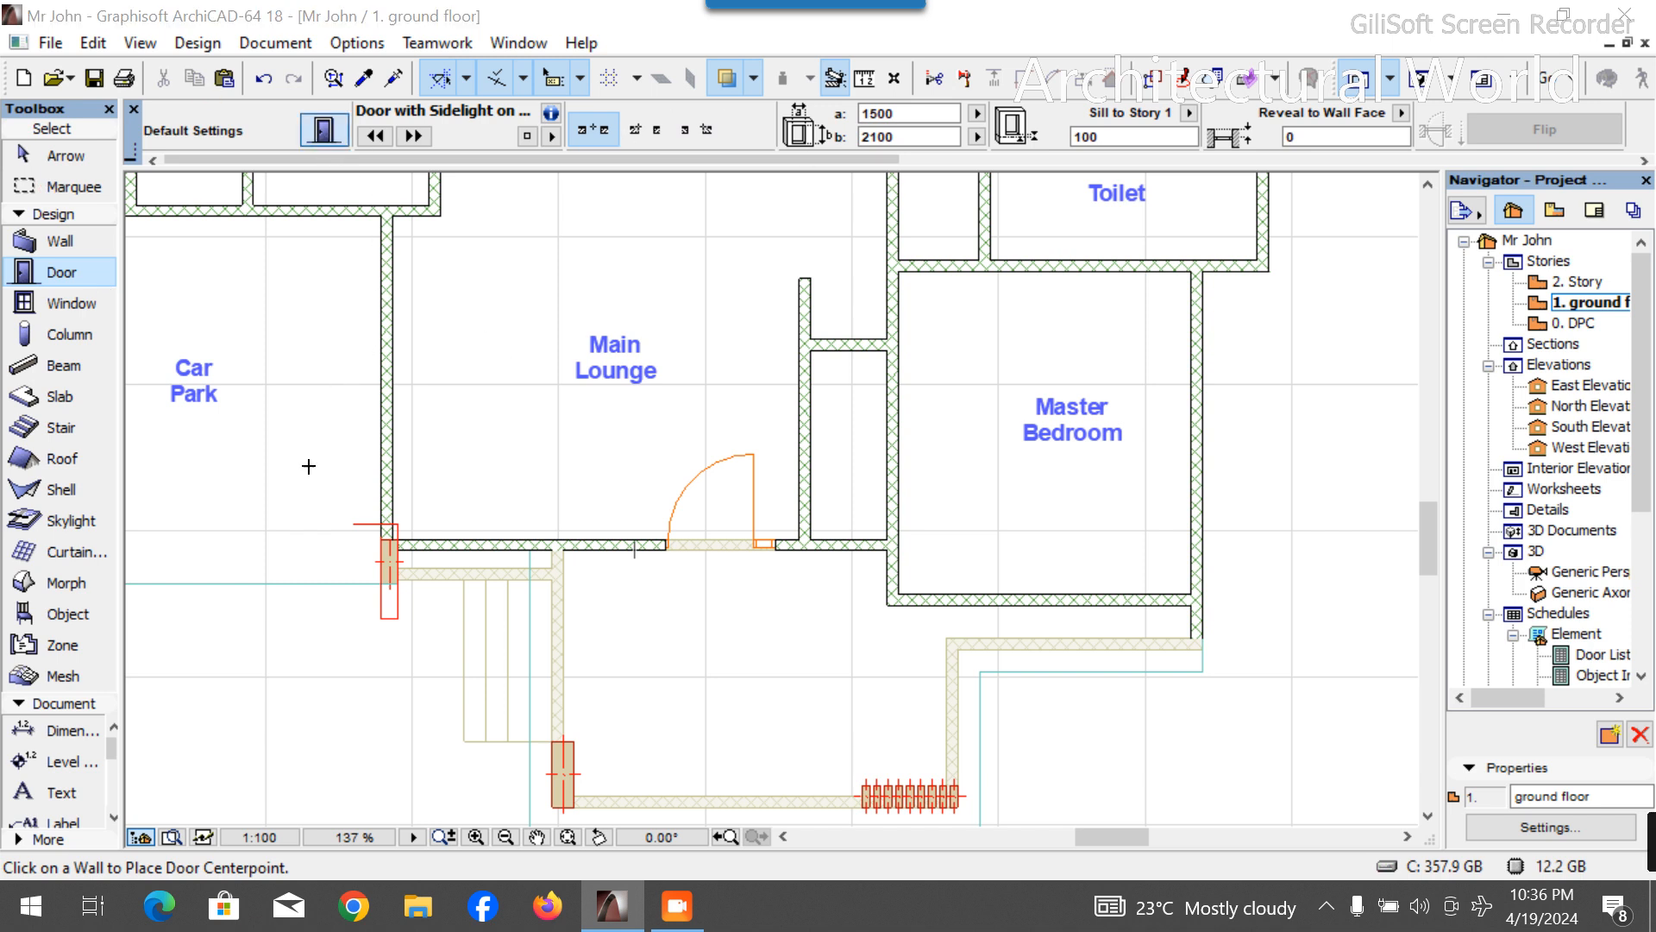
pyautogui.hotkey('ctrl', 't')
pyautogui.scroll(-1, 405, 518)
pyautogui.scroll(2, 414, 561)
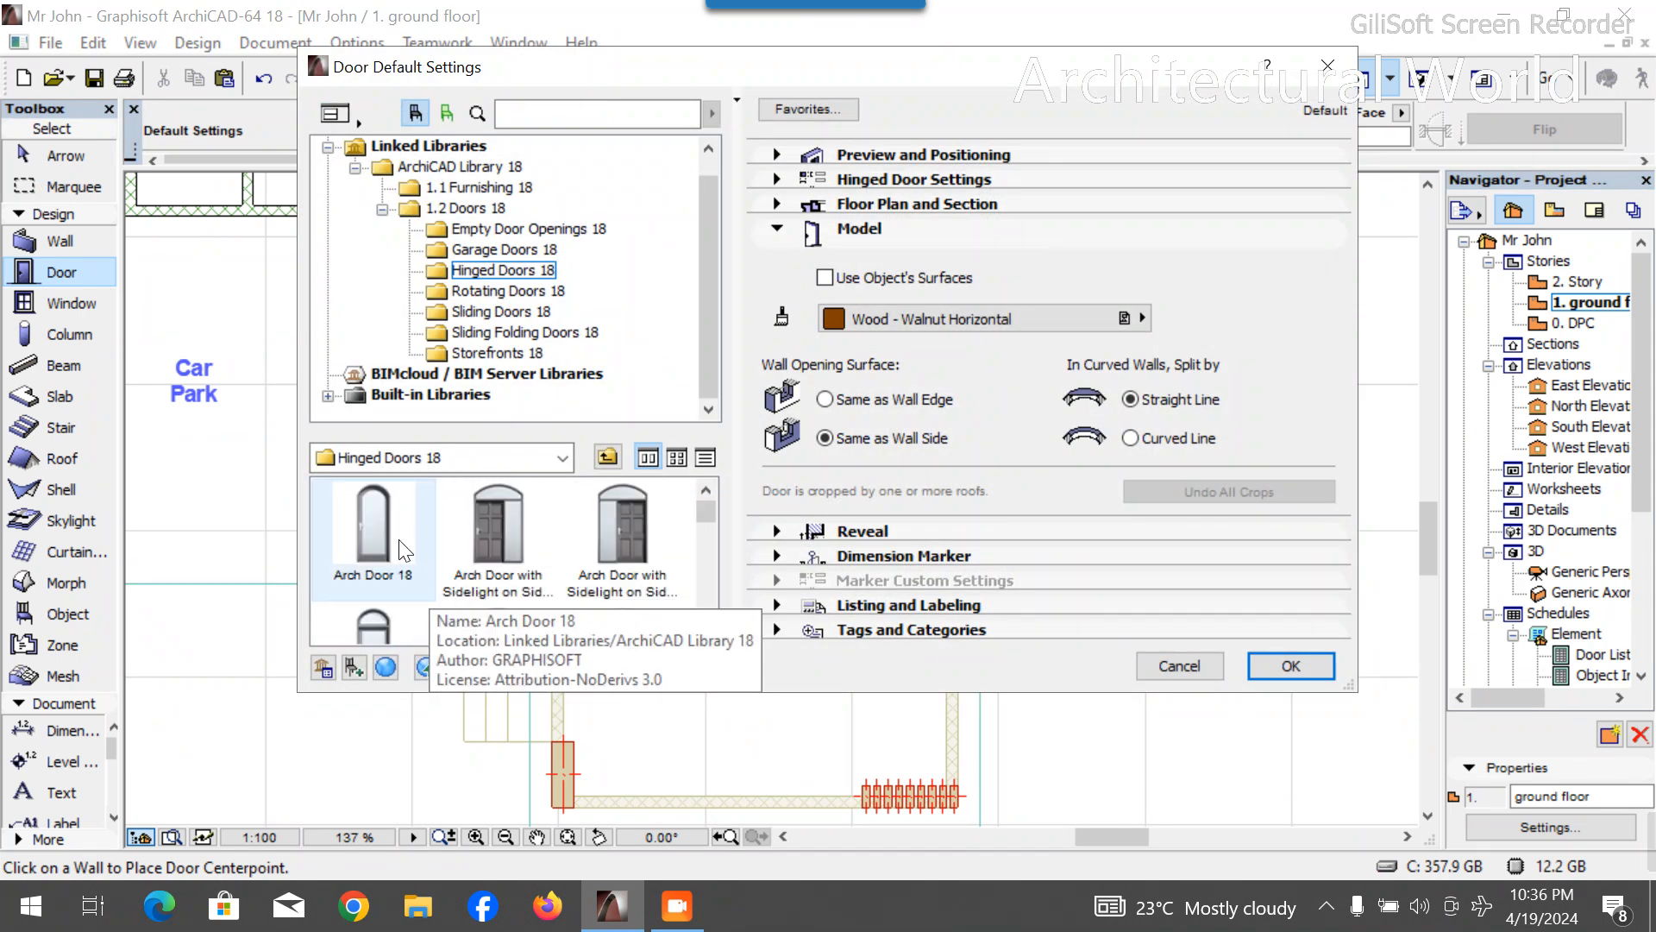
pyautogui.scroll(-1, 400, 536)
pyautogui.scroll(-3, 457, 573)
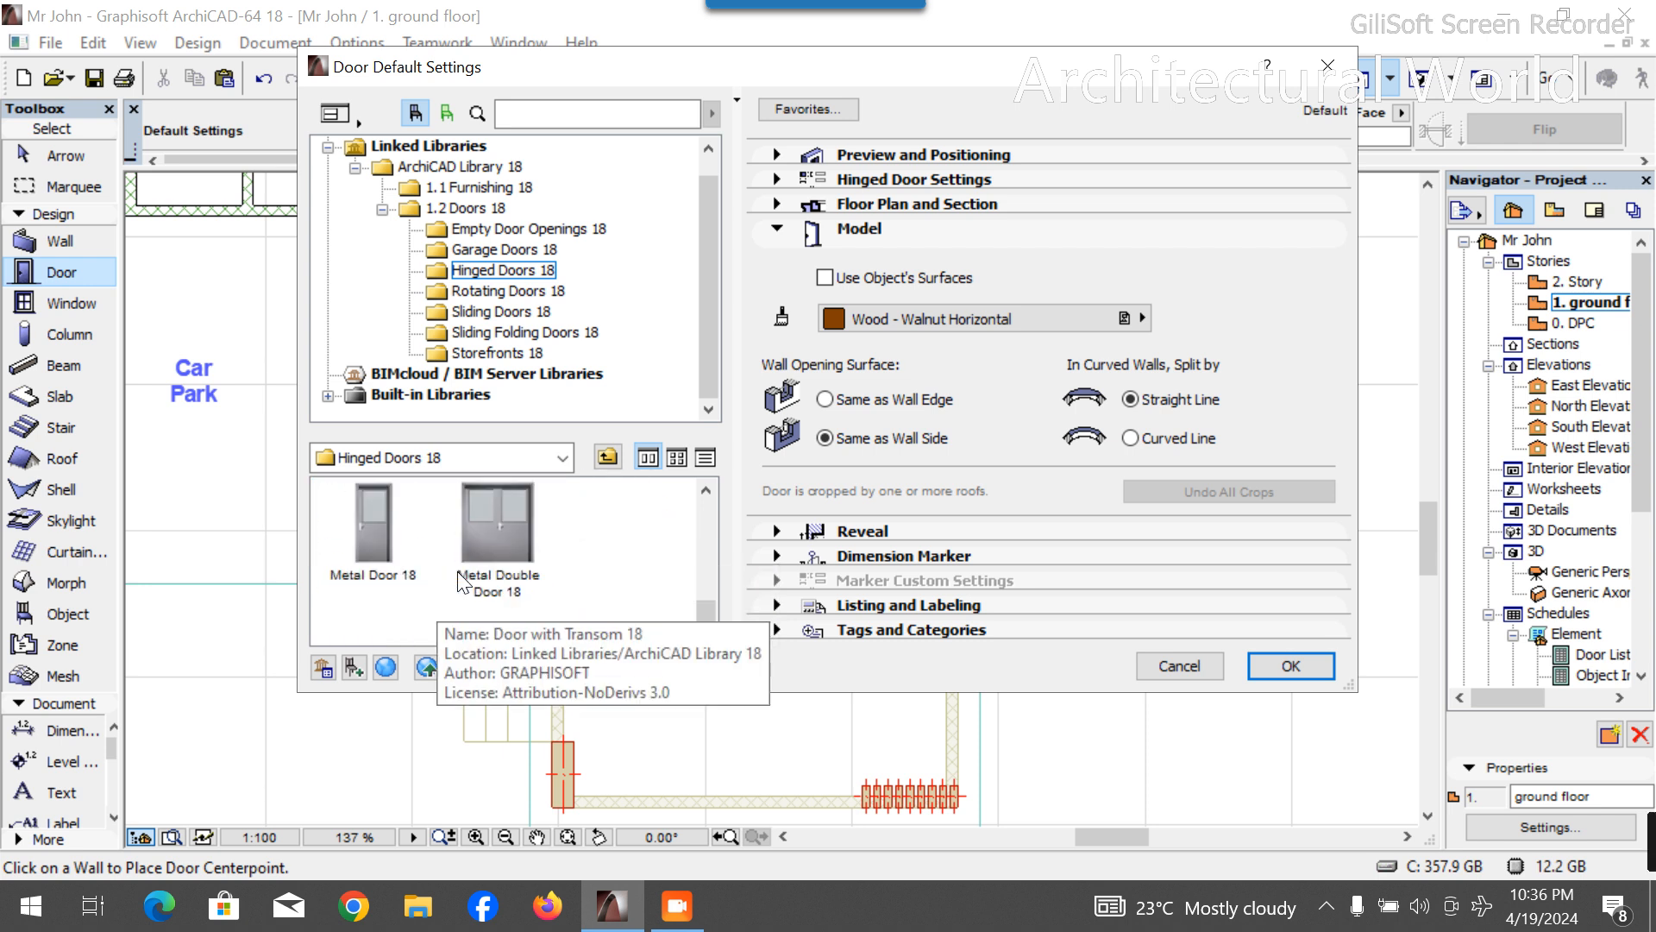
pyautogui.scroll(5, 458, 573)
pyautogui.scroll(-3, 457, 572)
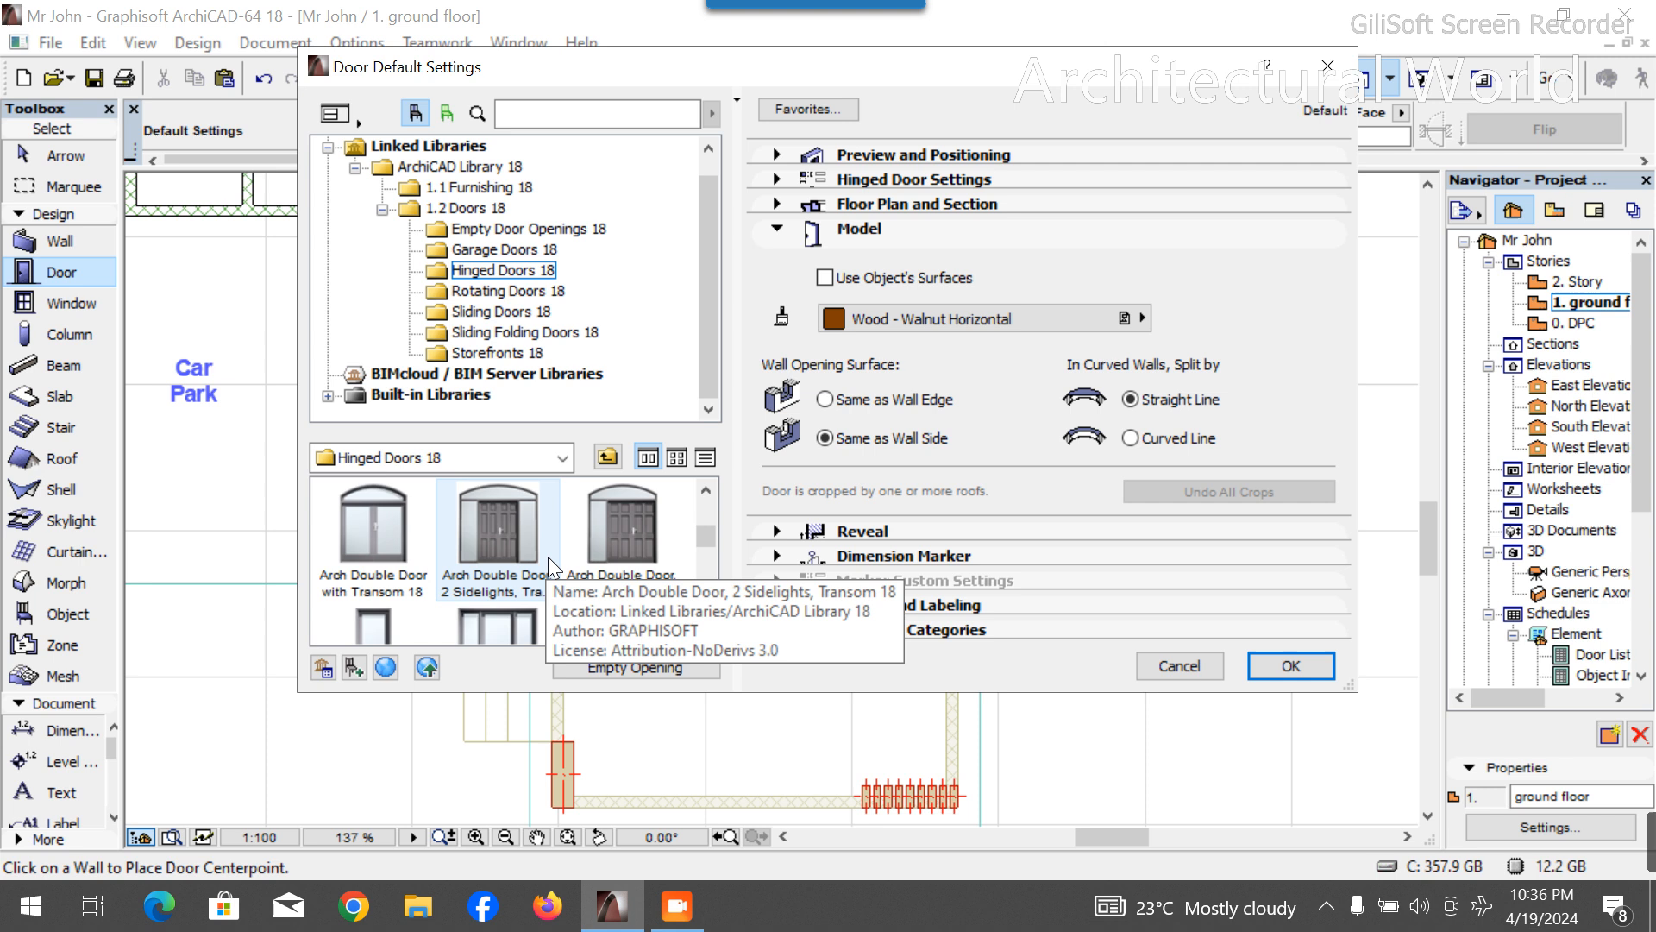
pyautogui.click(385, 602)
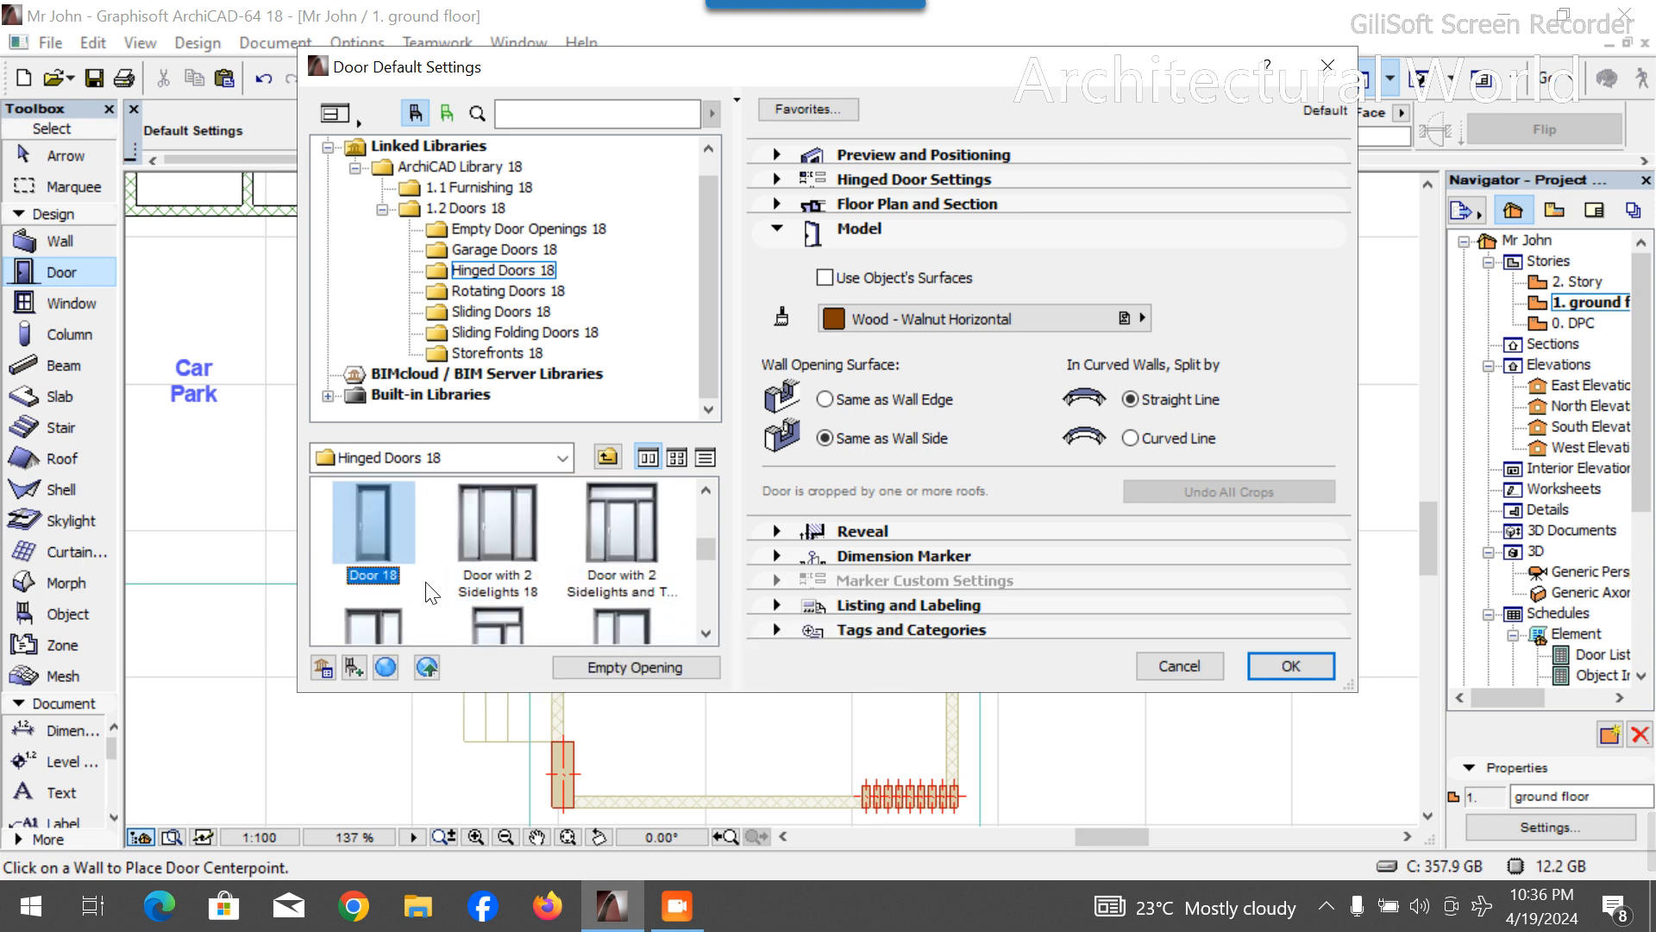
pyautogui.click(1287, 666)
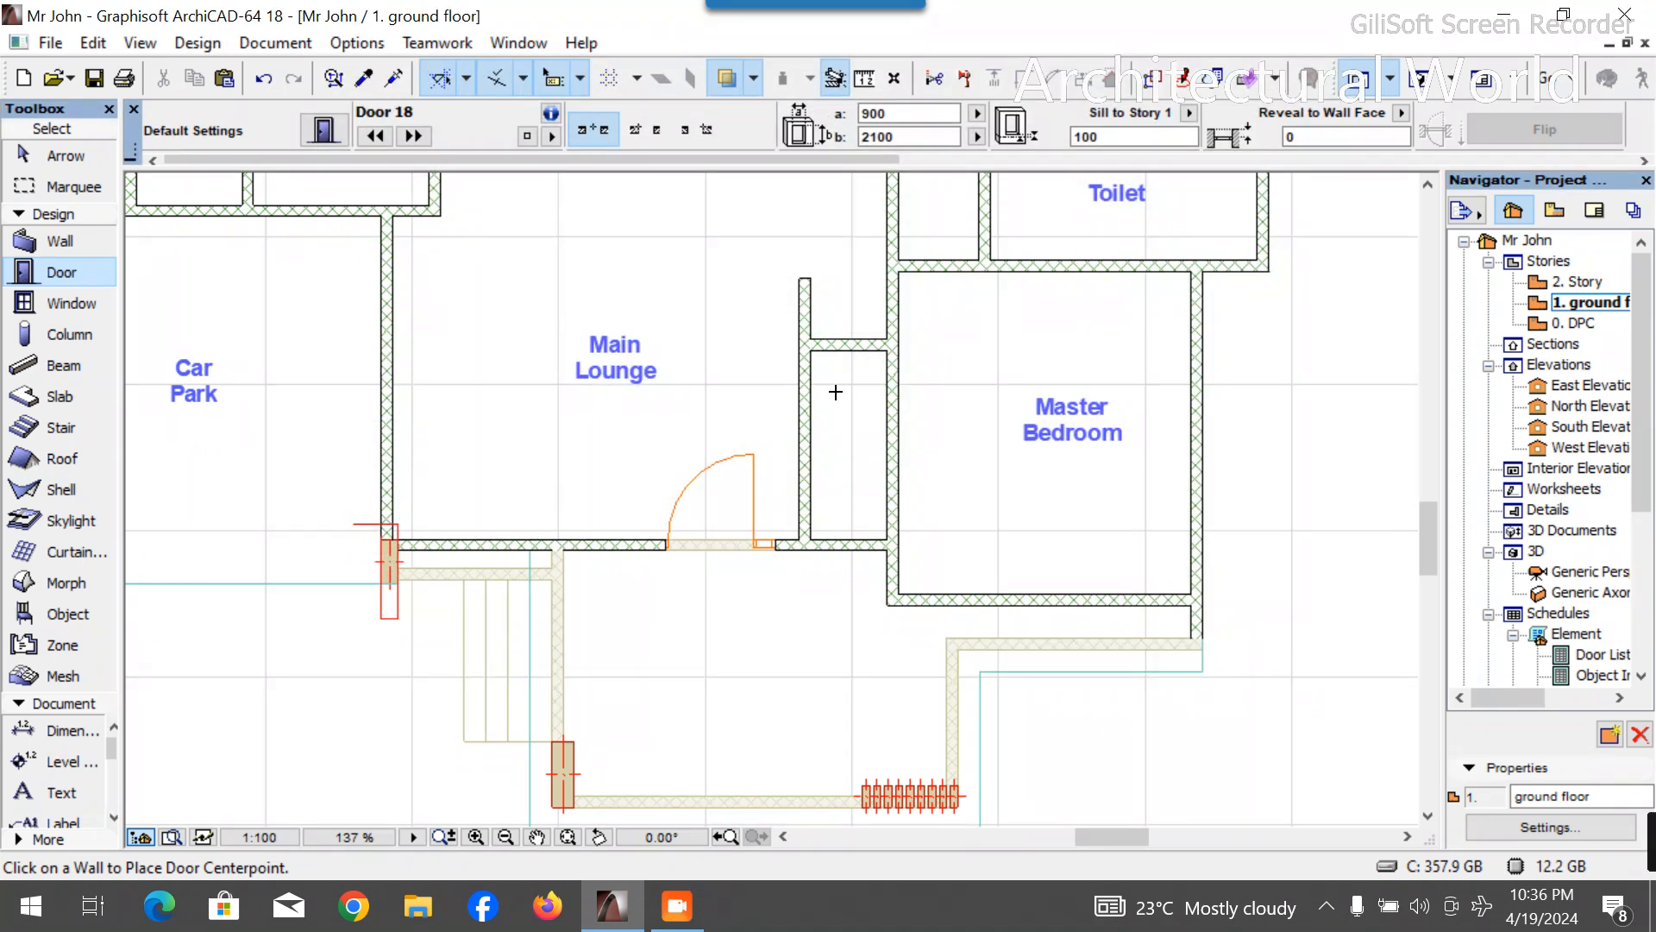
# Place a Door 18 in the Master Bedroom wall at the end of the lobby passage, opening into the bedroom.
pyautogui.scroll(-3, 821, 470)
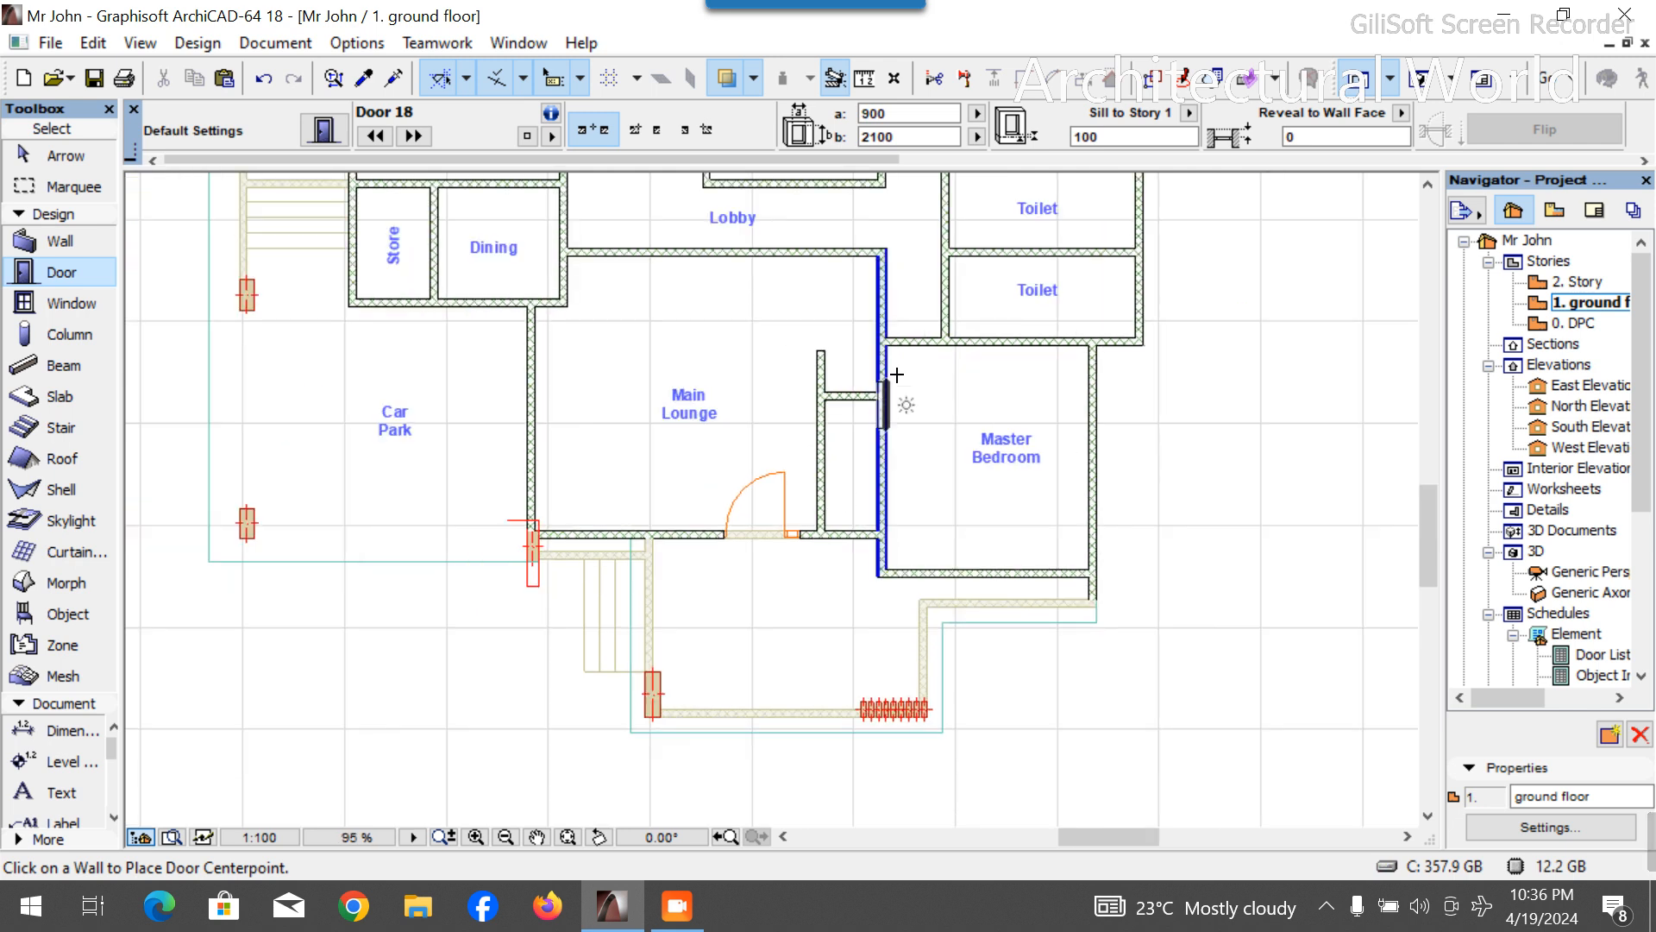
pyautogui.scroll(2, 743, 443)
pyautogui.scroll(-3, 743, 443)
pyautogui.scroll(3, 988, 458)
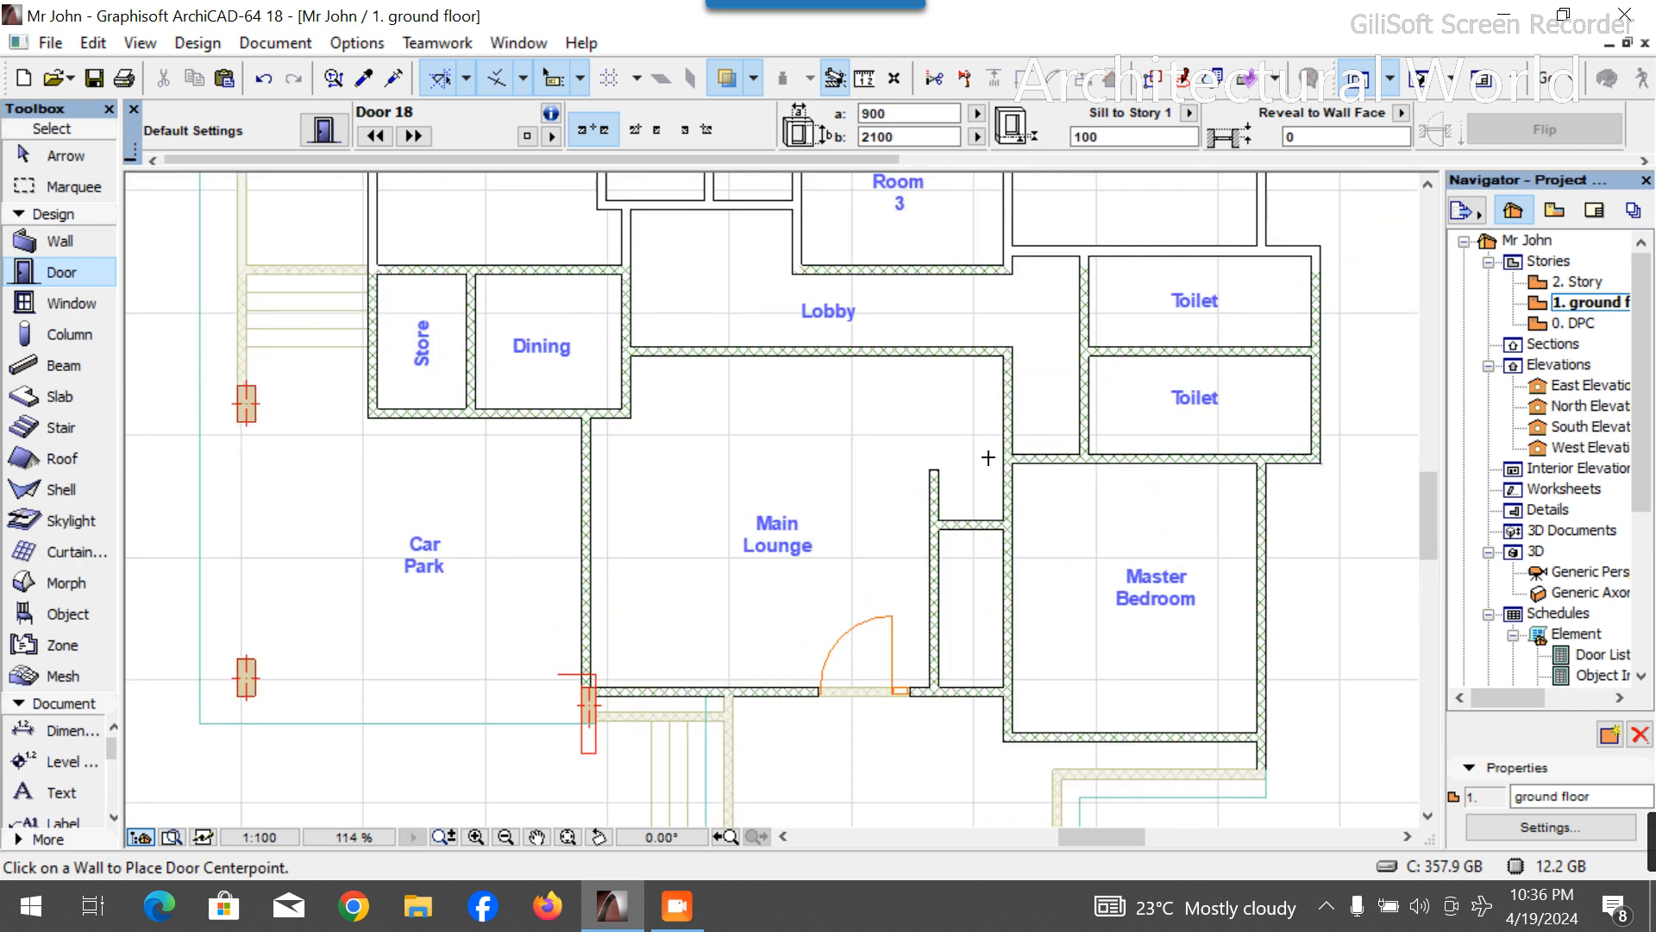
pyautogui.scroll(3, 1049, 457)
pyautogui.scroll(-1, 1049, 457)
pyautogui.click(1049, 457)
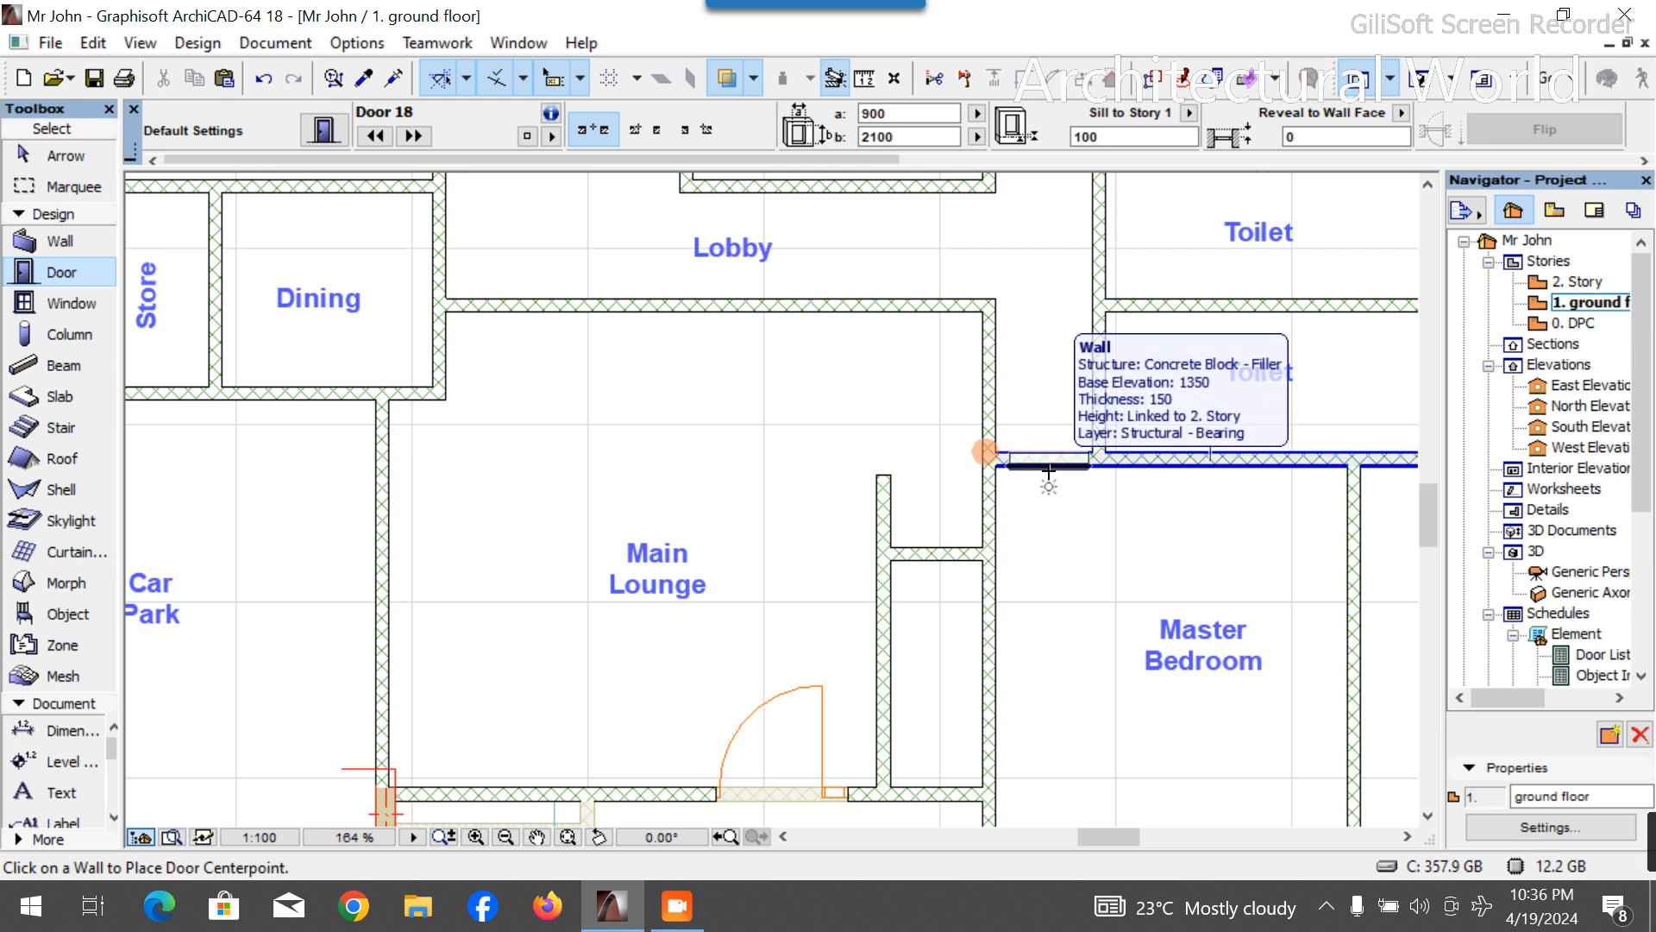
pyautogui.click(1040, 473)
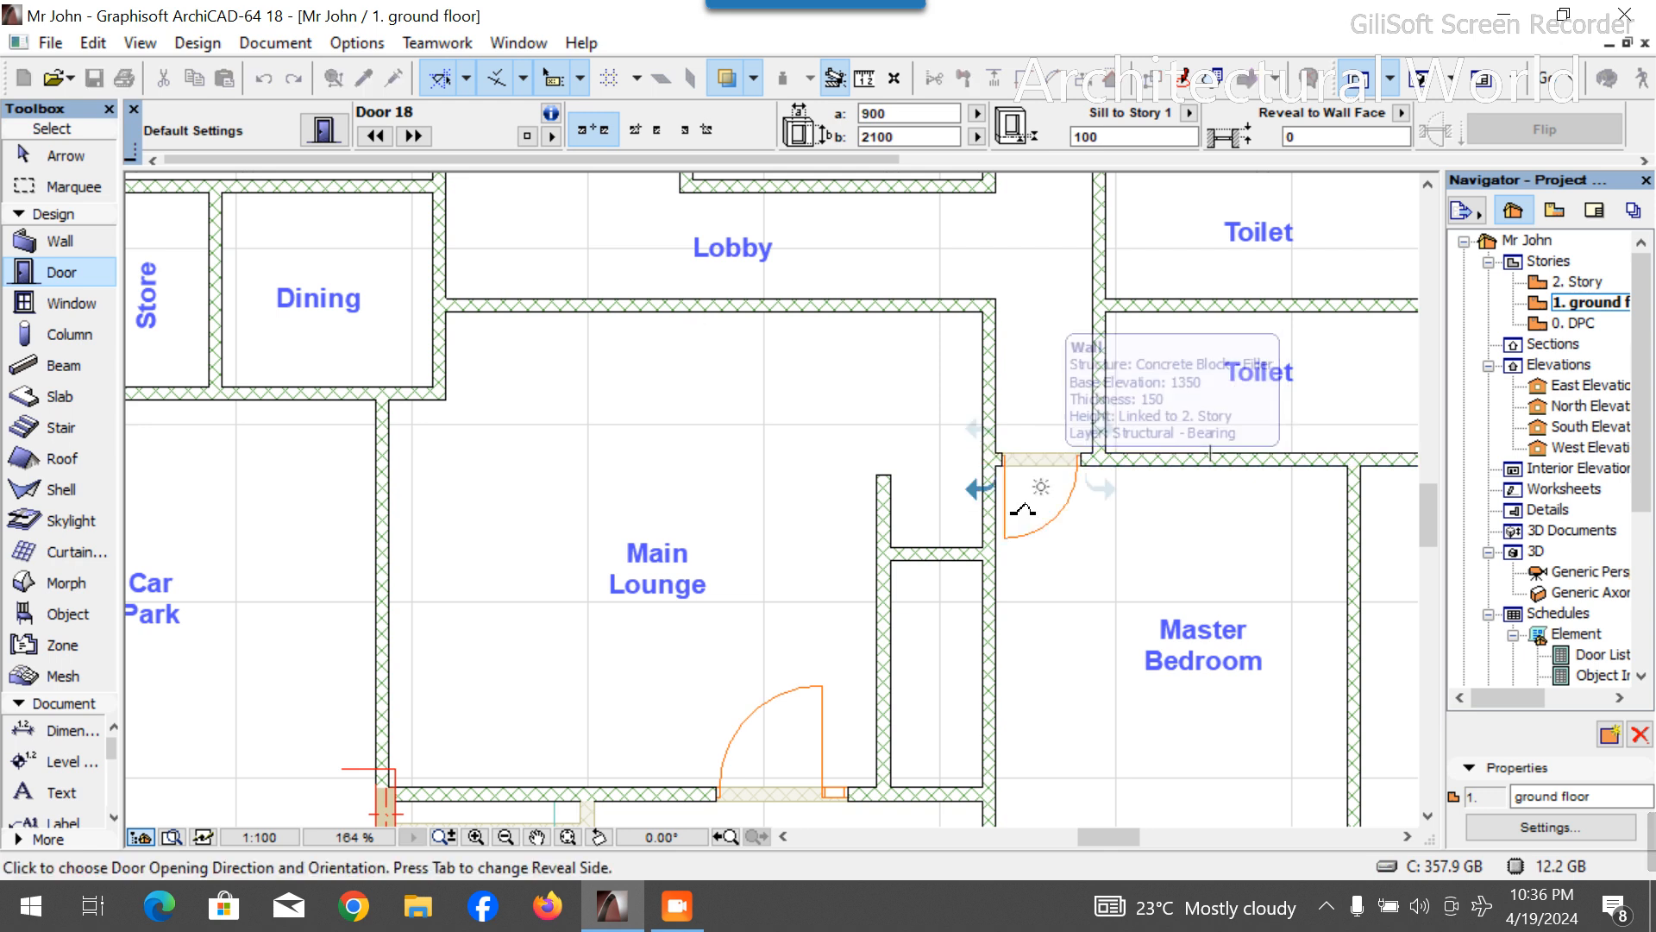
pyautogui.click(1057, 491)
# Place a door in the wall between the lobby passage and Bedroom 2, opening into Bedroom 2.
pyautogui.scroll(-5, 1033, 449)
pyautogui.scroll(5, 1032, 450)
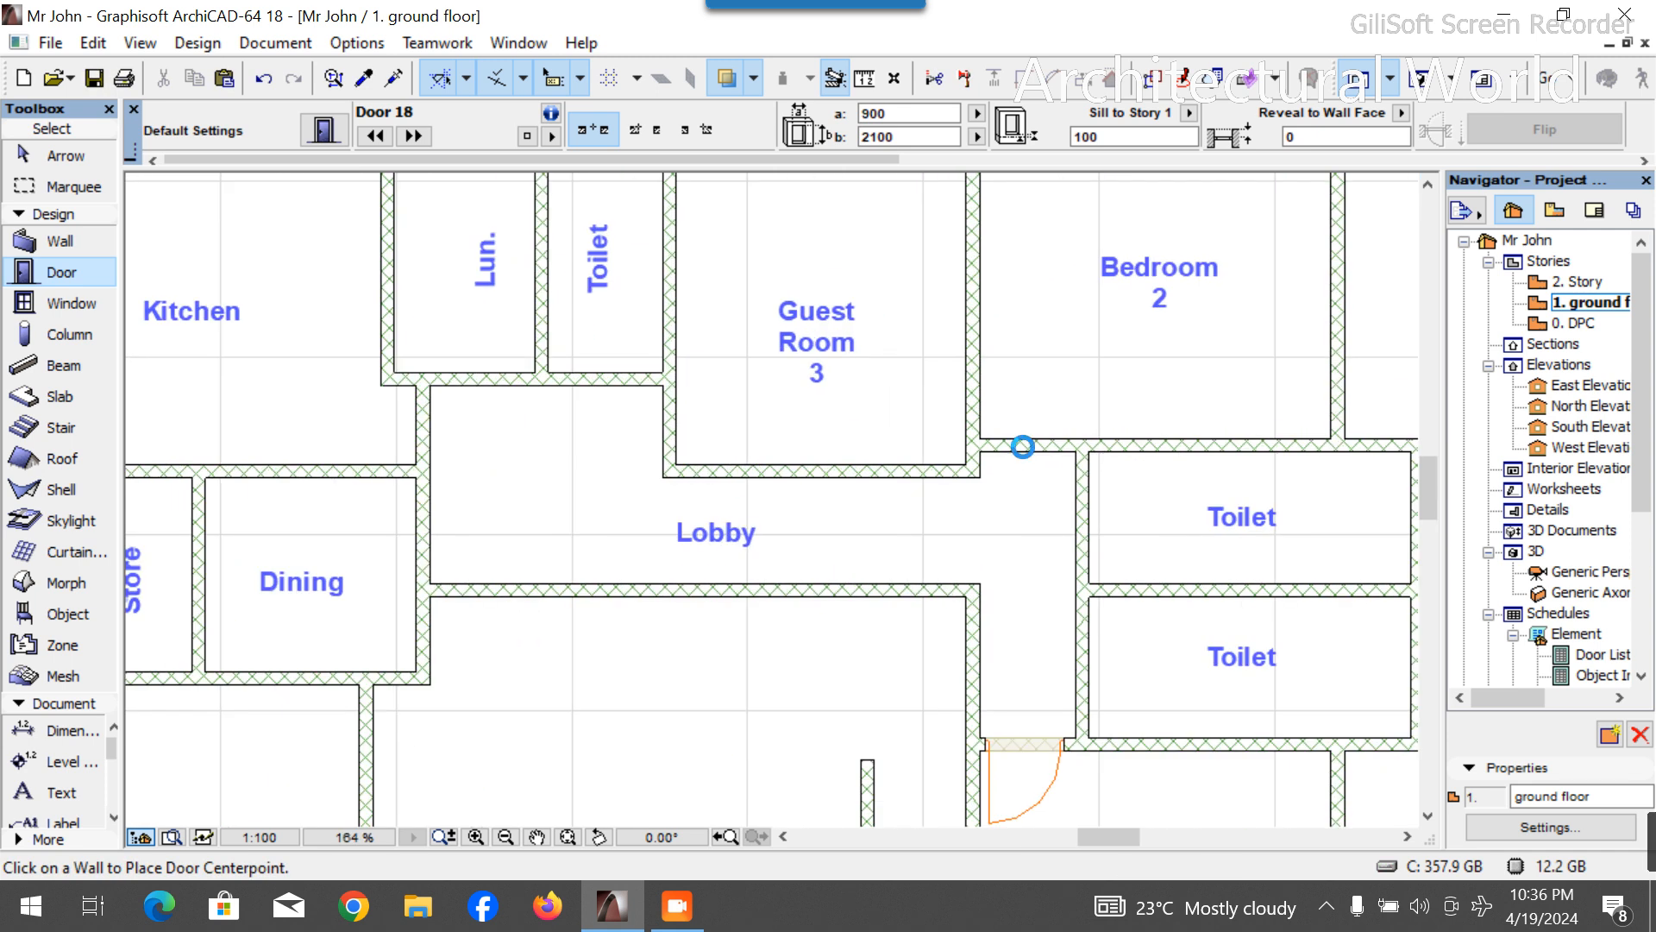
pyautogui.click(1028, 436)
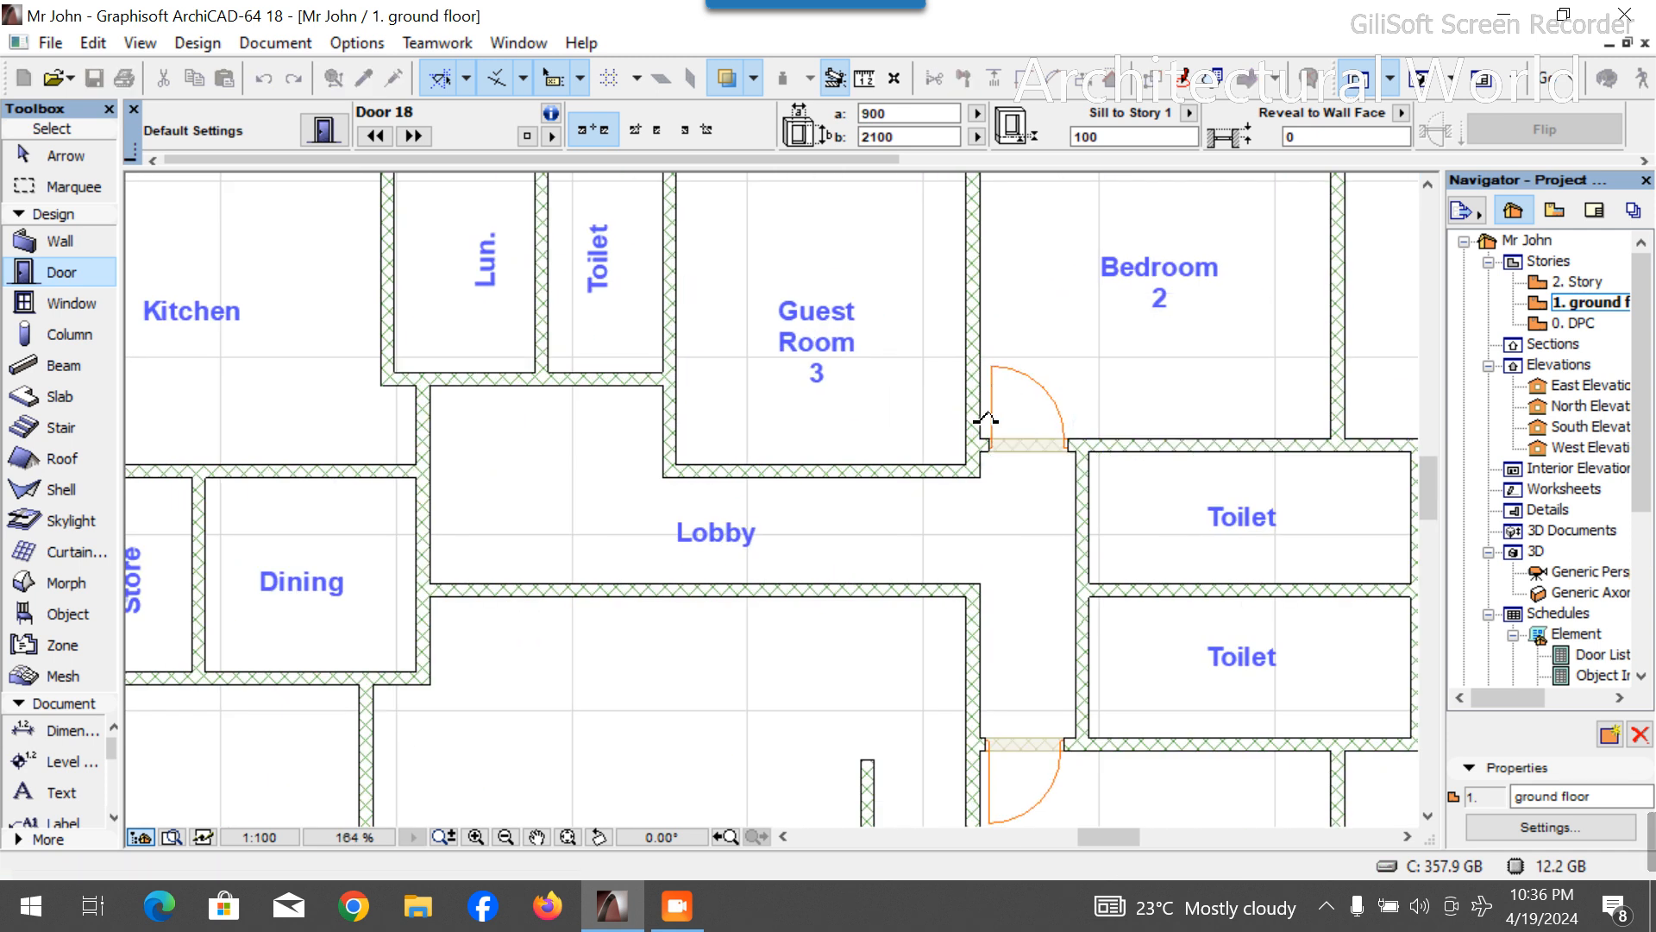
pyautogui.click(1078, 414)
# Place a door in the short lobby wall of Guest Room 3, just below the toilet, opening into the guest room.
pyautogui.scroll(-5, 711, 458)
pyautogui.scroll(5, 702, 466)
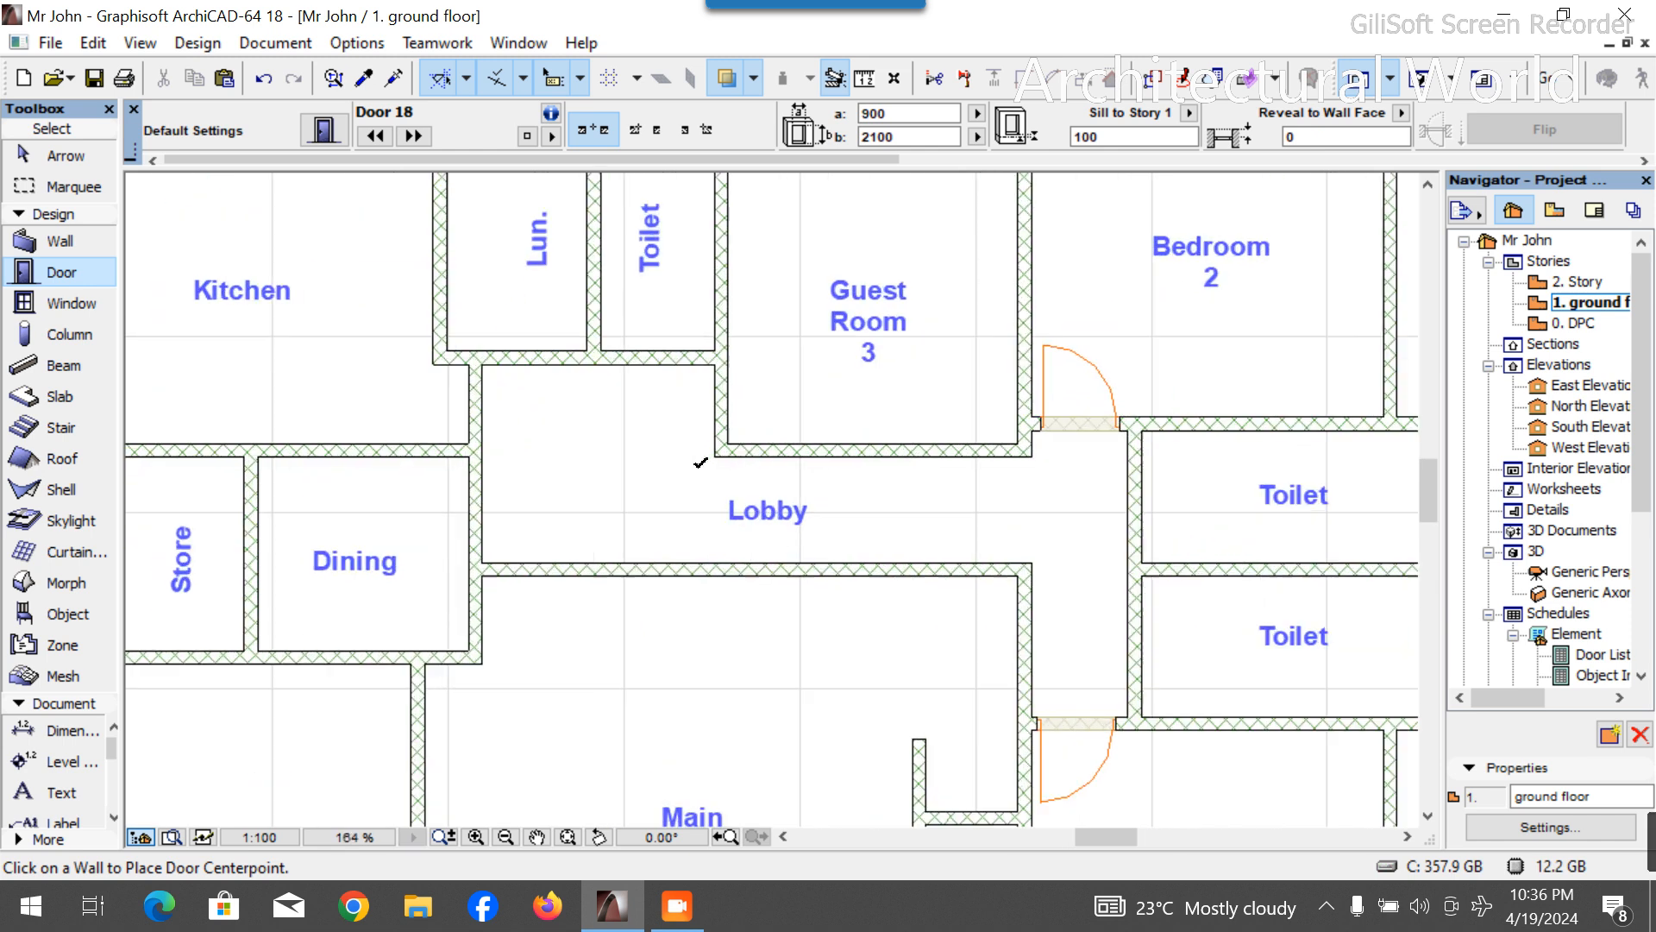
pyautogui.click(729, 410)
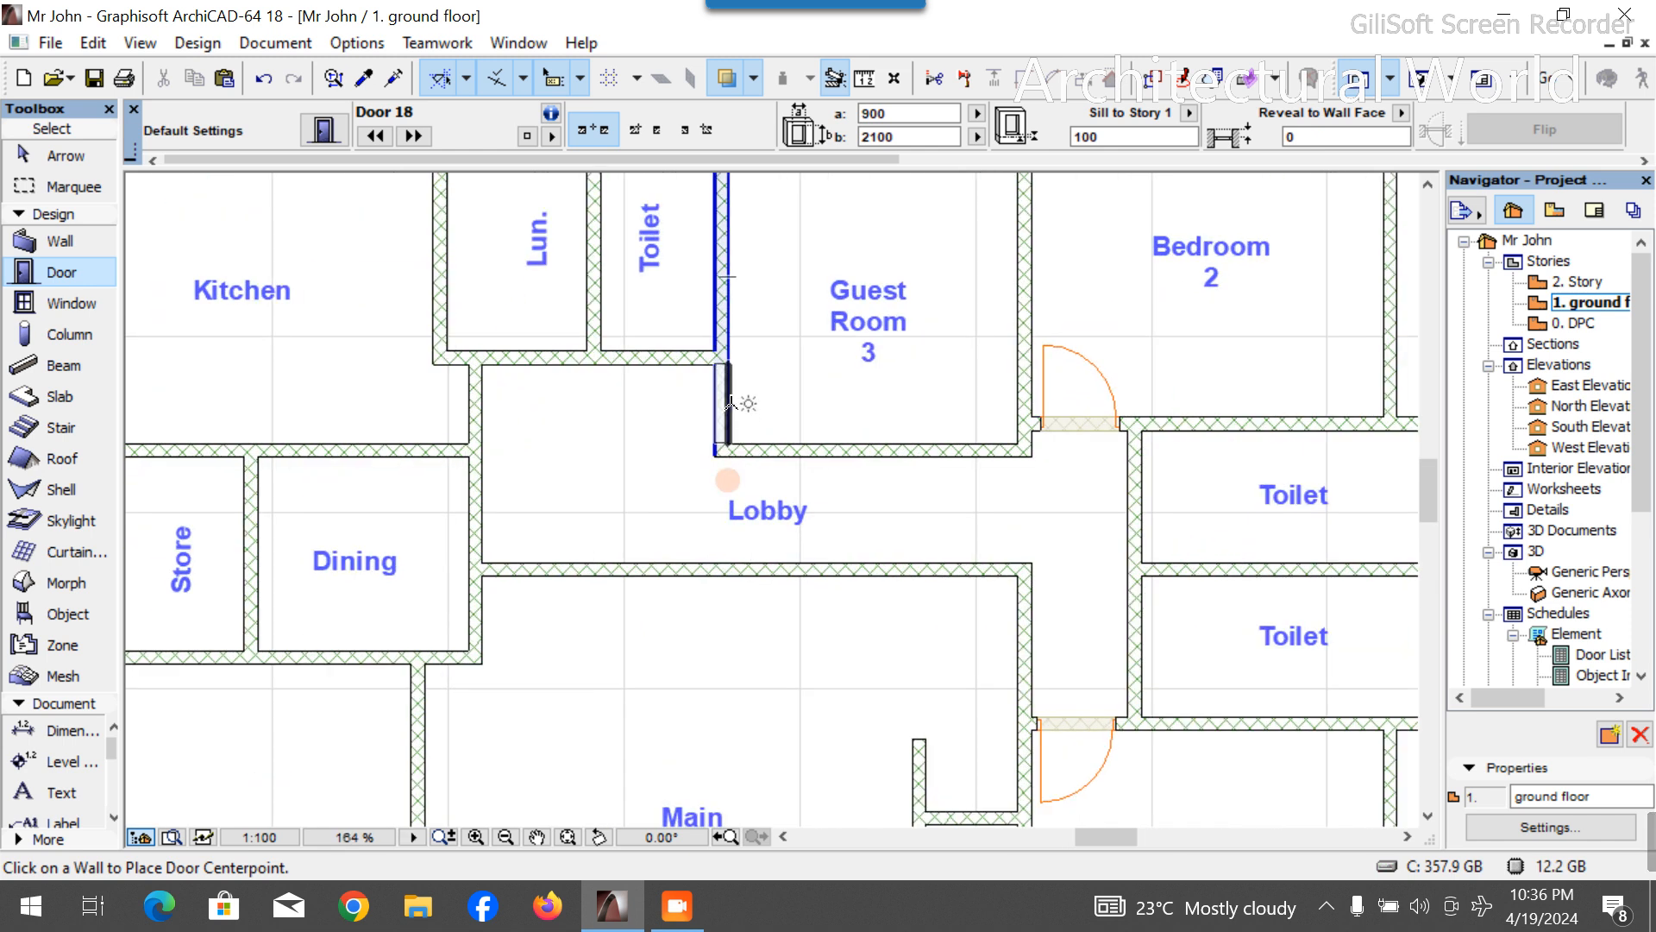
pyautogui.click(802, 464)
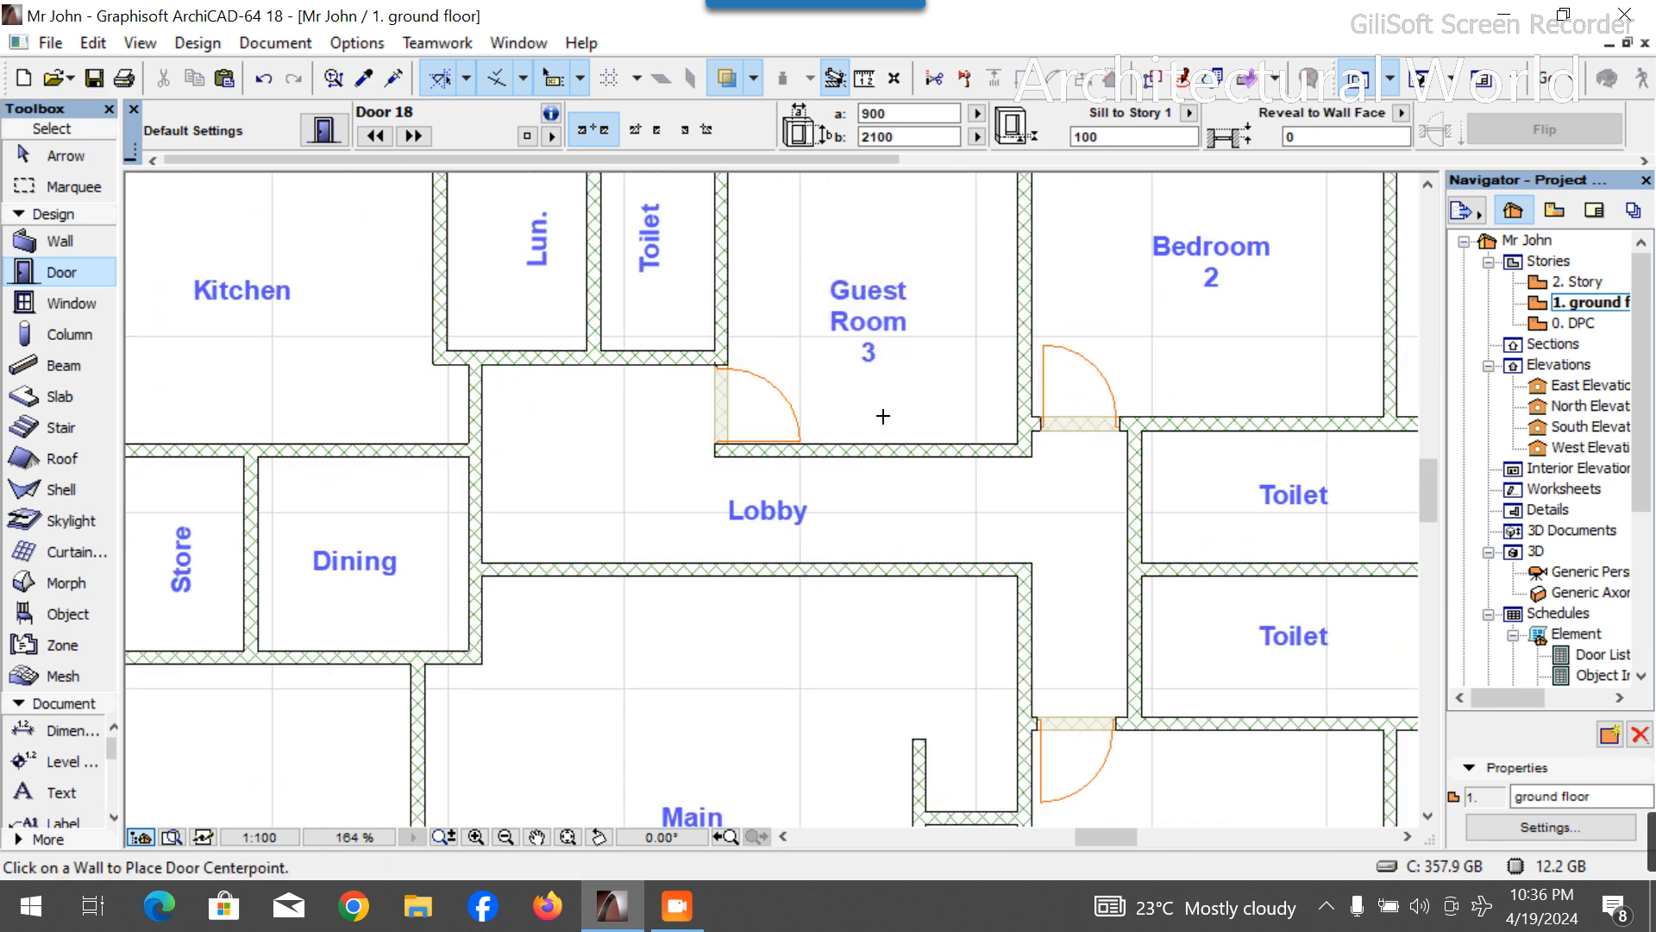
# Place a door in the short wall between the lobby and the Kitchen, above the Dining room, opening into the Kitchen.
pyautogui.scroll(-2, 603, 518)
pyautogui.scroll(4, 540, 401)
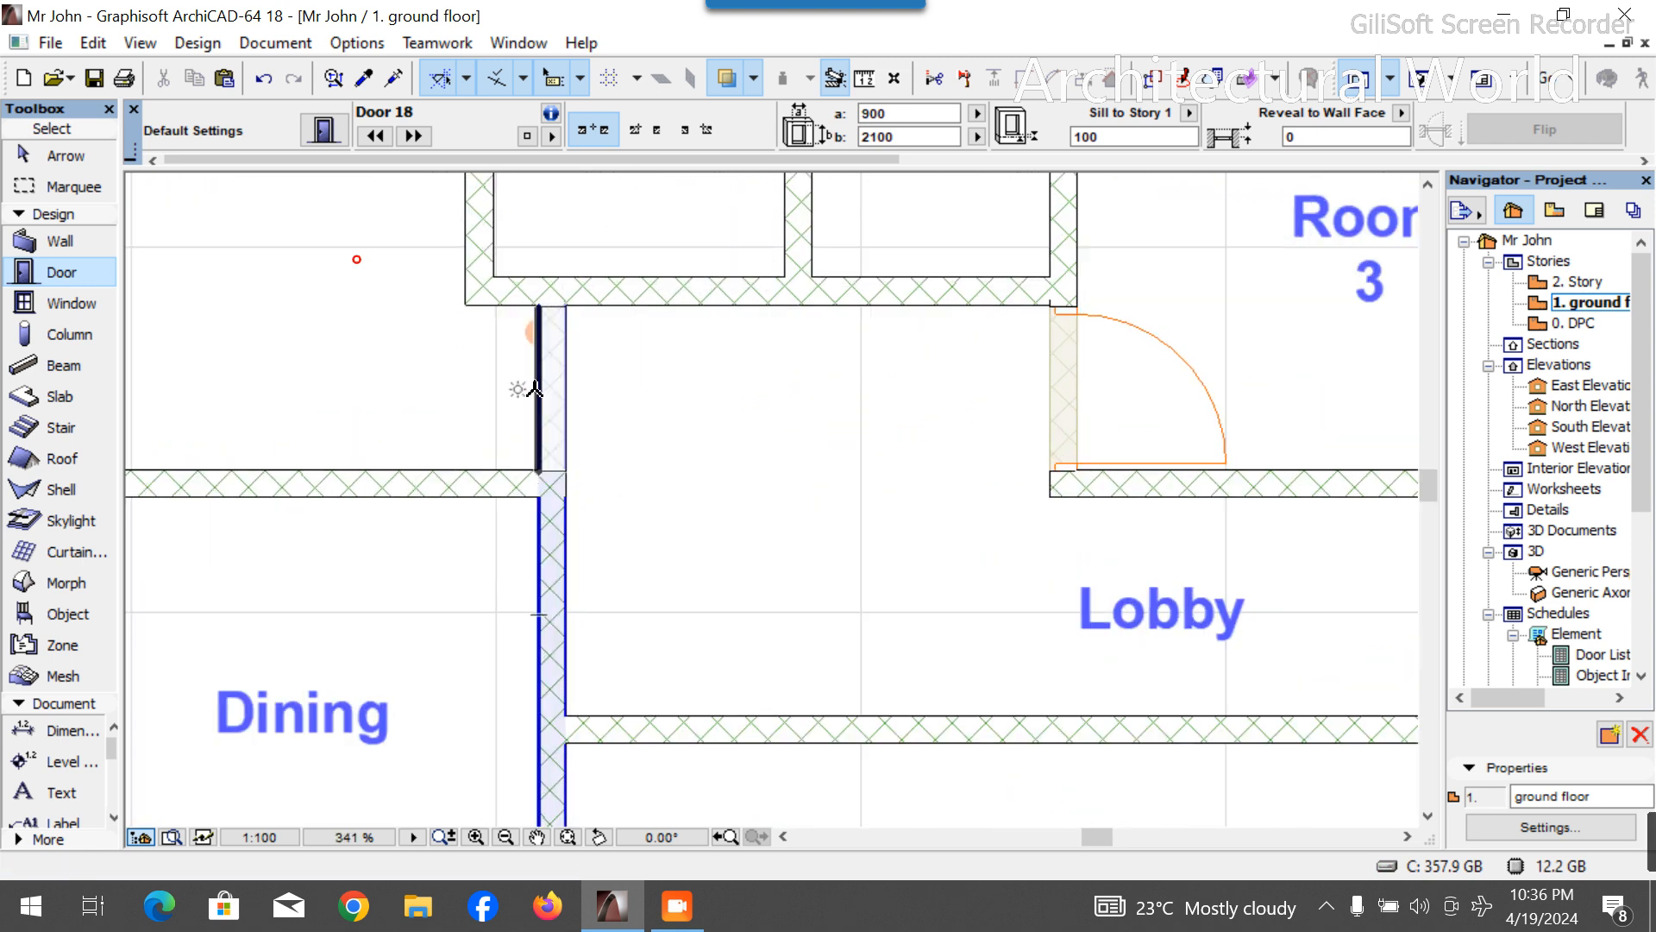
pyautogui.click(535, 388)
pyautogui.scroll(-7, 677, 447)
pyautogui.scroll(5, 619, 416)
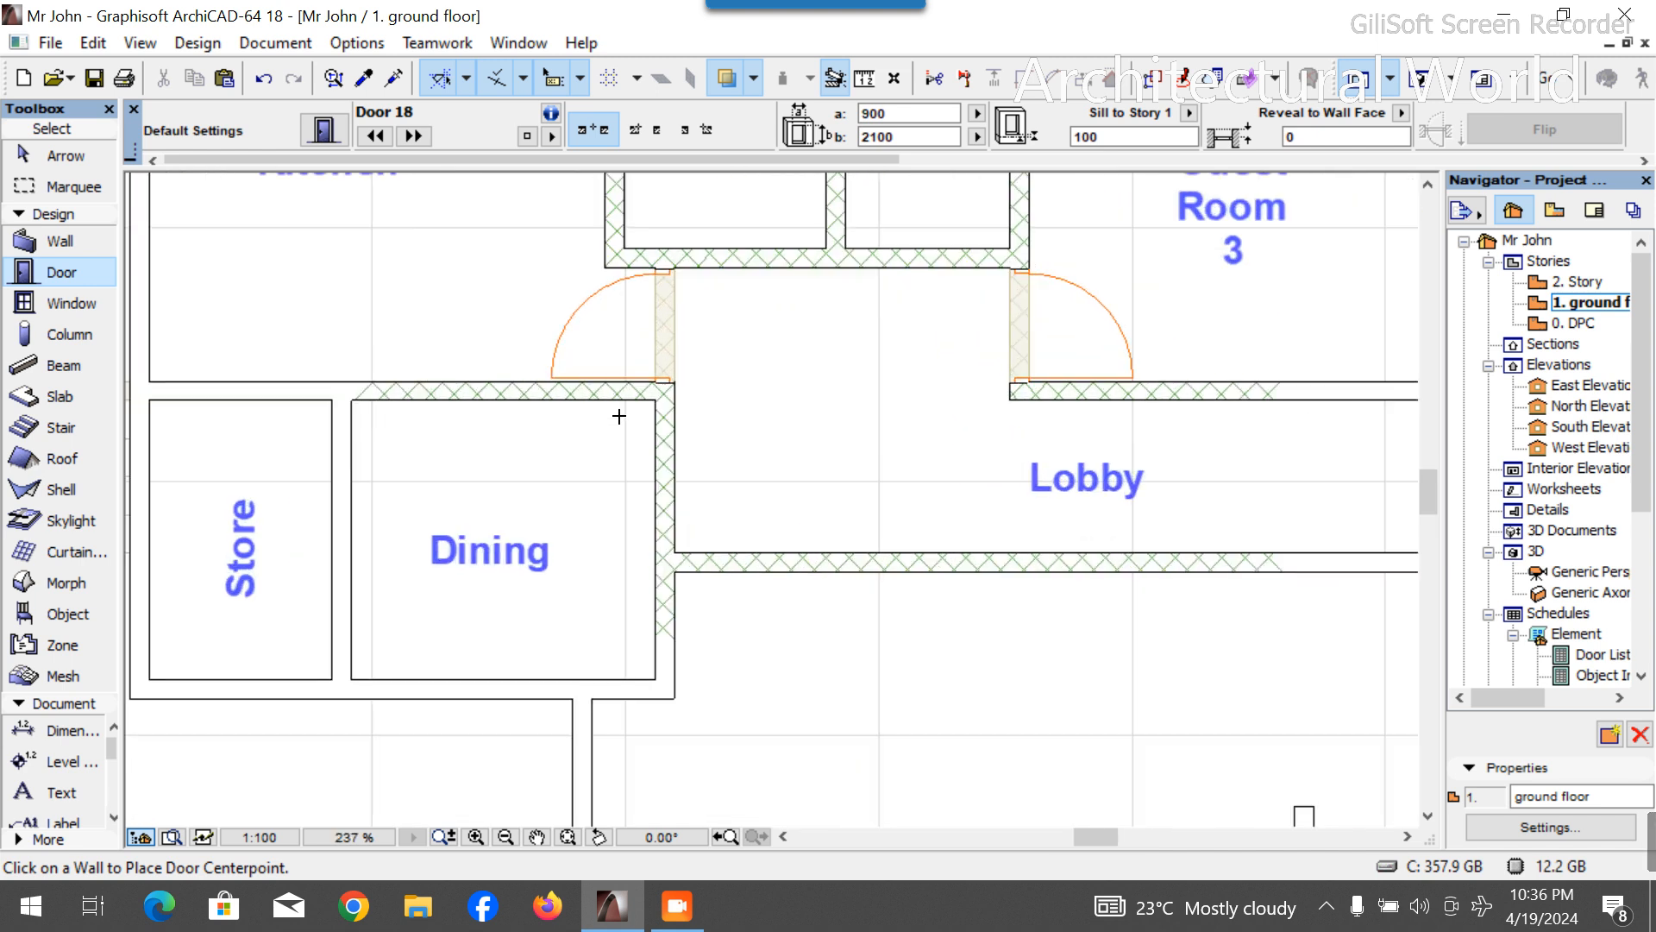
# Place doors from the Kitchen into the Dining room and the Store, each opening into its room beside their shared wall.
pyautogui.scroll(-2, 676, 417)
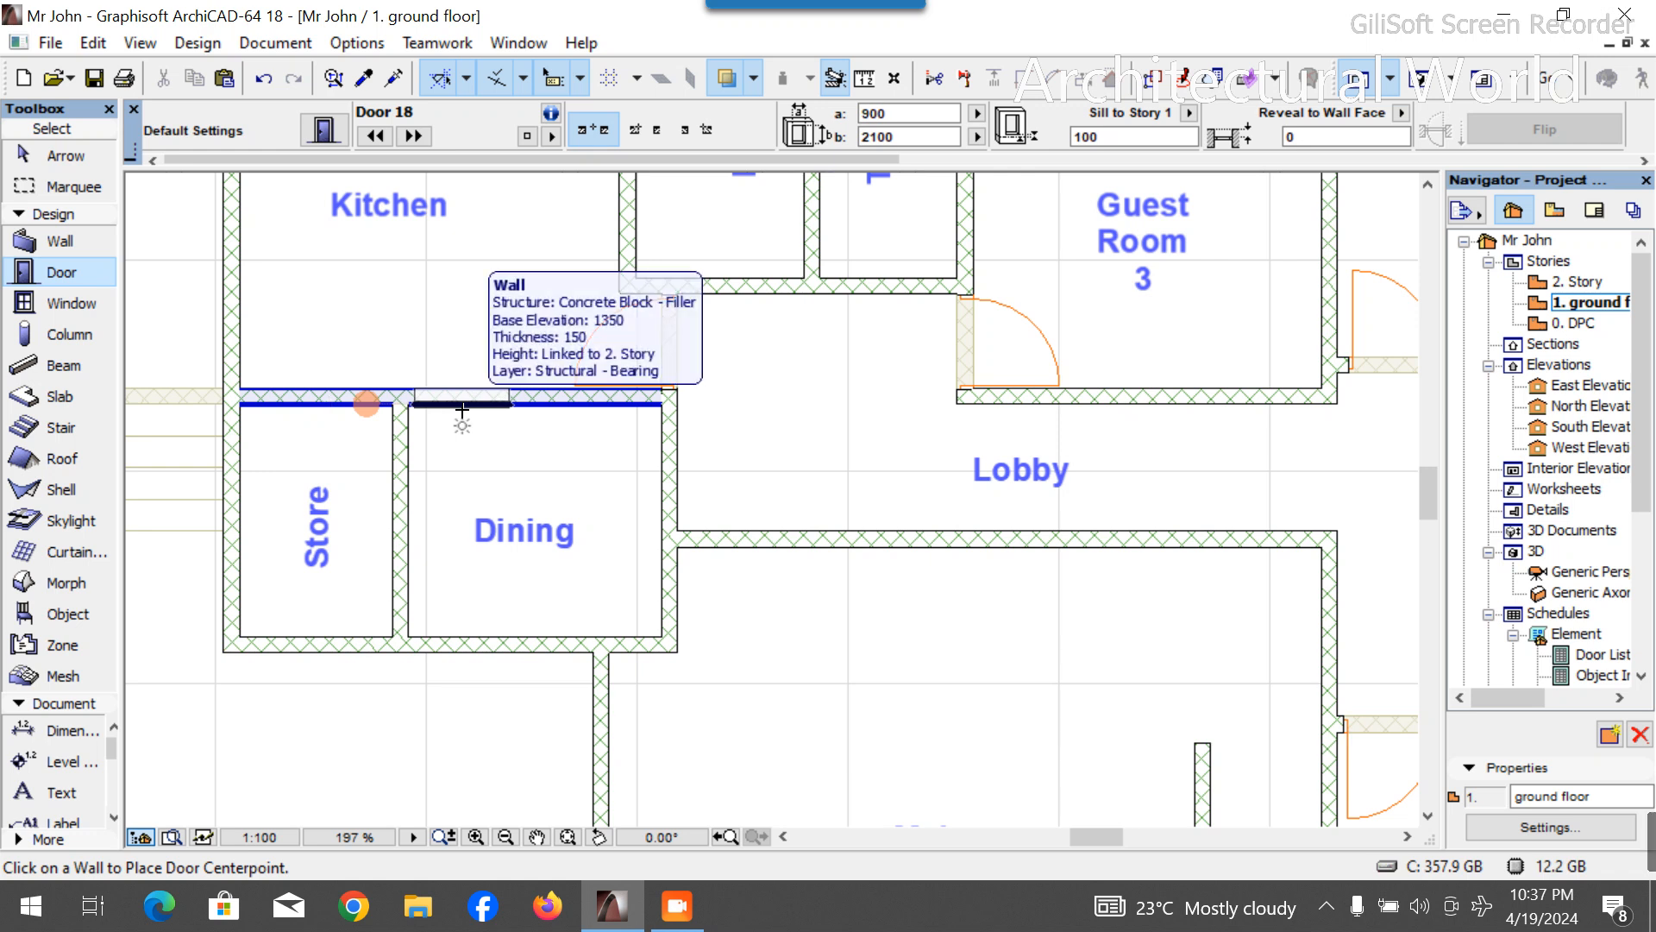
pyautogui.click(463, 410)
pyautogui.click(416, 435)
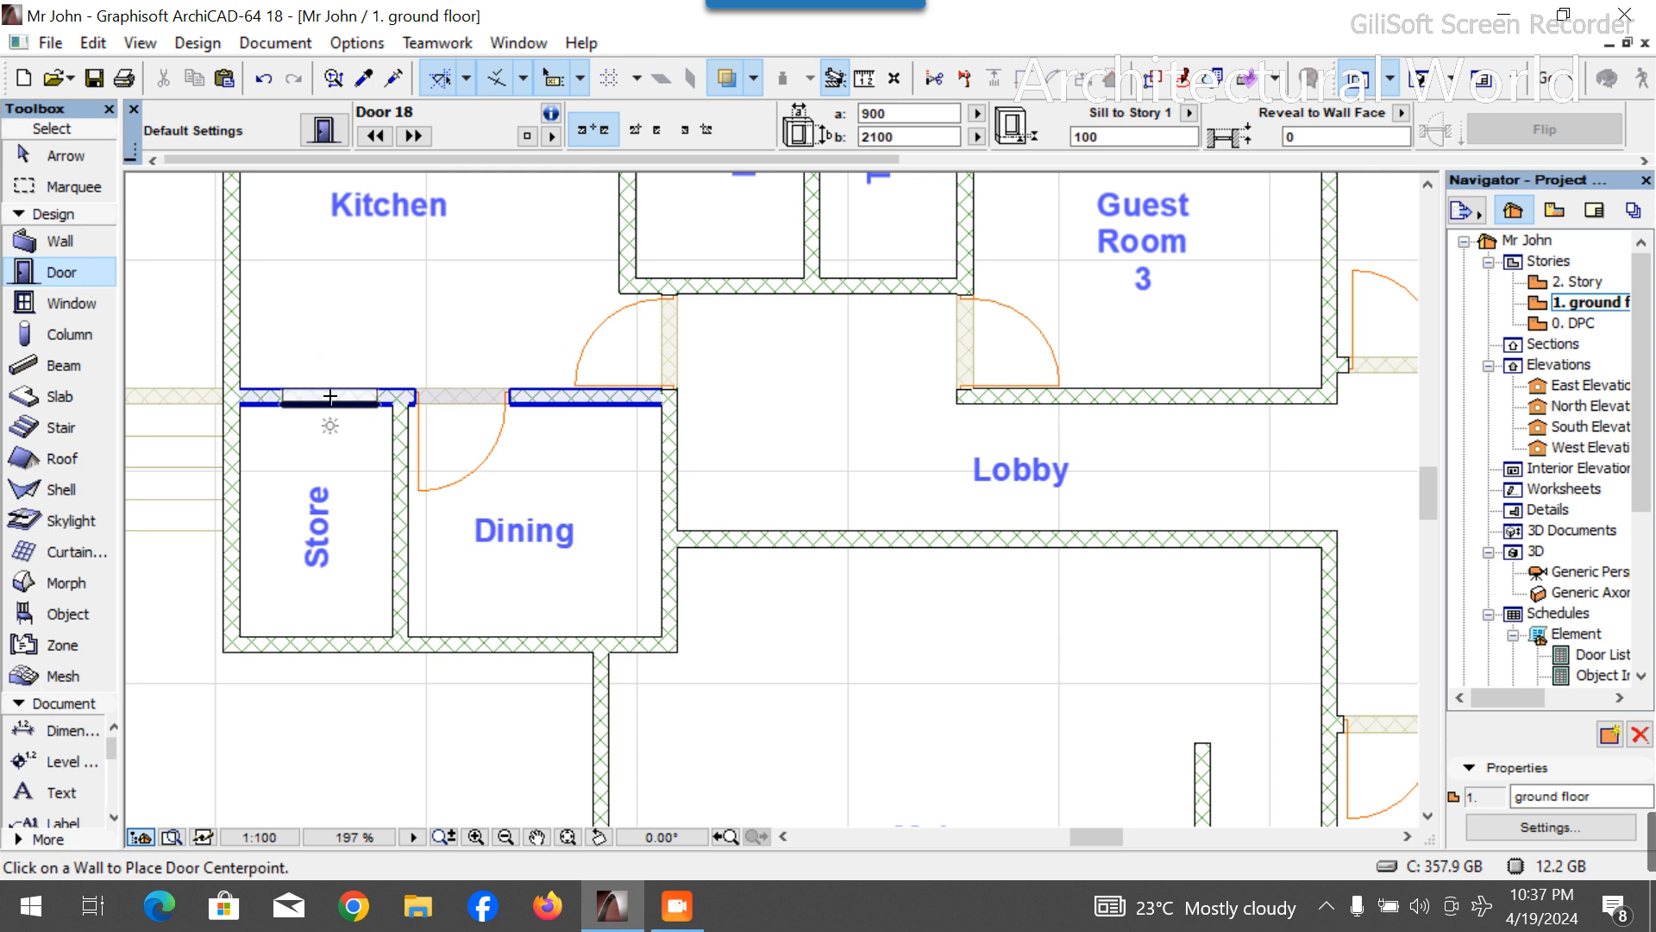
pyautogui.click(332, 396)
pyautogui.click(388, 427)
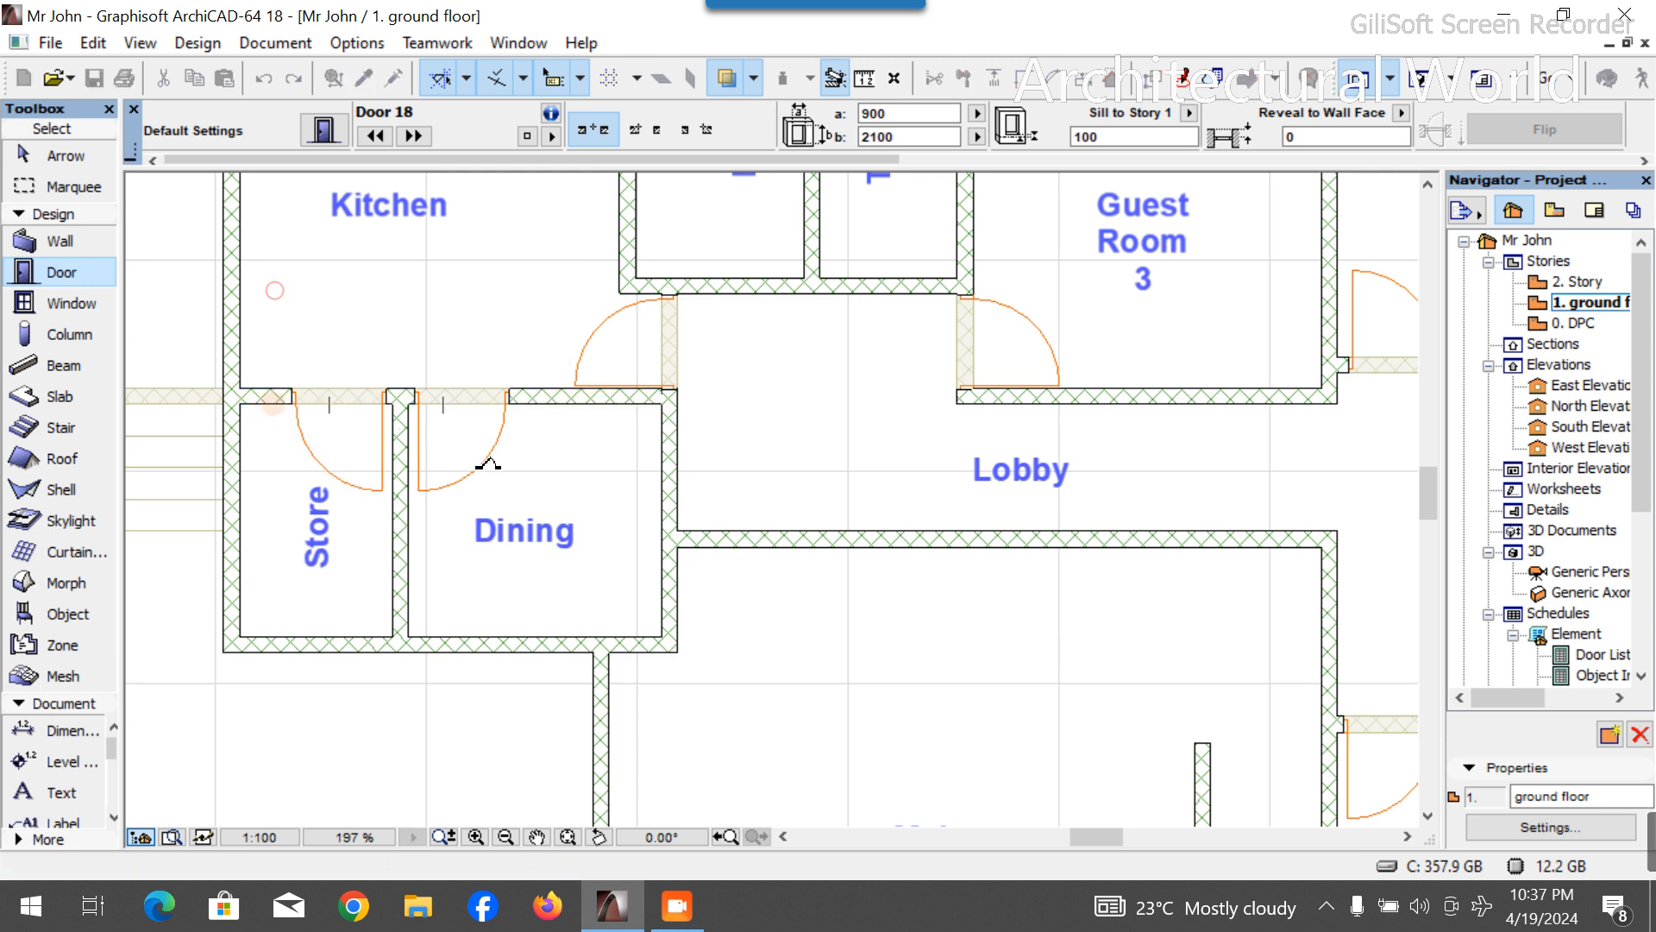
# Place a door in the Kitchen's outer wall near the side steps, opening into the Kitchen.
pyautogui.scroll(-3, 526, 455)
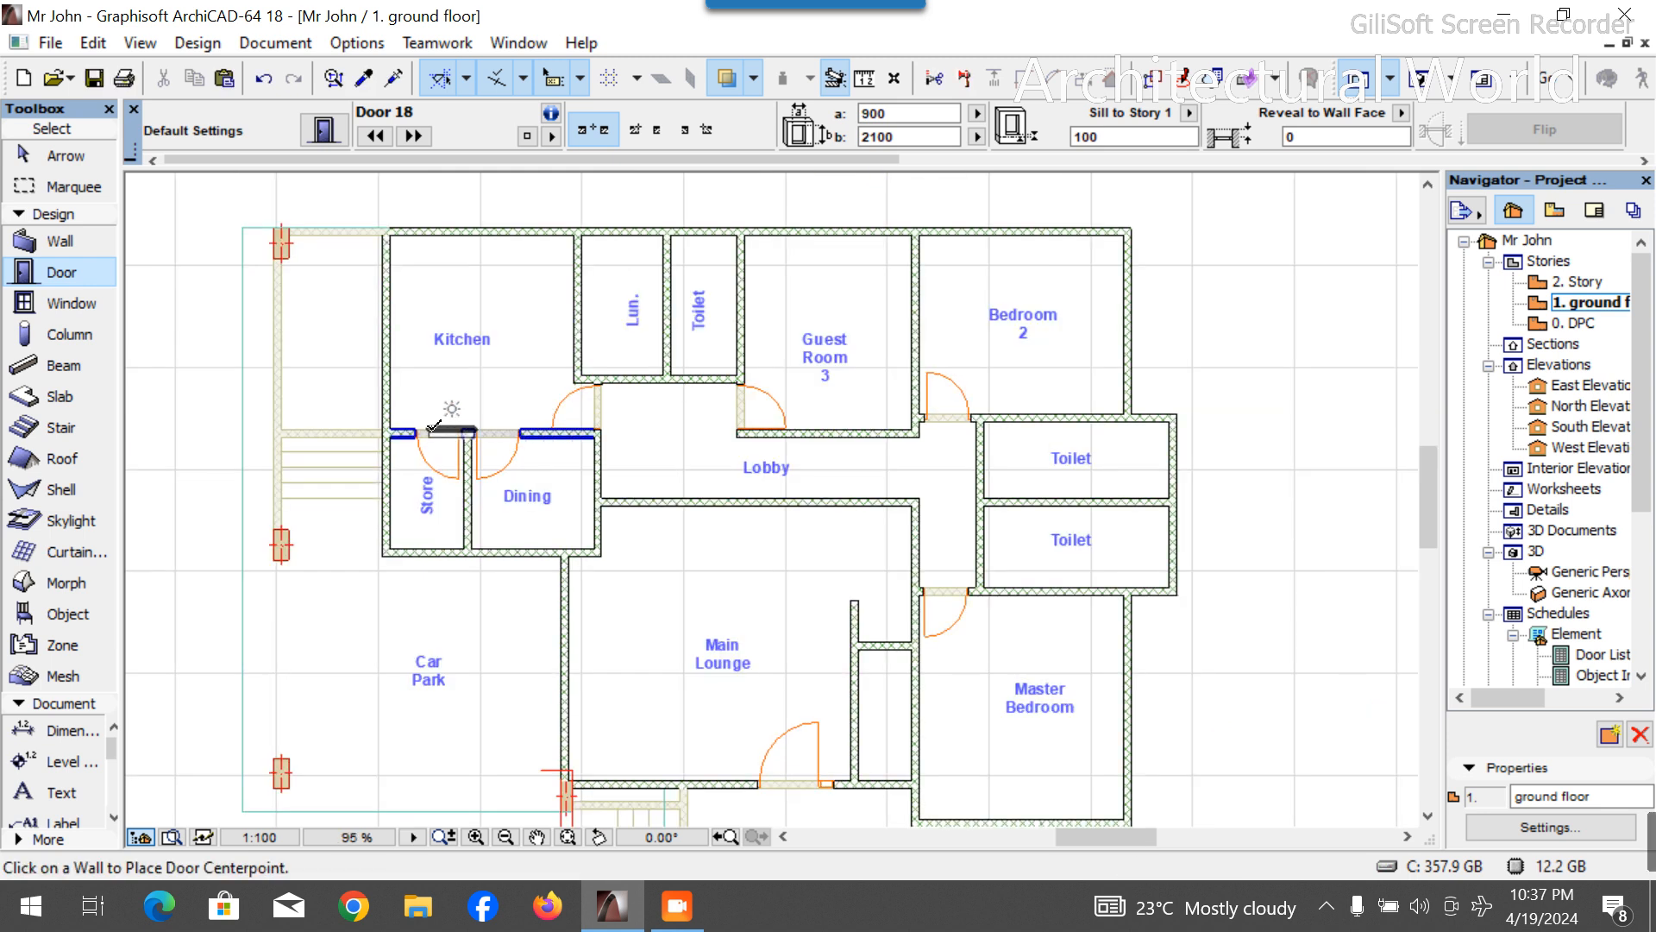
pyautogui.scroll(1, 399, 406)
pyautogui.scroll(1, 399, 406)
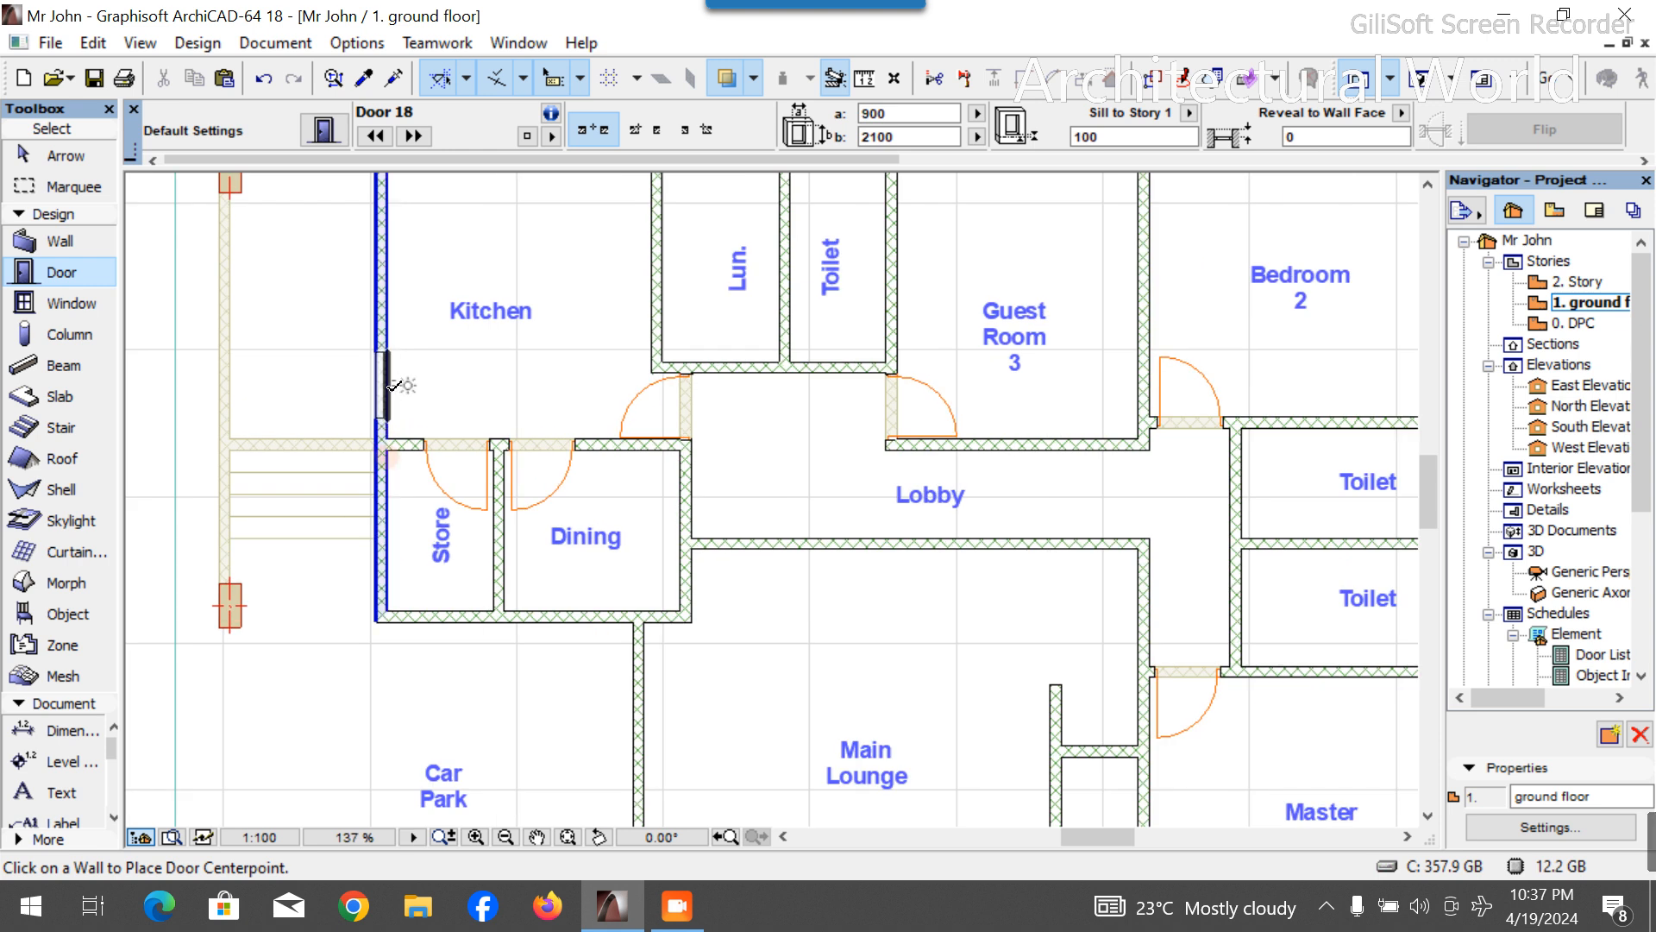
pyautogui.click(385, 390)
pyautogui.click(521, 460)
# Place a door in the lobby wall of the Lun. room, opening into that room.
pyautogui.scroll(-3, 677, 478)
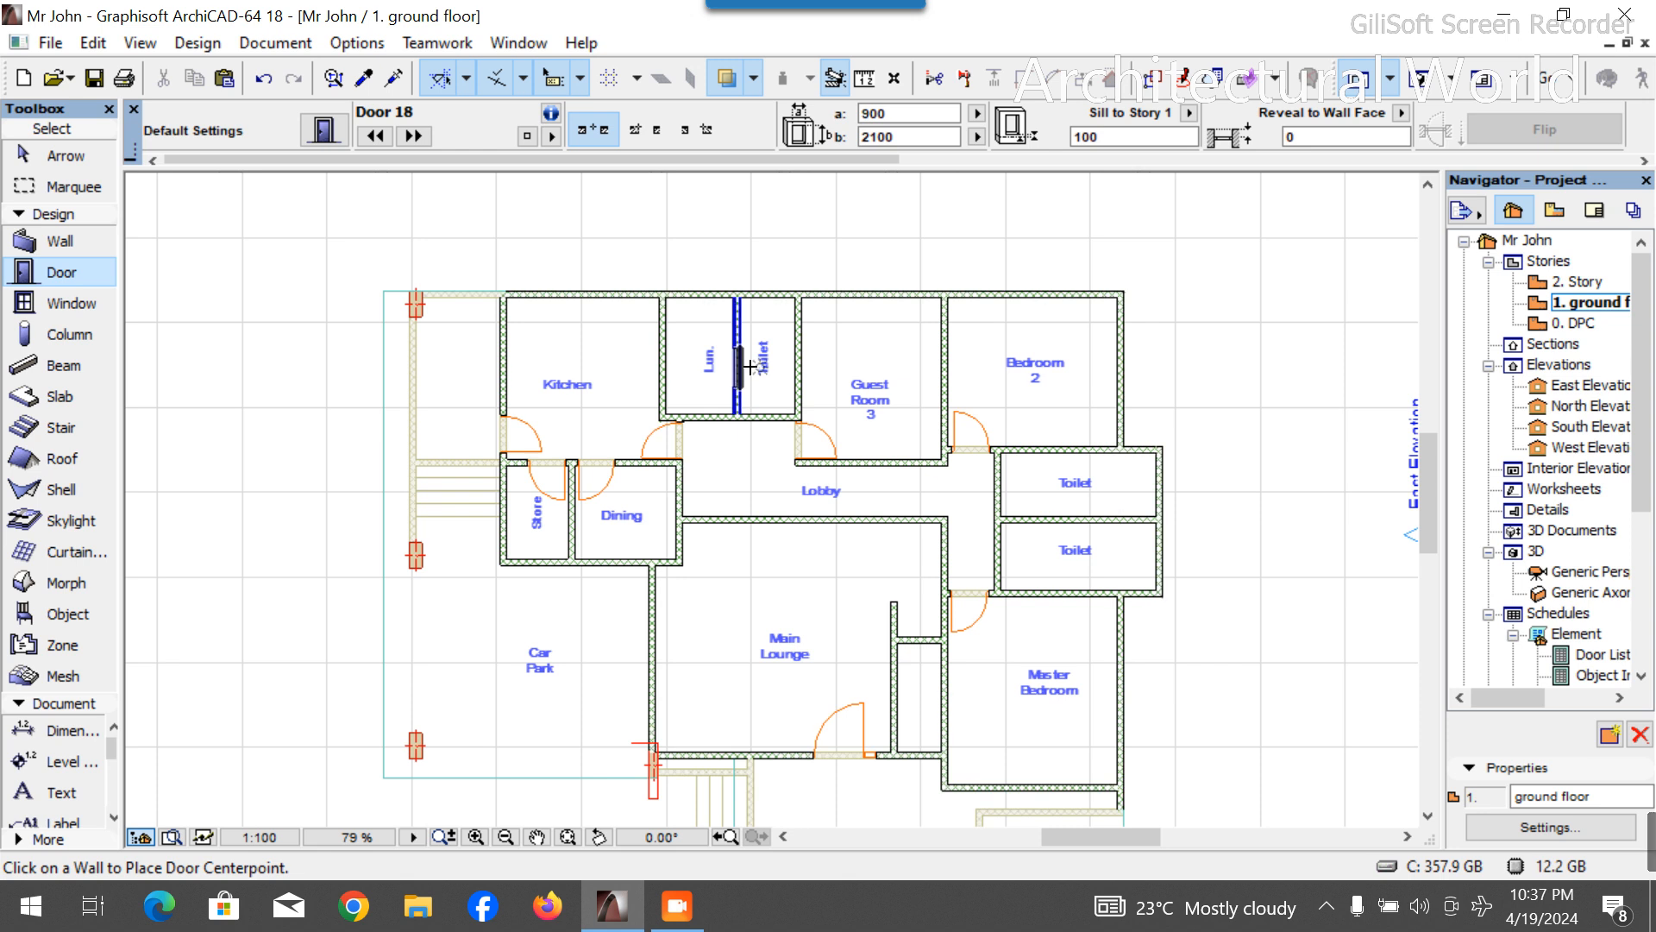
pyautogui.scroll(6, 713, 455)
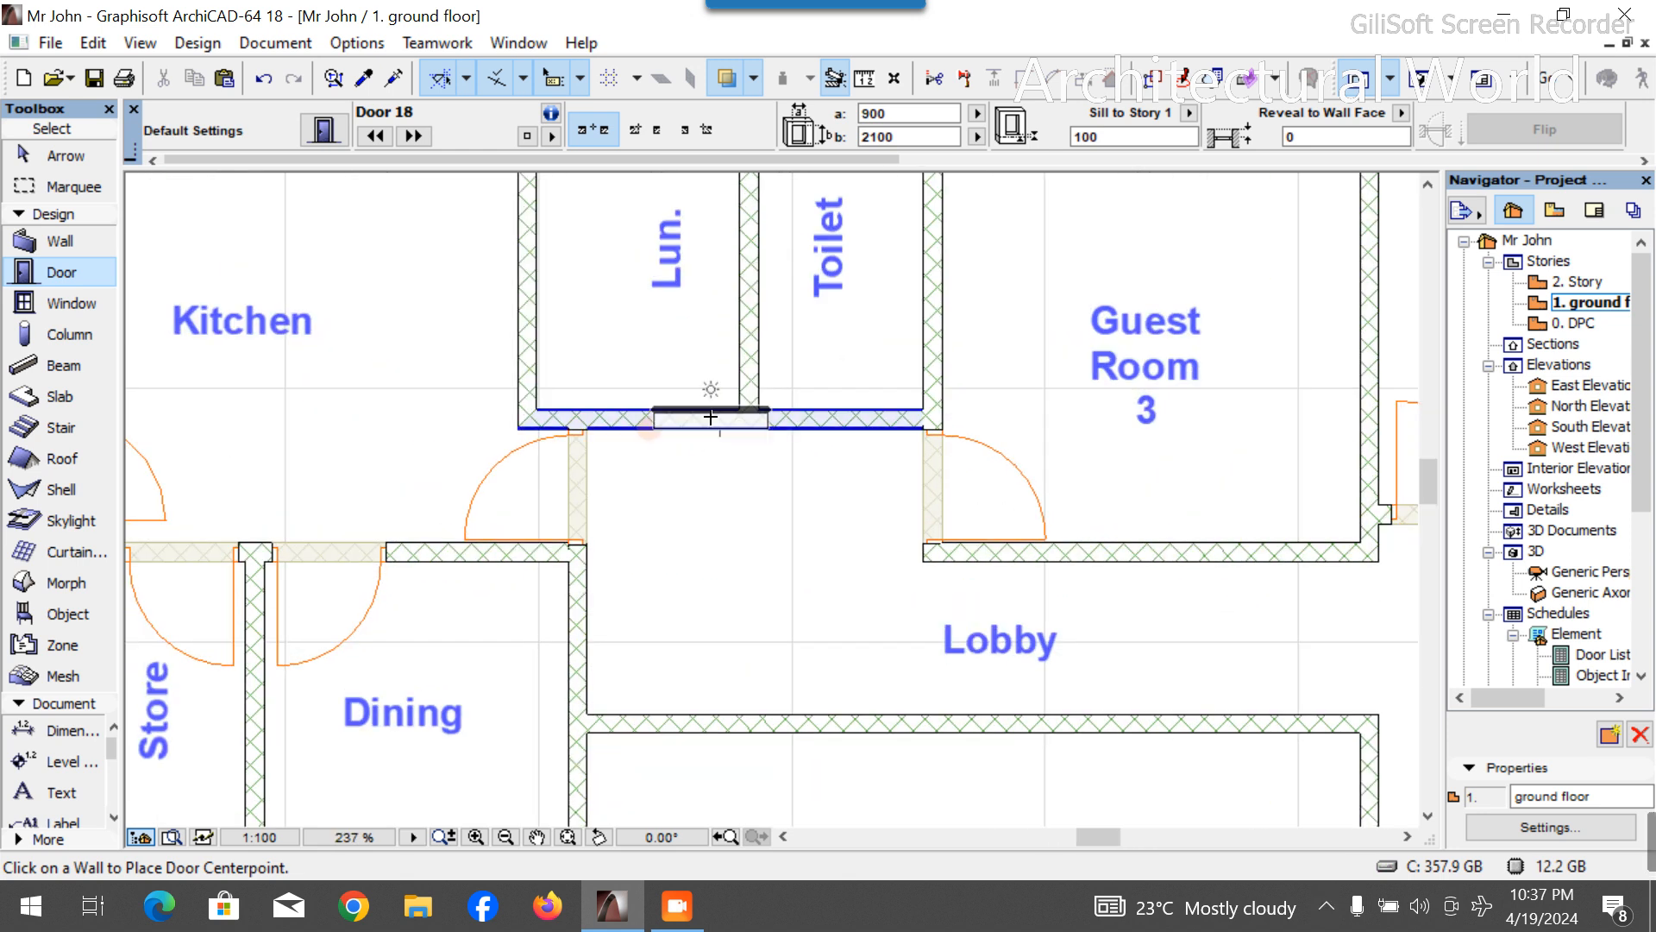
pyautogui.click(672, 406)
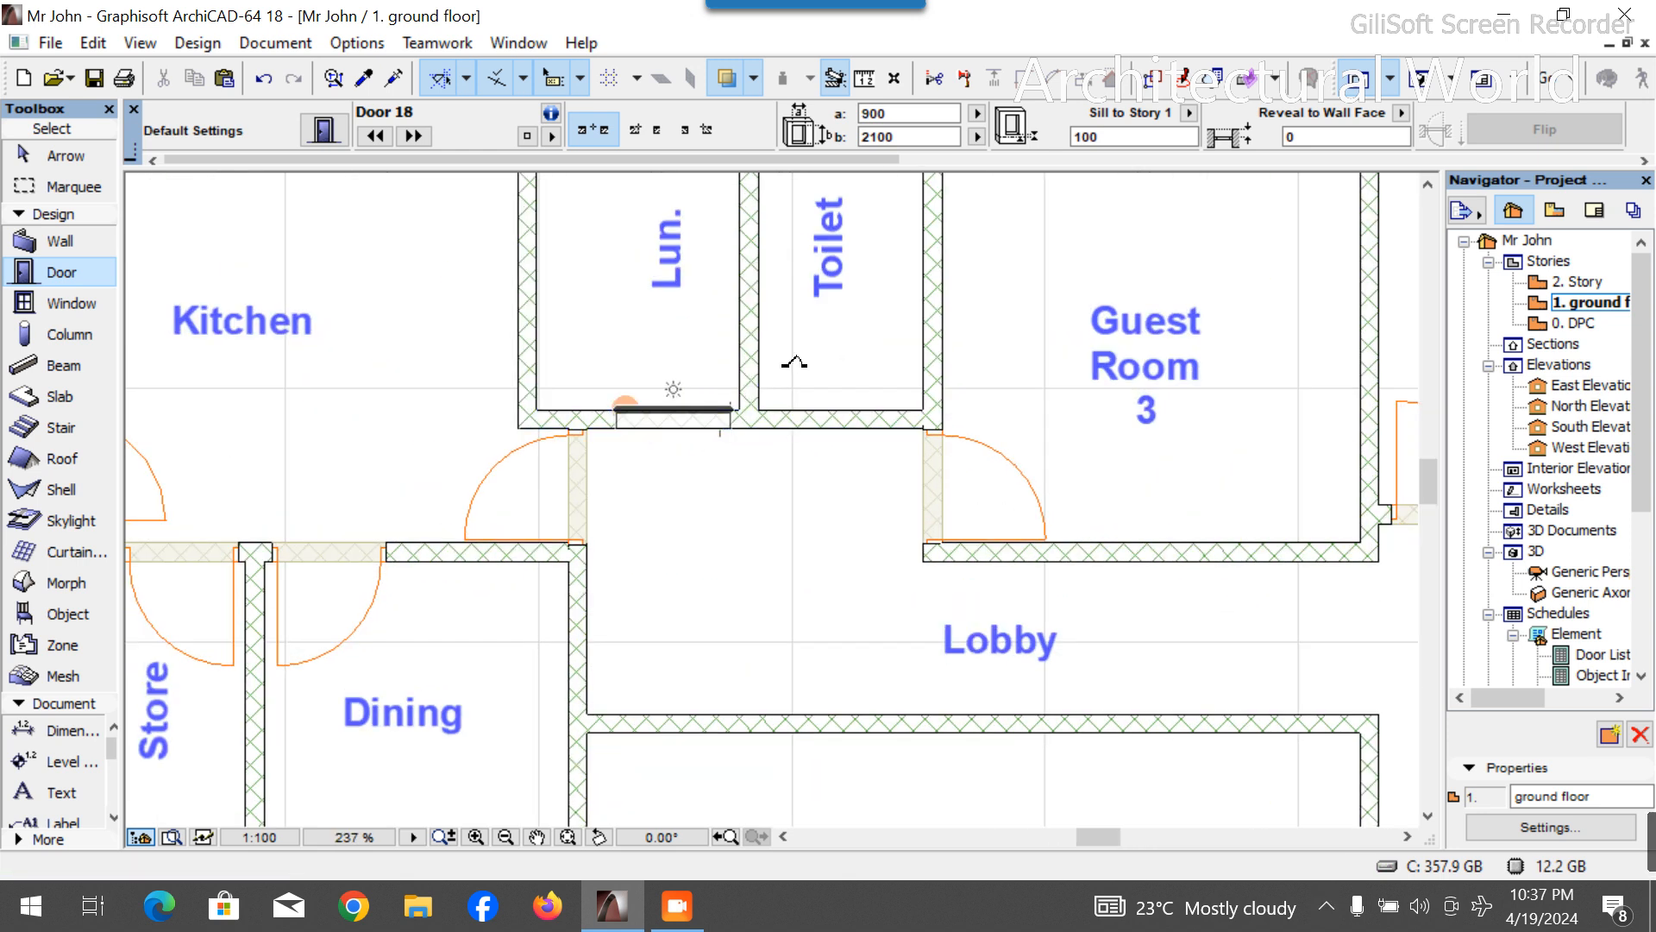
pyautogui.click(751, 384)
# Set the door width to 750 and place a door between Guest Room 3 and its toilet, opening into the toilet.
pyautogui.scroll(-6, 738, 440)
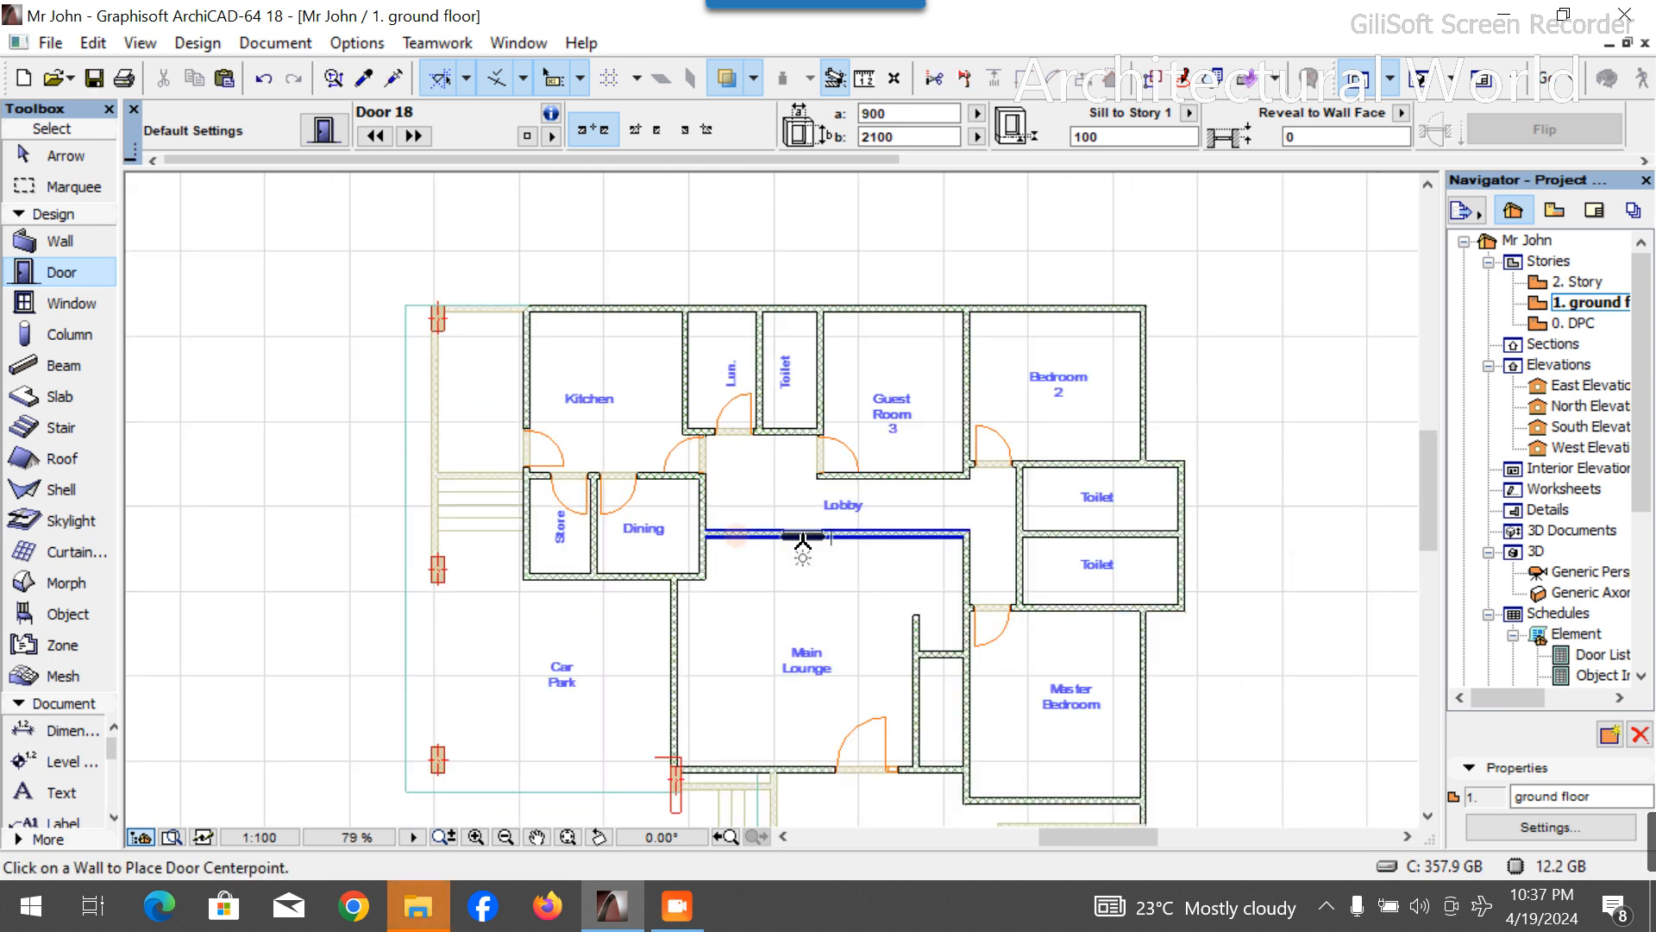
pyautogui.scroll(-2, 766, 492)
pyautogui.scroll(1, 850, 629)
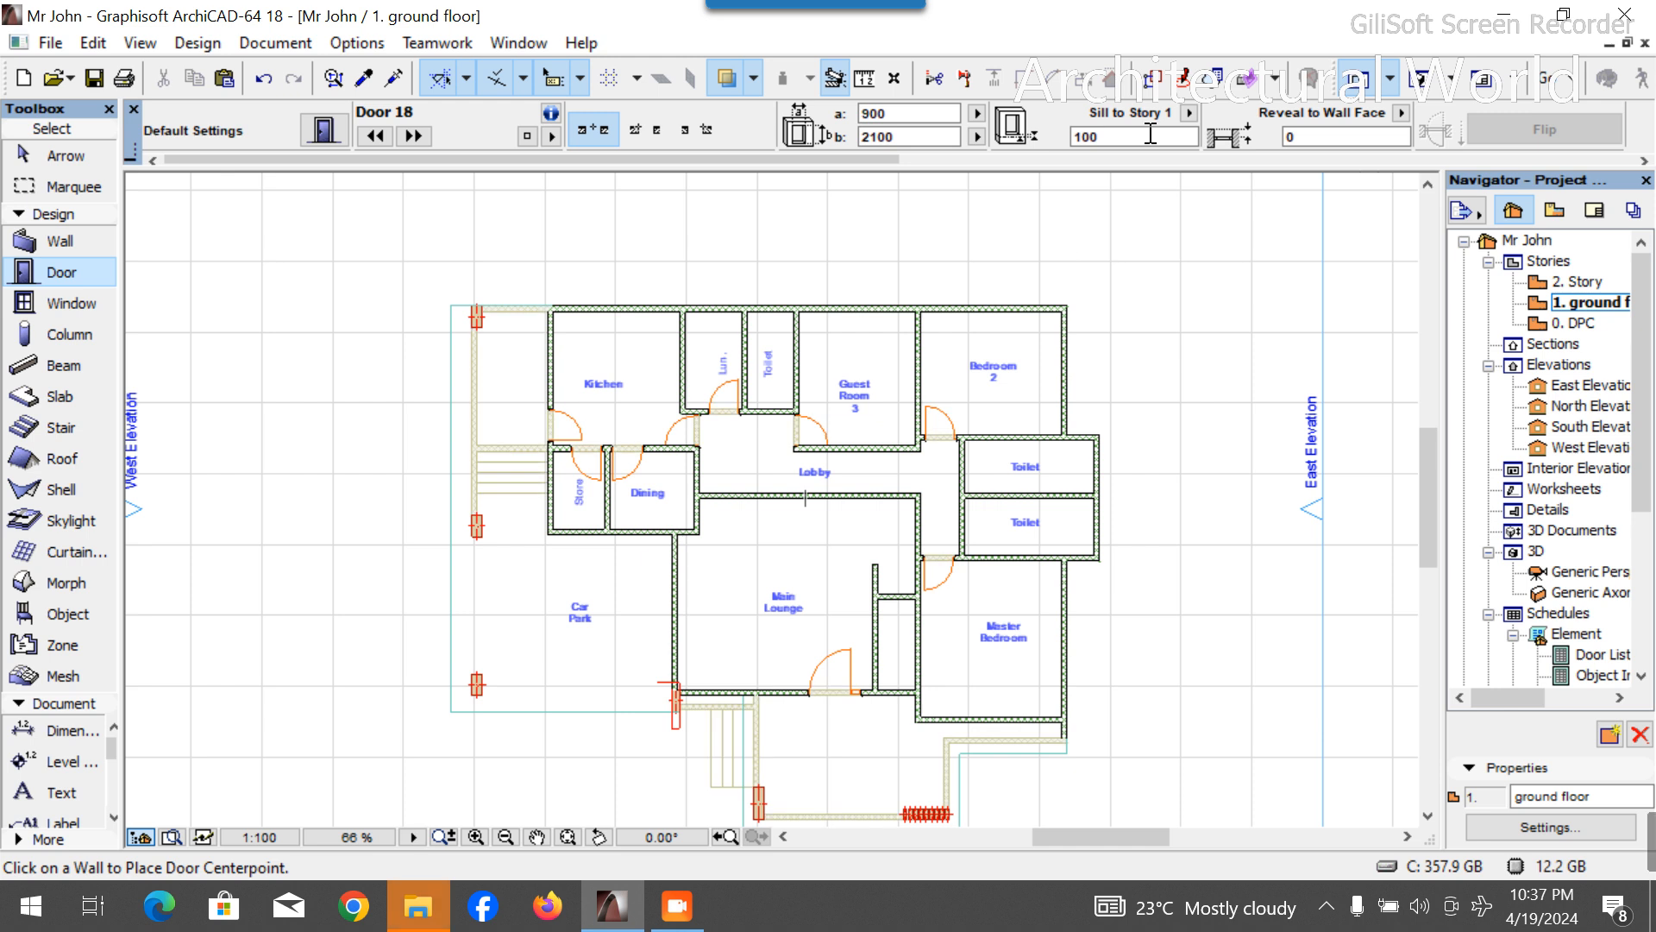
pyautogui.click(892, 113)
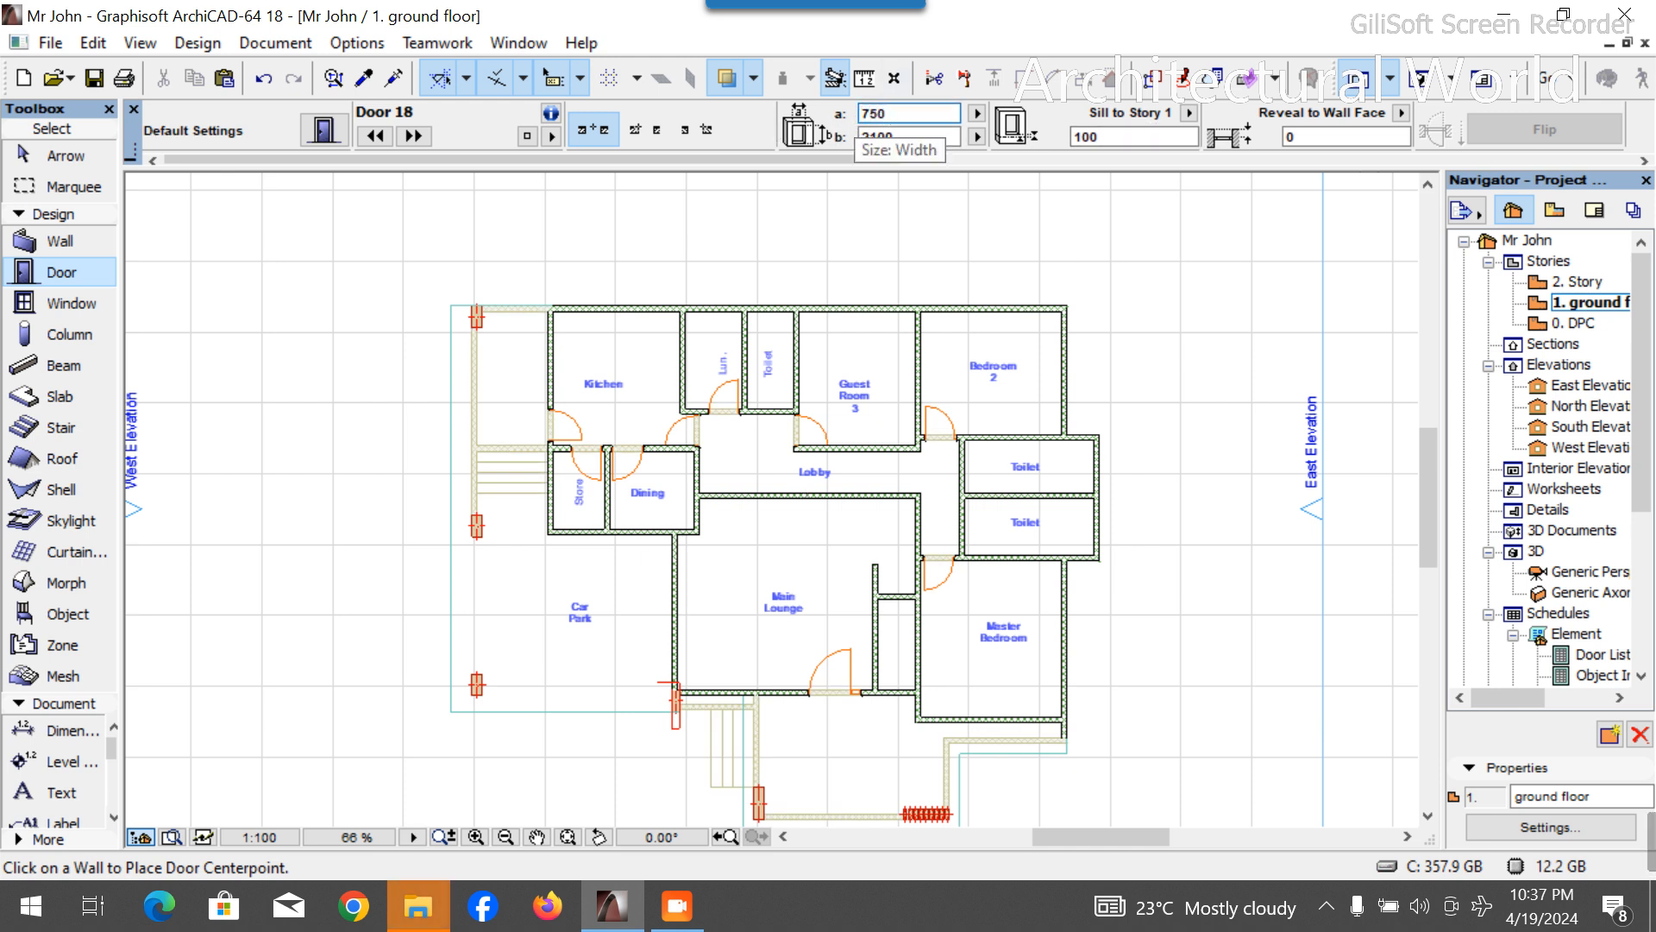
pyautogui.scroll(6, 780, 352)
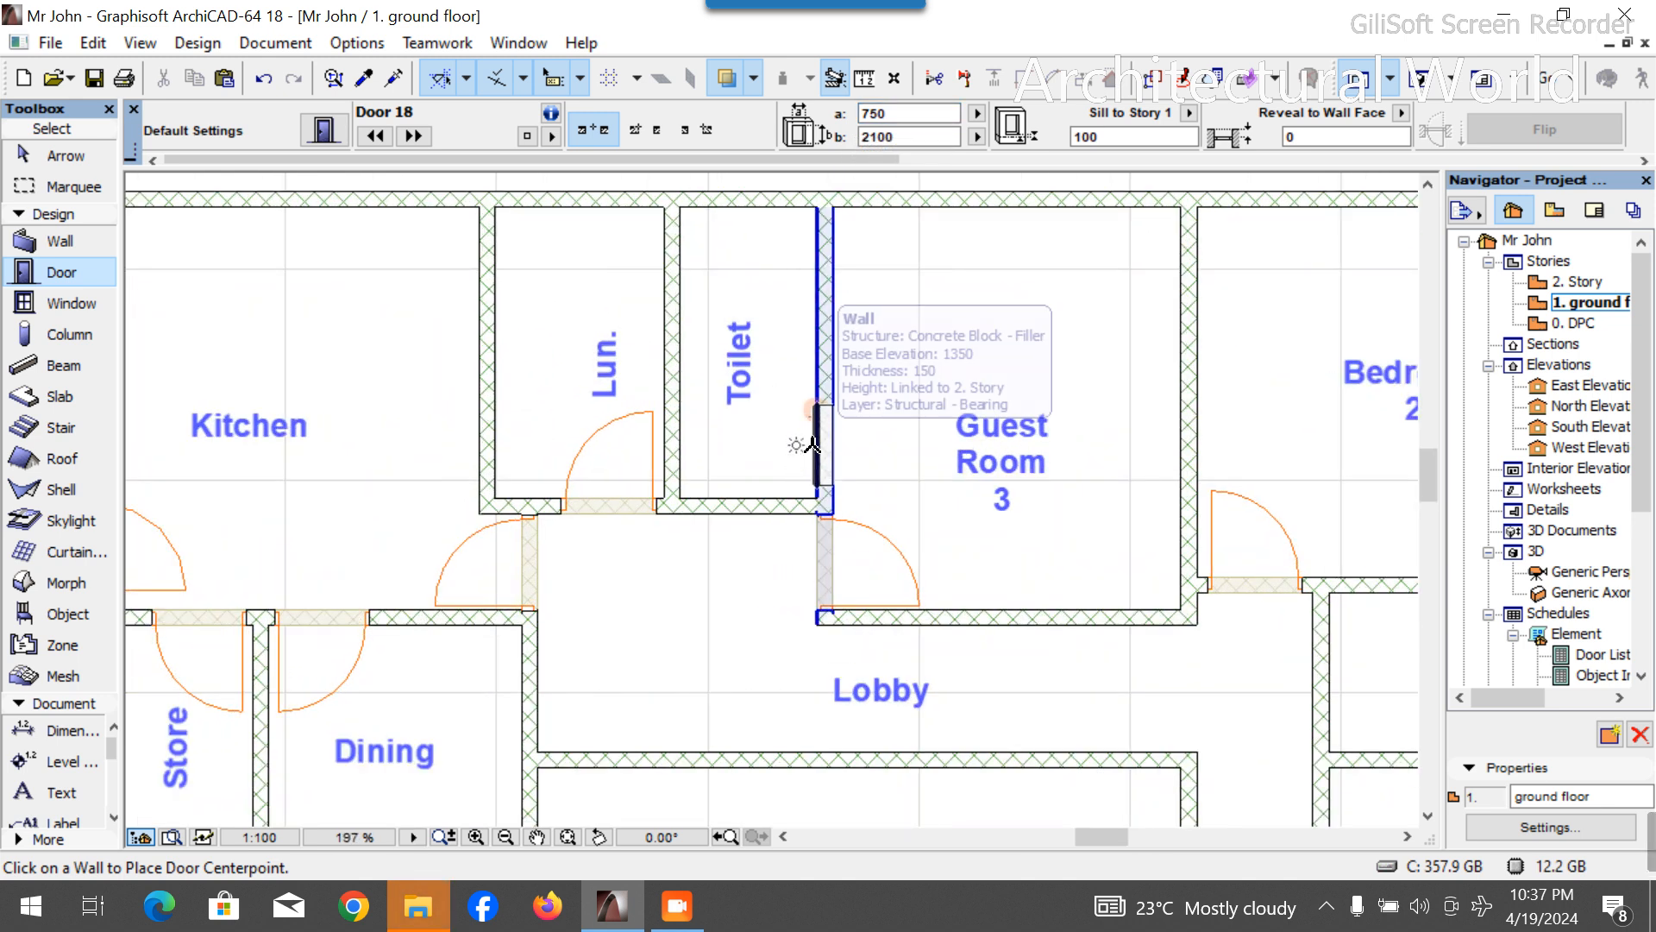
pyautogui.click(812, 446)
pyautogui.click(750, 565)
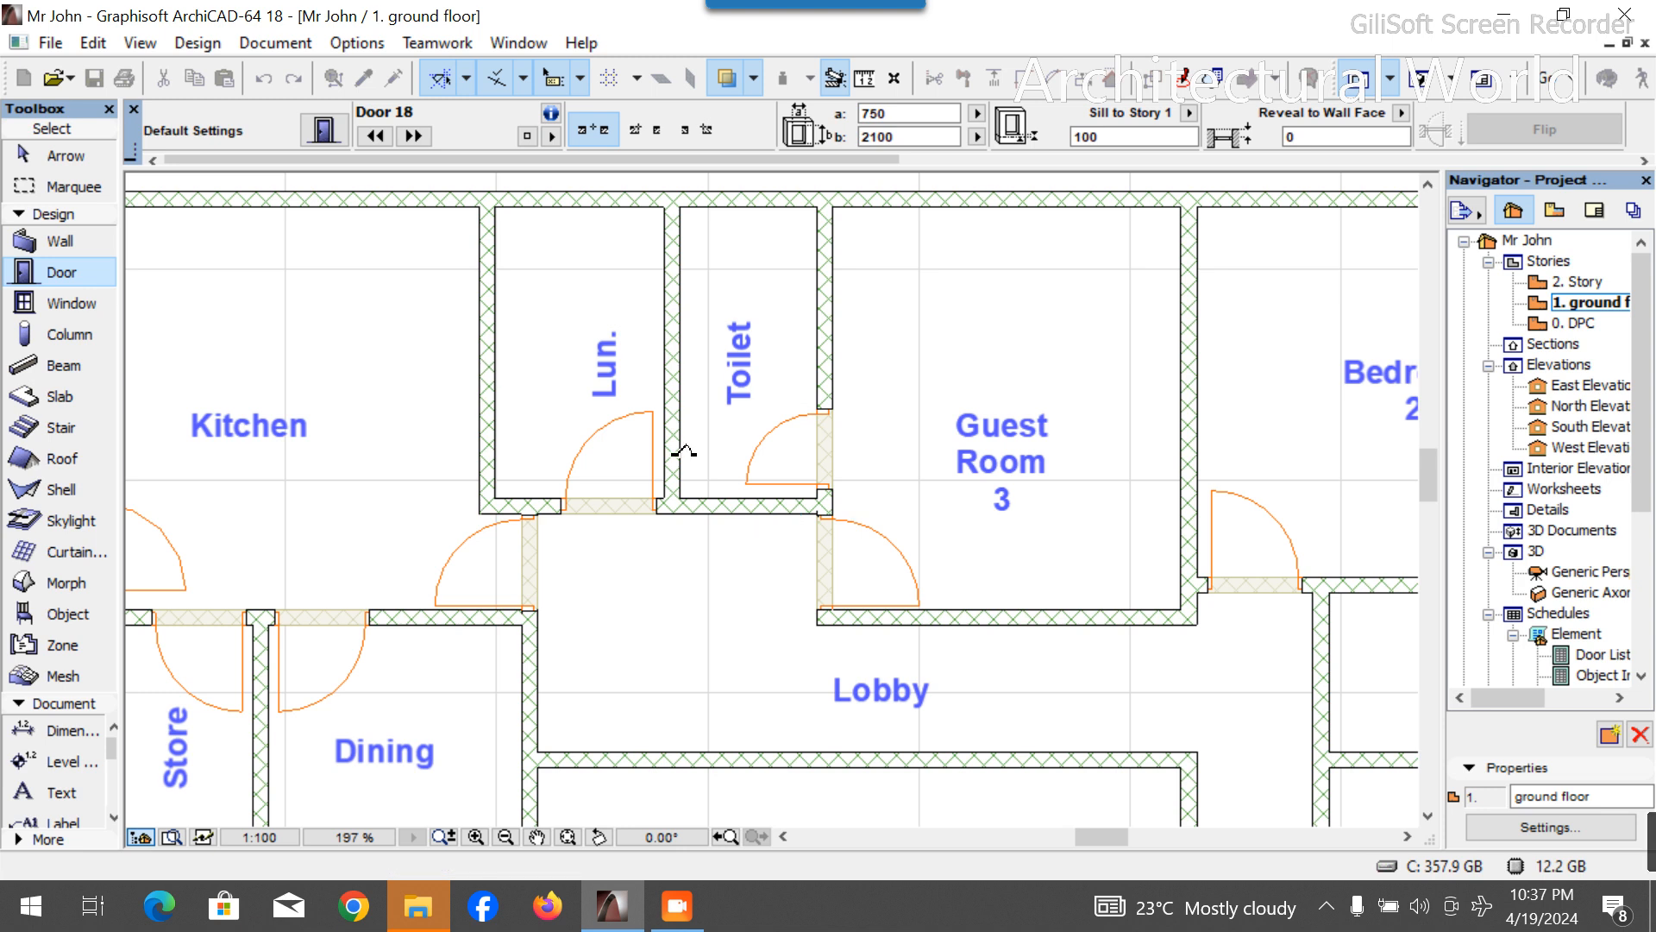
# Place doors from Bedroom 2 and the Master Bedroom into their adjoining toilets, each opening into the toilet.
pyautogui.scroll(-5, 676, 454)
pyautogui.scroll(5, 863, 445)
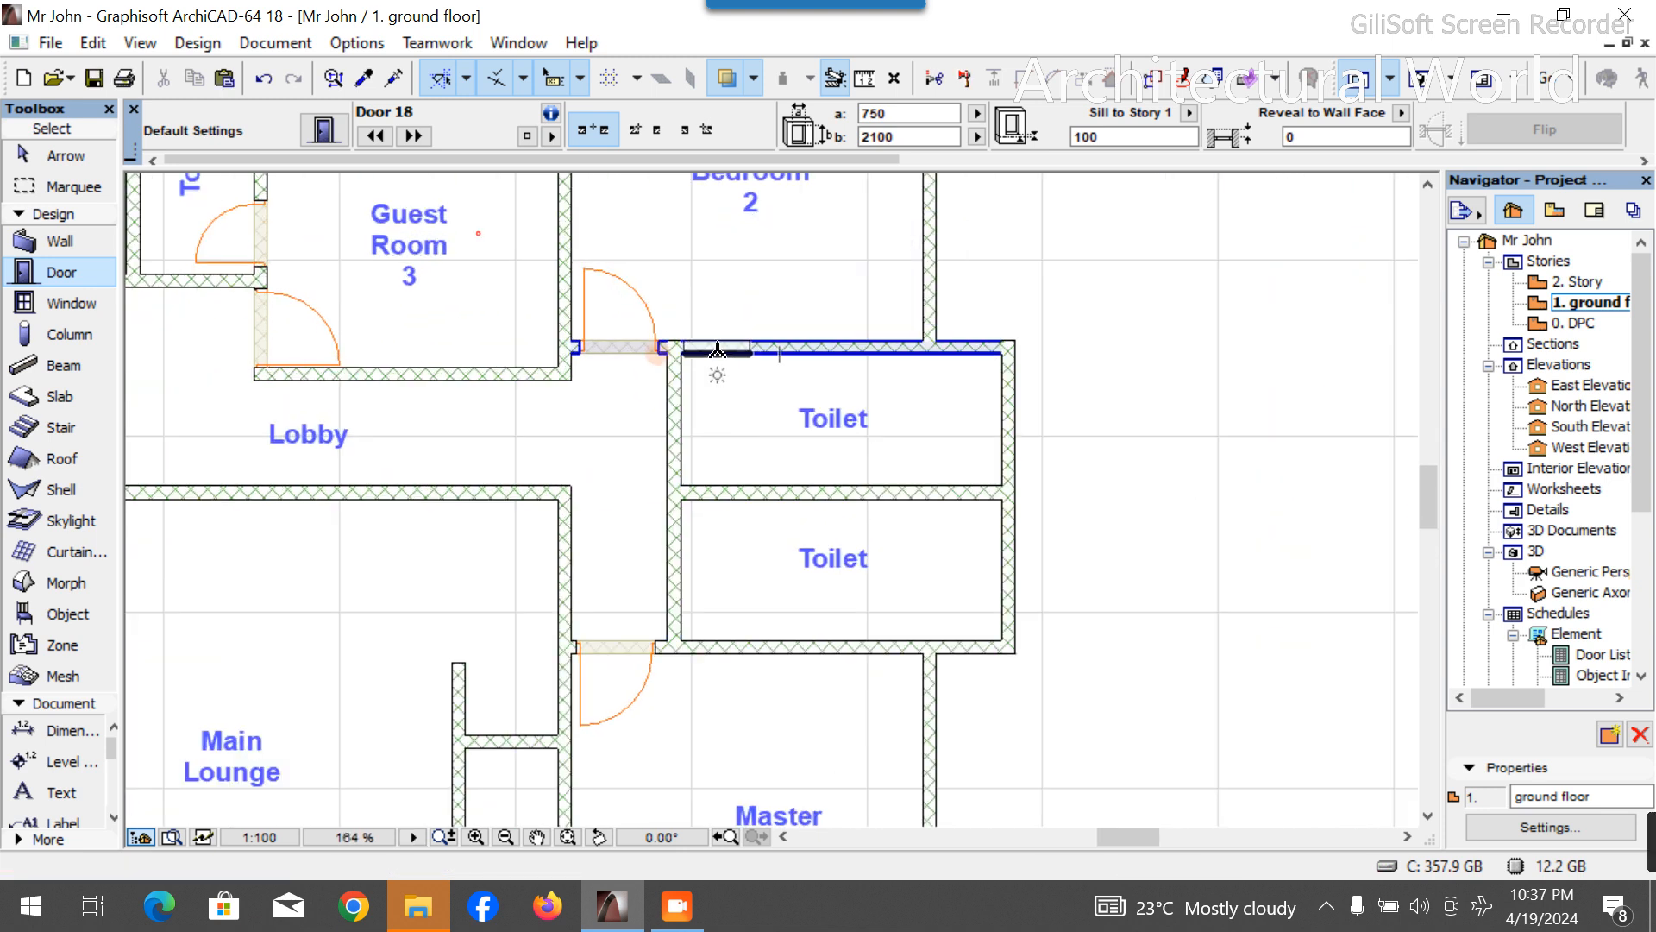
pyautogui.click(722, 350)
pyautogui.click(677, 378)
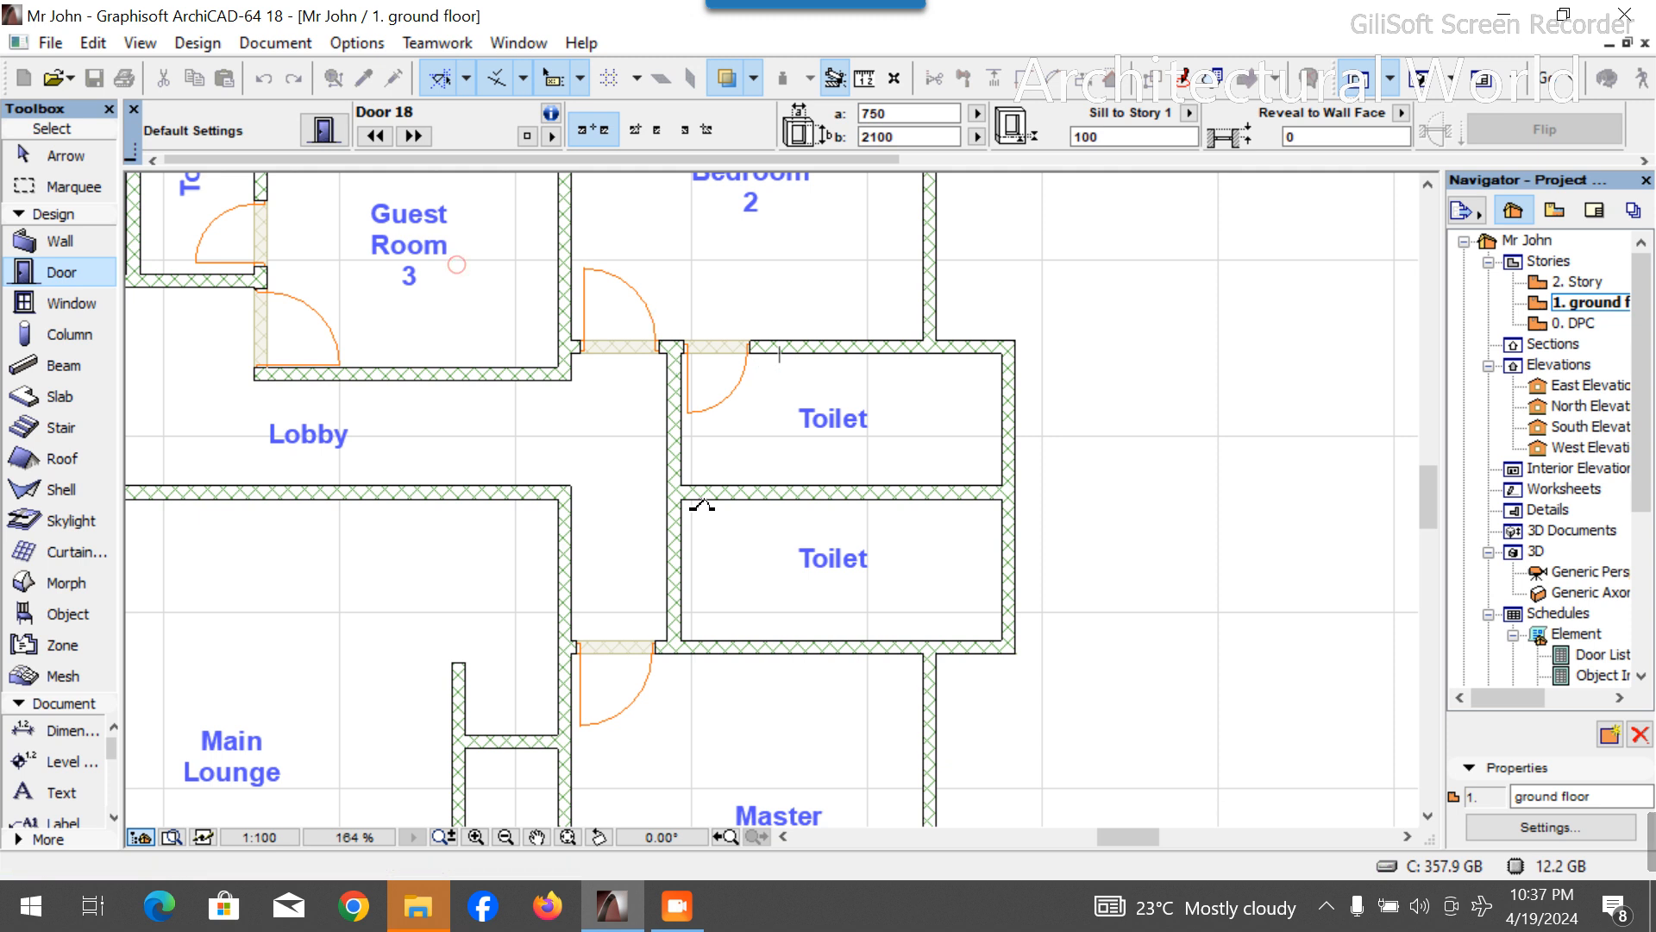
pyautogui.click(716, 638)
pyautogui.click(685, 530)
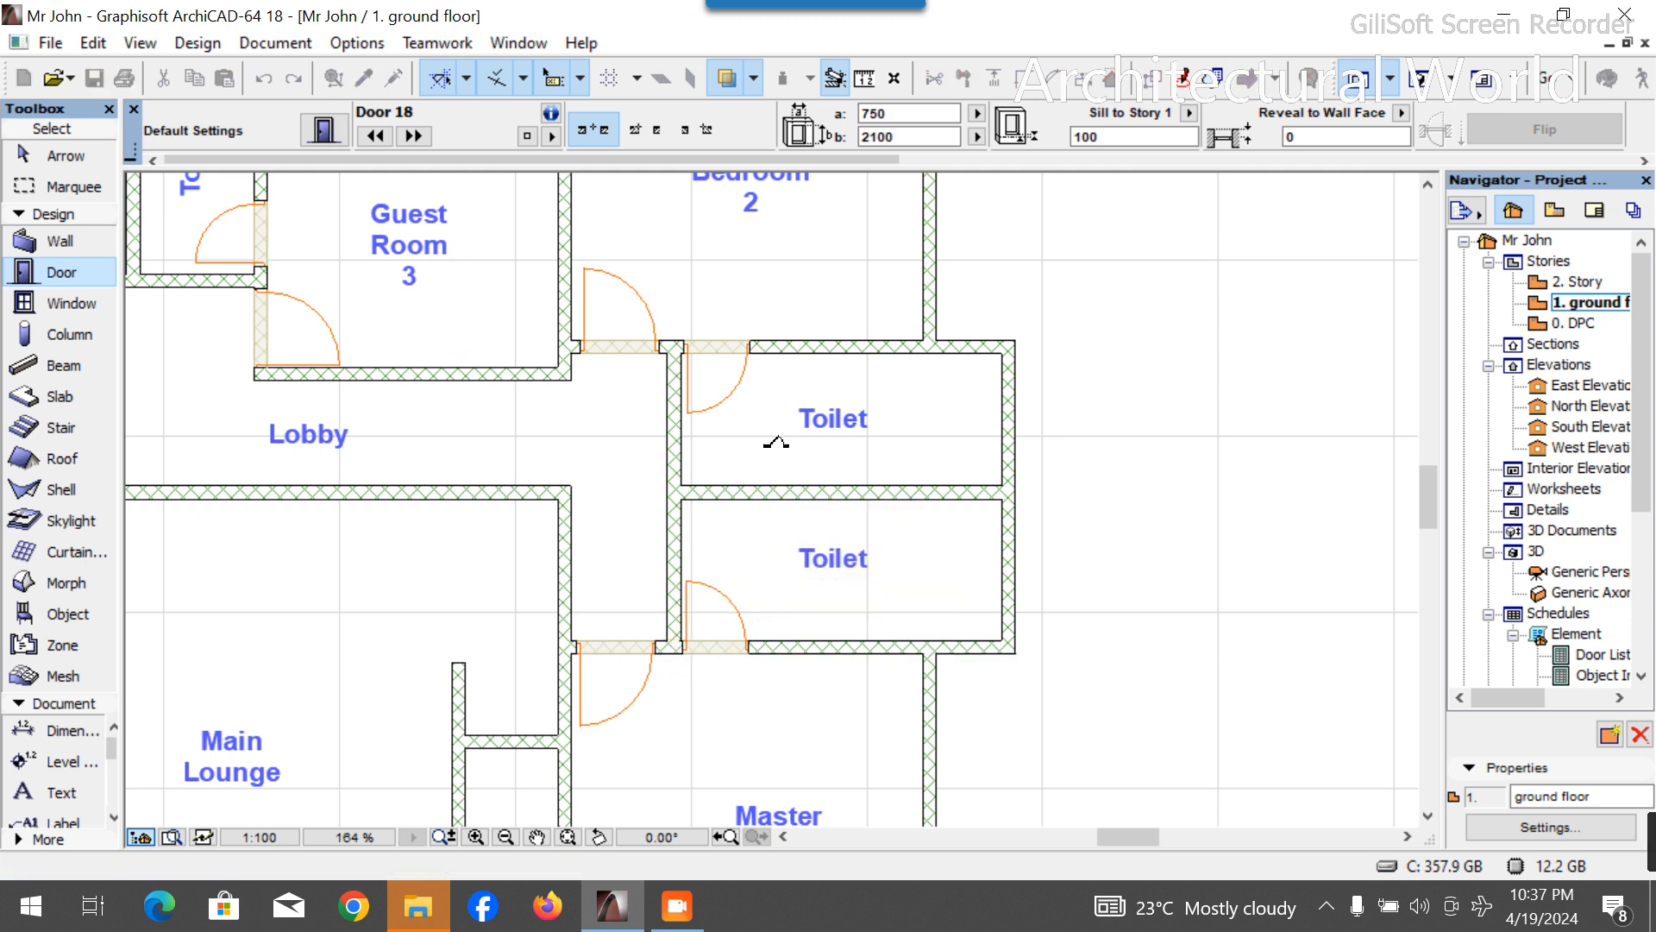
# Place a door in the short wall of the unlabelled small room beside the Main Lounge, opening into the small room.
pyautogui.scroll(-5, 777, 444)
pyautogui.scroll(2, 783, 407)
pyautogui.scroll(7, 782, 406)
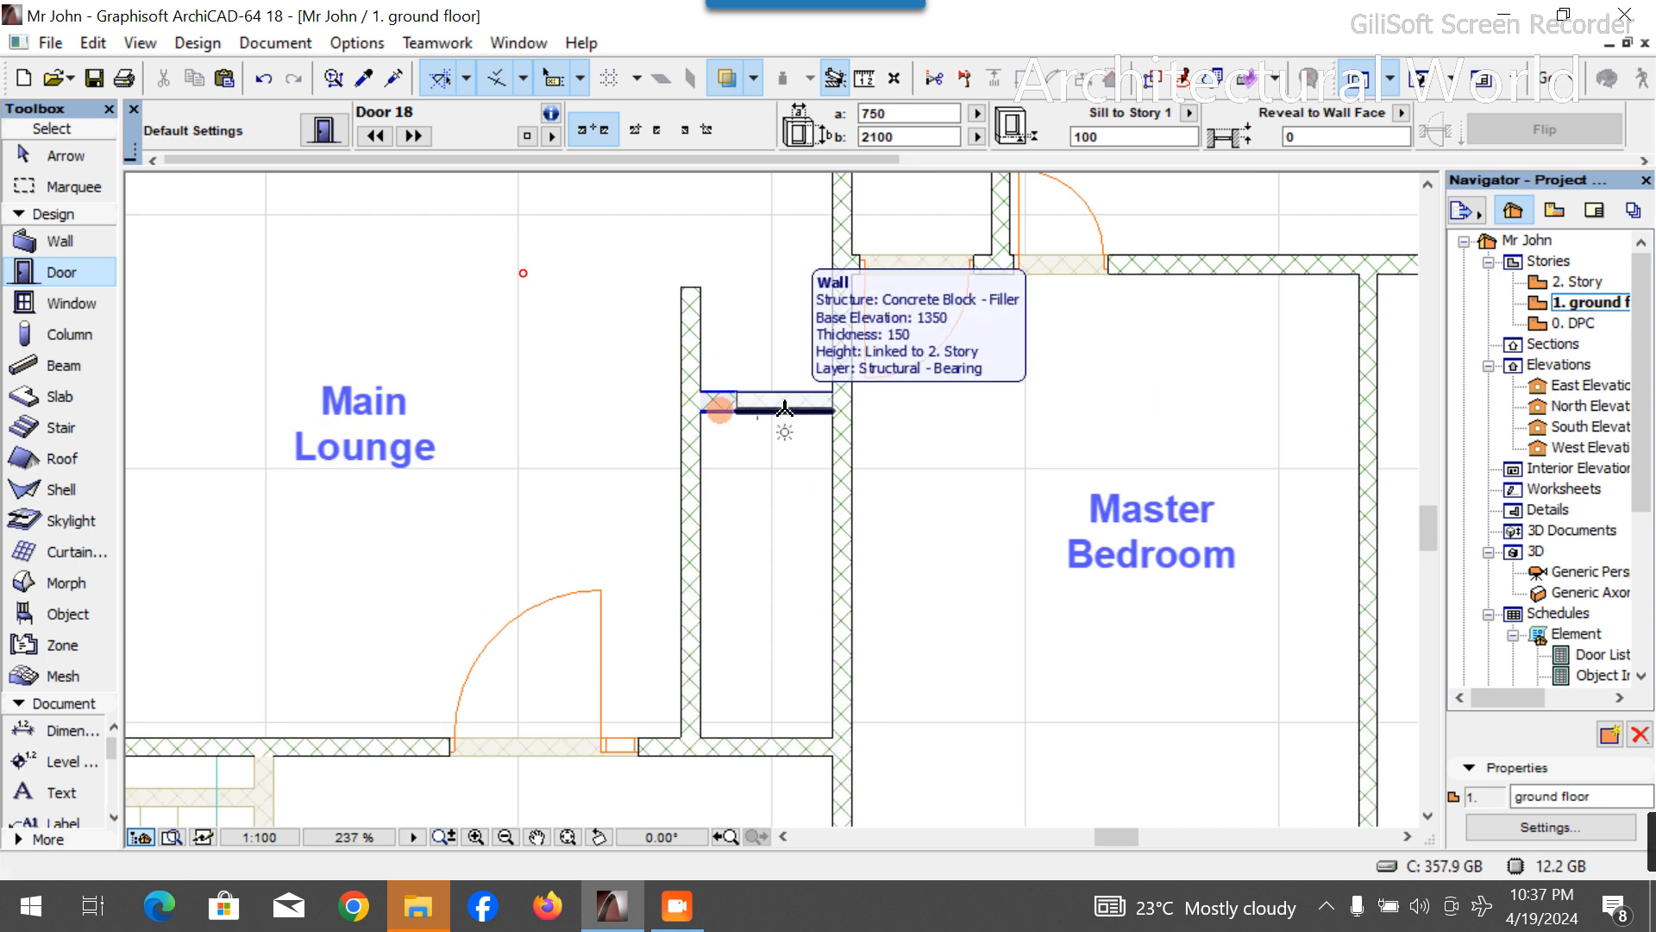
pyautogui.click(784, 406)
pyautogui.click(896, 512)
# Place a copy of the Main Lounge label inside the unlabelled small room beside the lounge.
pyautogui.scroll(-8, 897, 512)
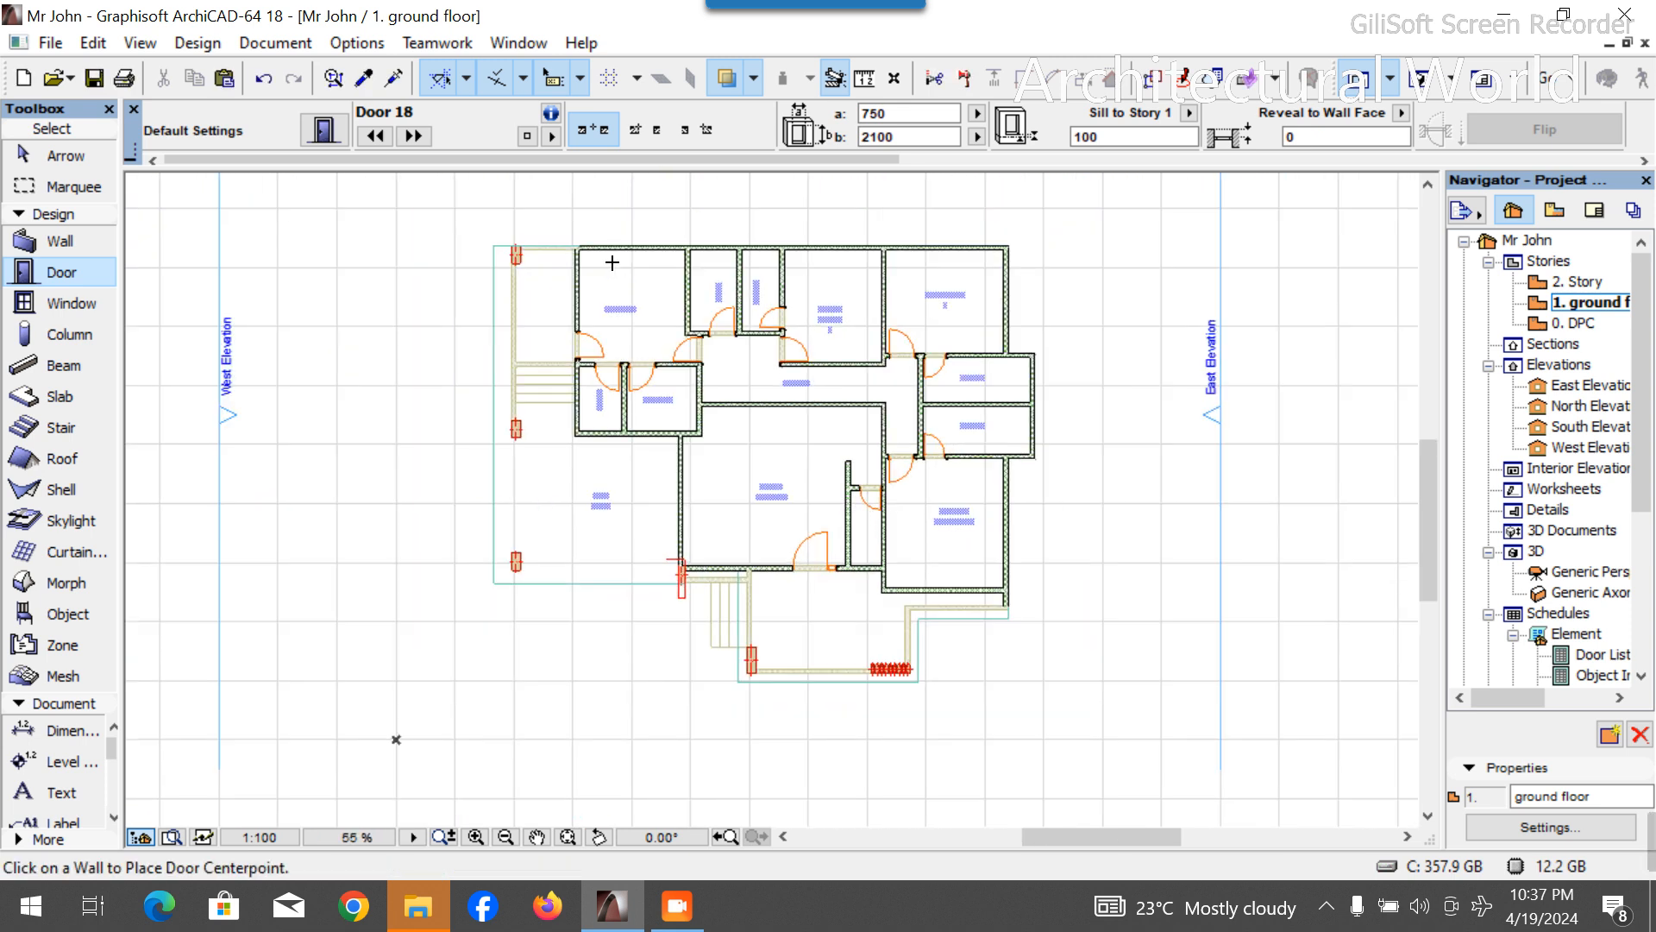
pyautogui.scroll(3, 707, 345)
pyautogui.scroll(-1, 710, 358)
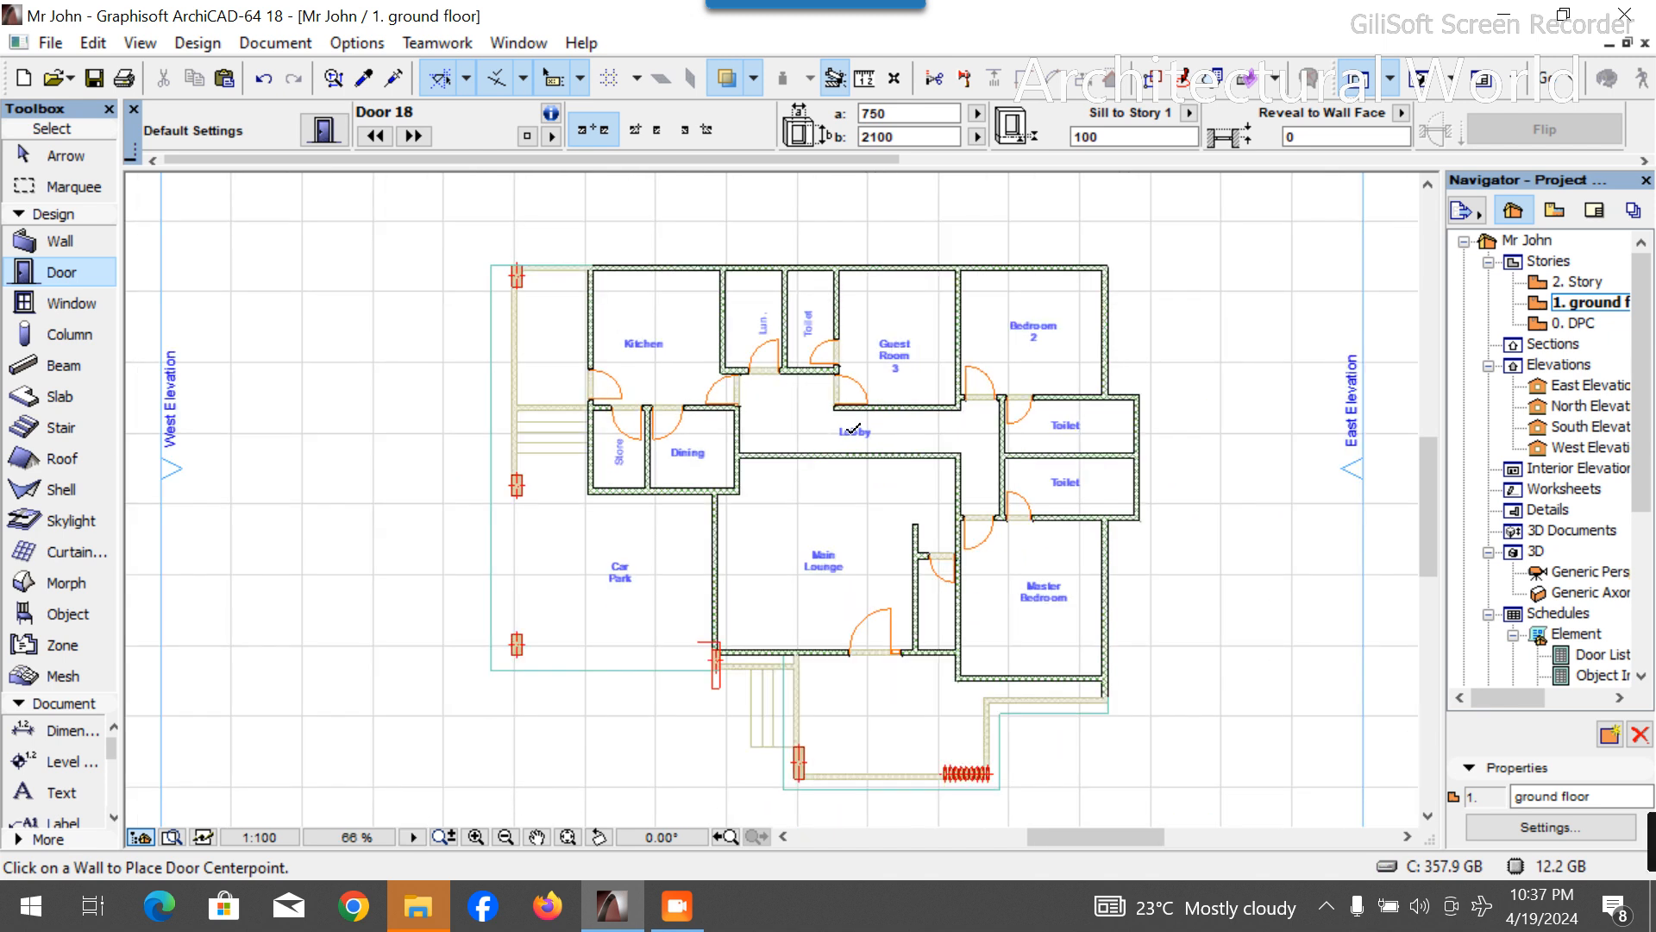
pyautogui.scroll(1, 815, 421)
pyautogui.scroll(-3, 821, 421)
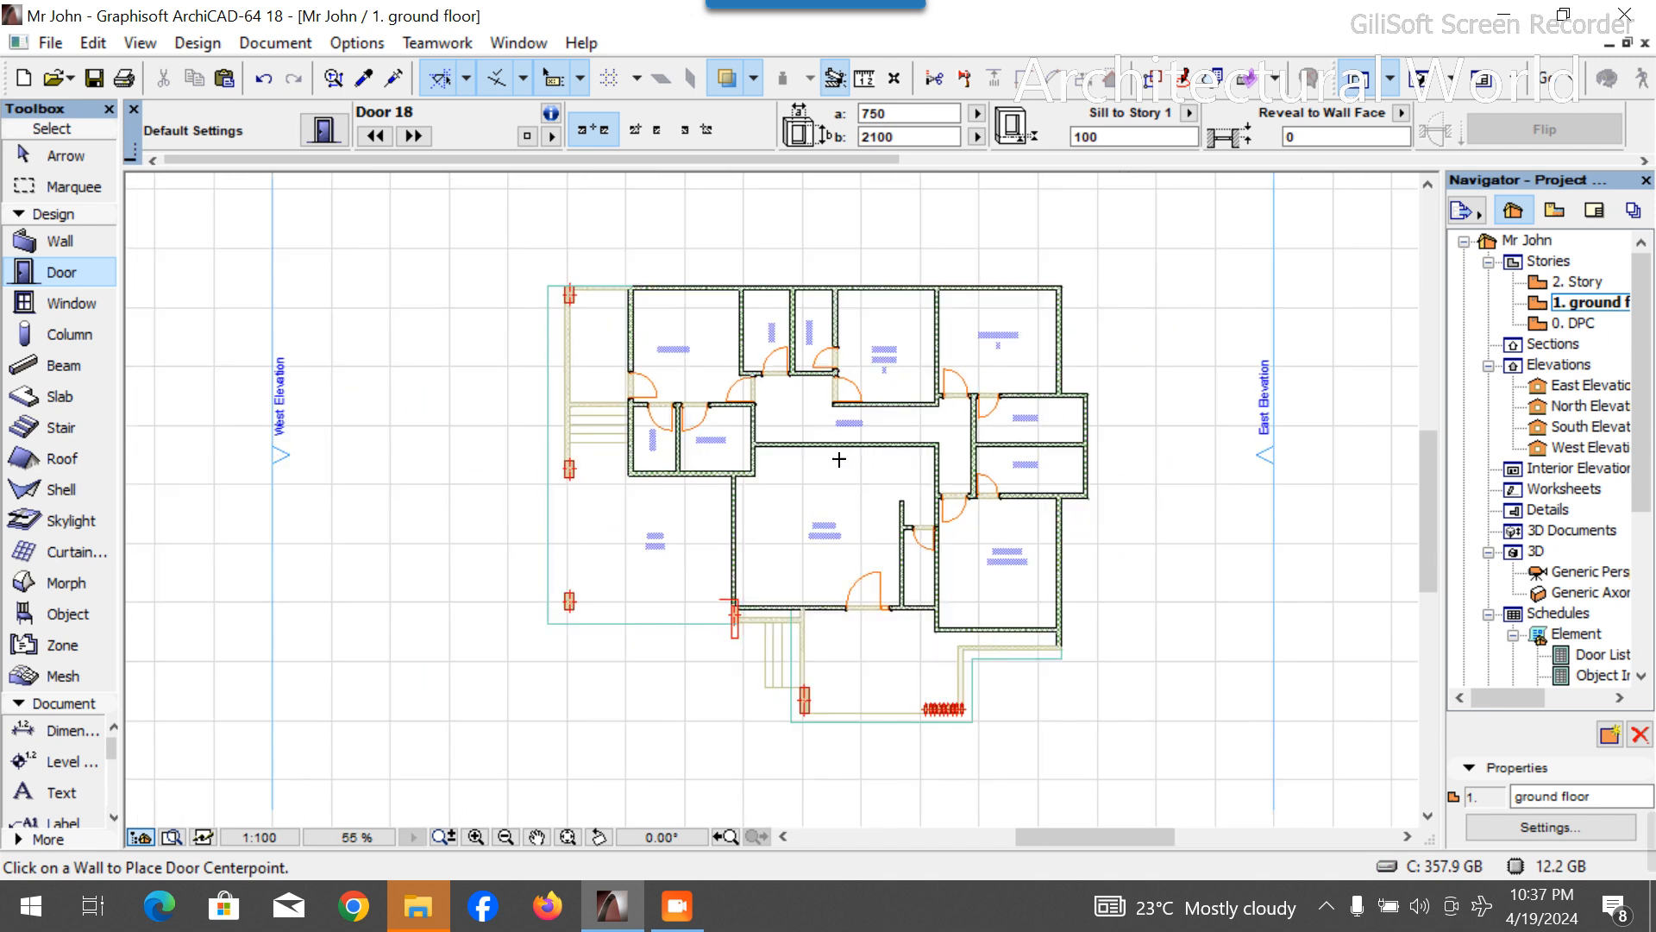
pyautogui.scroll(3, 924, 609)
pyautogui.press('Escape')
pyautogui.scroll(2, 927, 611)
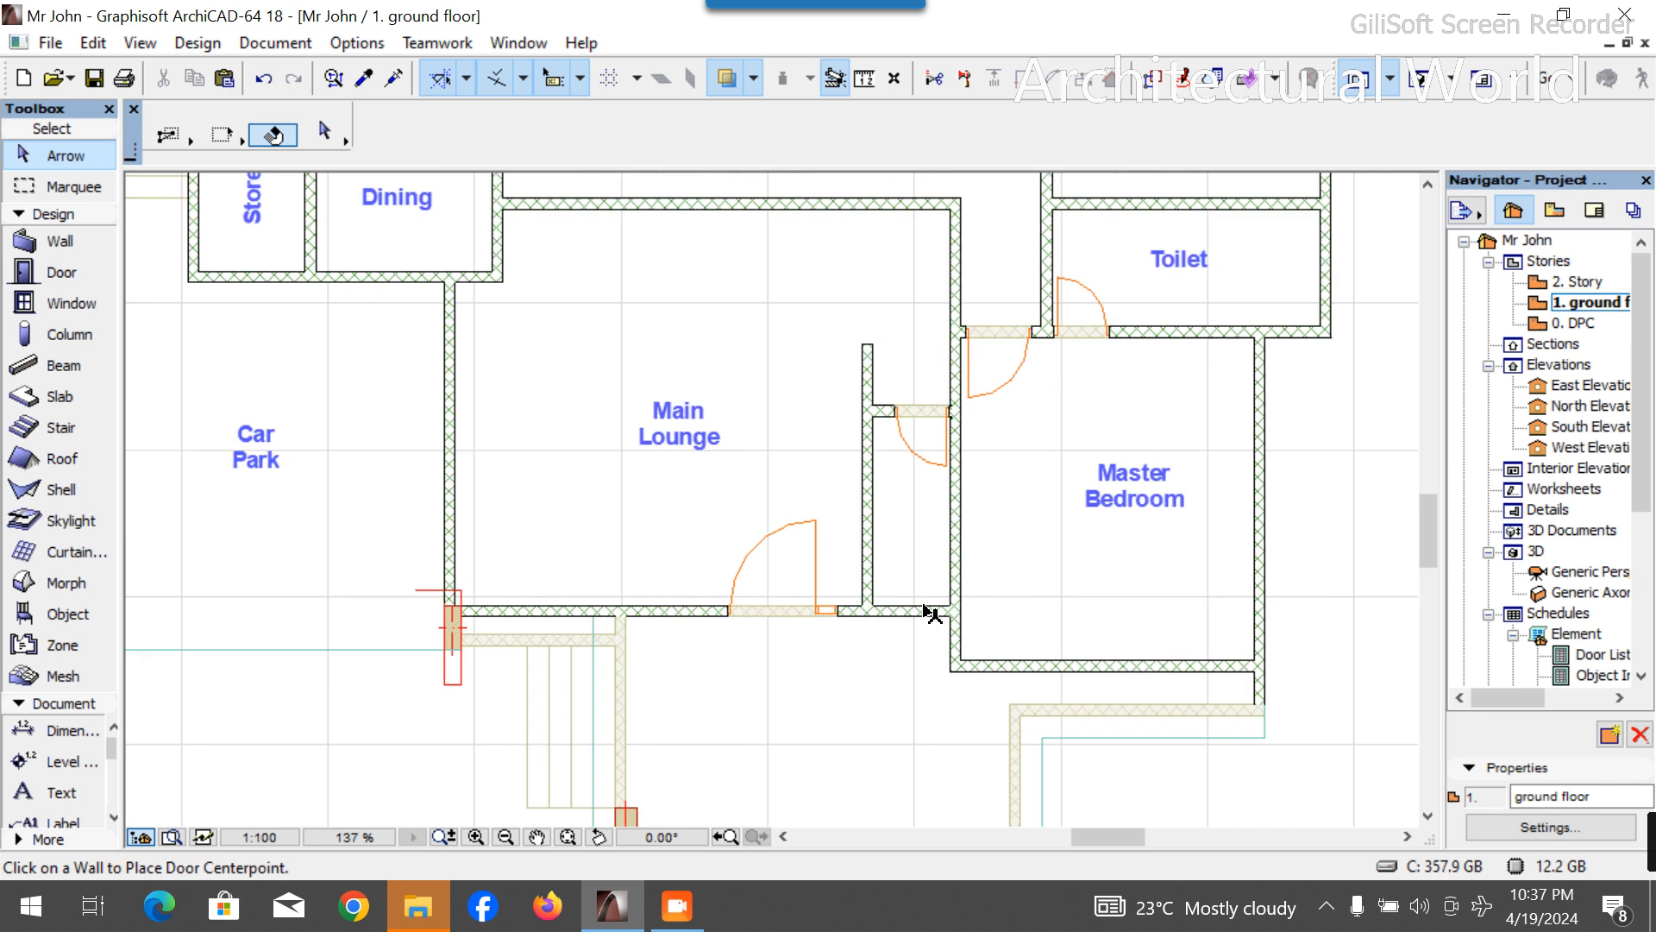
pyautogui.click(677, 428)
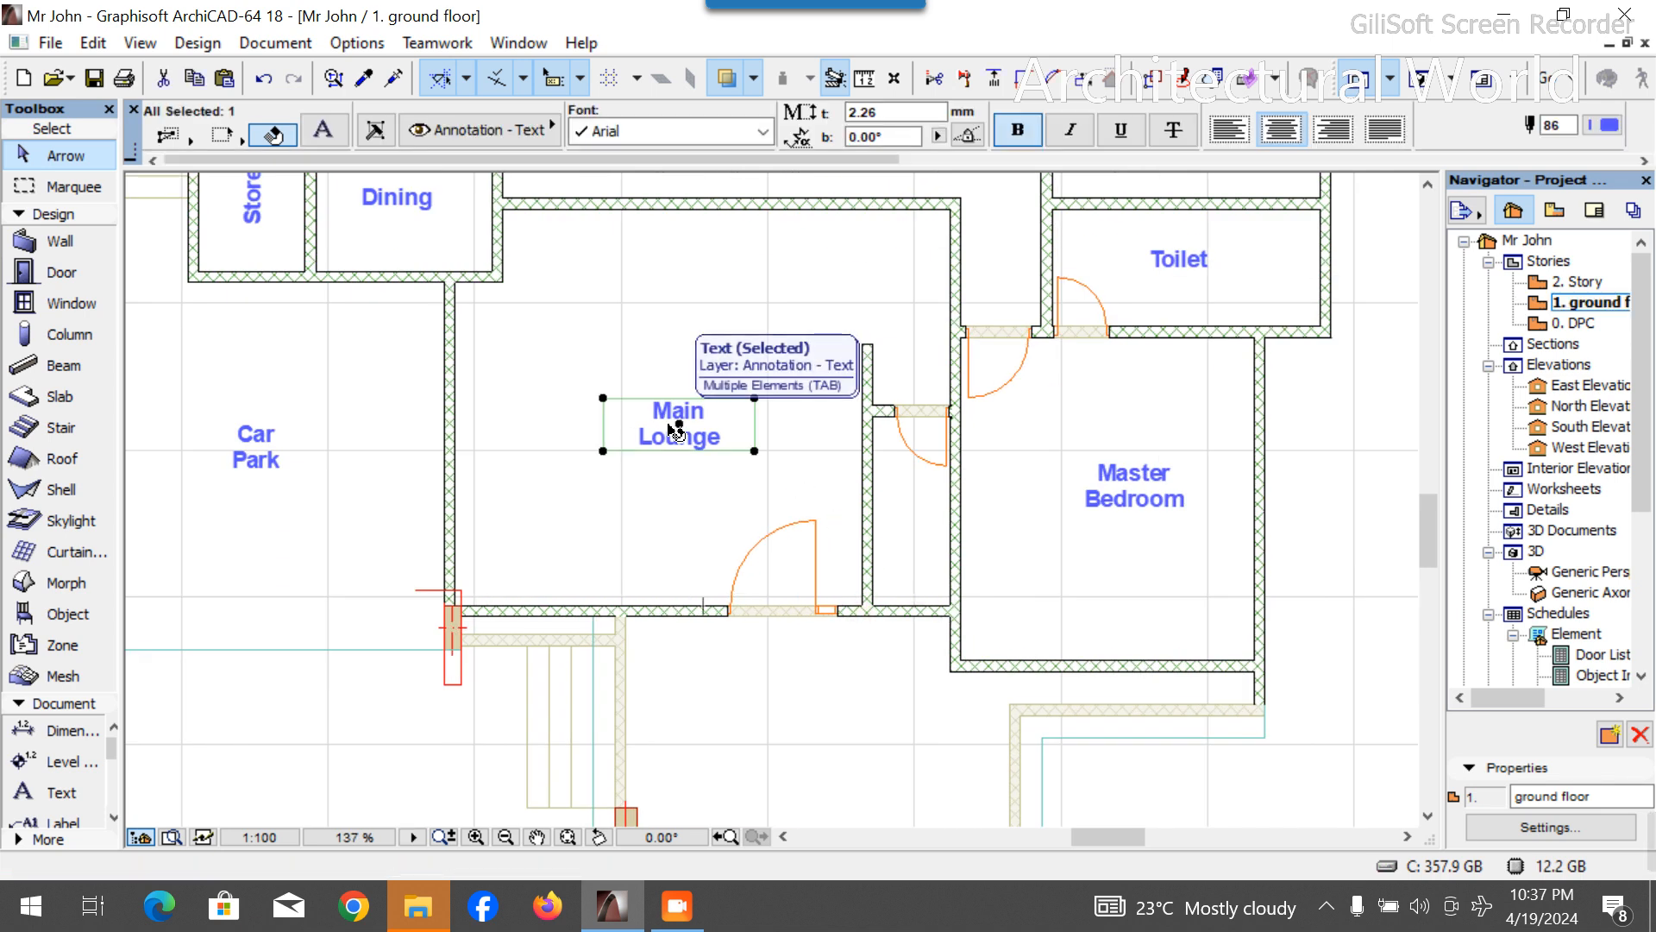
pyautogui.click(678, 424)
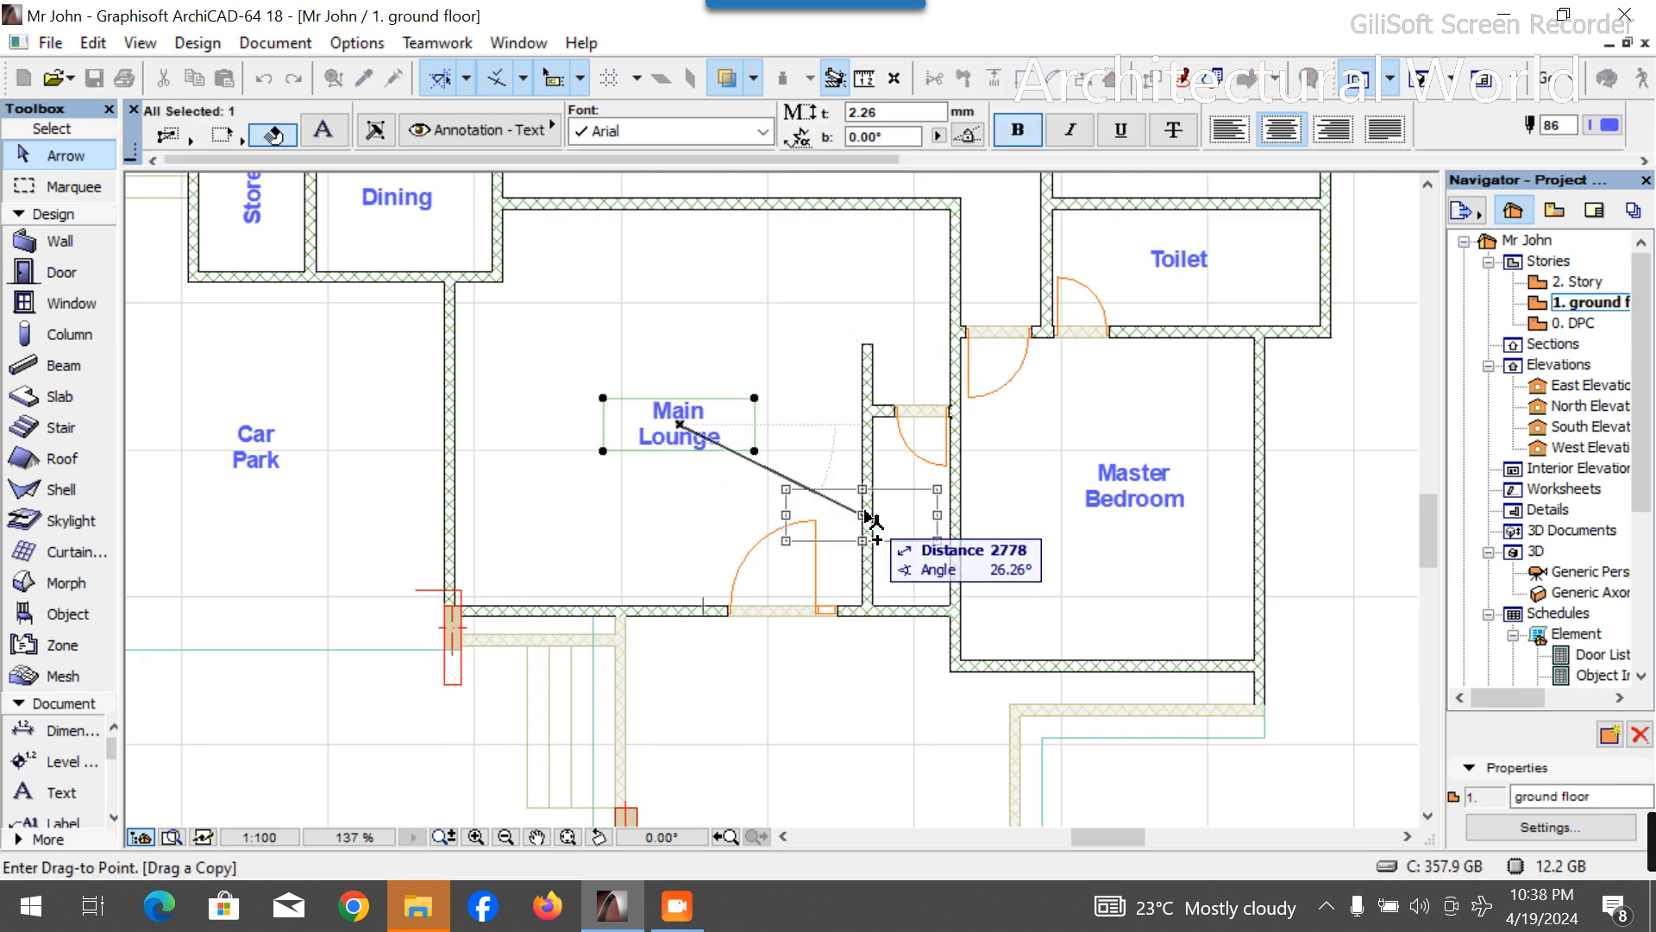
pyautogui.click(899, 512)
# Change the copied label's text to W/C and move it to the middle of the small room.
pyautogui.doubleClick(901, 510)
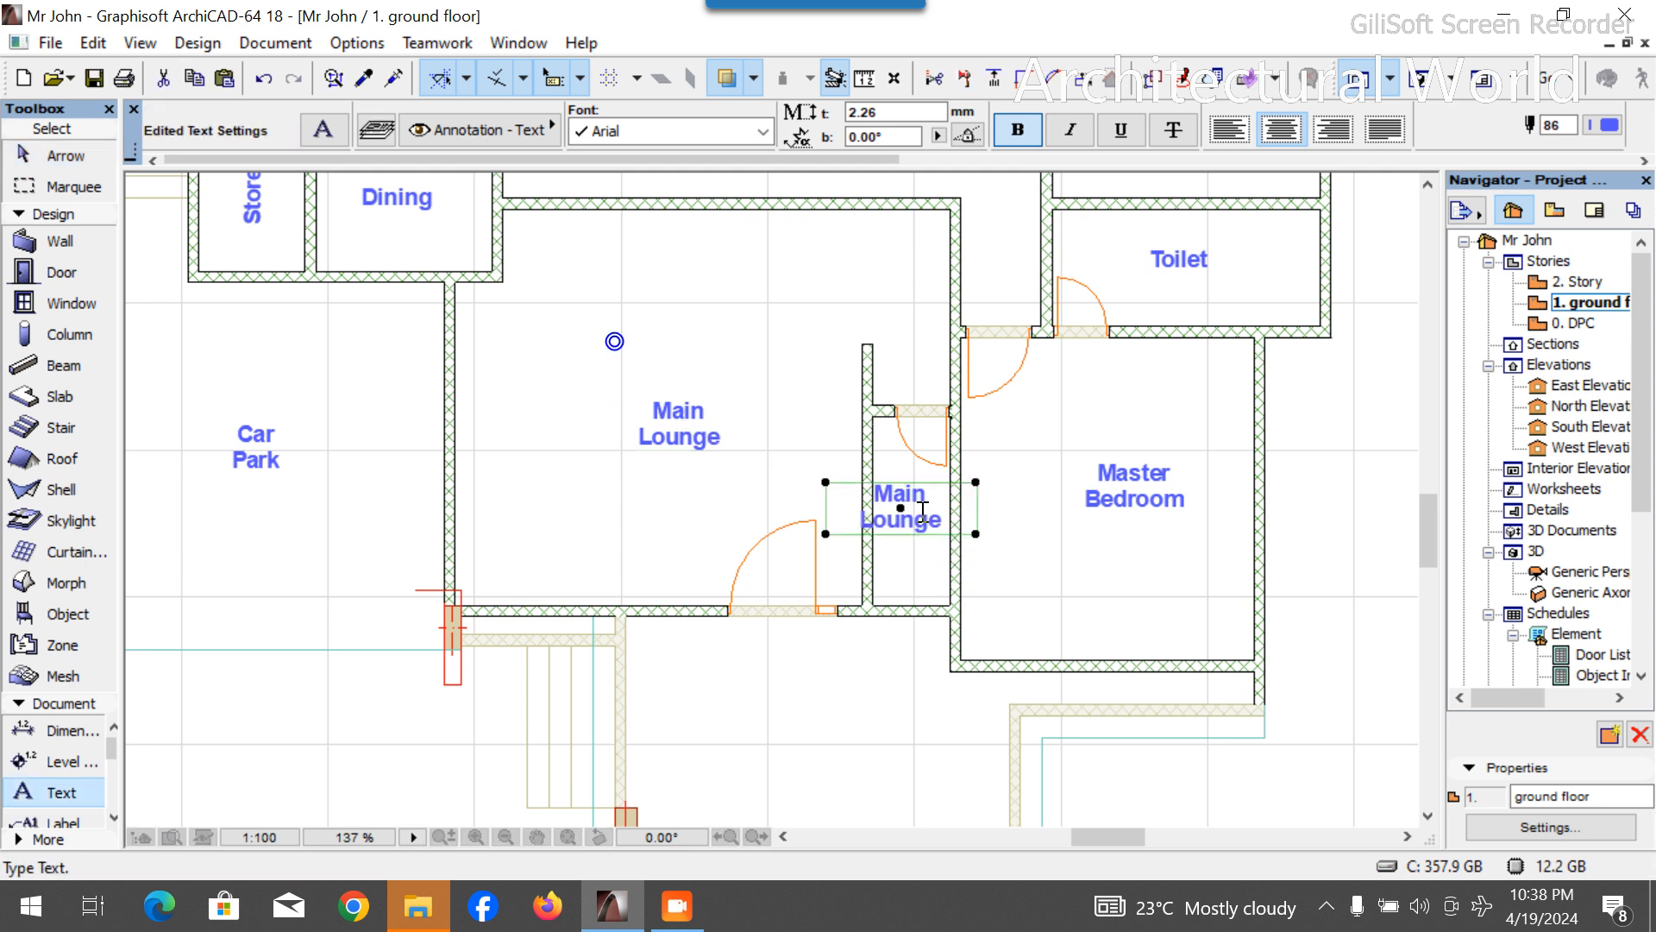
pyautogui.write('W/')
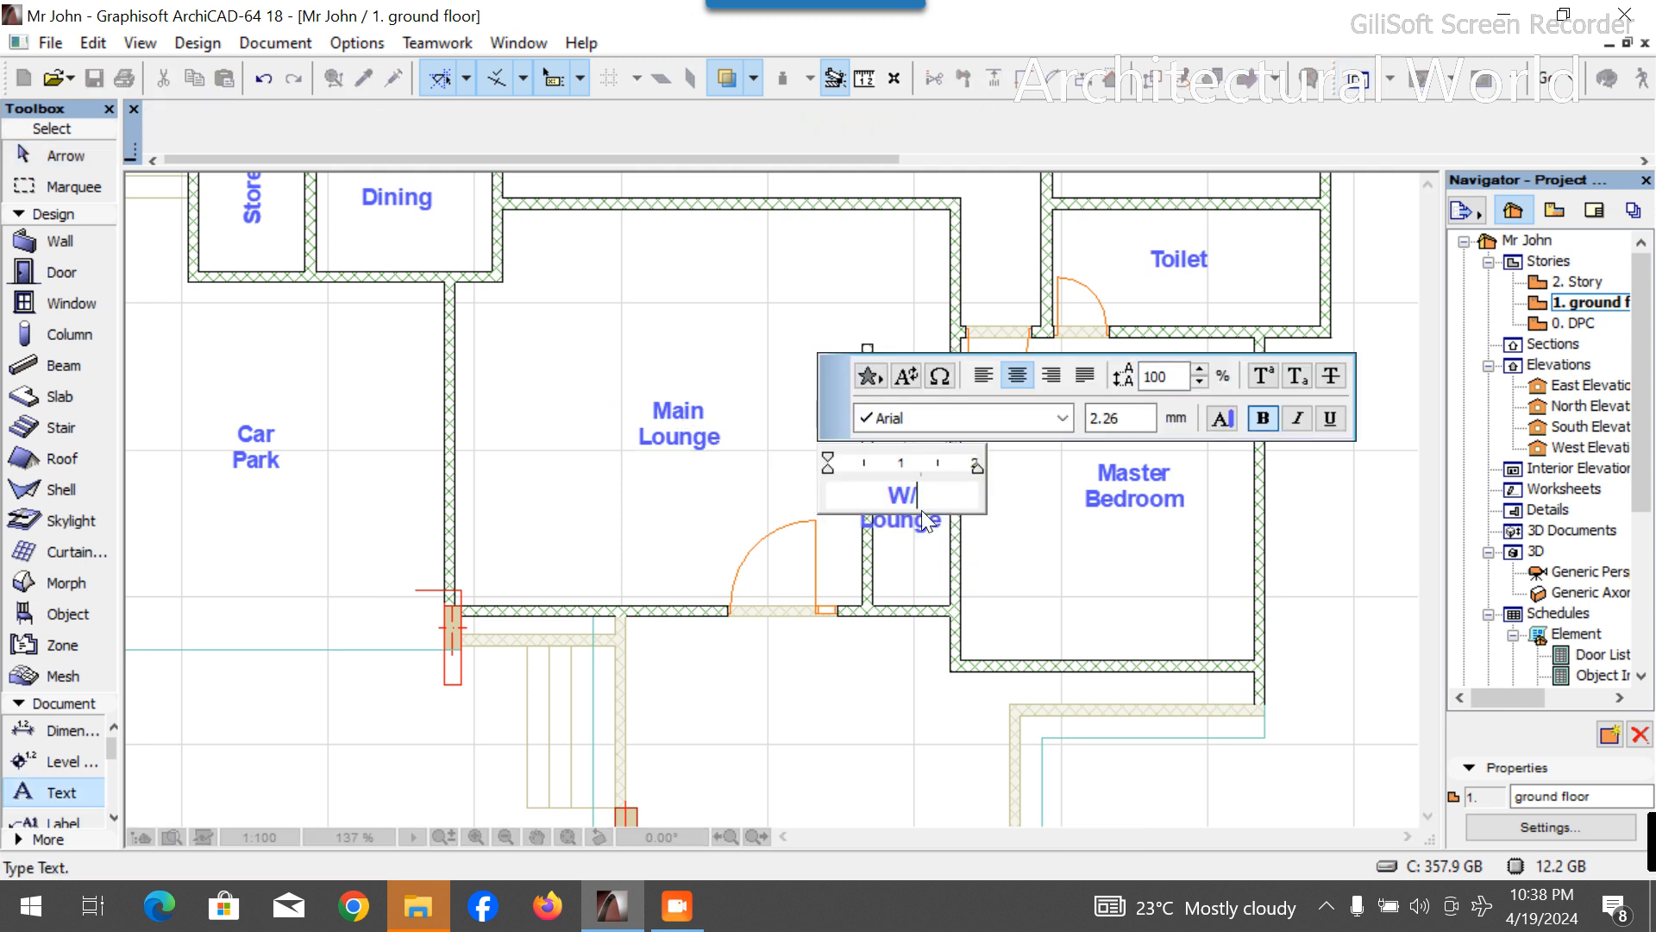
pyautogui.write('C')
pyautogui.click(1016, 559)
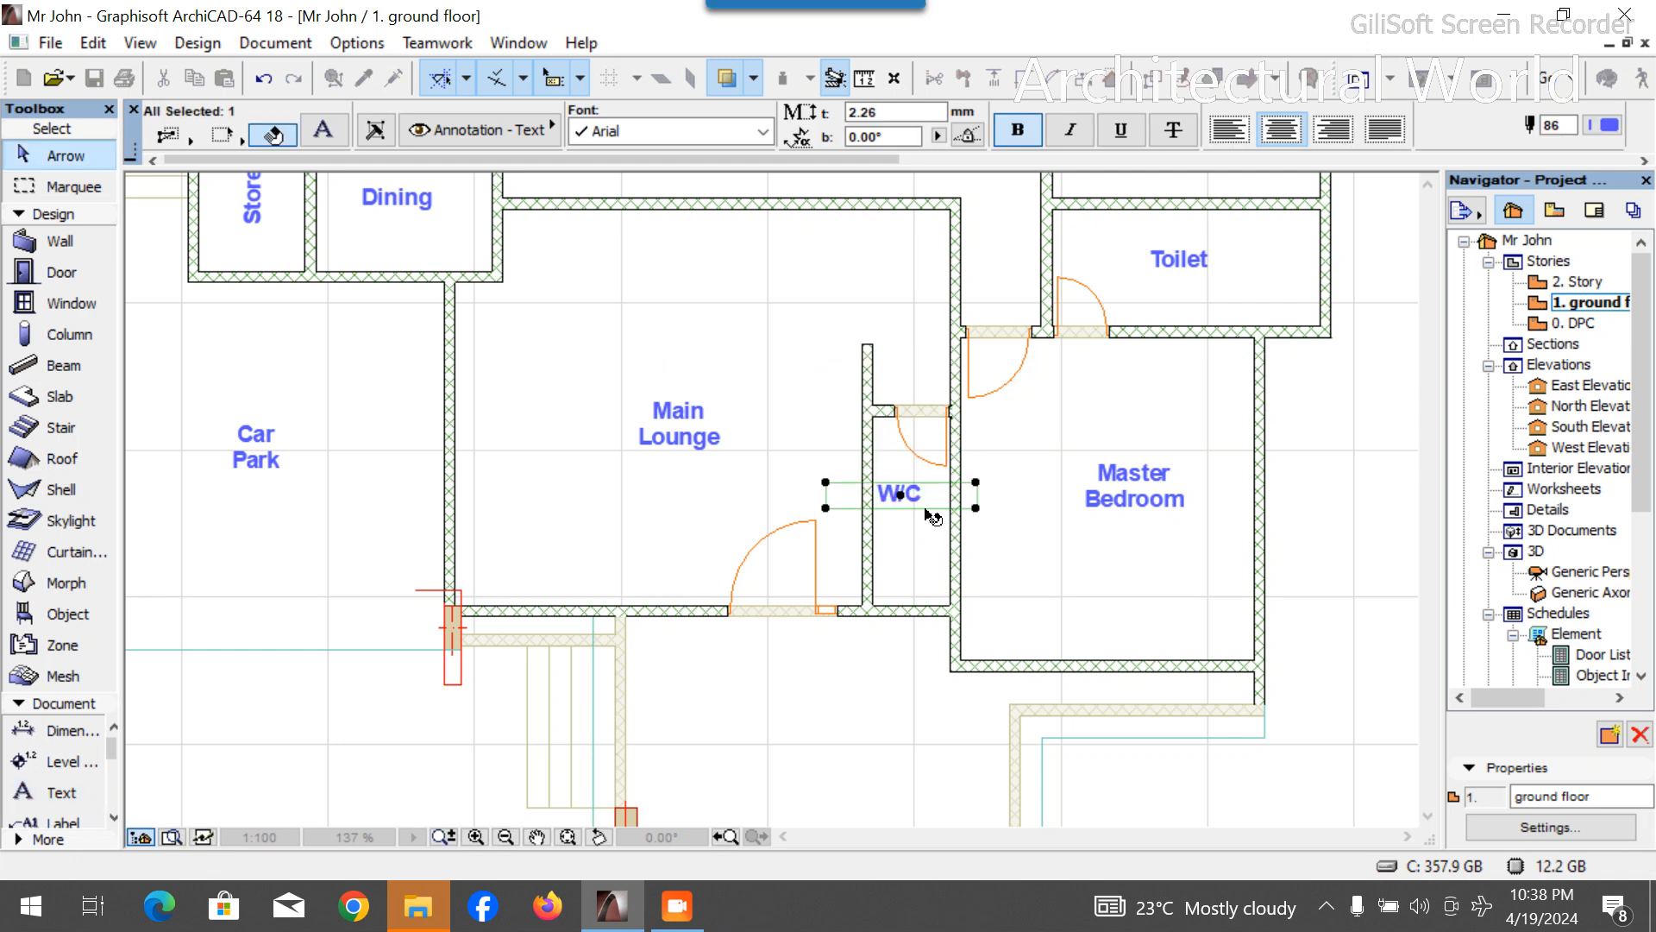
pyautogui.moveTo(910, 503); pyautogui.dragTo(914, 541)
pyautogui.click(825, 481)
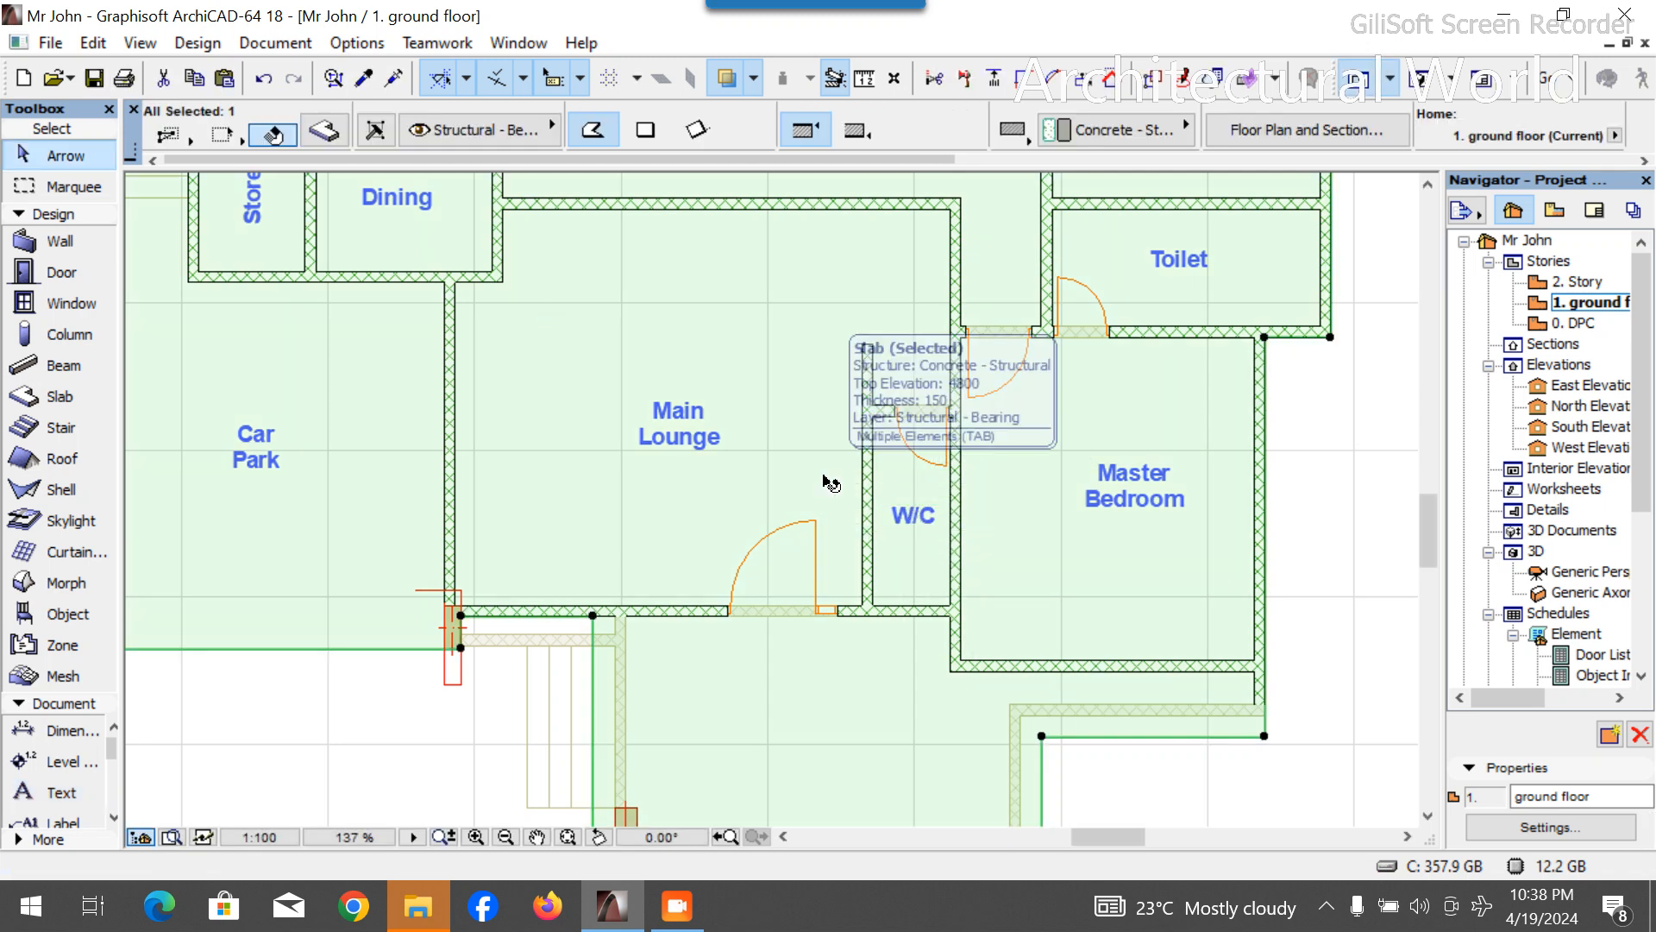
pyautogui.press('Escape')
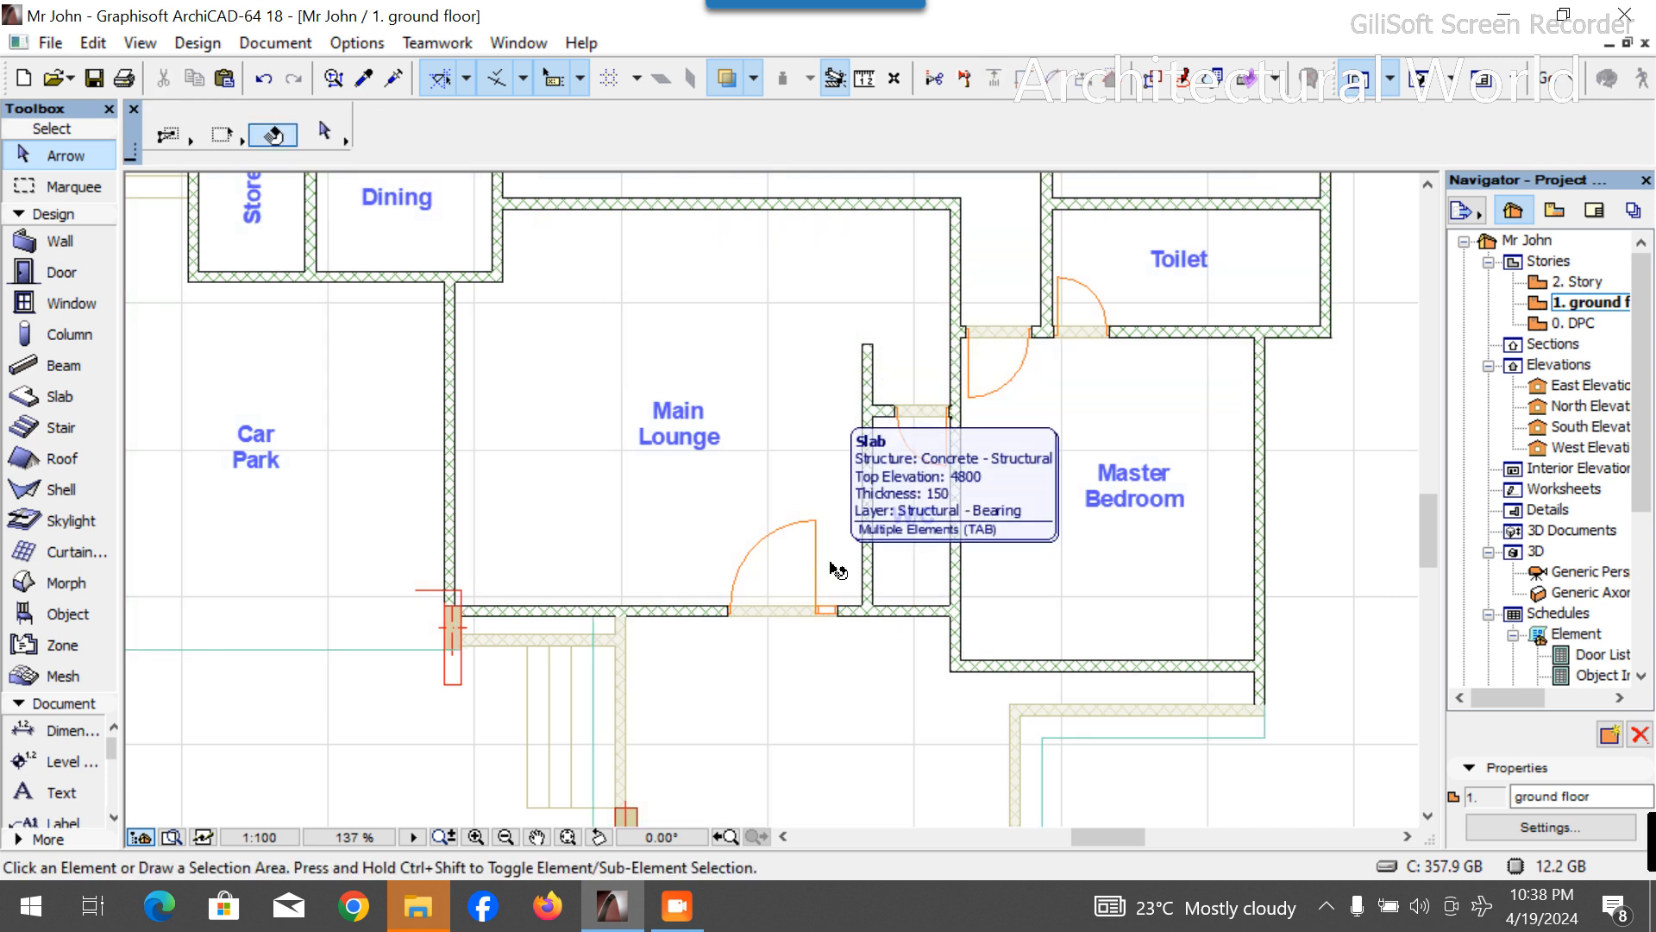
# Examine the house exterior in the 3D perspective, viewing the front porch, the car park side and the exterior doors.
pyautogui.scroll(-5, 776, 561)
pyautogui.scroll(2, 552, 406)
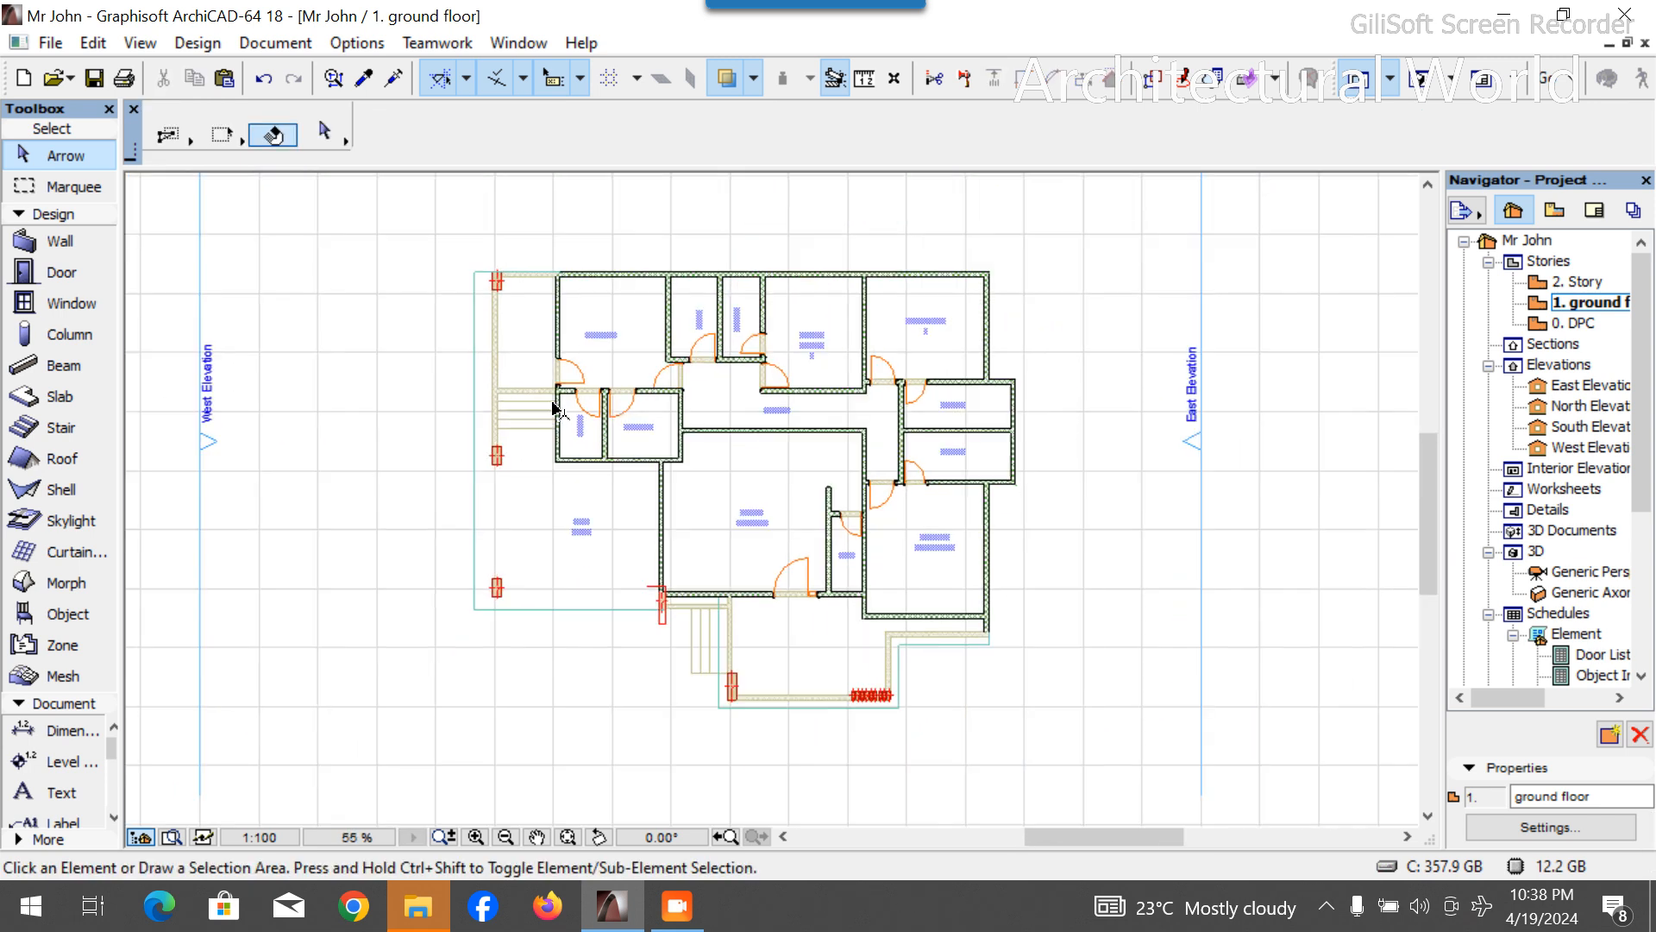
pyautogui.scroll(1, 535, 393)
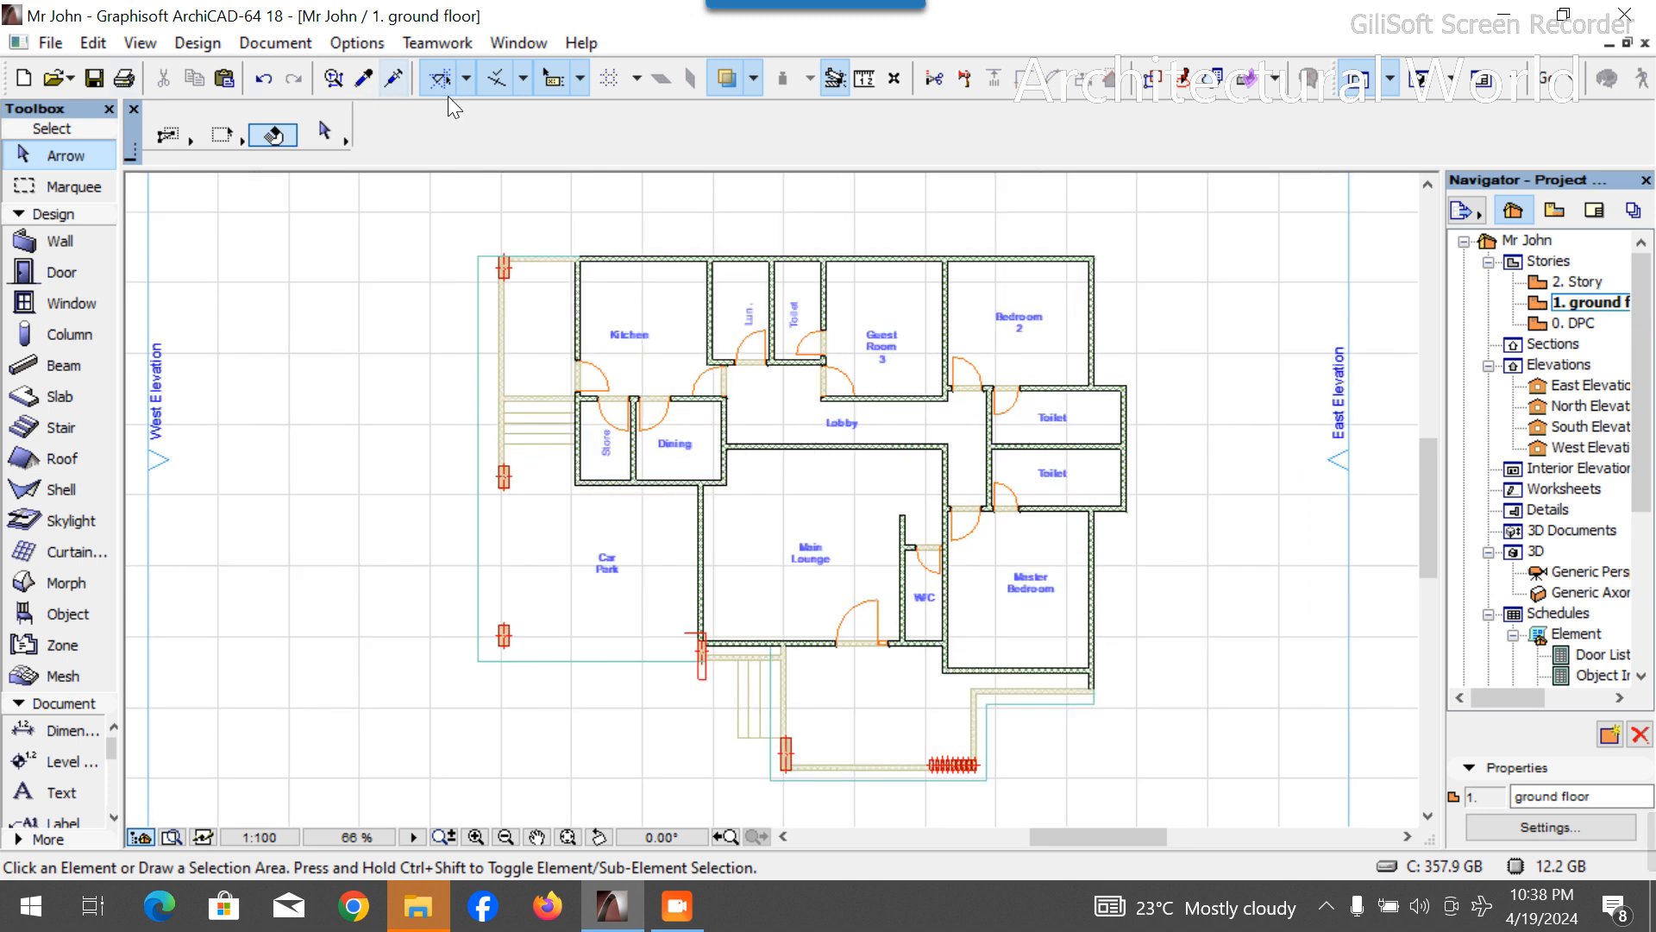
pyautogui.click(1414, 82)
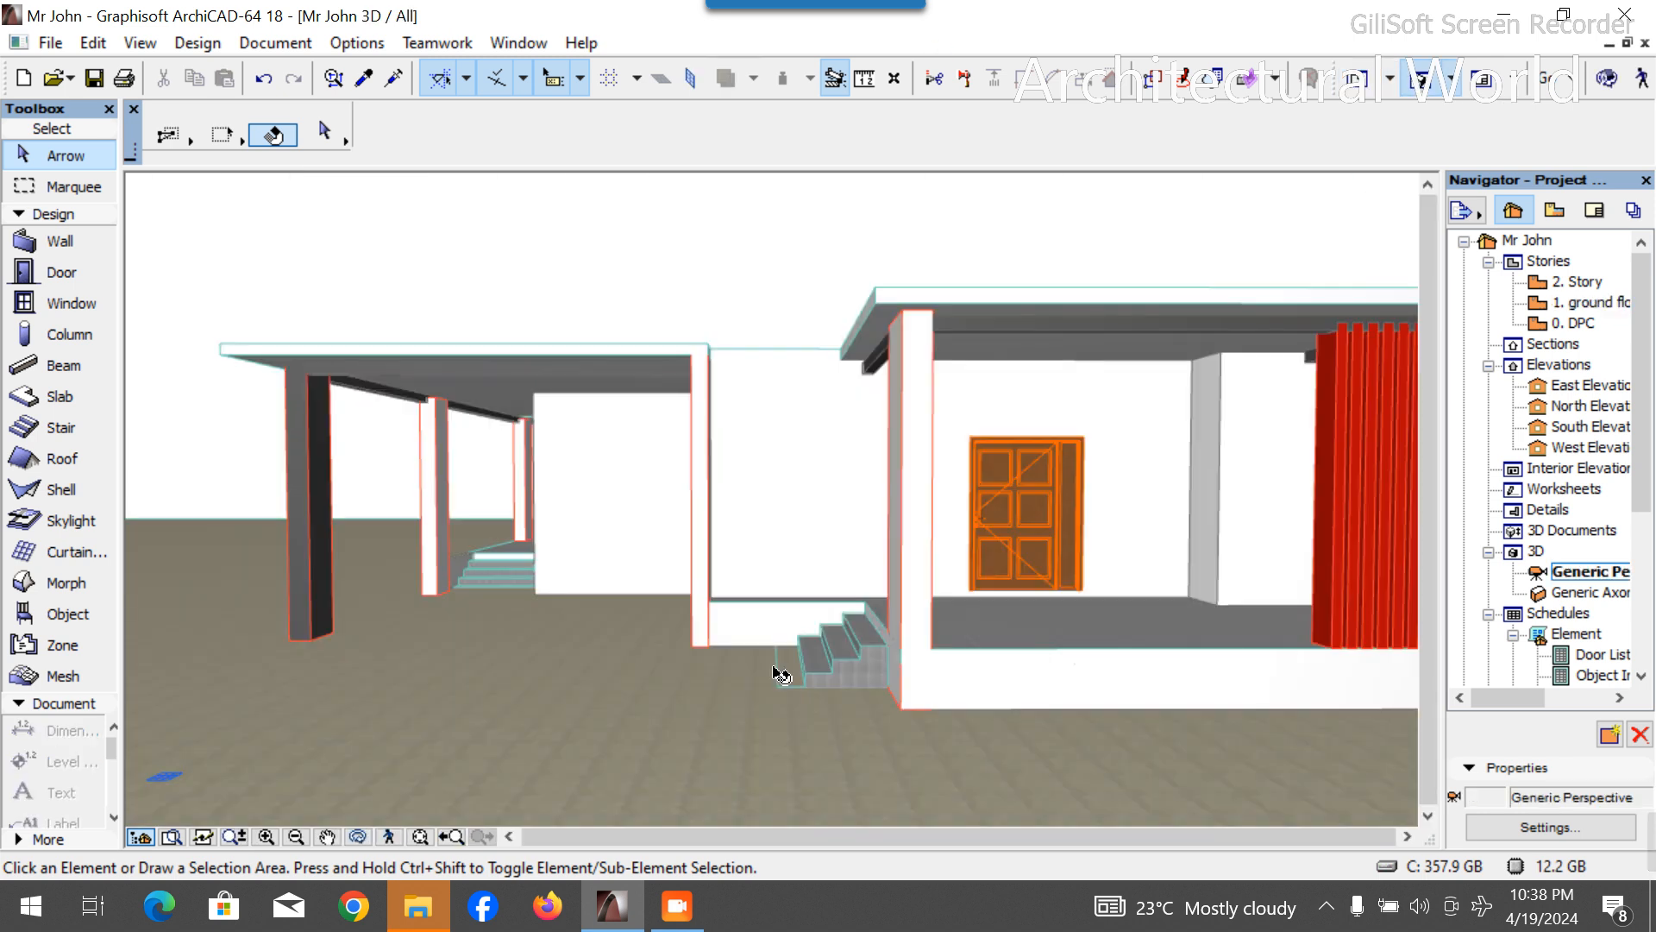
pyautogui.click(358, 836)
pyautogui.moveTo(437, 676); pyautogui.dragTo(721, 681)
pyautogui.scroll(-3, 1044, 599)
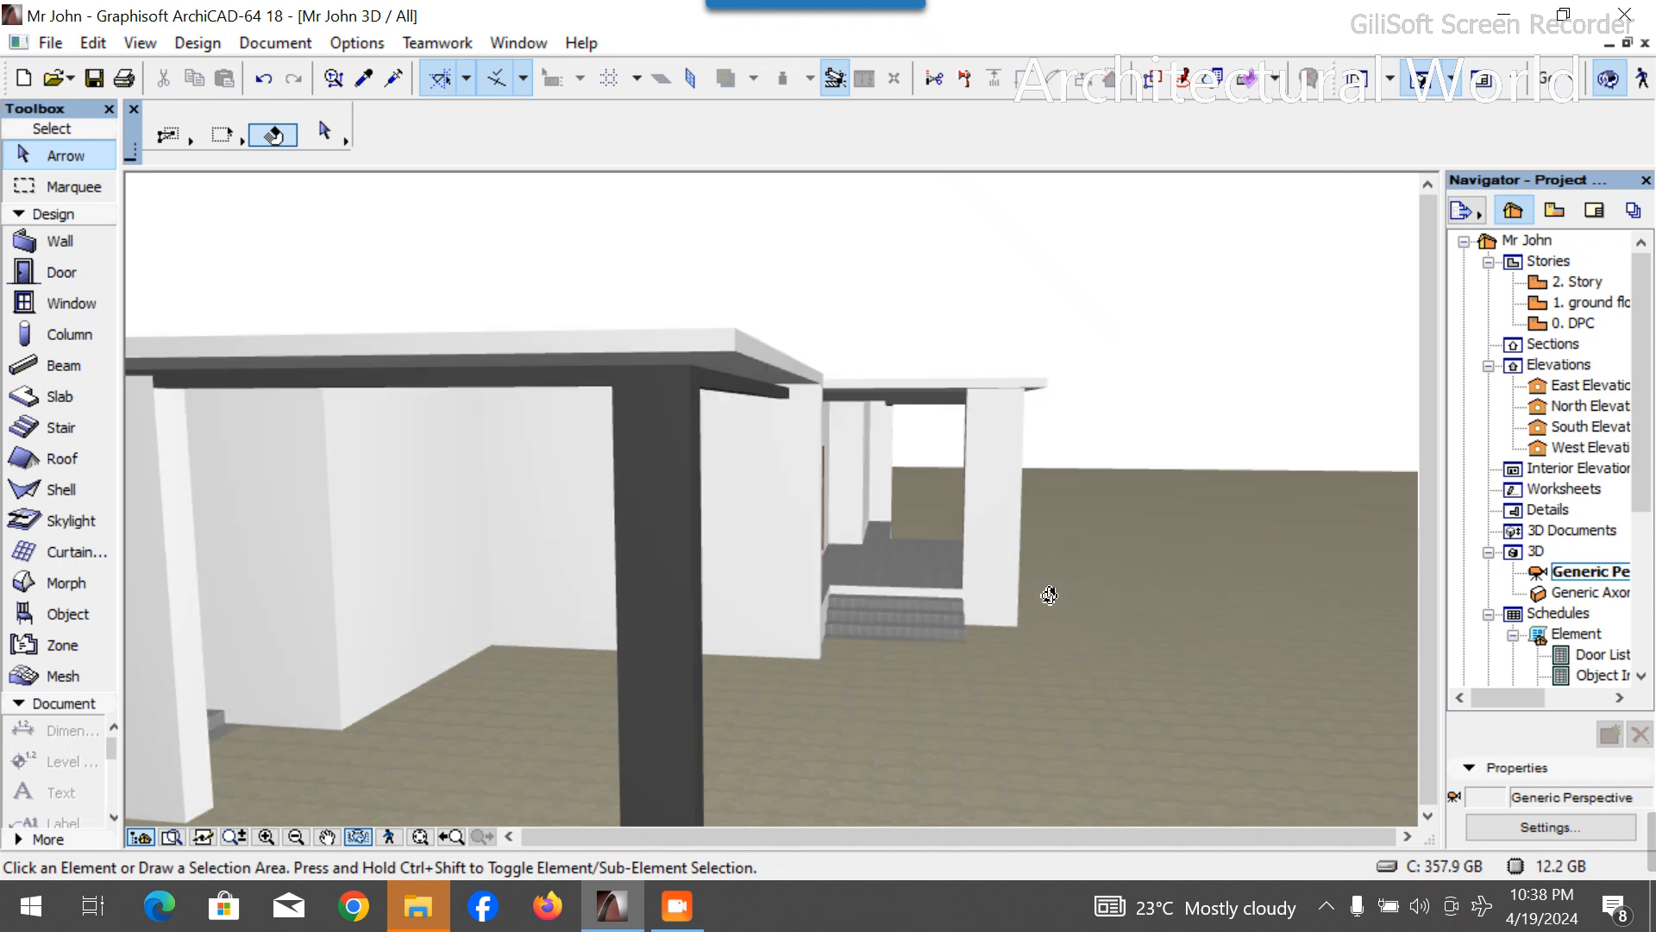
pyautogui.scroll(5, 375, 694)
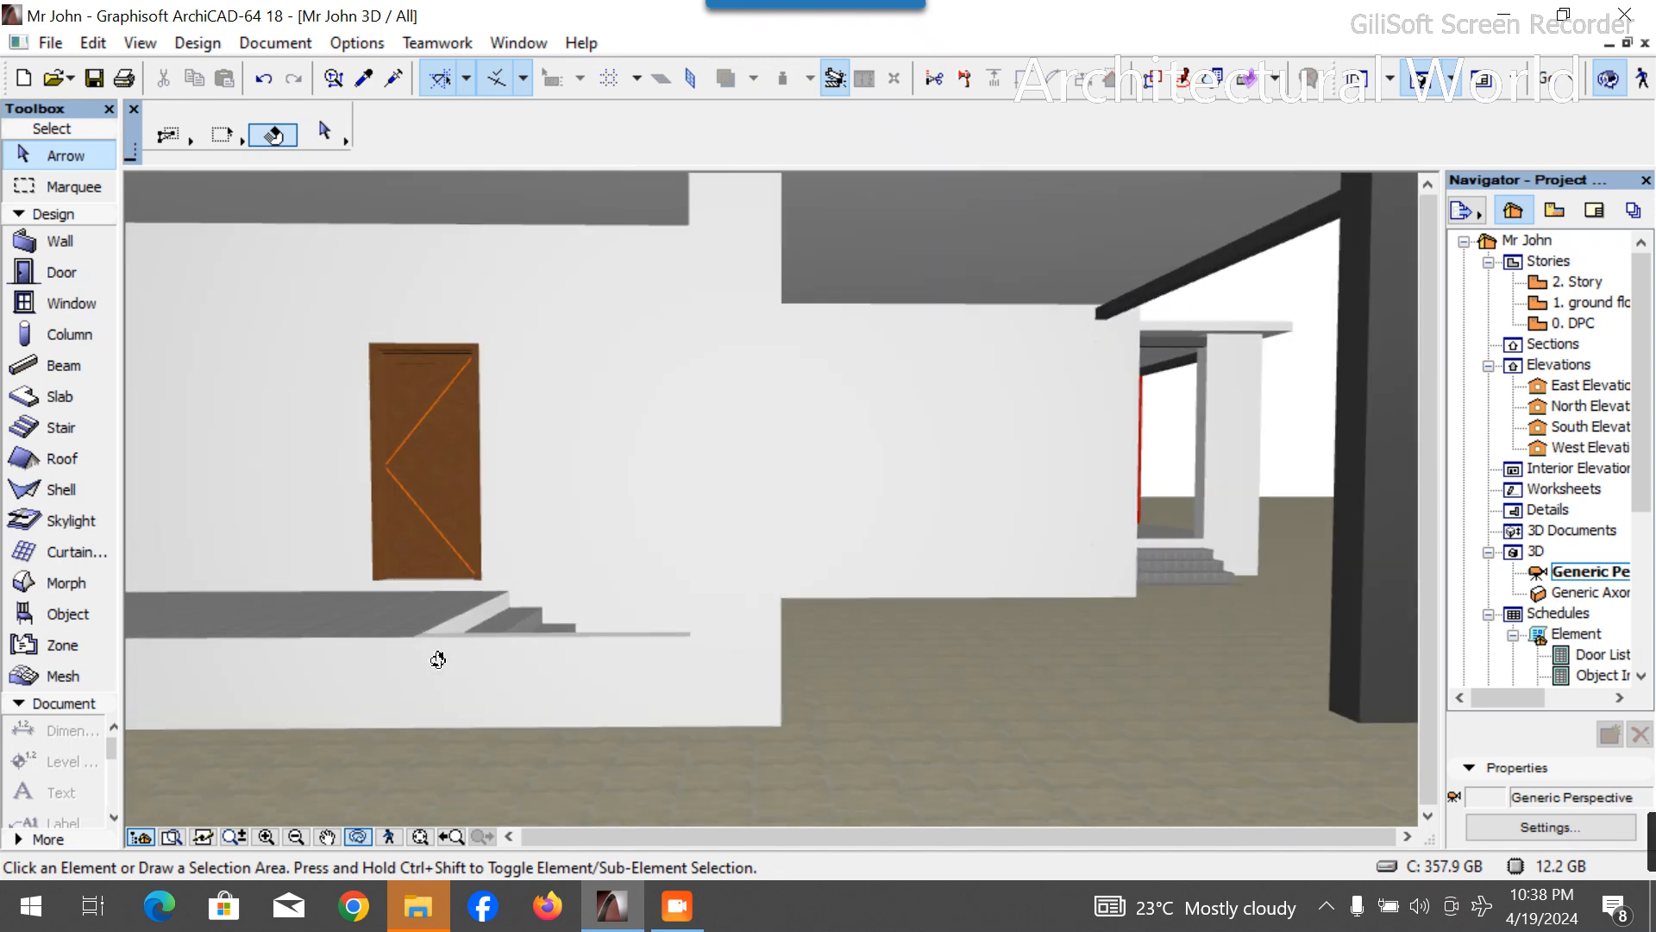
pyautogui.scroll(-3, 436, 659)
pyautogui.moveTo(655, 688); pyautogui.dragTo(1033, 632)
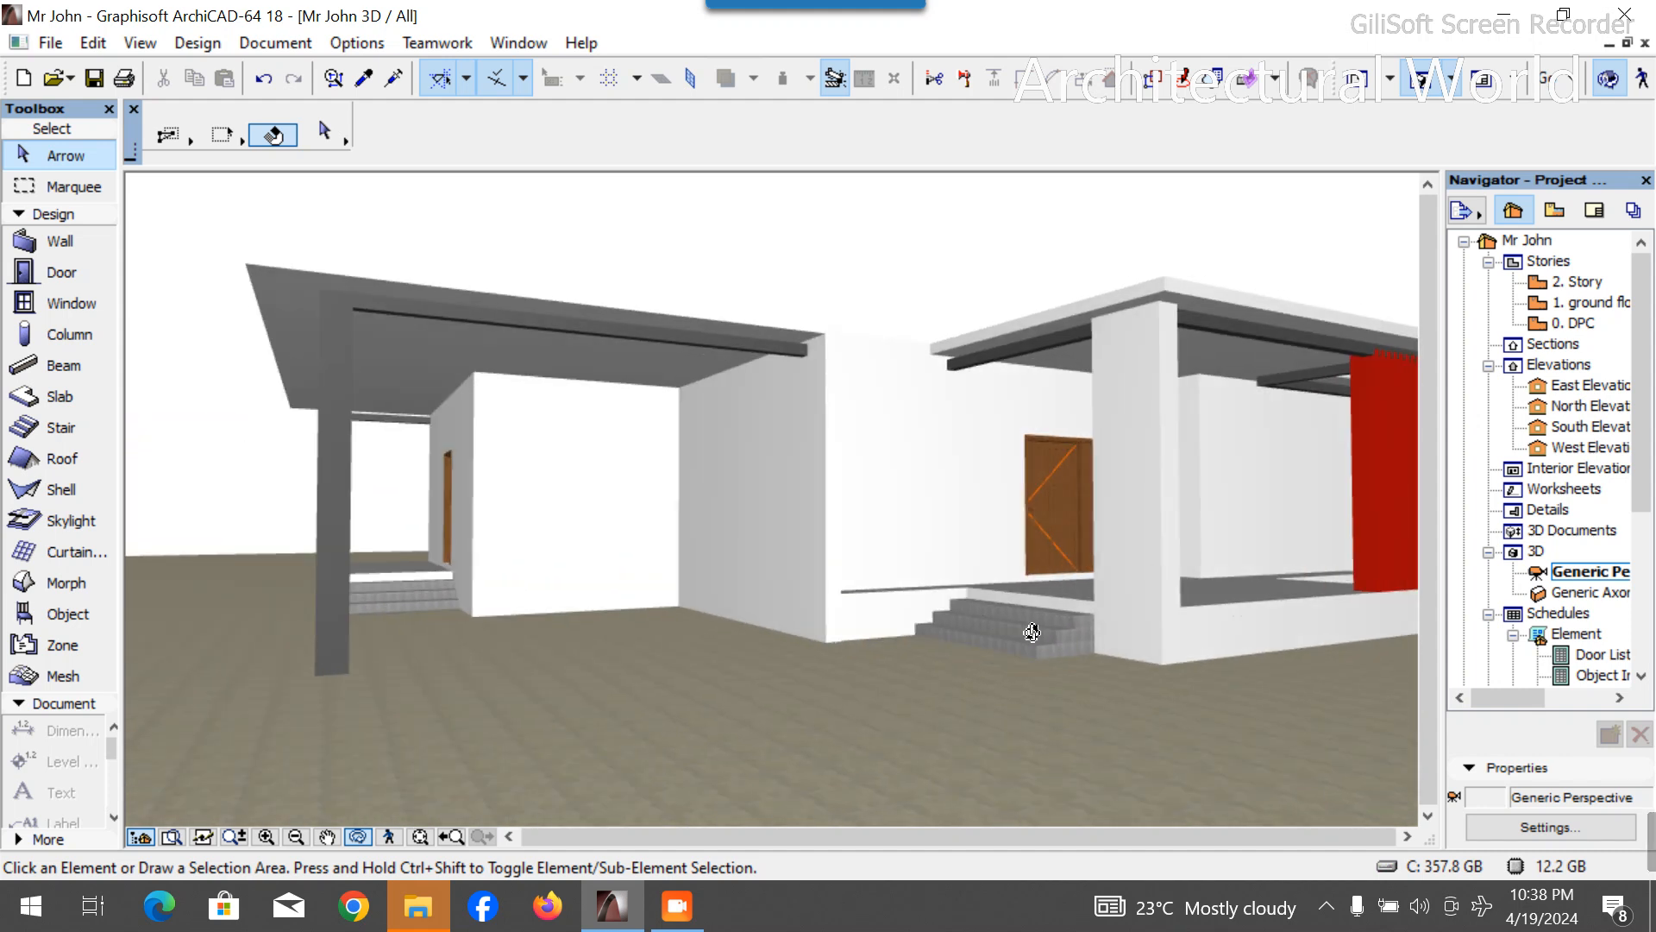
# Return to the ground floor plan and set the default window to Double Sash Window 18, width 900 and sill height 730.
pyautogui.doubleClick(1579, 302)
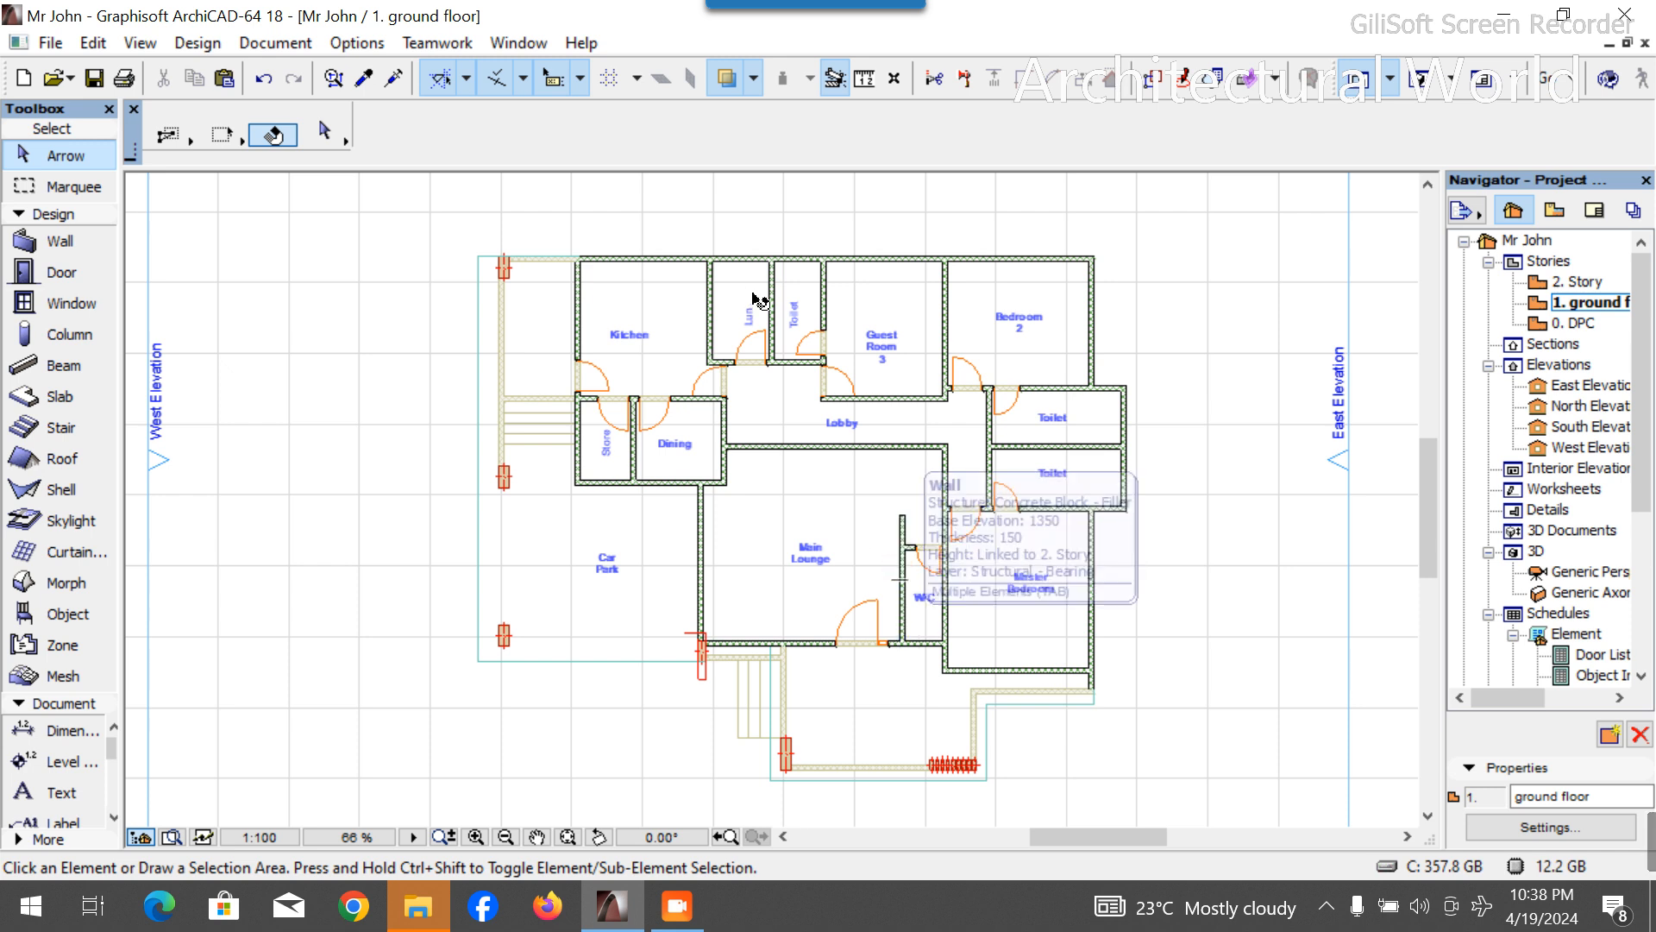
pyautogui.scroll(3, 923, 677)
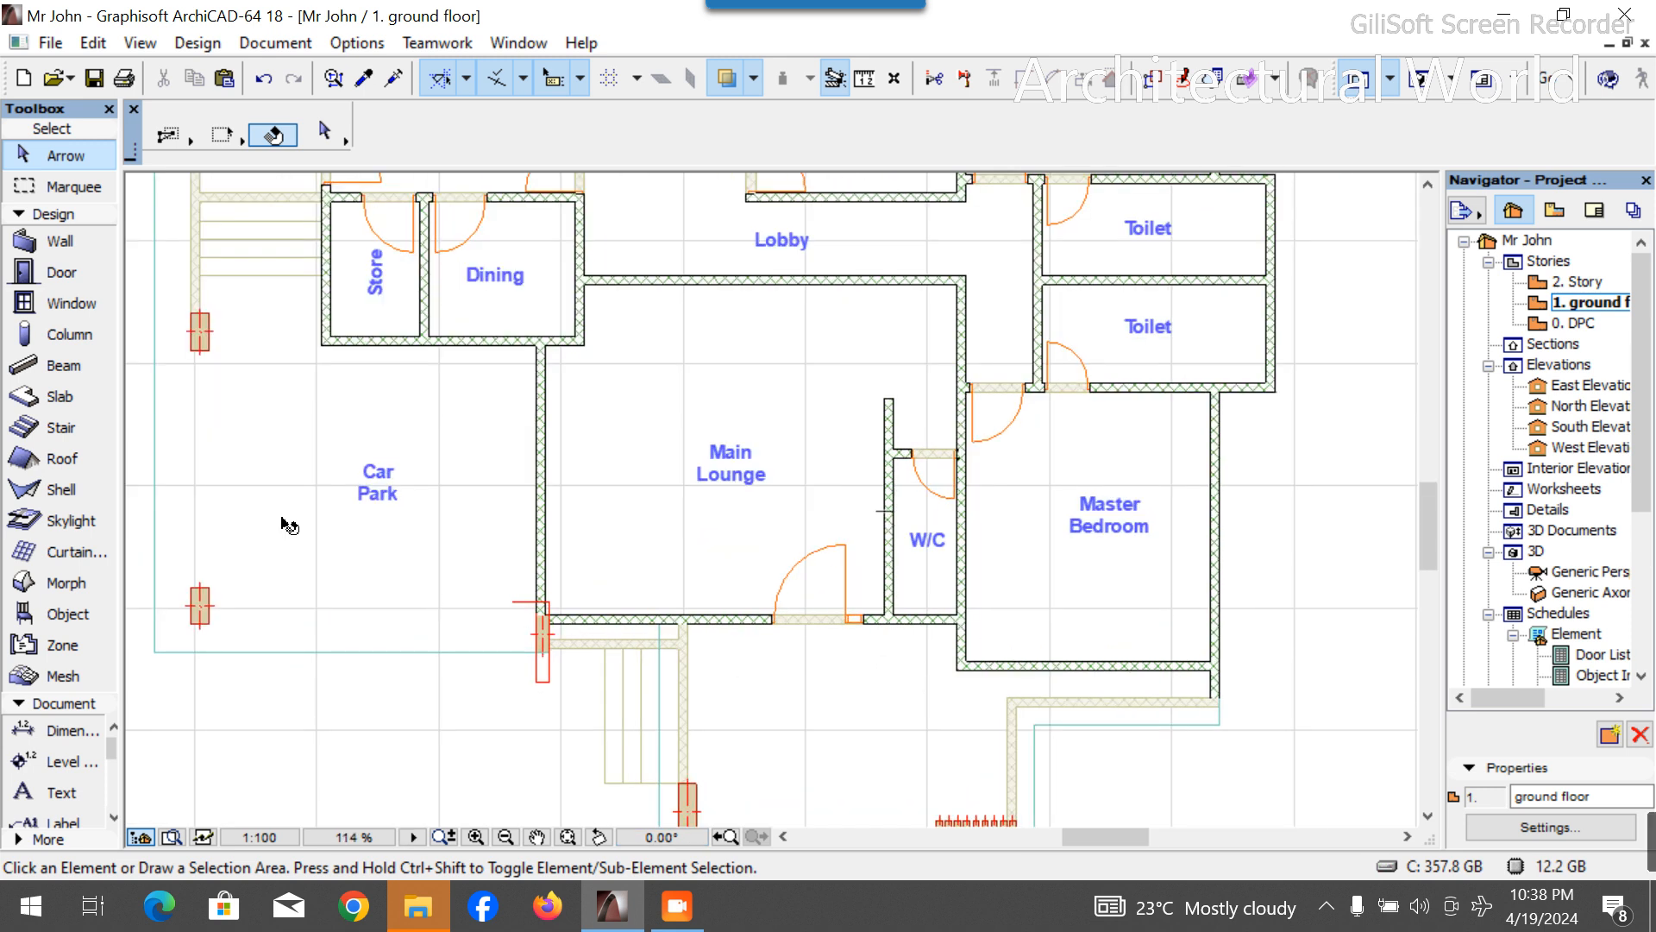
pyautogui.click(76, 309)
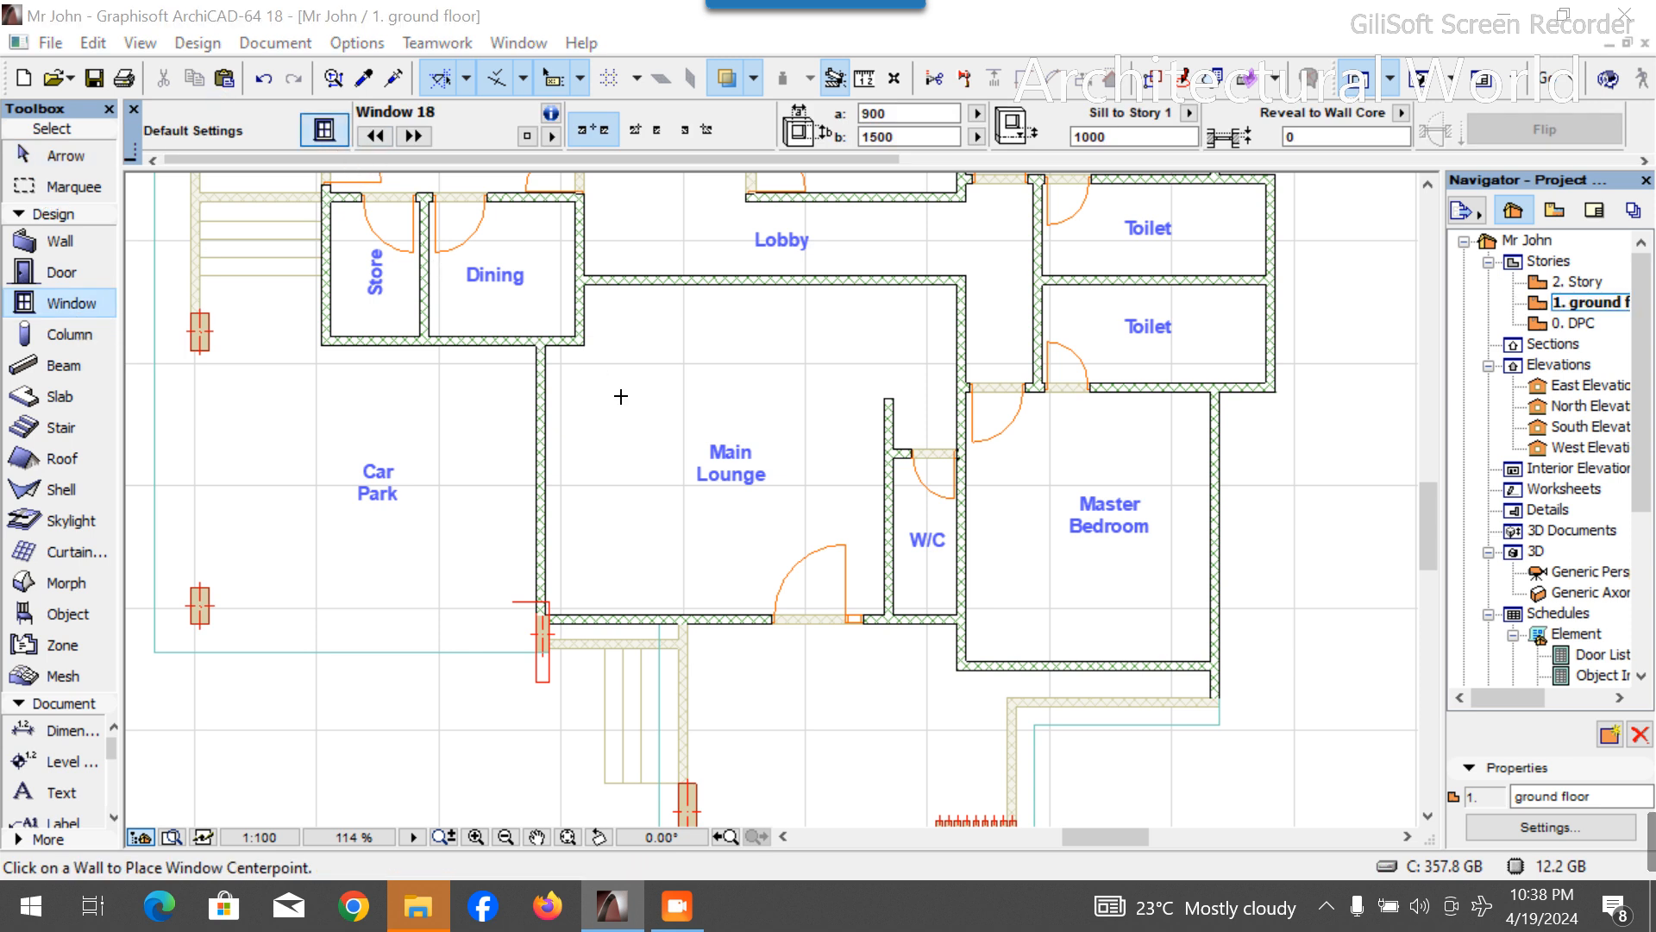
pyautogui.hotkey('ctrl', 't')
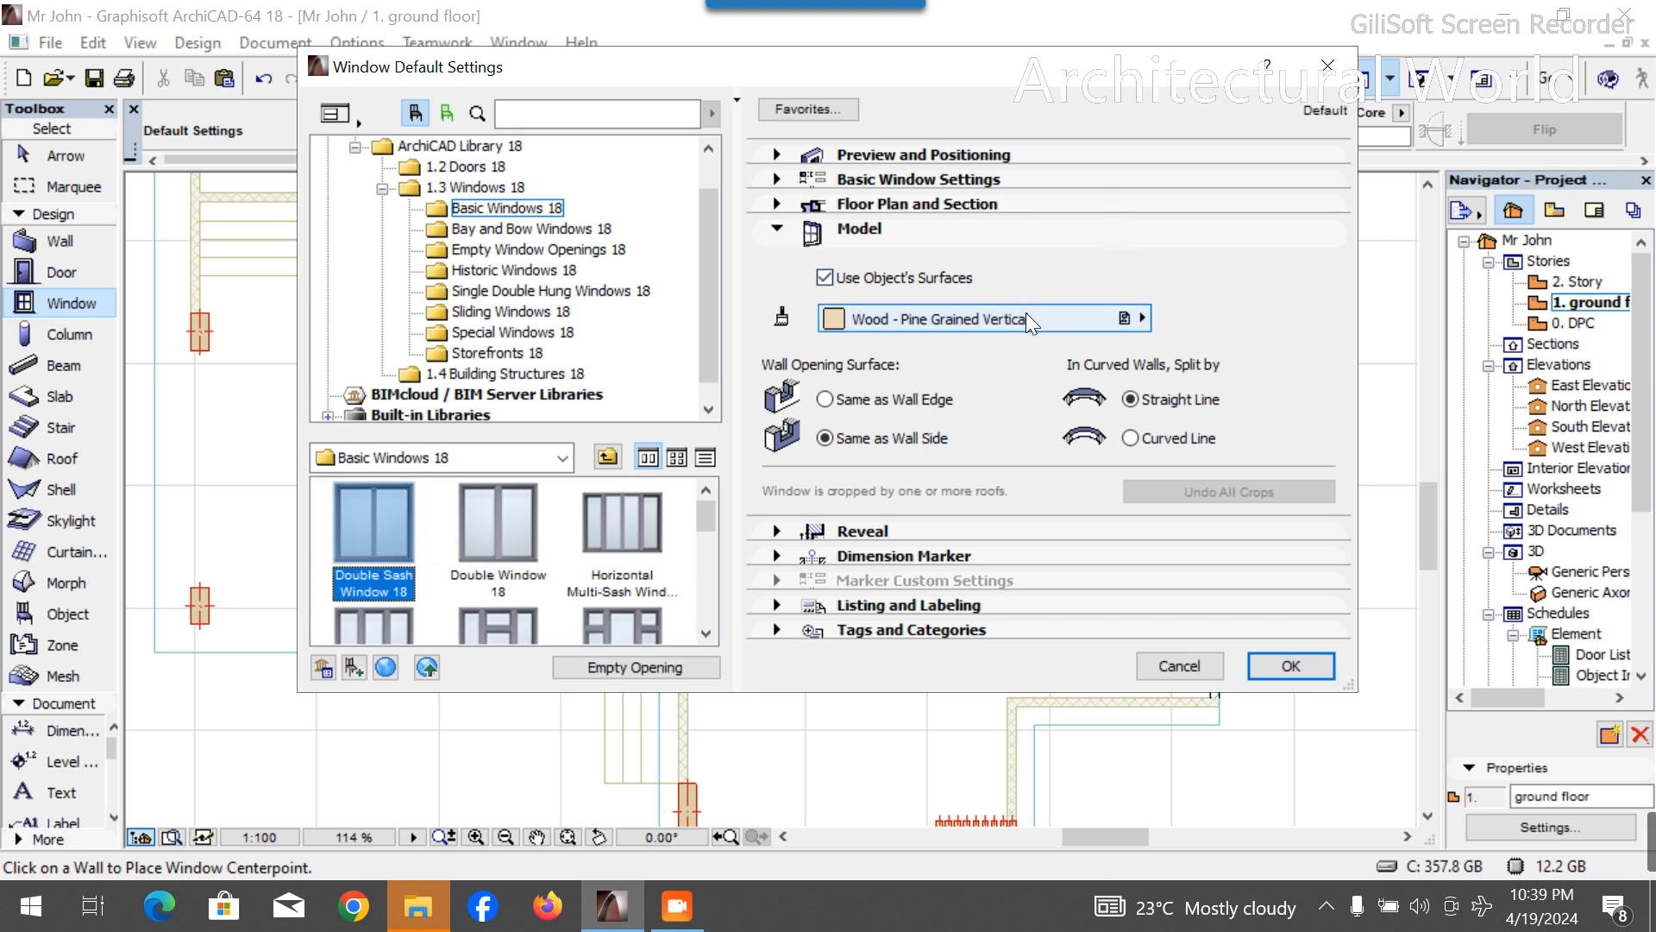
pyautogui.click(952, 157)
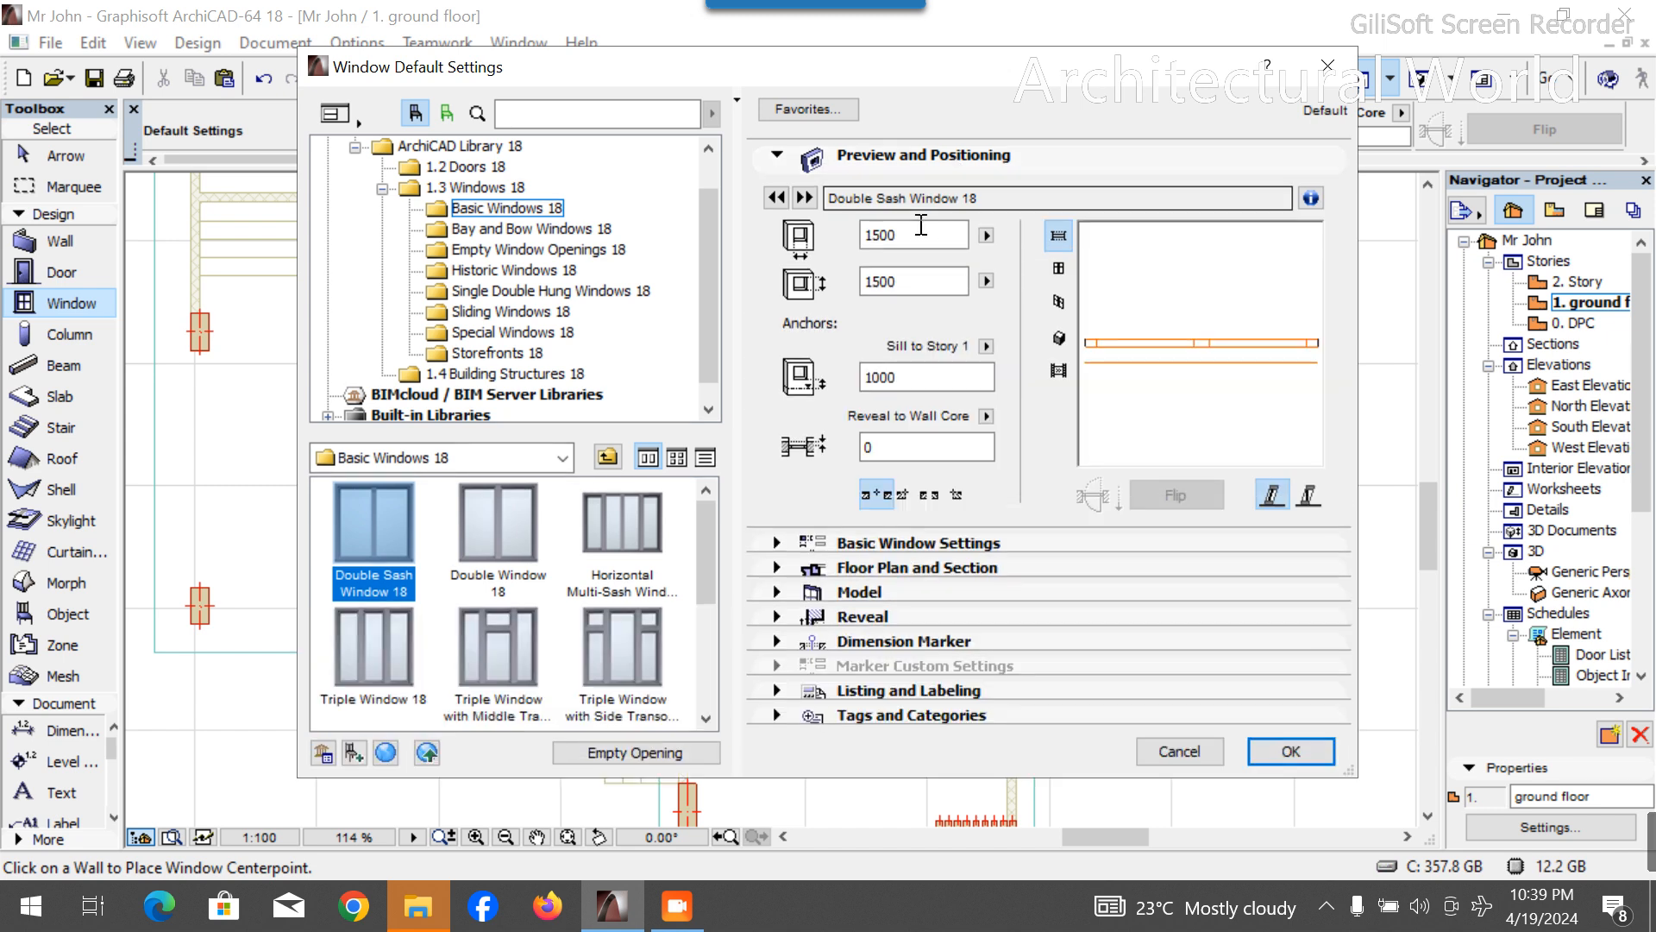
pyautogui.moveTo(908, 246); pyautogui.dragTo(856, 242)
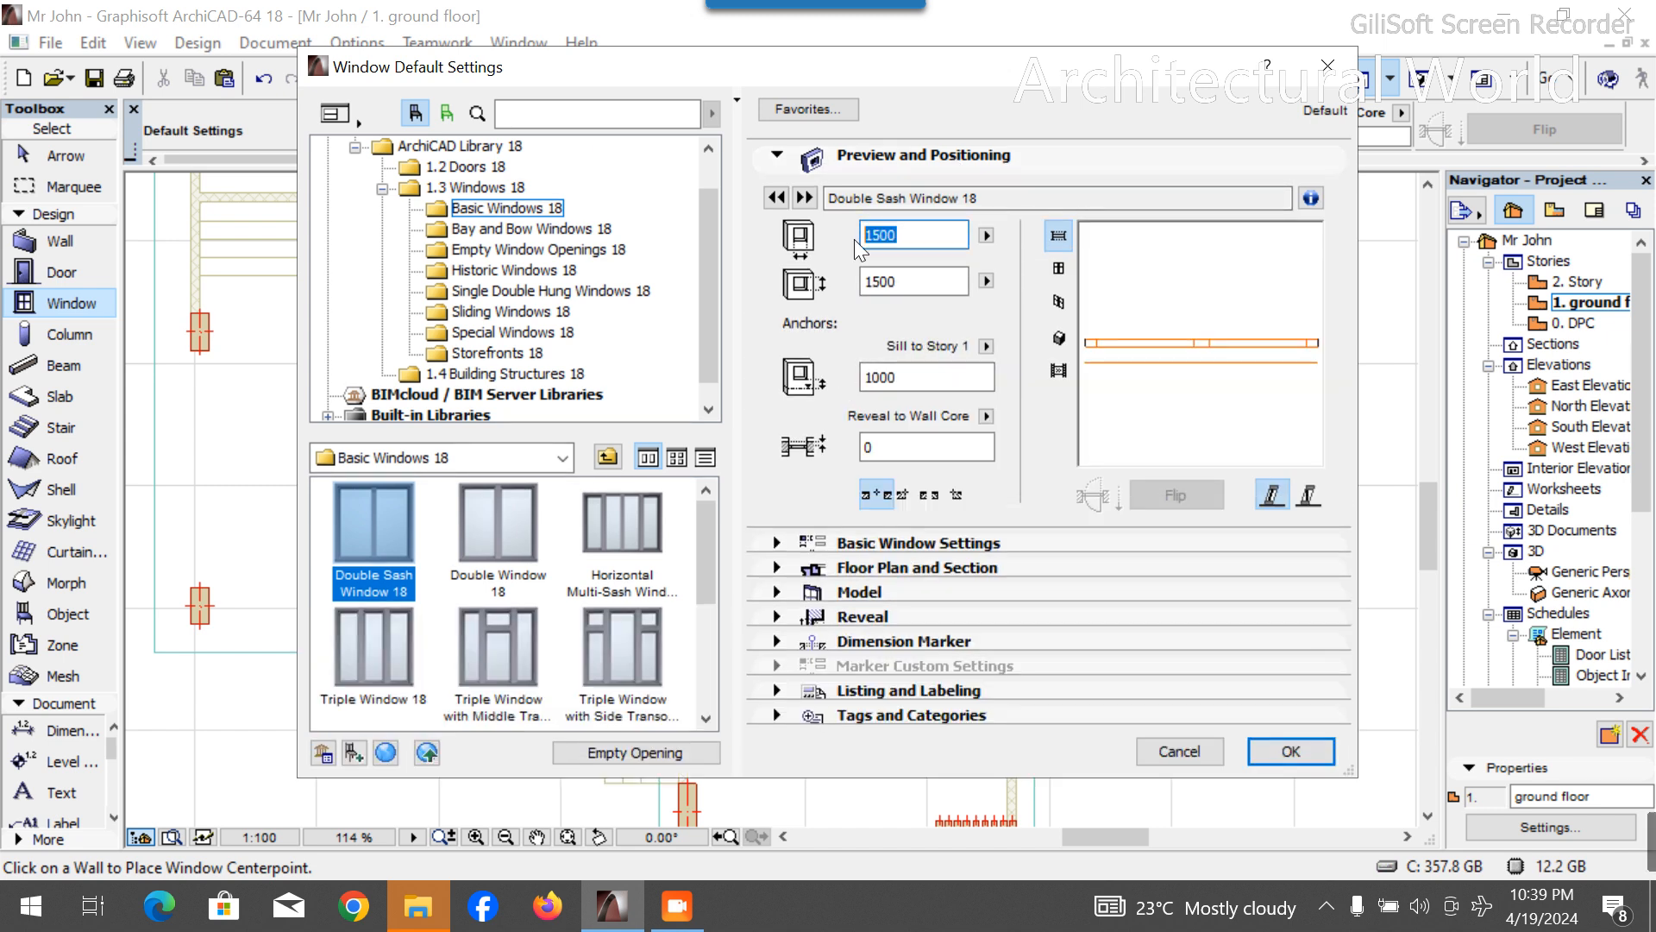
pyautogui.write('900')
pyautogui.moveTo(906, 375); pyautogui.dragTo(863, 383)
pyautogui.write('730')
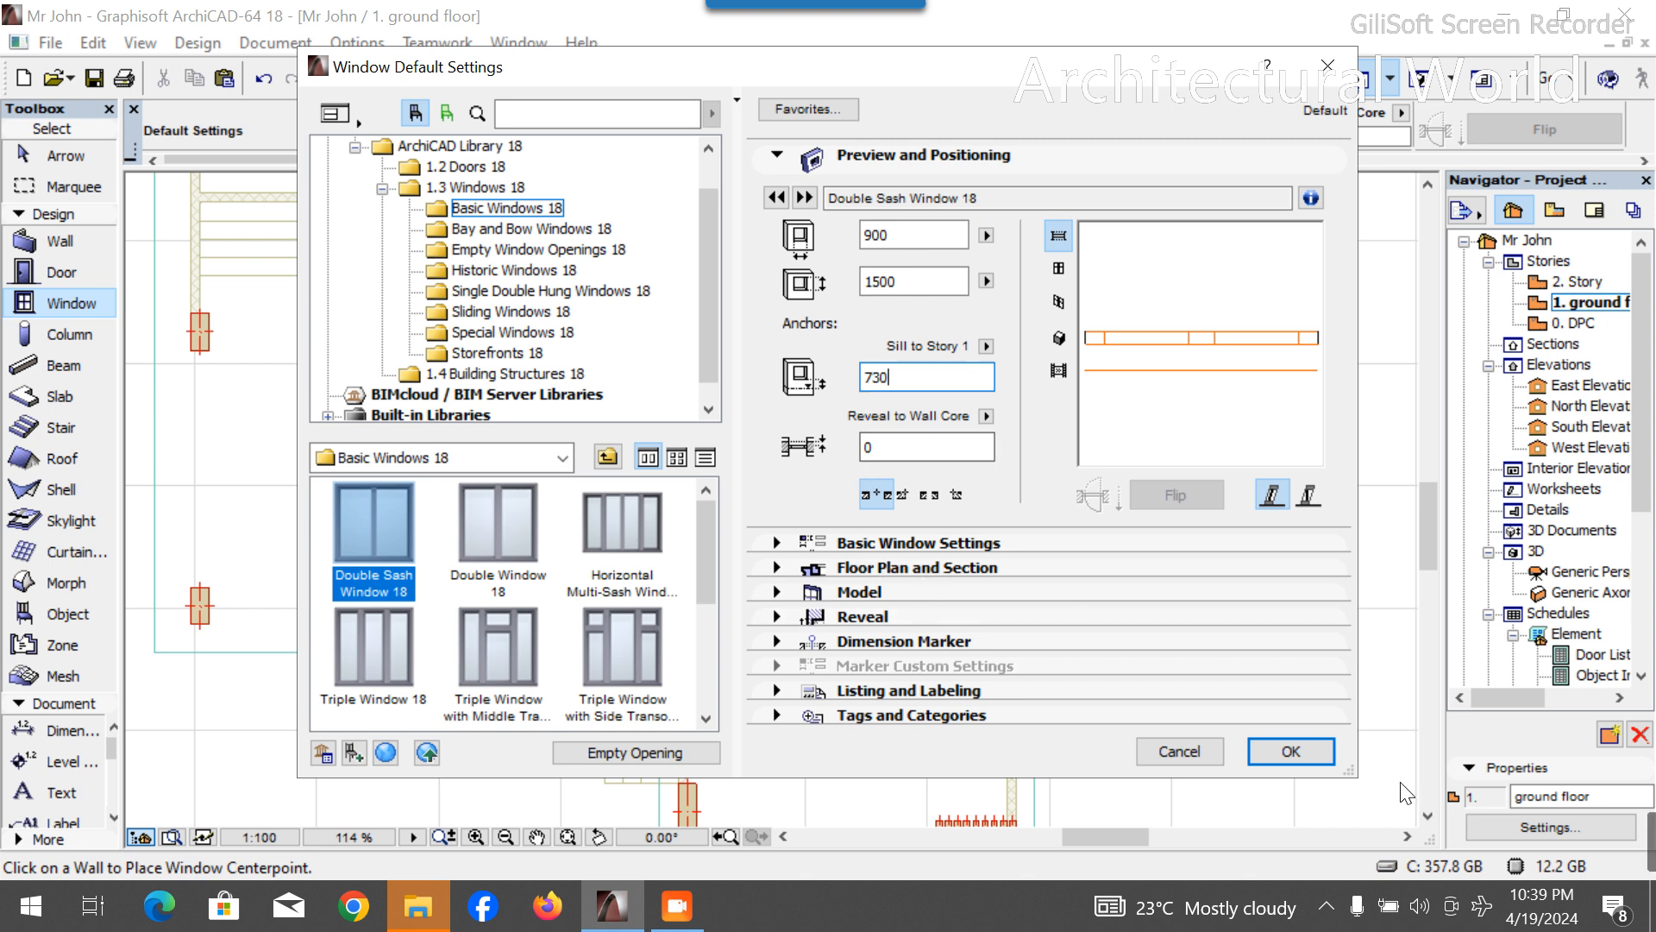
pyautogui.click(1290, 751)
pyautogui.scroll(3, 594, 669)
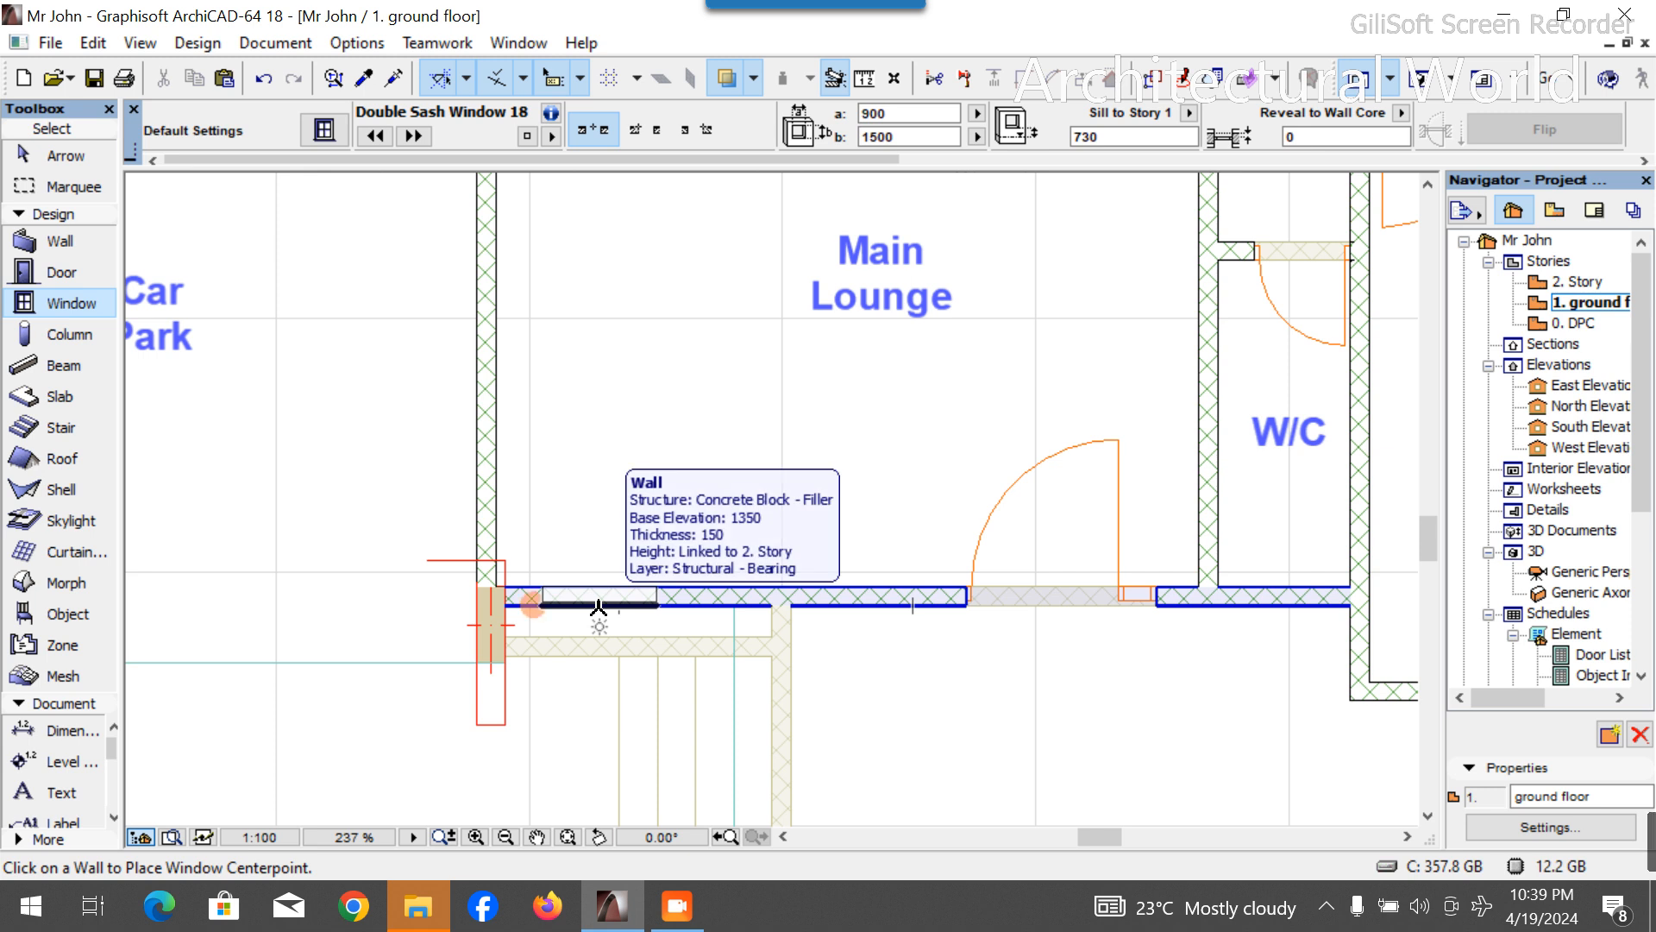
# Place two 900 x 1500 double sash windows in the Main Lounge's front wall, between the corner column and the entrance door.
pyautogui.click(598, 606)
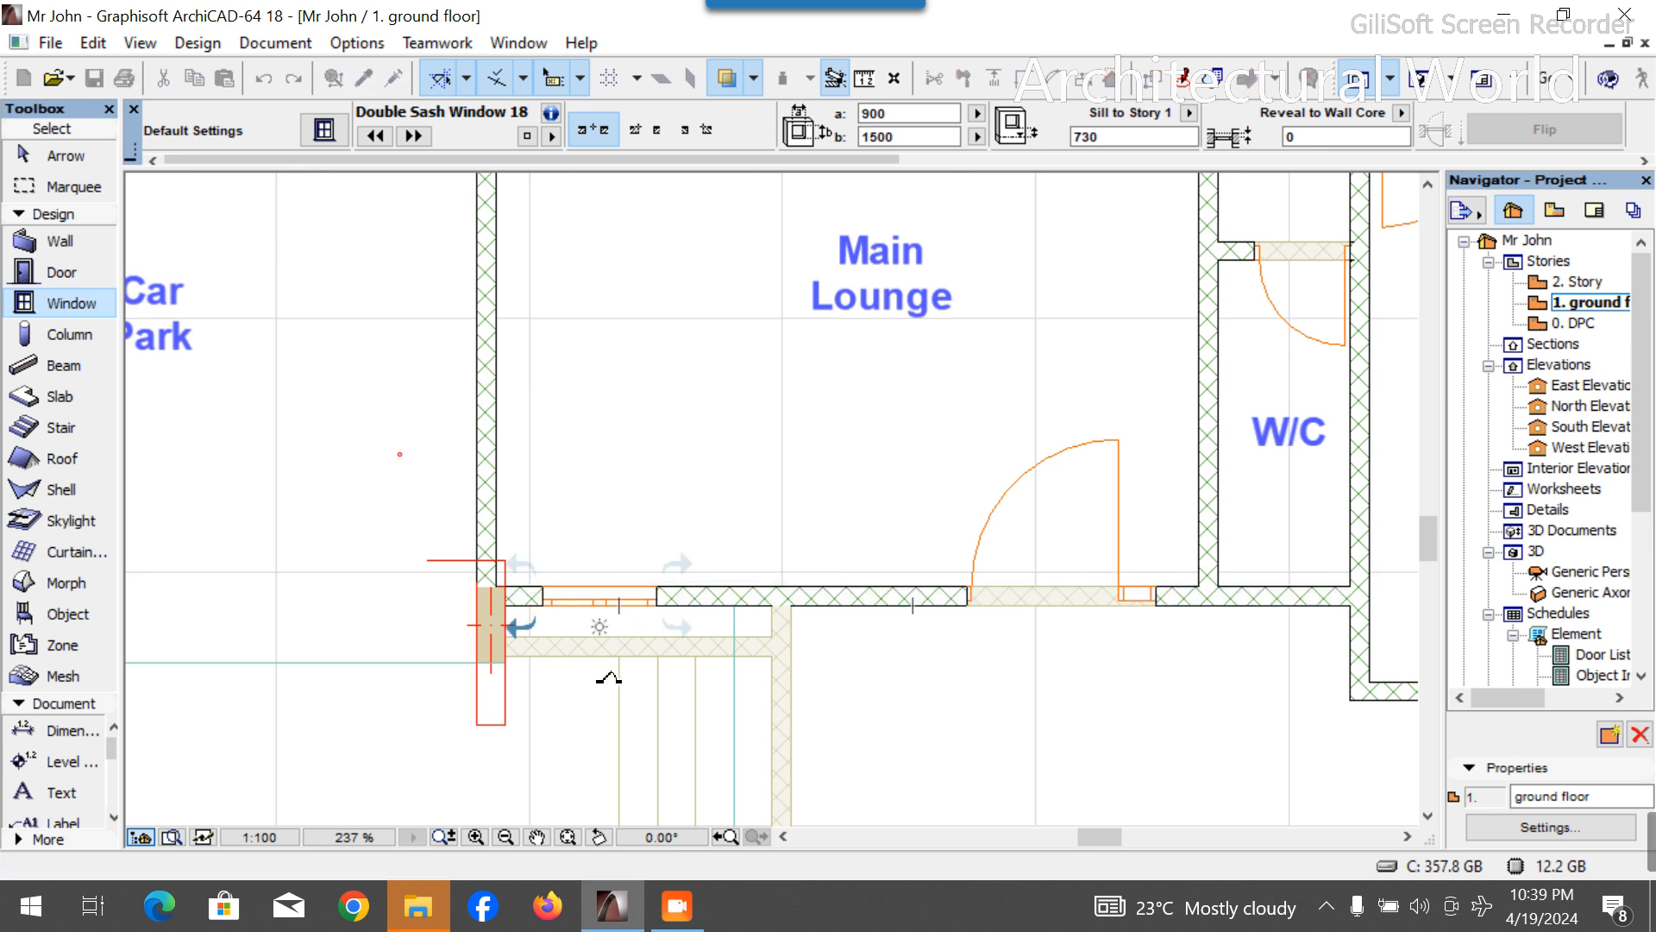
pyautogui.scroll(-3, 602, 681)
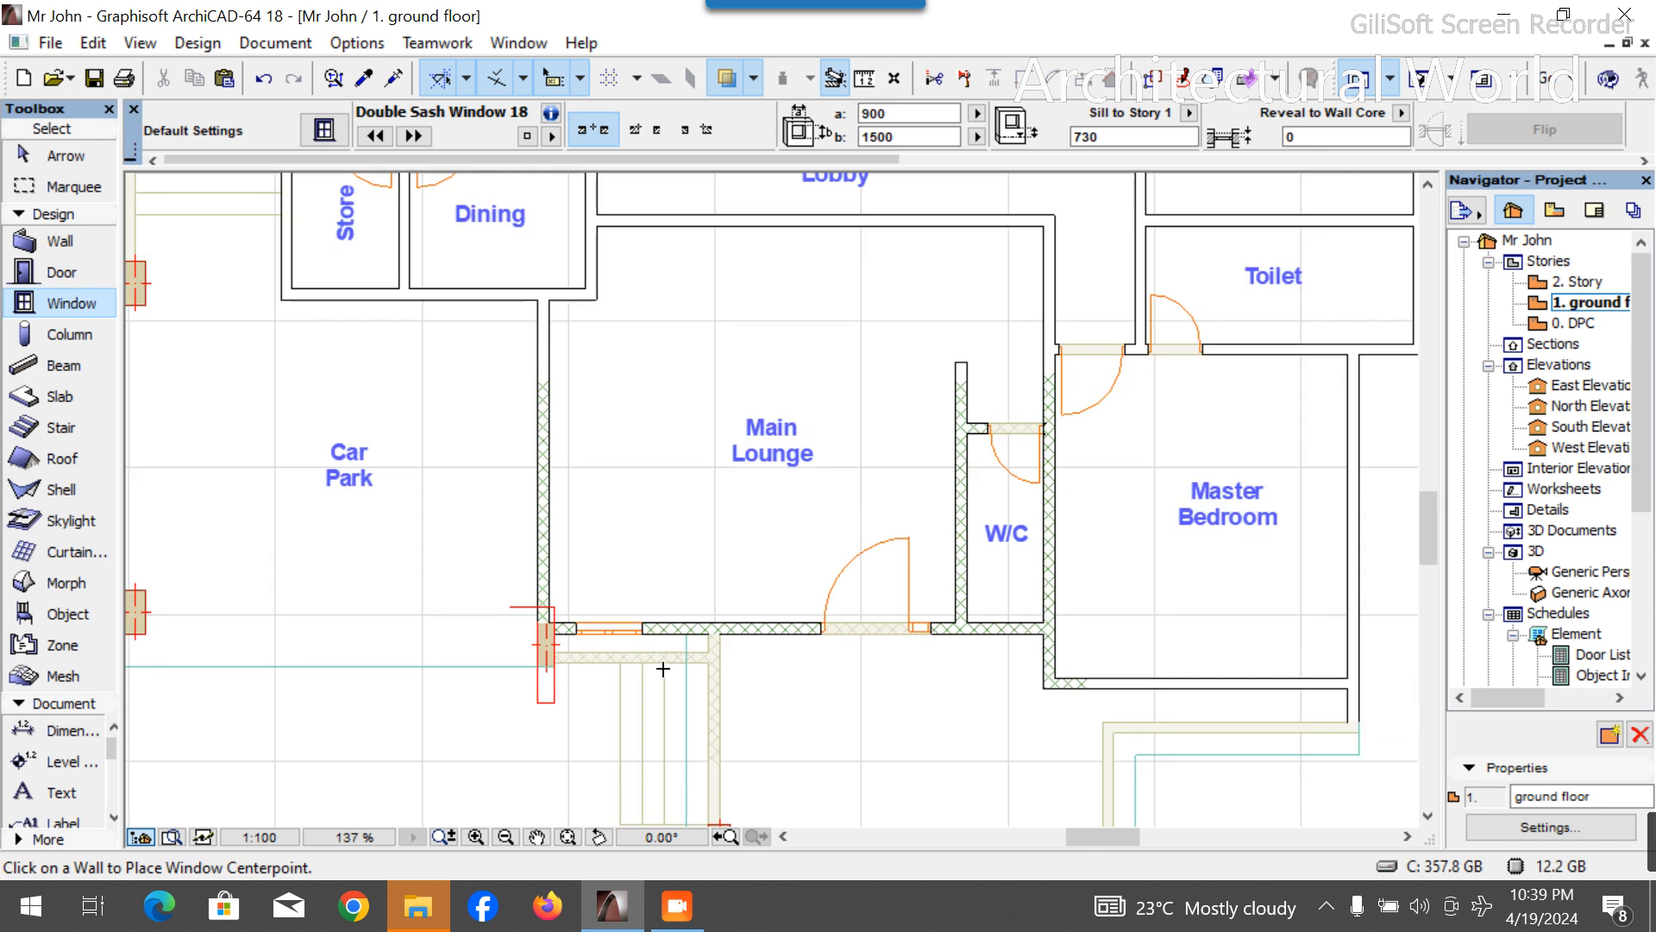
pyautogui.scroll(2, 759, 639)
pyautogui.scroll(1, 763, 639)
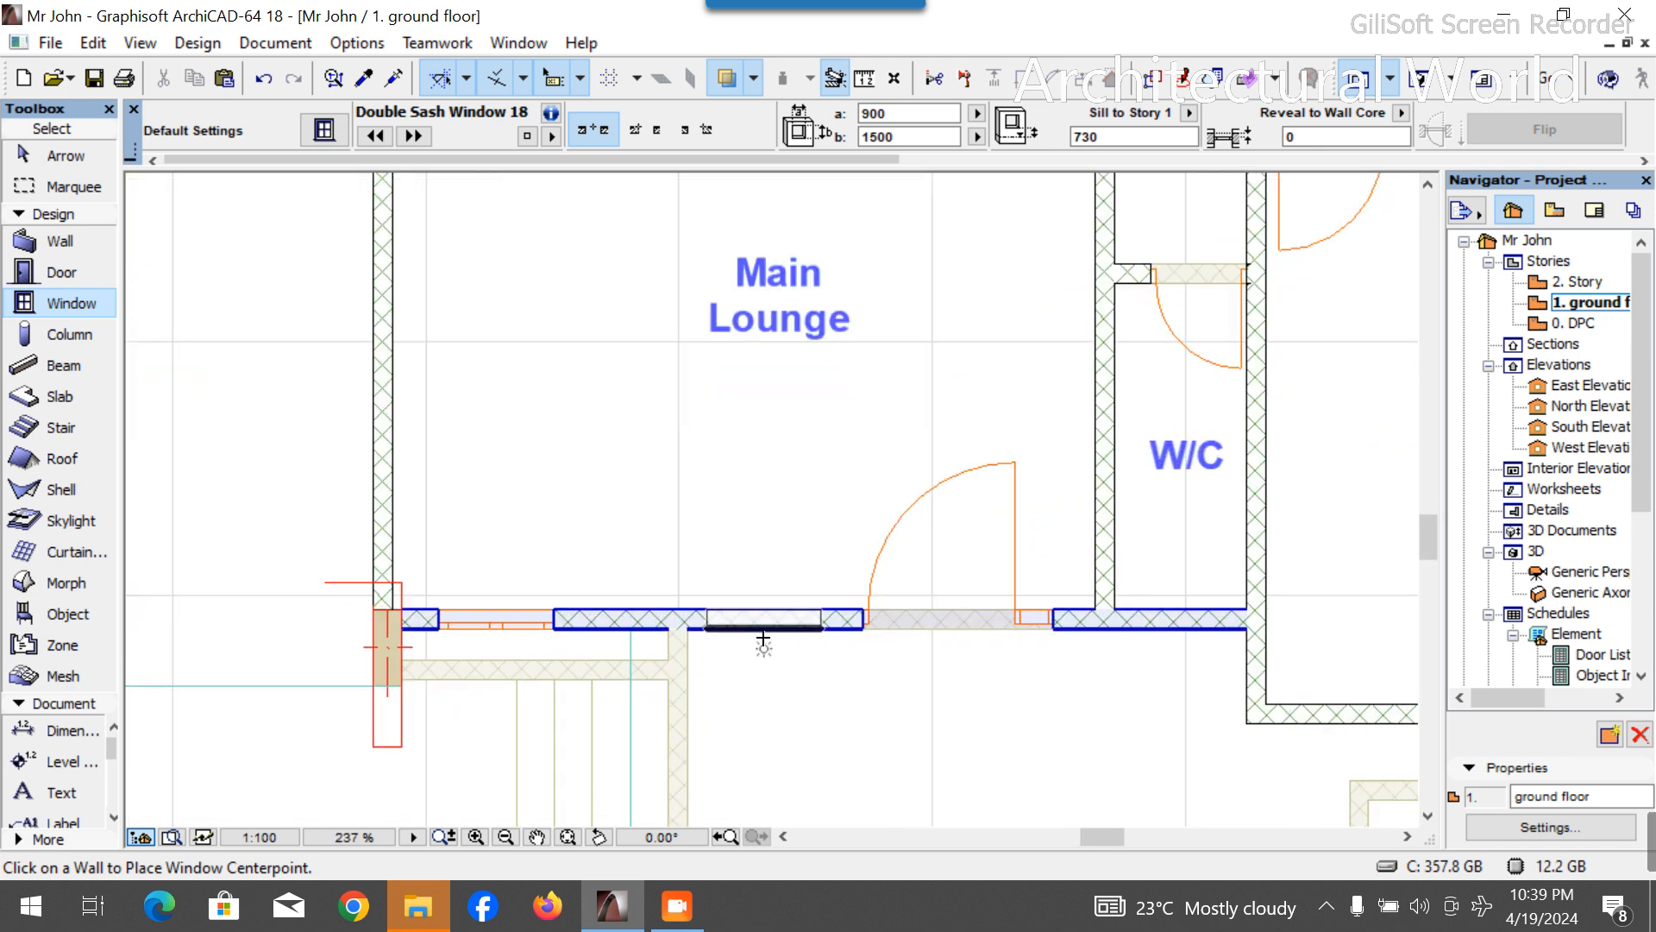
pyautogui.click(764, 639)
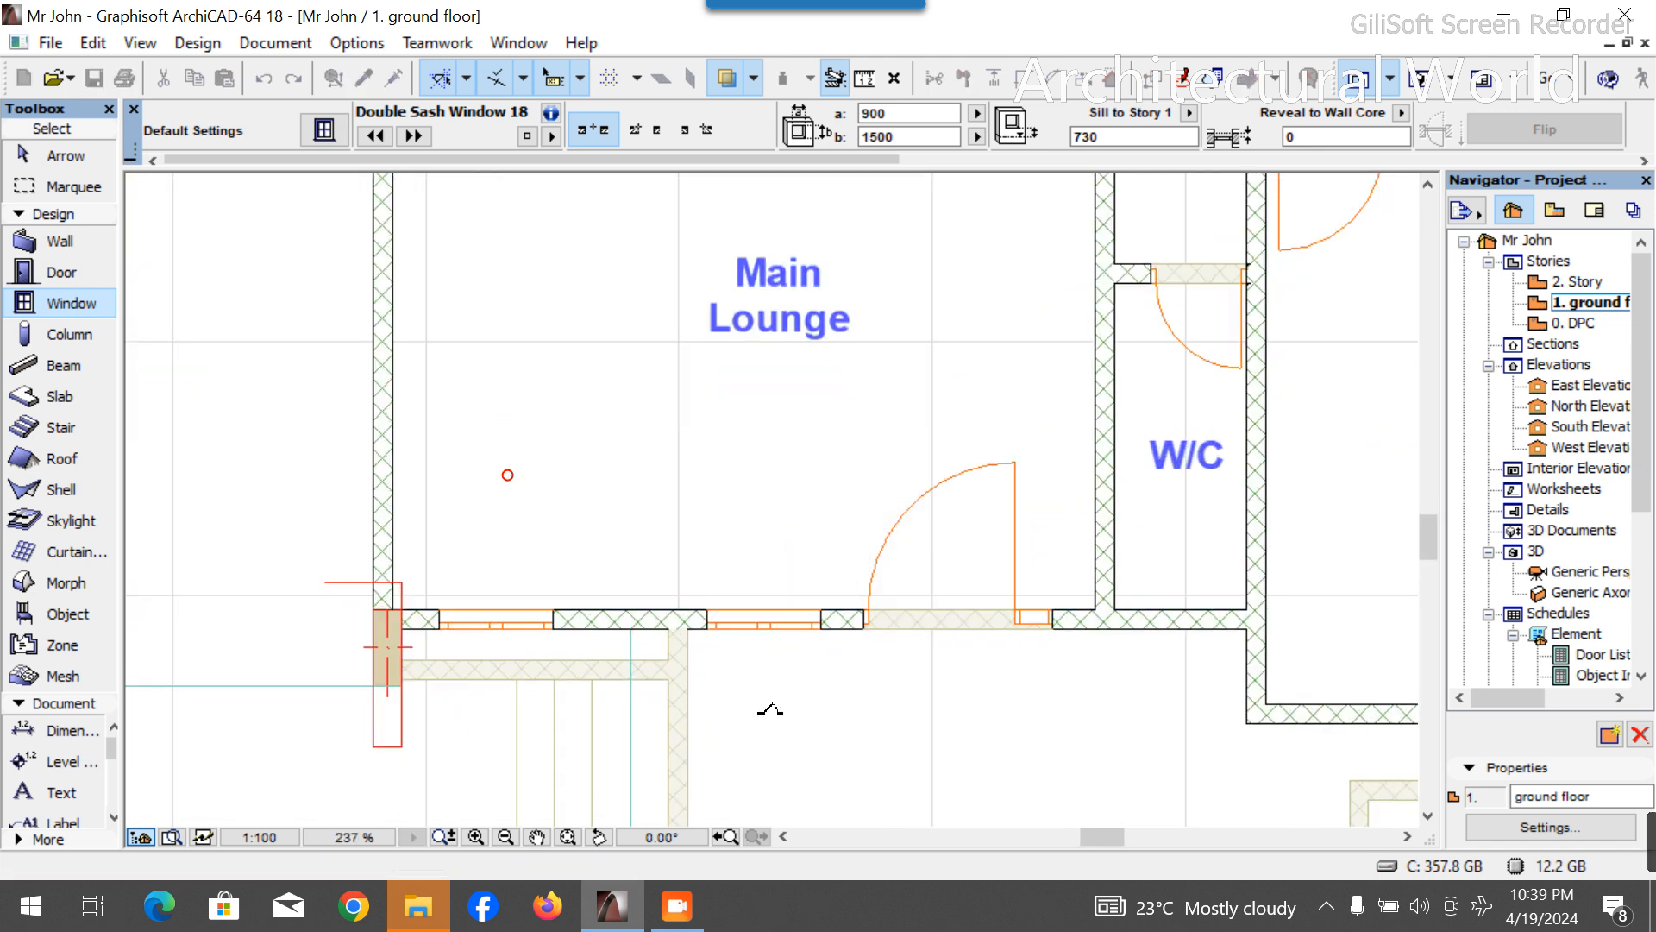
# Place two 900 x 1500 double sash windows in the wall between the Car Park and the Main Lounge, one near each end.
pyautogui.scroll(-3, 859, 703)
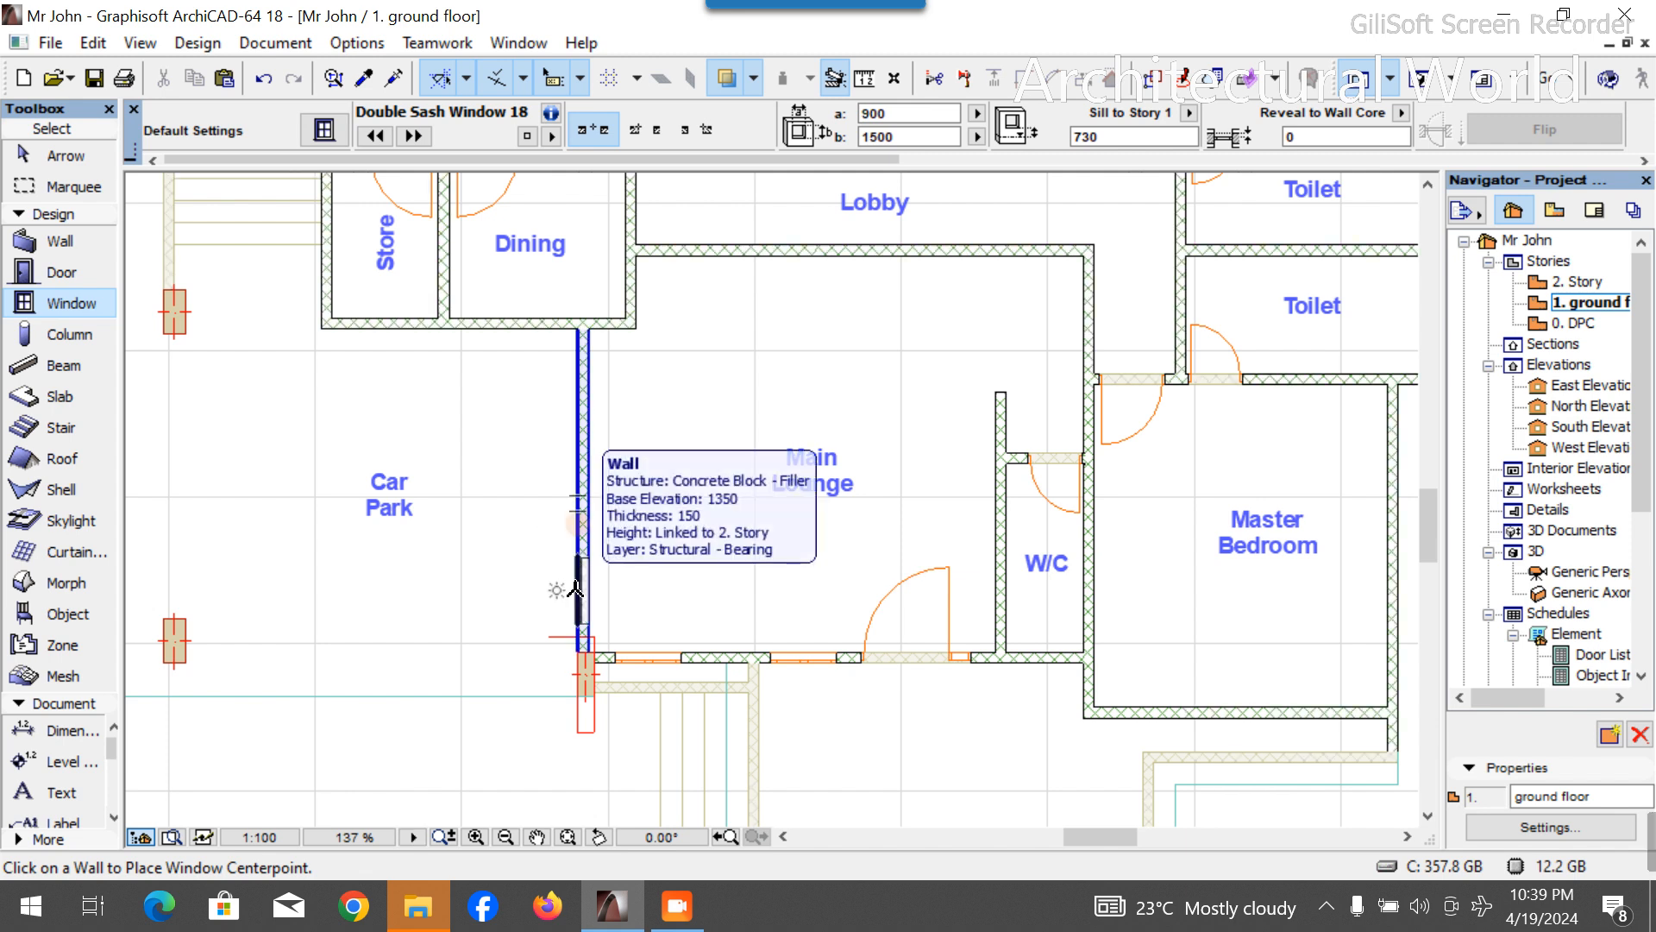
pyautogui.click(576, 583)
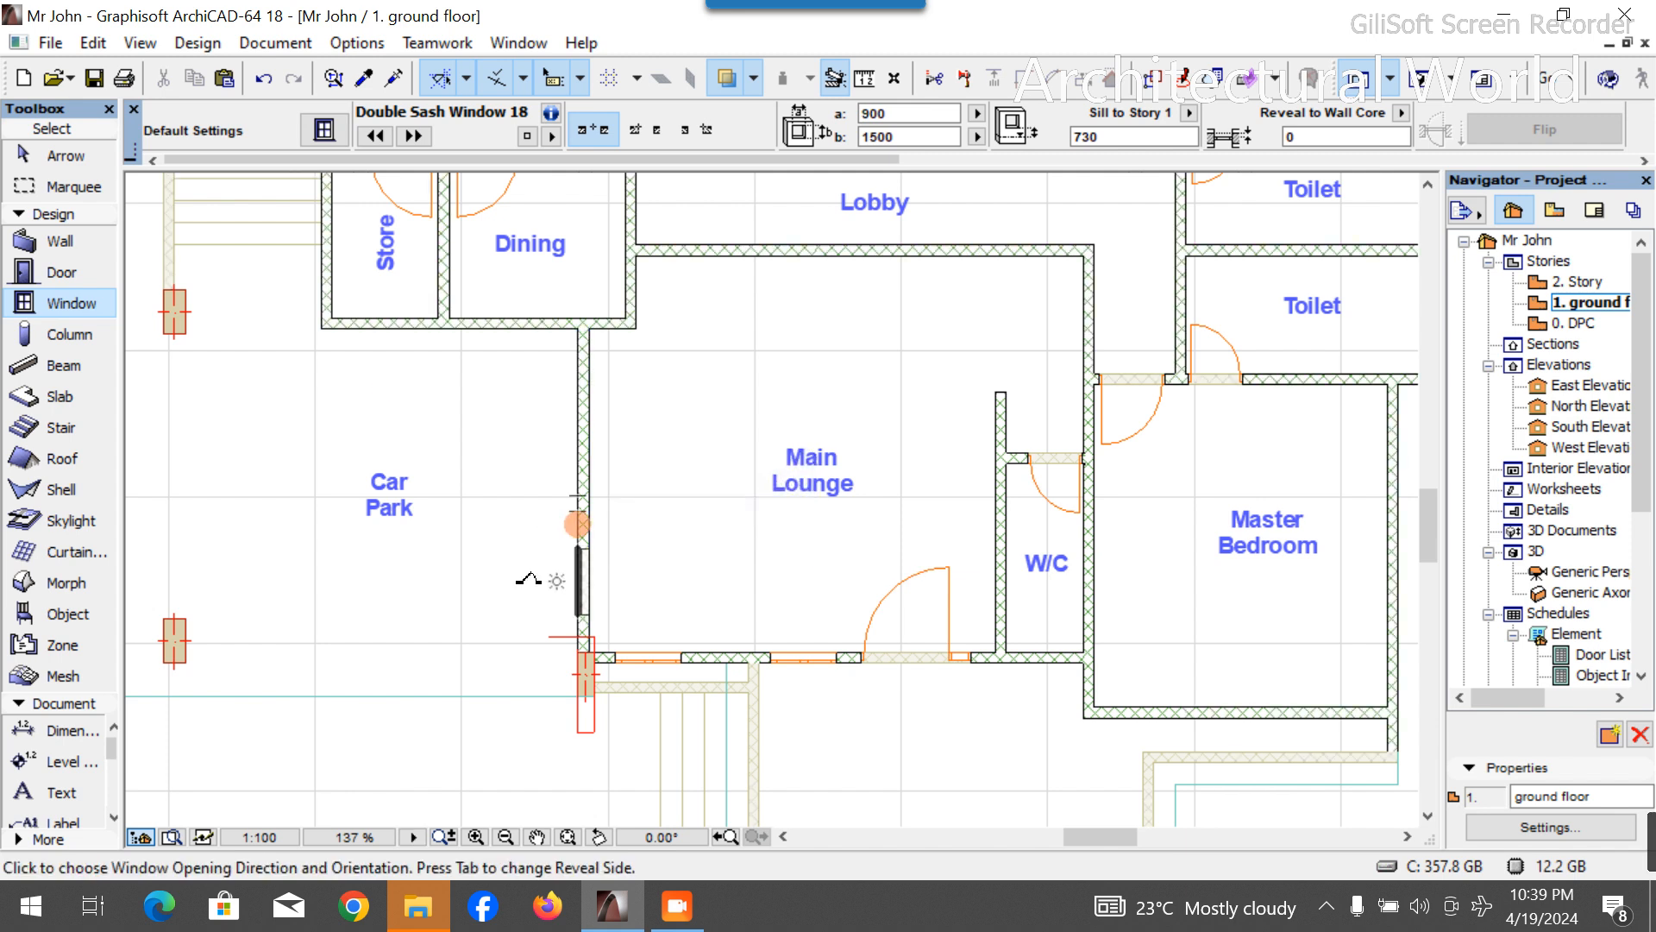
pyautogui.click(518, 580)
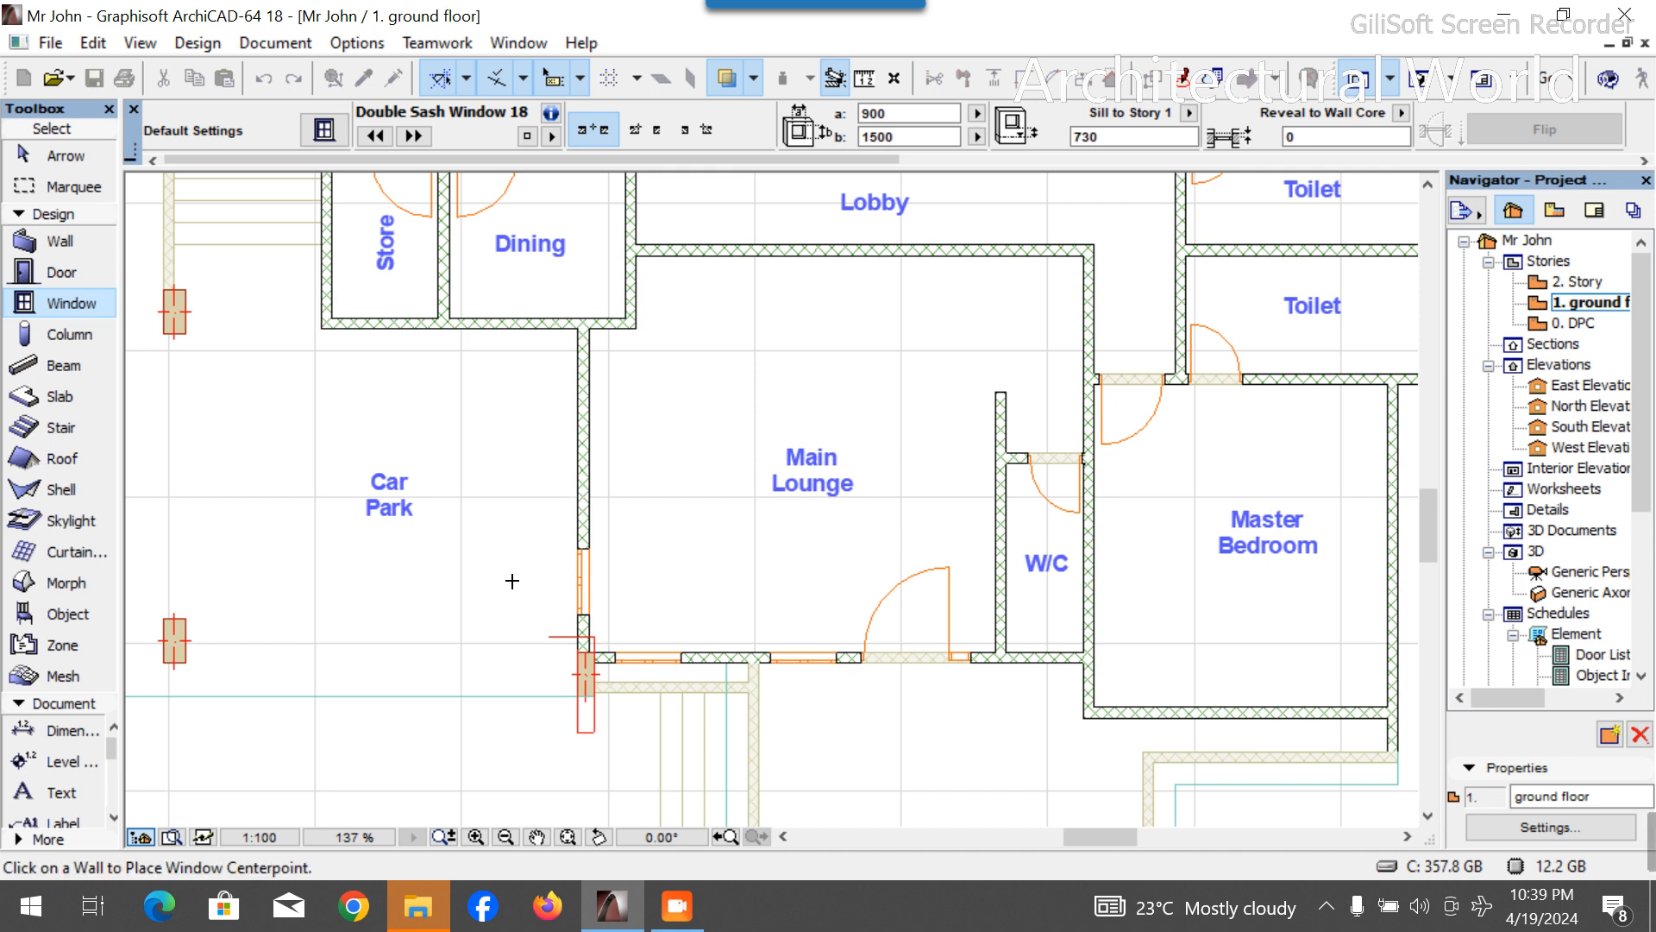
pyautogui.scroll(2, 583, 312)
pyautogui.scroll(2, 583, 311)
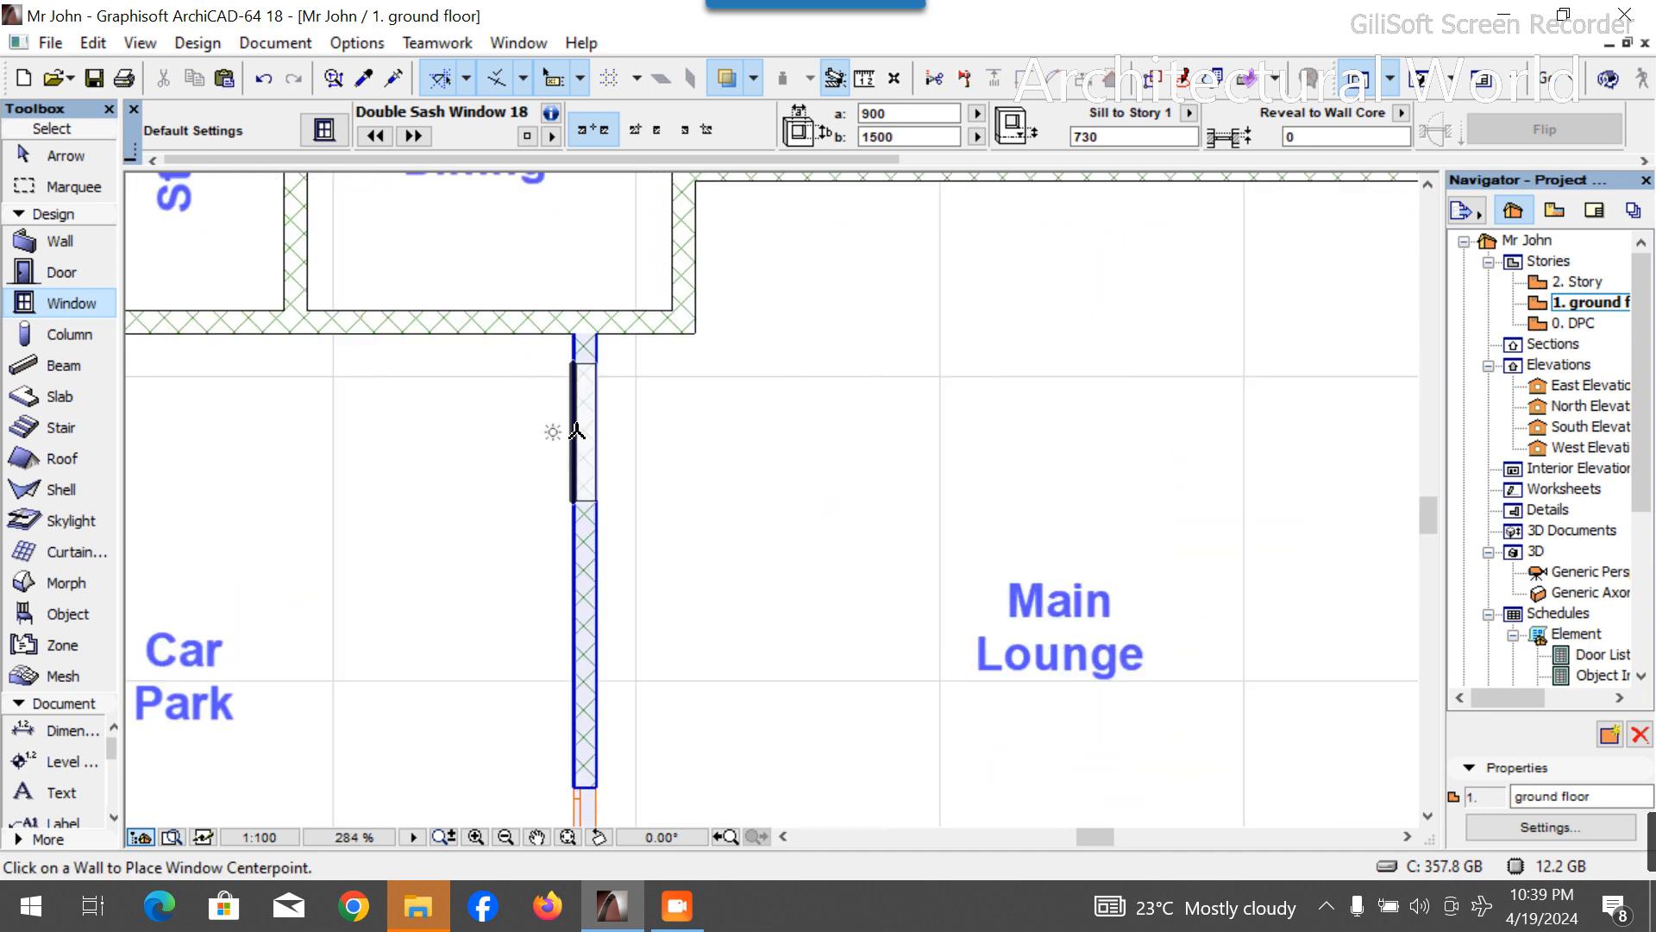
pyautogui.click(577, 431)
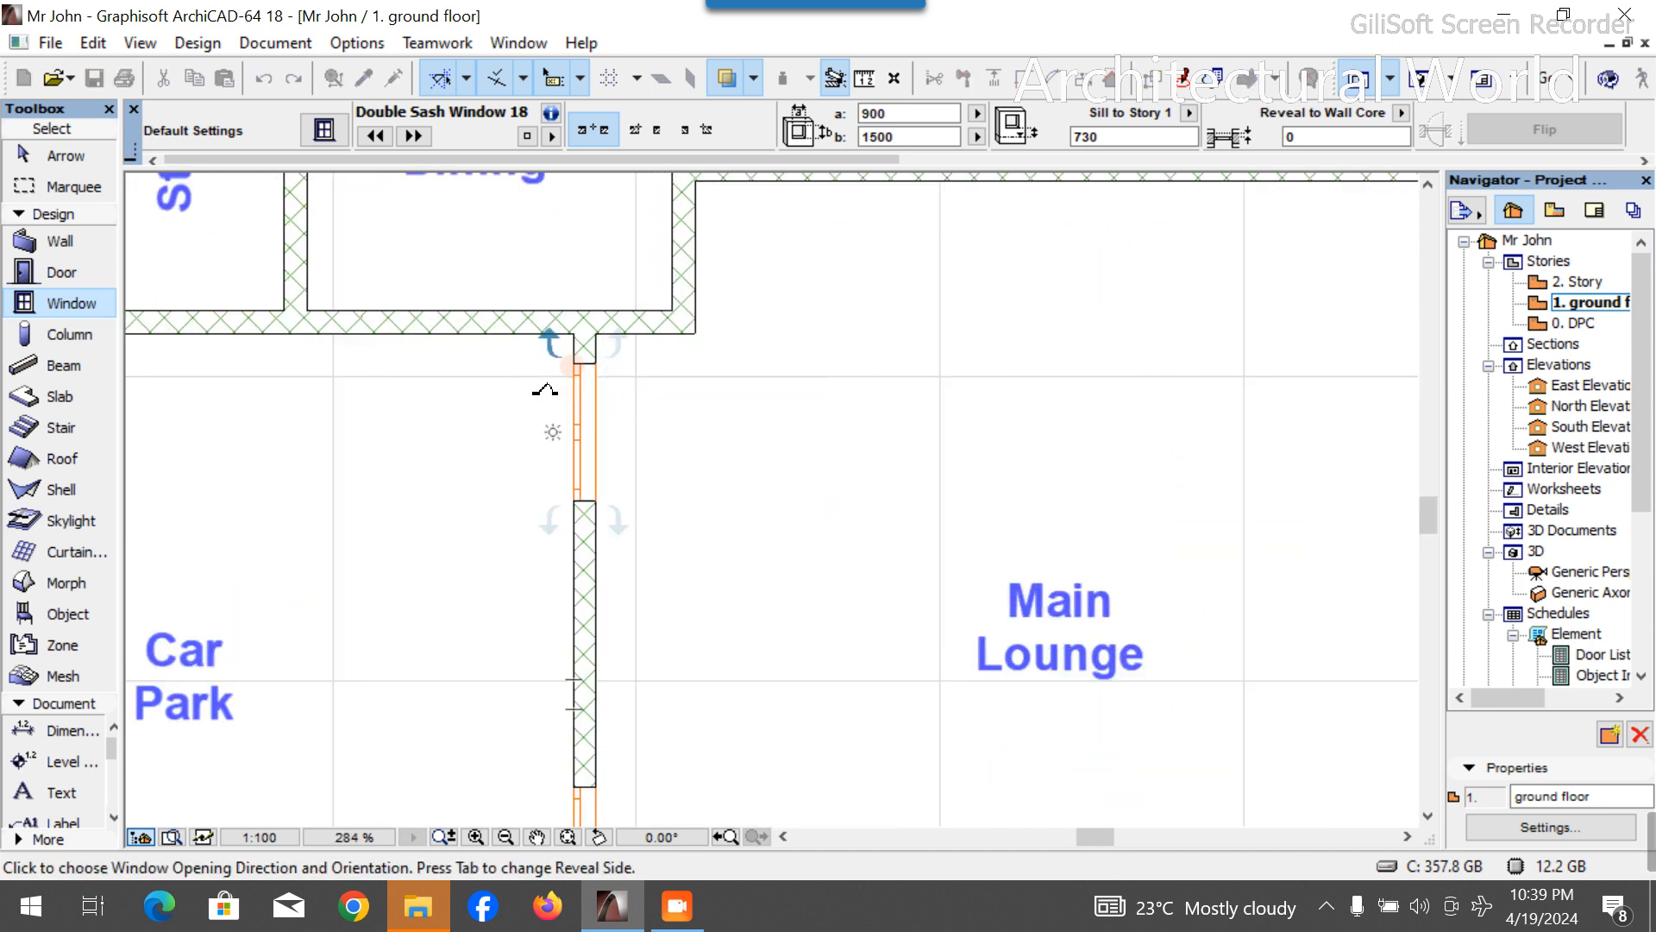
pyautogui.click(532, 388)
pyautogui.scroll(-5, 773, 437)
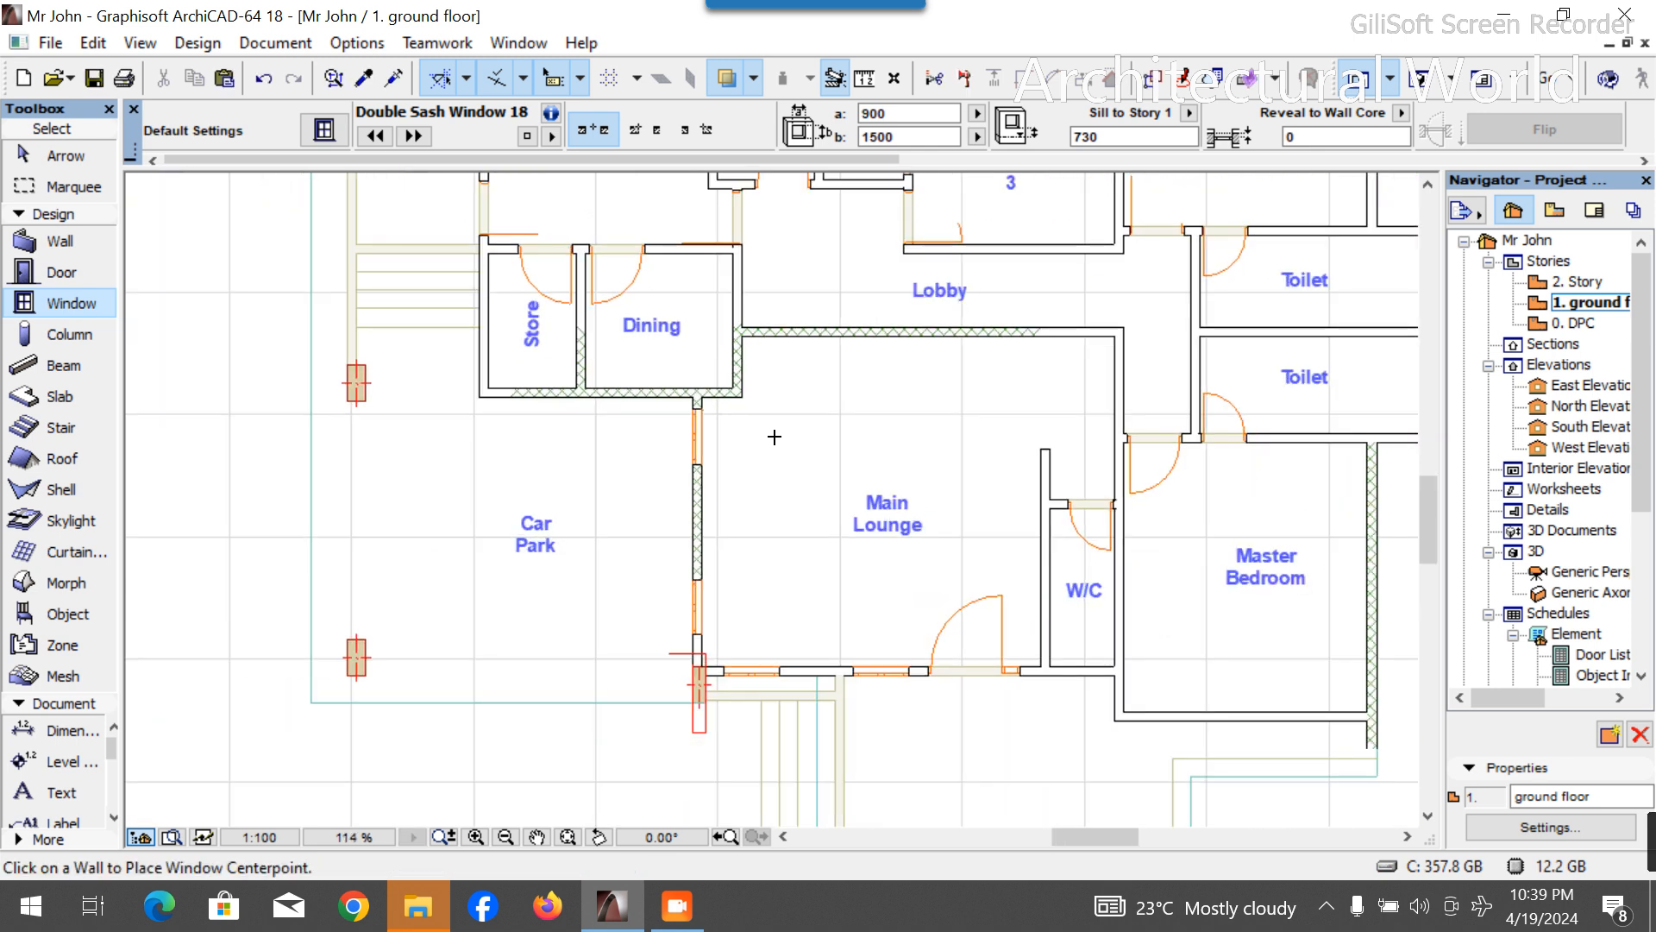
pyautogui.press('Escape')
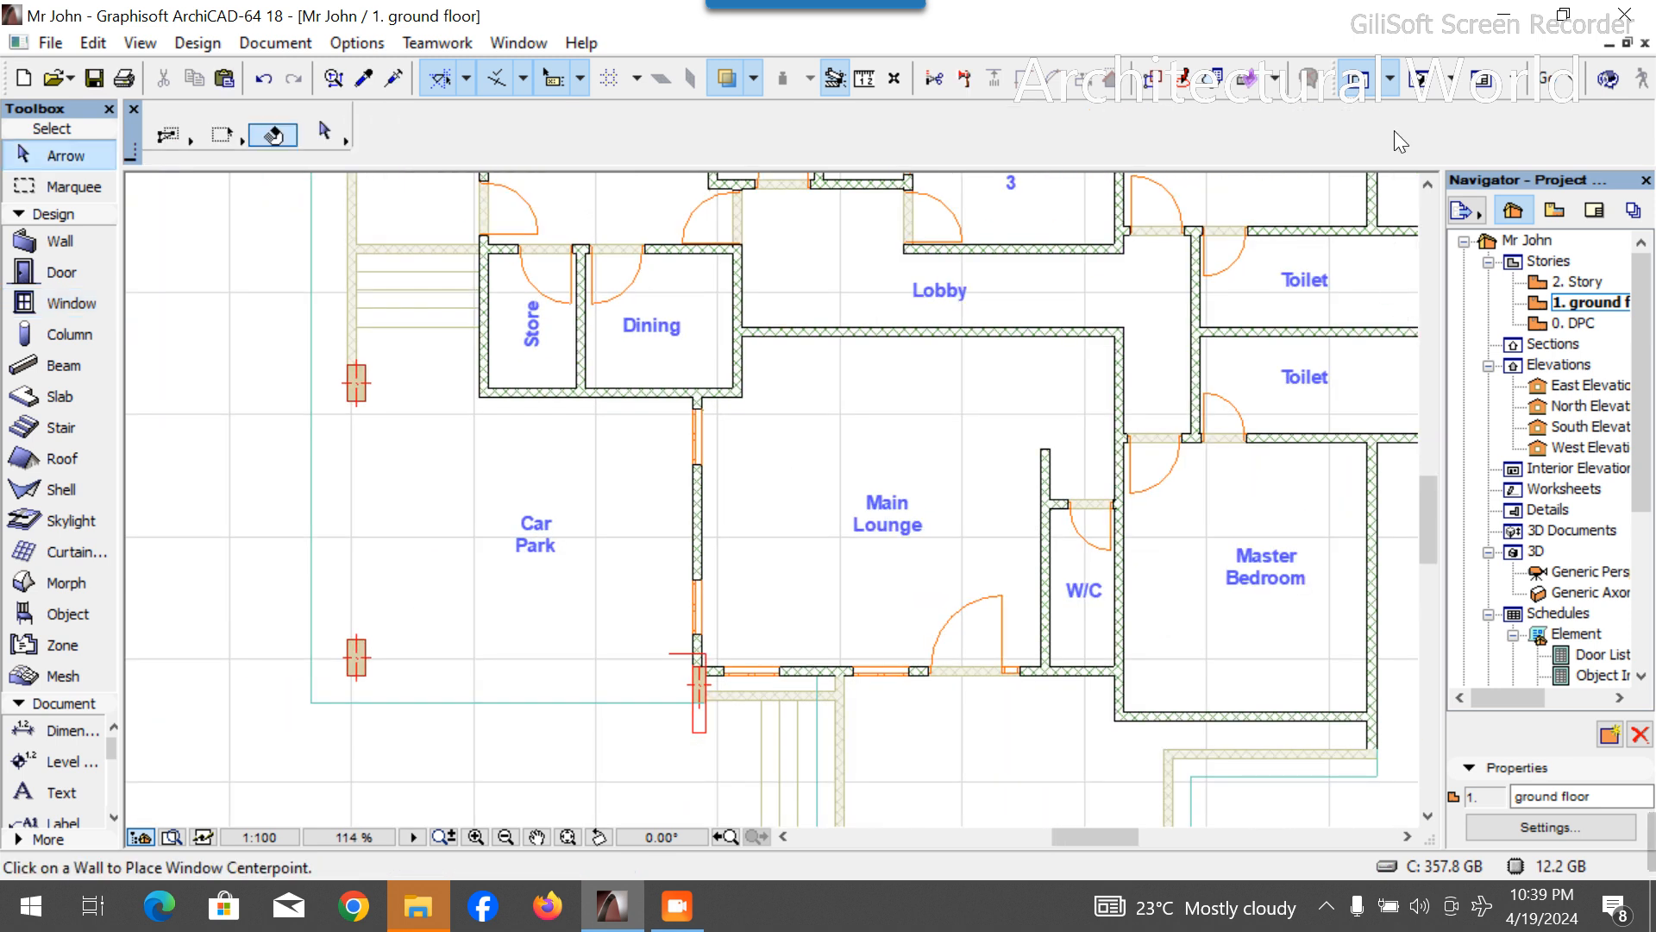
# Examine the new lounge windows in the 3D perspective view and return to the ground floor plan.
pyautogui.press('F3')
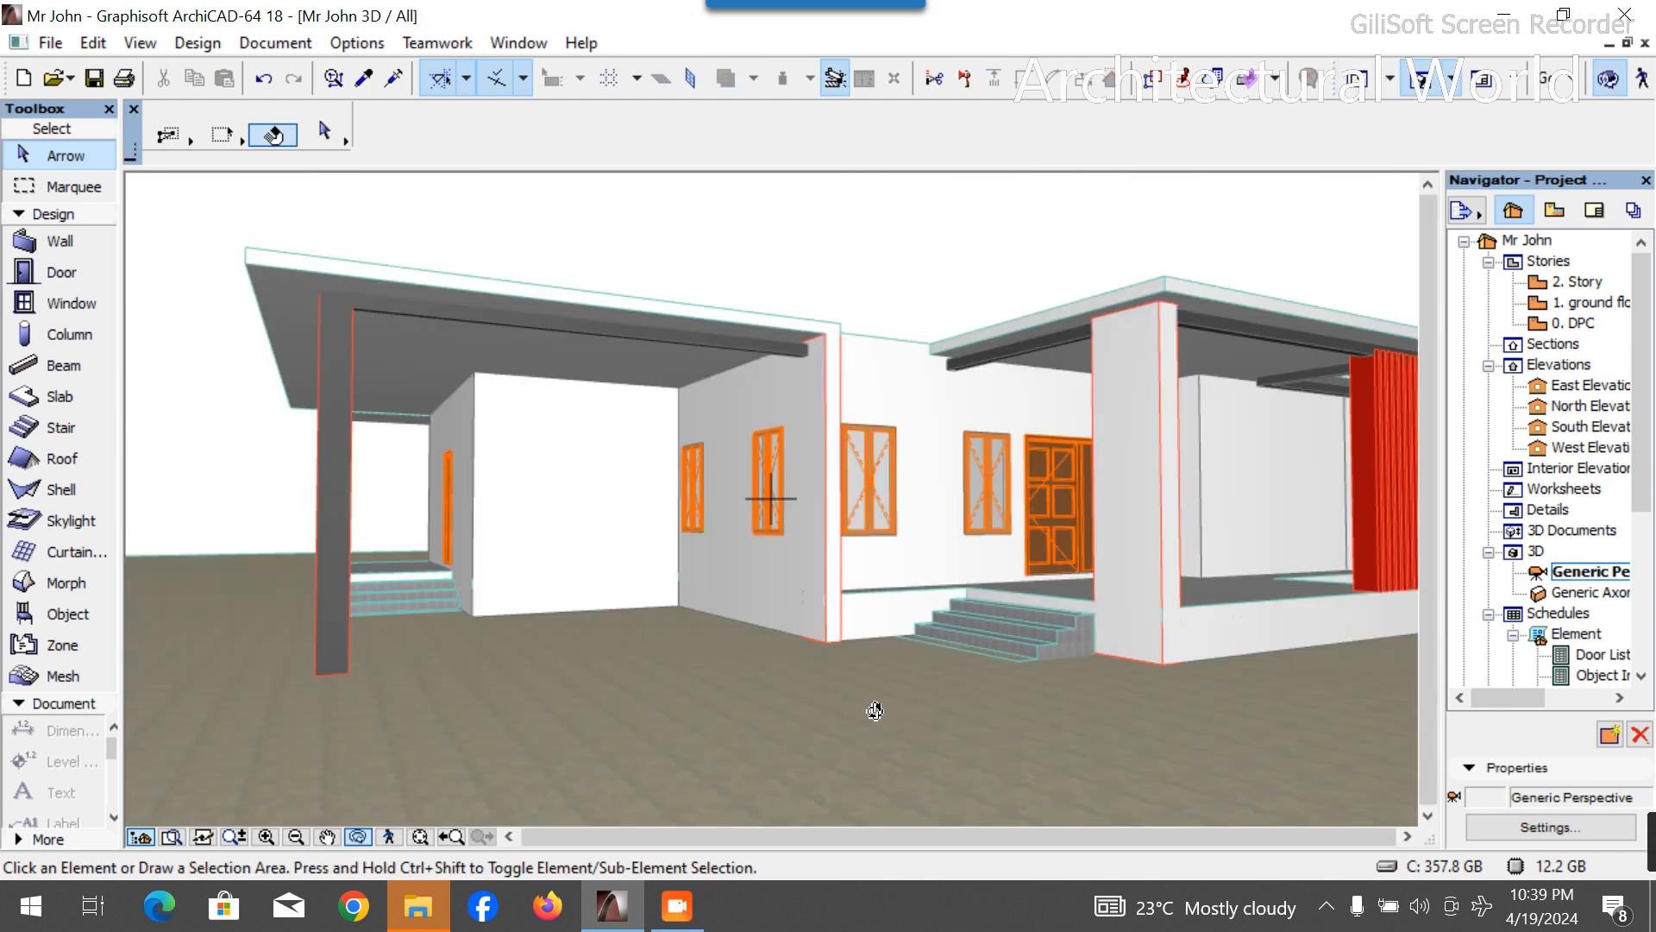
pyautogui.scroll(2, 875, 442)
pyautogui.keyDown('shift'); pyautogui.moveTo(880, 580); pyautogui.dragTo(847, 588, button='middle'); pyautogui.keyUp('shift')
pyautogui.doubleClick(1582, 302)
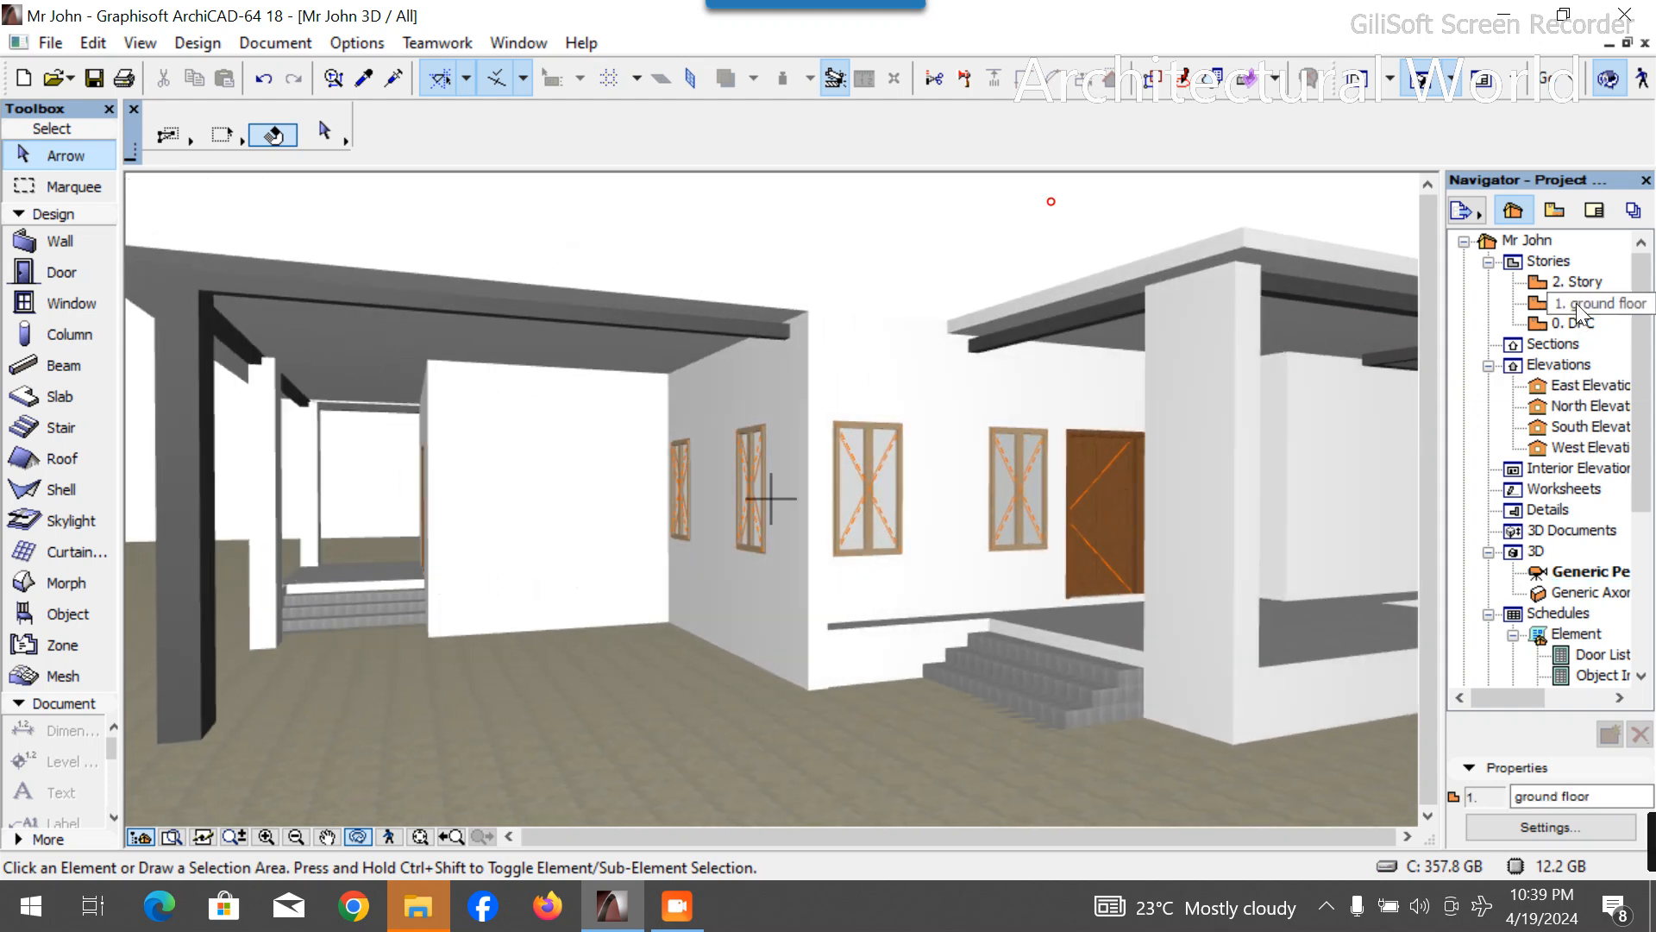
# Set the width of all four Main Lounge windows, two in the car park wall and two in the front wall, to 750.
pyautogui.scroll(4, 686, 463)
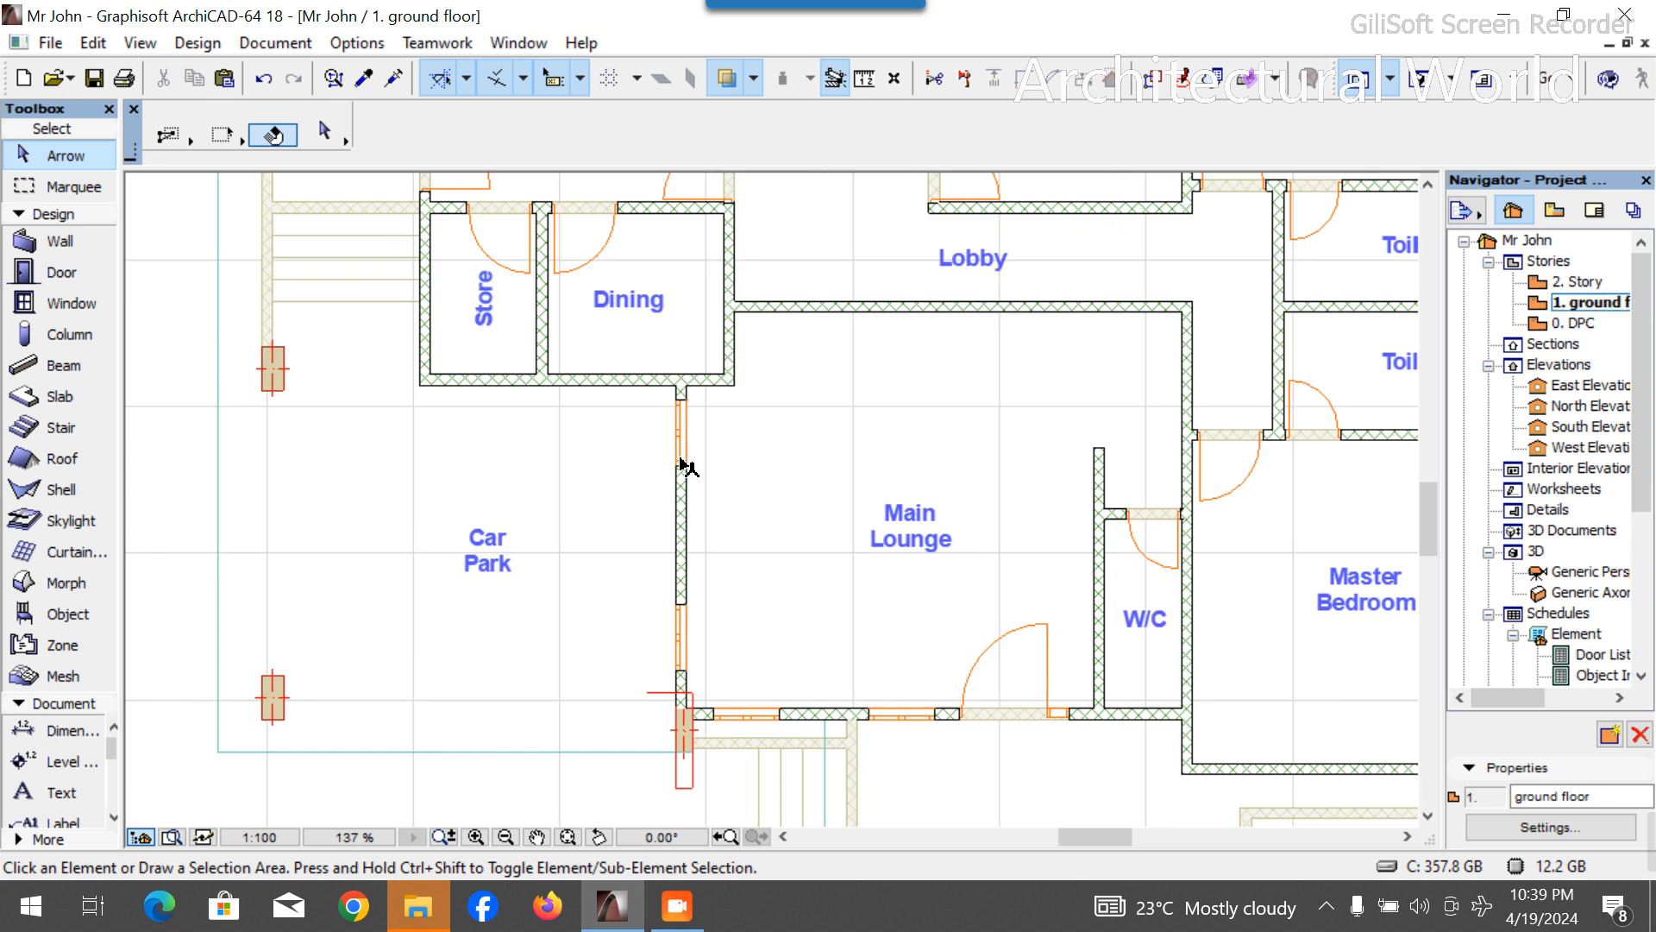
pyautogui.click(696, 479)
pyautogui.scroll(-4, 716, 409)
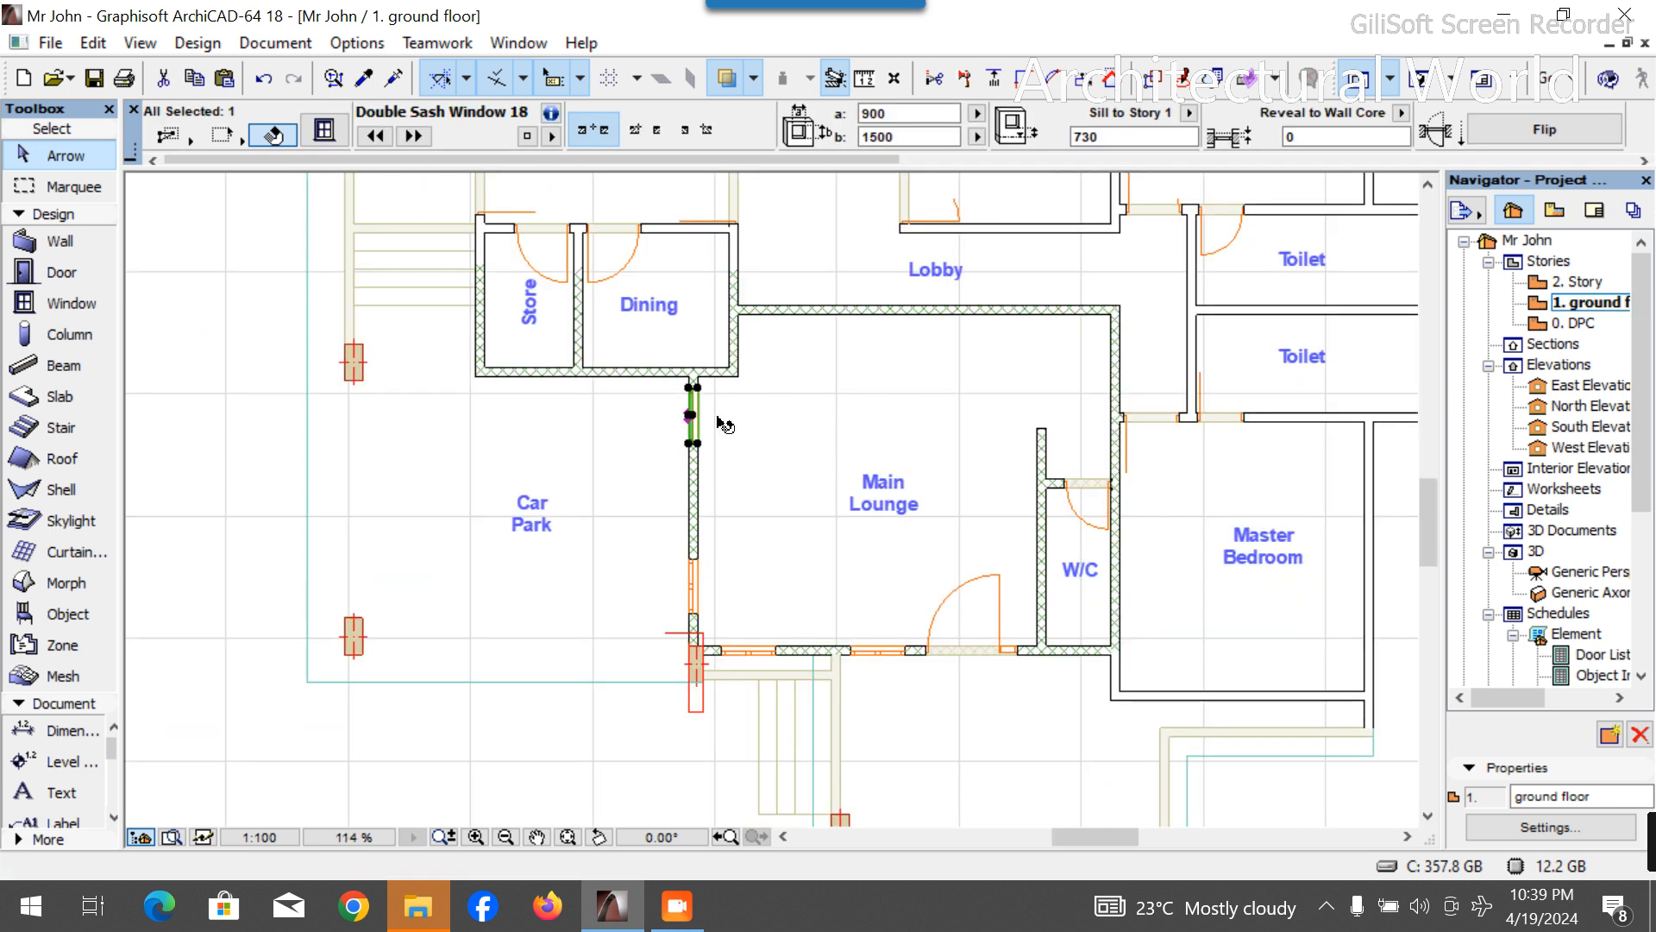
pyautogui.keyDown('shift'); pyautogui.click(701, 581); pyautogui.keyUp('shift')
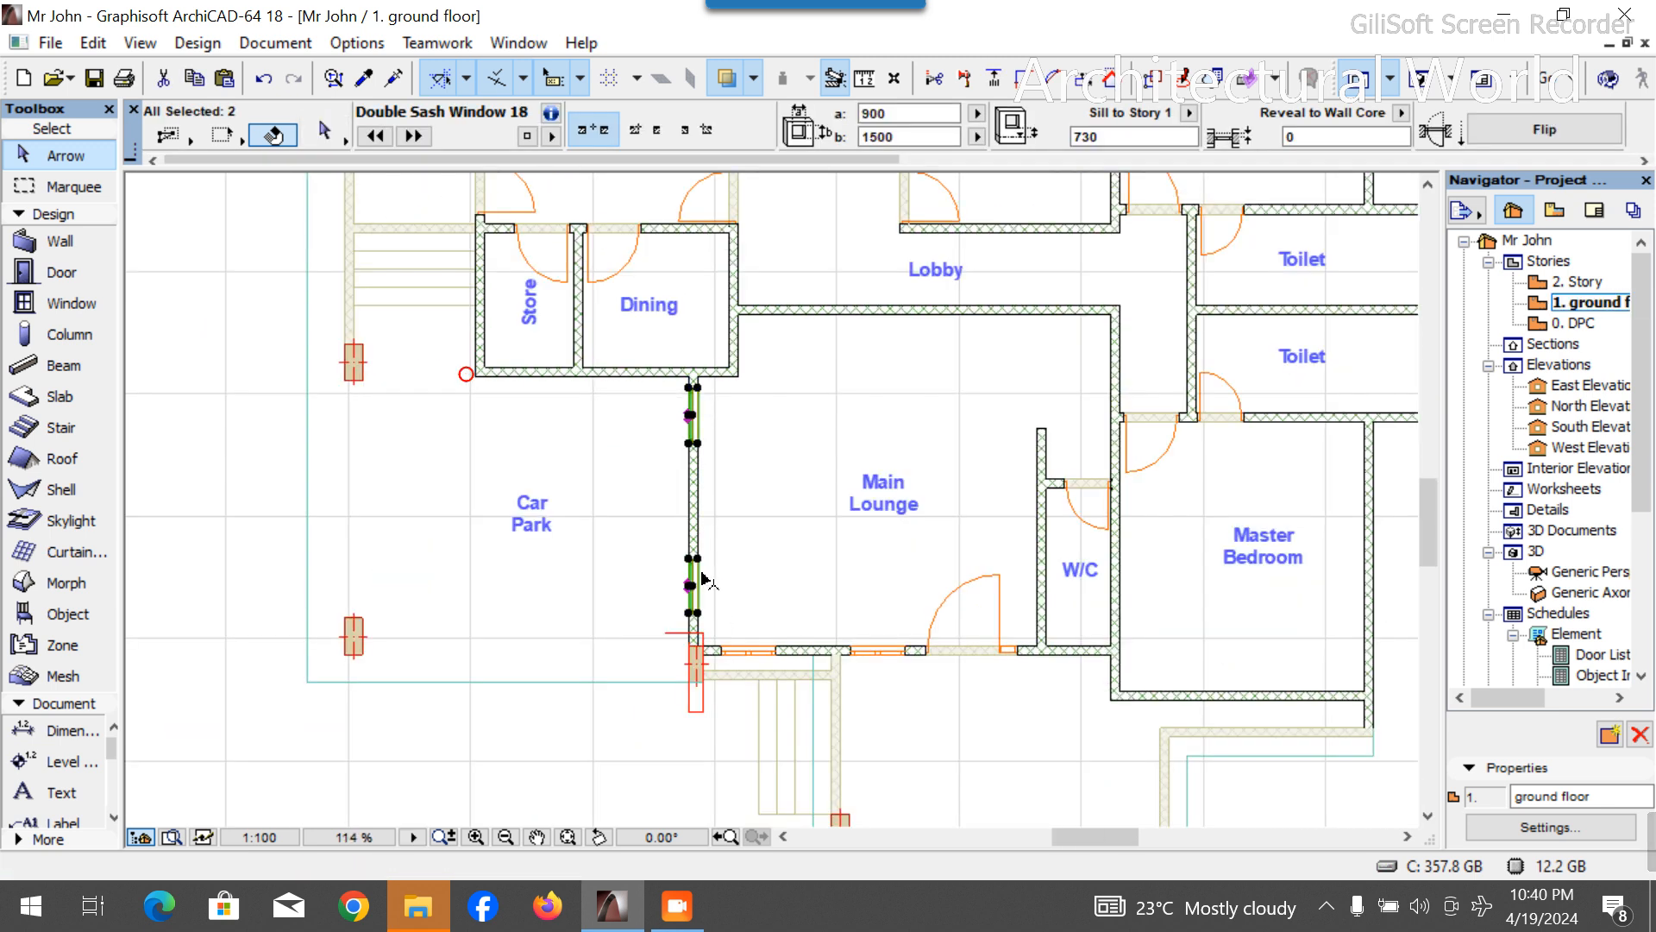
pyautogui.keyDown('shift'); pyautogui.click(781, 653); pyautogui.keyUp('shift')
pyautogui.keyDown('shift'); pyautogui.click(904, 652); pyautogui.keyUp('shift')
pyautogui.click(897, 114)
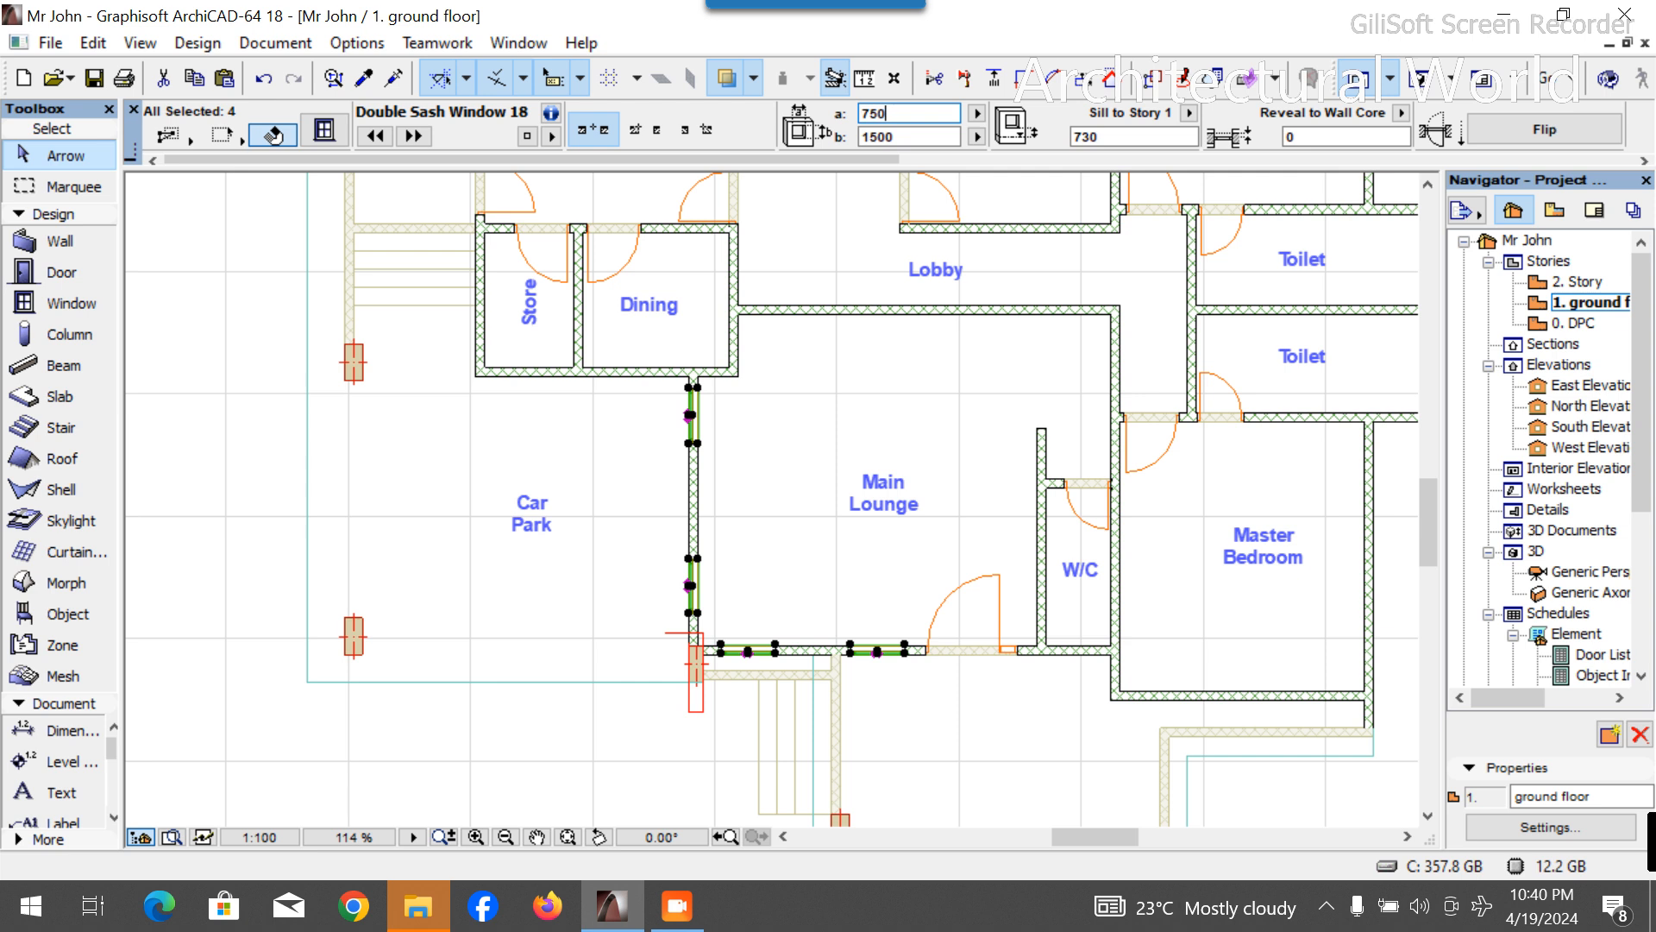
pyautogui.write('750')
pyautogui.press('Return')
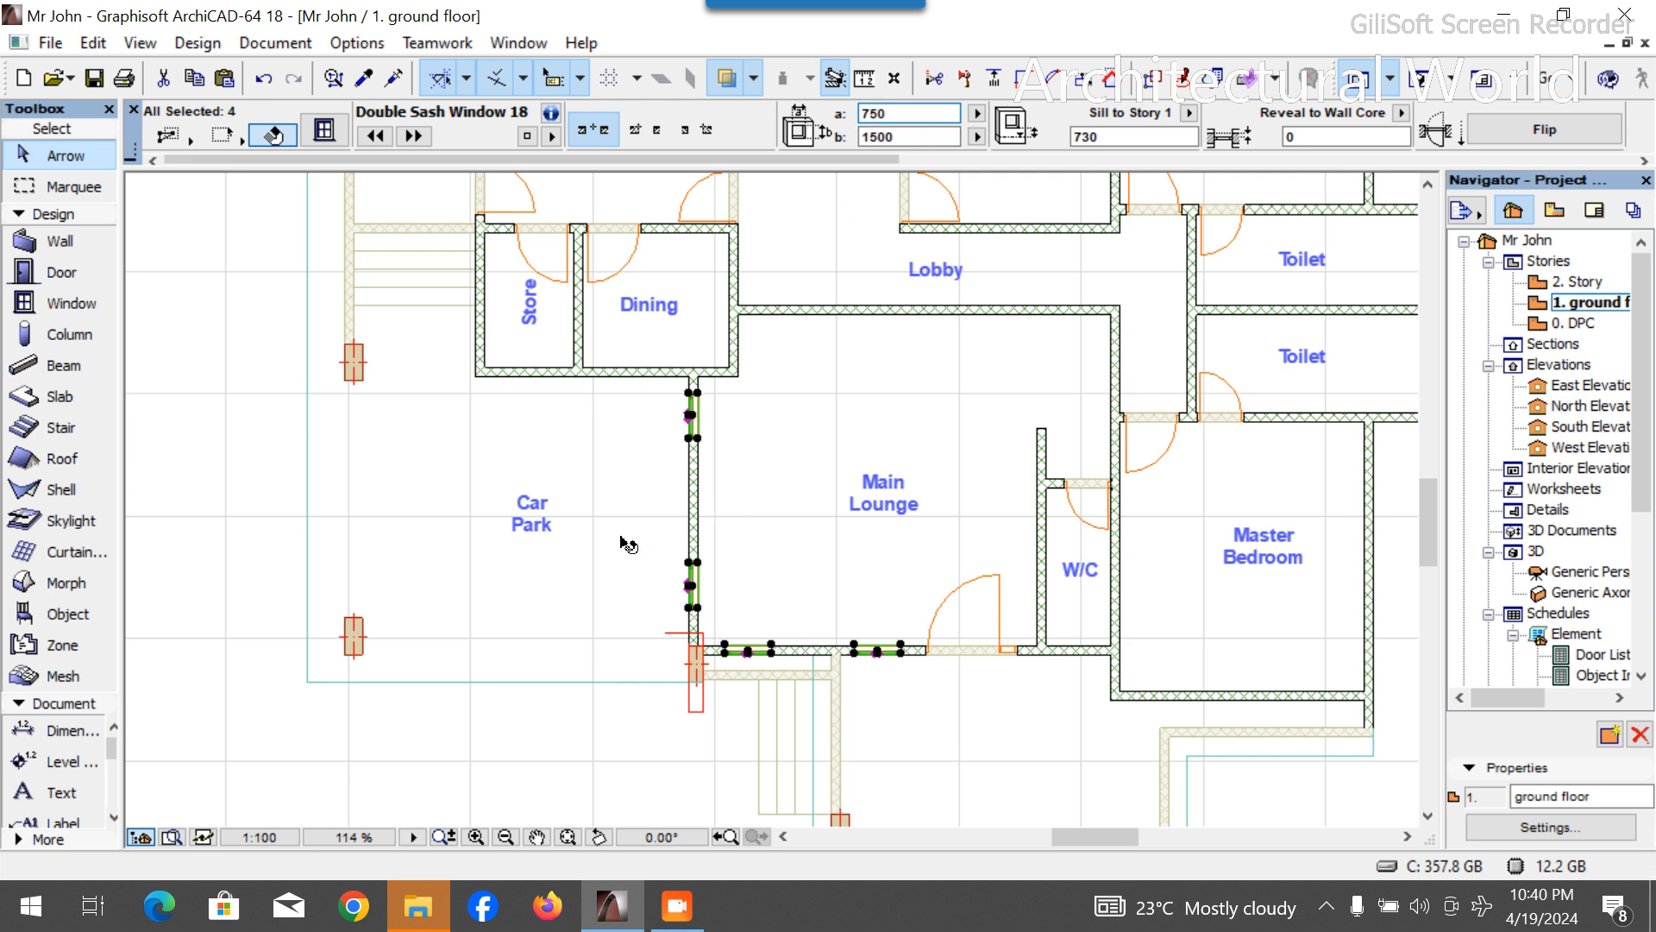
pyautogui.click(640, 545)
pyautogui.scroll(1, 682, 404)
pyautogui.press('Escape')
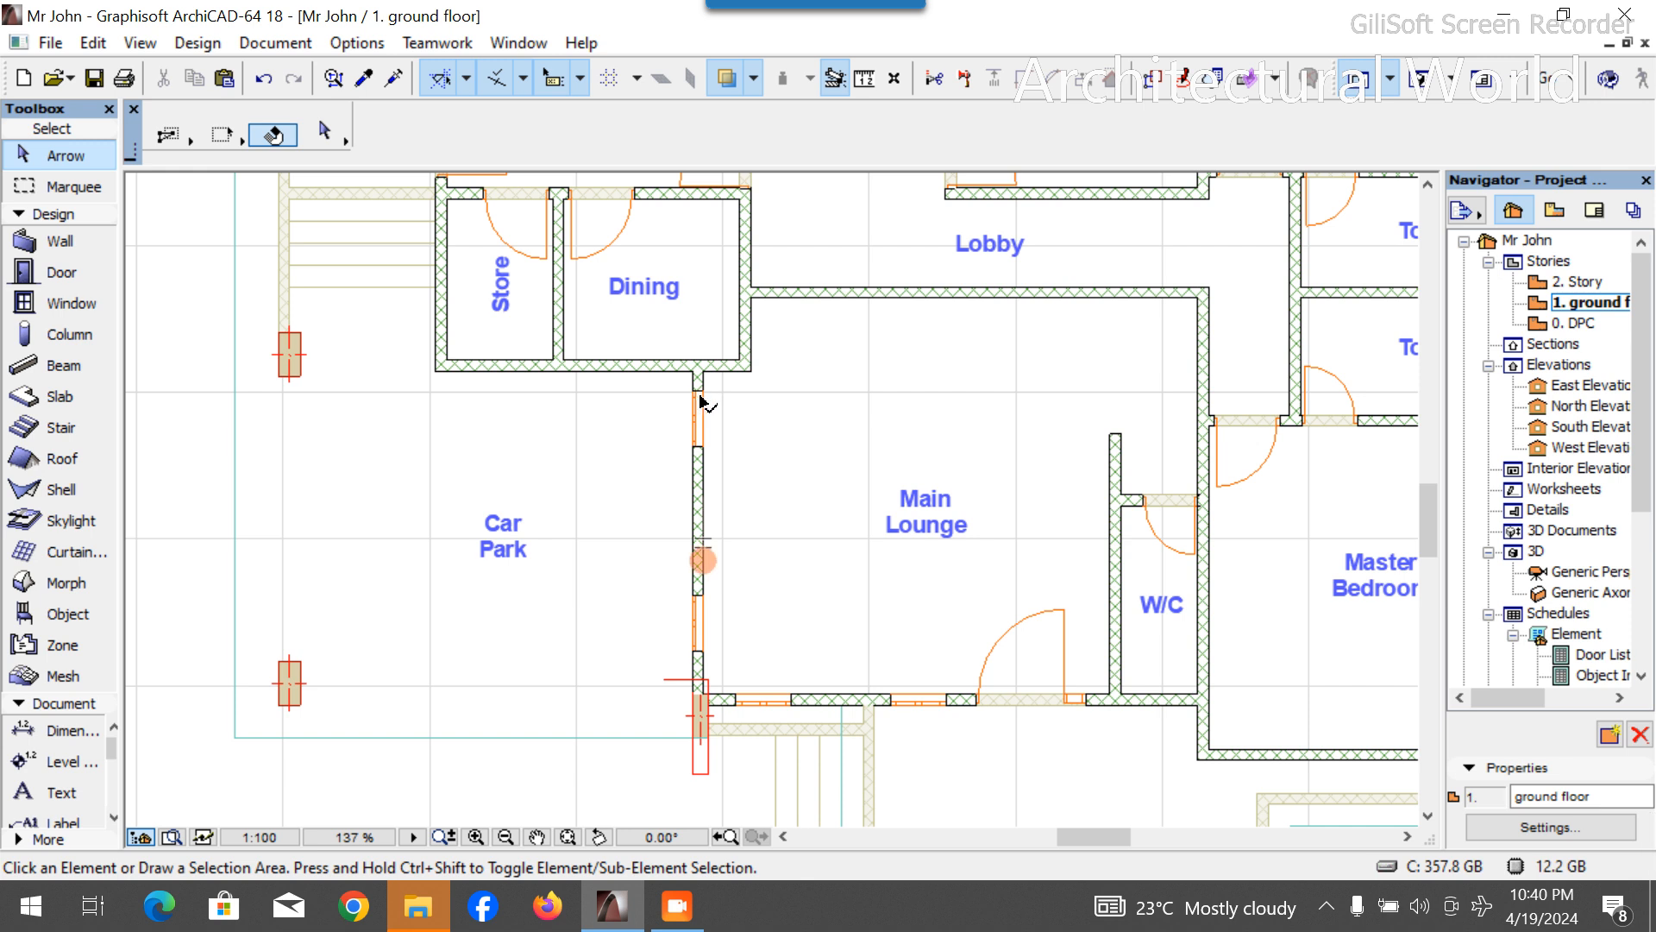
# Move the lower window in the Car Park and Main Lounge wall closer to the corner column.
pyautogui.moveTo(737, 640)
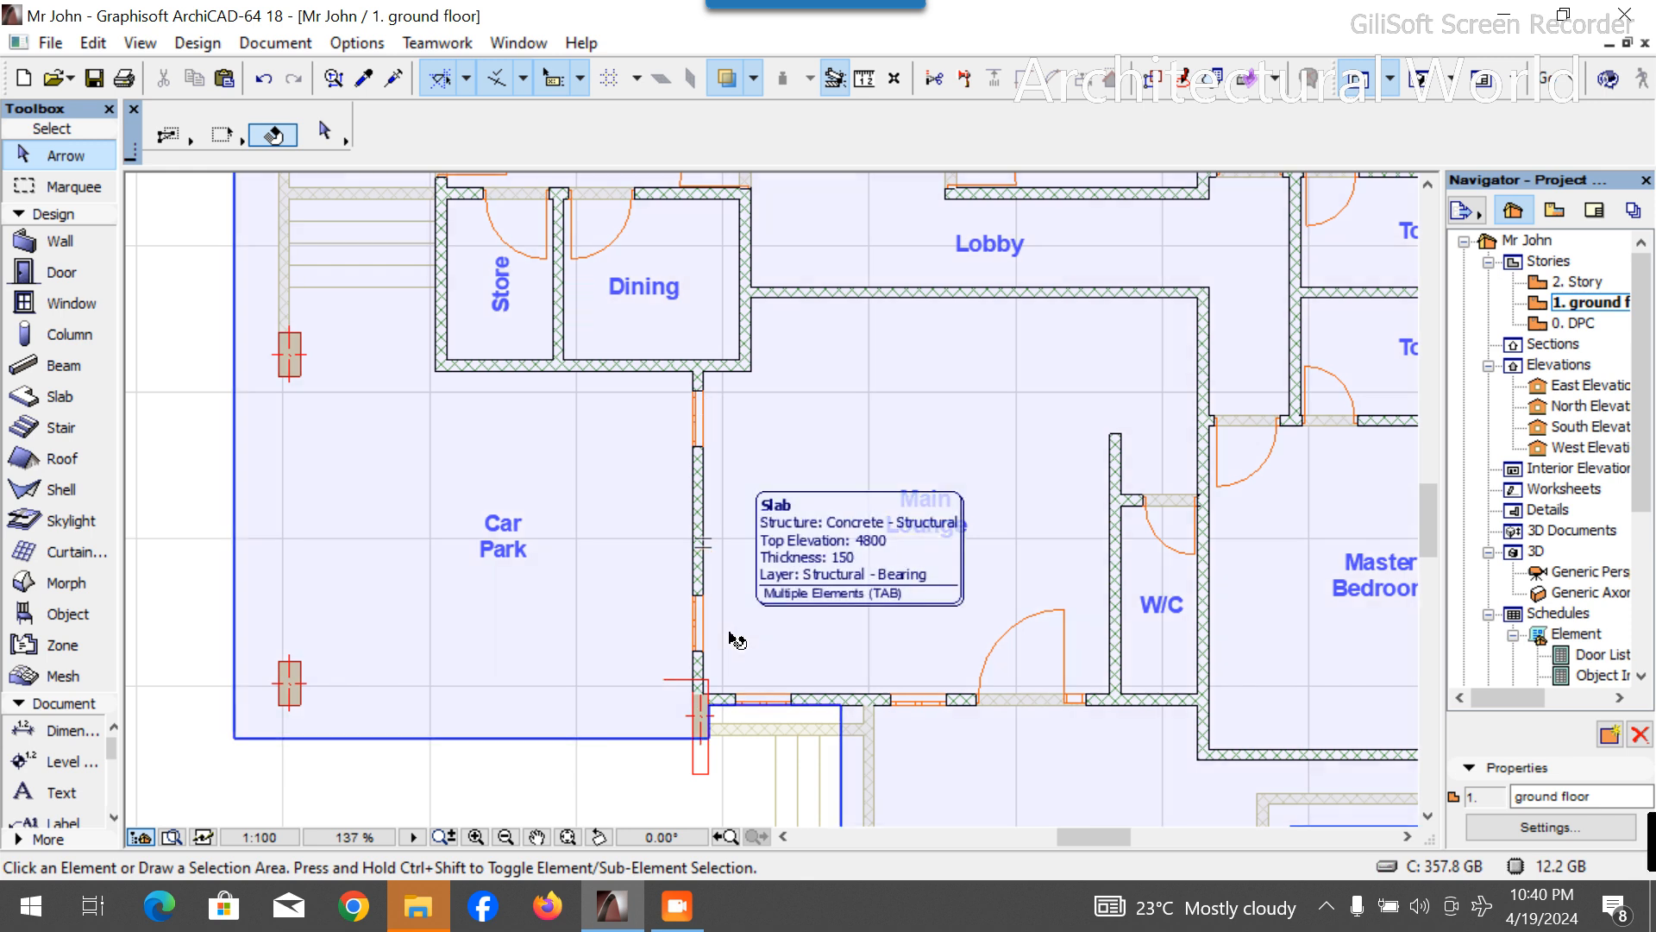
pyautogui.scroll(5, 743, 744)
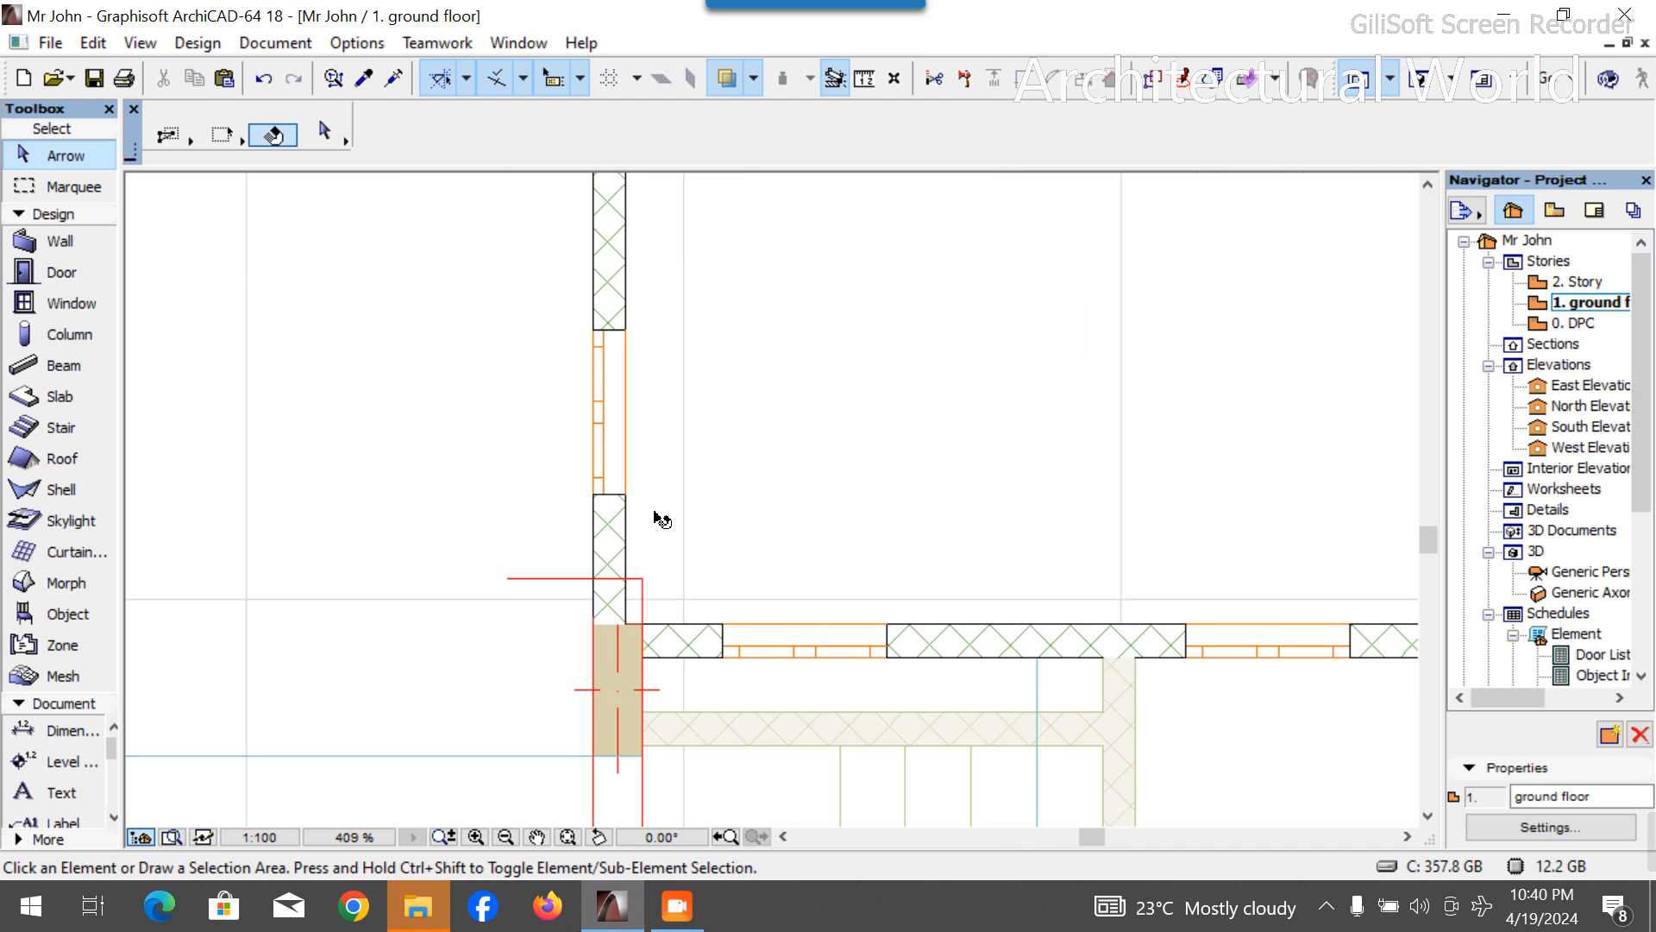
pyautogui.click(628, 501)
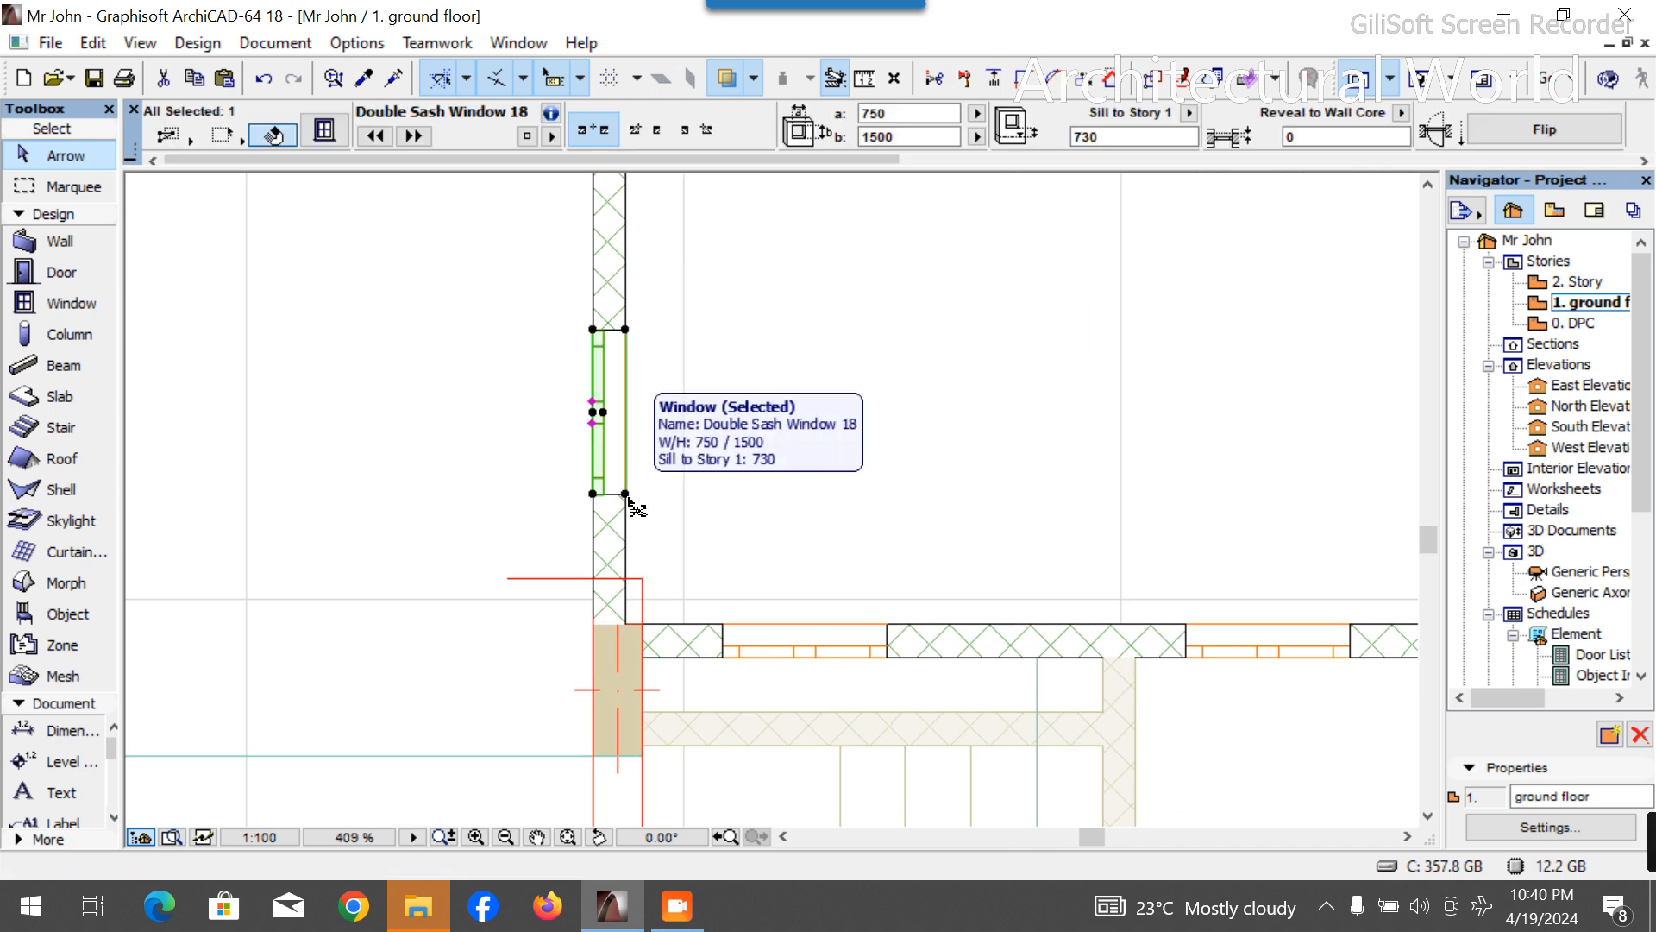
pyautogui.click(628, 499)
pyautogui.click(627, 559)
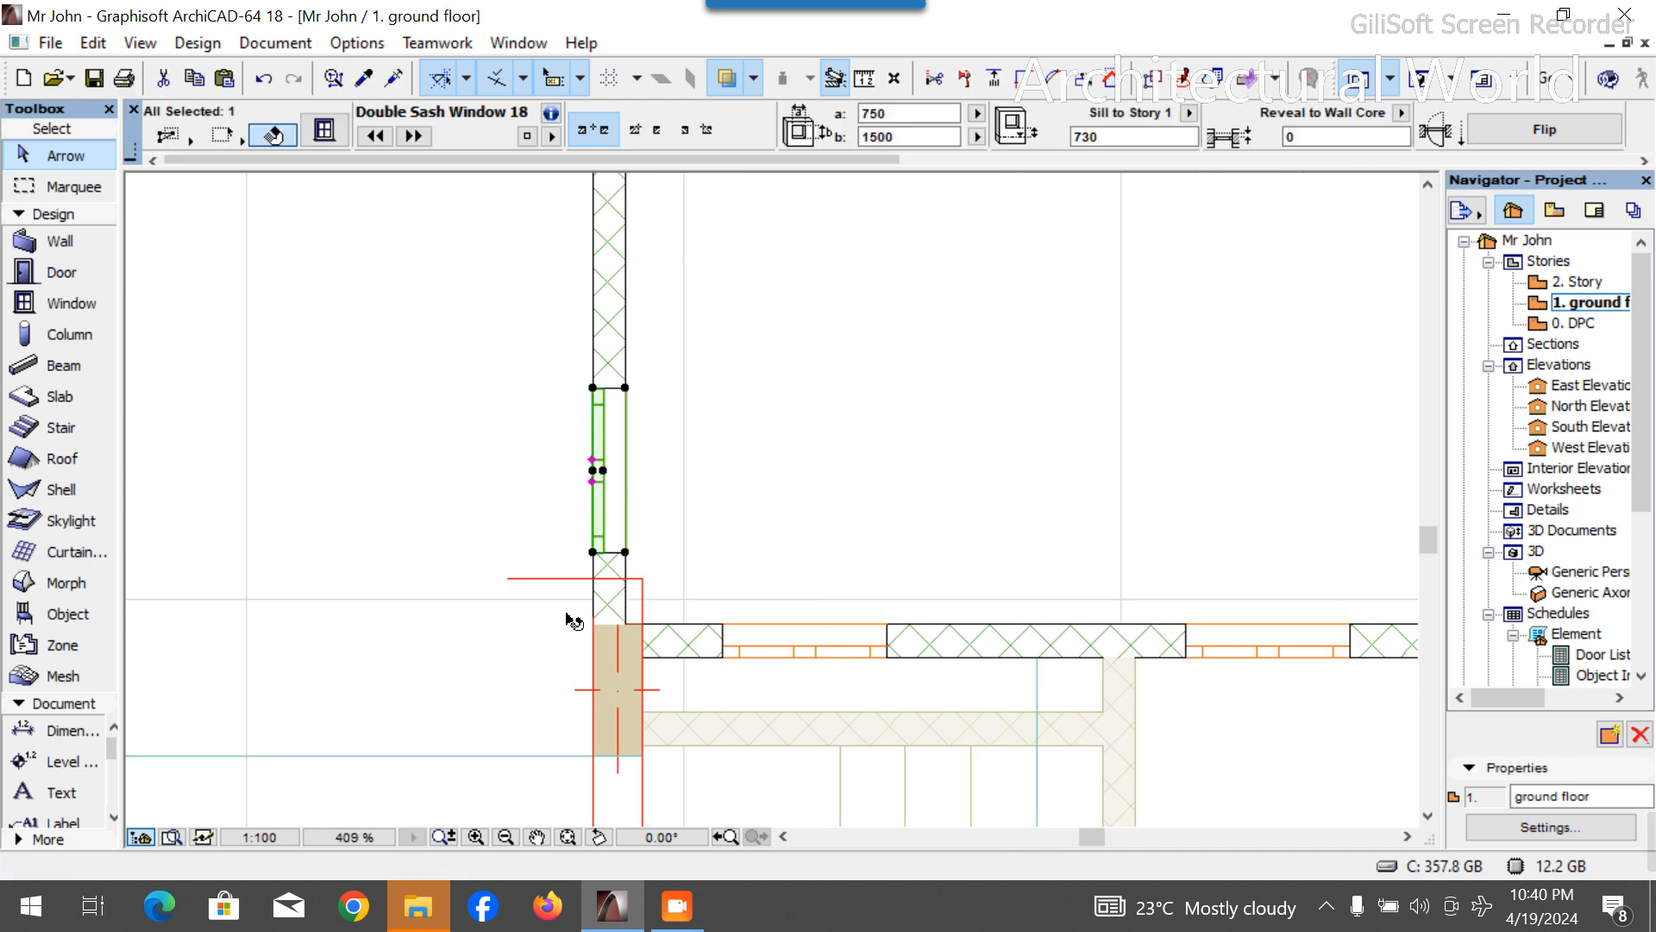
pyautogui.click(562, 578)
pyautogui.press('Escape')
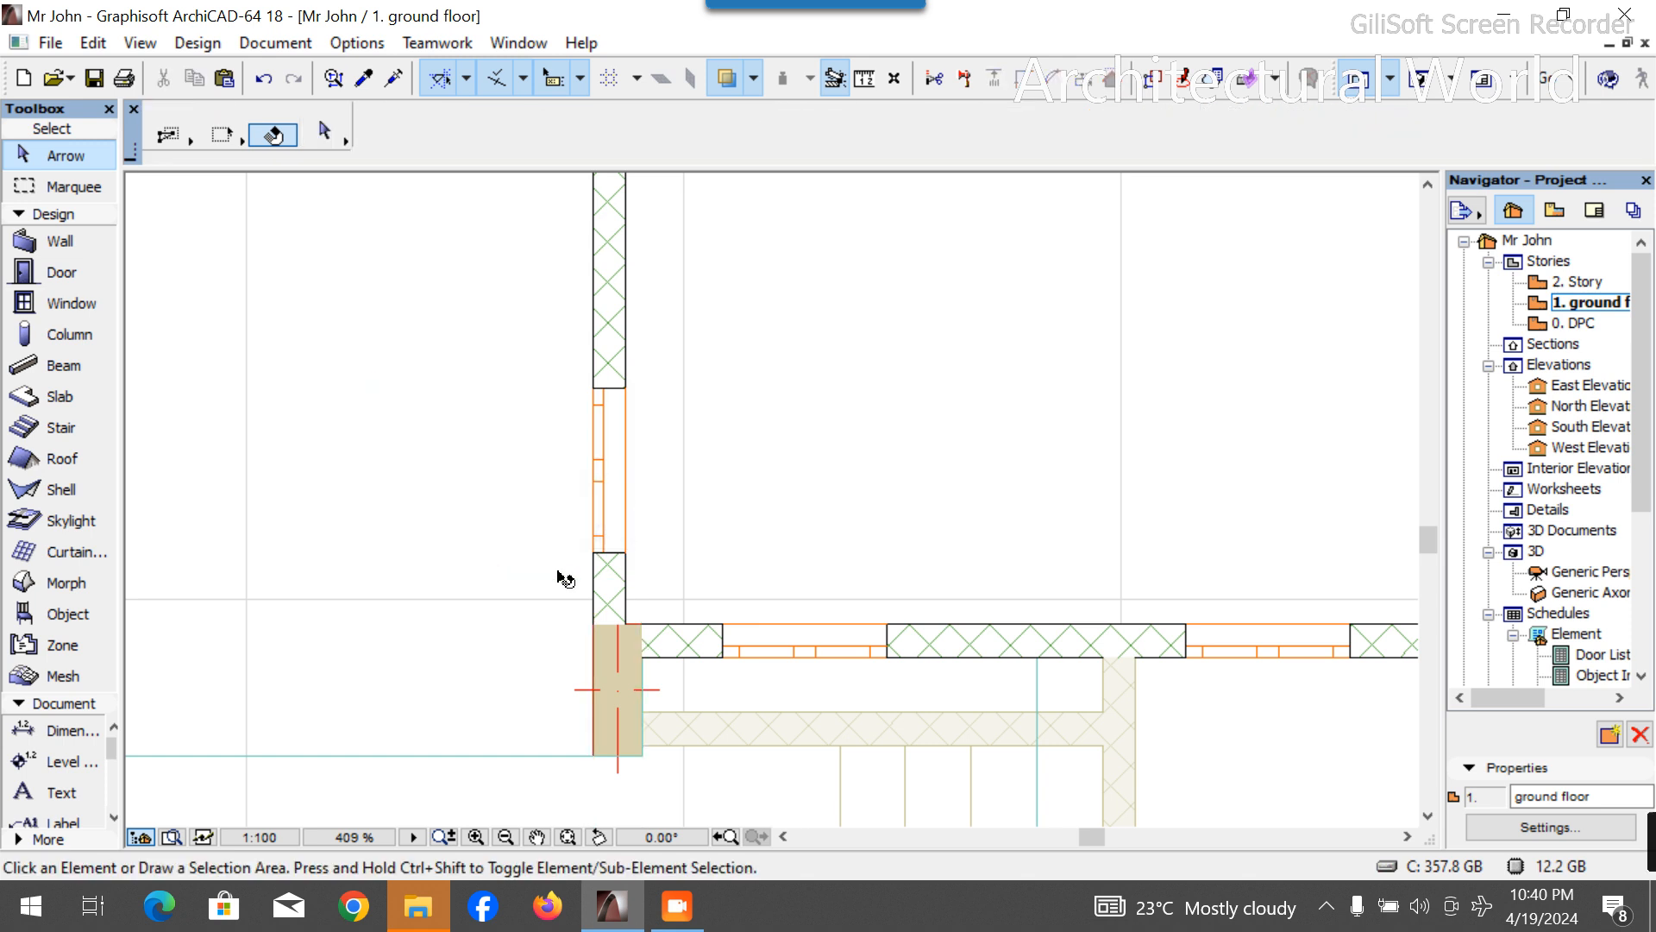
# Place one double sash window 750 wide in the Master Bedroom's front wall and one in its outer side wall.
pyautogui.scroll(-8, 884, 600)
pyautogui.scroll(3, 766, 396)
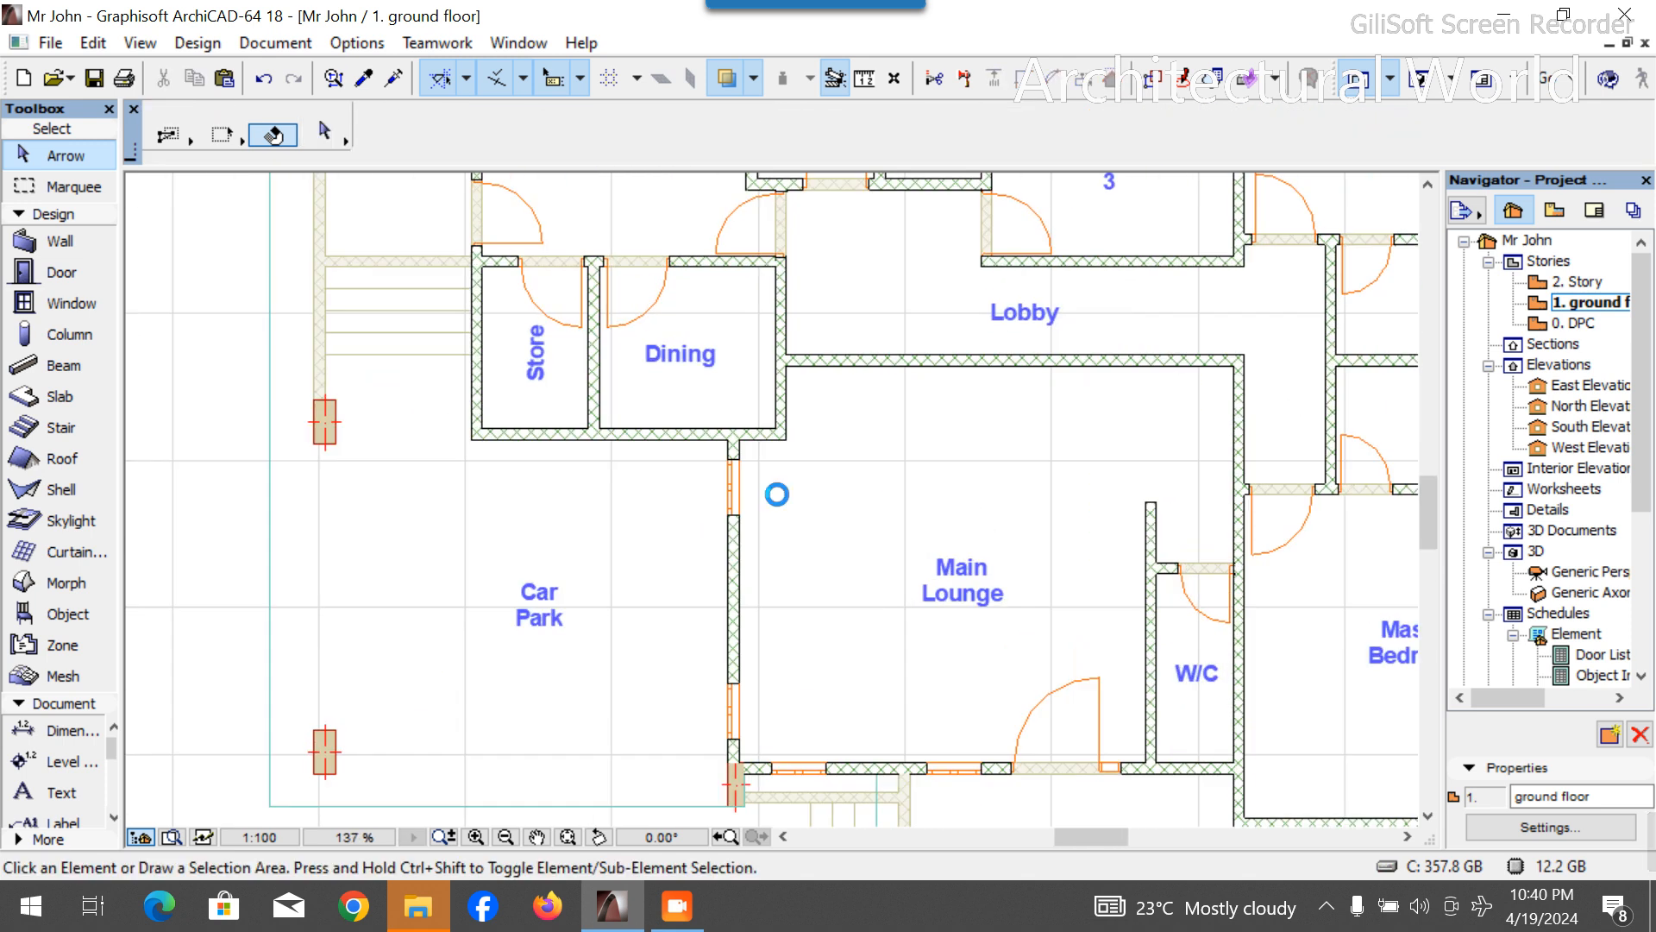
pyautogui.scroll(-2, 687, 509)
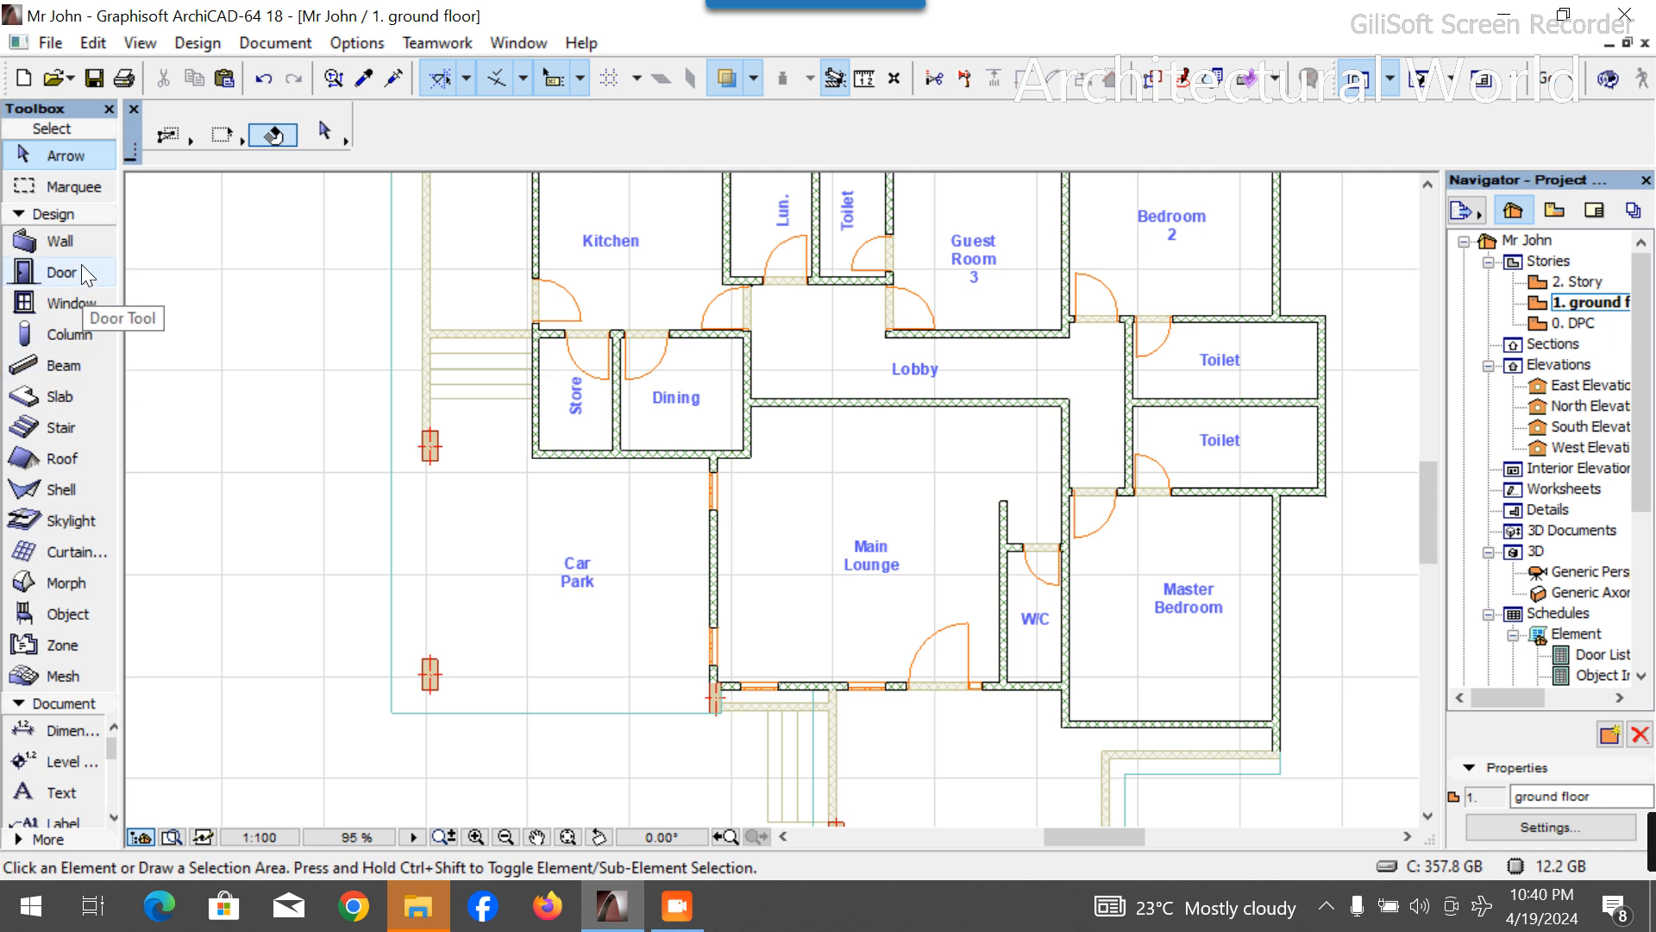
pyautogui.click(68, 302)
pyautogui.click(932, 109)
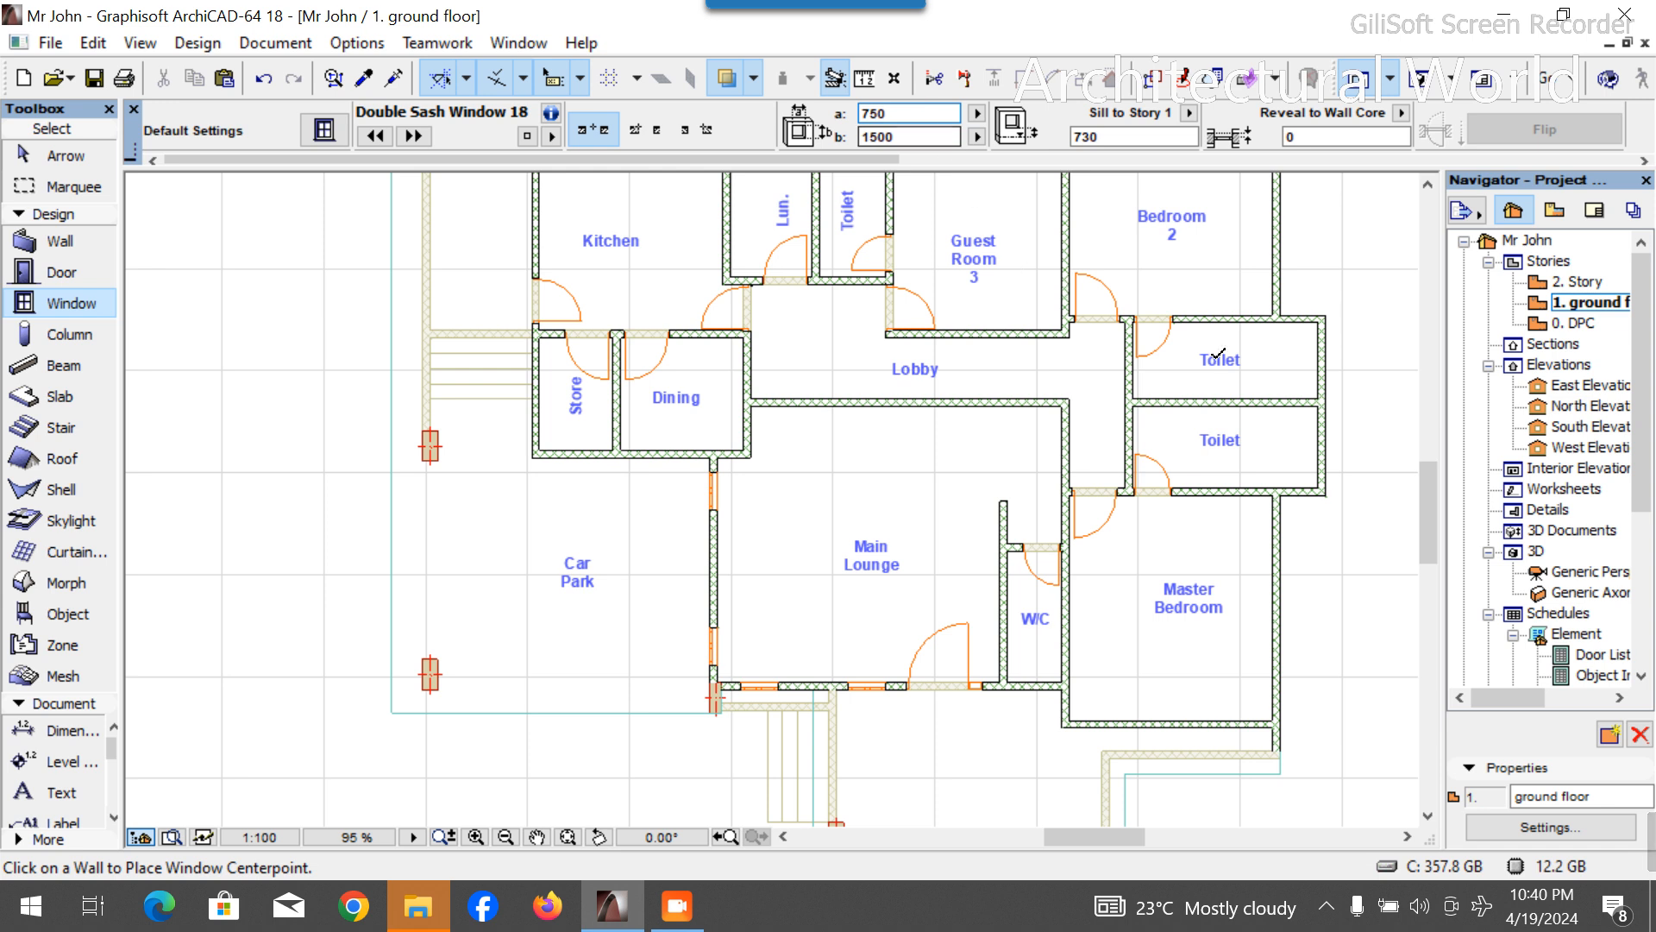
pyautogui.scroll(-5, 1002, 360)
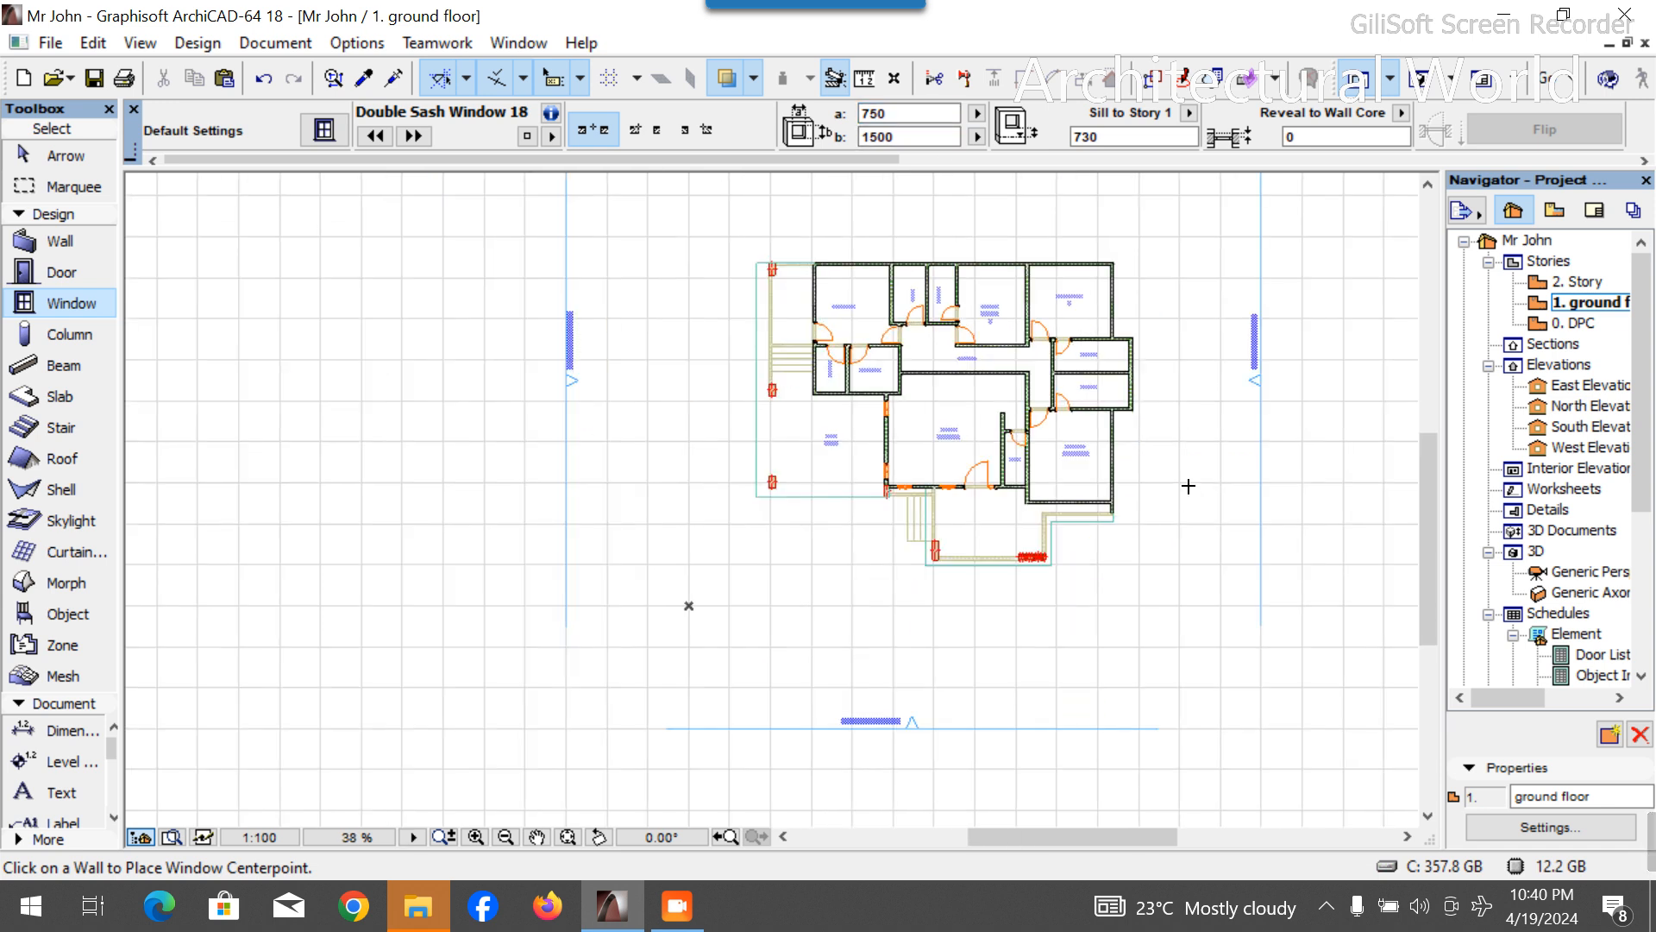
pyautogui.scroll(4, 1088, 499)
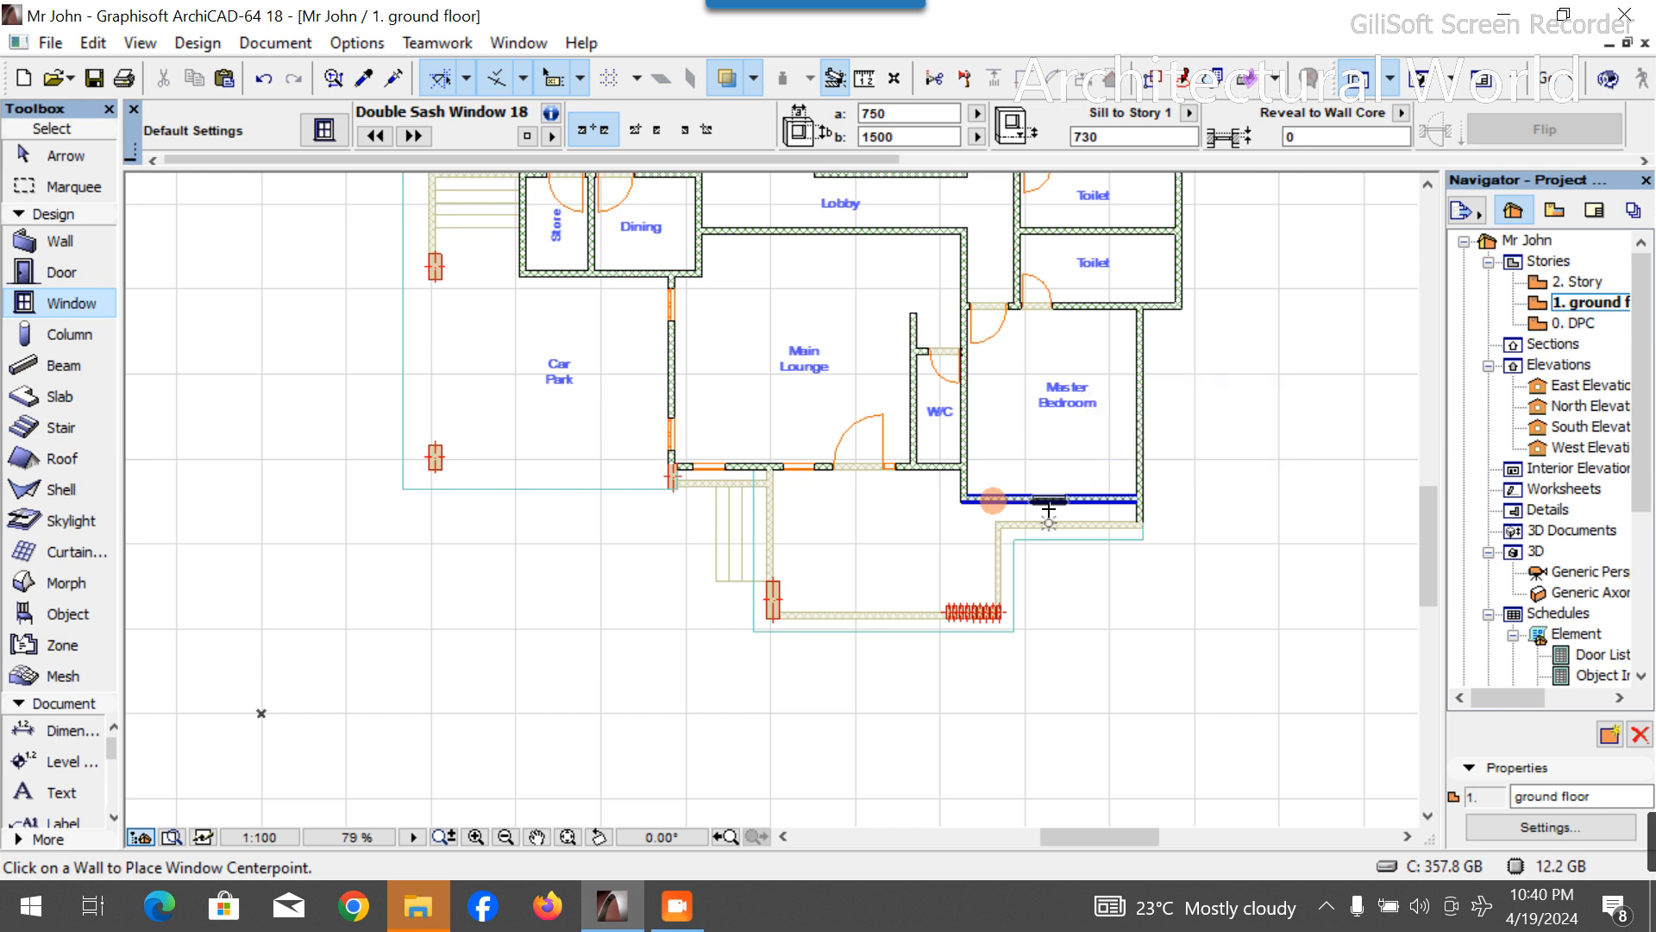
pyautogui.click(1052, 509)
pyautogui.click(1074, 561)
pyautogui.scroll(2, 1130, 399)
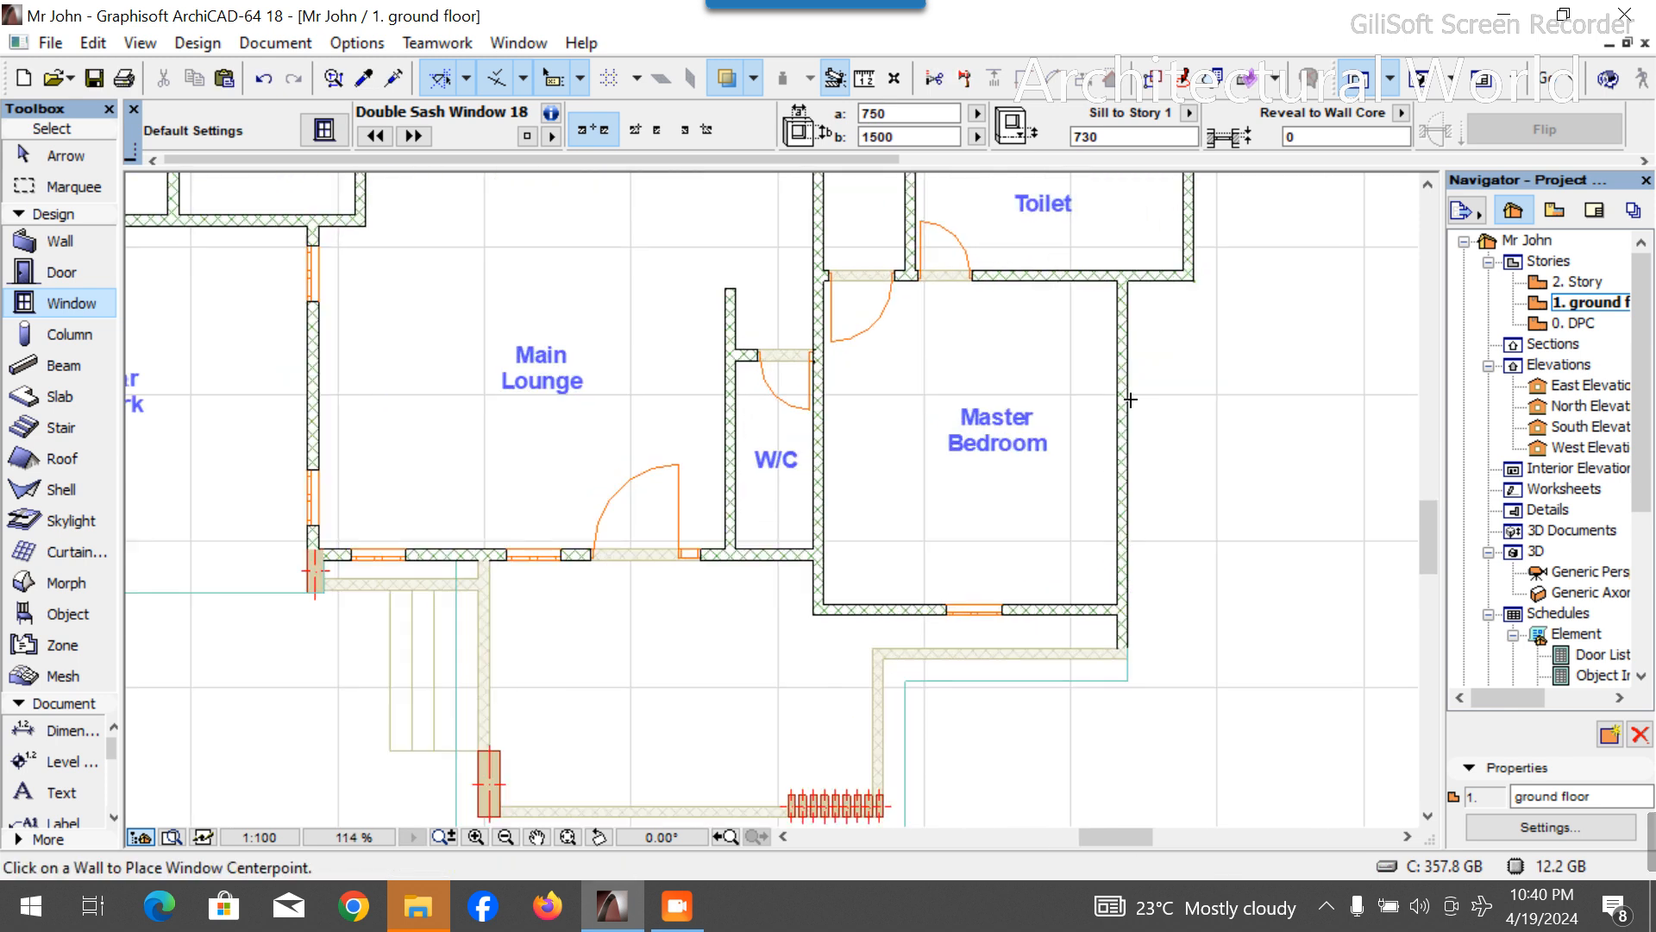
pyautogui.click(1133, 452)
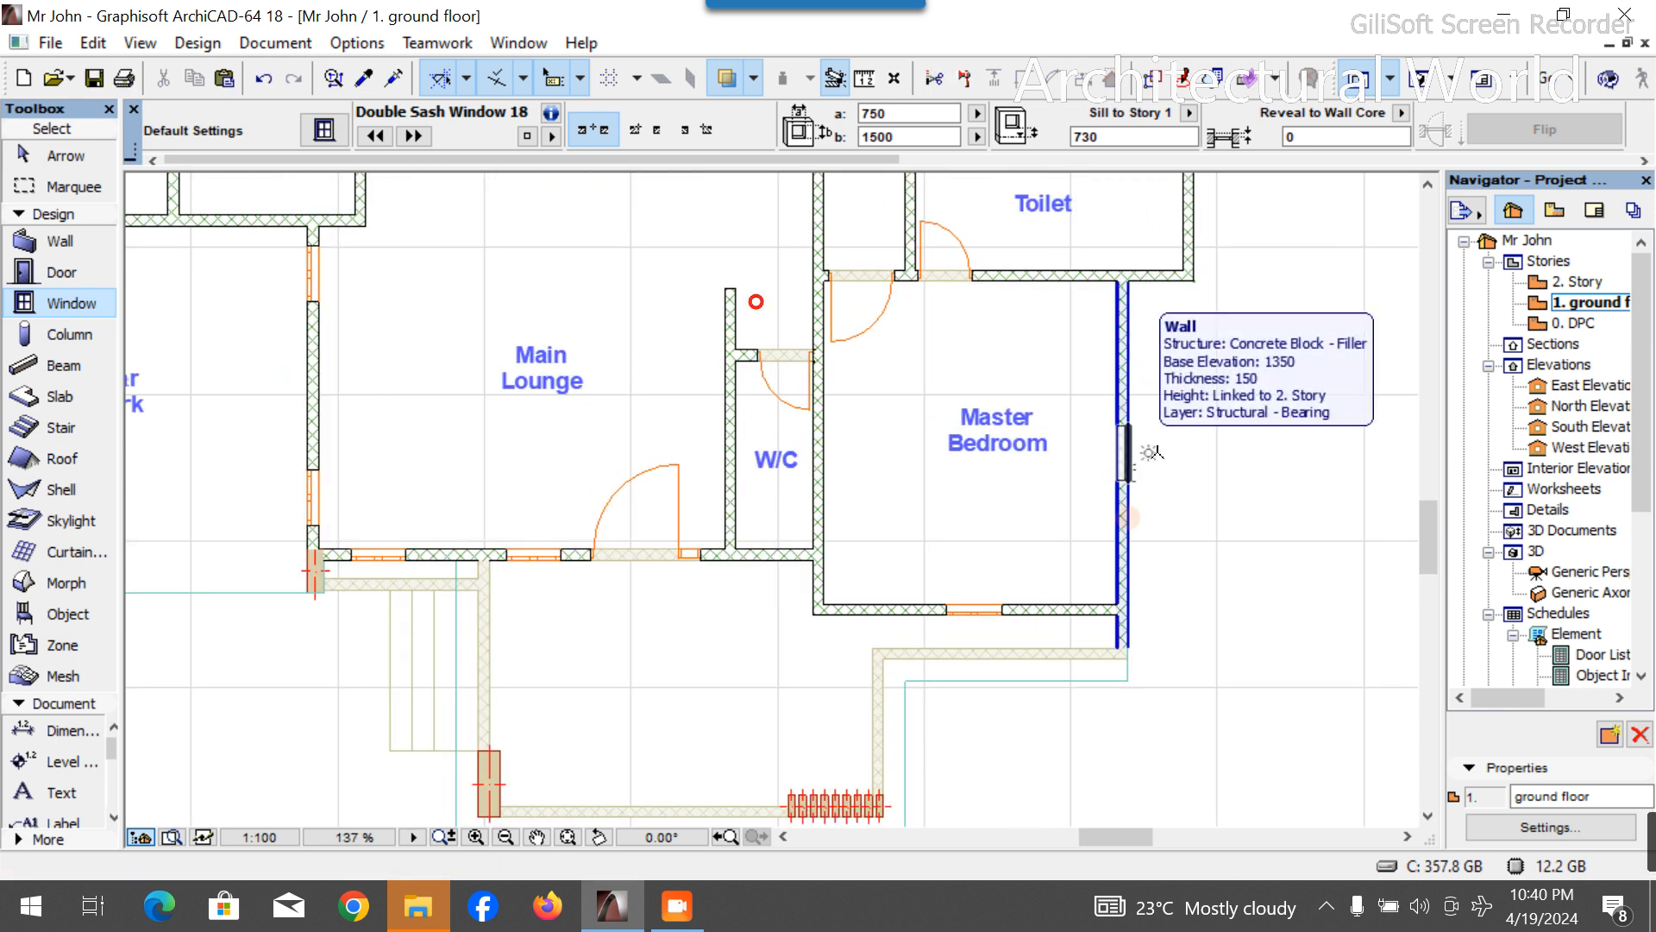
pyautogui.click(1216, 501)
# Place one 750 x 1500 double sash window in Bedroom 2's outer side wall and one in its rear wall.
pyautogui.scroll(-3, 1125, 517)
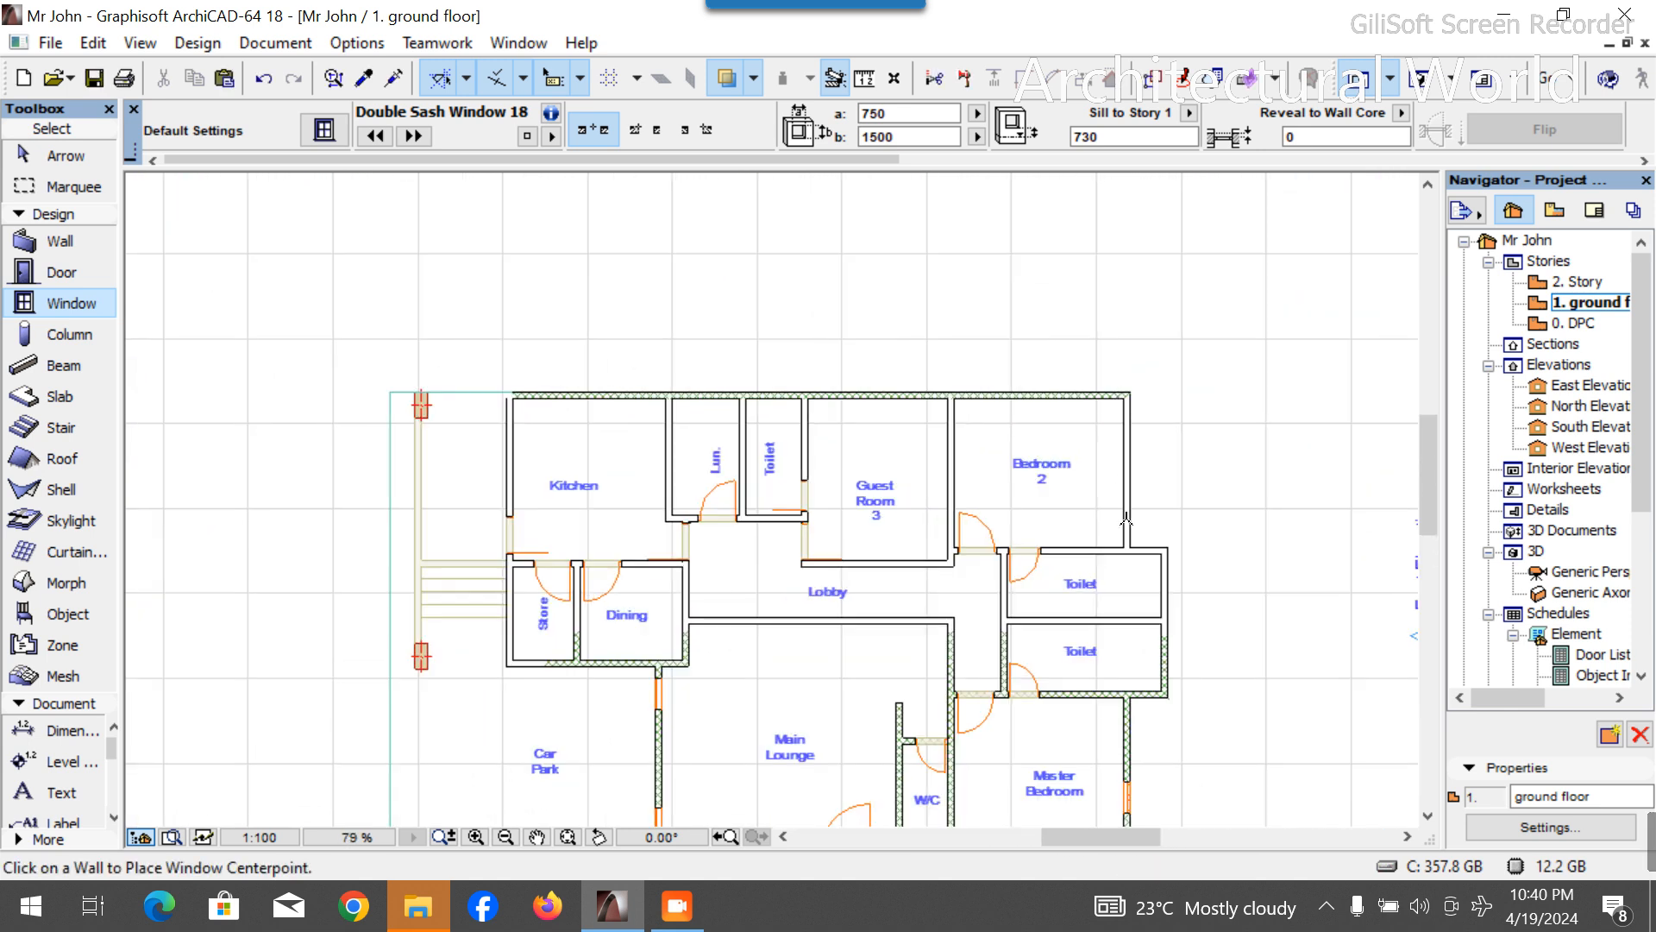
pyautogui.click(1130, 457)
pyautogui.click(1147, 483)
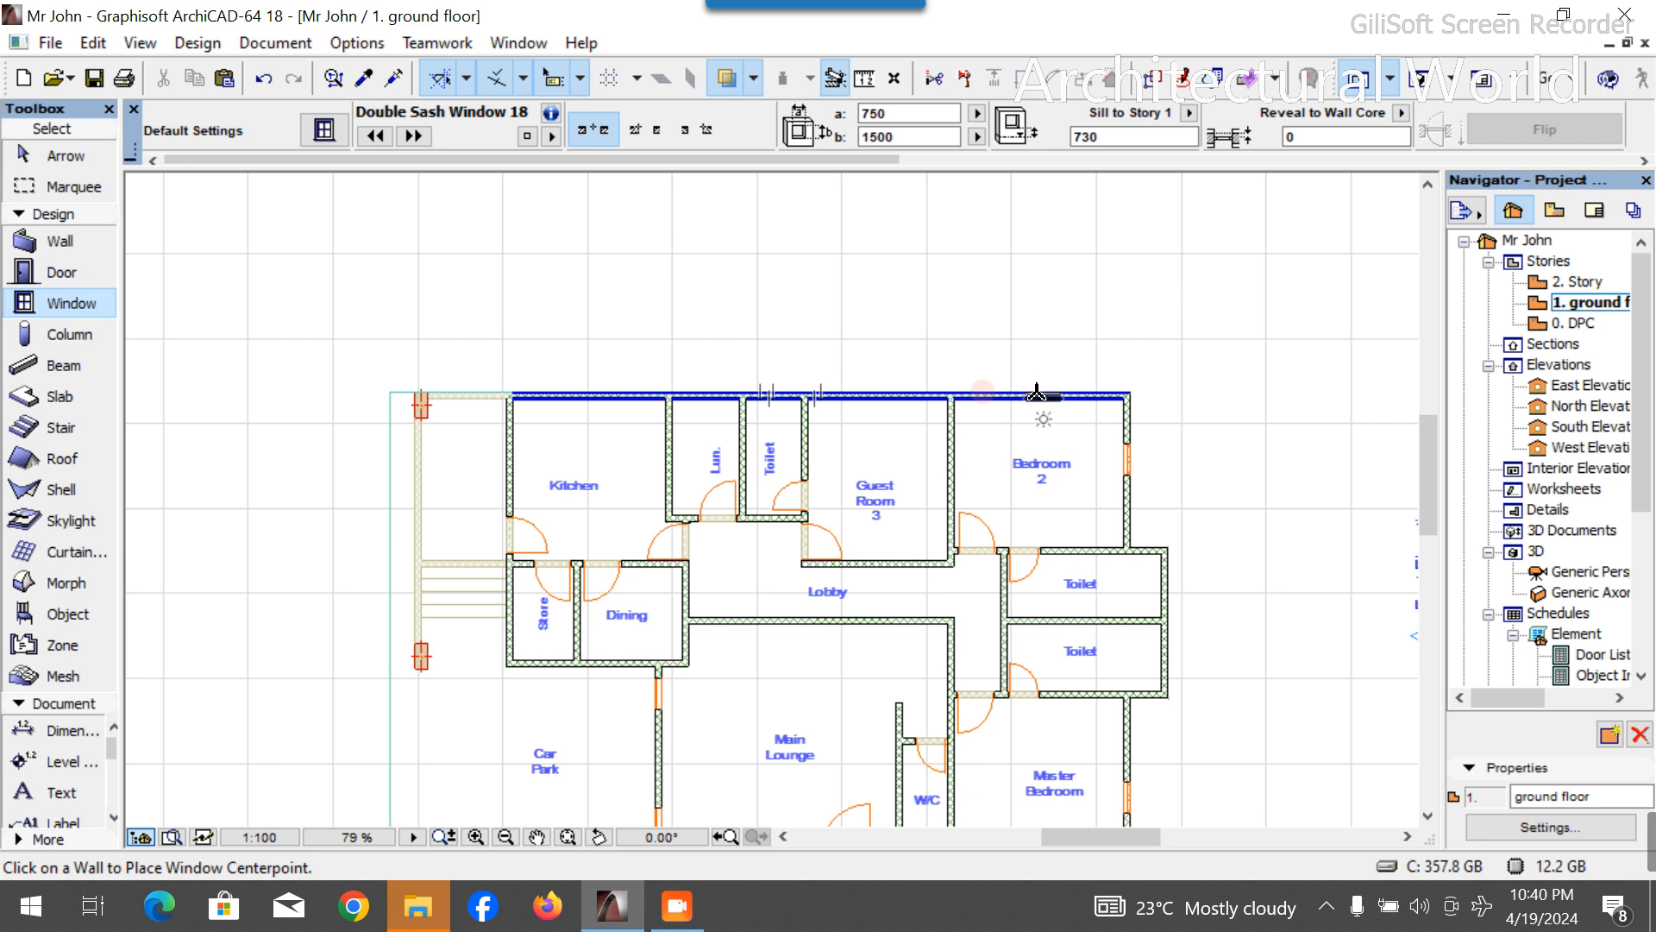
pyautogui.click(1036, 394)
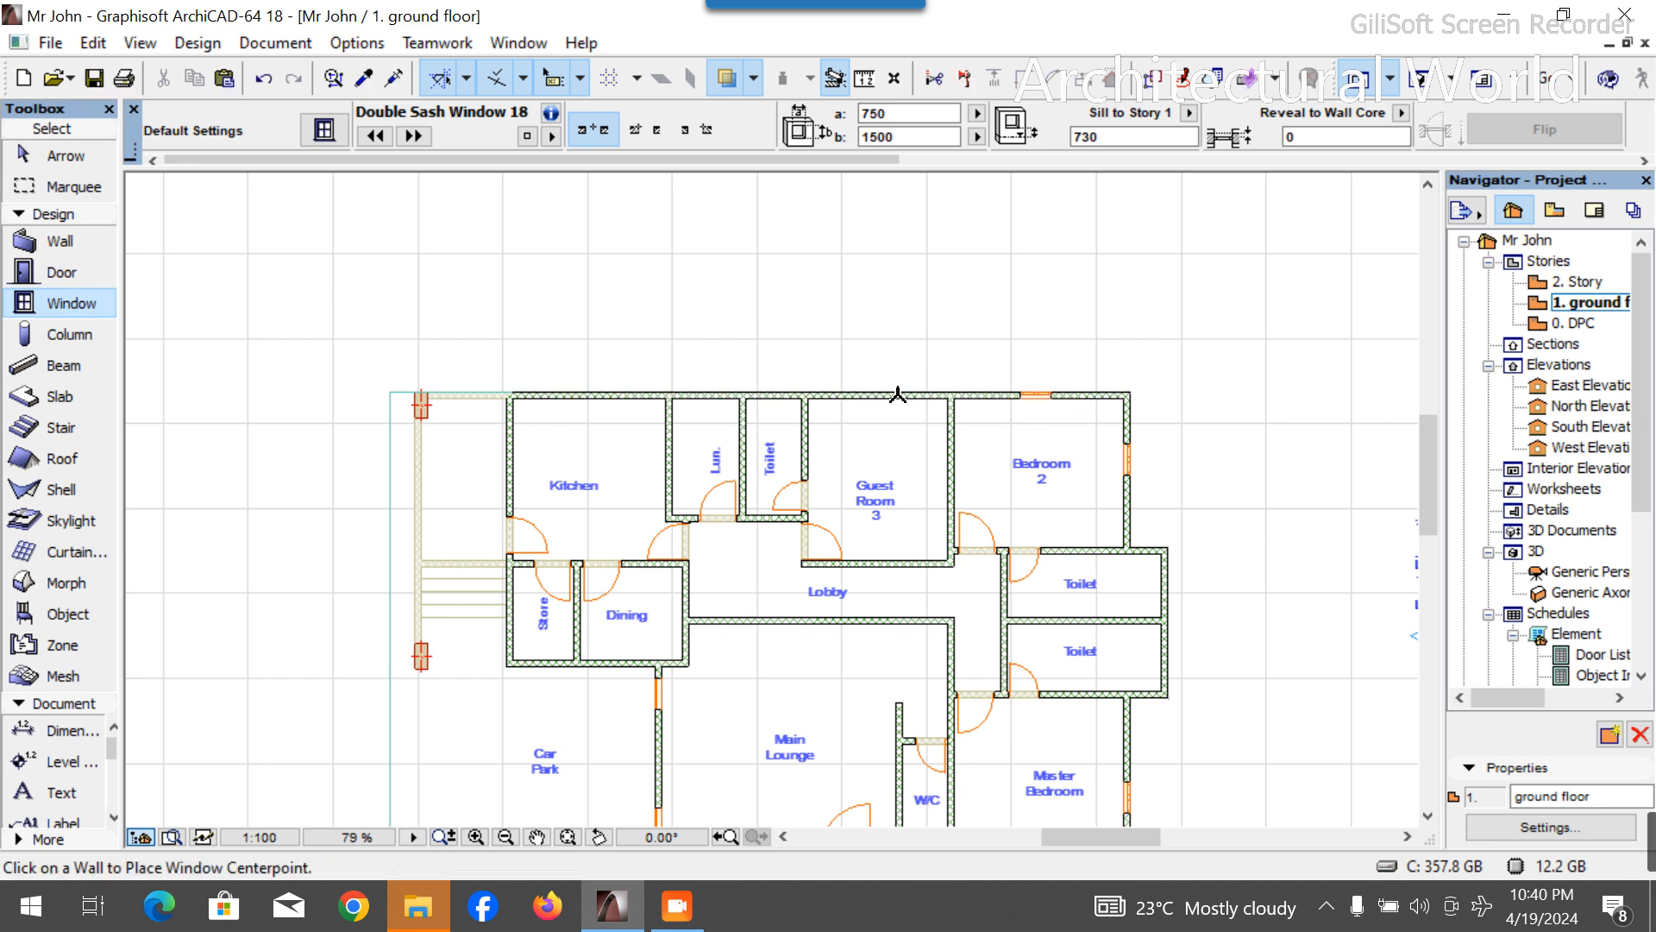
pyautogui.scroll(5, 898, 399)
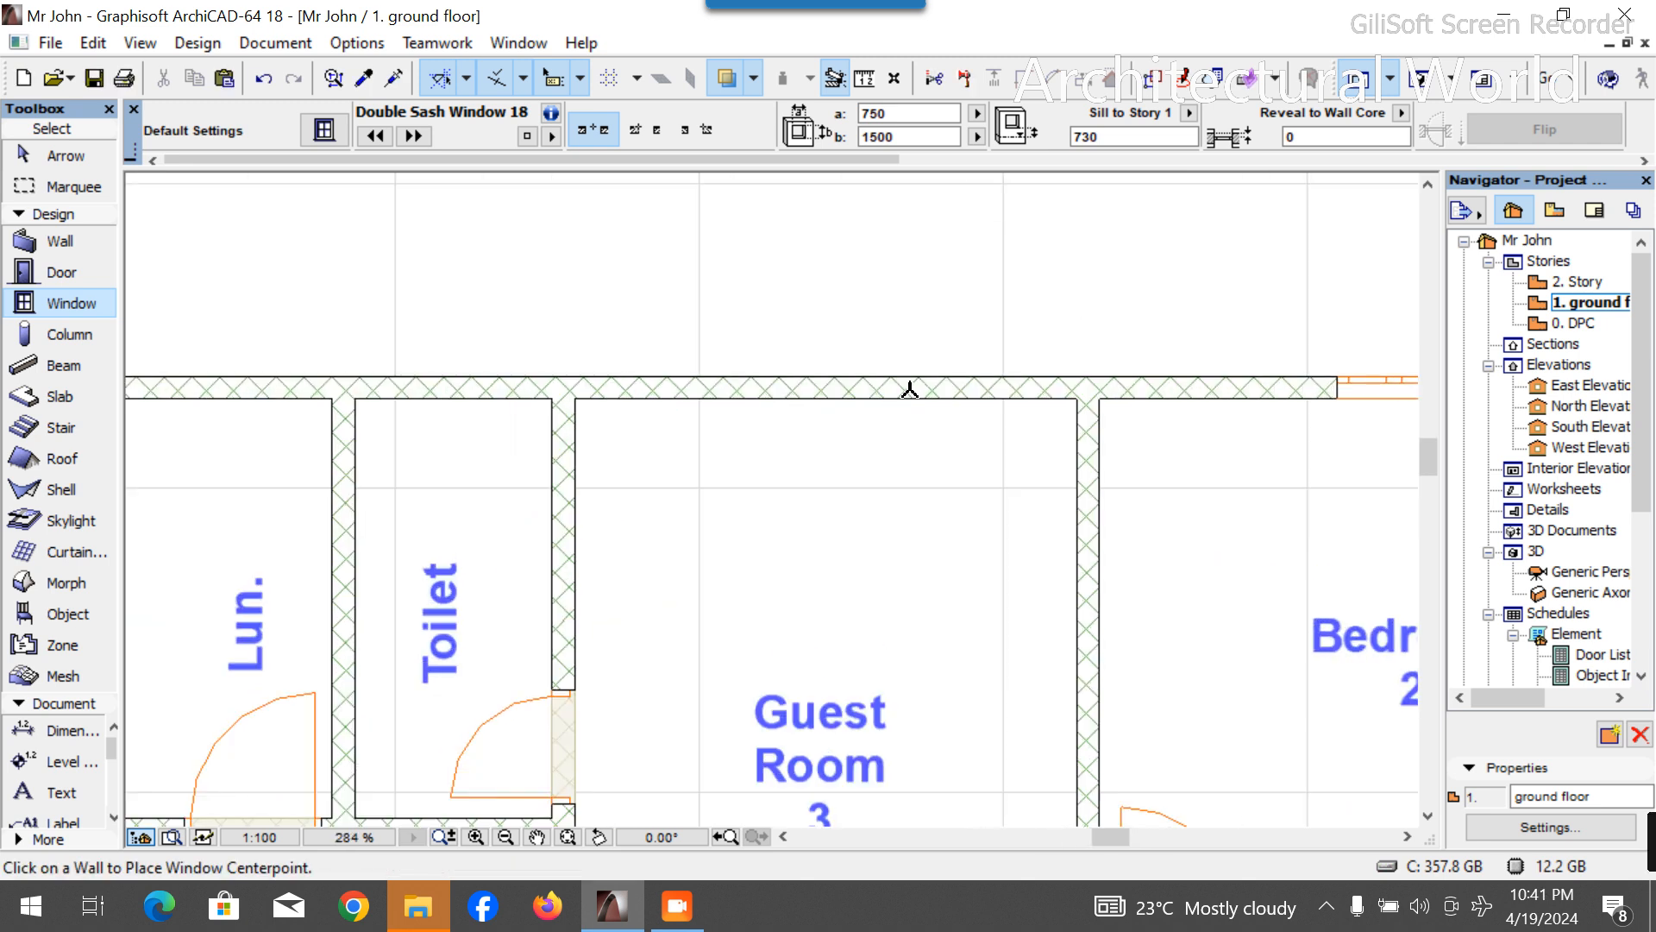
# Place two 750 x 1500 double sash windows side by side in Guest Room 3's rear wall.
pyautogui.click(996, 362)
pyautogui.click(832, 436)
pyautogui.click(671, 389)
pyautogui.click(443, 244)
pyautogui.scroll(-2, 1096, 346)
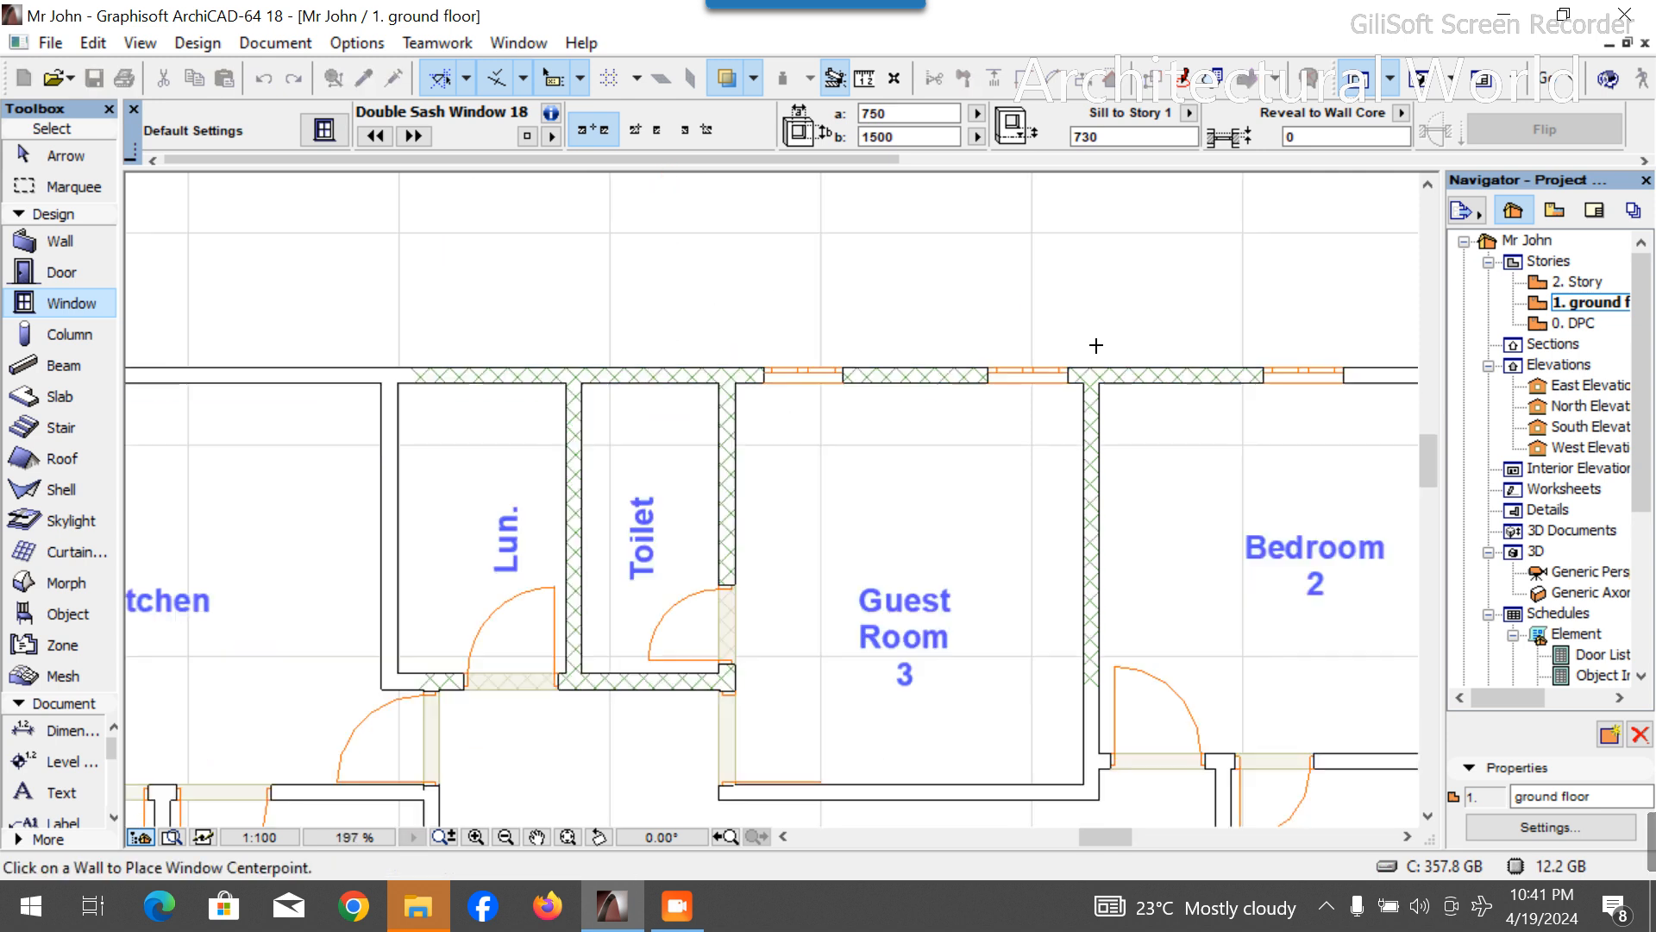
# Place two 750 x 1500 double sash windows in the Kitchen's rear wall.
pyautogui.scroll(-3, 1096, 345)
pyautogui.scroll(4, 665, 340)
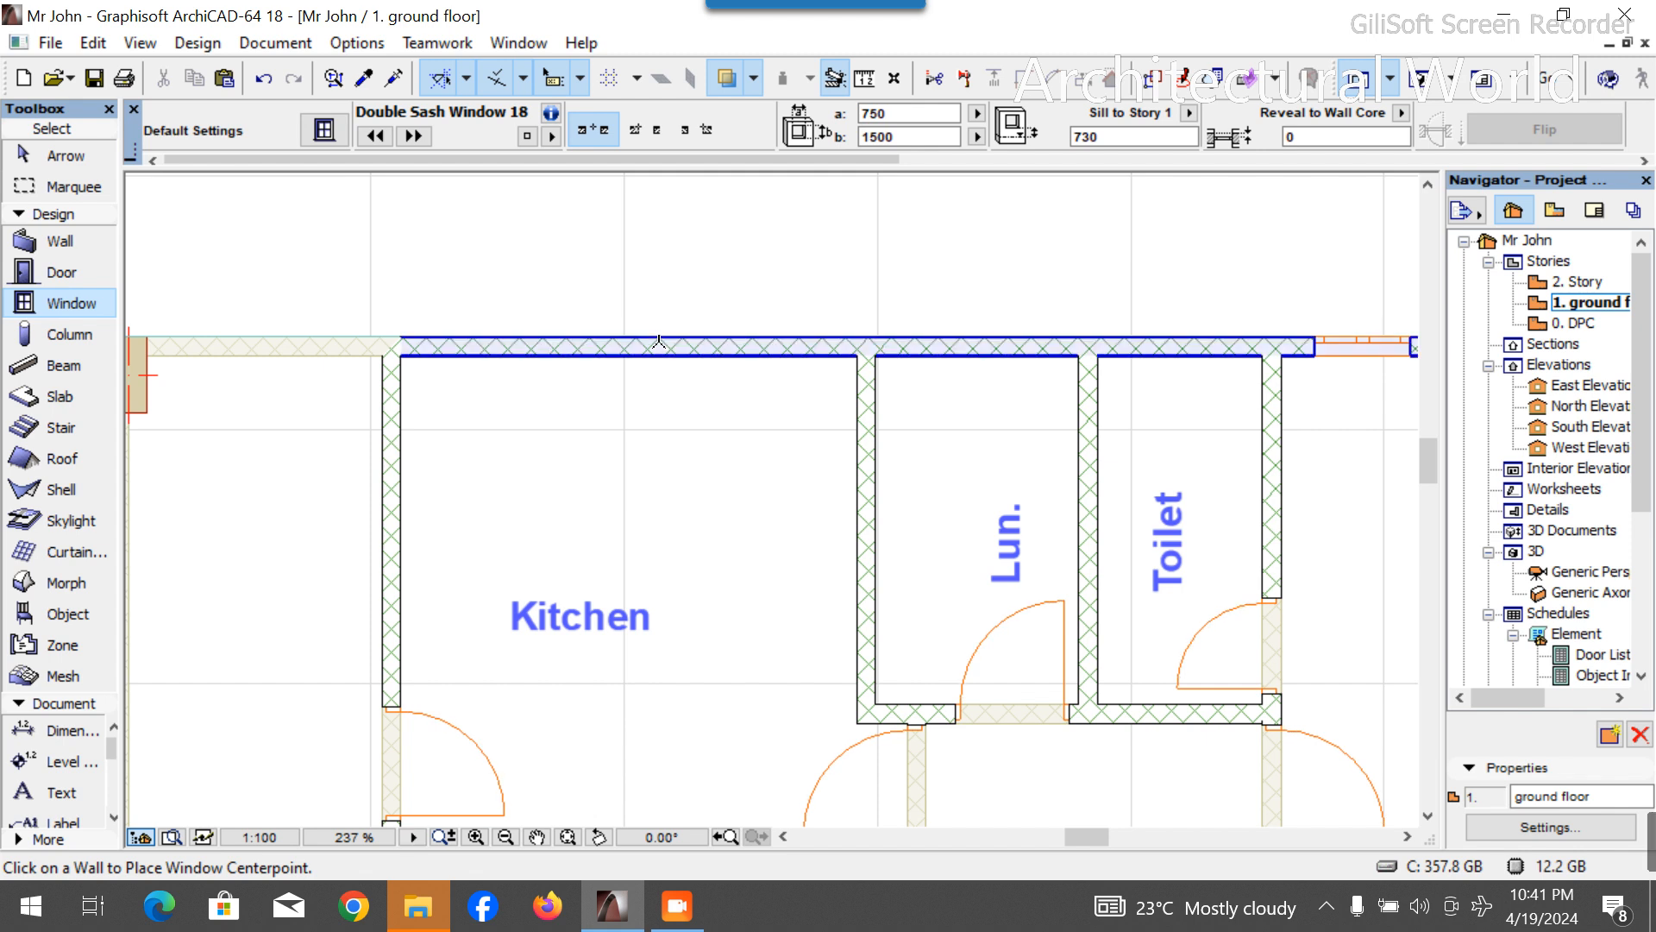
pyautogui.click(732, 341)
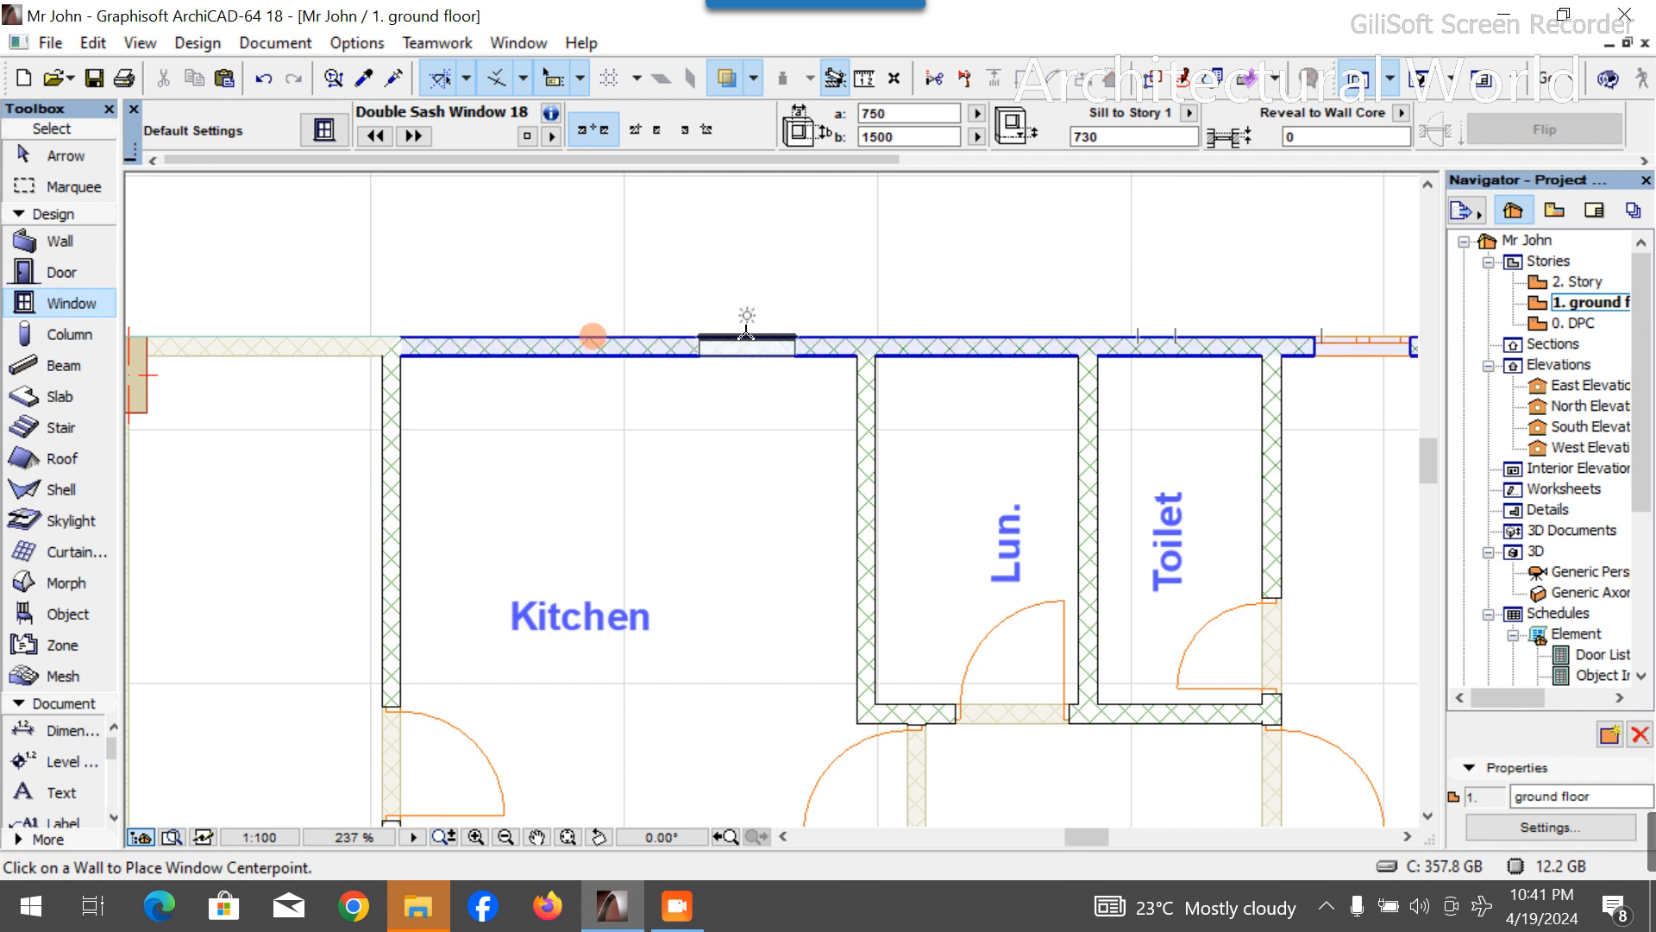
pyautogui.click(747, 338)
pyautogui.click(752, 250)
pyautogui.click(523, 324)
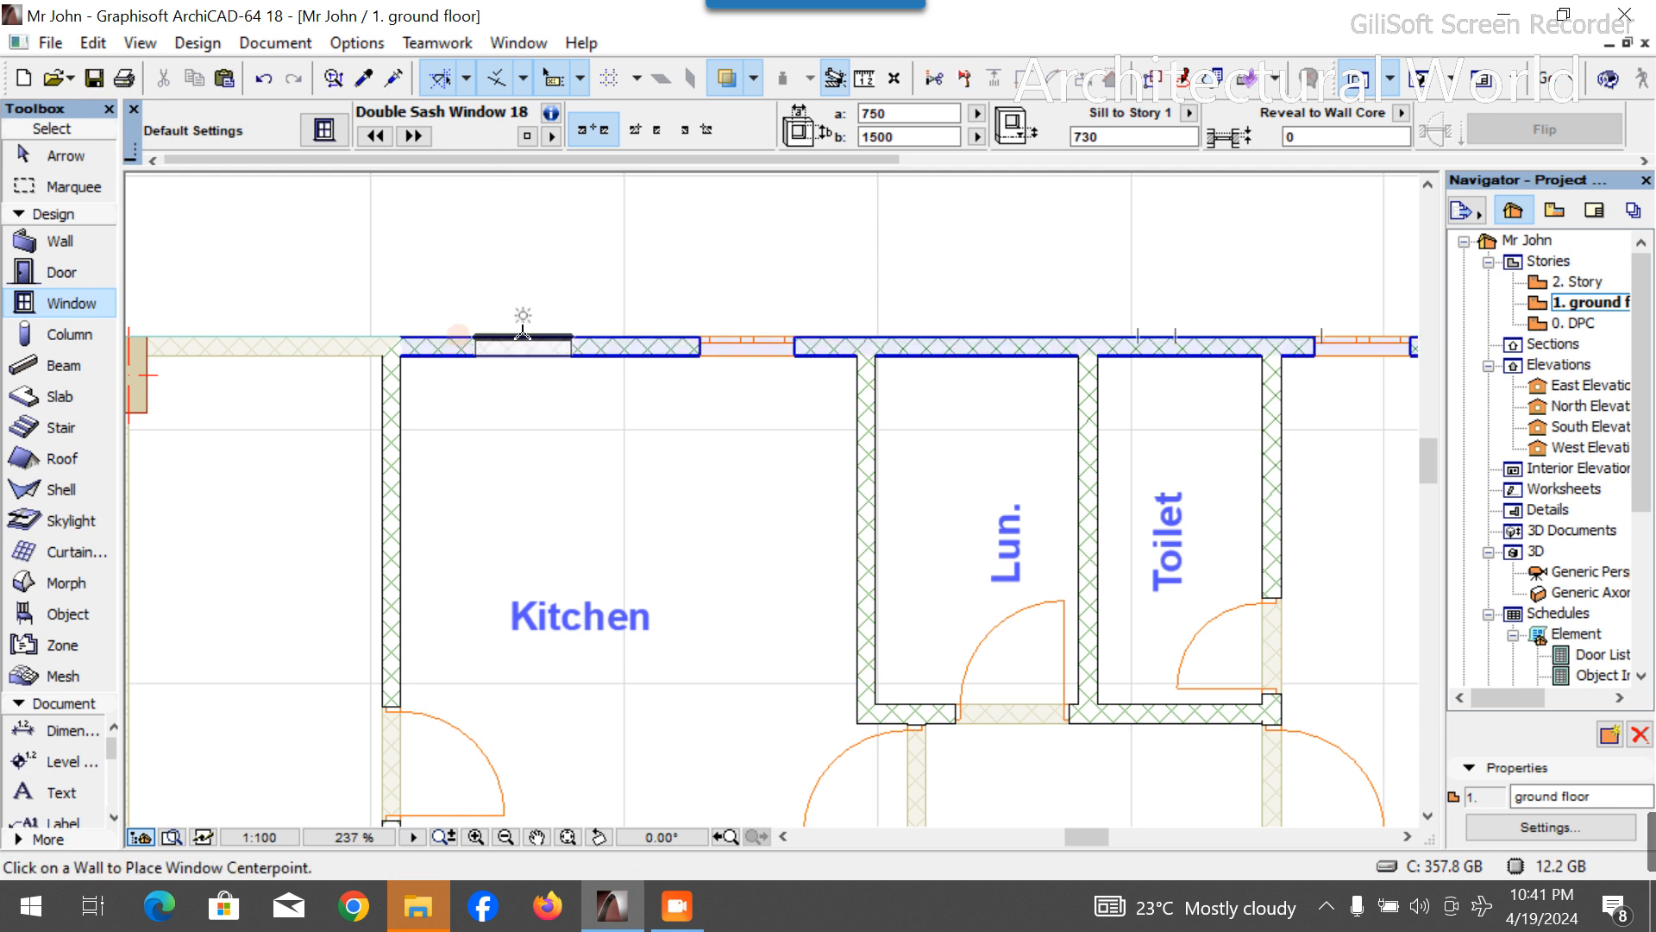
# Place one 750 x 1500 double sash window in the rear wall of the Lun. room.
pyautogui.scroll(-2, 917, 345)
pyautogui.scroll(-2, 1083, 363)
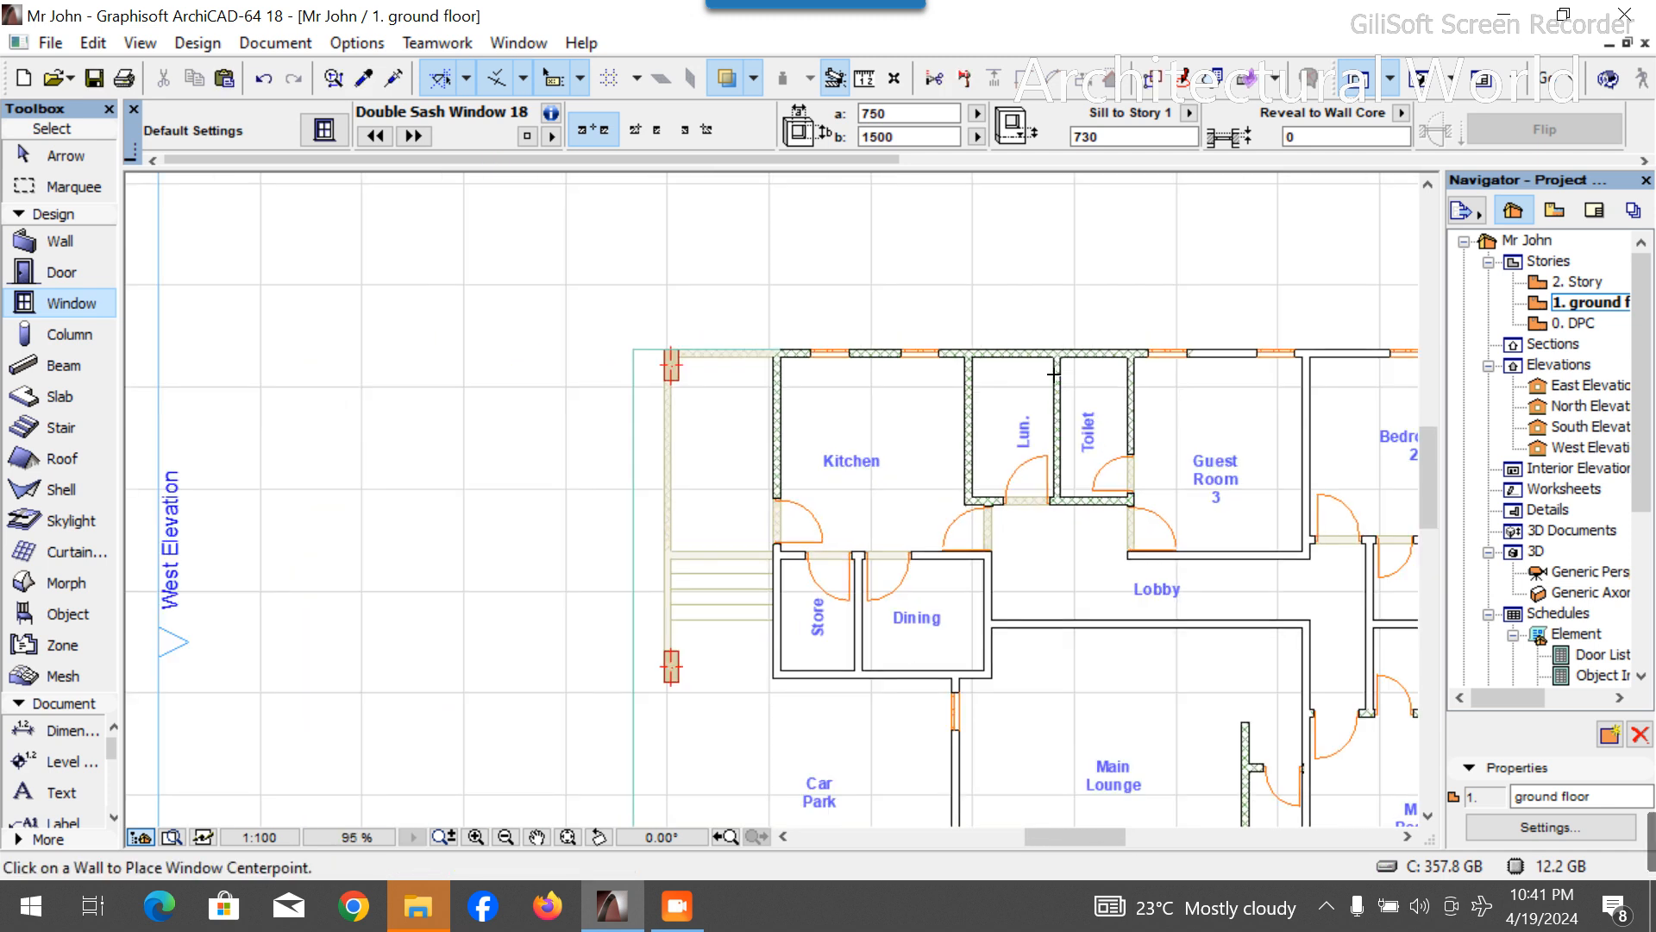
pyautogui.scroll(4, 917, 335)
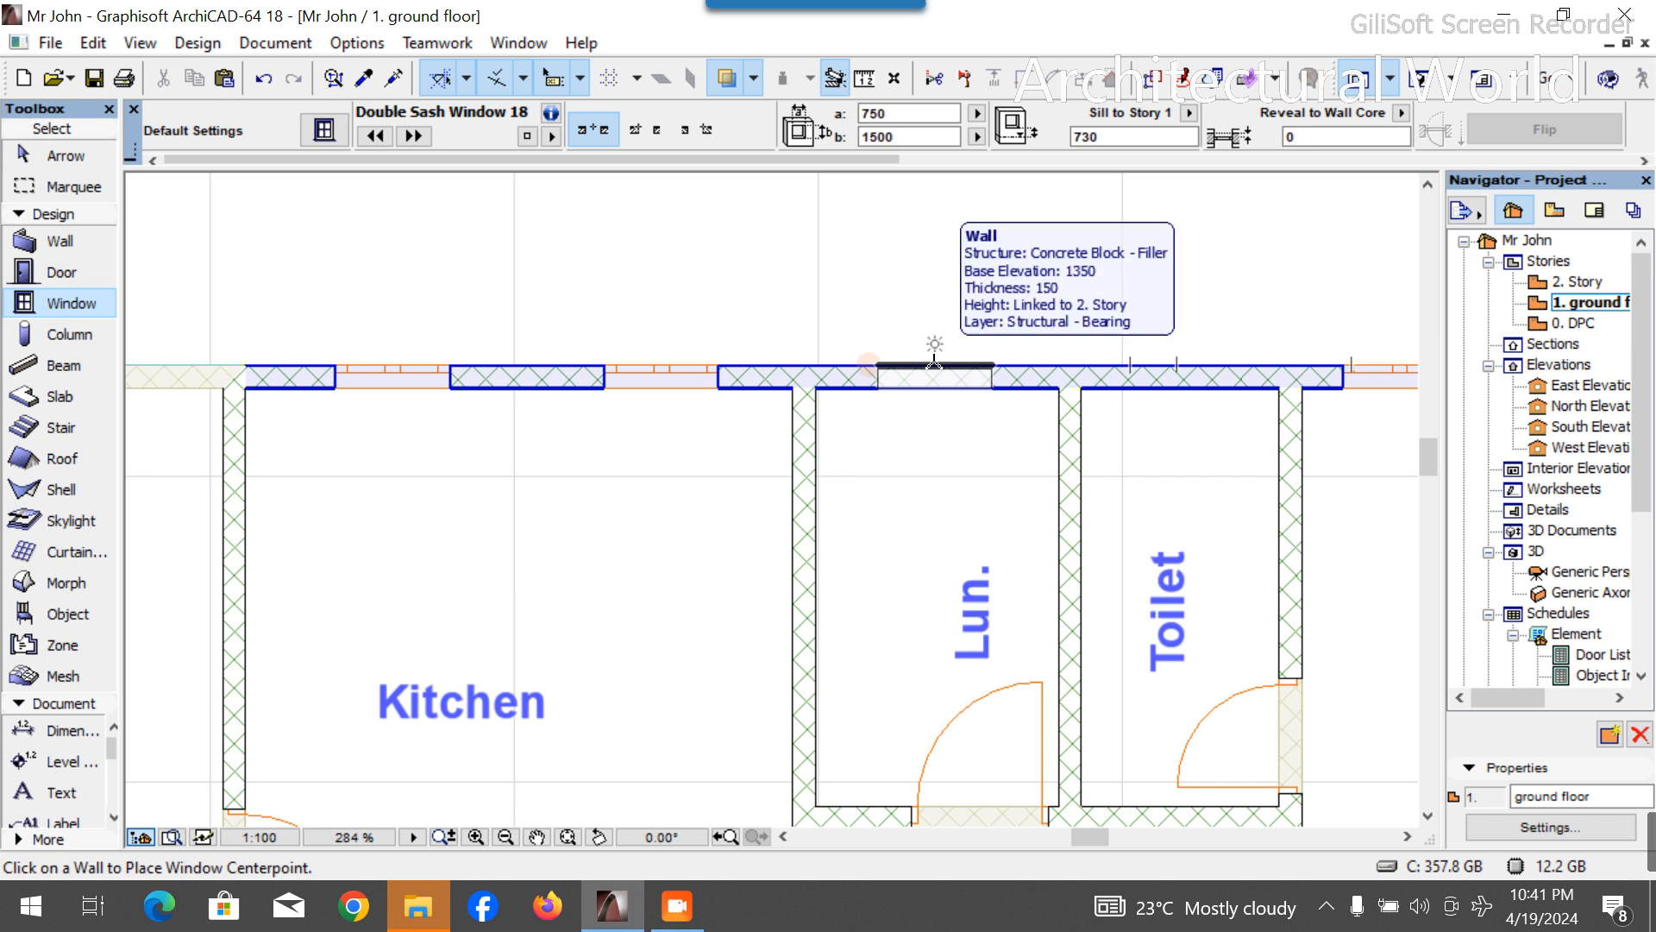
pyautogui.click(934, 364)
pyautogui.scroll(-6, 906, 291)
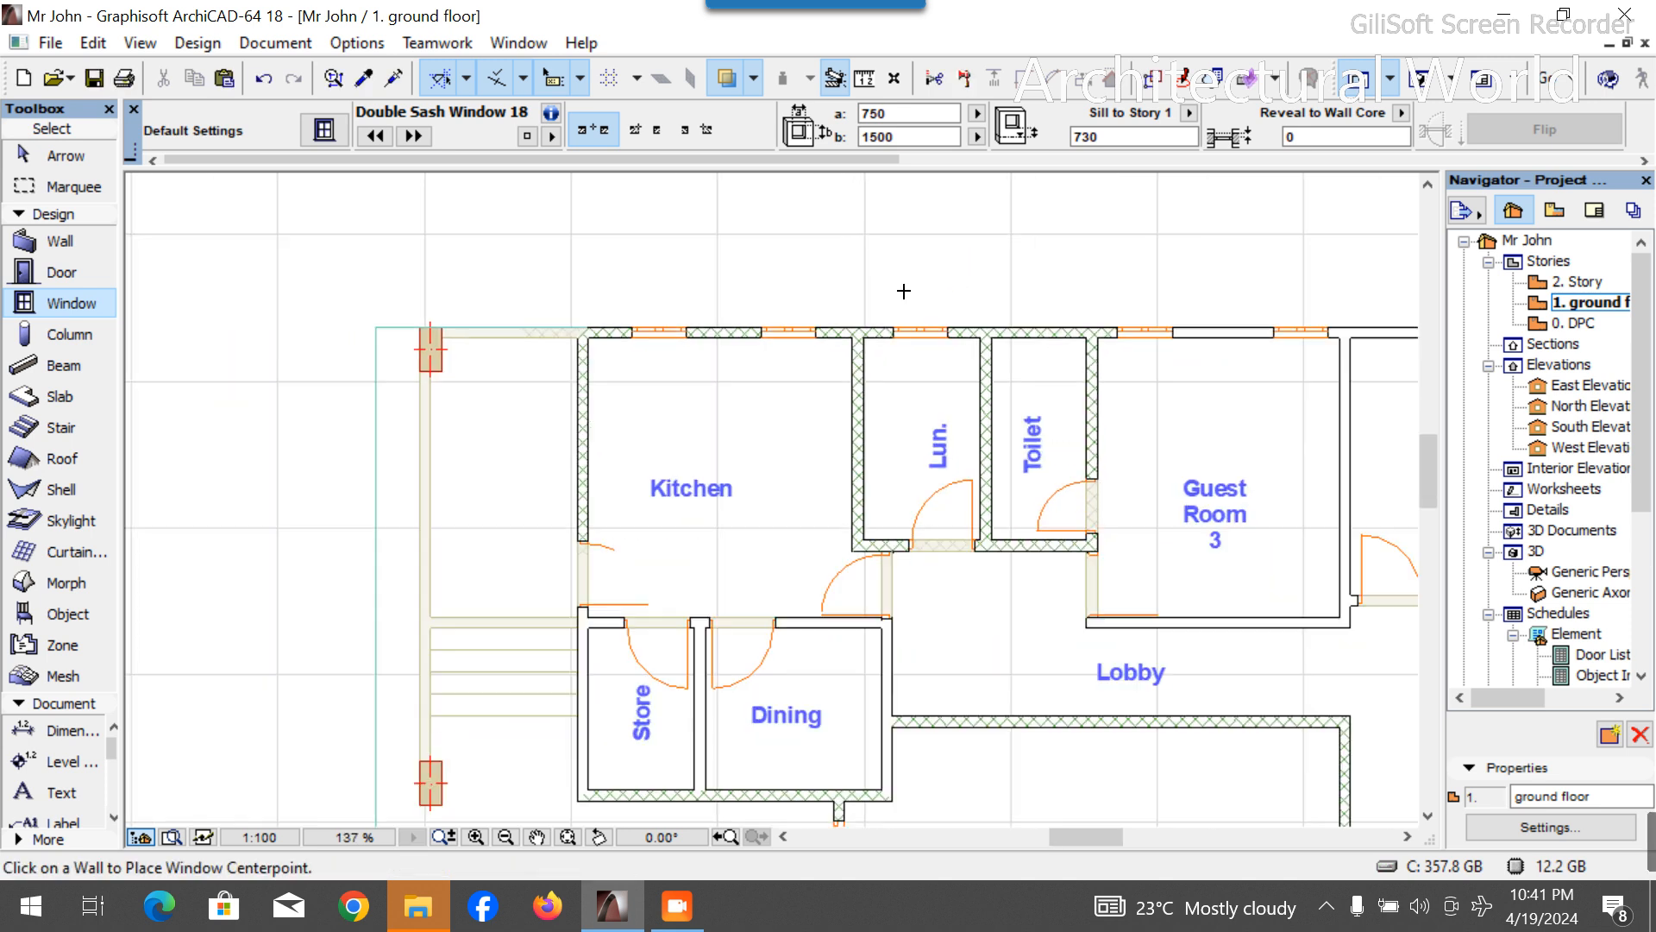
# Place one 750 x 1500 double sash window each in the Dining and Store walls facing the Car Park.
pyautogui.scroll(1, 912, 467)
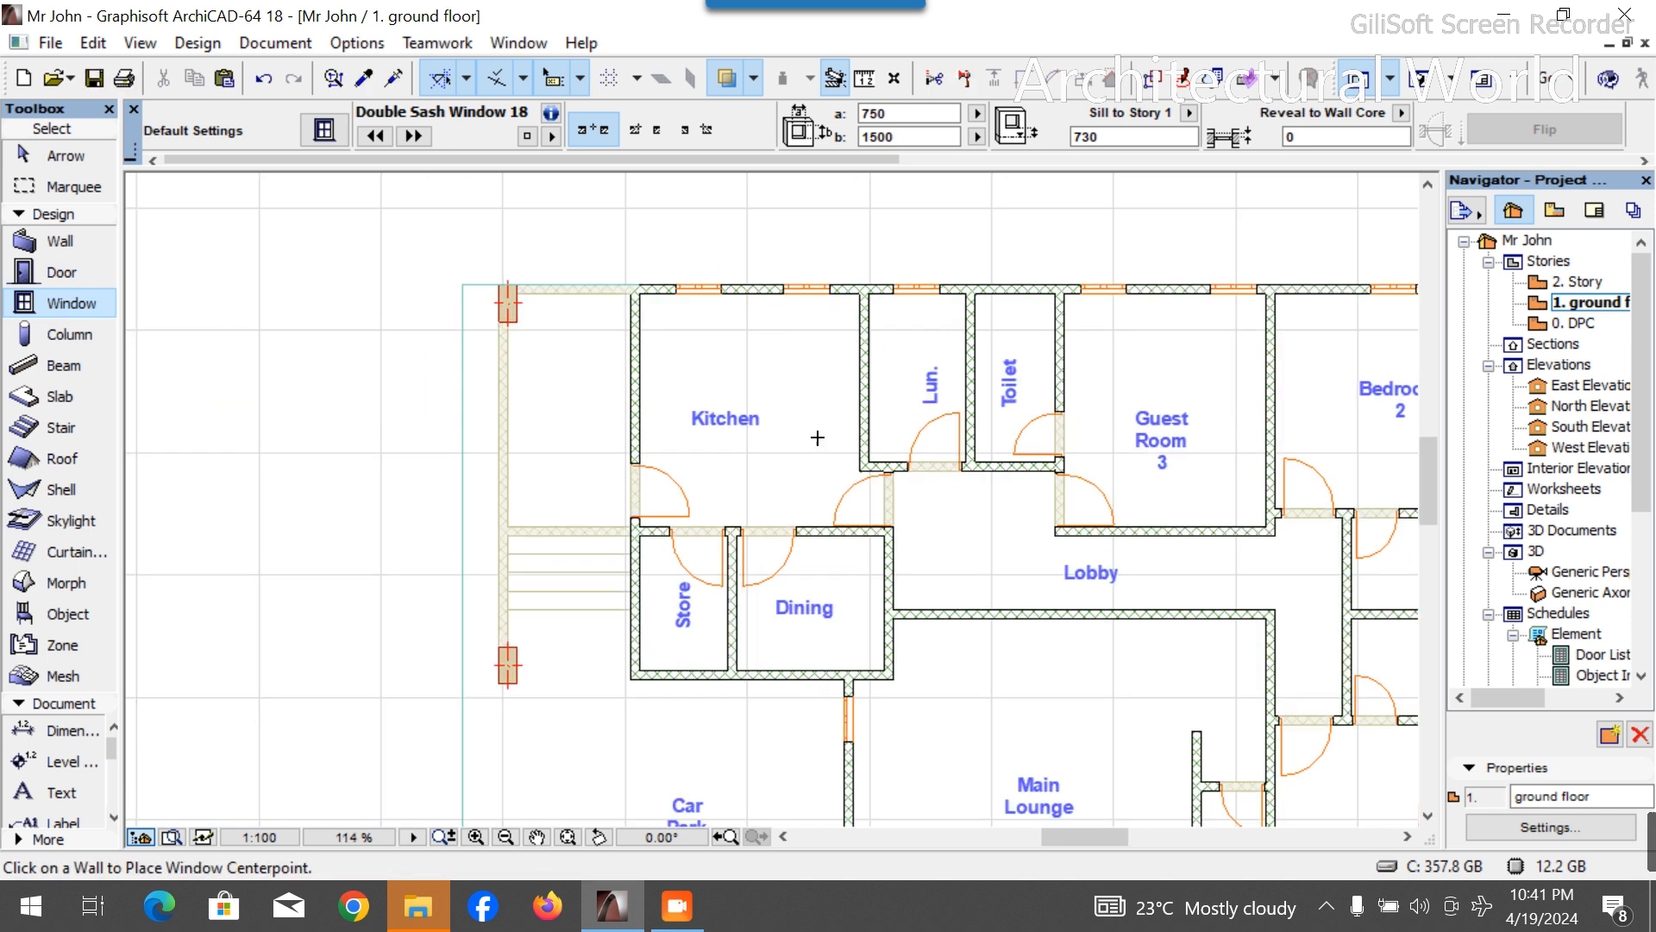
pyautogui.scroll(-1, 1101, 418)
pyautogui.scroll(-2, 773, 681)
pyautogui.scroll(7, 791, 665)
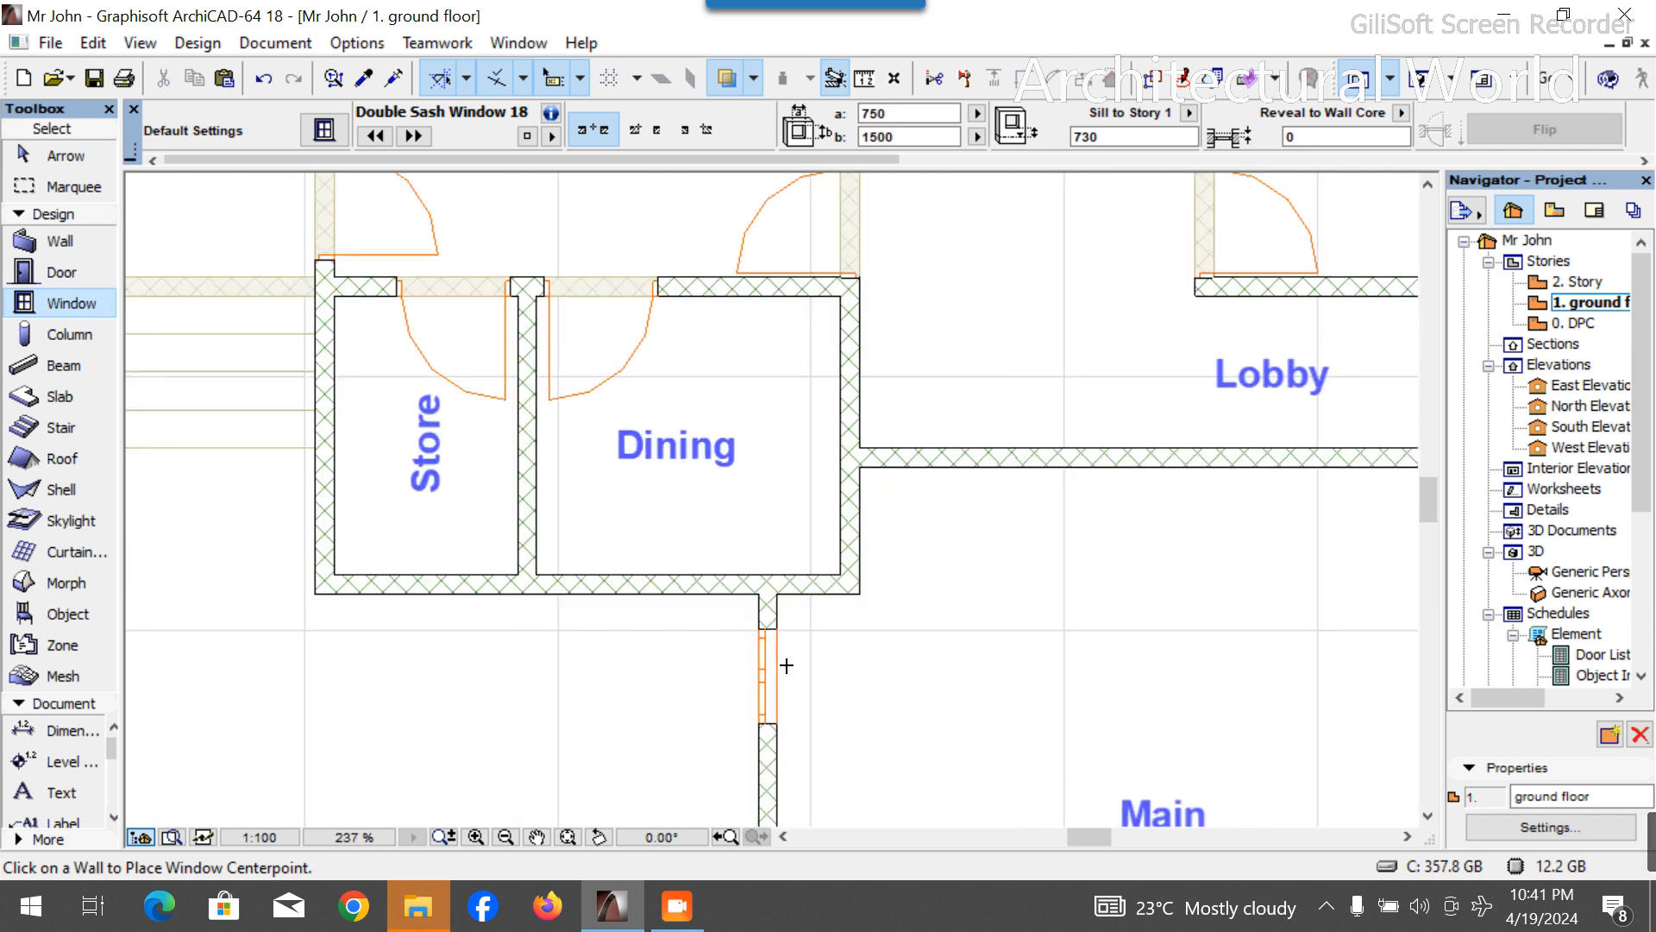
pyautogui.click(642, 594)
pyautogui.scroll(-2, 691, 480)
pyautogui.scroll(-3, 691, 479)
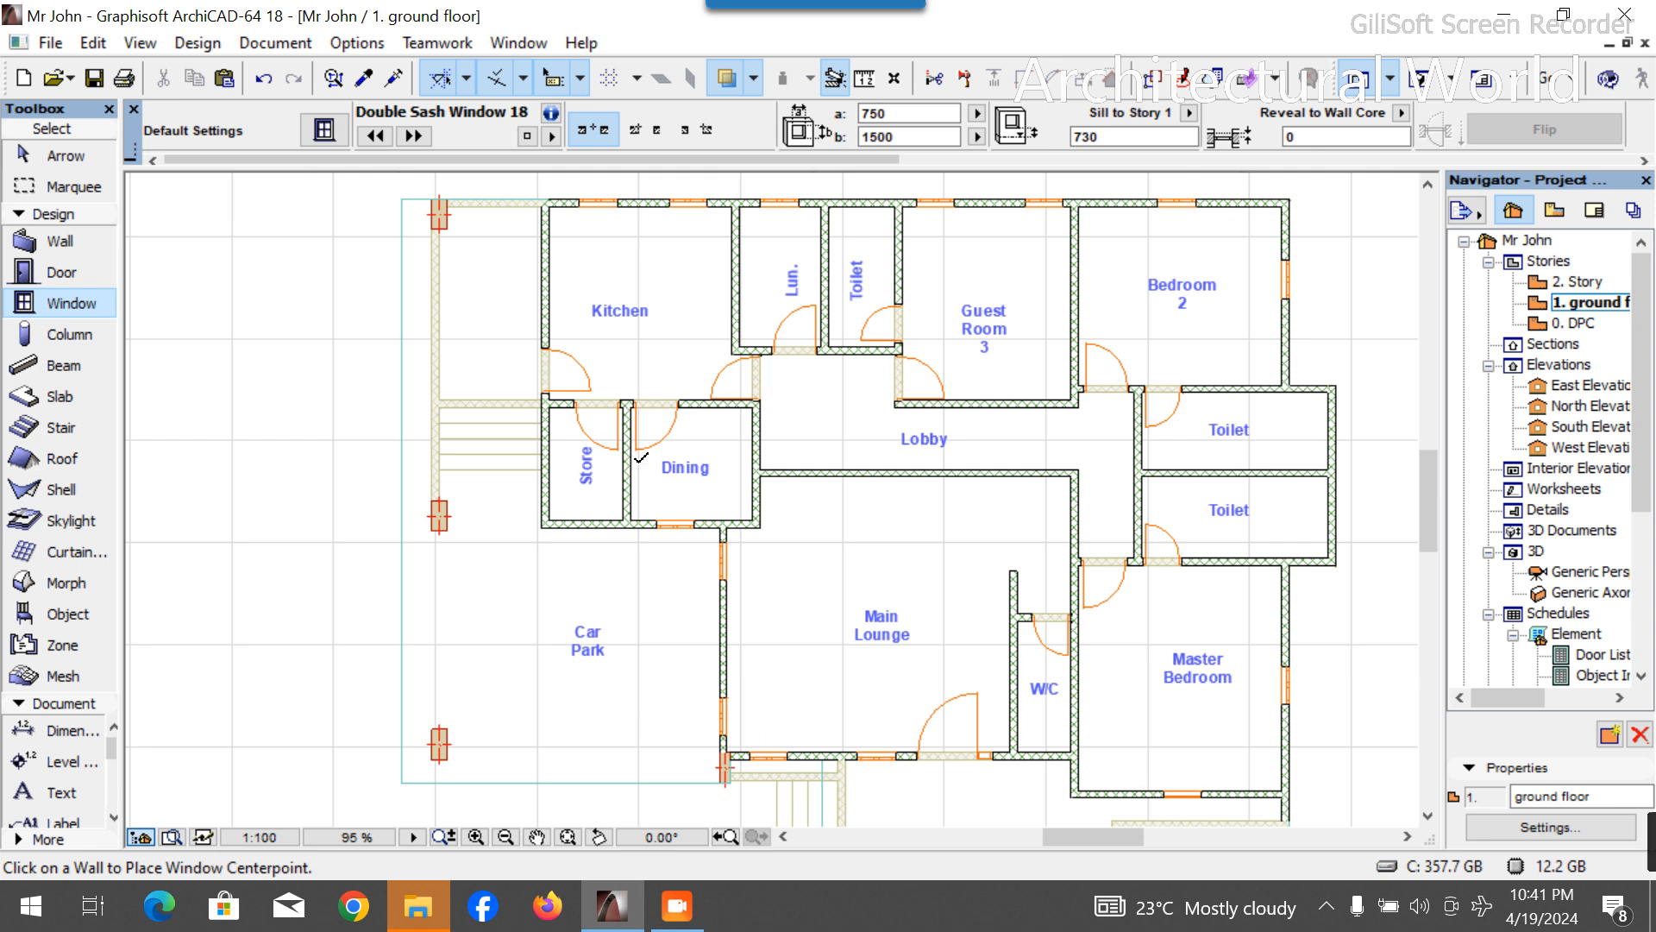
pyautogui.scroll(3, 554, 529)
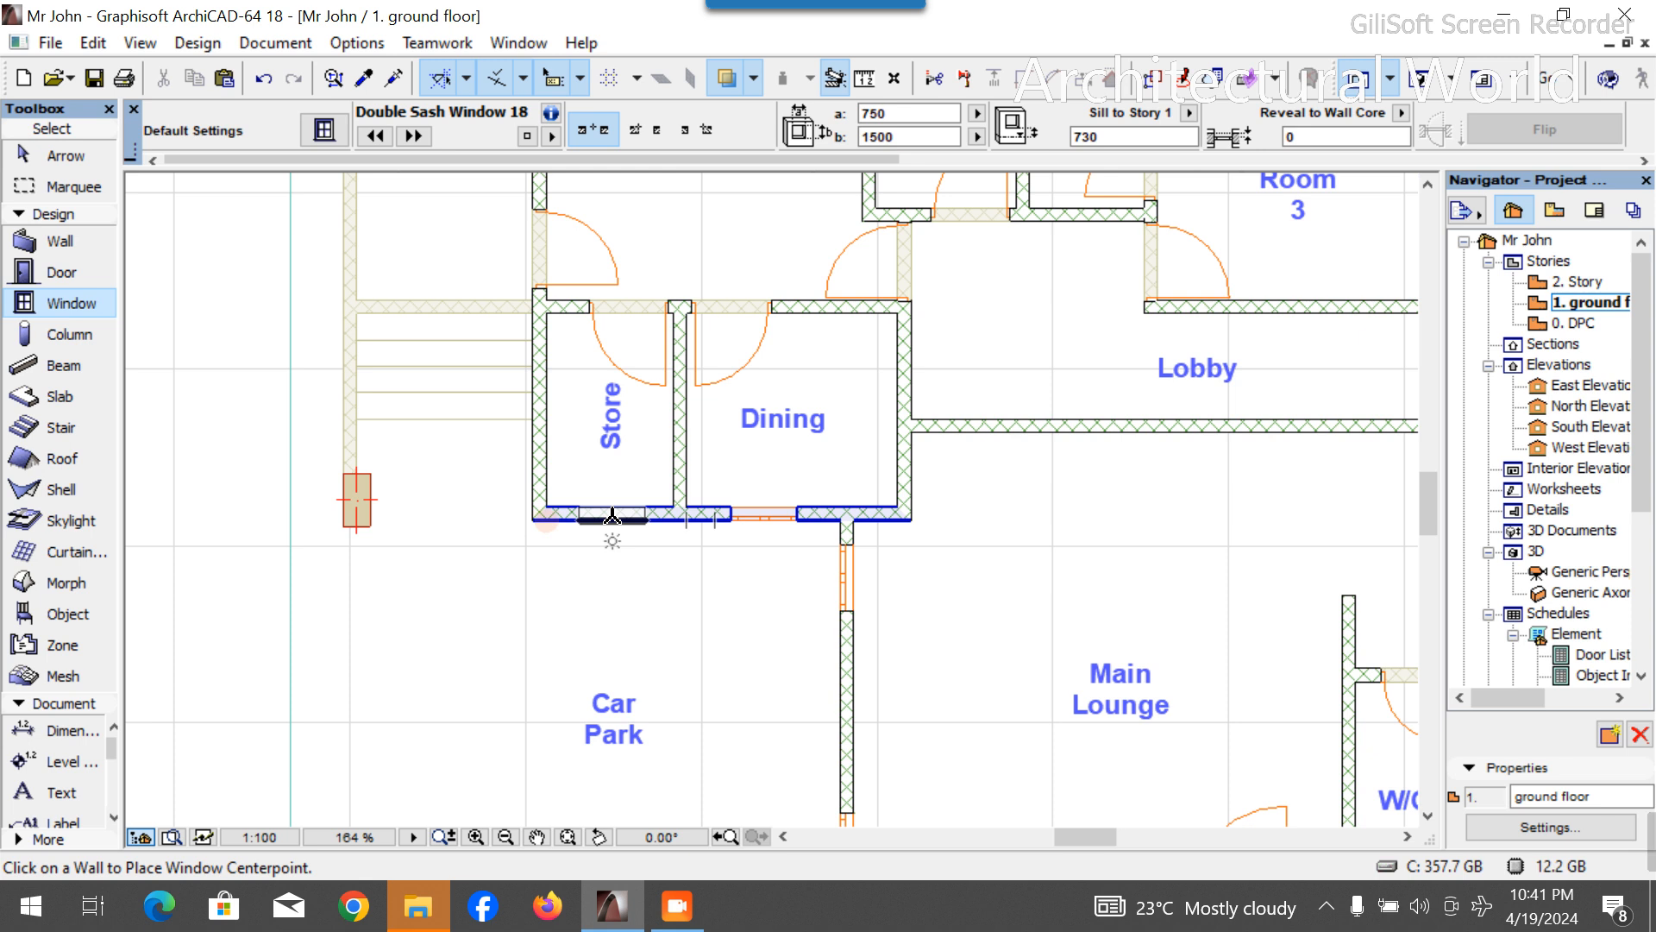
pyautogui.click(612, 518)
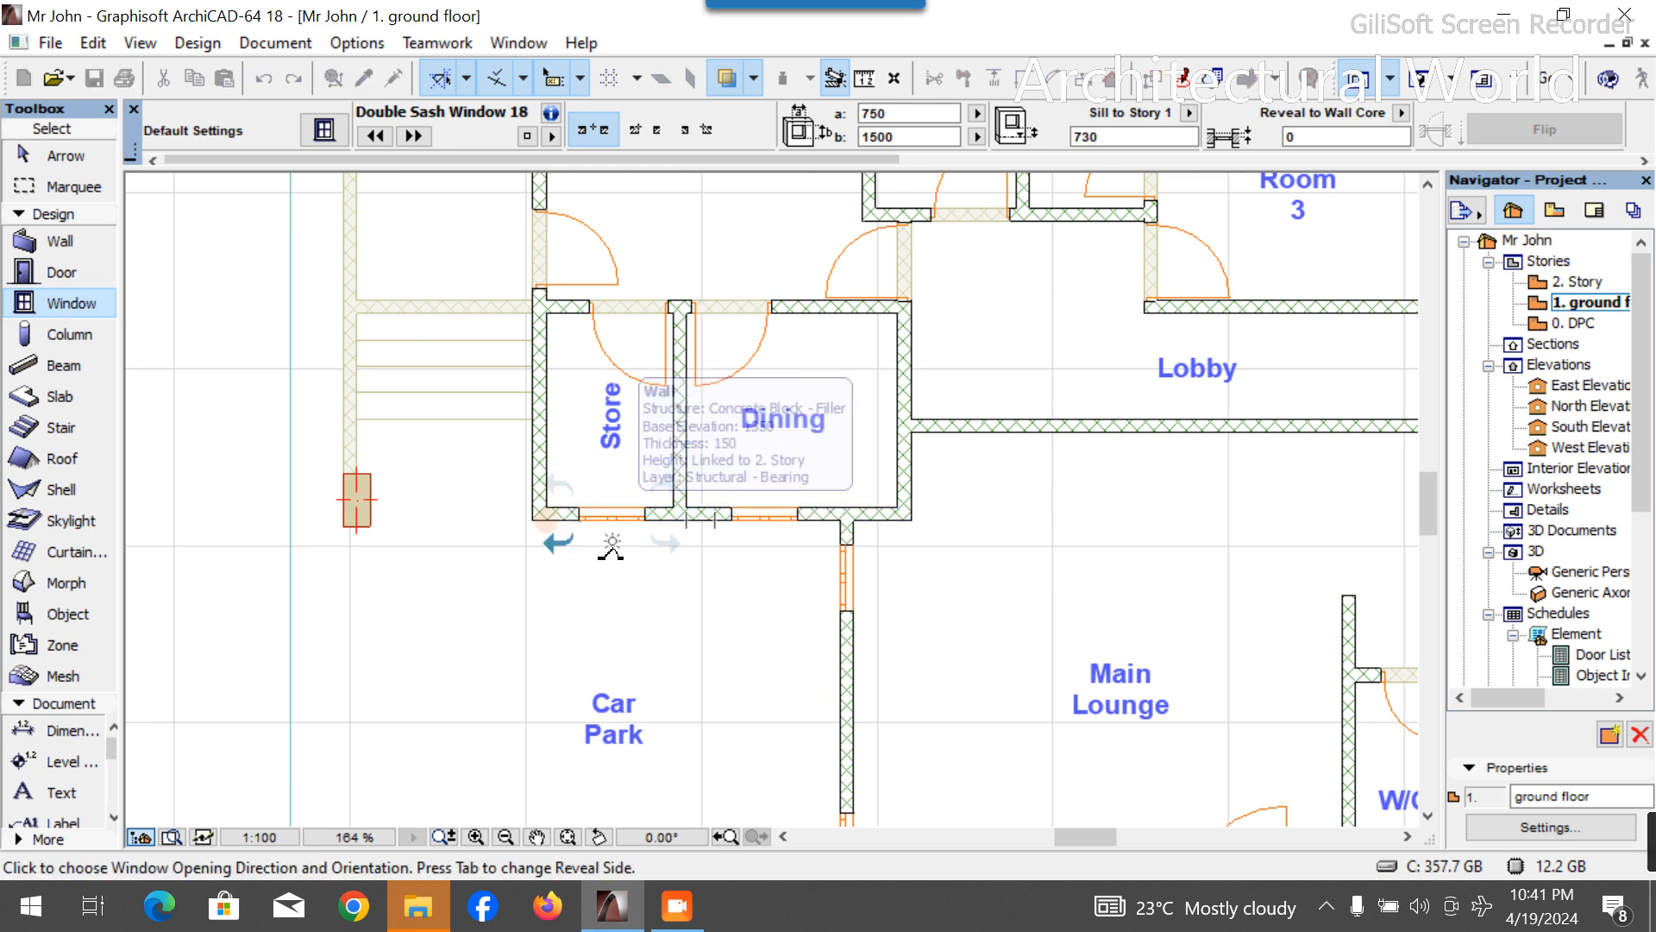
pyautogui.click(601, 540)
pyautogui.scroll(-4, 602, 540)
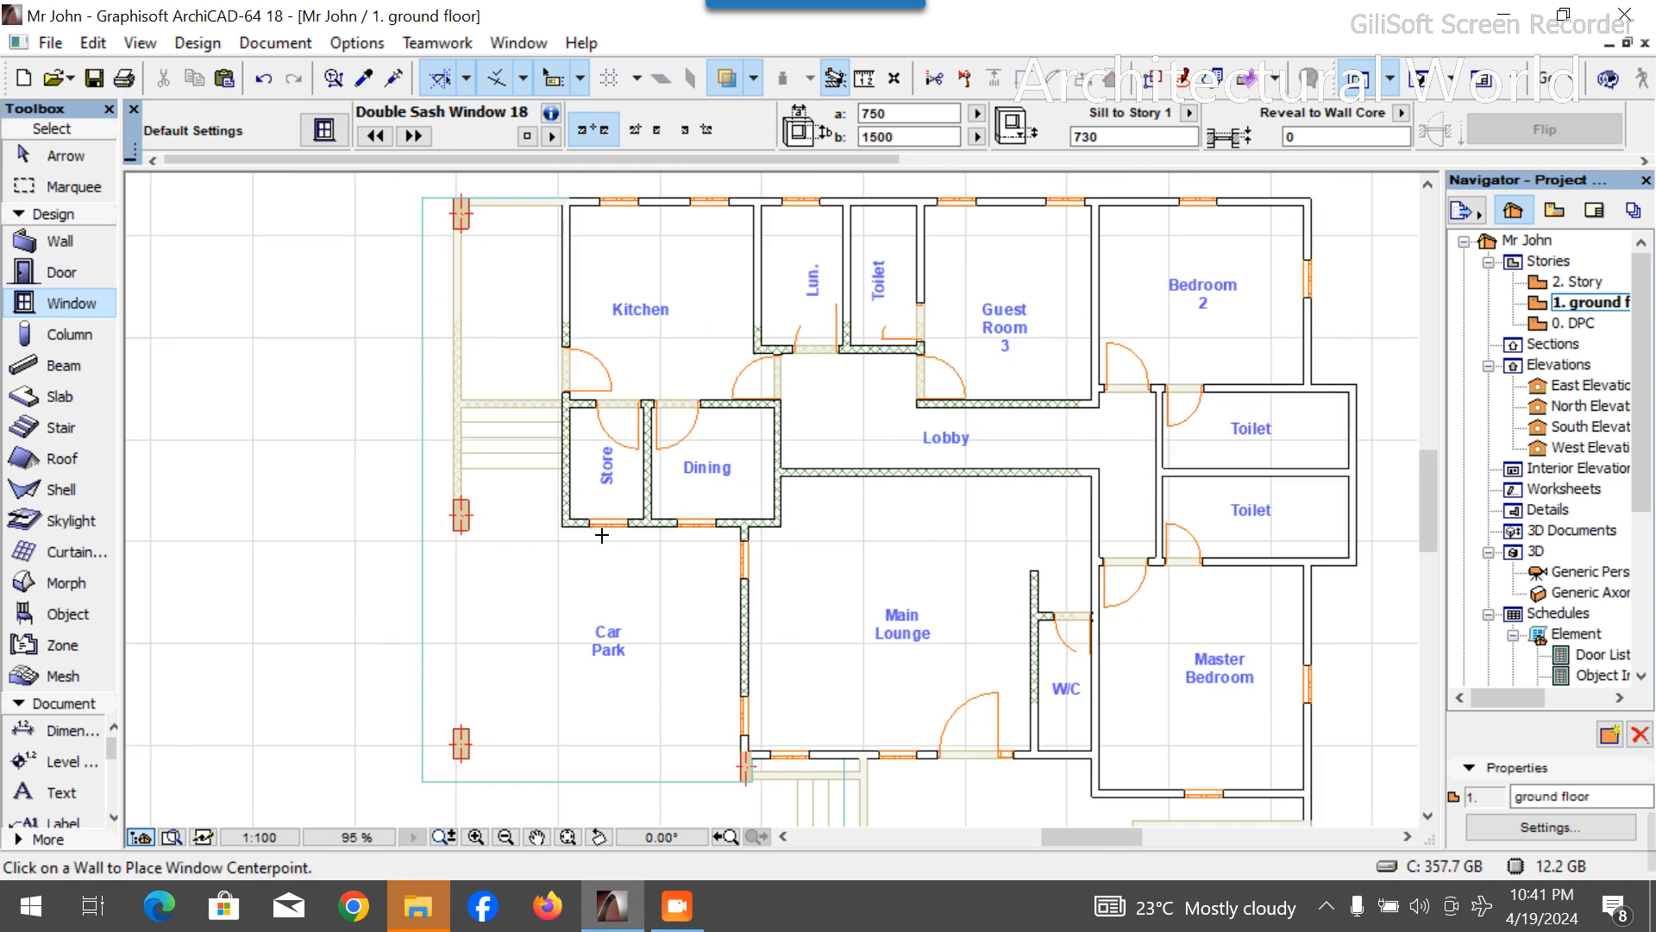
# Place one 500 x 700 double sash window with a 1530 sill in the outer side wall of each bedroom toilet.
pyautogui.click(906, 112)
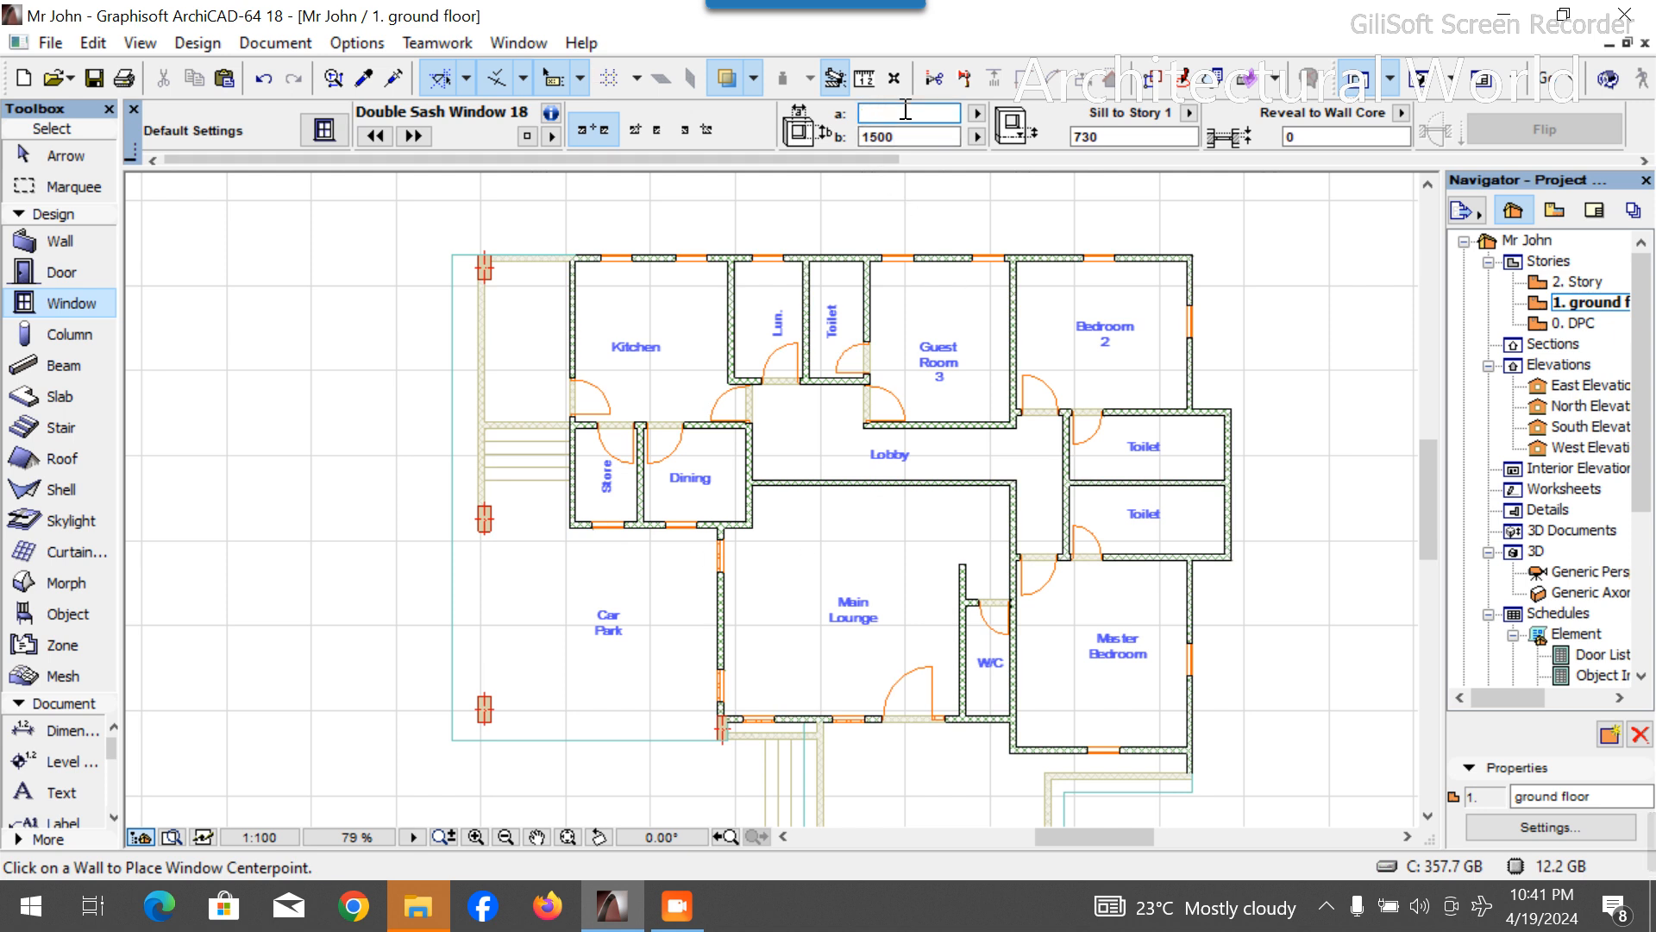
pyautogui.click(900, 132)
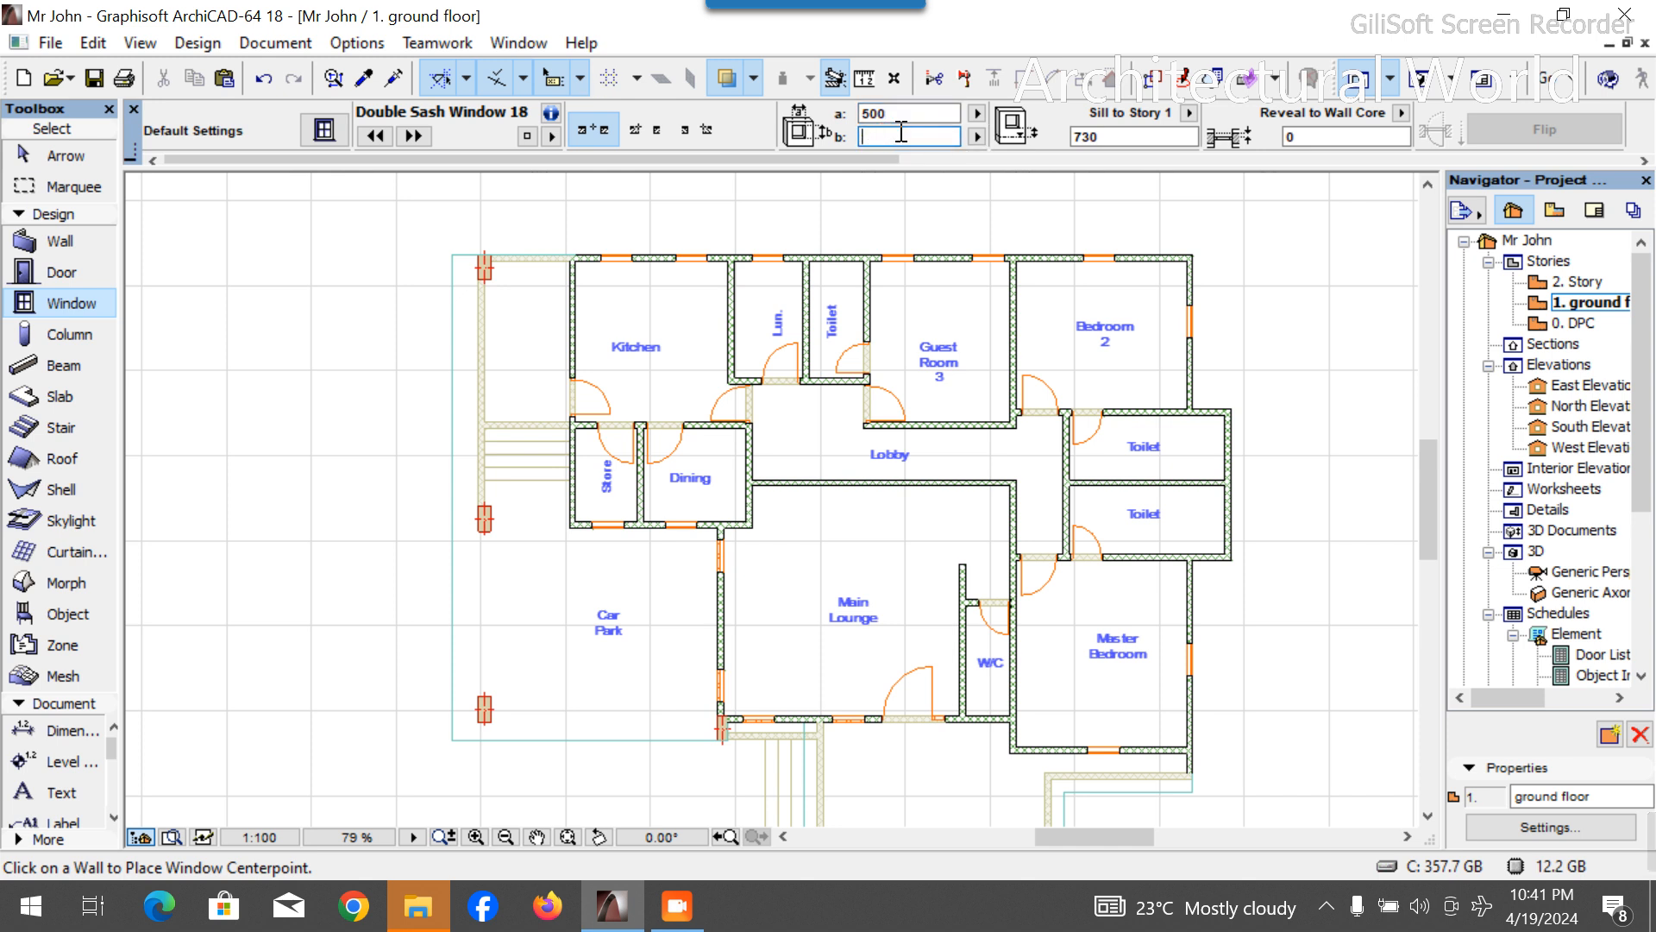
pyautogui.click(1126, 136)
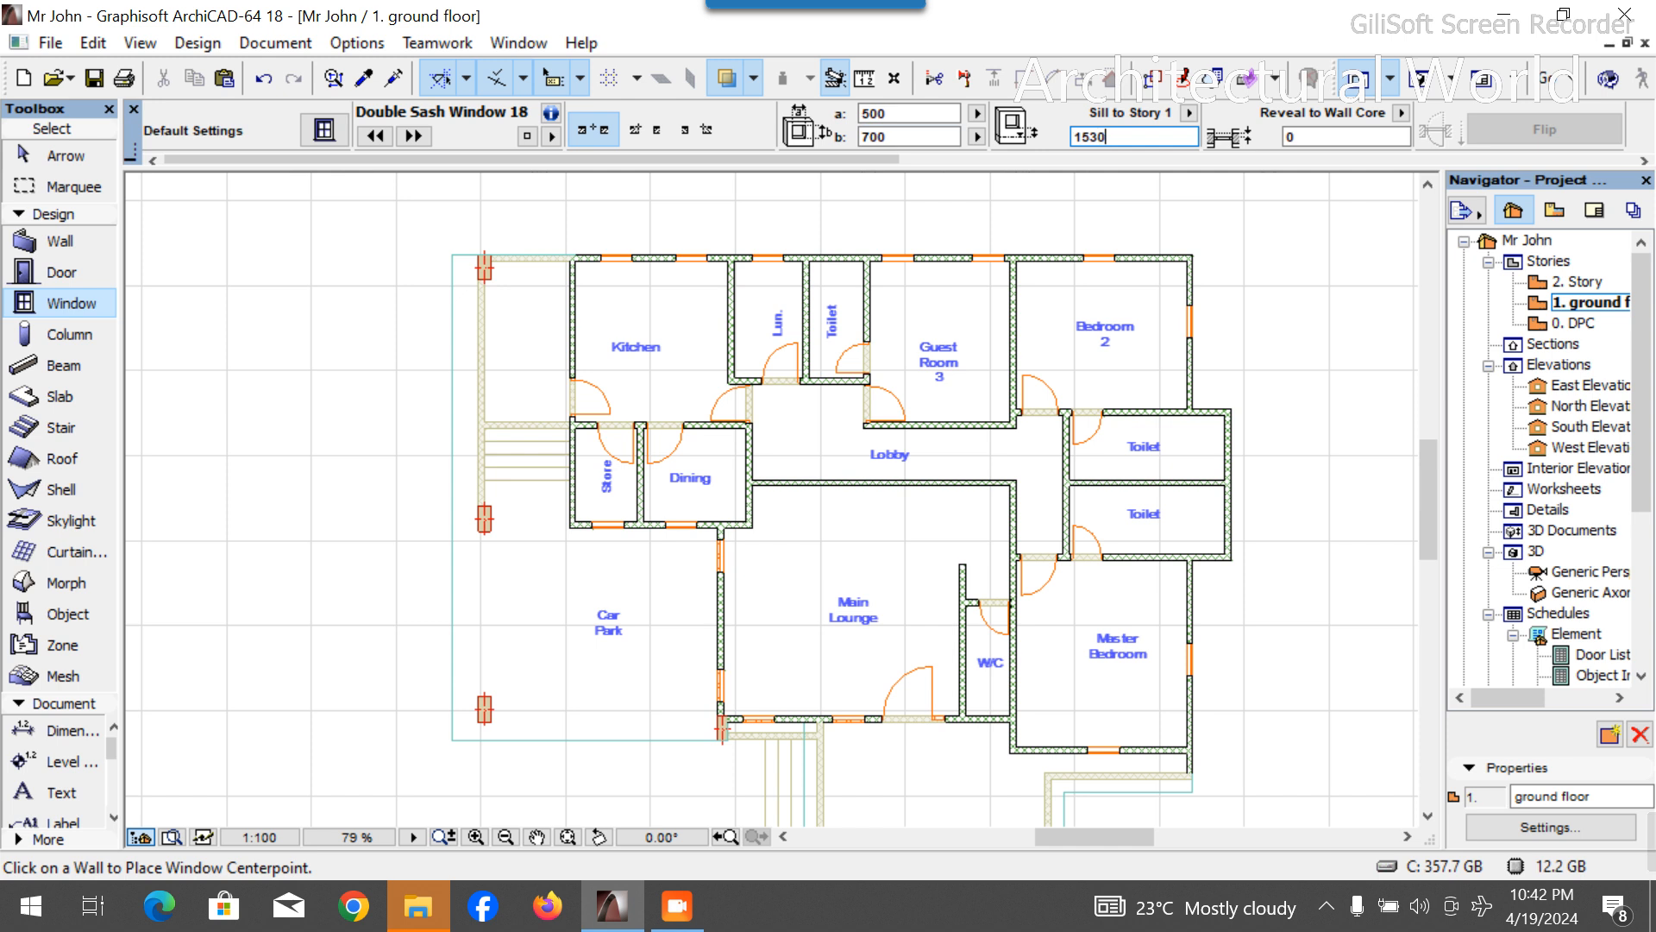
pyautogui.scroll(3, 1224, 529)
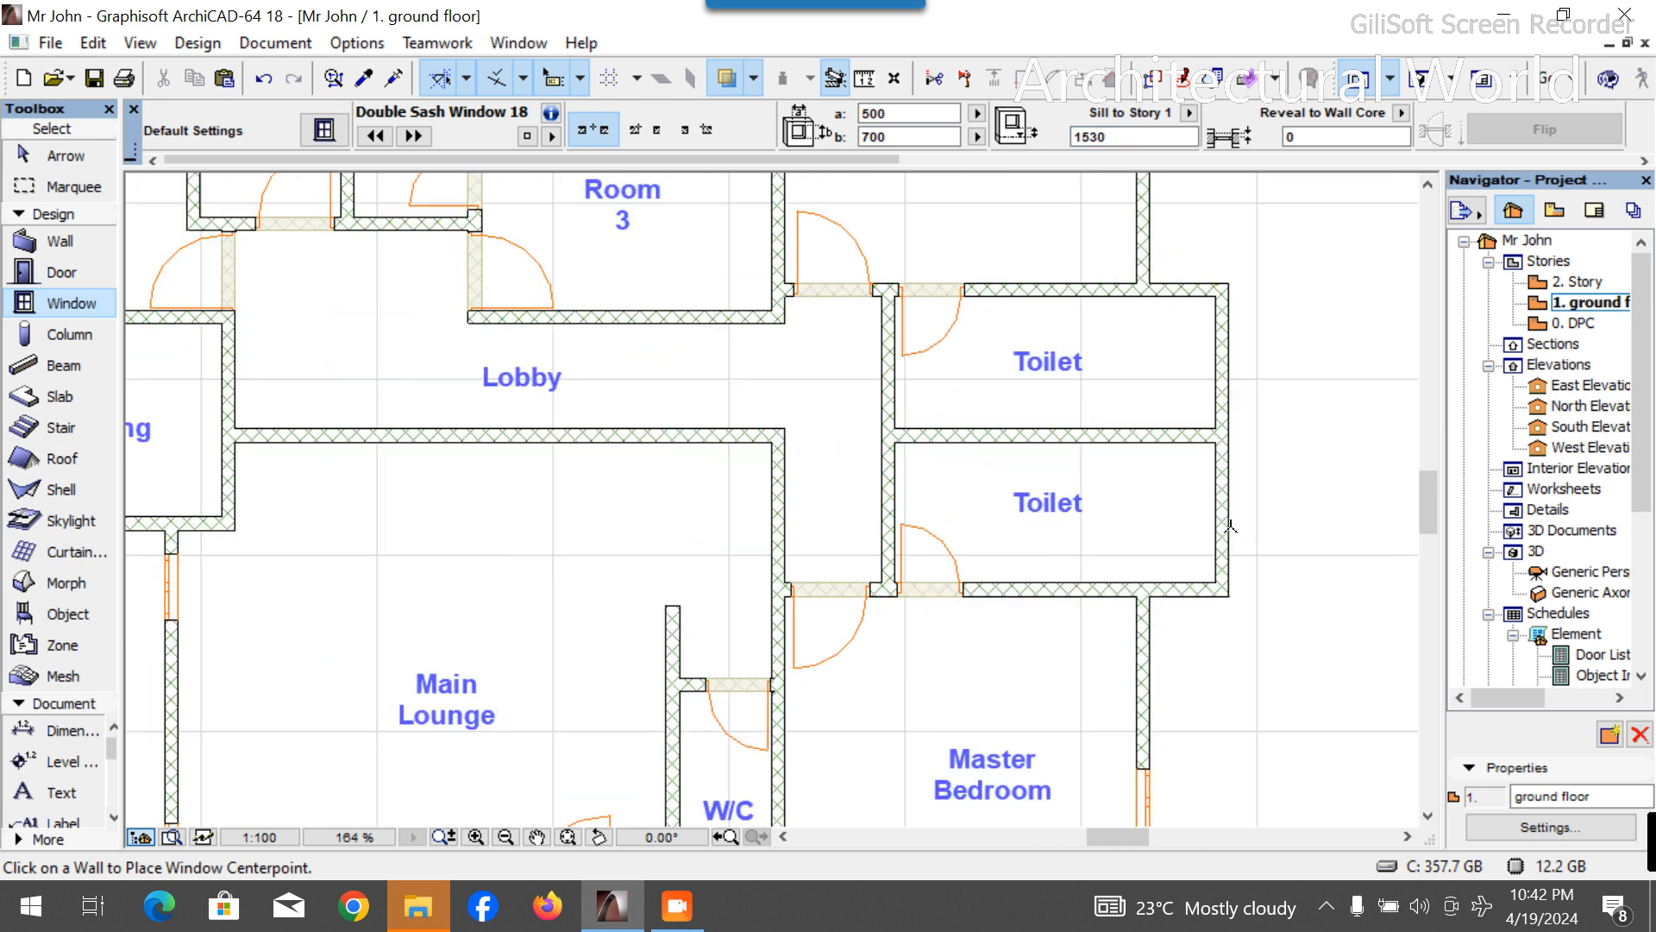
pyautogui.click(1235, 521)
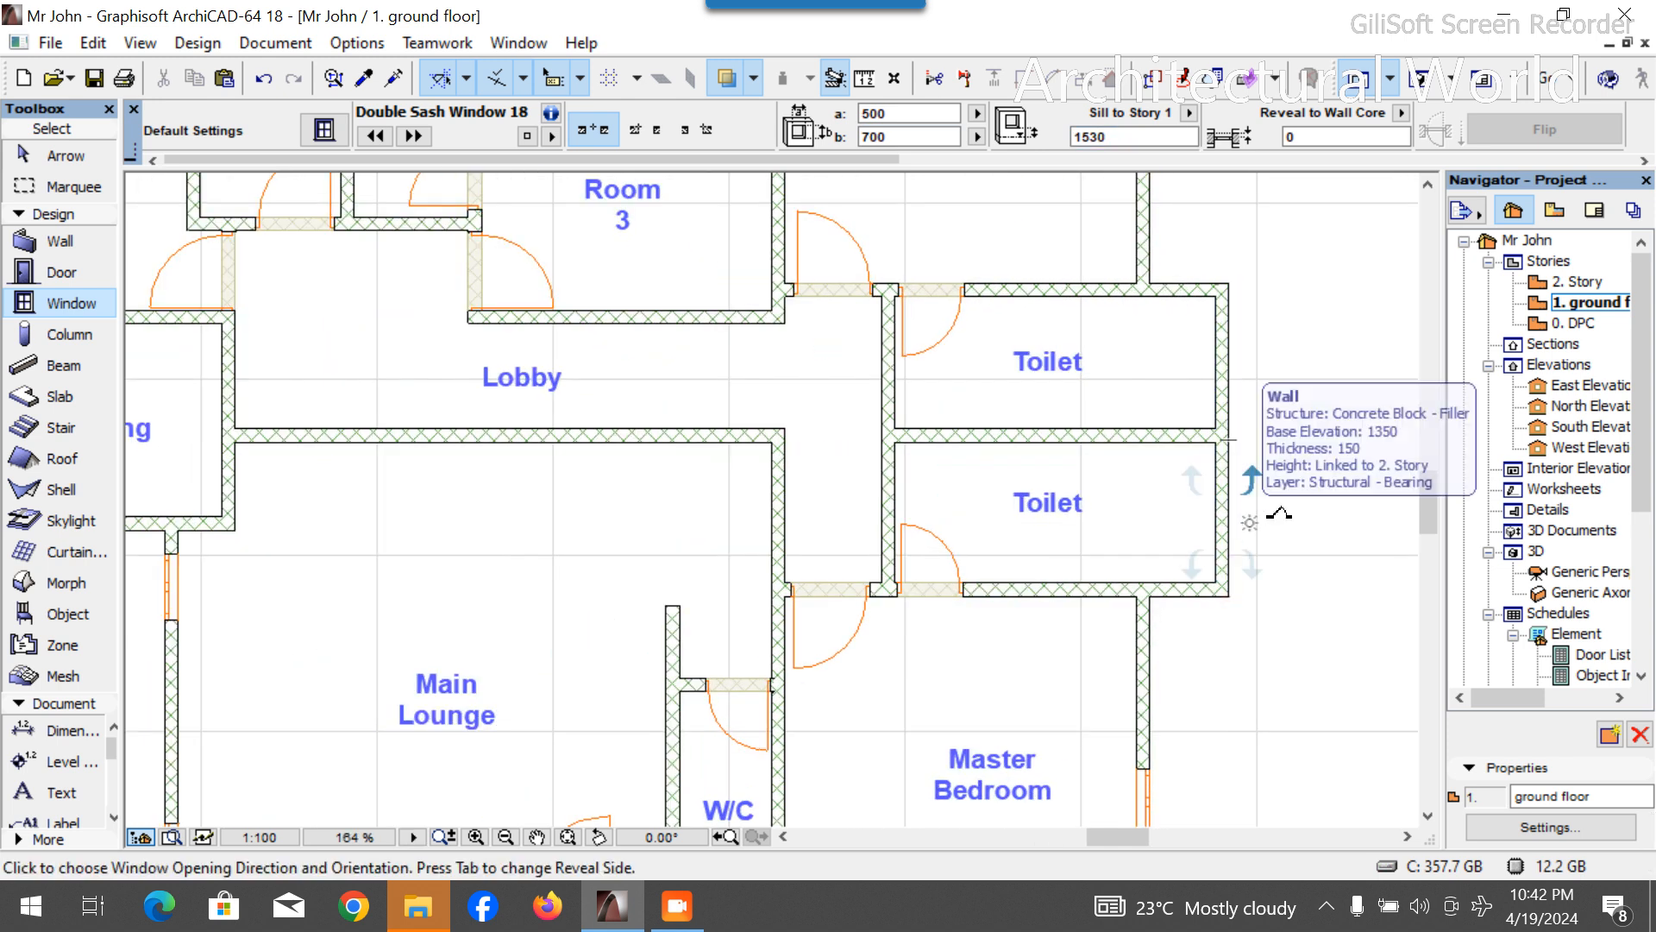
pyautogui.click(1257, 471)
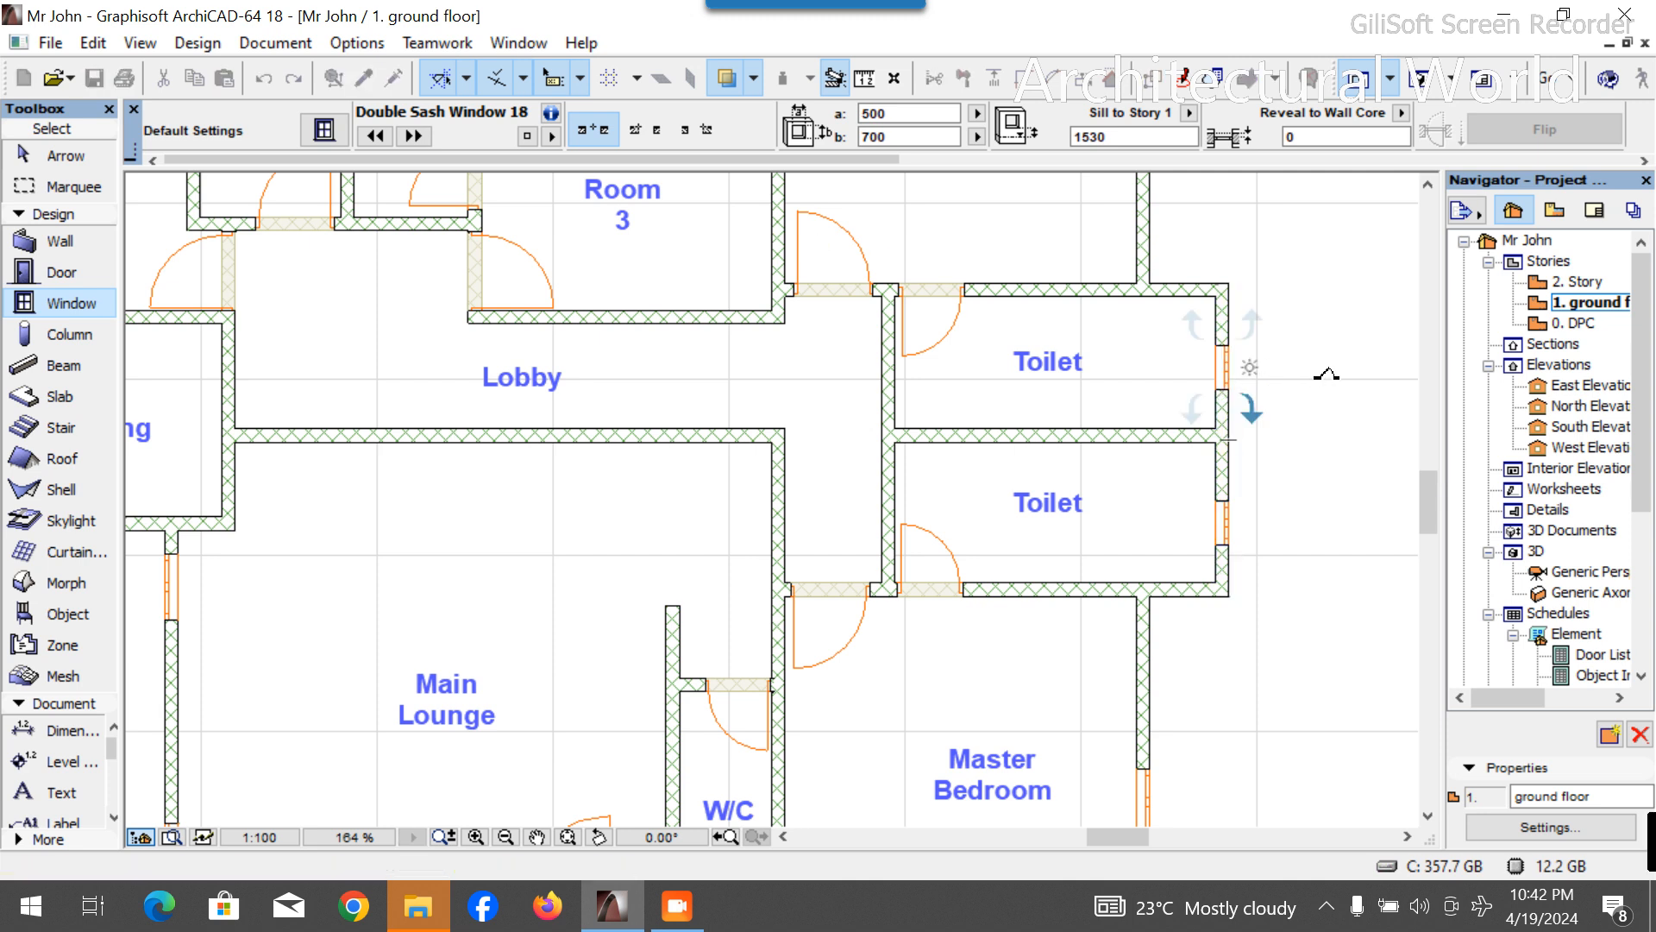
pyautogui.scroll(-4, 1227, 367)
# Place one 500 x 700 double sash window in the W/C's front wall and one in the rear wall of Guest Room 3's toilet.
pyautogui.scroll(5, 923, 563)
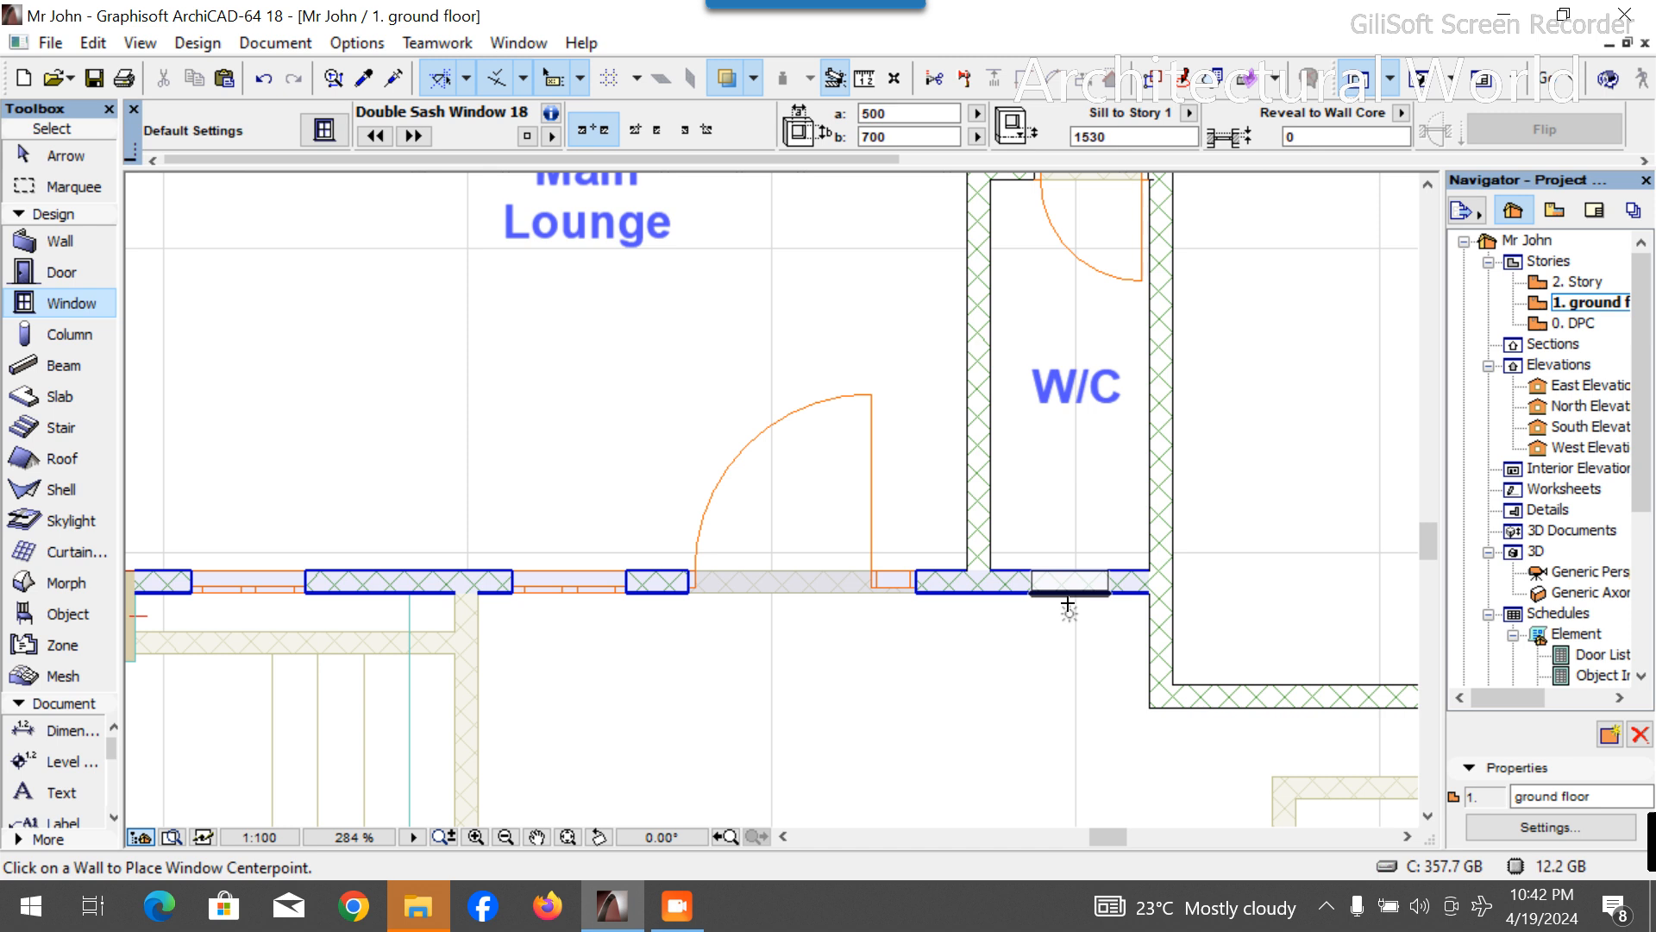
pyautogui.click(1068, 602)
pyautogui.click(1069, 672)
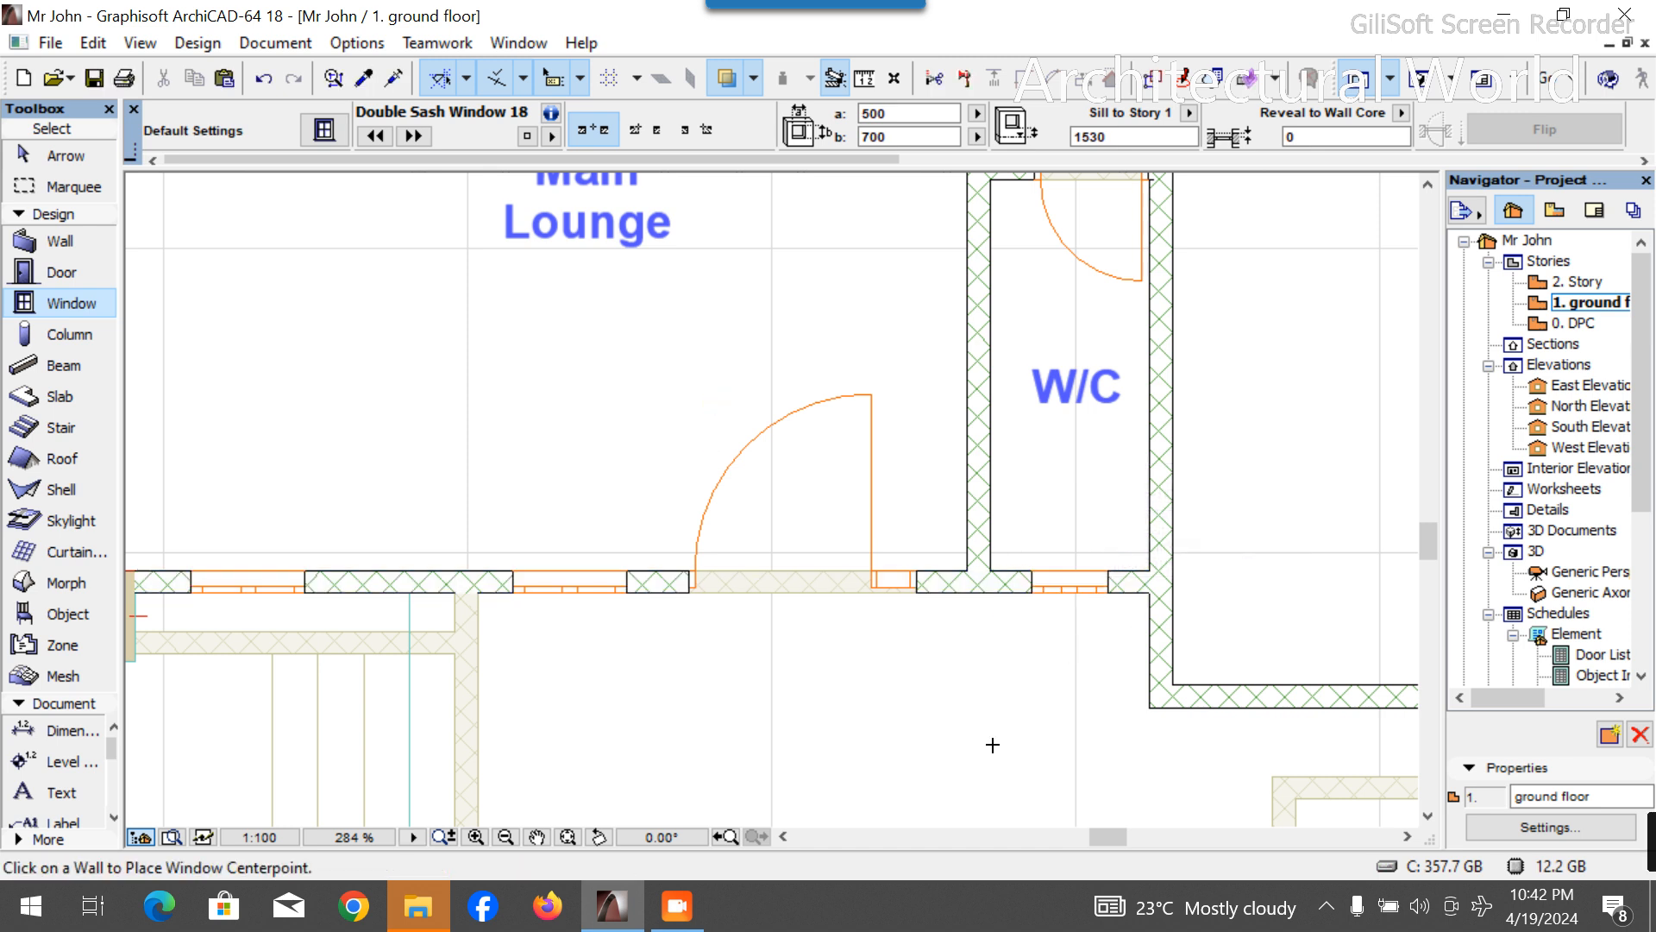
pyautogui.scroll(-5, 993, 744)
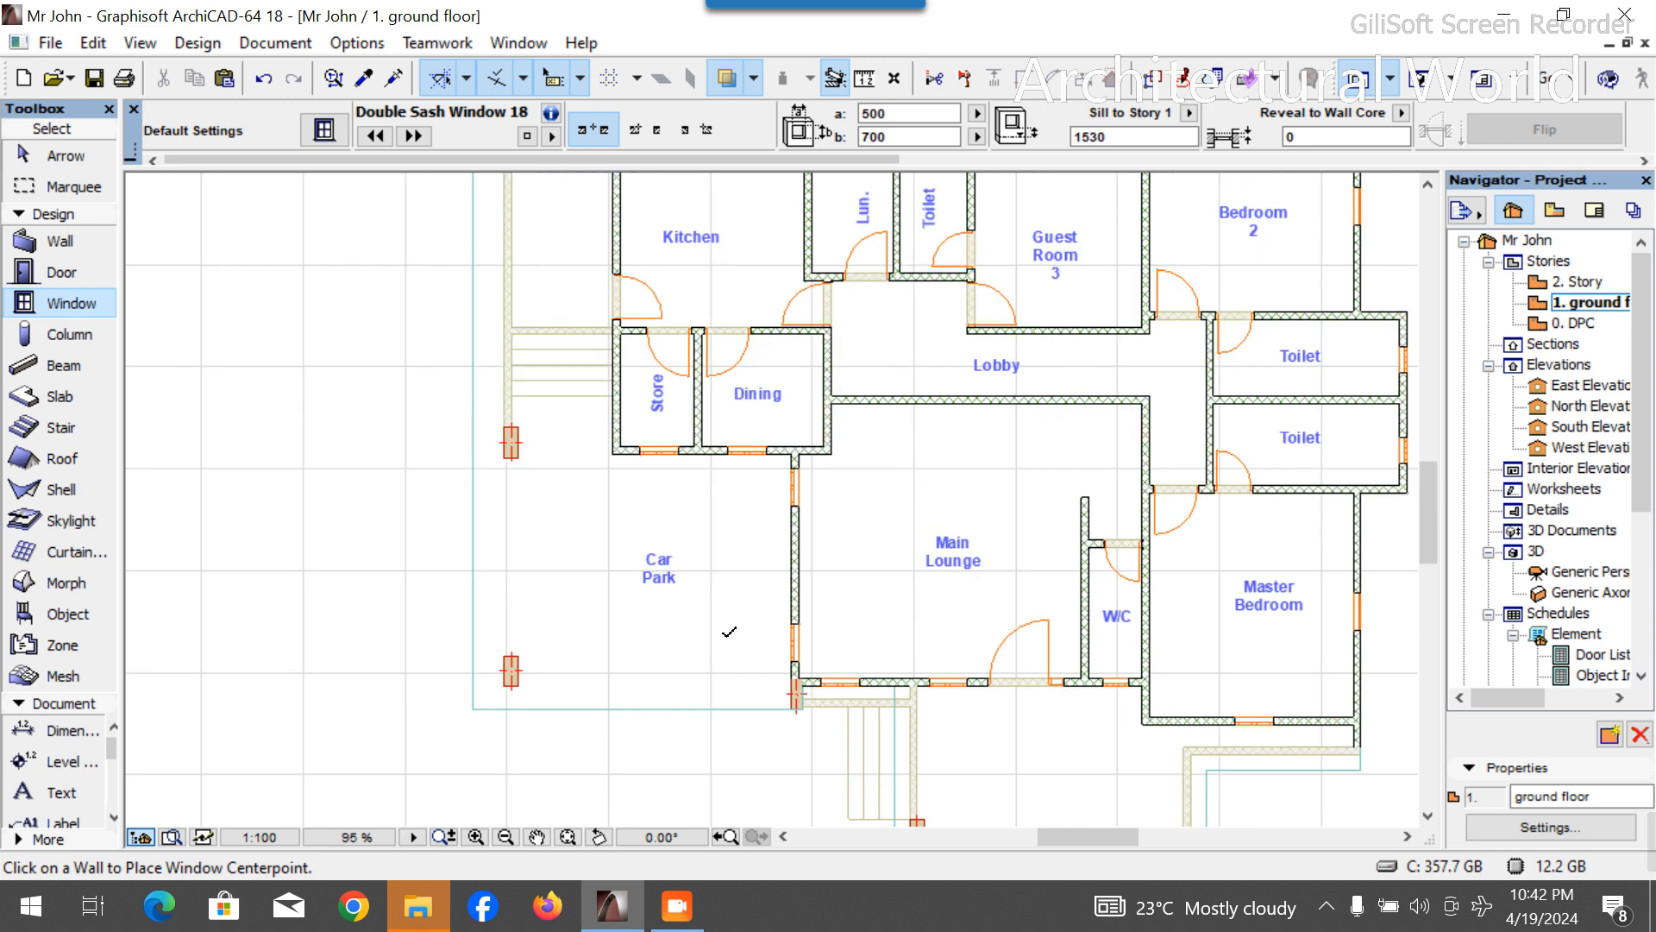
pyautogui.scroll(-2, 898, 351)
pyautogui.scroll(6, 751, 462)
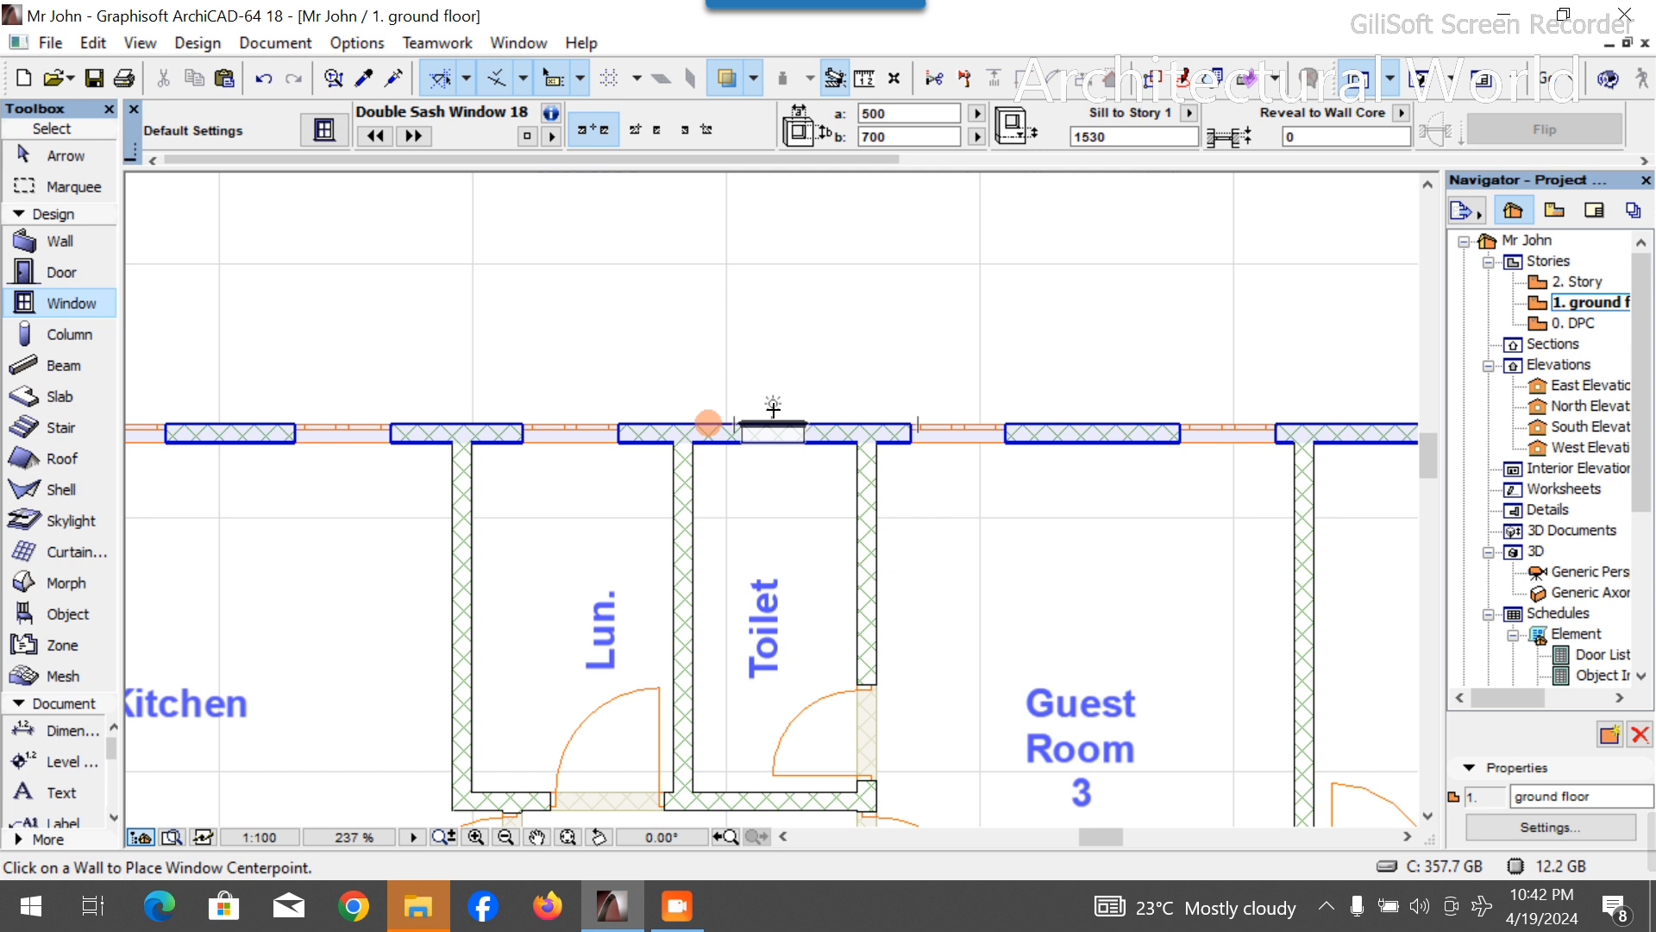
pyautogui.click(773, 409)
pyautogui.click(785, 311)
pyautogui.scroll(-6, 777, 285)
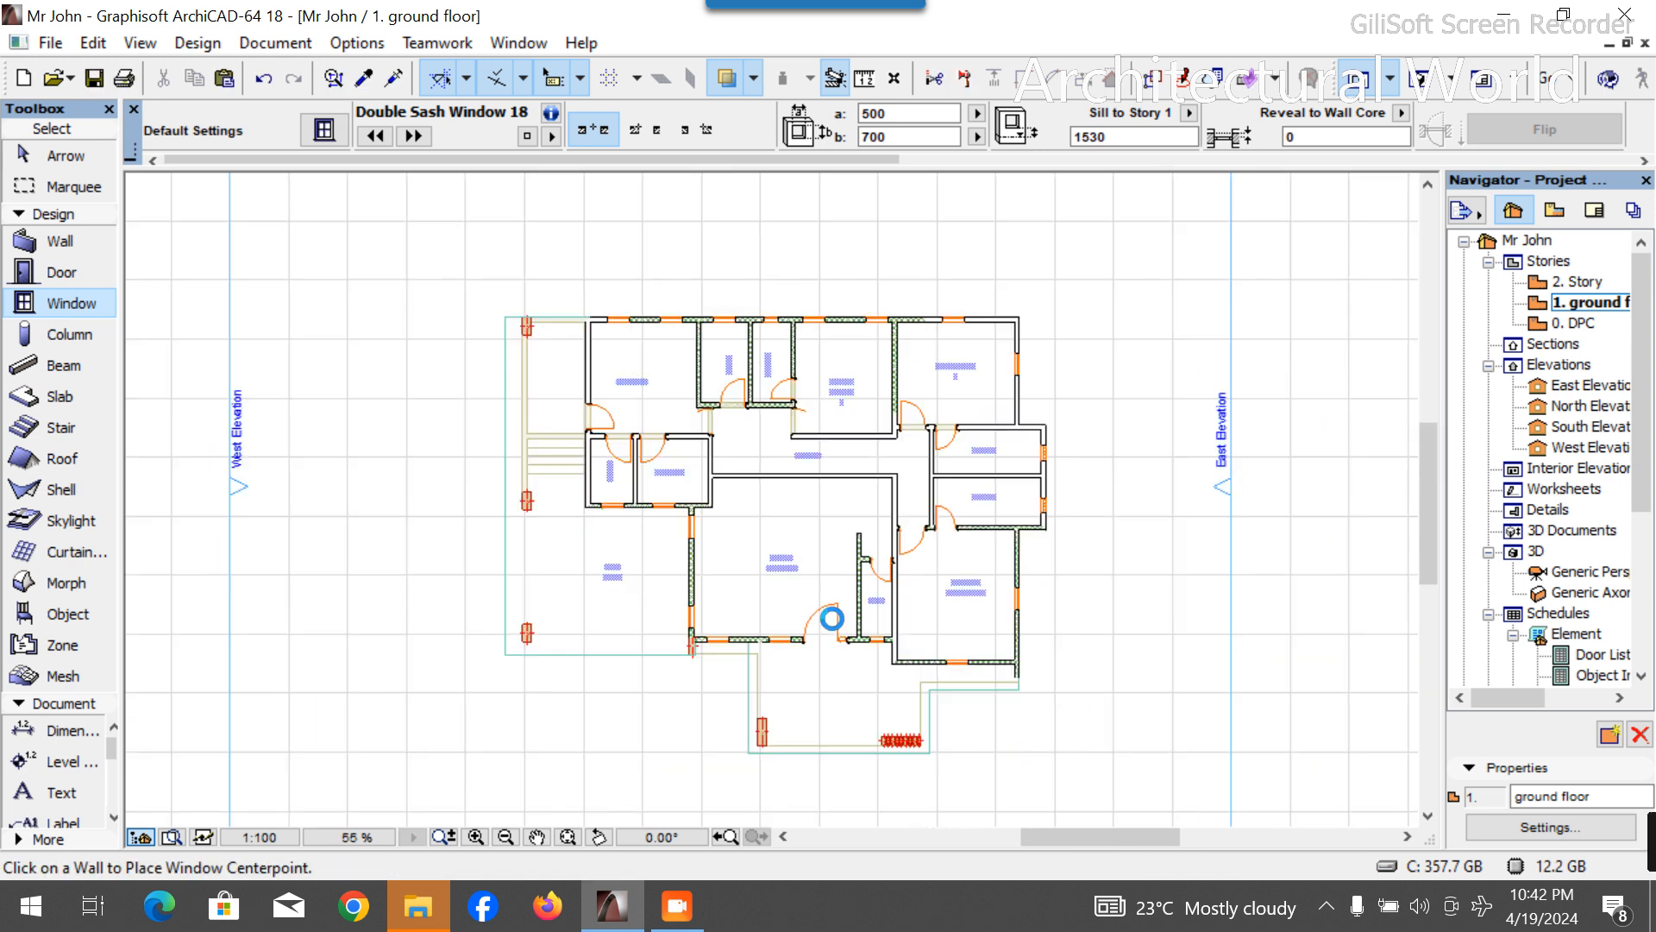
pyautogui.scroll(2, 833, 660)
pyautogui.press('Escape')
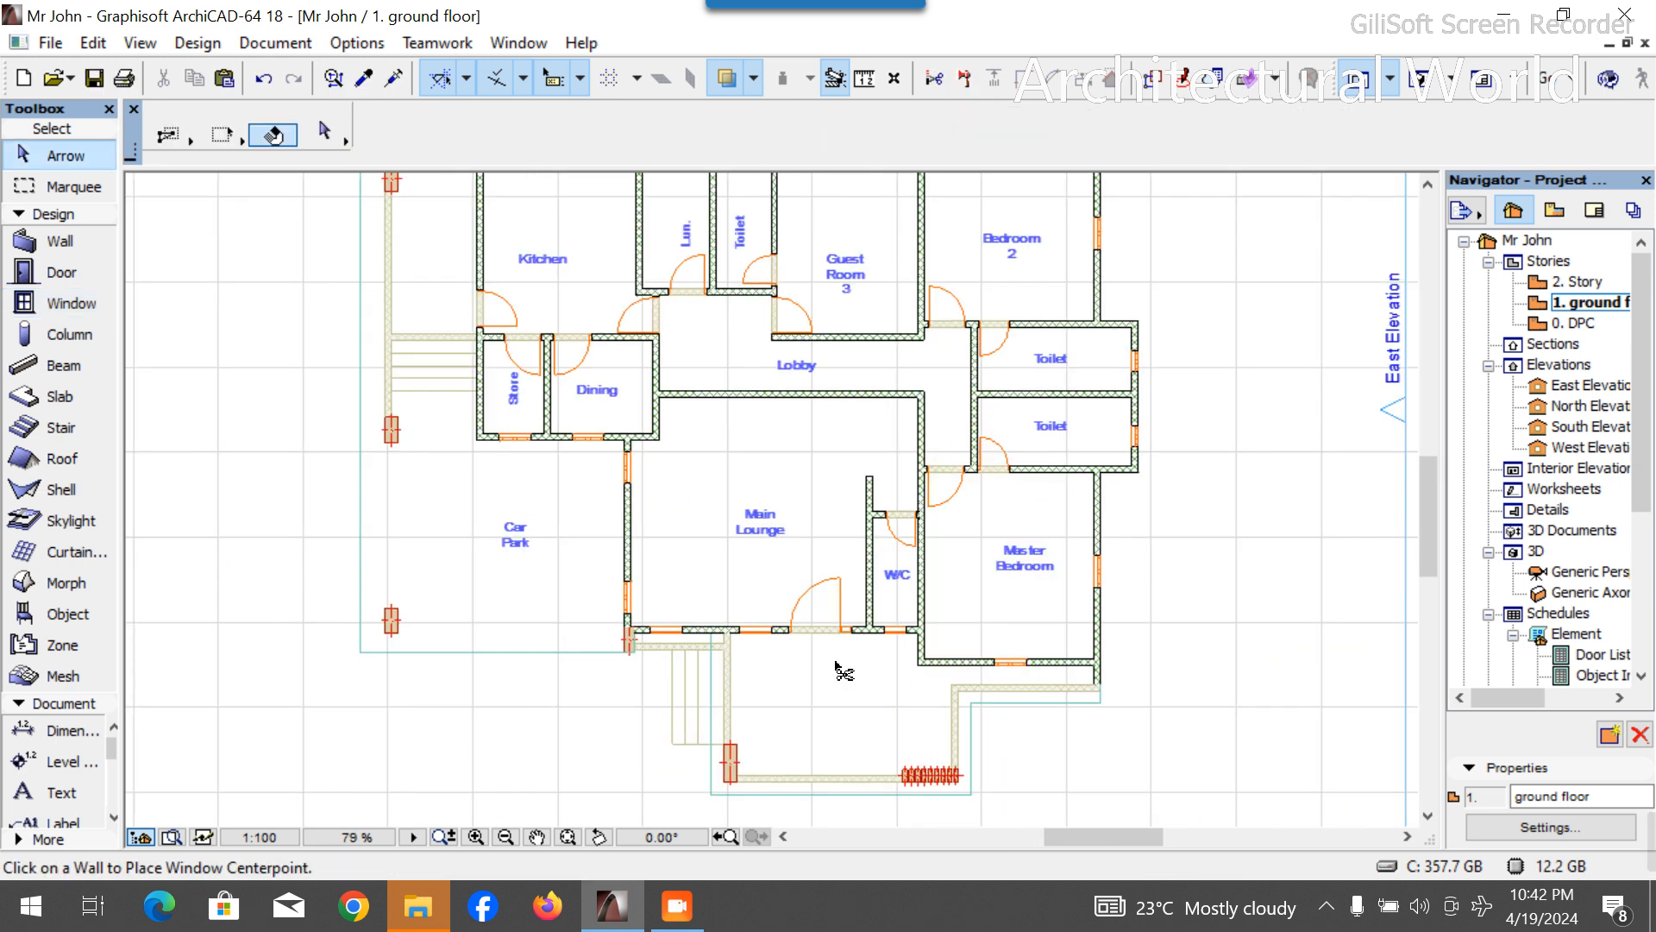
# Examine the house in 3D from several angles around the car park and front entrance to check the windows.
pyautogui.click(1419, 79)
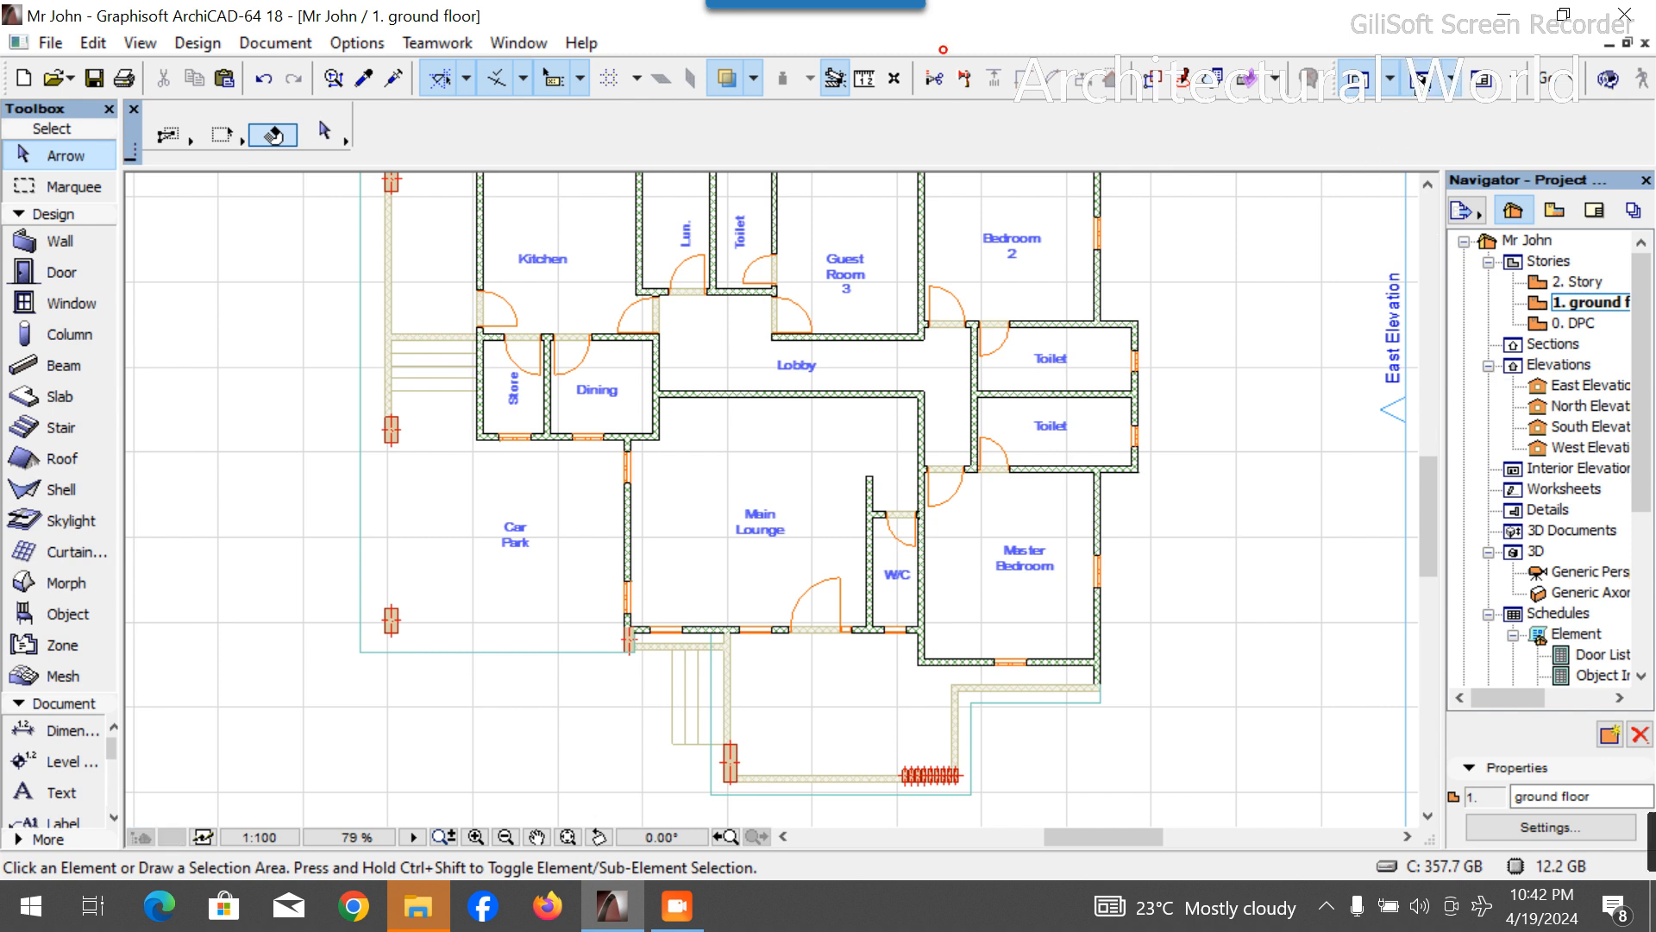
pyautogui.scroll(-5, 955, 614)
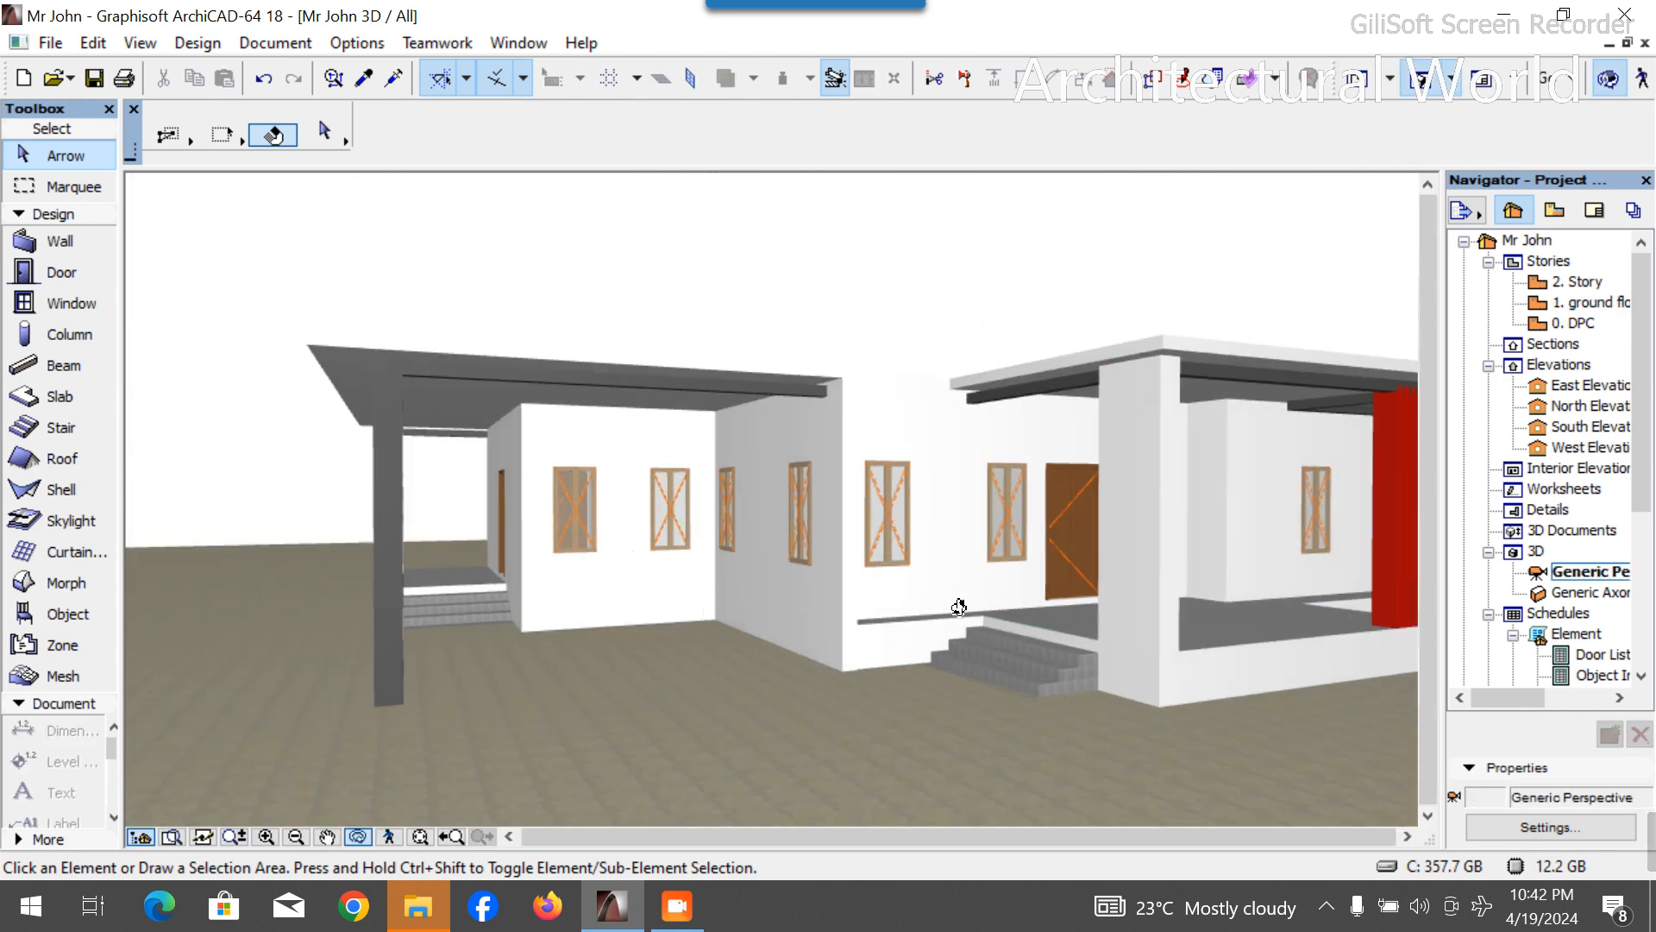
pyautogui.moveTo(784, 573); pyautogui.dragTo(635, 510)
pyautogui.moveTo(331, 498); pyautogui.dragTo(334, 499)
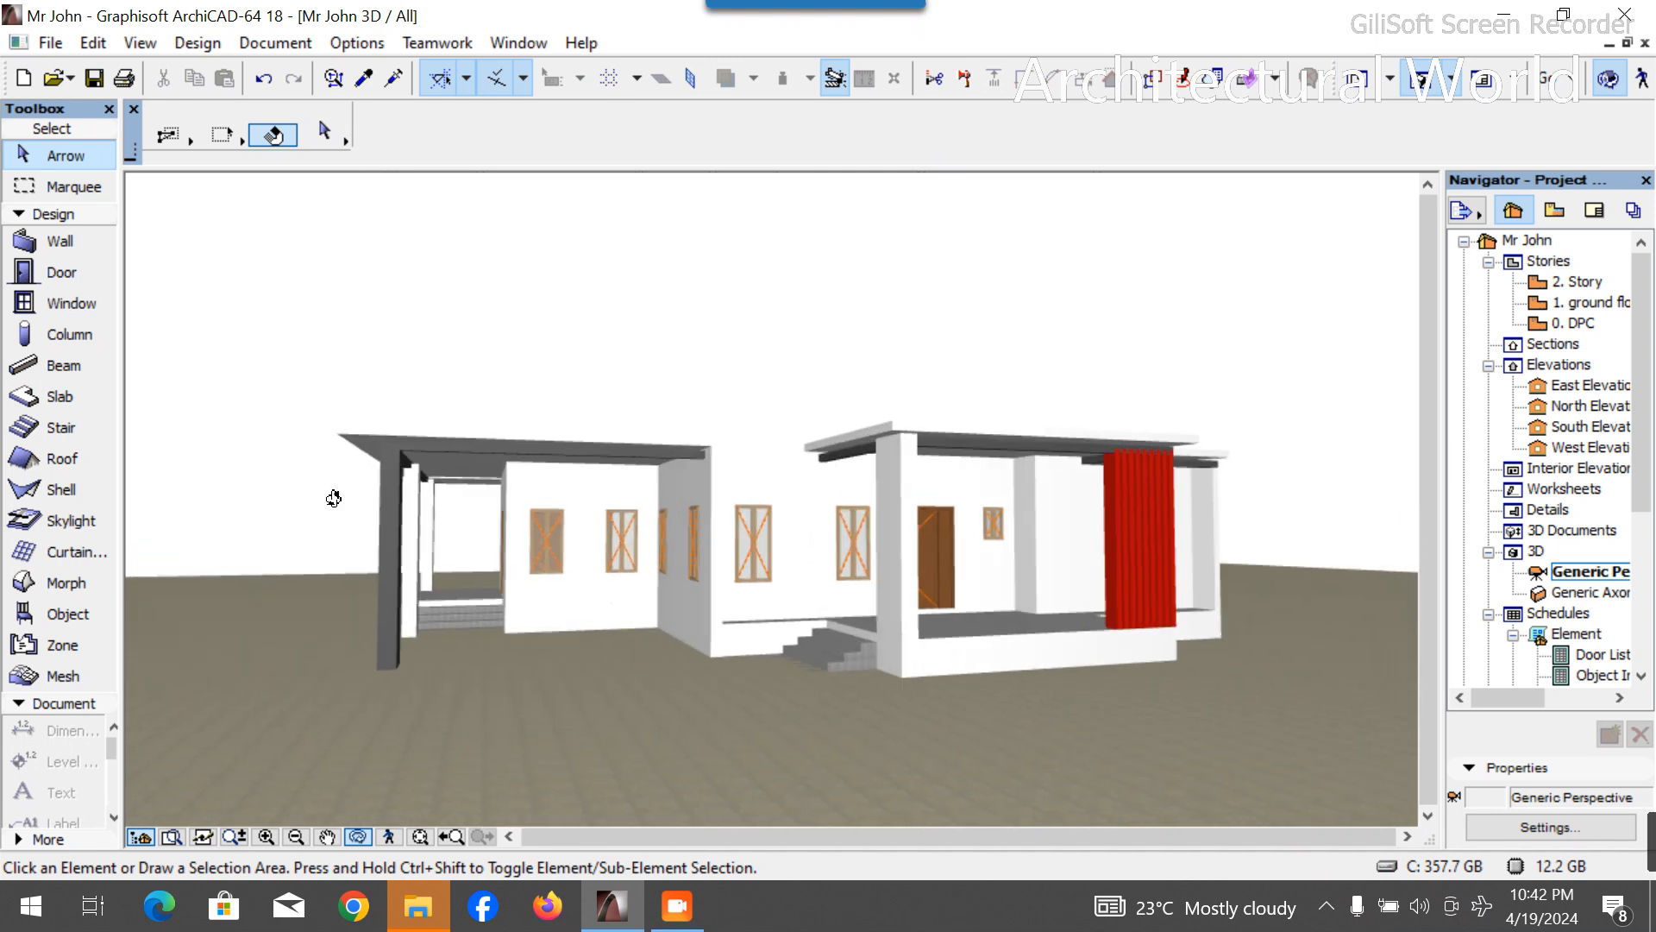
pyautogui.moveTo(494, 584); pyautogui.dragTo(378, 492)
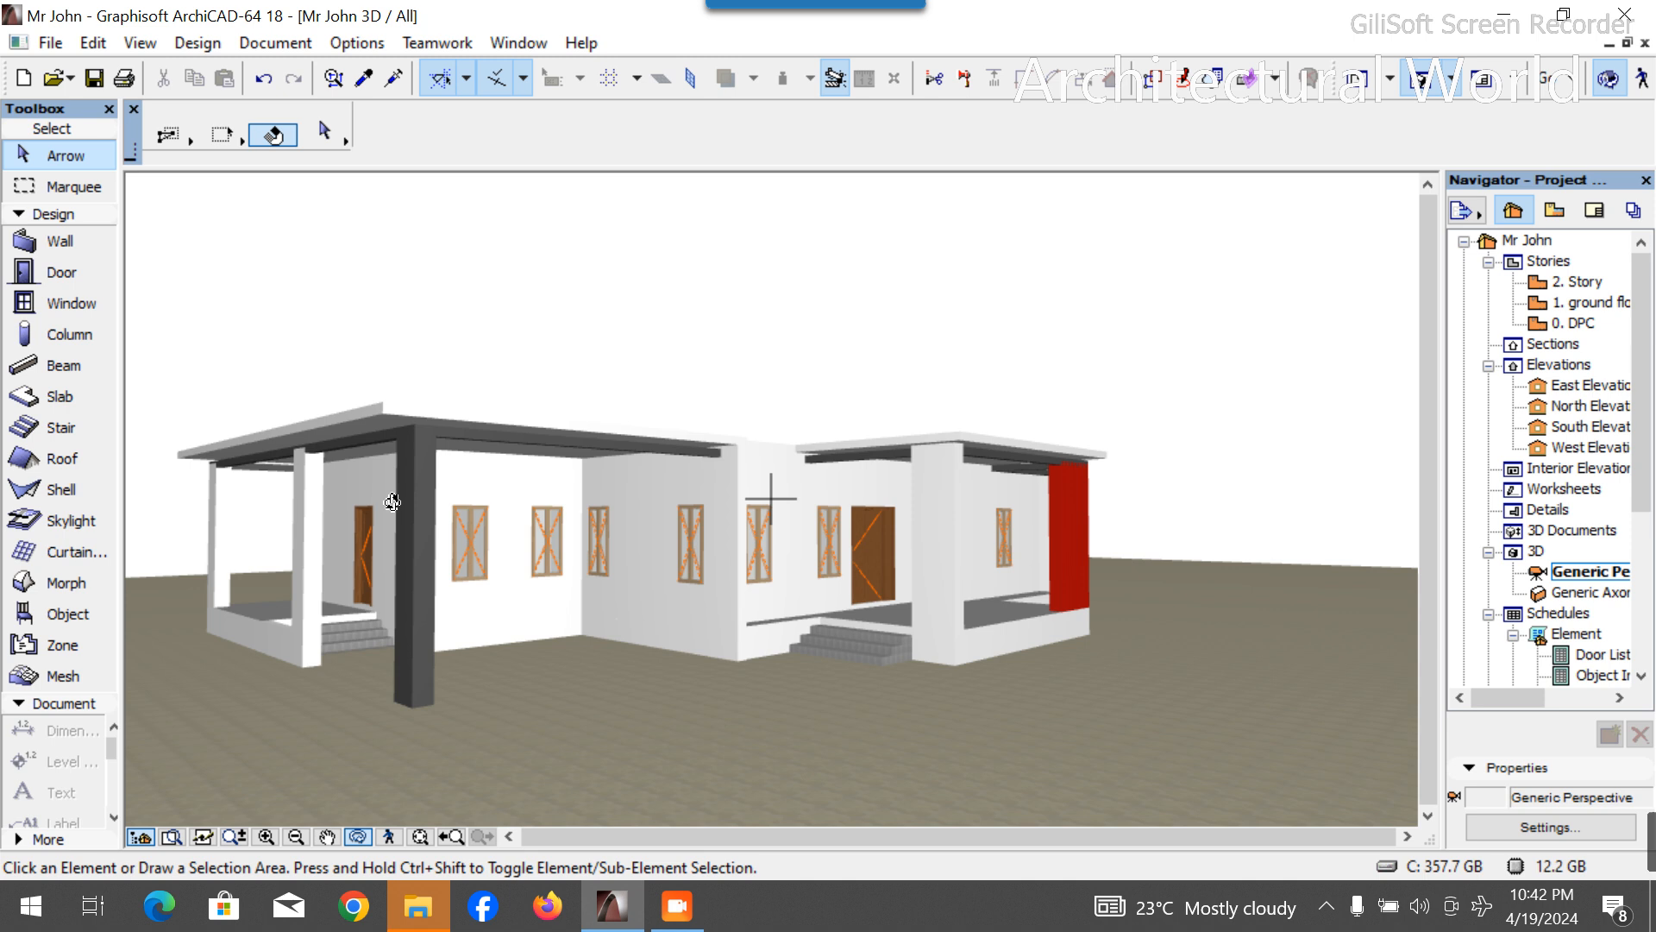
pyautogui.moveTo(361, 480); pyautogui.dragTo(661, 512)
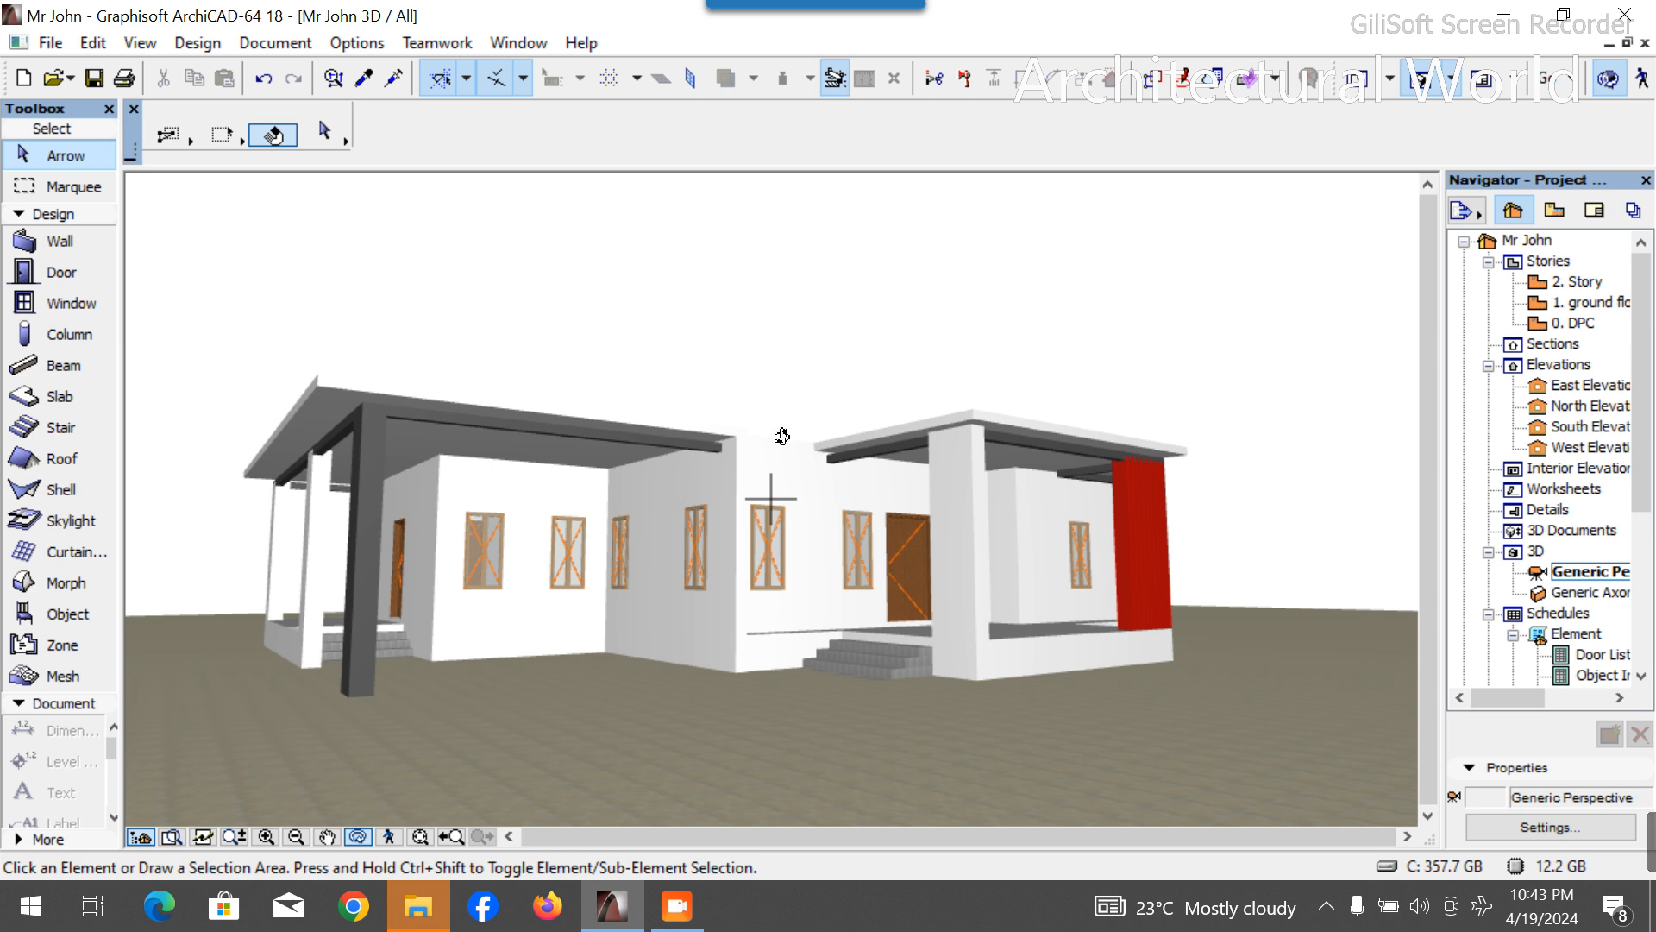
pyautogui.scroll(1, 450, 402)
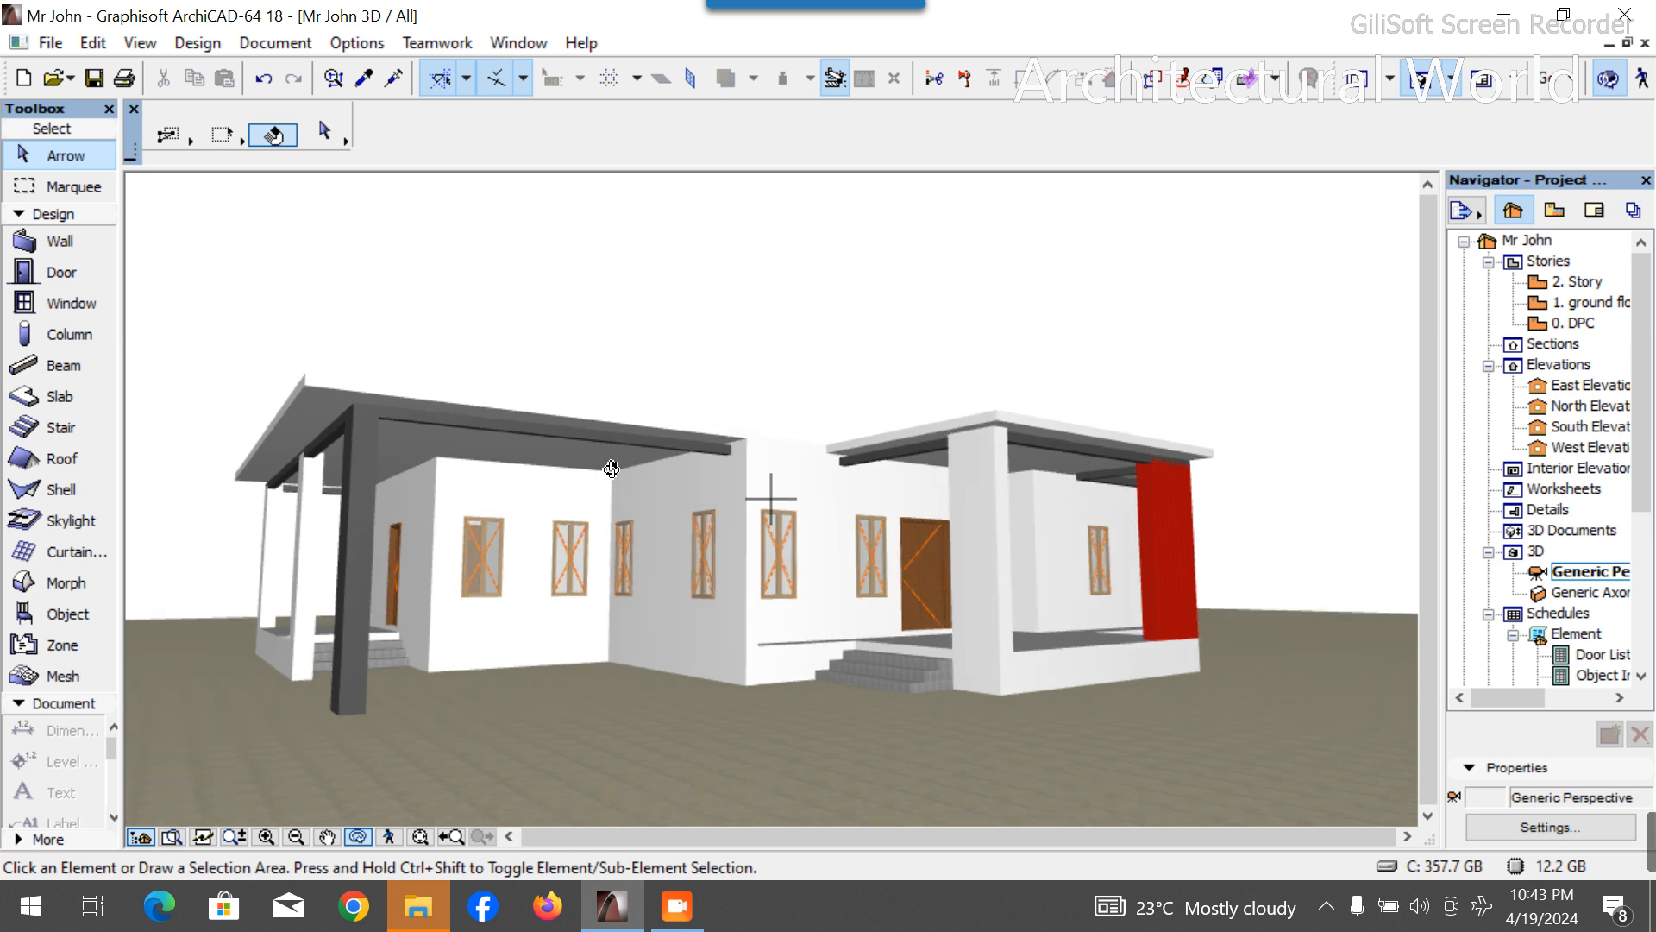
pyautogui.moveTo(890, 669); pyautogui.dragTo(808, 660)
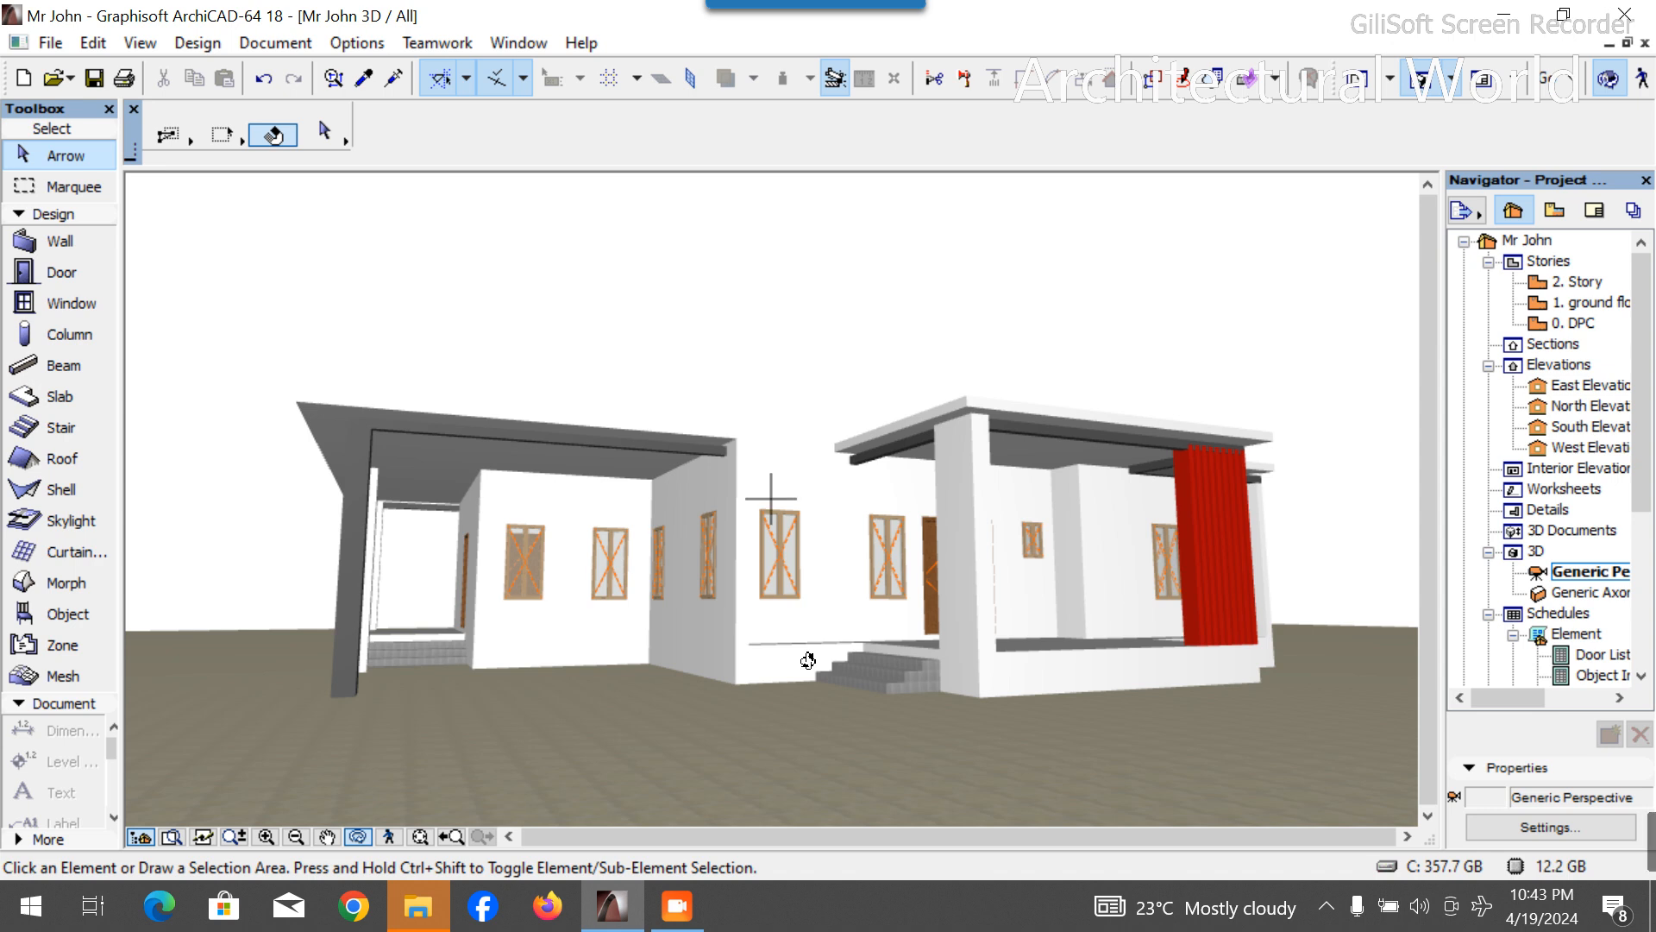
# Override all surfaces of the front entrance wall with Paint - Dark Gray.
pyautogui.click(828, 533)
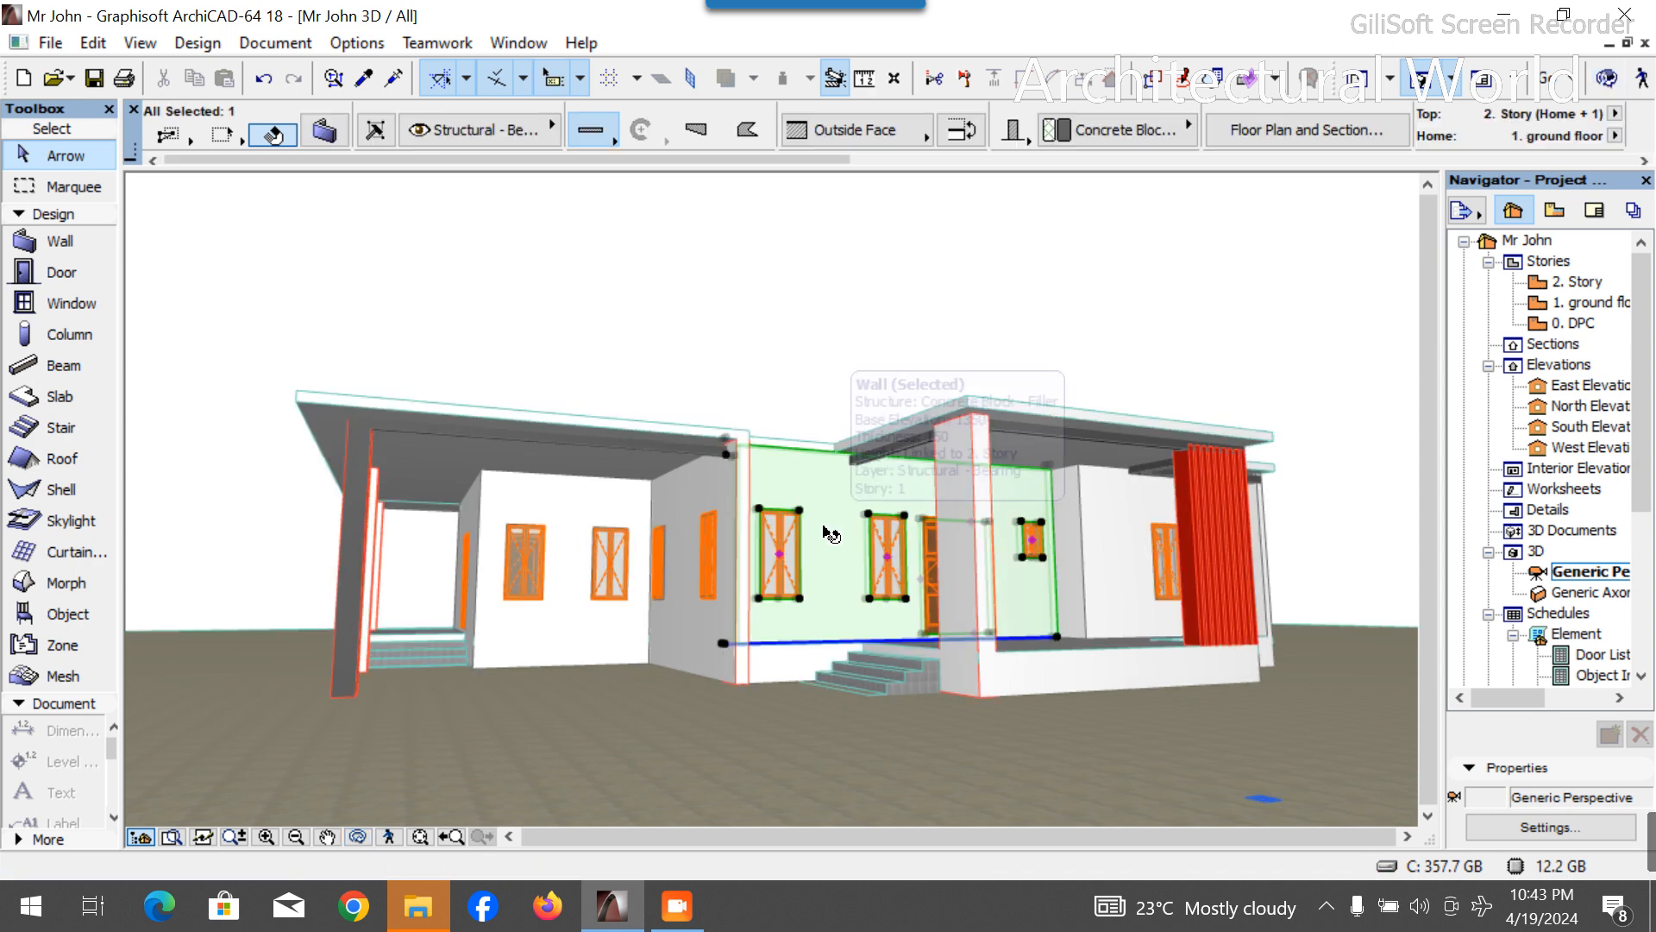
pyautogui.click(324, 130)
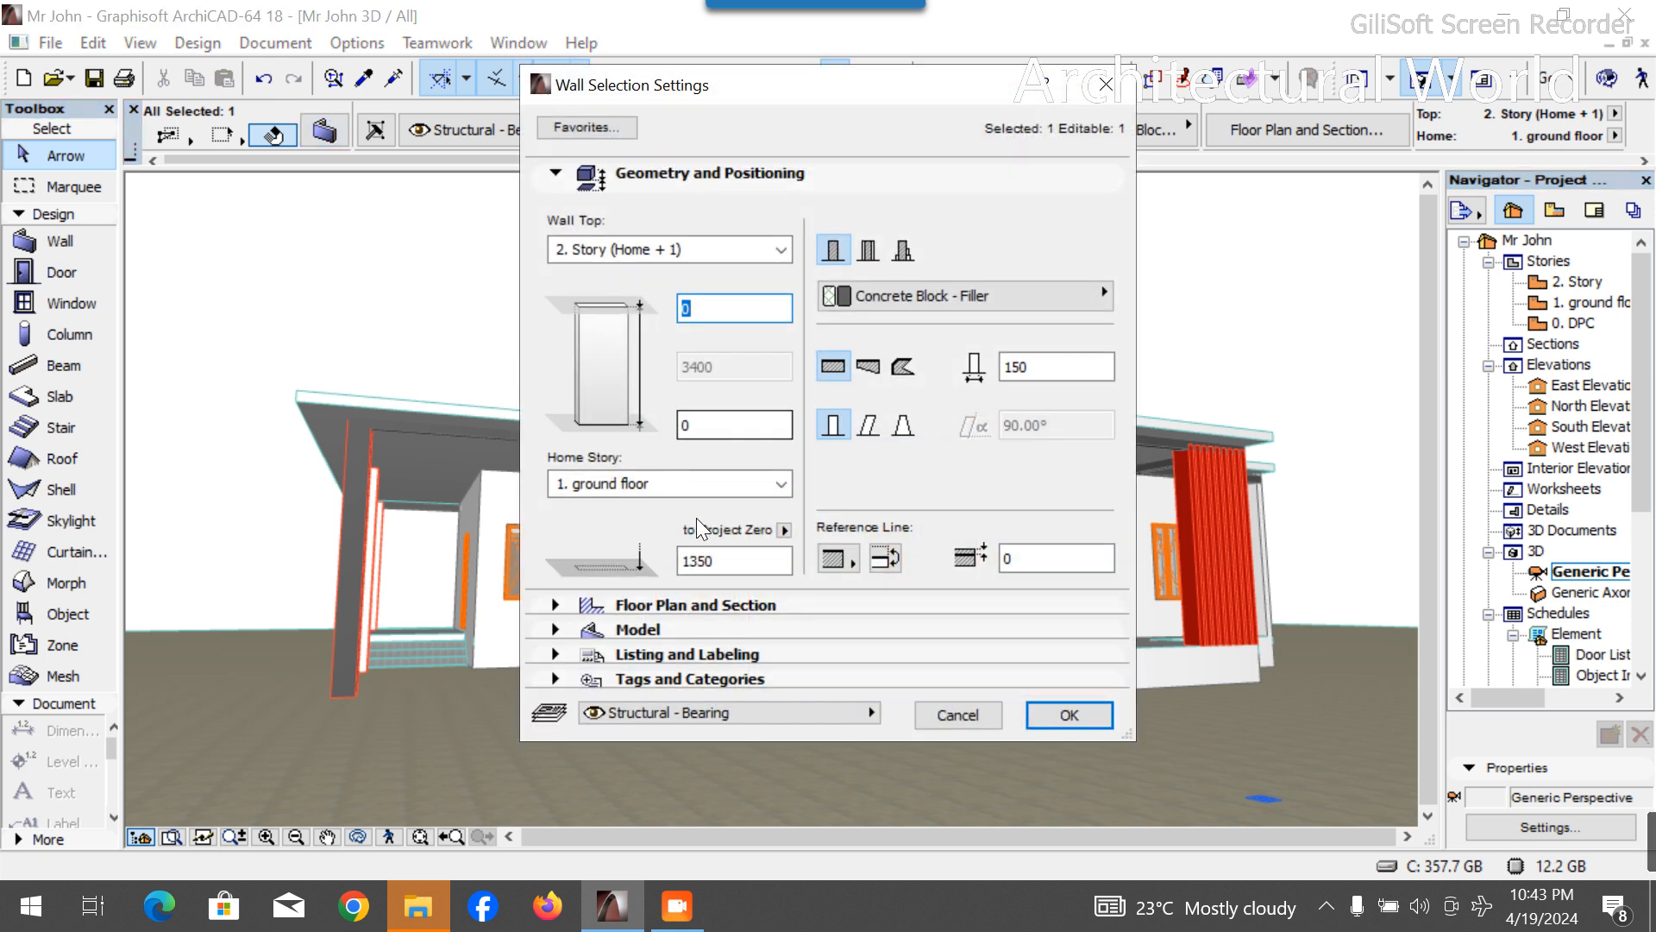
pyautogui.click(691, 628)
pyautogui.click(721, 303)
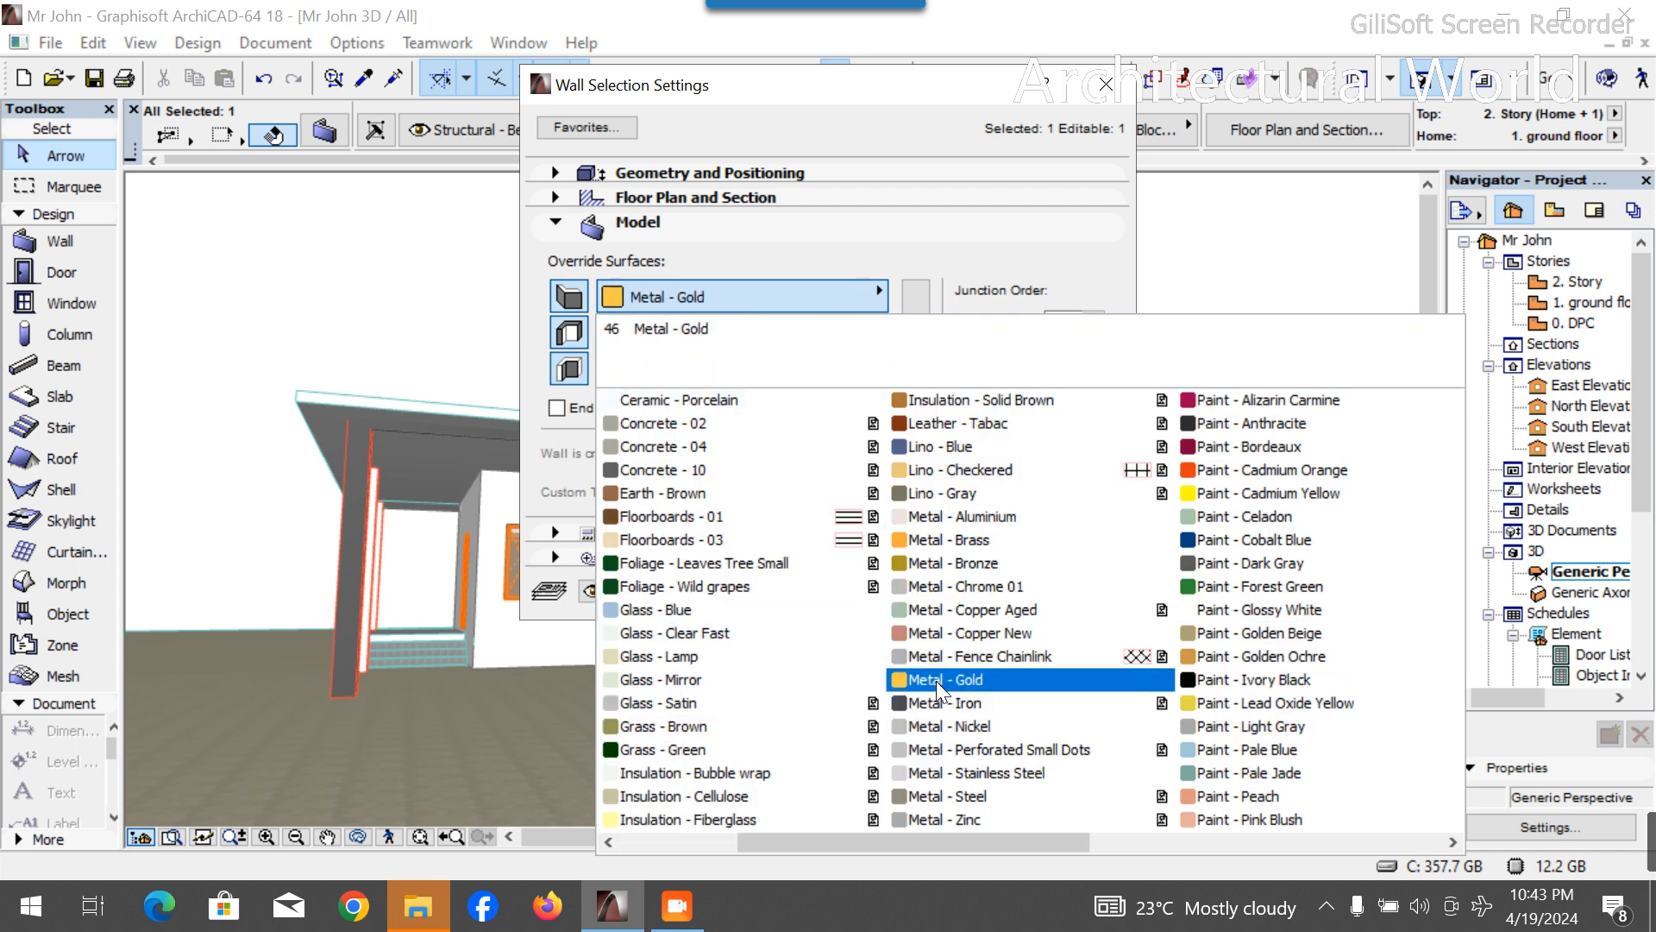
pyautogui.click(1275, 562)
pyautogui.click(918, 297)
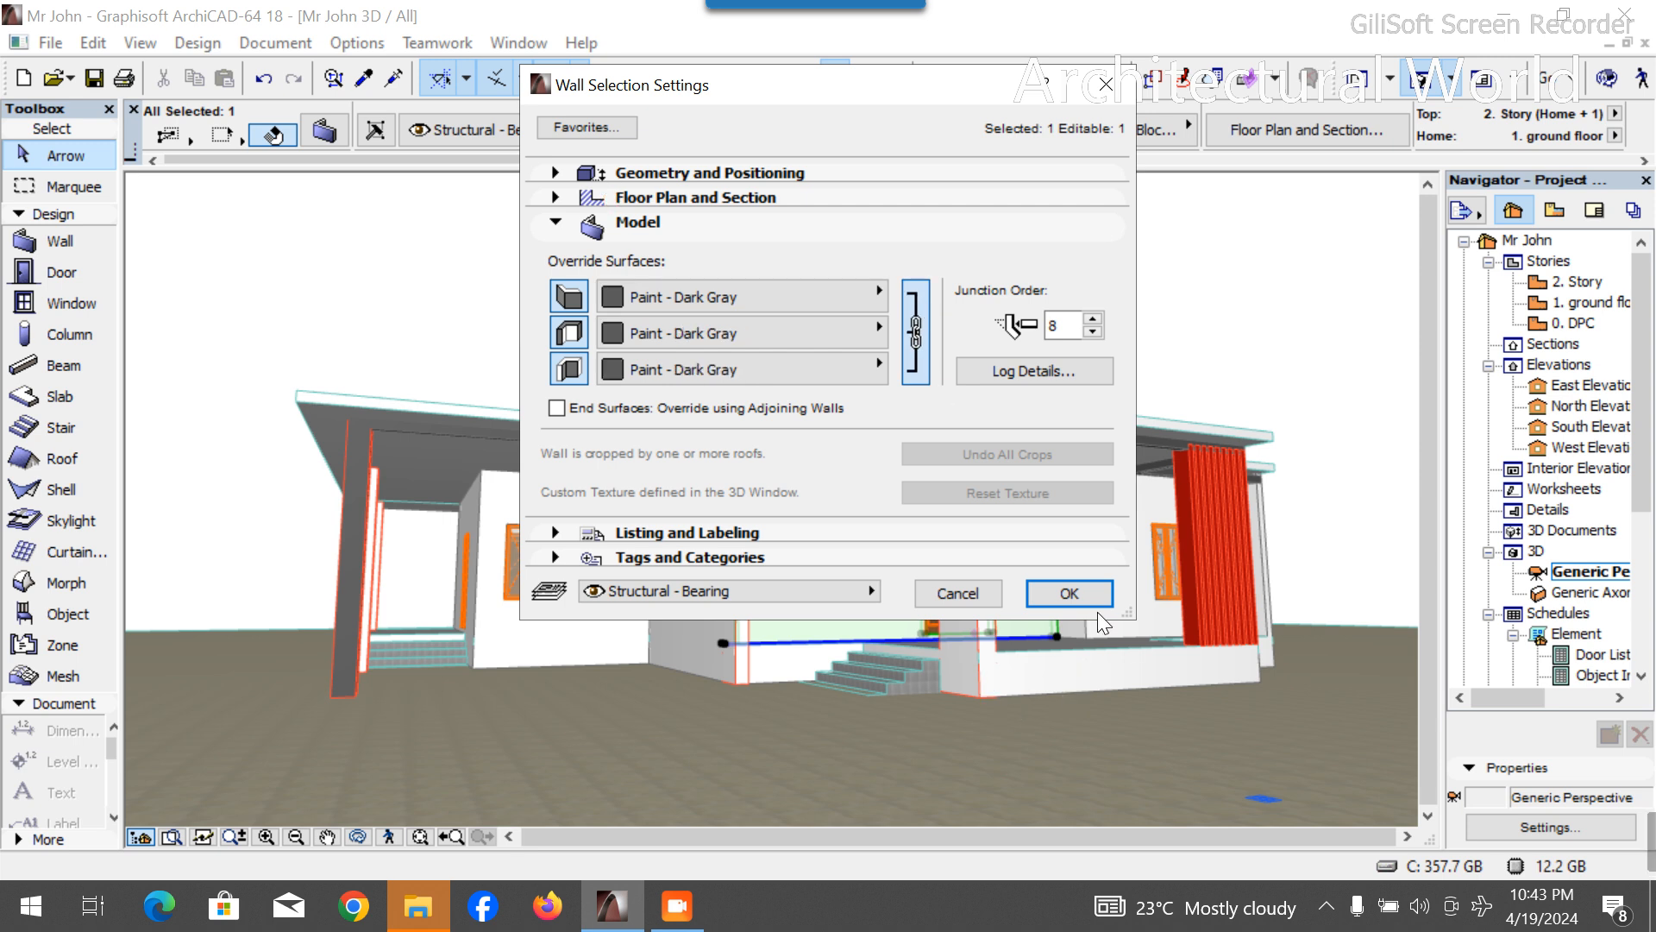
pyautogui.click(1039, 591)
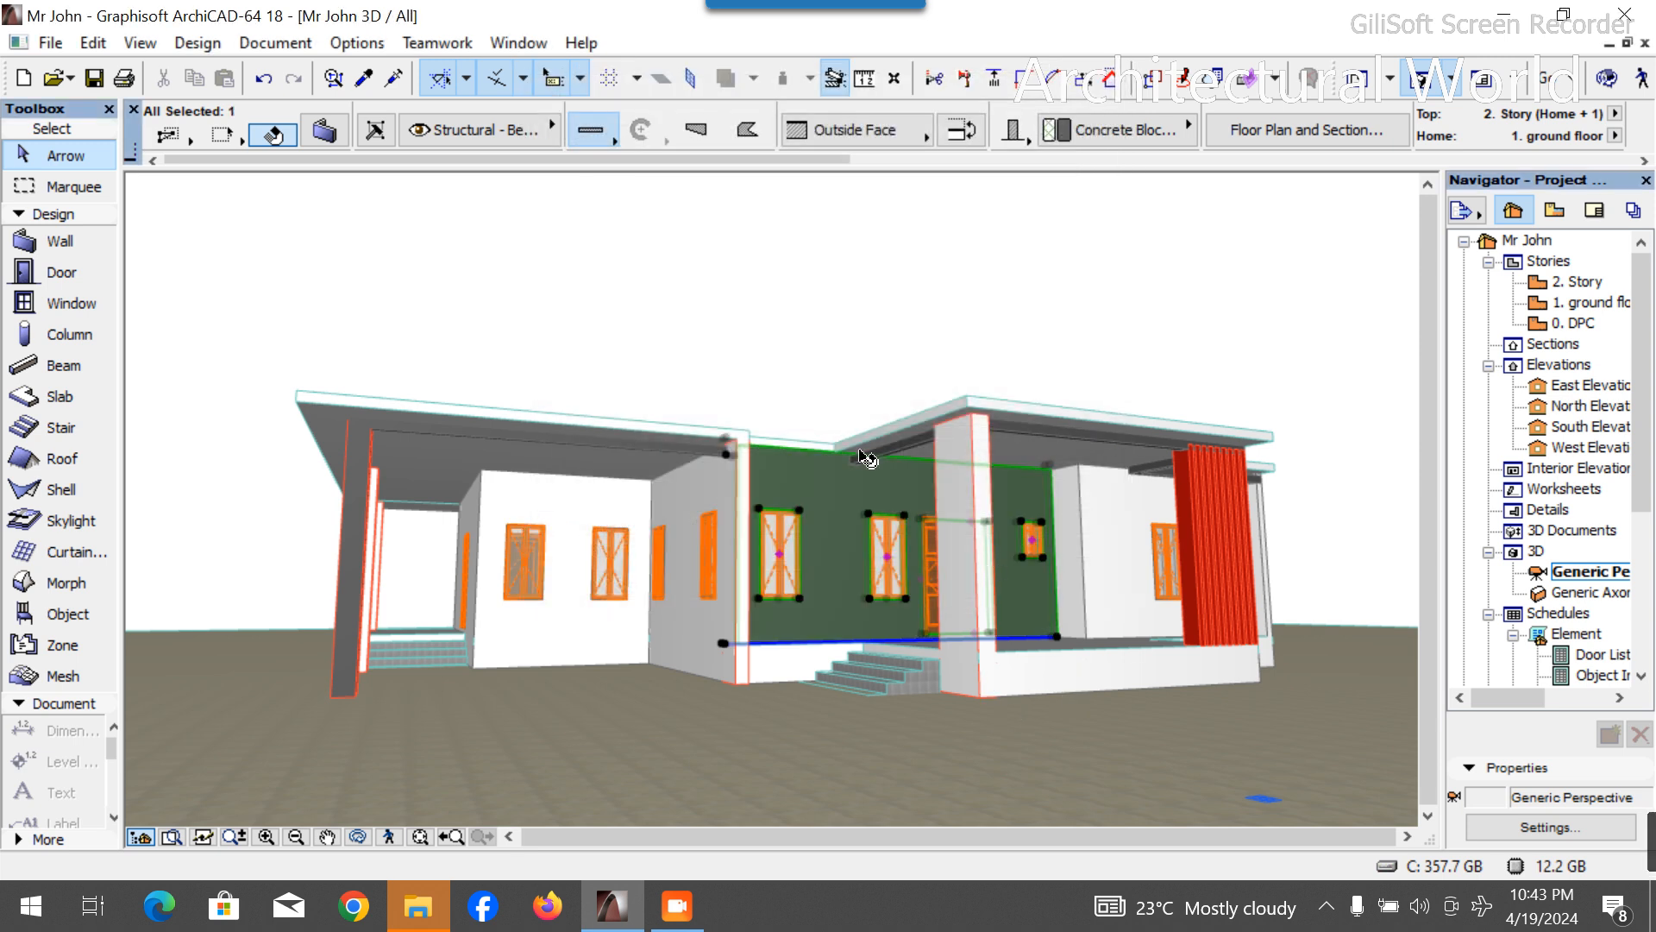
# Set the front entrance wall's top offset to 1500 above the linked 2. Story to form a parapet.
pyautogui.click(345, 131)
pyautogui.click(702, 171)
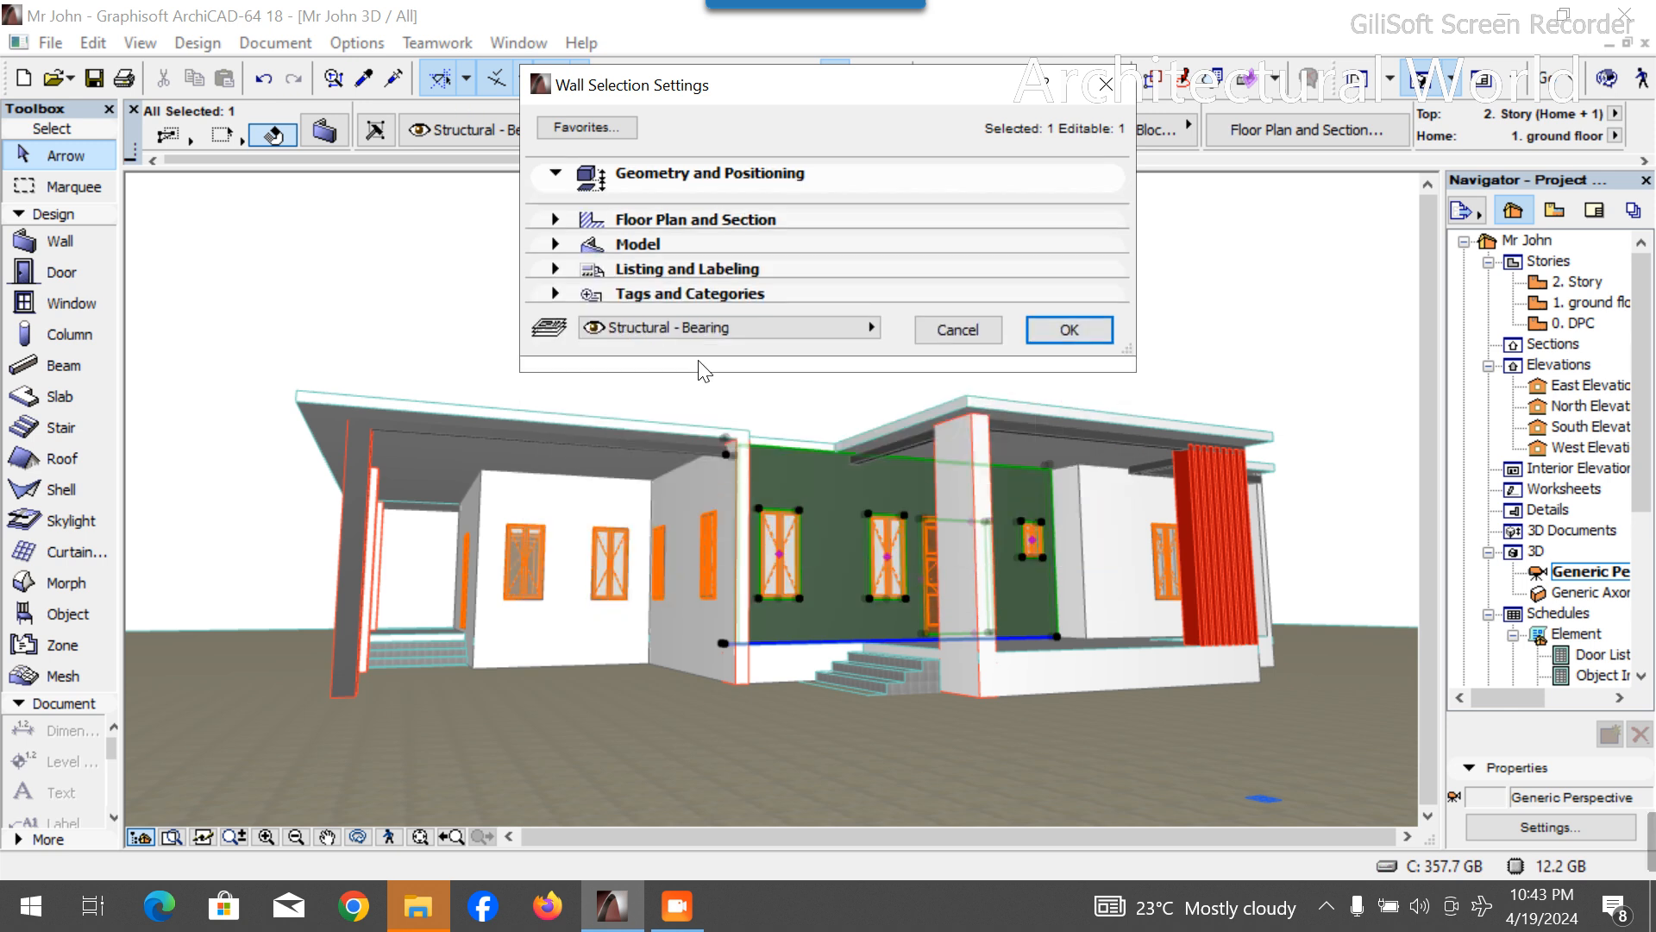
pyautogui.click(740, 310)
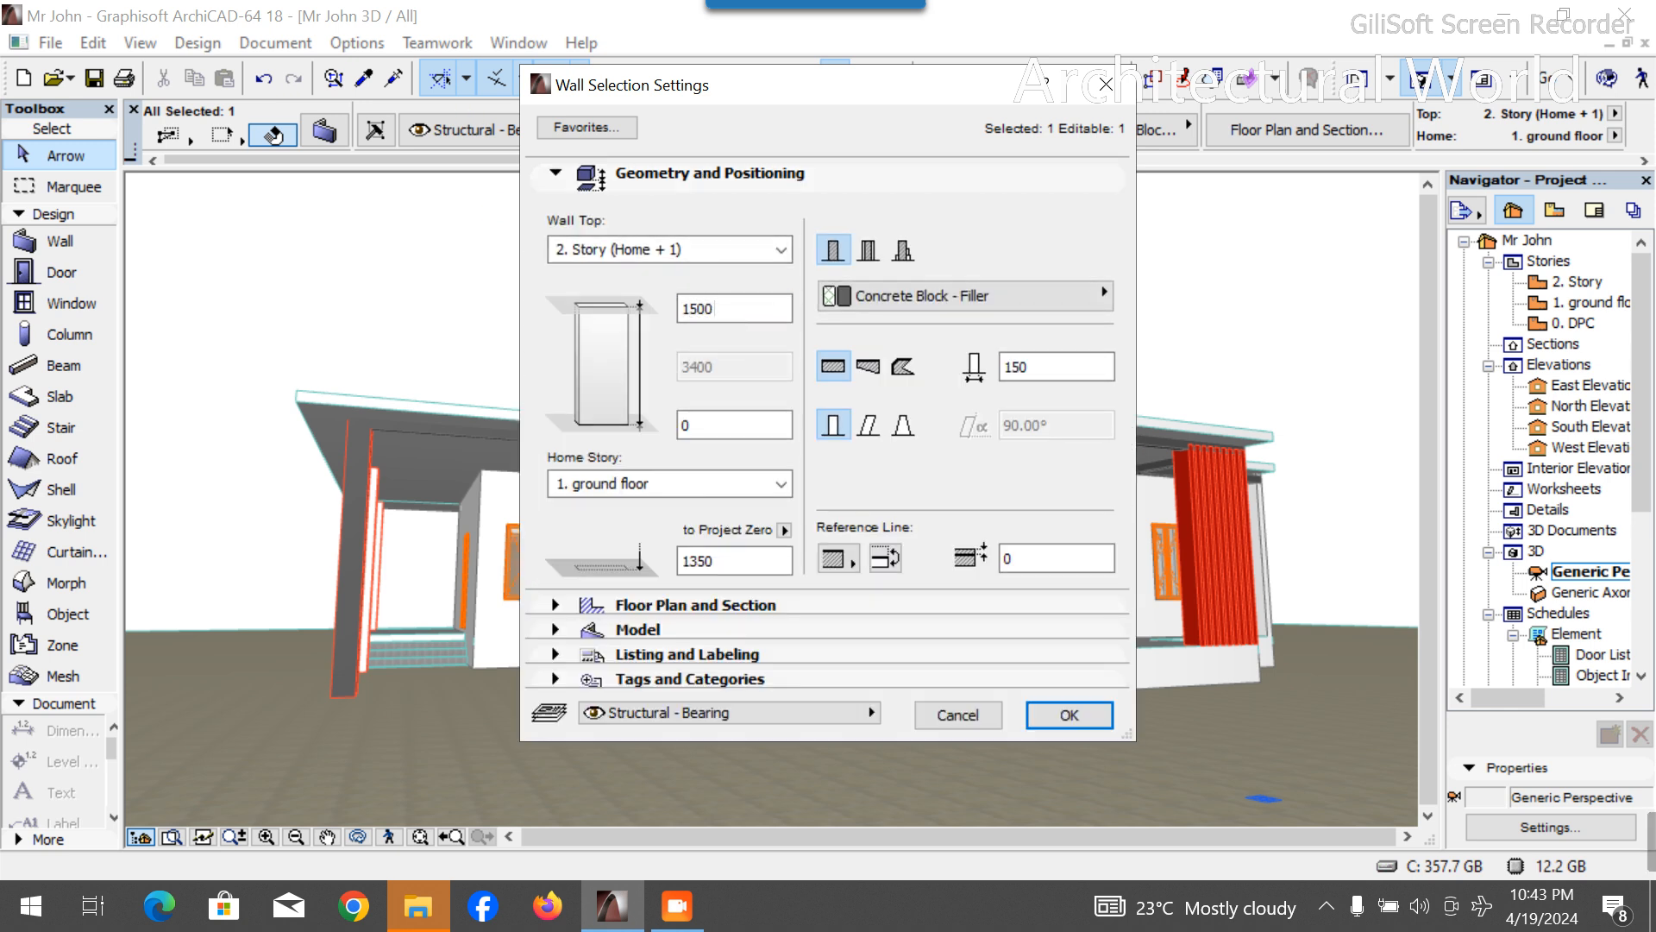
pyautogui.press('Return')
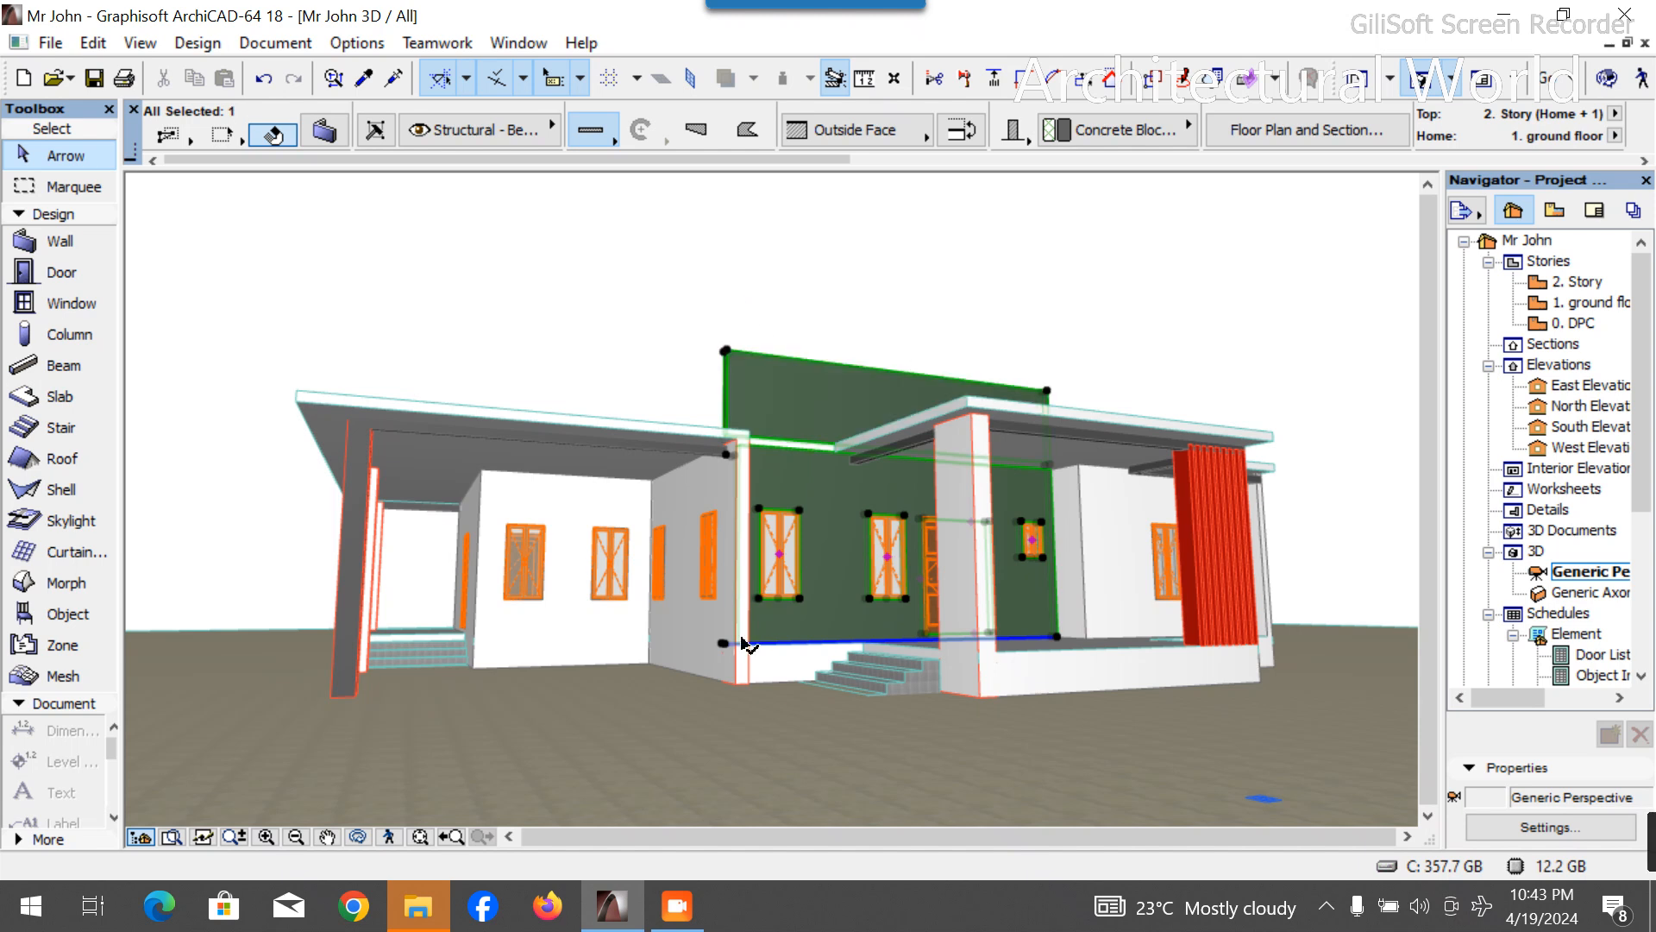
# Set the top offset of the beam wall along the car park's front edge to 1650.
pyautogui.click(357, 837)
pyautogui.moveTo(237, 555); pyautogui.dragTo(722, 600)
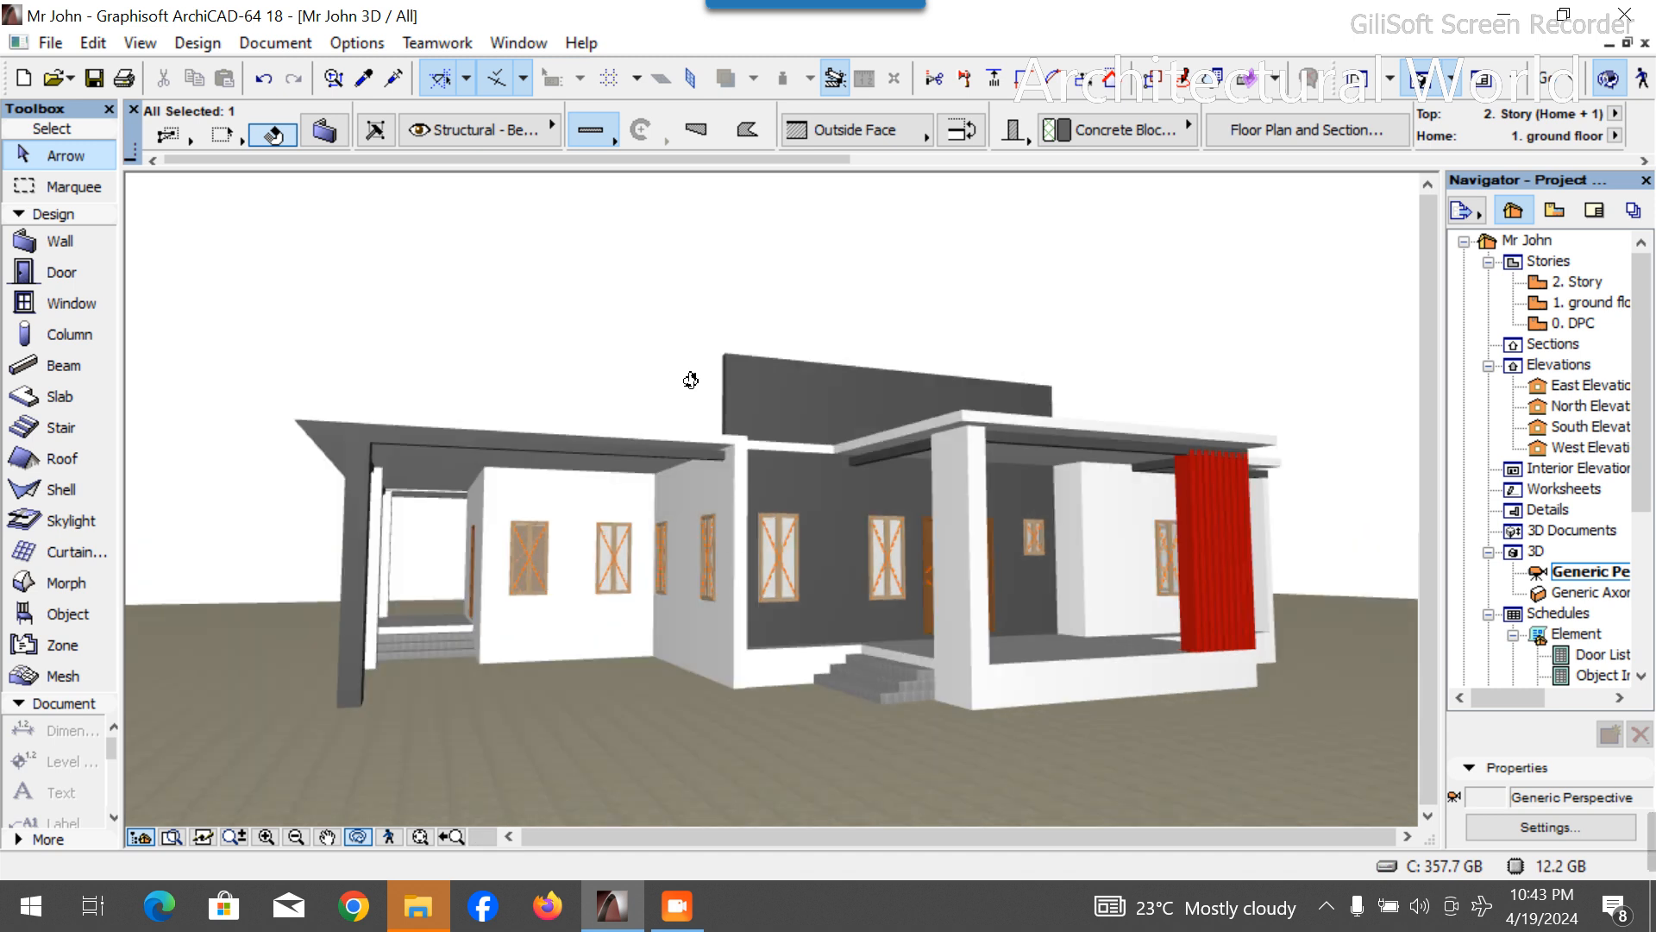
pyautogui.press('Escape')
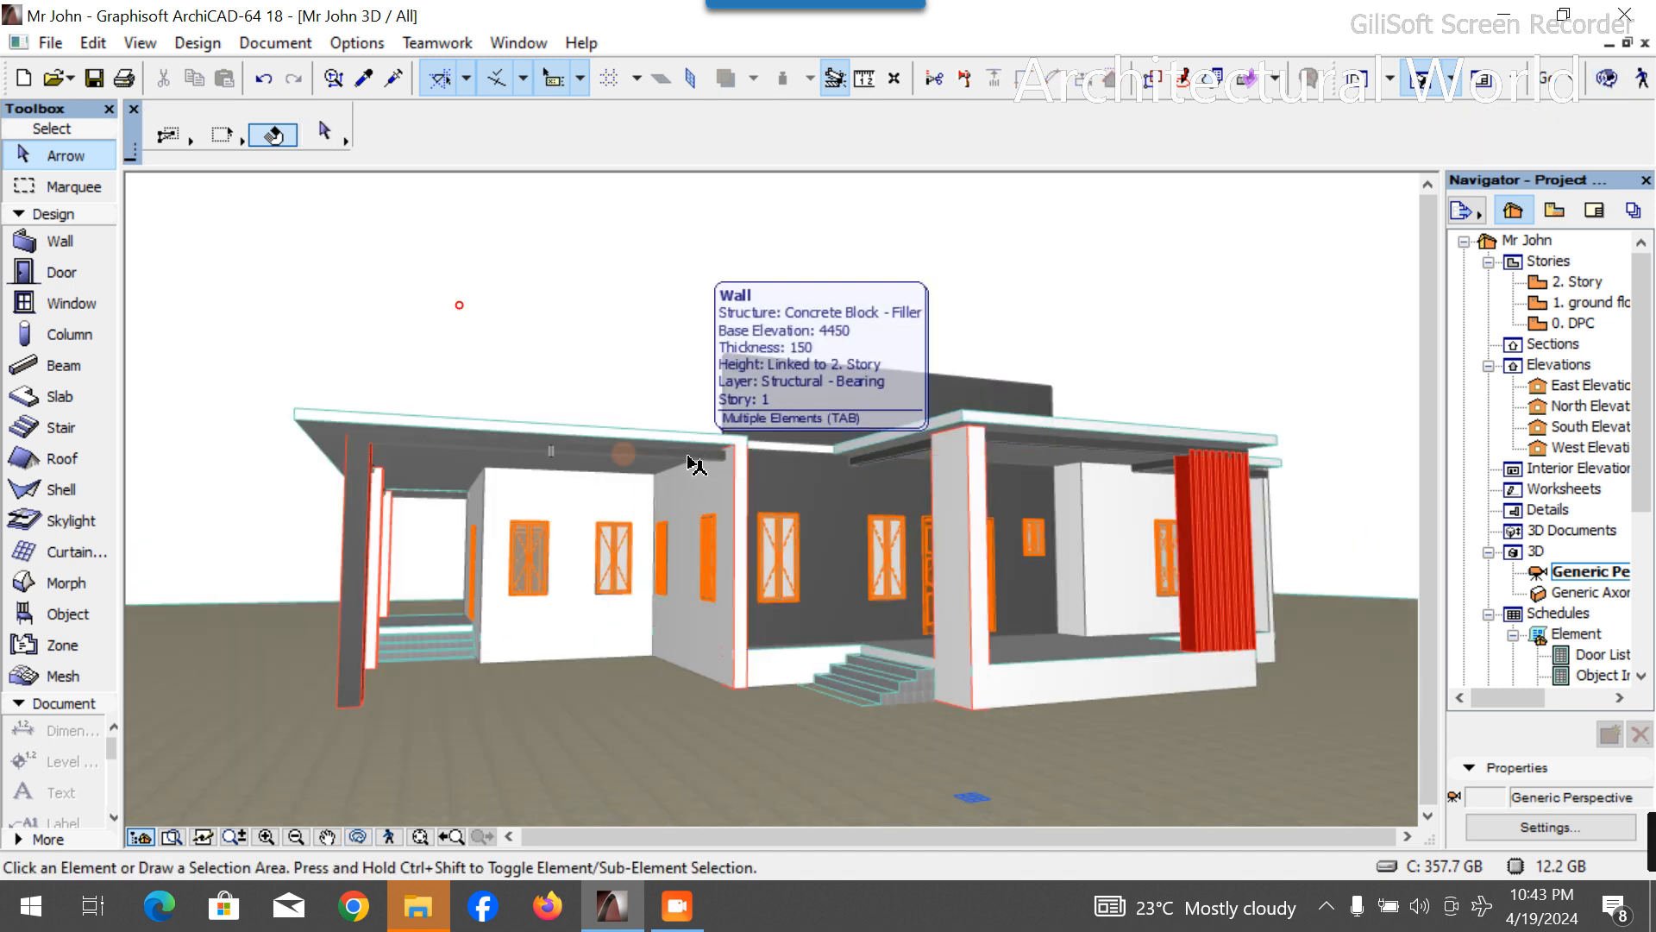
pyautogui.click(324, 129)
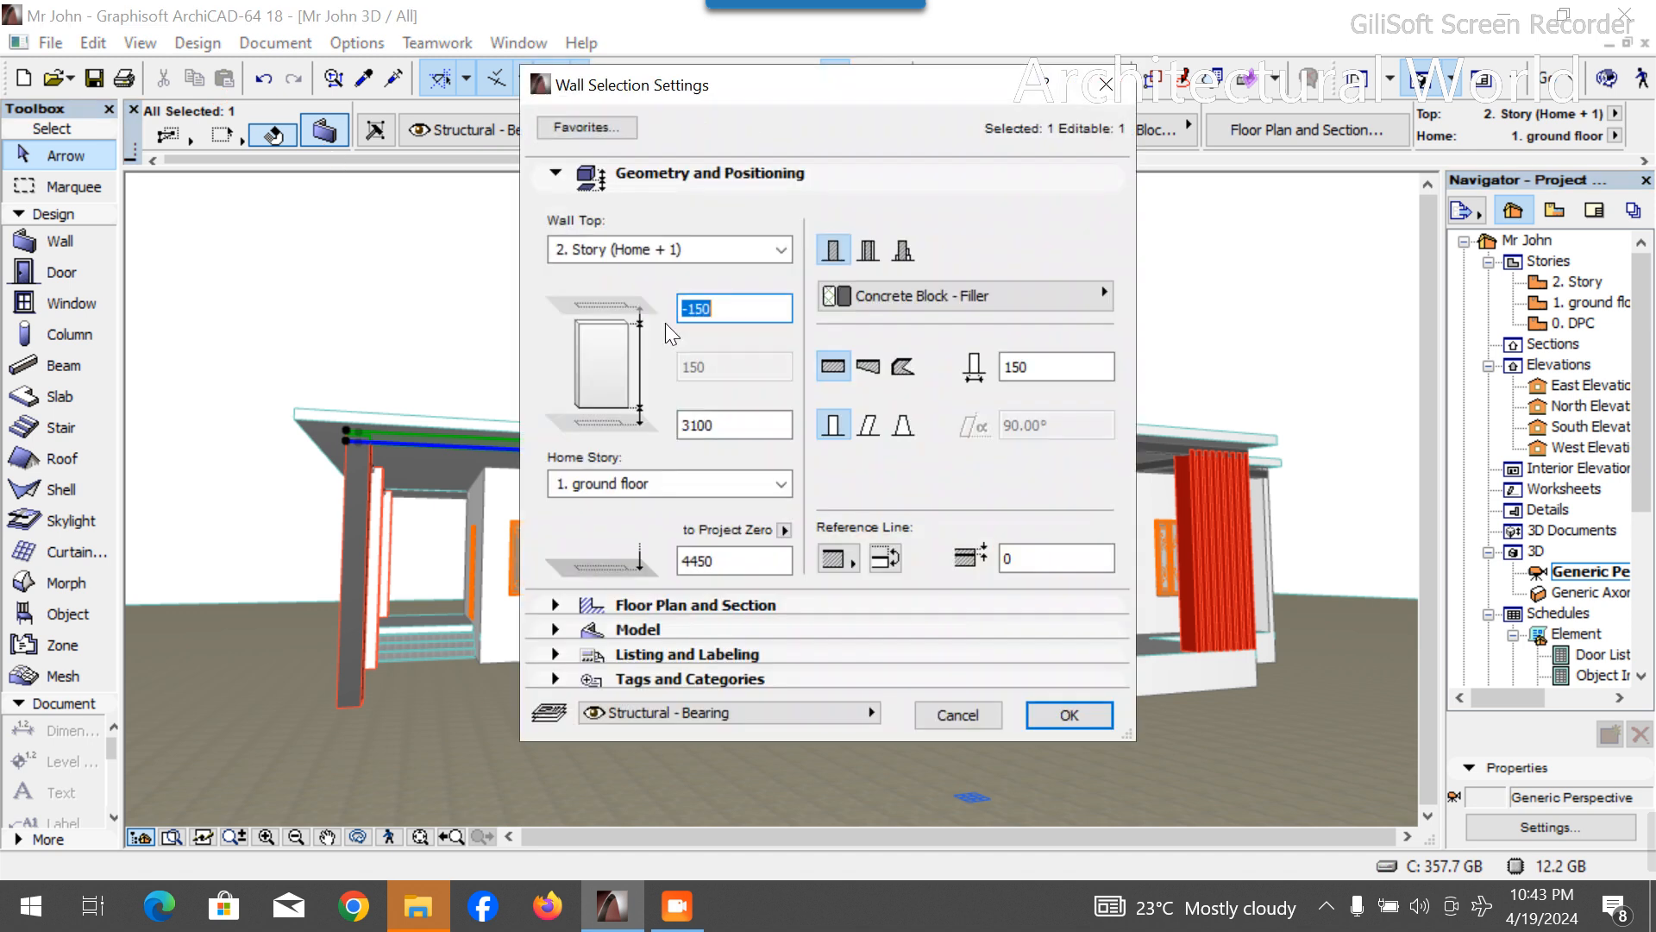
pyautogui.click(721, 310)
pyautogui.write('1650')
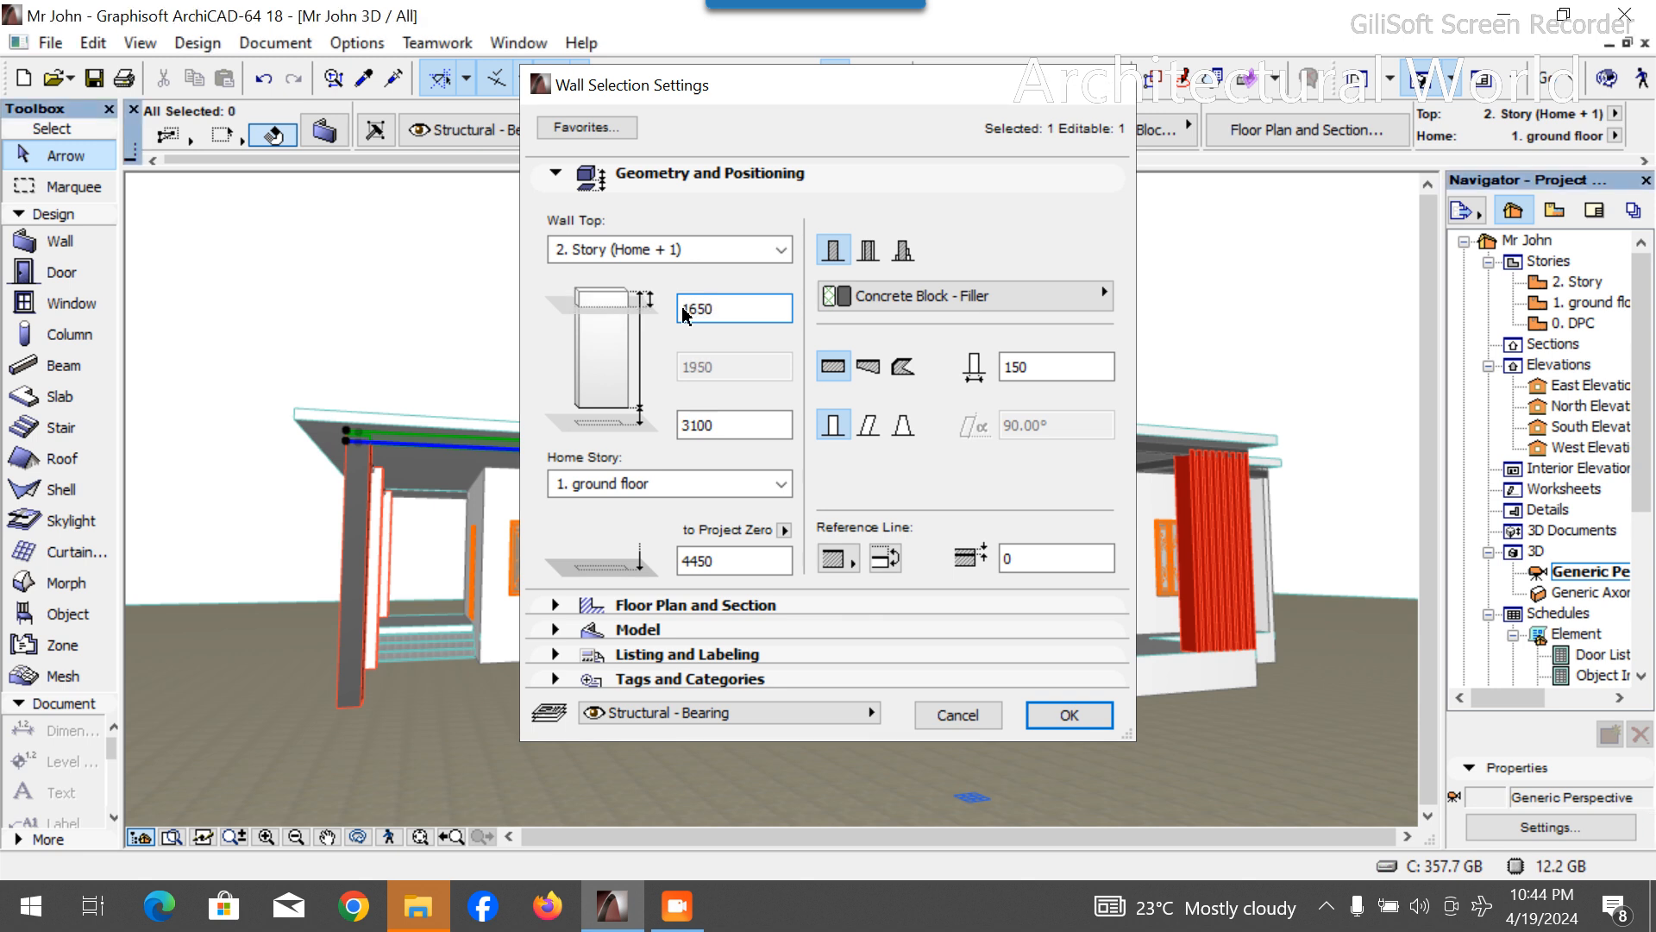
pyautogui.press('Return')
pyautogui.scroll(4, 721, 349)
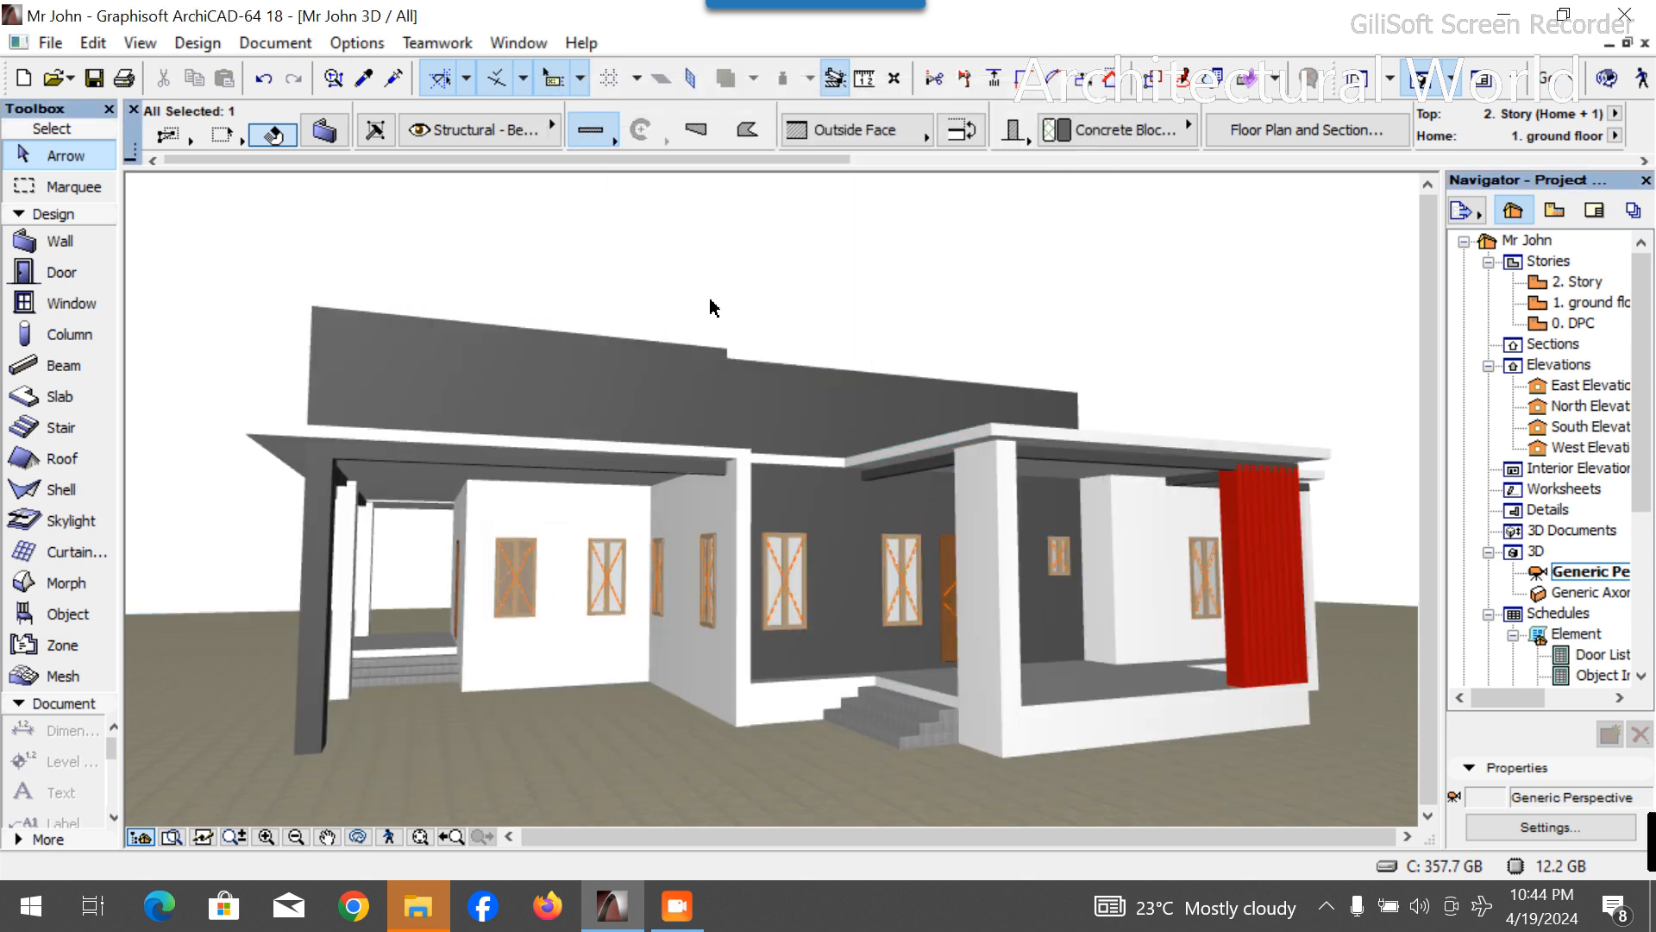
# Set the top offset of the car park's front beam wall to 1500, matching the adjoining entrance wall.
pyautogui.click(359, 836)
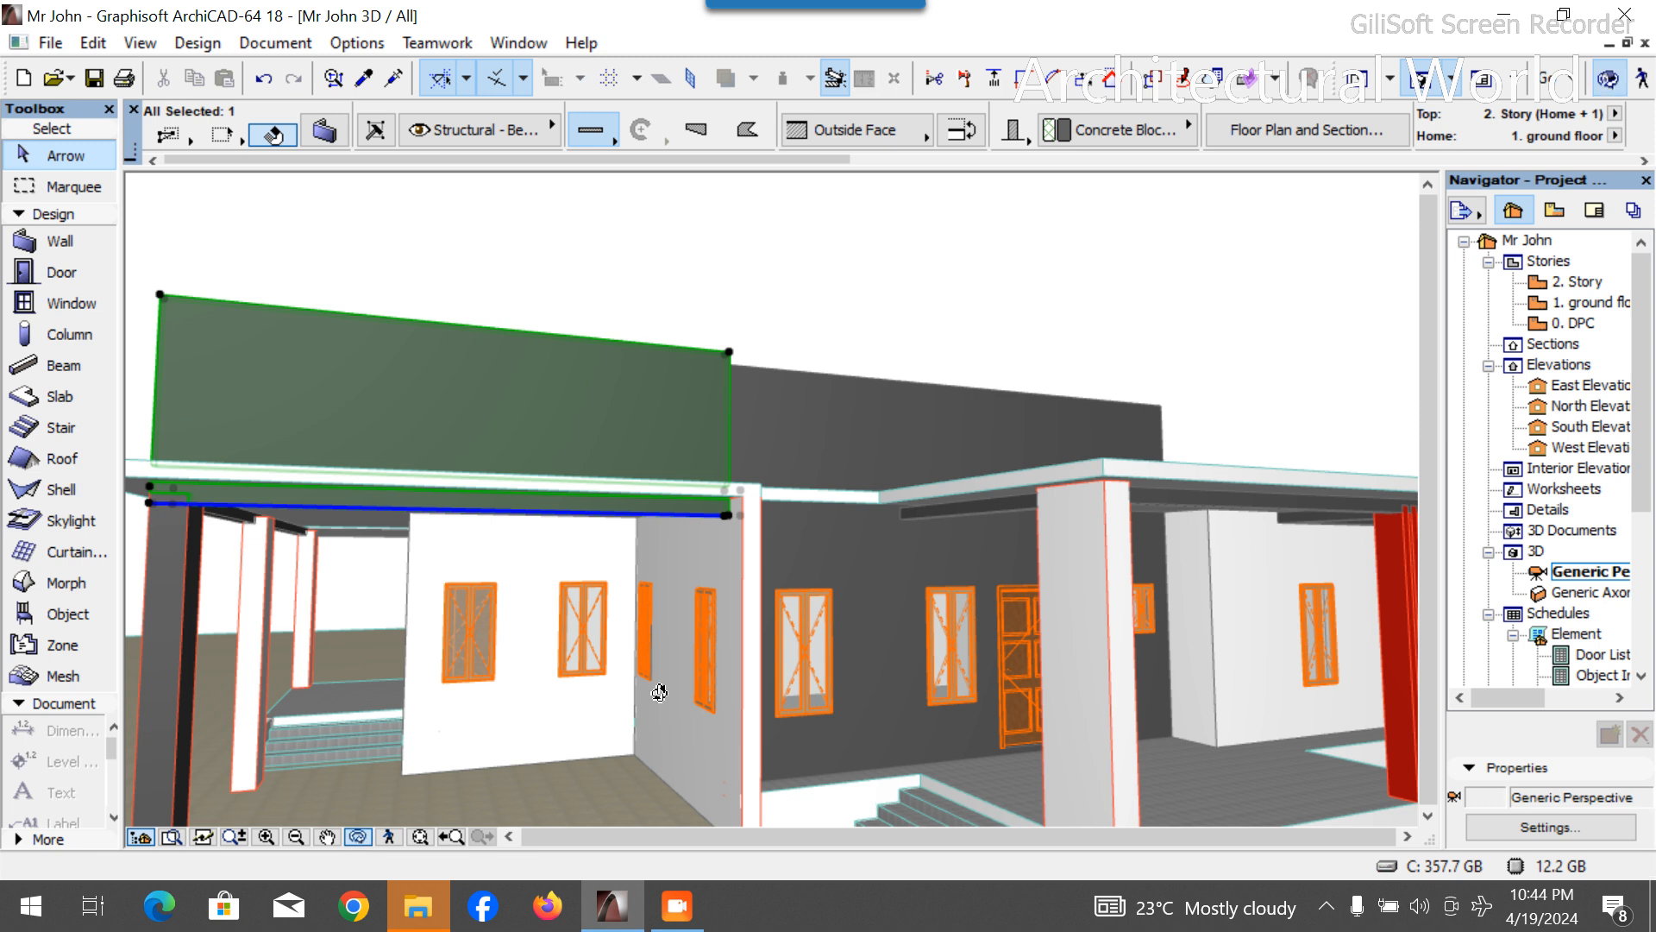
pyautogui.moveTo(843, 547); pyautogui.dragTo(555, 314)
pyautogui.press('Escape')
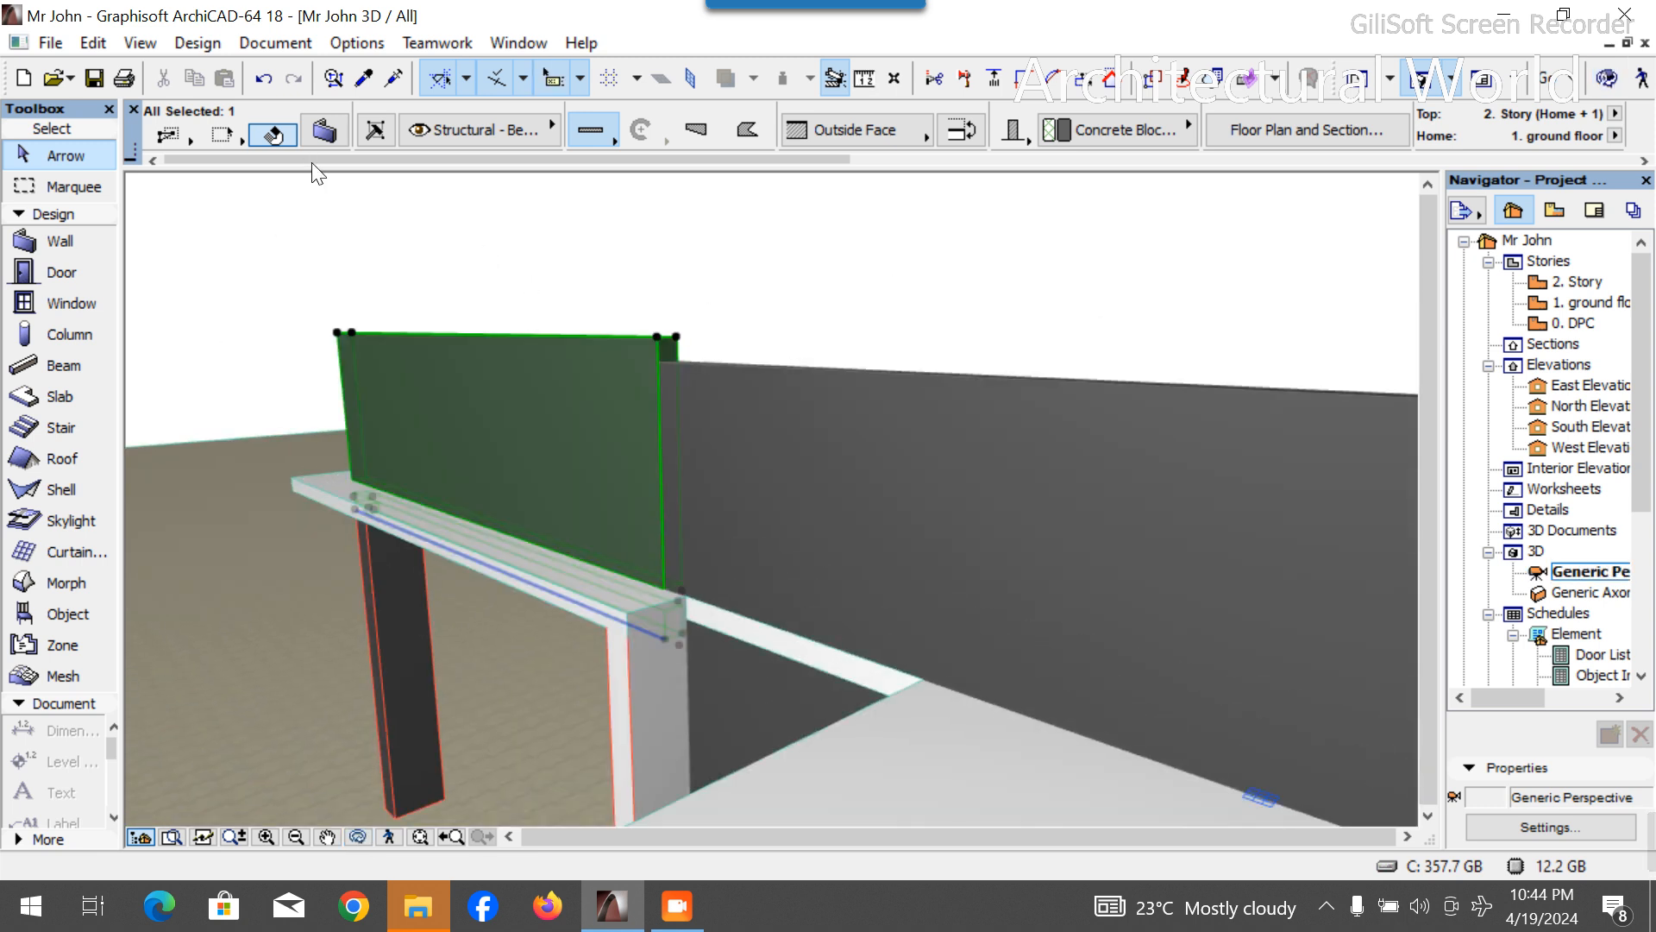
pyautogui.click(325, 131)
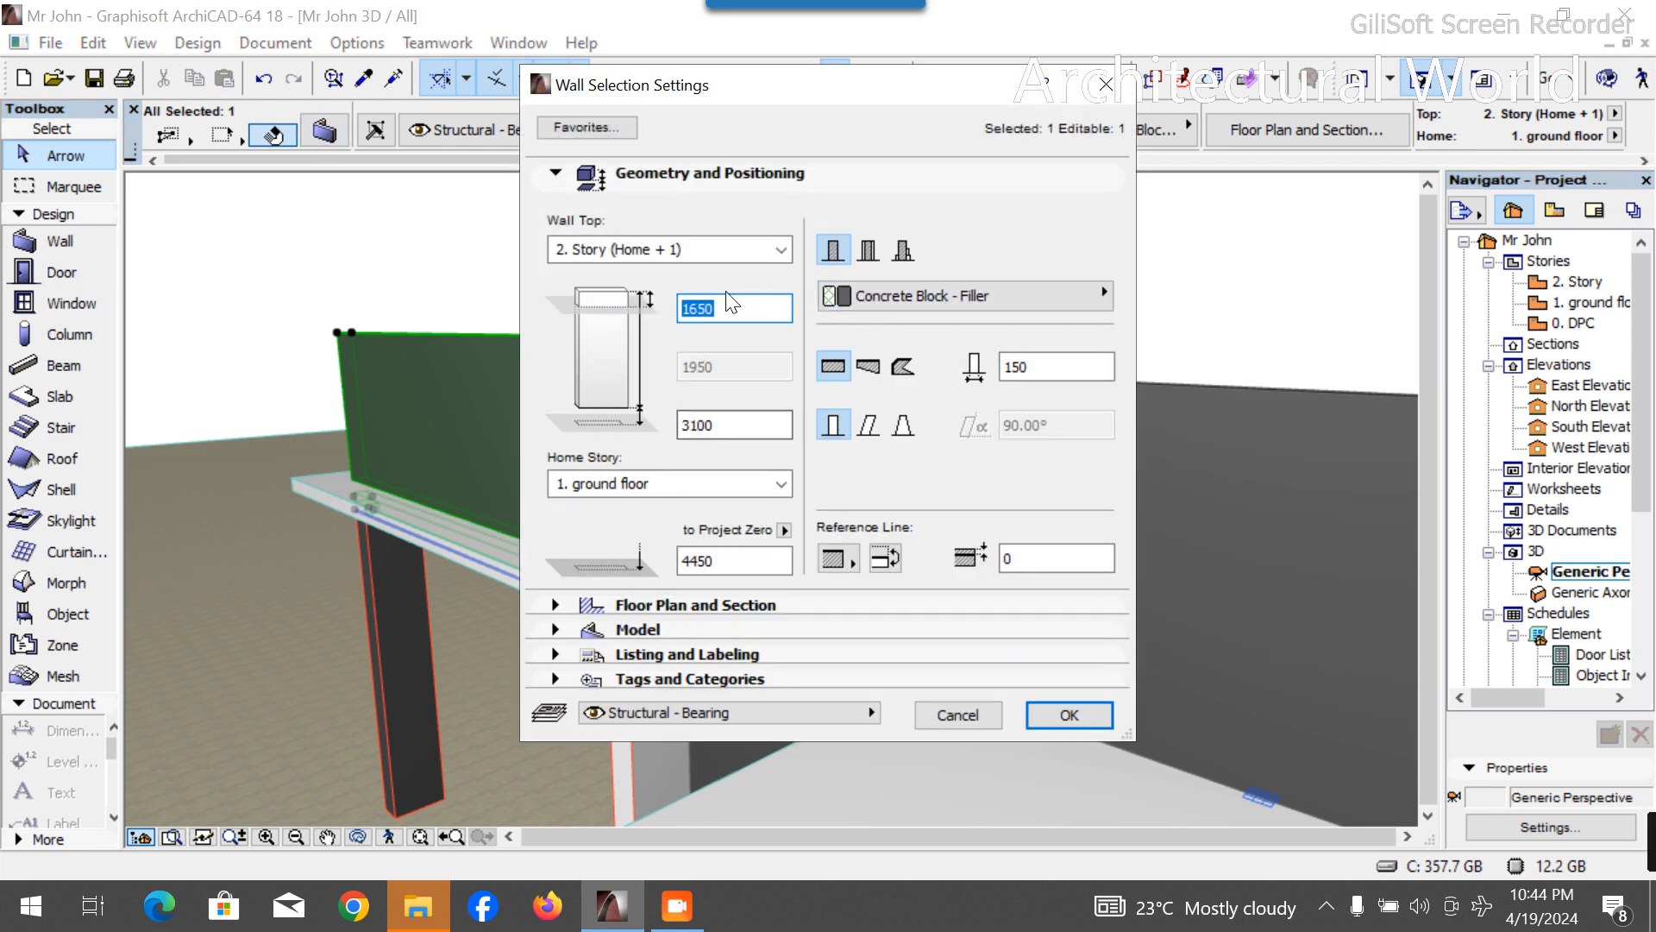
pyautogui.click(722, 310)
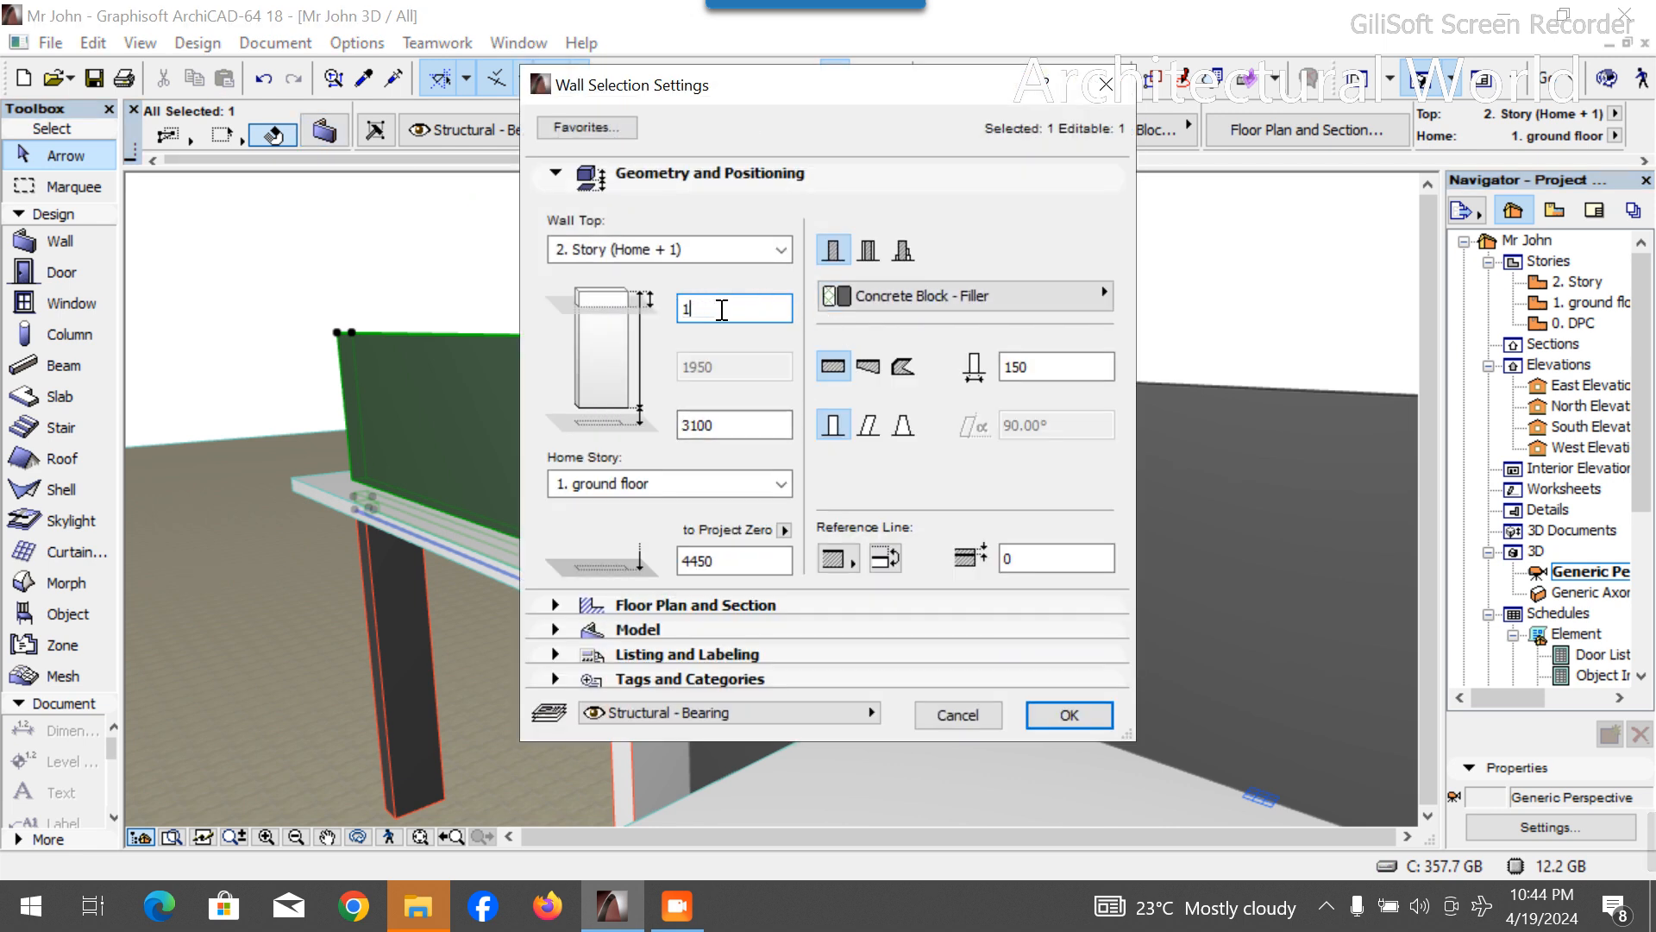
pyautogui.press('Return')
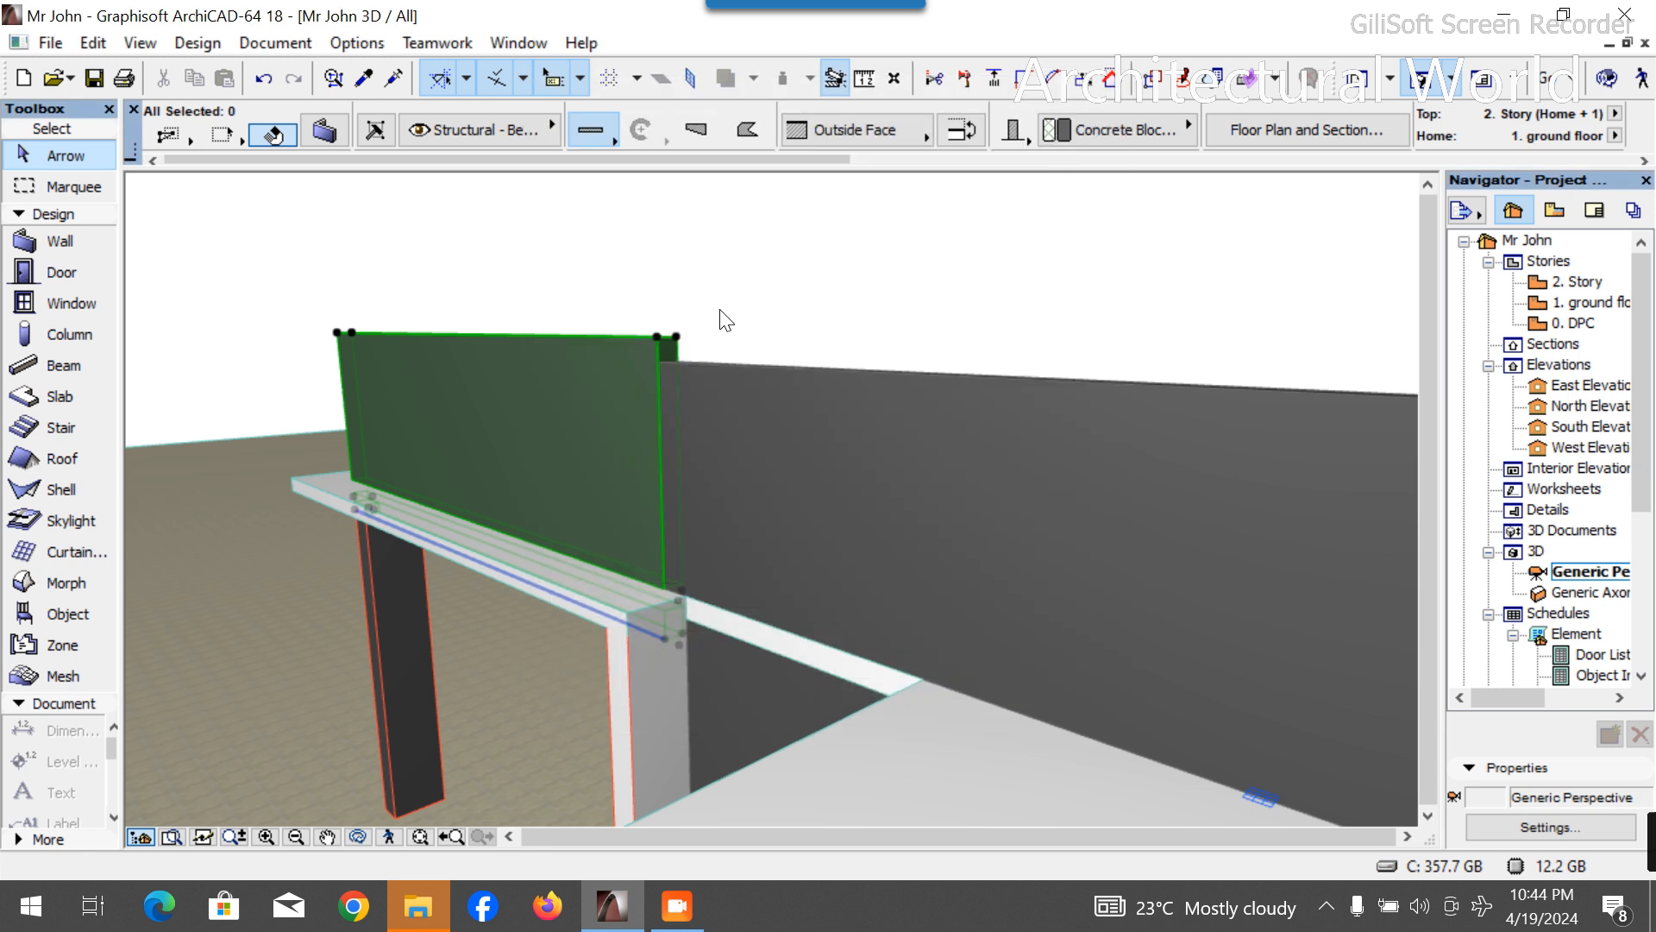
pyautogui.click(721, 295)
# Raise the beam wall along the car park's outer side by setting its top offset to 1500.
pyautogui.scroll(-2, 746, 407)
pyautogui.click(358, 836)
pyautogui.moveTo(397, 729); pyautogui.dragTo(730, 535)
pyautogui.press('Escape')
pyautogui.click(487, 604)
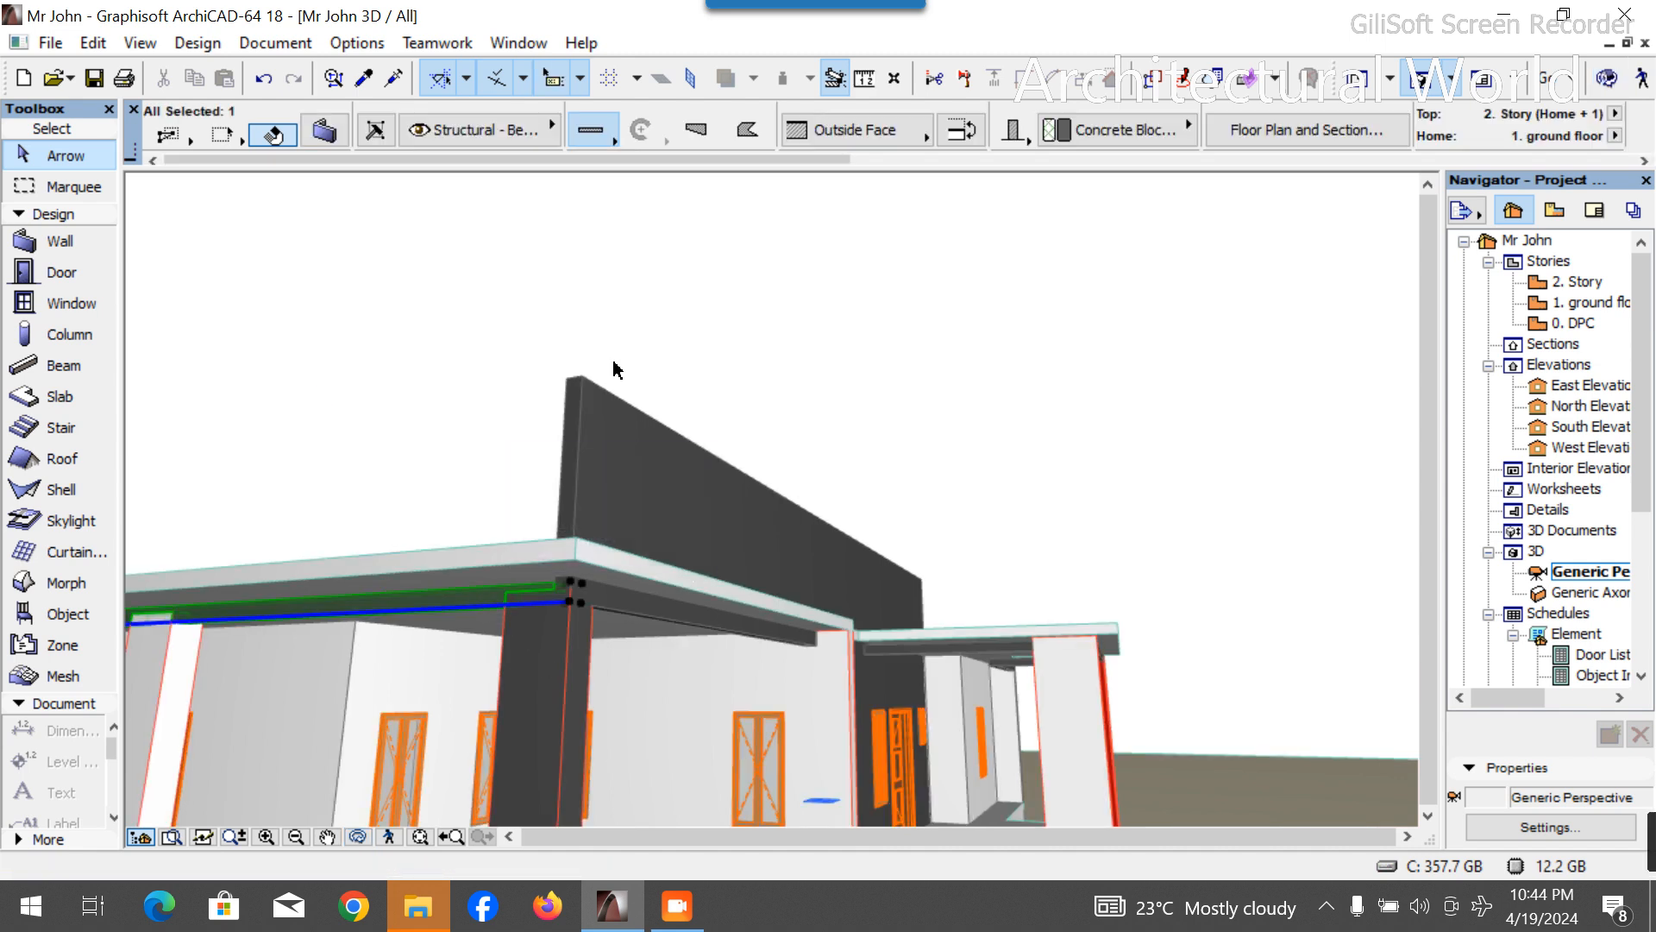
pyautogui.click(332, 140)
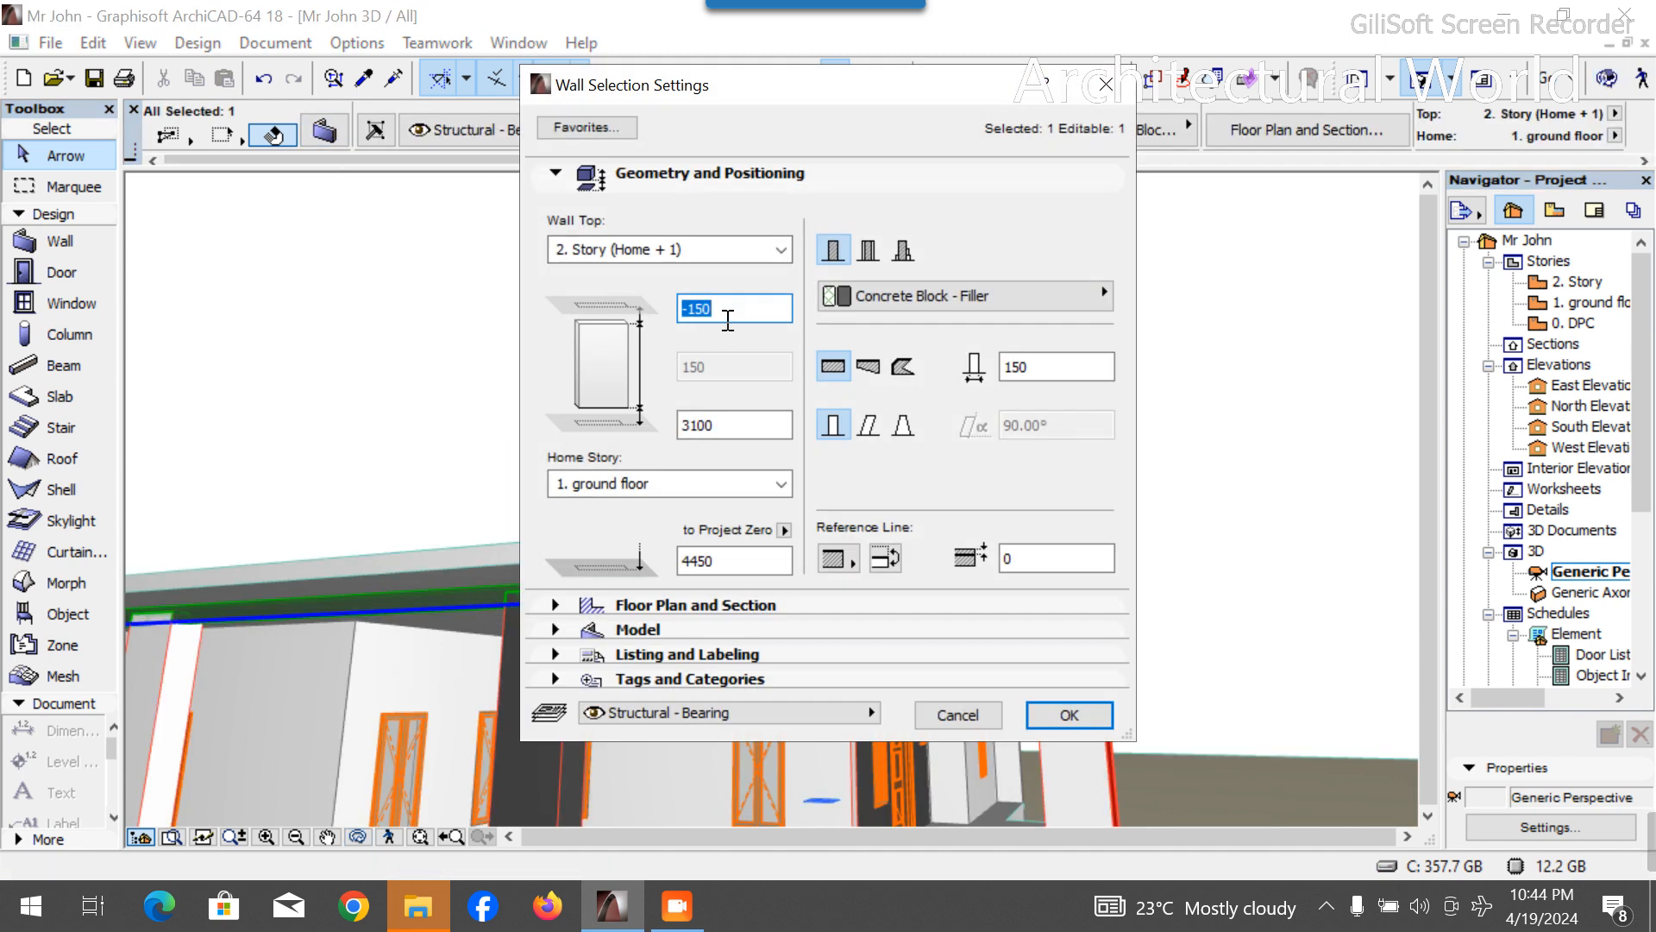
pyautogui.write('15')
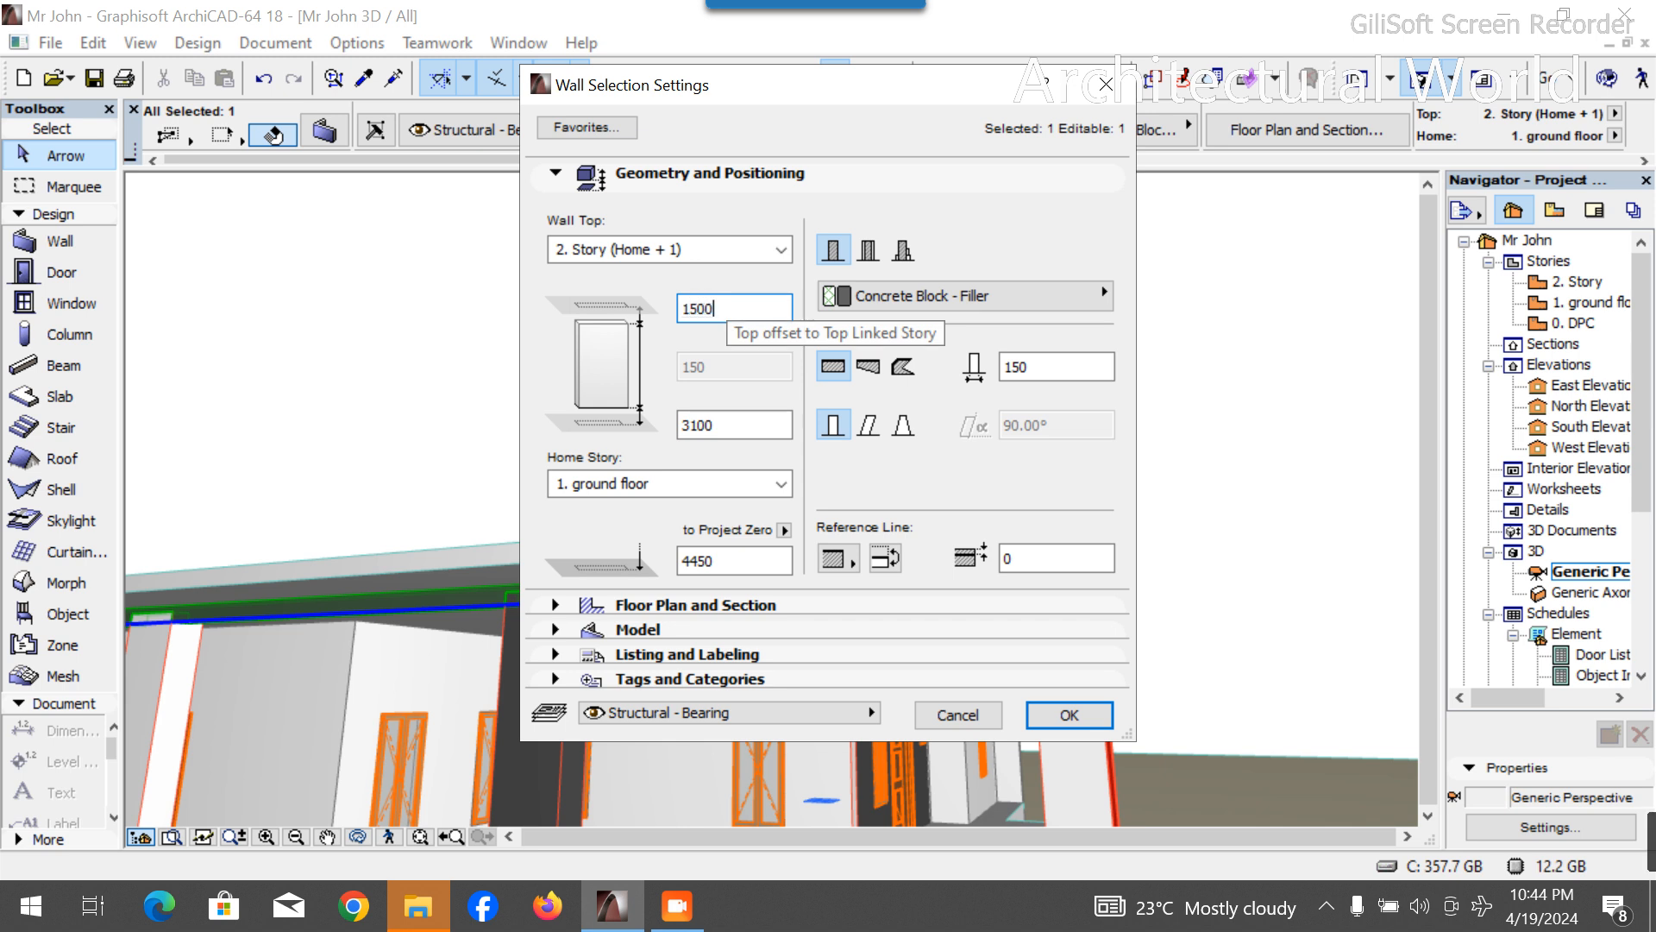
pyautogui.press('Return')
pyautogui.click(495, 214)
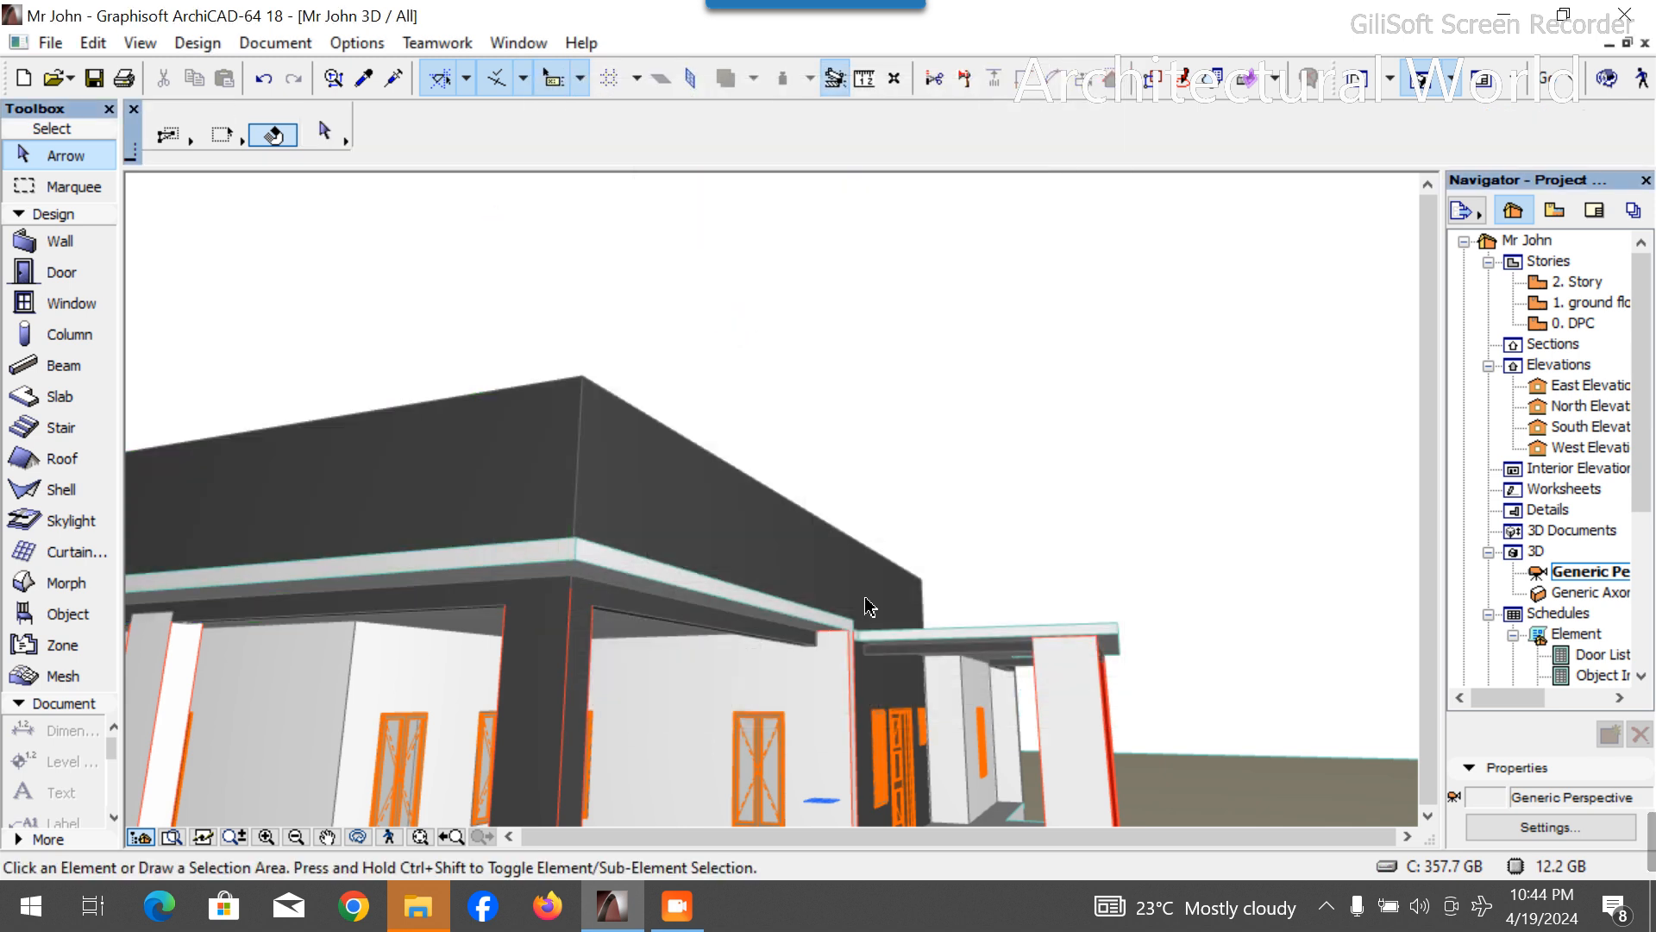
# Set the top offset of the long outer wall with seven windows behind the car park to 1500.
pyautogui.scroll(-3, 869, 606)
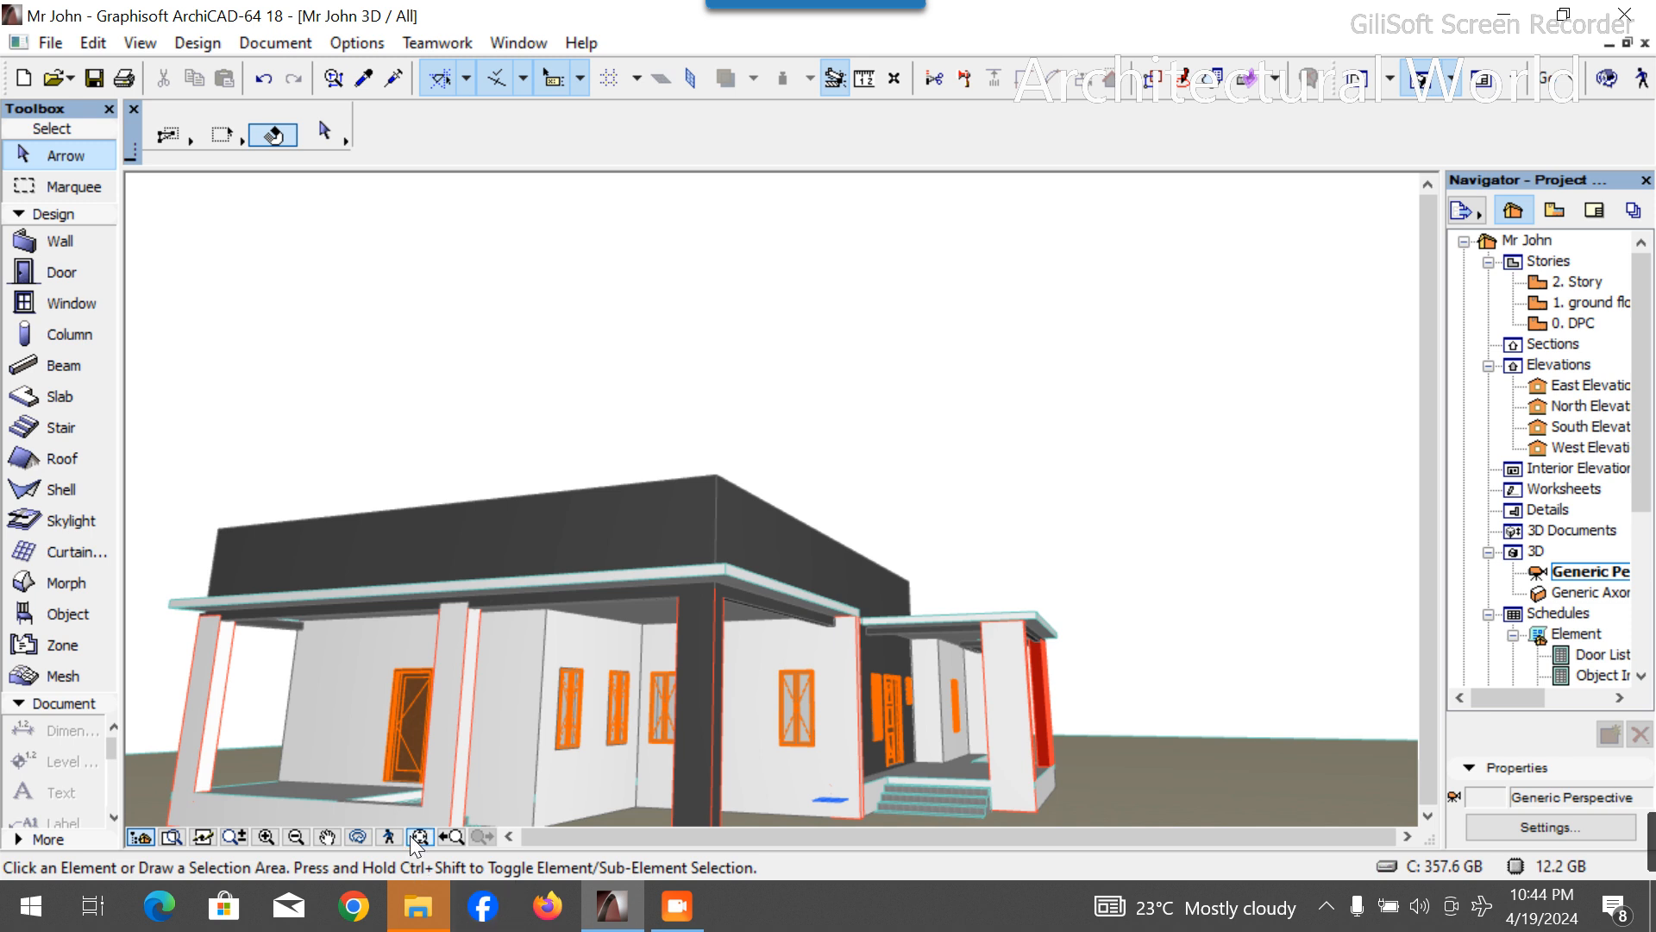
pyautogui.click(363, 833)
pyautogui.moveTo(526, 717); pyautogui.dragTo(676, 566)
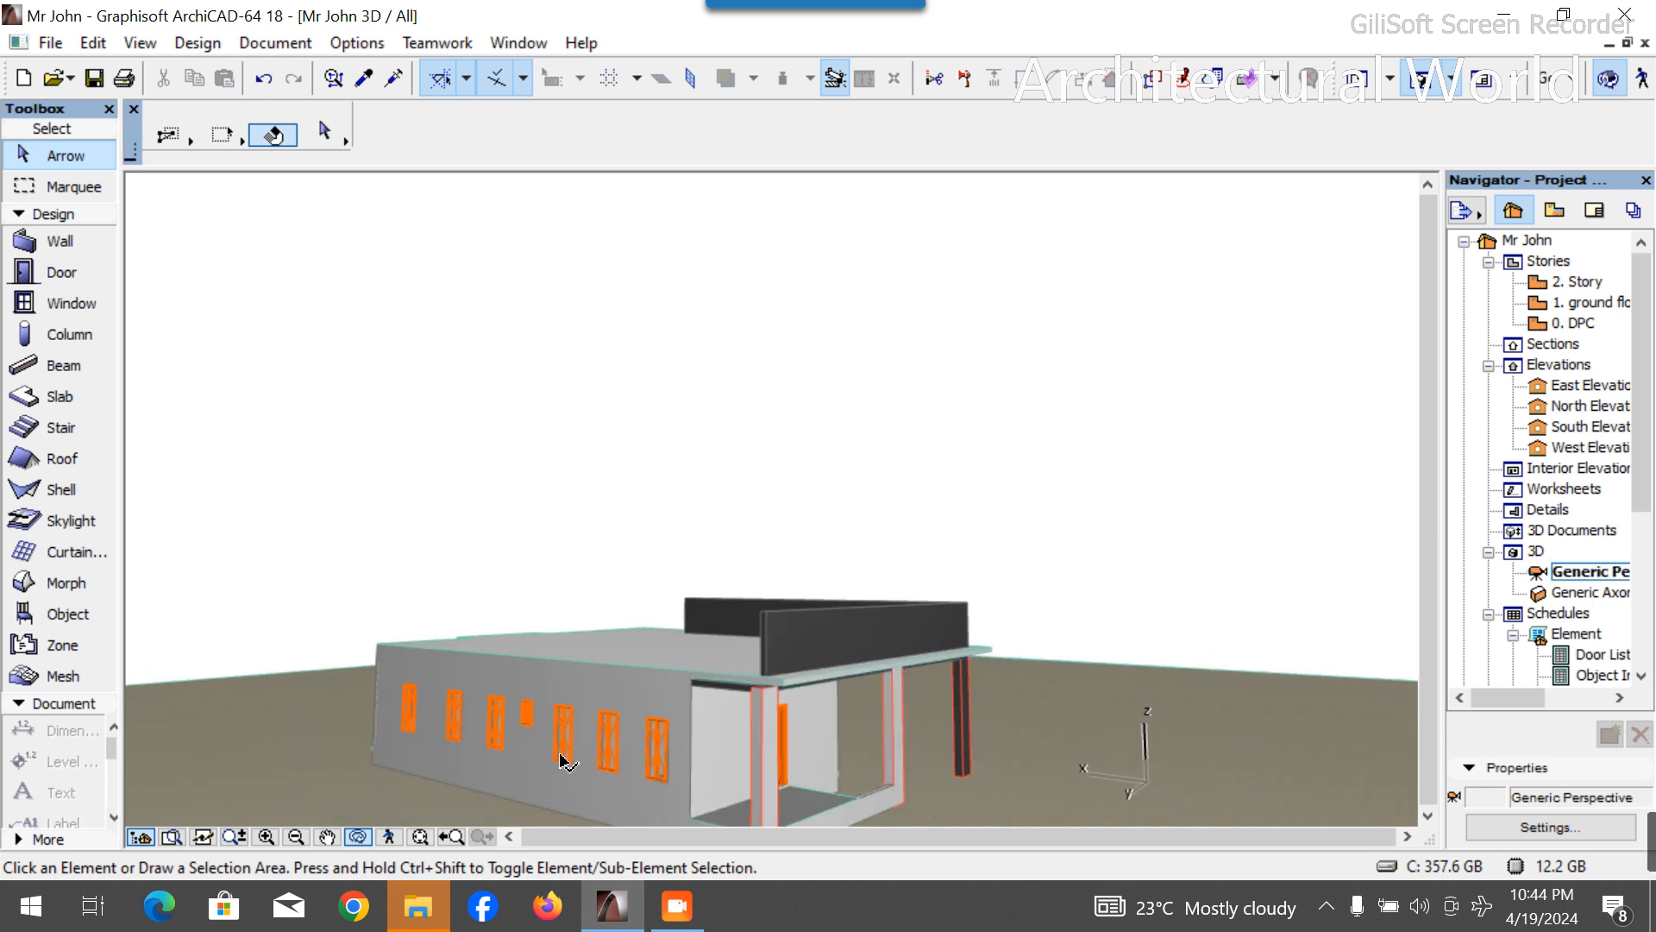
pyautogui.press('Escape')
pyautogui.click(628, 697)
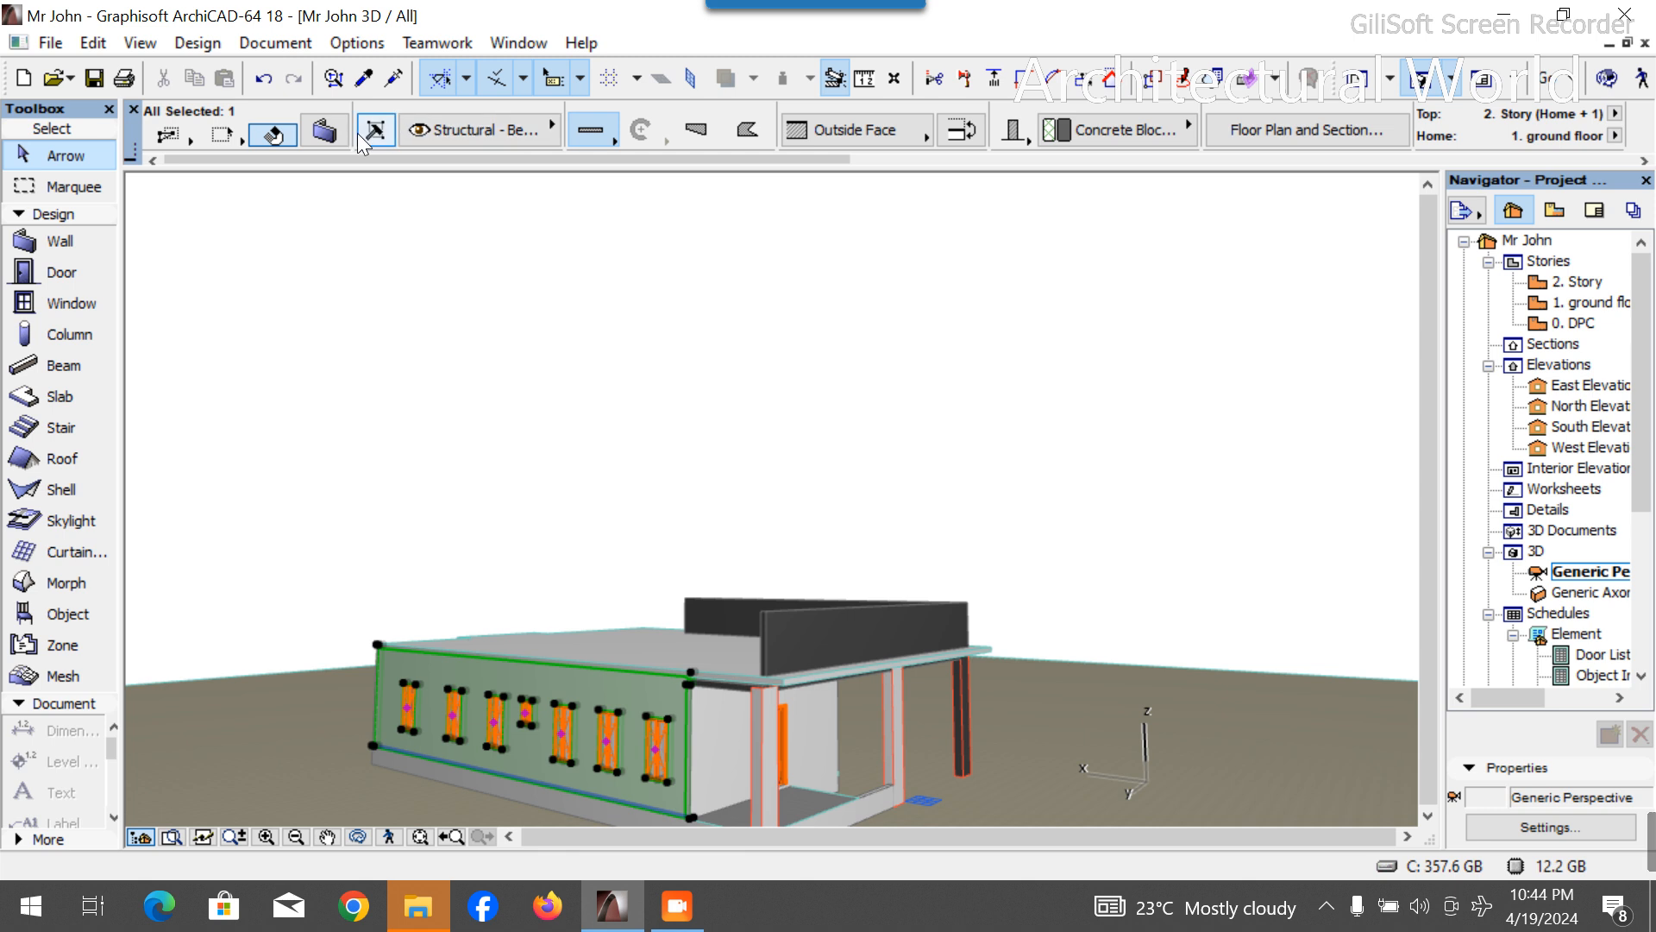
pyautogui.click(324, 130)
pyautogui.hotkey('ctrl', 't')
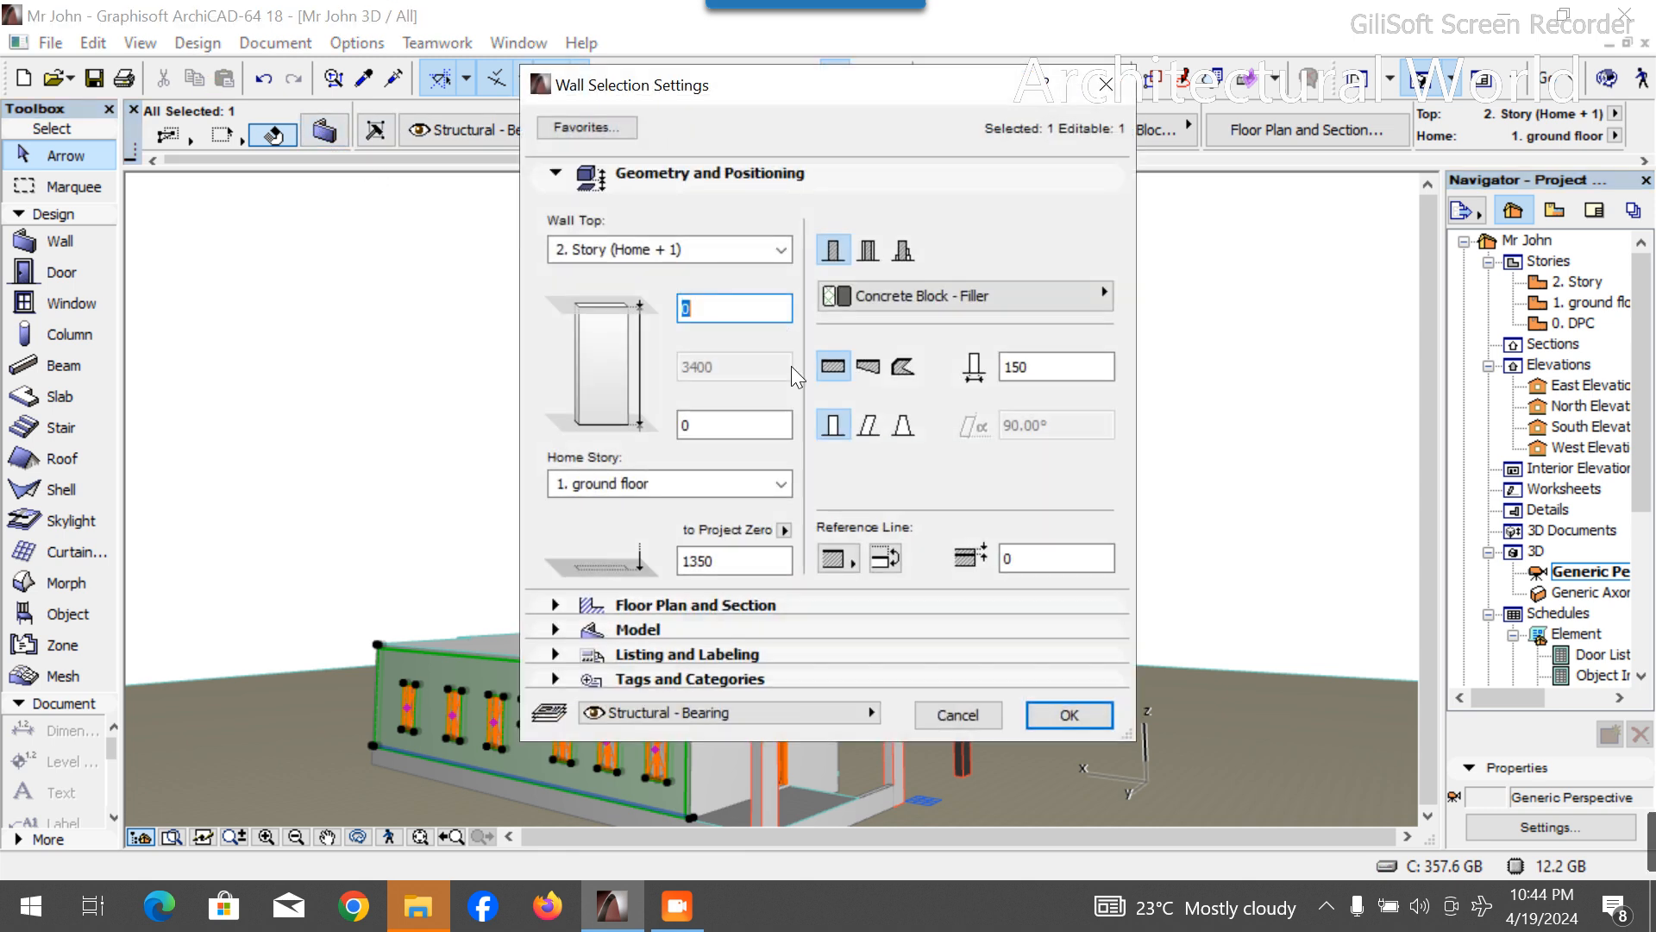
pyautogui.write('1')
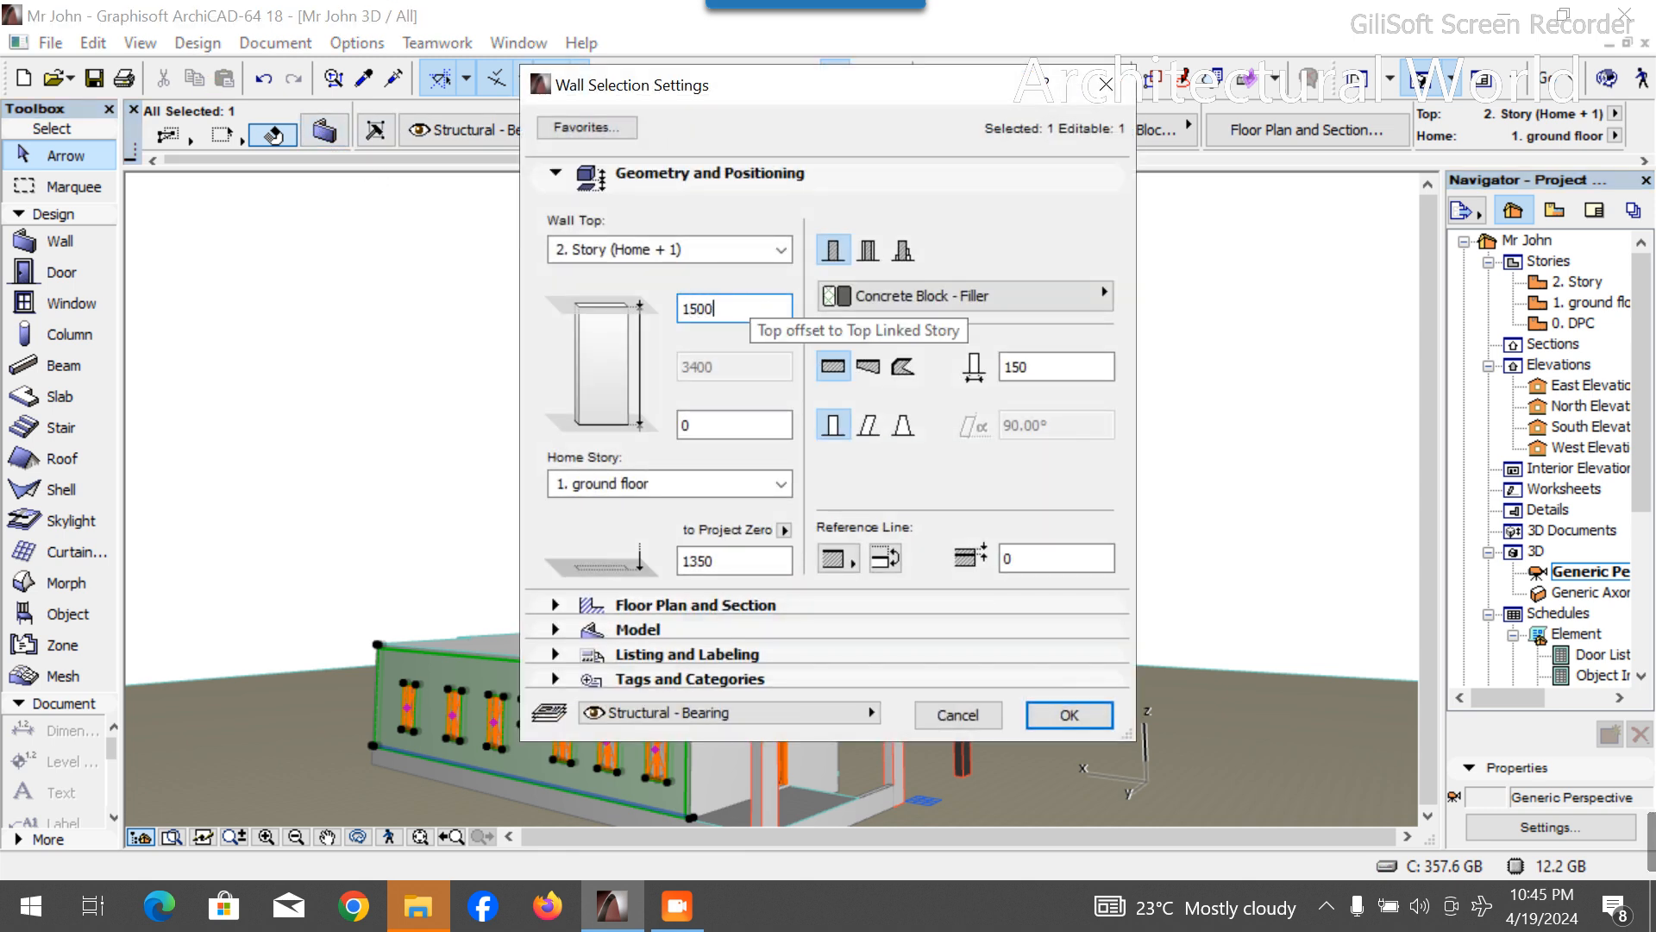
pyautogui.write('500')
pyautogui.press('Return')
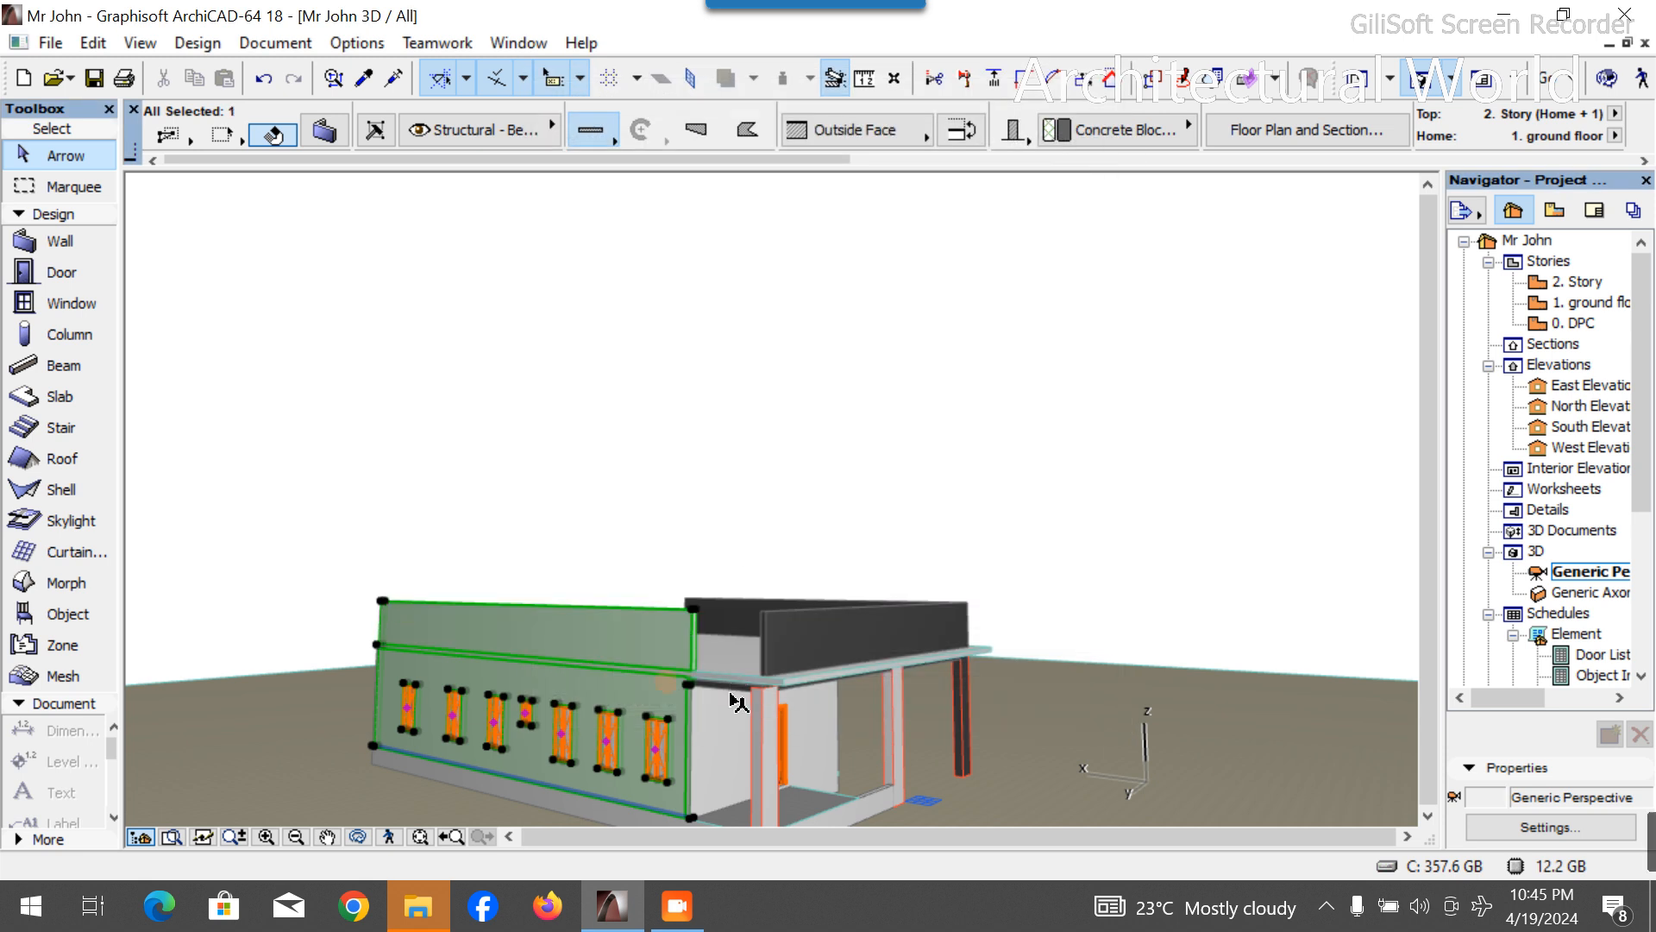
# Set the top offset to 1500 for the short beam wall between the seven-window wall and the car park corner.
pyautogui.click(743, 692)
pyautogui.scroll(3, 543, 332)
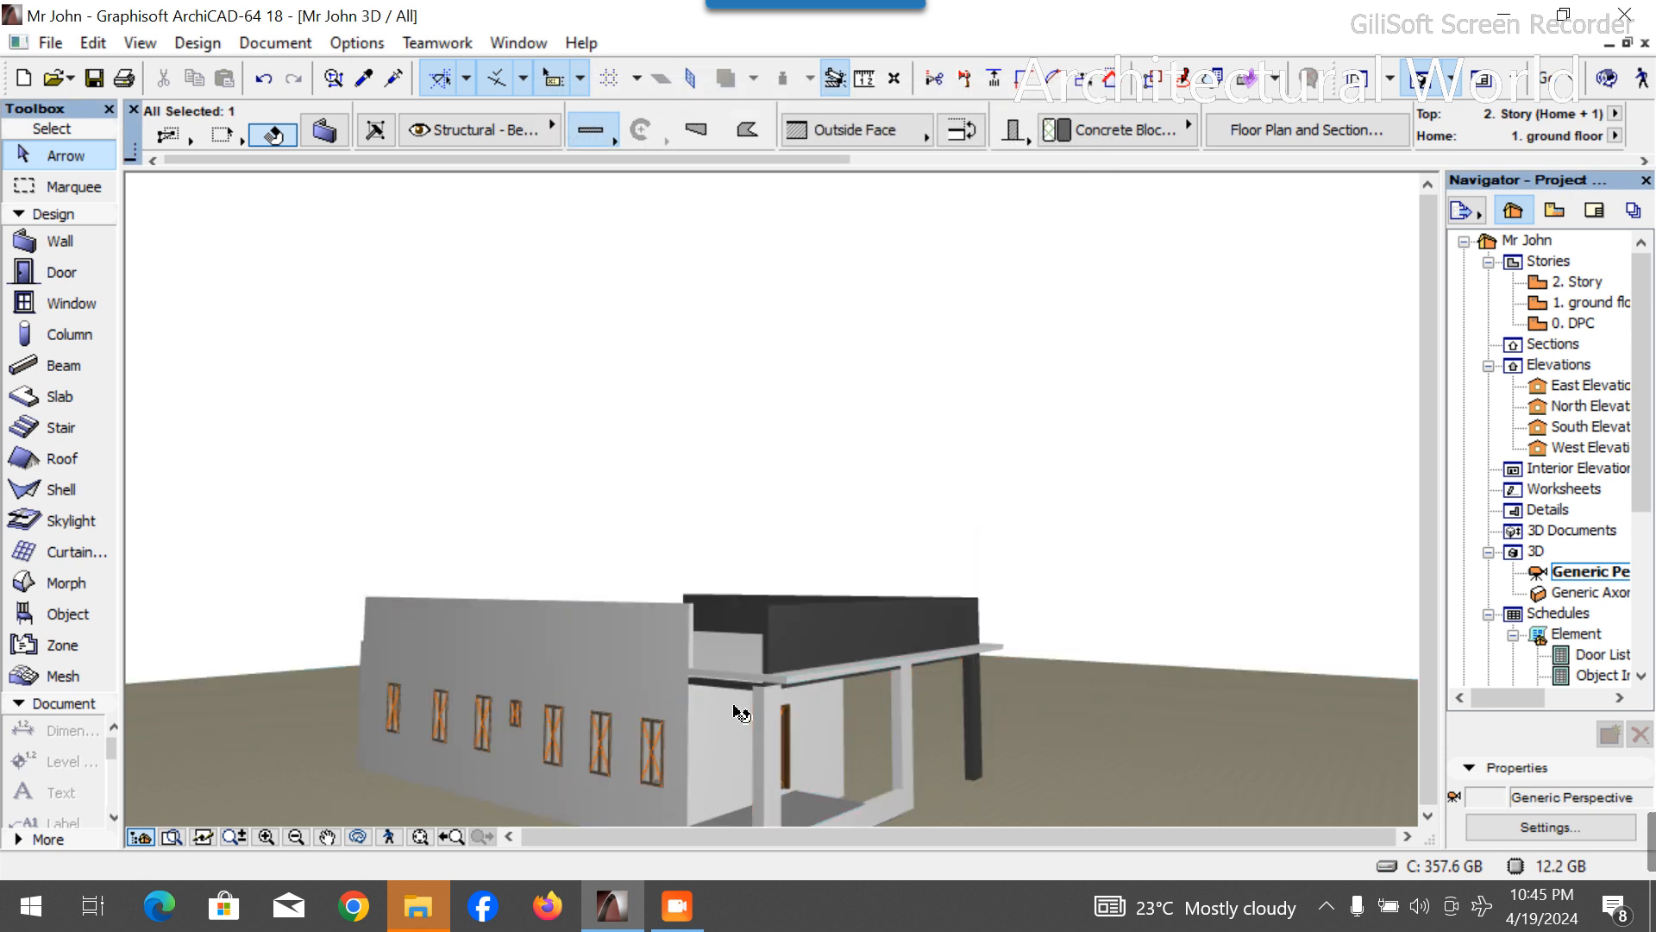
pyautogui.click(332, 132)
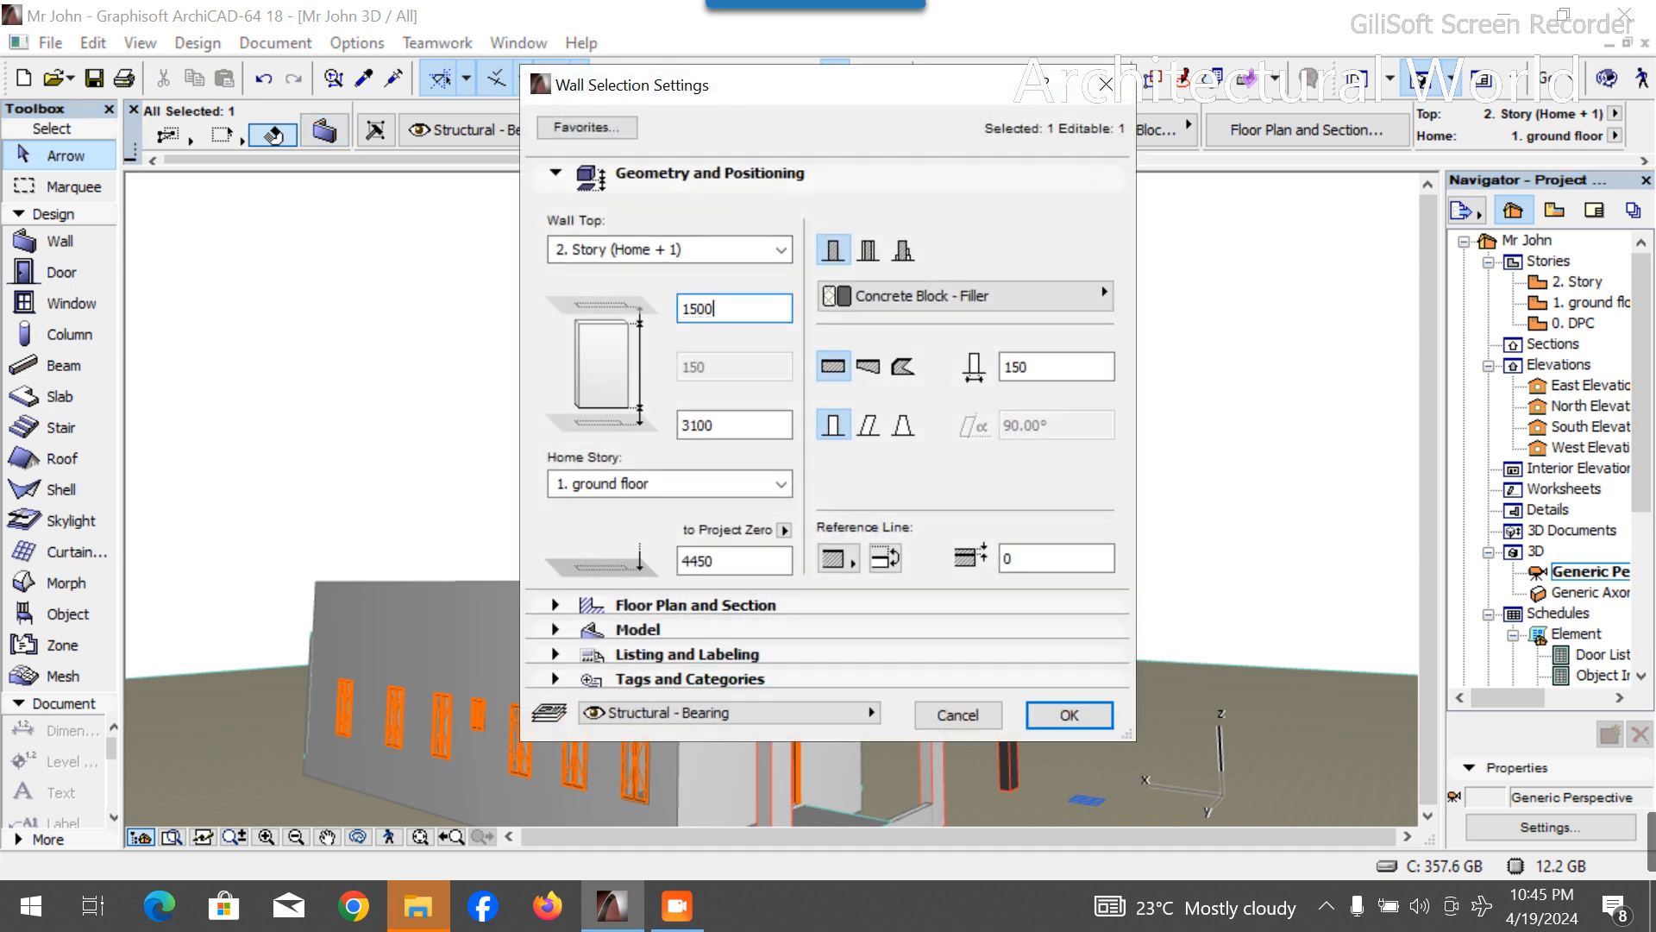
pyautogui.press('Return')
pyautogui.click(872, 506)
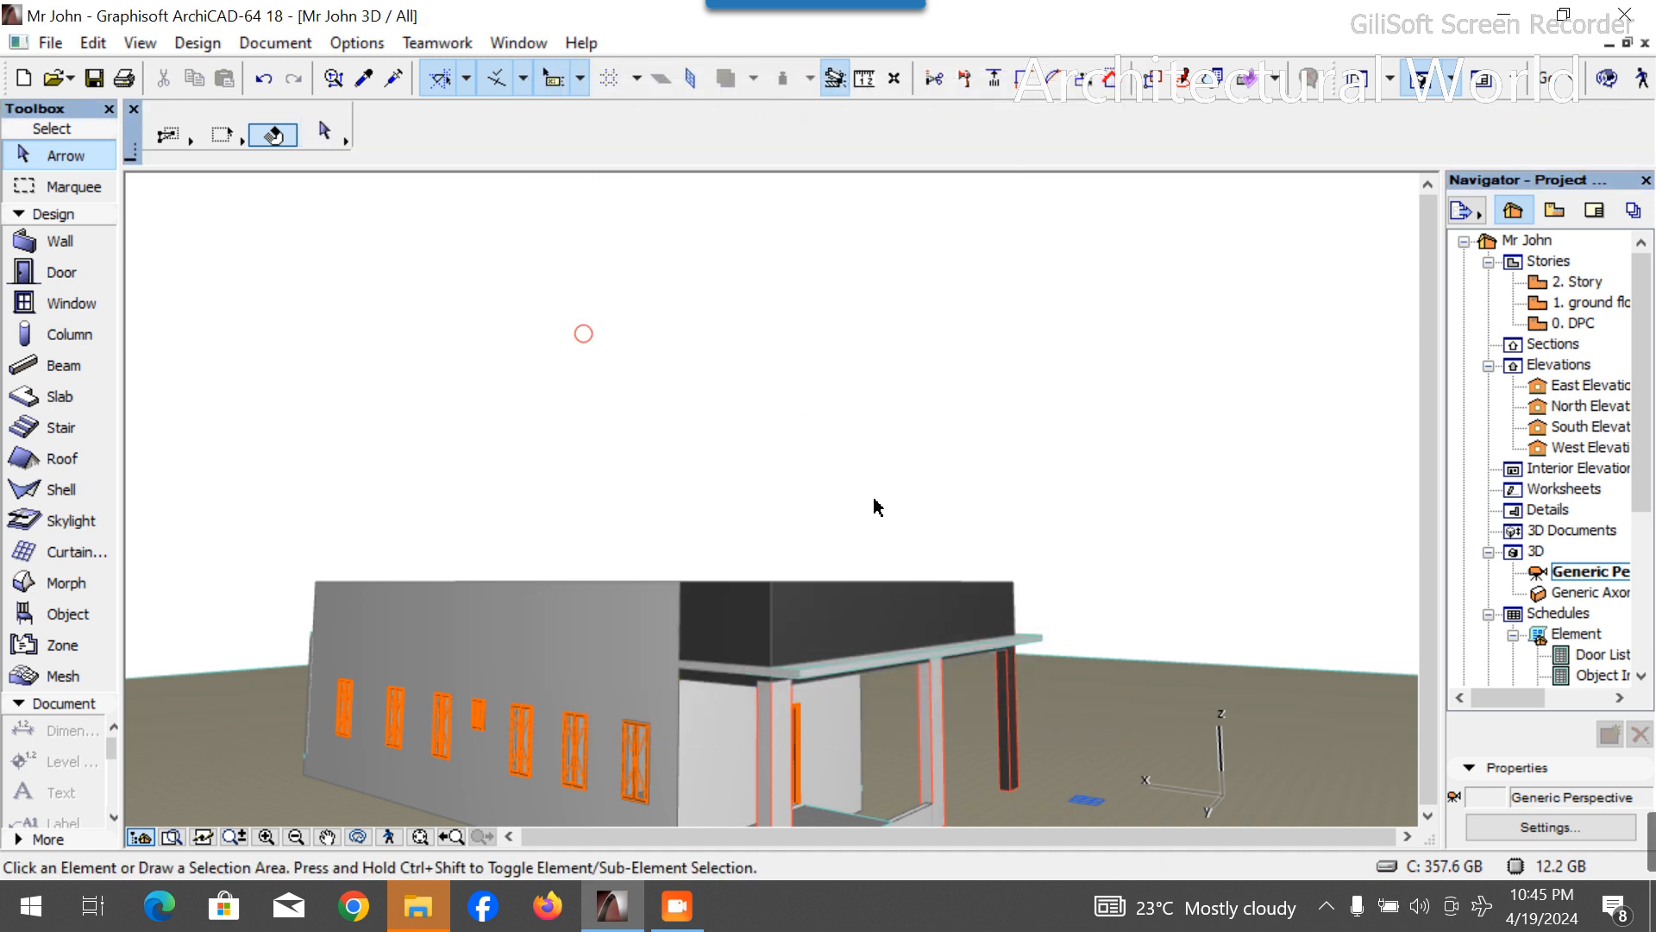
# Set the top offset to 1500 for the dark beam wall above the single-window front wall beside the red louvred screen.
pyautogui.click(358, 838)
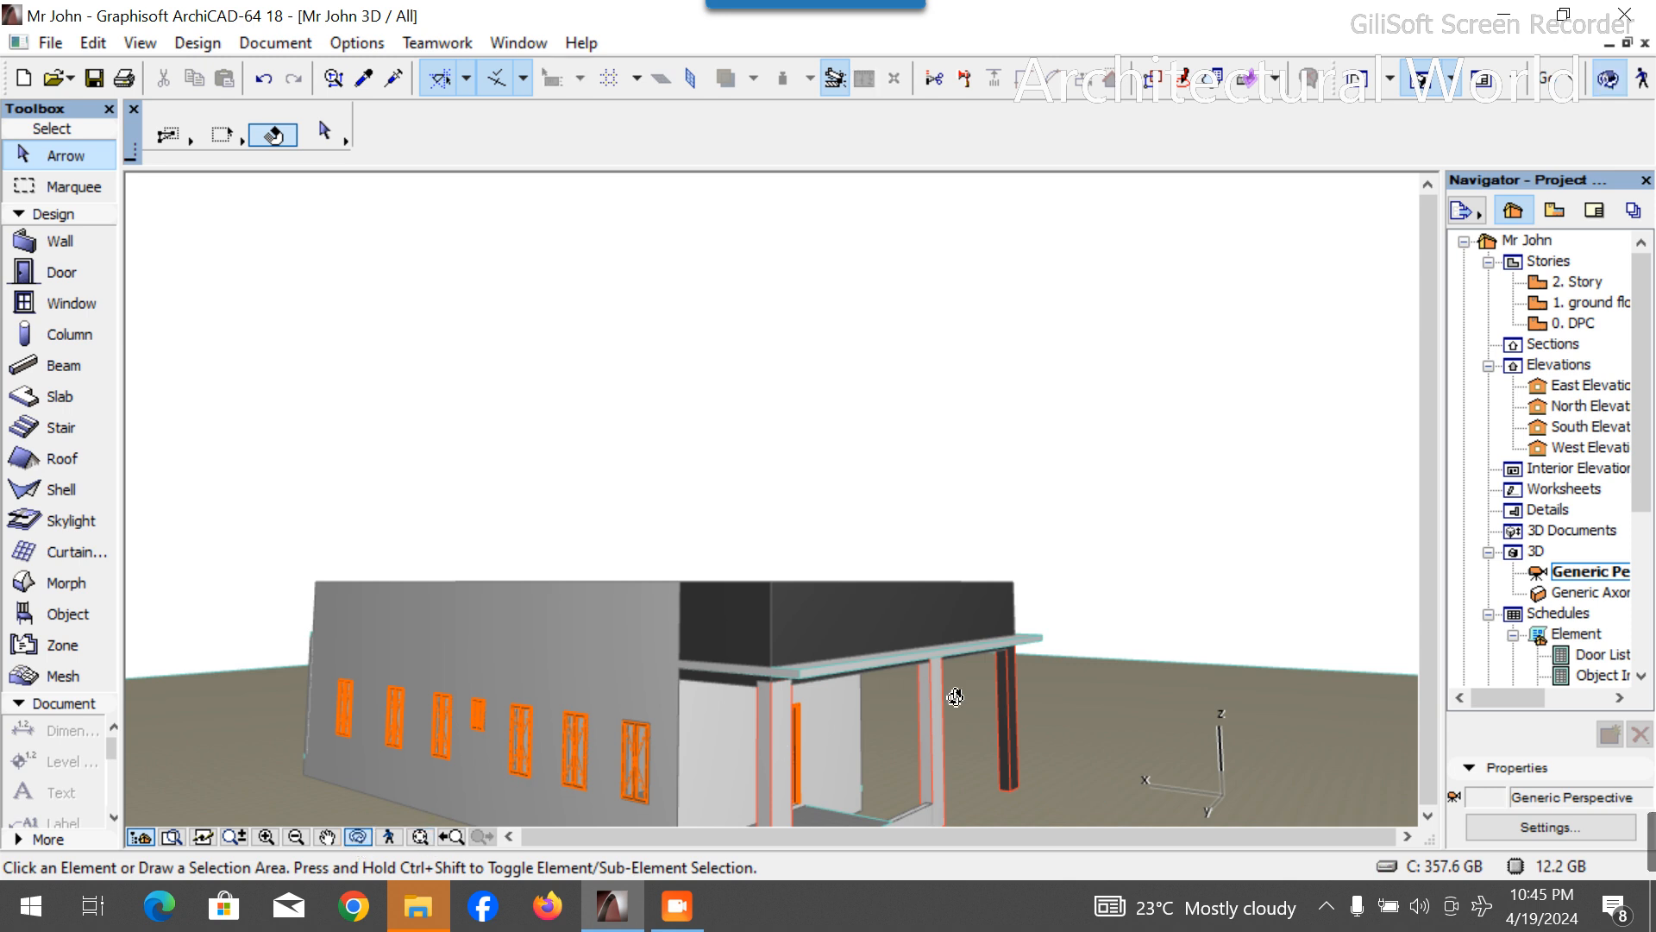
pyautogui.moveTo(1067, 666); pyautogui.dragTo(576, 645)
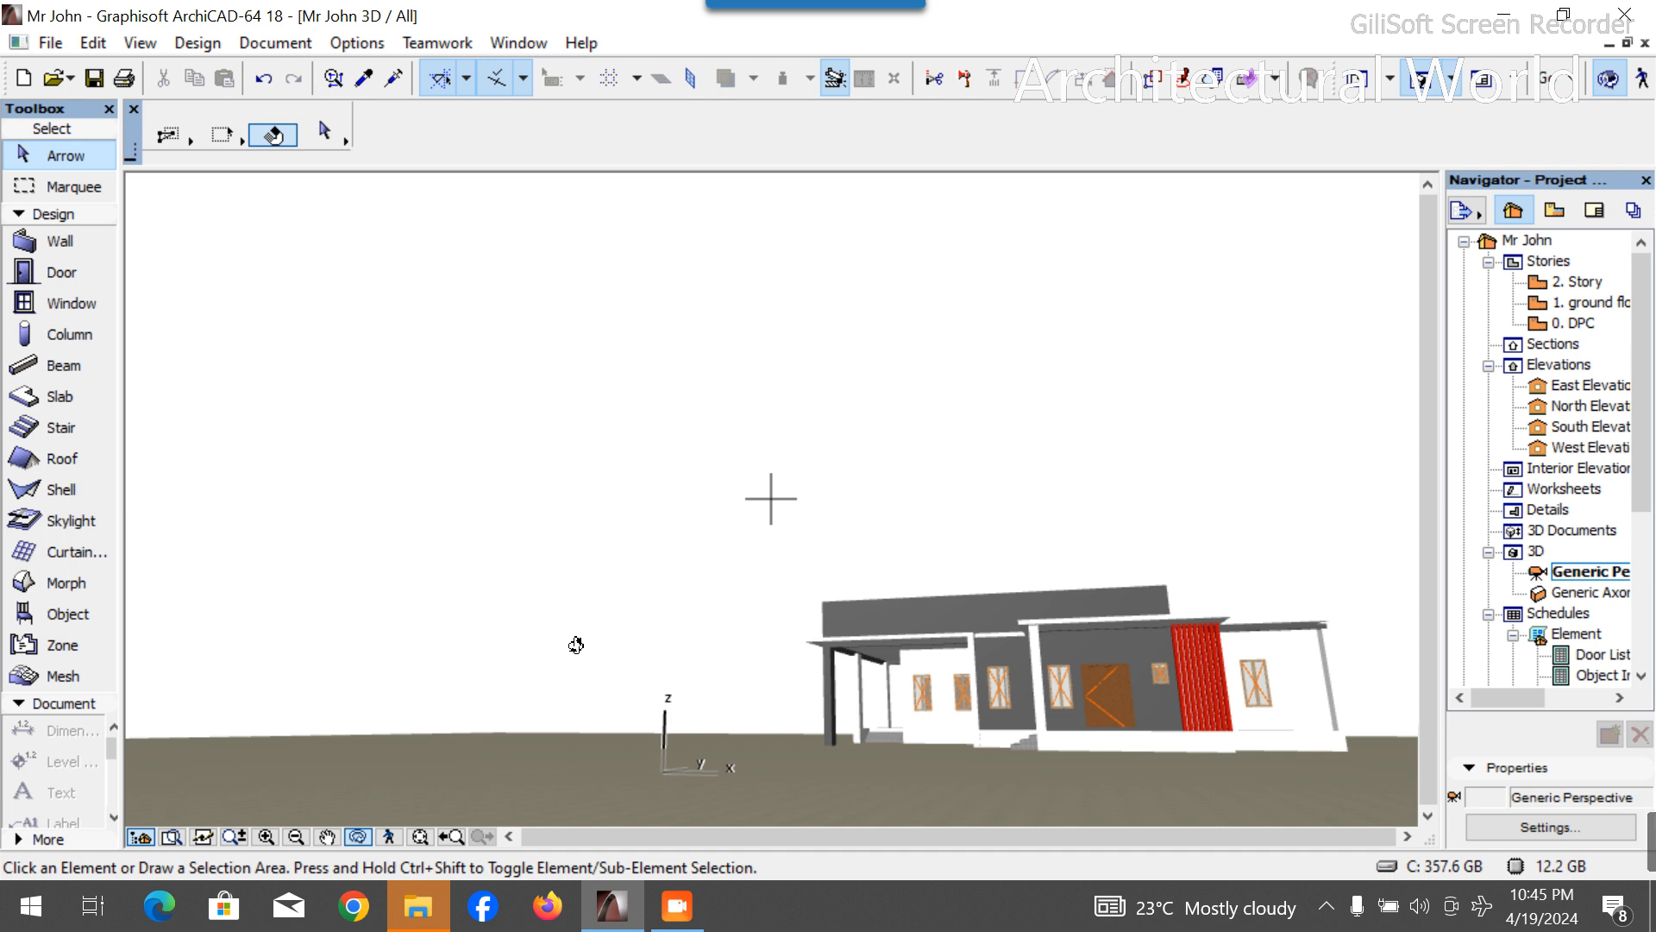
pyautogui.moveTo(558, 580); pyautogui.dragTo(1083, 628)
pyautogui.press('Escape')
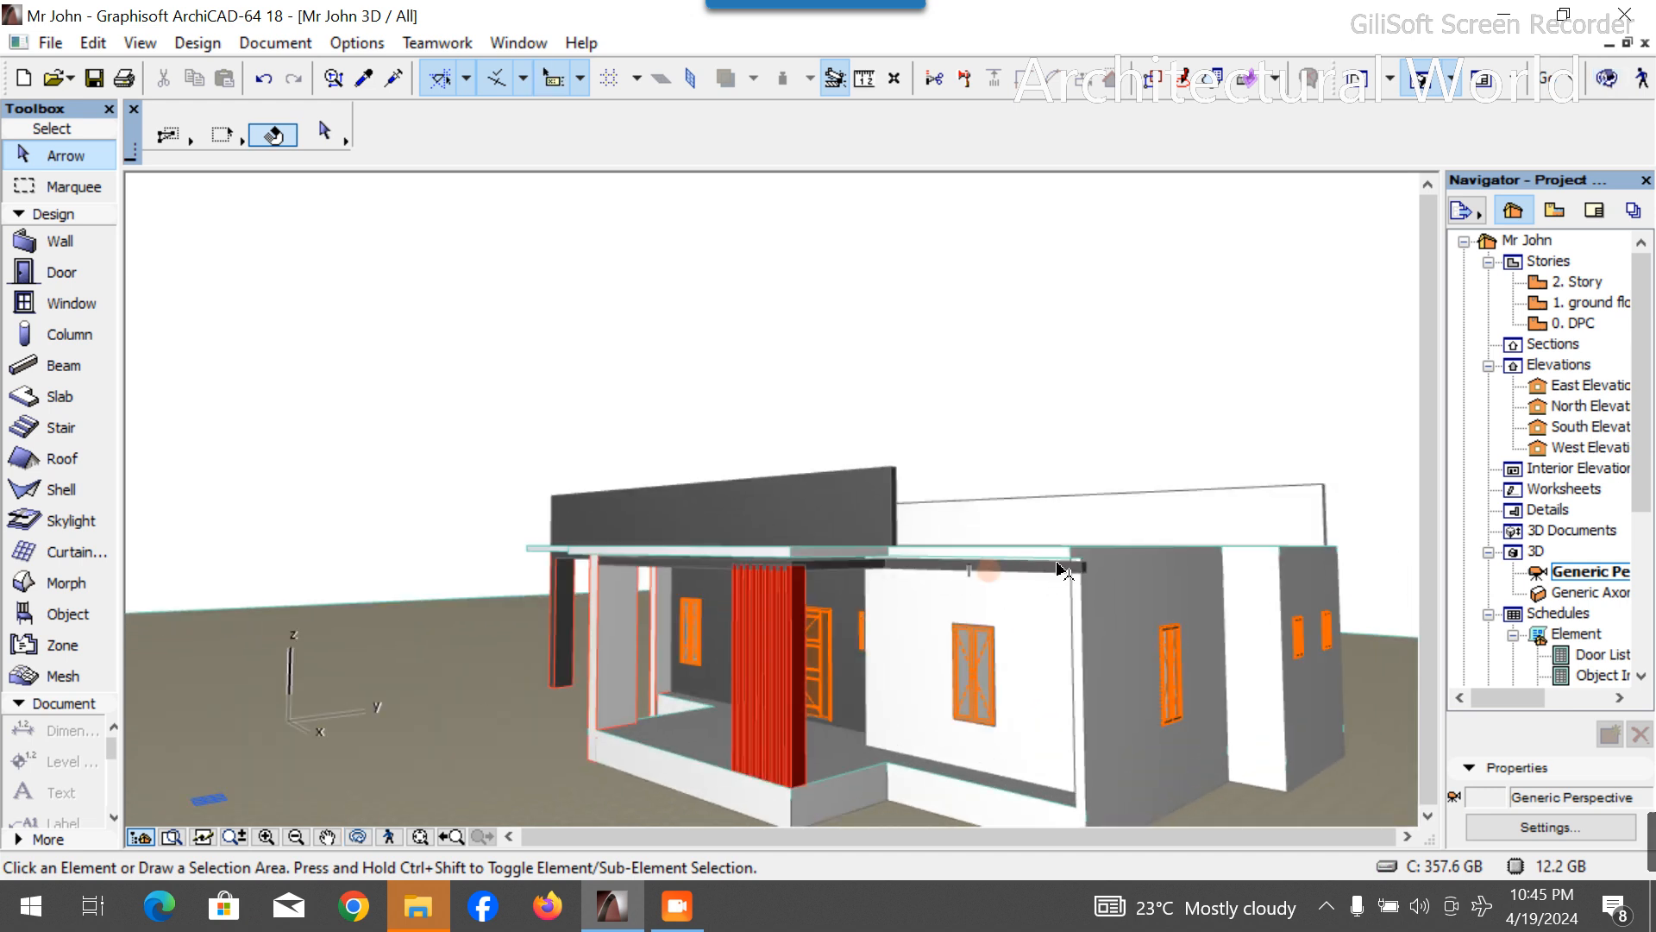
pyautogui.click(1061, 571)
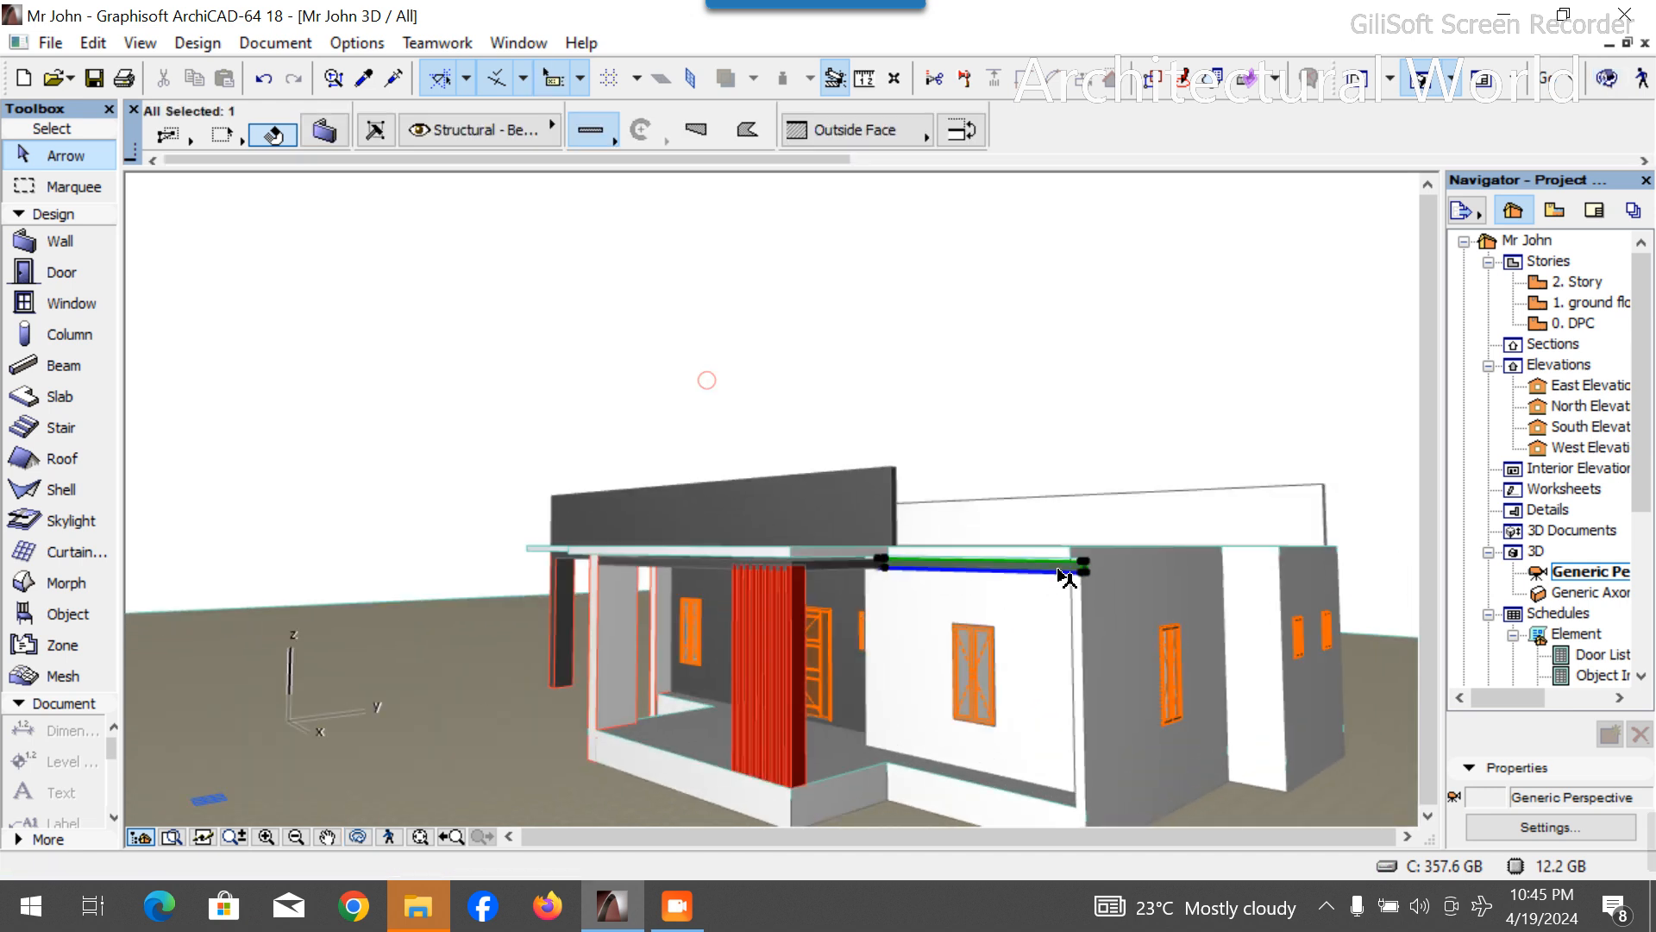
pyautogui.click(312, 139)
pyautogui.write('1500')
pyautogui.press('Return')
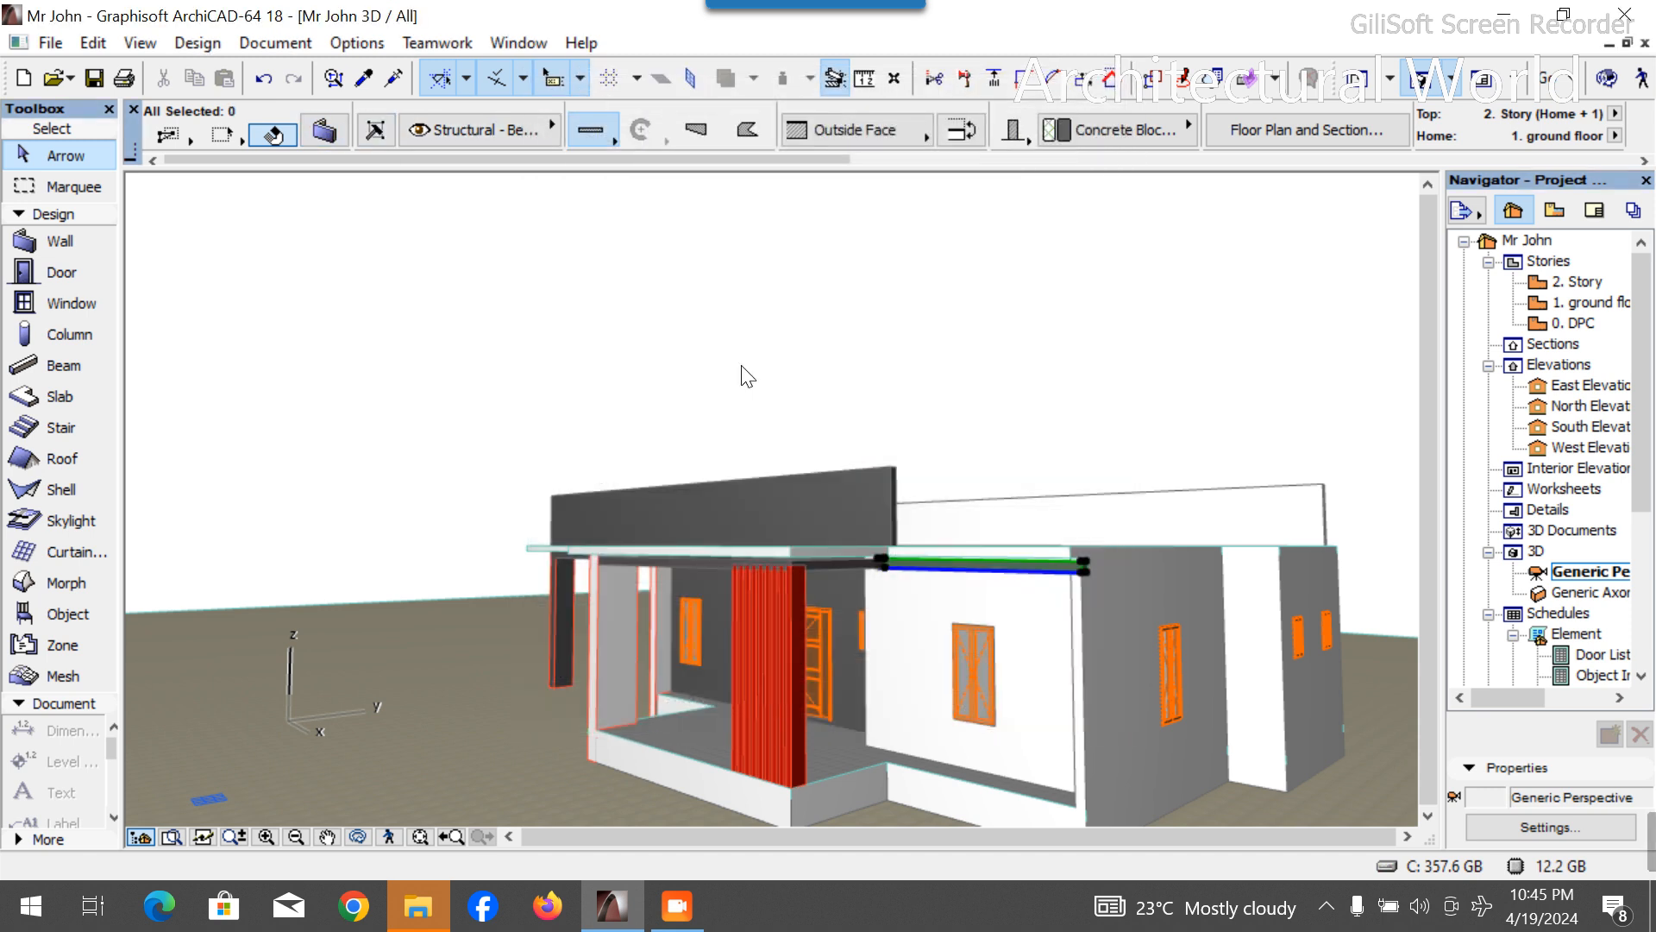
# Raise the adjoining single-window side wall around the corner by setting its top offset to 1500.
pyautogui.click(1118, 633)
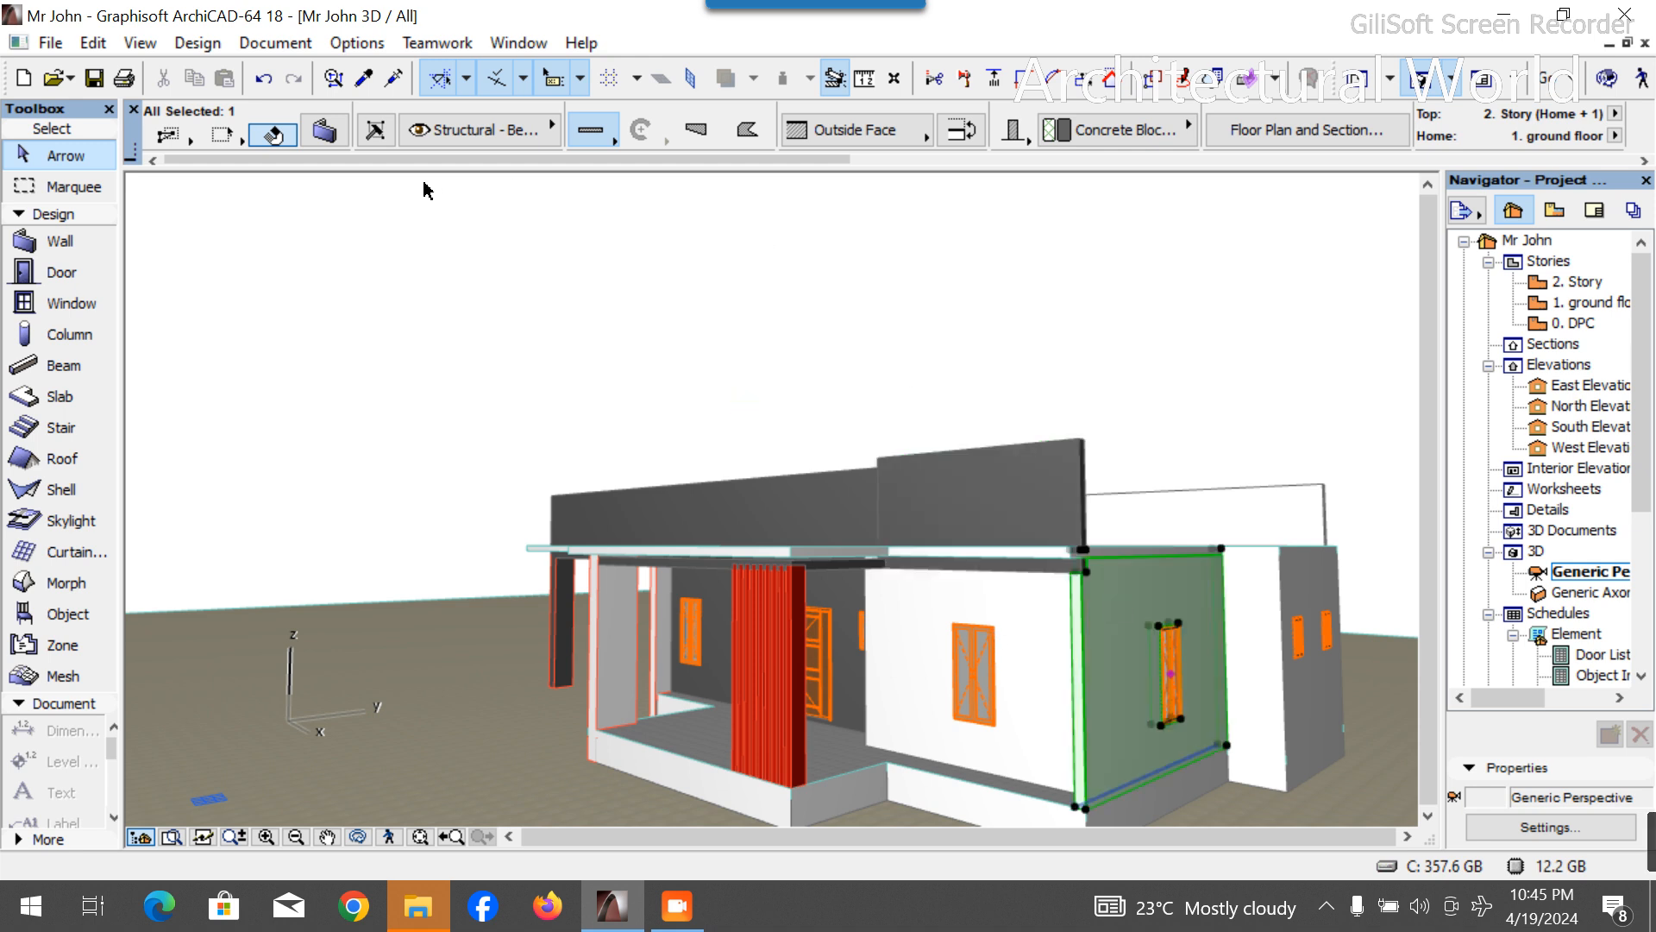
pyautogui.click(325, 130)
pyautogui.write('1500')
pyautogui.press('Return')
# Set the top offset to 1500 for both the return wall and the side wall with two small windows at the projection.
pyautogui.click(1262, 587)
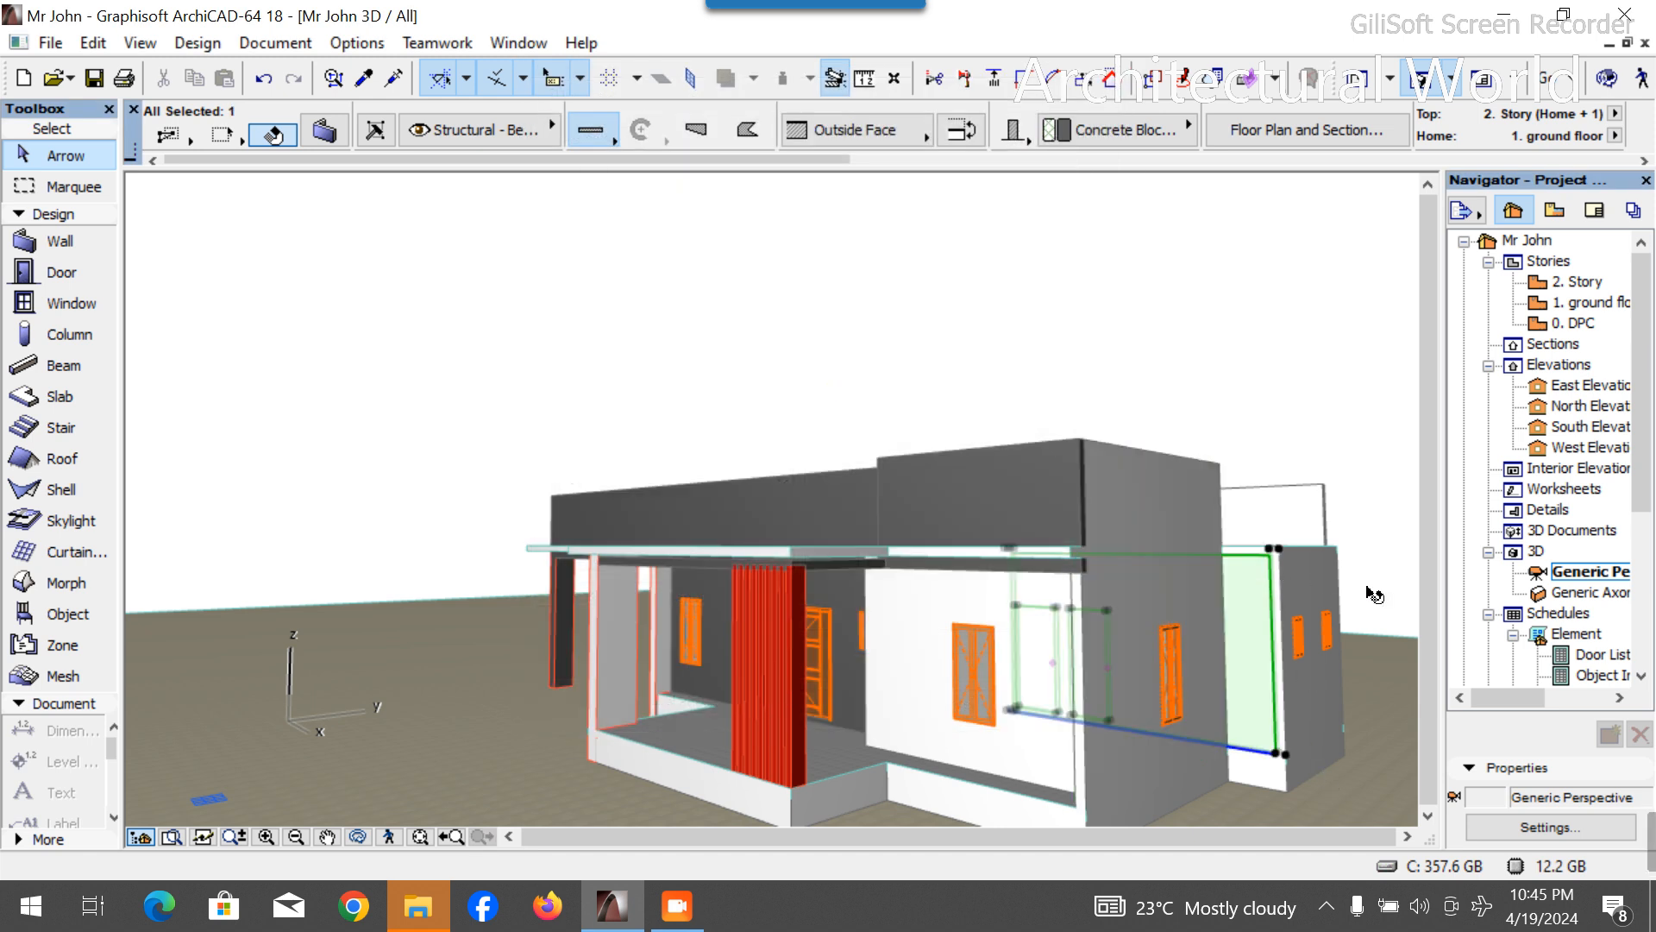
pyautogui.keyDown('shift'); pyautogui.click(1329, 595); pyautogui.keyUp('shift')
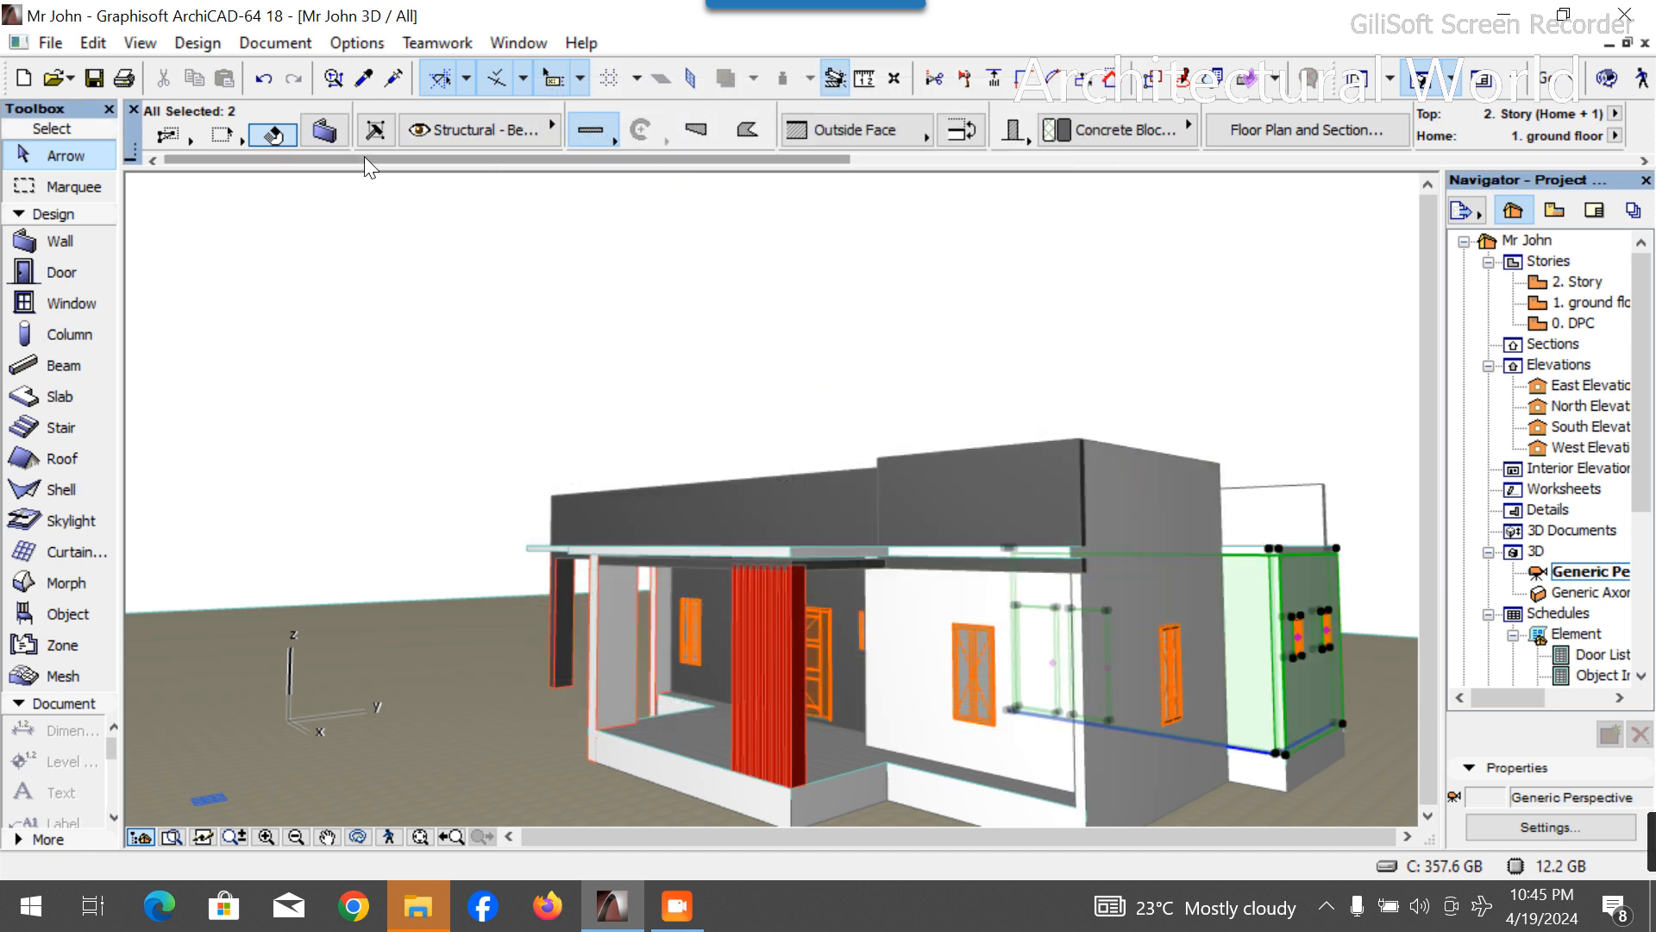
pyautogui.click(325, 130)
pyautogui.write('1')
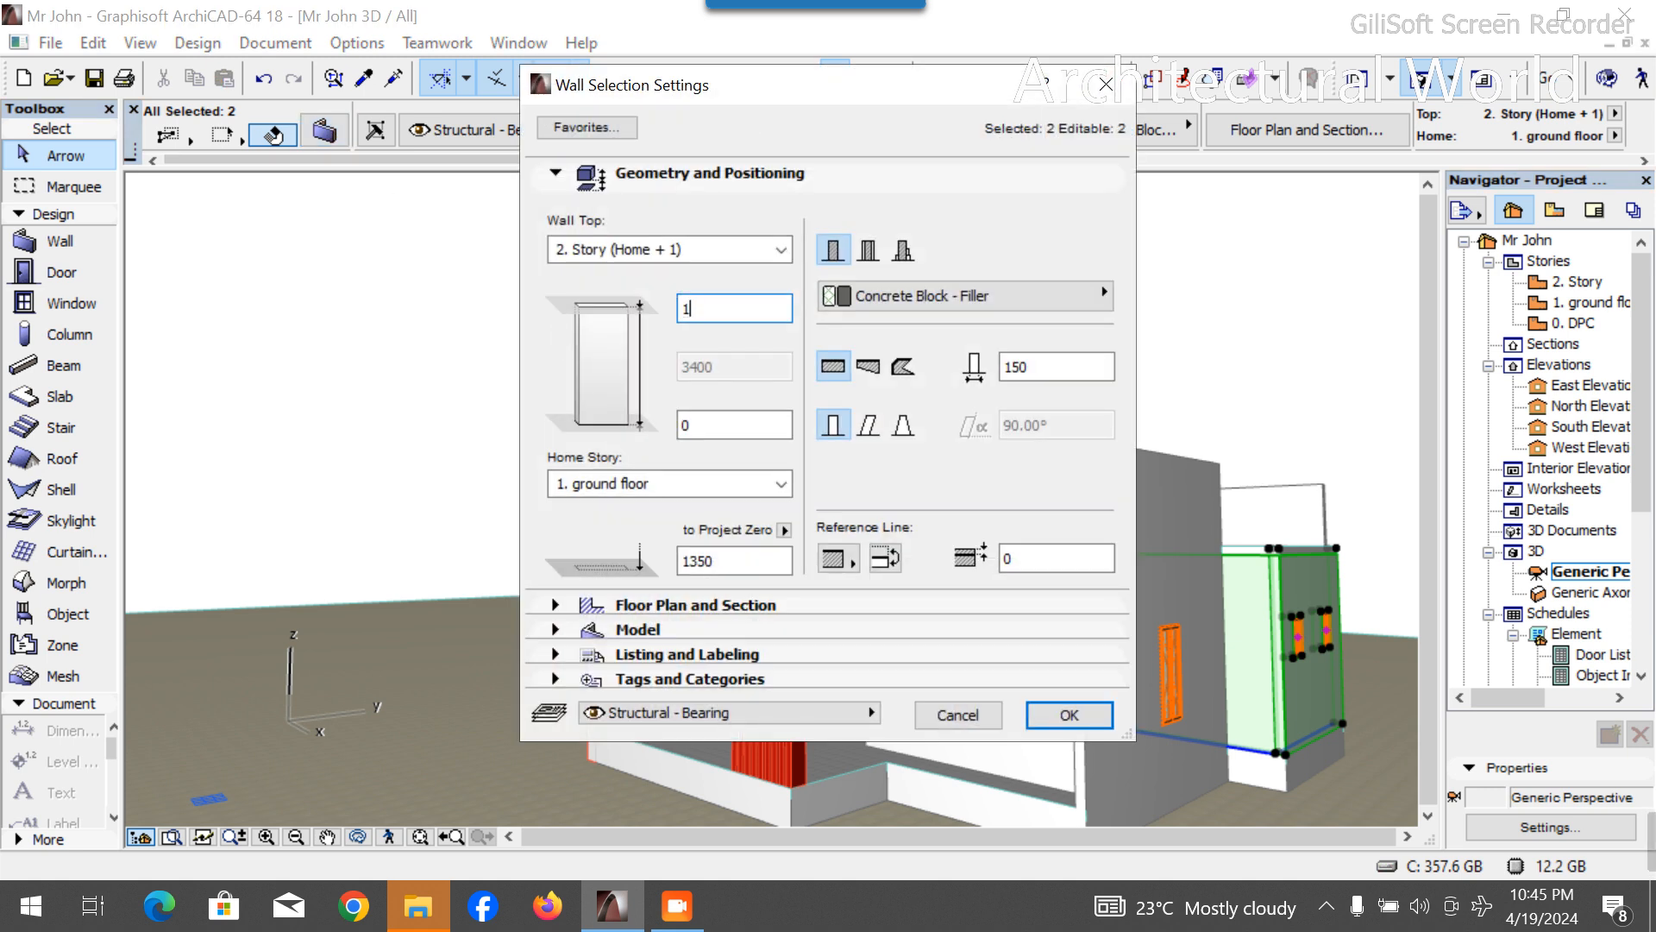
pyautogui.write('500')
pyautogui.press('Return')
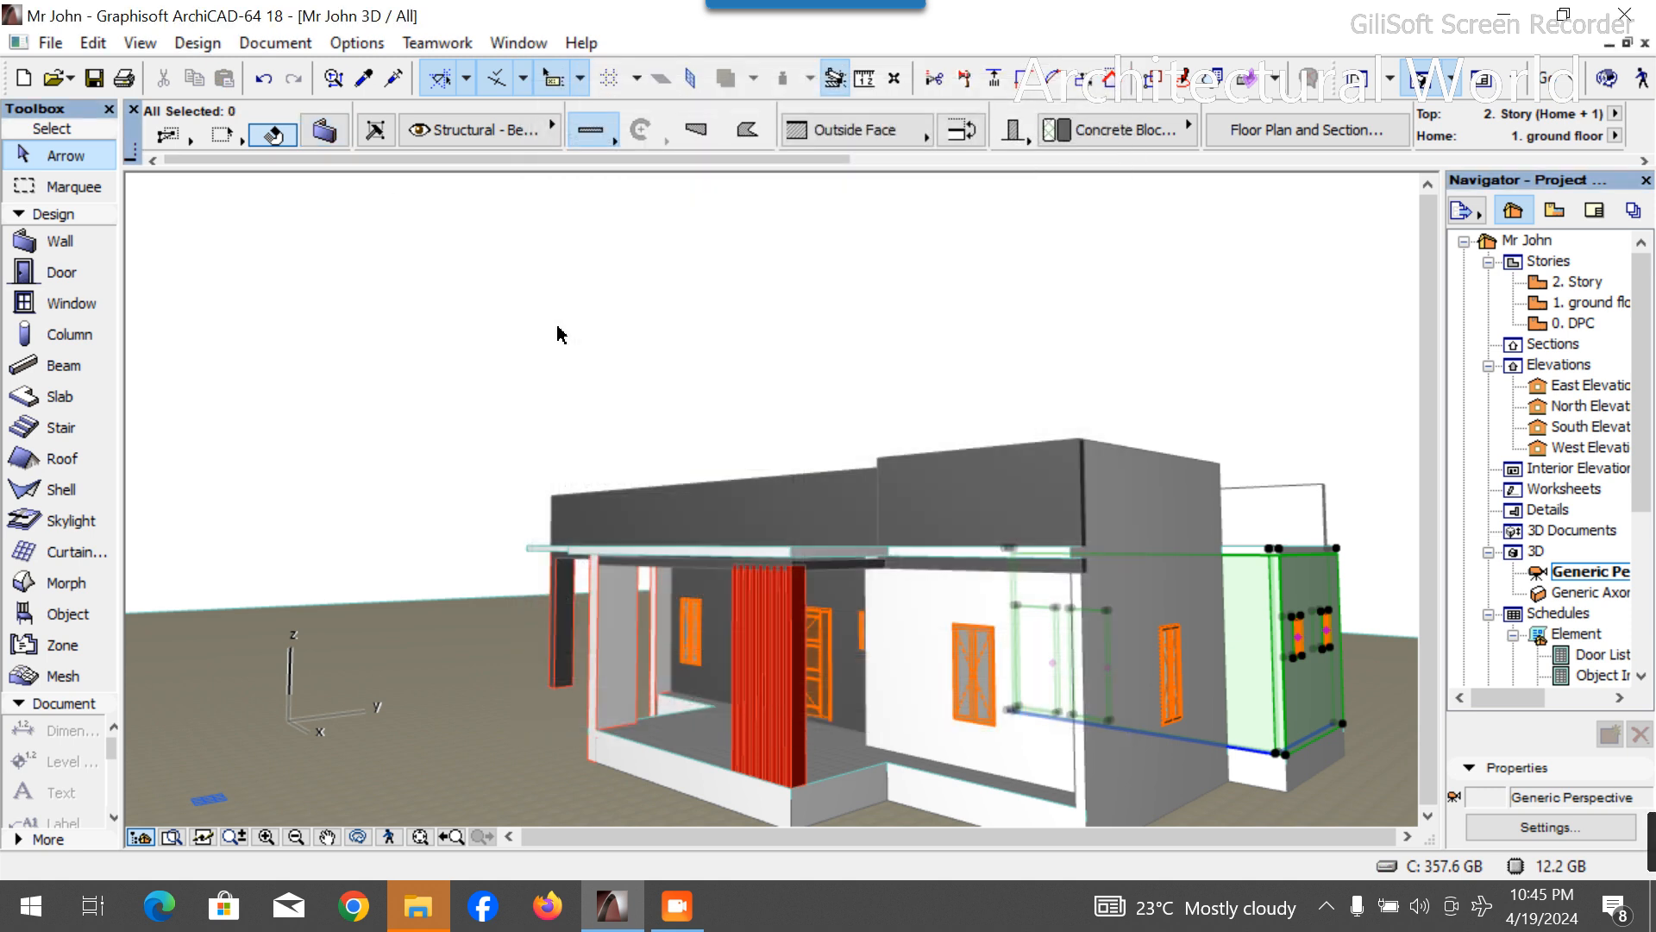
pyautogui.click(702, 314)
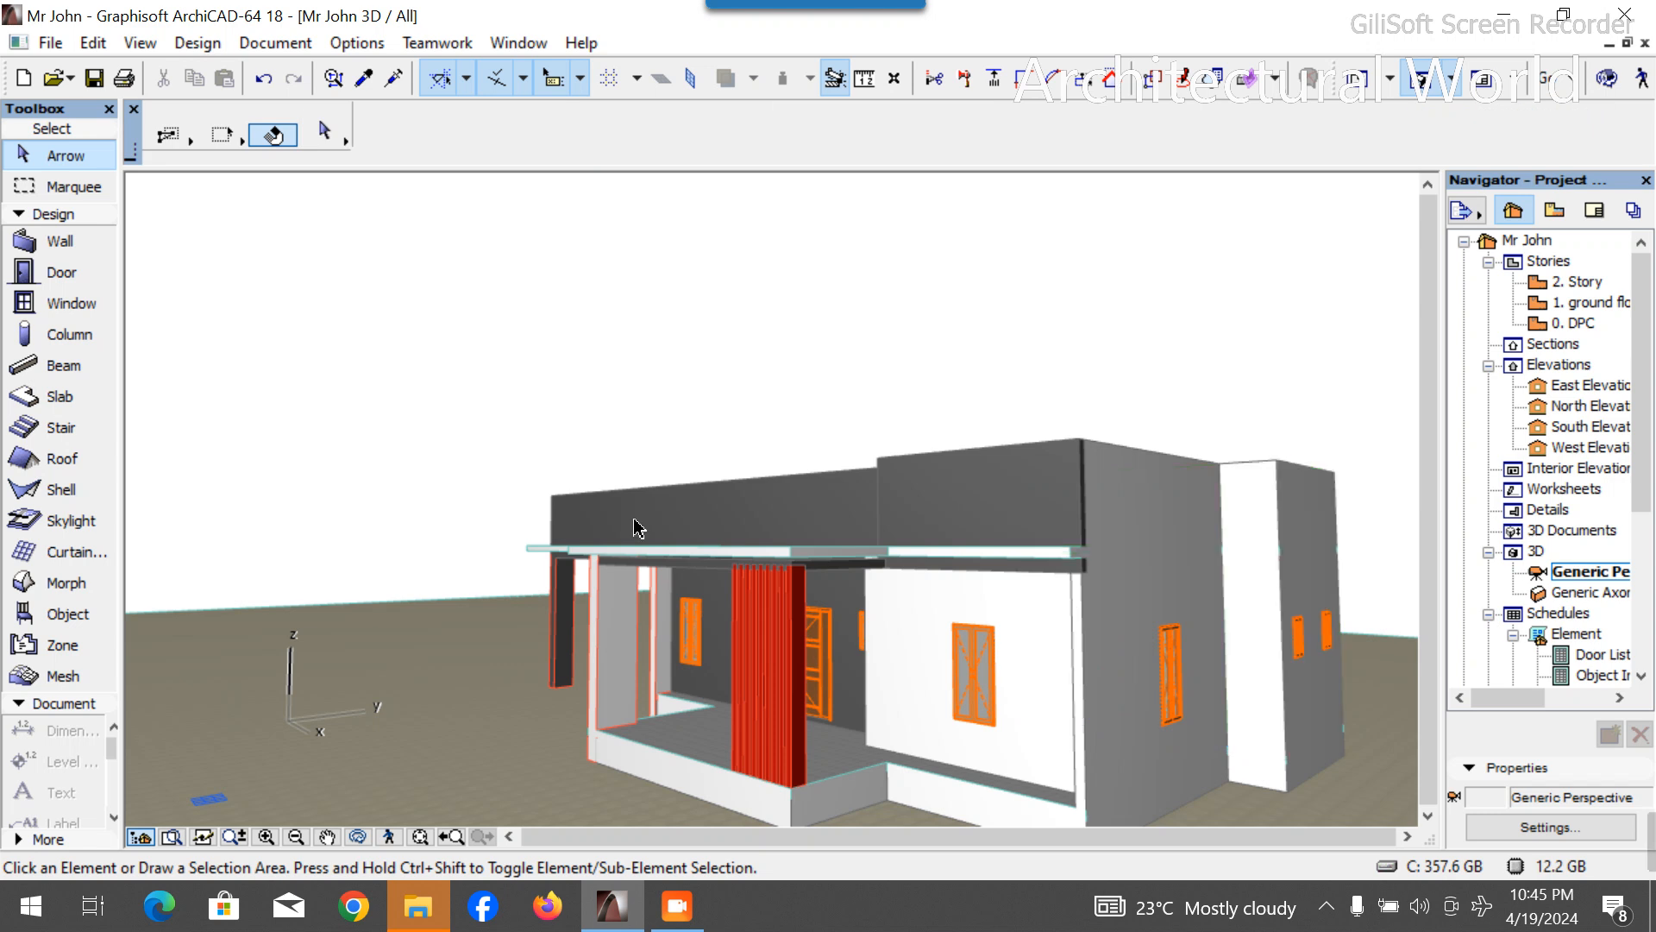
# On the ground floor plan, offset the slab edge along the Main Lounge's front wall inward by about 16, and return to the 3D view.
pyautogui.click(356, 837)
pyautogui.moveTo(393, 766); pyautogui.dragTo(855, 754)
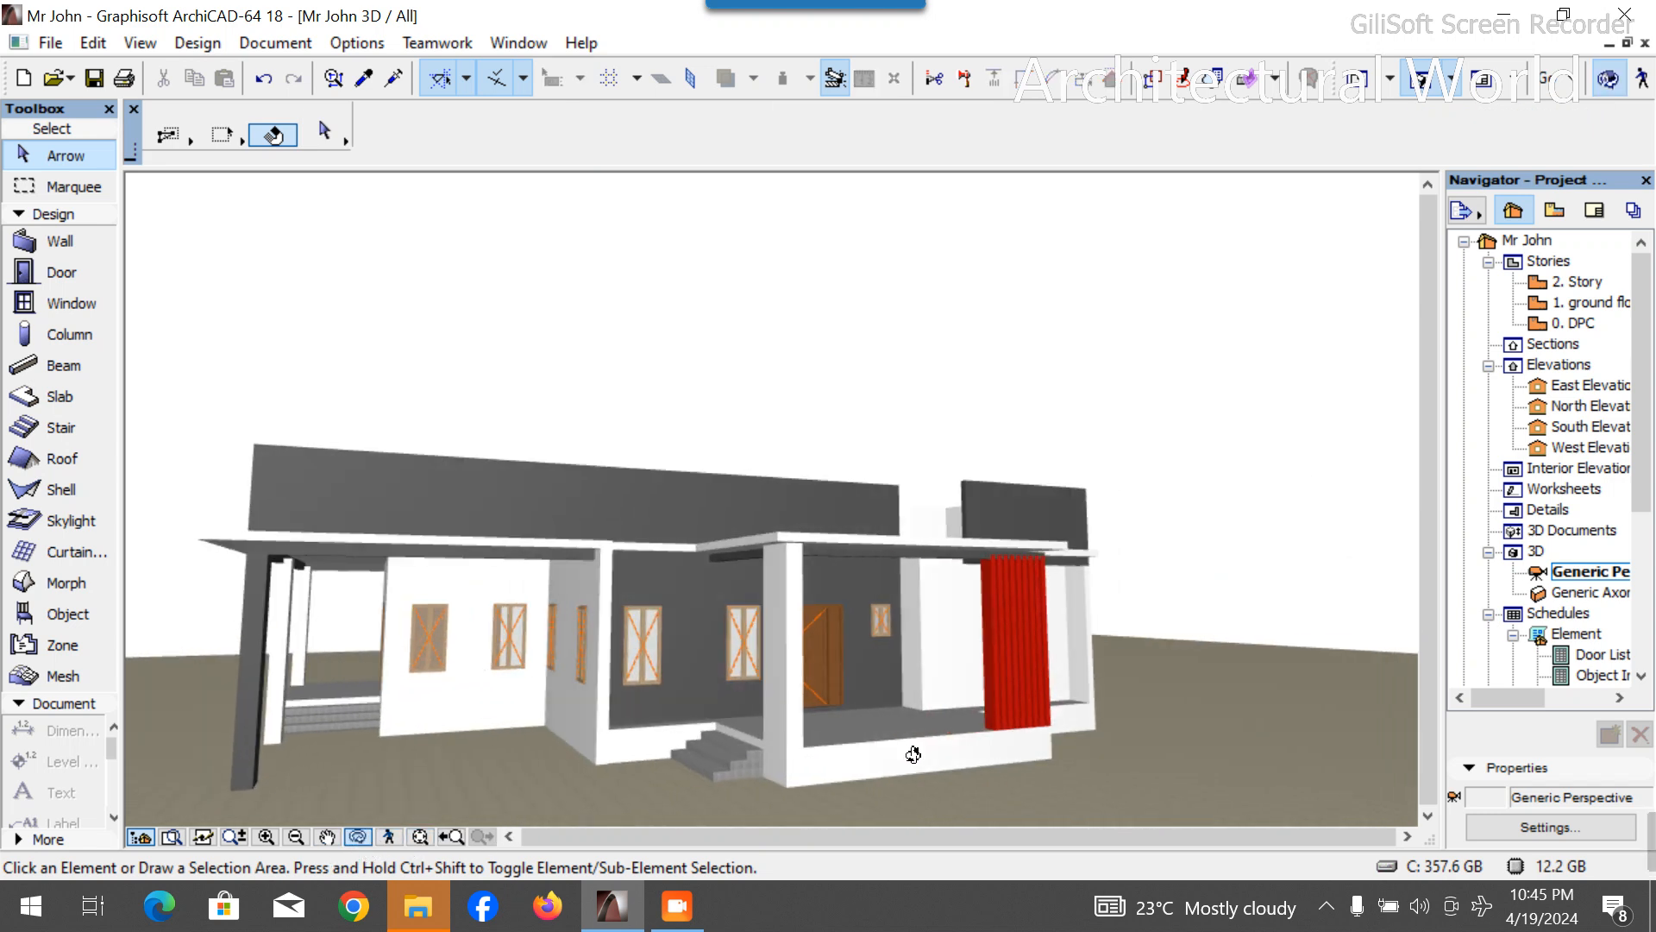
pyautogui.scroll(5, 634, 565)
pyautogui.hotkey('ctrl', 'a')
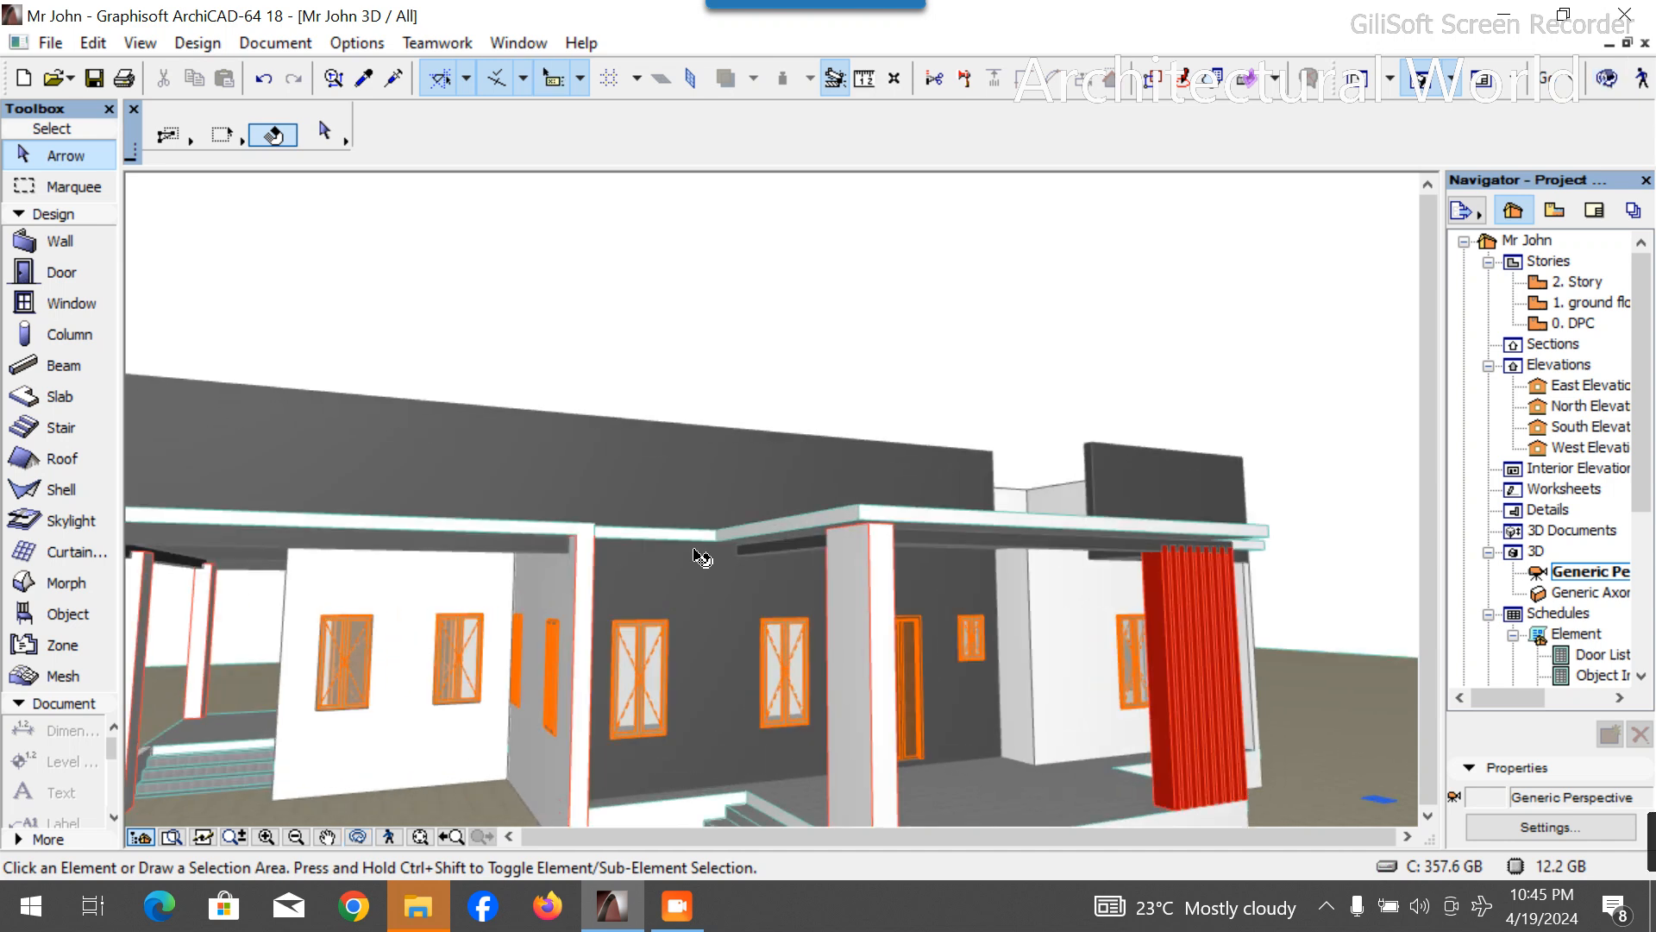
pyautogui.doubleClick(1590, 303)
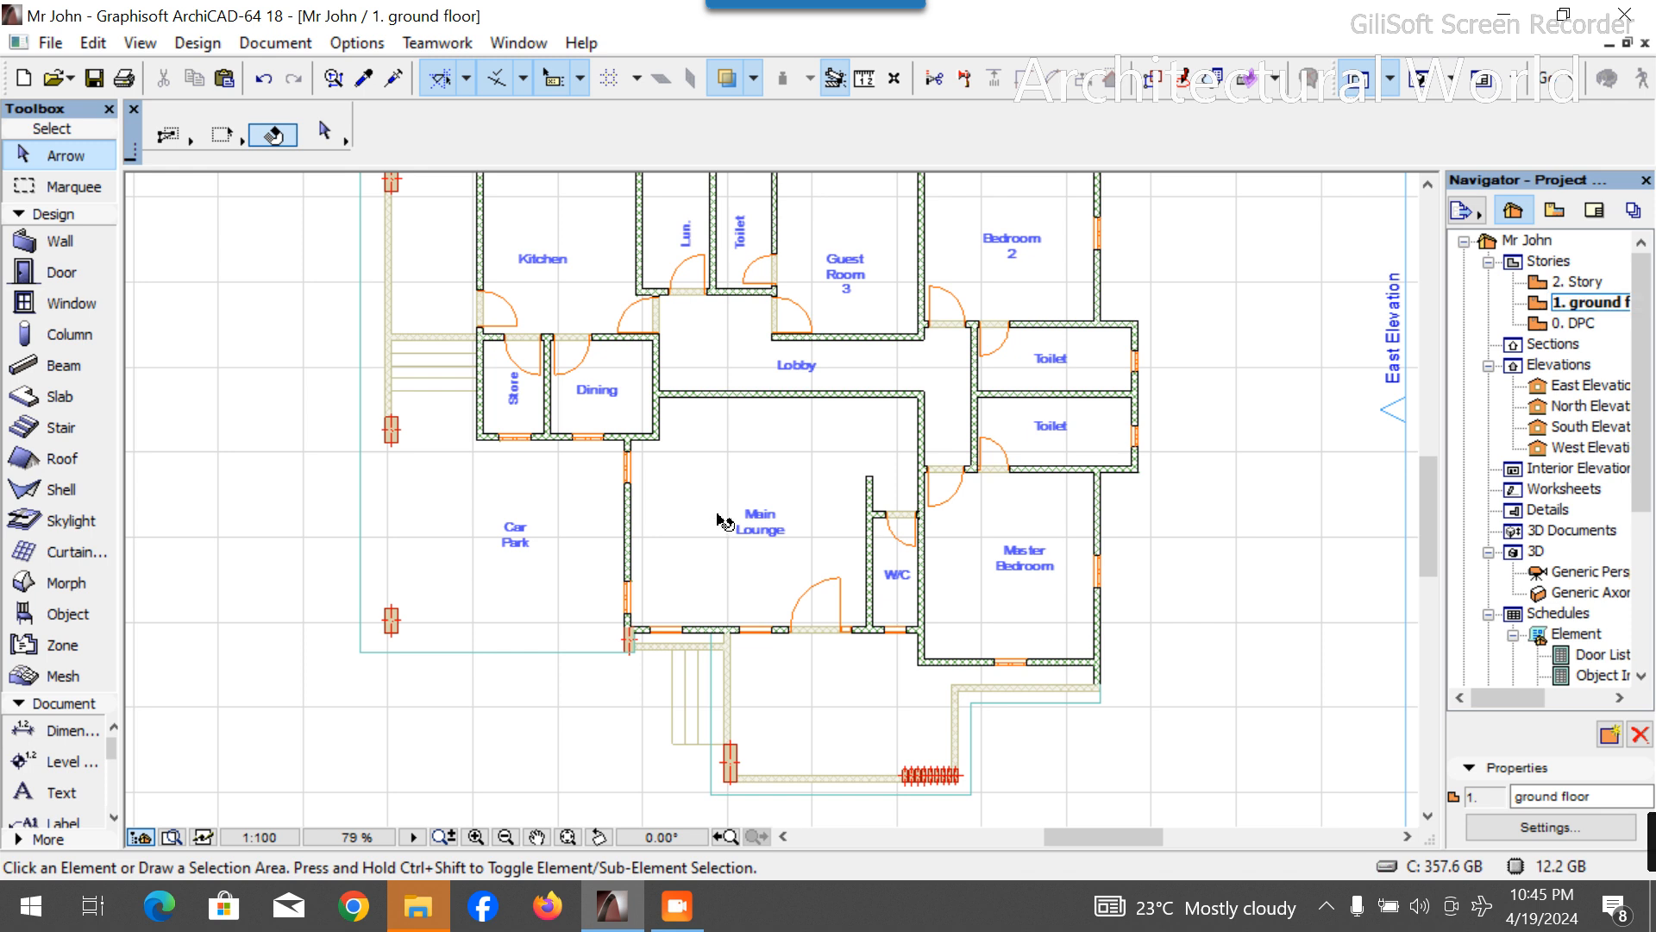
pyautogui.click(716, 491)
pyautogui.scroll(8, 674, 674)
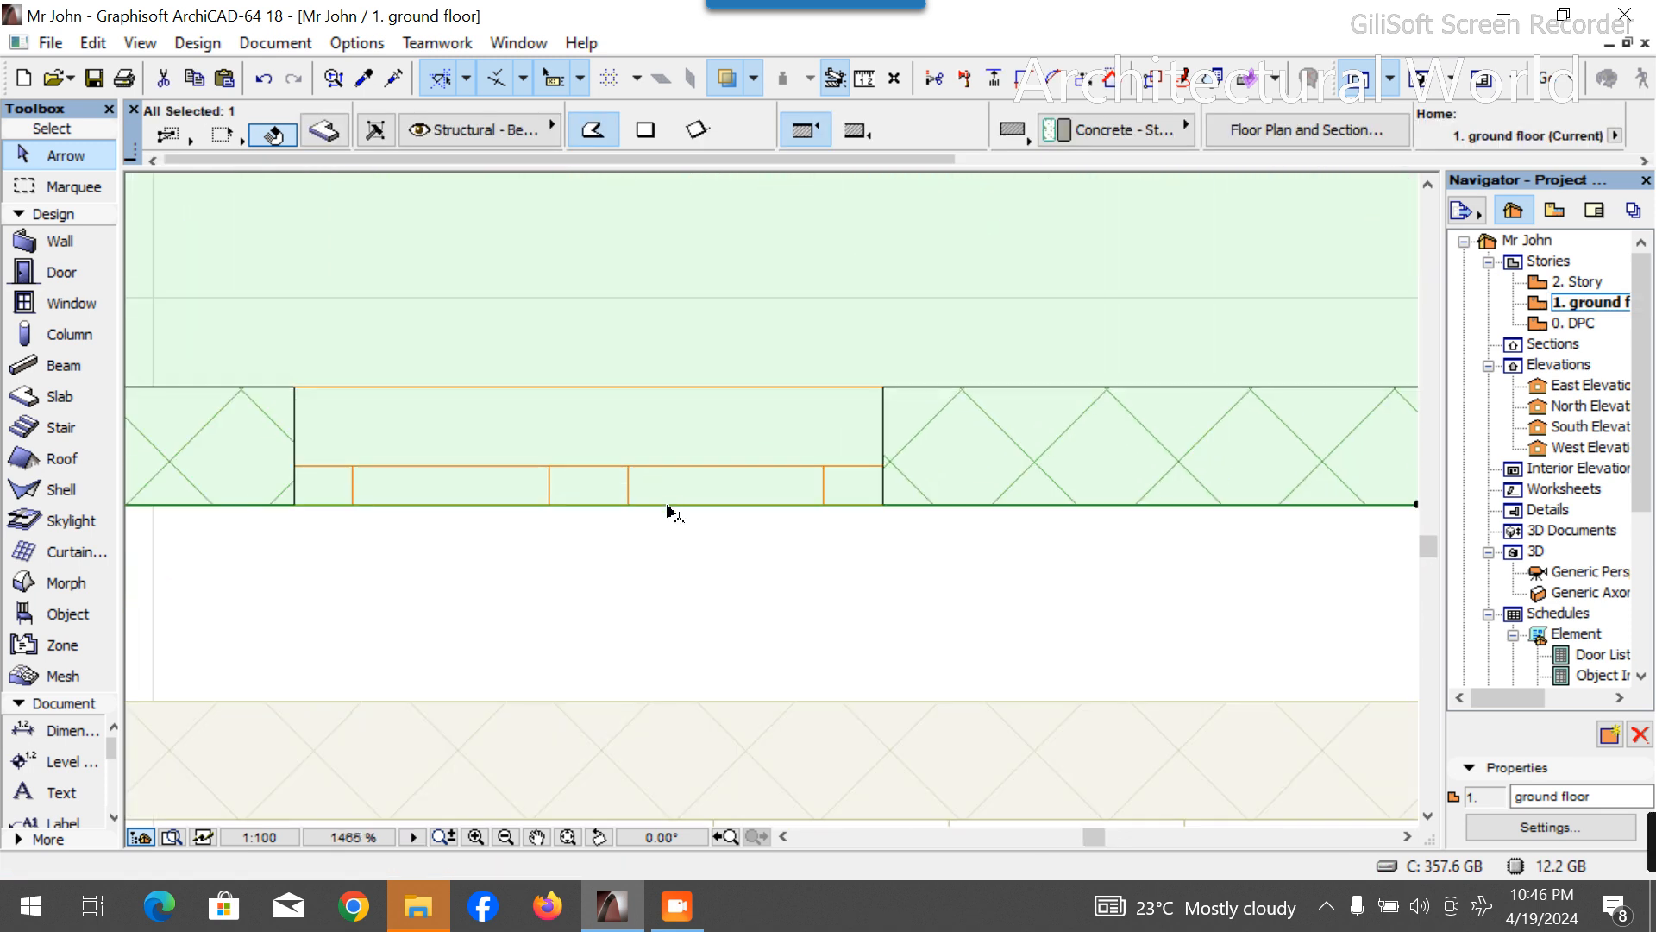
pyautogui.click(668, 505)
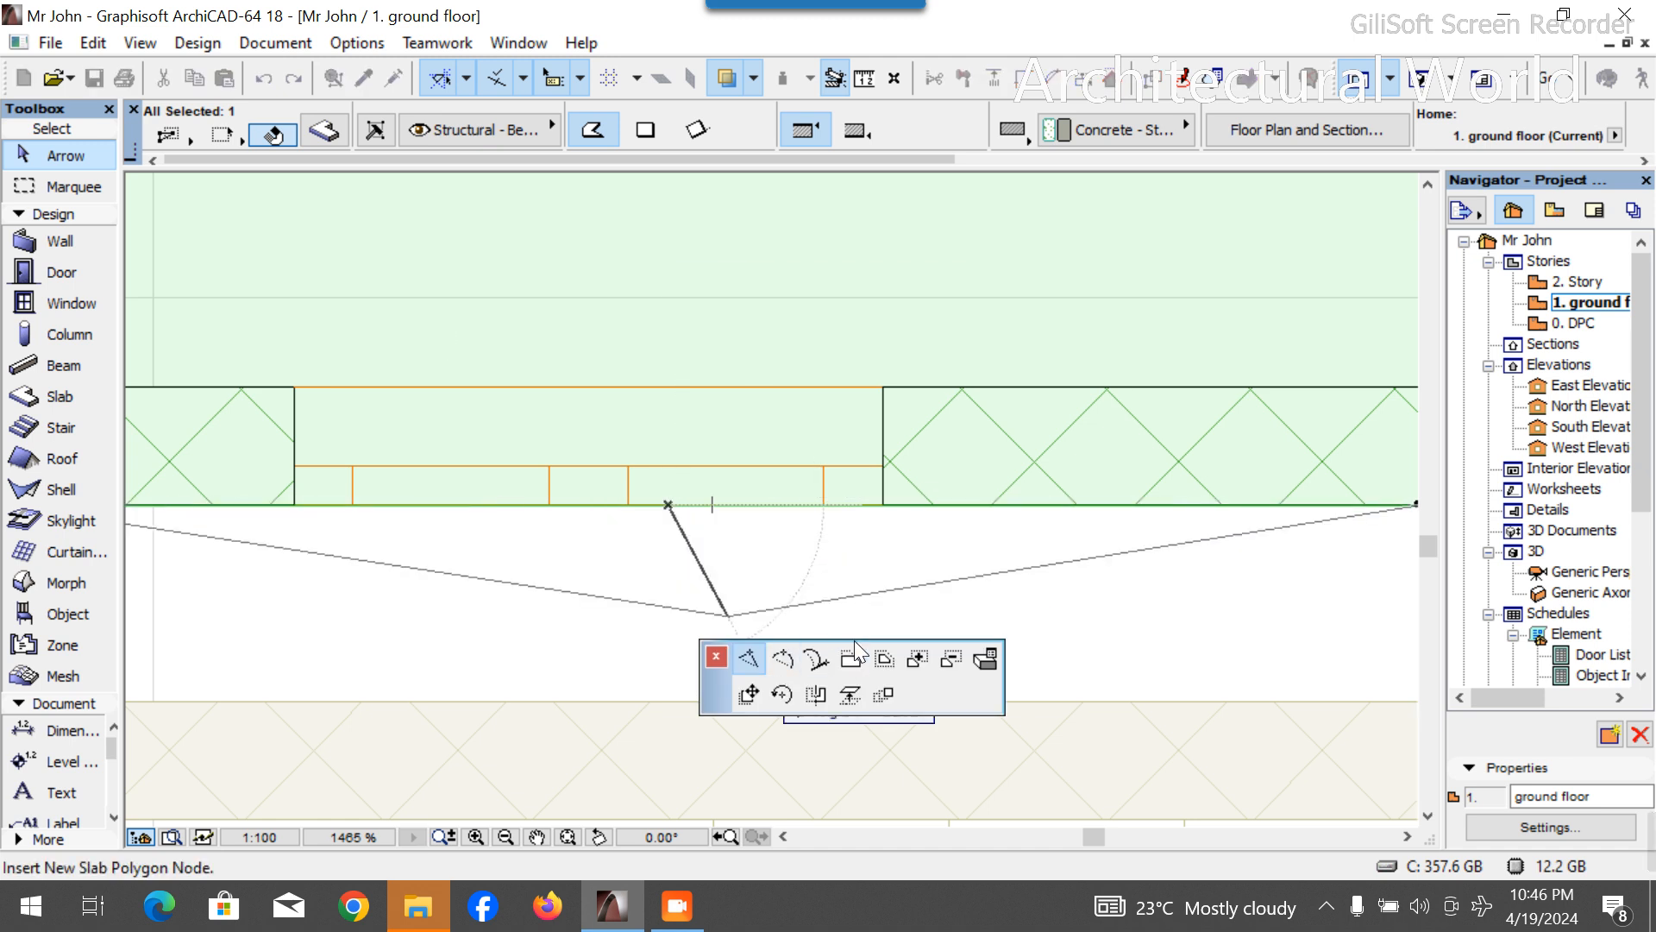
pyautogui.click(853, 658)
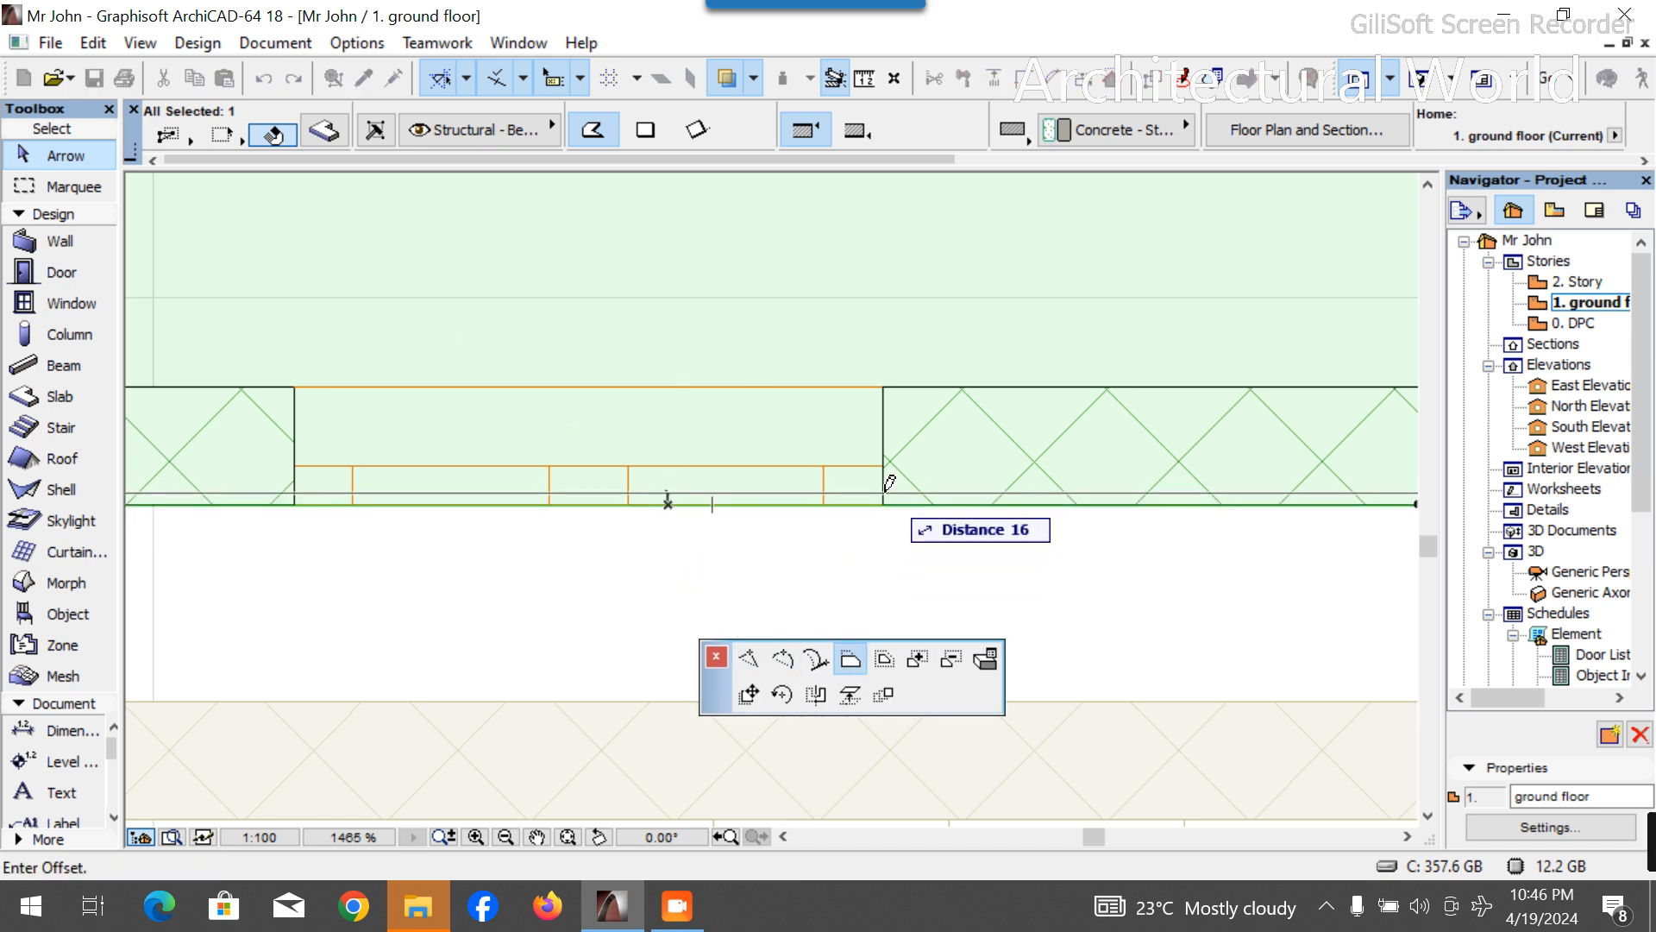
pyautogui.click(882, 498)
pyautogui.press('Escape')
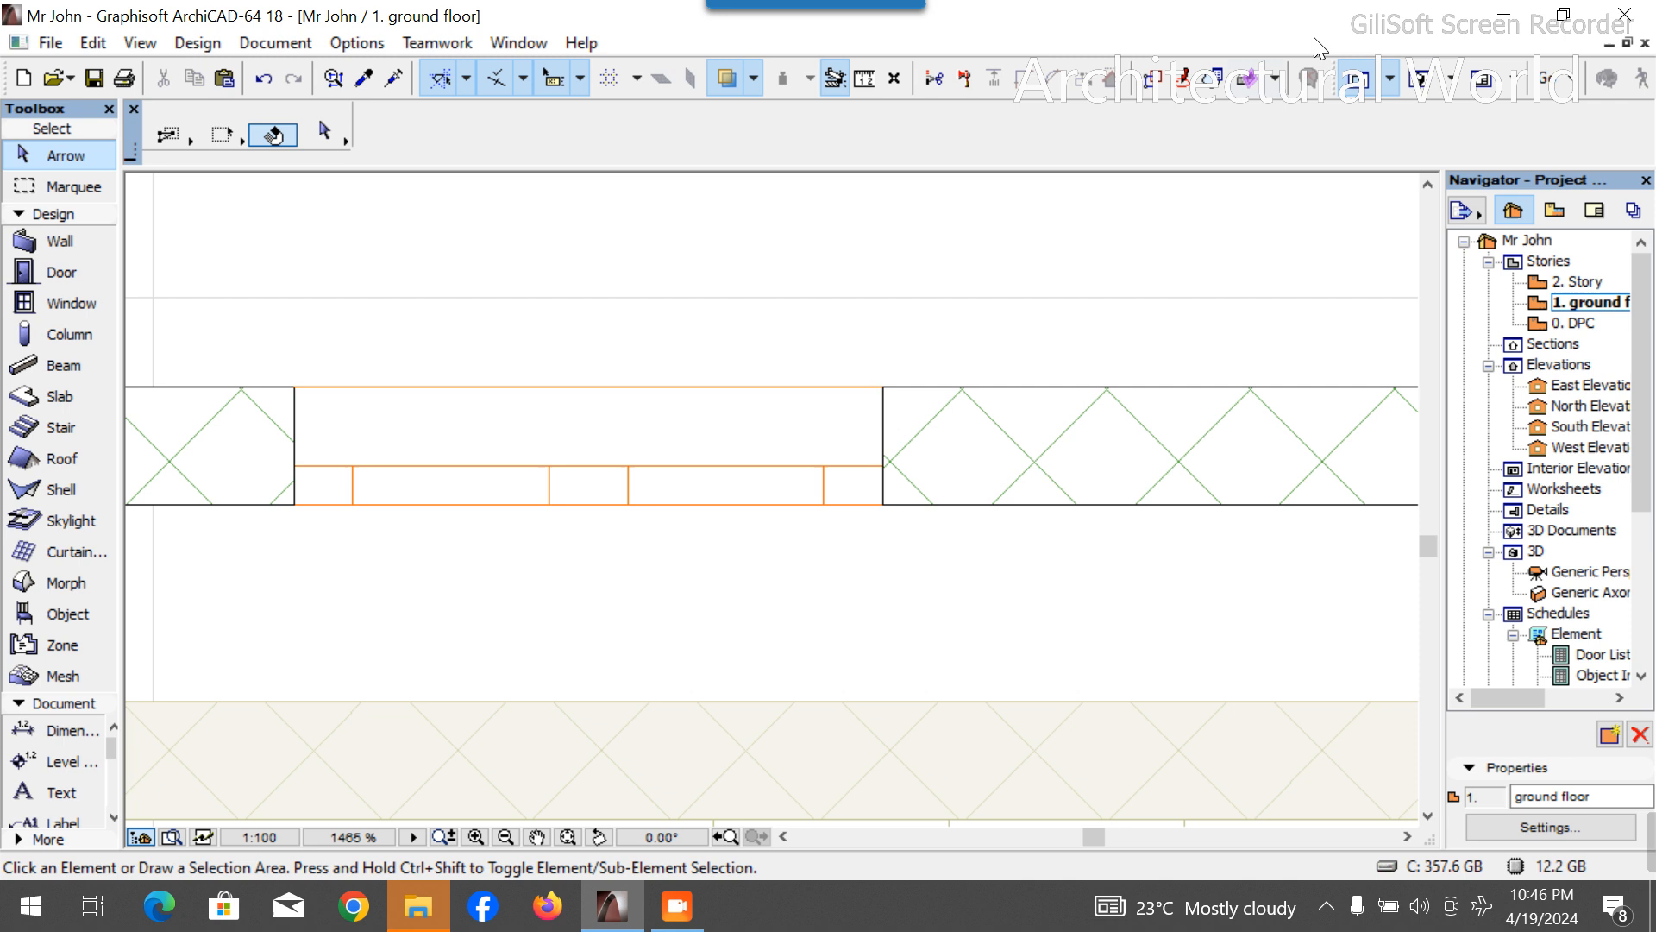
pyautogui.click(1416, 82)
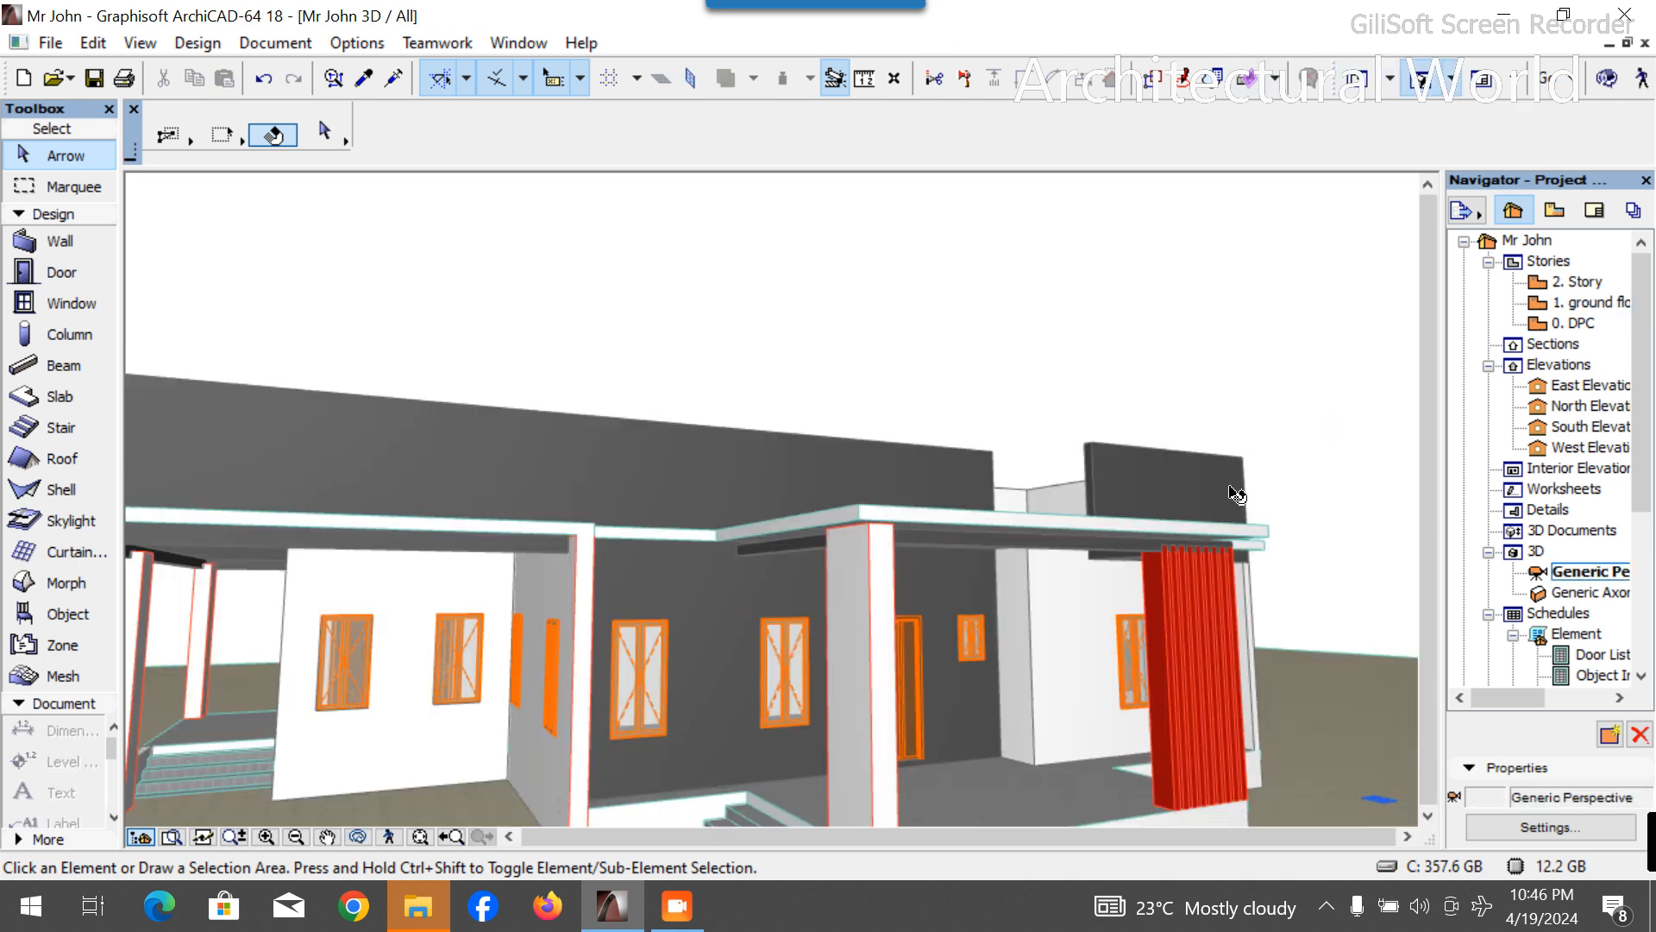
pyautogui.scroll(2, 733, 525)
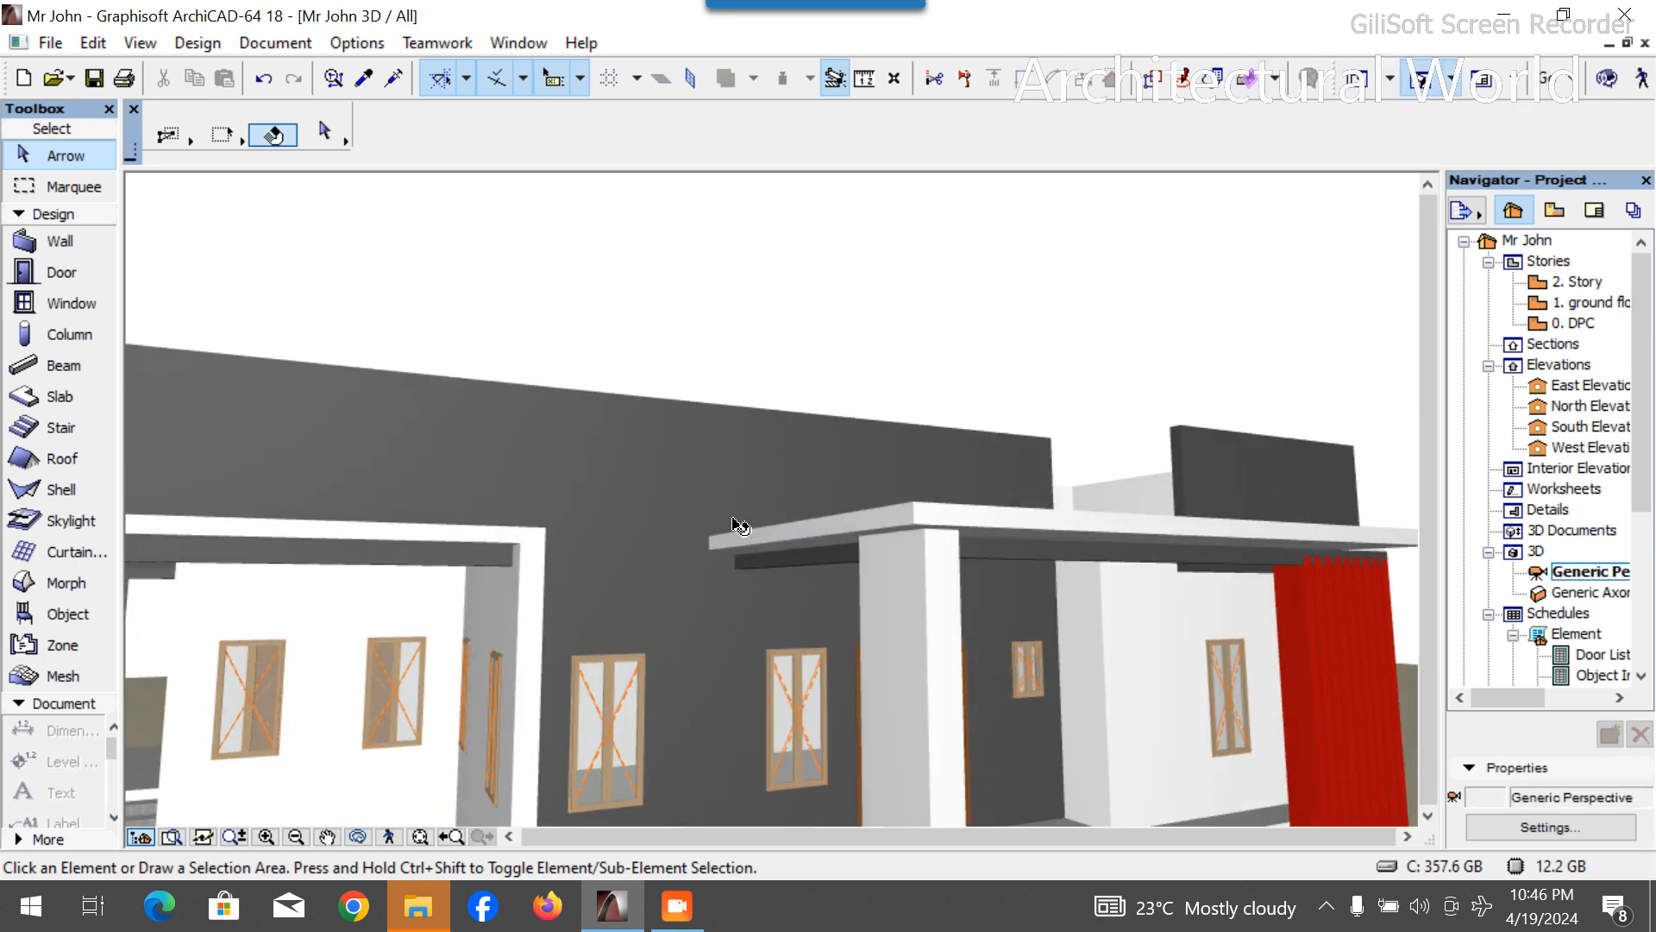
# Override all surfaces of the two windowed walls facing the car park and the DPC walls beneath them with Wood - Mahogany Horizontal.
pyautogui.click(358, 838)
pyautogui.moveTo(805, 710); pyautogui.dragTo(826, 662)
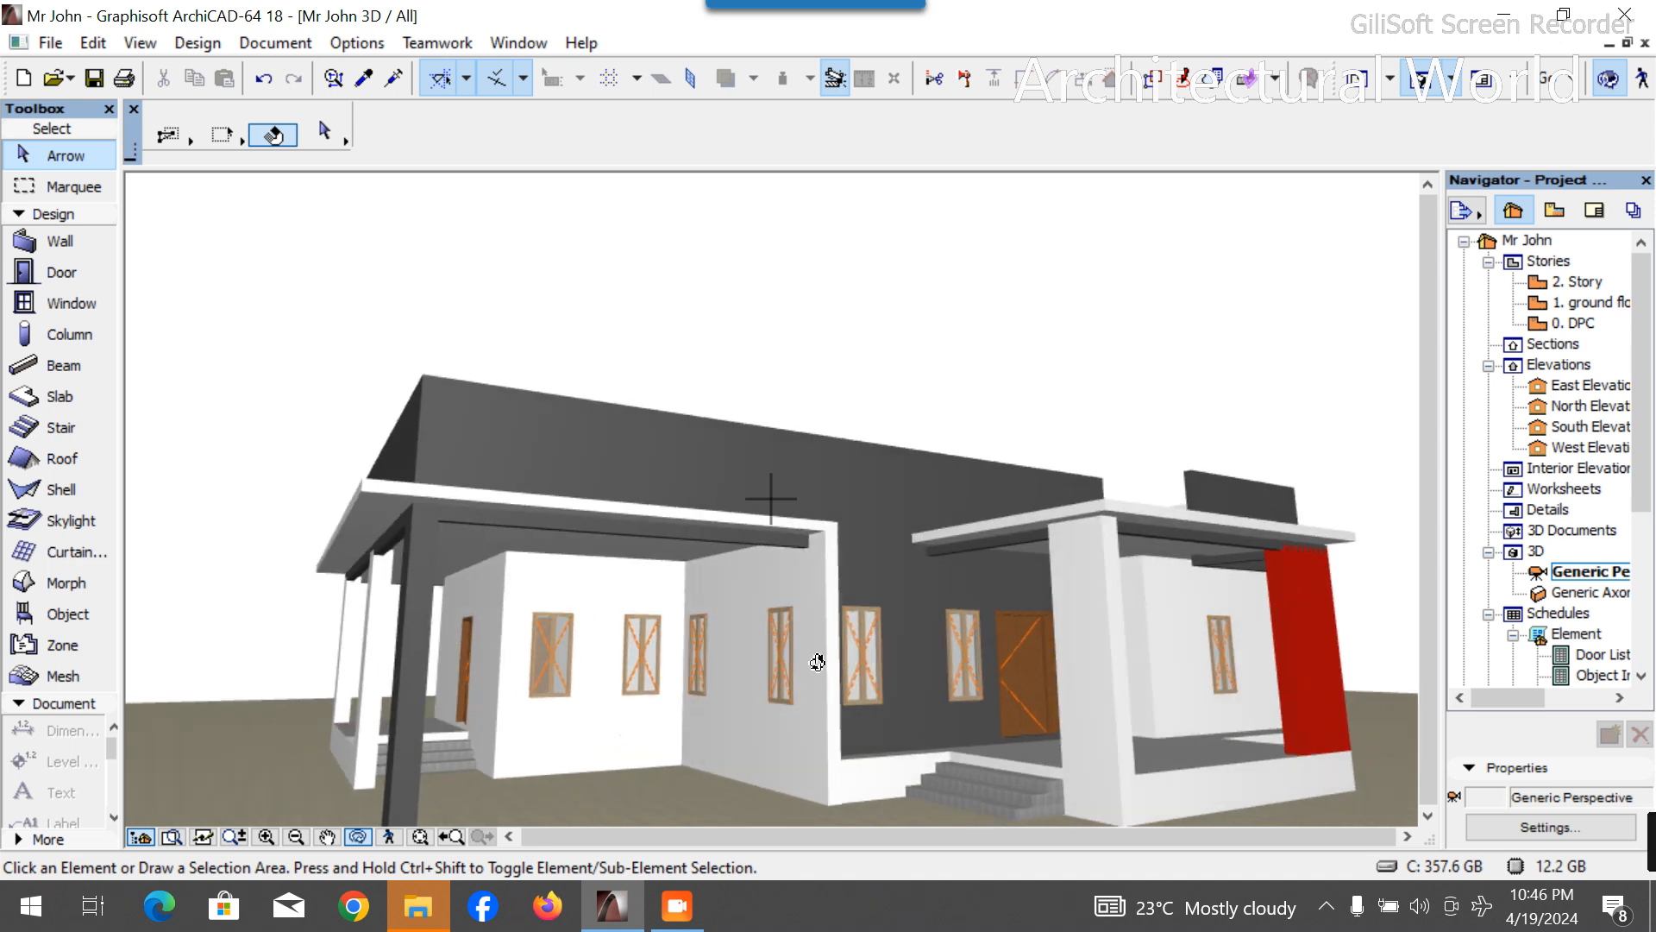
pyautogui.press('Escape')
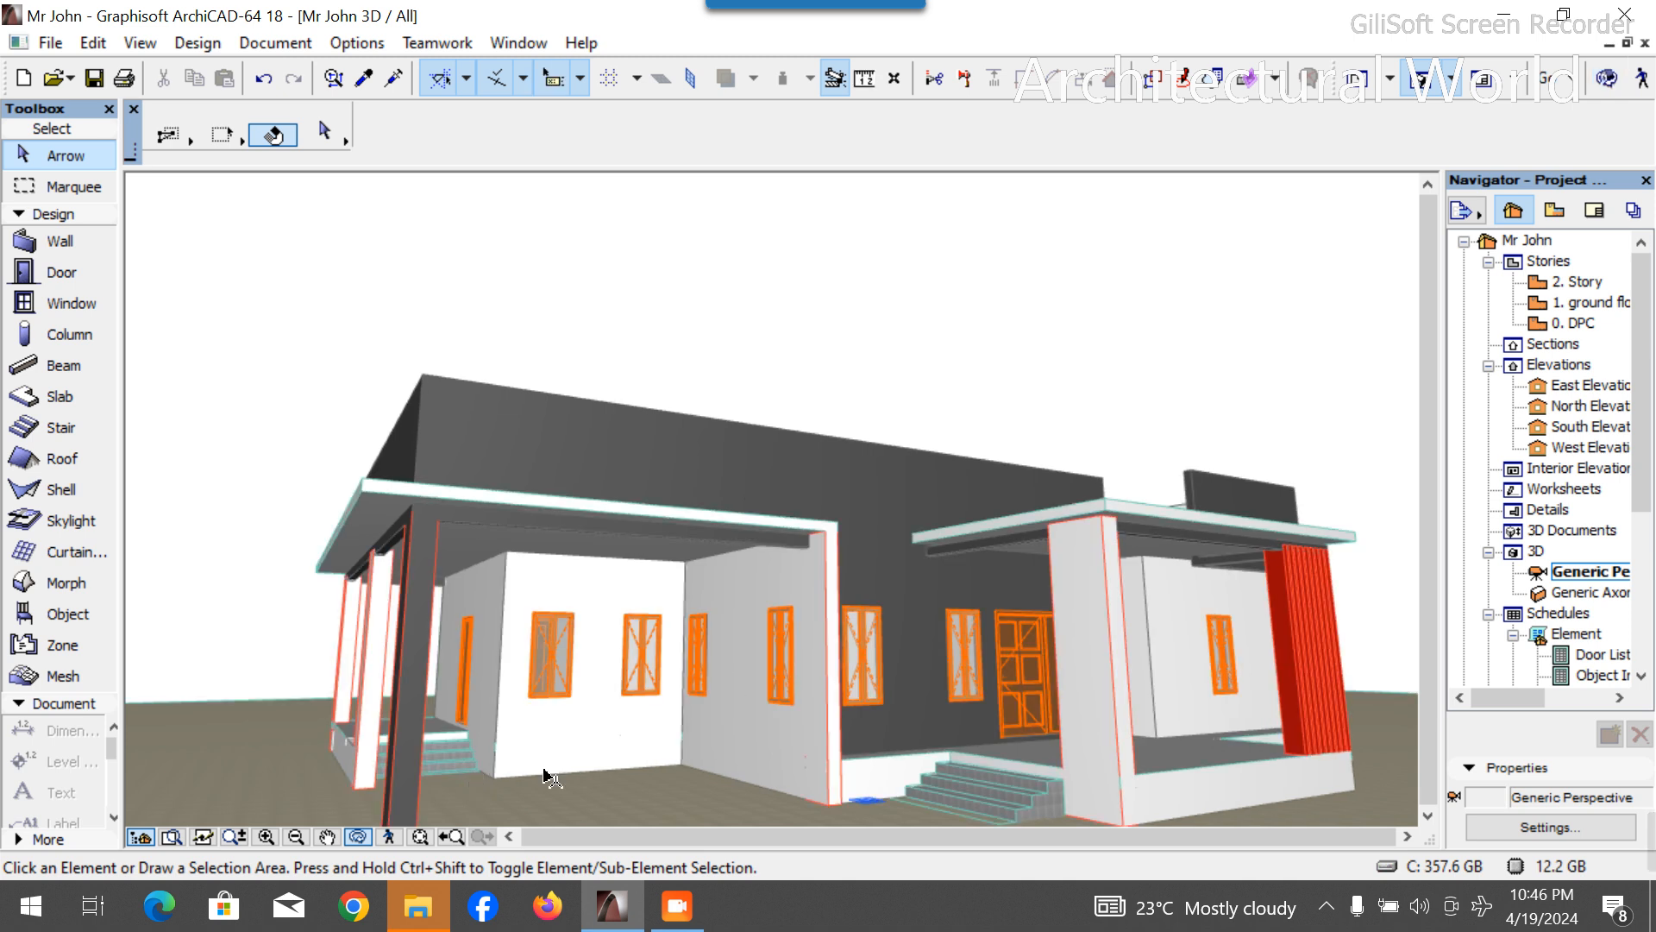
pyautogui.click(510, 740)
pyautogui.click(615, 599)
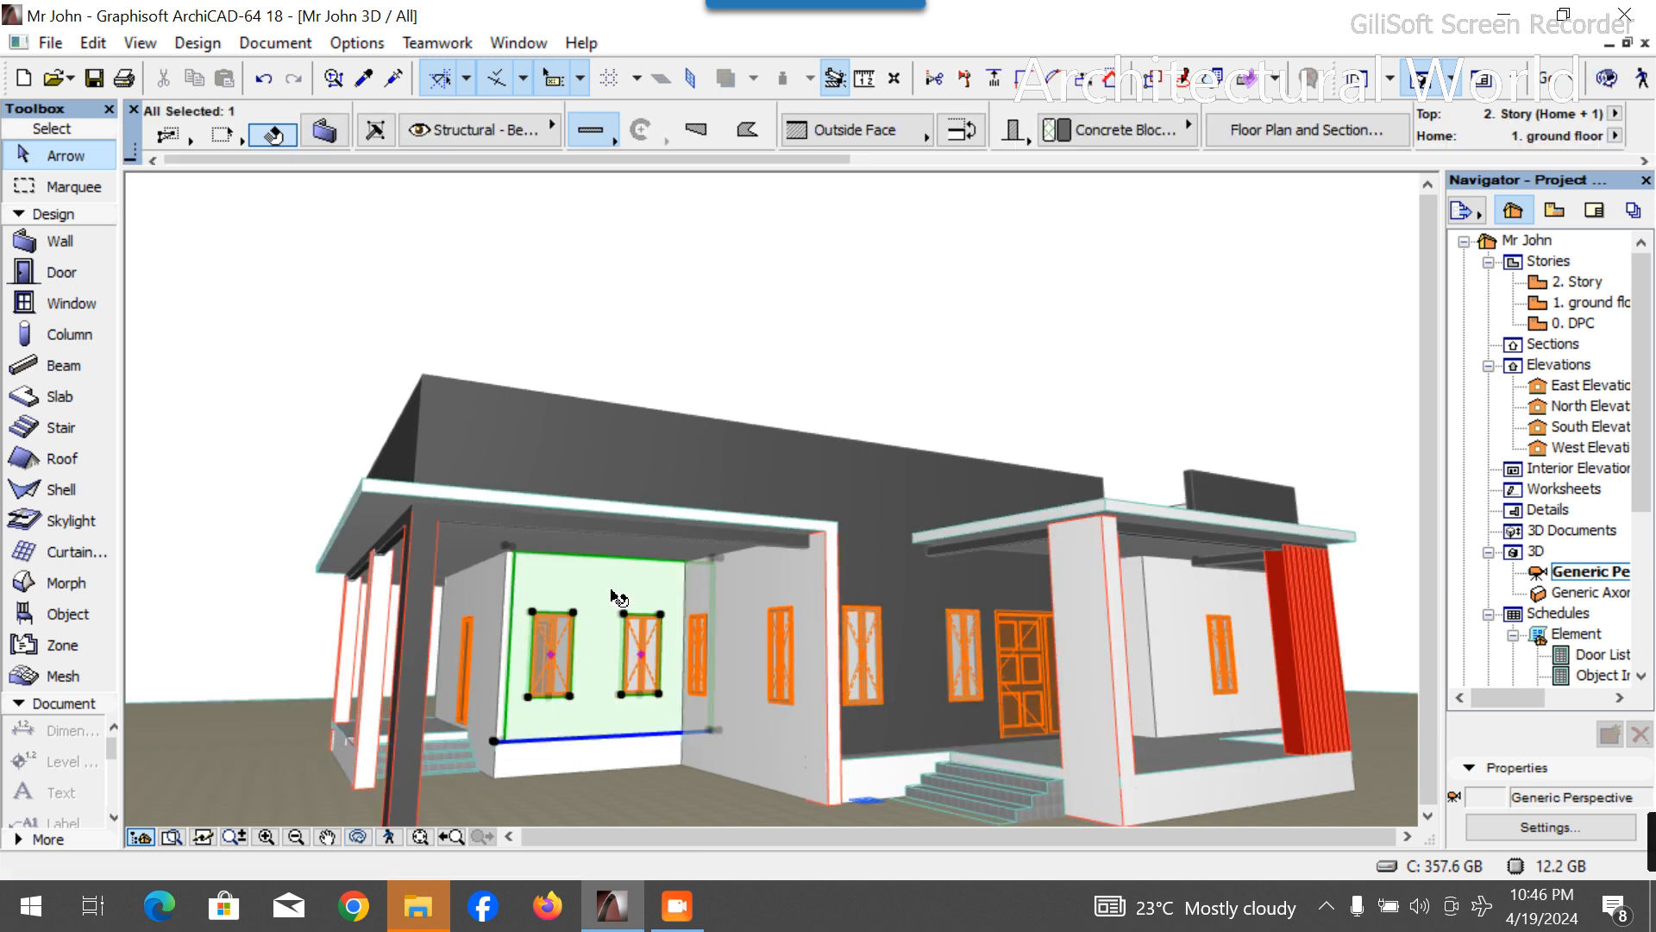
pyautogui.keyDown('shift'); pyautogui.click(781, 578); pyautogui.keyUp('shift')
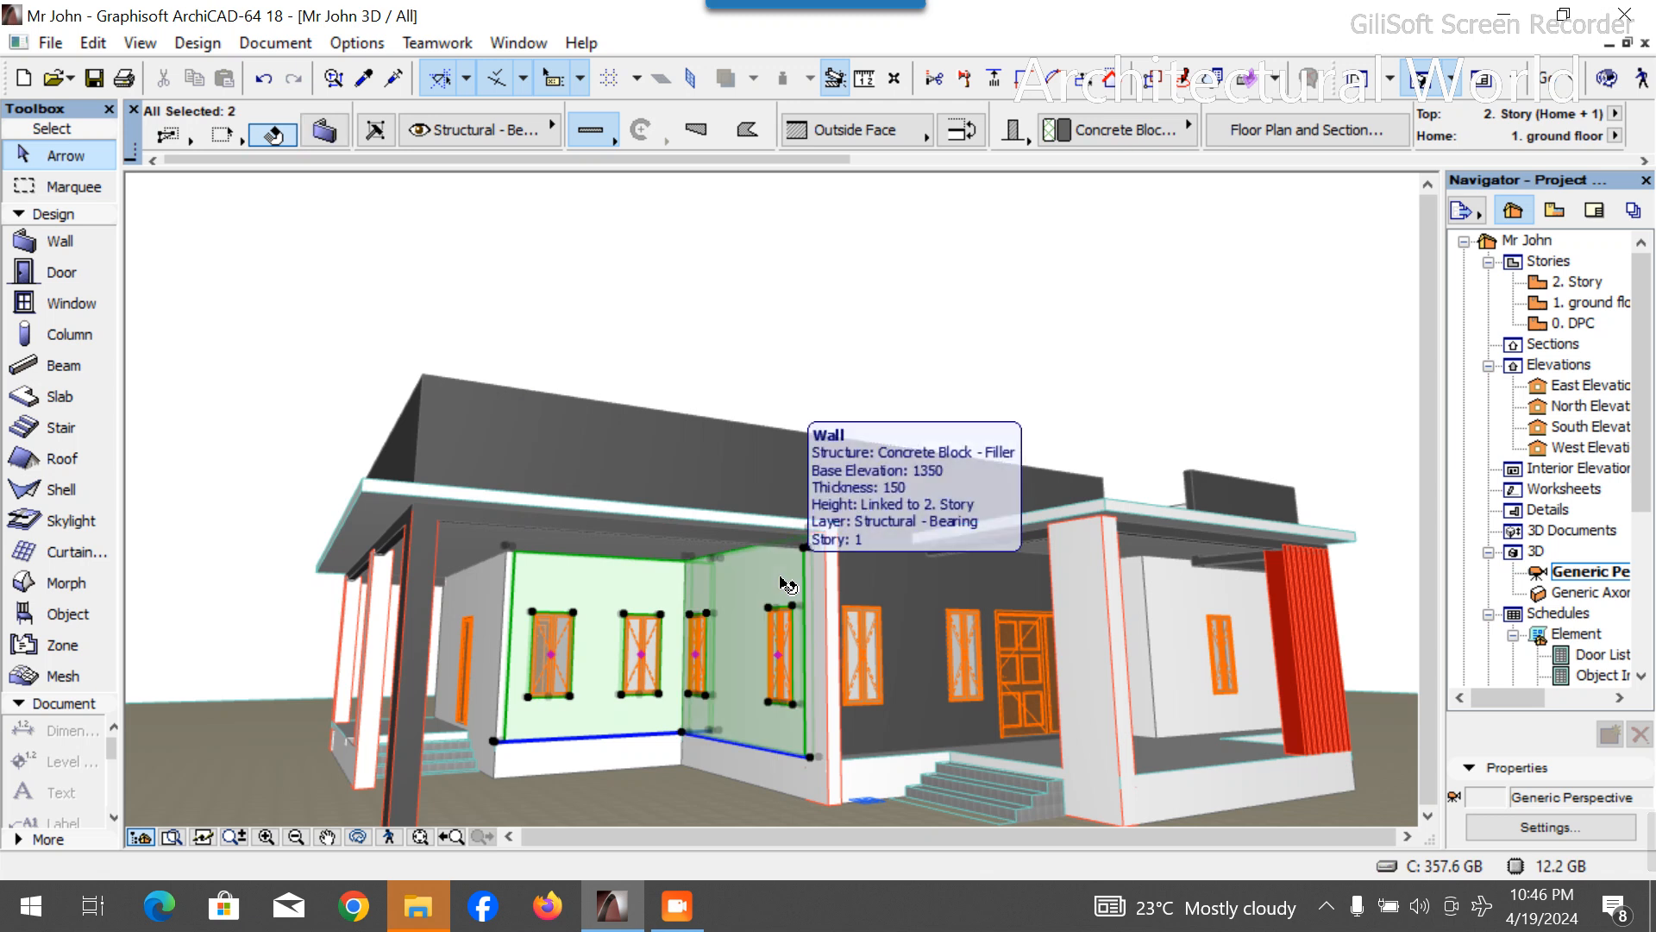
pyautogui.click(325, 129)
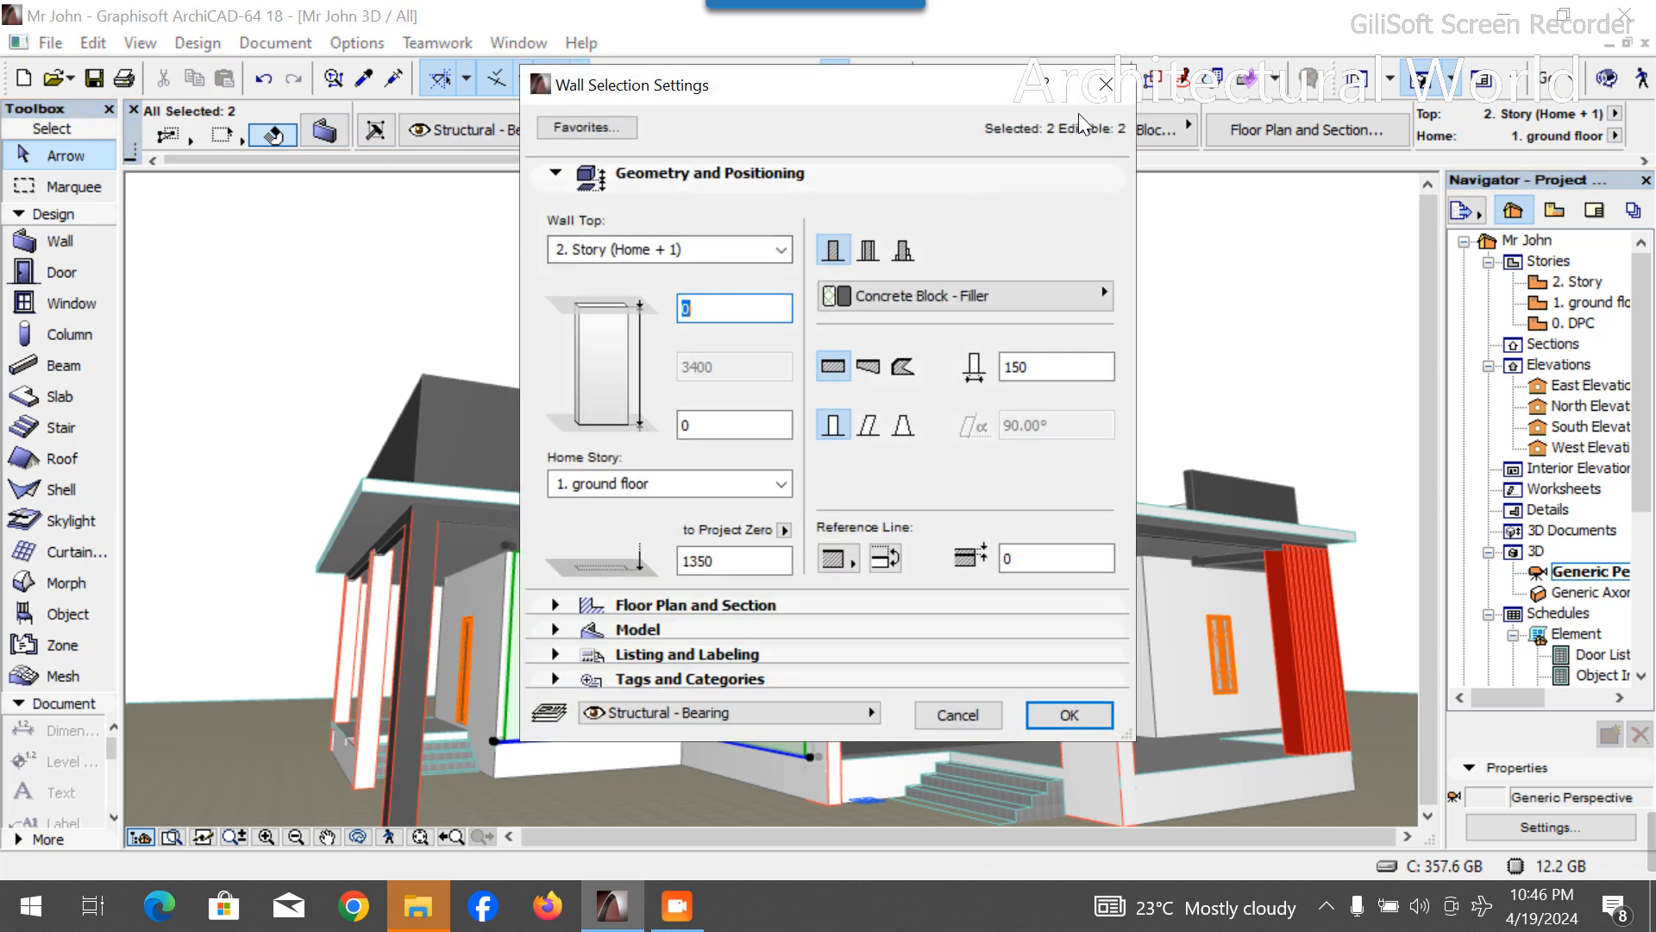
pyautogui.click(1105, 84)
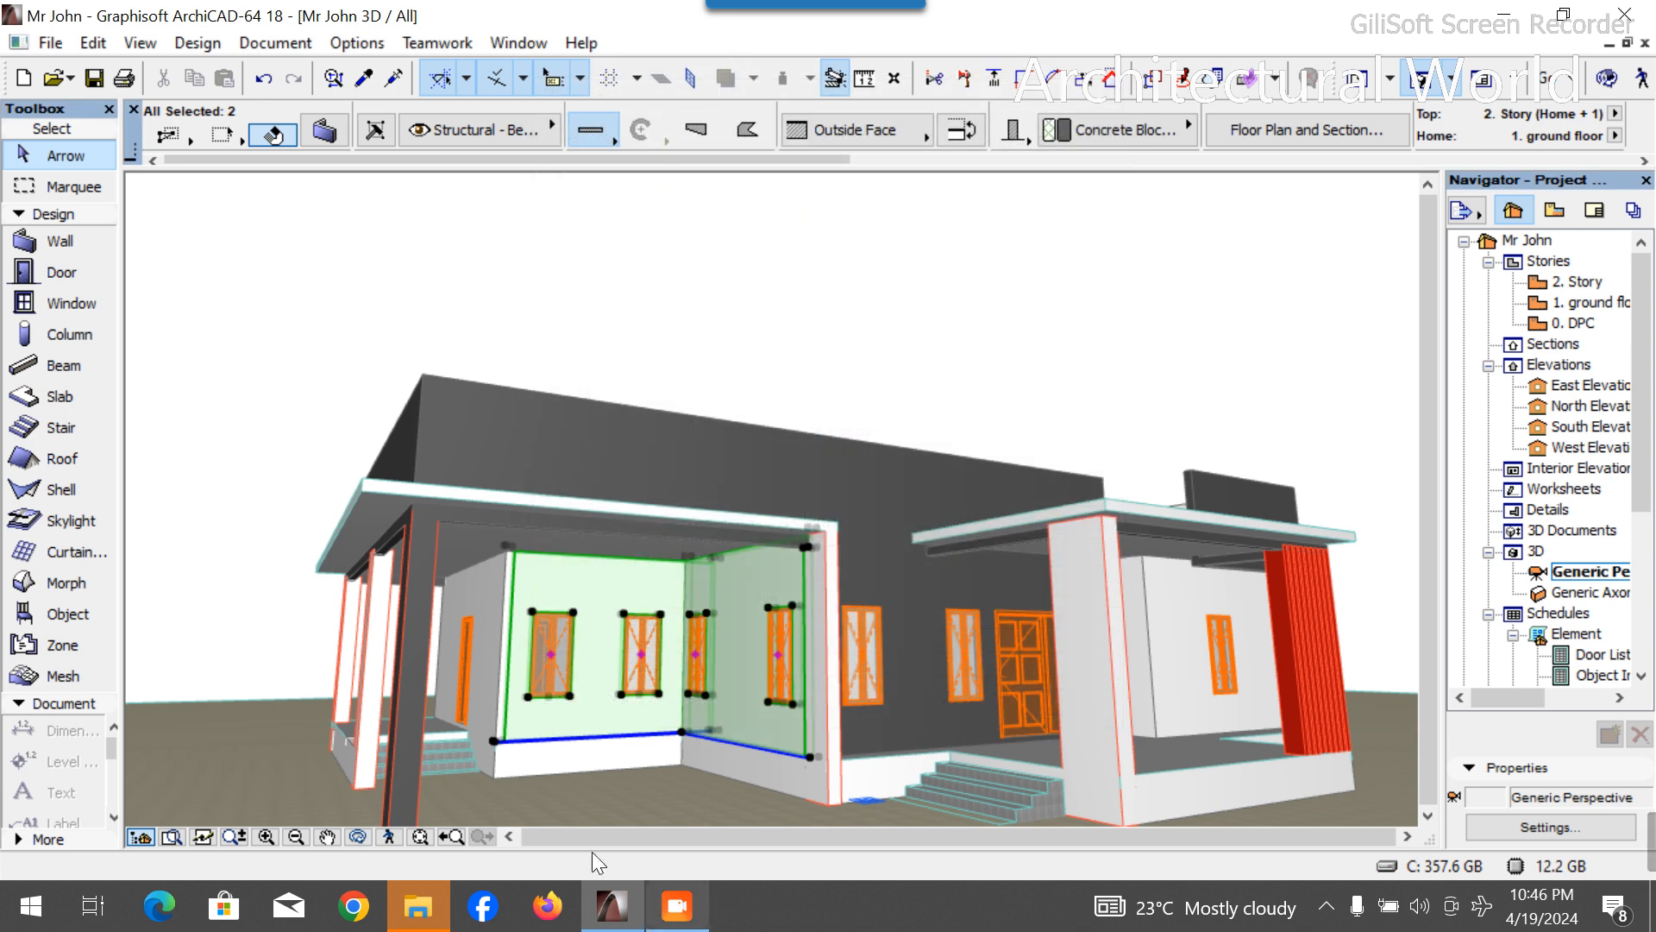
pyautogui.keyDown('shift'); pyautogui.click(612, 761); pyautogui.keyUp('shift')
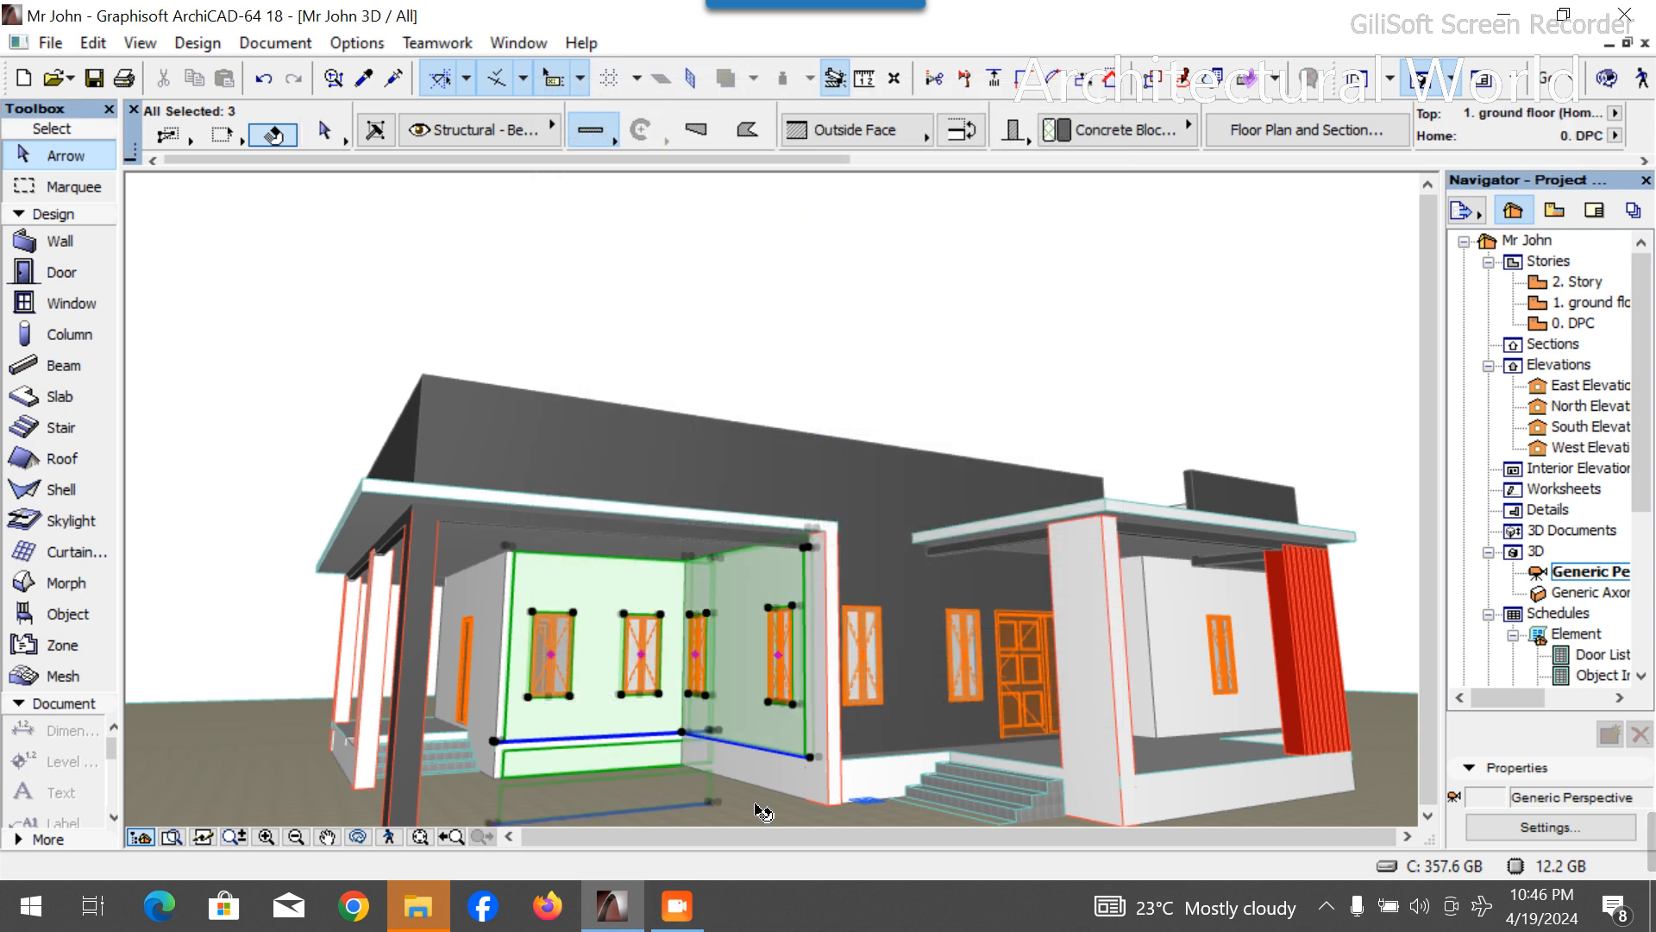
pyautogui.keyDown('shift'); pyautogui.click(768, 778); pyautogui.keyUp('shift')
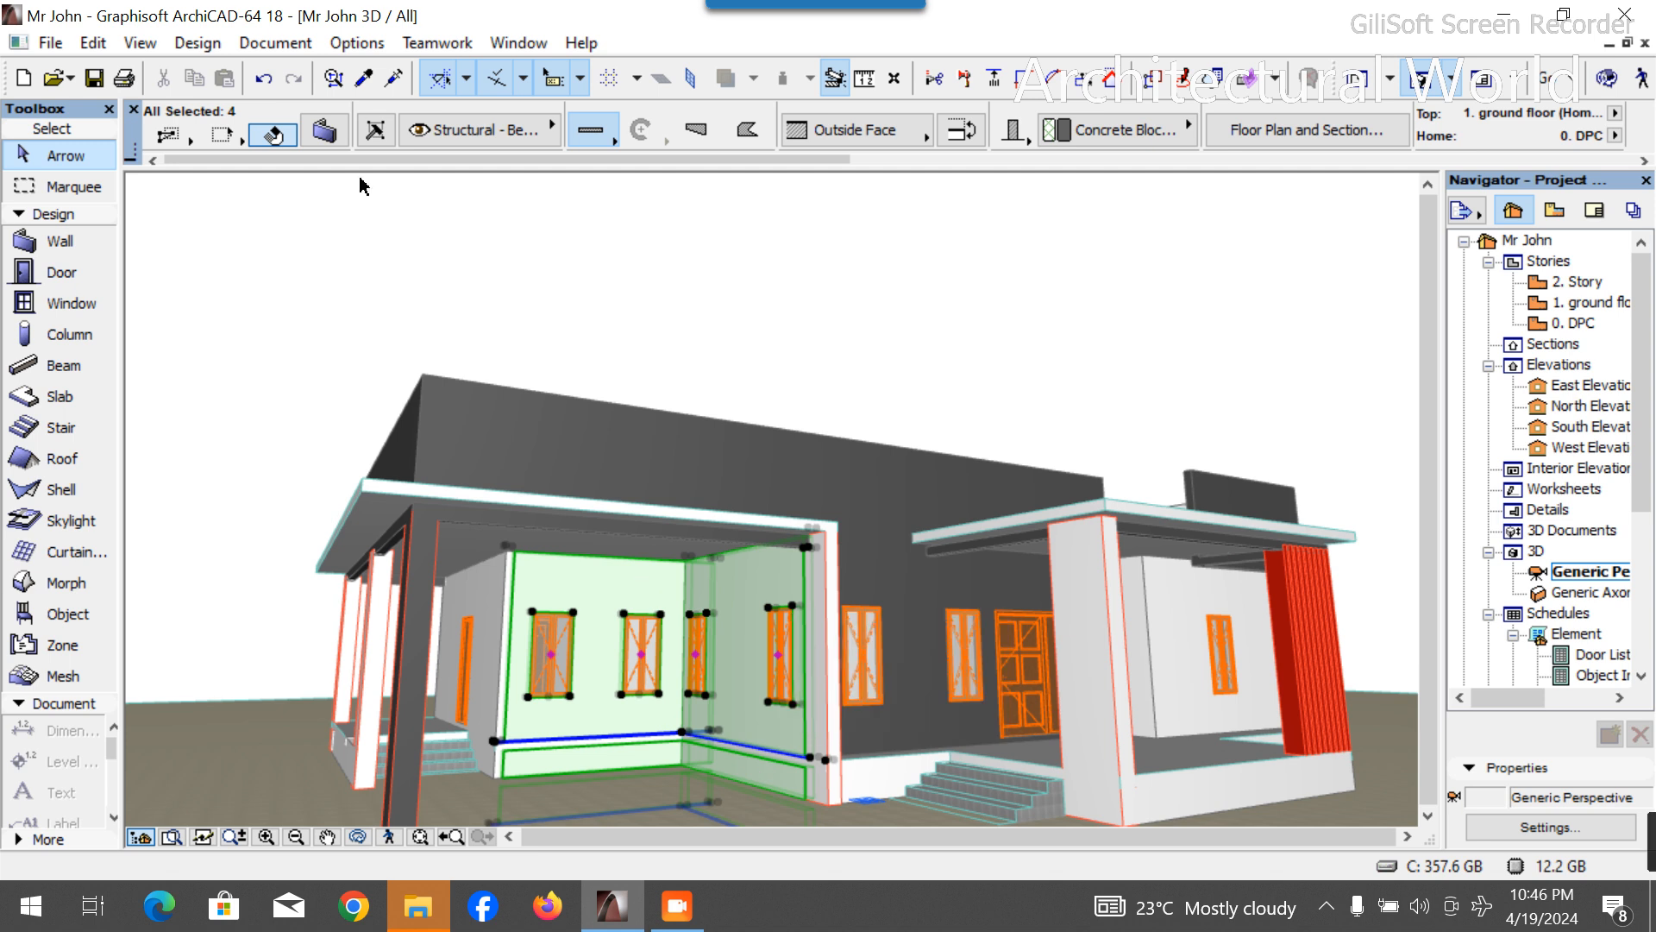
pyautogui.click(321, 126)
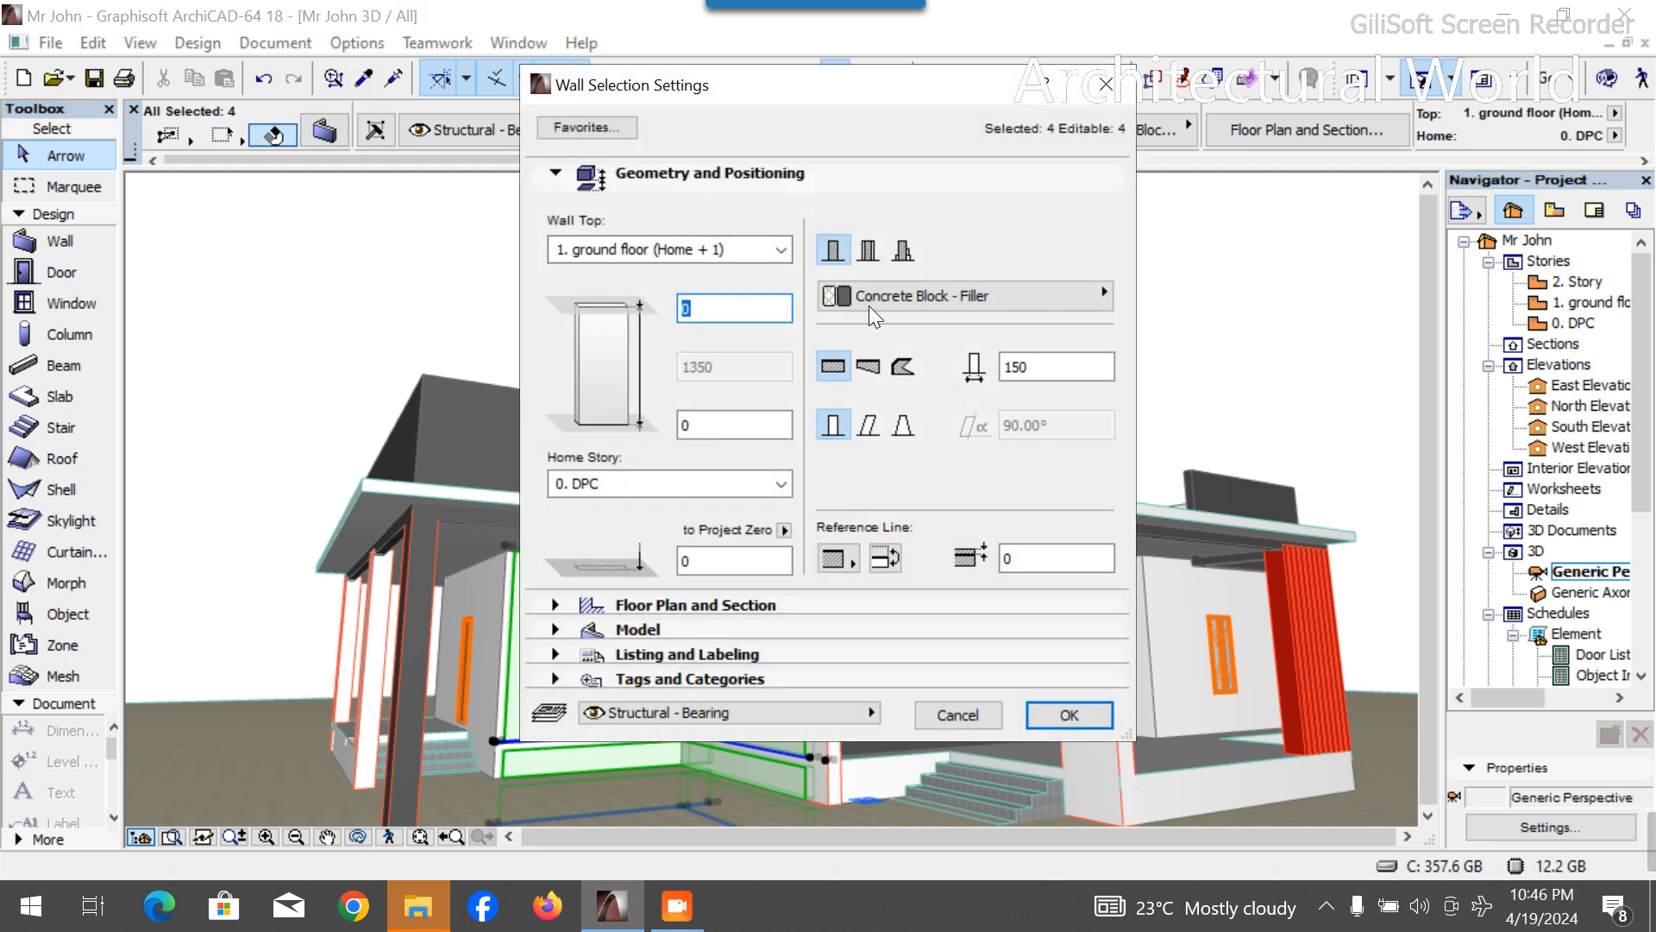
pyautogui.click(638, 628)
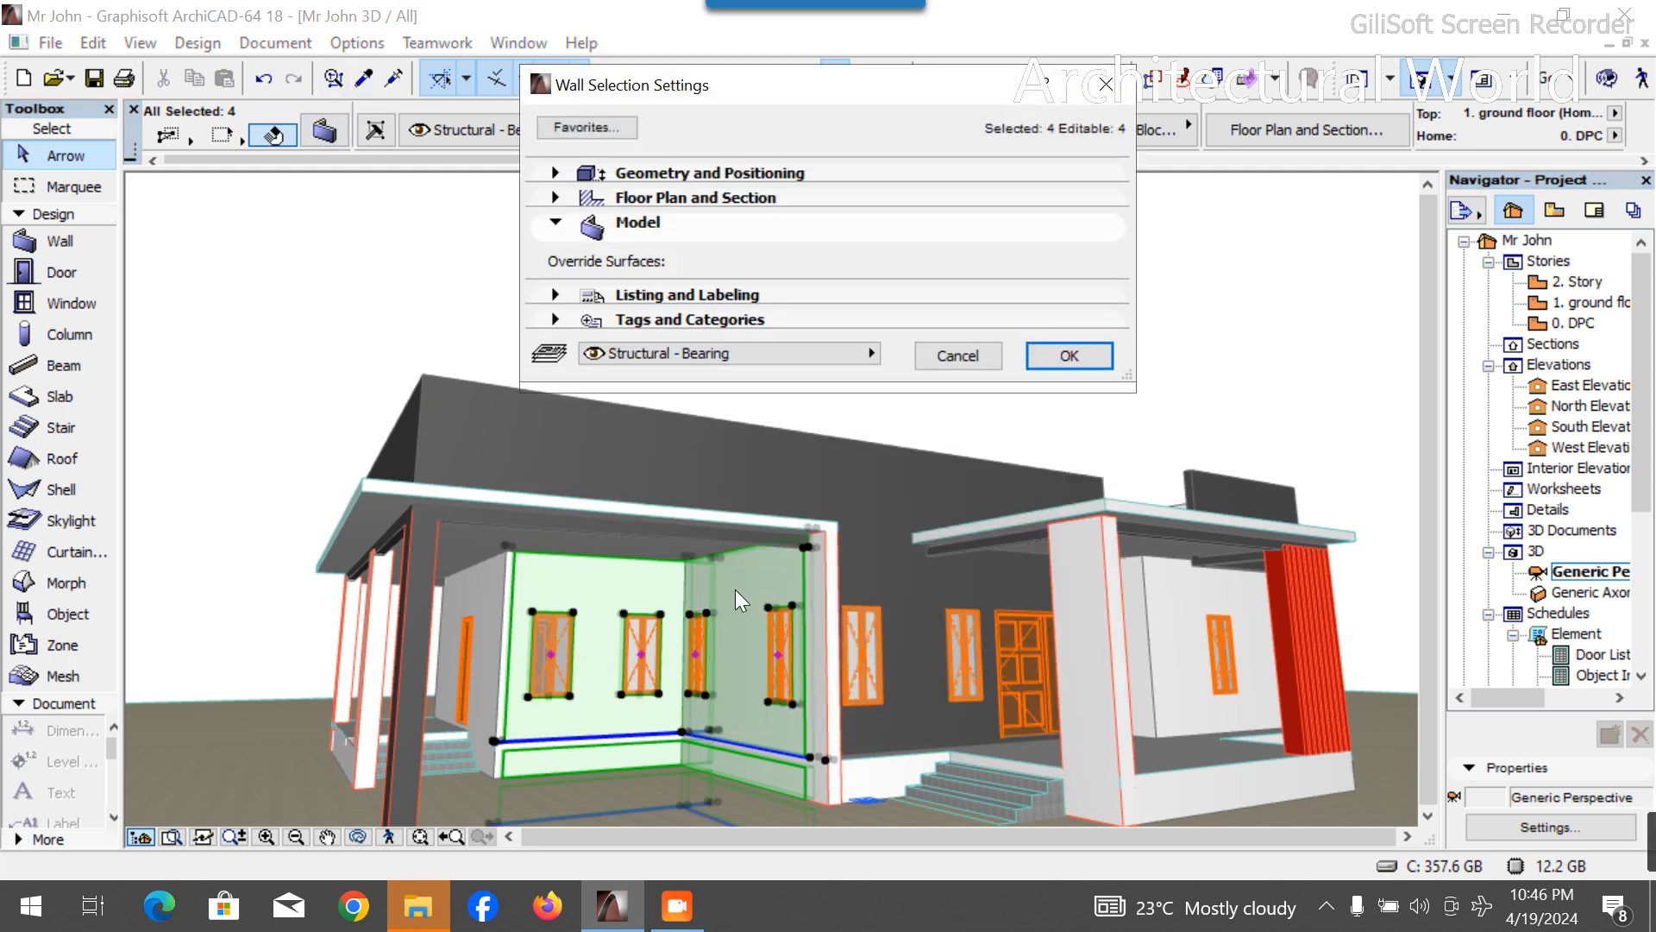
pyautogui.click(757, 283)
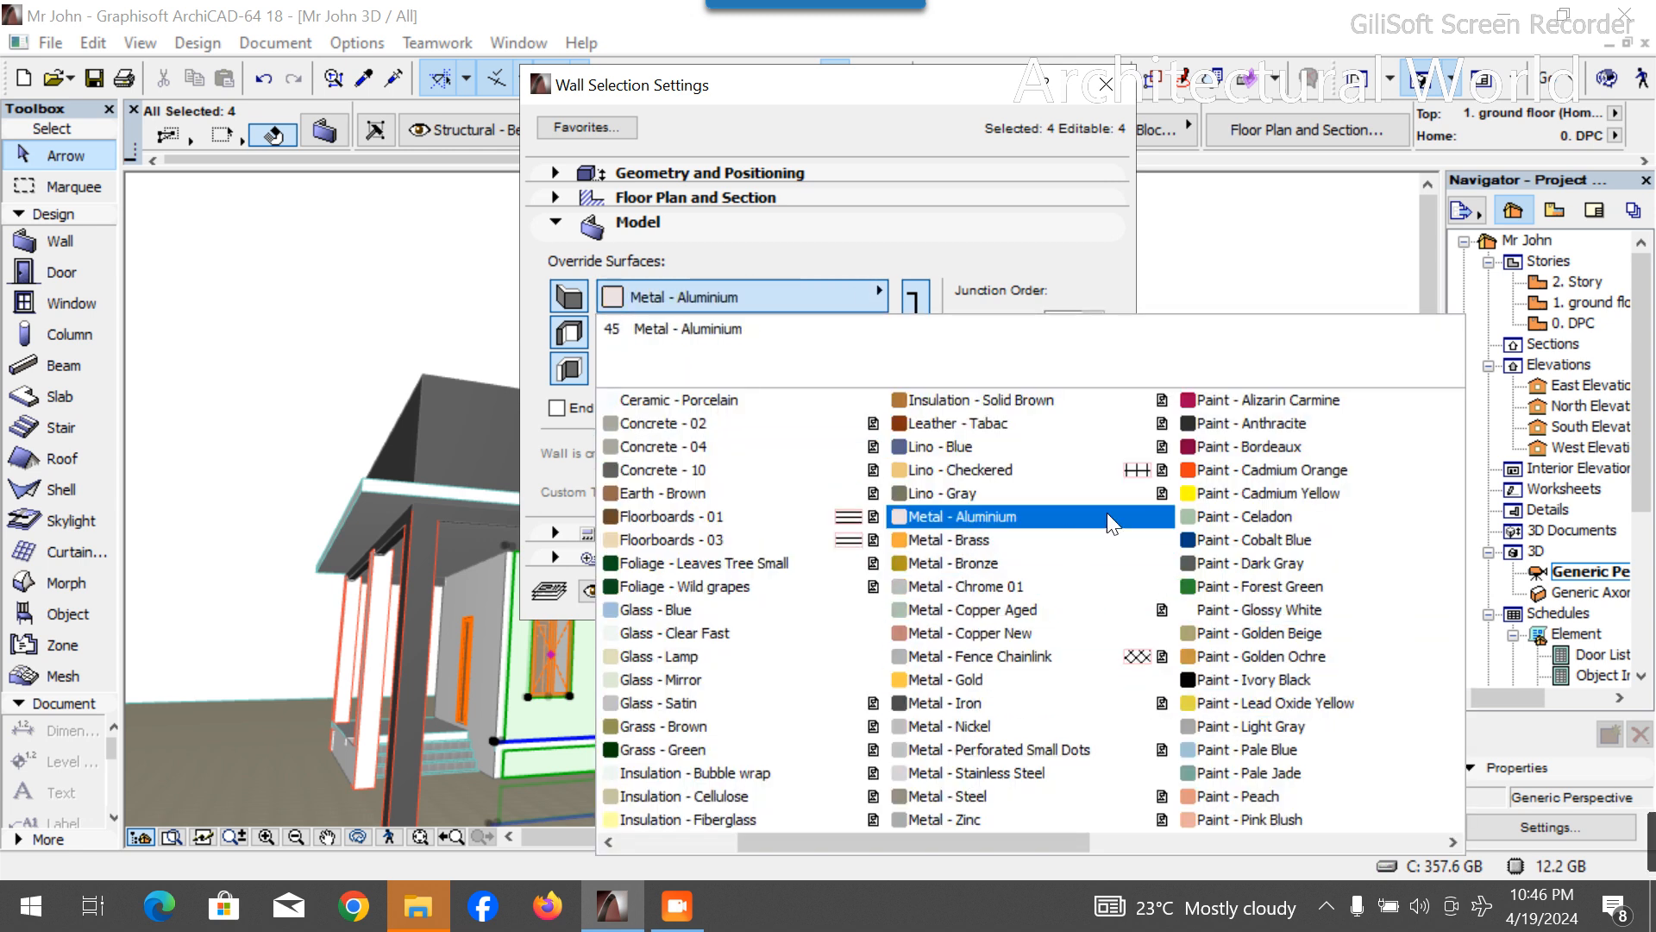
pyautogui.hscroll(3, 1130, 552)
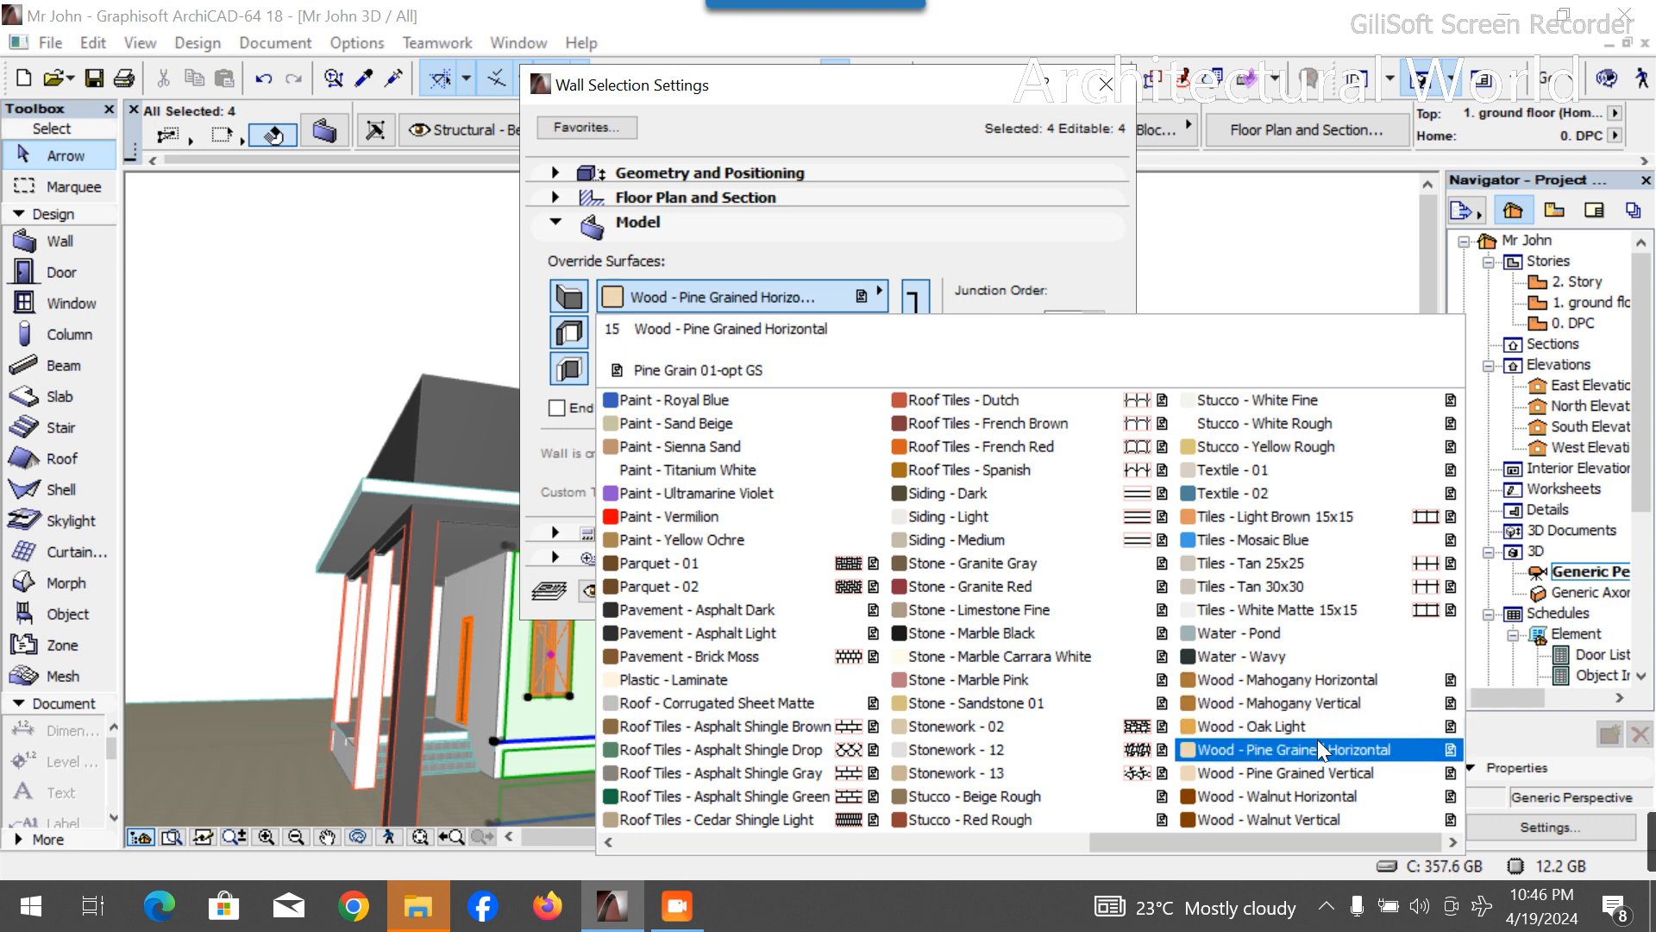
pyautogui.click(1360, 682)
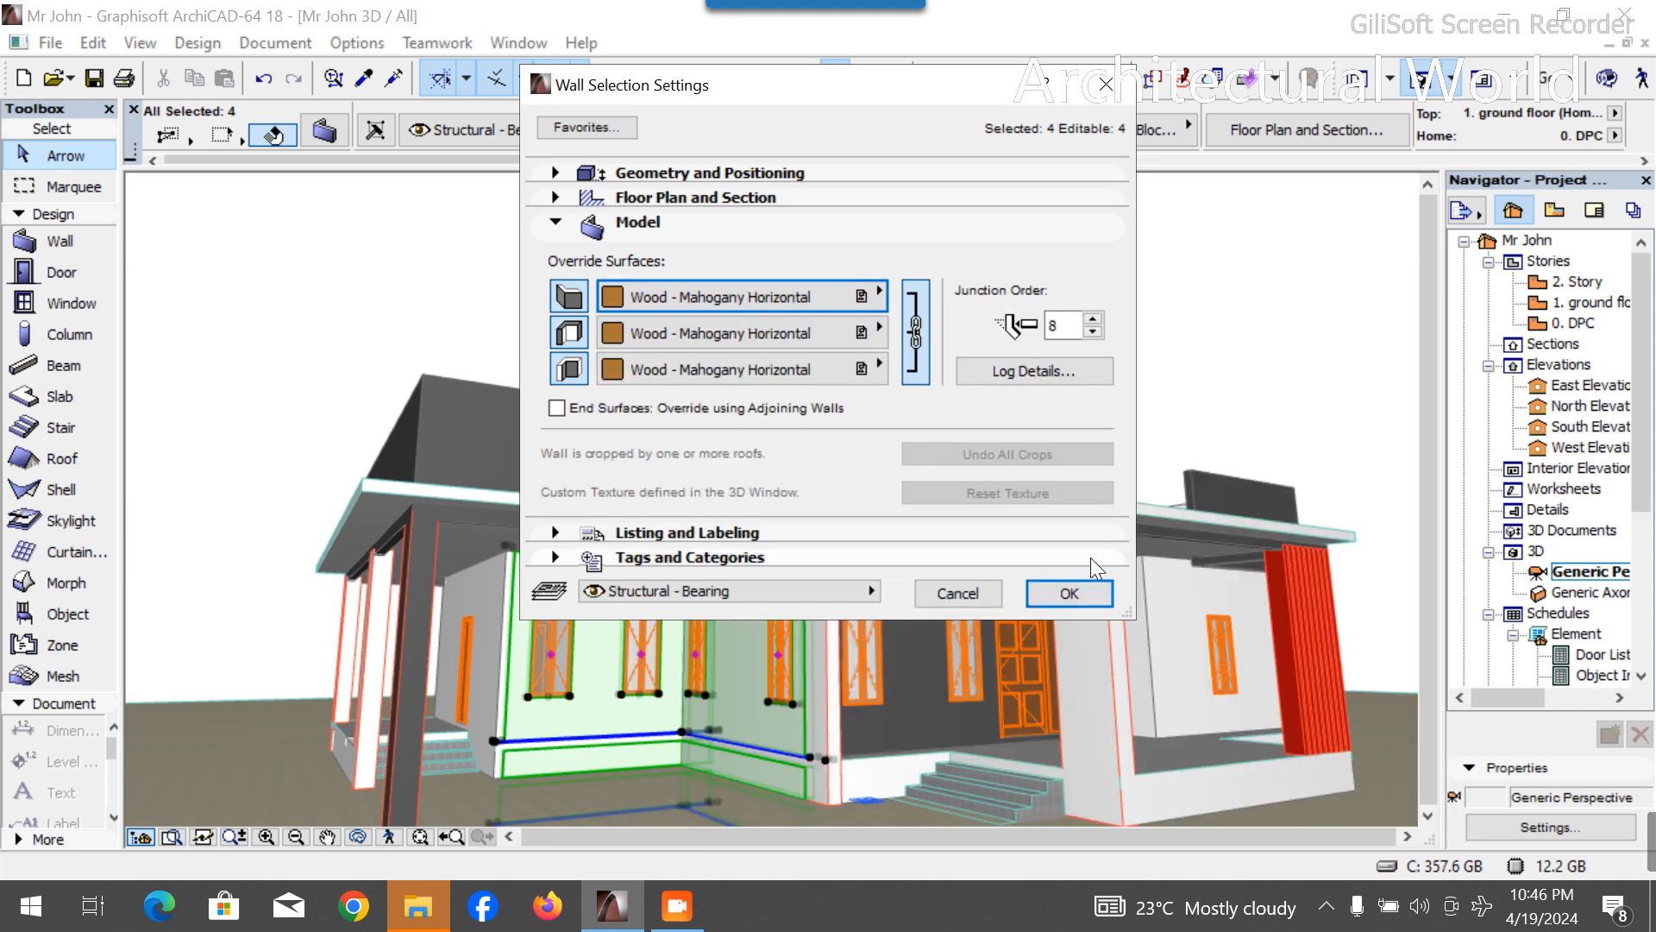
pyautogui.click(1061, 592)
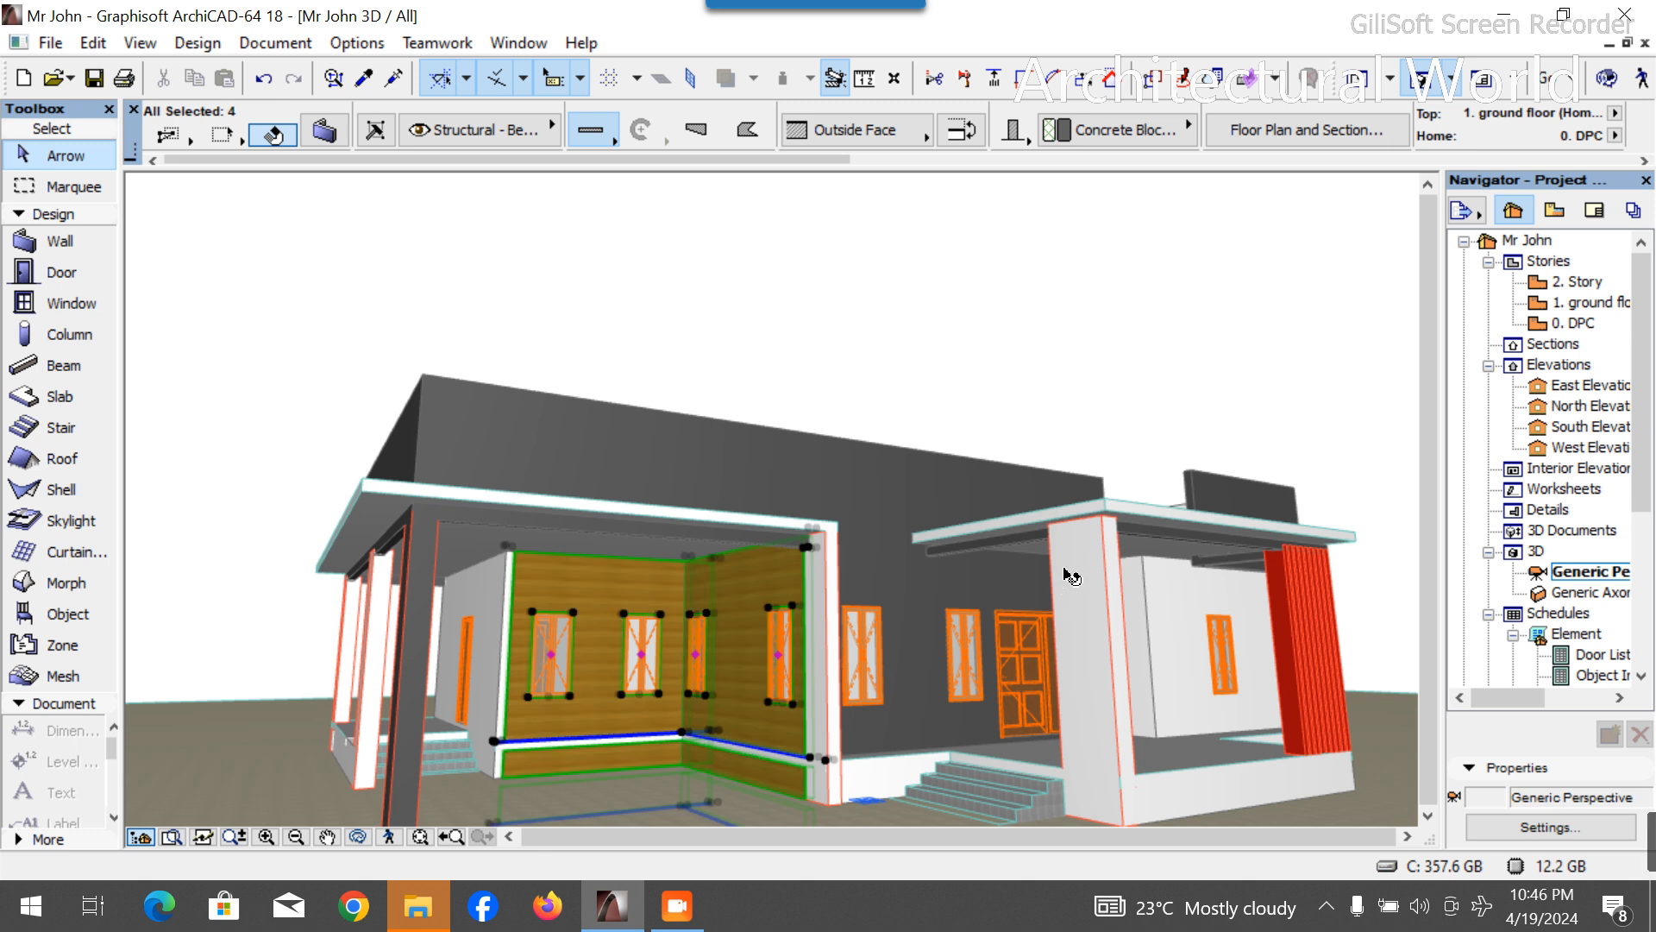
pyautogui.press('Escape')
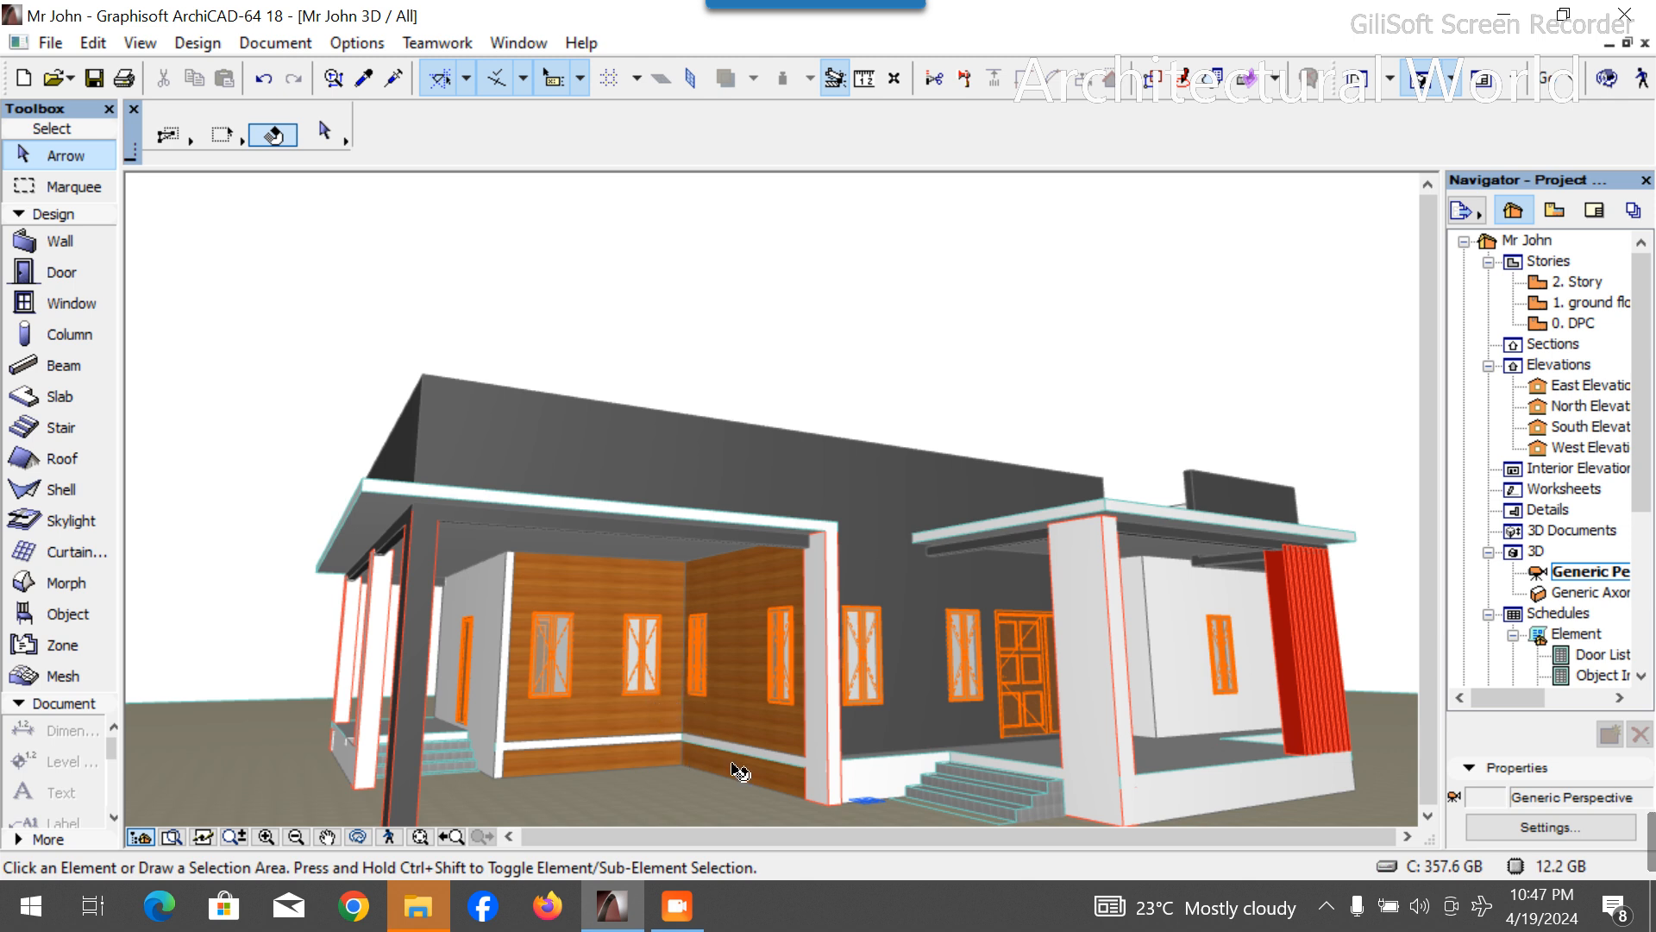
# On the DPC plan, move the large ground slab sideways away from beneath the house.
pyautogui.doubleClick(1584, 324)
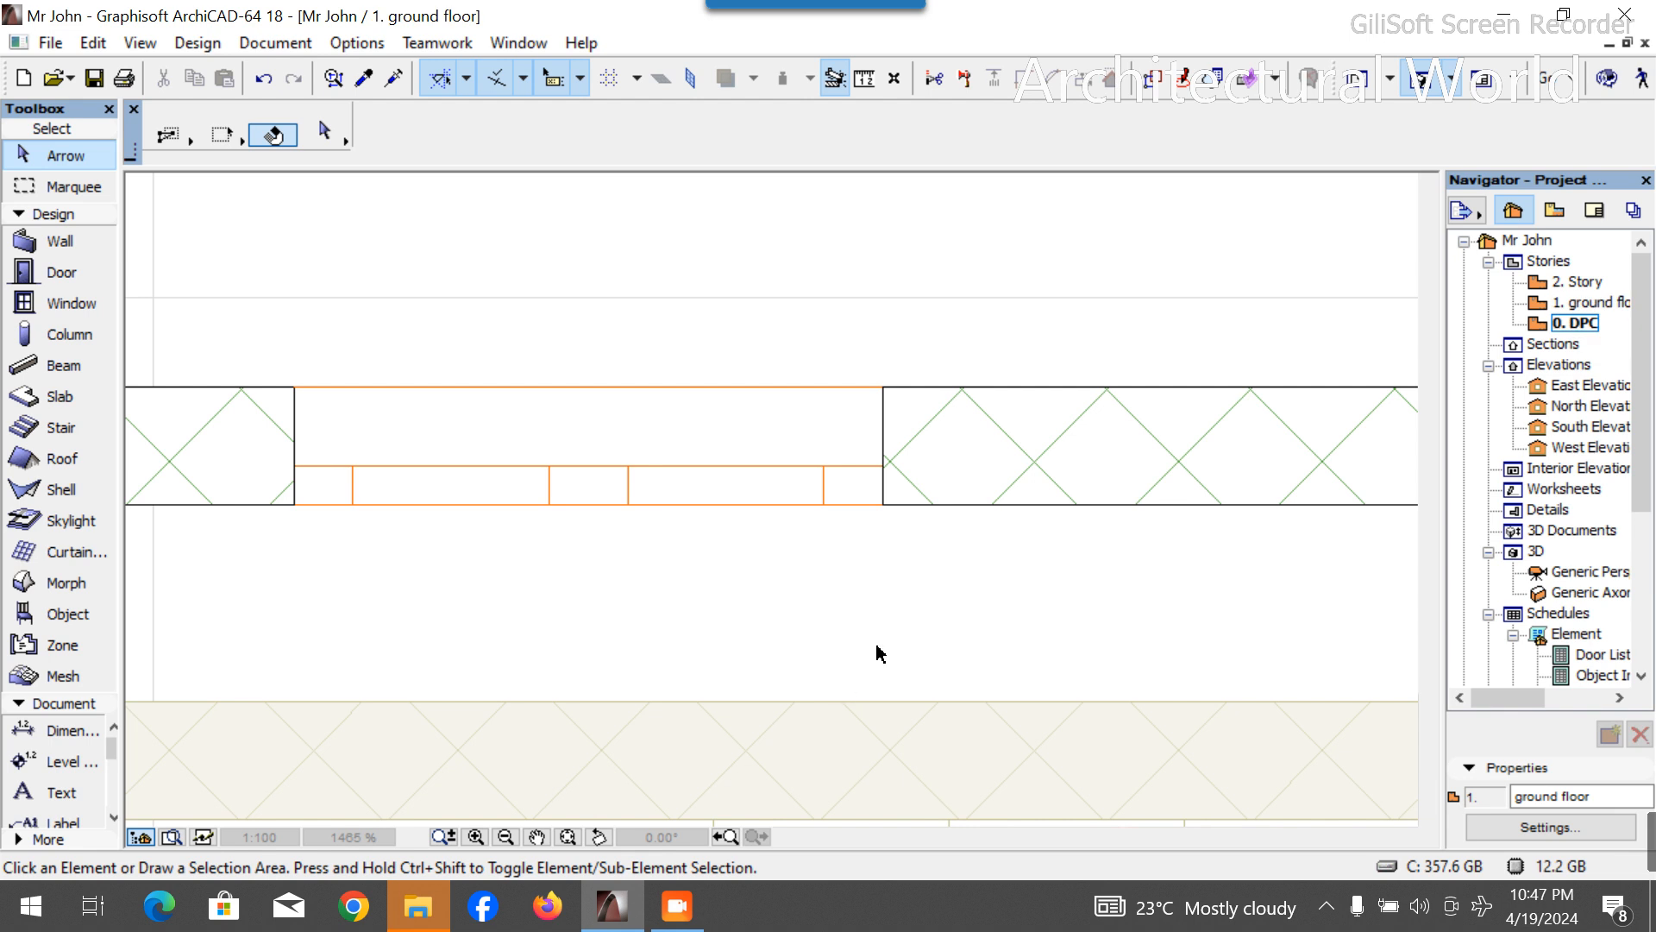
pyautogui.scroll(-10, 949, 664)
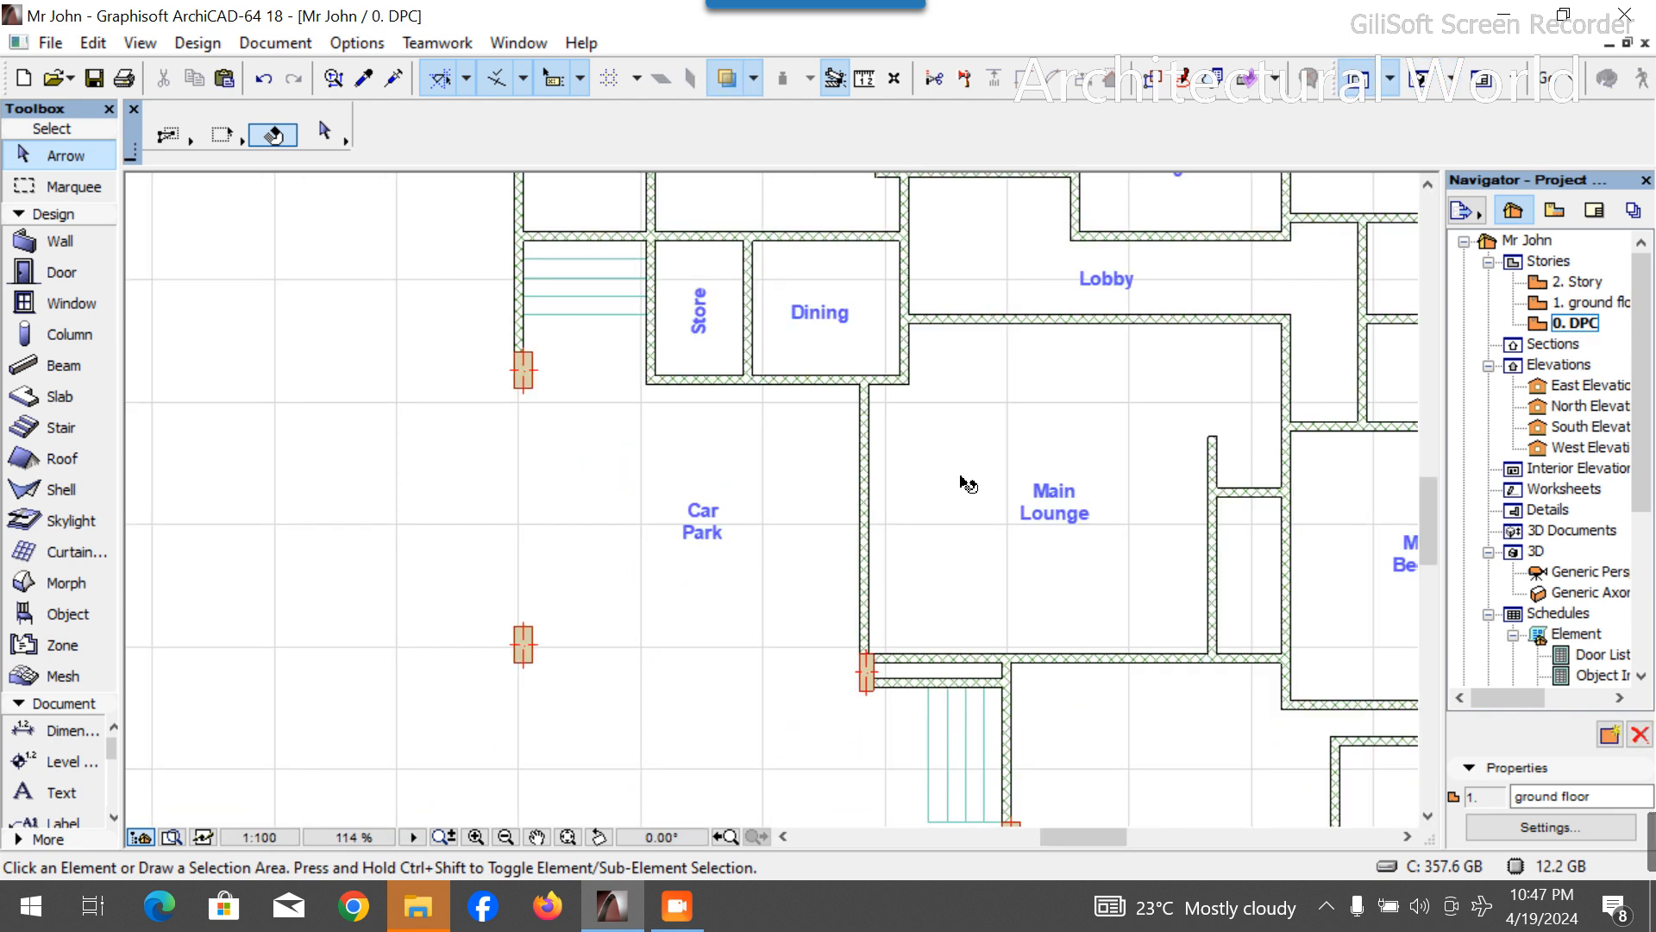
pyautogui.click(967, 484)
pyautogui.scroll(-4, 742, 483)
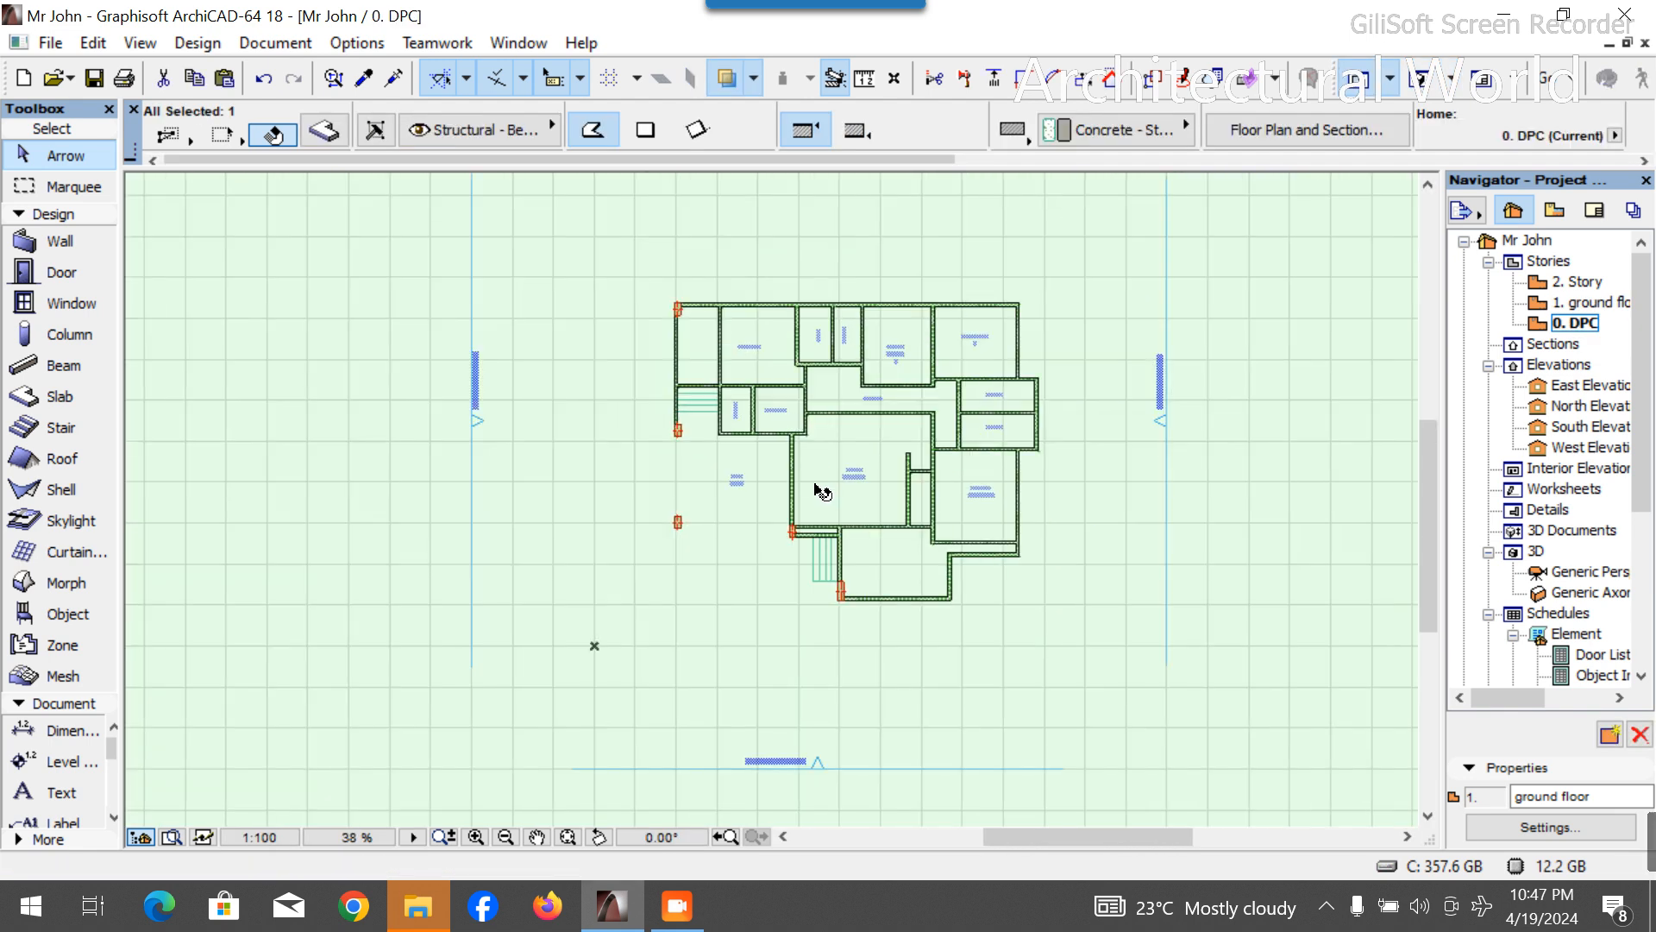
pyautogui.press('Escape')
pyautogui.scroll(2, 806, 540)
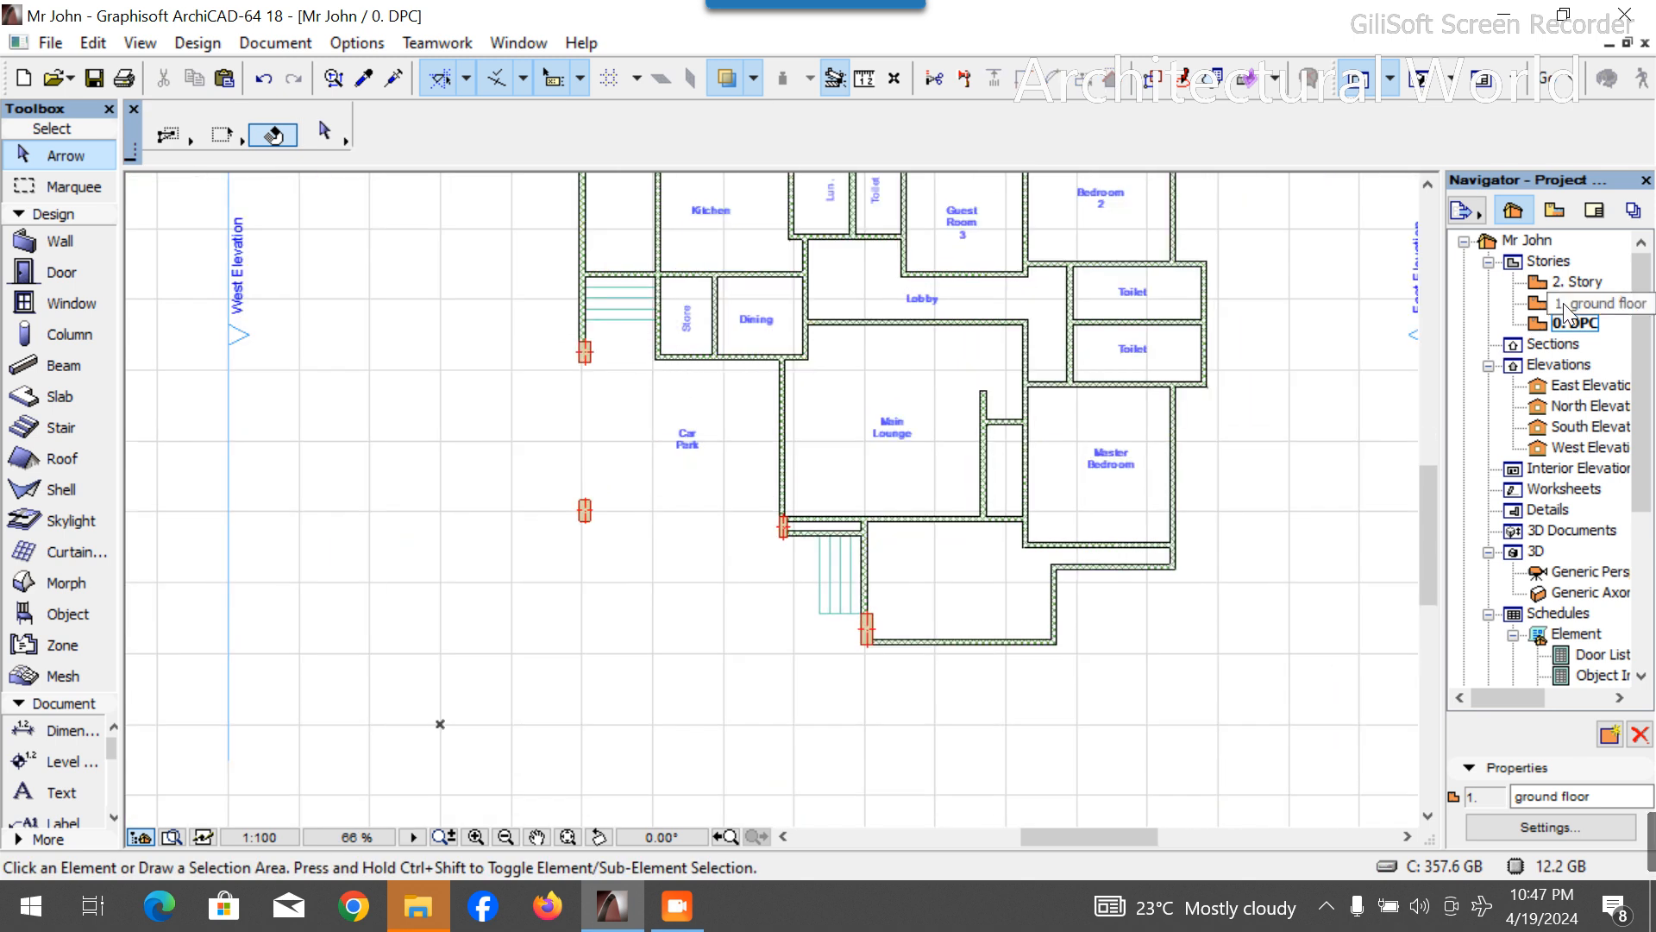
pyautogui.click(659, 685)
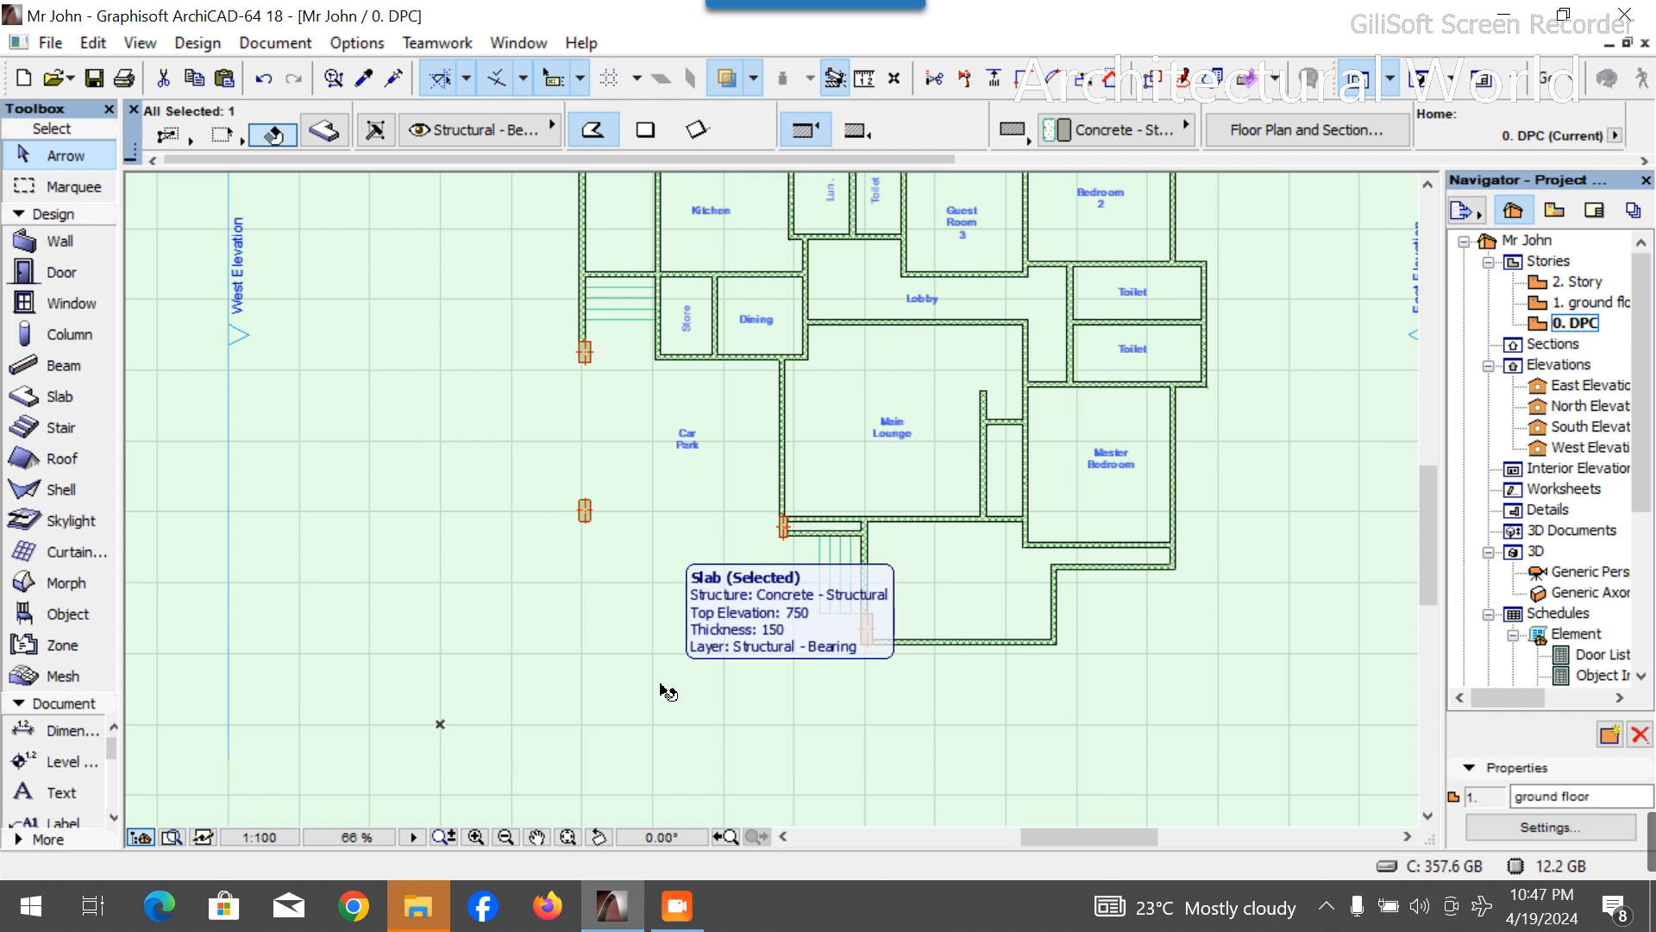
pyautogui.hotkey('ctrl', 'd')
pyautogui.click(645, 702)
pyautogui.scroll(-3, 645, 703)
pyautogui.scroll(-2, 645, 695)
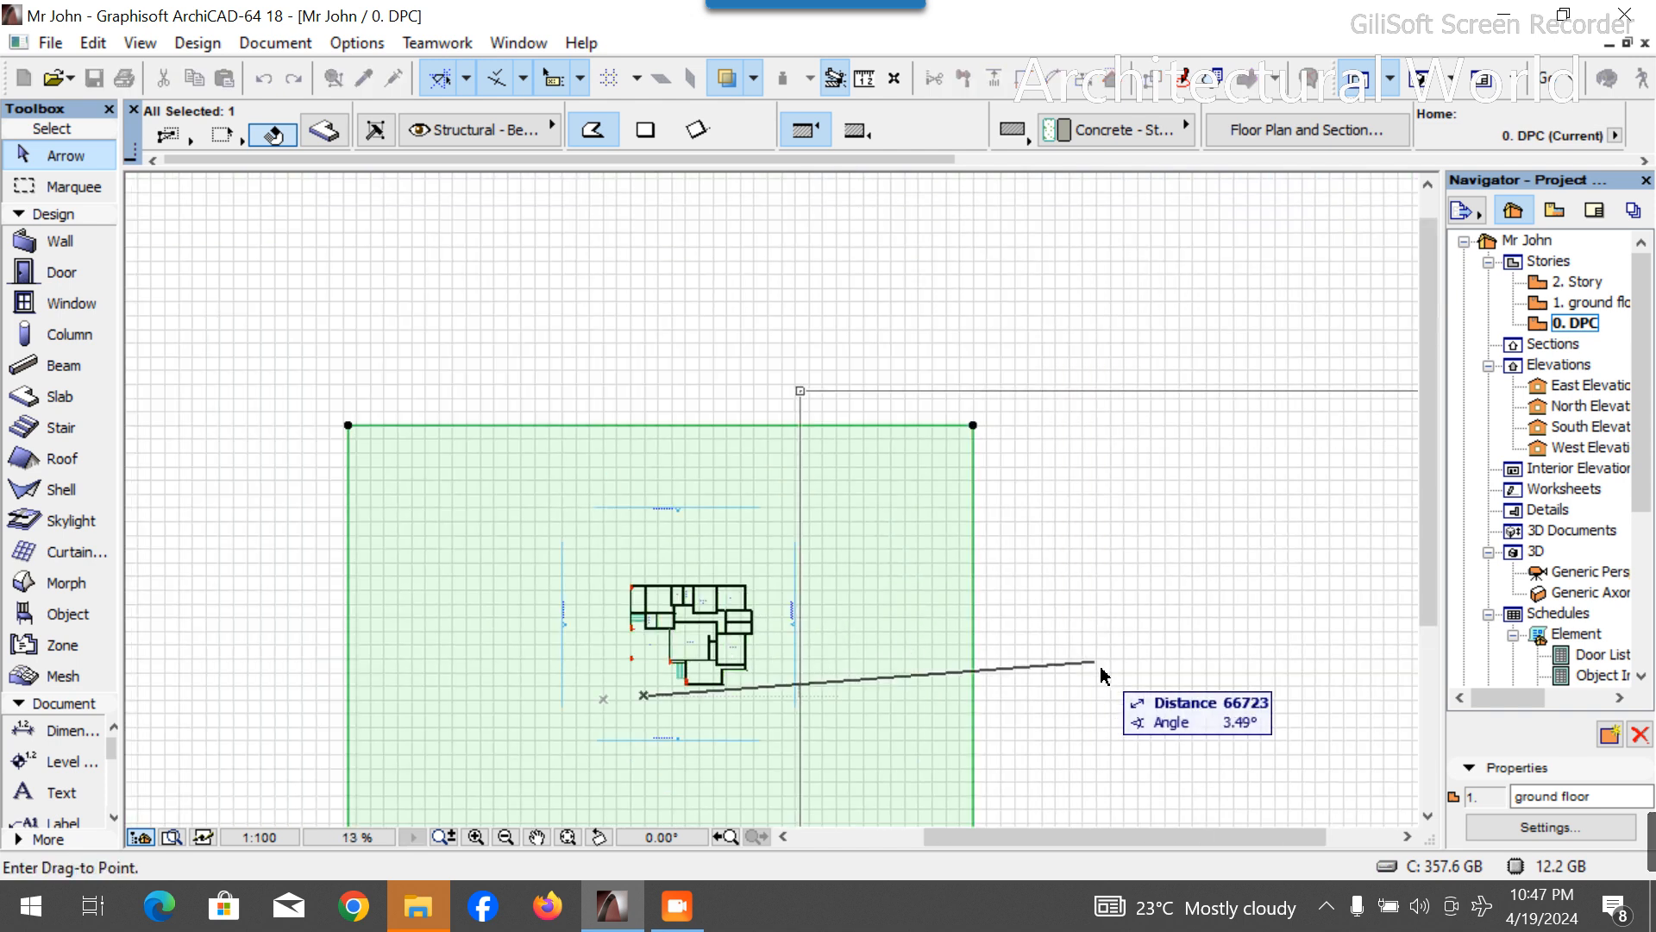
pyautogui.click(1180, 701)
# Offset the house slab's edge along the Store and Dining wall inward by about 78, and likewise its edge along the Main Lounge's car park wall.
pyautogui.scroll(8, 660, 643)
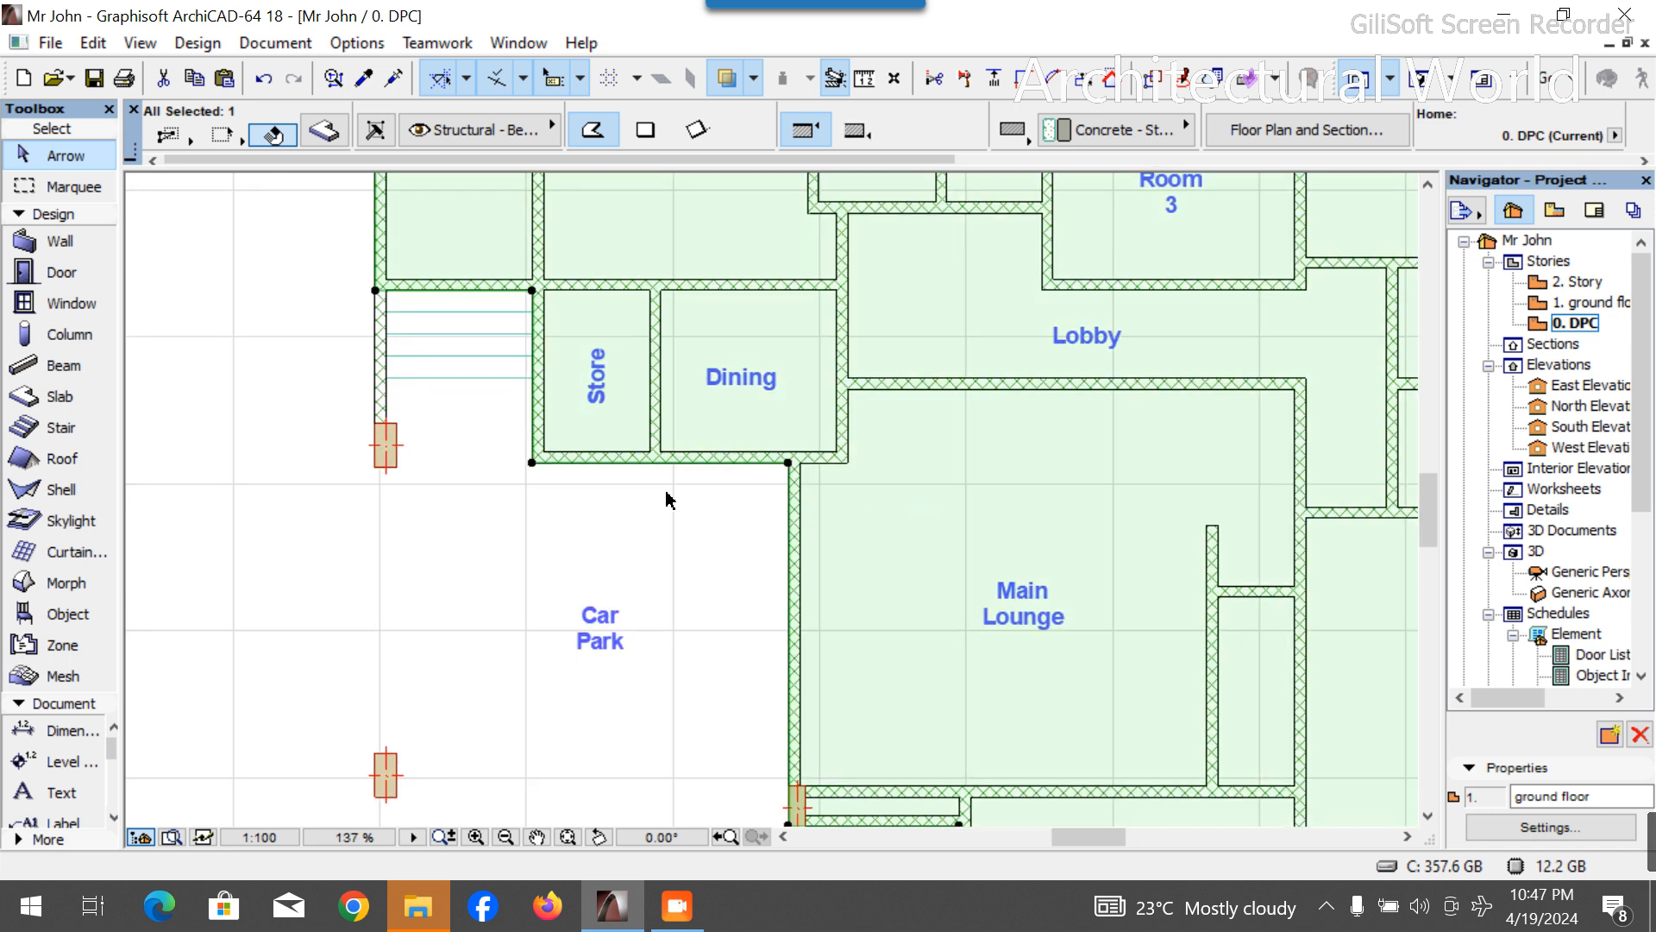
pyautogui.scroll(2, 658, 386)
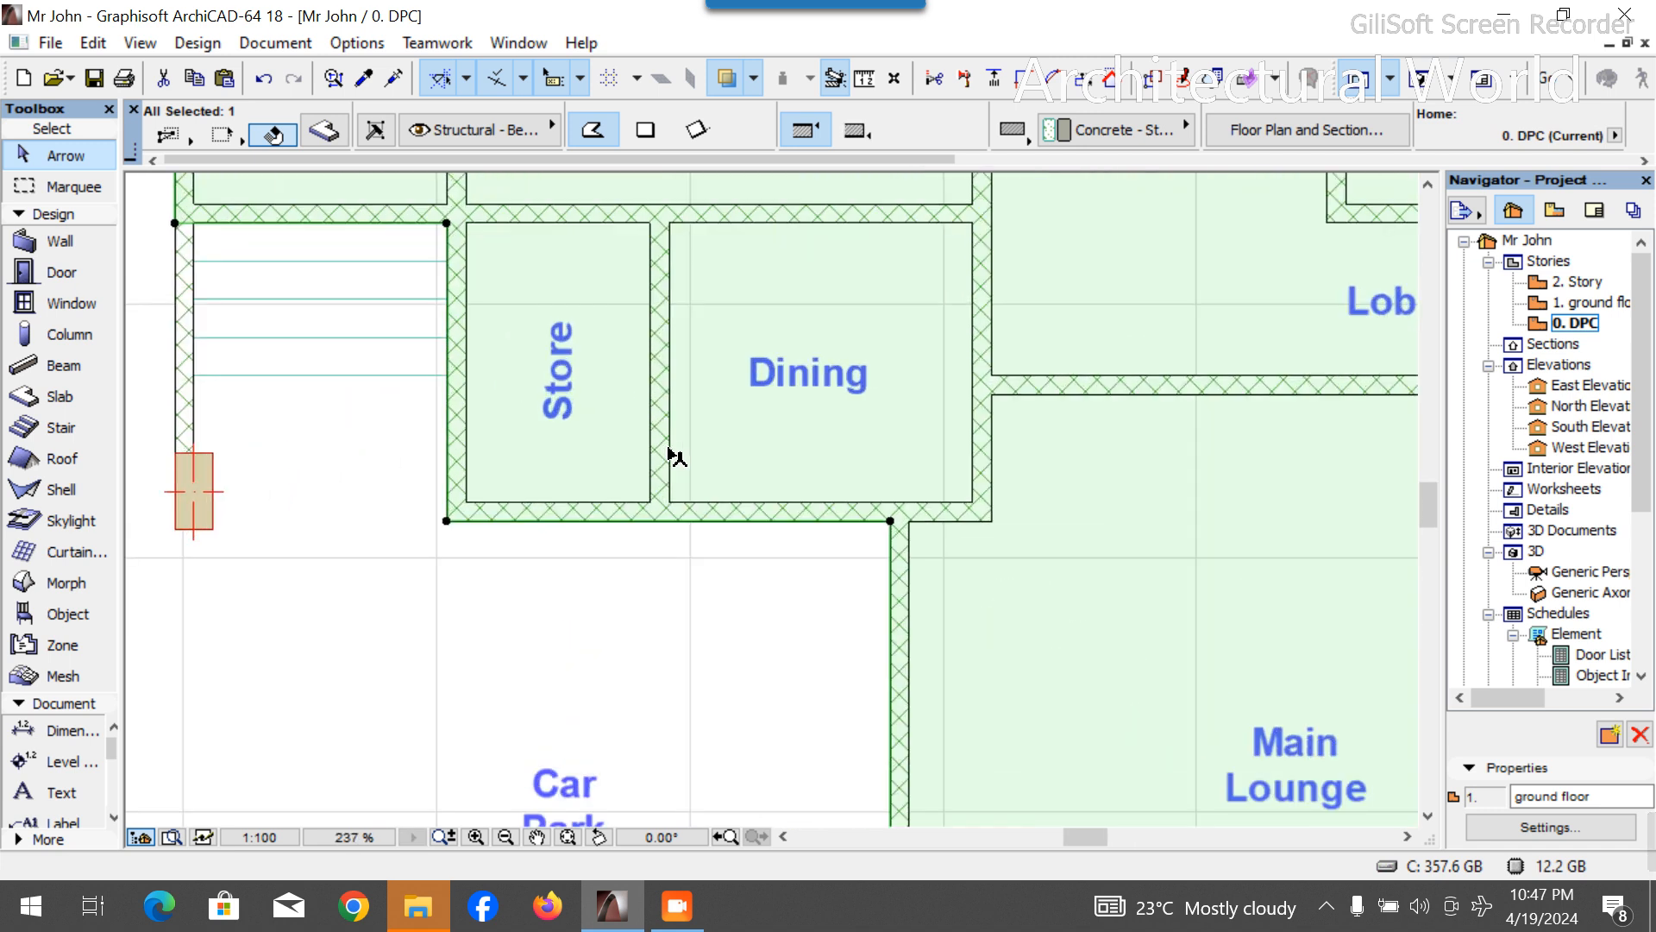
pyautogui.click(690, 528)
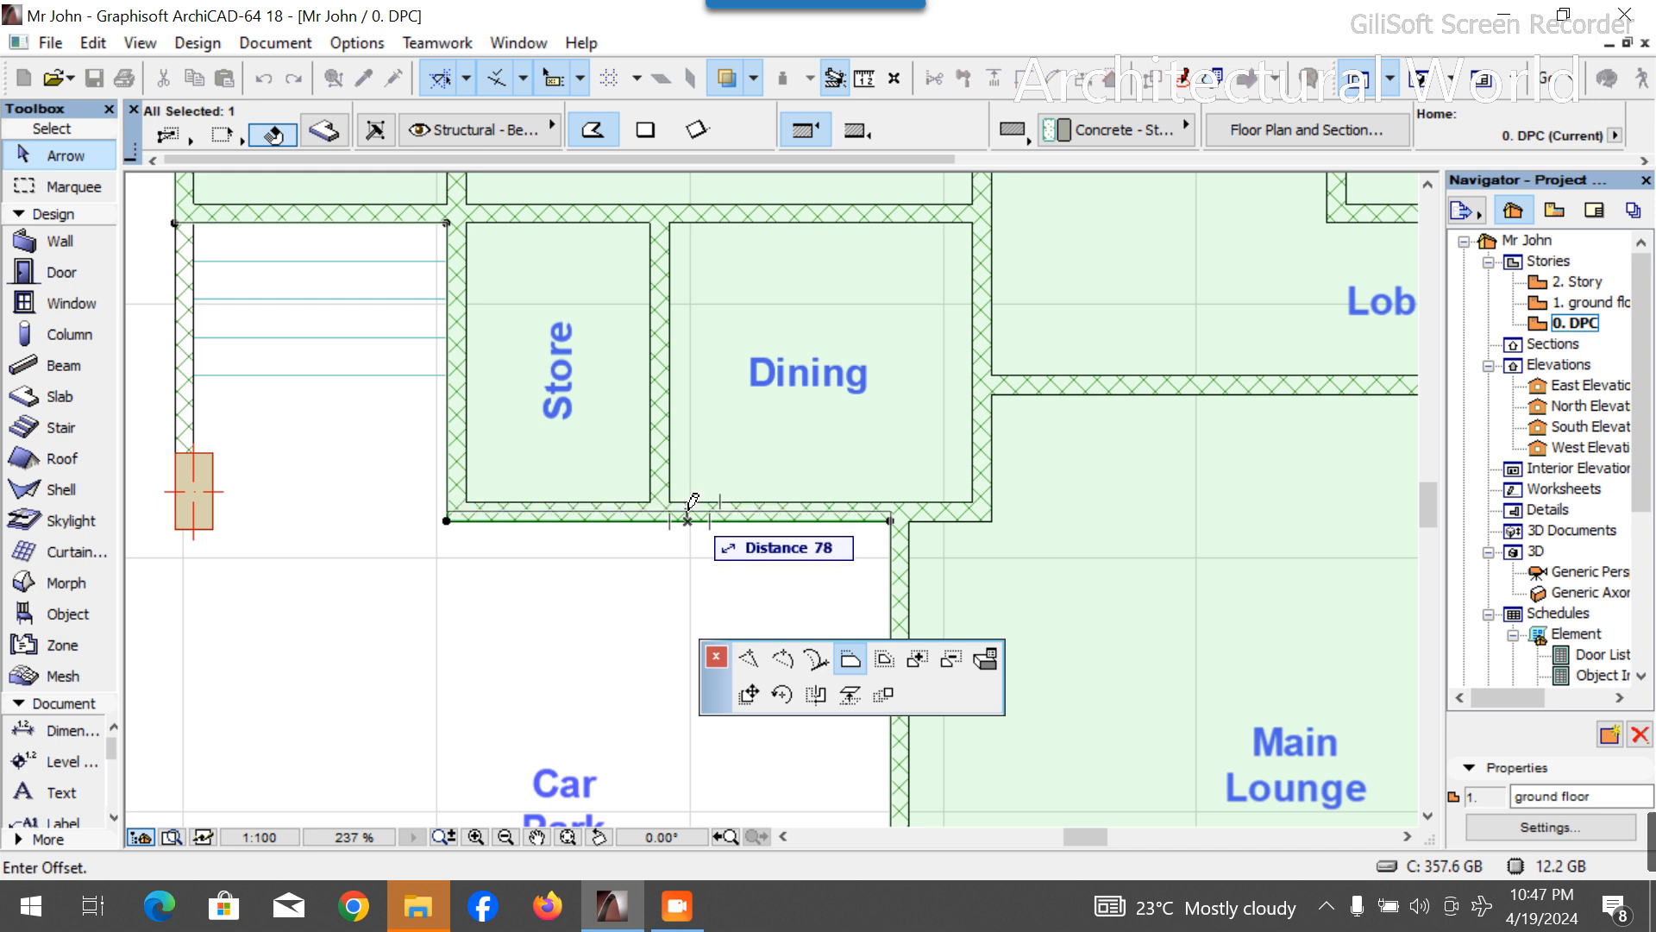
pyautogui.click(690, 509)
pyautogui.scroll(-3, 690, 362)
pyautogui.scroll(2, 857, 630)
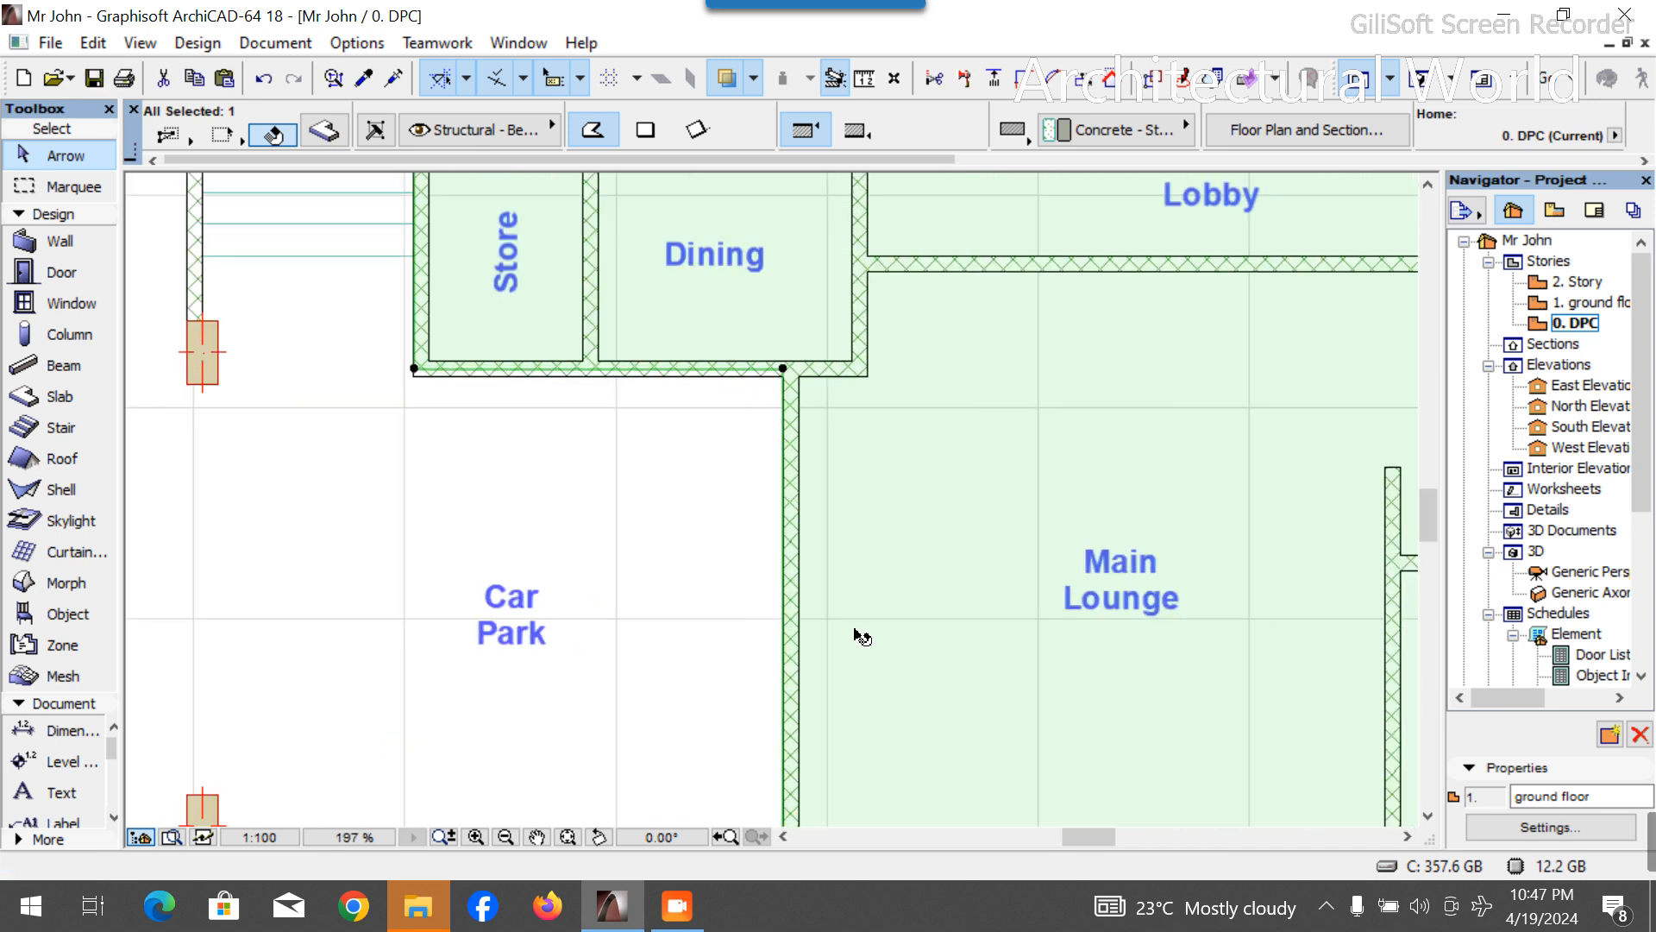
pyautogui.click(787, 622)
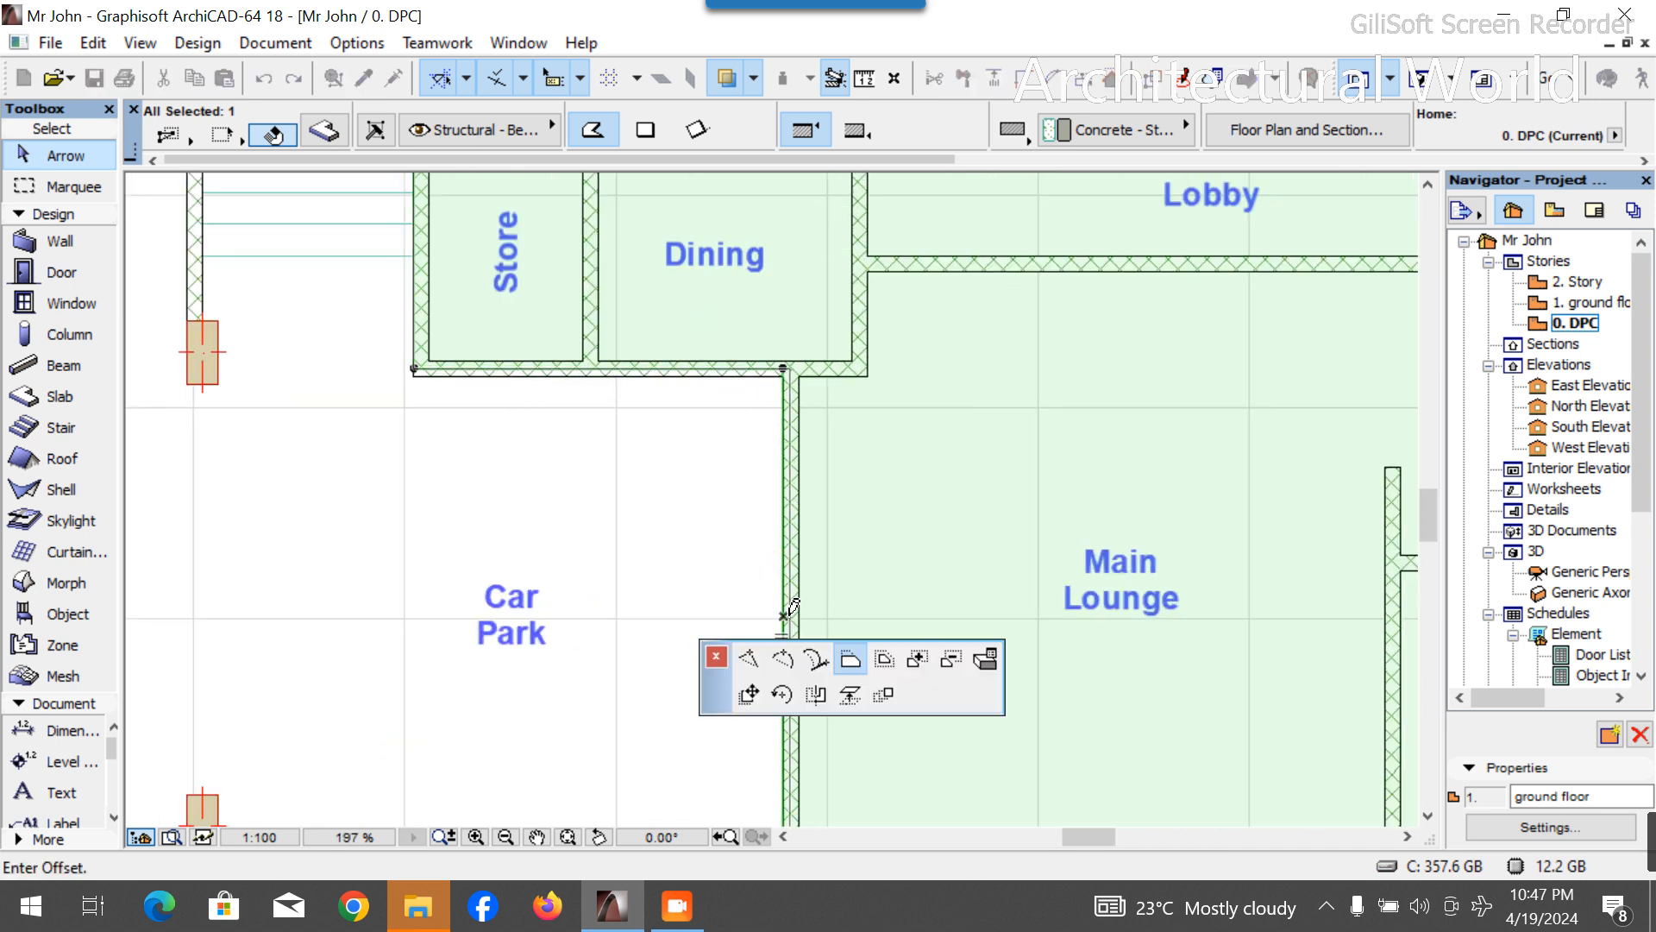
pyautogui.scroll(-7, 805, 581)
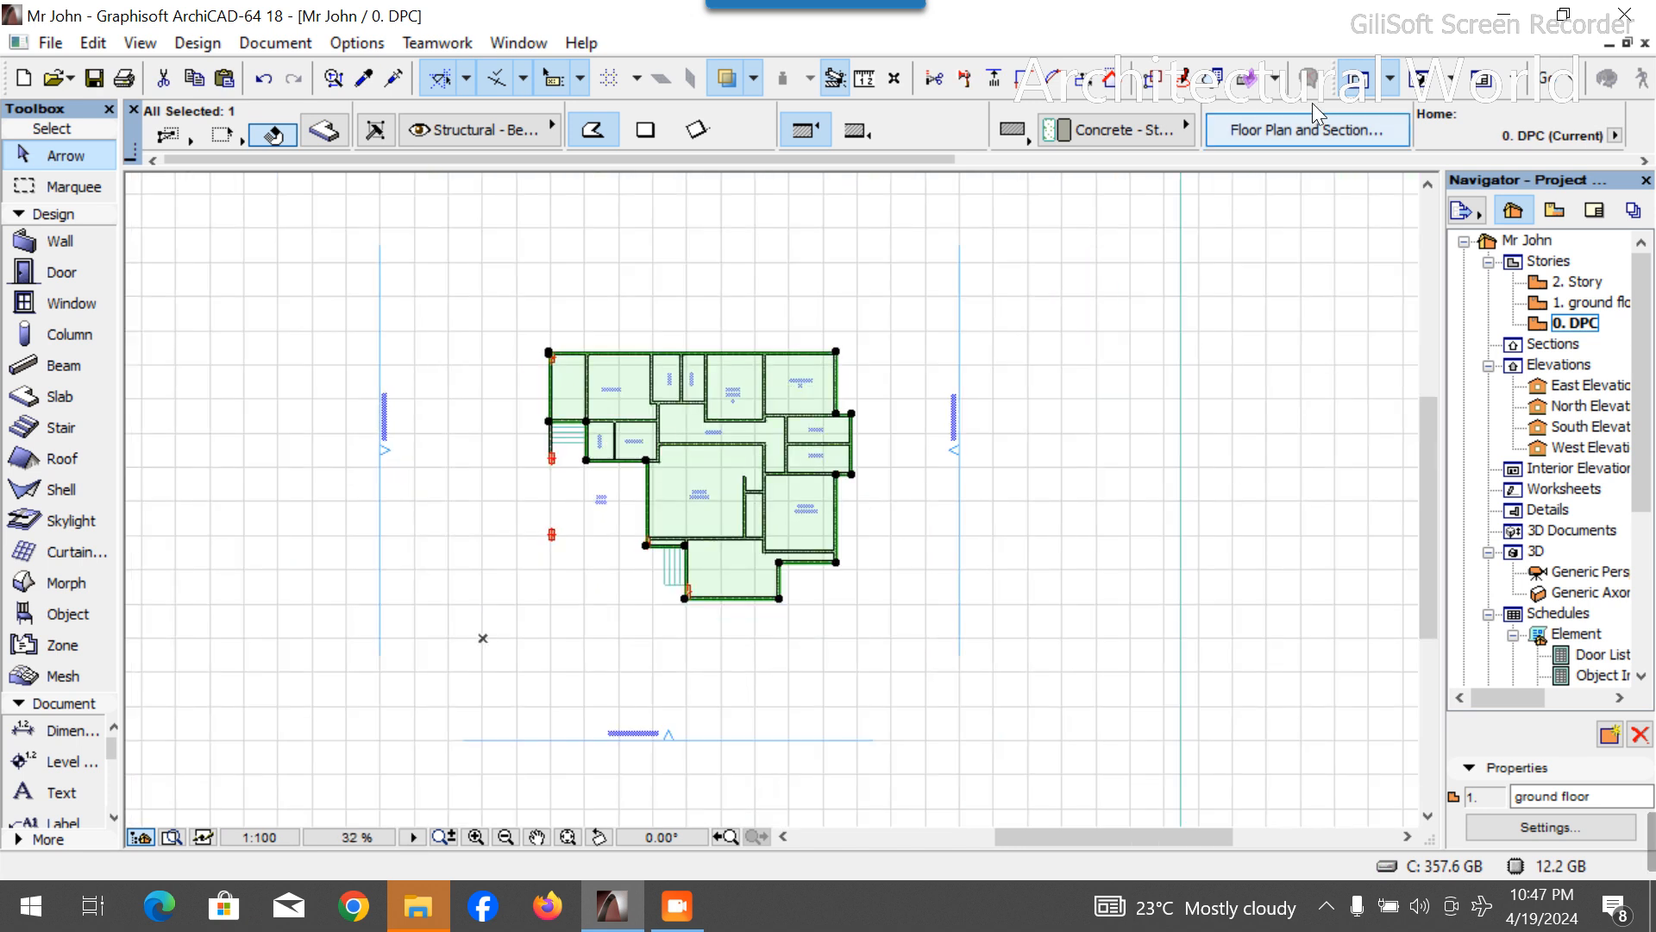
# Move the large ground slab on the DPC plan back around the house and deselect it.
pyautogui.press('F3')
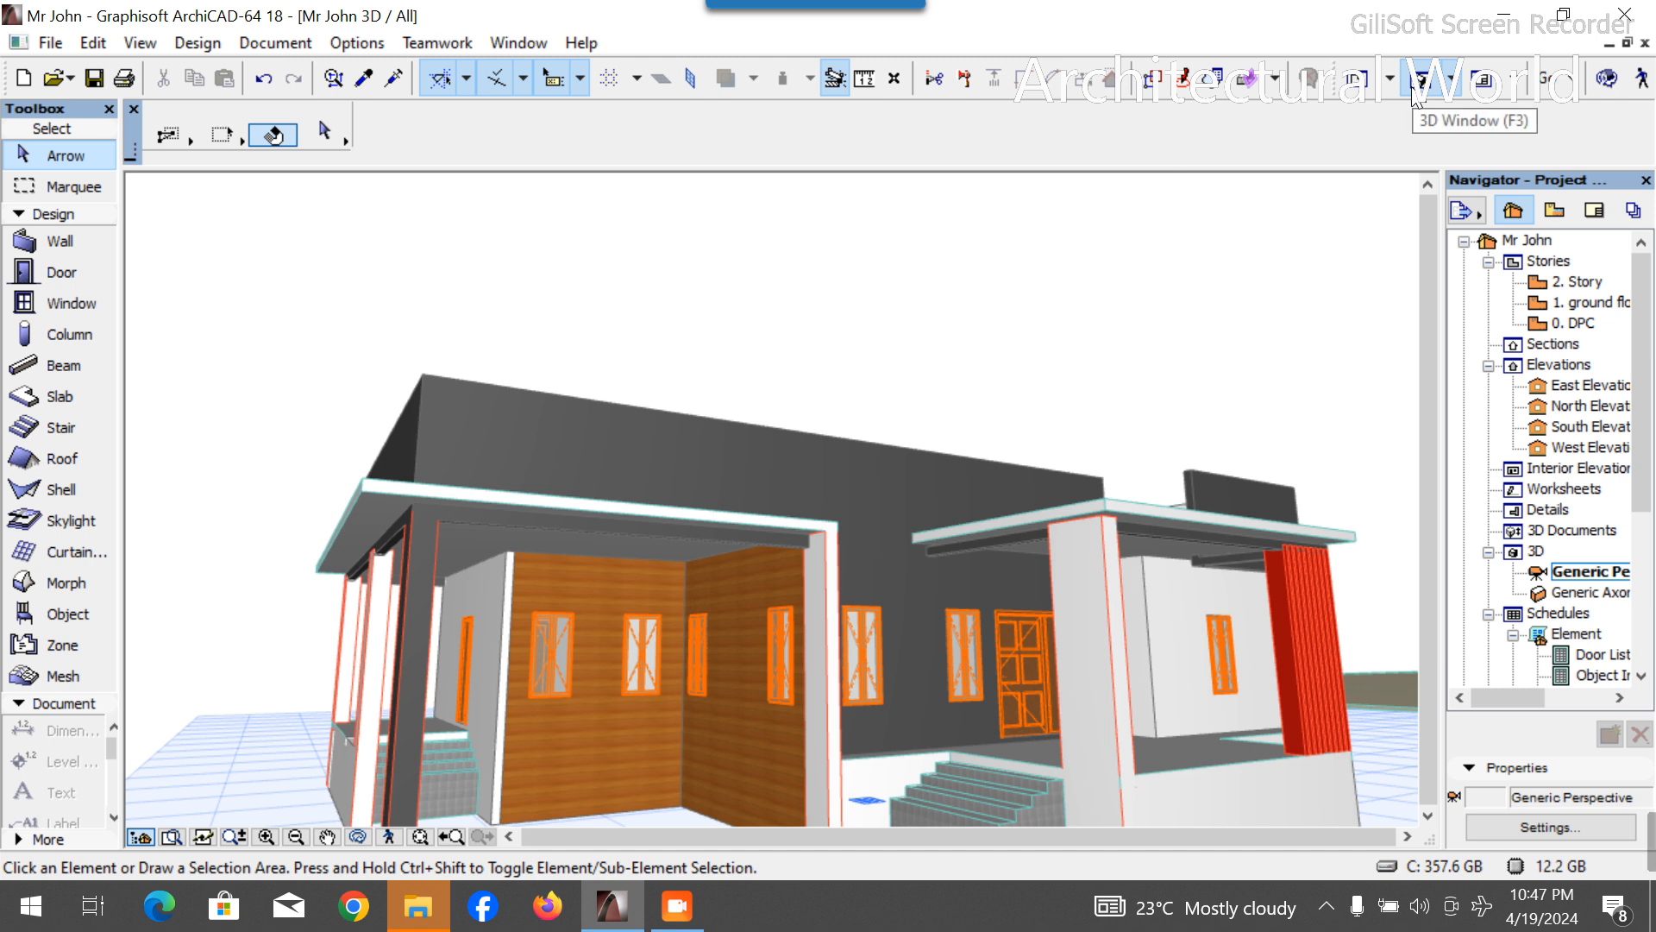
pyautogui.click(1483, 79)
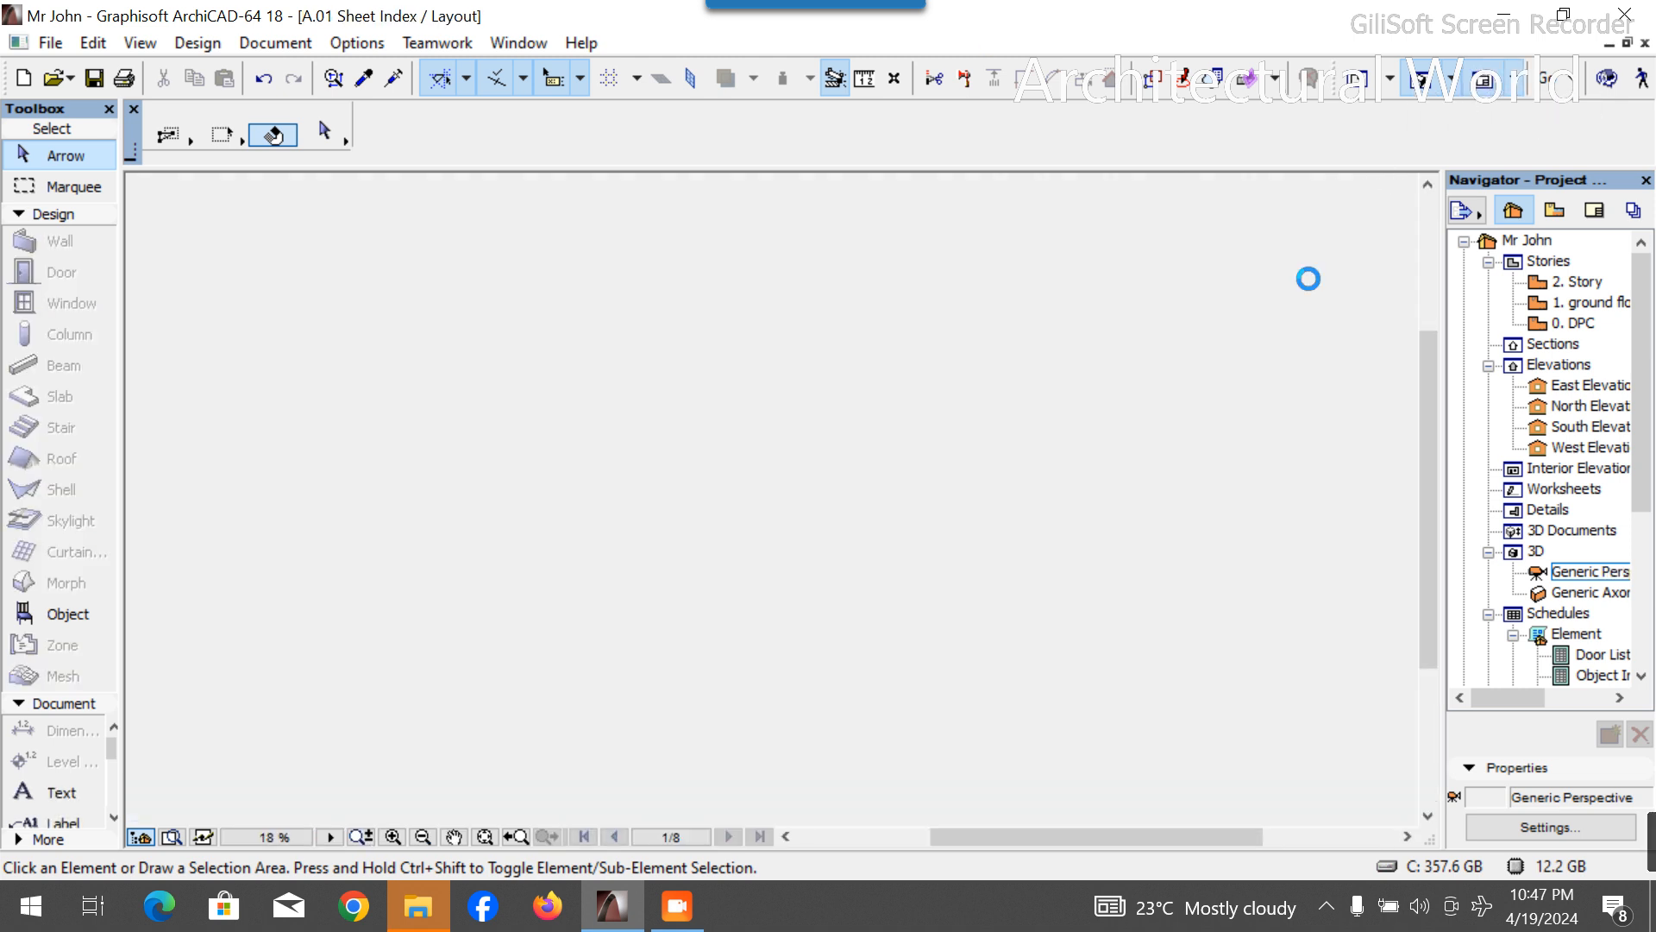
pyautogui.doubleClick(1566, 324)
pyautogui.click(1232, 535)
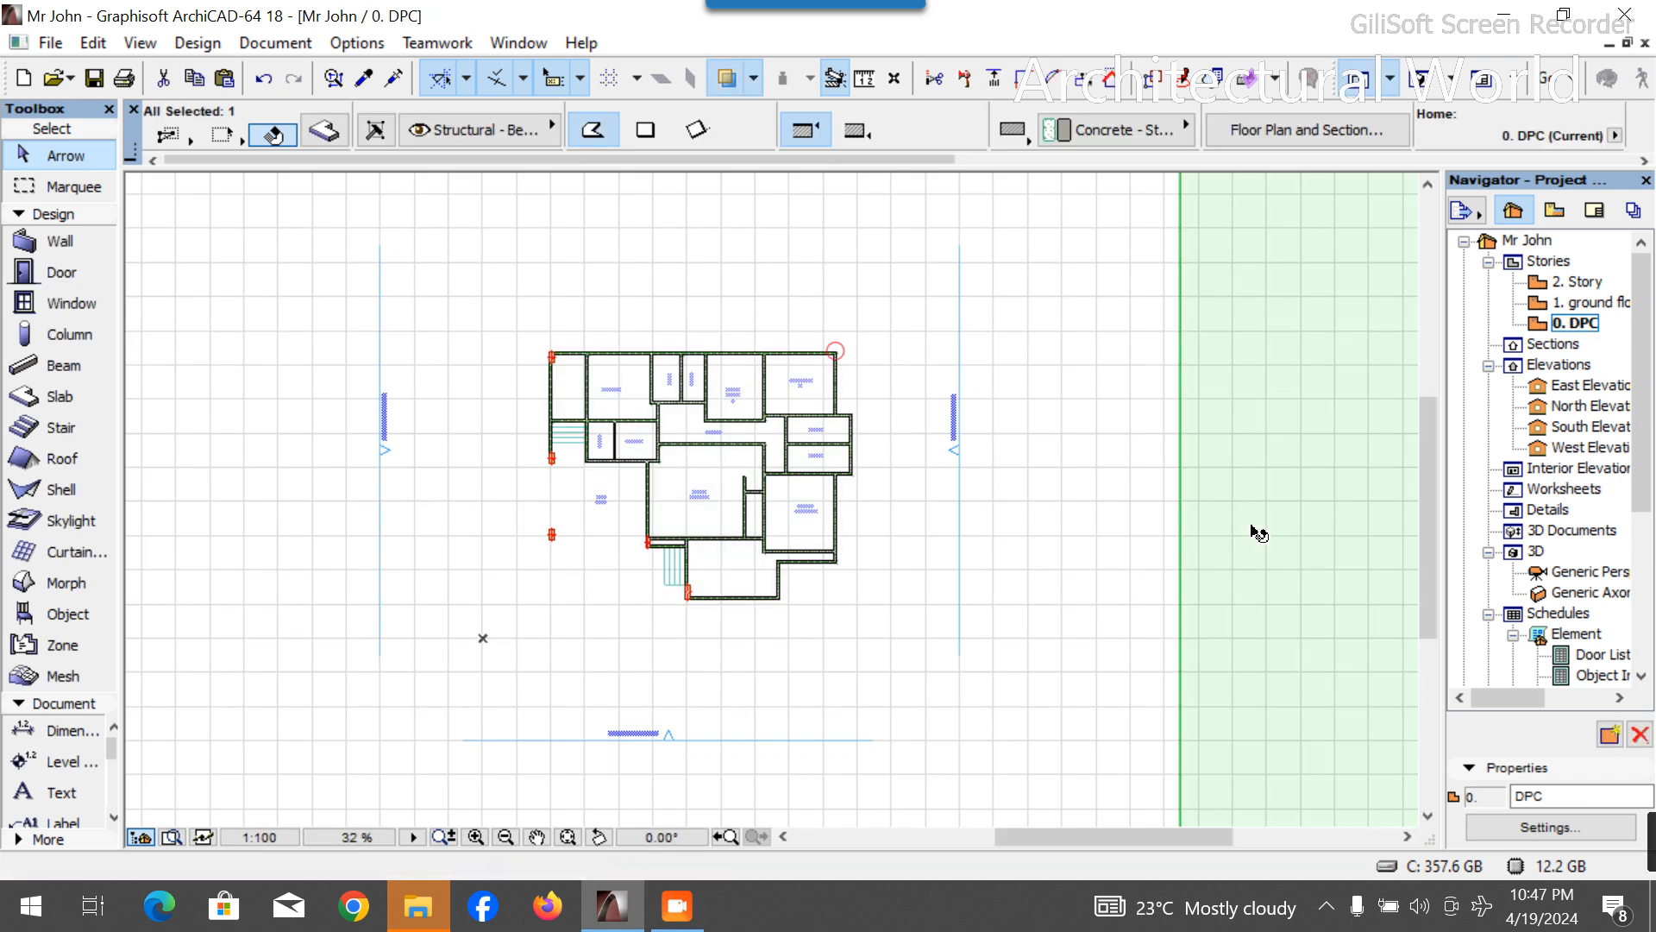
pyautogui.moveTo(1251, 526); pyautogui.dragTo(169, 530)
pyautogui.scroll(-5, 733, 542)
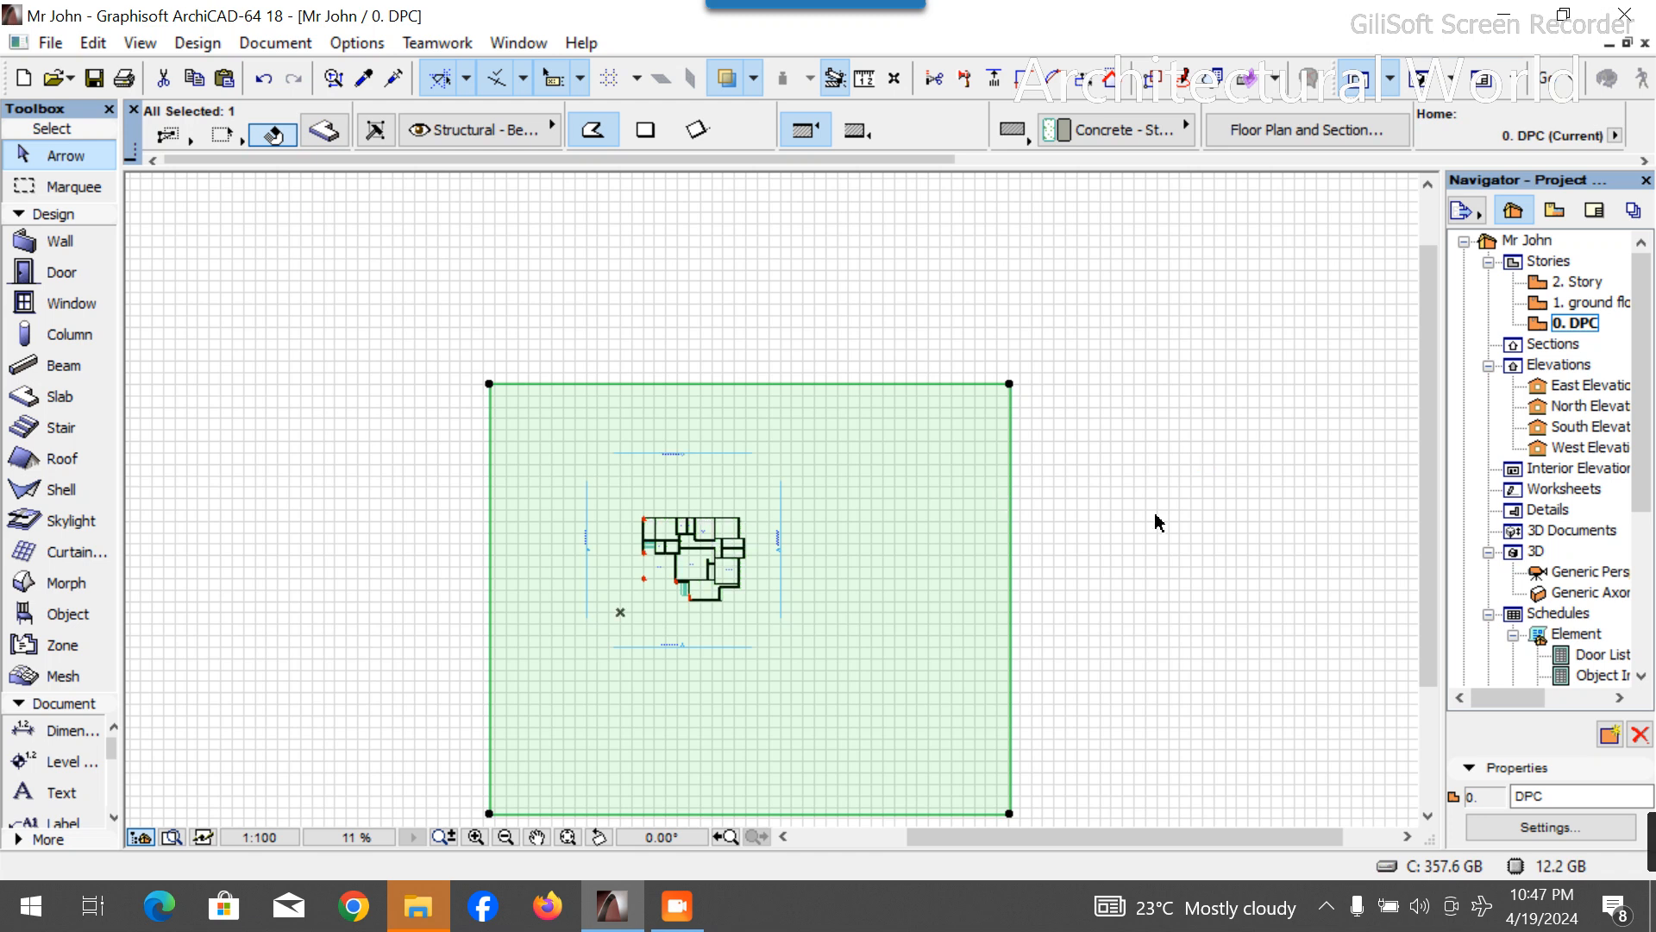
pyautogui.click(1091, 565)
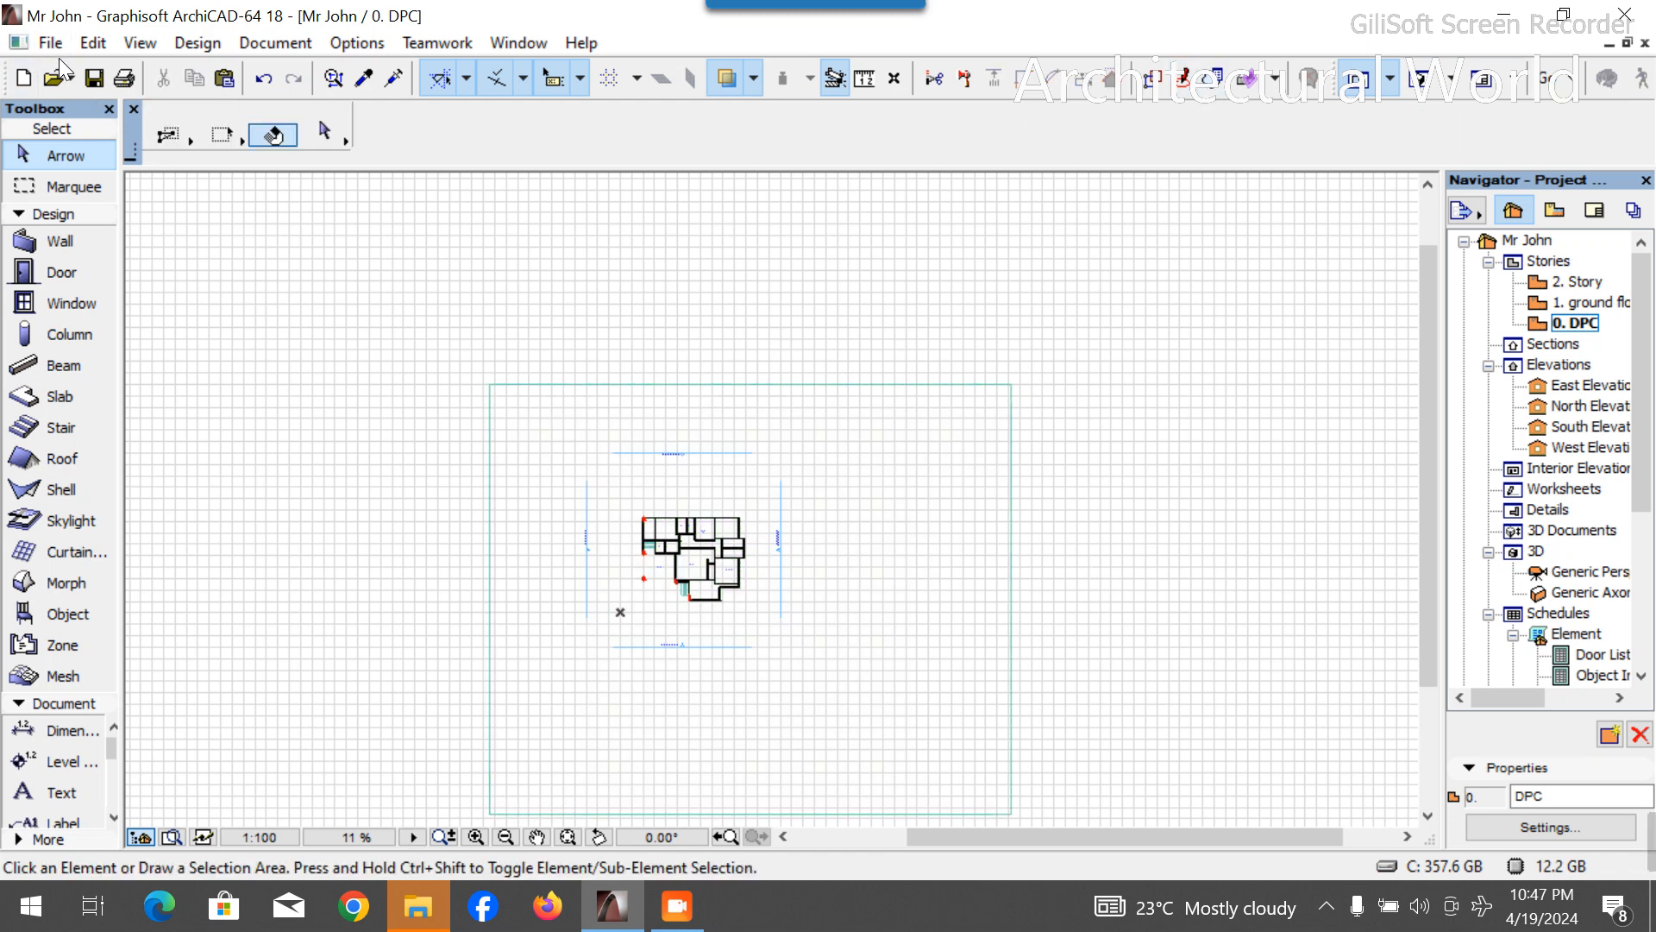
# In 3D, override only the edge surface of the white end wall beside the car park and its DPC wall with Wood - Mahogany Horizontal.
pyautogui.click(1414, 82)
pyautogui.scroll(-4, 957, 522)
pyautogui.scroll(5, 692, 617)
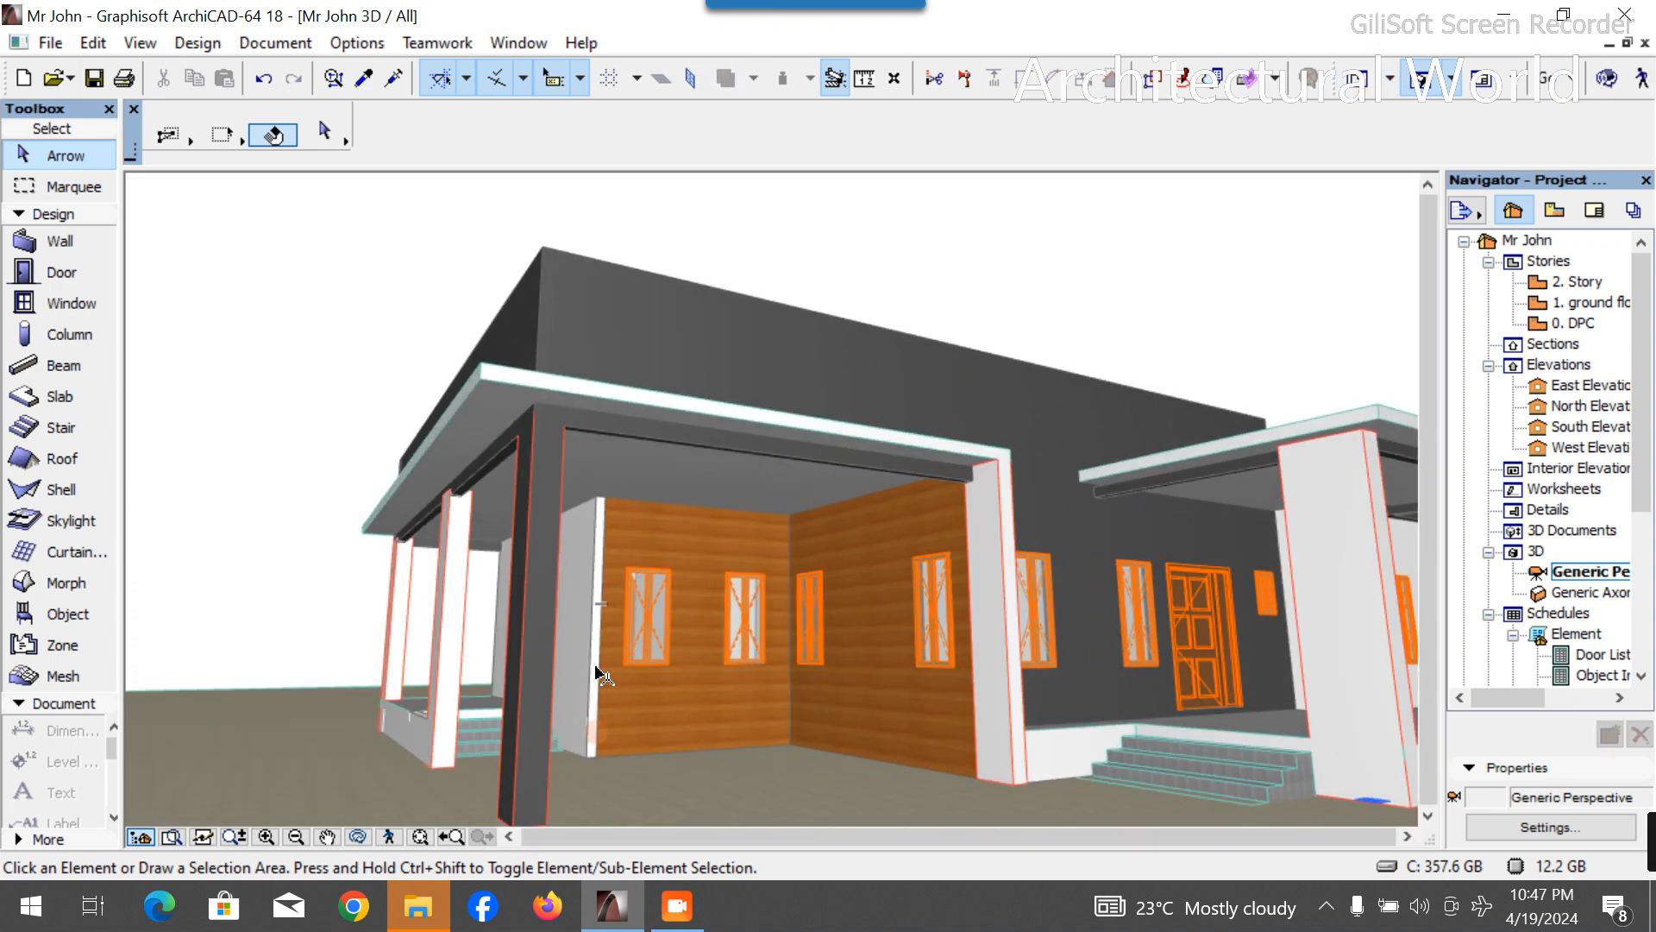
pyautogui.click(601, 670)
pyautogui.click(325, 131)
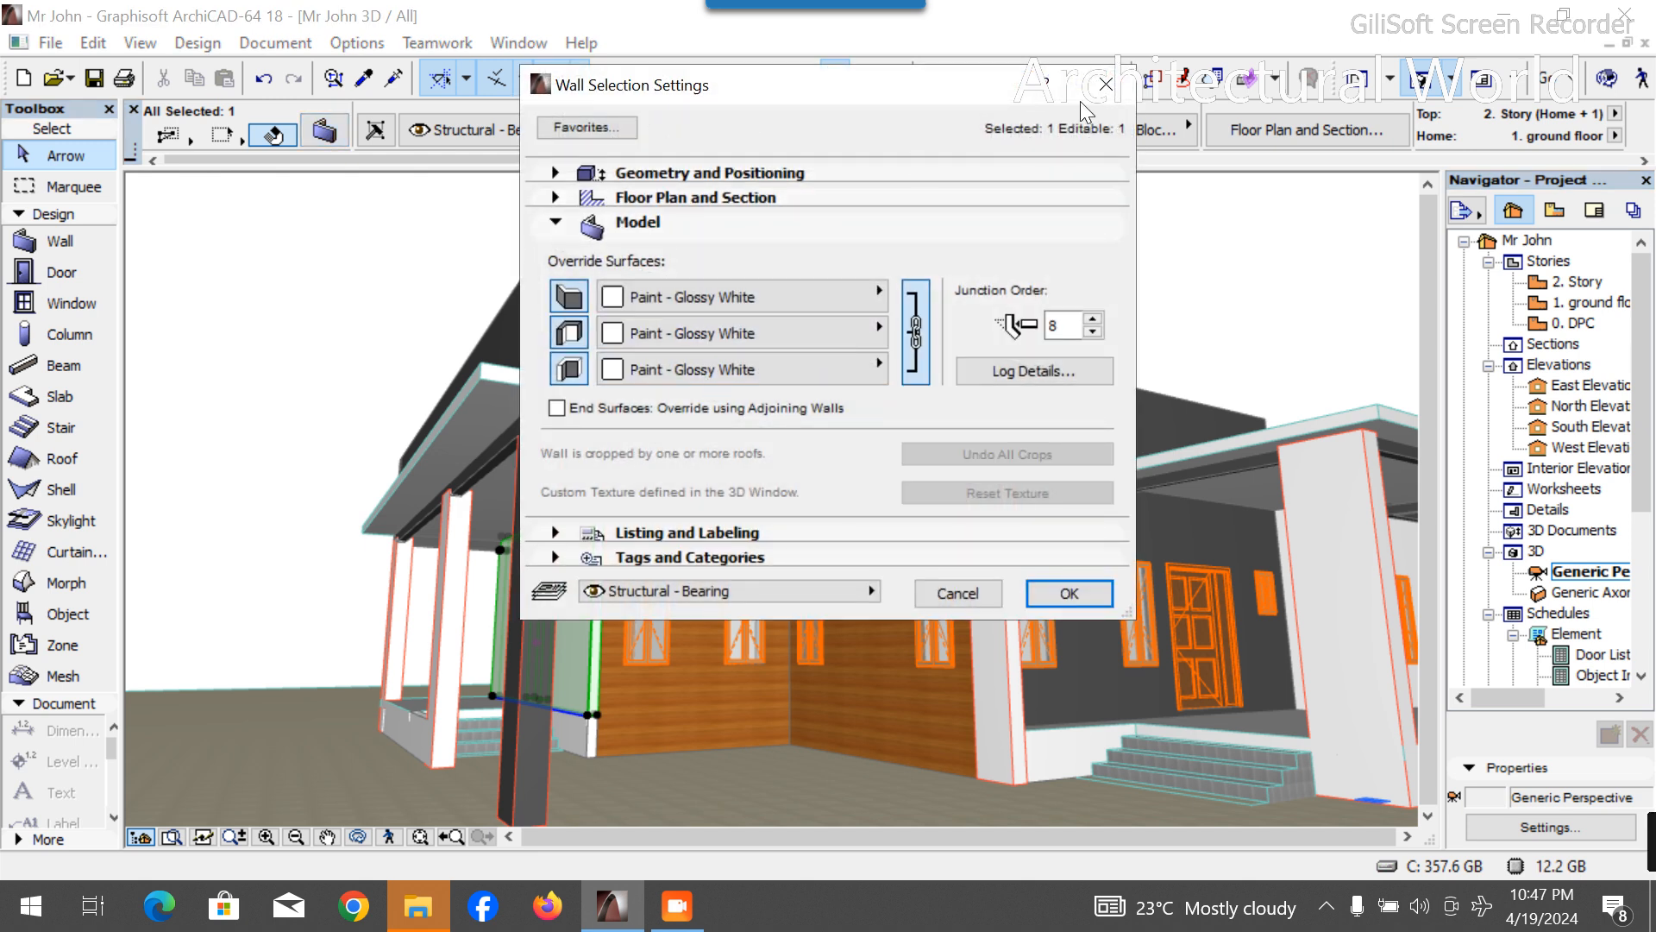
pyautogui.click(1106, 83)
pyautogui.keyDown('shift'); pyautogui.click(587, 743); pyautogui.keyUp('shift')
pyautogui.click(328, 132)
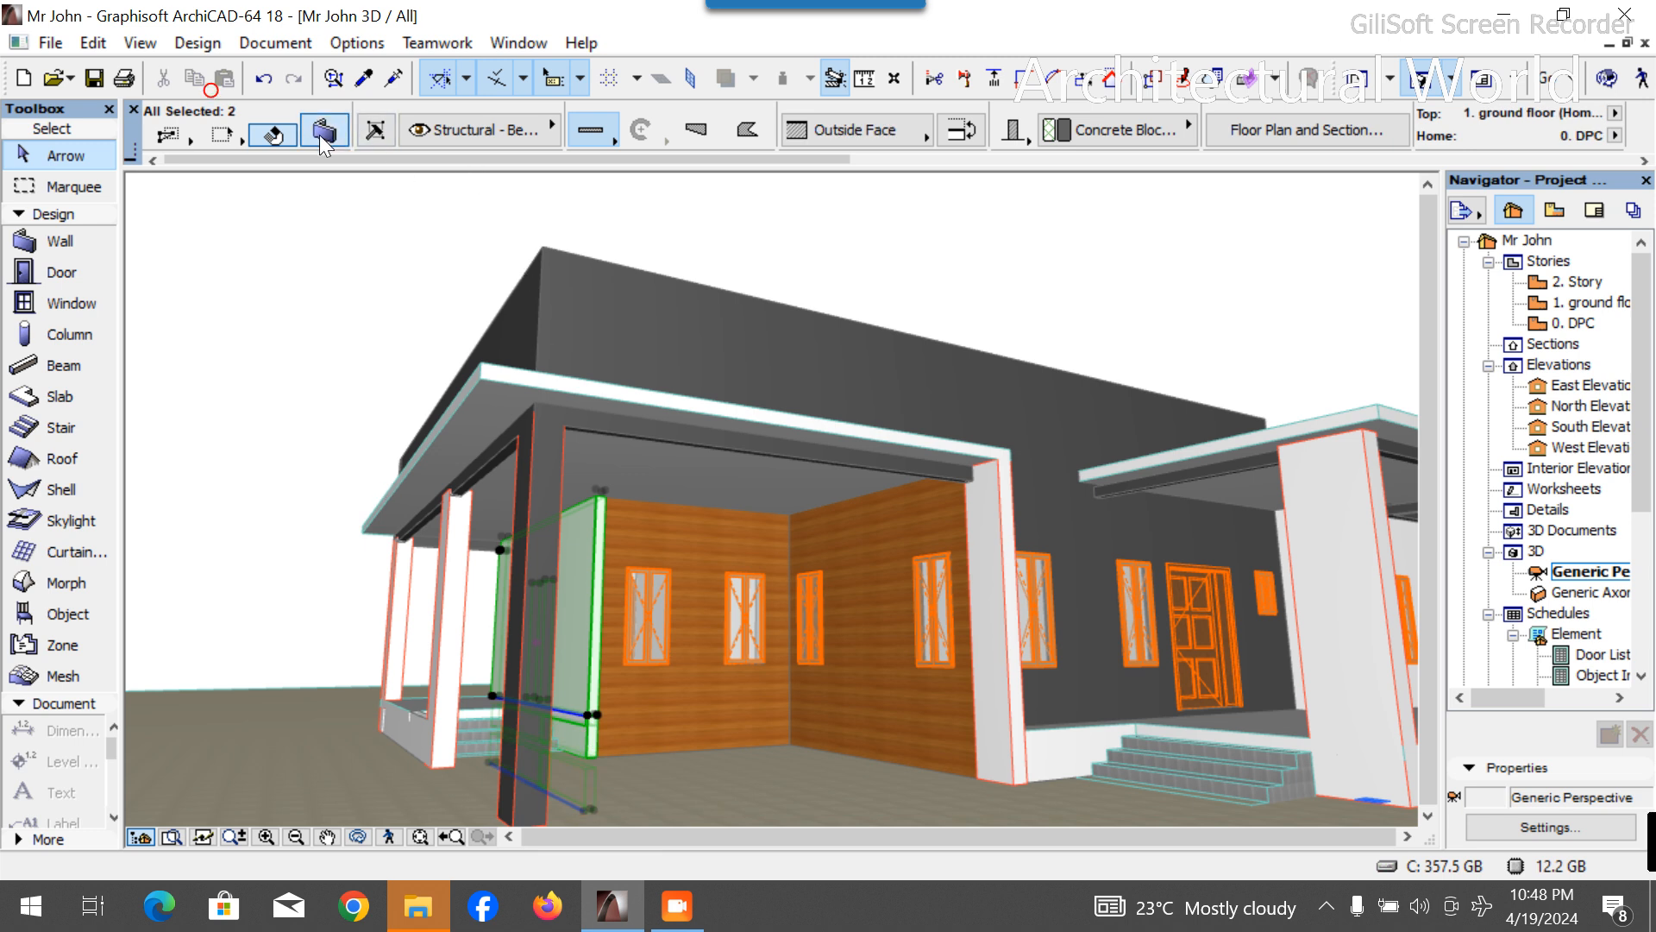
pyautogui.click(763, 295)
pyautogui.click(752, 292)
pyautogui.click(757, 329)
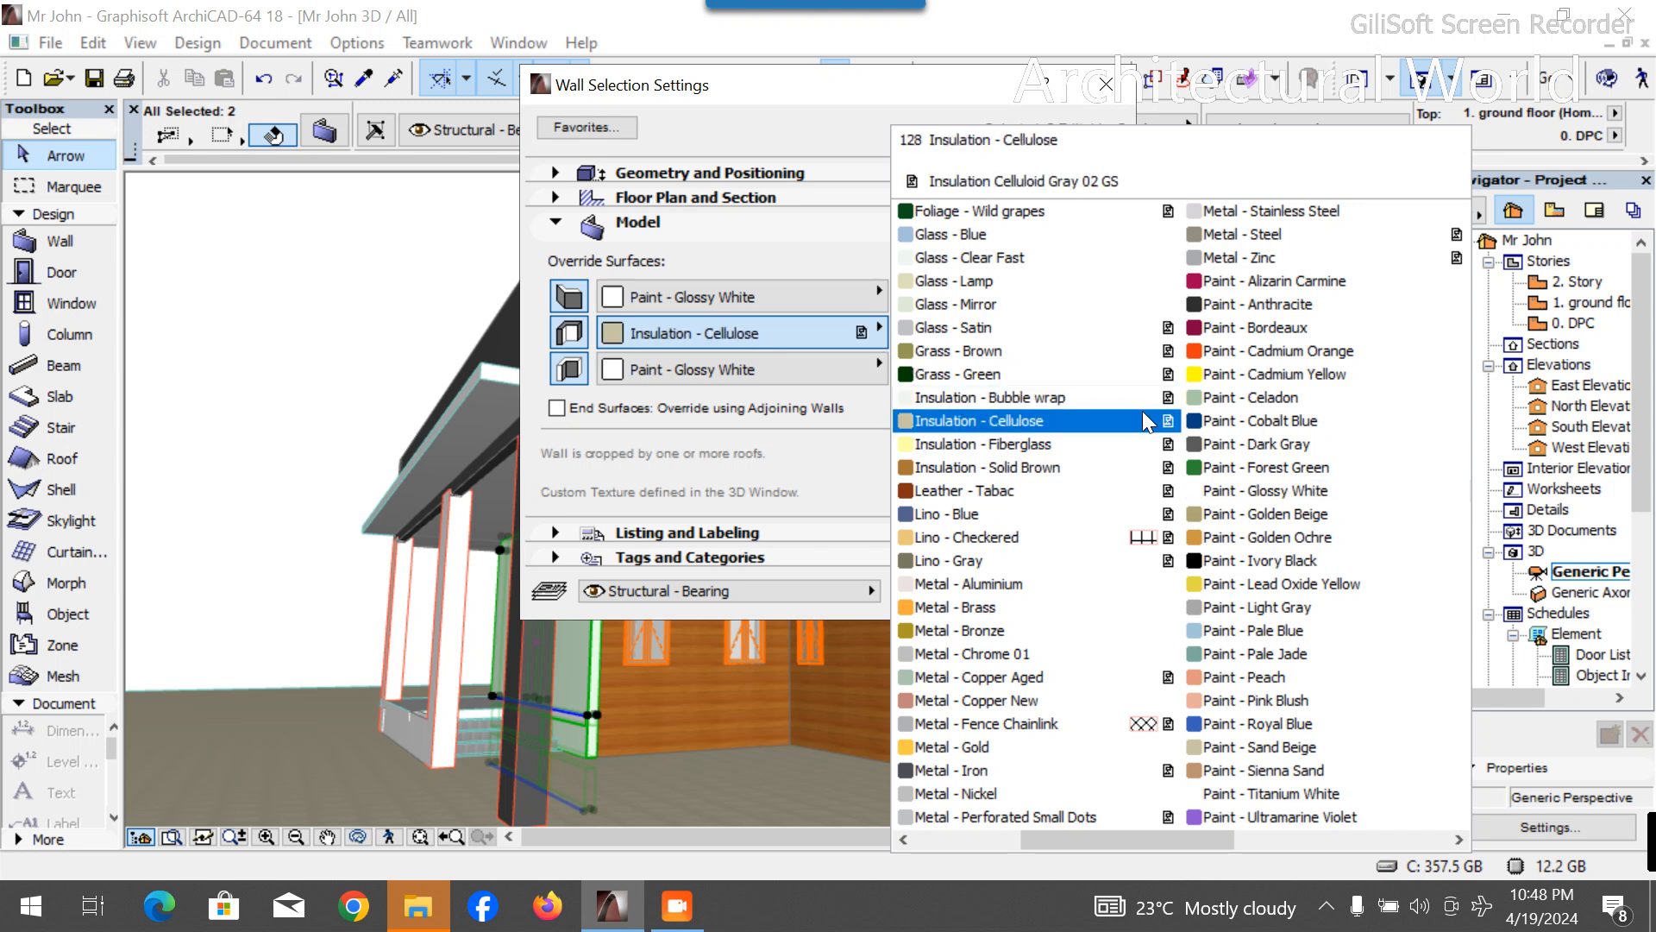
pyautogui.click(800, 324)
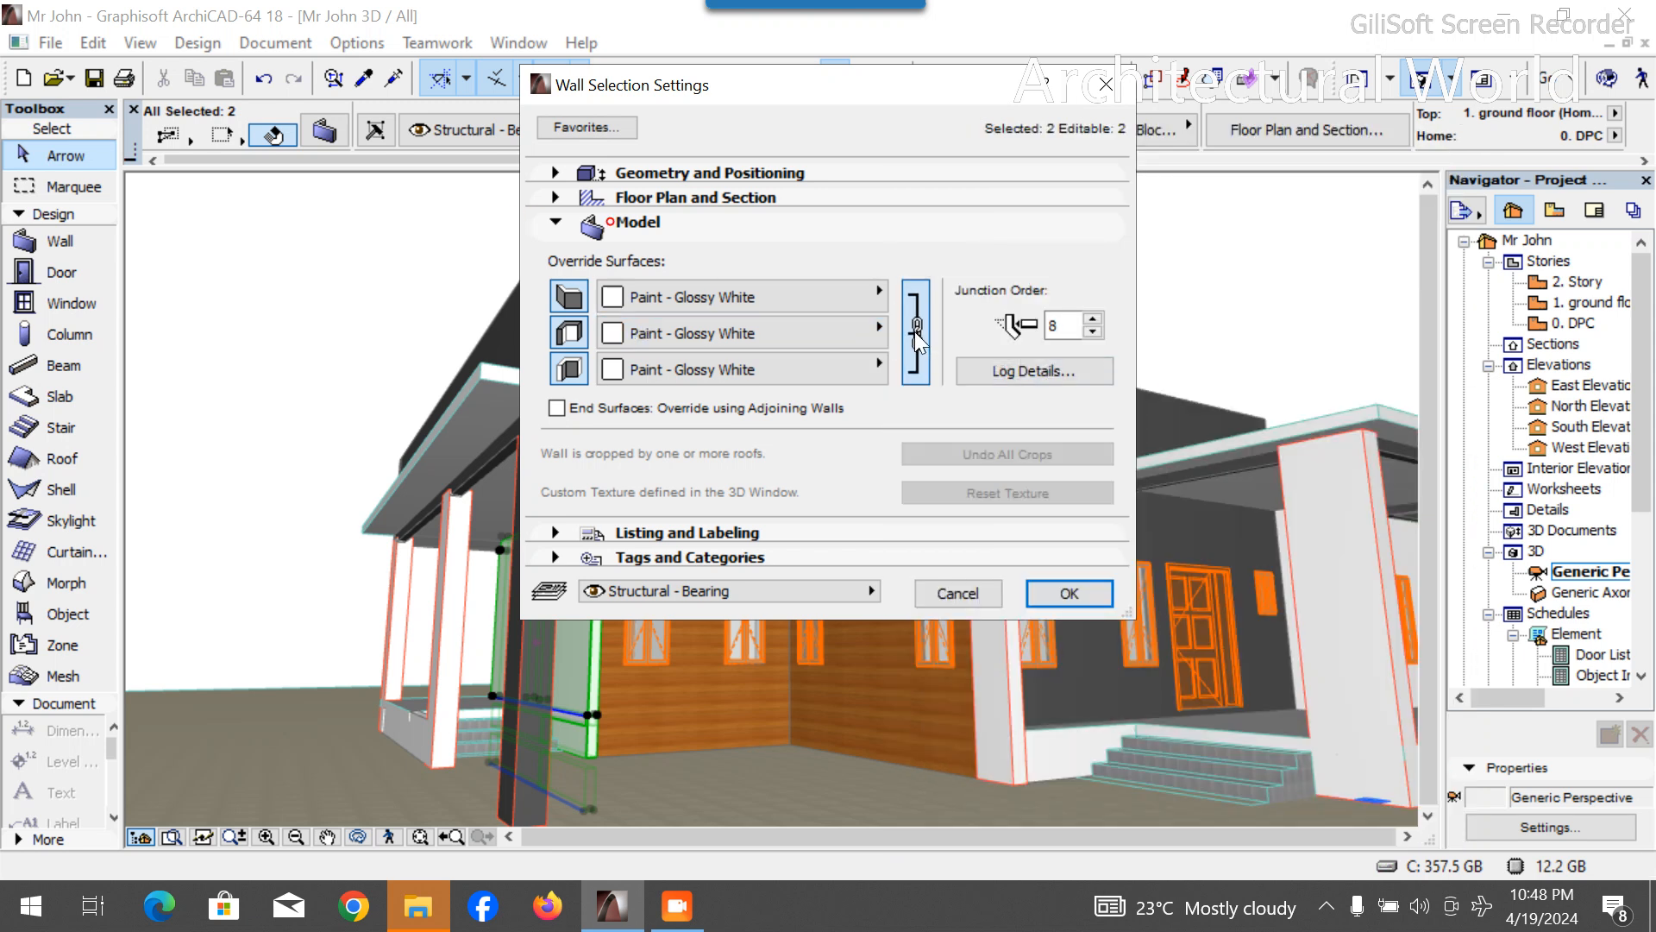
pyautogui.click(863, 330)
pyautogui.scroll(-3, 1140, 581)
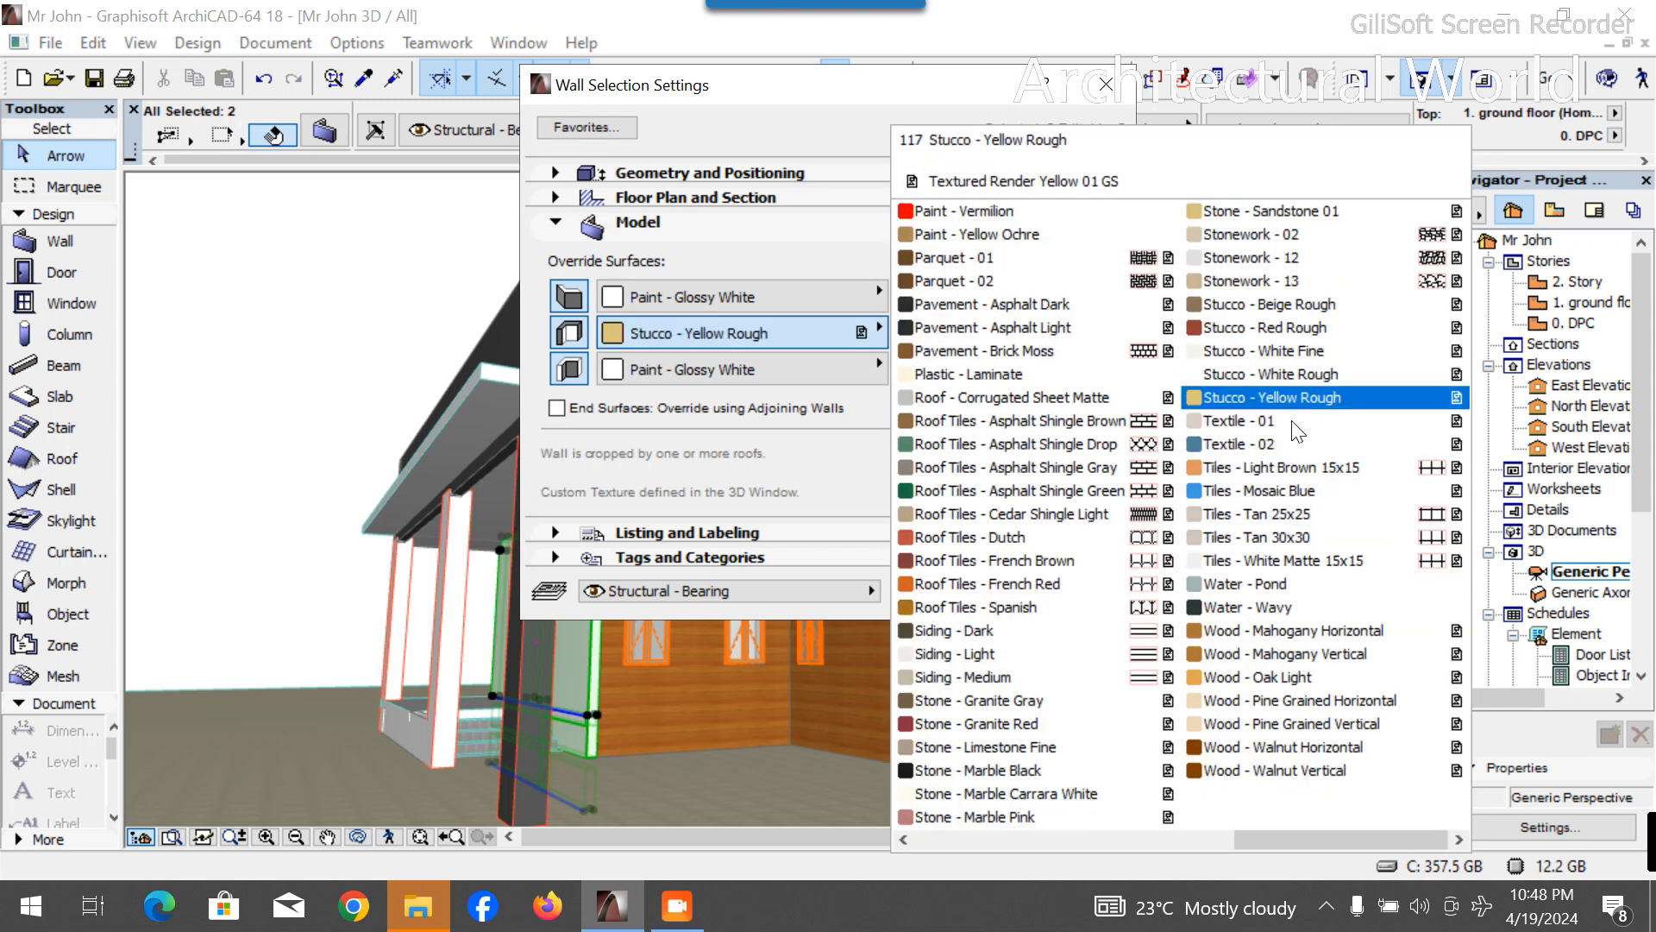
pyautogui.click(1285, 627)
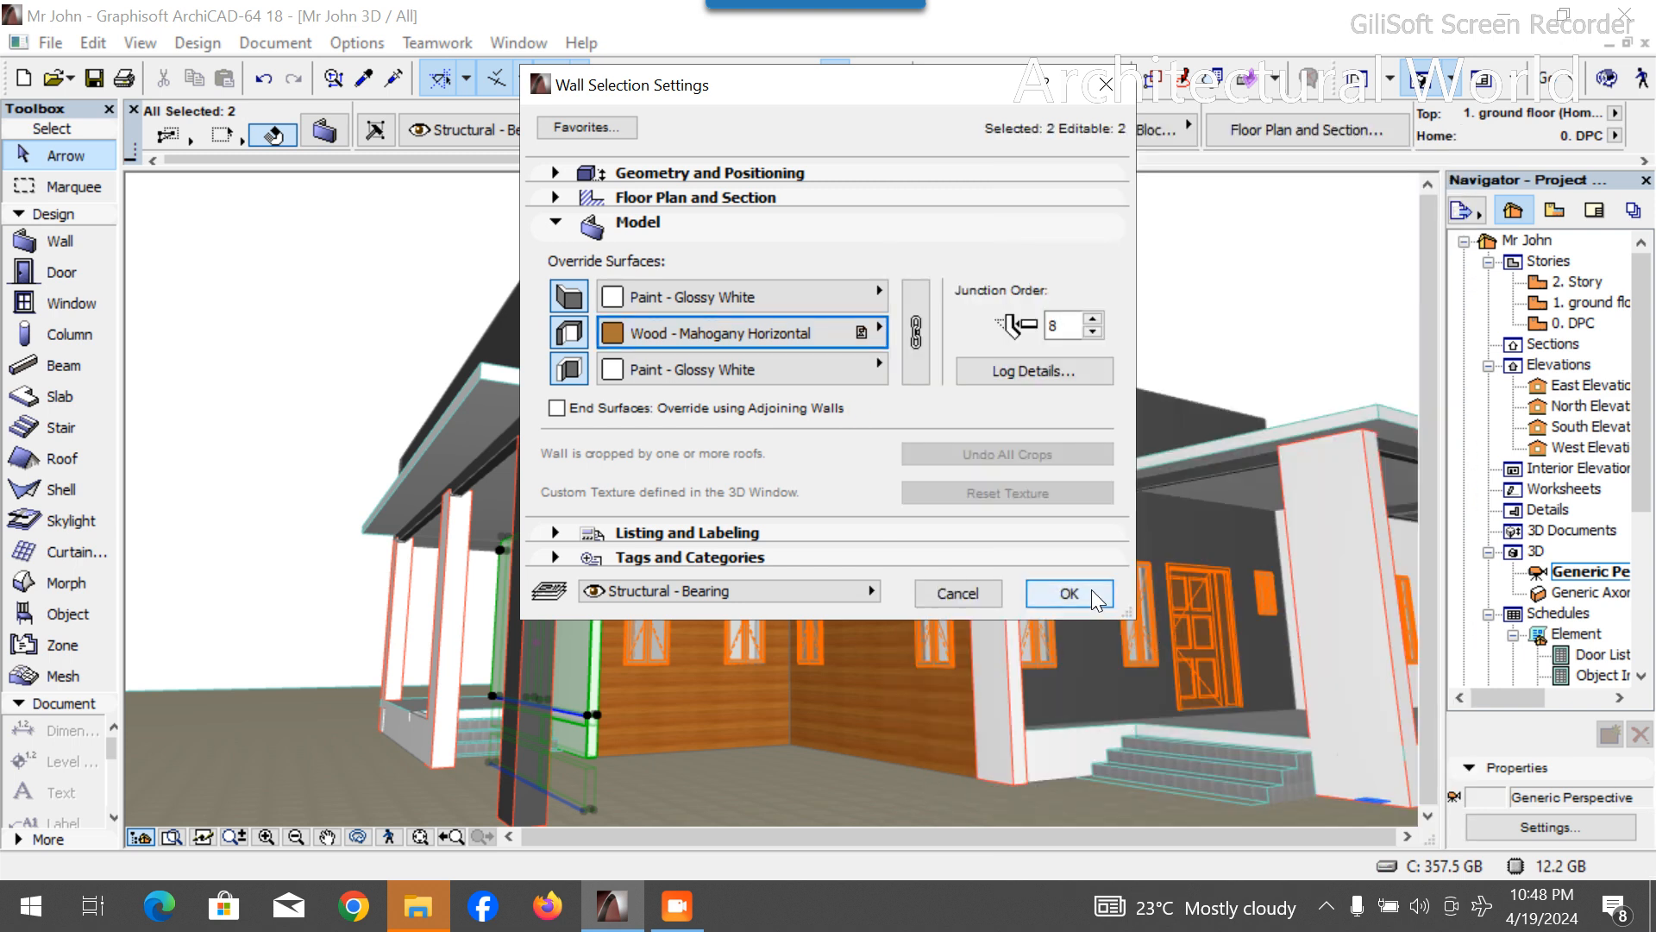
pyautogui.click(1070, 593)
pyautogui.click(310, 441)
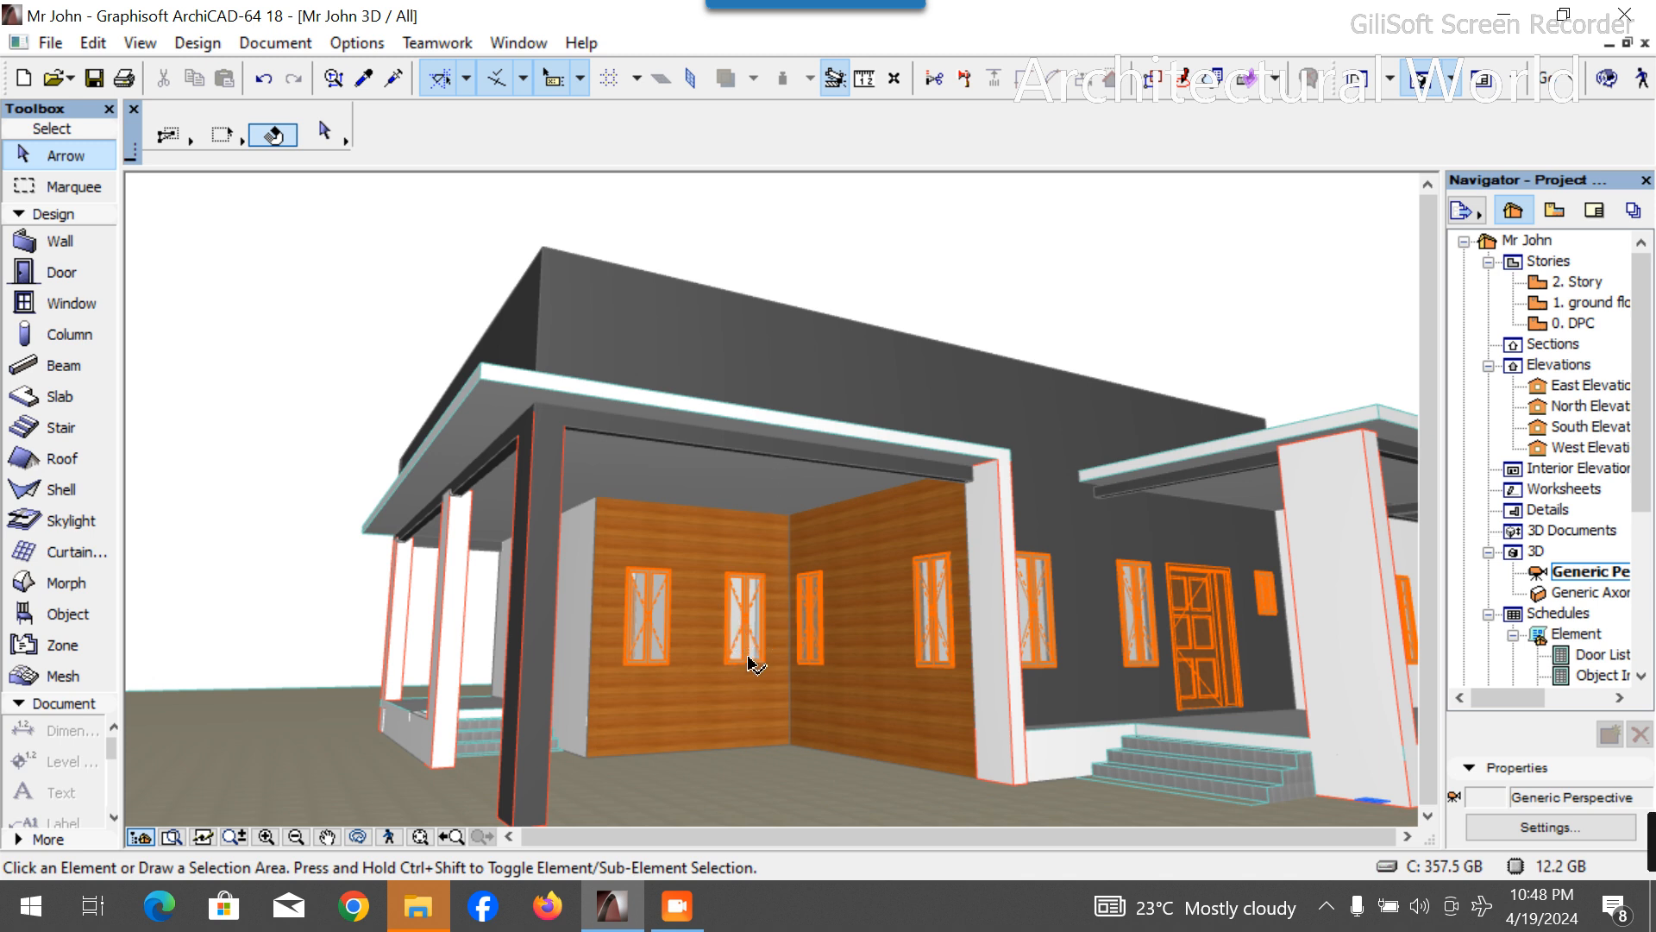
# Orbit around the 3D model to examine the front facade, entrance porch and red screen.
pyautogui.scroll(-5, 782, 533)
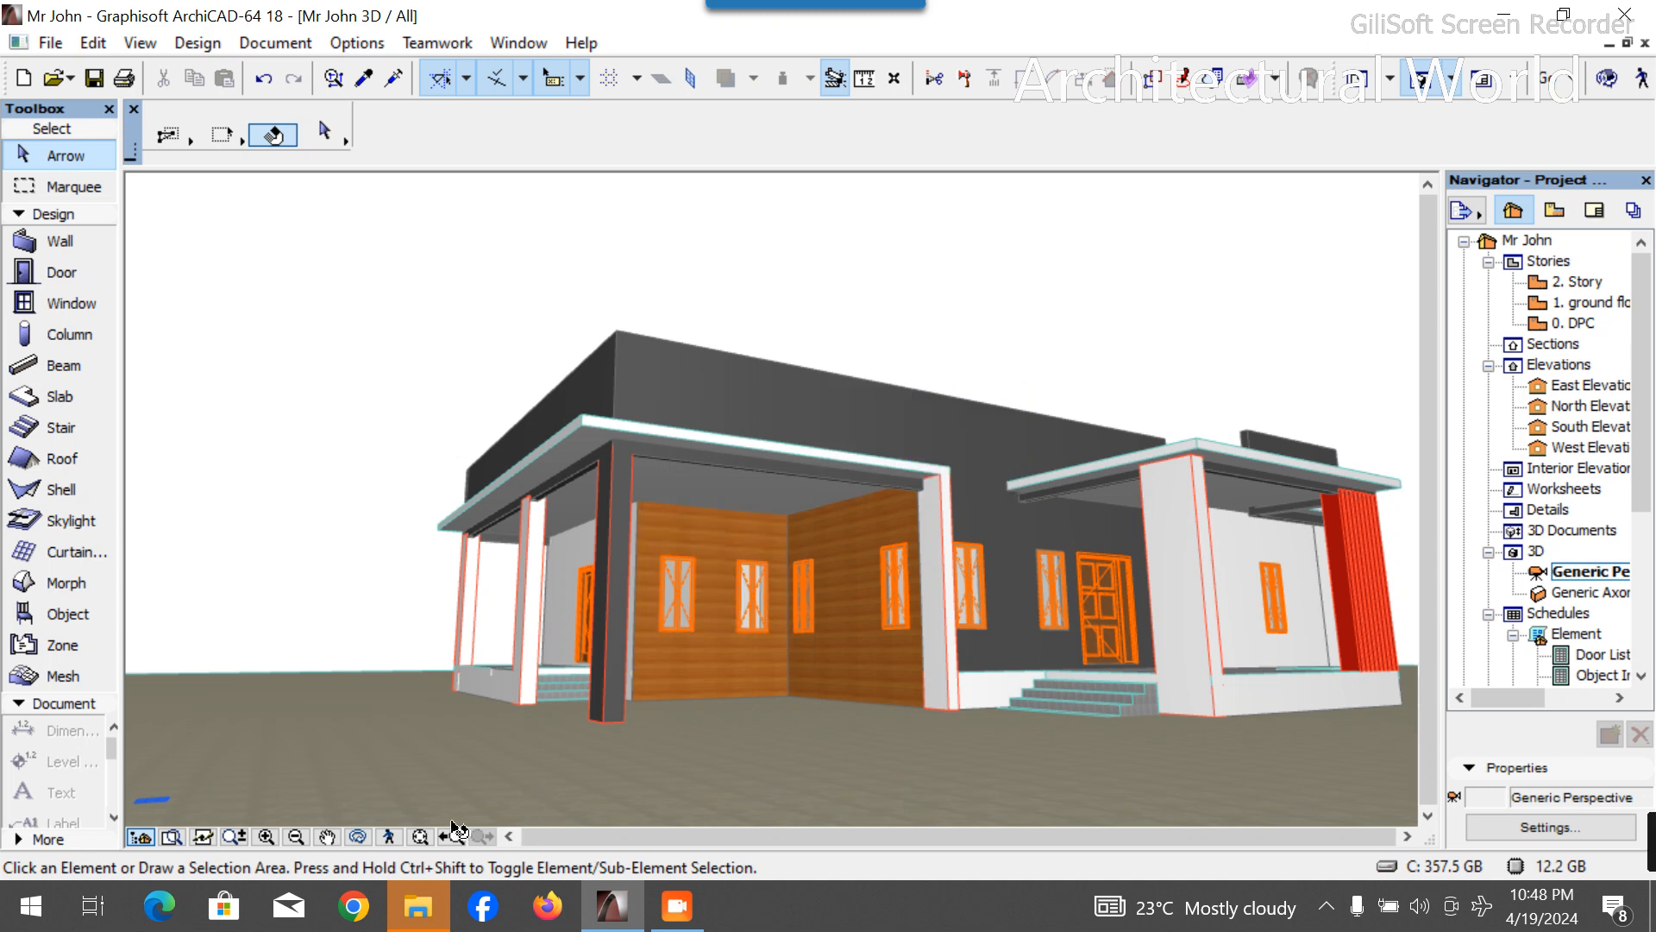
pyautogui.click(365, 836)
pyautogui.moveTo(1016, 755); pyautogui.dragTo(1168, 756)
pyautogui.moveTo(1083, 756); pyautogui.dragTo(740, 804)
pyautogui.moveTo(1275, 614); pyautogui.dragTo(1127, 592)
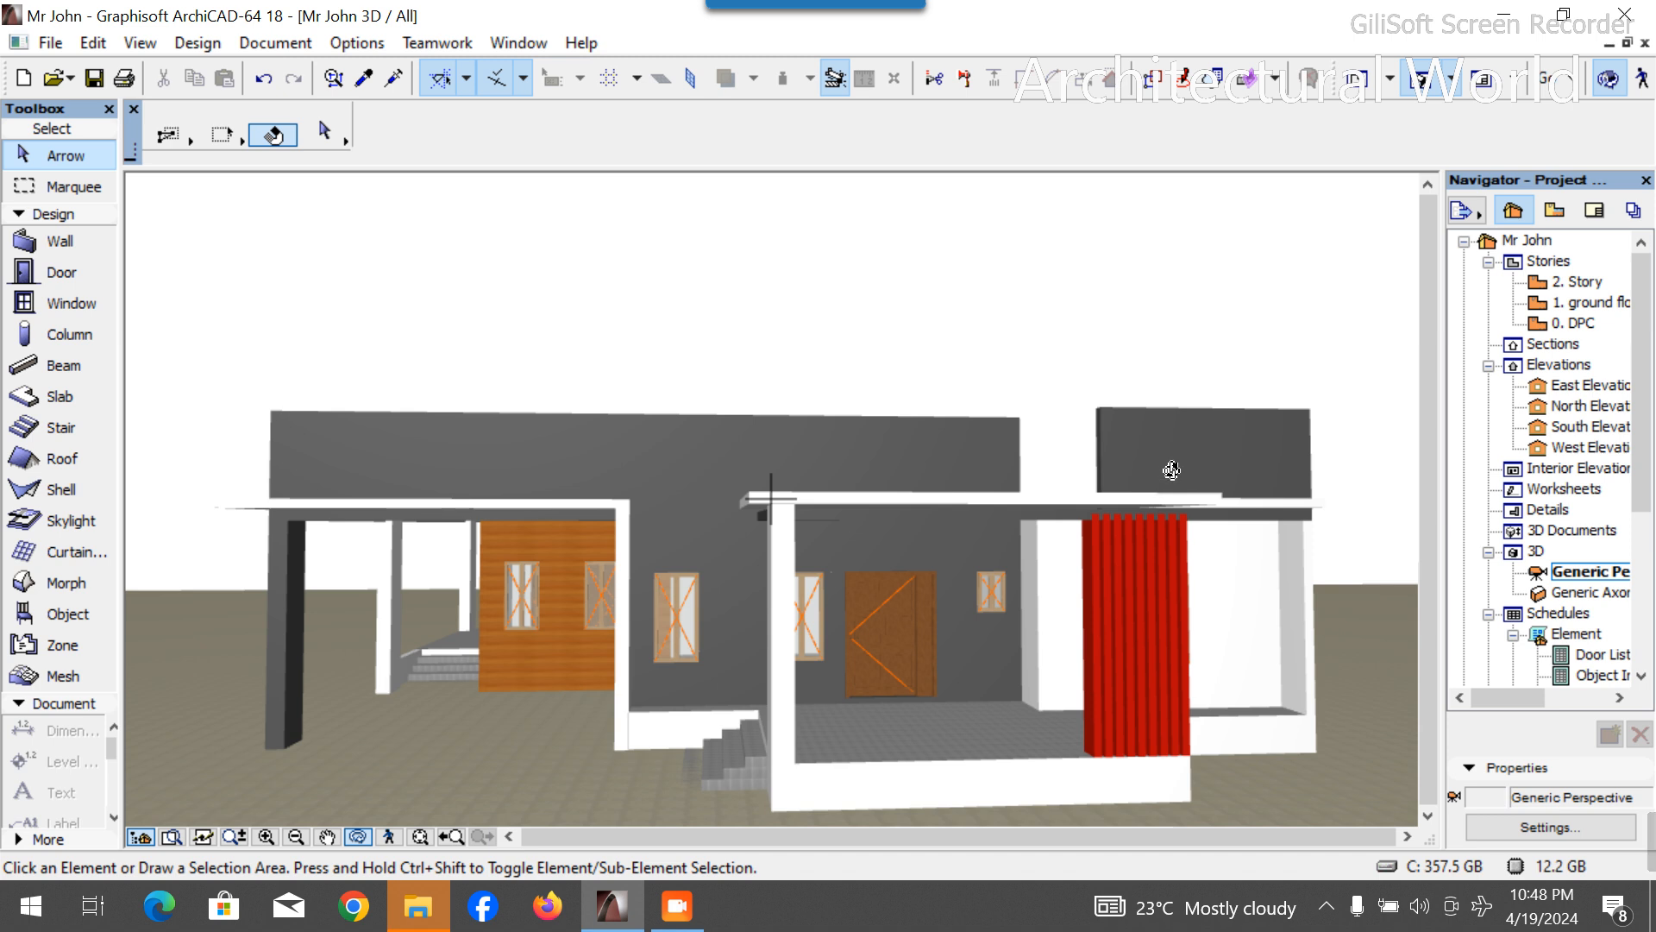
pyautogui.moveTo(1171, 470); pyautogui.dragTo(1213, 452)
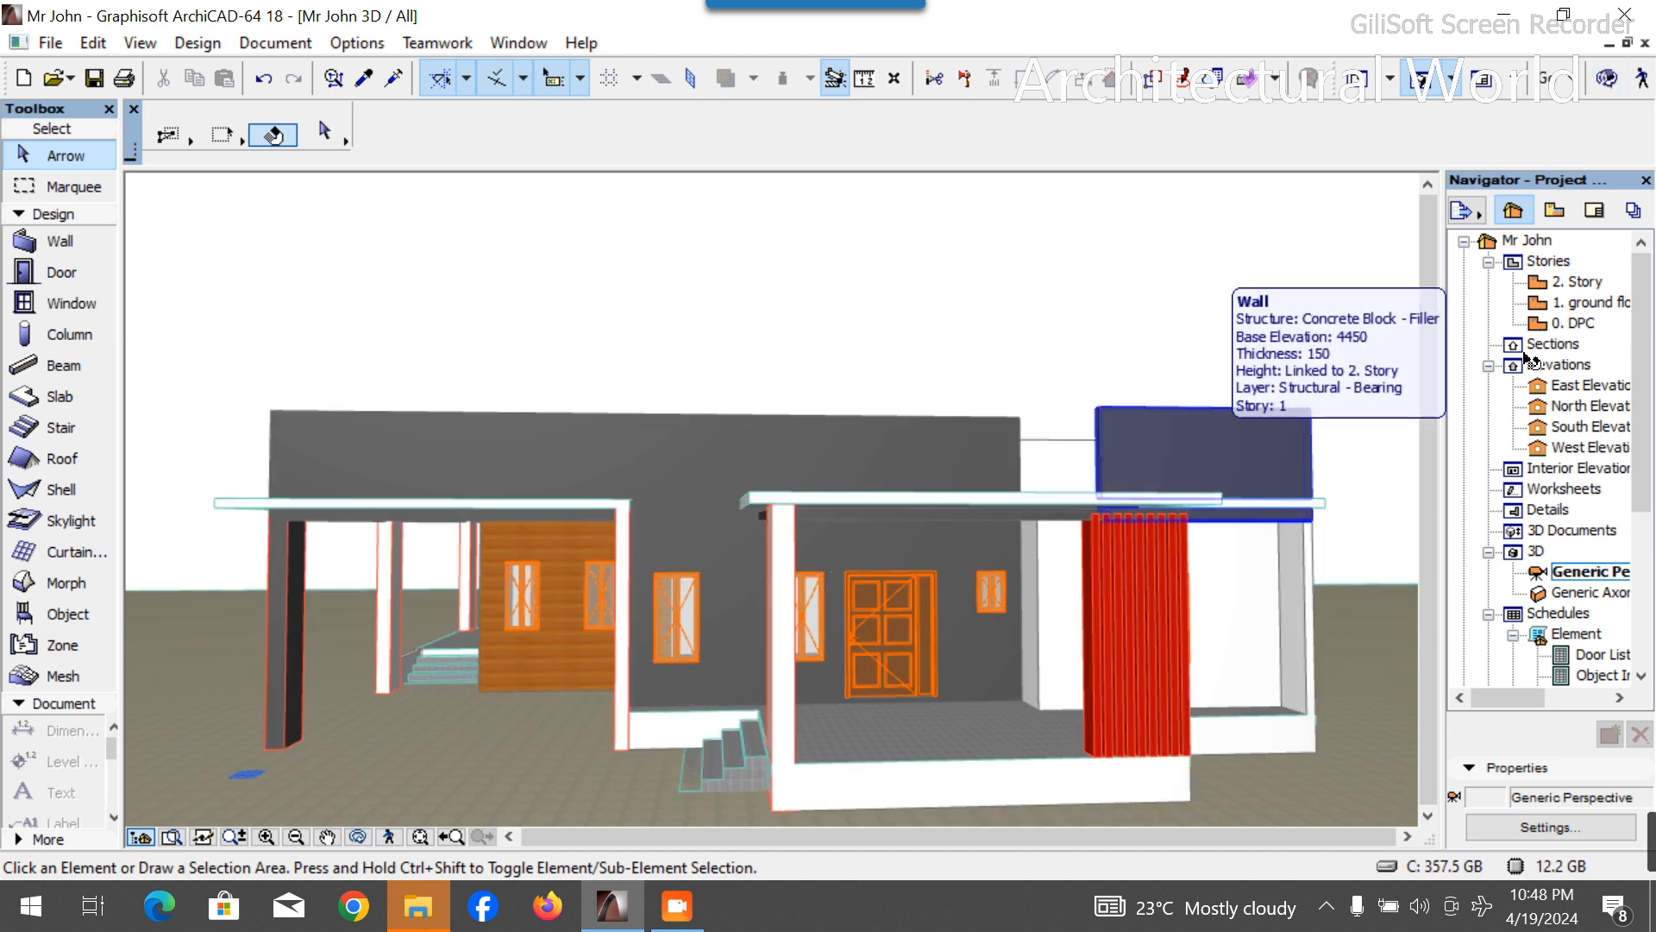
# Compare the Main Lounge's front wall on the ground floor plan with the 3D view around the porch and its parapet walls.
pyautogui.doubleClick(1586, 302)
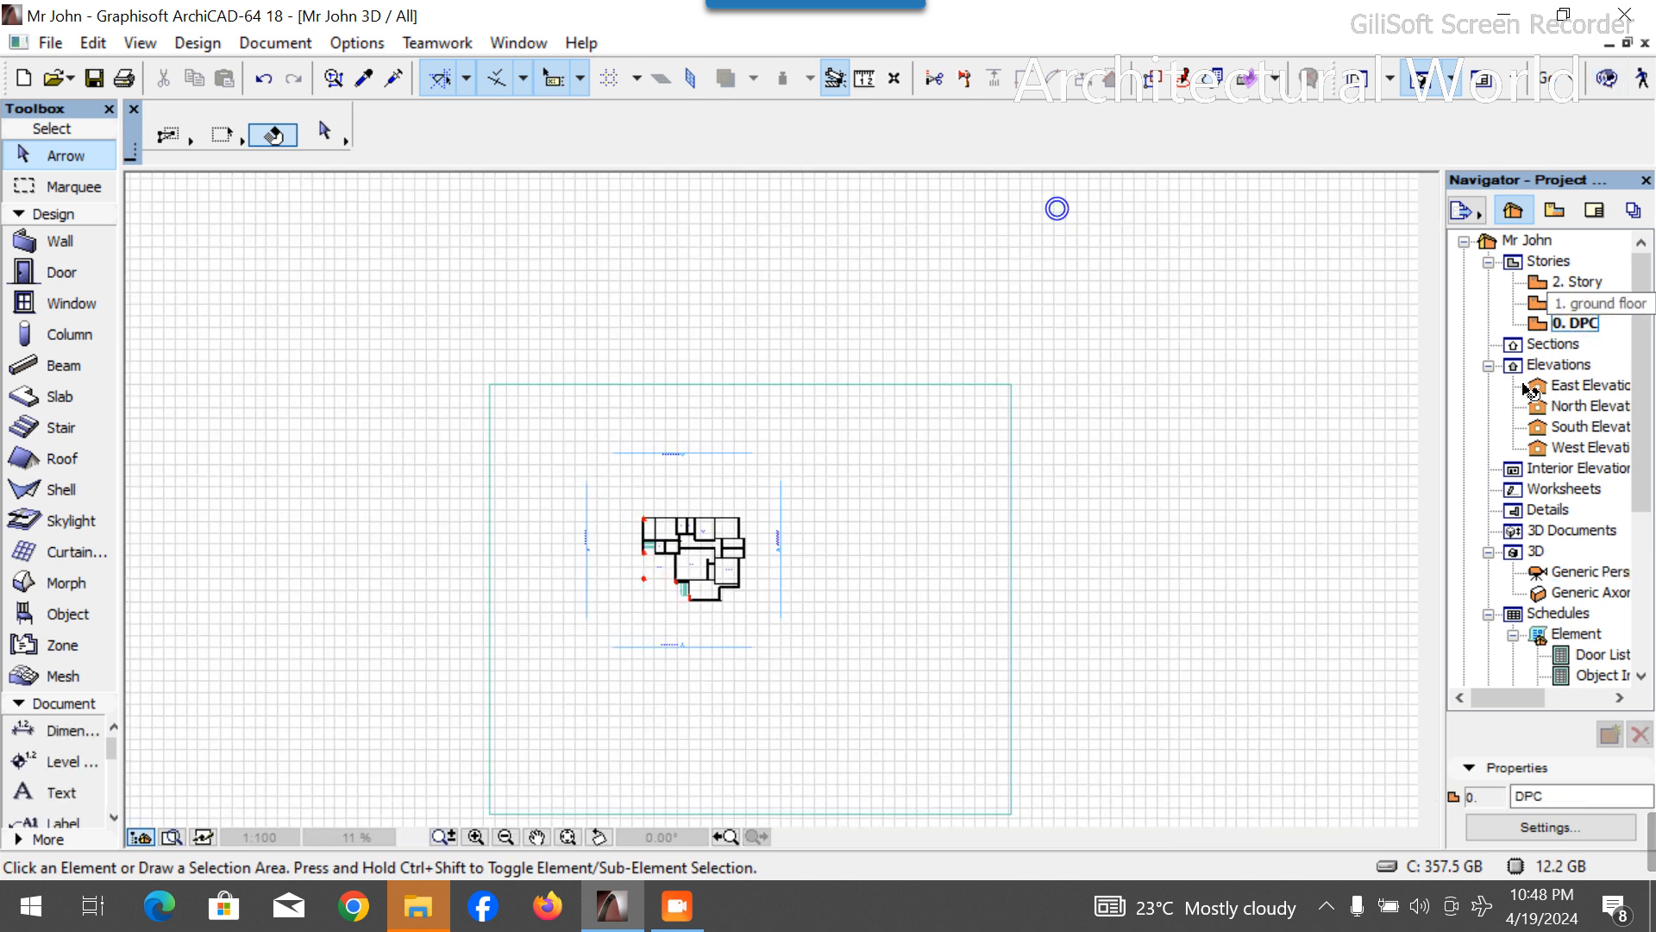
pyautogui.scroll(6, 678, 619)
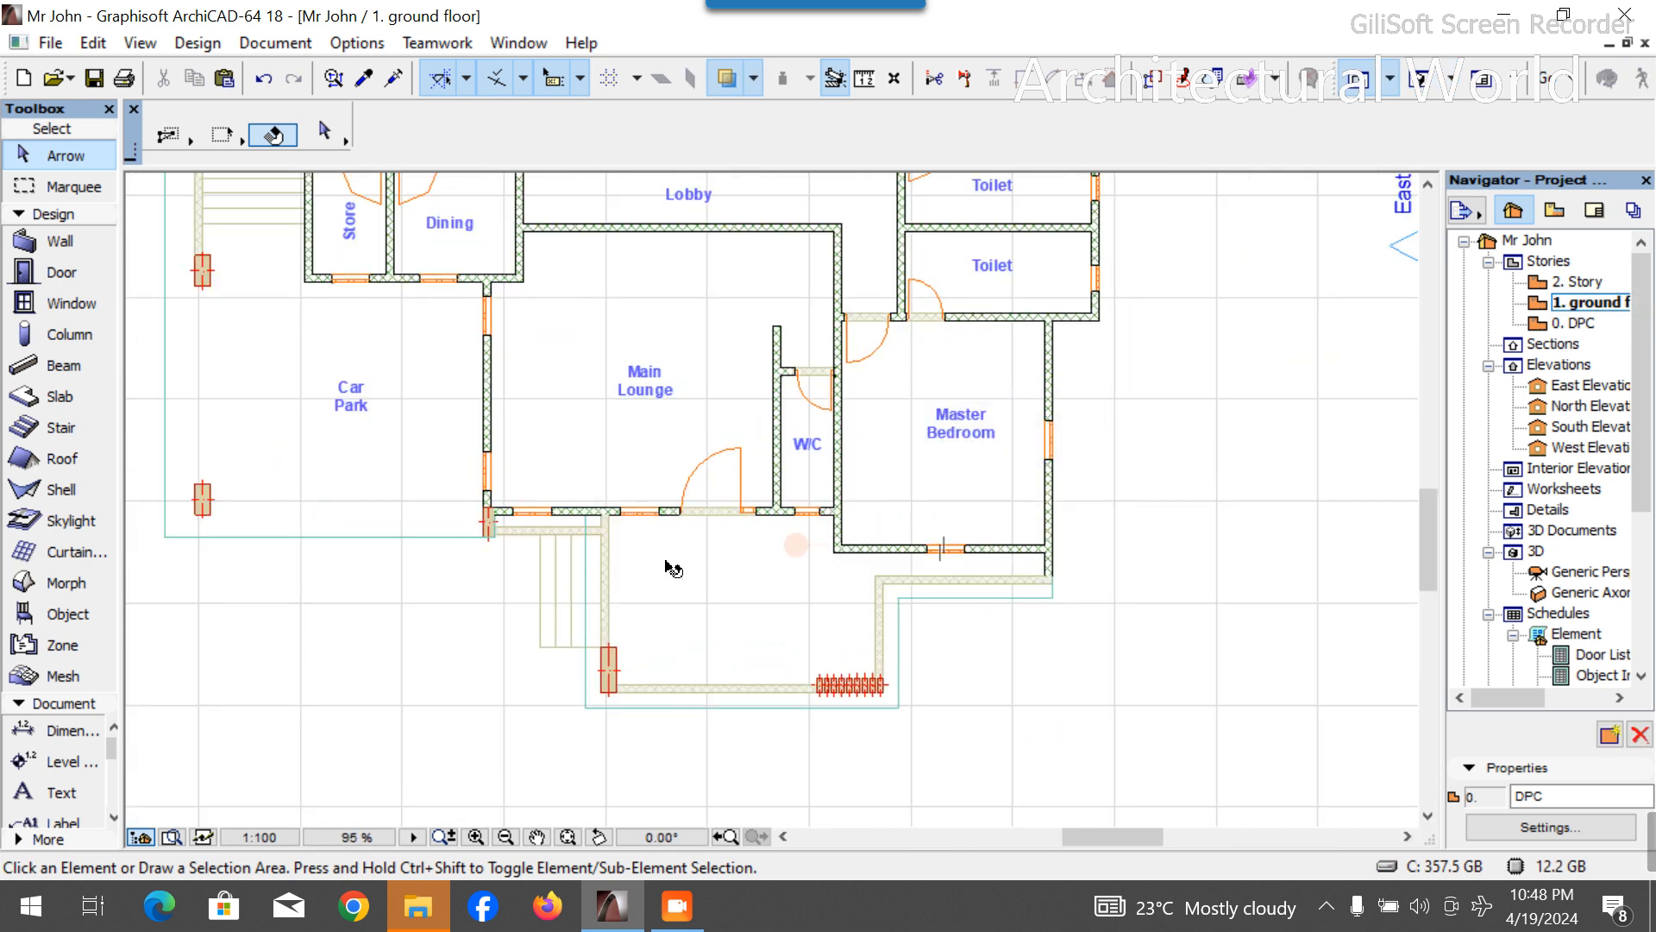
pyautogui.click(419, 533)
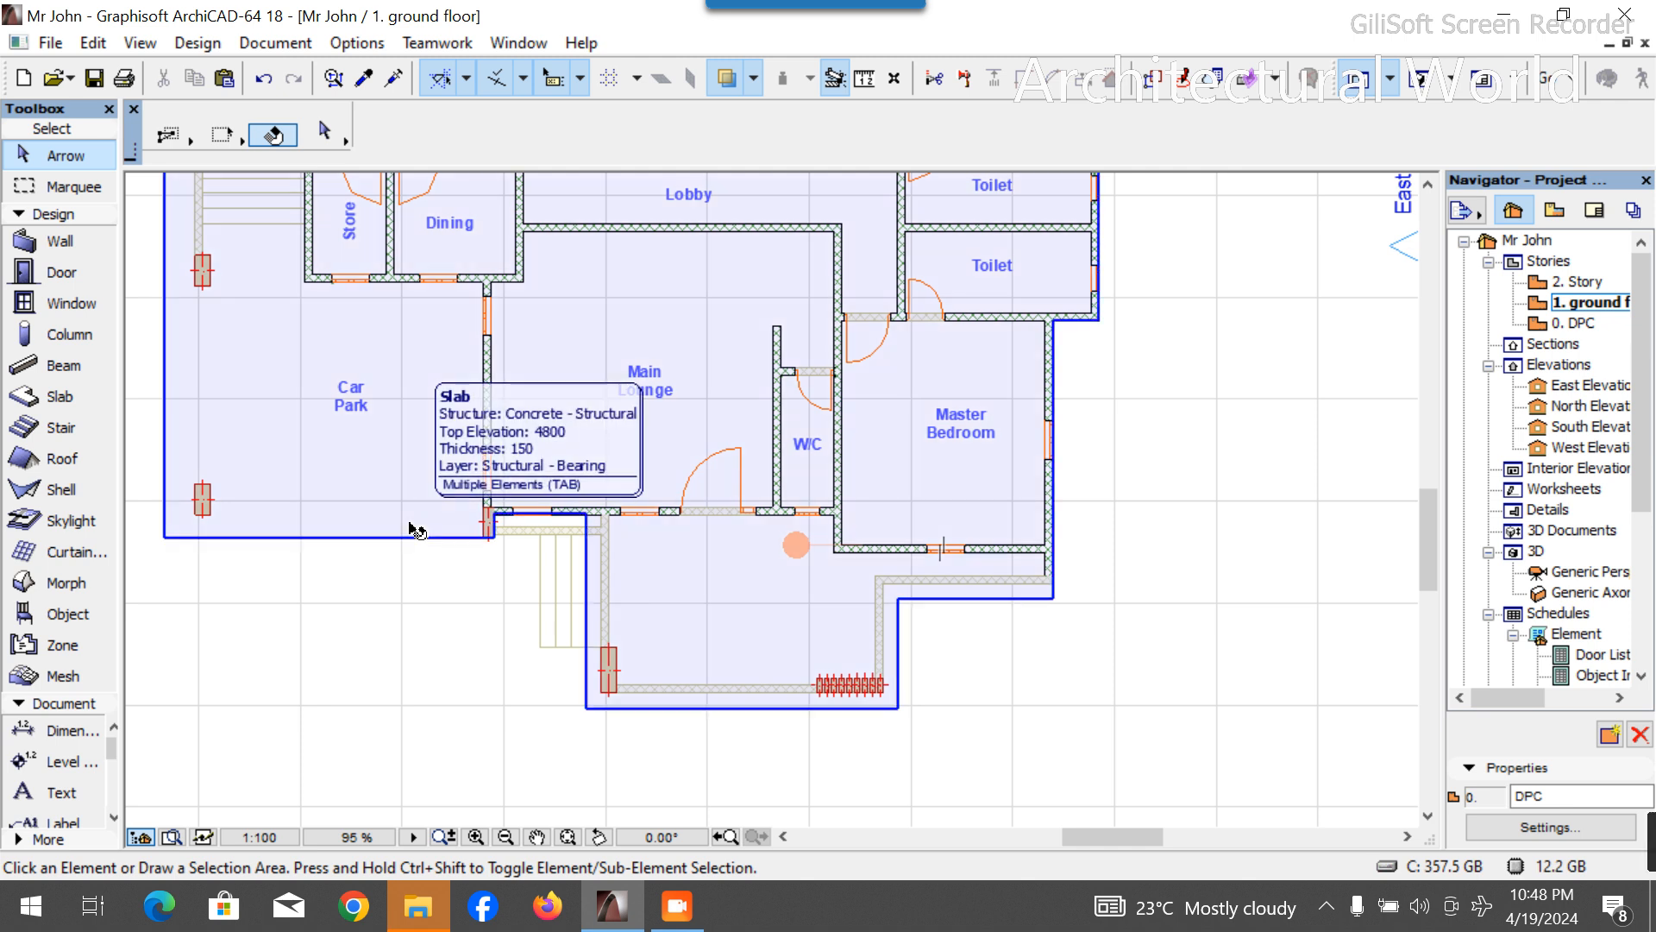
pyautogui.click(448, 559)
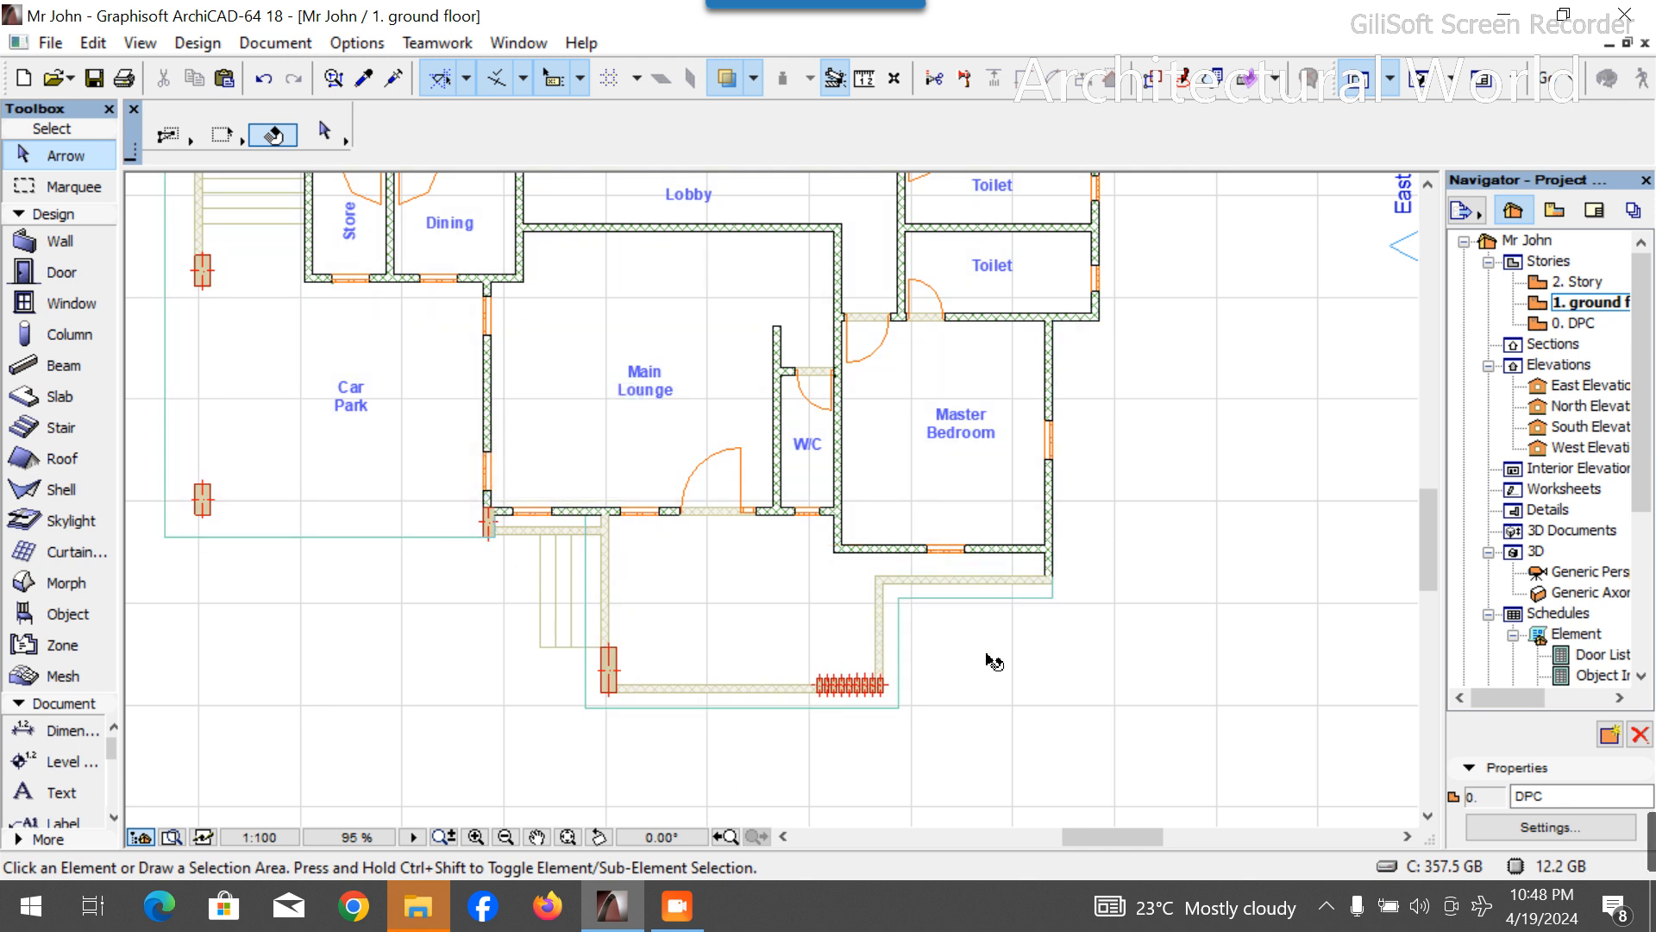
pyautogui.scroll(-2, 863, 582)
pyautogui.scroll(4, 879, 583)
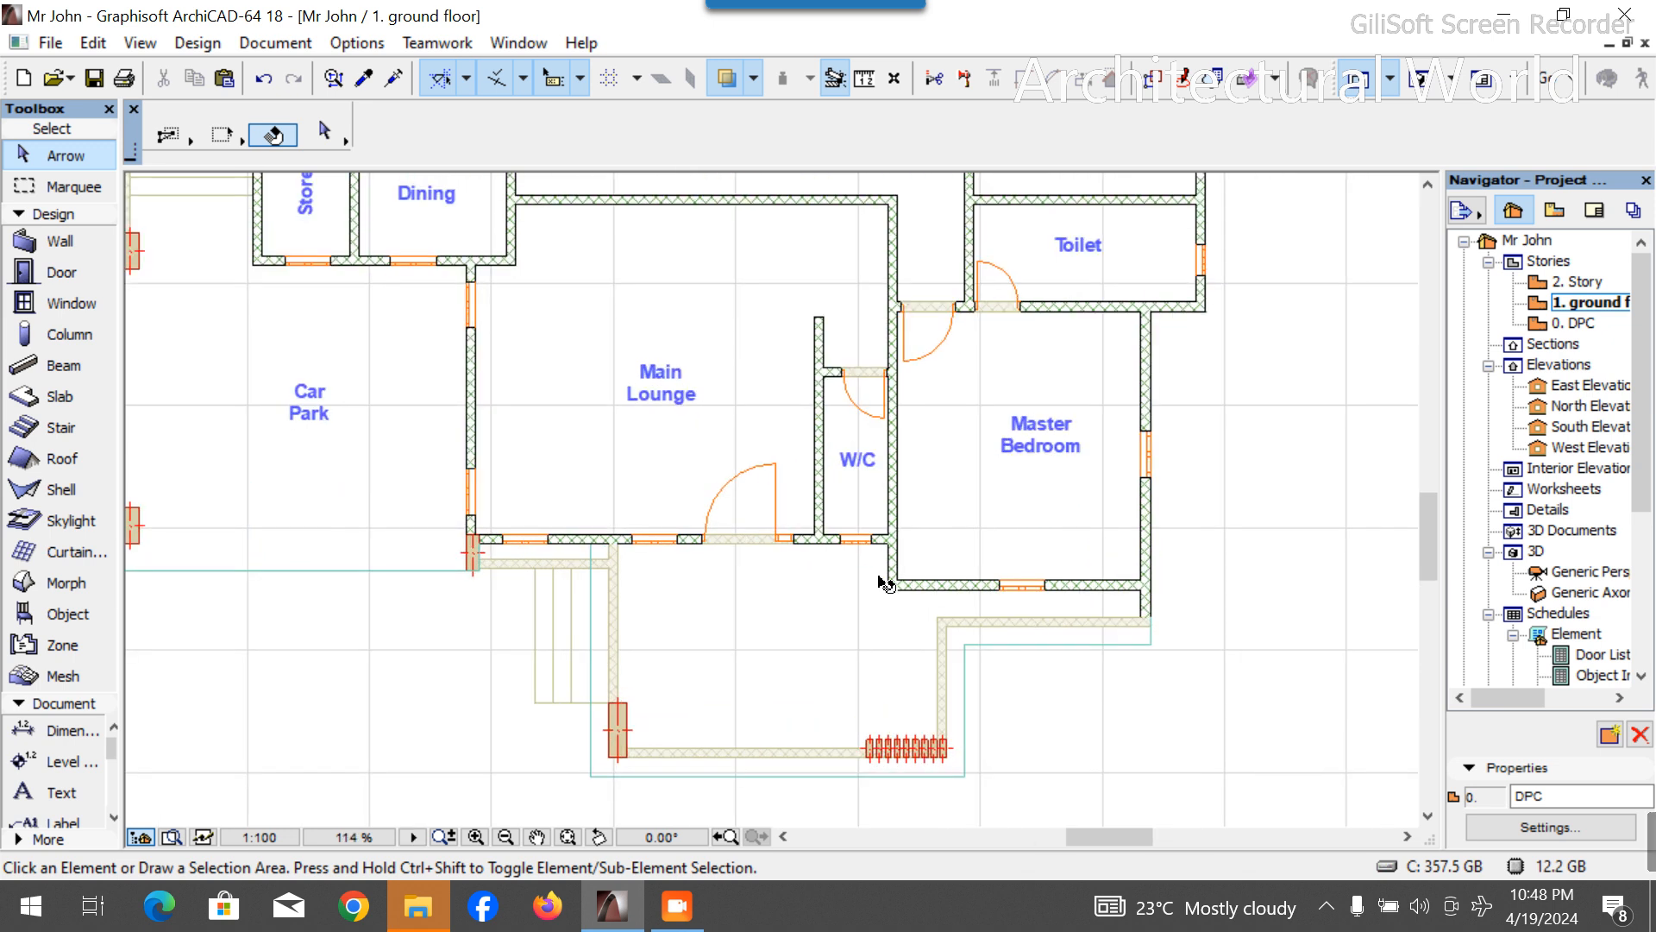
pyautogui.scroll(5, 856, 553)
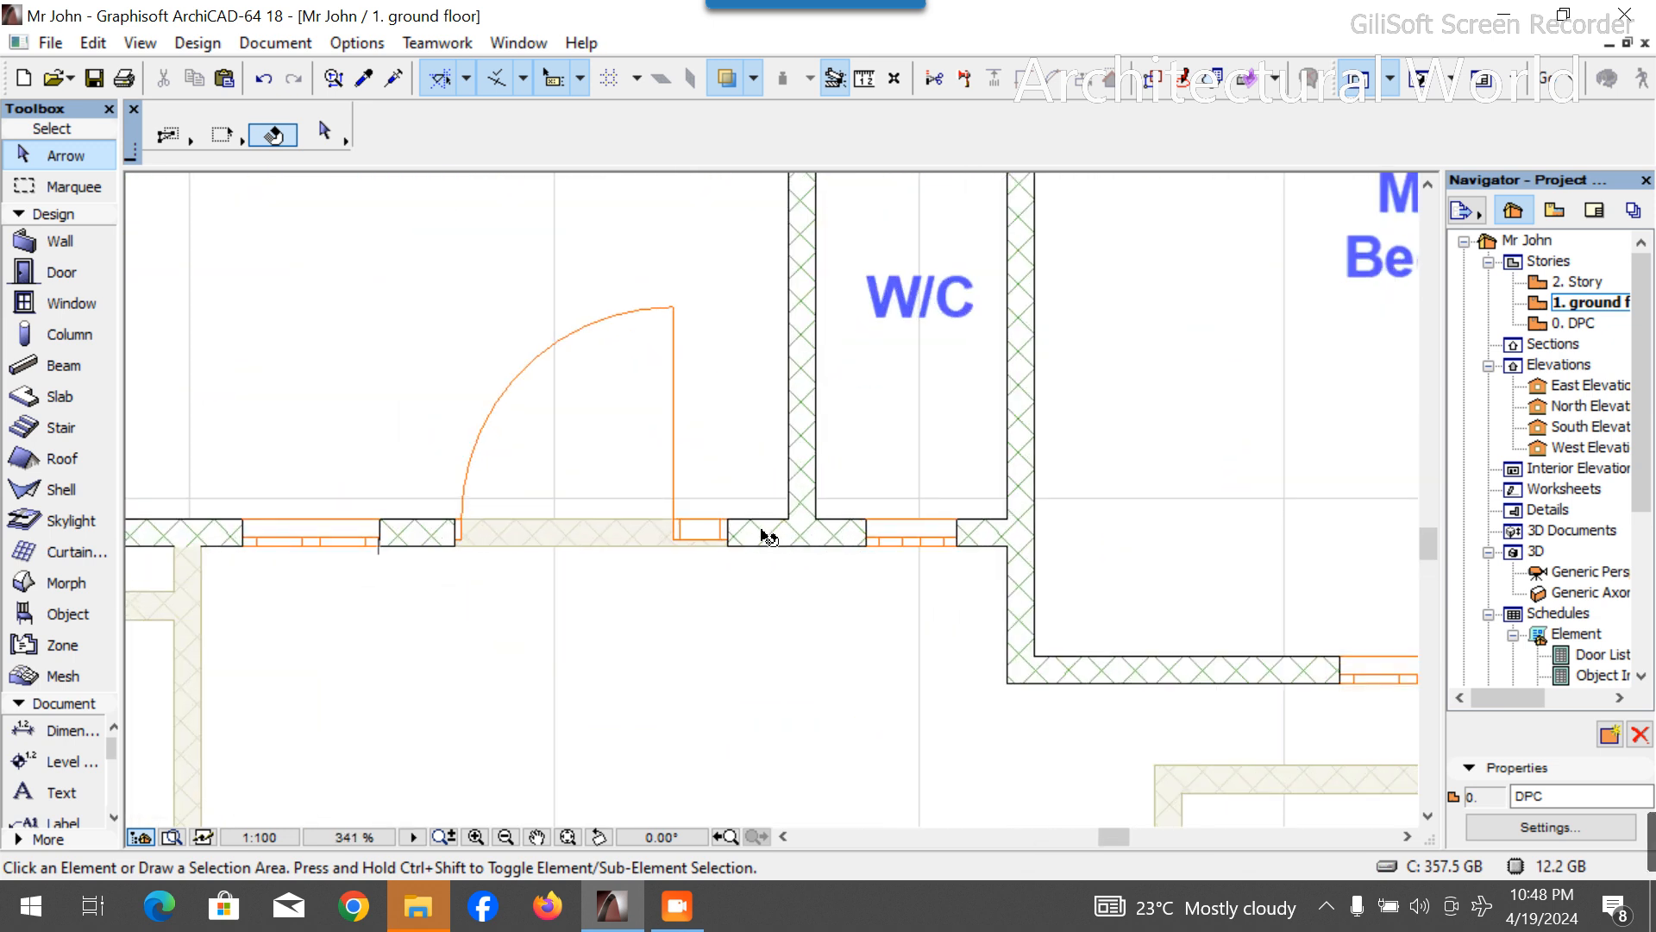
pyautogui.click(768, 537)
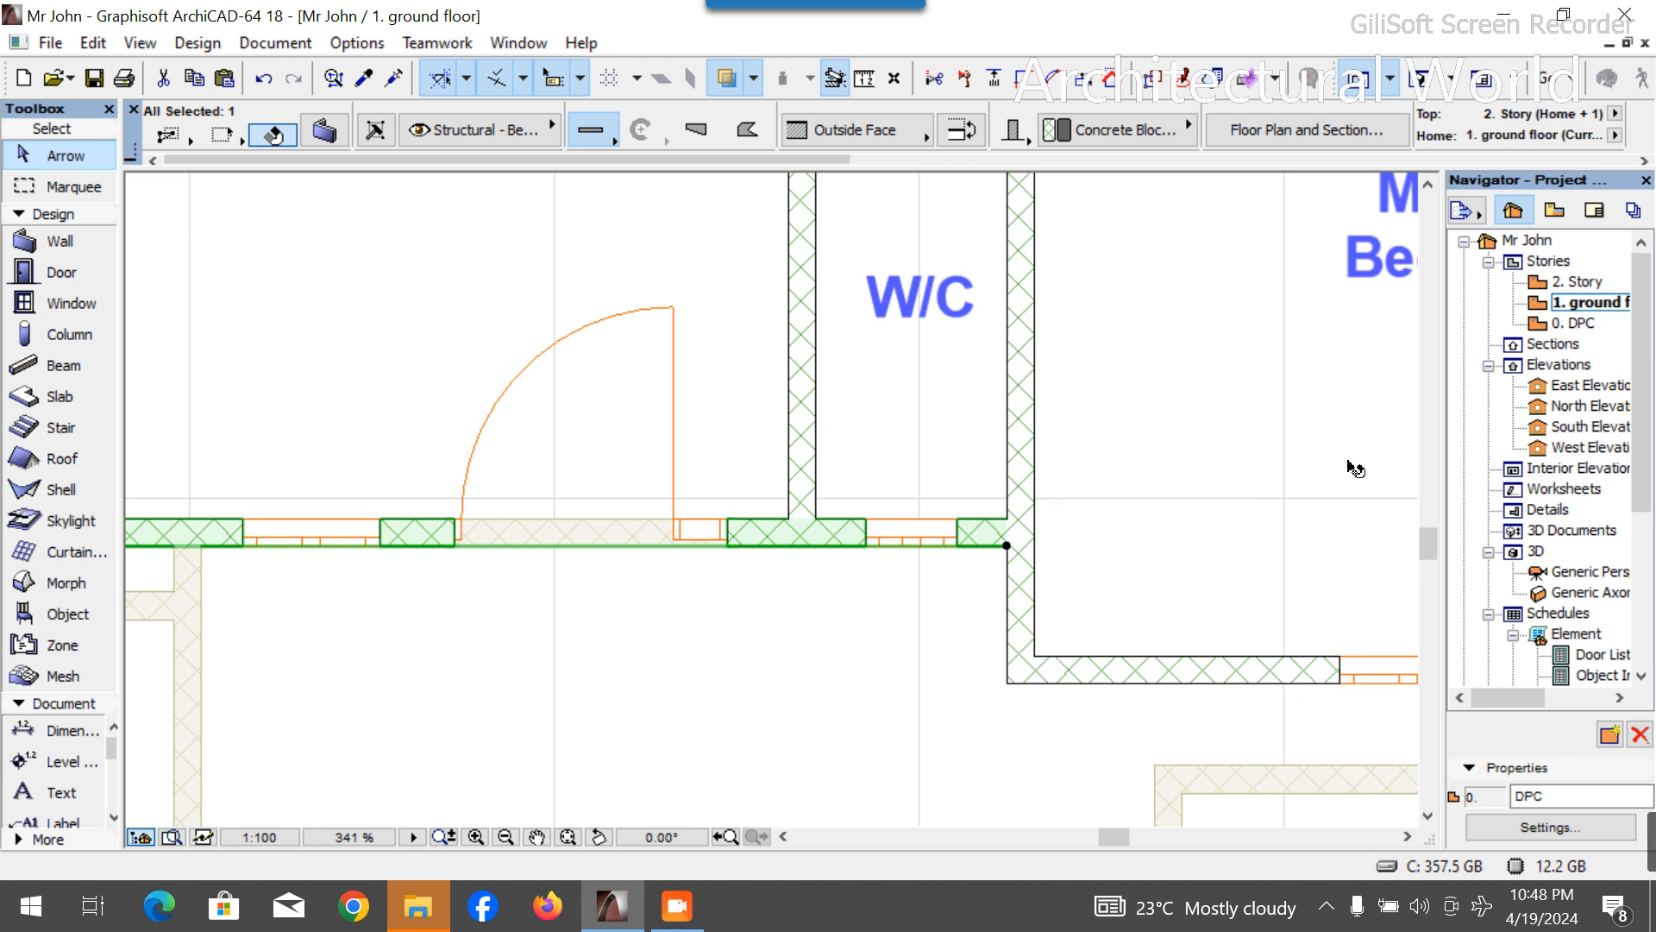
pyautogui.click(1423, 82)
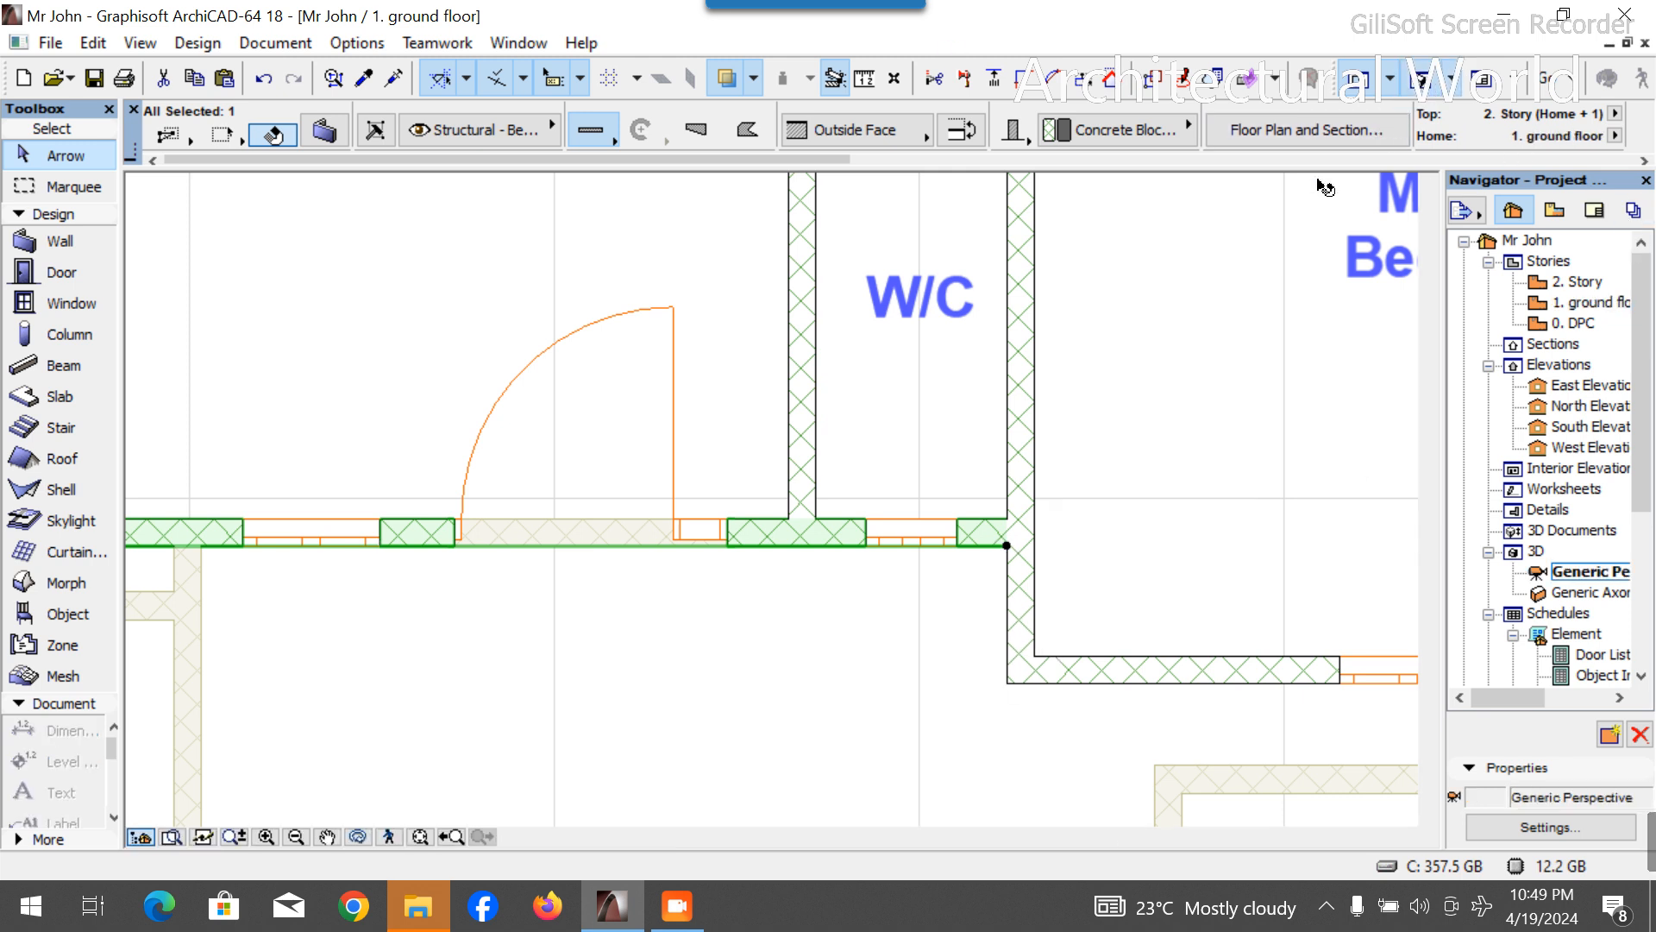
pyautogui.scroll(4, 1024, 414)
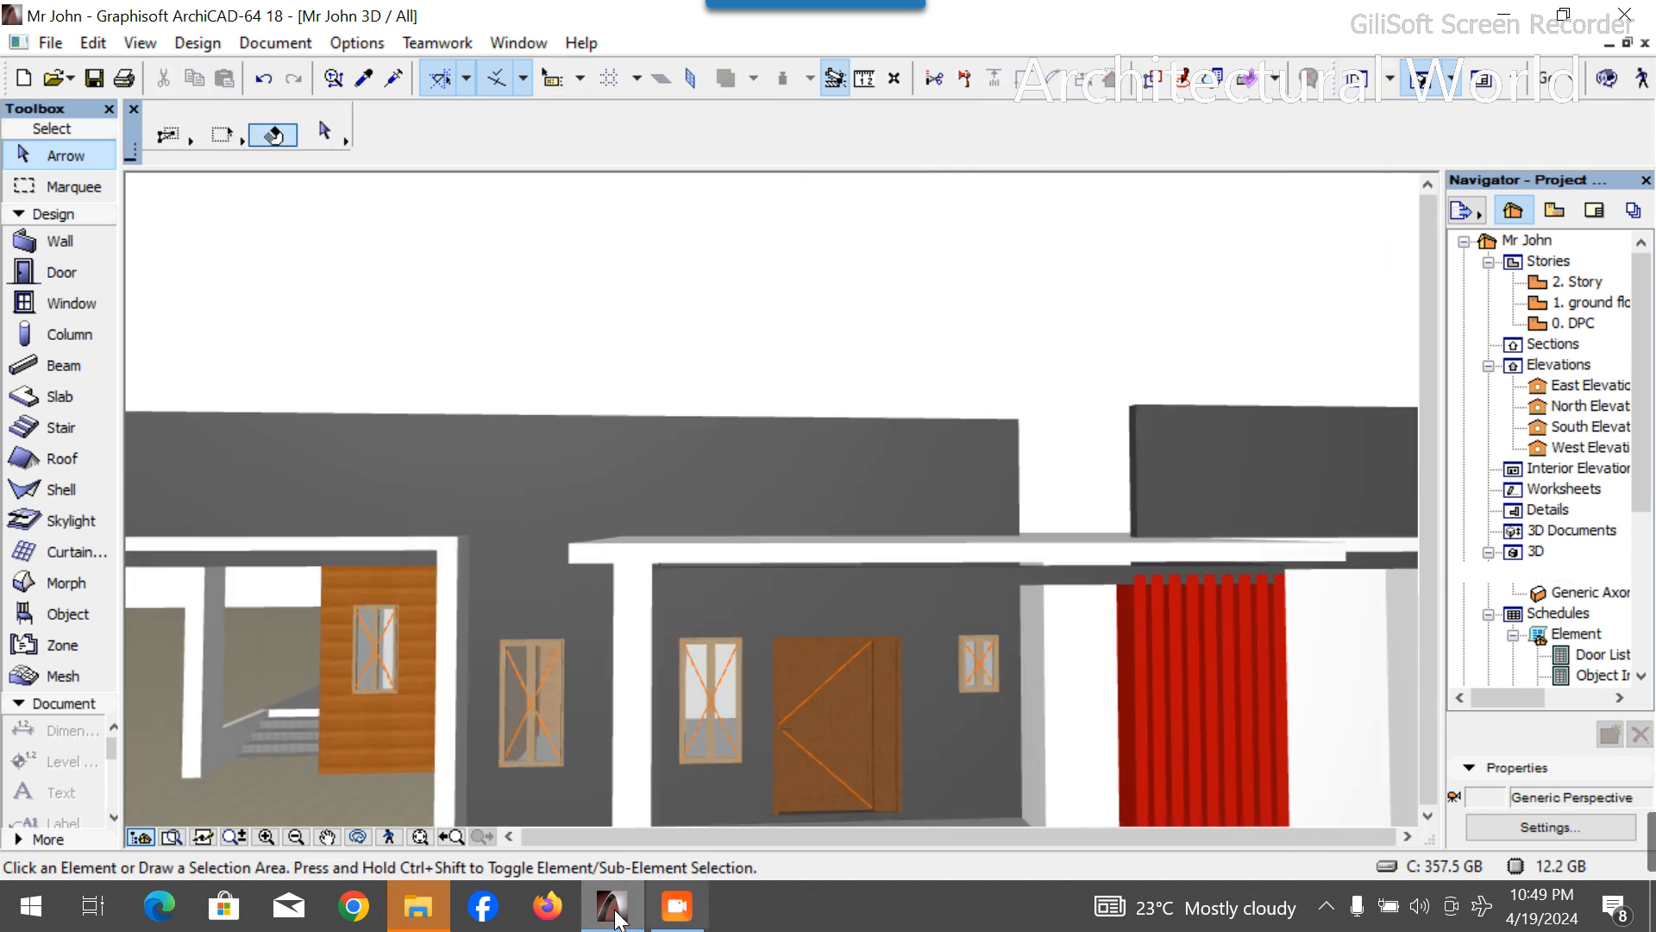
pyautogui.click(363, 838)
pyautogui.moveTo(1064, 540); pyautogui.dragTo(1206, 549)
pyautogui.doubleClick(1630, 305)
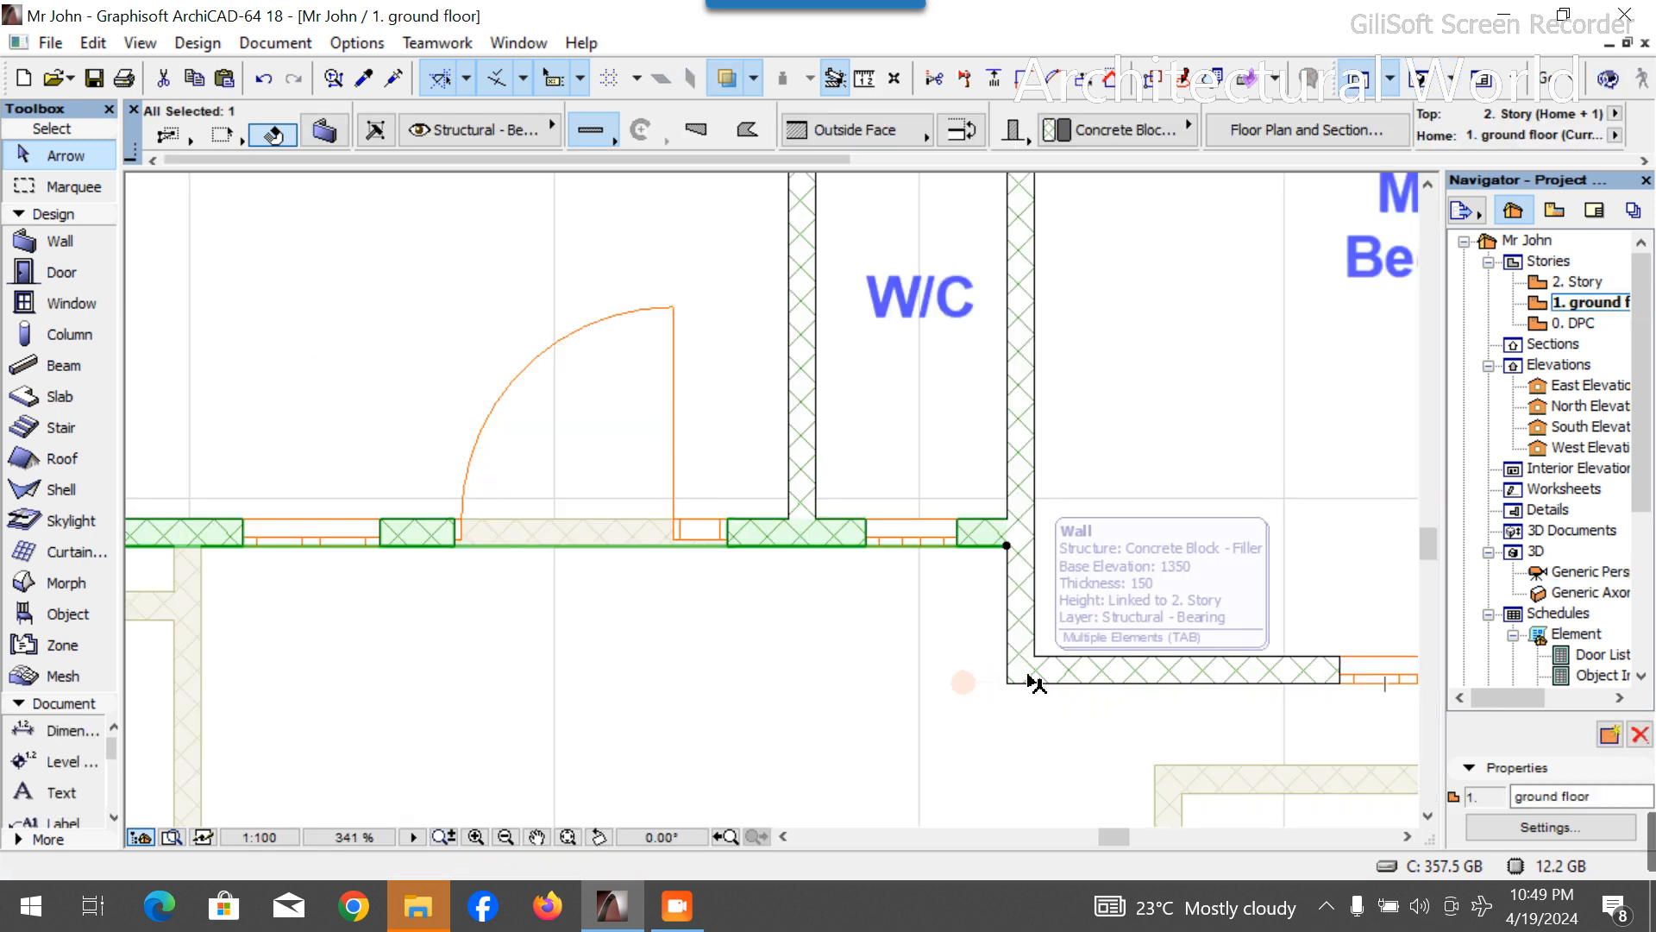
# On the ground floor plan, raise the top of the wall between the W/C and Master Bedroom level with the Main Lounge's front parapet.
pyautogui.click(1036, 684)
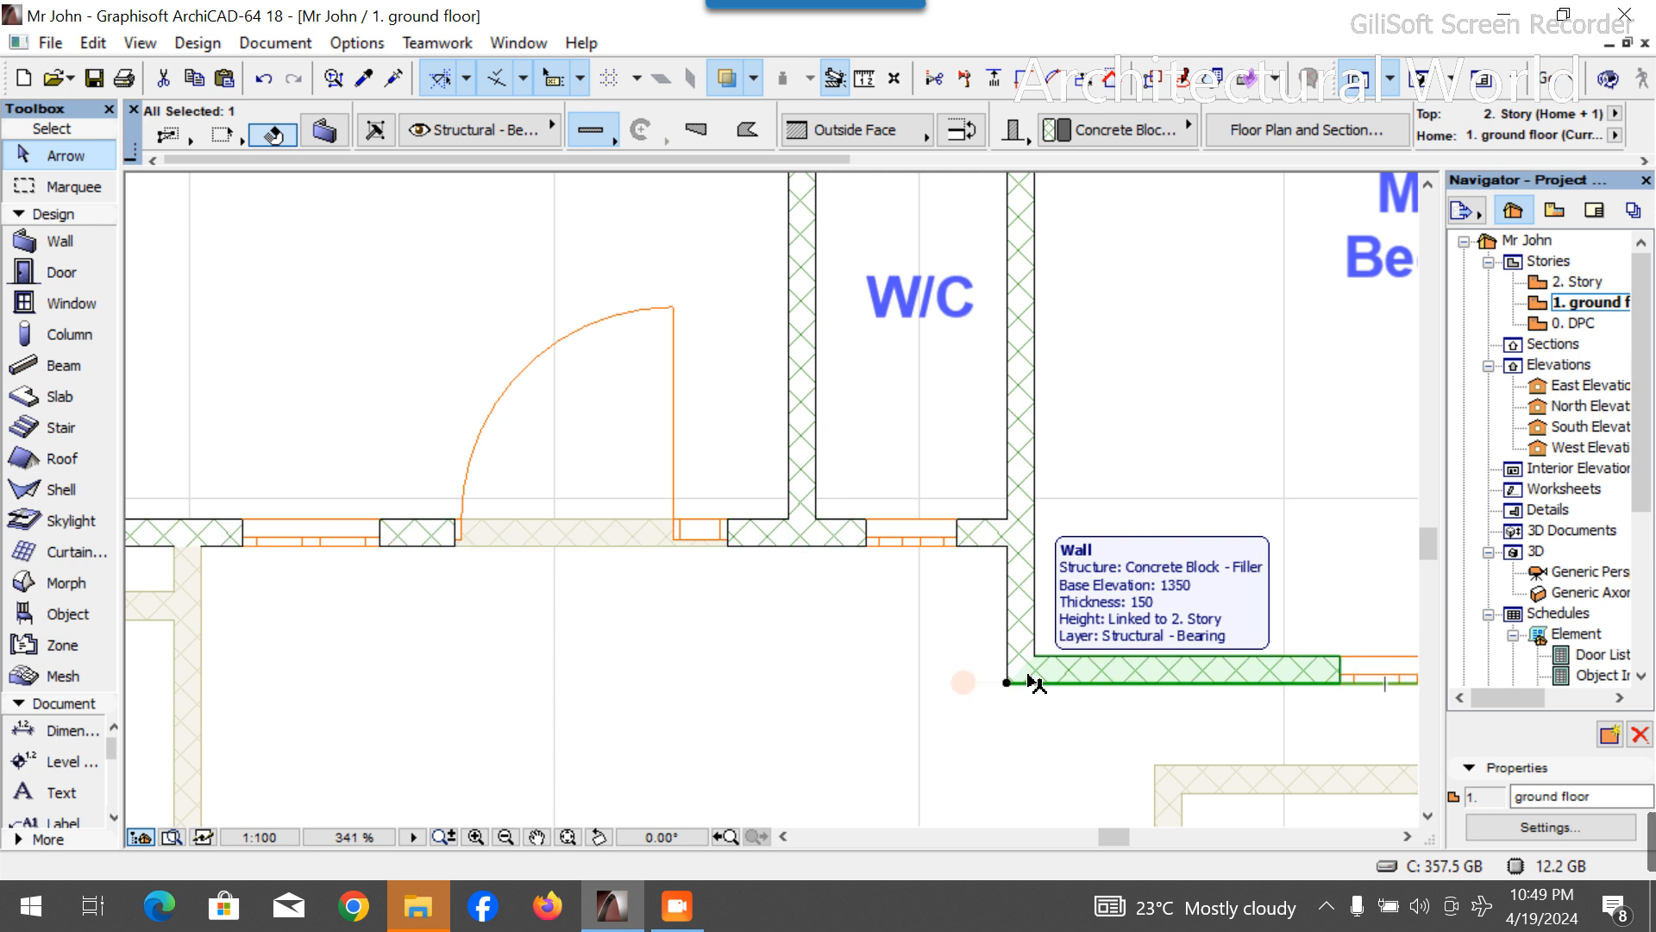
pyautogui.scroll(-4, 1069, 552)
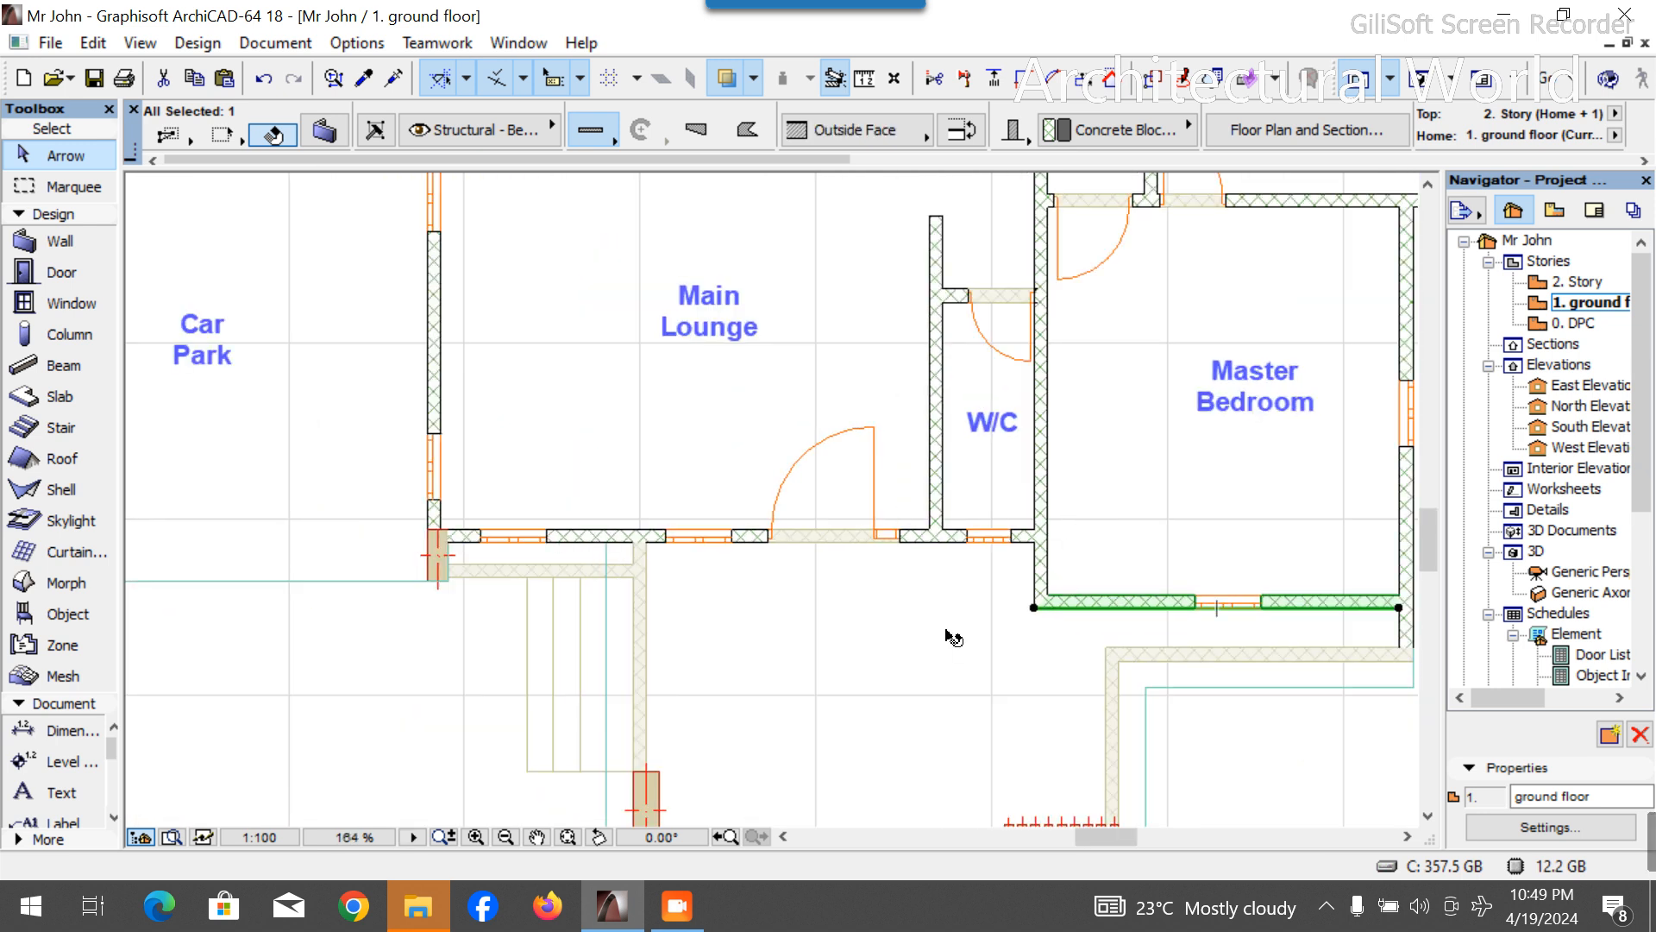
pyautogui.scroll(4, 1001, 530)
pyautogui.click(1039, 528)
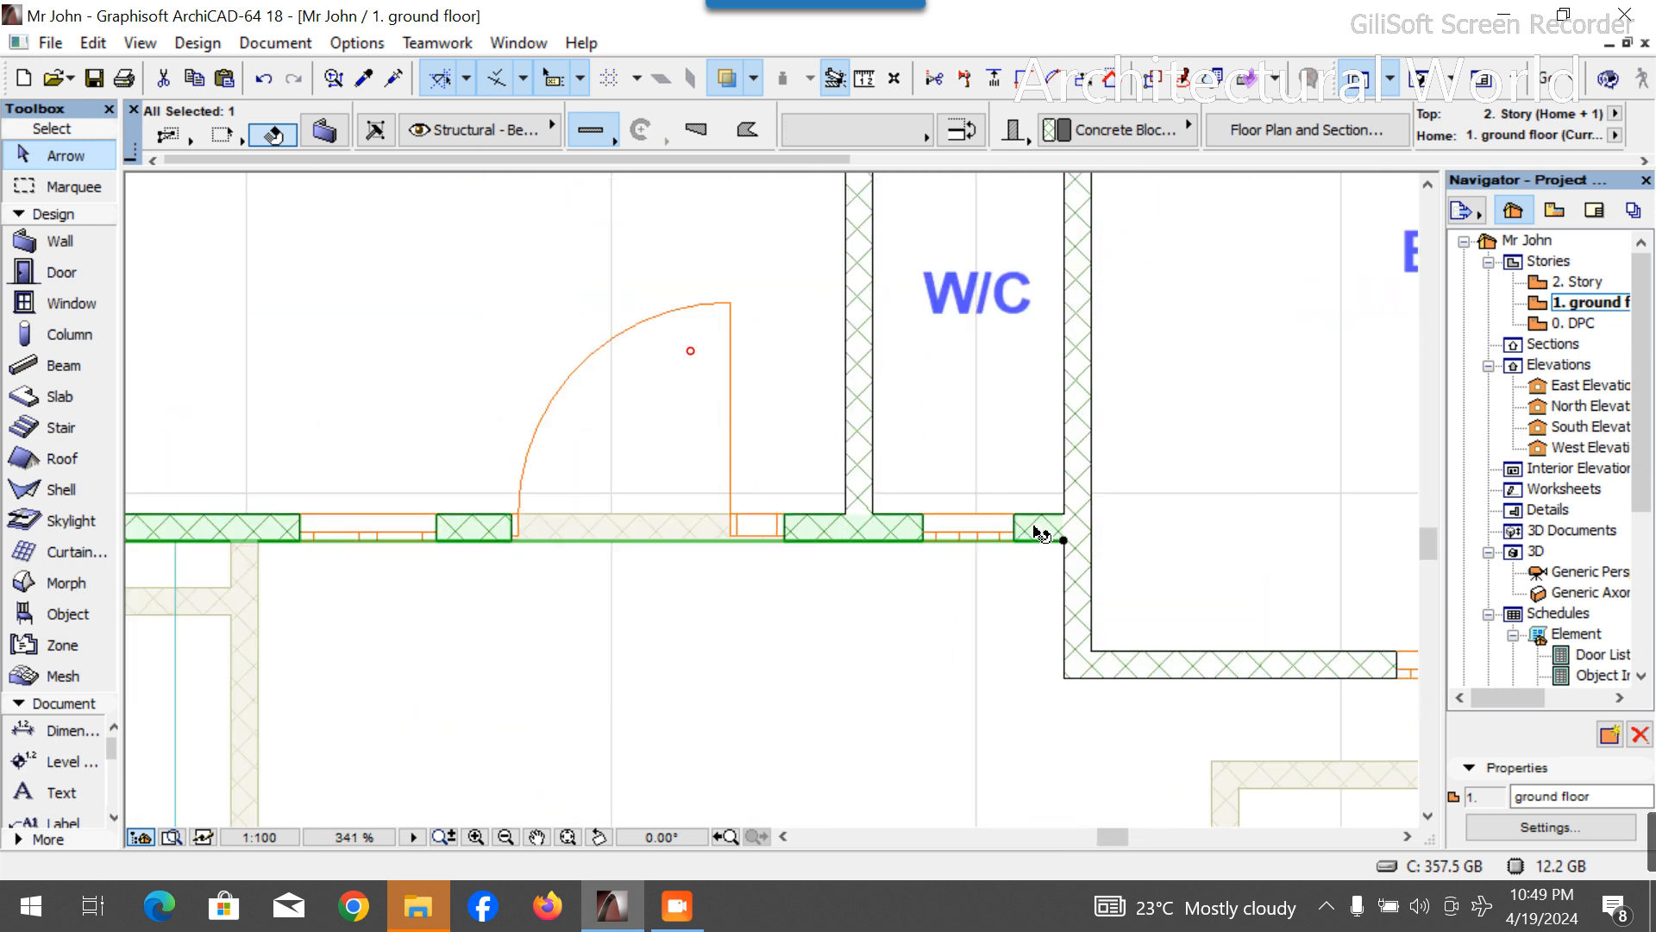
pyautogui.scroll(-5, 1063, 131)
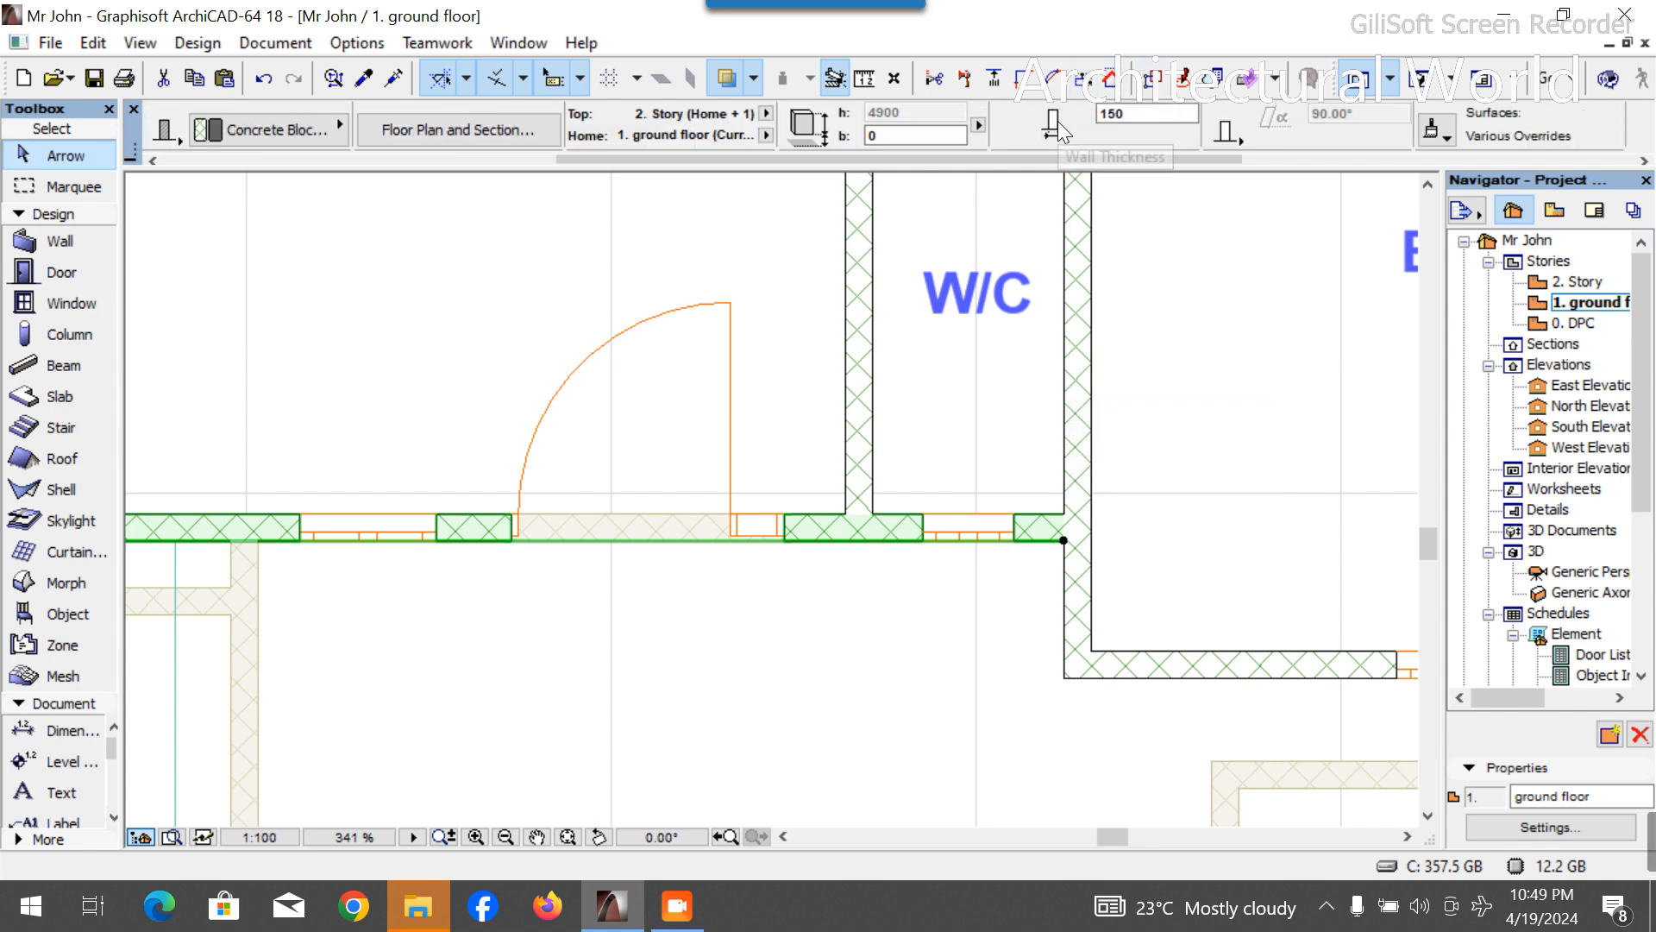
pyautogui.click(1078, 619)
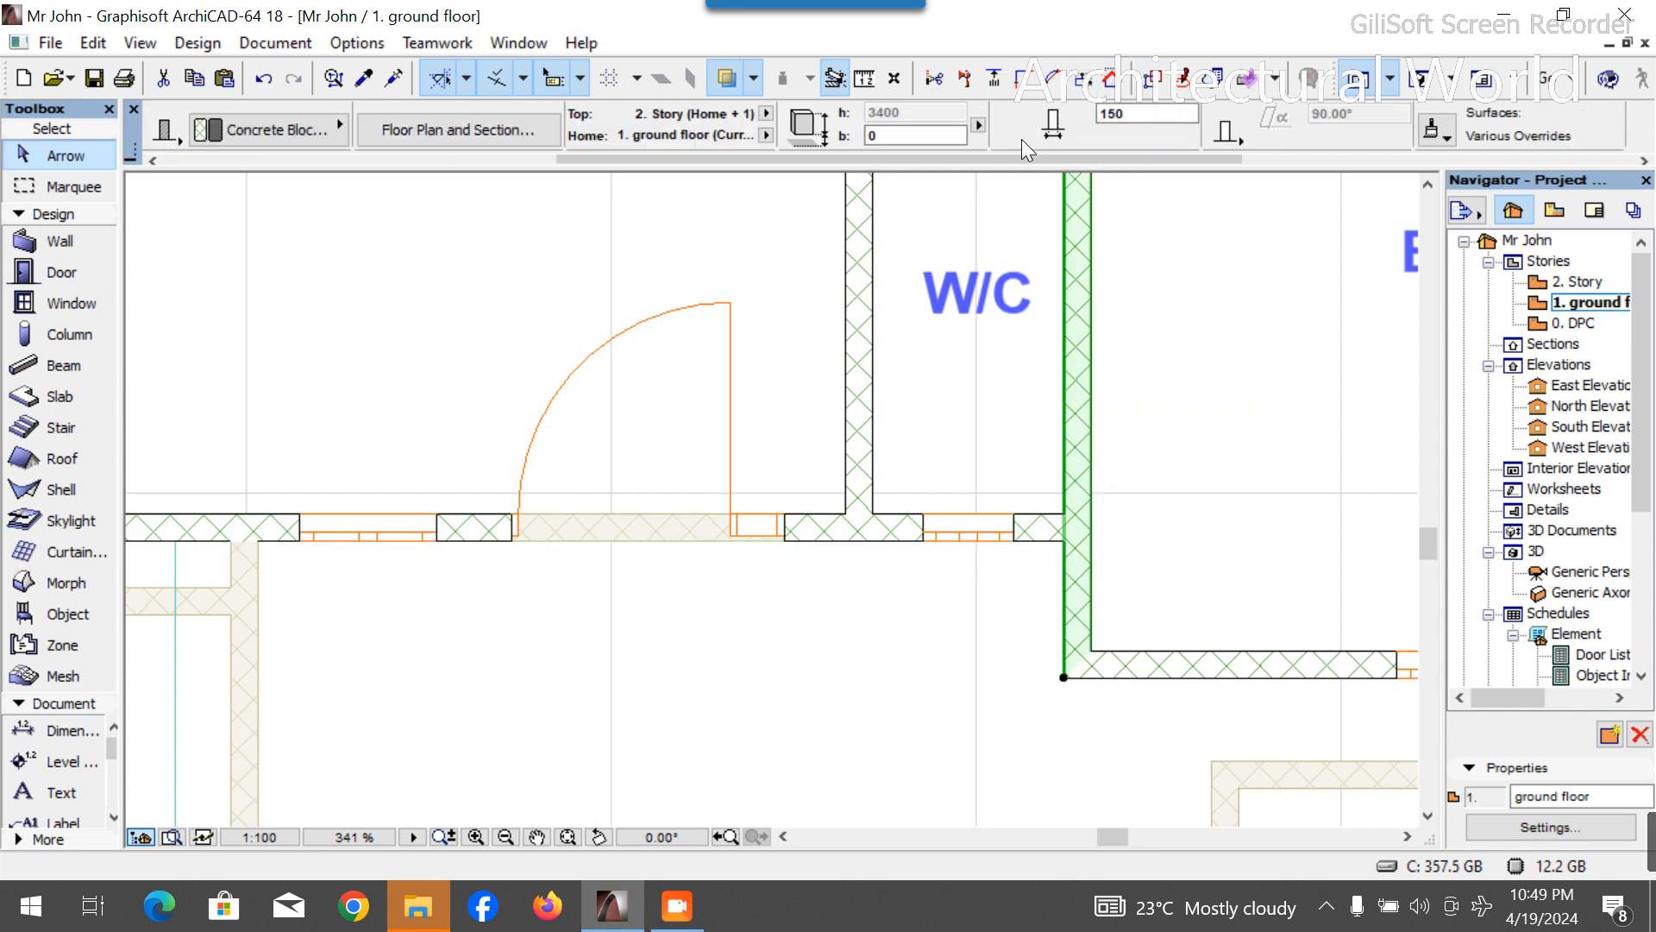
pyautogui.scroll(5, 956, 140)
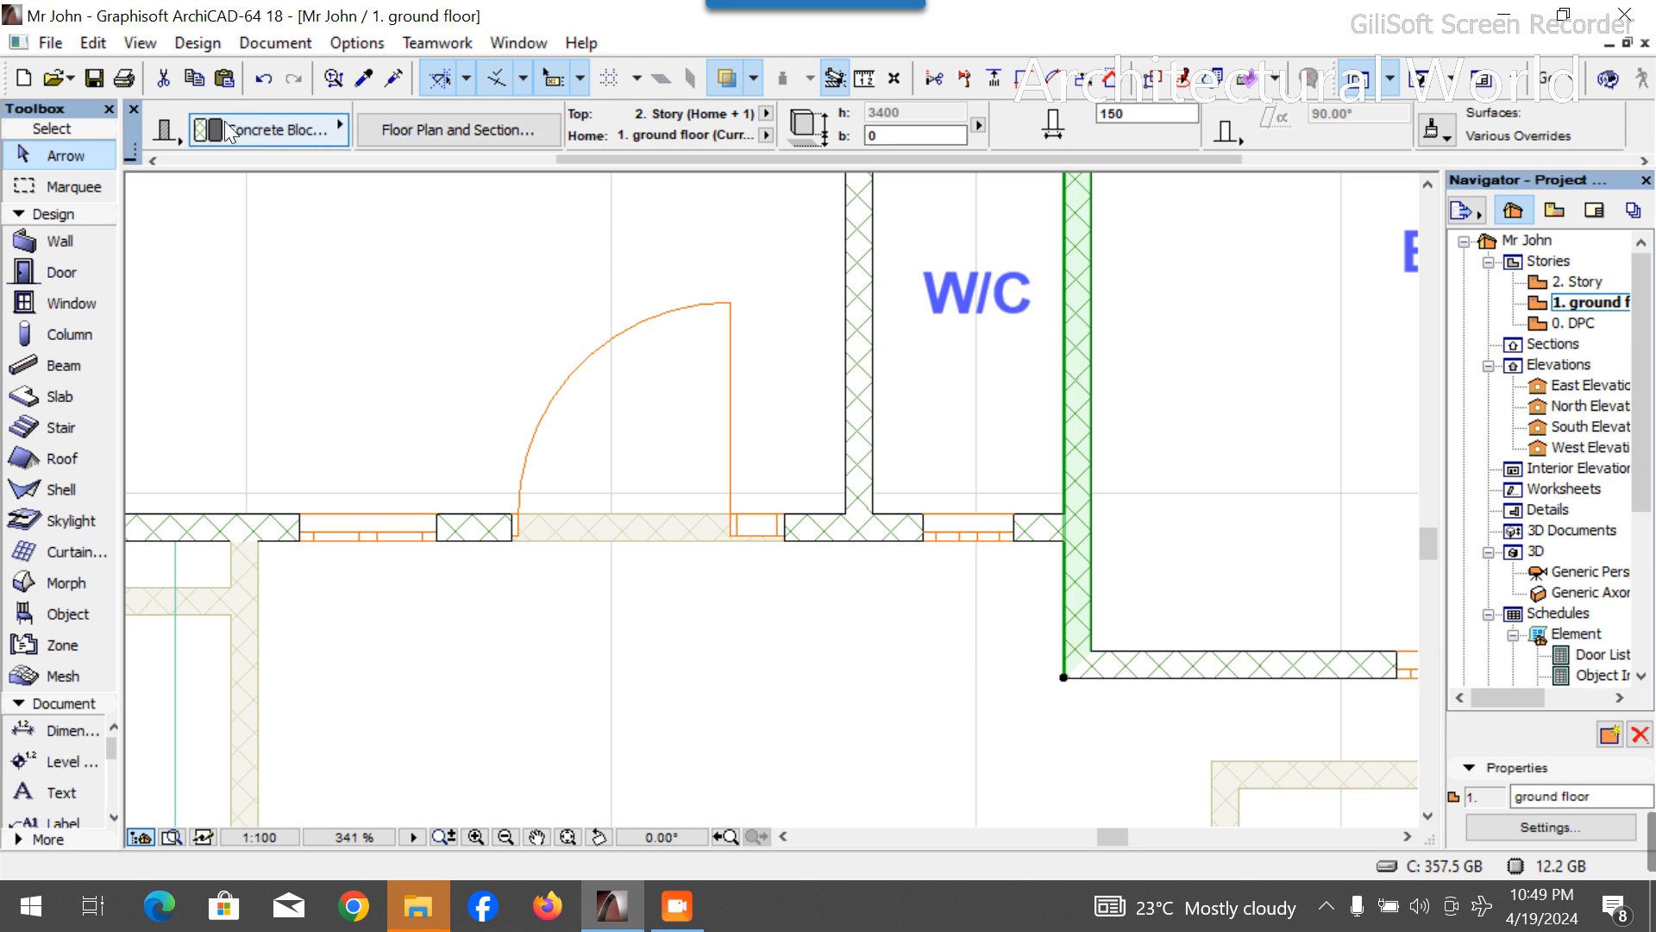
pyautogui.click(326, 137)
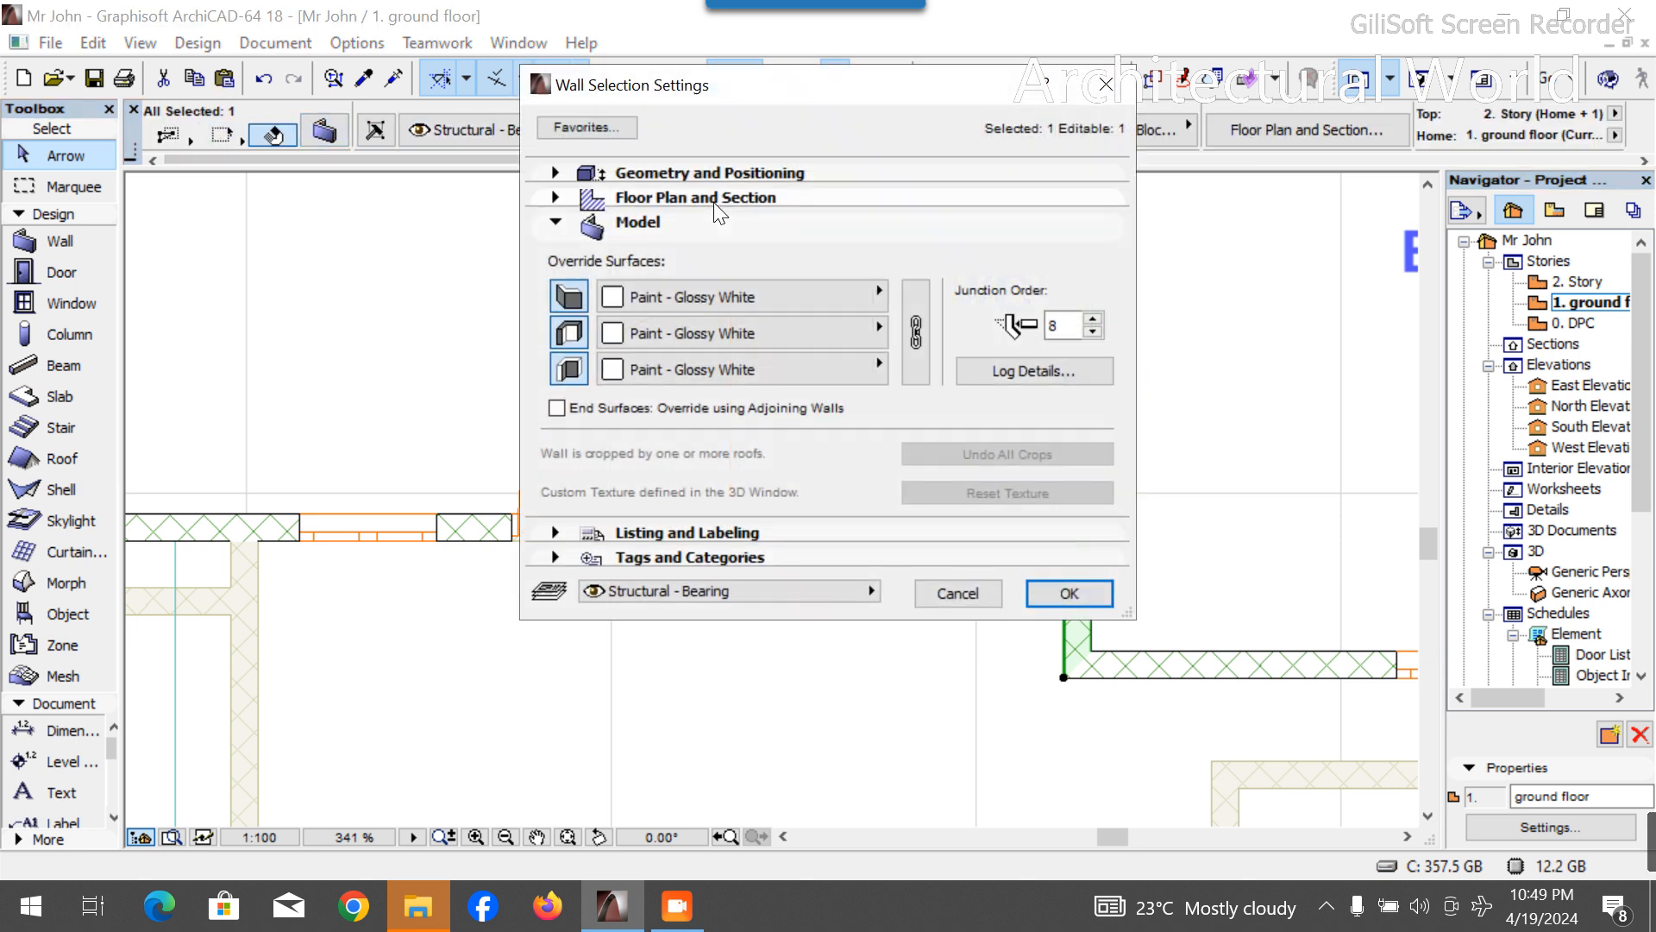
pyautogui.click(757, 171)
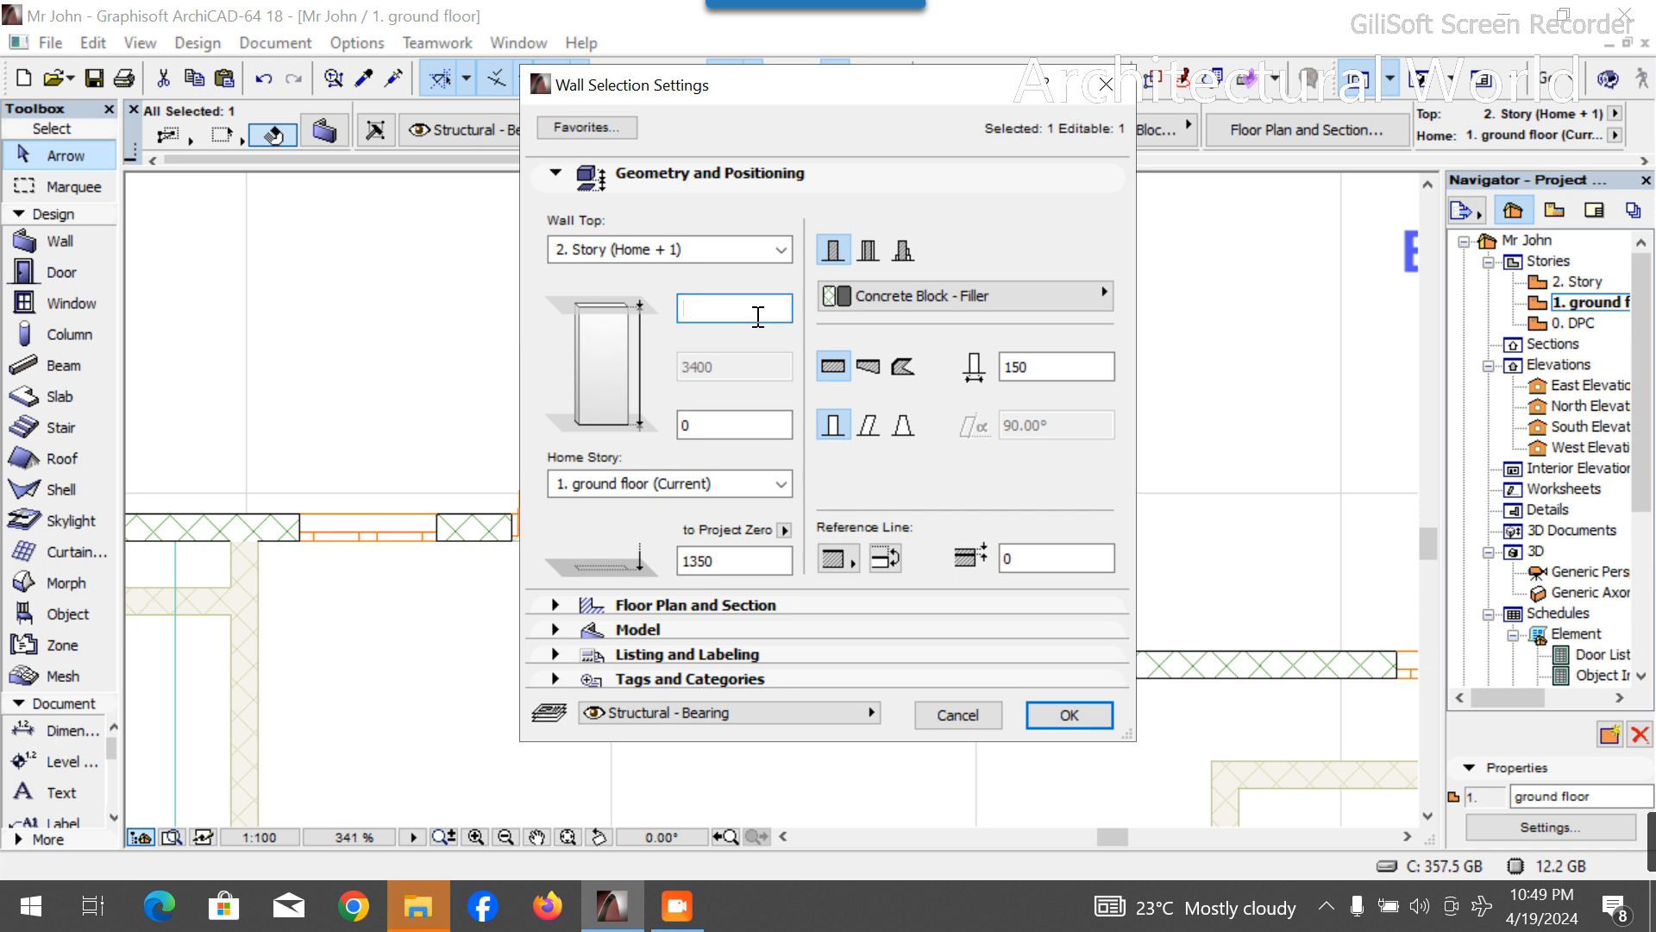
pyautogui.press('Return')
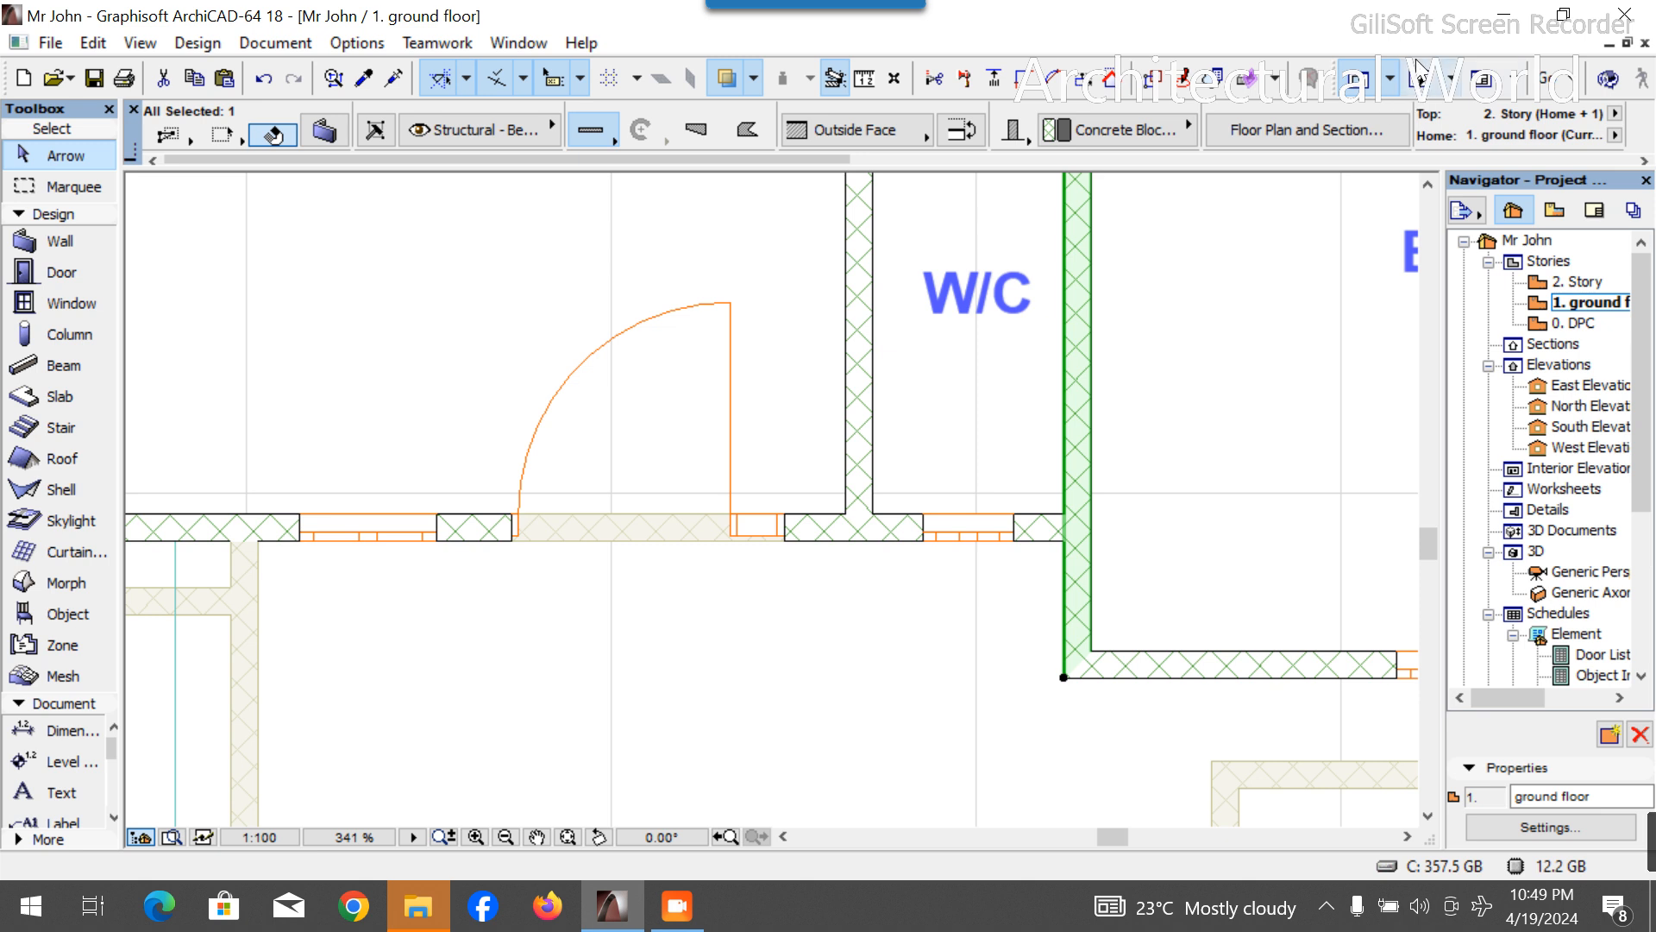
# Orbit the 3D model to examine the walls above the porch roof, selecting the Master Bedroom's front wall on the ground floor plan.
pyautogui.press('F3')
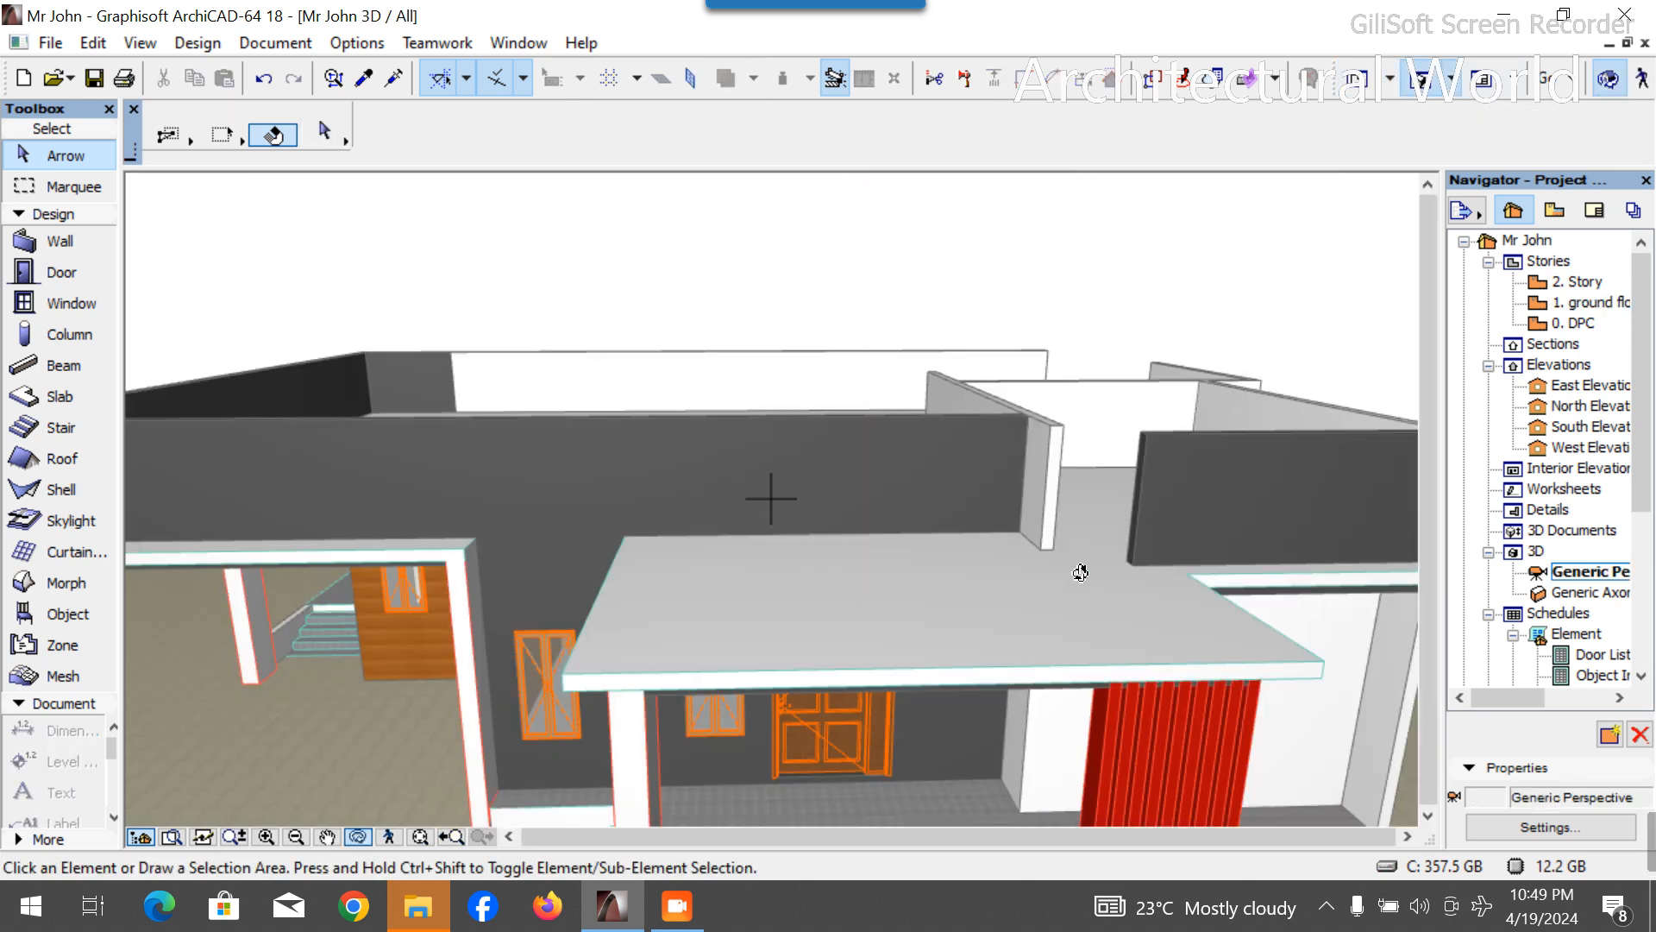
pyautogui.moveTo(1098, 557); pyautogui.dragTo(770, 496)
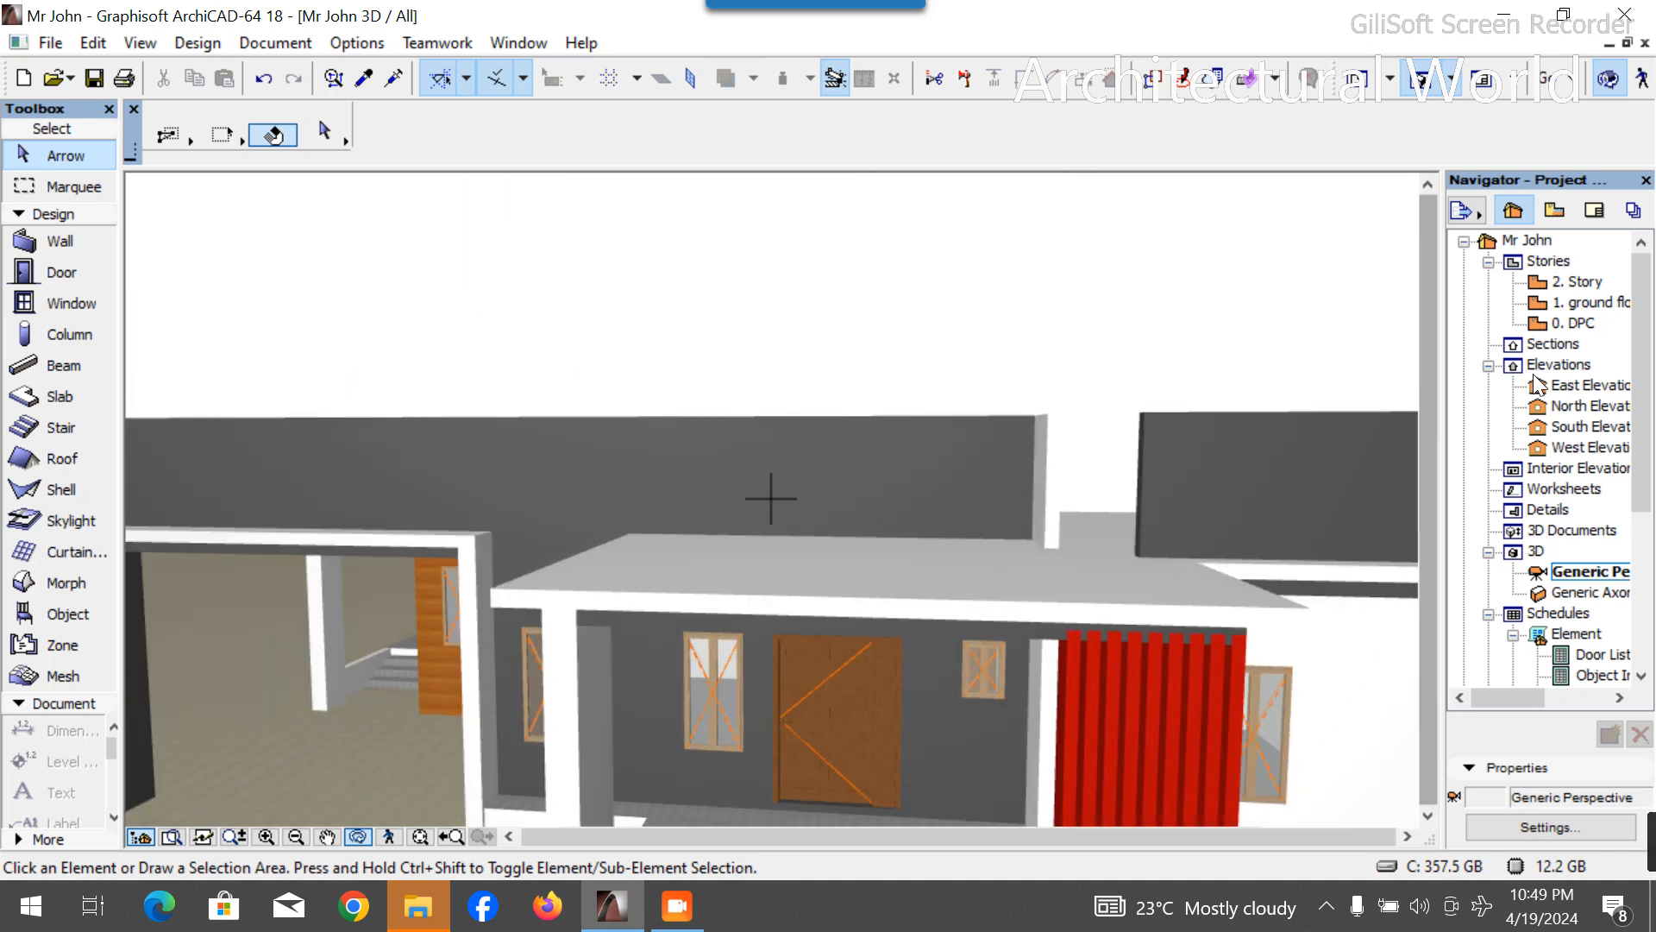
pyautogui.doubleClick(1584, 295)
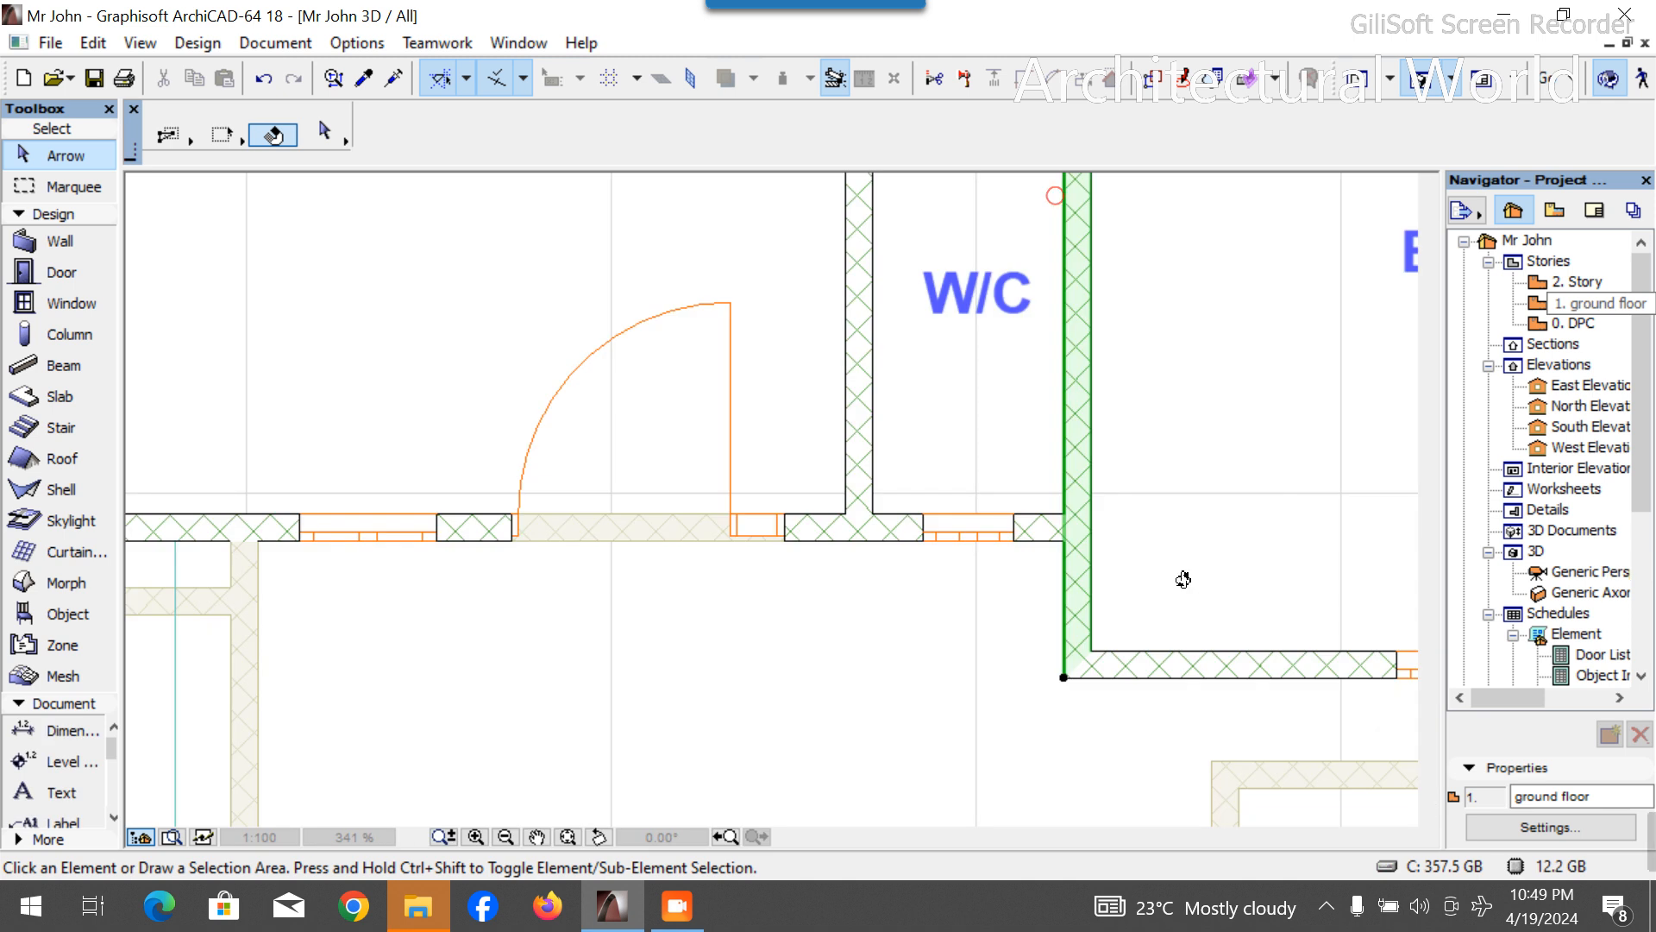
pyautogui.click(1232, 668)
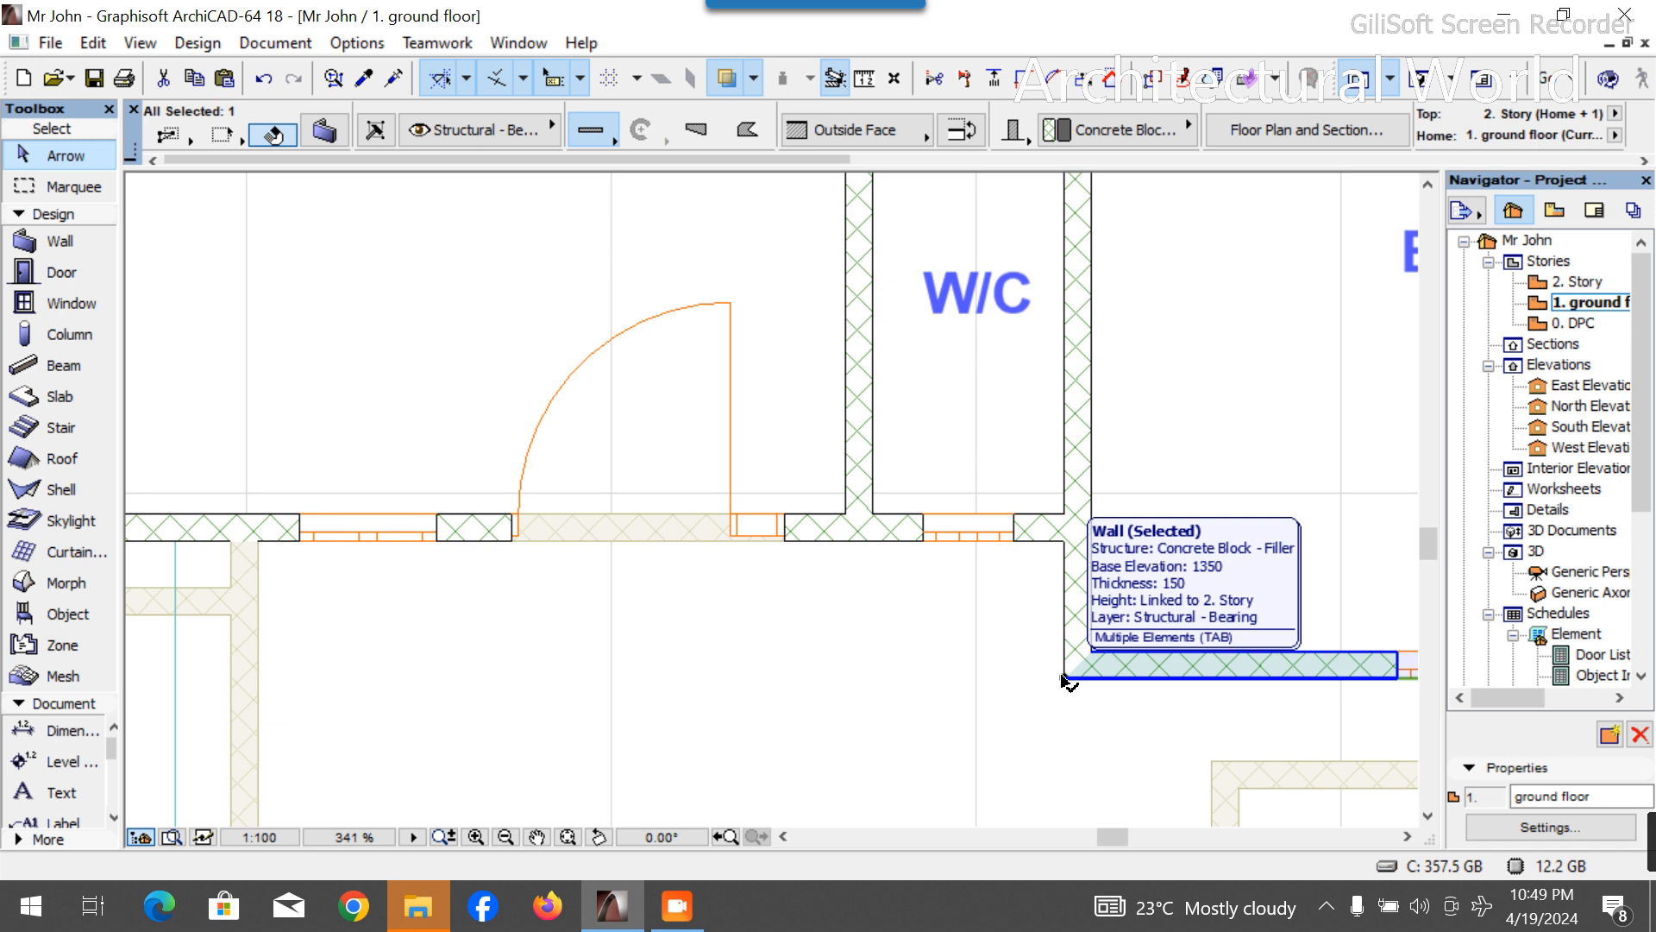
pyautogui.scroll(-5, 1068, 681)
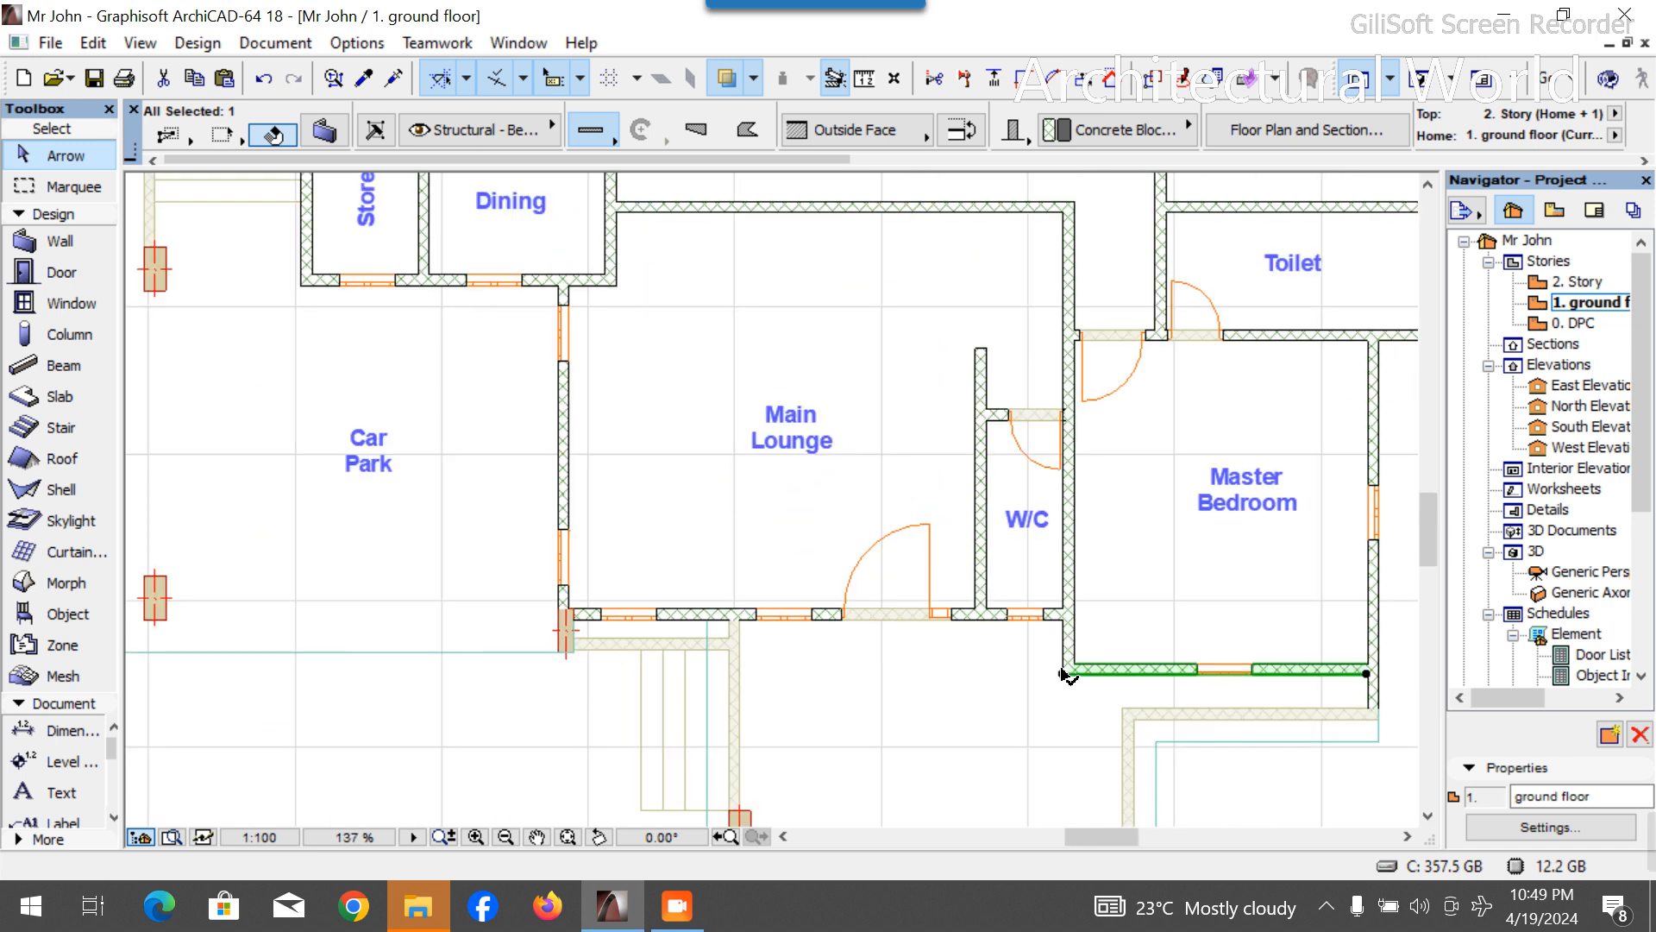
pyautogui.click(1427, 86)
pyautogui.moveTo(1063, 481); pyautogui.dragTo(1099, 622)
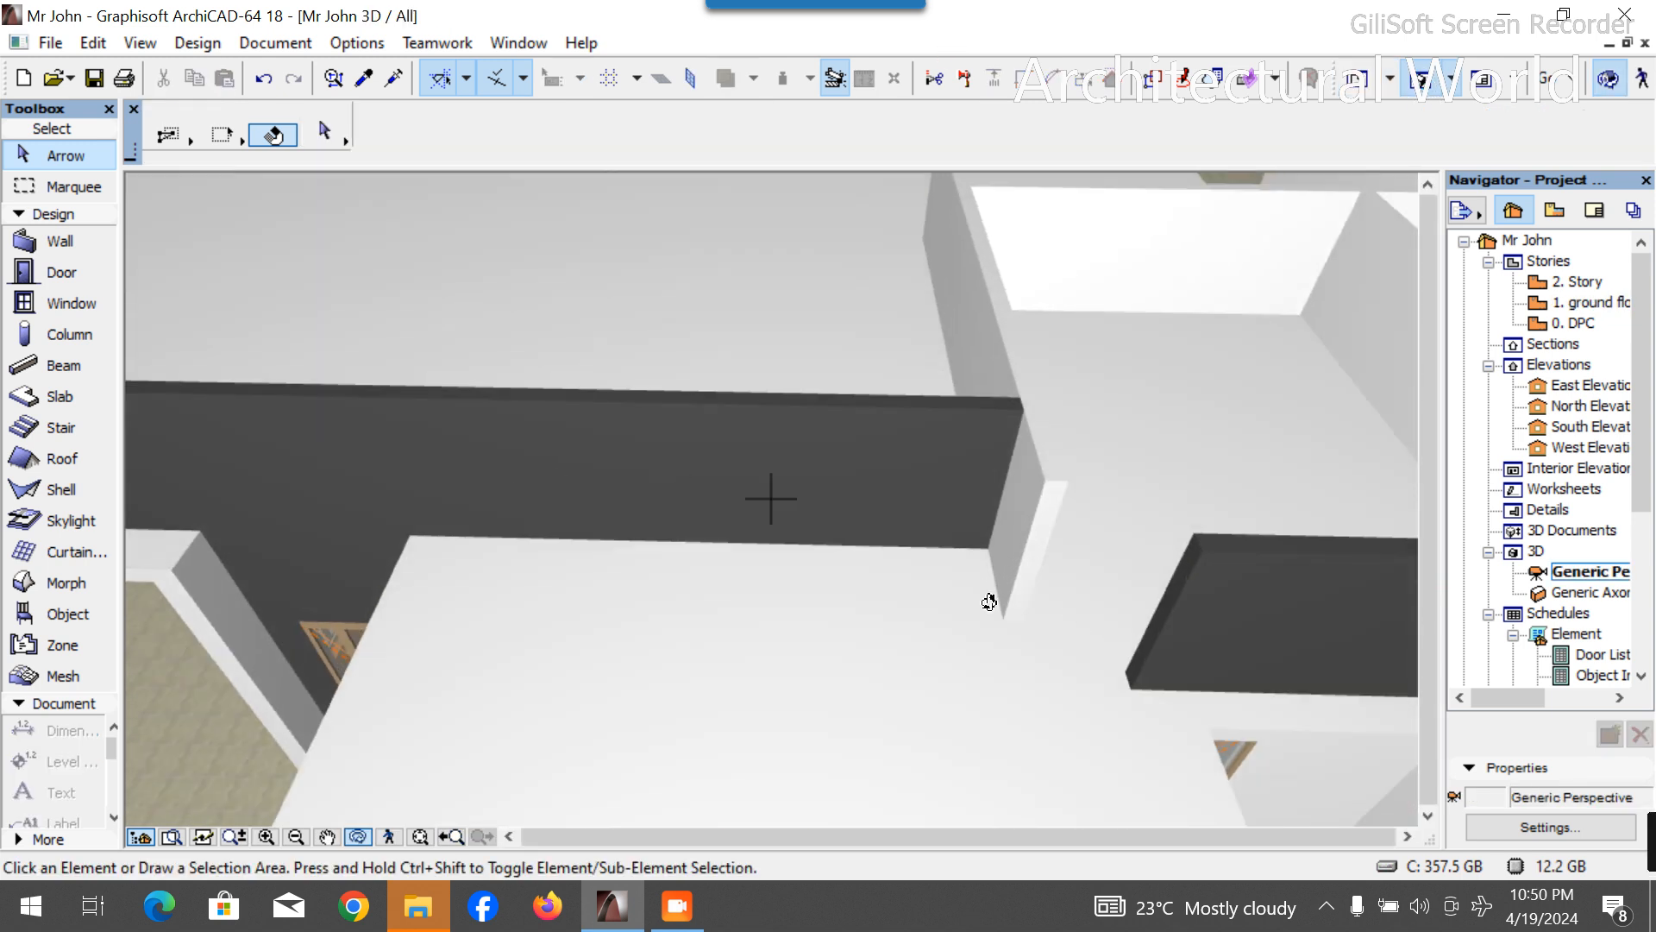
pyautogui.moveTo(989, 601); pyautogui.dragTo(896, 535)
pyautogui.moveTo(1120, 530); pyautogui.dragTo(1019, 540)
pyautogui.doubleClick(1593, 303)
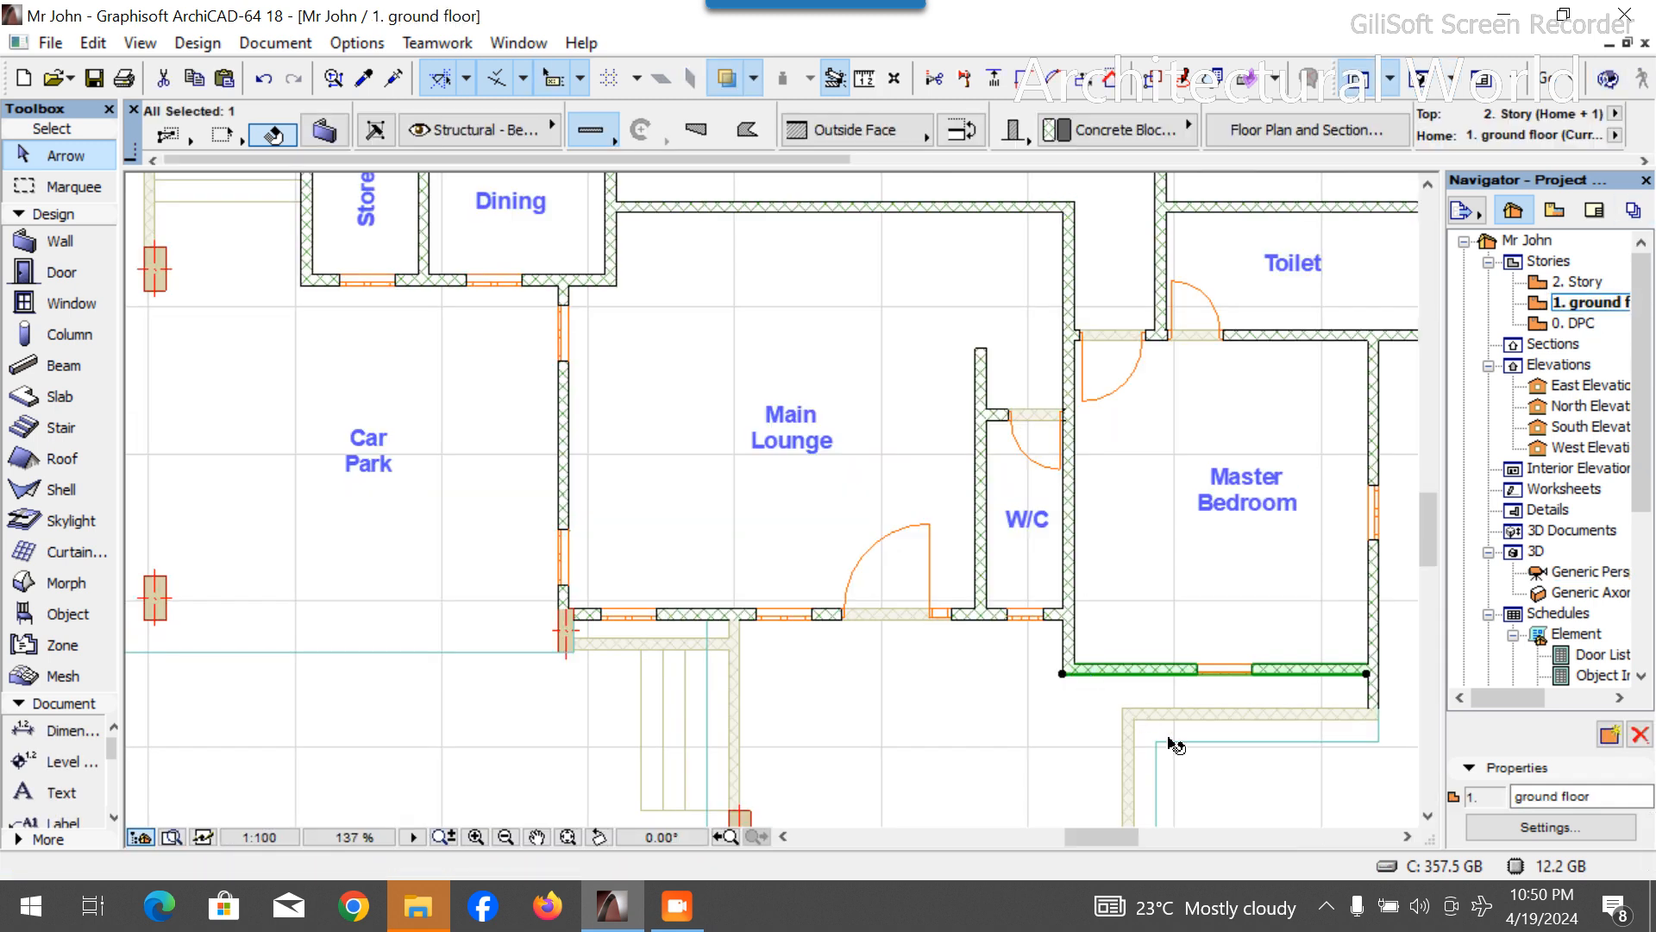
# Set the Master Bedroom front wall's top offset from 2. Story to 1500.
pyautogui.scroll(1, 1018, 595)
pyautogui.scroll(-4, 1013, 561)
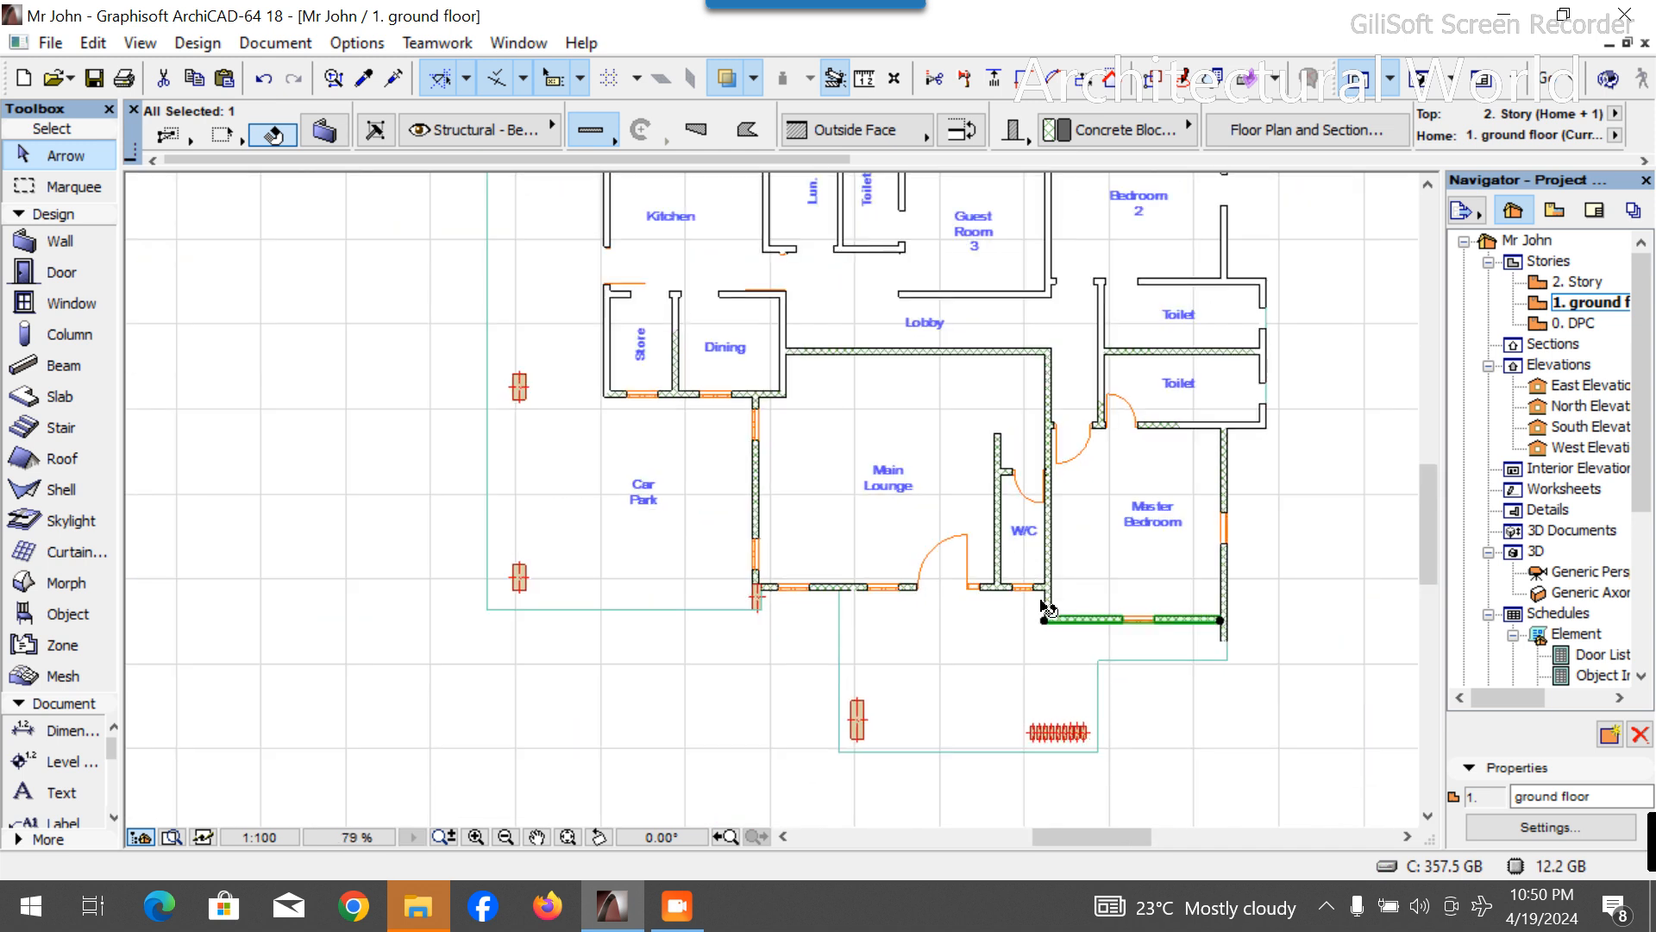
pyautogui.scroll(2, 1121, 672)
pyautogui.scroll(1, 1113, 660)
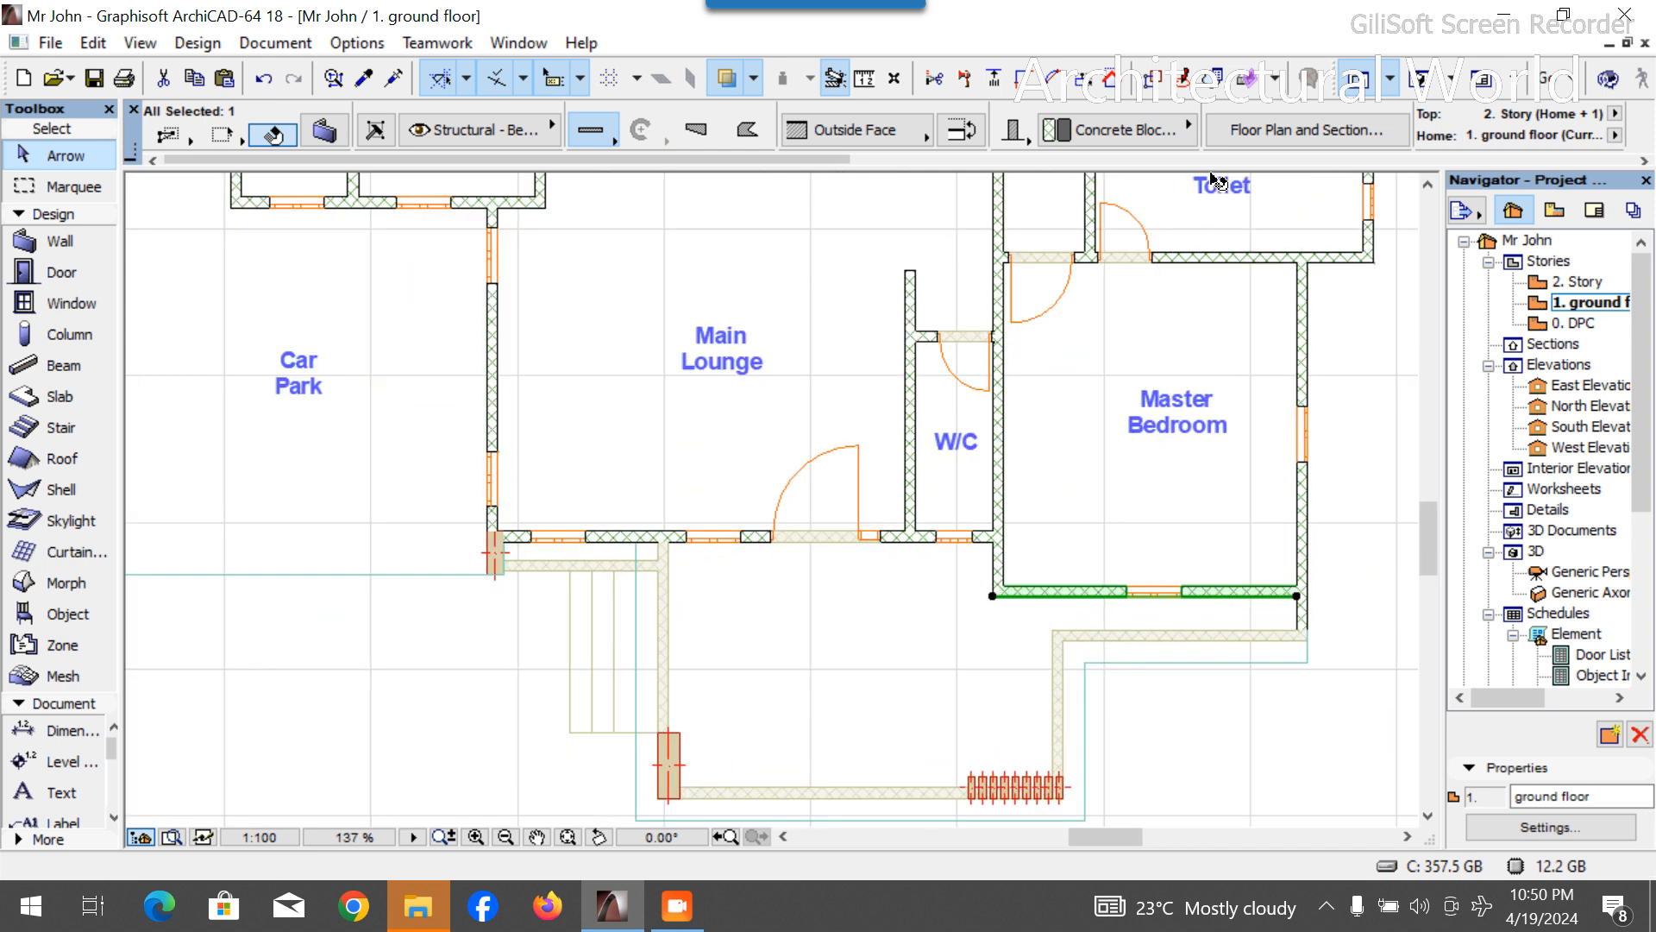
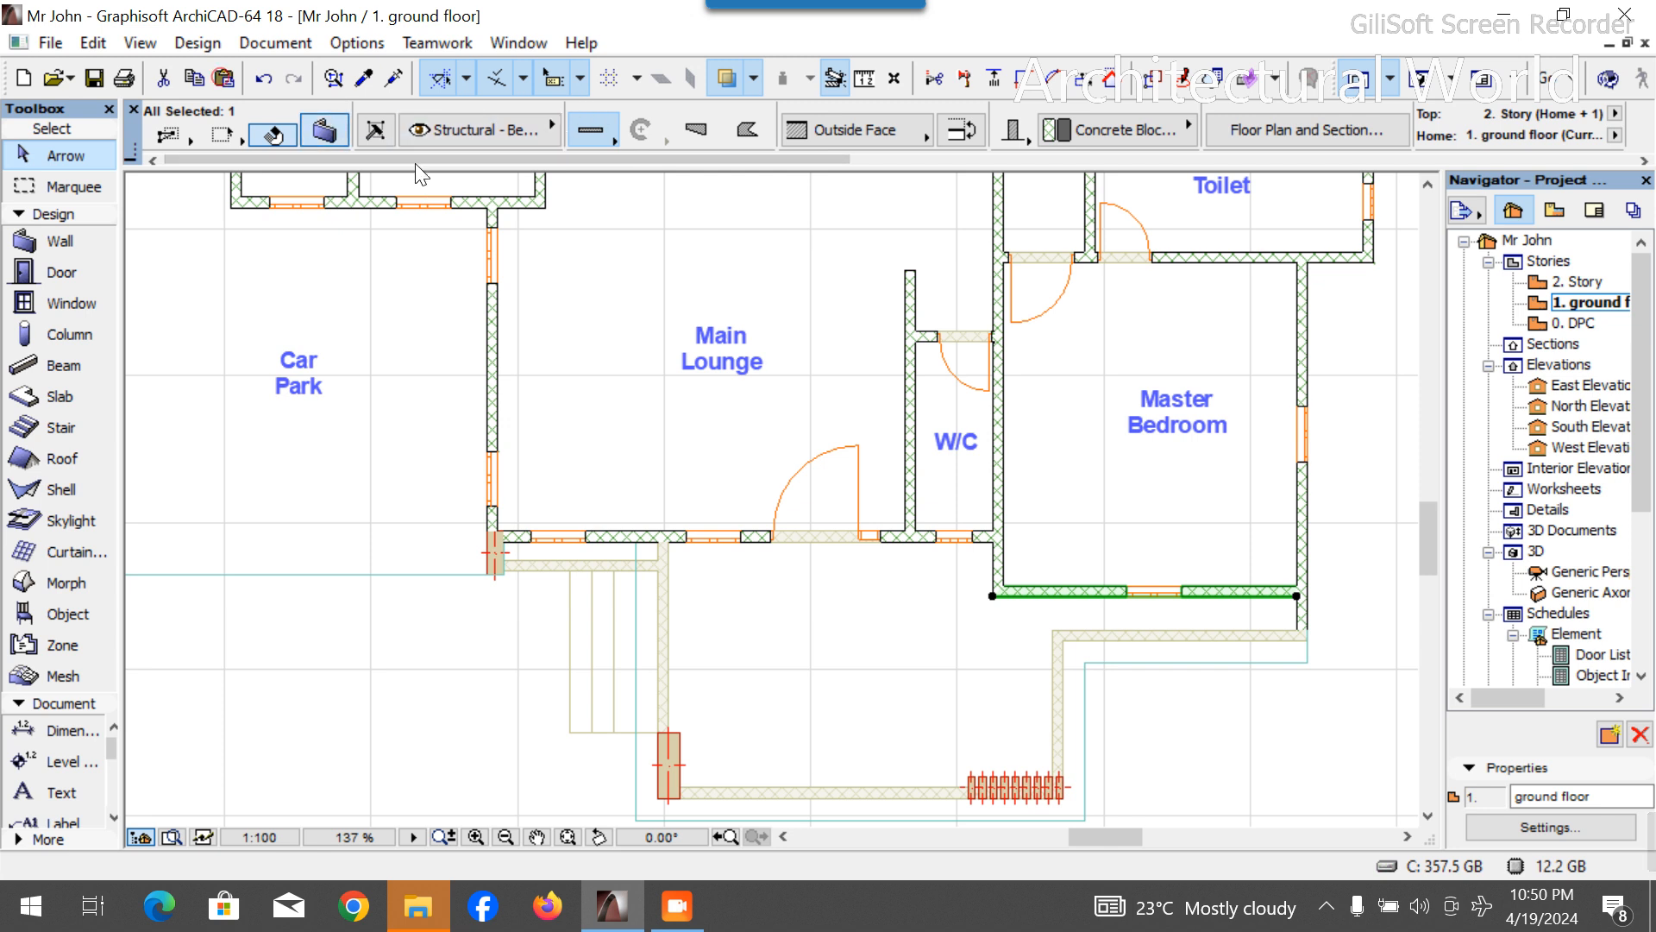
pyautogui.hotkey('ctrl', 't')
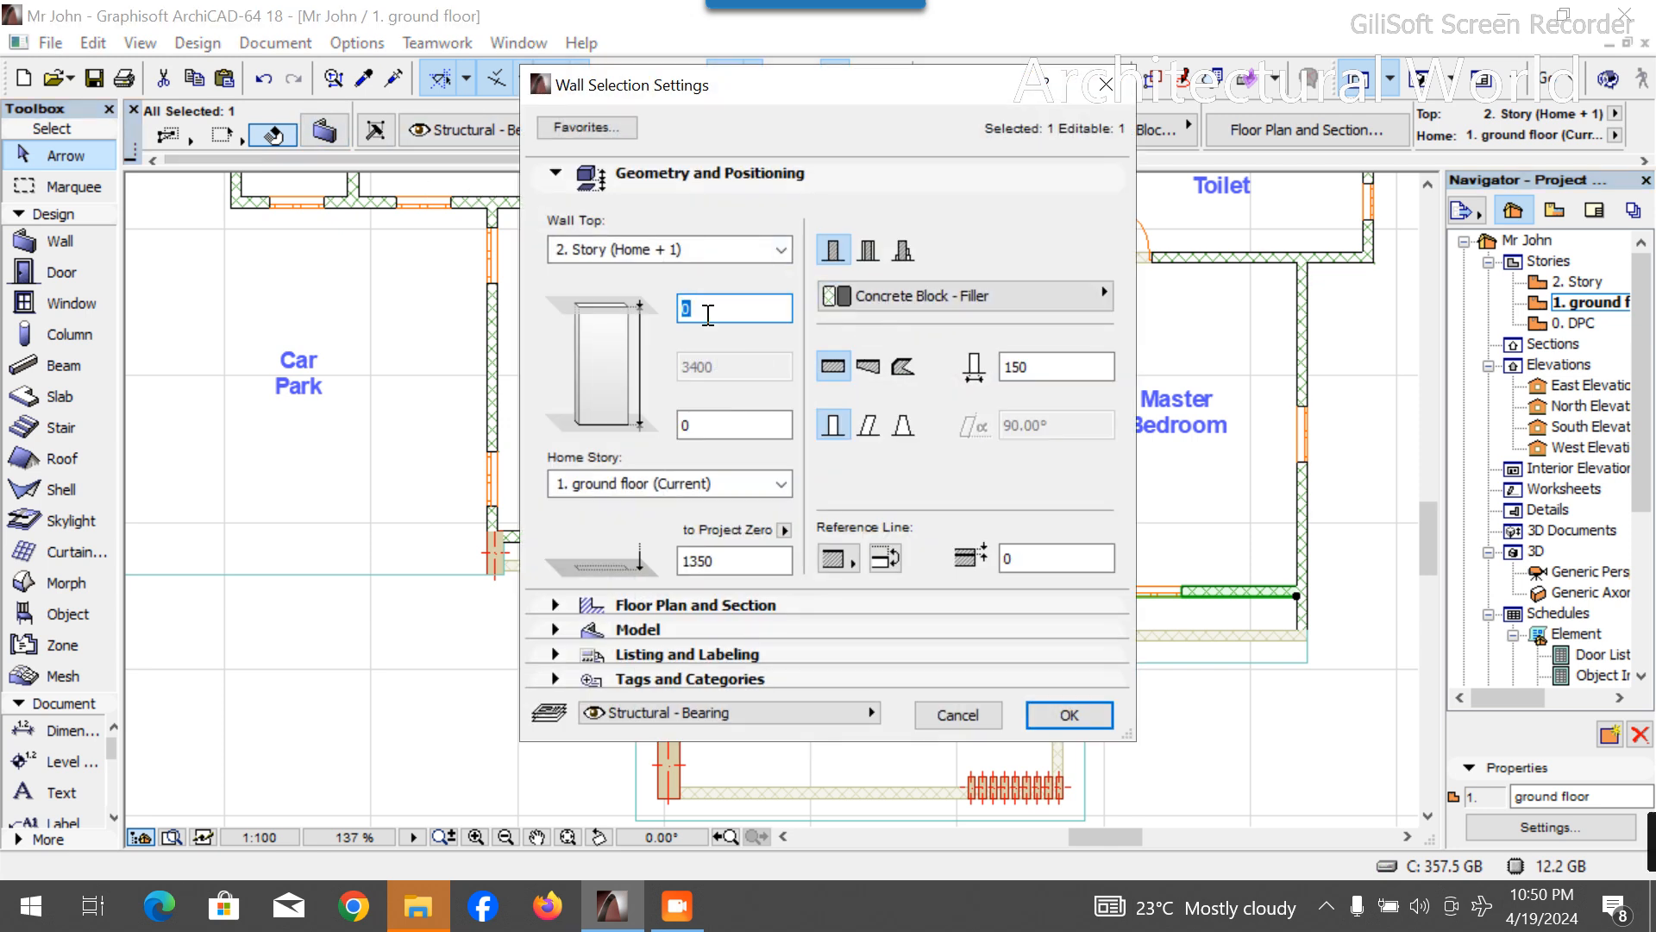
pyautogui.write('150')
pyautogui.press('Return')
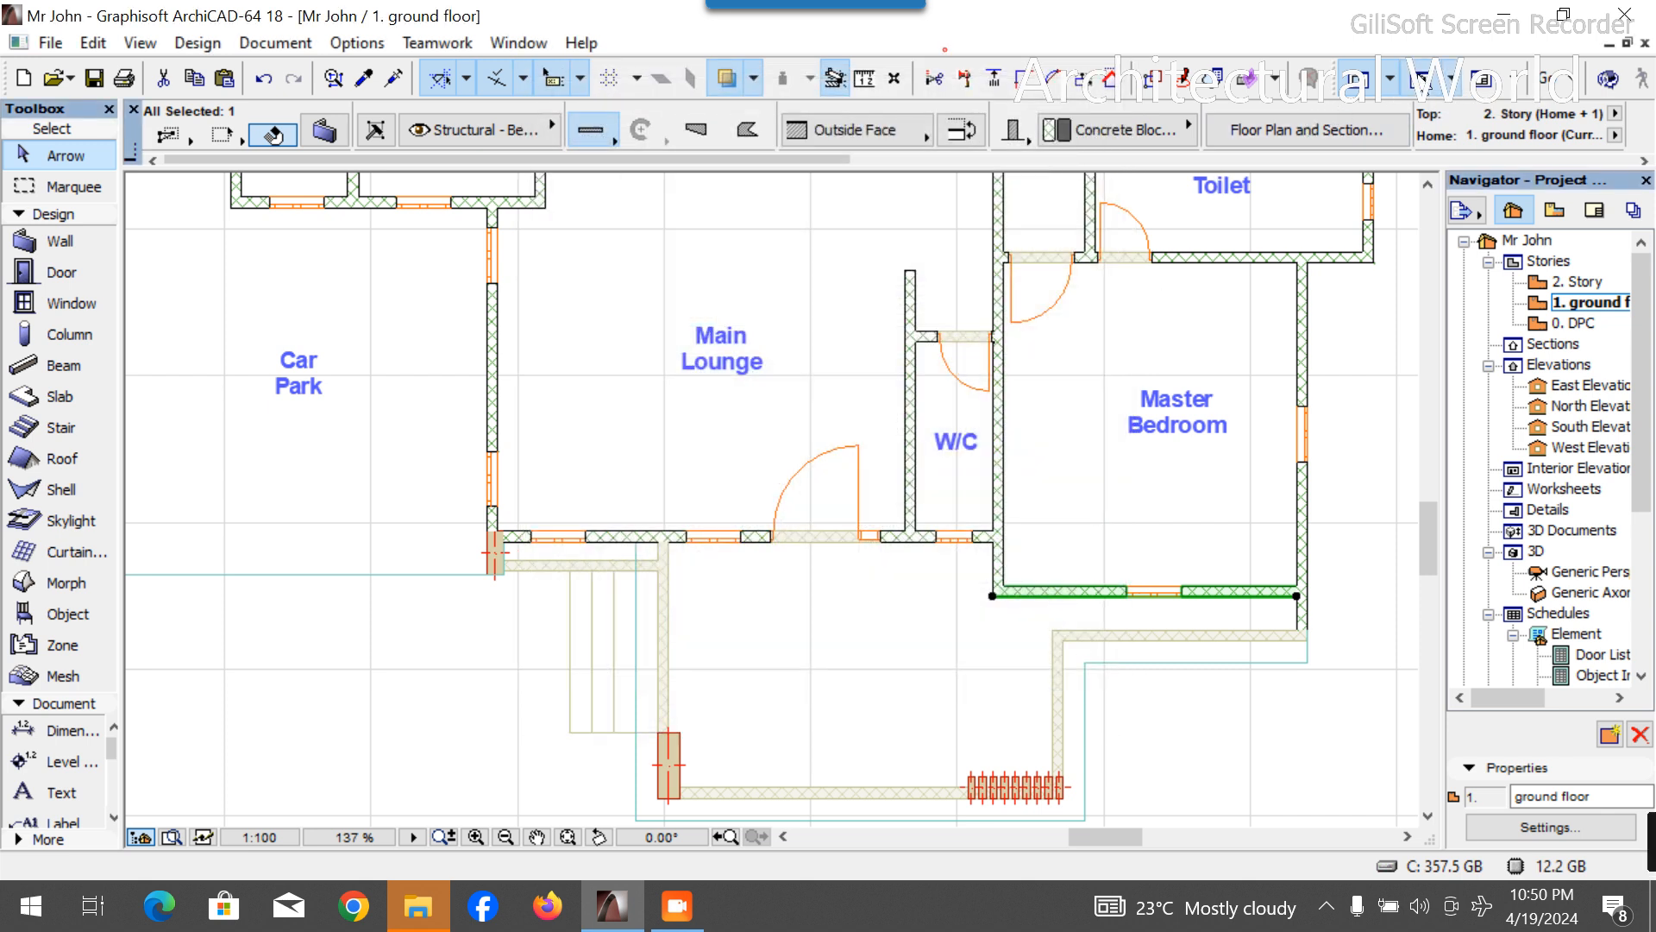
# In the 3D view, set the top offset of the raised dark wall in front of the Master Bedroom to -150 from 2. Story.
pyautogui.press('F3')
pyautogui.moveTo(1053, 602); pyautogui.dragTo(966, 601)
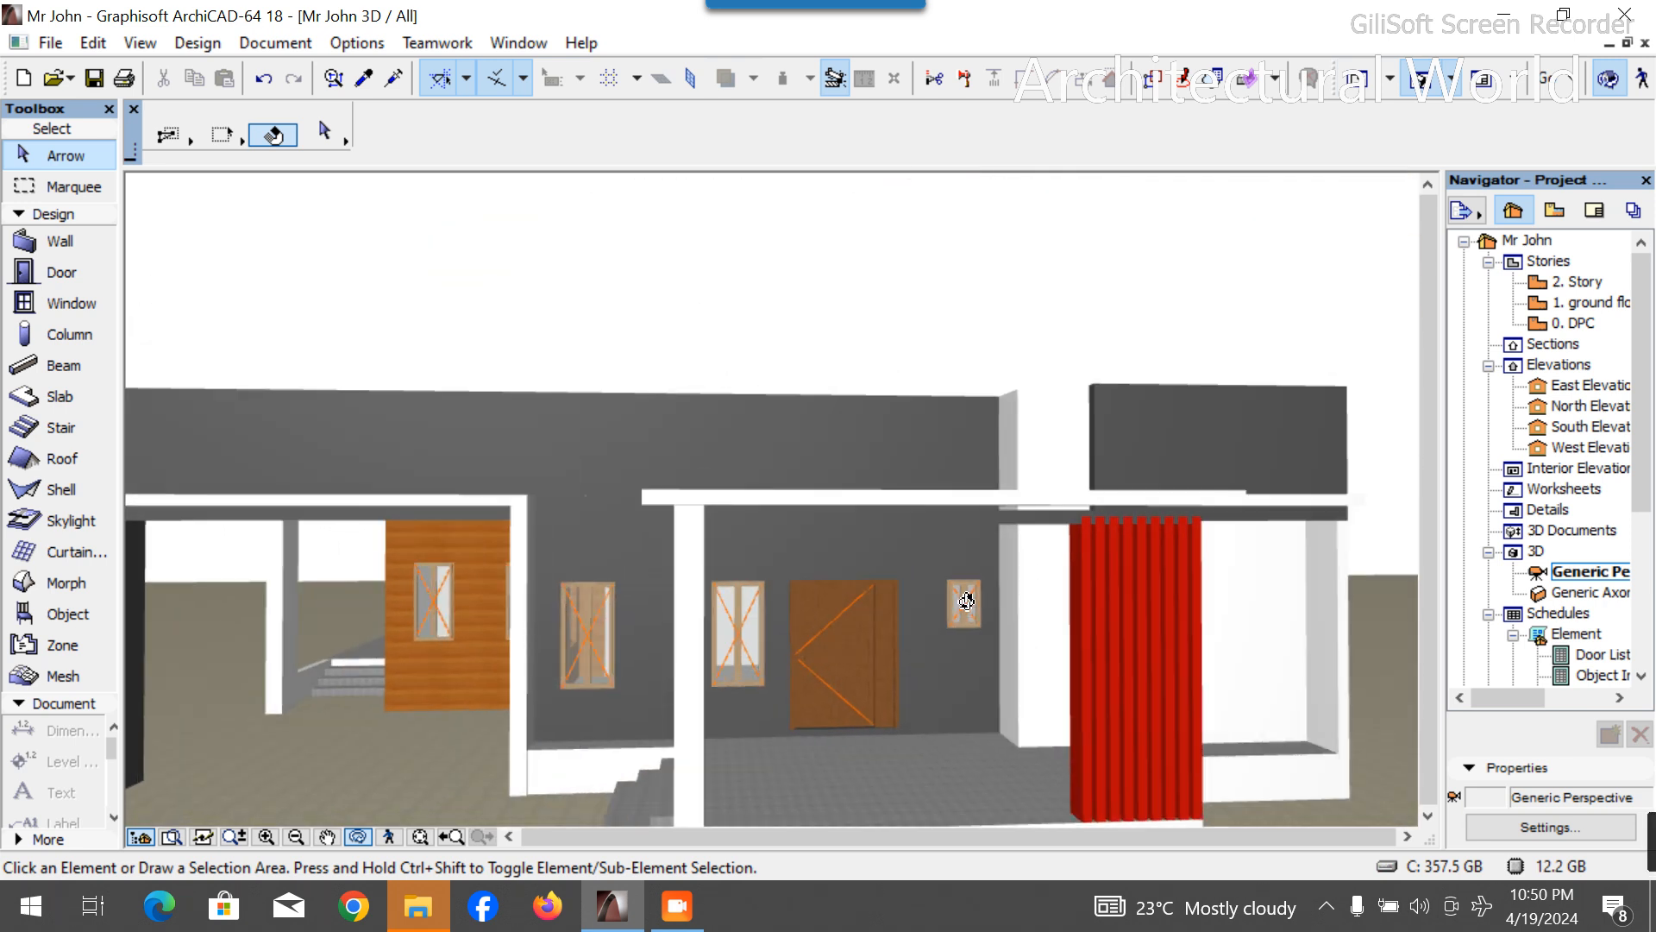
pyautogui.moveTo(1320, 548); pyautogui.dragTo(1230, 450)
pyautogui.click(1231, 450)
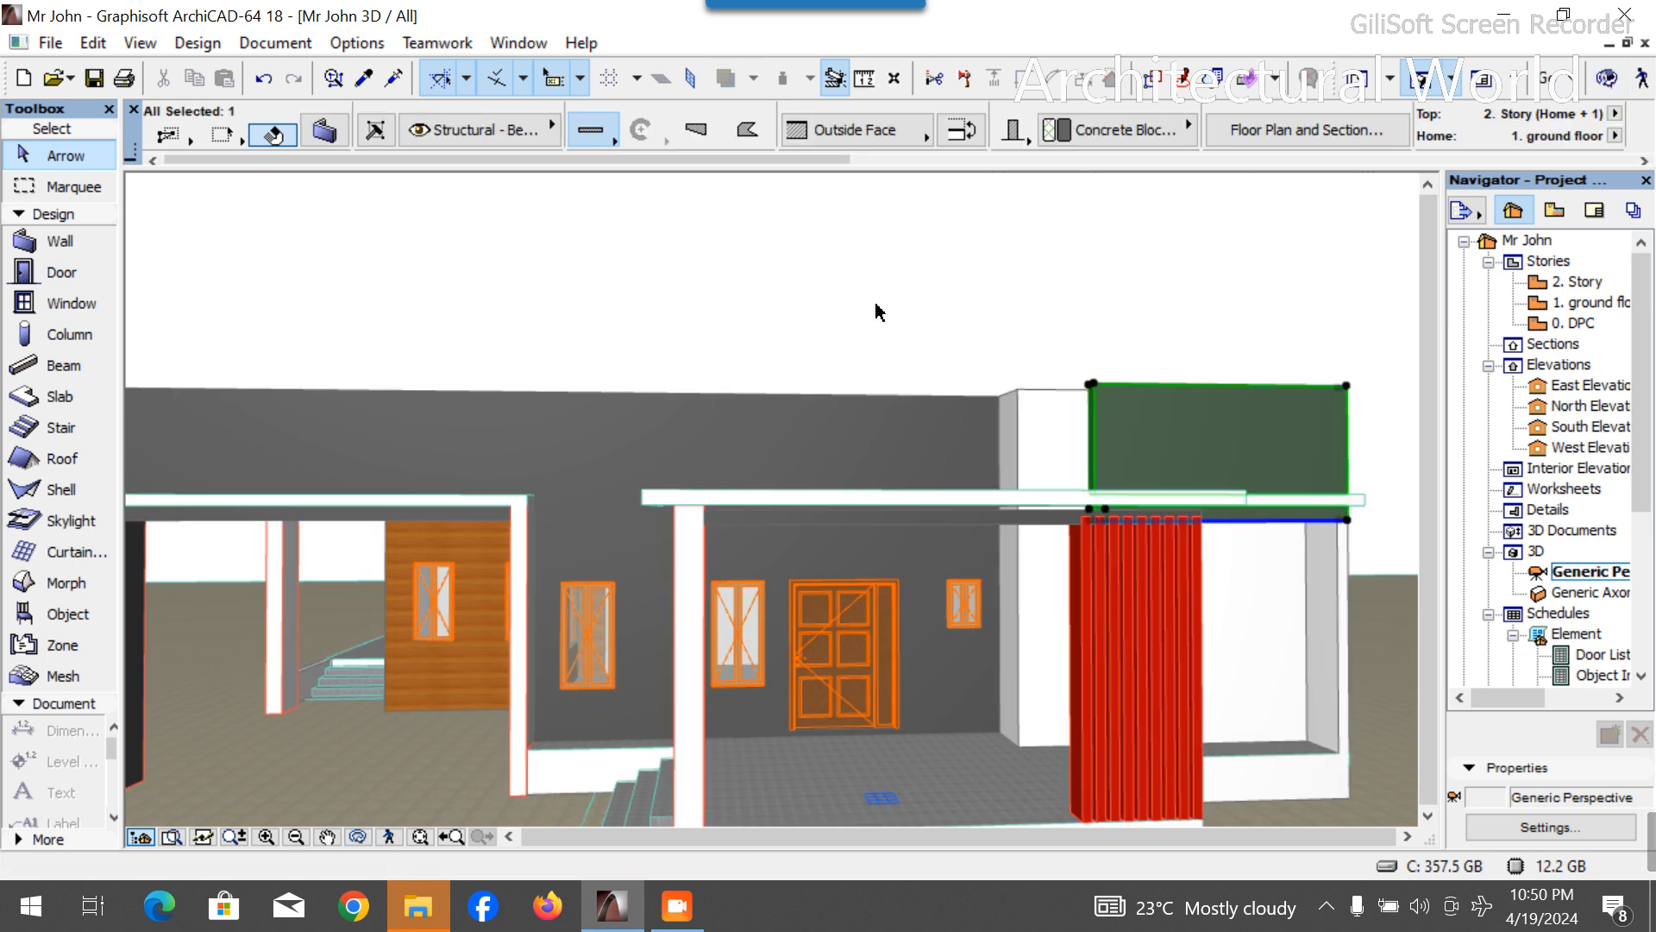
pyautogui.click(326, 133)
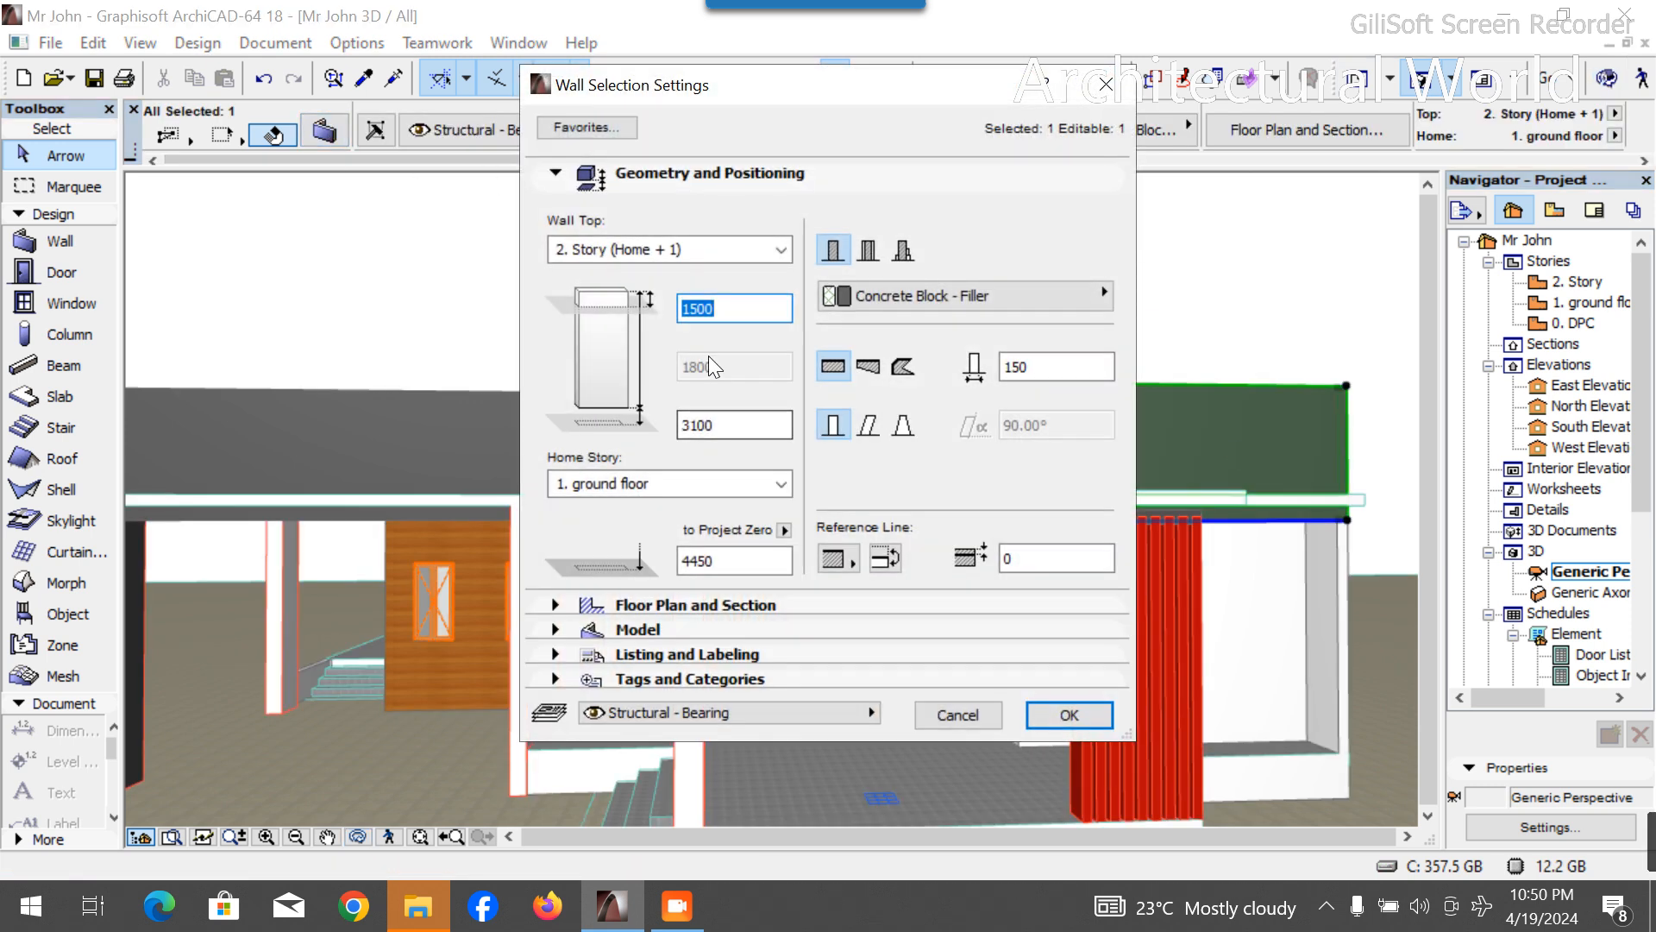
pyautogui.write('-15')
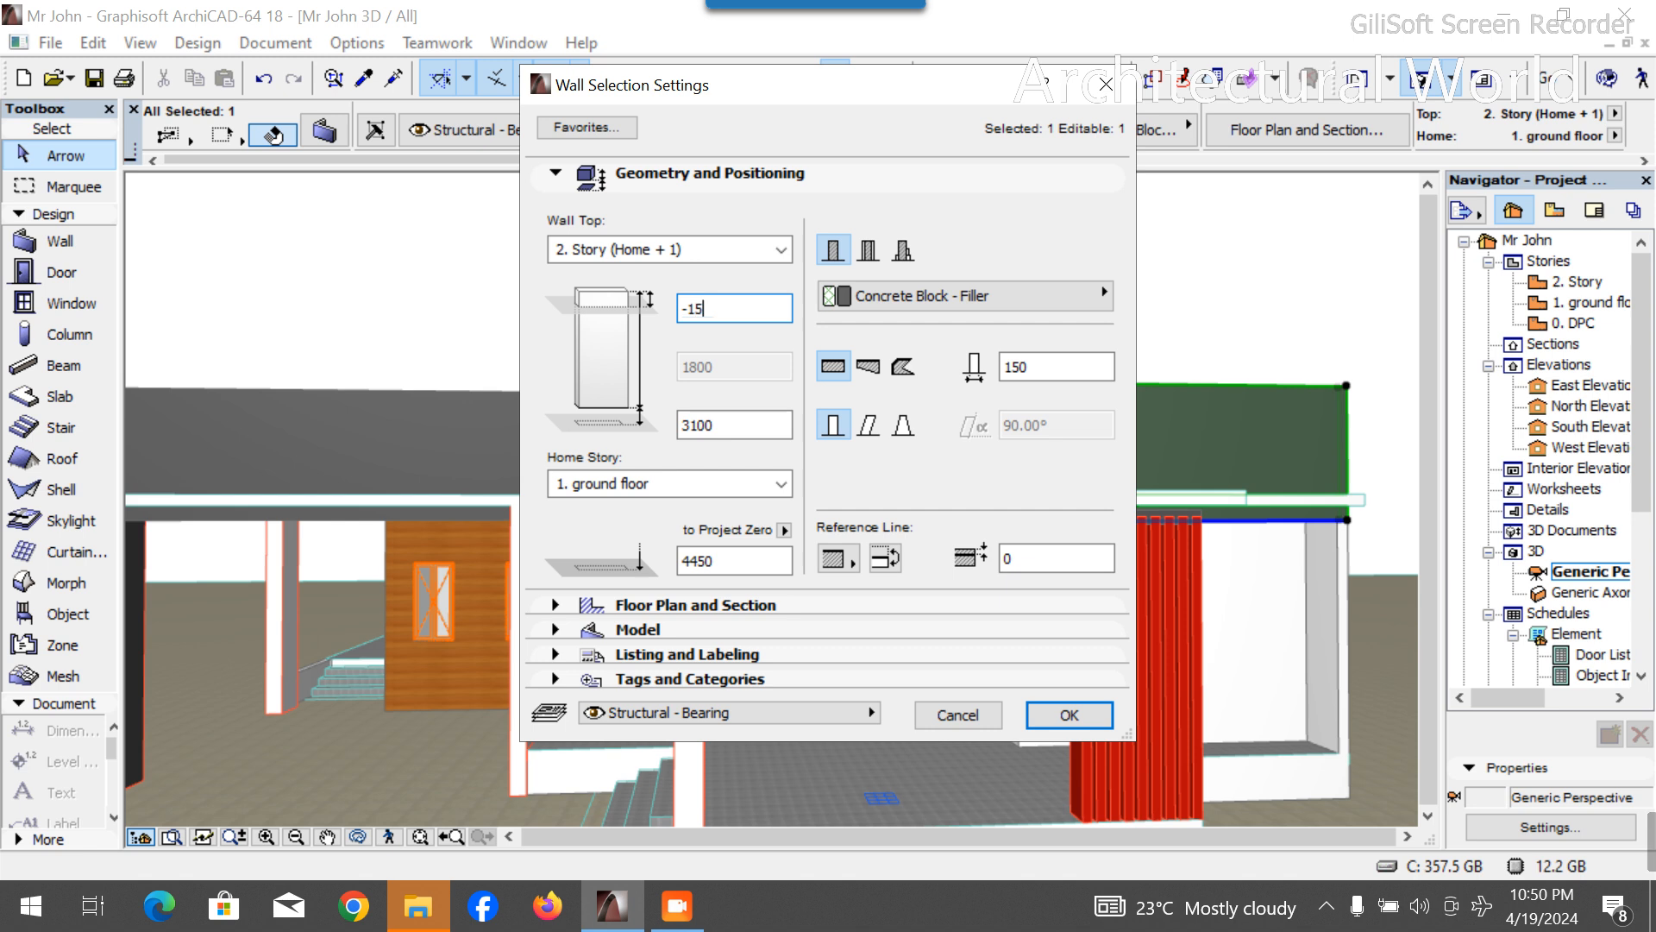
pyautogui.press('Return')
pyautogui.click(869, 257)
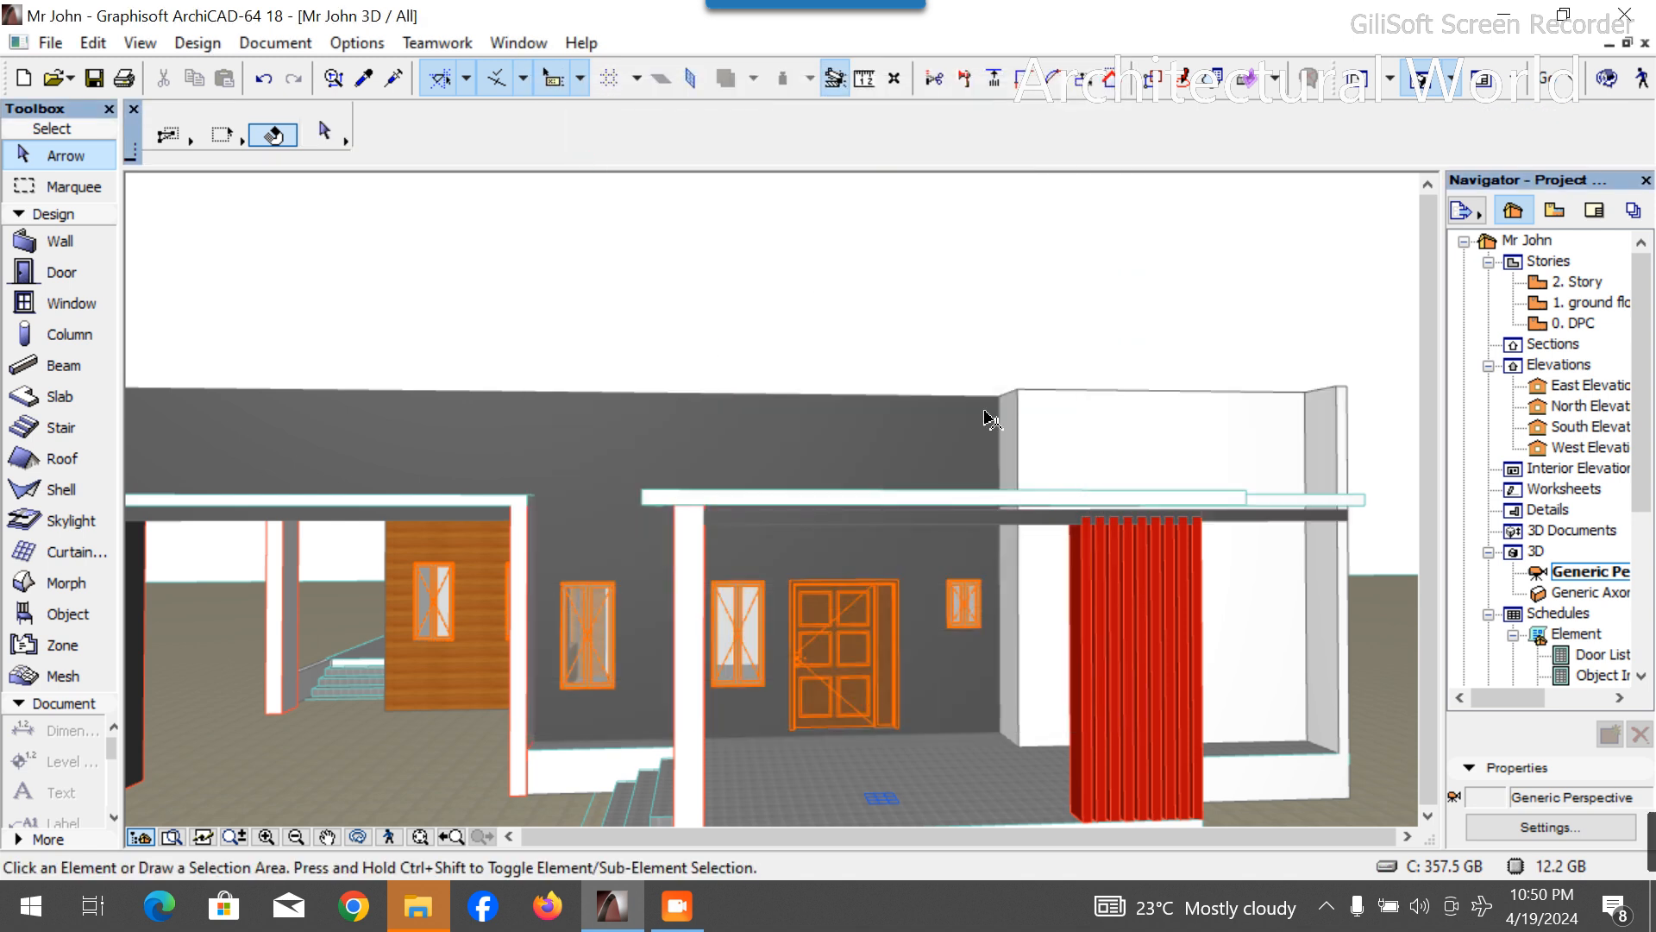
# Orbit around the Master Bedroom corner in 3D to examine its parapet walls, the porch roof and the slab edge.
pyautogui.scroll(-2, 828, 484)
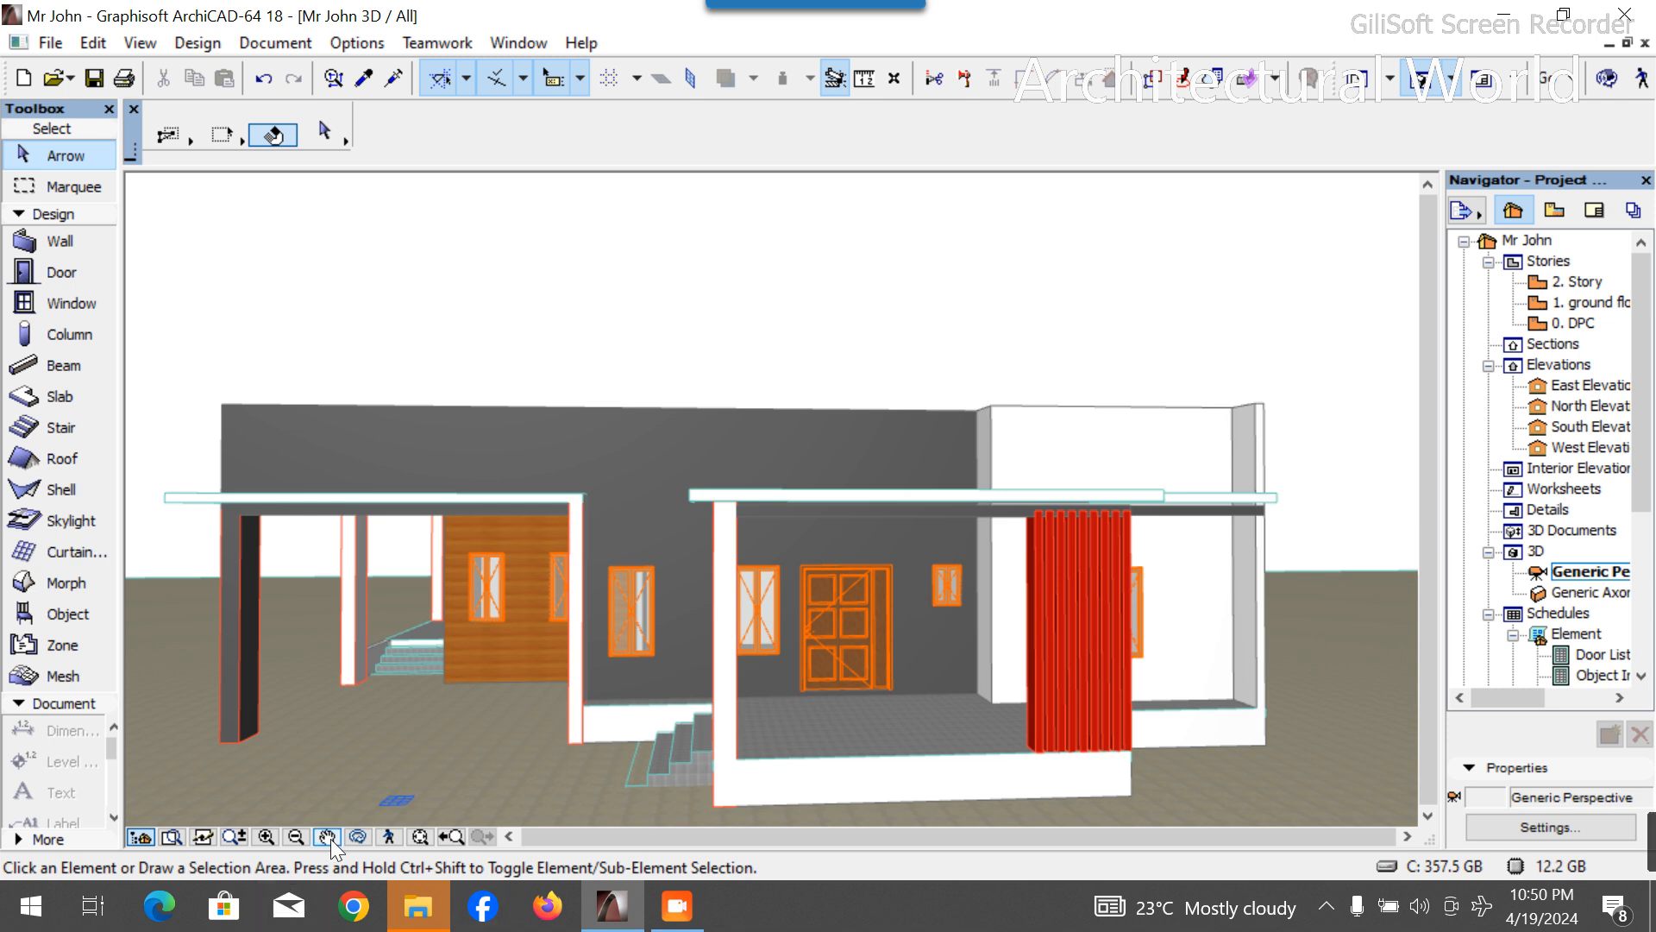
pyautogui.click(359, 841)
pyautogui.moveTo(1066, 602); pyautogui.dragTo(504, 607)
pyautogui.scroll(-5, 490, 573)
pyautogui.scroll(5, 786, 626)
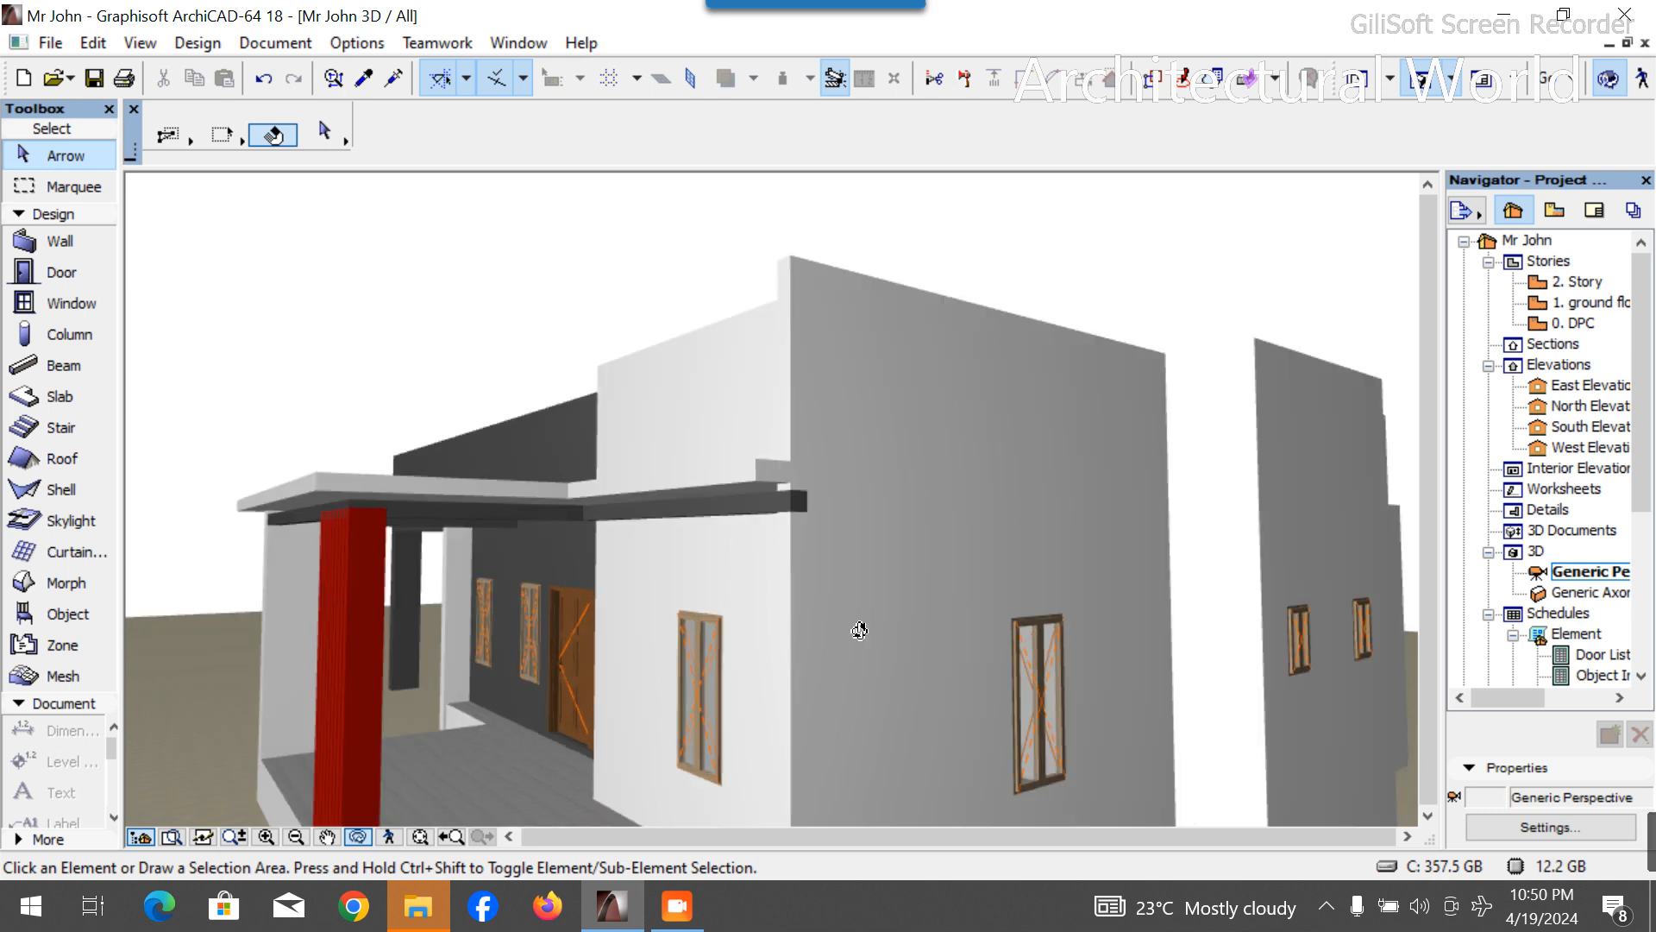
pyautogui.moveTo(847, 631); pyautogui.dragTo(1042, 692)
pyautogui.scroll(-3, 1076, 451)
pyautogui.scroll(3, 1079, 448)
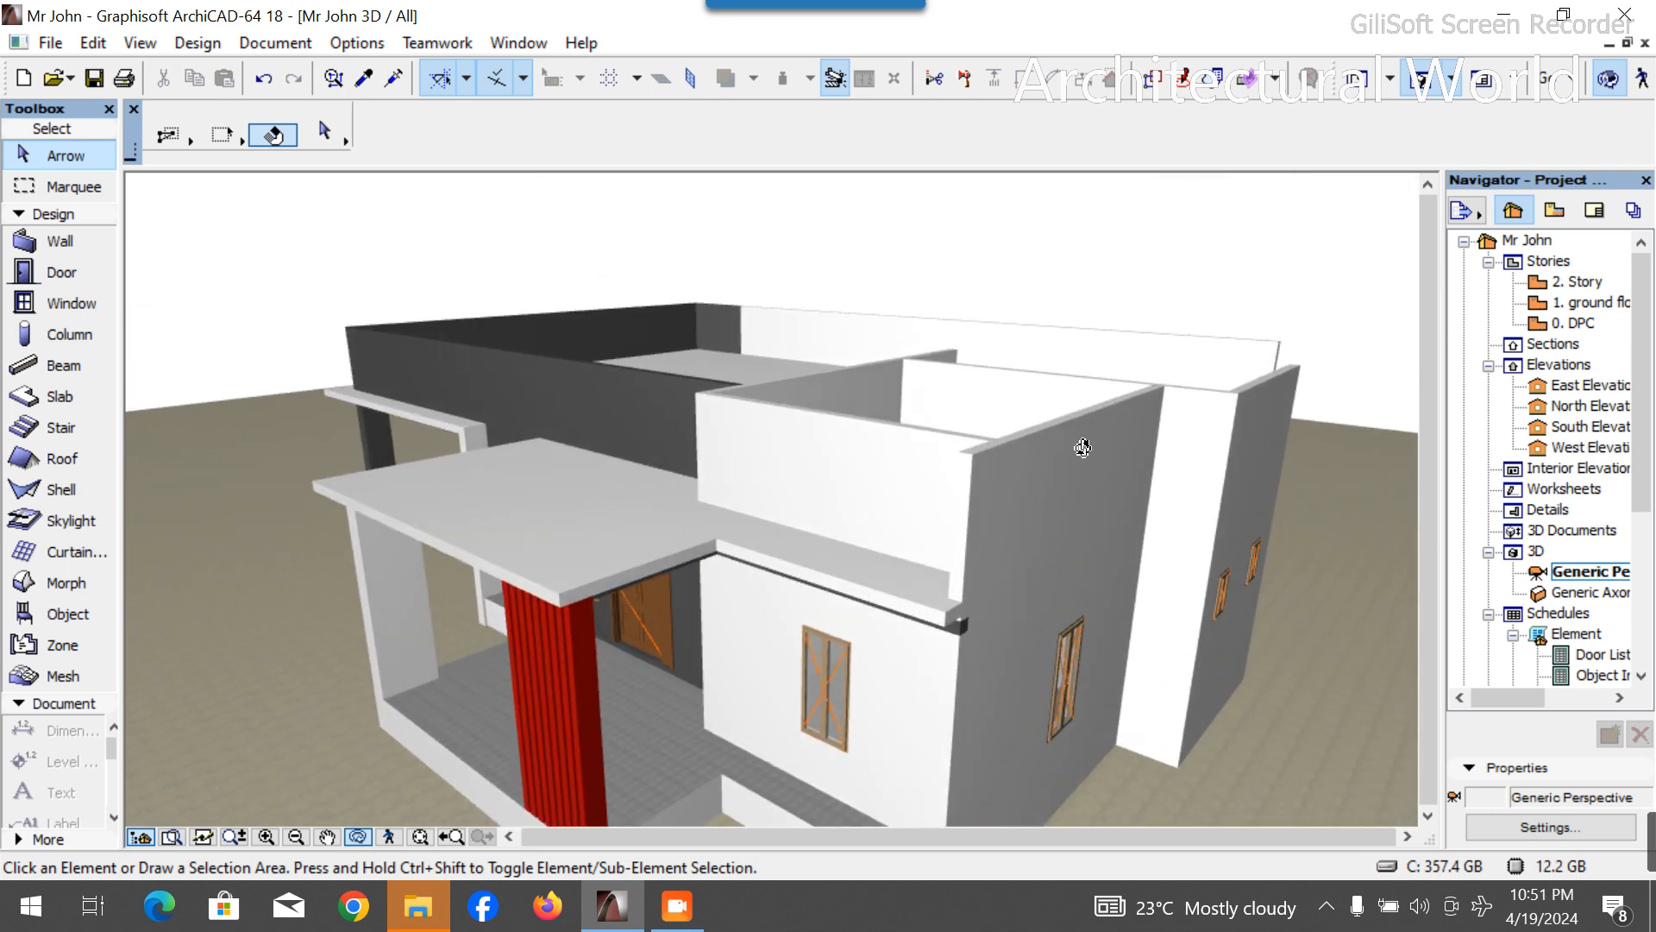
# Check the Master Bedroom's front walls on the ground floor plan, comparing them with the underside of the slab in 3D.
pyautogui.doubleClick(1604, 311)
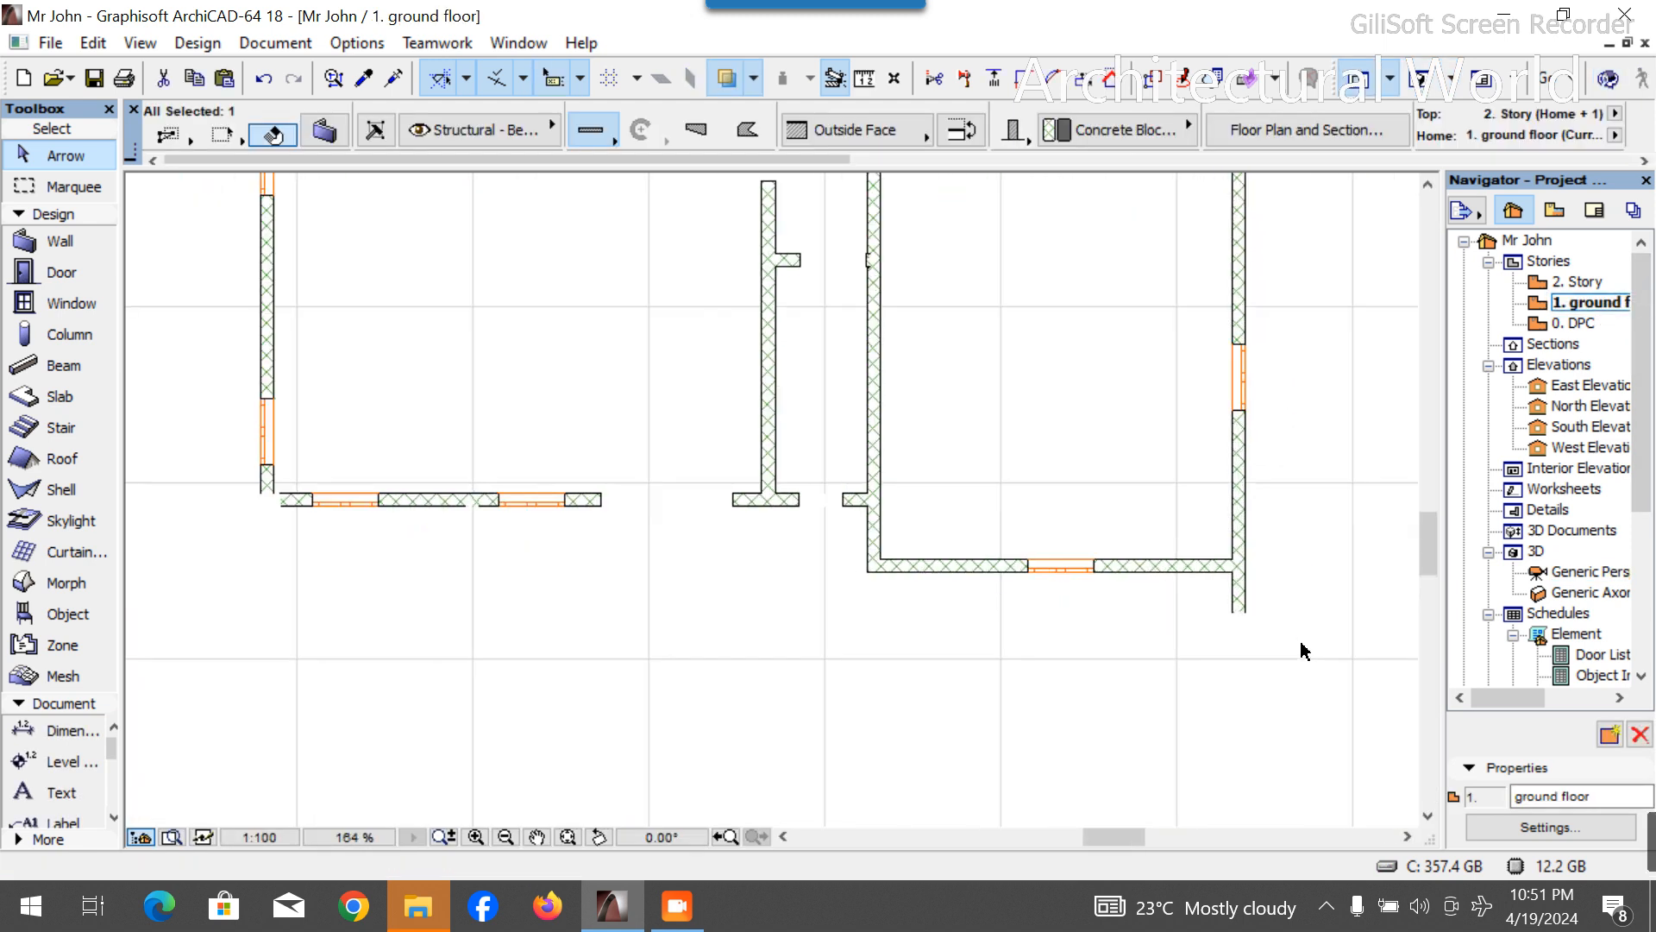
pyautogui.press('Escape')
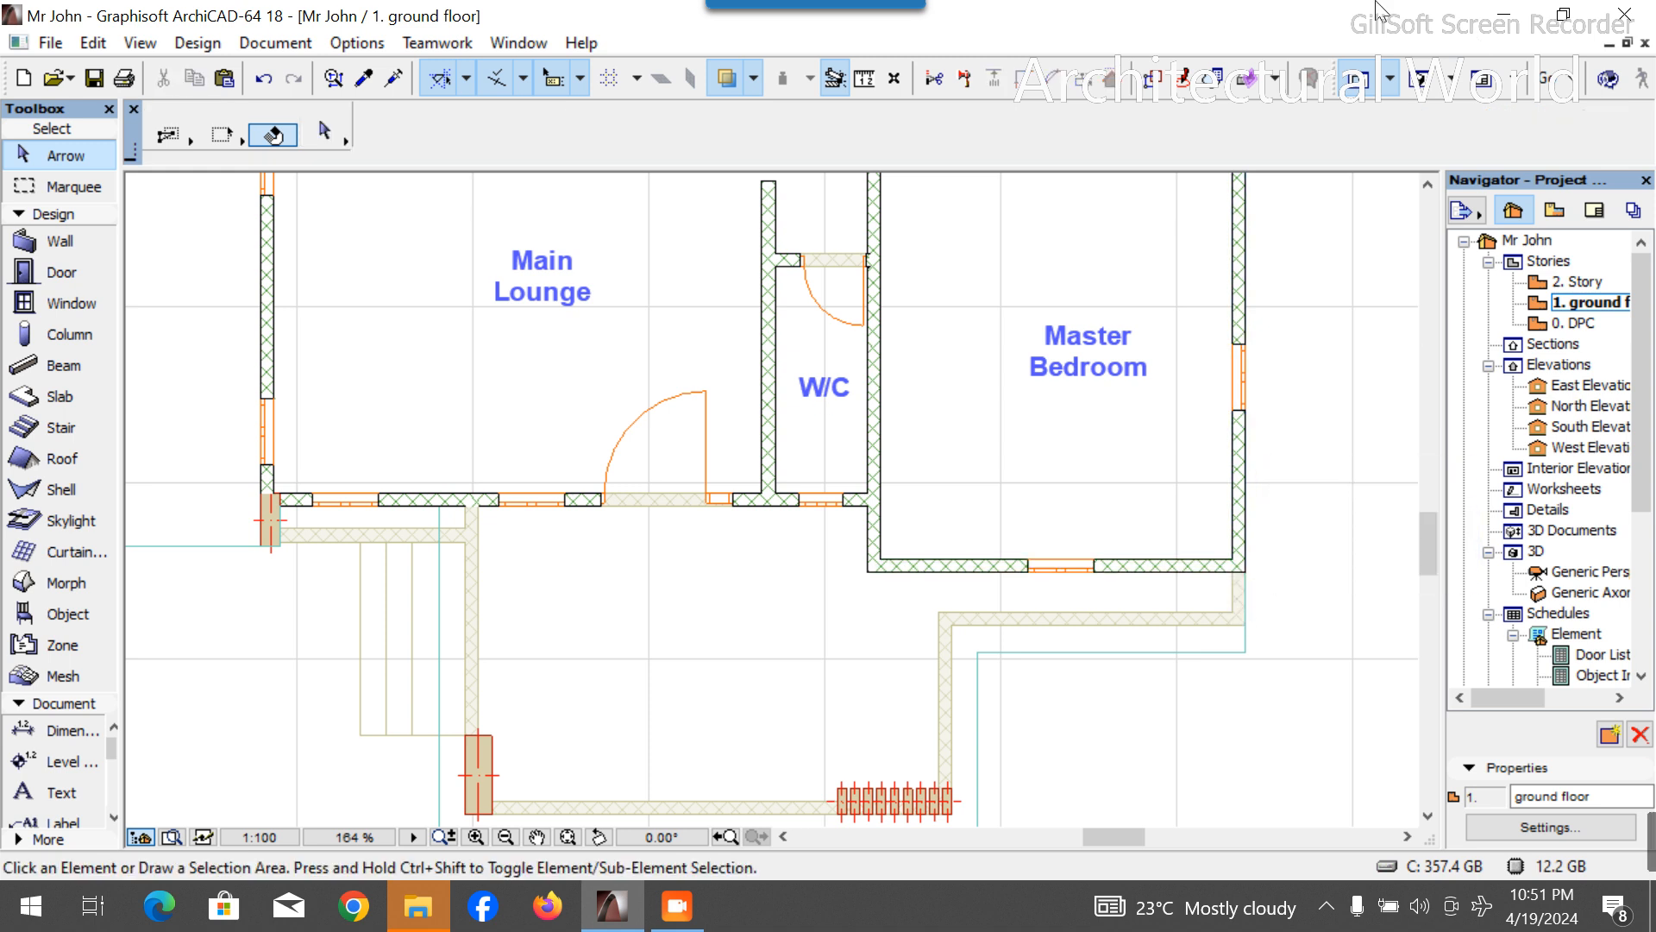
pyautogui.press('F3')
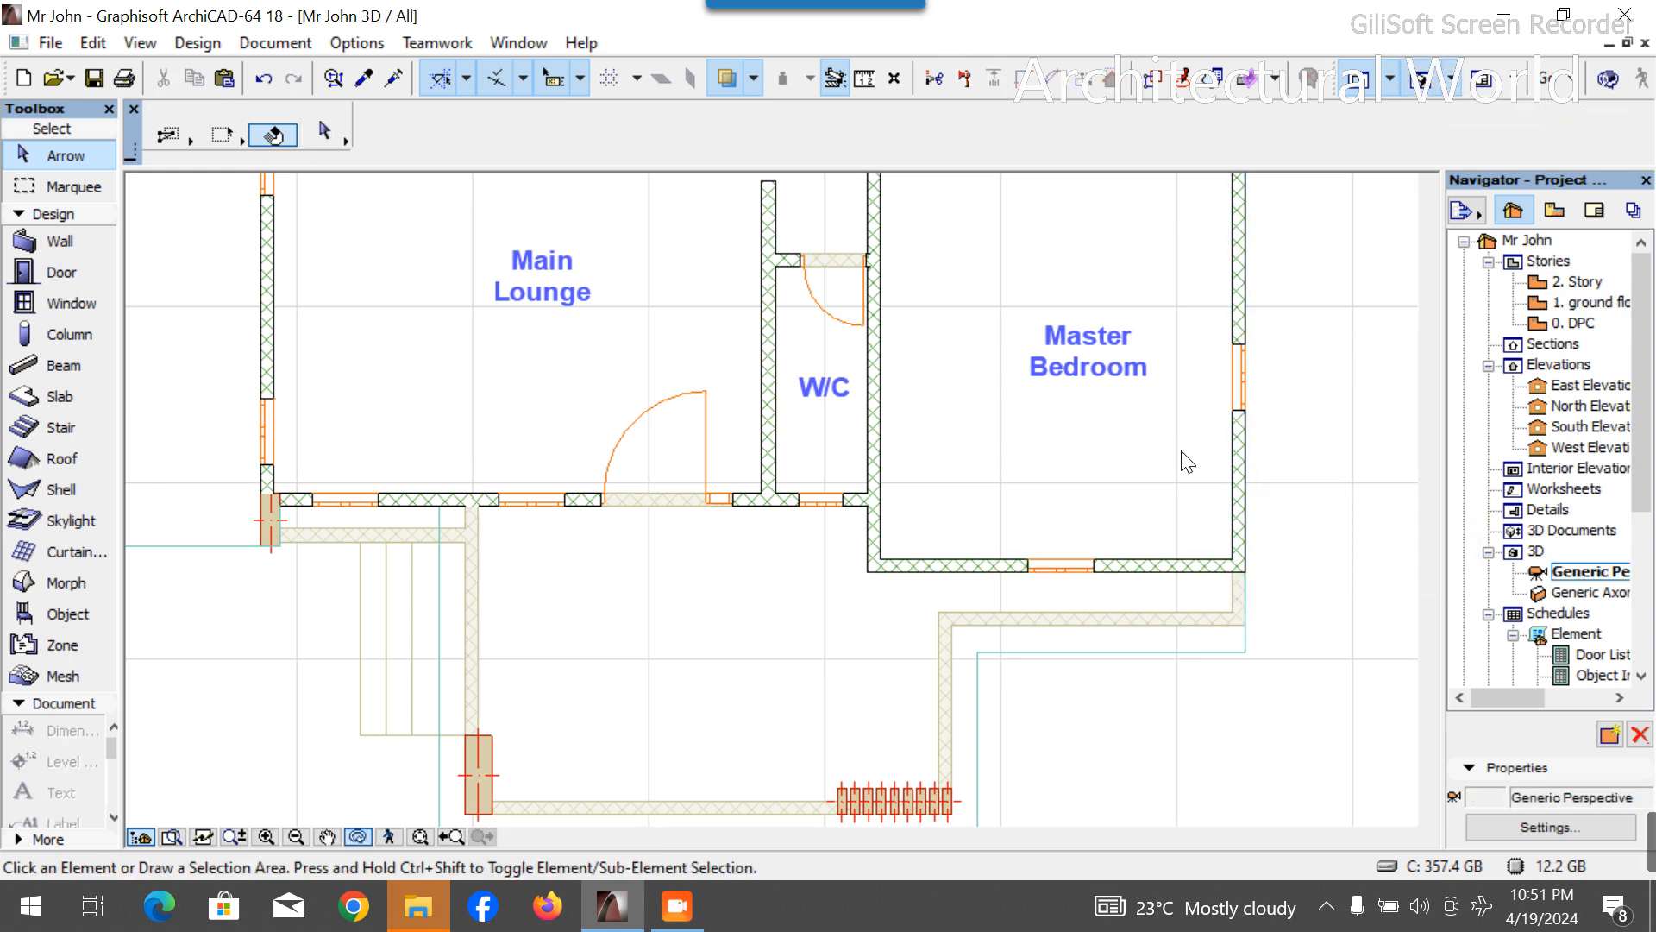
pyautogui.moveTo(915, 669); pyautogui.dragTo(1142, 596)
pyautogui.scroll(-3, 1137, 591)
pyautogui.moveTo(842, 582); pyautogui.dragTo(550, 626)
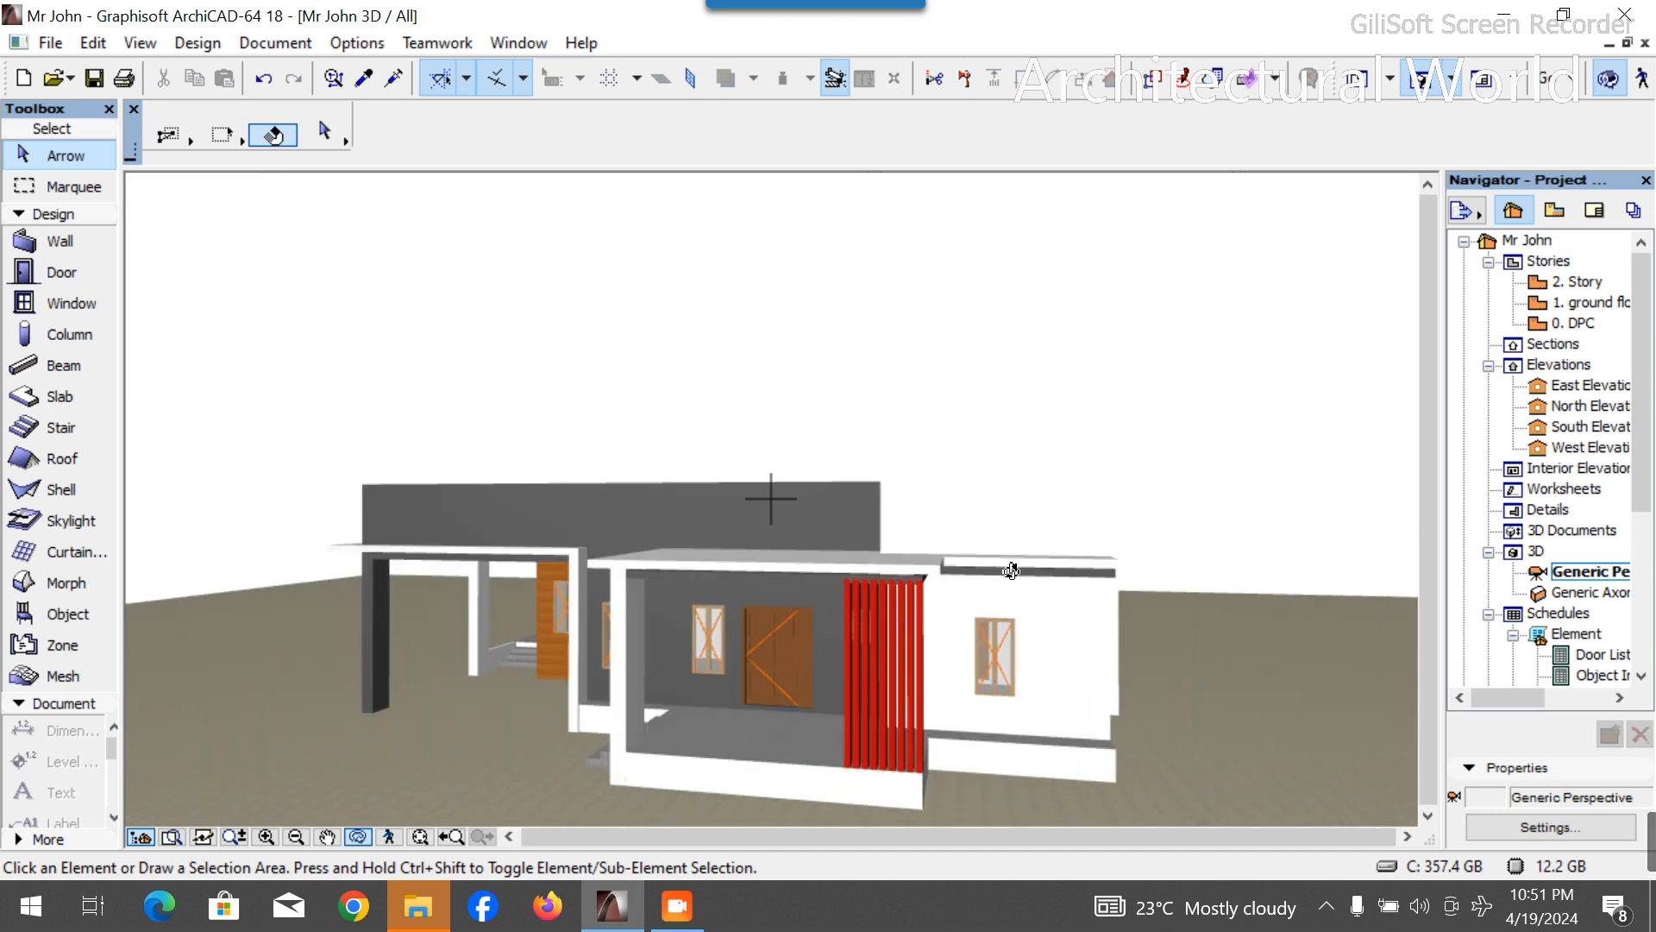
pyautogui.scroll(3, 1128, 610)
pyautogui.moveTo(1134, 617); pyautogui.dragTo(1078, 539)
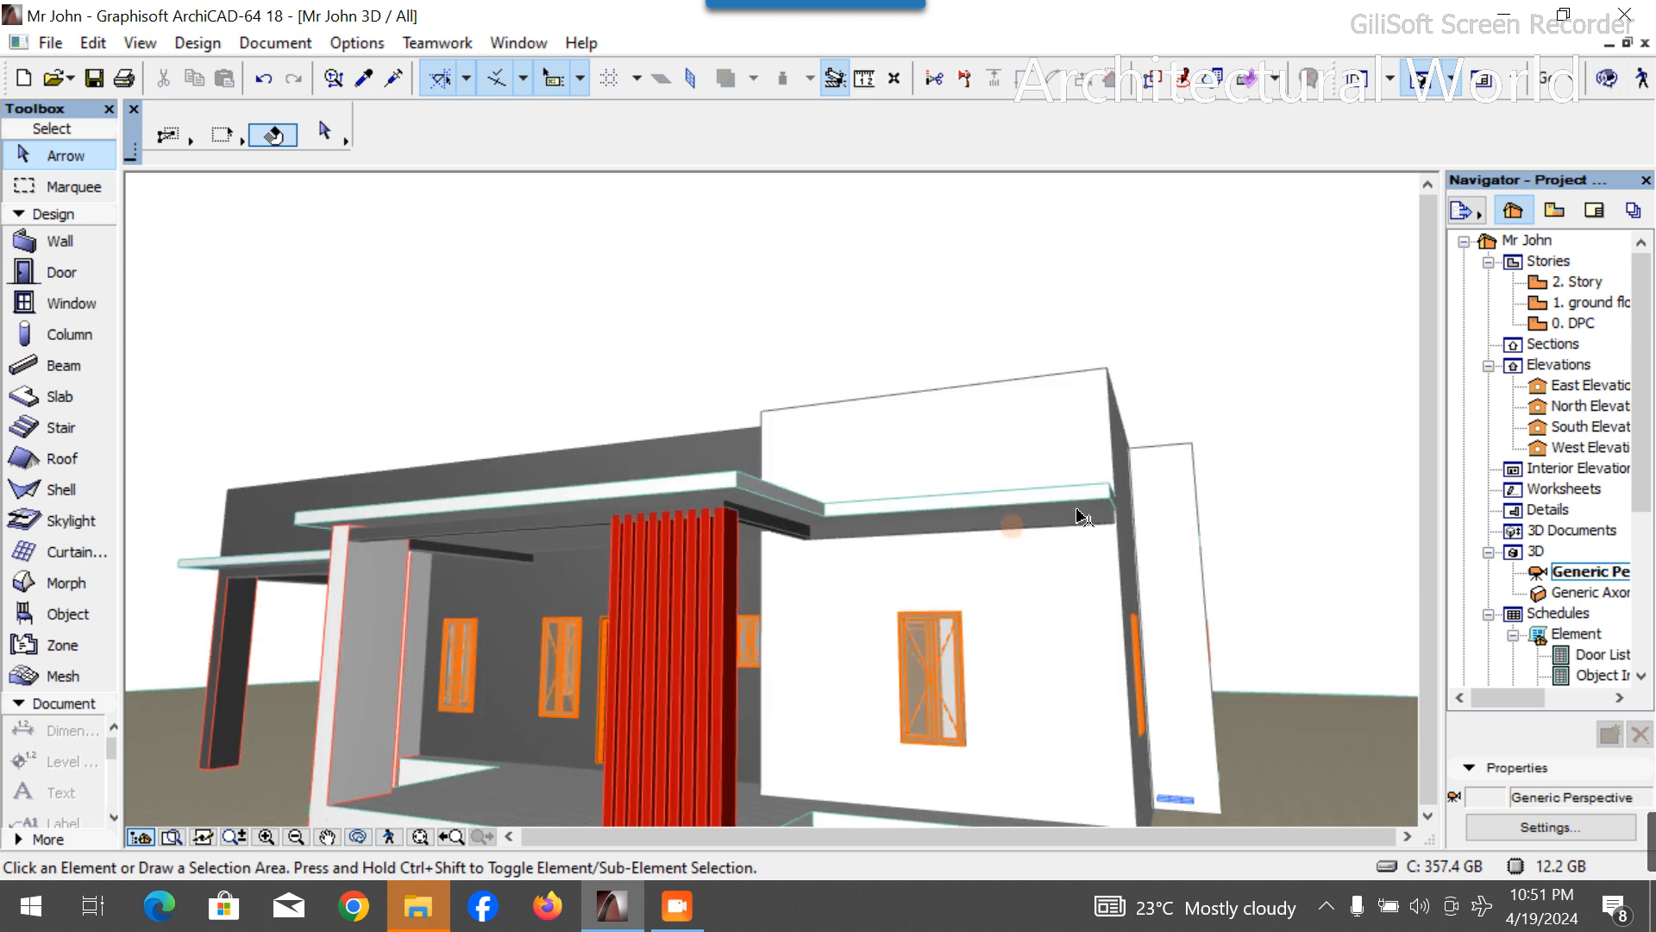
# Raise the top of the low wall under the Master Bedroom's front slab edge, trying a 150 offset before a lower one.
pyautogui.click(1089, 525)
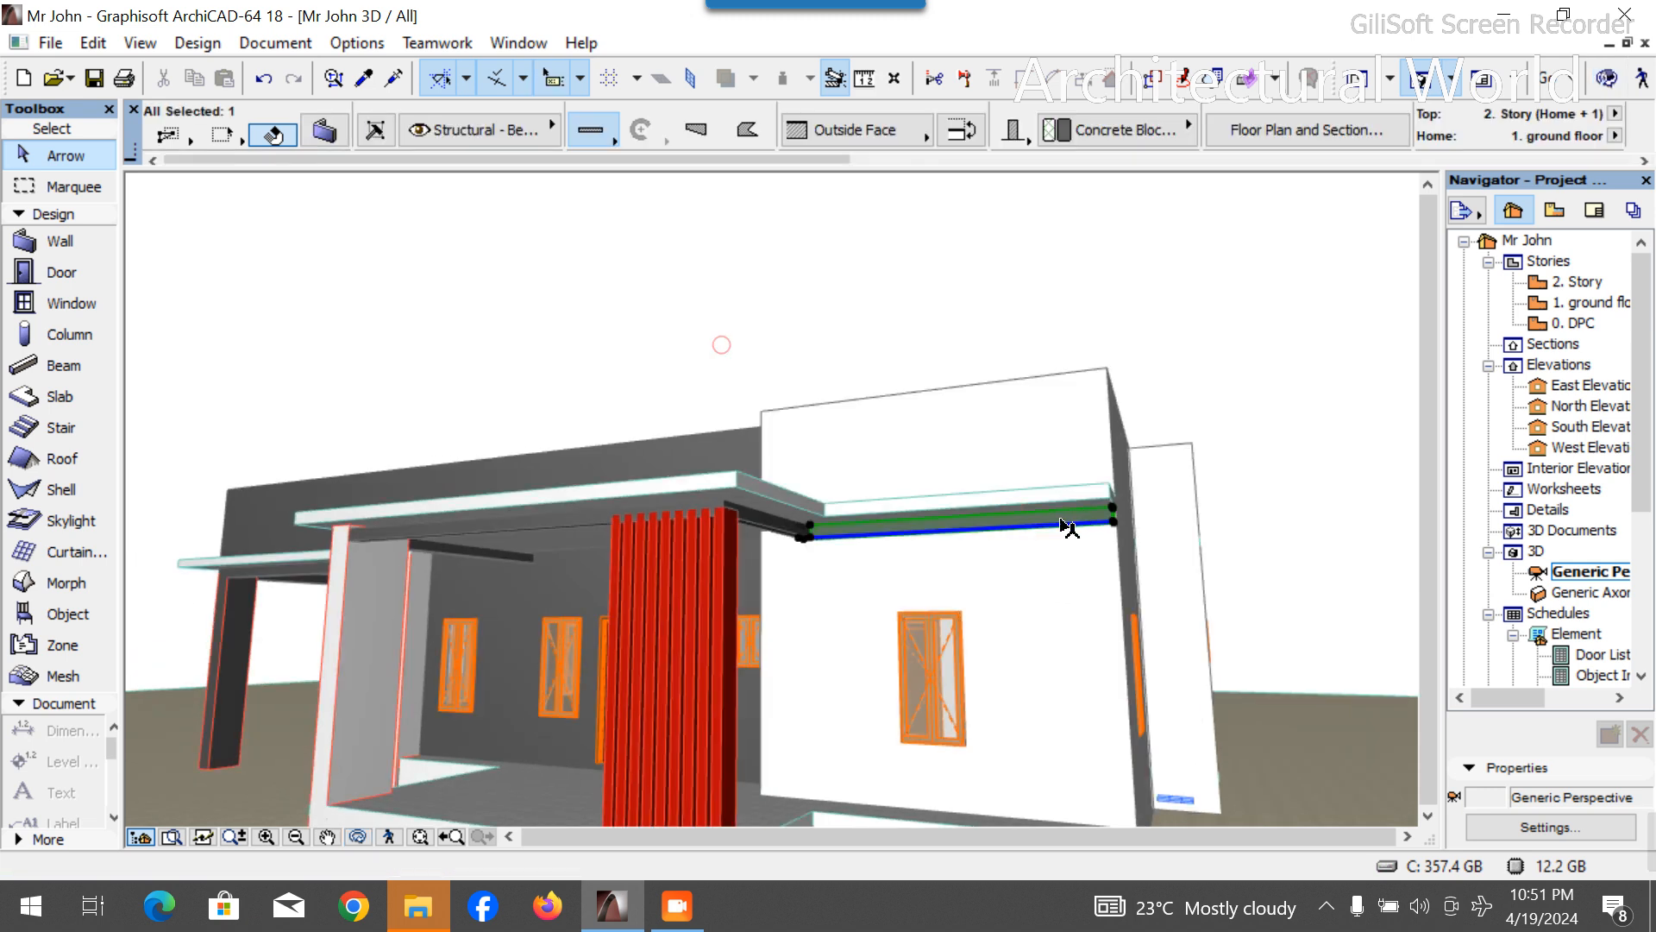
pyautogui.click(336, 139)
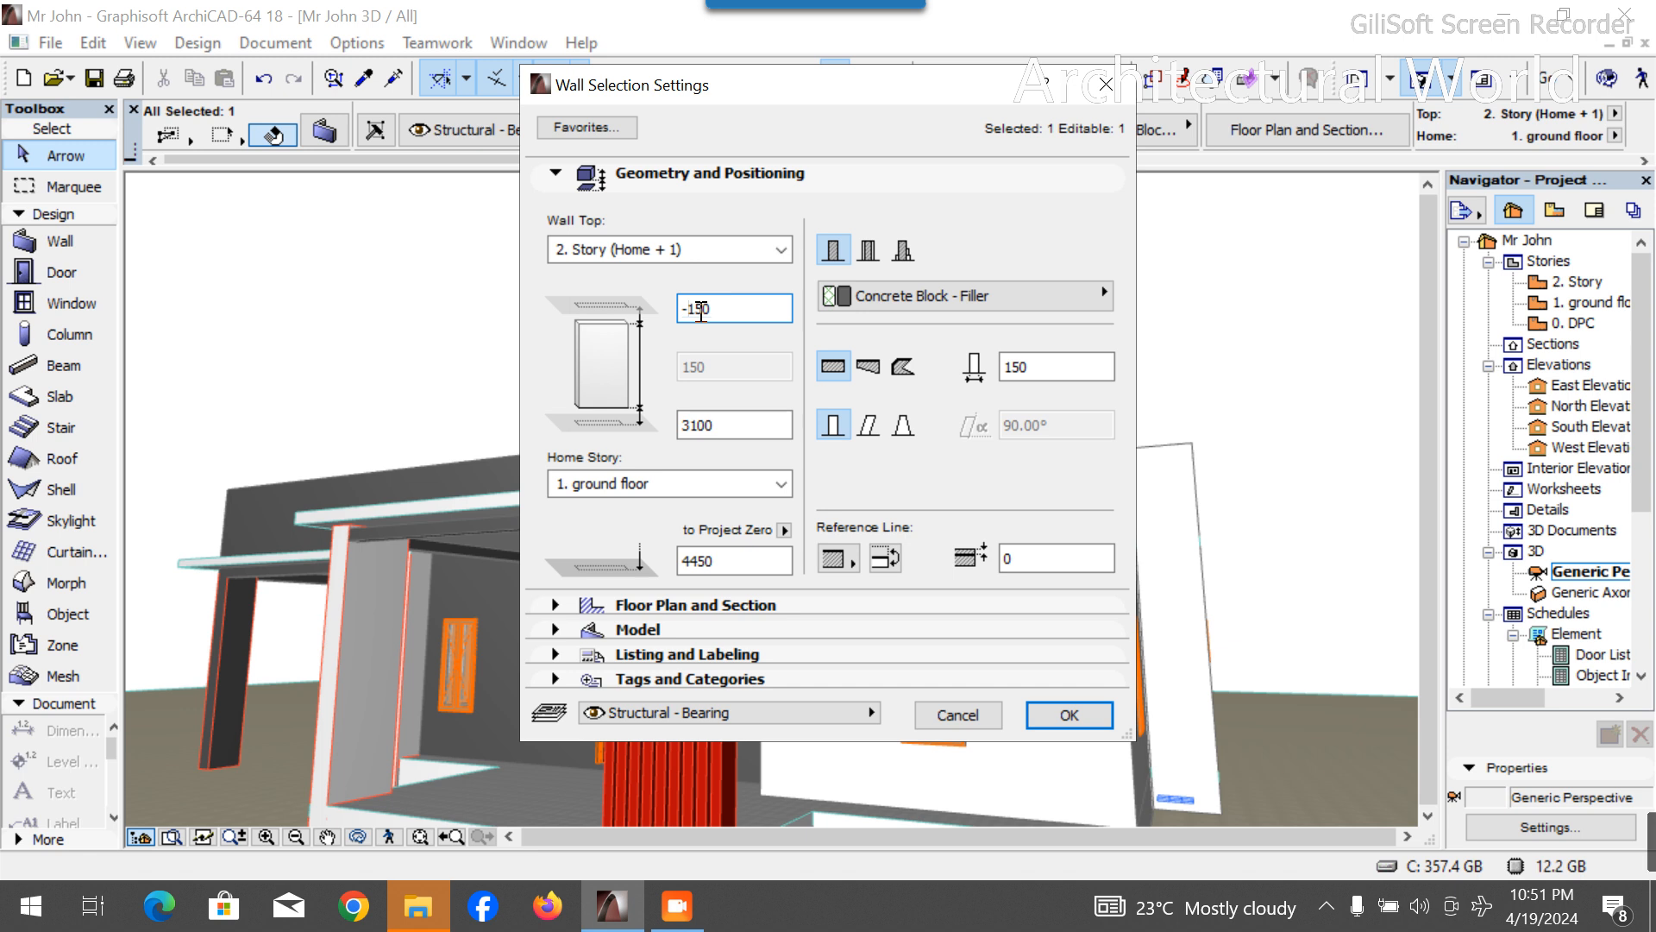
pyautogui.press('Return')
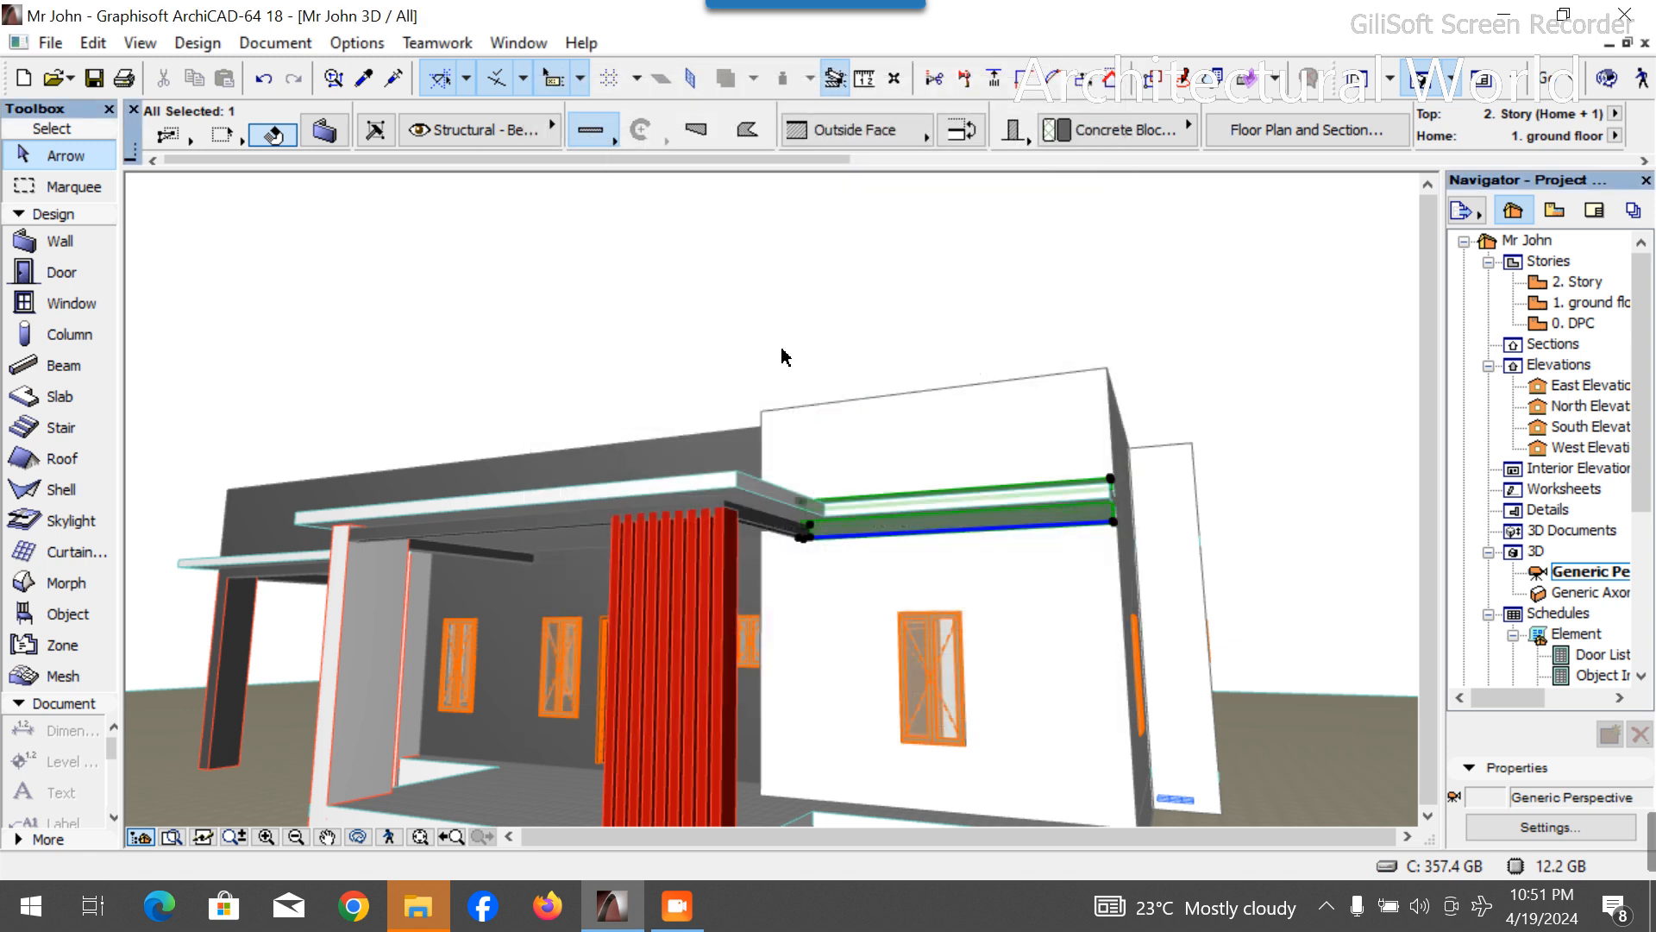
pyautogui.click(341, 134)
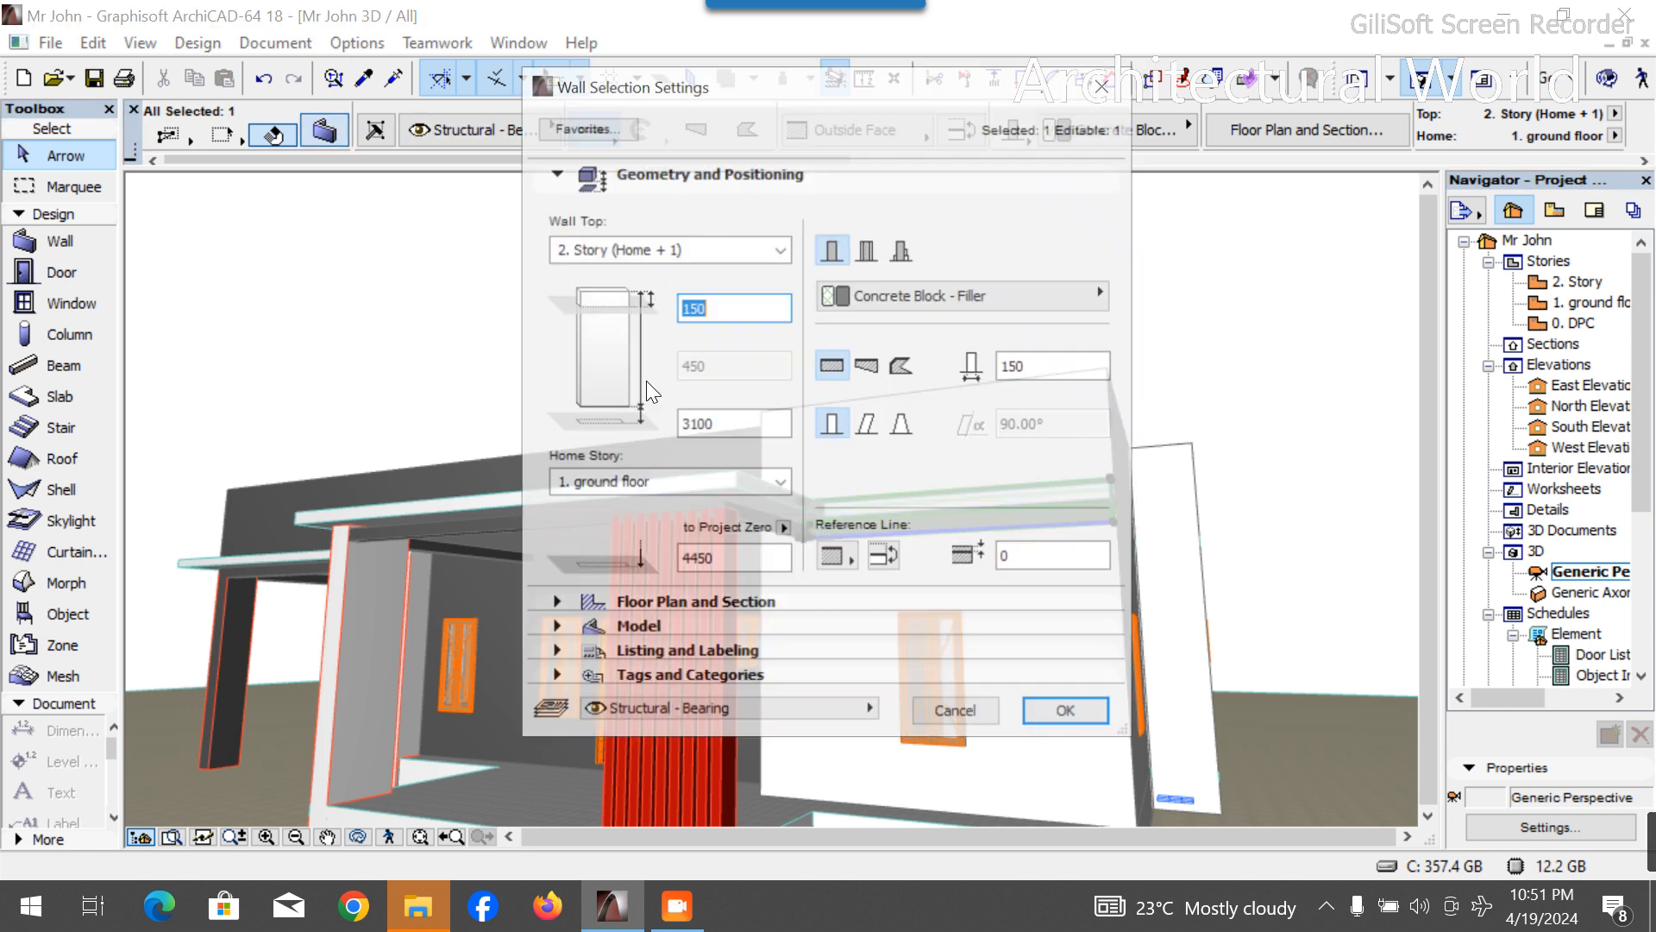
pyautogui.write('90')
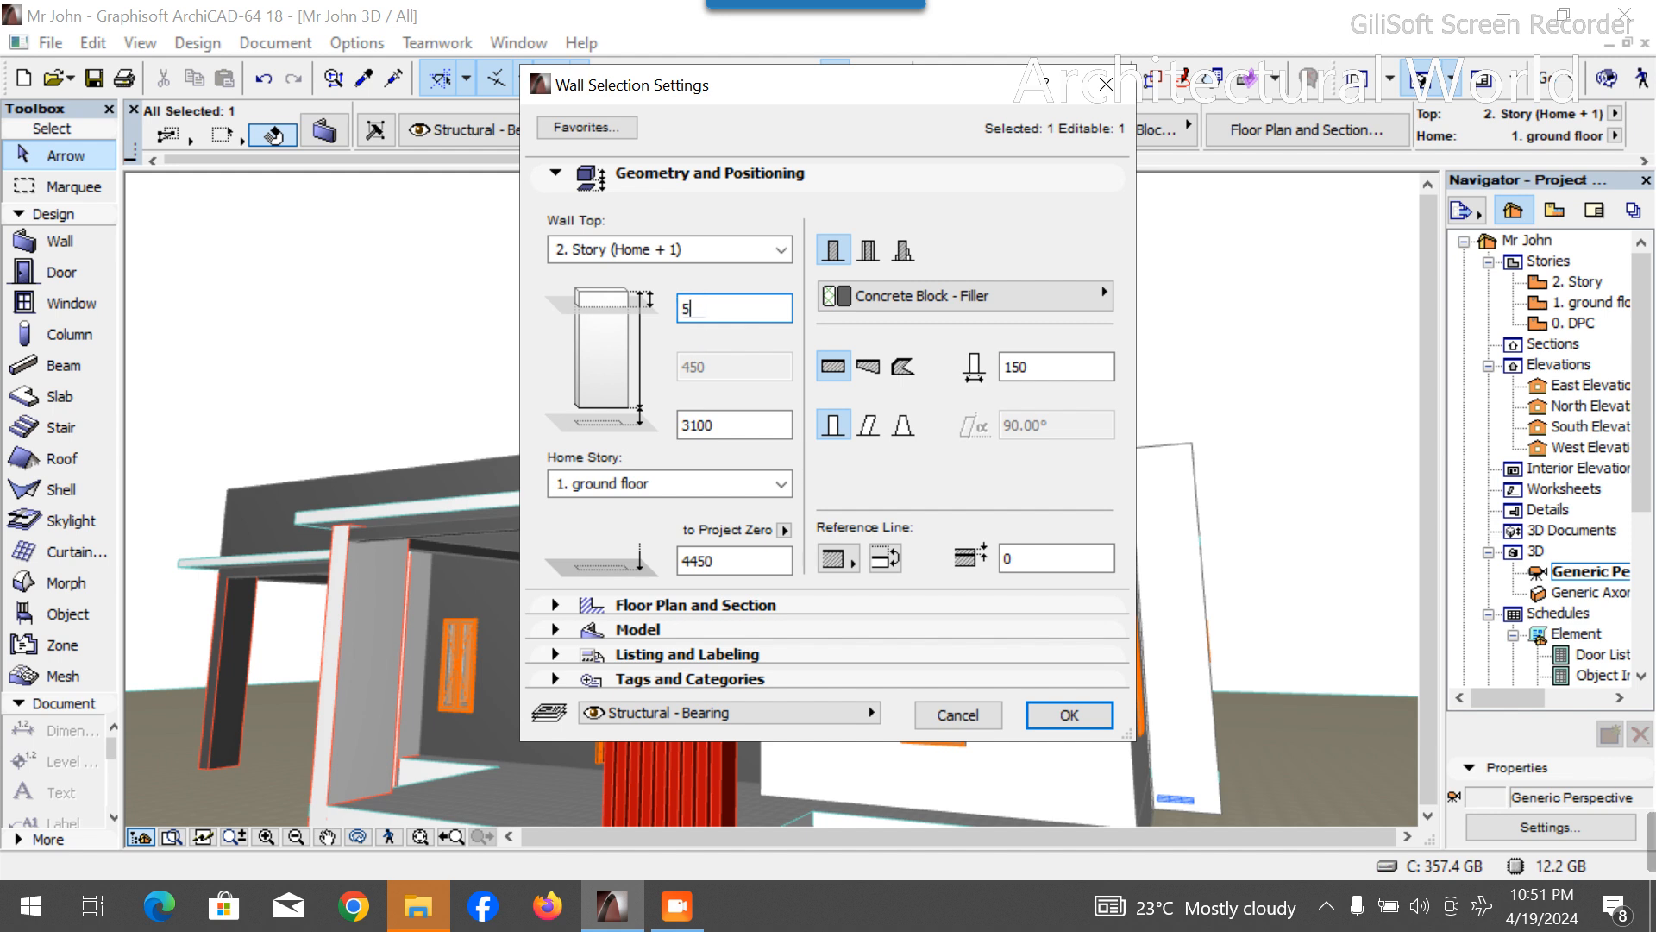
pyautogui.press('Return')
pyautogui.click(699, 334)
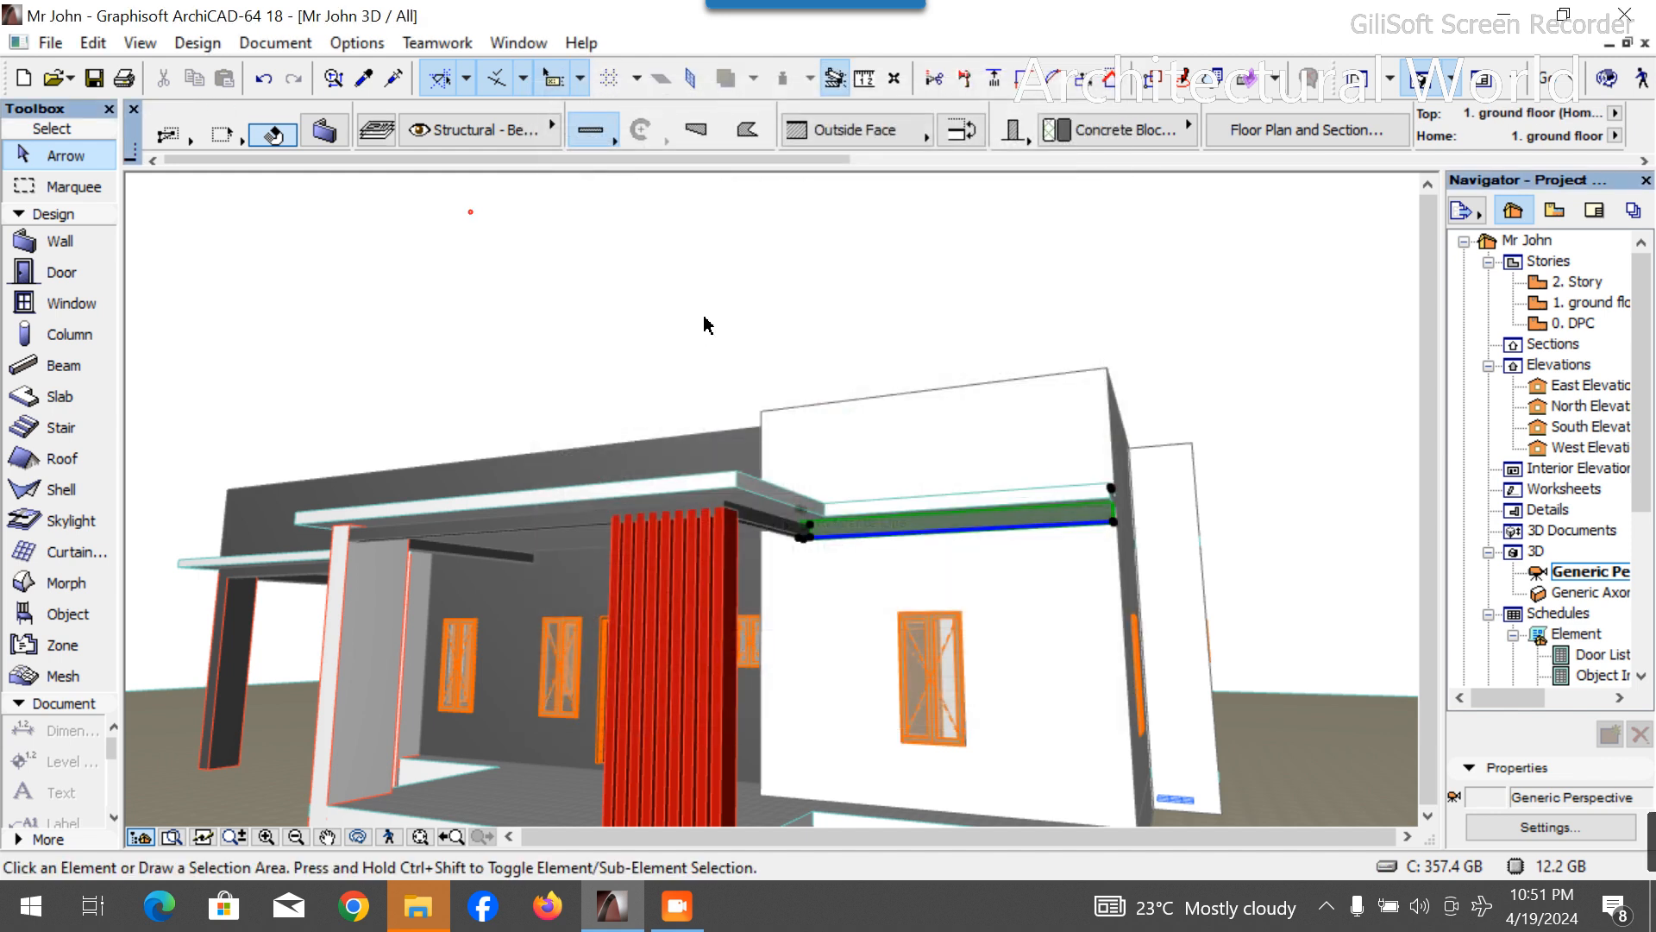
# Apply the Paint - Dark Gray surface to the white side entrance wall behind the car park, next to the timber-clad wall.
pyautogui.click(358, 837)
pyautogui.moveTo(396, 780); pyautogui.dragTo(659, 553)
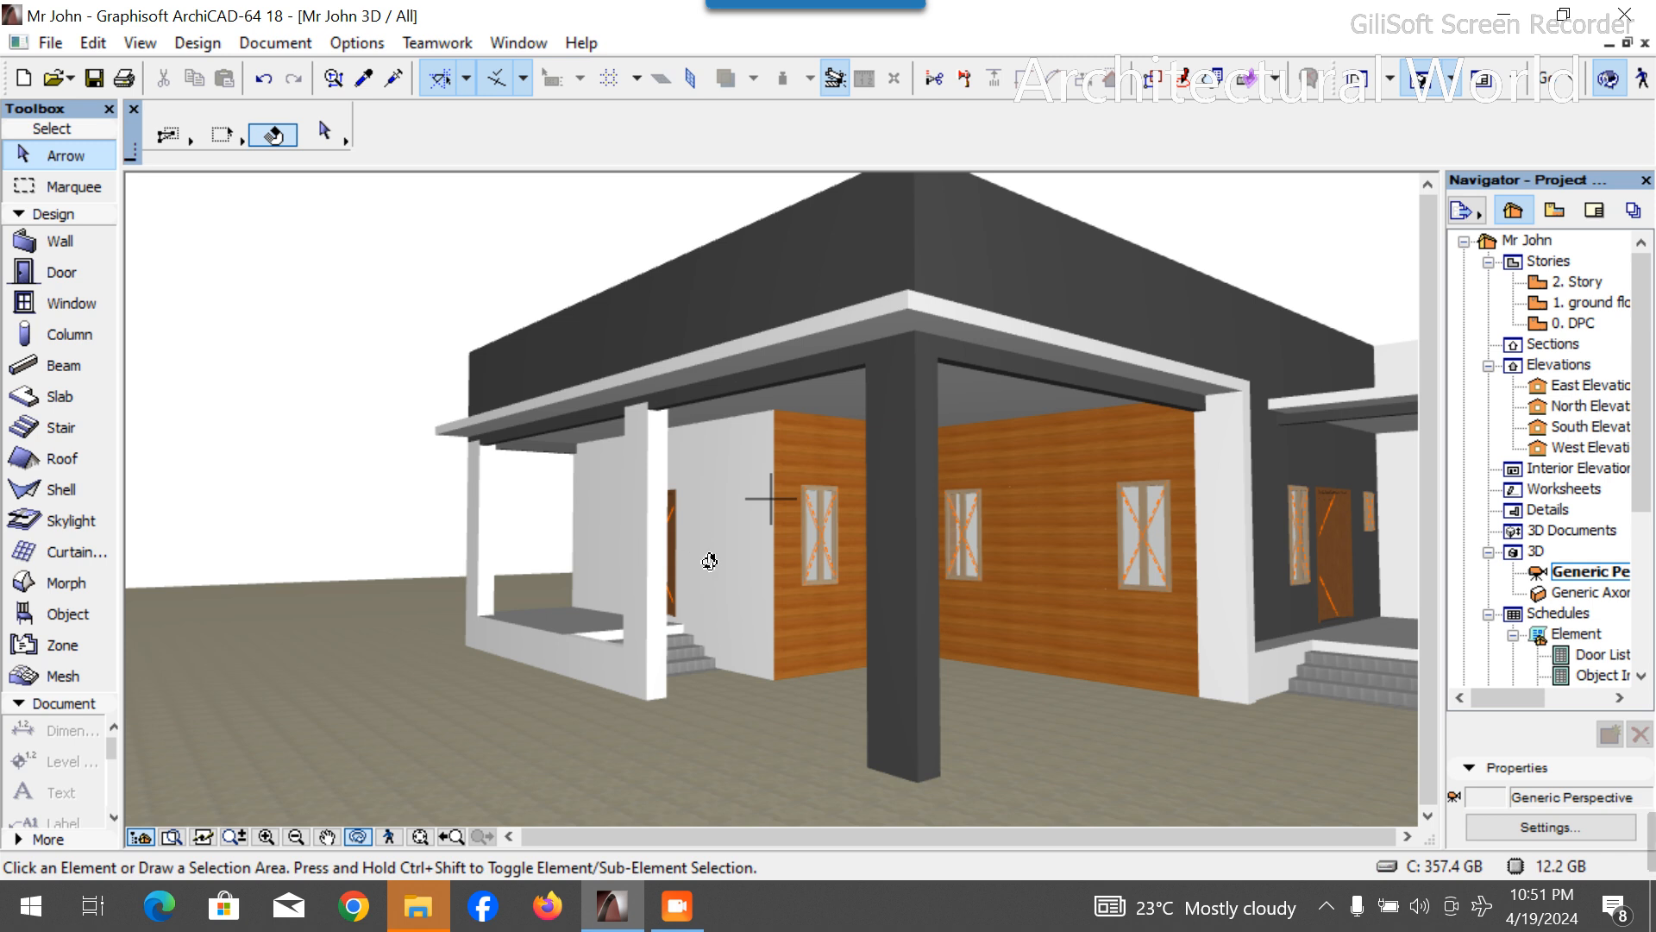
pyautogui.click(739, 552)
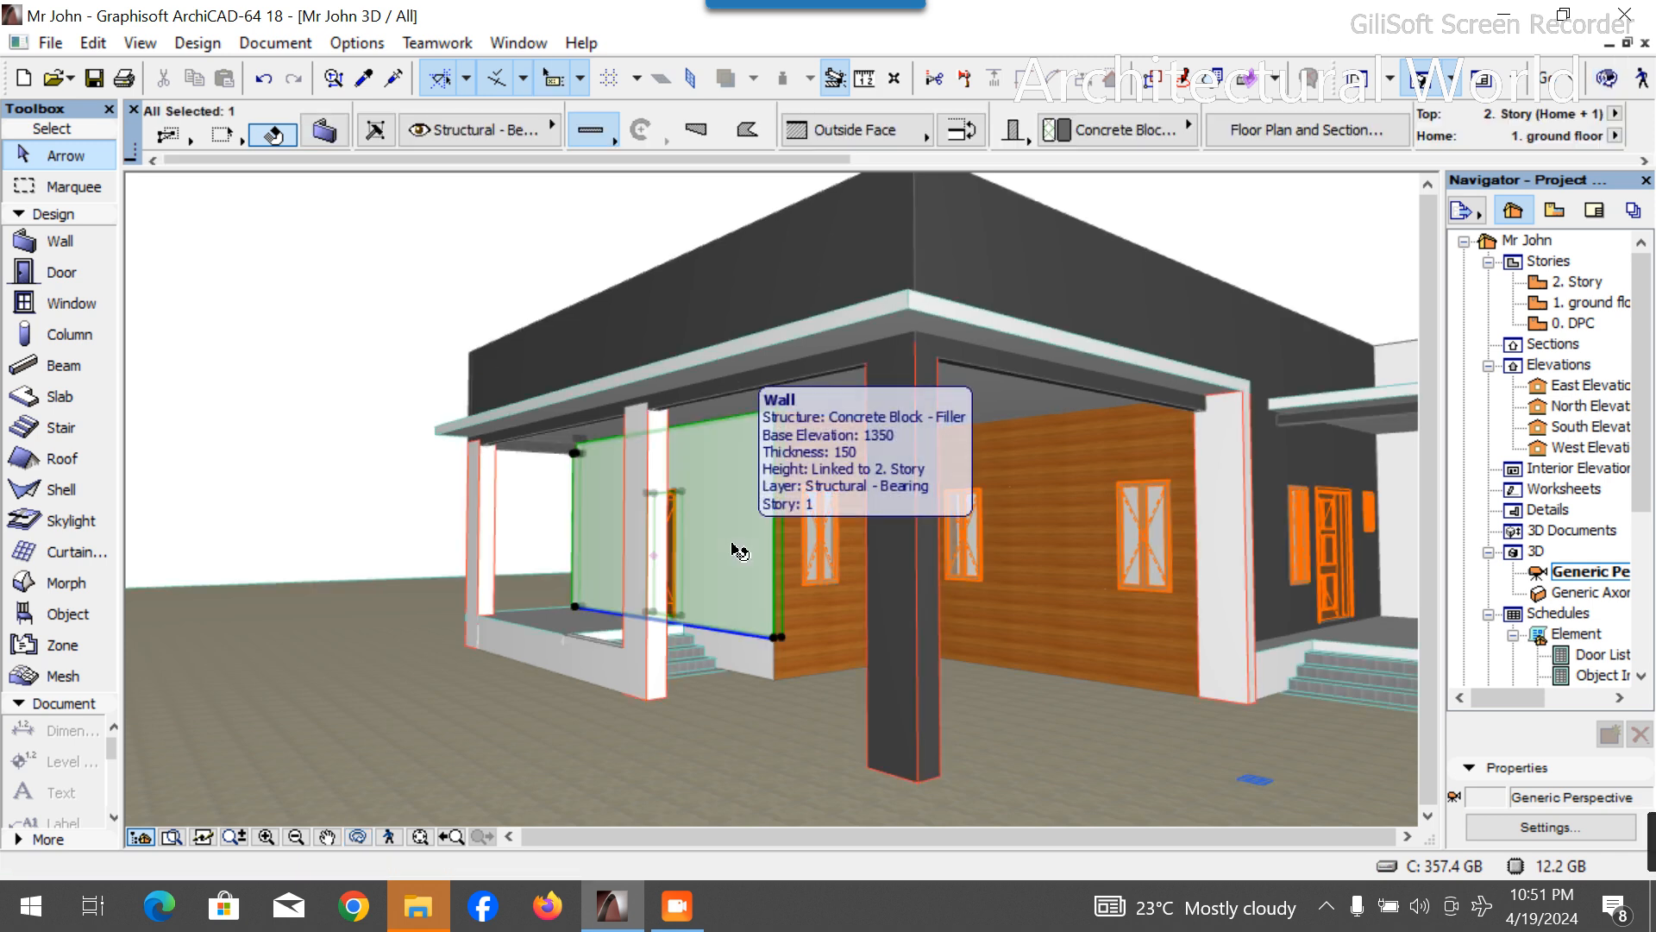
pyautogui.click(324, 129)
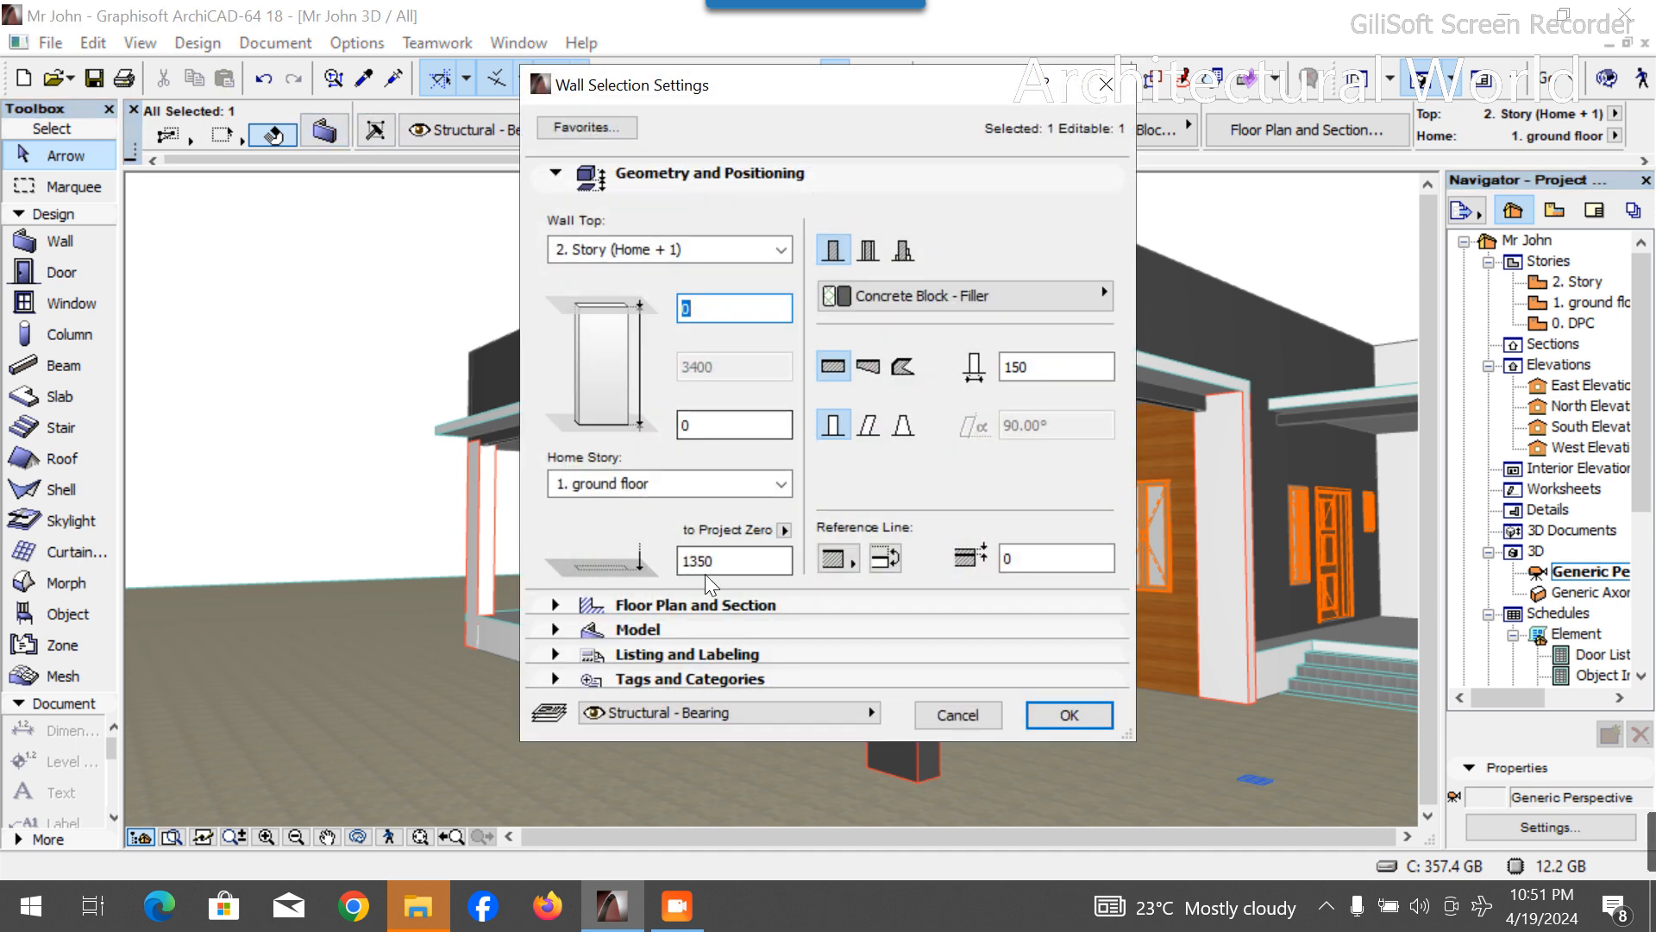
pyautogui.click(685, 623)
pyautogui.click(776, 297)
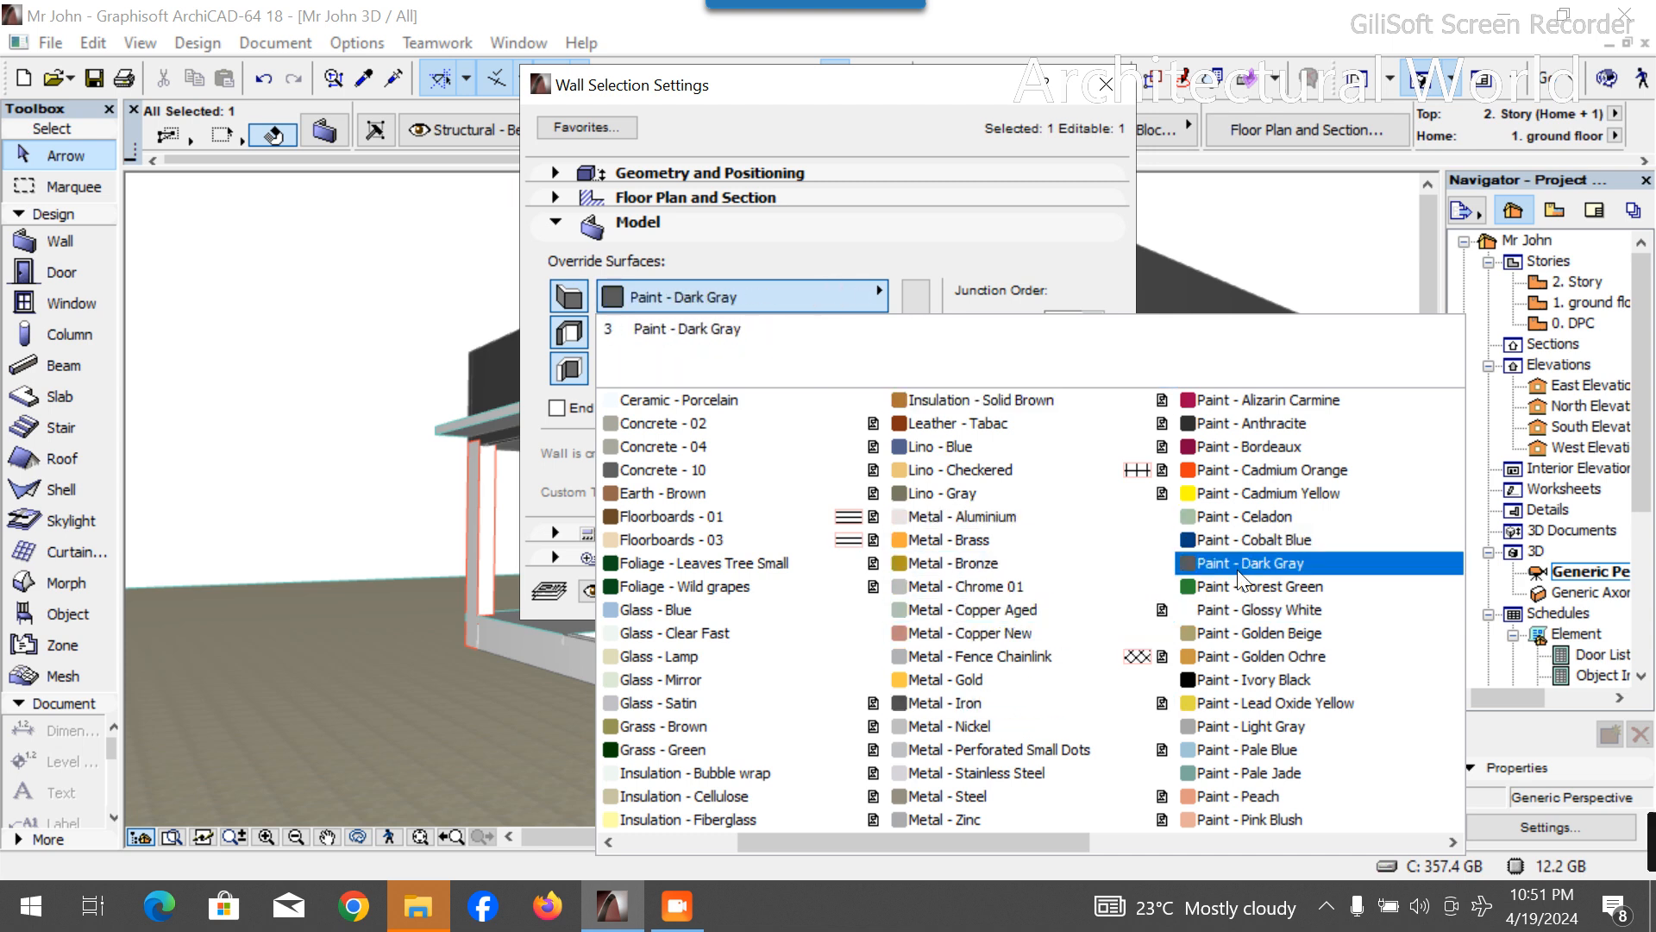
pyautogui.click(1275, 566)
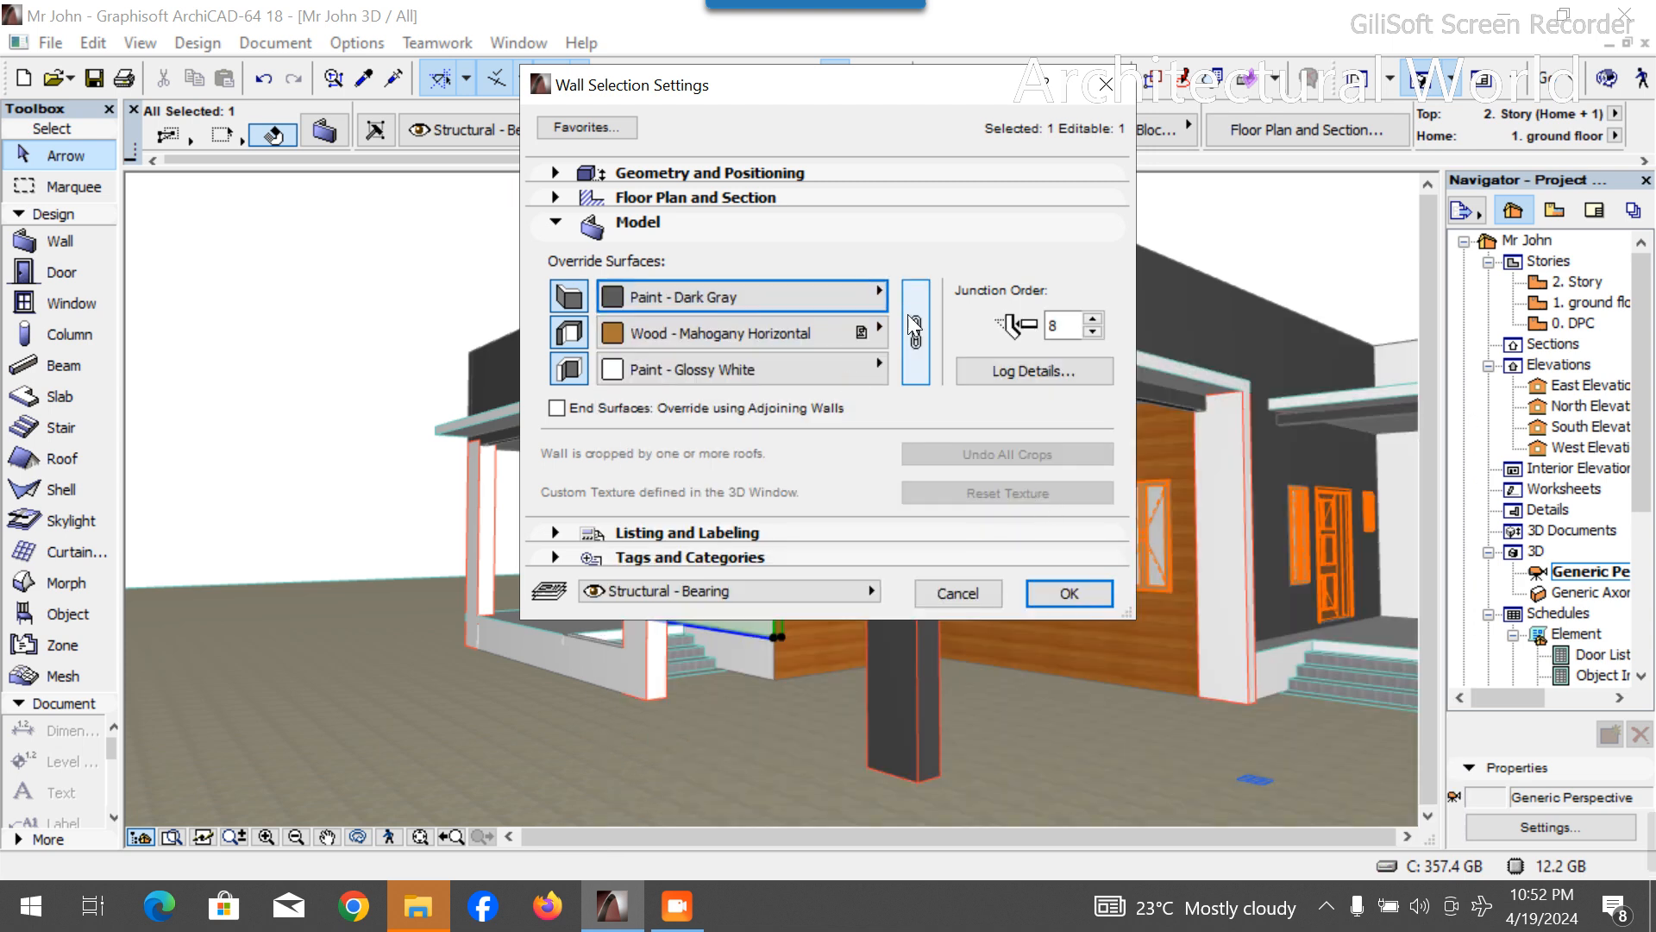
pyautogui.click(1066, 593)
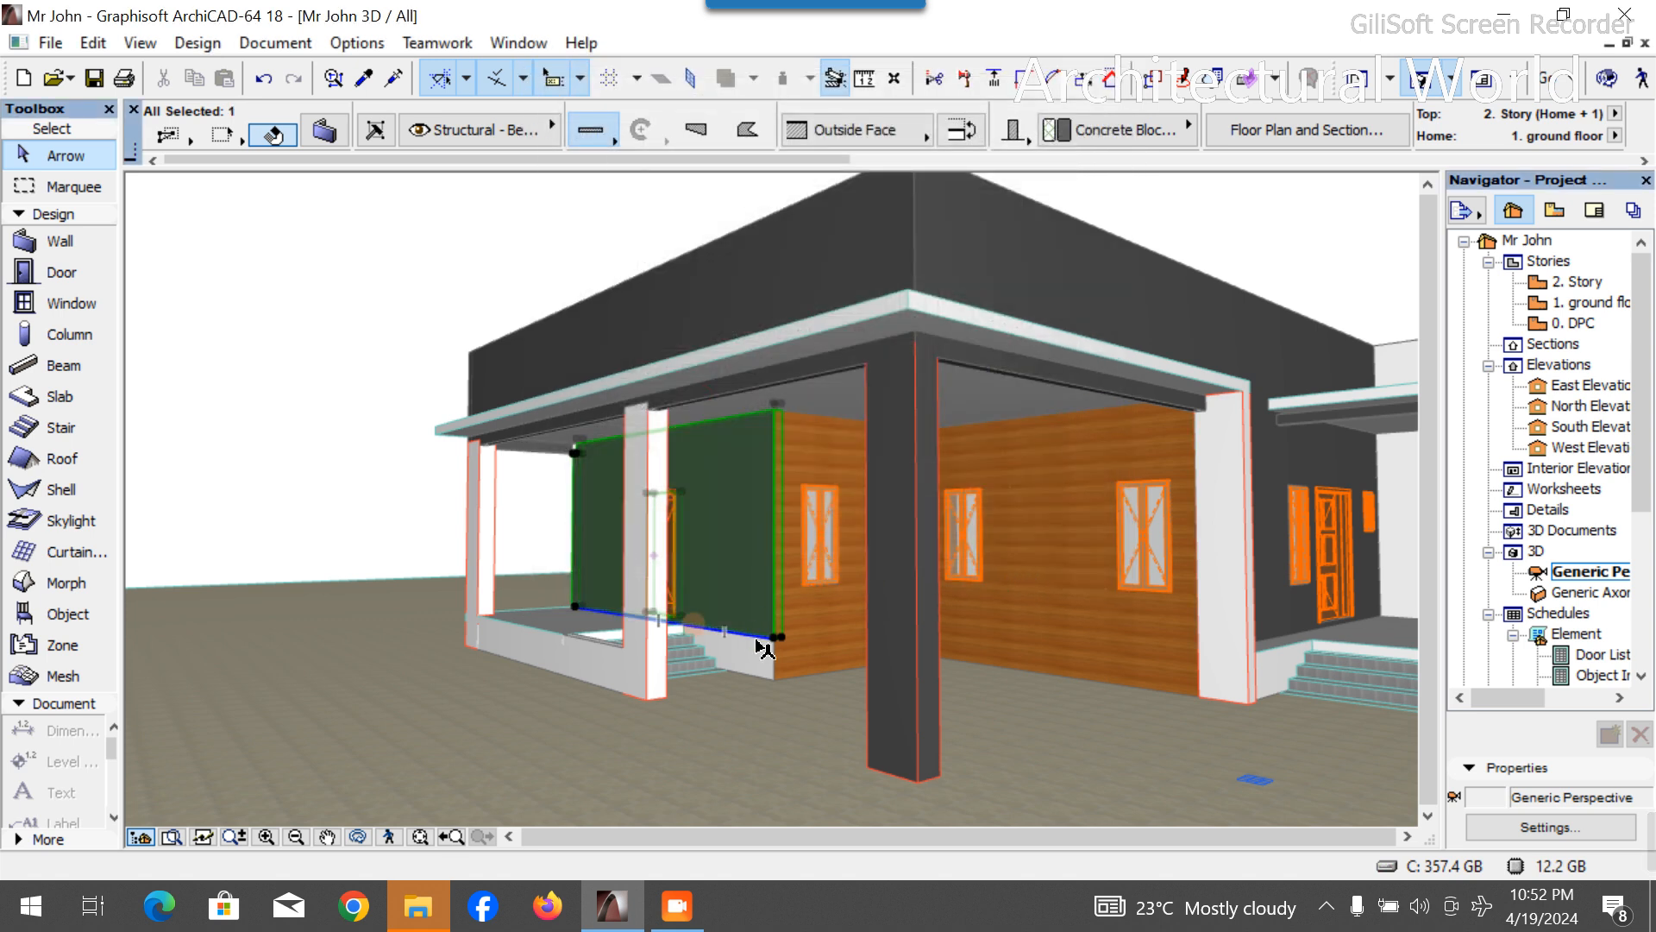
pyautogui.press('Escape')
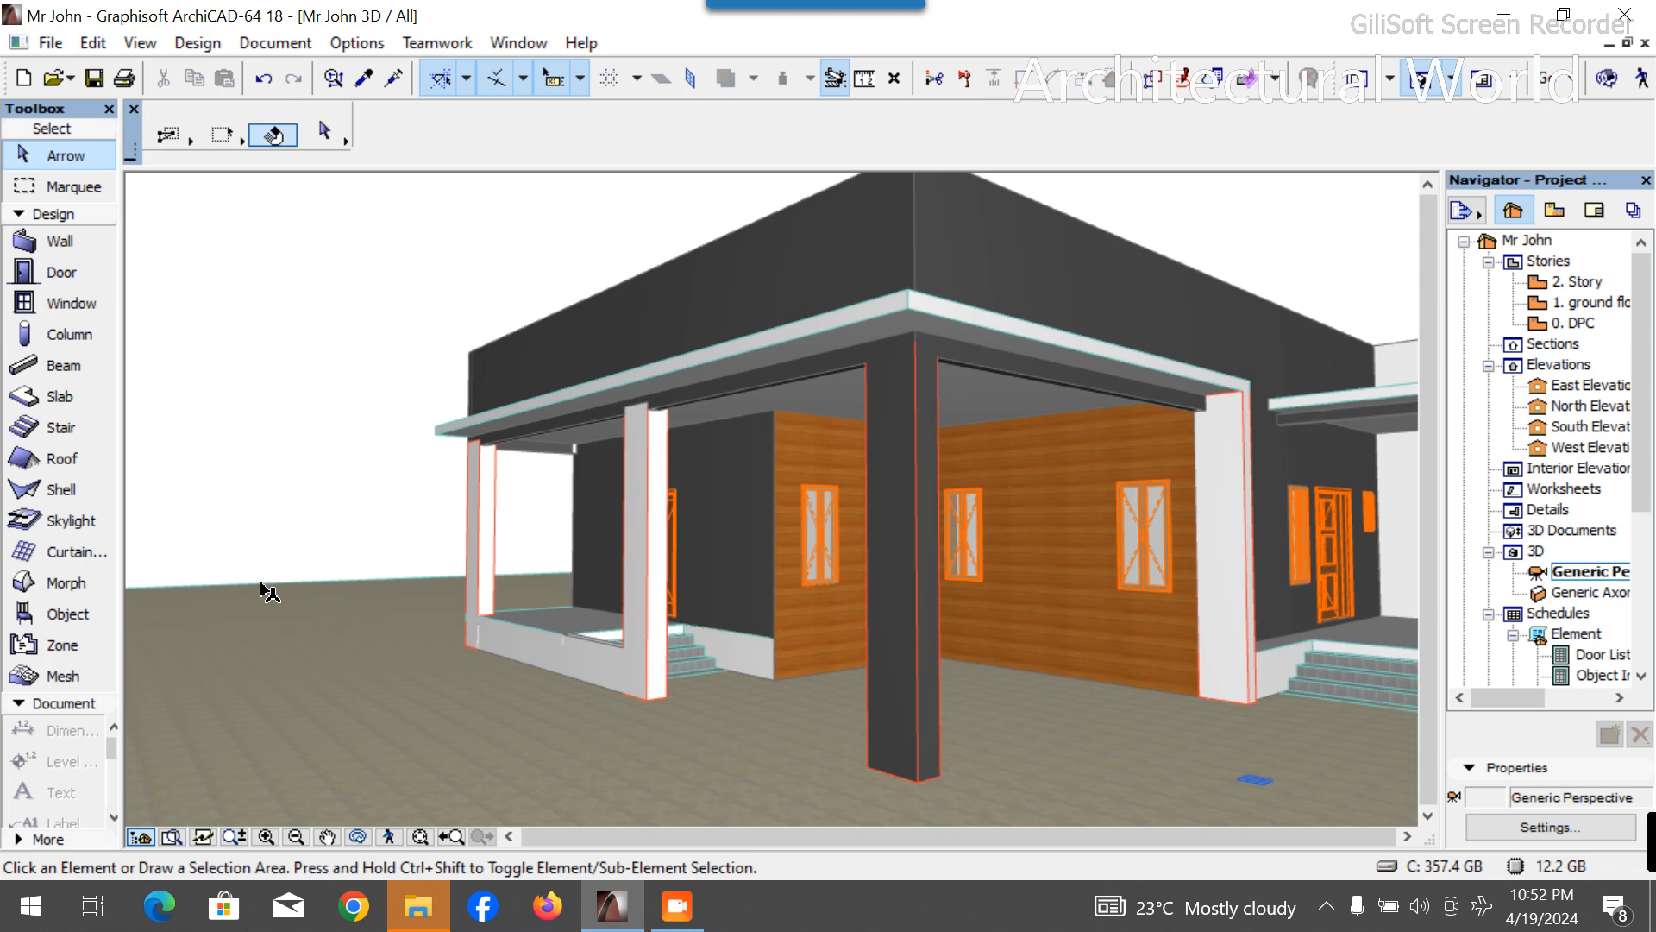
# Orbit the 3D model to examine the front exterior from the car park across to the main porch and its red fins.
pyautogui.scroll(-3, 261, 587)
pyautogui.scroll(3, 880, 586)
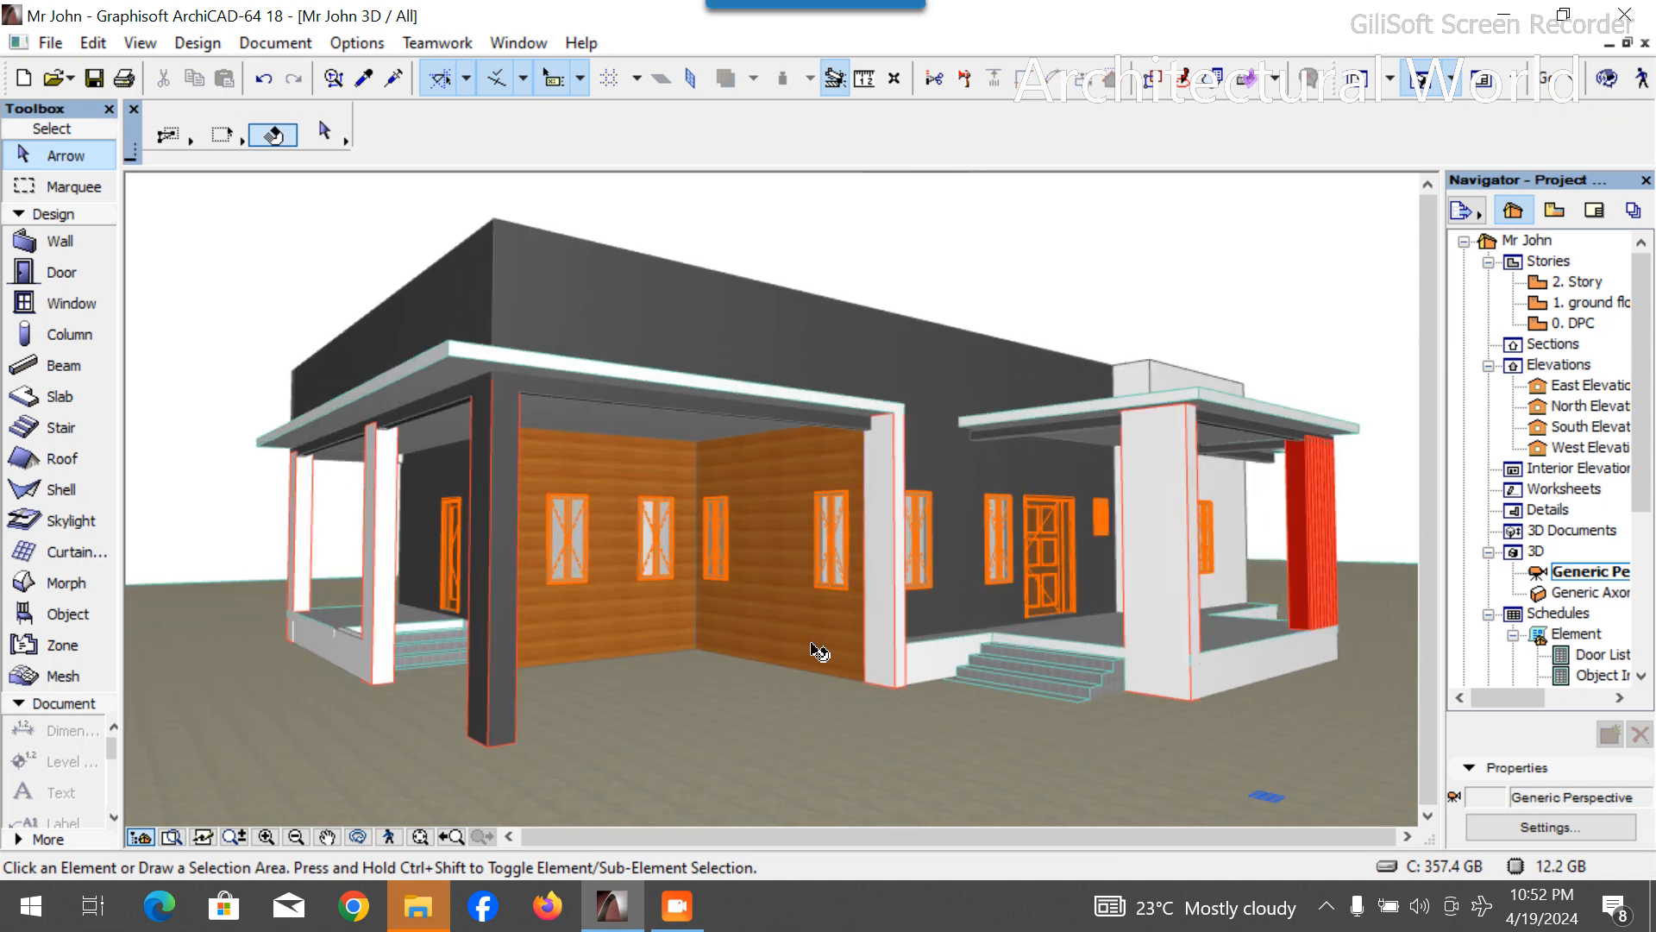
pyautogui.click(358, 837)
pyautogui.moveTo(431, 780); pyautogui.dragTo(1187, 665)
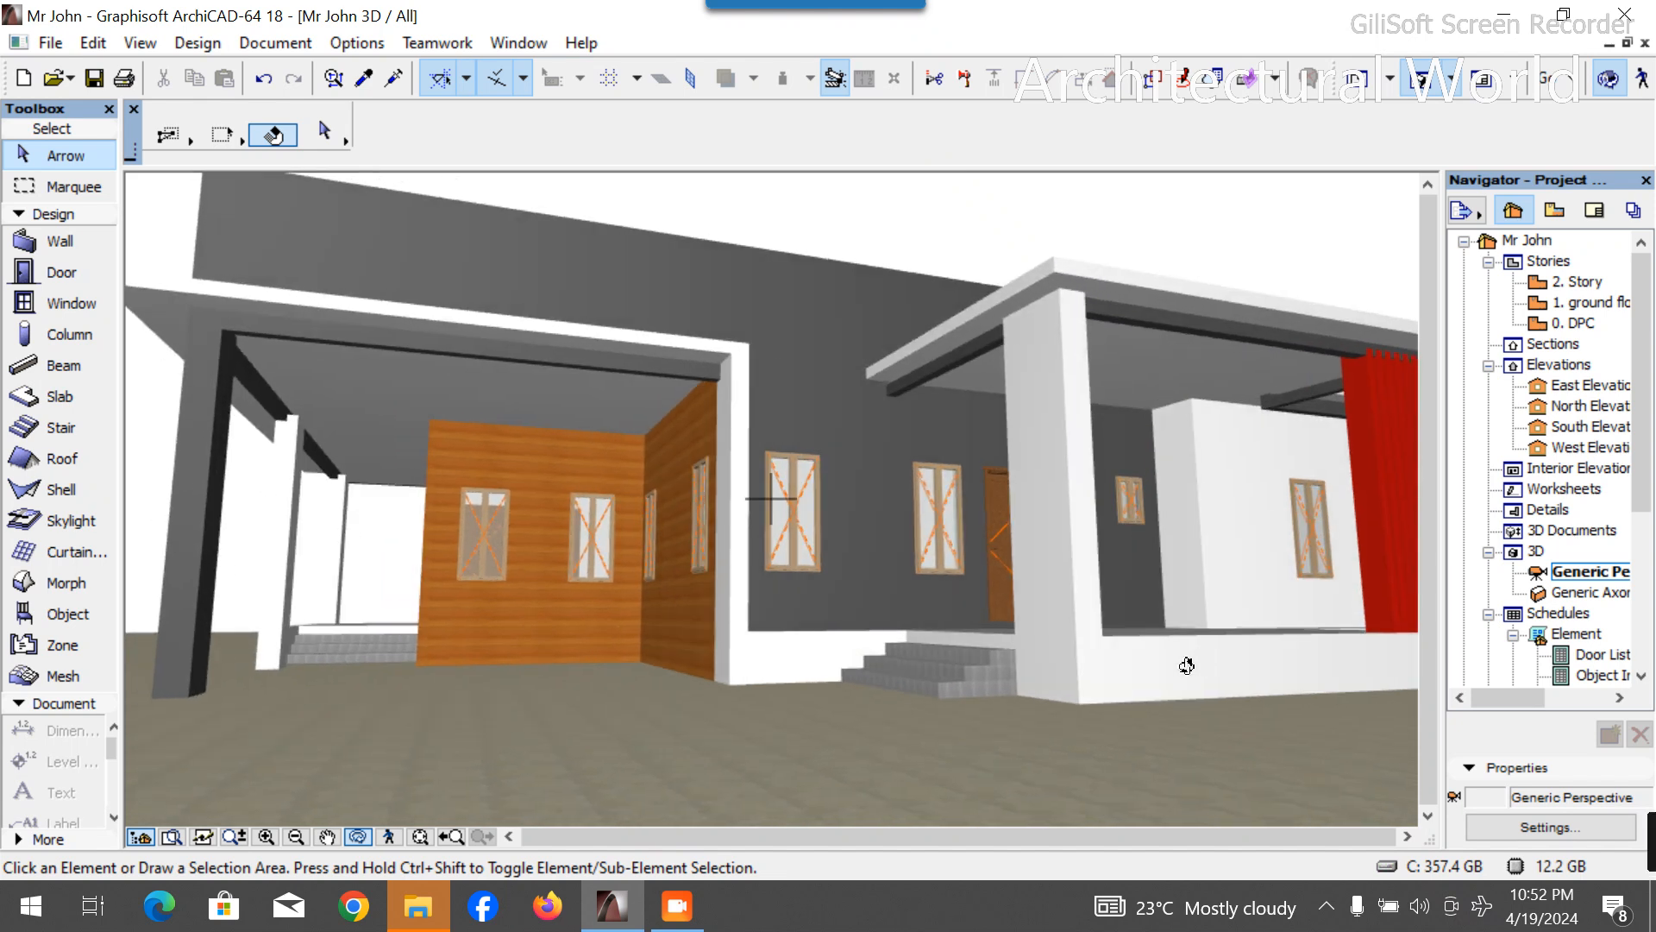
pyautogui.moveTo(1114, 723); pyautogui.dragTo(847, 572)
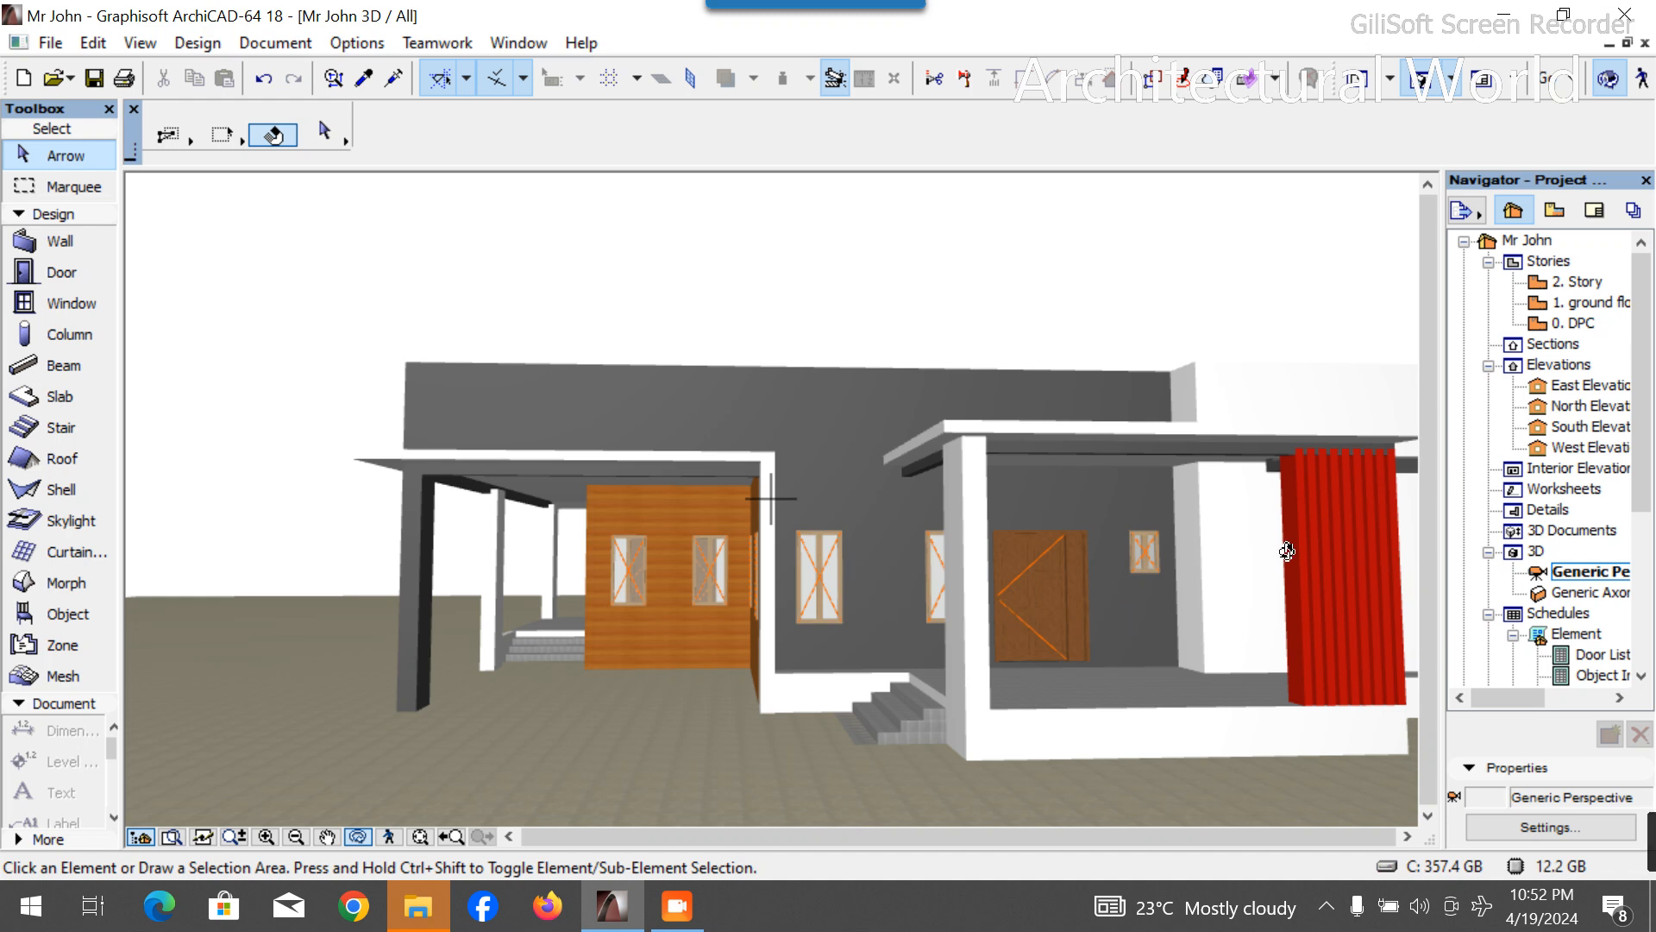
pyautogui.moveTo(1173, 573); pyautogui.dragTo(1245, 585)
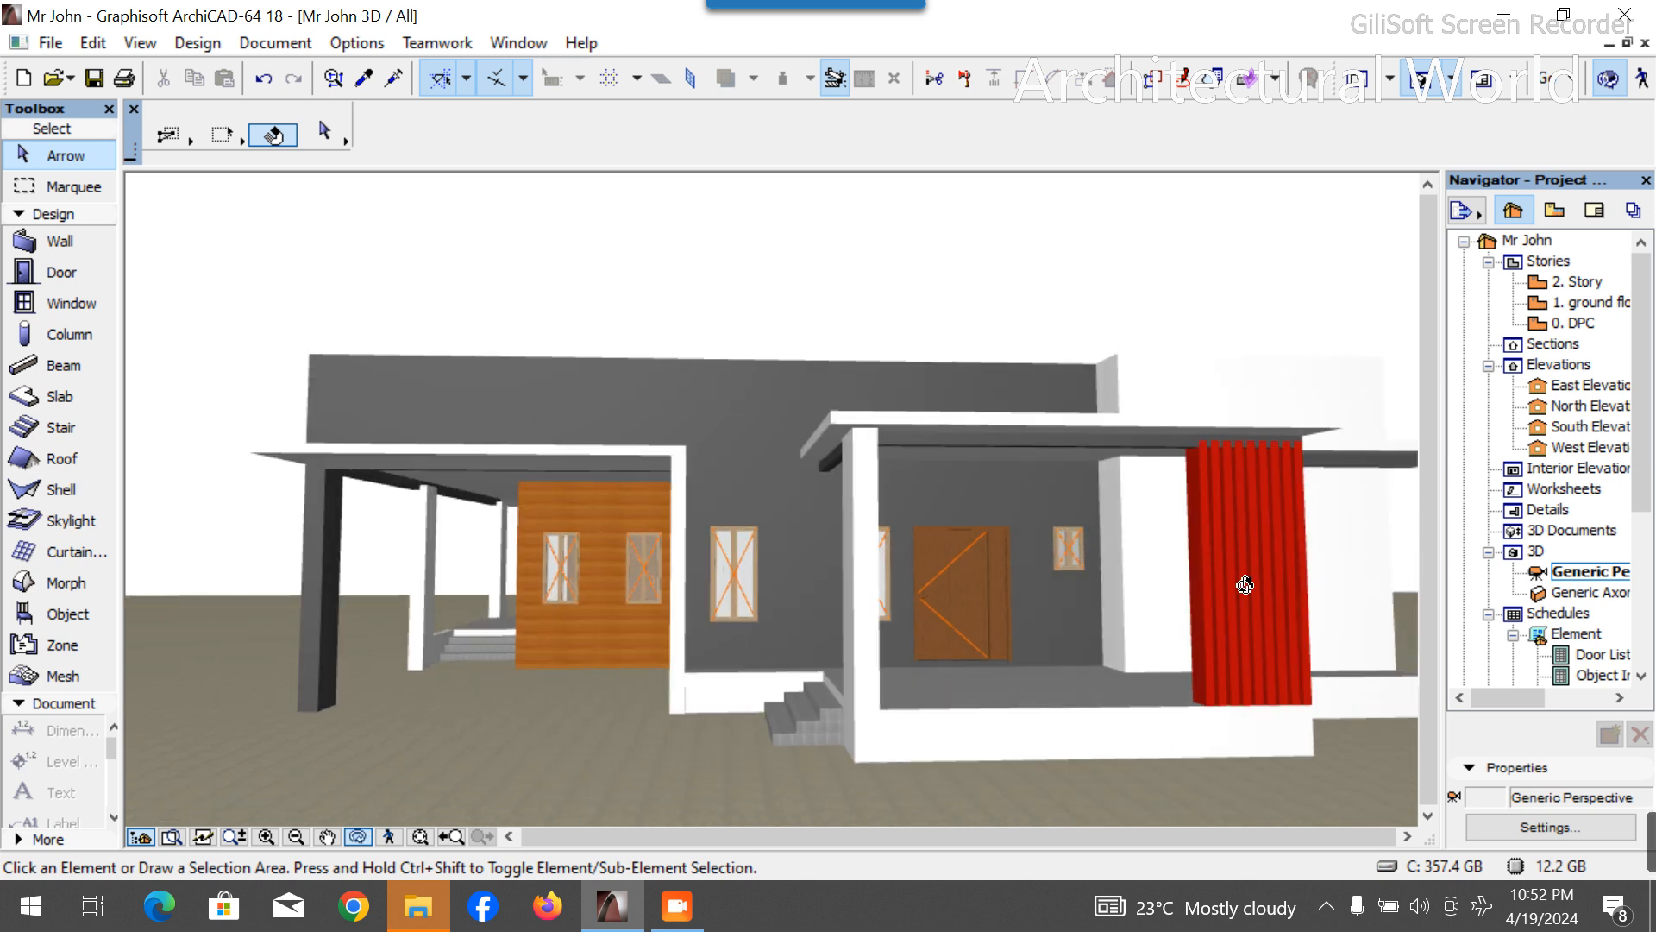
pyautogui.press('Escape')
# Select all nine red vertical fins on the main porch.
pyautogui.click(1205, 569)
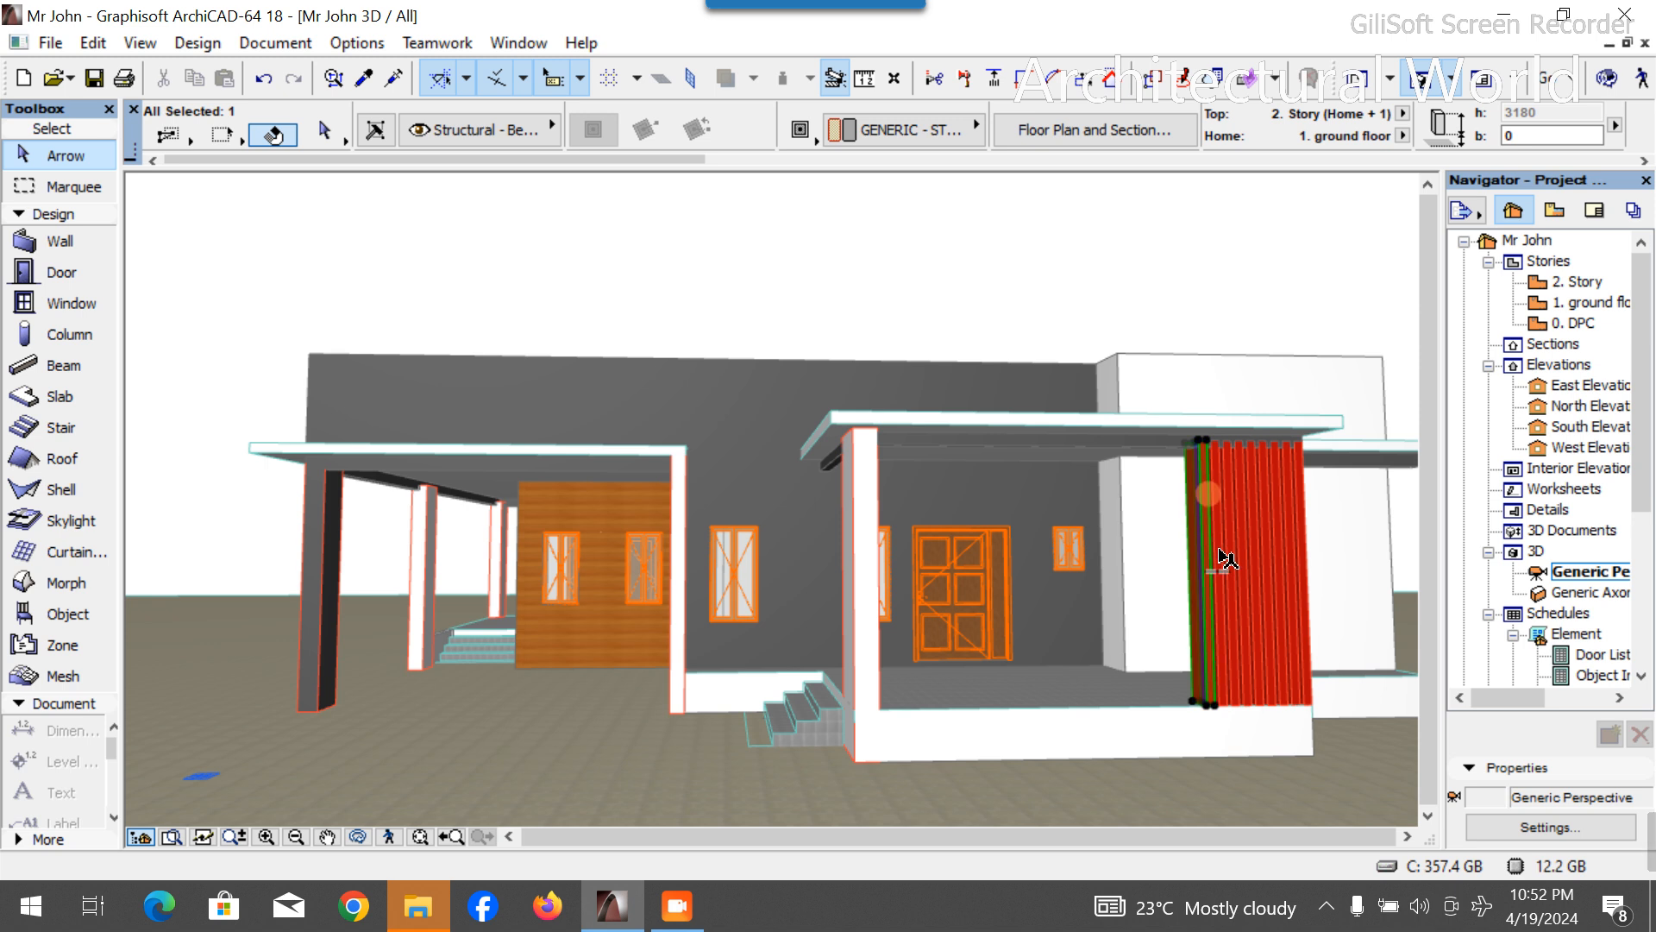
pyautogui.keyDown('shift'); pyautogui.click(1226, 561); pyautogui.keyUp('shift')
pyautogui.scroll(1, 1391, 535)
pyautogui.scroll(5, 1213, 581)
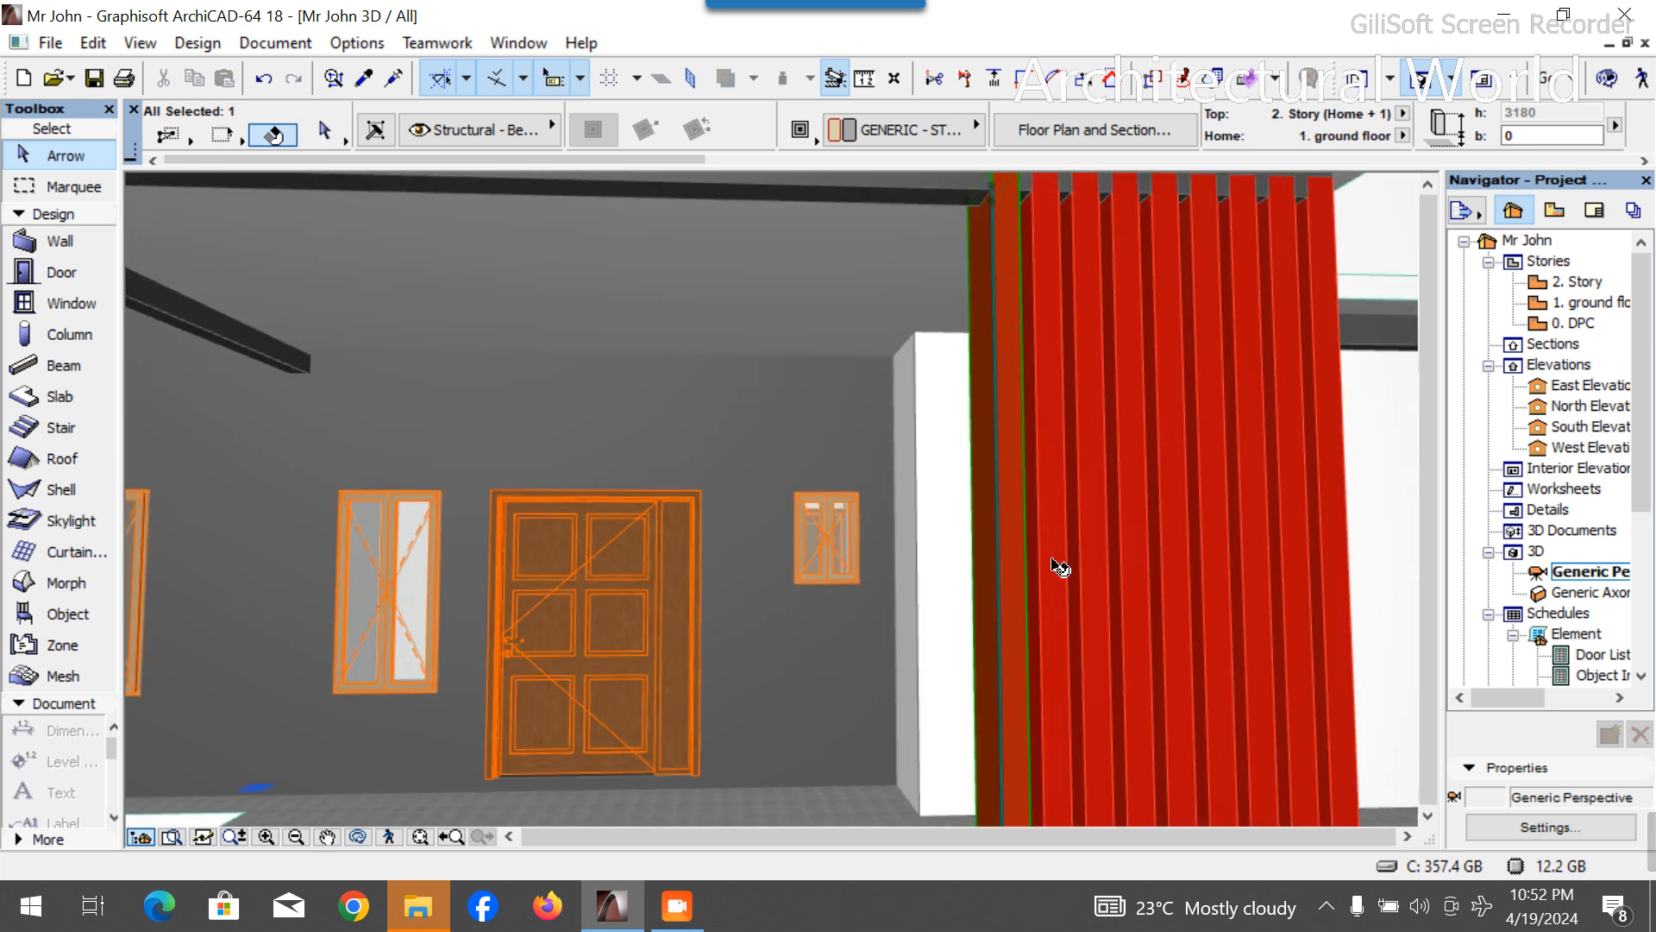
pyautogui.keyDown('shift'); pyautogui.click(1105, 562); pyautogui.keyUp('shift')
pyautogui.keyDown('shift'); pyautogui.click(1135, 554); pyautogui.keyUp('shift')
pyautogui.keyDown('shift'); pyautogui.click(1190, 559); pyautogui.keyUp('shift')
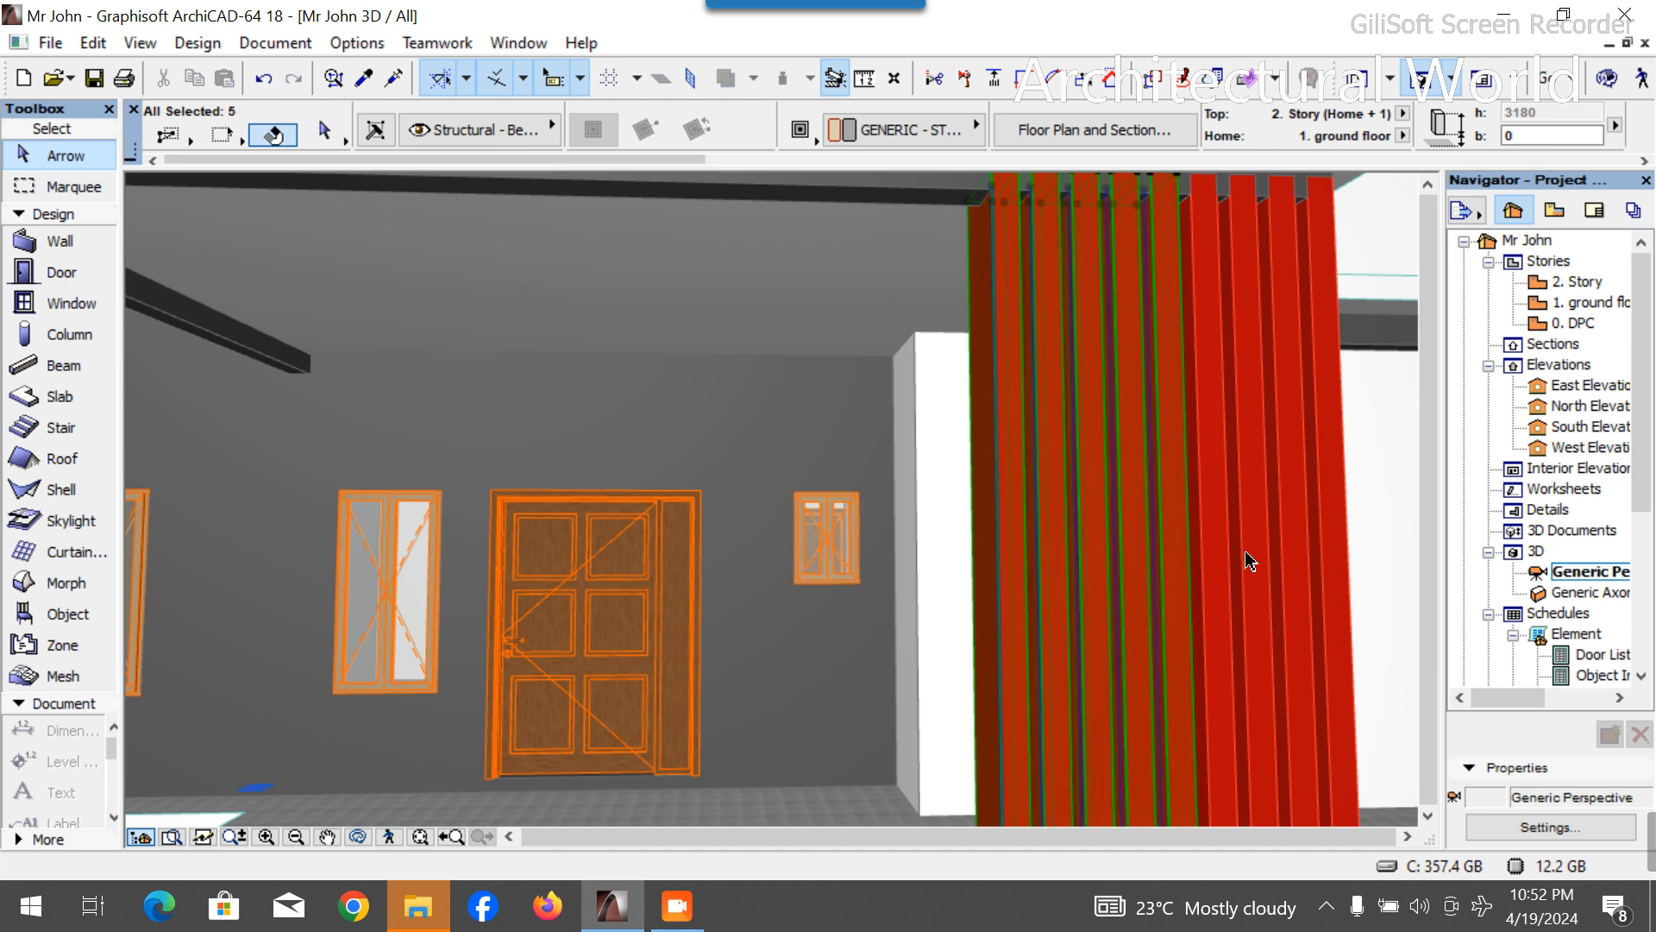
pyautogui.keyDown('shift'); pyautogui.click(1229, 561); pyautogui.keyUp('shift')
pyautogui.keyDown('shift'); pyautogui.click(1267, 569); pyautogui.keyUp('shift')
pyautogui.keyDown('shift'); pyautogui.click(1327, 583); pyautogui.keyUp('shift')
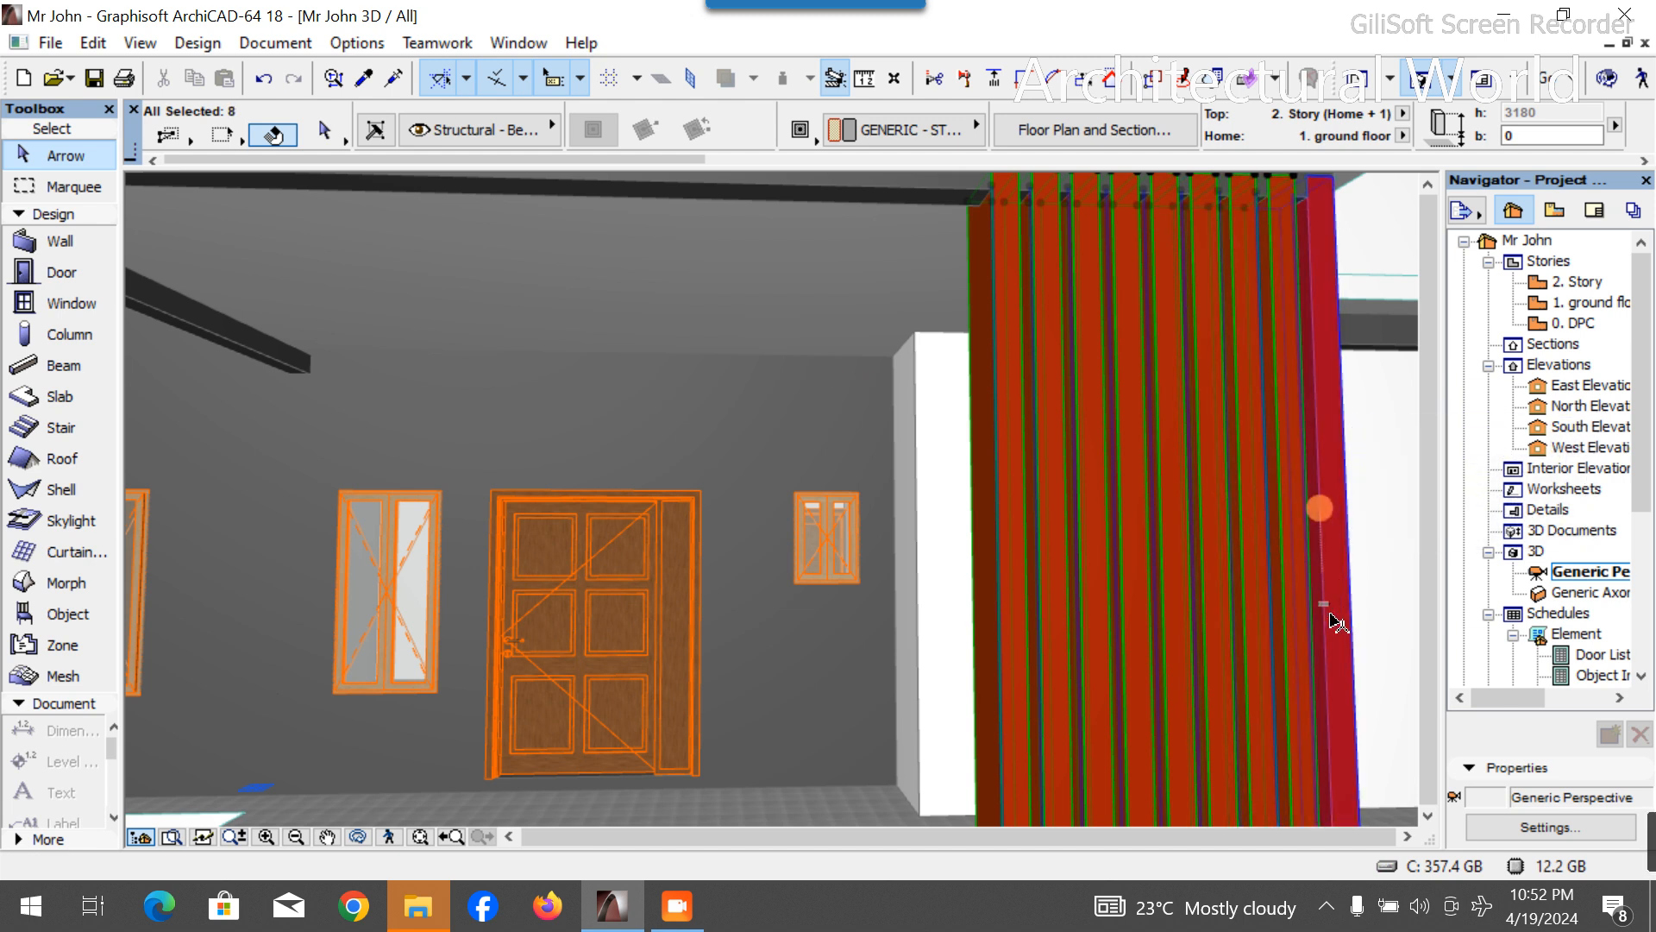
pyautogui.keyDown('shift'); pyautogui.click(1345, 601); pyautogui.keyUp('shift')
pyautogui.keyDown('shift'); pyautogui.click(1348, 603); pyautogui.keyUp('shift')
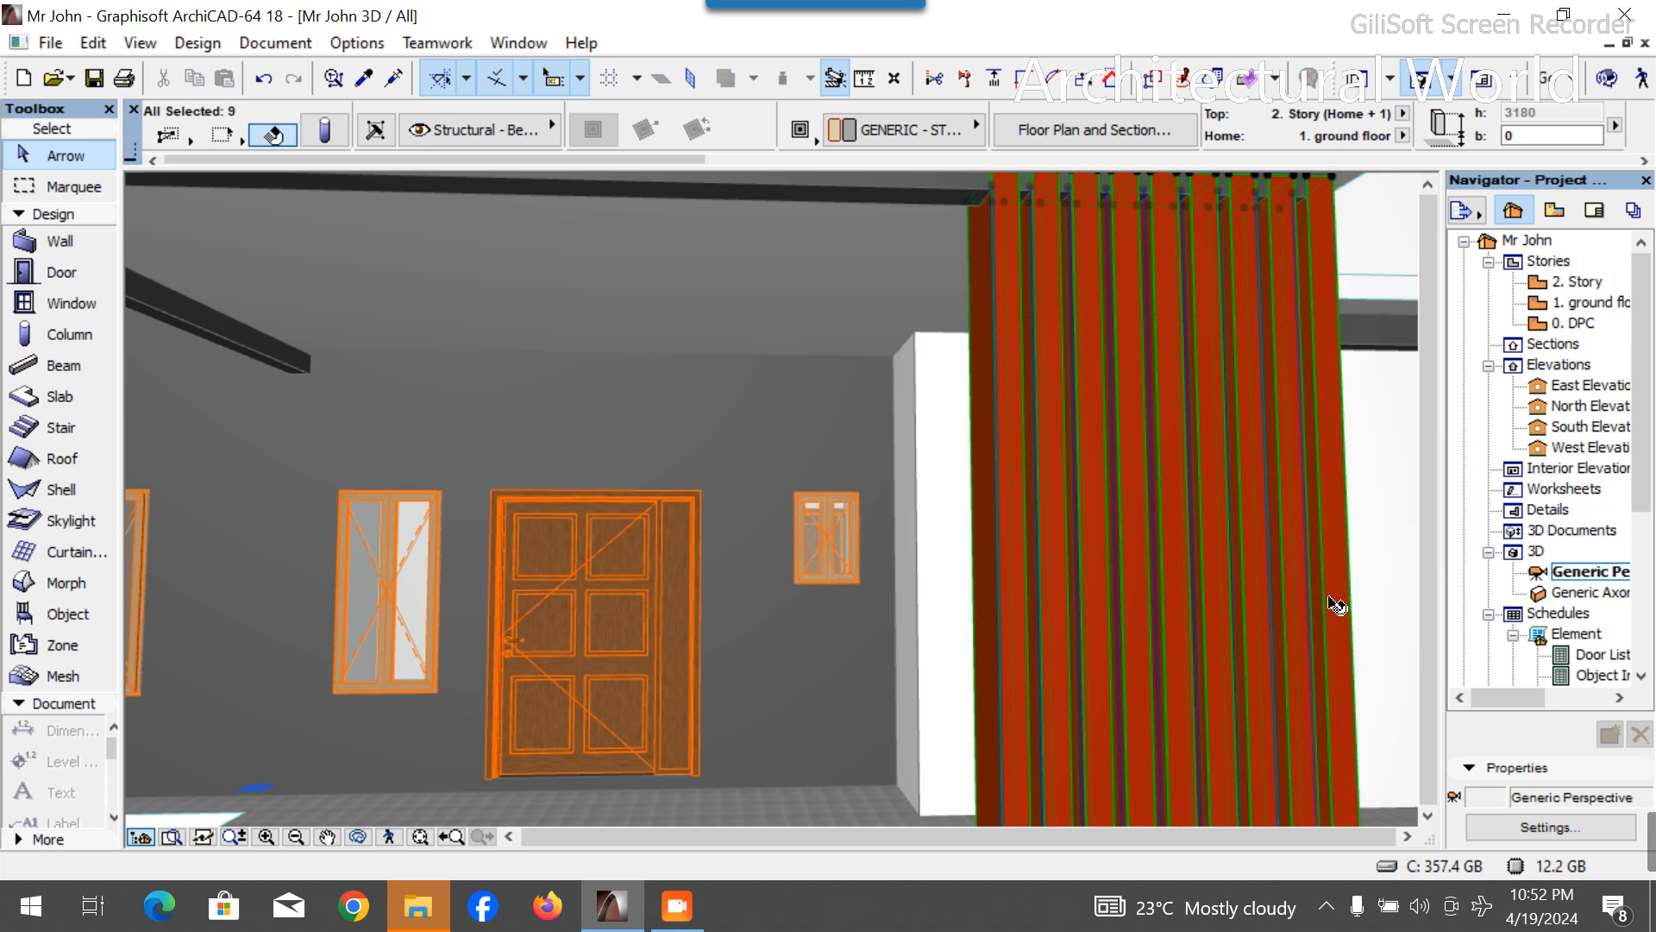
# Override the surface of the nine selected porch fins with Wood - Mahogany Horizontal.
pyautogui.click(333, 128)
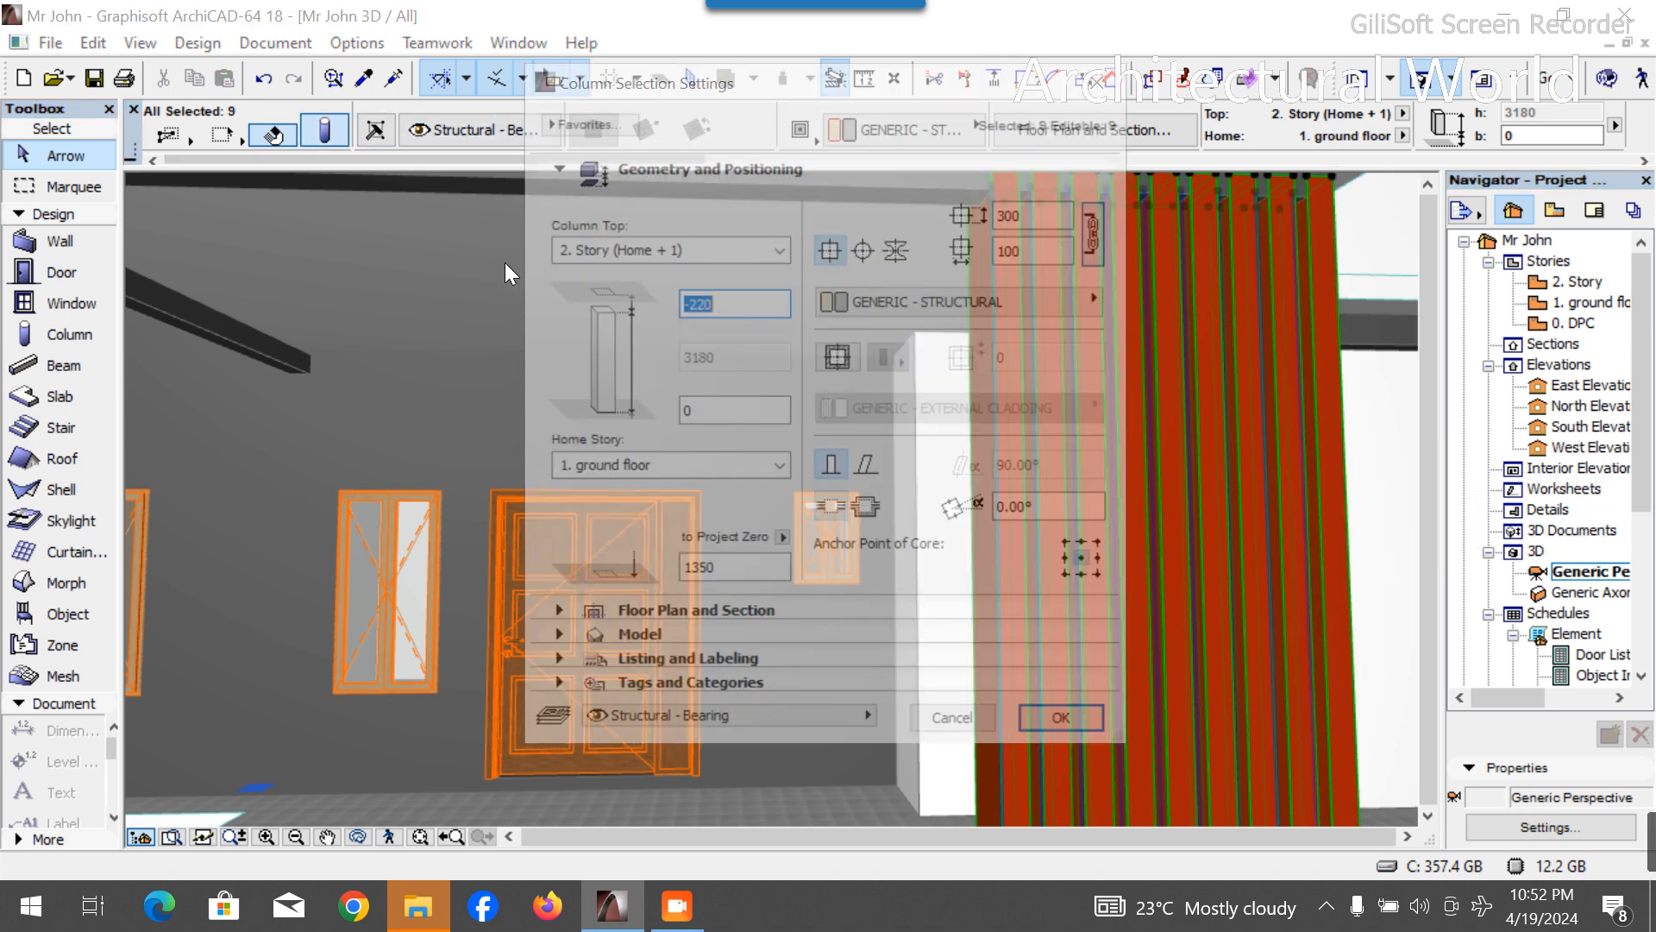
pyautogui.click(714, 642)
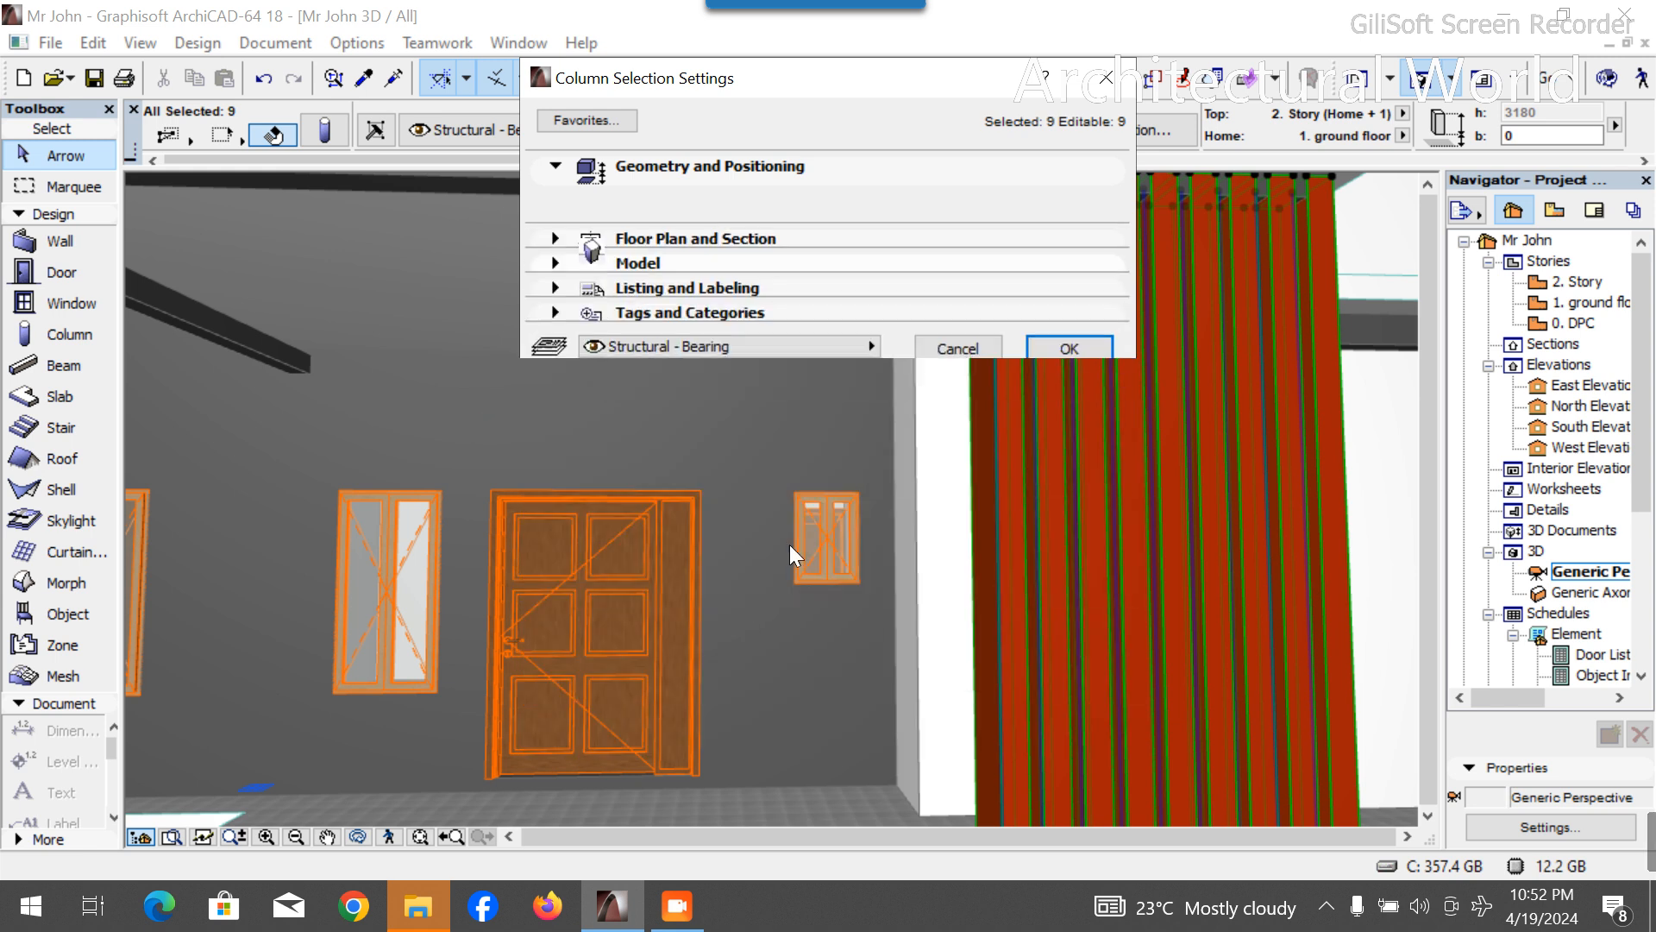
pyautogui.click(711, 285)
pyautogui.hscroll(5, 1092, 680)
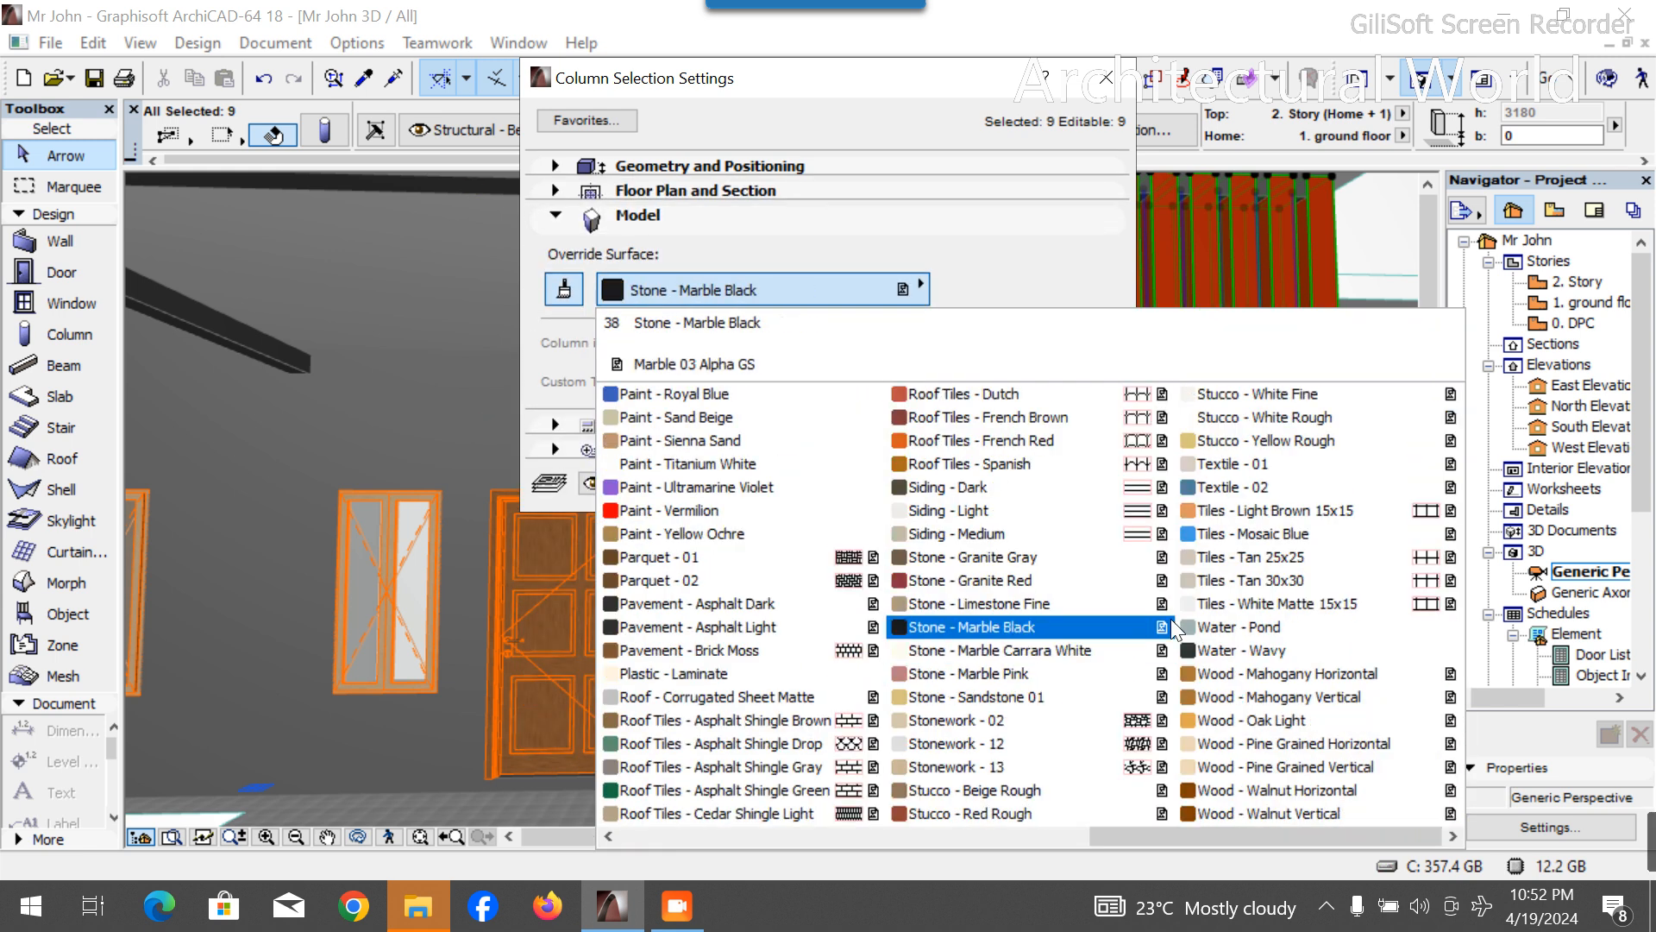
pyautogui.click(1289, 674)
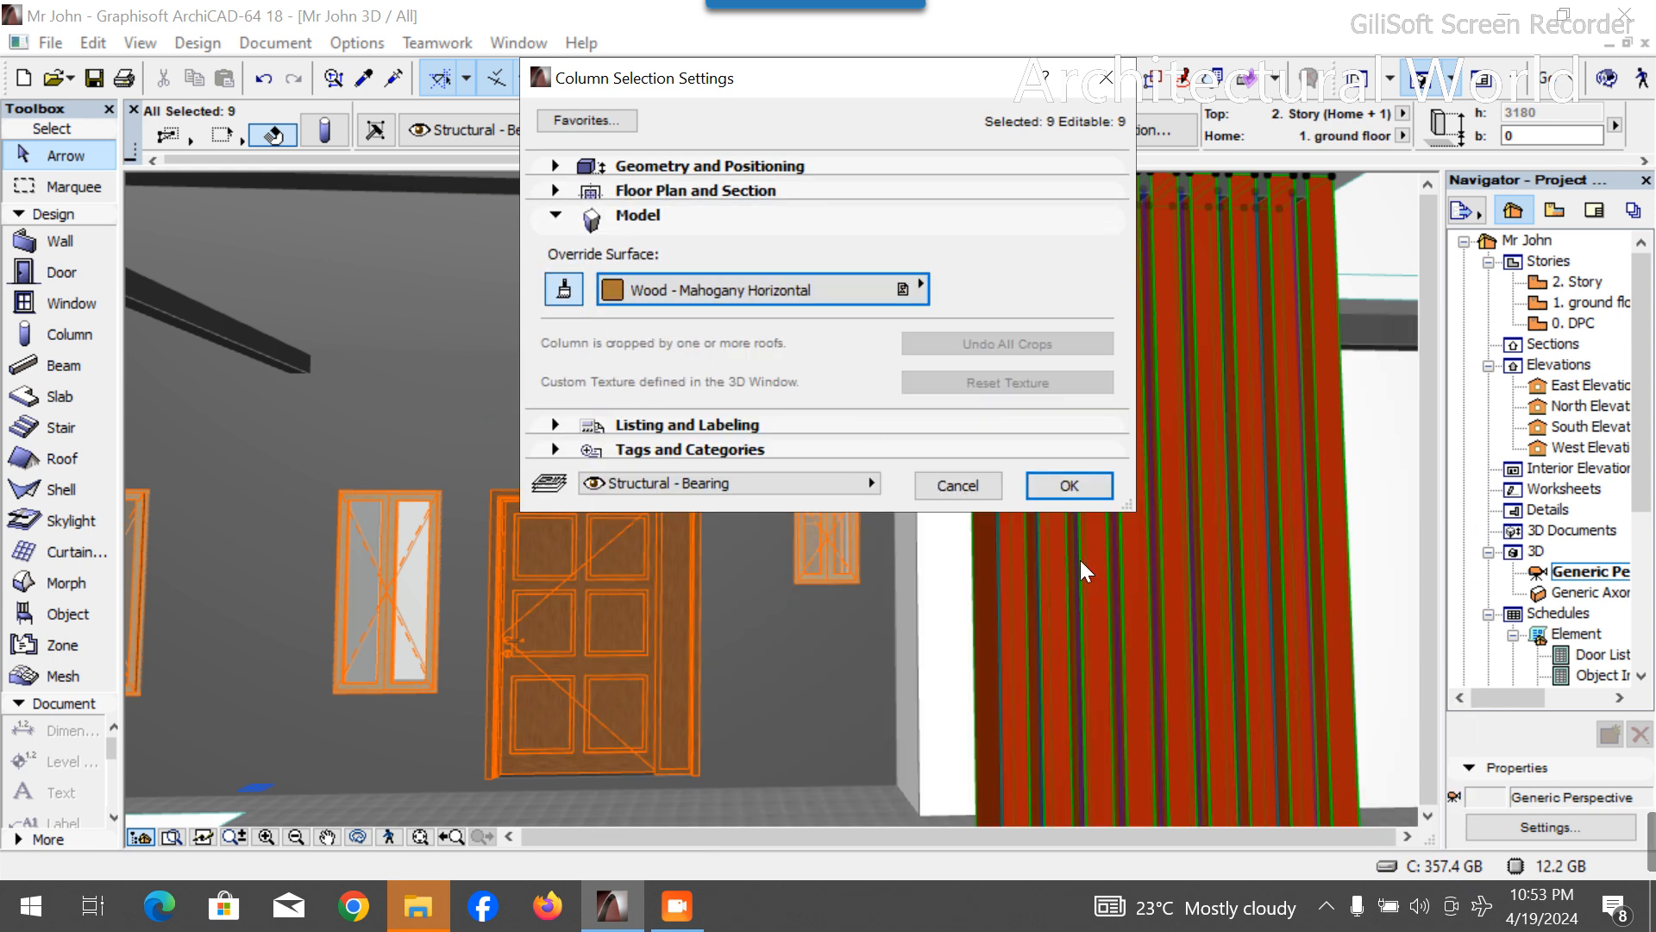
pyautogui.click(1073, 488)
pyautogui.scroll(-5, 1079, 490)
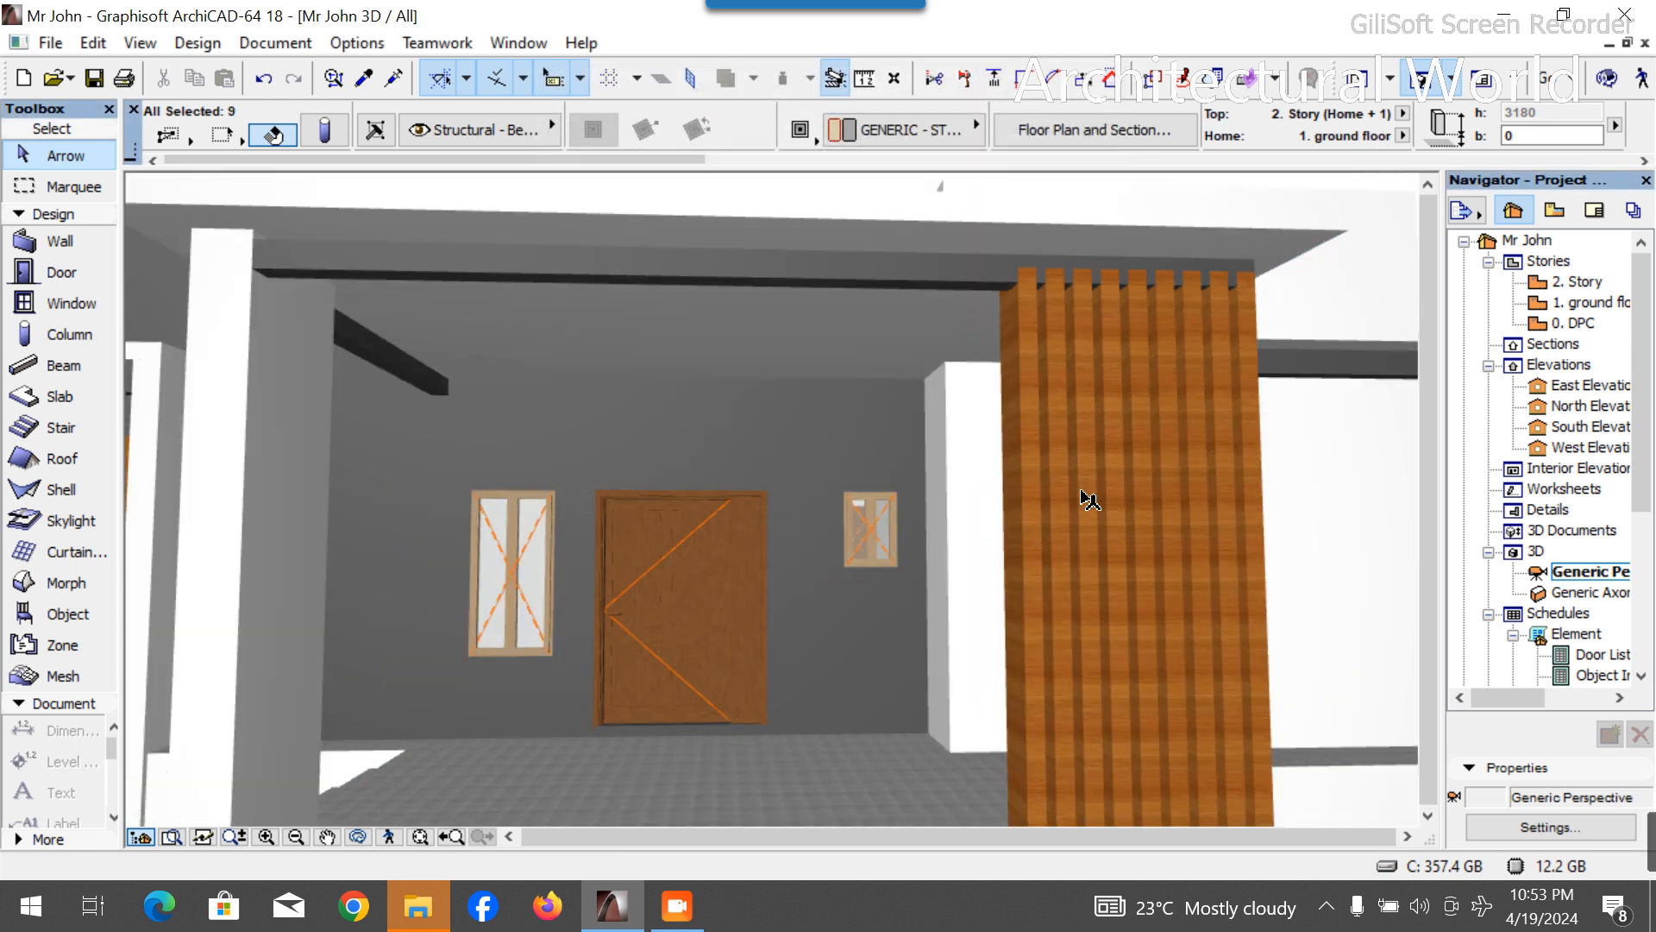
pyautogui.scroll(-5, 1088, 499)
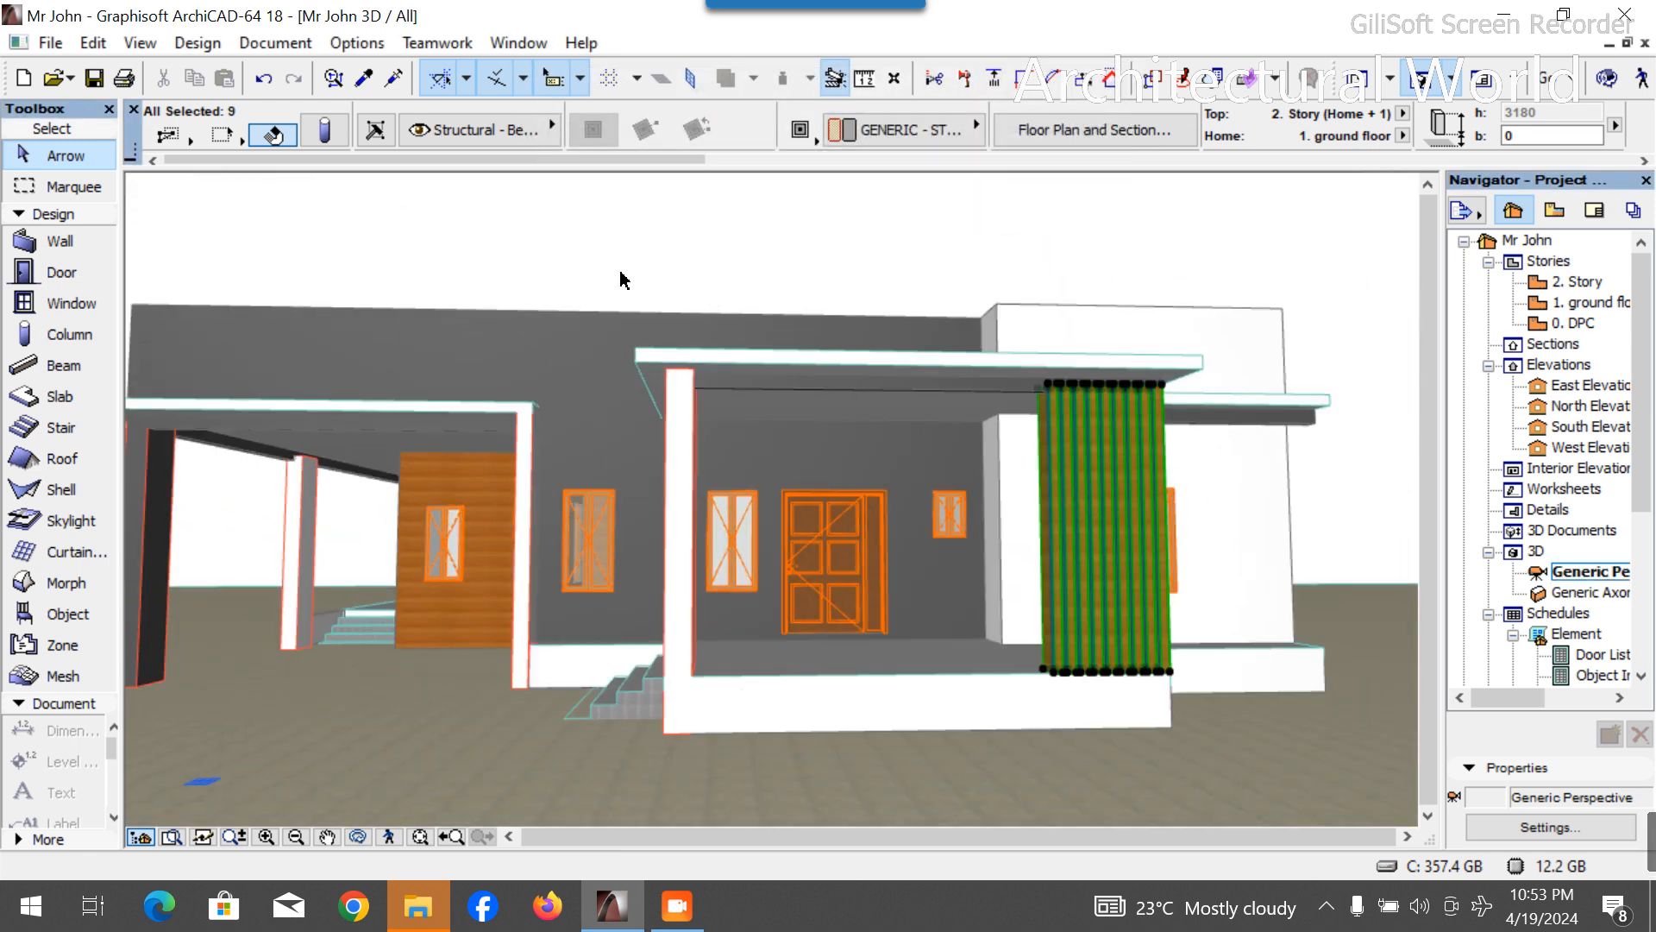
pyautogui.scroll(4, 532, 495)
pyautogui.scroll(-4, 532, 496)
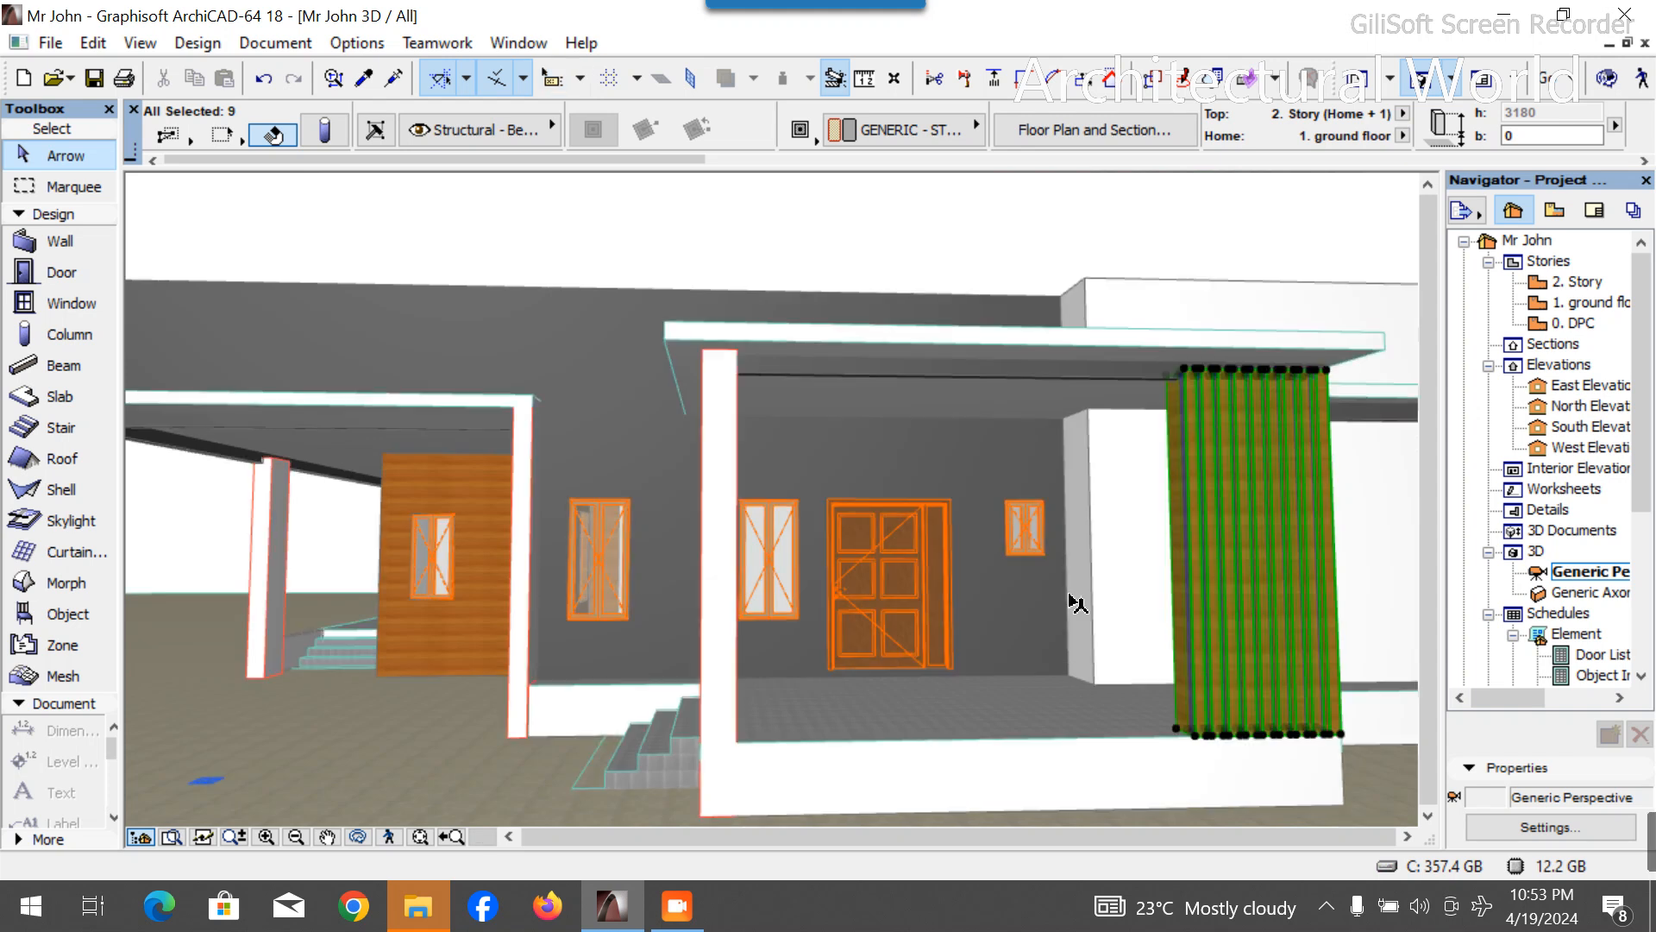
# Set the override surface of the nine porch fins to Wood - Mahogany Vertical and deselect them.
pyautogui.click(325, 130)
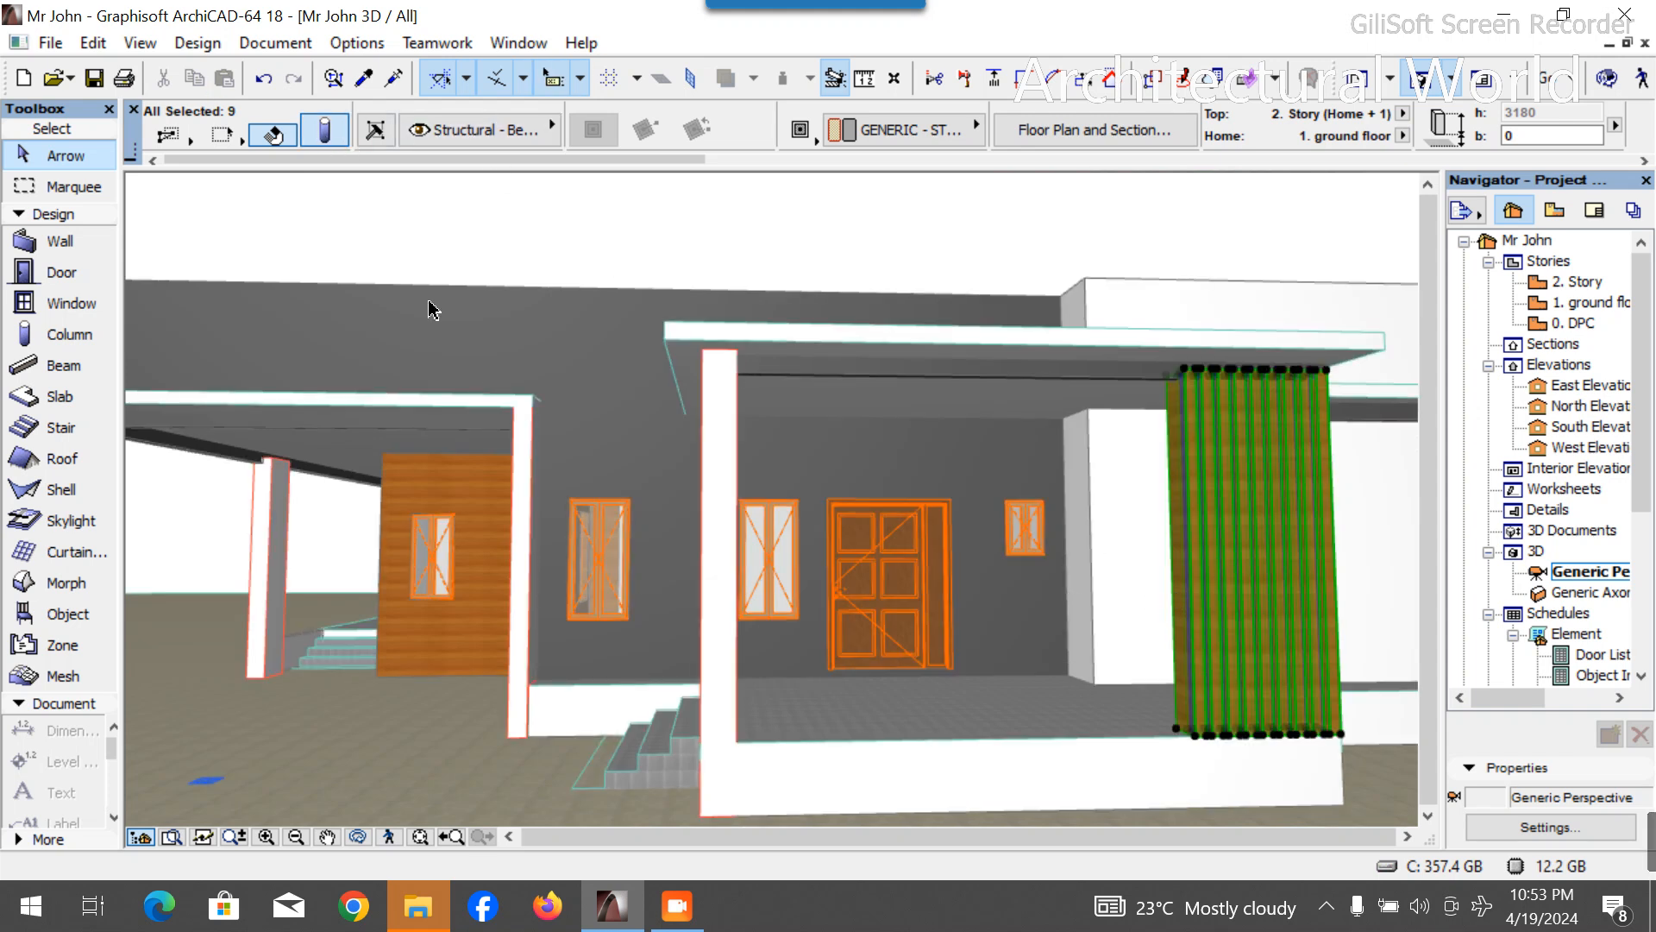
pyautogui.click(743, 299)
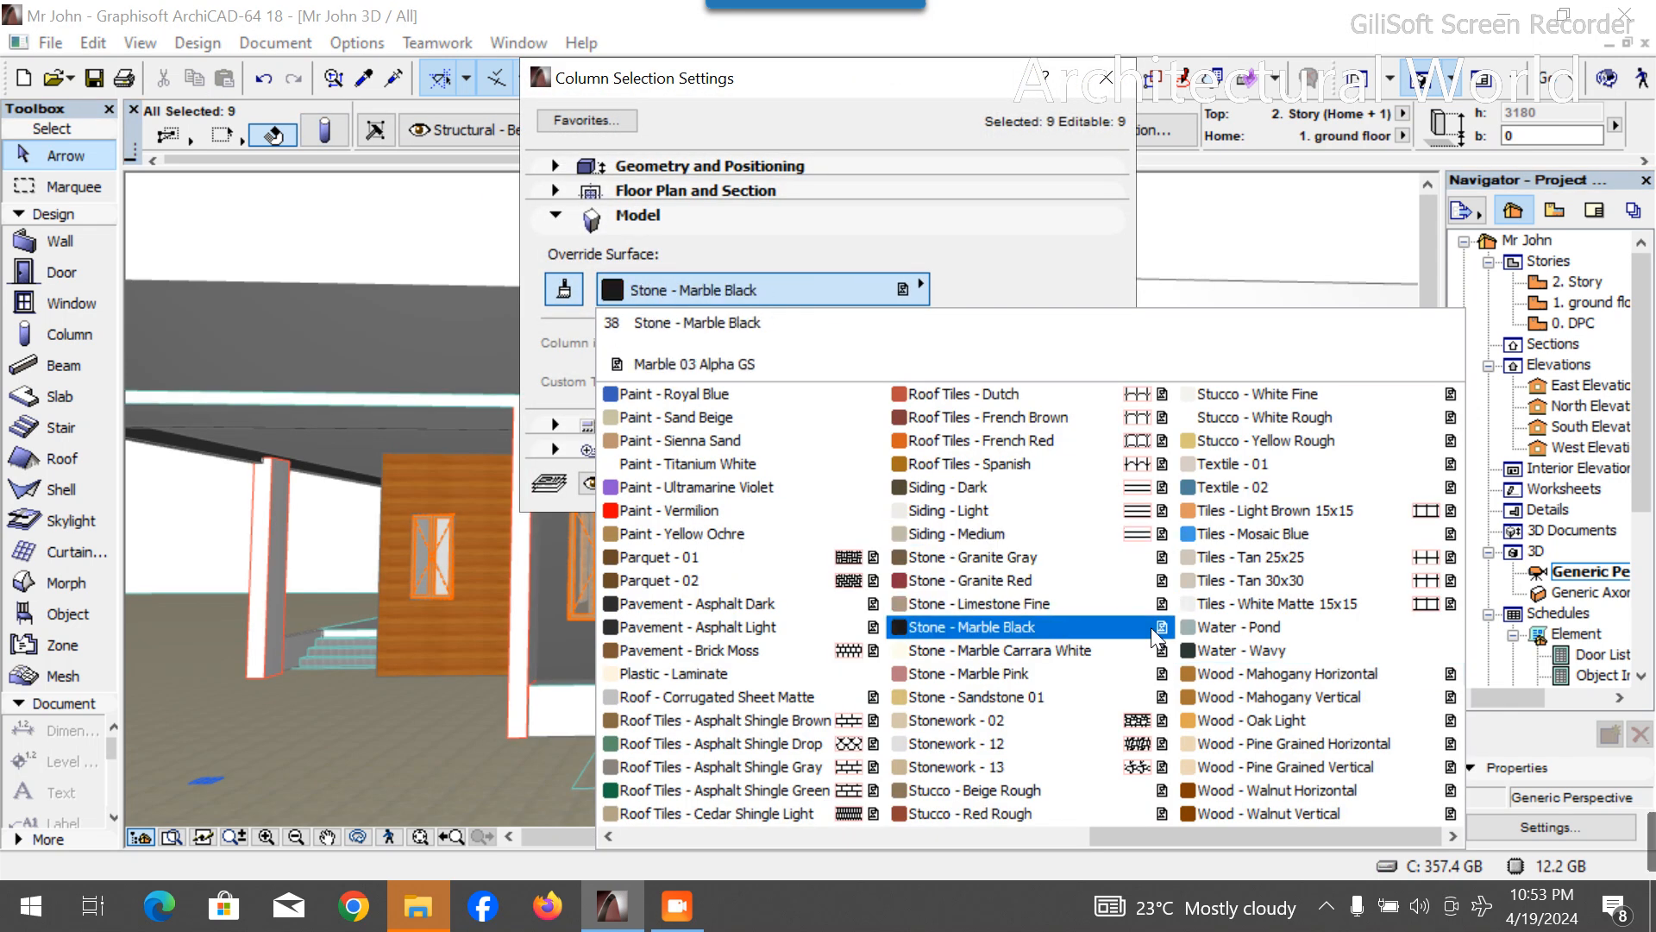
pyautogui.click(1350, 697)
pyautogui.click(1067, 485)
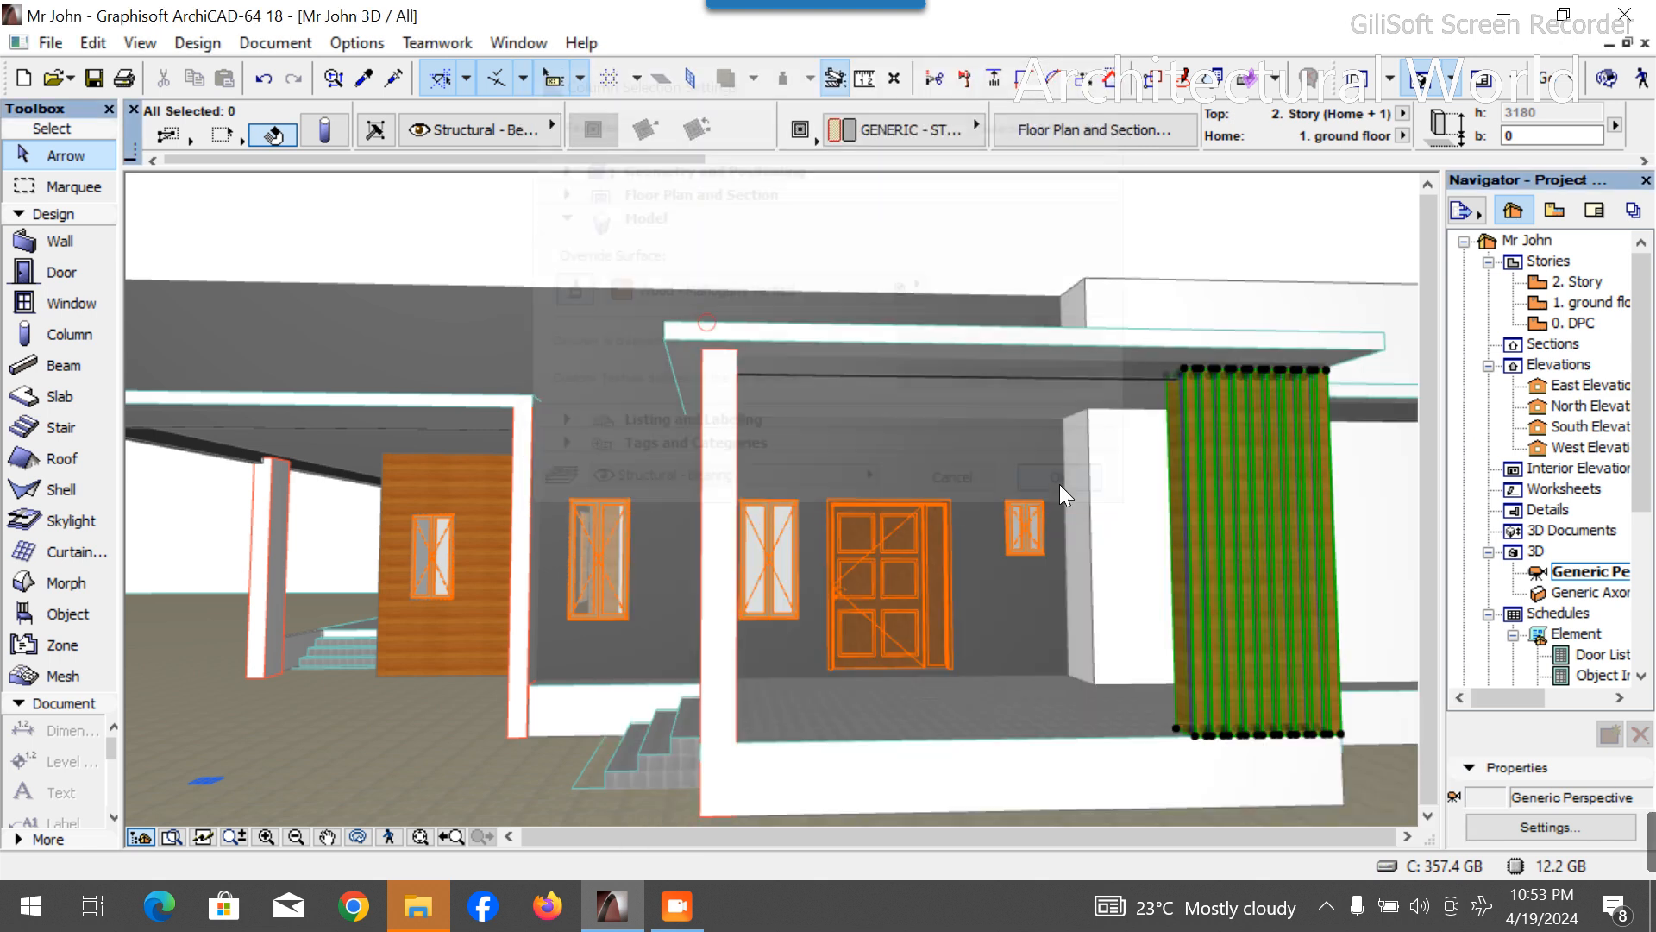
pyautogui.click(1081, 249)
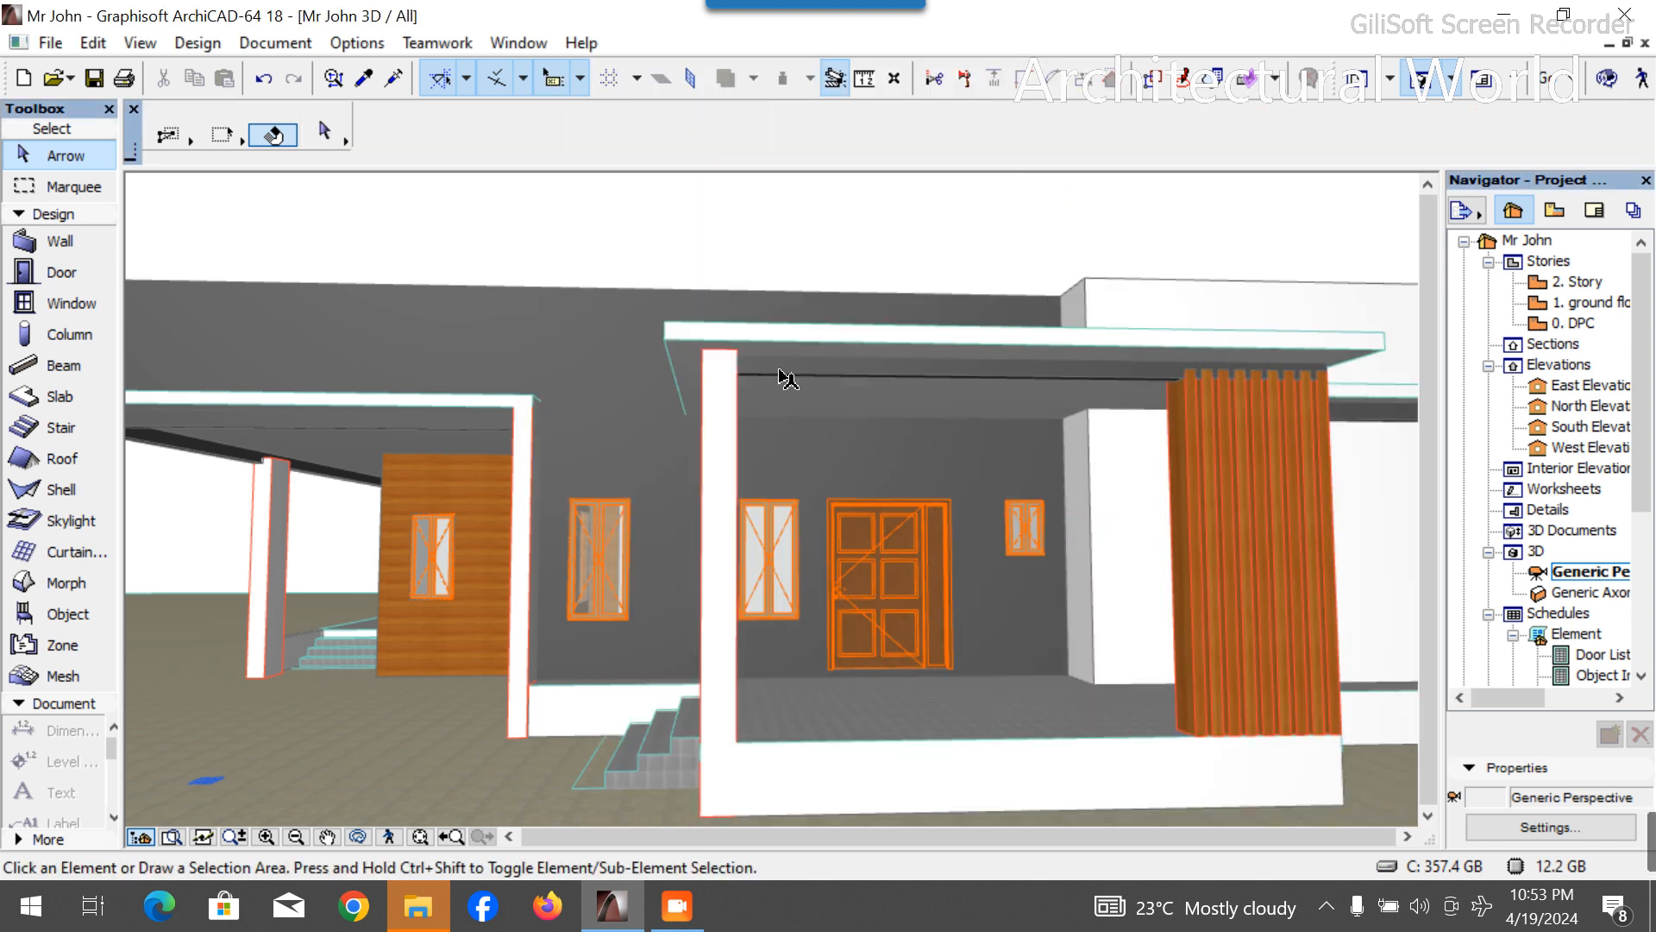
# Examine the front exterior in 3D from several angles, checking the porch fins against the timber-clad wall and car park.
pyautogui.scroll(-4, 493, 591)
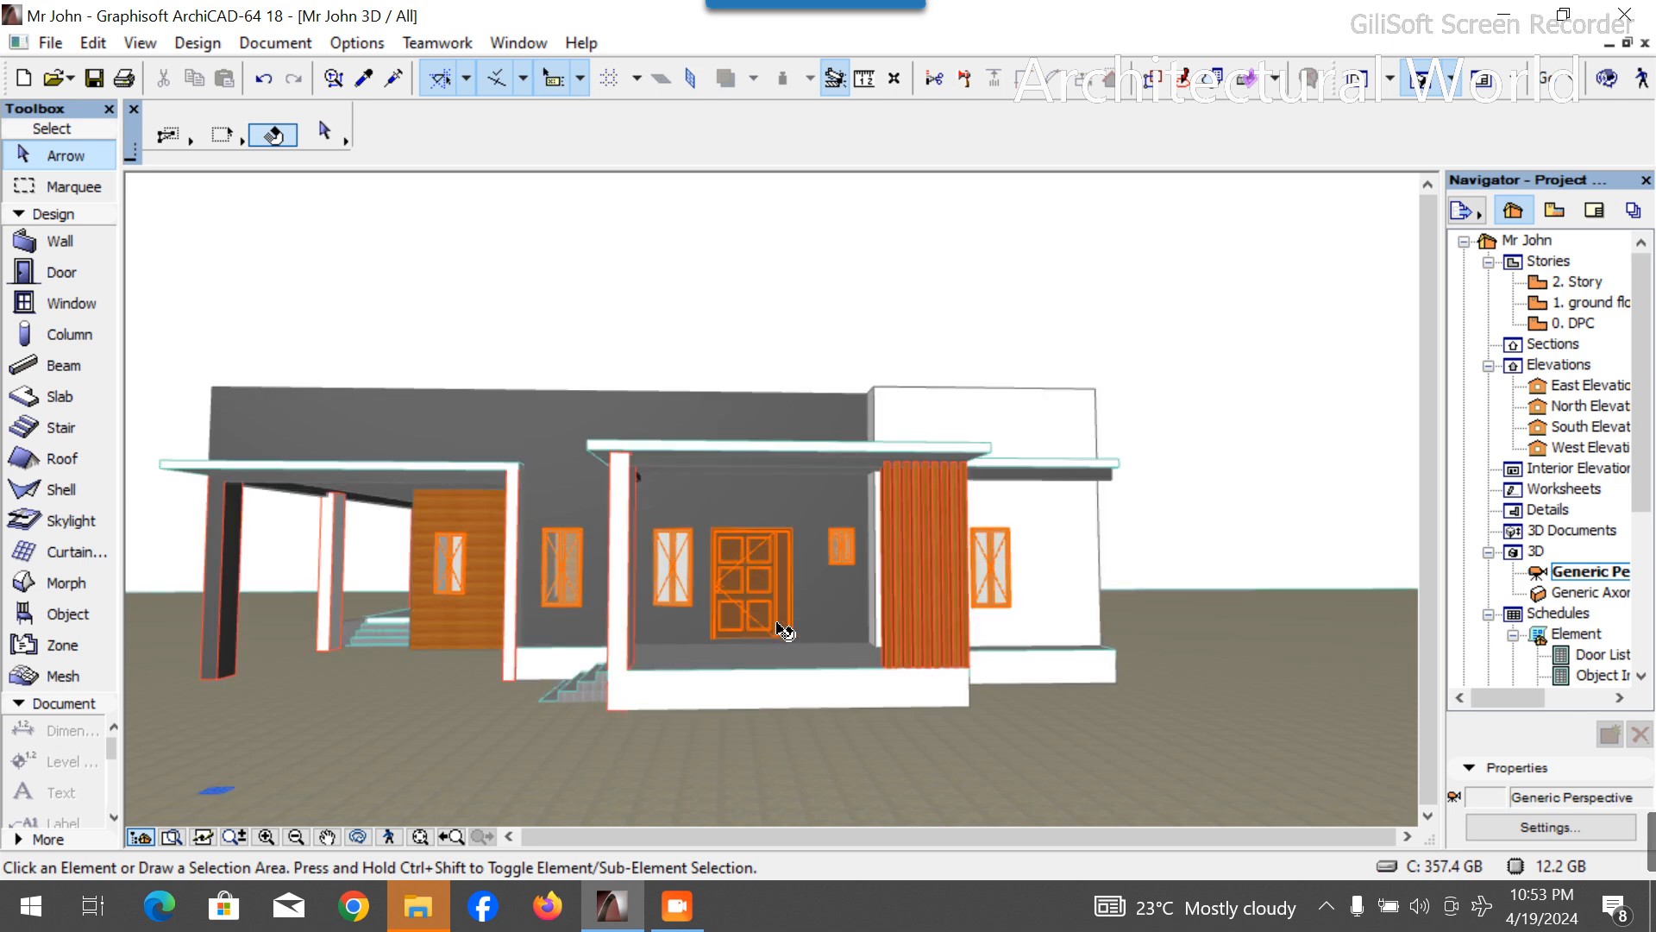
pyautogui.scroll(5, 983, 637)
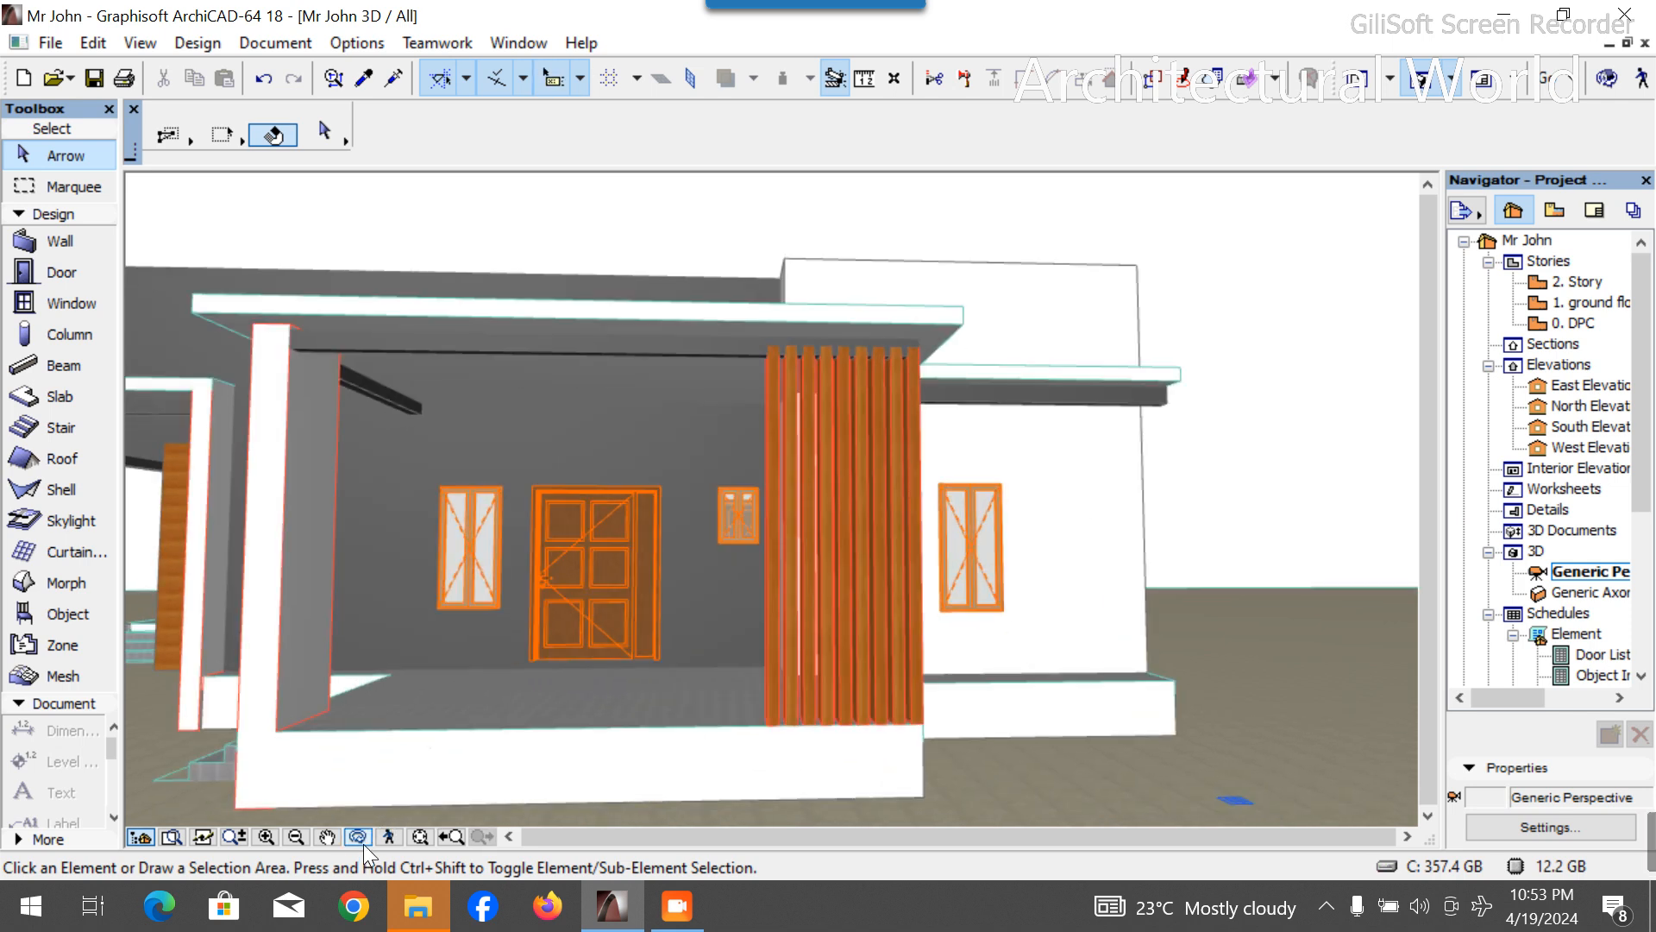
pyautogui.click(361, 839)
pyautogui.moveTo(466, 770); pyautogui.dragTo(765, 770)
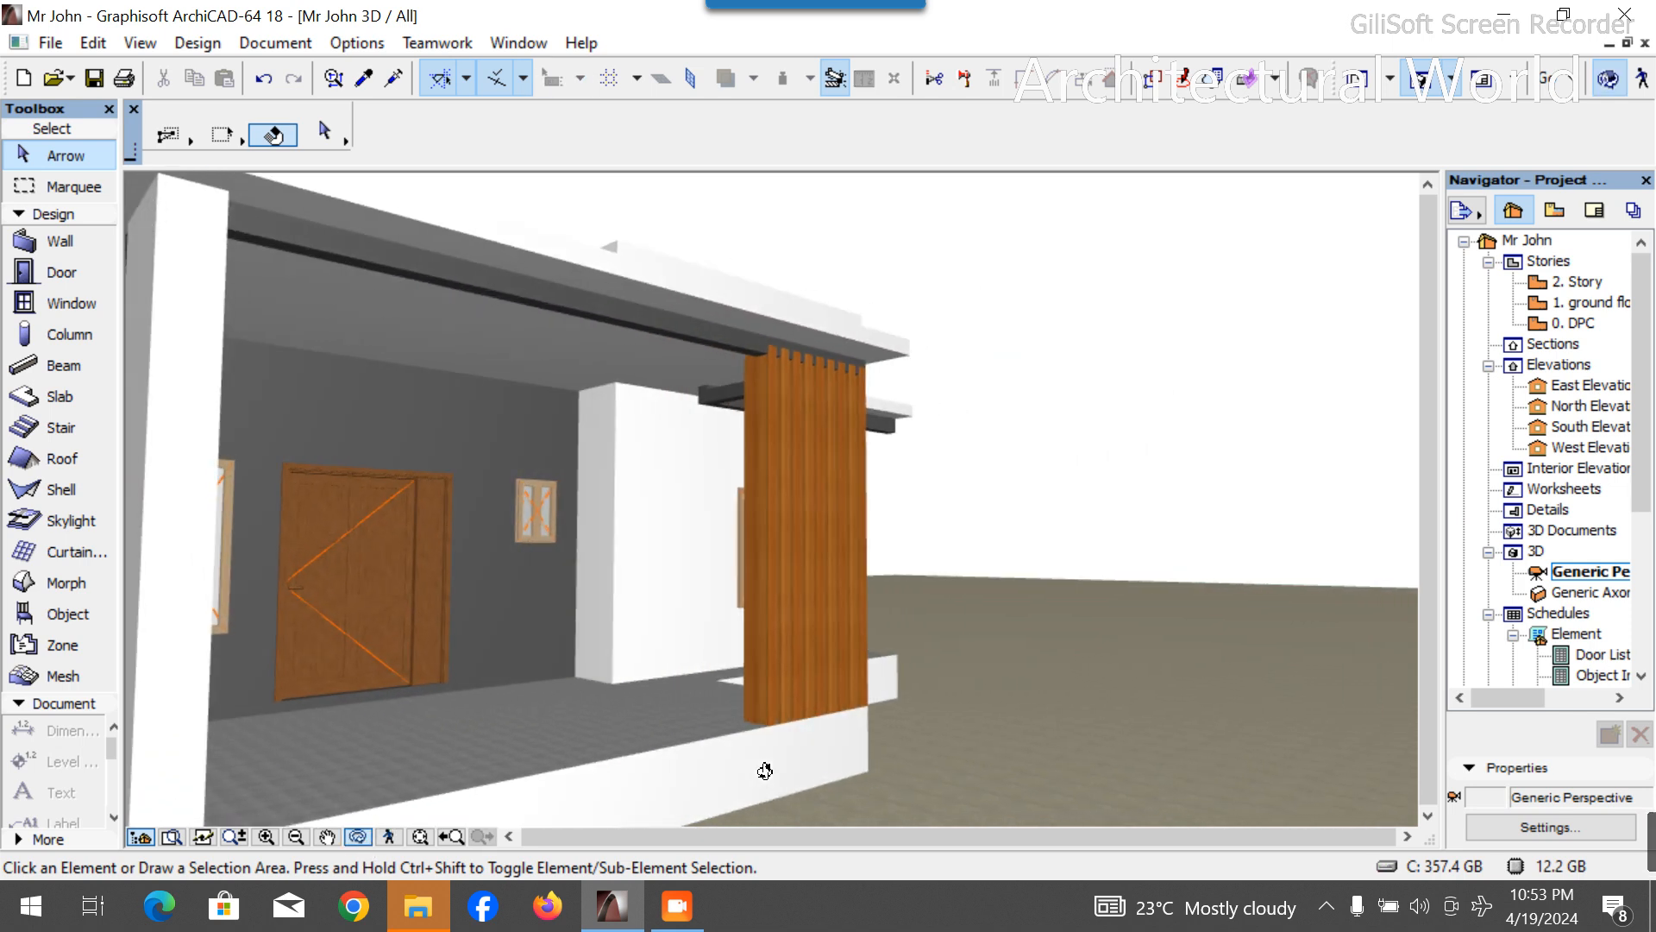
pyautogui.scroll(-5, 810, 768)
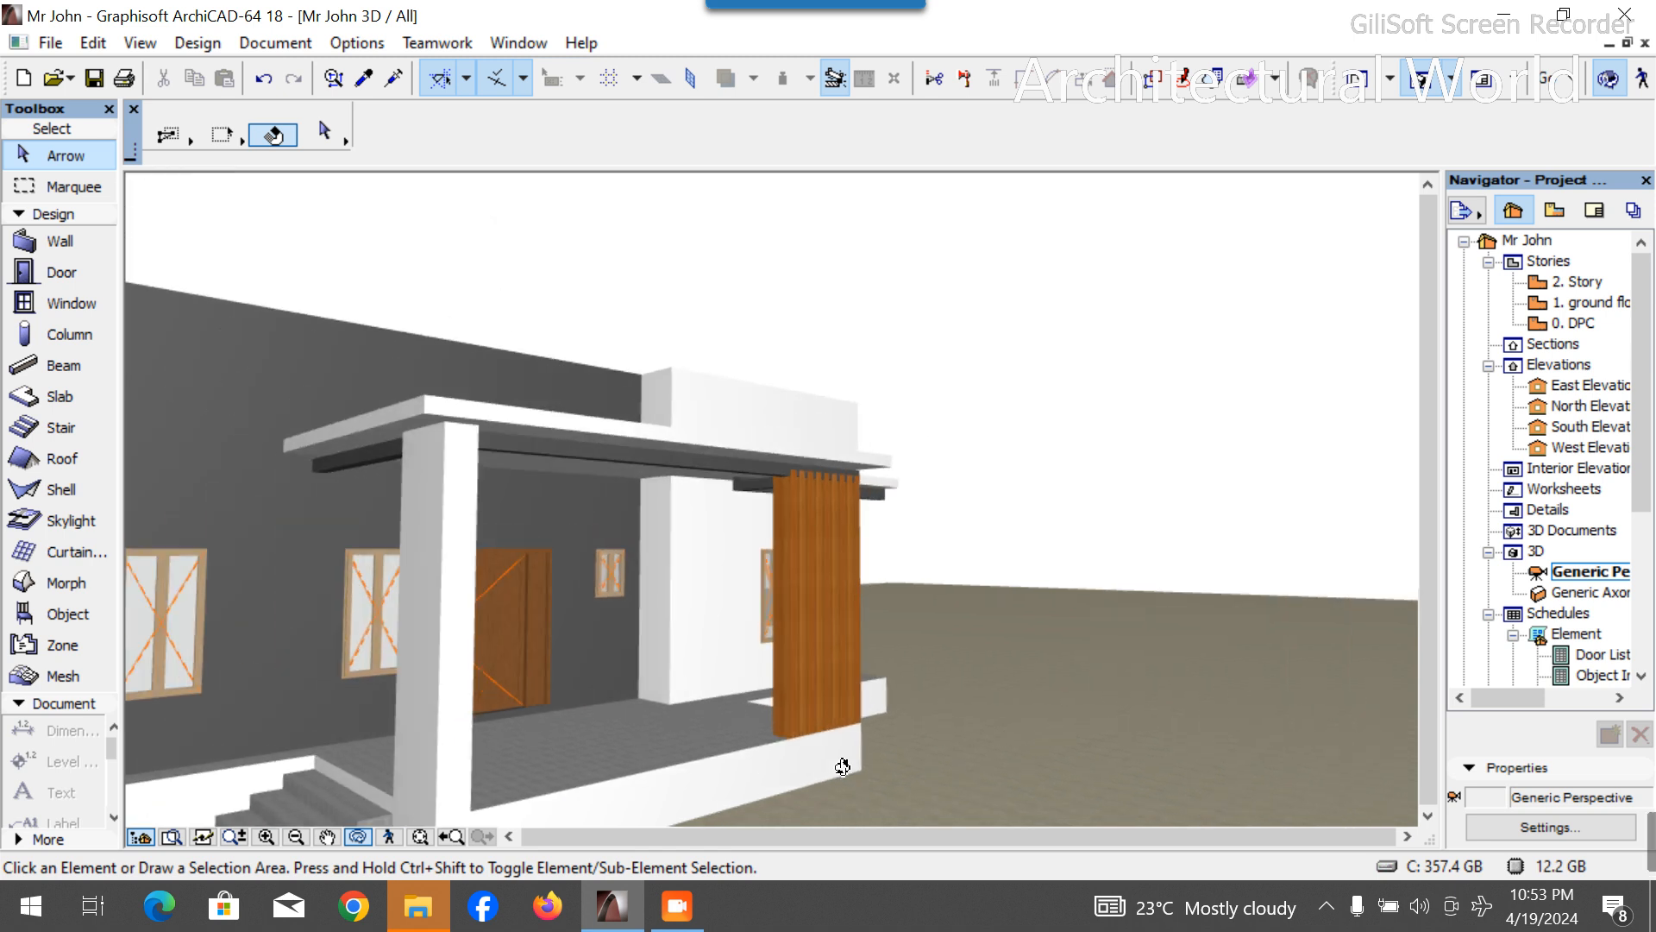
pyautogui.moveTo(537, 697); pyautogui.dragTo(872, 664)
pyautogui.scroll(4, 419, 666)
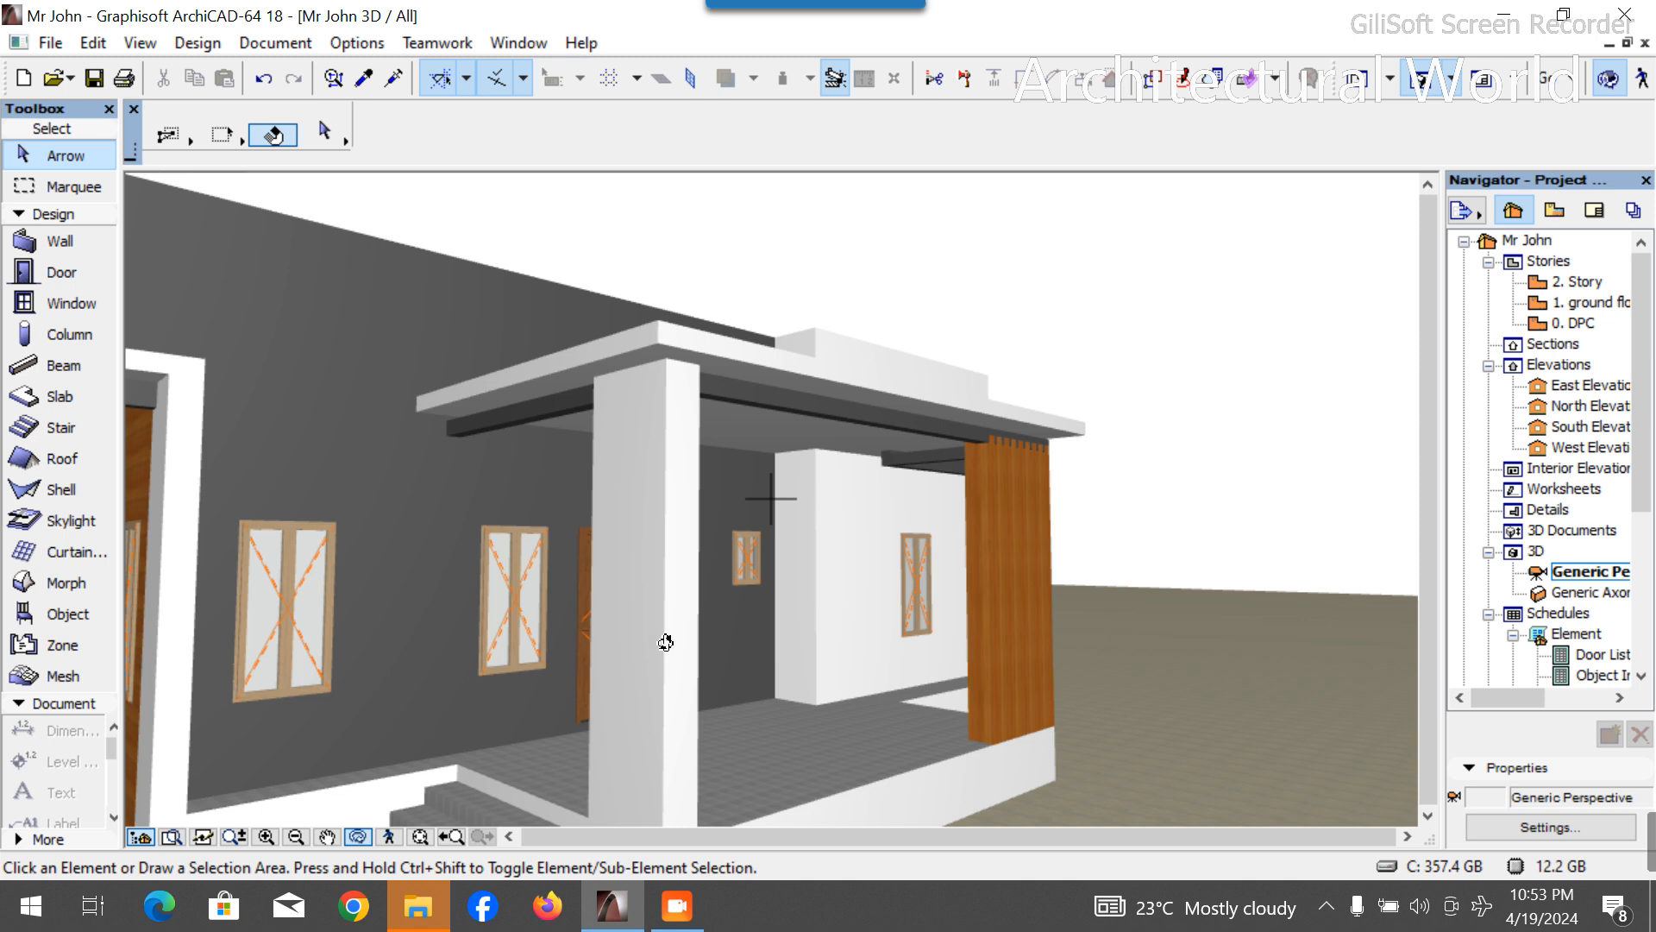
pyautogui.scroll(-6, 782, 621)
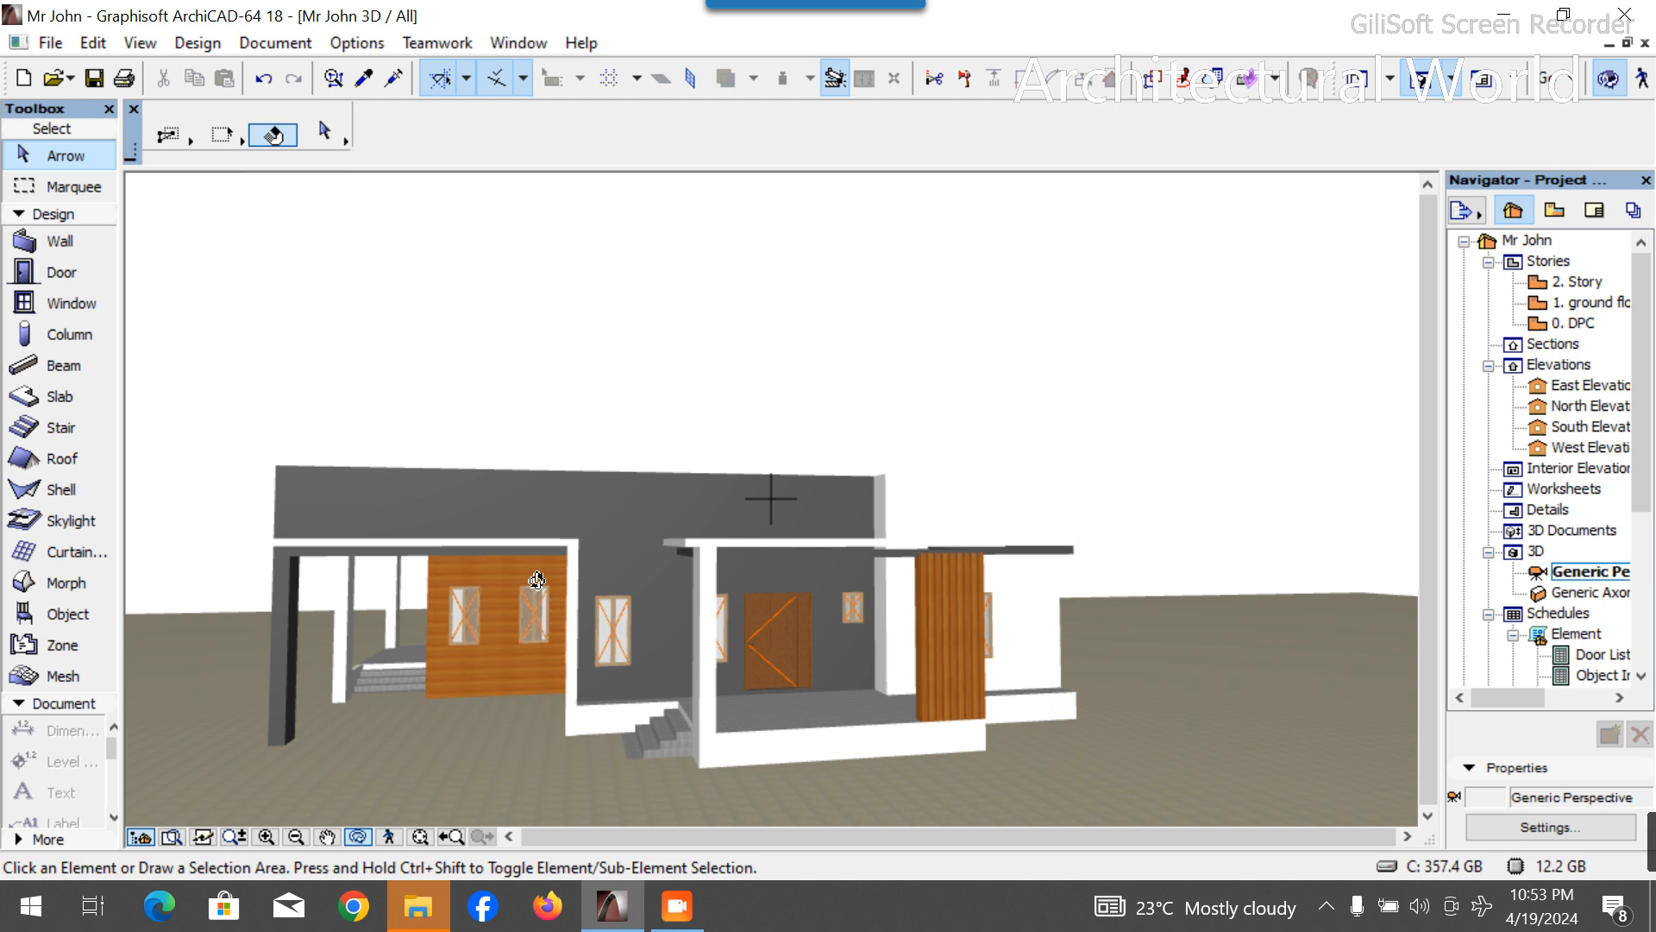
pyautogui.scroll(2, 524, 553)
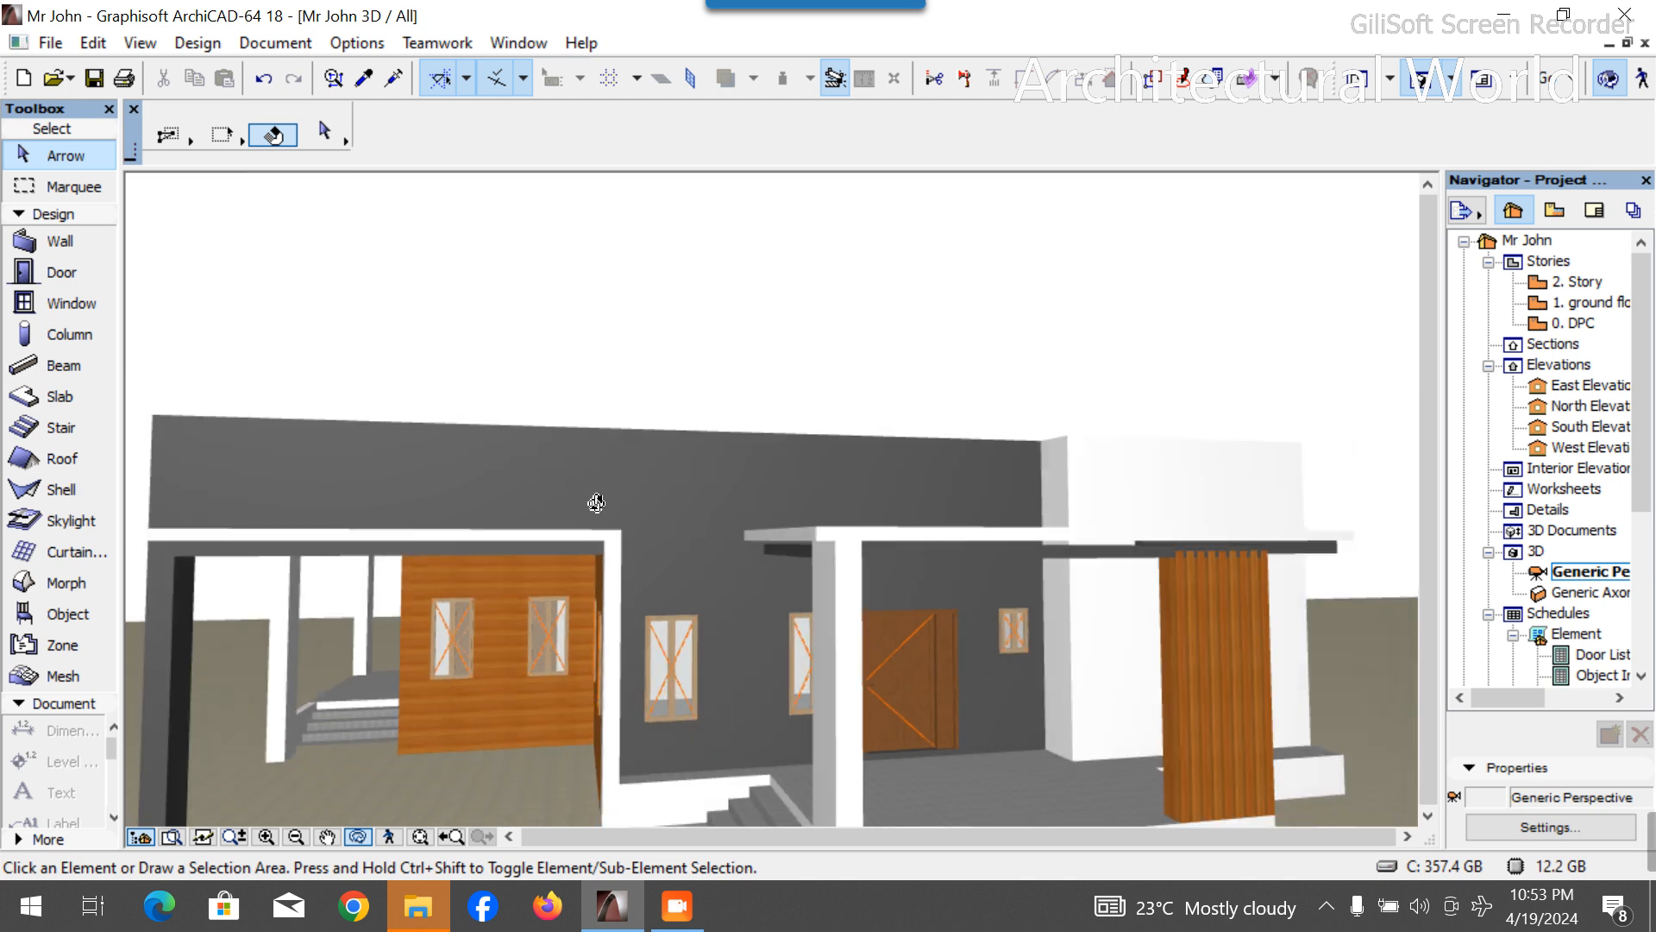
pyautogui.moveTo(622, 697); pyautogui.dragTo(718, 654)
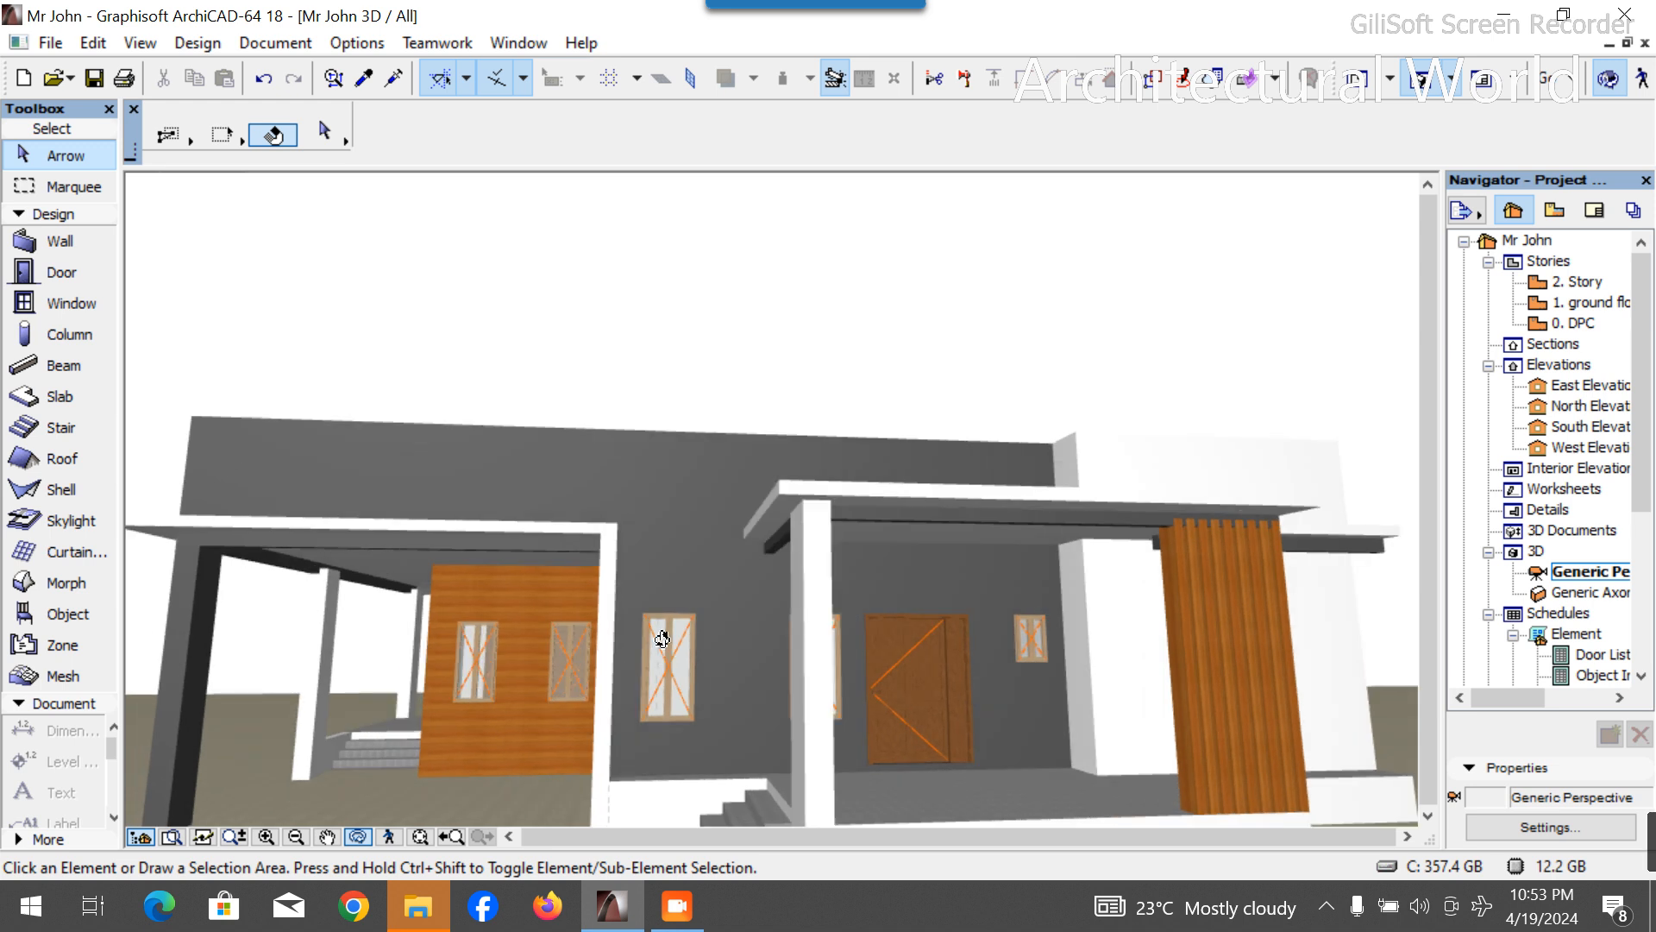
pyautogui.scroll(2, 694, 666)
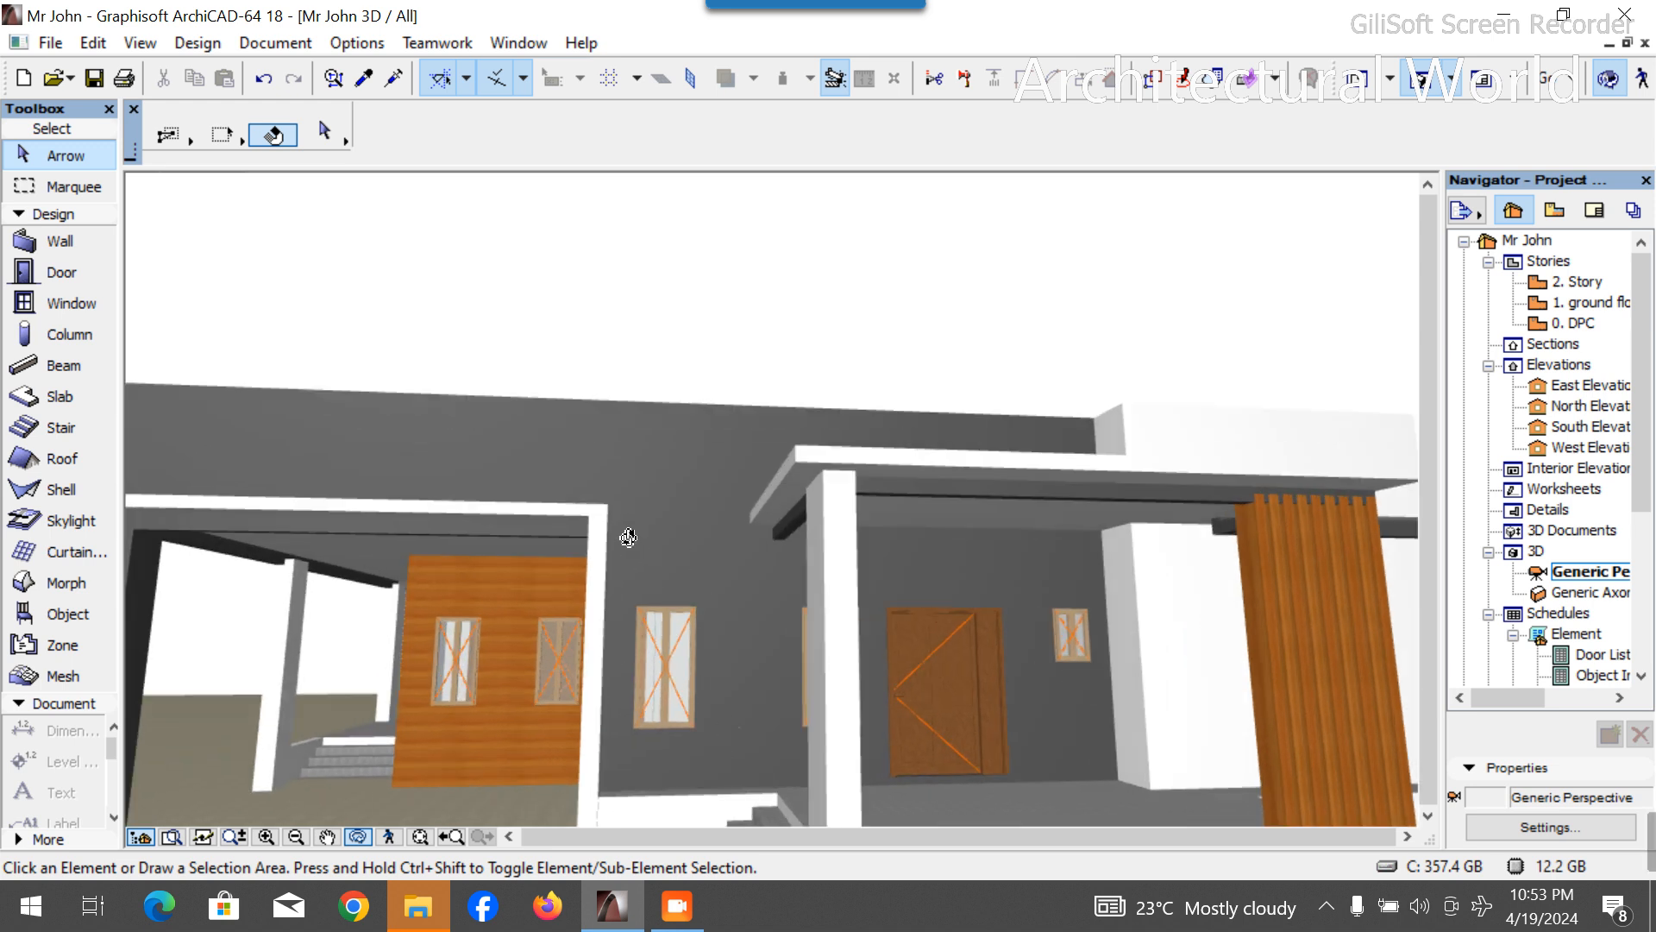
pyautogui.scroll(1, 690, 782)
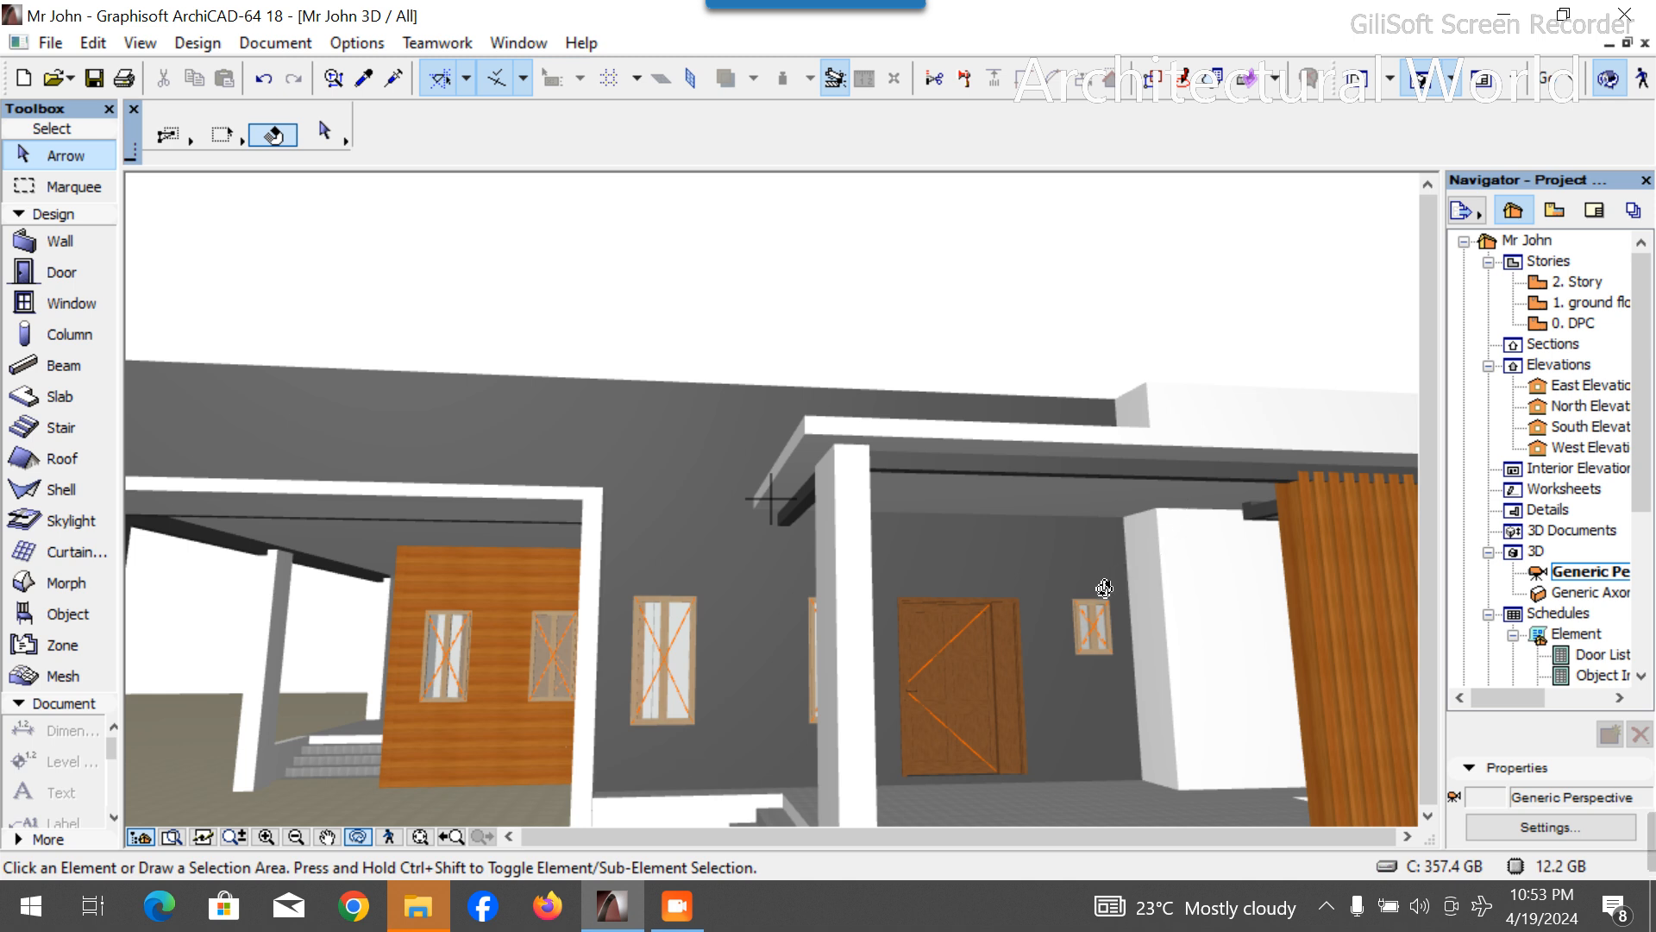
# On the ground floor plan, copy the partition wall between the two toilets to just outside the Main Lounge's front corner, beside the car park column.
pyautogui.click(780, 615)
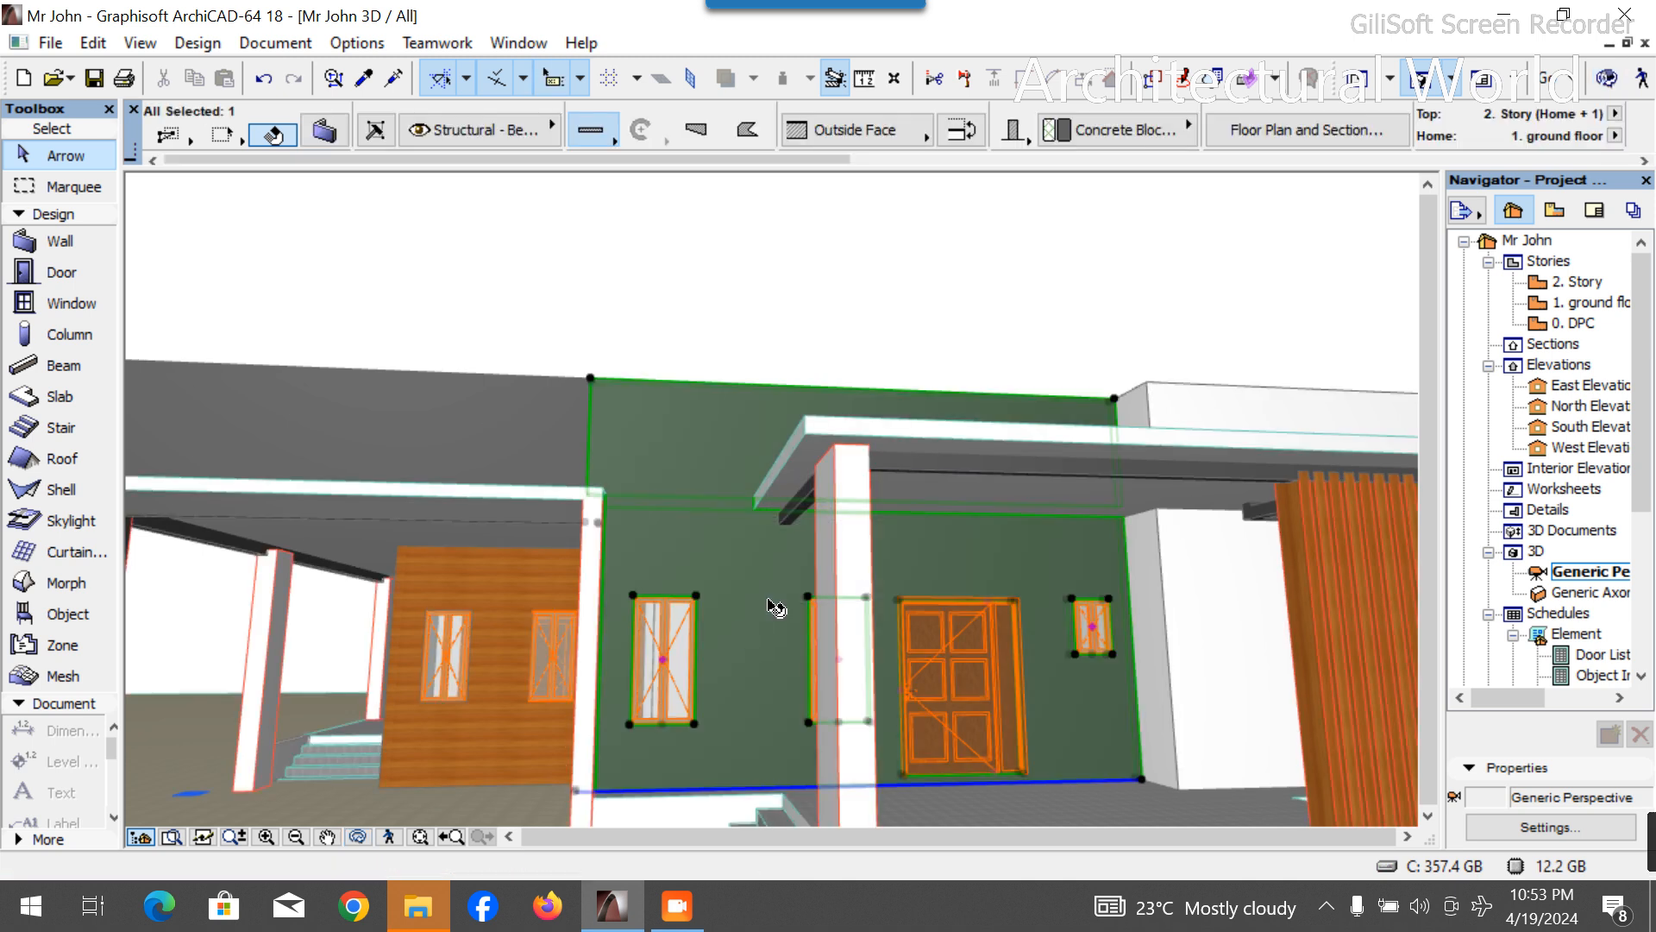
pyautogui.doubleClick(1579, 302)
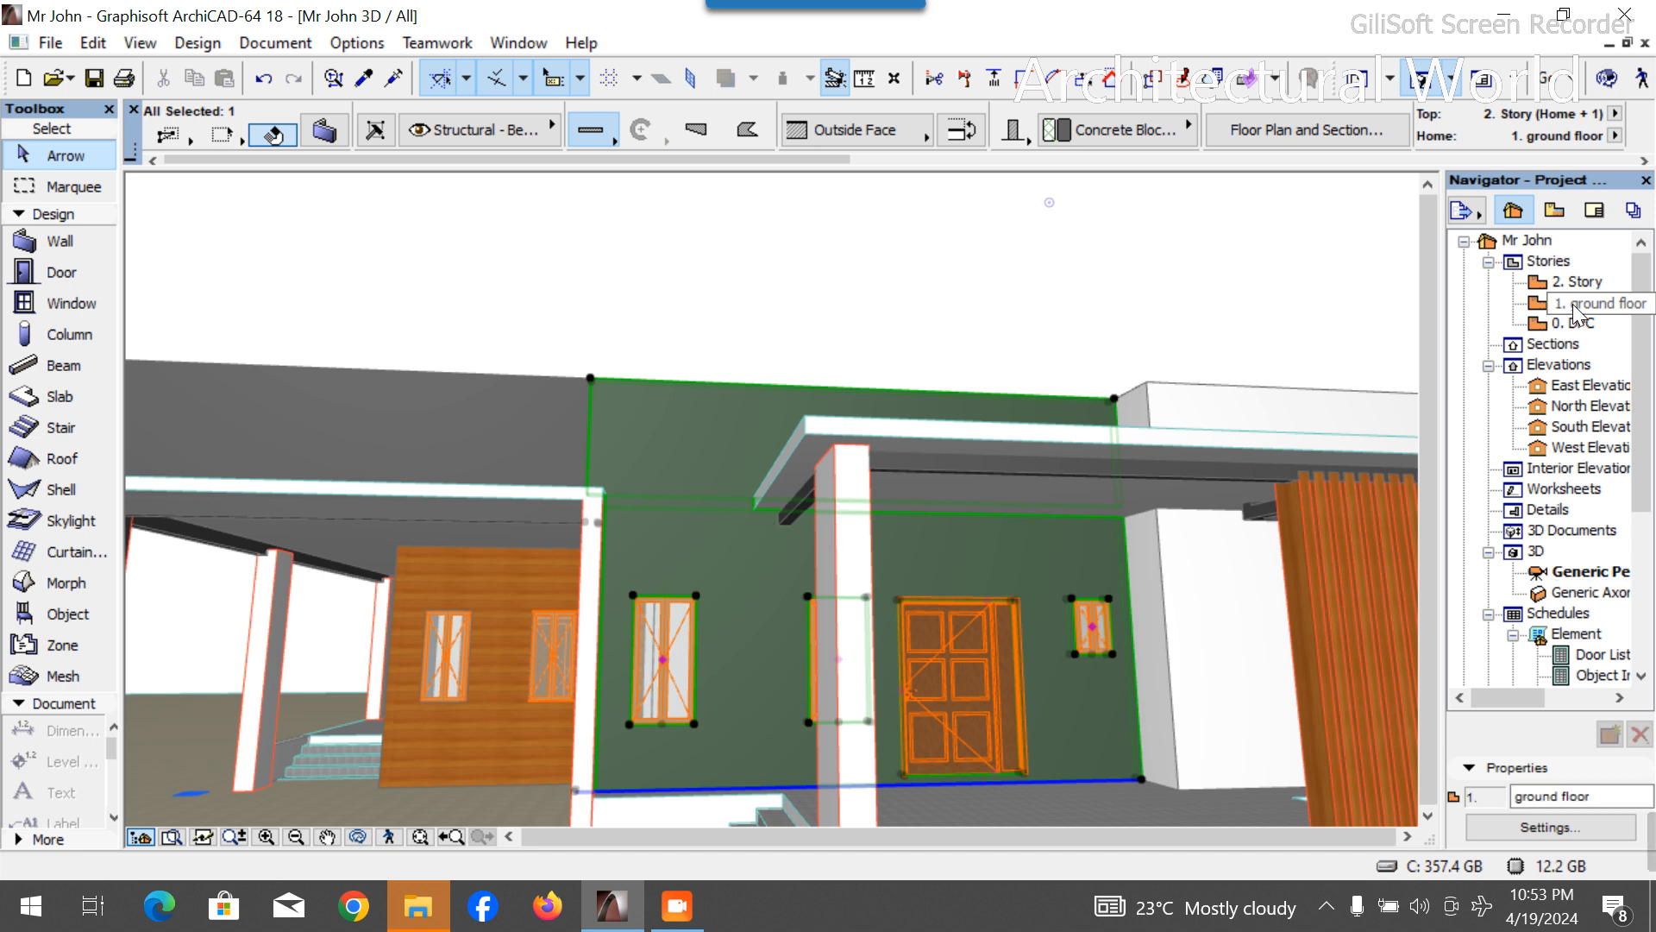
pyautogui.scroll(5, 226, 499)
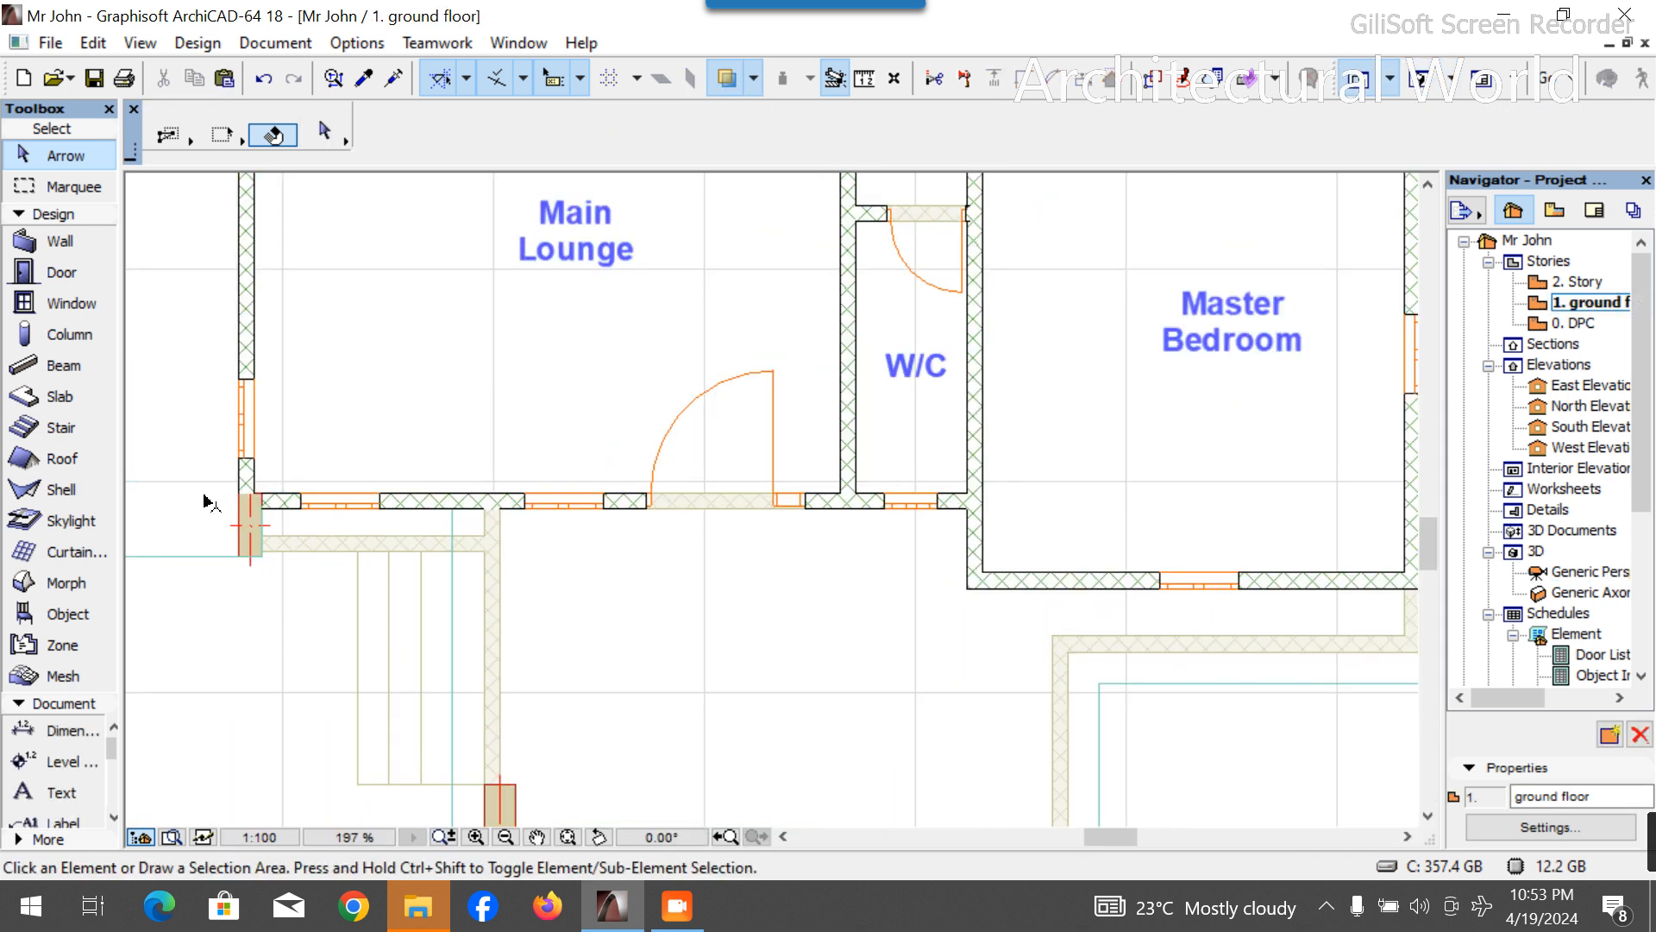
pyautogui.scroll(-10, 760, 611)
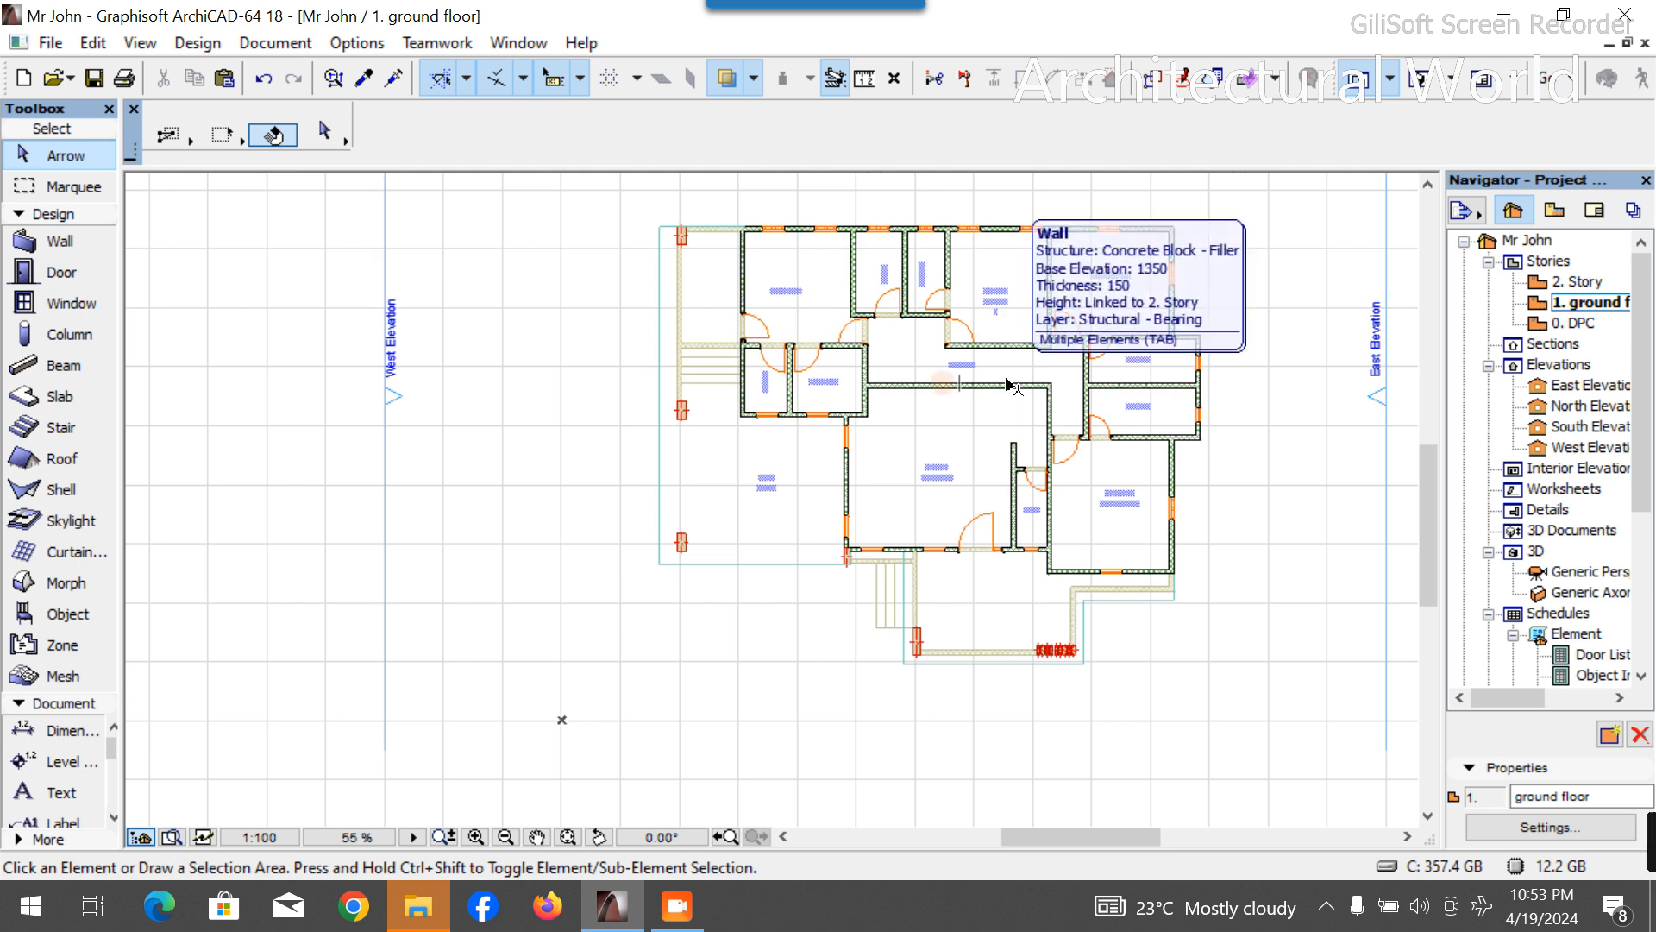
pyautogui.click(1182, 387)
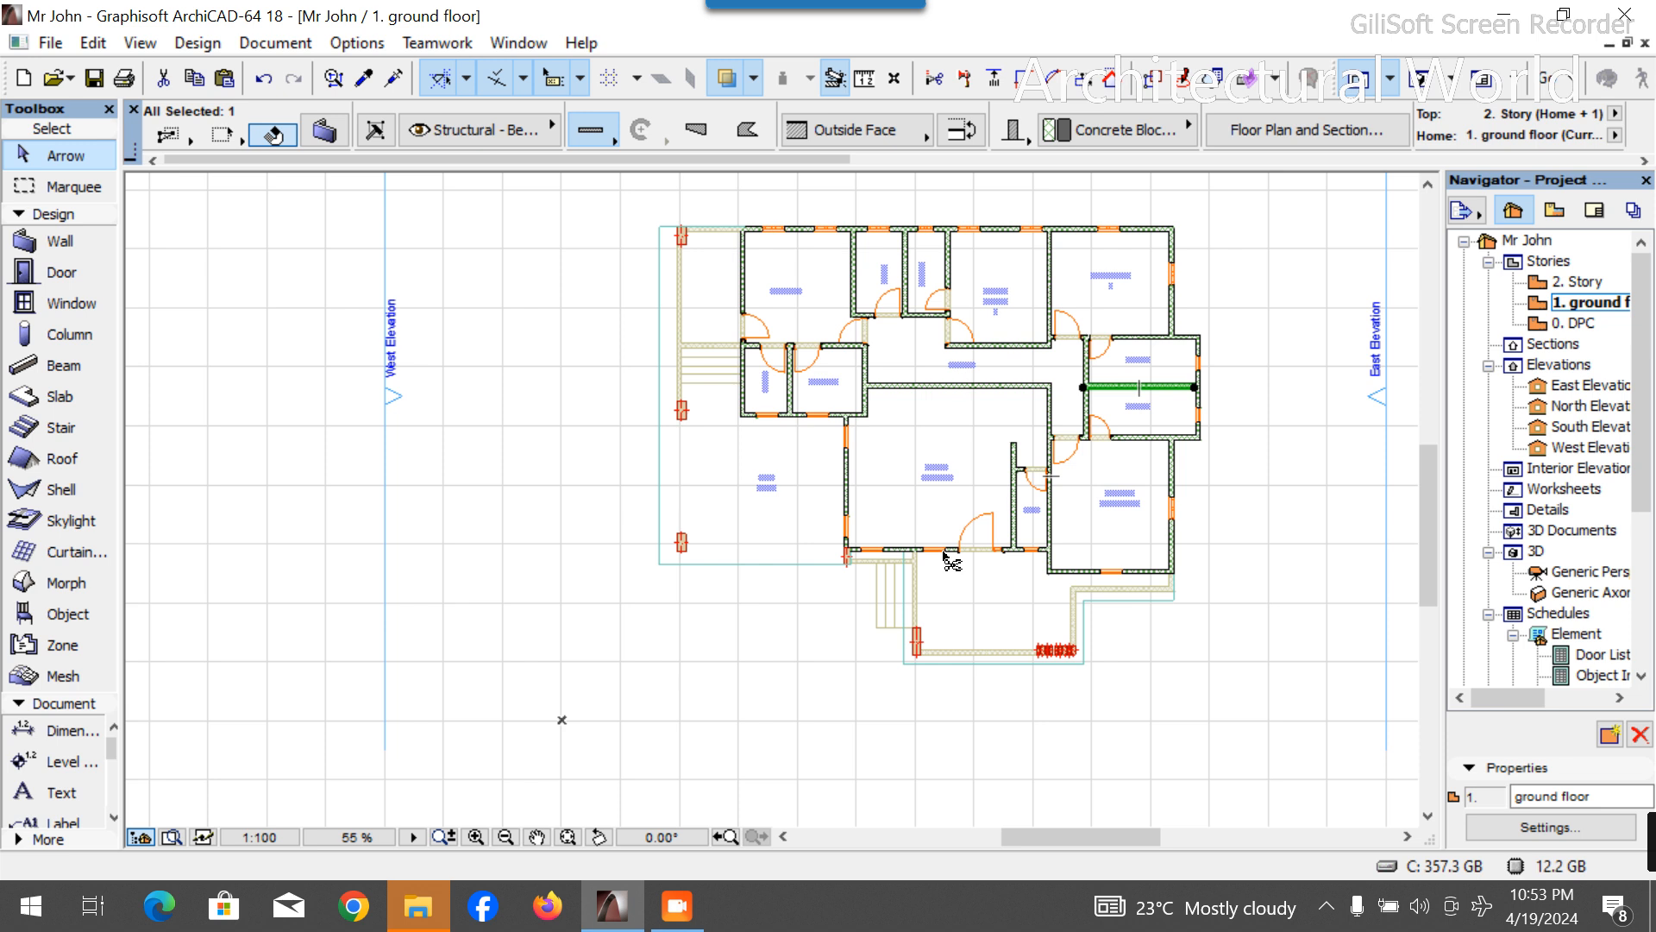
pyautogui.hotkey('ctrl', 'd')
pyautogui.press('ctrl')
pyautogui.click(1171, 388)
pyautogui.scroll(2, 804, 605)
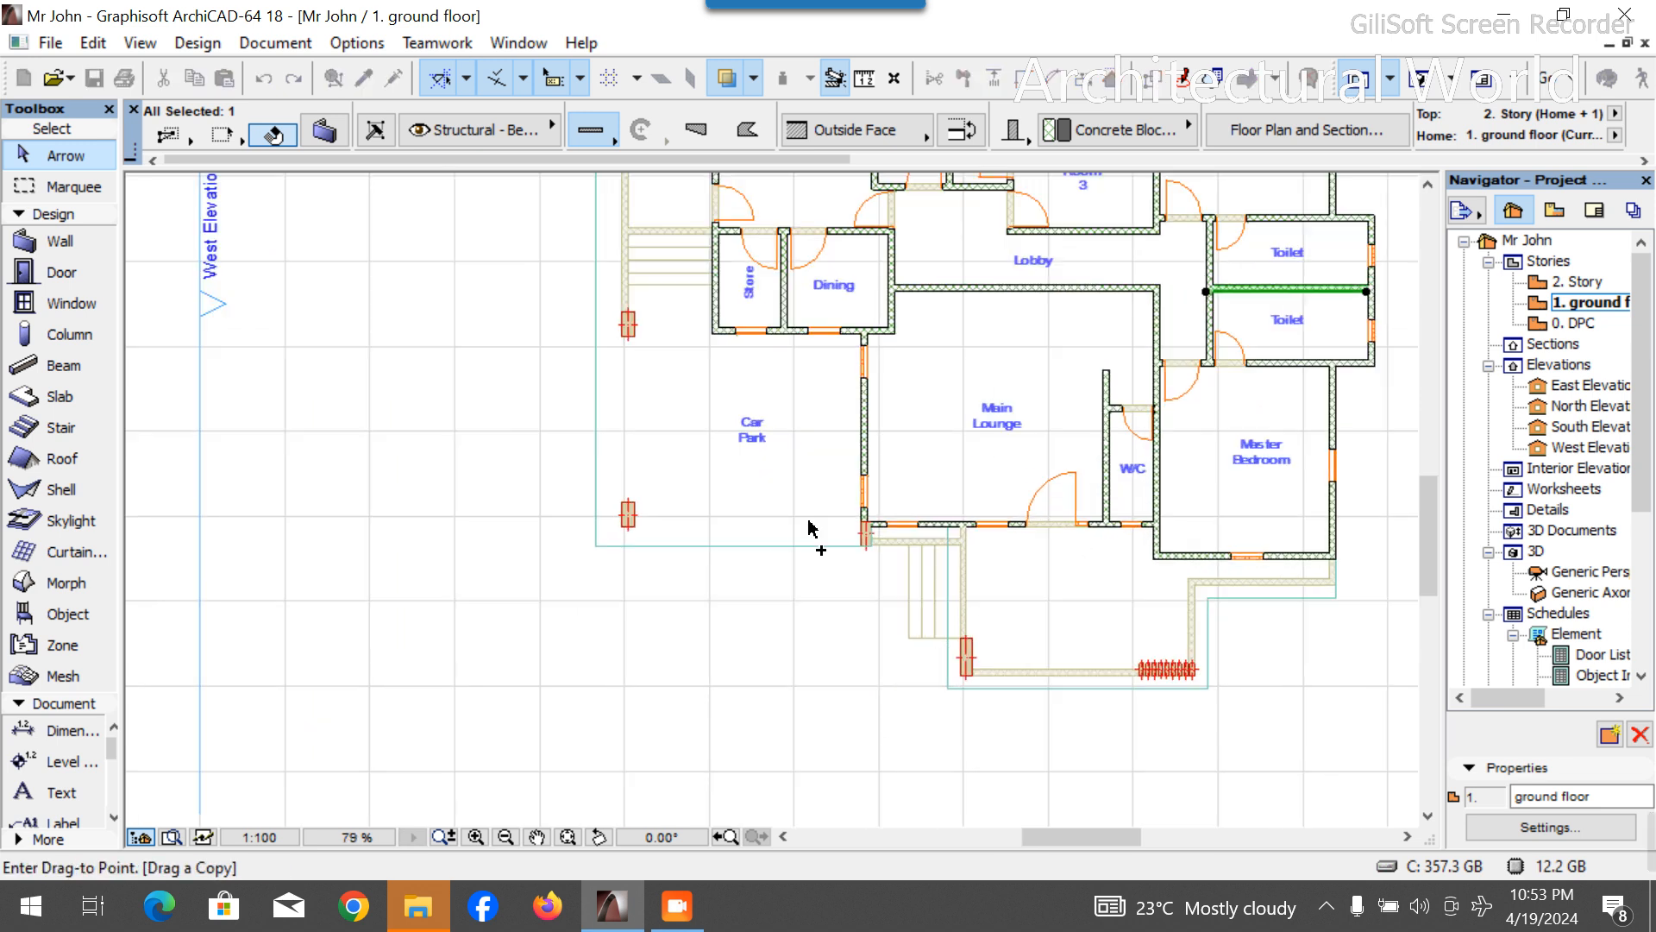
pyautogui.scroll(5, 966, 561)
pyautogui.scroll(3, 1064, 529)
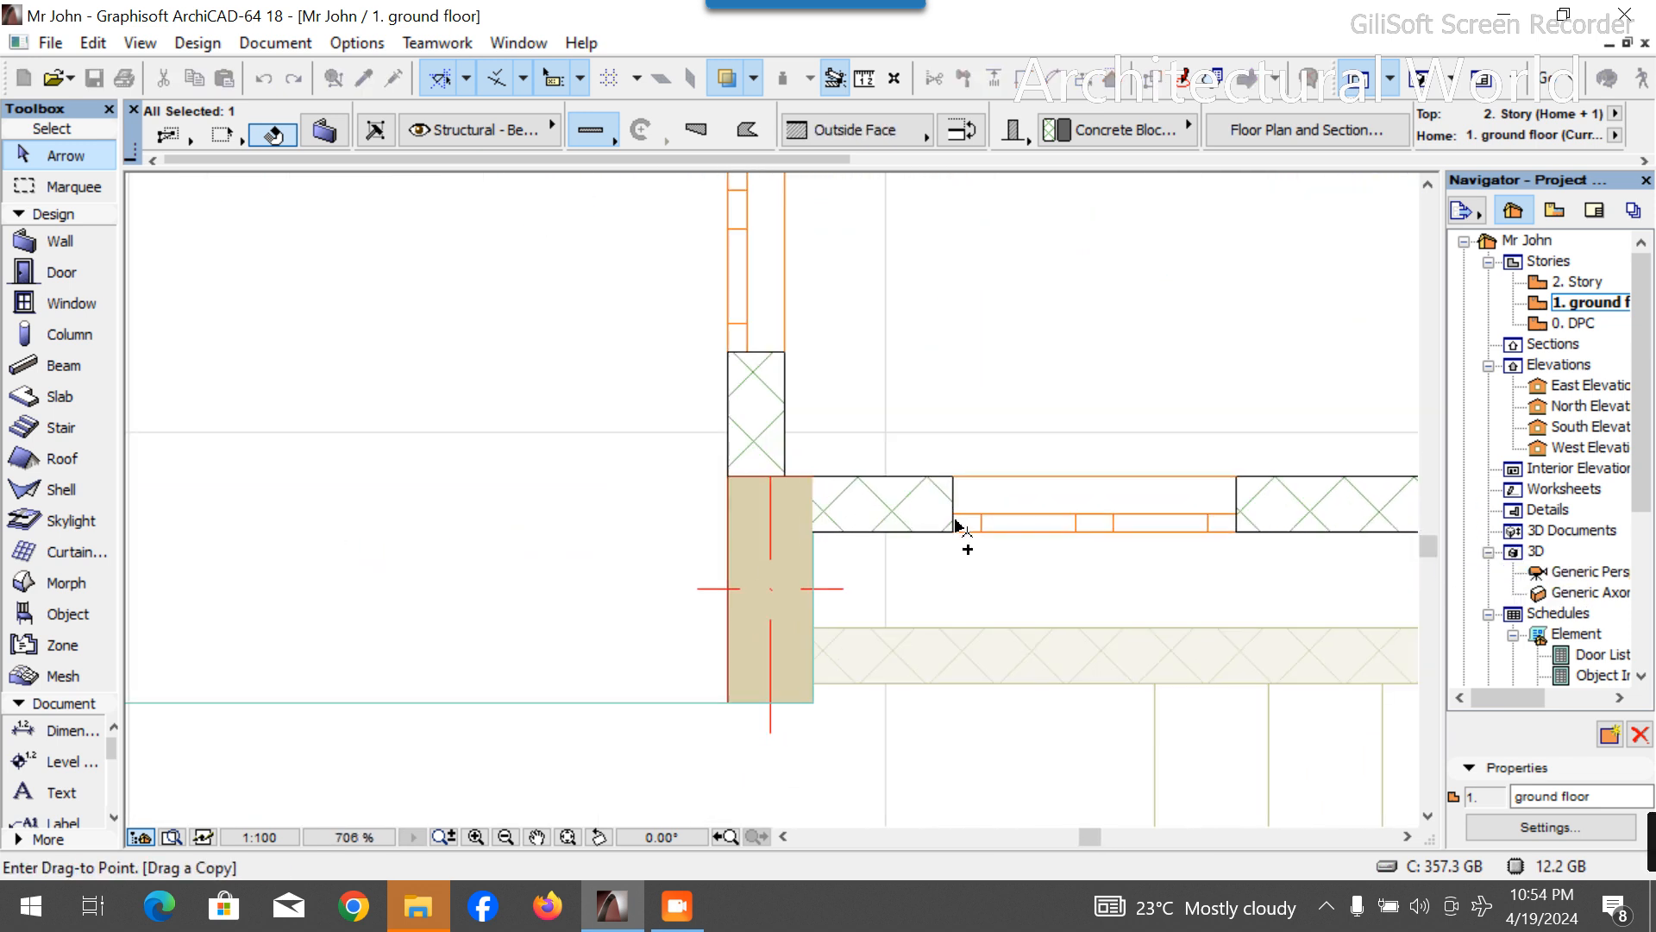
pyautogui.scroll(-4, 955, 527)
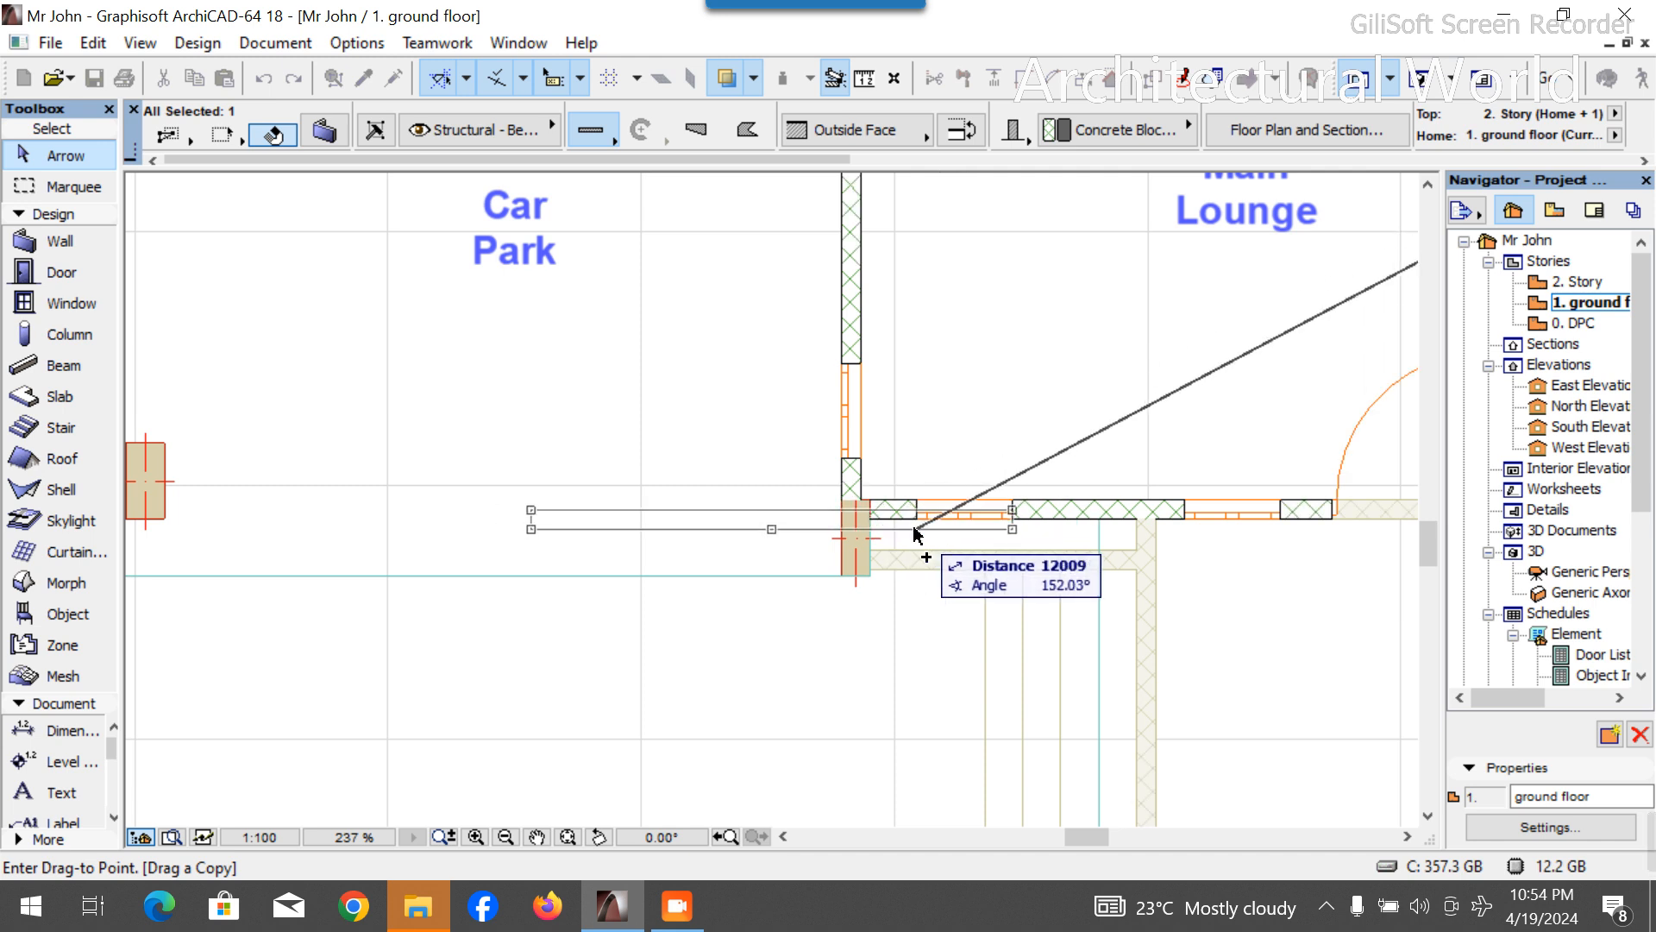
pyautogui.click(994, 595)
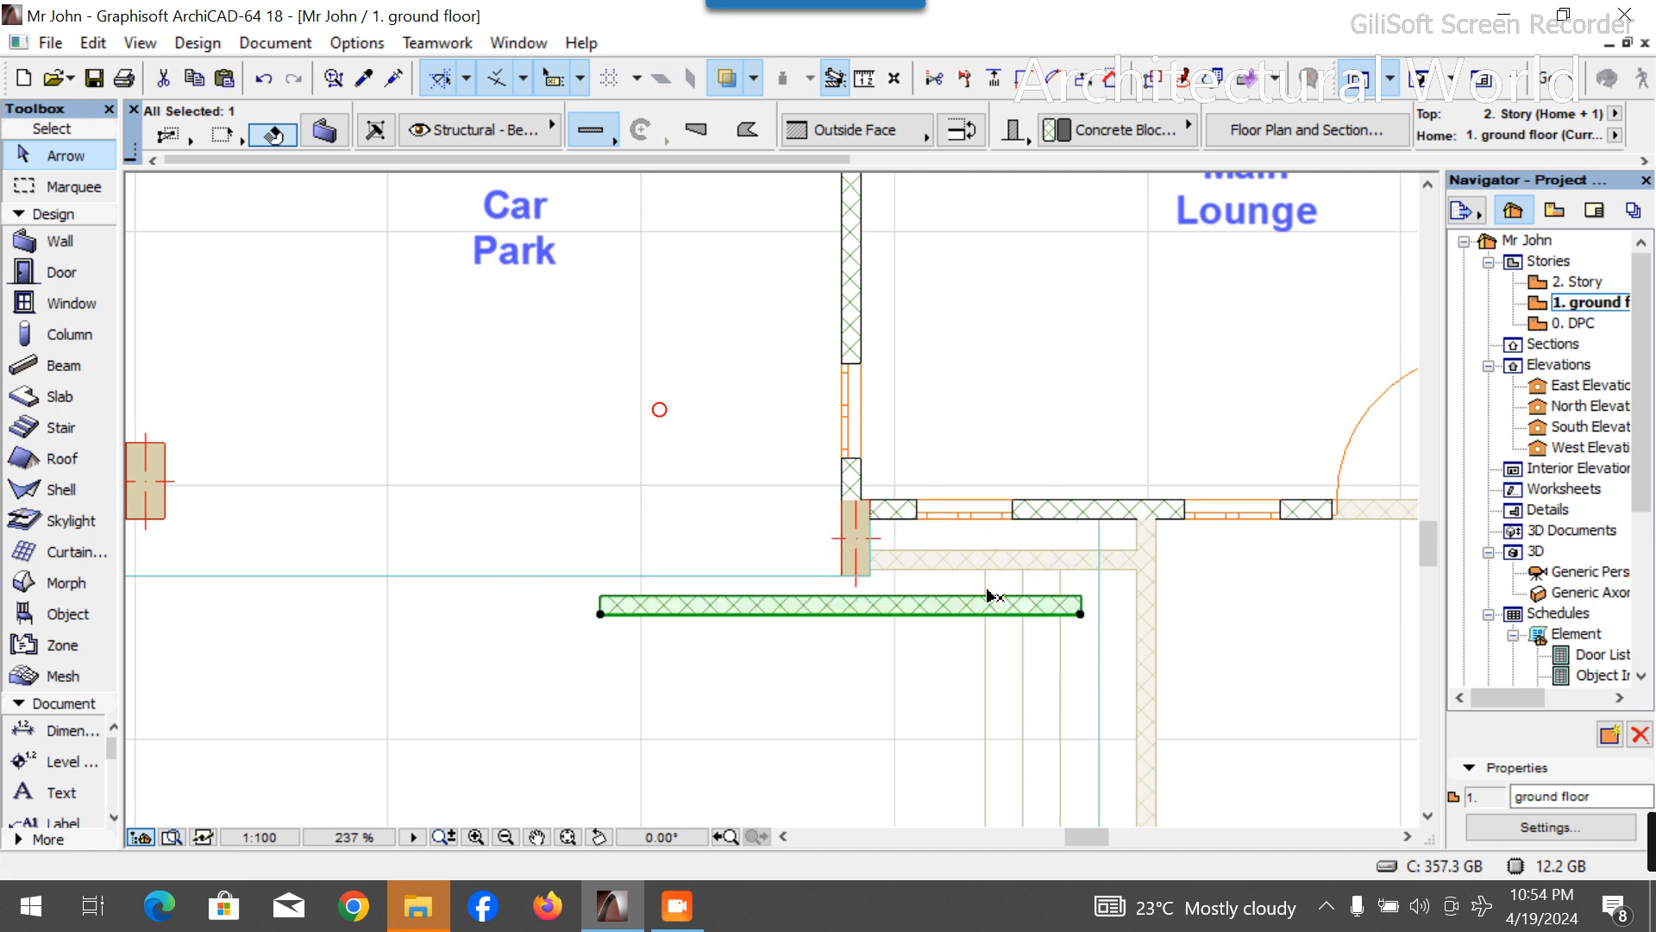
# Delete the Main Lounge front window nearest the car park column and move the copied wall up in front of that wall.
pyautogui.click(1017, 509)
pyautogui.press('Delete')
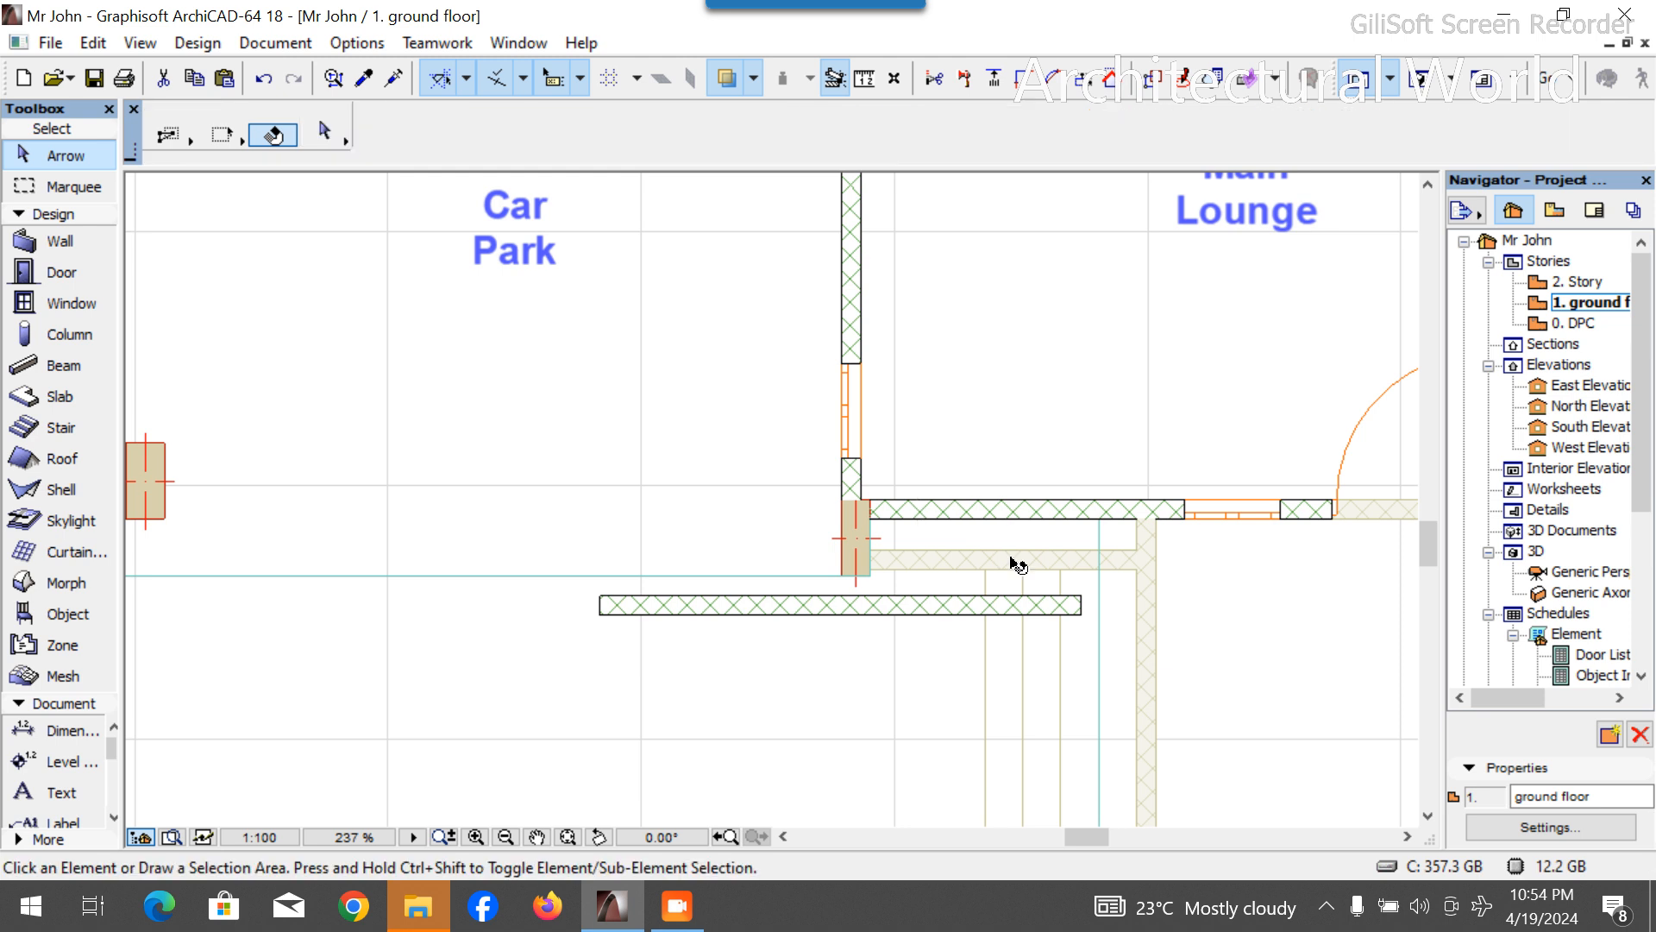
pyautogui.click(935, 609)
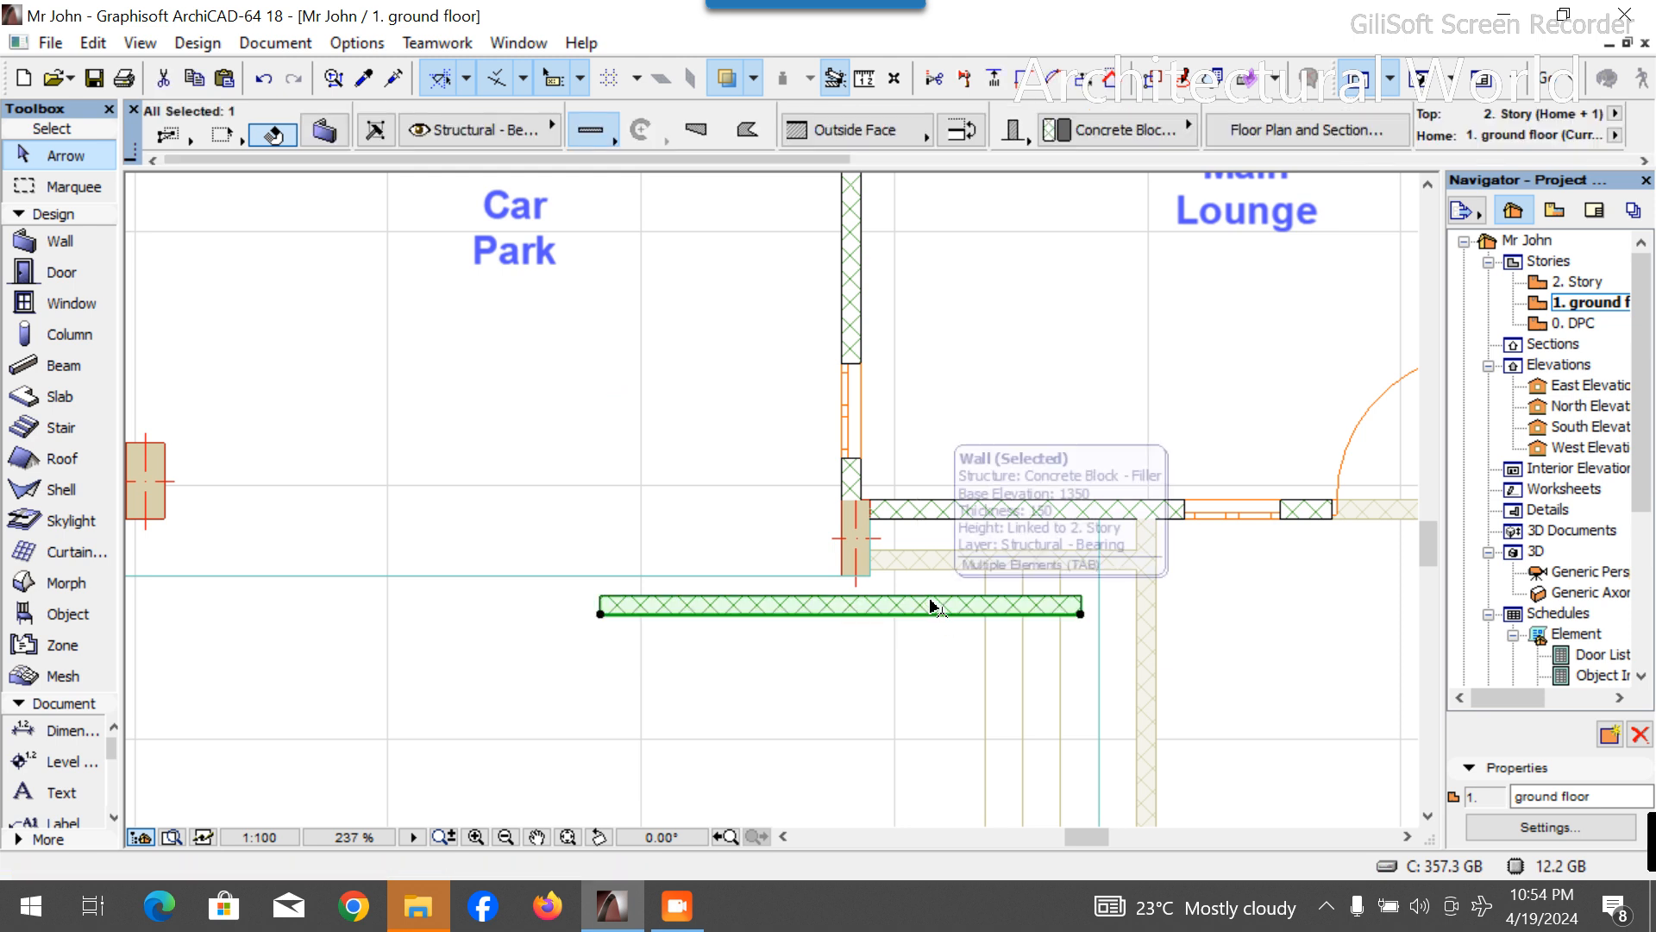
pyautogui.hotkey('ctrl', 'shift', 'd')
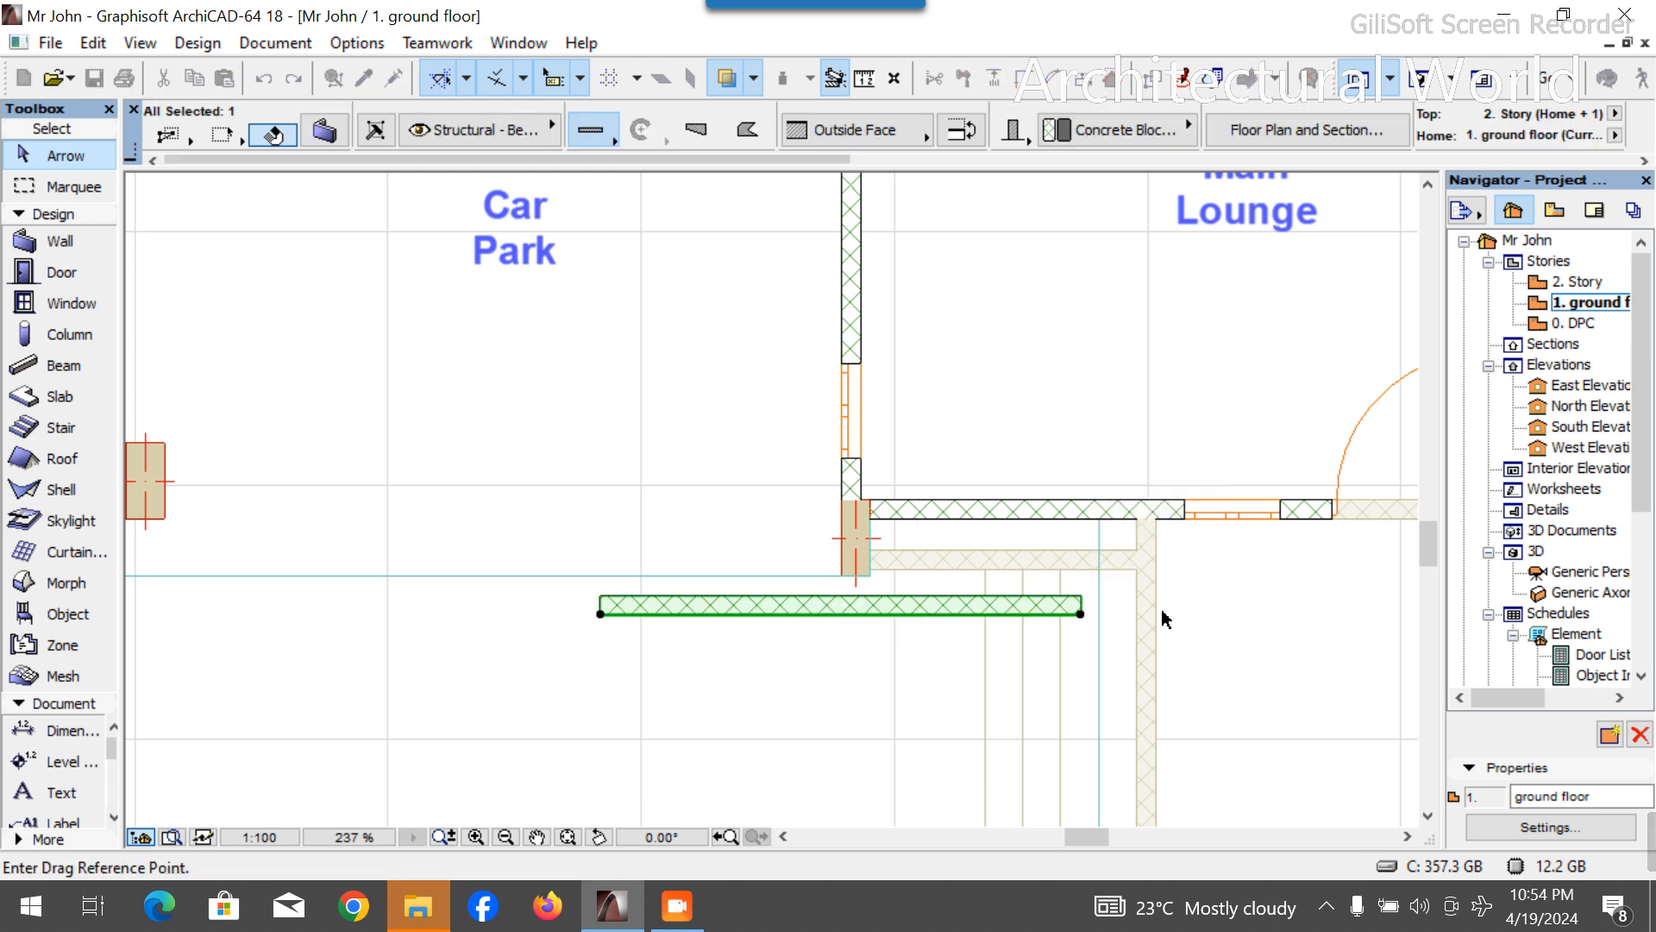
pyautogui.click(1080, 614)
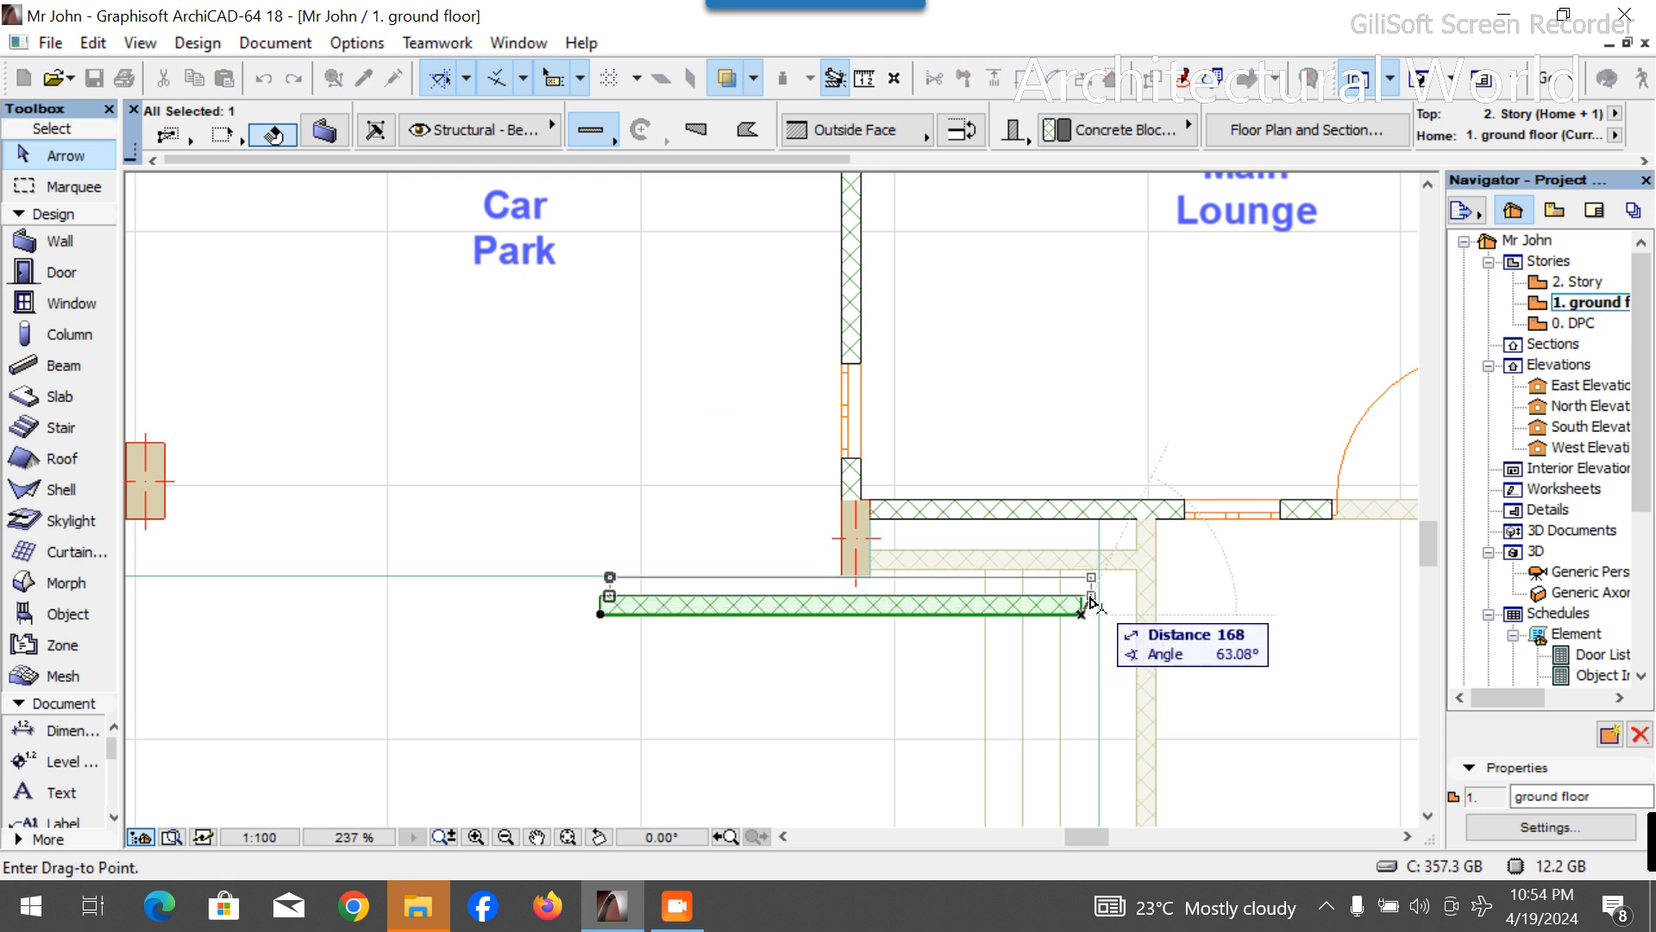
pyautogui.click(1135, 538)
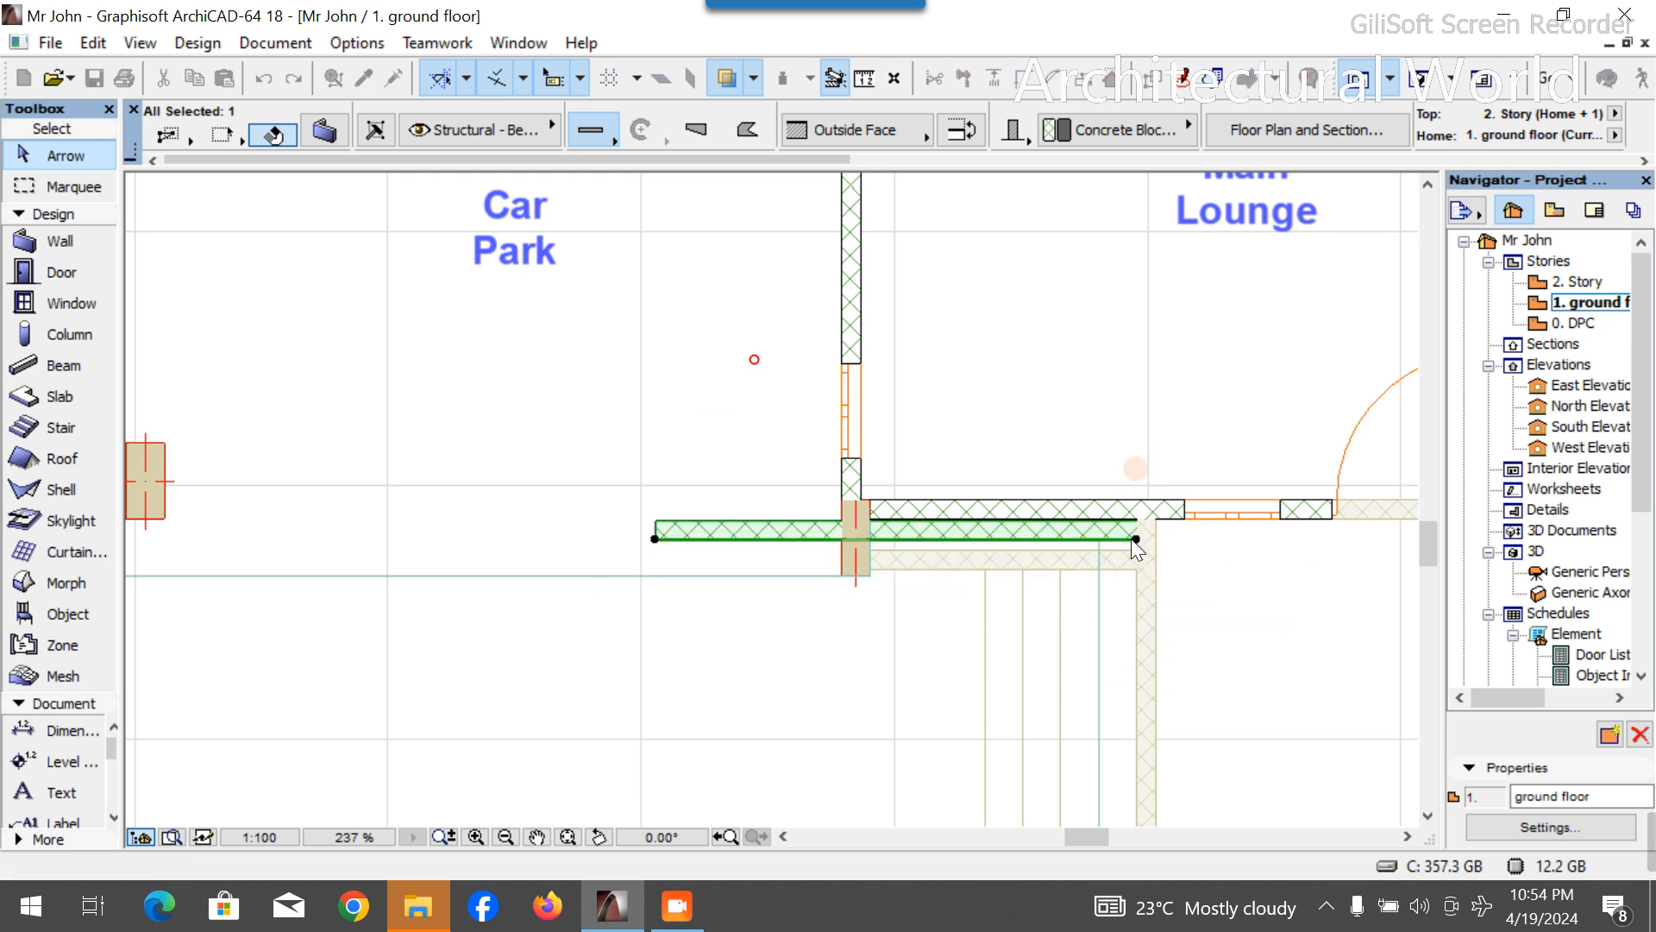
# Trim the copied wall's end projecting past the column and move the wall flush against the Main Lounge's front wall.
pyautogui.keyDown('ctrl'); pyautogui.click(713, 532); pyautogui.keyUp('ctrl')
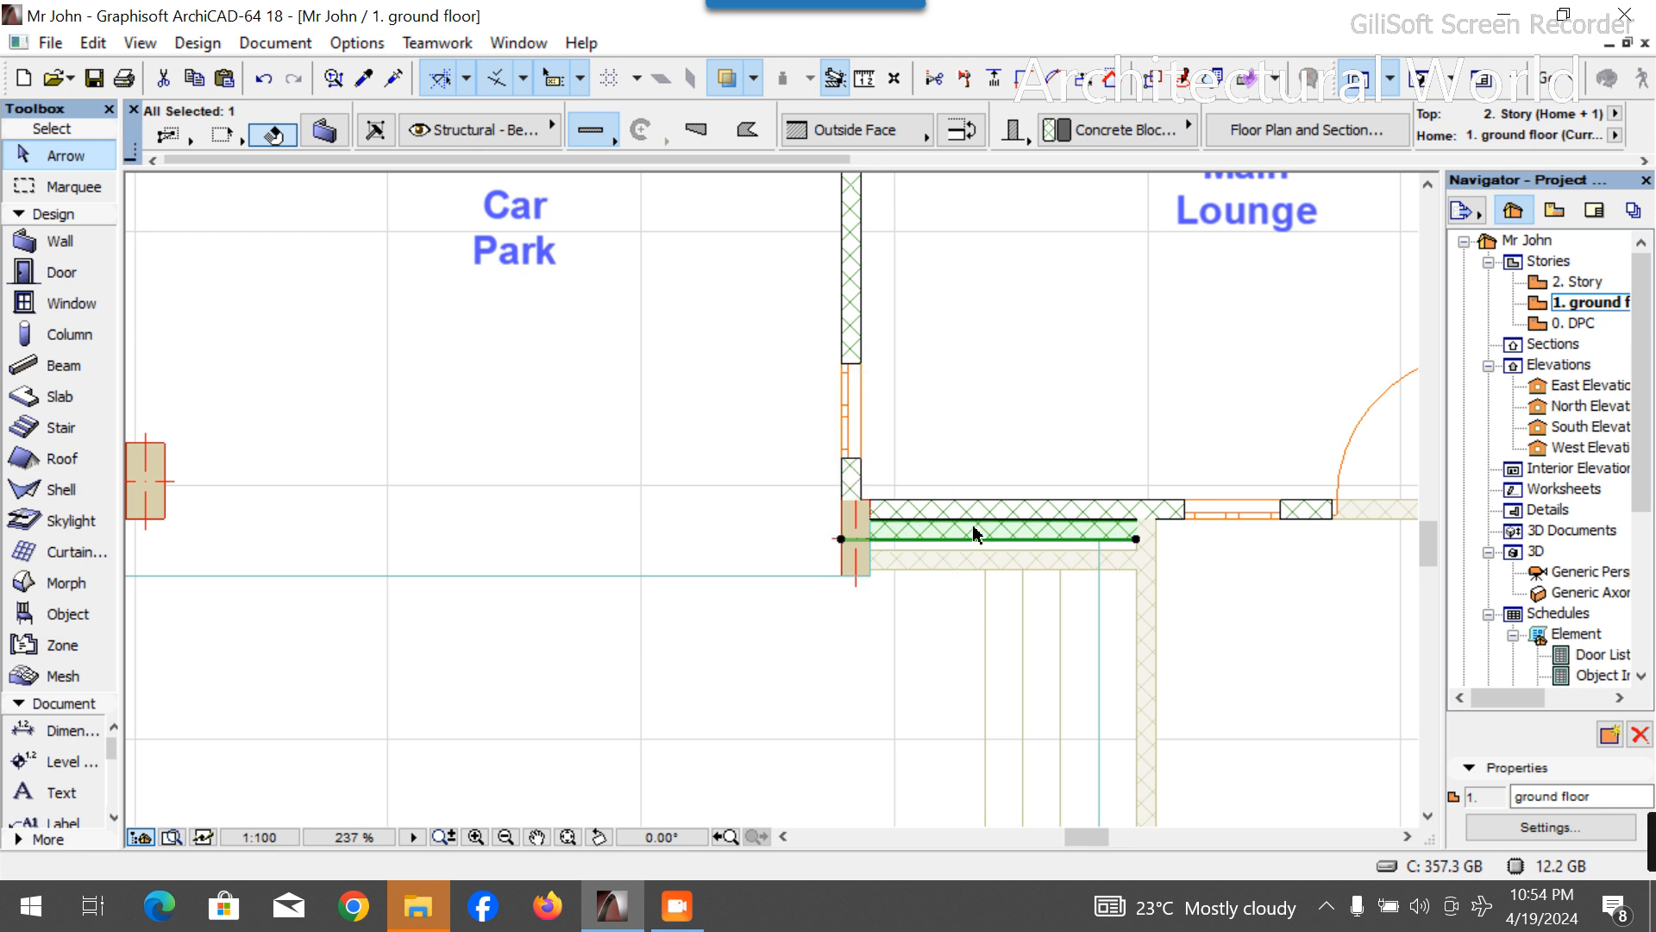
pyautogui.scroll(3, 1286, 543)
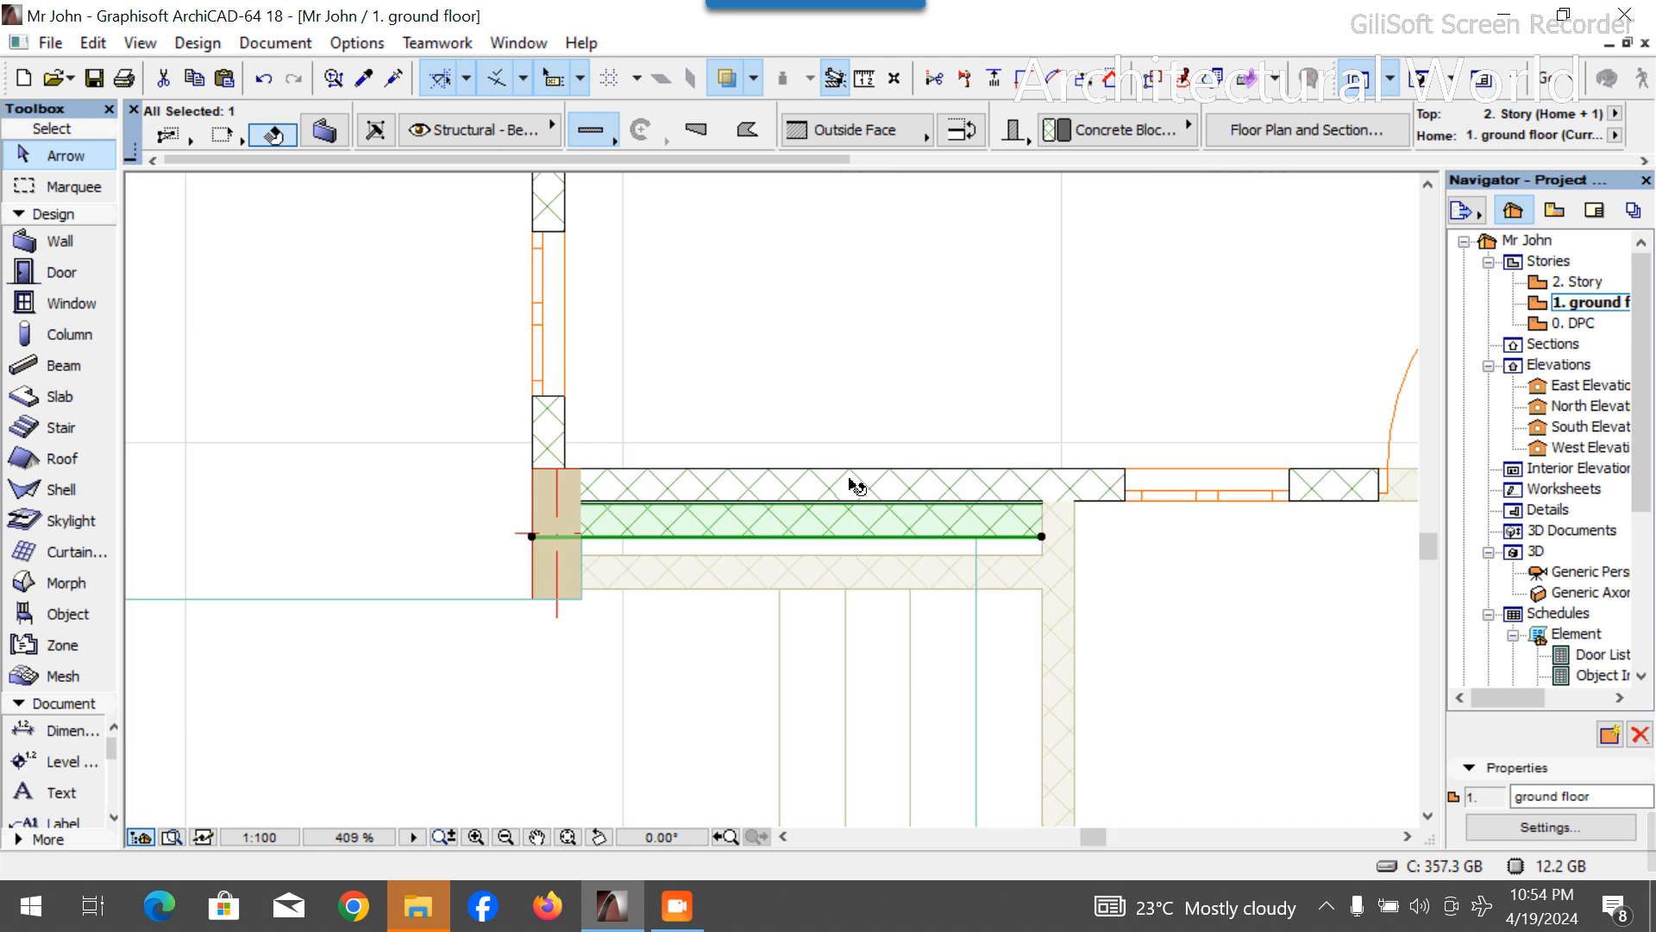
pyautogui.scroll(6, 1069, 506)
pyautogui.hotkey('ctrl', 'd')
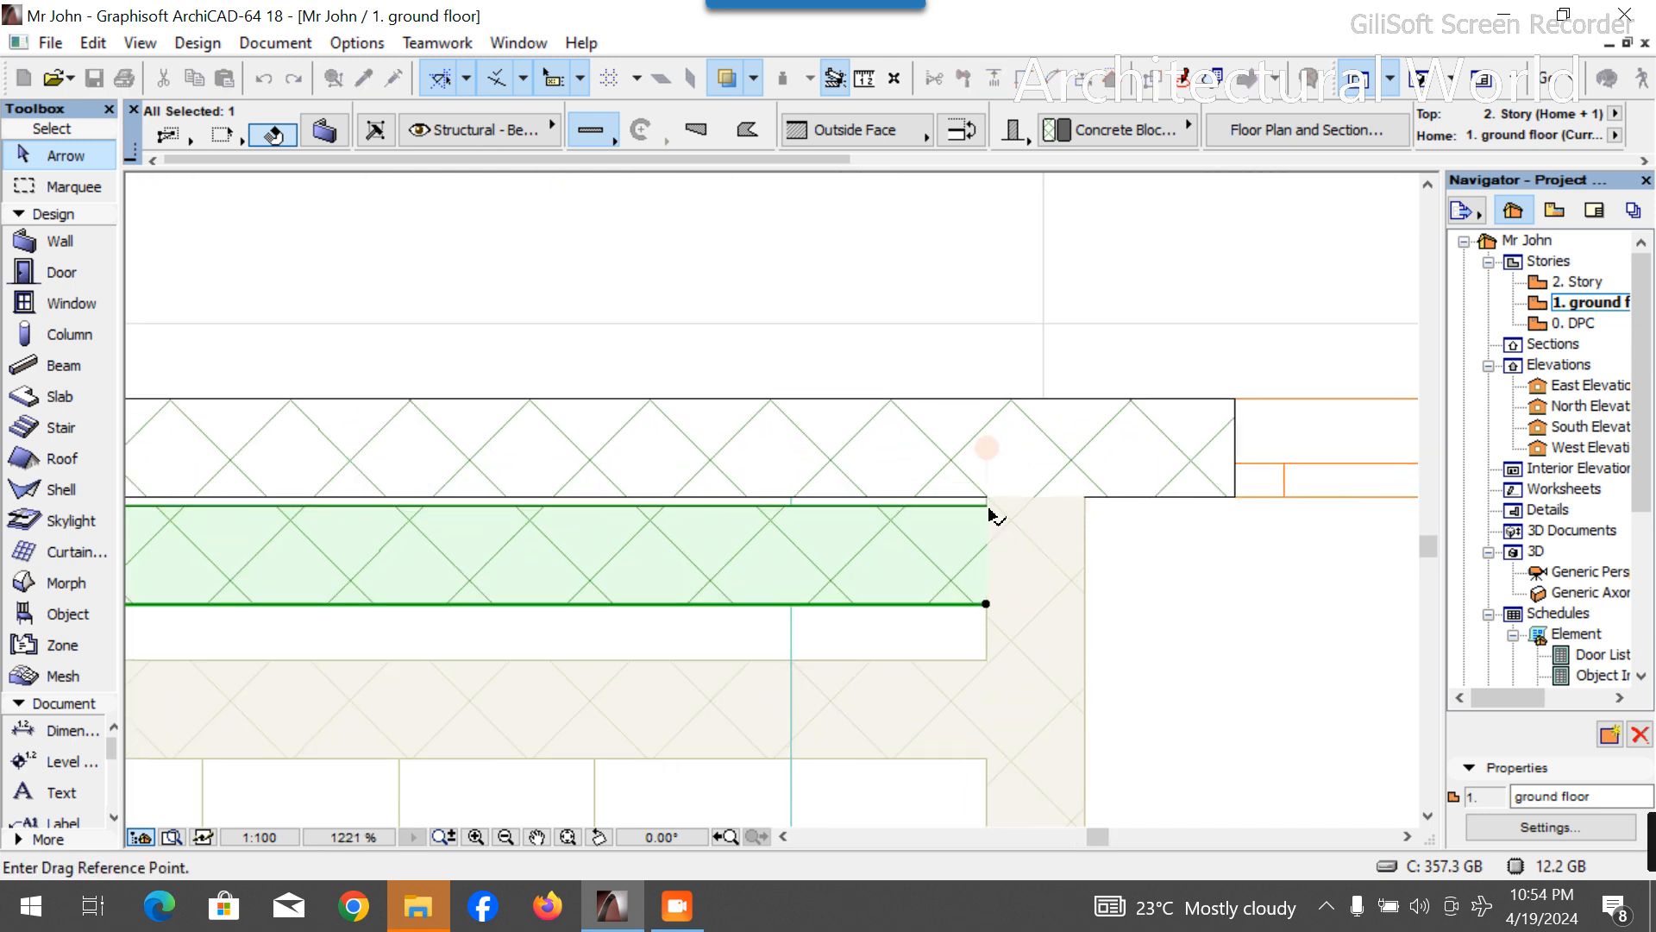
pyautogui.click(986, 509)
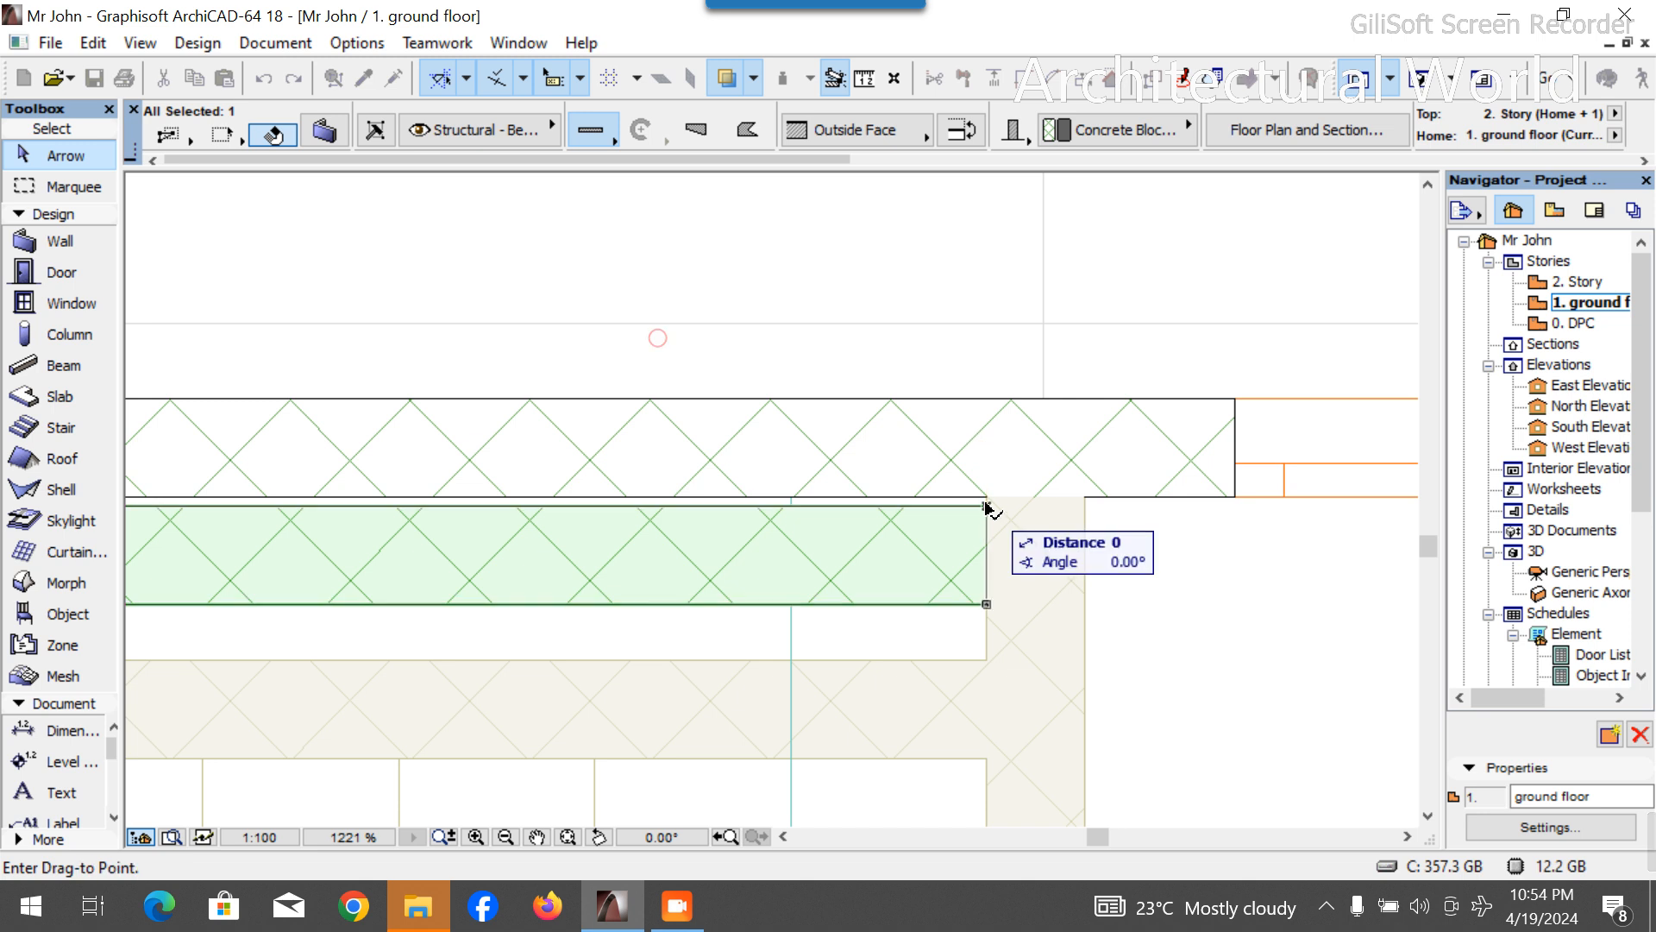
pyautogui.scroll(-7, 1061, 498)
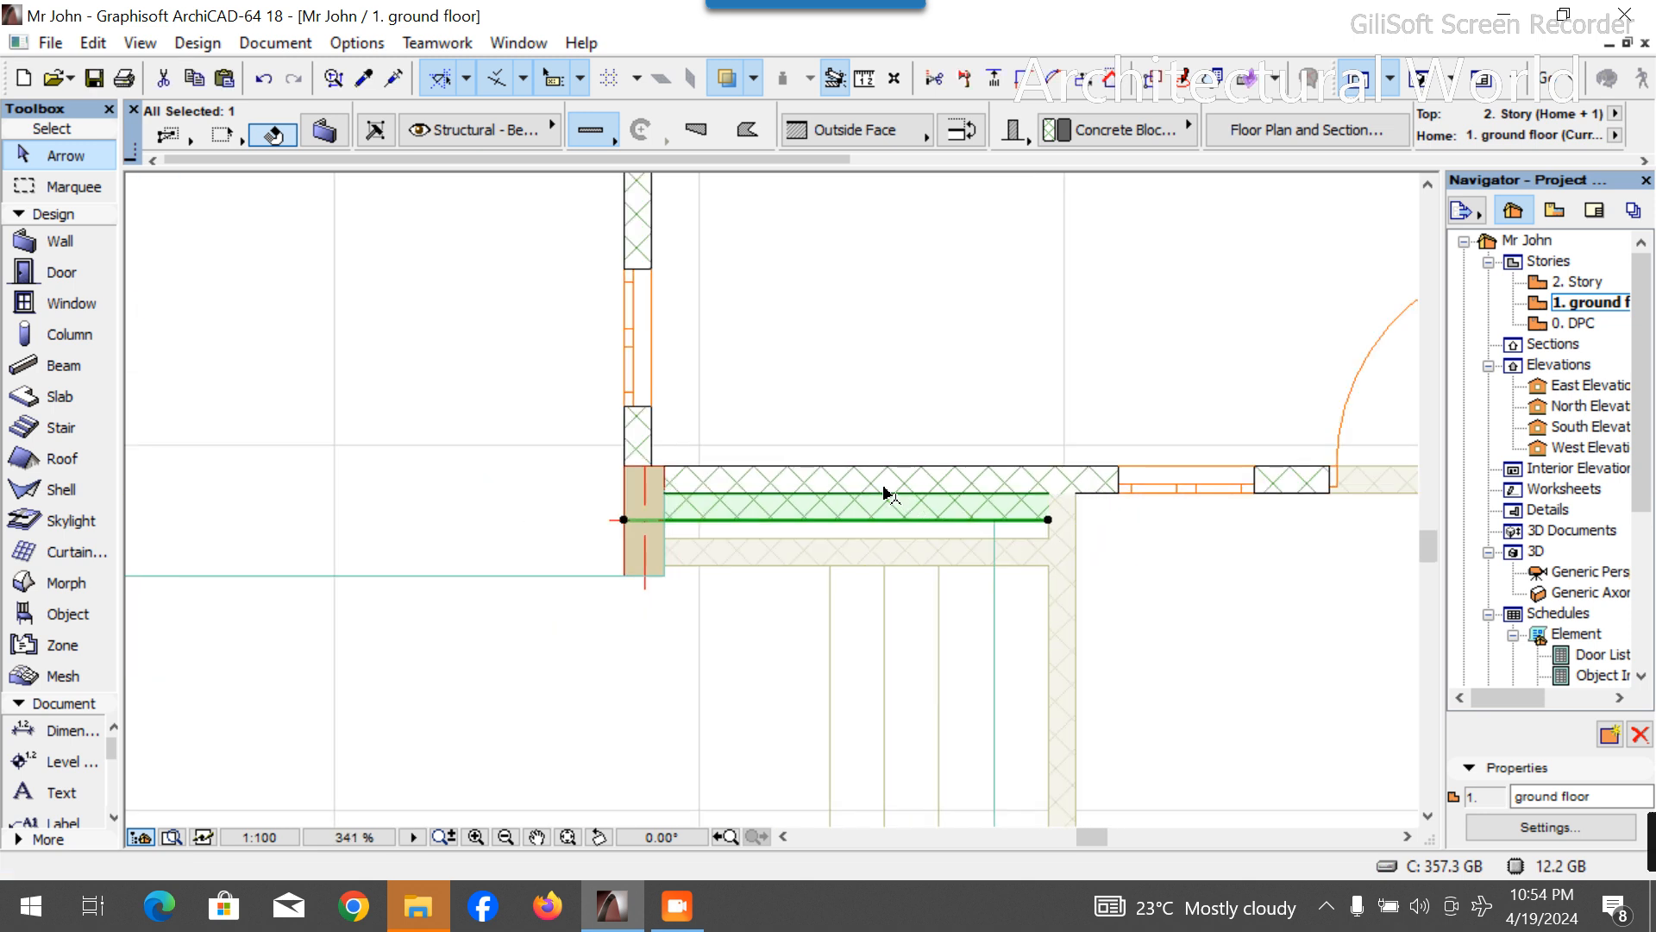
pyautogui.click(349, 527)
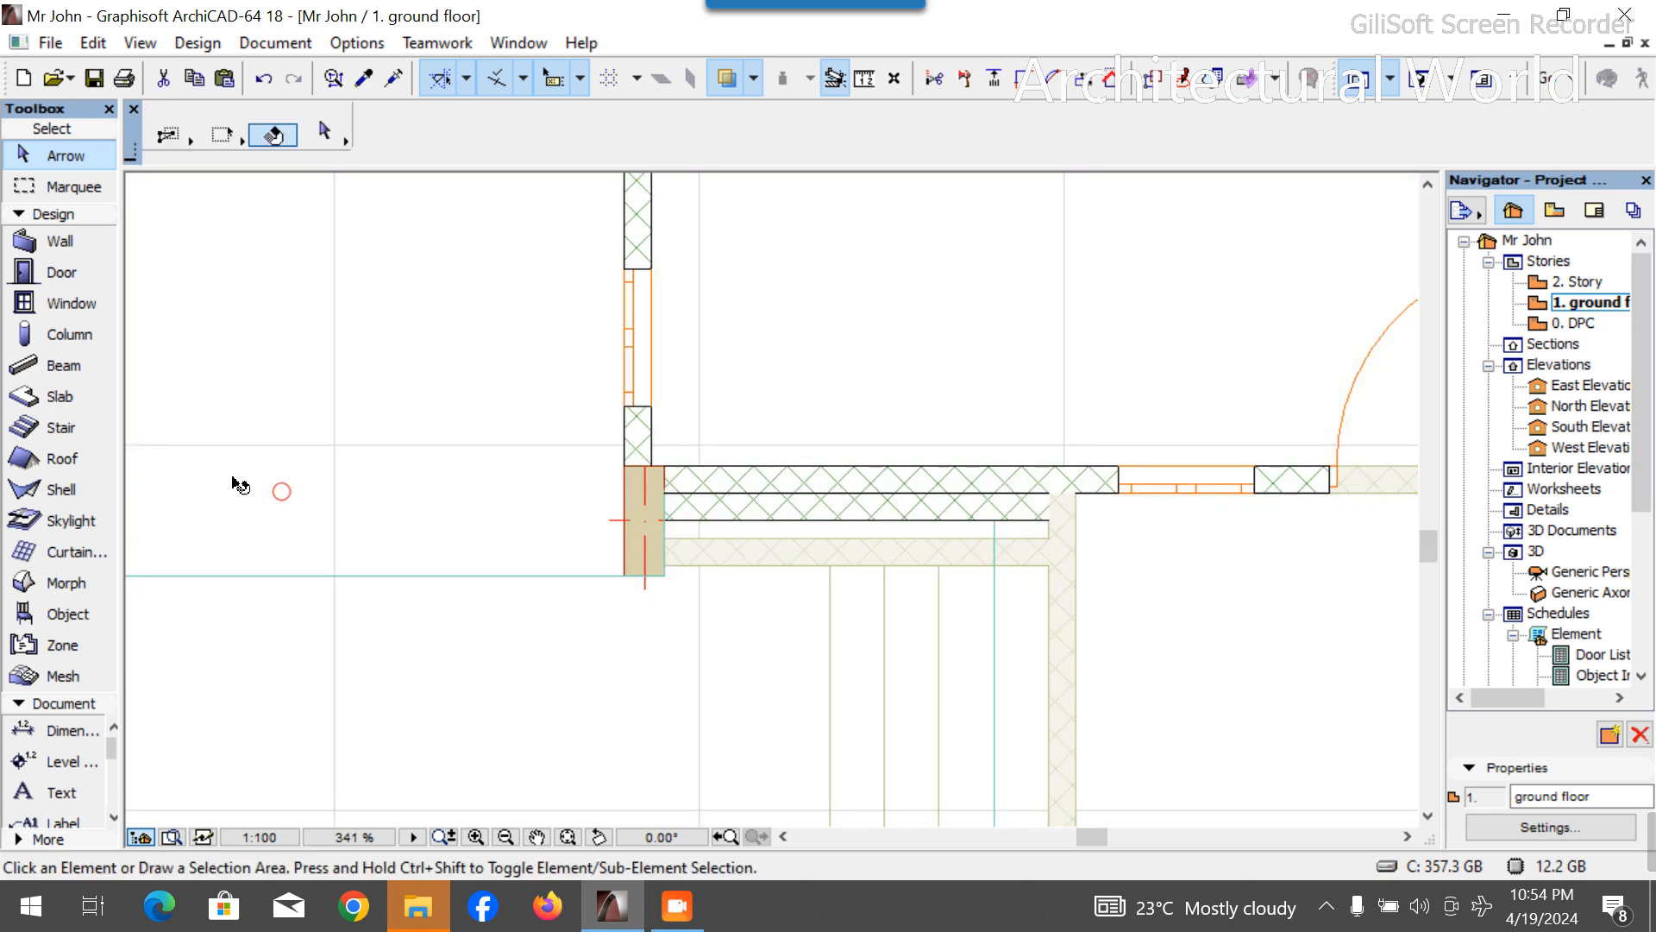
# Place a 750 x 1500 double sash window with a 730 sill in the new wall, and trim the lounge wall behind it.
pyautogui.click(38, 301)
pyautogui.click(900, 120)
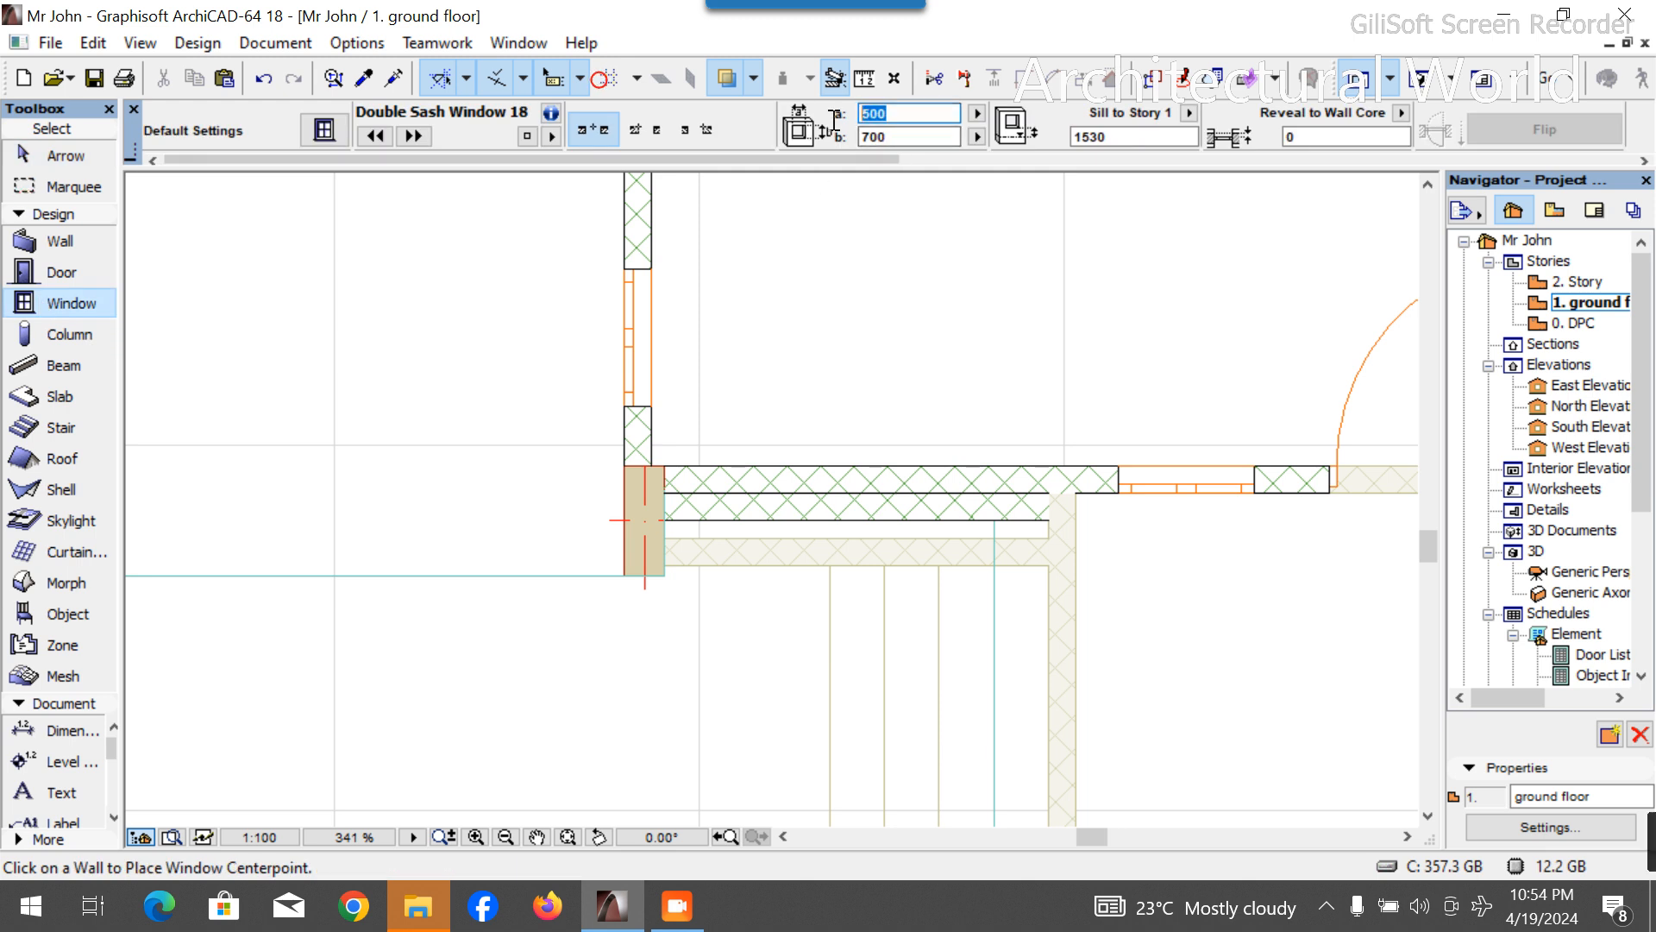
pyautogui.write('75')
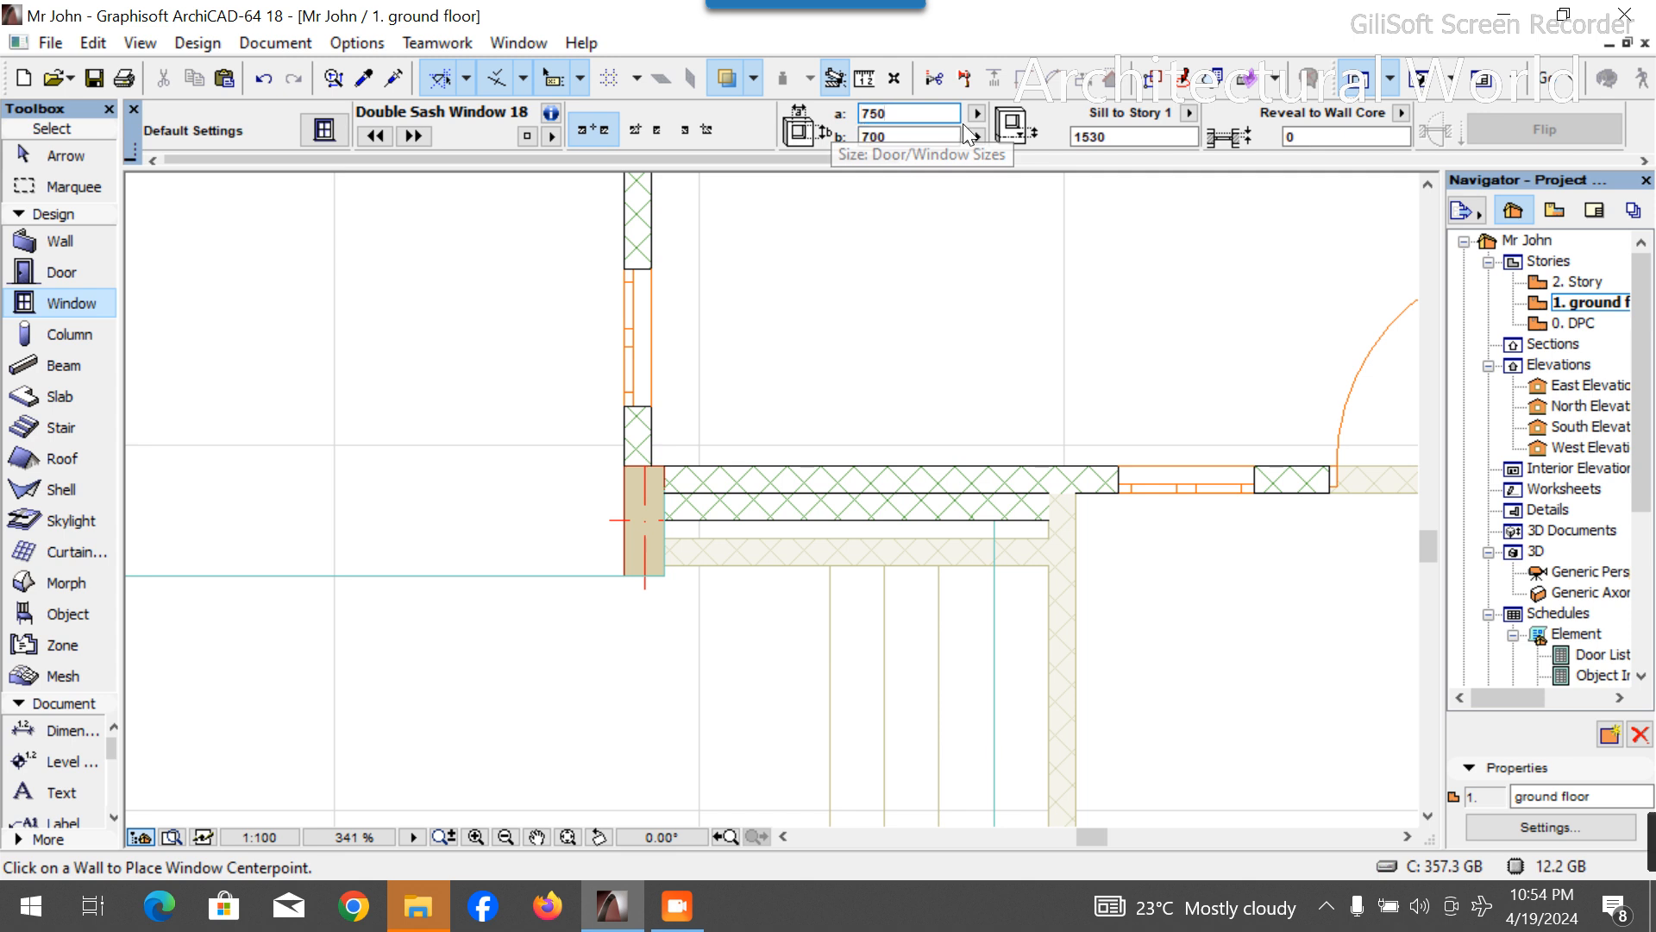
pyautogui.click(940, 138)
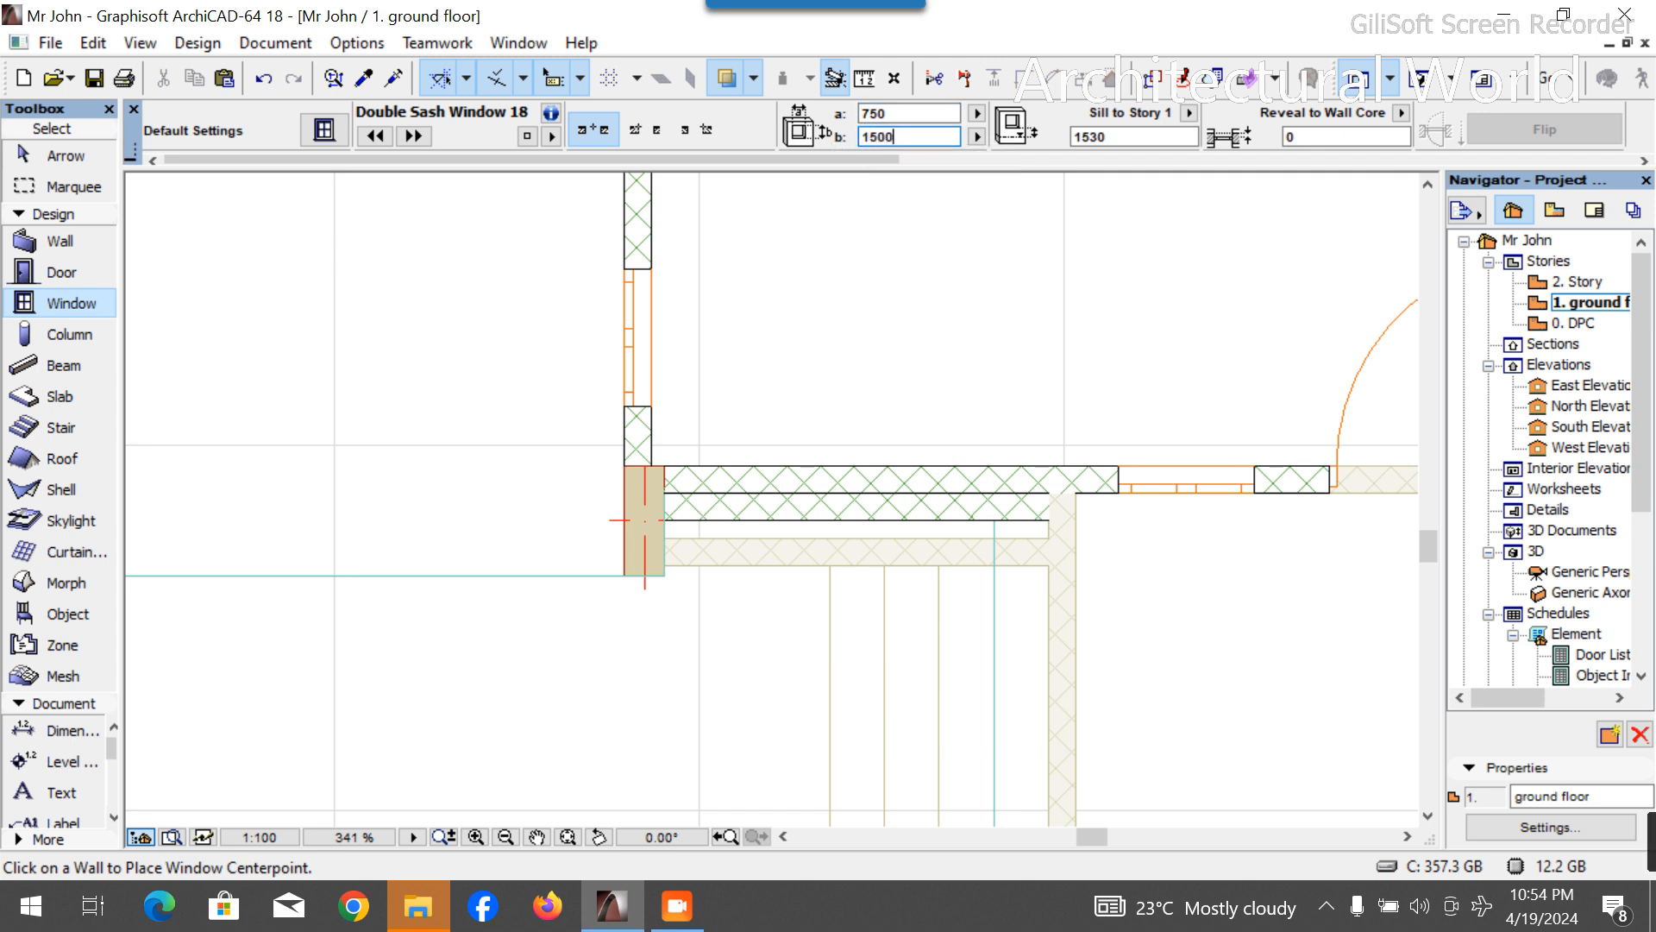
pyautogui.click(1141, 136)
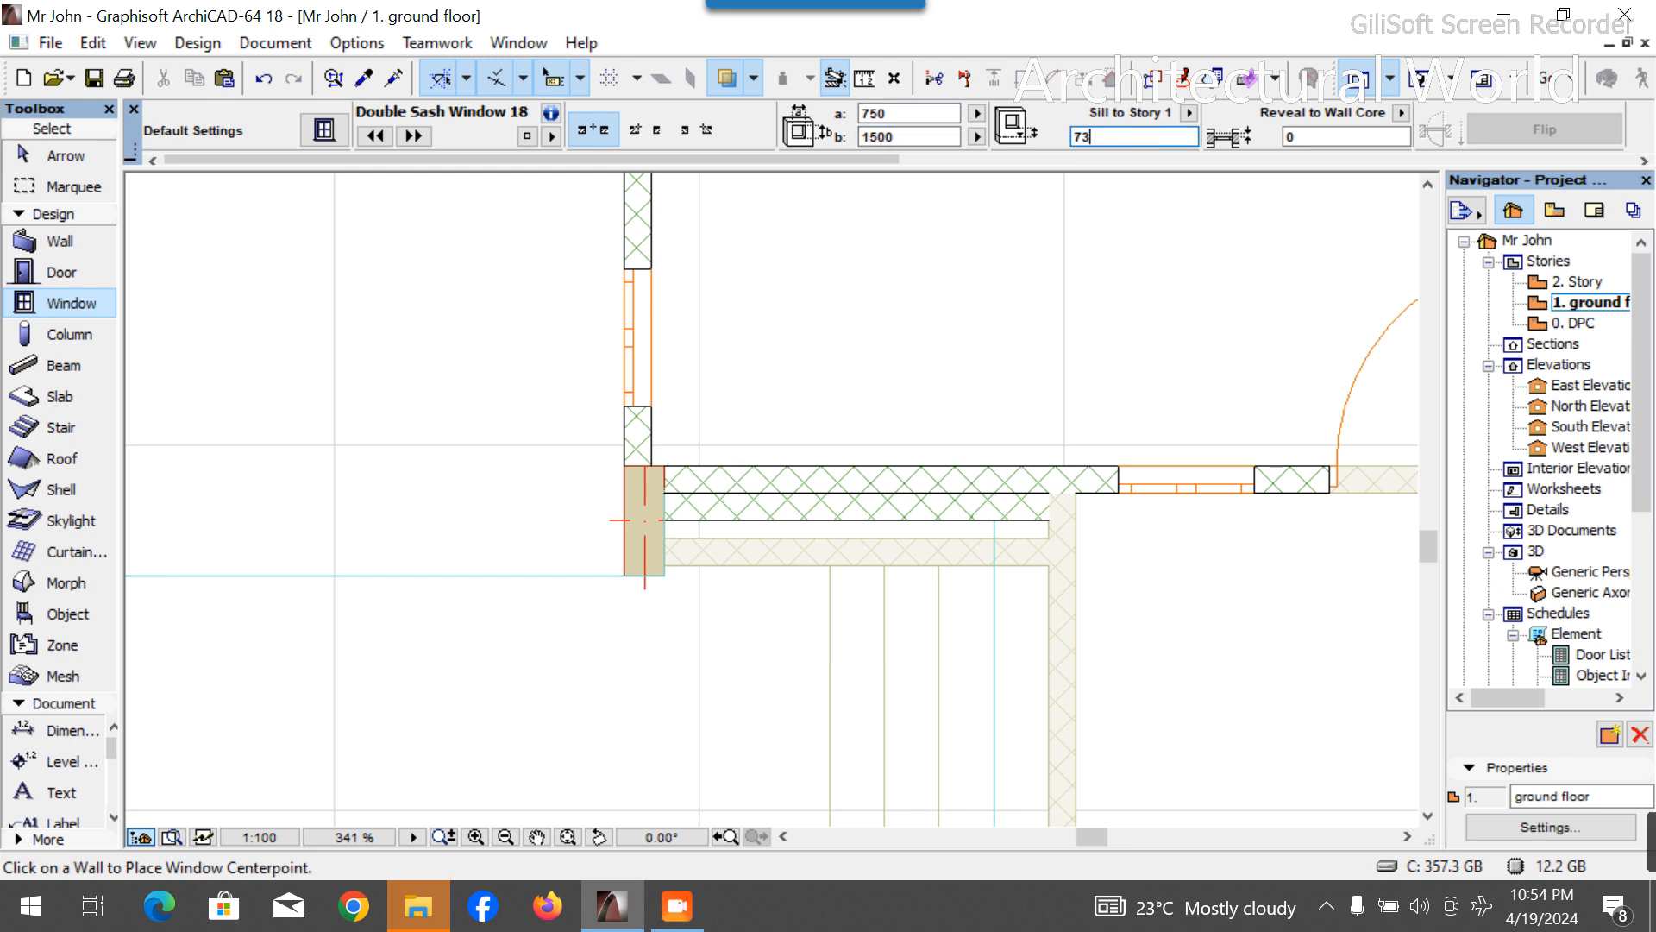
pyautogui.click(834, 523)
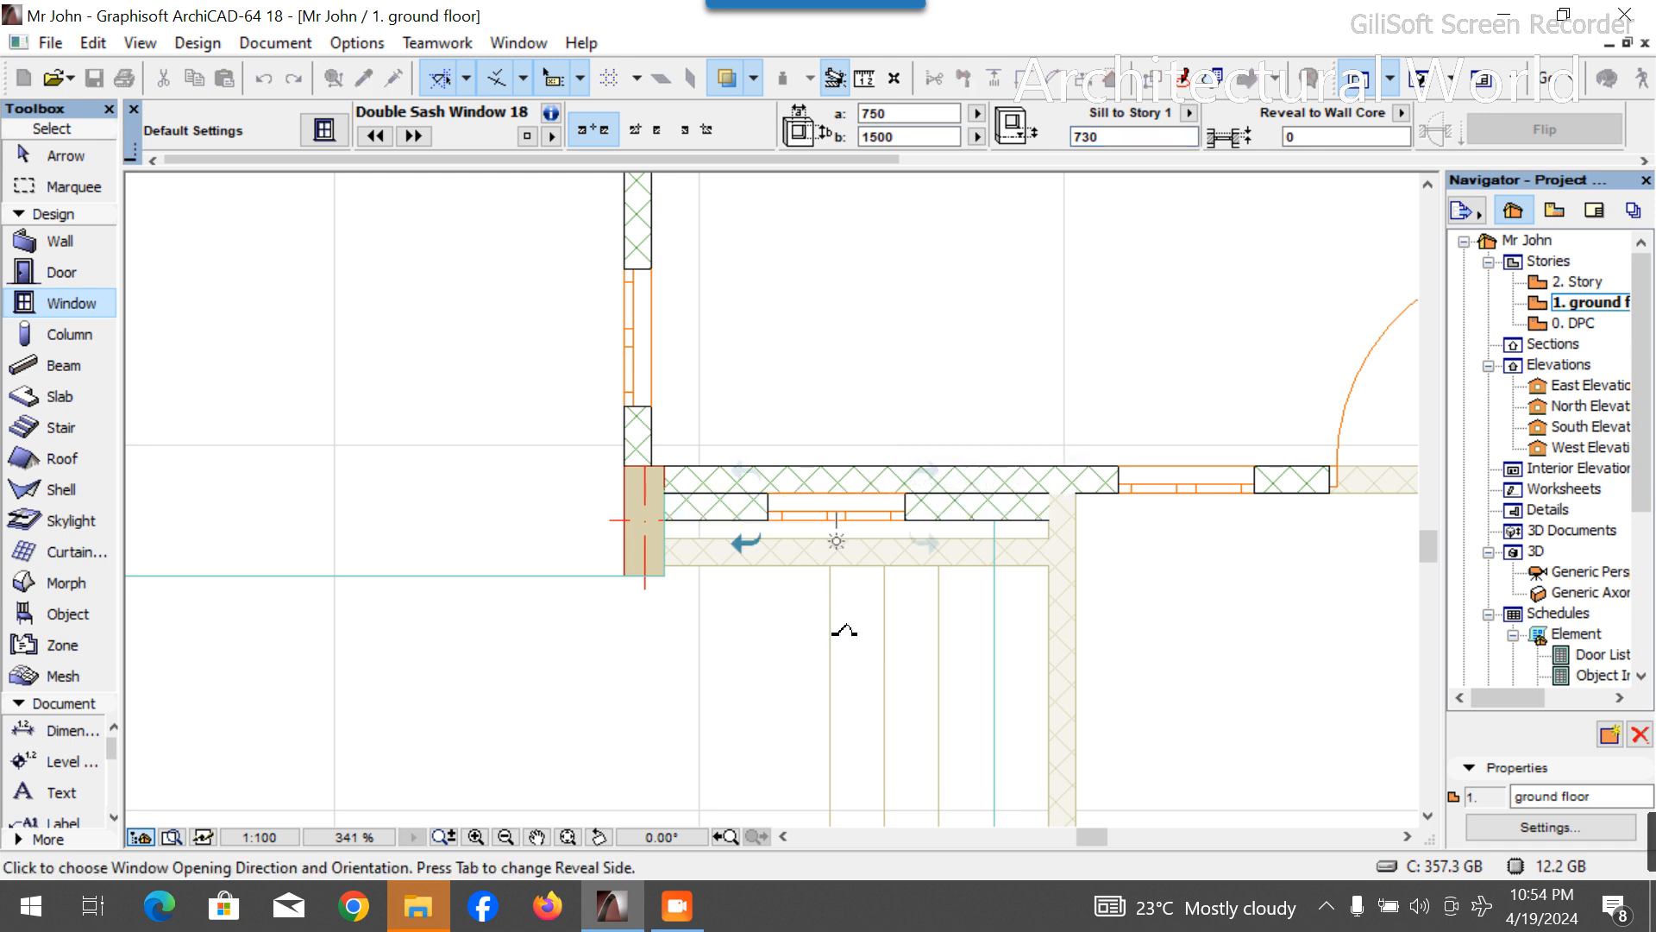
pyautogui.click(835, 598)
pyautogui.press('shift')
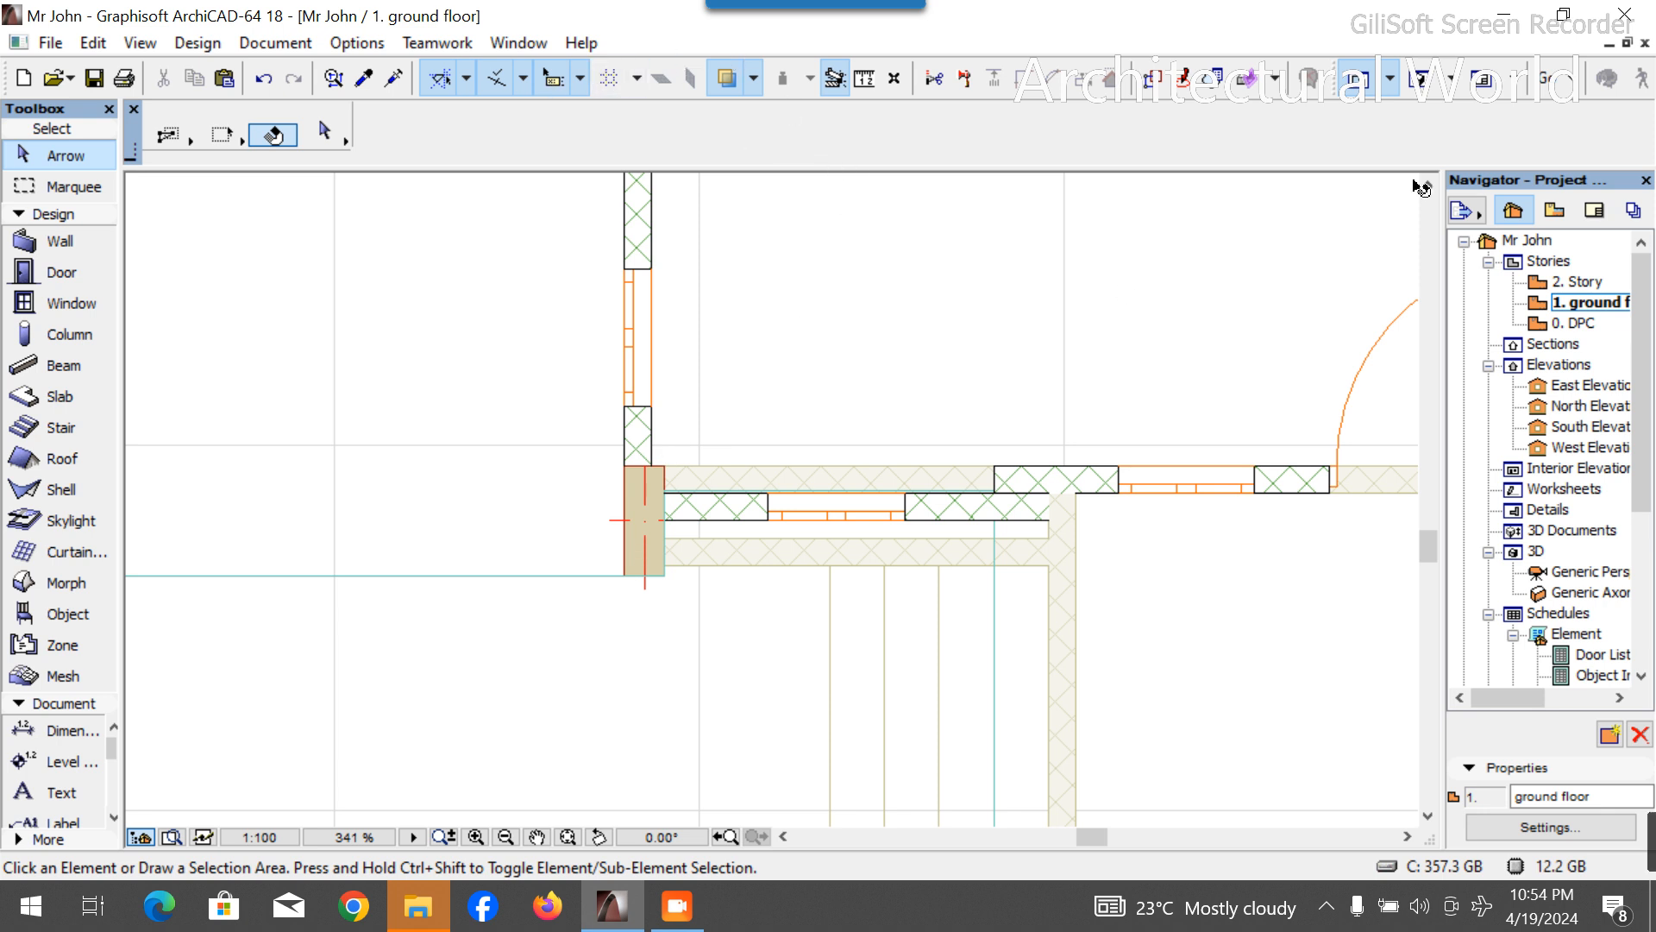
pyautogui.press('F3')
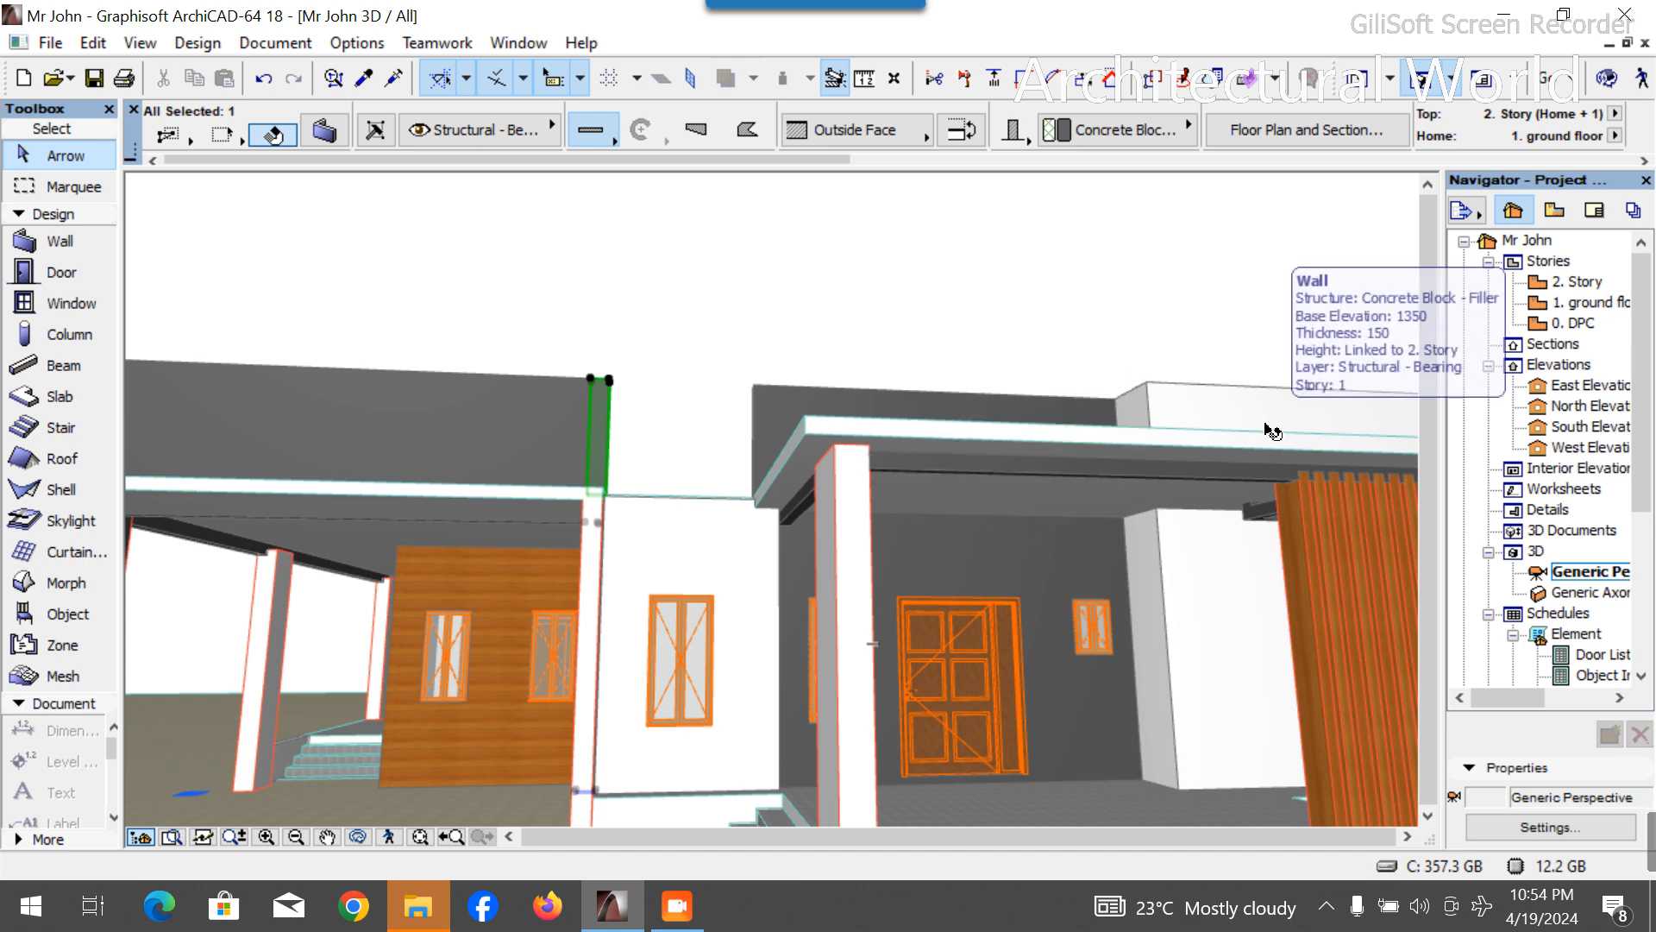
# On the ground floor plan, override all three surfaces of the new window wall with Paint - Cadmium Orange.
pyautogui.doubleClick(1583, 294)
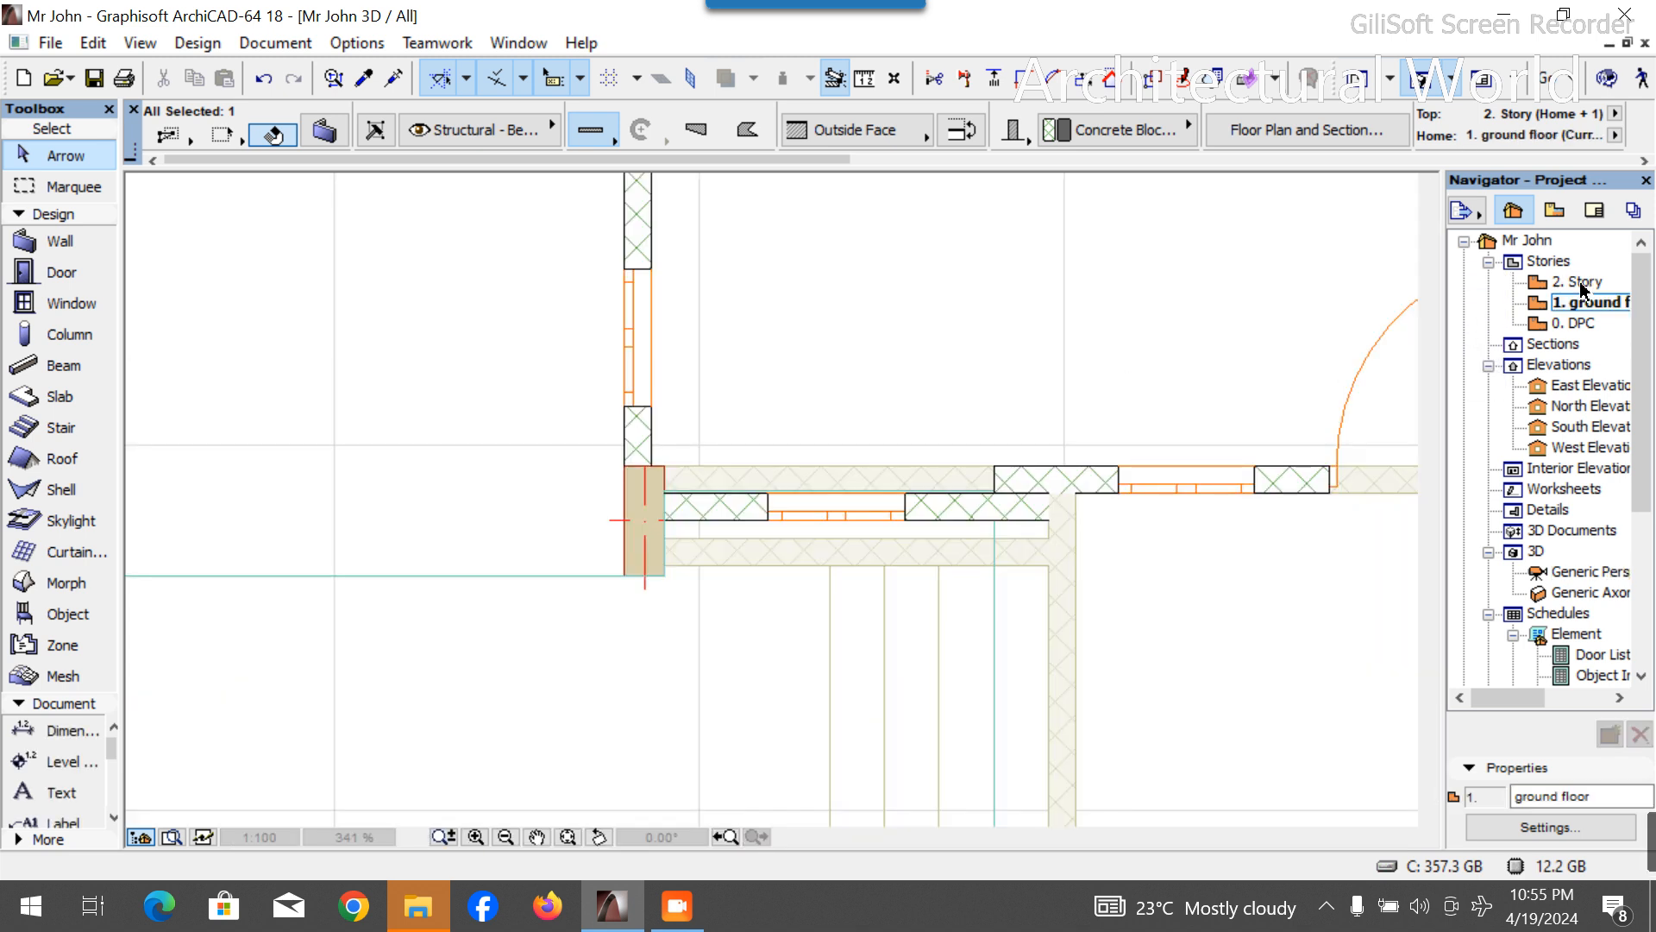
pyautogui.click(727, 521)
pyautogui.click(324, 130)
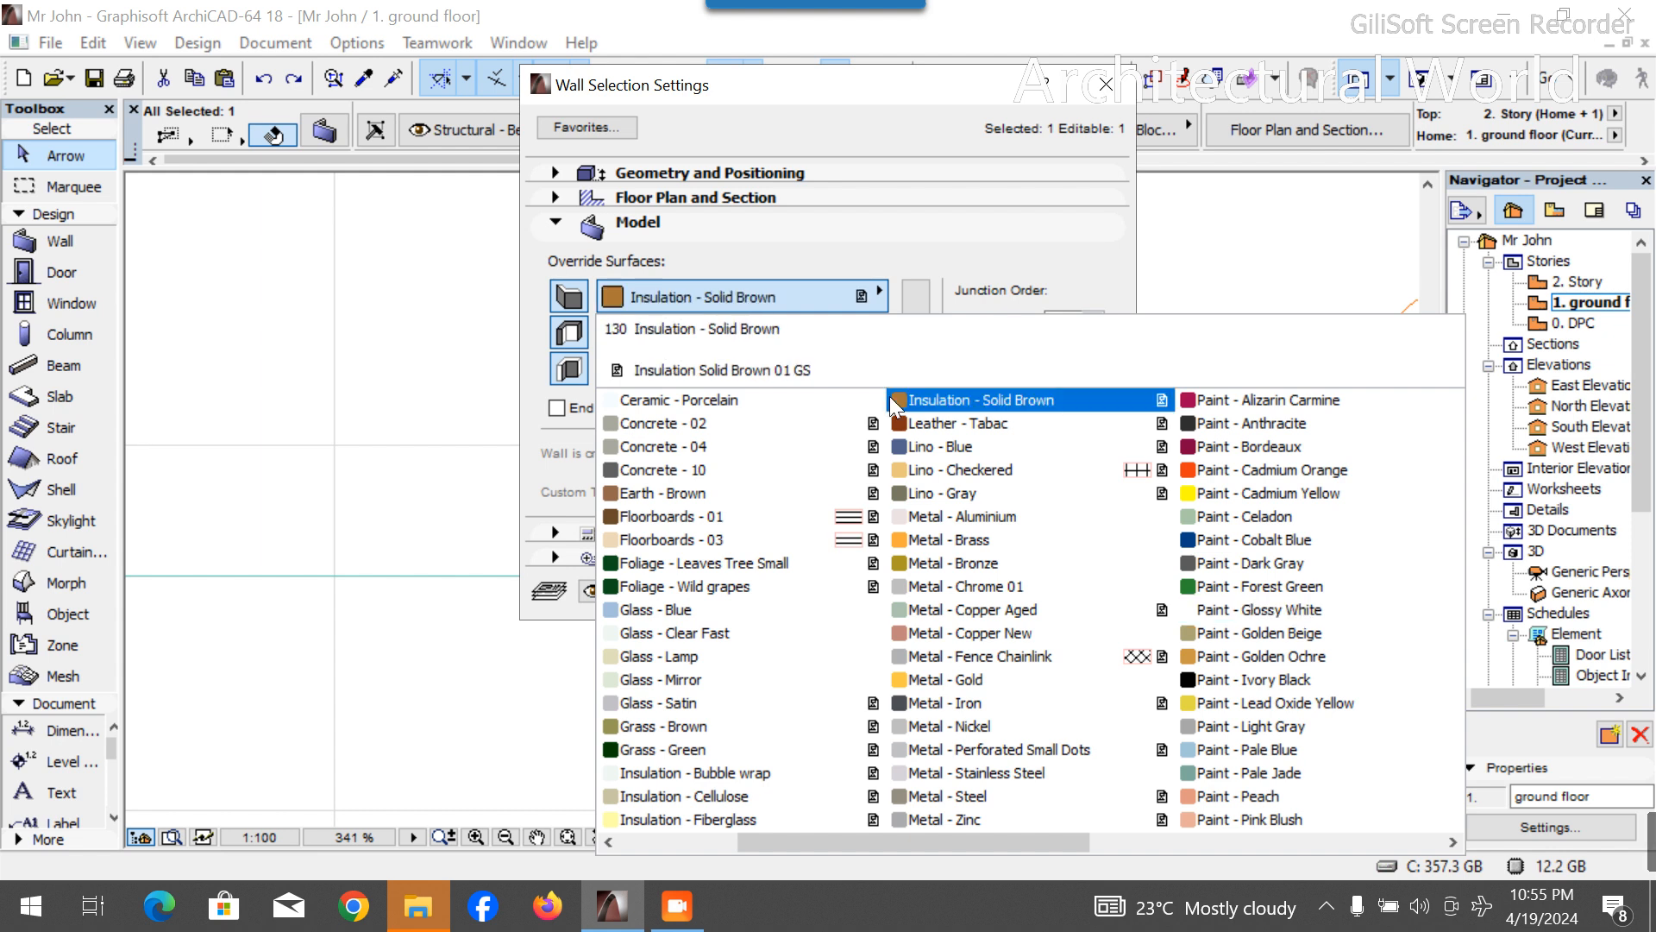
pyautogui.hscroll(3, 1018, 541)
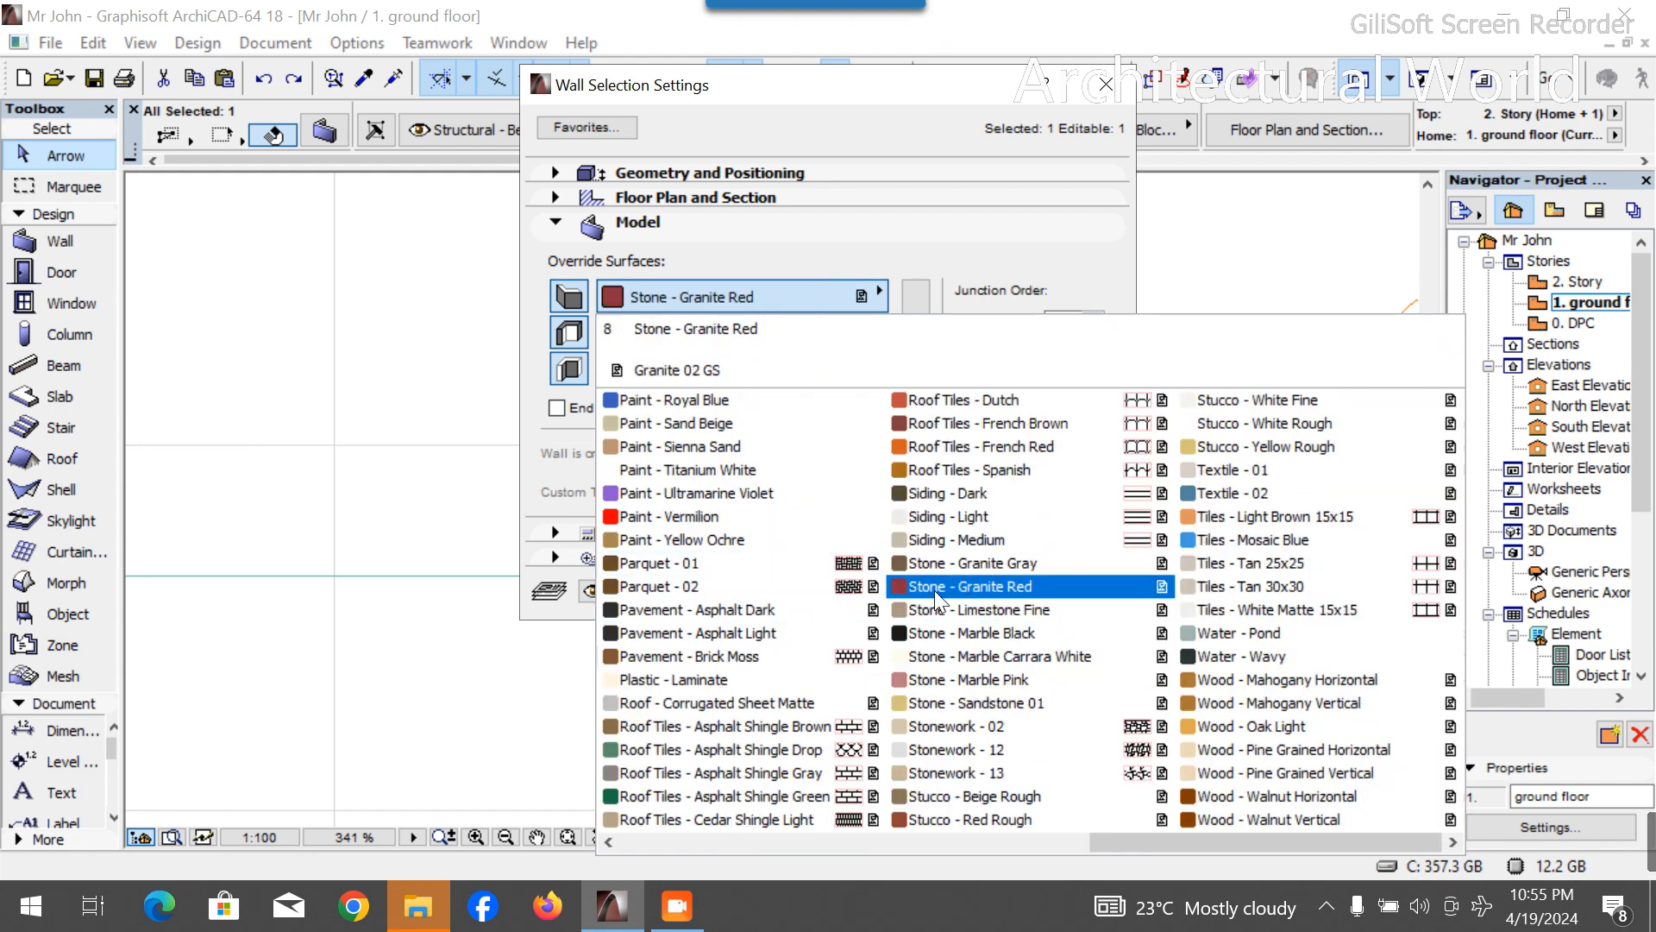
pyautogui.hscroll(-3, 1156, 752)
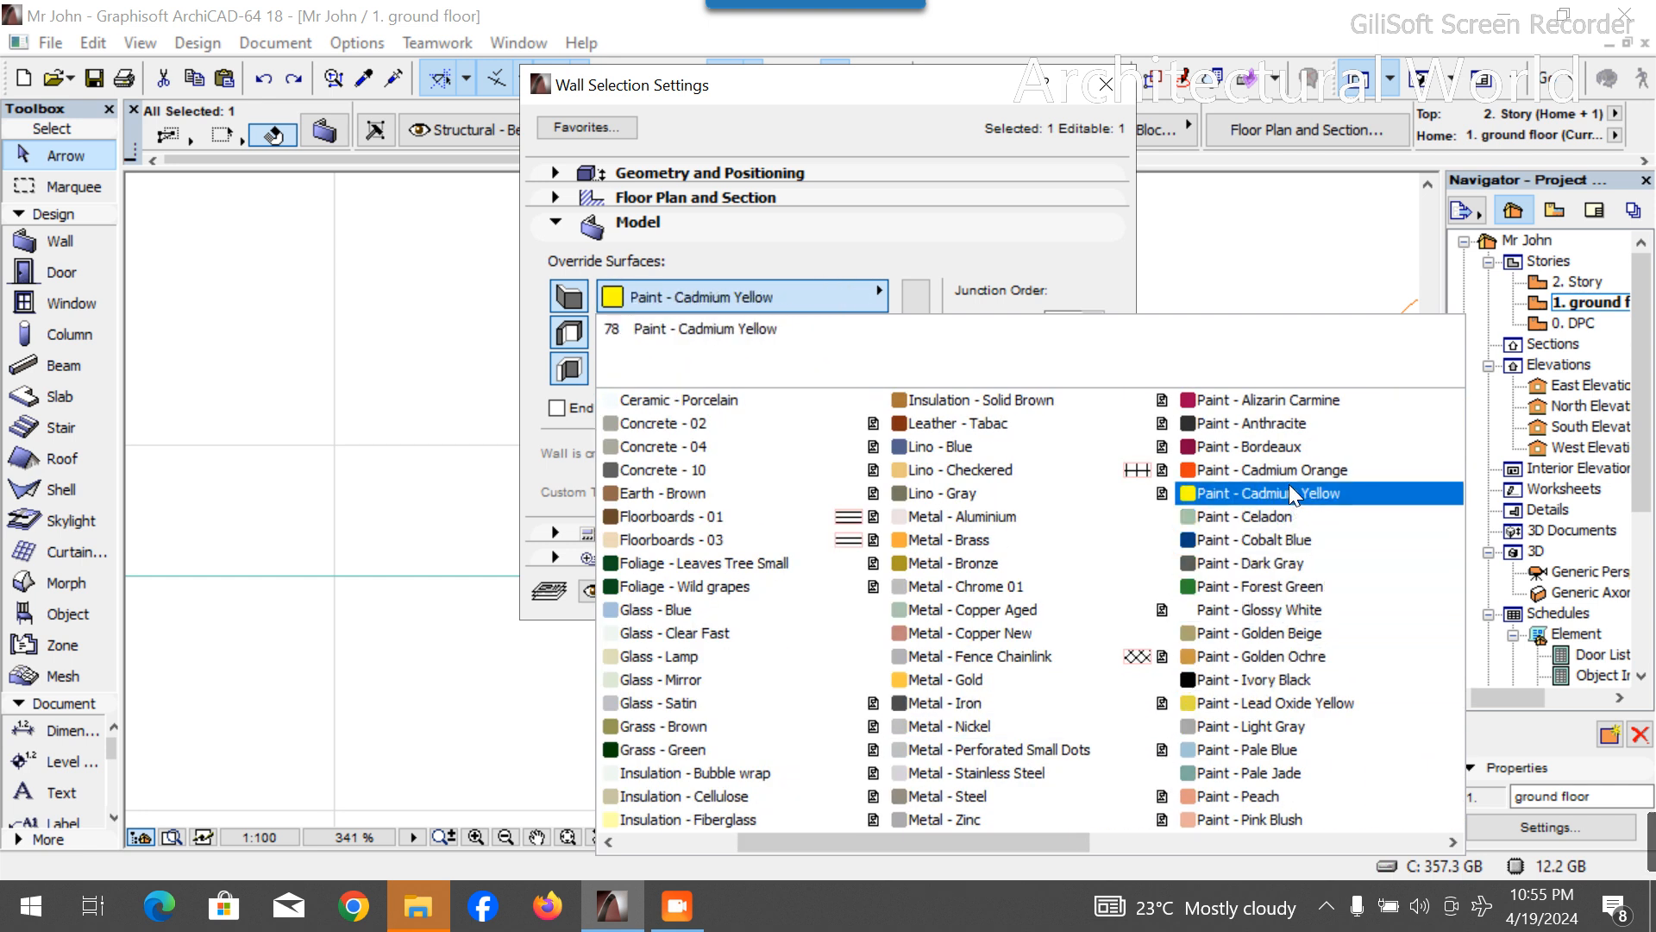
pyautogui.click(1289, 469)
pyautogui.click(915, 332)
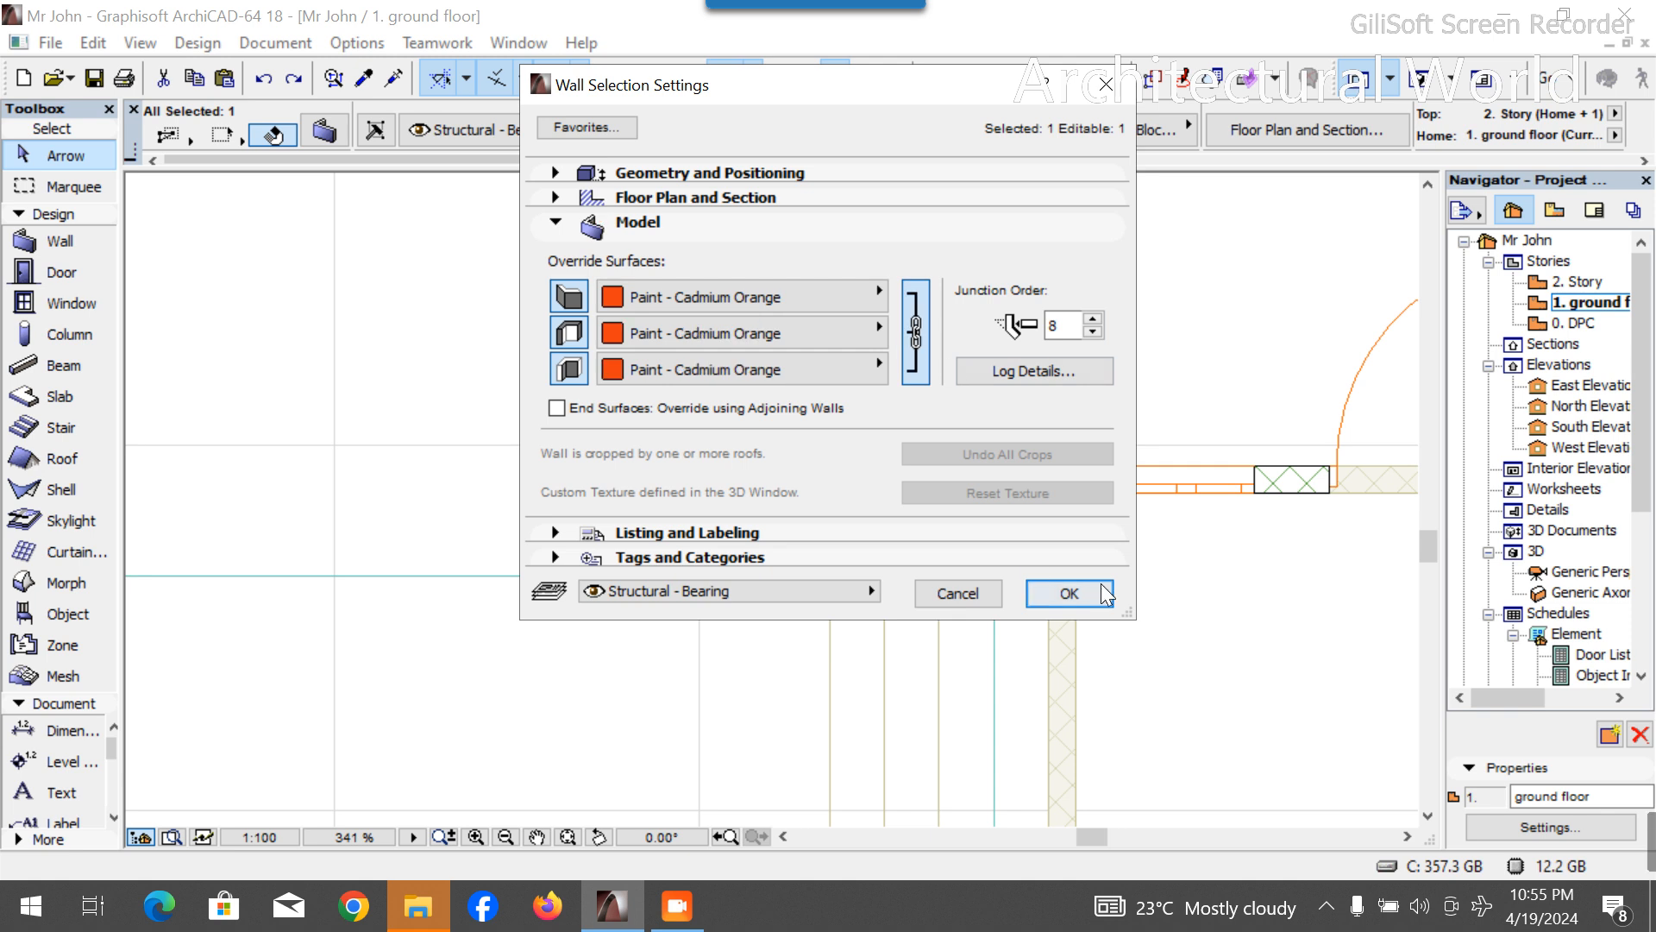
pyautogui.click(1070, 593)
# Examine the orange wall in 3D, checking how its top meets the car park and porch roof slabs.
pyautogui.click(1432, 84)
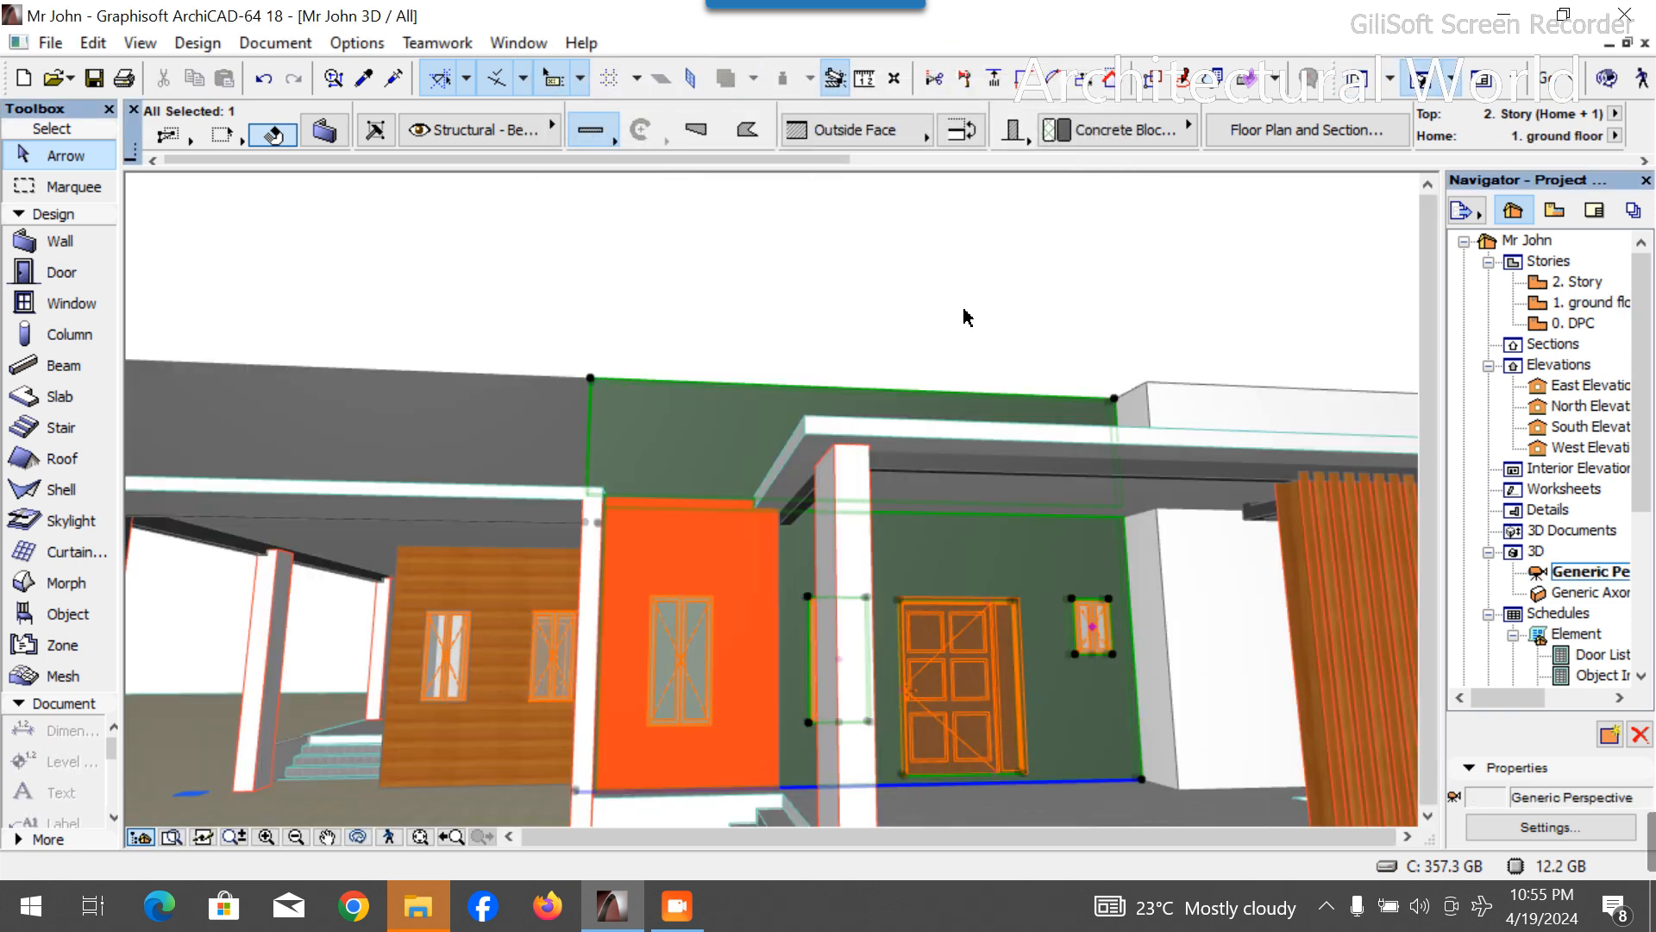
pyautogui.click(966, 318)
pyautogui.scroll(-4, 1011, 429)
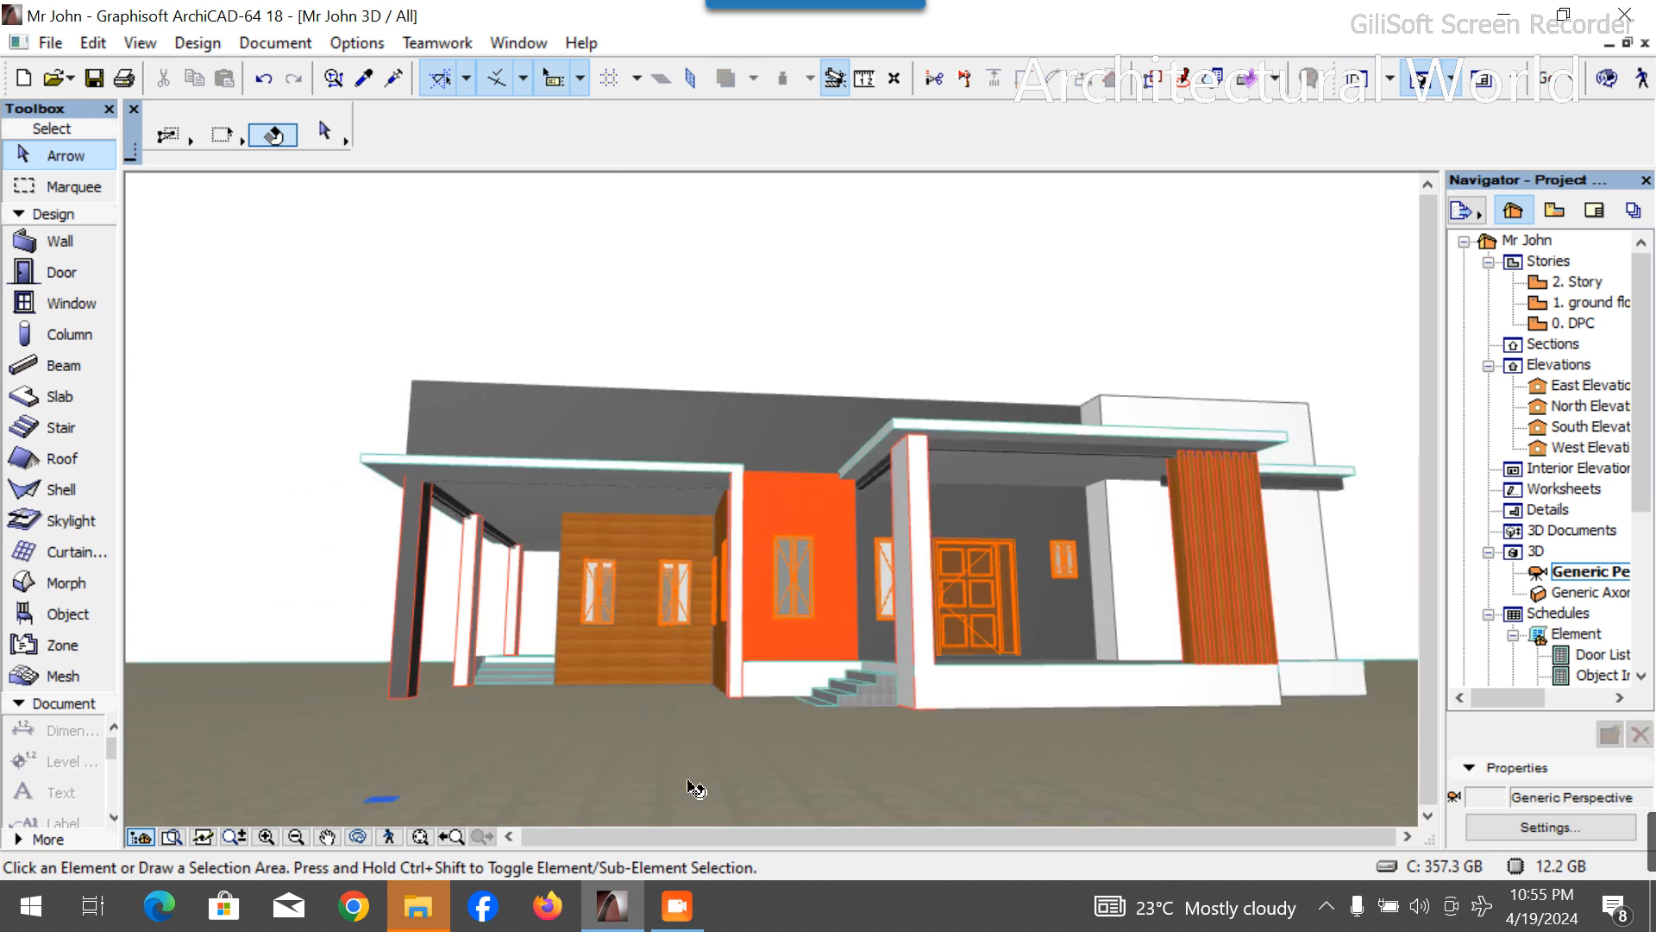
pyautogui.click(352, 832)
pyautogui.moveTo(484, 777); pyautogui.dragTo(520, 765)
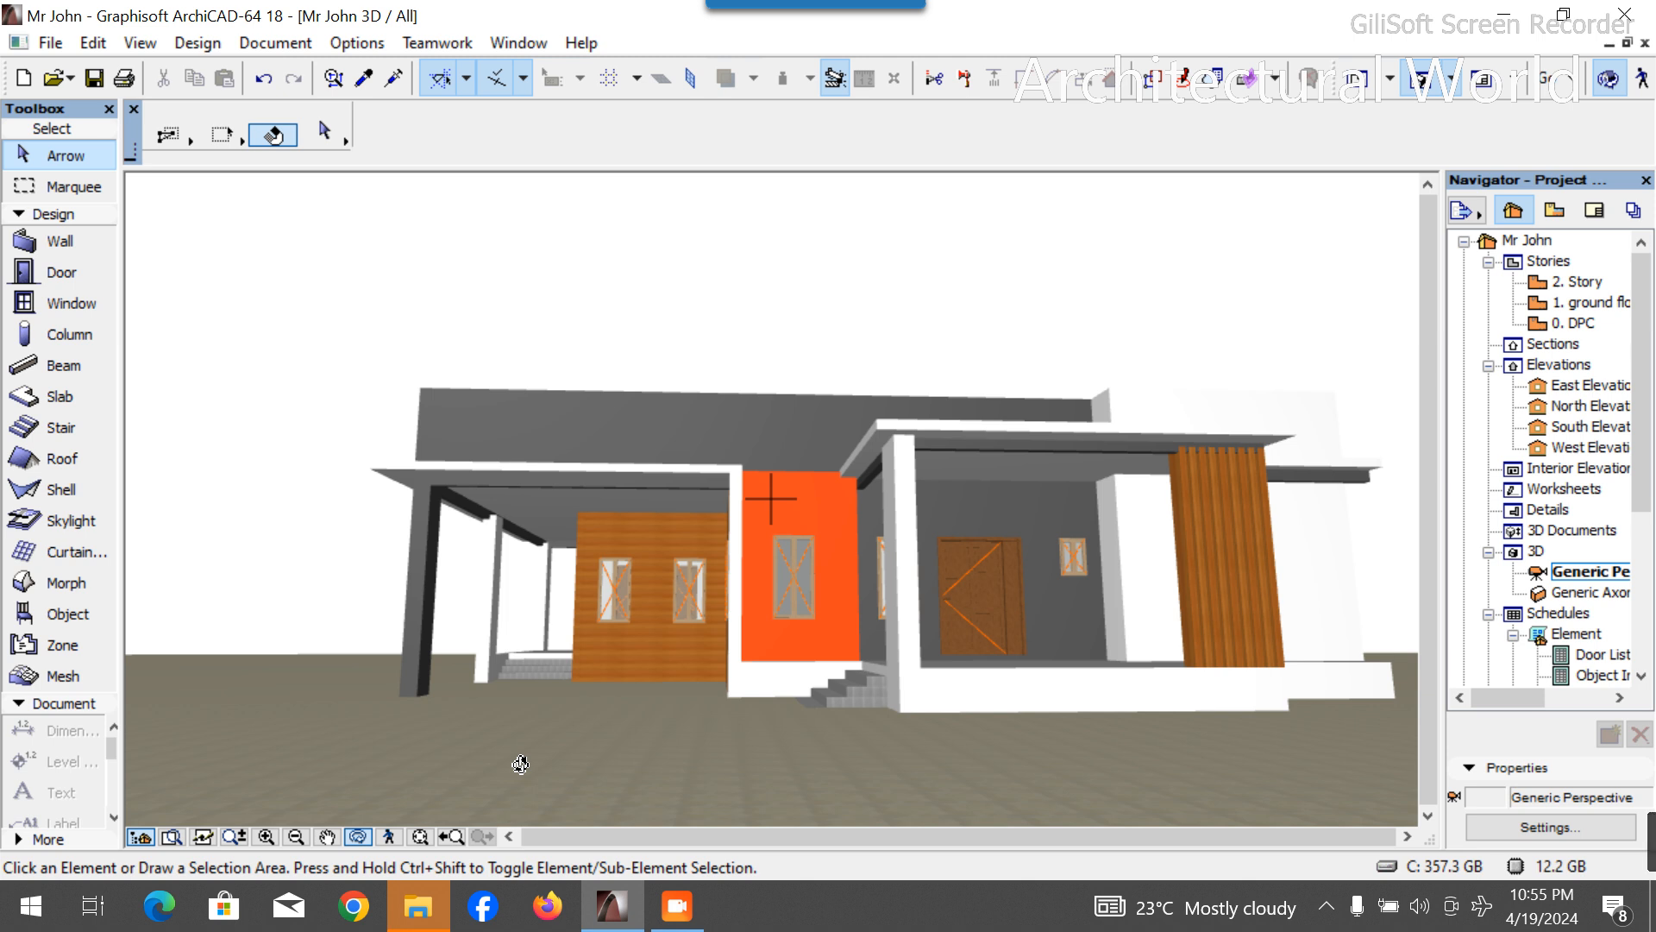
pyautogui.scroll(2, 842, 451)
pyautogui.moveTo(840, 562); pyautogui.dragTo(878, 585)
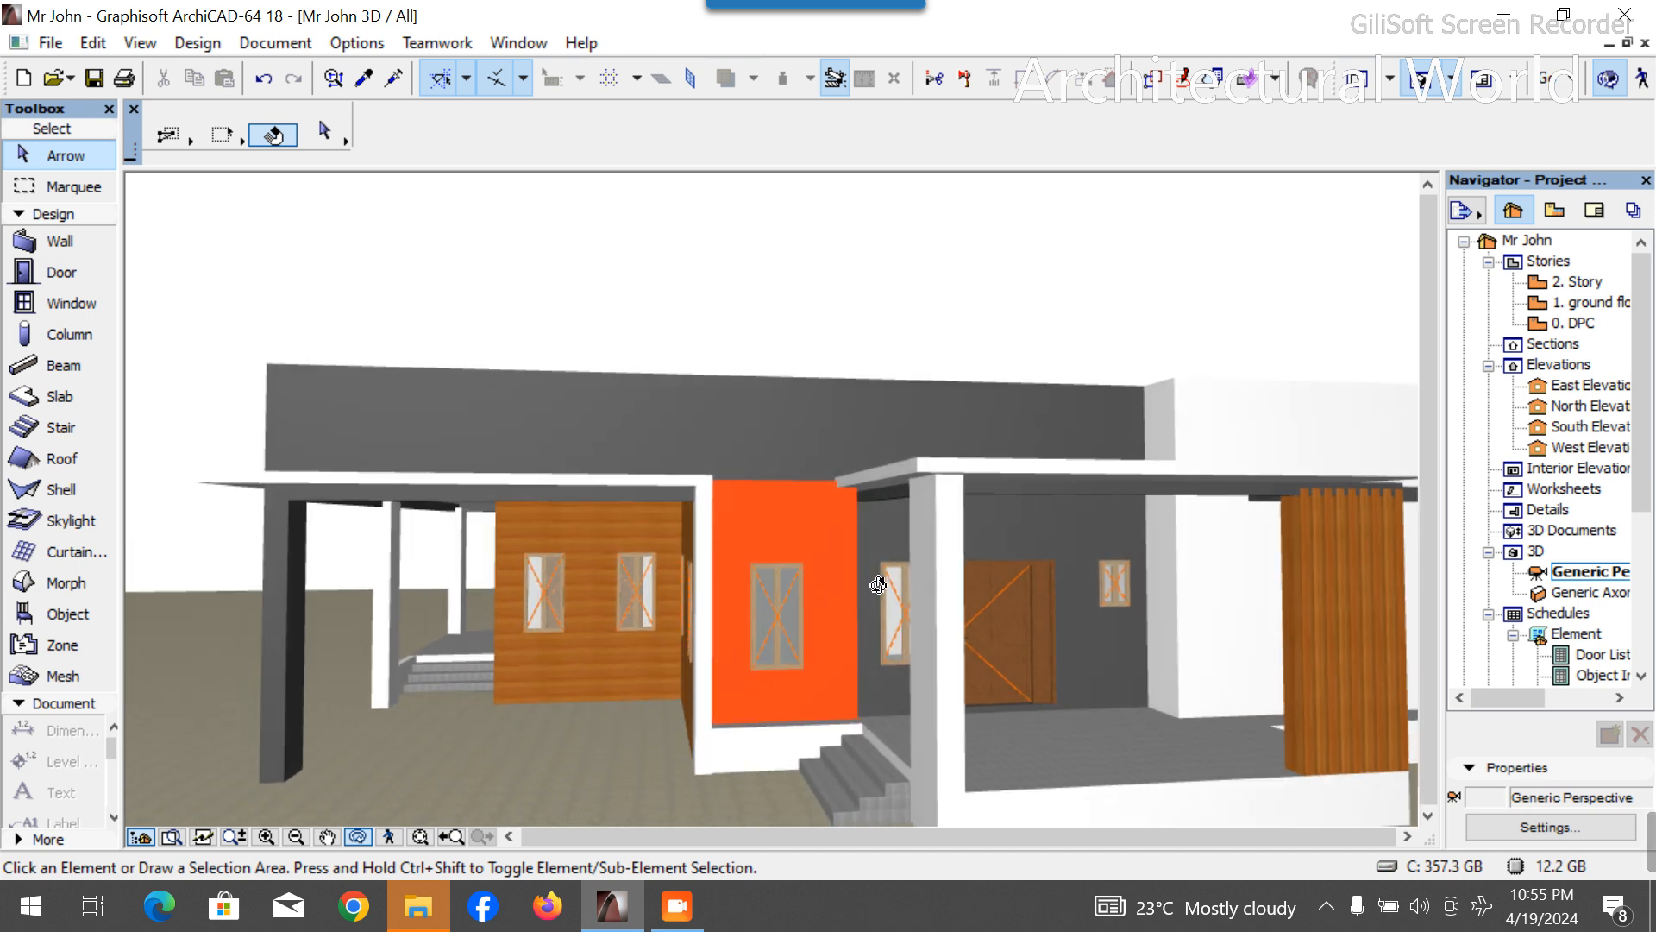
pyautogui.press('Escape')
# Lower the orange wall's top by giving it a negative offset from 2. Story, and deselect the wall.
pyautogui.click(847, 545)
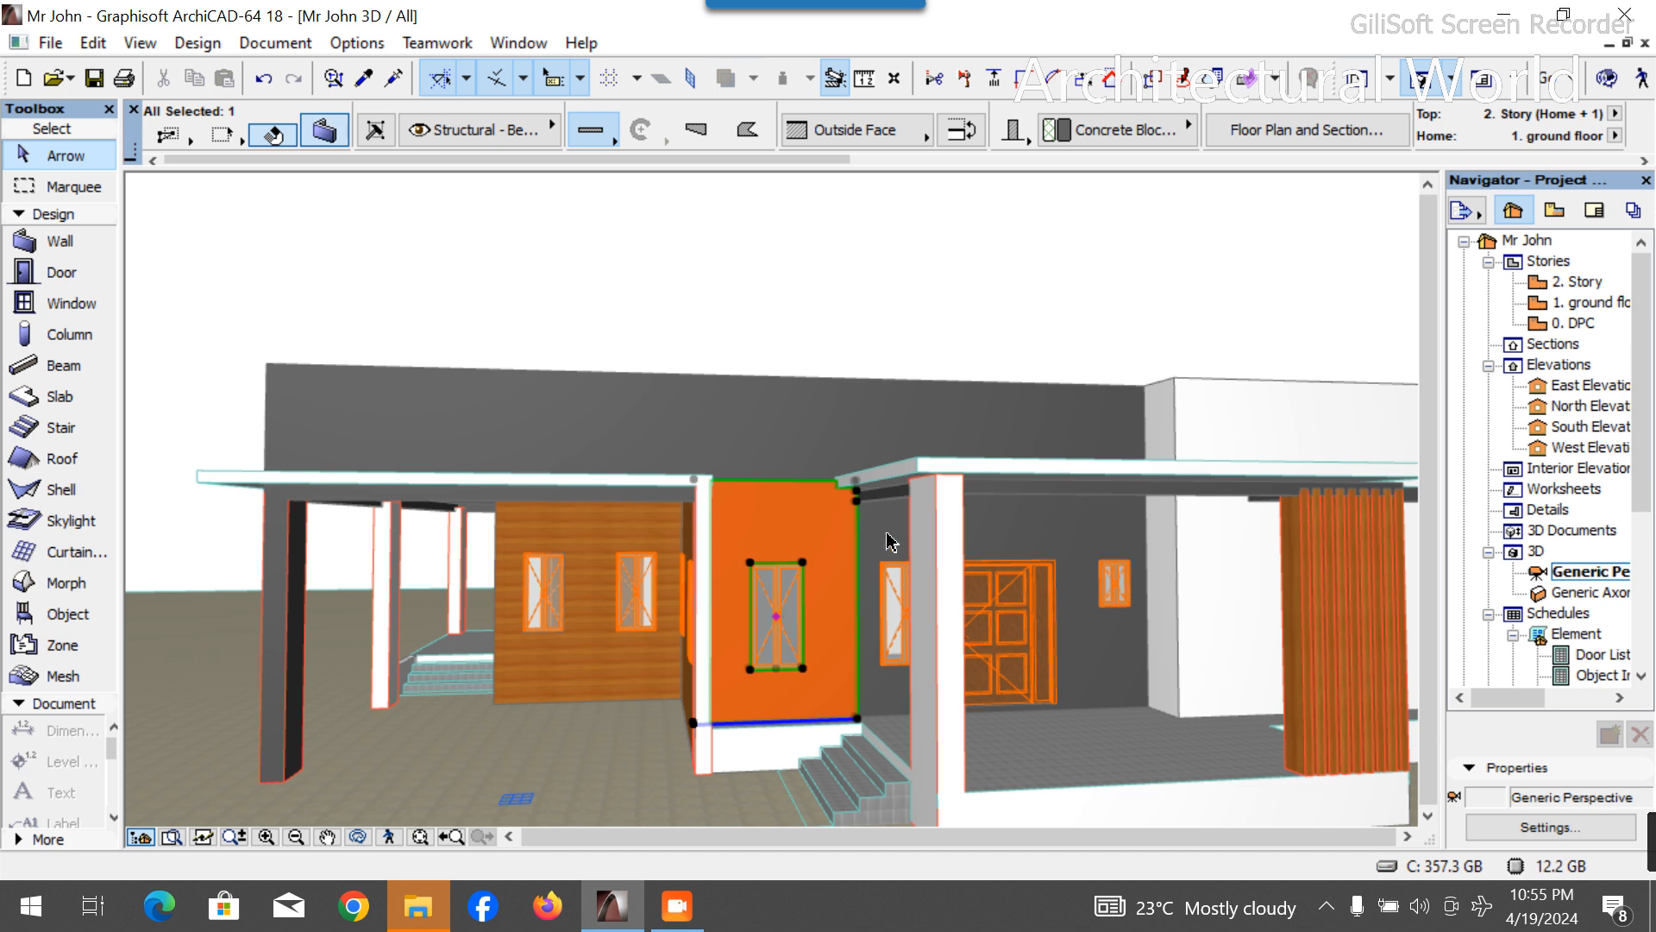
pyautogui.hotkey('ctrl', 't')
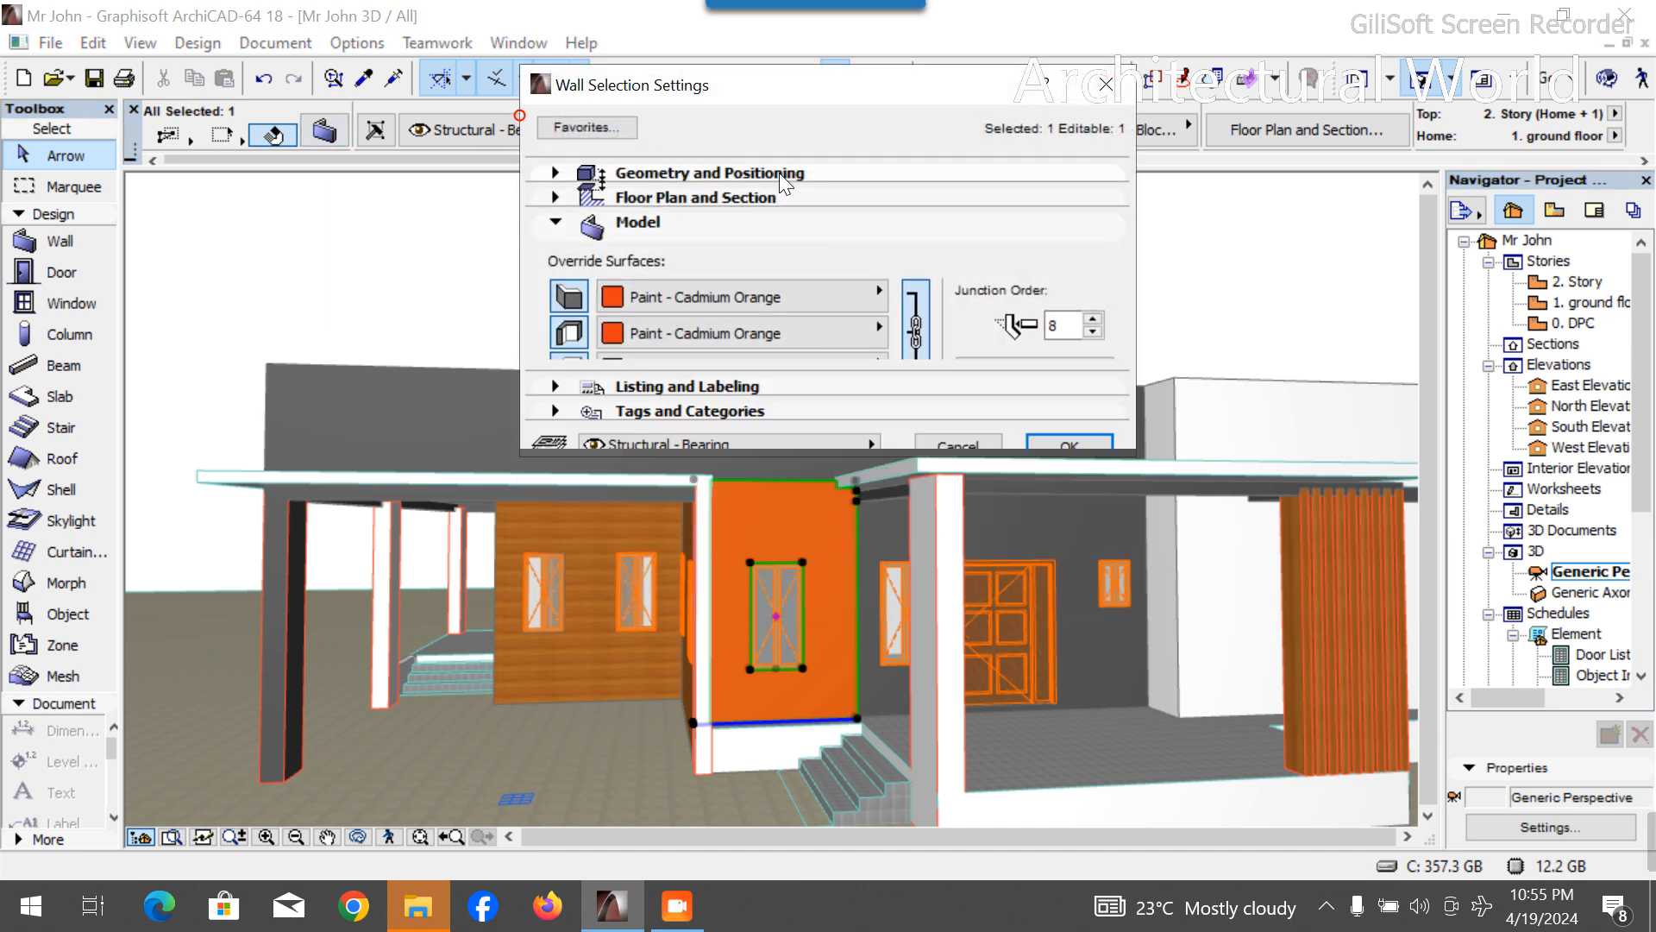
pyautogui.click(781, 174)
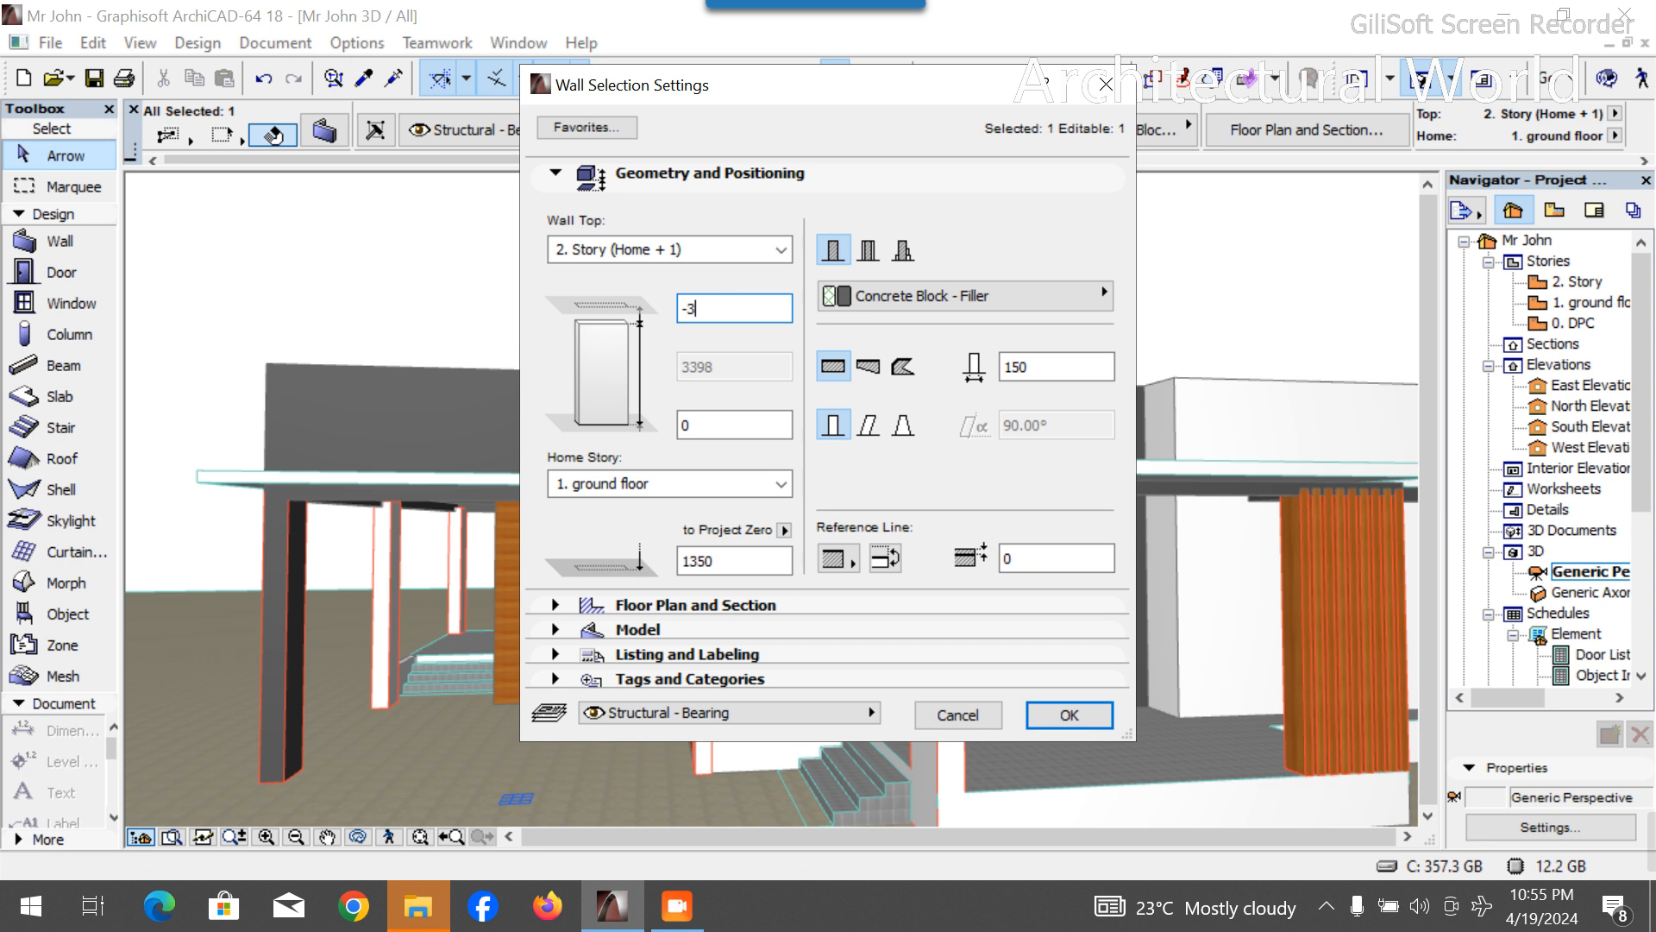
pyautogui.press('Return')
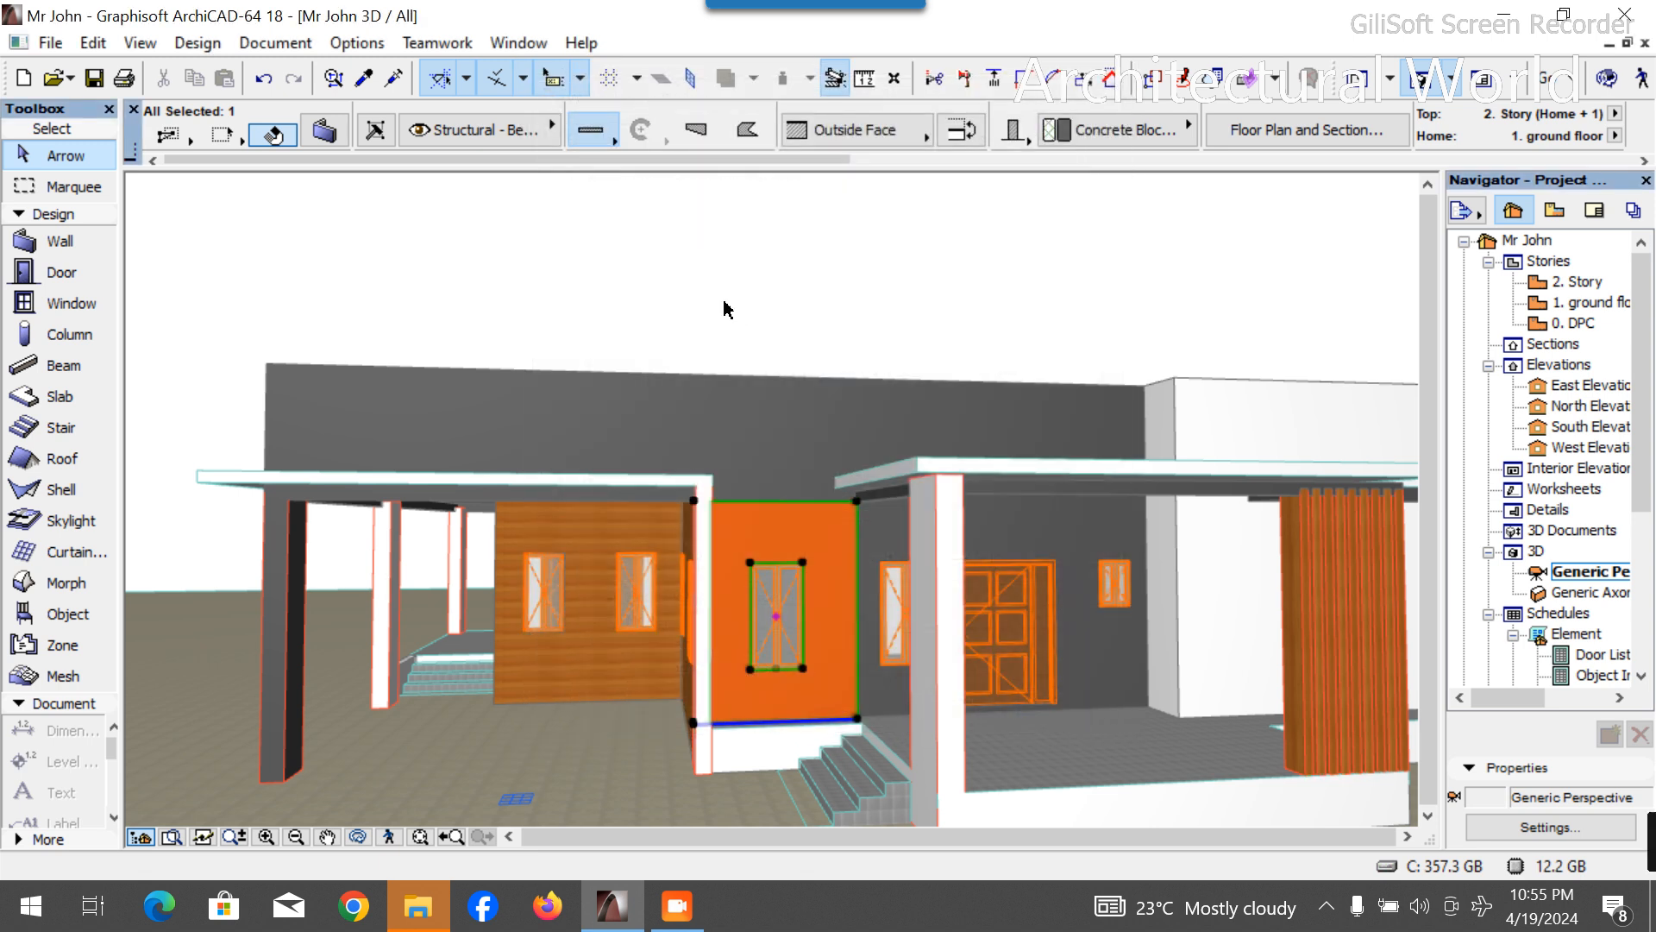
pyautogui.click(729, 296)
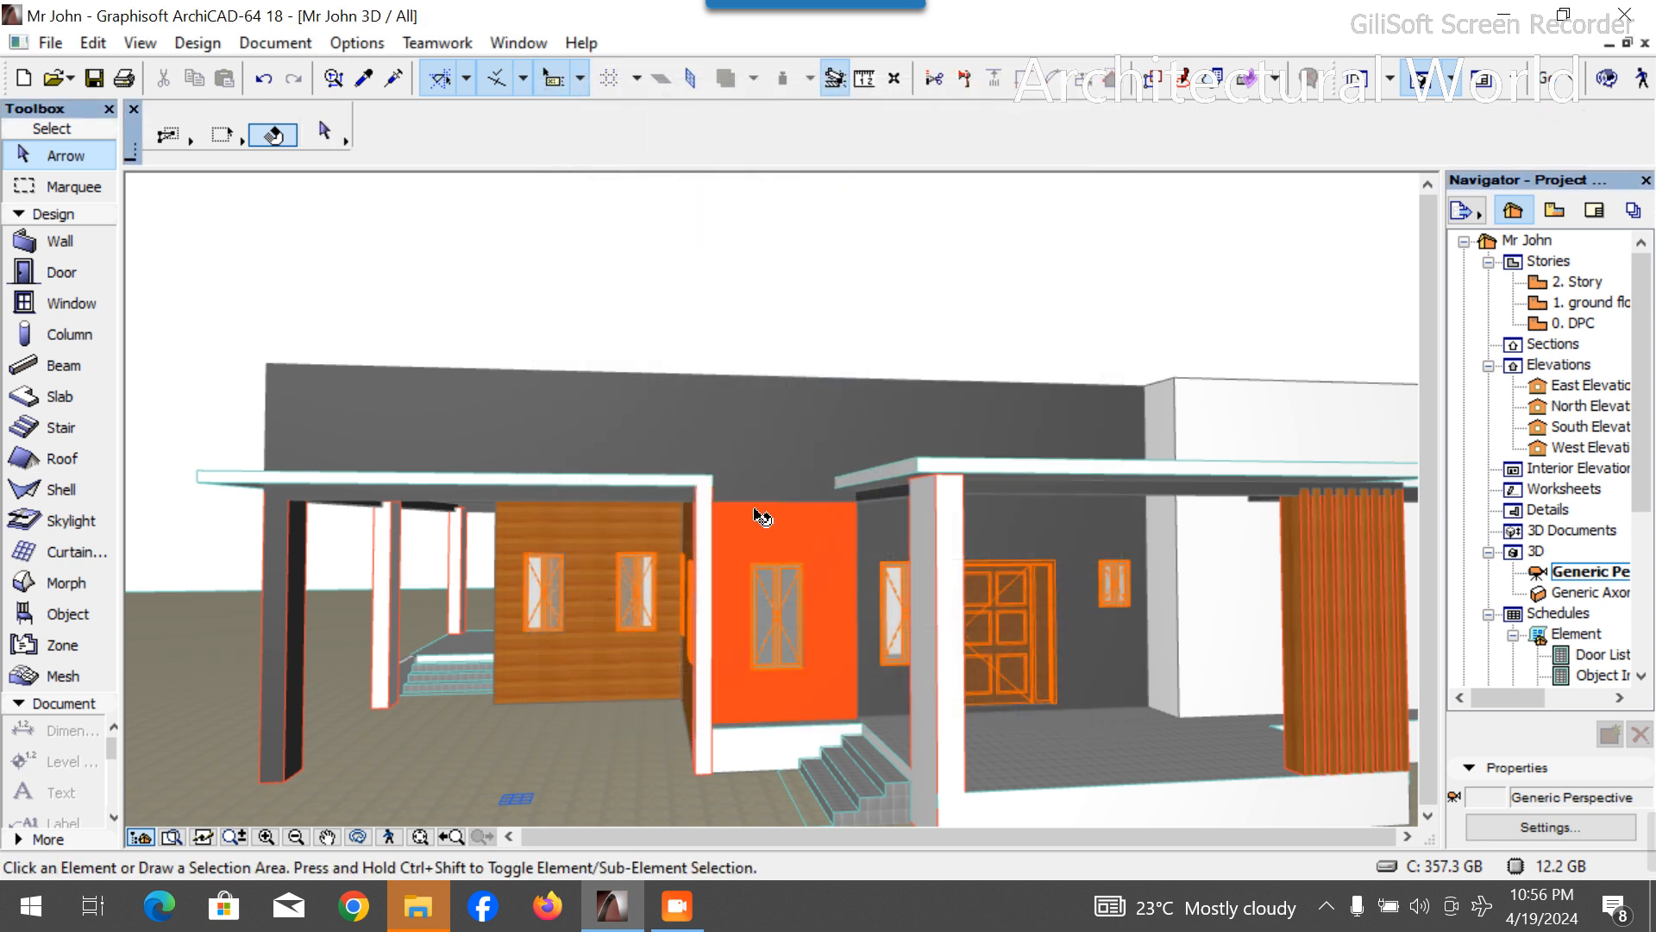
# Examine the whole exterior in 3D from the front and the porch side, checking the orange wall against the timber finishes.
pyautogui.scroll(-3, 722, 468)
pyautogui.hotkey('ctrl', 'a')
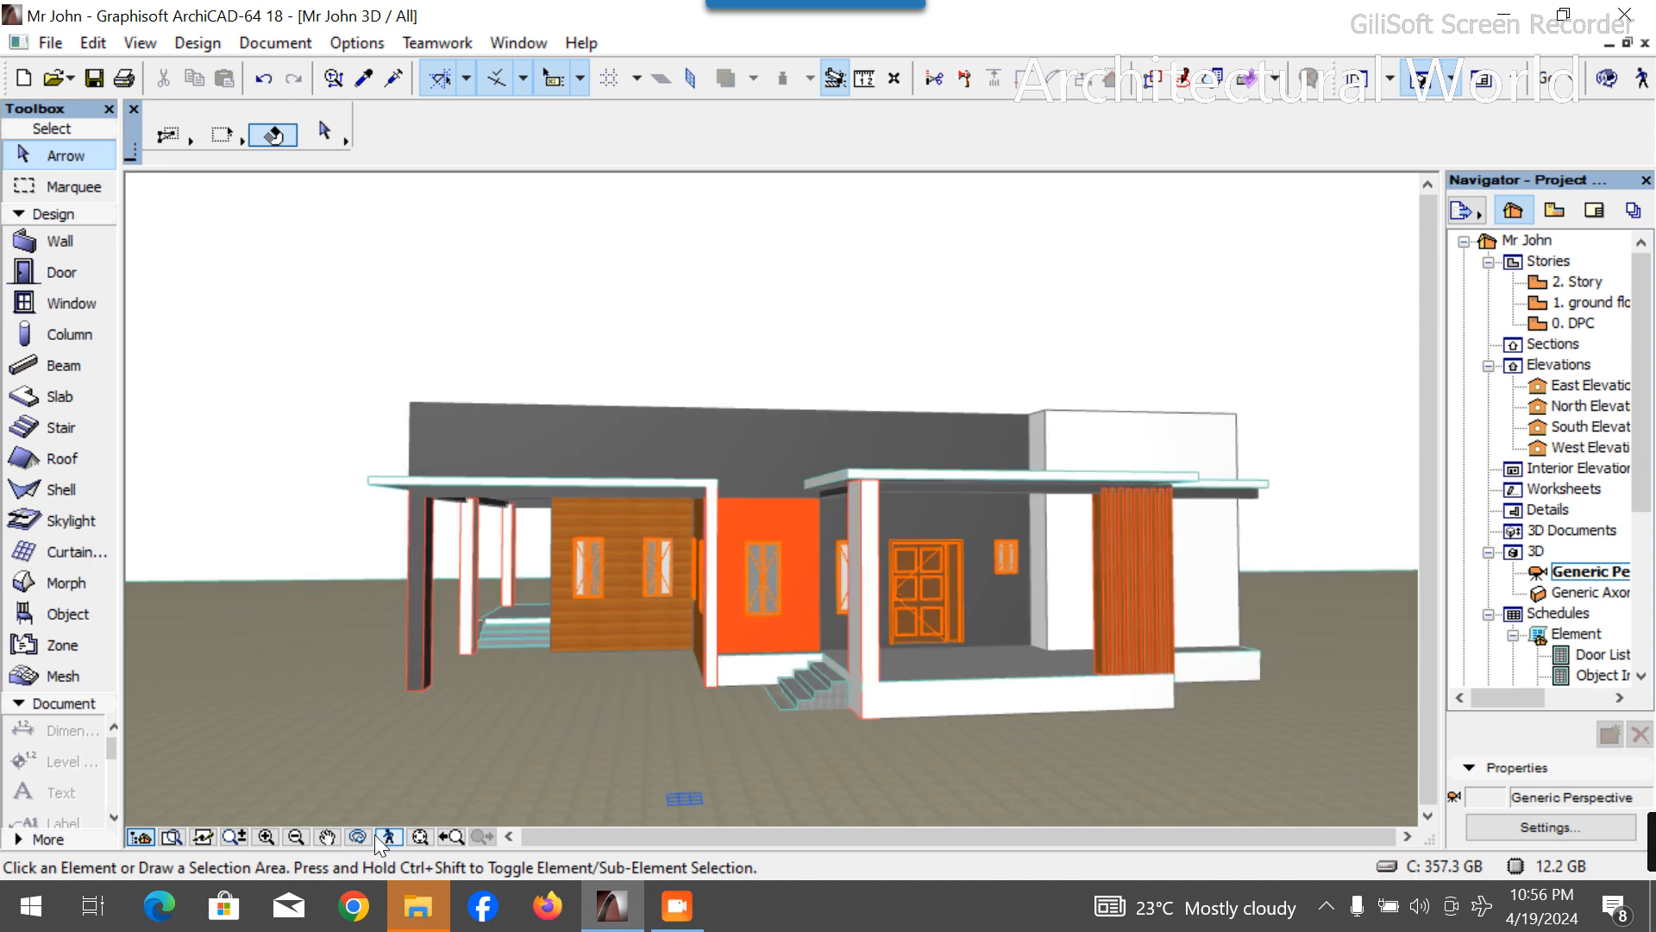
pyautogui.click(360, 839)
pyautogui.moveTo(593, 772); pyautogui.dragTo(1200, 738)
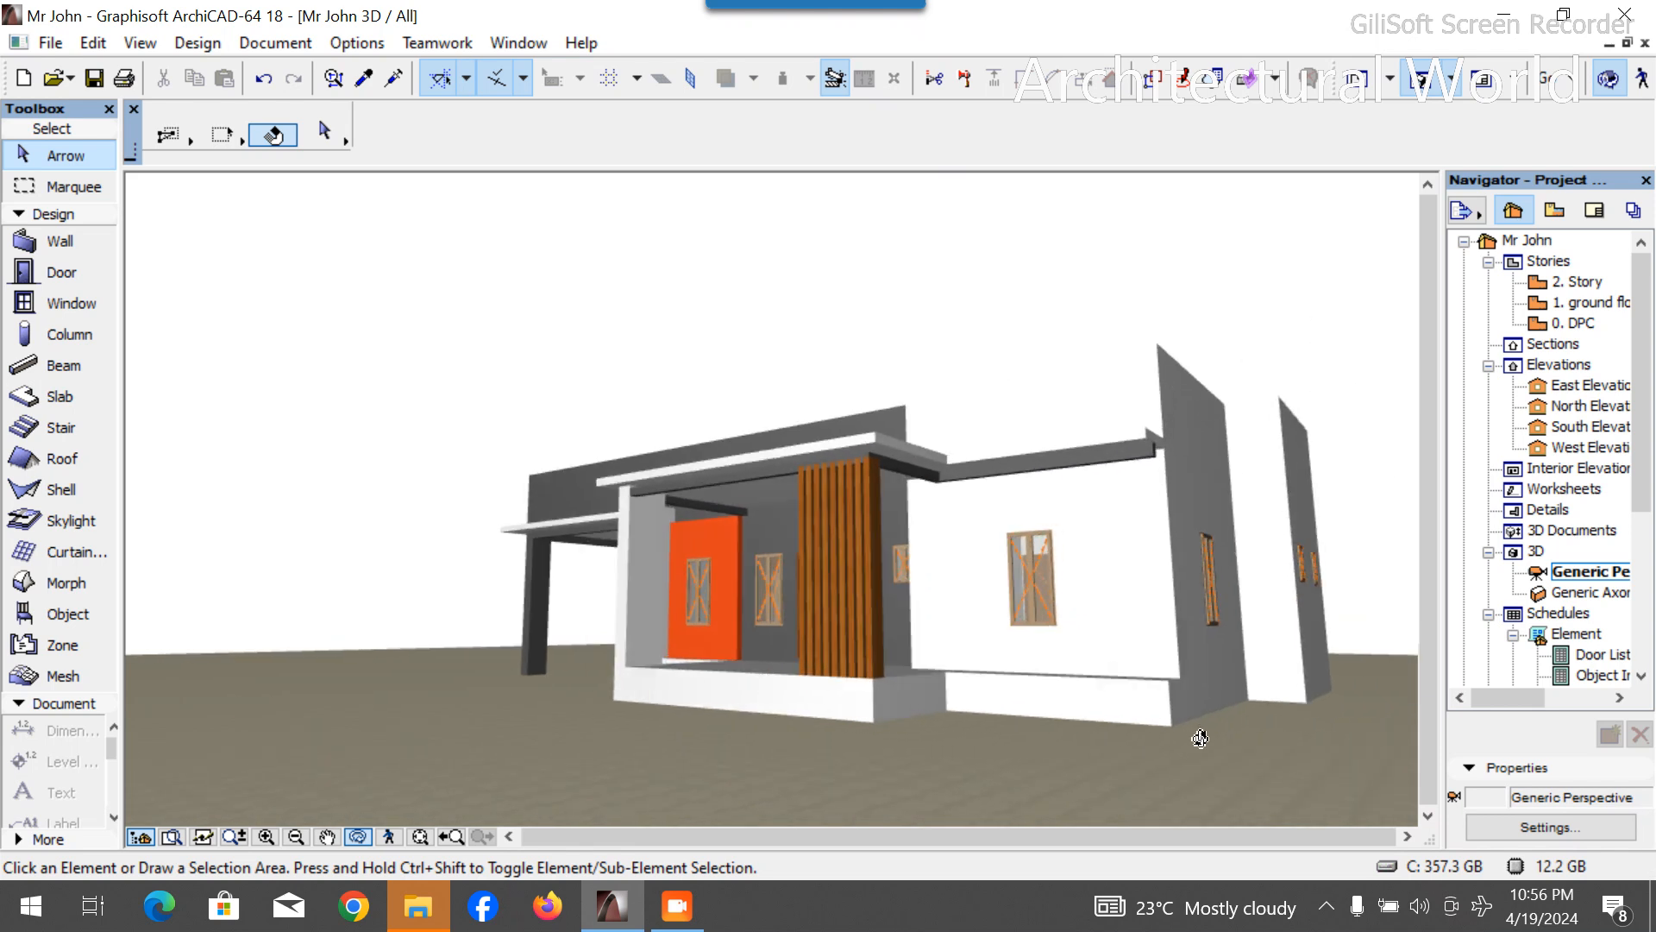
pyautogui.moveTo(1029, 753); pyautogui.dragTo(1107, 753)
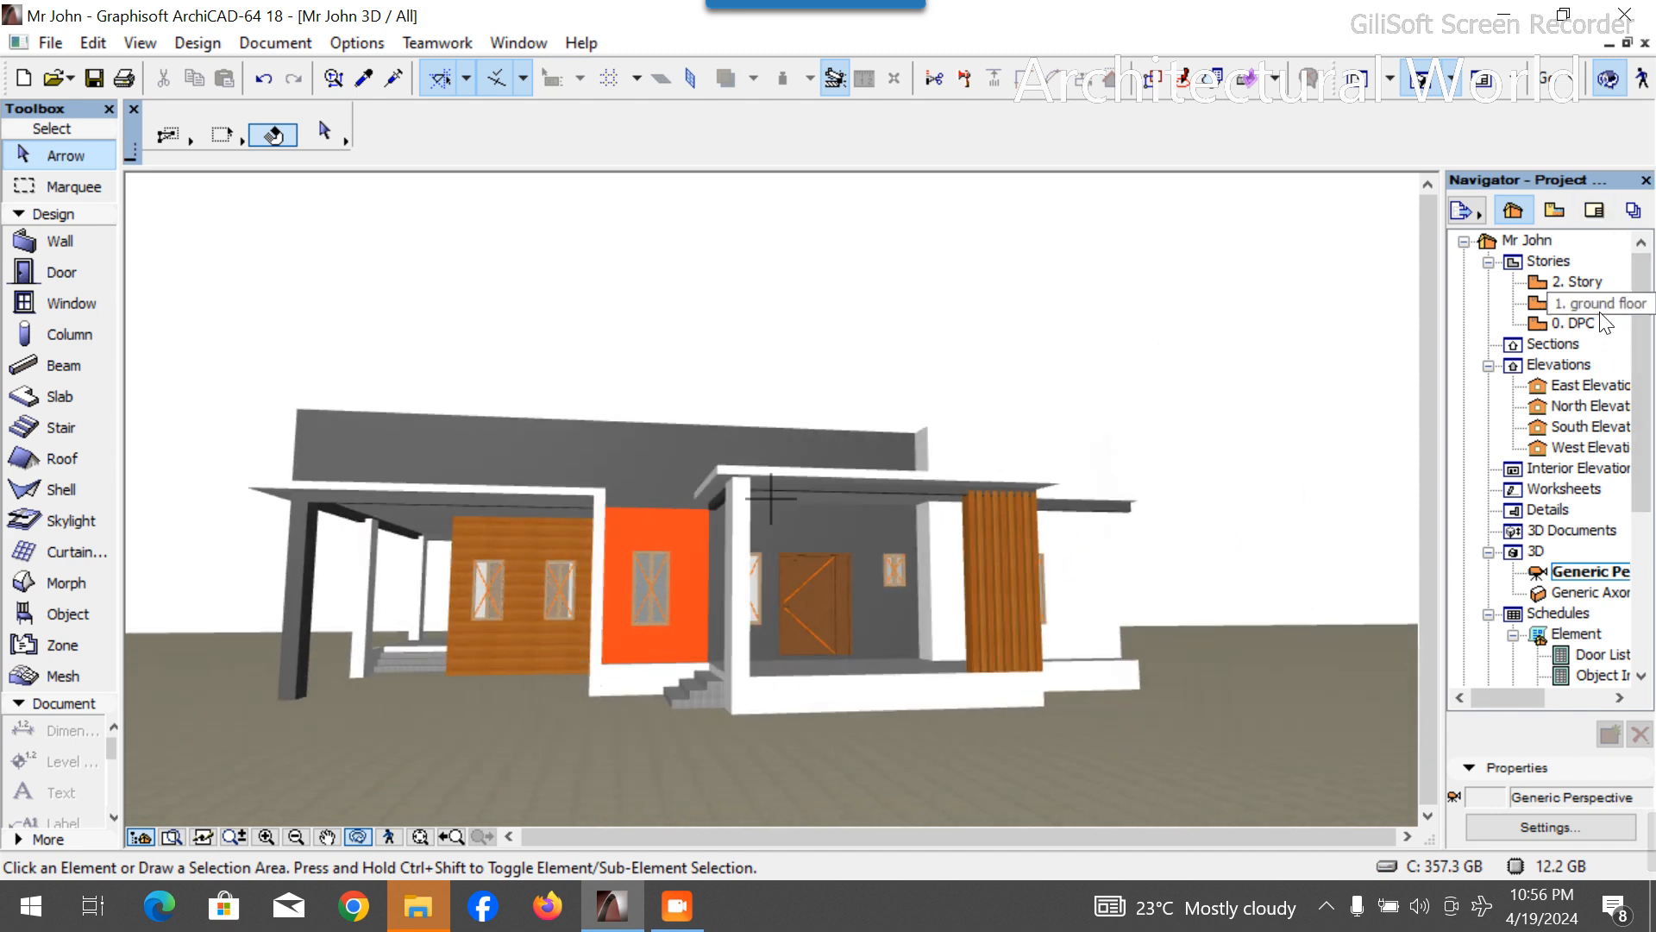
# On the ground floor plan, drag a copy of the column at the orange window wall's car park end to the outer corner beside the entrance porch.
pyautogui.doubleClick(1583, 302)
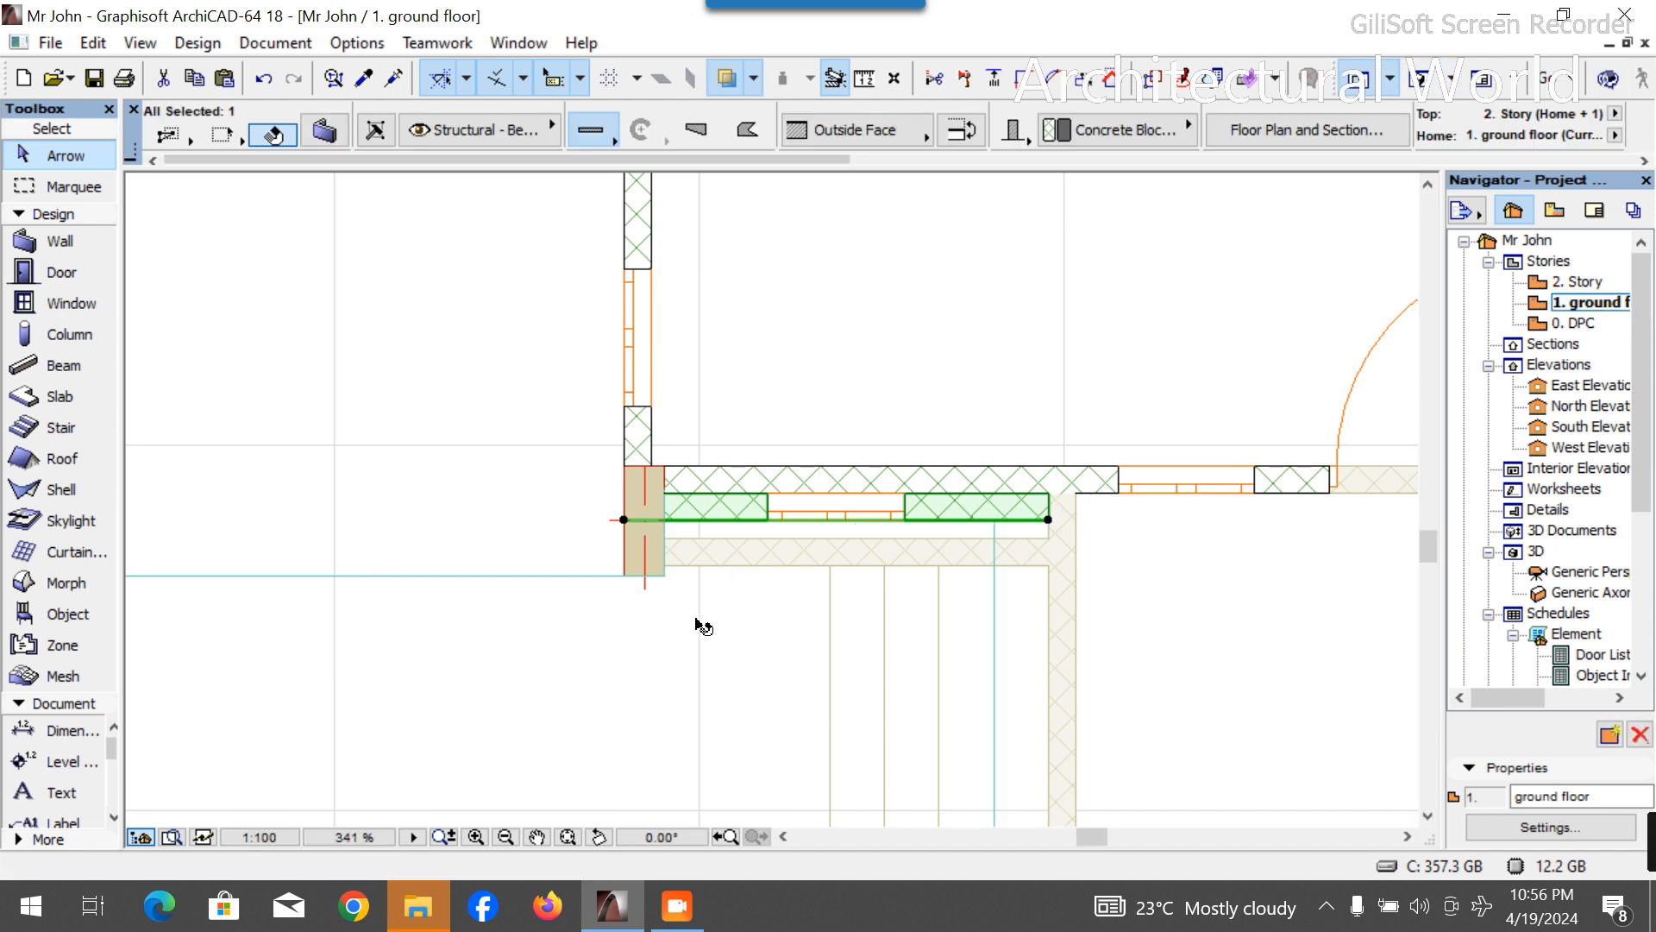
pyautogui.scroll(-5, 727, 570)
pyautogui.scroll(8, 655, 604)
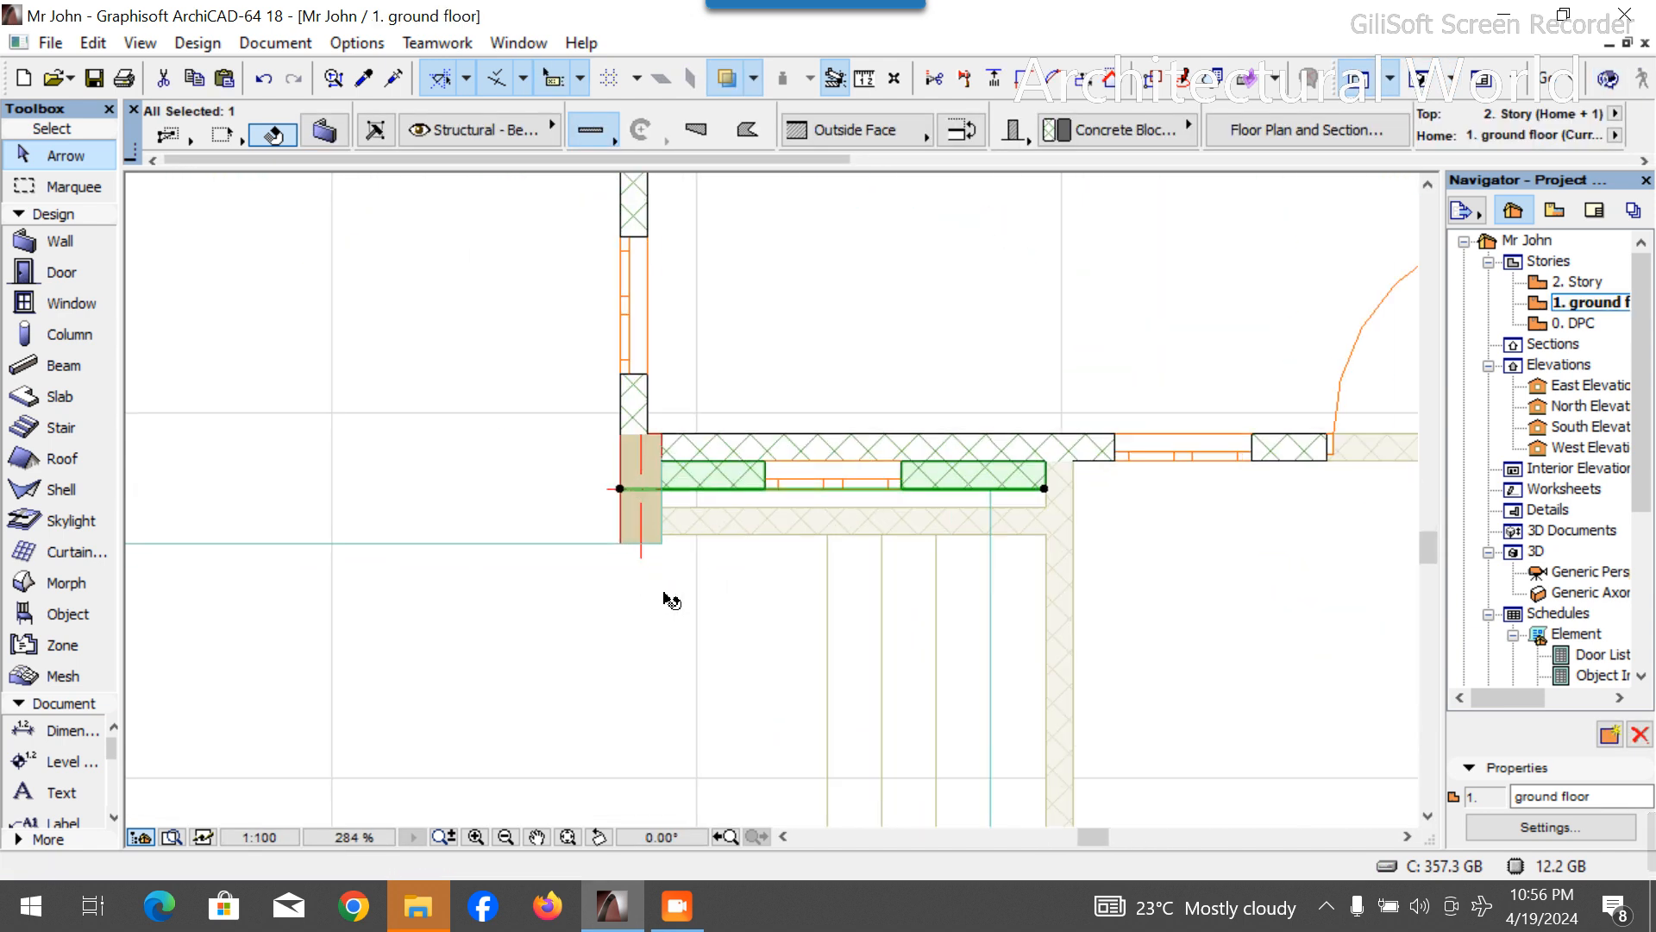
pyautogui.click(587, 498)
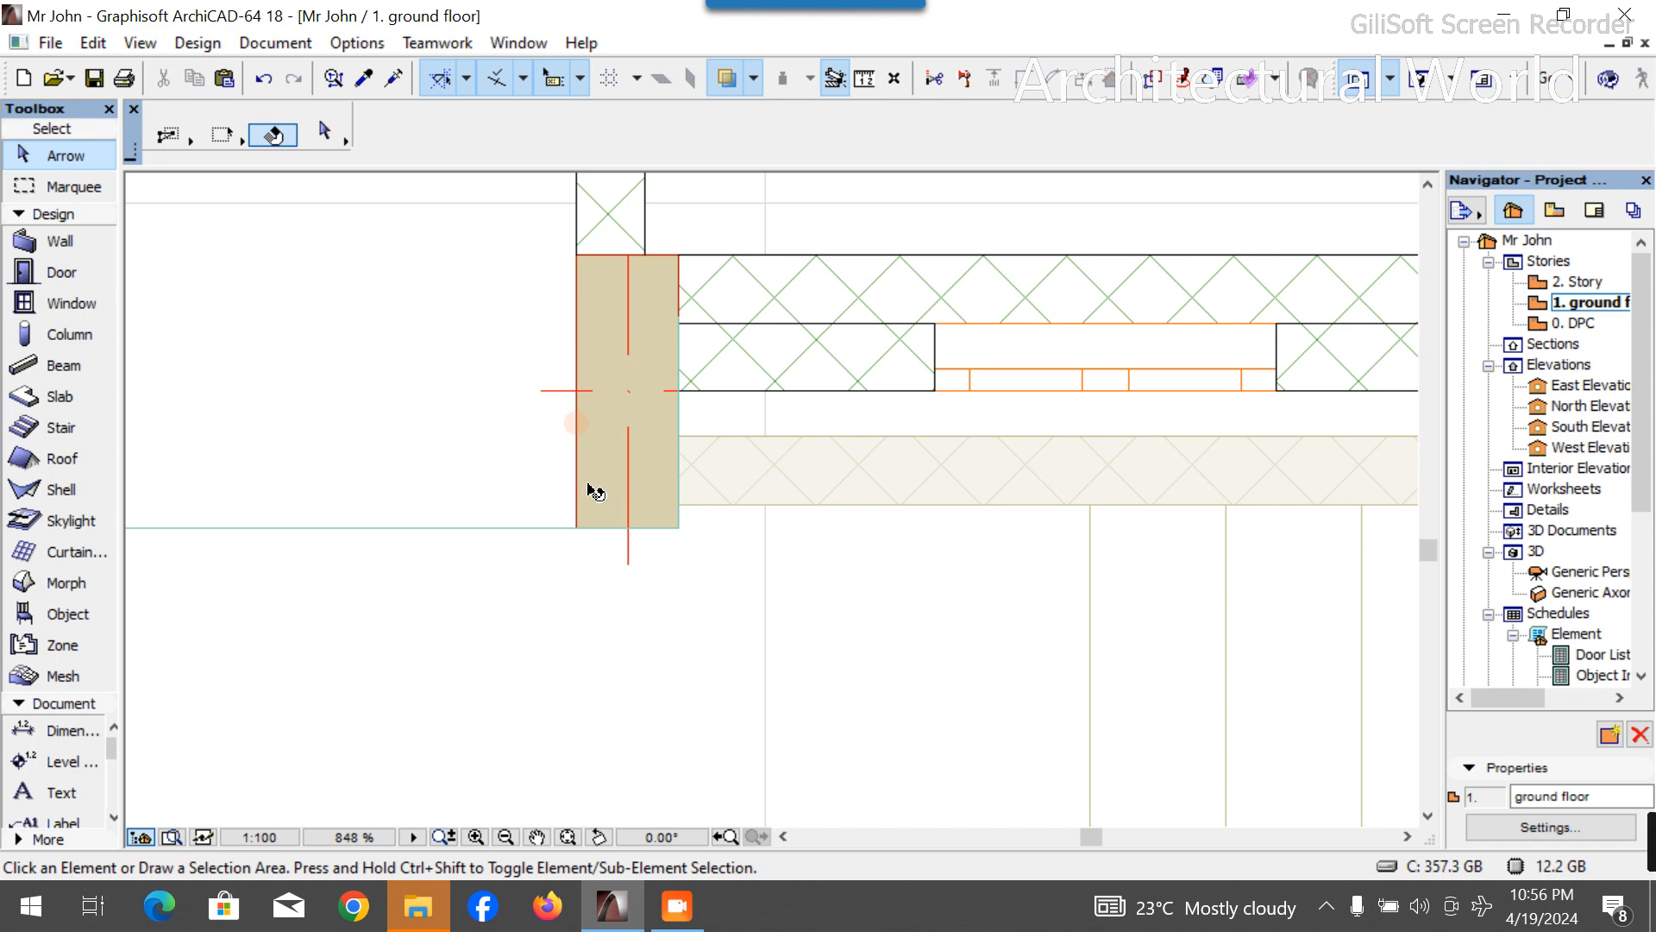
pyautogui.click(634, 524)
pyautogui.press('Escape')
pyautogui.click(674, 258)
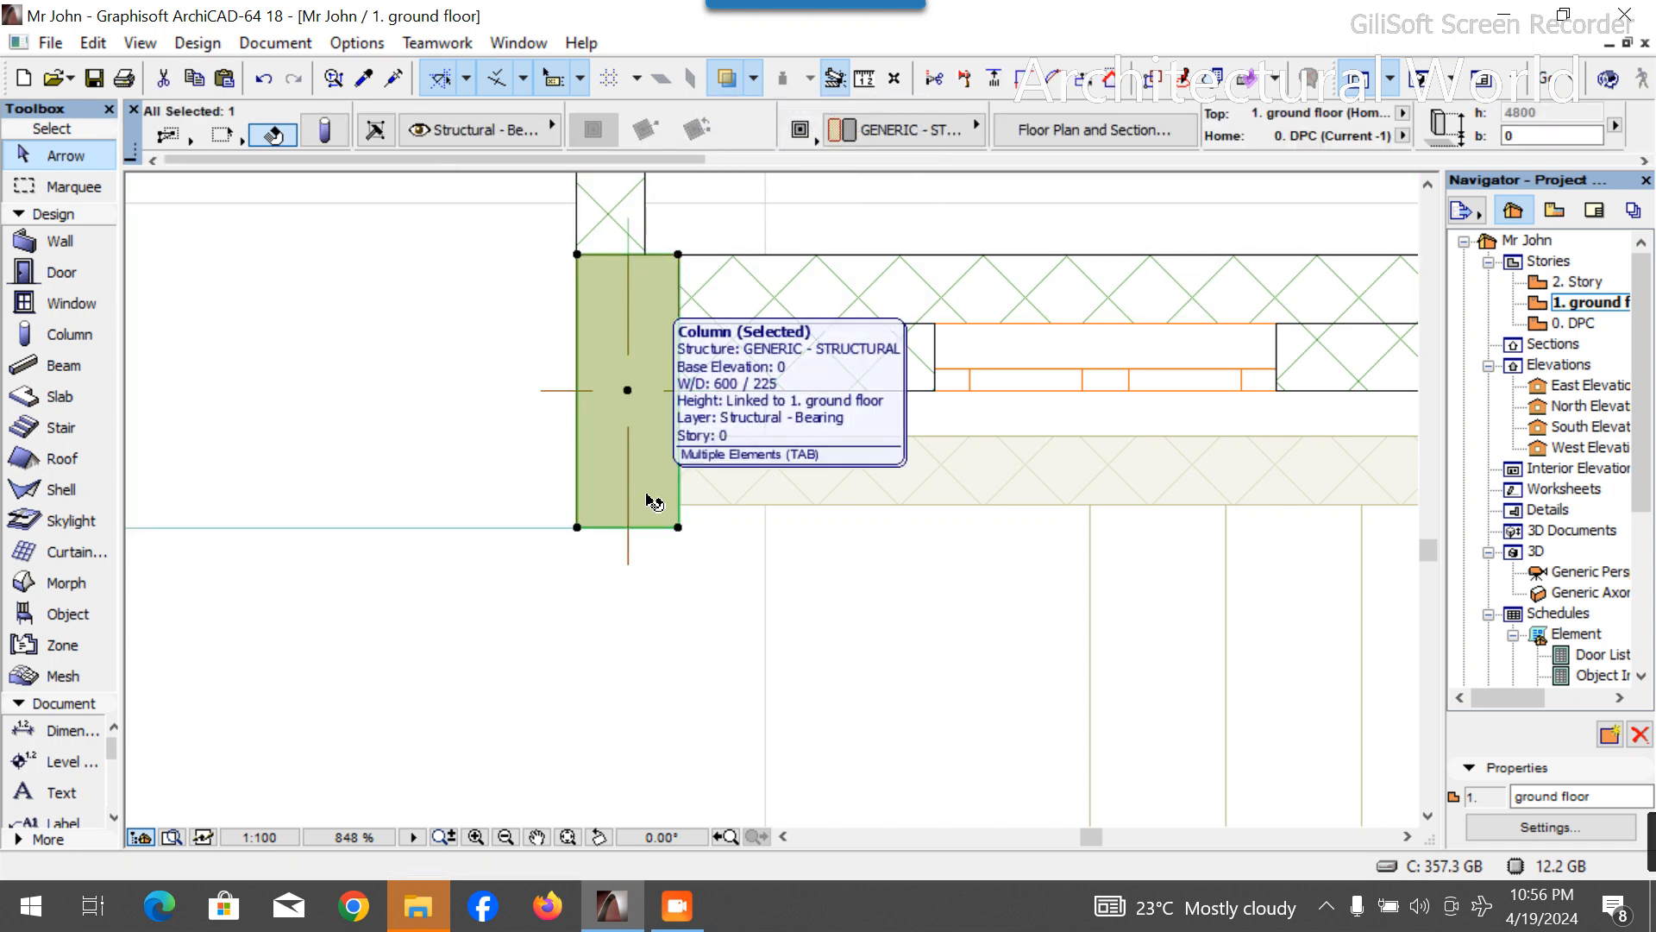
pyautogui.hotkey('ctrl', 'shift', 'd')
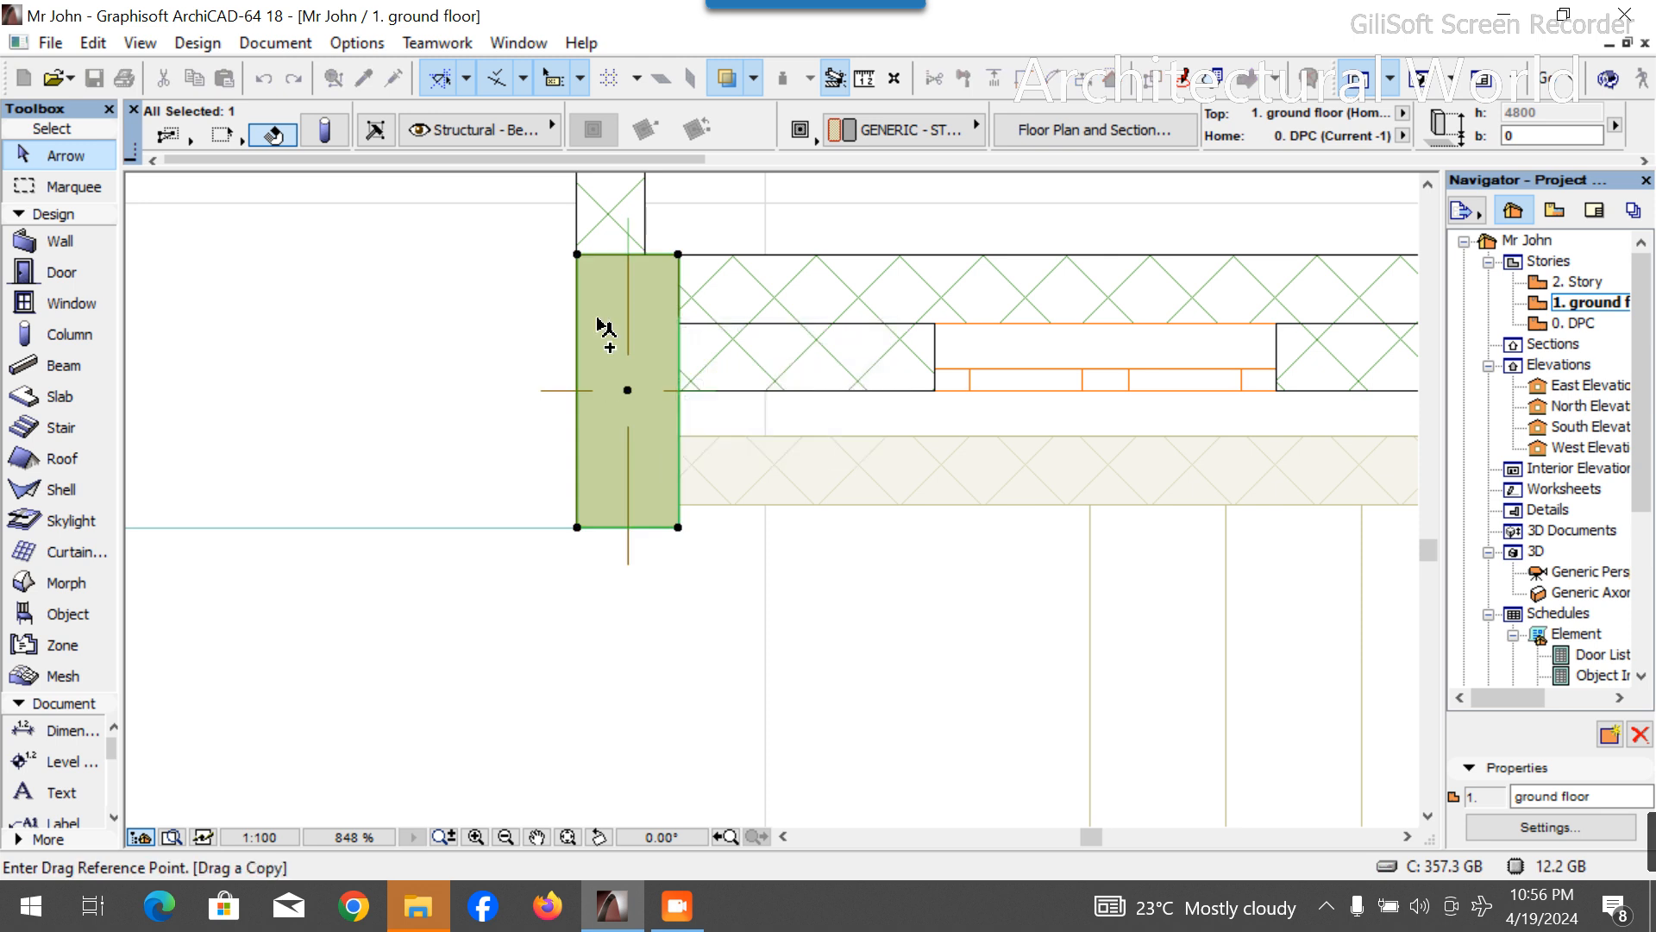
pyautogui.click(576, 256)
pyautogui.scroll(-10, 499, 307)
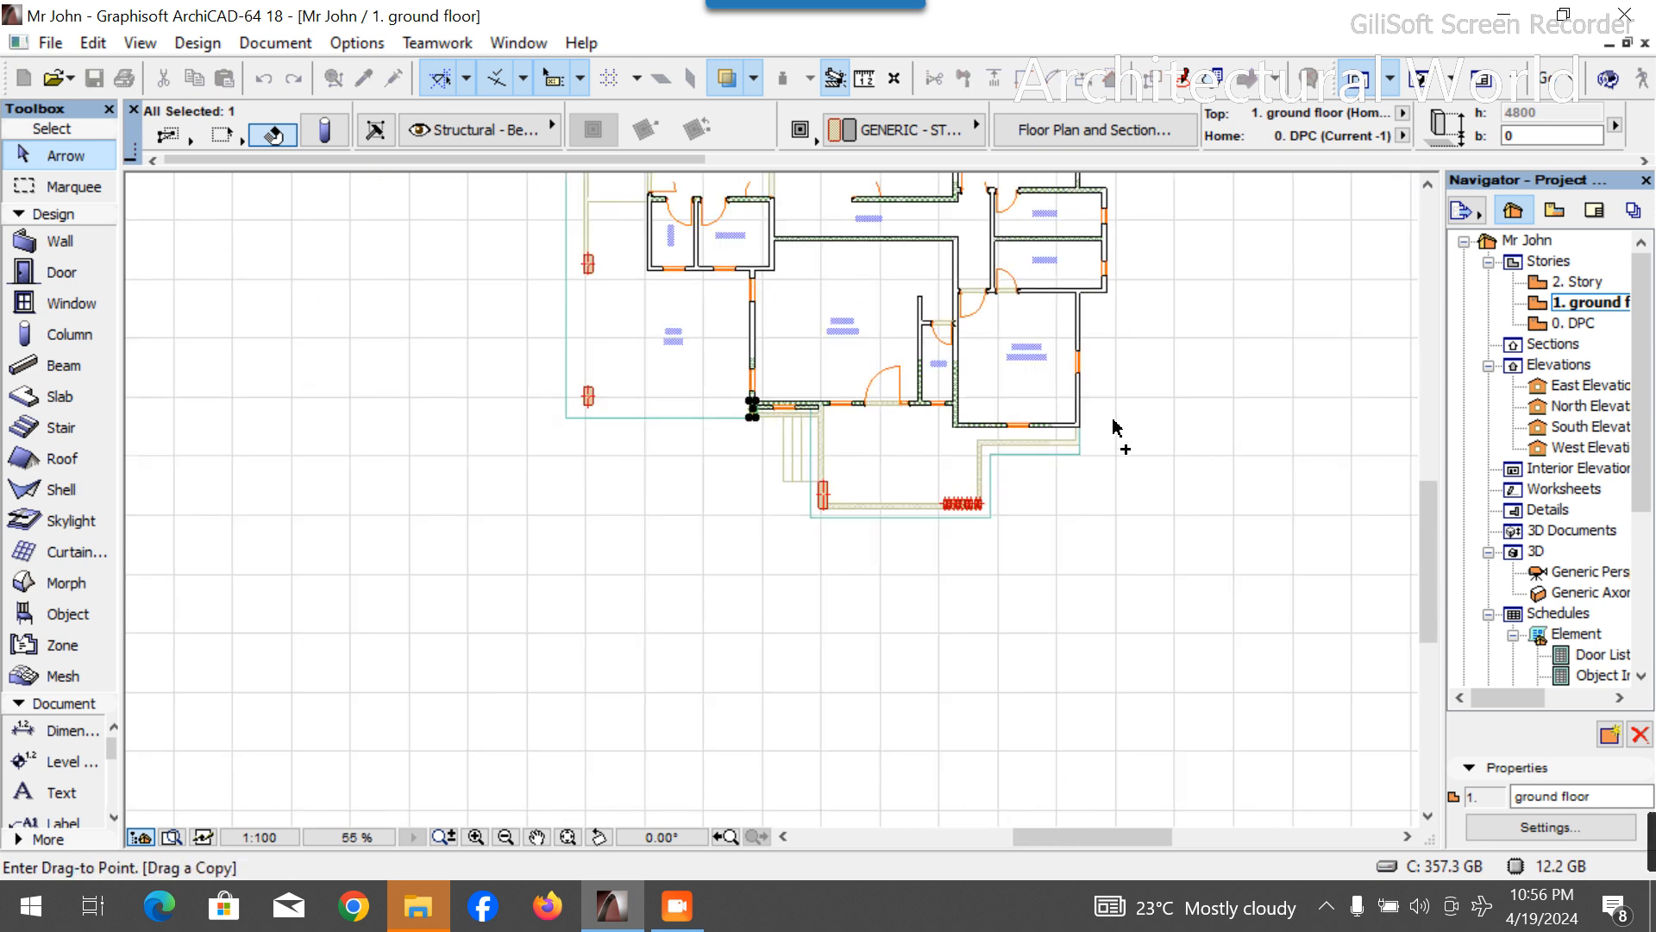
pyautogui.scroll(4, 1113, 427)
pyautogui.scroll(4, 1169, 423)
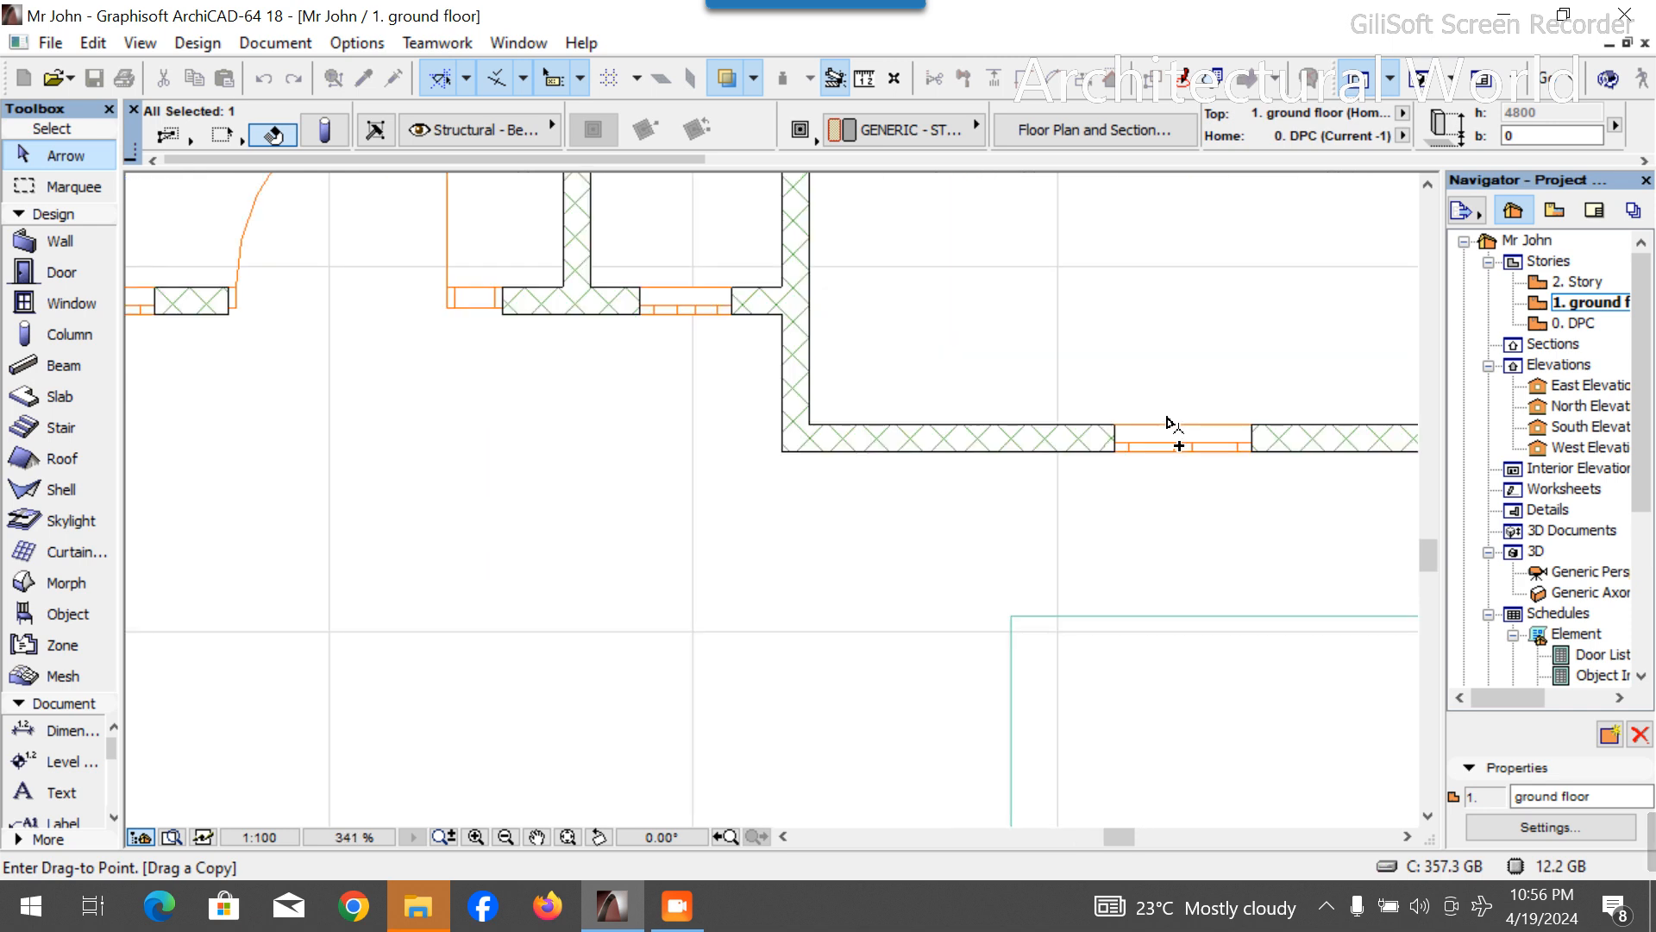
pyautogui.scroll(-1, 1169, 423)
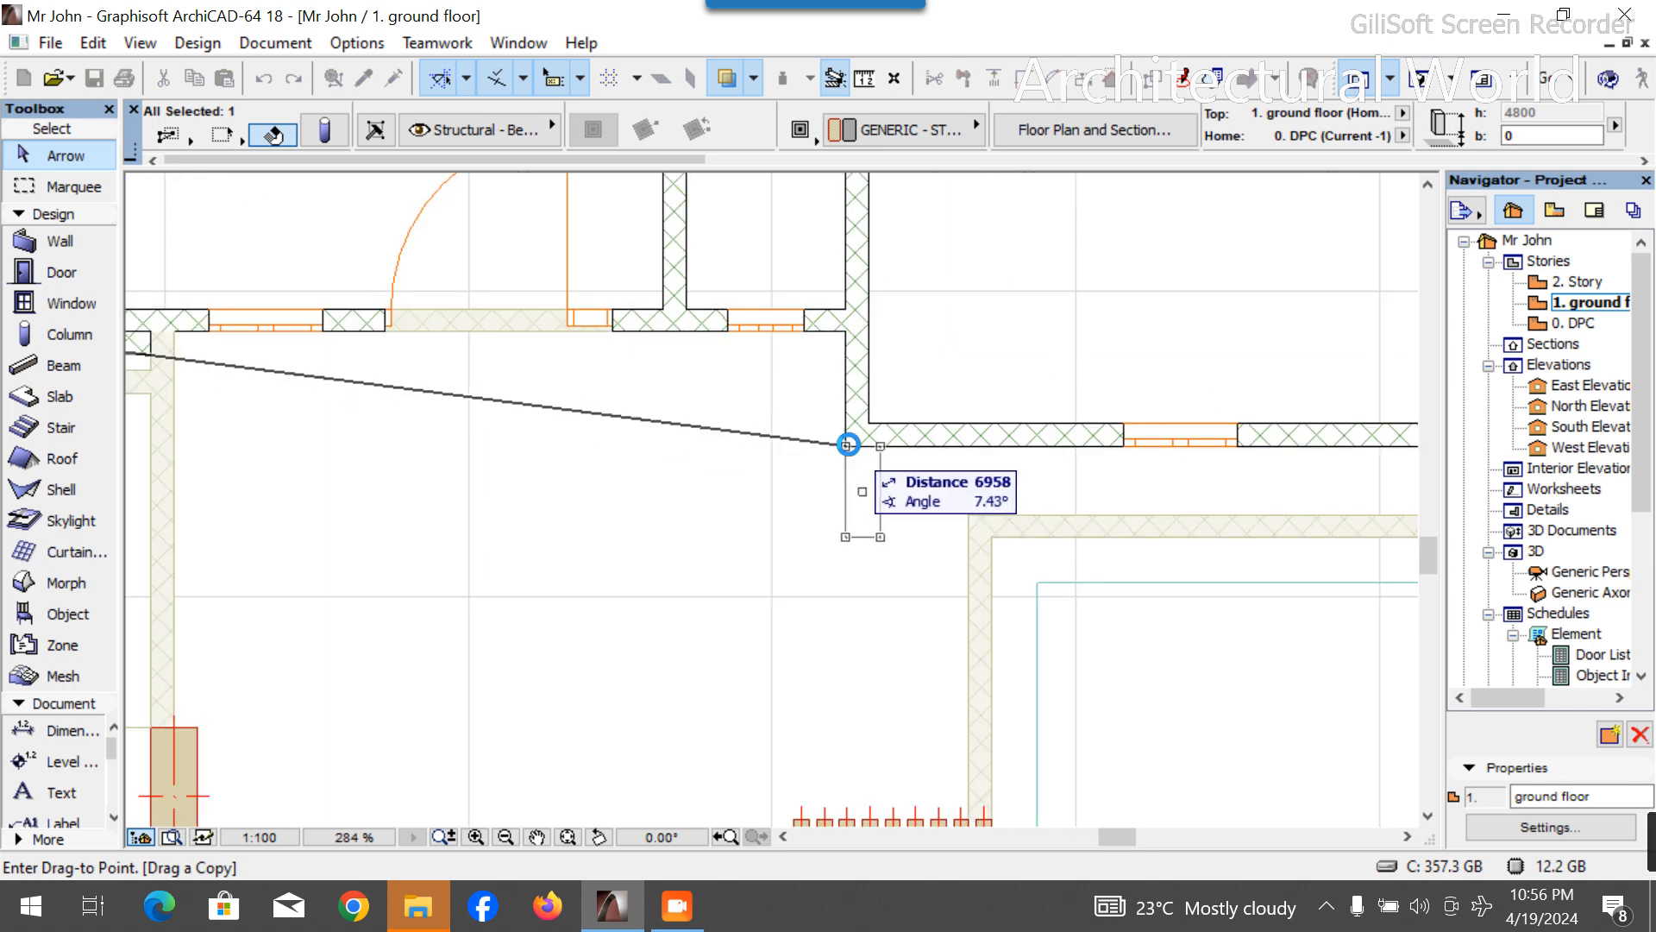
pyautogui.click(848, 445)
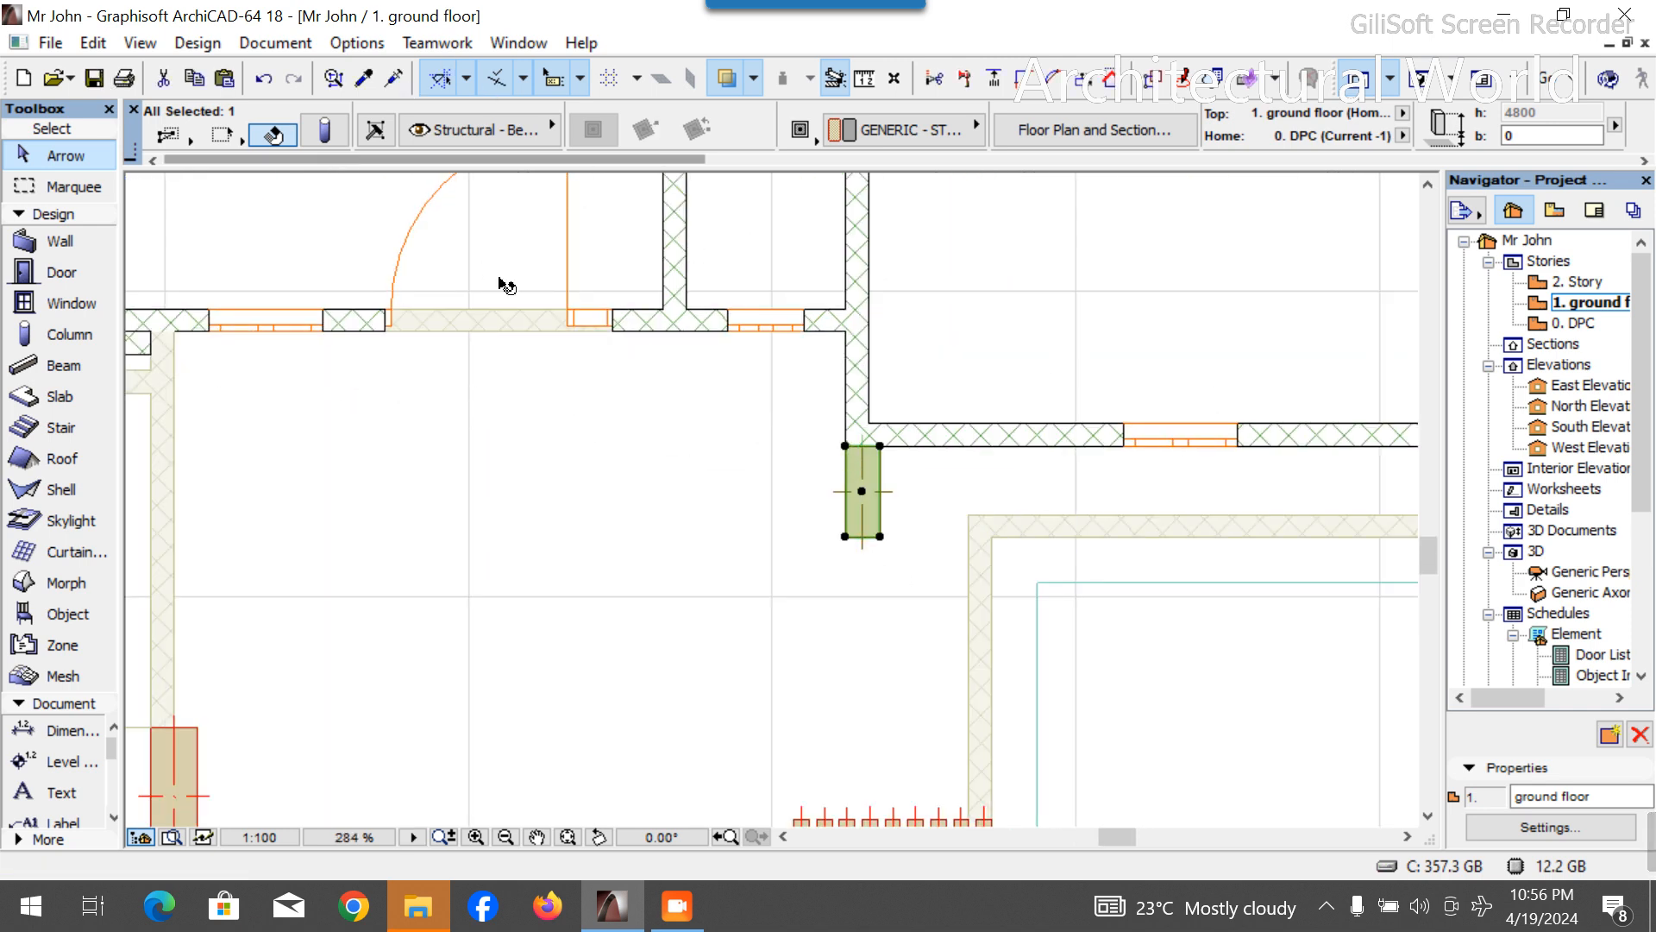
# Resize the copied column at the porch corner to 100 by 900 mm.
pyautogui.click(879, 491)
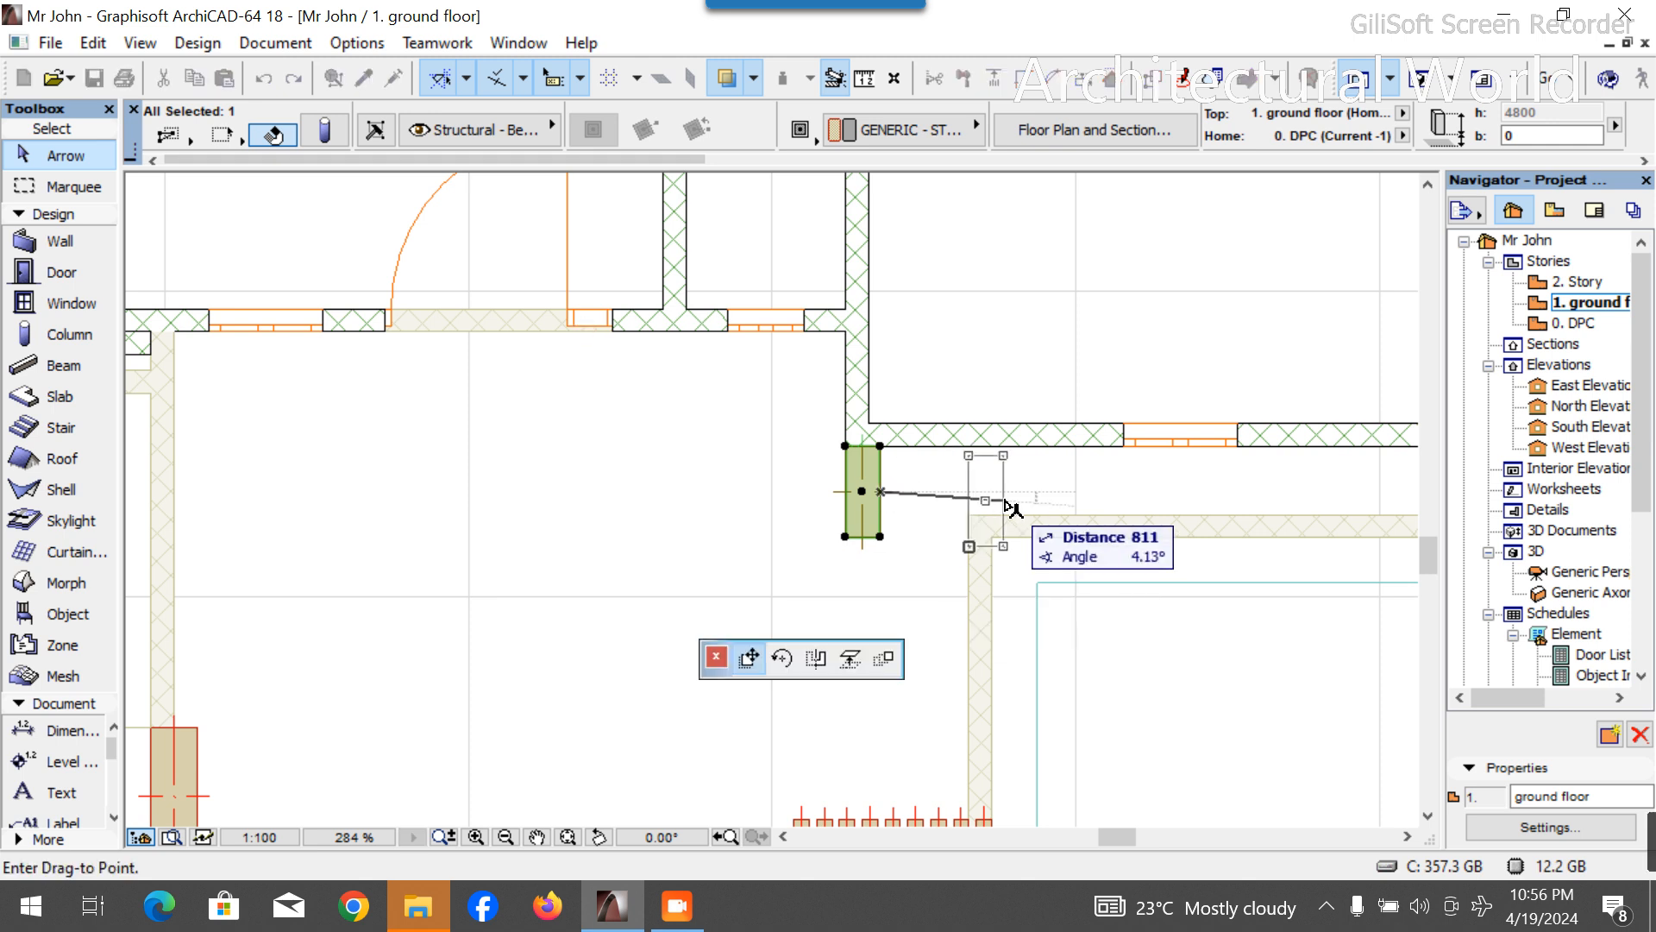
pyautogui.press('Escape')
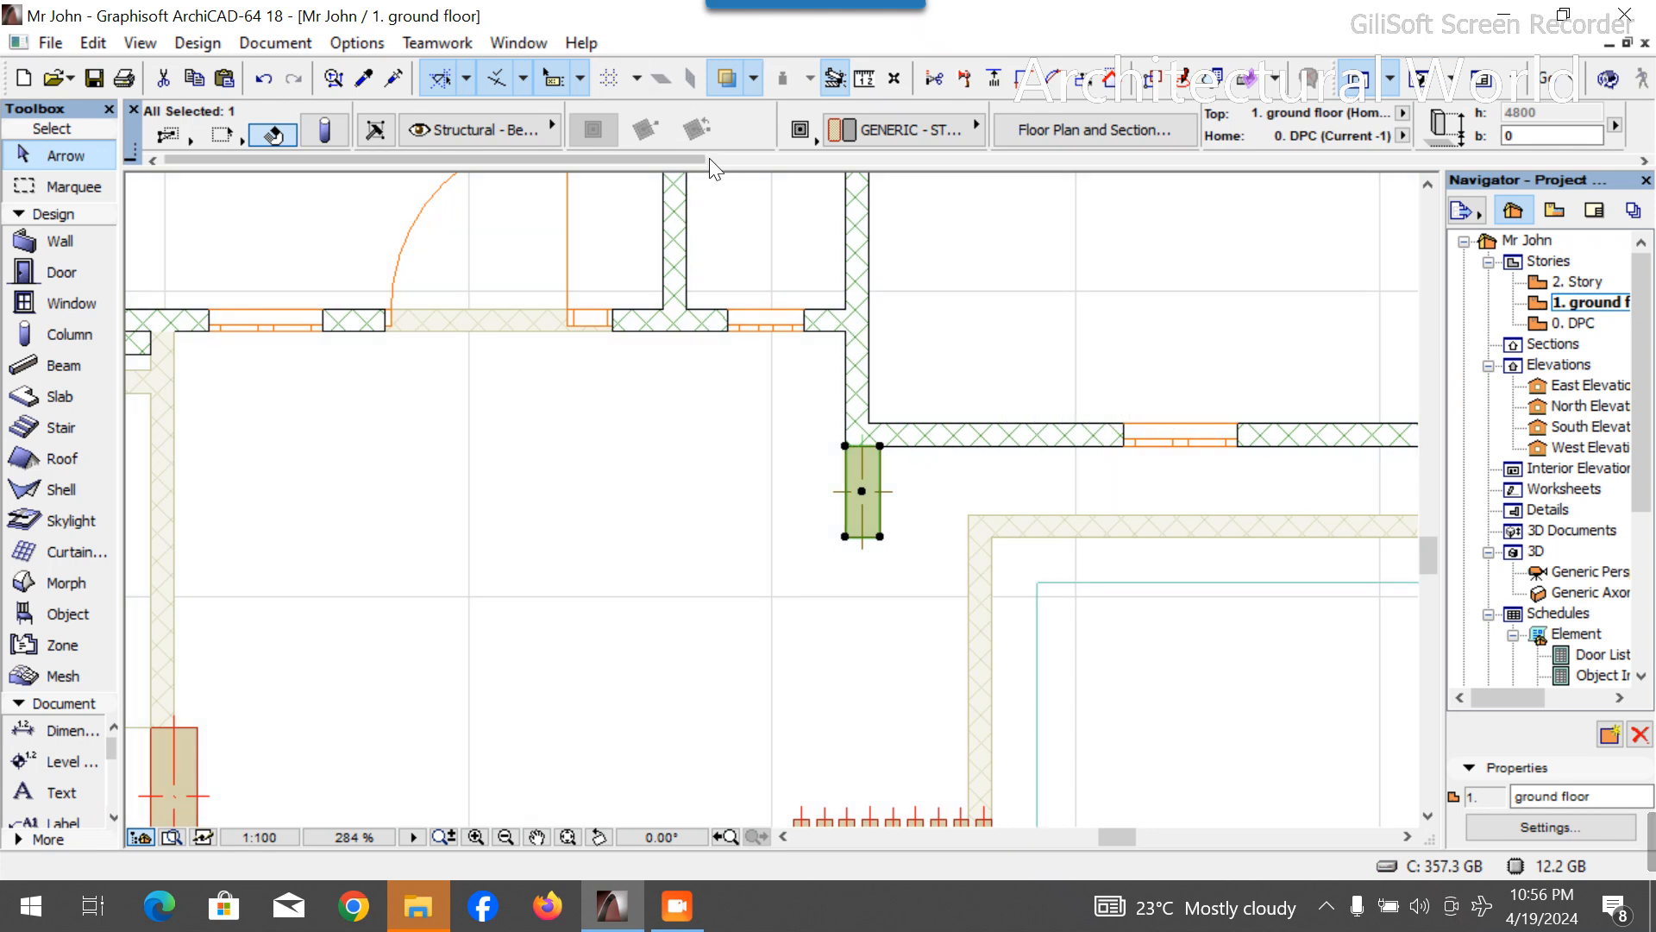
pyautogui.scroll(-1, 706, 128)
pyautogui.scroll(-1, 712, 138)
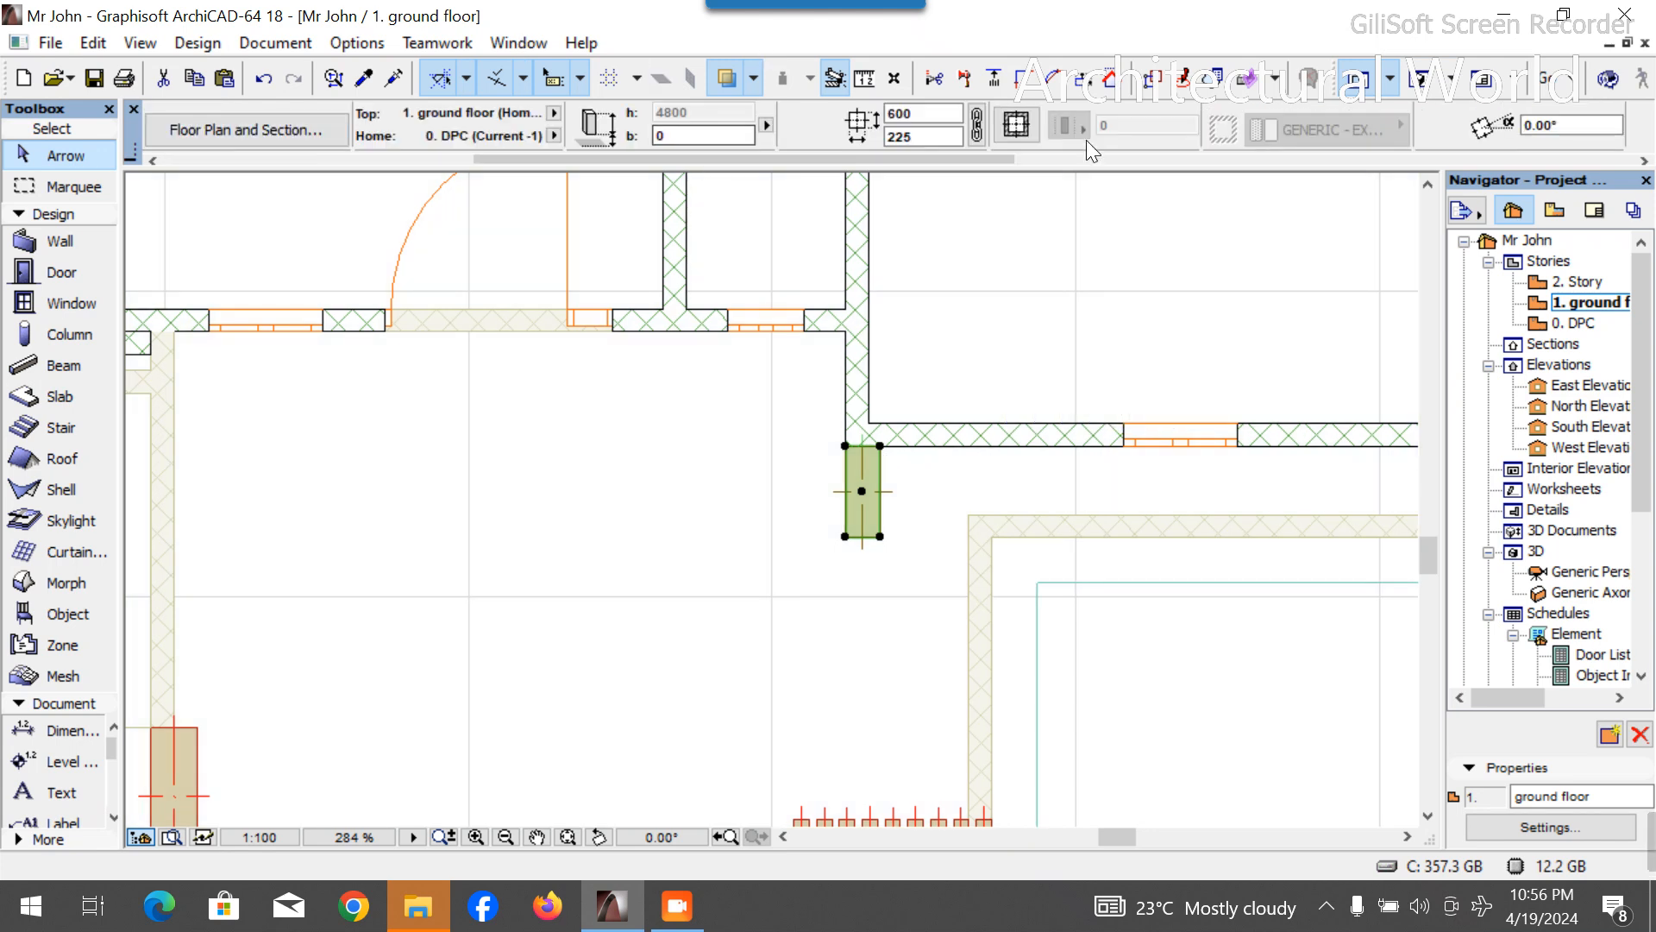
pyautogui.click(922, 136)
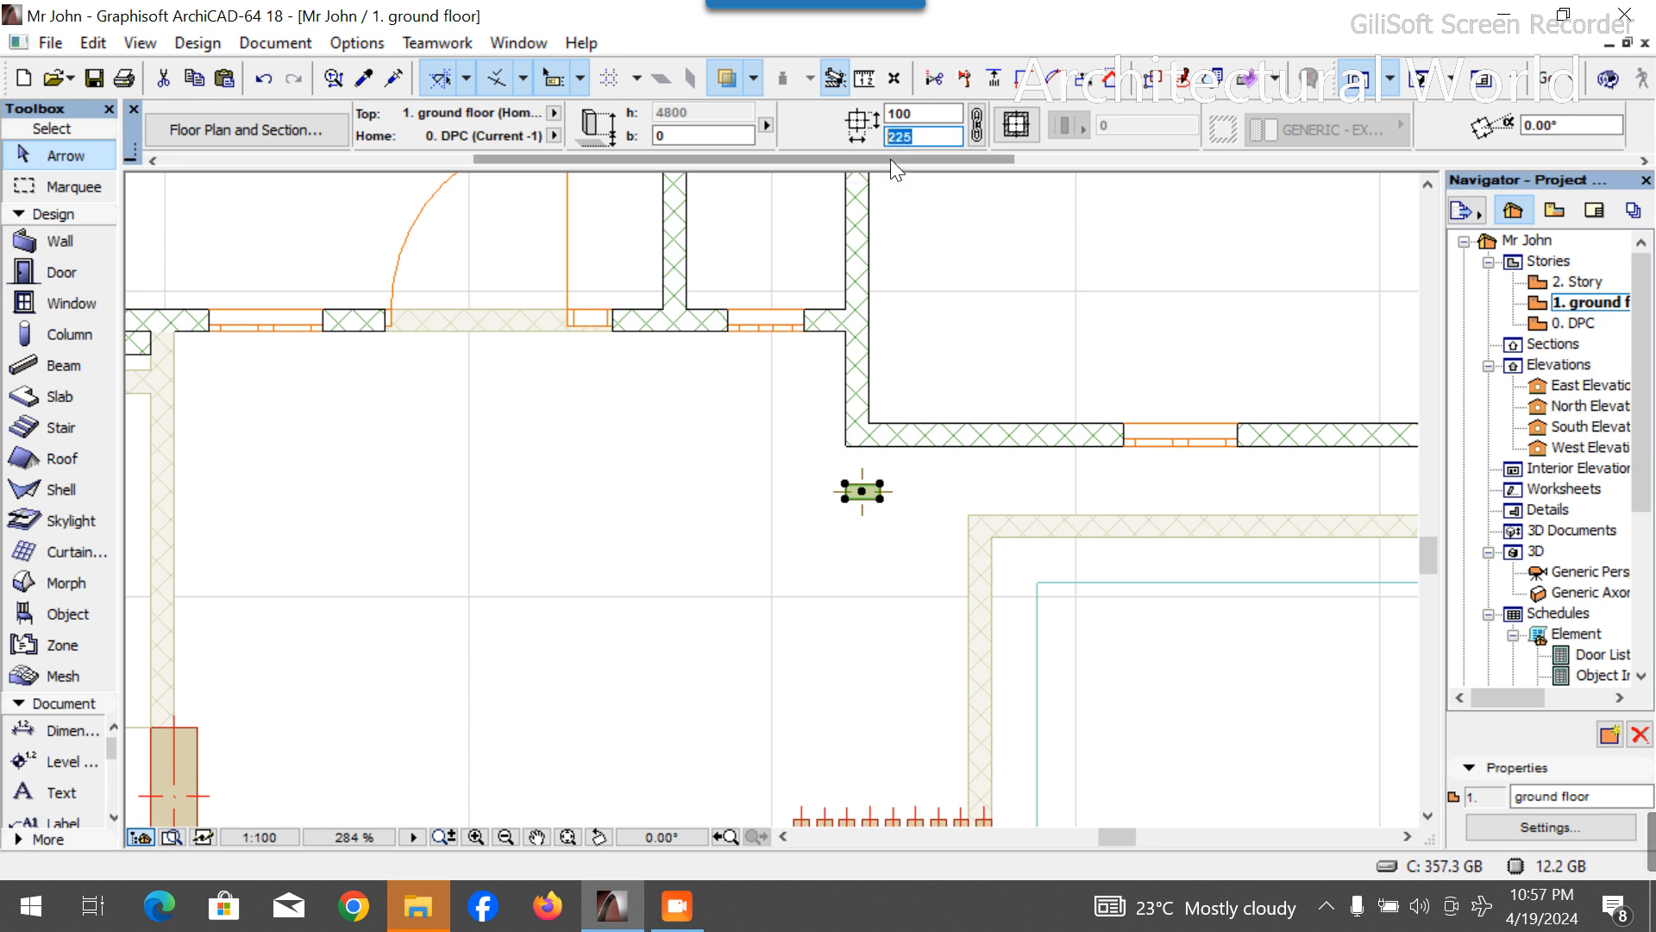
pyautogui.write('900')
pyautogui.press('Return')
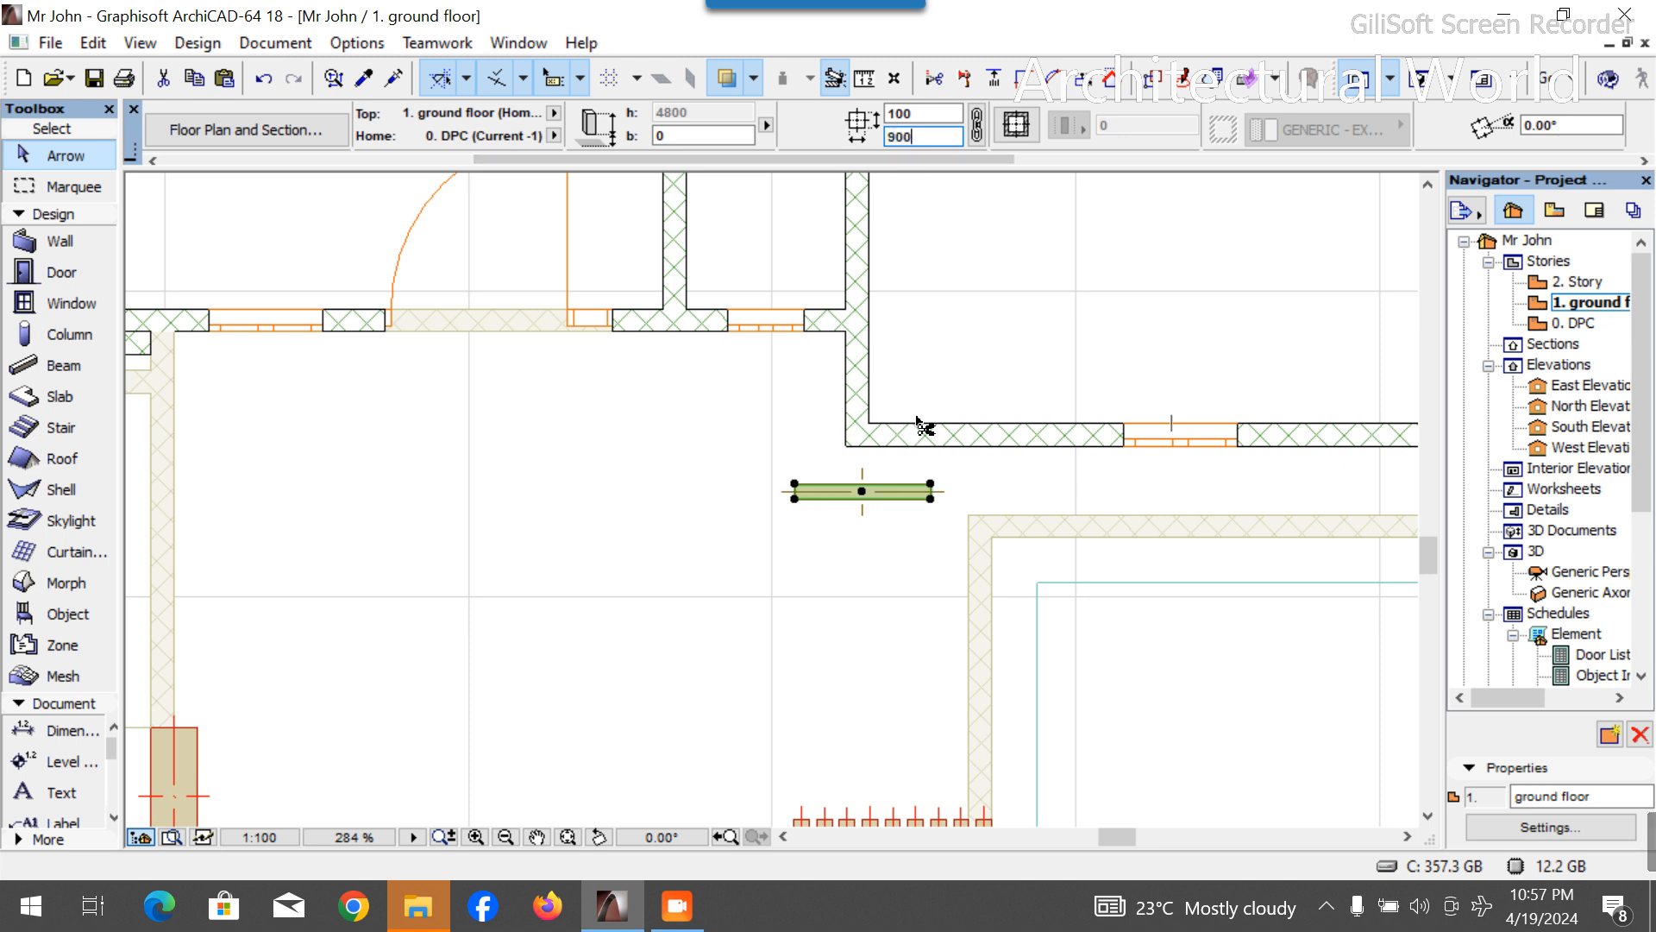
# Move the thin column so its upper-left corner meets the outer corner of the projecting room's front wall.
pyautogui.hotkey('ctrl', 'd')
pyautogui.scroll(5, 797, 491)
pyautogui.click(788, 472)
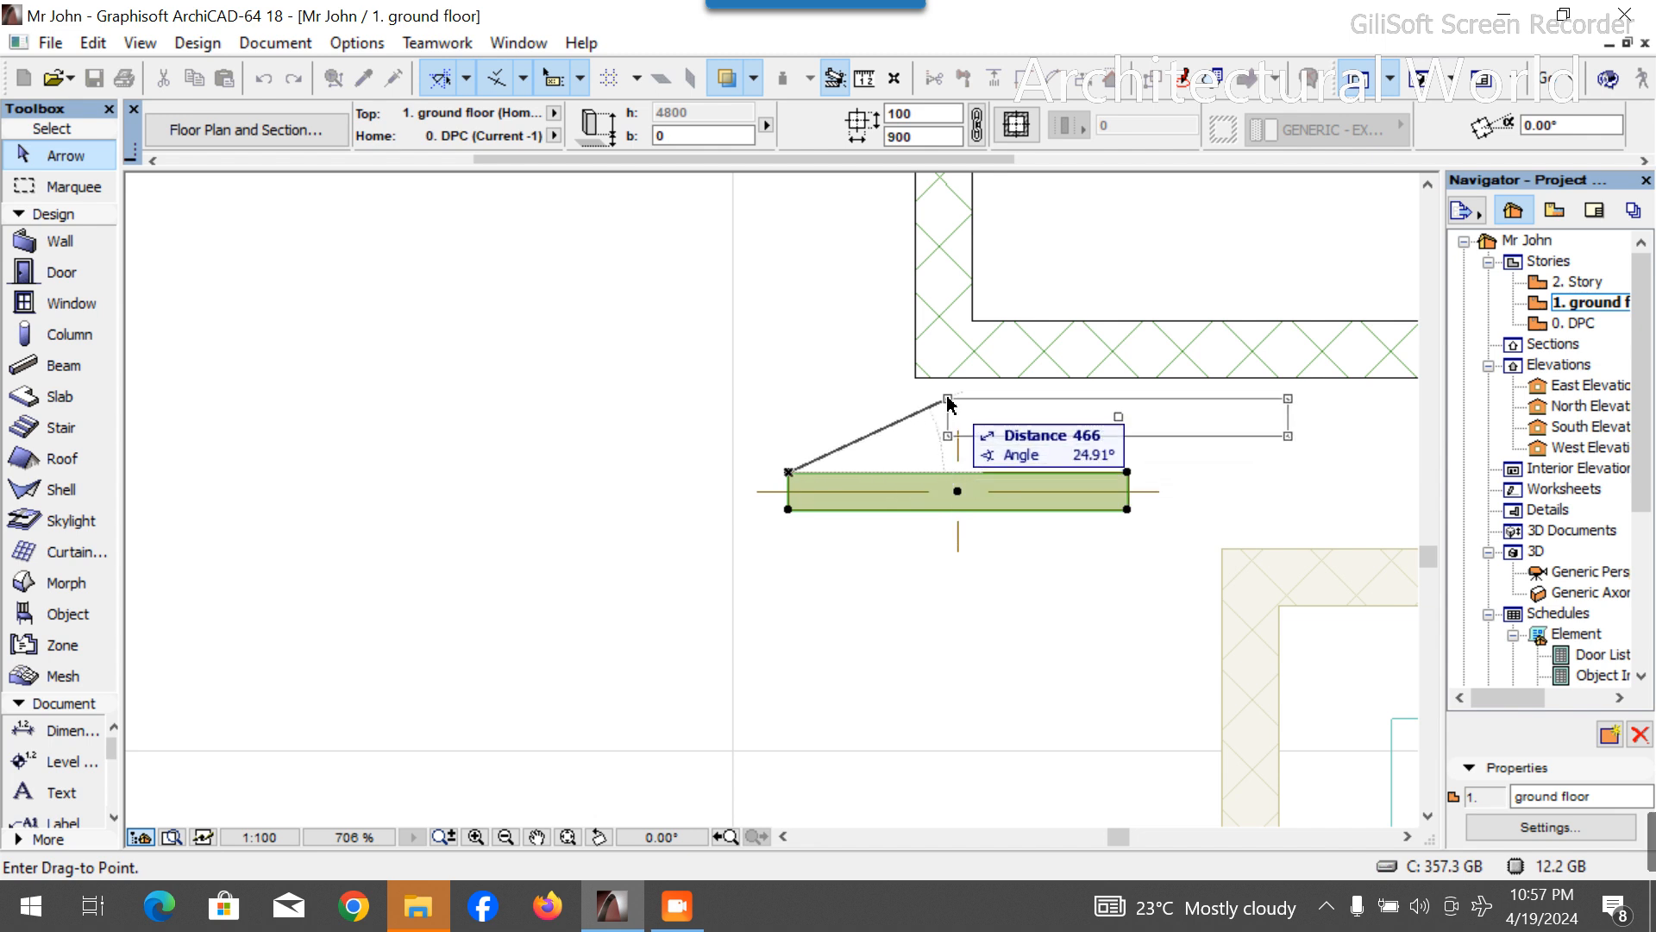
pyautogui.click(916, 378)
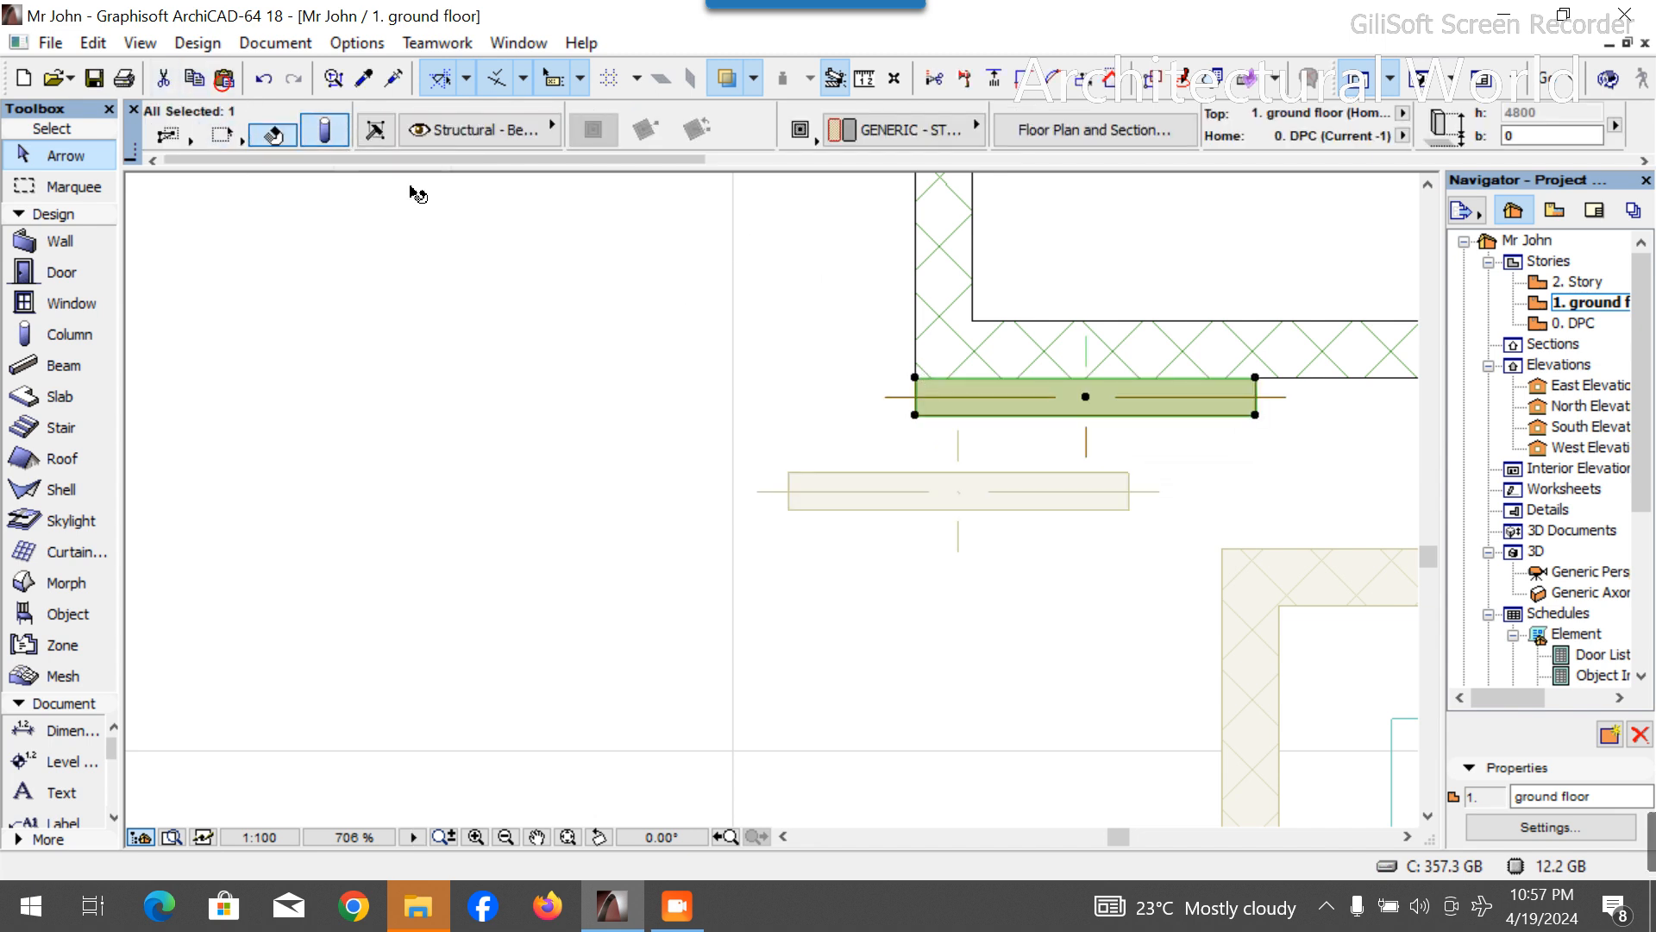
# Override the thin column's surface with Paint - Cadmium Orange.
pyautogui.hotkey('ctrl', 't')
pyautogui.click(697, 288)
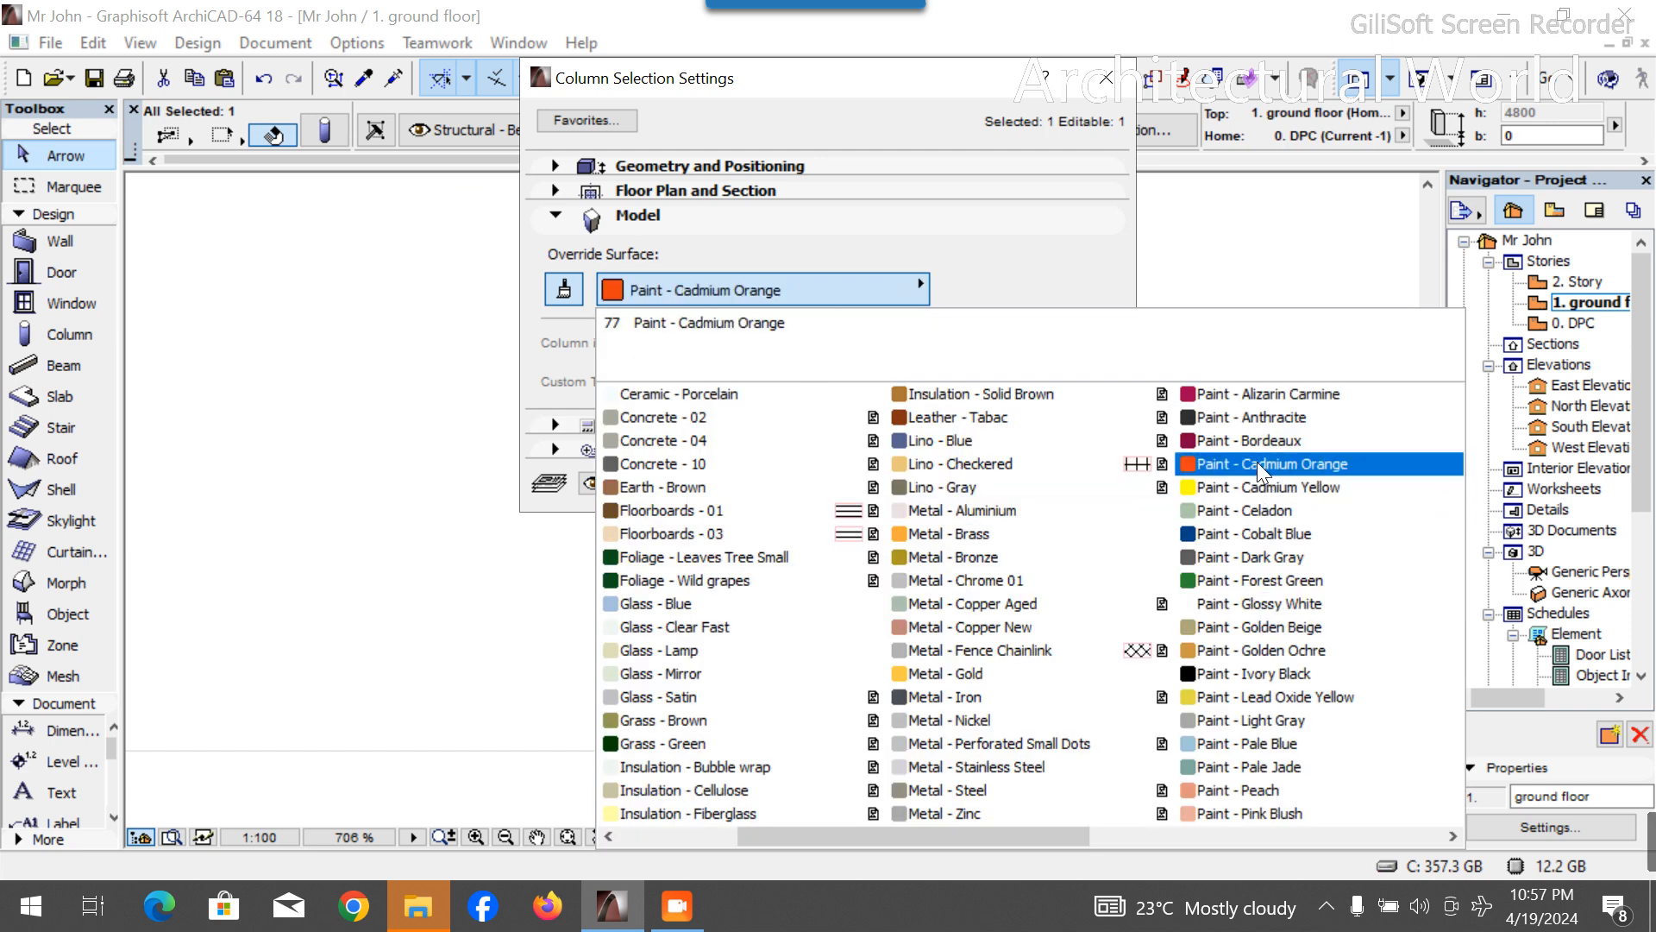
pyautogui.click(1256, 463)
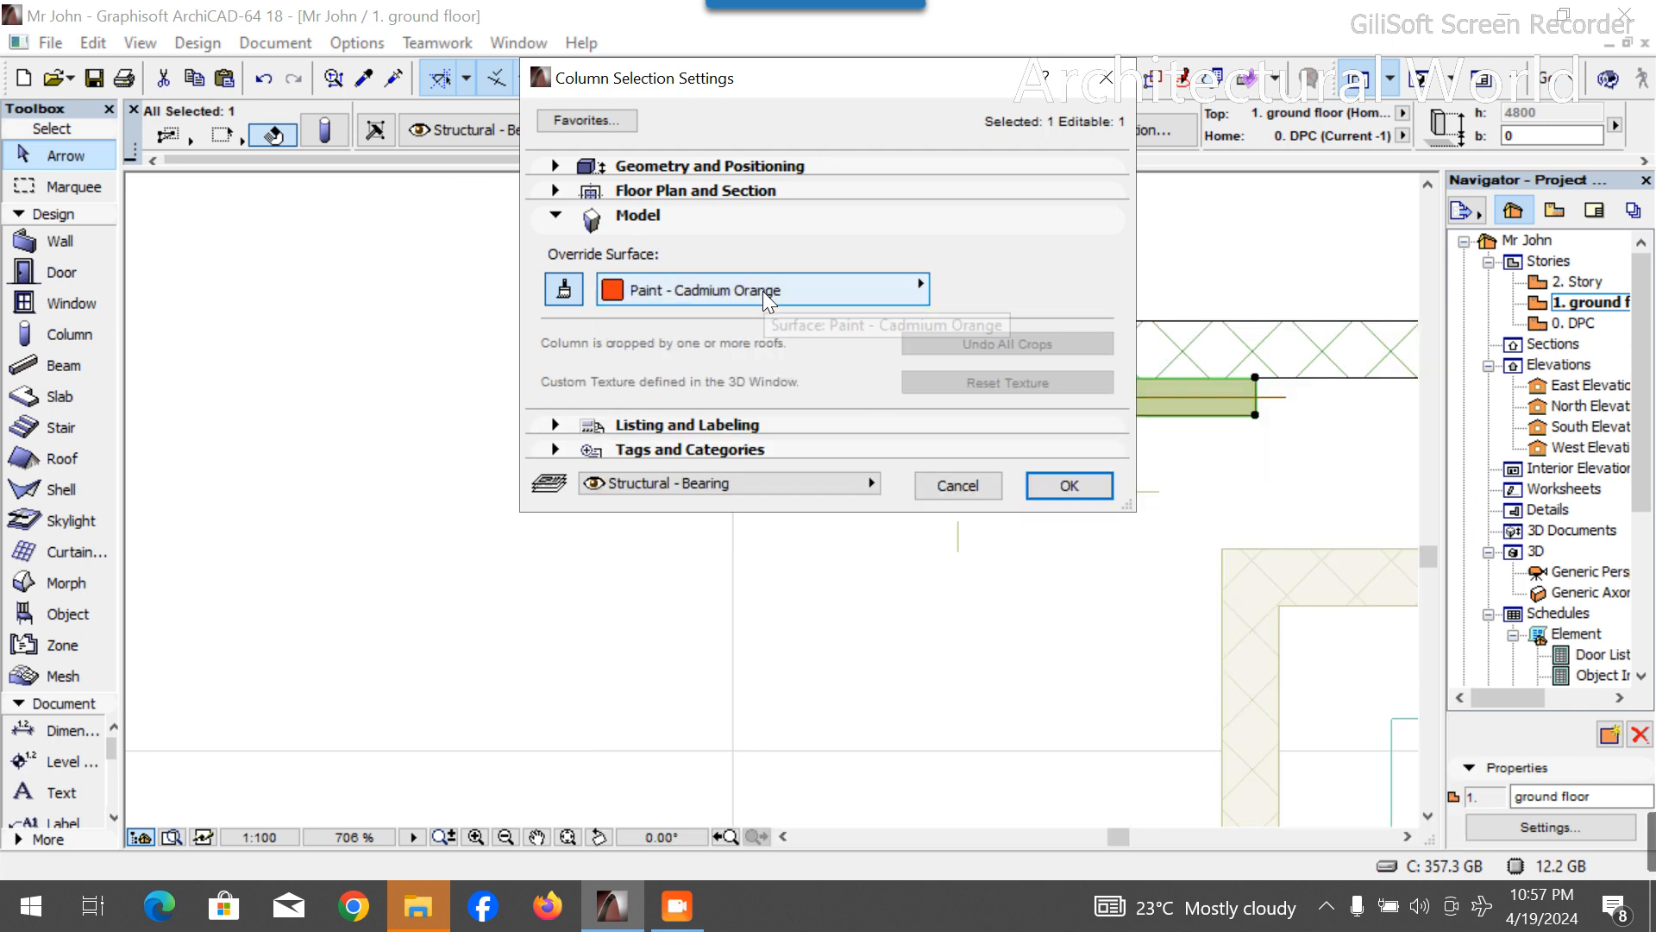
pyautogui.click(1069, 485)
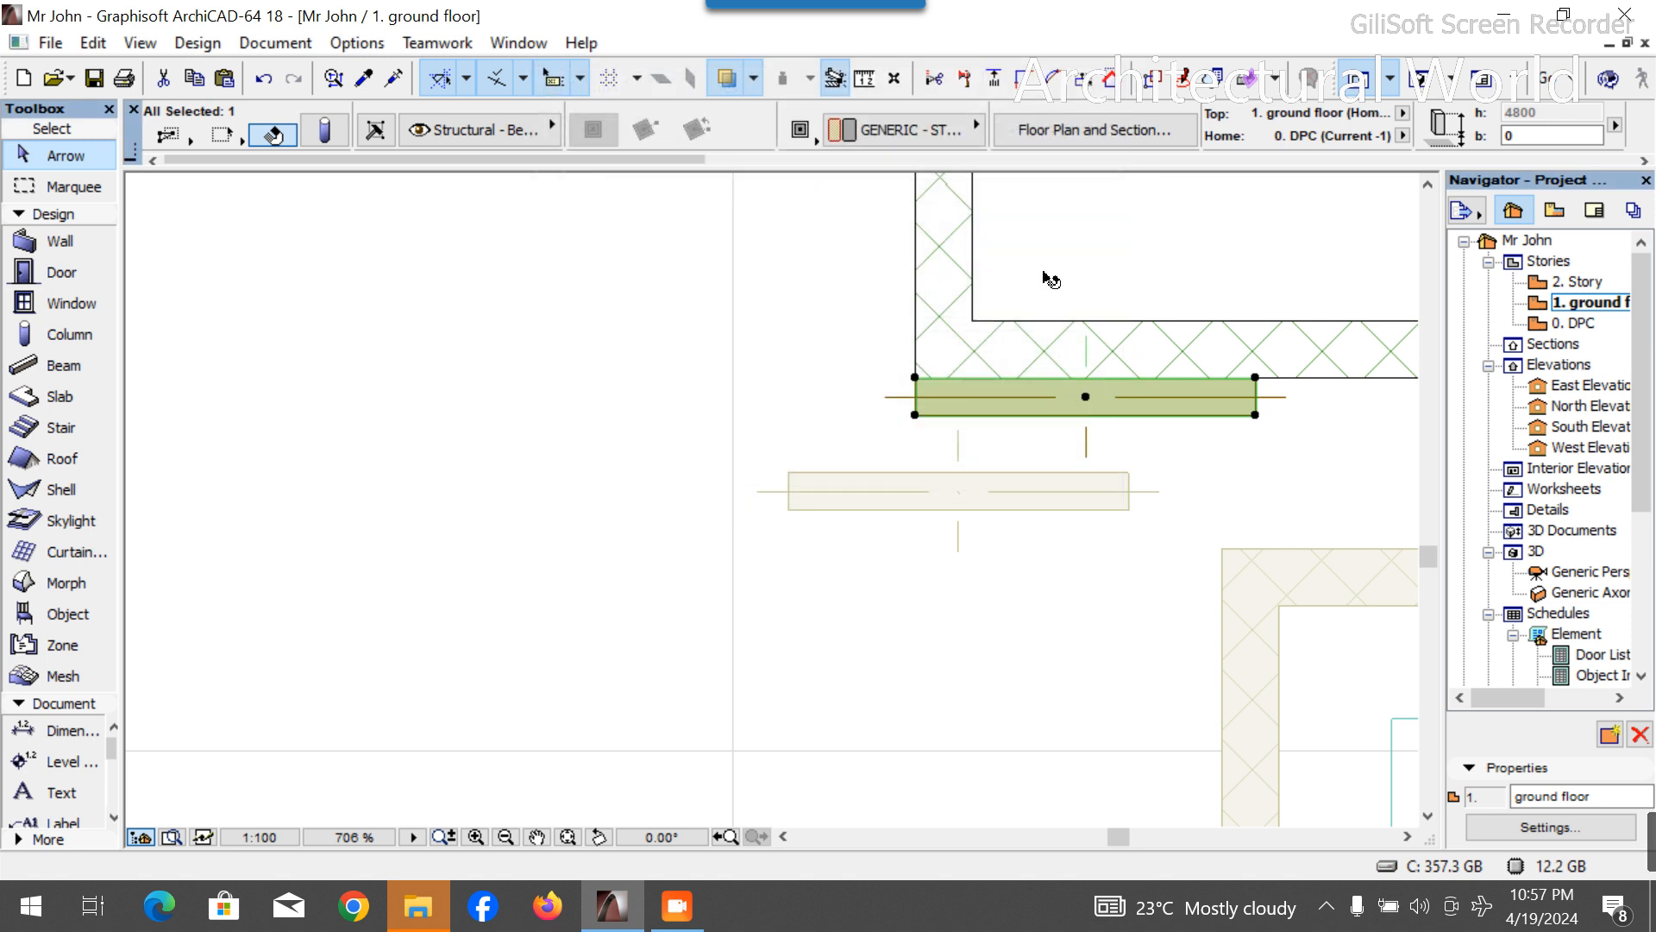
# Check the override surfaces assigned to the orange window wall, and clear the selection.
pyautogui.scroll(-5, 1070, 393)
pyautogui.scroll(5, 473, 333)
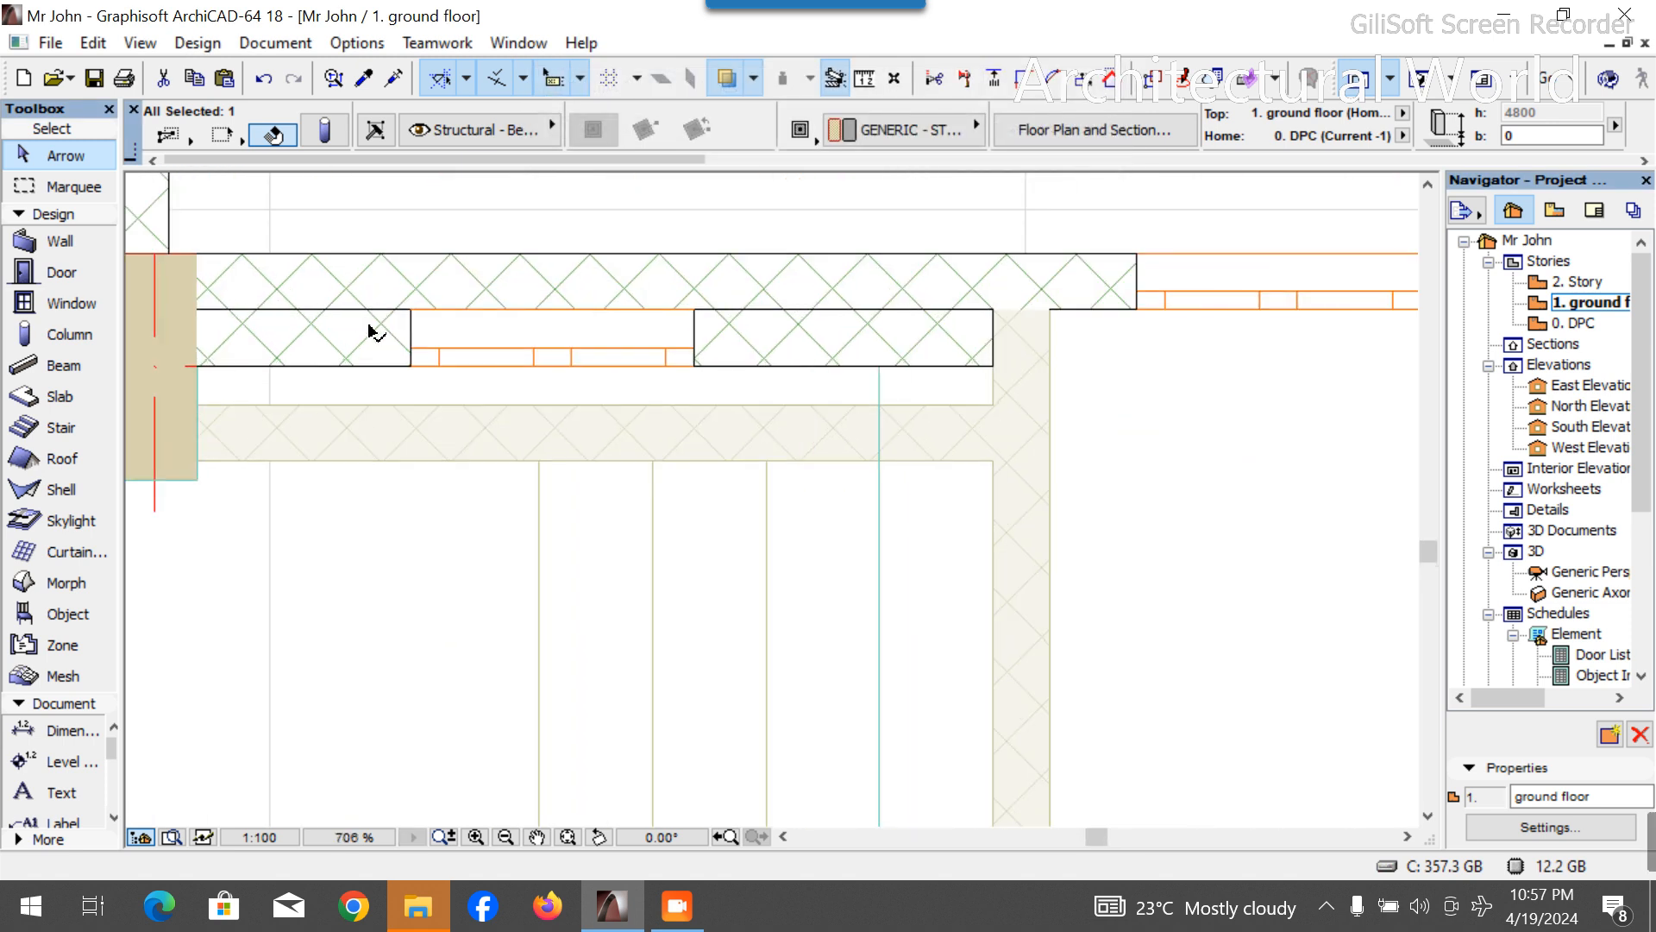
pyautogui.click(466, 345)
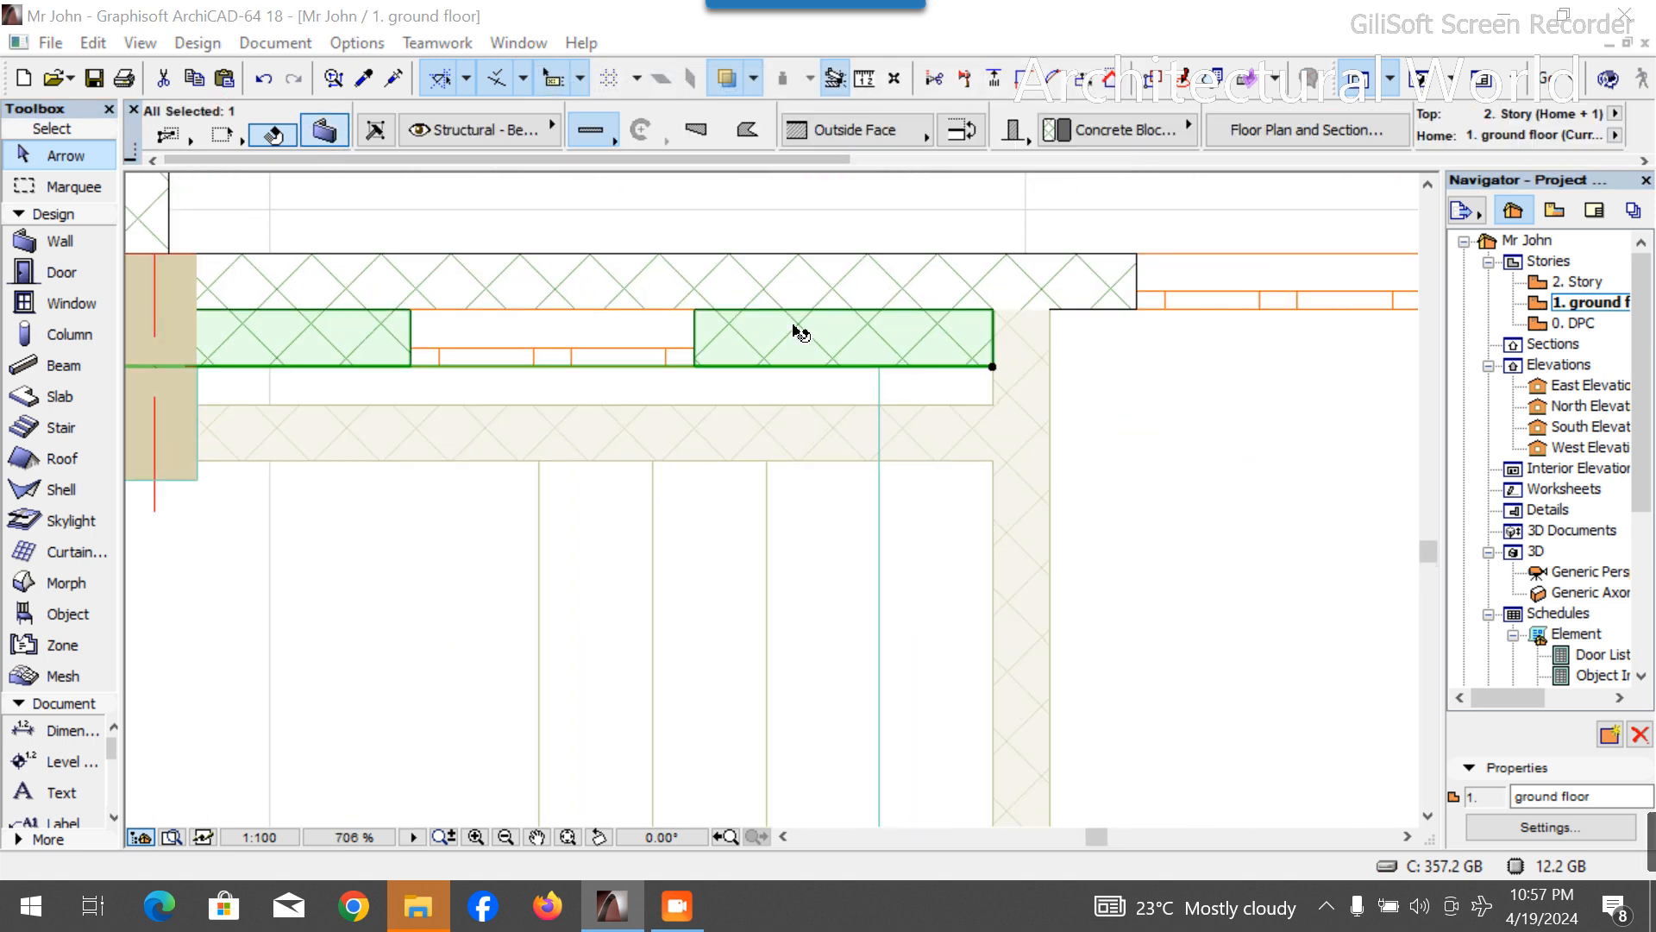
pyautogui.doubleClick(703, 326)
pyautogui.click(678, 630)
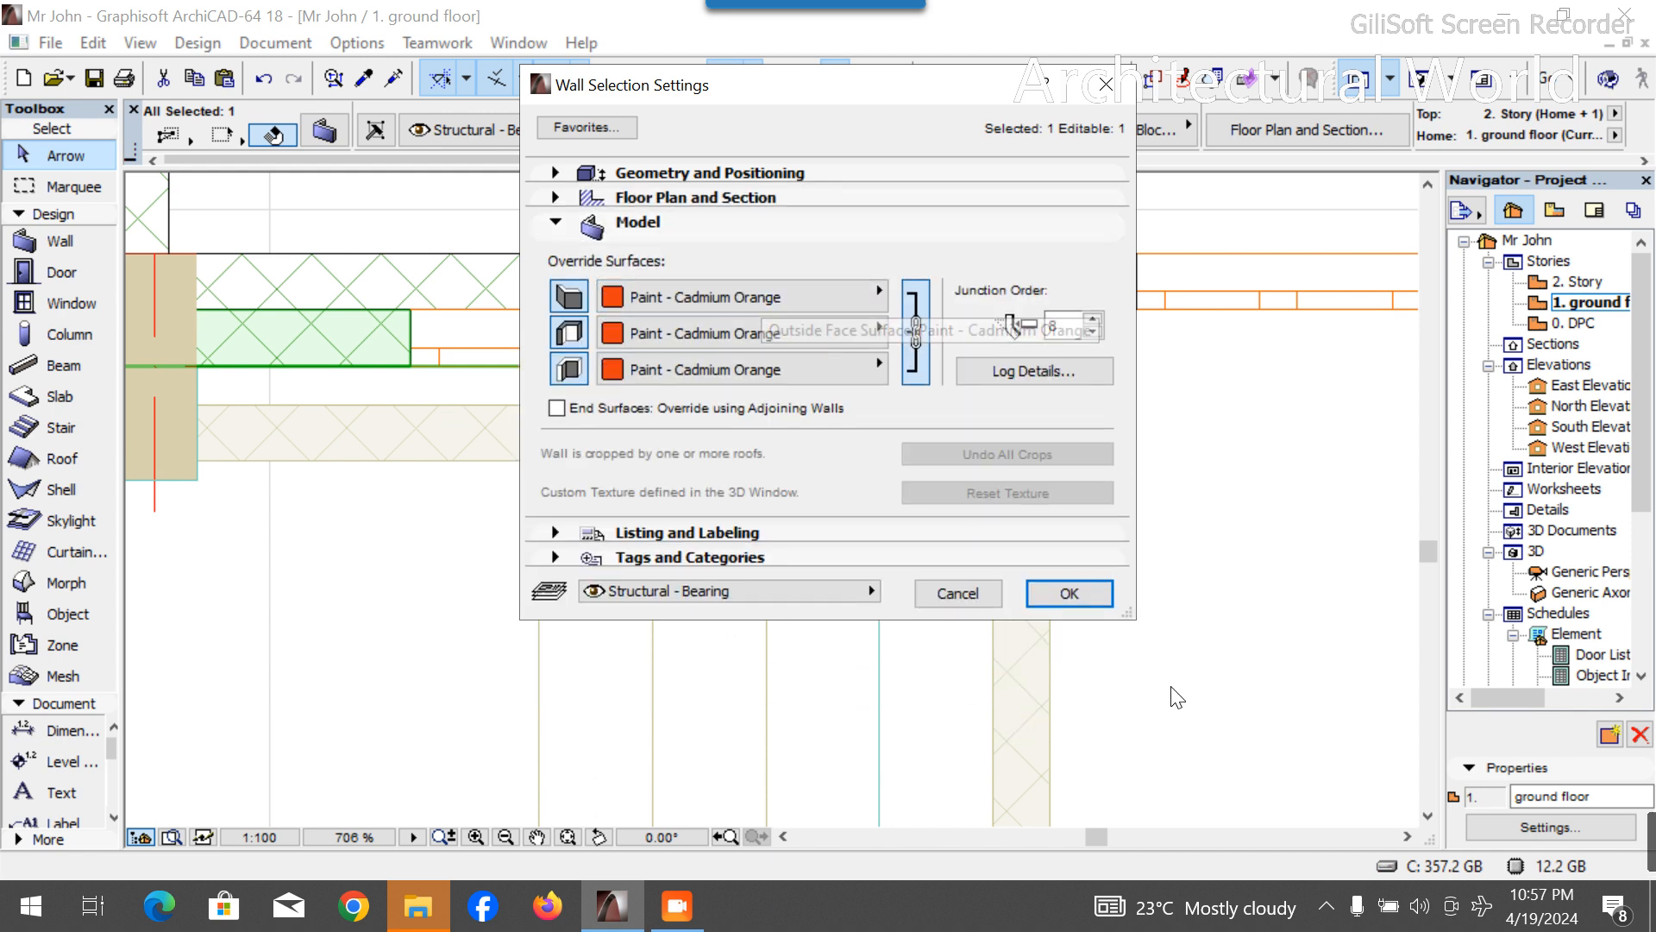
pyautogui.click(1066, 593)
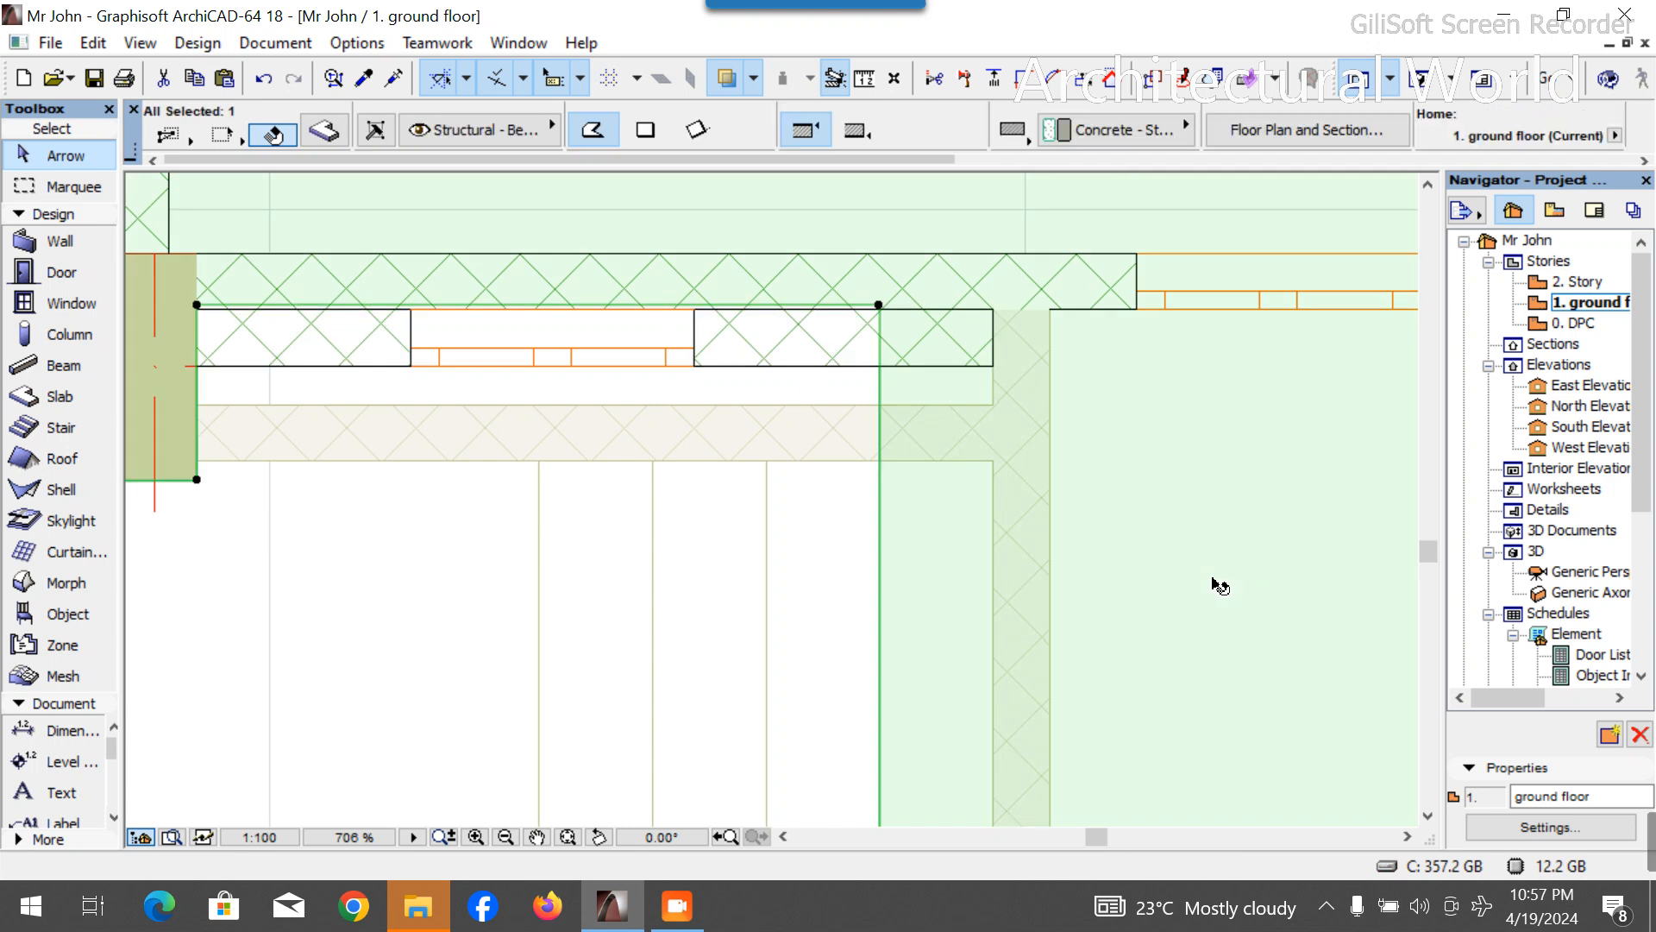
pyautogui.press('Escape')
# In 3D, override the outside face of the white porch side wall next to the orange column with Paint - Dark Gray.
pyautogui.click(1419, 86)
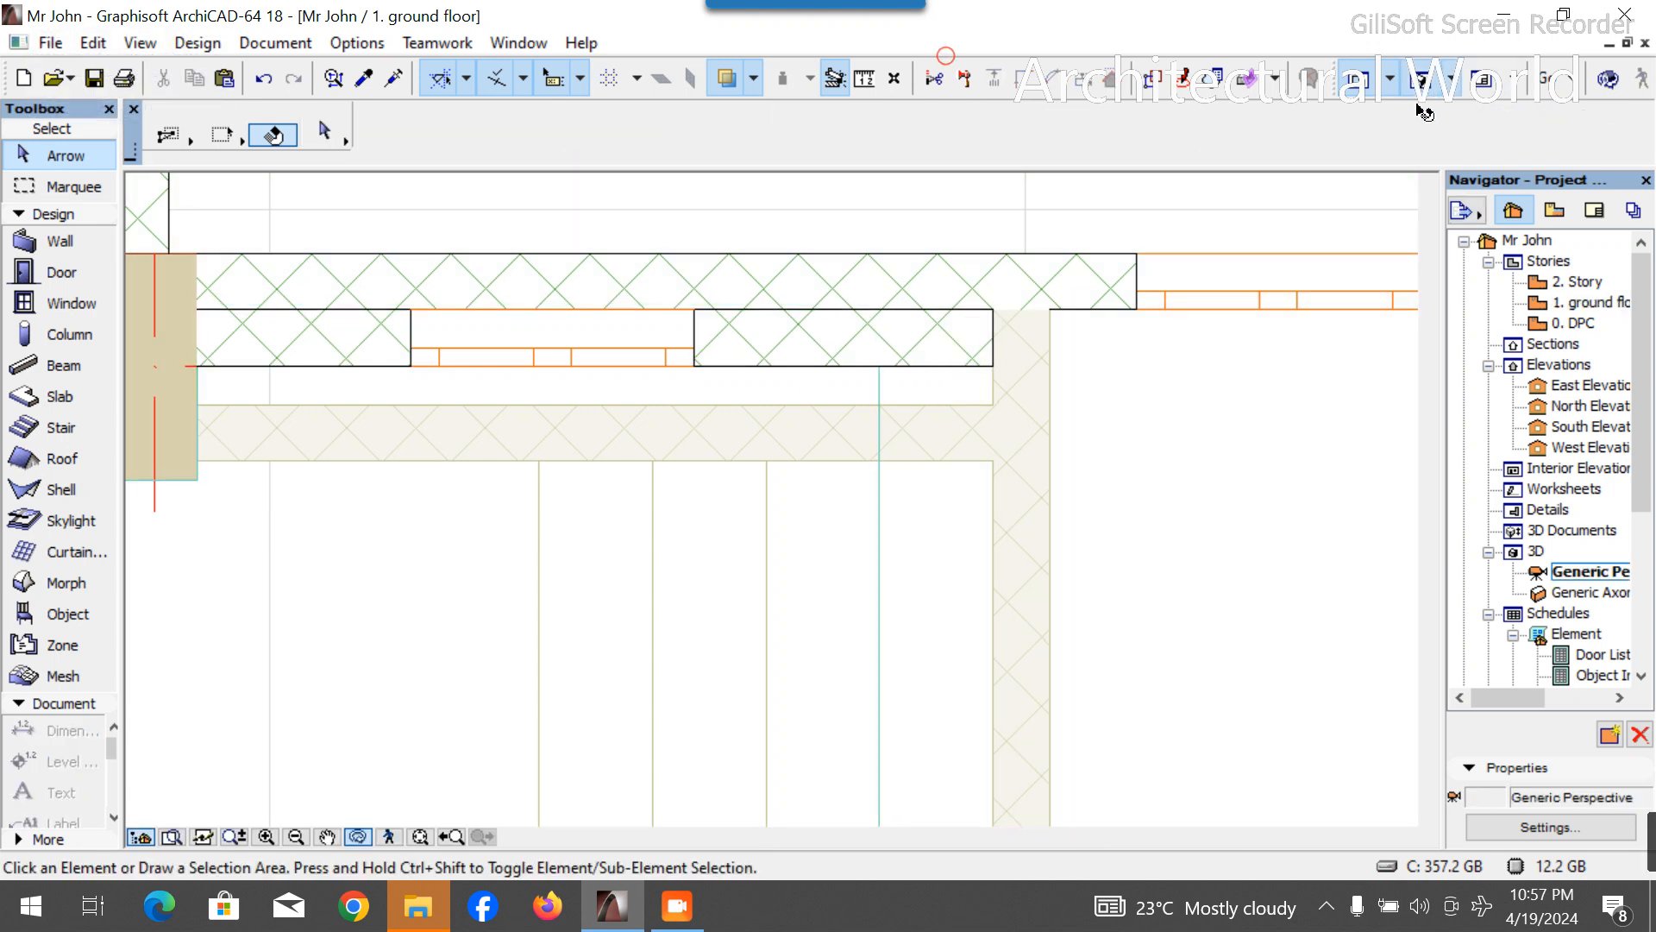
pyautogui.scroll(3, 923, 548)
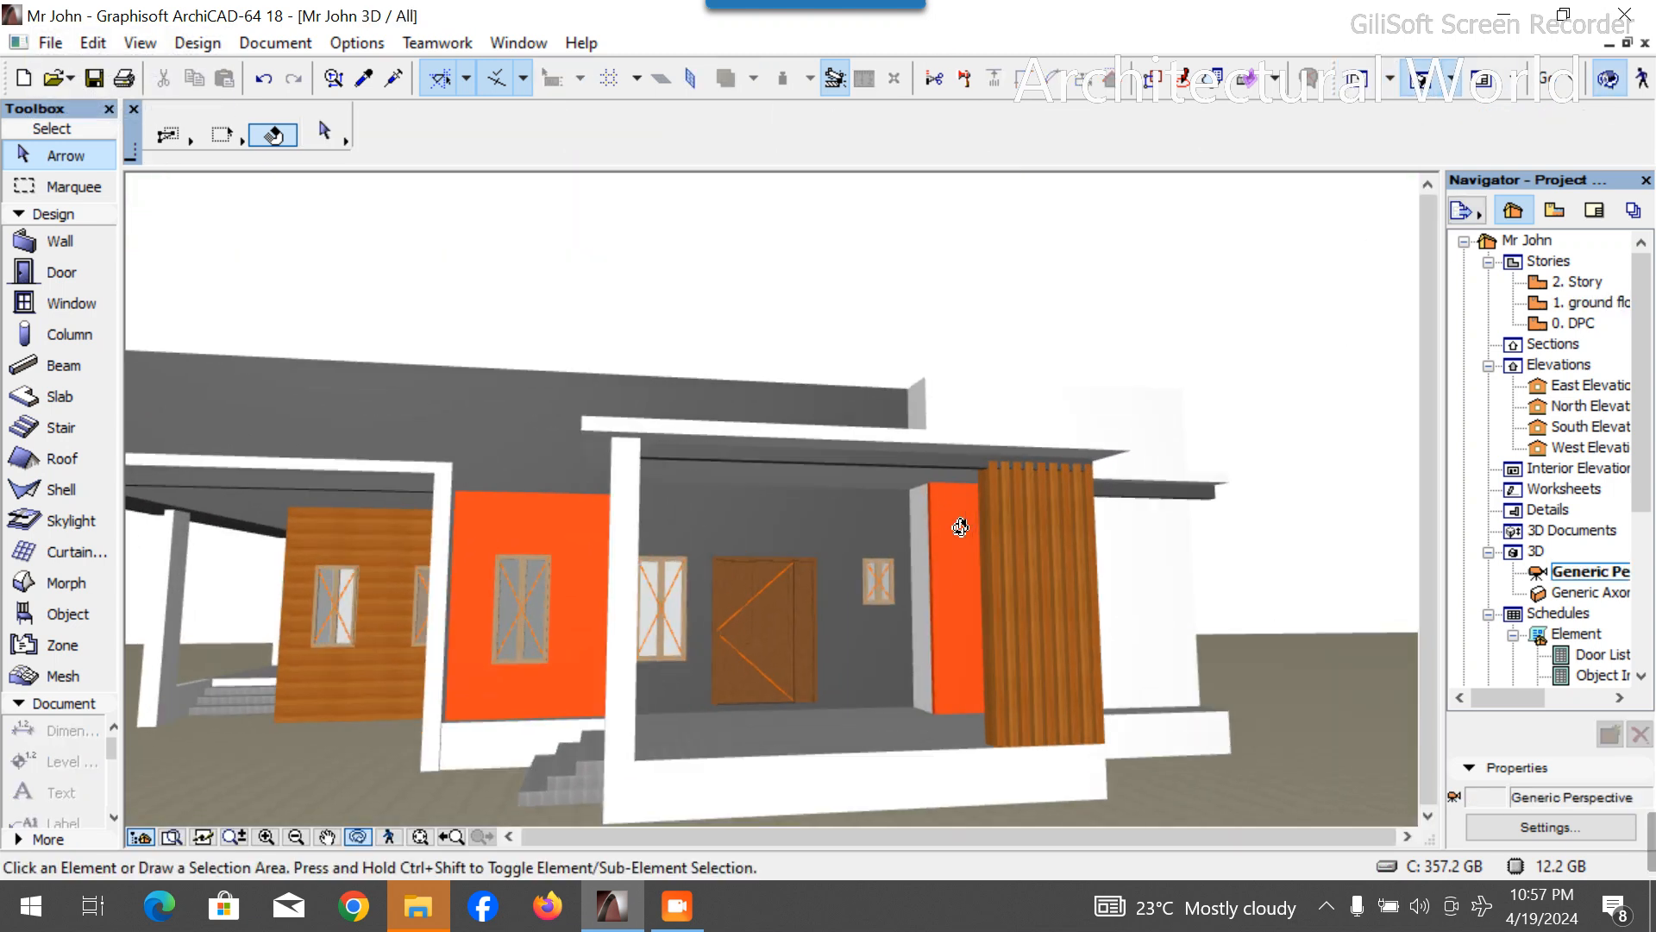
pyautogui.moveTo(960, 544); pyautogui.dragTo(1045, 546)
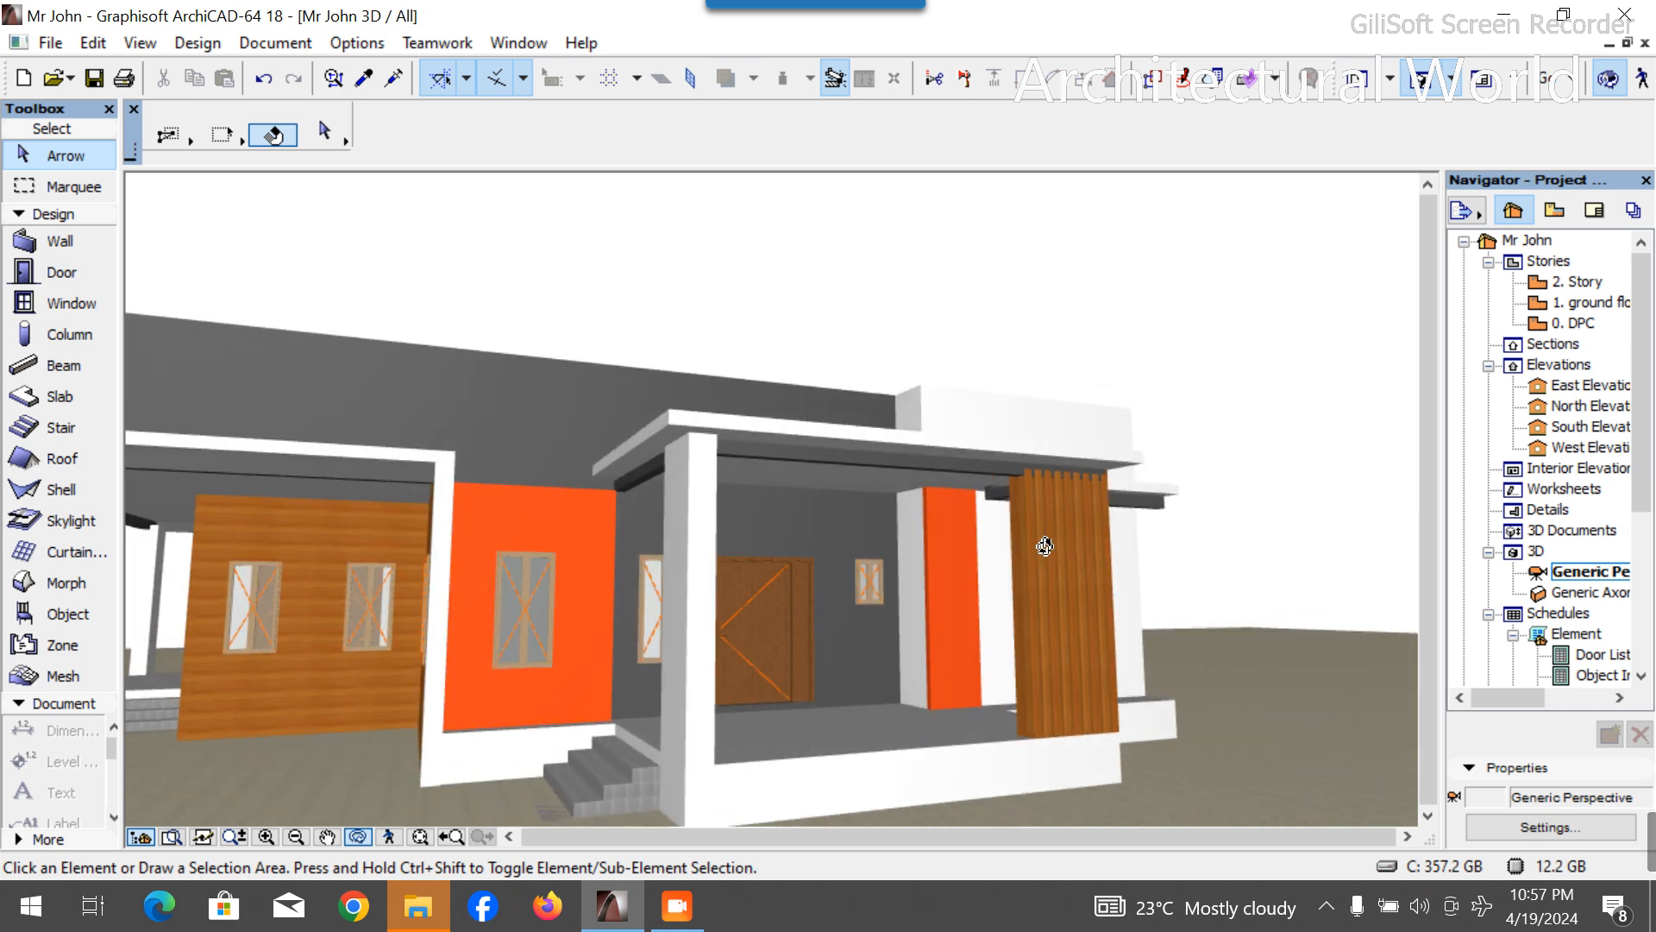
pyautogui.click(914, 528)
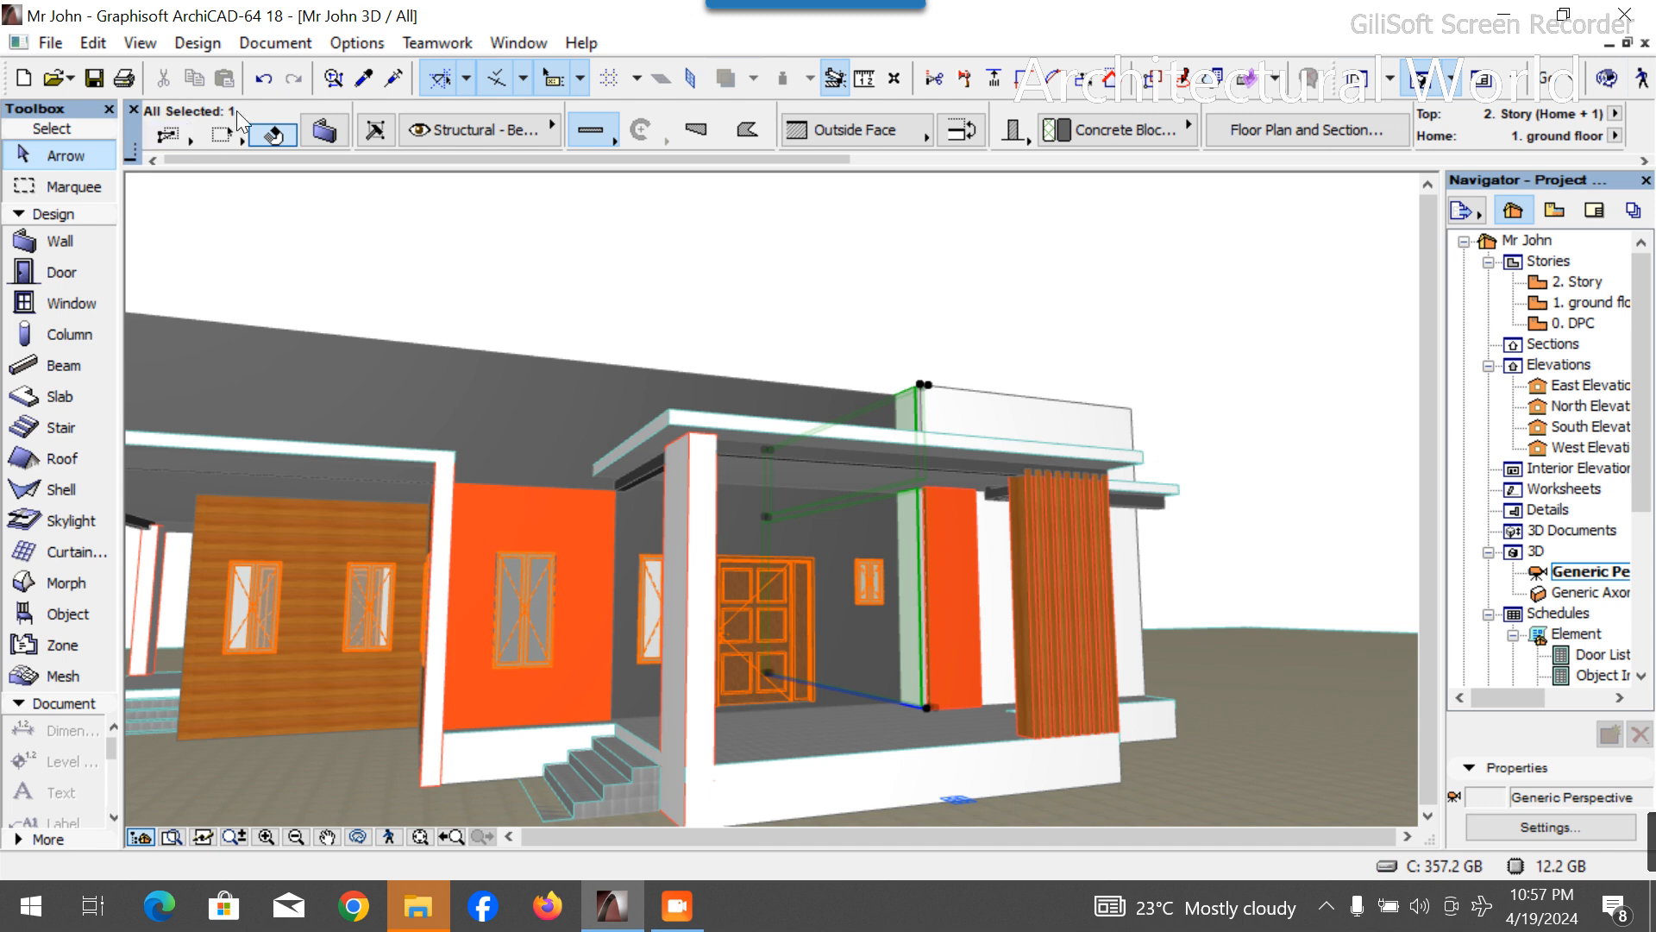
pyautogui.click(326, 133)
pyautogui.click(710, 295)
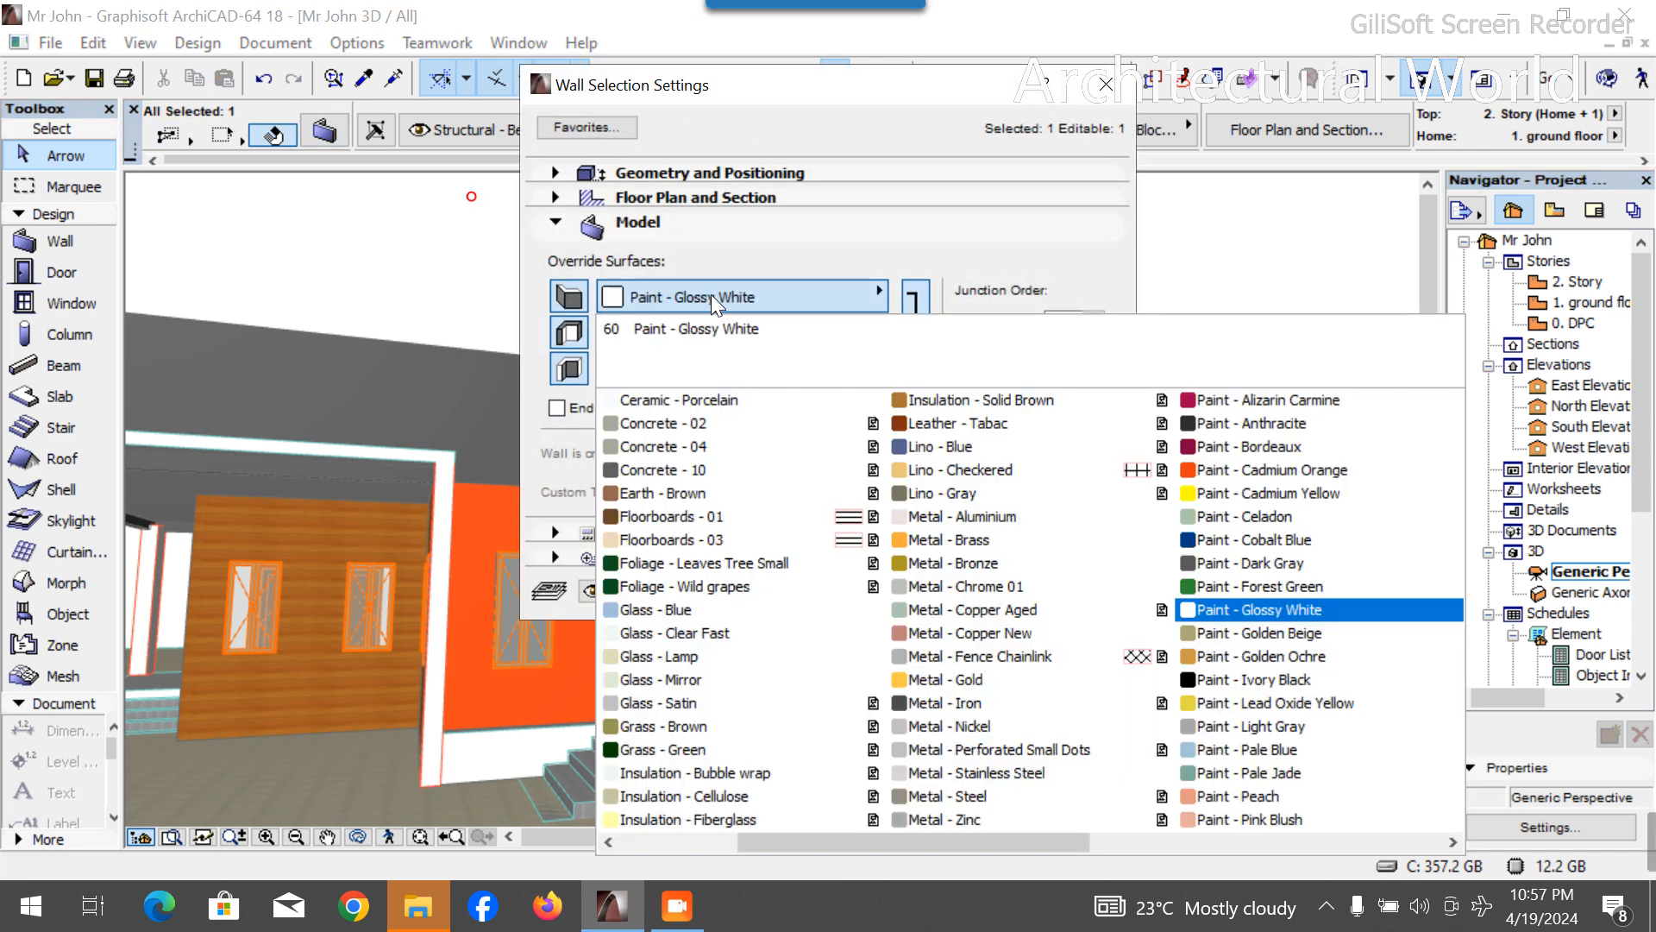
pyautogui.scroll(-3, 1190, 688)
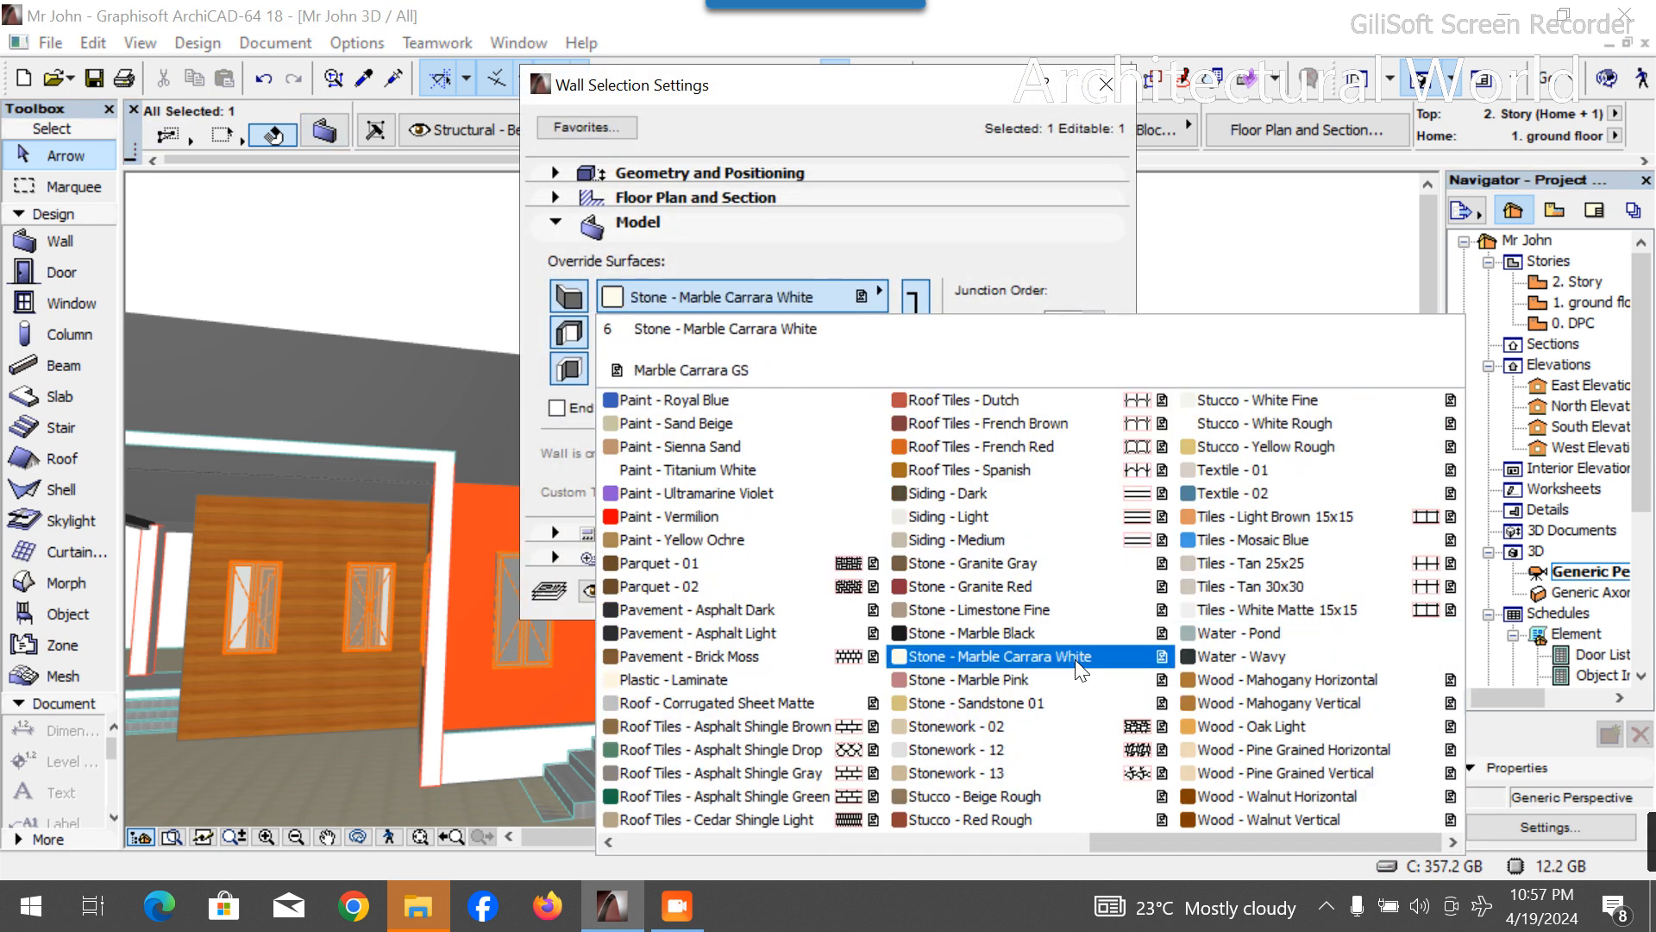
pyautogui.scroll(4, 759, 625)
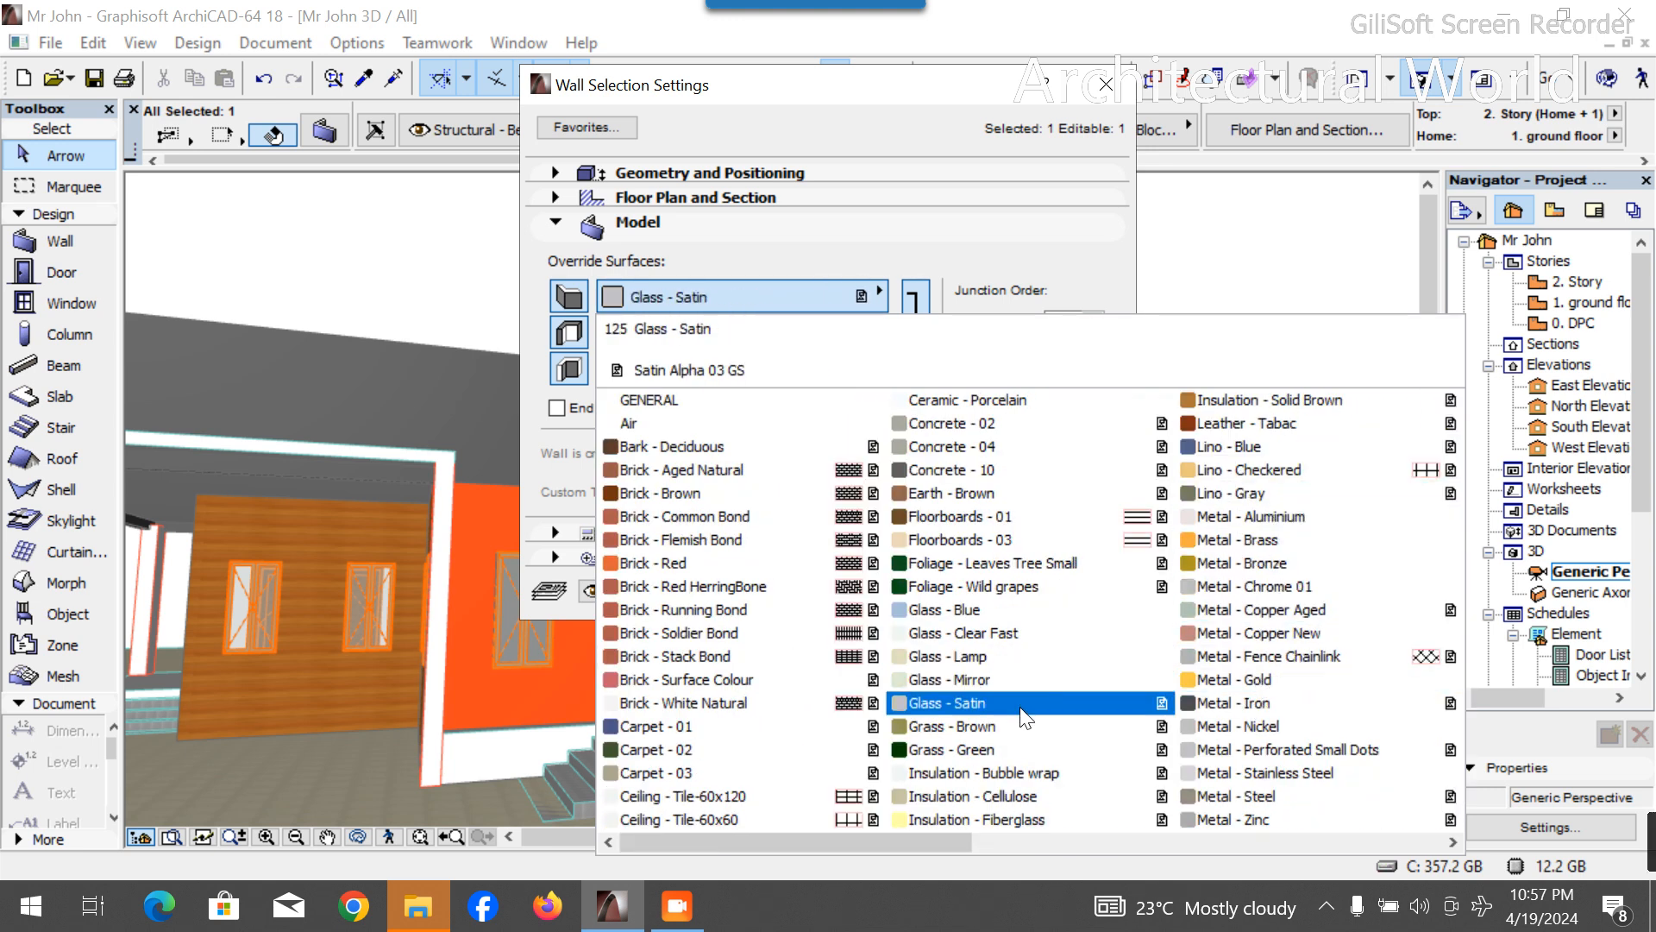
pyautogui.scroll(-3, 1054, 709)
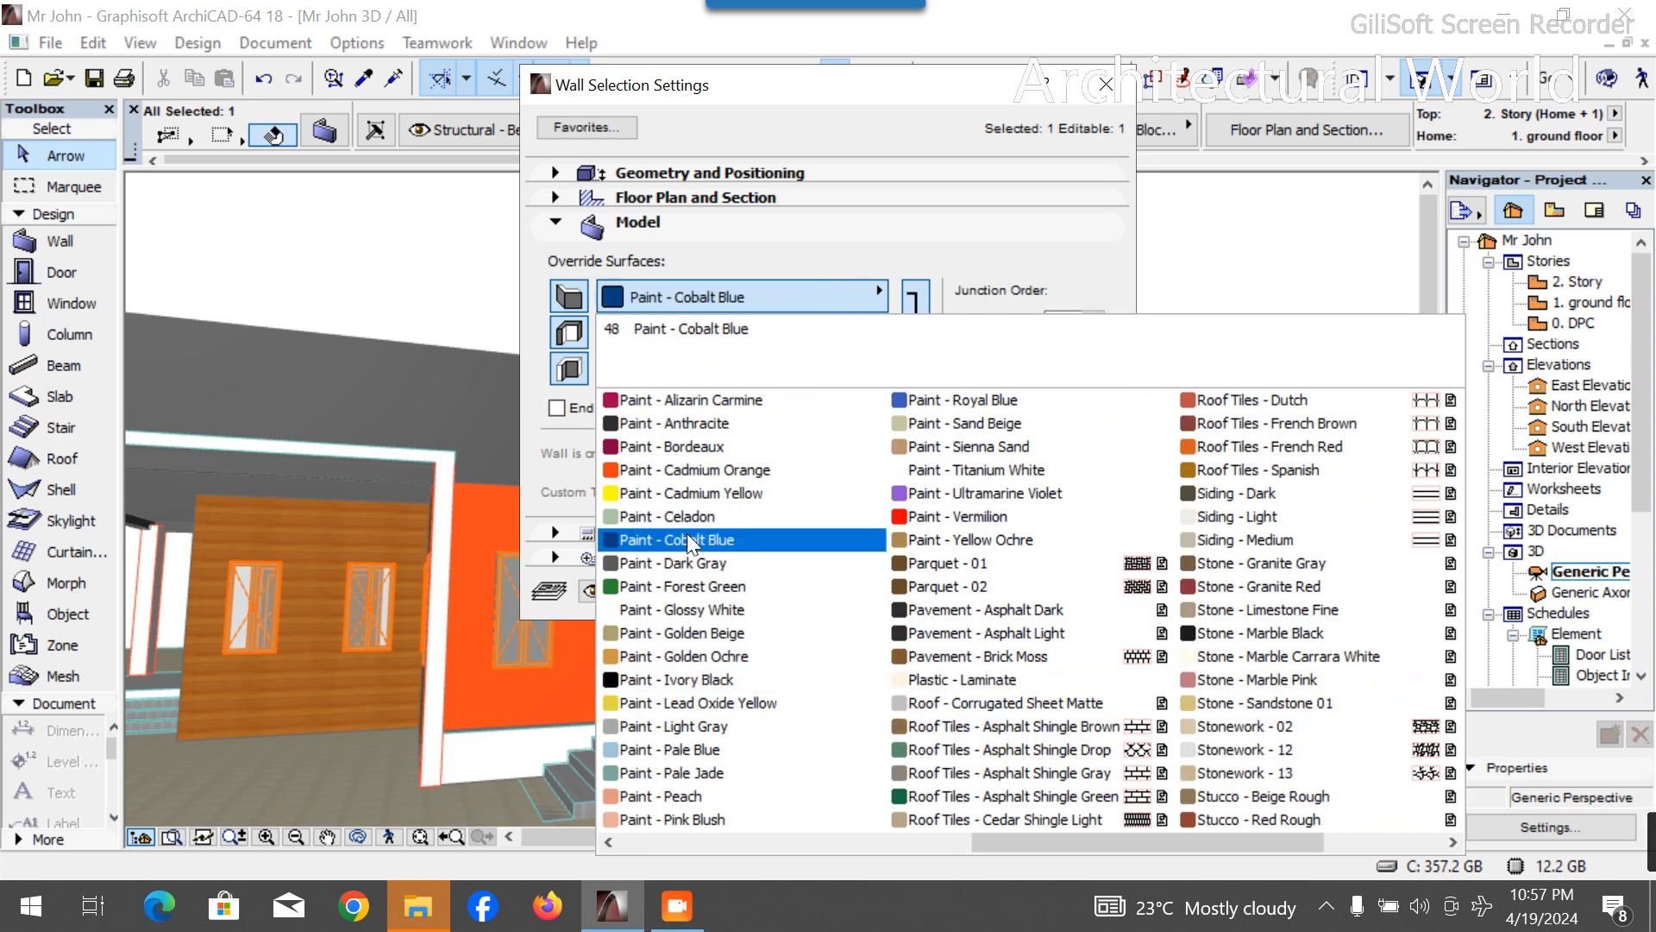
pyautogui.click(711, 565)
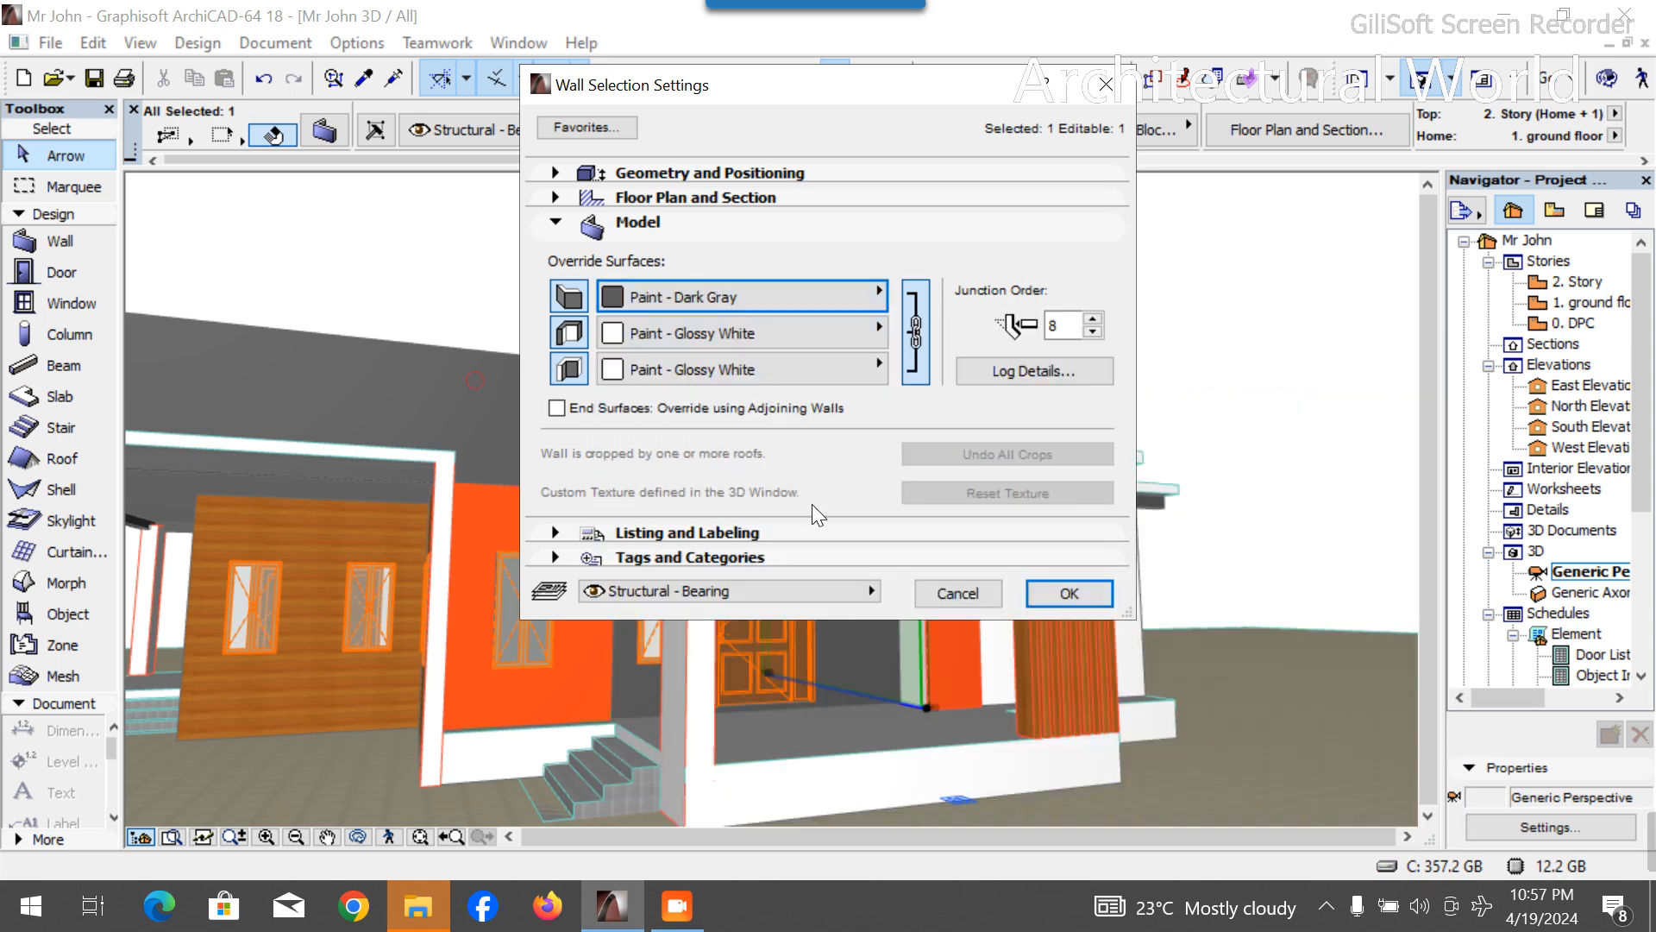
pyautogui.click(1037, 602)
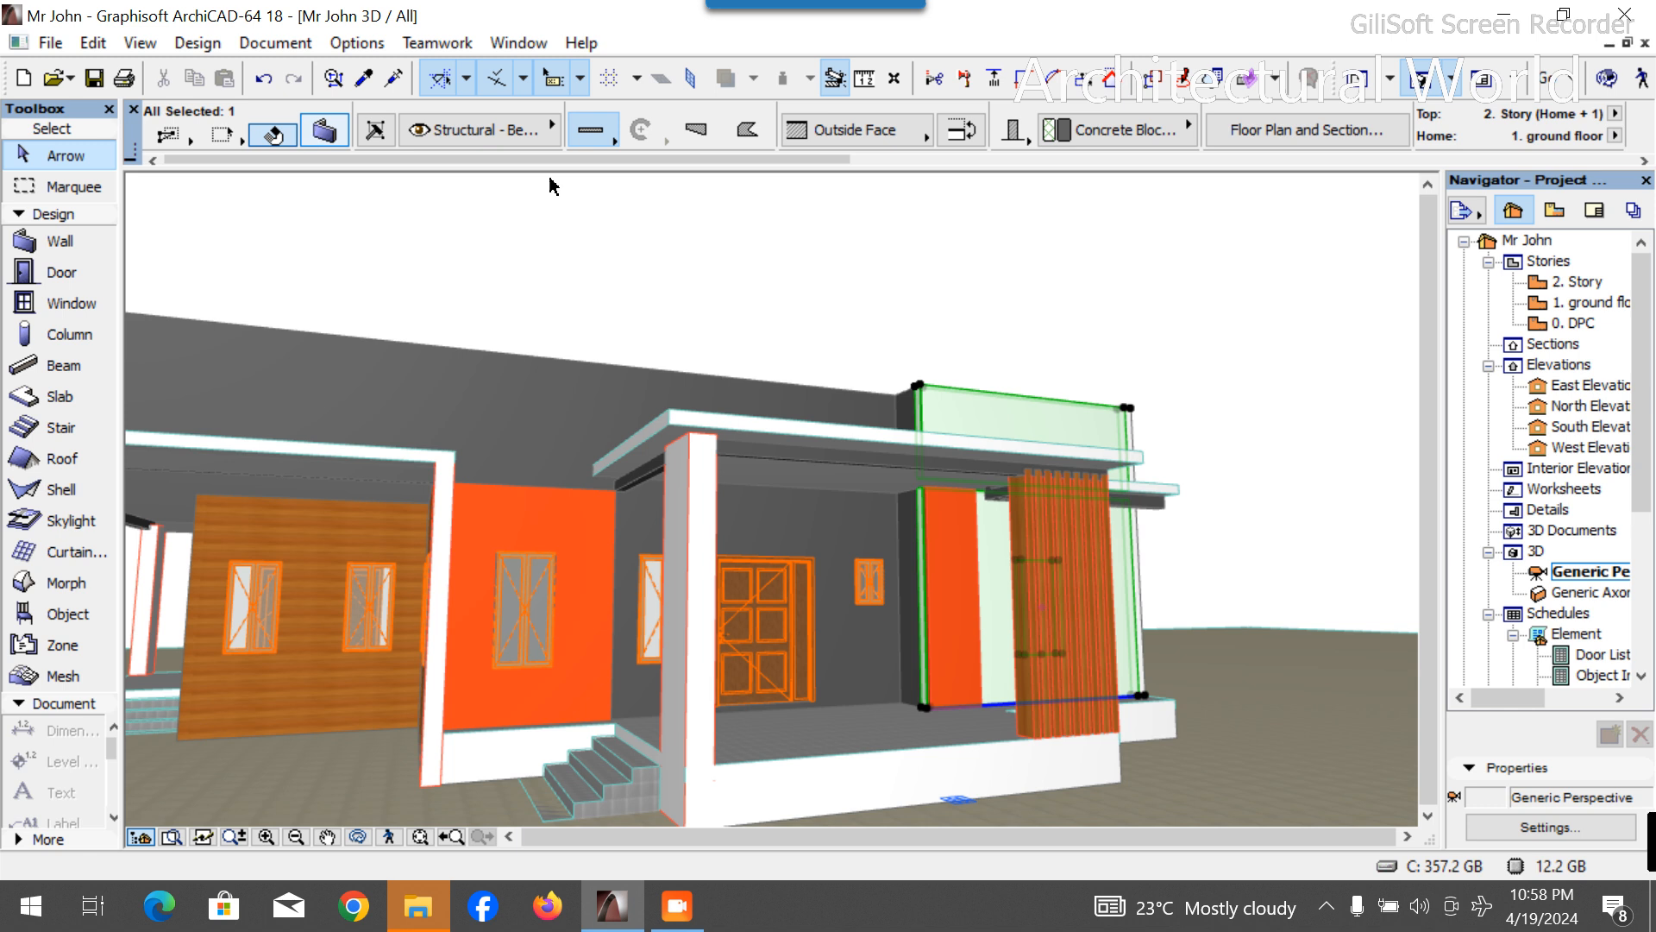
pyautogui.click(964, 256)
# Browse the surface list for a new outside face finish for the white front wall behind the vertical timber fins.
pyautogui.scroll(5, 1010, 535)
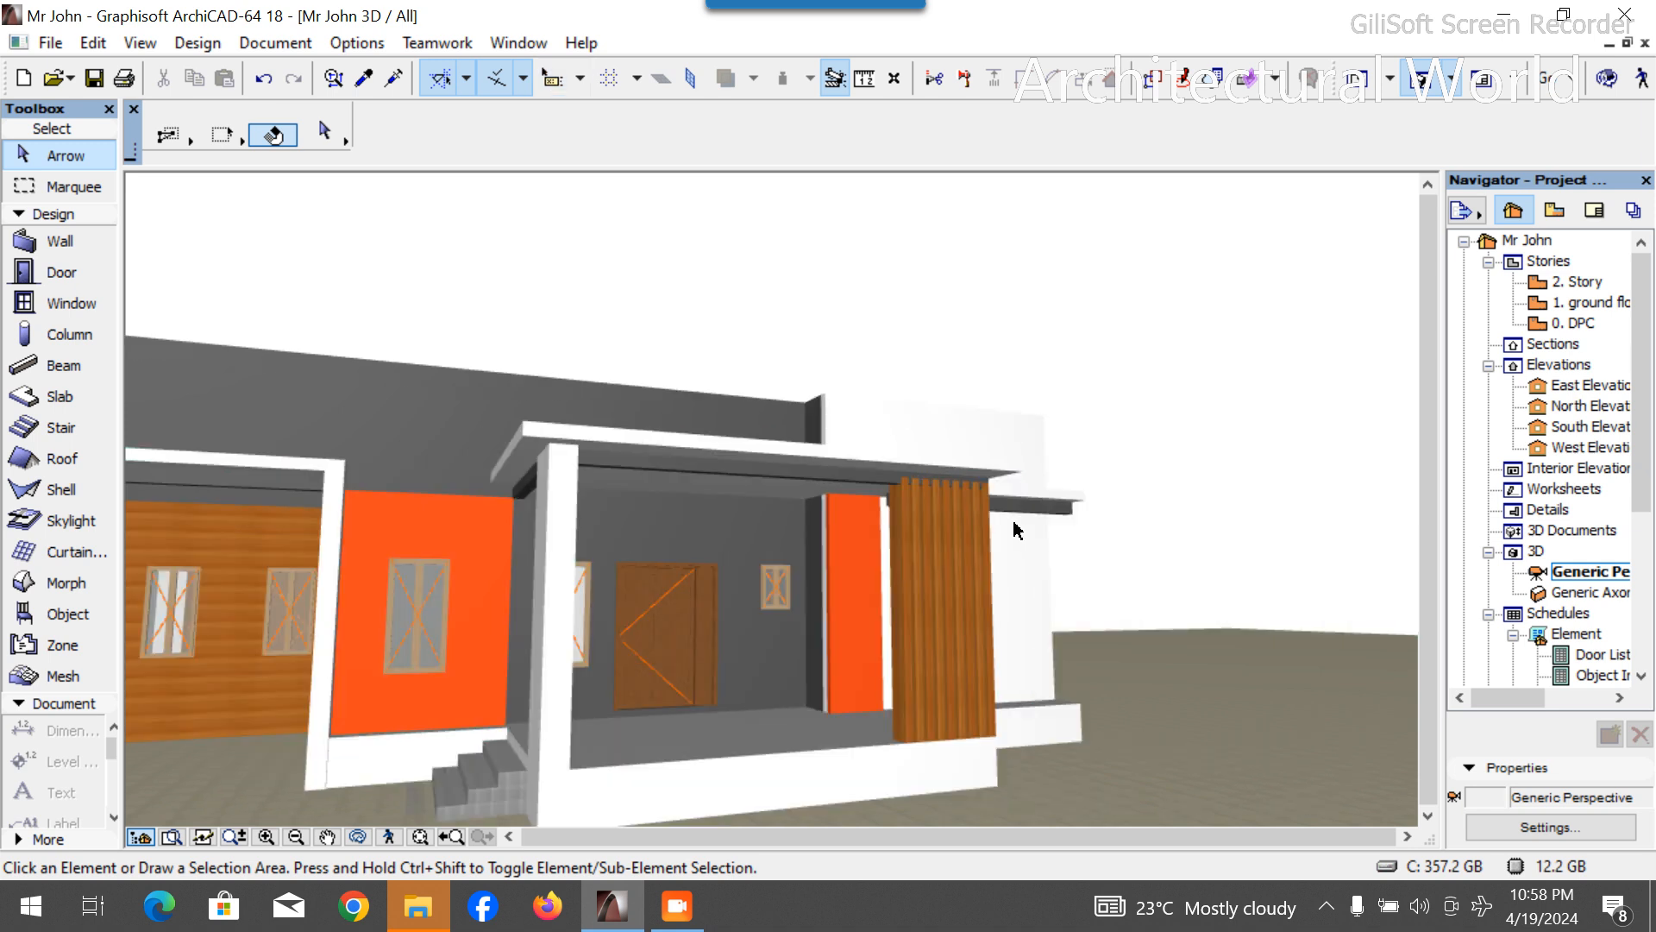
pyautogui.click(799, 467)
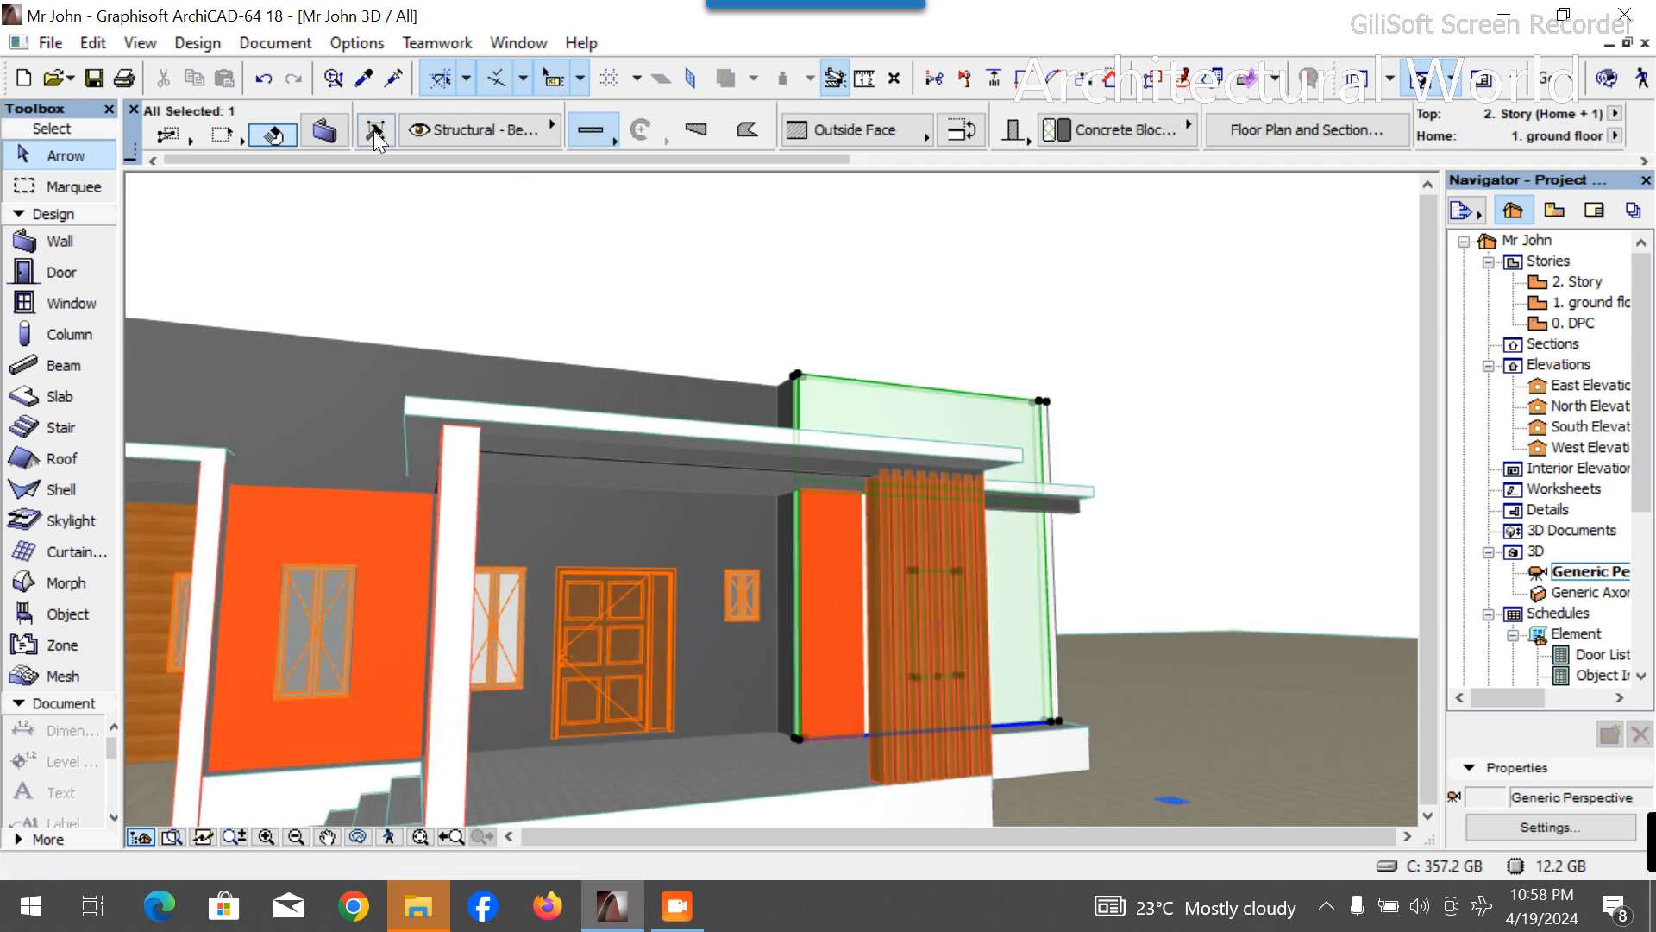
pyautogui.hotkey('ctrl', 't')
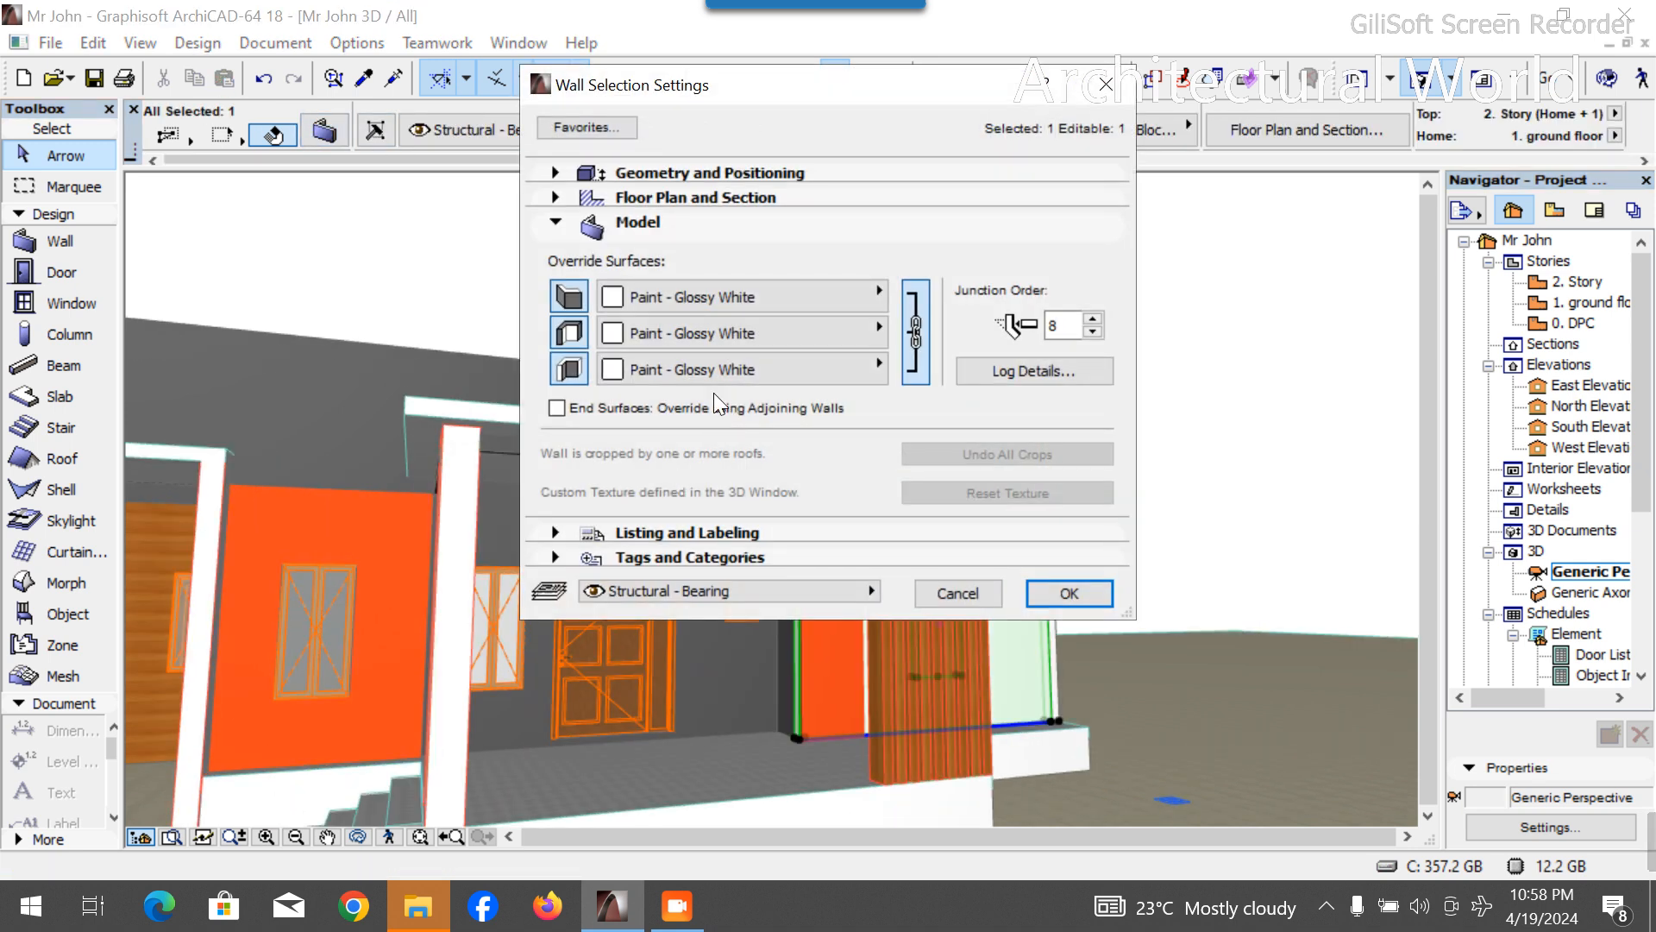
pyautogui.click(713, 291)
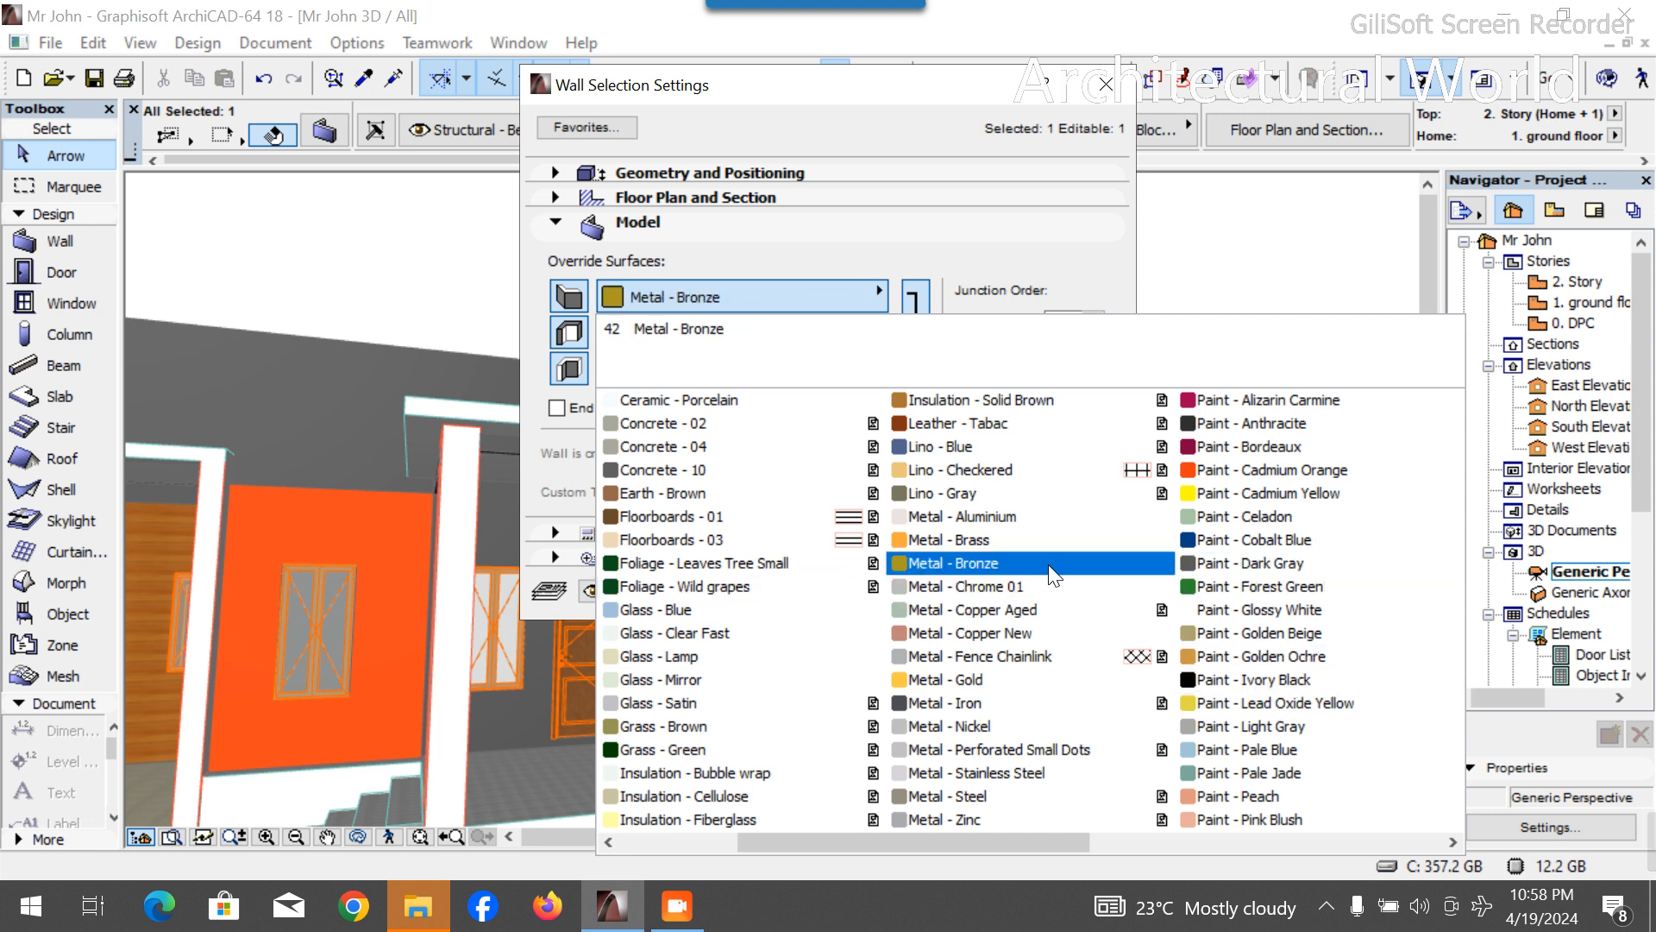
pyautogui.scroll(1, 1053, 574)
pyautogui.scroll(-3, 1054, 645)
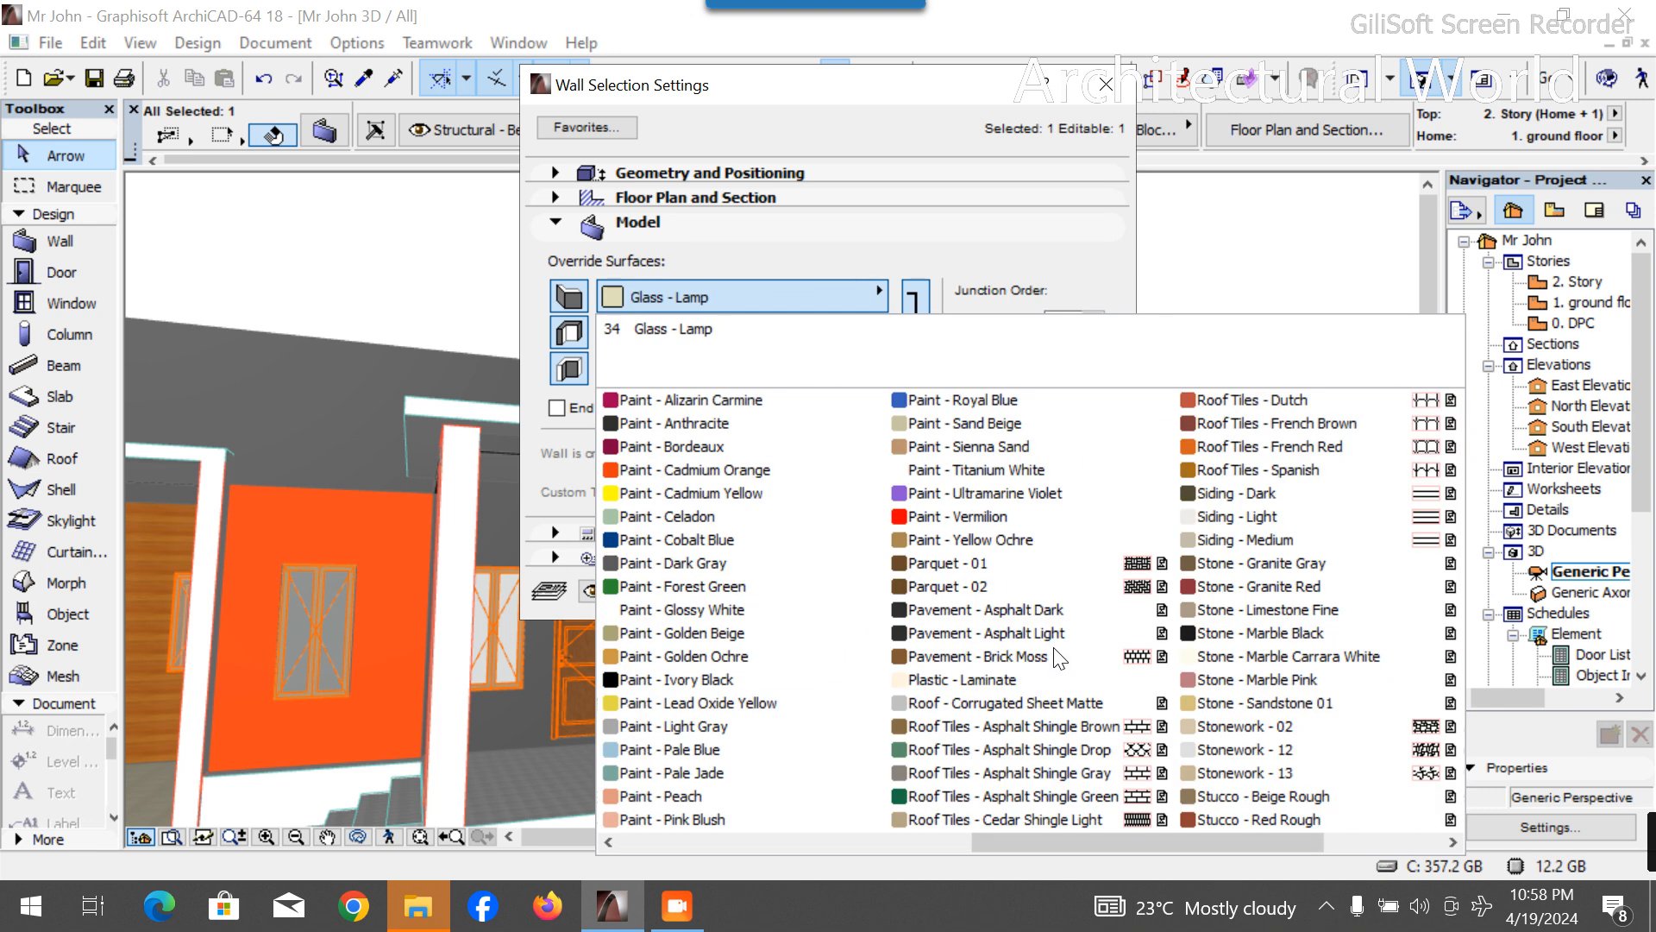
pyautogui.scroll(-1, 1147, 629)
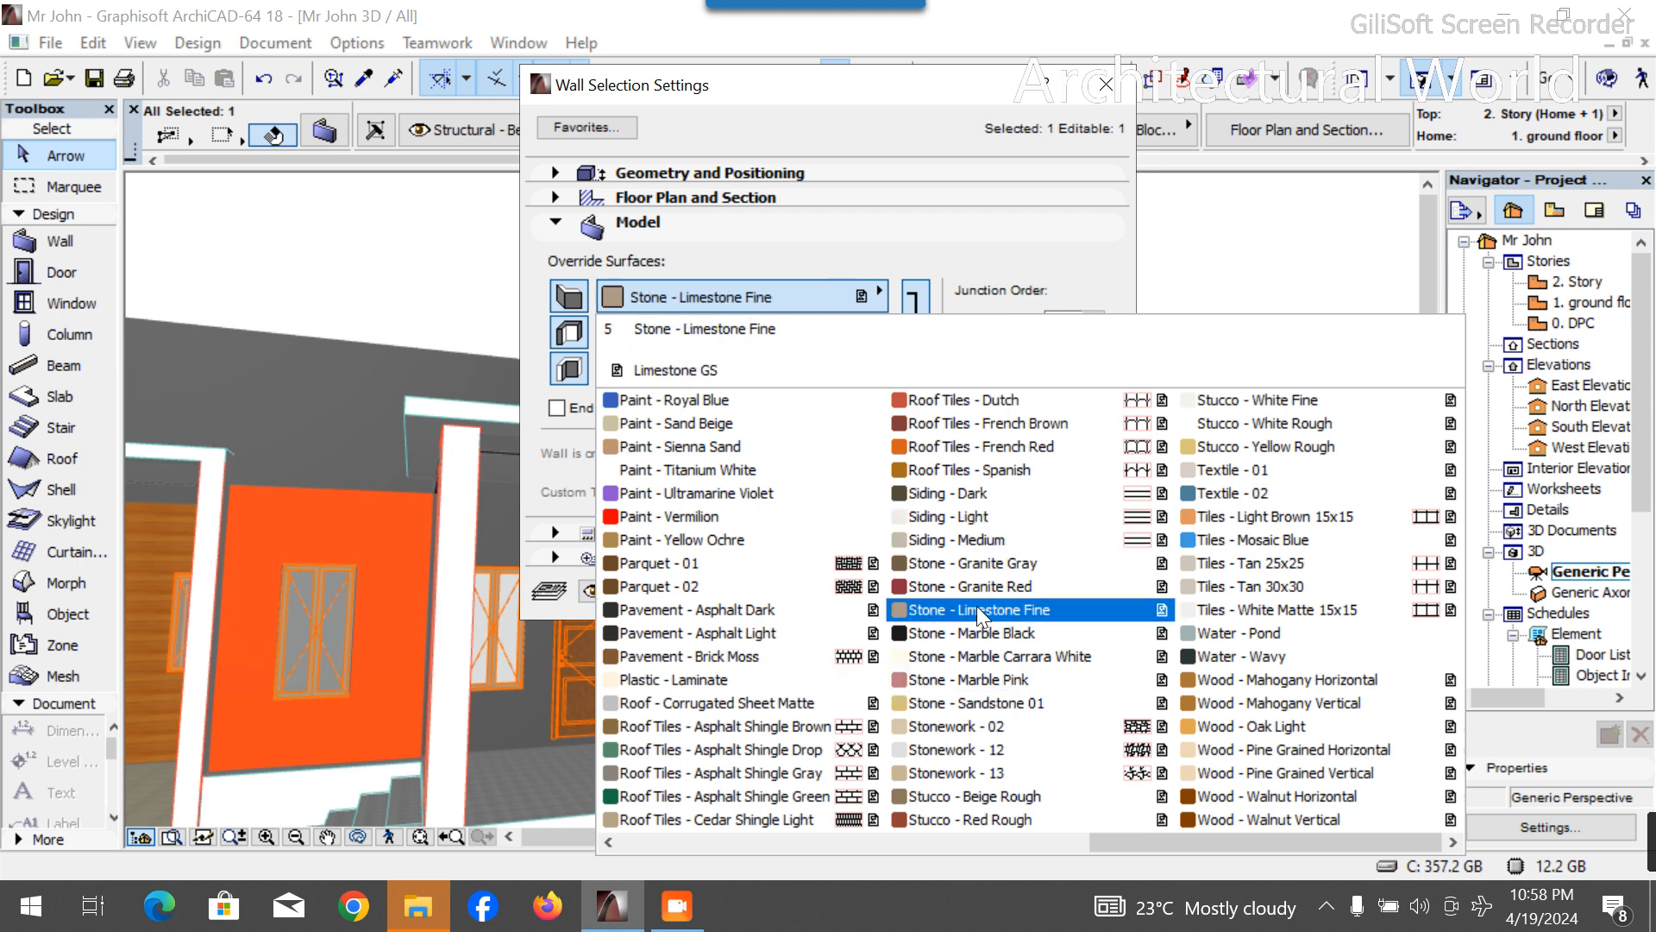
pyautogui.scroll(5, 964, 674)
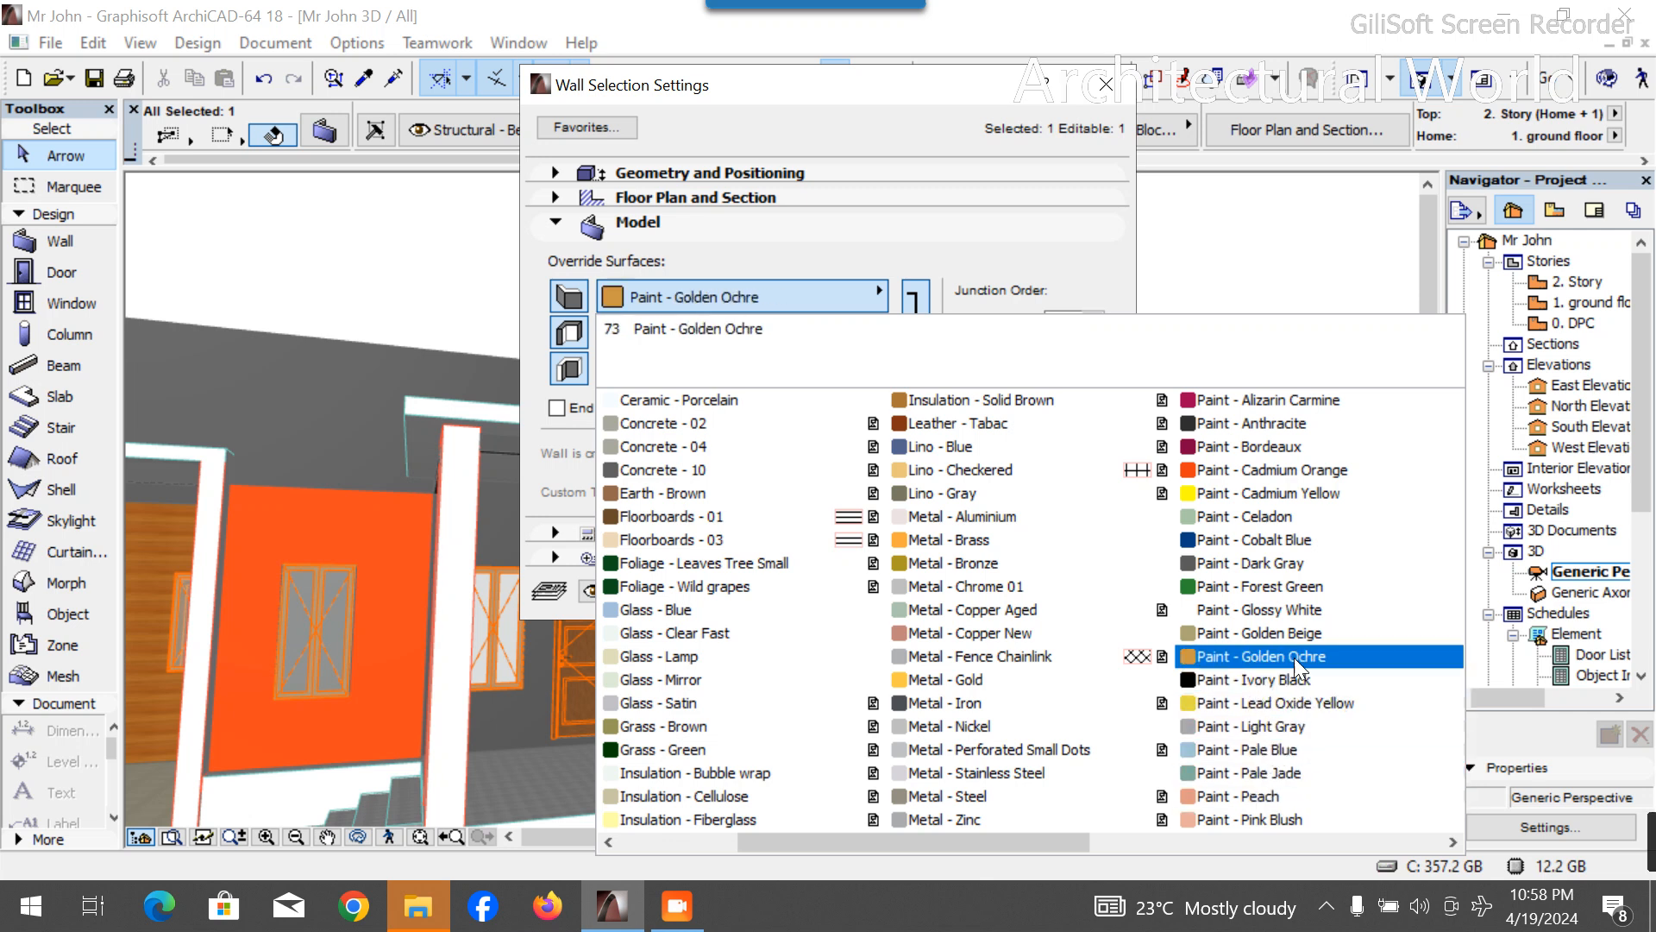
# Override all three surfaces of the selected front wall behind the wooden slats with Paint - Dark Gray.
pyautogui.click(1268, 562)
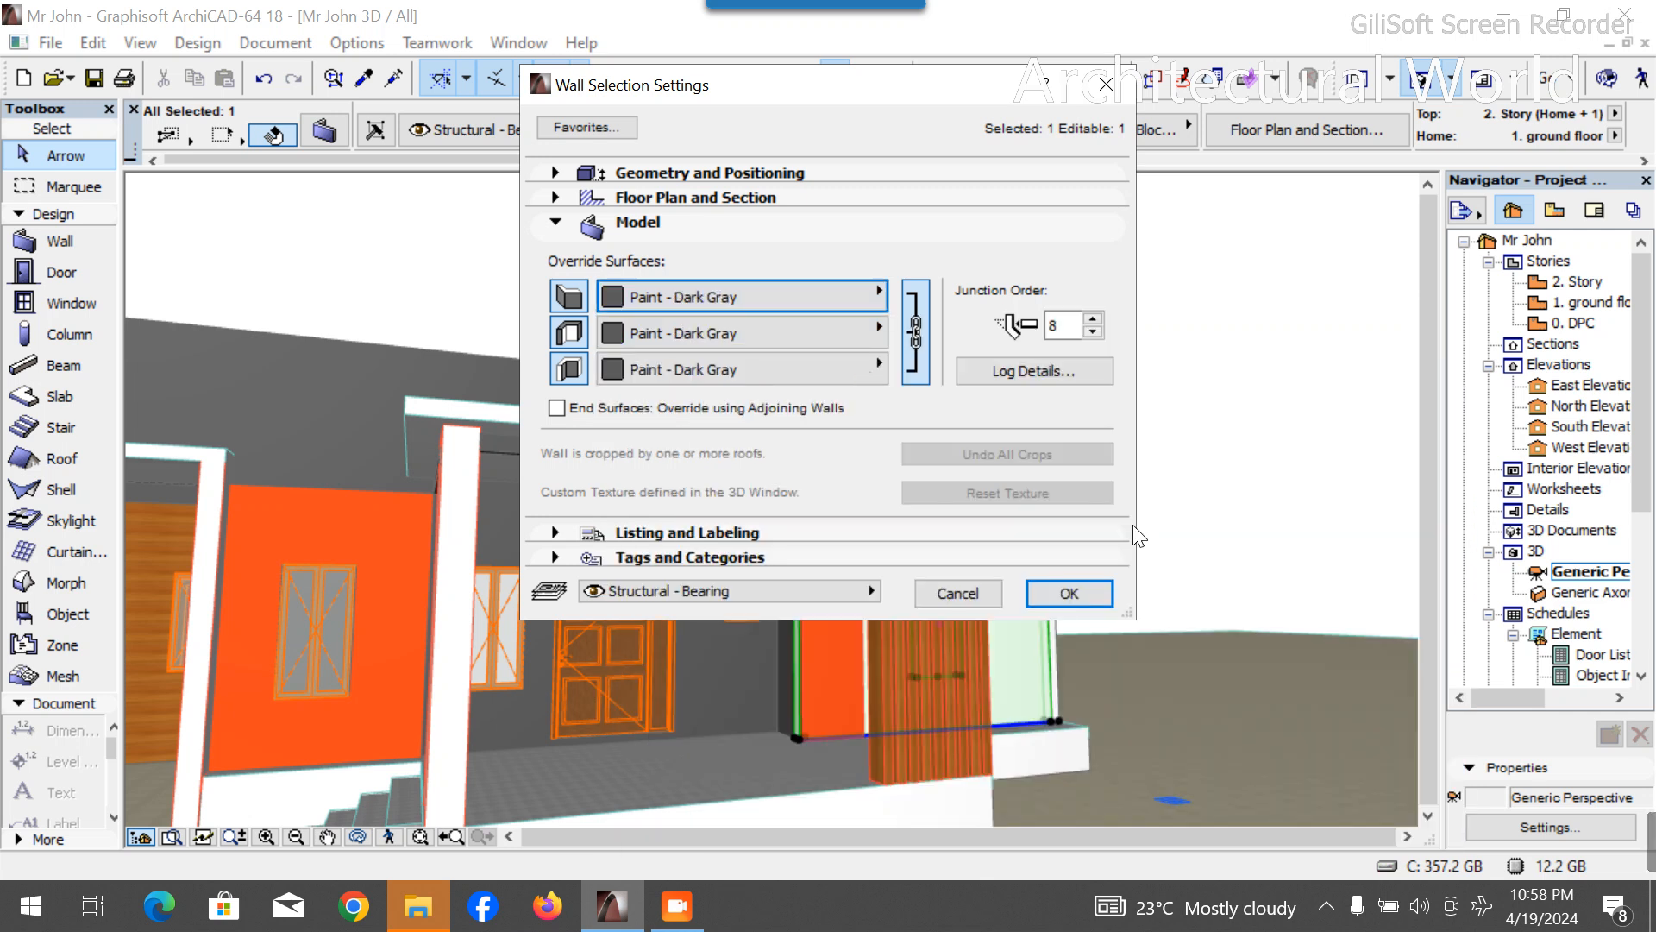
pyautogui.click(1068, 593)
pyautogui.press('Escape')
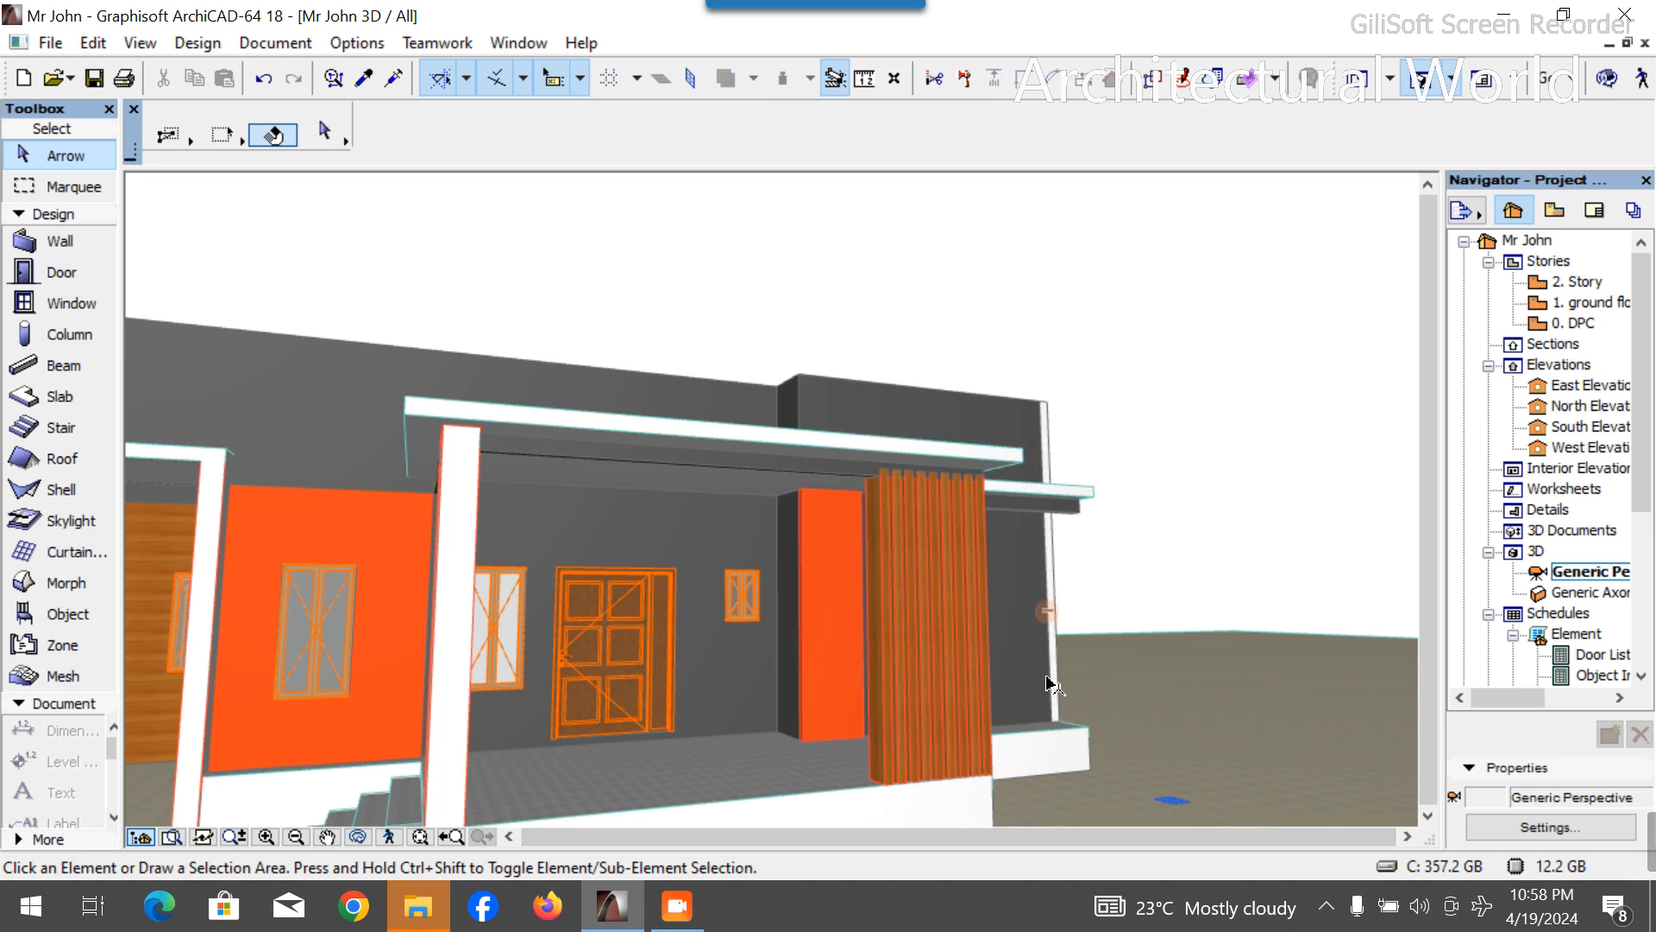
# Inspect the front facade in 3D and open the ground floor plan at the thin column below the master bedroom wall.
pyautogui.click(357, 836)
pyautogui.moveTo(1008, 723); pyautogui.dragTo(674, 727)
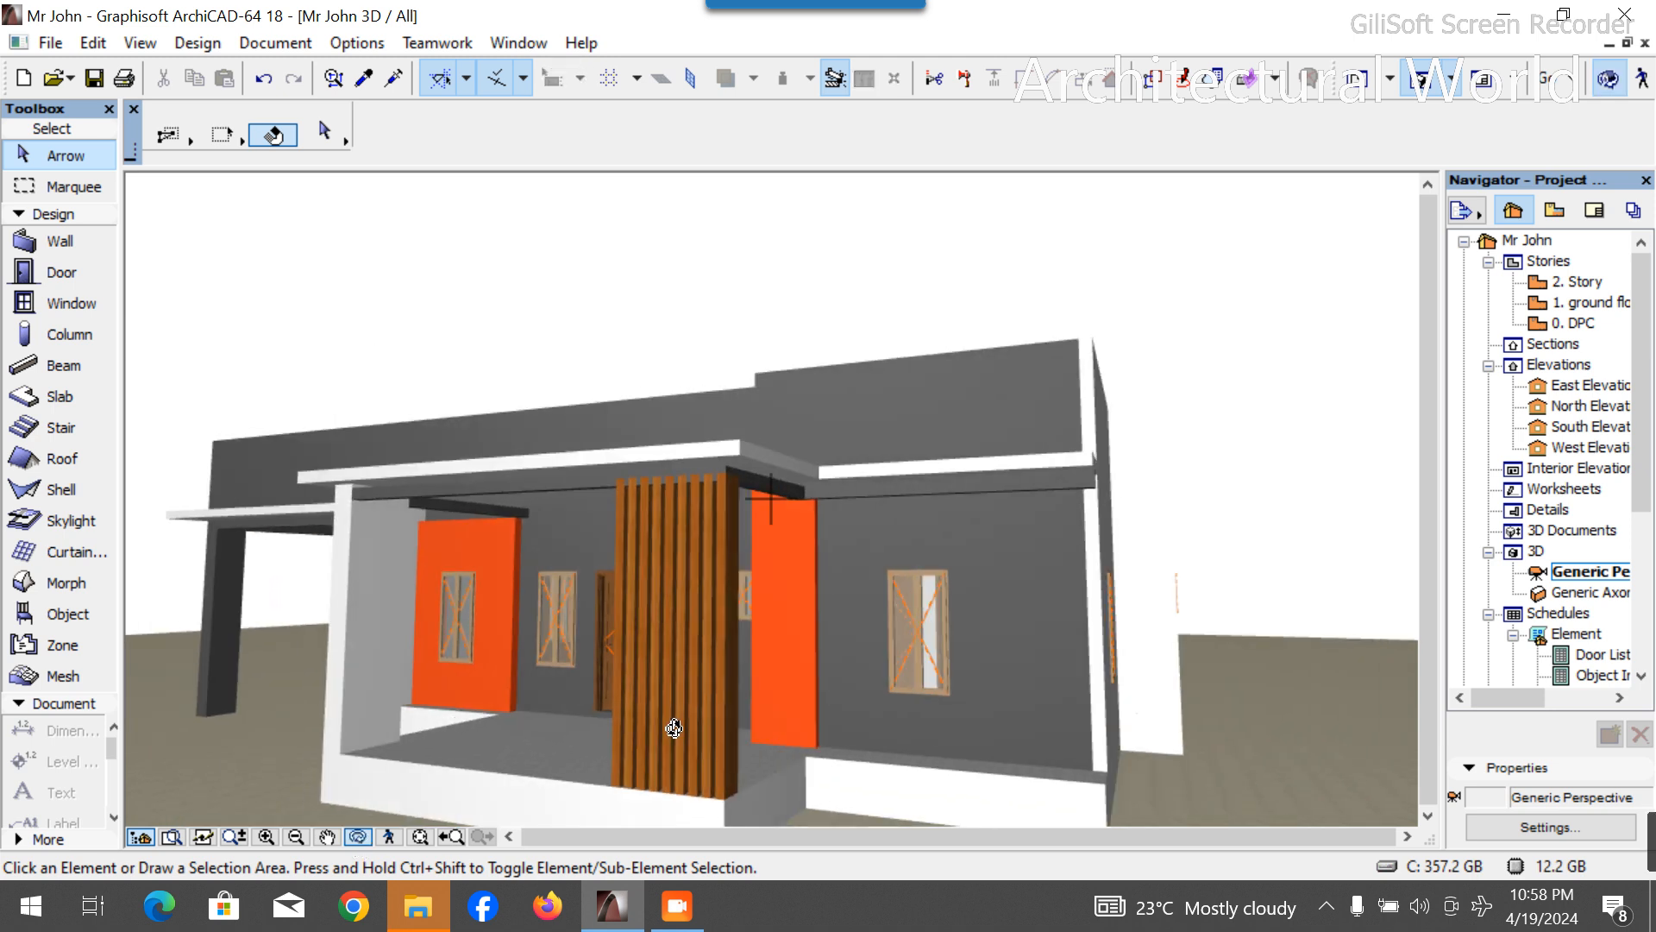
pyautogui.scroll(5, 858, 566)
pyautogui.scroll(-5, 857, 557)
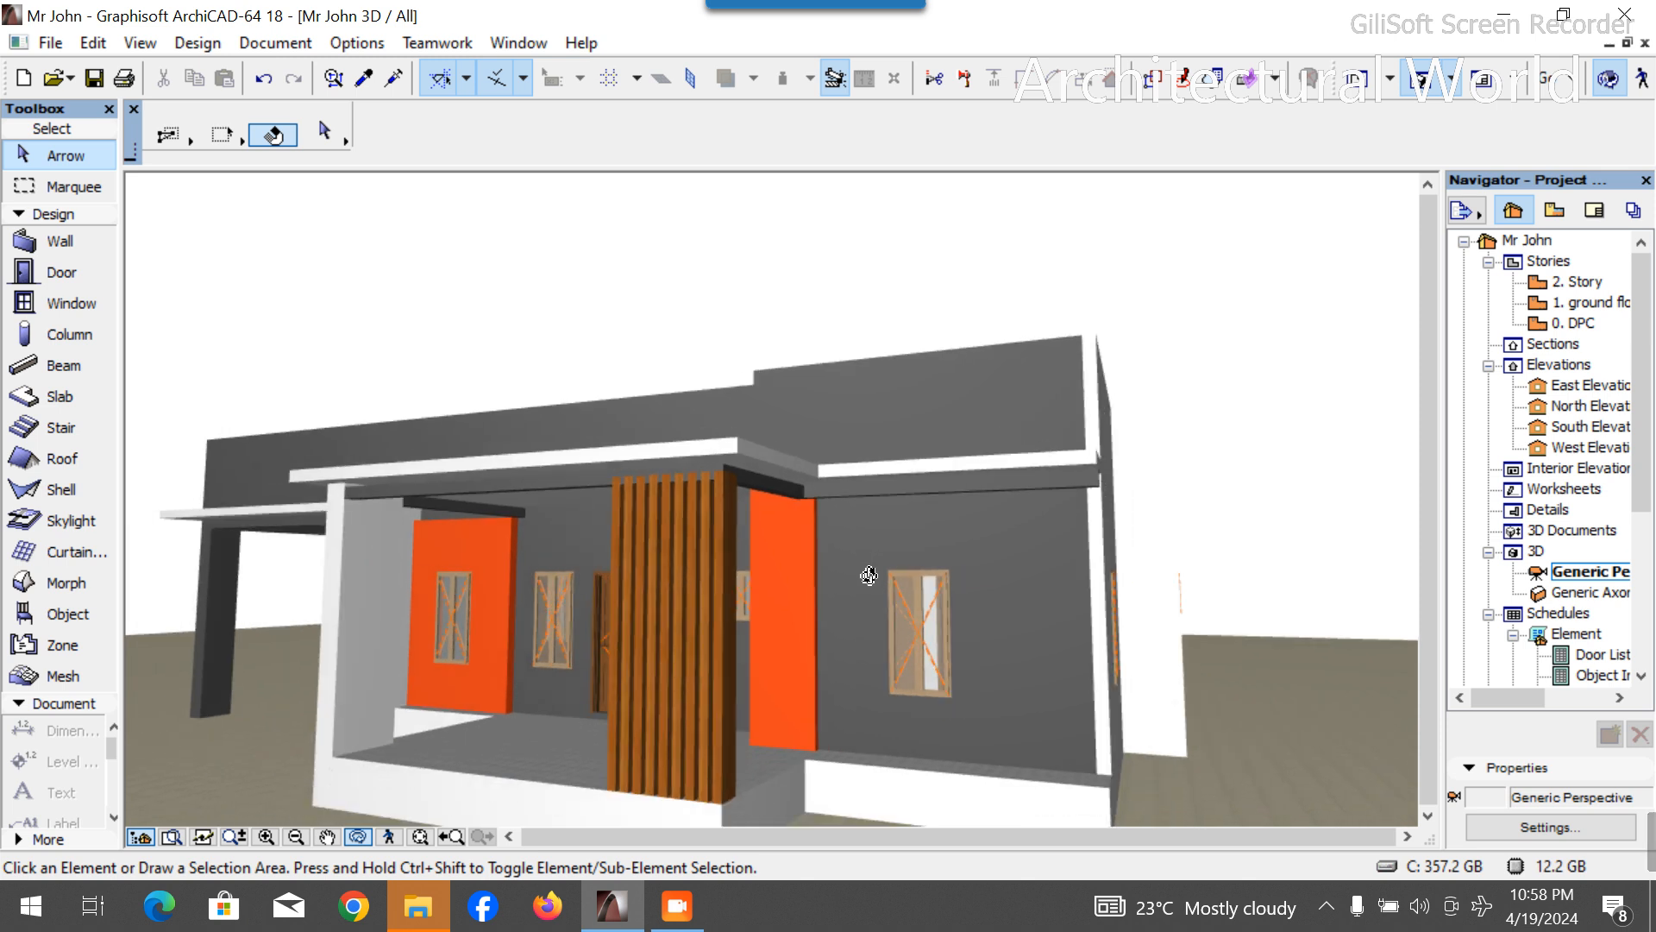
pyautogui.scroll(3, 825, 482)
pyautogui.press('Escape')
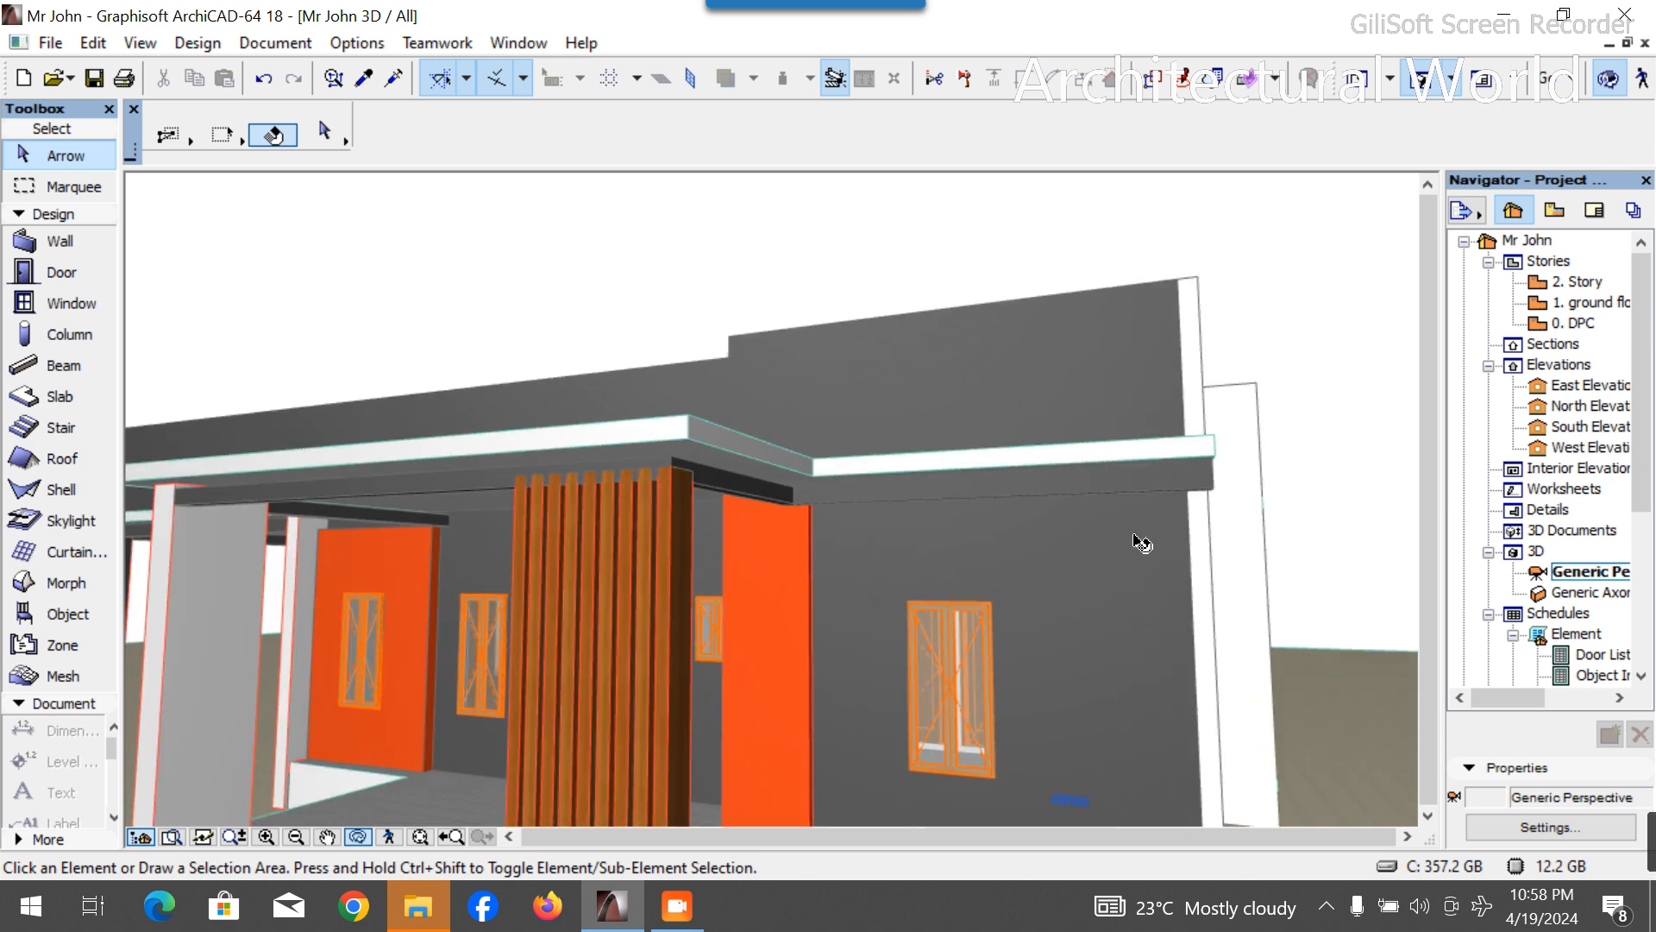
pyautogui.doubleClick(1597, 303)
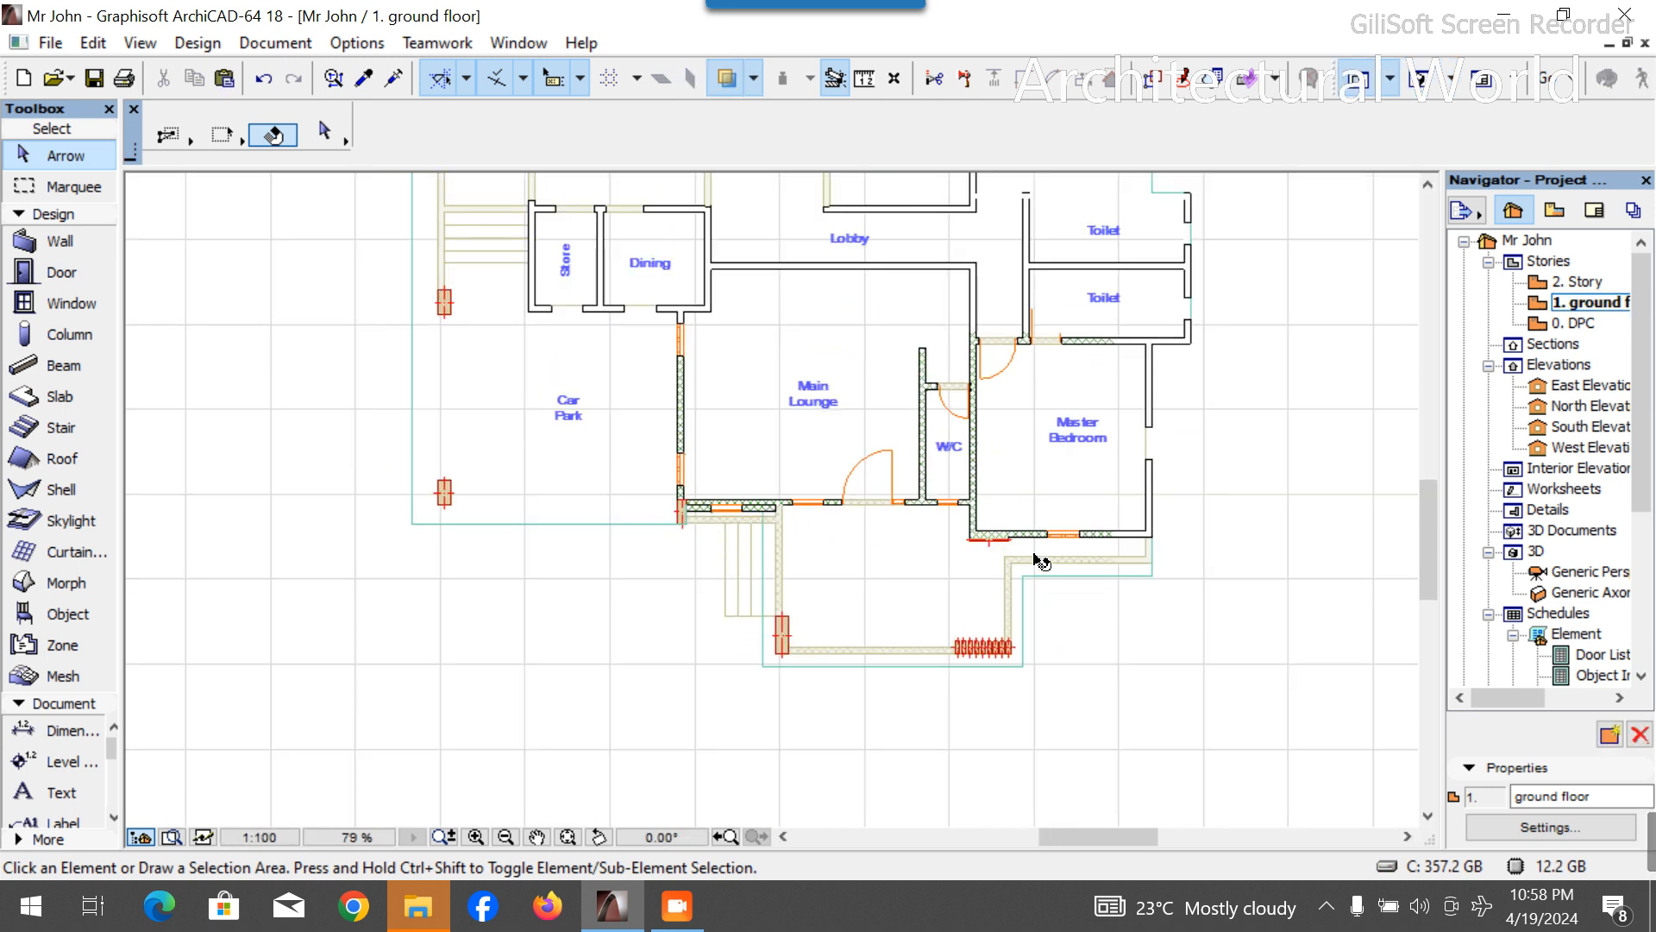
pyautogui.scroll(8, 1078, 569)
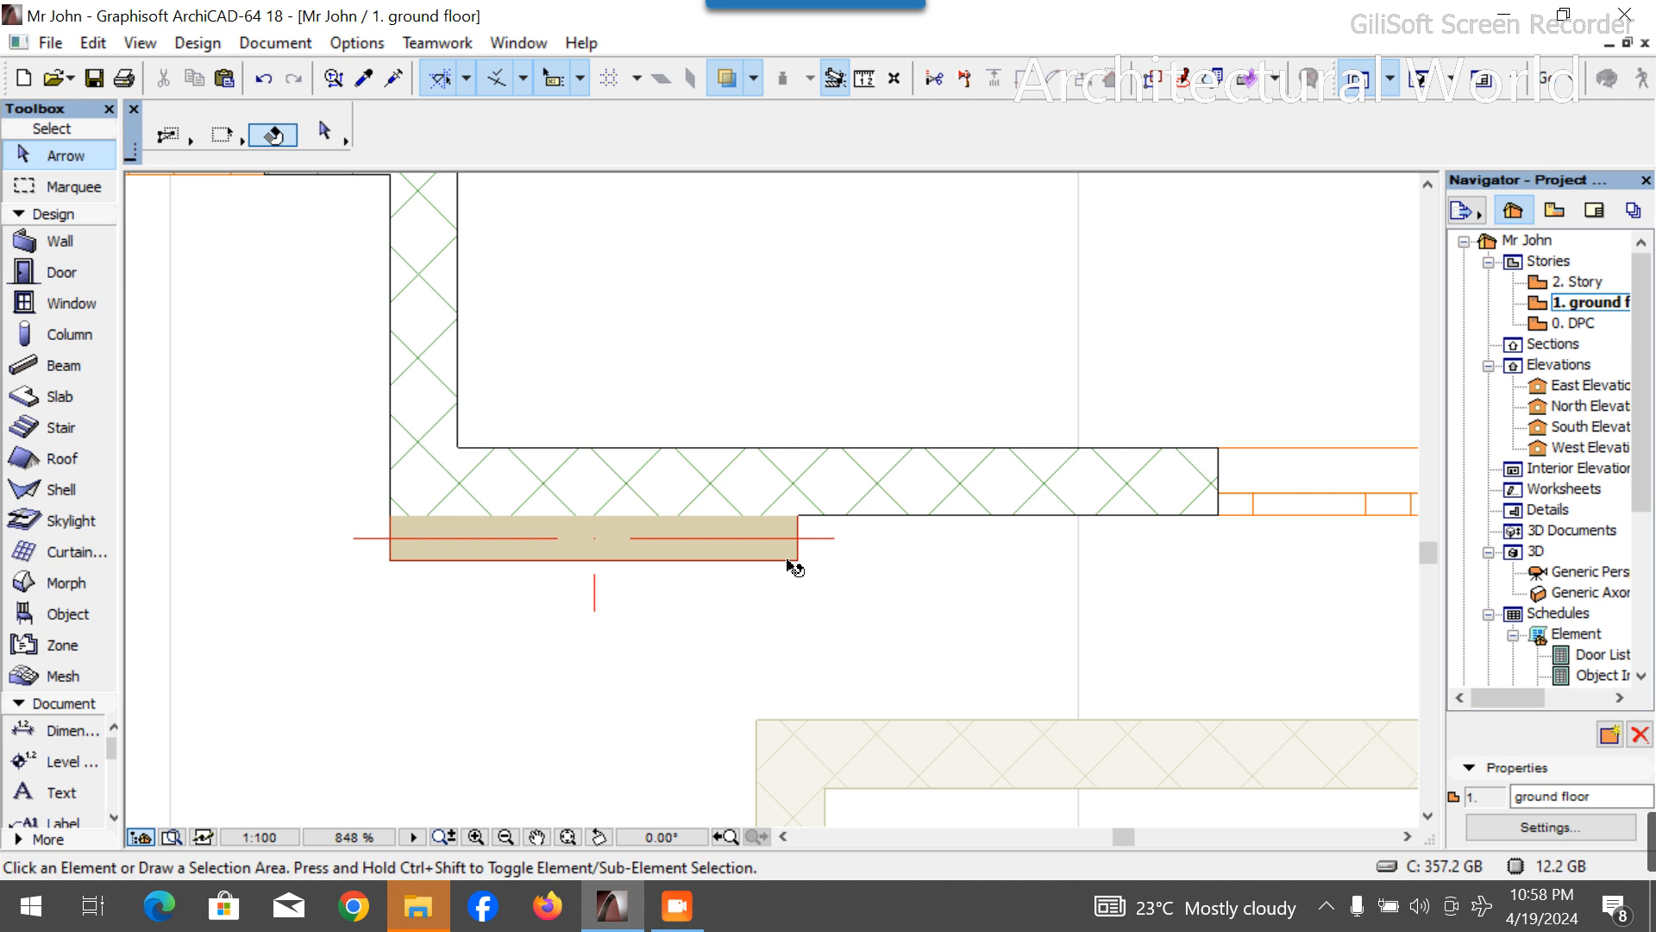
# Try to place a drag copy of the thin column end to end along the master bedroom's front wall.
pyautogui.click(787, 562)
pyautogui.press('Escape')
pyautogui.click(796, 559)
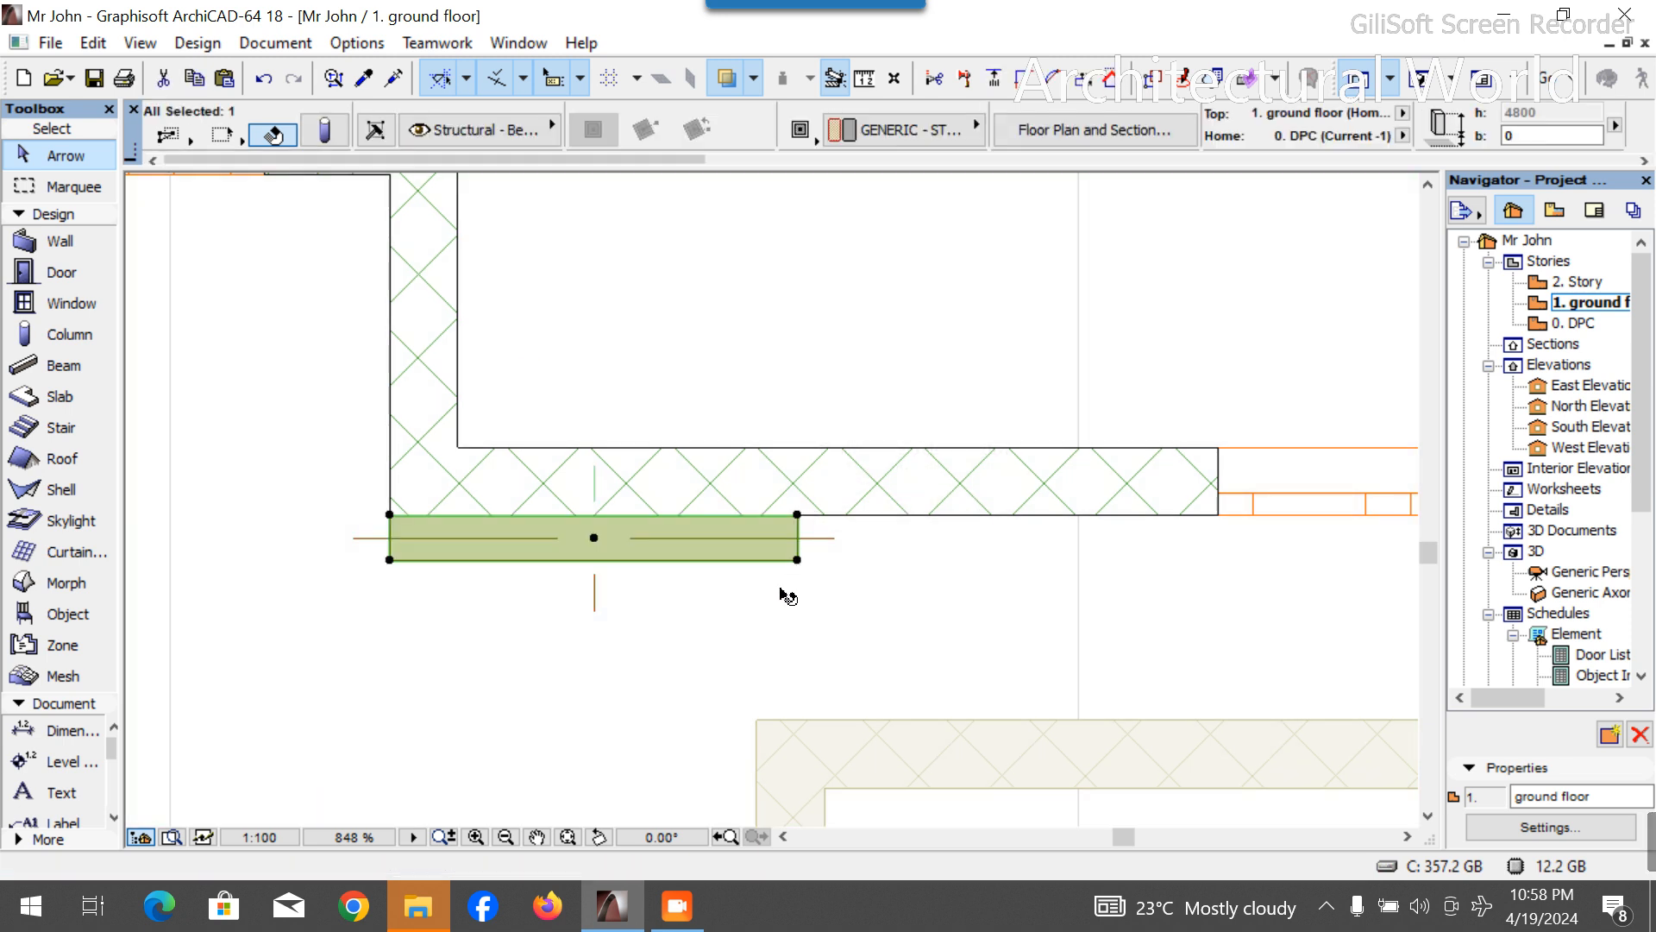
pyautogui.hotkey('ctrl', 'd')
pyautogui.press('ctrl')
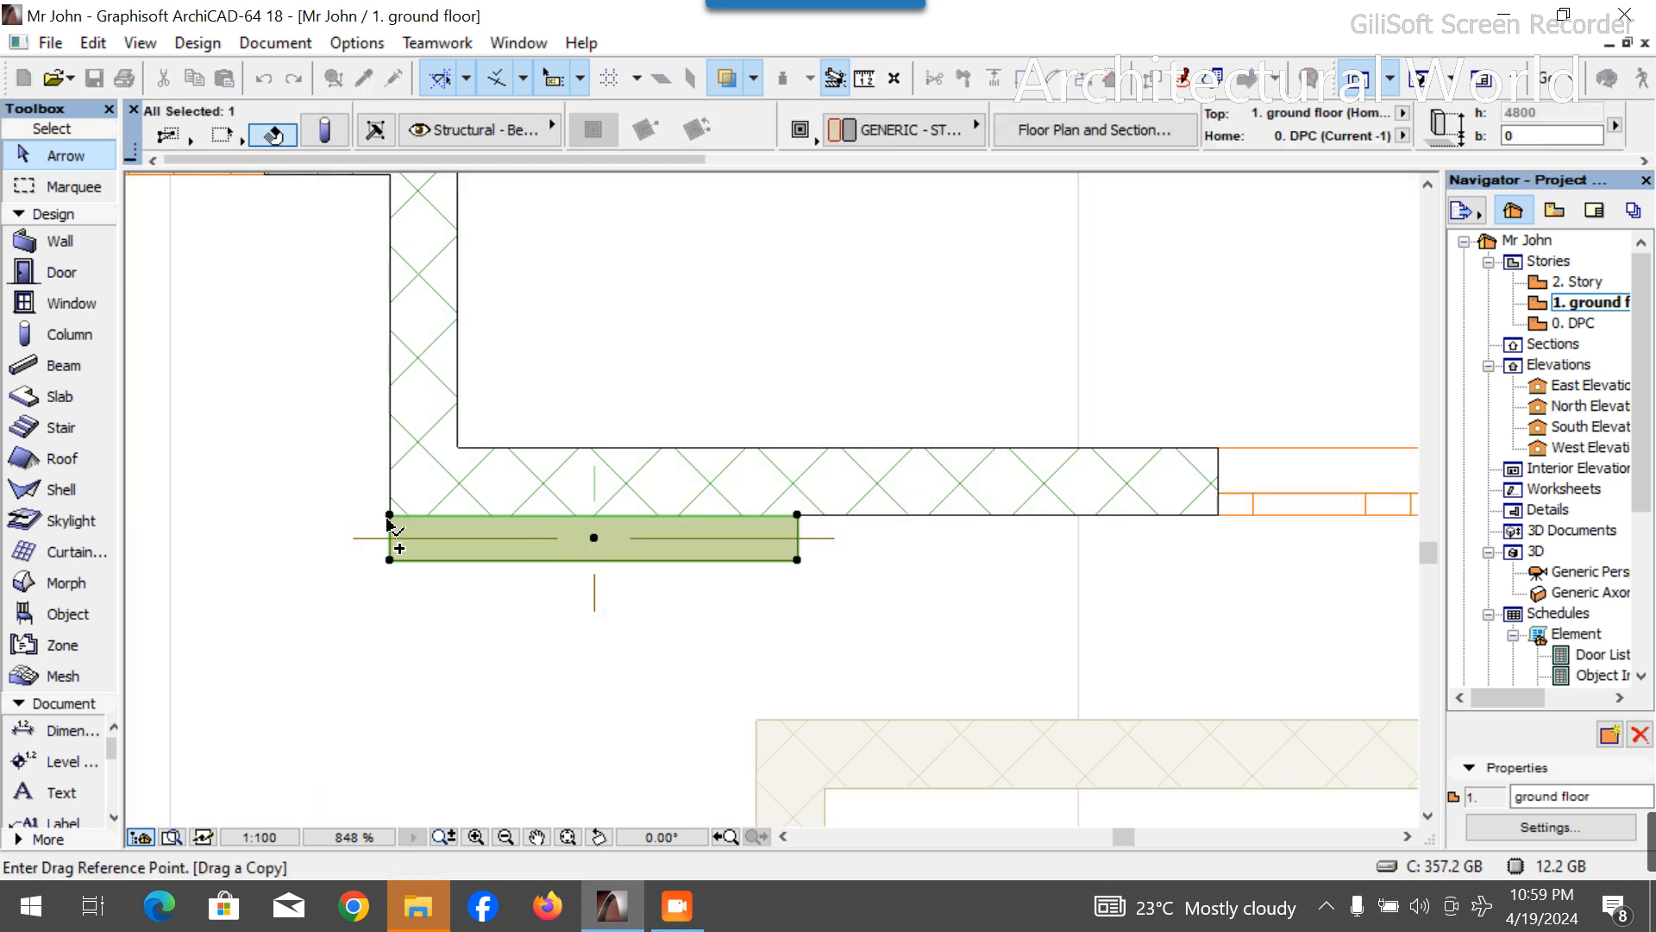
pyautogui.click(390, 515)
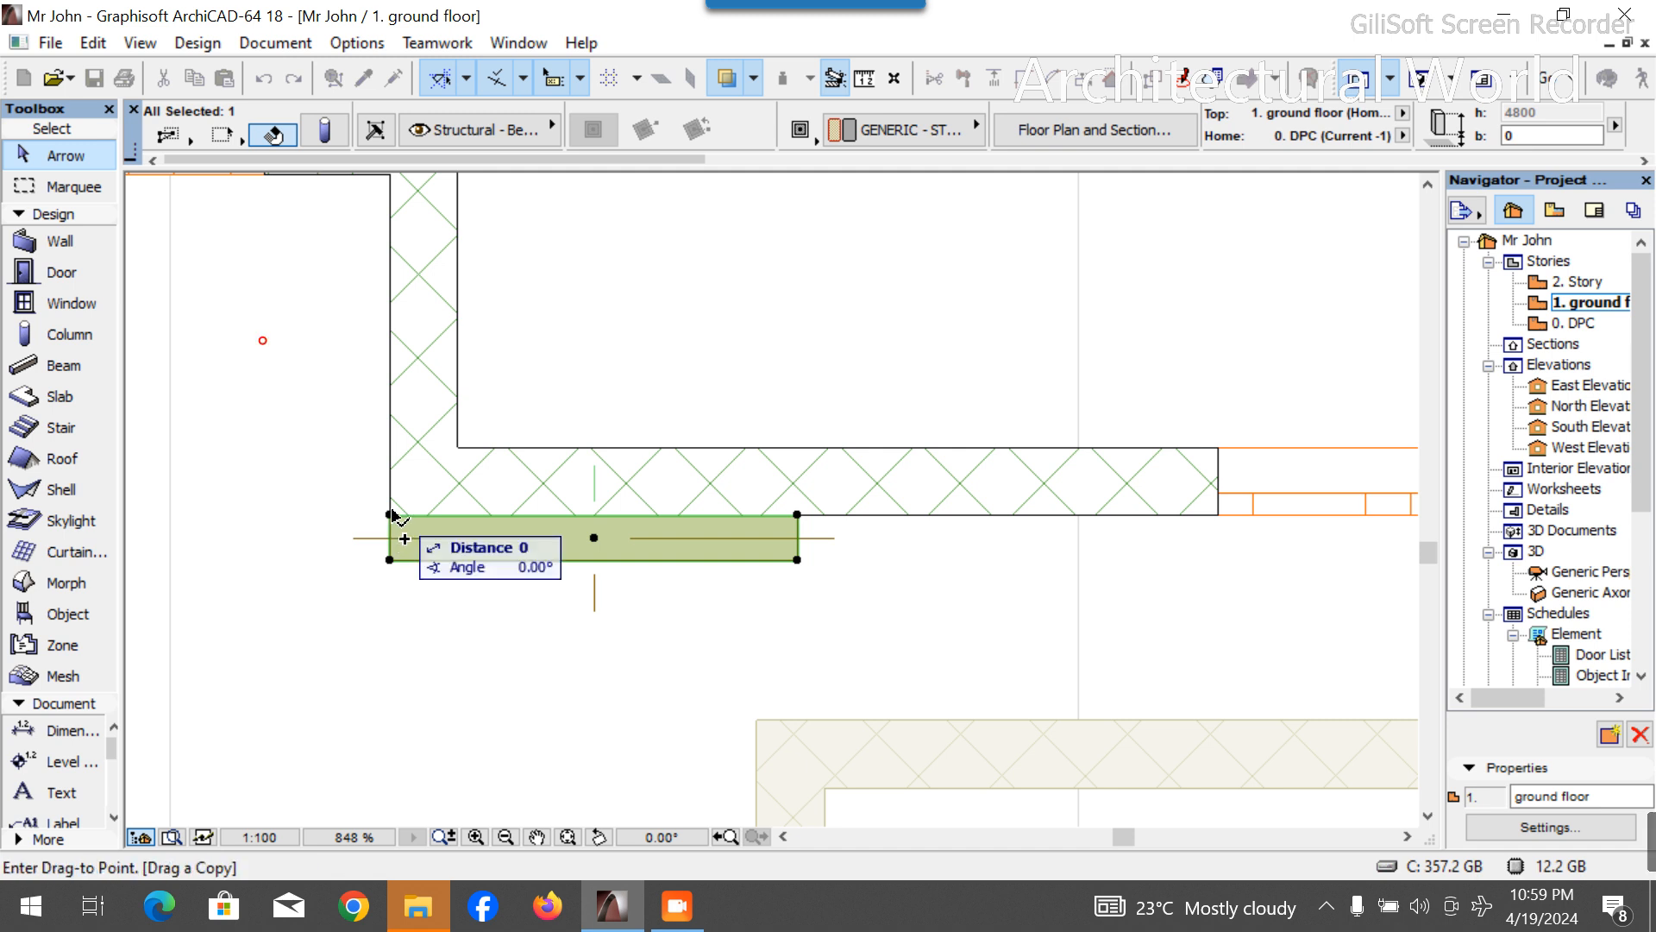
pyautogui.click(795, 516)
pyautogui.scroll(-4, 647, 504)
pyautogui.scroll(5, 929, 518)
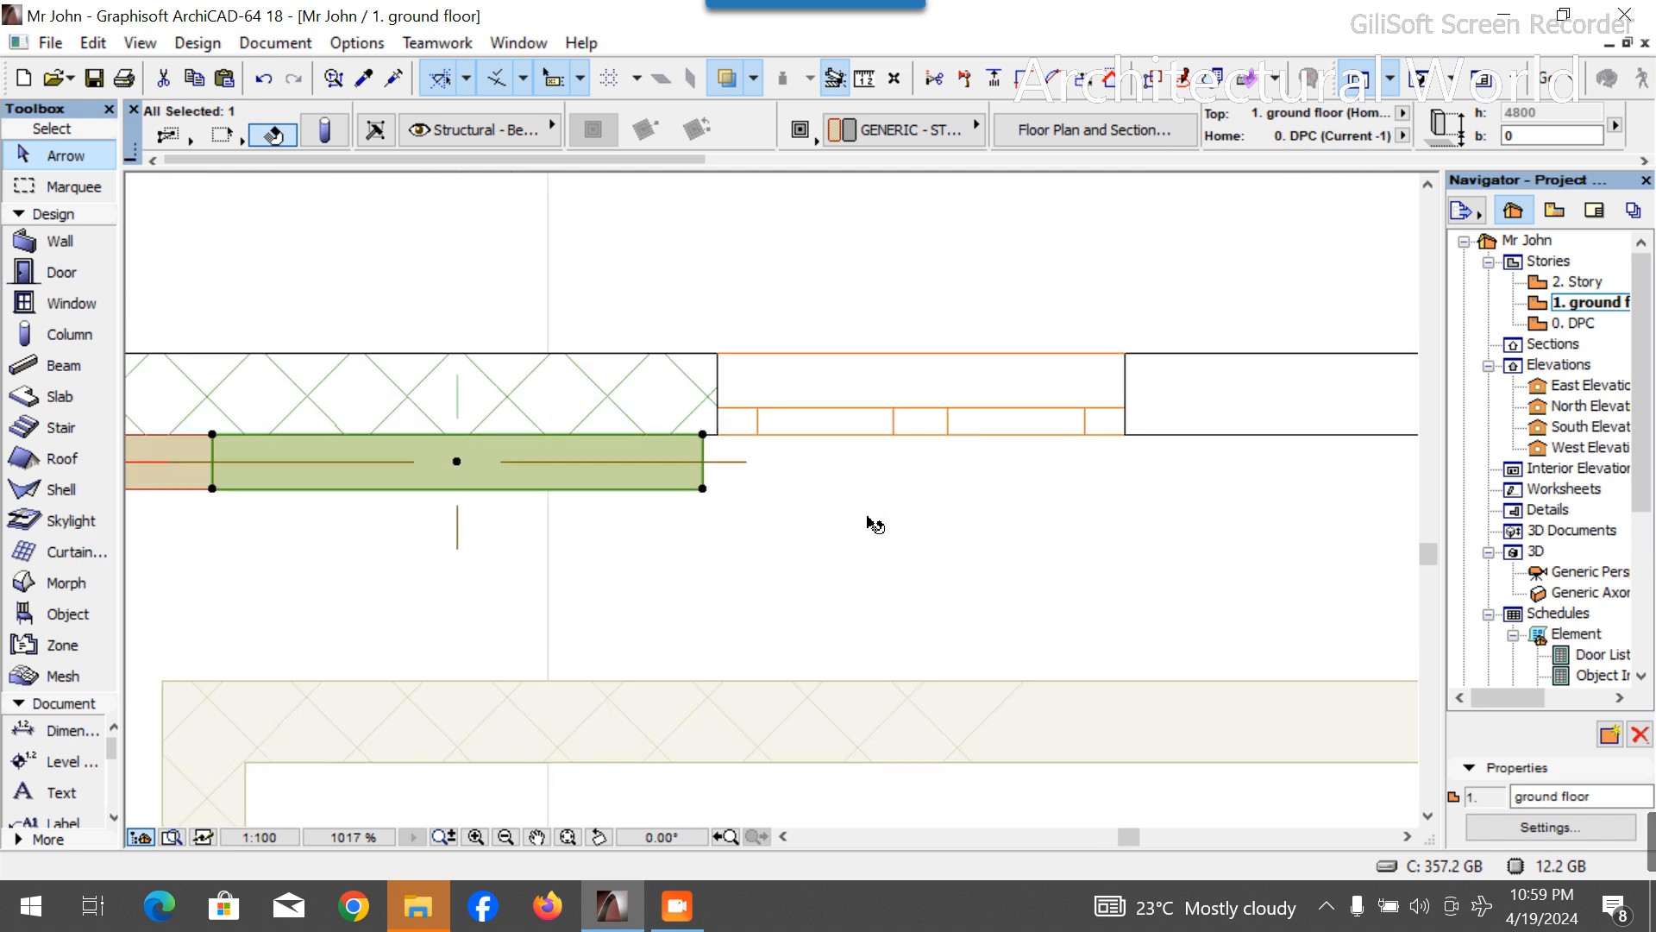
pyautogui.click(704, 473)
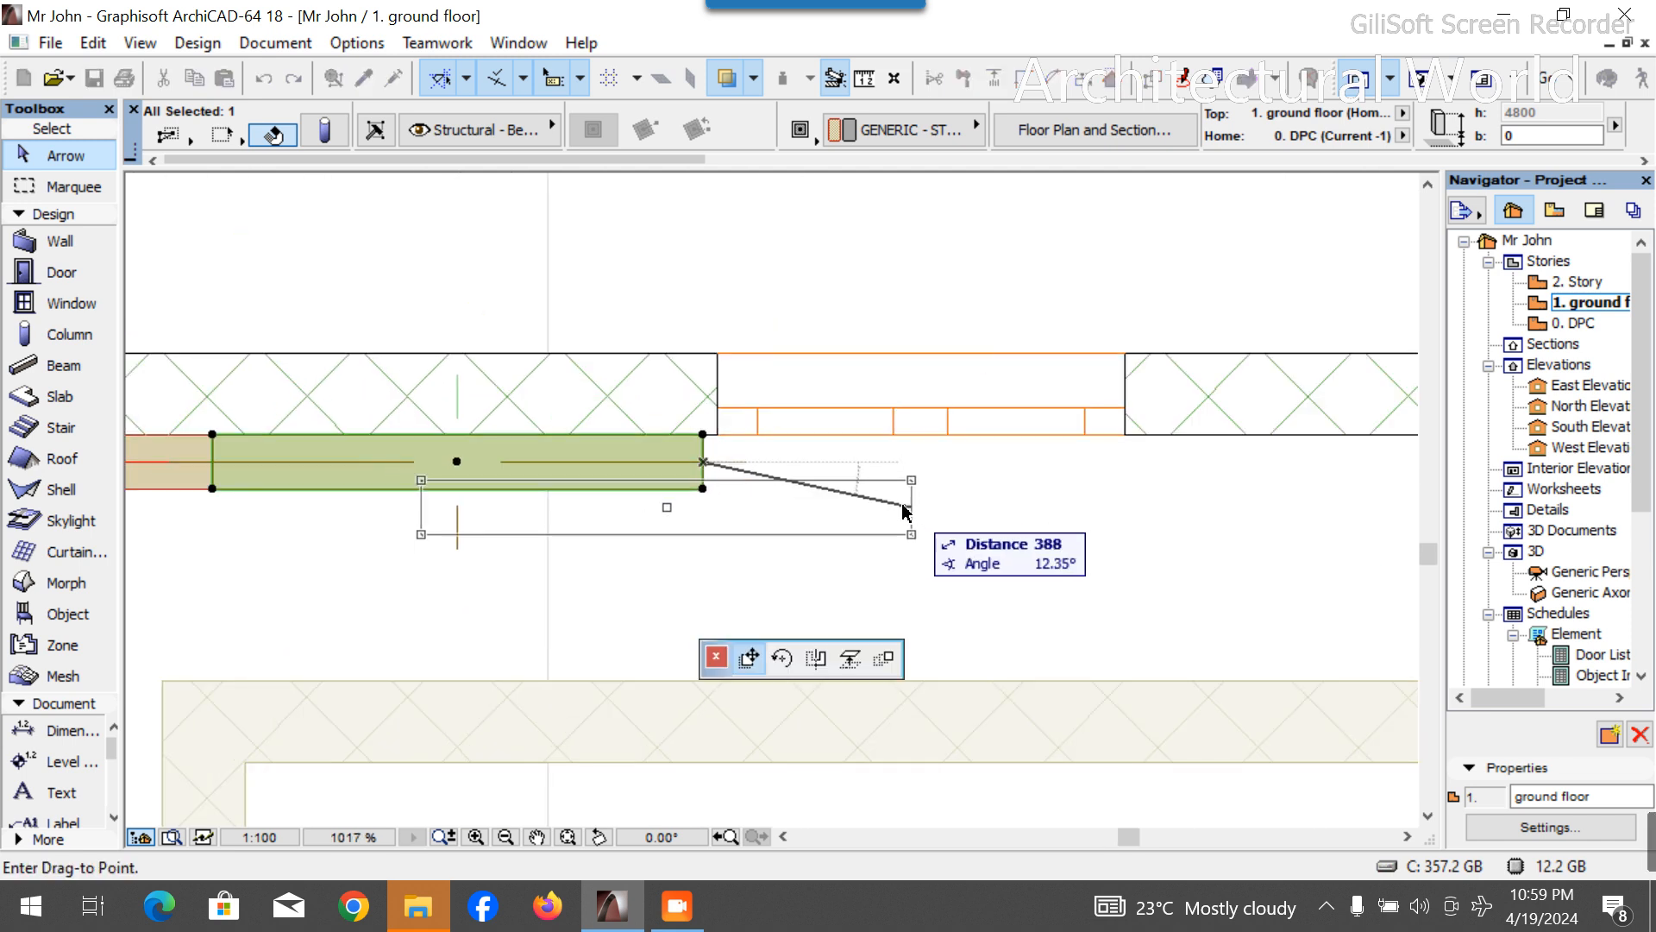
pyautogui.press('Escape')
pyautogui.click(902, 521)
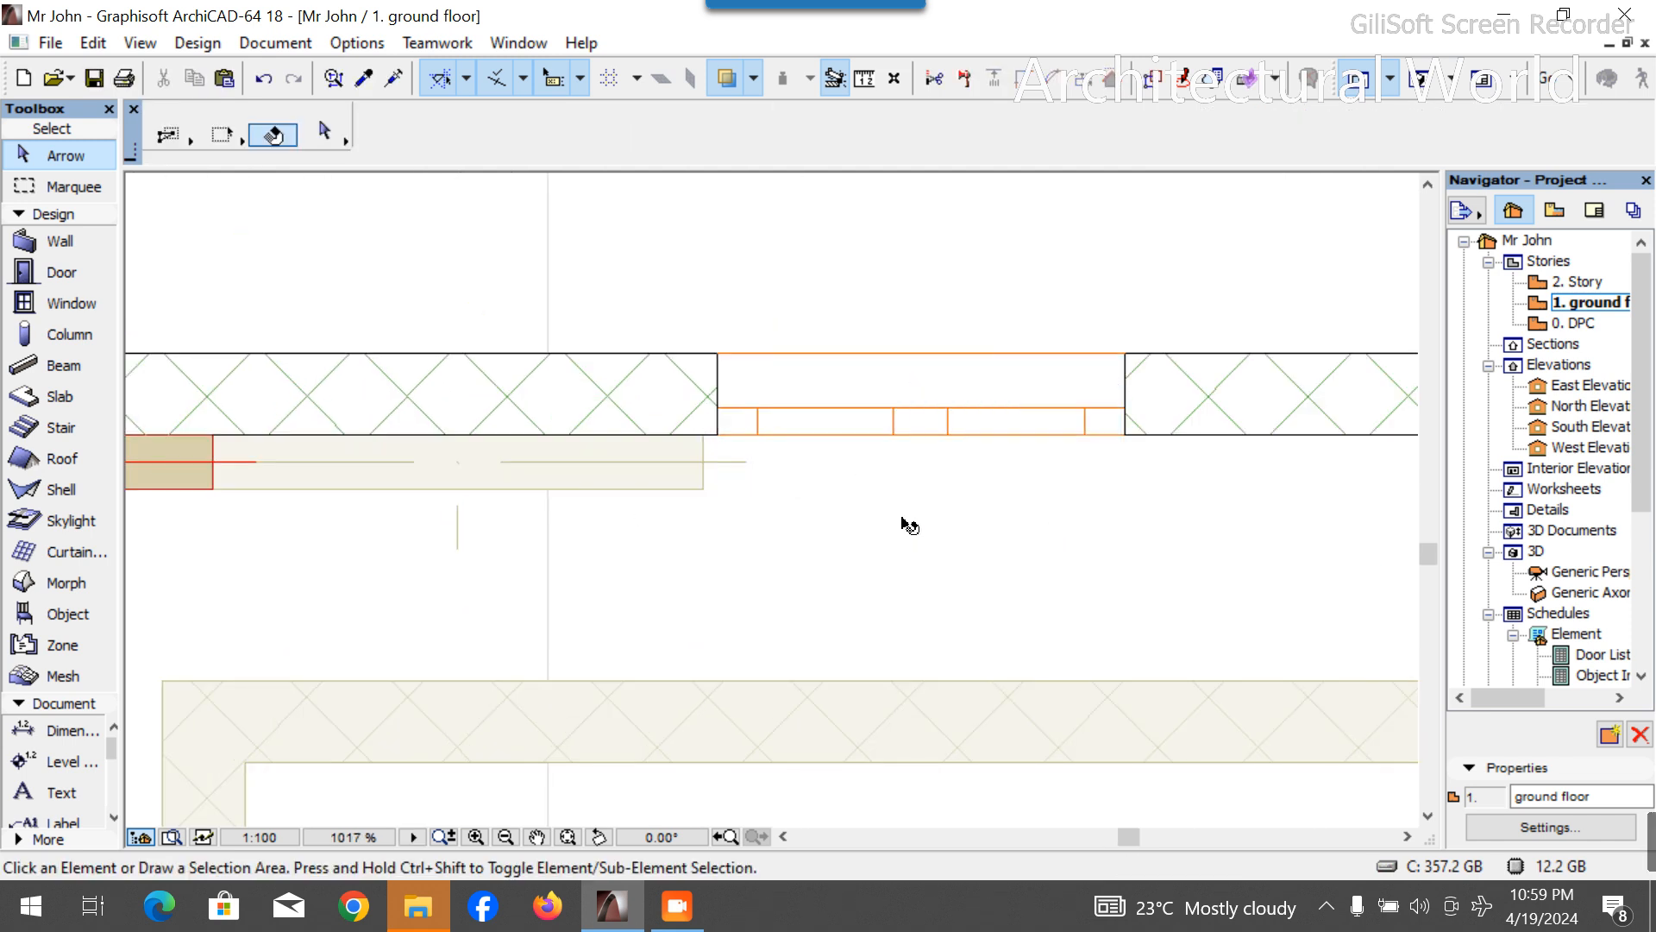
# Set the default slab's top, edge and bottom surfaces to Paint - Cadmium Orange with the surfaces linked.
pyautogui.scroll(-8, 914, 530)
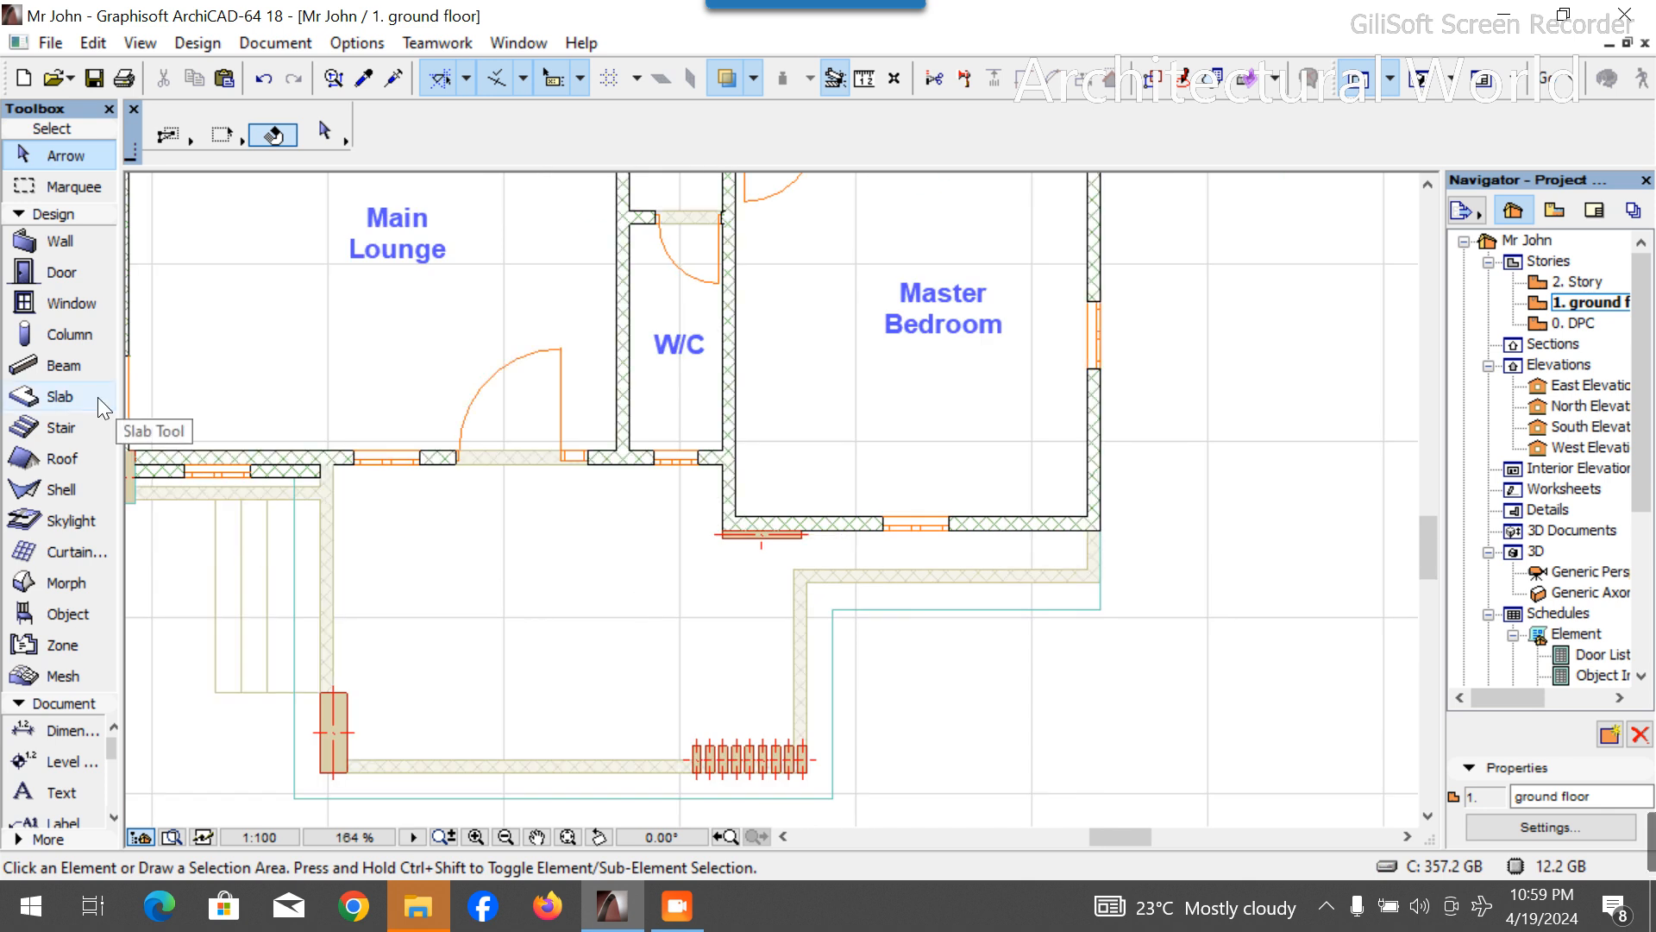
pyautogui.click(70, 392)
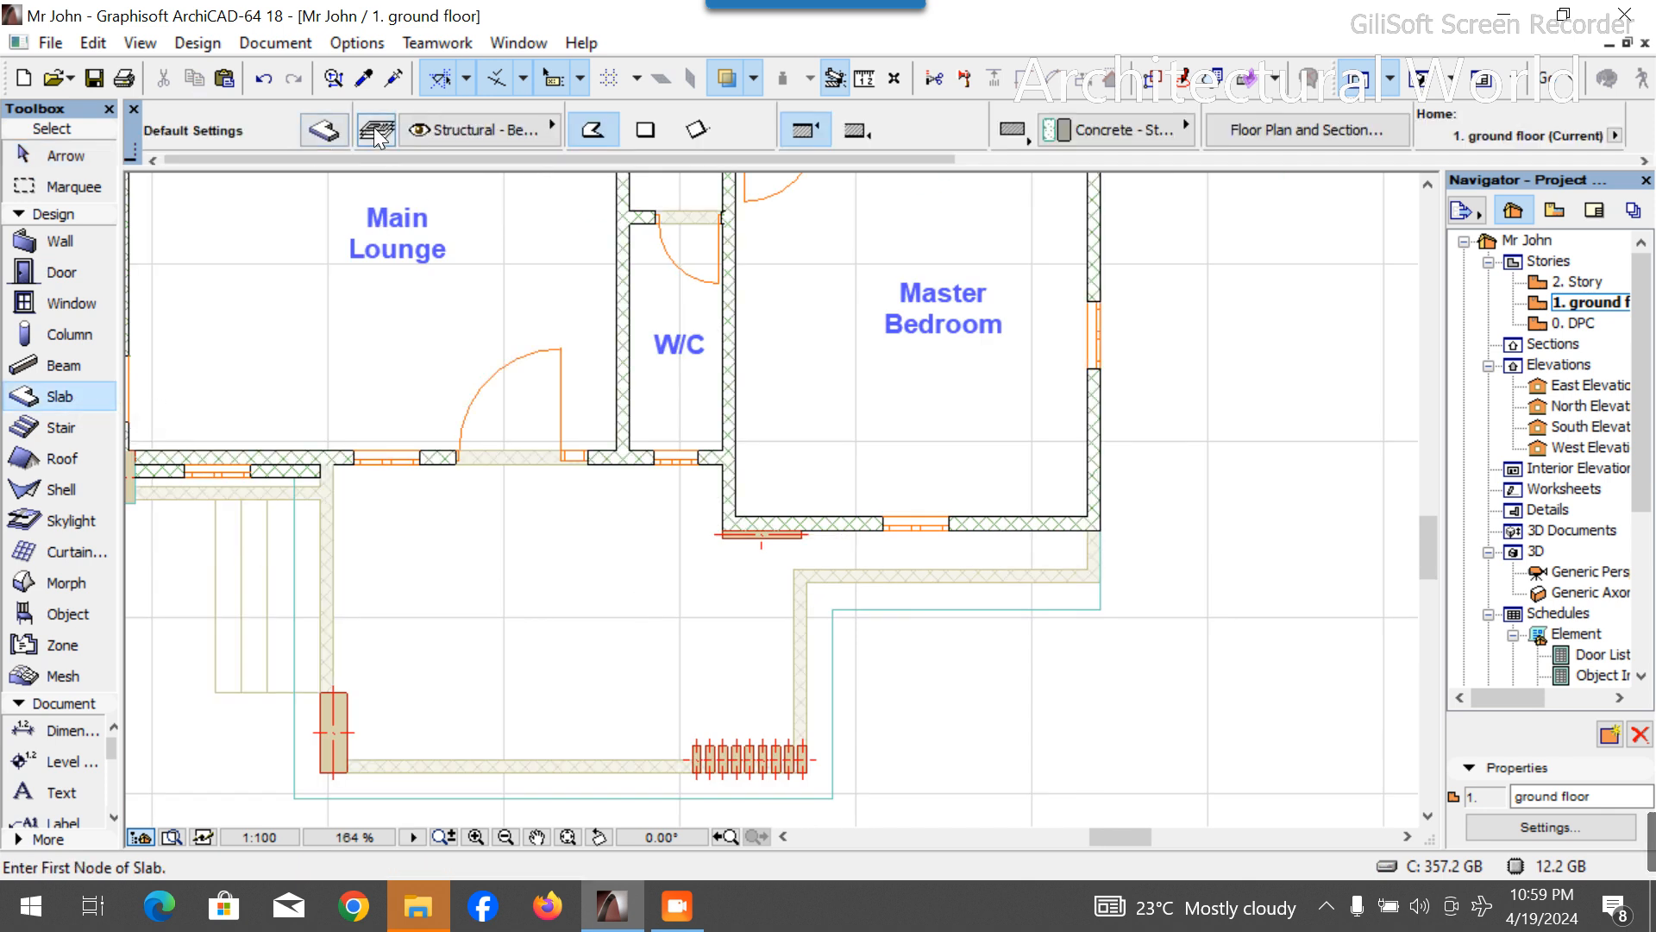
pyautogui.click(323, 134)
pyautogui.click(690, 541)
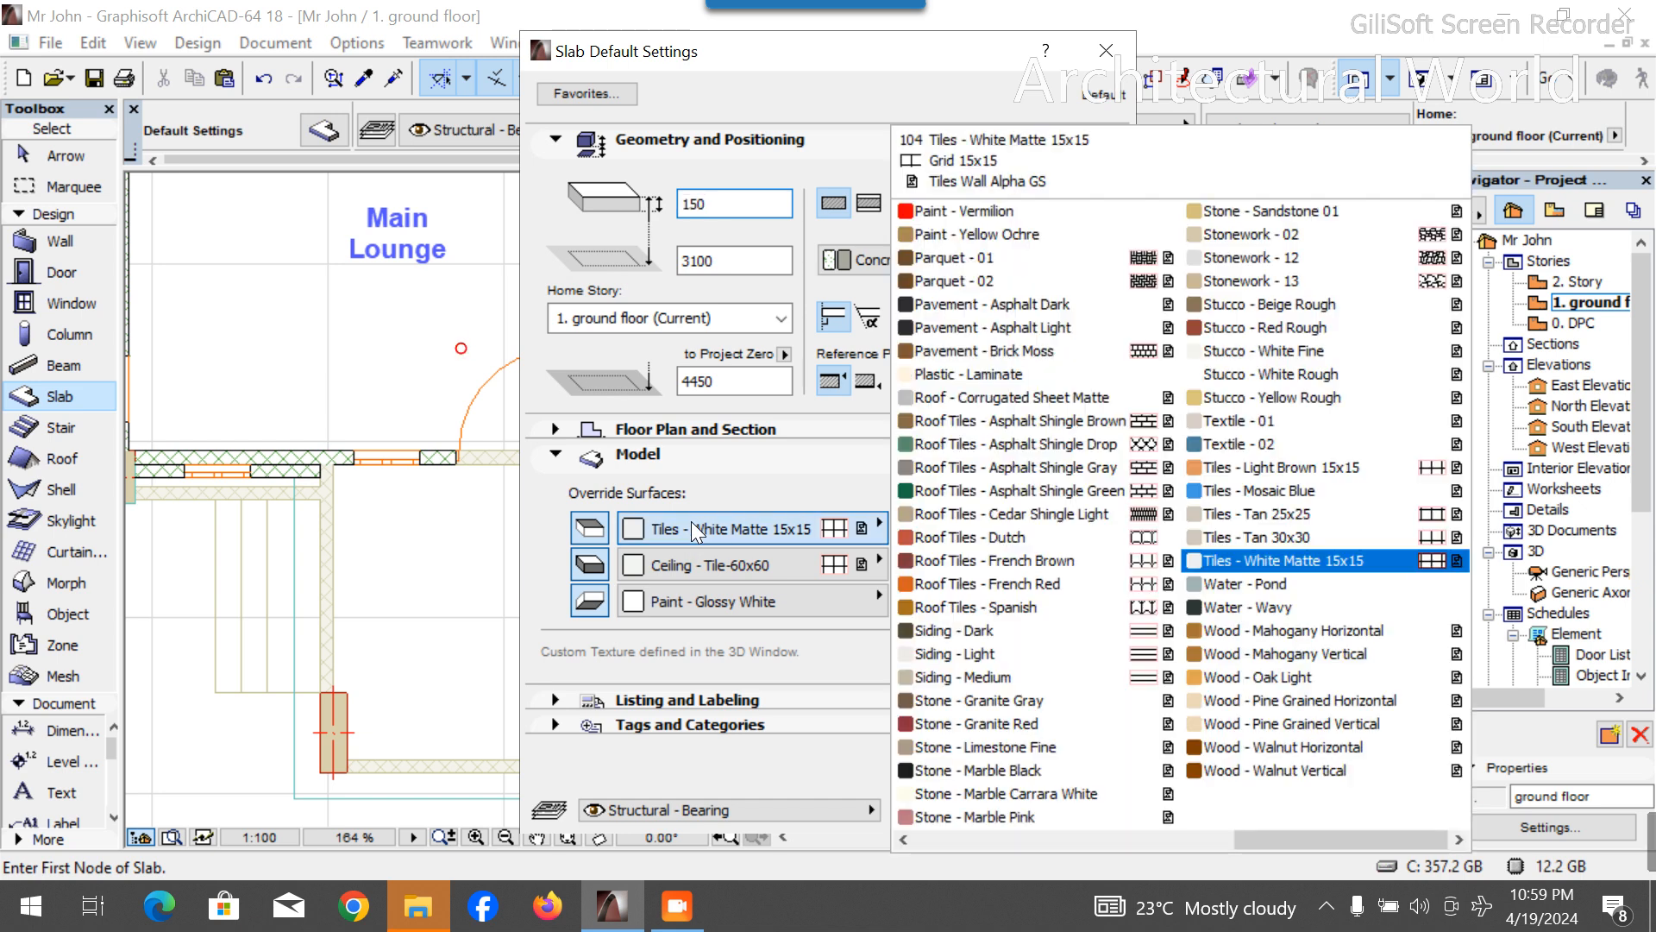
pyautogui.scroll(8, 1268, 601)
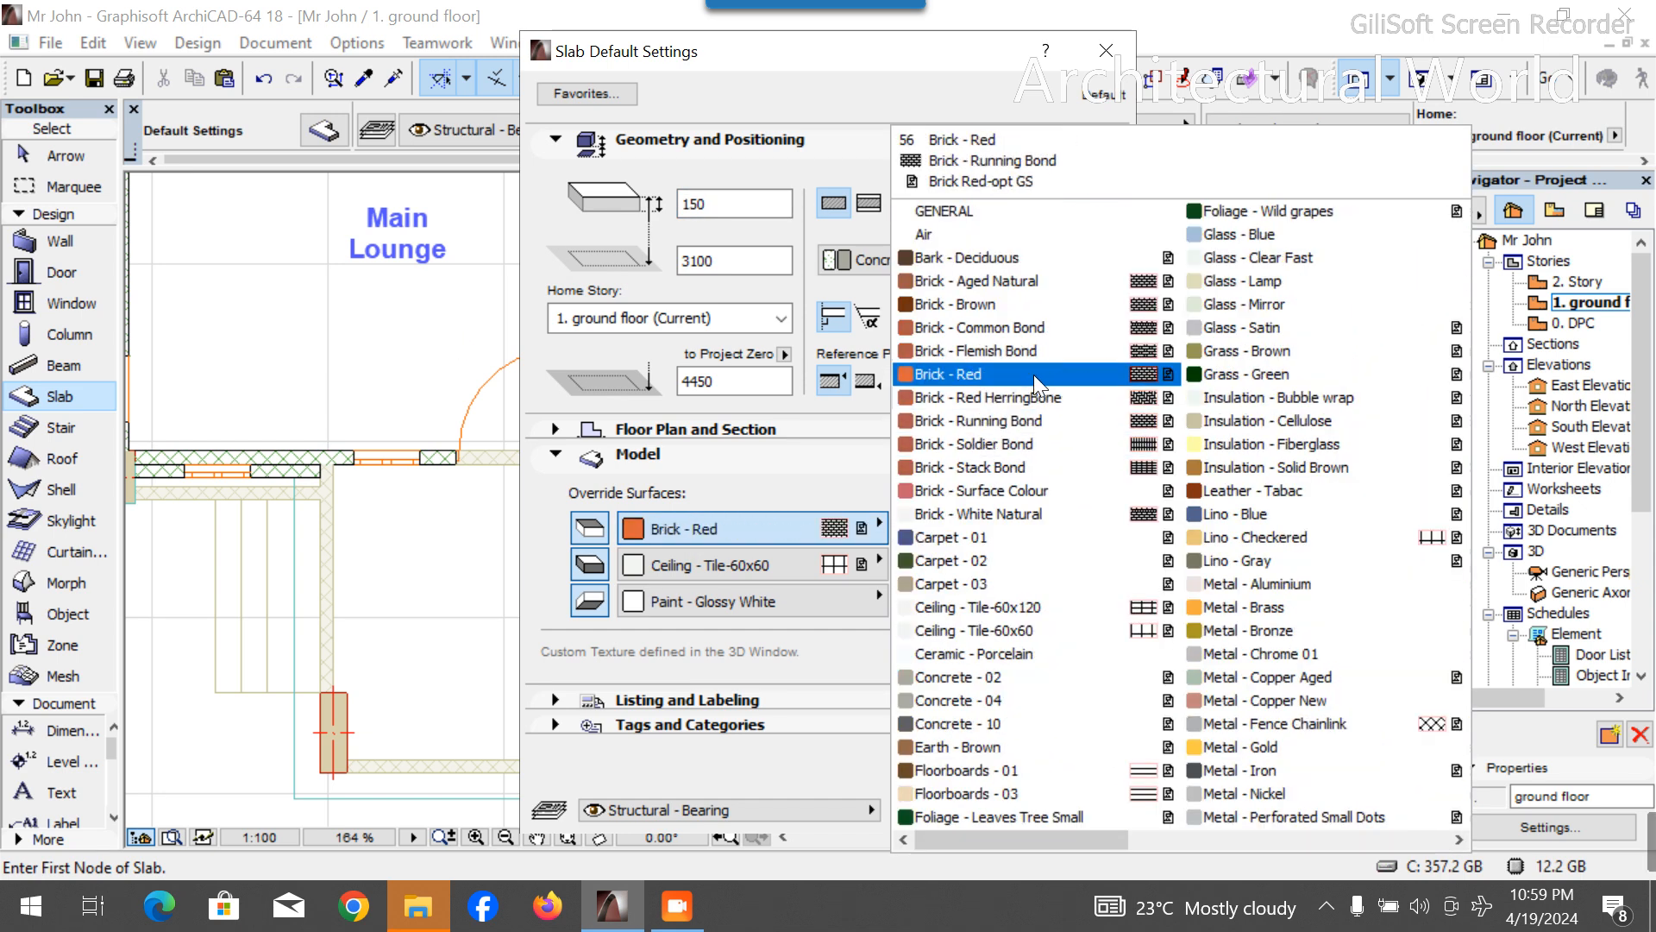
pyautogui.scroll(-5, 992, 517)
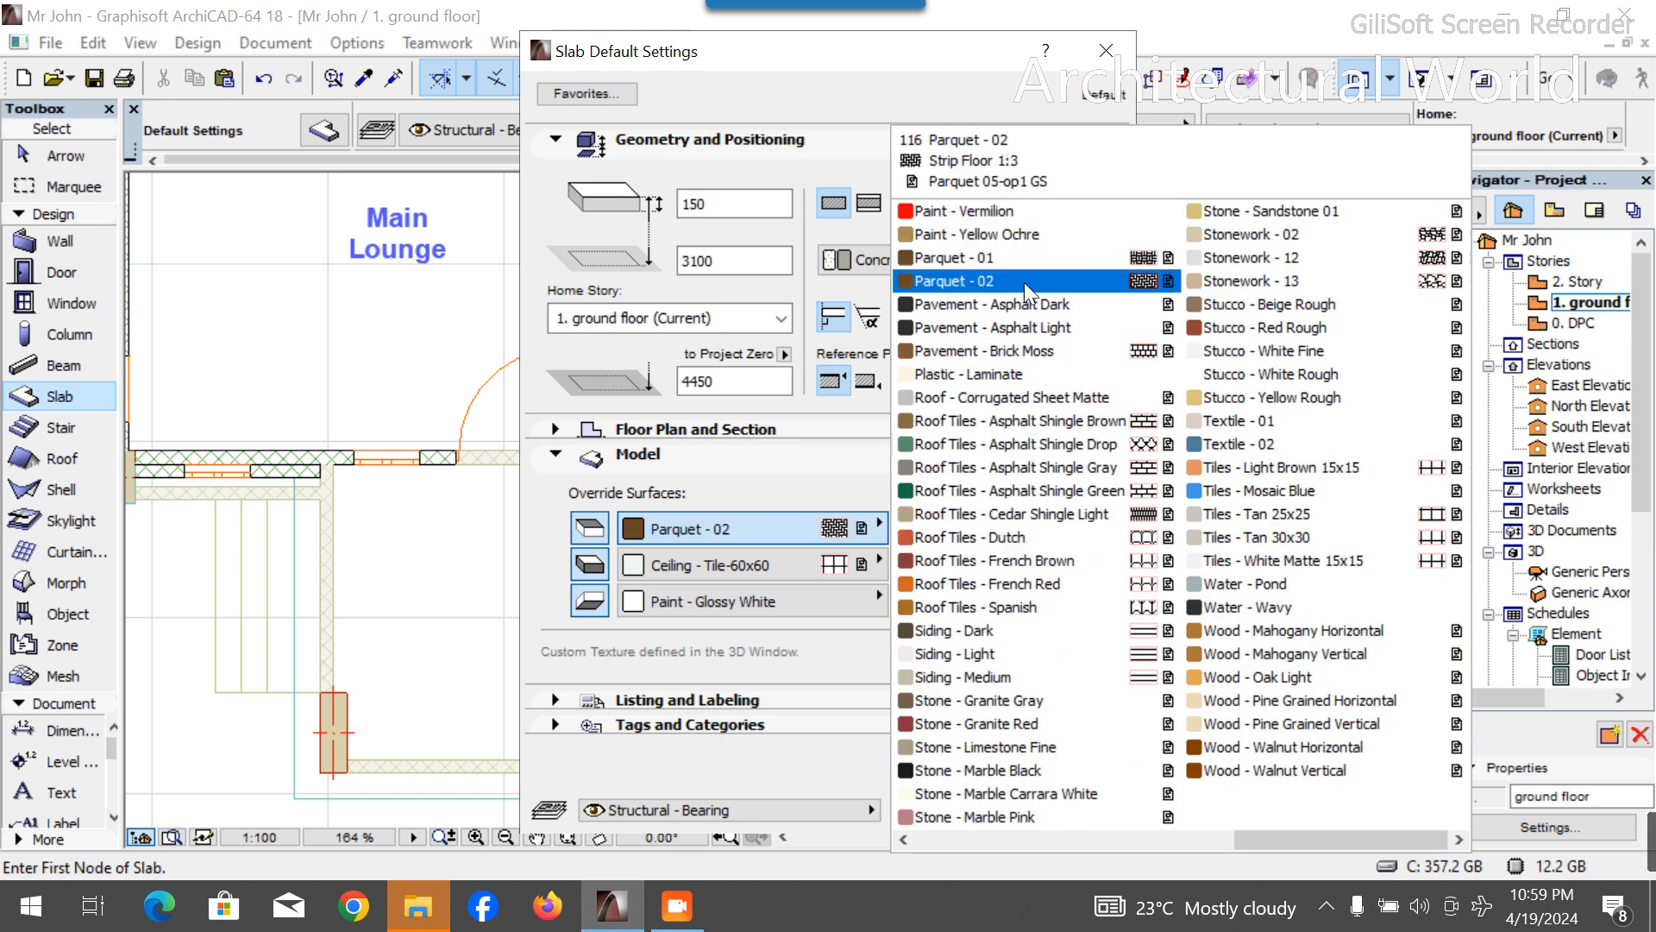
pyautogui.scroll(4, 1155, 642)
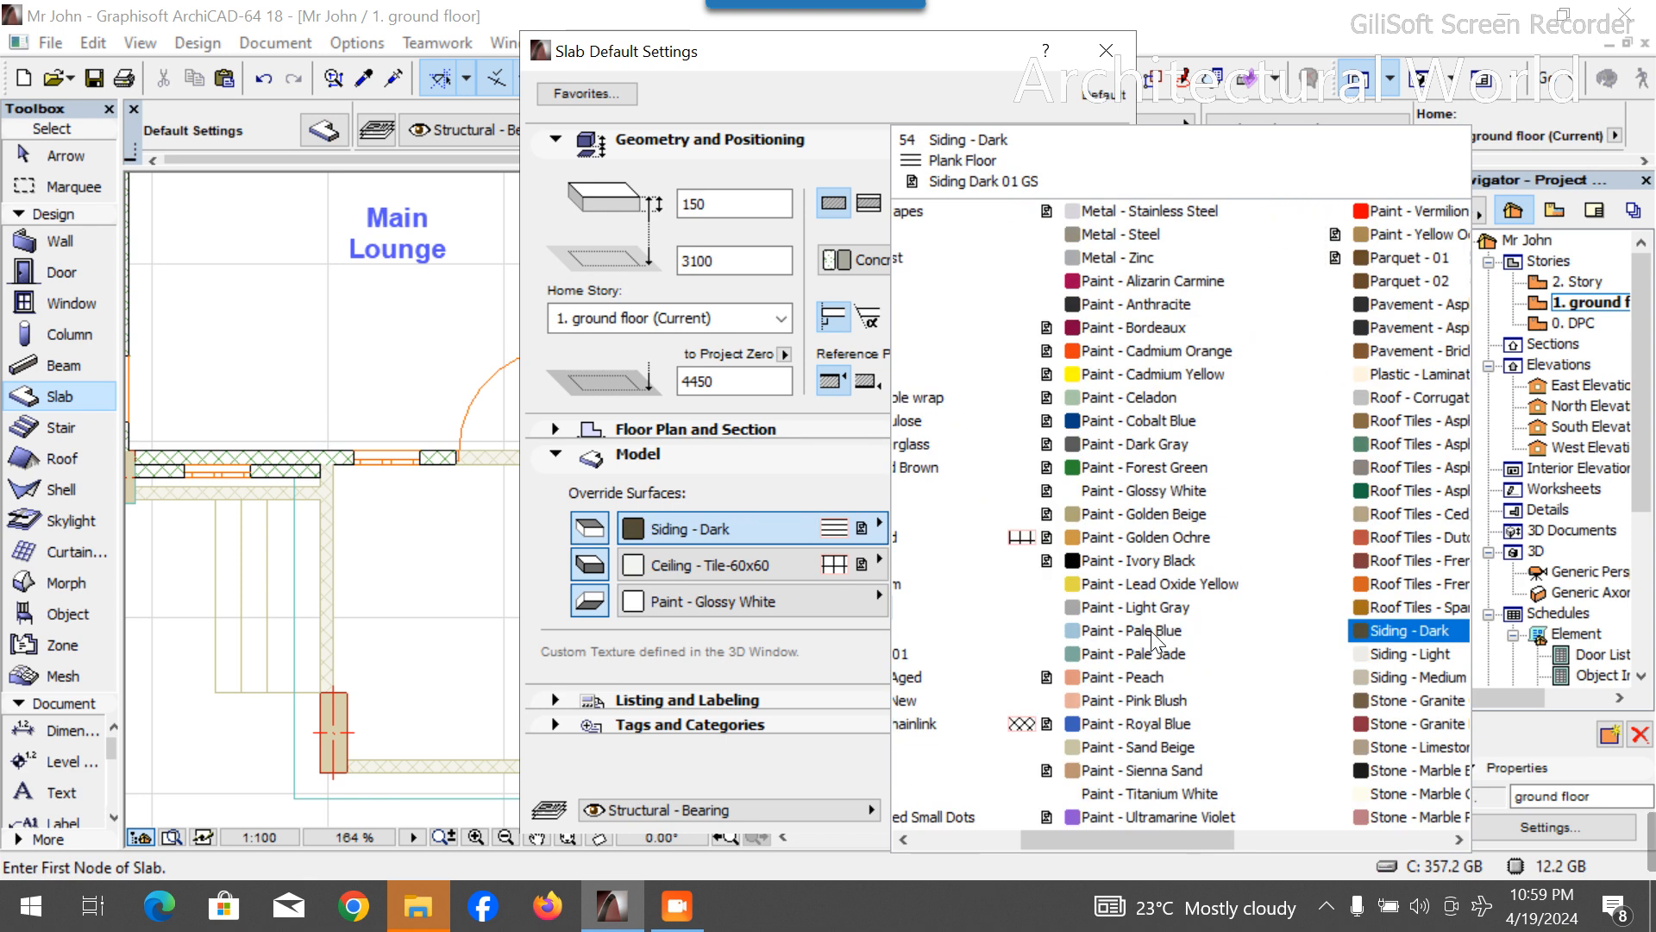
pyautogui.click(1340, 359)
pyautogui.click(916, 564)
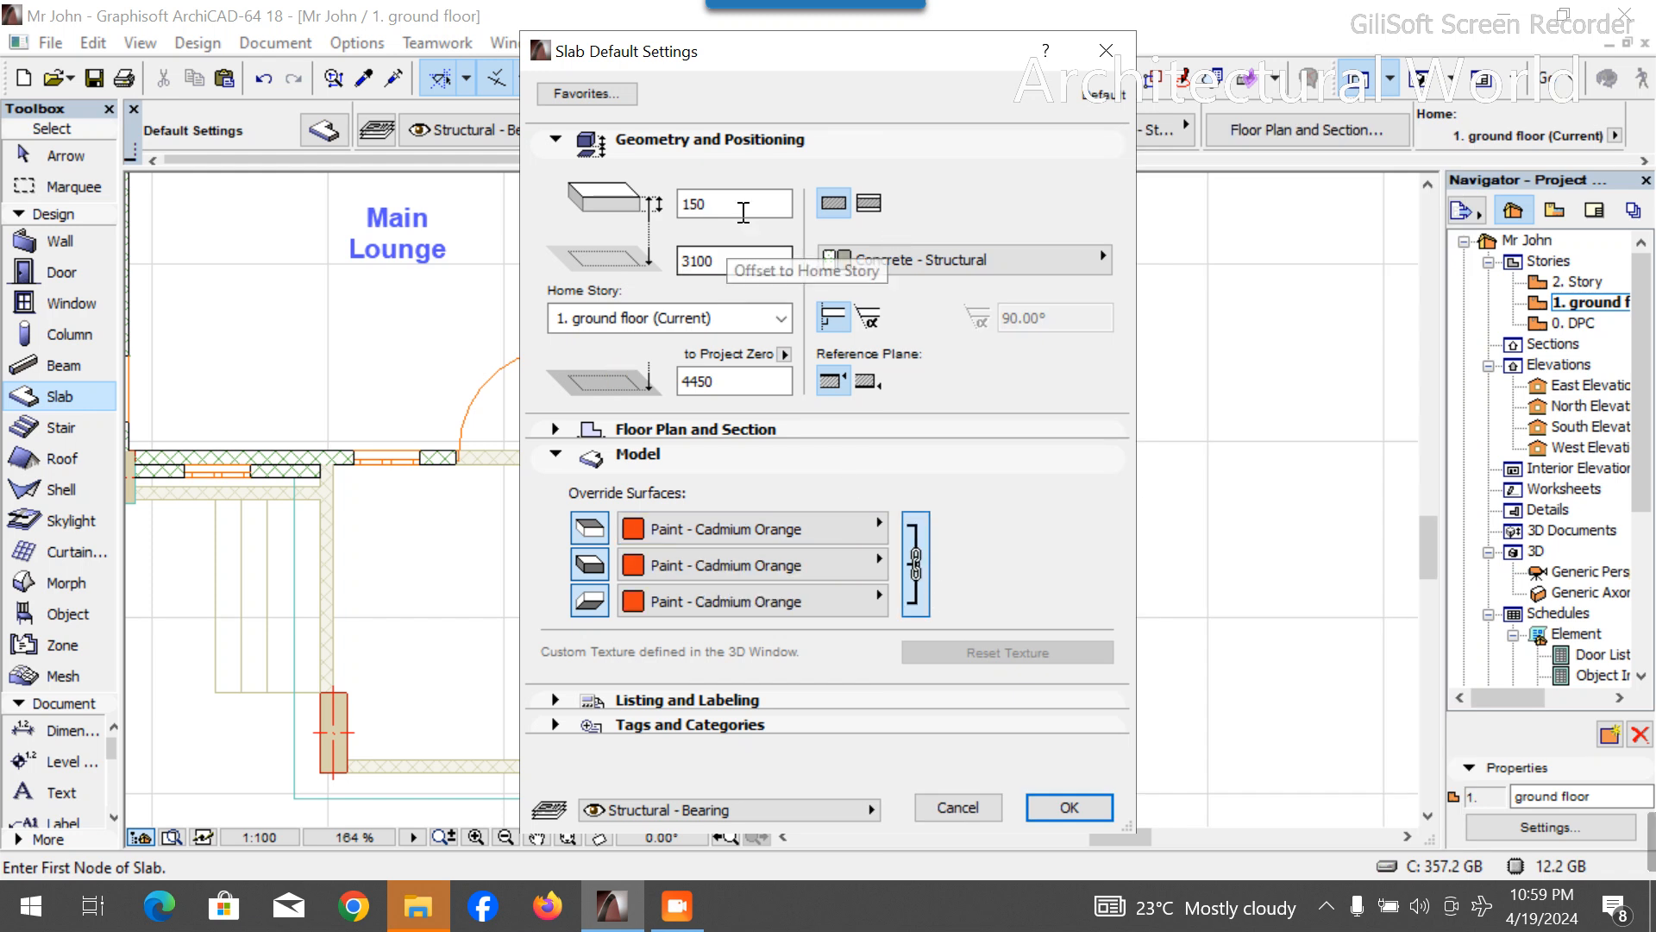
# Set the default slab thickness to 700 and apply the slab settings.
pyautogui.click(744, 207)
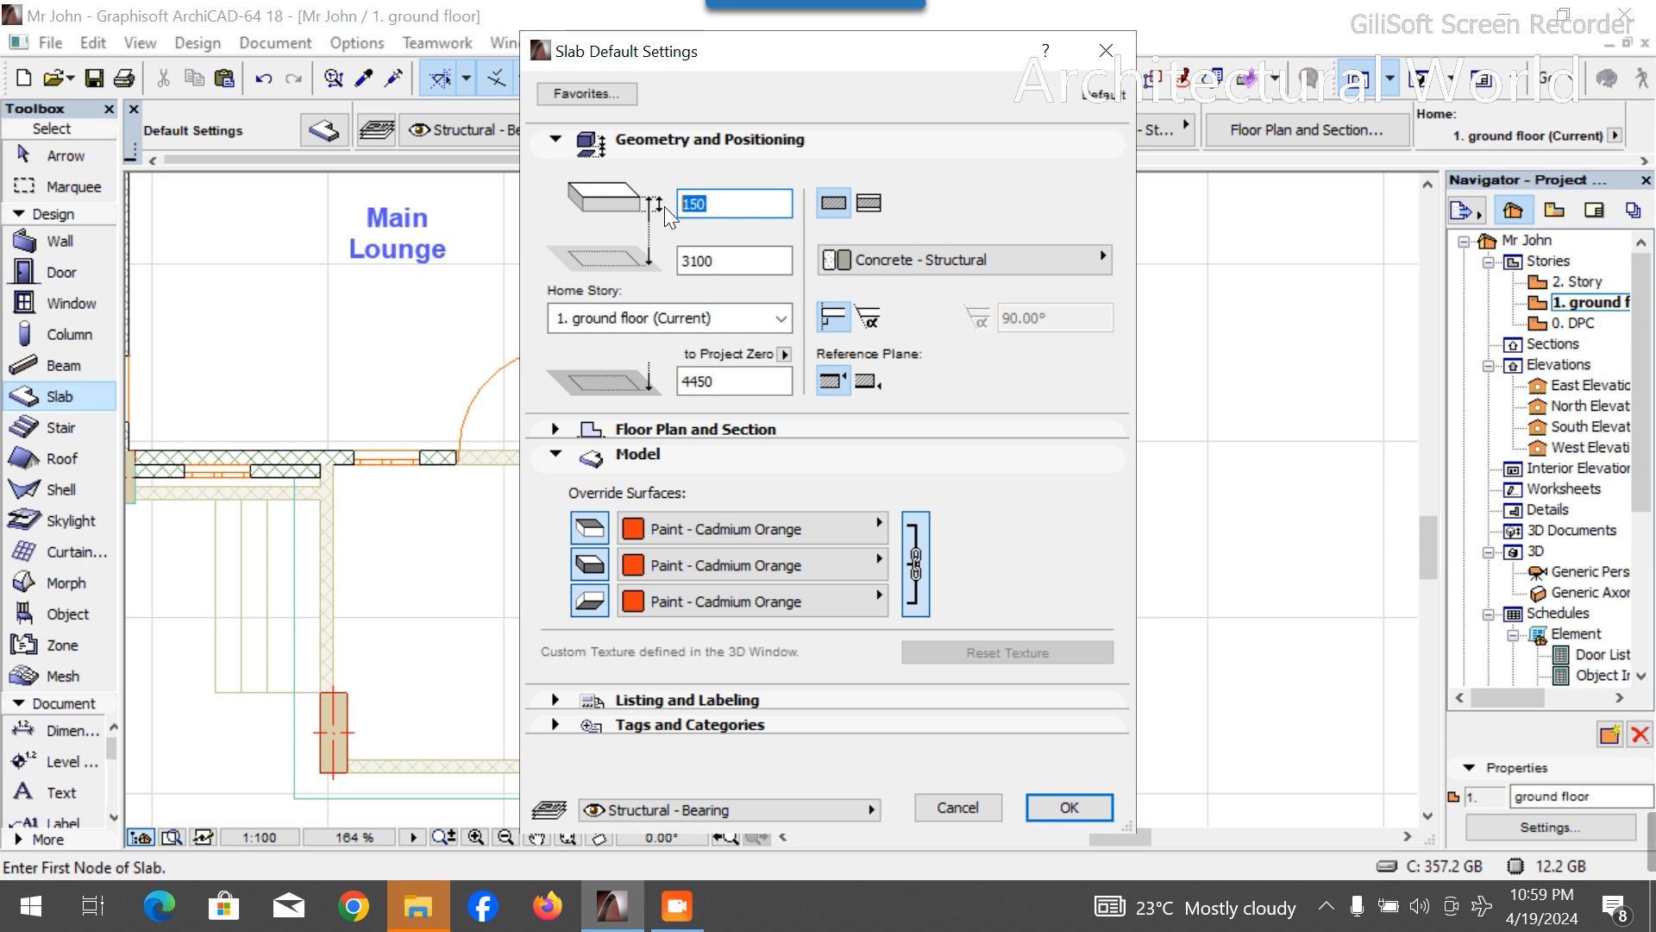
pyautogui.write('700')
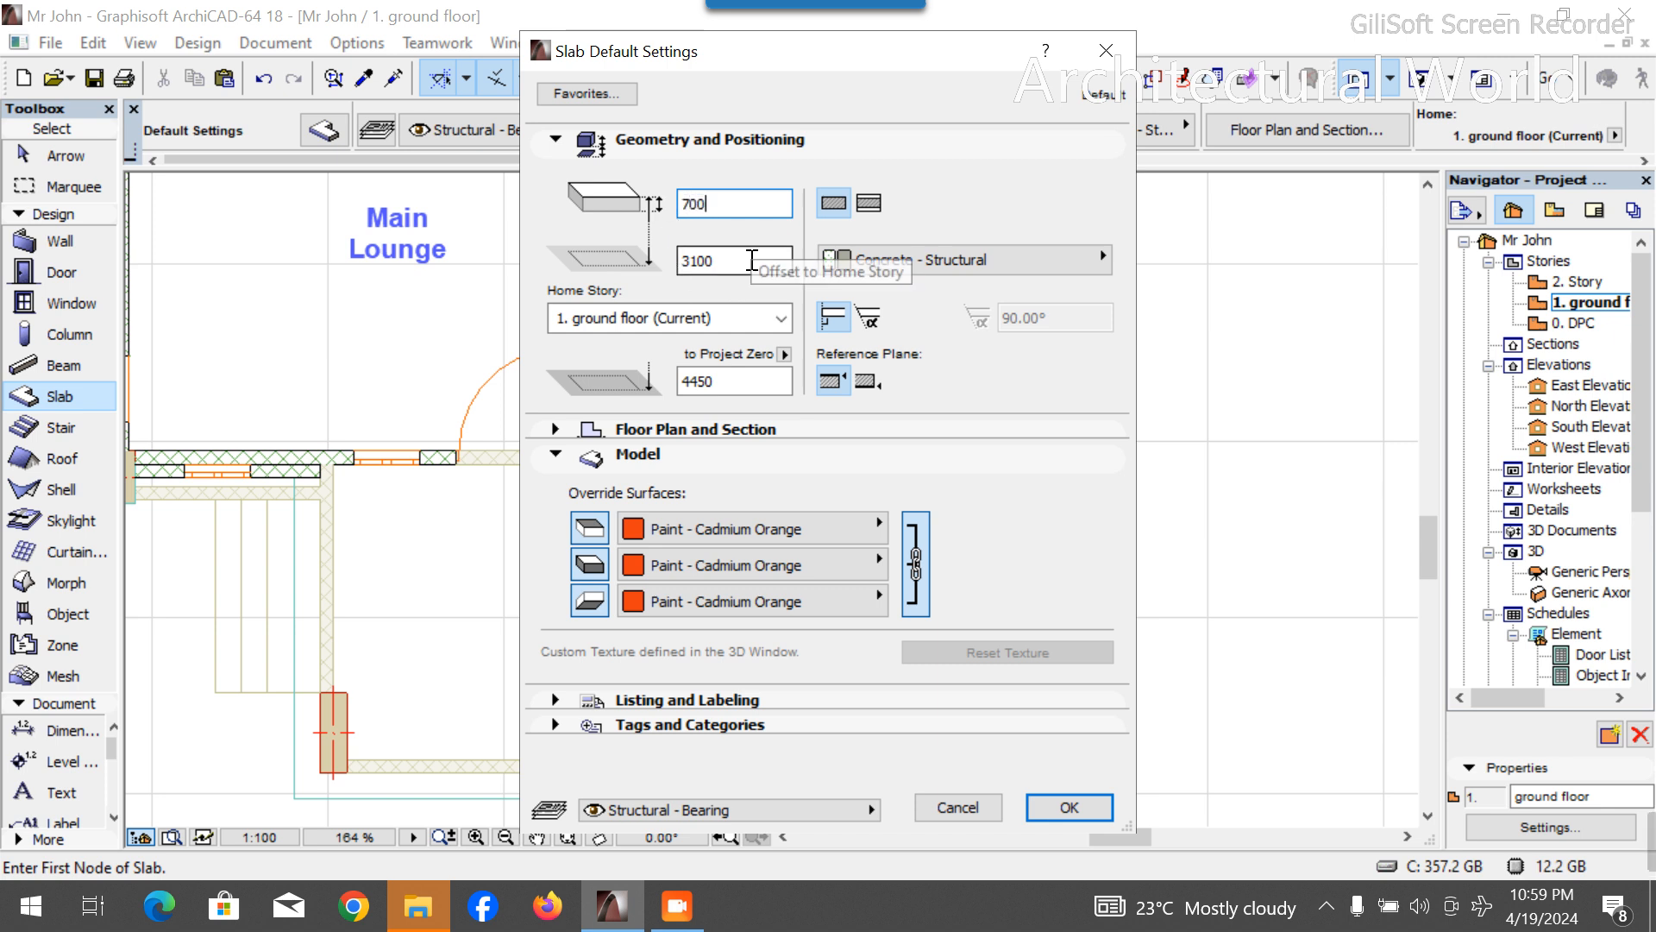
pyautogui.click(747, 261)
pyautogui.moveTo(747, 261); pyautogui.dragTo(685, 260)
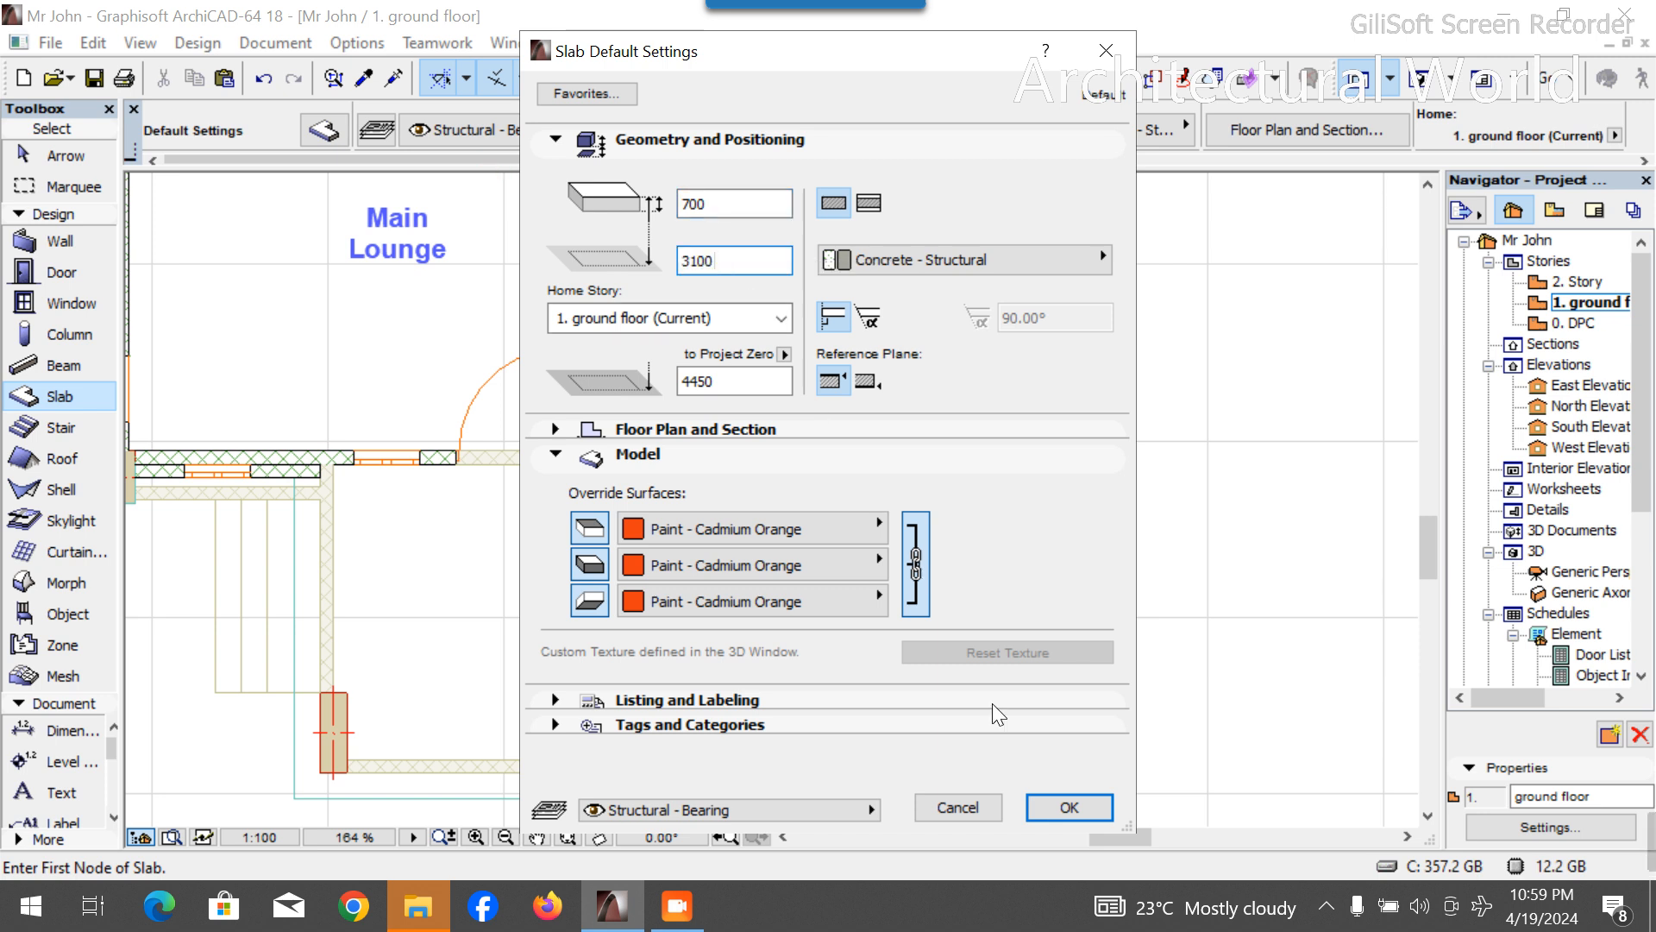
pyautogui.click(1069, 808)
# Draw a rectangular slab about 3400 by 100 along the master bedroom's front wall, from the thin column's end to the outer corner.
pyautogui.scroll(5, 900, 497)
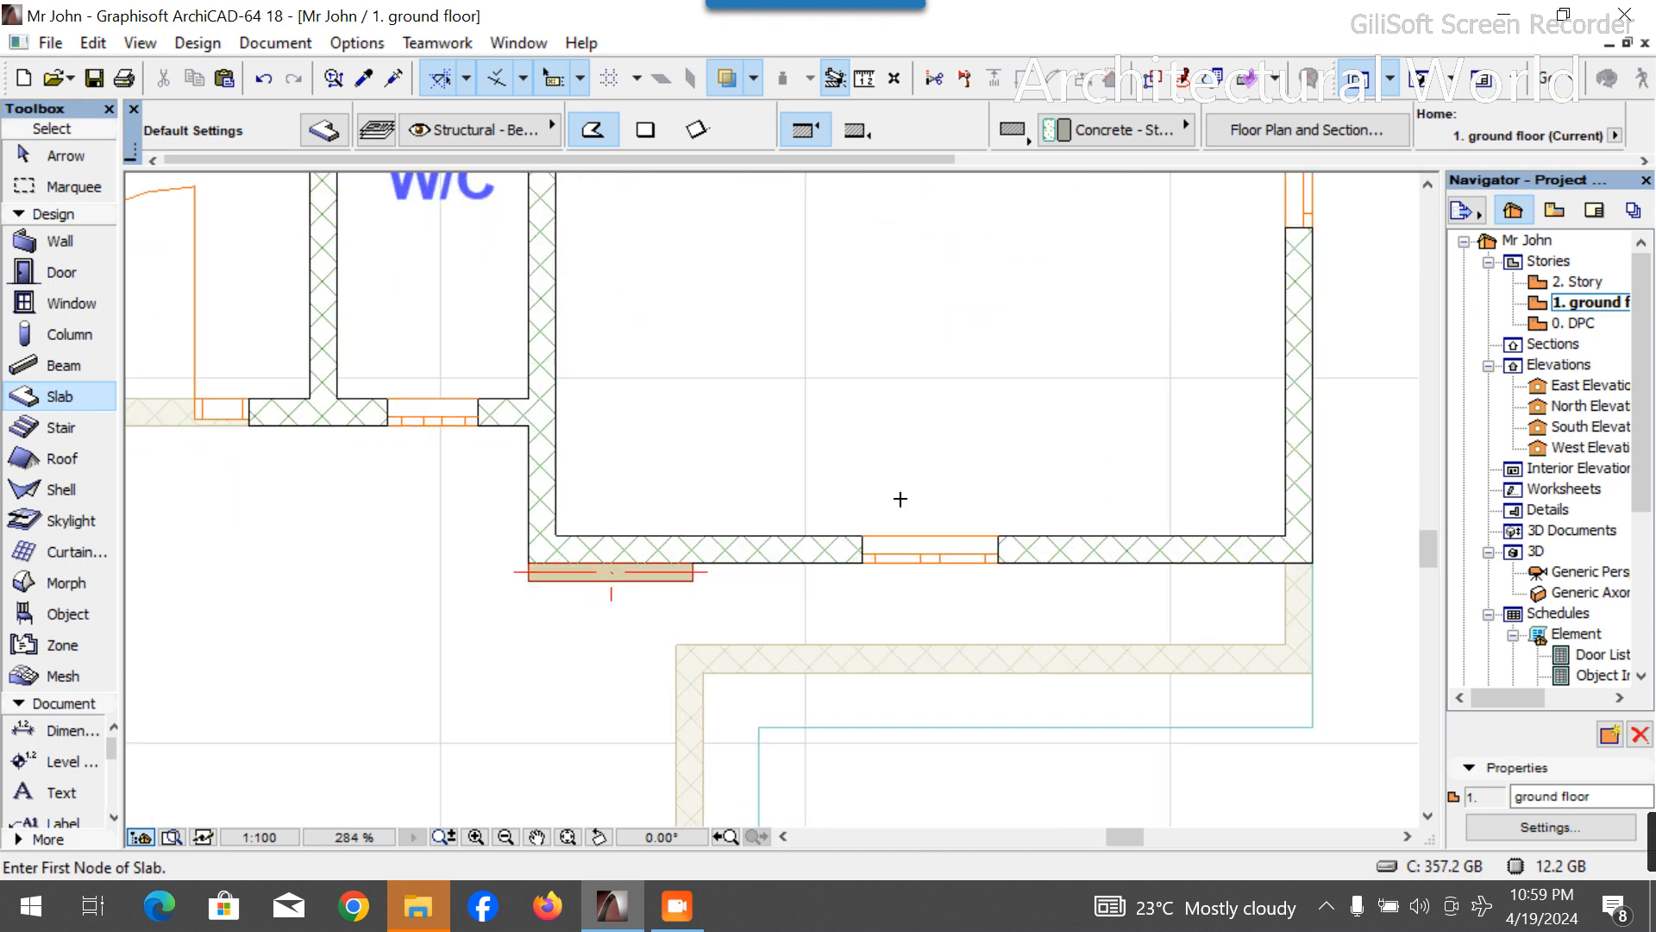
pyautogui.click(631, 135)
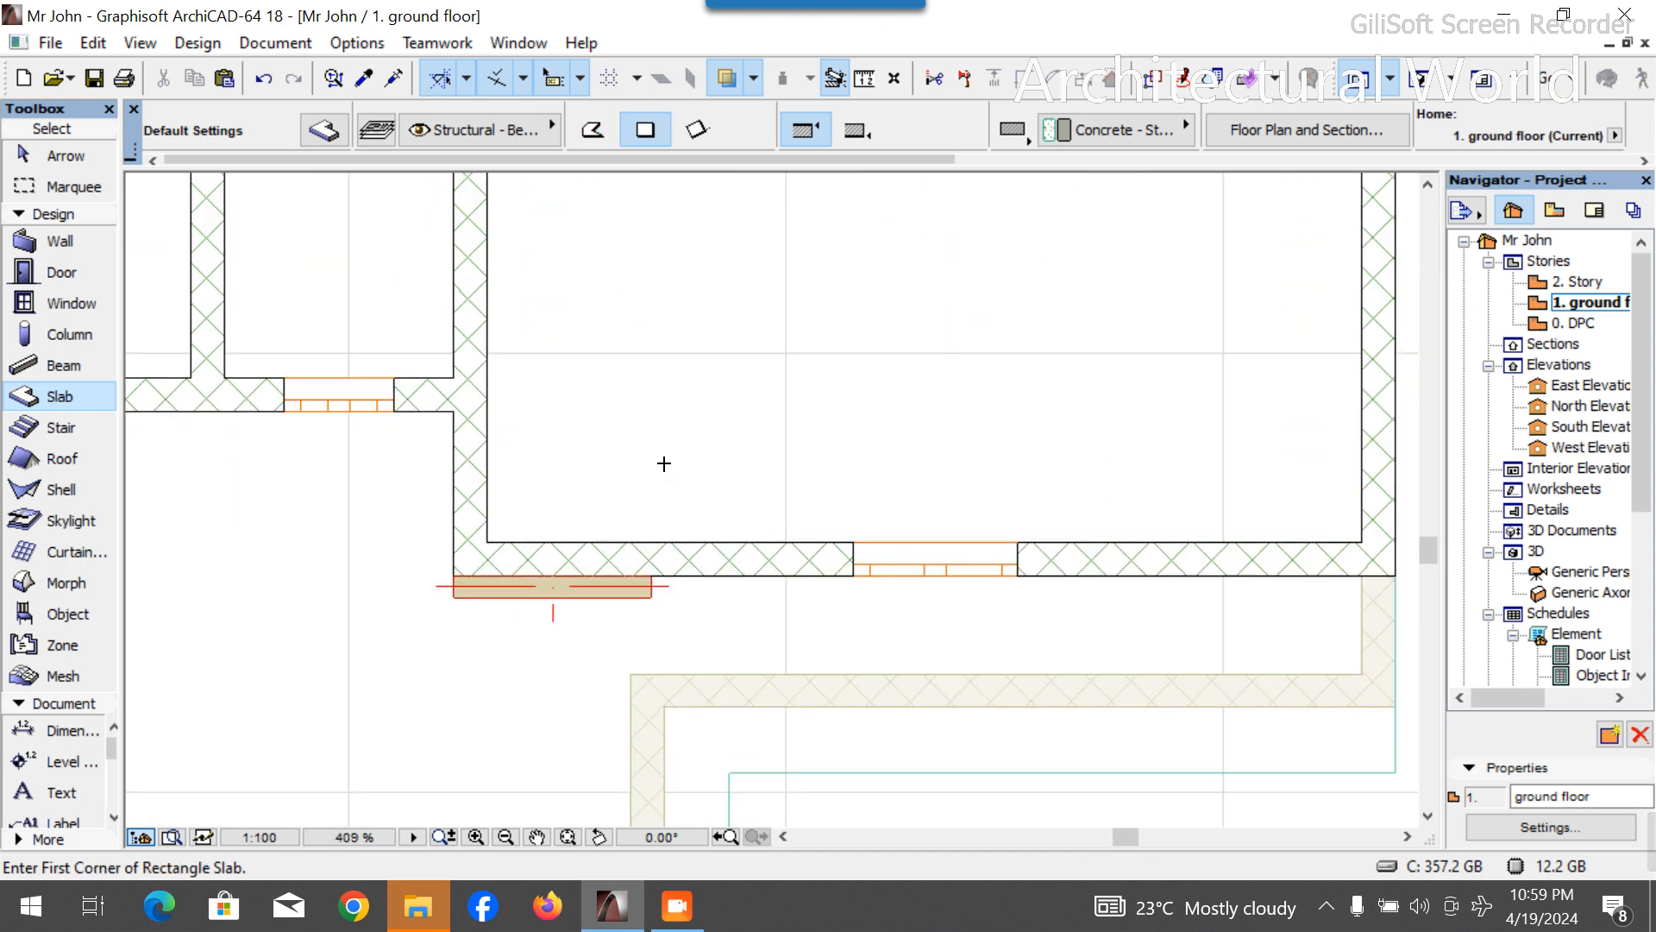
pyautogui.click(650, 590)
pyautogui.scroll(-4, 650, 590)
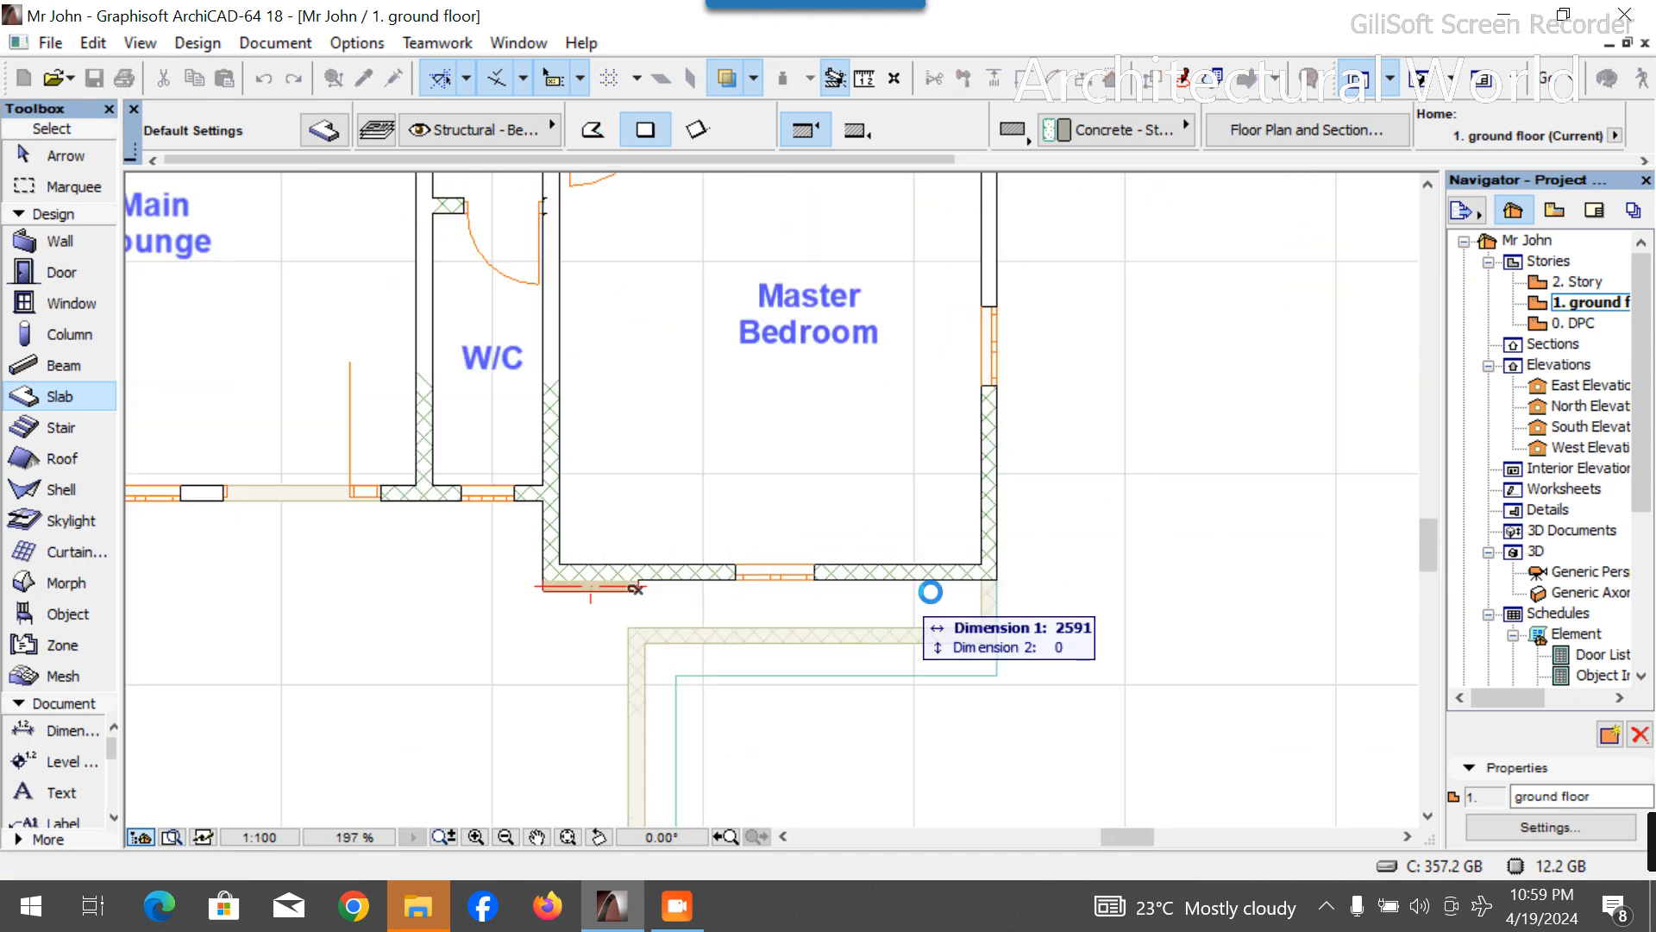
pyautogui.scroll(5, 1006, 583)
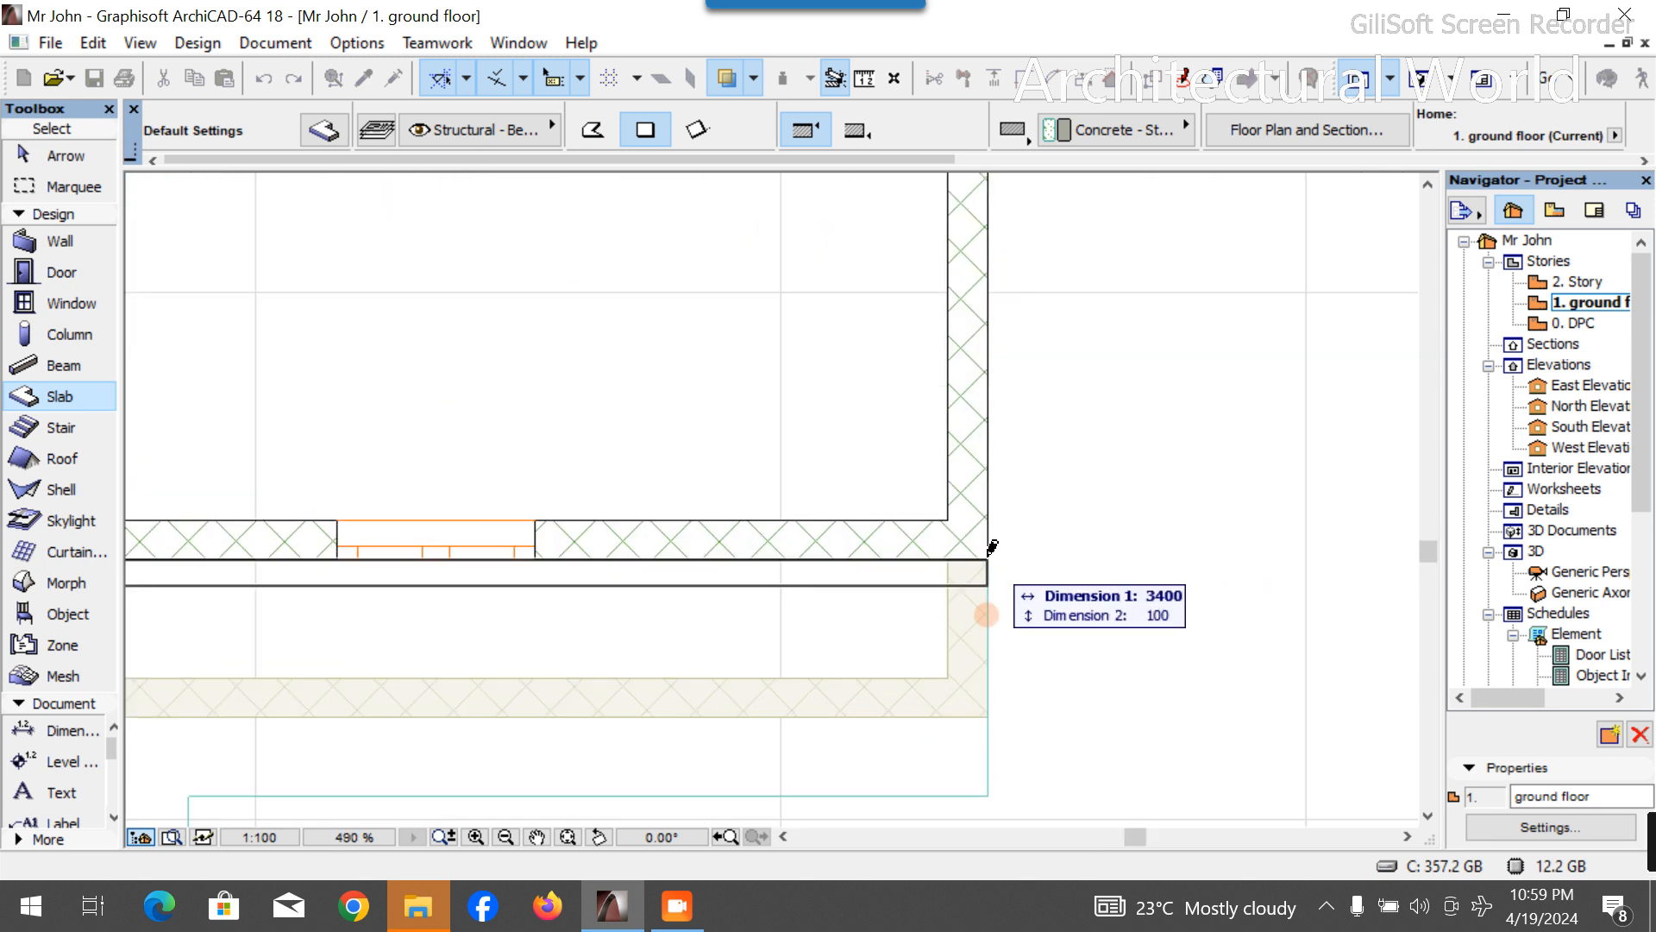
pyautogui.click(992, 547)
pyautogui.press('Escape')
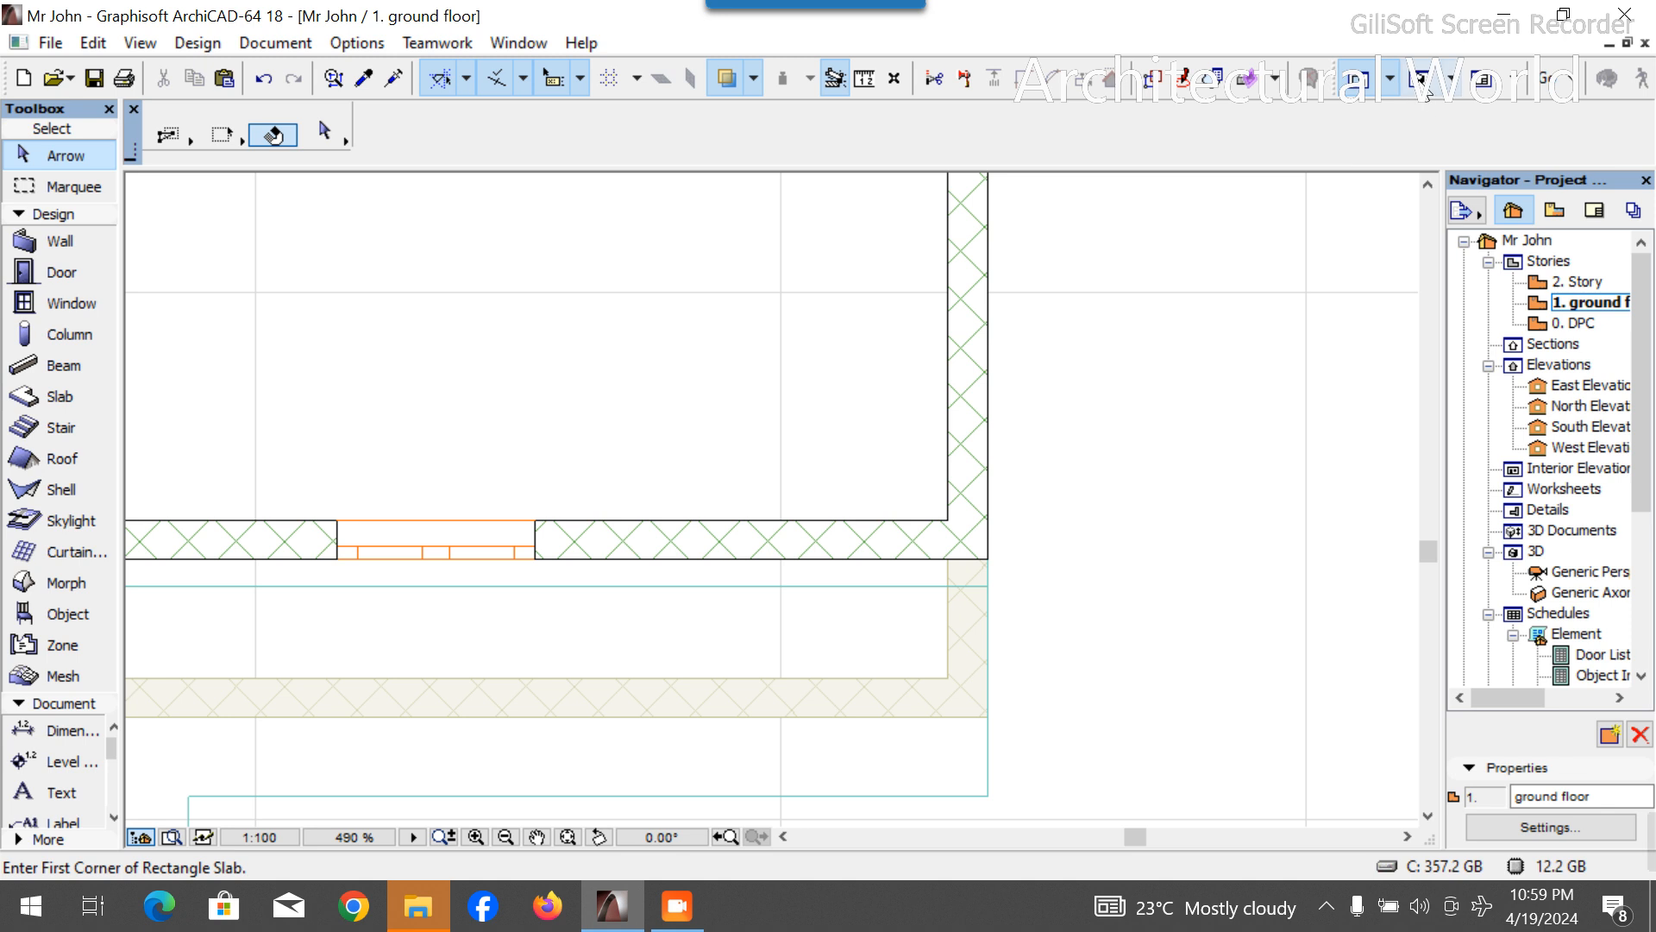
# Set the thickness of the new orange slab above the master bedroom window to 900 in the 3D view.
pyautogui.press('F3')
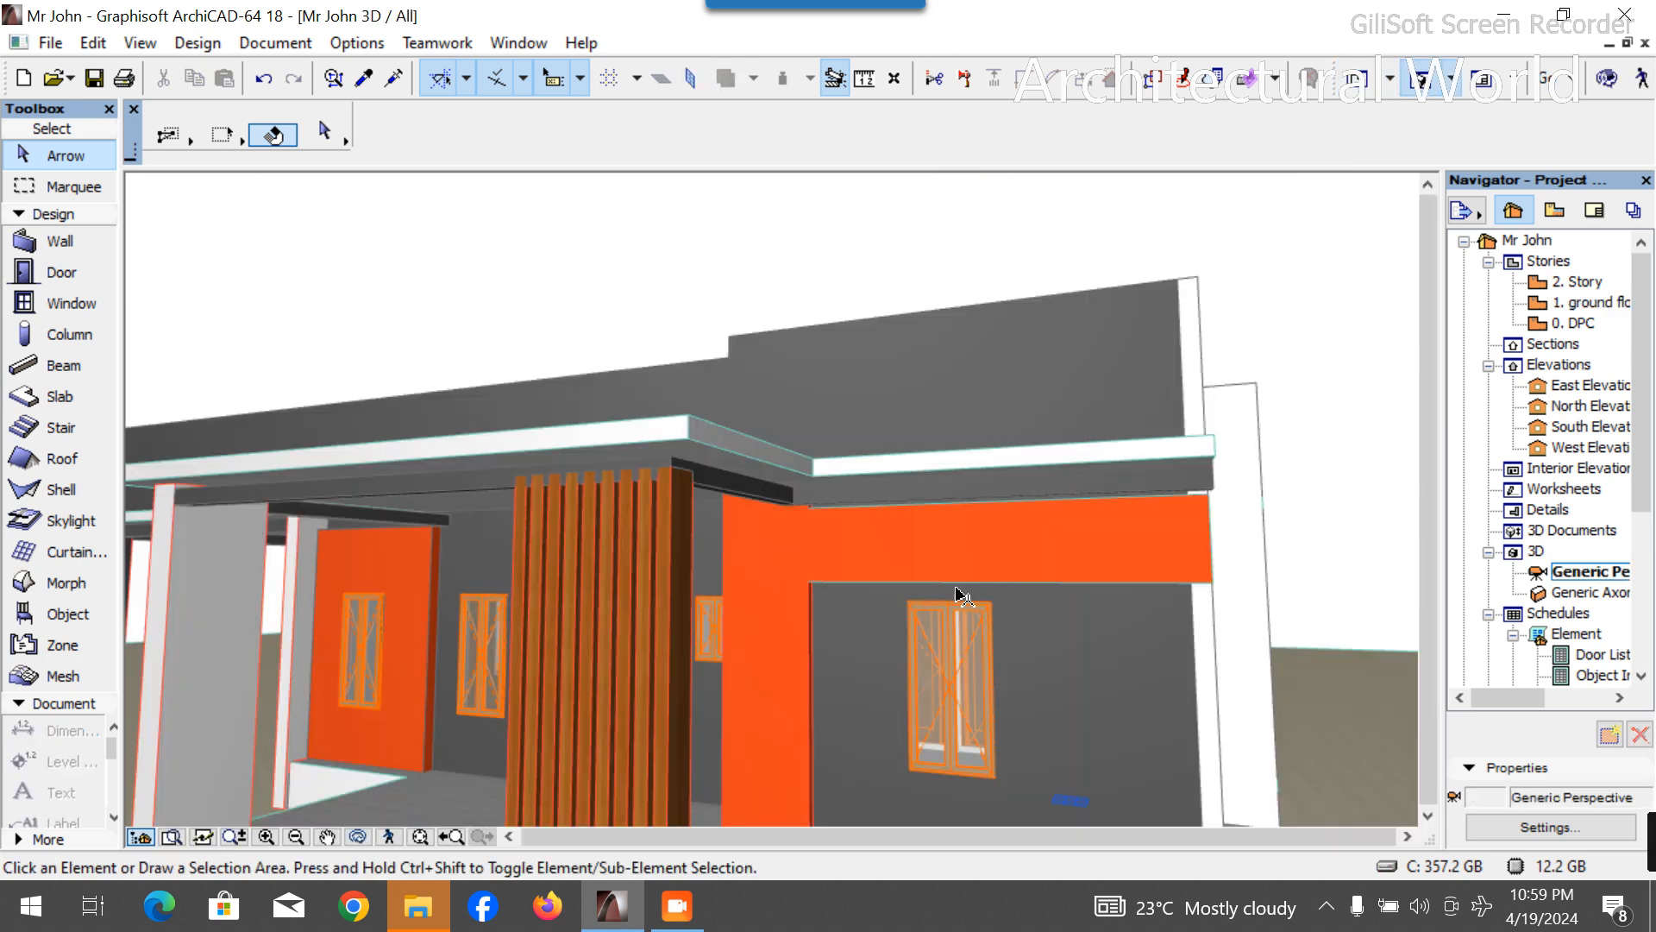
pyautogui.scroll(3, 953, 550)
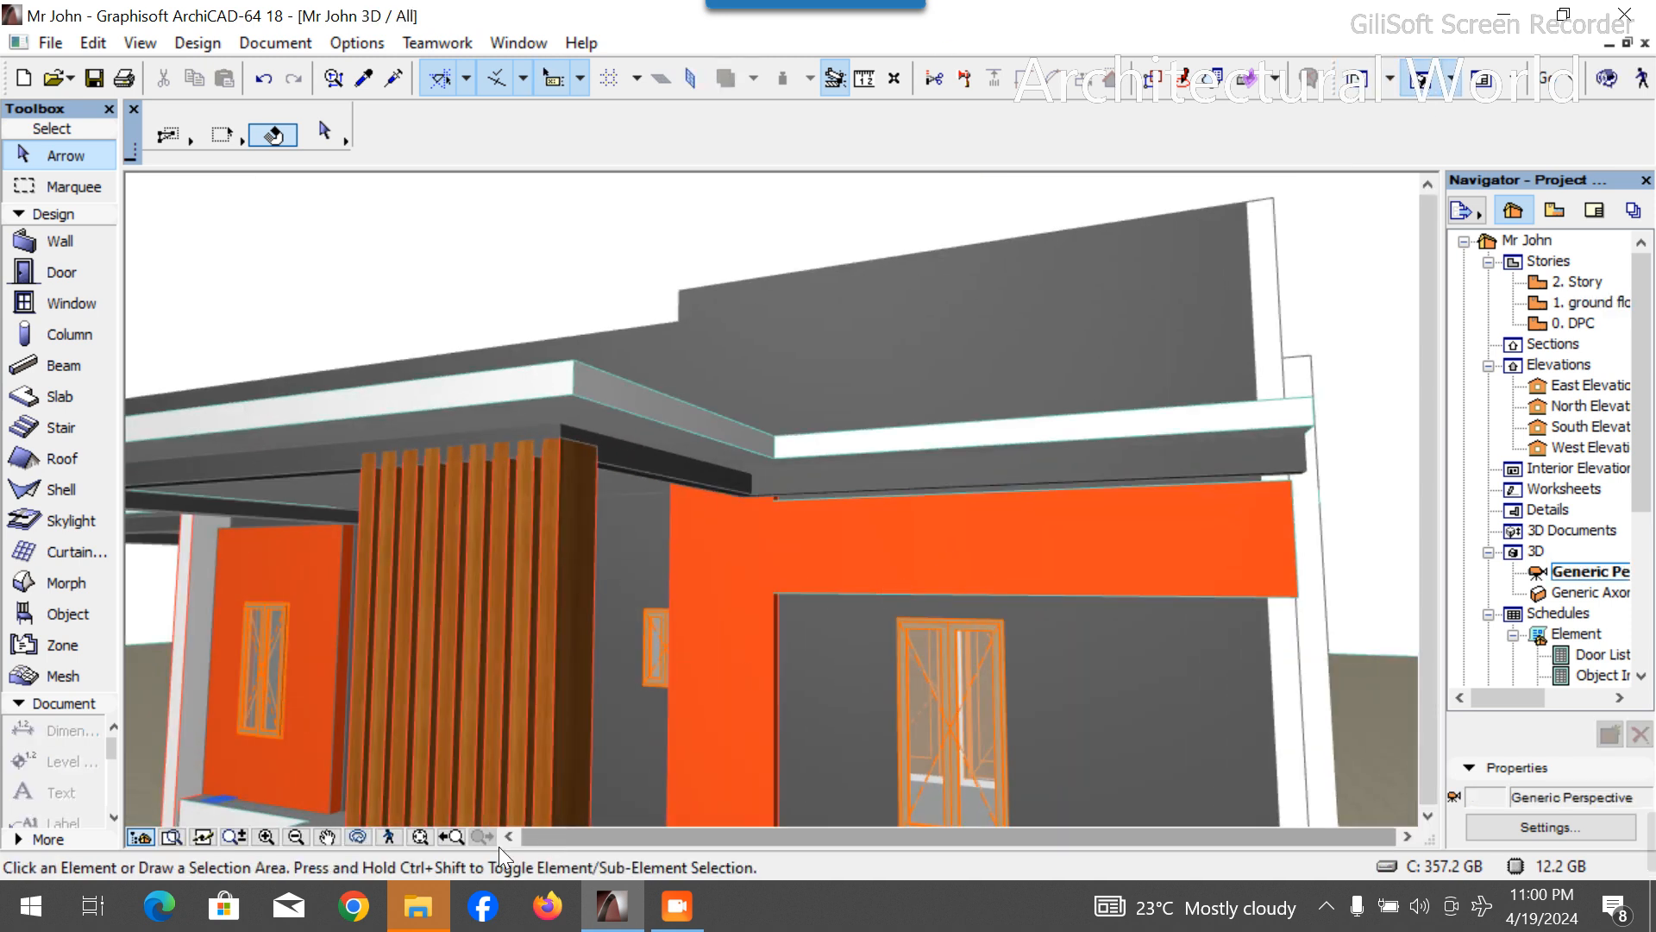
pyautogui.click(358, 836)
pyautogui.moveTo(522, 768); pyautogui.dragTo(814, 603)
pyautogui.click(843, 566)
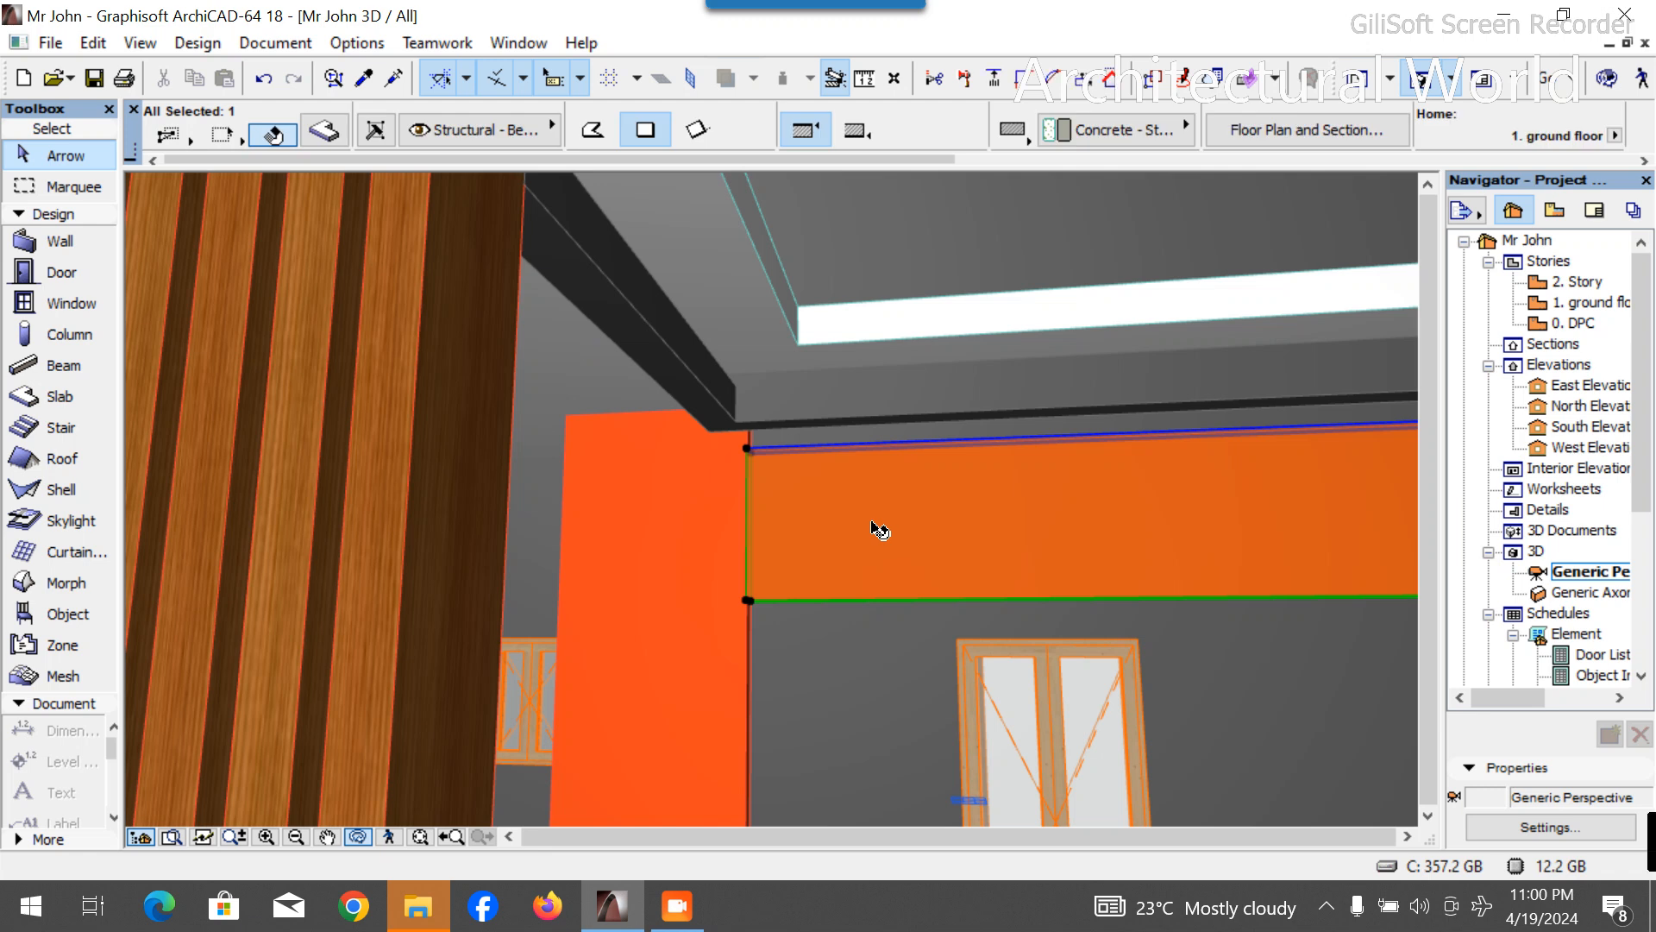
pyautogui.moveTo(808, 160); pyautogui.dragTo(922, 160)
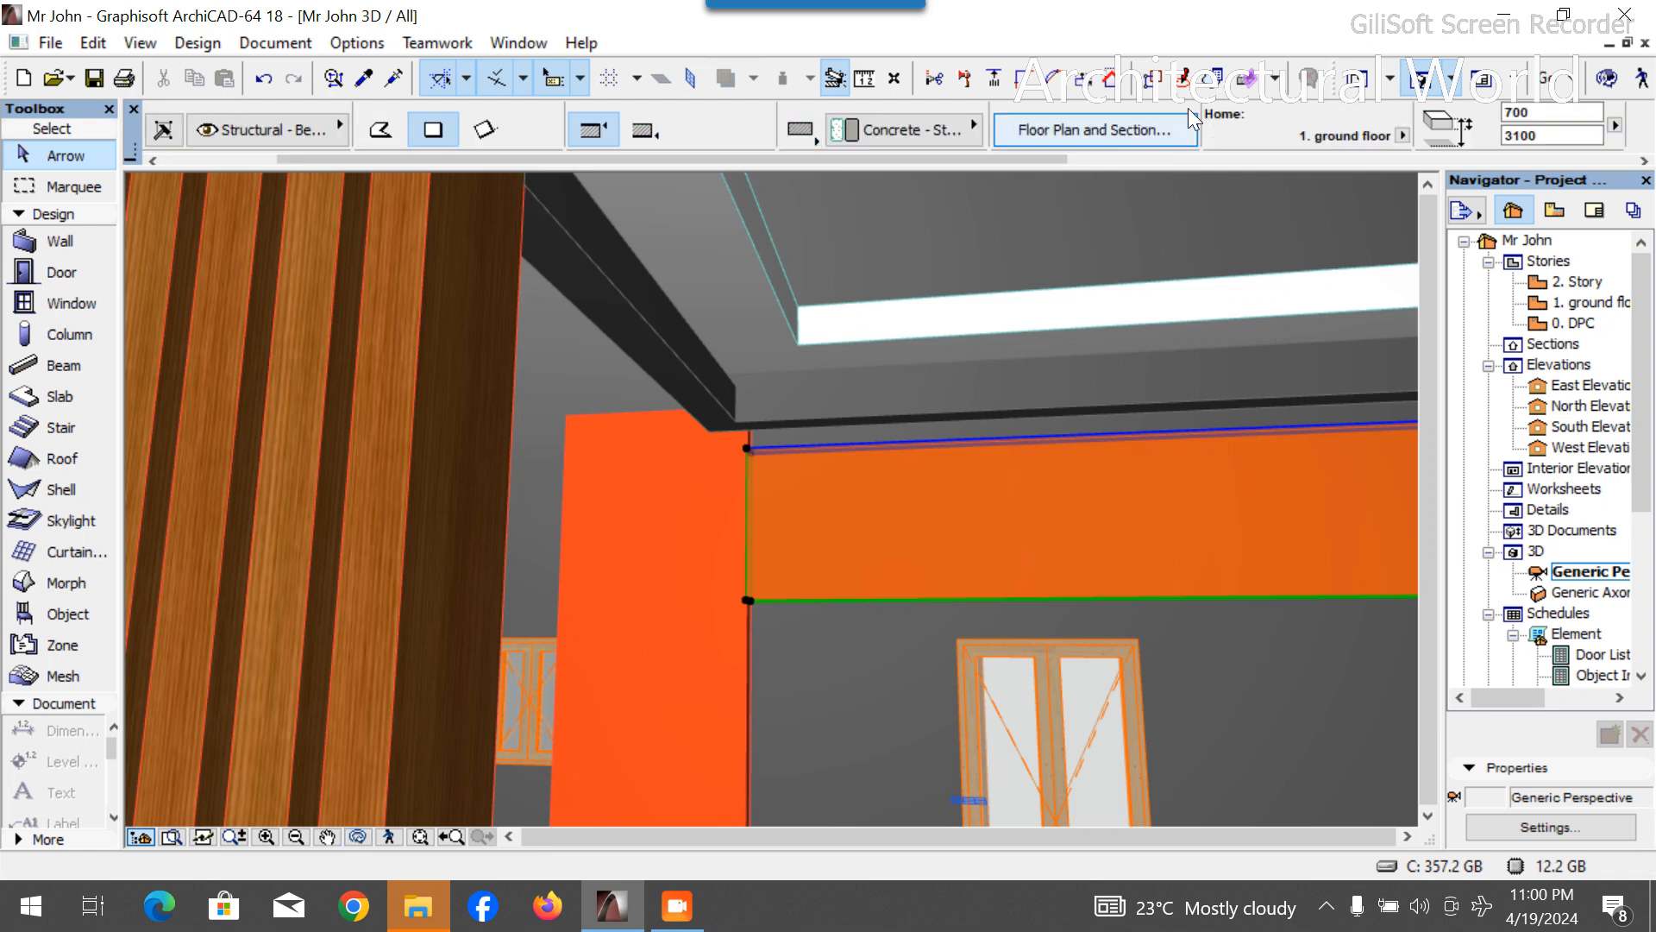
pyautogui.click(1523, 113)
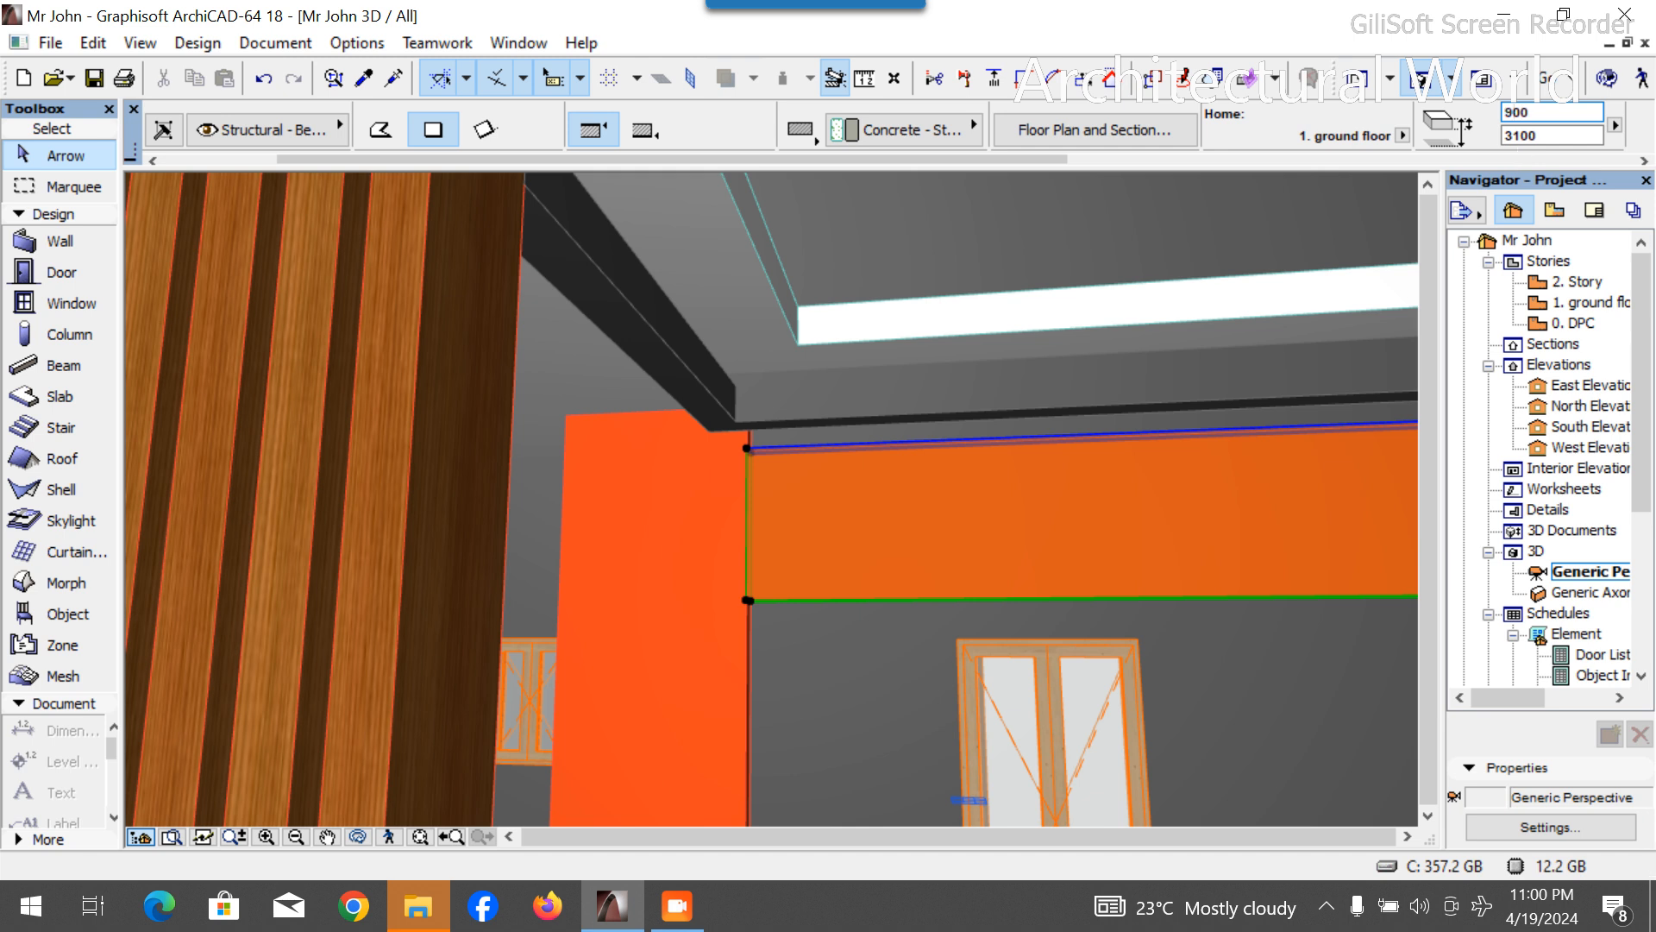
pyautogui.press('Return')
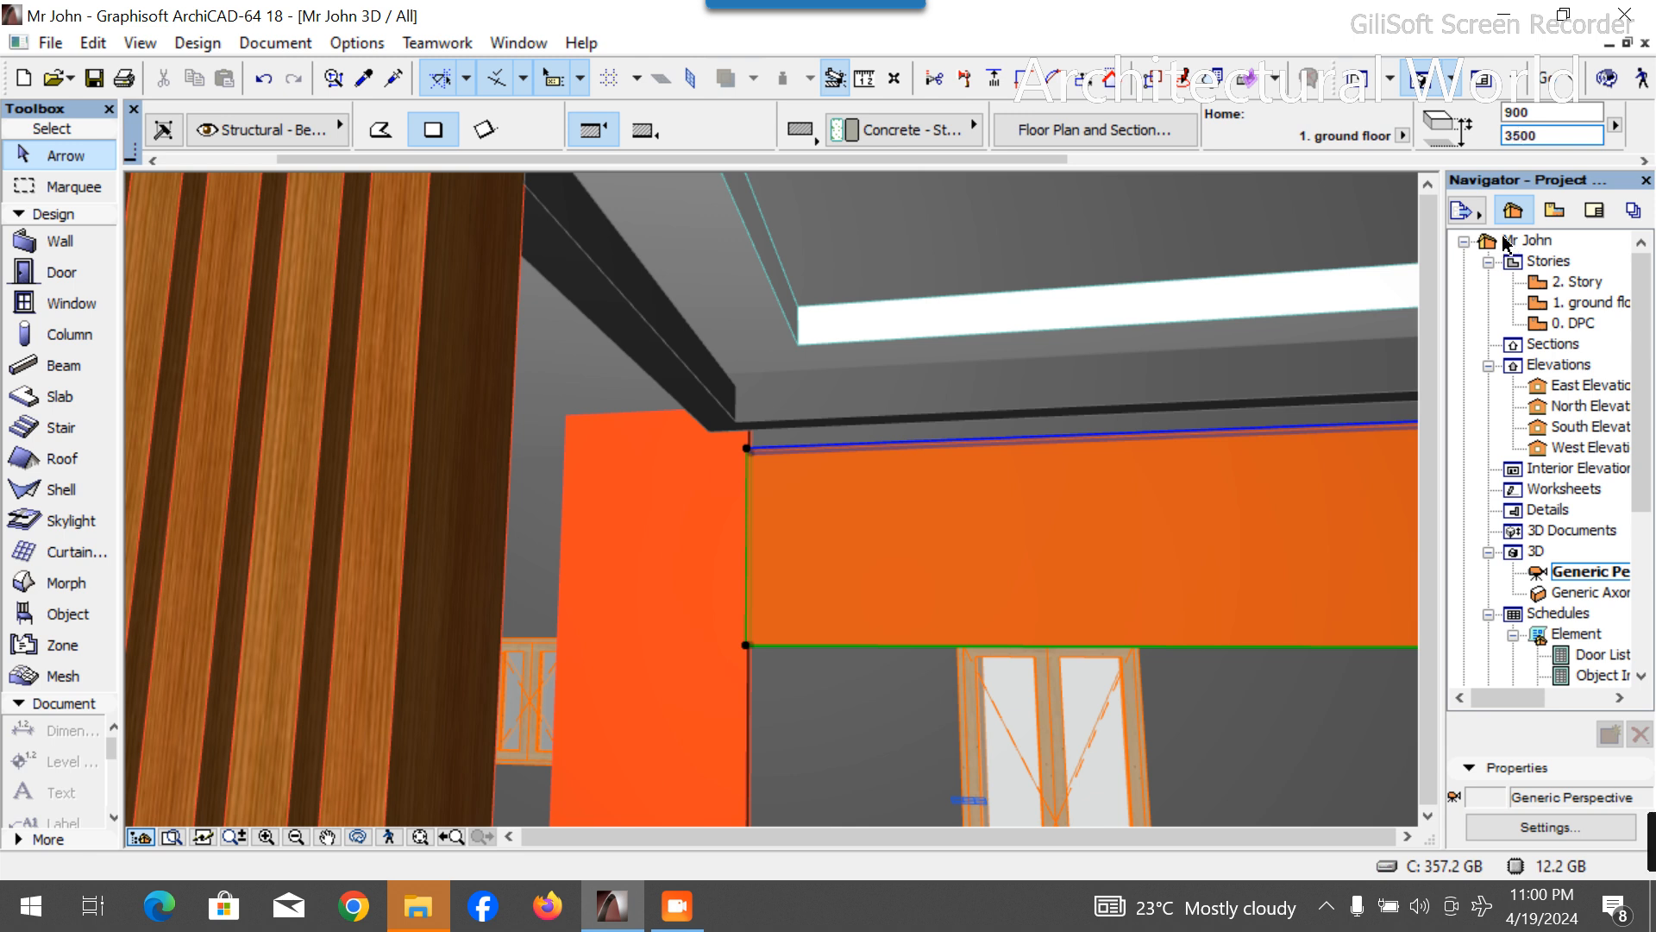
# Try the orange slab above the master bedroom window at home story offsets of 3500 and 3600.
pyautogui.press('Return')
pyautogui.click(1523, 136)
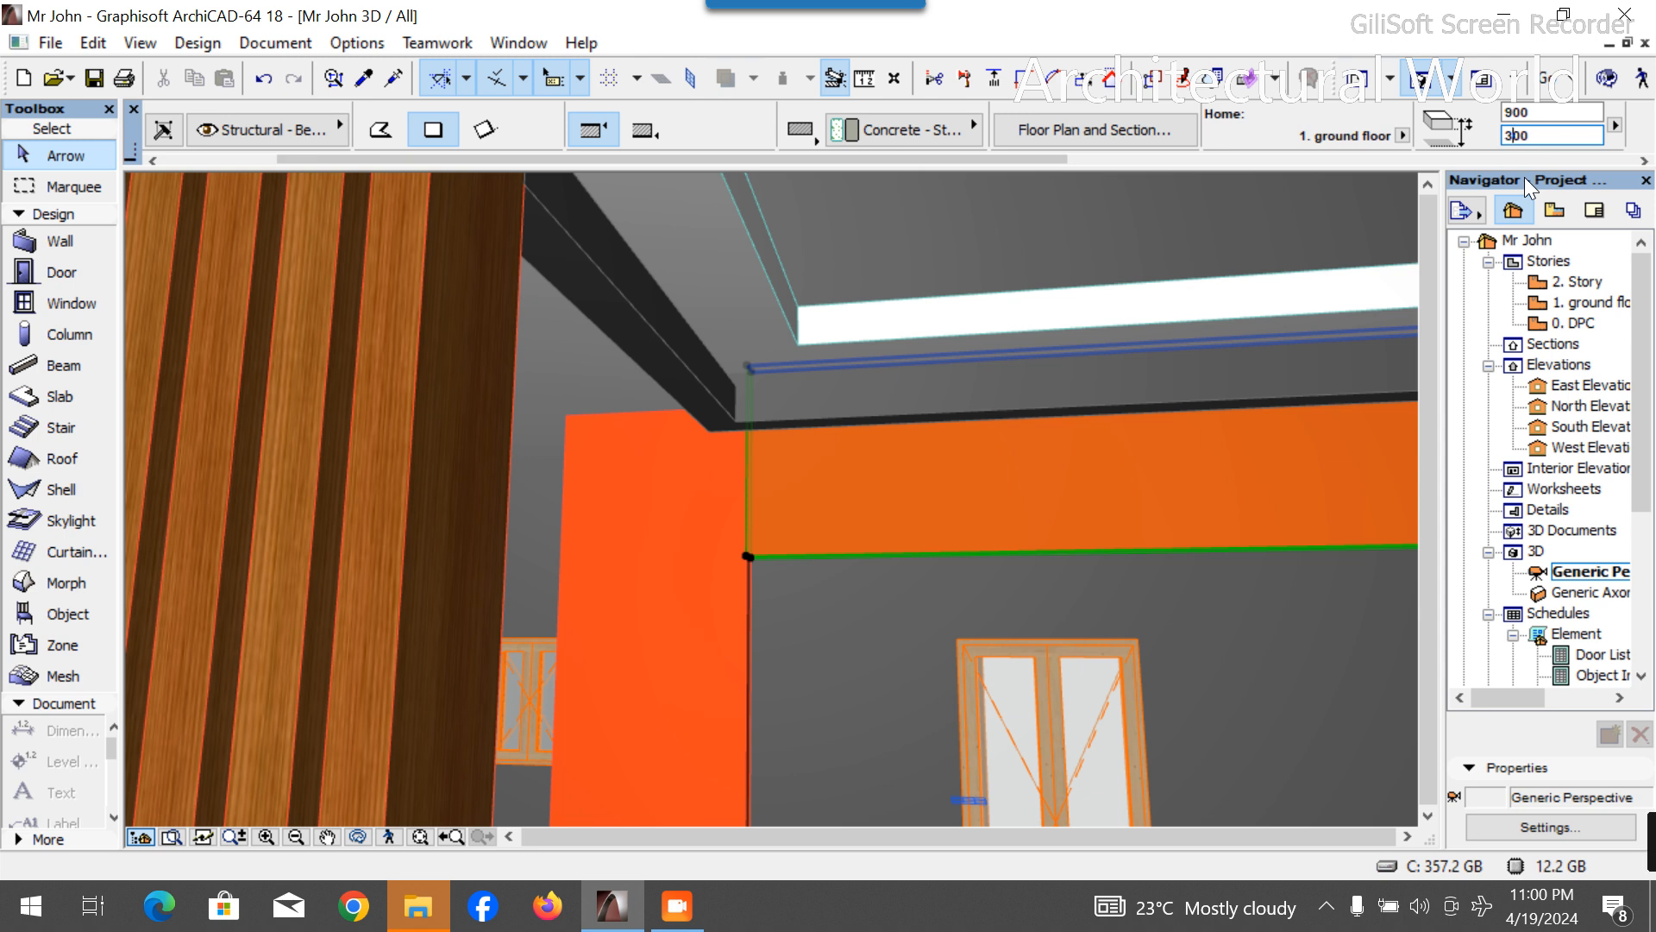
pyautogui.write('6')
pyautogui.press('Return')
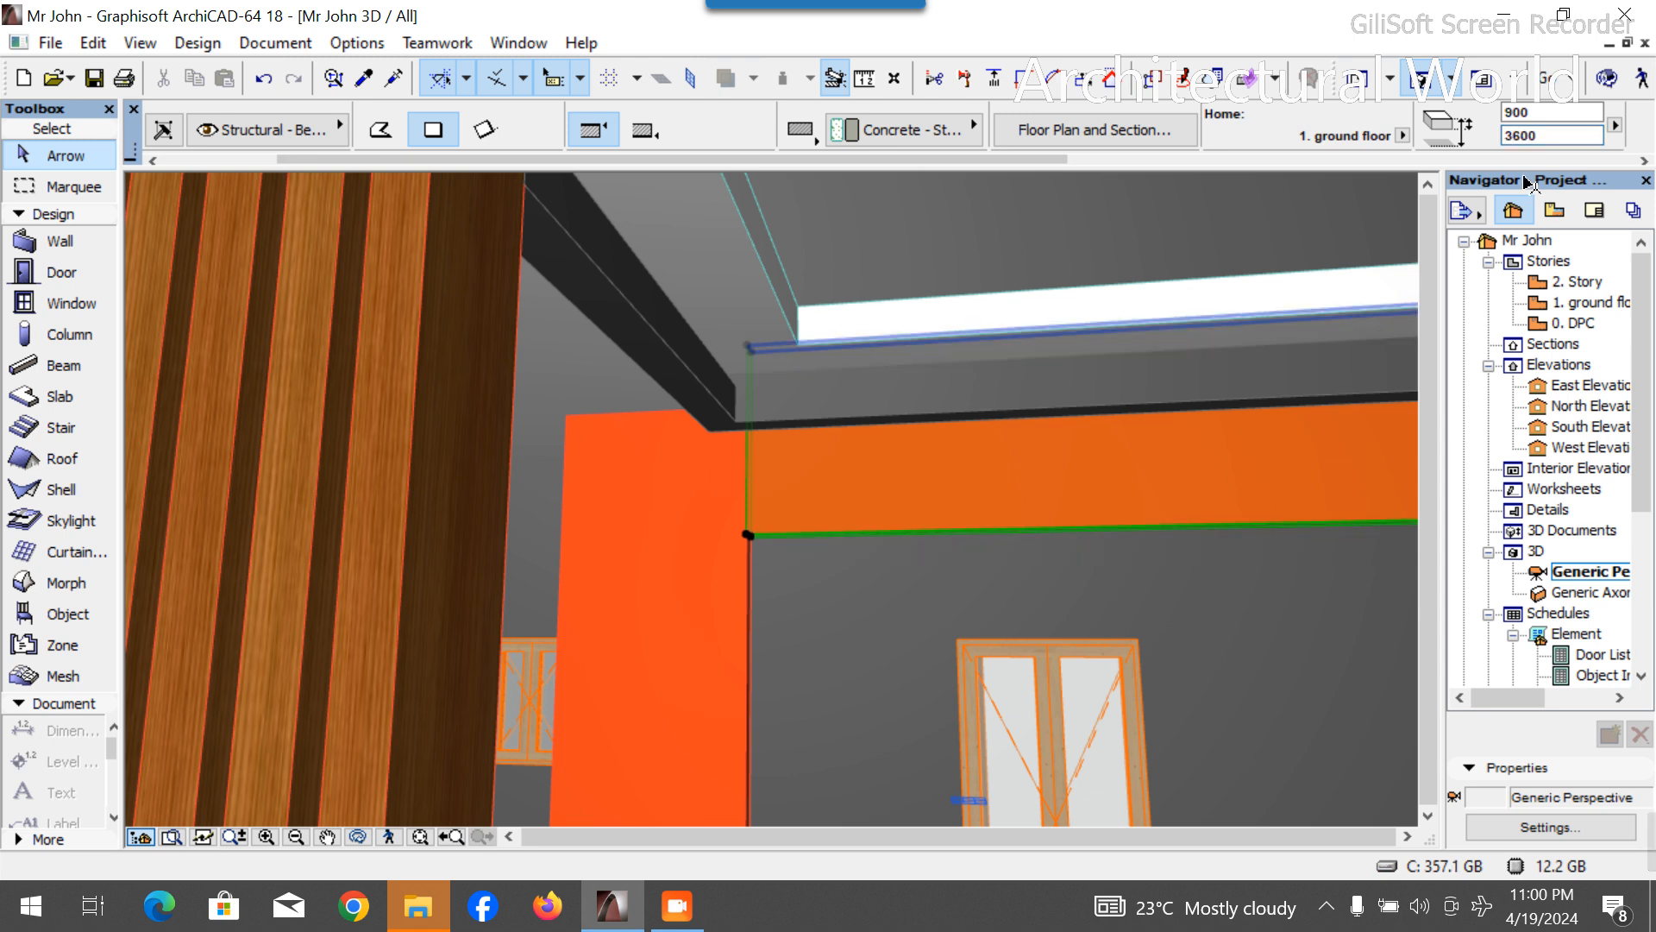
# Set the orange slab's reference plane offset to the home story to 3200.
pyautogui.click(1523, 137)
pyautogui.press('Return')
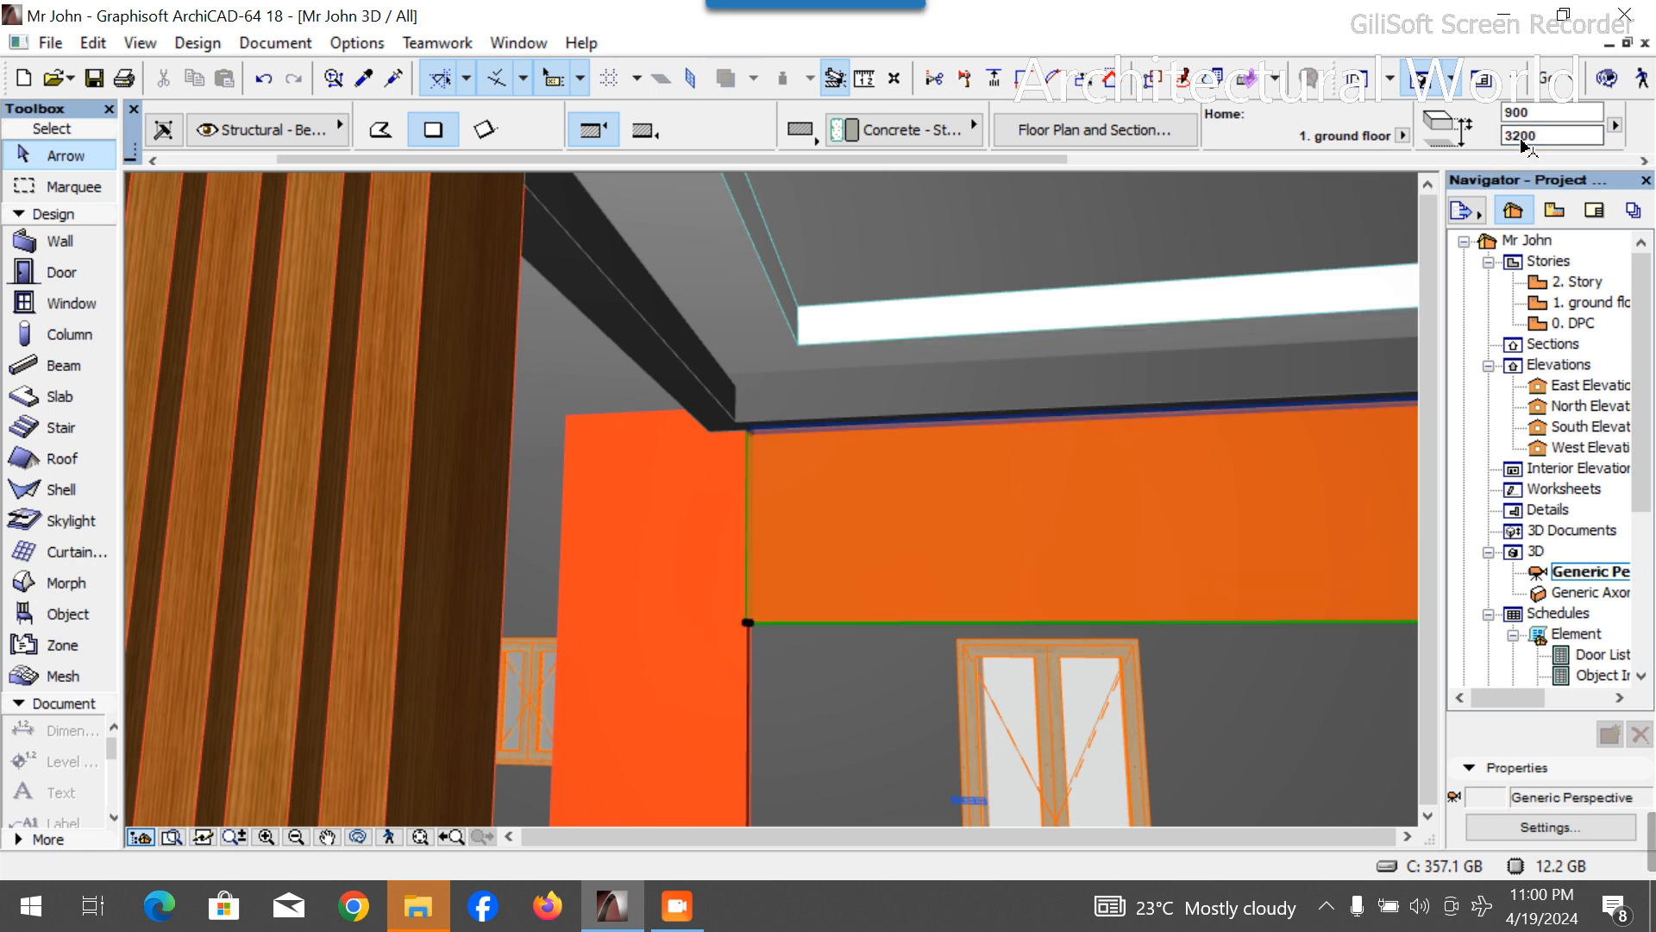
pyautogui.click(1395, 313)
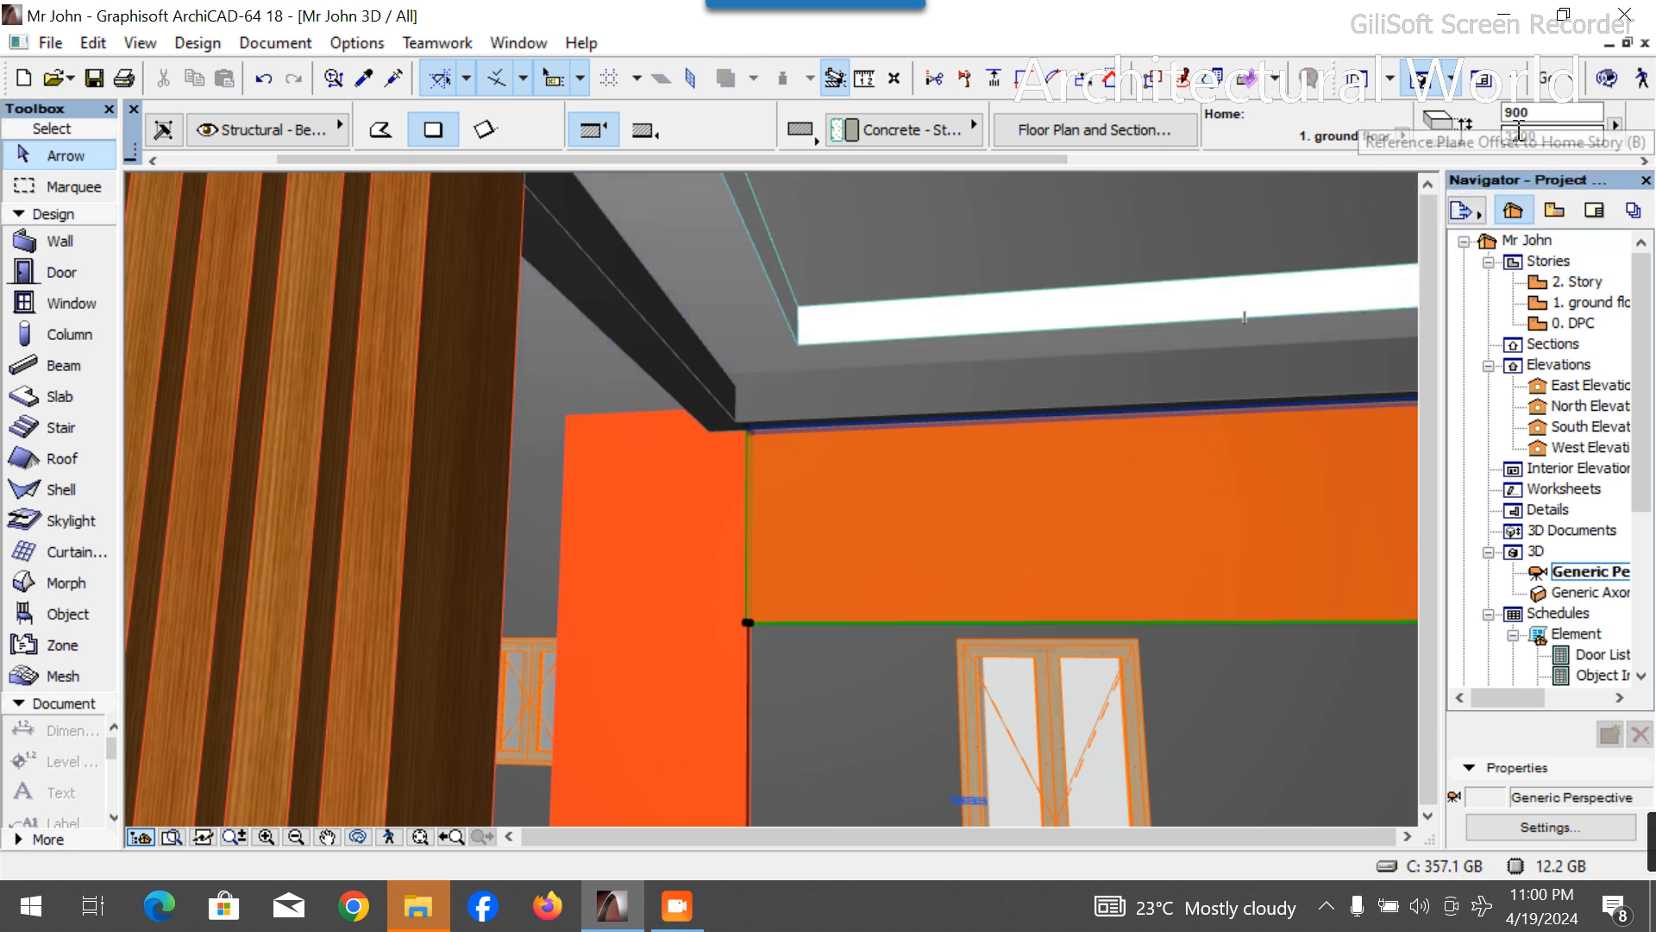
pyautogui.scroll(-8, 1047, 529)
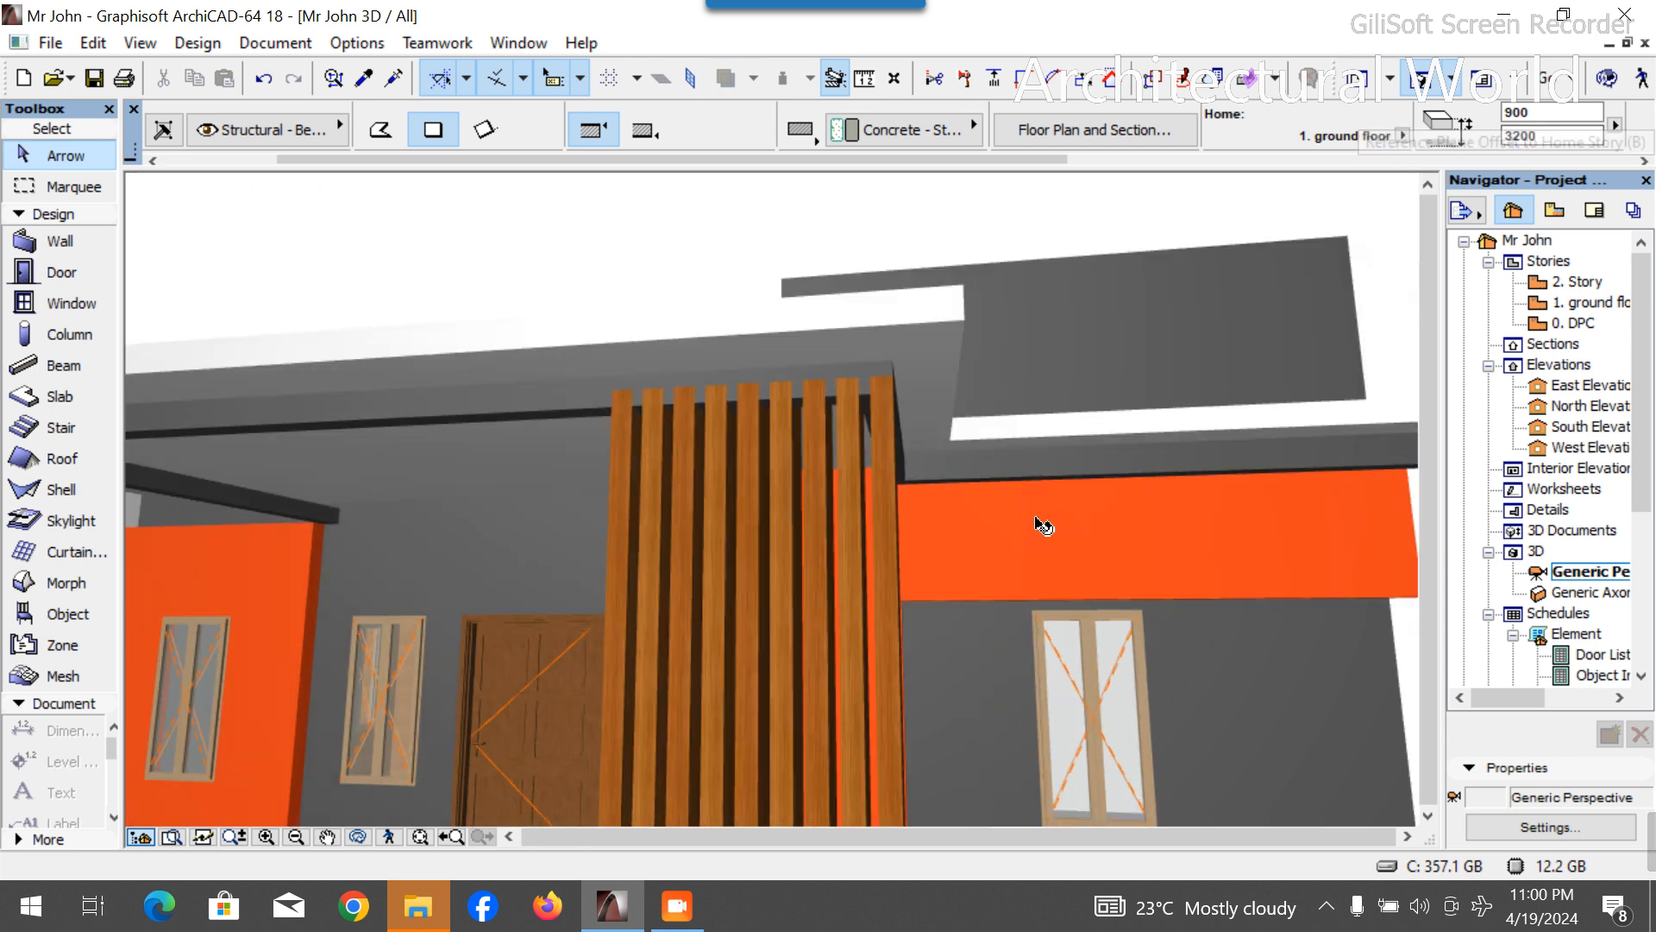
pyautogui.click(1277, 543)
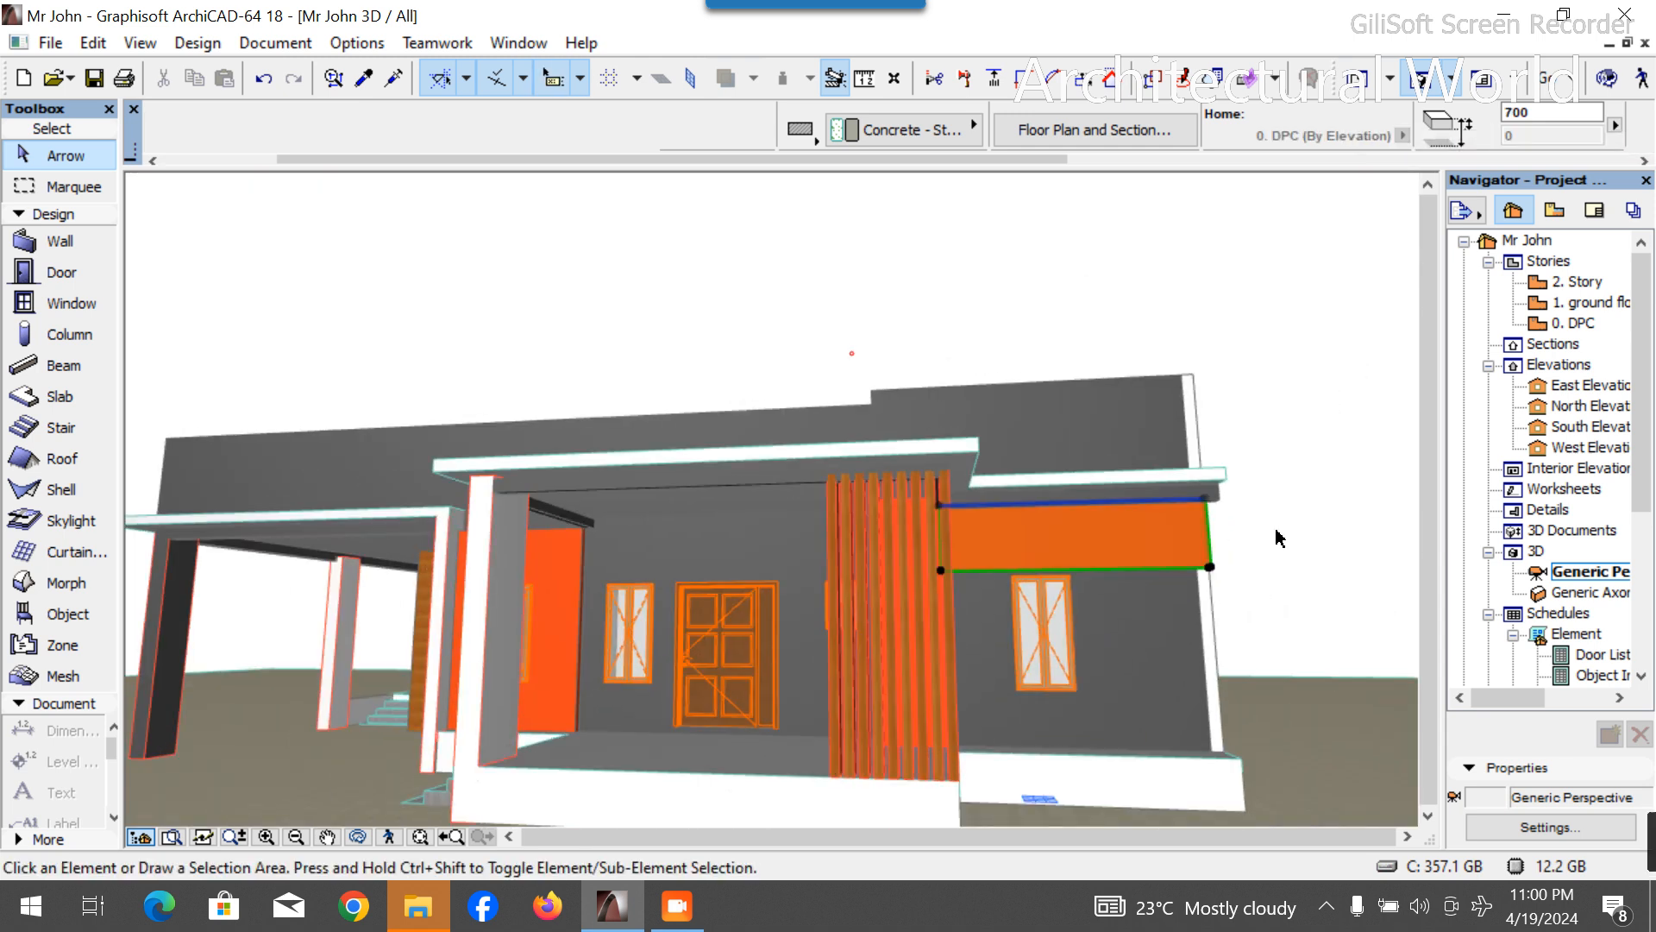
# Override the linked surfaces of the side wall at the master bedroom's outer corner with Paint - Dark Gray.
pyautogui.click(1214, 649)
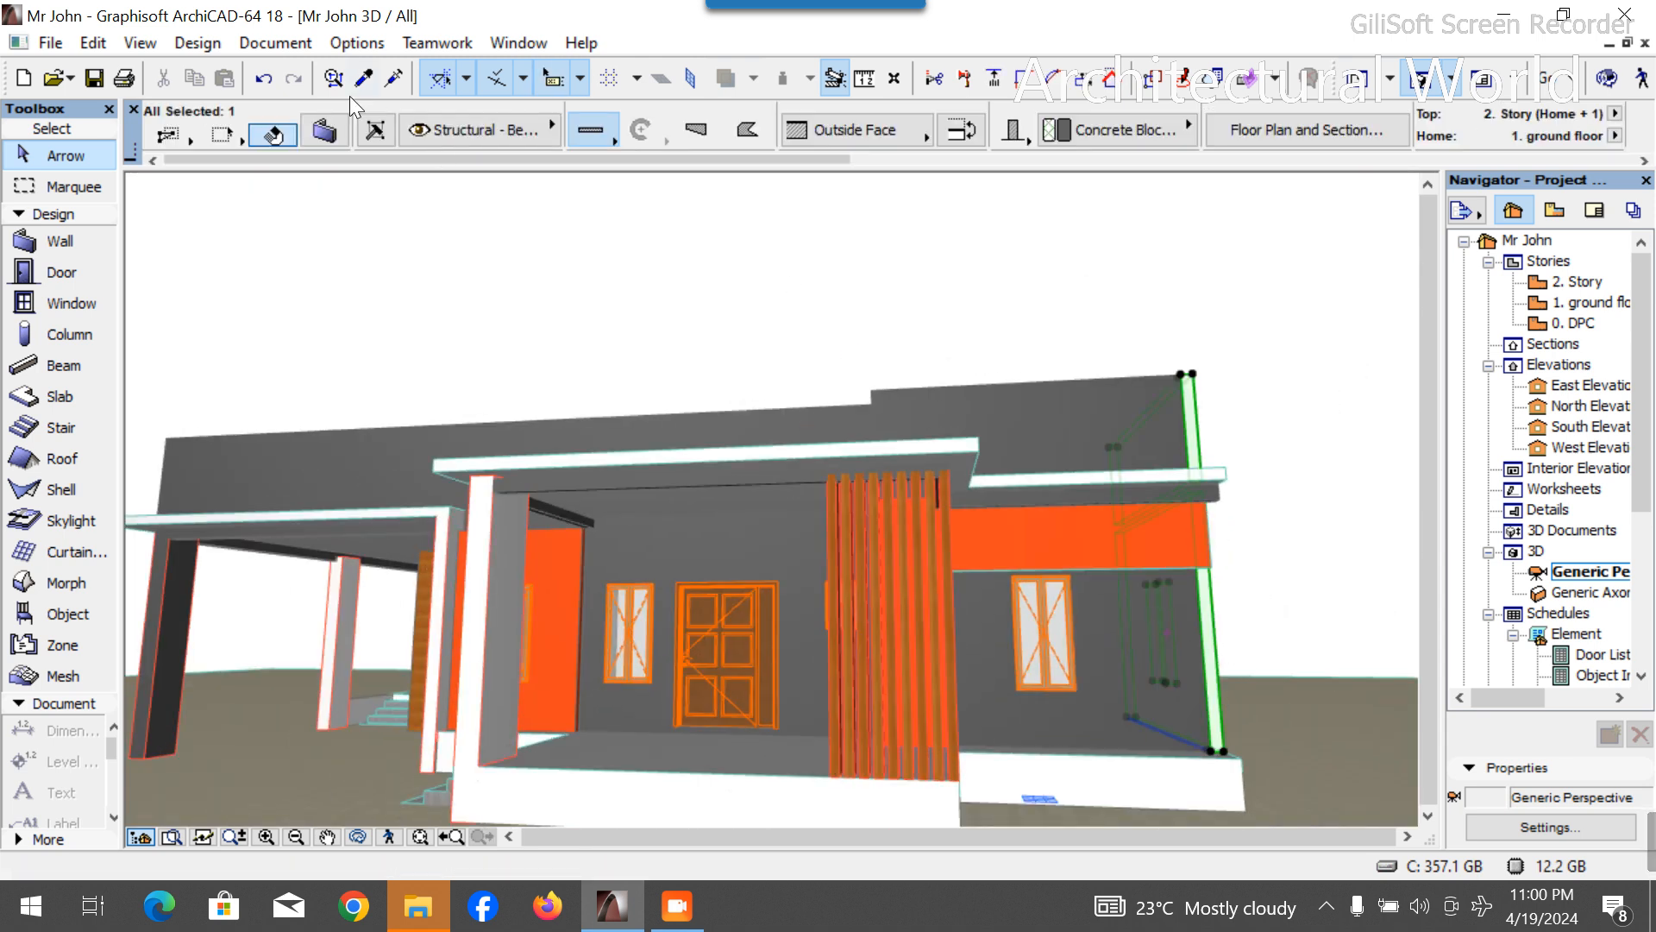
pyautogui.hotkey('ctrl', 't')
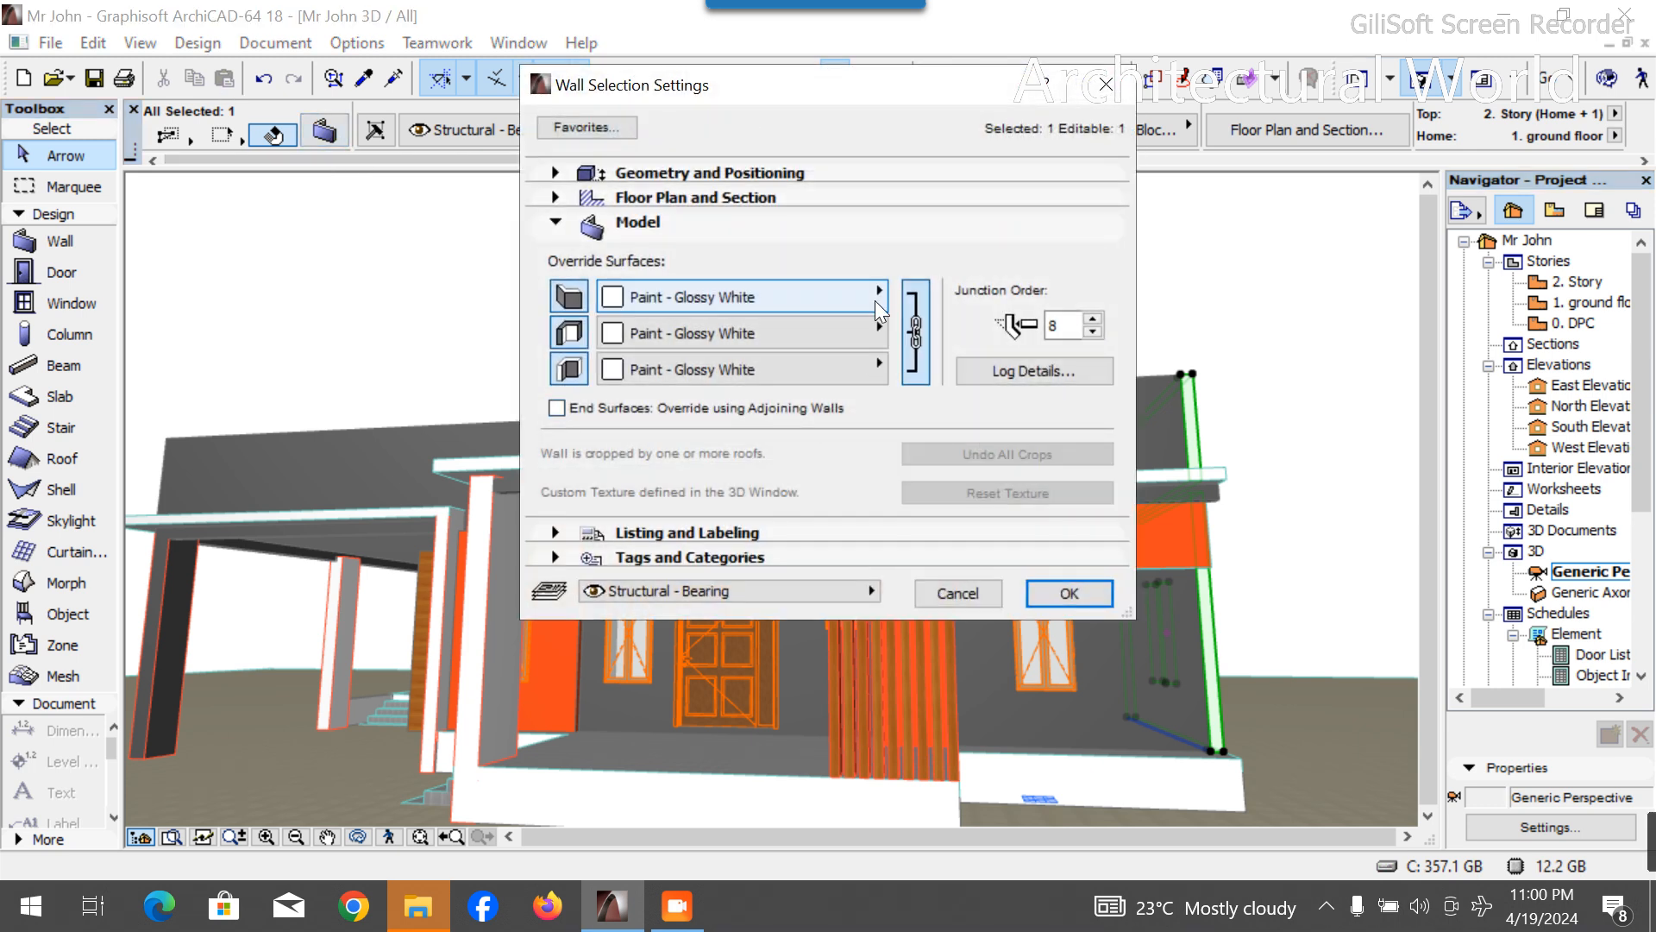
pyautogui.click(846, 335)
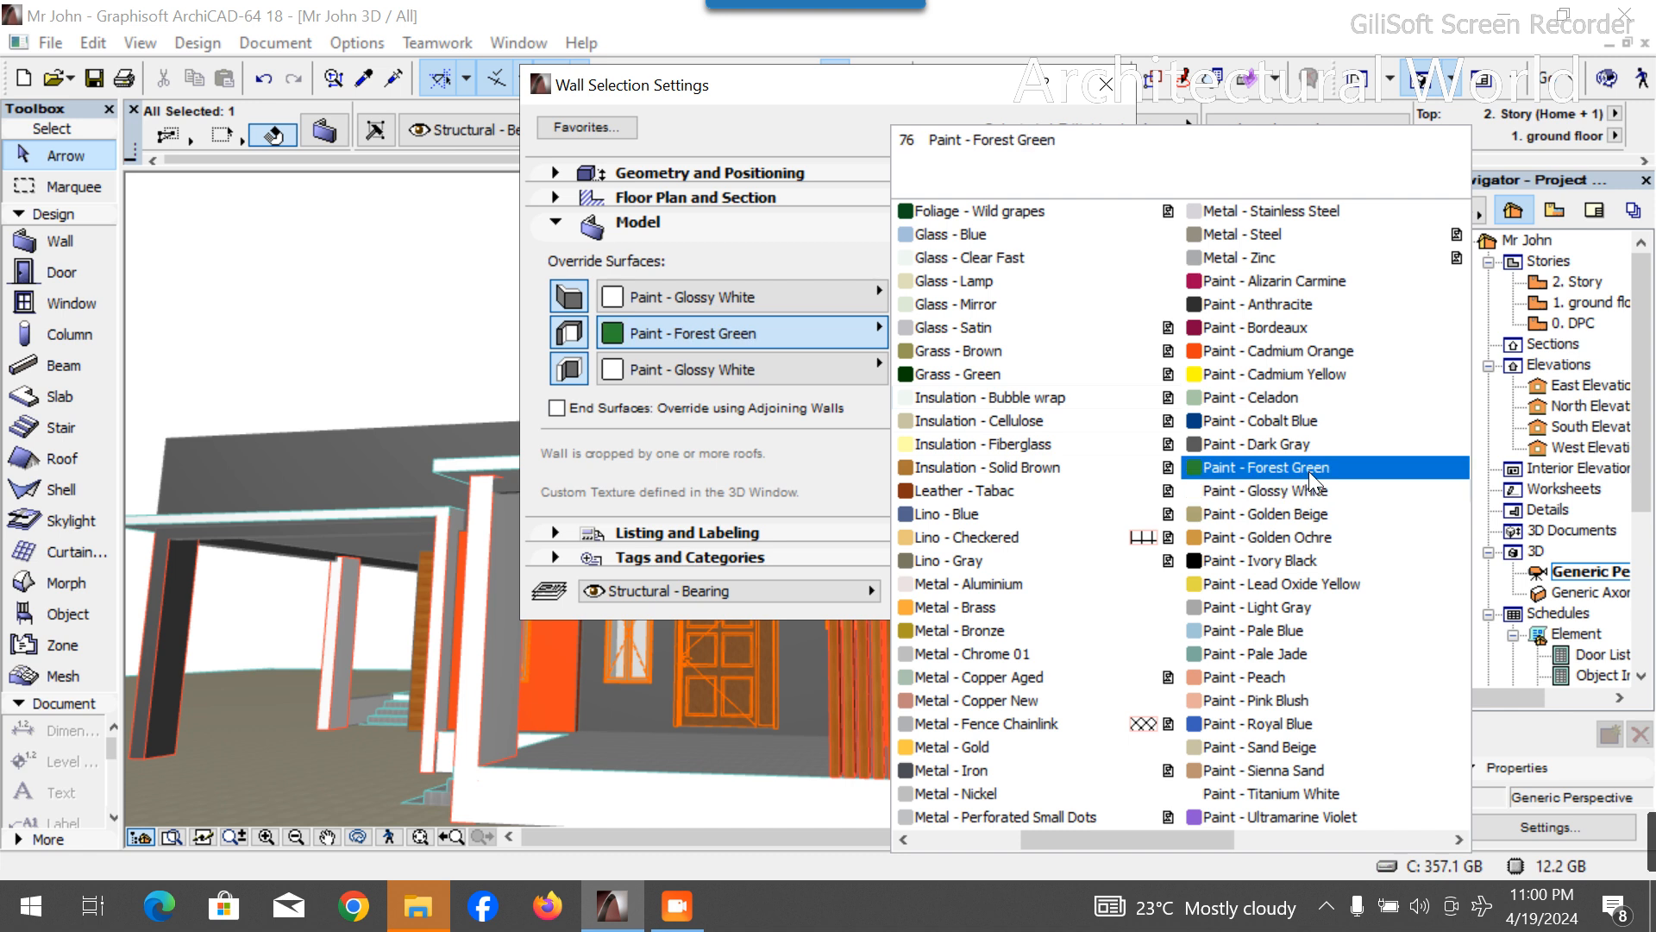
pyautogui.click(1308, 445)
pyautogui.click(1065, 600)
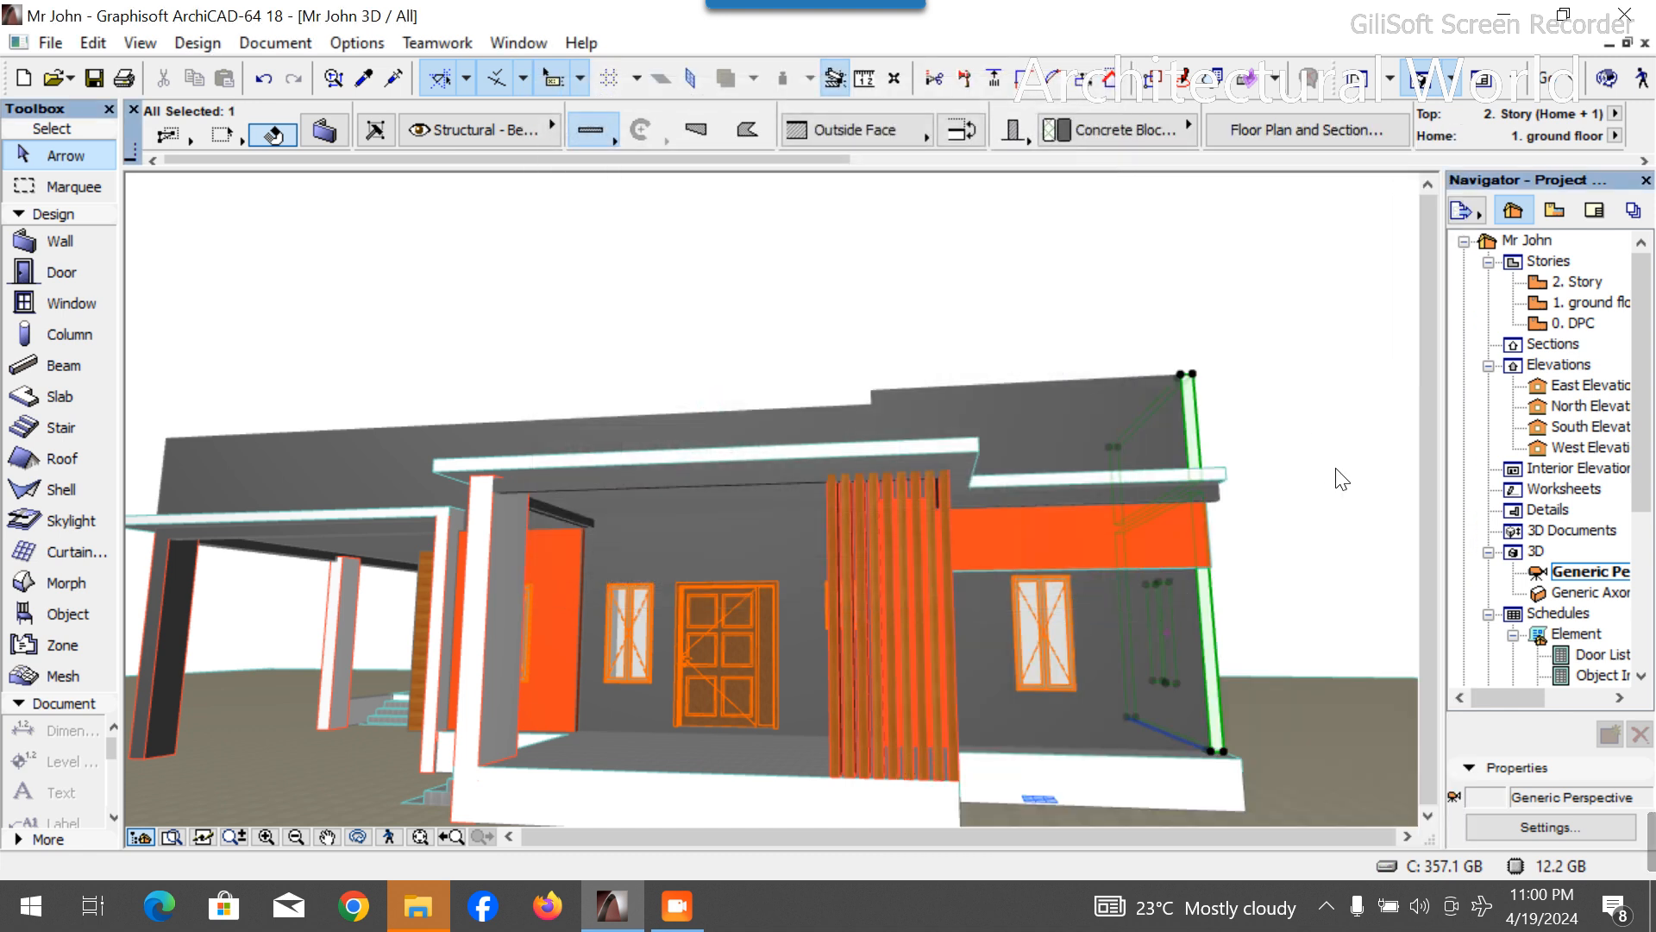
pyautogui.click(1303, 421)
# Inspect the facade around the orange band in 3D and open the 1. ground floor plan.
pyautogui.scroll(2, 1207, 584)
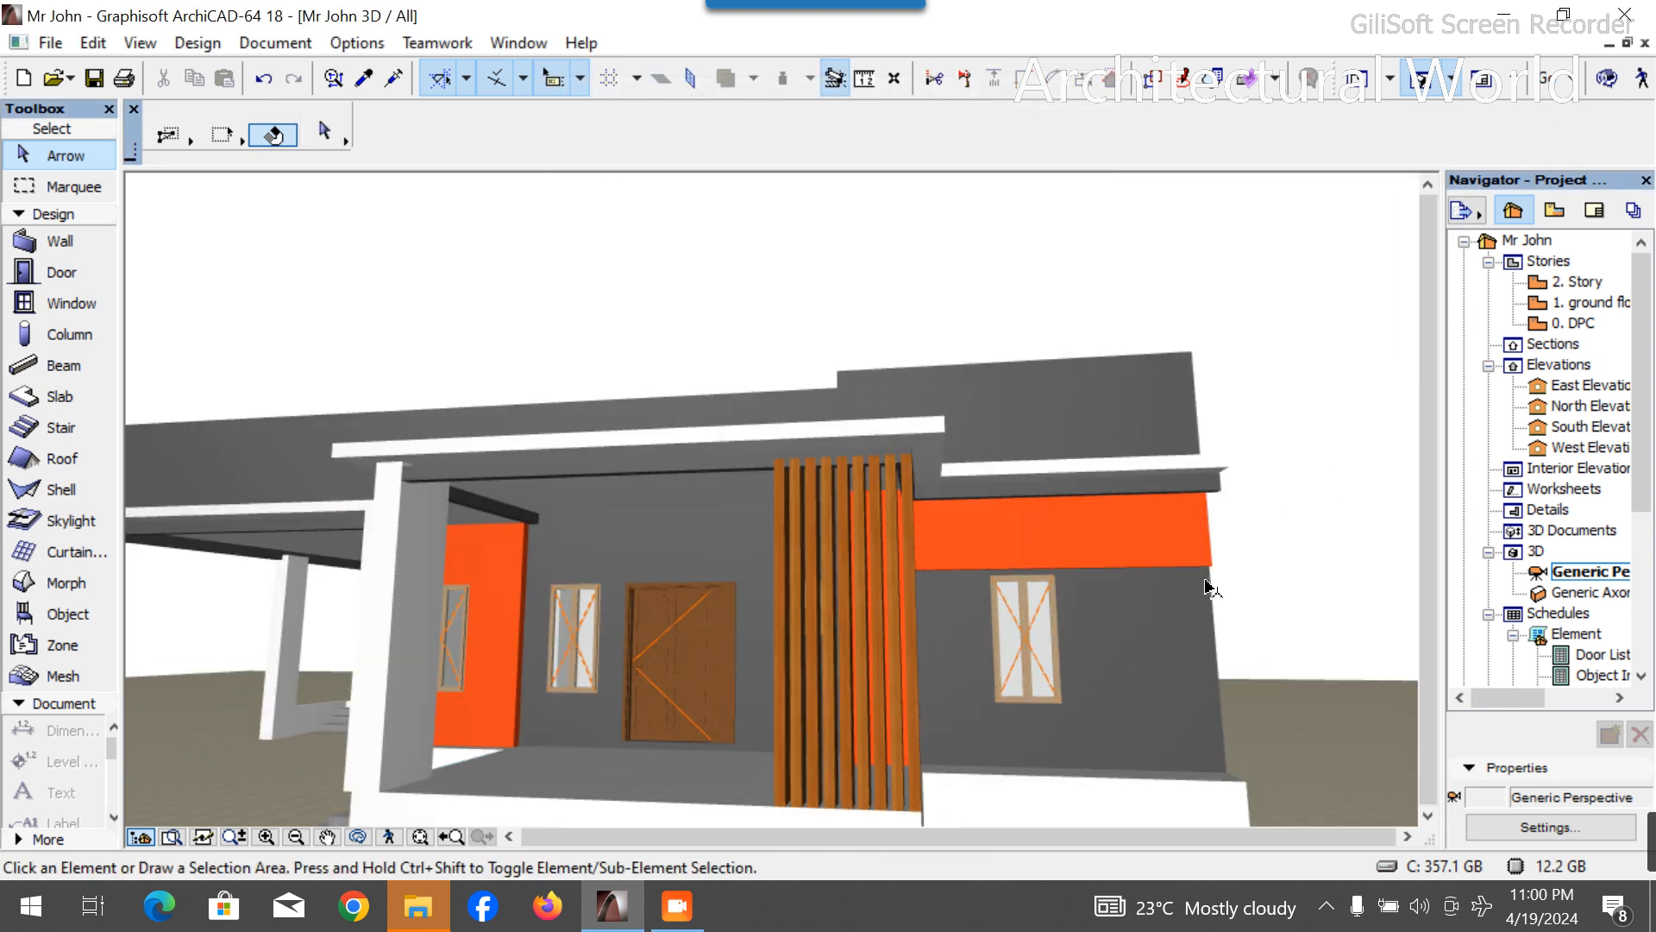
pyautogui.click(358, 836)
pyautogui.moveTo(1183, 654); pyautogui.dragTo(1035, 672)
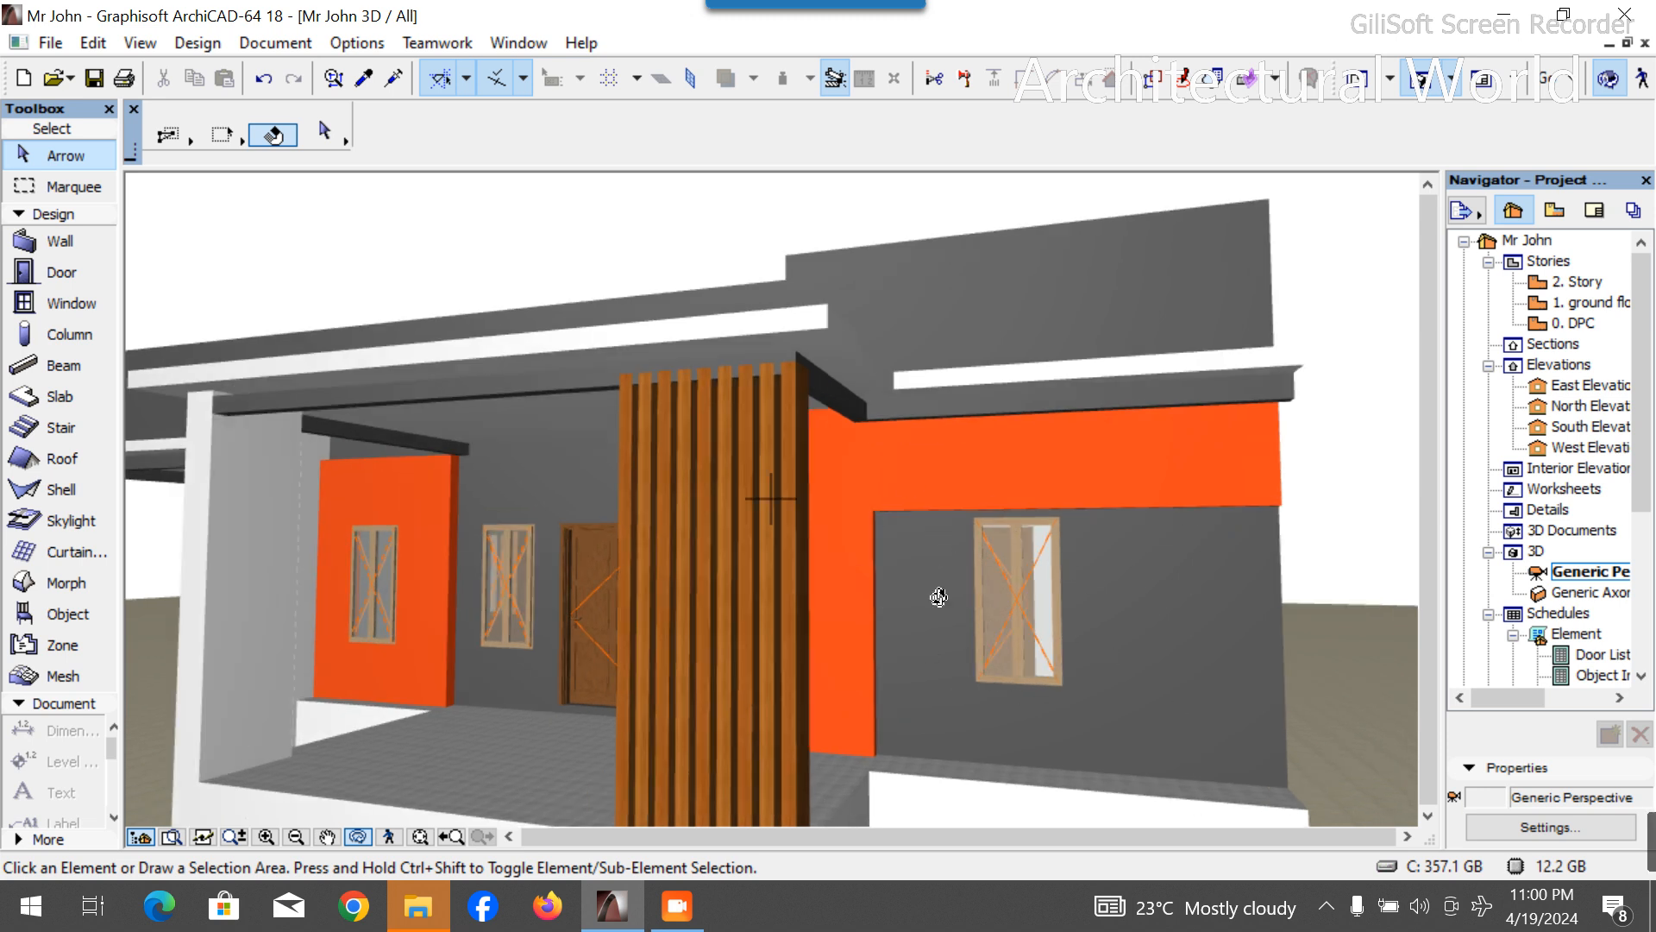
pyautogui.scroll(-3, 939, 597)
pyautogui.moveTo(935, 609); pyautogui.dragTo(968, 601)
pyautogui.doubleClick(1600, 302)
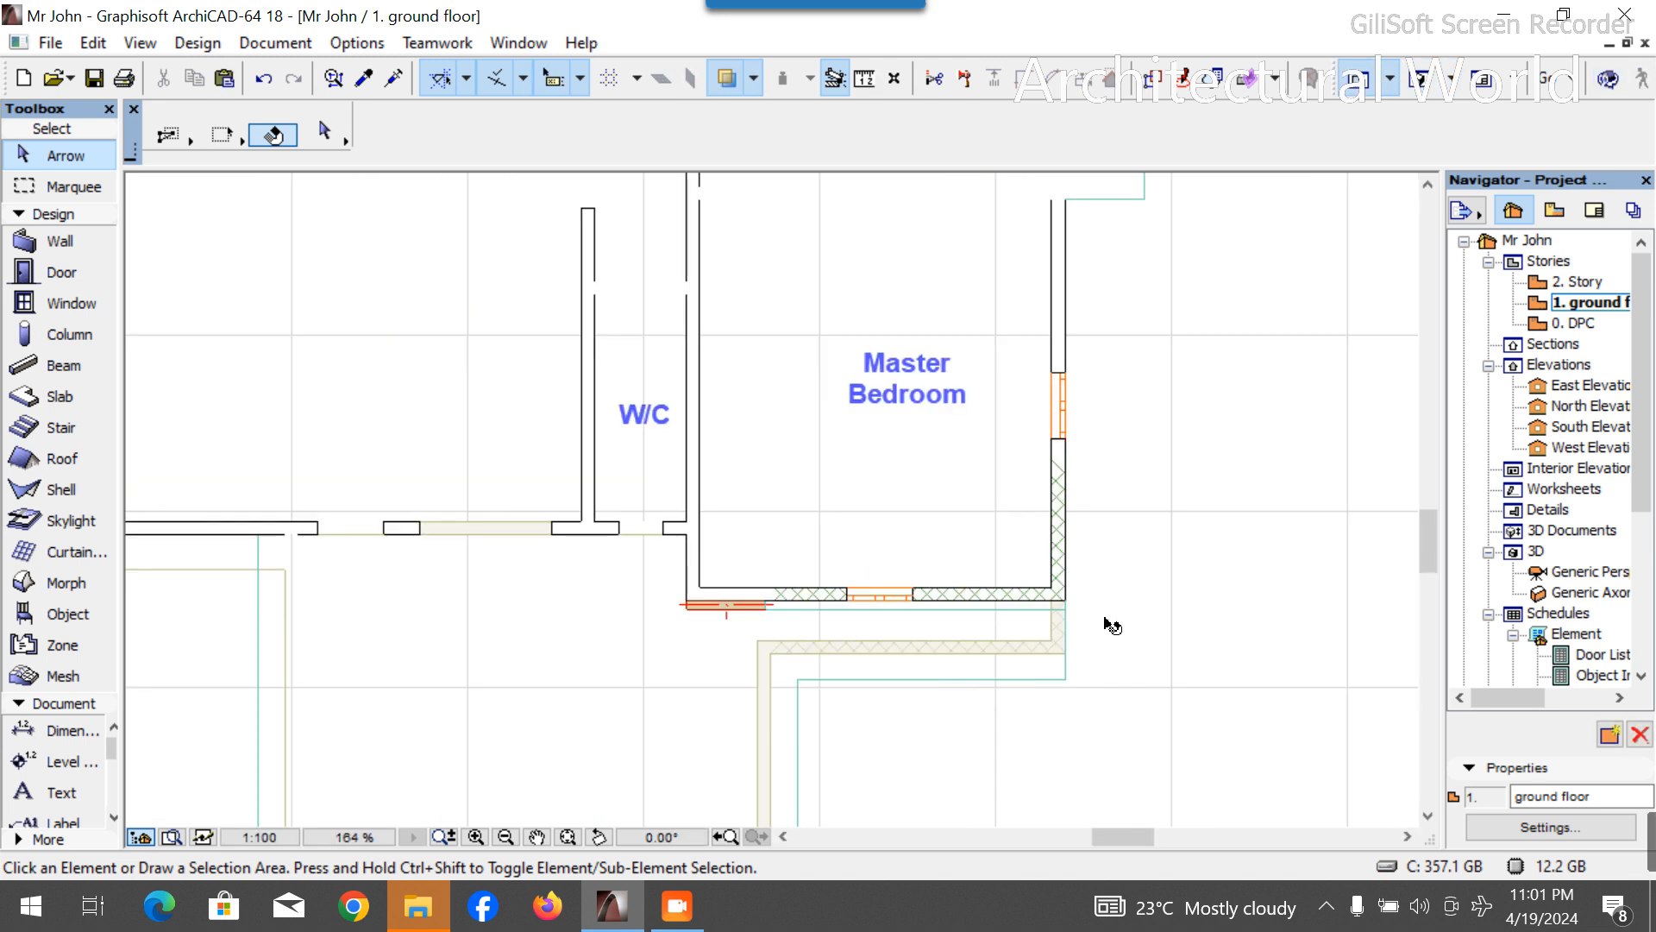
# Drag a copy of the short windowed wall at the front of the Main Lounge to the front of the Master Bedroom.
pyautogui.scroll(-4, 779, 621)
pyautogui.scroll(6, 780, 629)
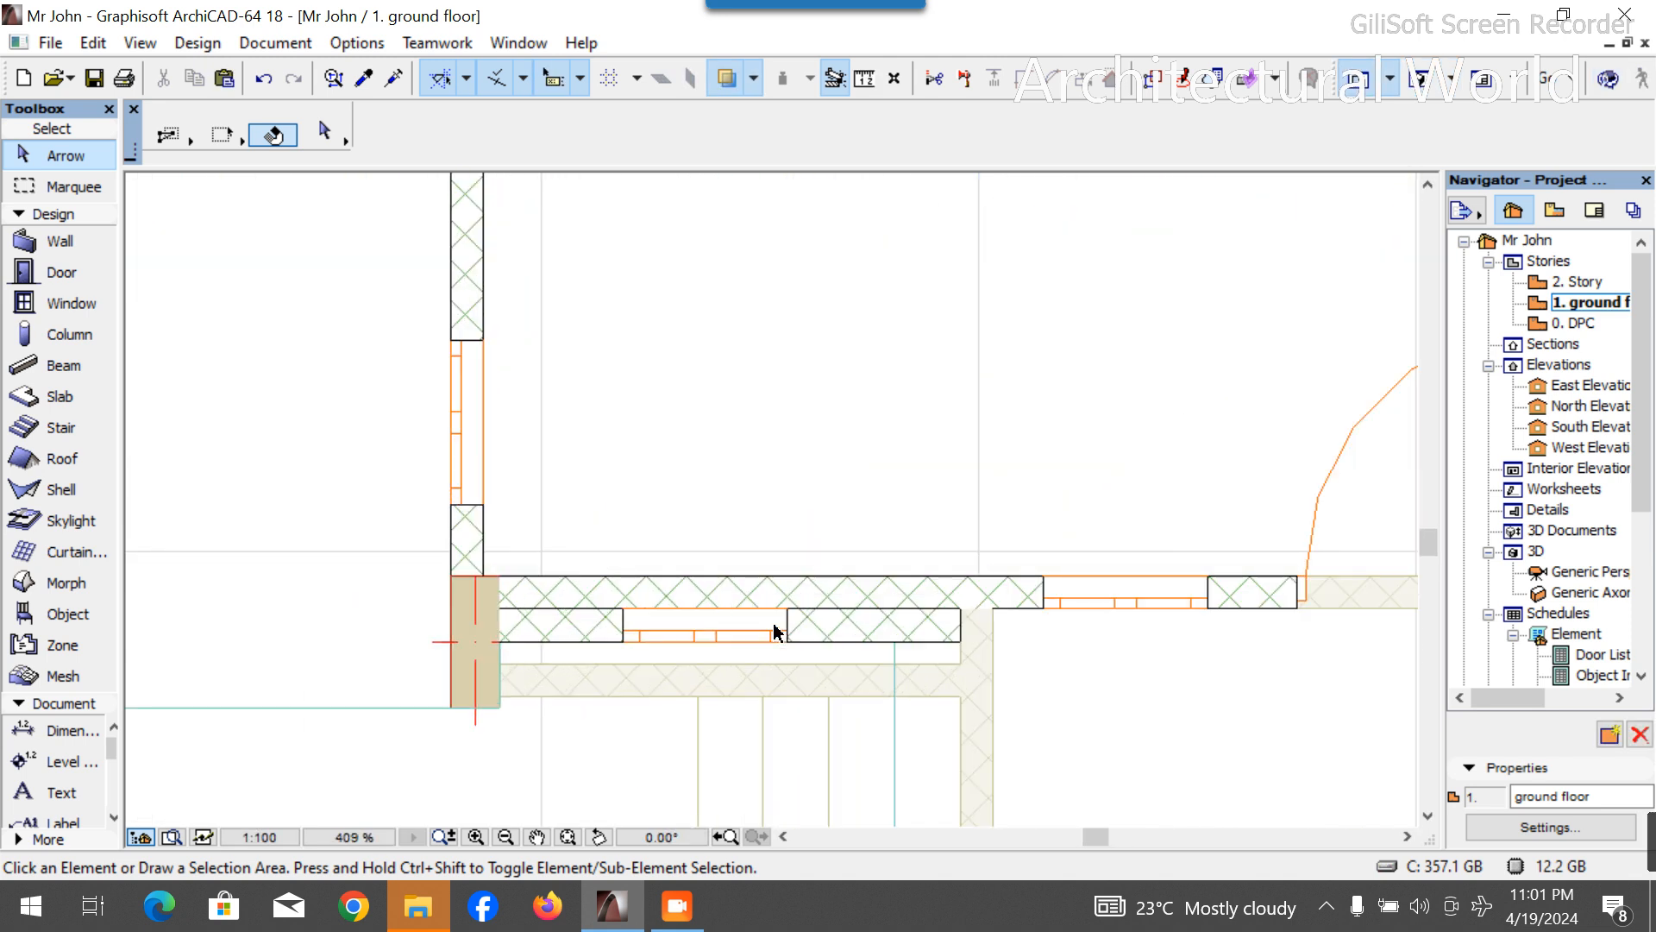
pyautogui.click(860, 647)
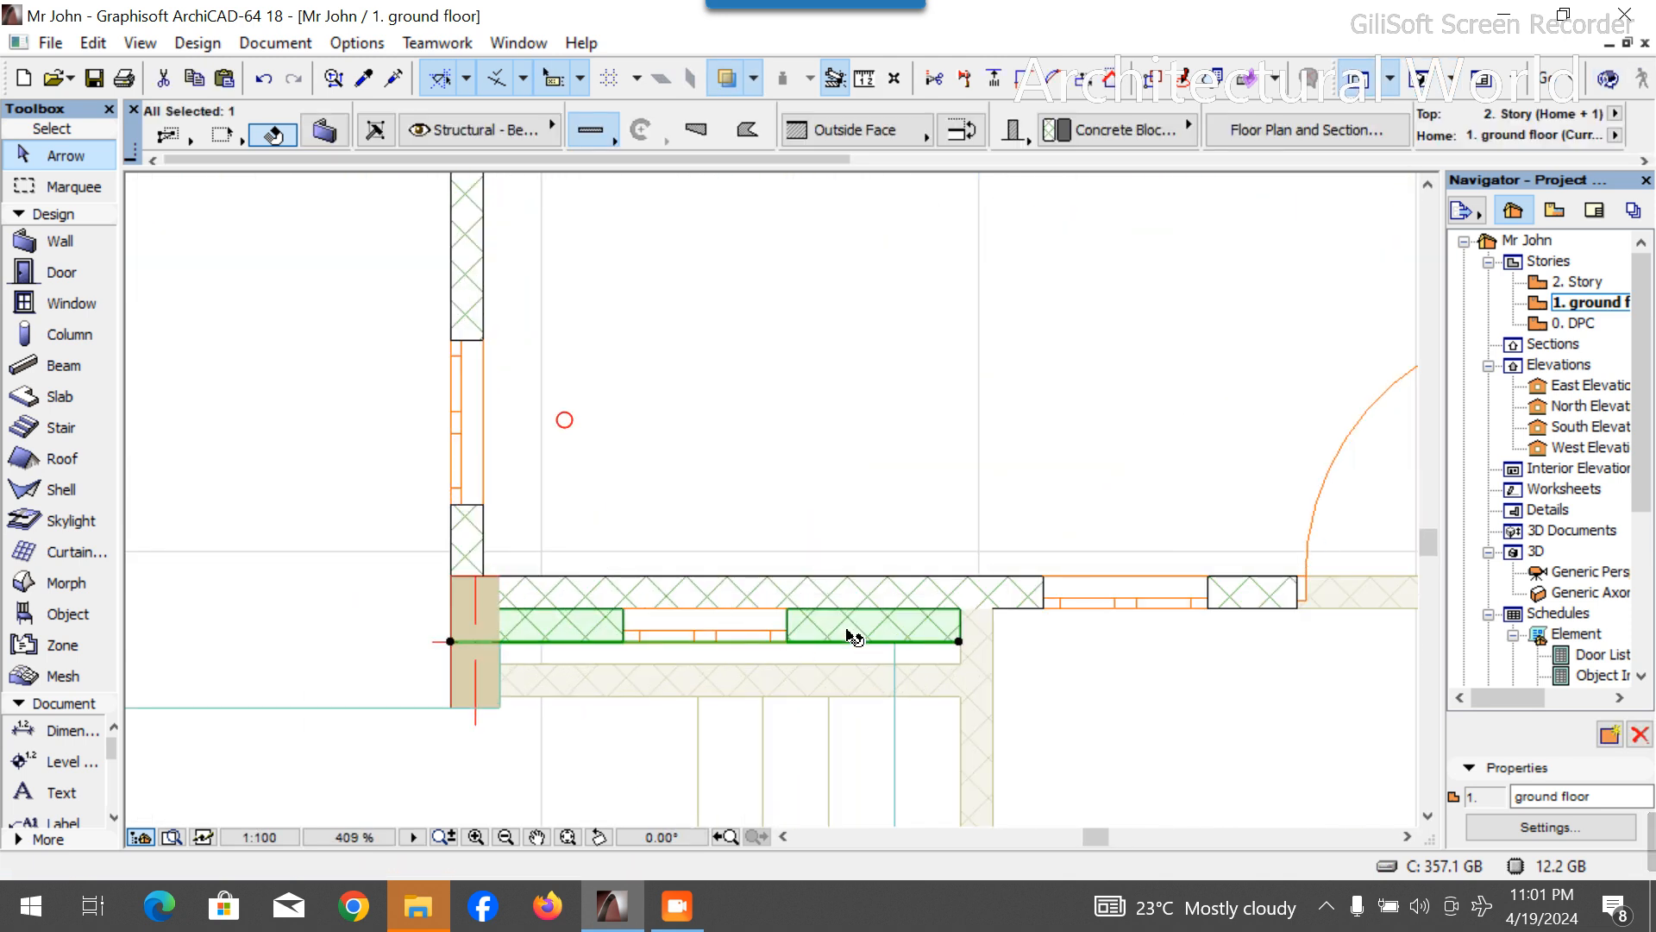
pyautogui.click(959, 642)
pyautogui.scroll(-8, 729, 629)
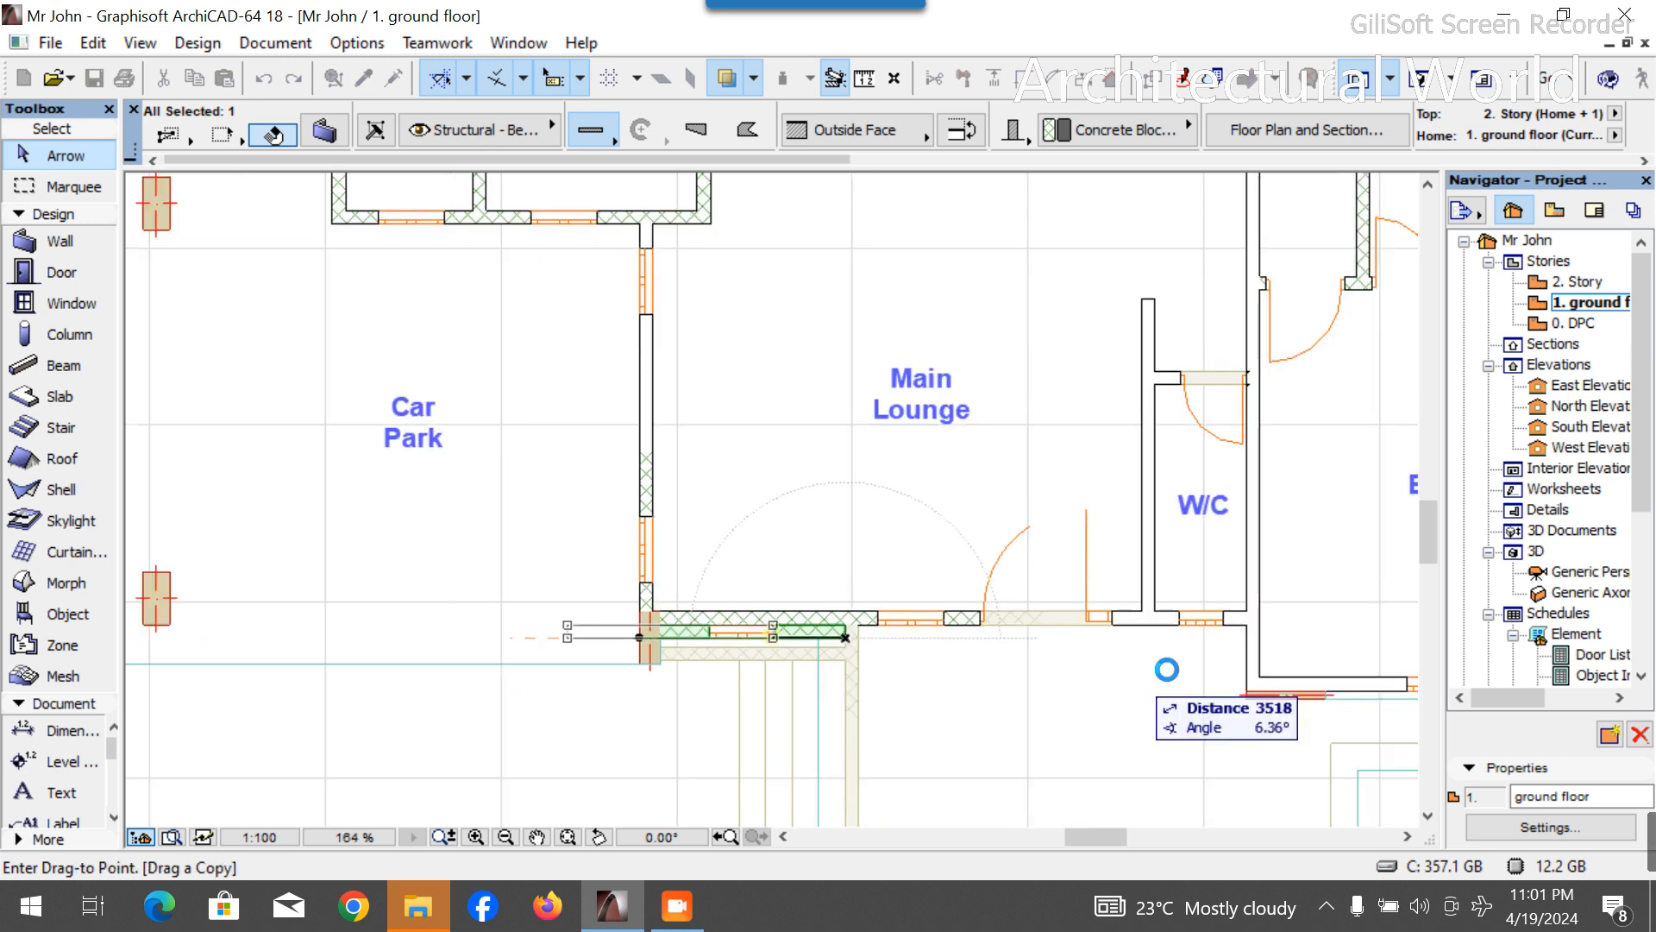
pyautogui.scroll(9, 807, 626)
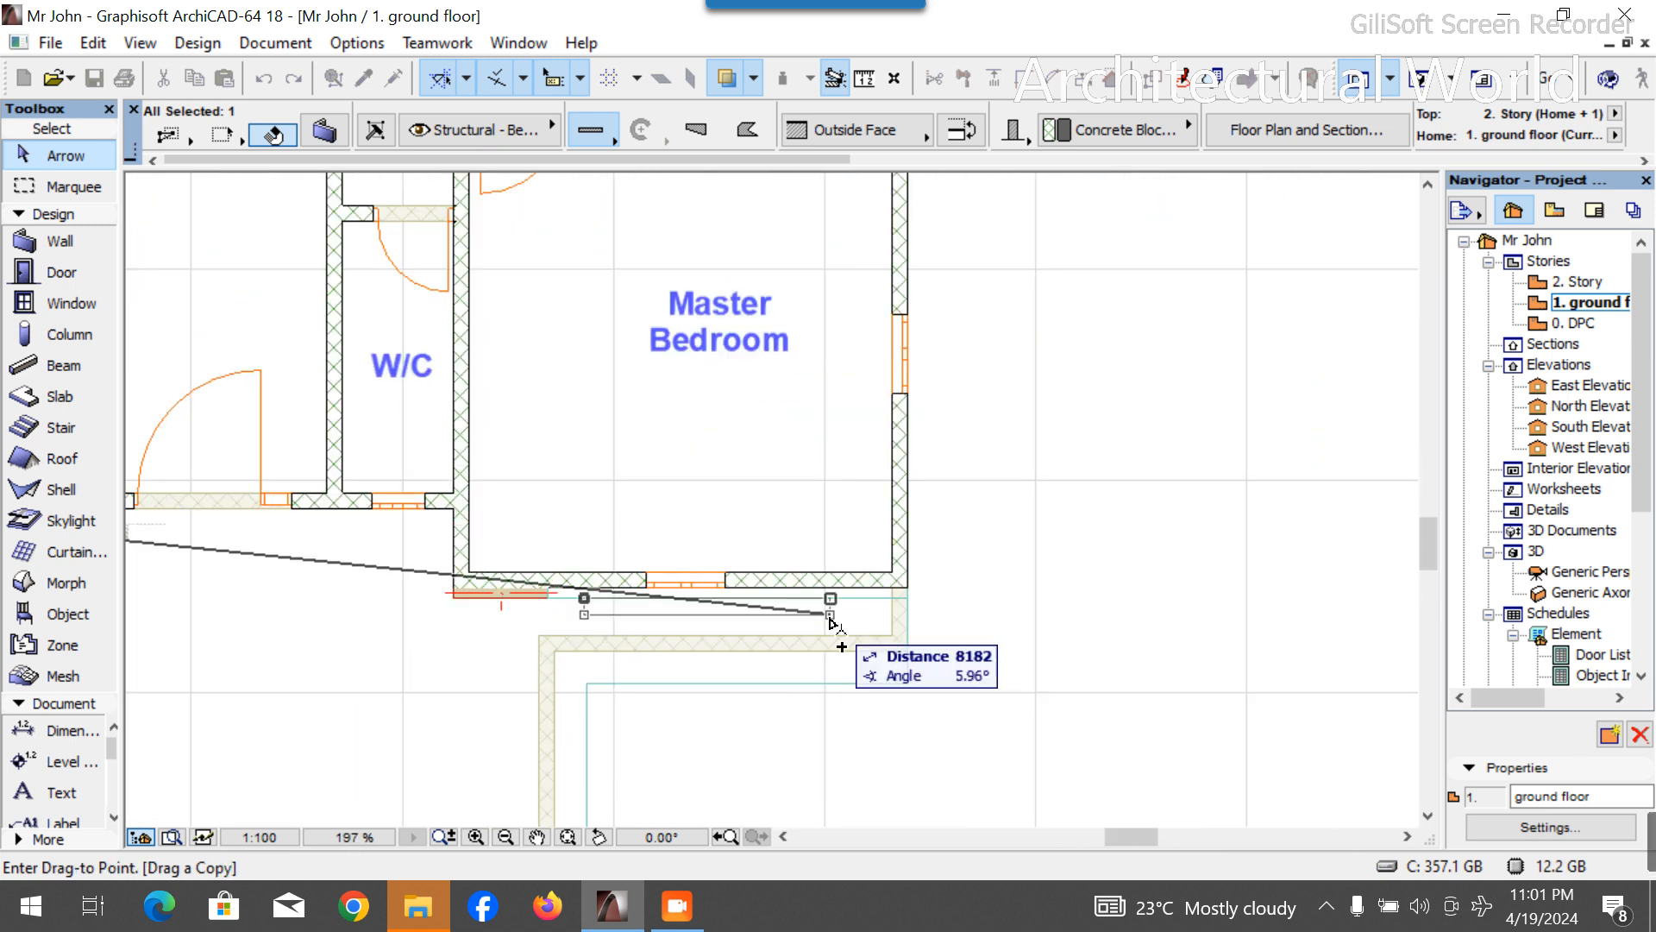
pyautogui.scroll(-5, 750, 592)
pyautogui.scroll(5, 714, 591)
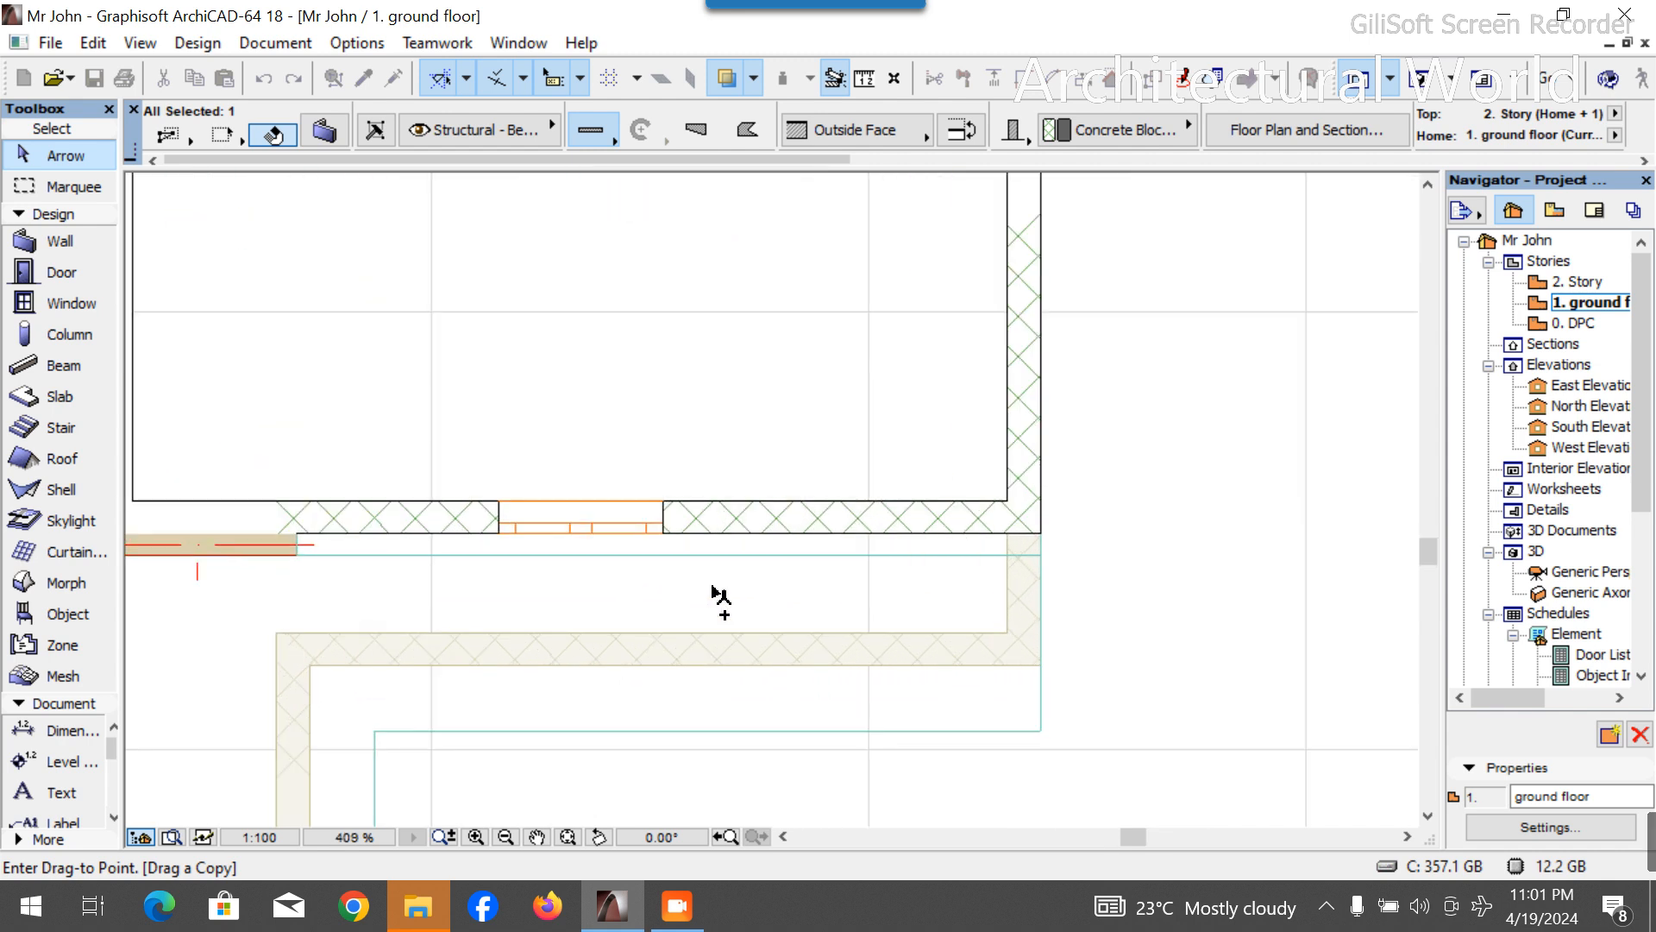
pyautogui.click(880, 621)
pyautogui.scroll(-2, 785, 636)
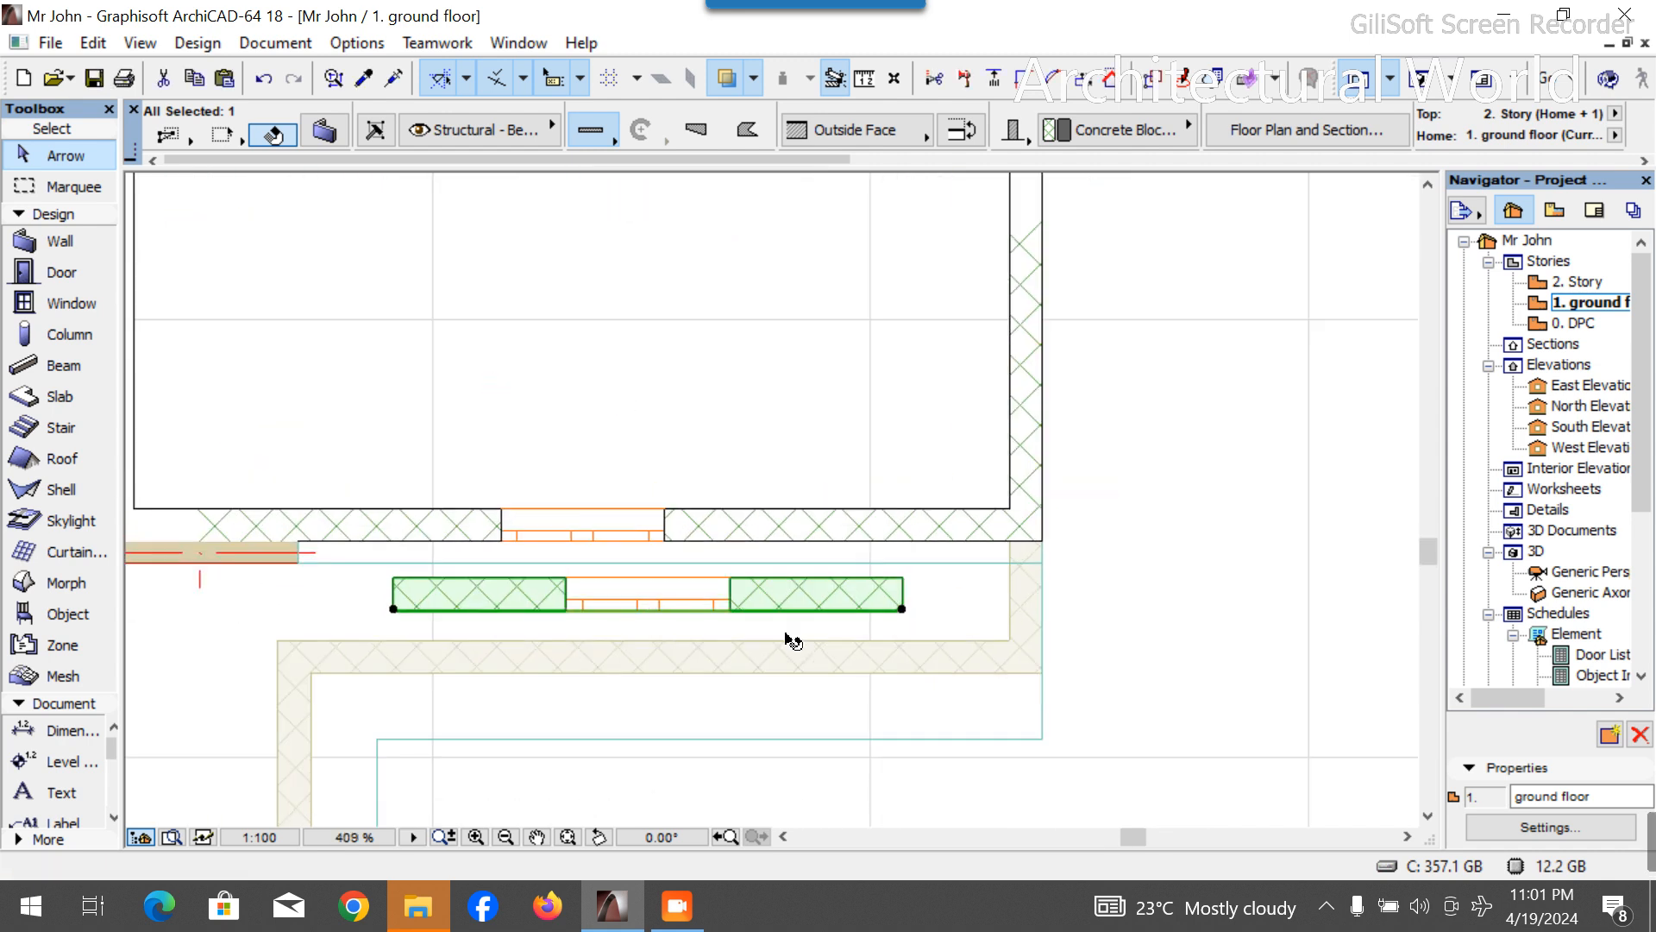
# Move the copied wall so its outer face corner meets the front end corner of the thin column.
pyautogui.scroll(6, 373, 599)
pyautogui.hotkey('ctrl', 'shift', 'd')
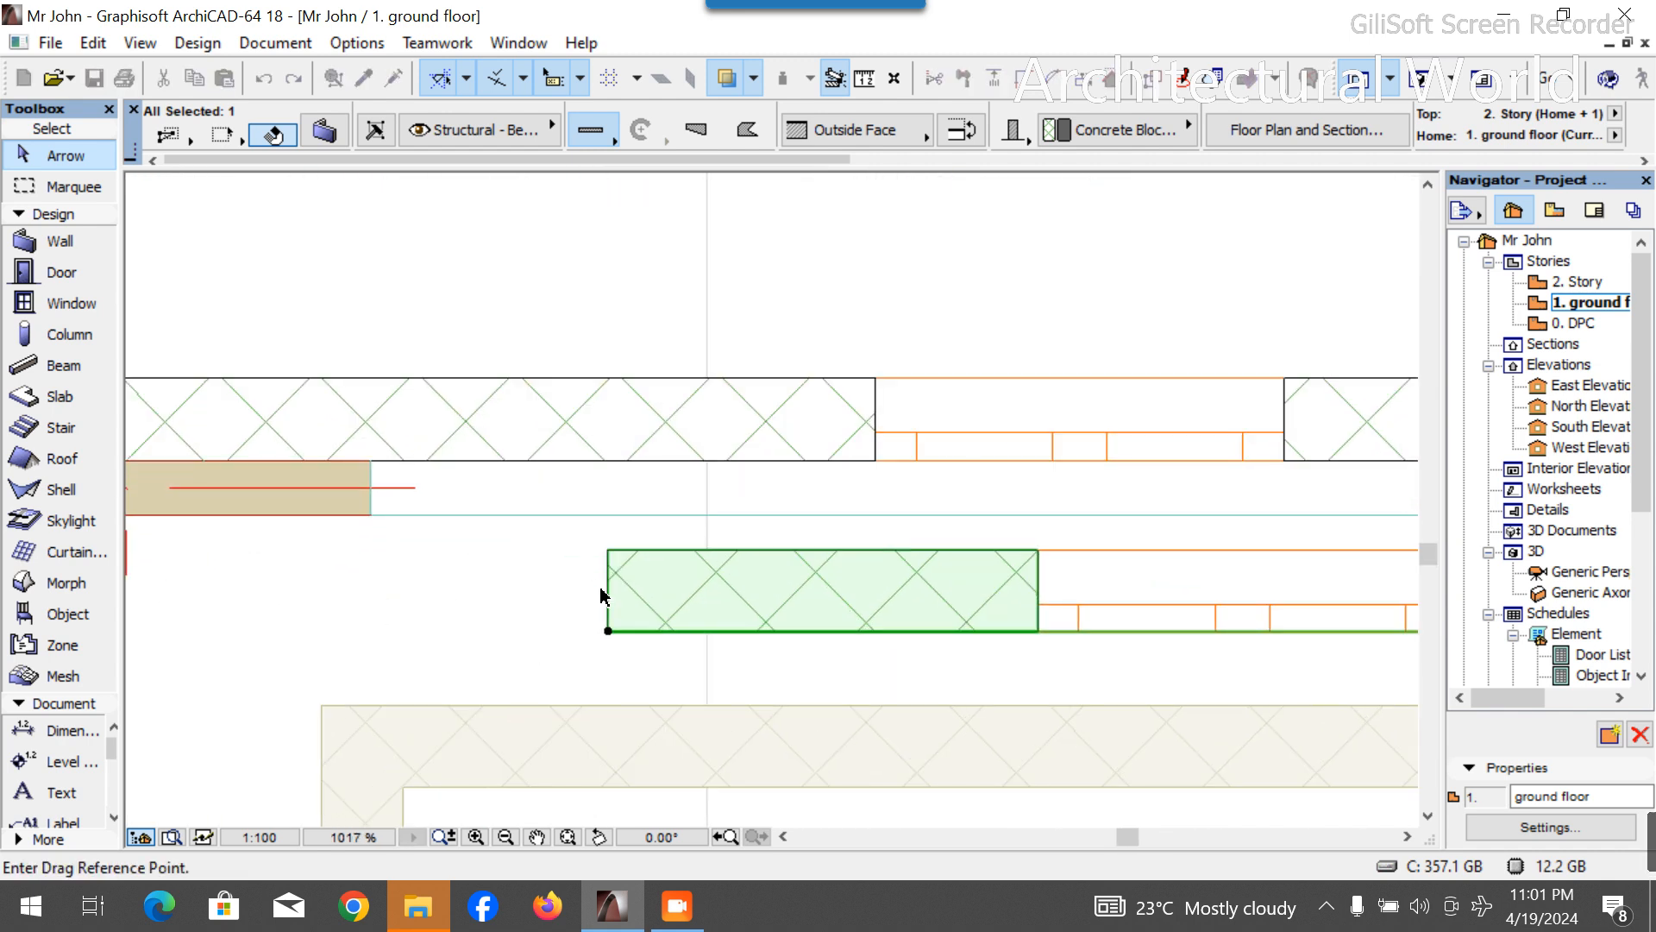
pyautogui.click(608, 631)
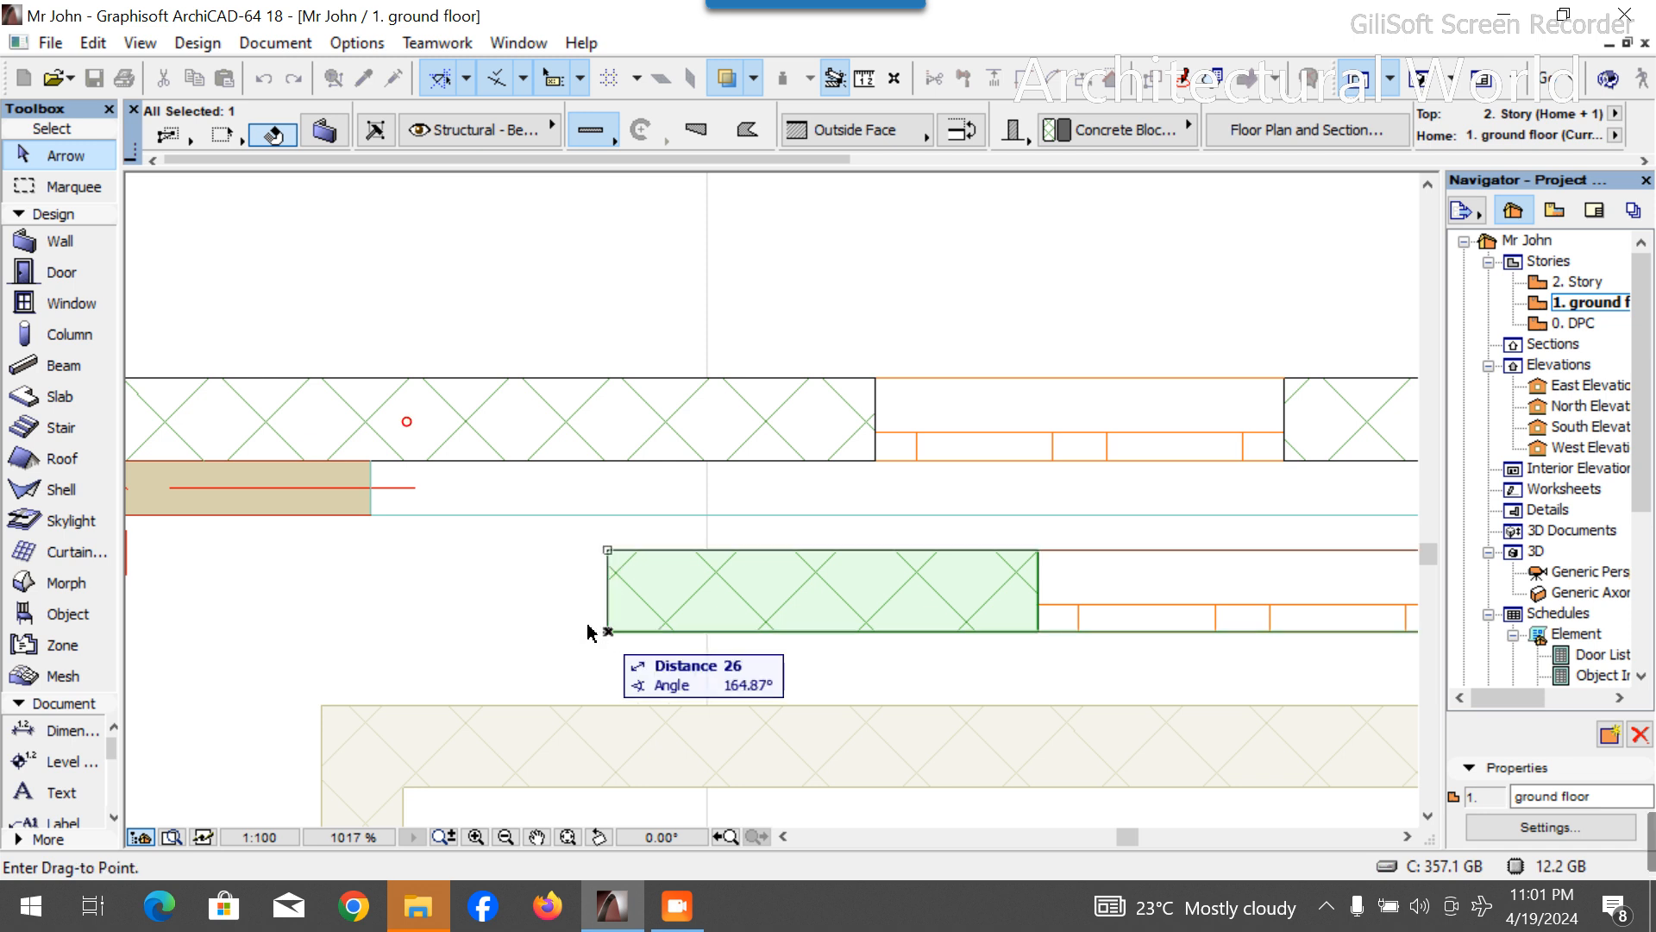
pyautogui.press('Escape')
pyautogui.click(377, 514)
pyautogui.scroll(-3, 684, 573)
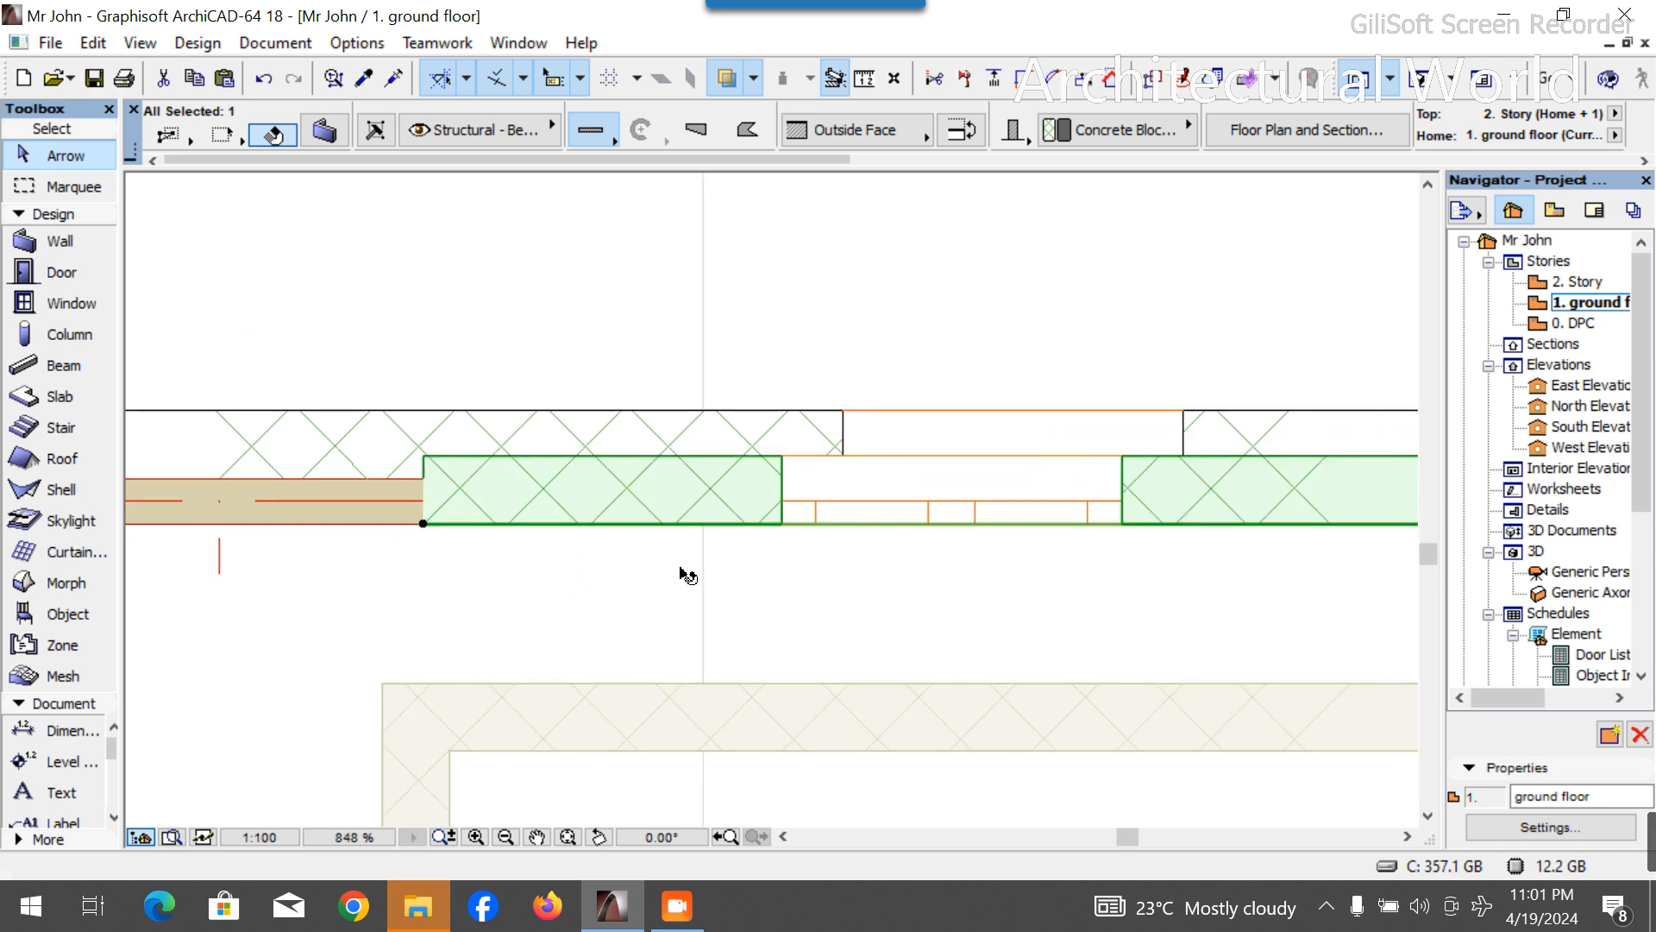
# Stretch the free end of the copied wall along the front towards the master bedroom's outer corner.
pyautogui.scroll(1, 954, 566)
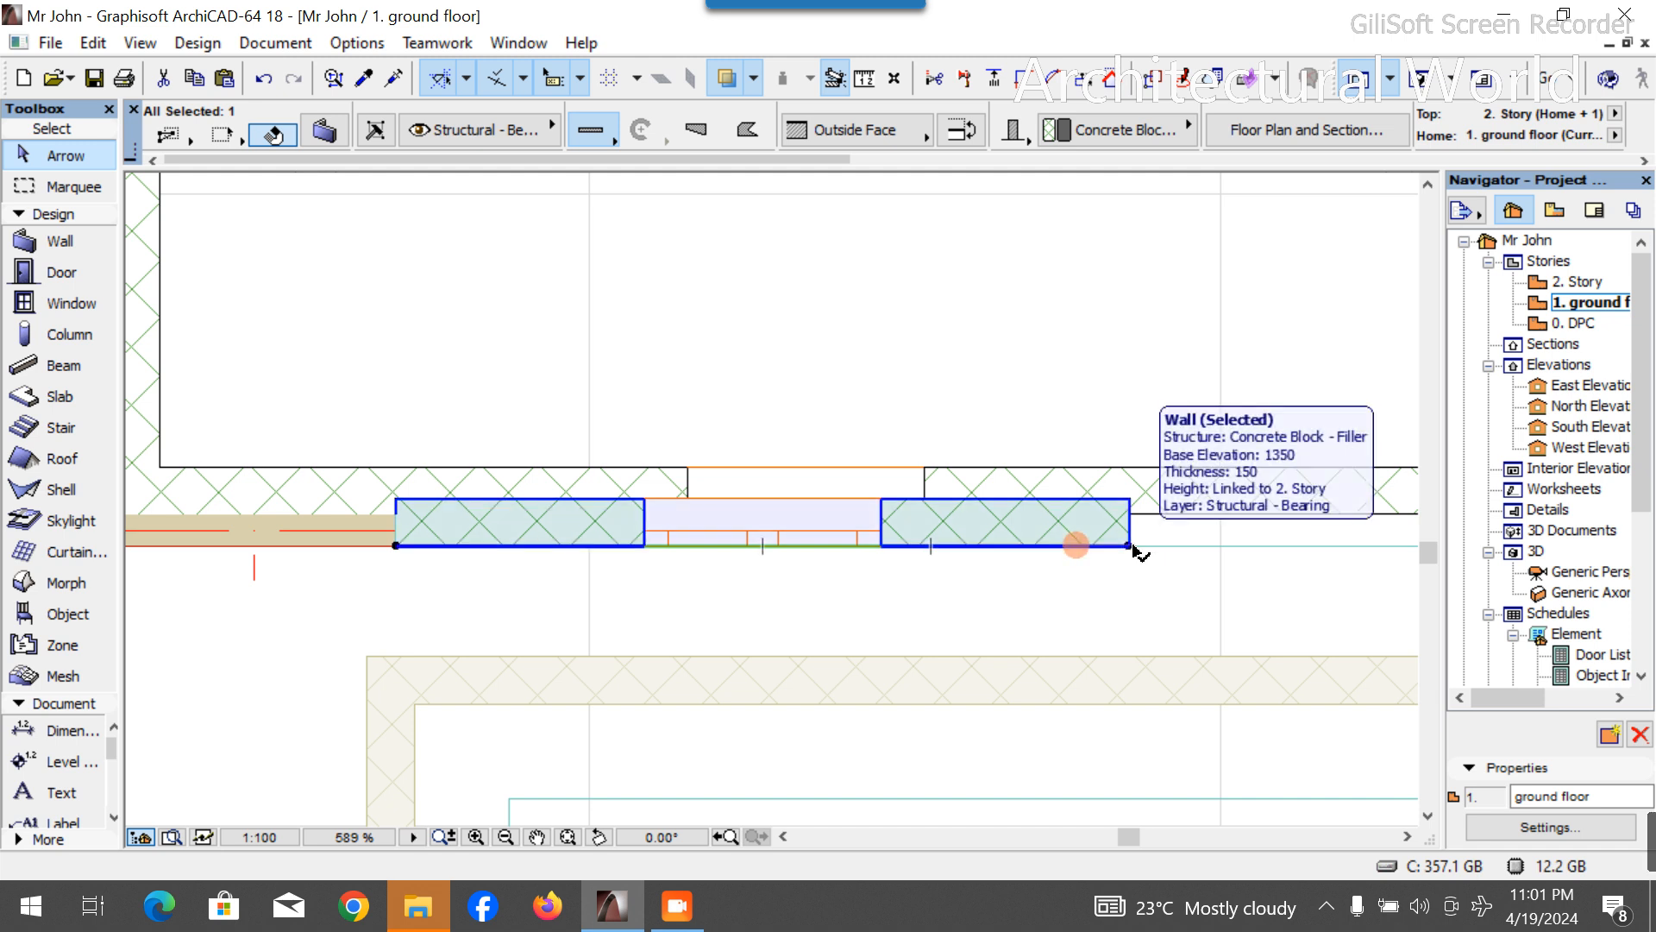
pyautogui.scroll(-2, 1130, 556)
pyautogui.scroll(4, 837, 483)
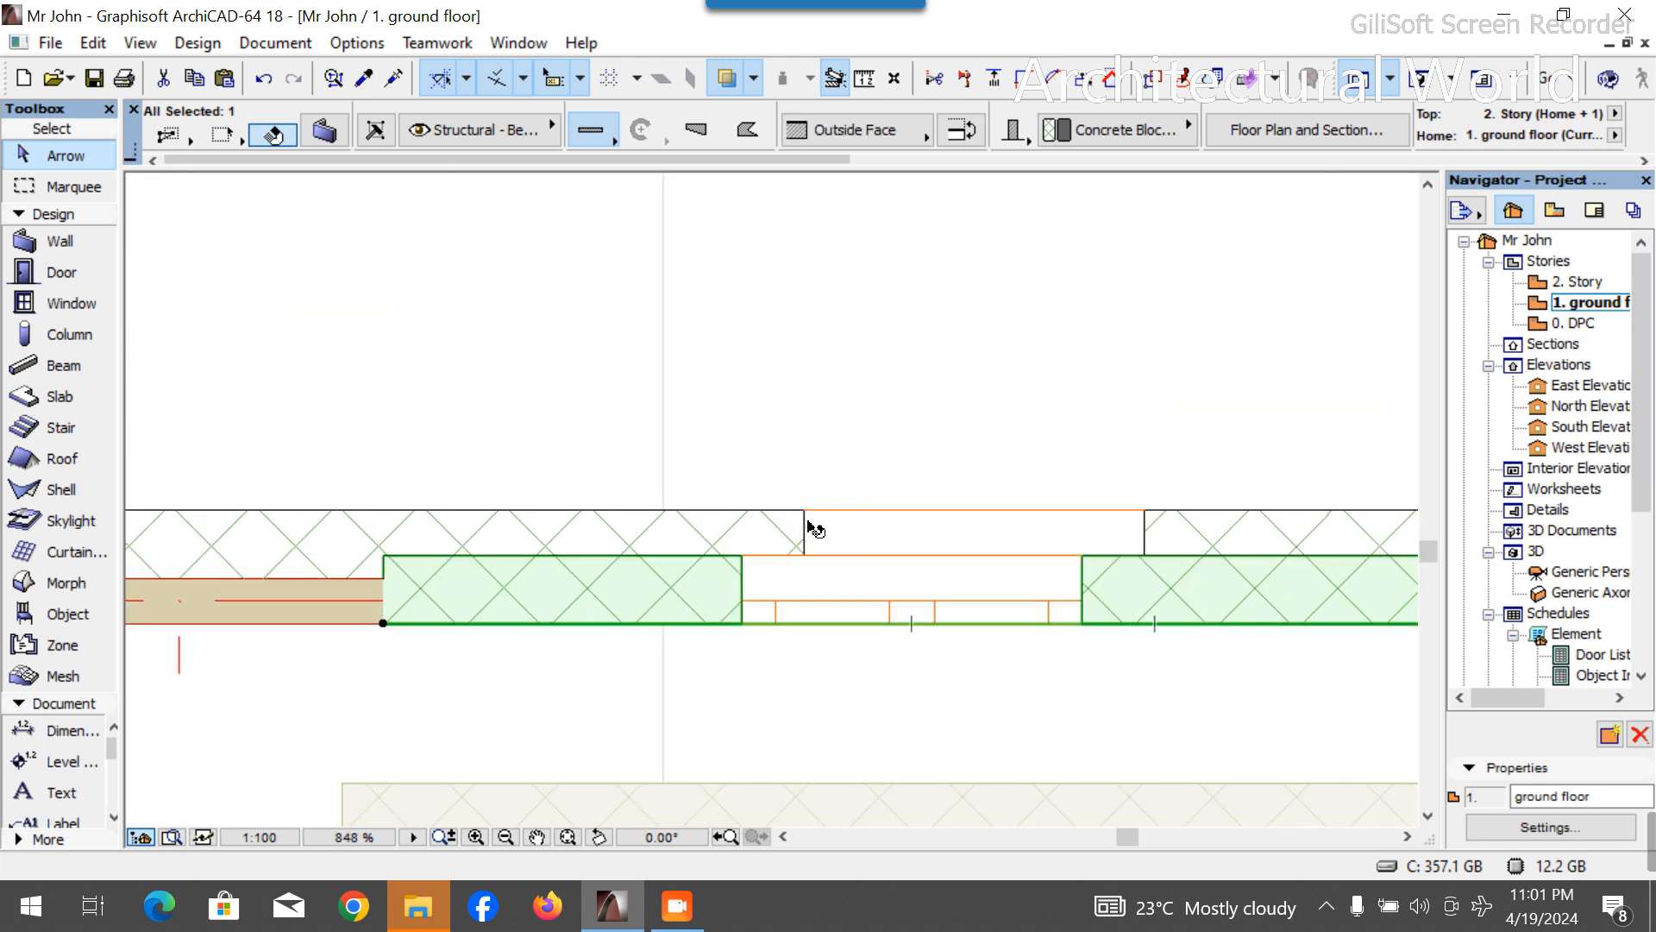
pyautogui.scroll(-2, 901, 495)
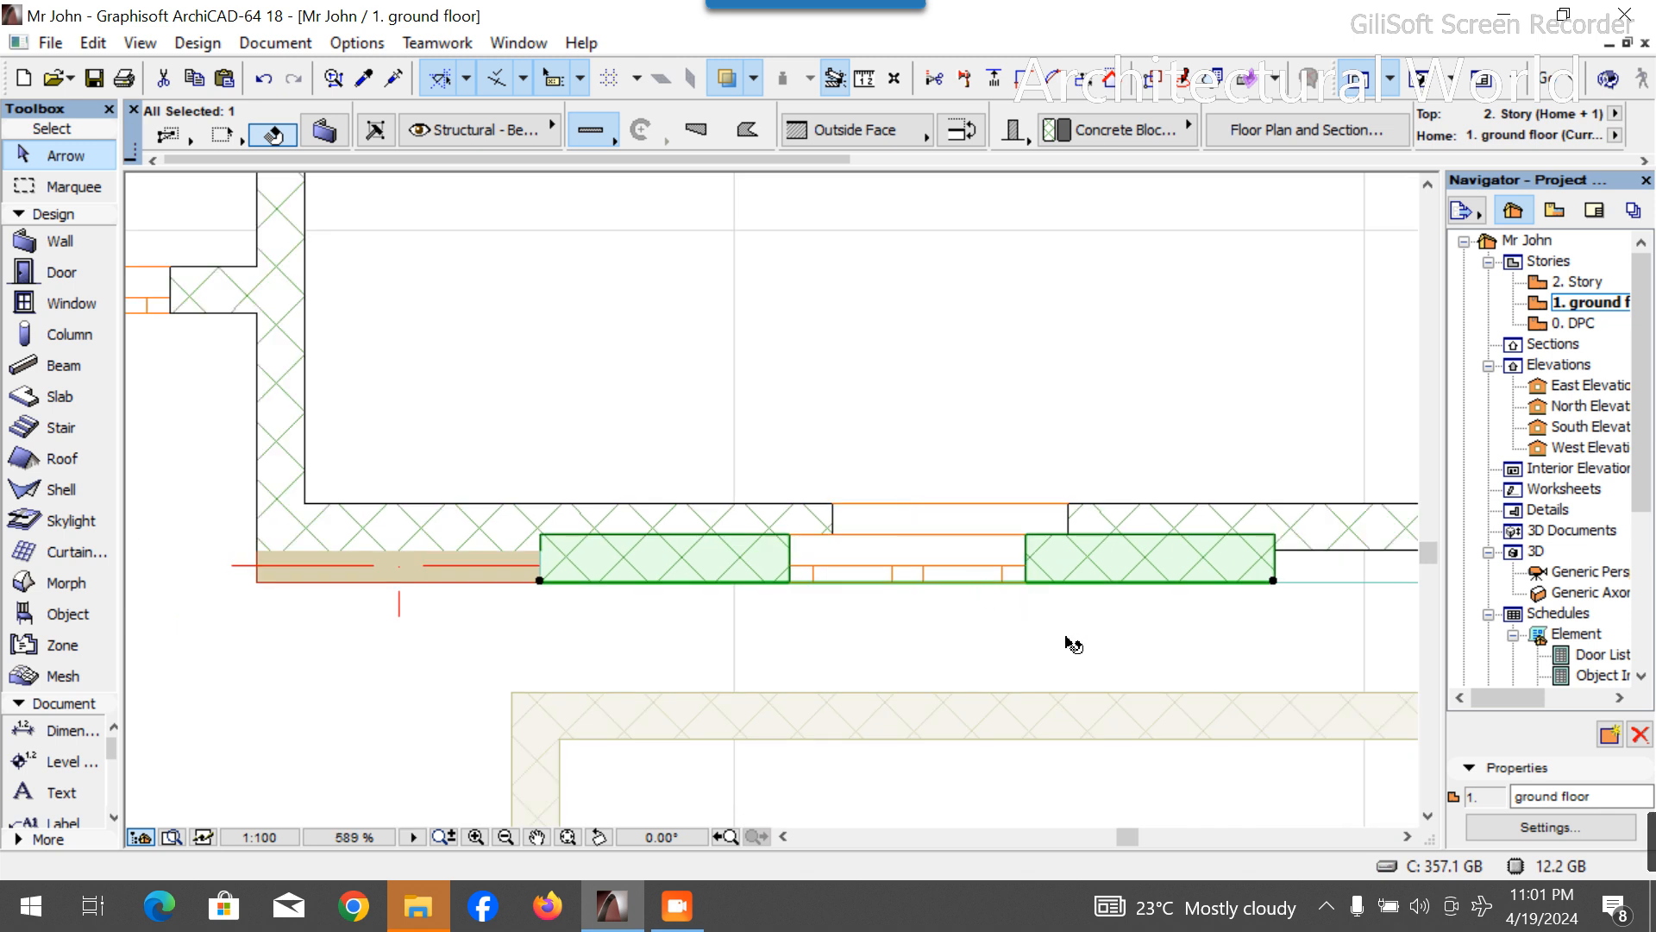
pyautogui.hotkey('ctrl', 'd')
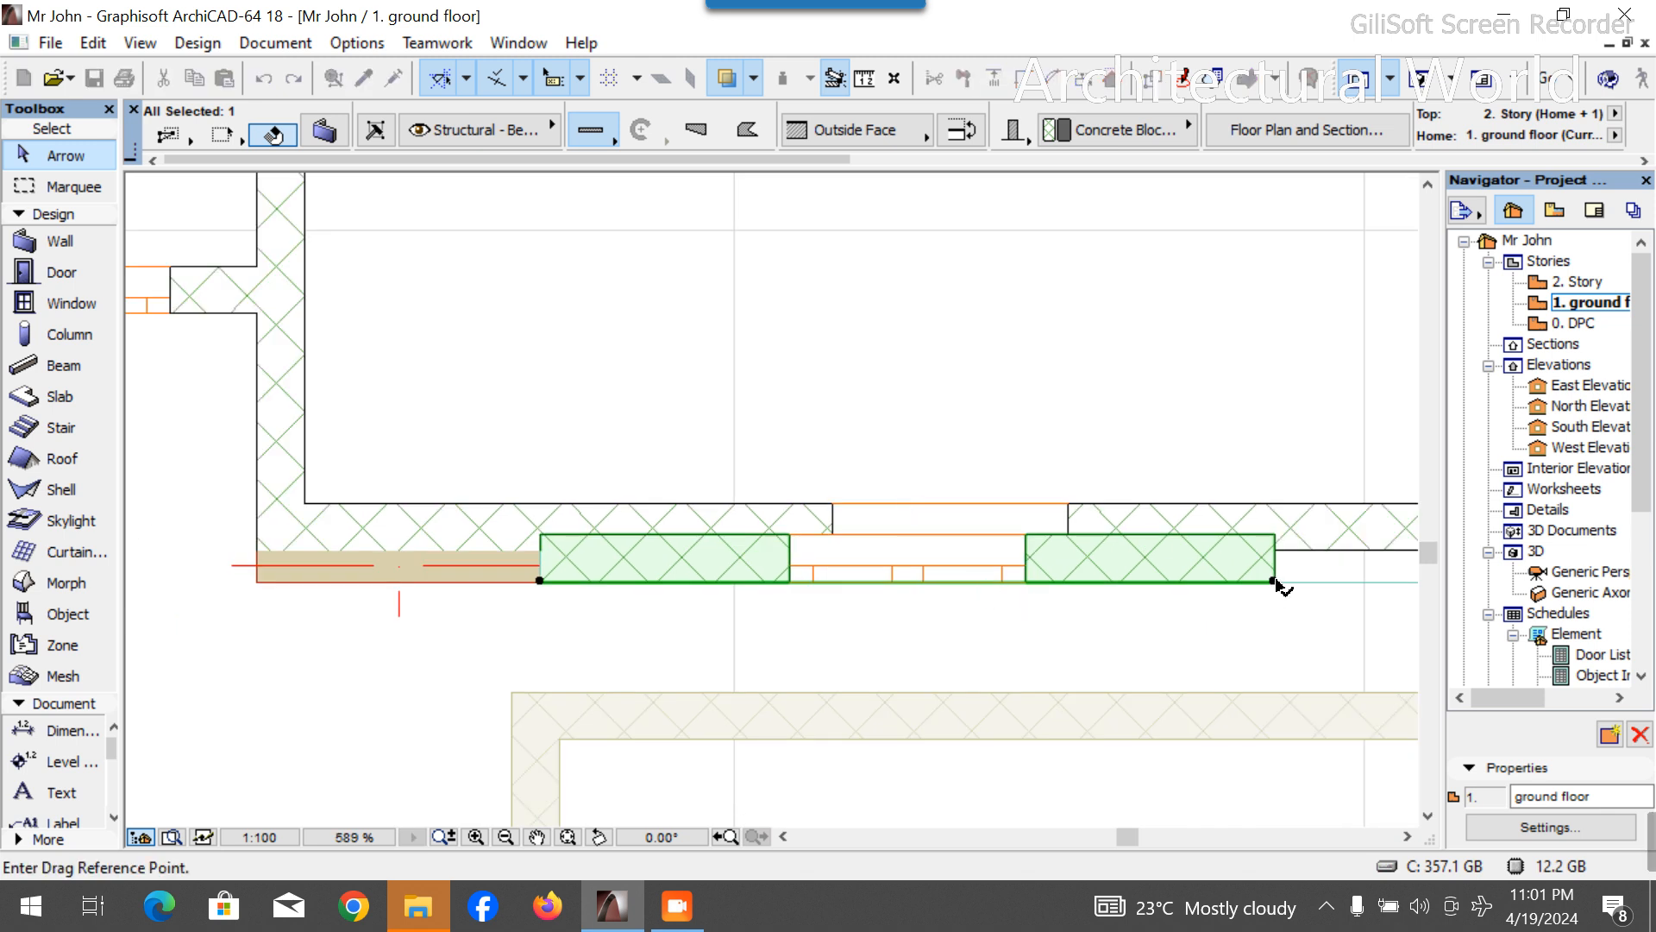
pyautogui.scroll(-3, 1001, 548)
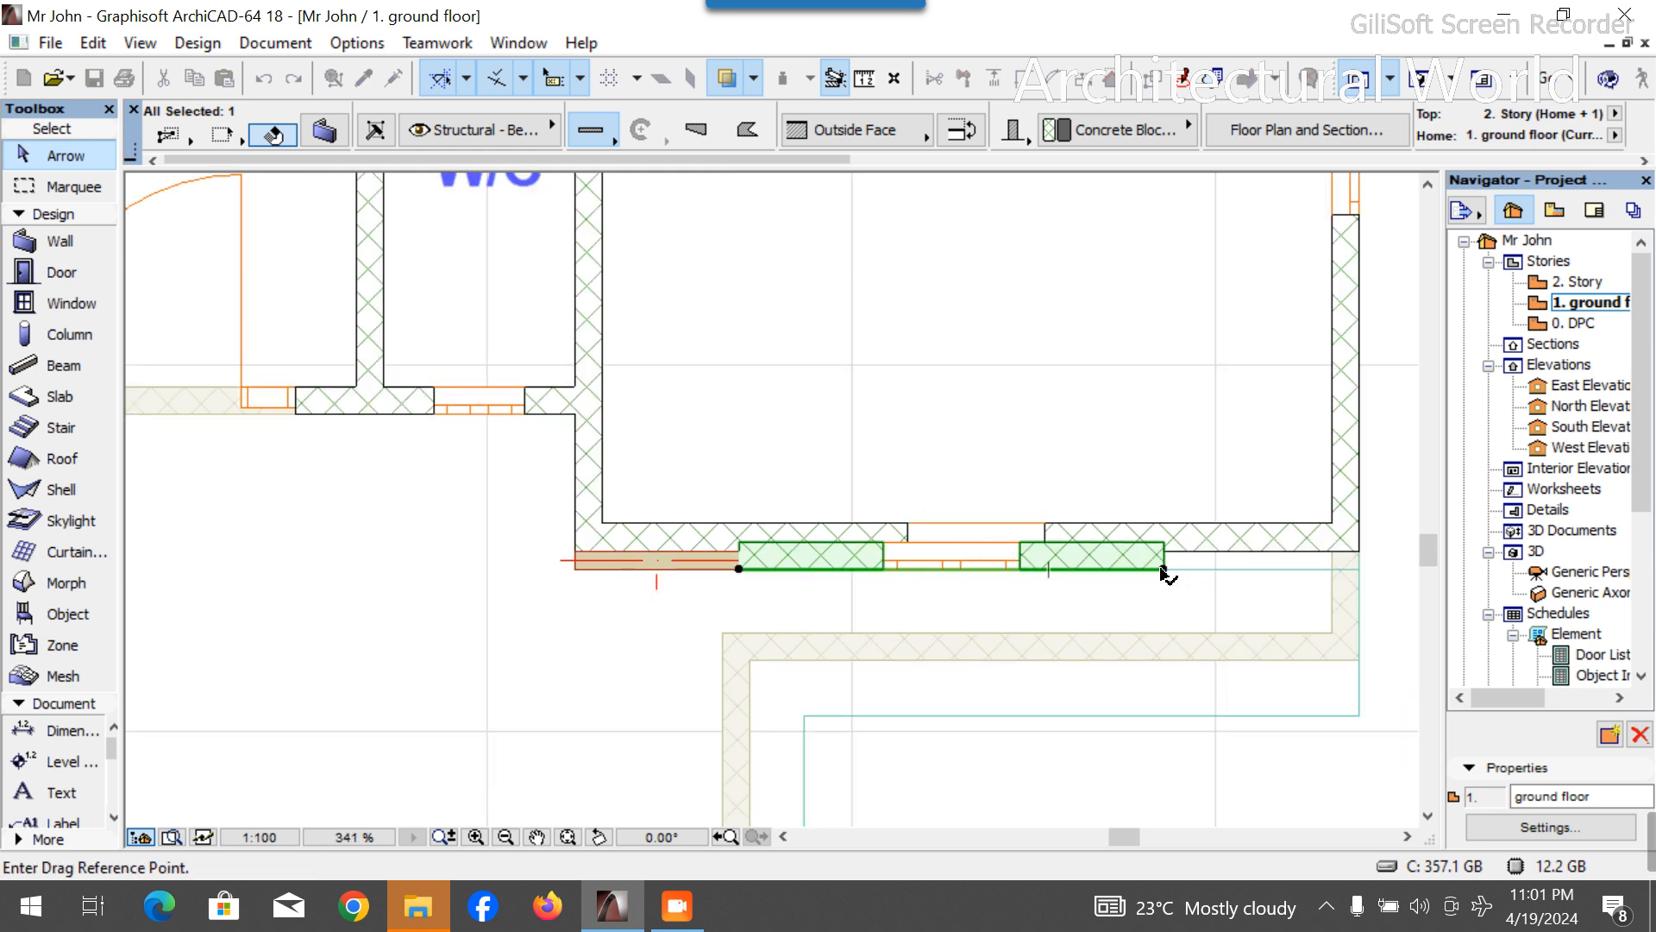
pyautogui.click(1164, 570)
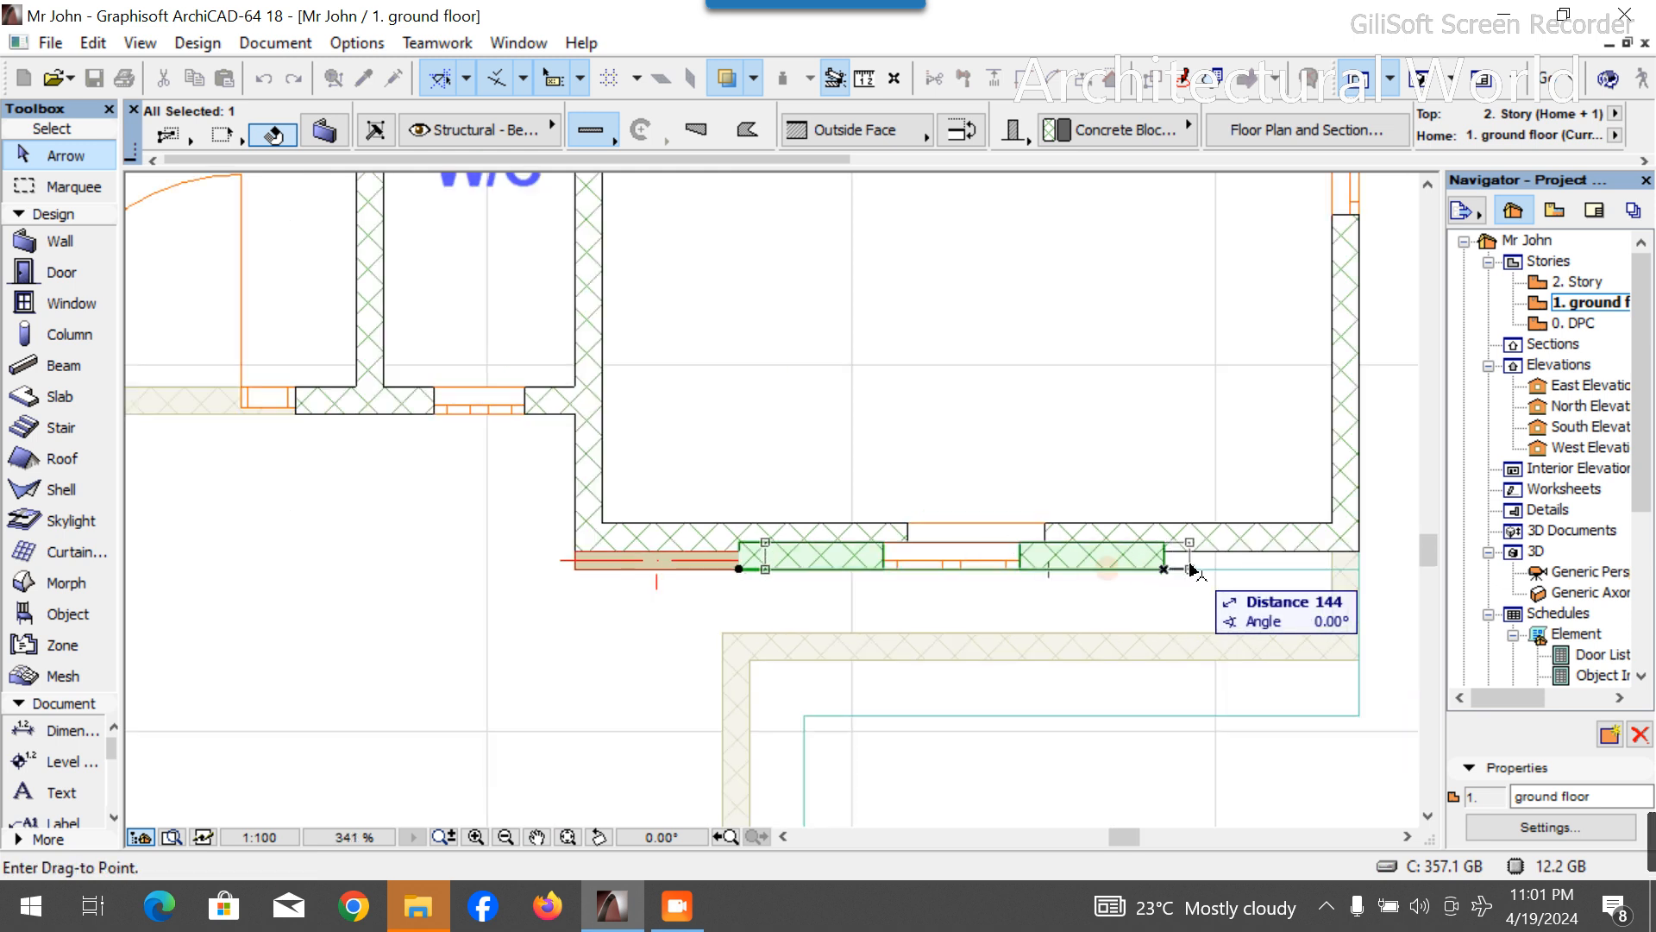
pyautogui.click(1299, 566)
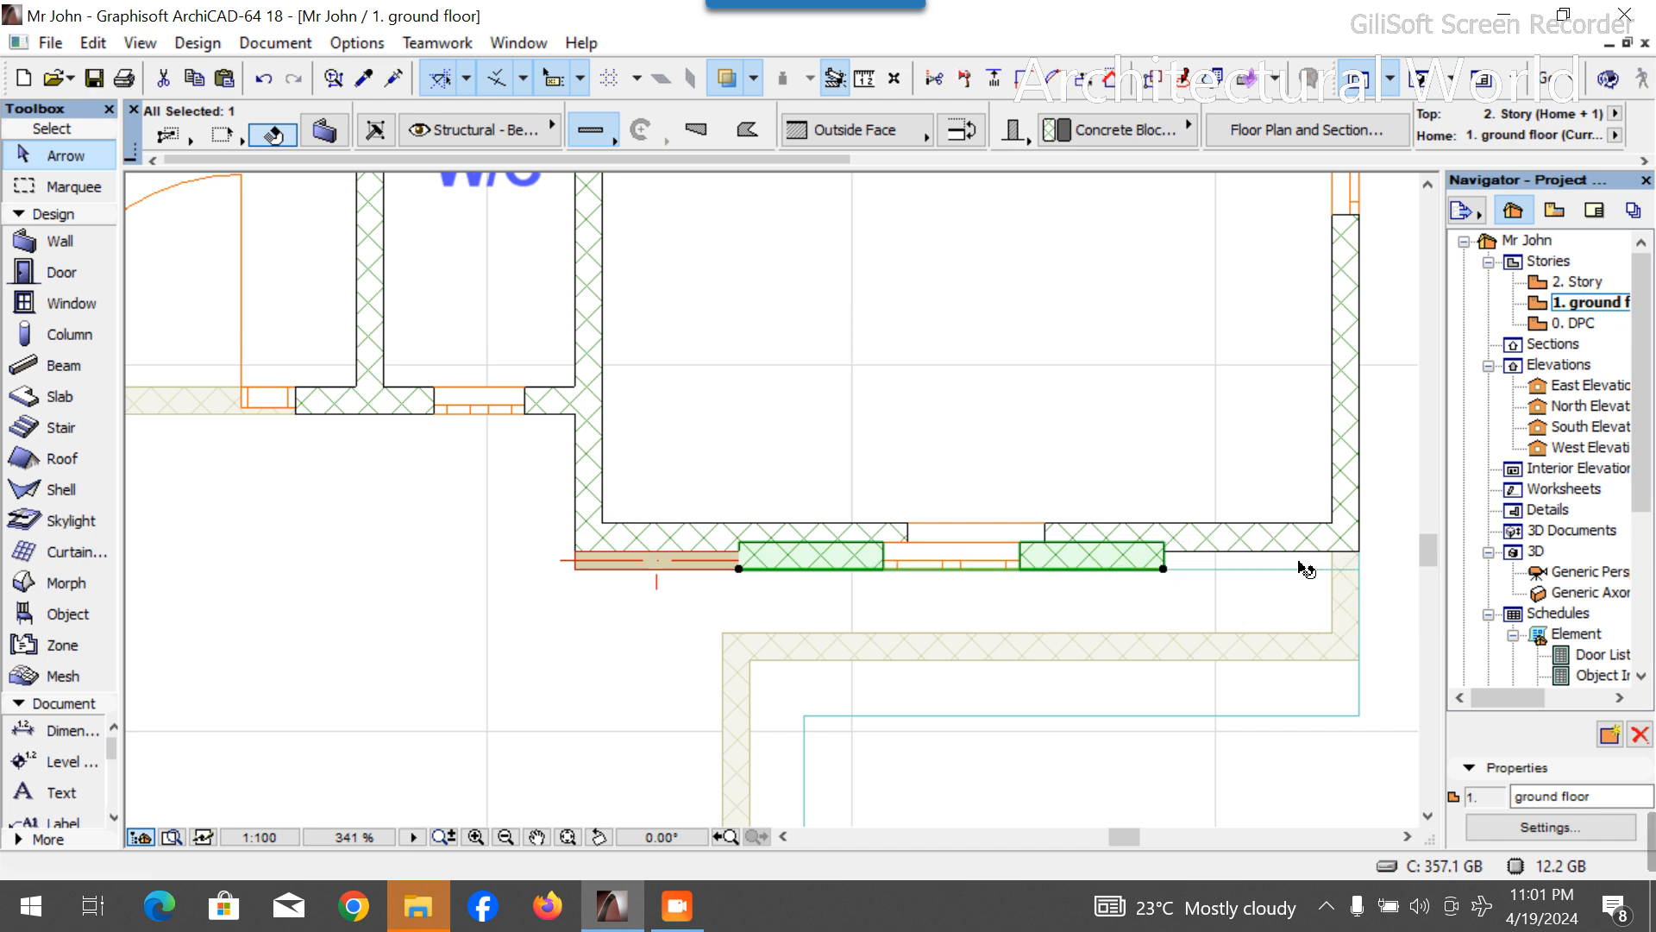
pyautogui.click(1165, 570)
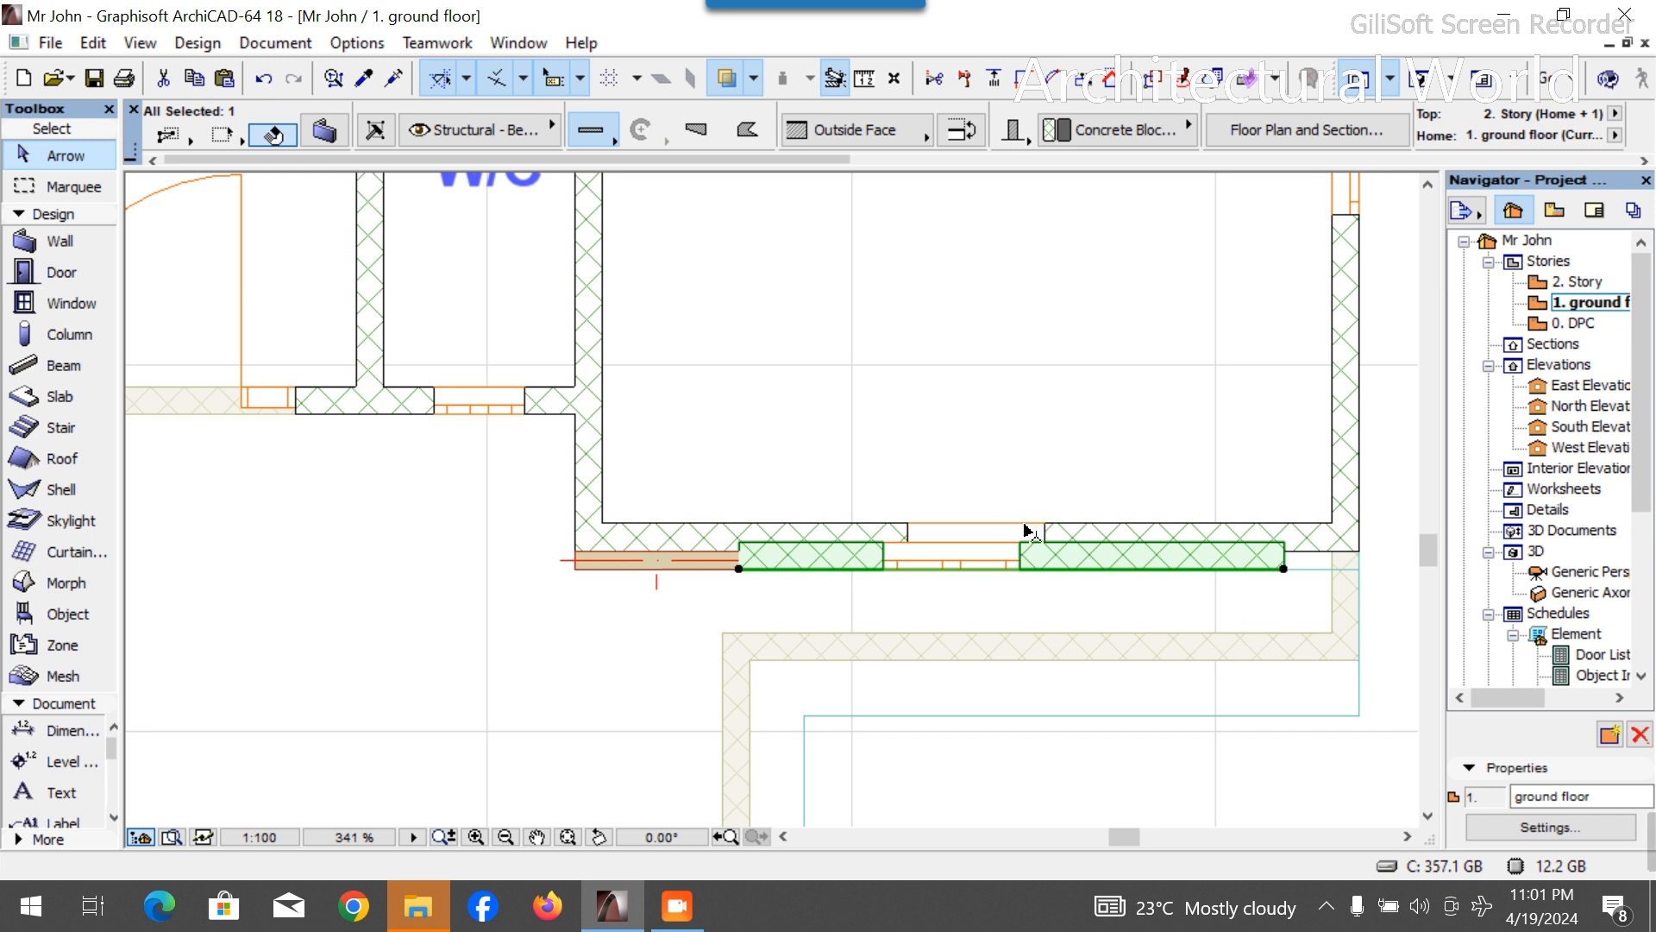
# Move the double sash window along the copied front wall so its jamb meets the edge of the Master Bedroom opening behind it.
pyautogui.click(1022, 553)
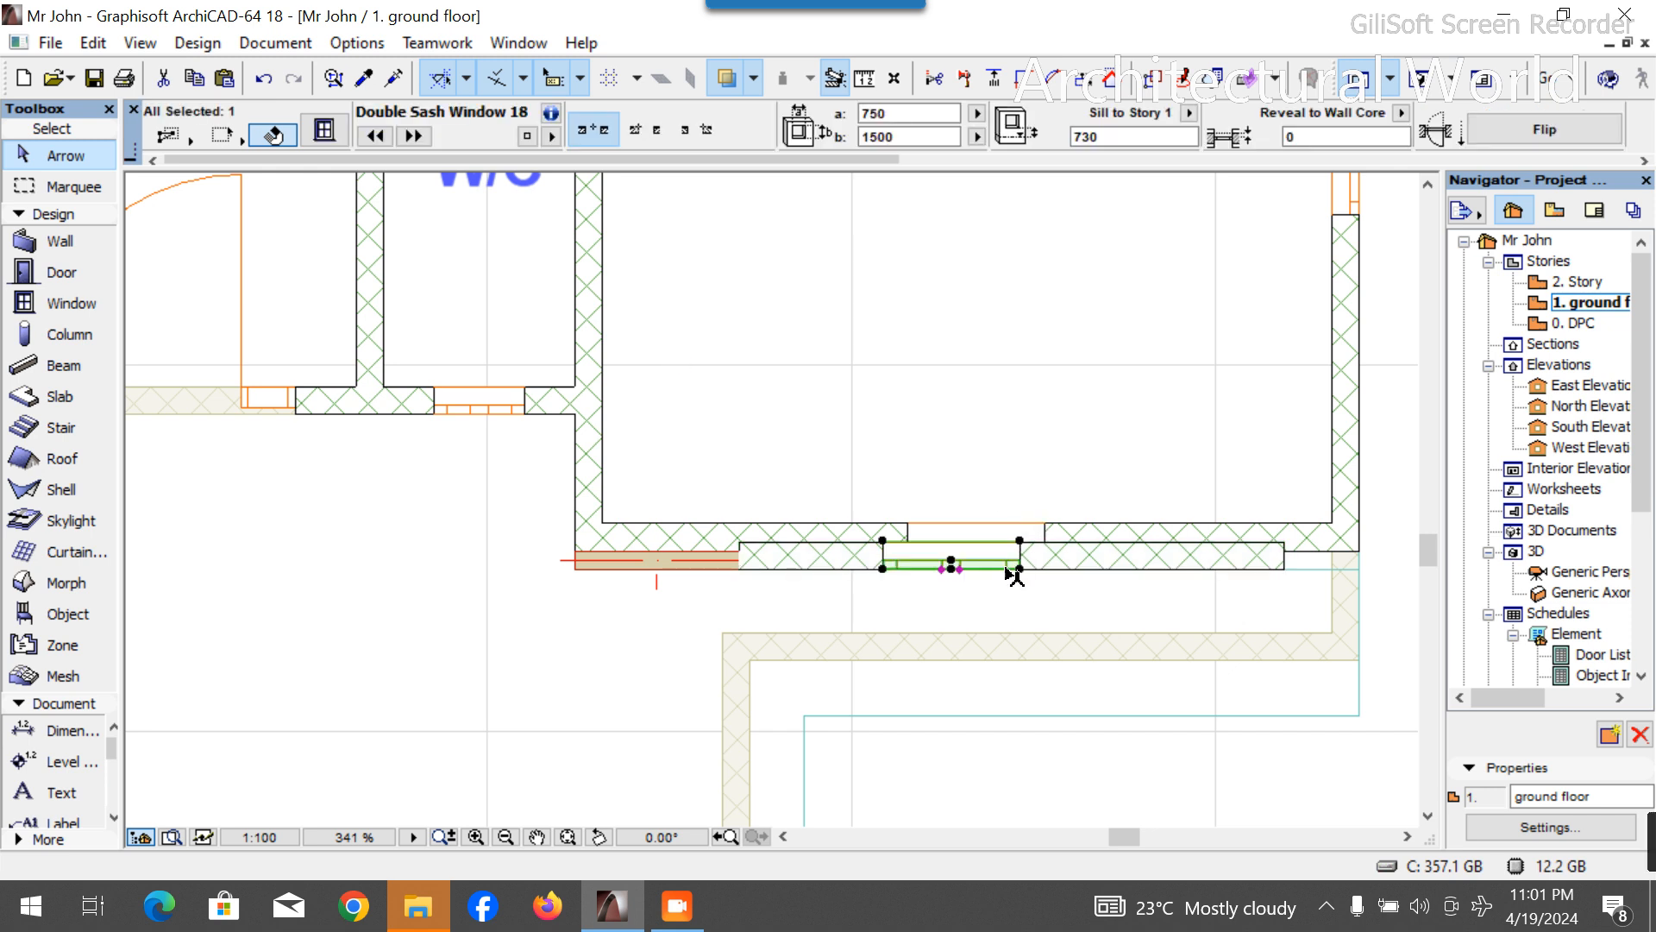
pyautogui.hotkey('ctrl', 'd')
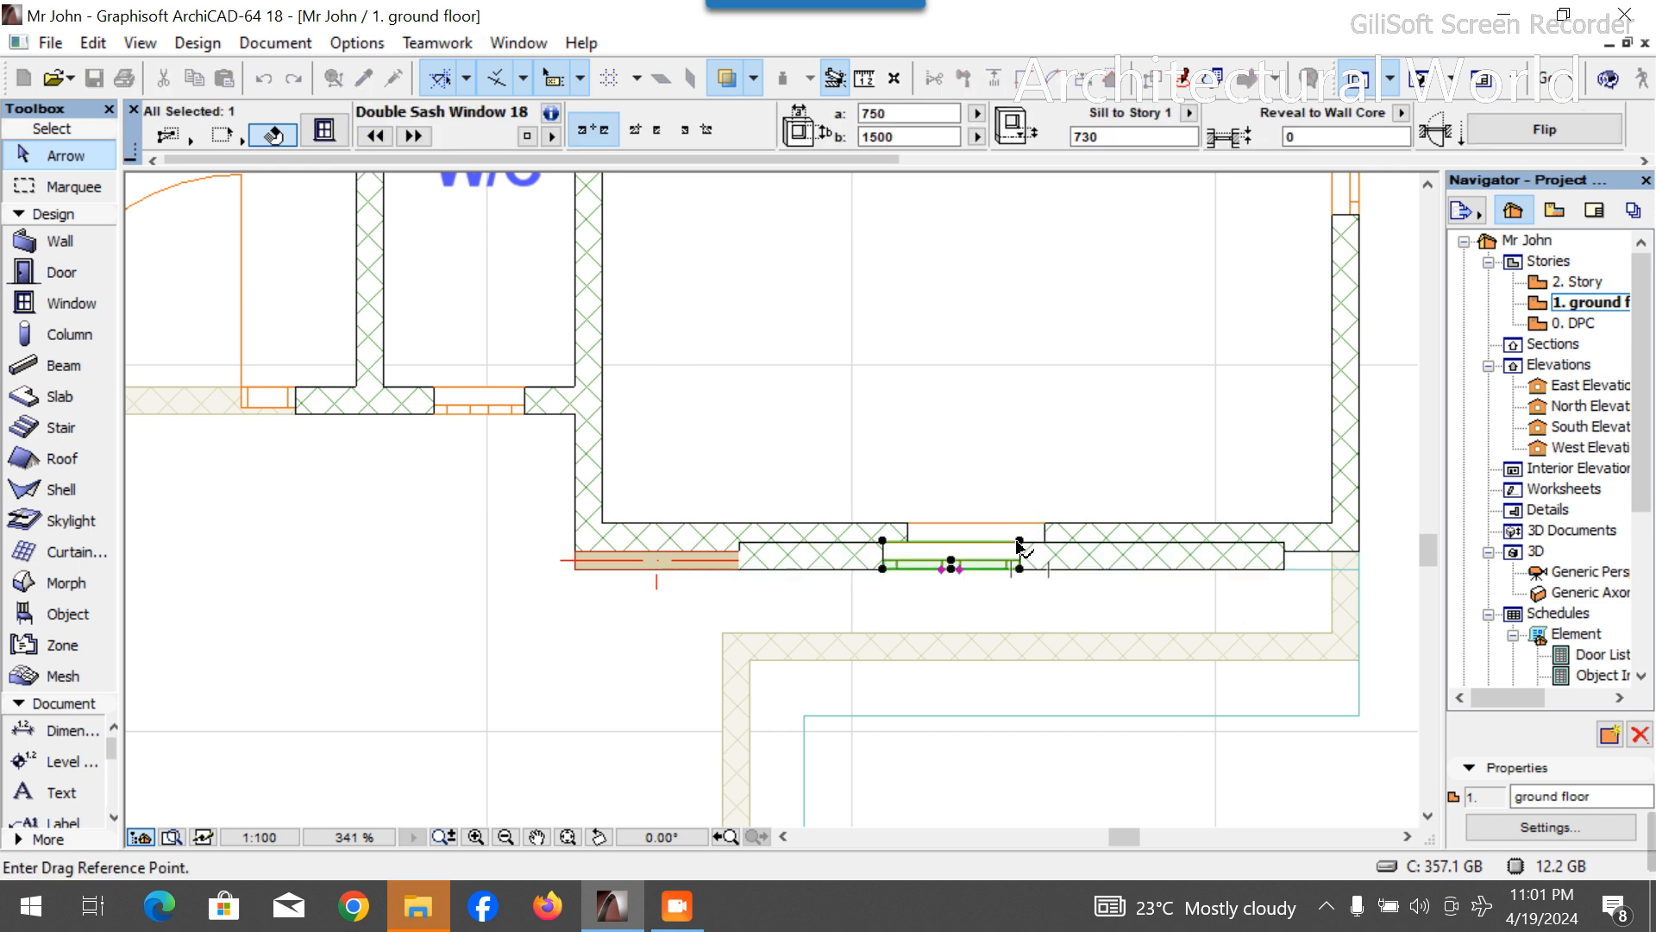
pyautogui.click(1020, 542)
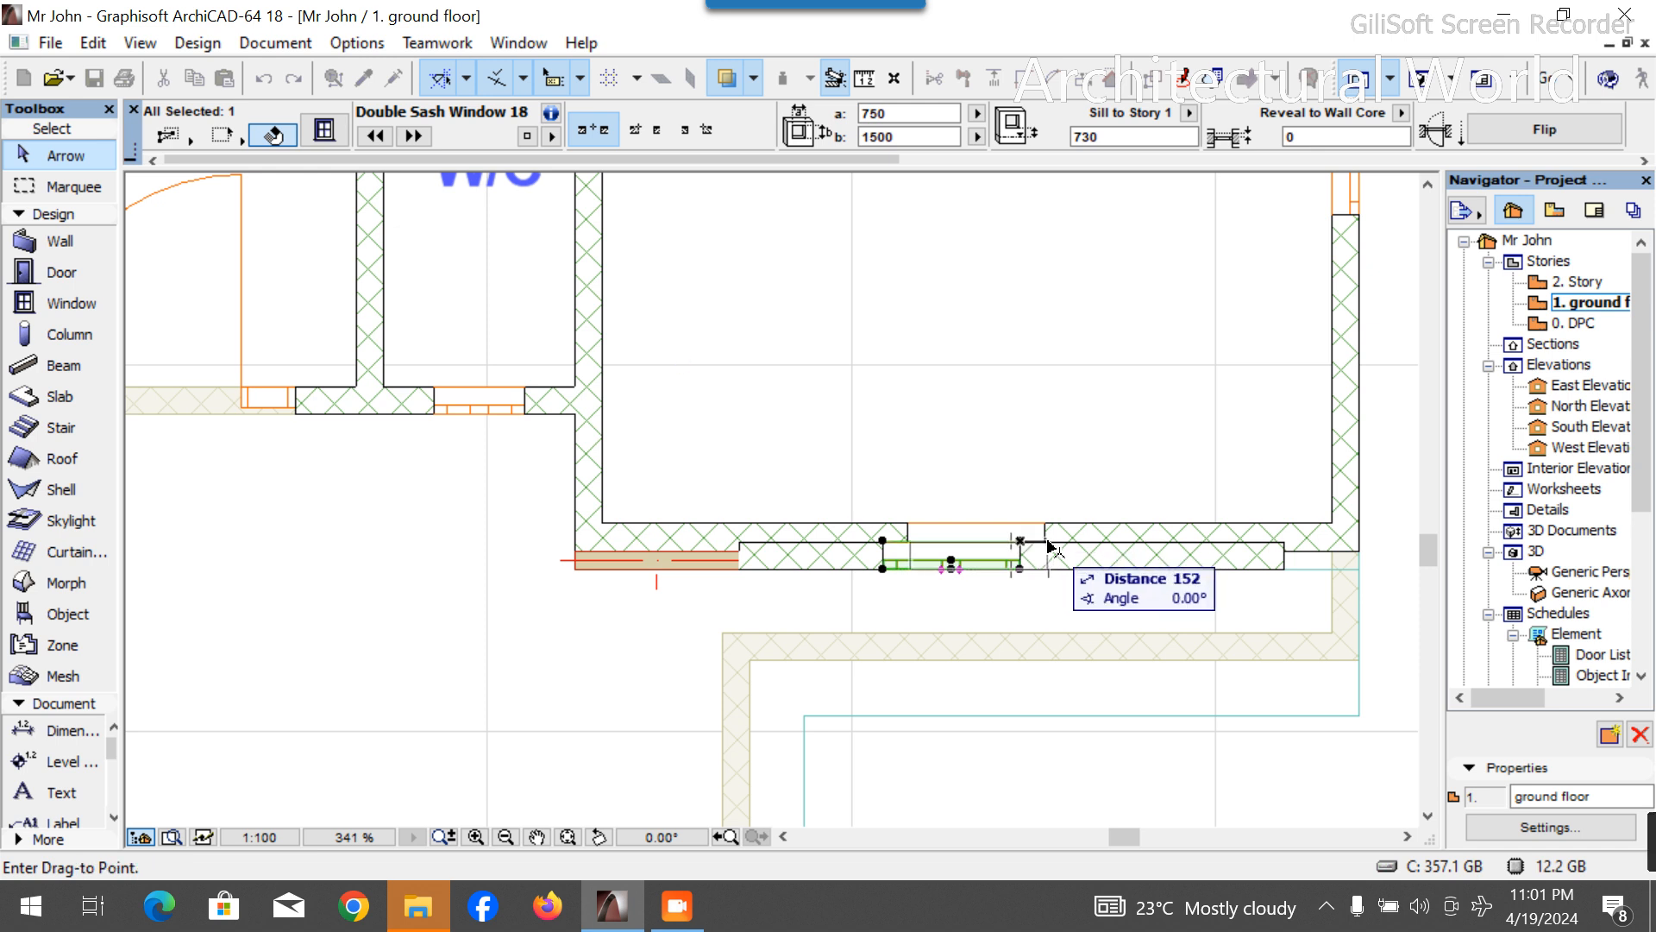
pyautogui.click(1047, 542)
pyautogui.scroll(3, 918, 524)
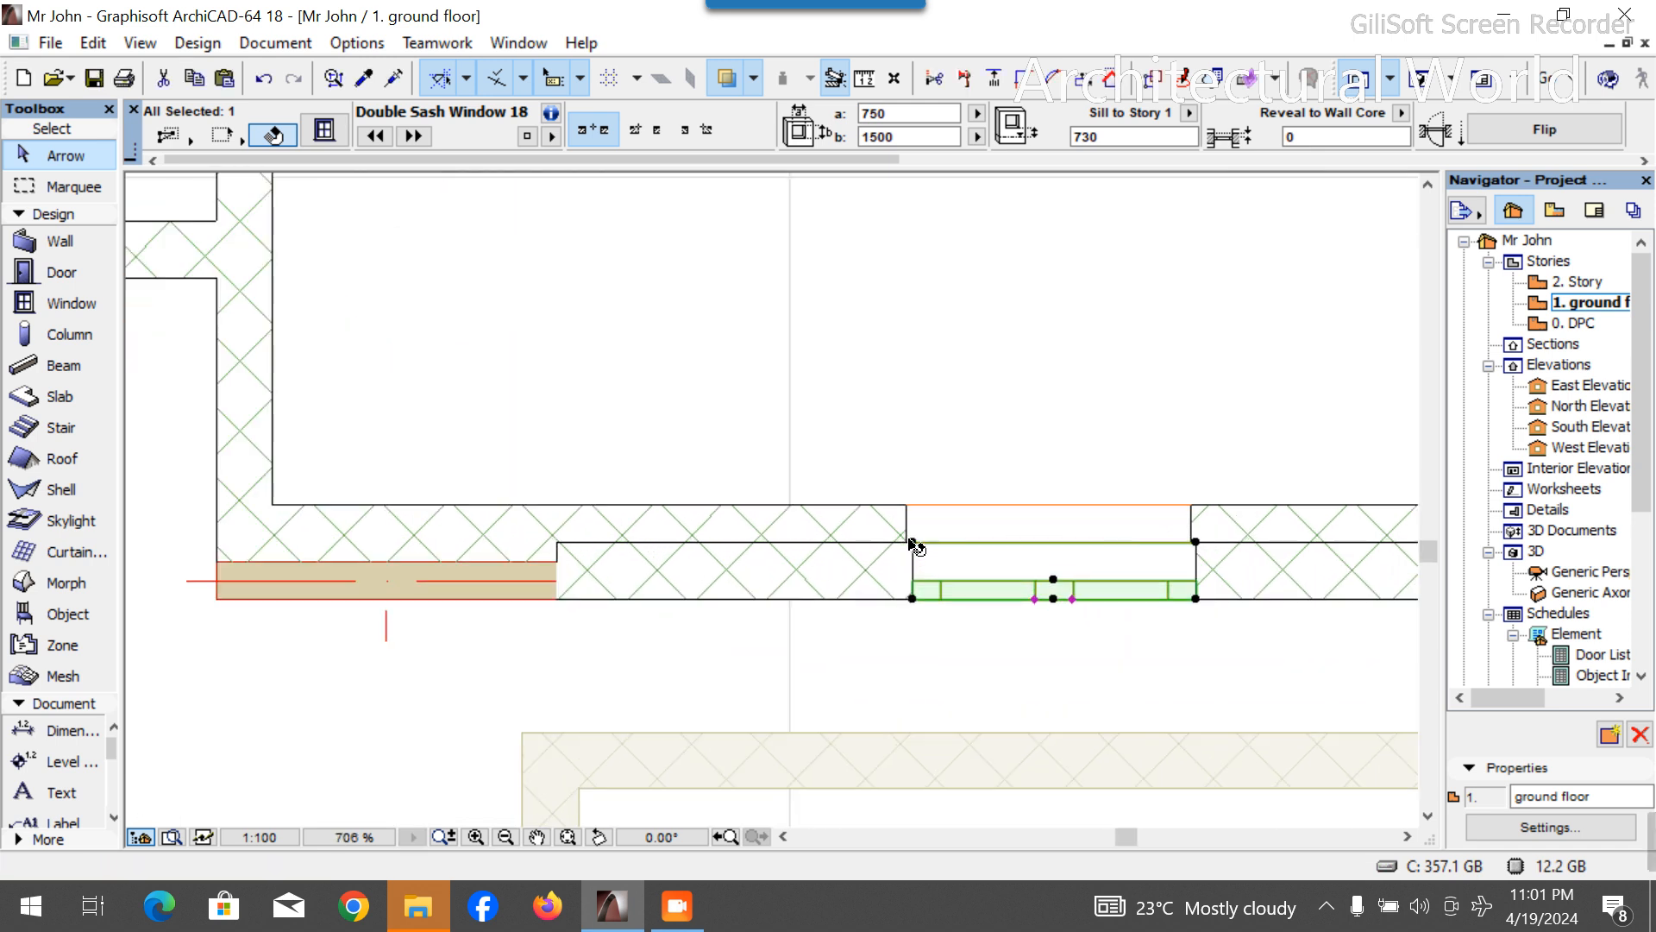
# Fine-tune the window's position until its other jamb aligns exactly with the matching edge of the opening in the wall behind.
pyautogui.hotkey('ctrl', 'd')
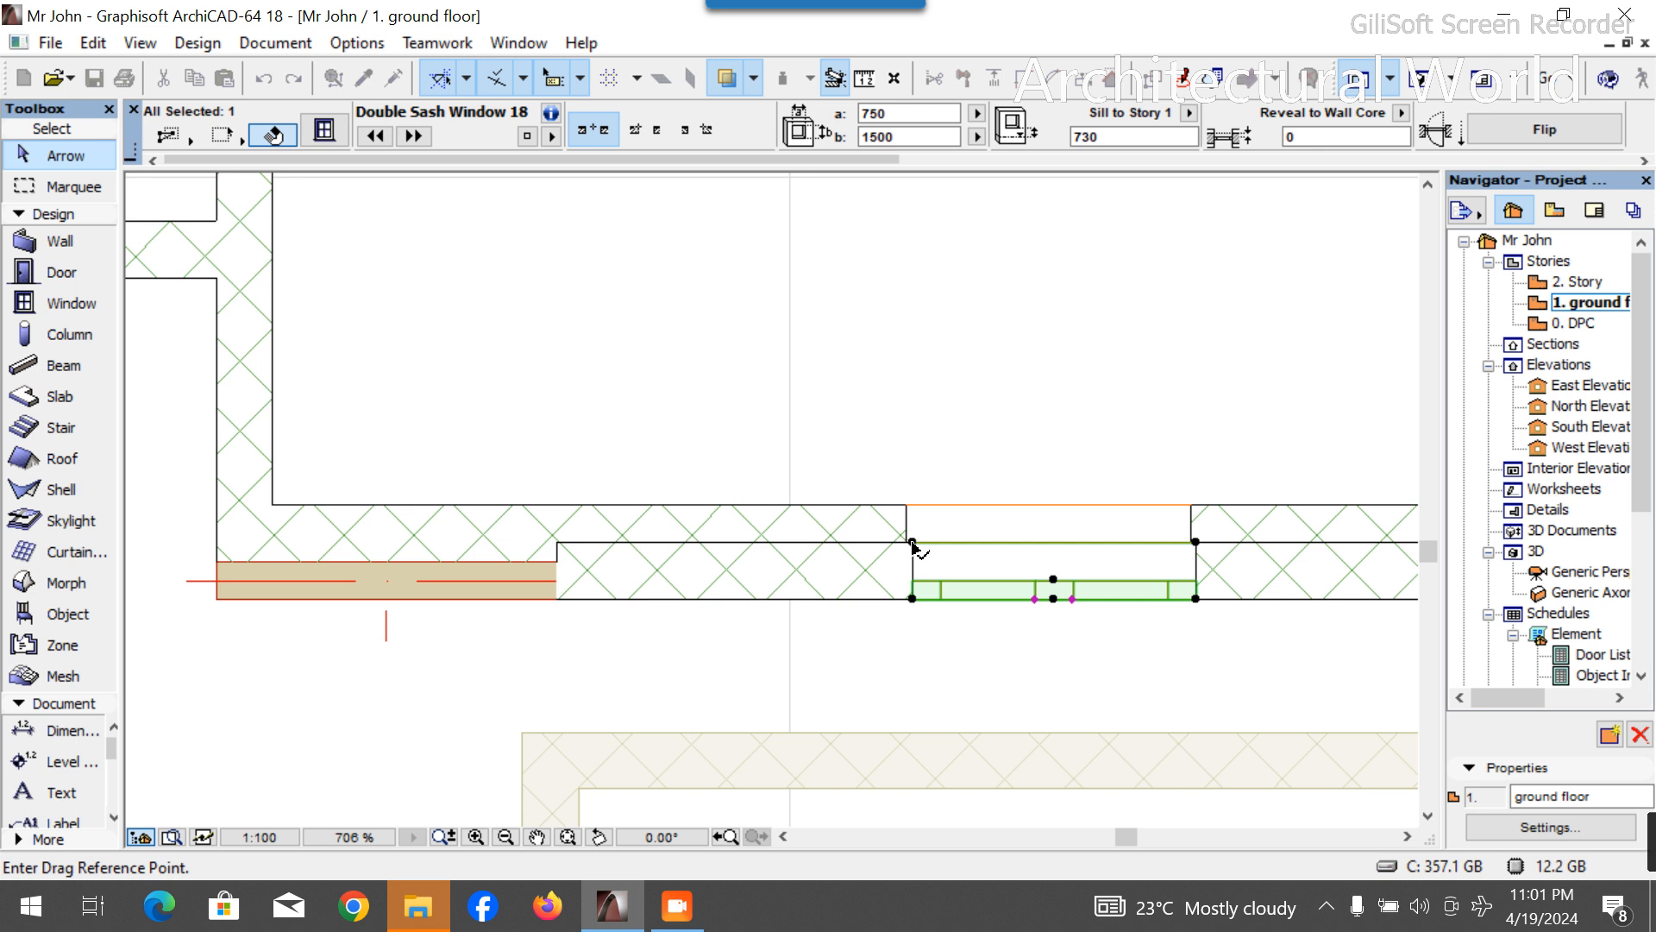
pyautogui.click(913, 542)
pyautogui.scroll(3, 911, 545)
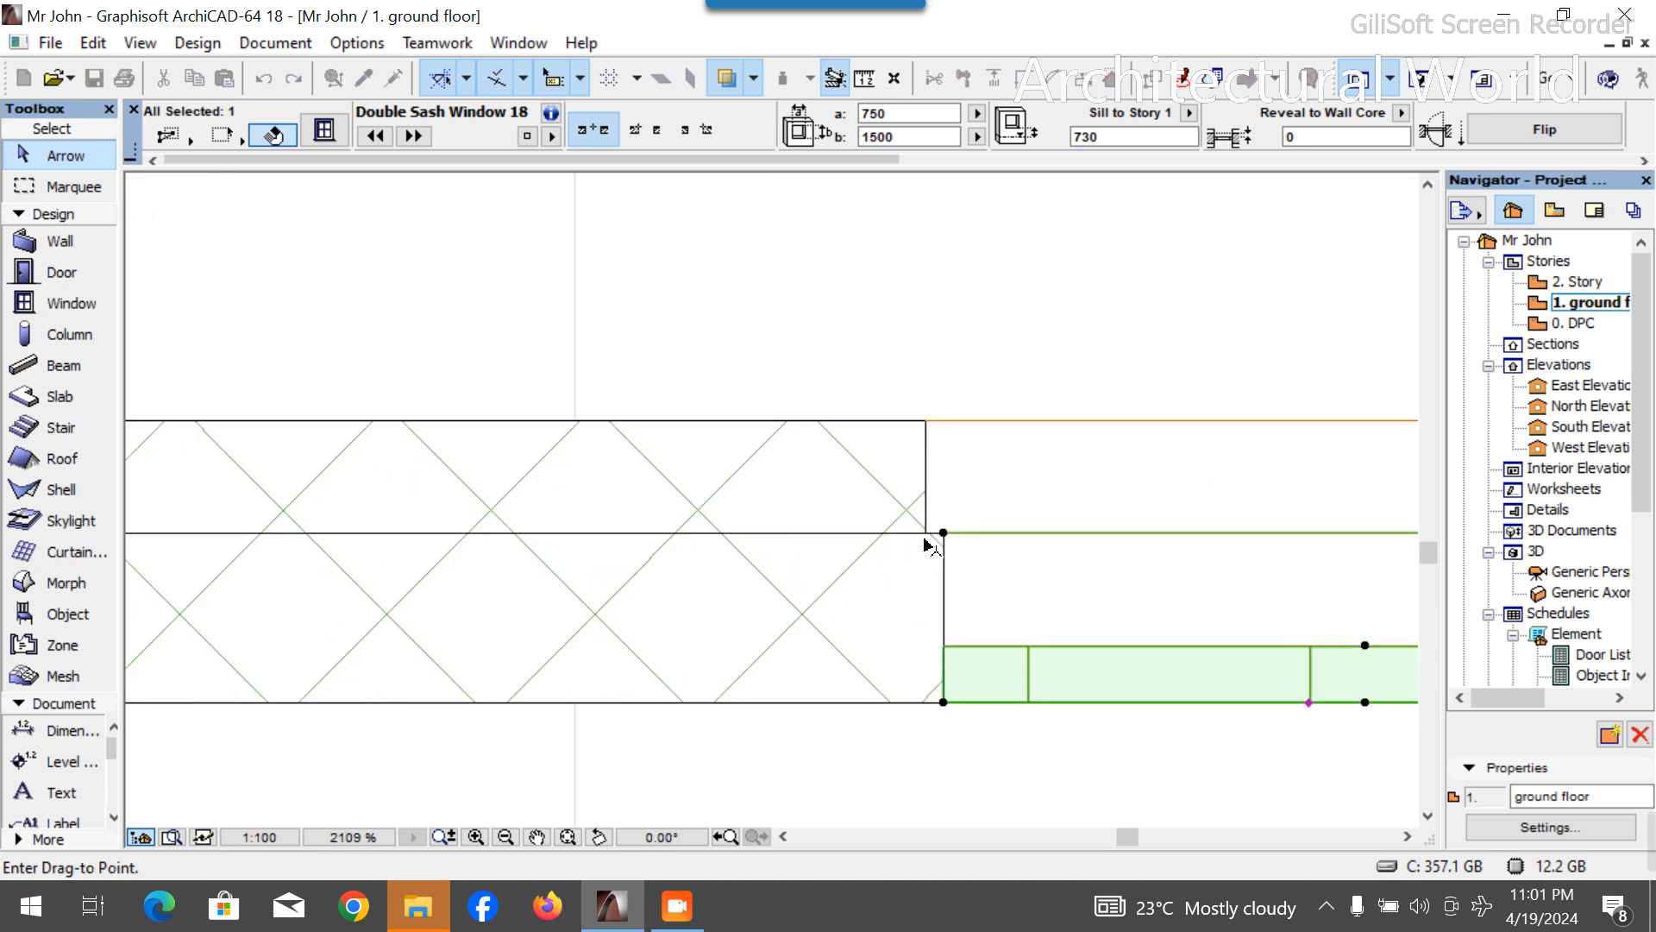
pyautogui.scroll(2, 921, 548)
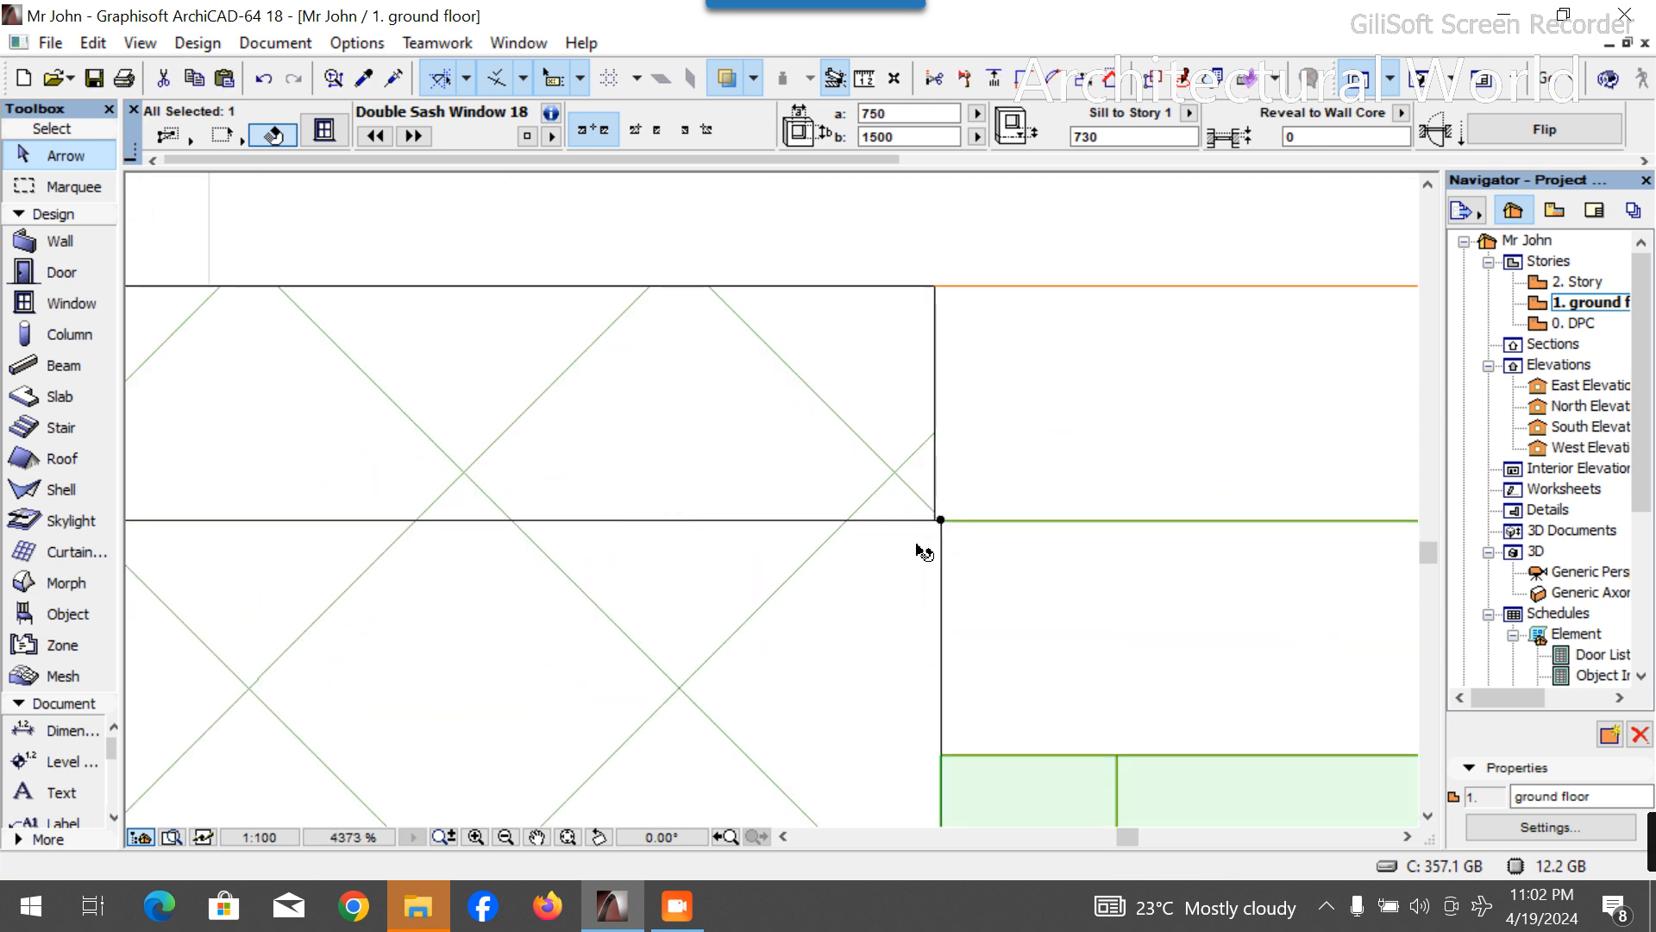
pyautogui.hotkey('ctrl', 'd')
pyautogui.click(940, 521)
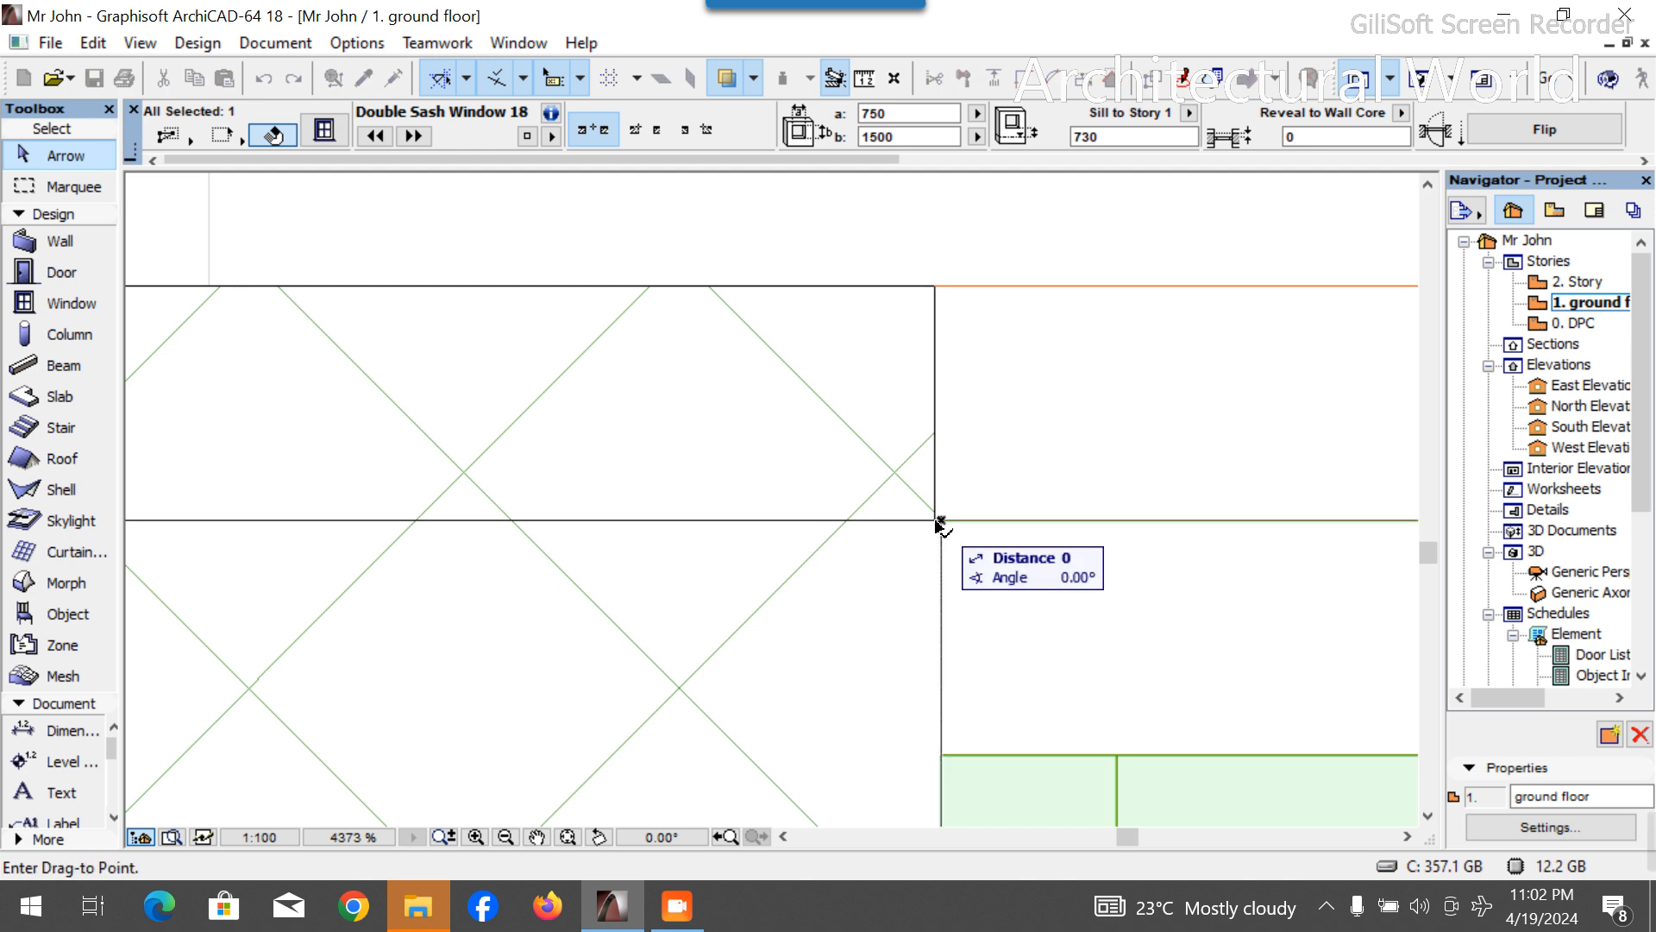
pyautogui.scroll(4, 940, 525)
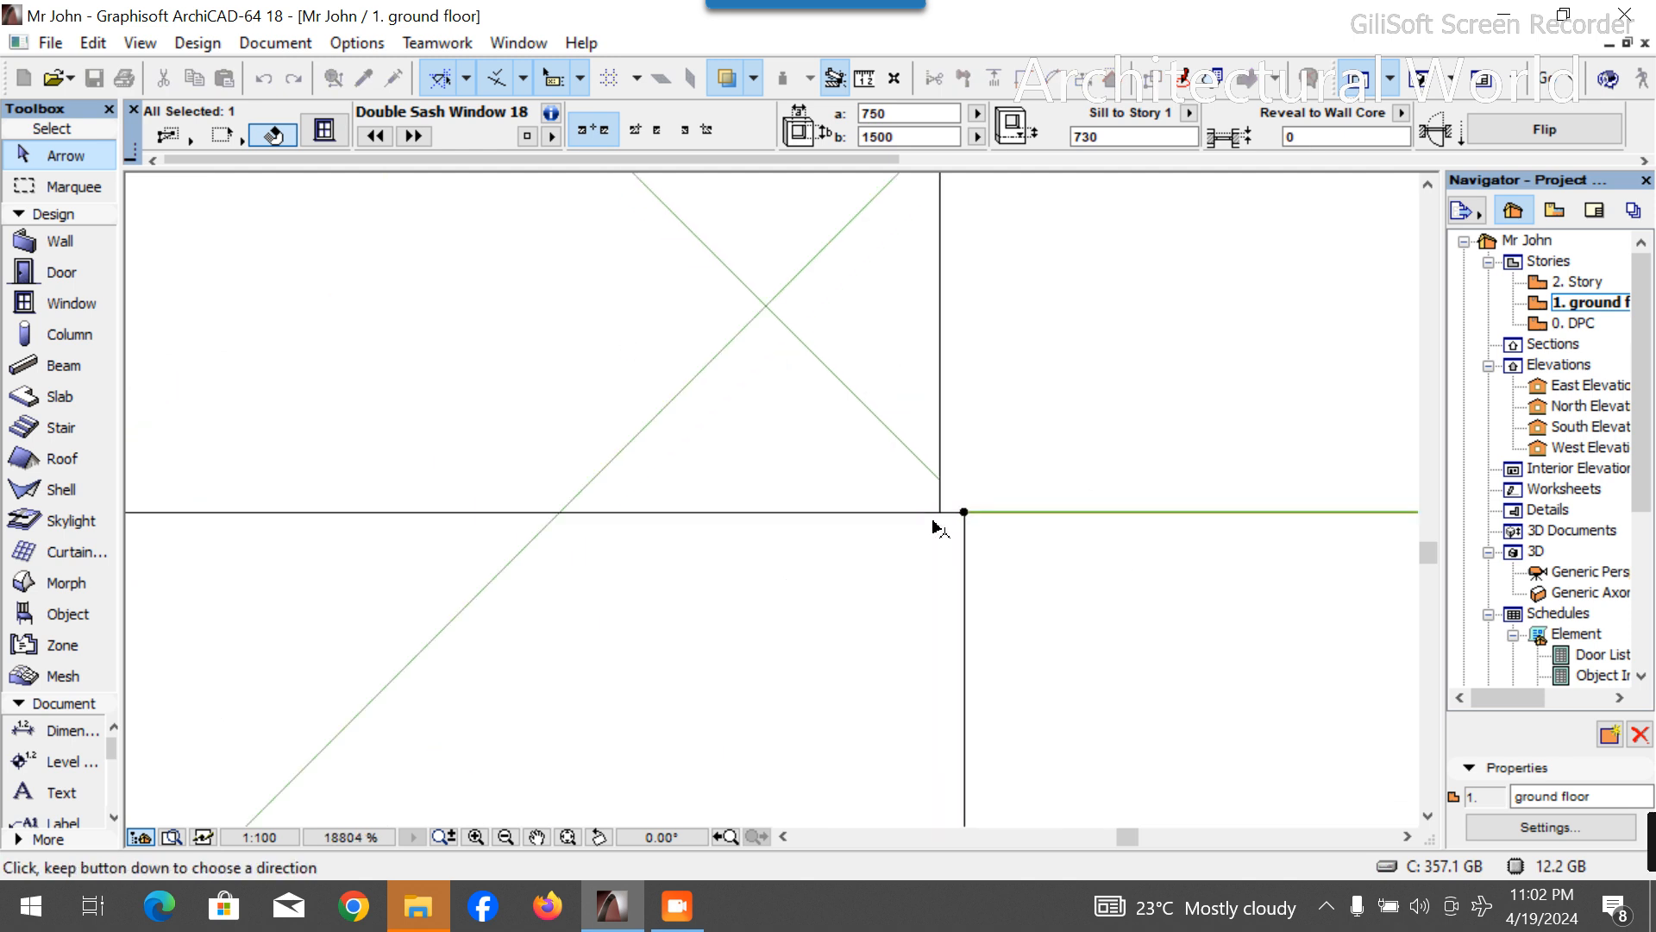
pyautogui.click(940, 513)
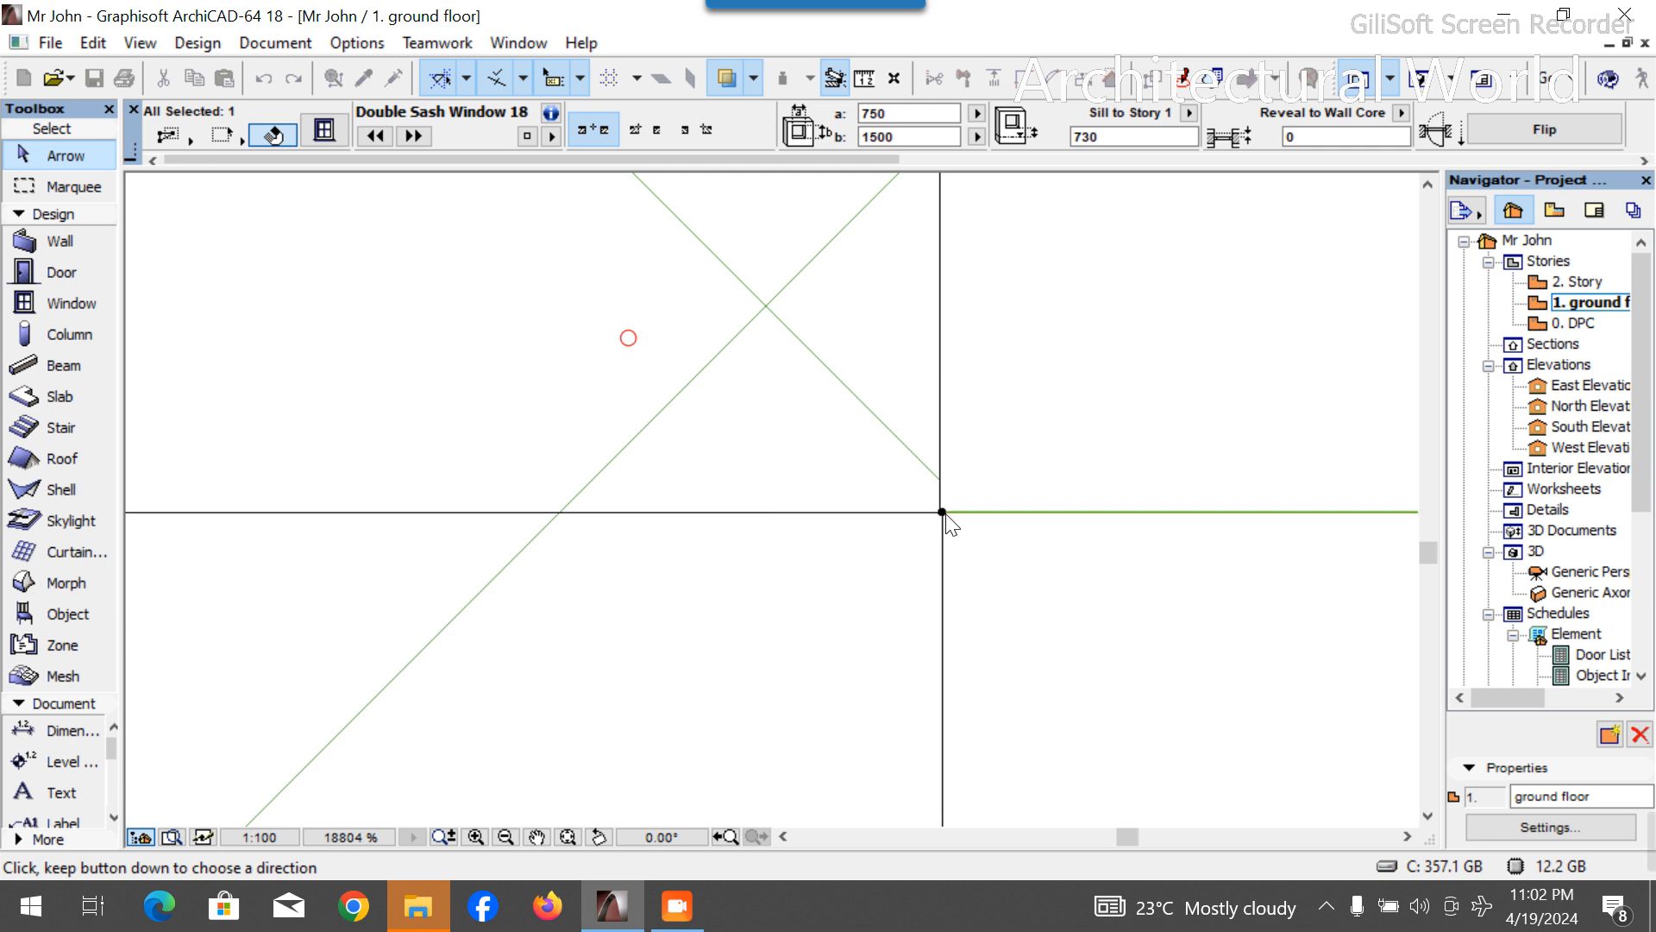
pyautogui.scroll(2, 919, 528)
pyautogui.scroll(2, 920, 529)
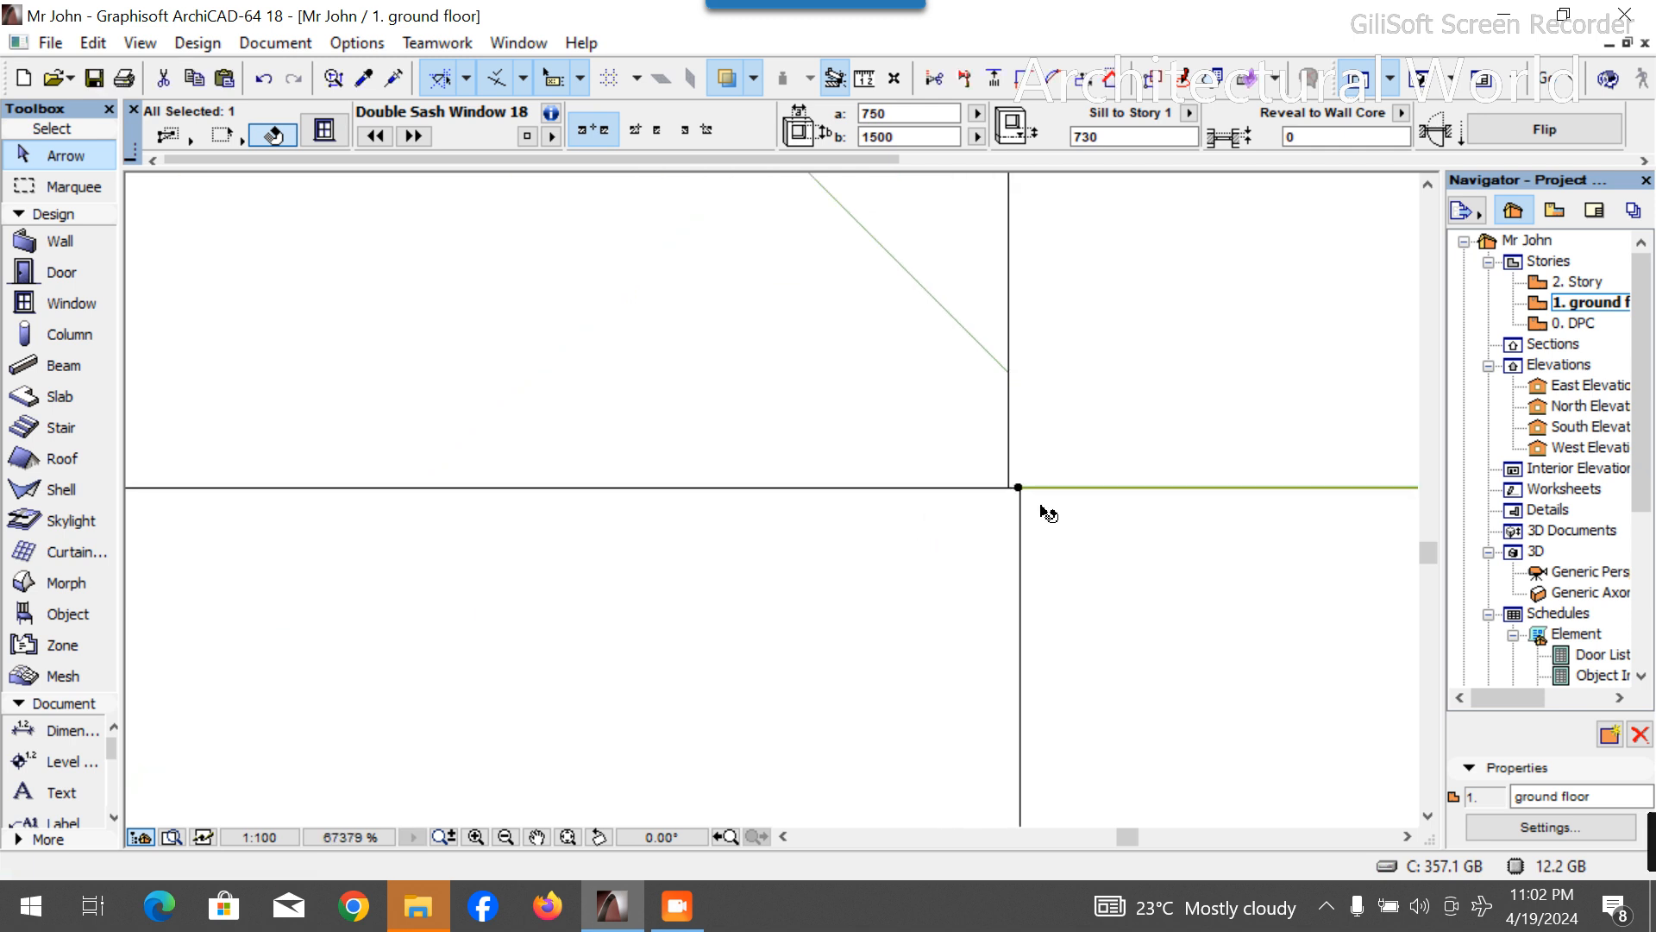
pyautogui.hotkey('ctrl', 'd')
pyautogui.click(1018, 488)
pyautogui.click(1008, 488)
pyautogui.scroll(-10, 1009, 490)
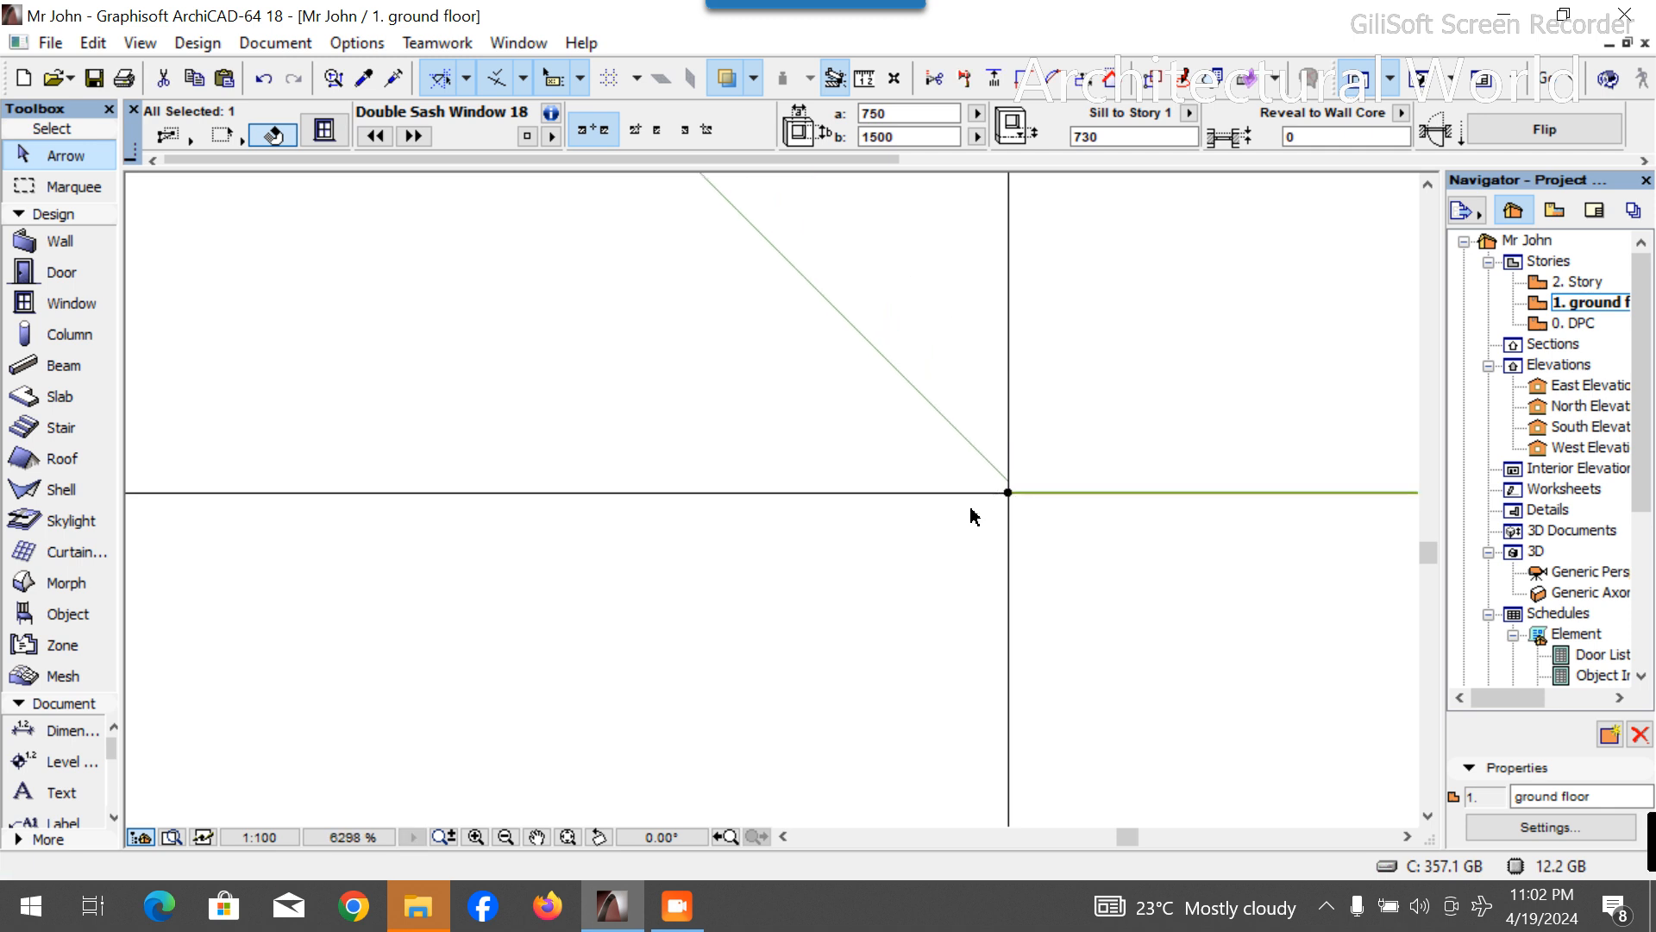
pyautogui.press('Escape')
pyautogui.scroll(-7, 957, 525)
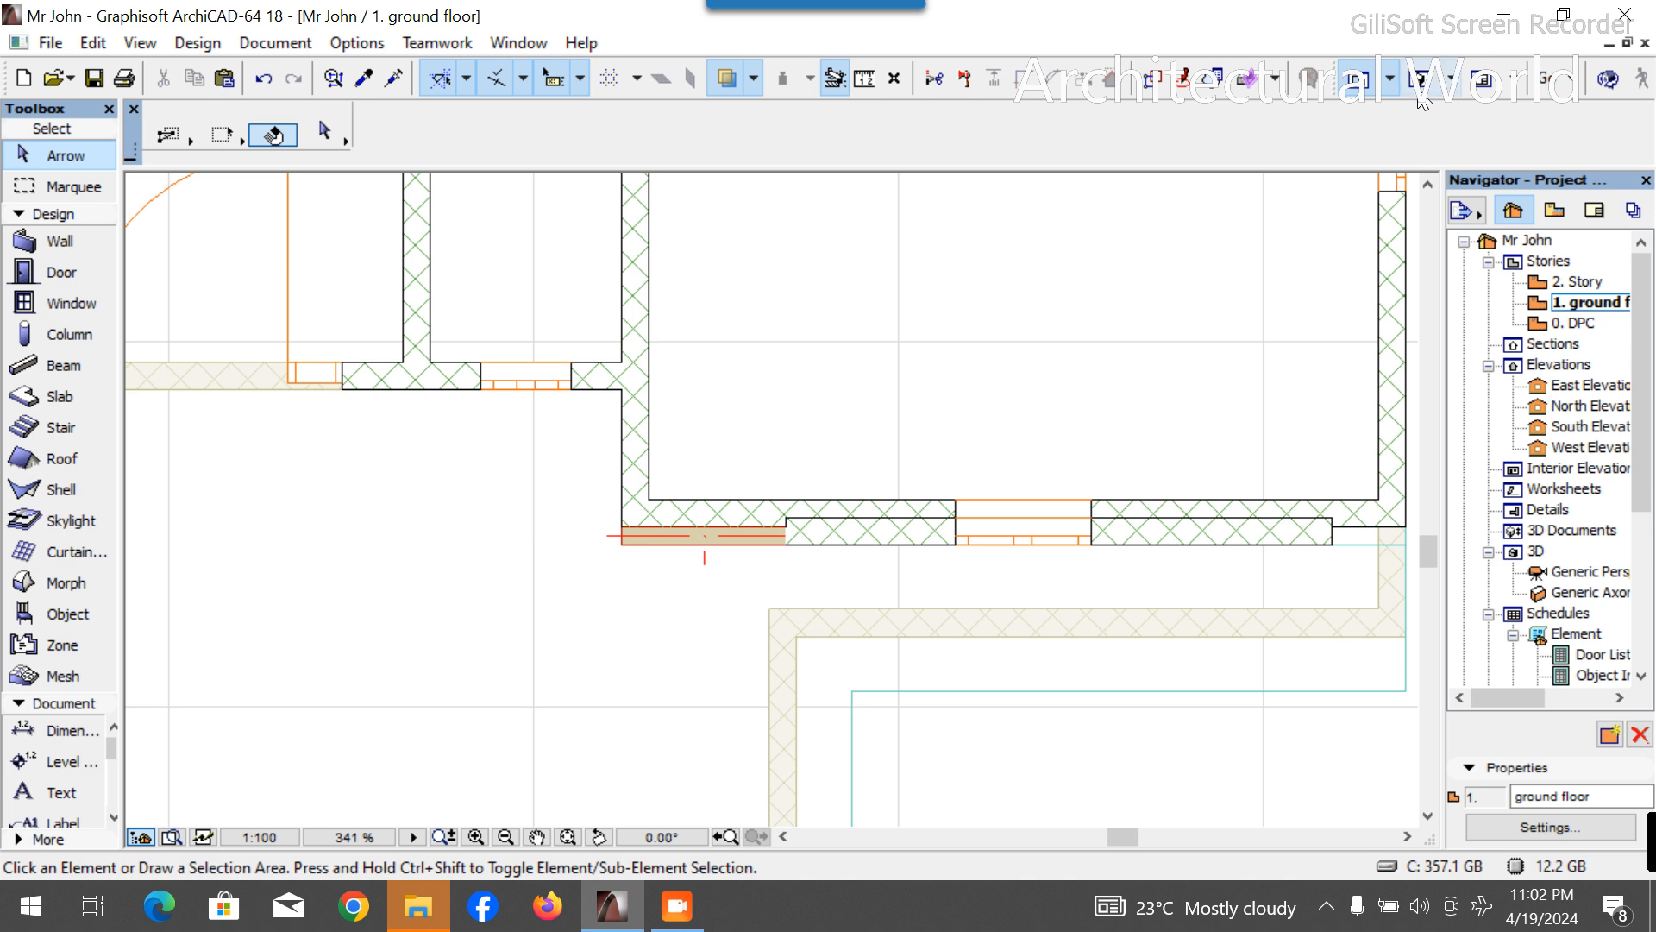
# In the 3D view, set all override surfaces of the projecting windowed wall to Paint - Glossy White.
pyautogui.press('F3')
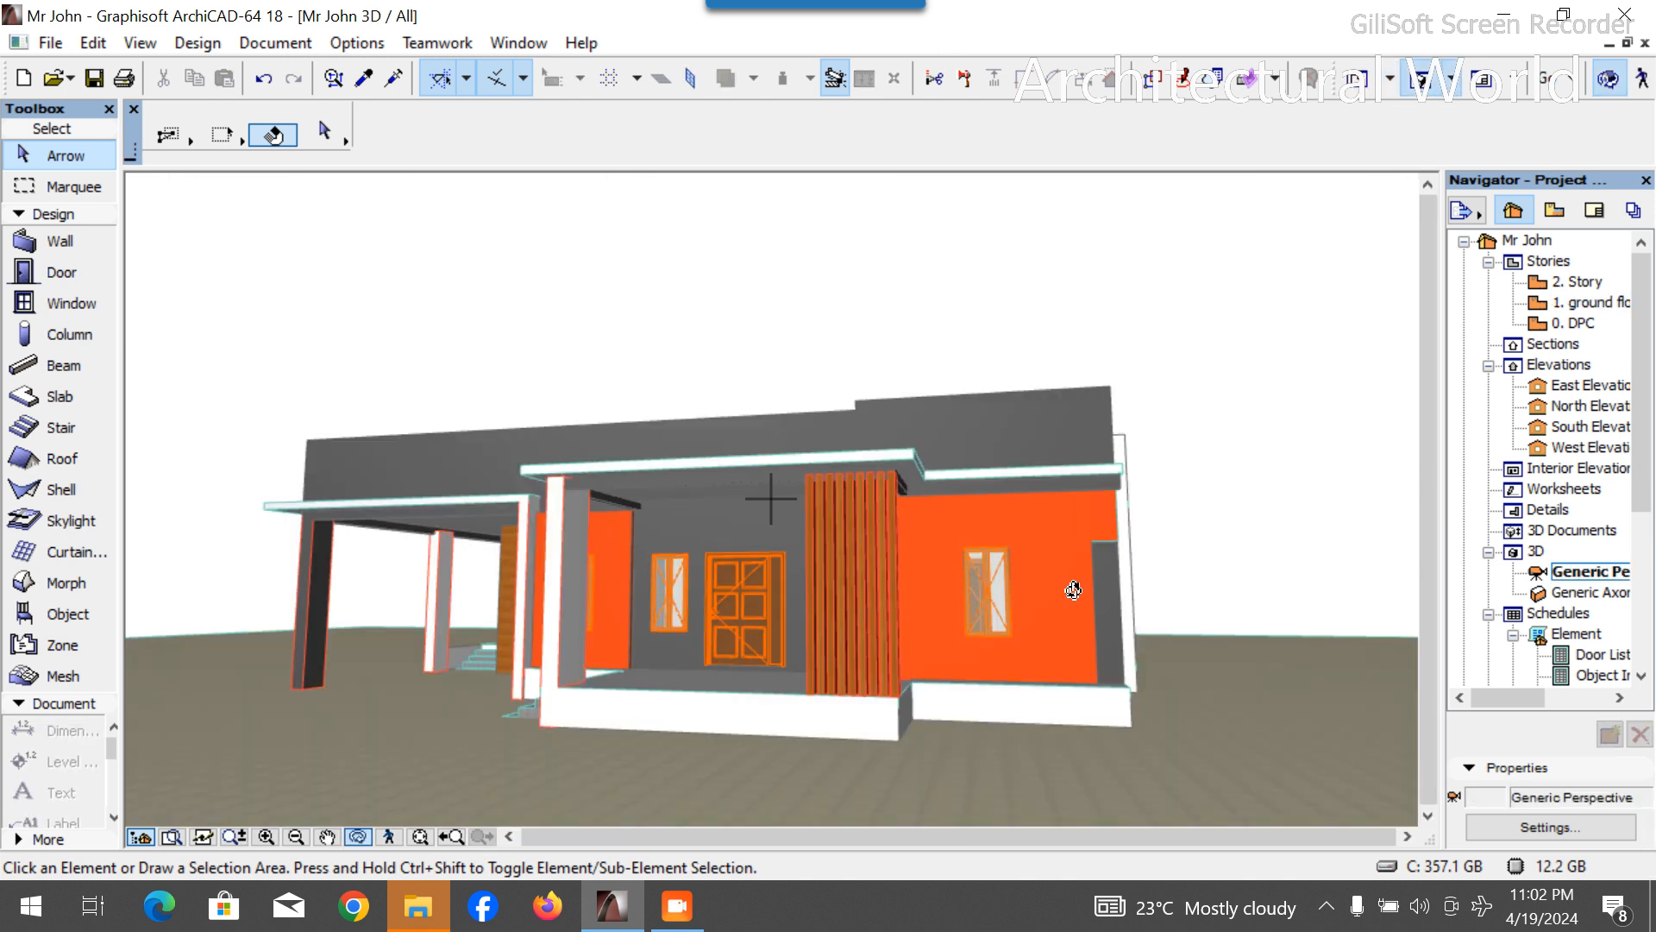
pyautogui.click(1053, 608)
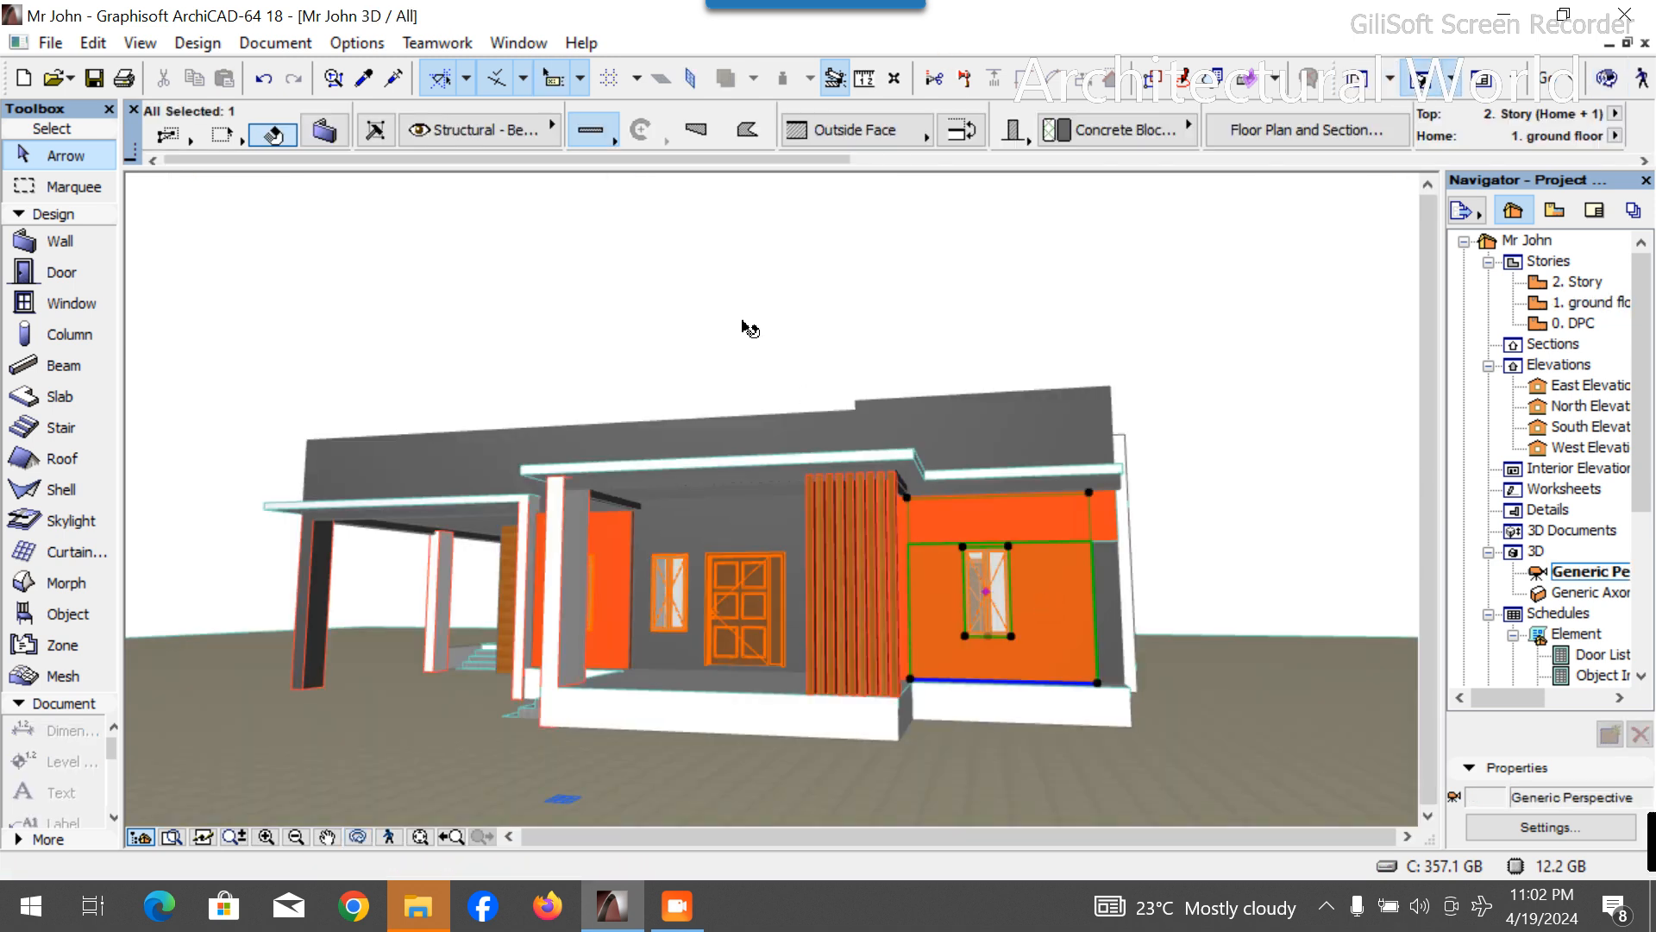
pyautogui.click(342, 138)
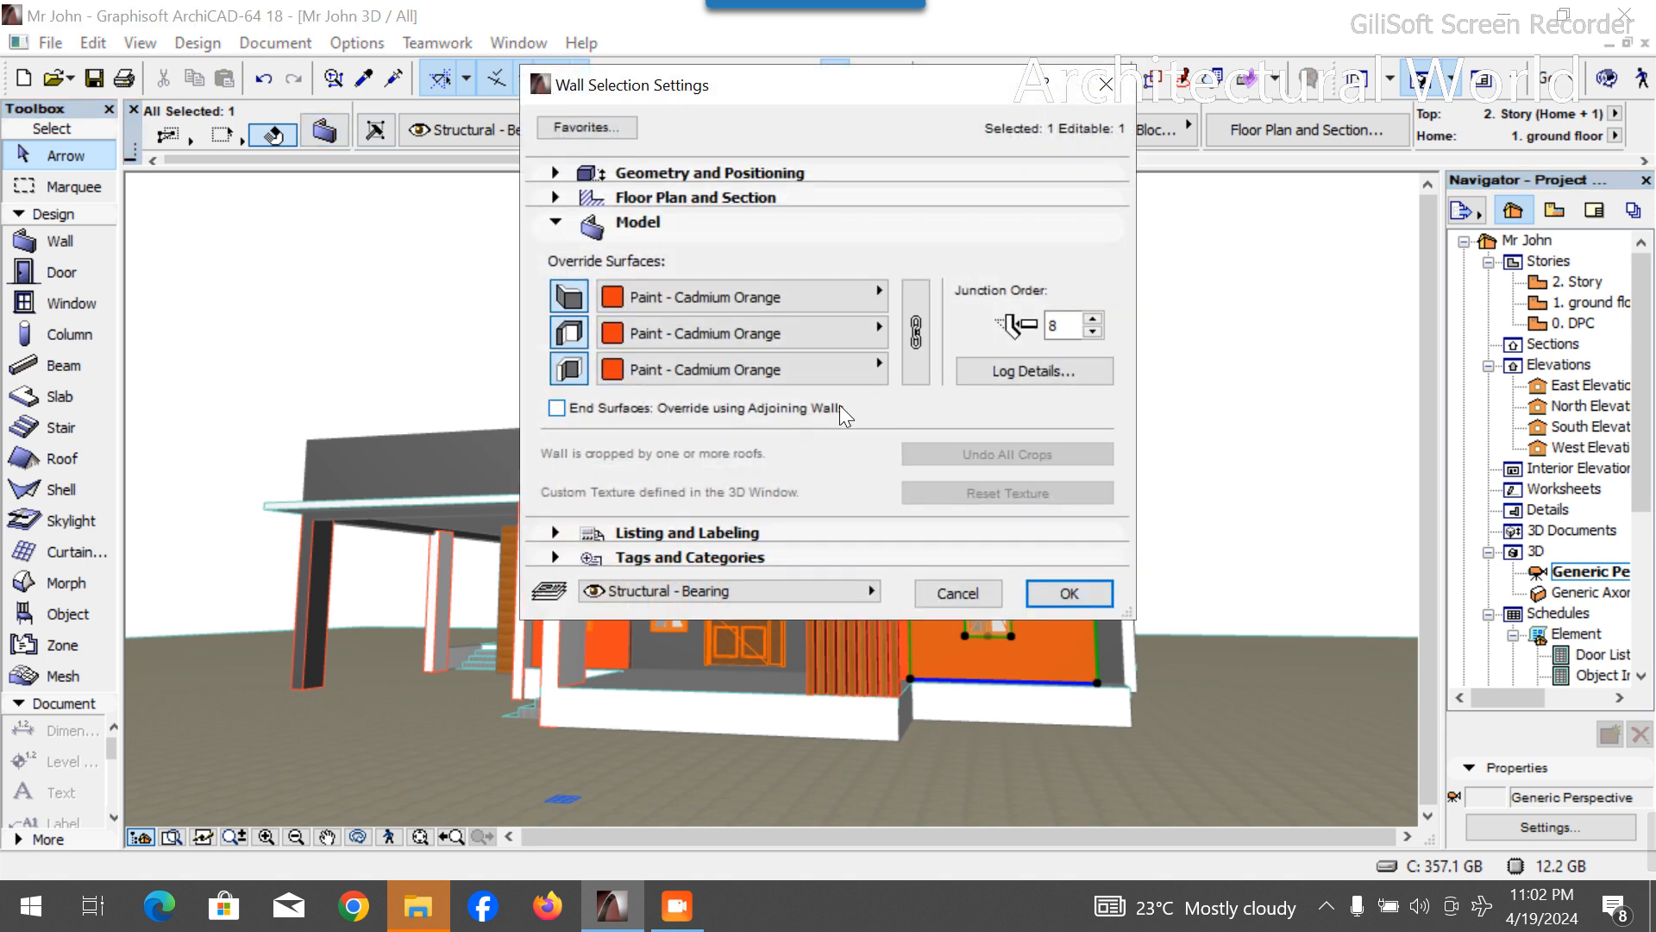
pyautogui.click(799, 294)
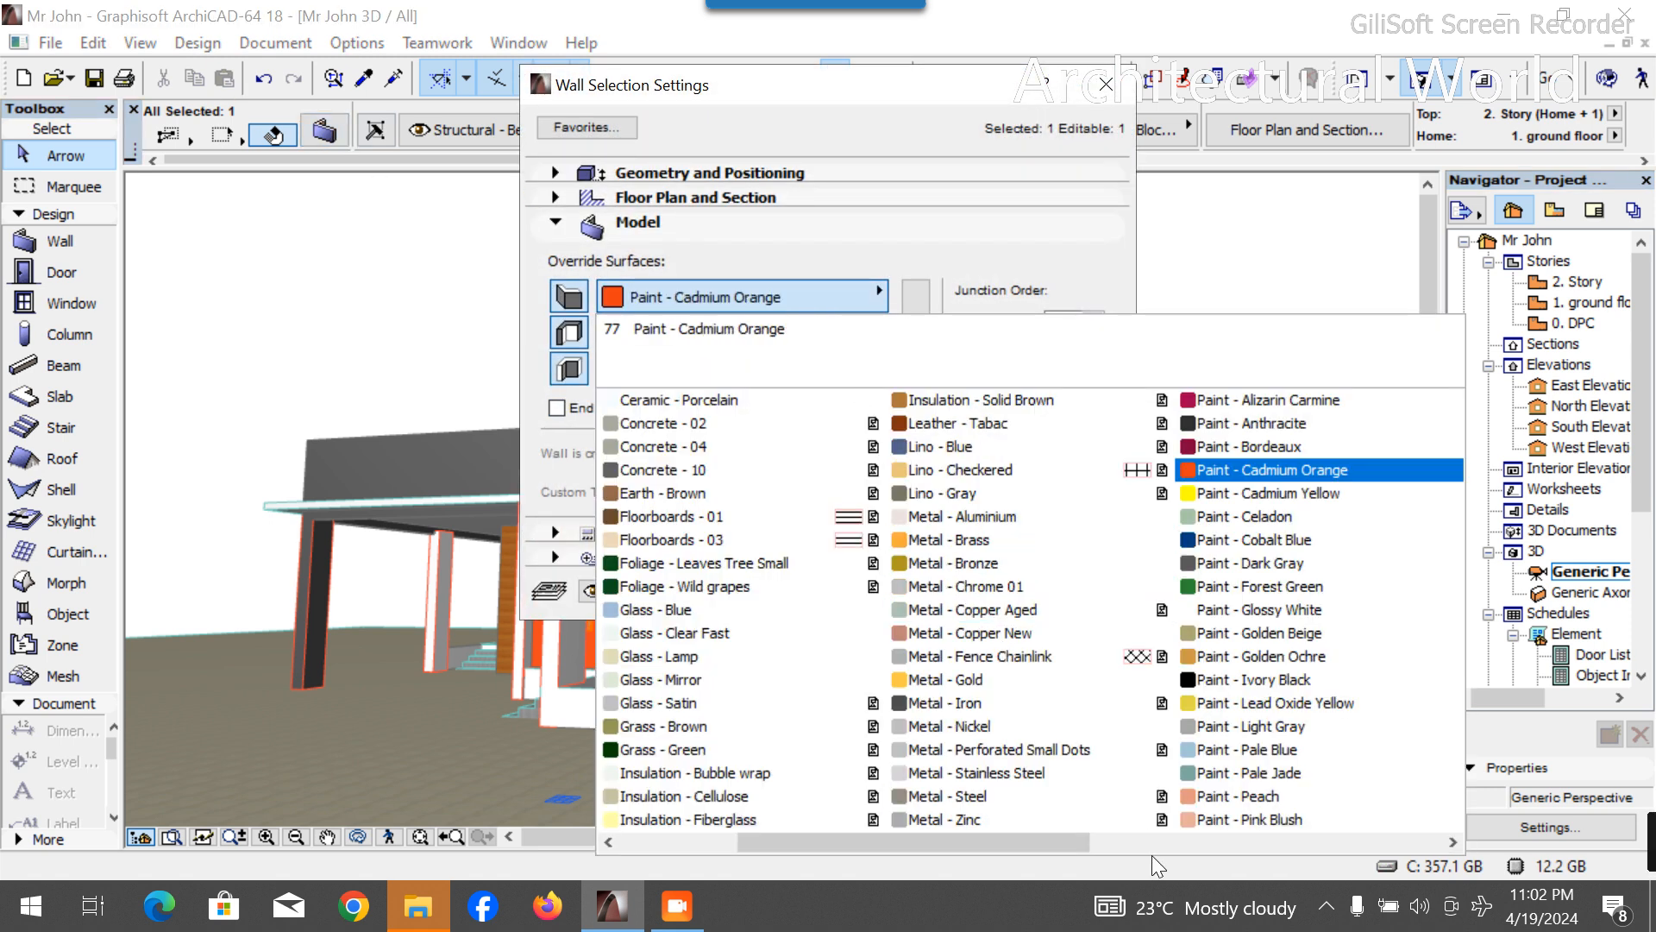
pyautogui.click(1295, 609)
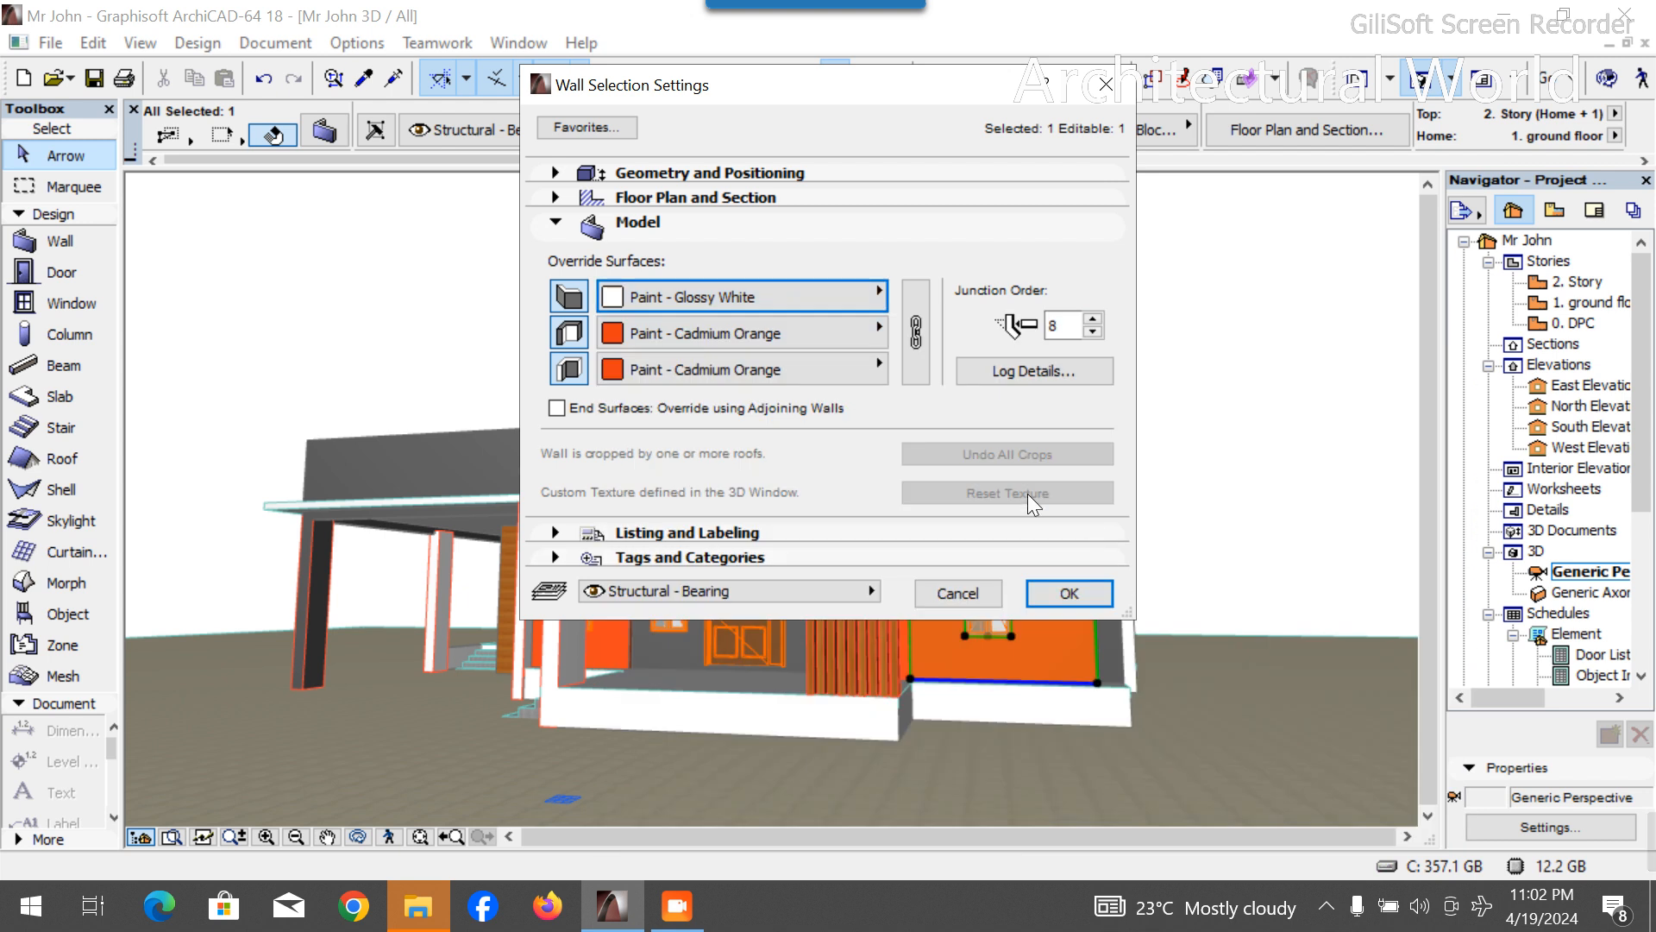
pyautogui.click(923, 376)
pyautogui.click(1035, 593)
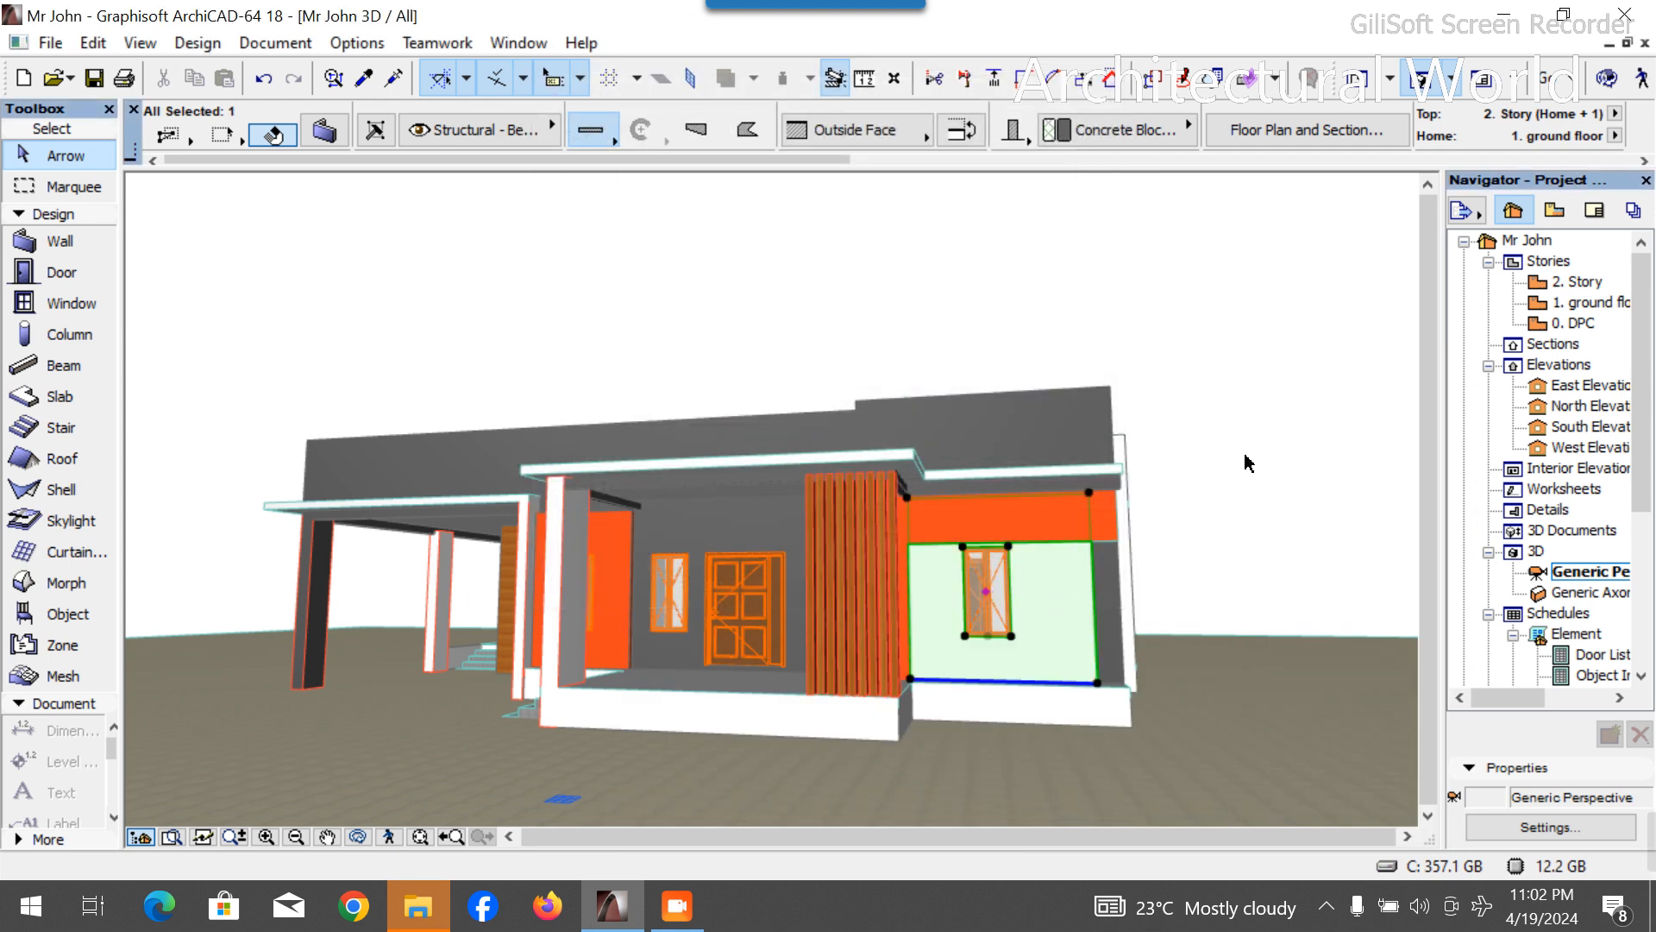
pyautogui.click(1218, 524)
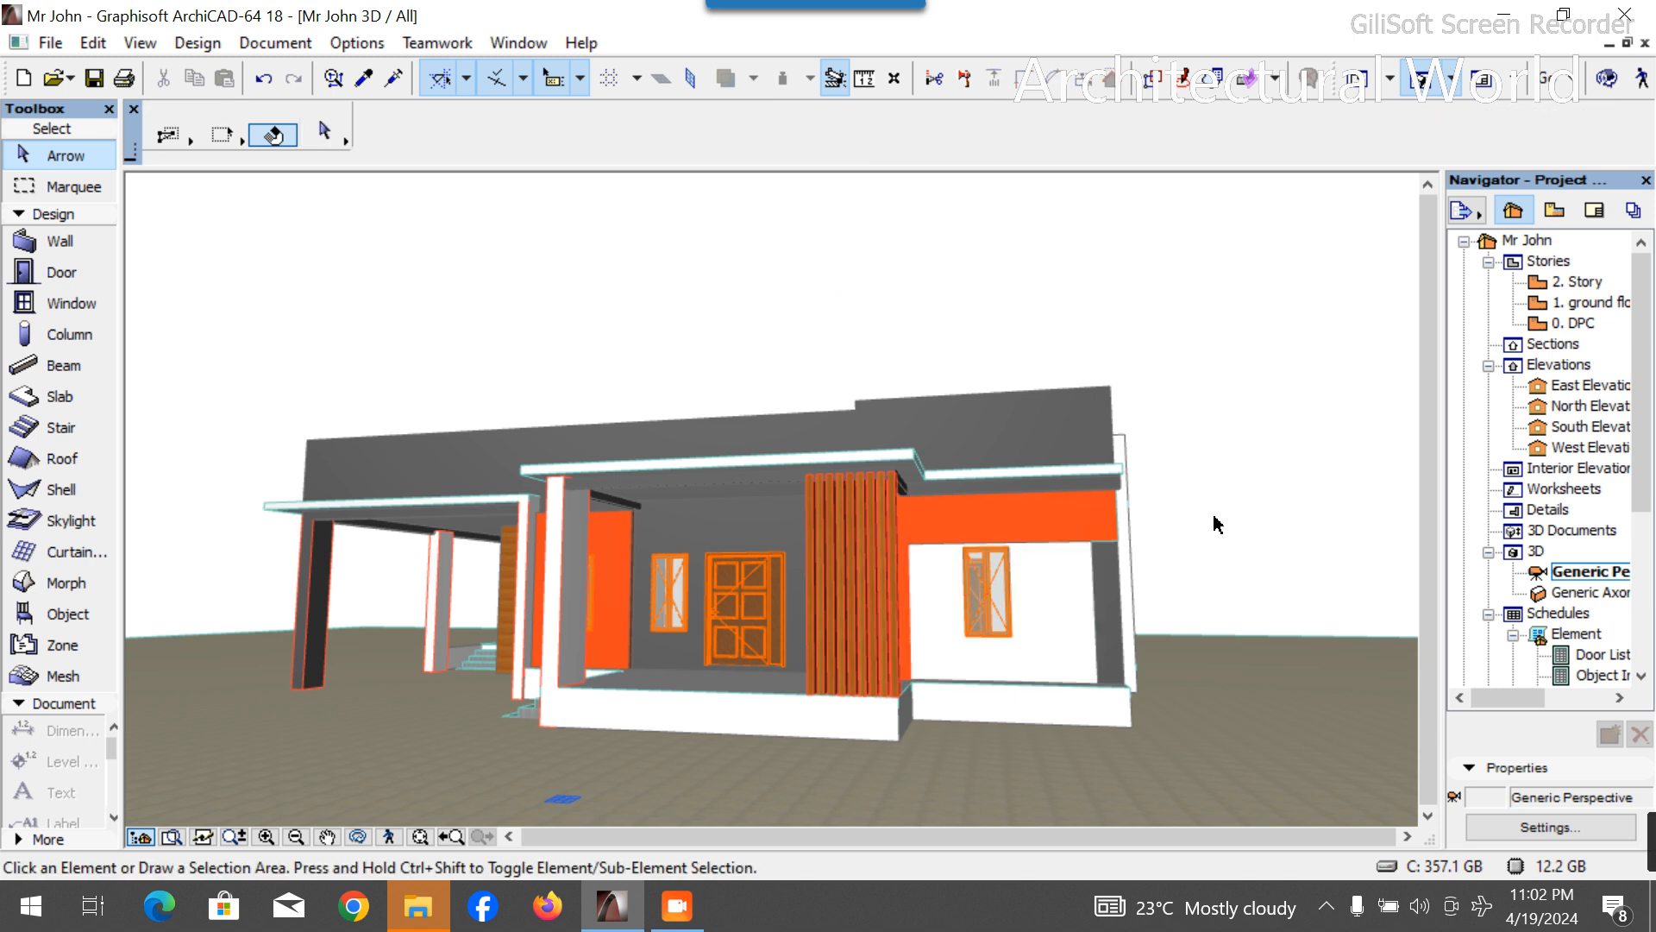
# Examine the house in 3D from the front, the porch side and the rear, checking wall colors and parapet height.
pyautogui.click(369, 835)
pyautogui.moveTo(729, 781); pyautogui.dragTo(1161, 590)
pyautogui.hotkey('ctrl', 'a')
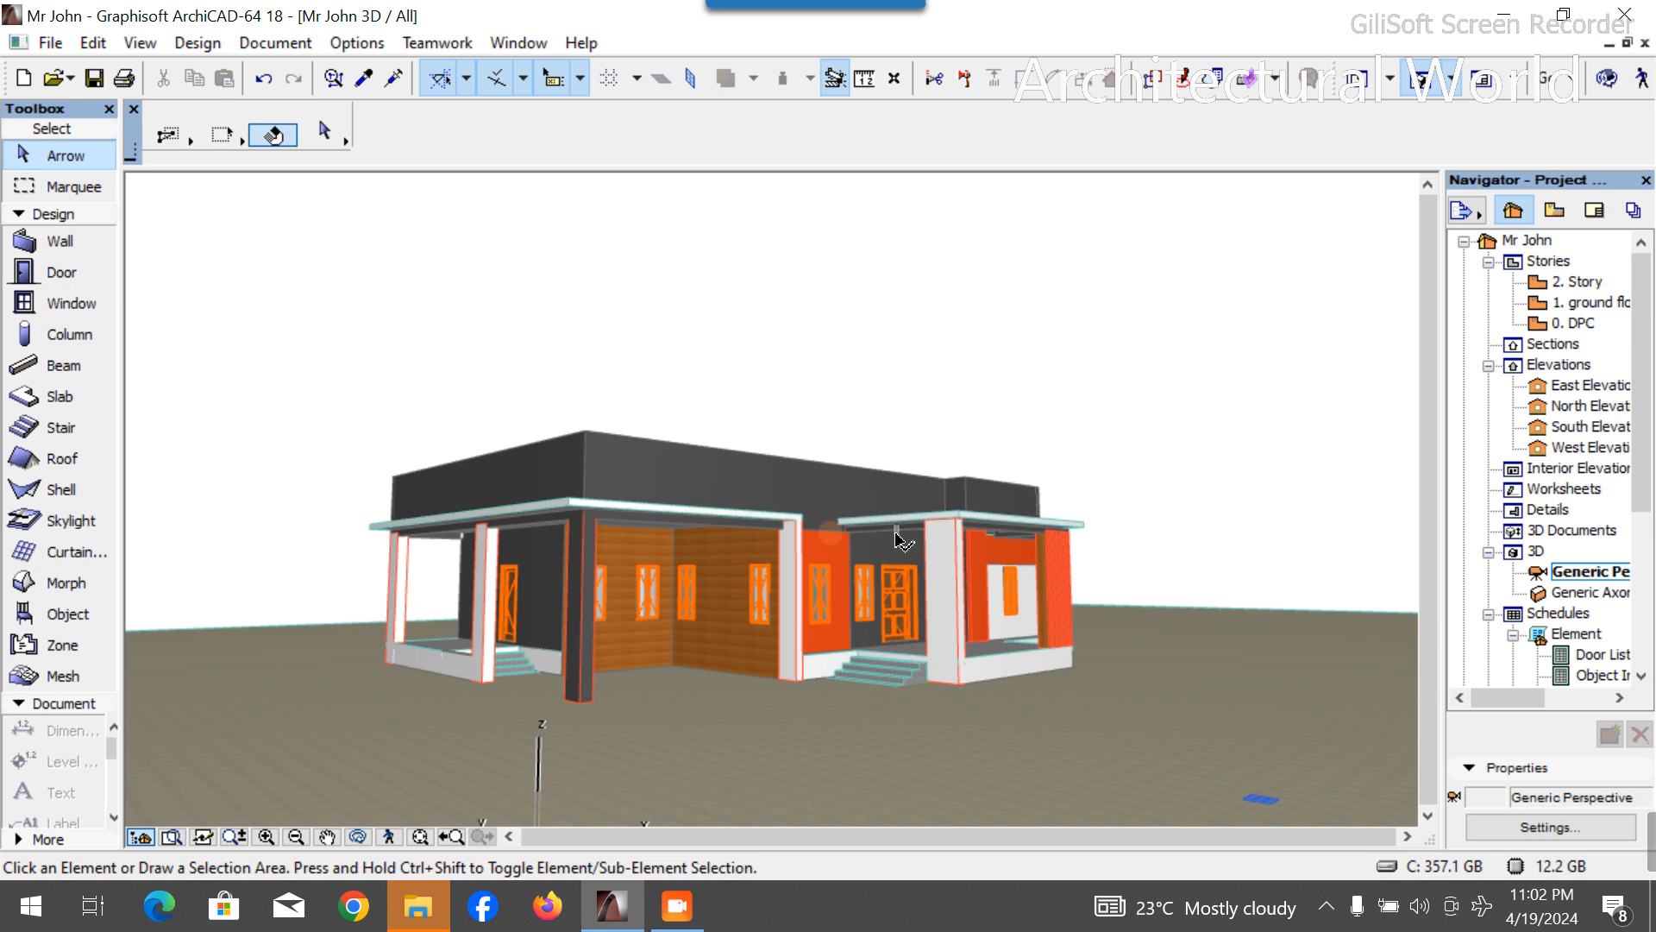
pyautogui.scroll(-3, 828, 610)
pyautogui.scroll(5, 726, 613)
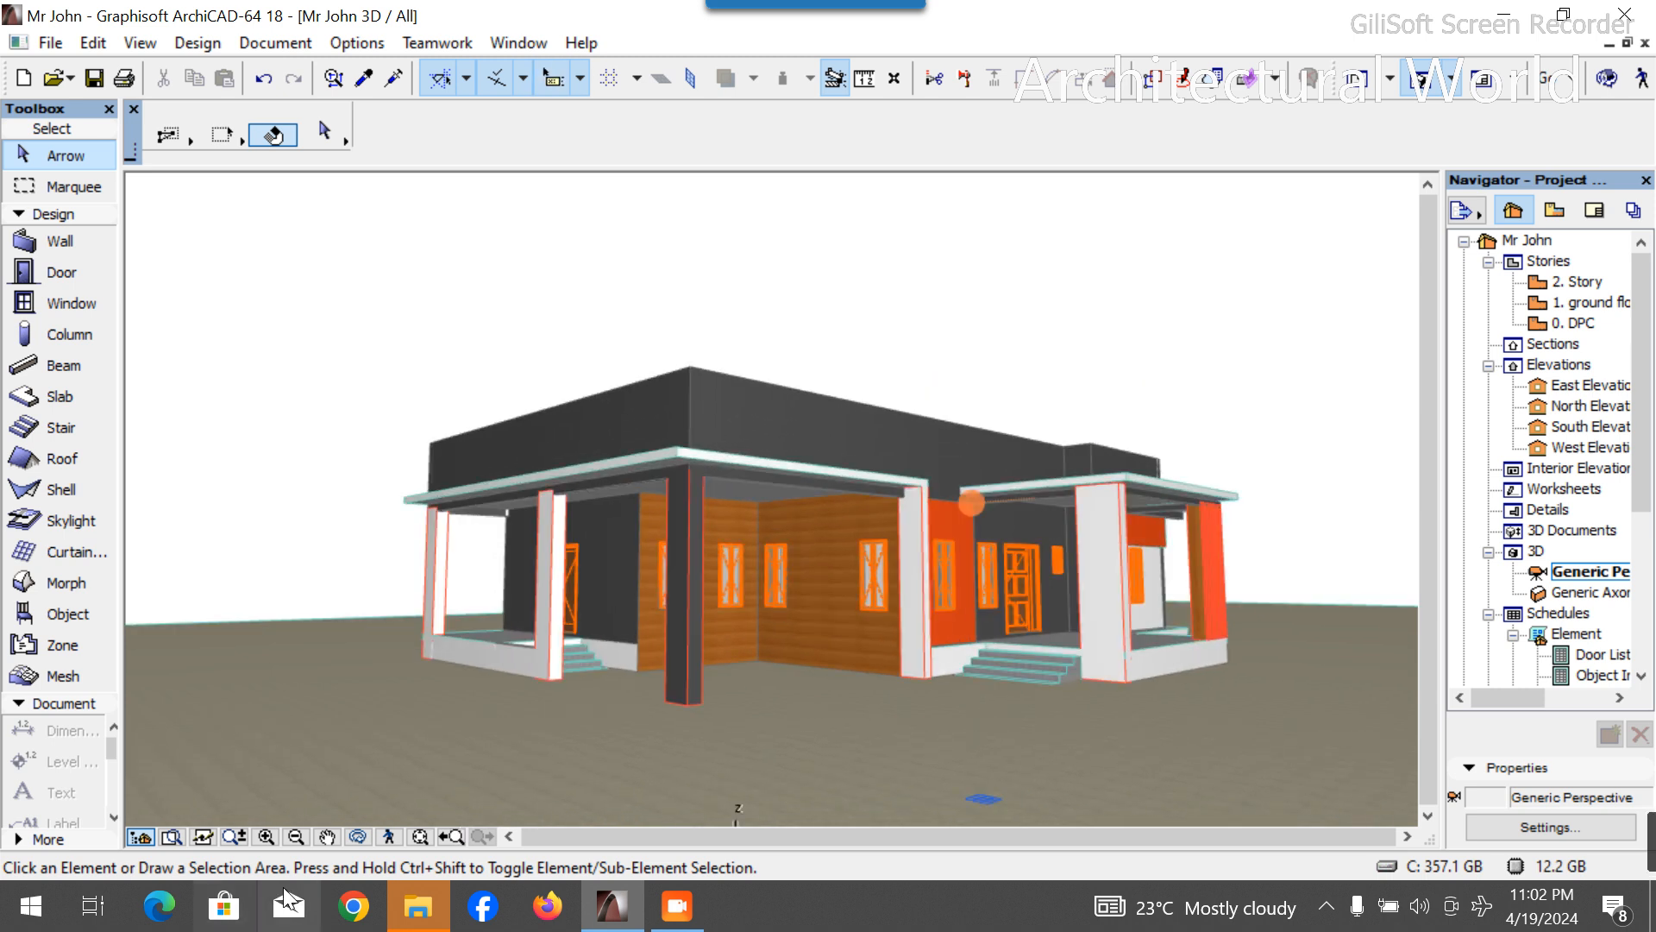
pyautogui.click(358, 837)
pyautogui.moveTo(983, 719); pyautogui.dragTo(789, 714)
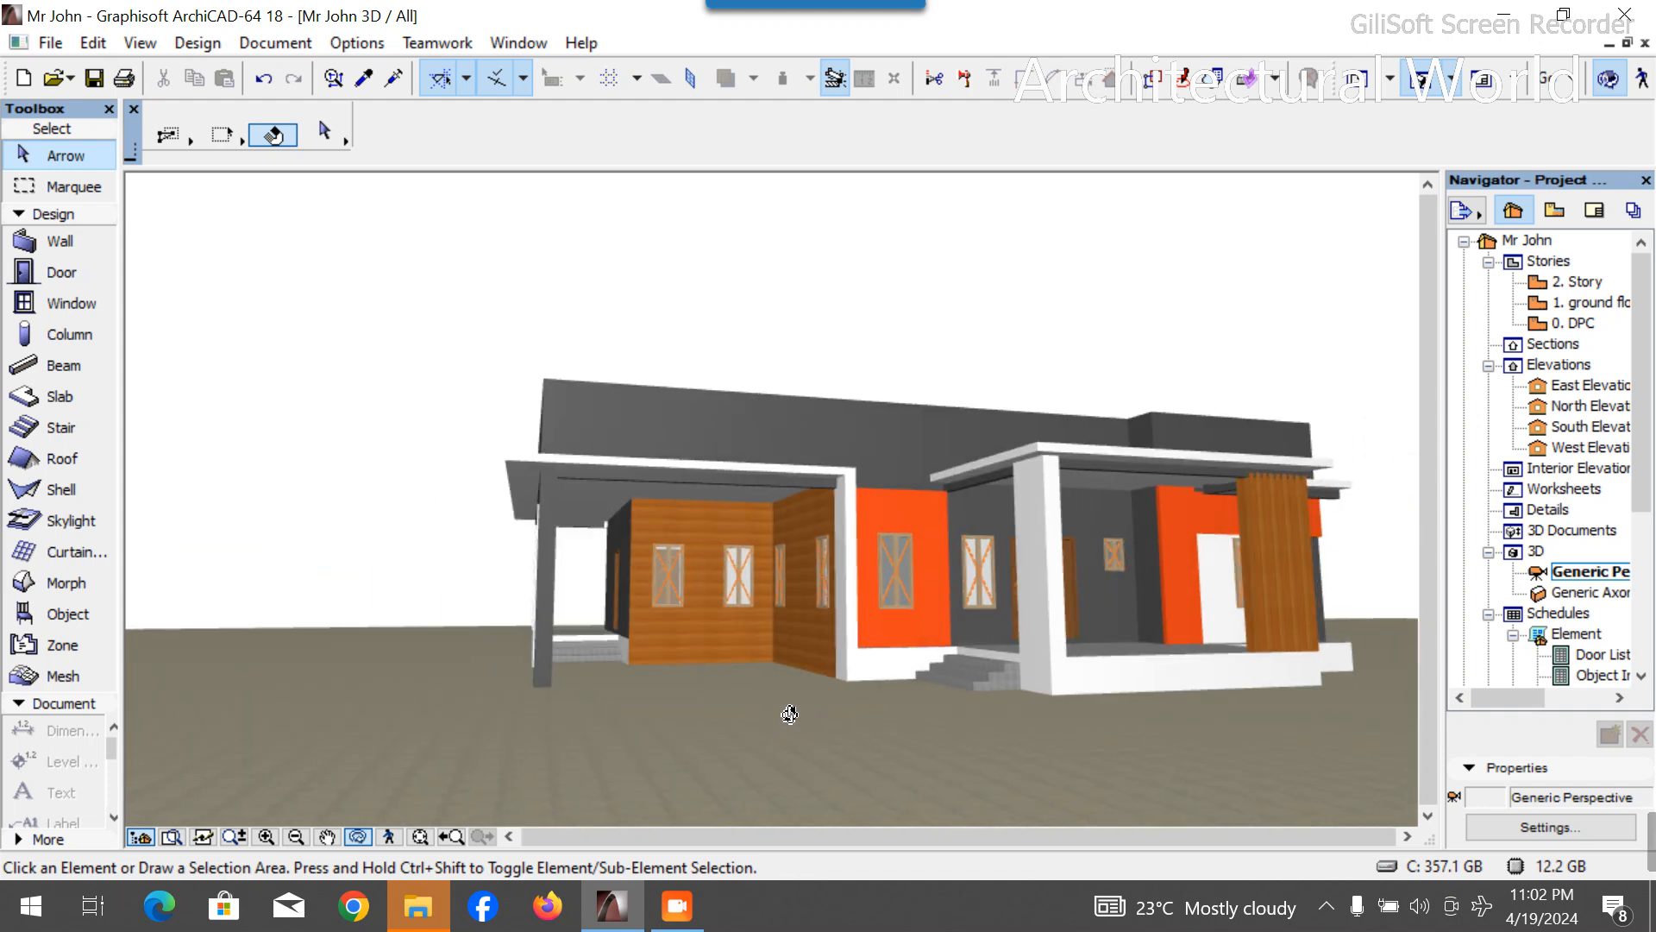
pyautogui.scroll(1, 857, 509)
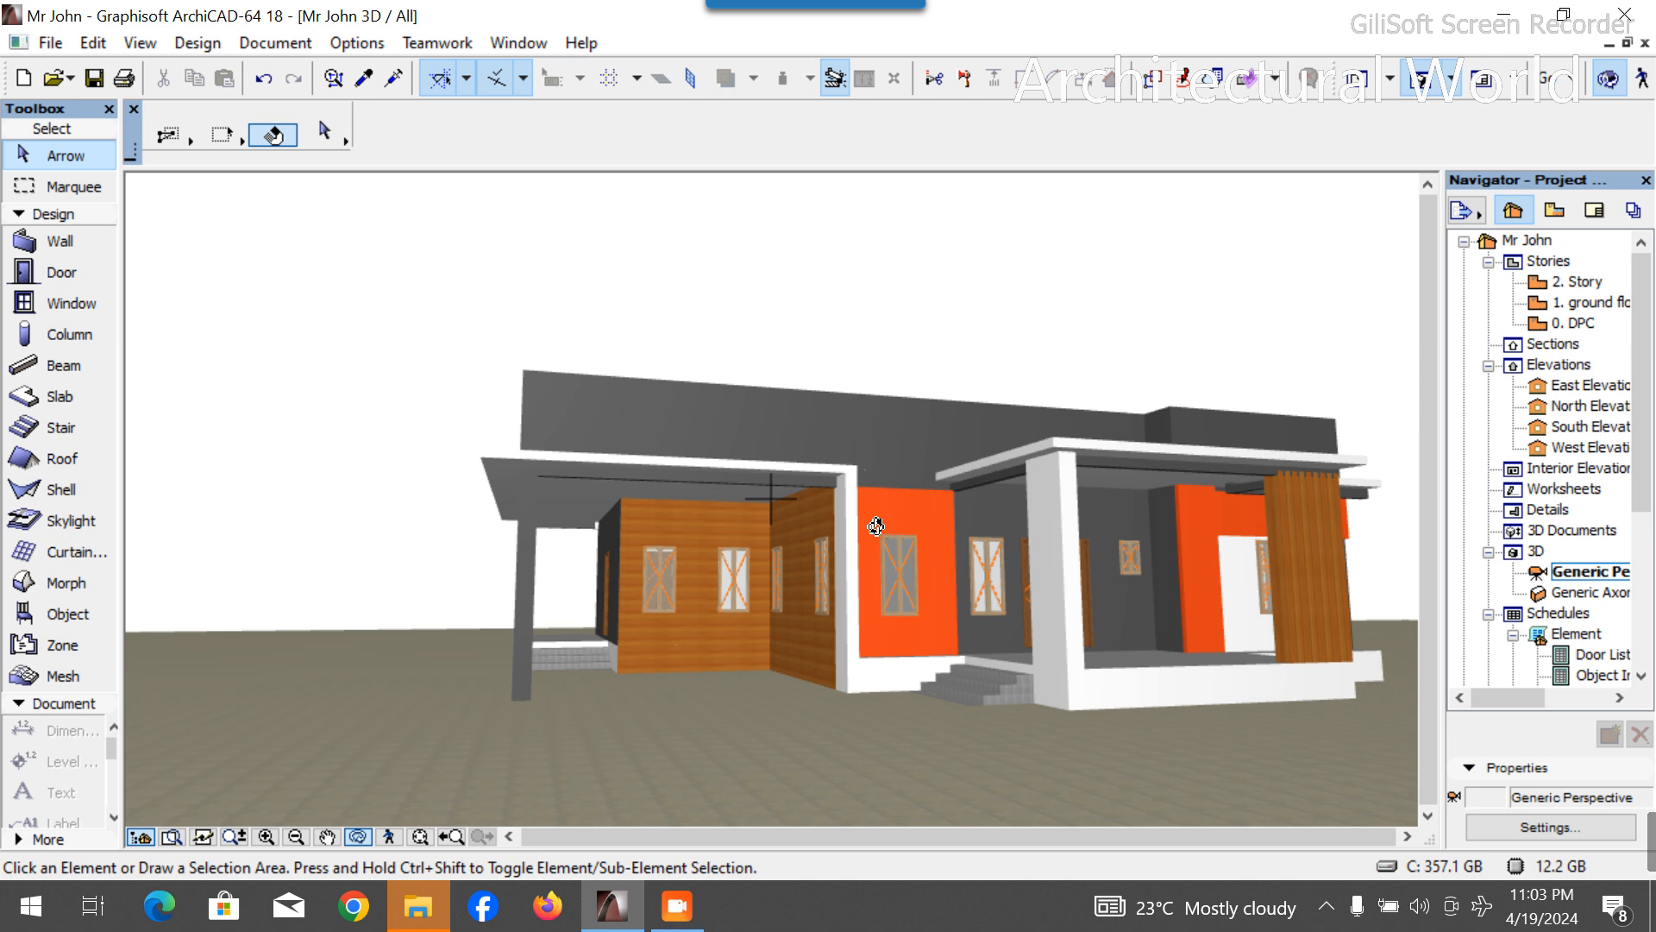
pyautogui.moveTo(692, 297); pyautogui.dragTo(794, 528)
# Raise the two low adjoining walls at the rear corner with a top offset above 2. Story, level with the neighboring parapet.
pyautogui.click(899, 560)
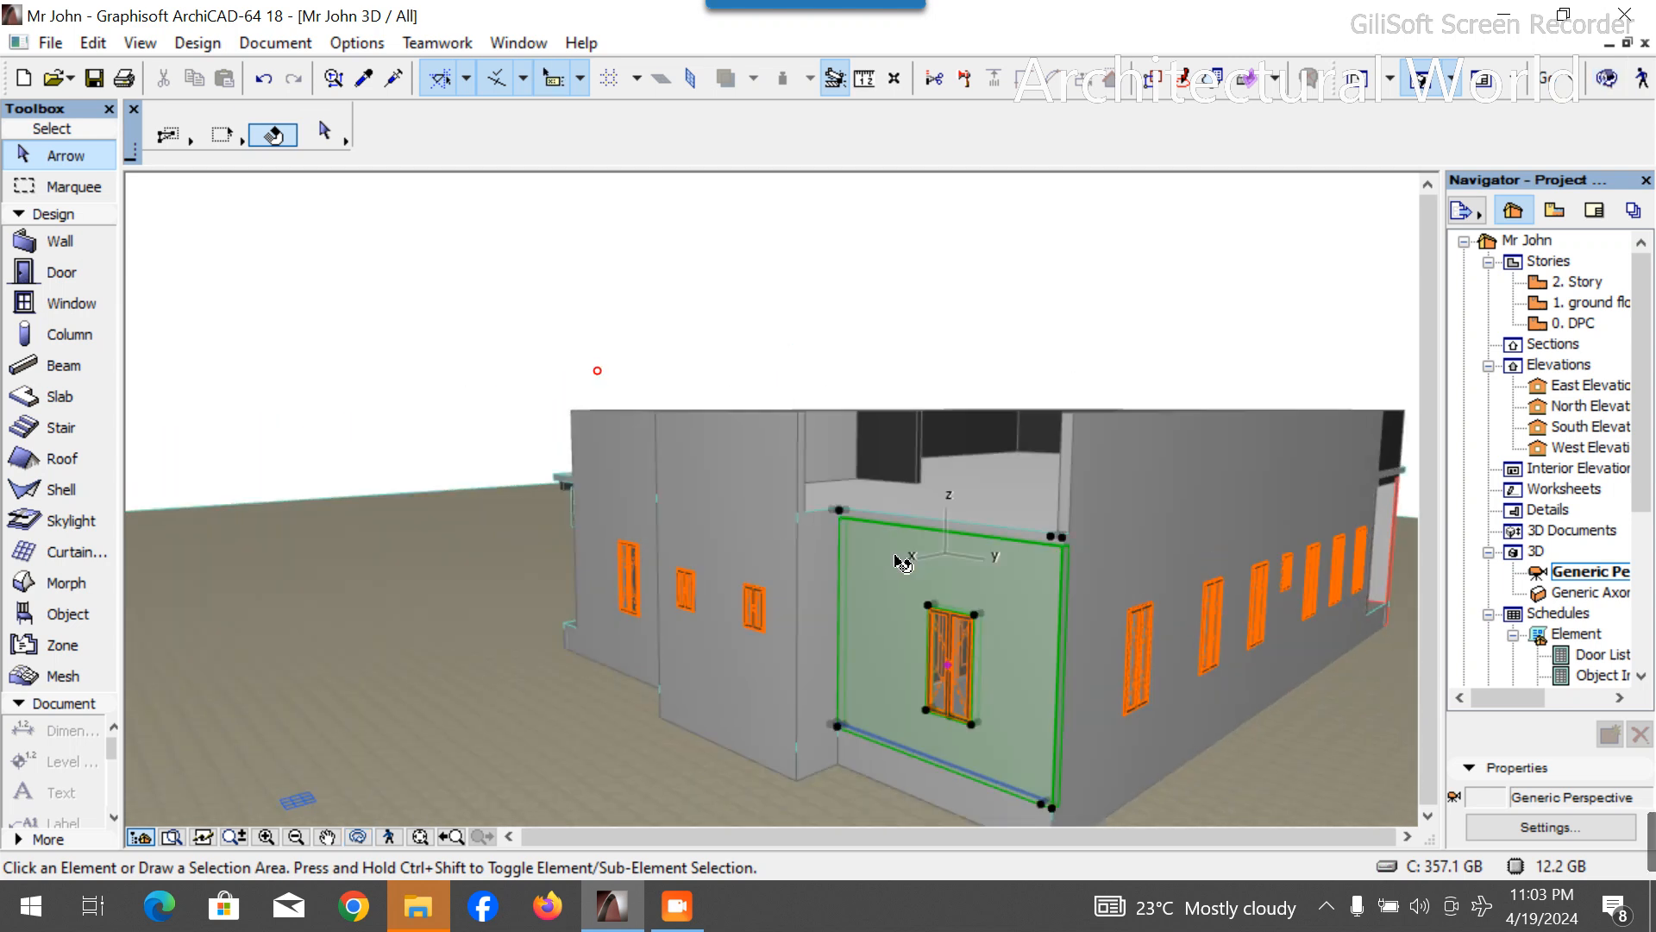
pyautogui.keyDown('shift'); pyautogui.click(832, 591); pyautogui.keyUp('shift')
pyautogui.click(324, 131)
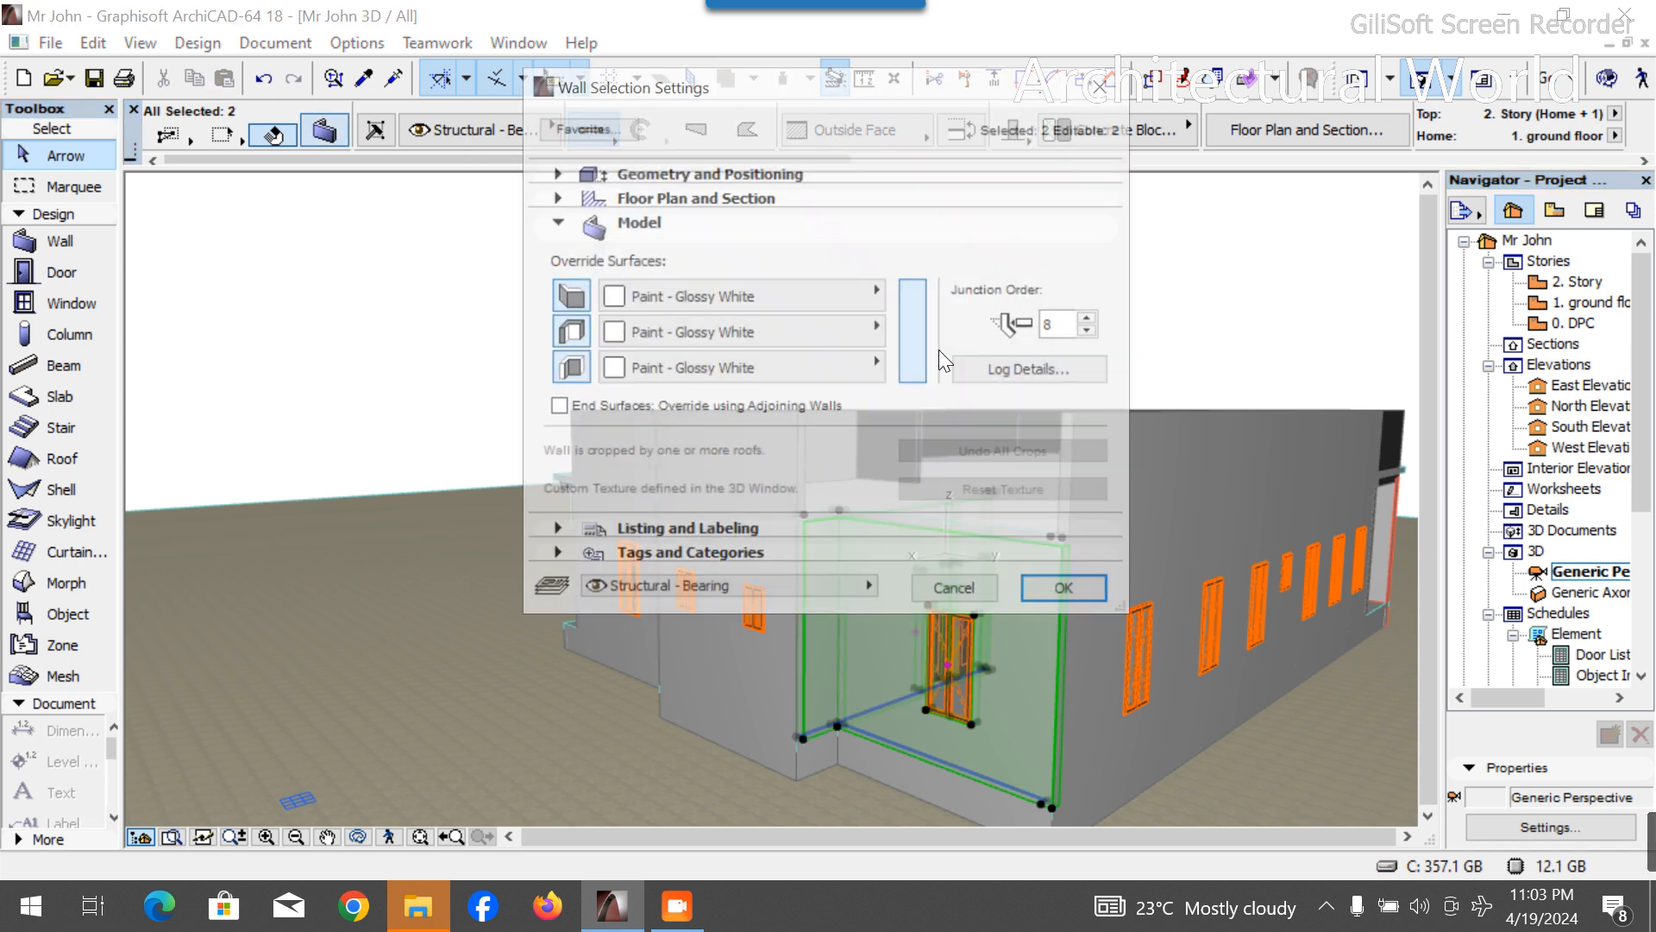
pyautogui.click(764, 177)
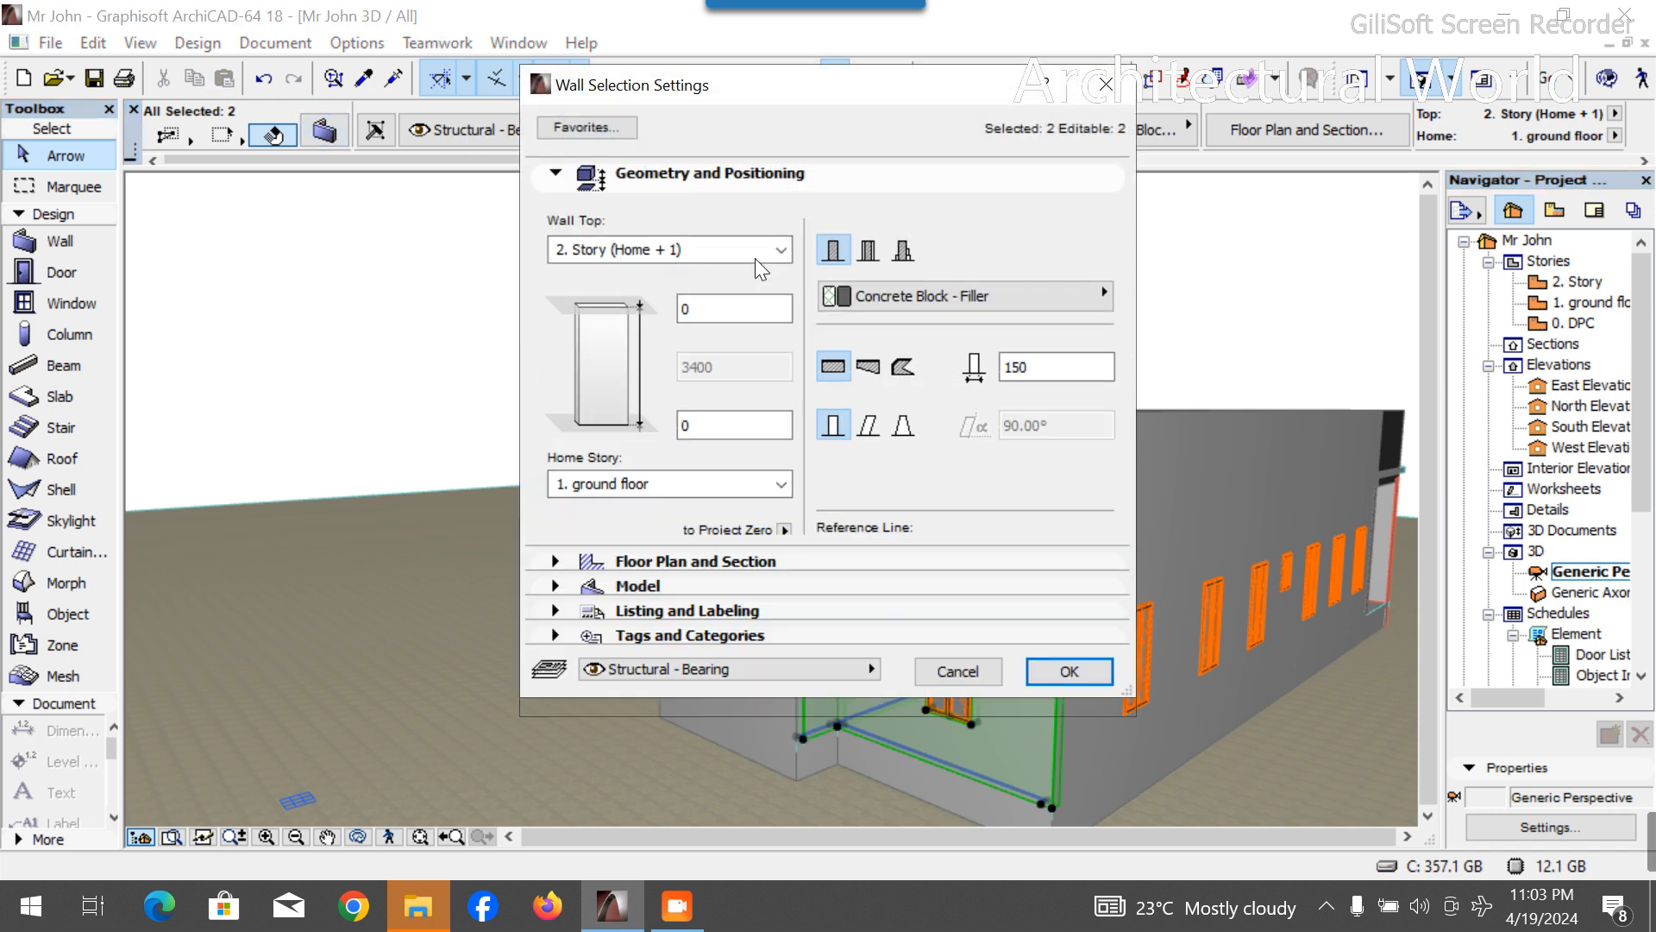
pyautogui.click(752, 312)
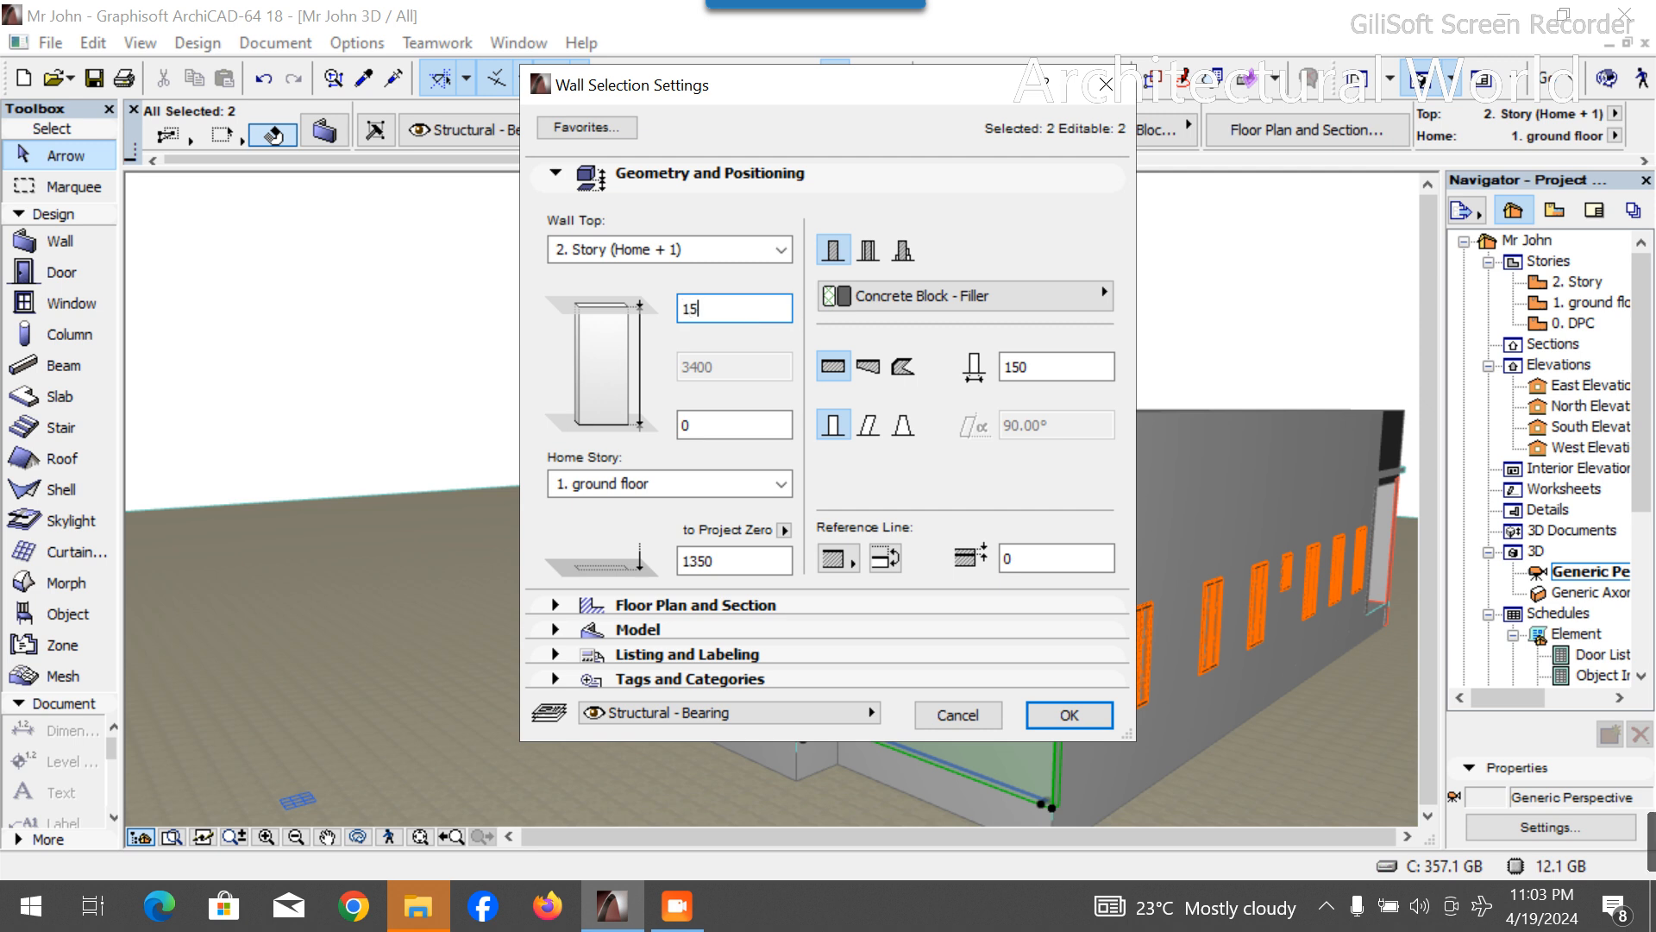
pyautogui.press('Return')
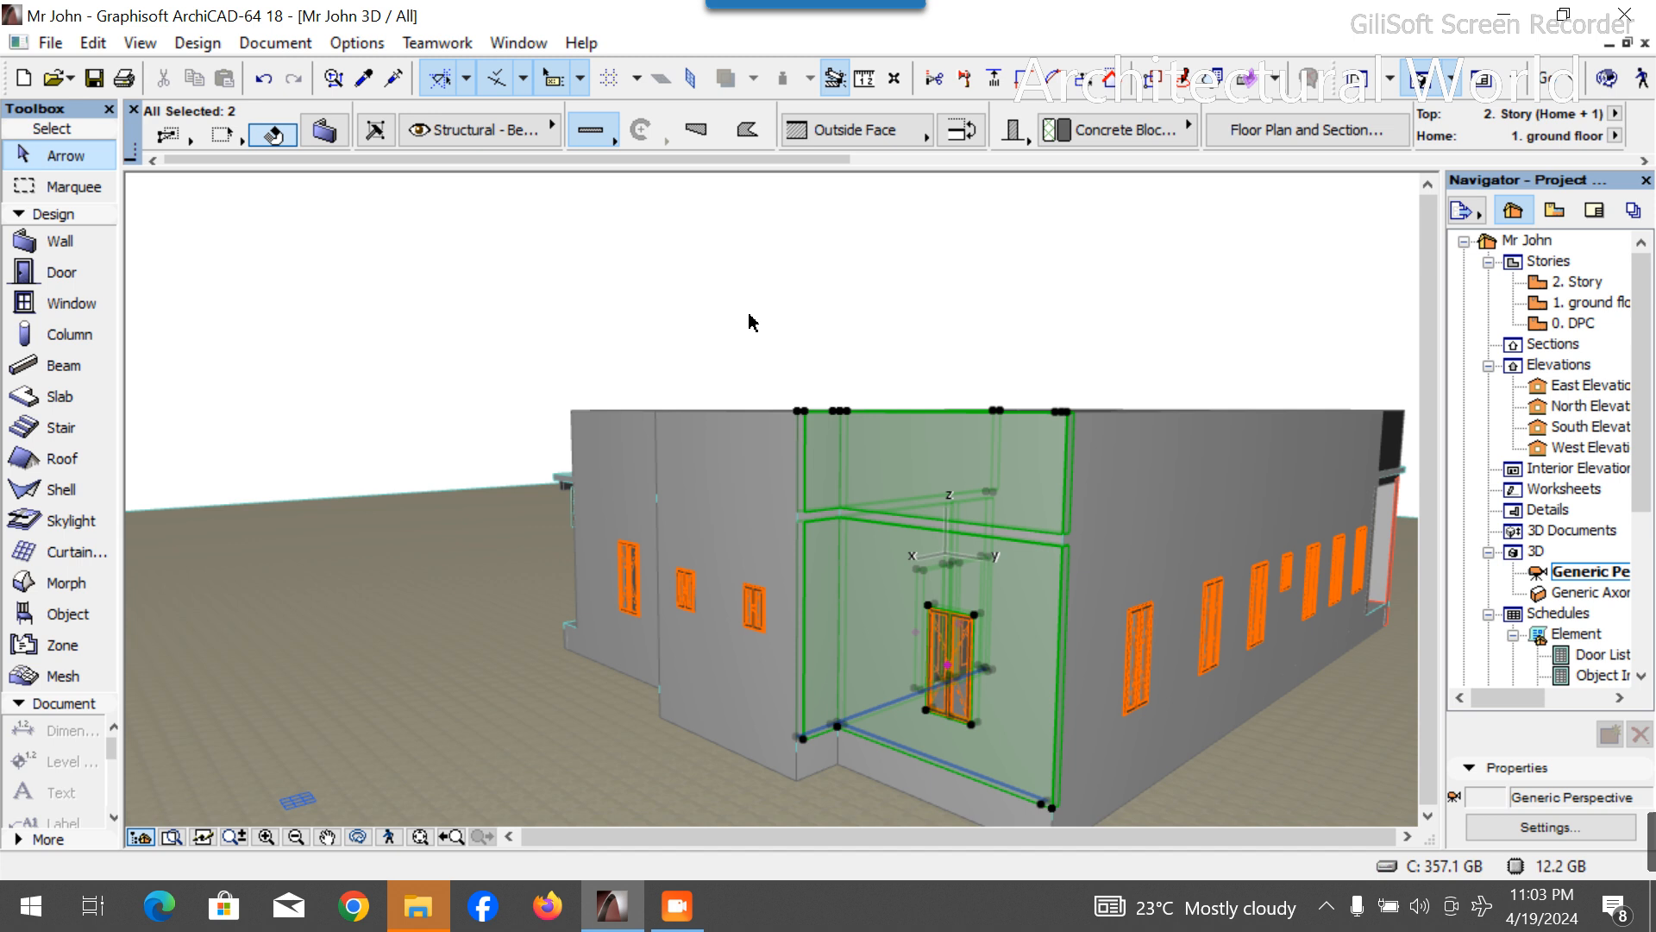
pyautogui.click(749, 322)
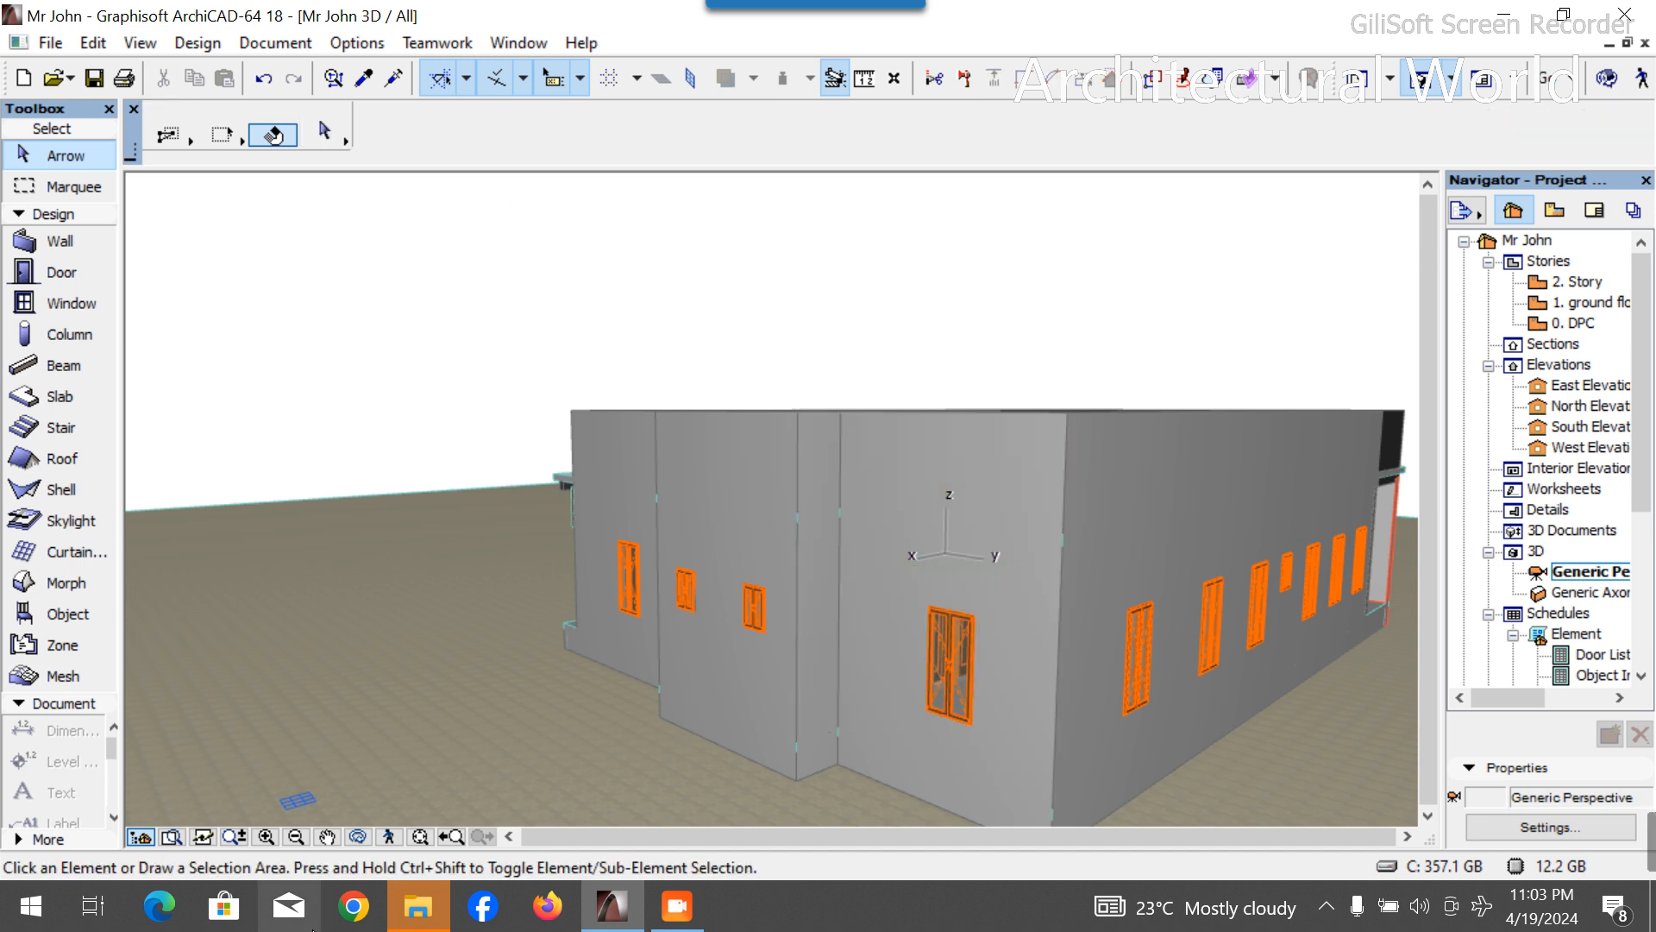
# Review the front facade in 3D and open the 1. ground floor plan showing the whole house.
pyautogui.click(360, 843)
pyautogui.moveTo(377, 735); pyautogui.dragTo(820, 679)
pyautogui.scroll(3, 820, 679)
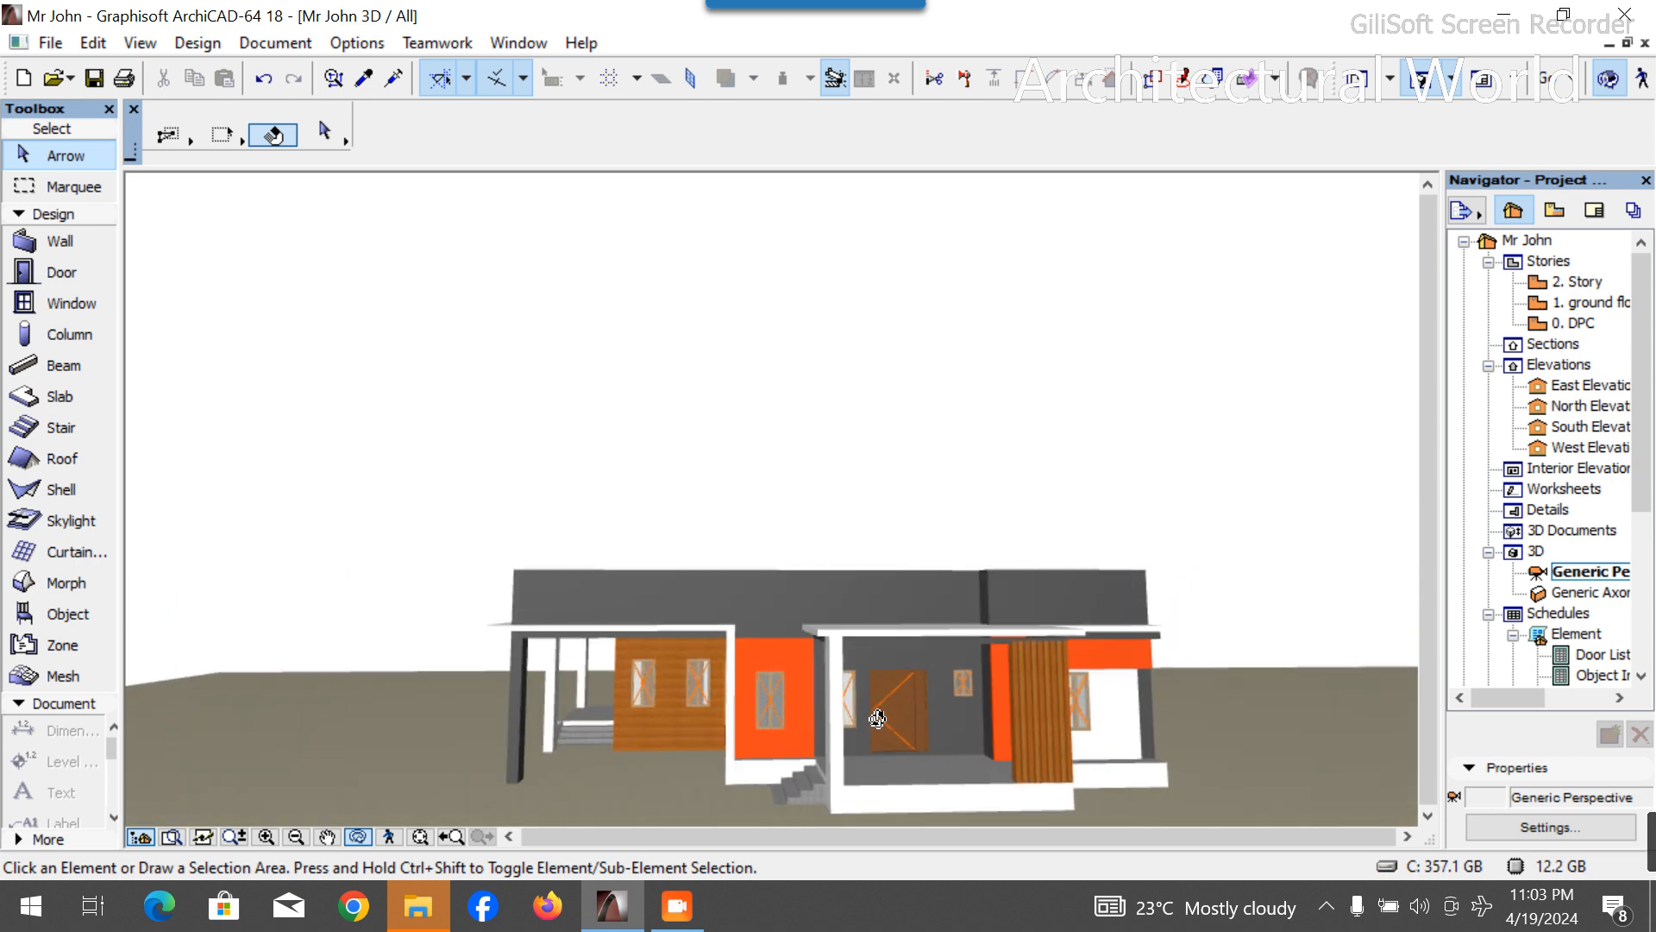
pyautogui.hotkey('ctrl', 'a')
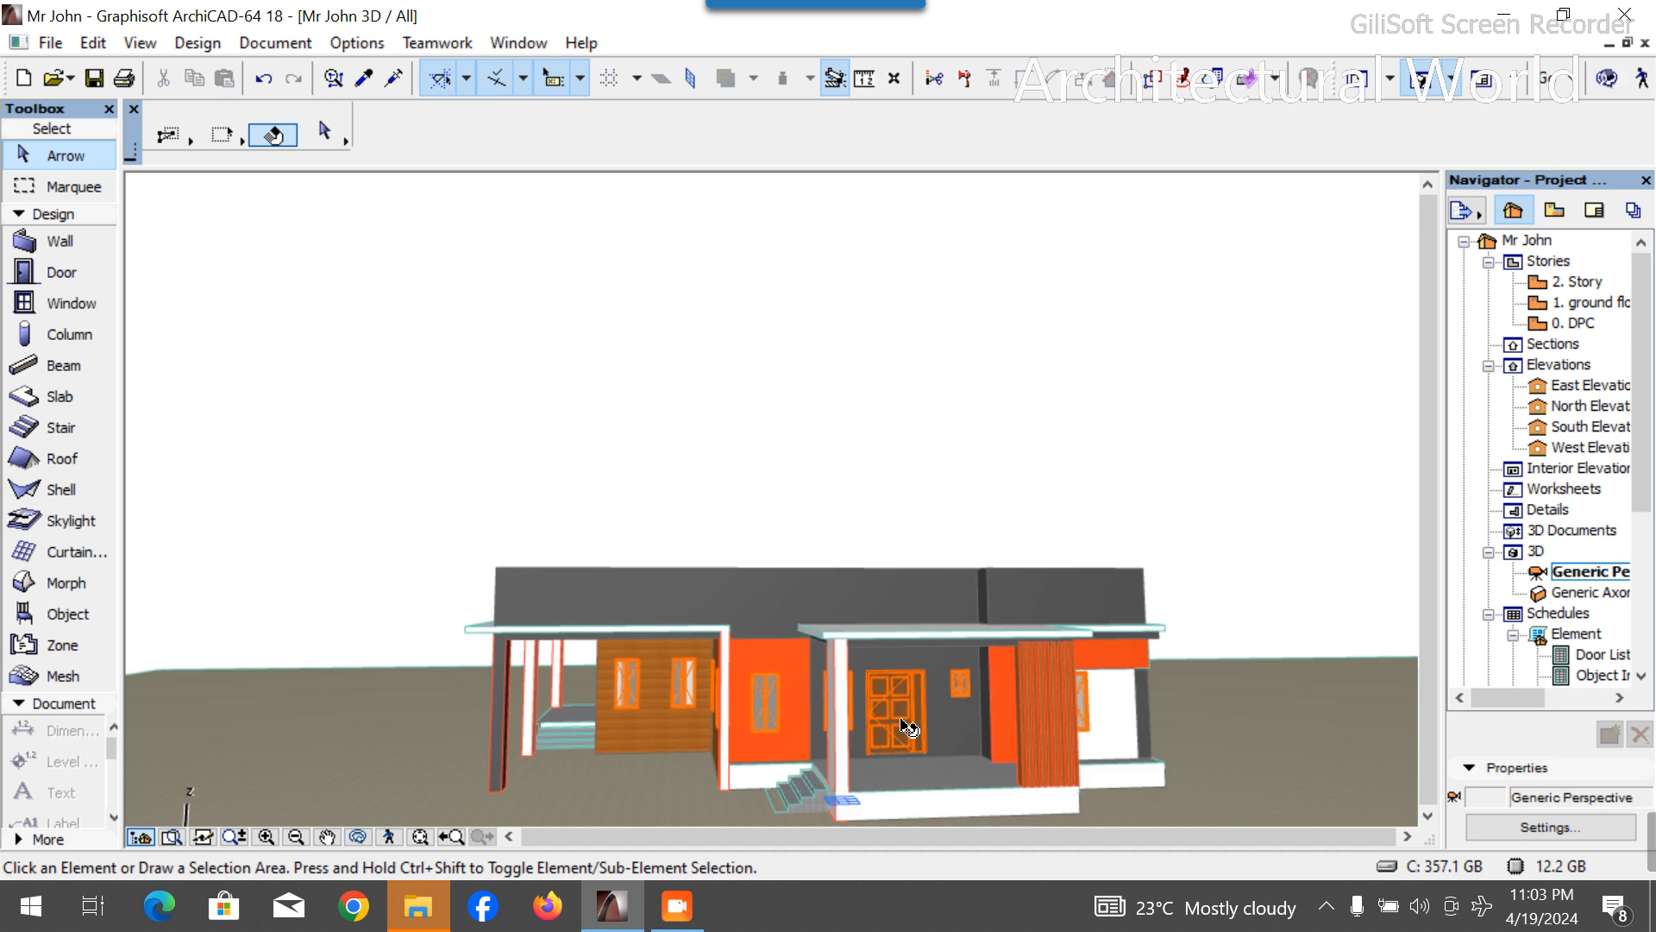
pyautogui.doubleClick(1591, 302)
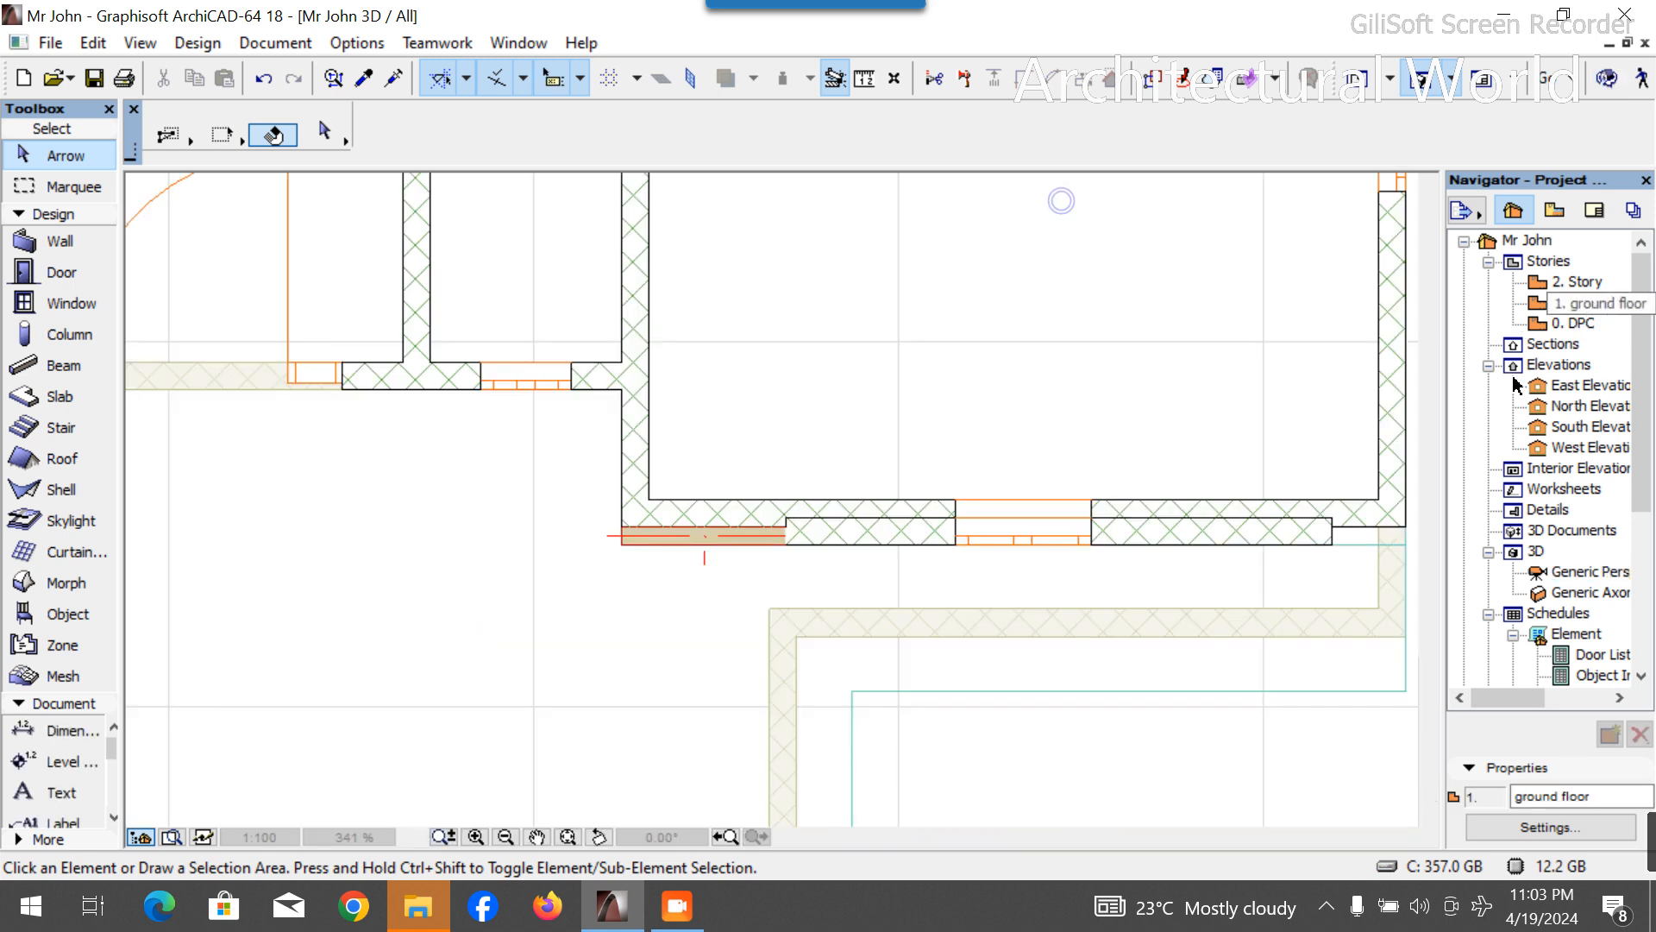
pyautogui.scroll(-10, 636, 547)
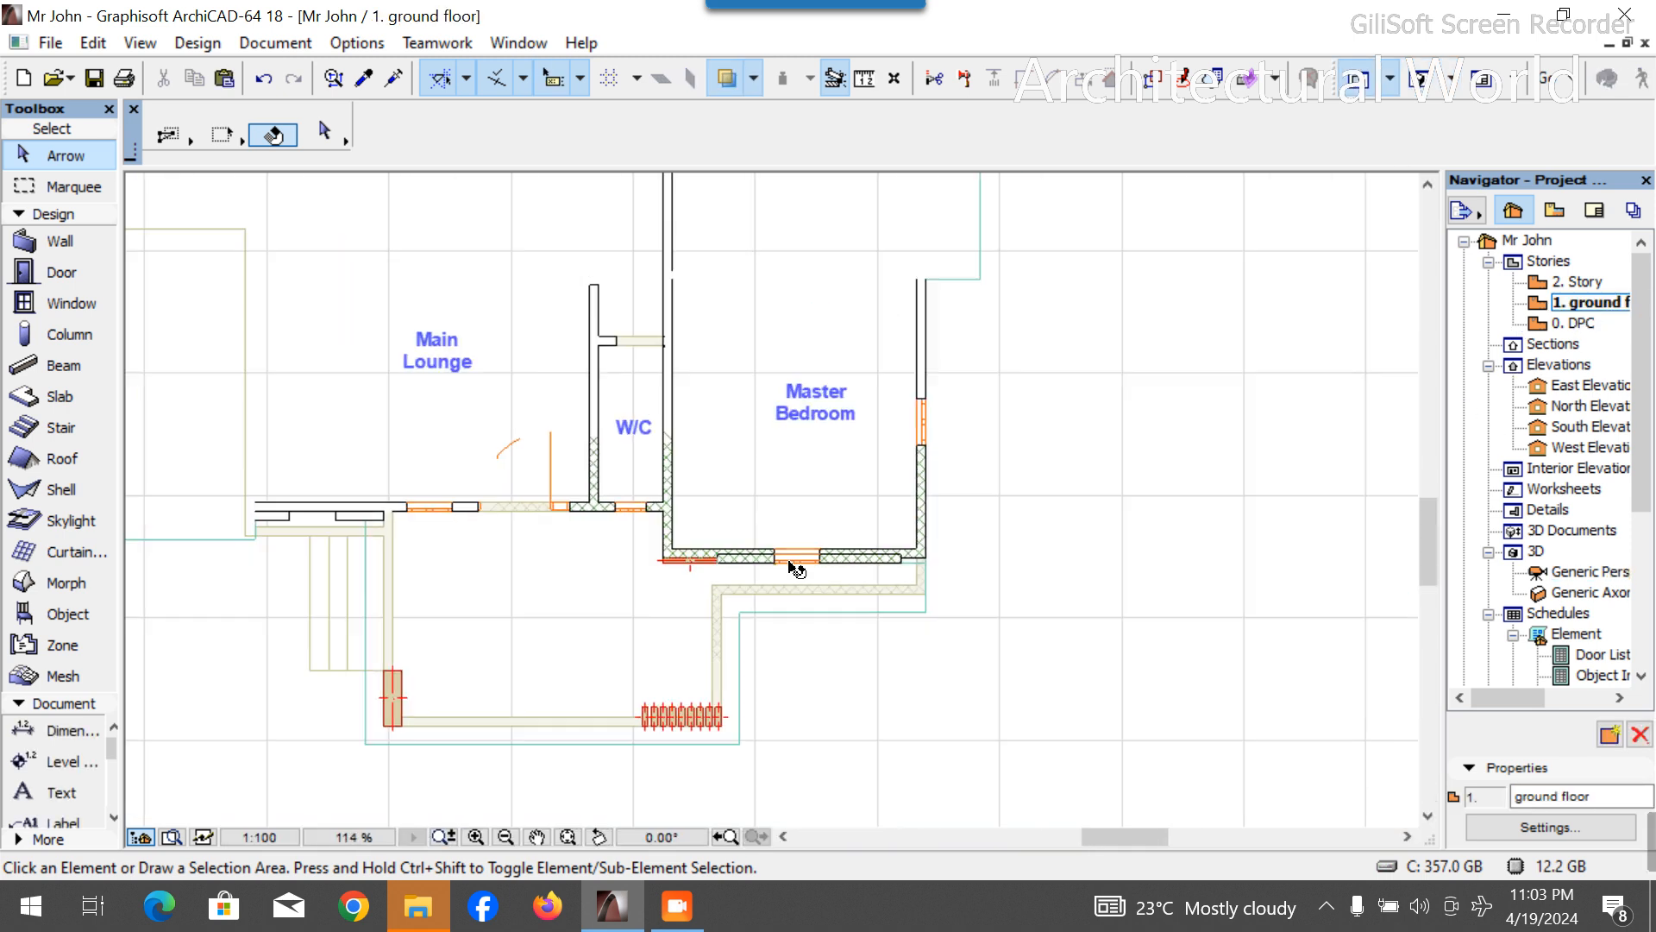
pyautogui.scroll(-4, 799, 547)
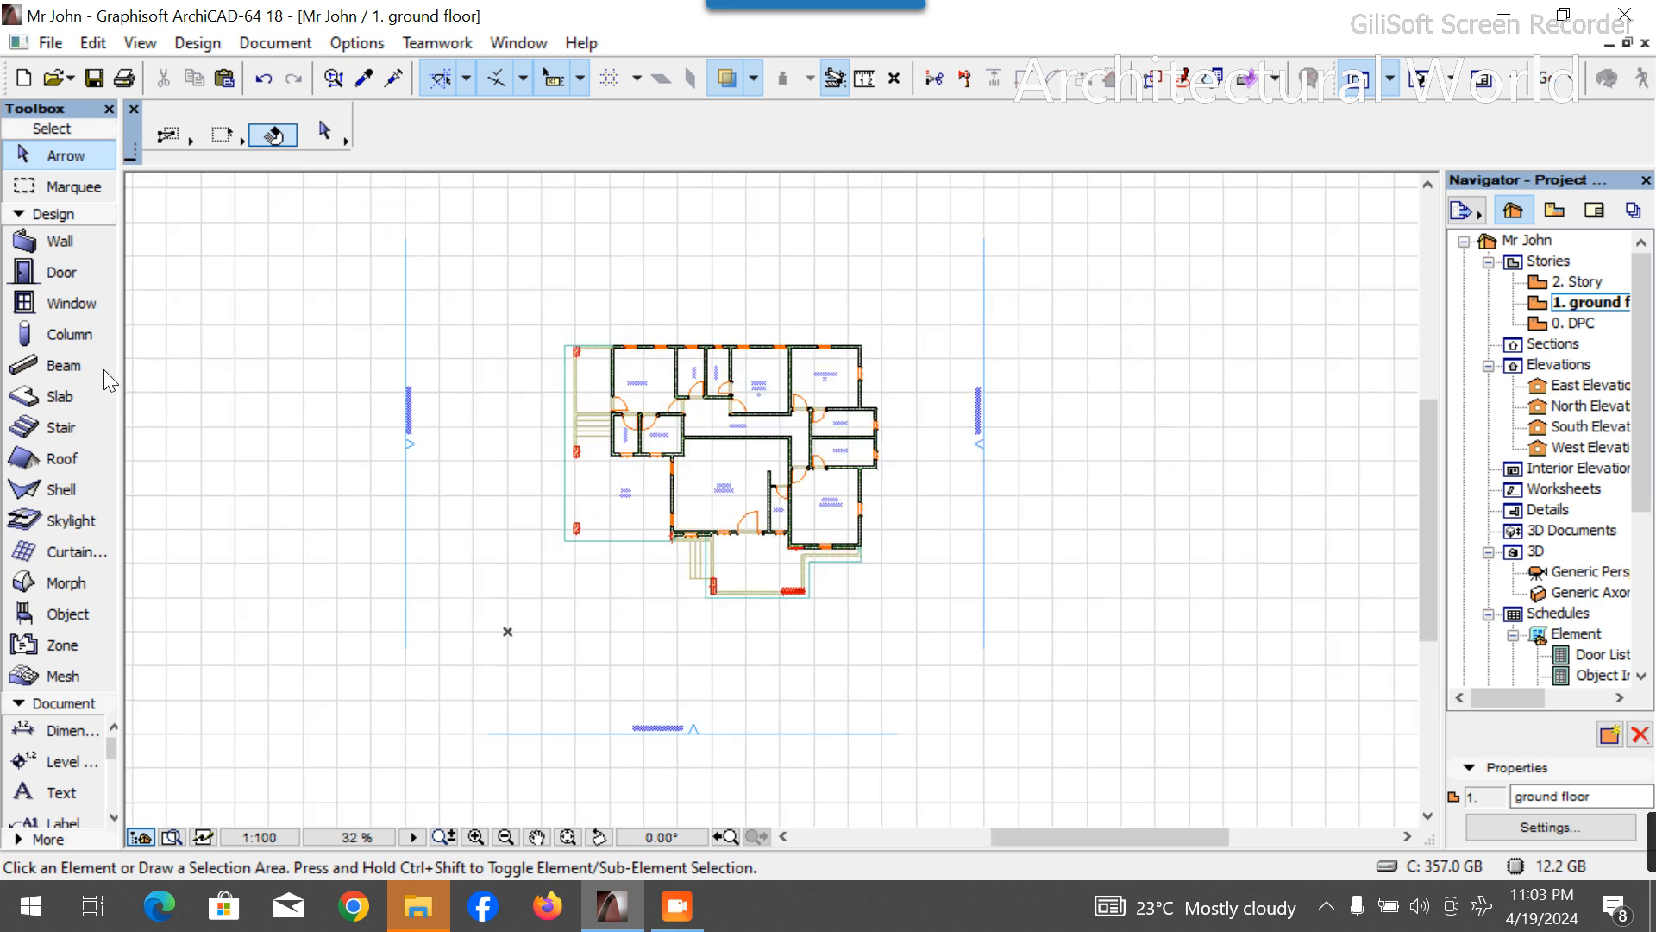
# Start a drafting polyline at the car park slab's northwest corner with a 300 mm segment running west.
pyautogui.click(71, 215)
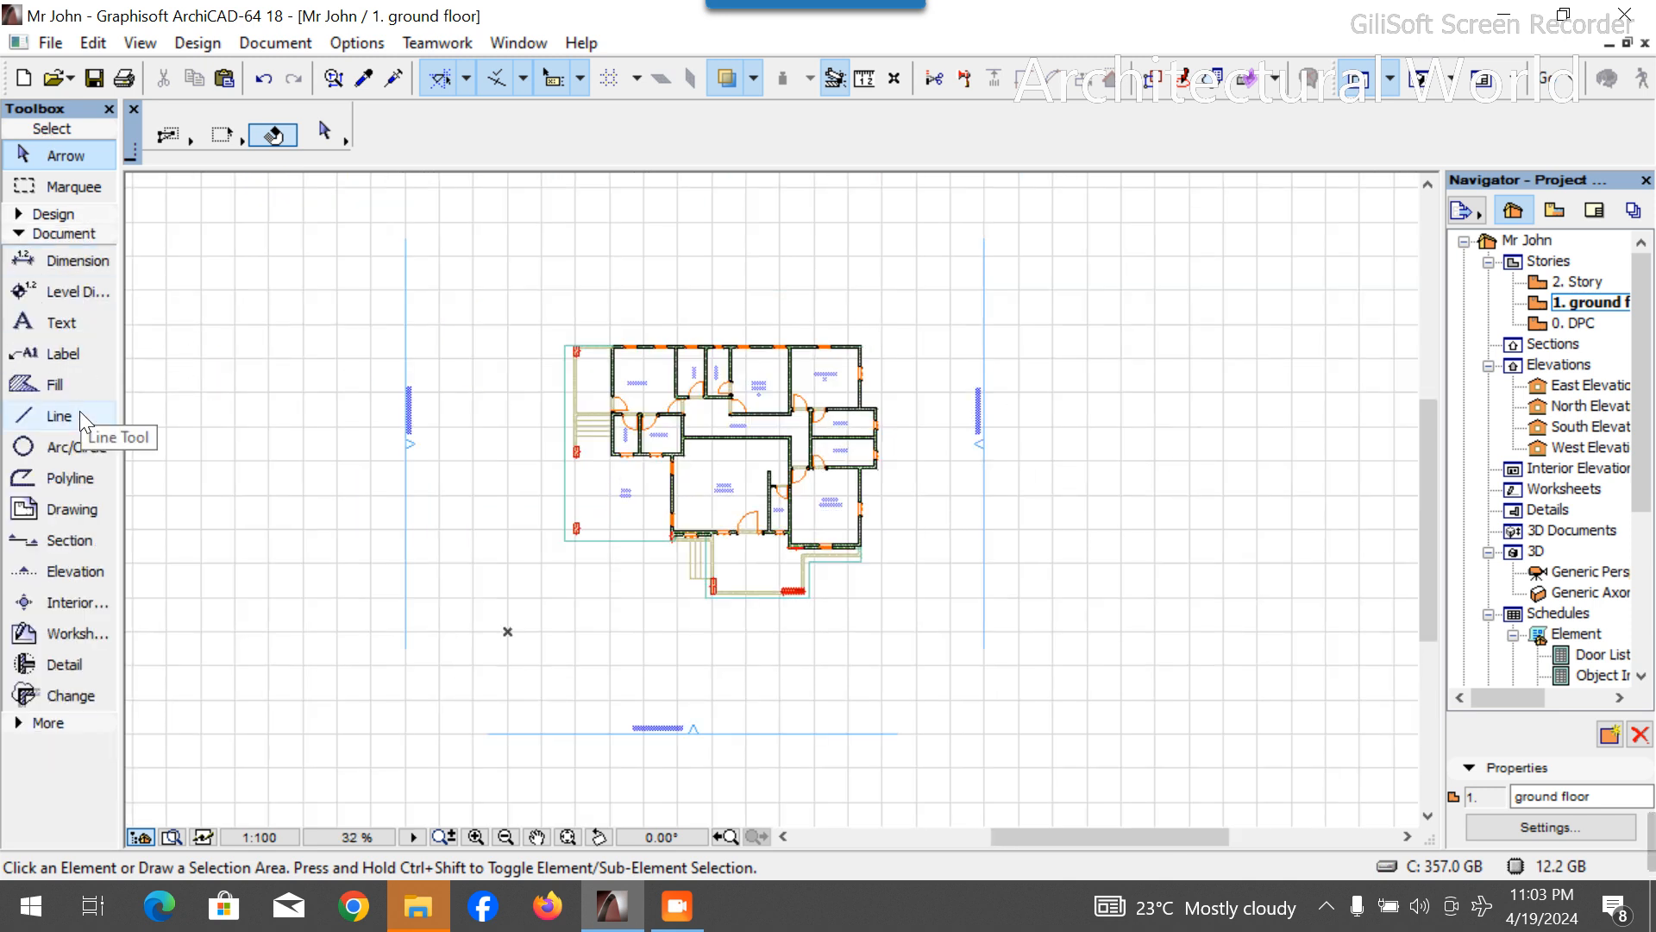
pyautogui.click(62, 416)
pyautogui.scroll(7, 565, 345)
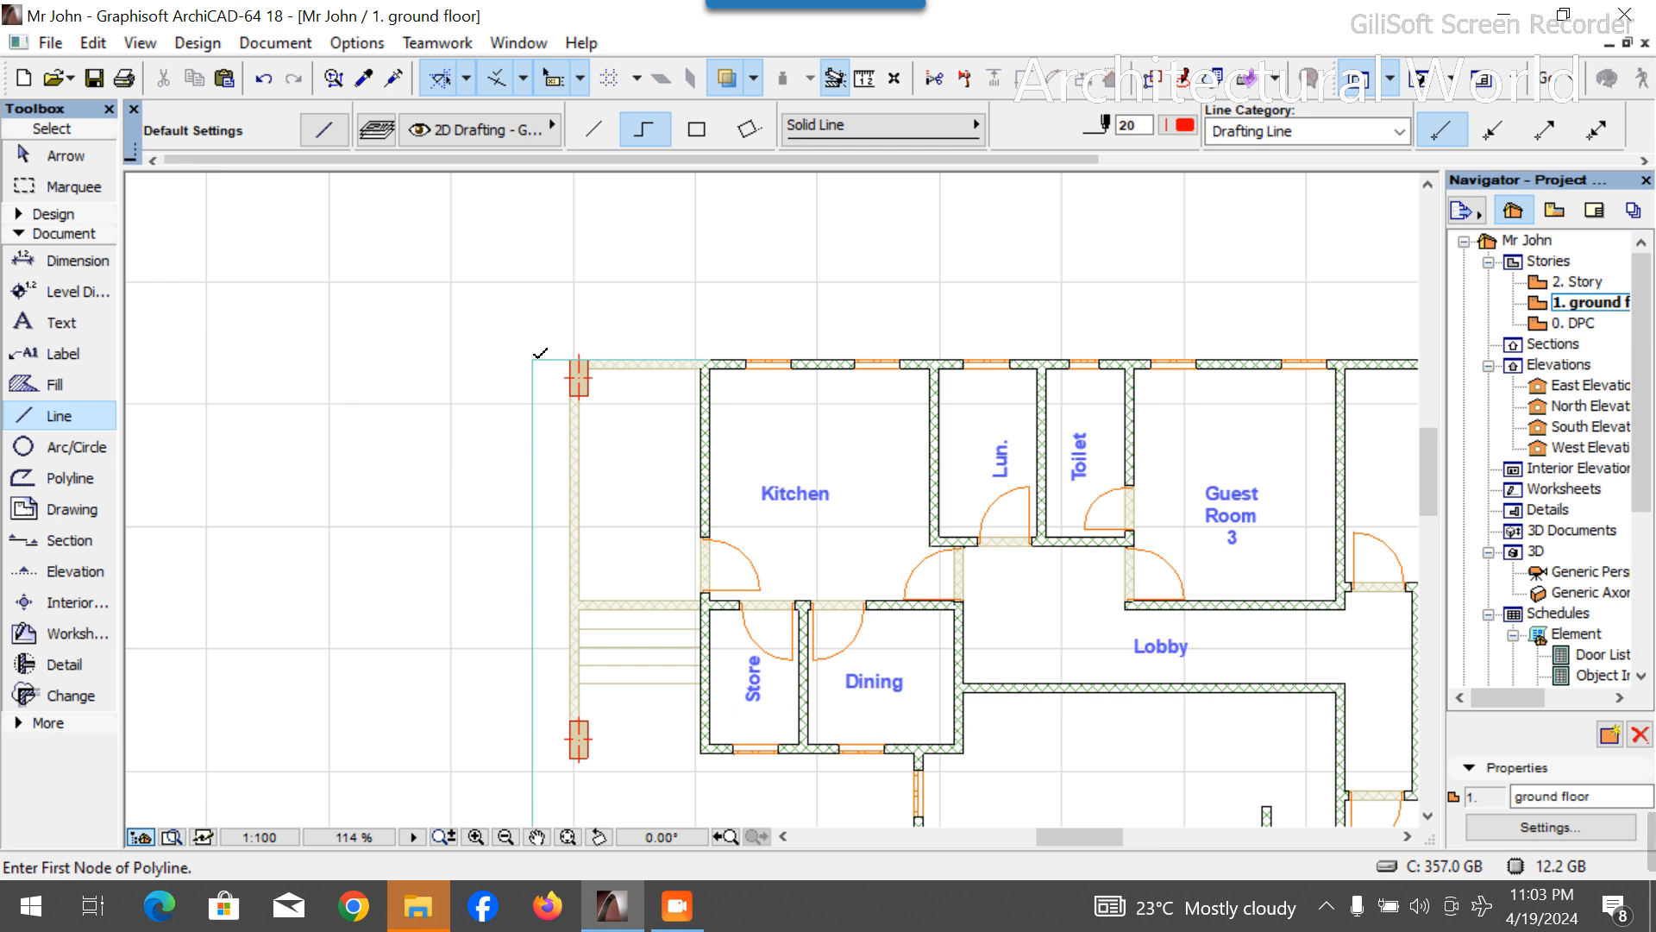
pyautogui.scroll(-4, 540, 352)
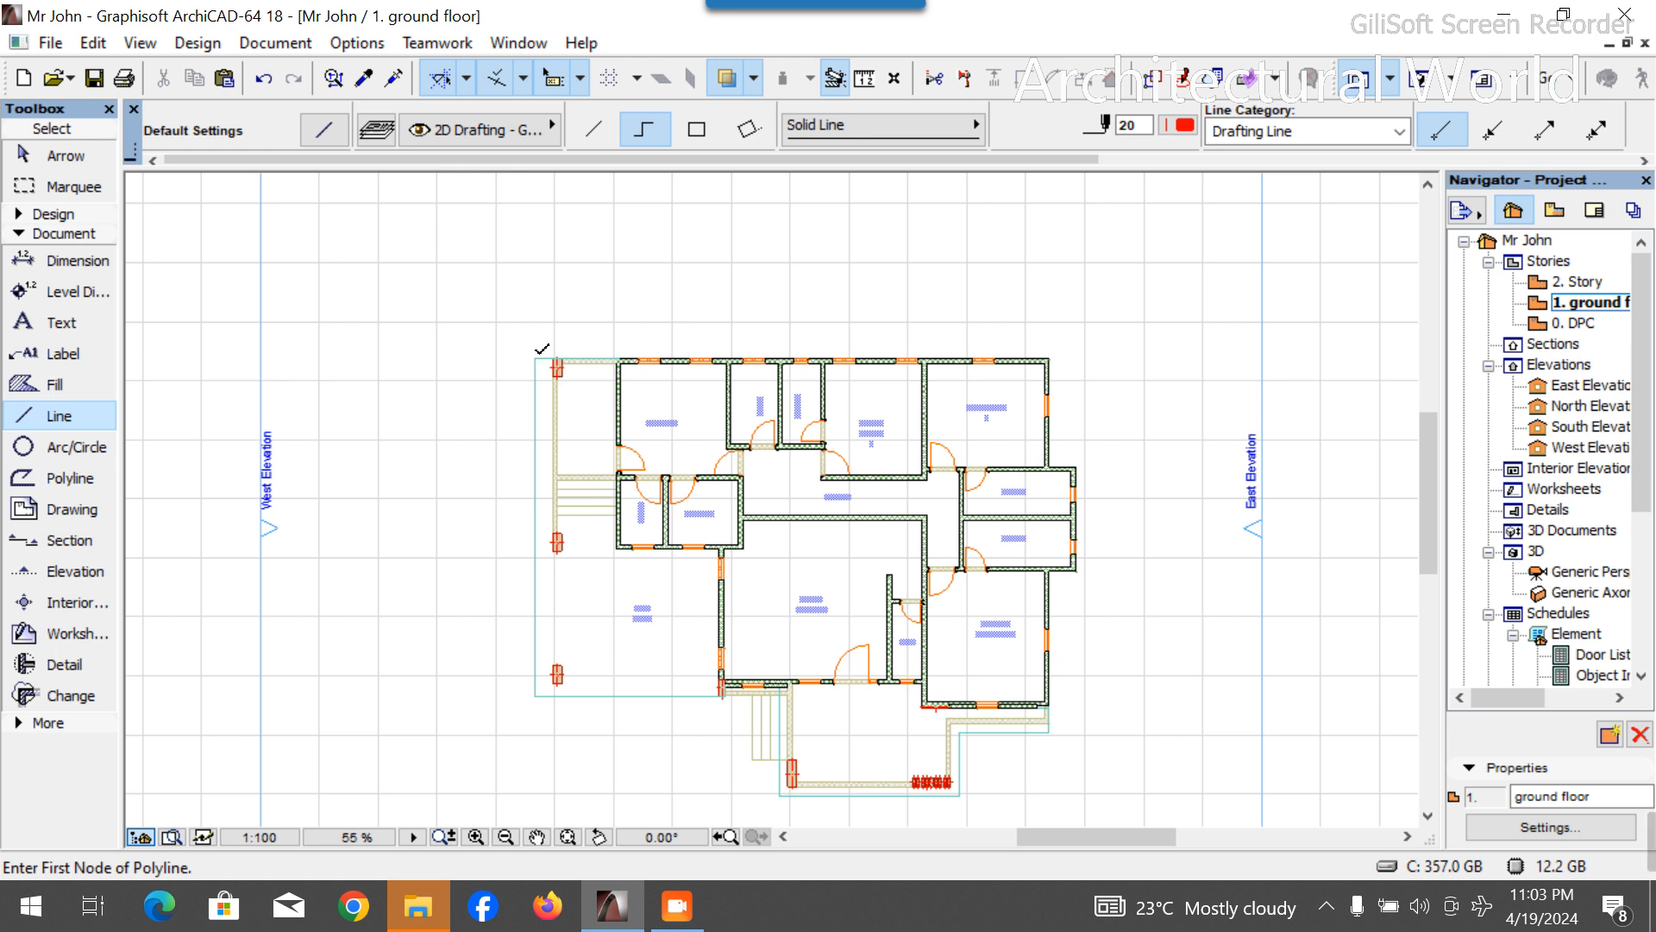
pyautogui.scroll(5, 542, 350)
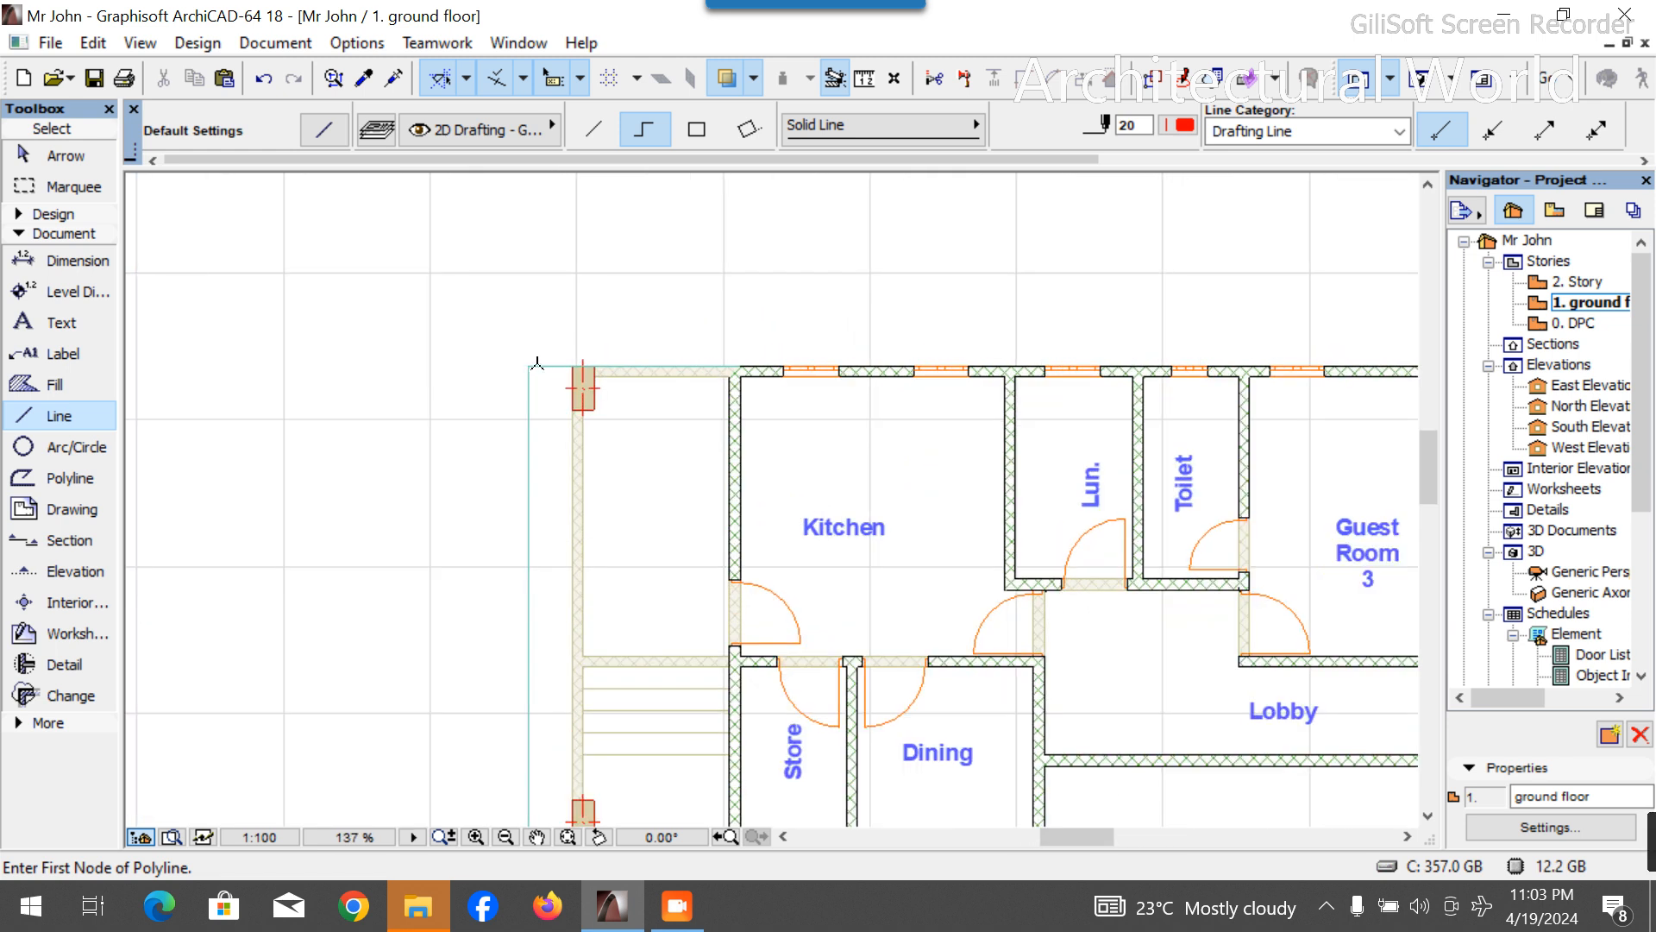
pyautogui.click(529, 365)
pyautogui.write('3')
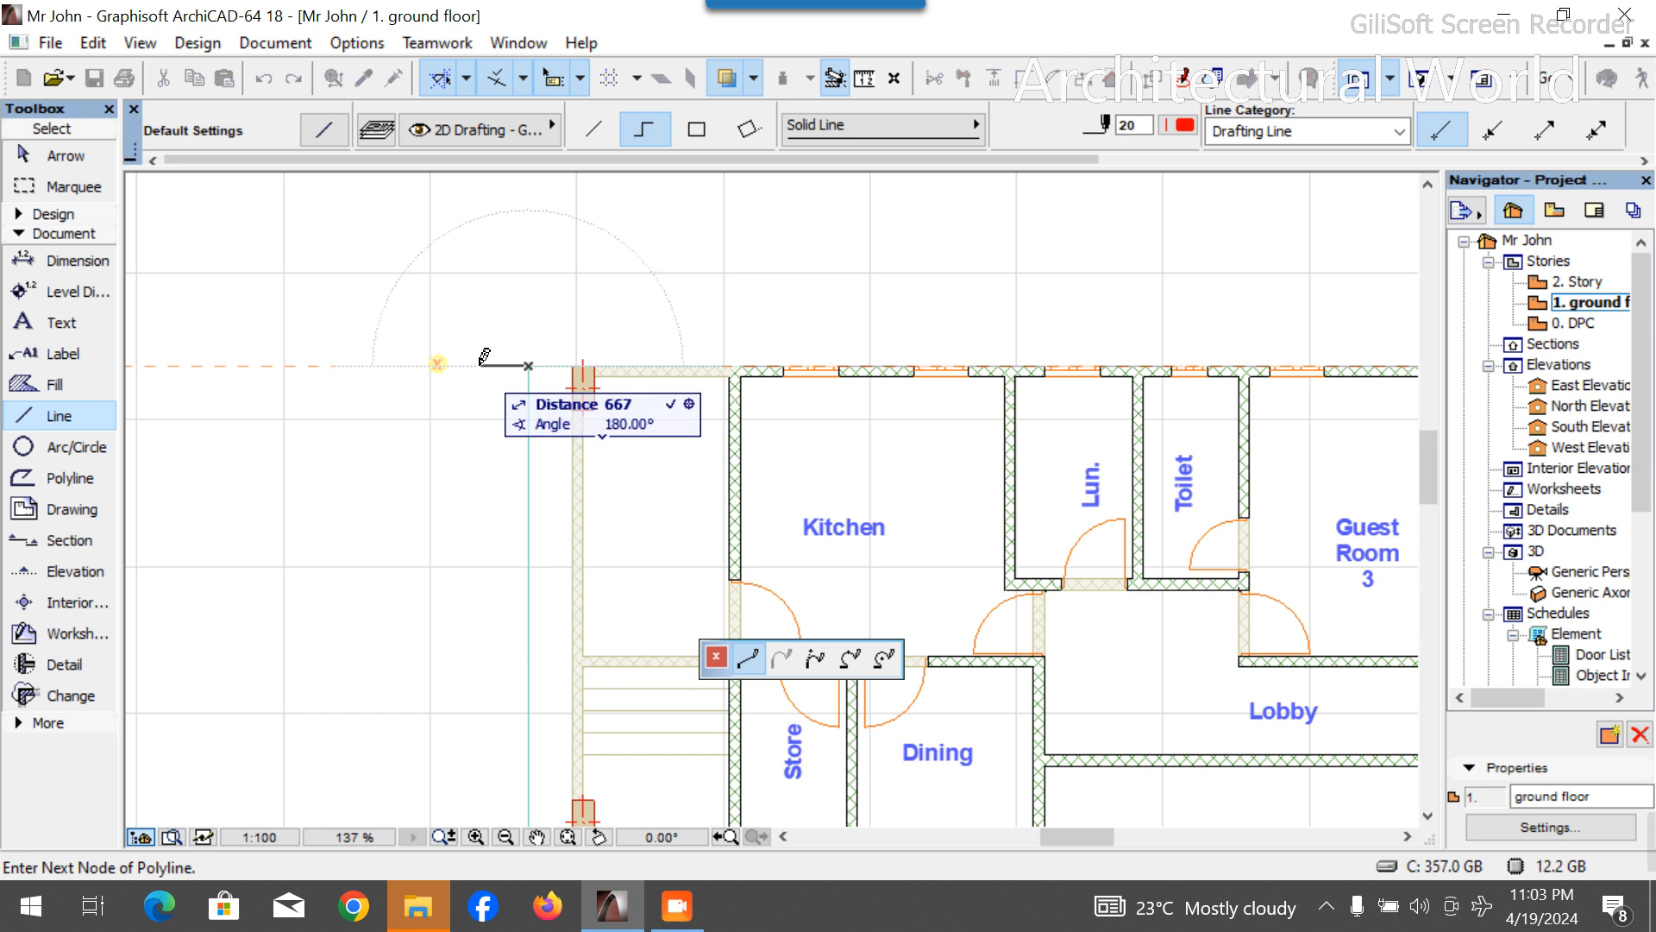
pyautogui.write('00')
pyautogui.press('Return')
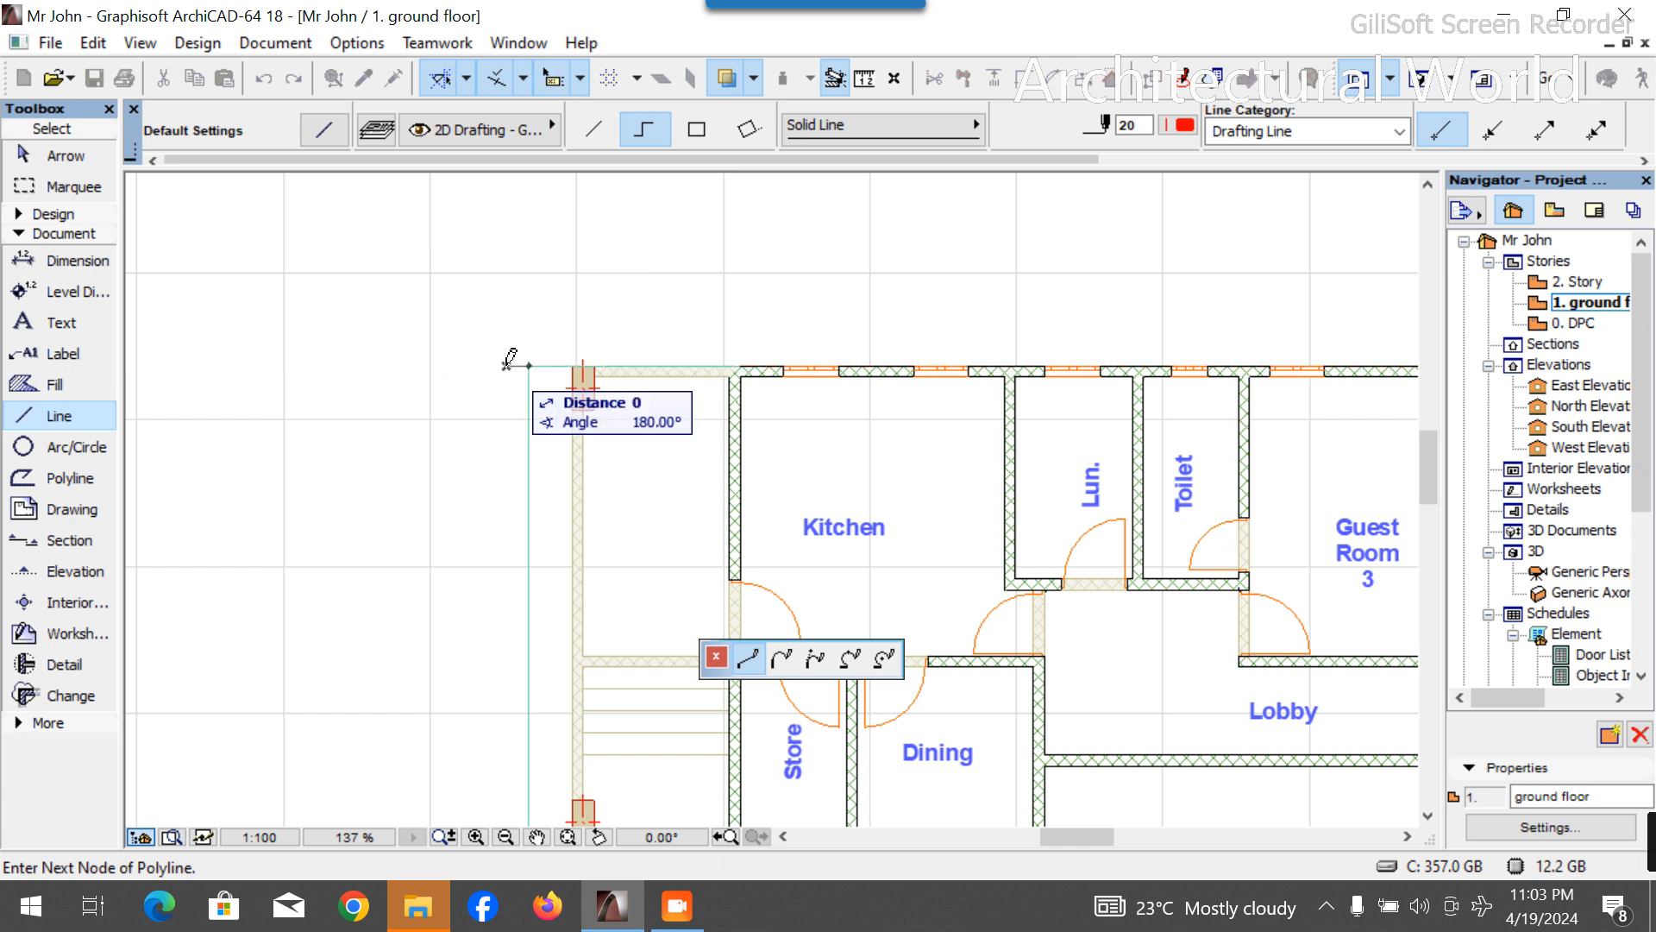
# Run the polyline straight south beyond the car park slab's front edge and finish it.
pyautogui.scroll(-4, 540, 562)
pyautogui.scroll(3, 539, 587)
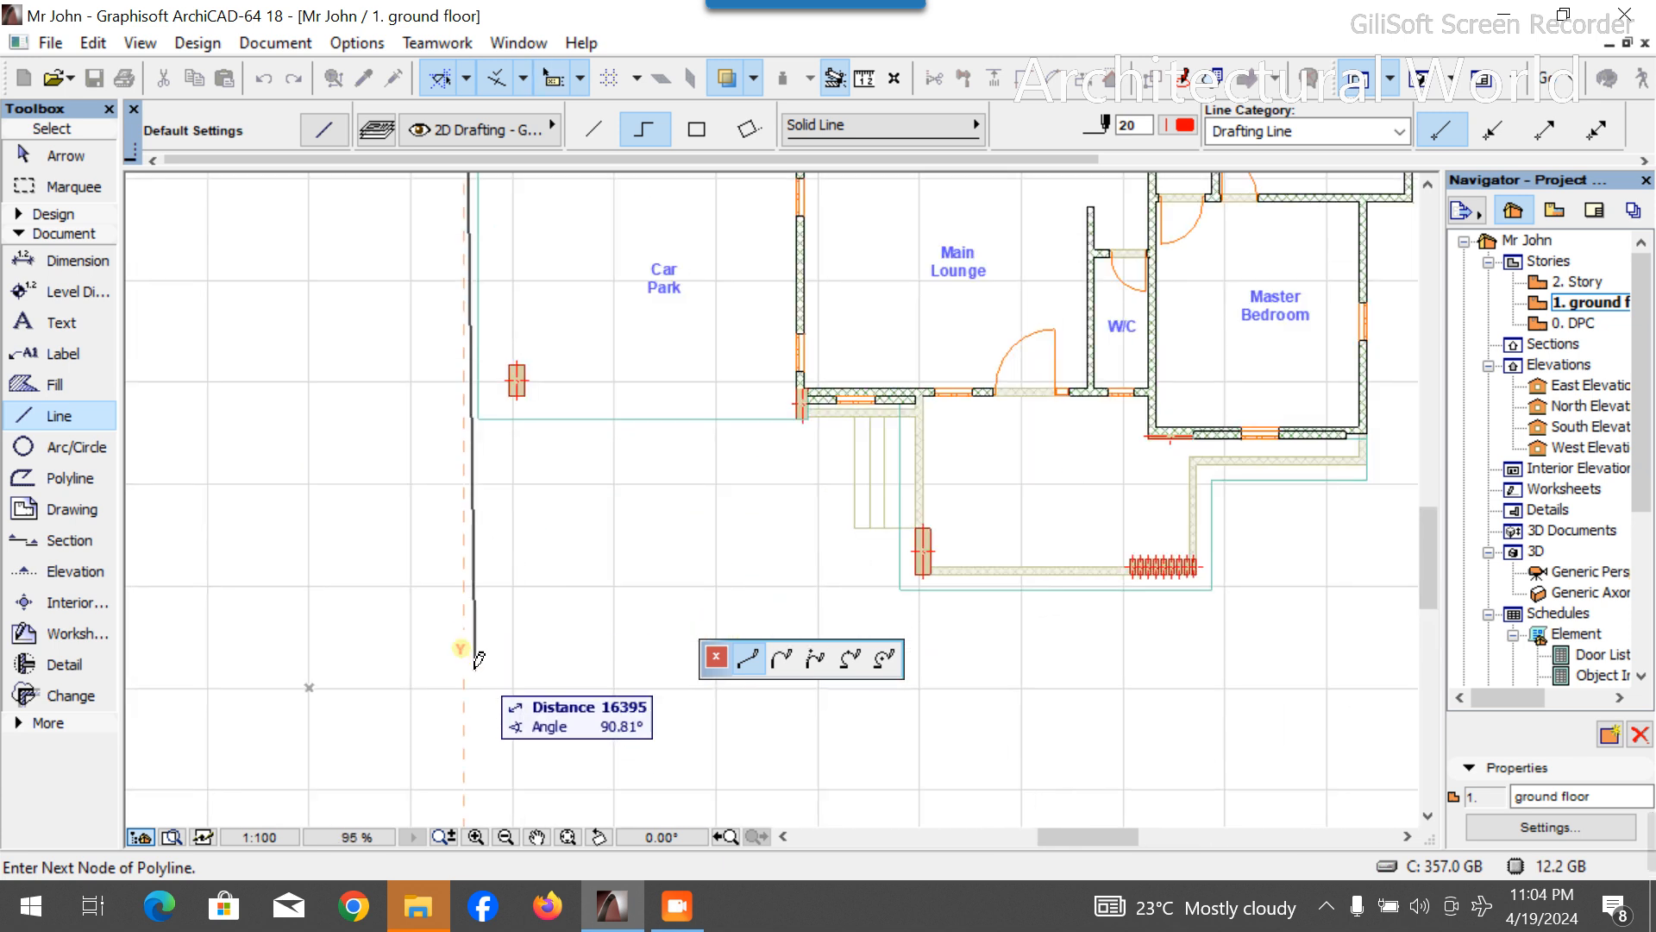
pyautogui.click(464, 695)
pyautogui.rightClick(502, 613)
pyautogui.click(566, 567)
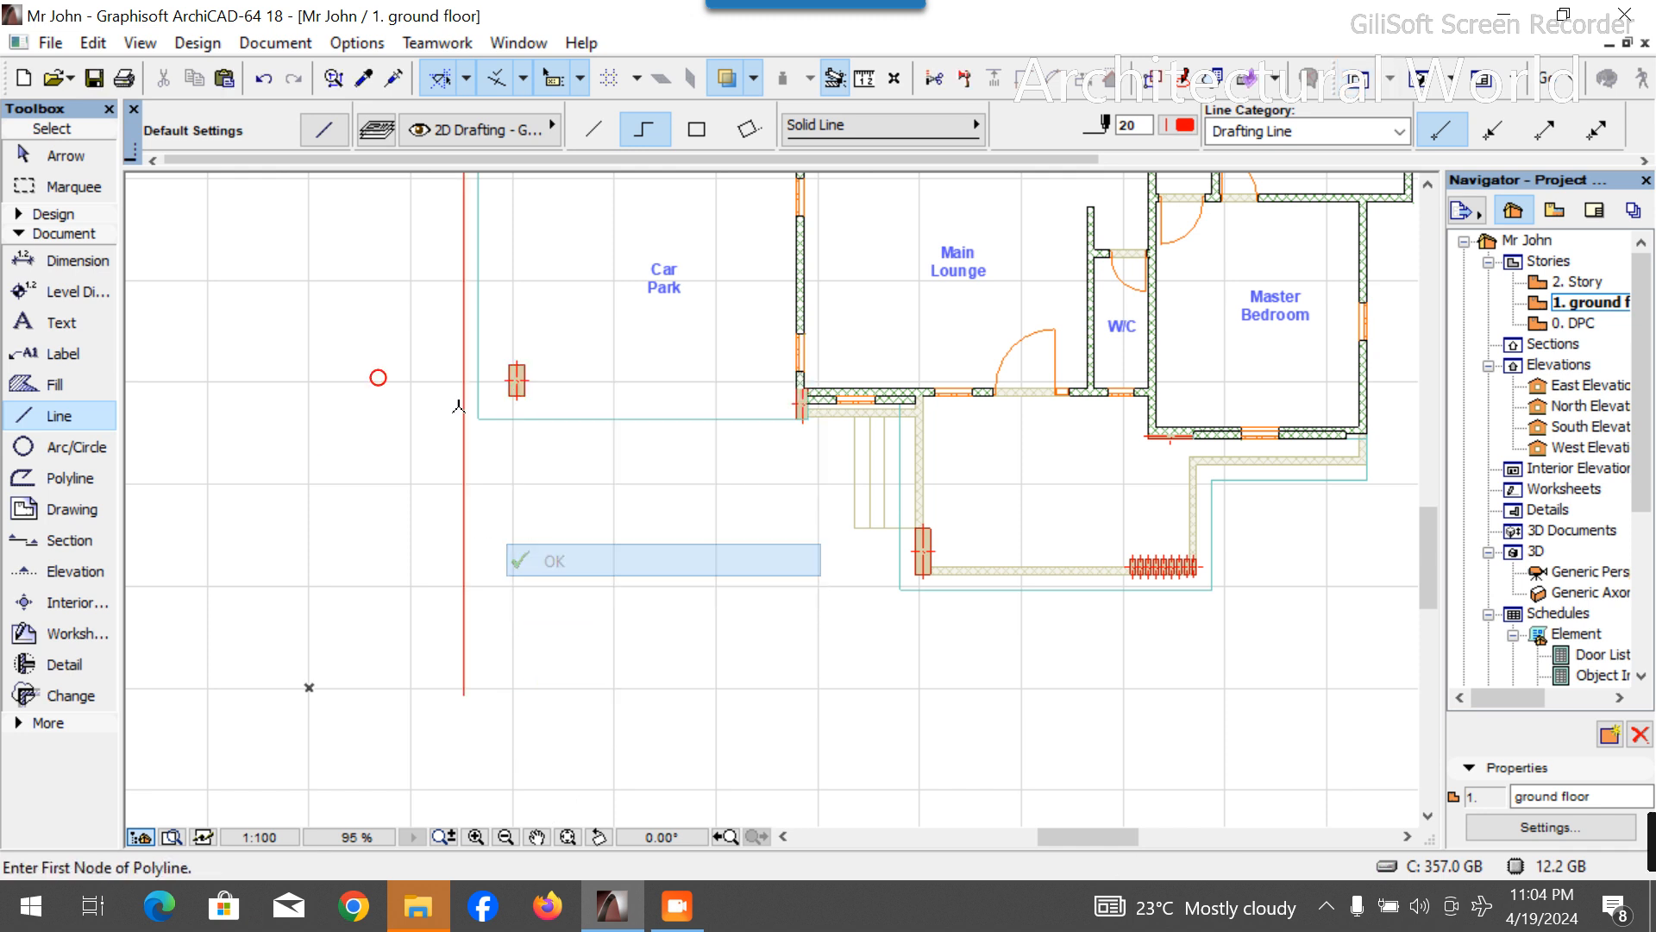
# Draw a polyline from the offset line at the car park slab's front edge, 300 mm south and east past the master bedroom.
pyautogui.scroll(3, 453, 384)
pyautogui.click(520, 461)
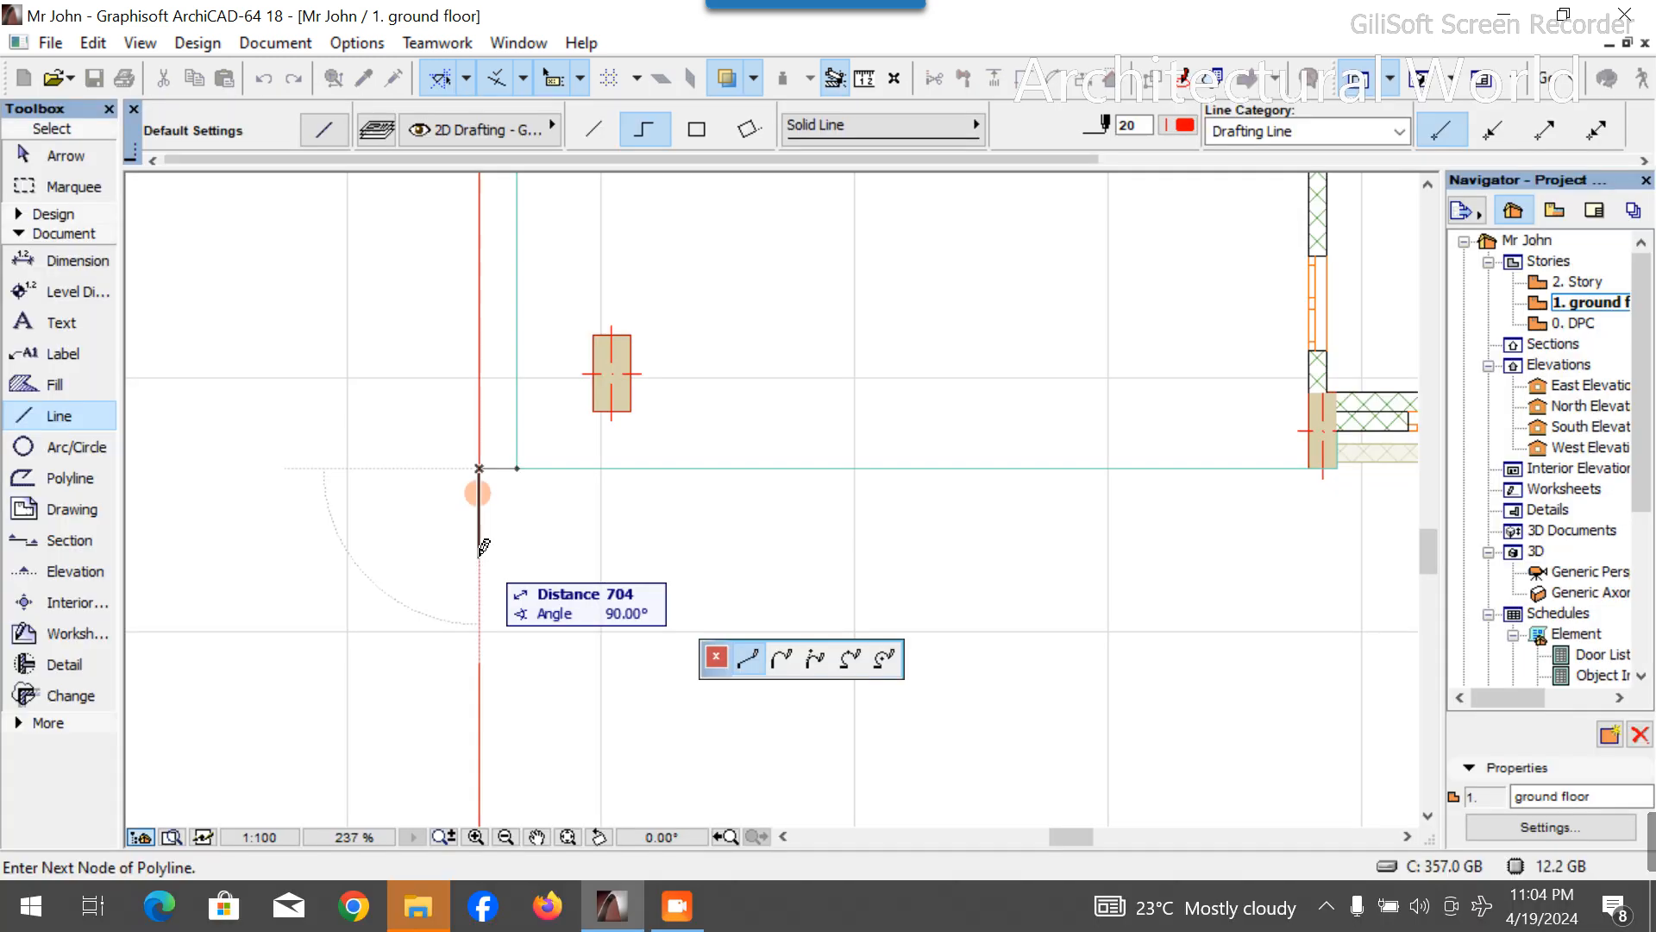
pyautogui.write('3')
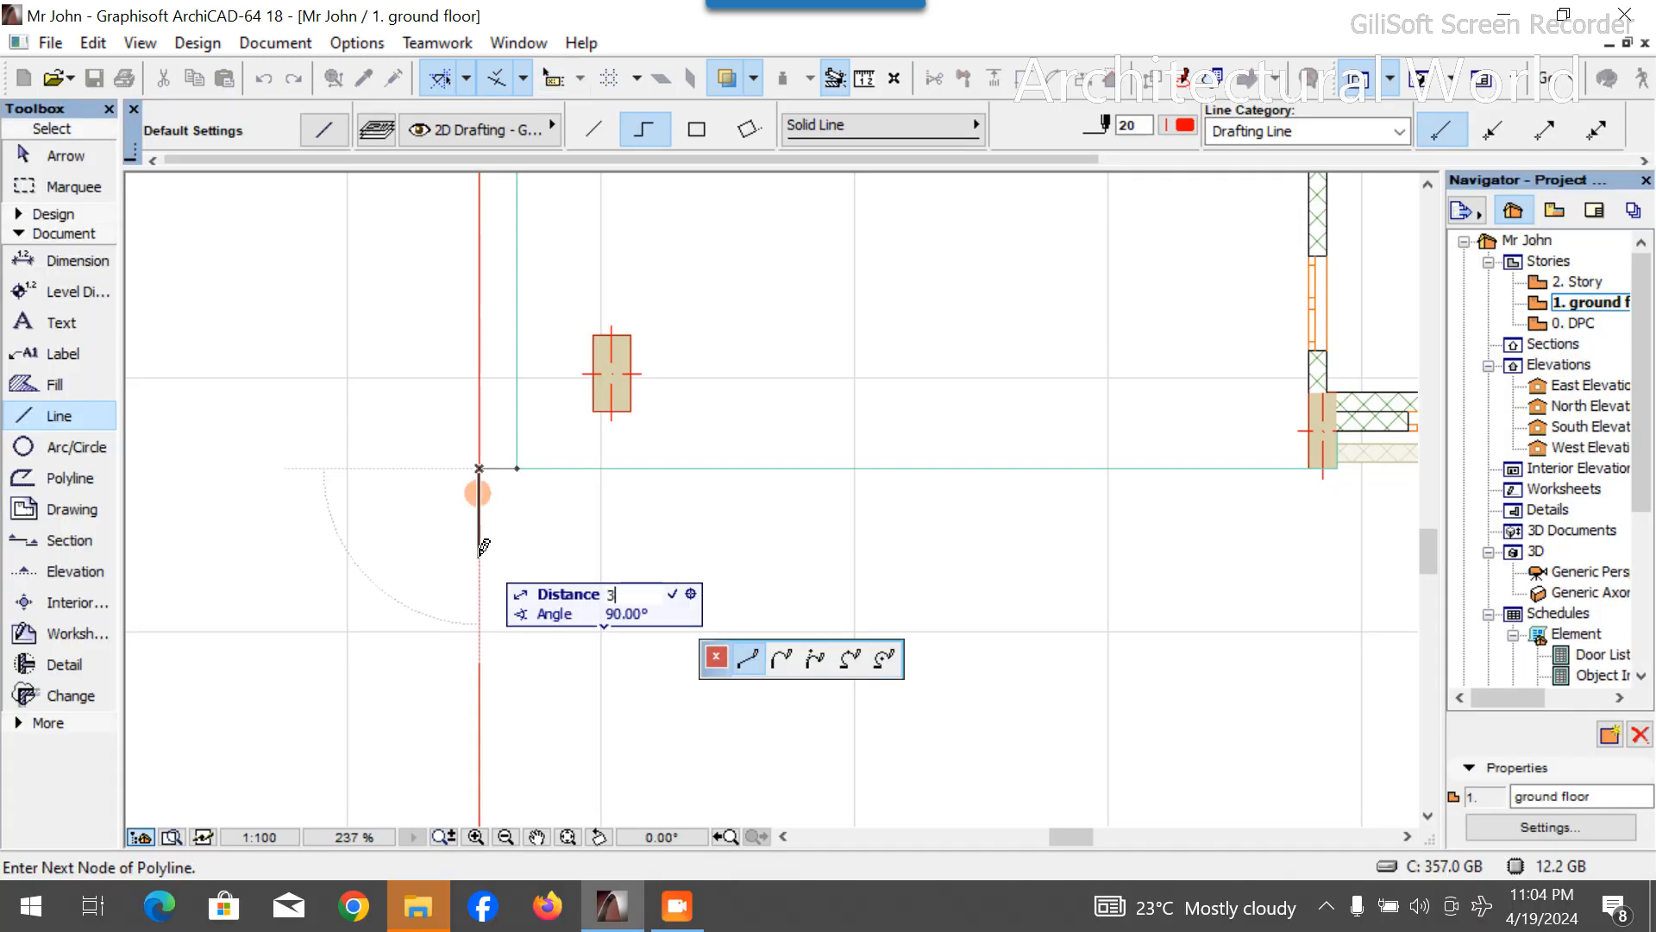
pyautogui.write('00')
pyautogui.press('Return')
pyautogui.scroll(-5, 481, 498)
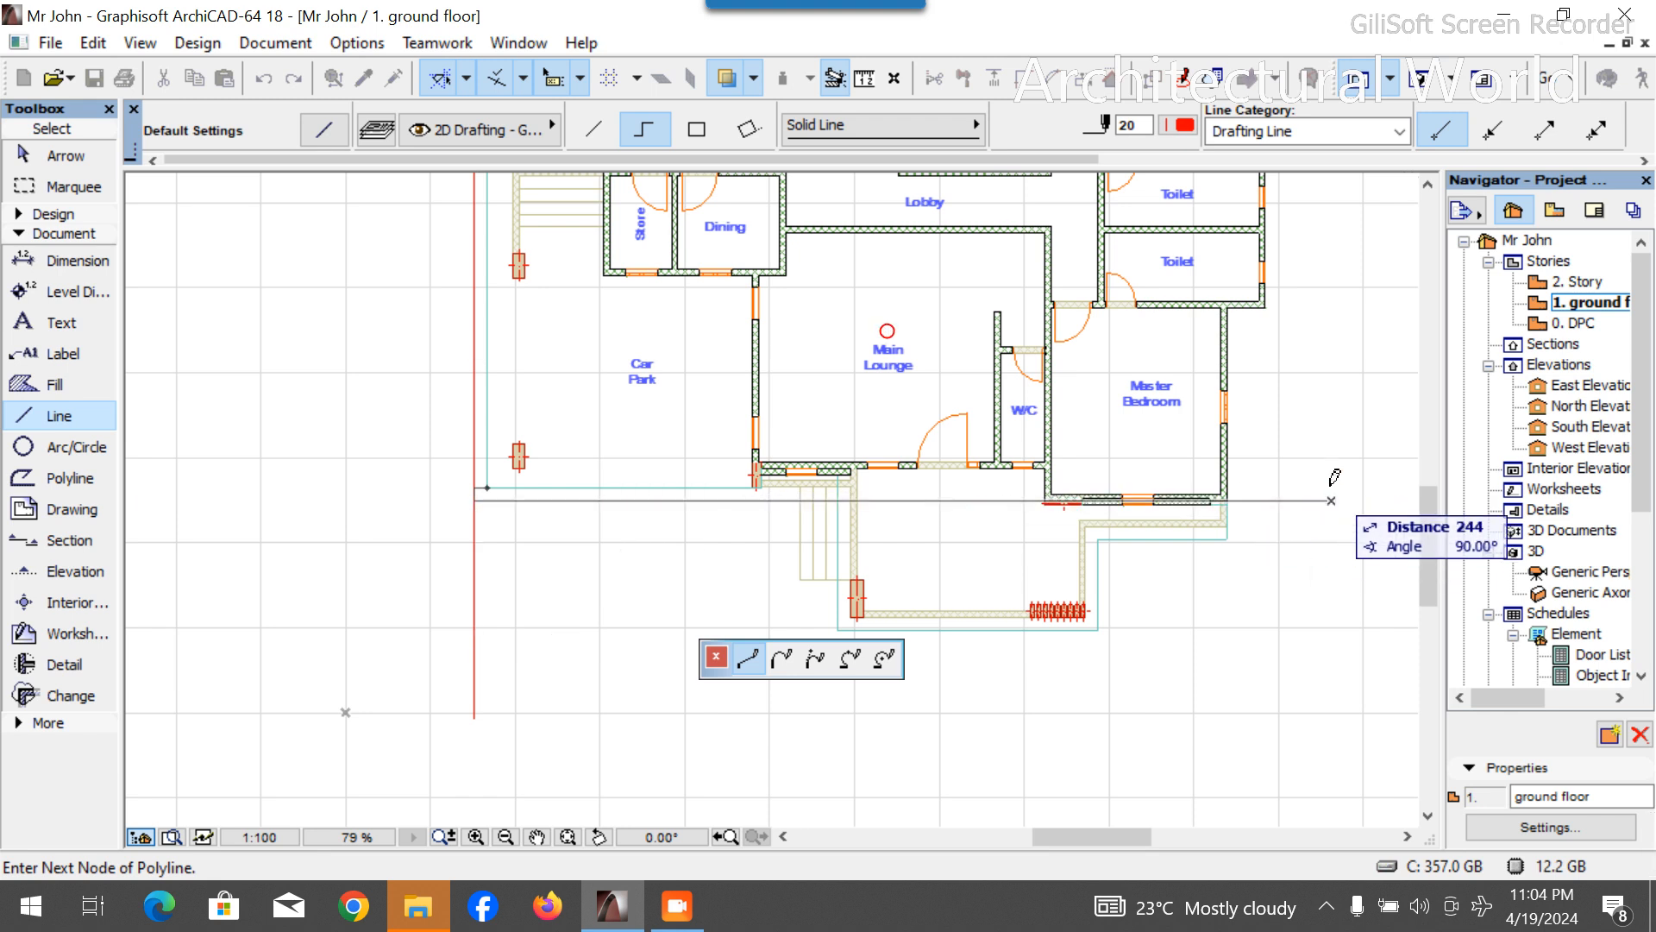
pyautogui.rightClick(1331, 444)
pyautogui.click(1371, 684)
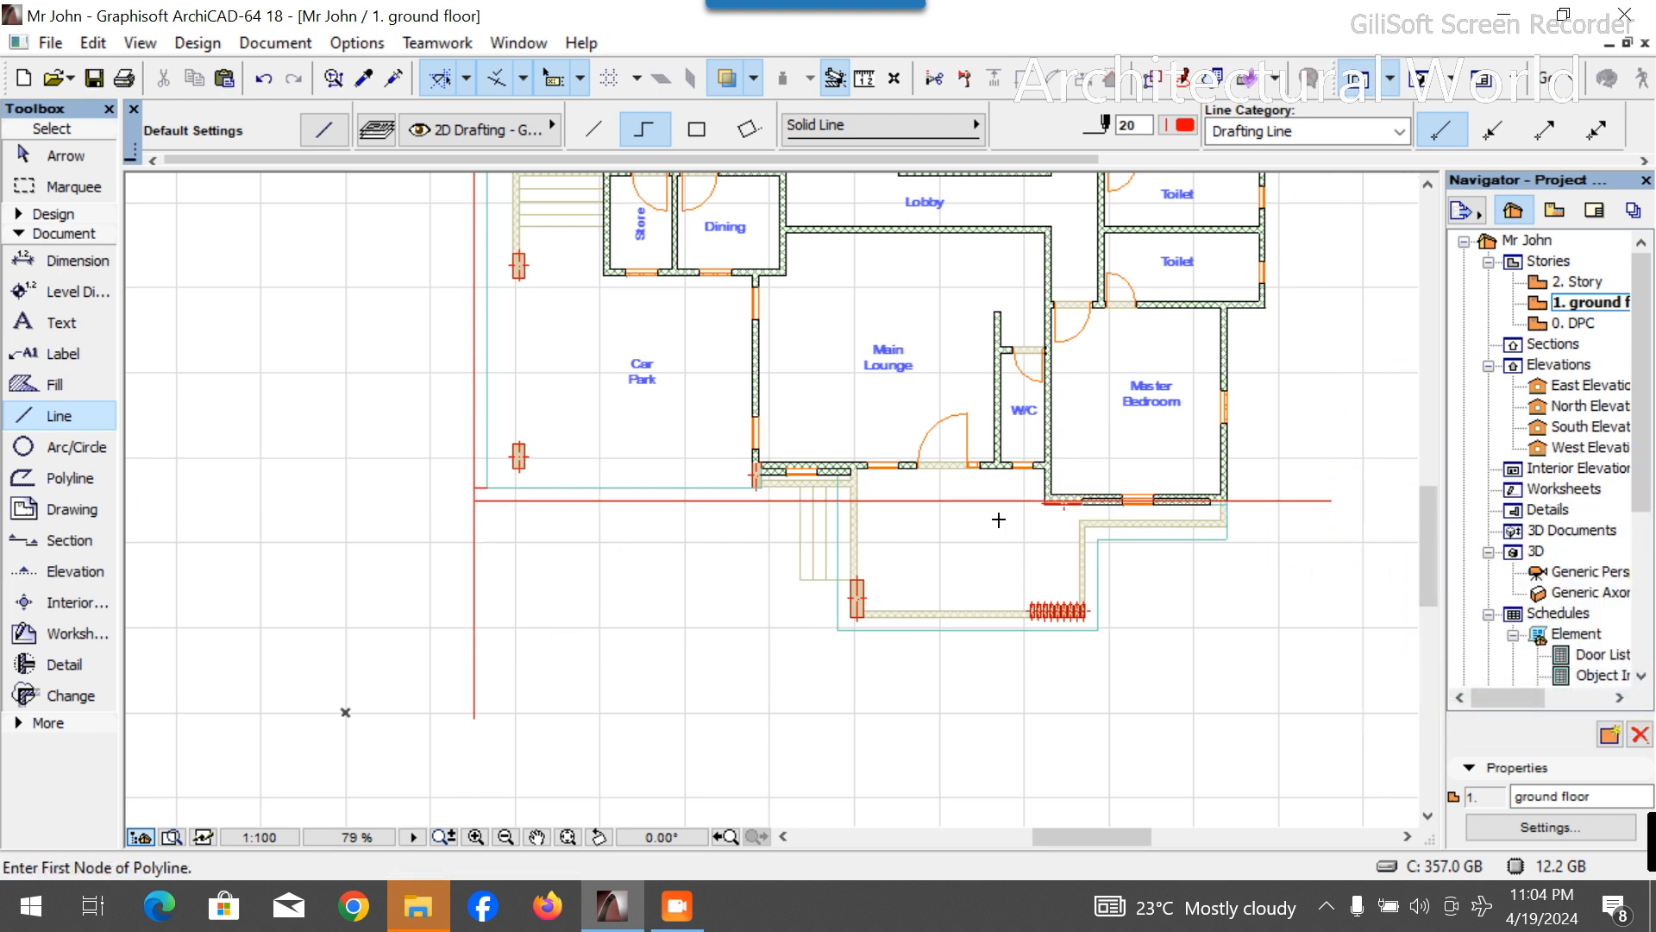
pyautogui.scroll(1, 828, 528)
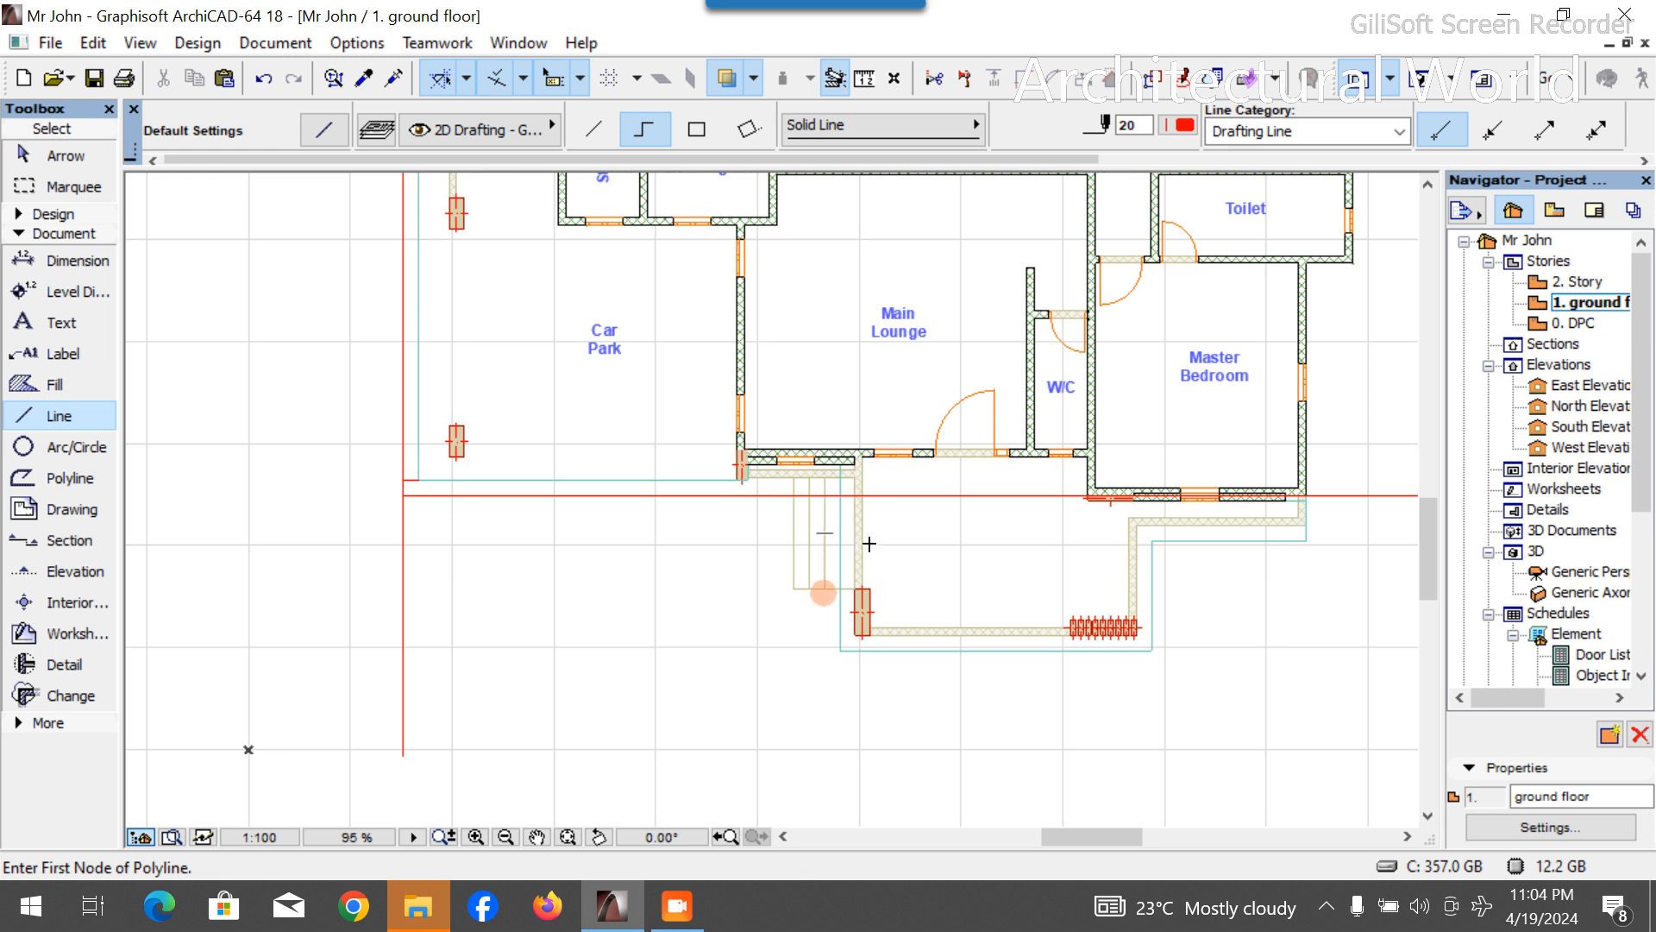
pyautogui.scroll(6, 1249, 513)
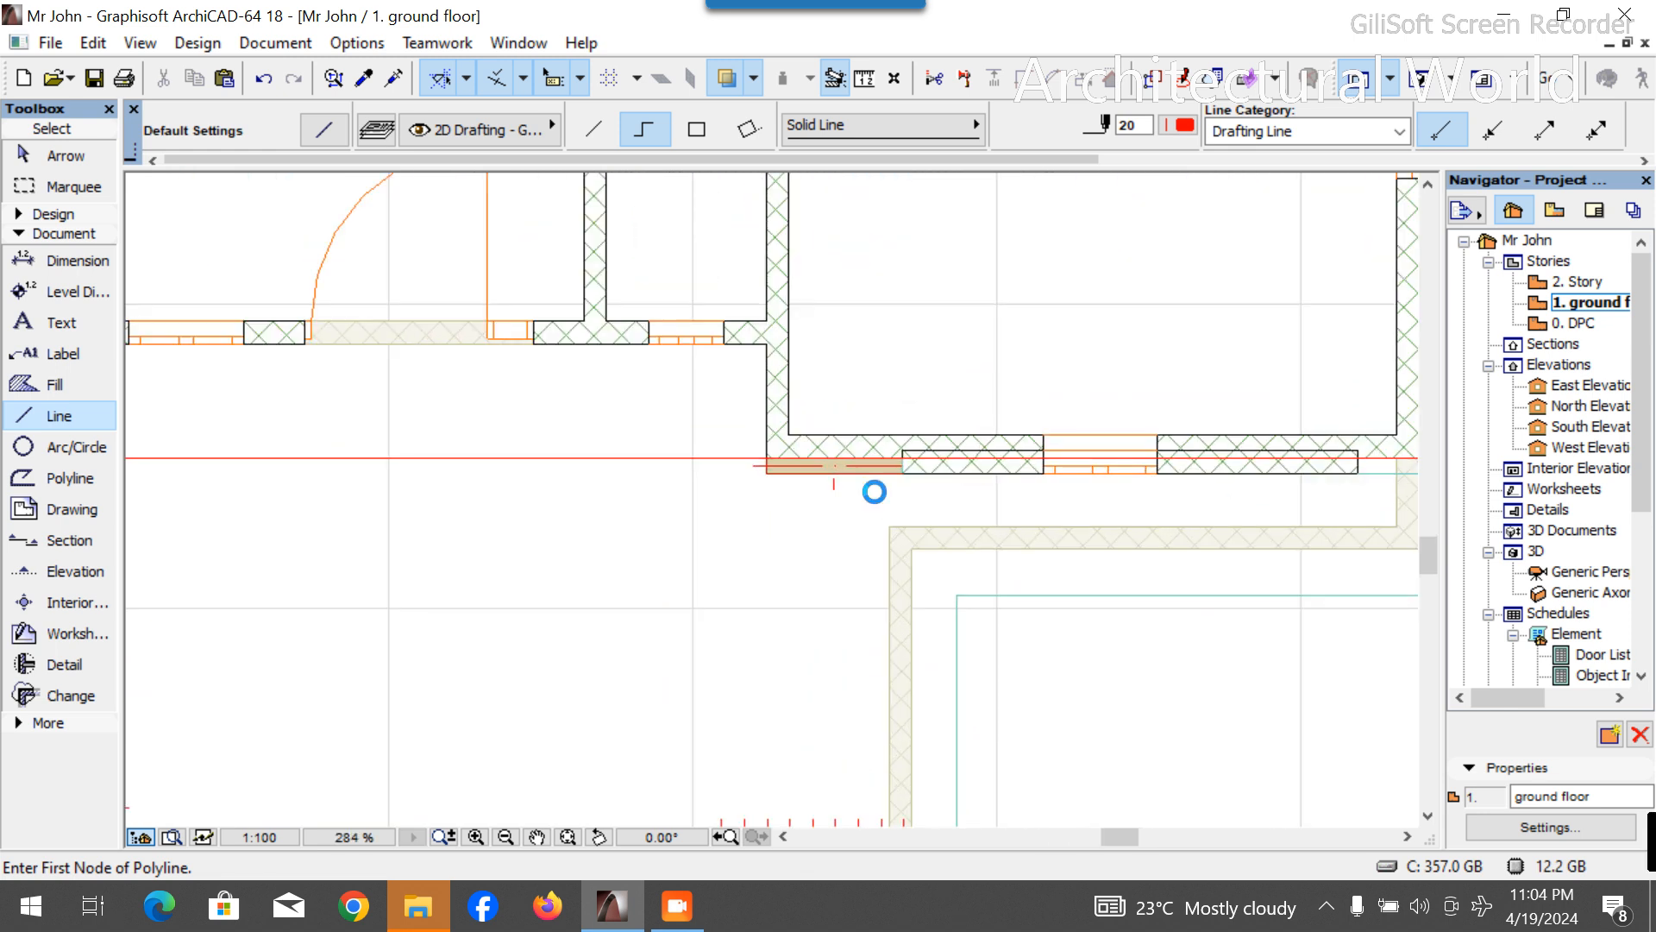
pyautogui.click(767, 455)
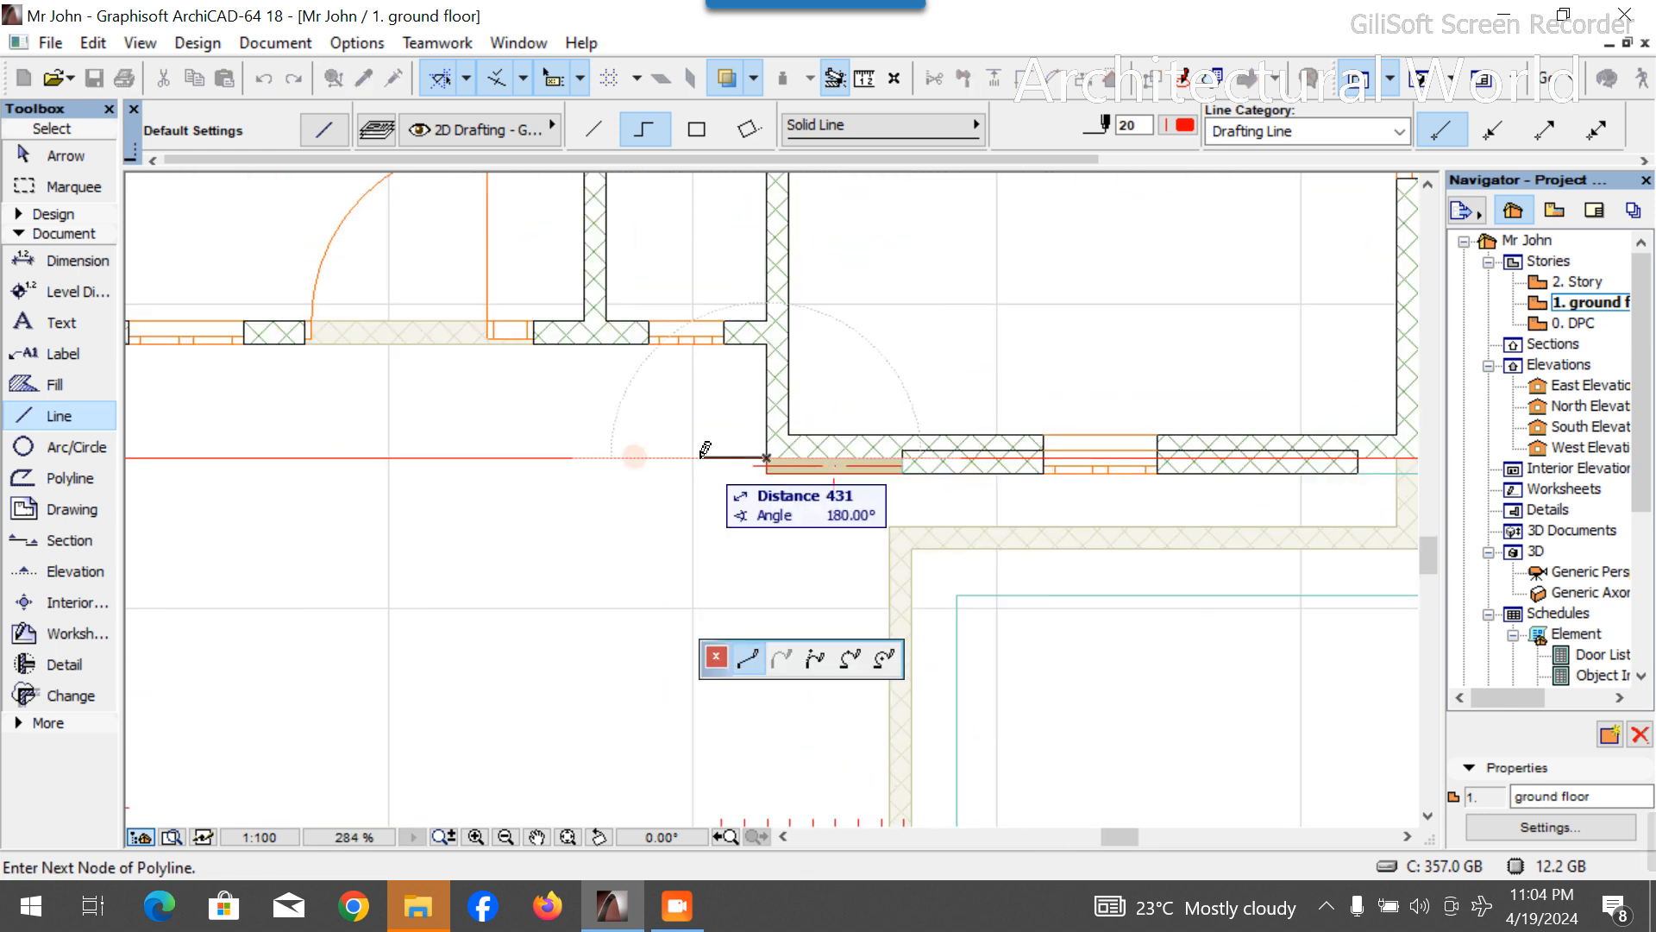
pyautogui.write('60')
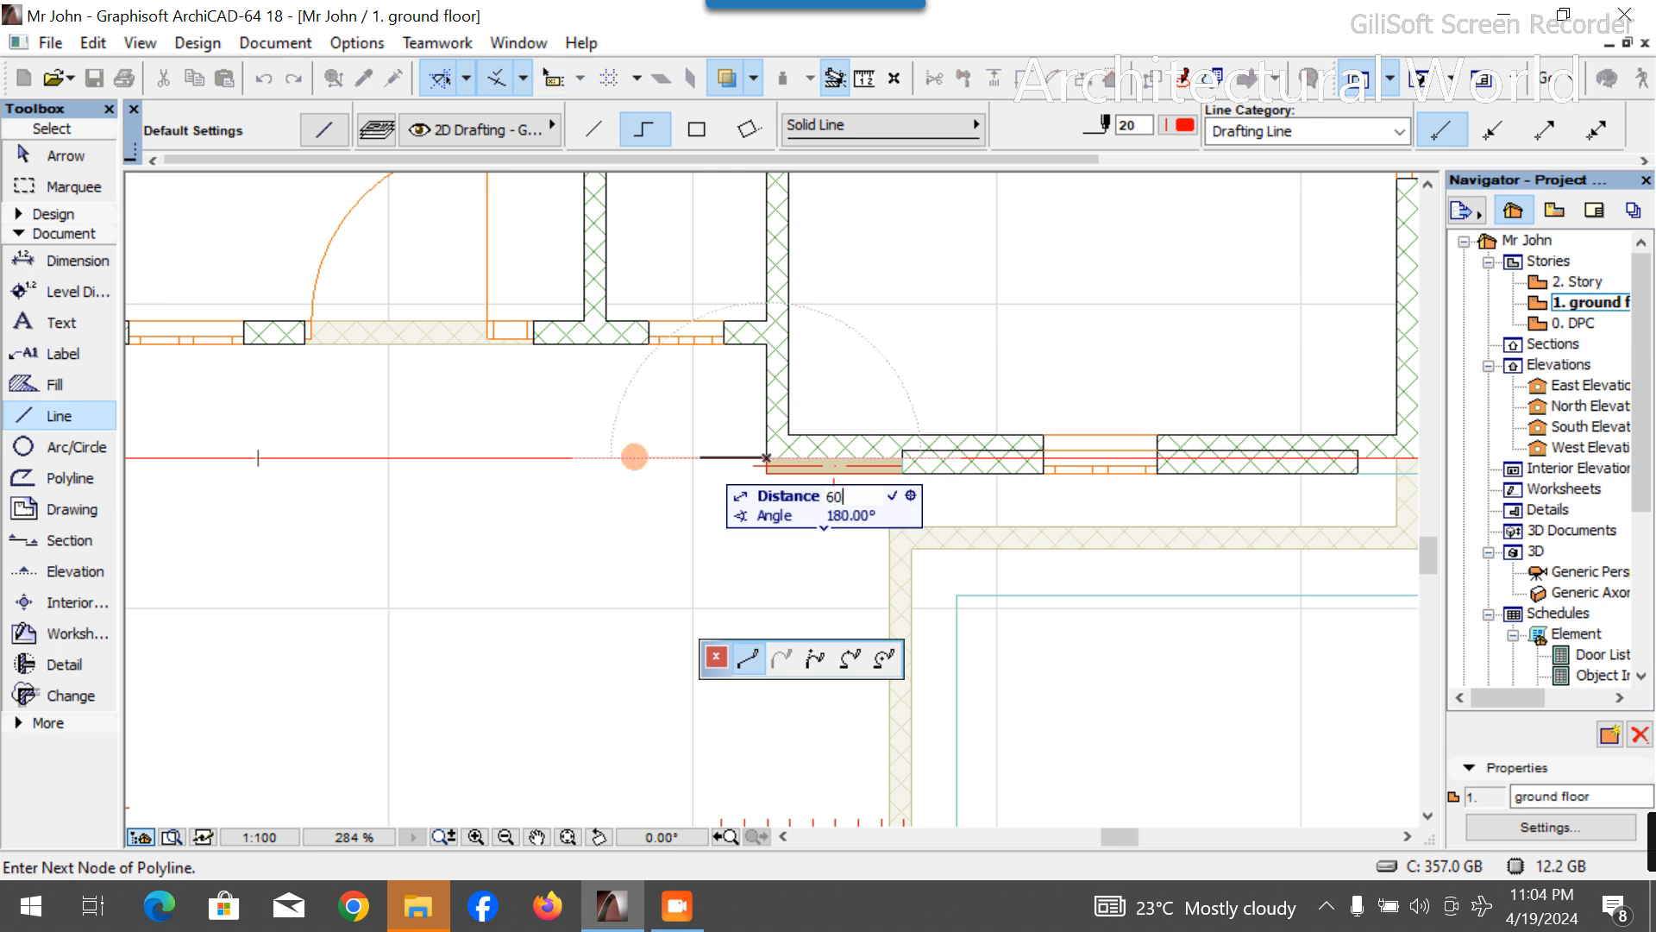
pyautogui.press('Return')
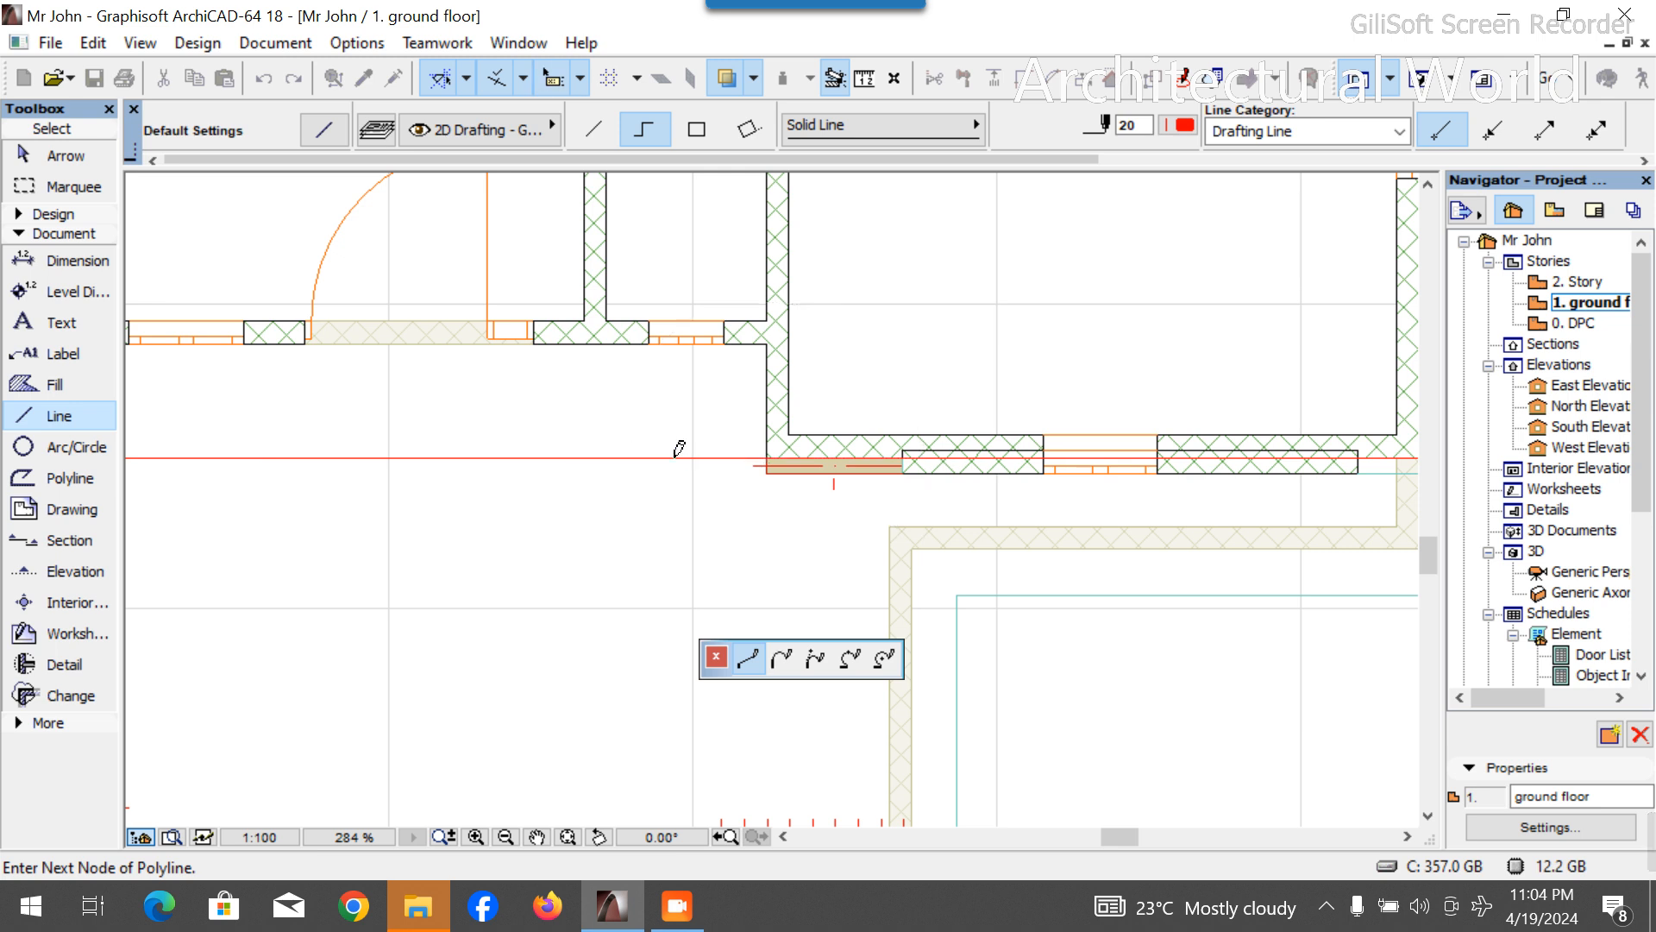
pyautogui.scroll(-6, 676, 451)
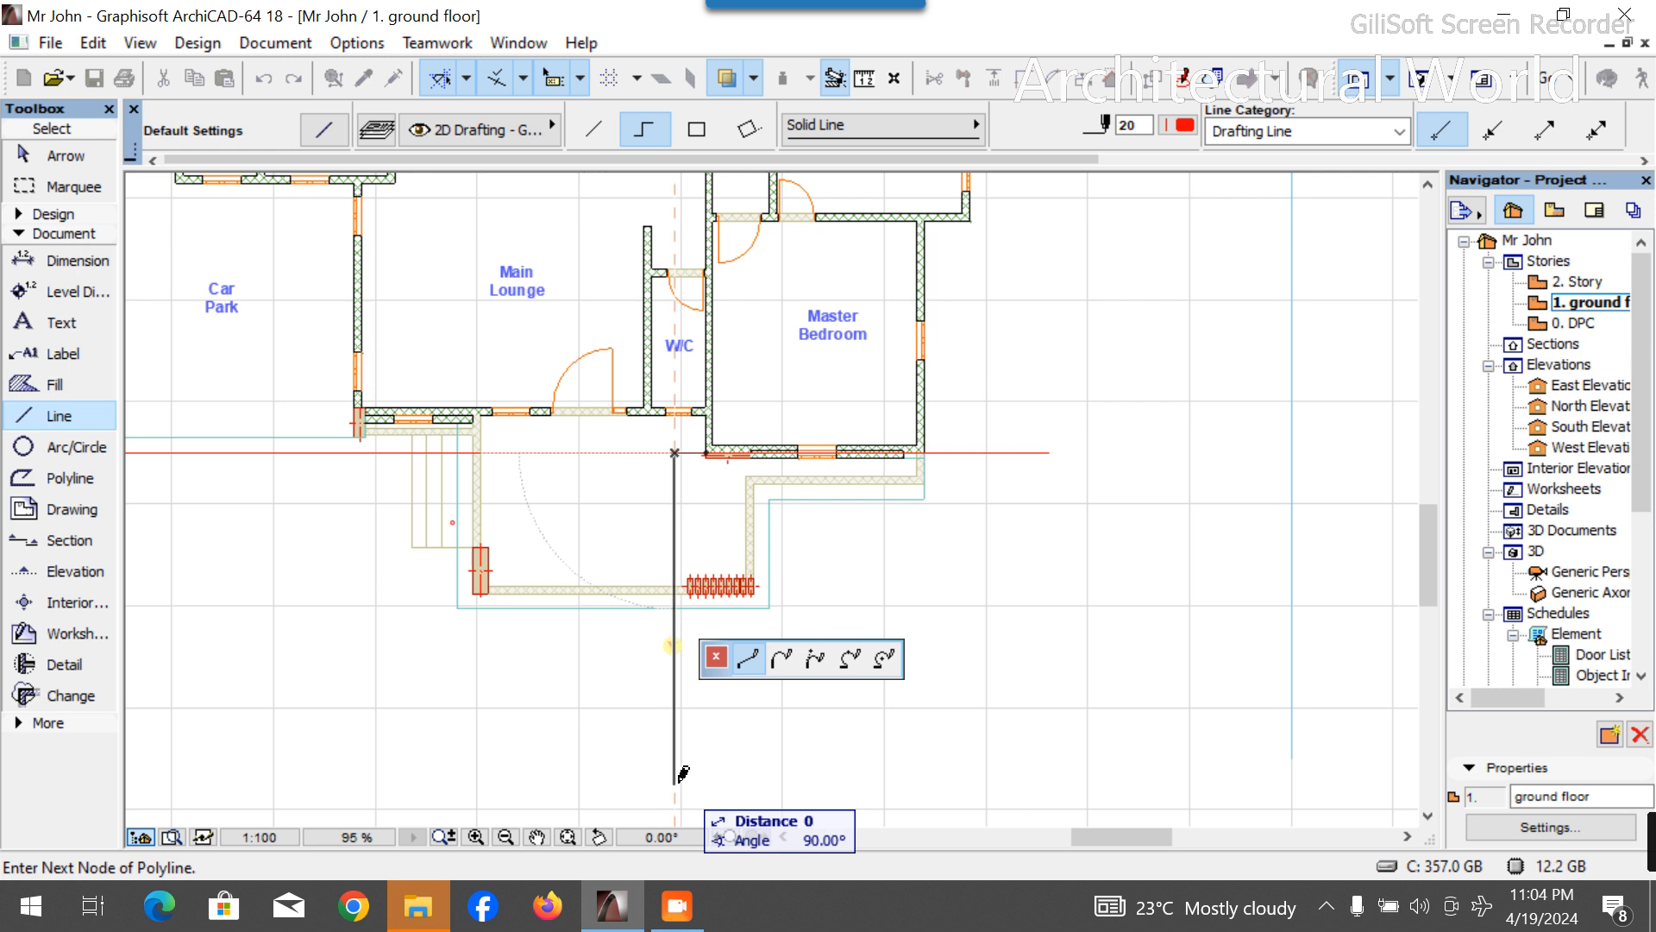
pyautogui.rightClick(785, 784)
pyautogui.click(1047, 766)
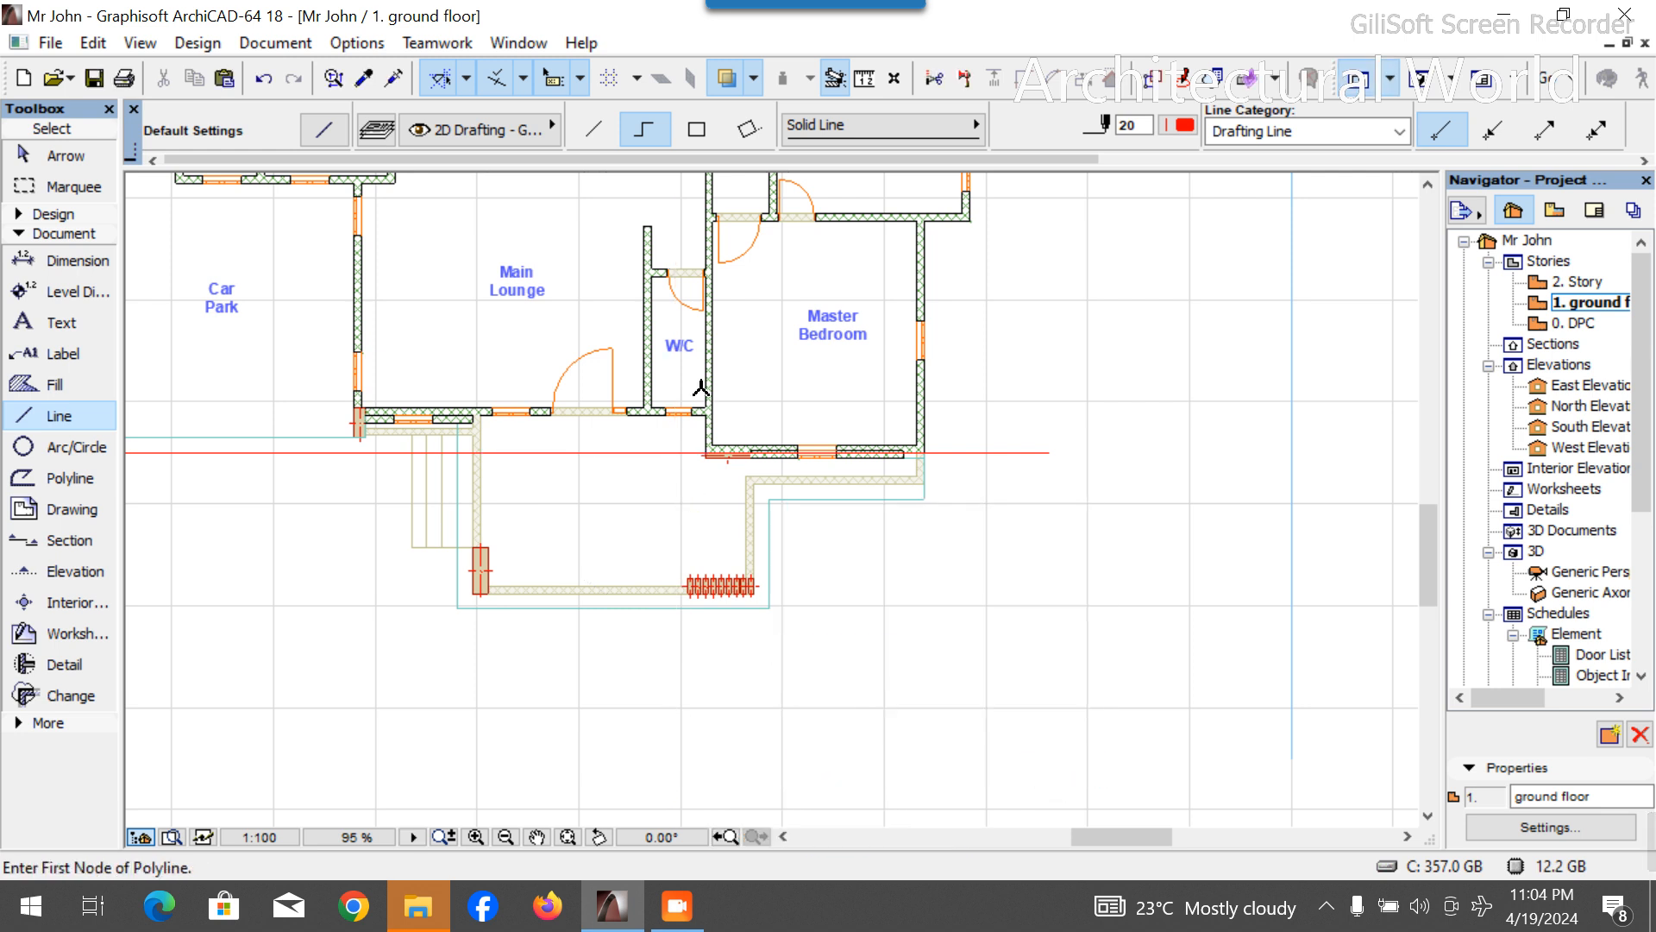
# Draw a polyline from the corner between the W/C and master bedroom walls, 600 mm west and south across the front guide line.
pyautogui.scroll(6, 706, 404)
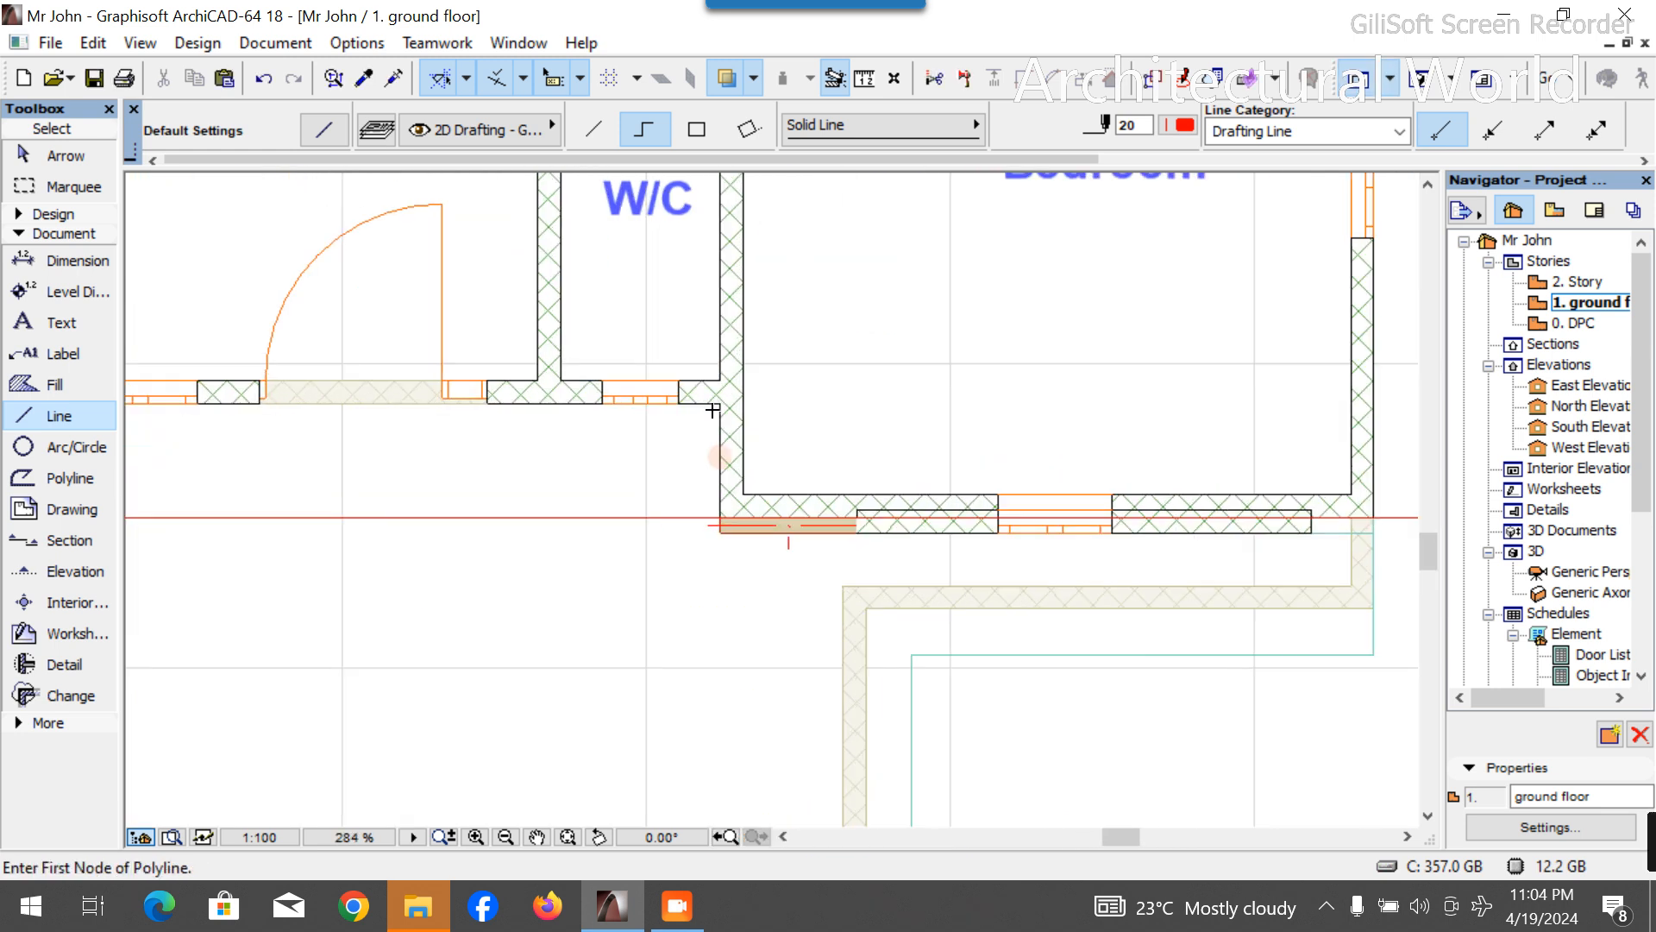
pyautogui.click(721, 401)
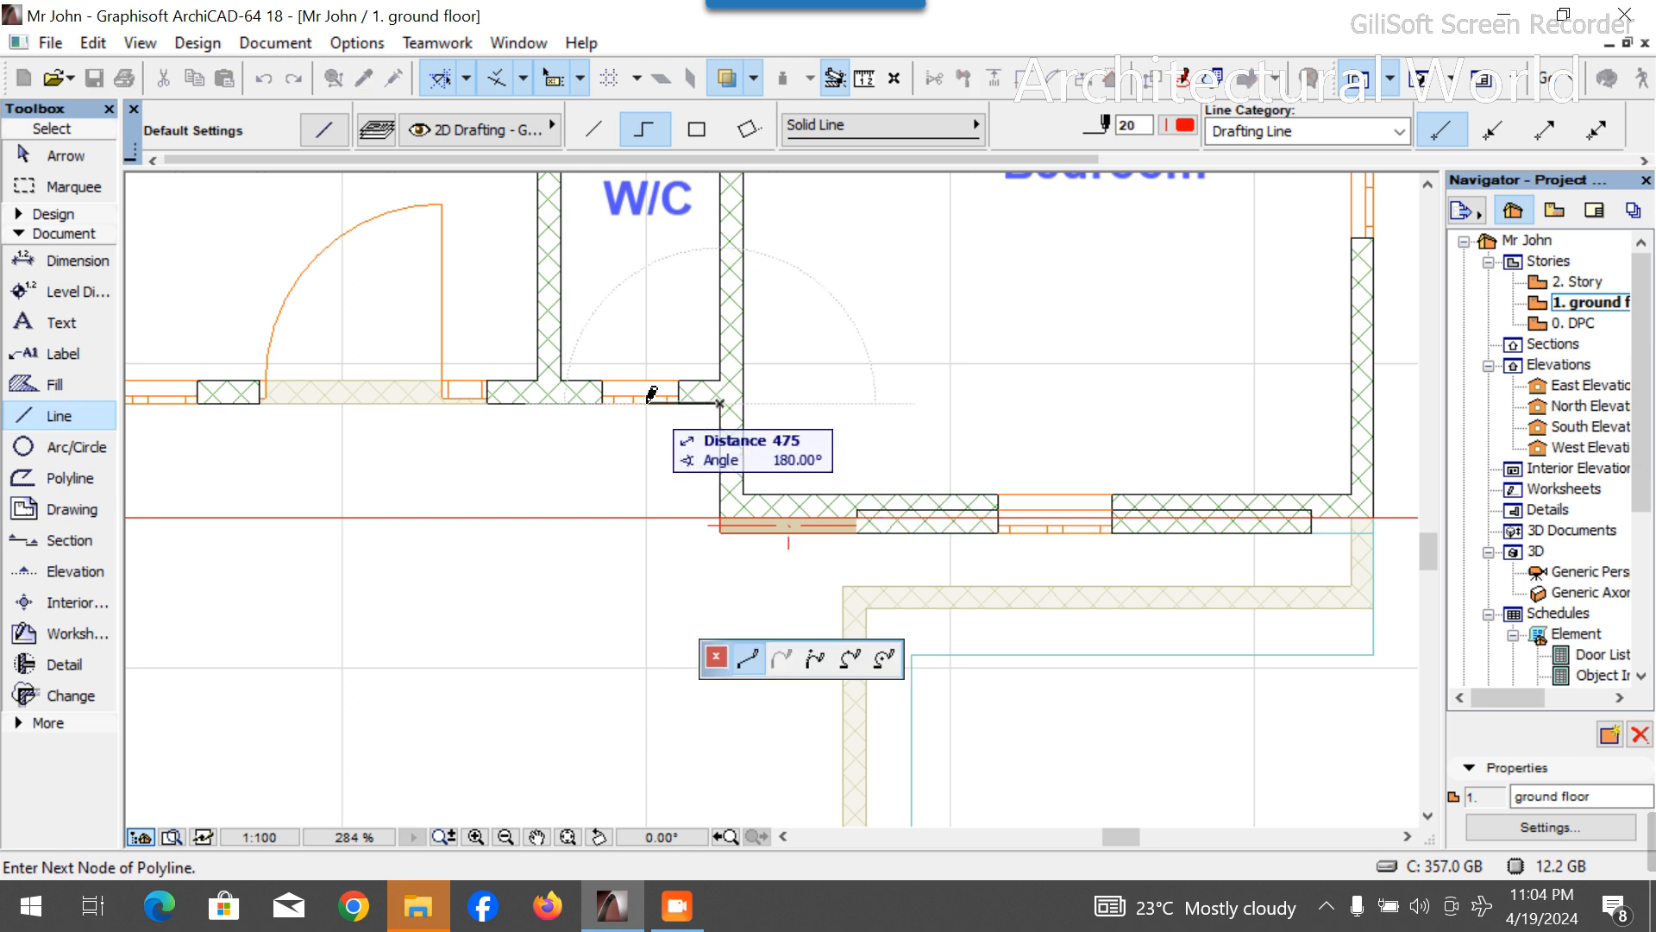
pyautogui.write('600')
pyautogui.press('Return')
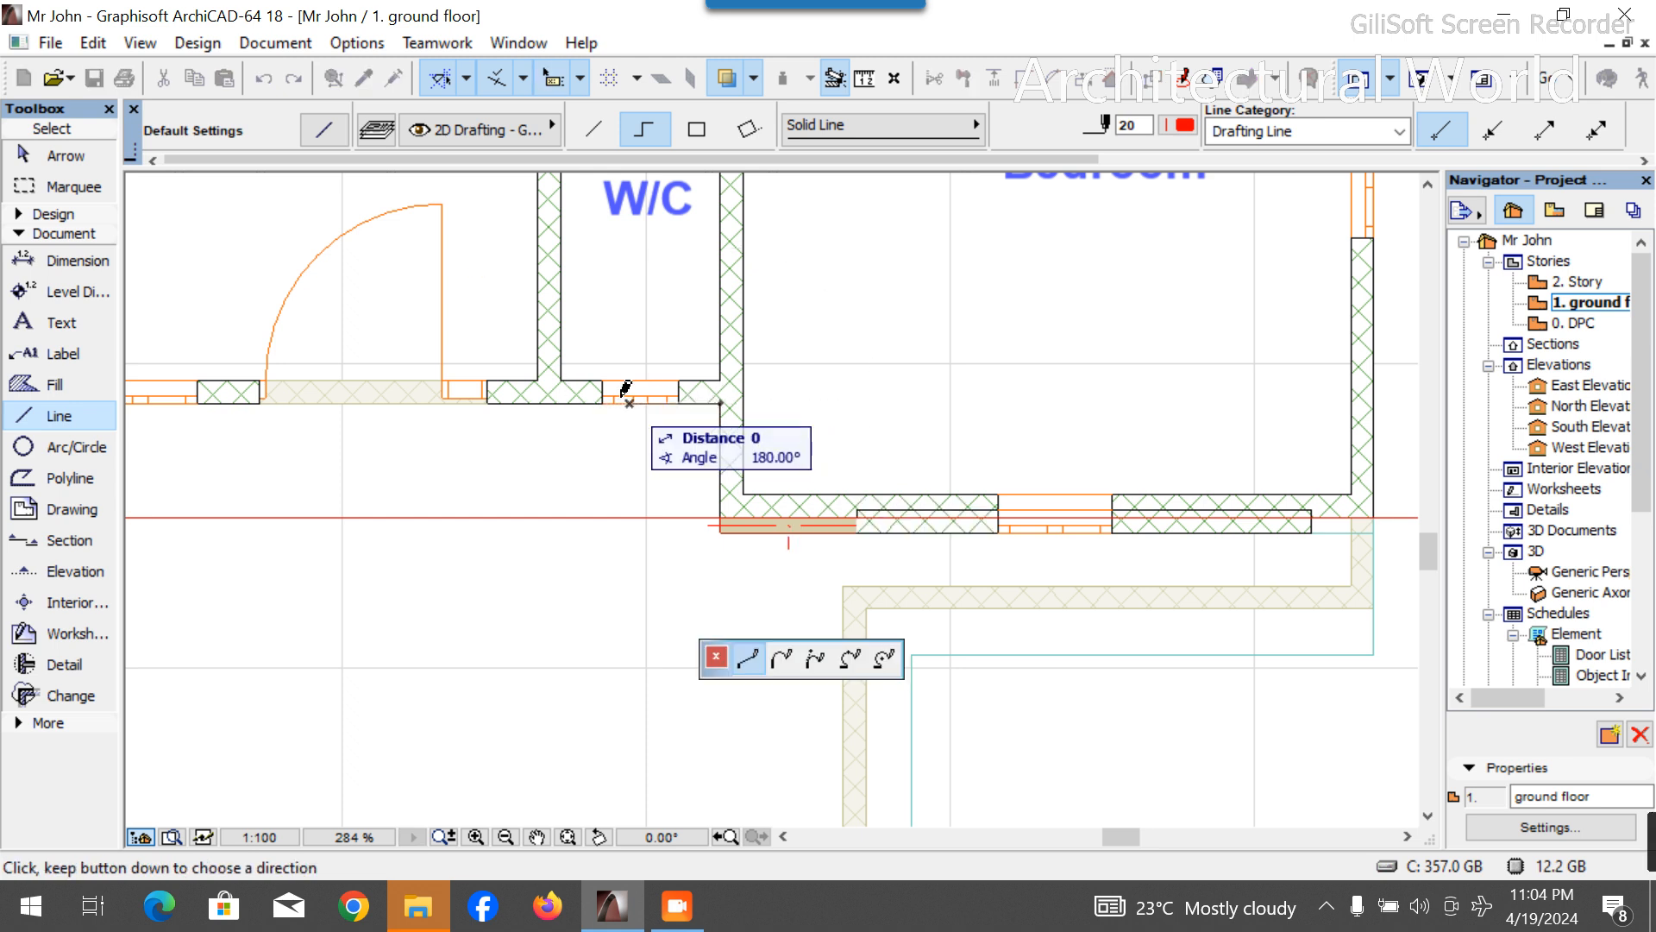
pyautogui.click(629, 642)
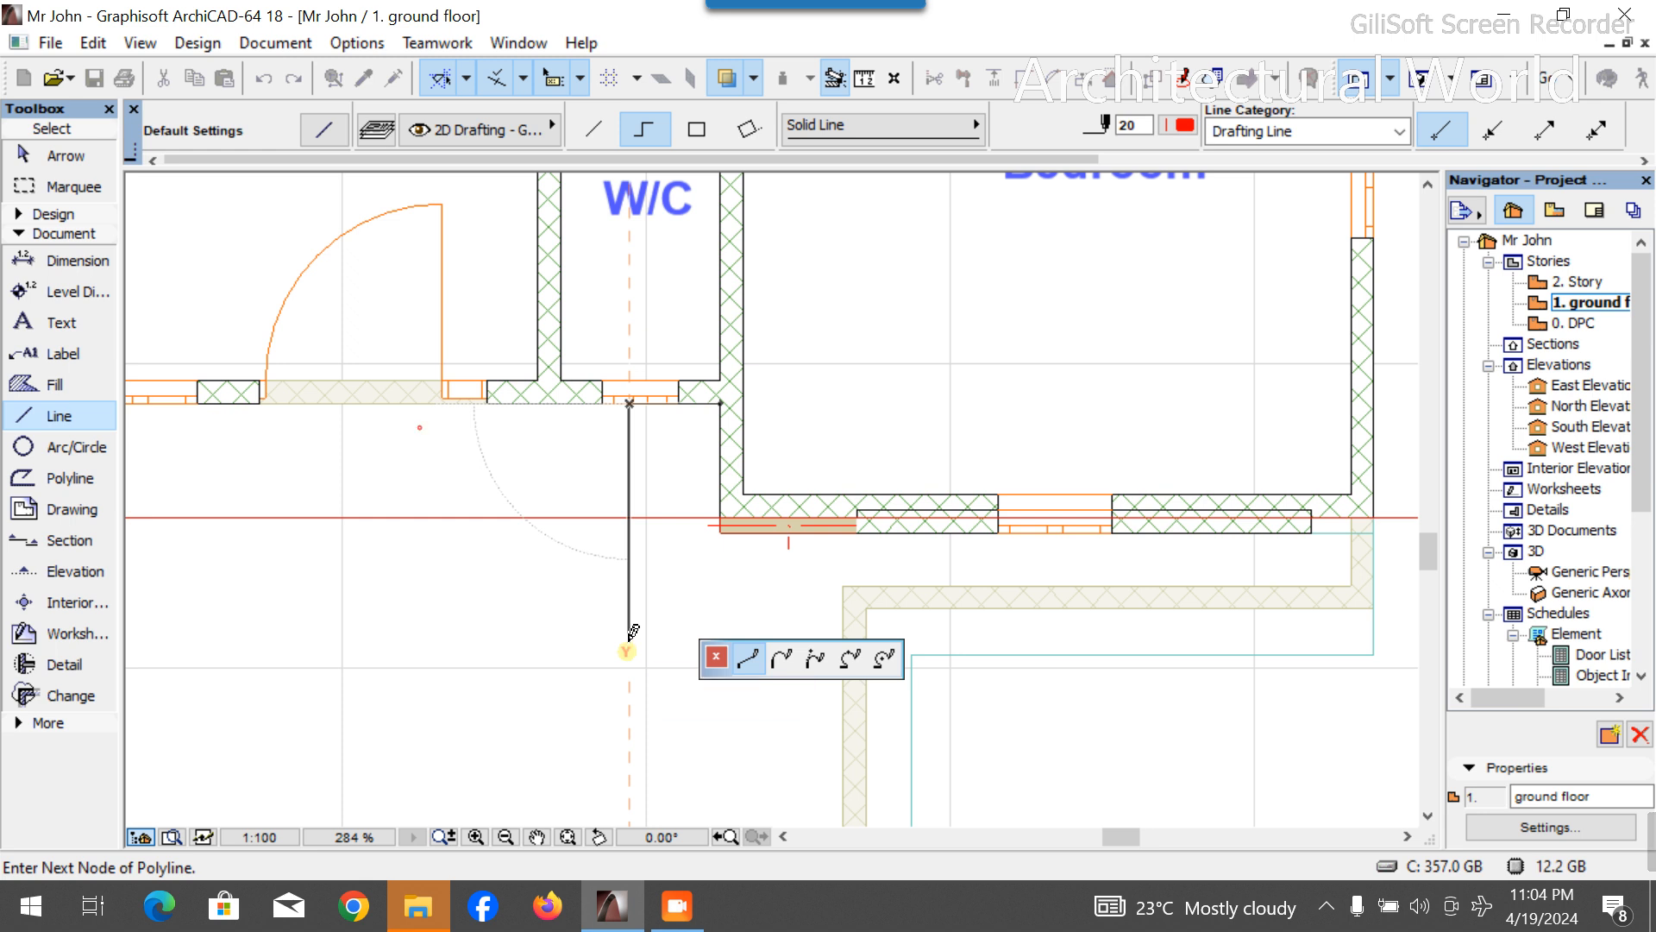
pyautogui.rightClick(398, 620)
pyautogui.click(521, 570)
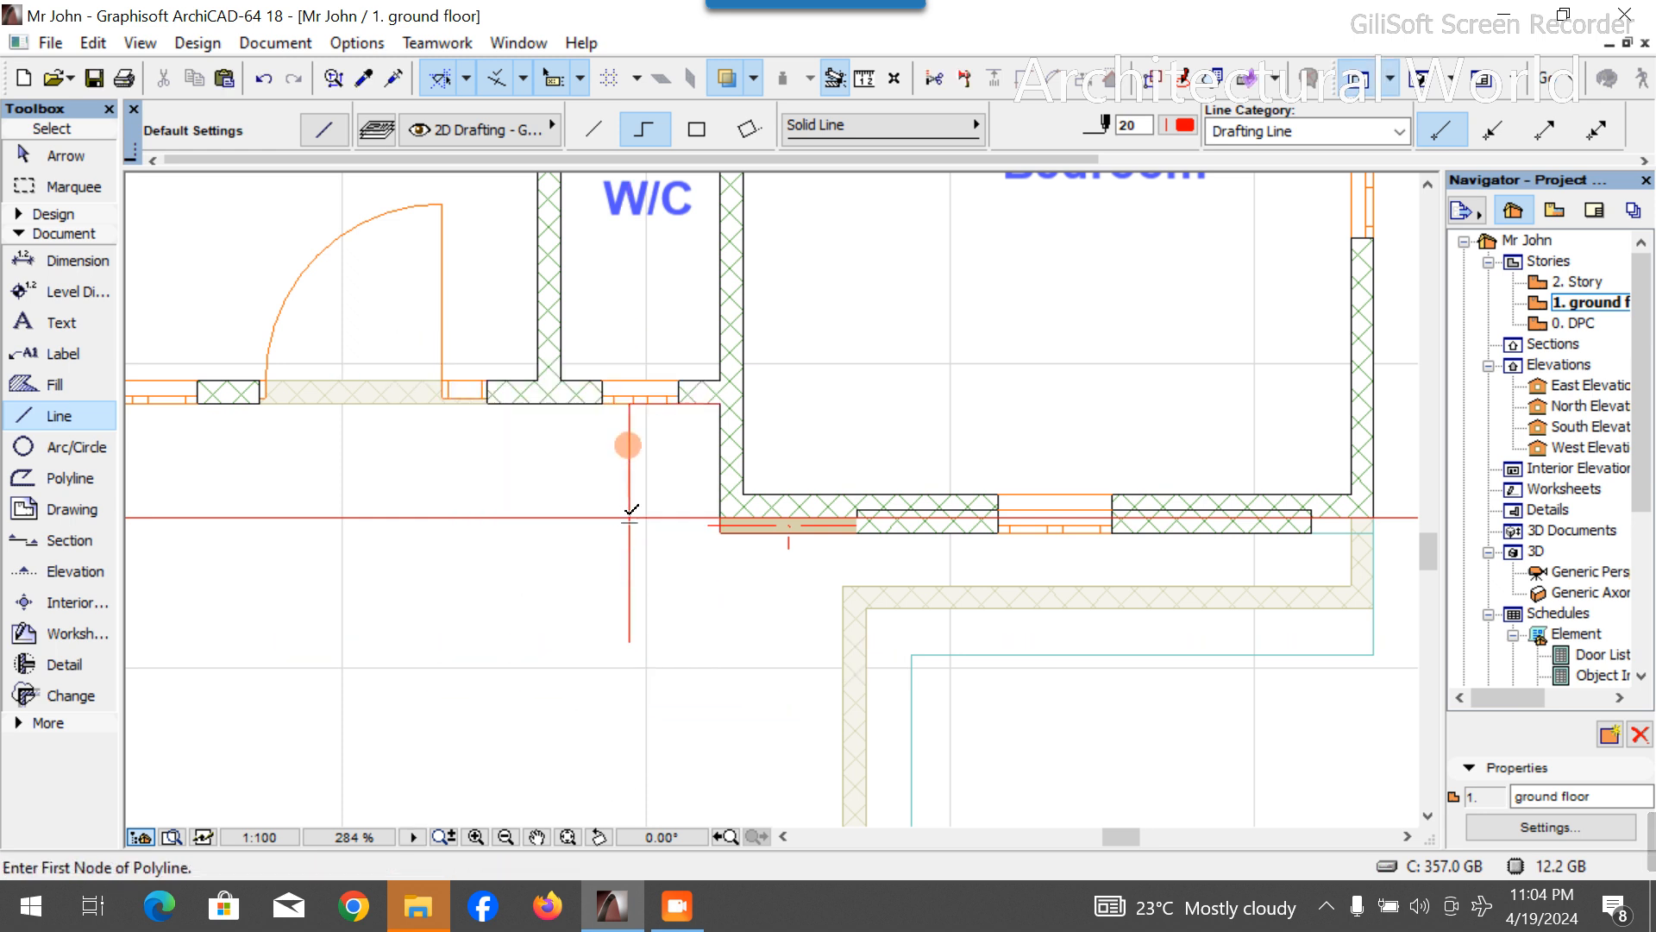
# Draw a polyline 600 mm south from the master bedroom's southeast slab corner, with a horizontal guide extending past the bedroom on both sides.
pyautogui.scroll(-3, 1268, 596)
pyautogui.scroll(4, 1088, 537)
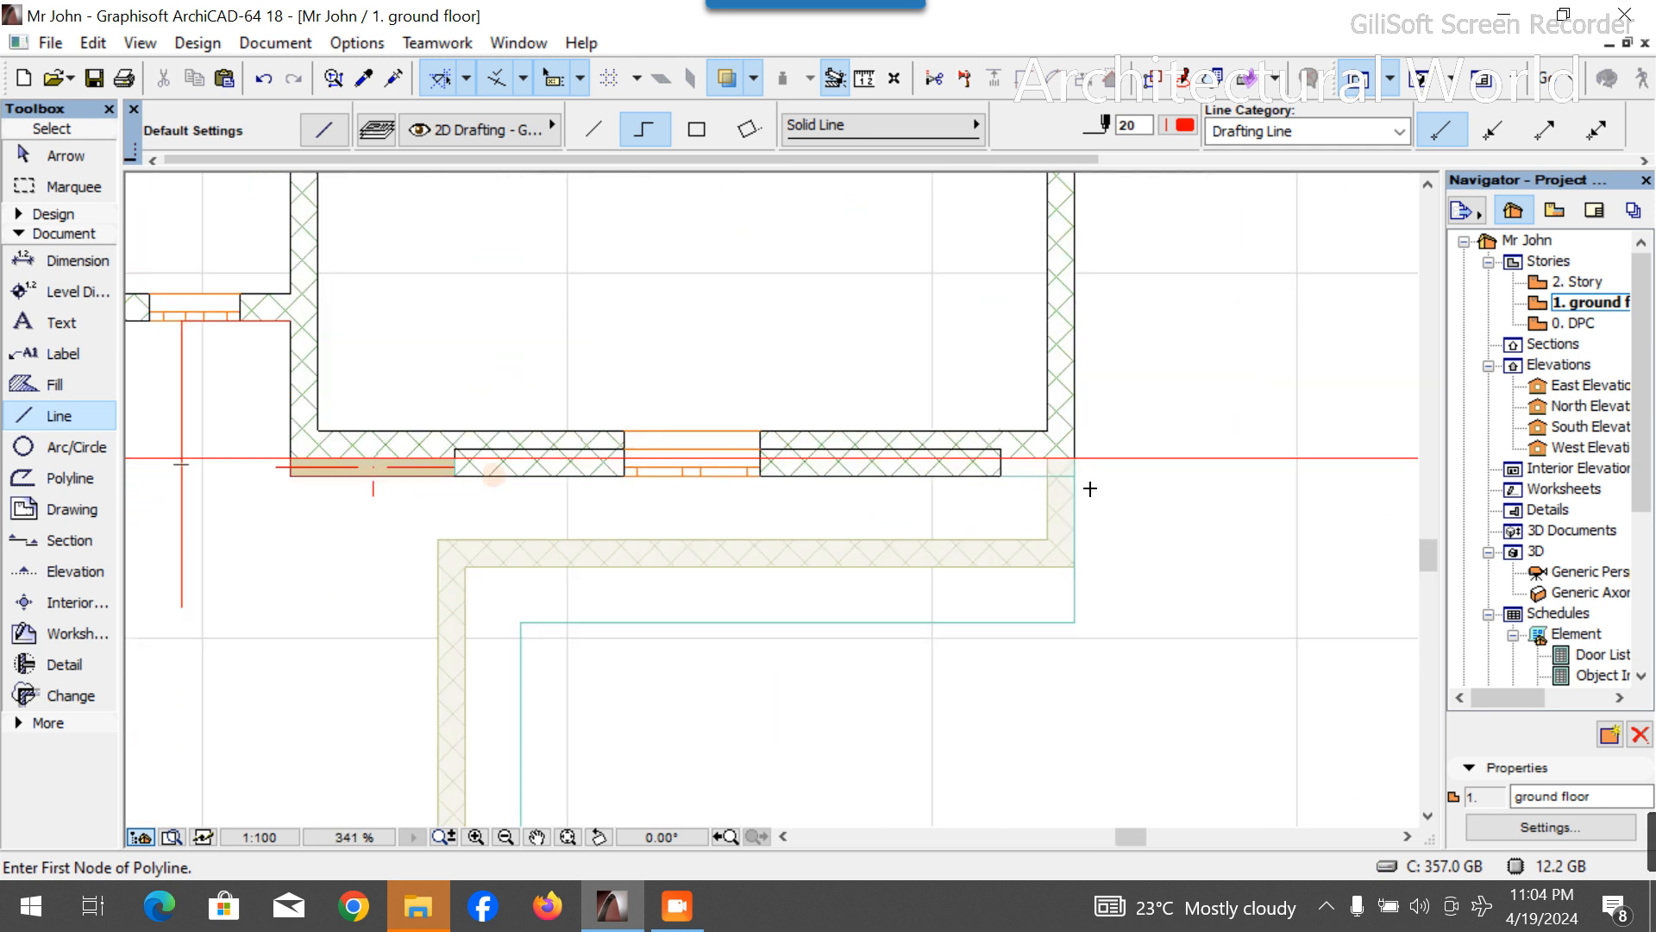
pyautogui.click(1075, 474)
pyautogui.scroll(2, 1074, 573)
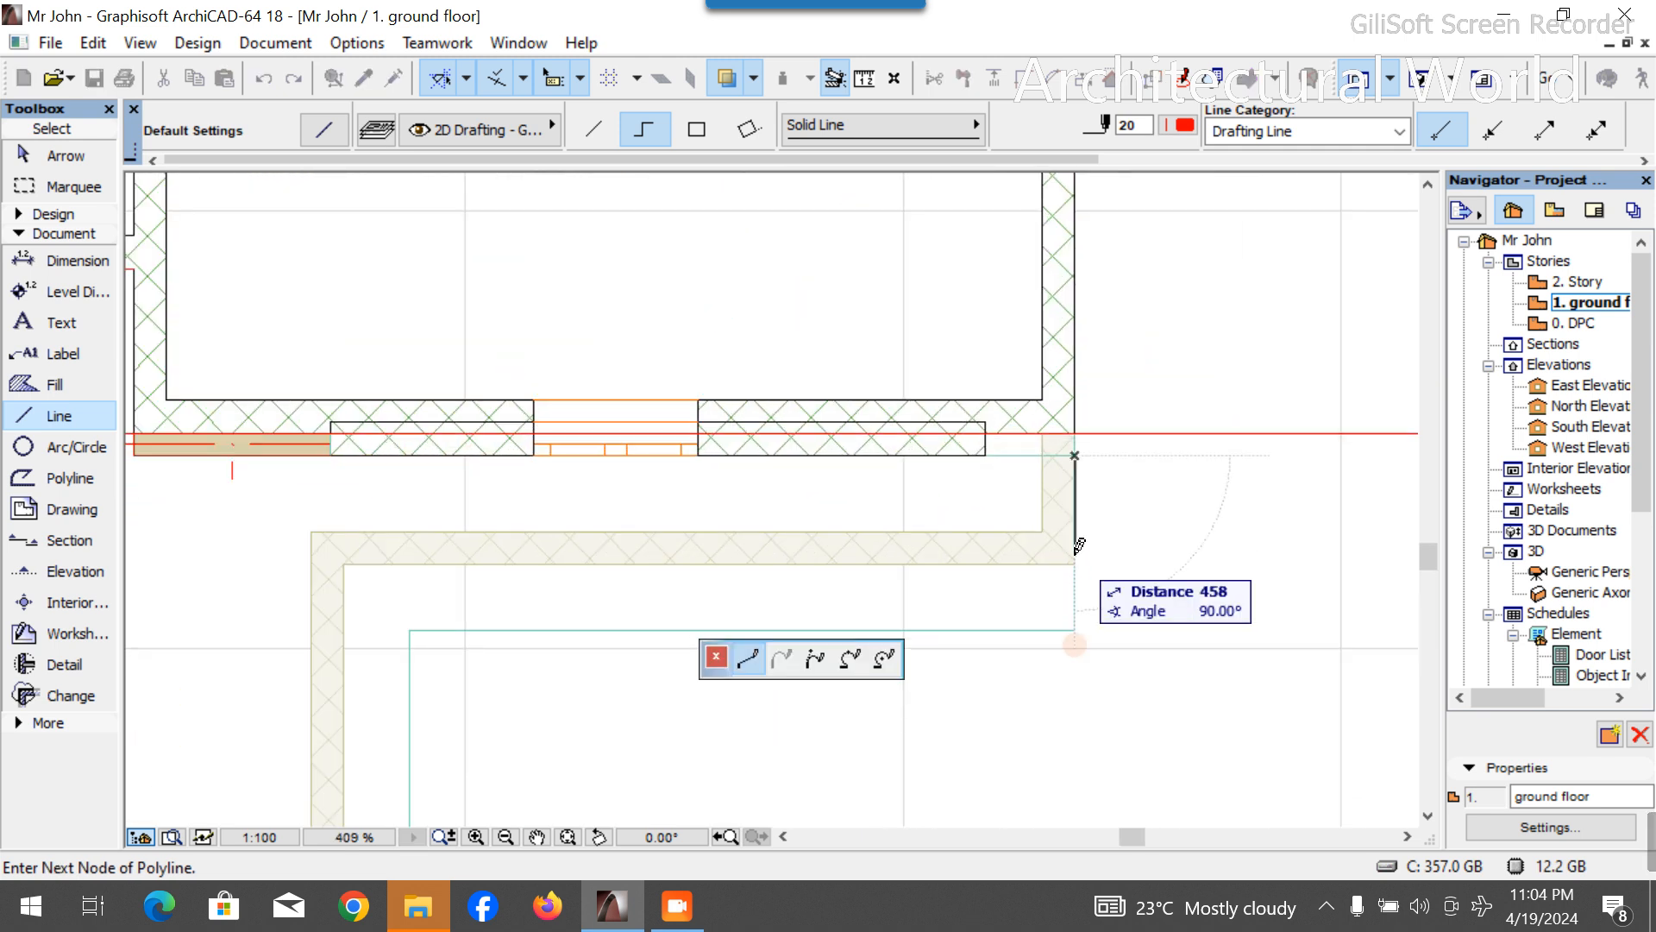
pyautogui.write('6')
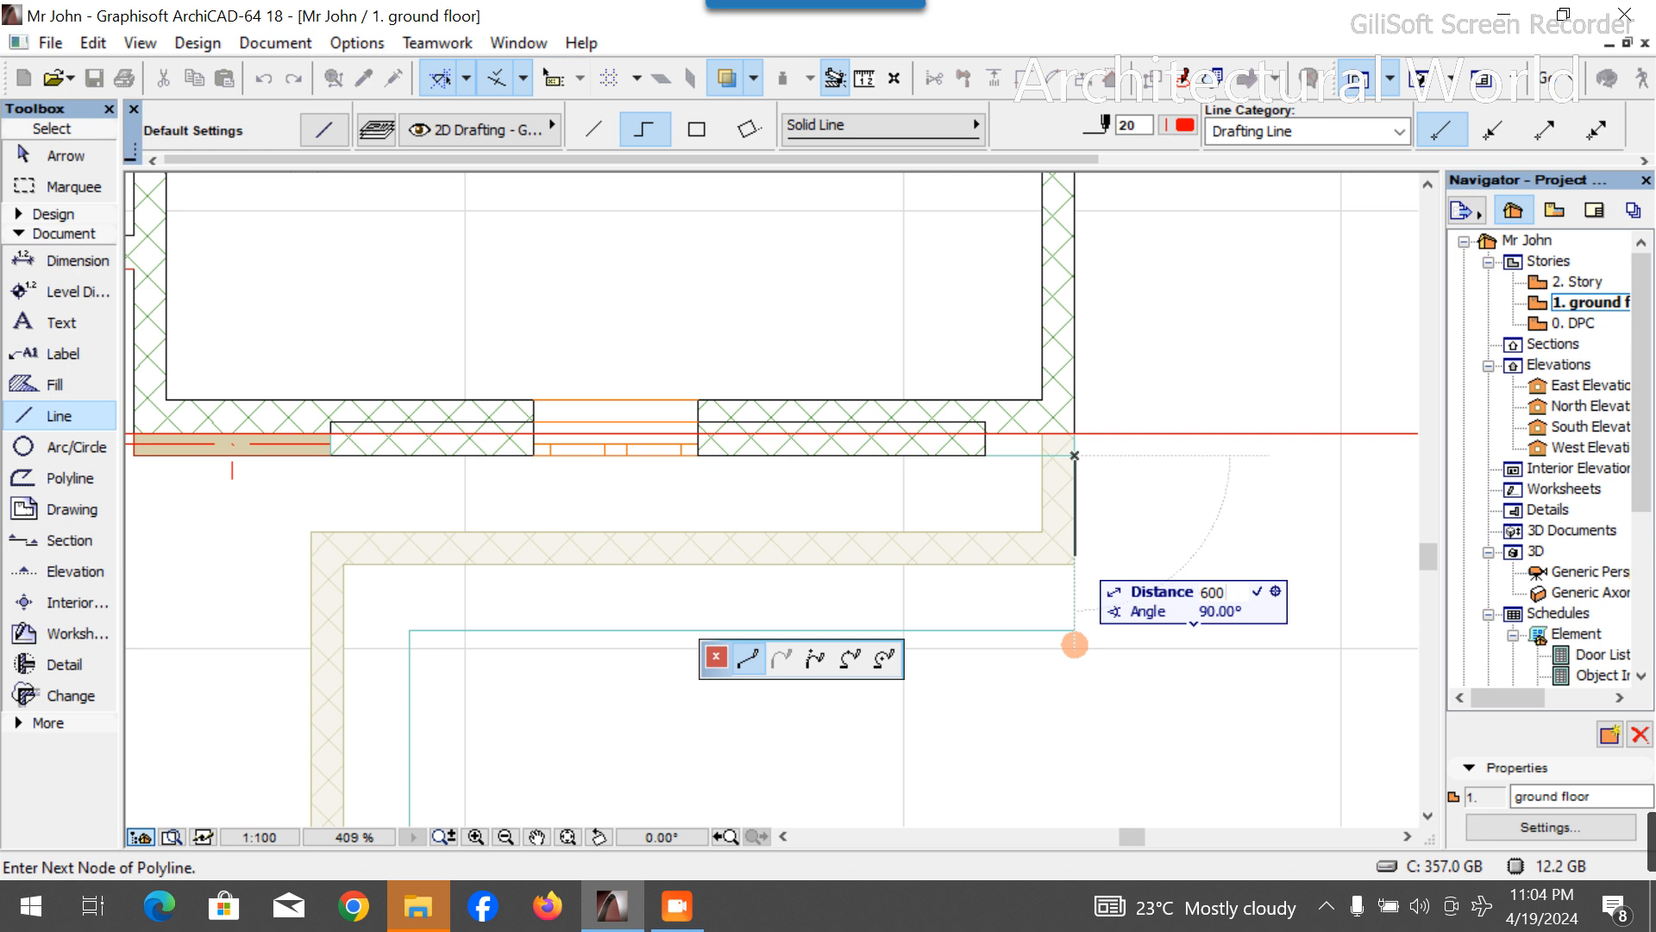
pyautogui.write('00')
pyautogui.press('Return')
pyautogui.scroll(-3, 992, 517)
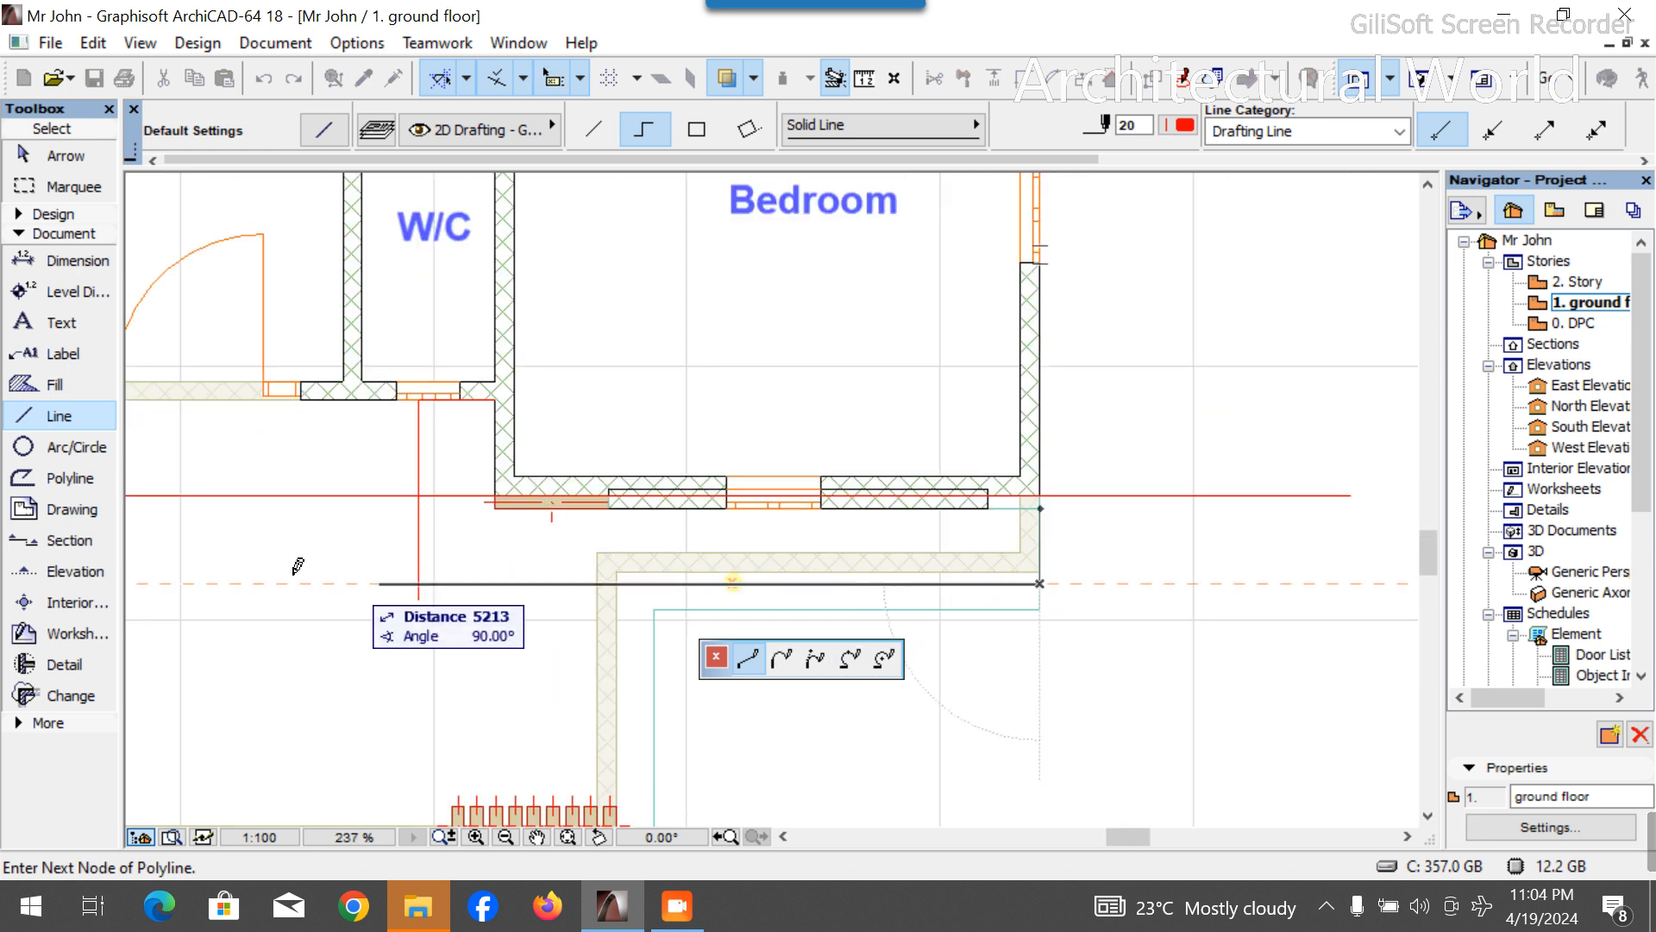
pyautogui.click(241, 582)
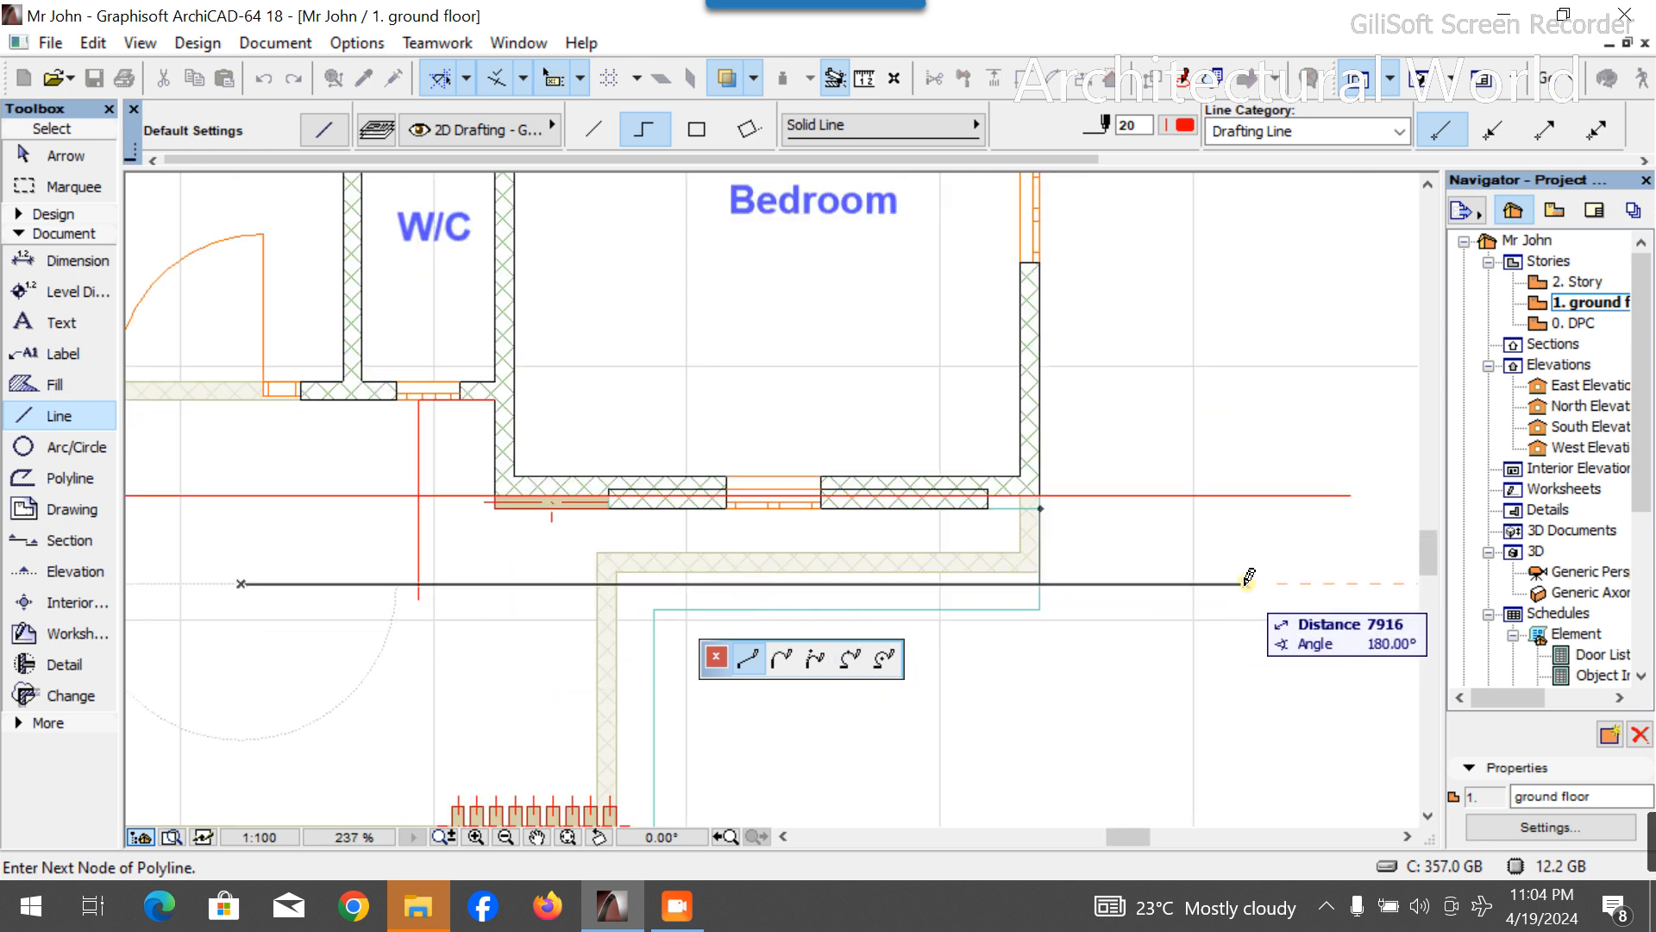
pyautogui.rightClick(1288, 575)
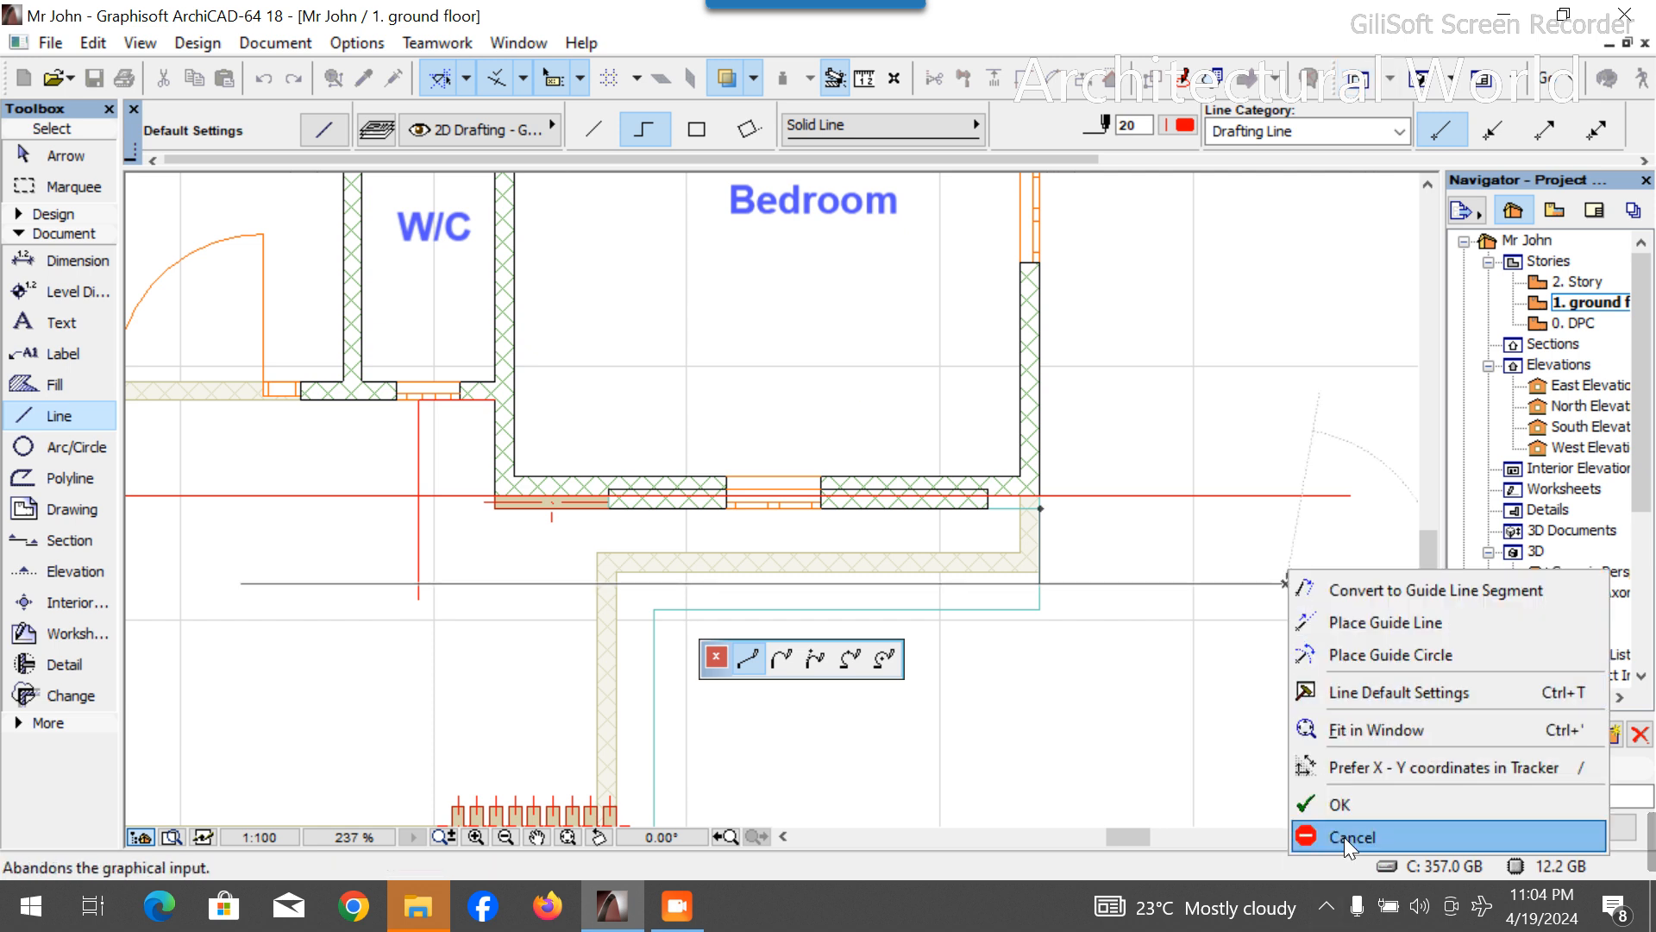
pyautogui.click(1344, 804)
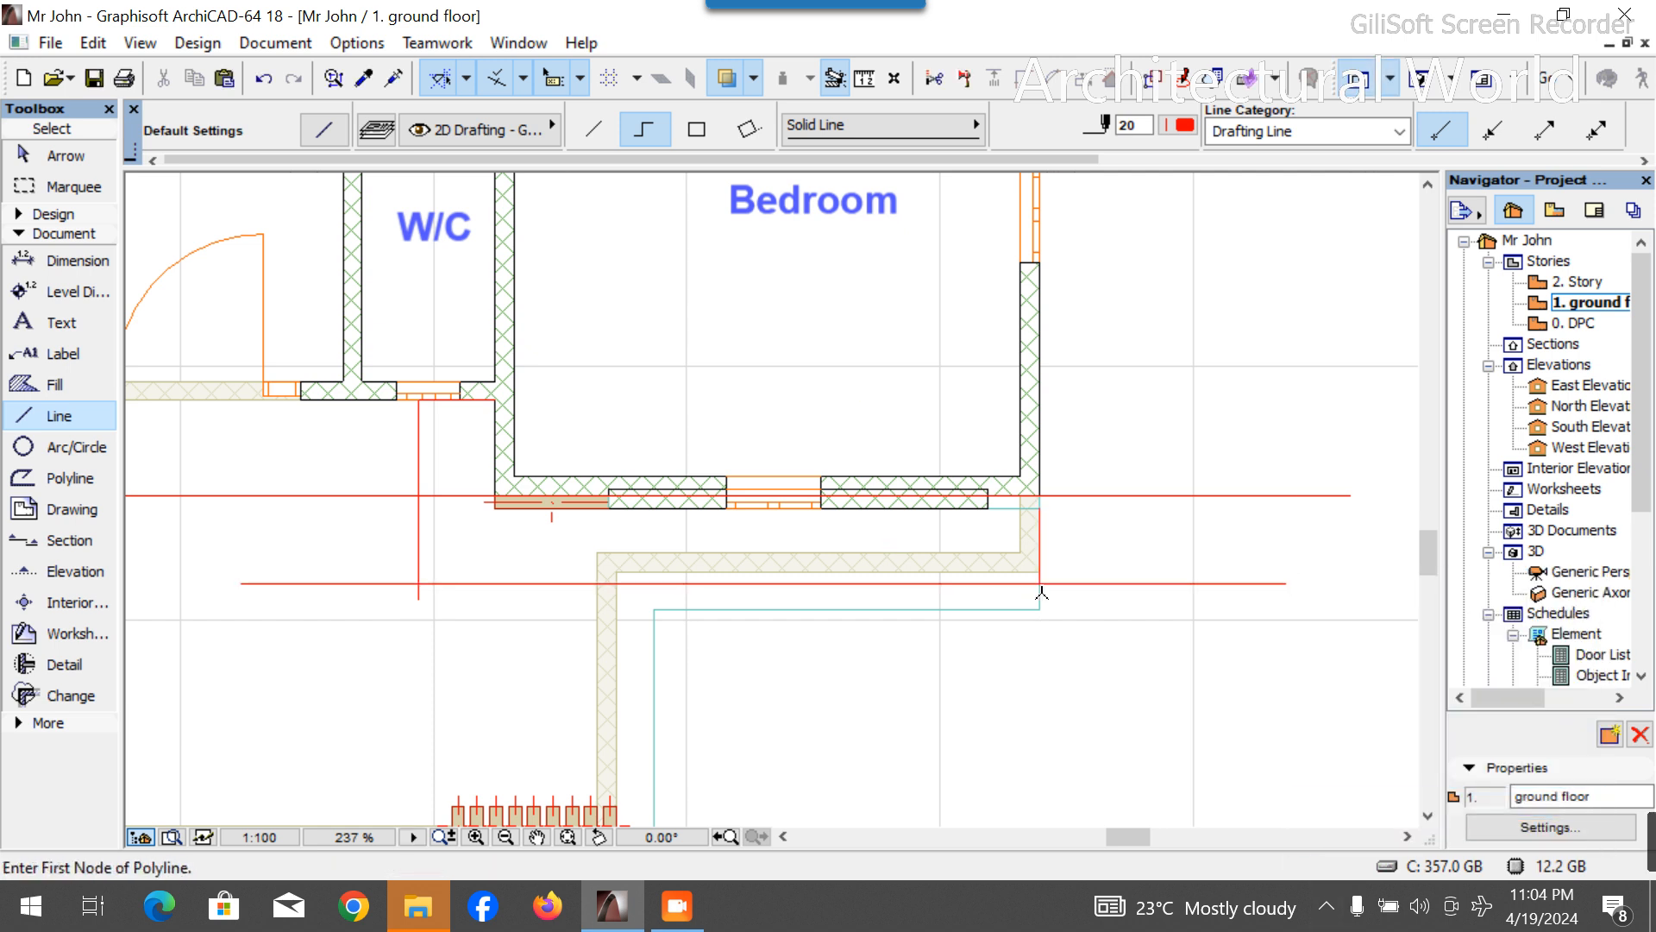
# Draw a polyline from the slab corner's crossing with the front guide line, 600 mm east and straight north past Bedroom 2.
pyautogui.click(1040, 583)
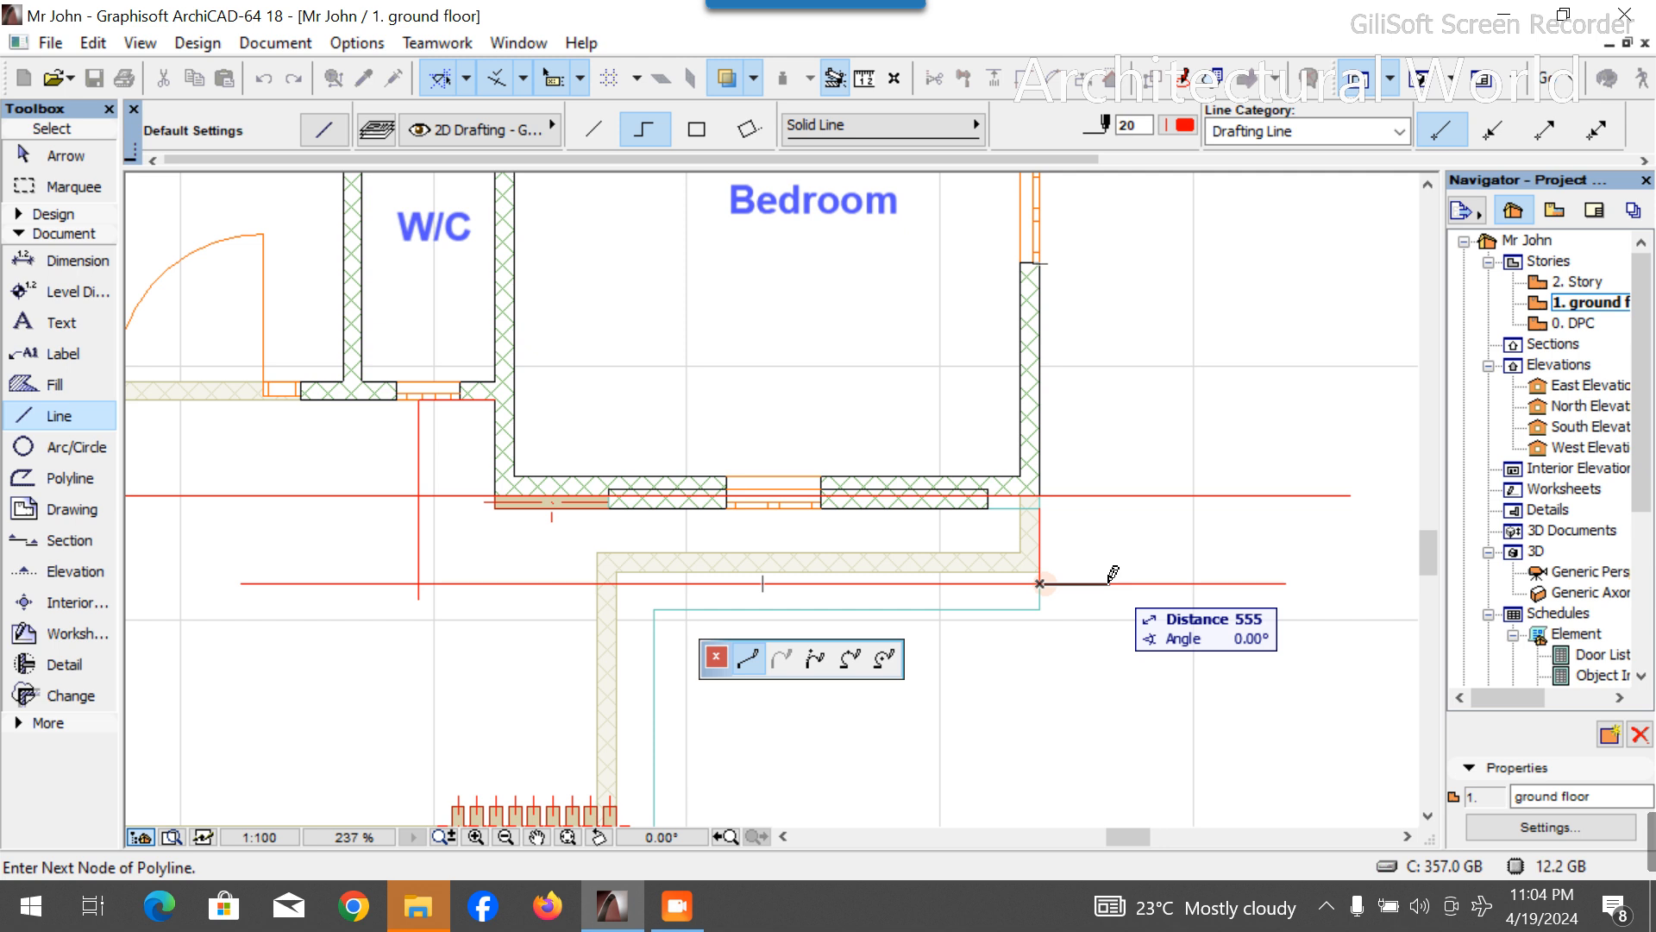
pyautogui.write('60')
pyautogui.write('0')
pyautogui.press('Return')
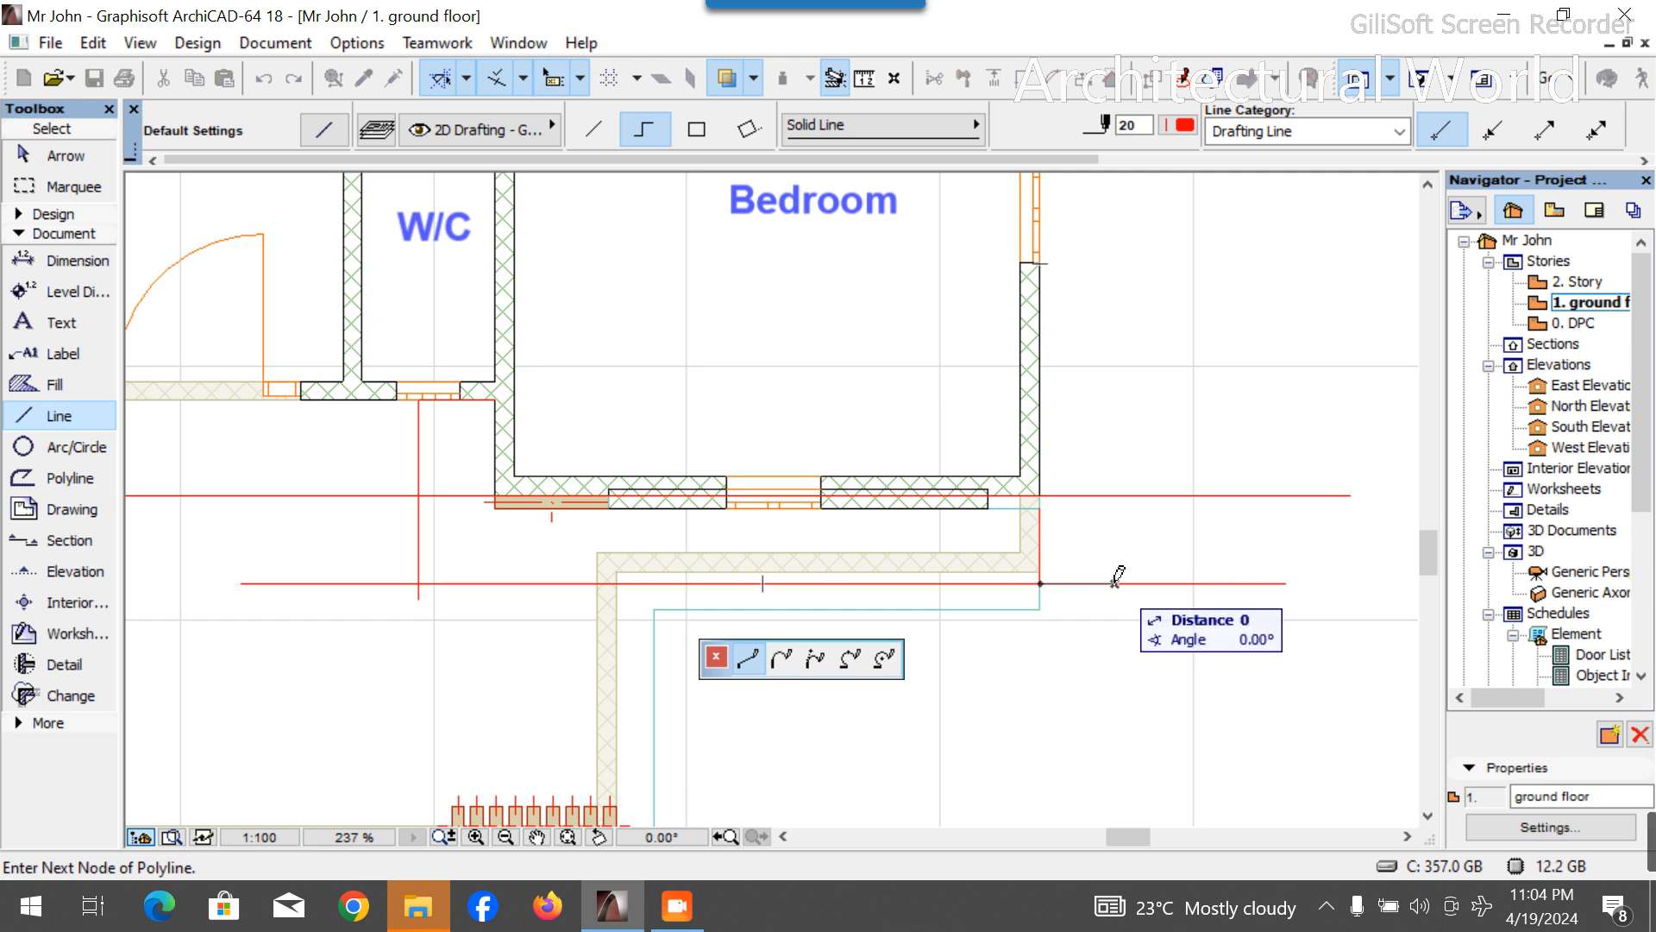
pyautogui.scroll(-4, 1130, 595)
pyautogui.scroll(6, 1132, 324)
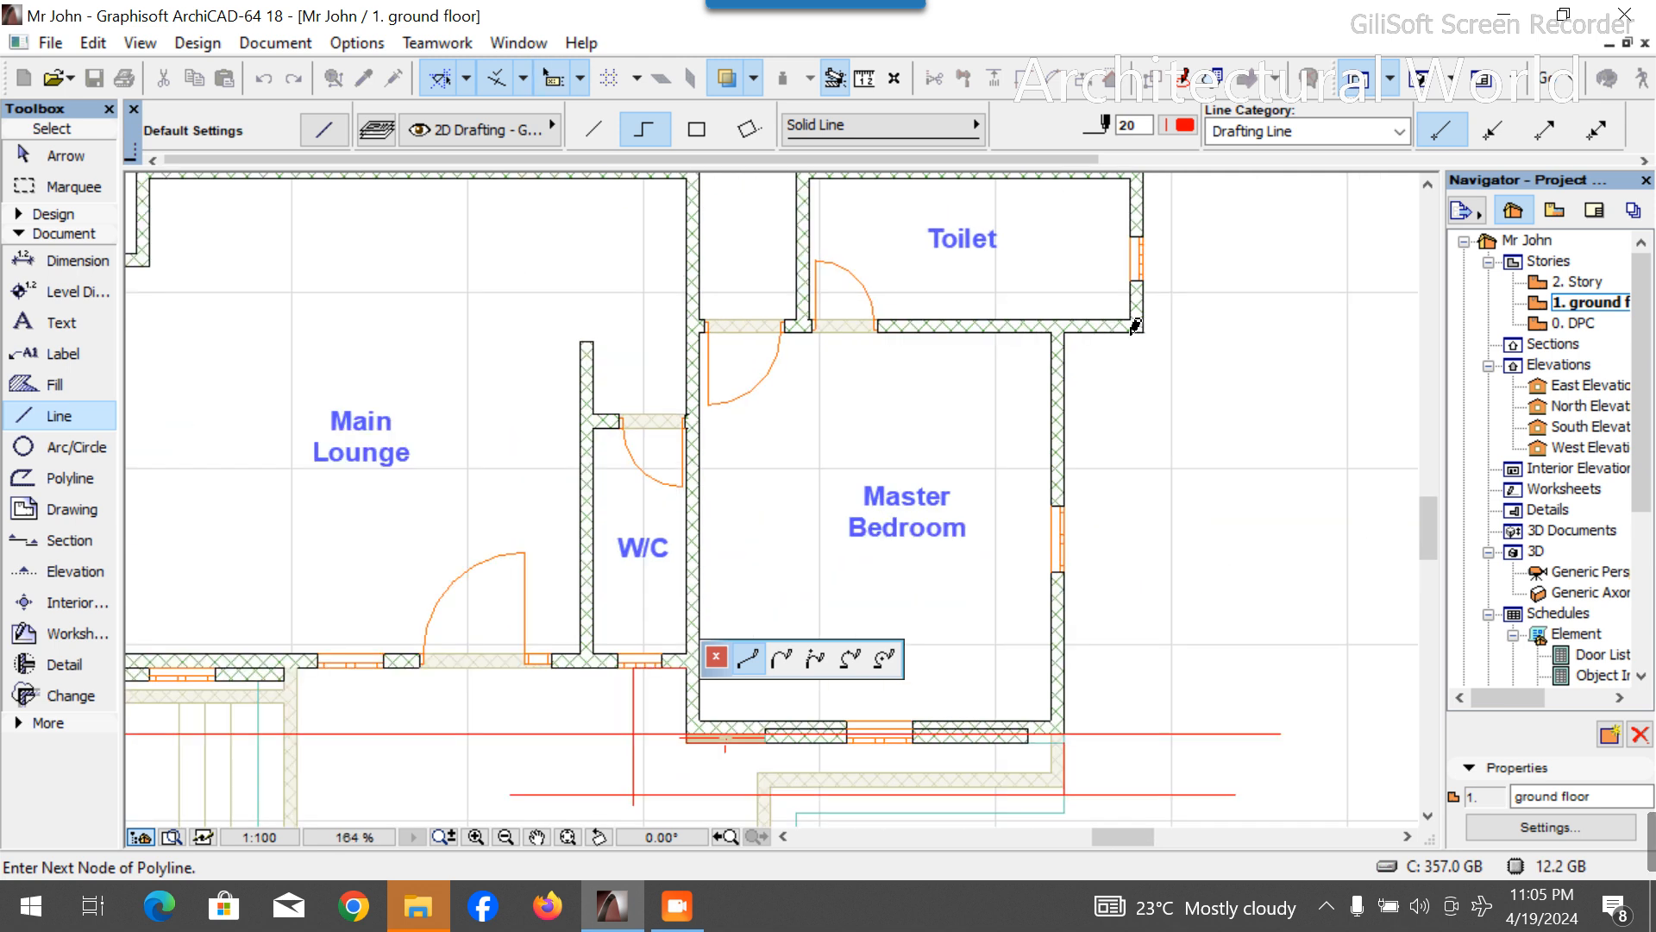
pyautogui.scroll(-8, 1117, 318)
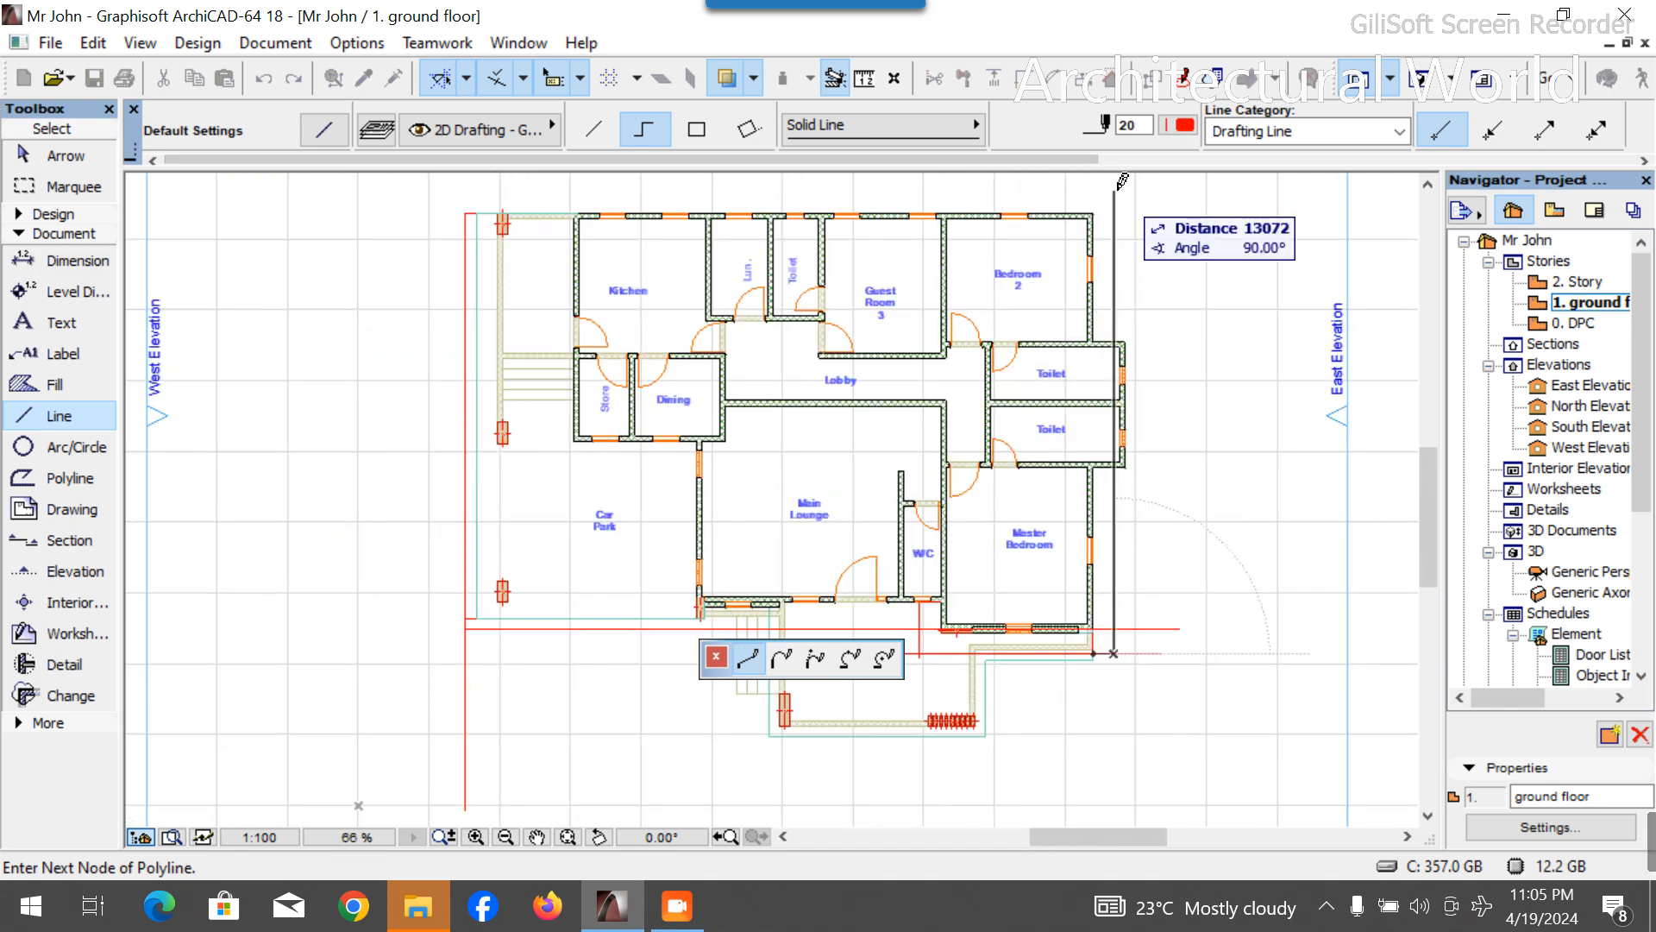
pyautogui.rightClick(1162, 226)
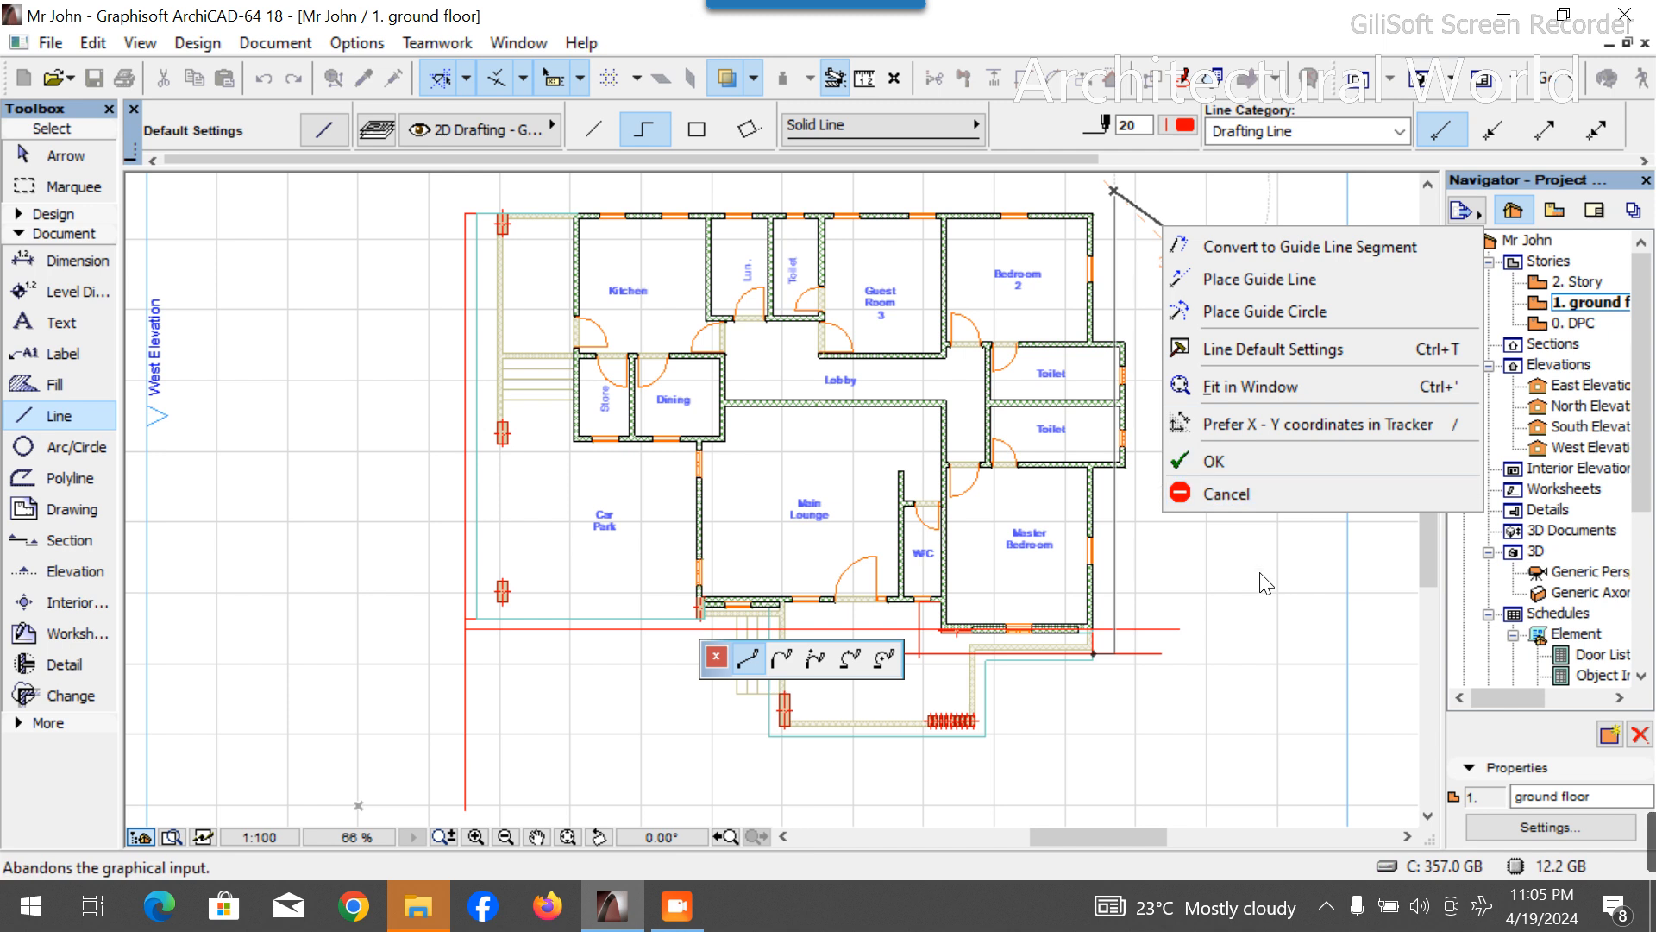
pyautogui.click(1260, 527)
pyautogui.scroll(-5, 1234, 667)
pyautogui.scroll(5, 1208, 459)
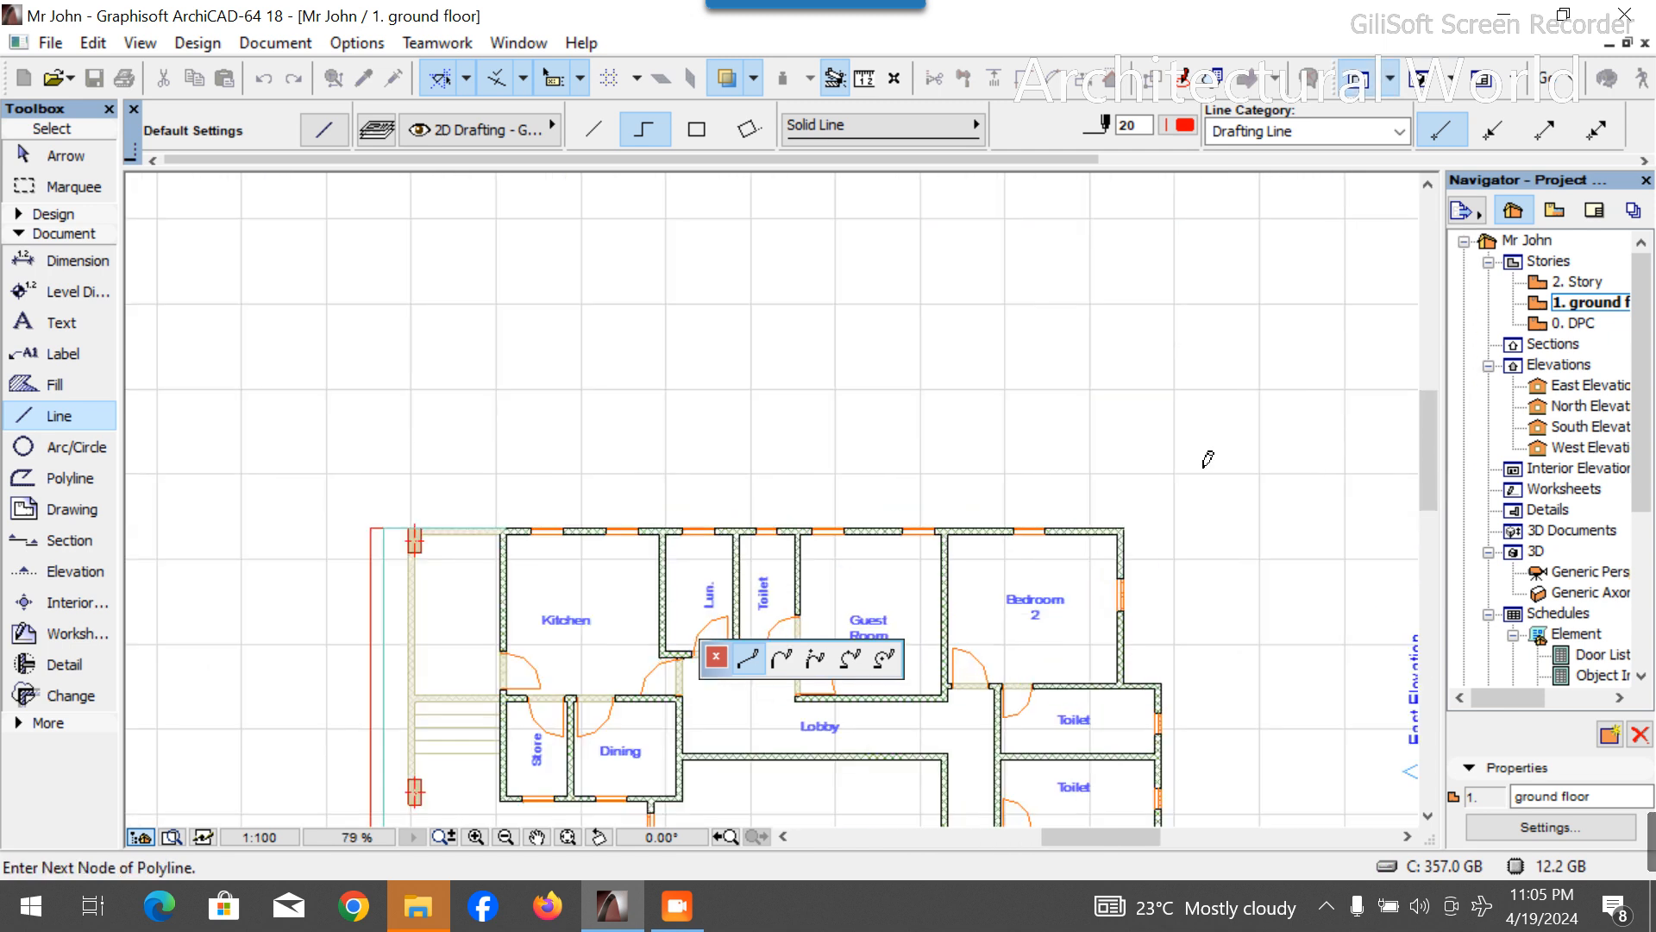
pyautogui.click(1148, 363)
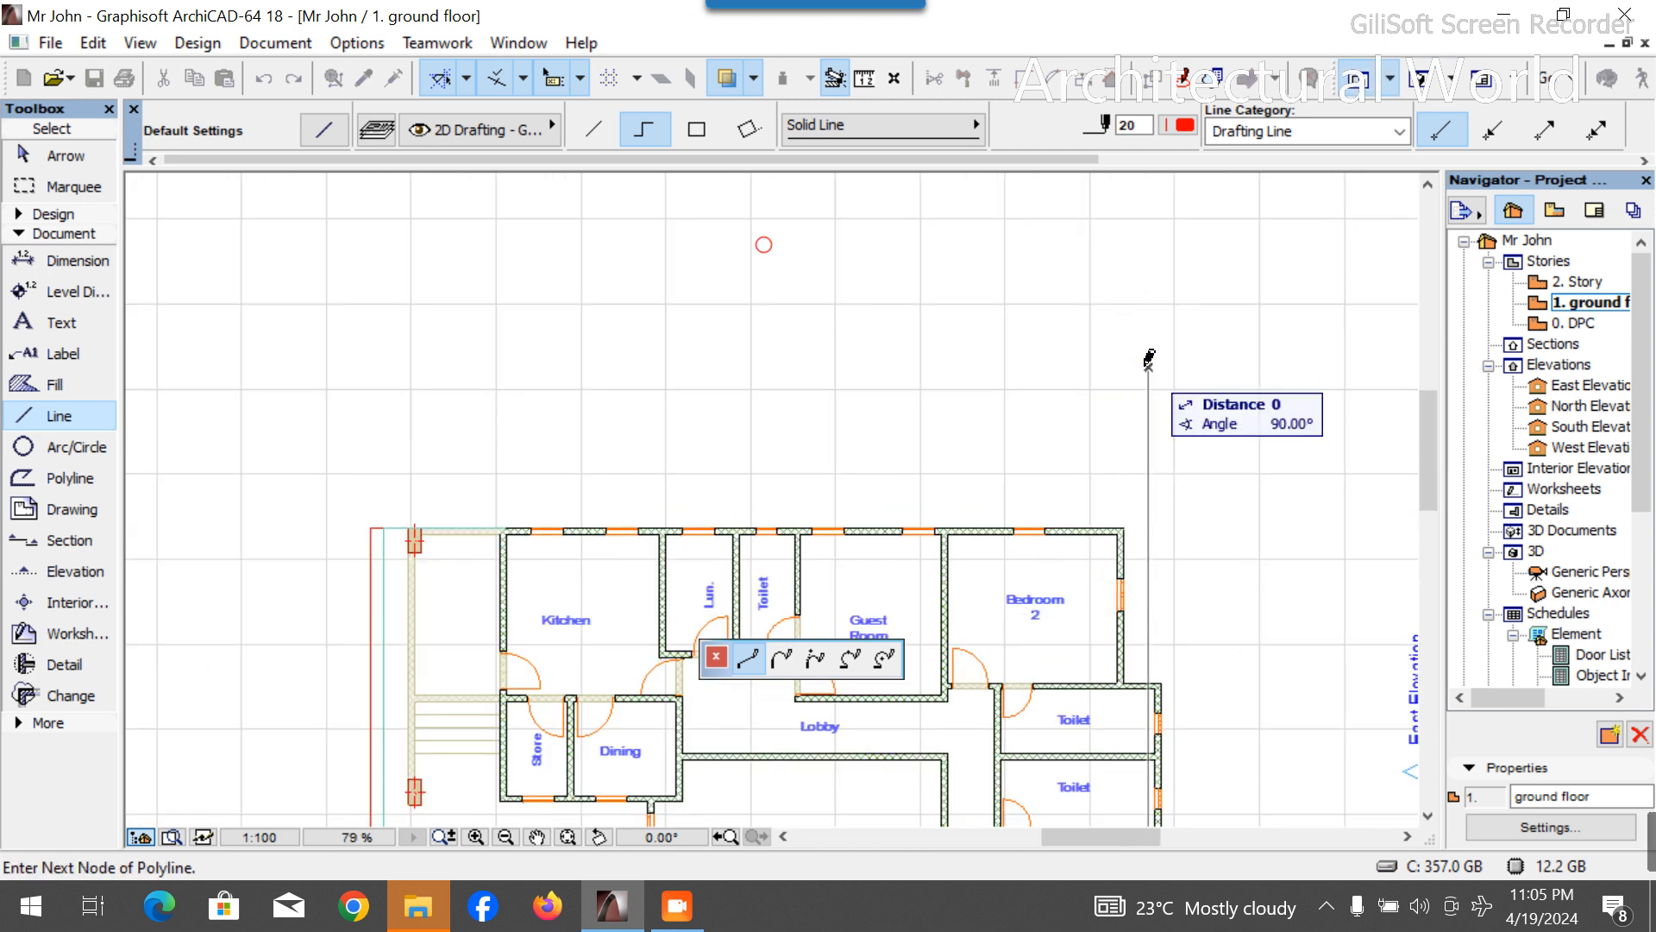
pyautogui.rightClick(1150, 358)
pyautogui.click(1213, 603)
# Draw a polyline from the east guide line's crossing with the lower toilet's south wall, 600 mm south and east past the toilet.
pyautogui.scroll(-4, 670, 266)
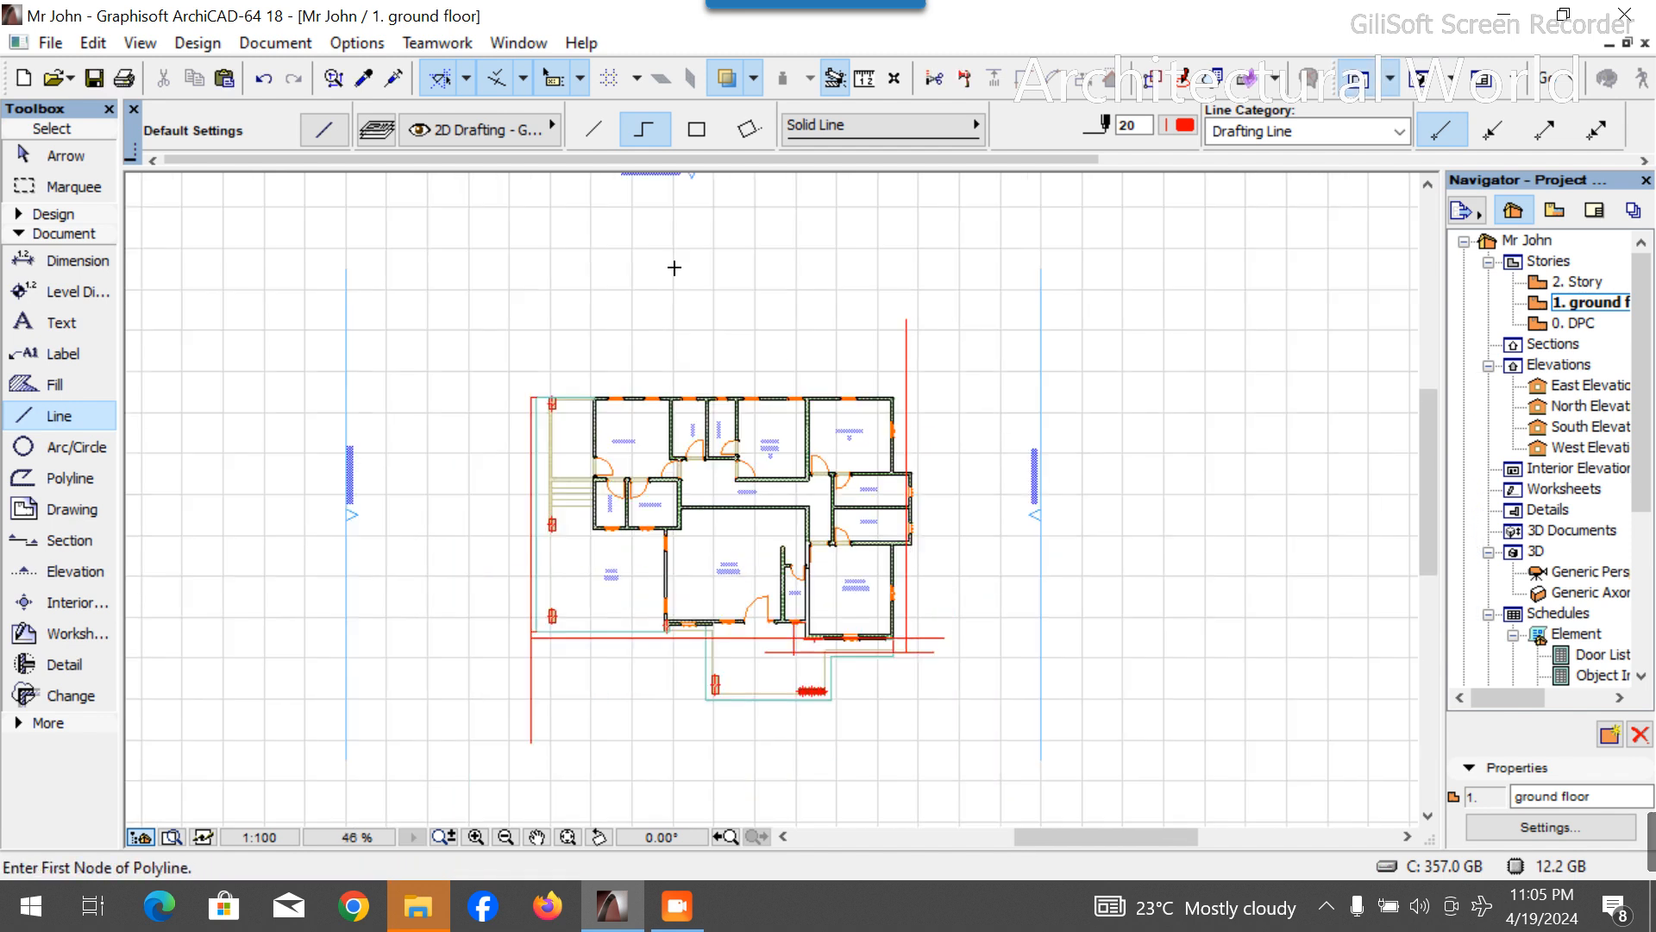
pyautogui.scroll(8, 891, 431)
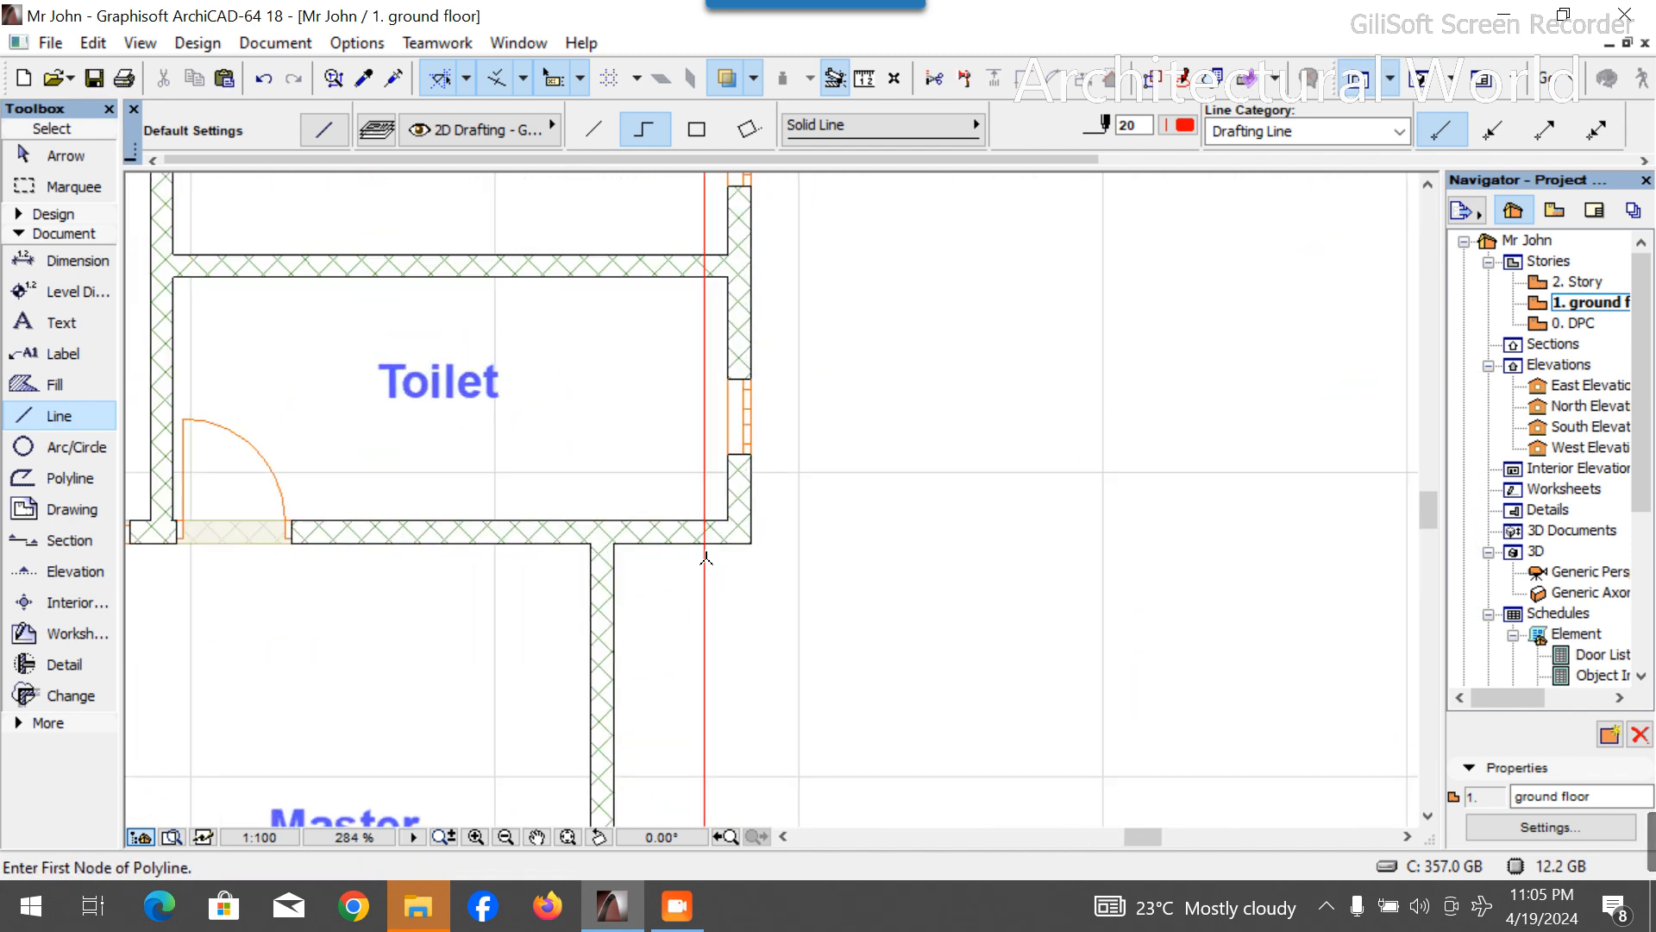
pyautogui.click(704, 542)
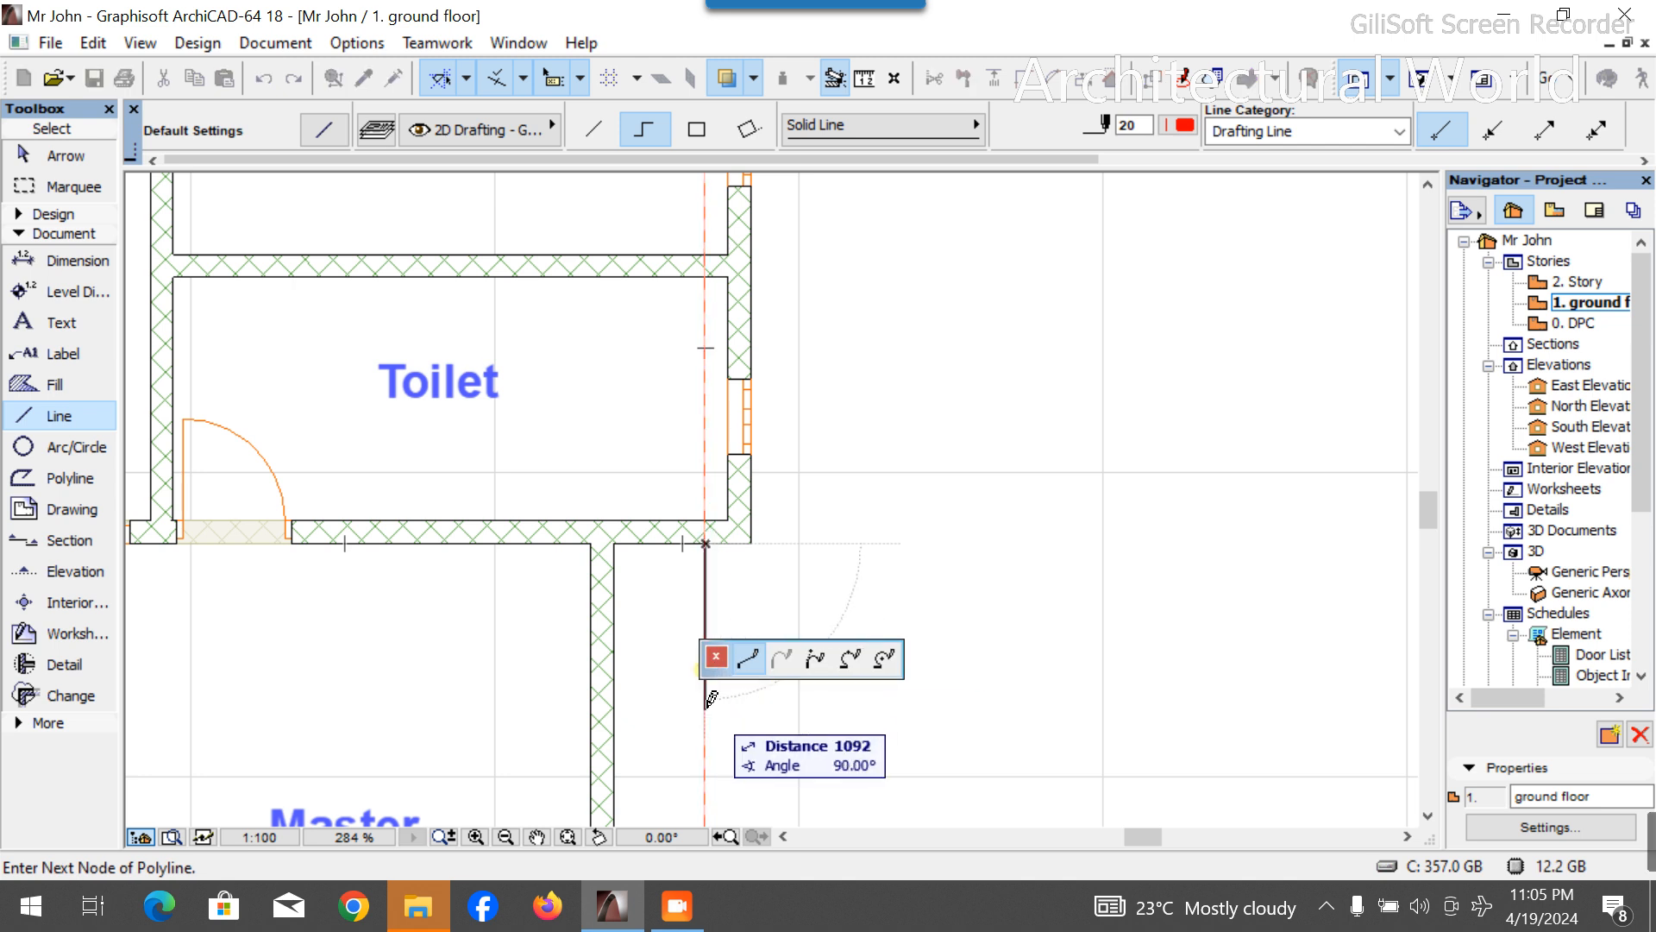
pyautogui.write('600')
pyautogui.press('Return')
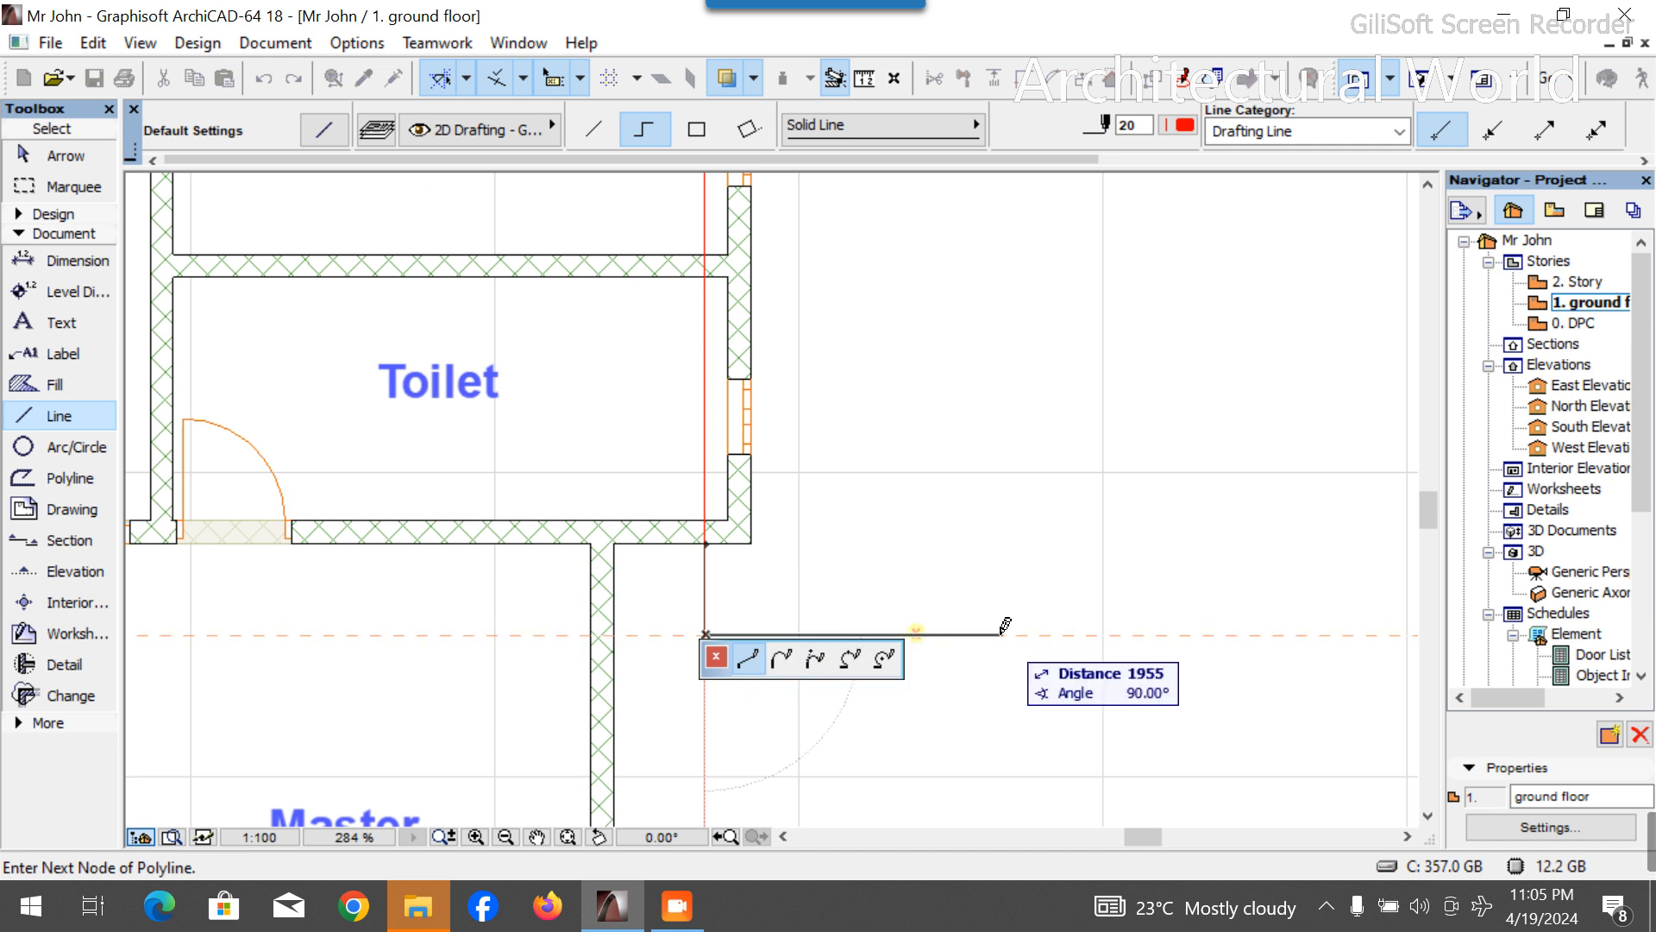
pyautogui.rightClick(1003, 632)
pyautogui.click(1048, 584)
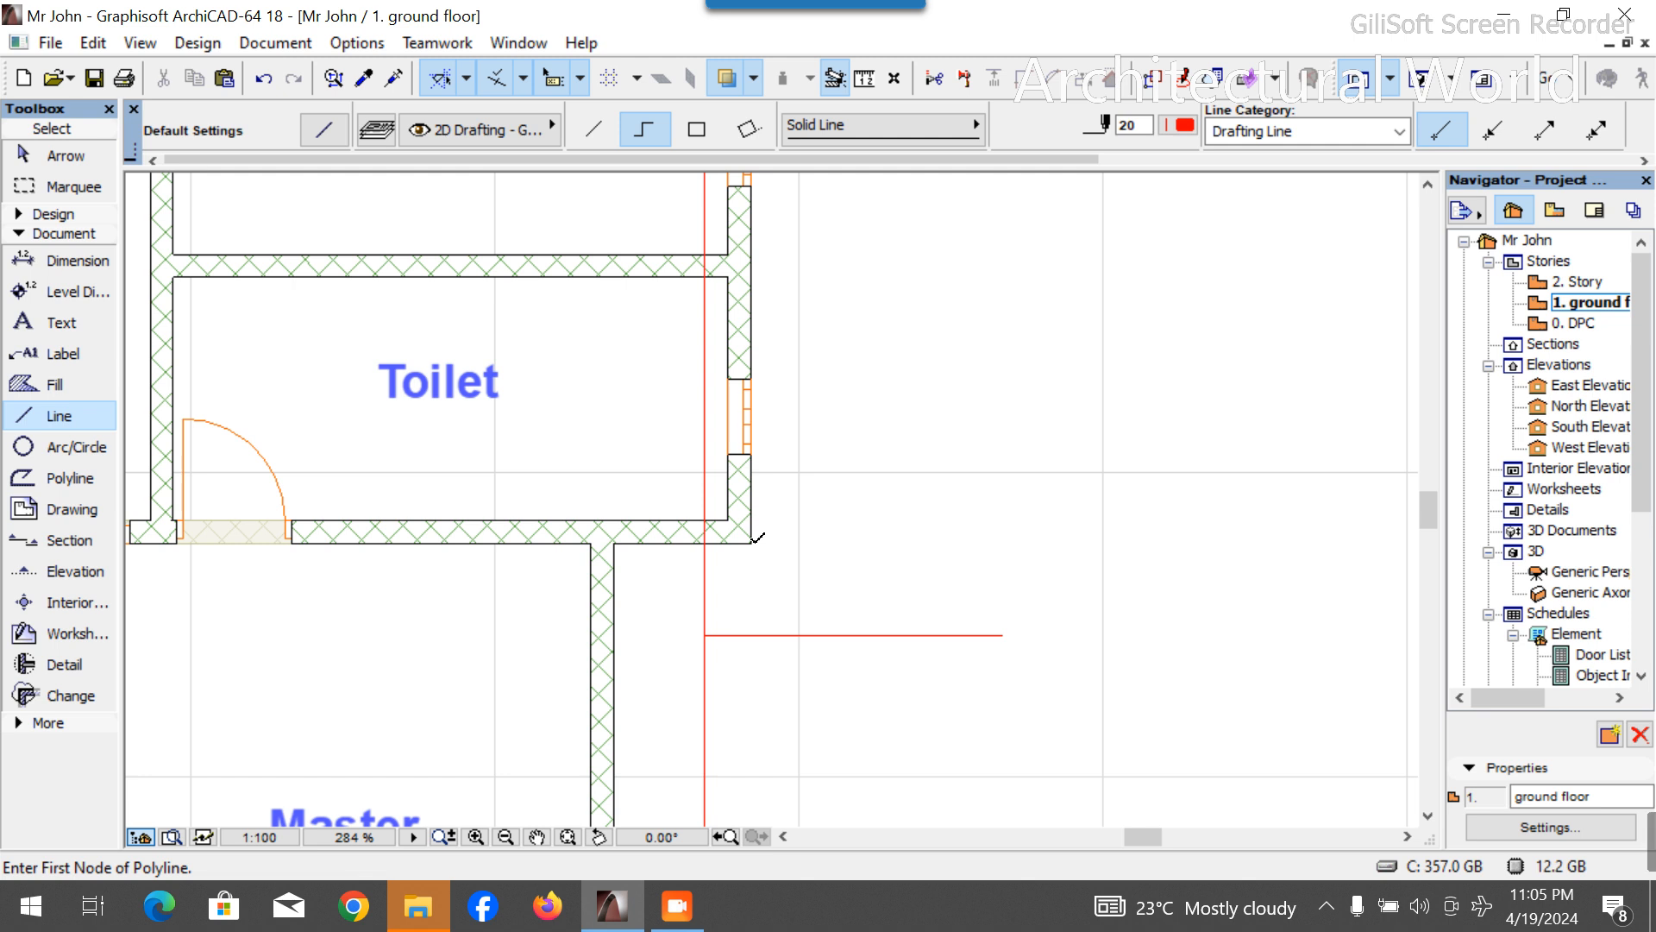
# Draw a polyline from the lower toilet's southeast corner, south to the 600 mm guide line, 600 mm east and north alongside the toilets.
pyautogui.click(752, 537)
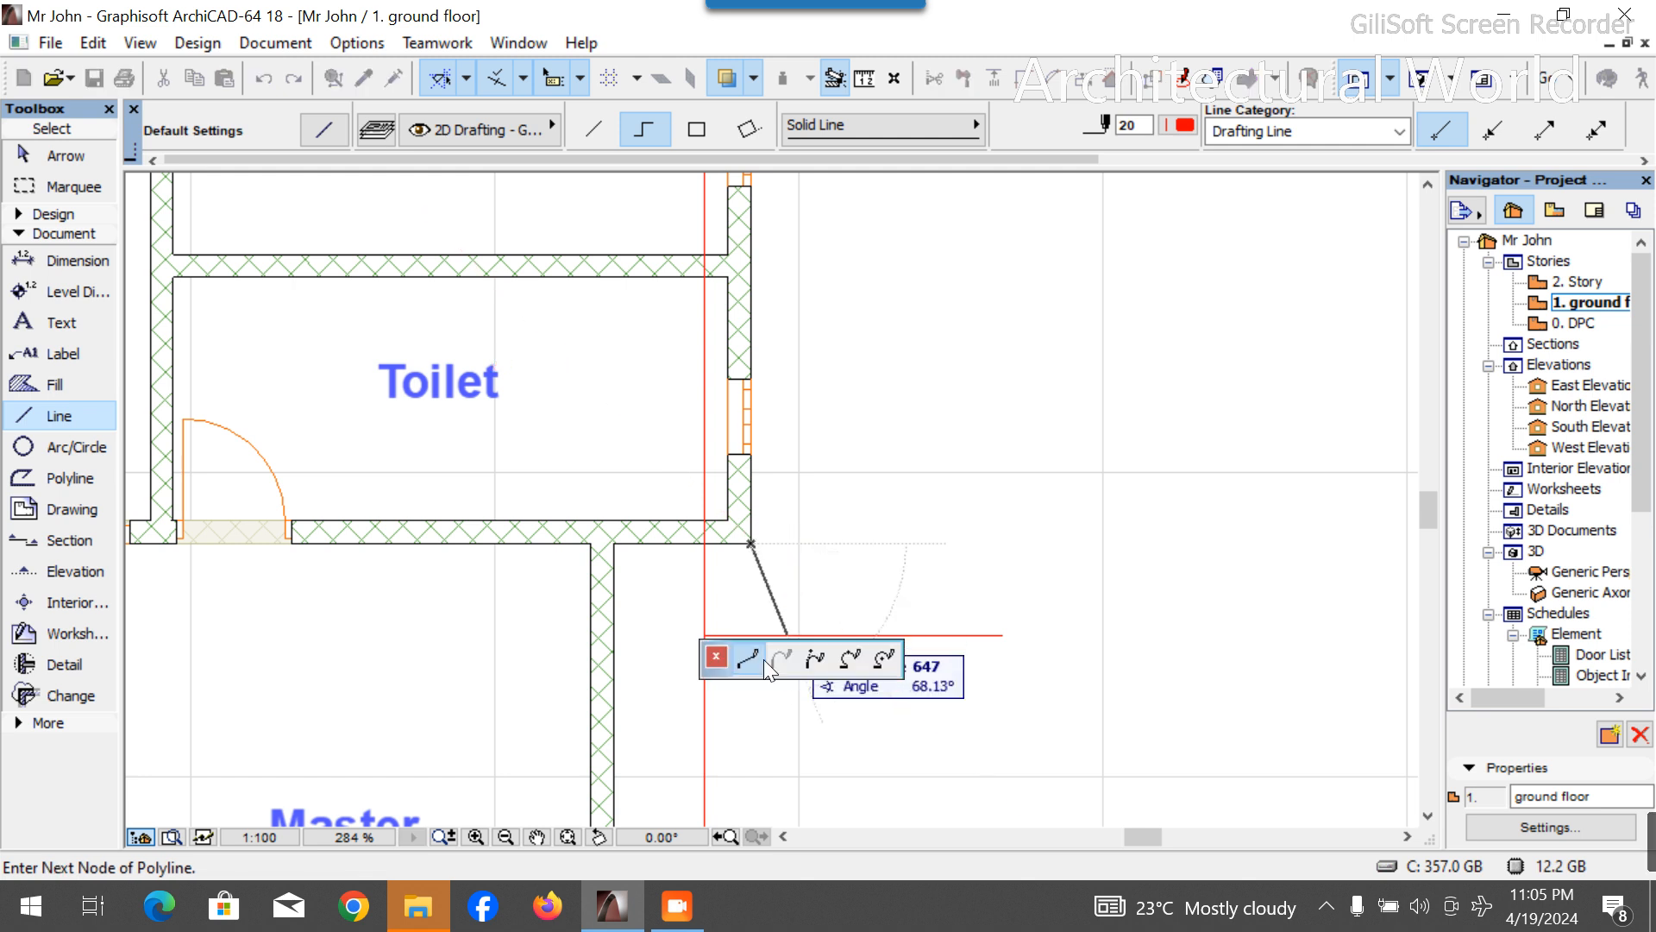
pyautogui.scroll(5, 763, 703)
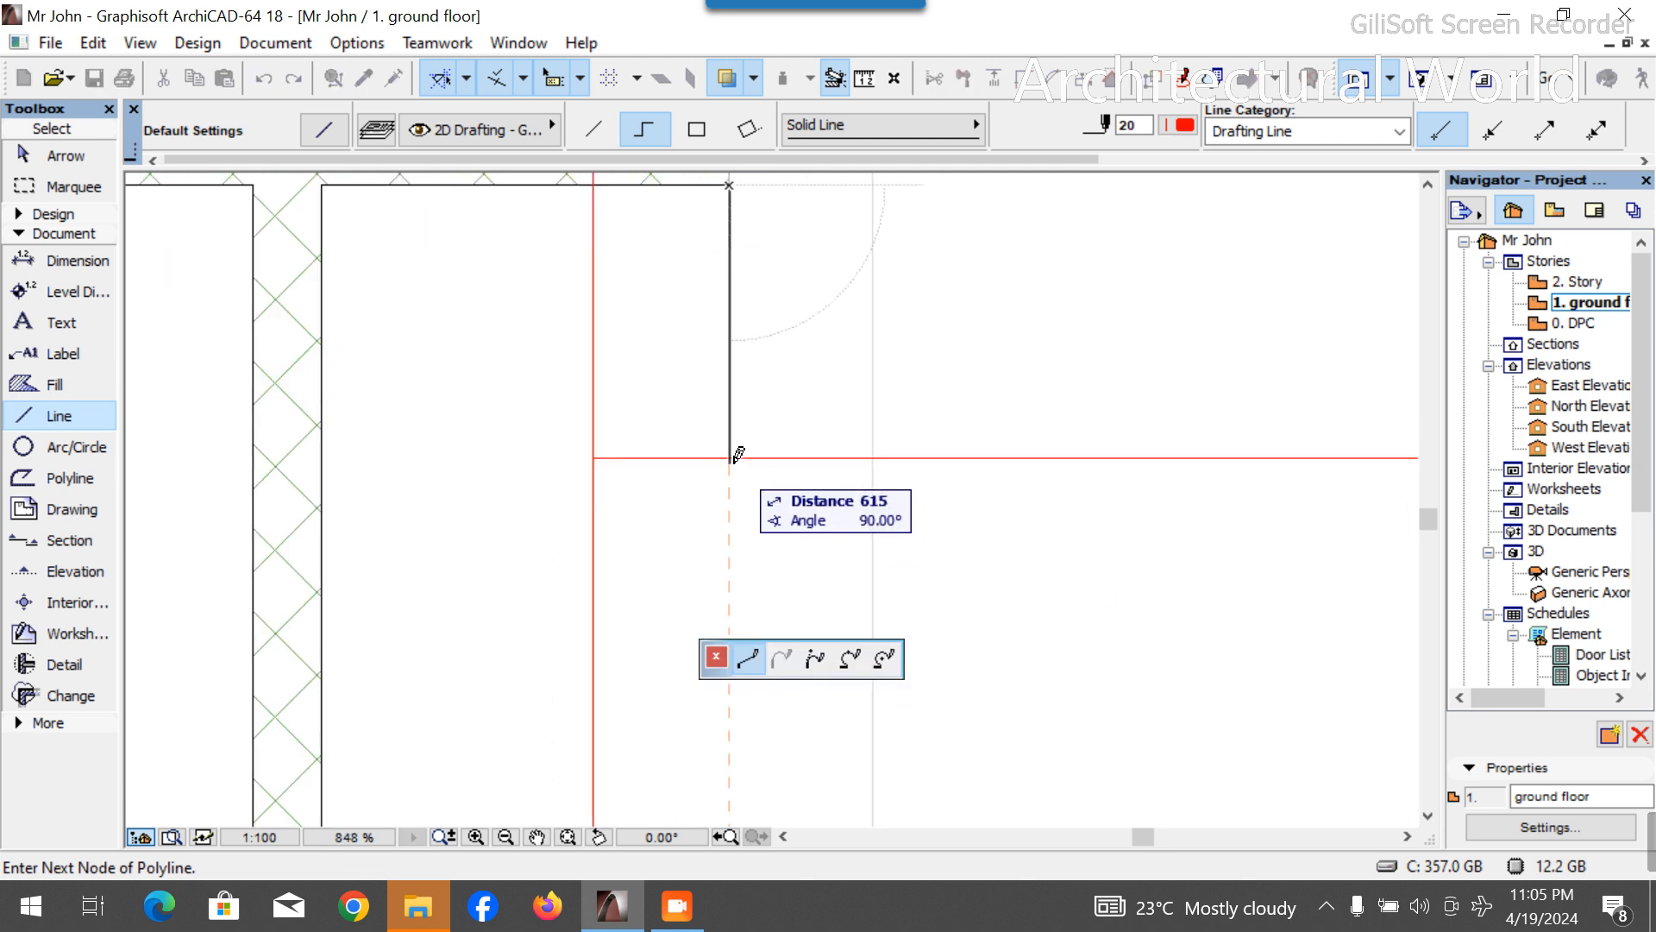
pyautogui.click(729, 457)
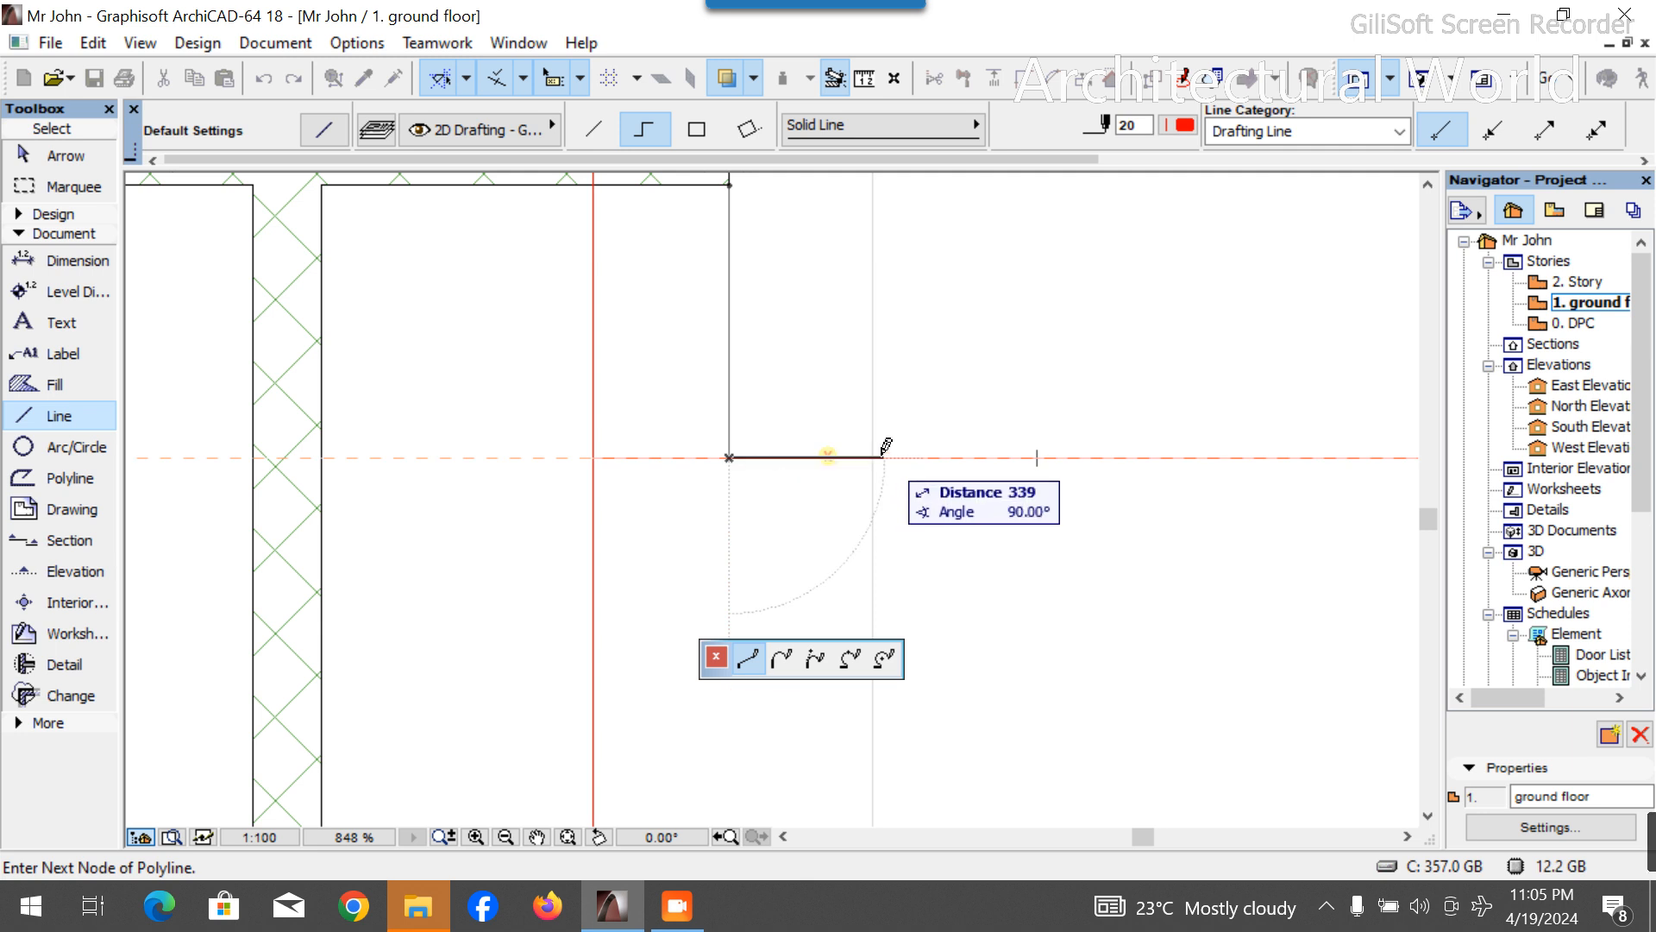
pyautogui.write('60')
pyautogui.write('0')
pyautogui.press('Return')
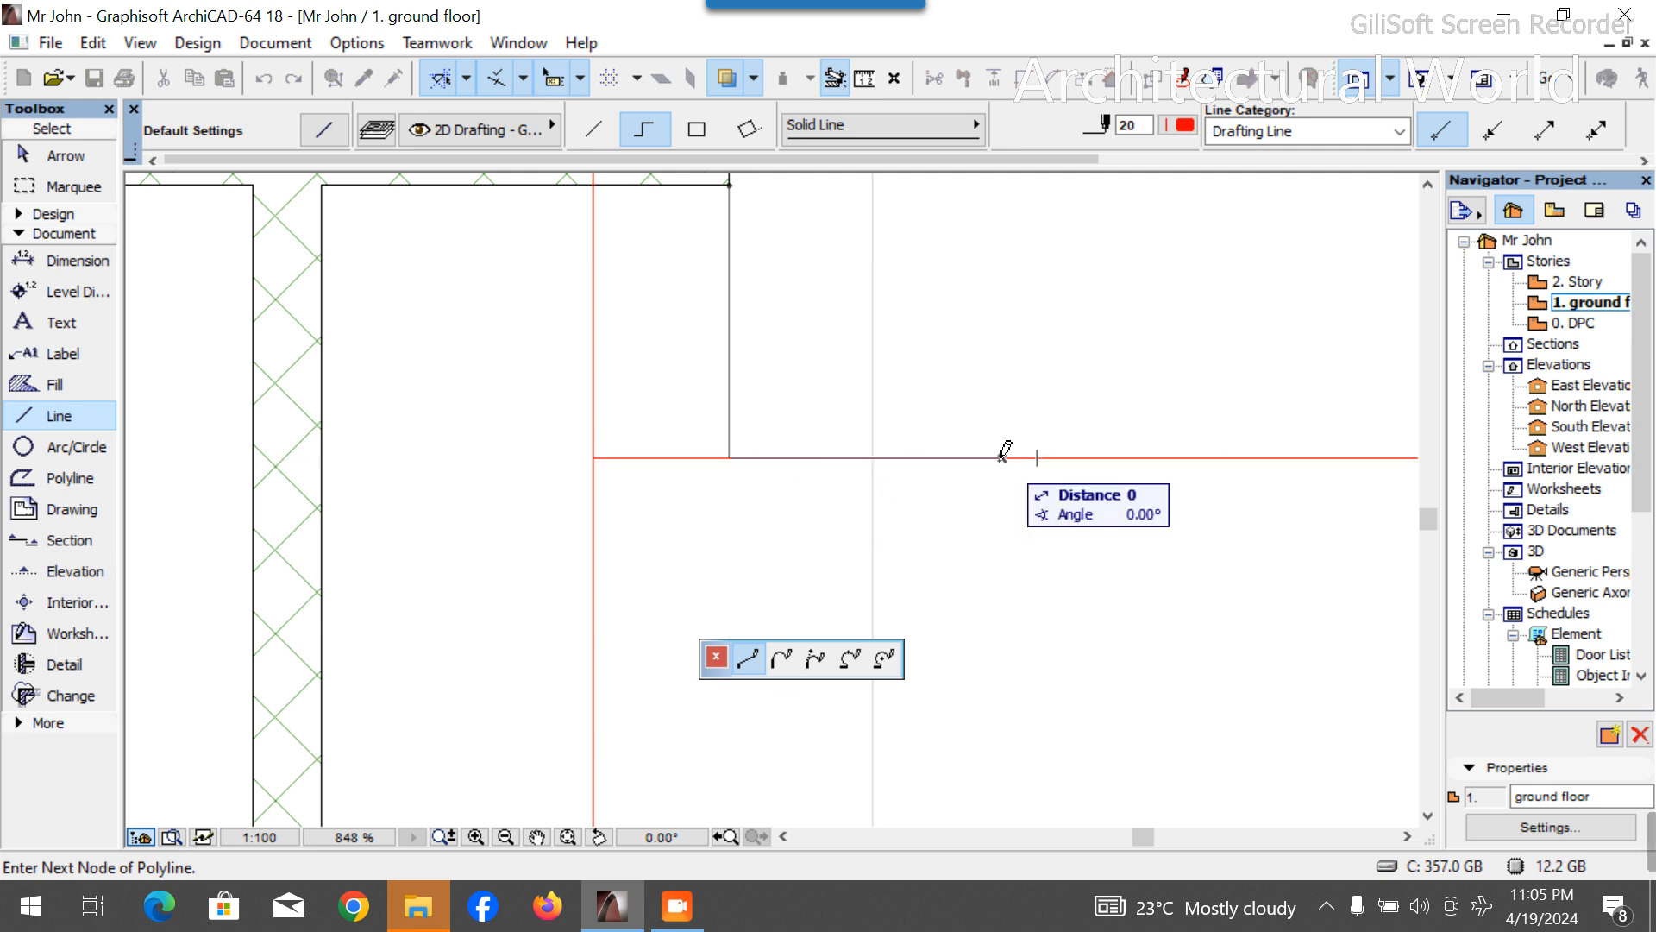
pyautogui.scroll(-10, 1006, 540)
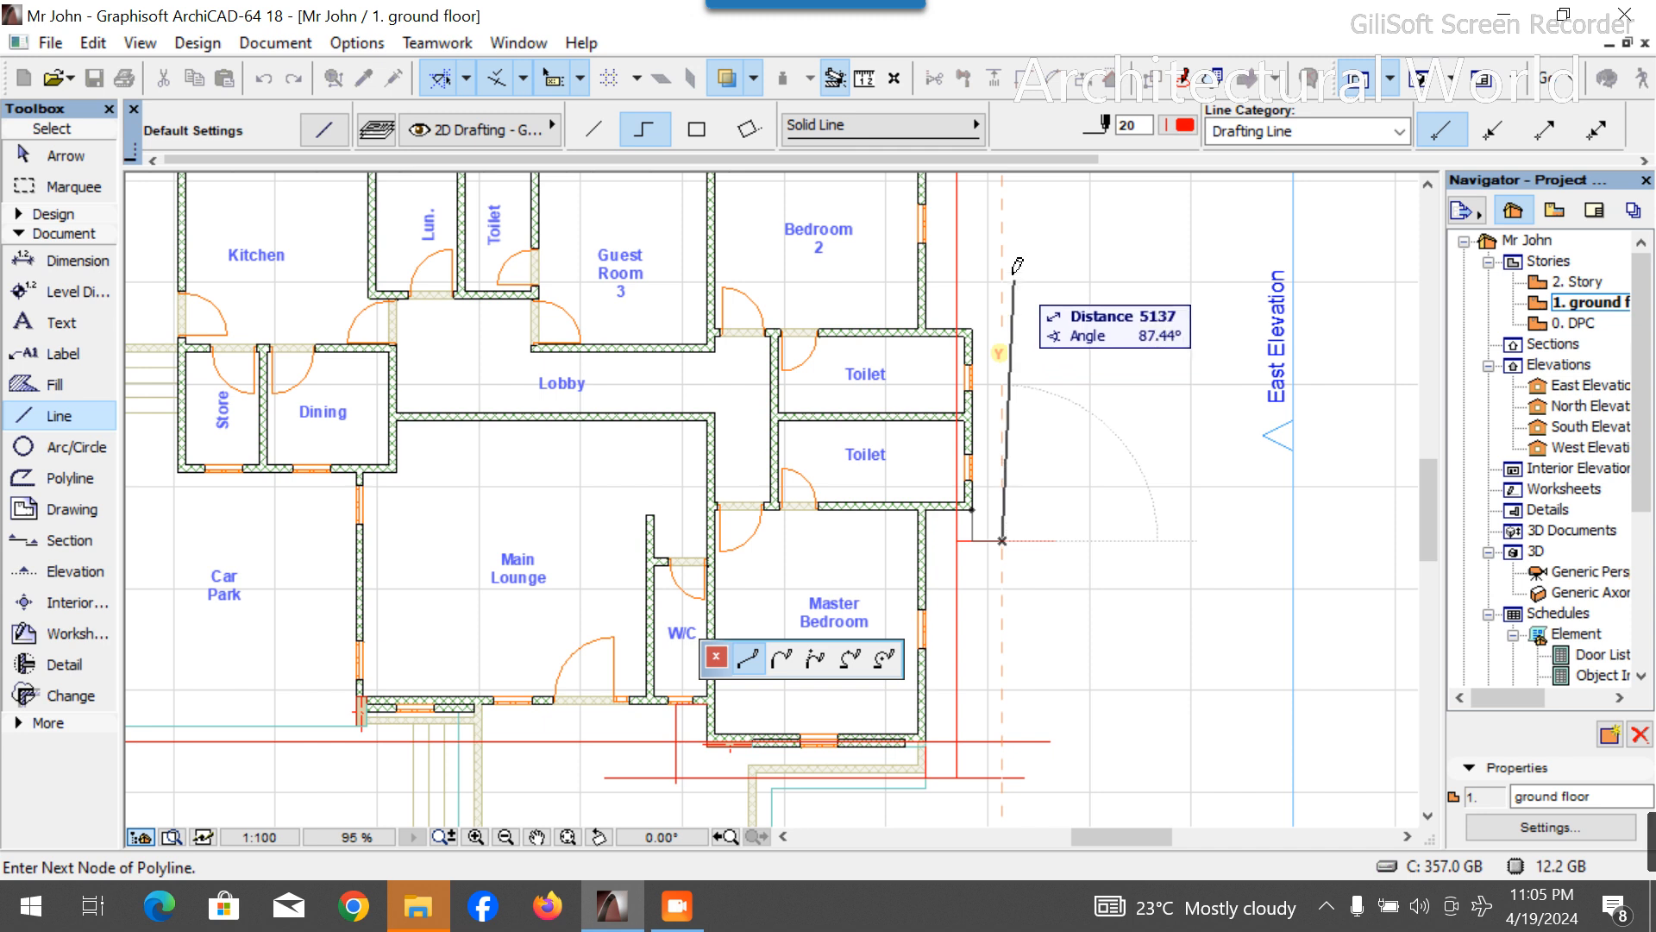
pyautogui.rightClick(1003, 267)
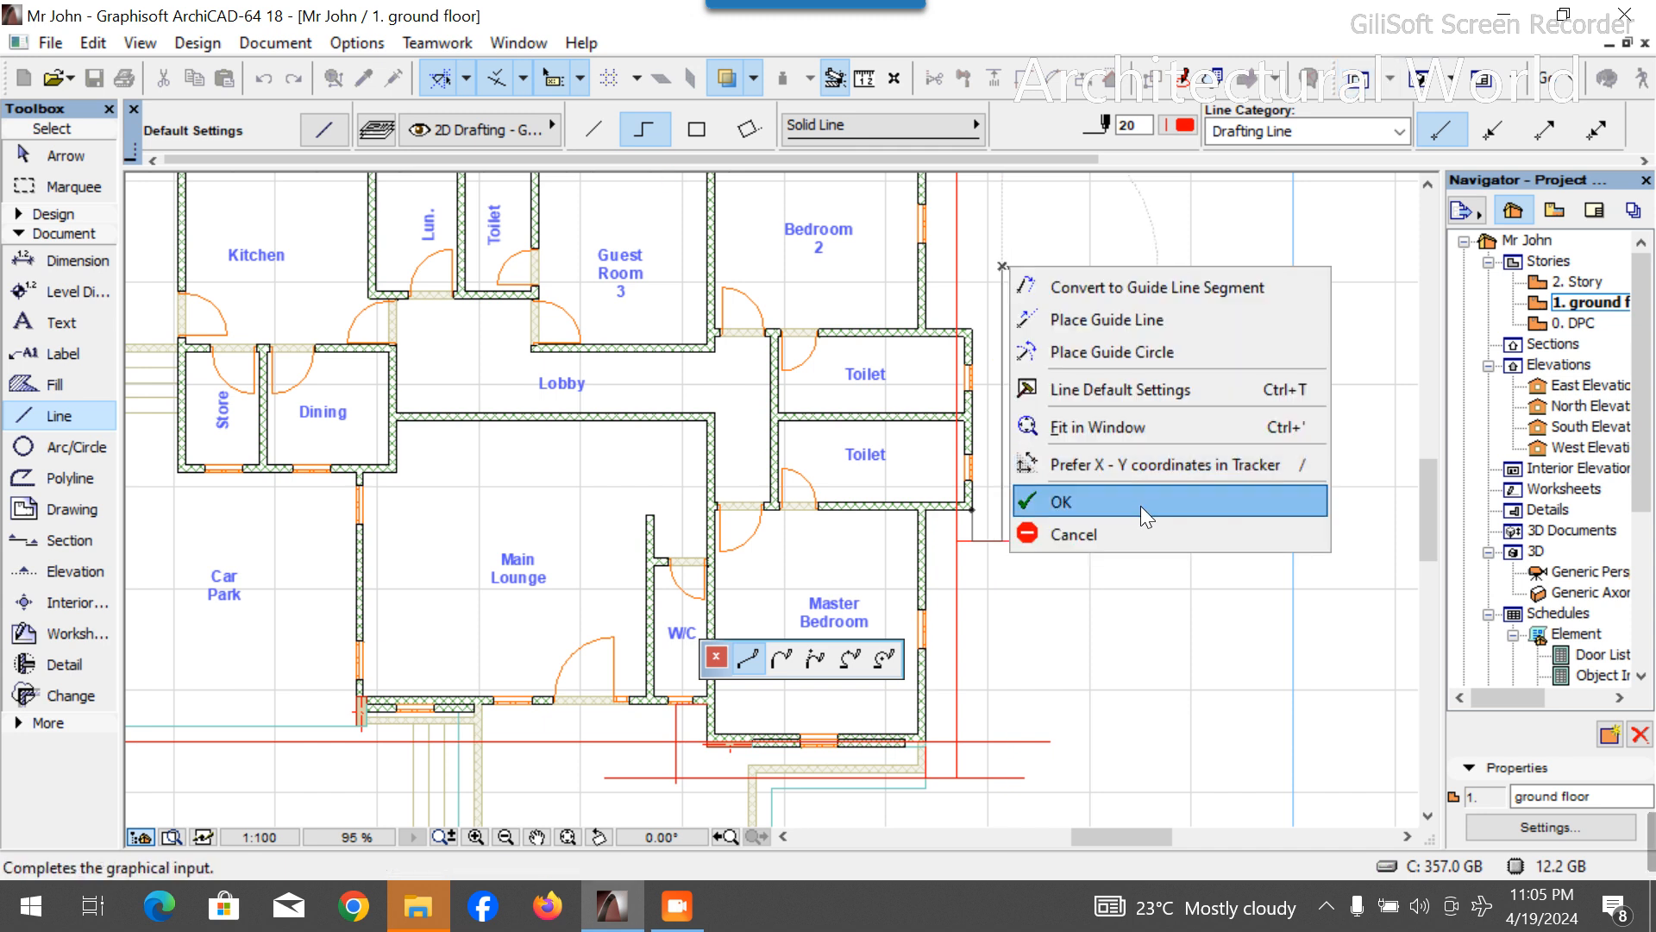
pyautogui.click(1141, 504)
# Draw a polyline from the east guide line's crossing with the upper toilet's north wall, 600 mm north and east past the toilet.
pyautogui.scroll(4, 996, 259)
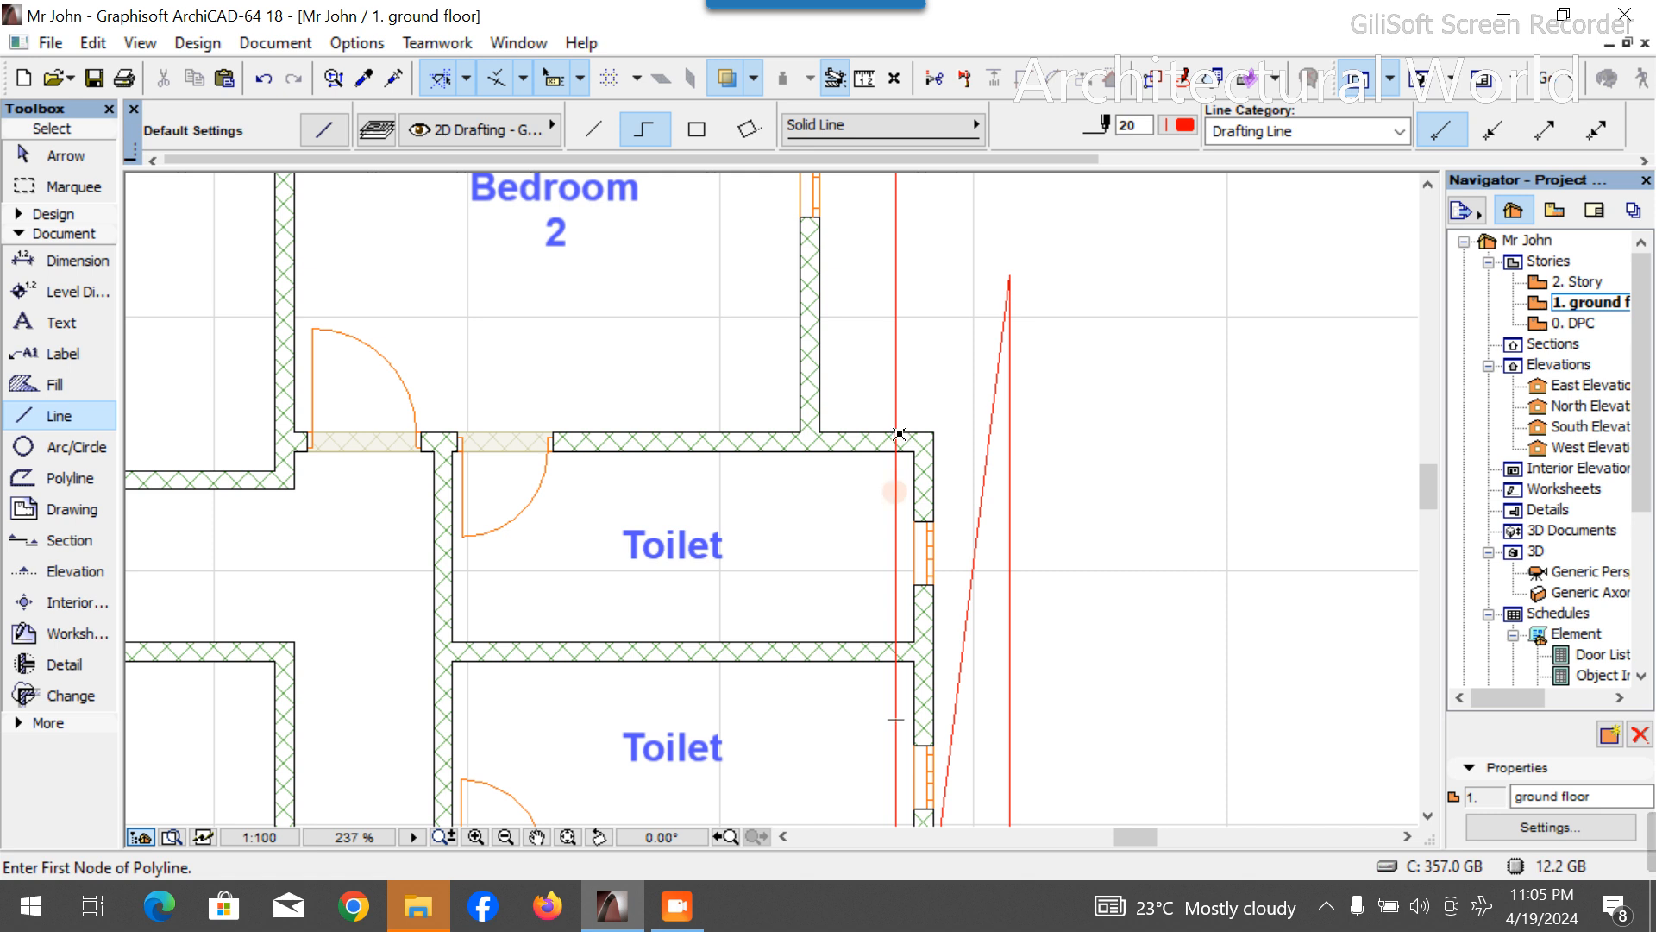
pyautogui.click(896, 431)
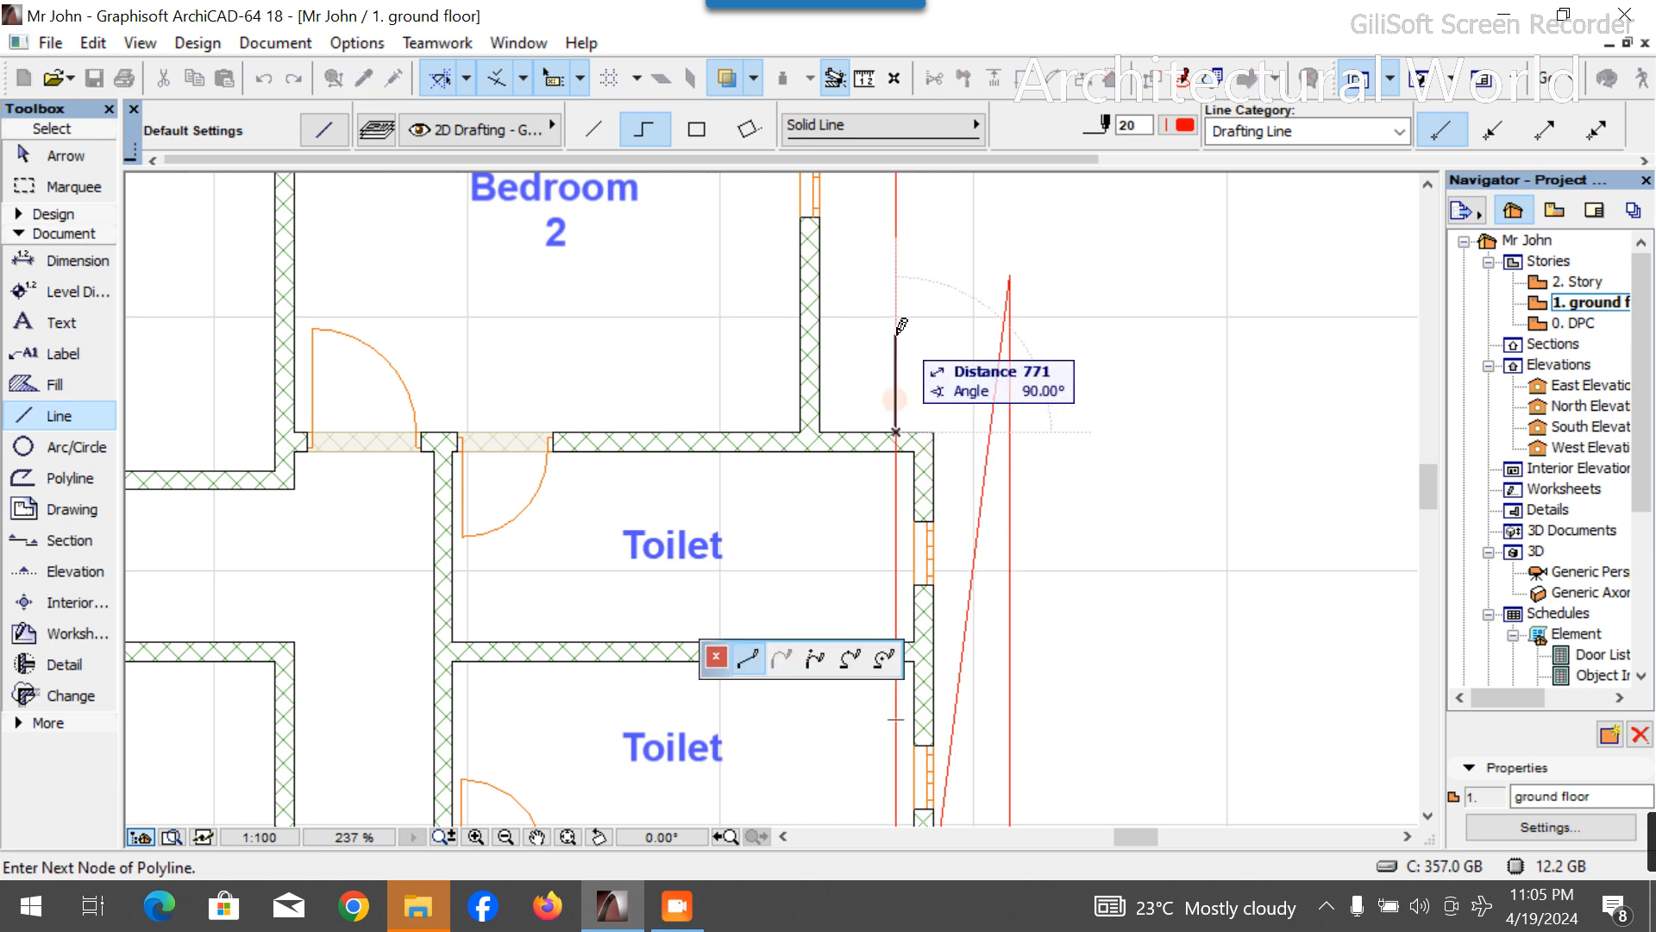
pyautogui.write('600')
pyautogui.press('Return')
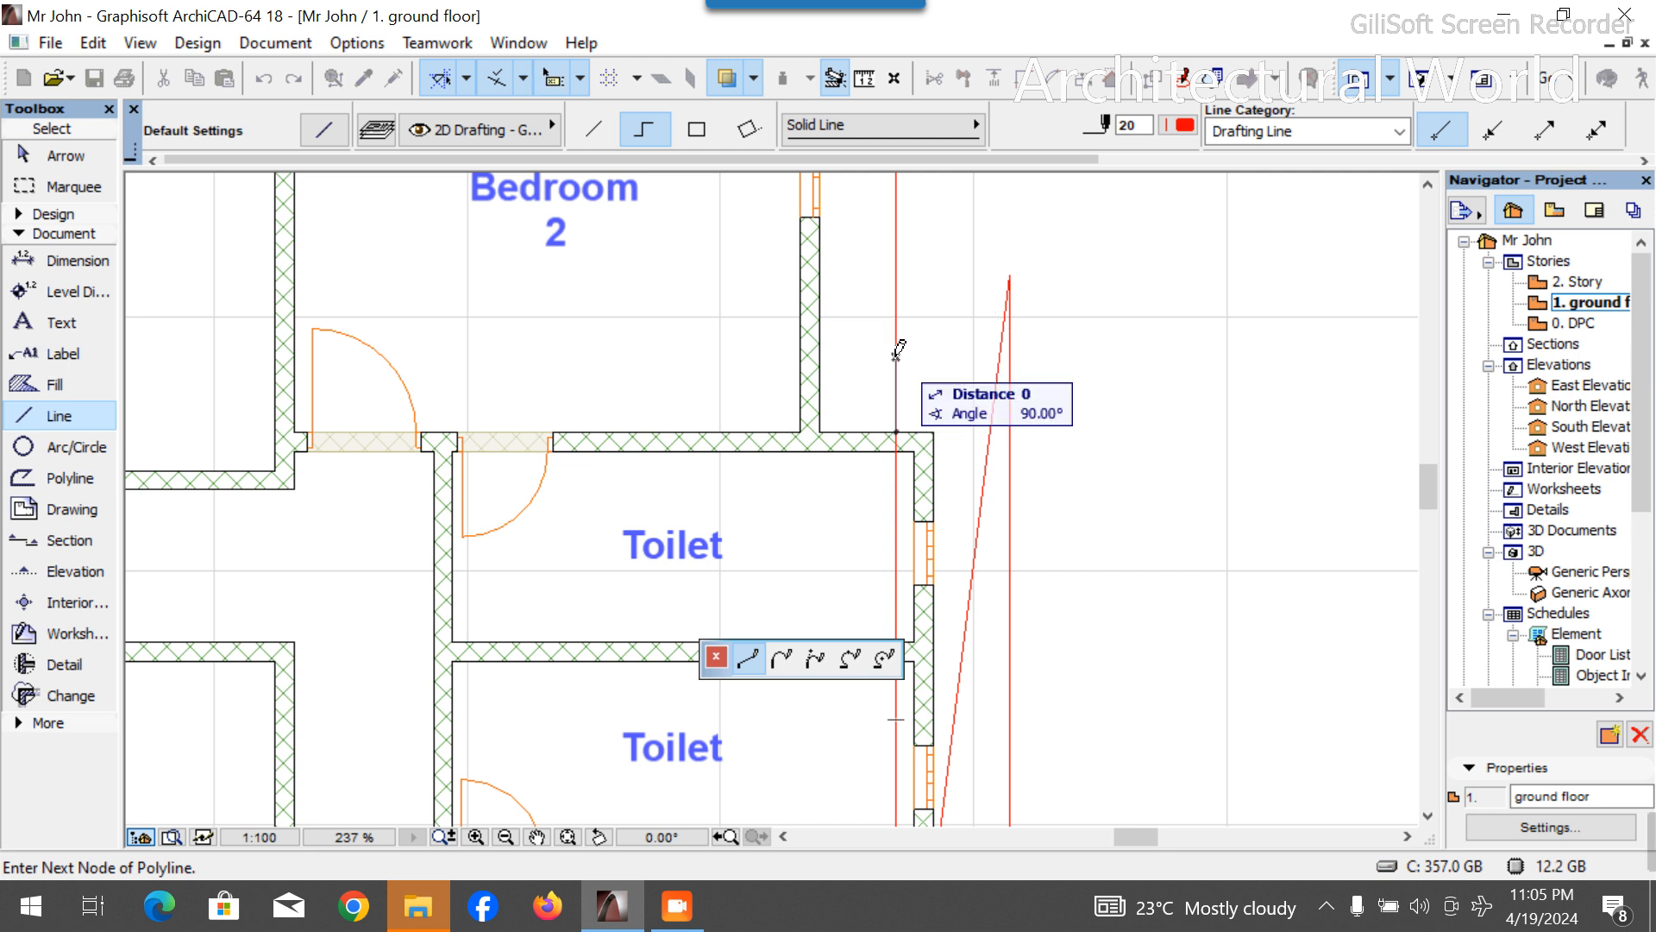
pyautogui.click(1155, 356)
pyautogui.rightClick(1175, 343)
pyautogui.click(1208, 579)
pyautogui.scroll(-4, 859, 414)
pyautogui.scroll(-2, 962, 509)
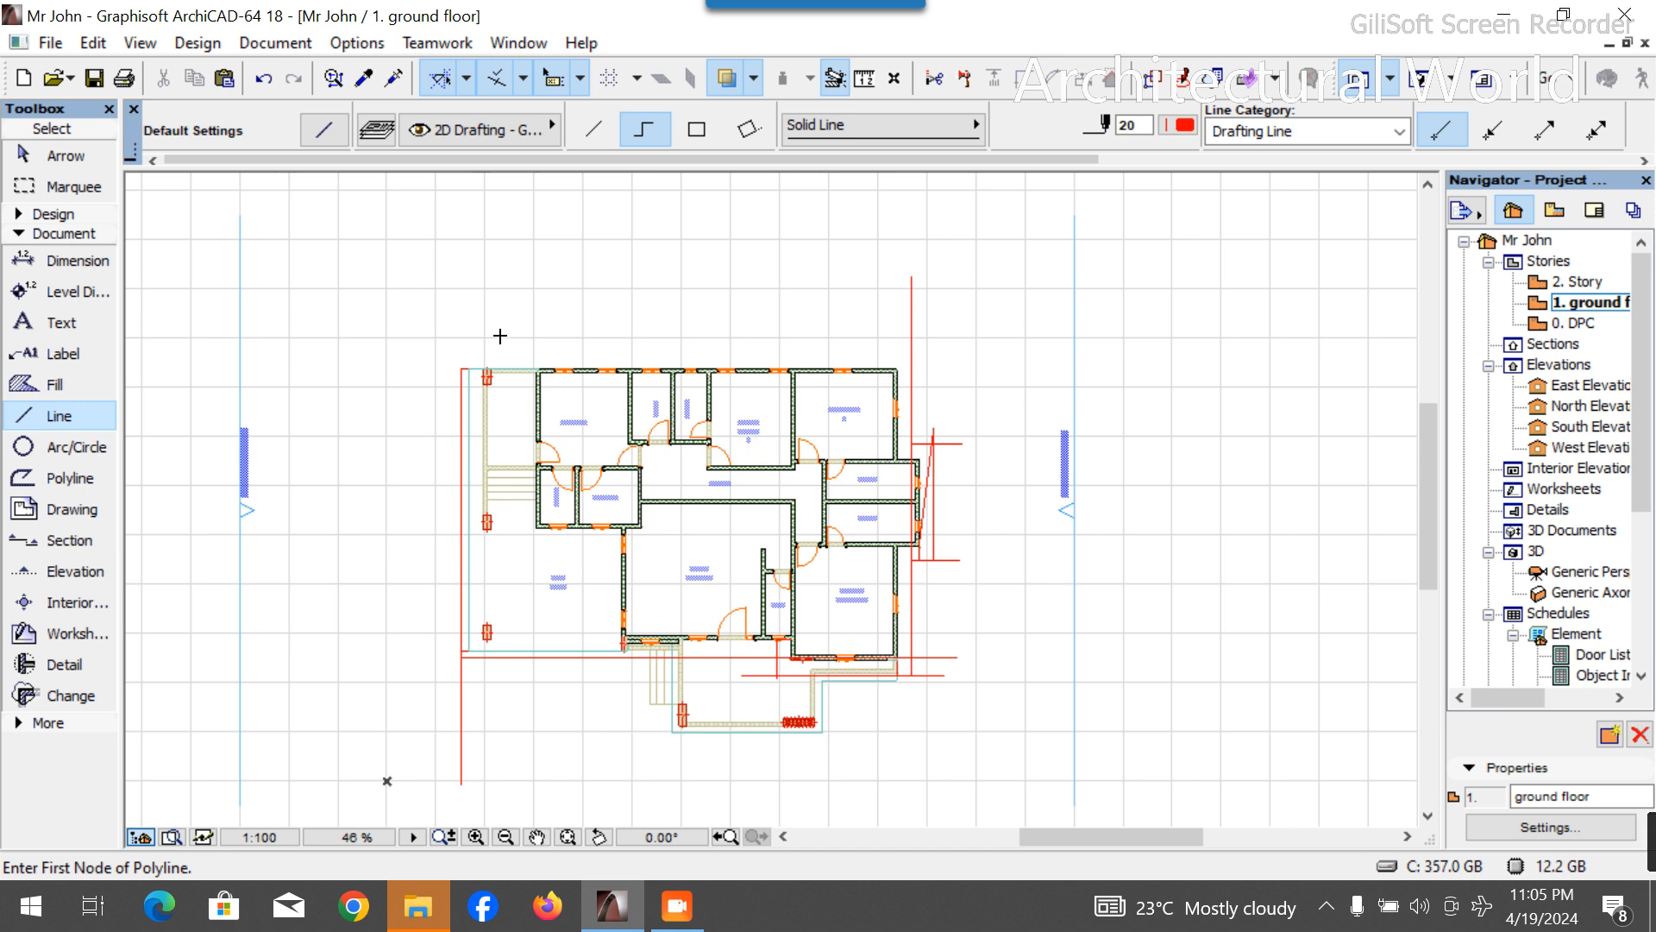
pyautogui.scroll(4, 423, 345)
pyautogui.click(506, 513)
pyautogui.write('600')
pyautogui.press('Return')
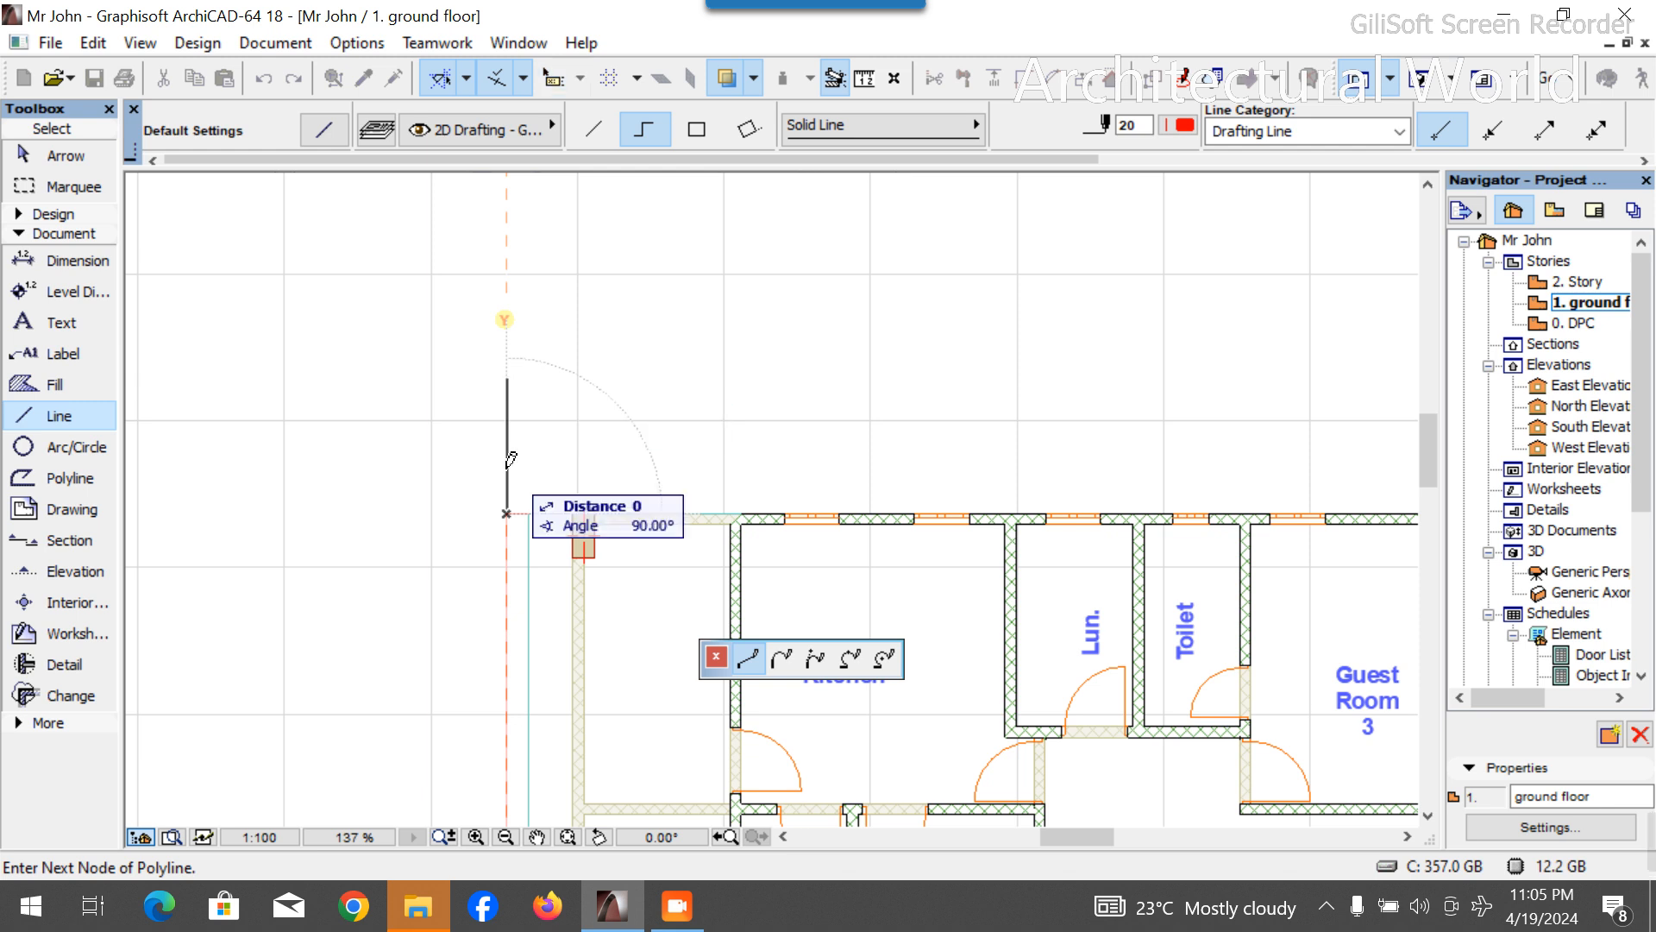
pyautogui.scroll(-5, 370, 480)
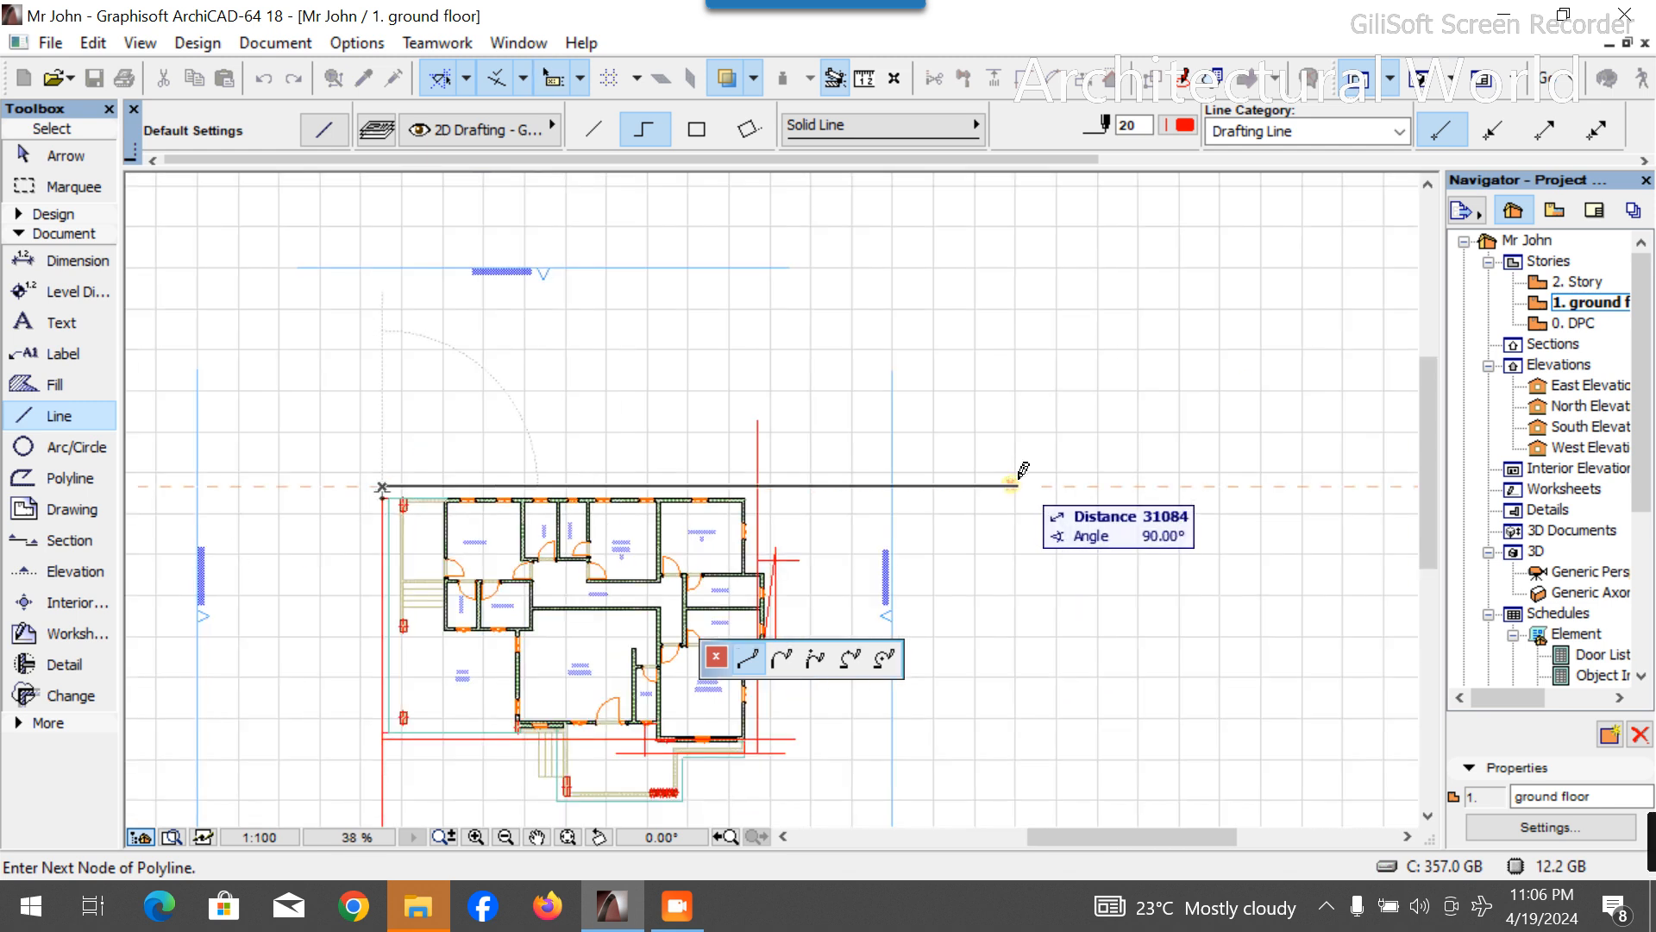
pyautogui.click(1038, 479)
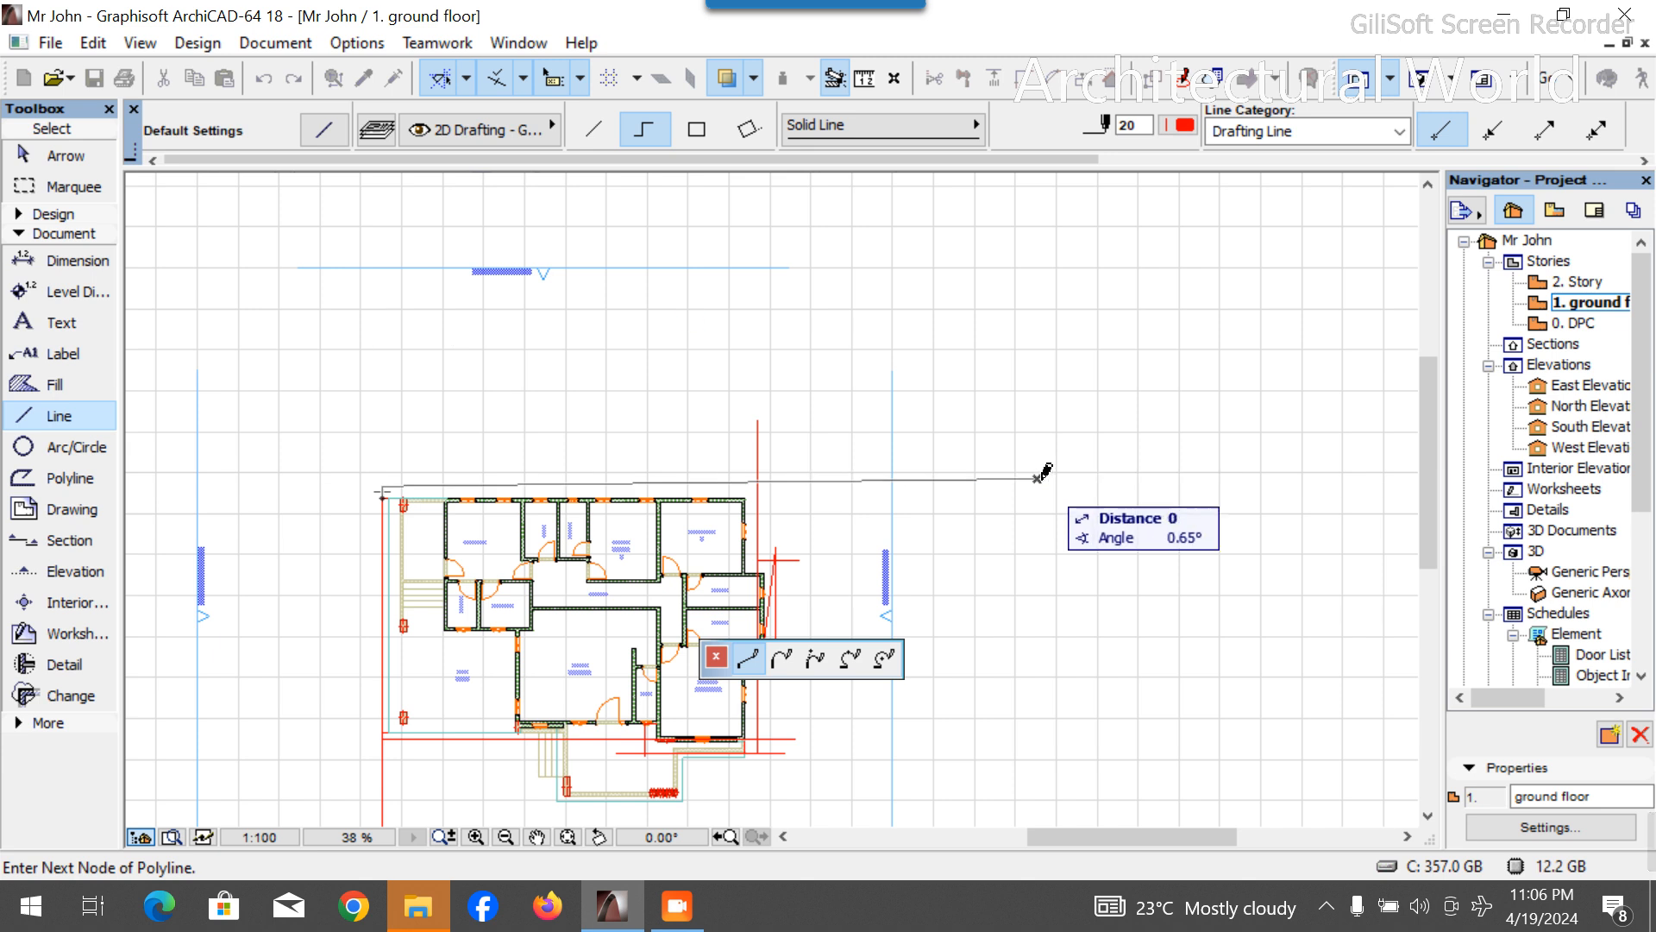
pyautogui.press('Escape')
# Draw a polyline from the west guide line's north end, 600 mm north and east past the rear of the house, and save the project.
pyautogui.scroll(4, 364, 479)
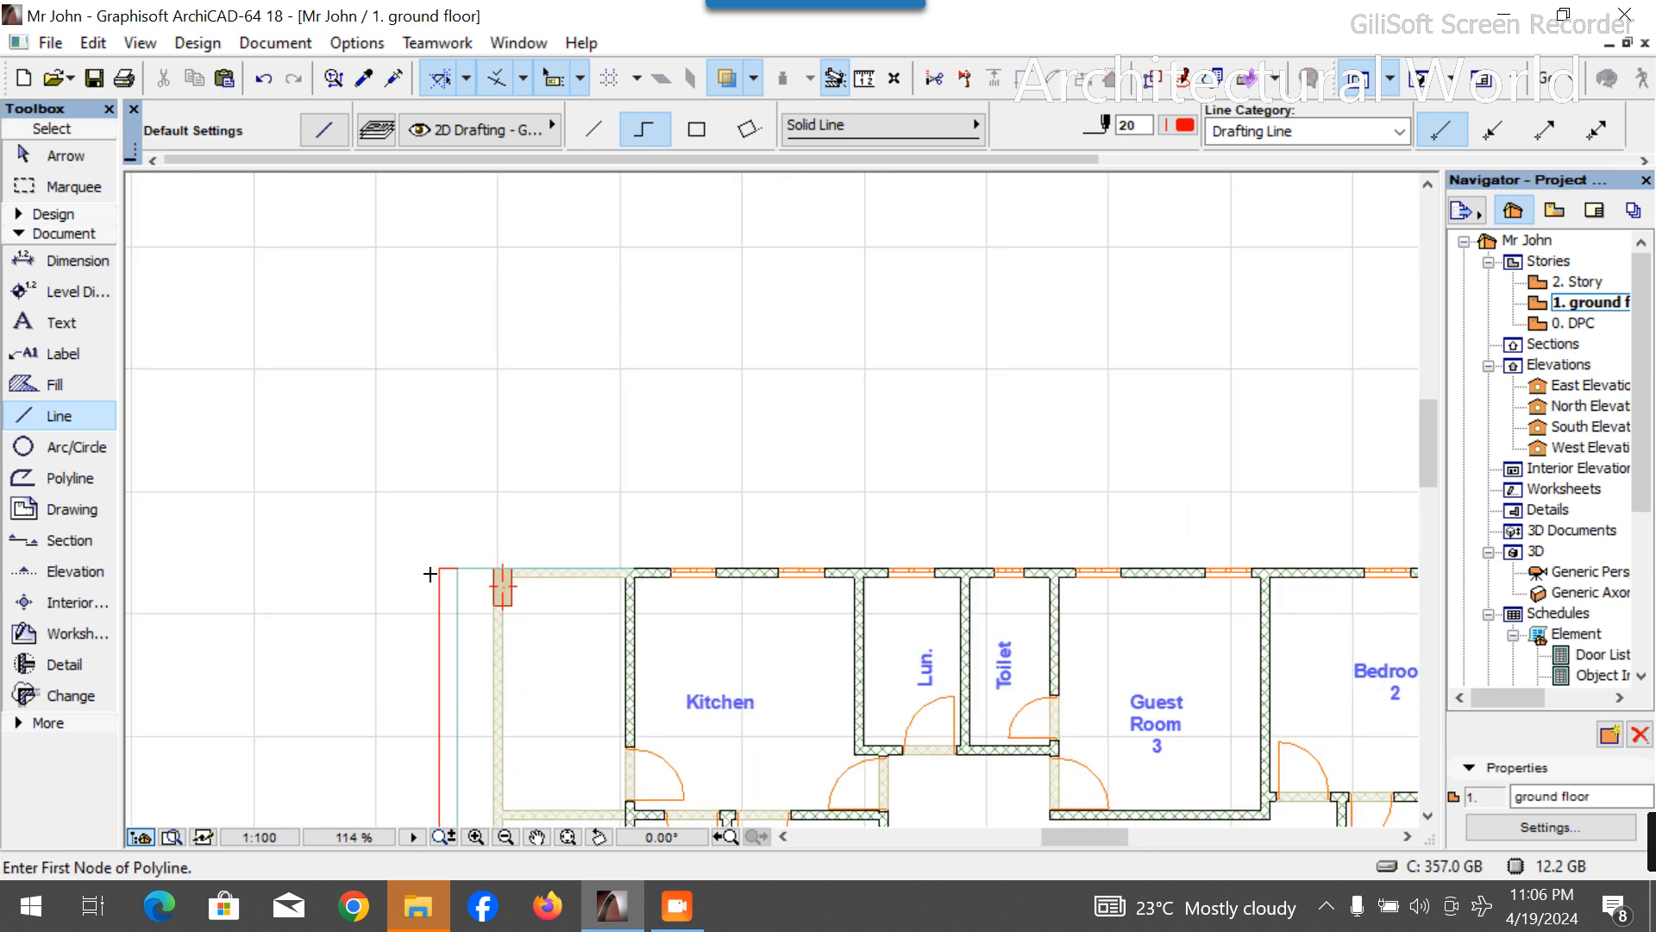
pyautogui.click(440, 568)
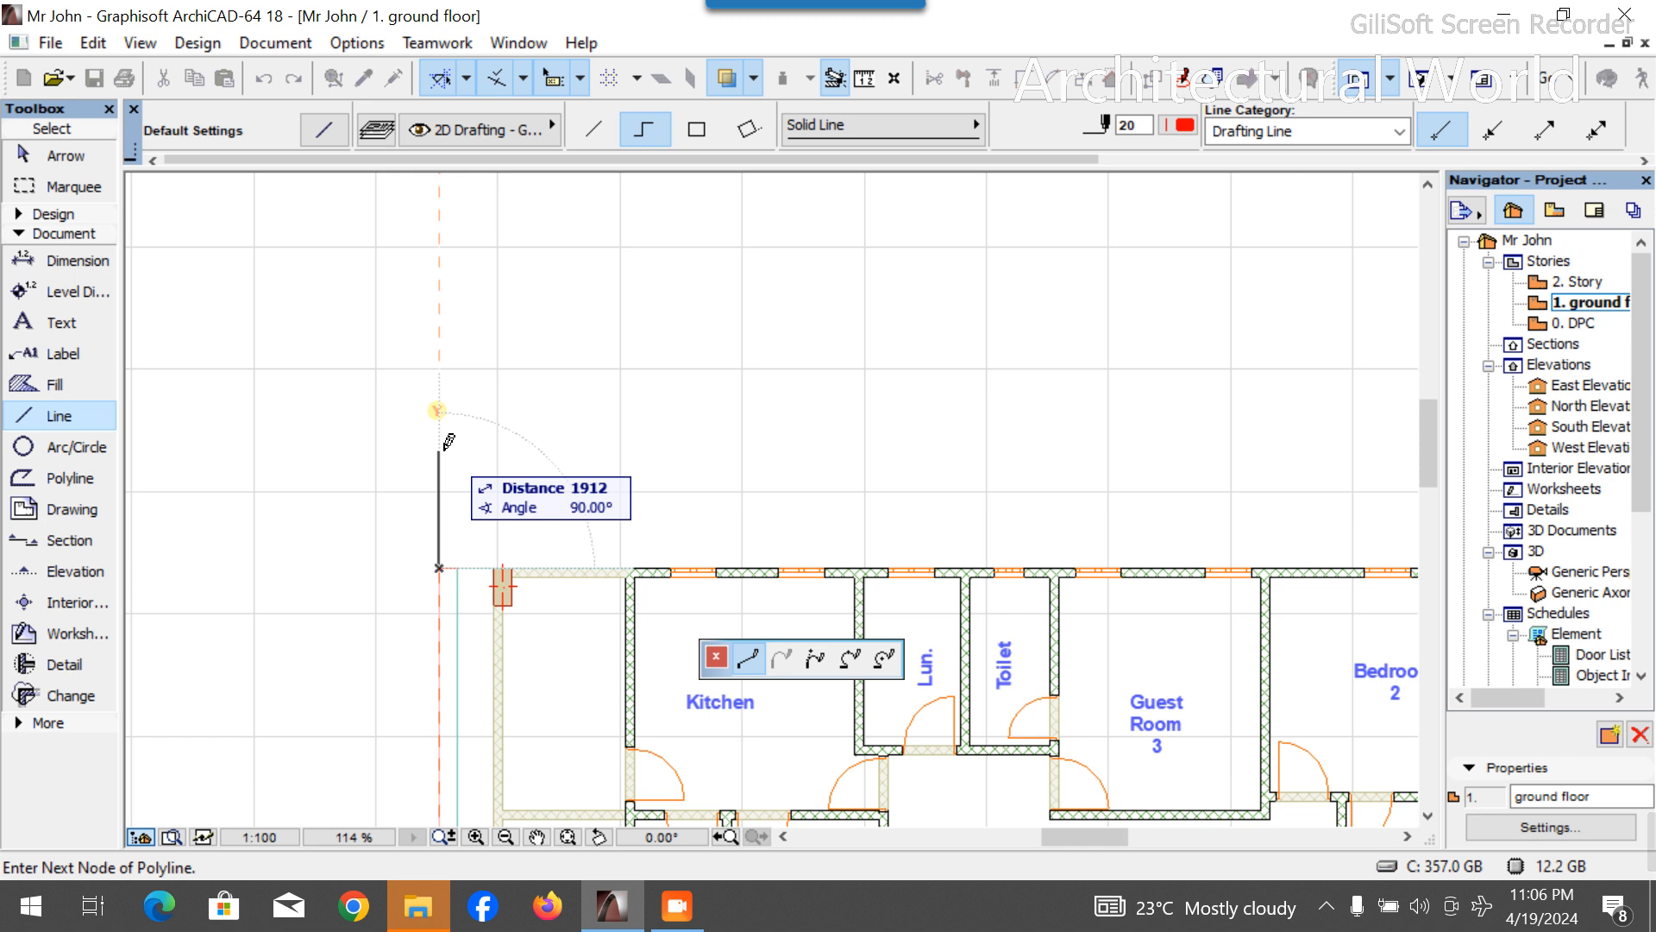
pyautogui.write('600')
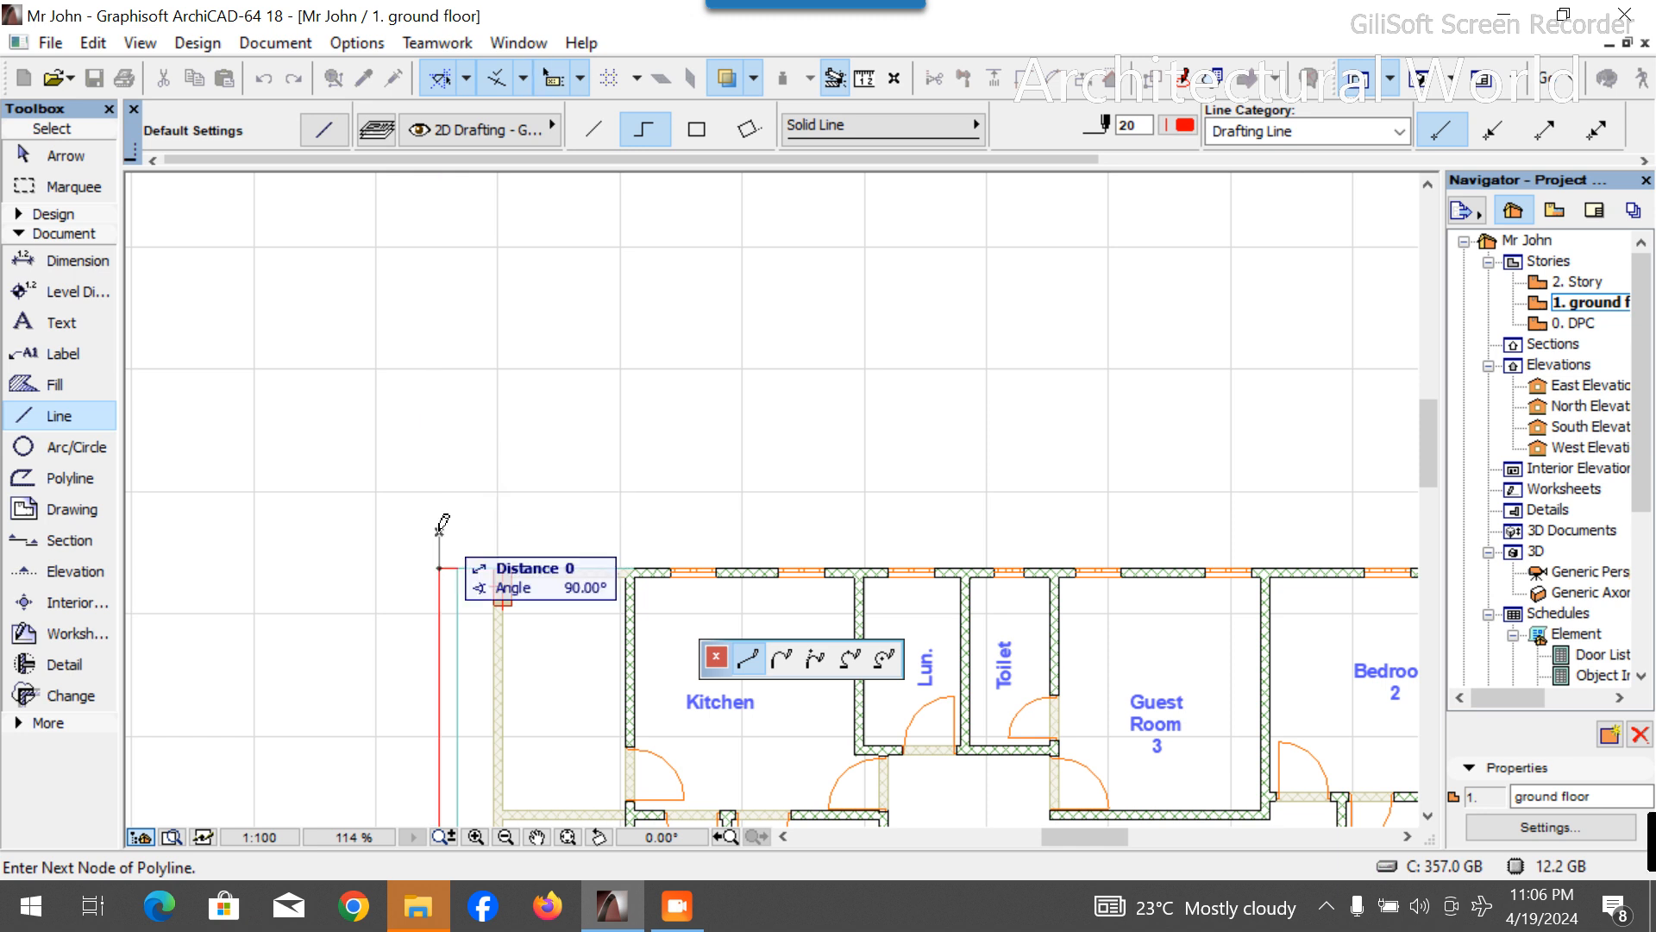
pyautogui.scroll(-3, 431, 522)
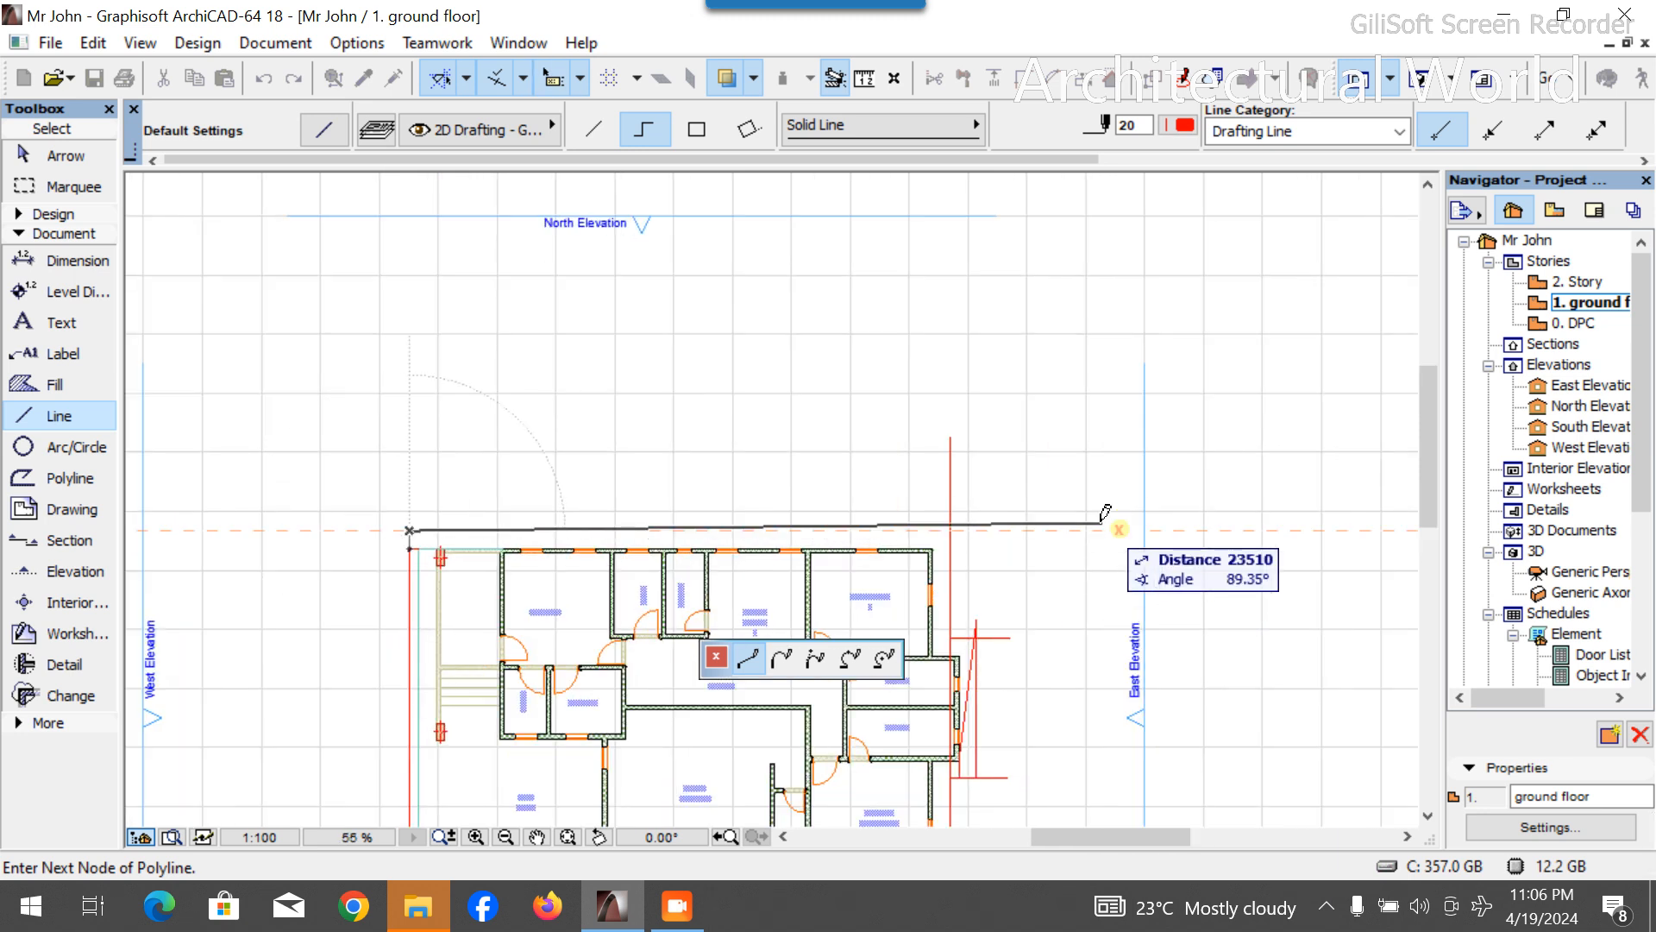
pyautogui.rightClick(1097, 531)
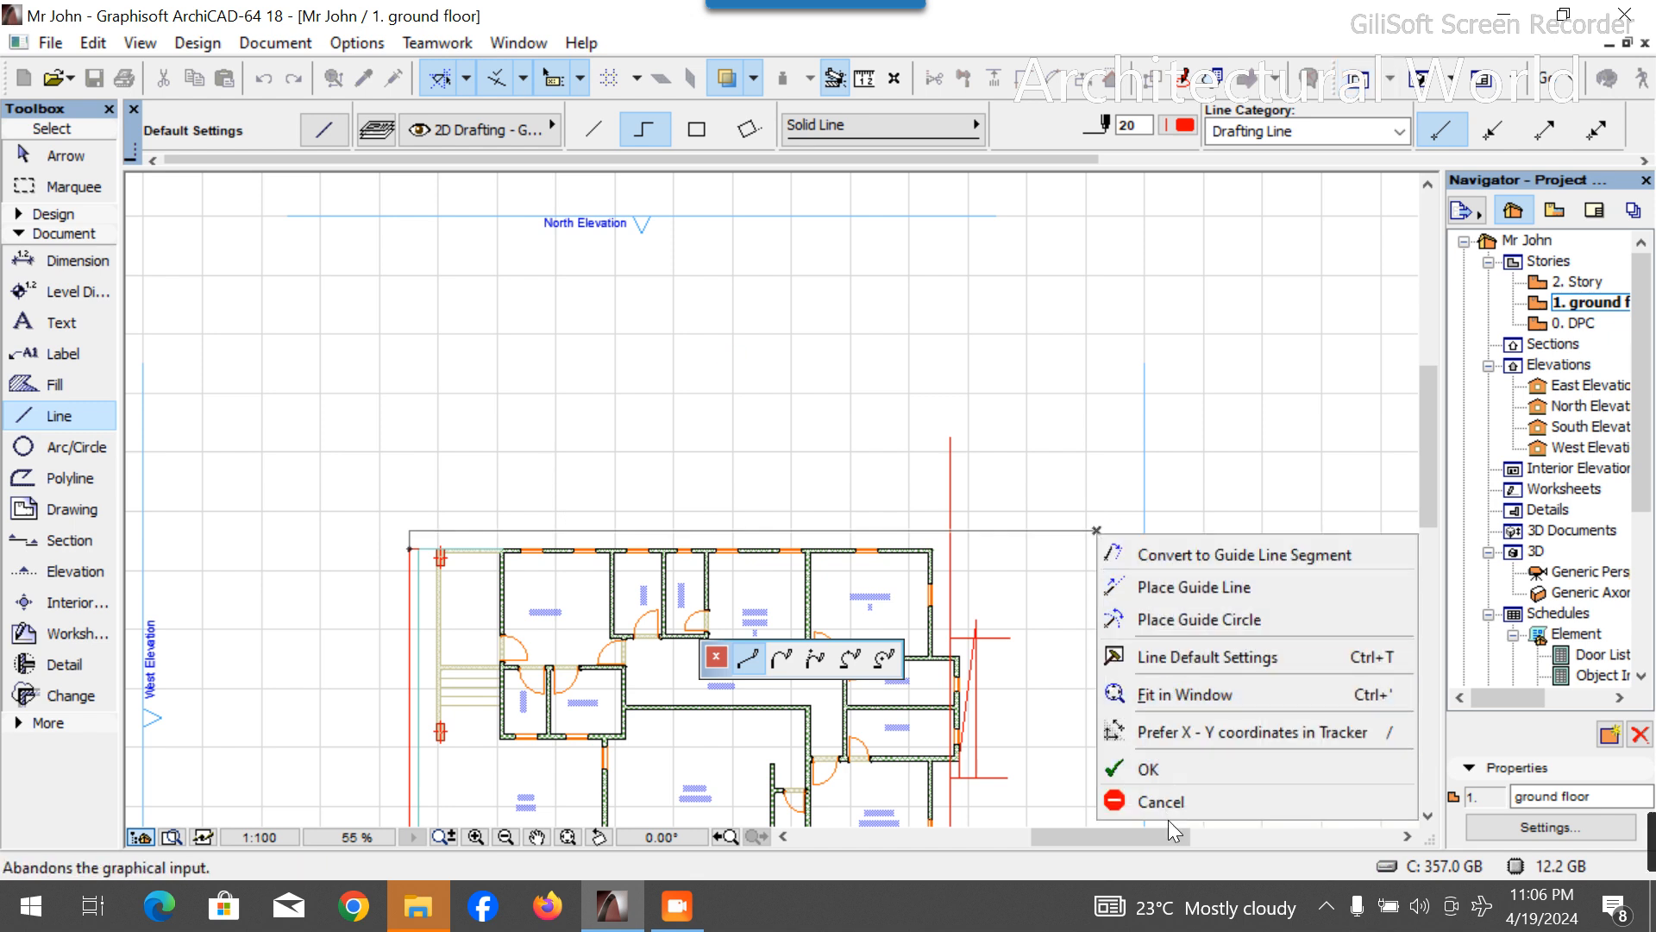
pyautogui.click(1168, 772)
pyautogui.press('Escape')
pyautogui.scroll(-3, 871, 434)
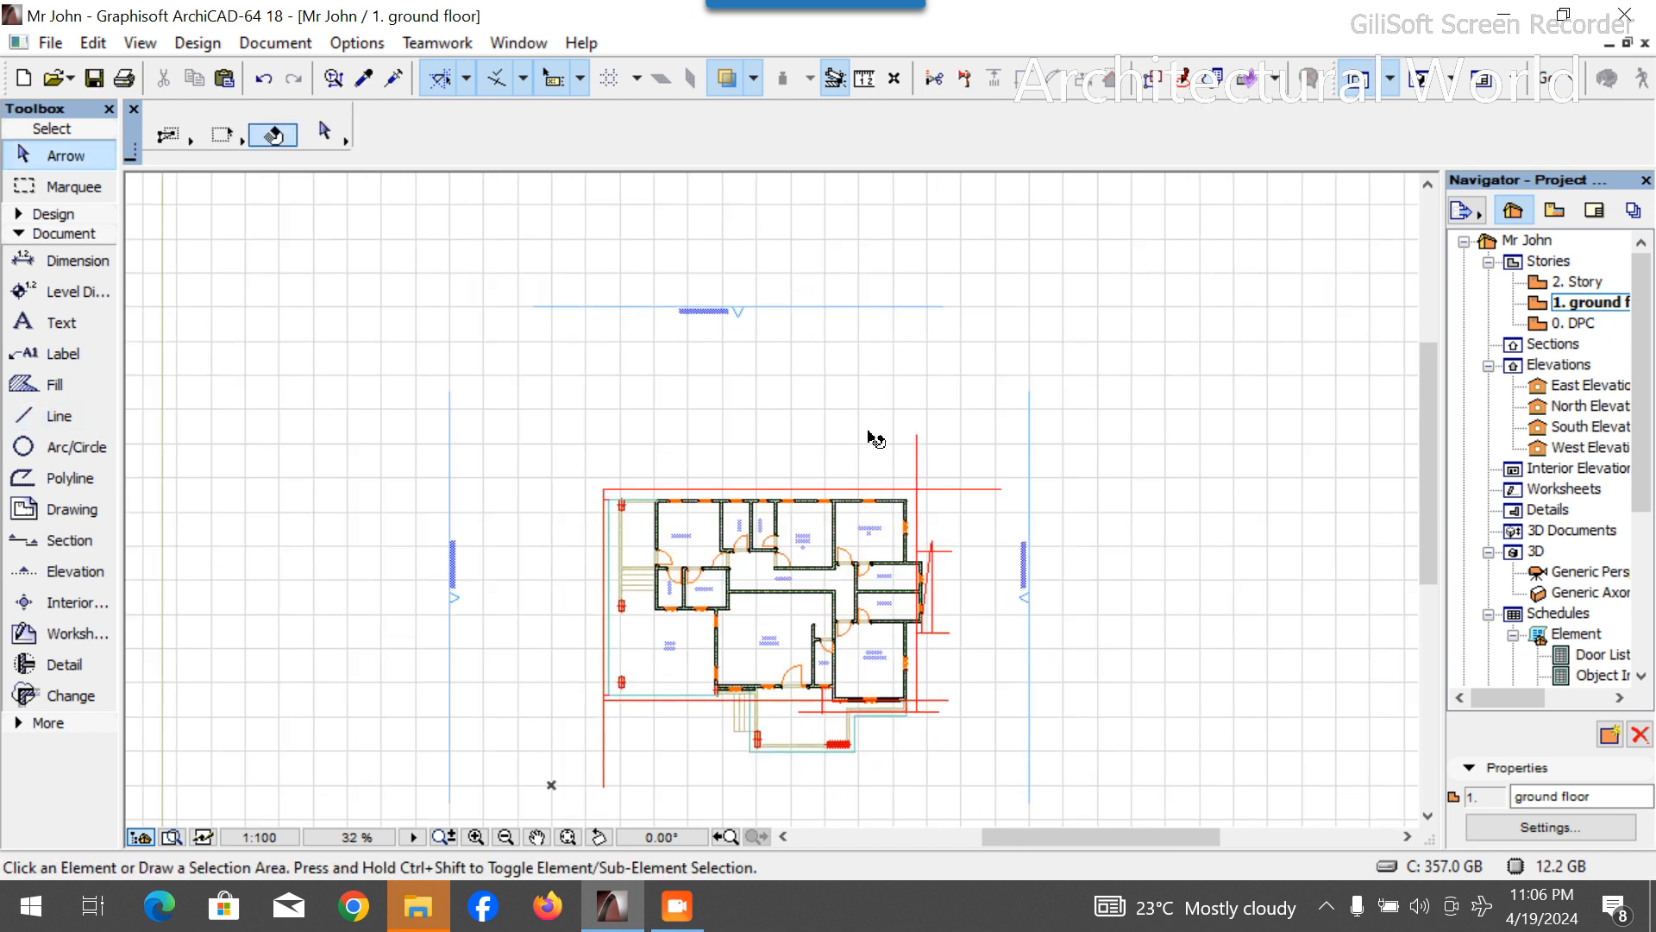
pyautogui.click(93, 76)
# Open the roof default settings and enable the surface overrides for the roof's top, edges and underside.
pyautogui.scroll(3, 833, 730)
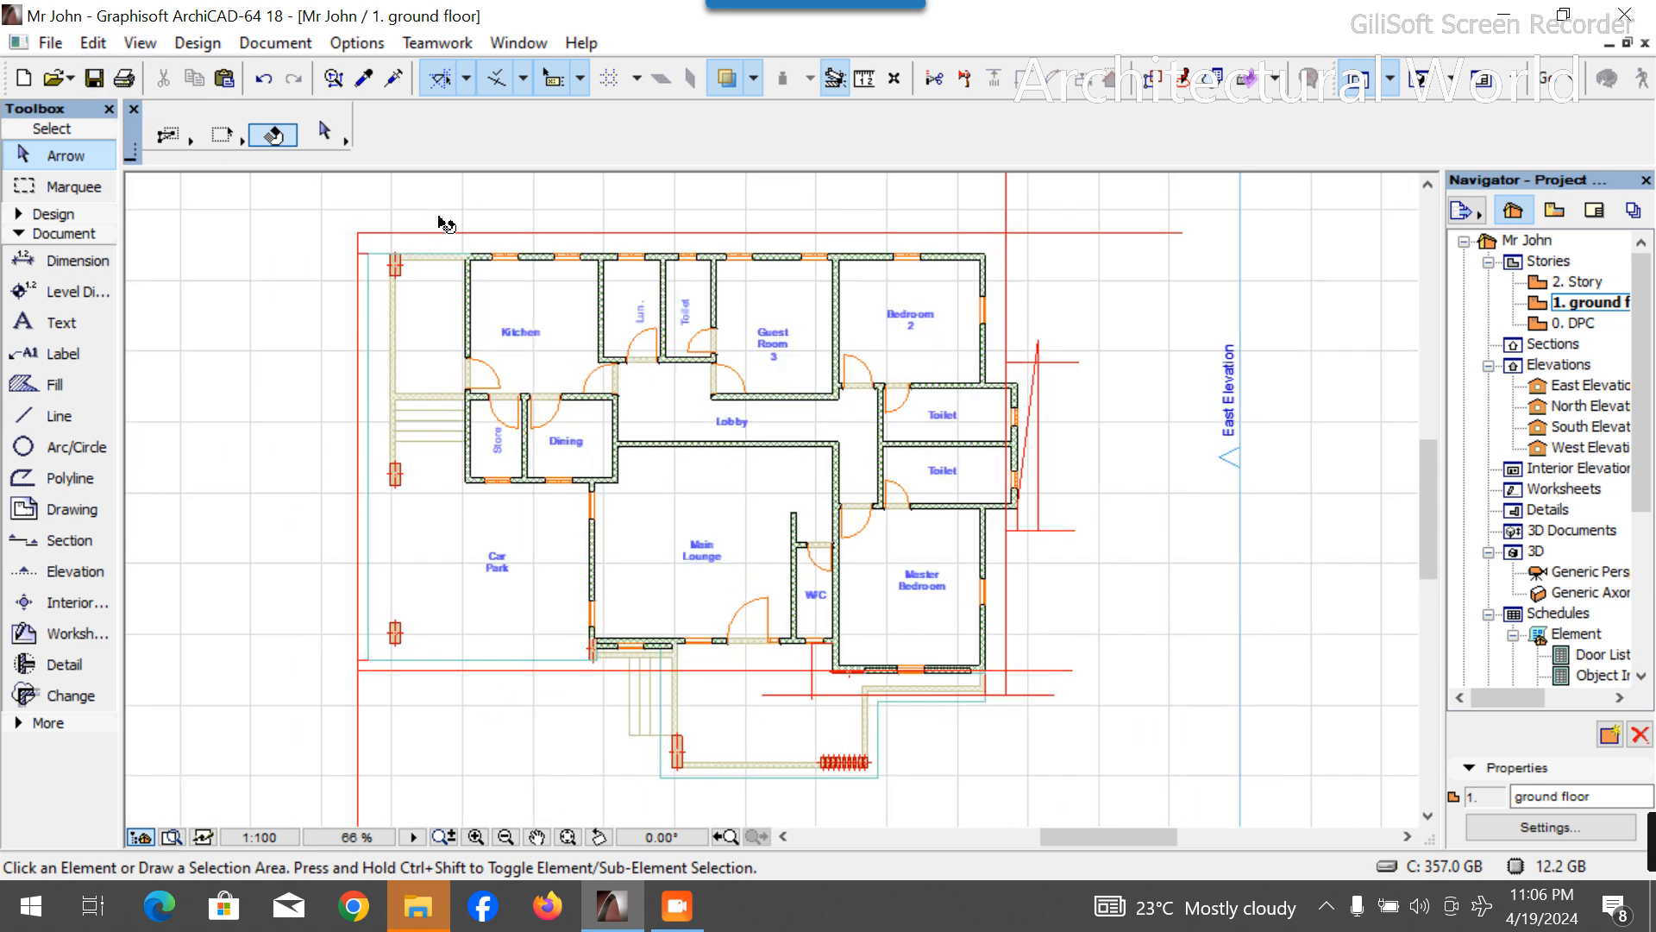
pyautogui.click(75, 214)
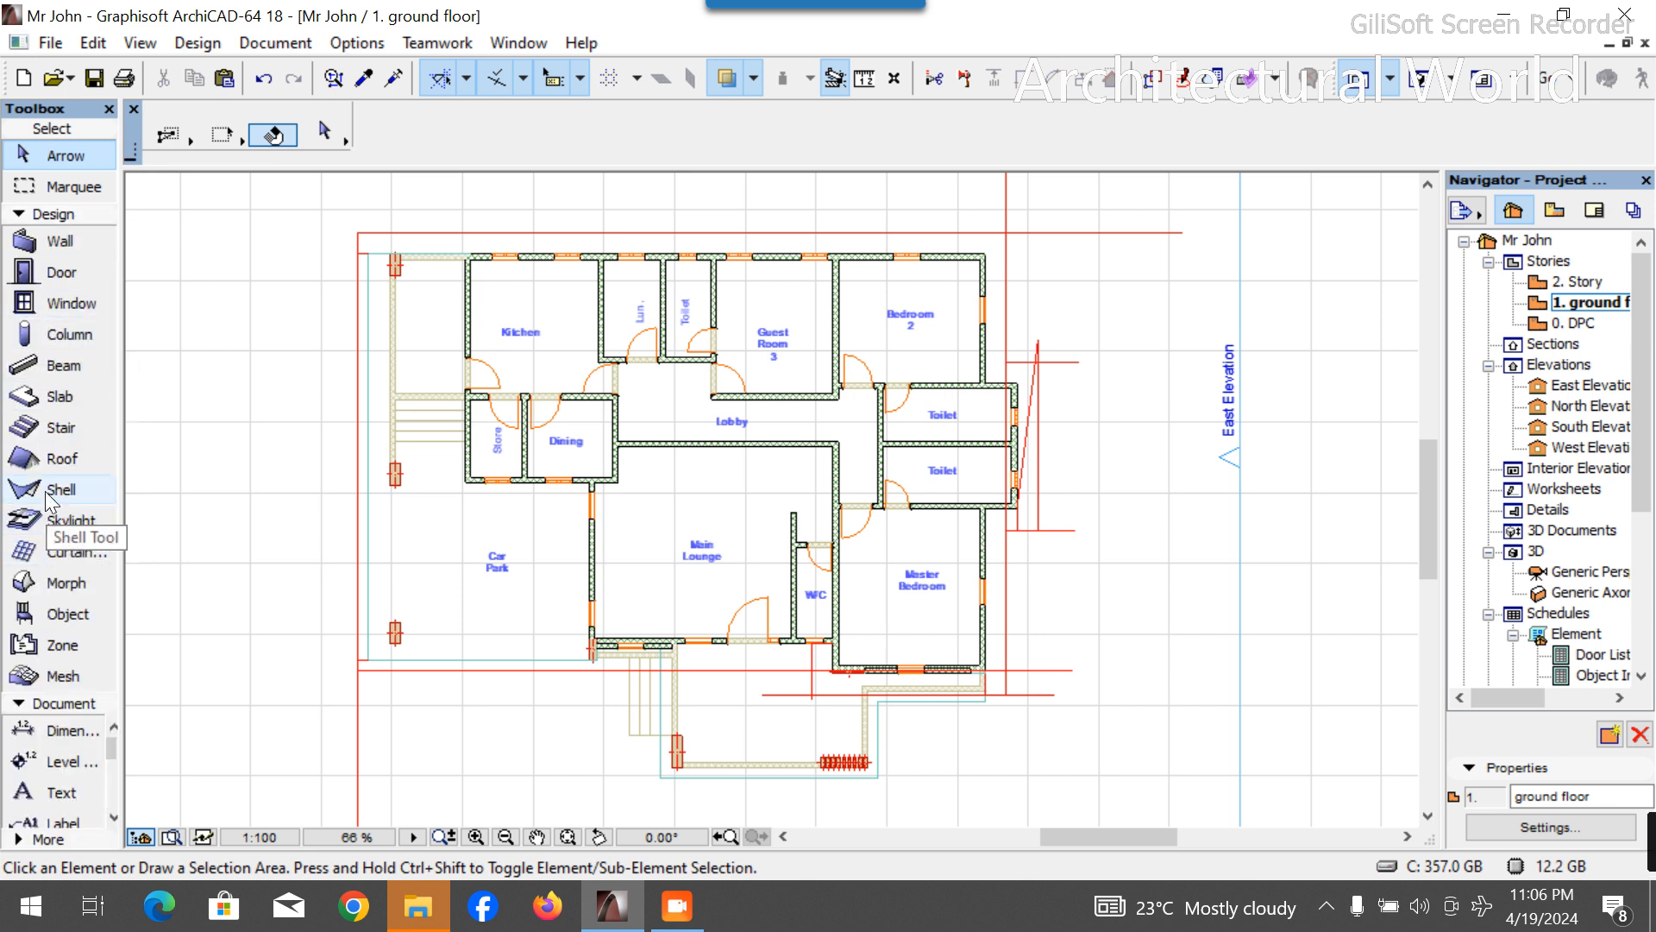
pyautogui.click(47, 451)
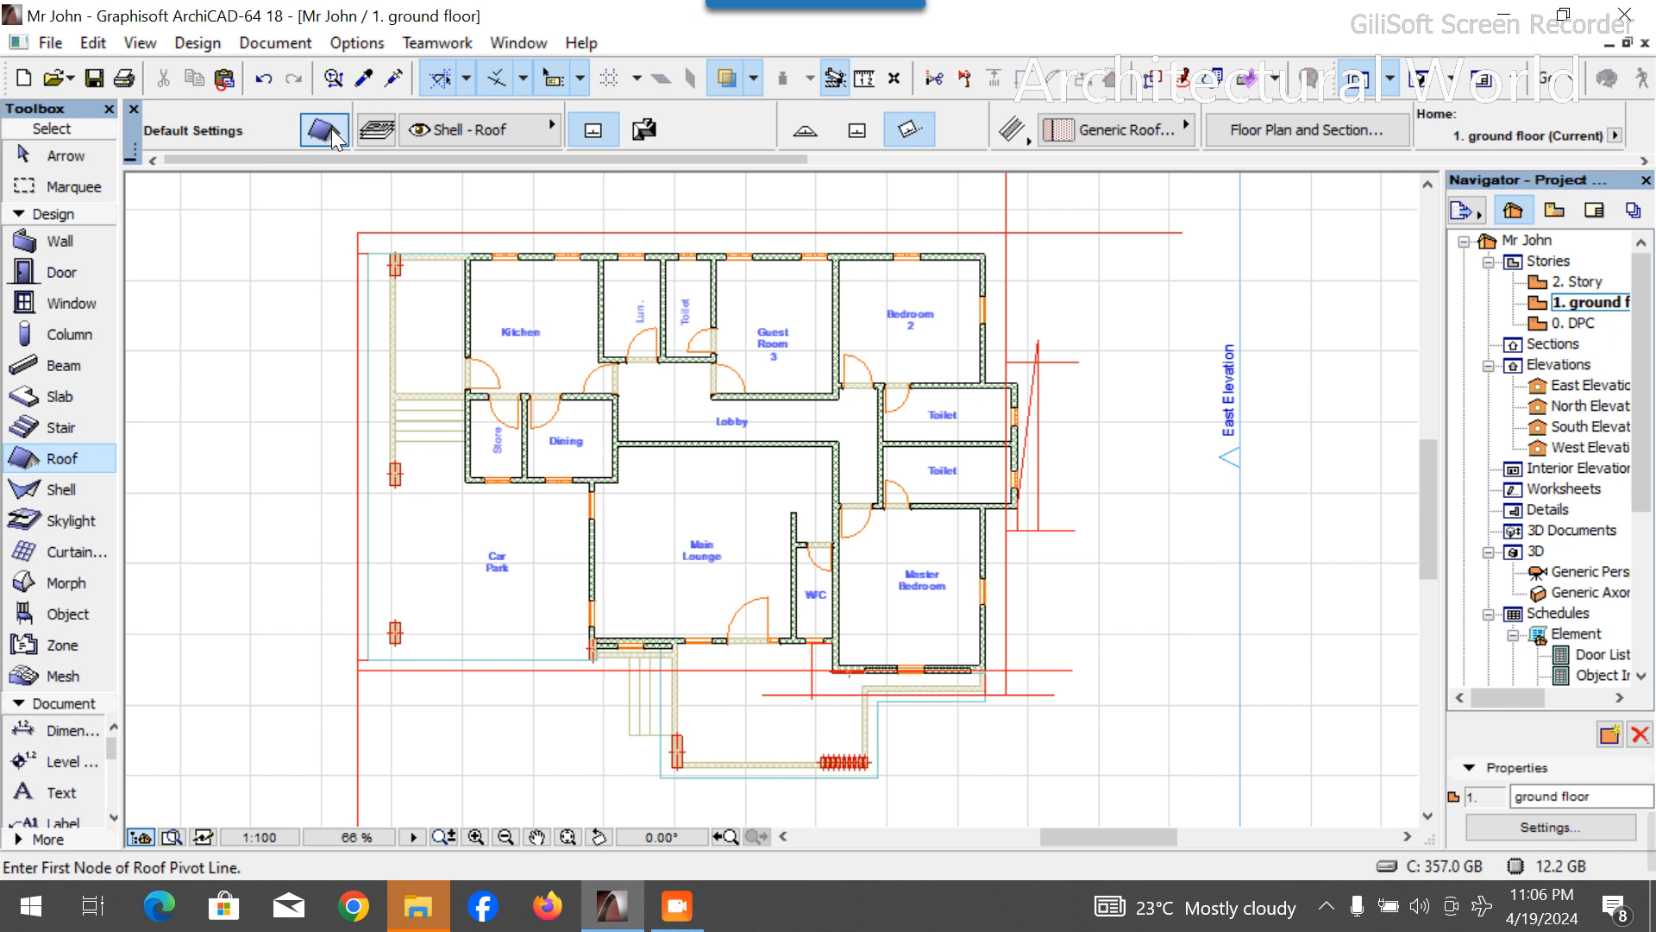
pyautogui.click(328, 129)
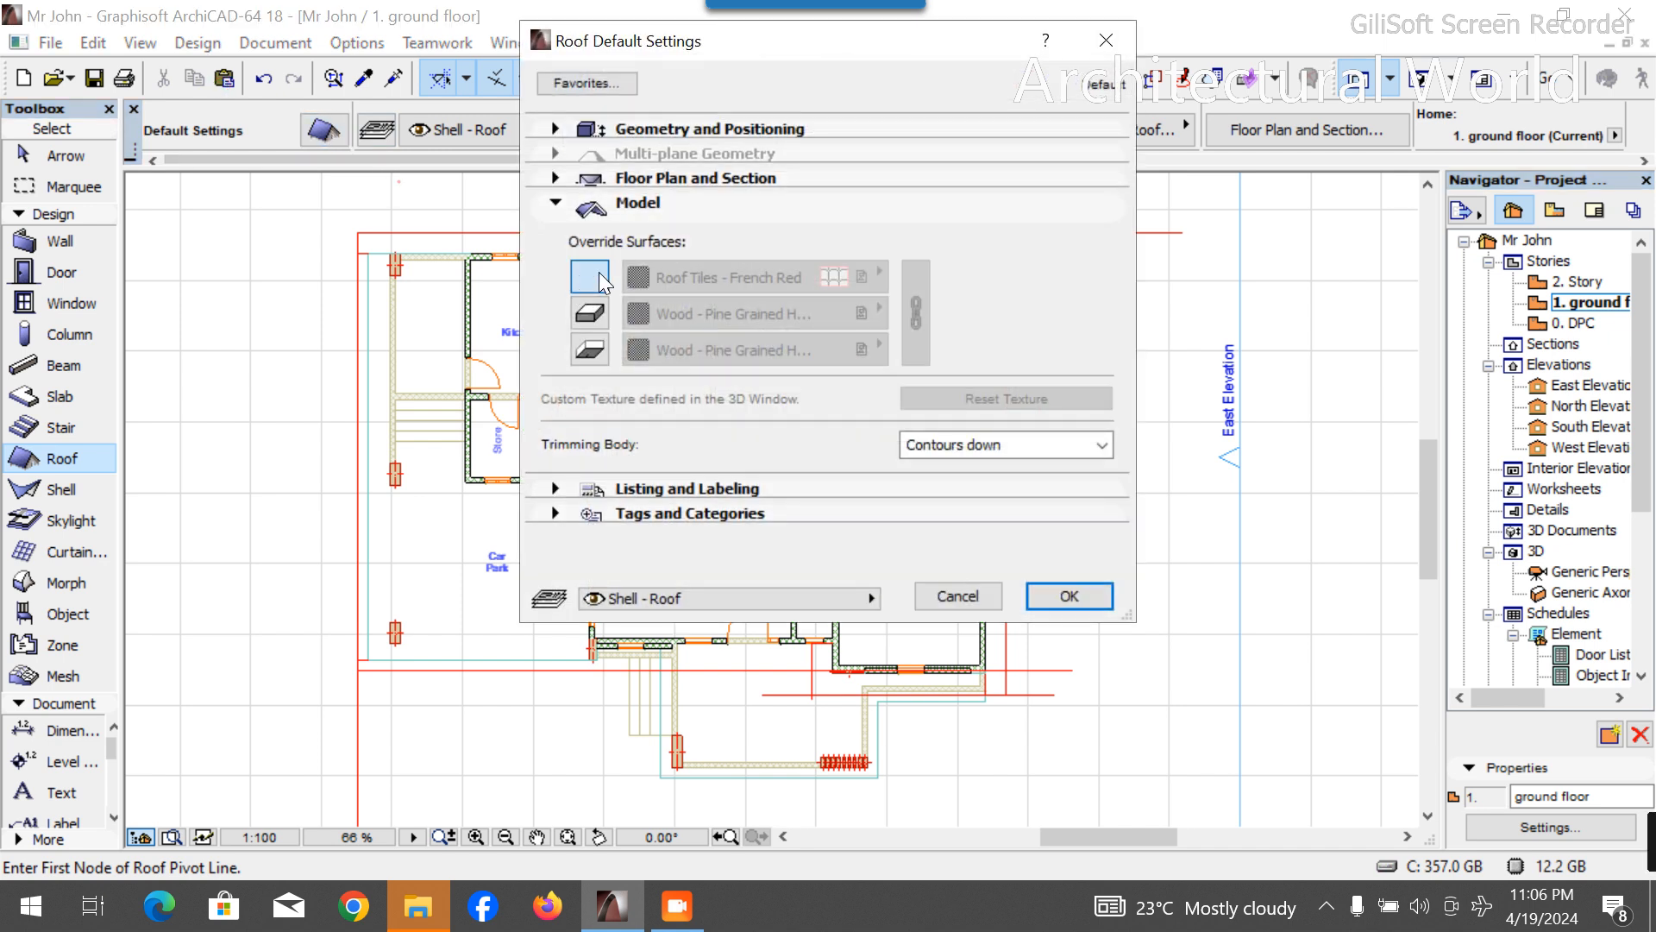
pyautogui.click(590, 276)
pyautogui.click(590, 312)
pyautogui.click(590, 349)
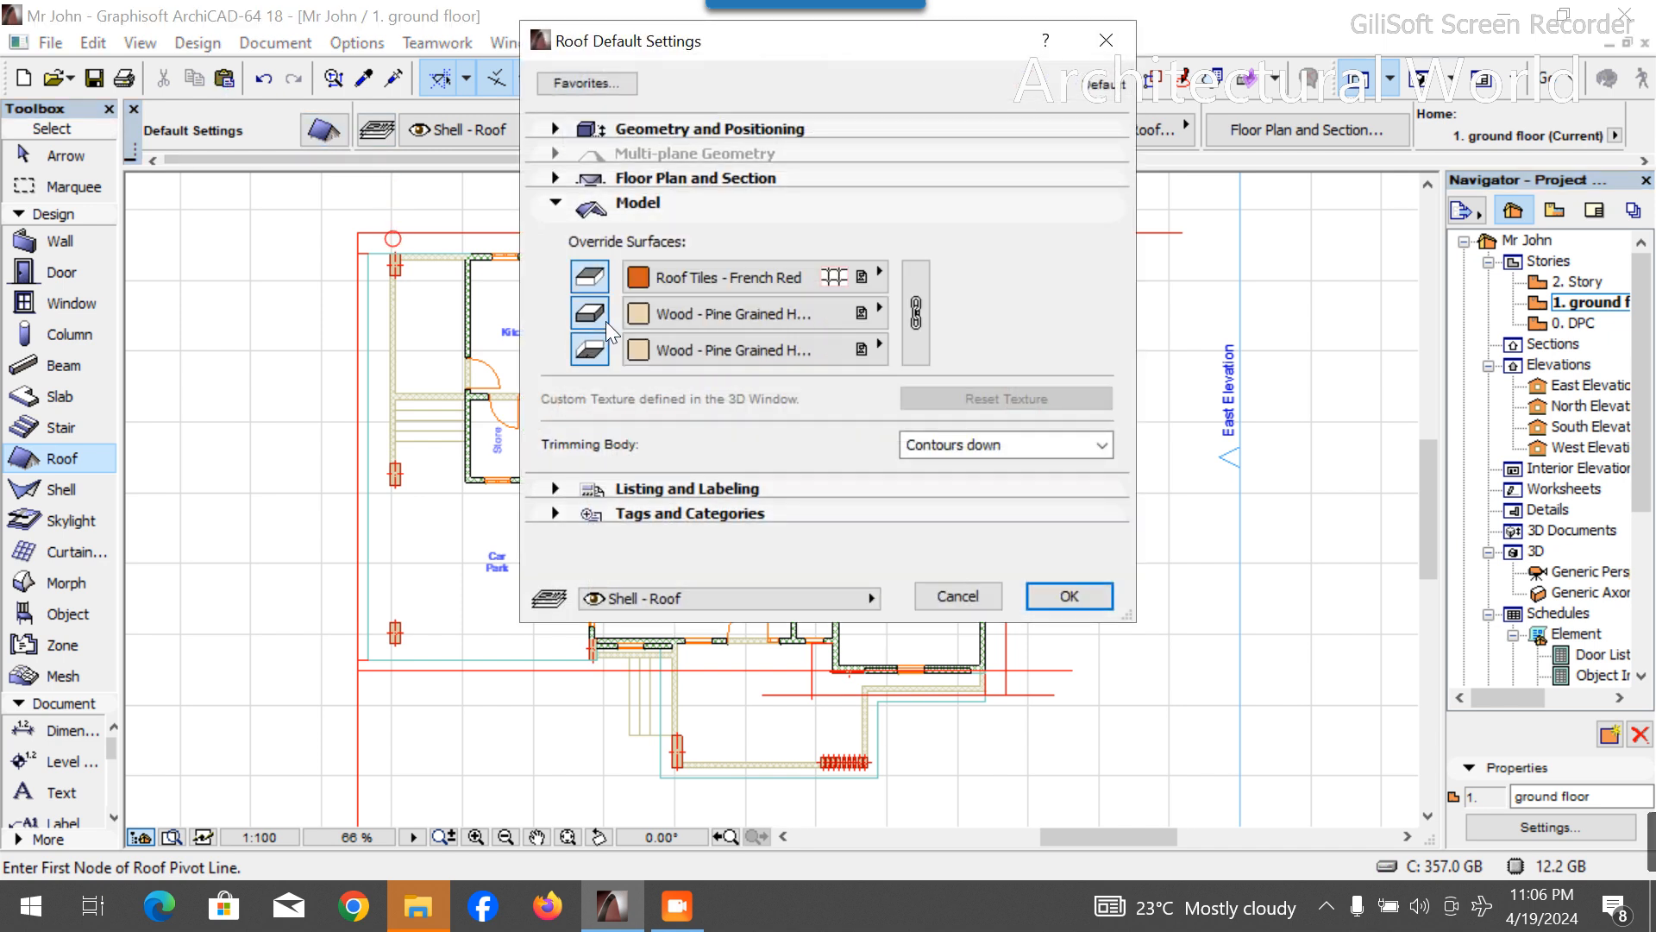
# Set the override surfaces of the roof's edges and underside to Paint - Glossy White.
pyautogui.click(727, 316)
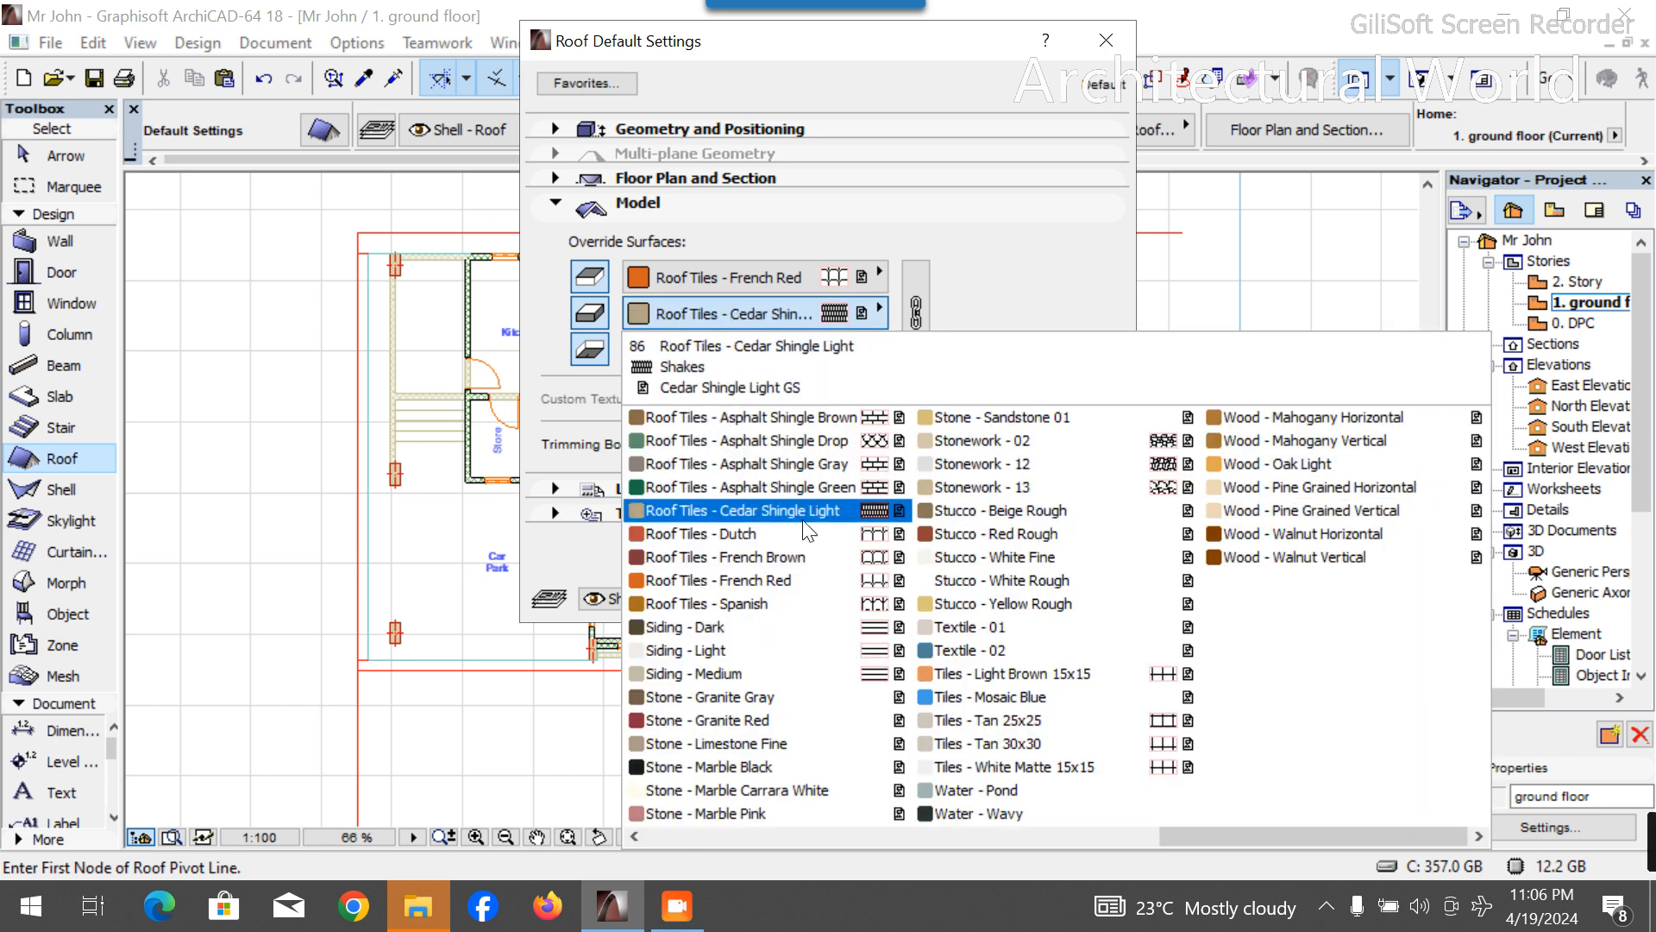
pyautogui.scroll(5, 891, 608)
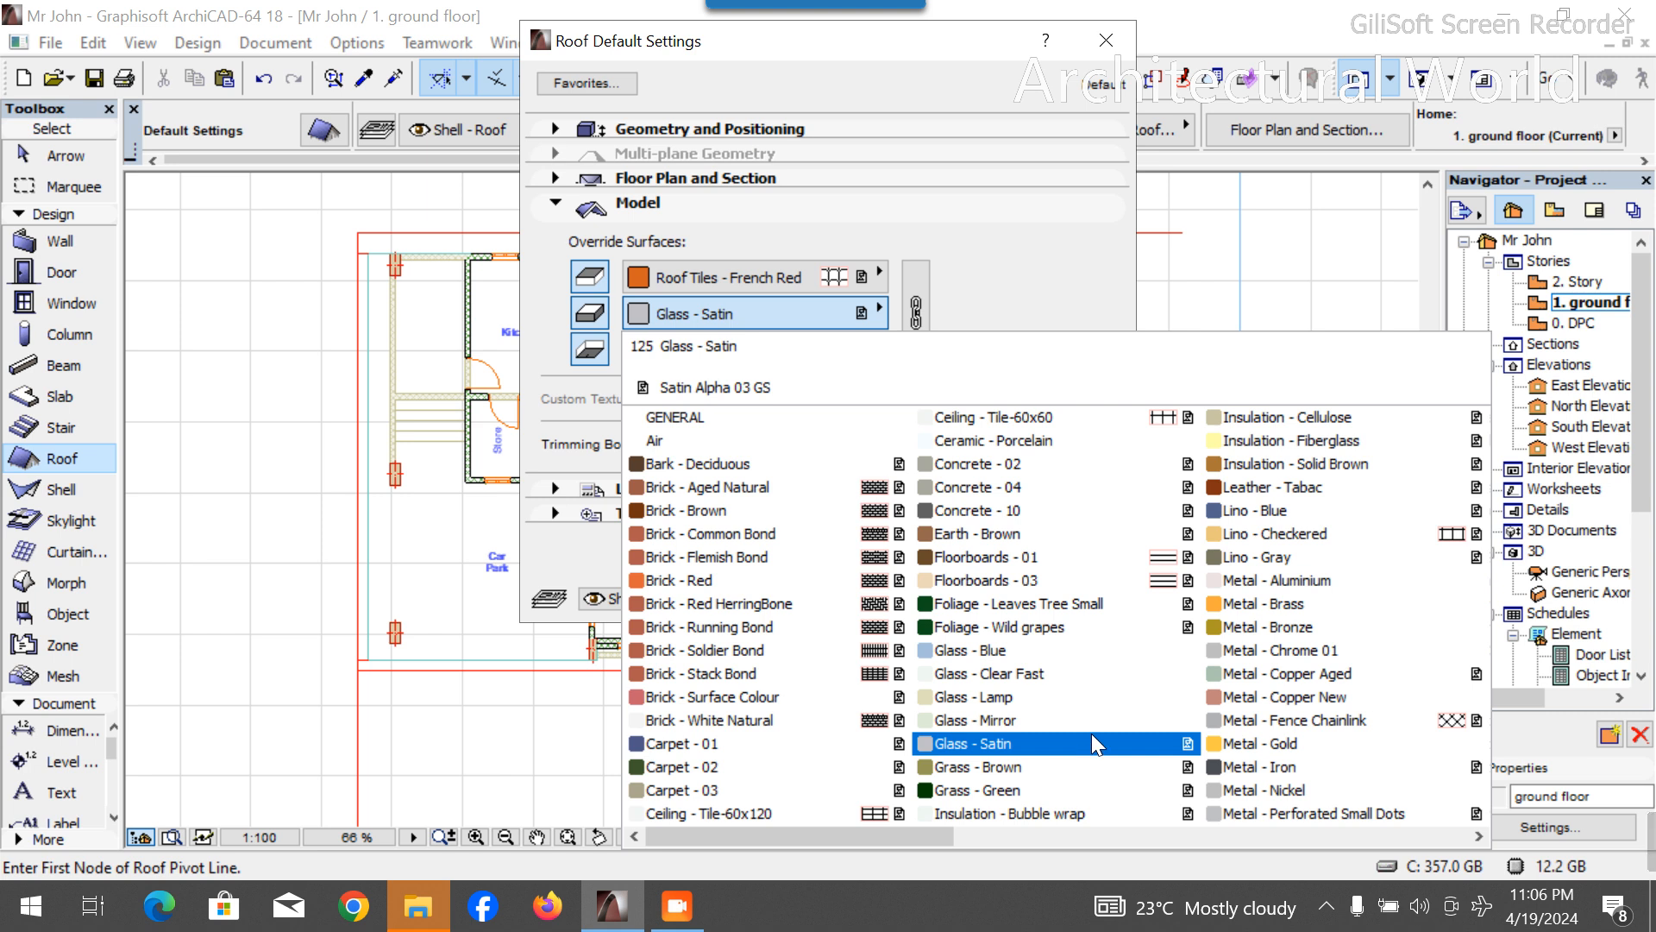
pyautogui.scroll(-3, 1090, 733)
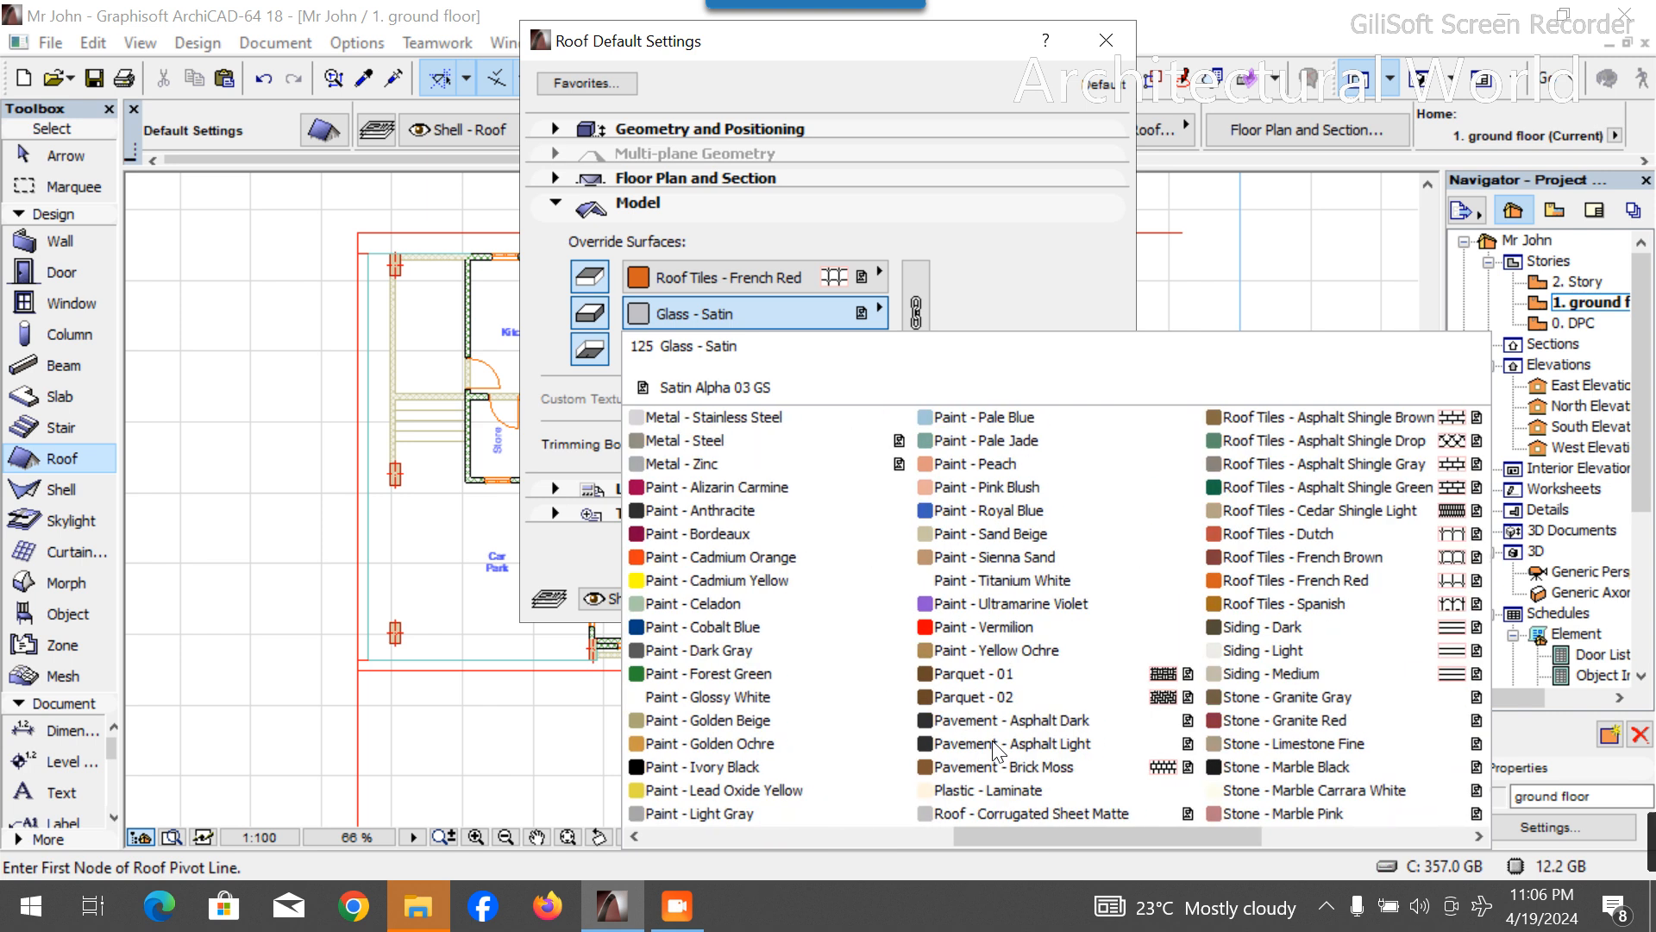
pyautogui.click(801, 696)
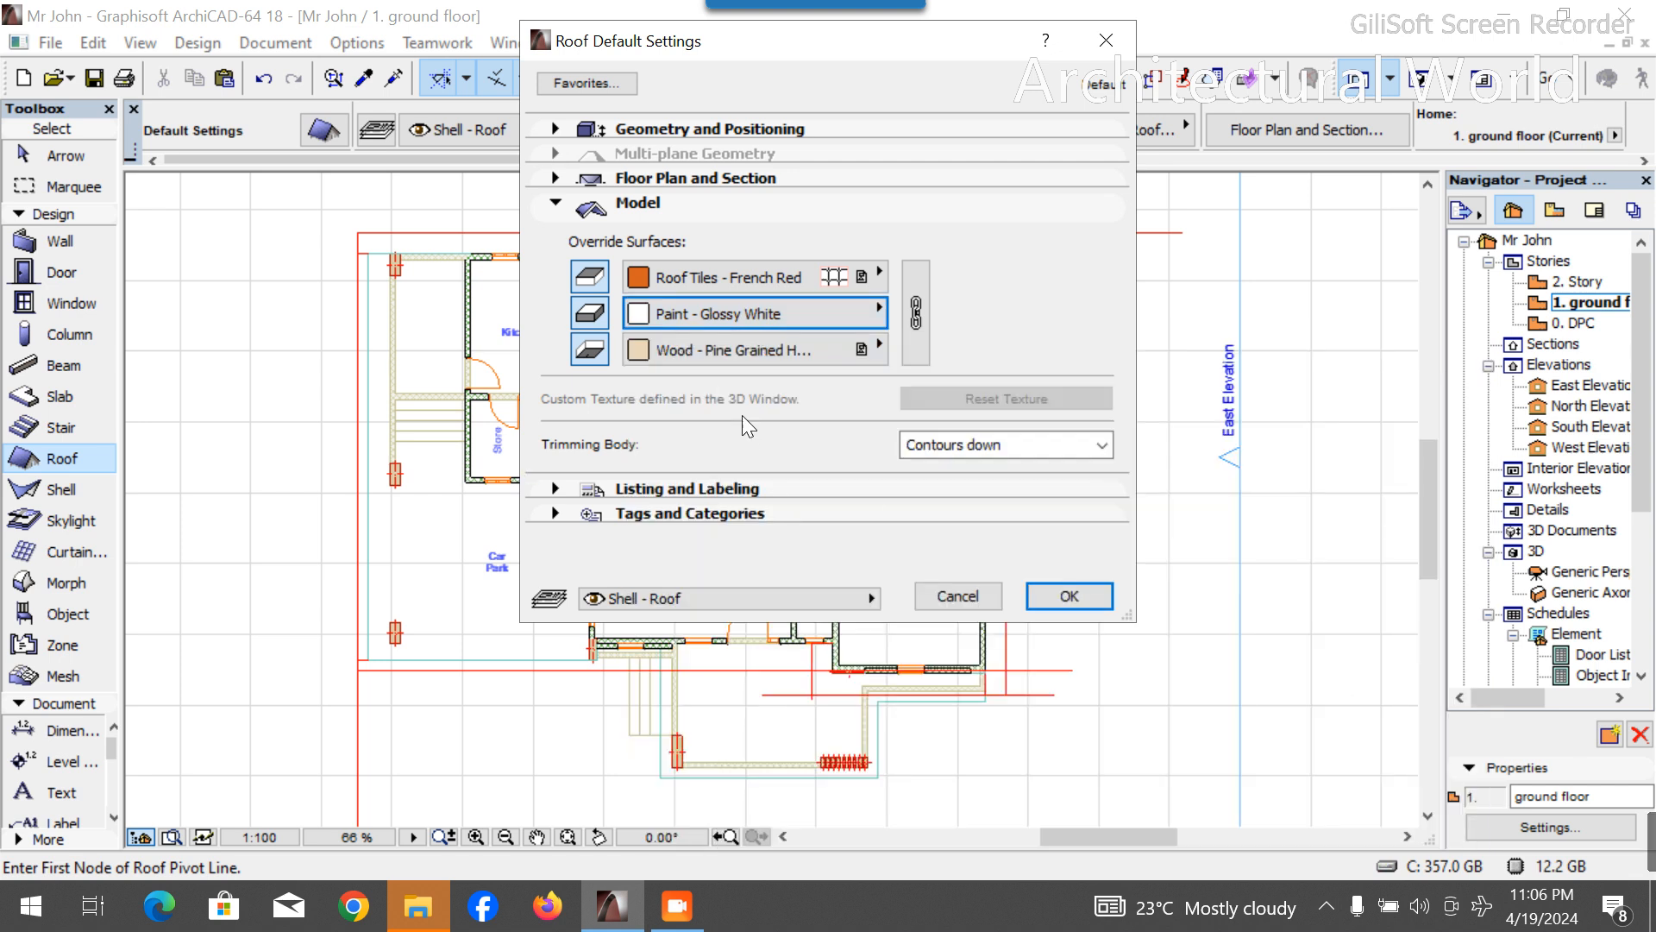
pyautogui.click(768, 351)
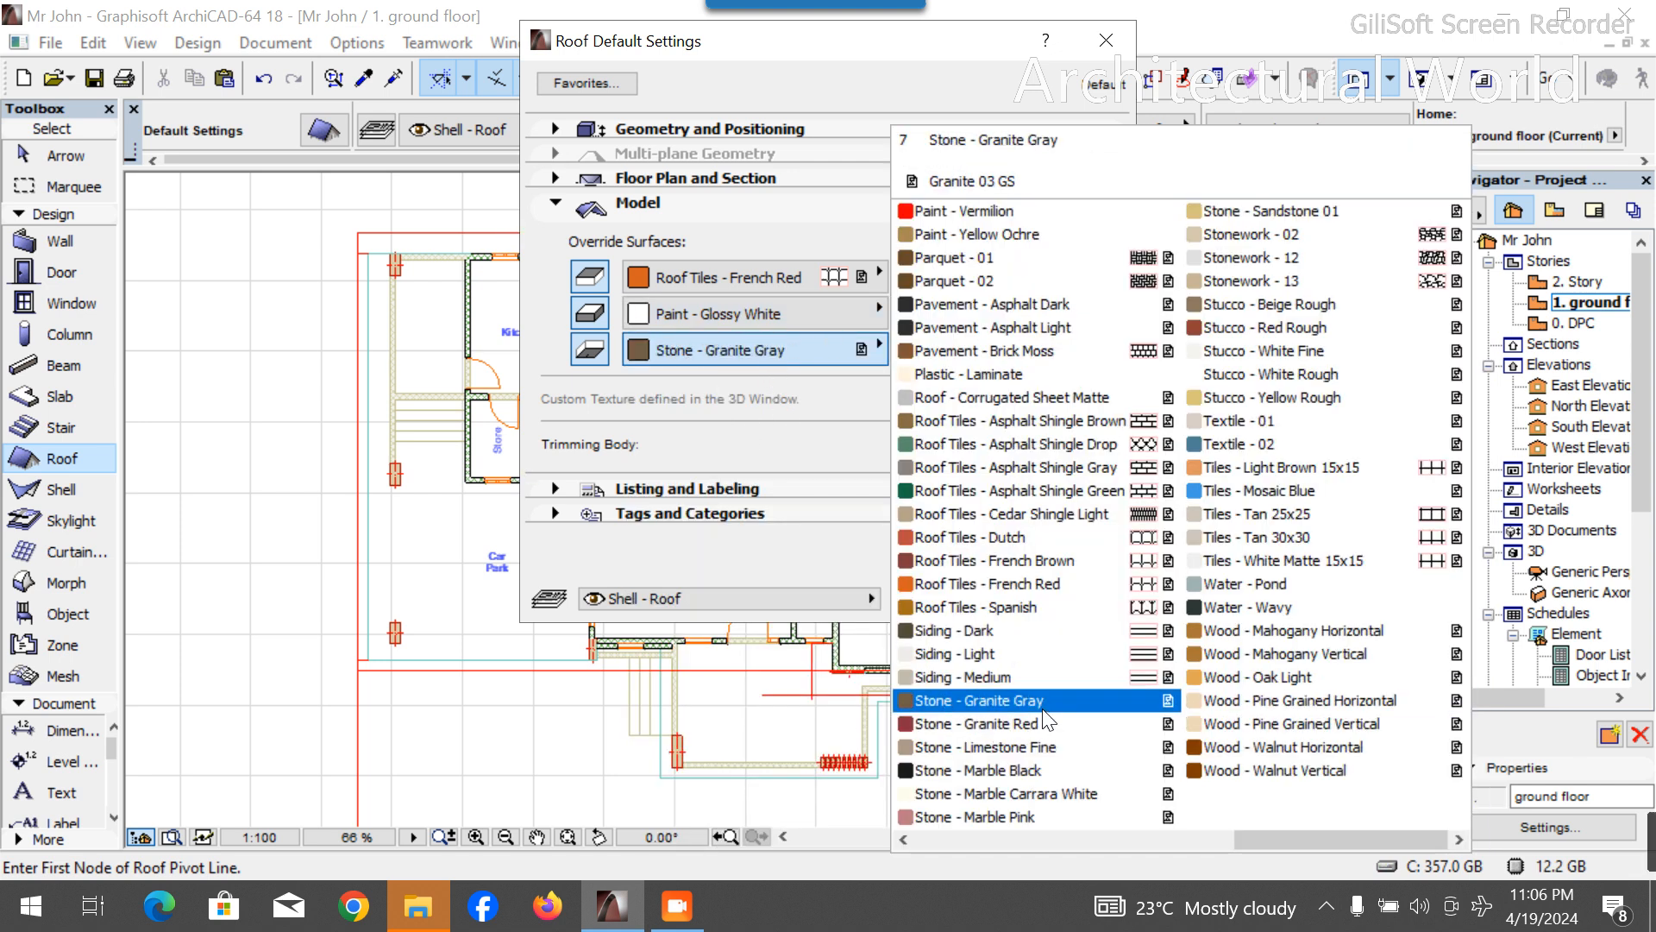
pyautogui.scroll(2, 1135, 645)
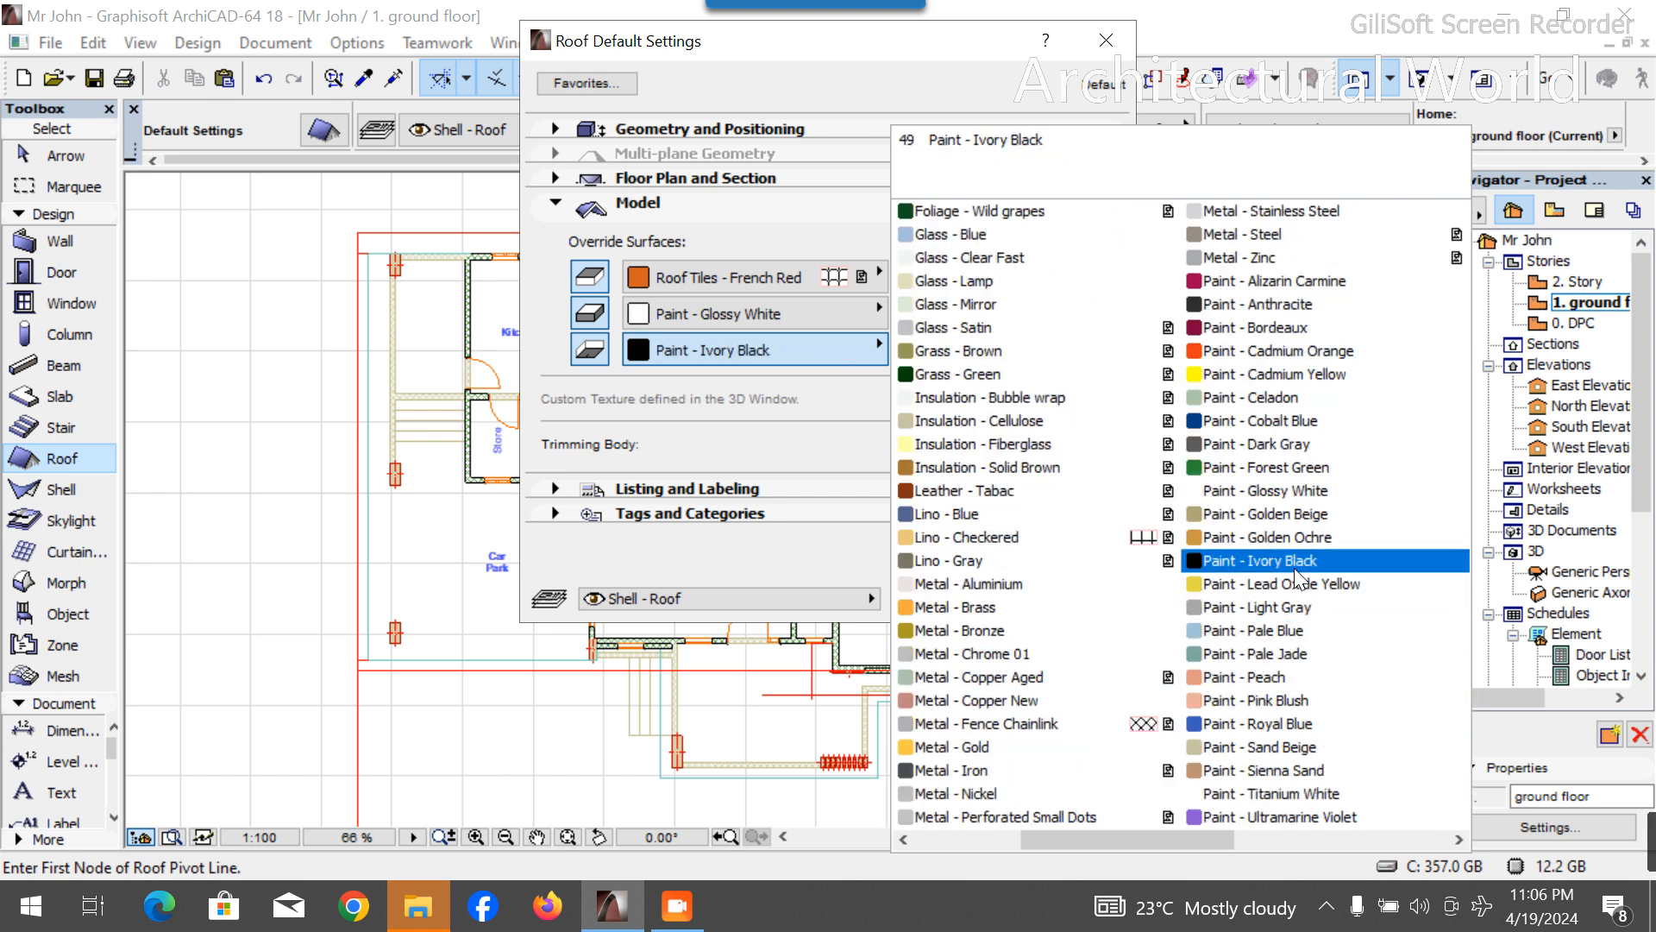
pyautogui.click(1296, 490)
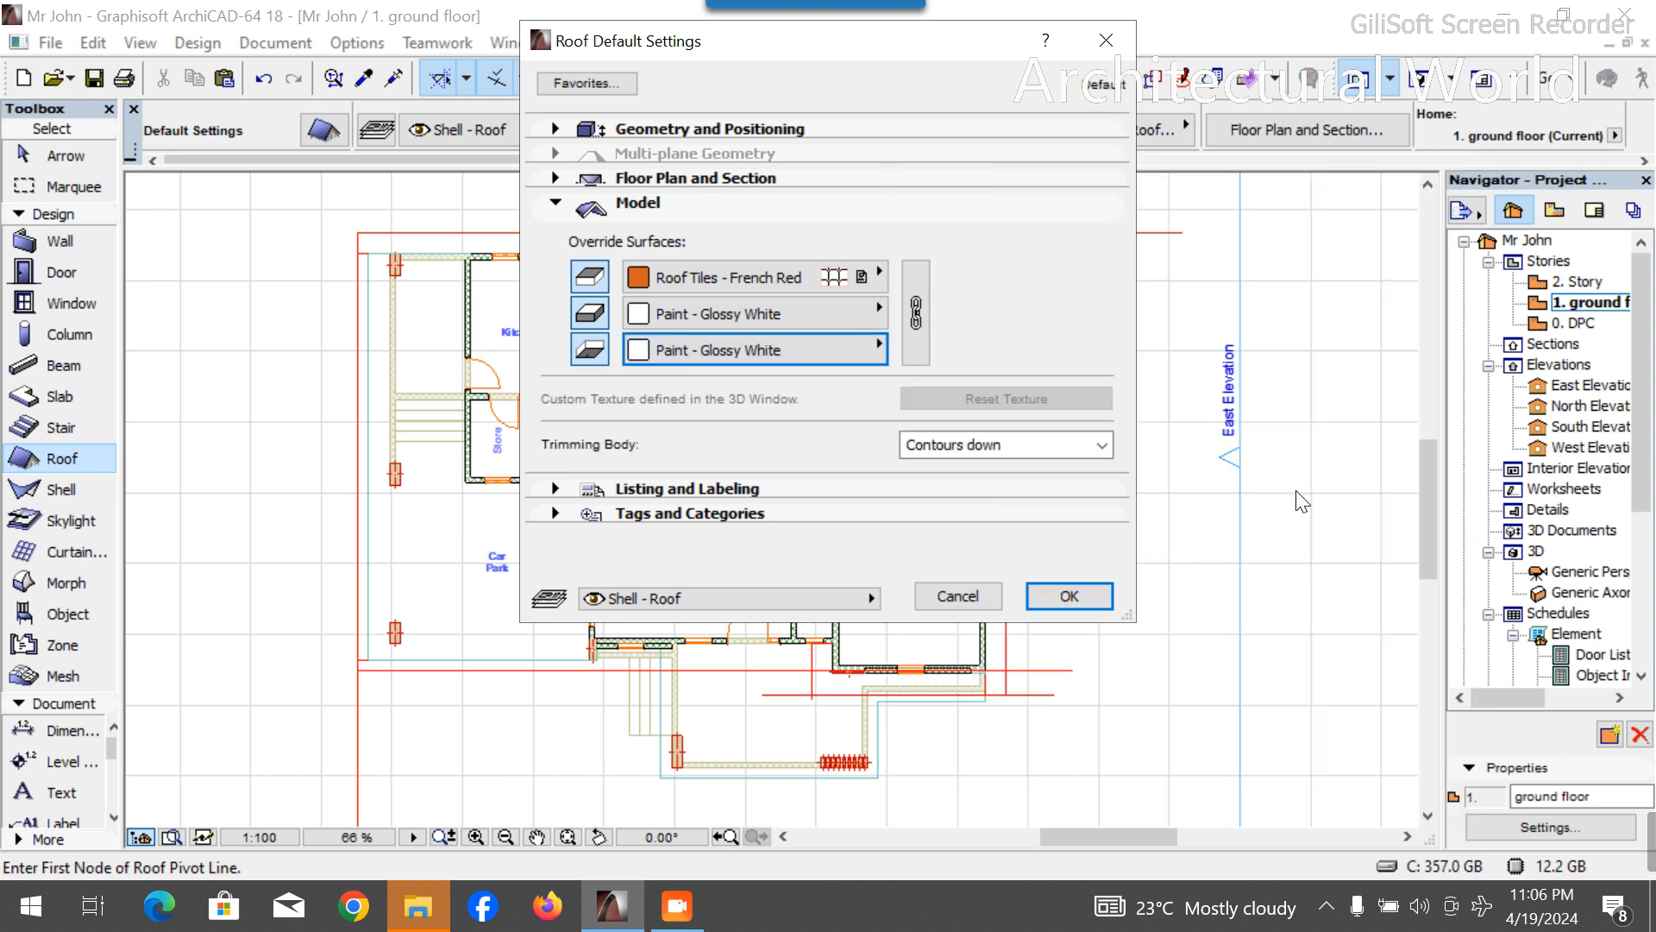
# Switch the default roof from composite to basic structure and set its thickness to 150 mm.
pyautogui.click(717, 131)
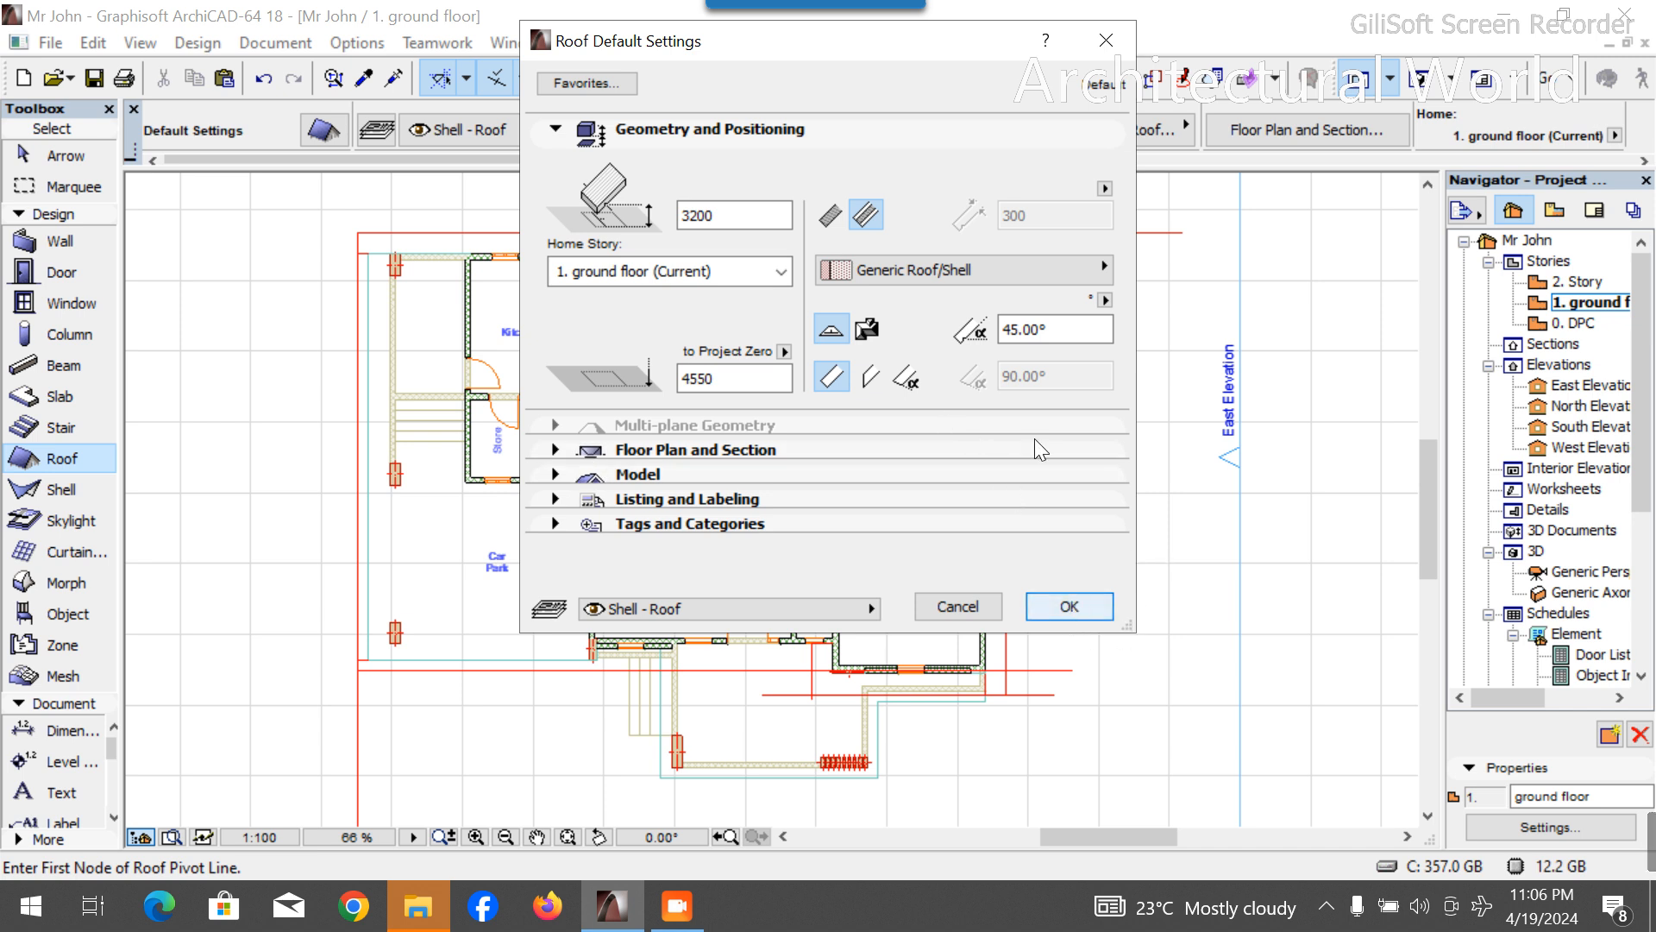
pyautogui.click(834, 215)
pyautogui.moveTo(1050, 224); pyautogui.dragTo(995, 225)
pyautogui.write('15')
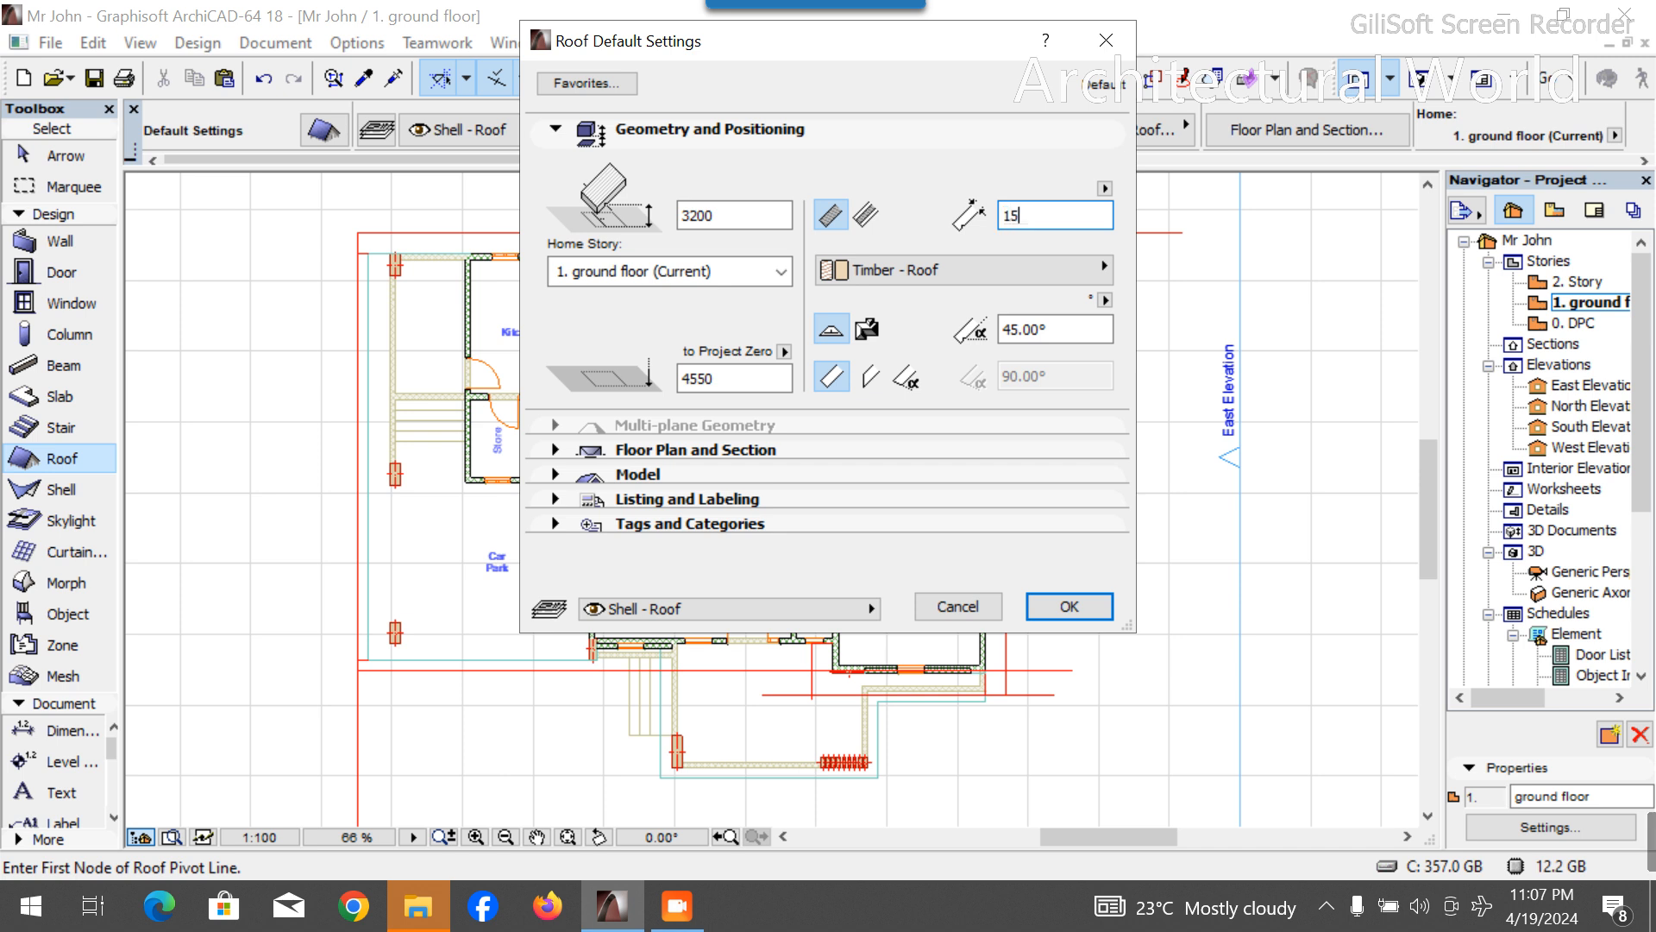
pyautogui.write('0')
pyautogui.press('Return')
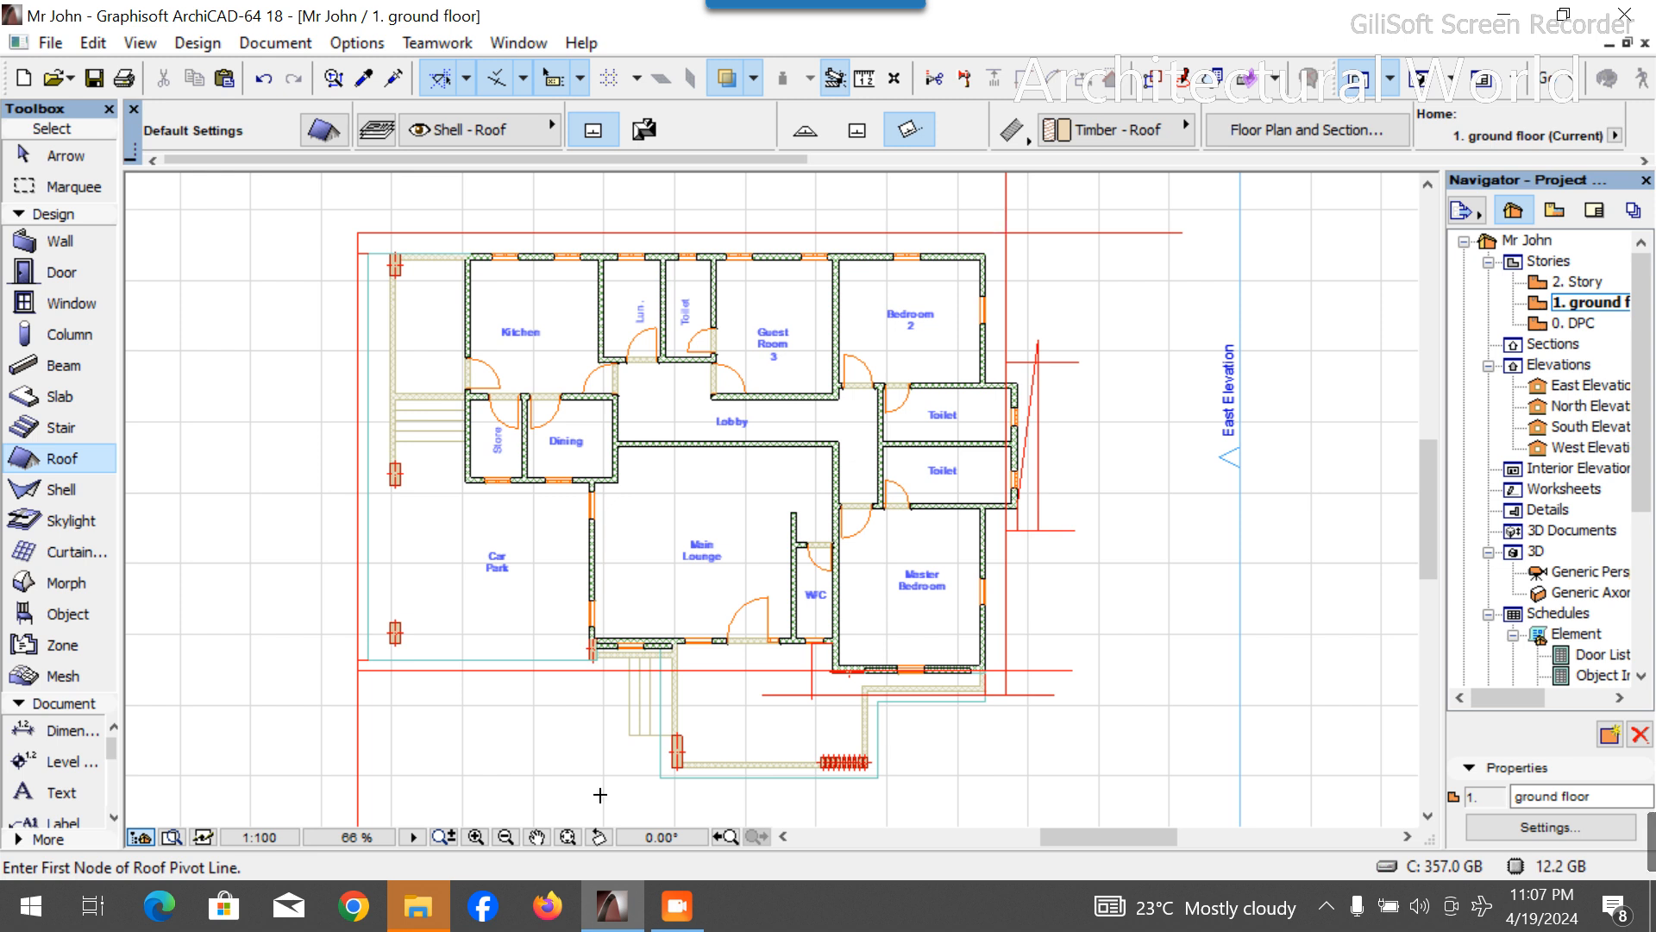
# Define a roof pivot line along the south guide line, from the west to the east guide line, with the pitch rising northward over the house.
pyautogui.scroll(-3, 517, 647)
pyautogui.scroll(4, 436, 658)
pyautogui.scroll(-3, 449, 690)
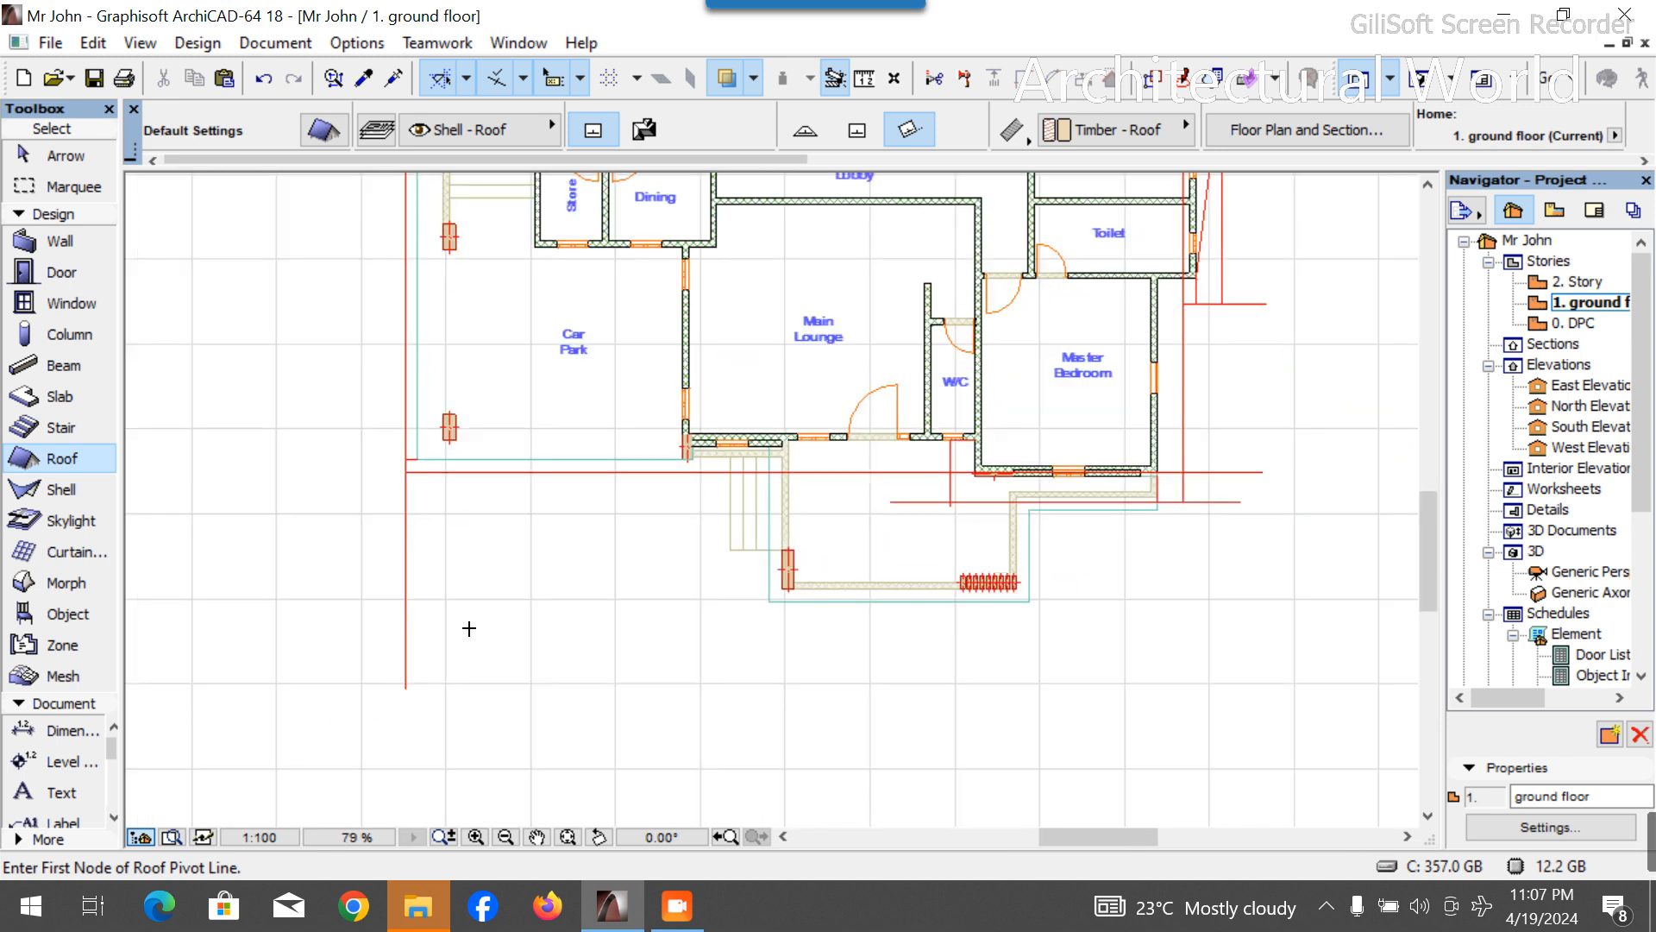
pyautogui.scroll(4, 427, 539)
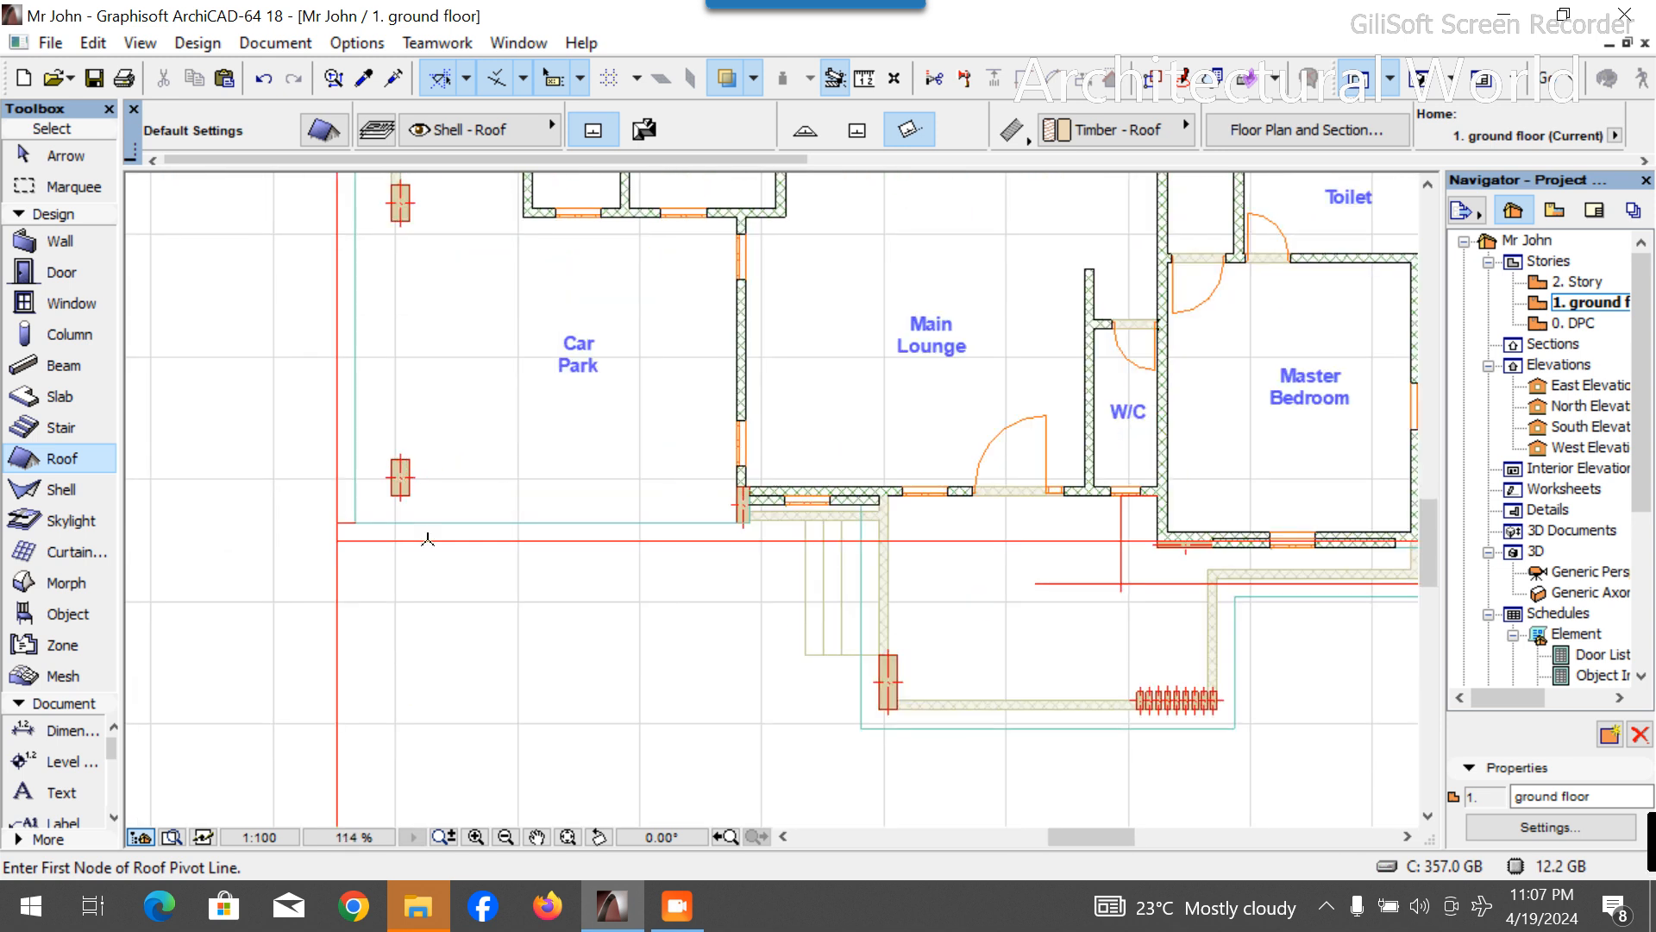
pyautogui.click(338, 536)
pyautogui.scroll(-4, 338, 536)
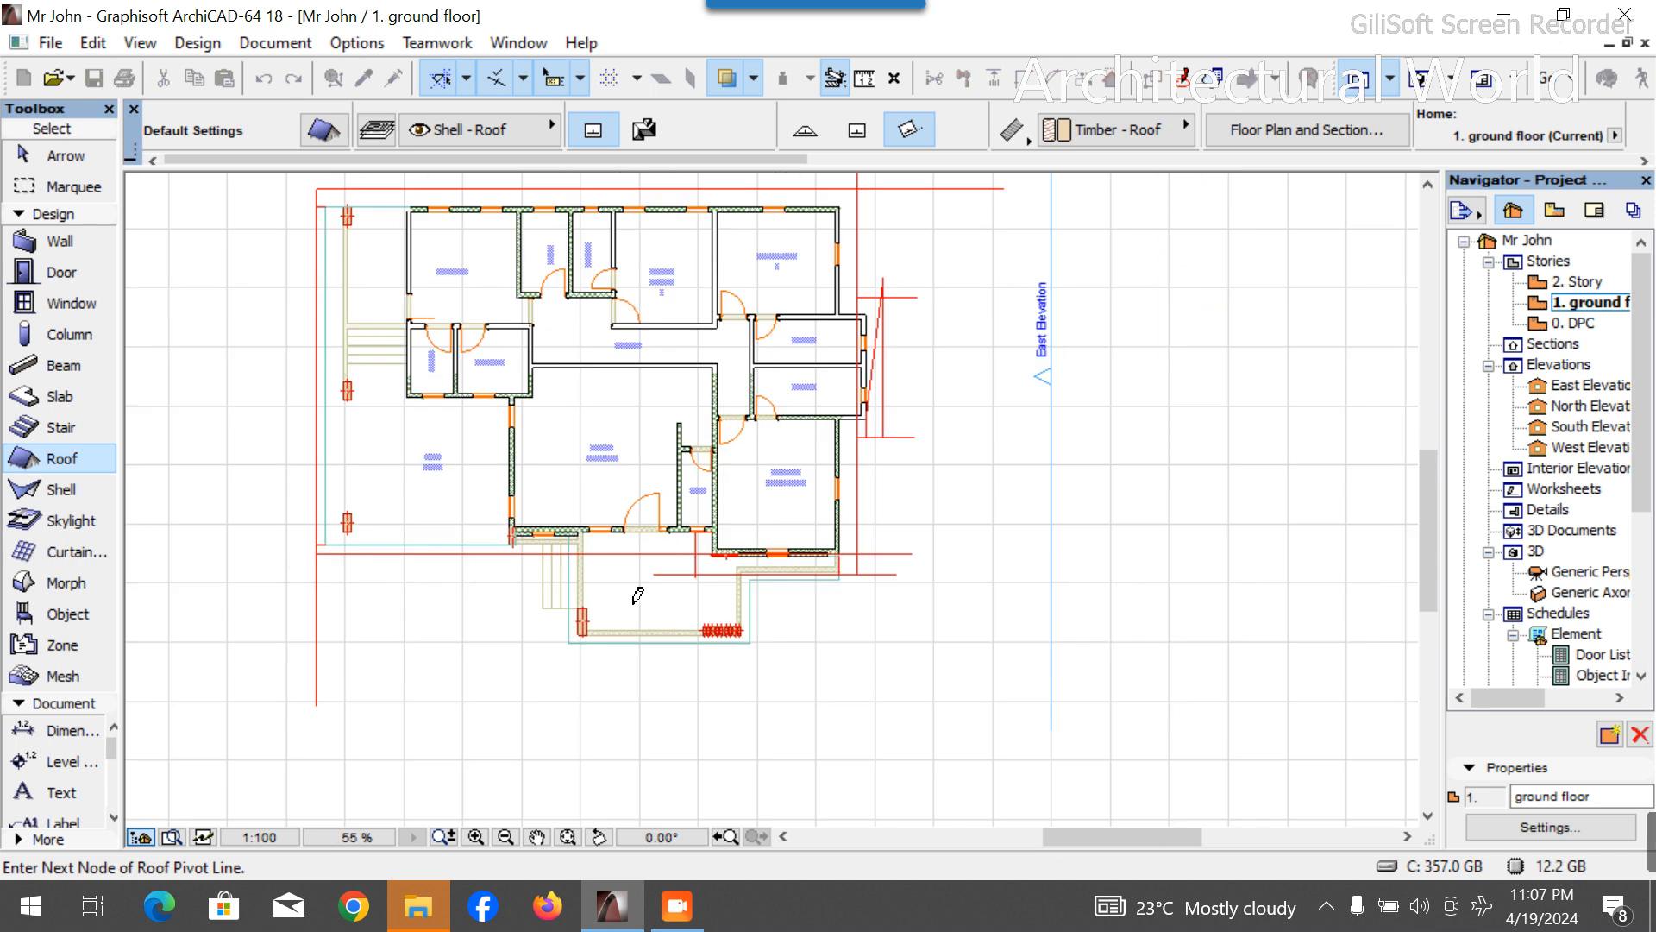
pyautogui.scroll(4, 832, 540)
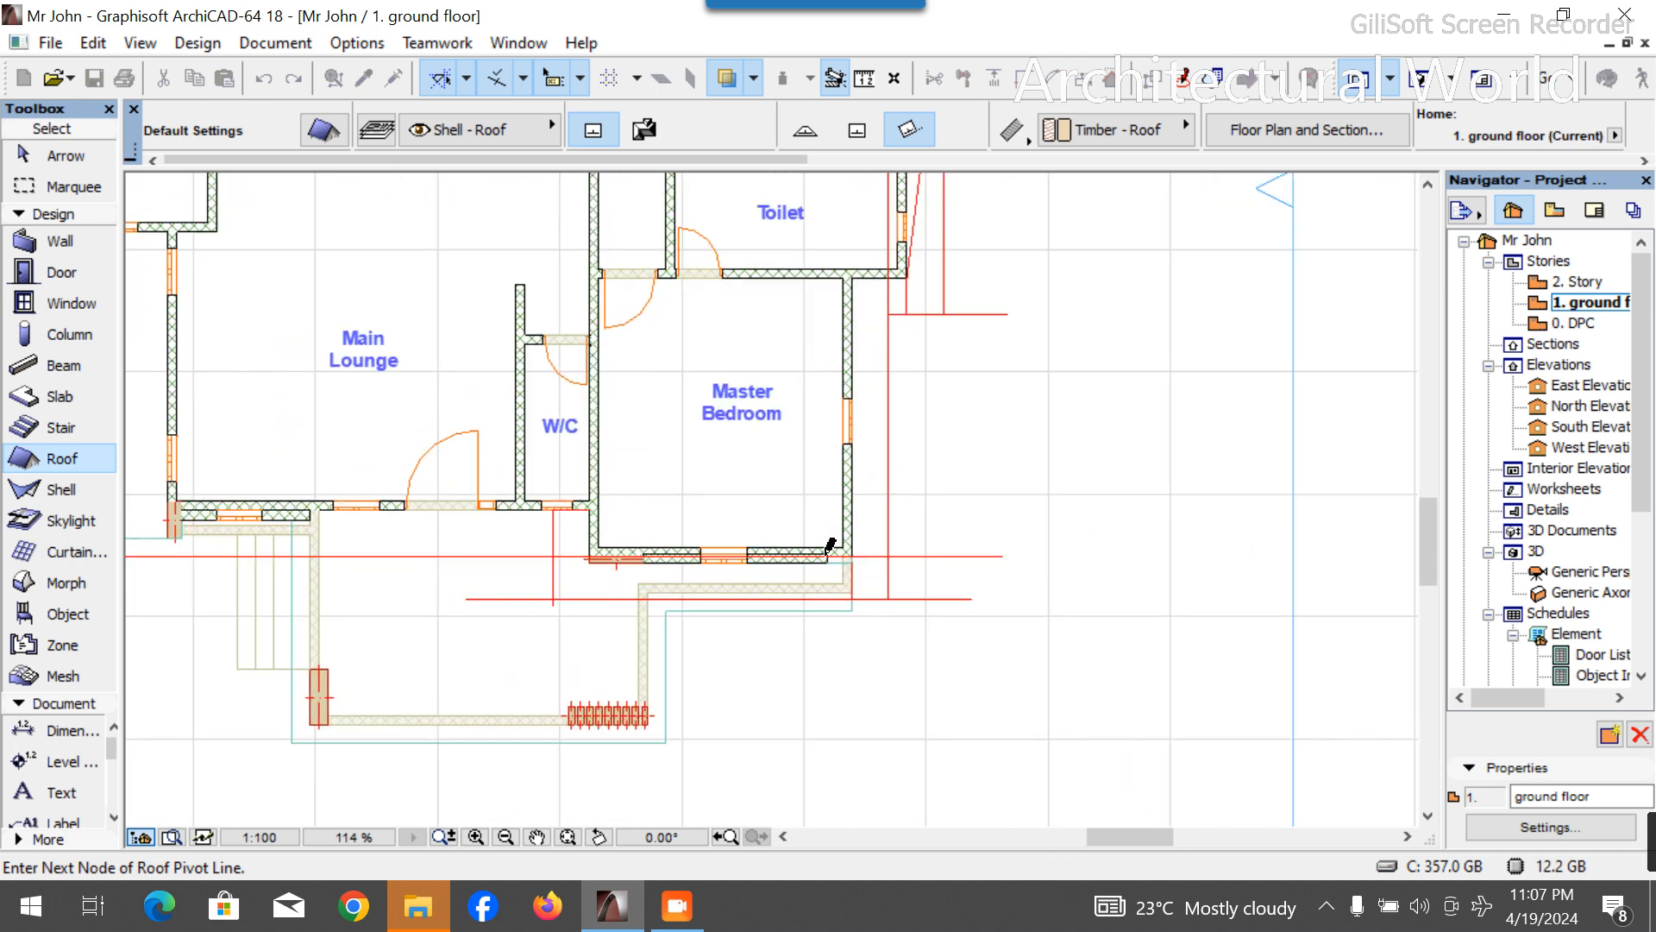
pyautogui.click(889, 549)
pyautogui.scroll(-4, 938, 624)
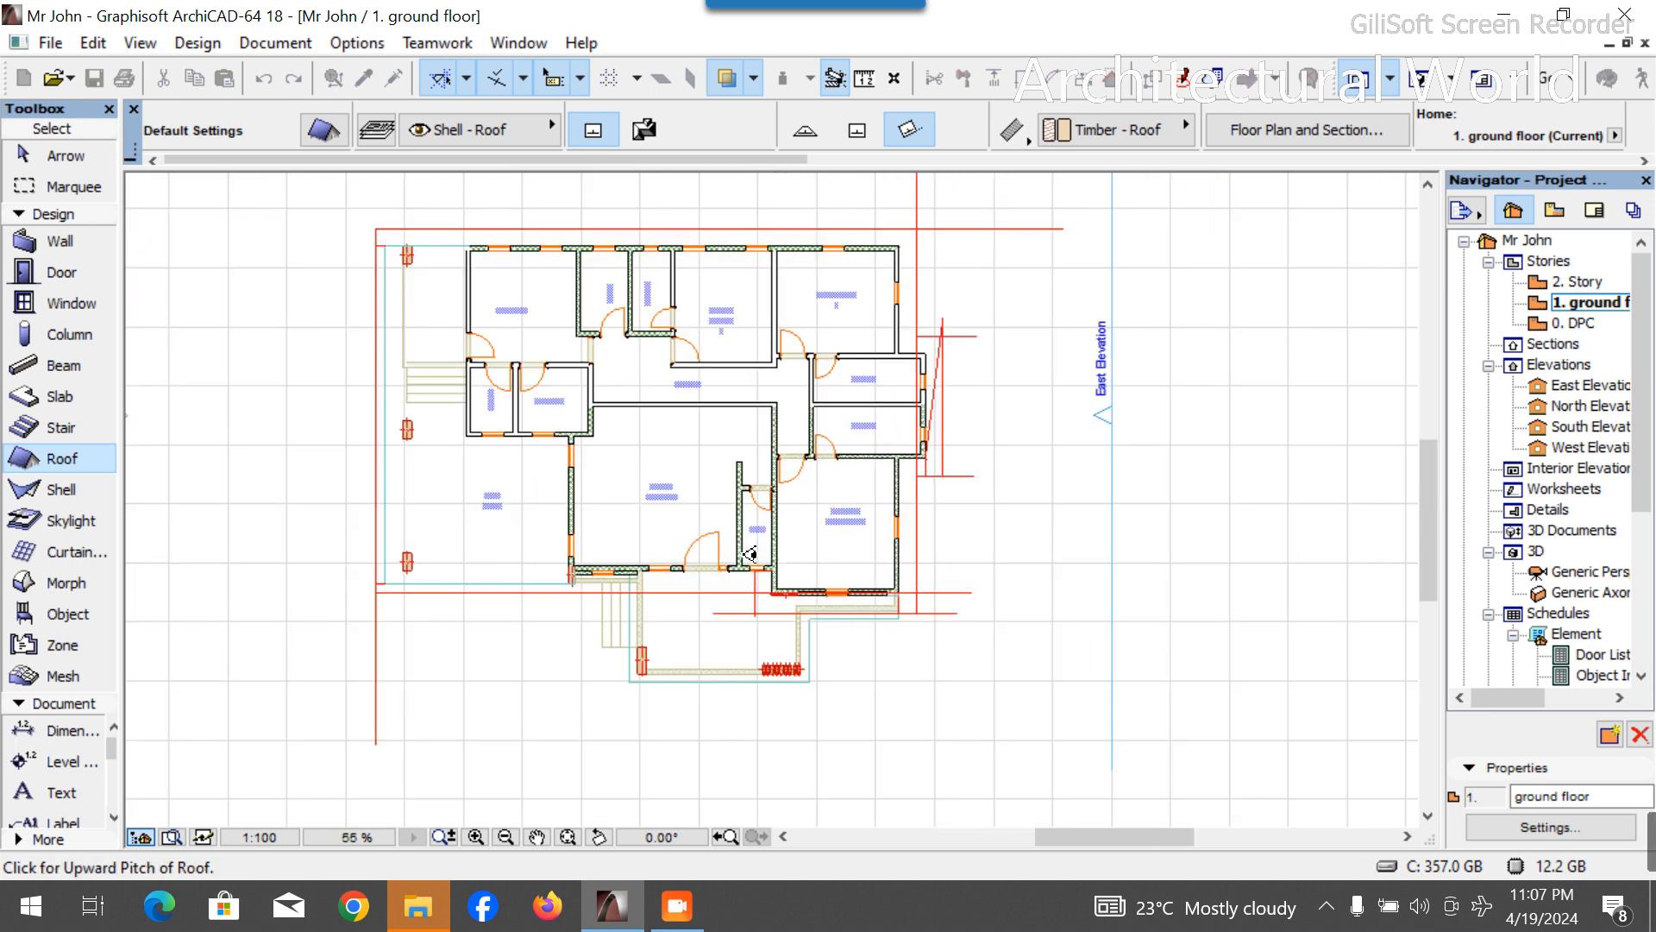
pyautogui.click(680, 448)
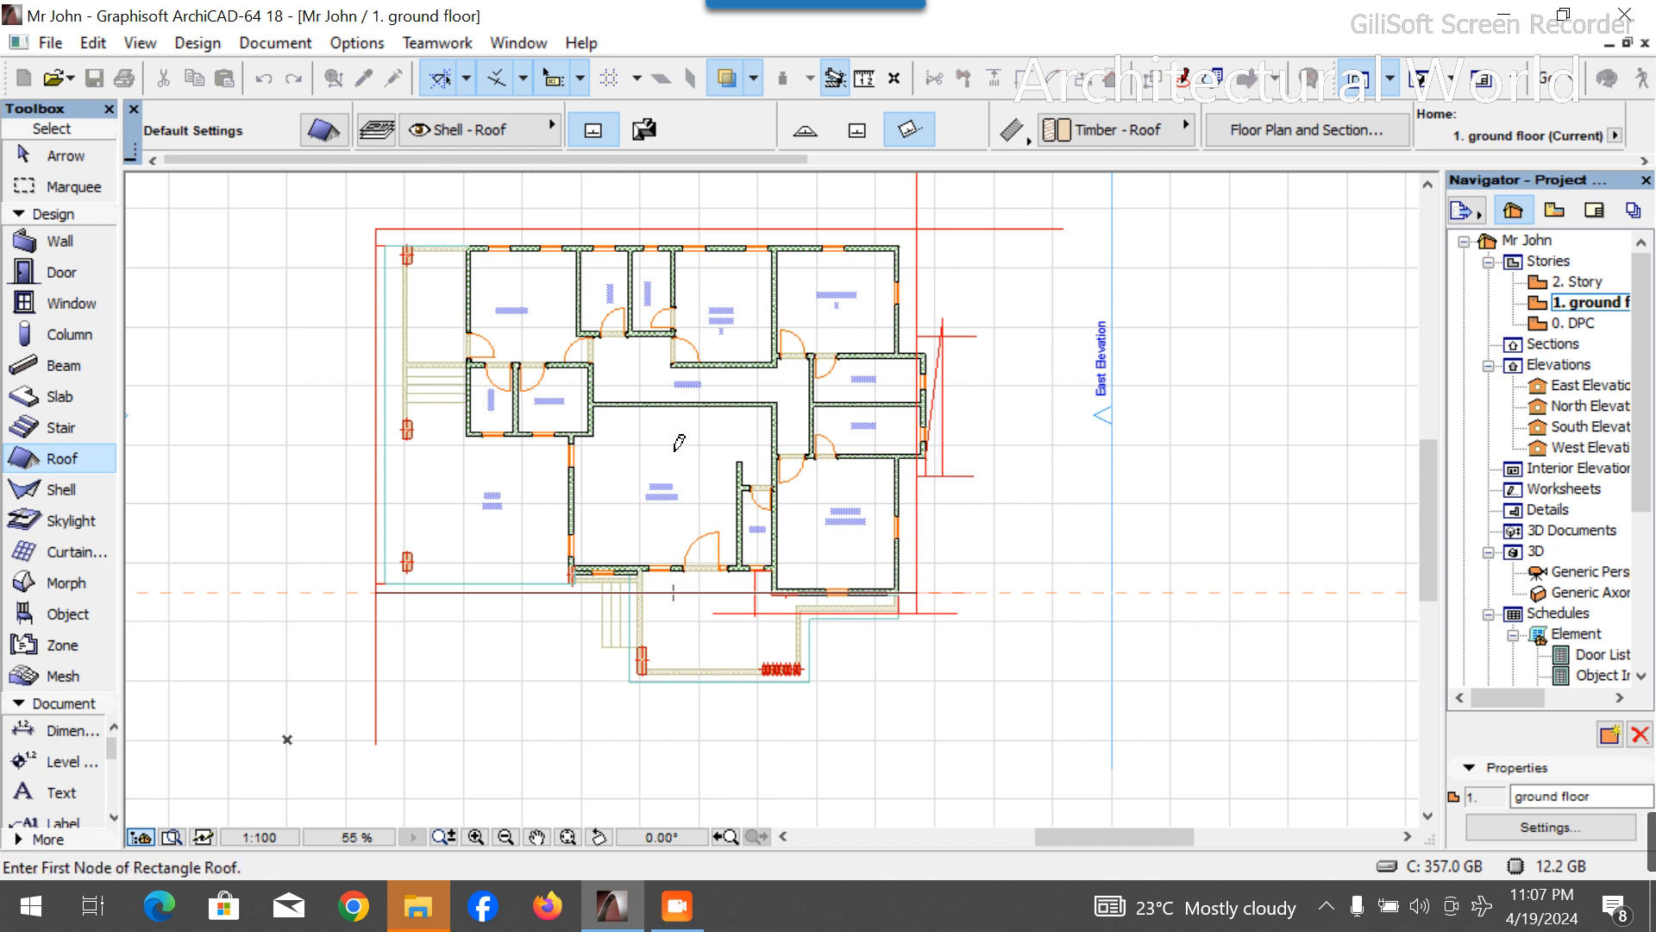
pyautogui.click(378, 587)
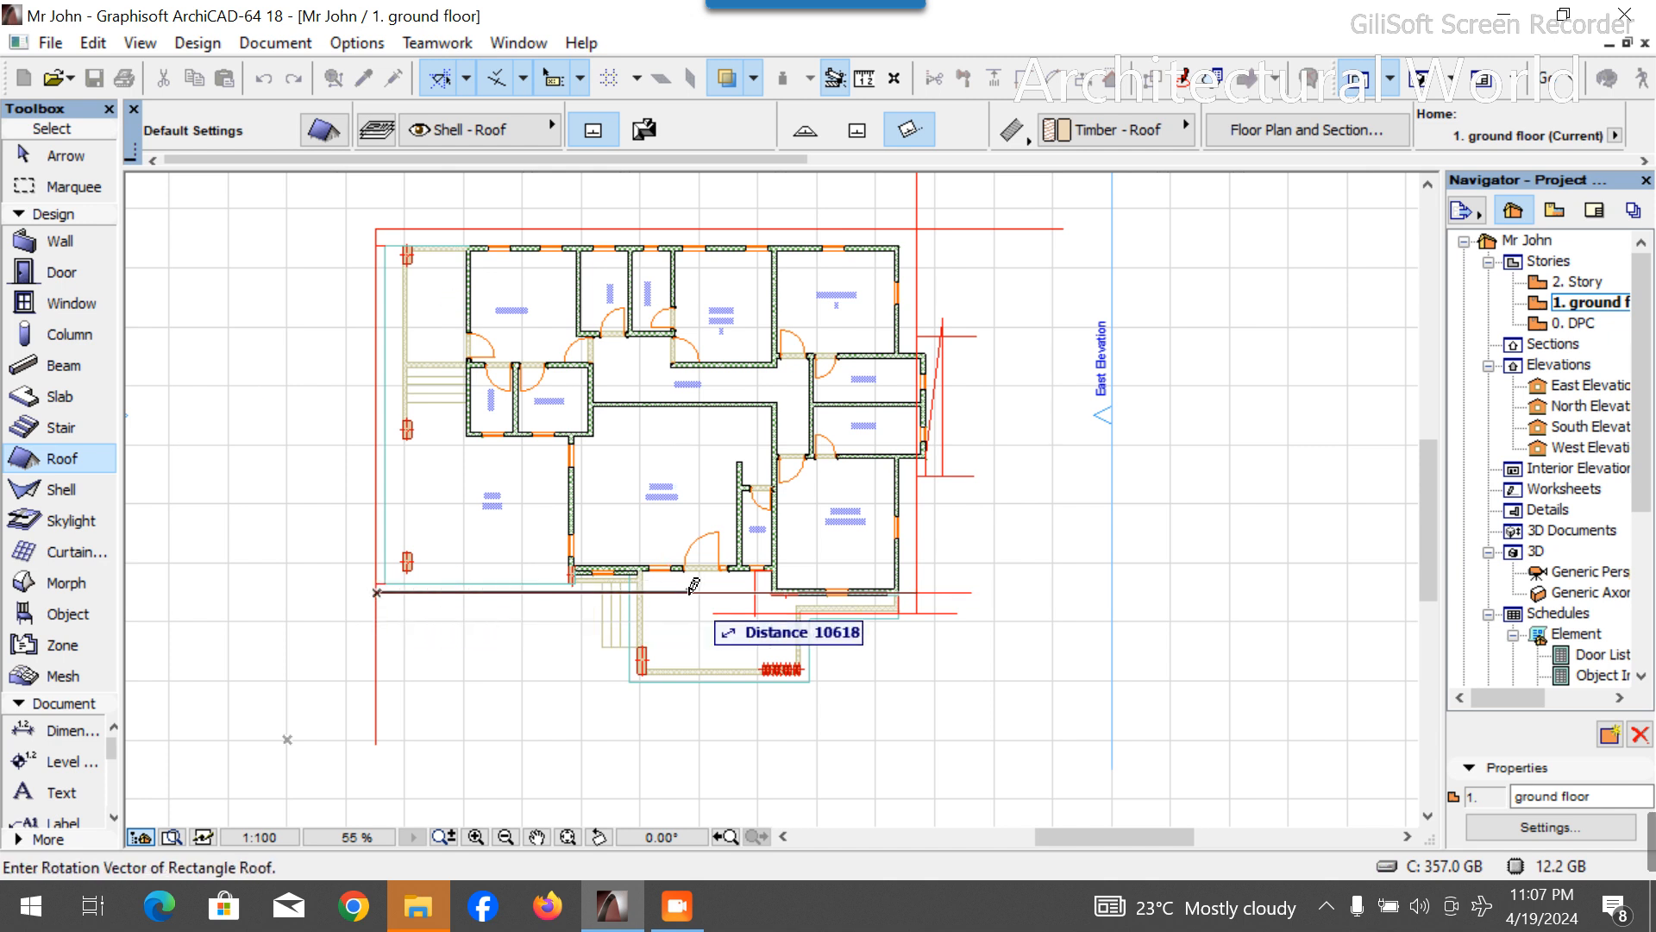
pyautogui.scroll(6, 727, 573)
pyautogui.click(724, 586)
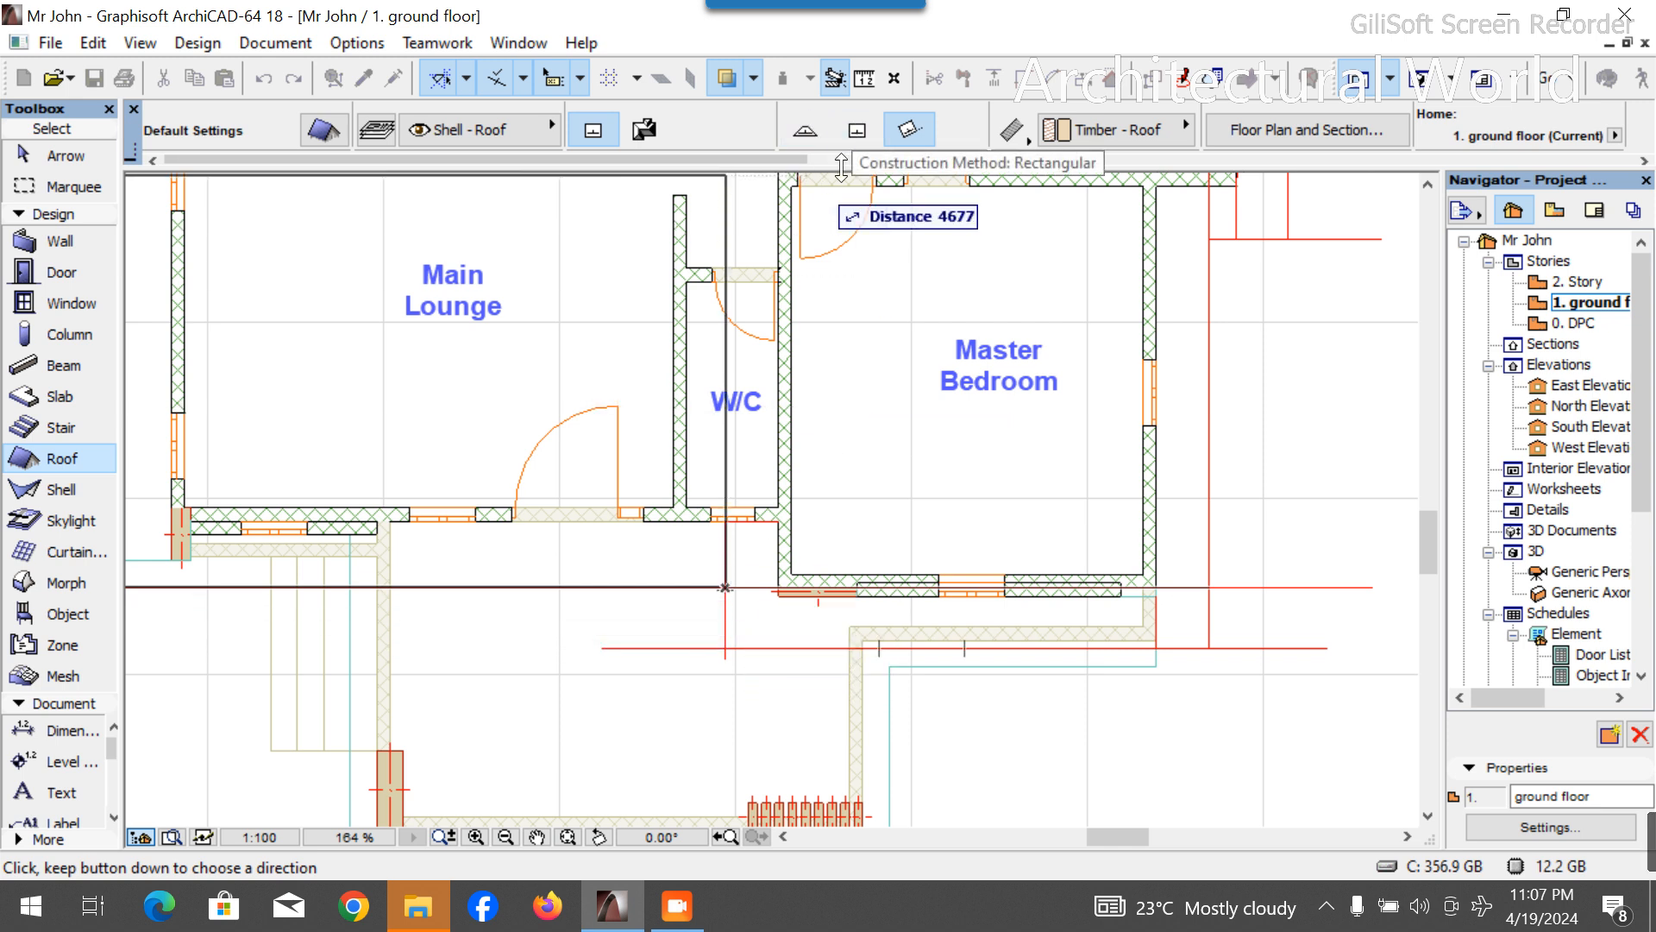
pyautogui.scroll(-5, 963, 504)
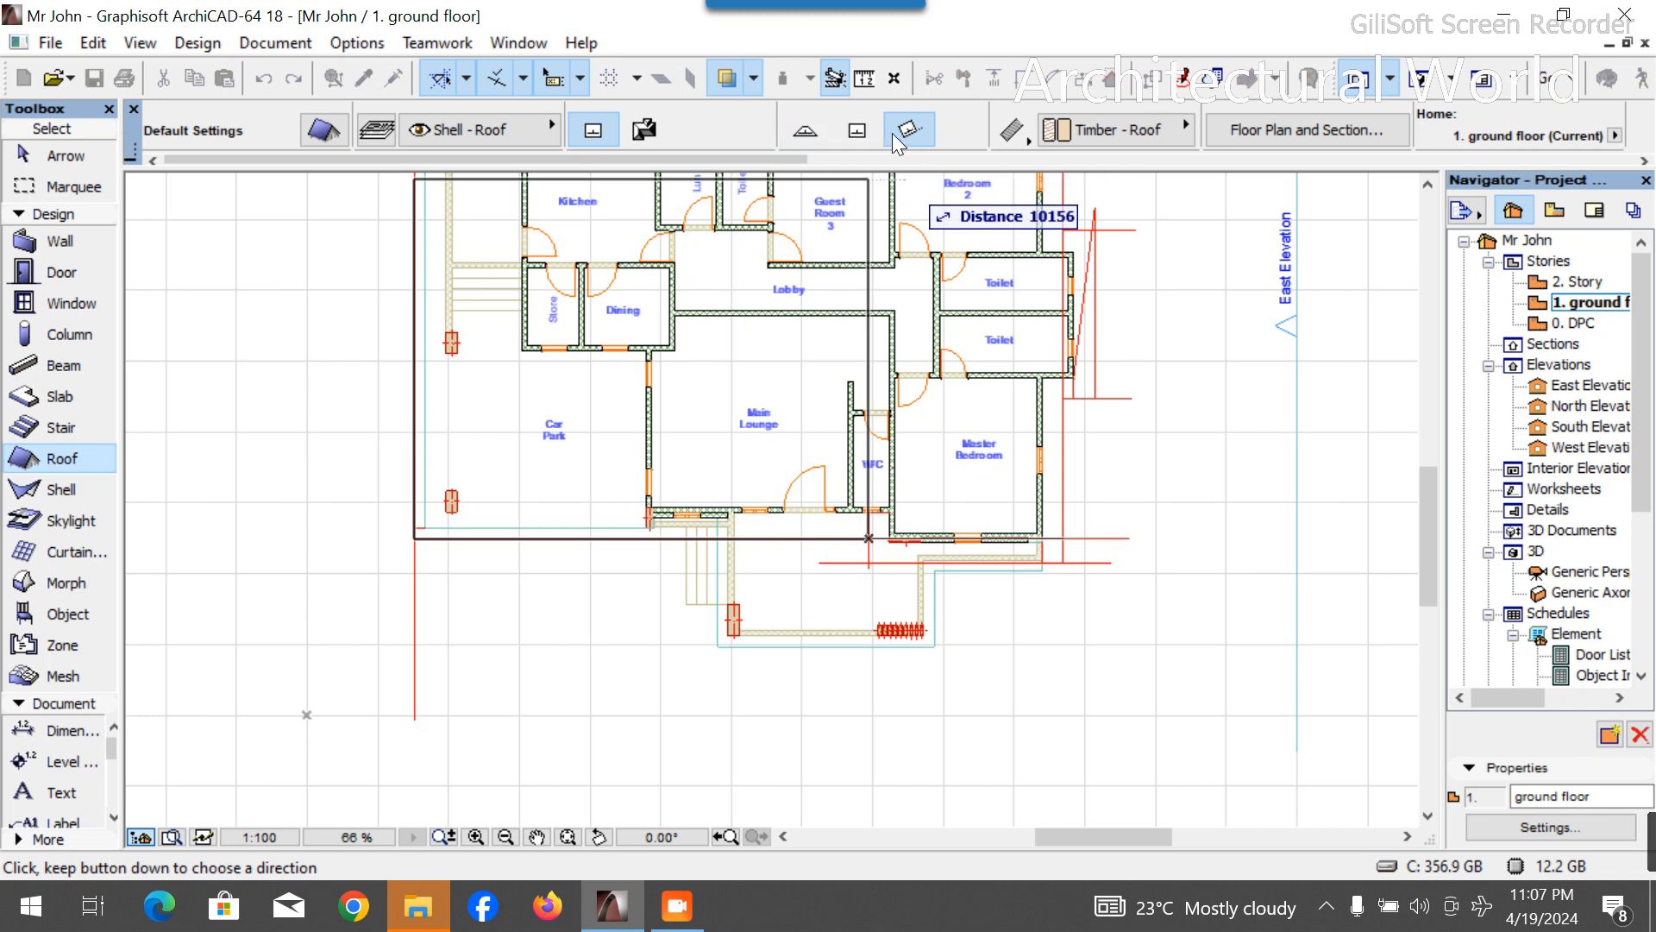
# Outline a polygonal roof from the southwest guide crossing, stepping south below the W/C, east past the master bedroom and north along the east guide line.
pyautogui.click(826, 133)
pyautogui.click(414, 539)
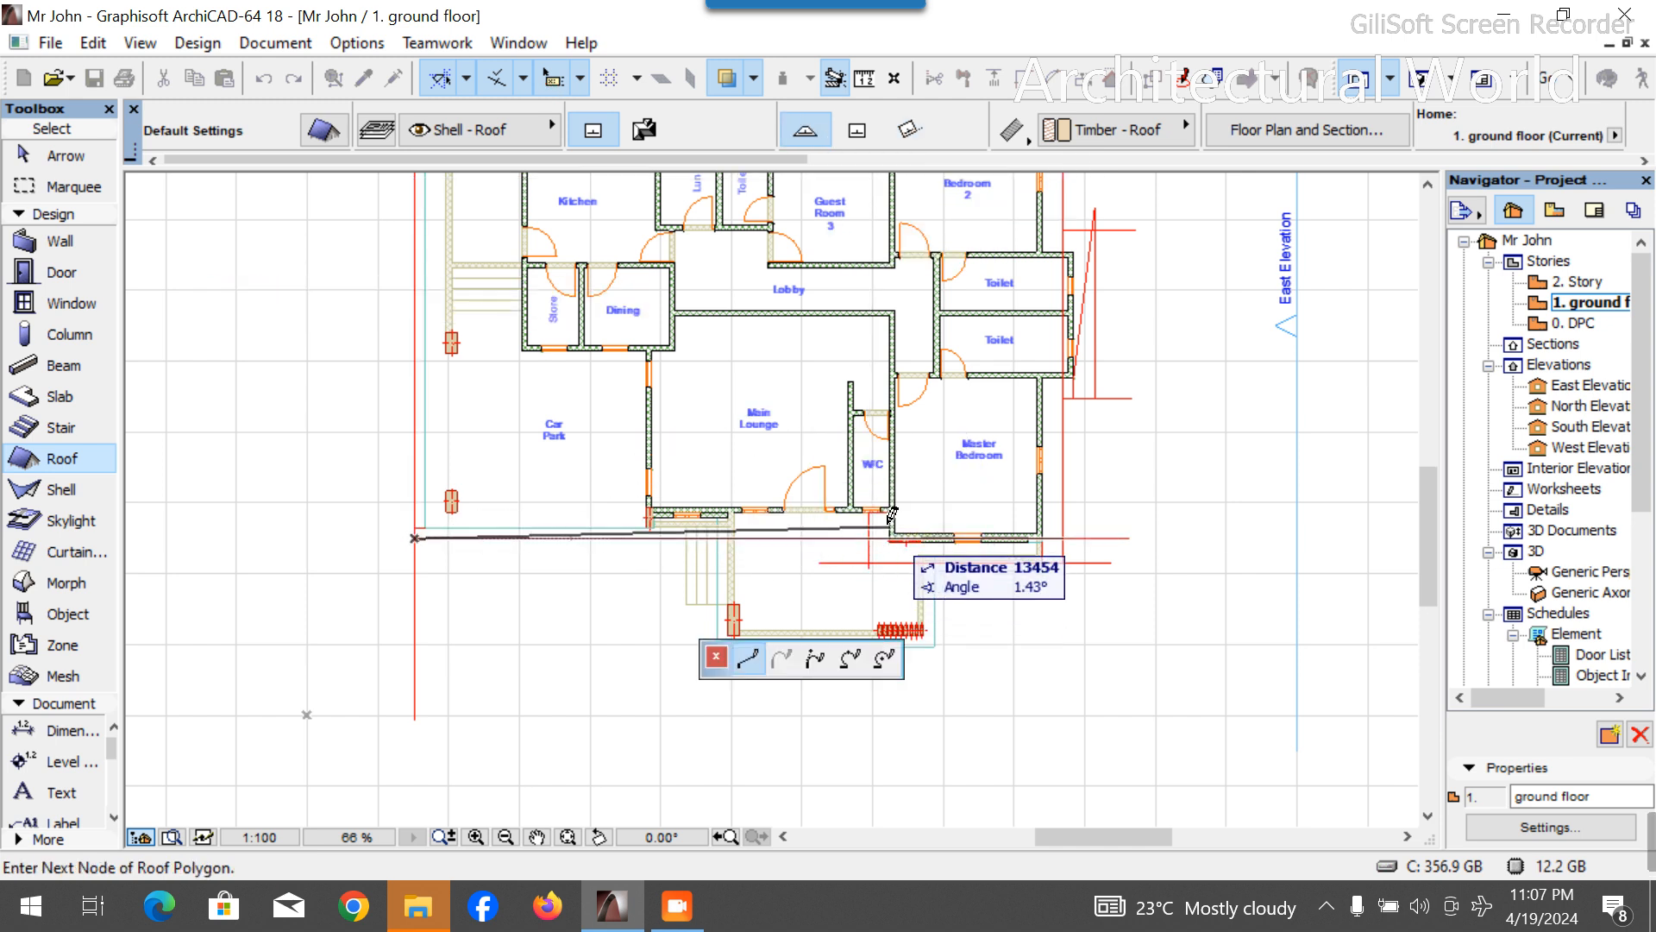
pyautogui.click(869, 538)
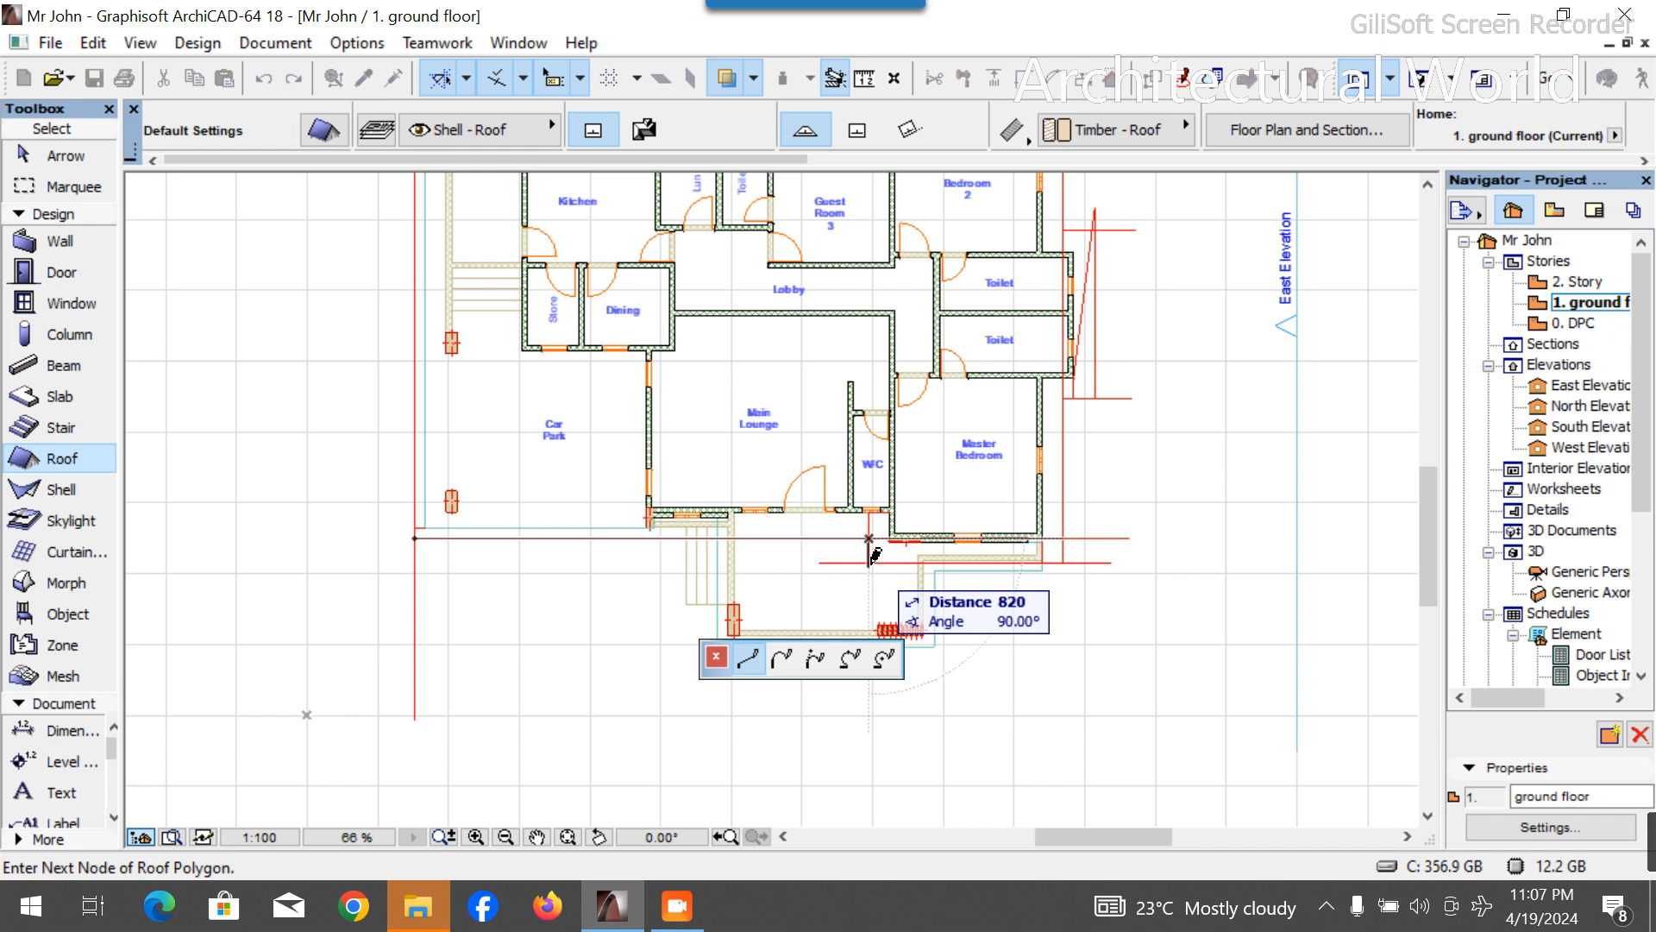
pyautogui.click(868, 567)
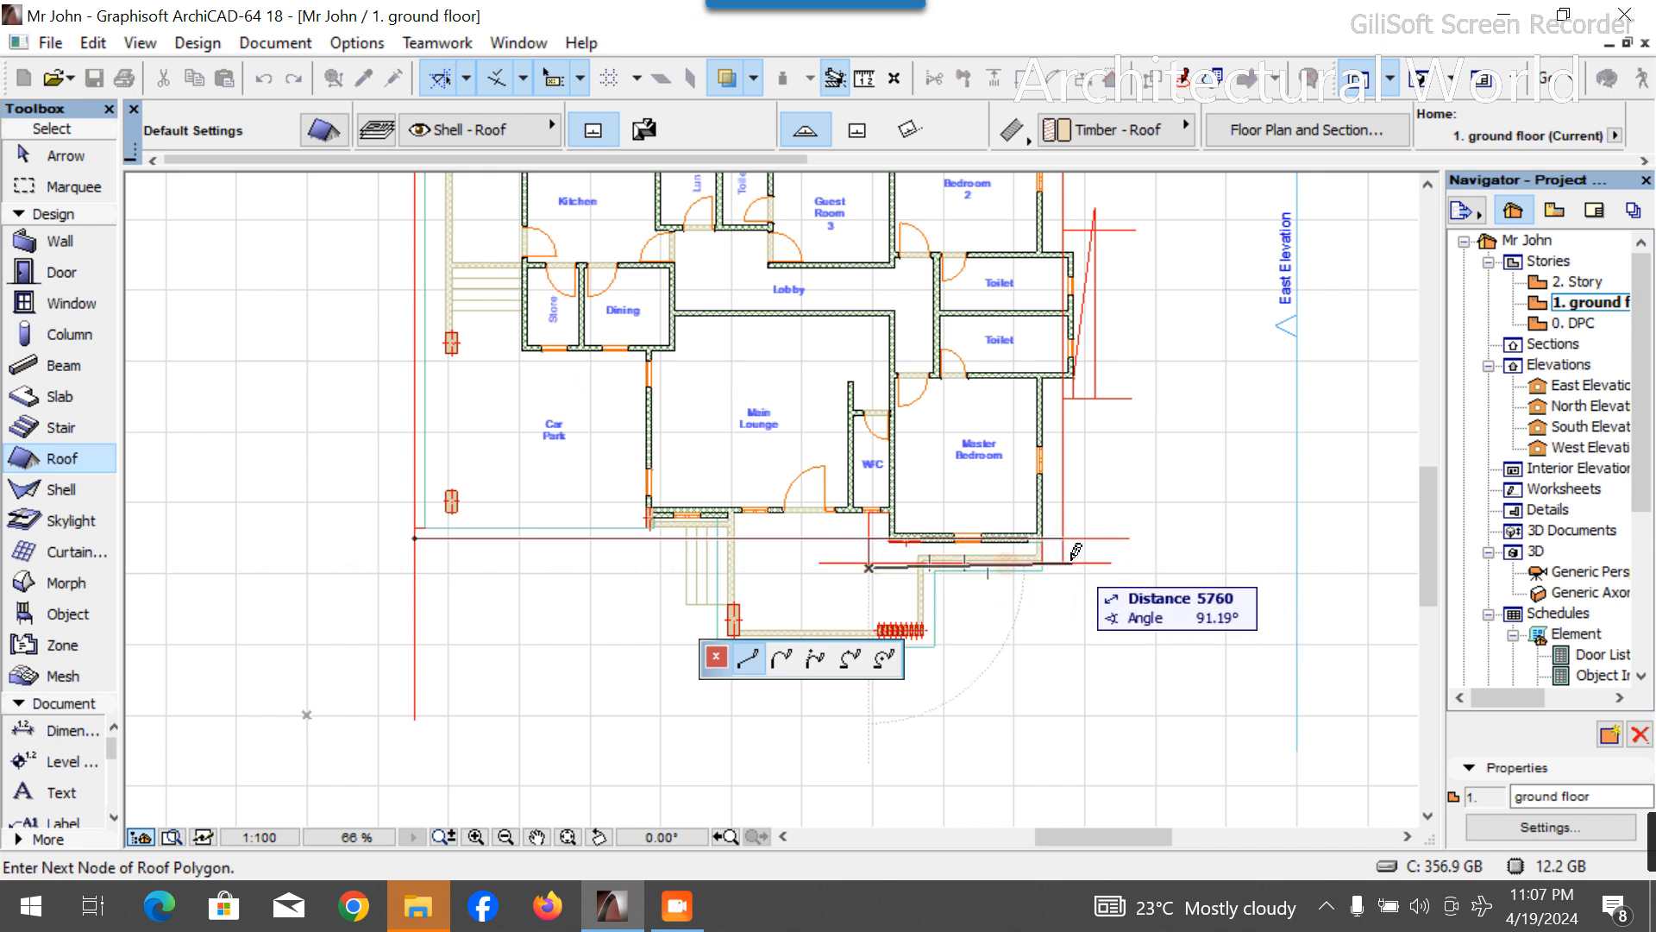
pyautogui.scroll(5, 1060, 548)
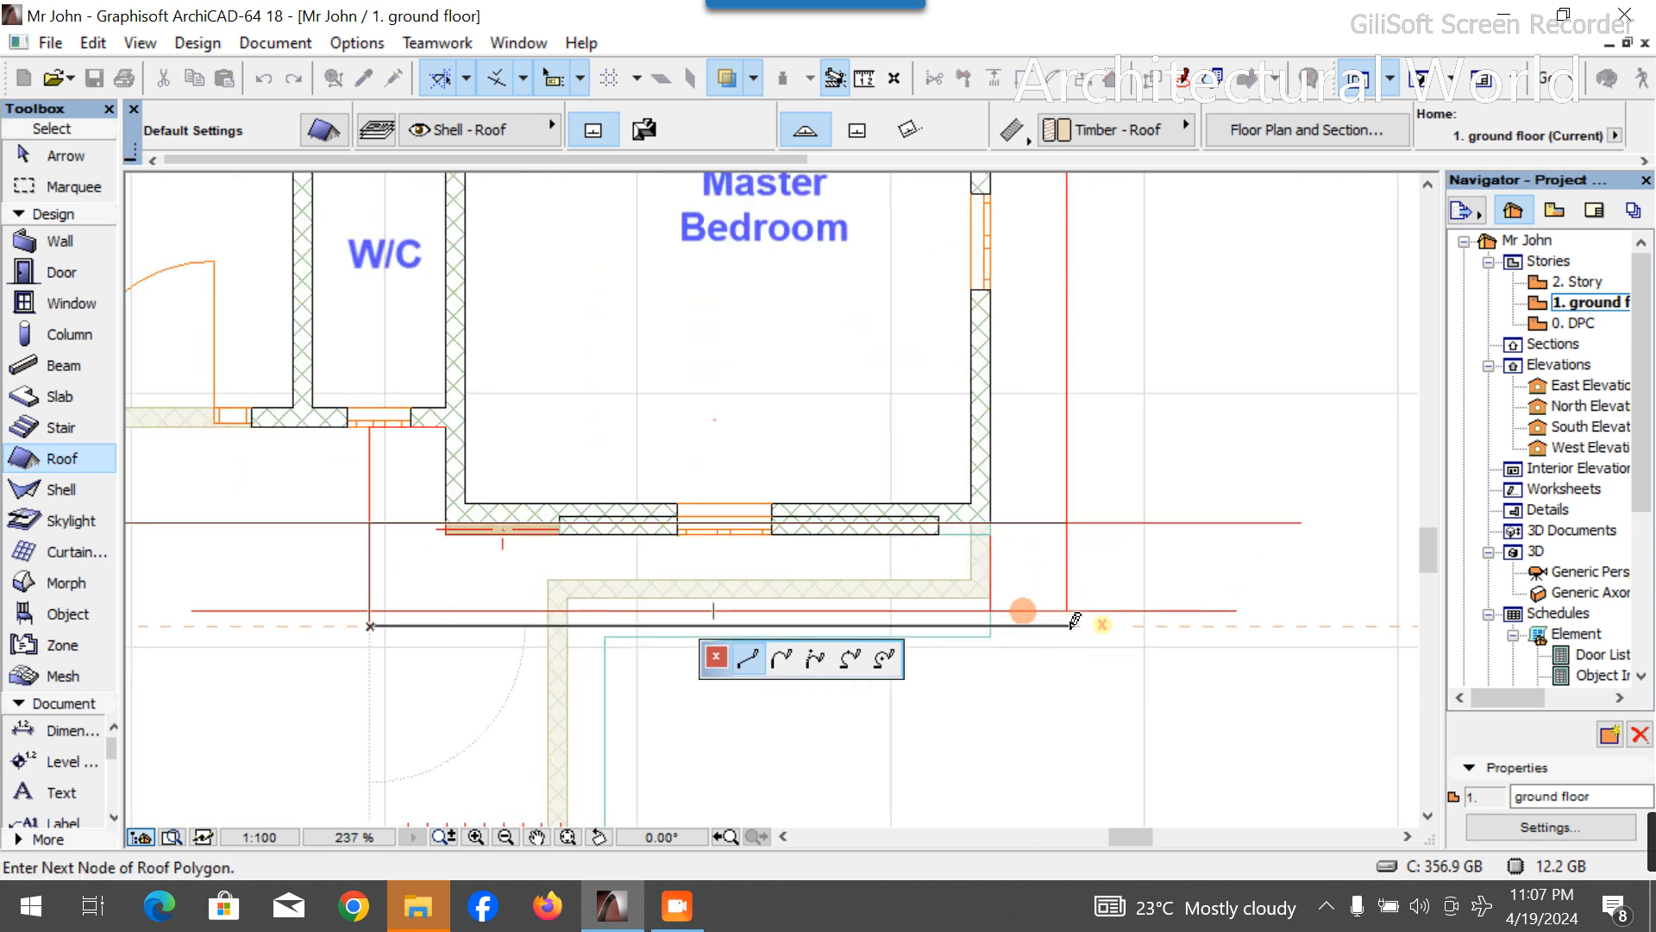
pyautogui.click(1073, 623)
pyautogui.click(1066, 278)
pyautogui.rightClick(1122, 293)
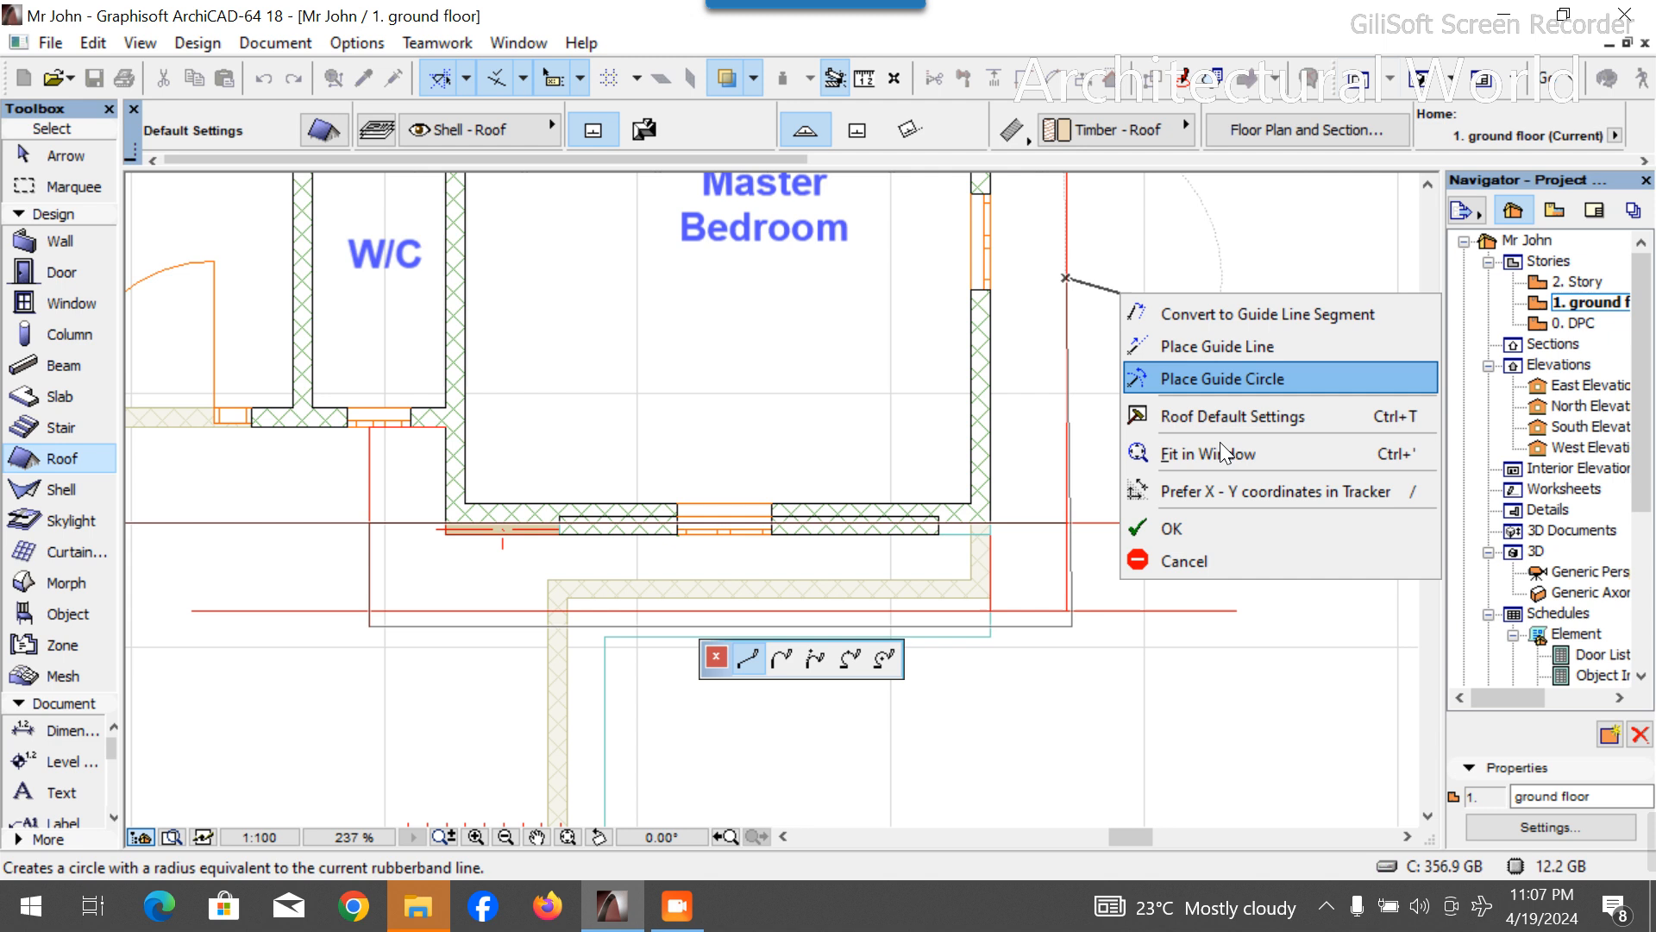
pyautogui.click(1244, 527)
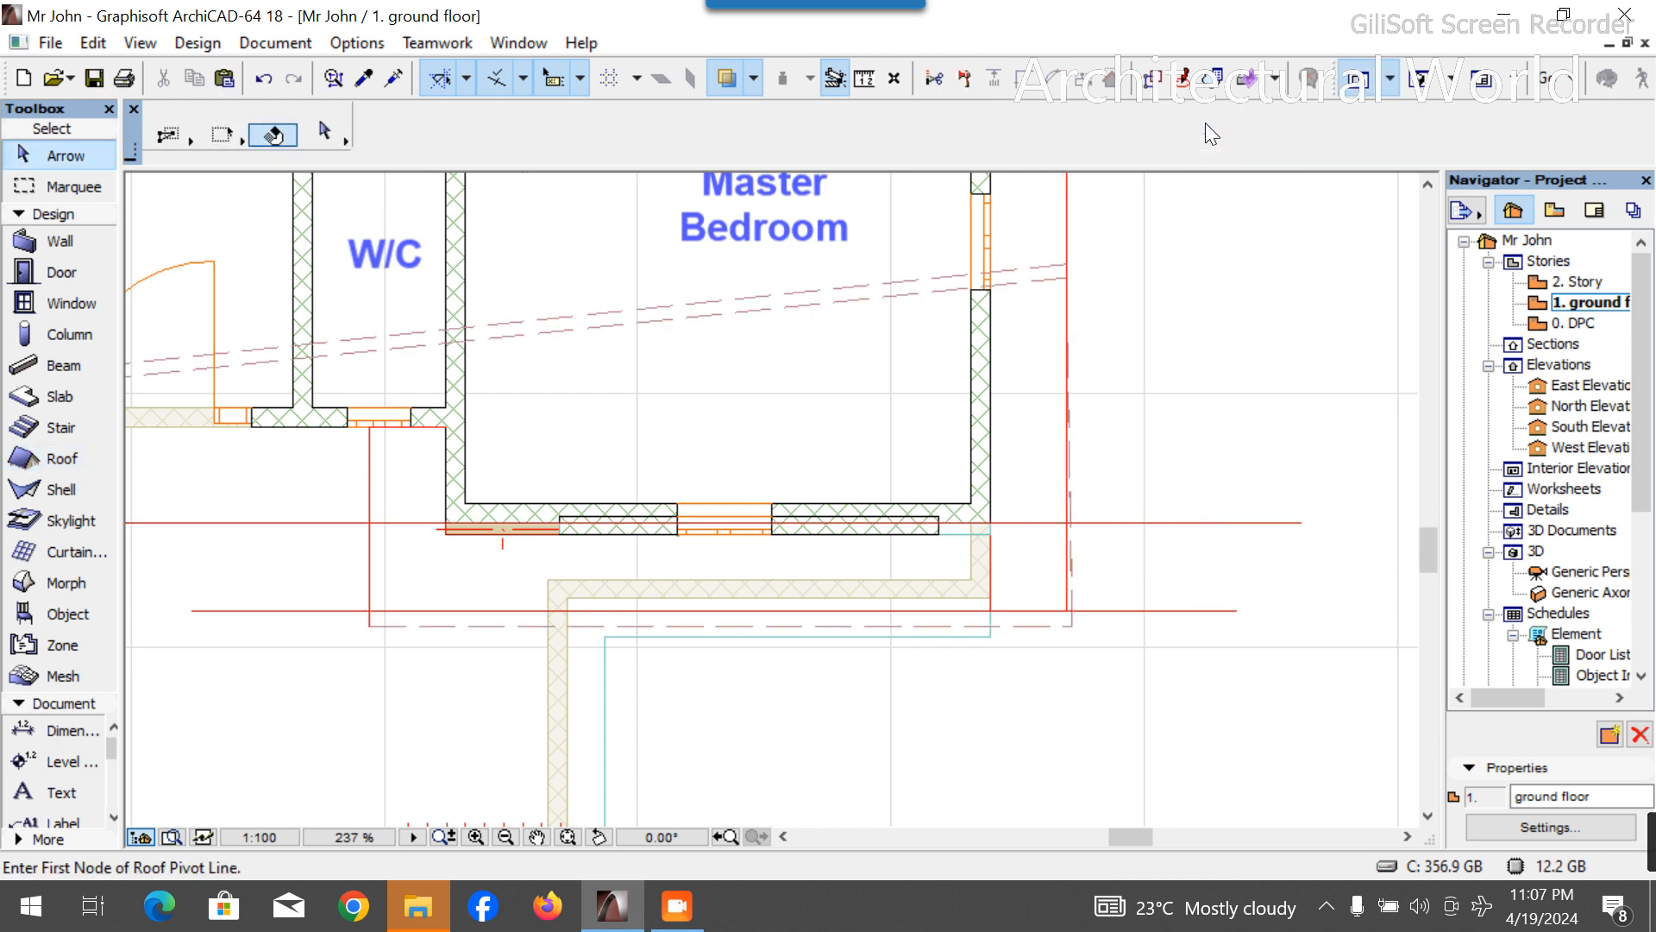
# Check the new roof in 3D, return to the ground floor plan and delete that roof.
pyautogui.click(1398, 81)
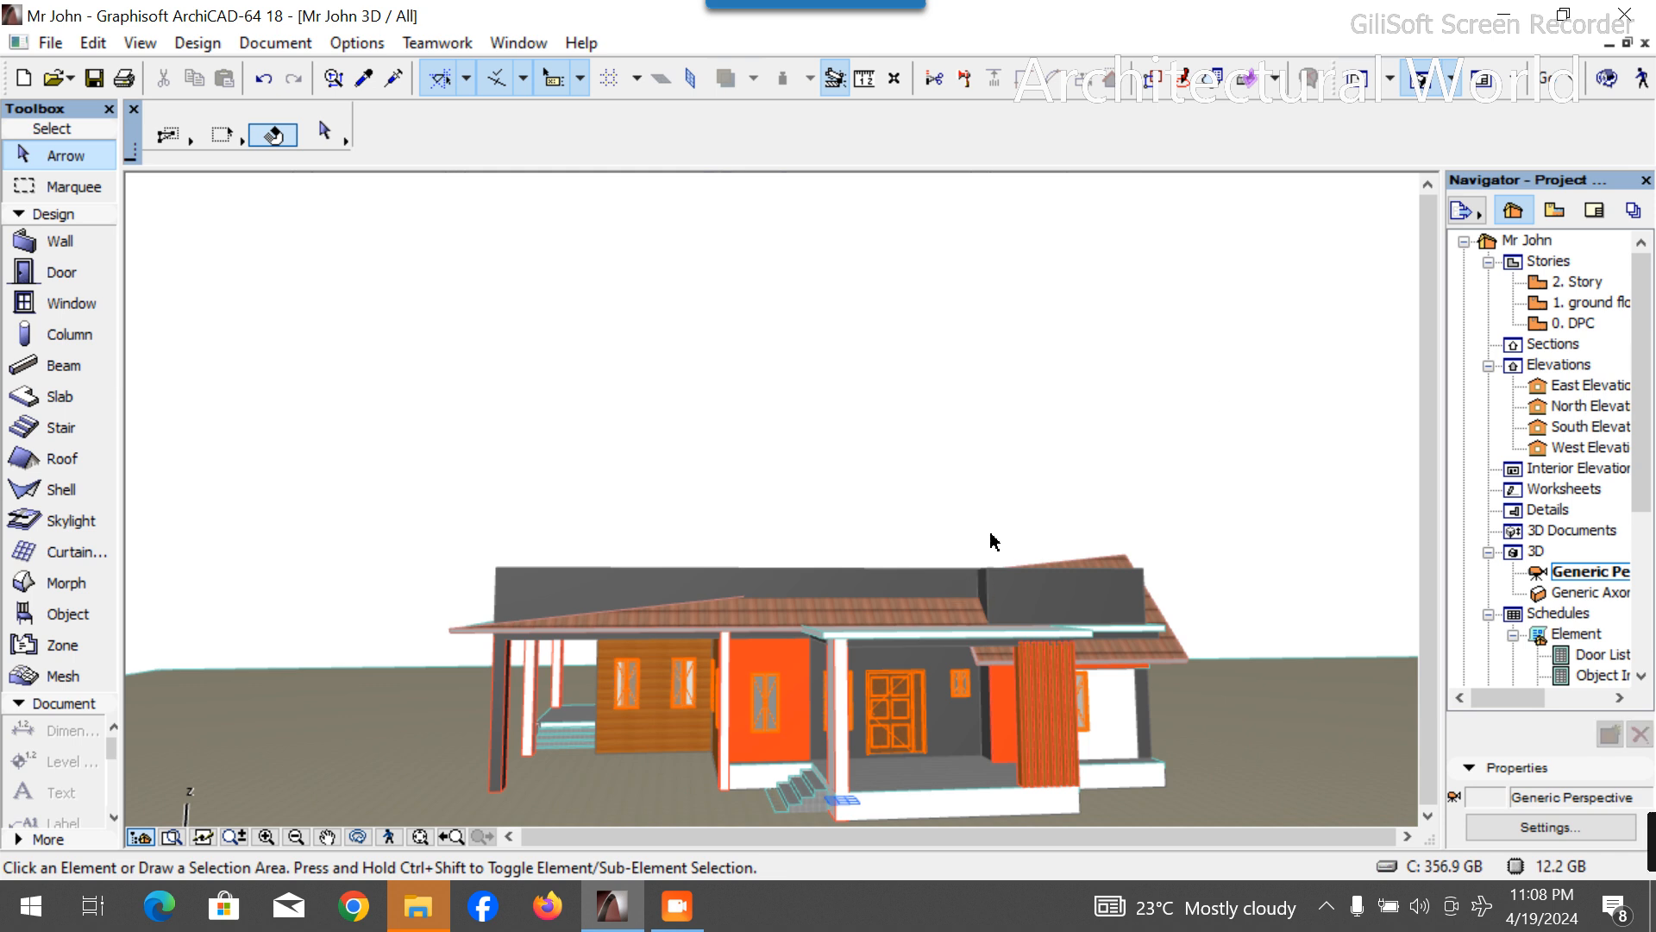
pyautogui.doubleClick(1578, 302)
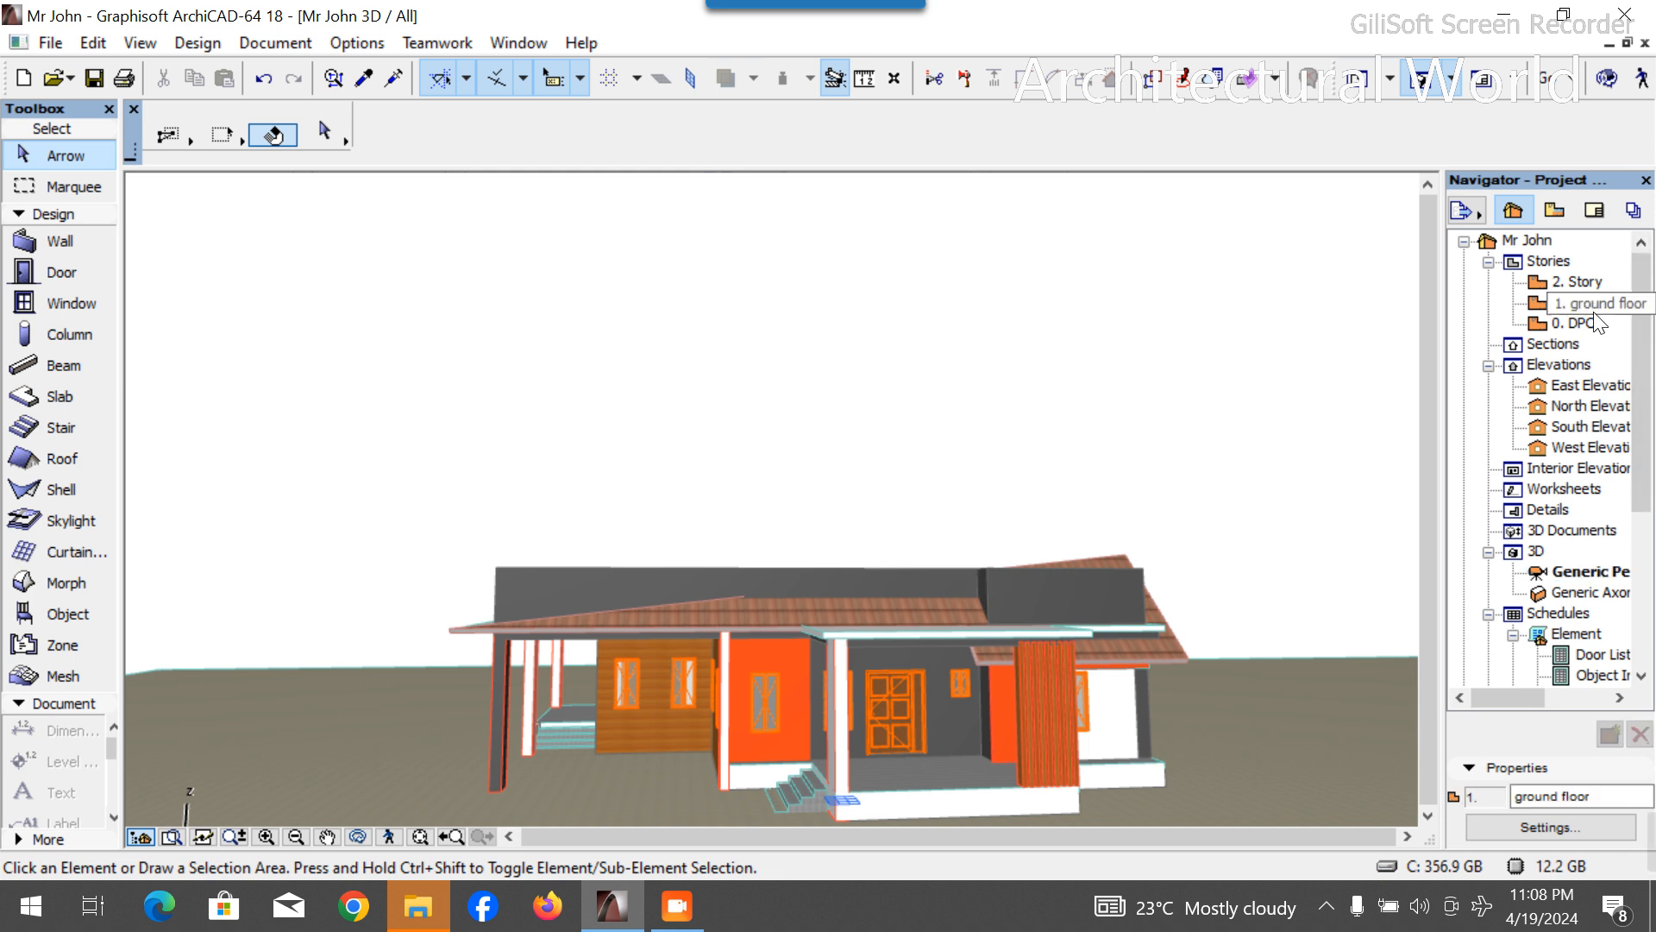
pyautogui.click(817, 344)
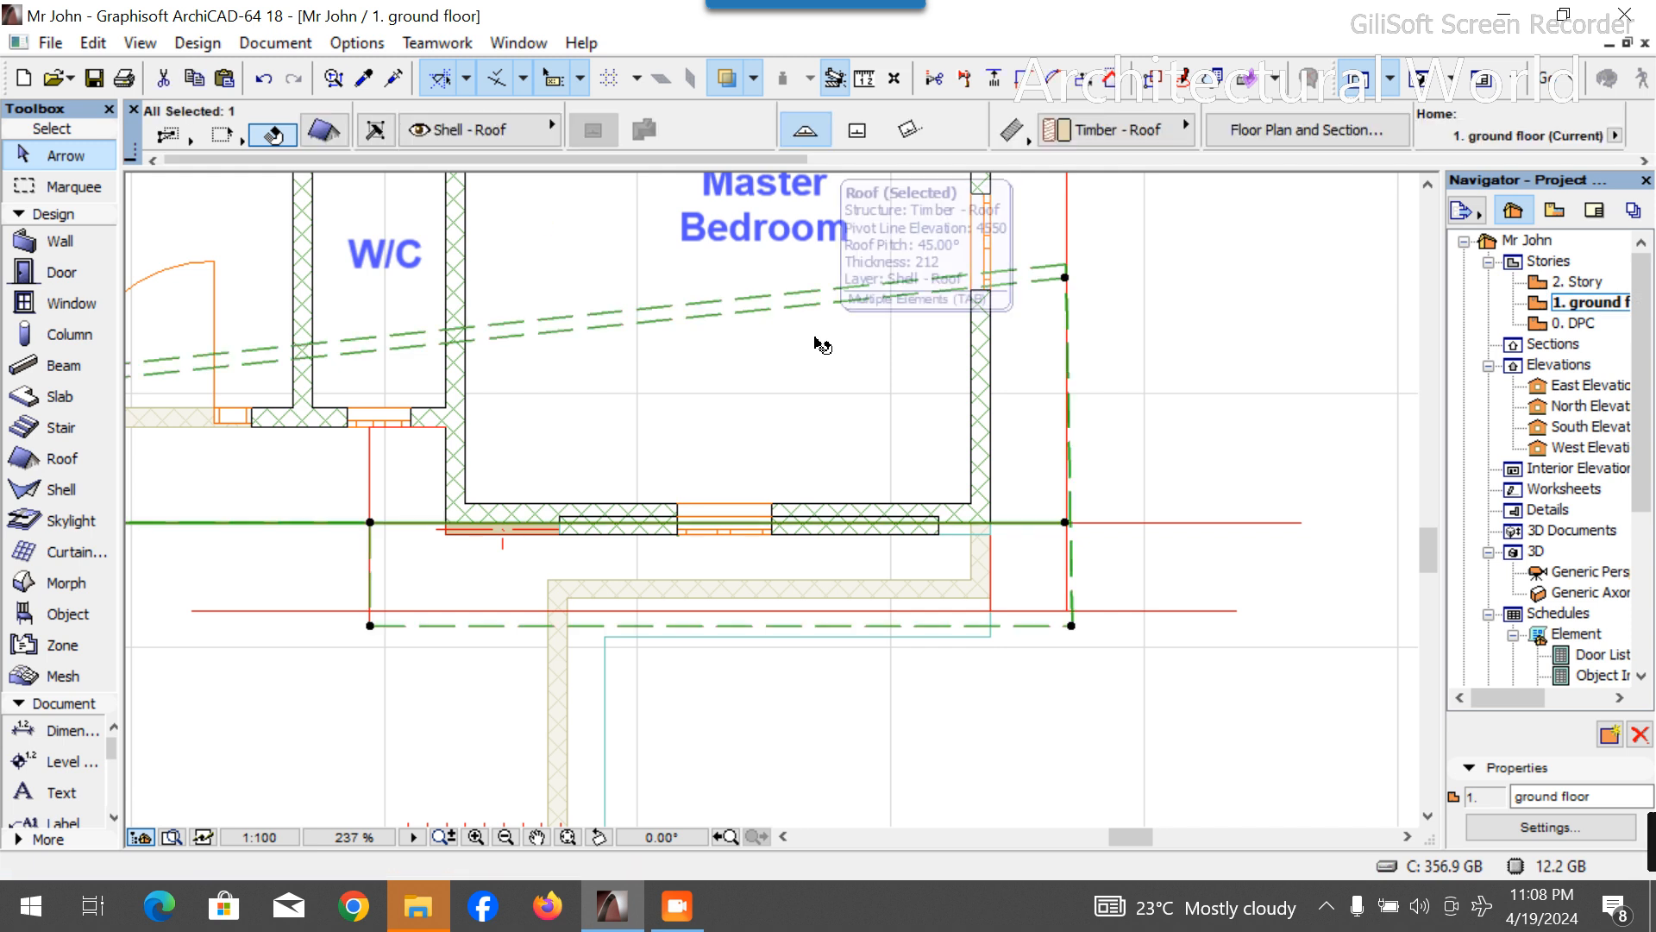
pyautogui.click(964, 459)
pyautogui.scroll(-6, 863, 642)
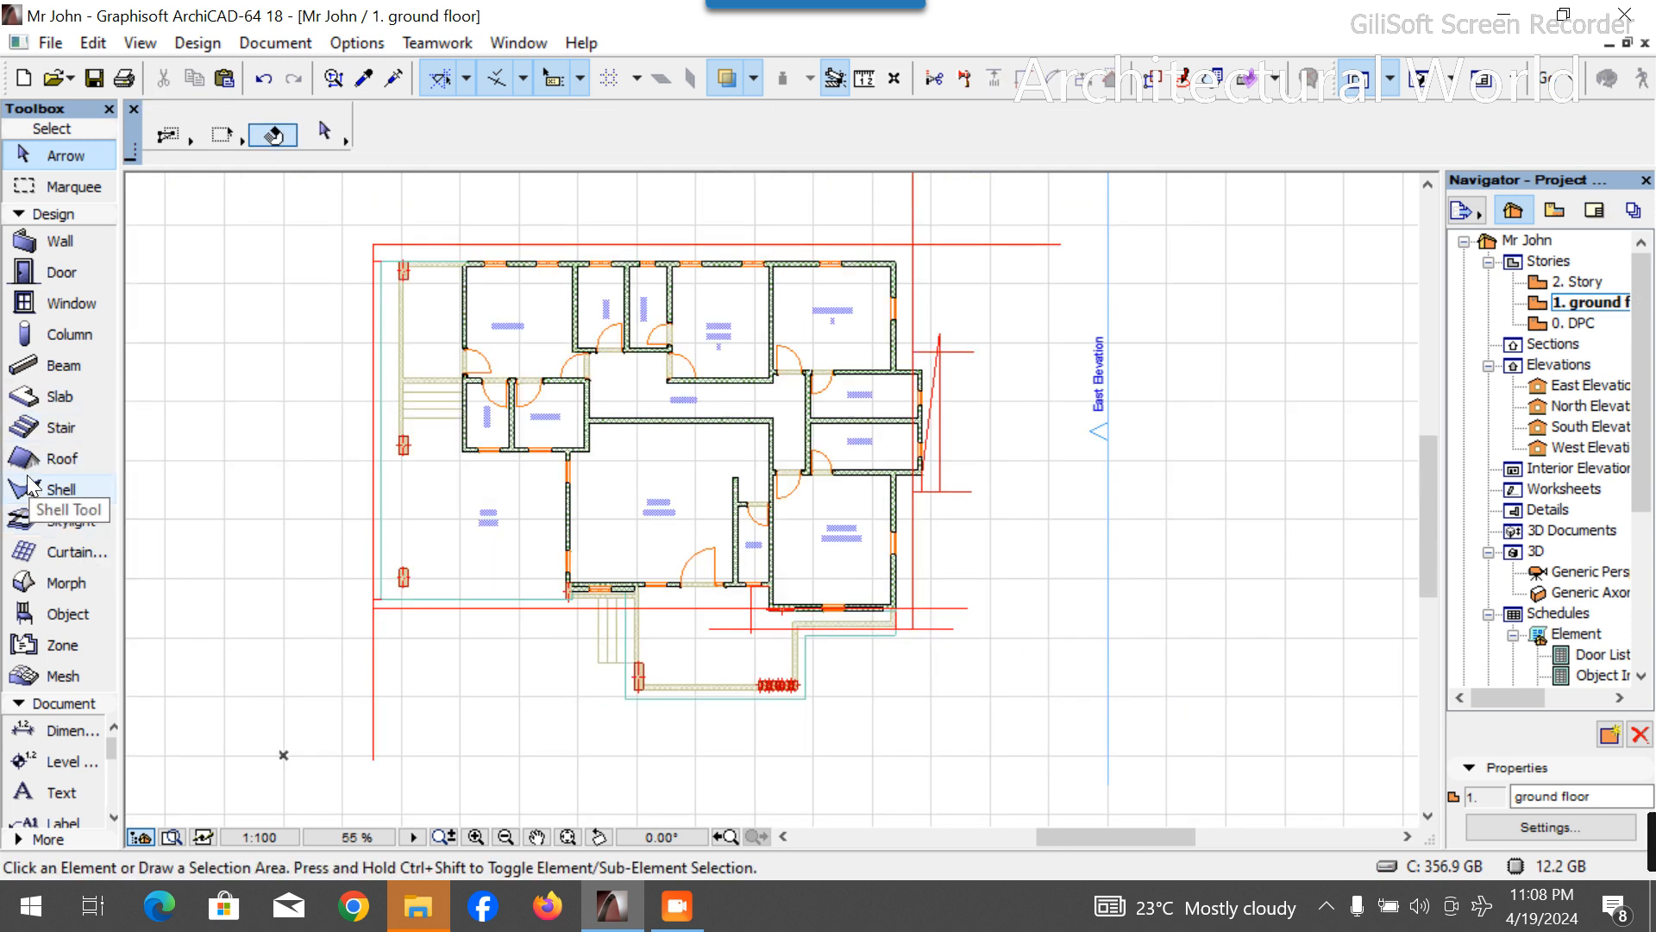
# Define a roof pivot line along the north guide line, from the west to the east guide line, with the pitch rising southward over the house.
pyautogui.click(54, 489)
pyautogui.click(54, 455)
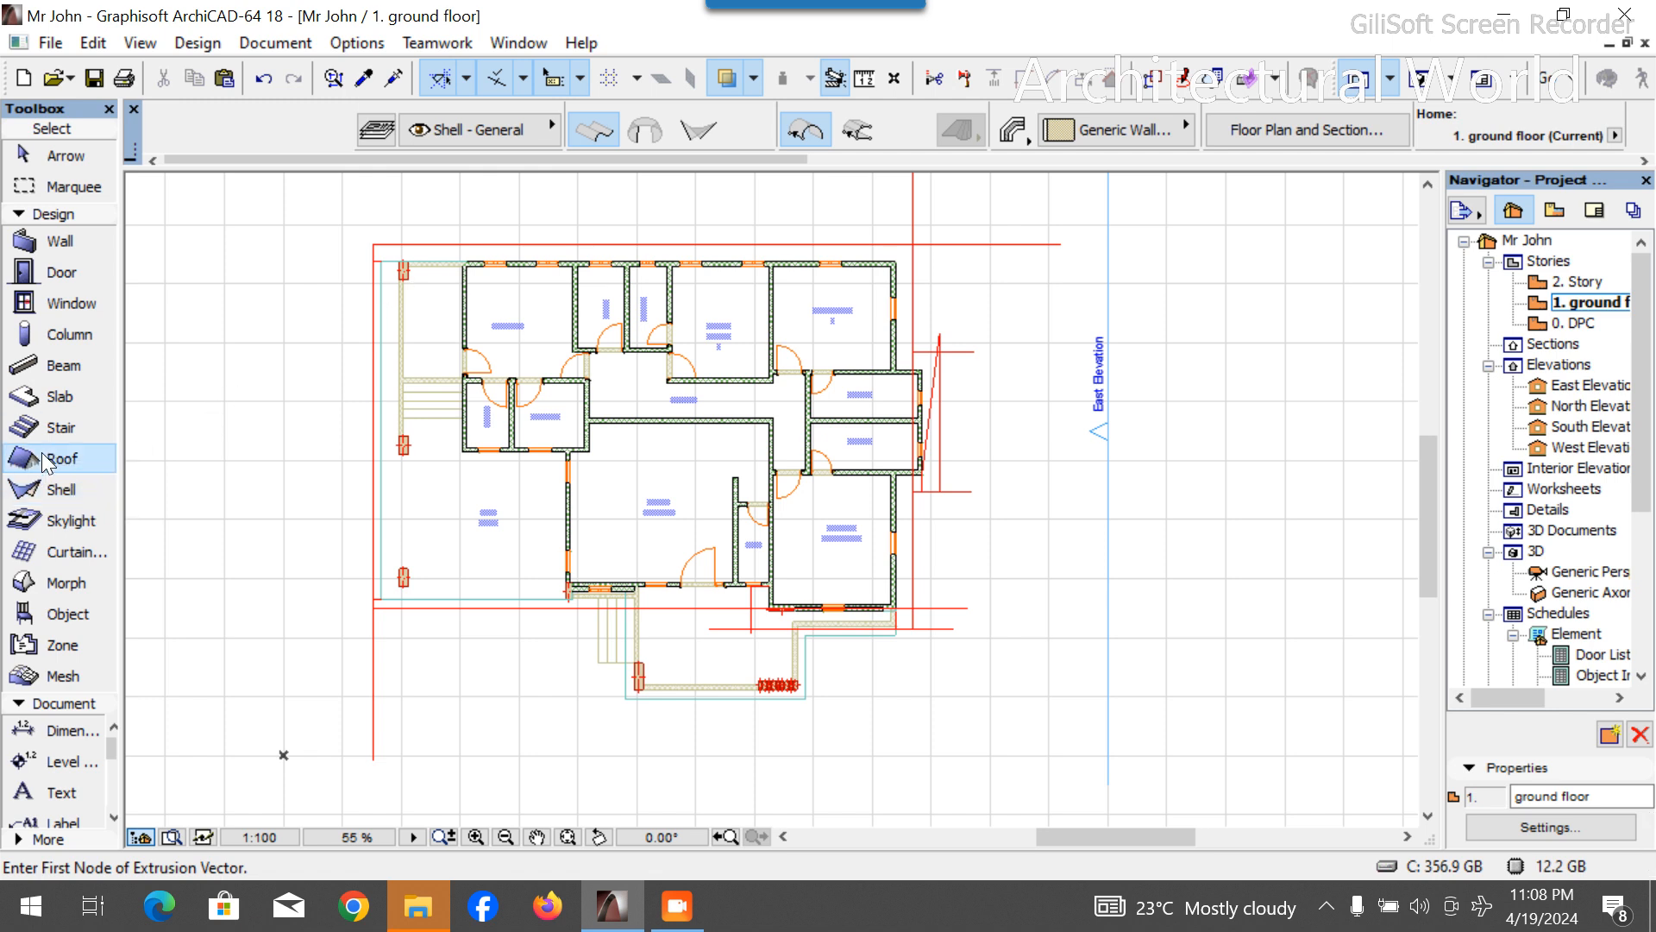
pyautogui.scroll(2, 387, 236)
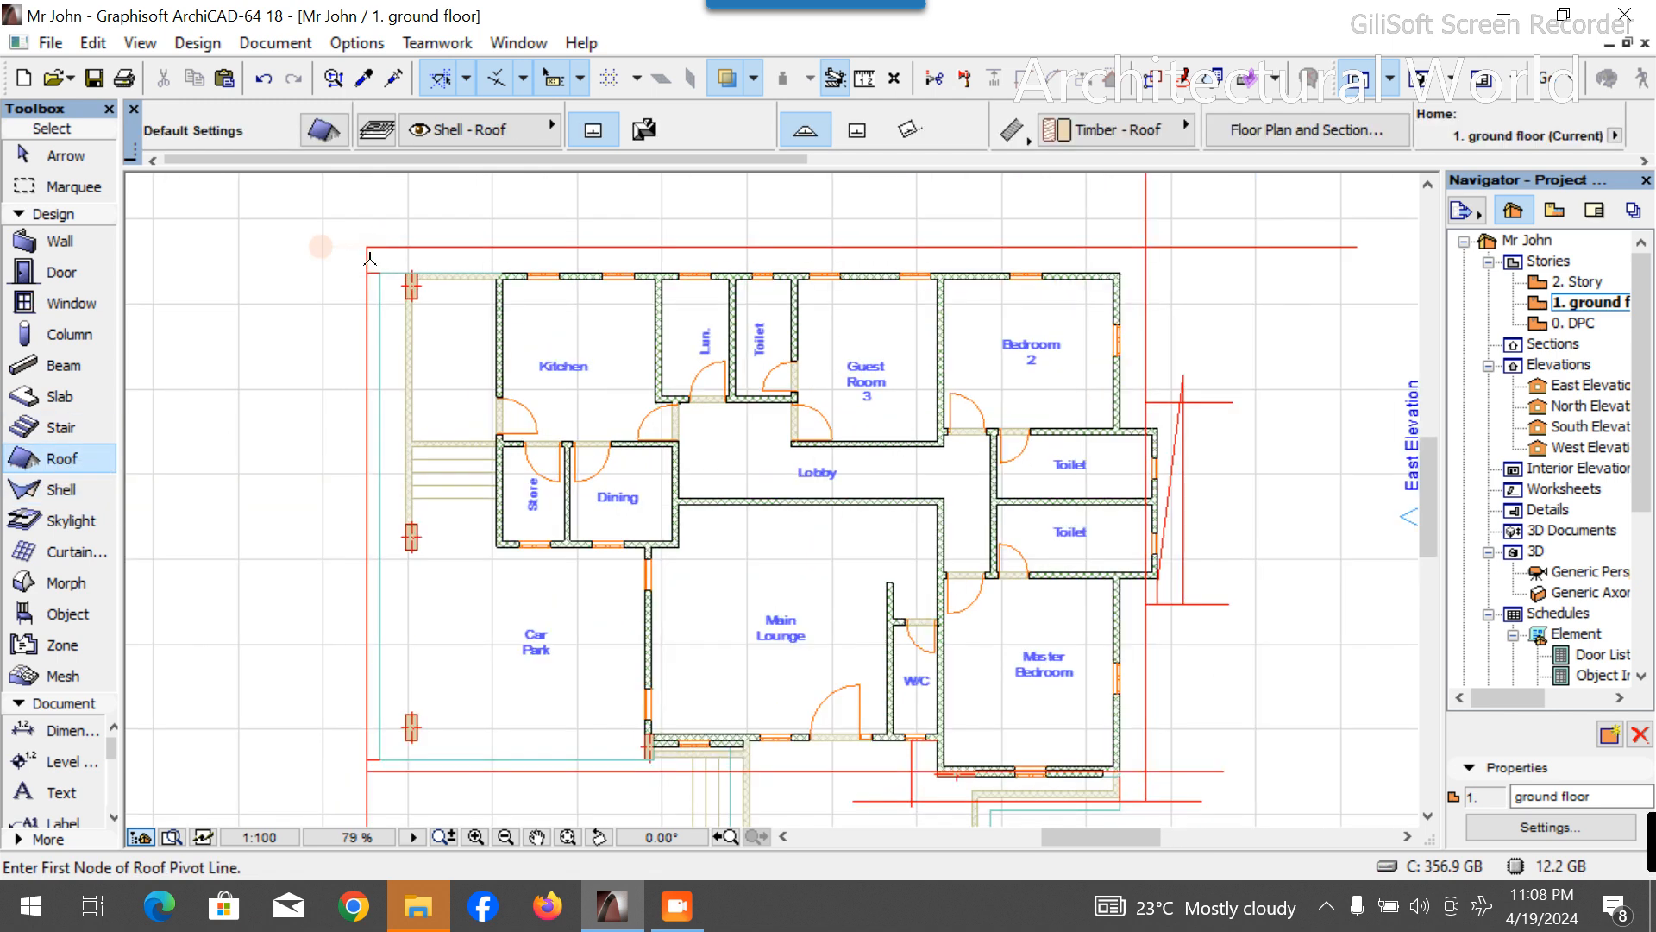
pyautogui.click(367, 248)
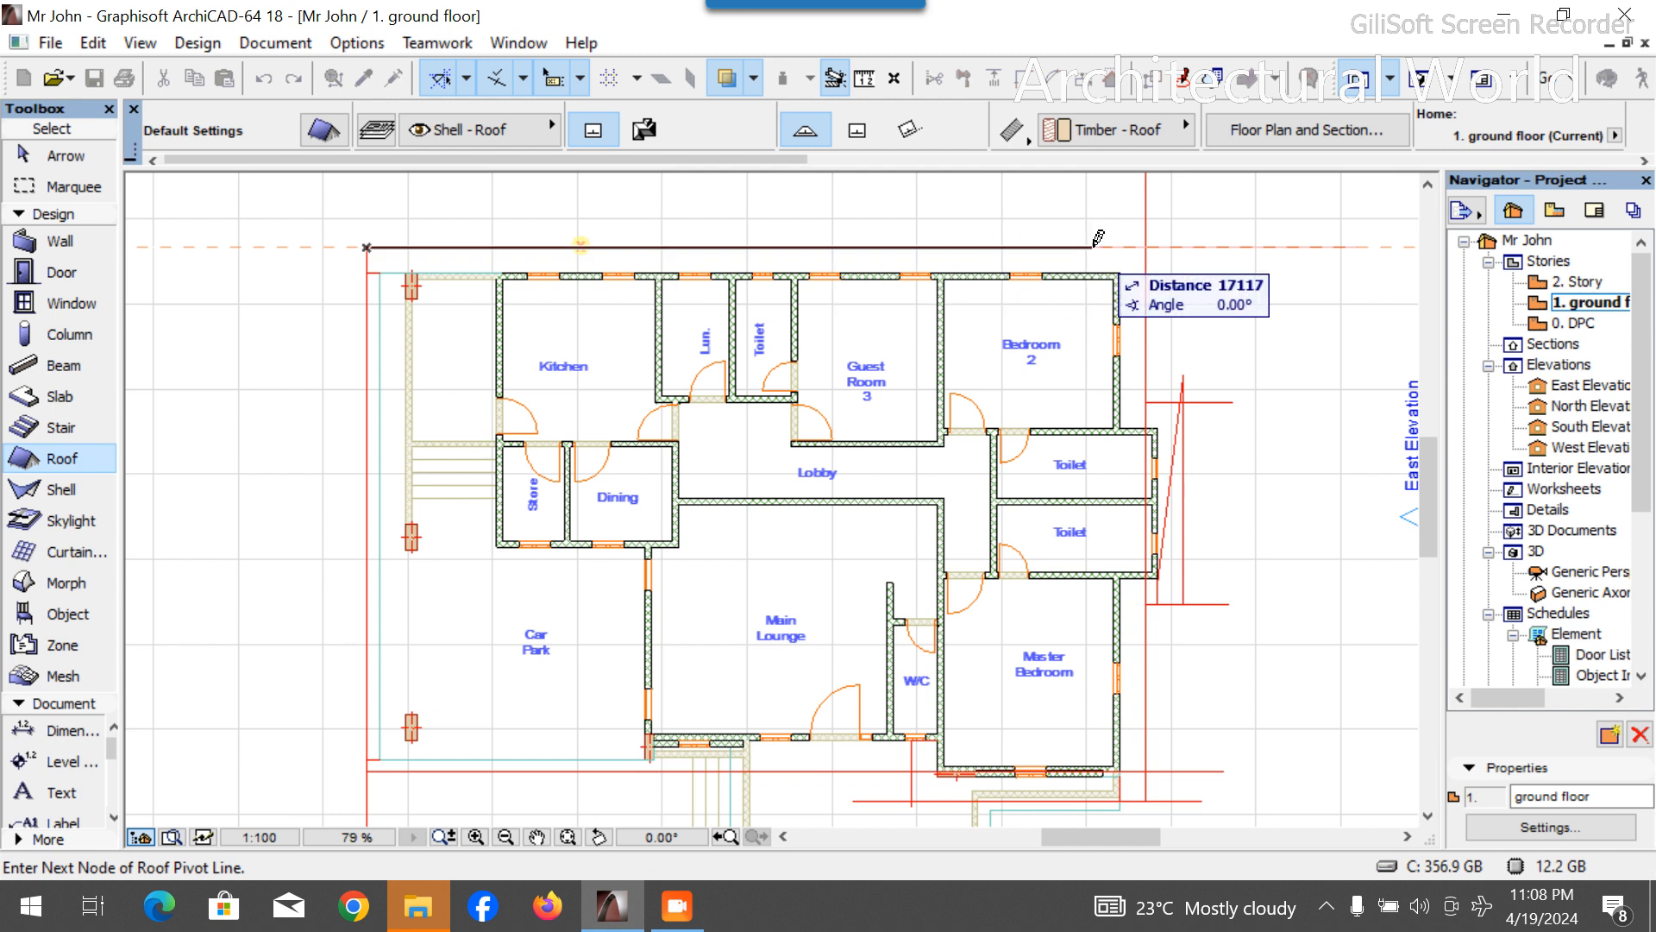
pyautogui.click(1146, 246)
pyautogui.click(754, 443)
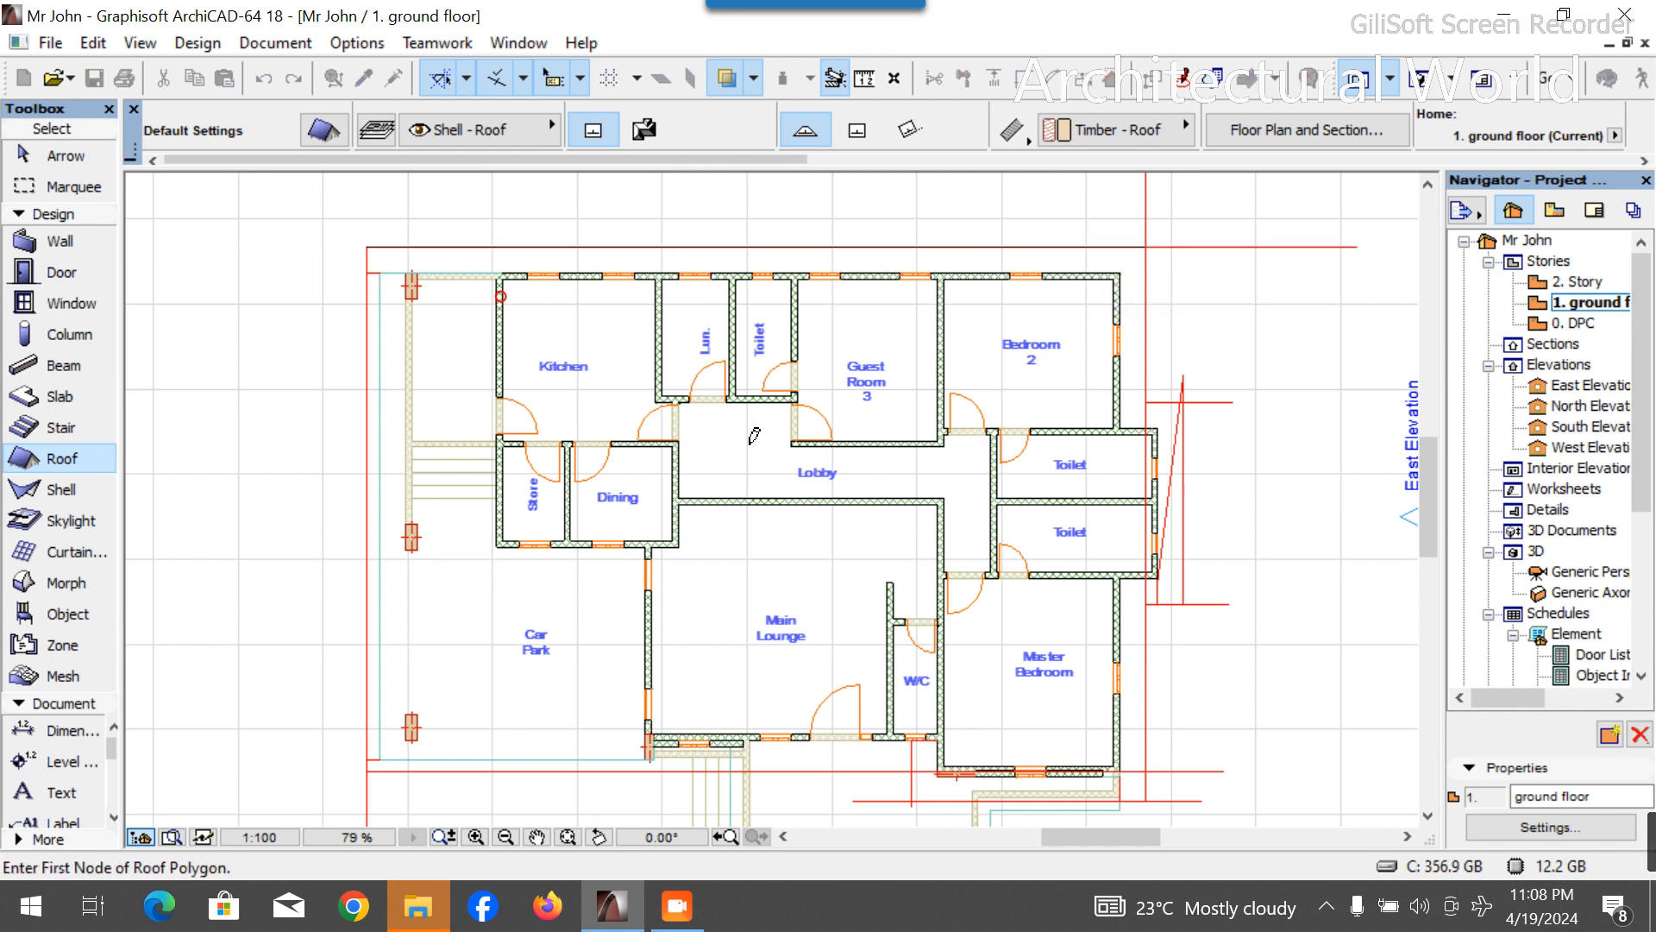
# Start the roof outline at the northwest guide crossing, following the north and east guide lines and stepping 900 mm out around the two toilets.
pyautogui.click(367, 247)
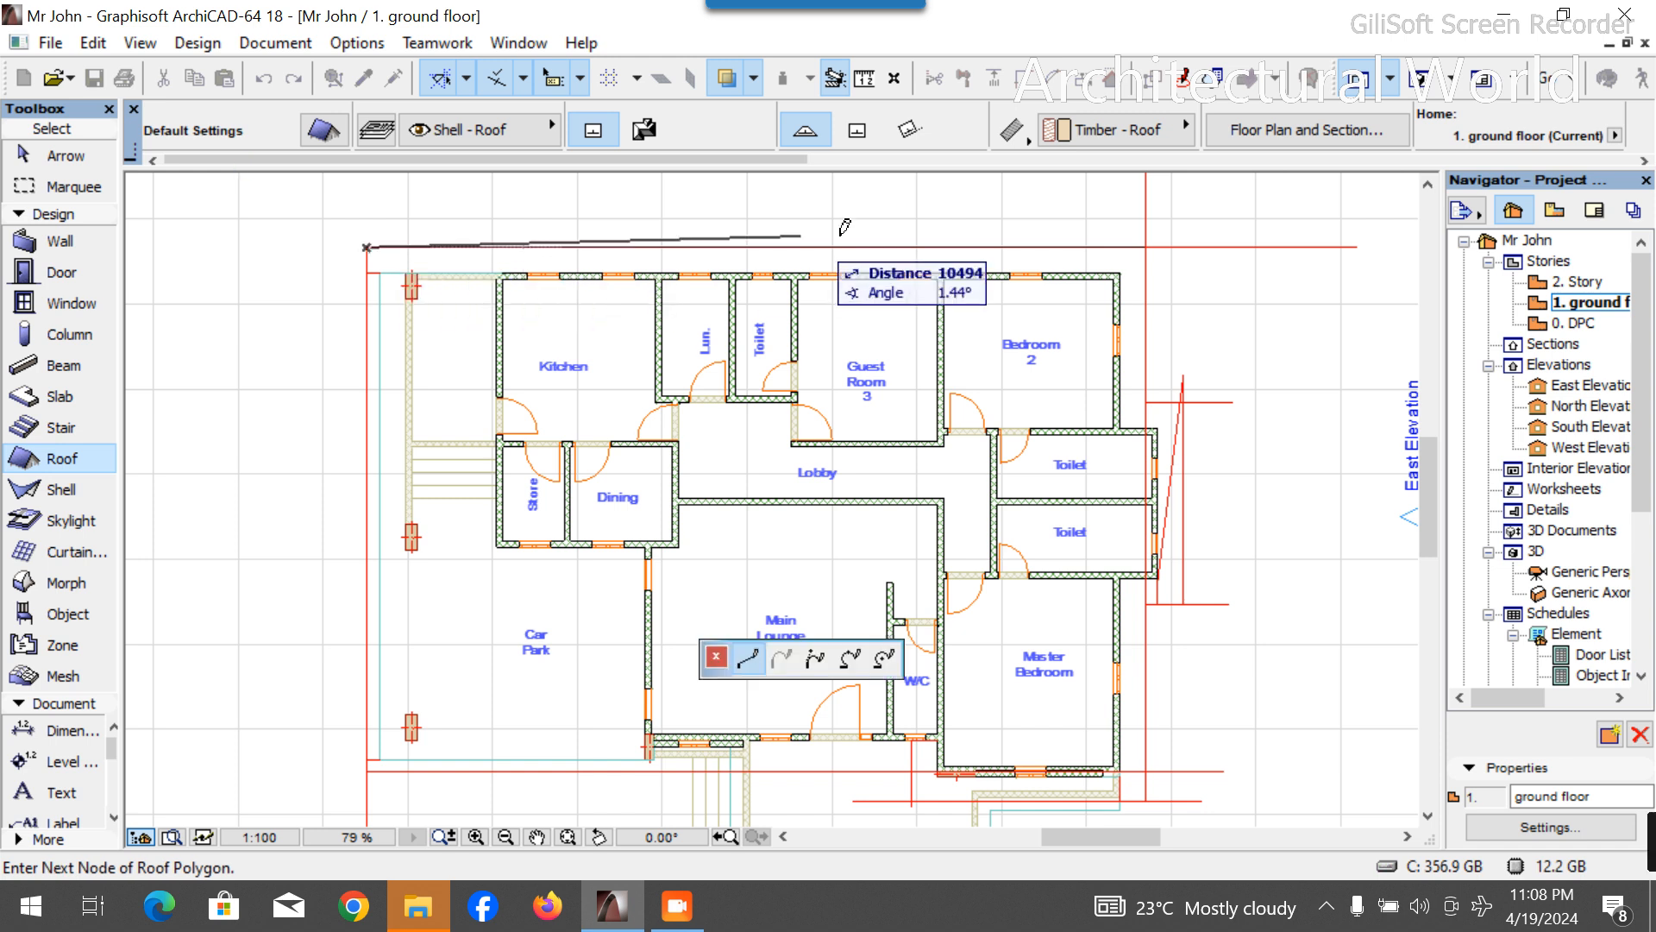
pyautogui.click(1152, 246)
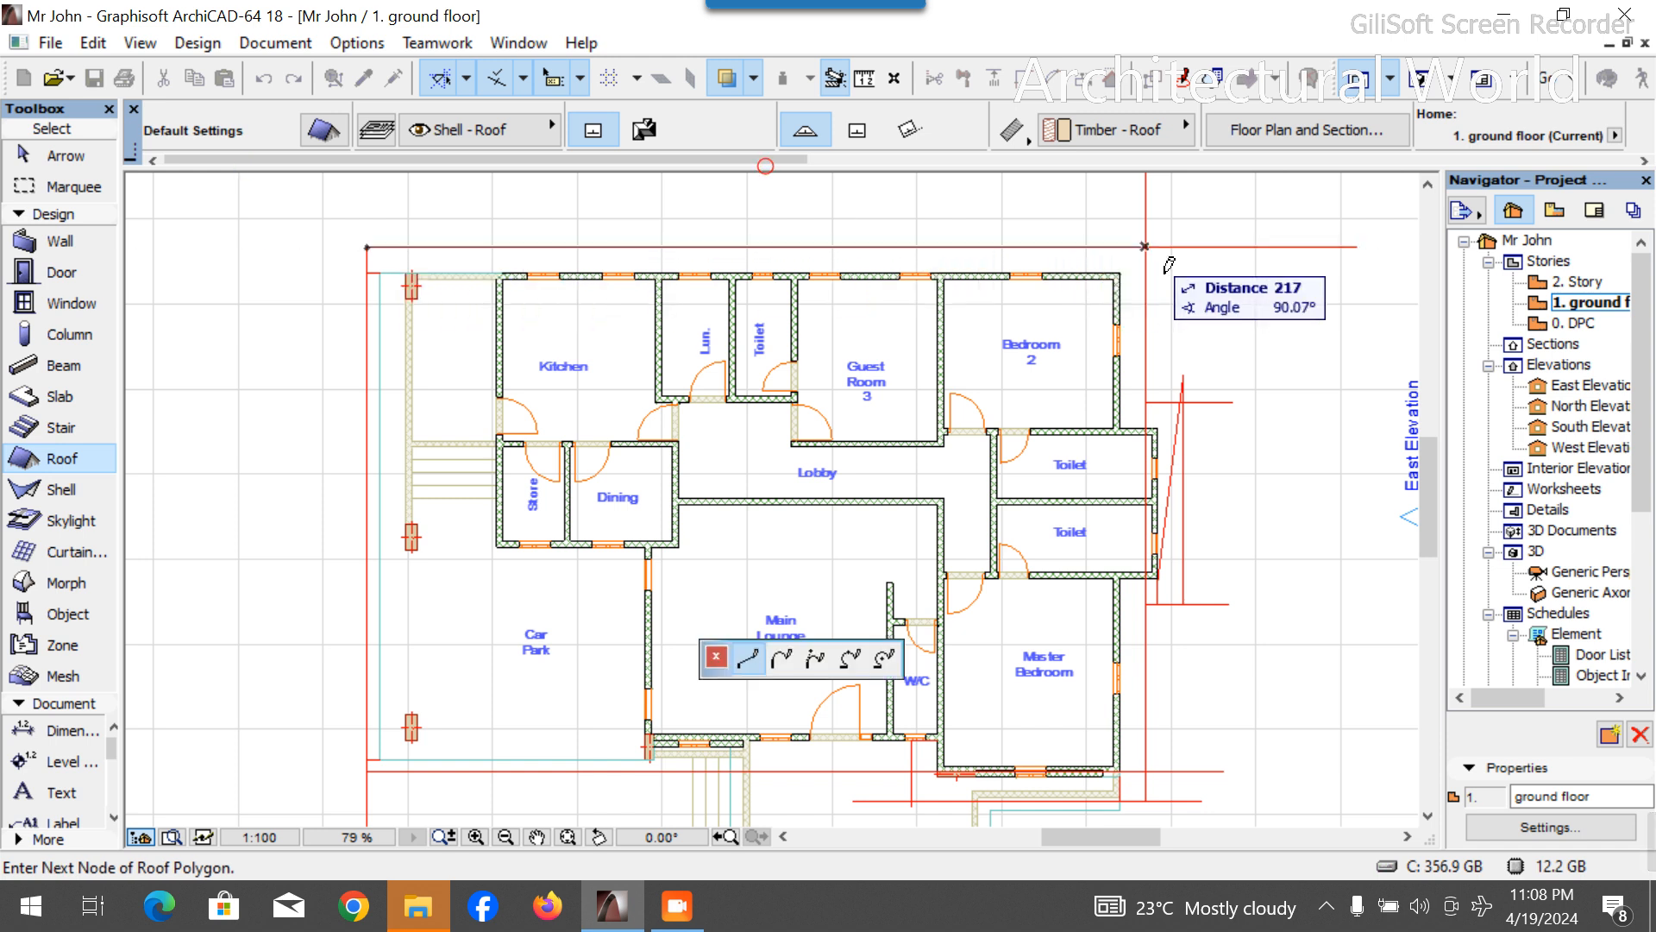
pyautogui.scroll(3, 1285, 405)
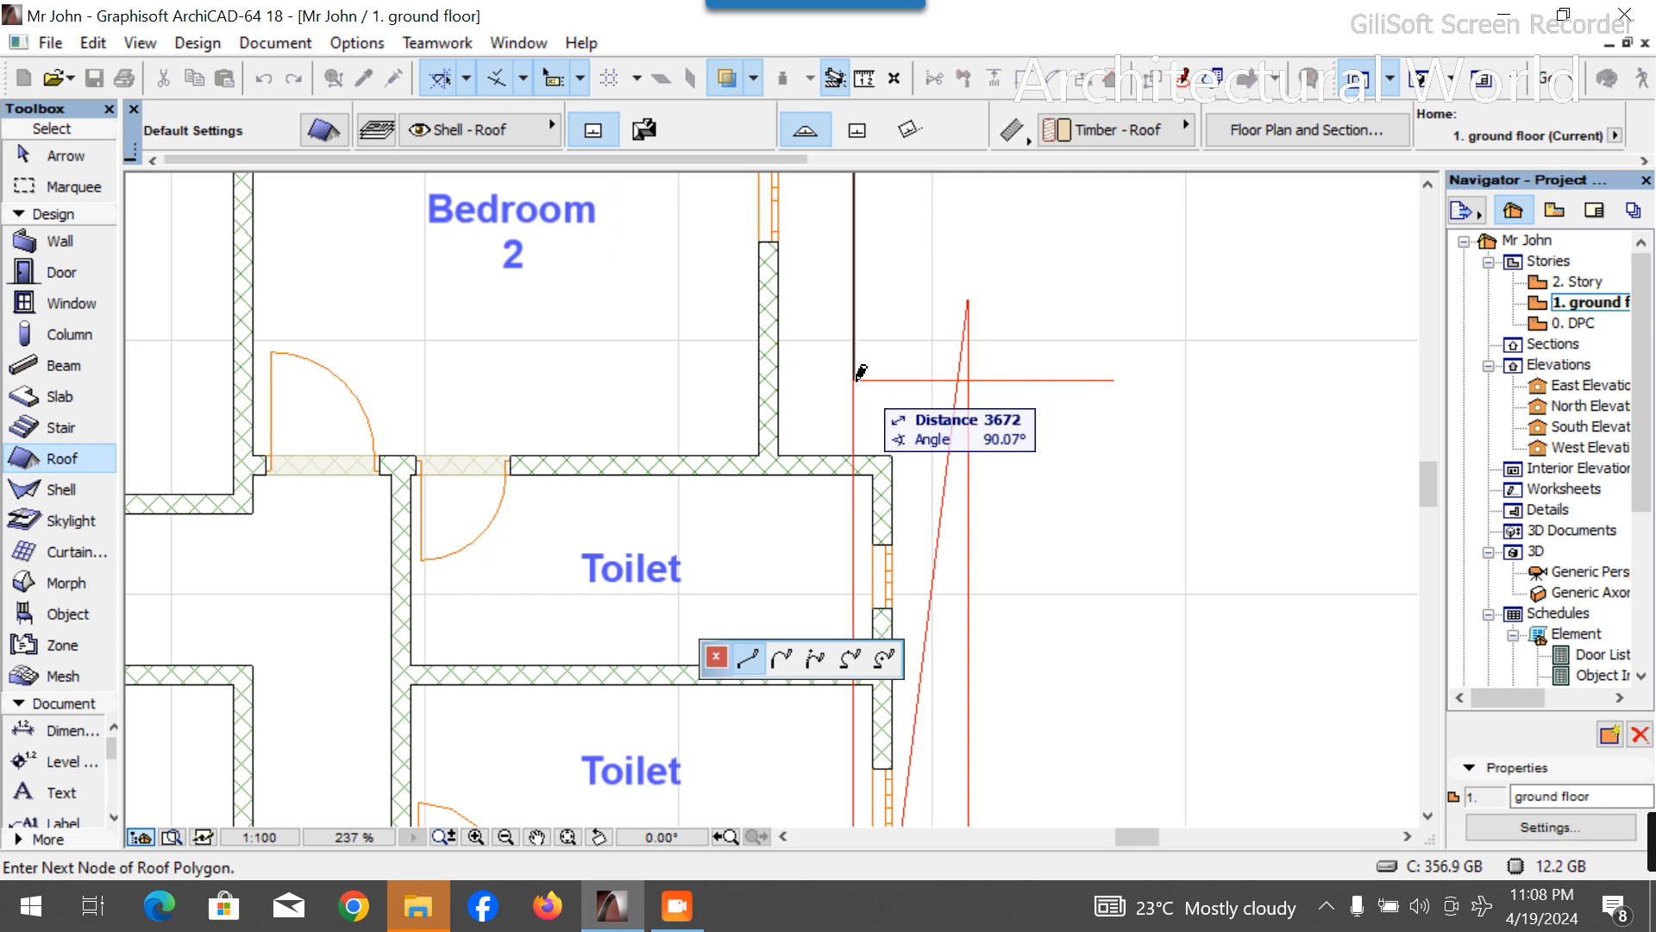
pyautogui.click(853, 380)
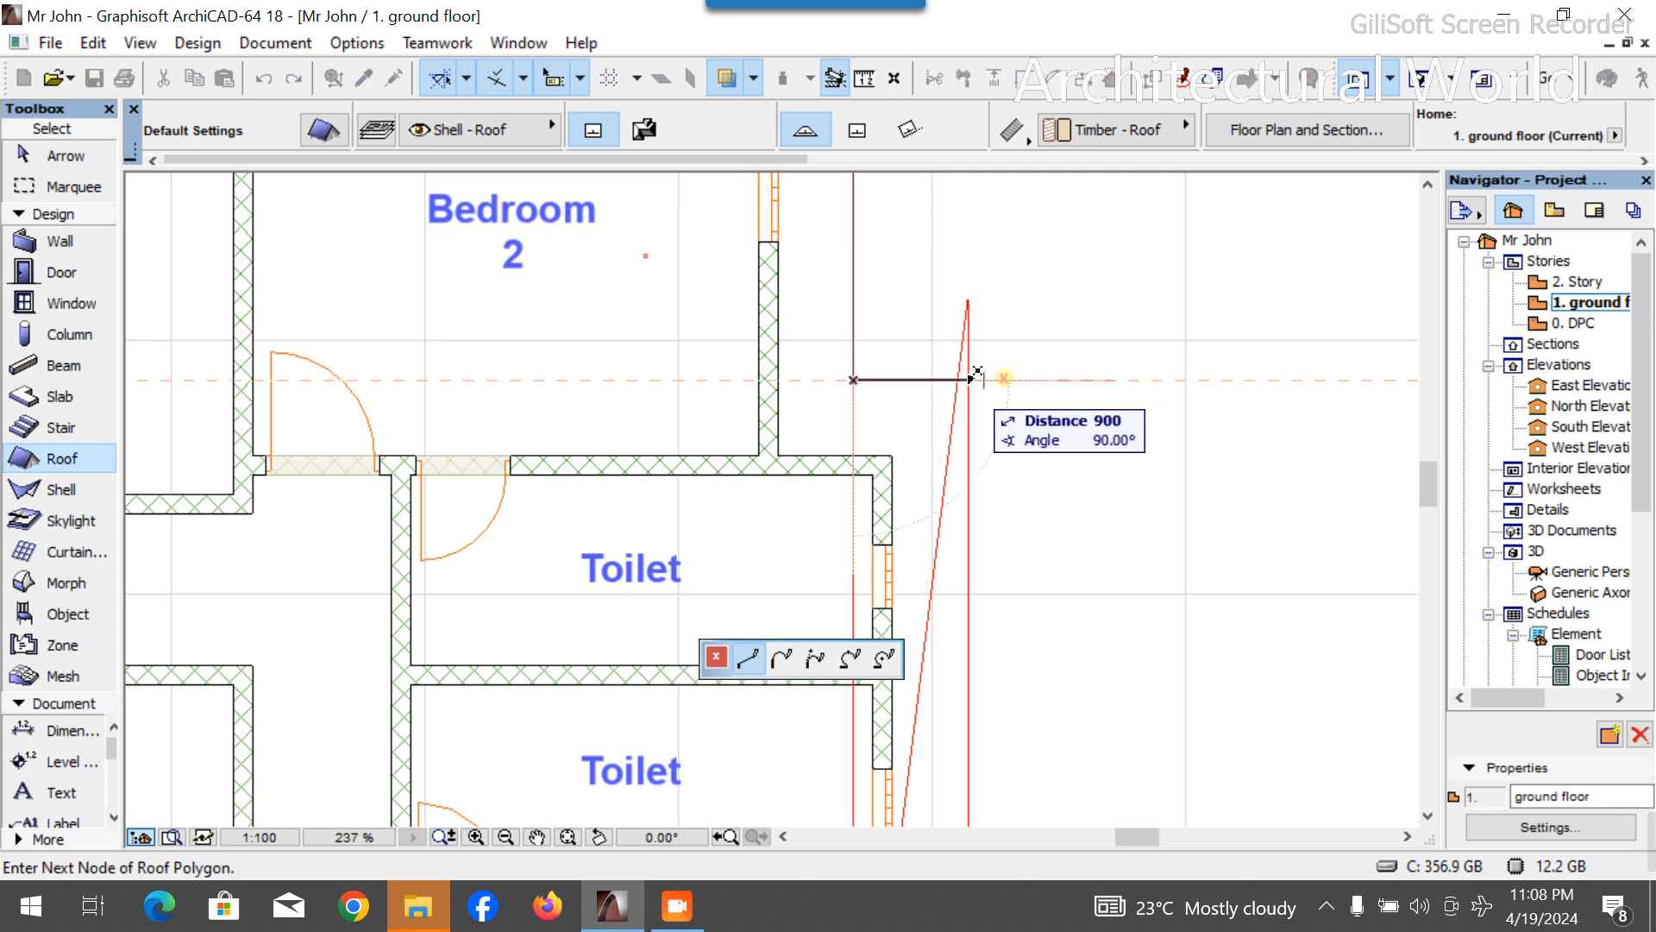
pyautogui.scroll(-3, 977, 371)
pyautogui.scroll(3, 960, 541)
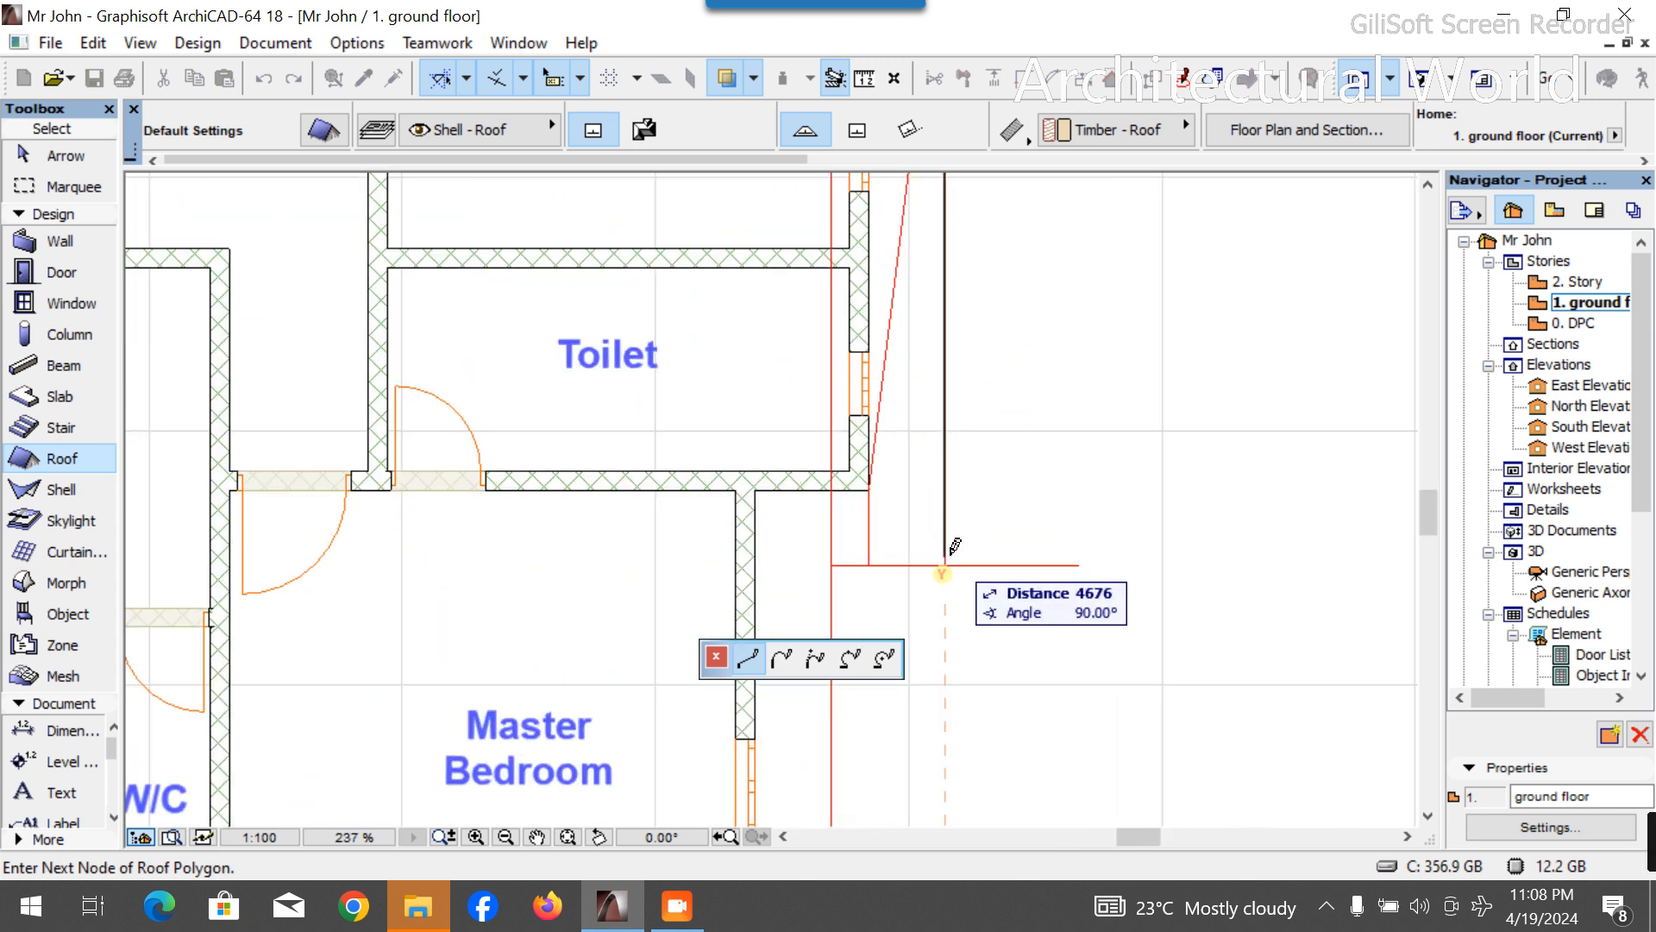
pyautogui.click(945, 565)
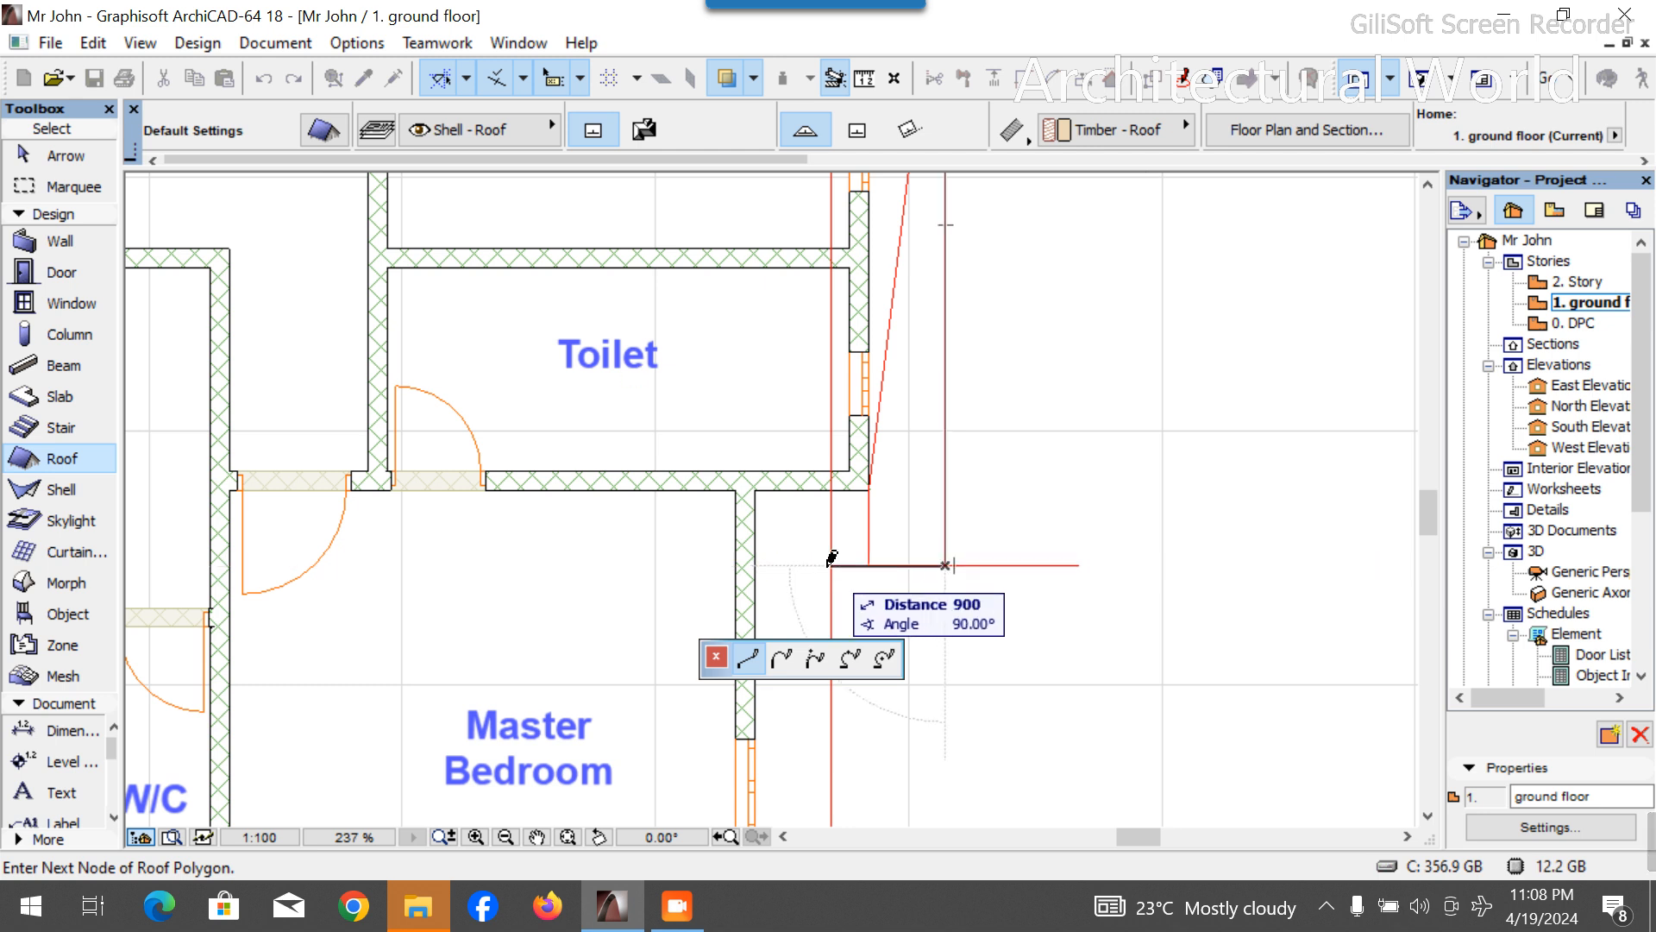
pyautogui.click(831, 565)
# Continue the roof outline south past the master bedroom to the lowest guide line, and west to the guide line below the W/C.
pyautogui.scroll(-3, 854, 373)
pyautogui.scroll(1, 858, 474)
pyautogui.scroll(-2, 861, 535)
pyautogui.scroll(3, 863, 611)
pyautogui.scroll(2, 863, 616)
pyautogui.scroll(-2, 858, 628)
pyautogui.scroll(2, 760, 730)
pyautogui.scroll(1, 641, 466)
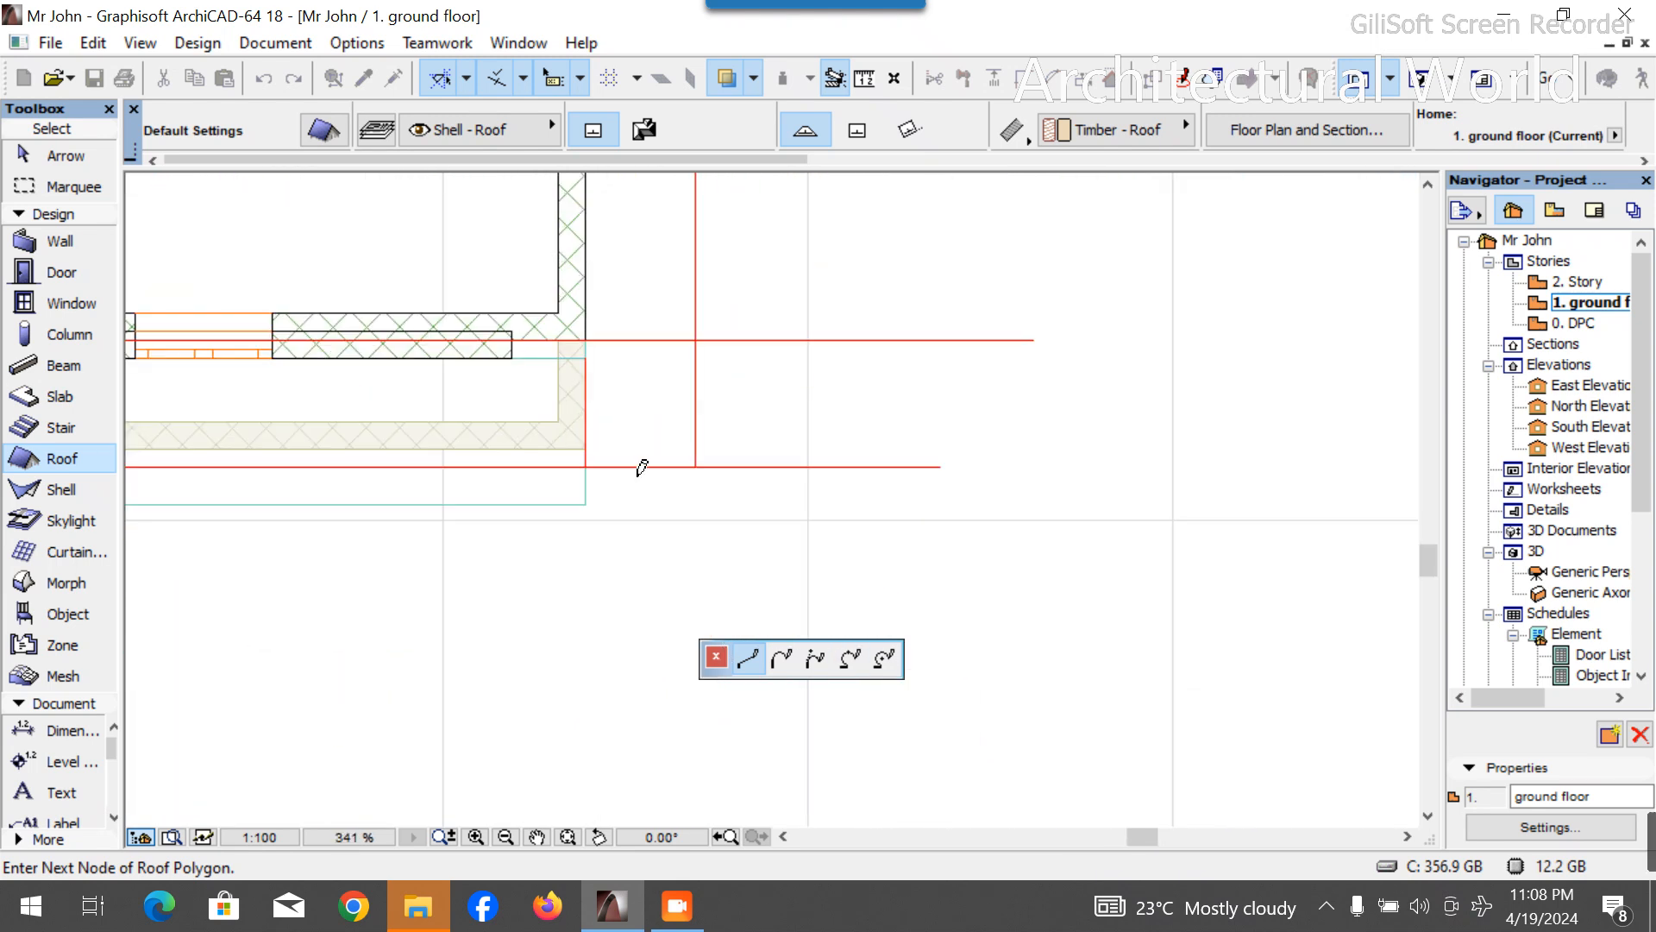
pyautogui.click(696, 464)
pyautogui.scroll(-4, 863, 449)
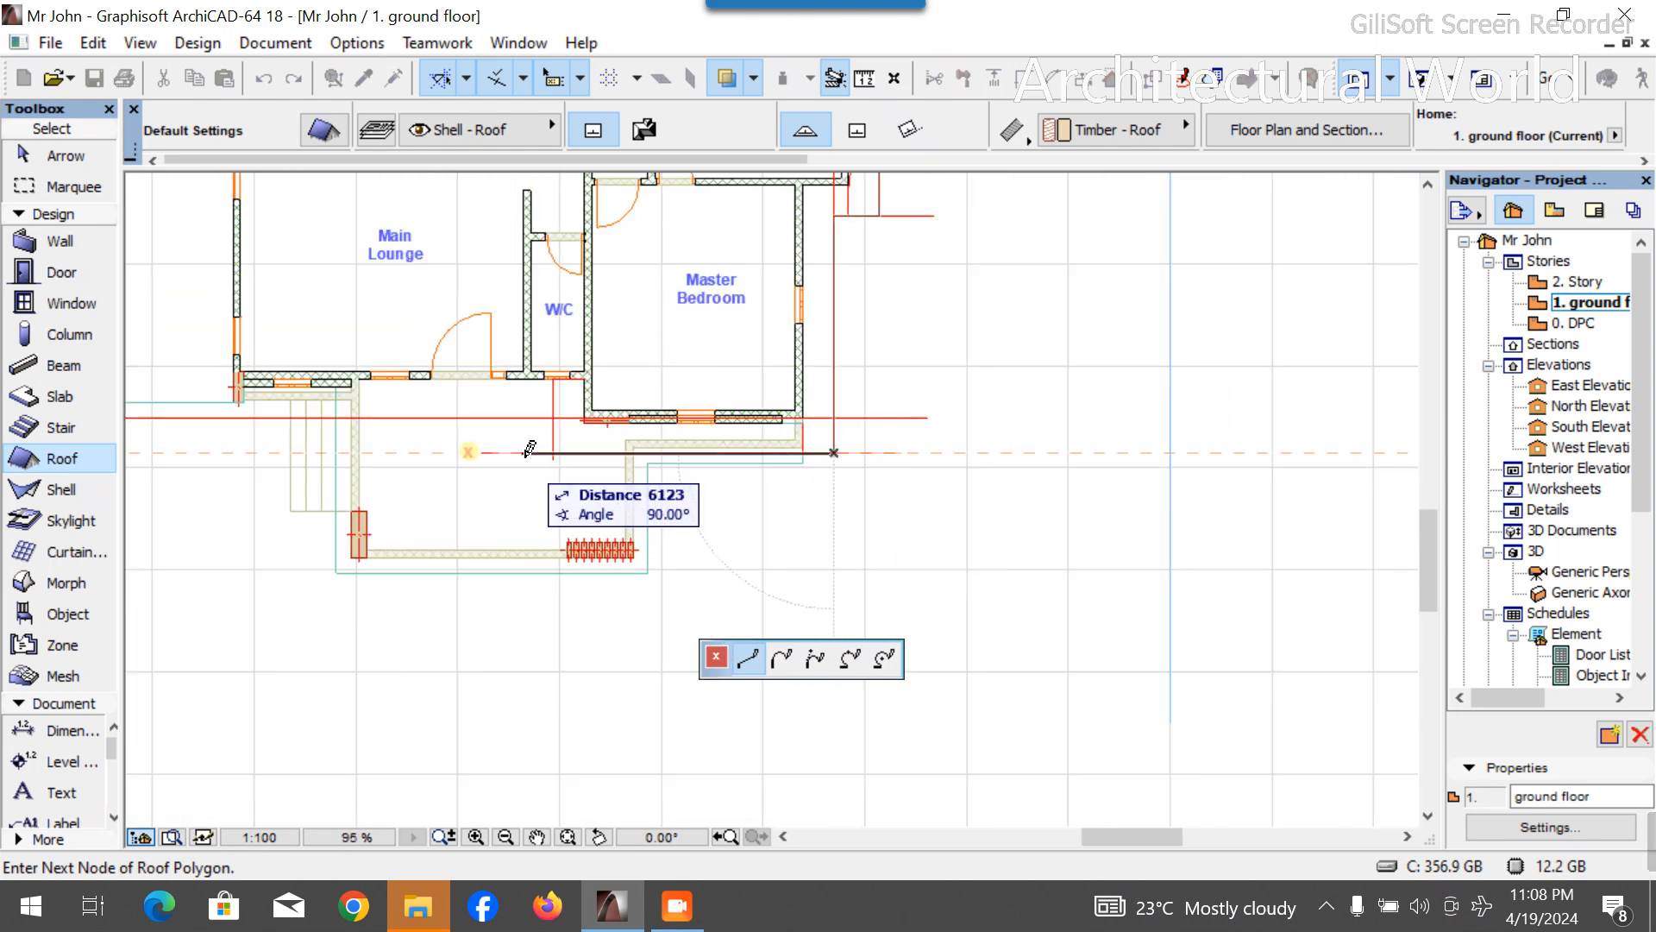
pyautogui.click(553, 453)
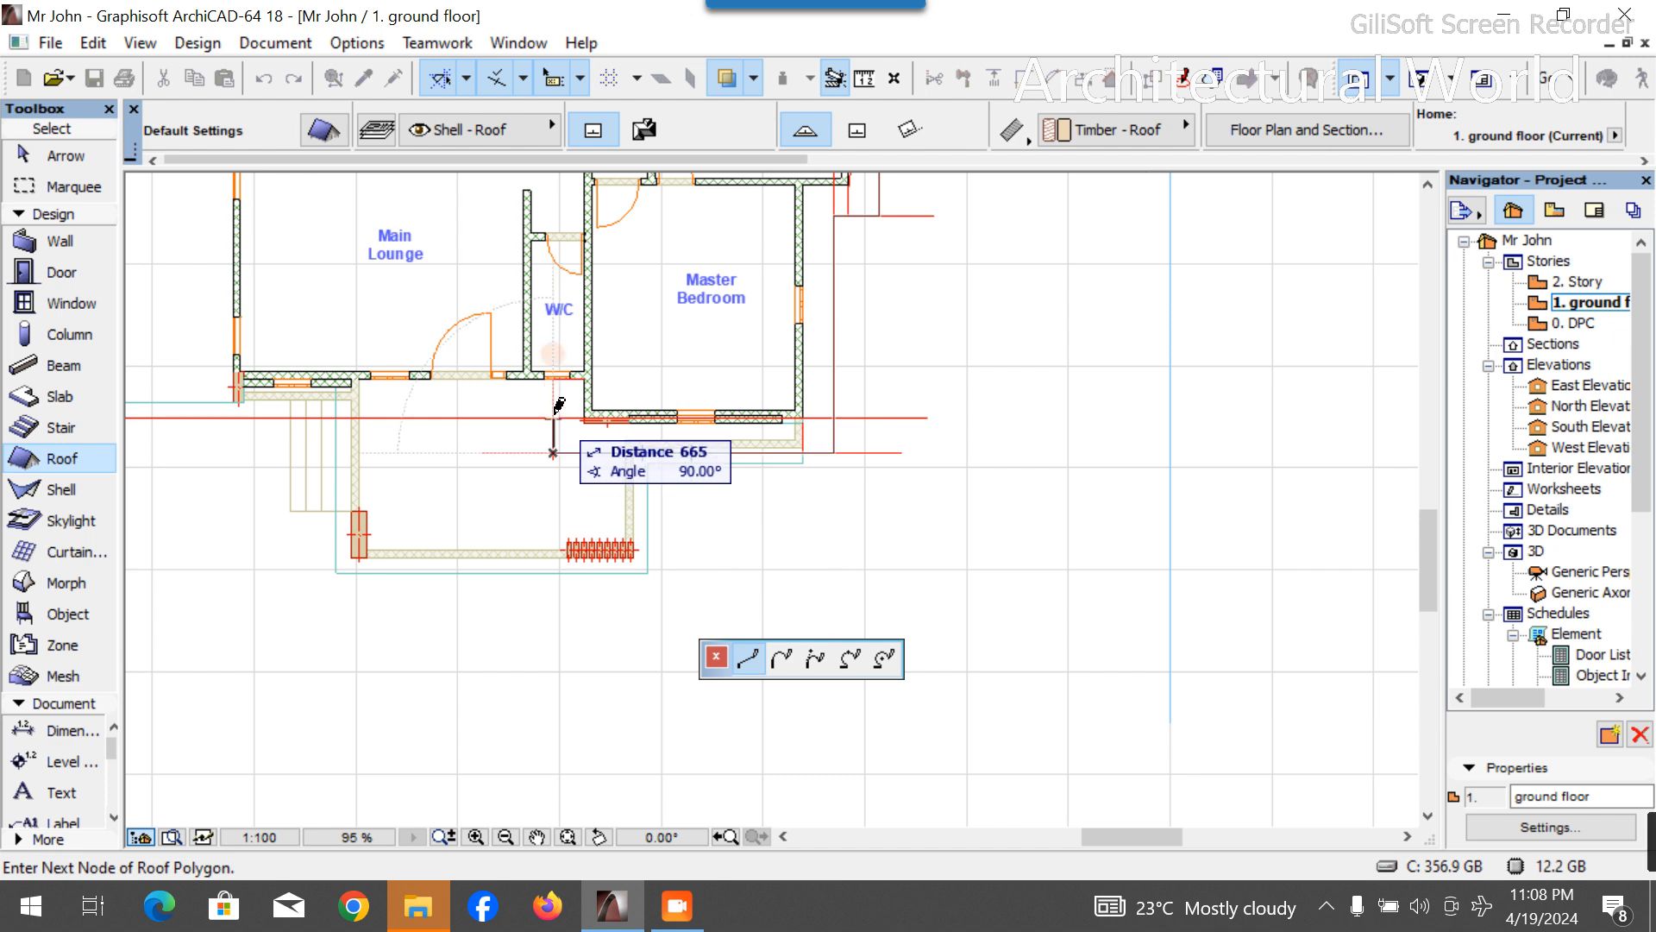
# Step the outline north to the south guide line, run it west to the southwest crossing, and close it at the northwest crossing.
pyautogui.scroll(-3, 557, 410)
pyautogui.scroll(4, 425, 432)
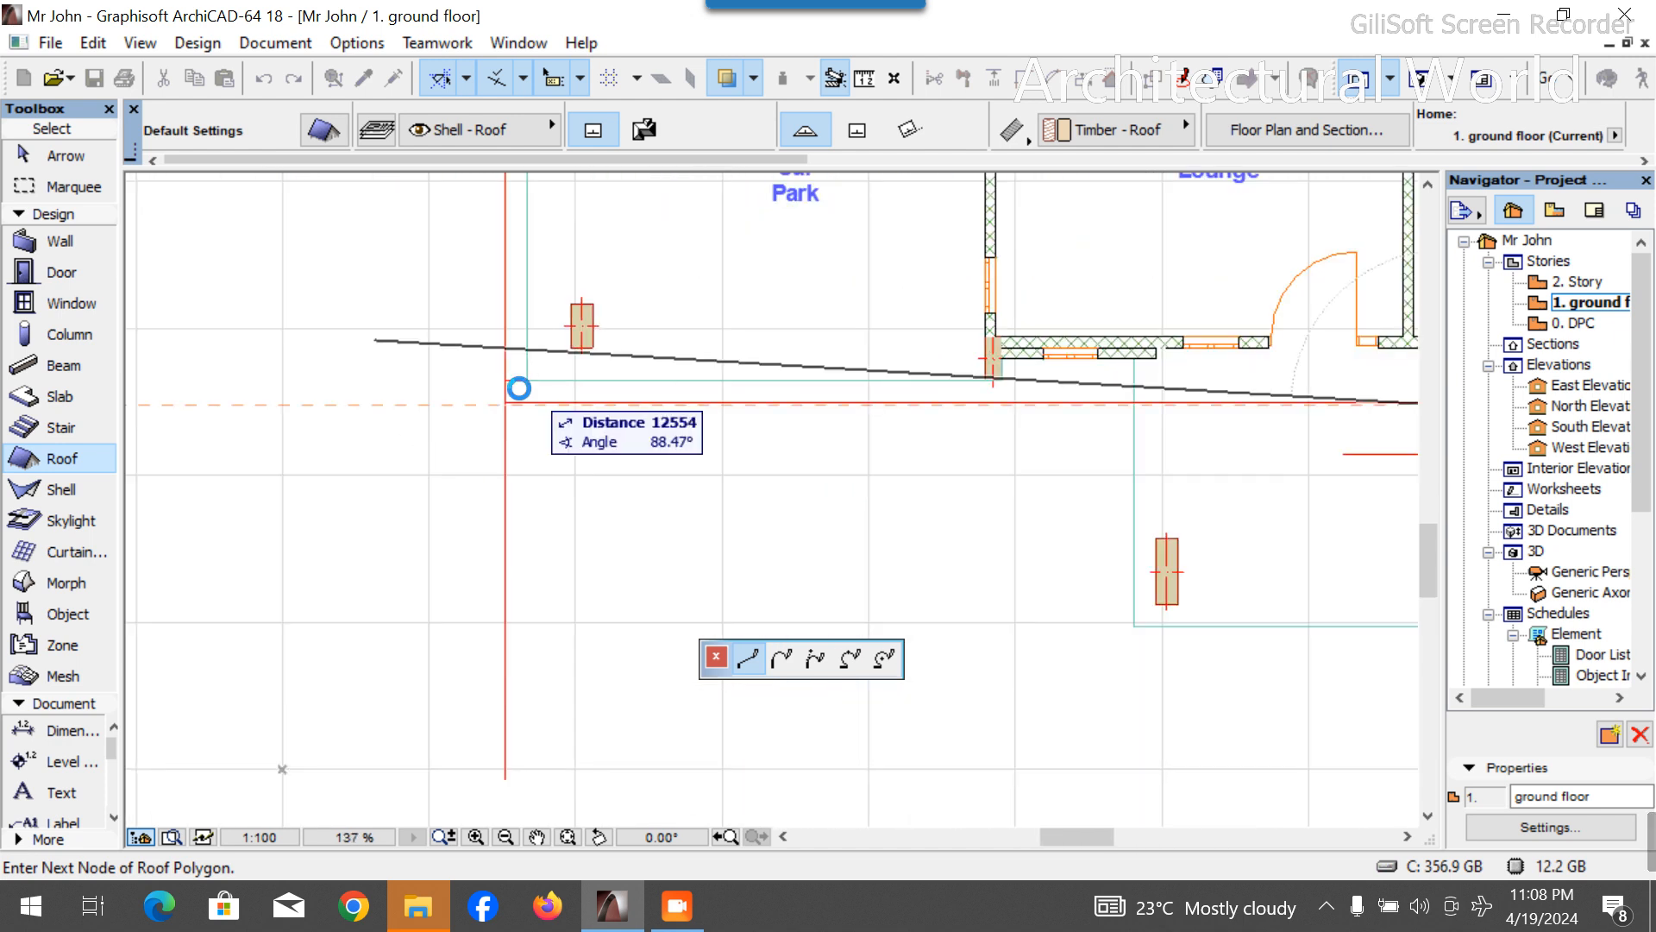
pyautogui.click(511, 390)
pyautogui.scroll(-4, 521, 506)
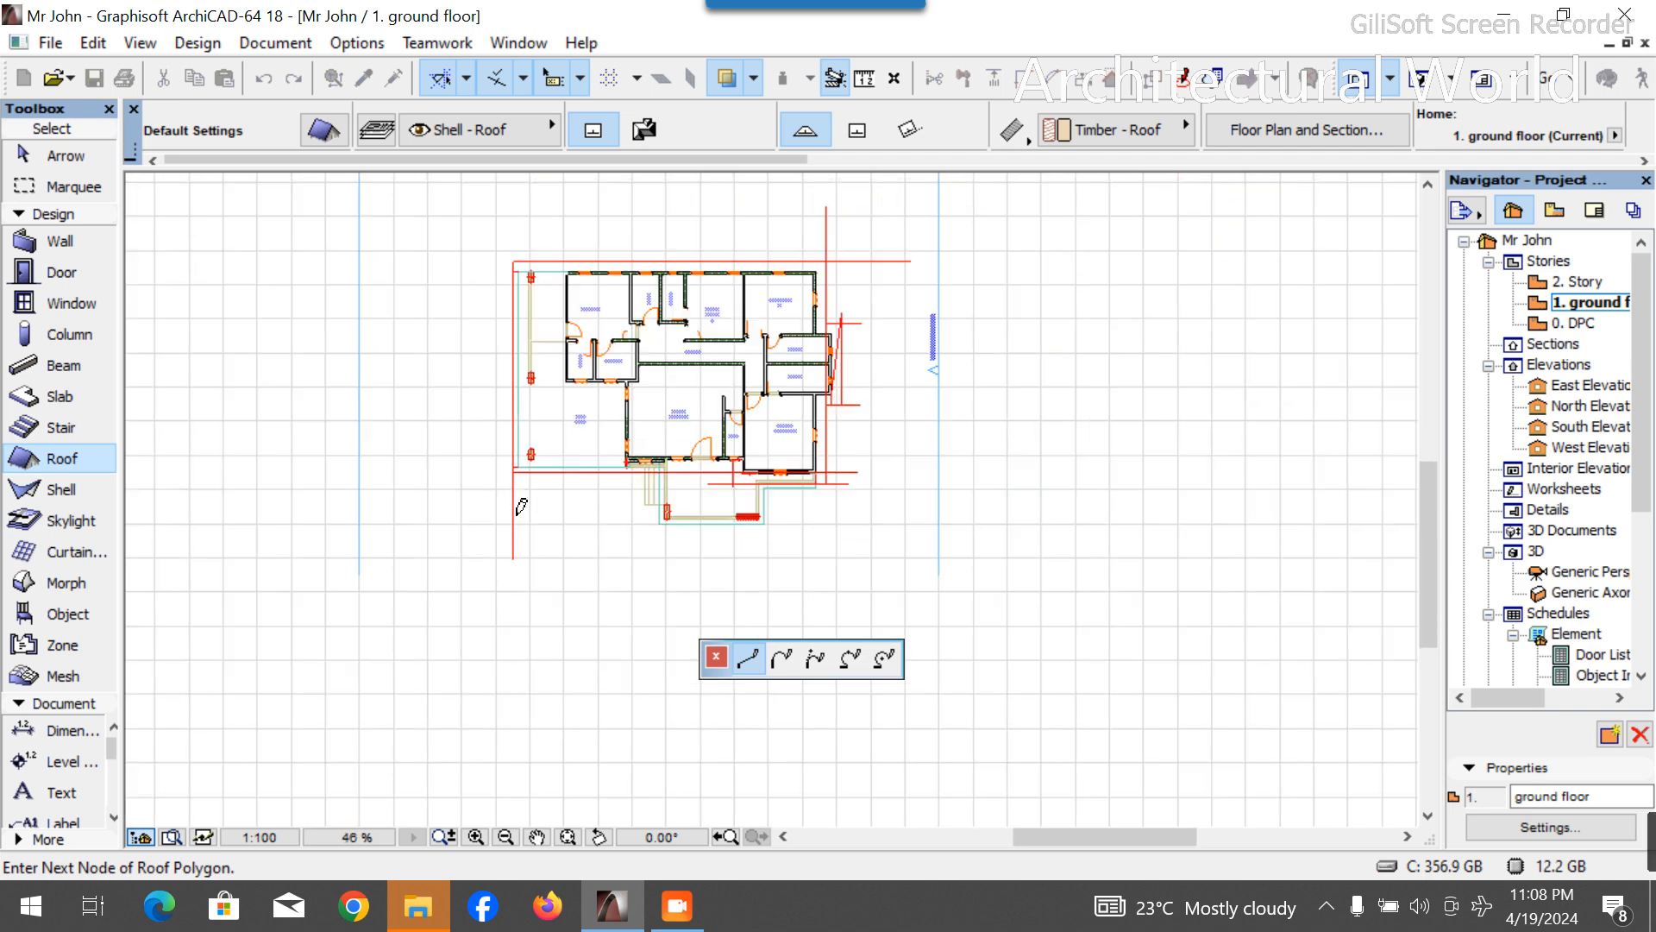
pyautogui.scroll(2, 506, 311)
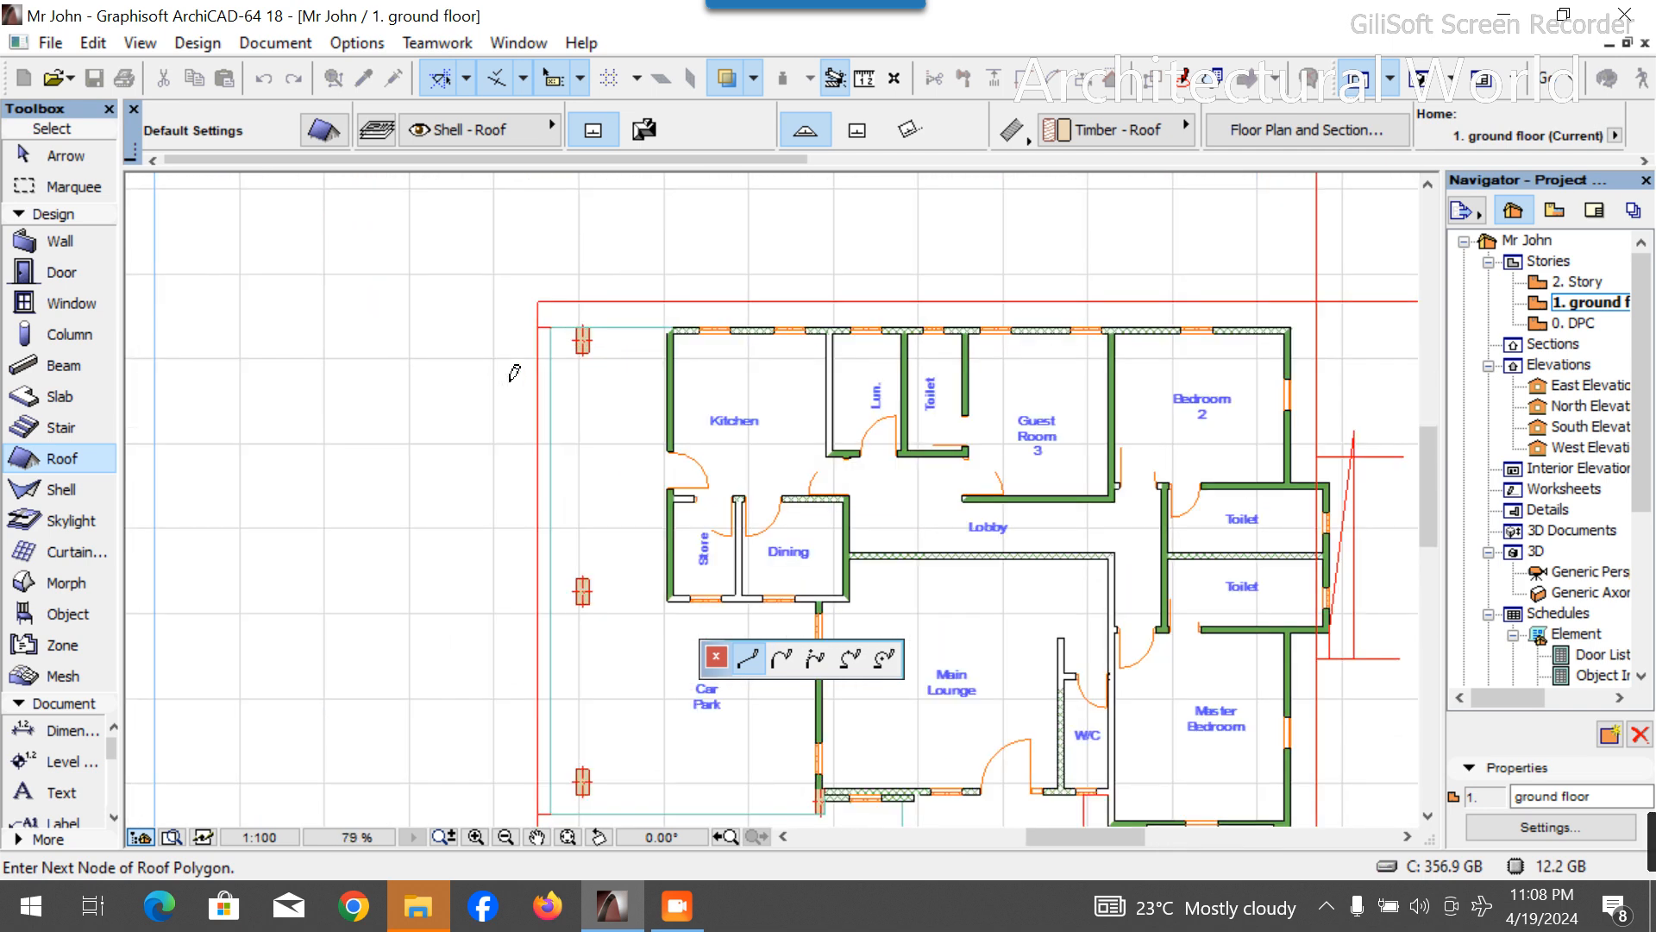
pyautogui.click(540, 299)
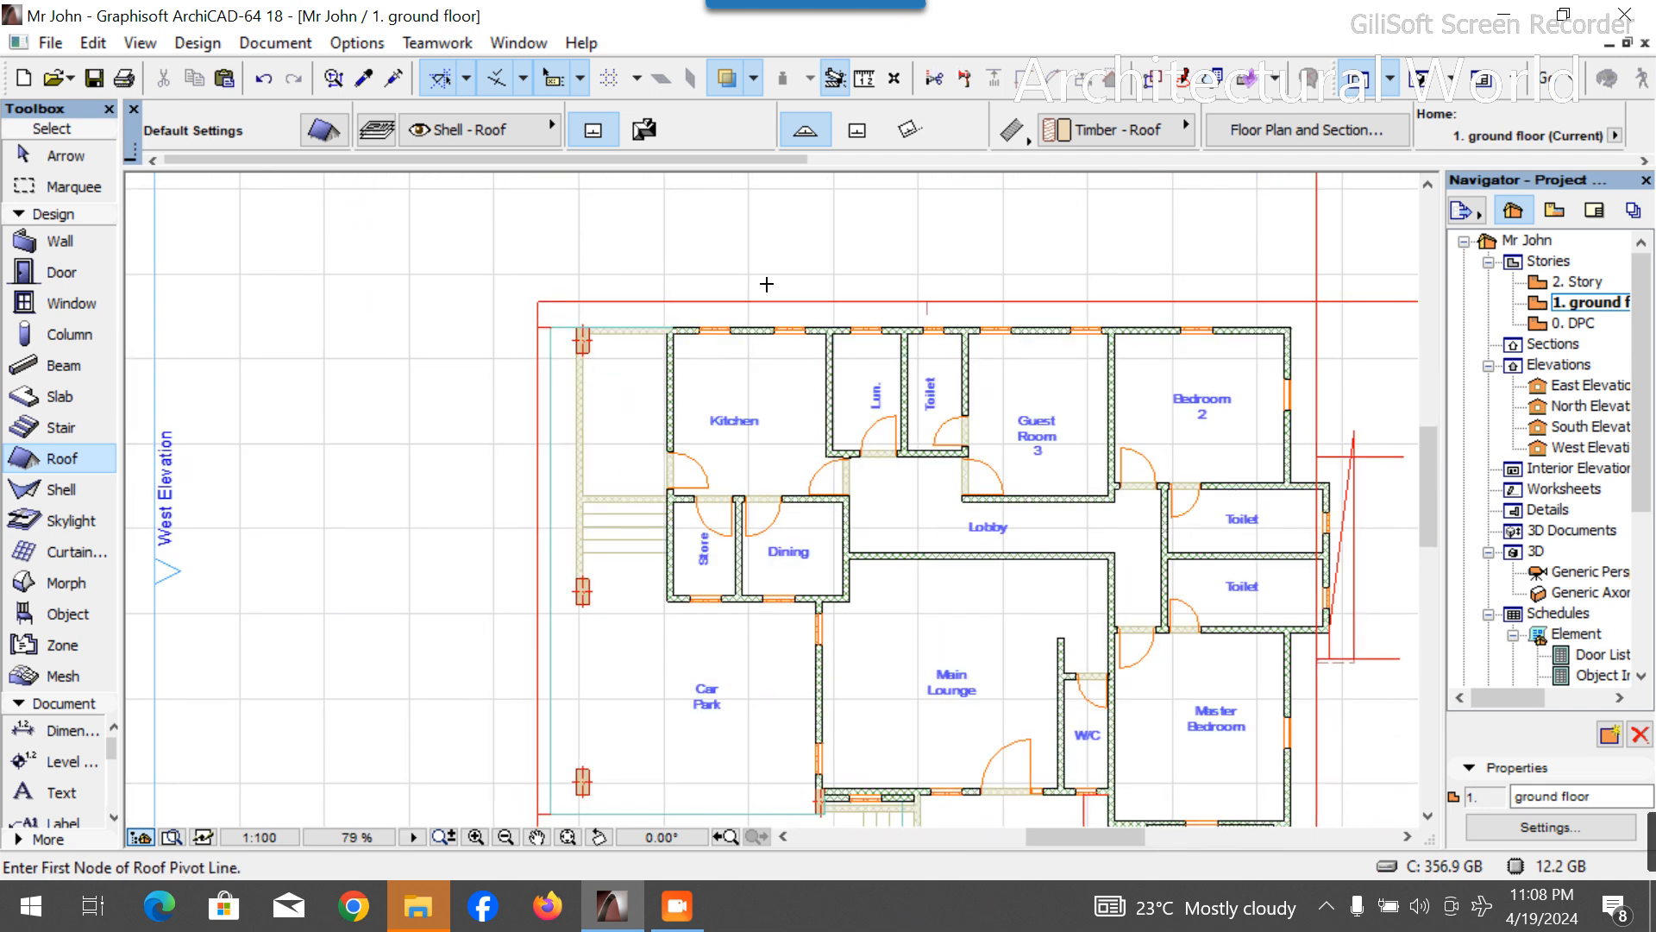
# Open the generic perspective in 3D, select the new roof and set its pitch to 5°.
pyautogui.press('Escape')
pyautogui.click(1411, 86)
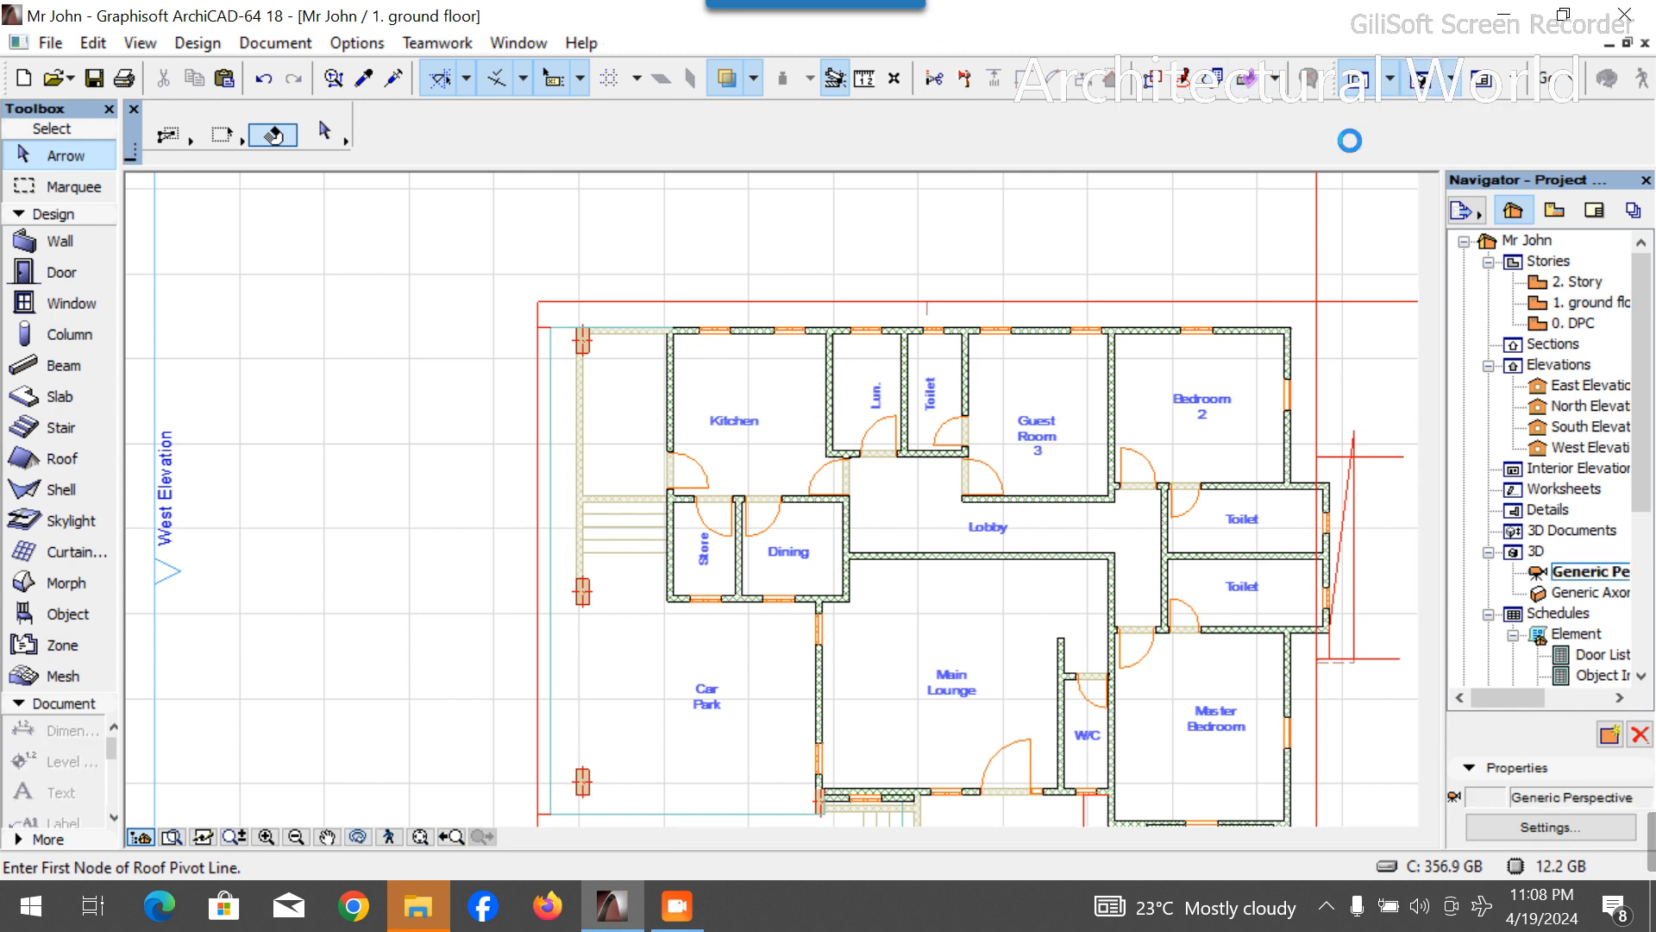
pyautogui.scroll(-3, 964, 501)
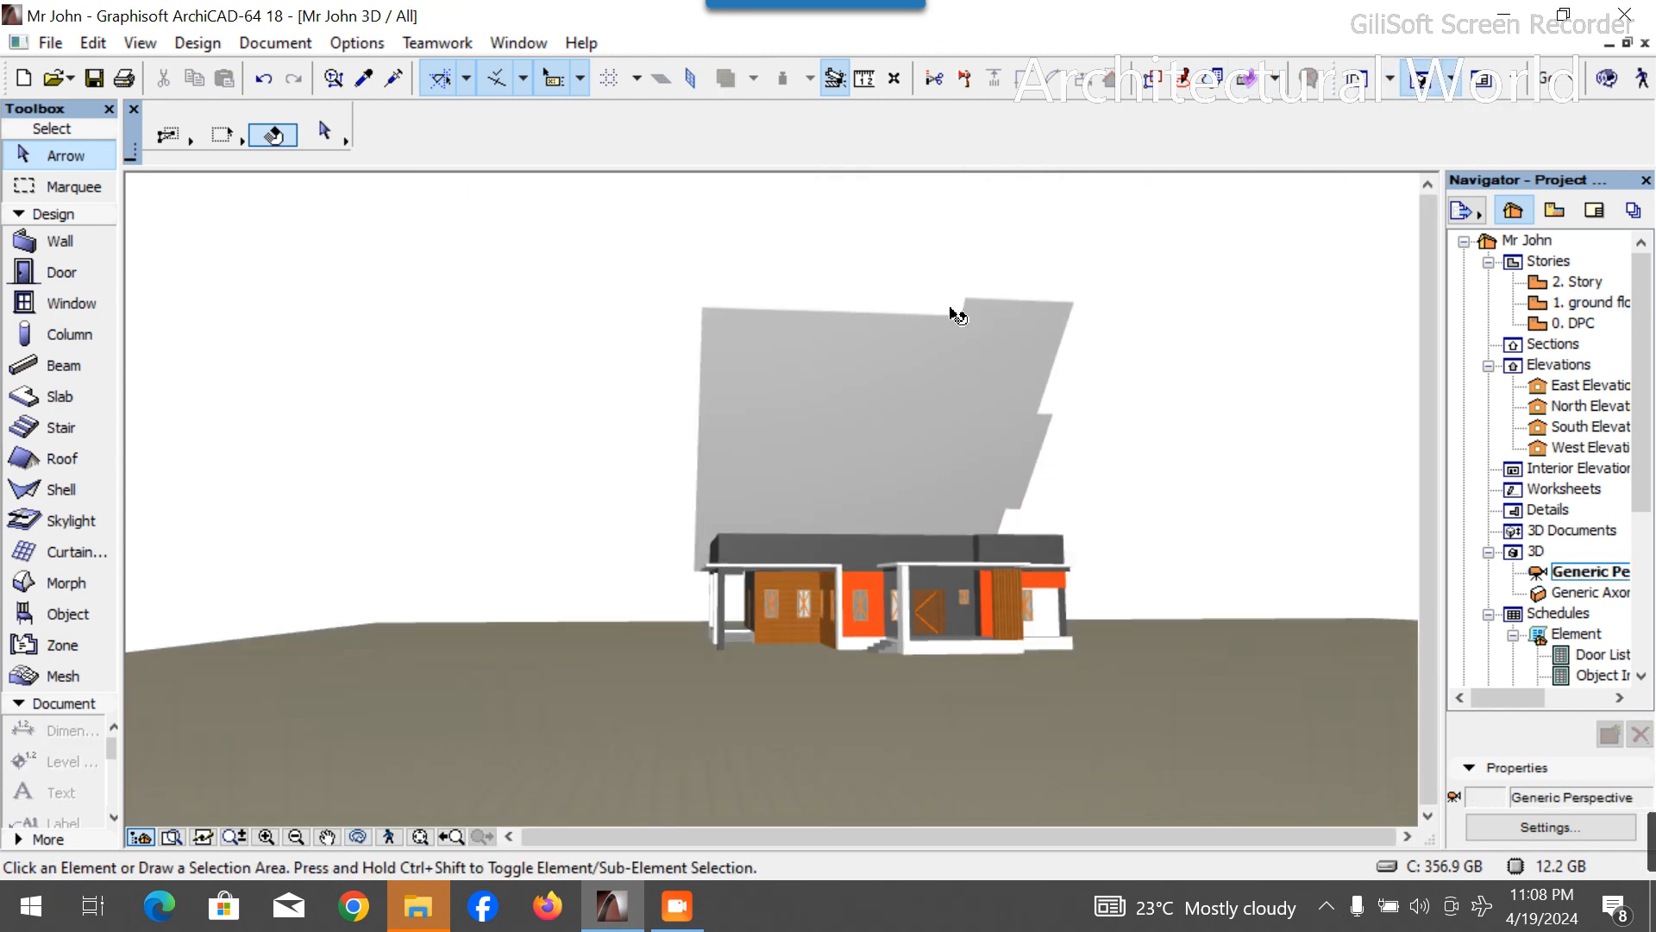
pyautogui.scroll(2, 949, 296)
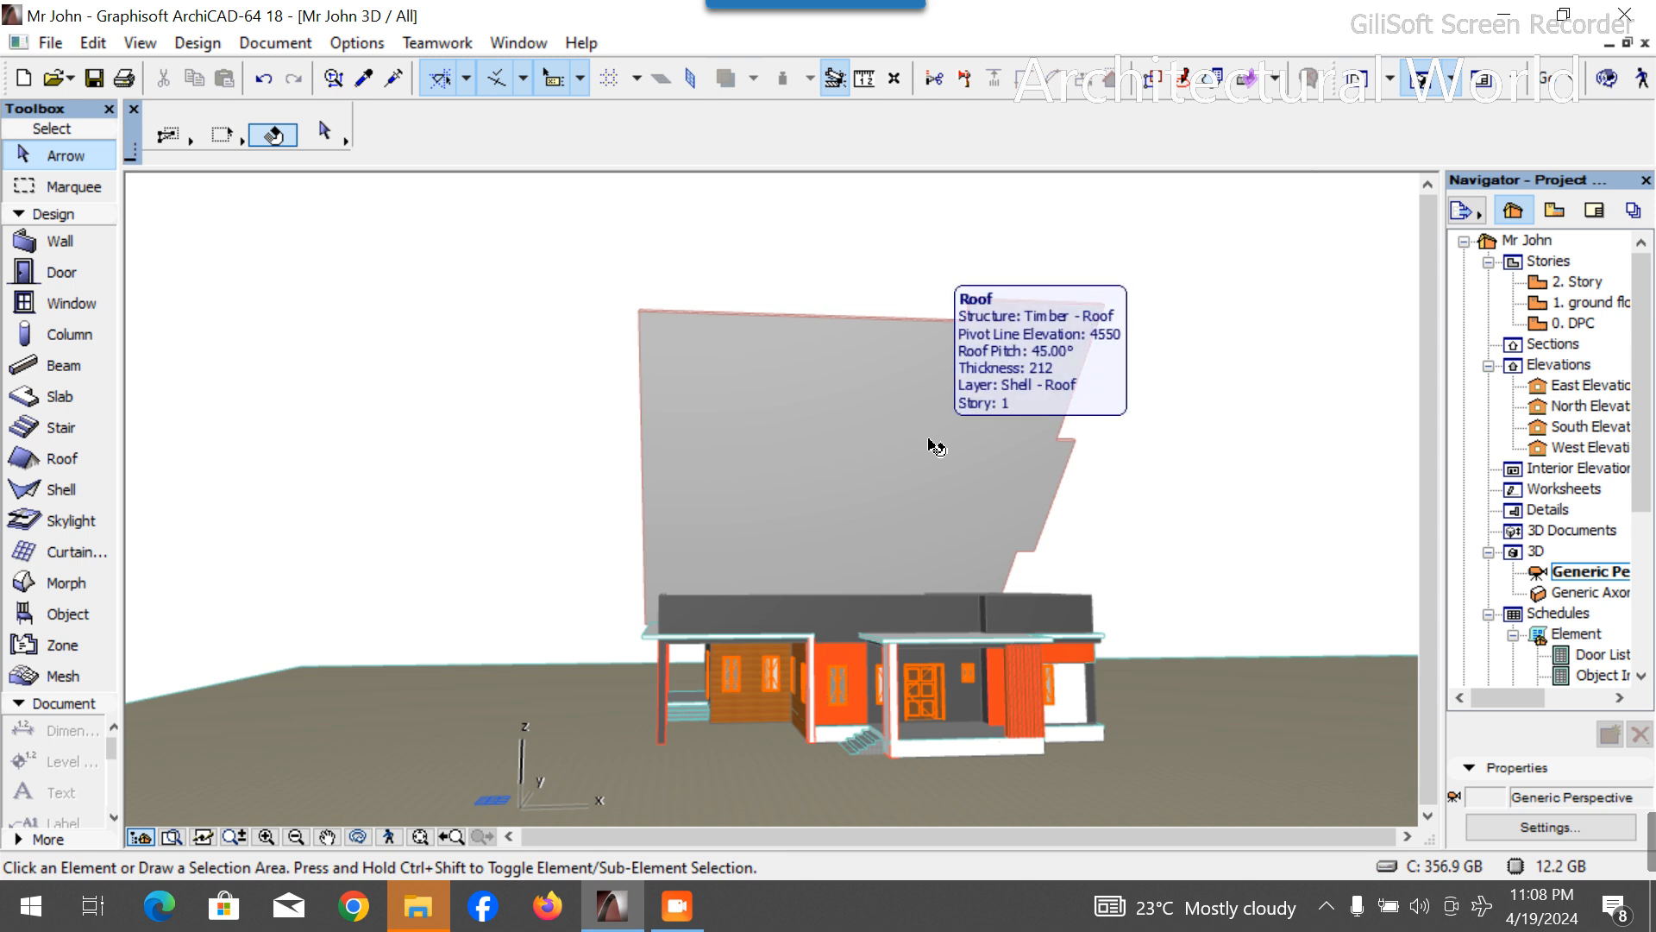
pyautogui.click(991, 429)
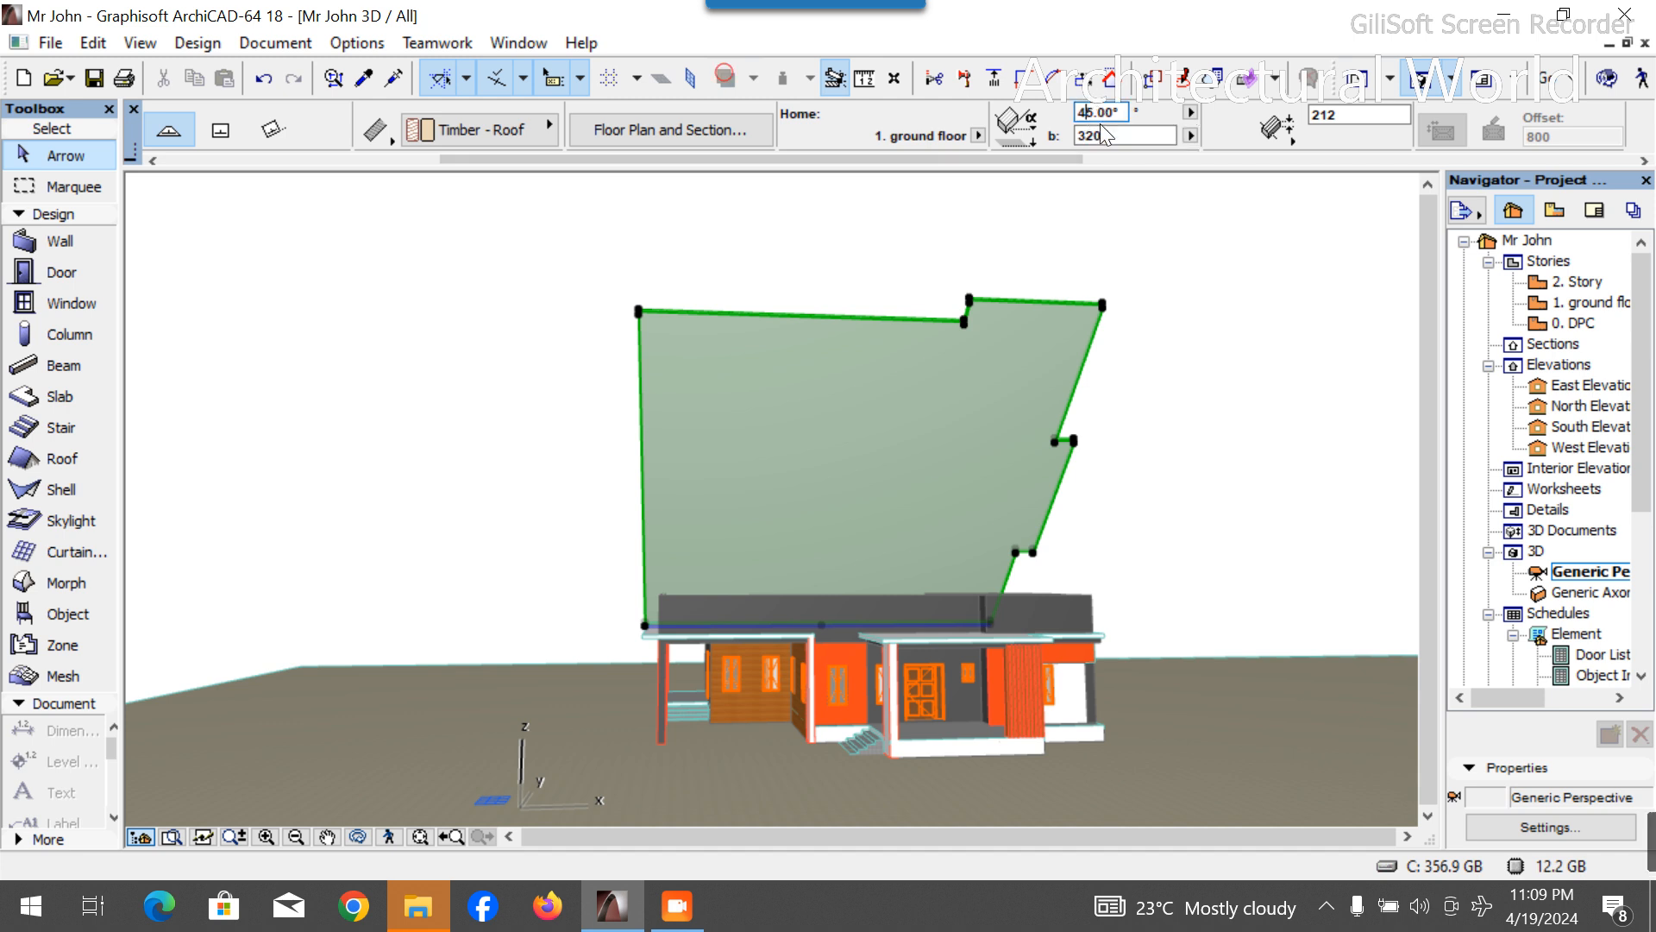
pyautogui.press('Return')
pyautogui.scroll(5, 1093, 651)
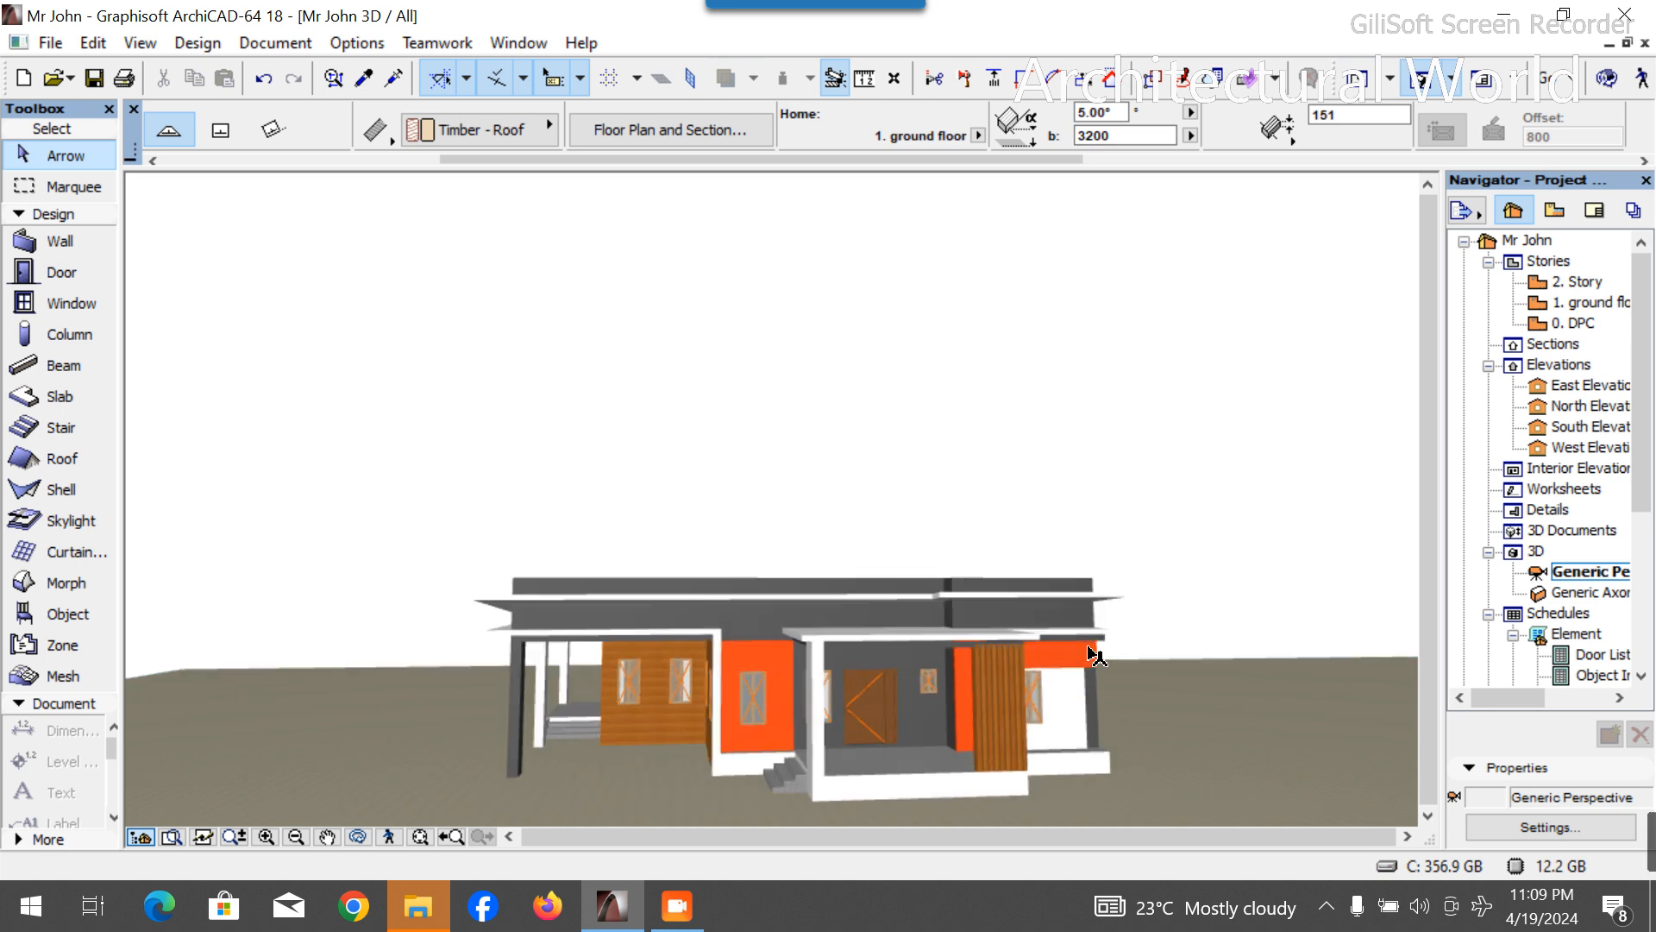
# View the house from its corner and raise the selected roof's base height to 3600 mm, then 3800 mm.
pyautogui.scroll(3, 292, 591)
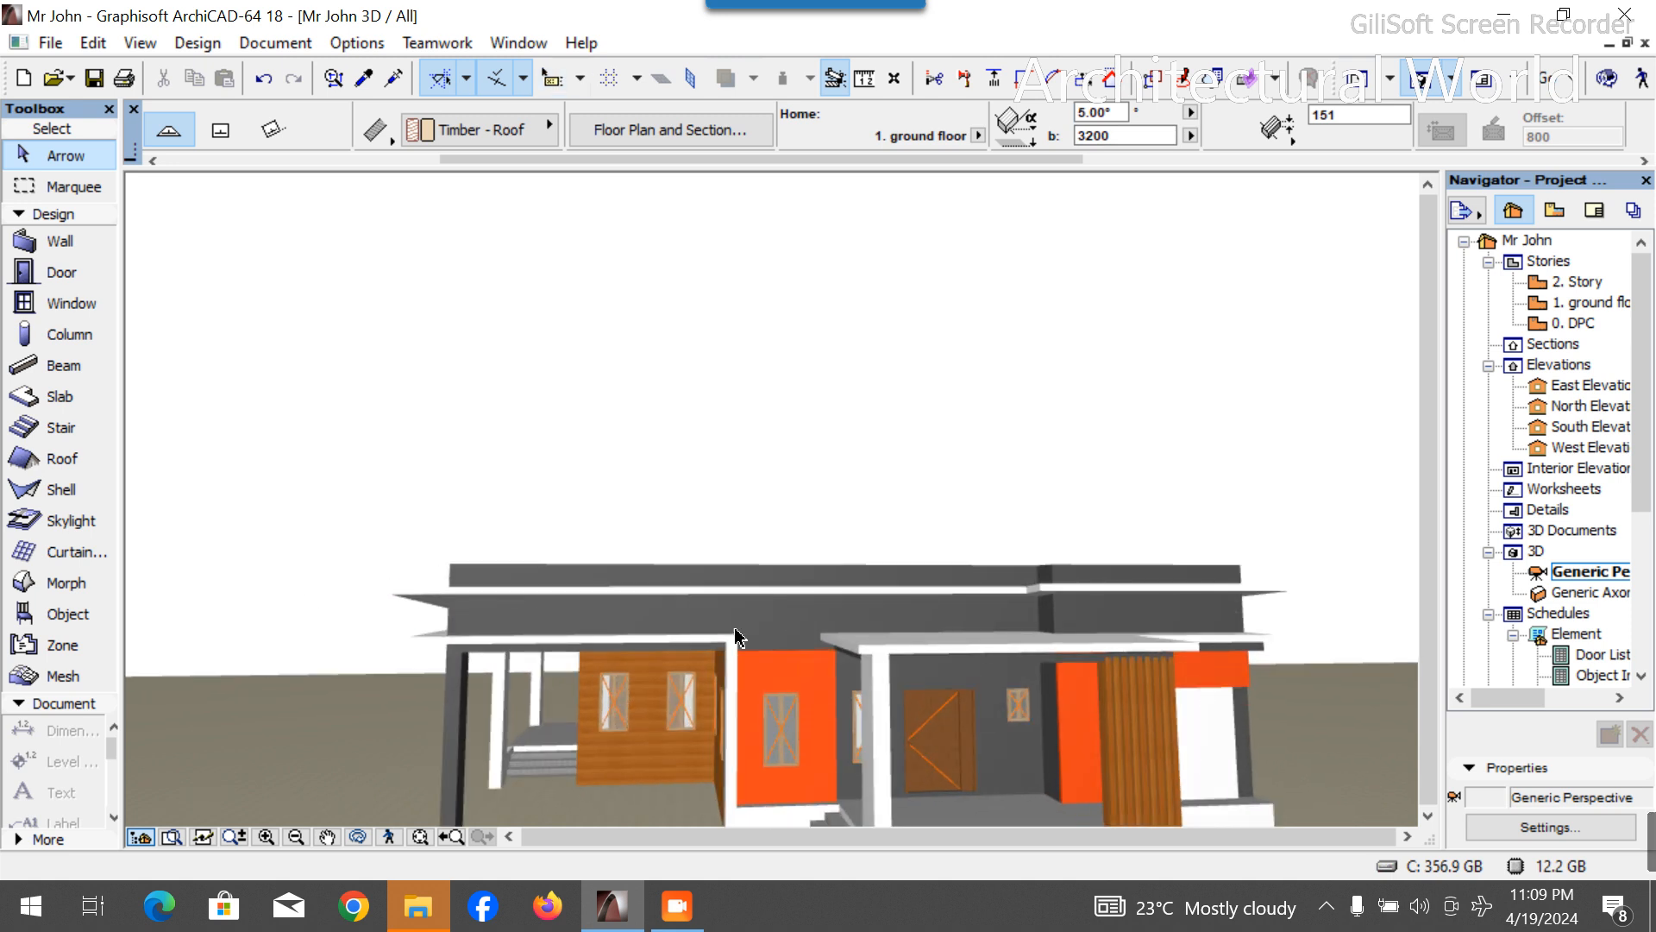
pyautogui.click(359, 837)
pyautogui.moveTo(371, 743); pyautogui.dragTo(653, 756)
pyautogui.press('Escape')
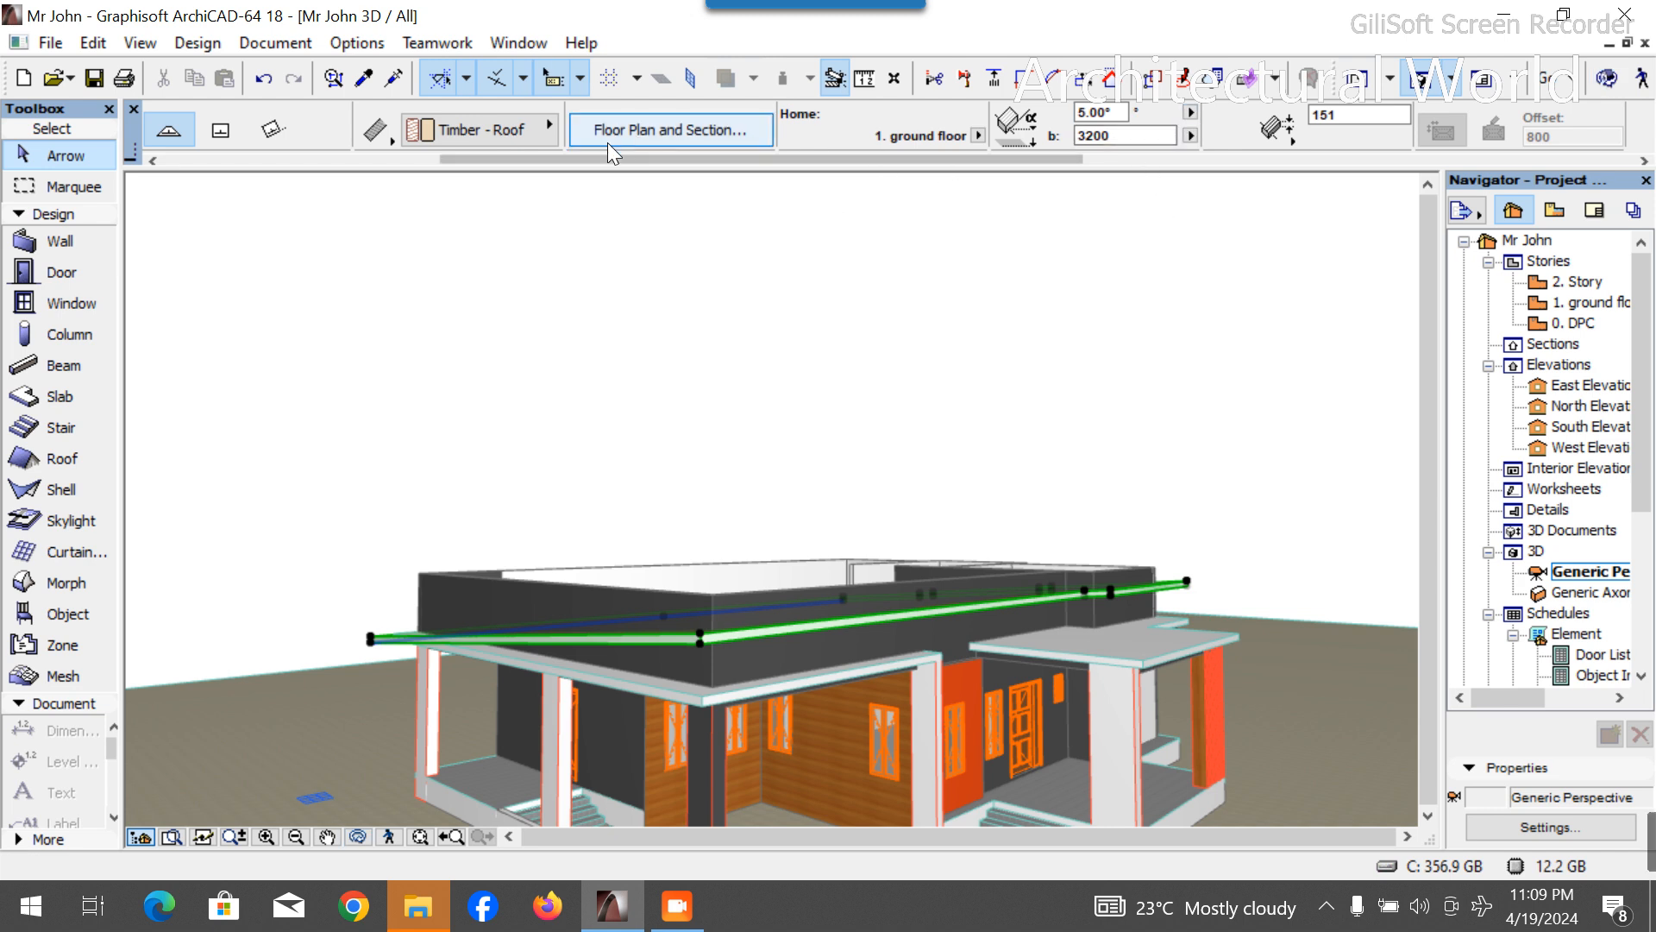
pyautogui.click(1090, 136)
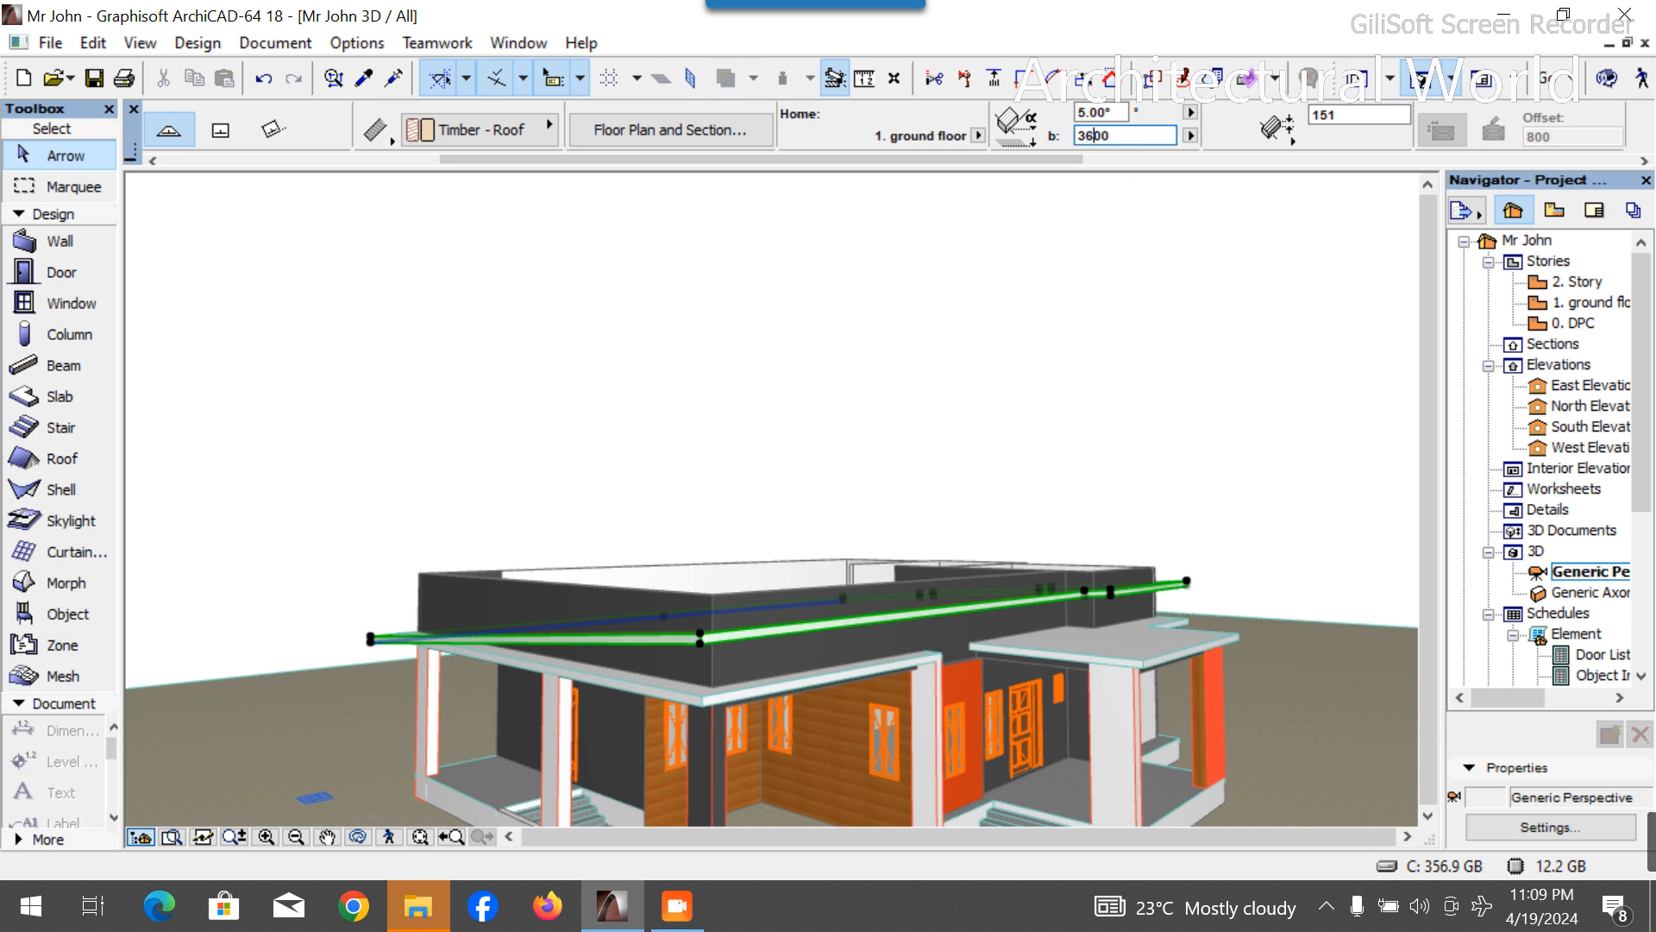
pyautogui.press('Return')
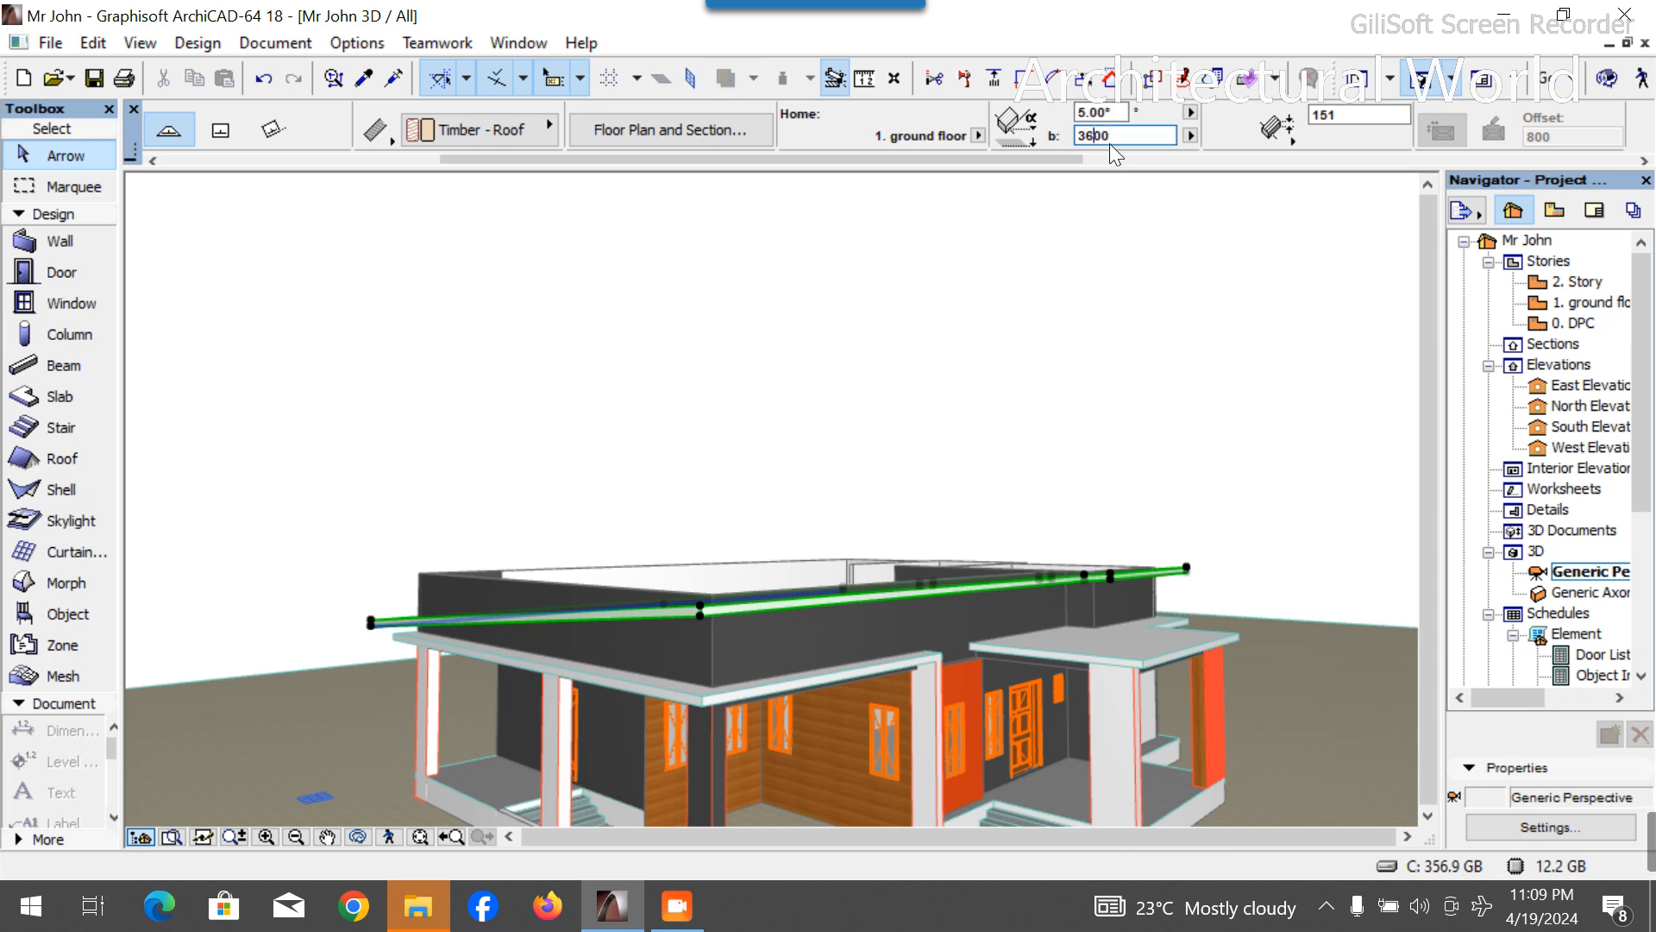
pyautogui.write('8')
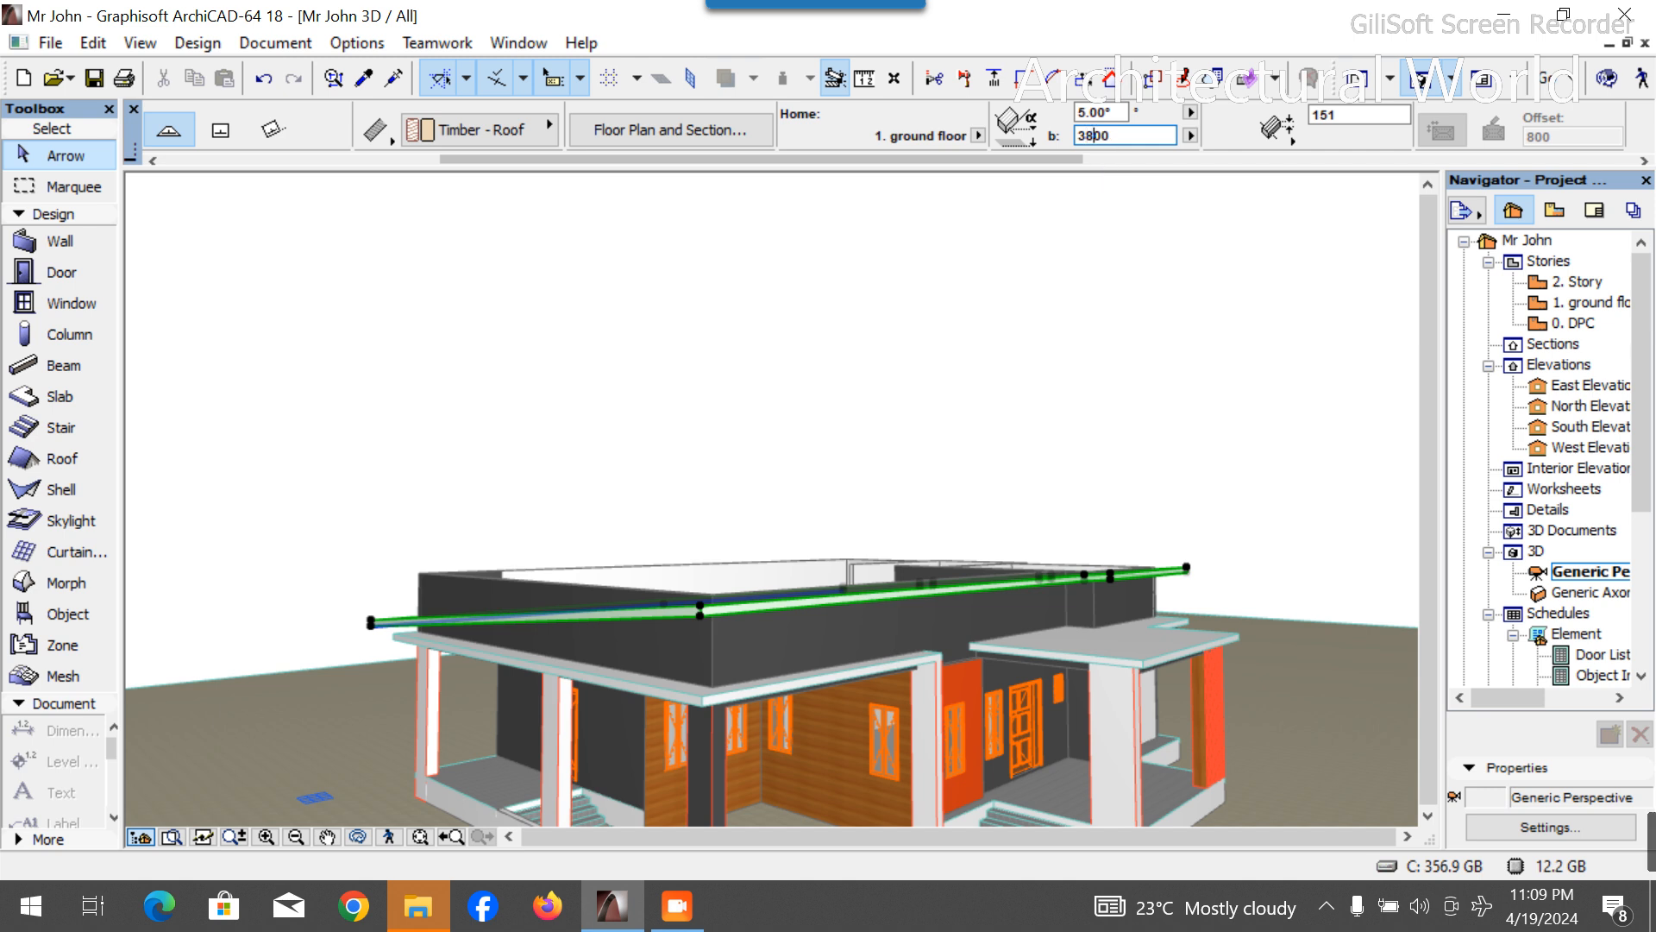
pyautogui.press('Return')
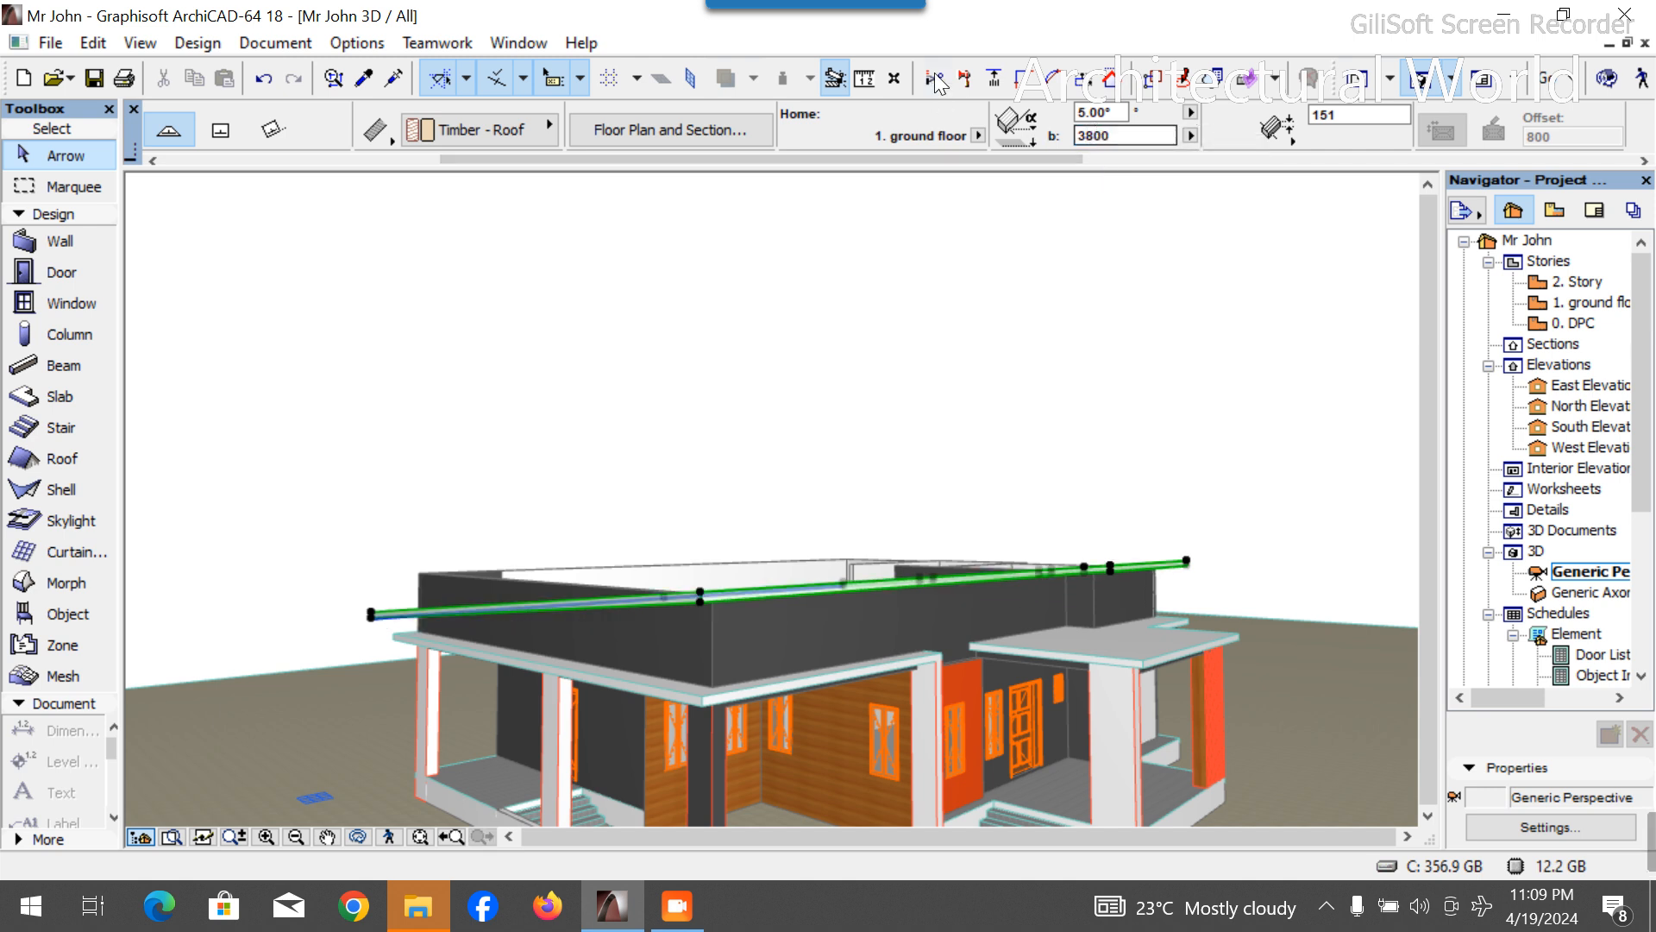
# Set the selected roof's pitch to 1° and its base height to 4300 mm.
pyautogui.click(1080, 114)
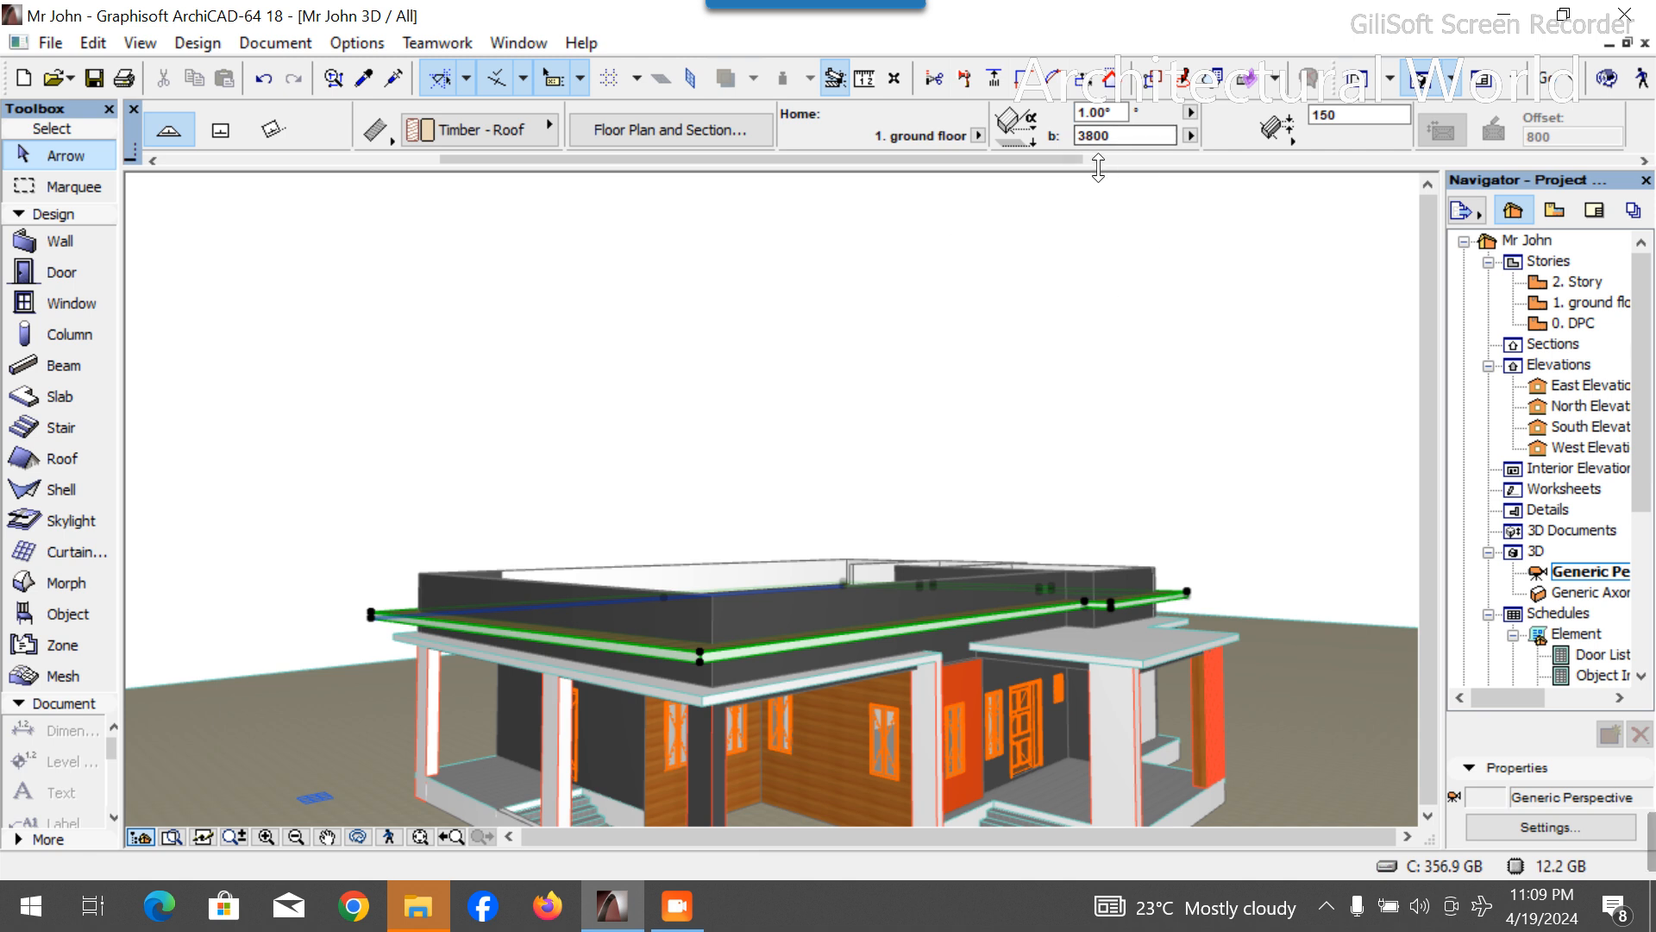
pyautogui.scroll(2, 664, 740)
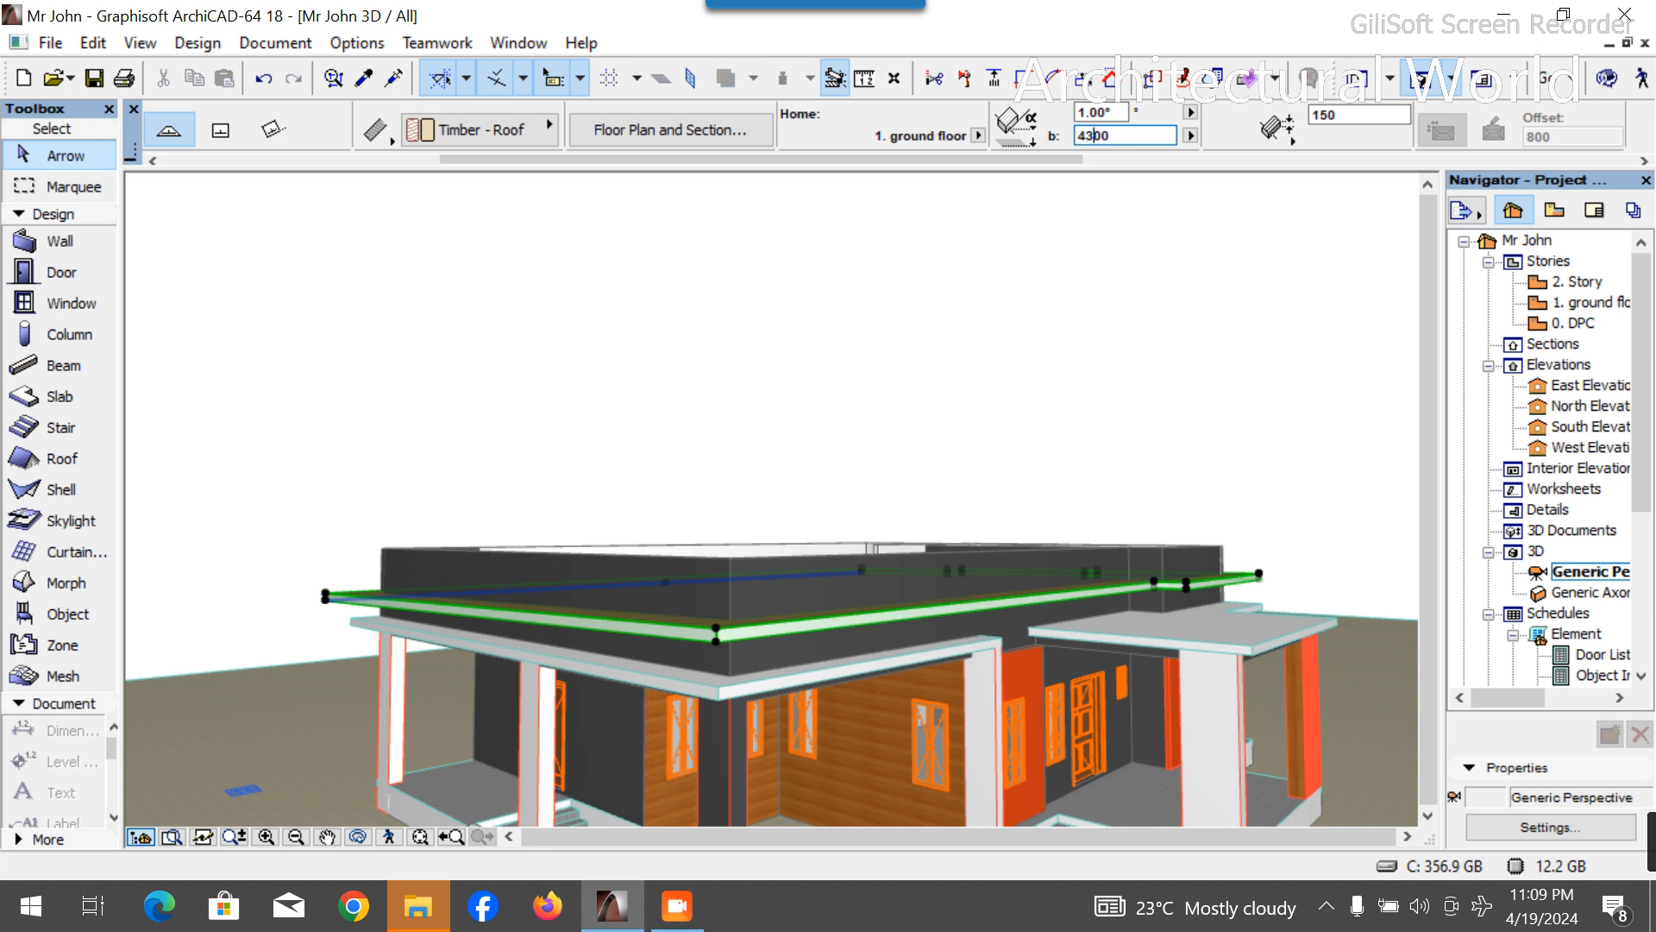
pyautogui.press('Return')
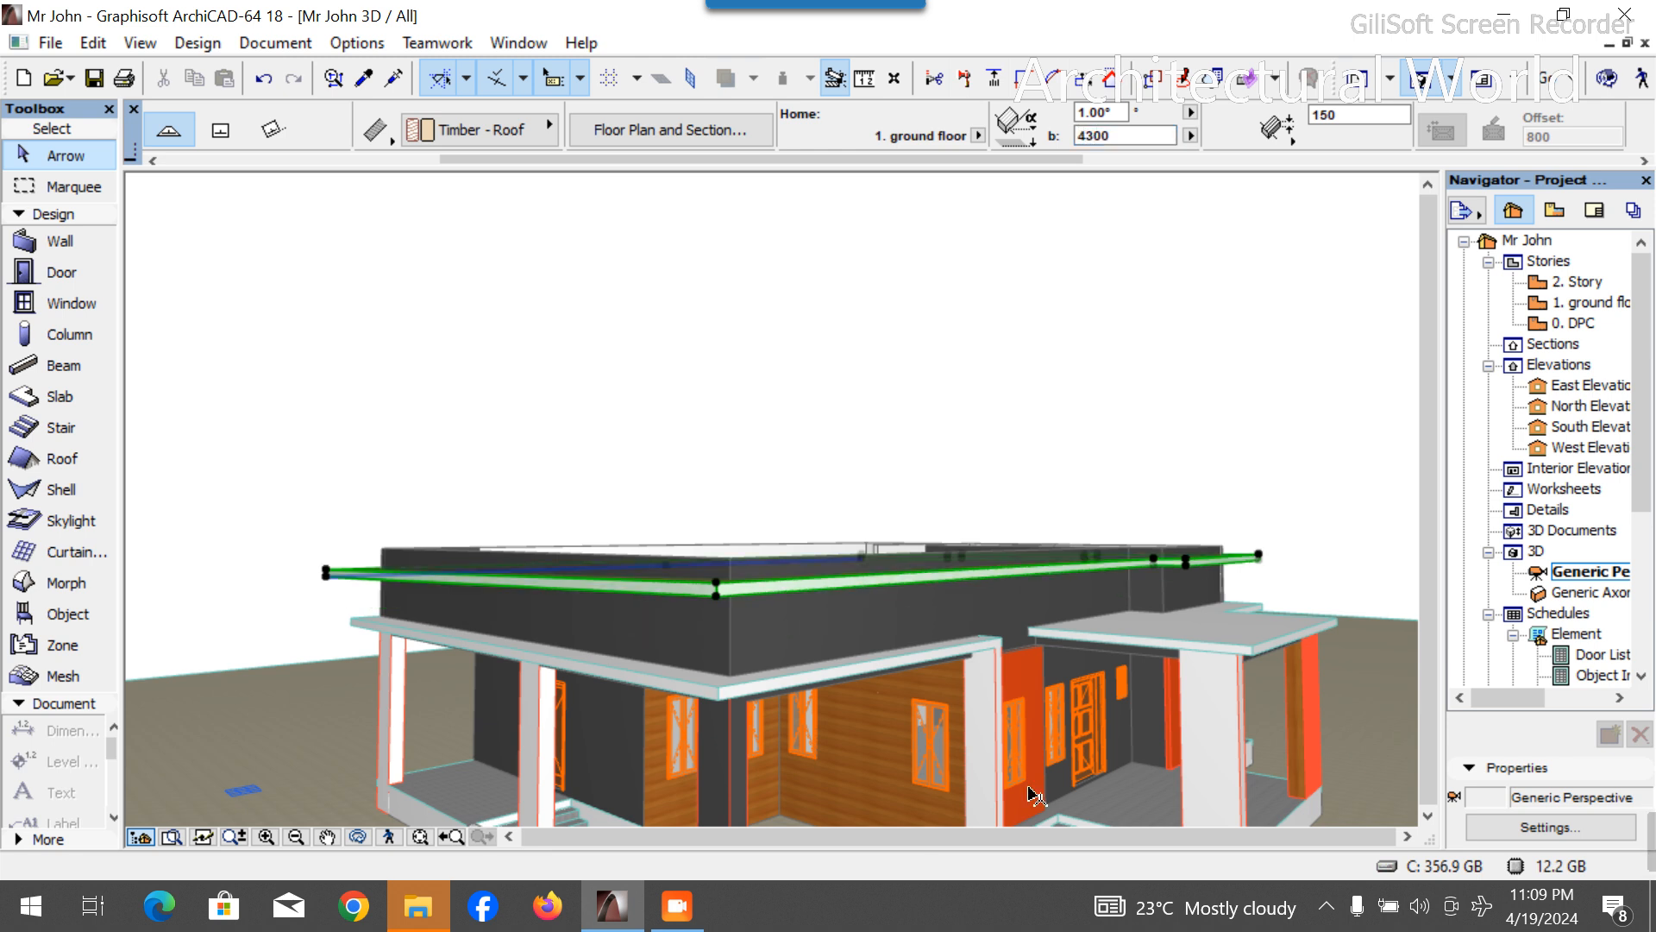
# Inspect the roof from below and above the parapet, and set its base height to 4500 mm.
pyautogui.click(360, 838)
pyautogui.moveTo(521, 660); pyautogui.dragTo(623, 636)
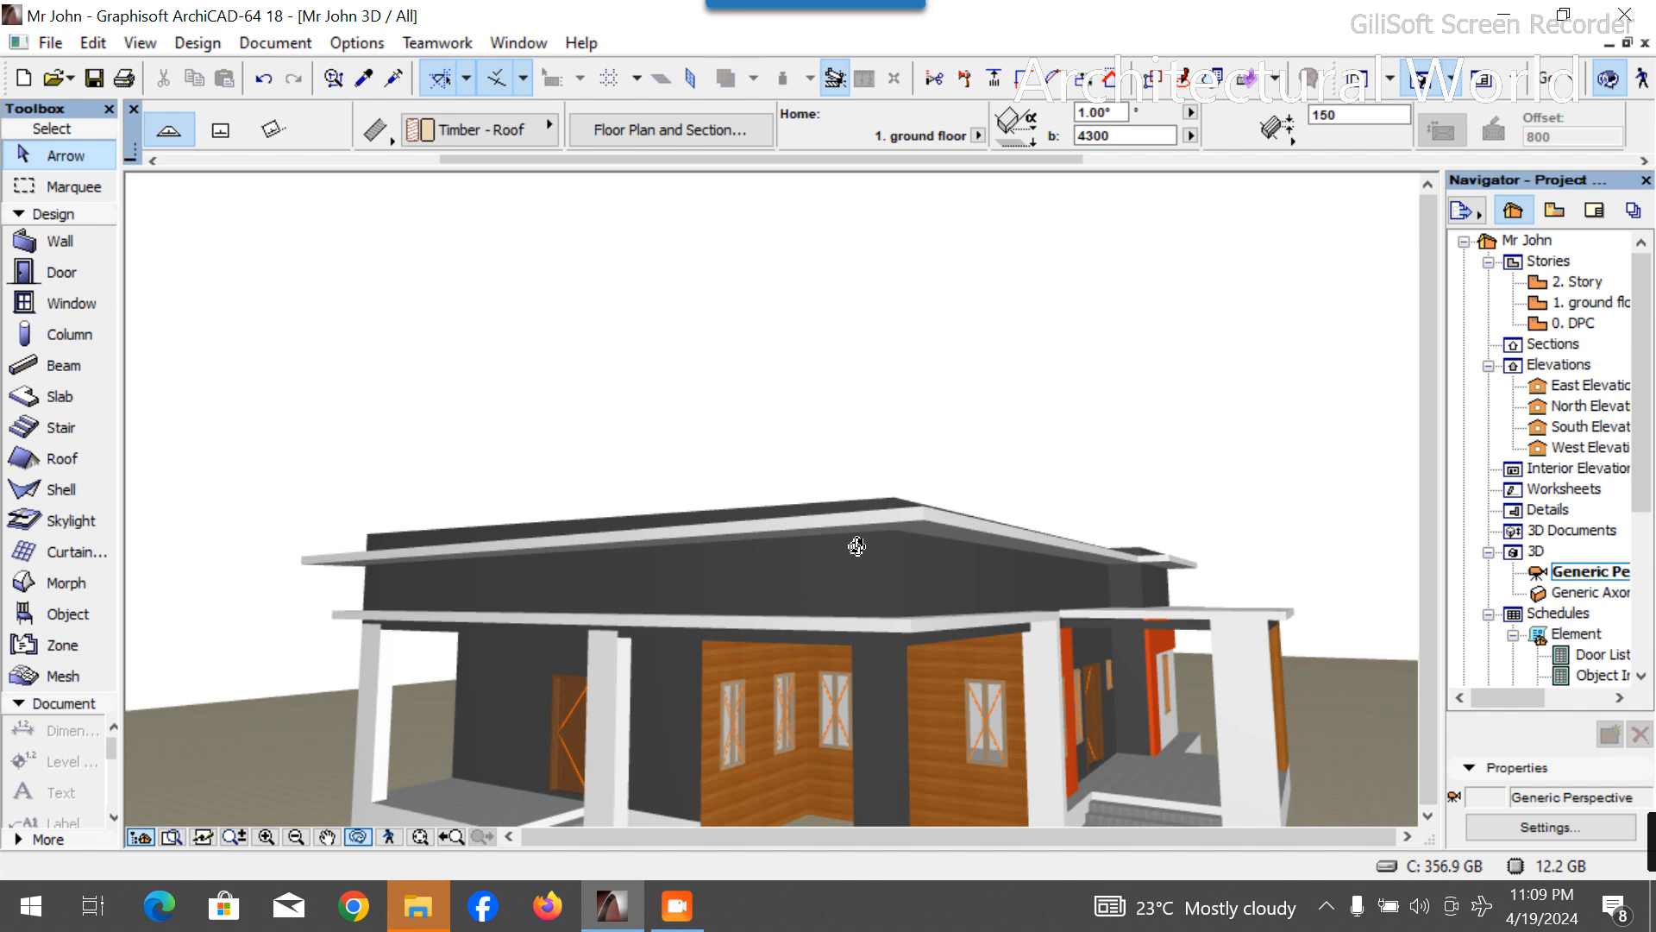
pyautogui.moveTo(981, 482); pyautogui.dragTo(893, 556)
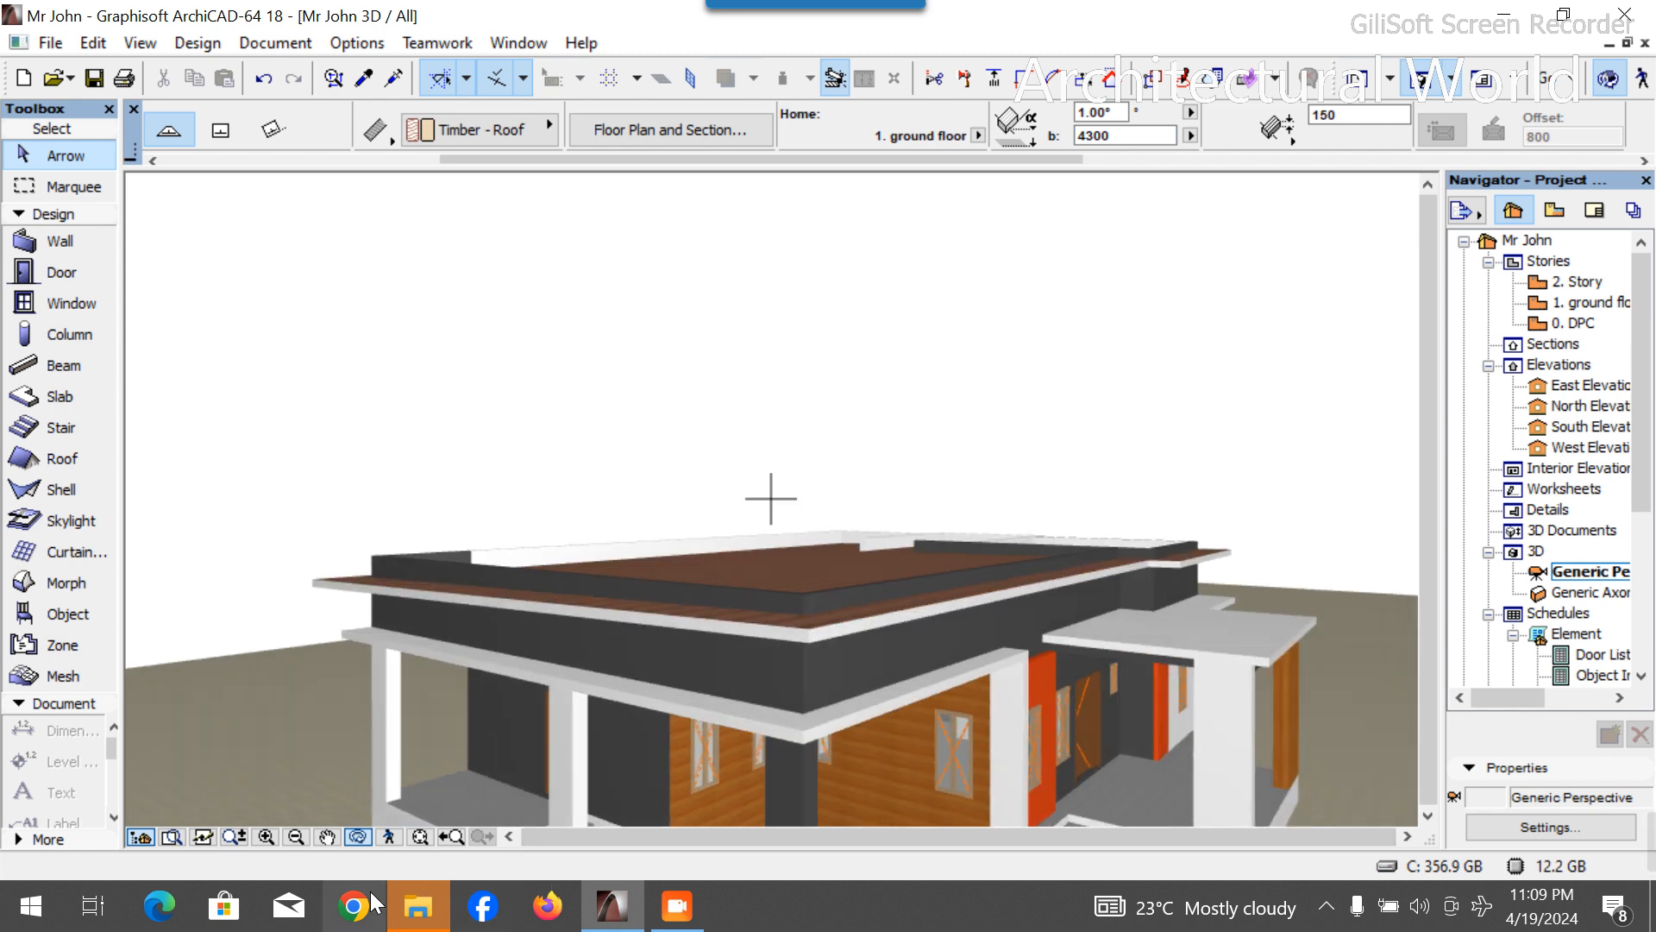
pyautogui.click(357, 837)
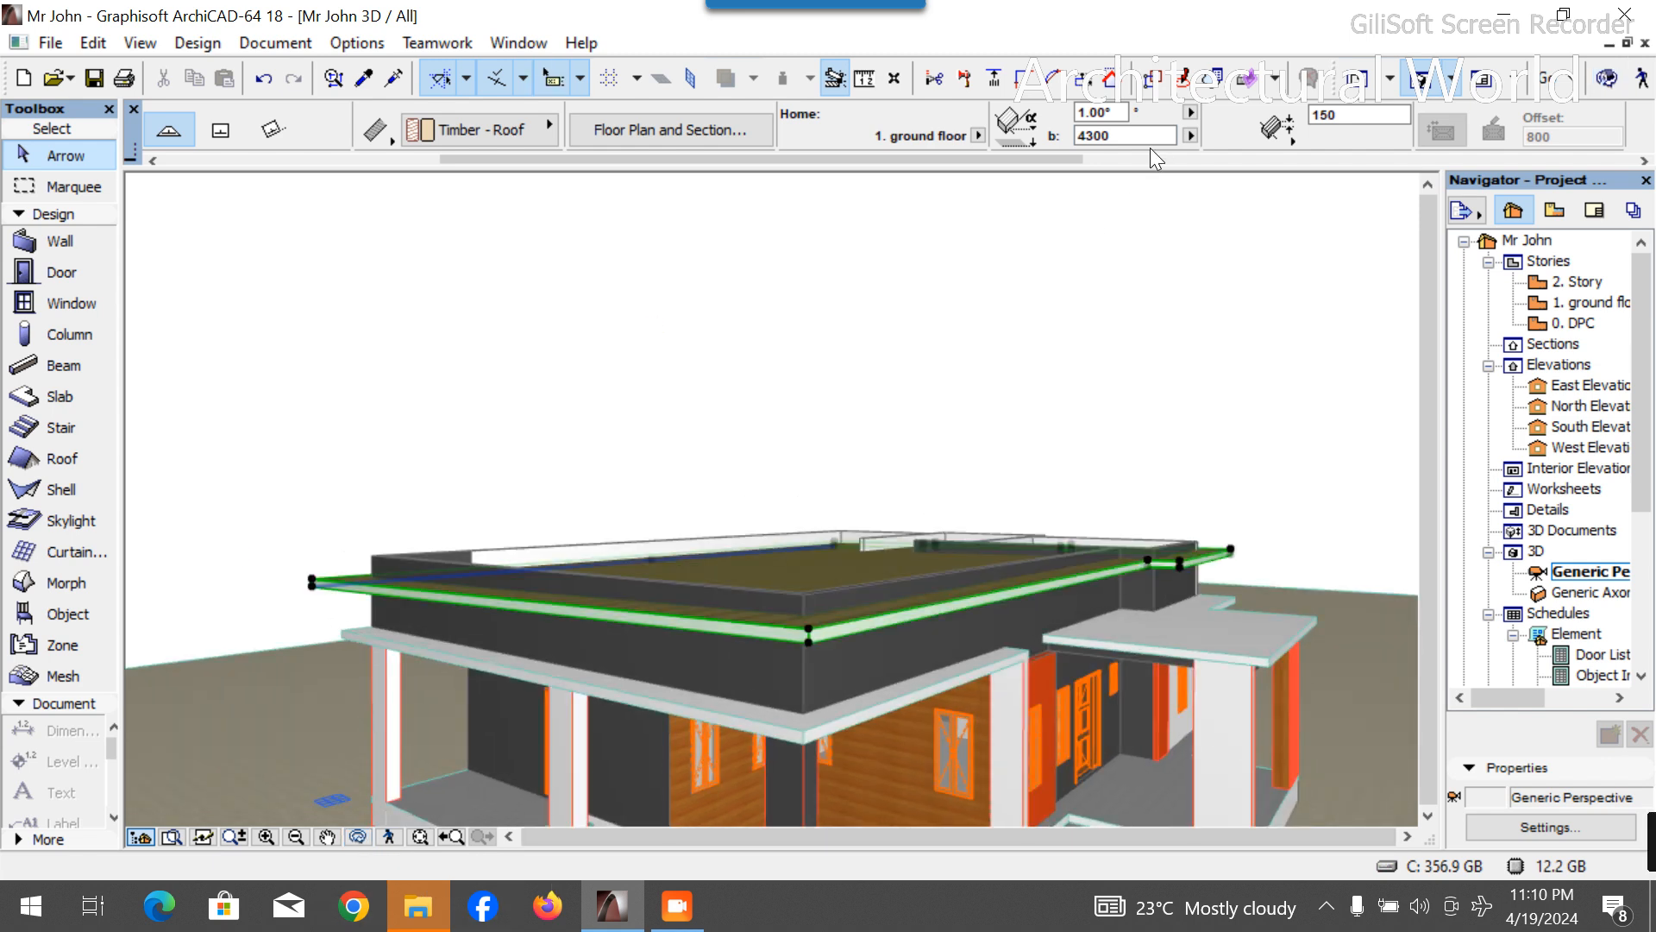
pyautogui.click(1088, 142)
pyautogui.press('Return')
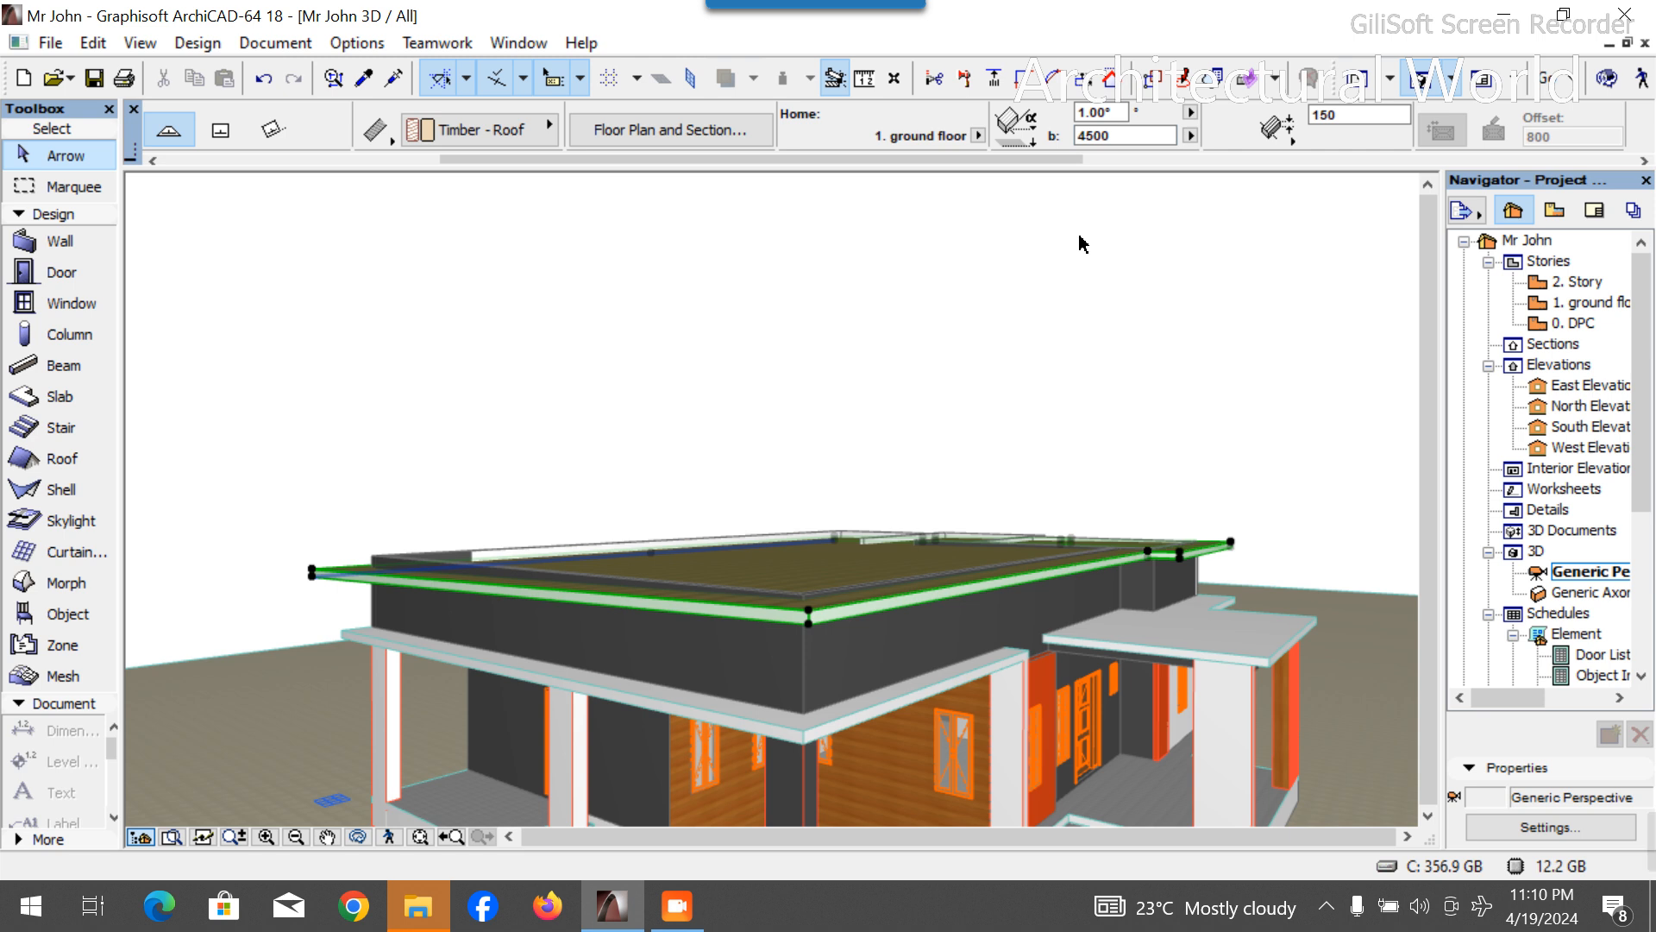
# Select the roof in 3D and drag a copy of it 150 mm straight up, so the copy sits directly on the original.
pyautogui.keyDown('shift'); pyautogui.moveTo(641, 653); pyautogui.dragTo(693, 697, button='middle'); pyautogui.keyUp('shift')
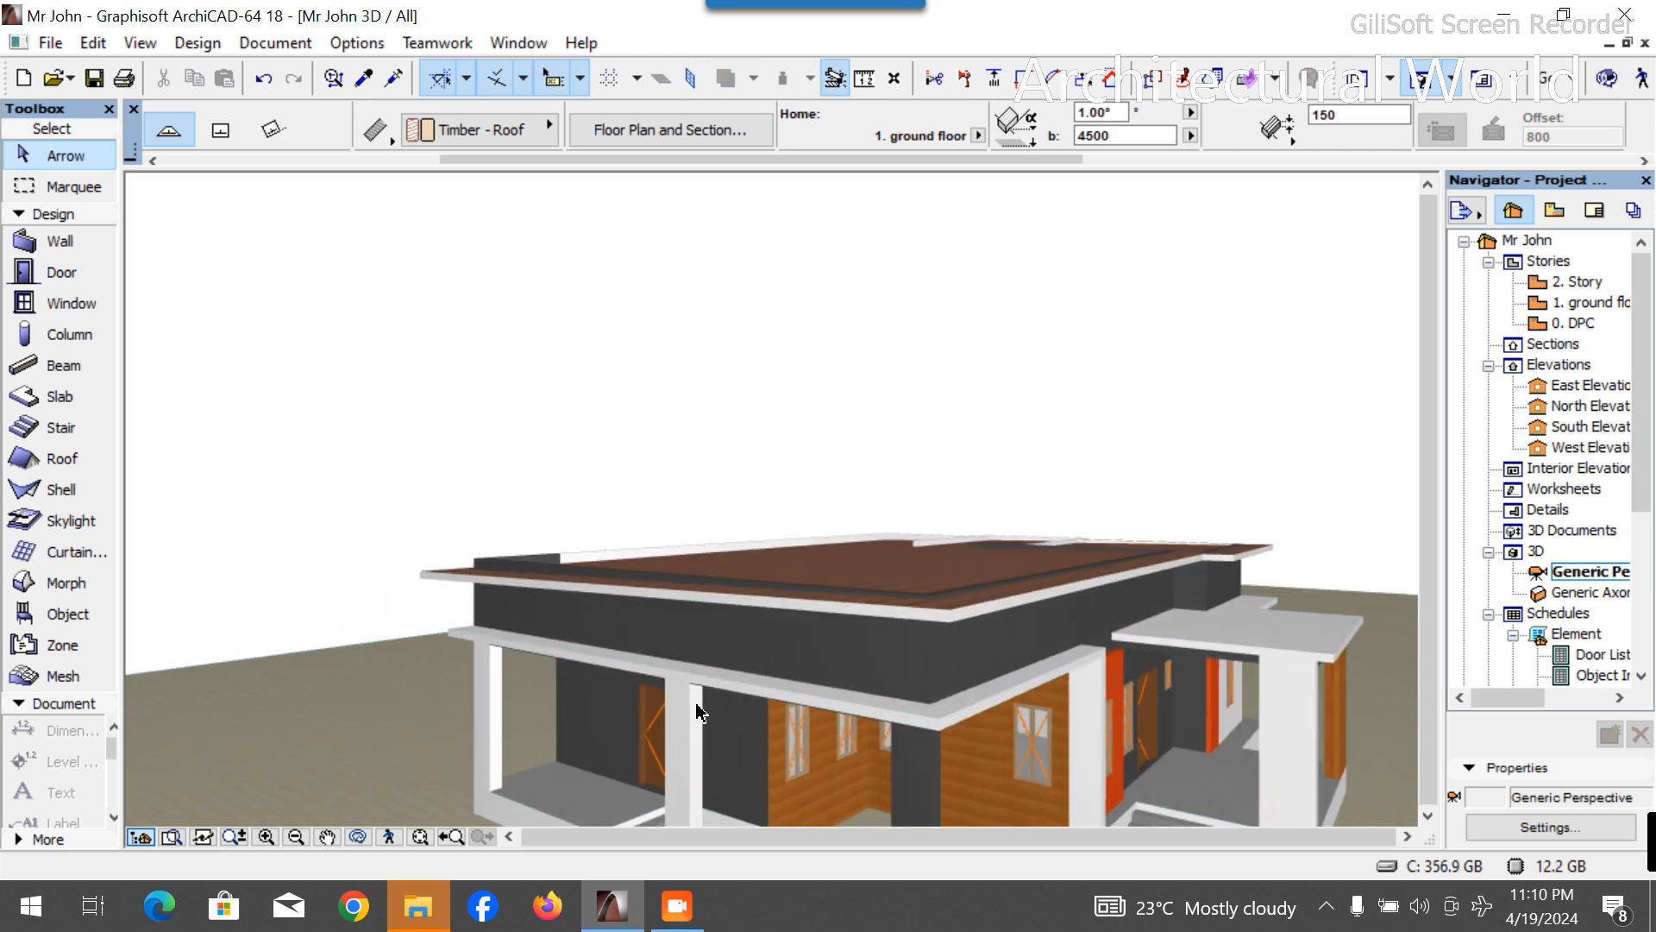
pyautogui.click(359, 837)
pyautogui.moveTo(373, 763); pyautogui.dragTo(697, 750)
pyautogui.moveTo(1046, 722); pyautogui.dragTo(1057, 480)
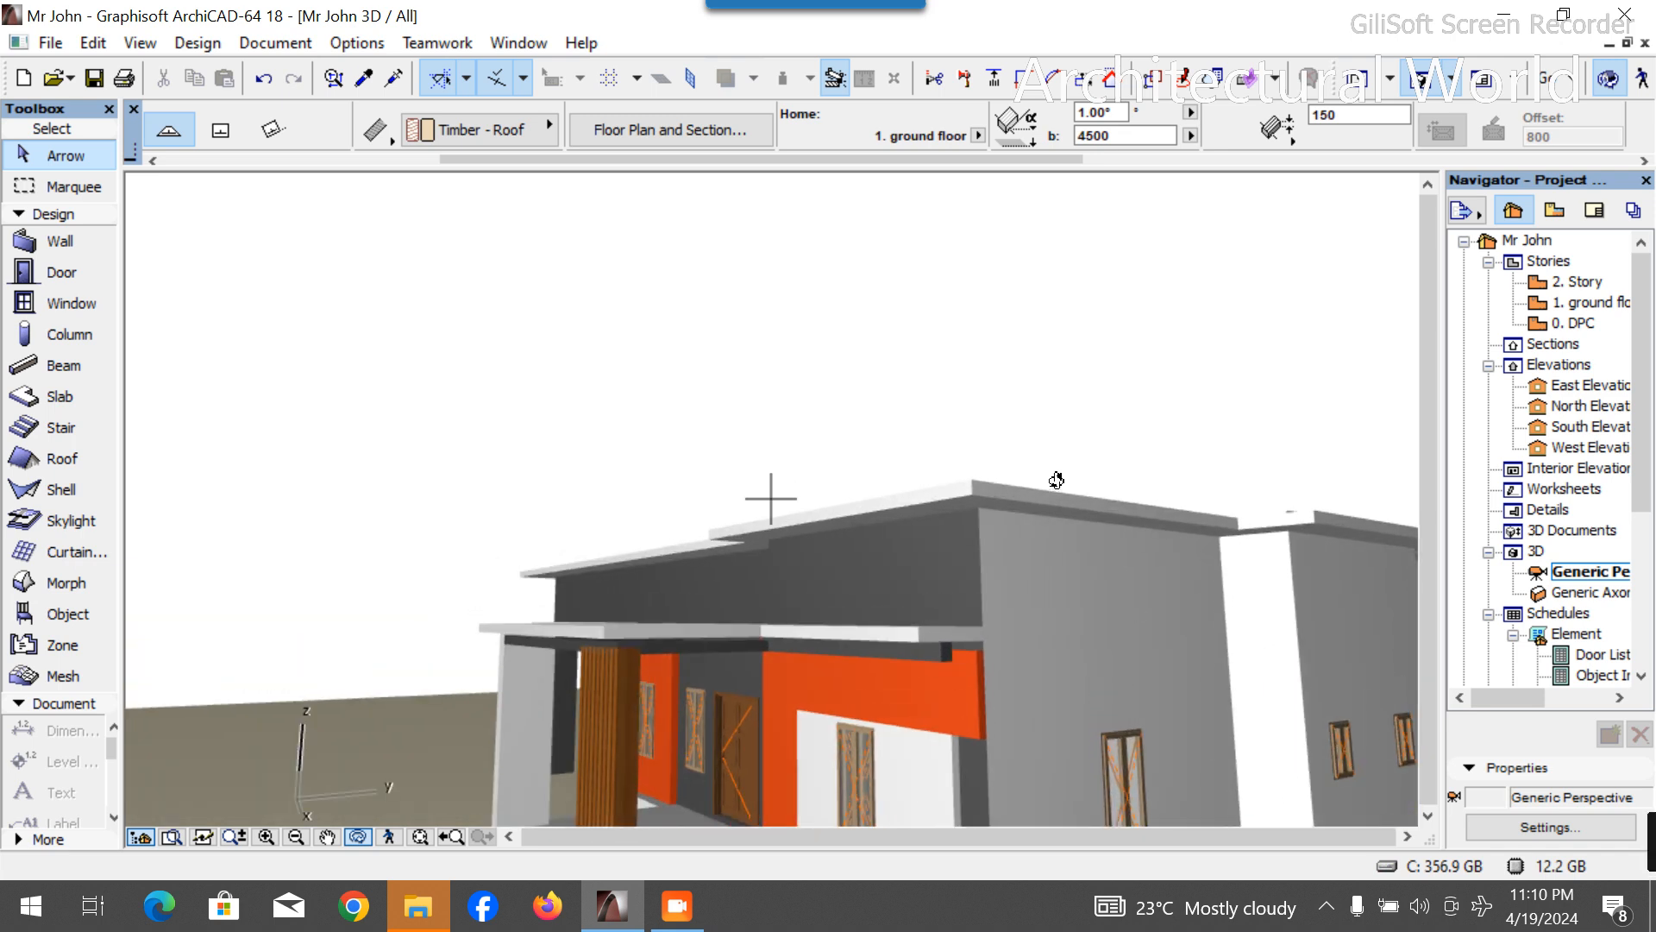
pyautogui.click(1030, 503)
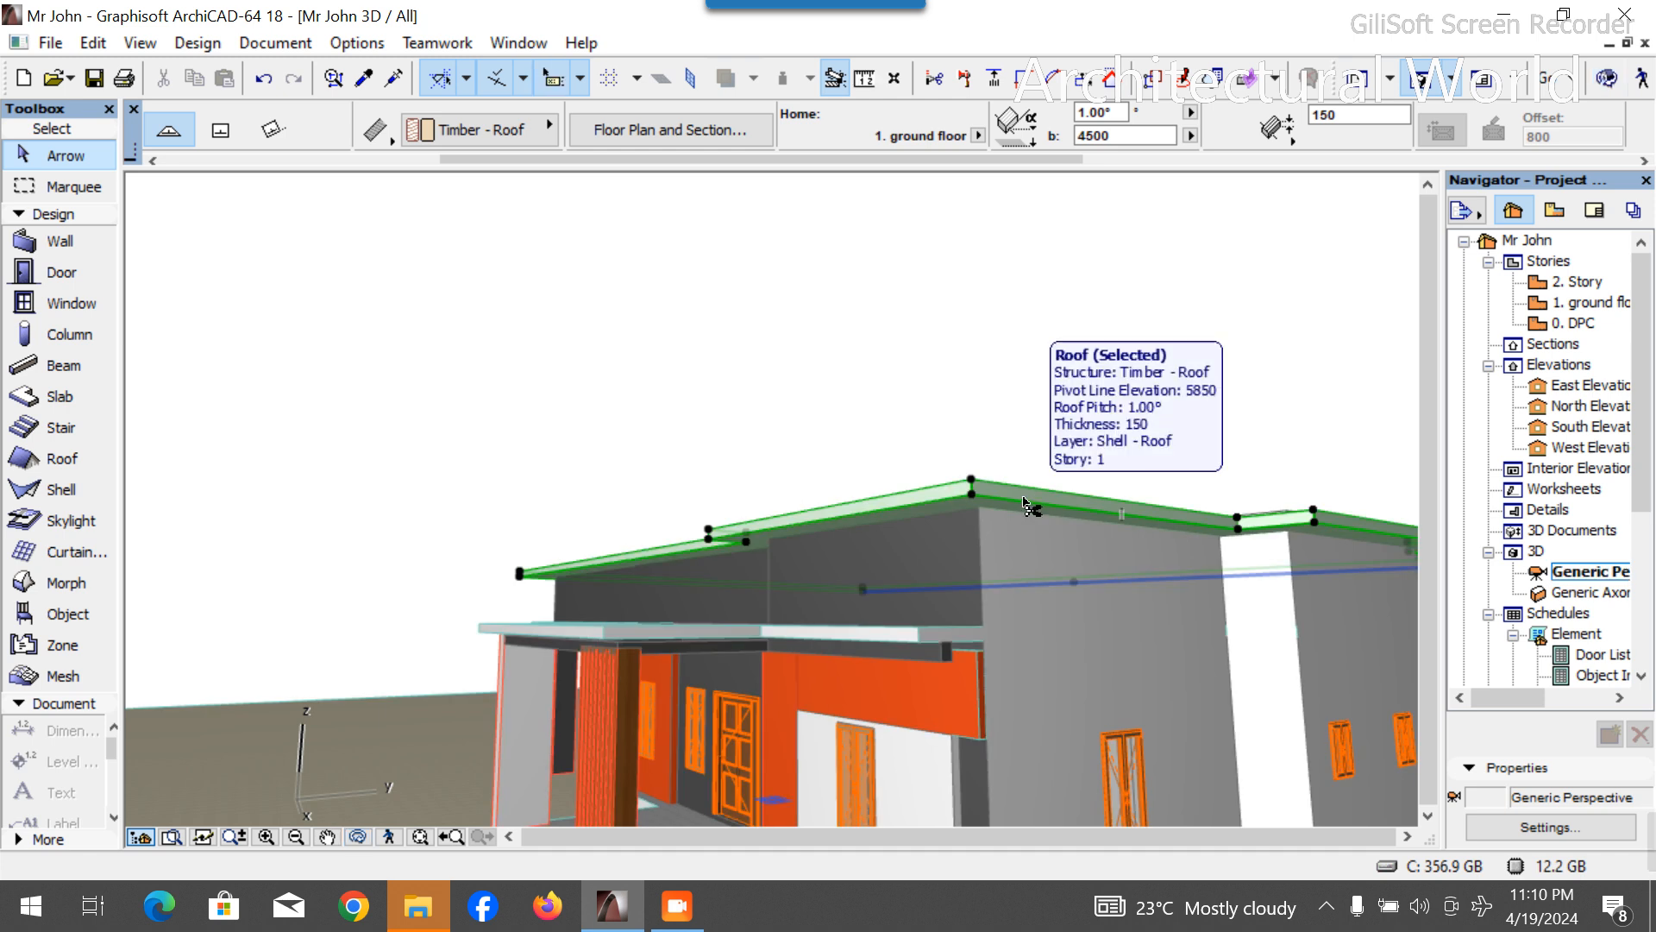
pyautogui.hotkey('ctrl', 'd')
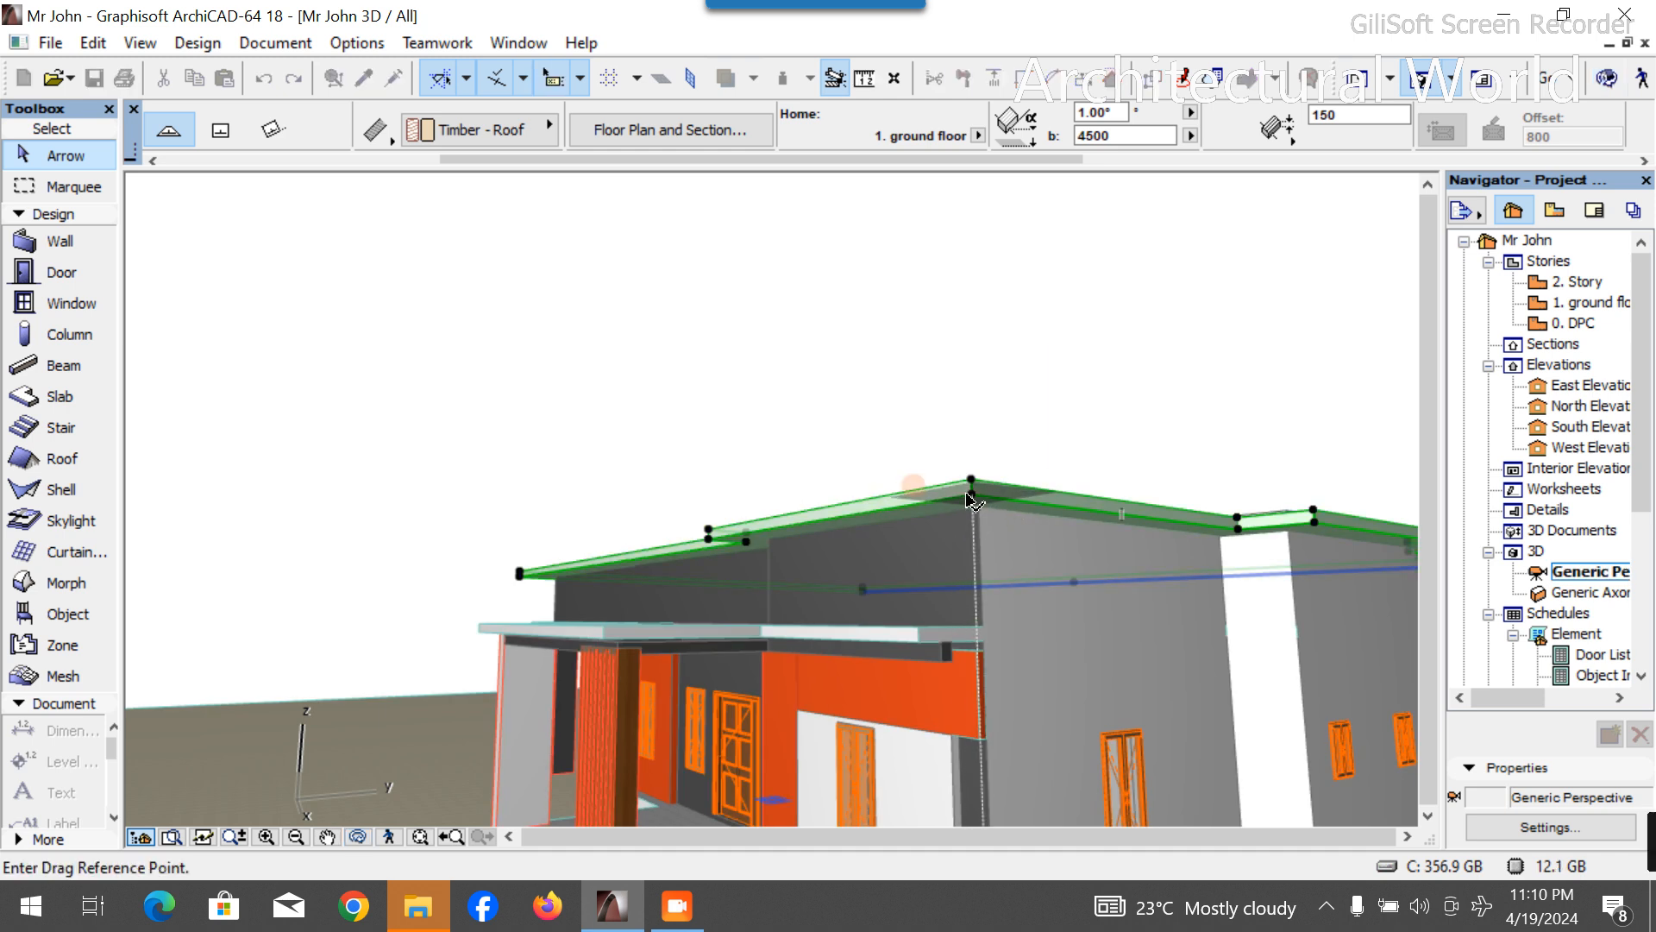
pyautogui.click(972, 496)
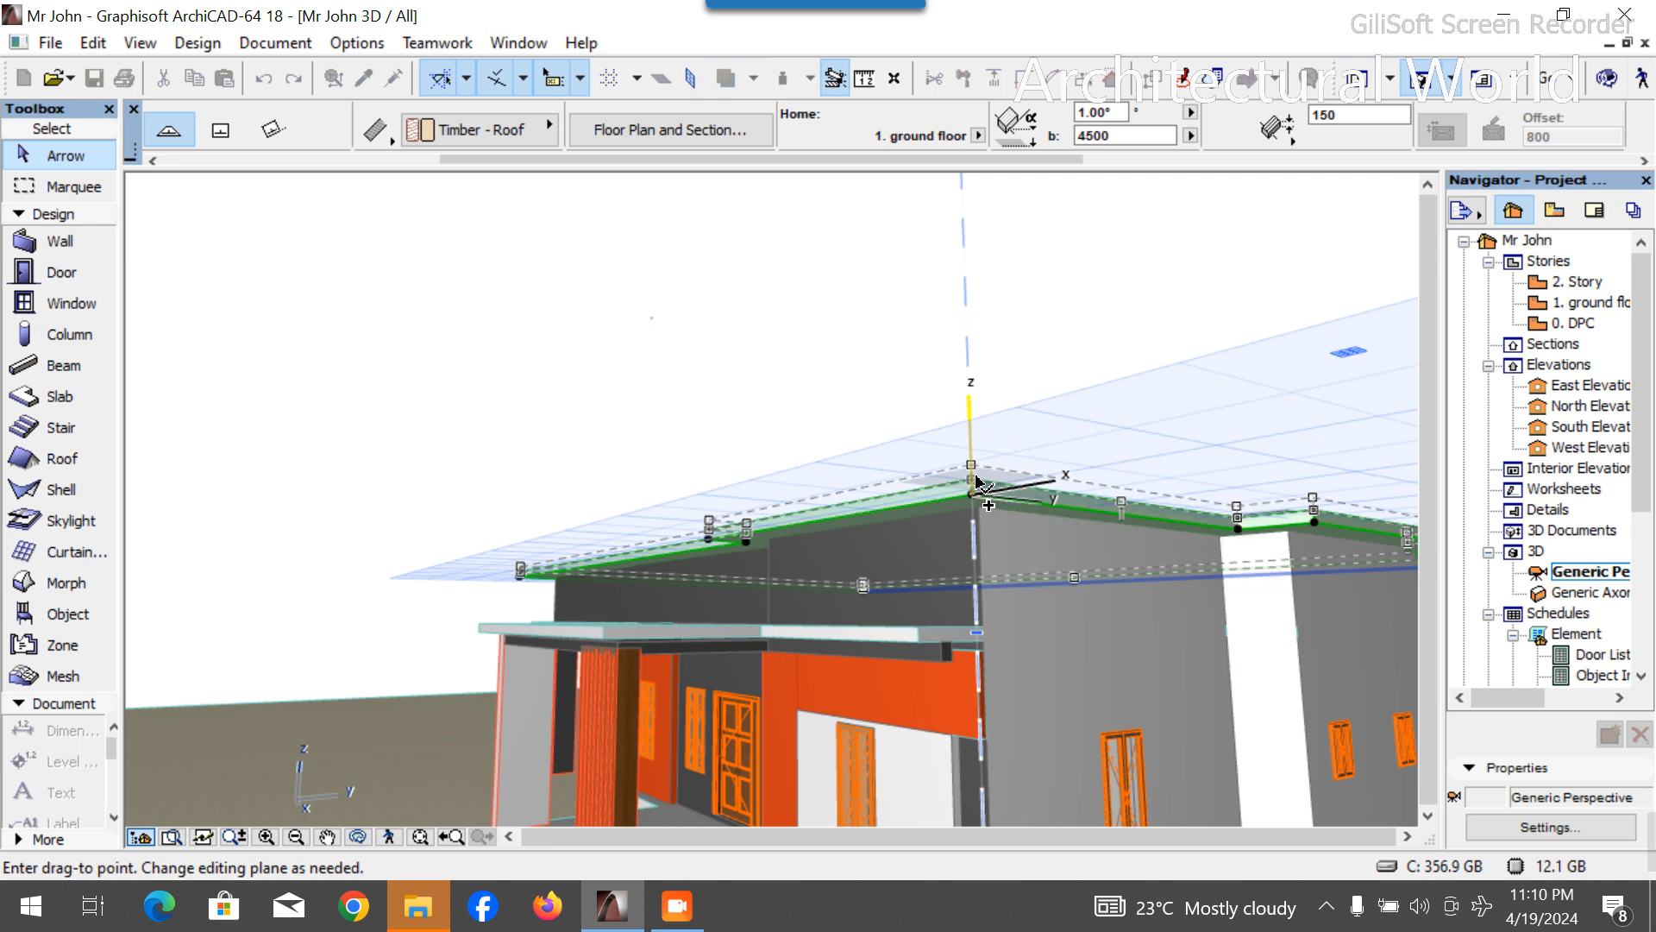
pyautogui.click(973, 479)
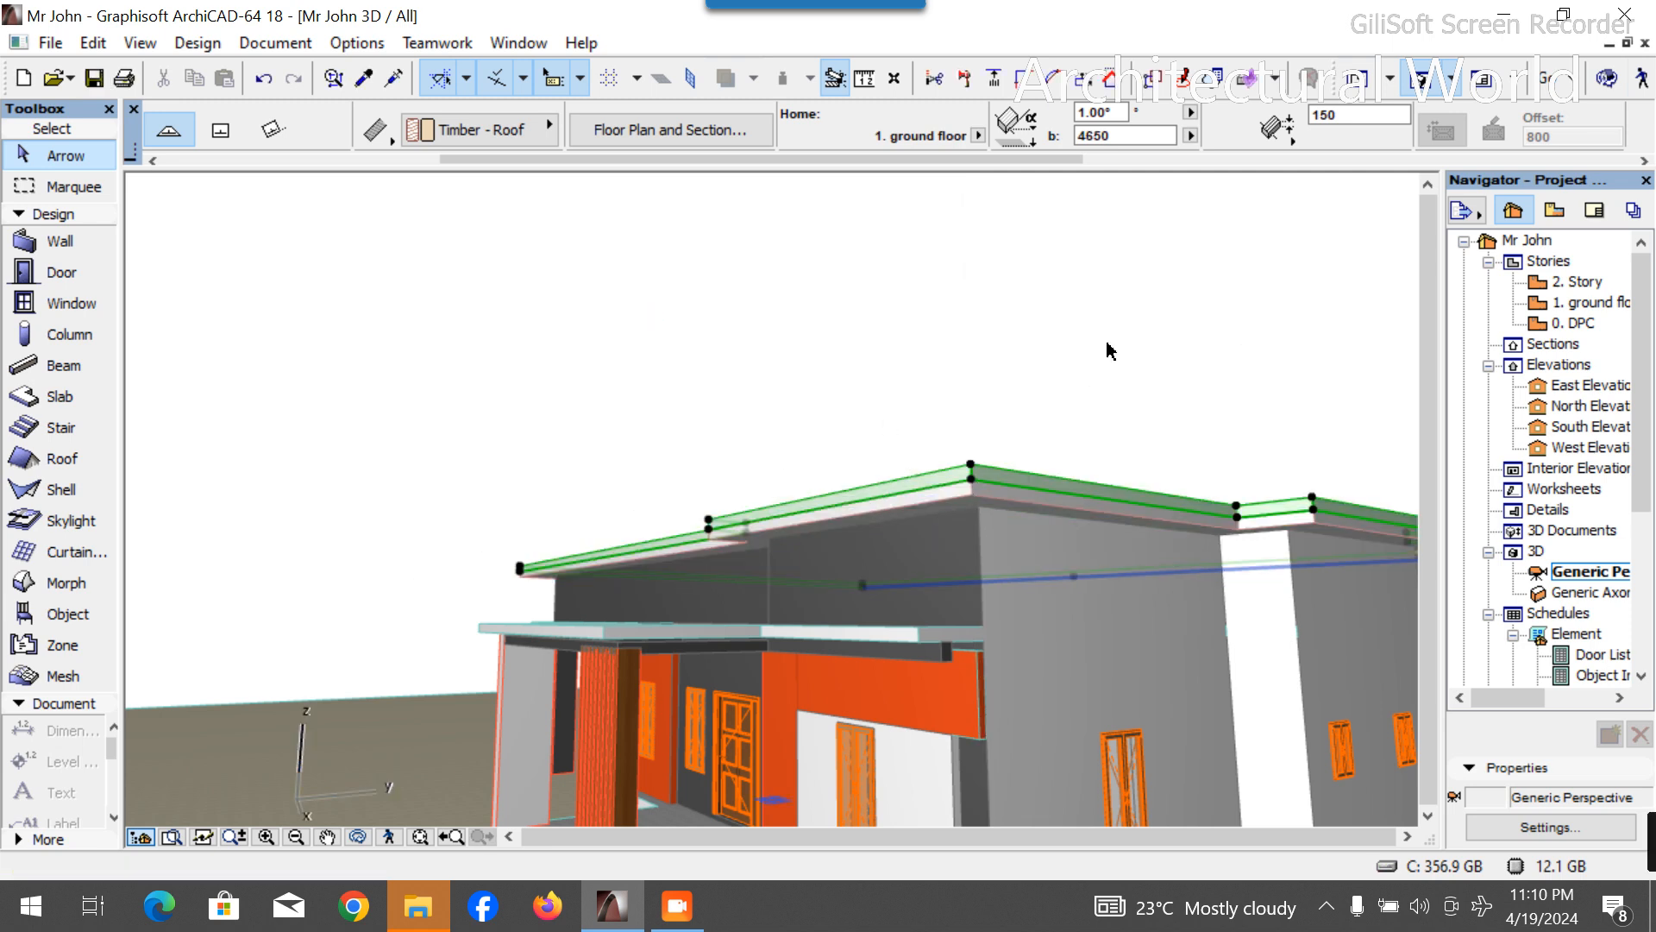
pyautogui.doubleClick(1595, 301)
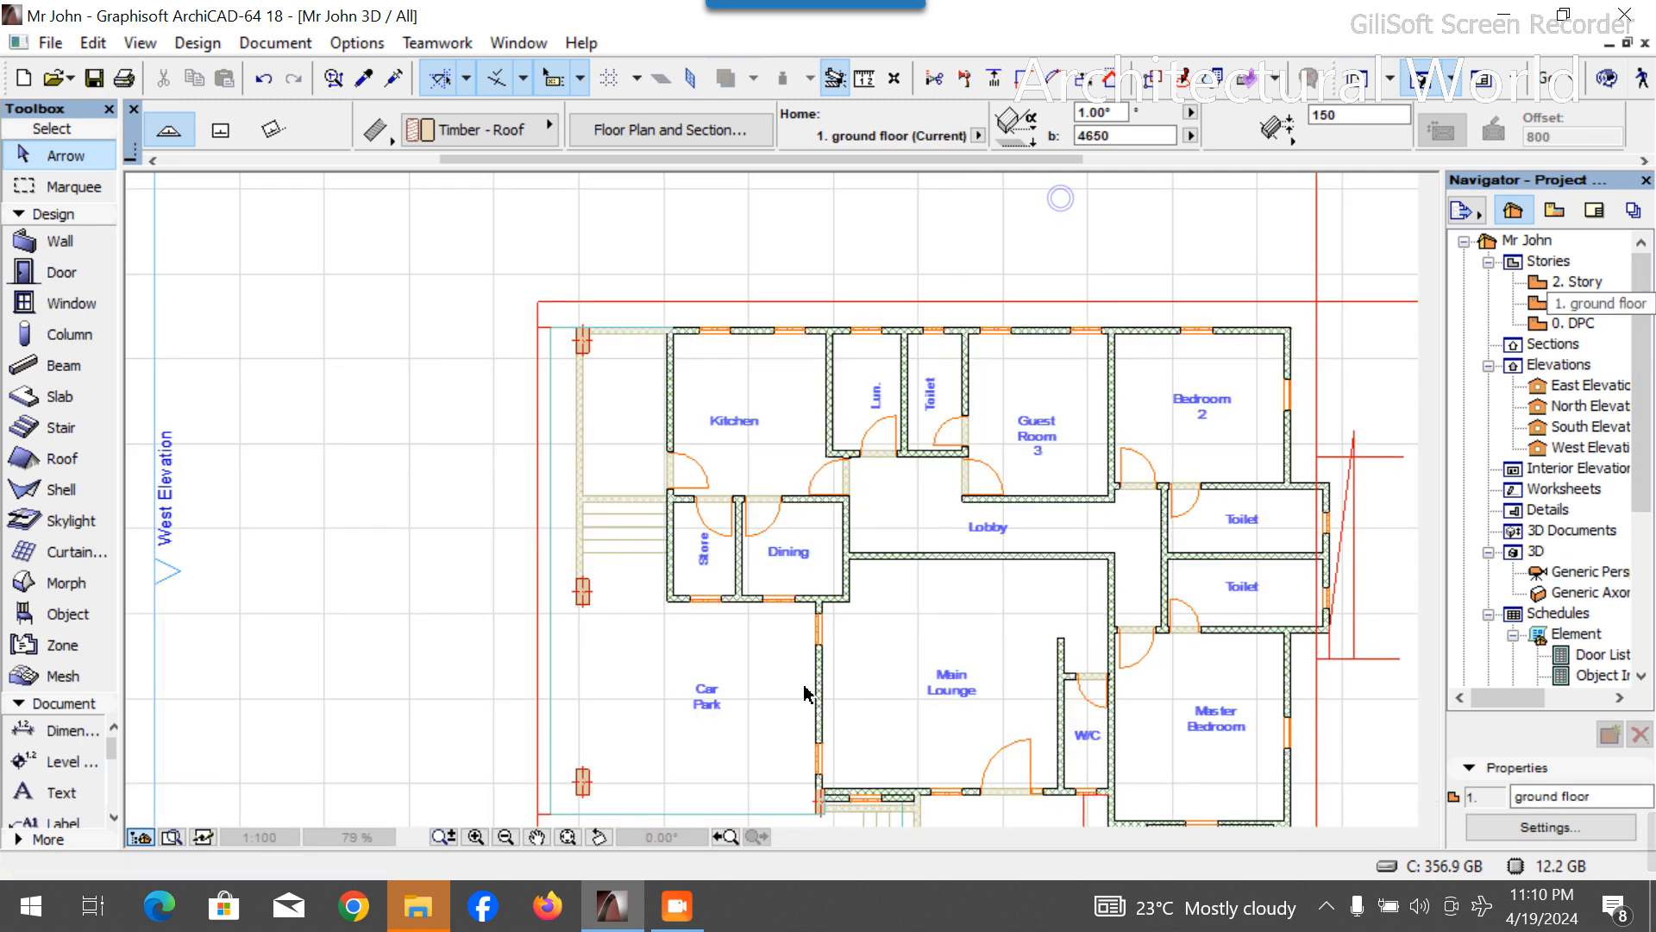
pyautogui.click(379, 544)
pyautogui.scroll(-2, 459, 349)
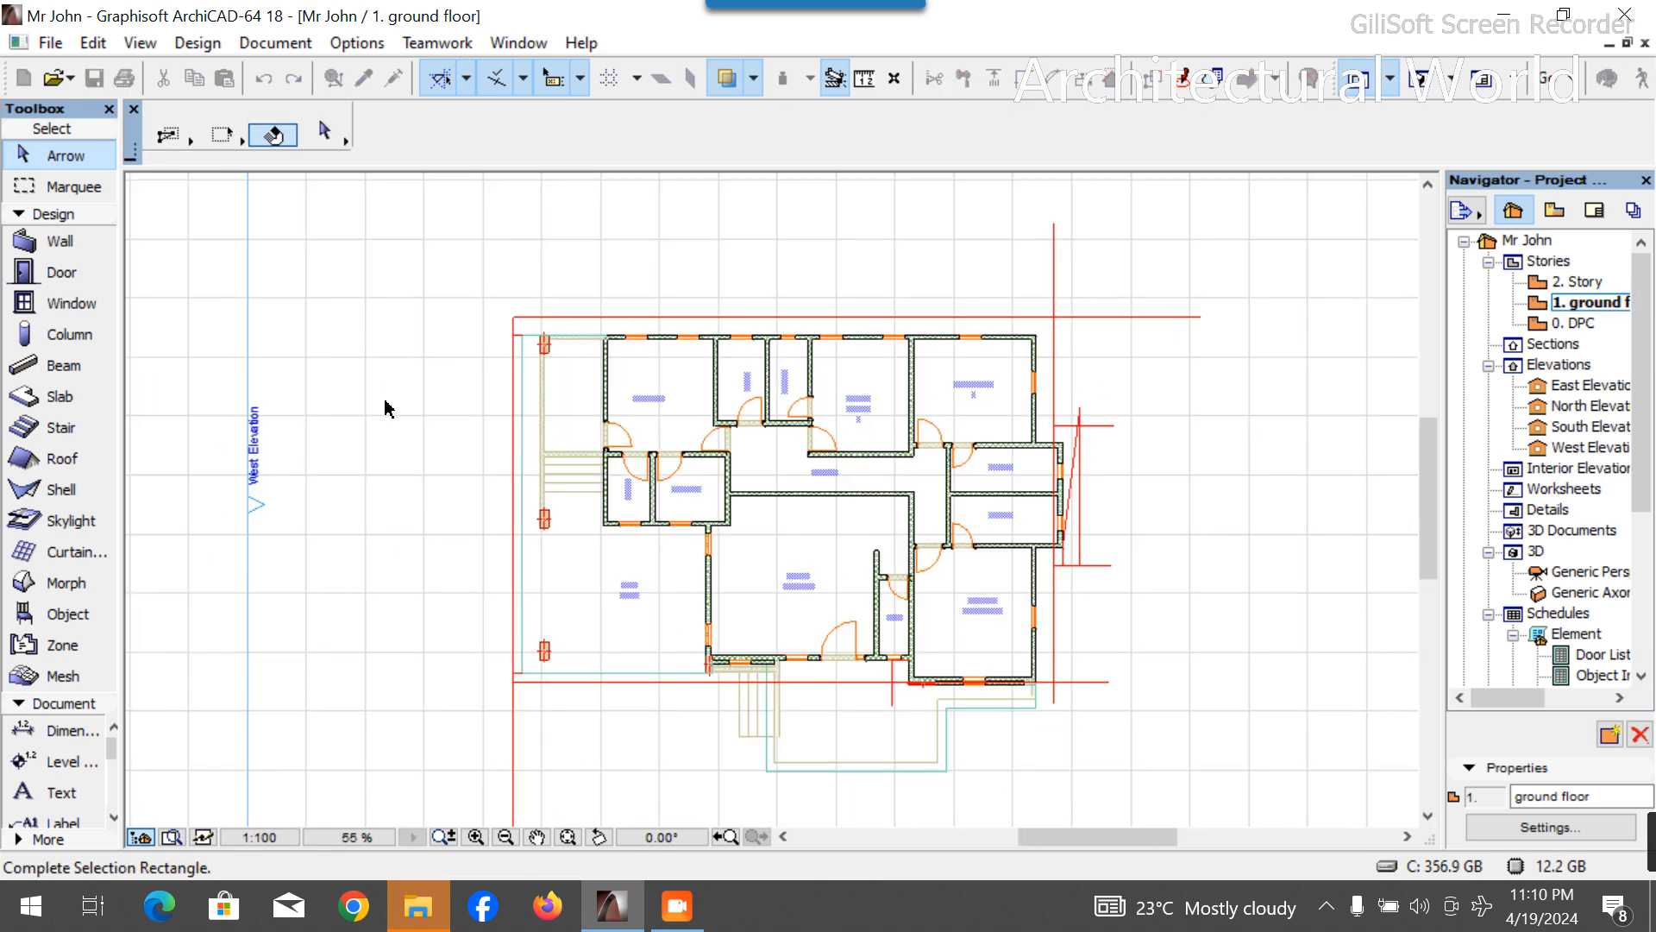
pyautogui.click(393, 403)
pyautogui.click(613, 654)
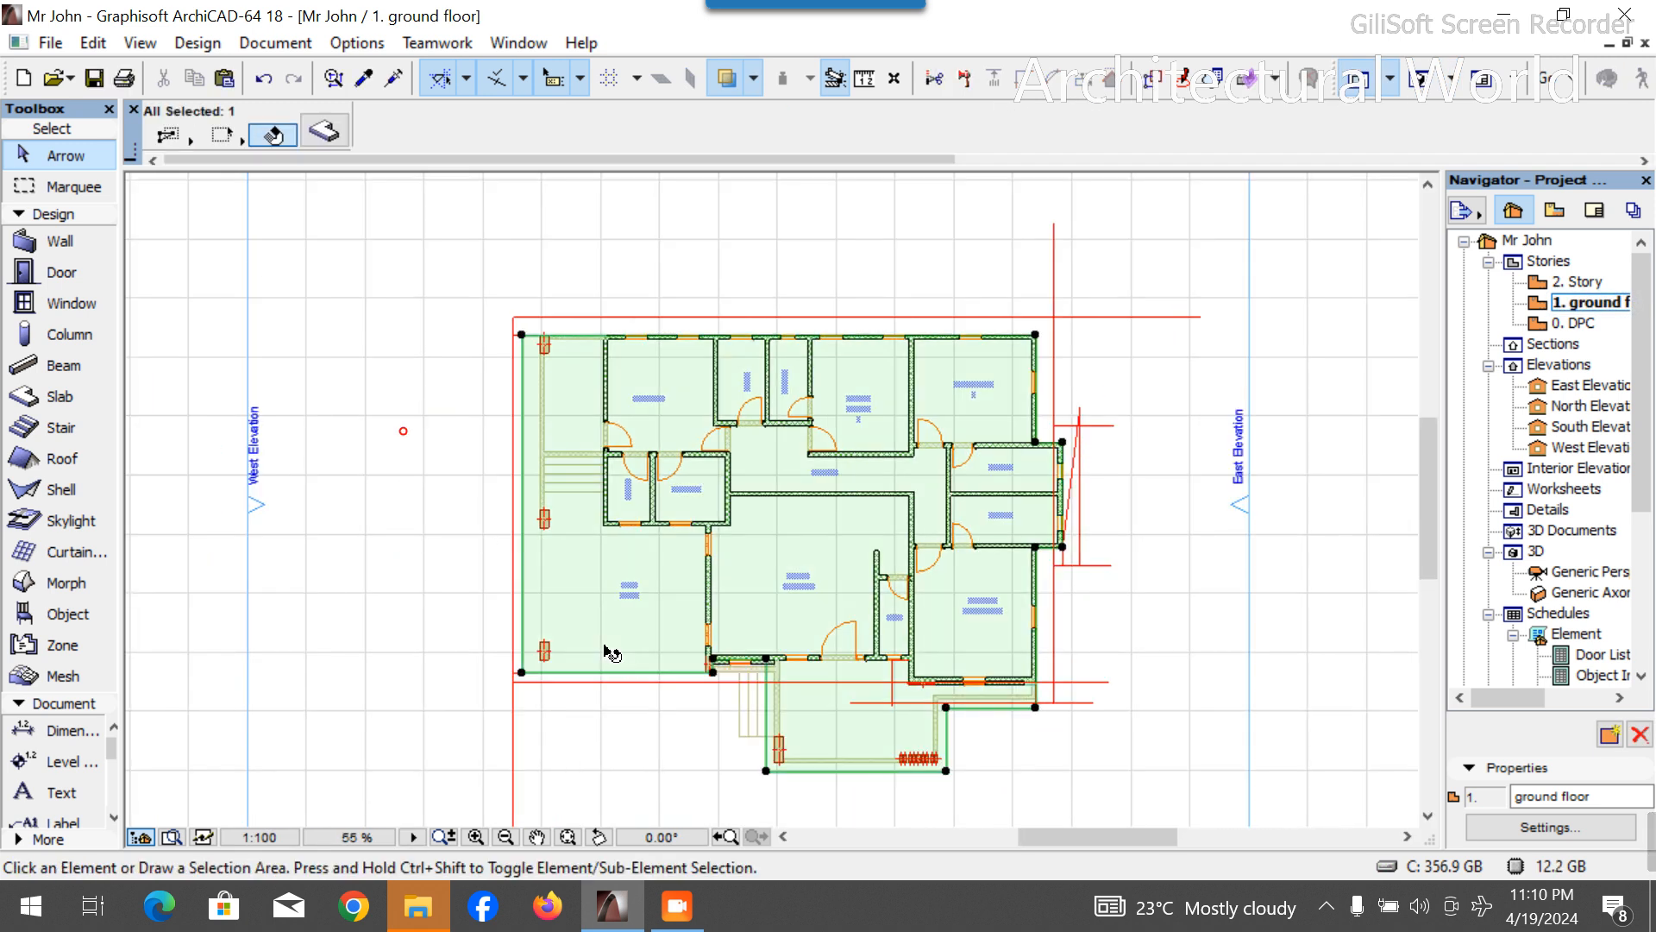
pyautogui.press('Escape')
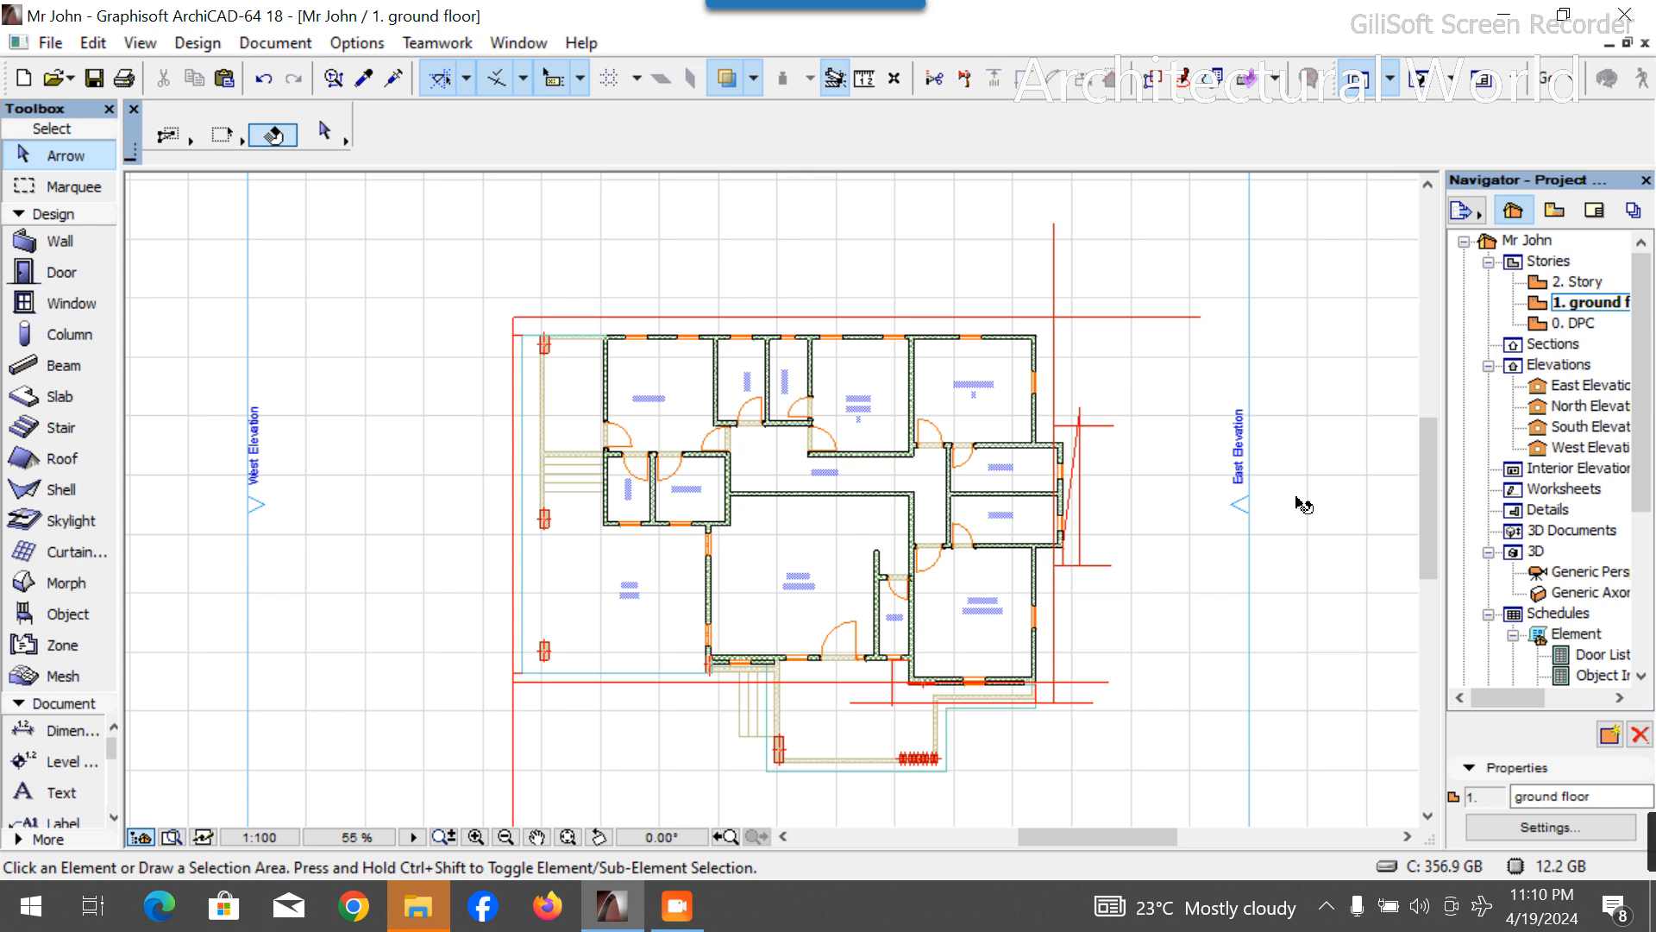
# On the 2. Story plan, offset all edges of the copied roof outward by 300 mm.
pyautogui.doubleClick(1584, 282)
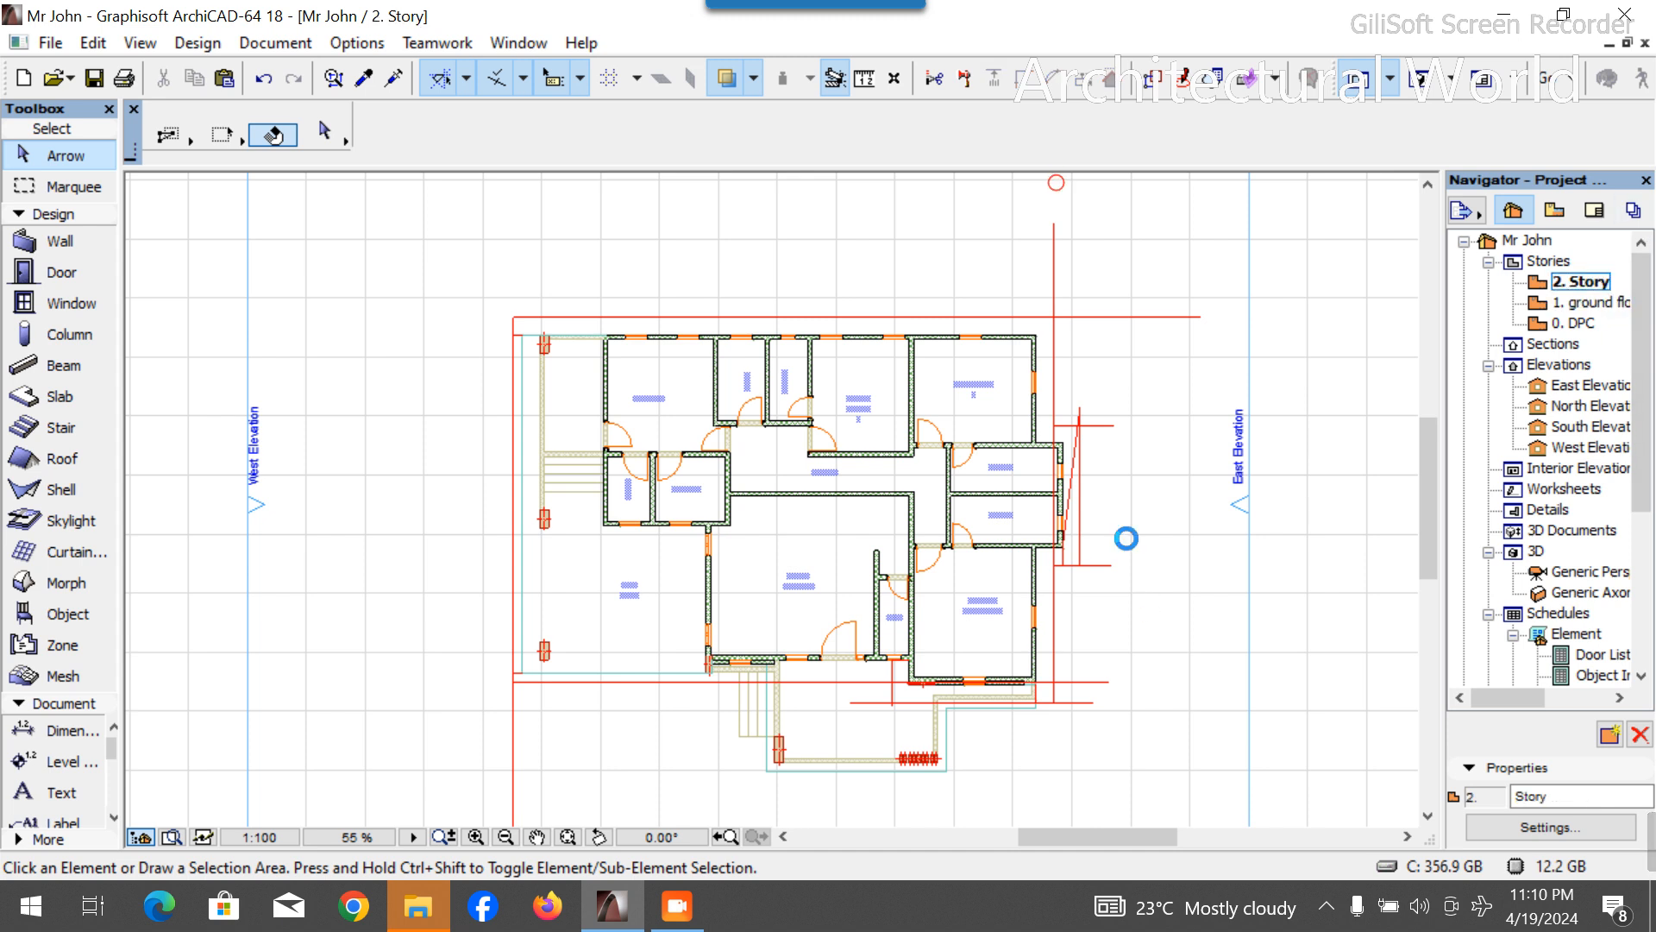
pyautogui.click(763, 579)
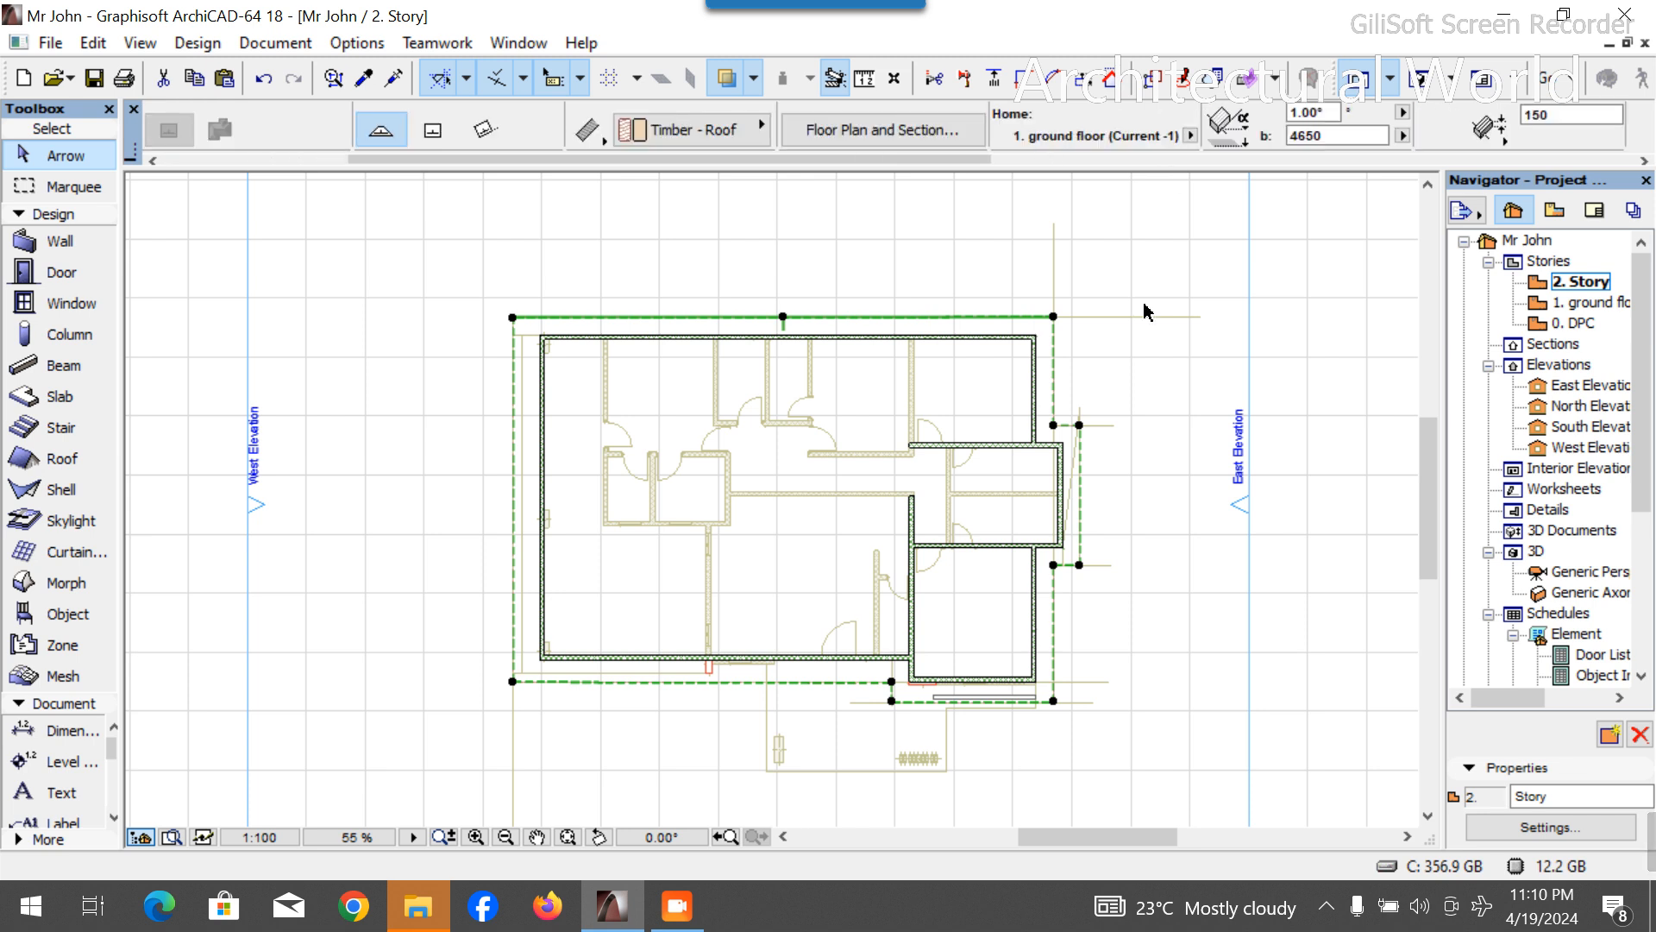
pyautogui.scroll(3, 900, 774)
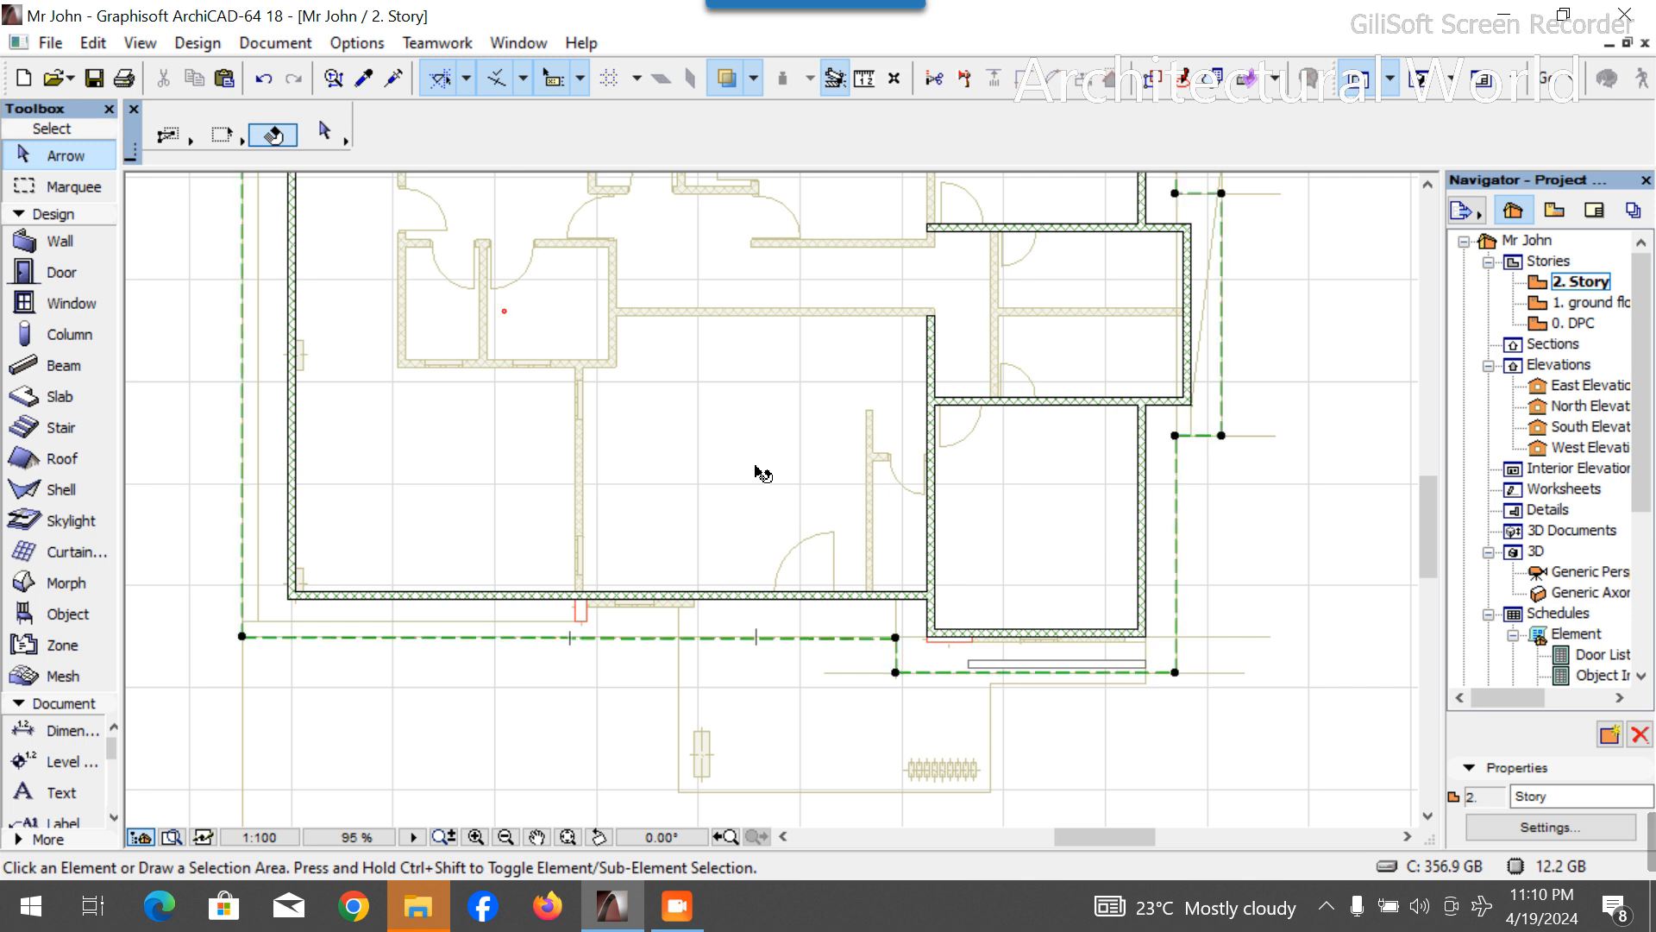
pyautogui.scroll(4, 889, 642)
pyautogui.click(953, 608)
pyautogui.click(877, 662)
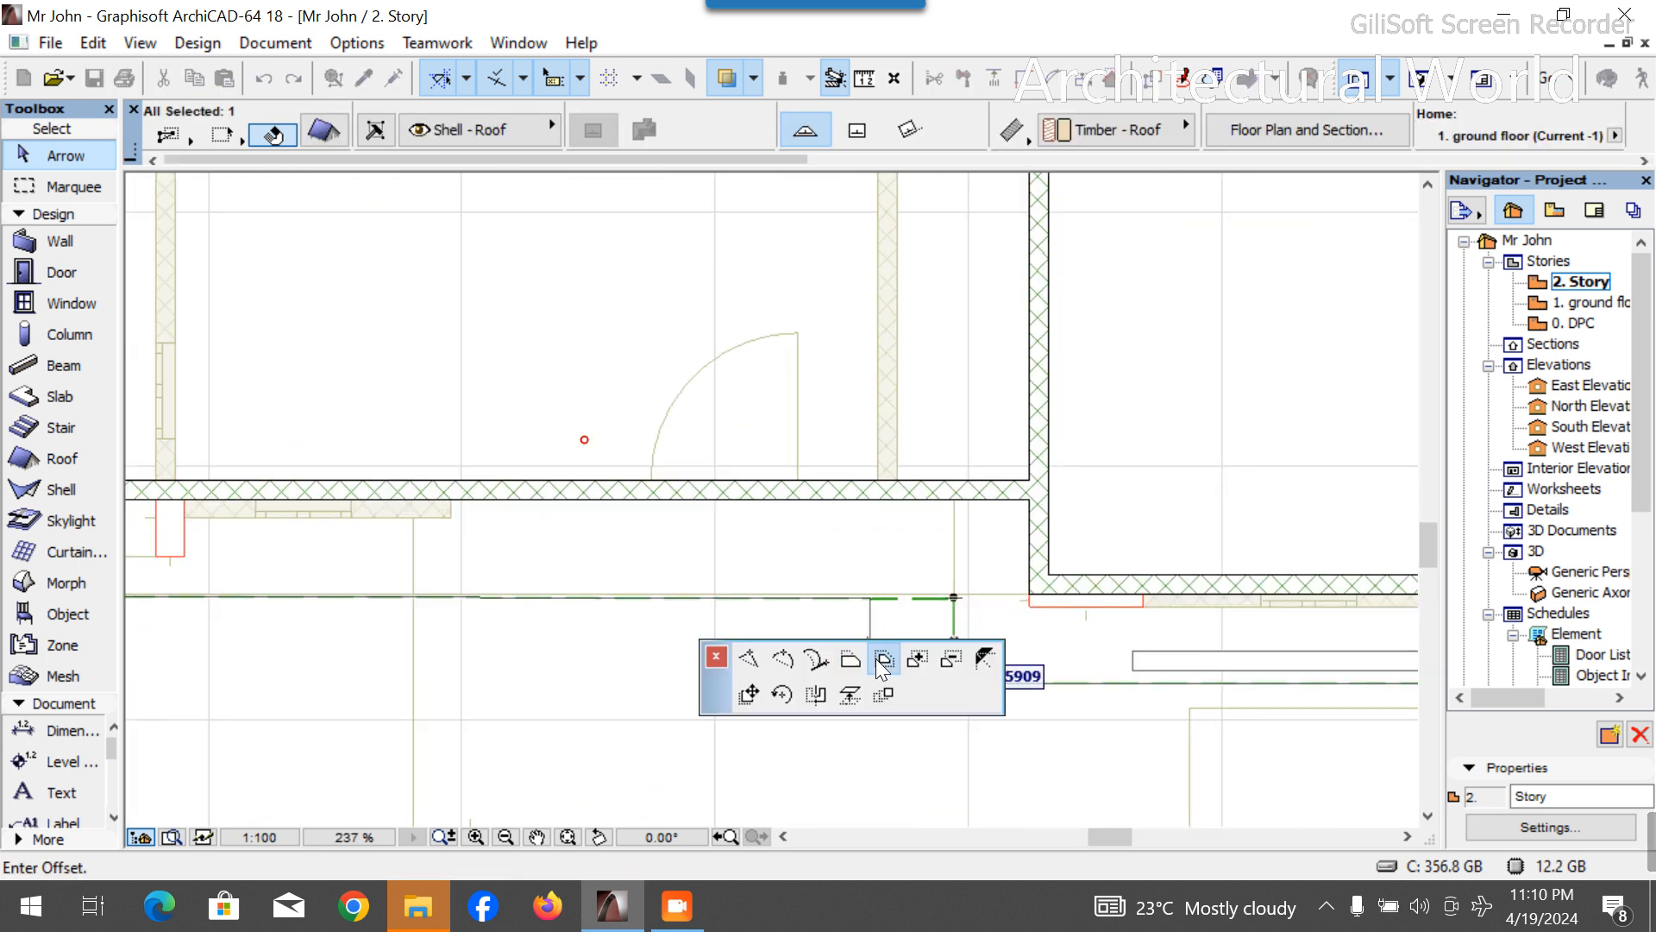
pyautogui.write('3')
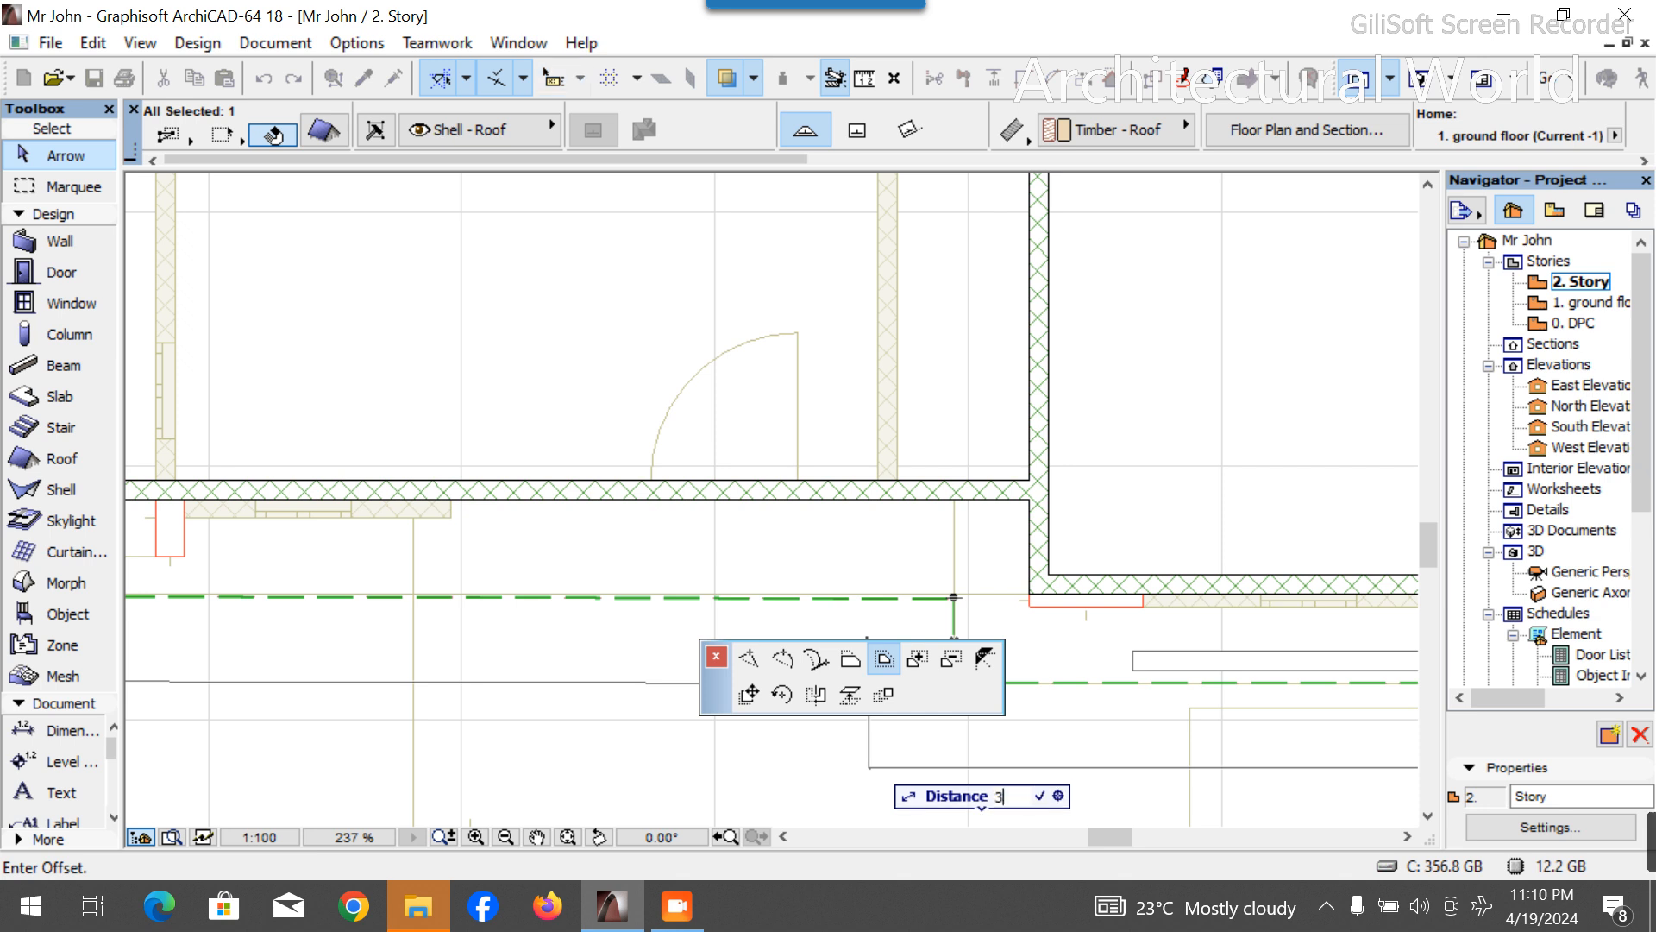
pyautogui.write('00')
pyautogui.press('Return')
pyautogui.press('Escape')
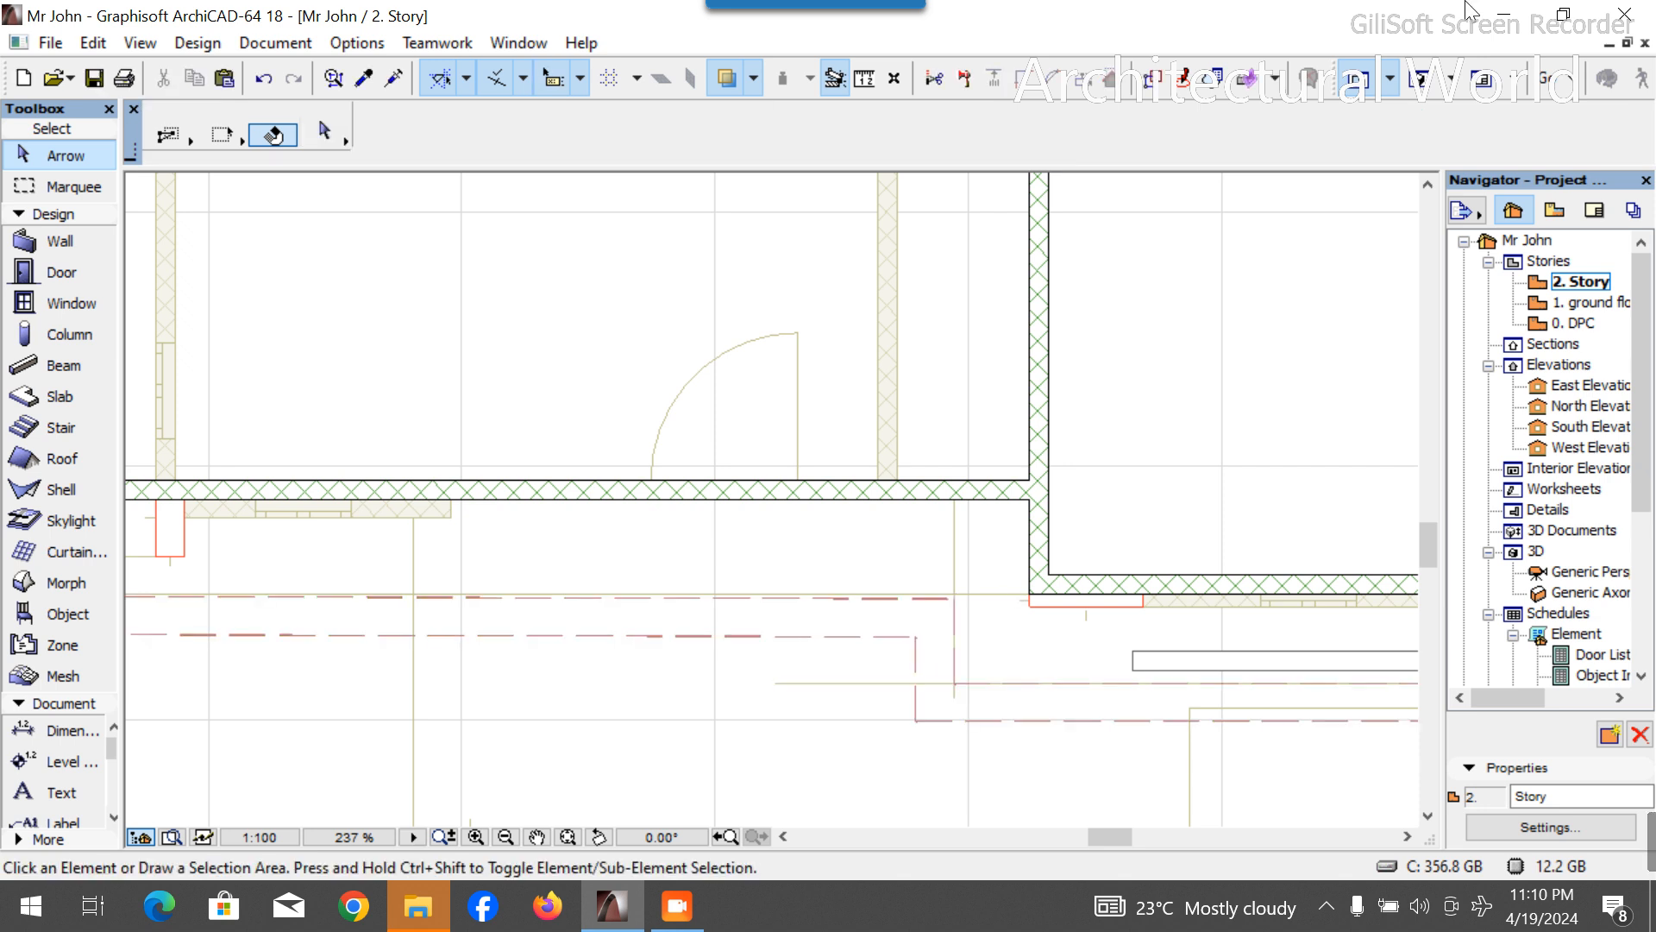
# Examine the stepped double roof in the 3D perspective from around the house, ending at the carport corner.
pyautogui.click(1419, 79)
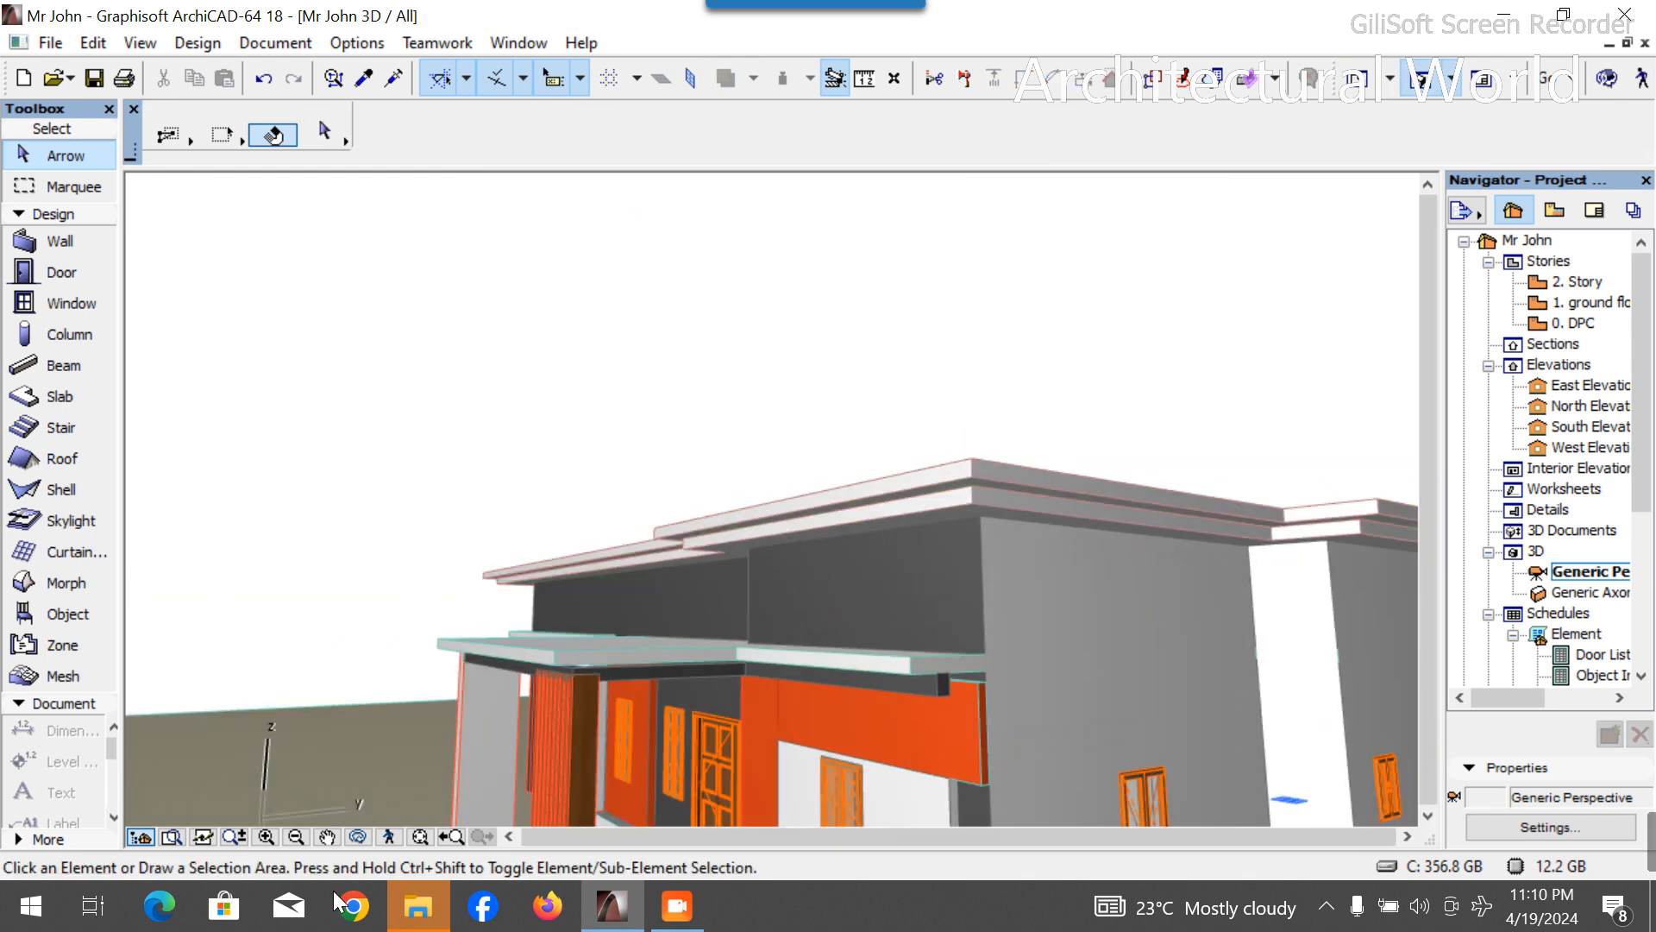
pyautogui.click(358, 837)
pyautogui.moveTo(486, 686); pyautogui.dragTo(962, 664)
pyautogui.moveTo(423, 648); pyautogui.dragTo(801, 686)
pyautogui.moveTo(677, 622); pyautogui.dragTo(914, 556)
pyautogui.moveTo(216, 664); pyautogui.dragTo(860, 679)
pyautogui.scroll(3, 850, 725)
pyautogui.scroll(3, 888, 691)
pyautogui.scroll(-3, 843, 676)
pyautogui.scroll(4, 860, 680)
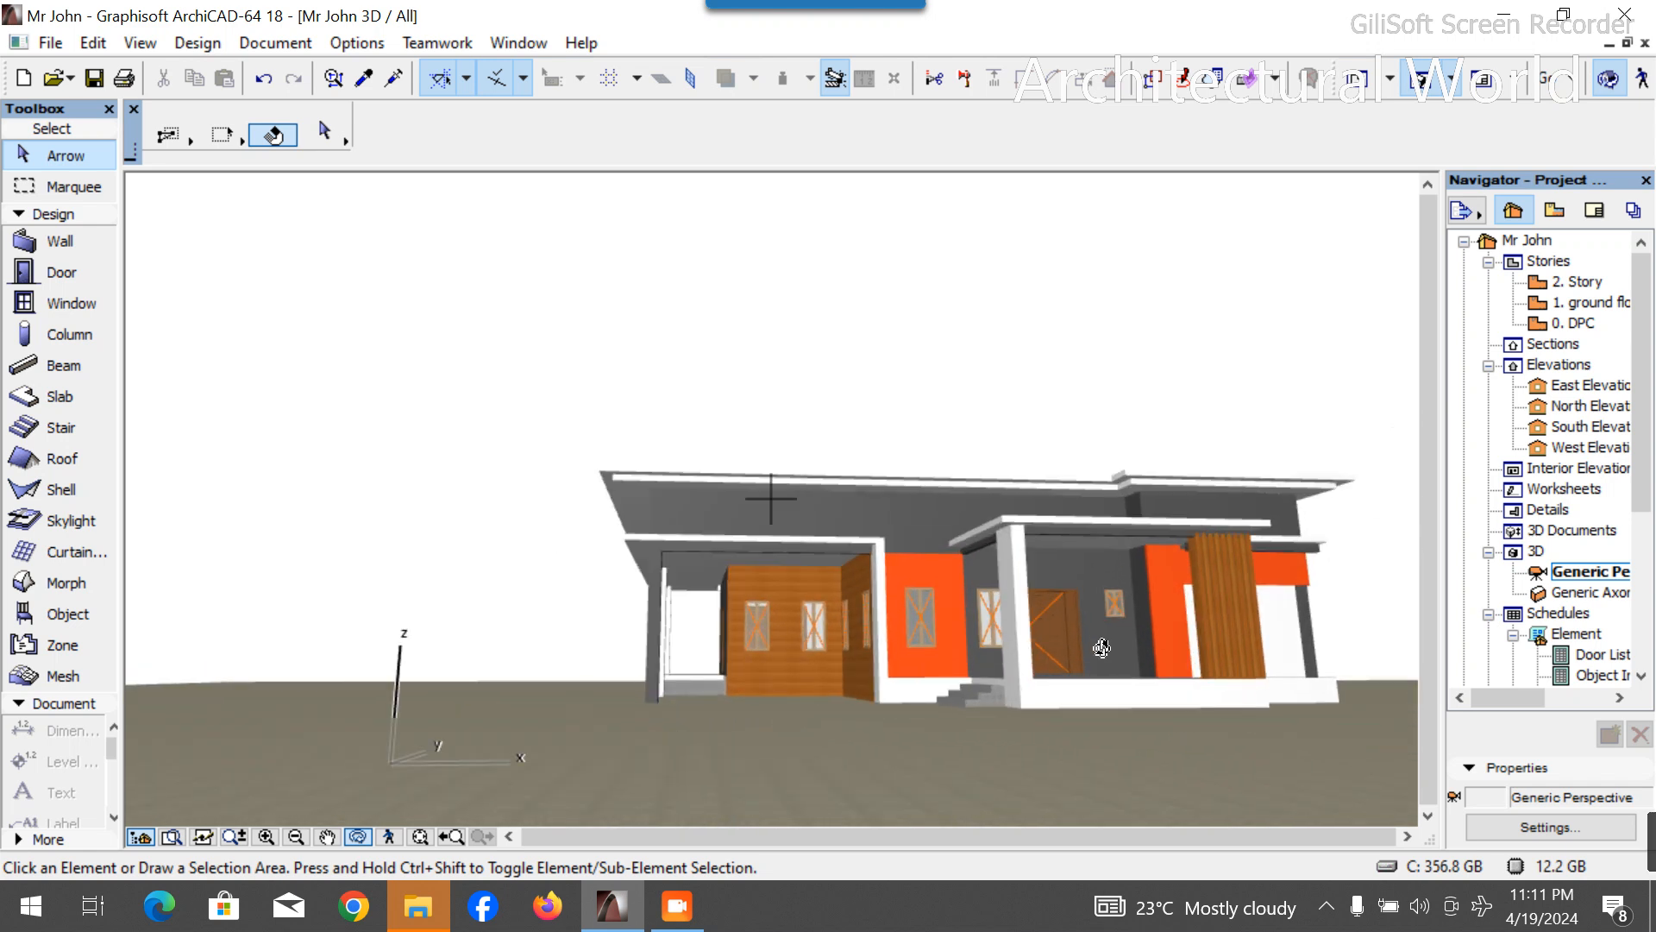
pyautogui.moveTo(669, 686); pyautogui.dragTo(881, 694)
pyautogui.scroll(2, 662, 619)
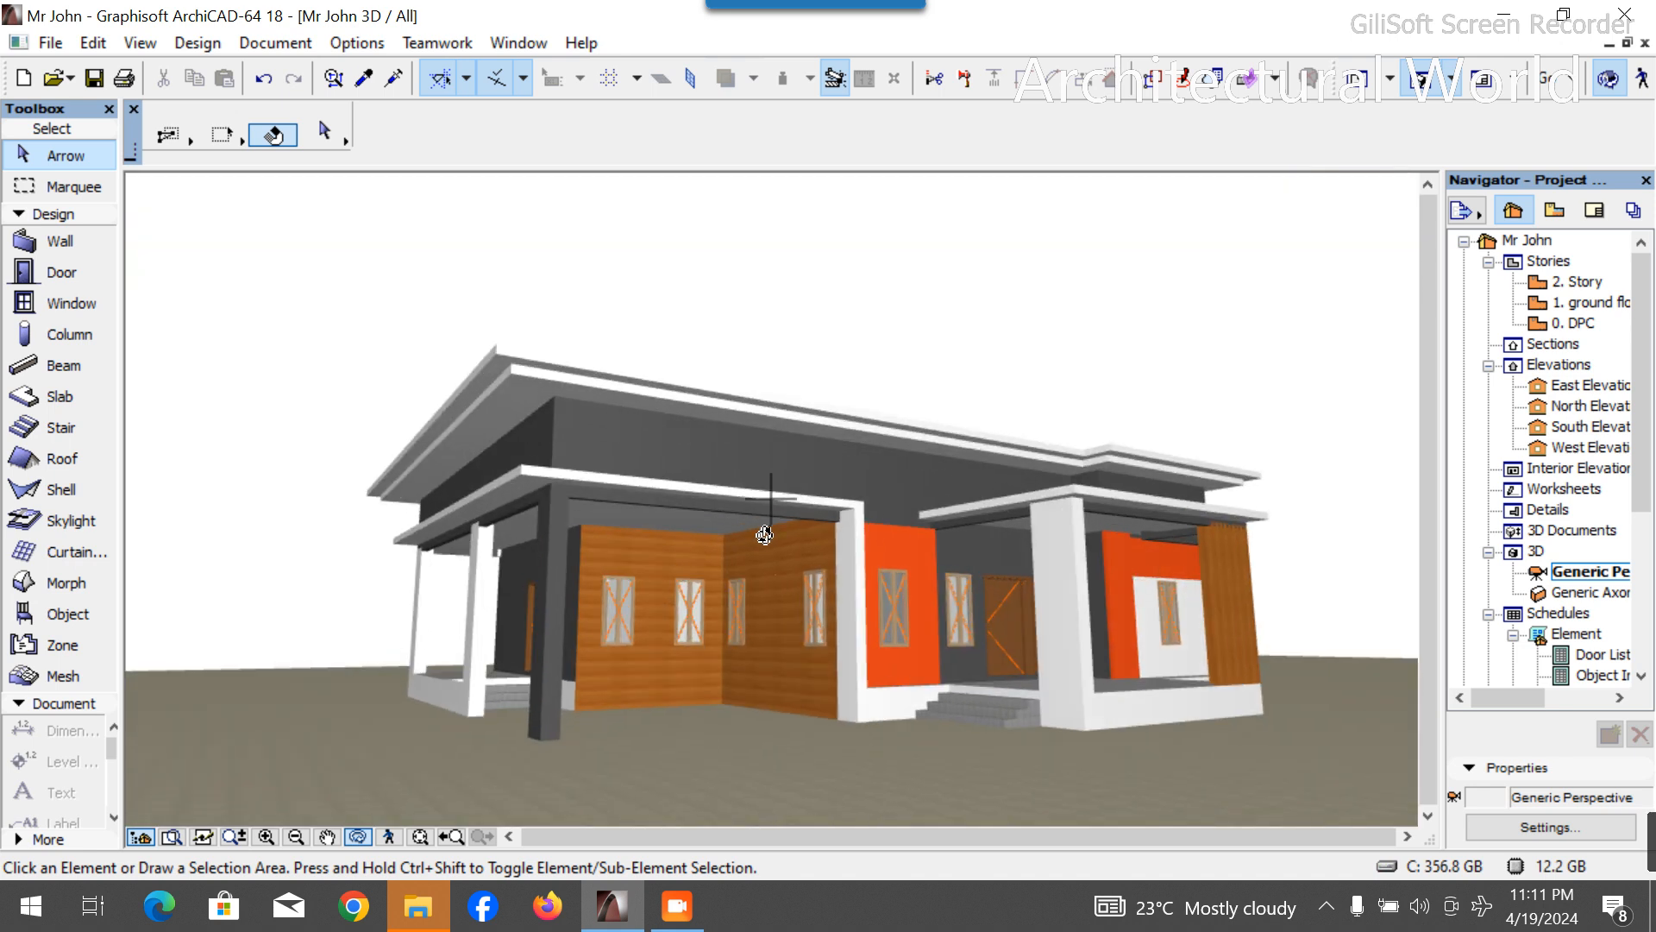
pyautogui.moveTo(780, 466)
pyautogui.mouseDown()
pyautogui.moveTo(653, 477)
pyautogui.moveTo(758, 477)
pyautogui.moveTo(754, 451)
pyautogui.moveTo(779, 462)
pyautogui.mouseUp()
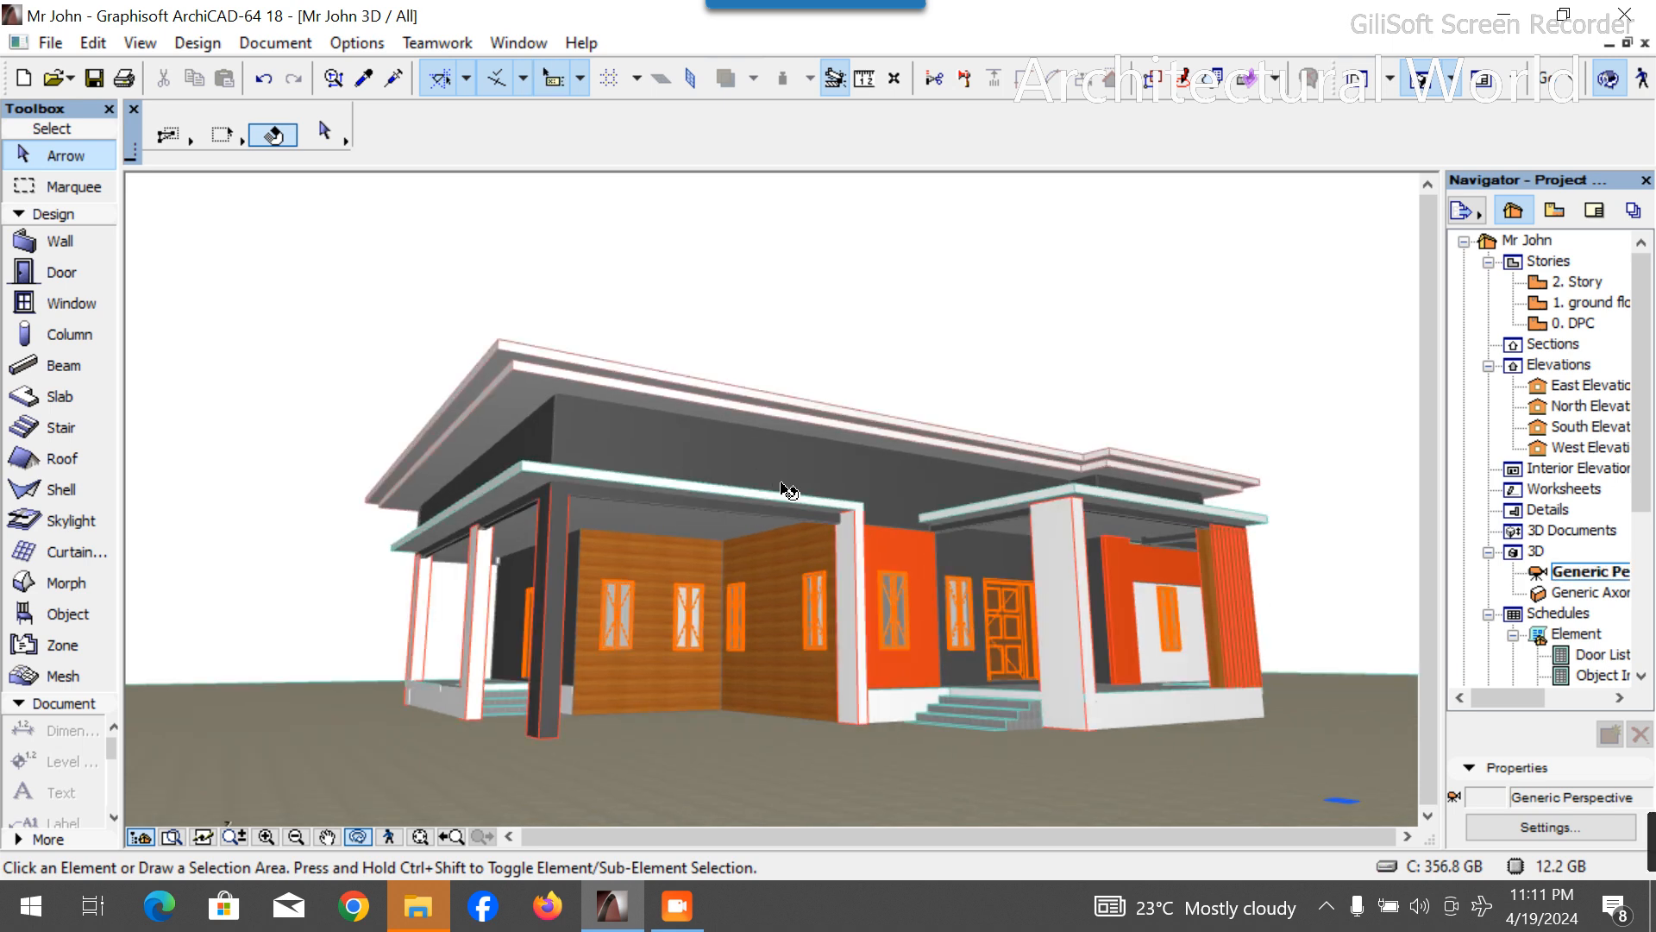
pyautogui.click(771, 521)
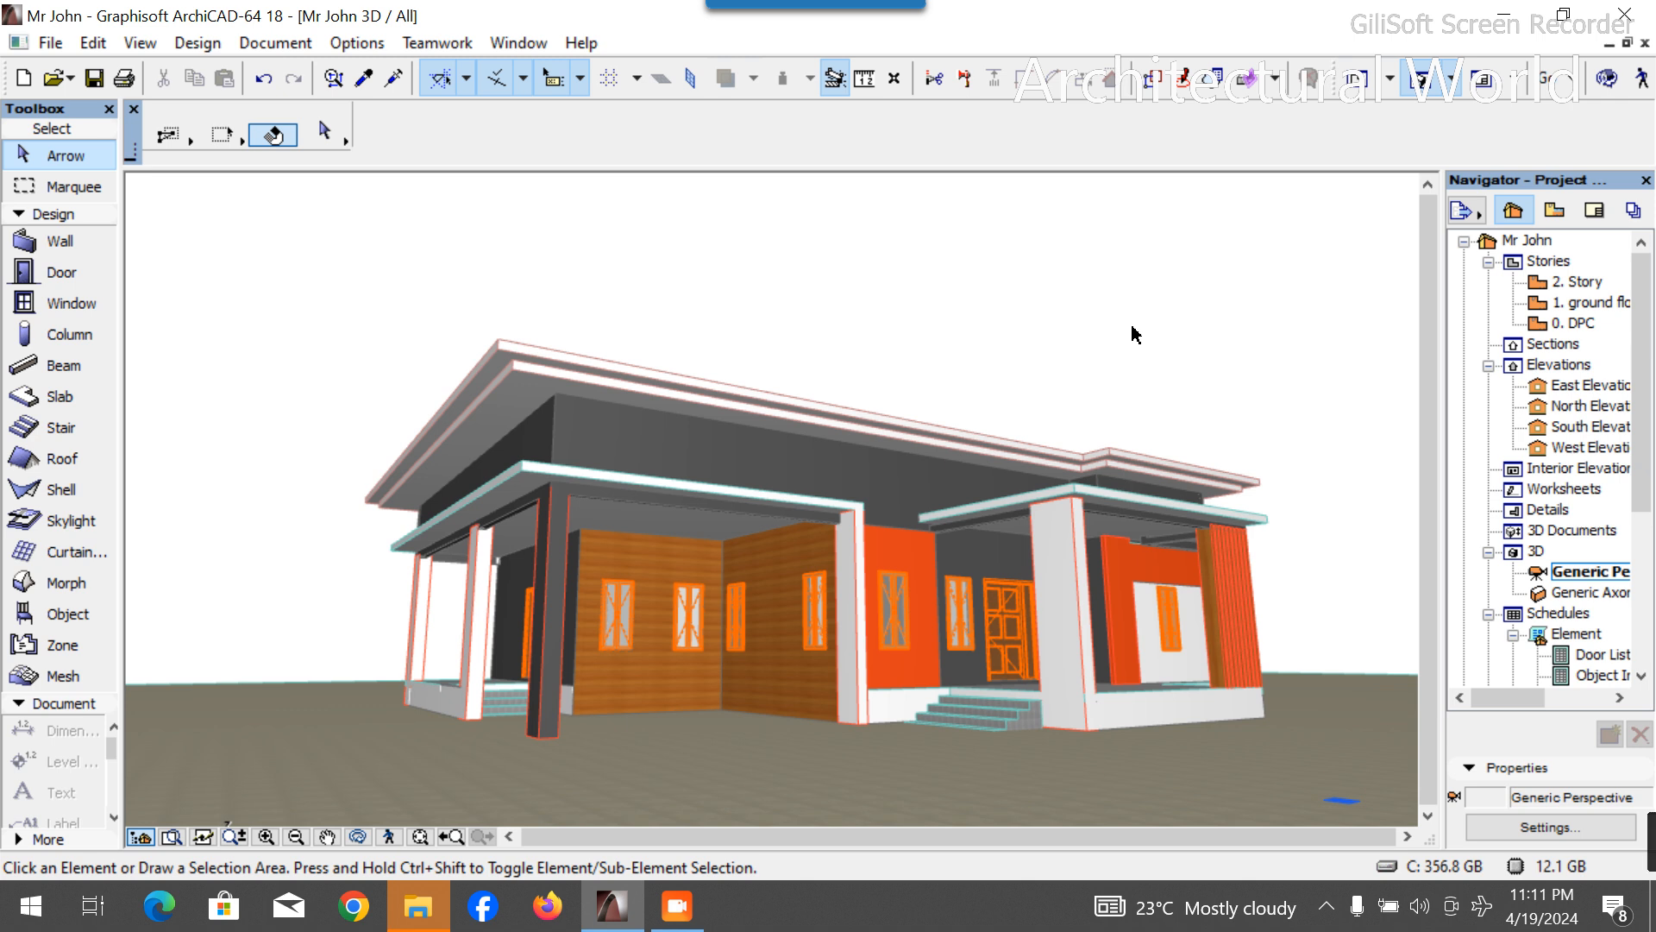
# On the ground floor plan, copy the leftmost thin column of the porch row to the outer lower corner of the carport's front corner column.
pyautogui.doubleClick(1579, 281)
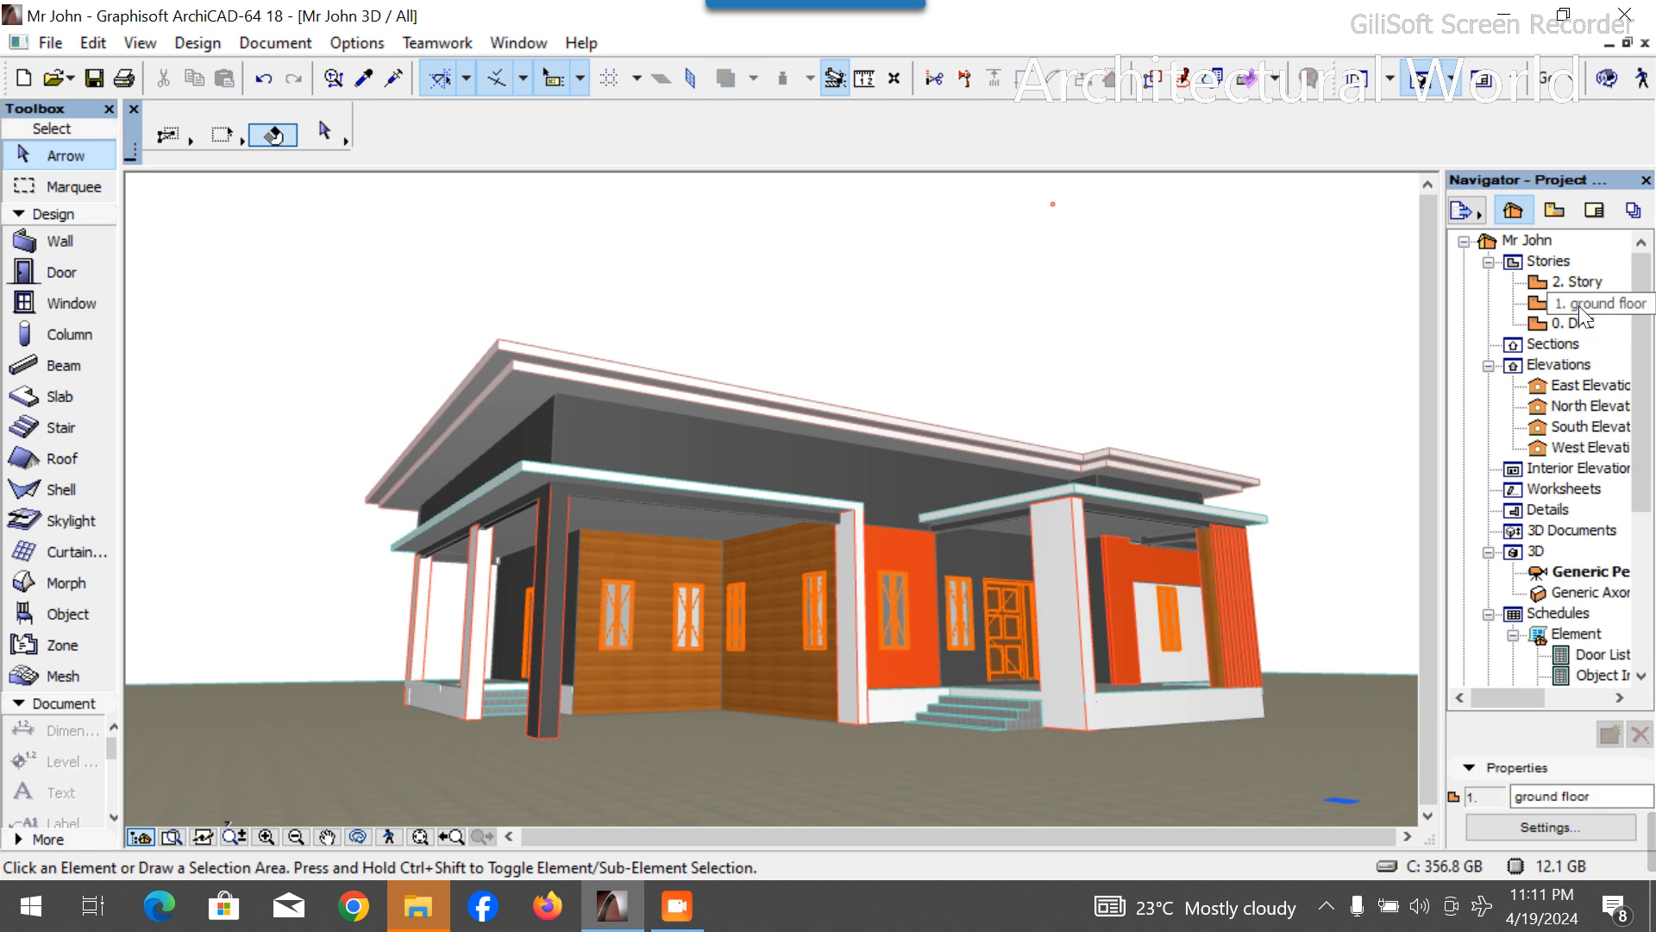
pyautogui.scroll(-6, 813, 517)
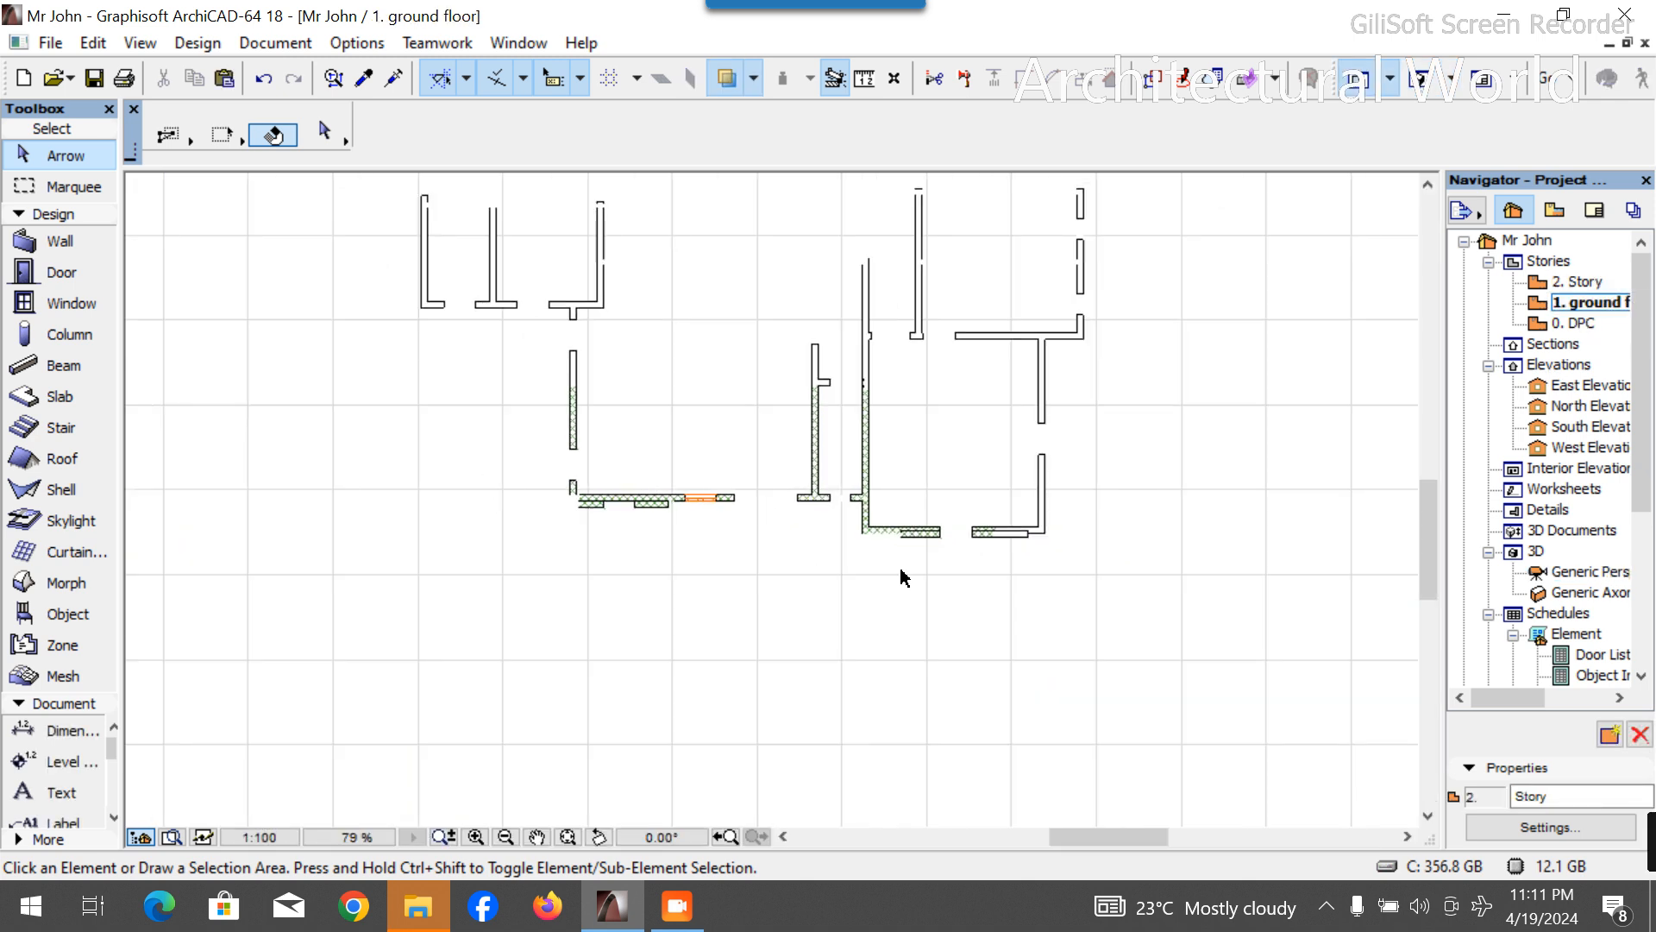
pyautogui.scroll(1, 876, 673)
pyautogui.scroll(10, 802, 604)
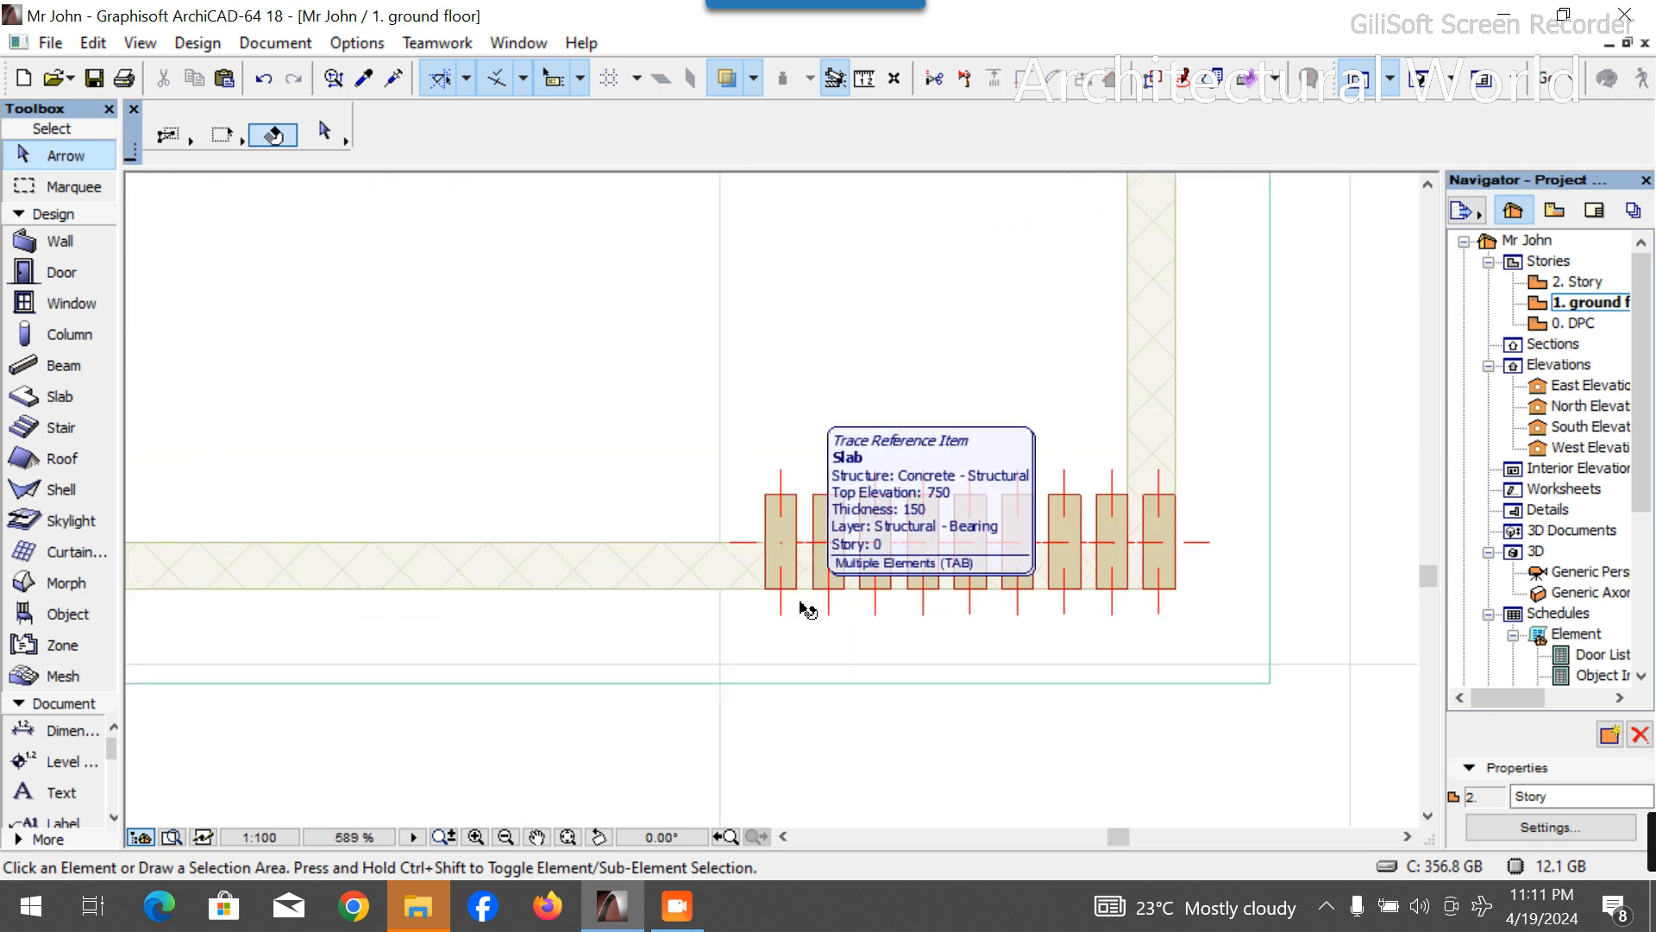
pyautogui.click(783, 518)
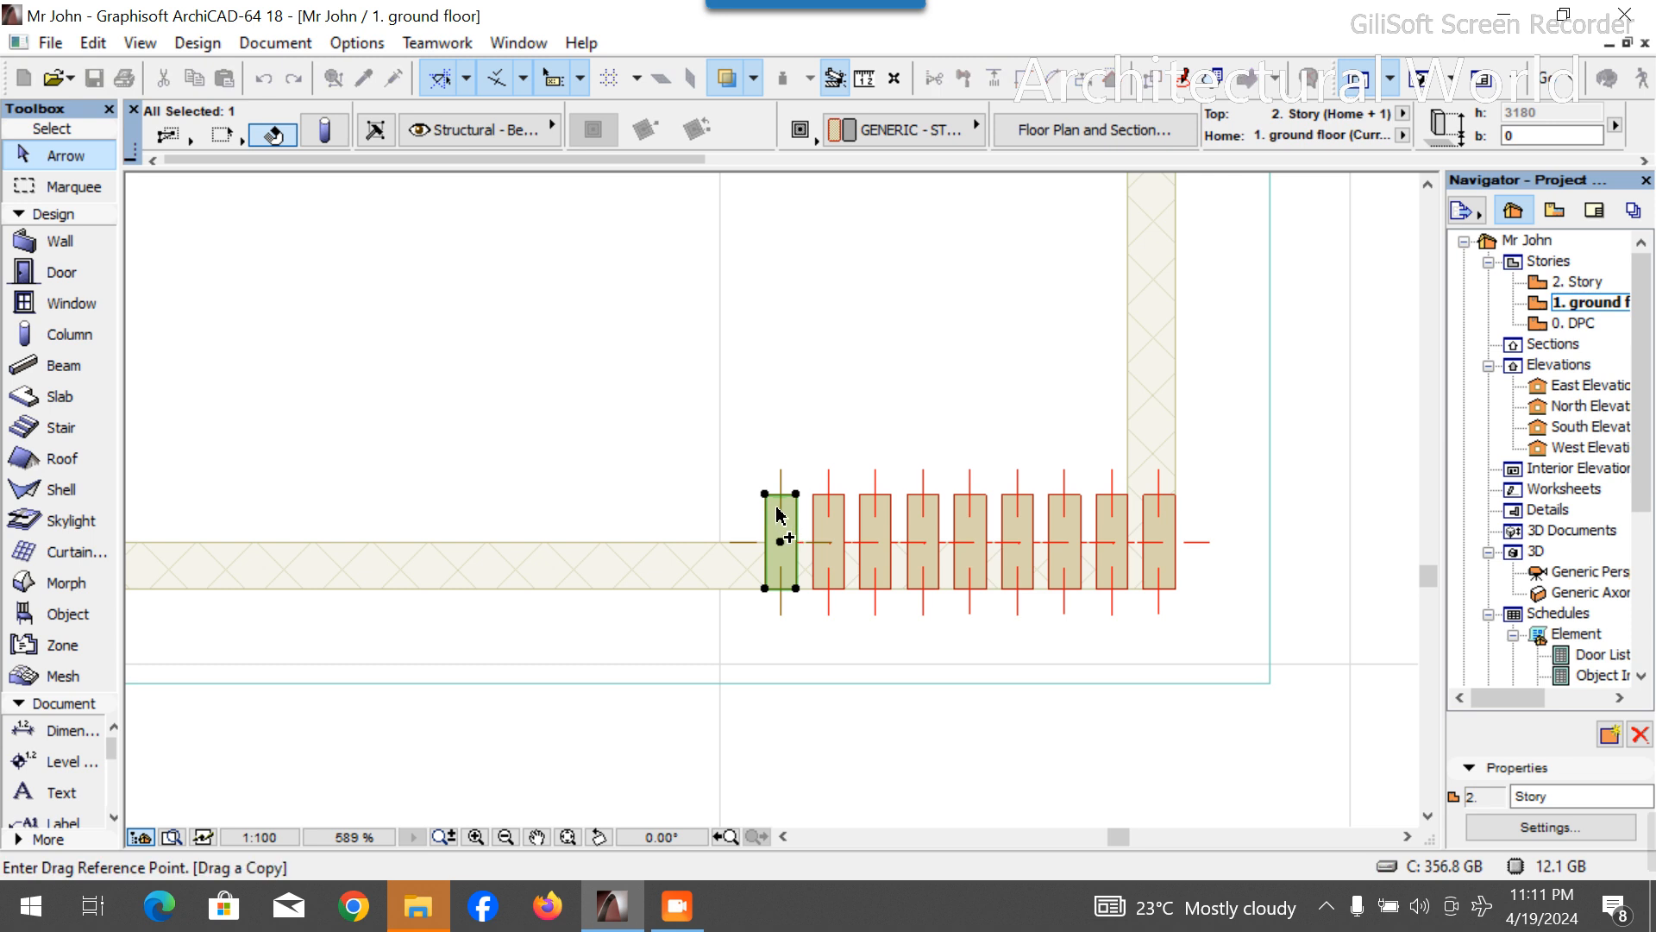
pyautogui.click(768, 498)
pyautogui.scroll(-10, 936, 561)
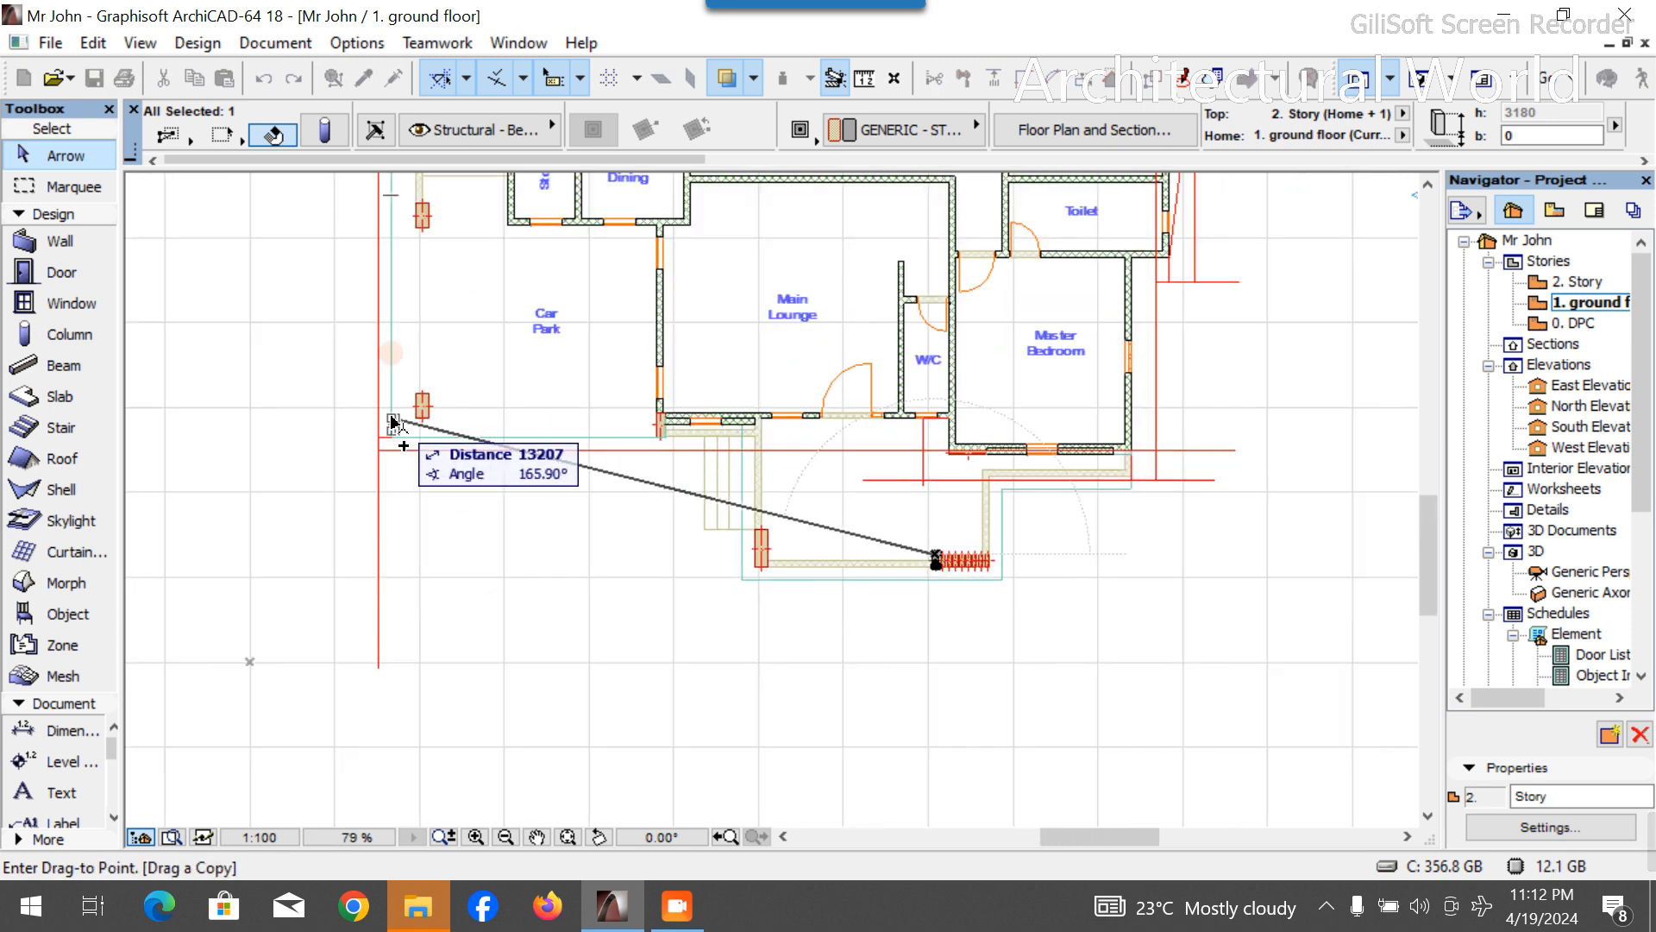
pyautogui.scroll(6, 405, 427)
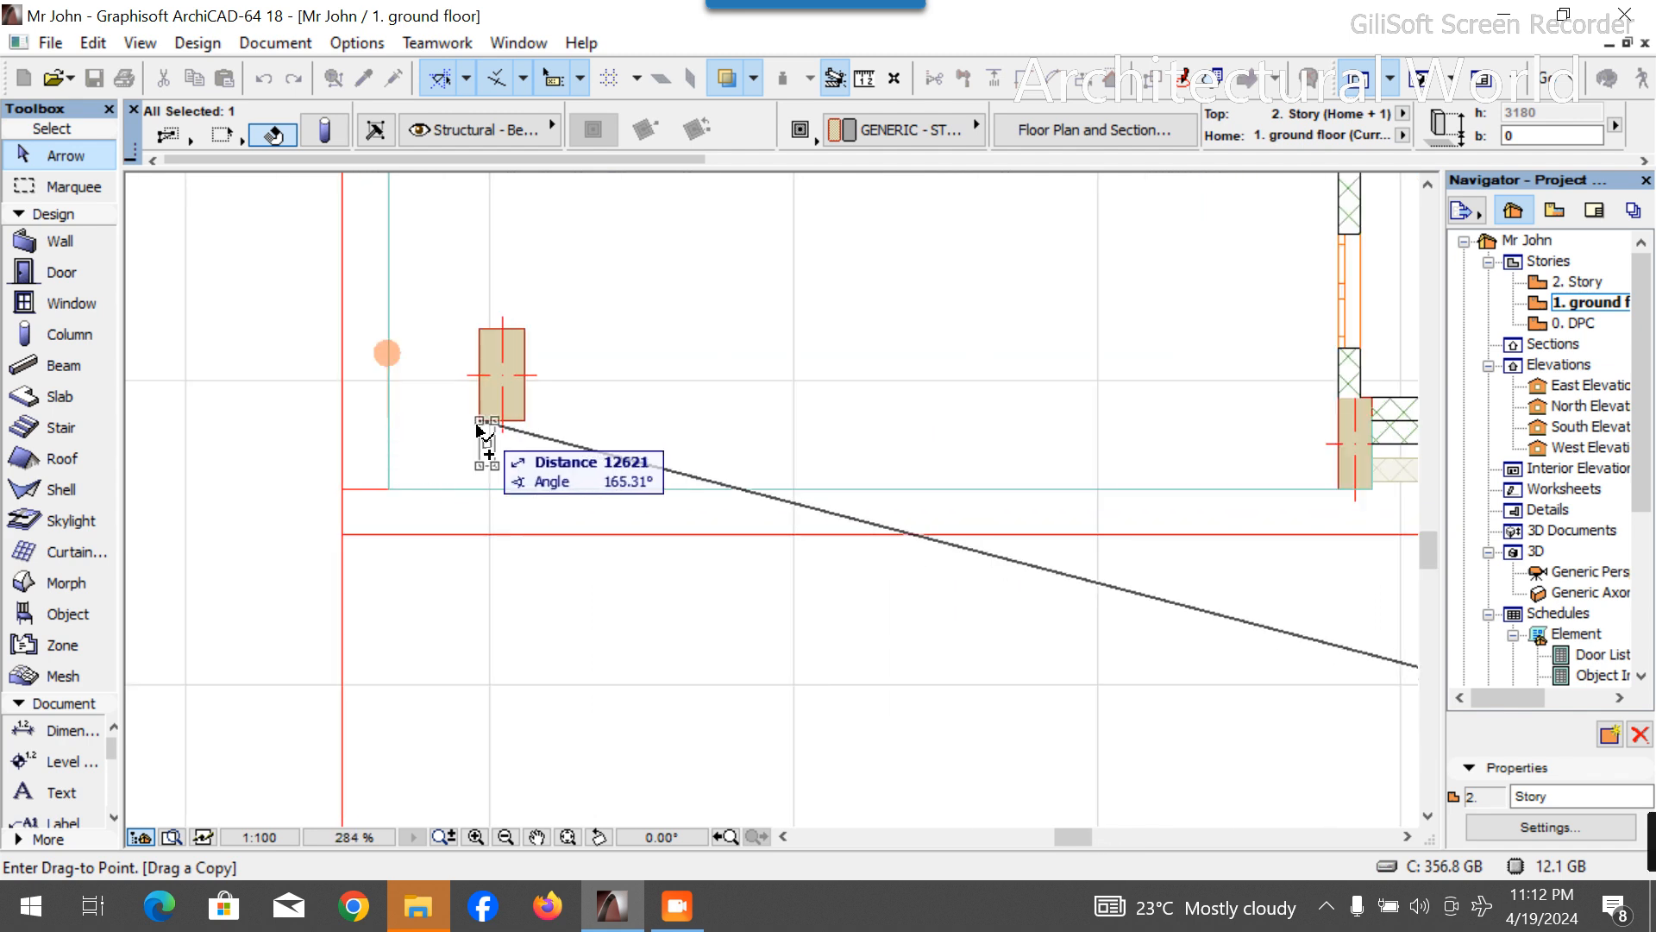
pyautogui.click(477, 424)
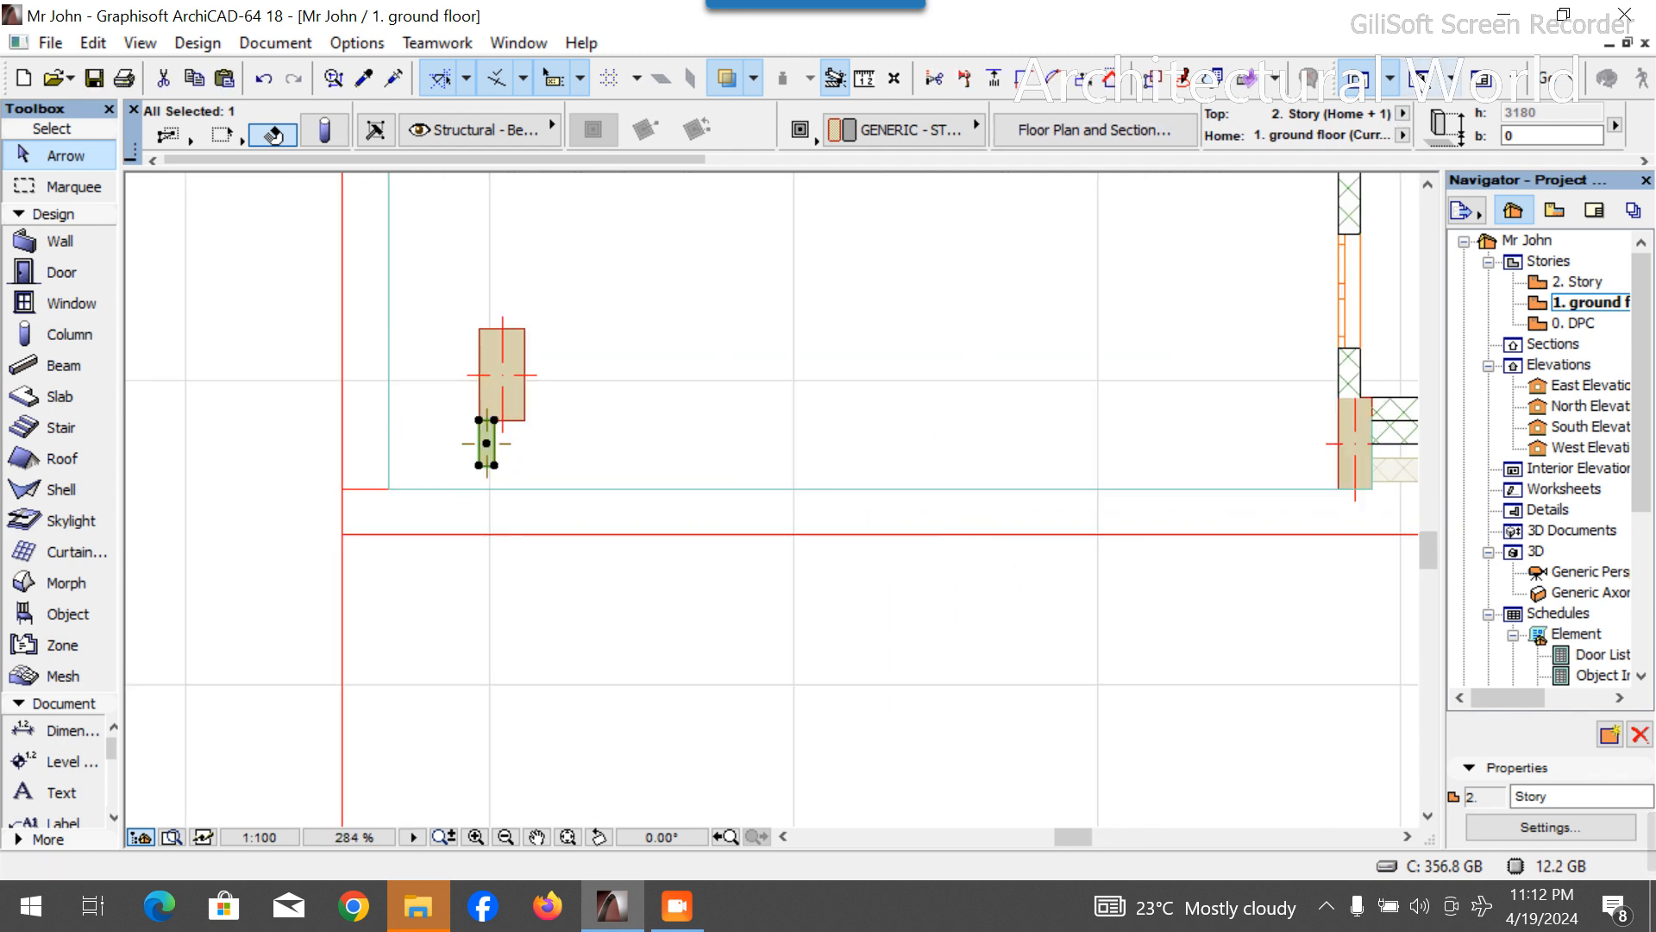
# In the generic perspective, select the copied thin column at the carport corner and set its bottom offset to 3100 mm.
pyautogui.doubleClick(1590, 571)
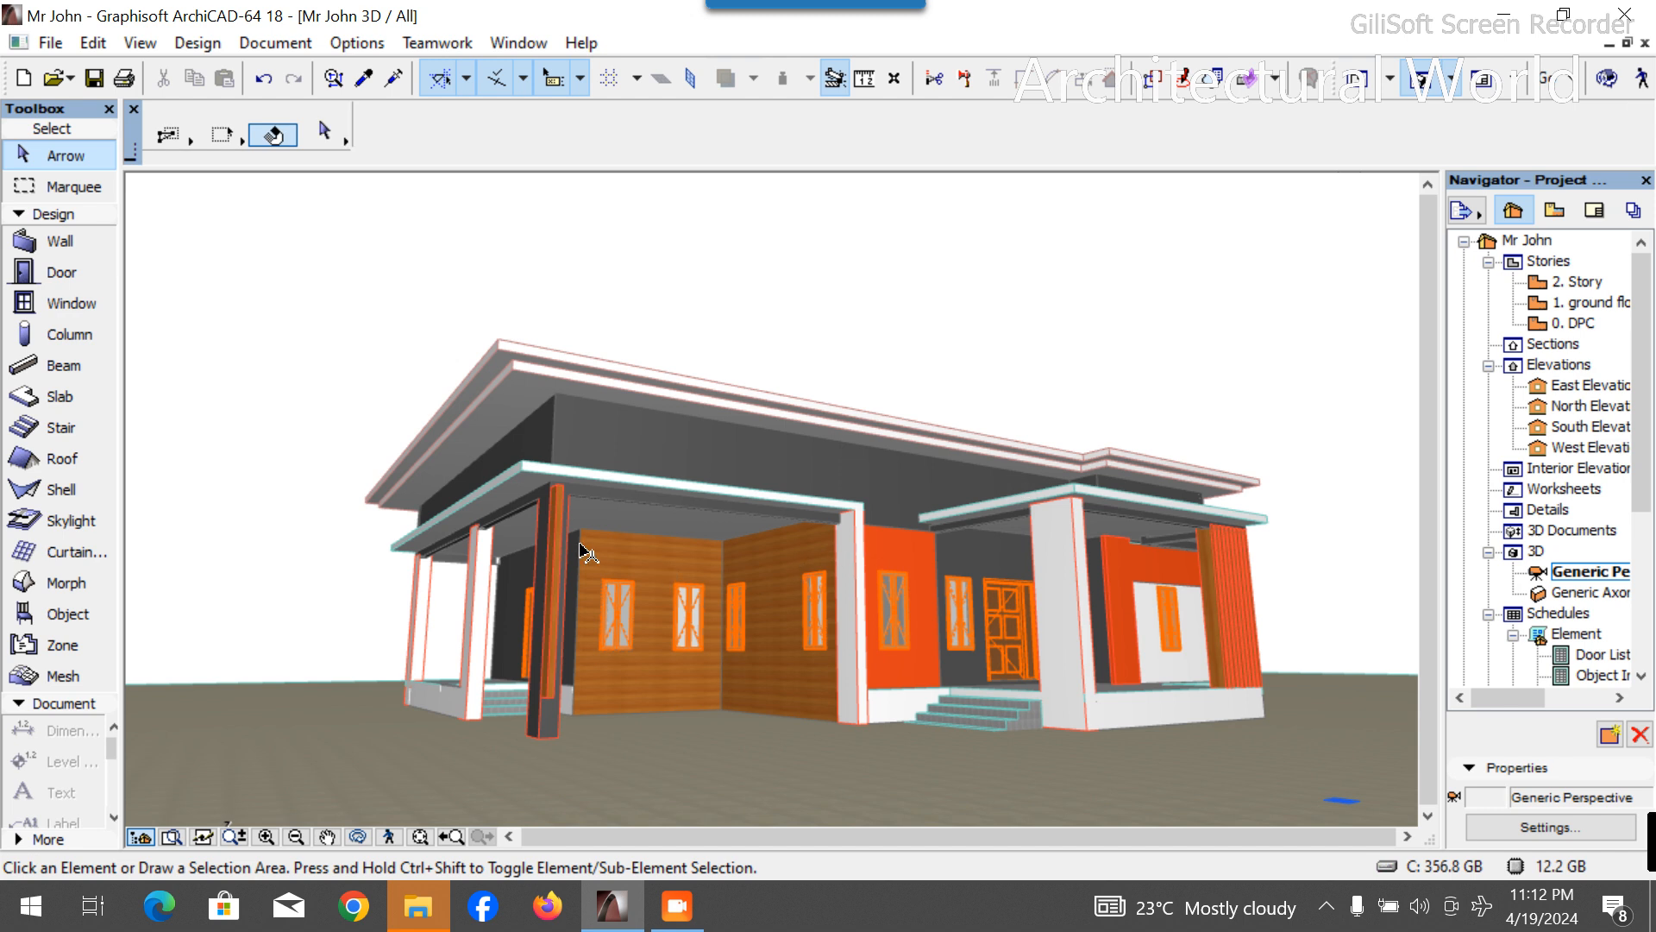
pyautogui.scroll(2, 550, 446)
pyautogui.click(563, 543)
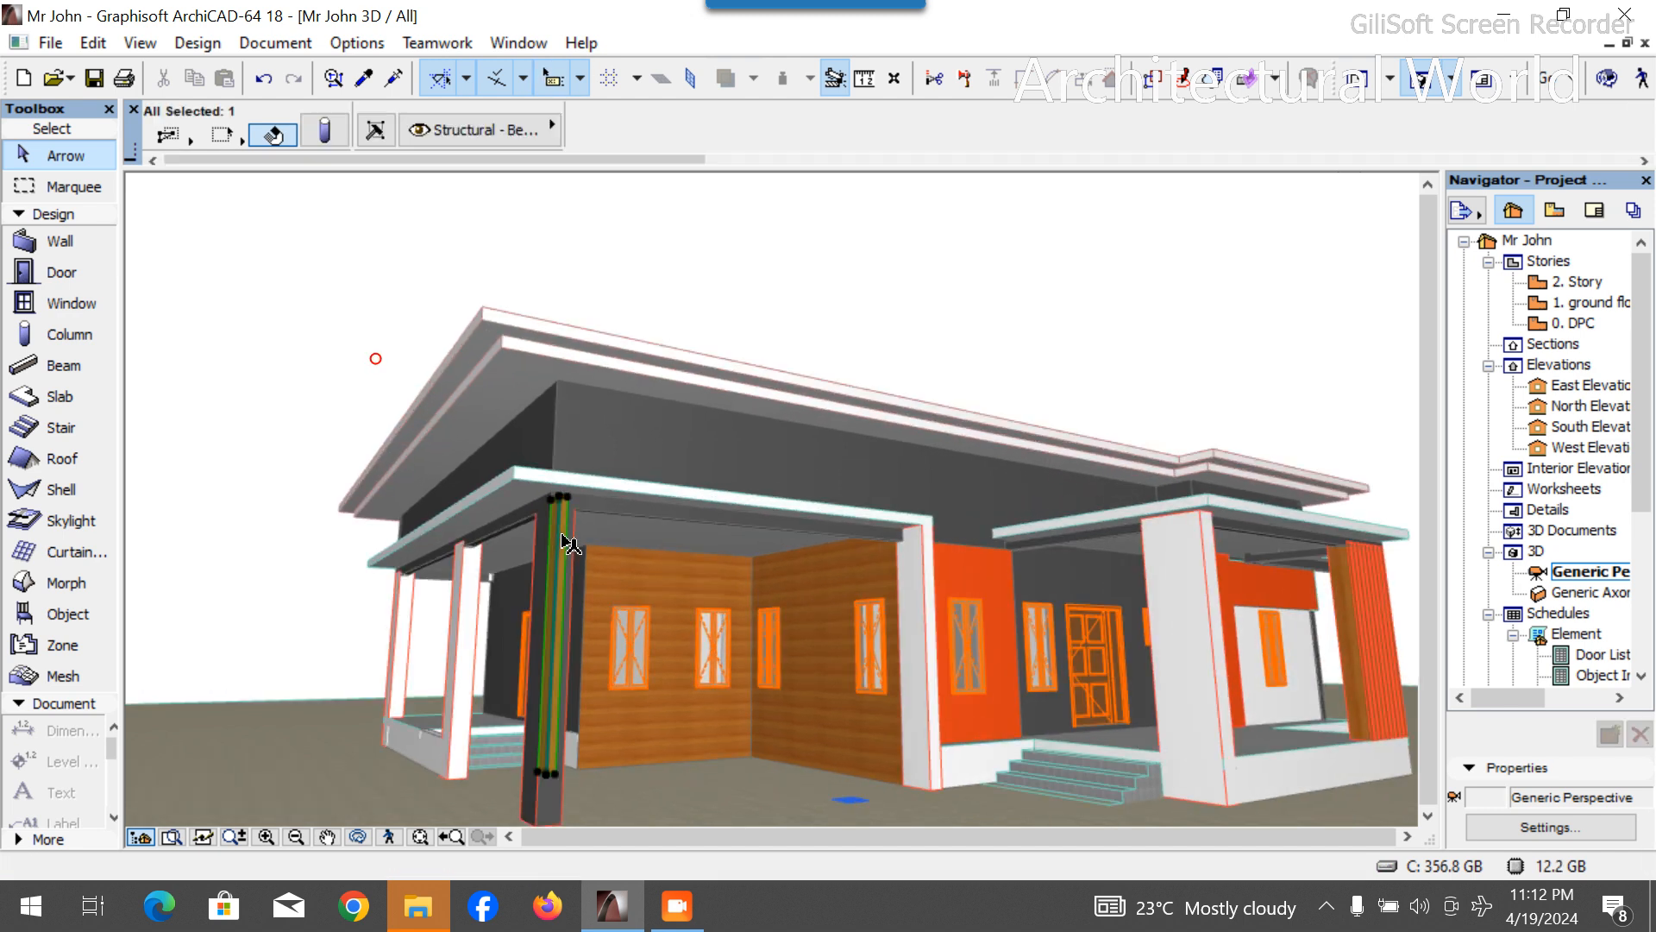
pyautogui.scroll(-3, 1287, 146)
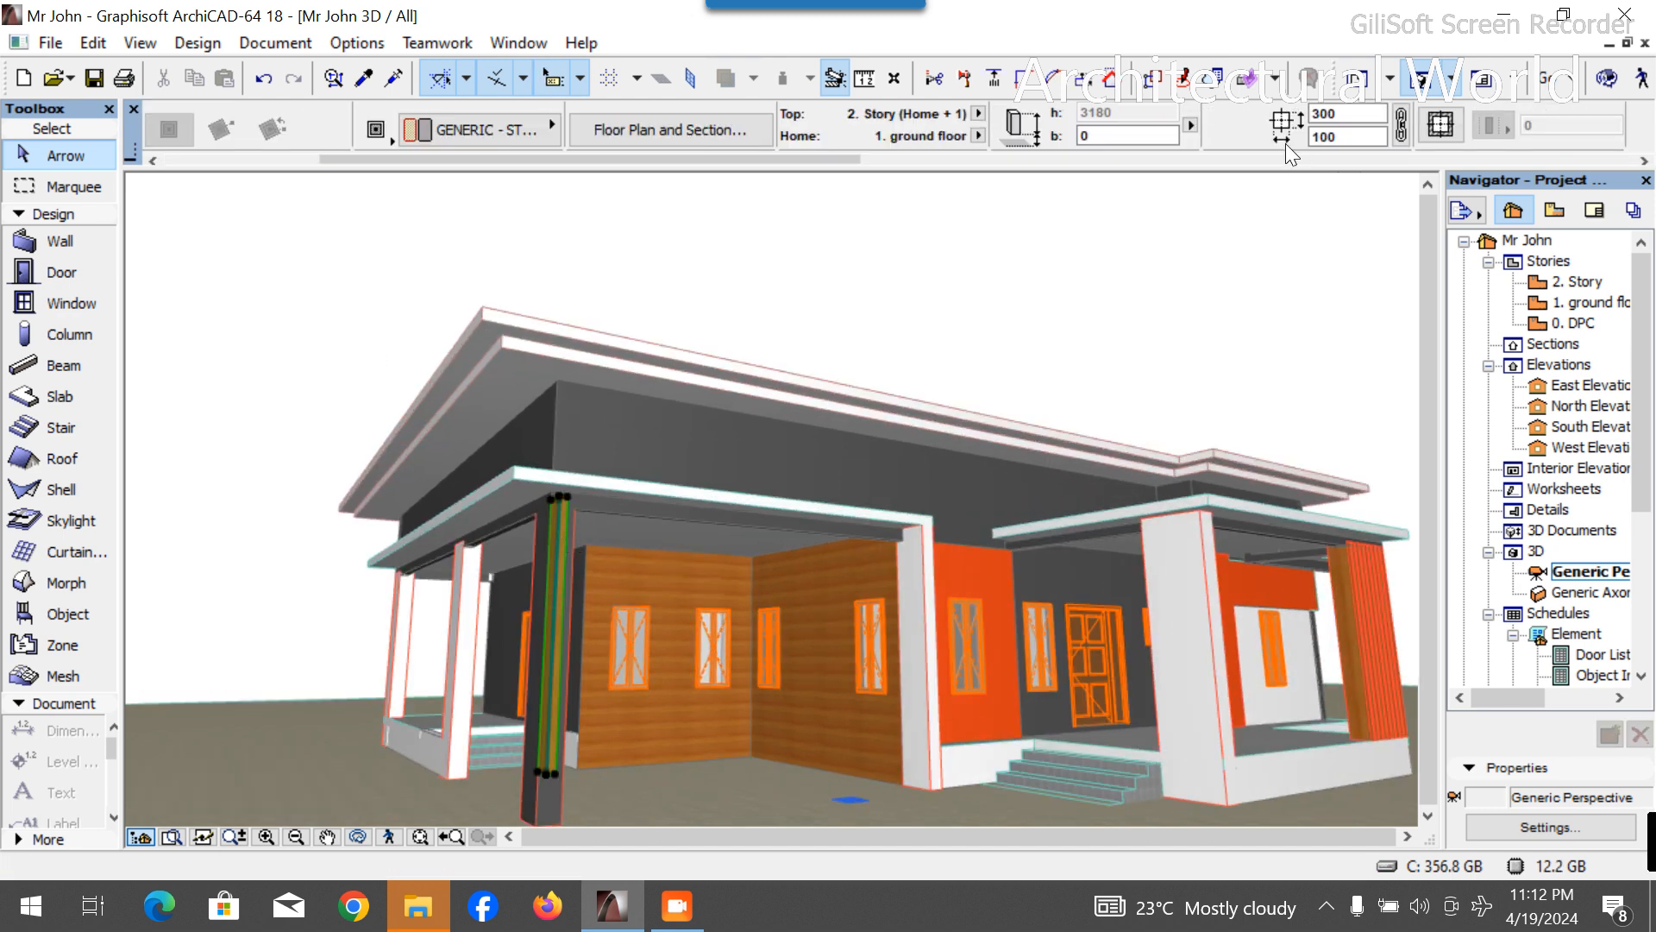
pyautogui.click(1125, 140)
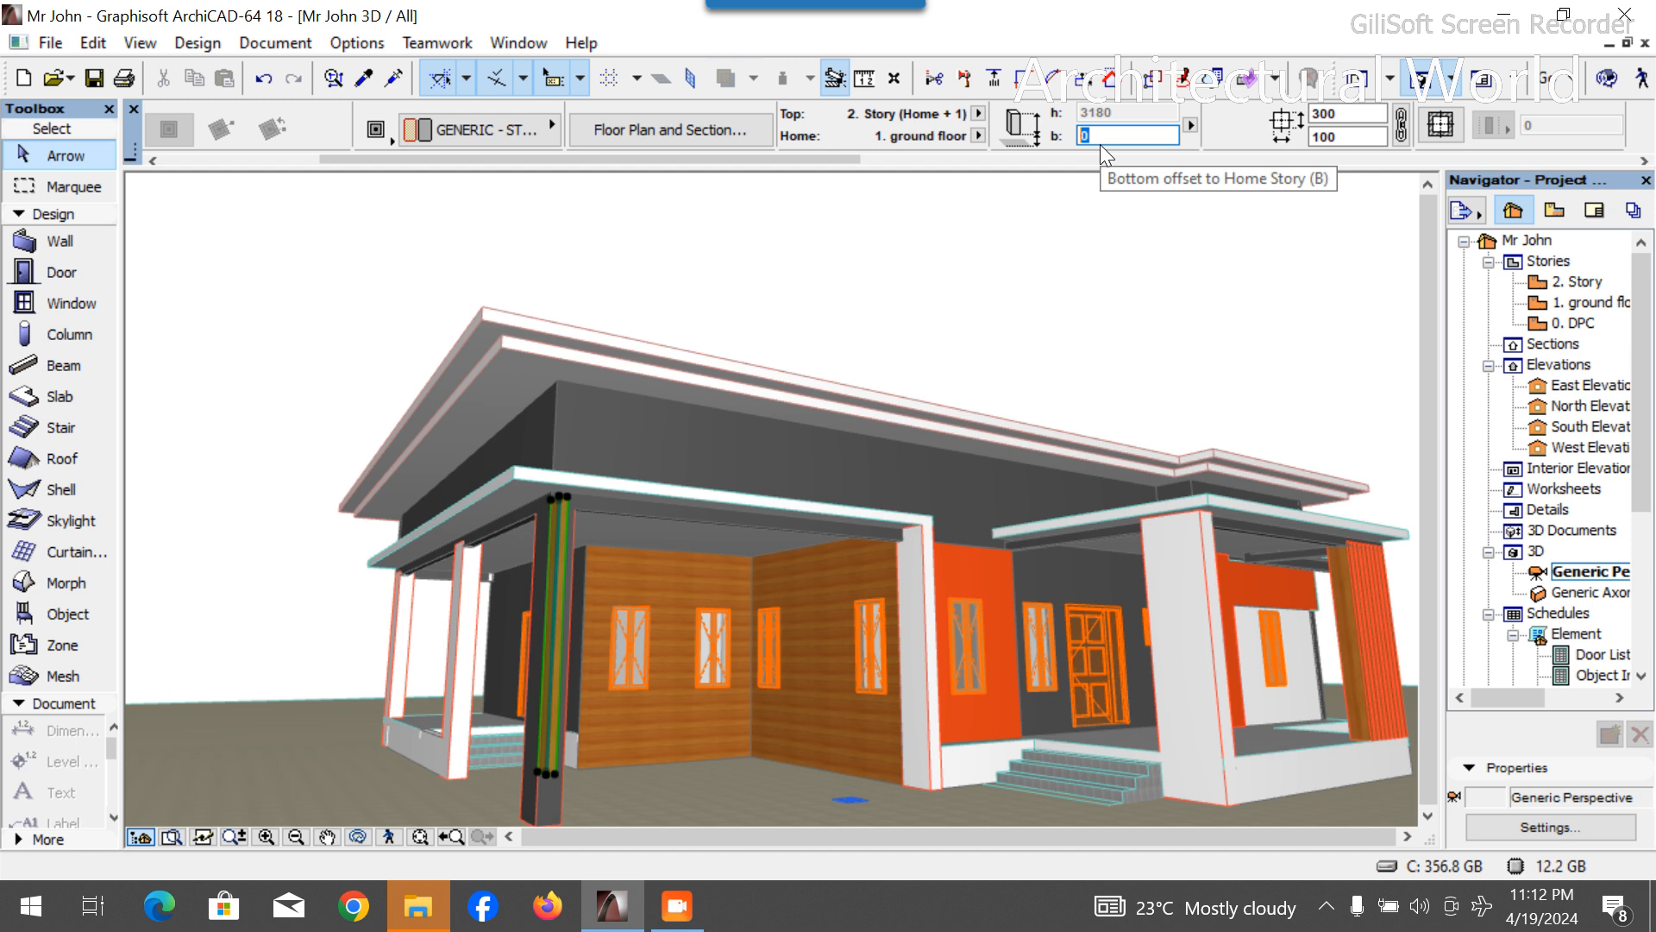
pyautogui.write('3100')
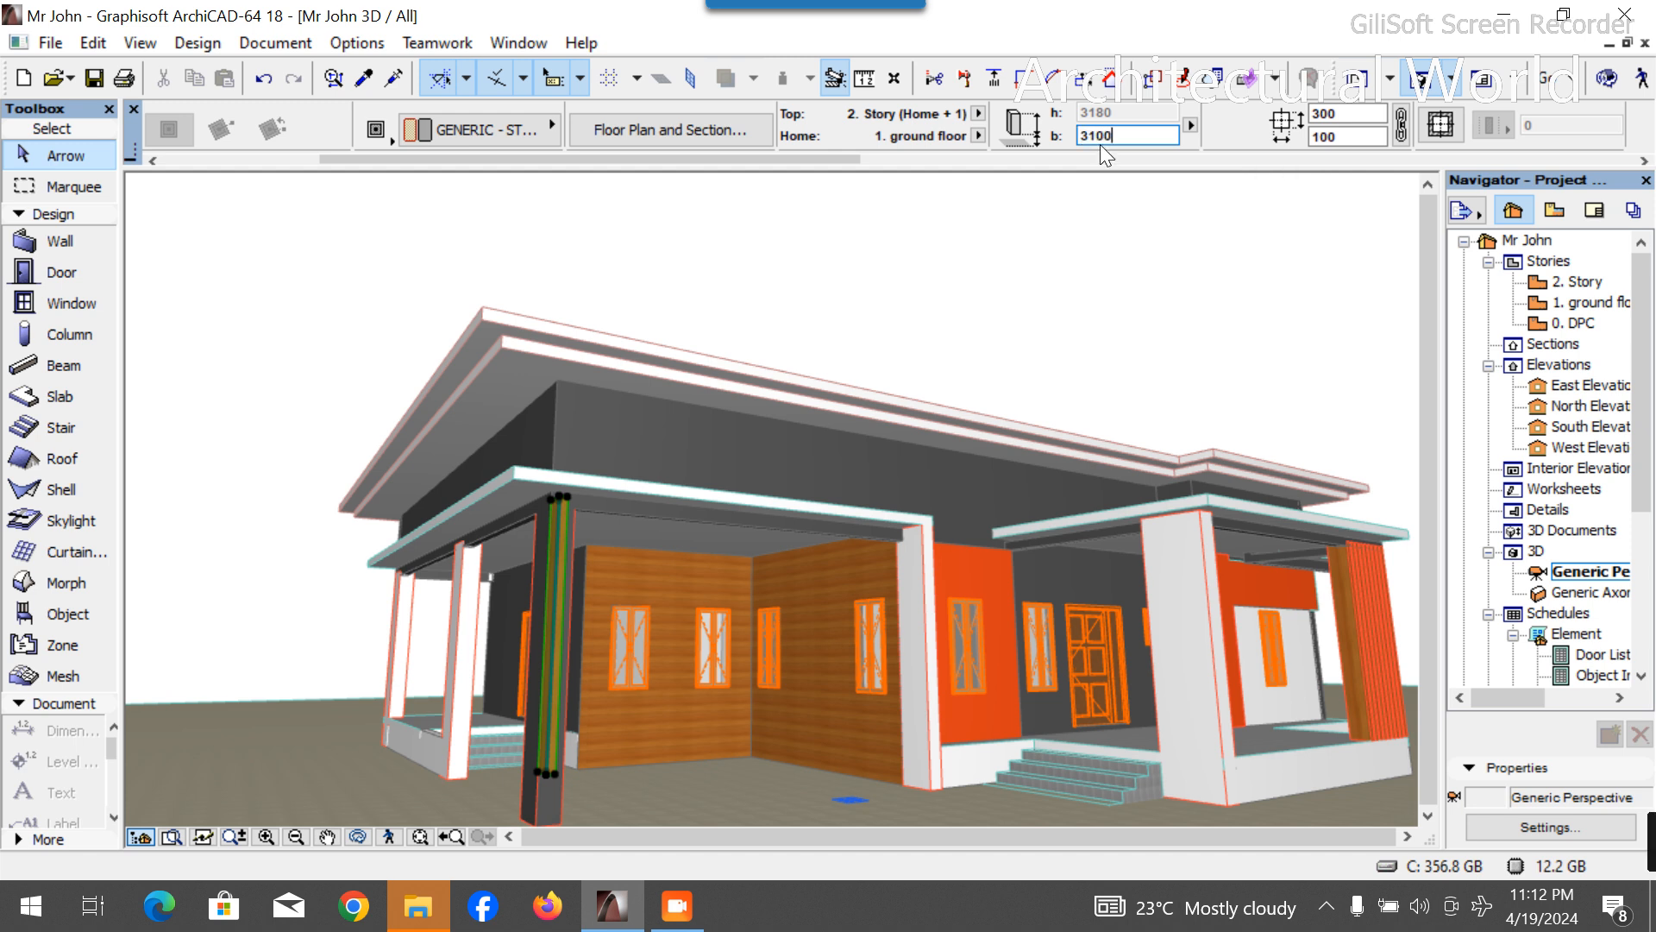
pyautogui.press('Return')
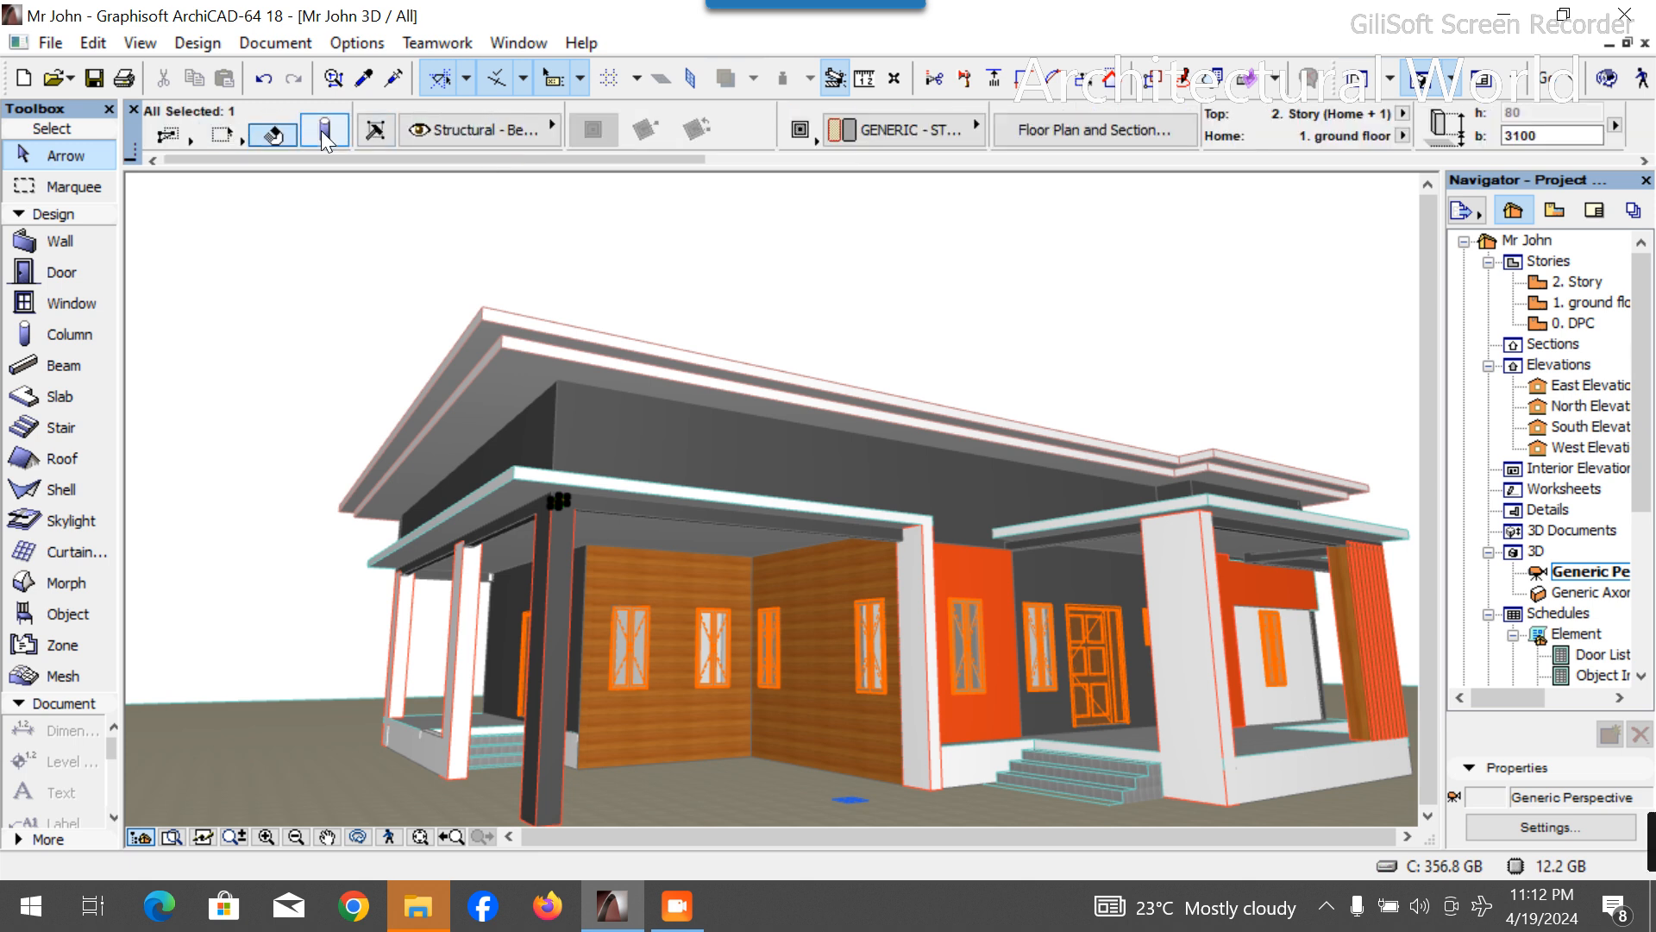
# Raise the top offset of the thin column at the carport corner to give the column a height of 1800 mm.
pyautogui.click(324, 130)
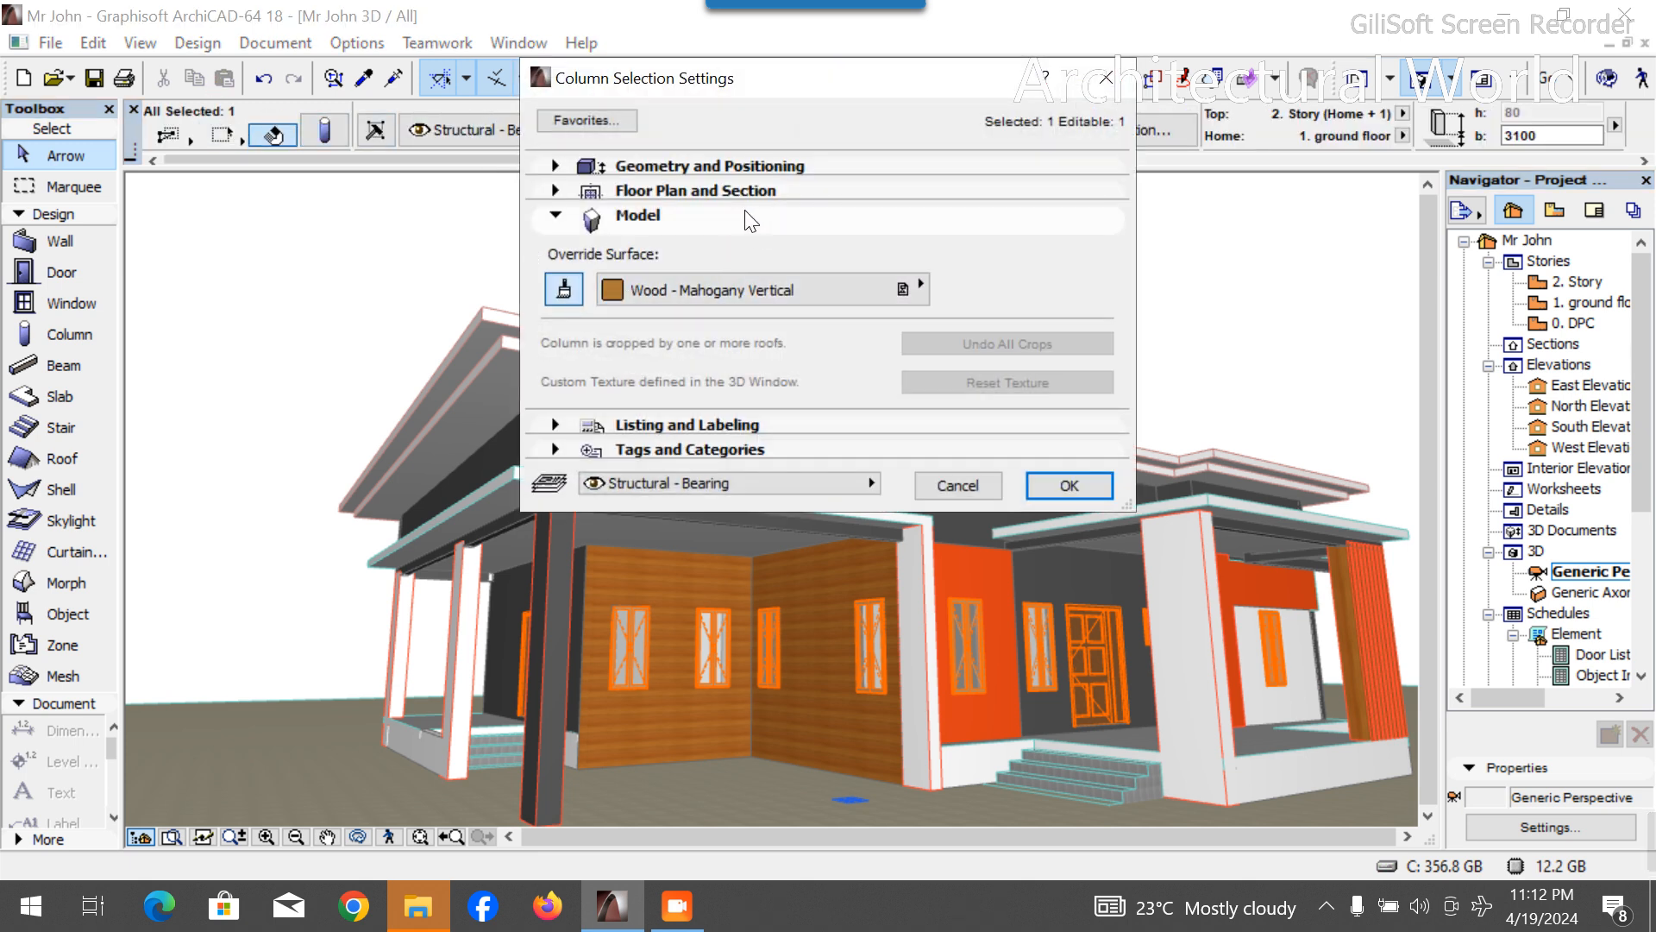
pyautogui.click(695, 168)
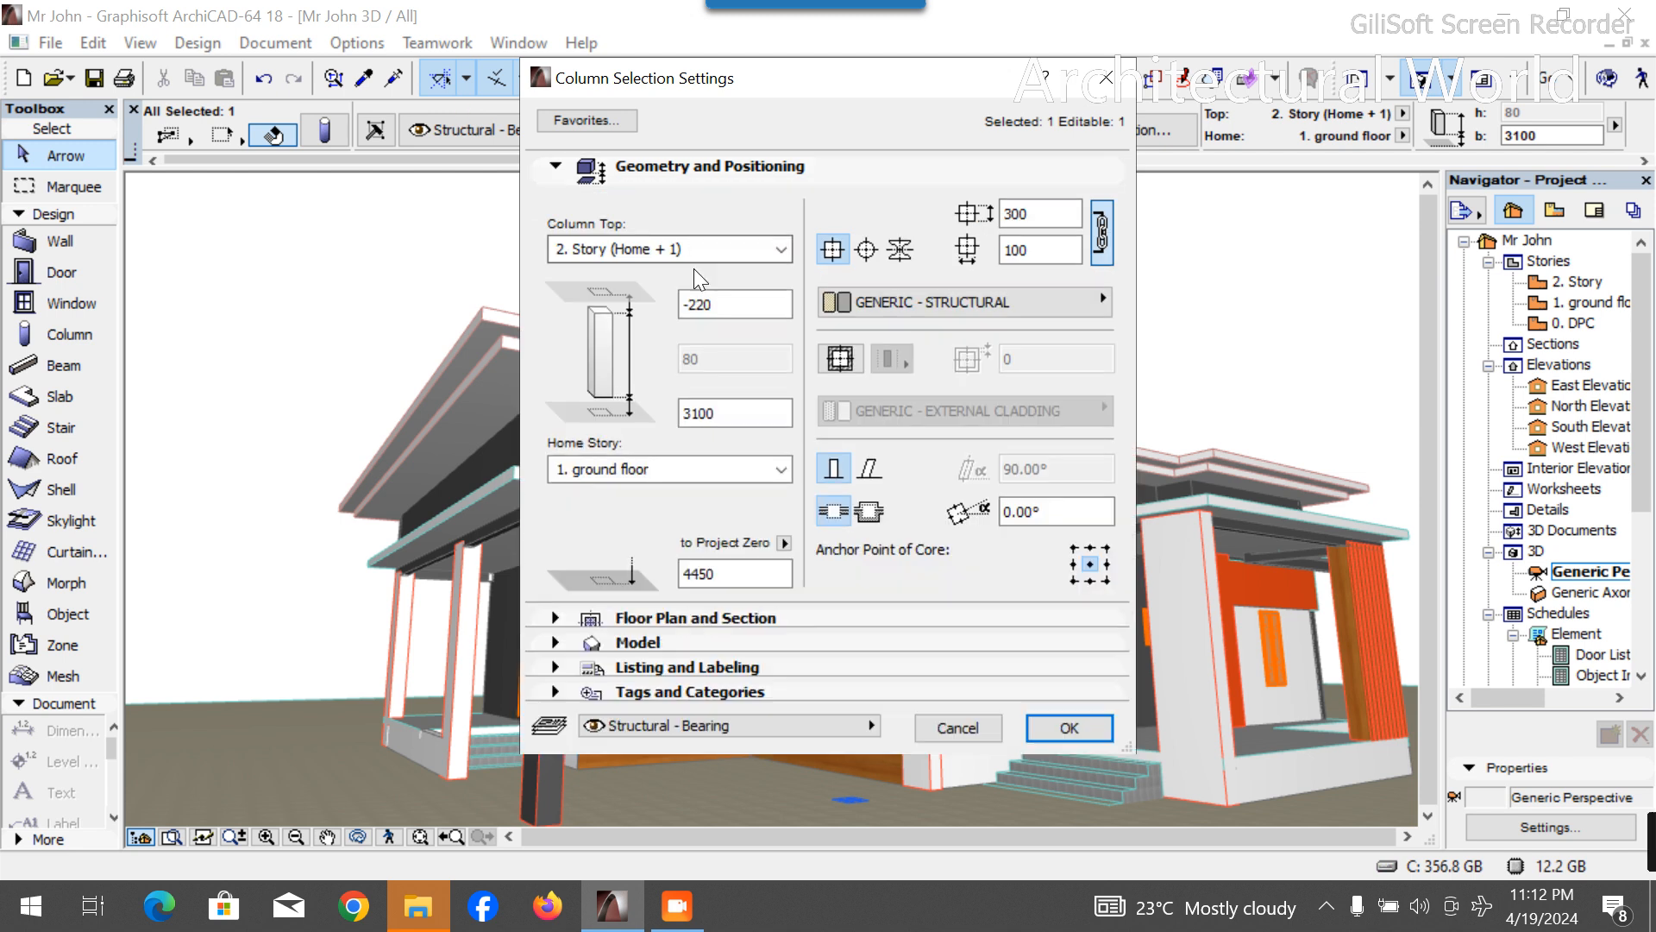
pyautogui.moveTo(721, 306); pyautogui.dragTo(653, 308)
pyautogui.write('15')
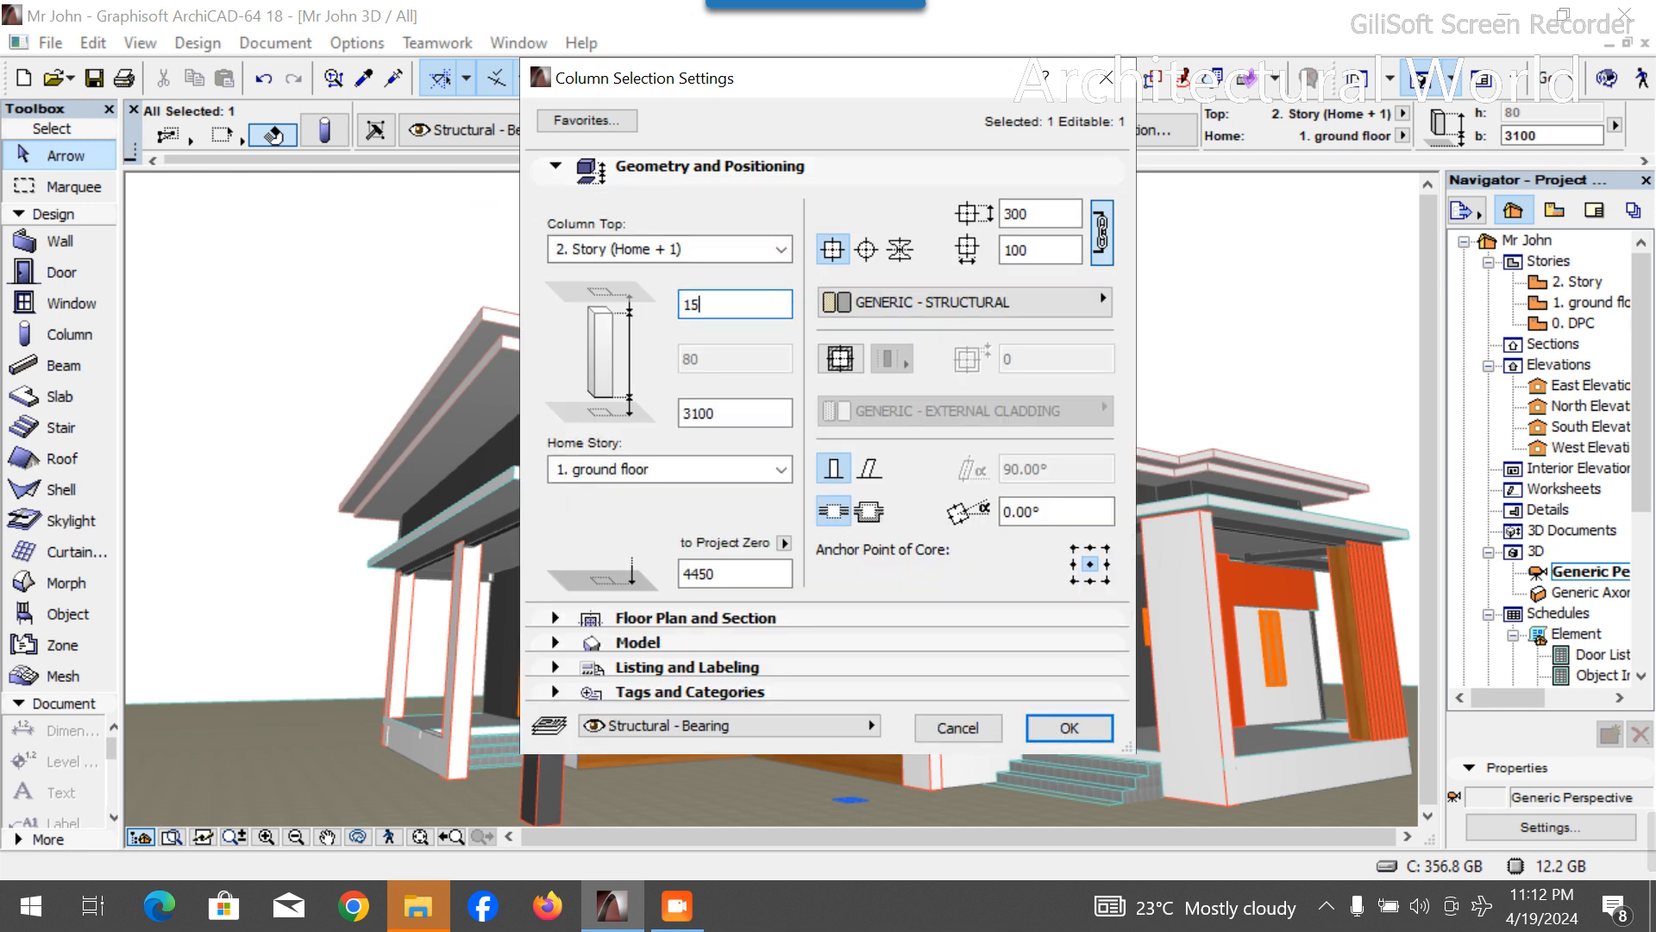
pyautogui.press('Return')
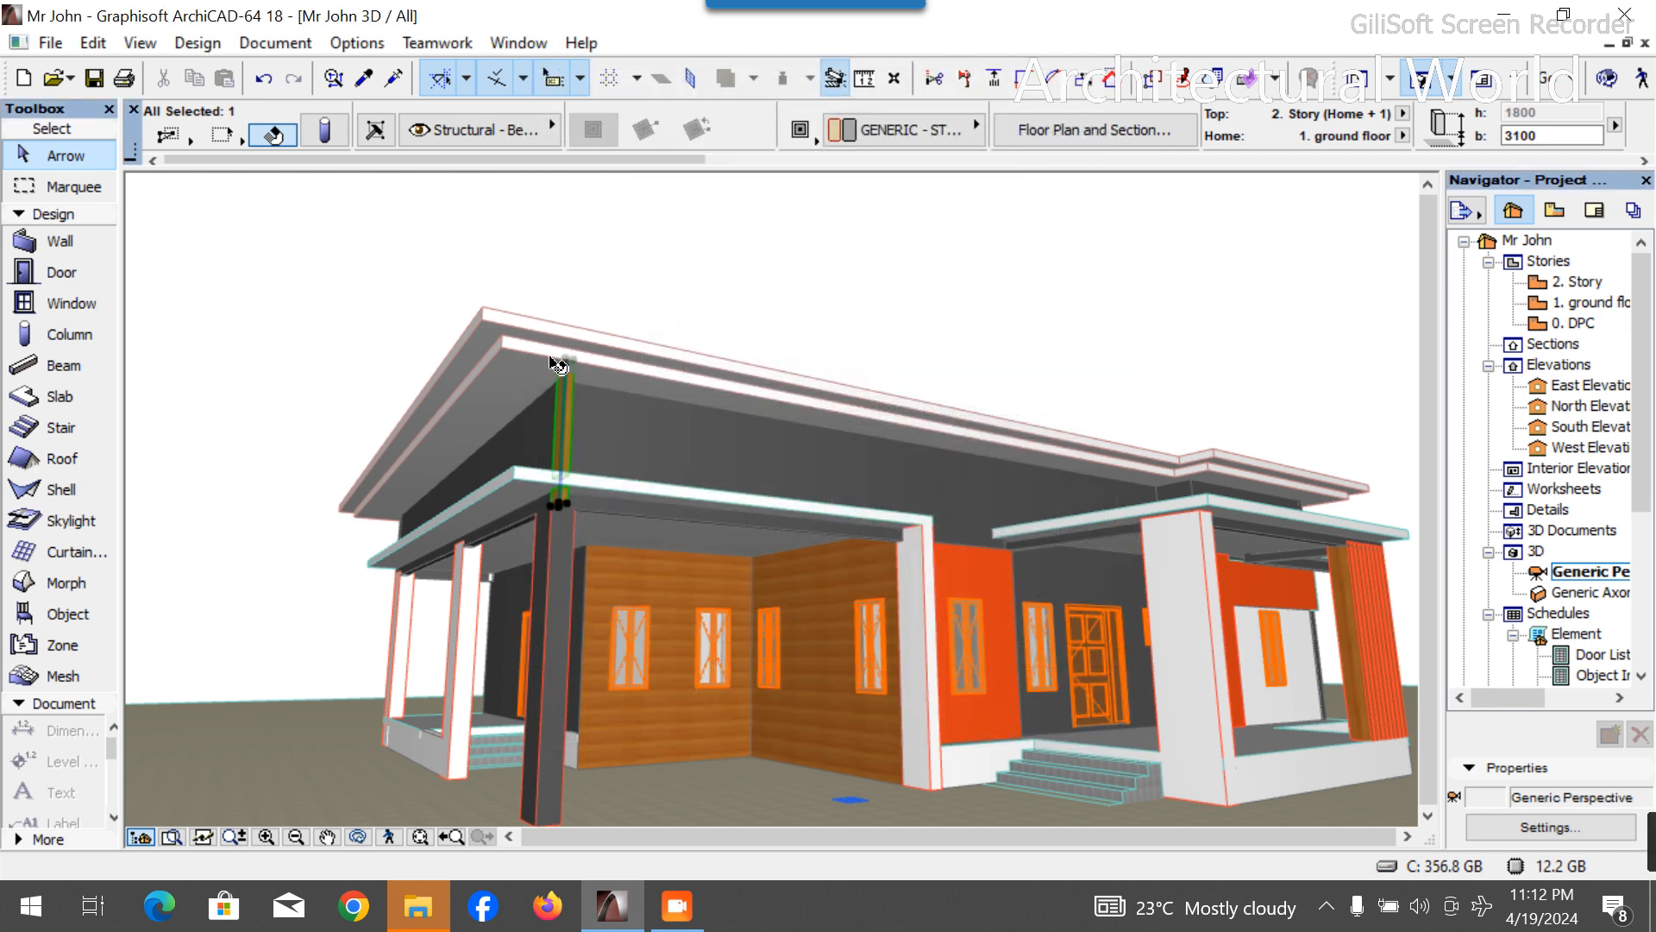
# Set the thin column's bottom offset to 3300 mm so it starts above the carport slab's underside.
pyautogui.scroll(4, 559, 367)
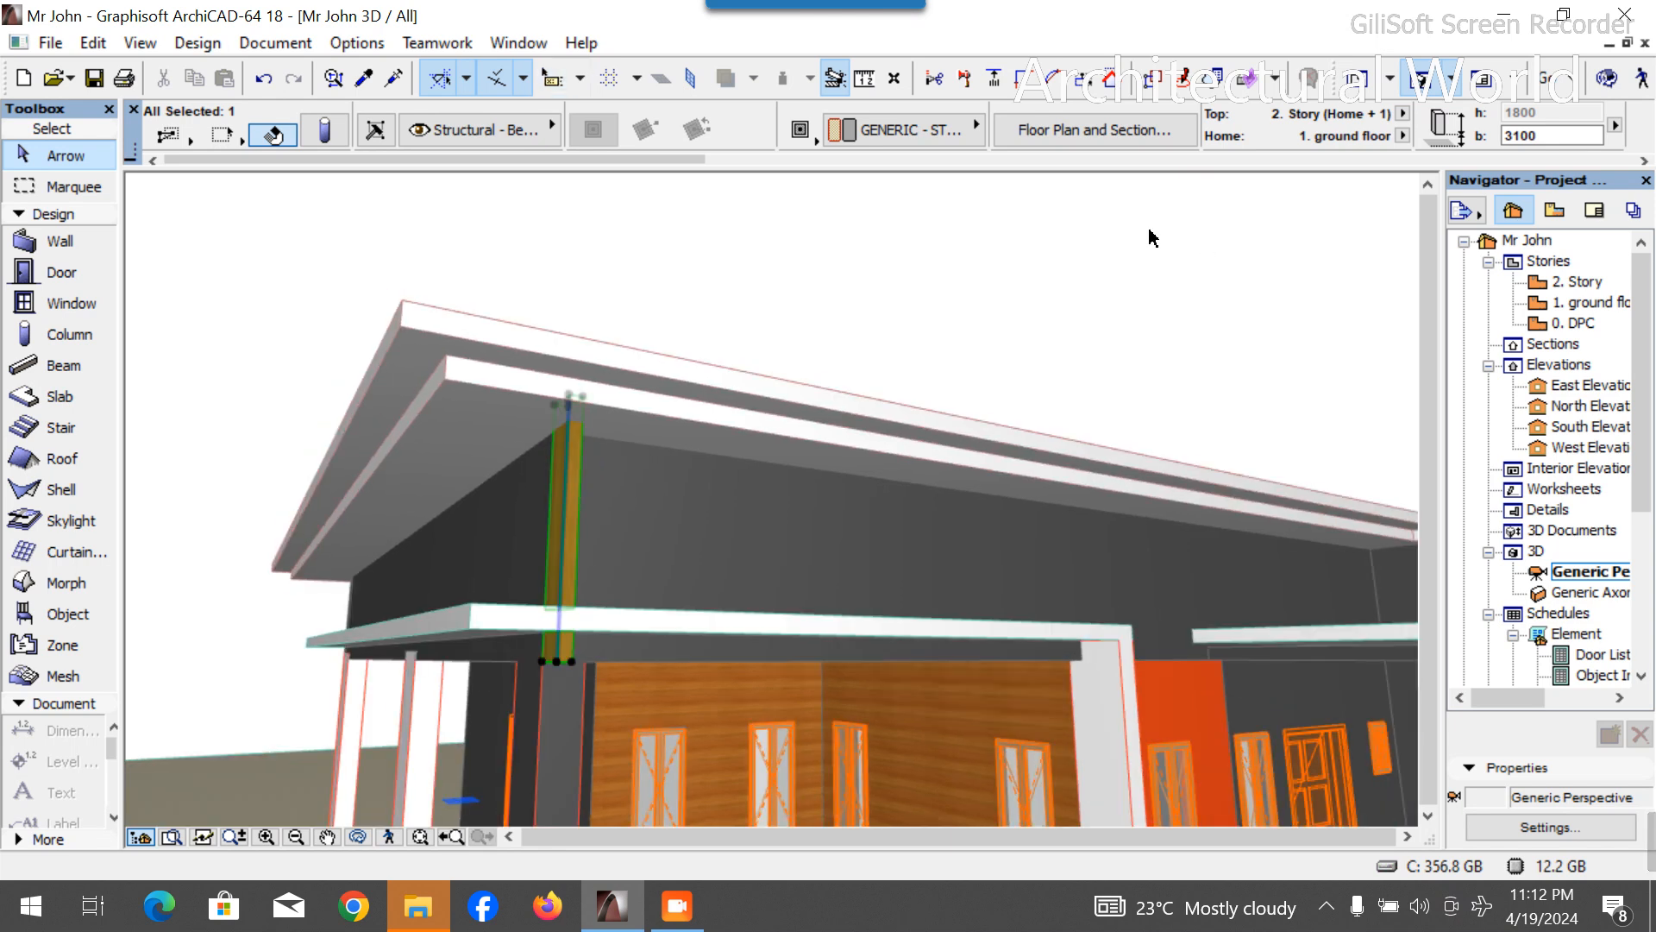
pyautogui.click(1524, 136)
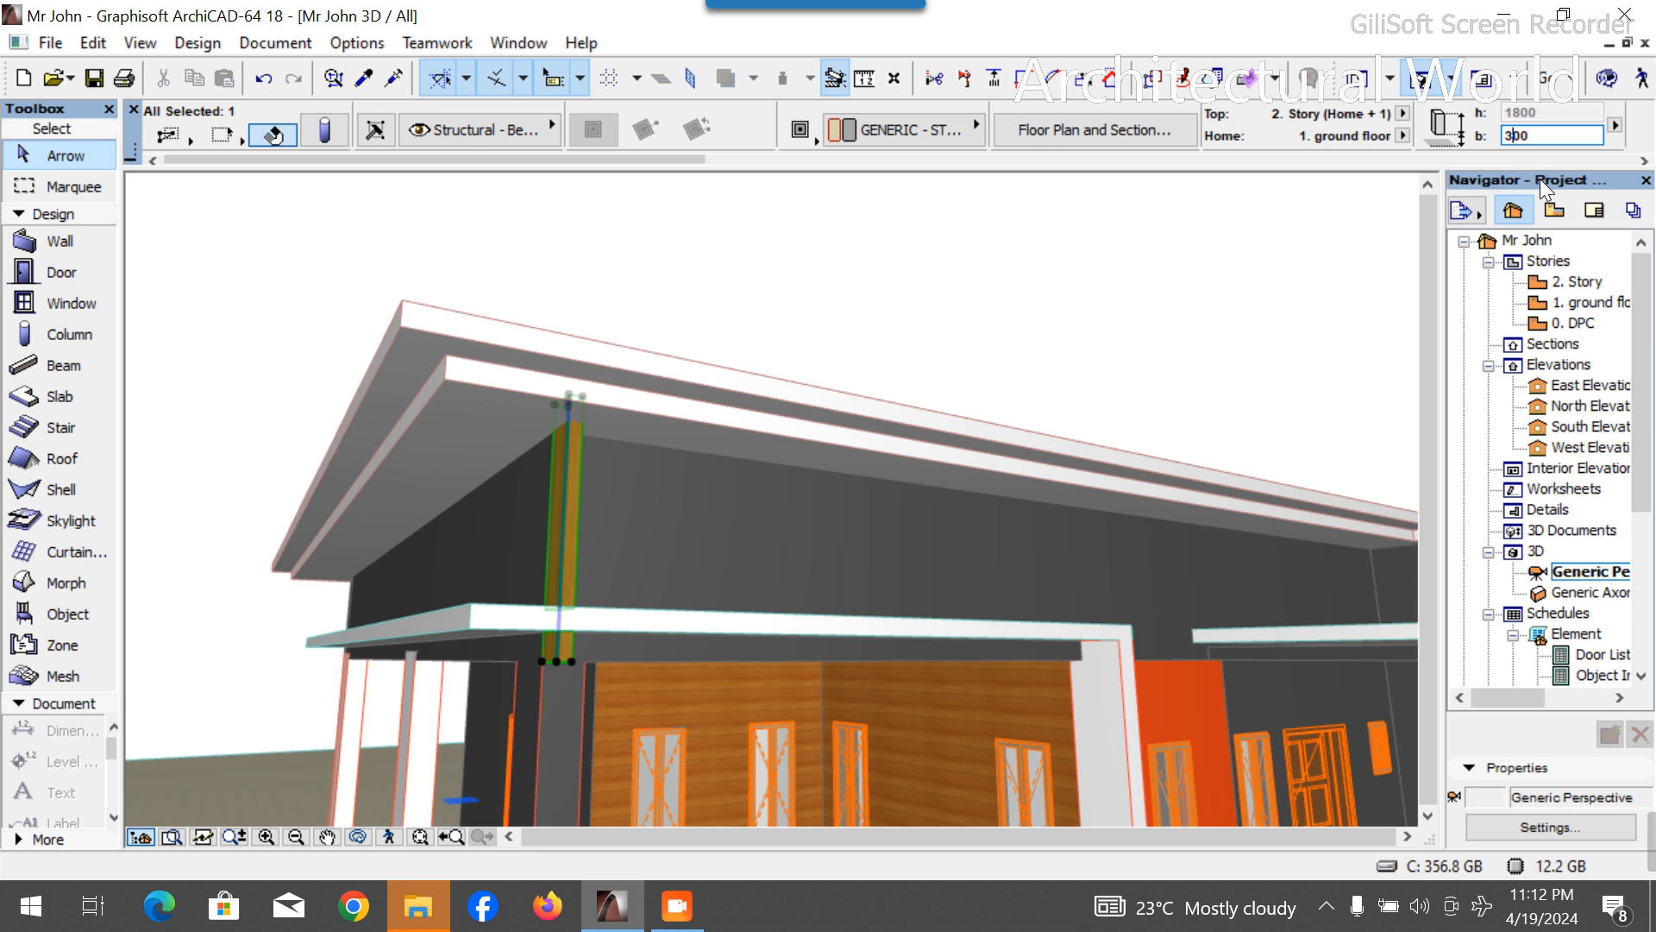
pyautogui.press('Return')
# Lower the thin column's top offset to give the column a height of 1400 mm, and deselect it.
pyautogui.scroll(4, 561, 565)
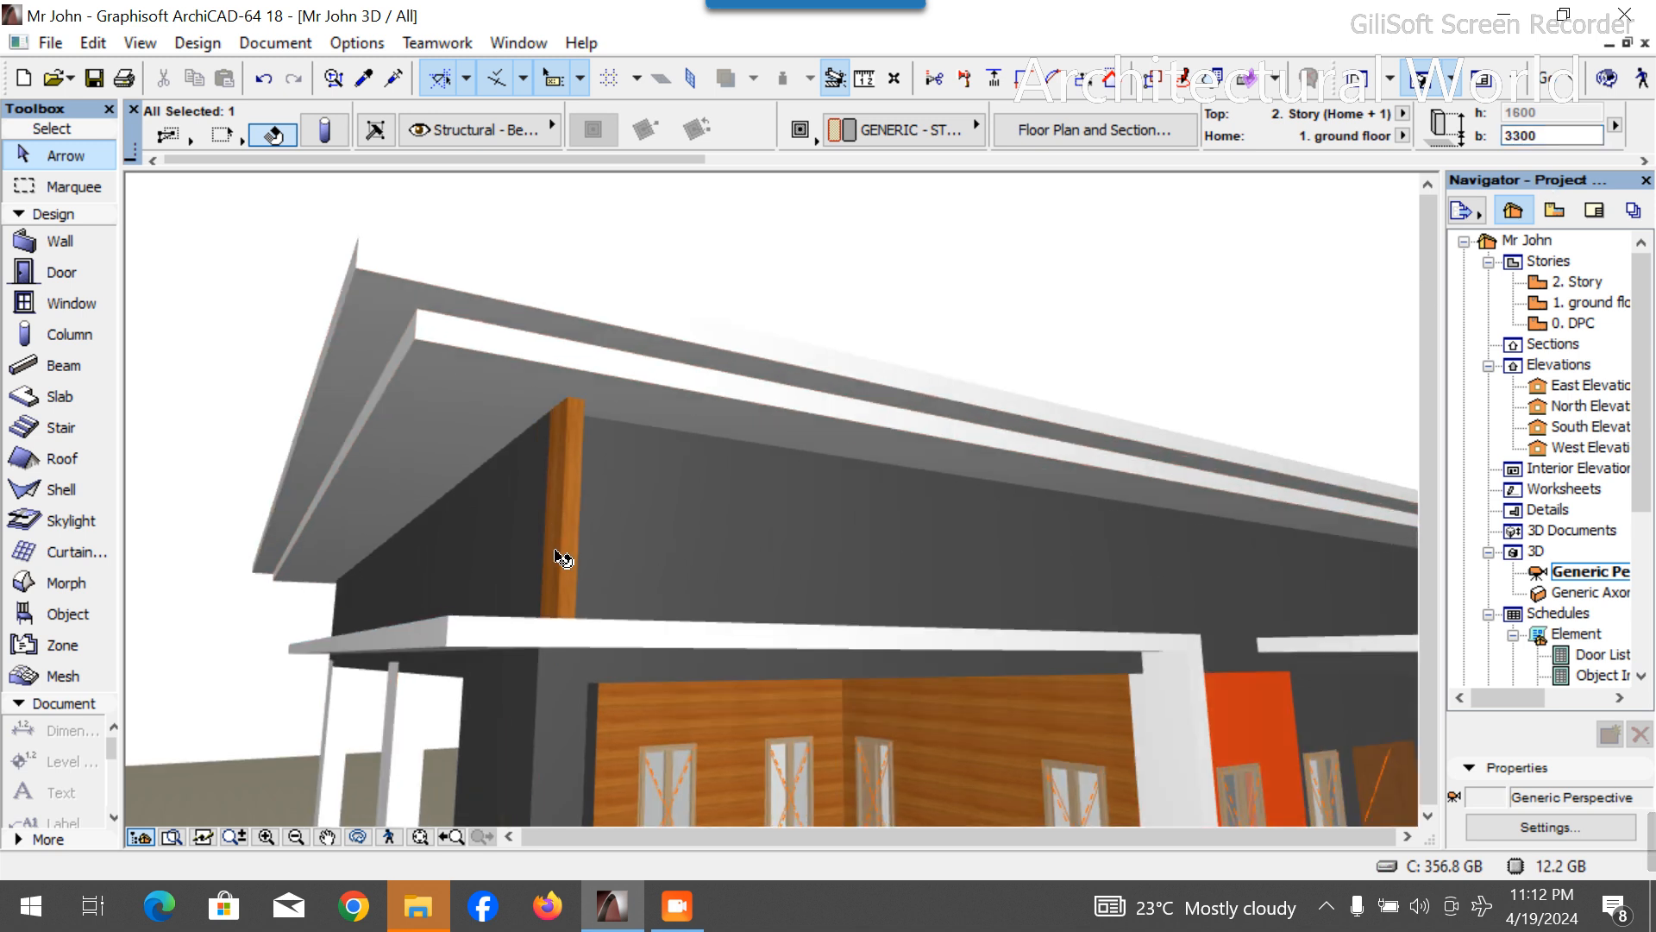
pyautogui.click(326, 131)
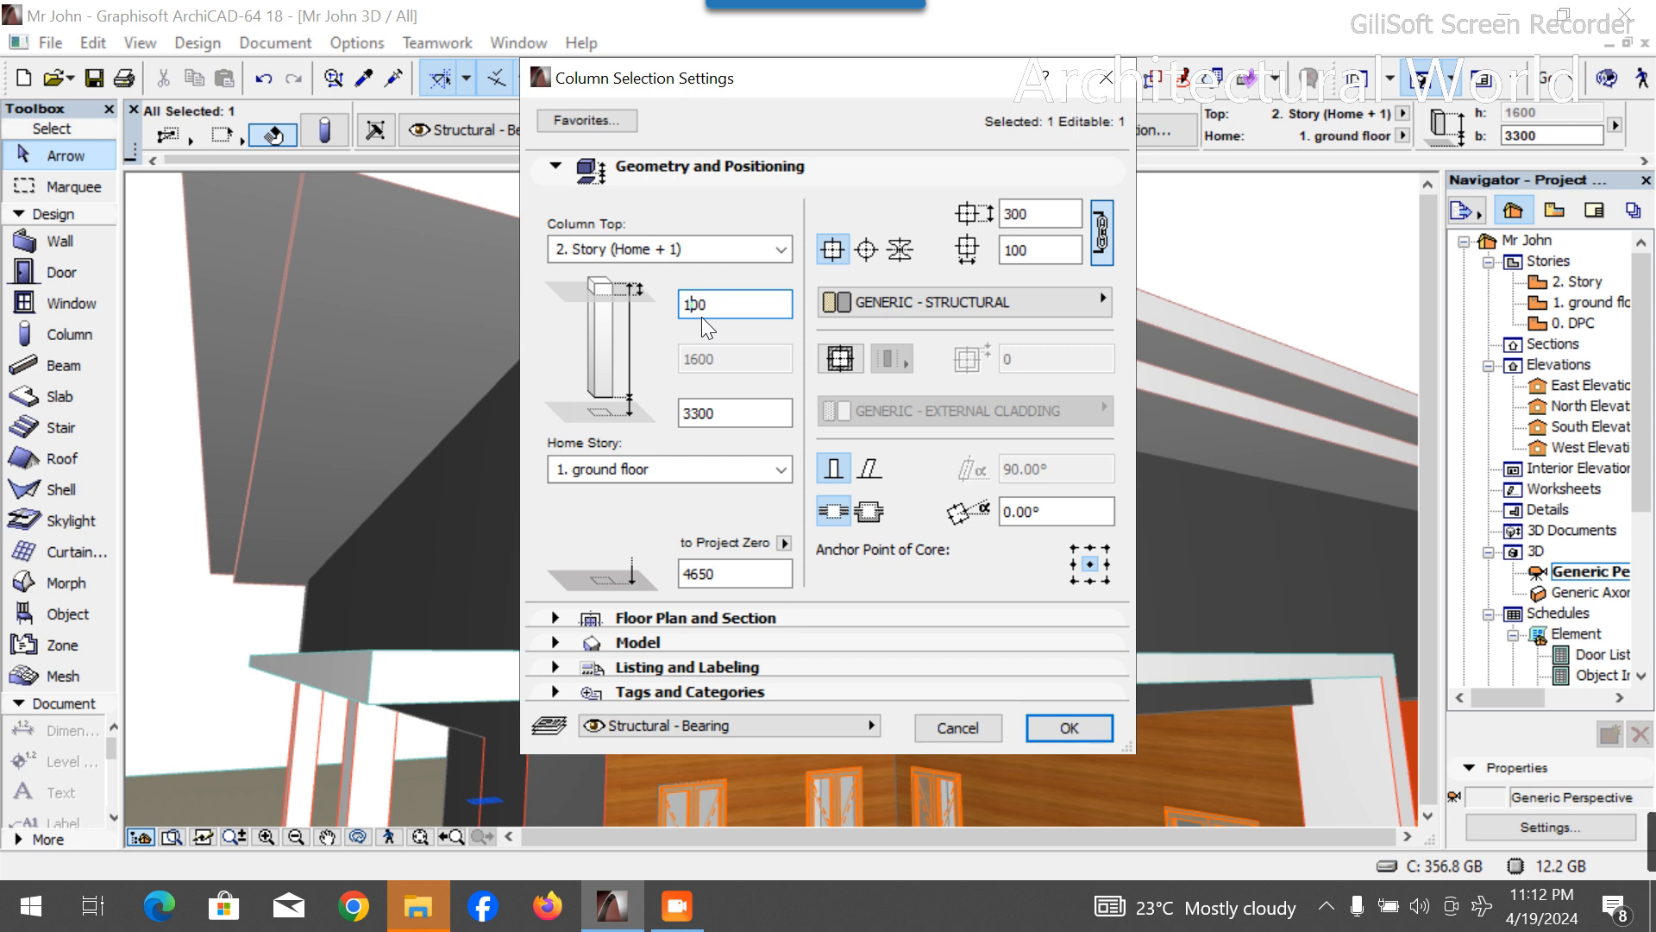
pyautogui.press('Return')
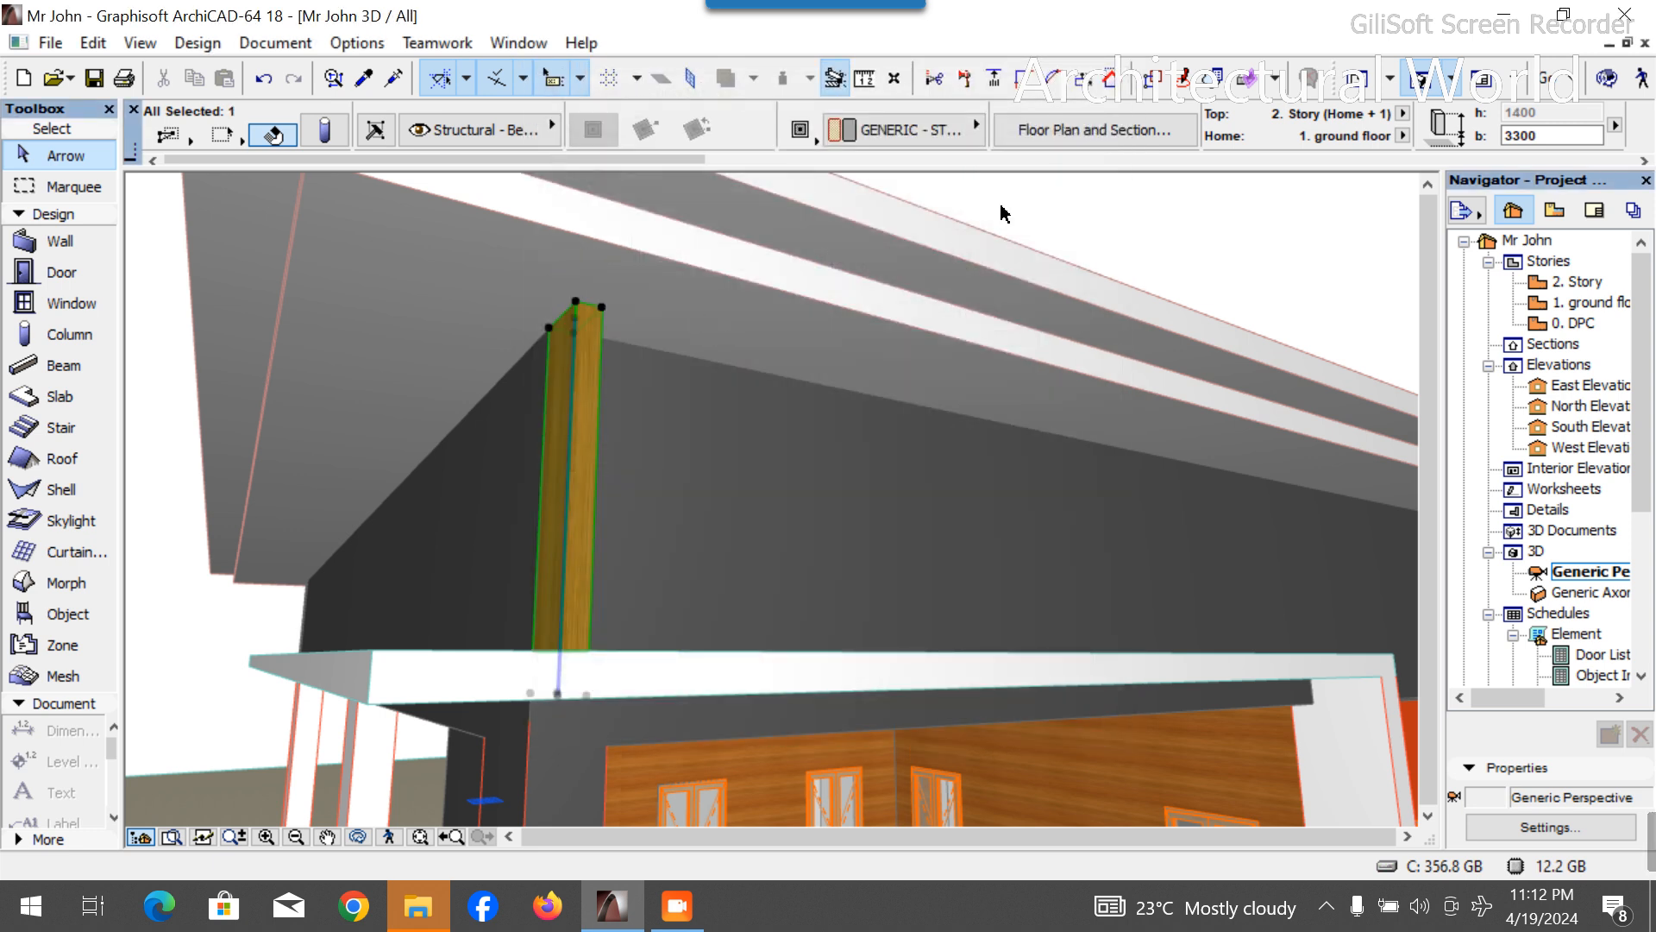
pyautogui.click(1074, 202)
pyautogui.scroll(-2, 779, 394)
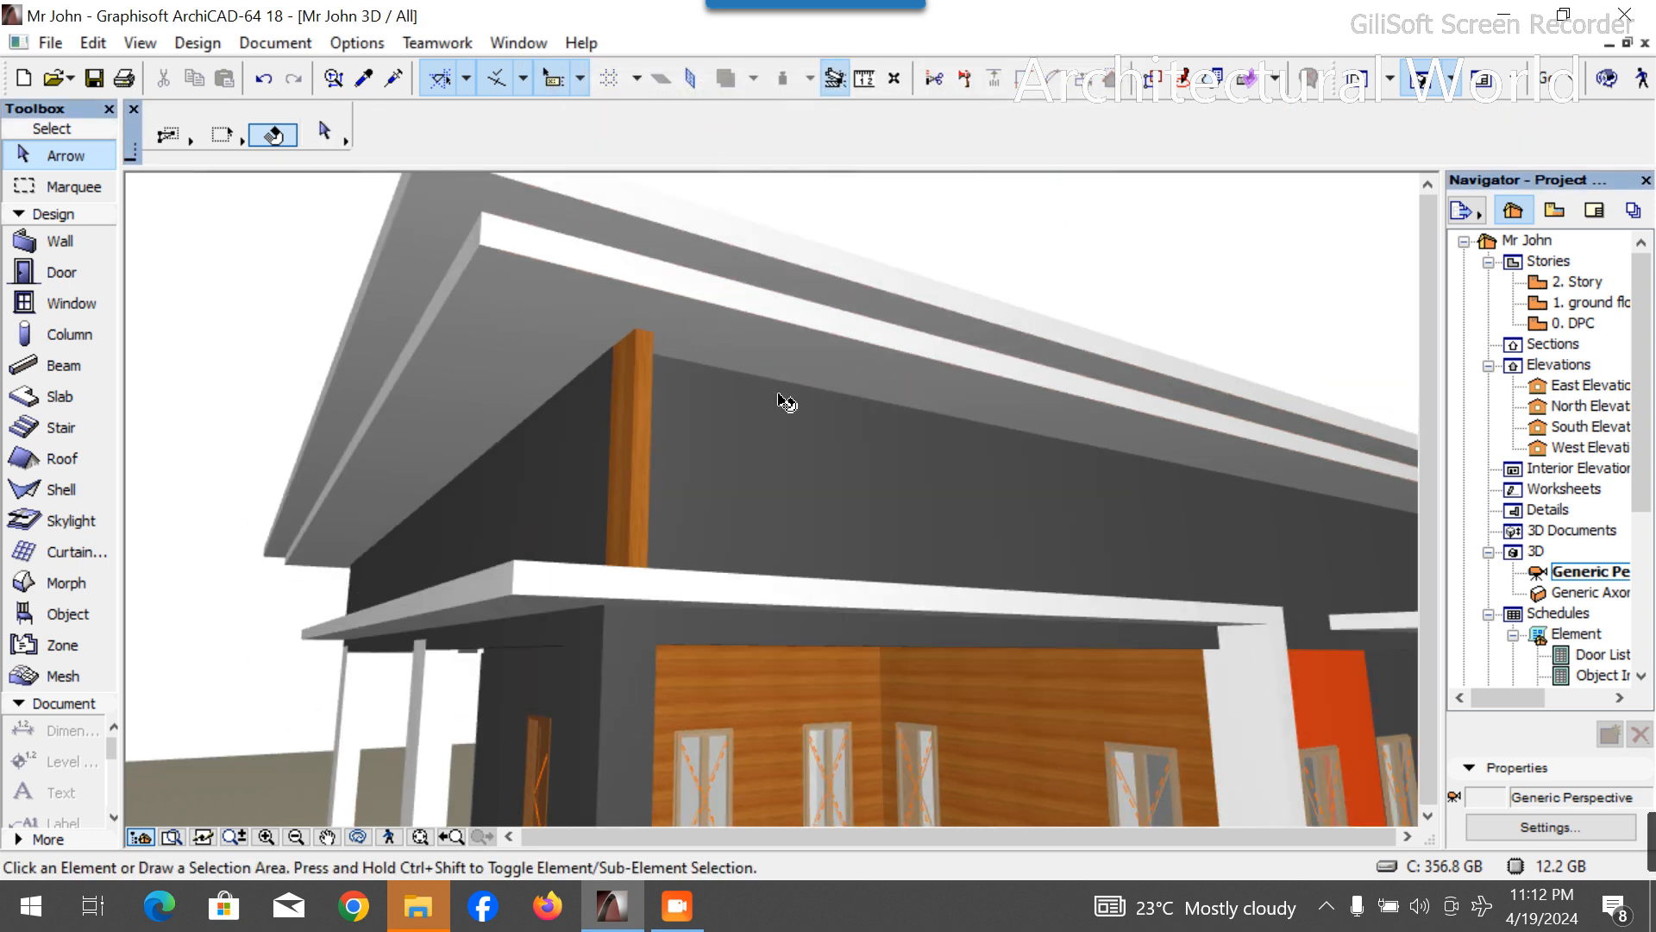
# Select the thin wood column at the carport corner and set its longer cross-section side to 150 mm.
pyautogui.scroll(4, 716, 440)
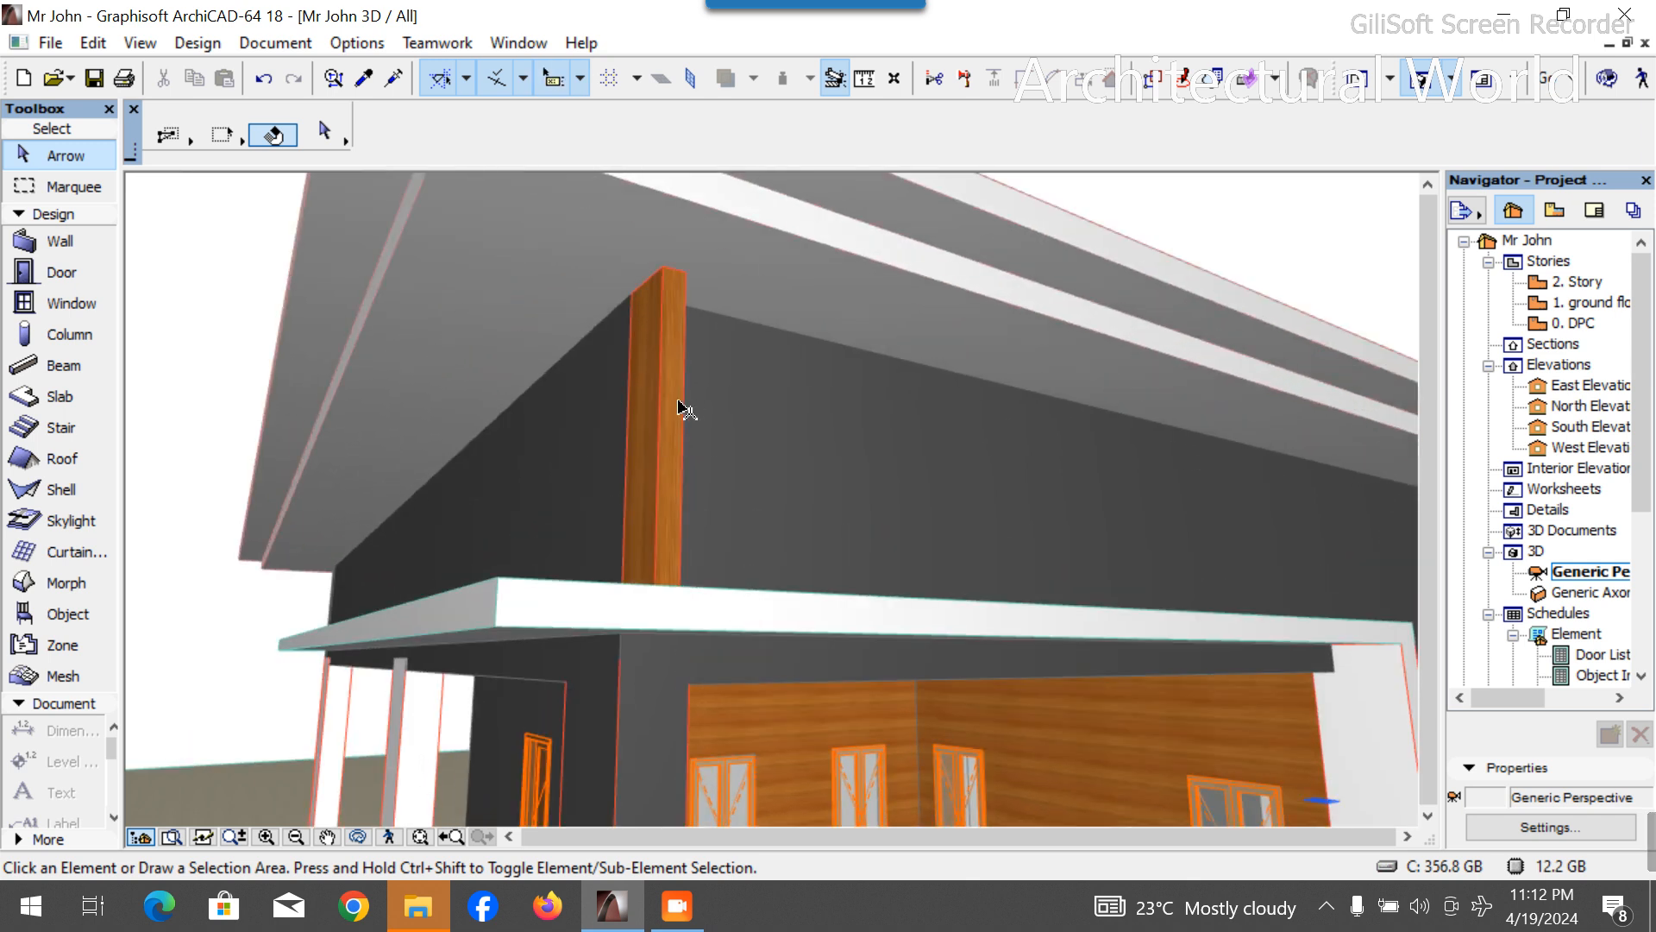
pyautogui.click(685, 407)
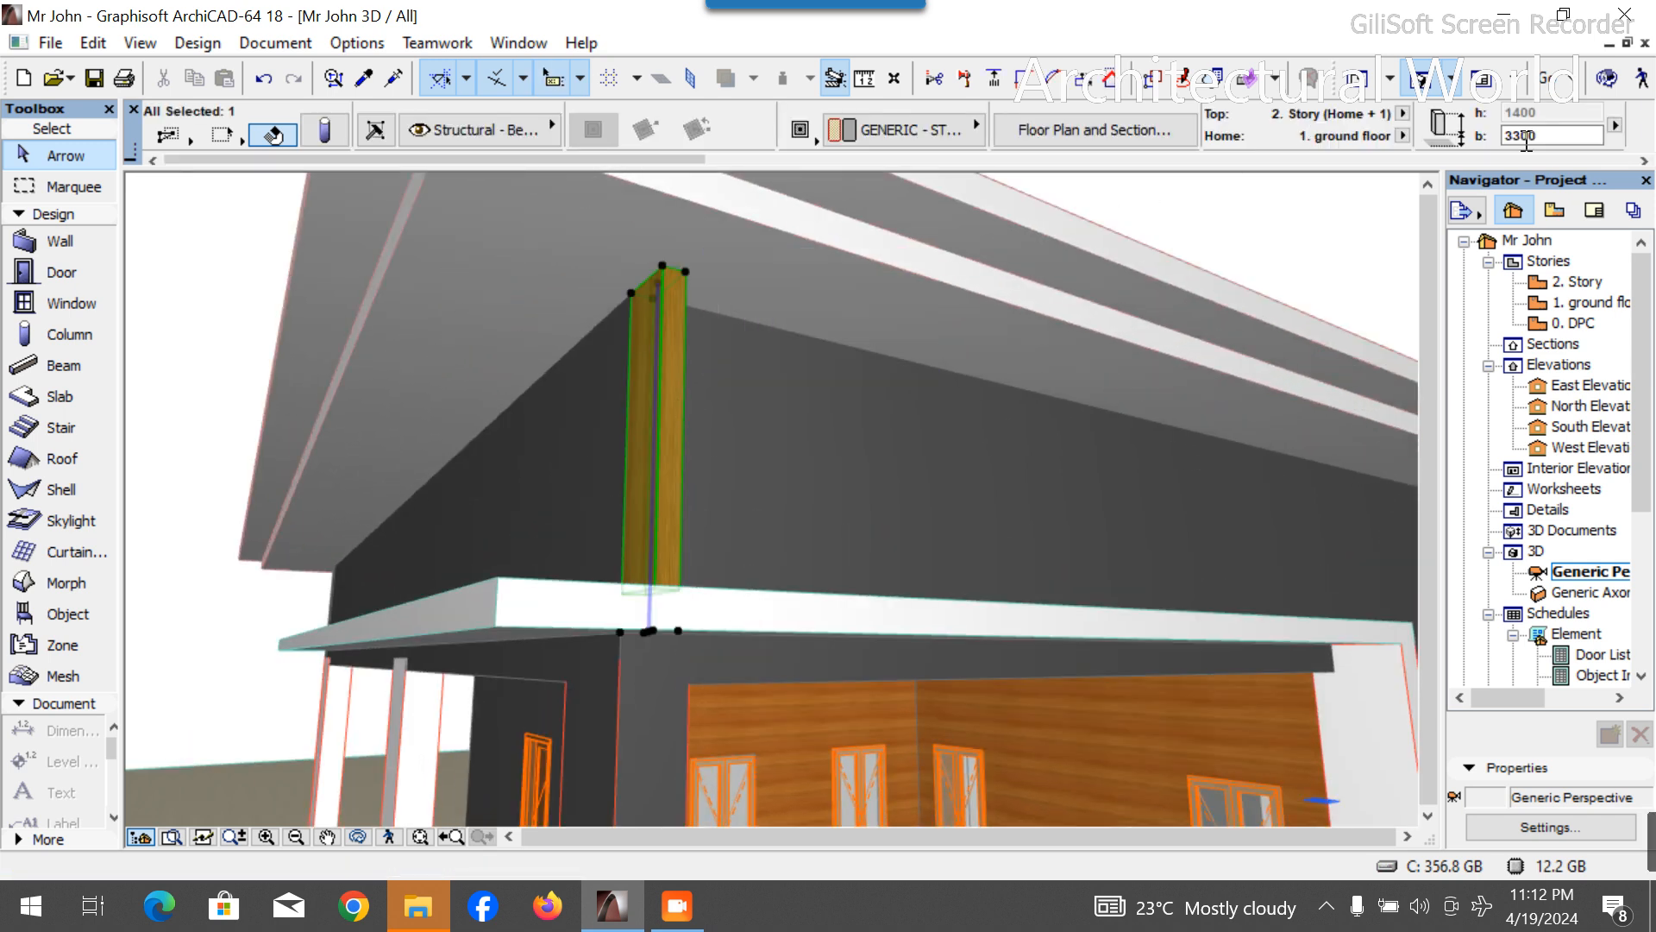
pyautogui.scroll(-1, 1370, 144)
pyautogui.click(1536, 113)
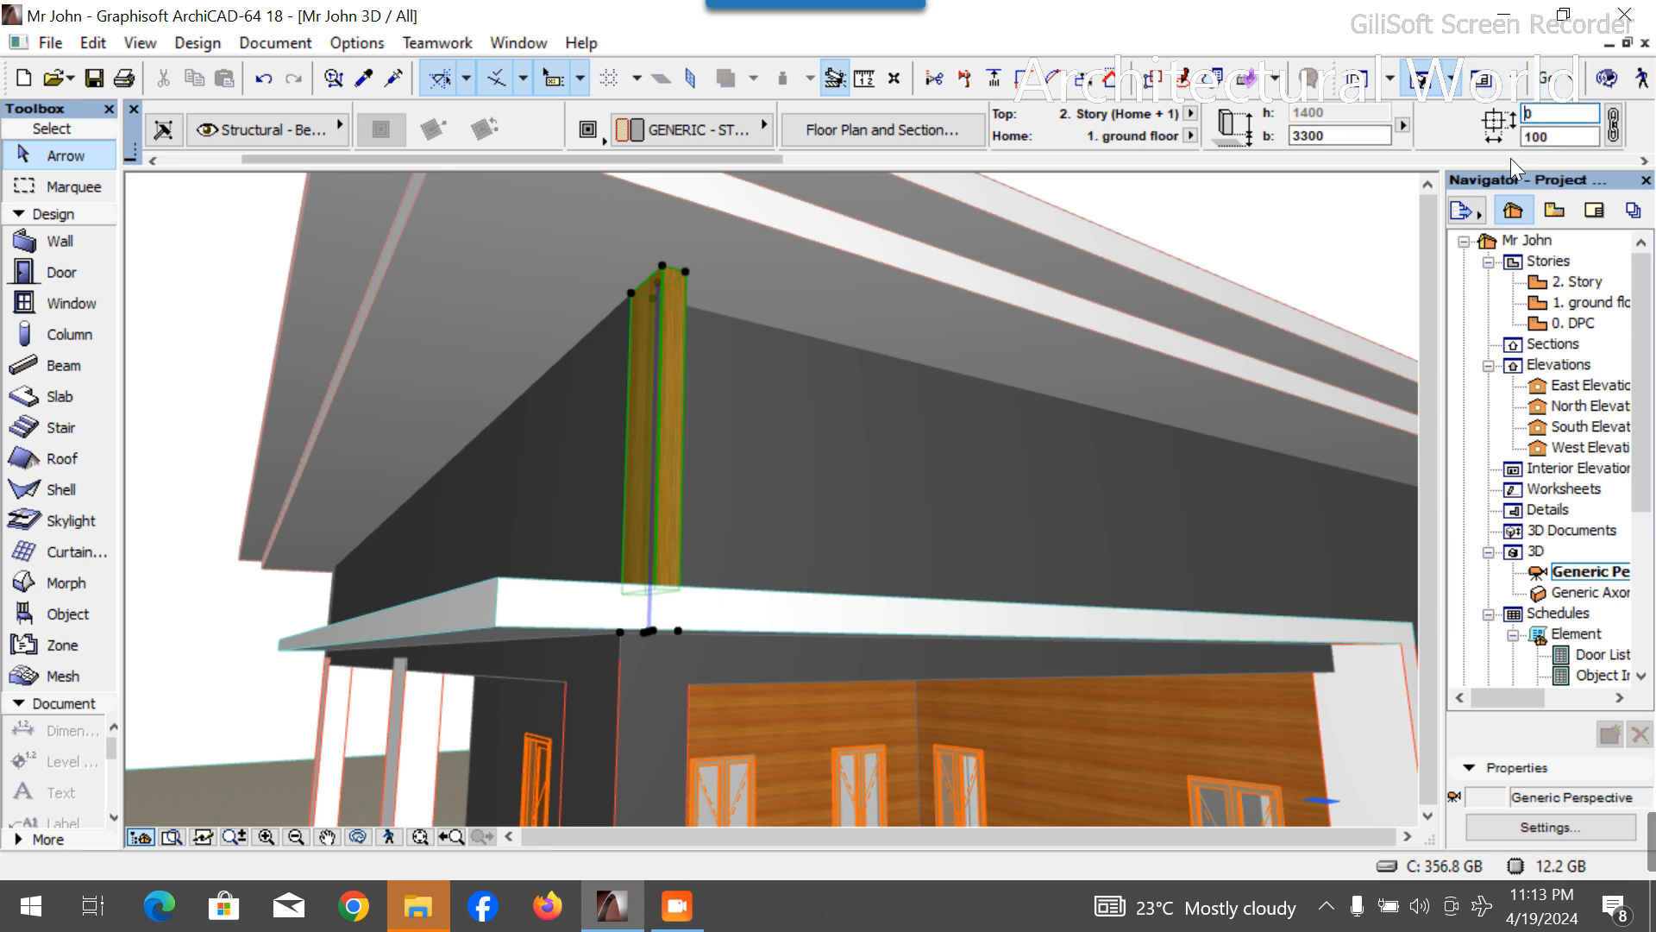
pyautogui.press('BackSpace')
pyautogui.write('150')
pyautogui.press('Return')
pyautogui.press('Escape')
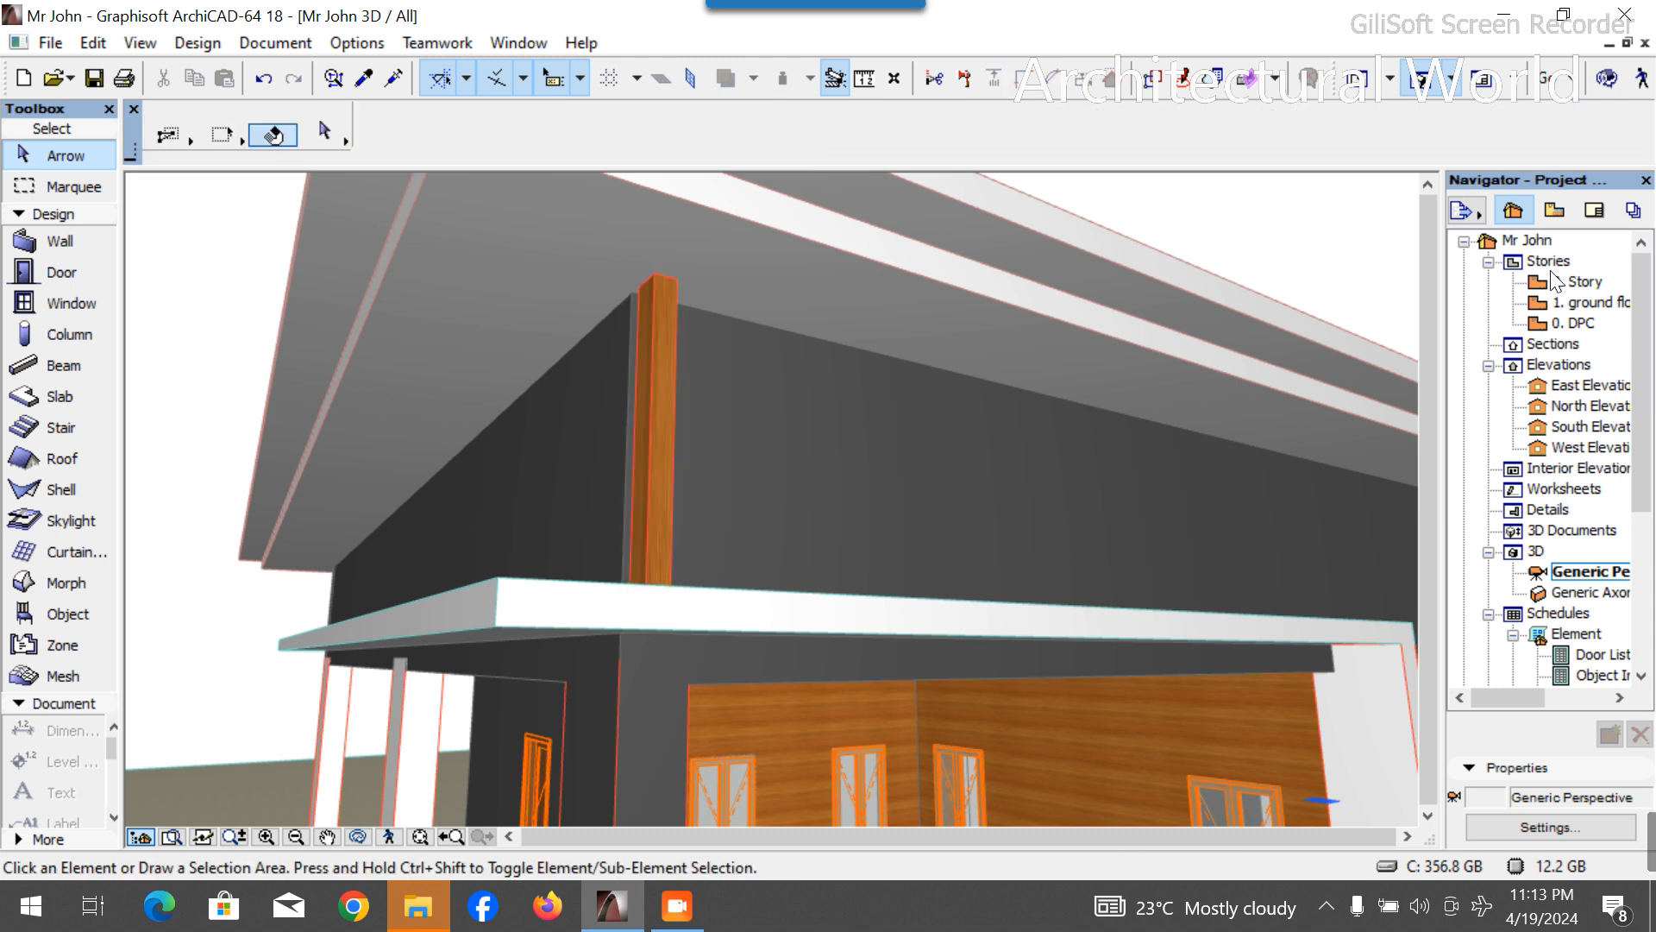
# On the 2. Story plan, move the thin column so its upper-left corner meets the outer lower corner of the wall.
pyautogui.doubleClick(1587, 301)
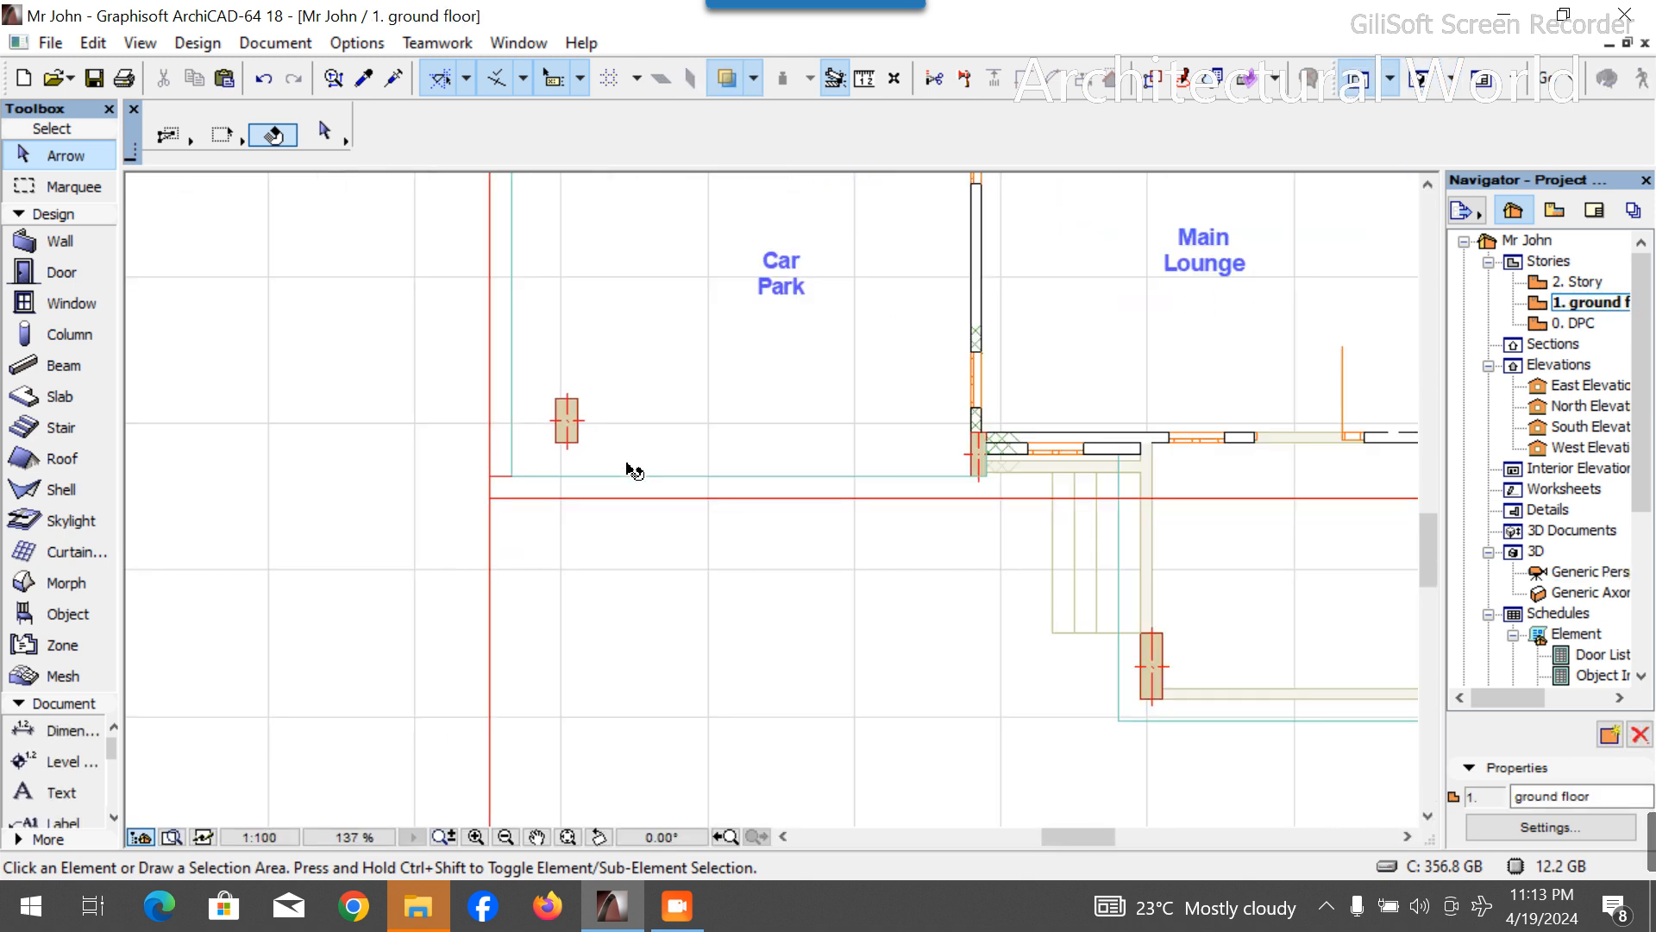
pyautogui.scroll(-3, 560, 457)
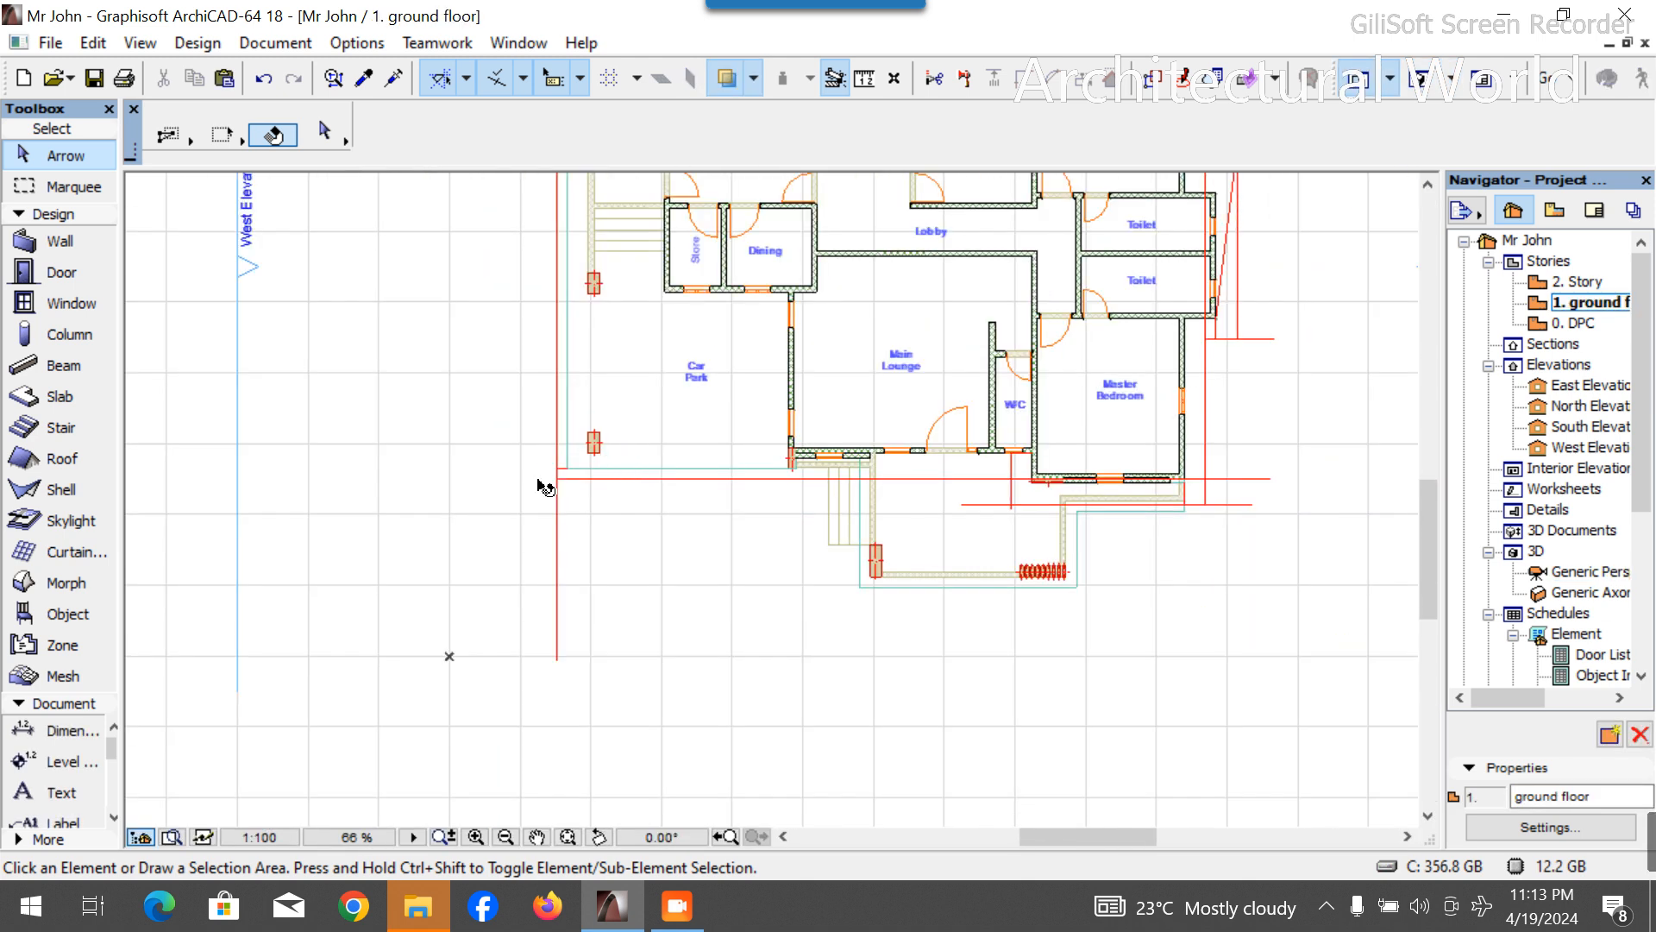
pyautogui.scroll(4, 589, 471)
pyautogui.scroll(2, 589, 471)
pyautogui.click(1579, 282)
pyautogui.doubleClick(1583, 282)
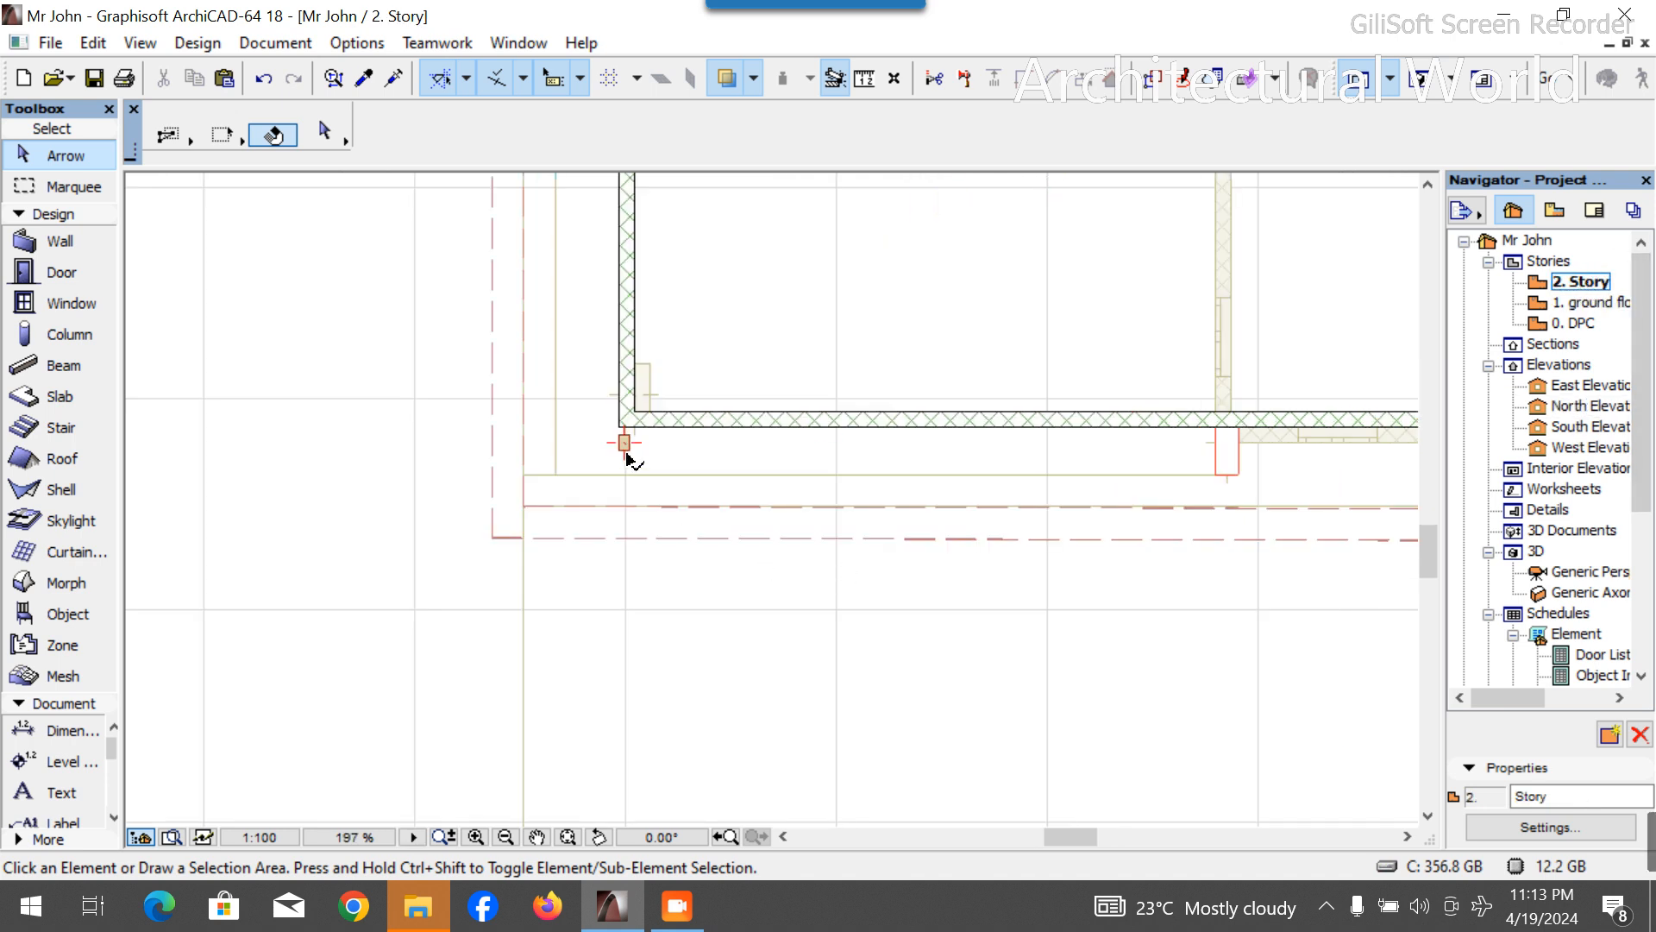
pyautogui.scroll(5, 630, 457)
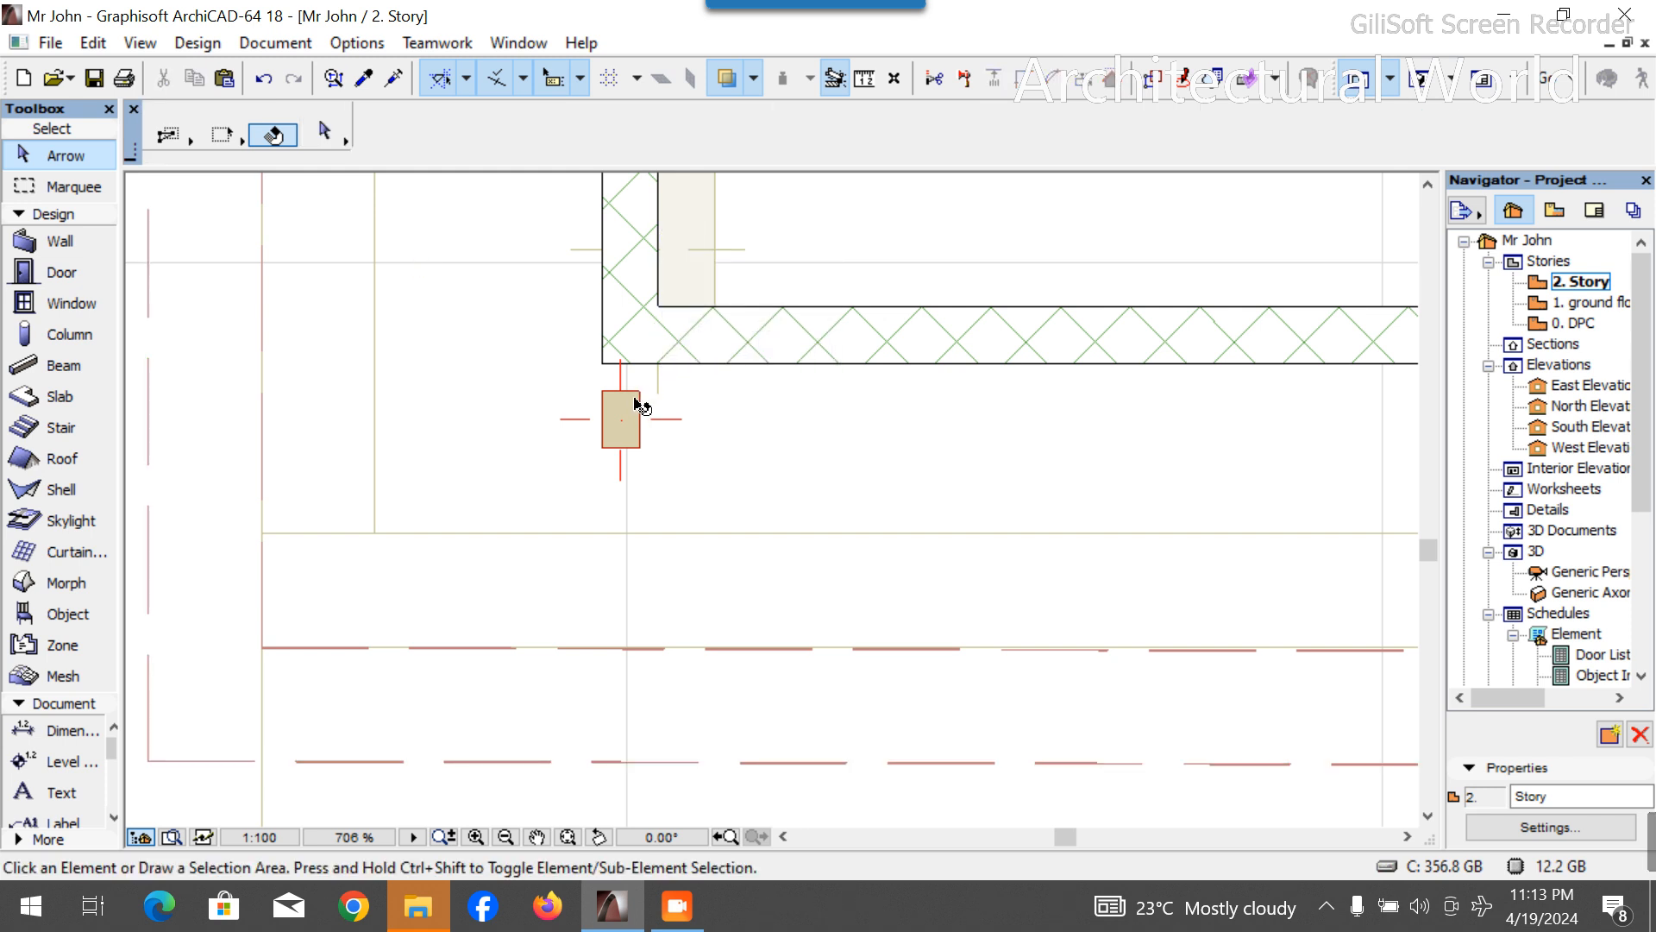
pyautogui.click(635, 407)
pyautogui.scroll(-4, 614, 445)
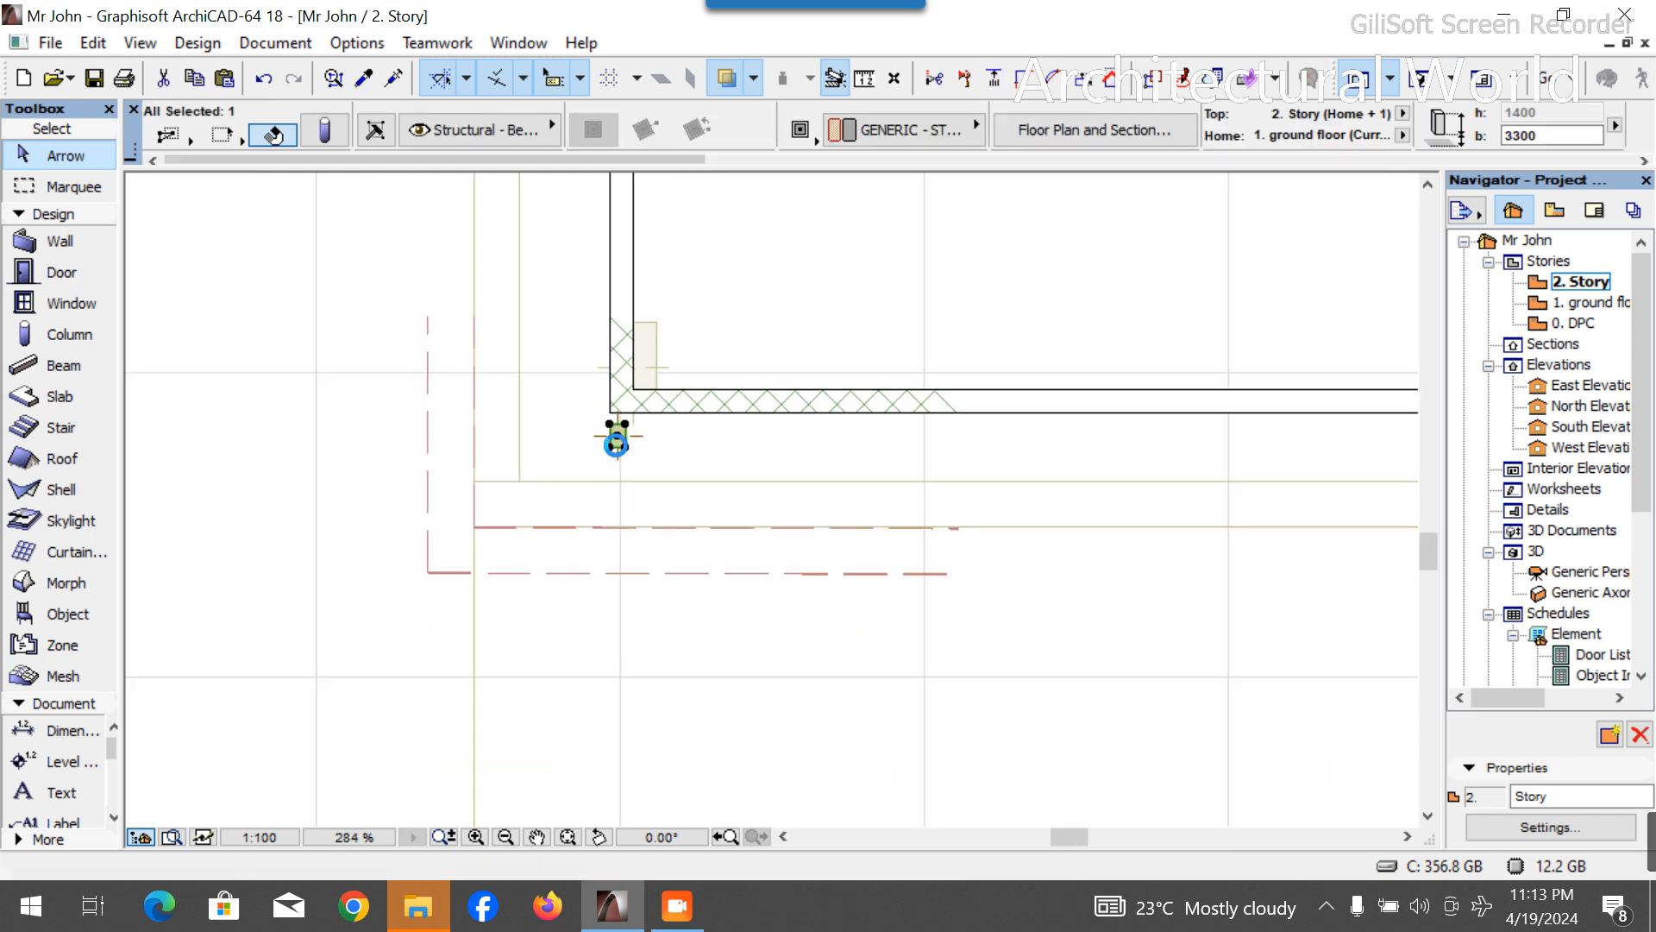
pyautogui.hotkey('ctrl', 'd')
pyautogui.scroll(6, 604, 436)
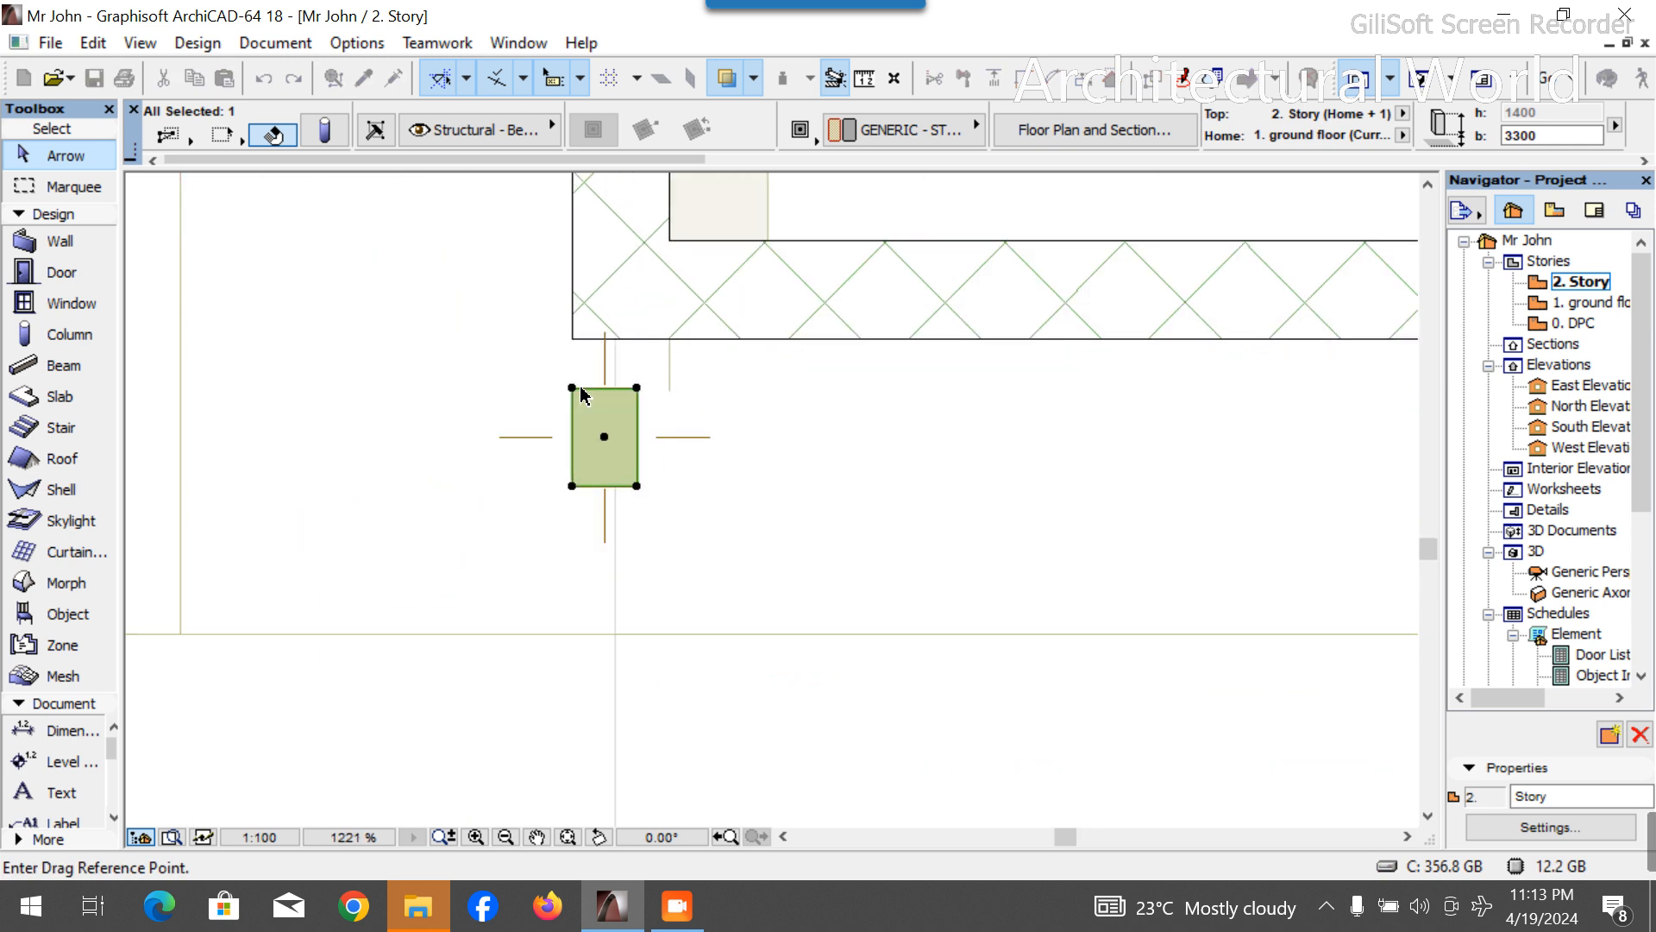
pyautogui.click(572, 388)
pyautogui.click(574, 341)
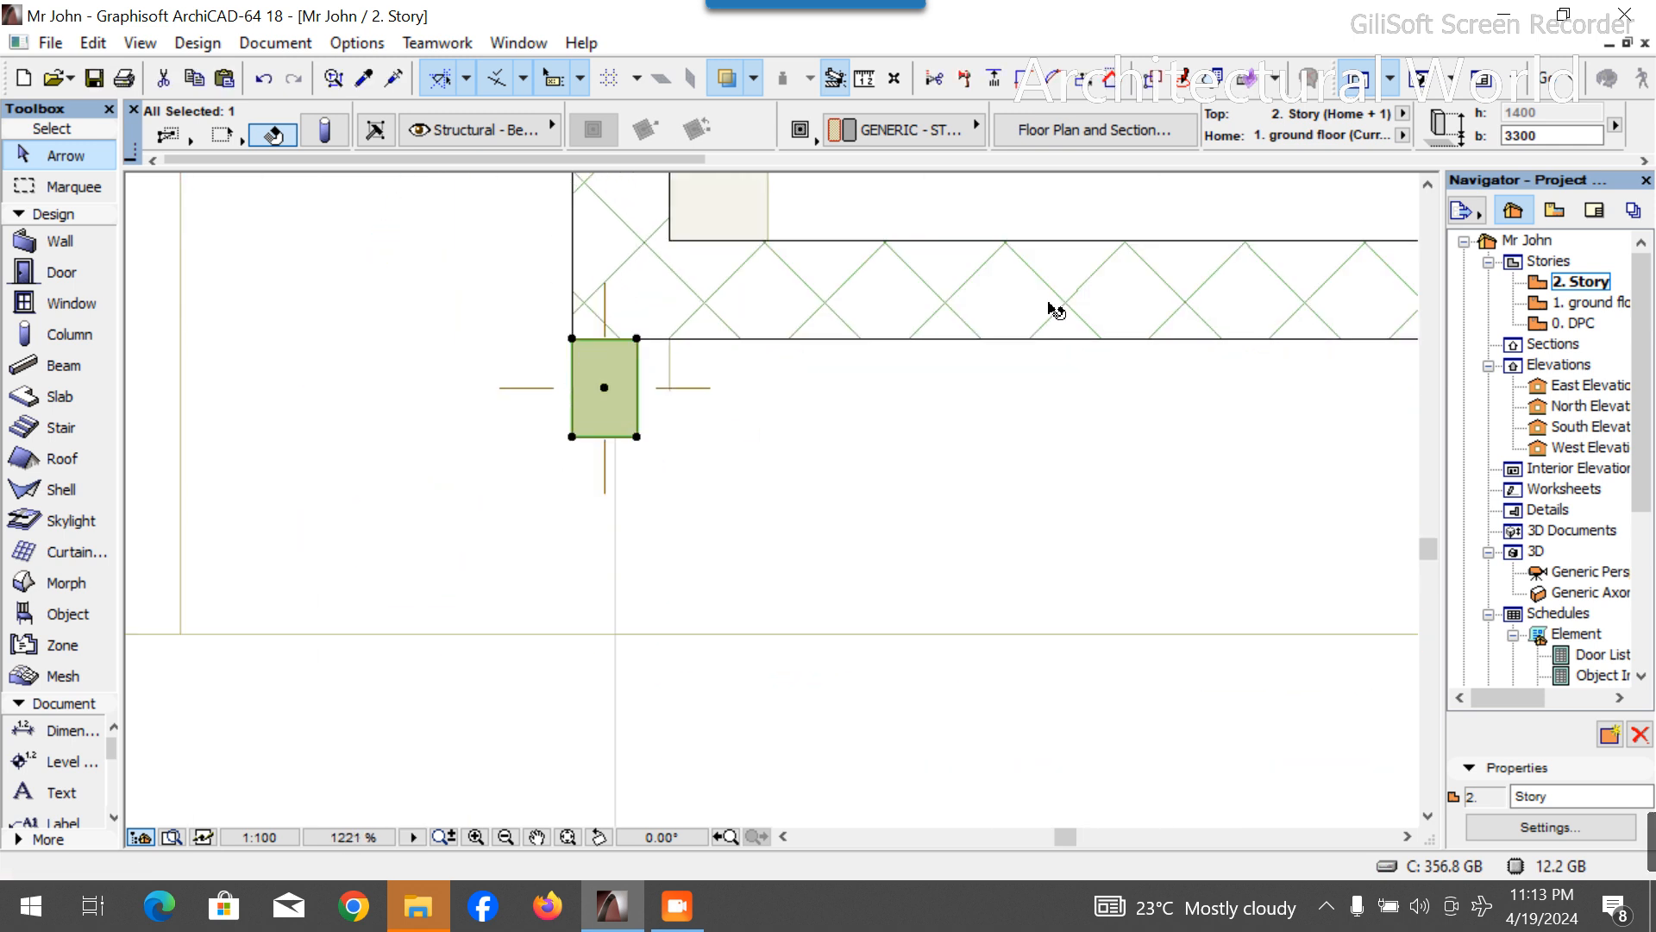
pyautogui.click(1417, 77)
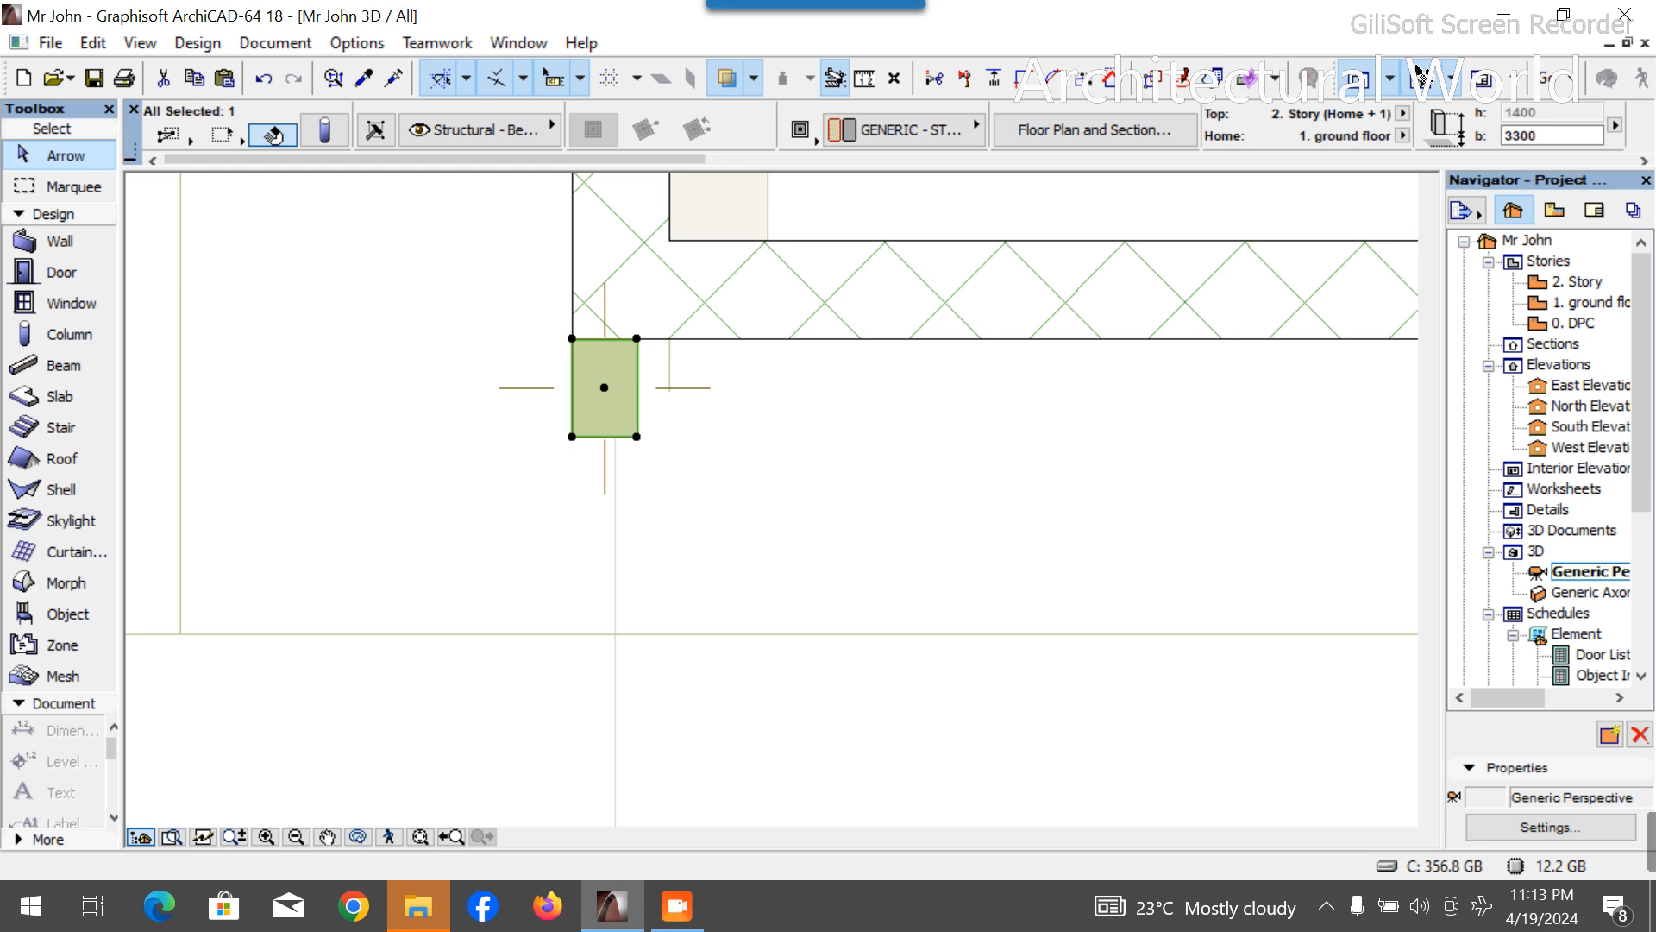
pyautogui.doubleClick(1590, 283)
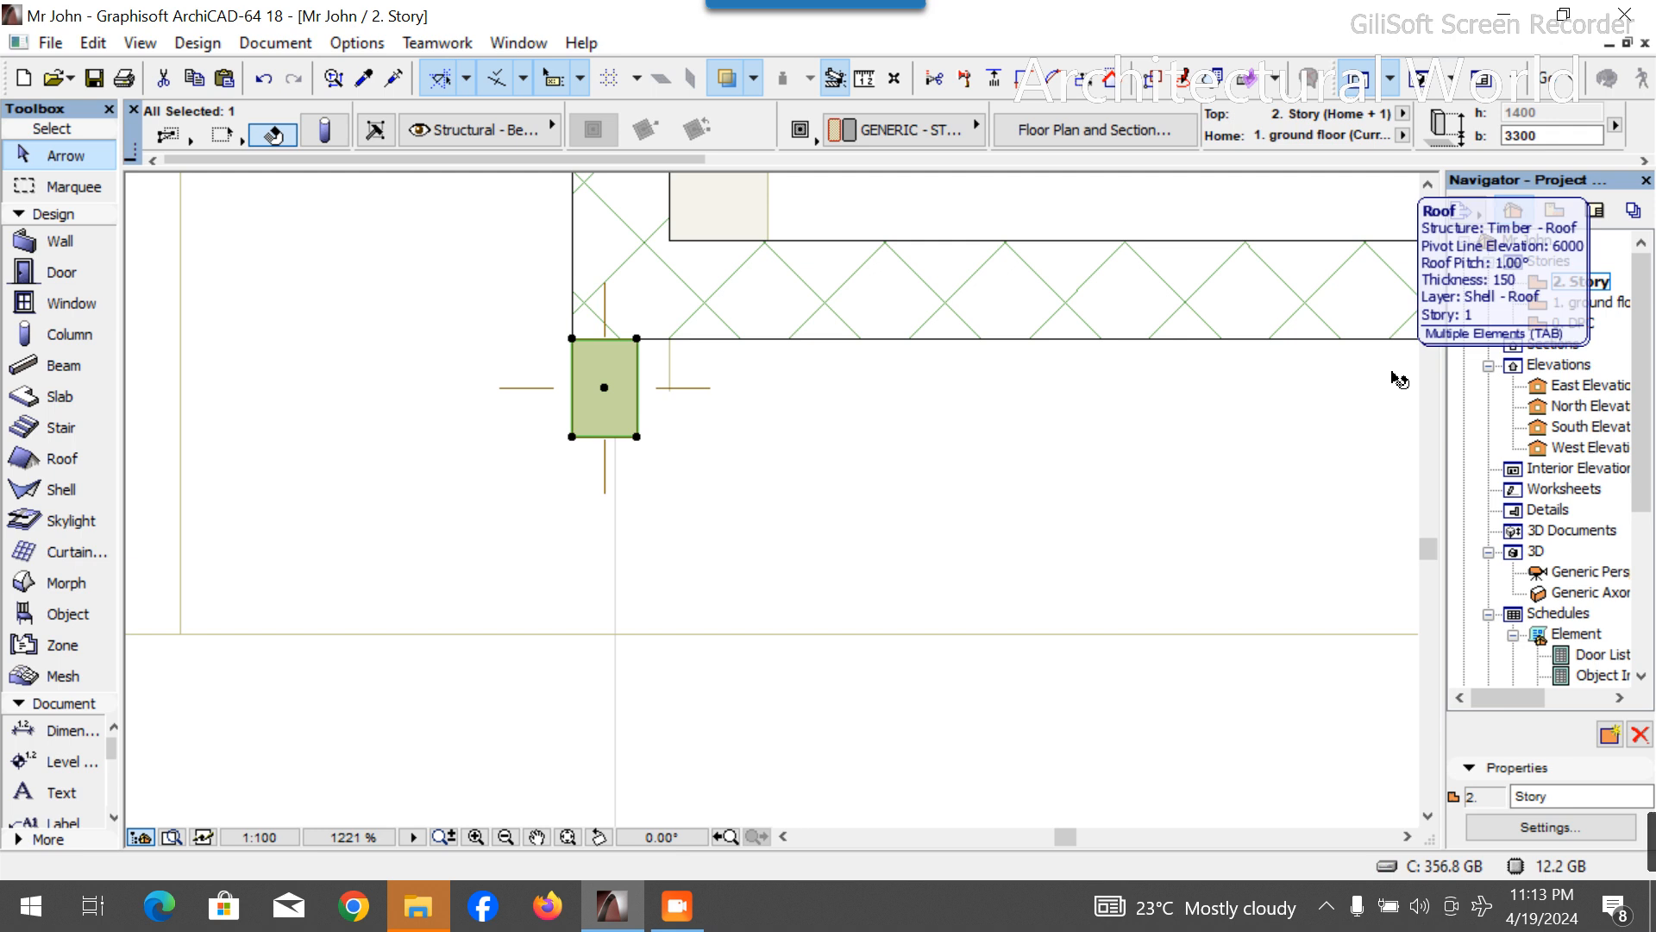
# Copy the thin corner column 150 mm along the wall's outer face, measured from its upper-left corner.
pyautogui.hotkey('ctrl', 'd')
pyautogui.press('ctrl')
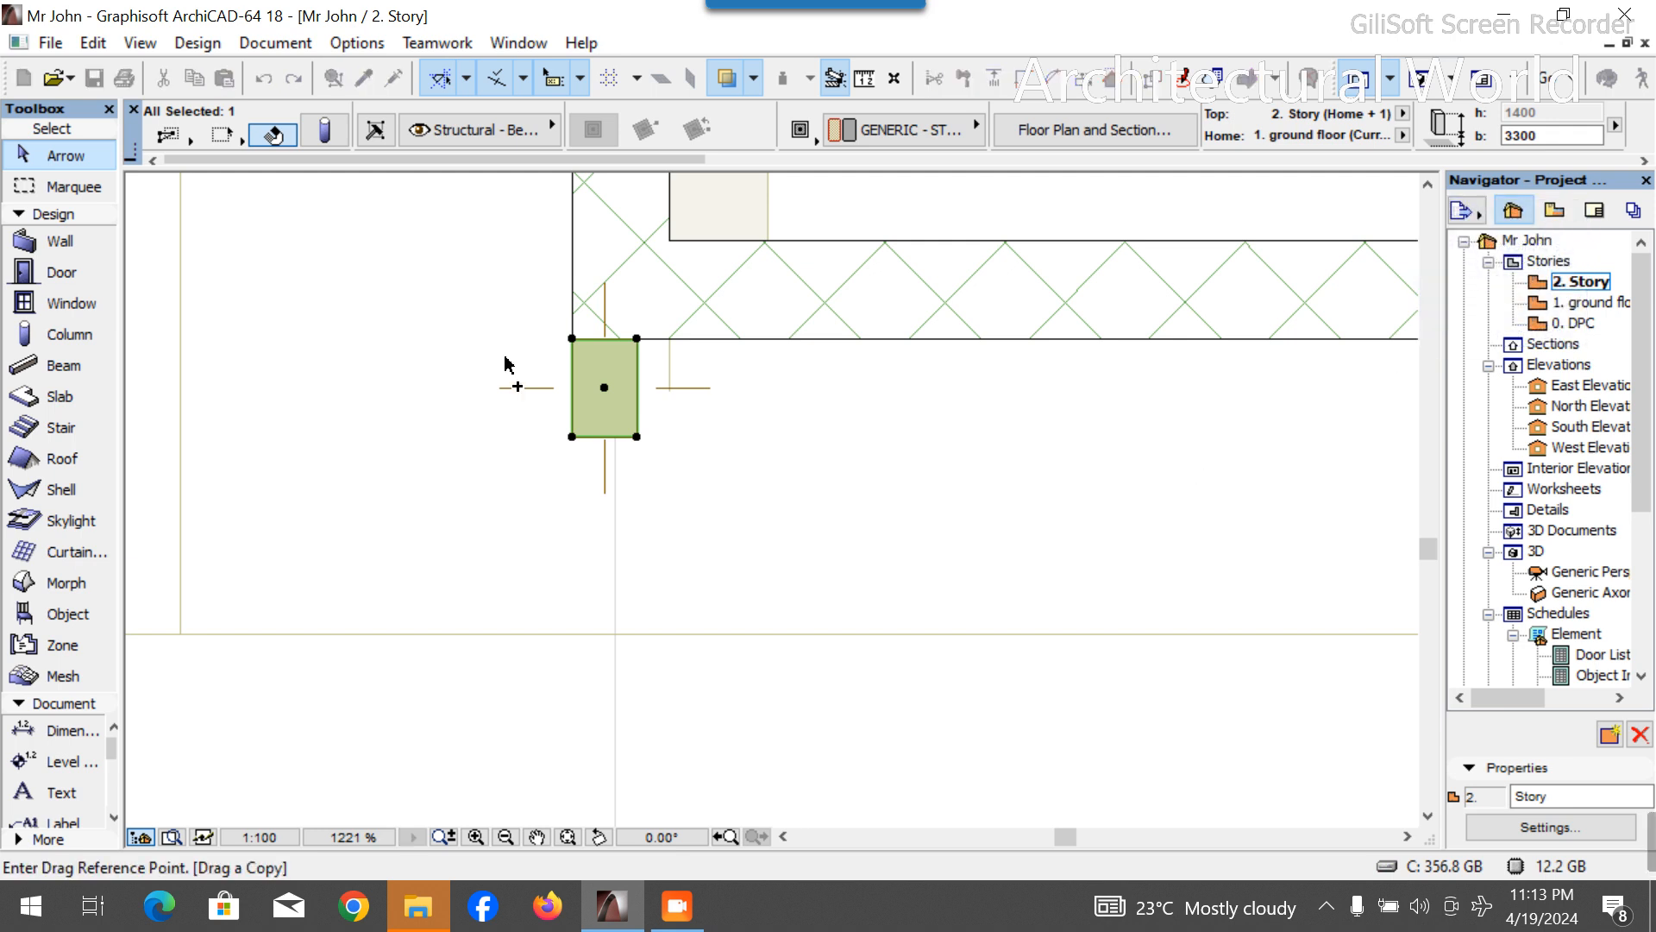
pyautogui.click(572, 339)
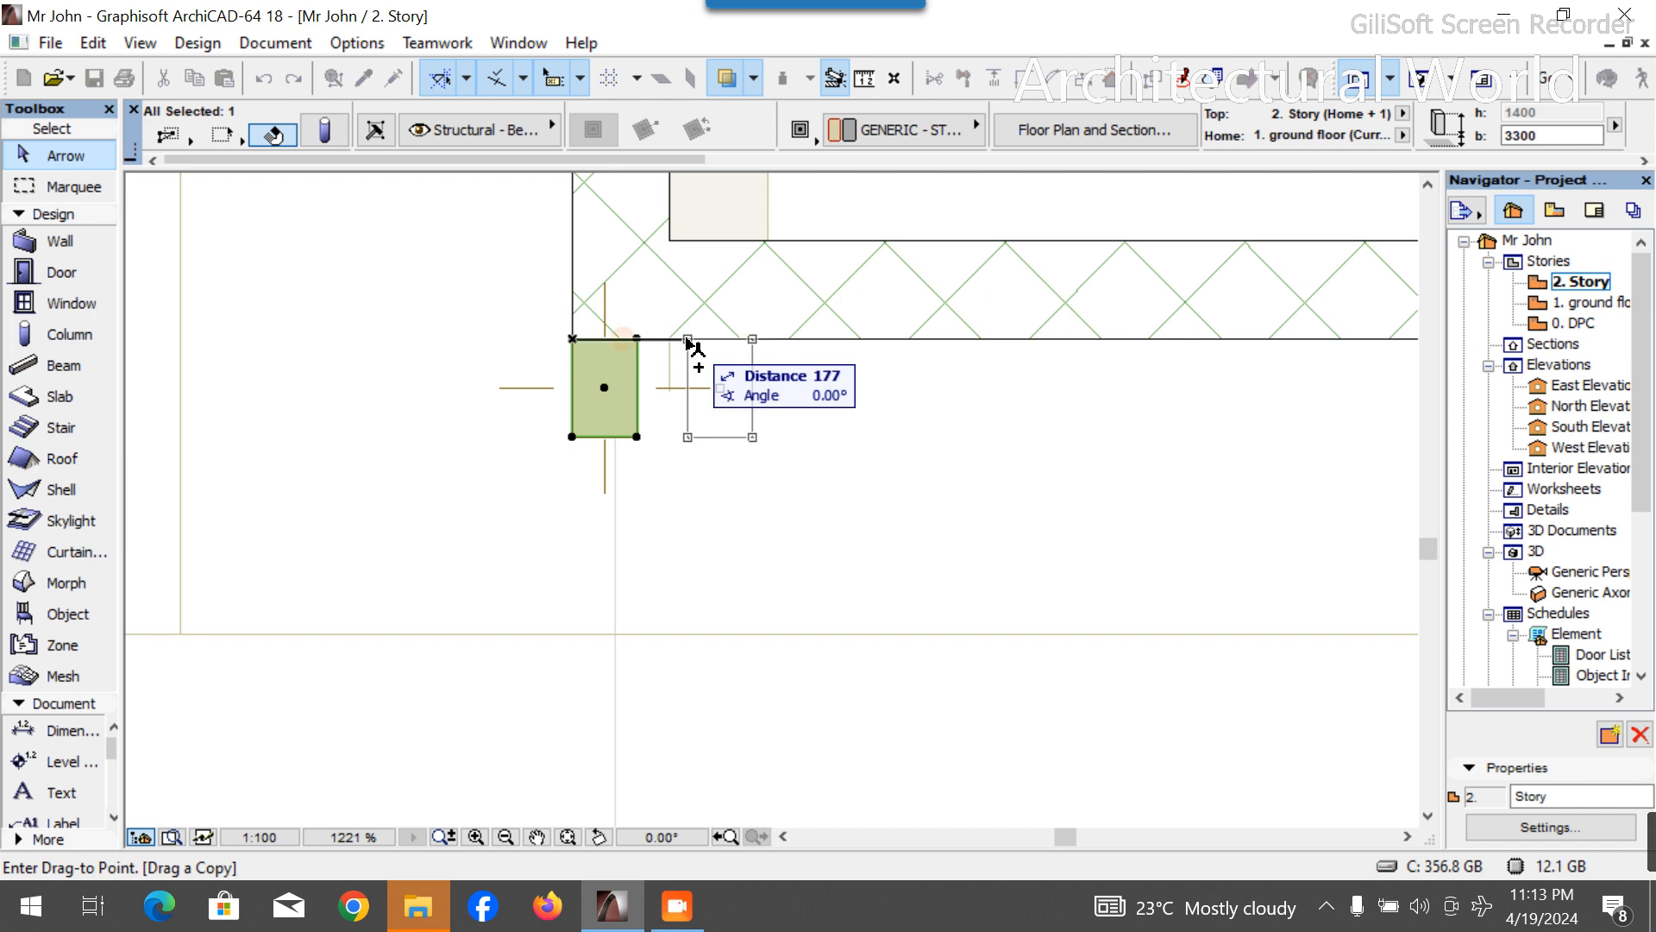
pyautogui.write('1')
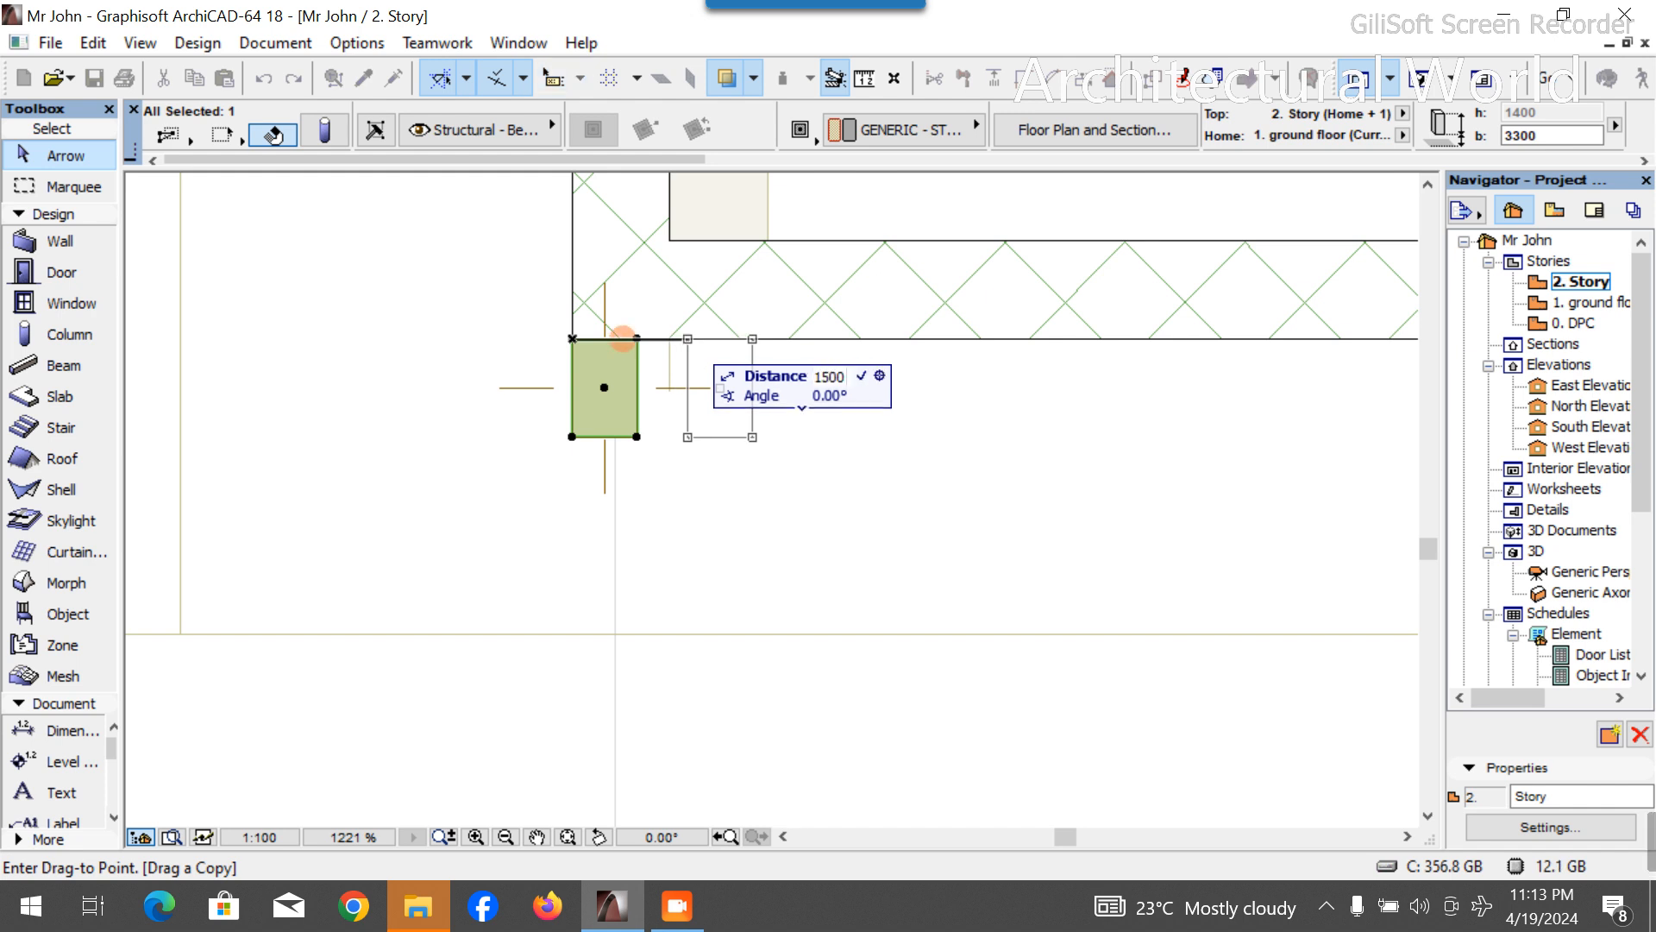
pyautogui.write('500')
pyautogui.press('BackSpace')
pyautogui.press('Return')
# Add the third and fourth thin columns by copying the latest one along the wall at 150 mm spacing.
pyautogui.hotkey('ctrl', 'd')
pyautogui.click(670, 339)
pyautogui.press('ctrl')
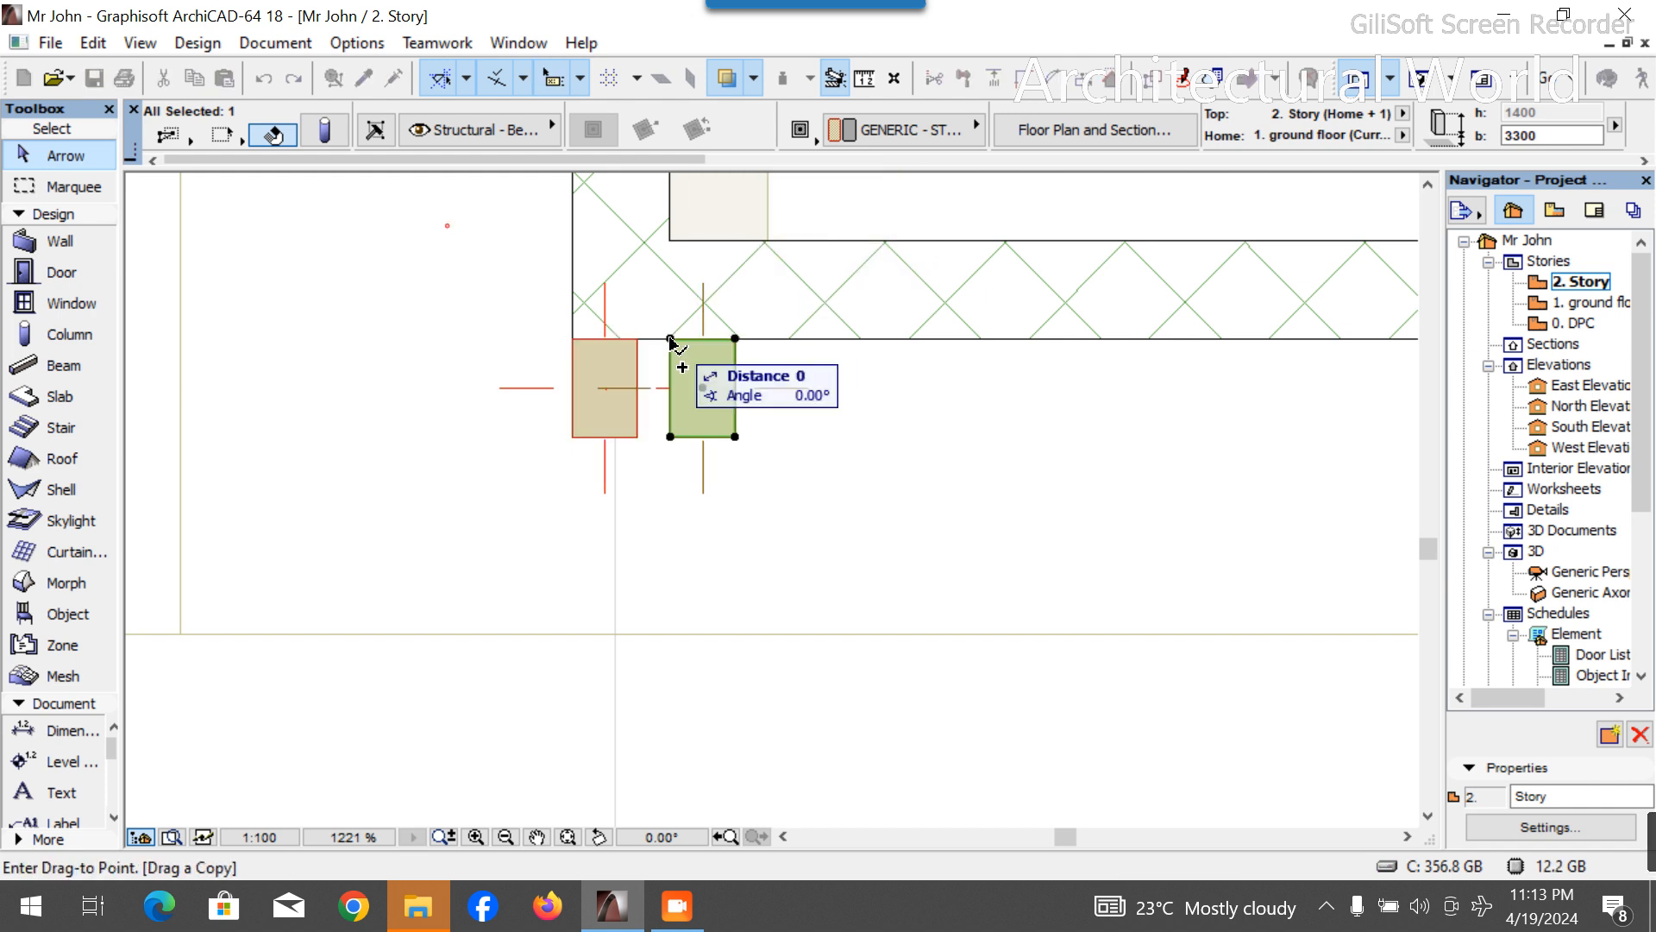
pyautogui.write('15')
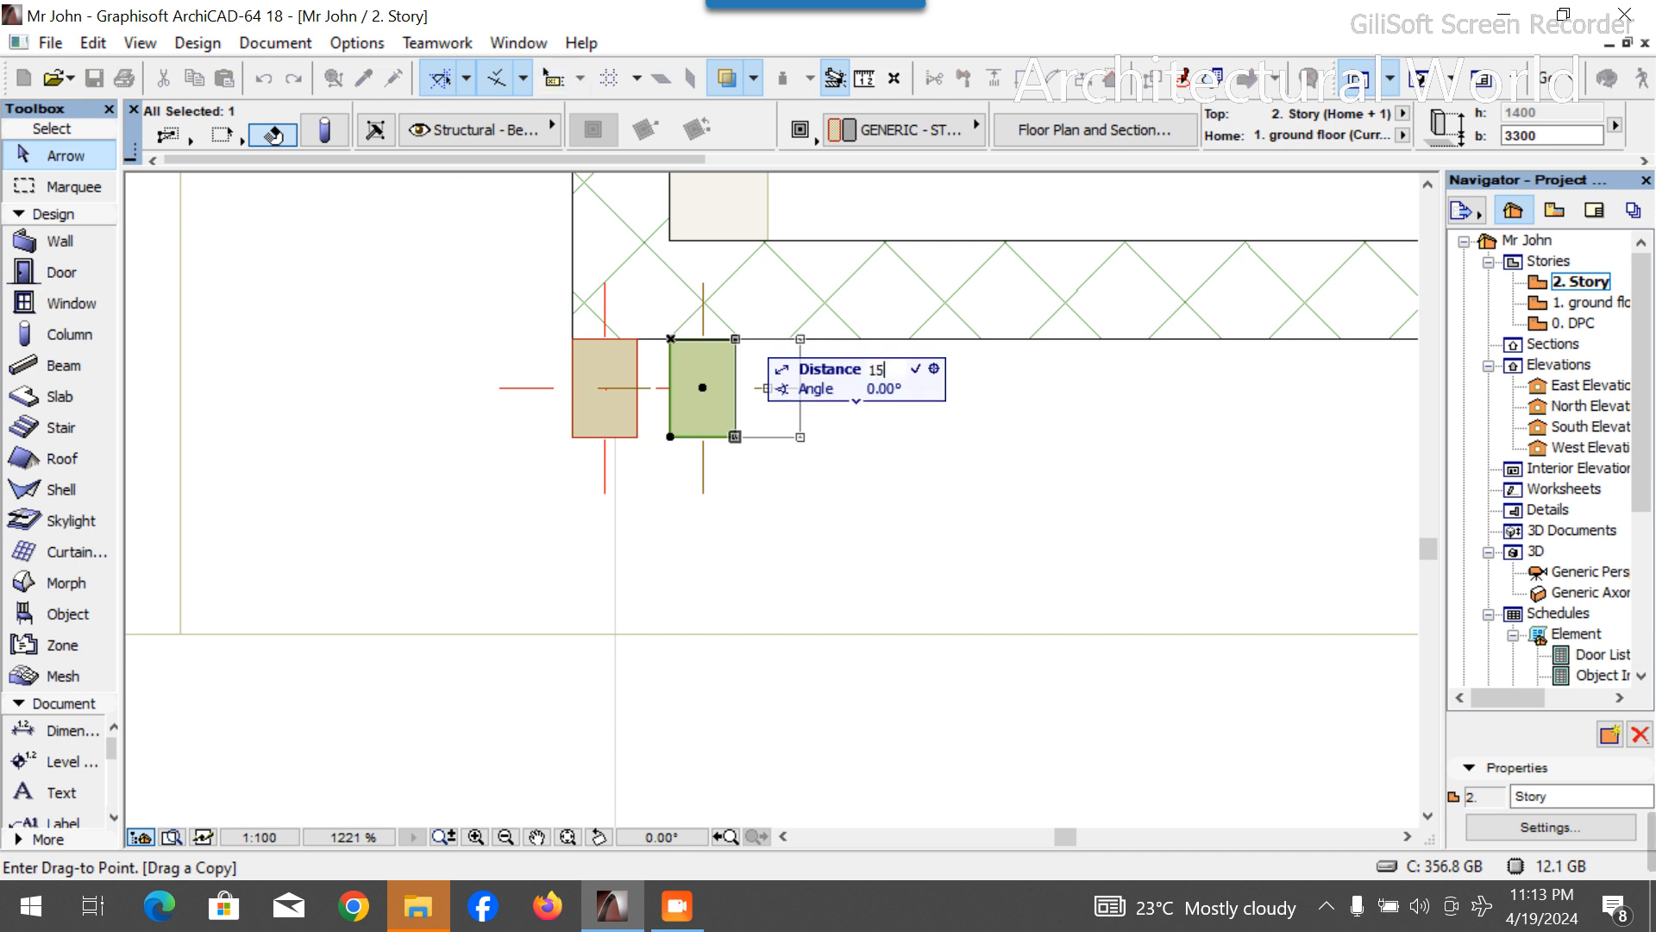
pyautogui.press('Return')
pyautogui.hotkey('ctrl', 'd')
pyautogui.click(768, 339)
pyautogui.press('ctrl')
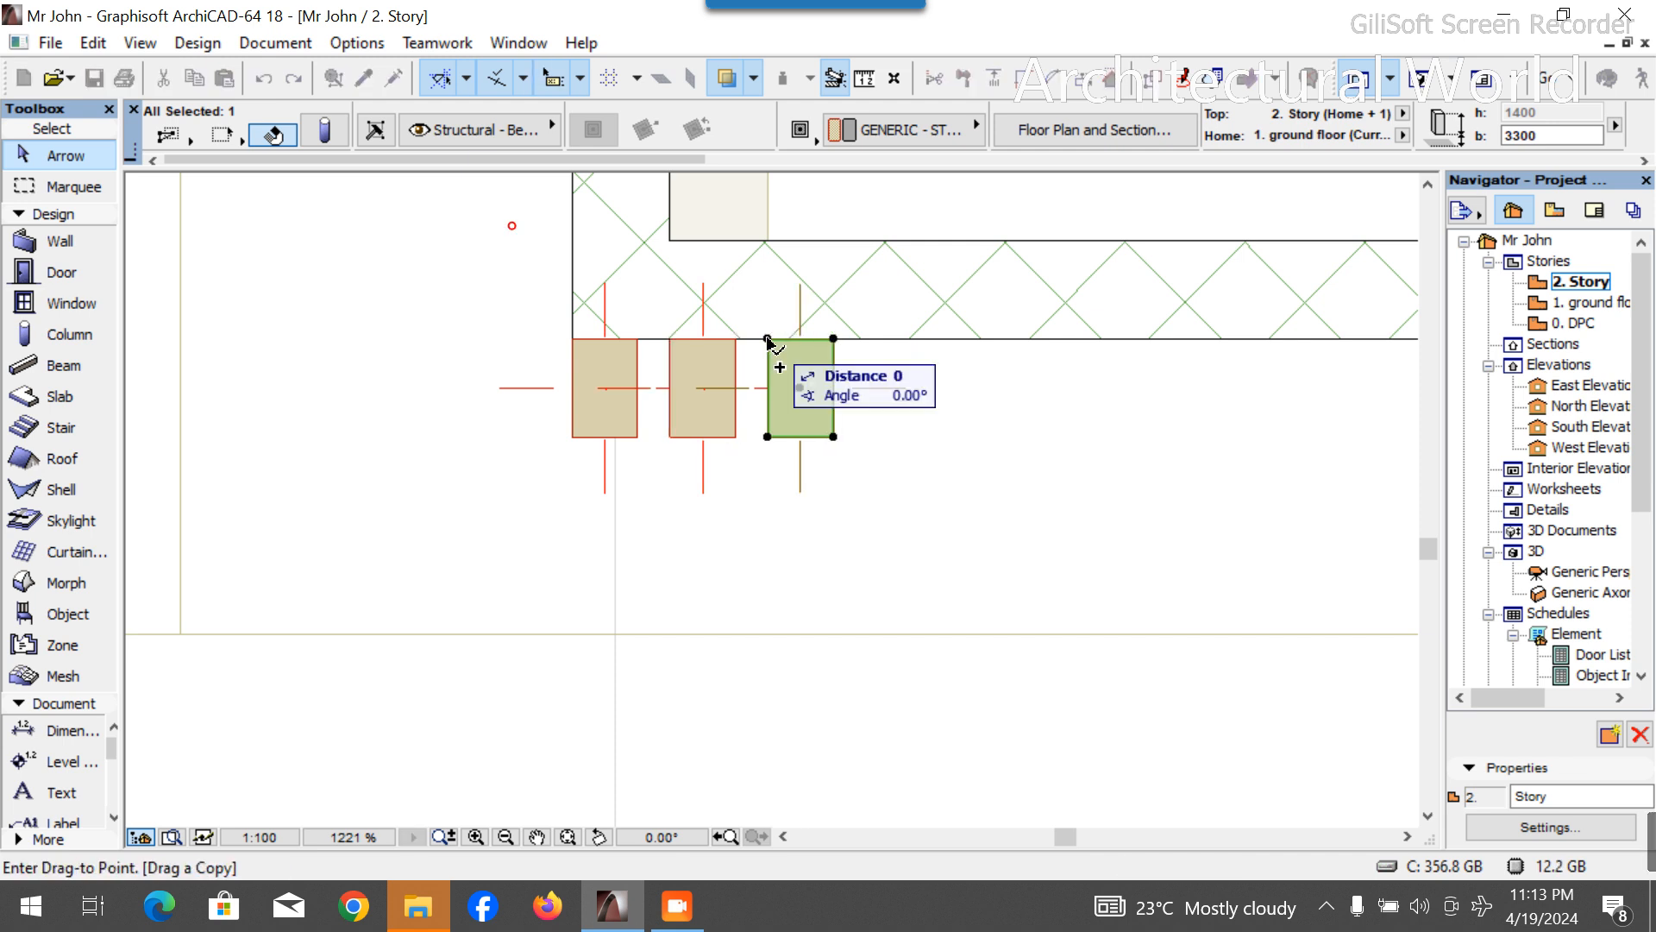
pyautogui.write('150')
pyautogui.press('Return')
# Continue the row with a fifth and sixth thin column, each copied 150 mm further along the wall.
pyautogui.hotkey('ctrl', 'd')
pyautogui.click(866, 339)
pyautogui.press('ctrl')
pyautogui.write('15')
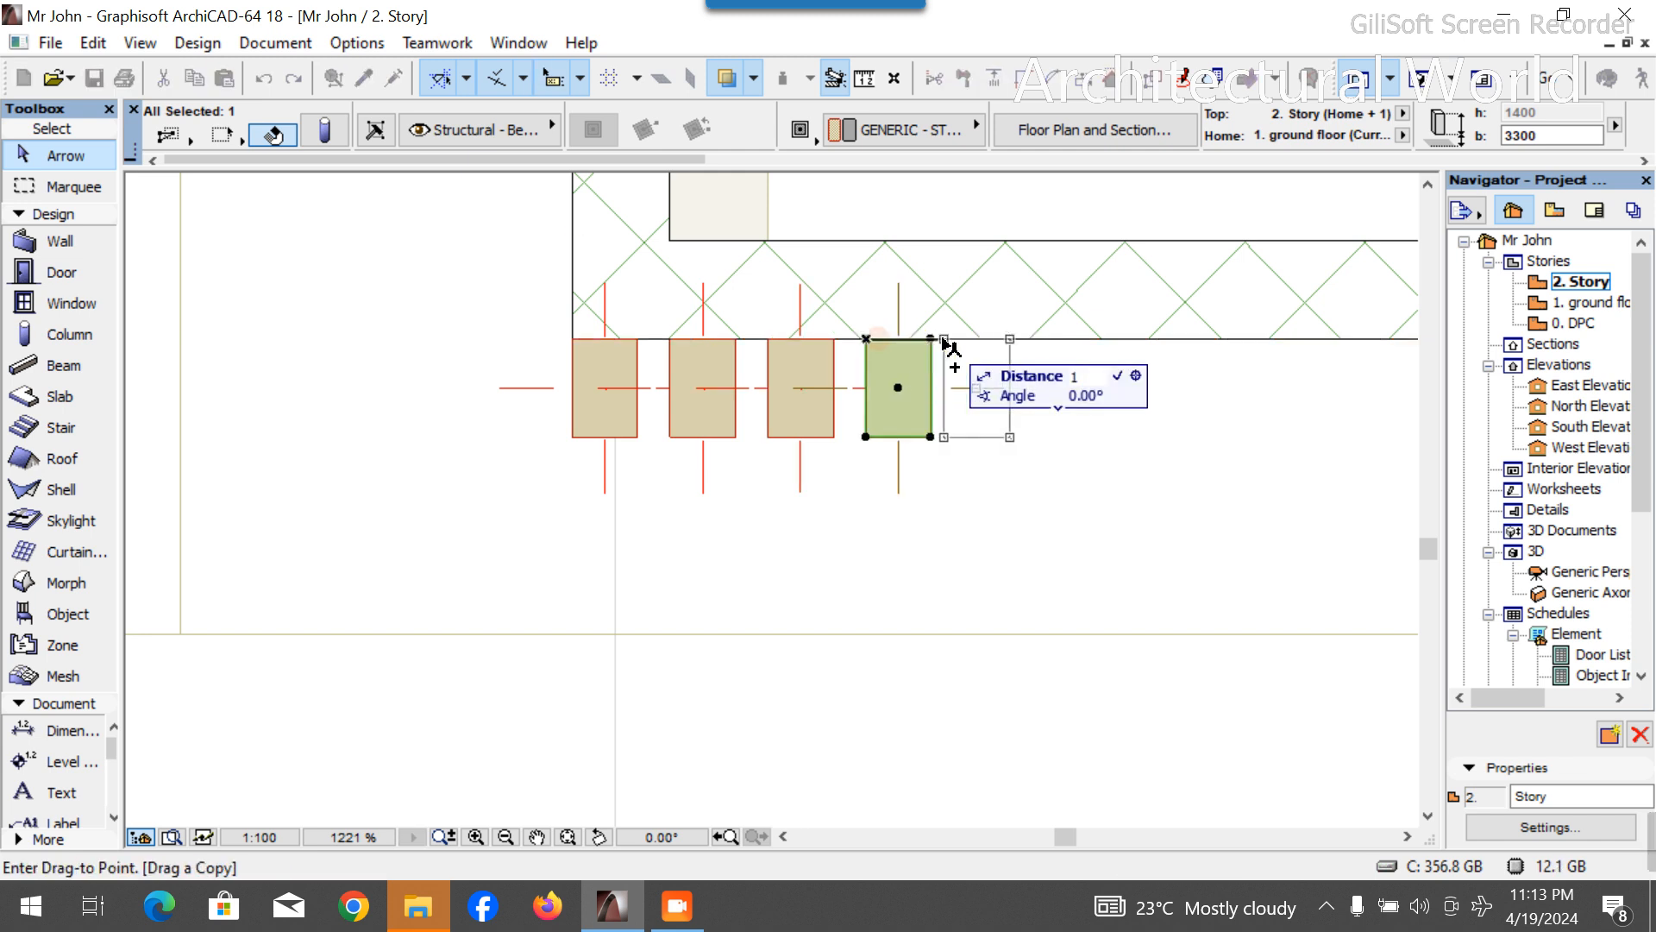
pyautogui.press('Return')
pyautogui.hotkey('ctrl', 'd')
pyautogui.click(965, 339)
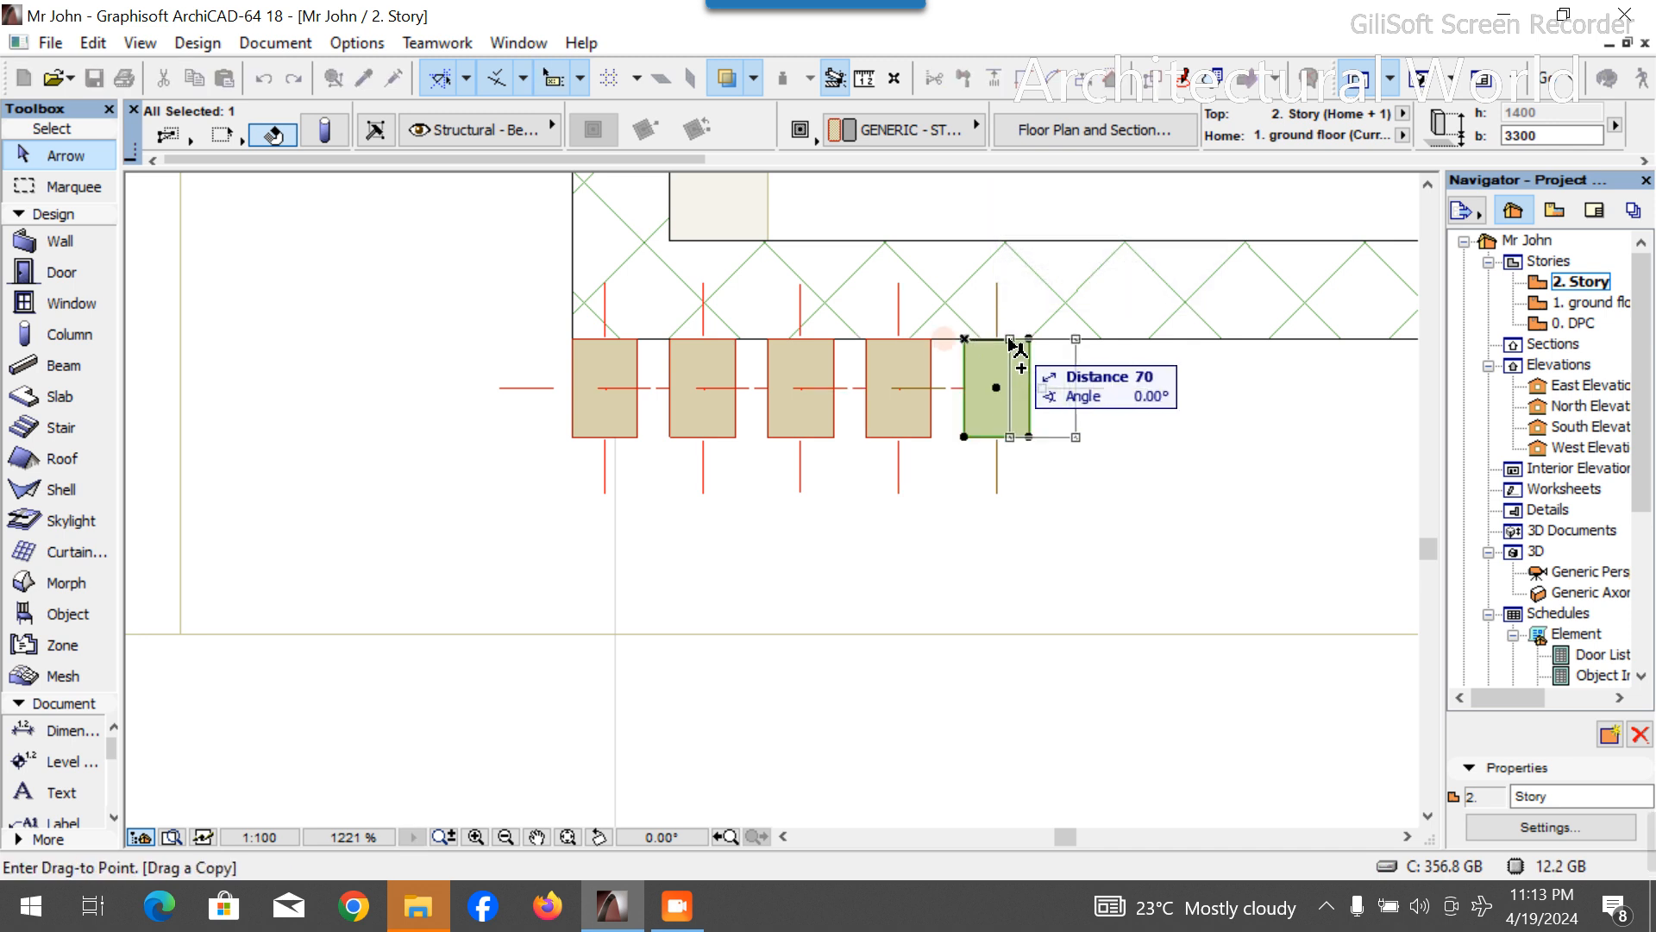
pyautogui.write('15')
pyautogui.press('Return')
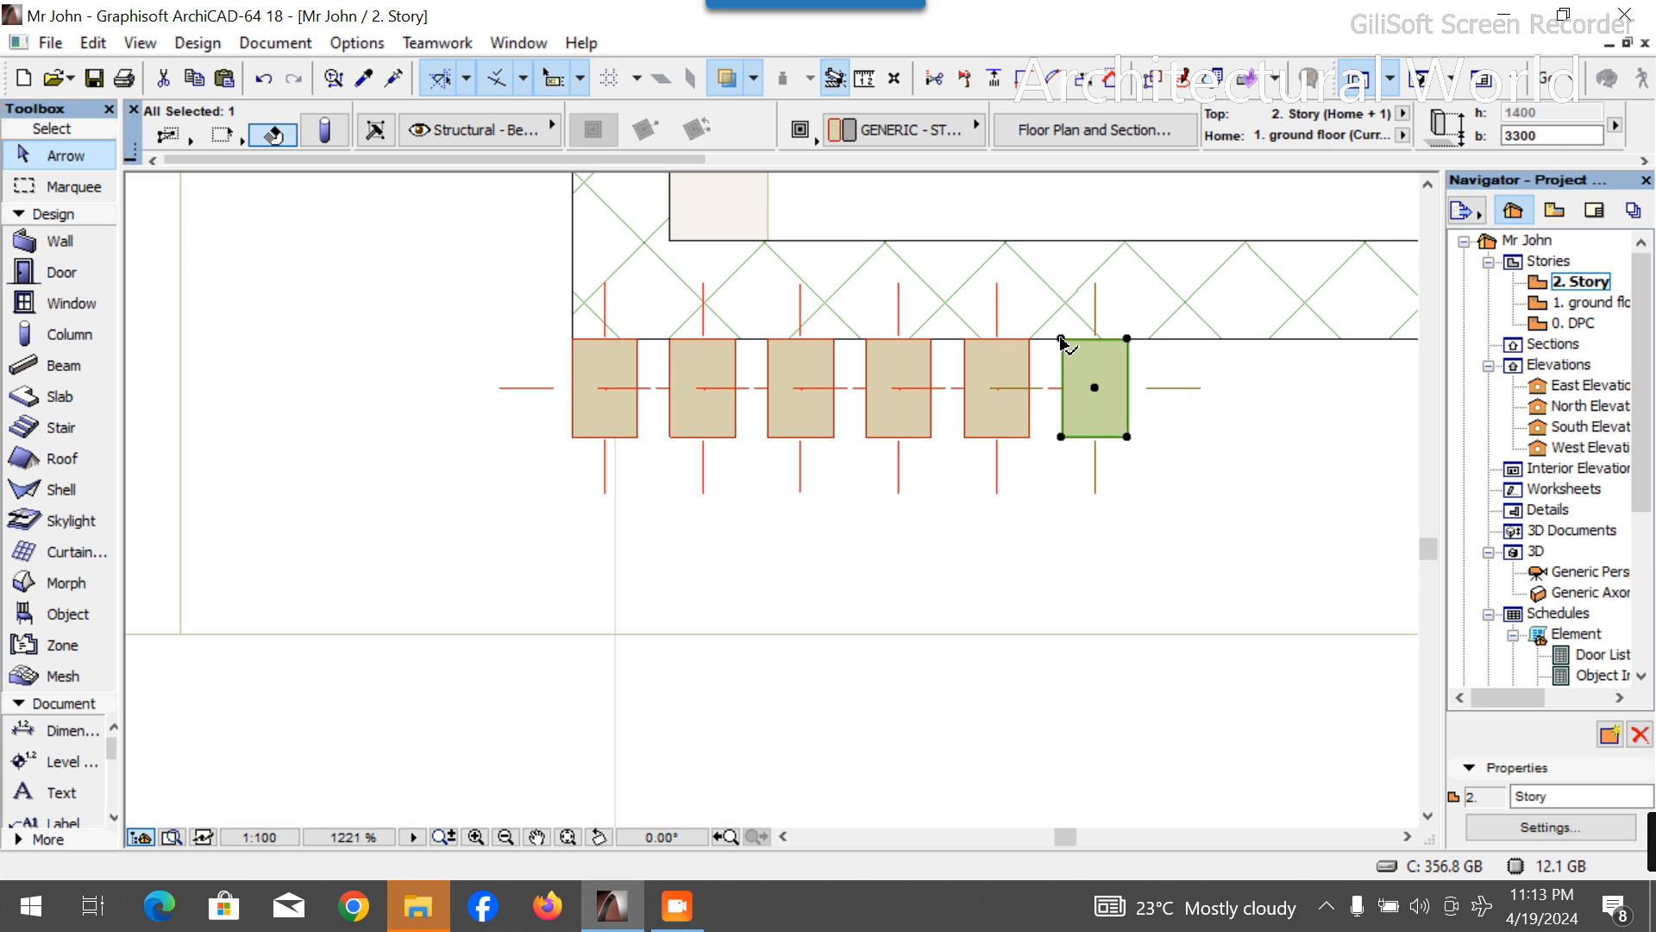
# Copy the last thin column three more times at 150 mm intervals to make a row of nine.
pyautogui.hotkey('ctrl', 'd')
pyautogui.click(1063, 339)
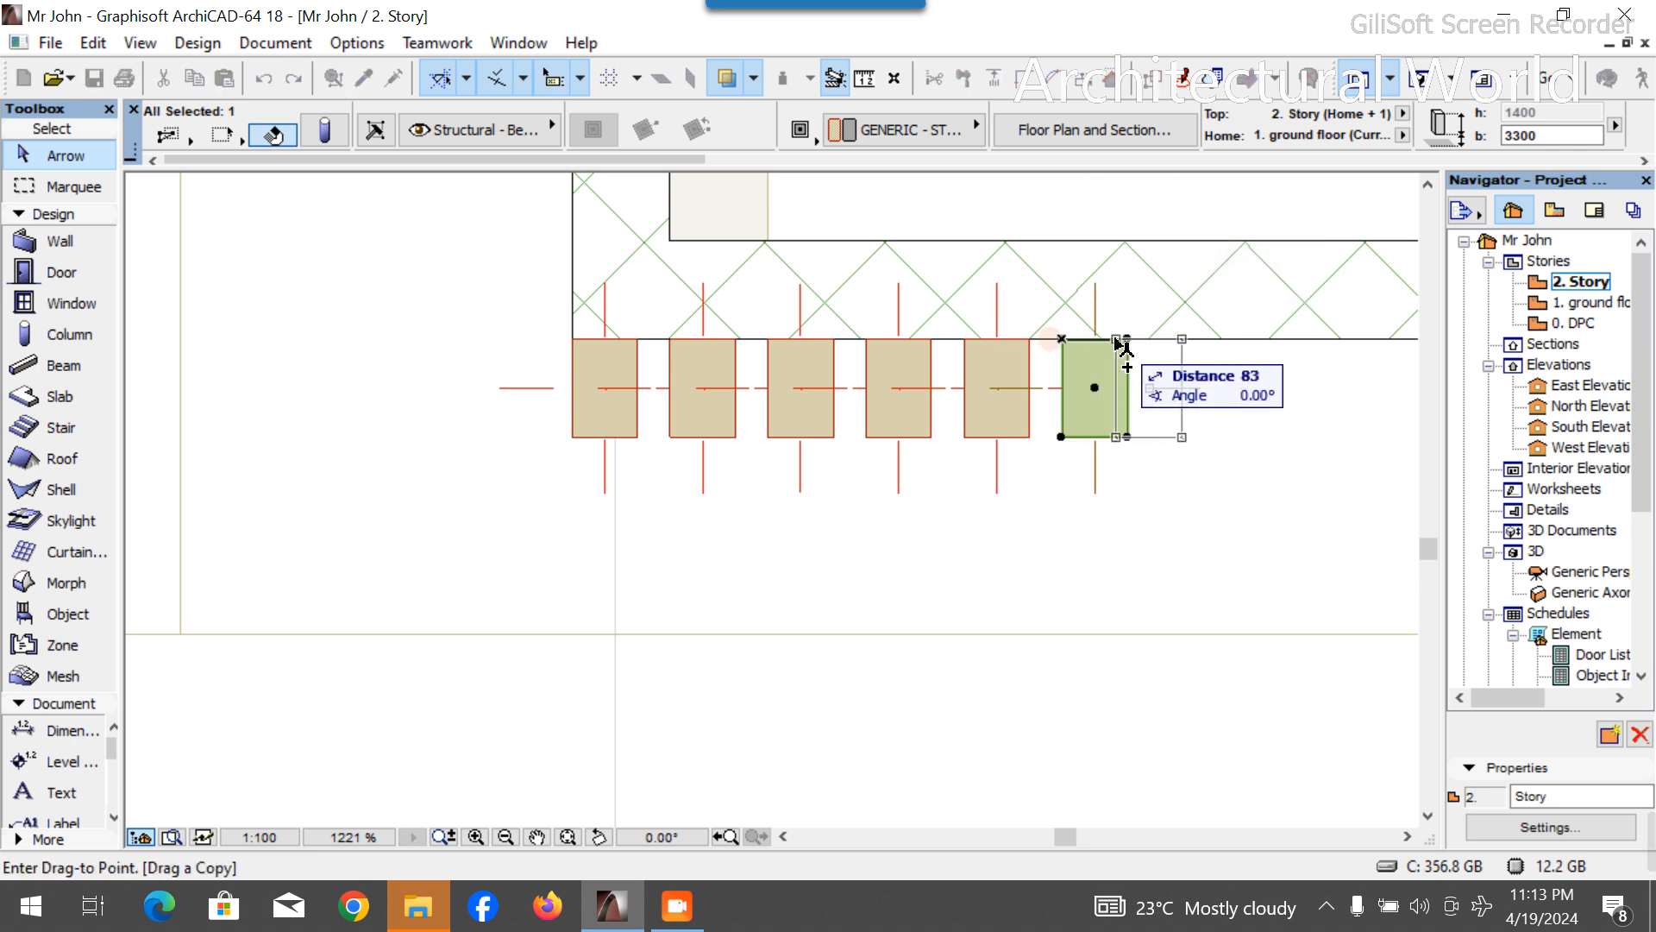
pyautogui.write('150')
pyautogui.press('Return')
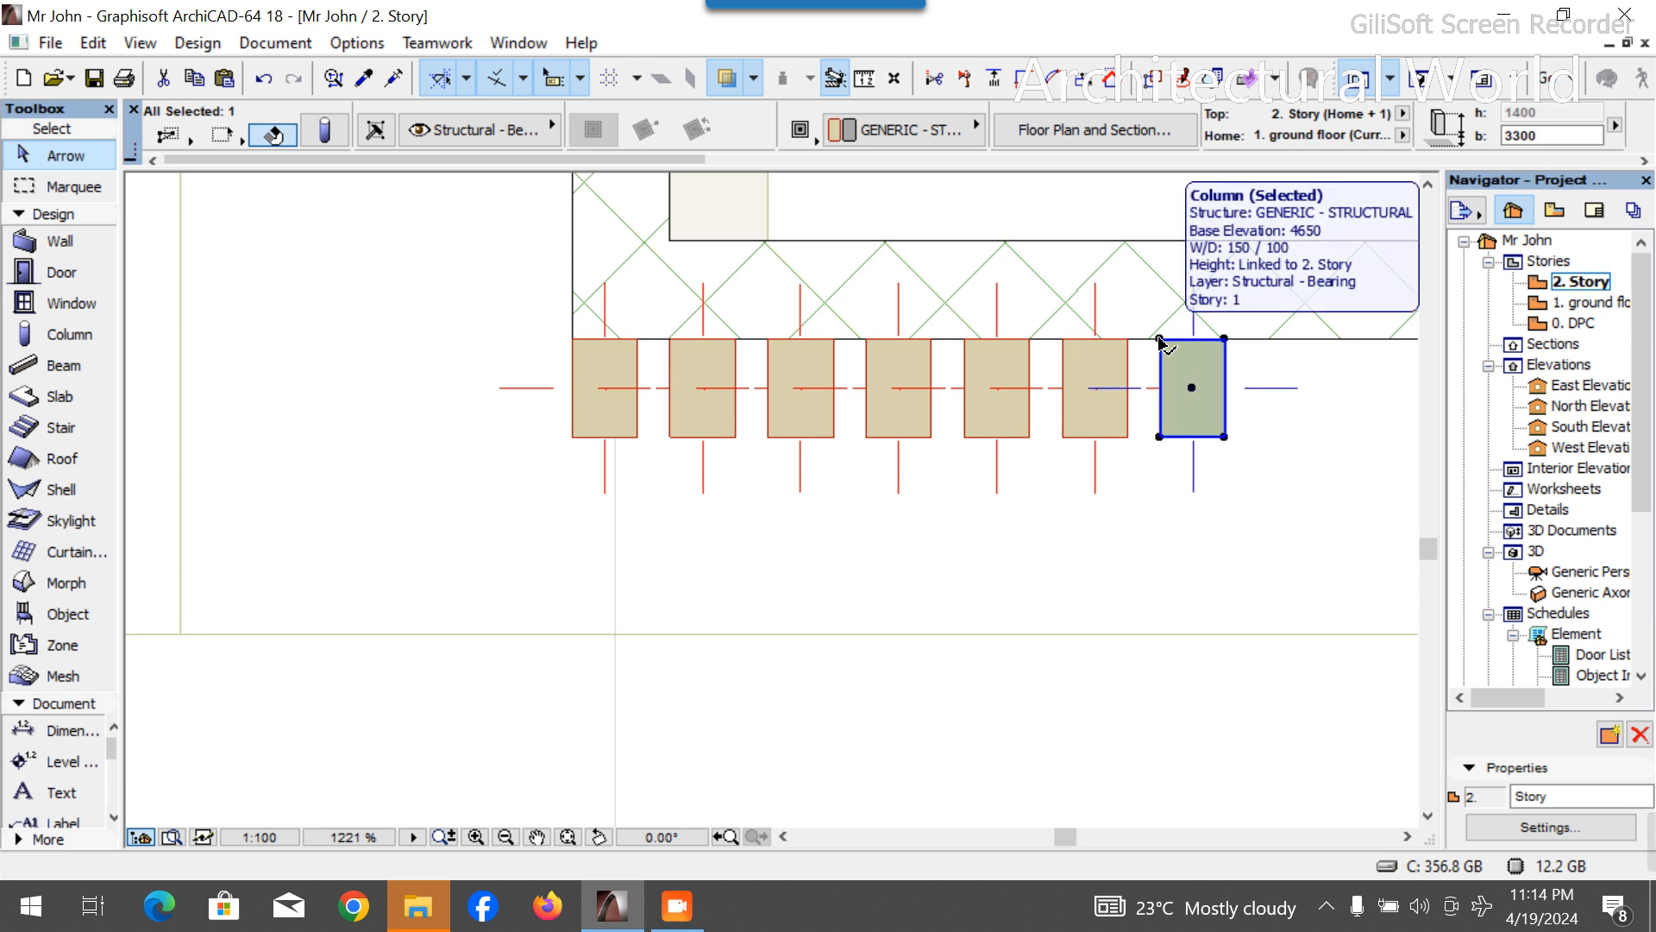
pyautogui.hotkey('ctrl', 'd')
pyautogui.click(1159, 339)
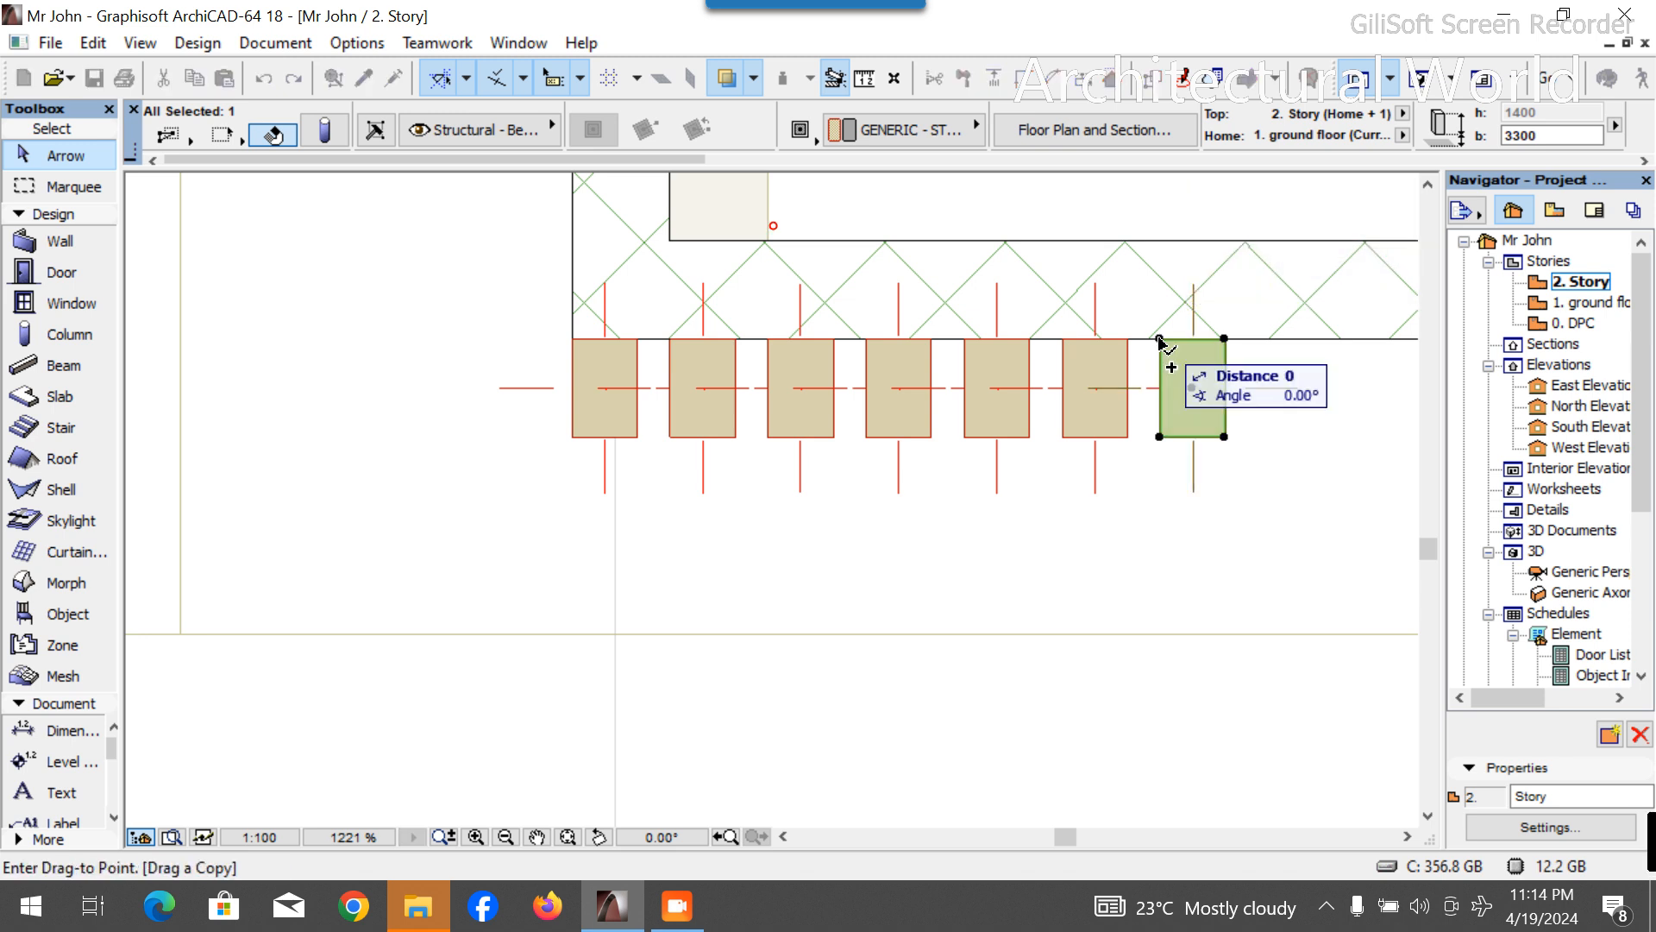
pyautogui.write('15')
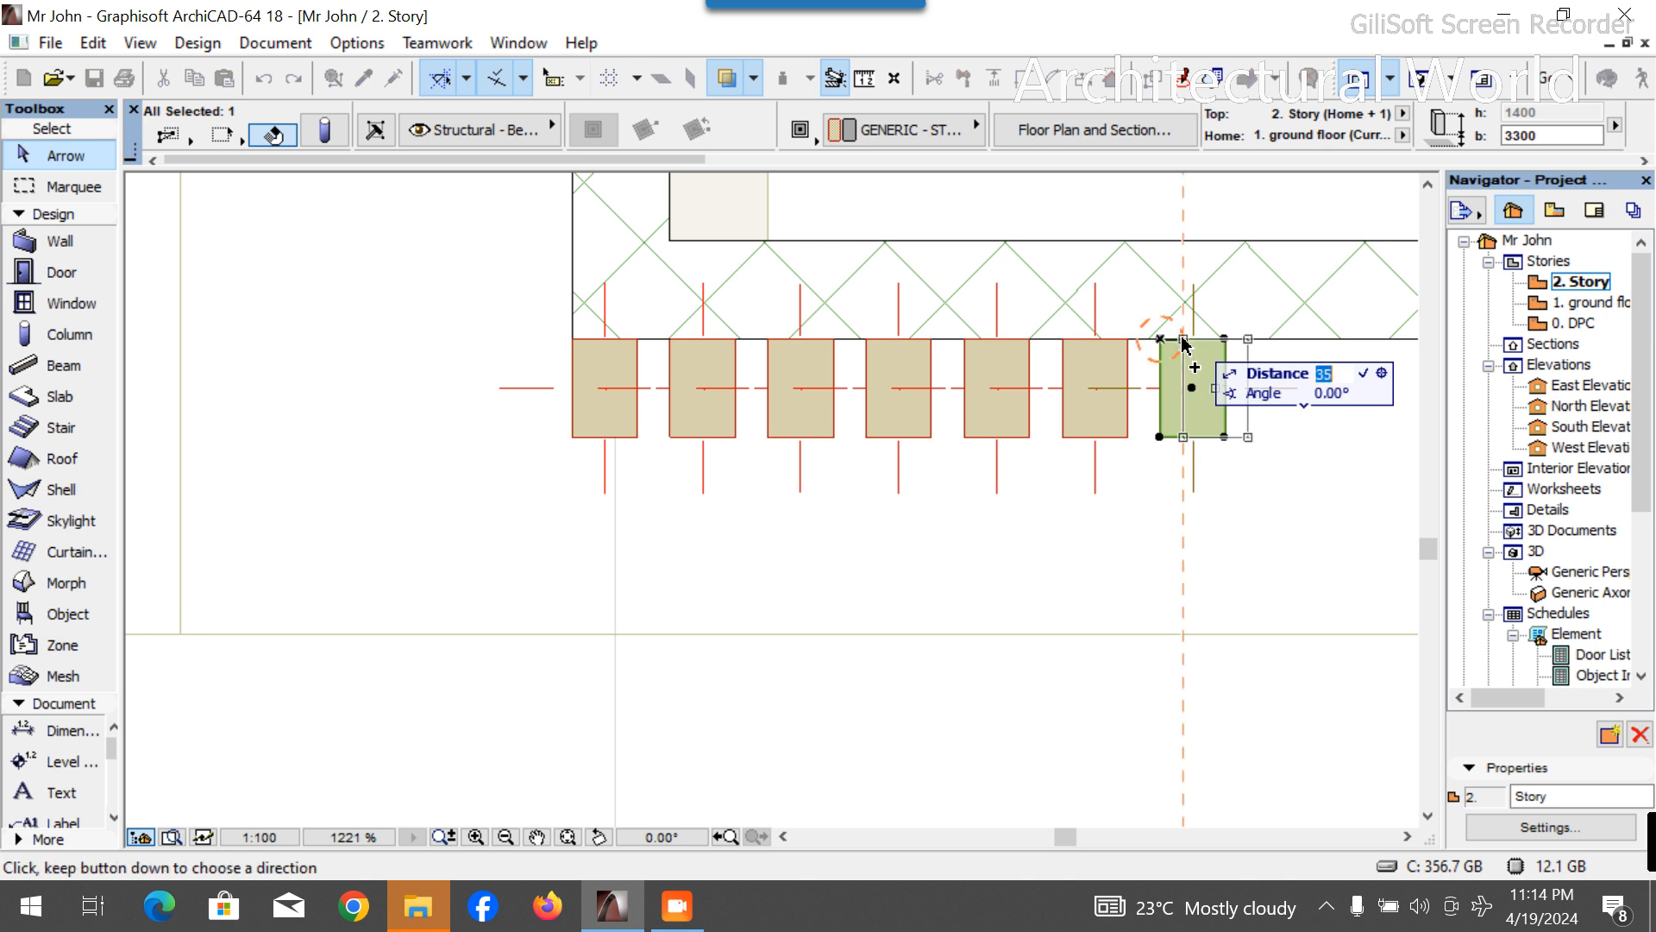
pyautogui.click(1258, 339)
pyautogui.hotkey('ctrl', 'd')
pyautogui.click(1258, 339)
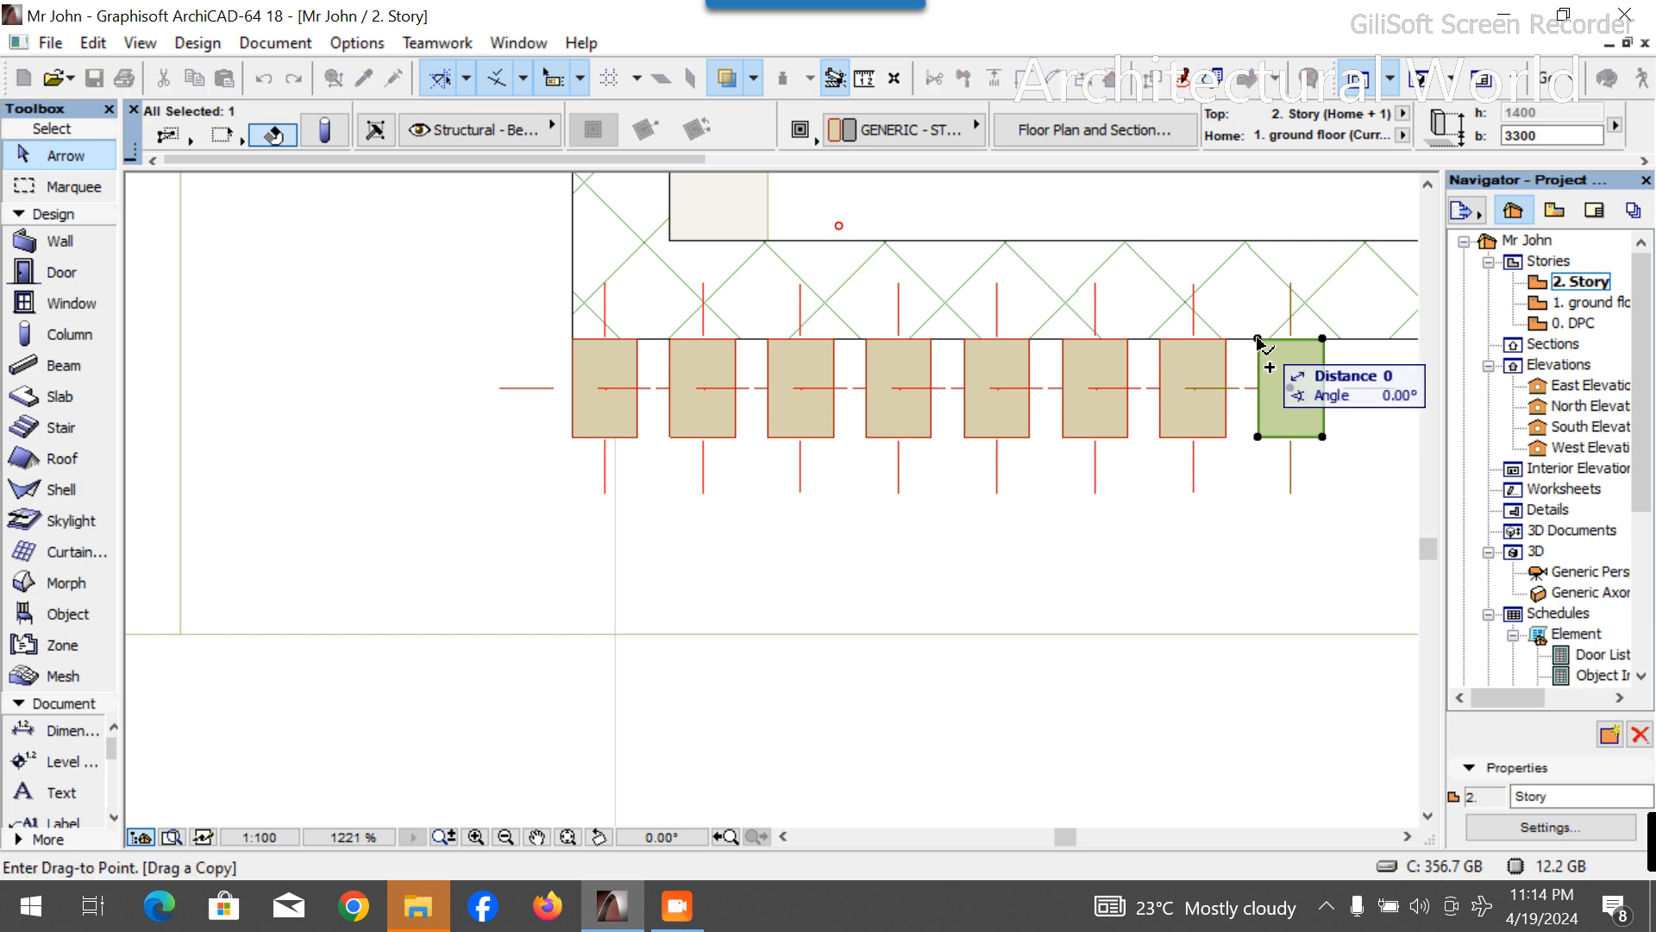
pyautogui.write('15')
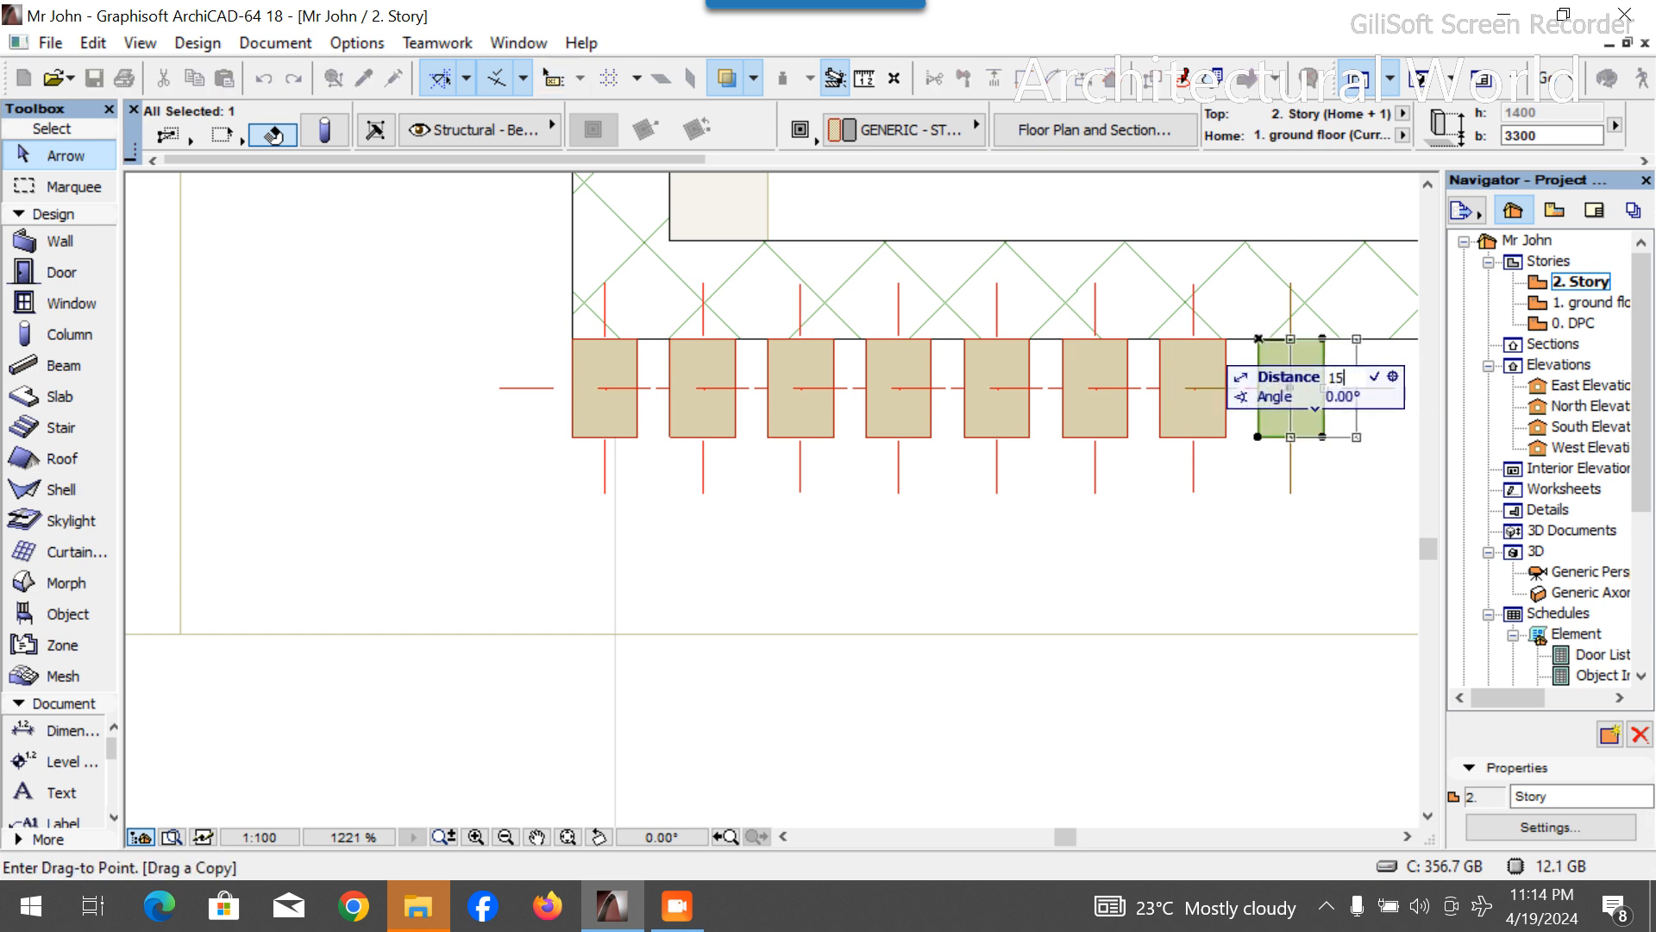
pyautogui.write('0')
pyautogui.press('Return')
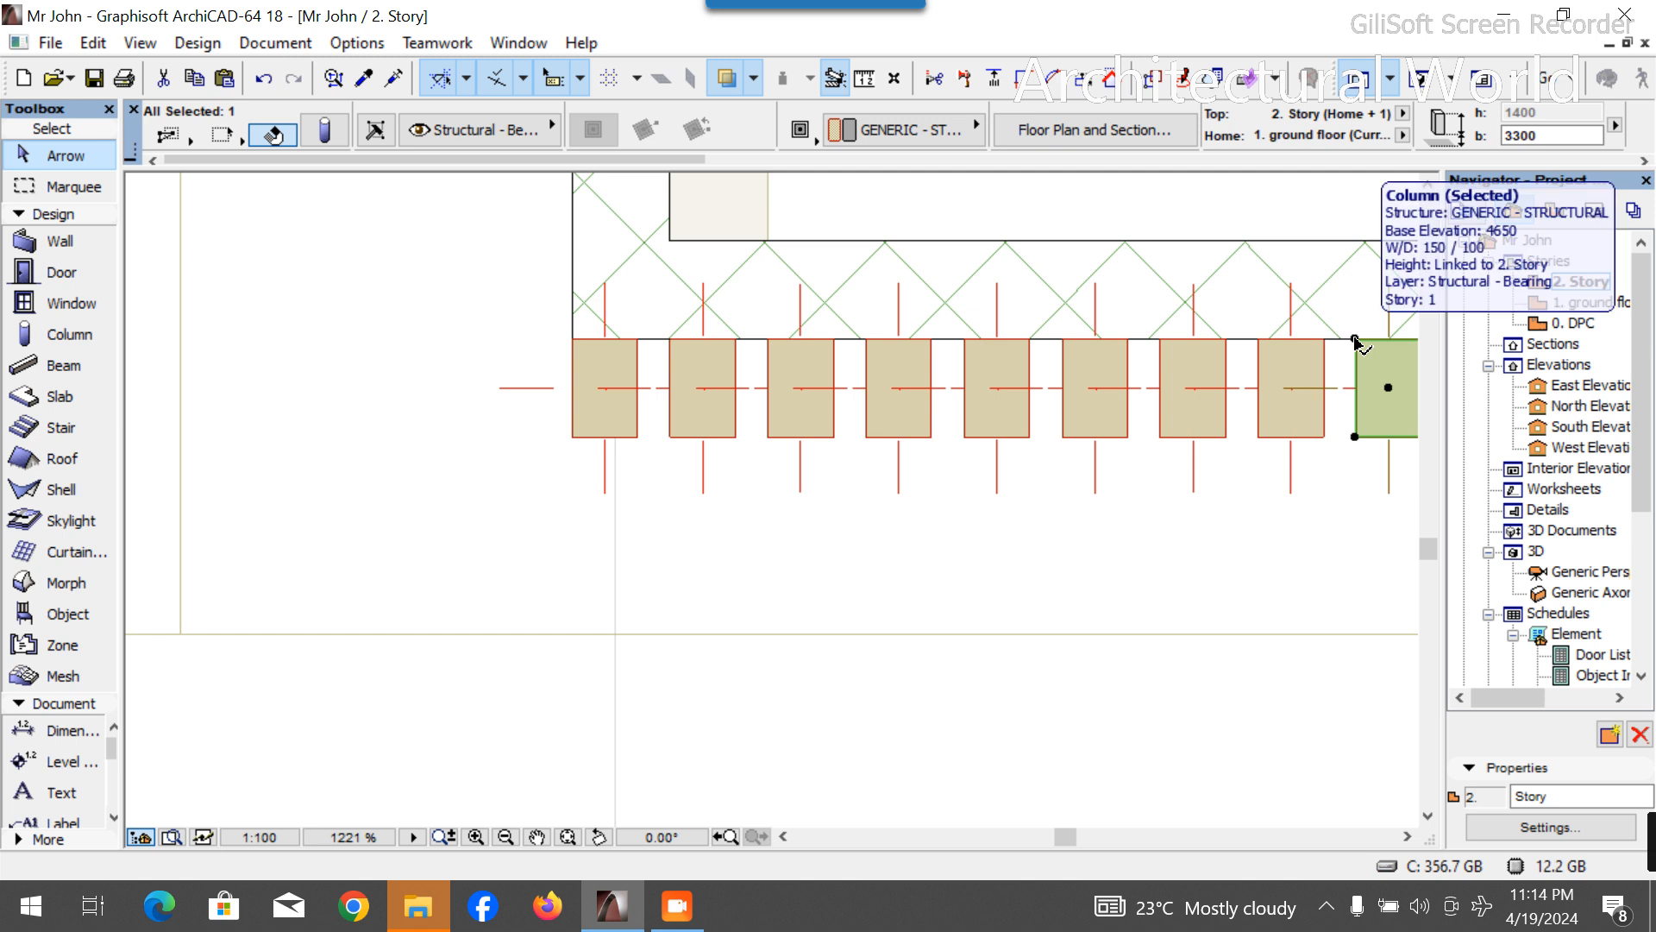
# Select all nine thin columns in the row along the wall.
pyautogui.scroll(-3, 940, 509)
pyautogui.scroll(3, 1057, 503)
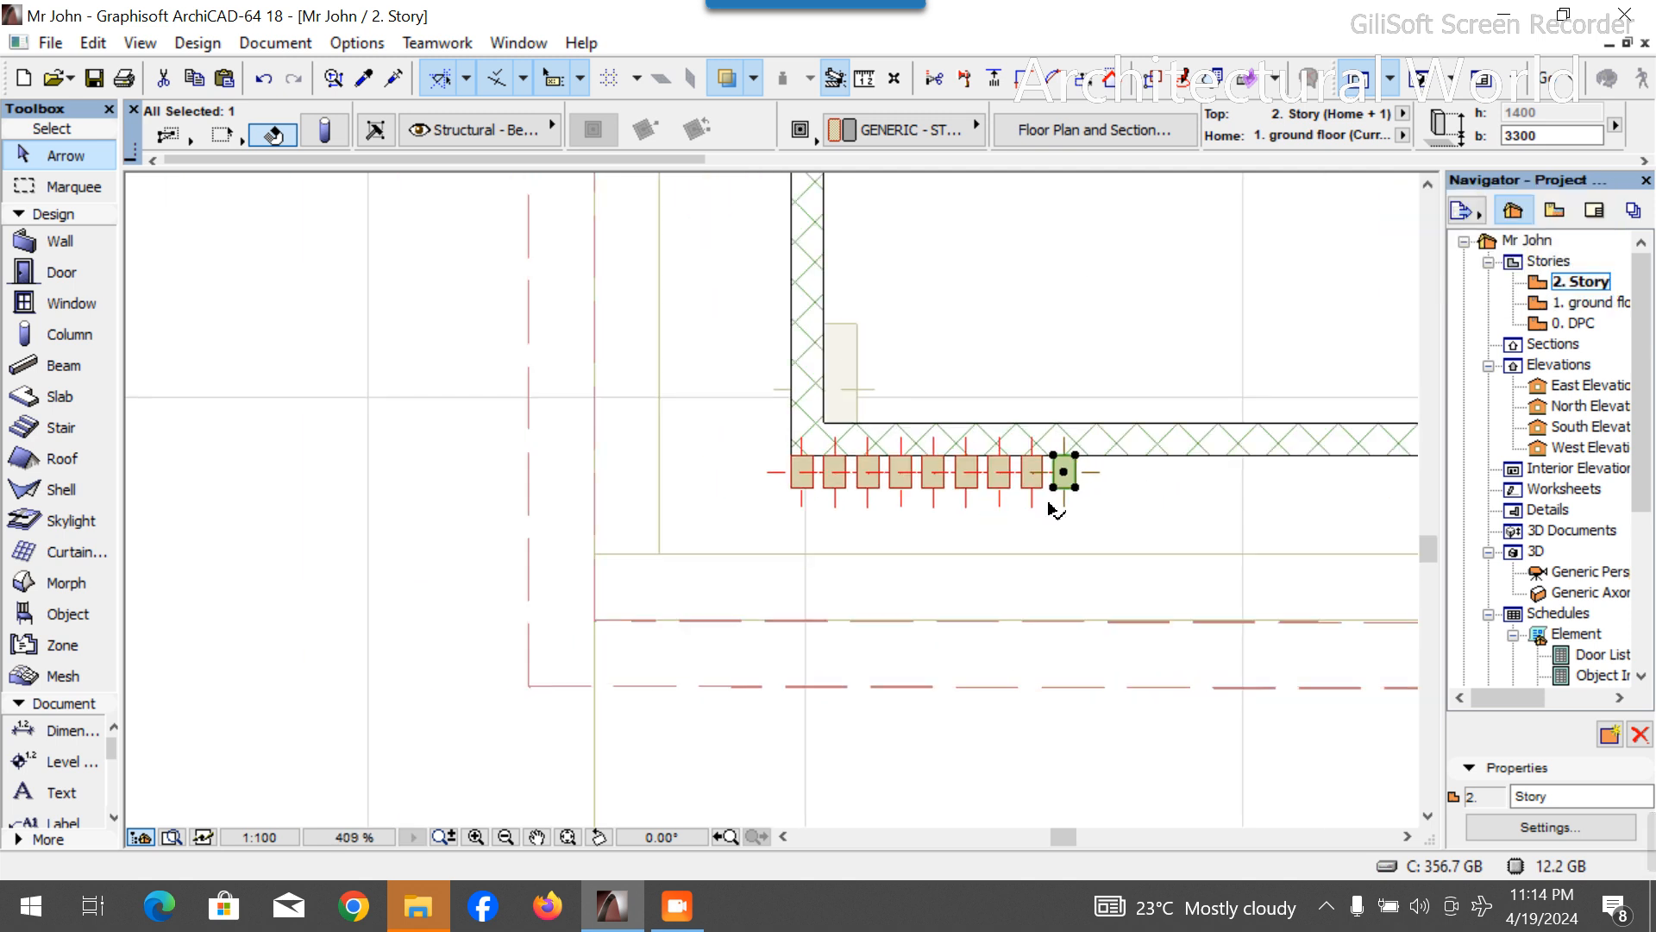
pyautogui.keyDown('shift'); pyautogui.click(1027, 459); pyautogui.keyUp('shift')
pyautogui.keyDown('shift'); pyautogui.click(940, 464); pyautogui.keyUp('shift')
pyautogui.keyDown('shift'); pyautogui.click(831, 463); pyautogui.keyUp('shift')
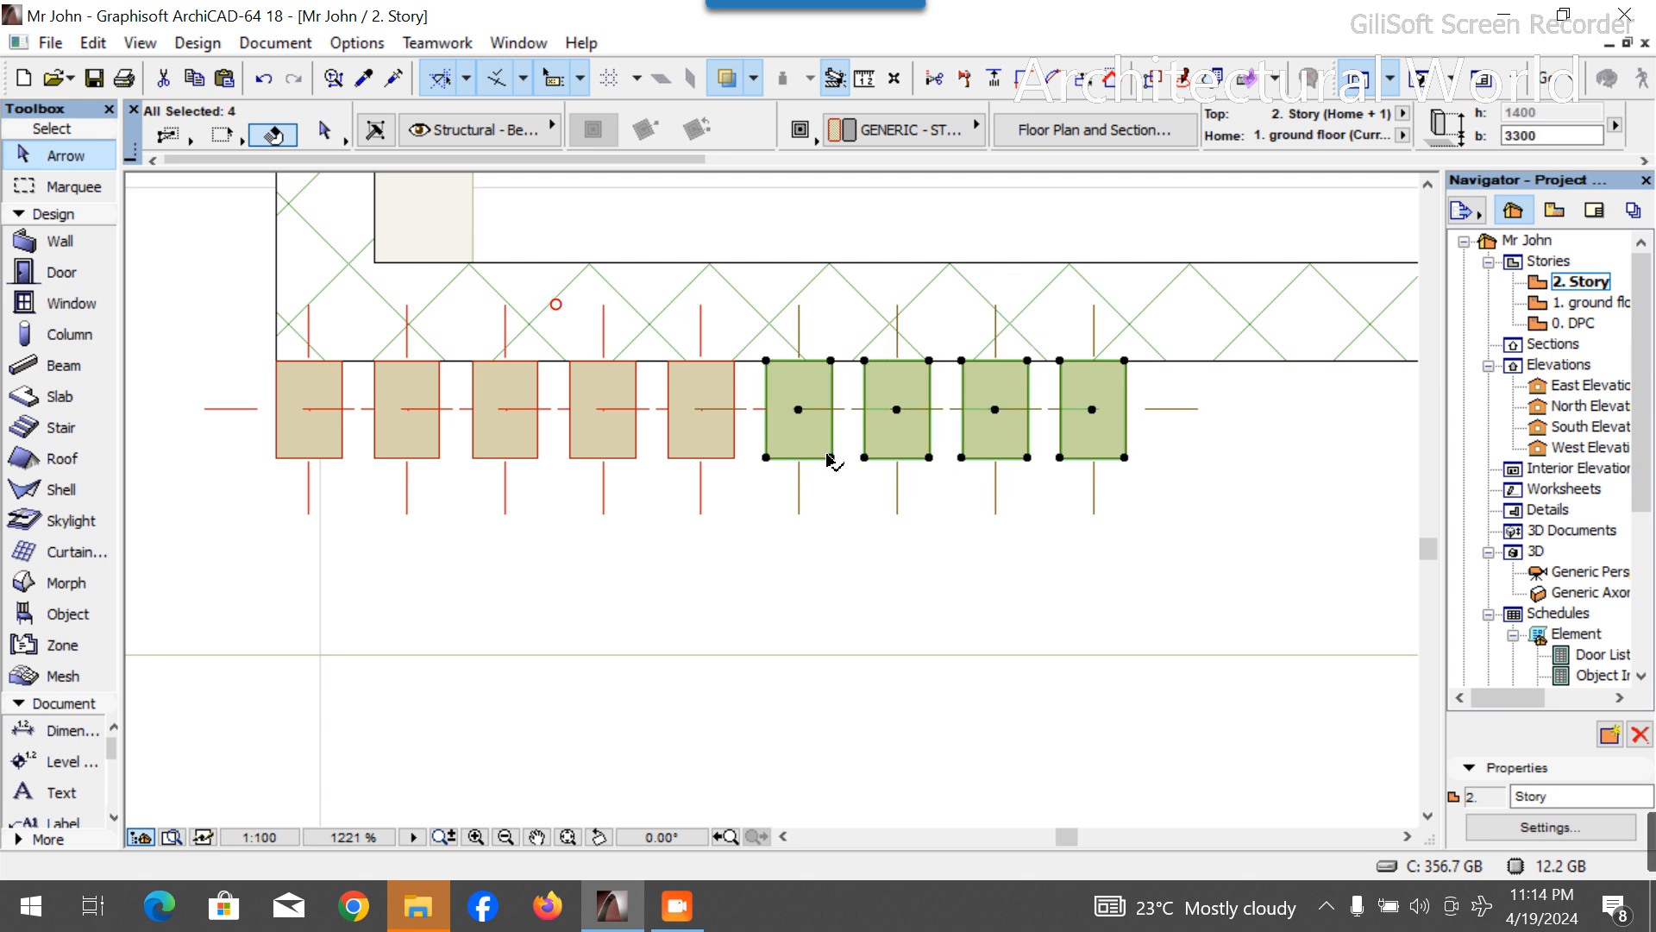
pyautogui.keyDown('shift'); pyautogui.click(727, 457); pyautogui.keyUp('shift')
pyautogui.keyDown('shift'); pyautogui.click(733, 458); pyautogui.keyUp('shift')
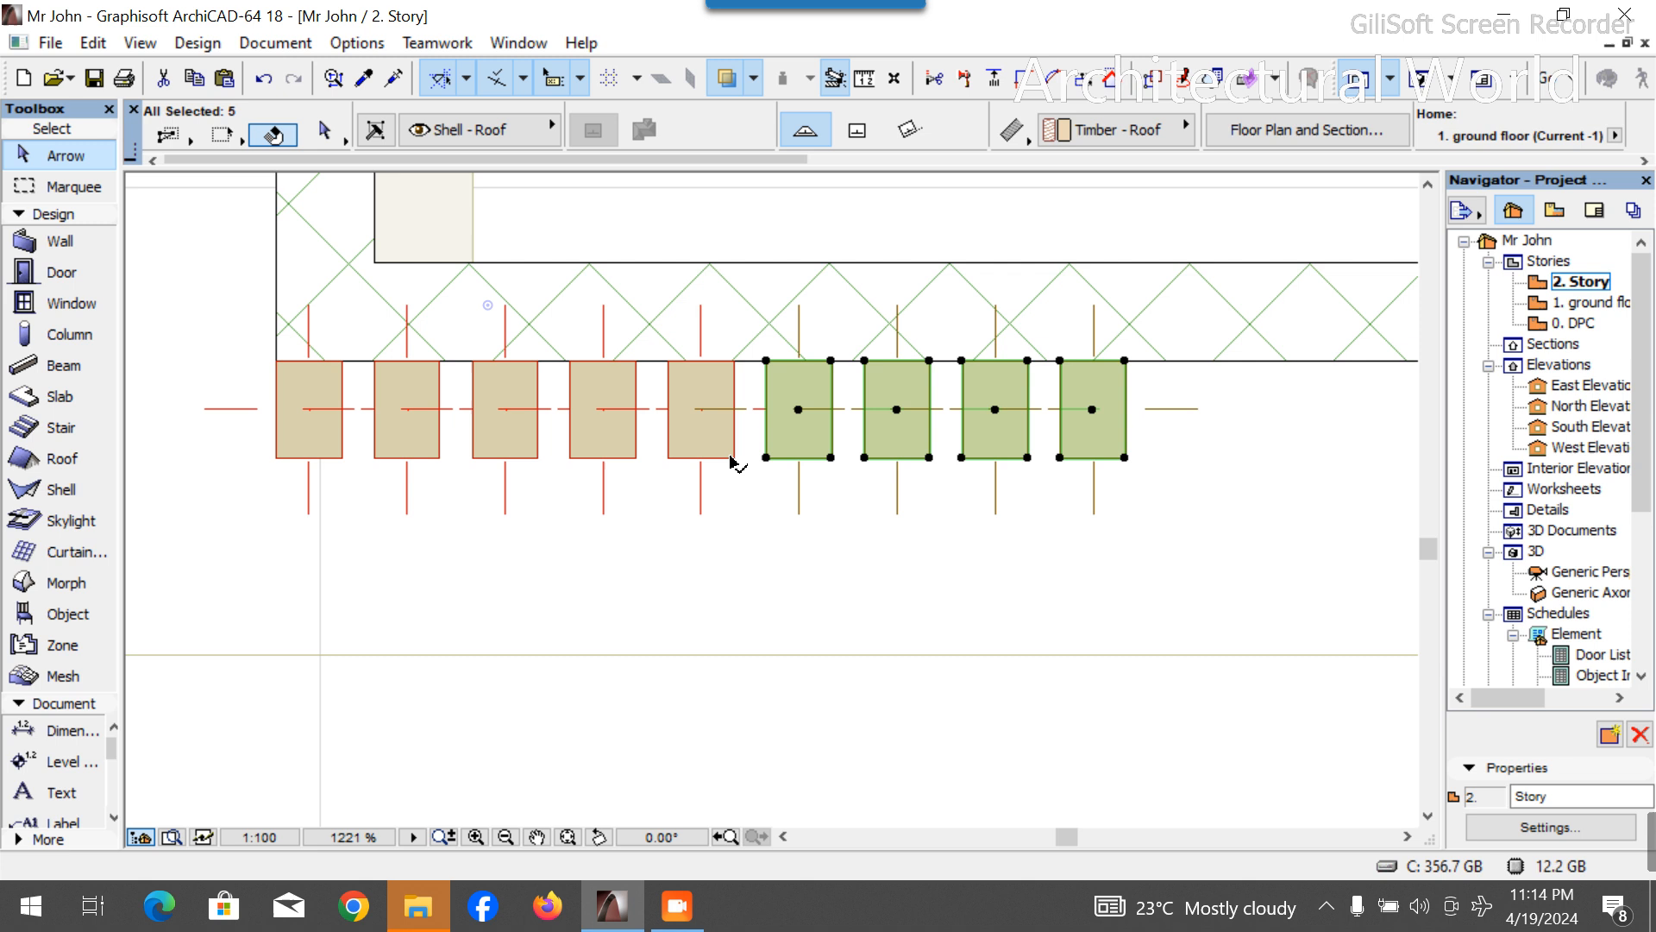
pyautogui.keyDown('shift'); pyautogui.click(636, 458); pyautogui.keyUp('shift')
pyautogui.keyDown('shift'); pyautogui.click(538, 459); pyautogui.keyUp('shift')
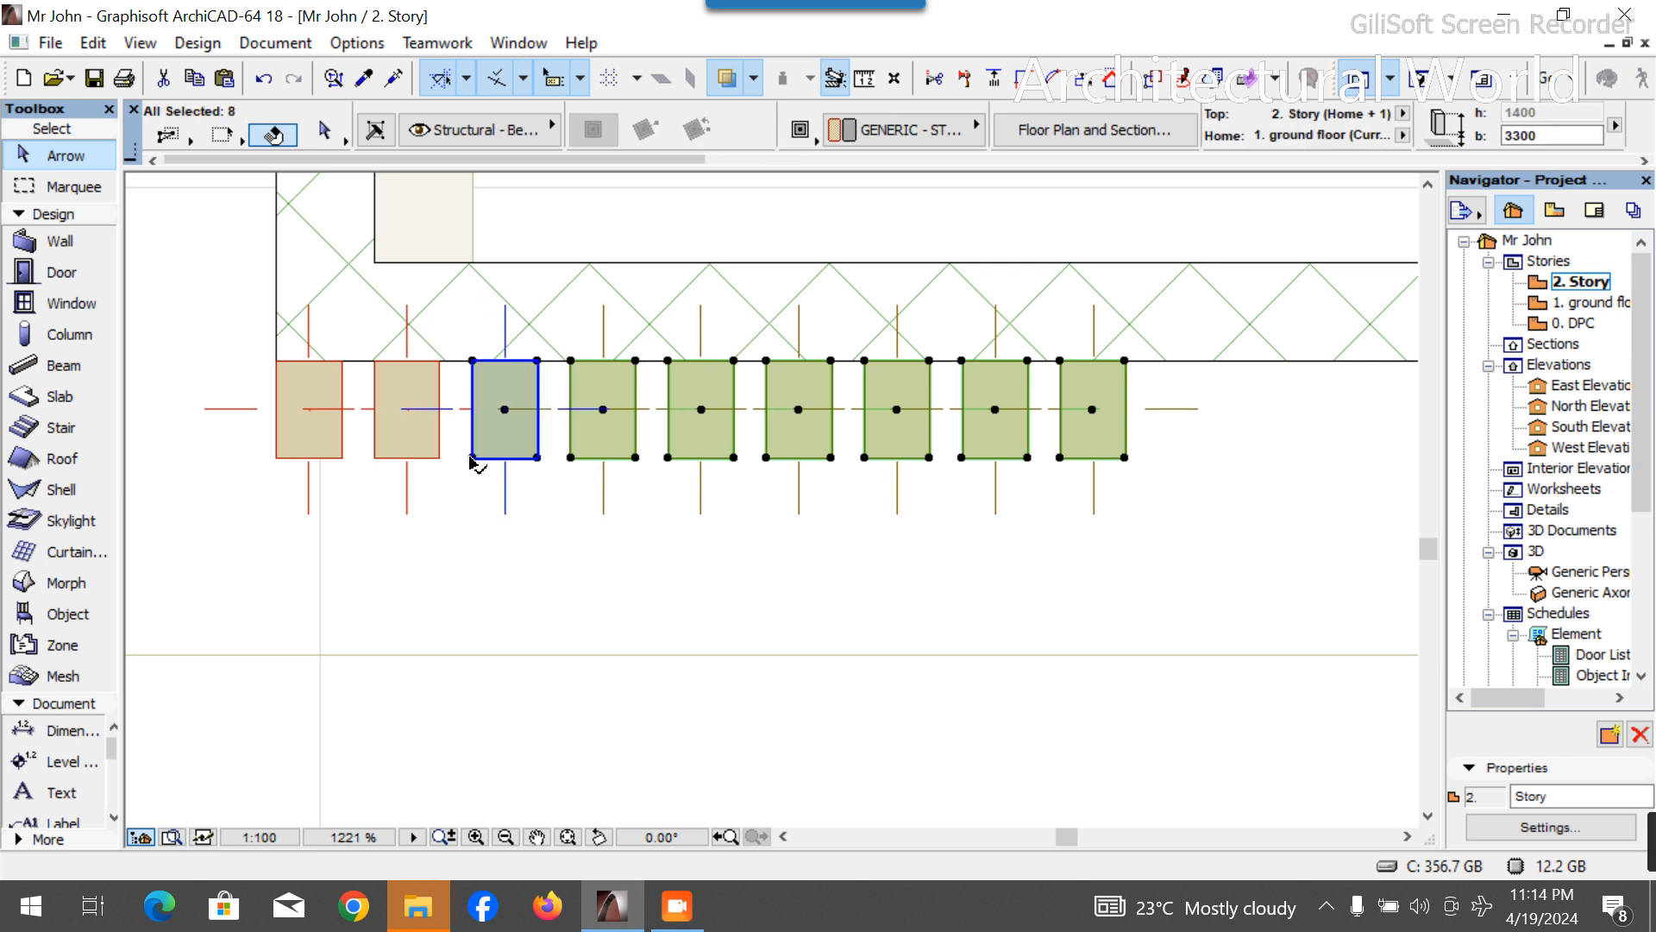
pyautogui.keyDown('shift'); pyautogui.click(438, 458); pyautogui.keyUp('shift')
pyautogui.keyDown('shift'); pyautogui.click(342, 458); pyautogui.keyUp('shift')
pyautogui.hotkey('ctrl', 'd')
pyautogui.press('ctrl')
pyautogui.click(278, 362)
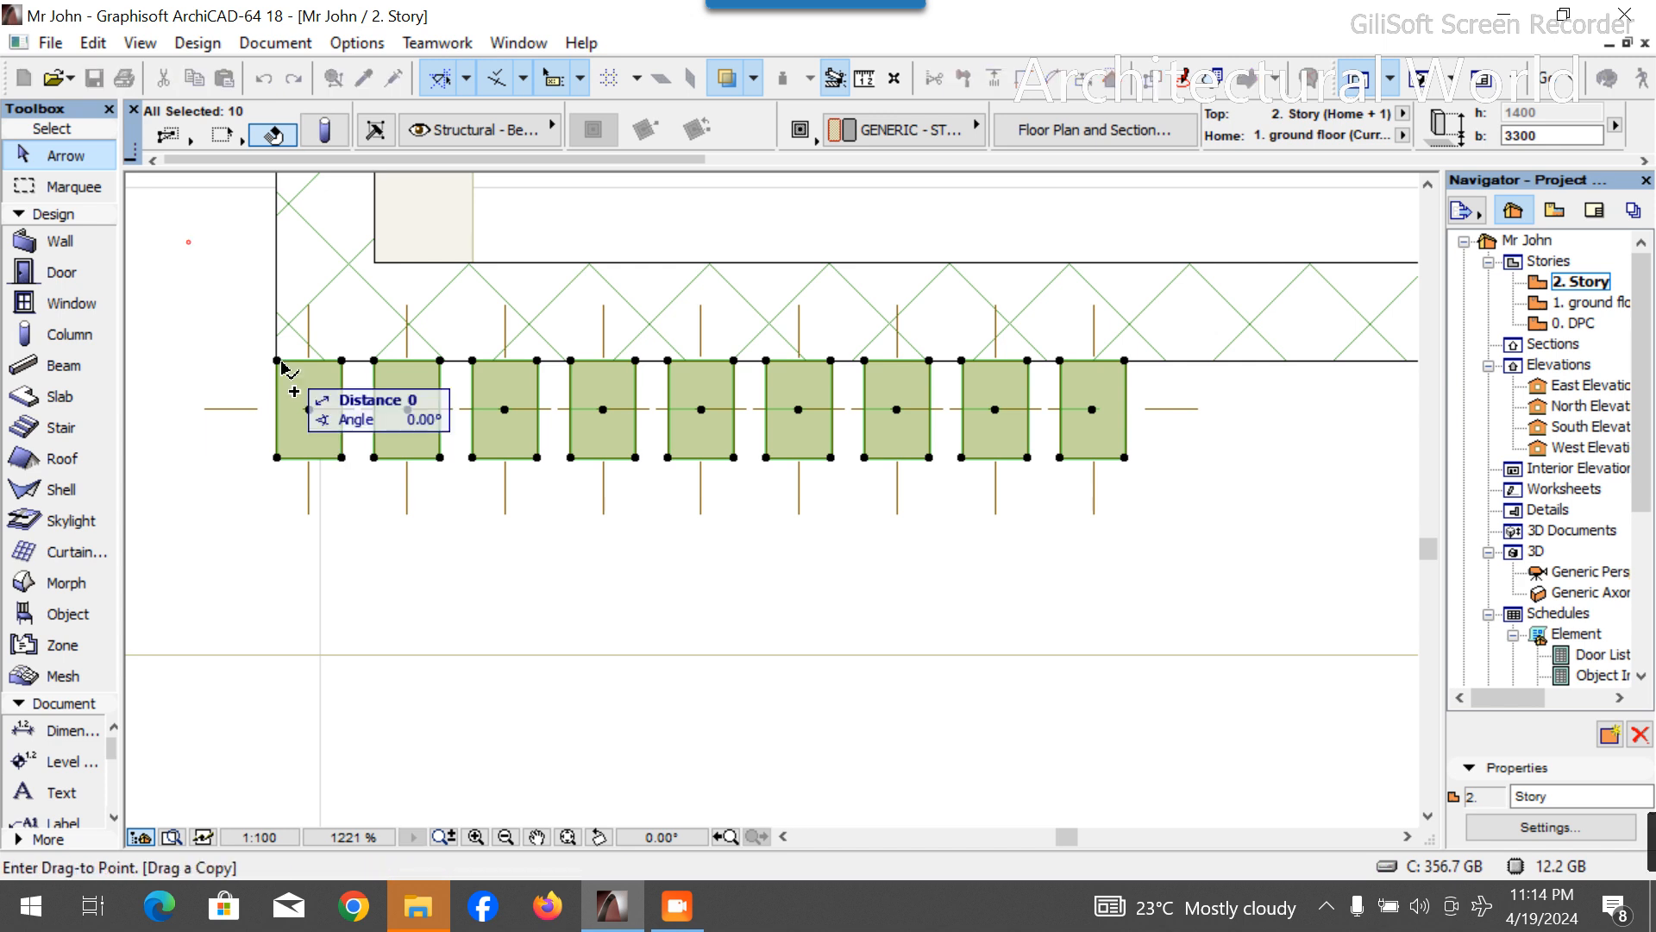
pyautogui.scroll(-15, 280, 395)
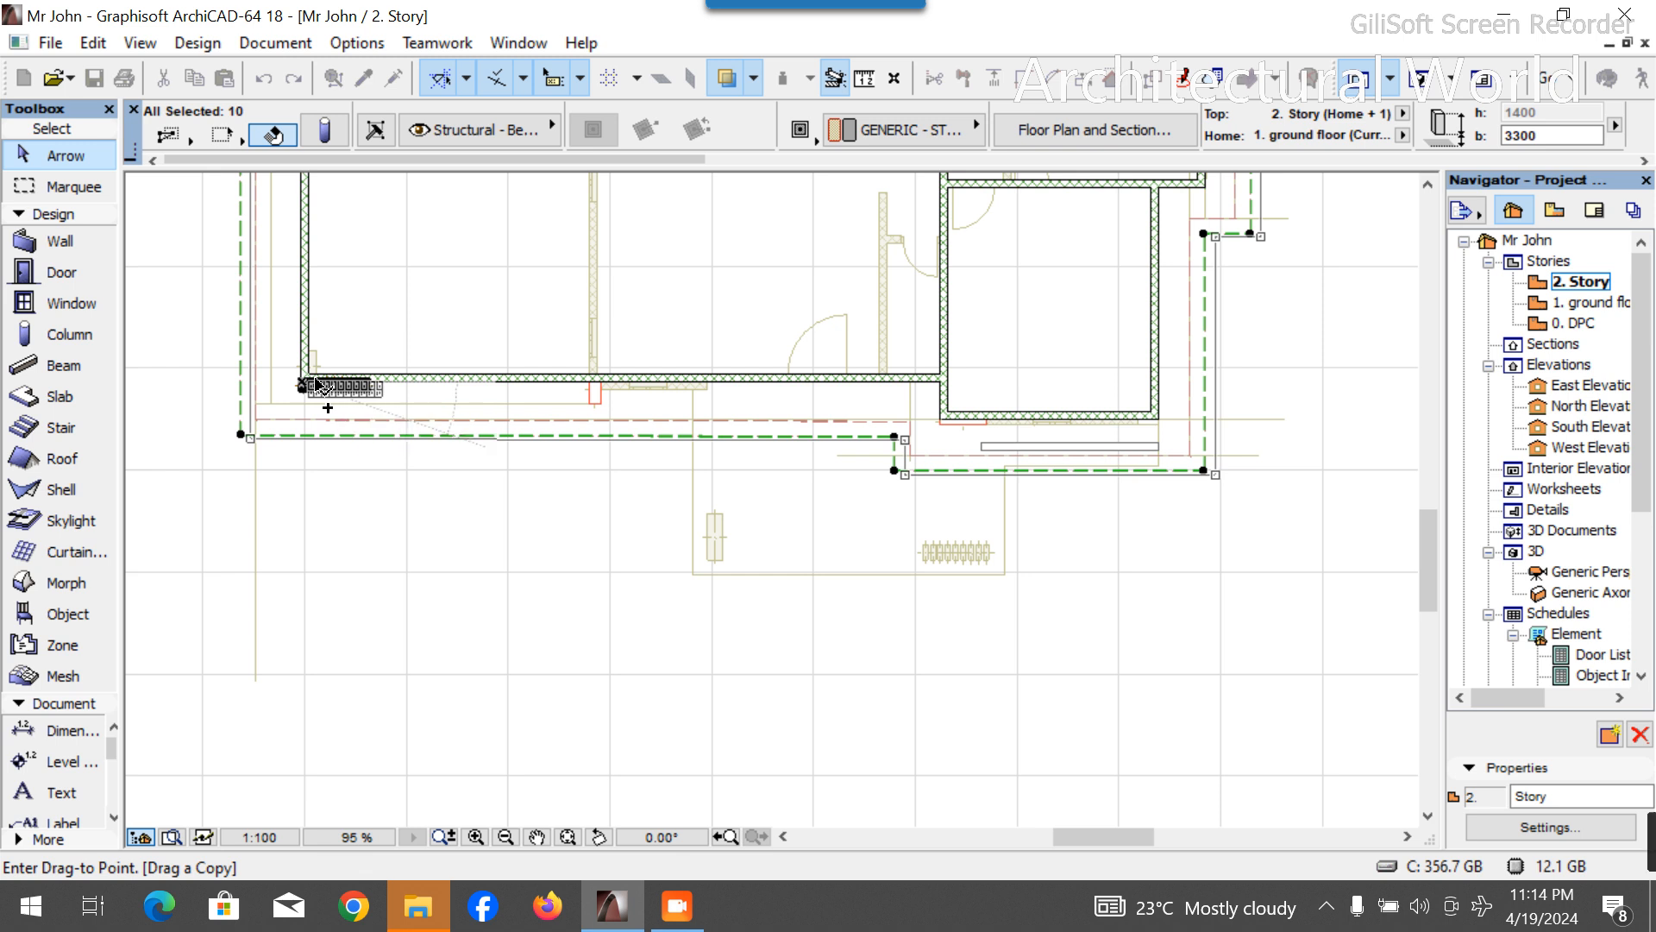
pyautogui.scroll(4, 316, 398)
# Remove the roof from the selection and copy the nine thin columns to the projecting front wall, beside its far outer corner.
pyautogui.keyDown('shift'); pyautogui.click(562, 427); pyautogui.keyUp('shift')
pyautogui.hotkey('ctrl', 'shift', 'd')
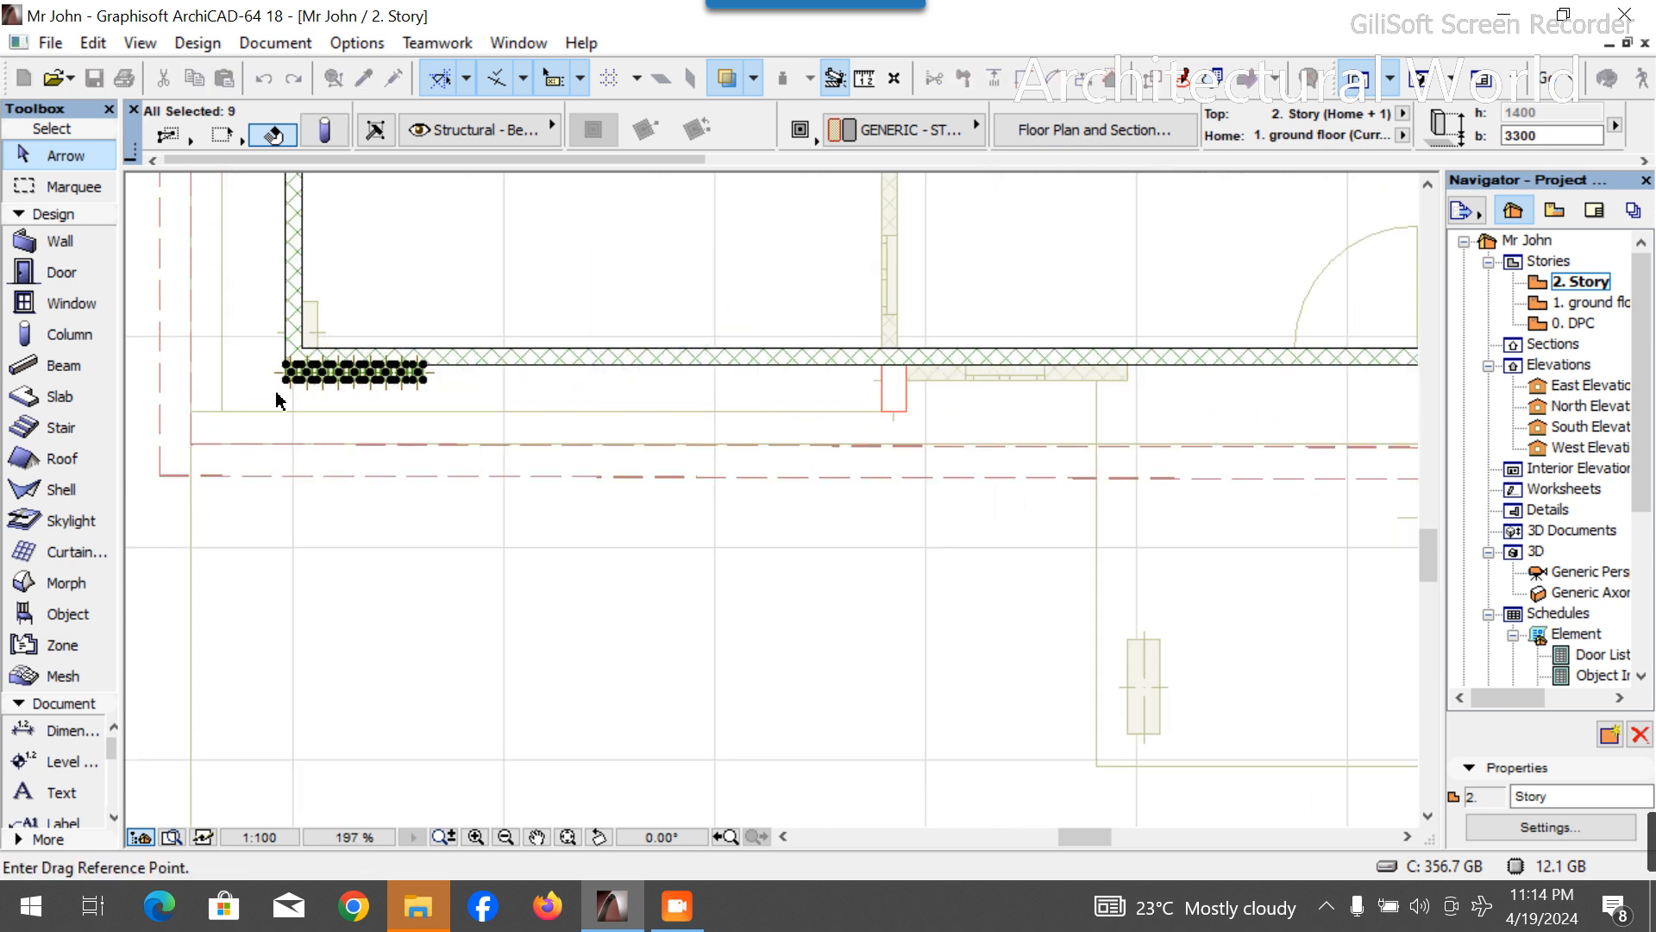
pyautogui.scroll(5, 285, 371)
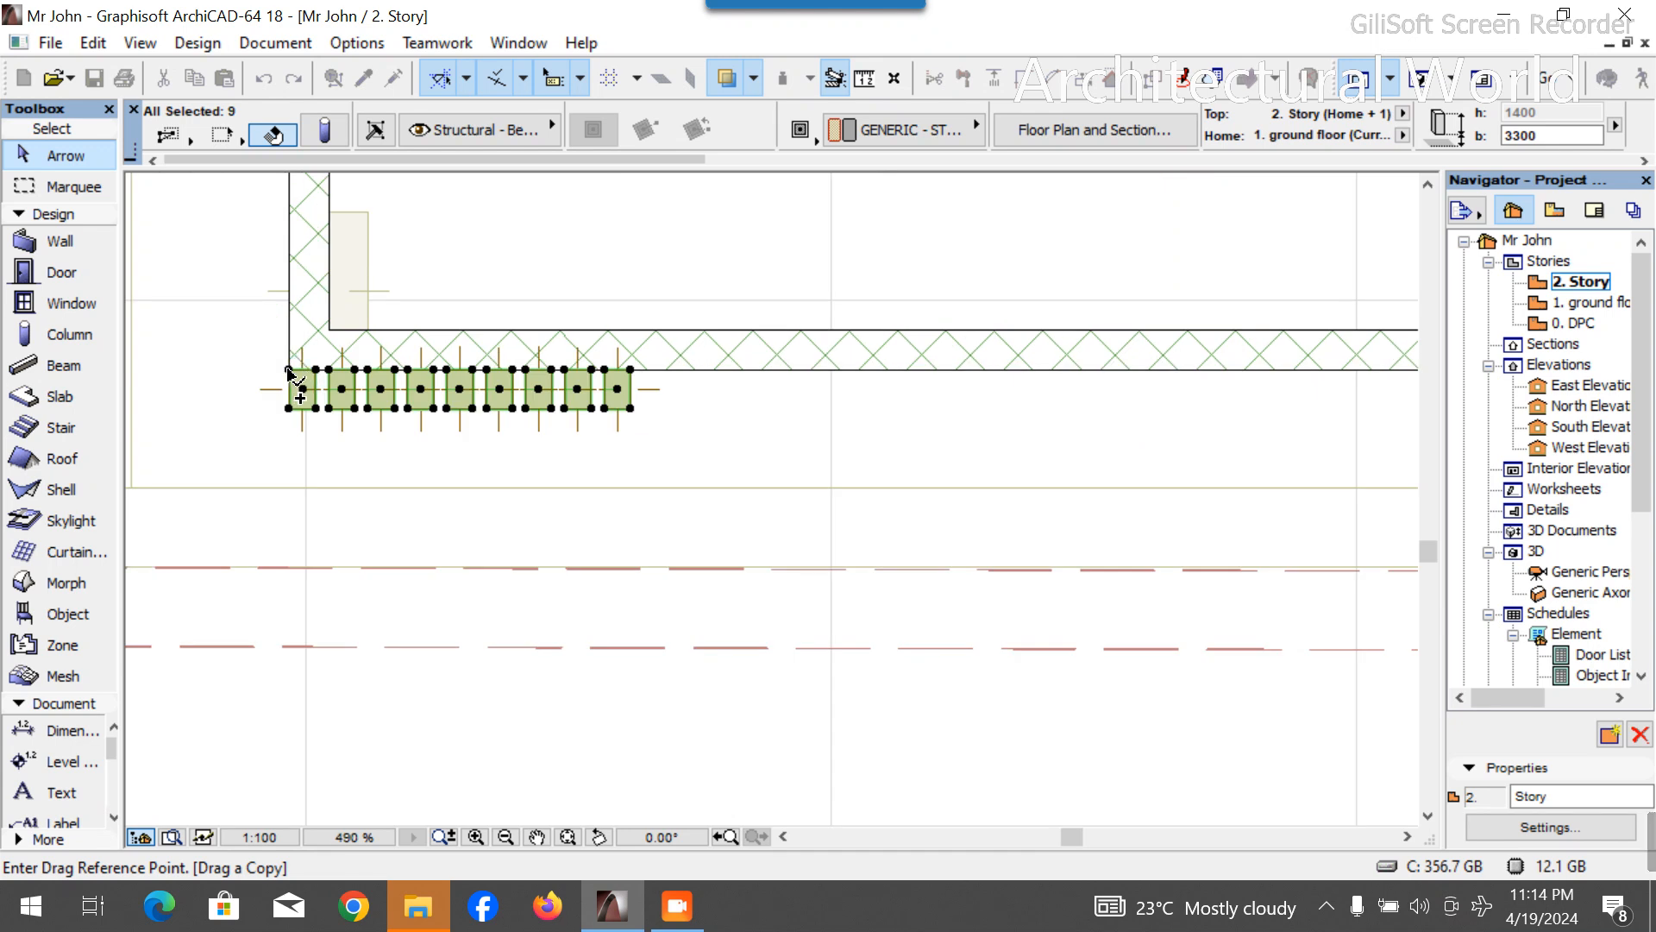
pyautogui.click(289, 371)
pyautogui.scroll(-12, 293, 379)
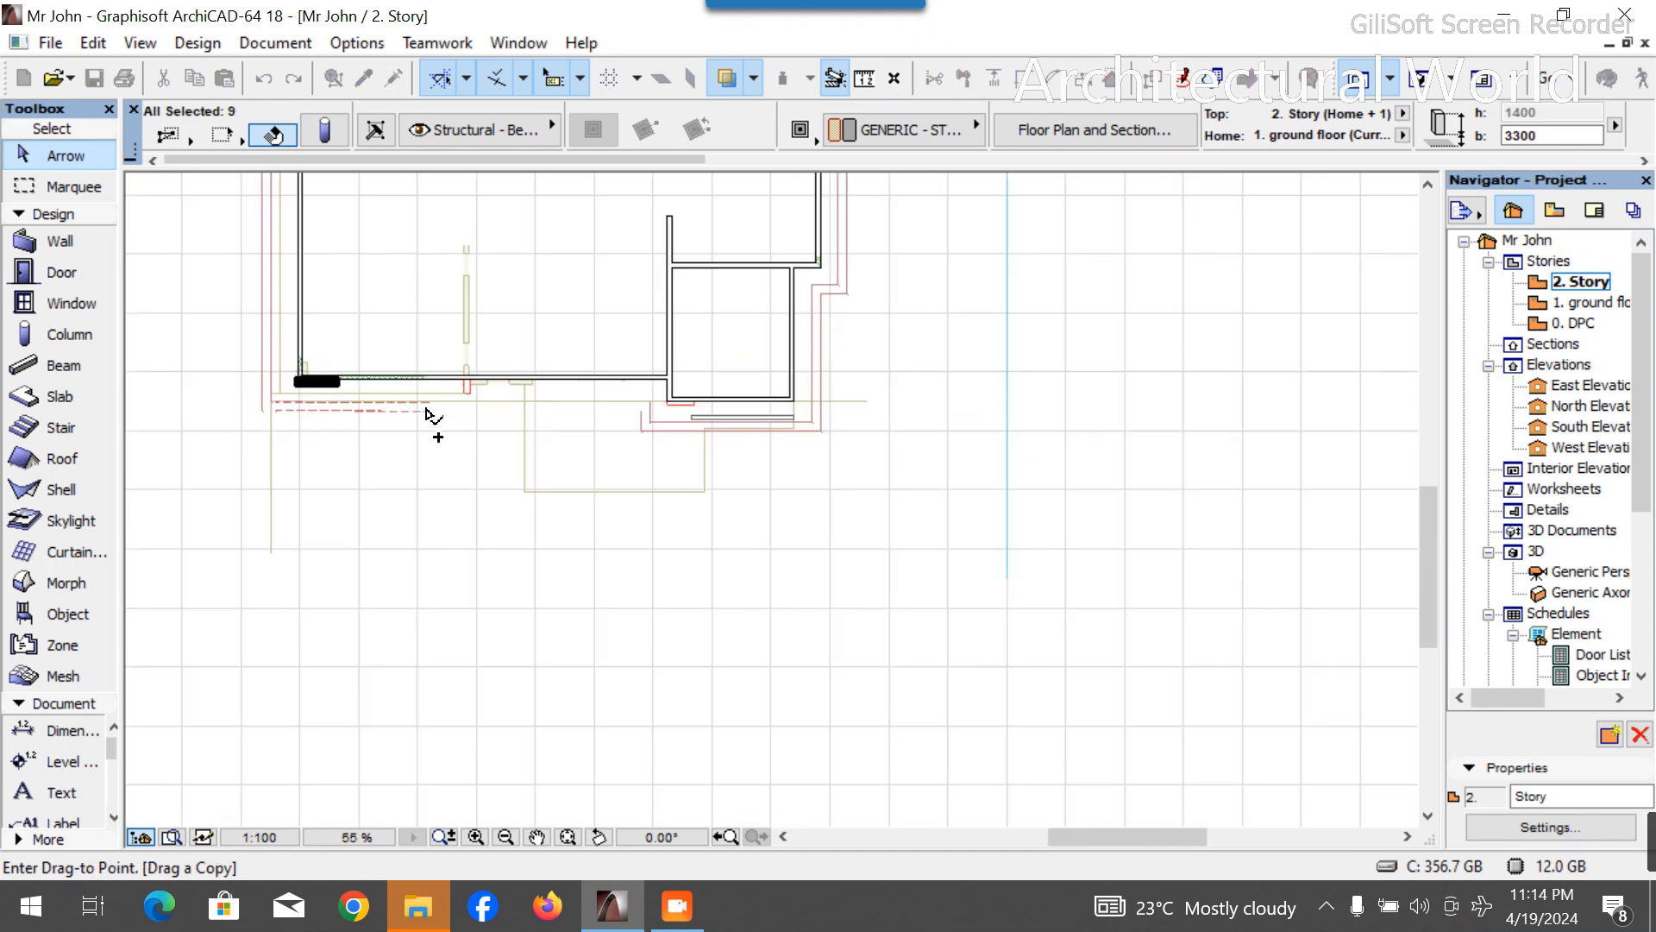
pyautogui.scroll(5, 821, 416)
pyautogui.scroll(7, 821, 417)
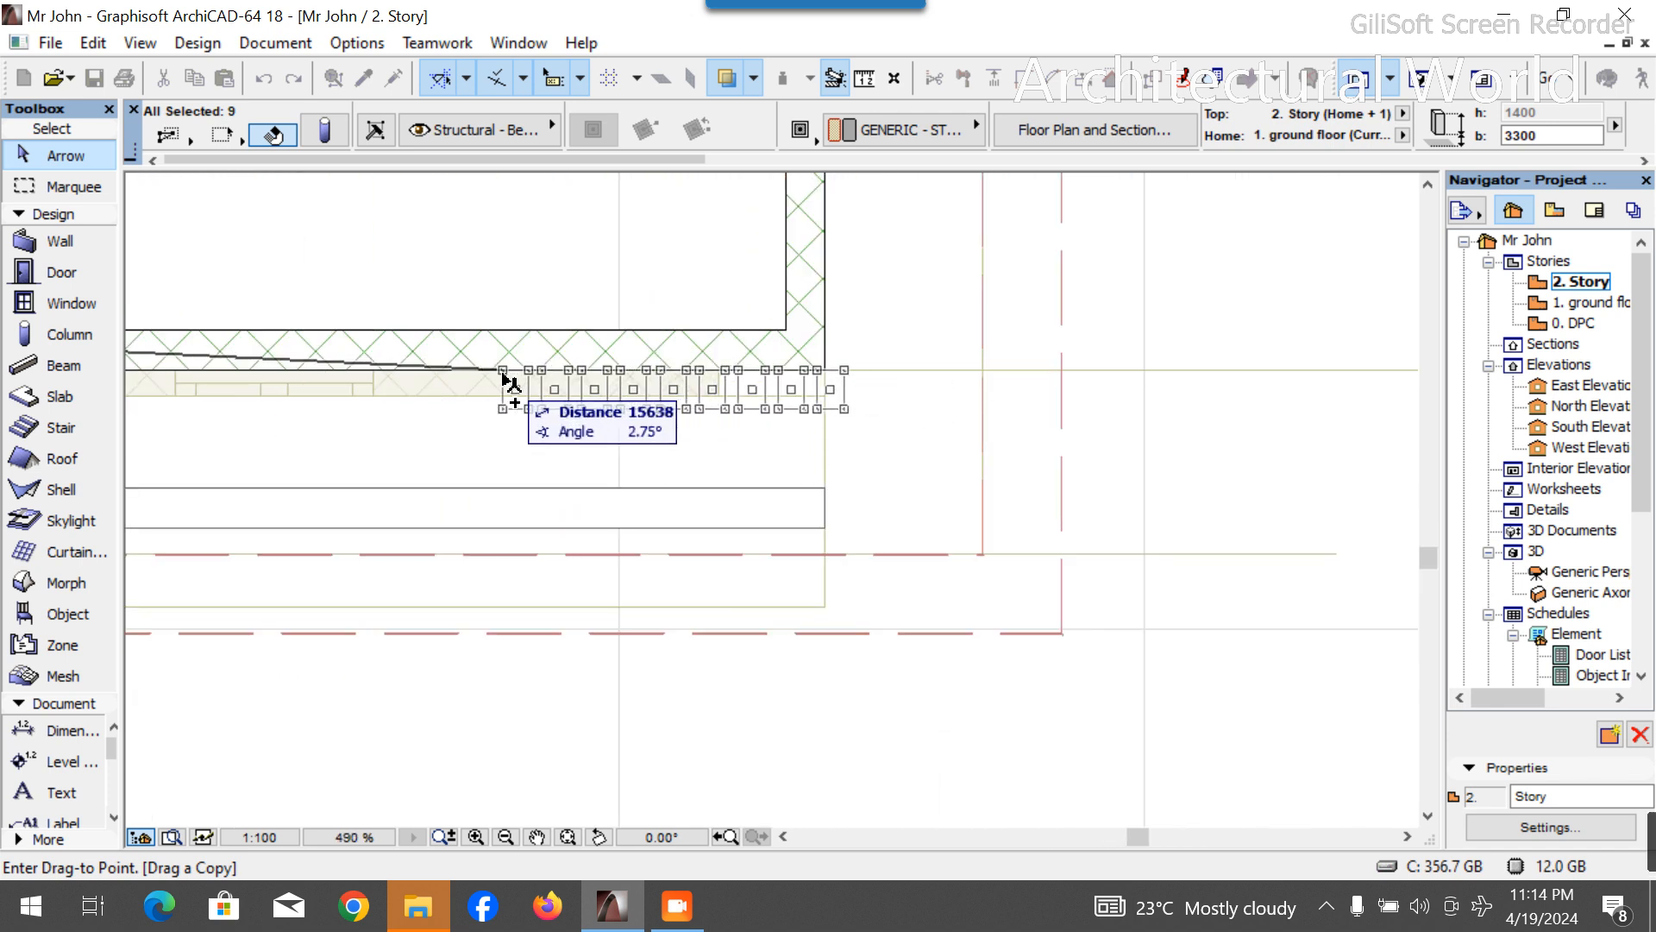
pyautogui.click(483, 371)
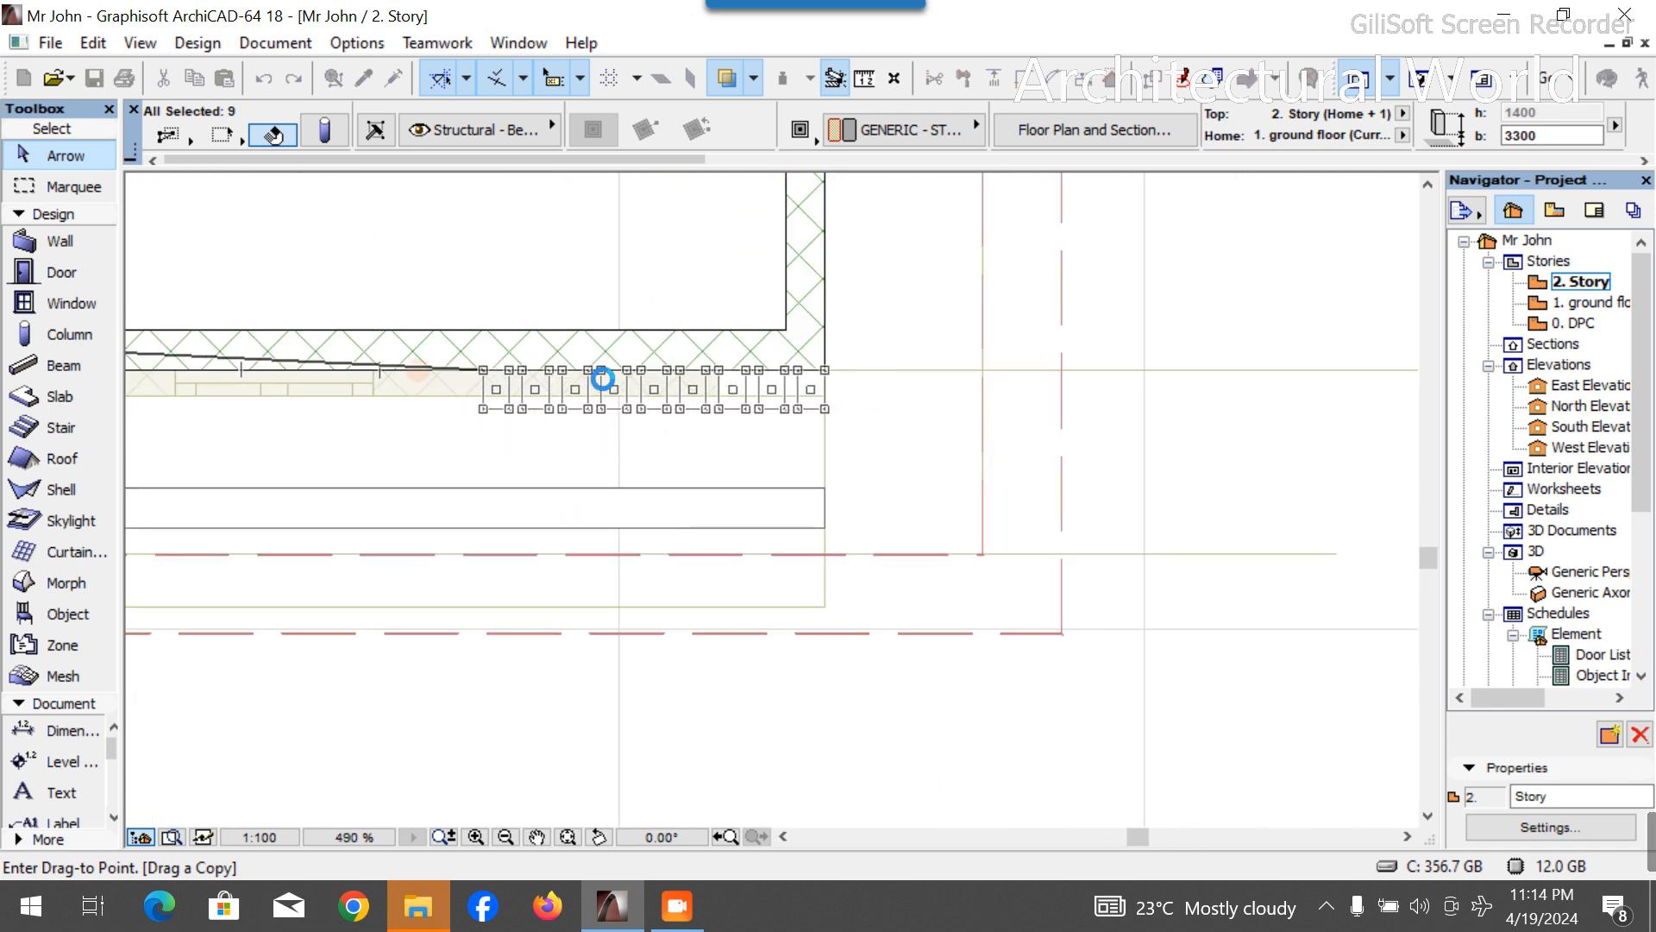
# Move the copied columns so the last one's upper-right corner meets the outer corner of the projecting wall.
pyautogui.scroll(5, 739, 359)
pyautogui.scroll(6, 1006, 417)
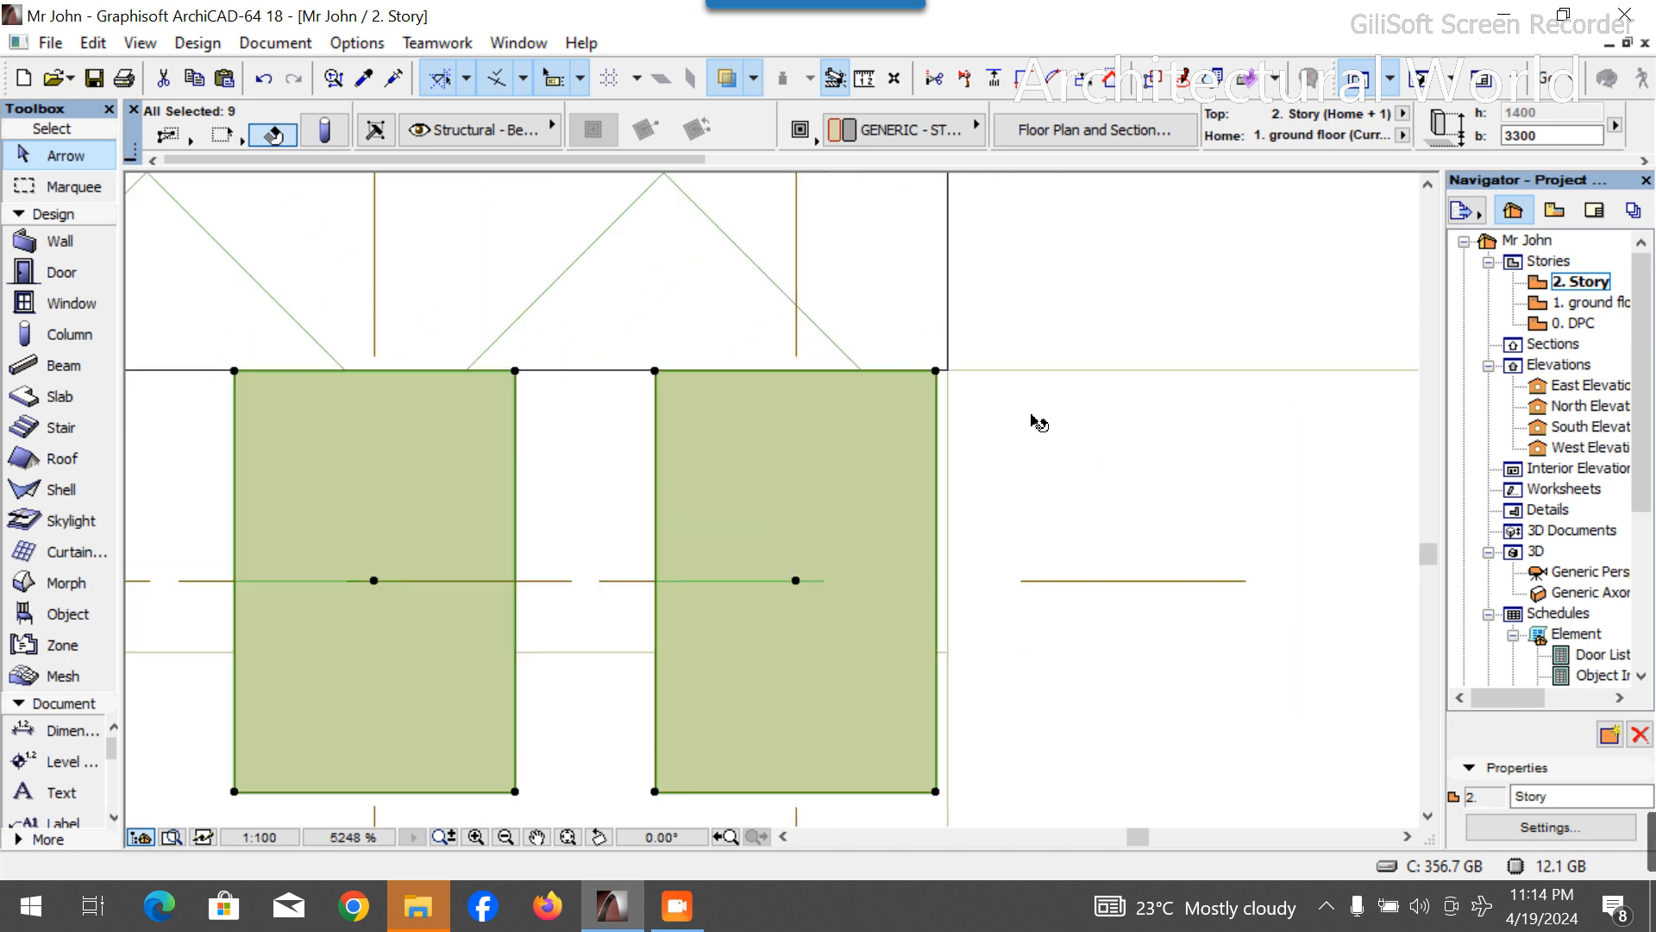
pyautogui.hotkey('ctrl', 'd')
pyautogui.click(936, 371)
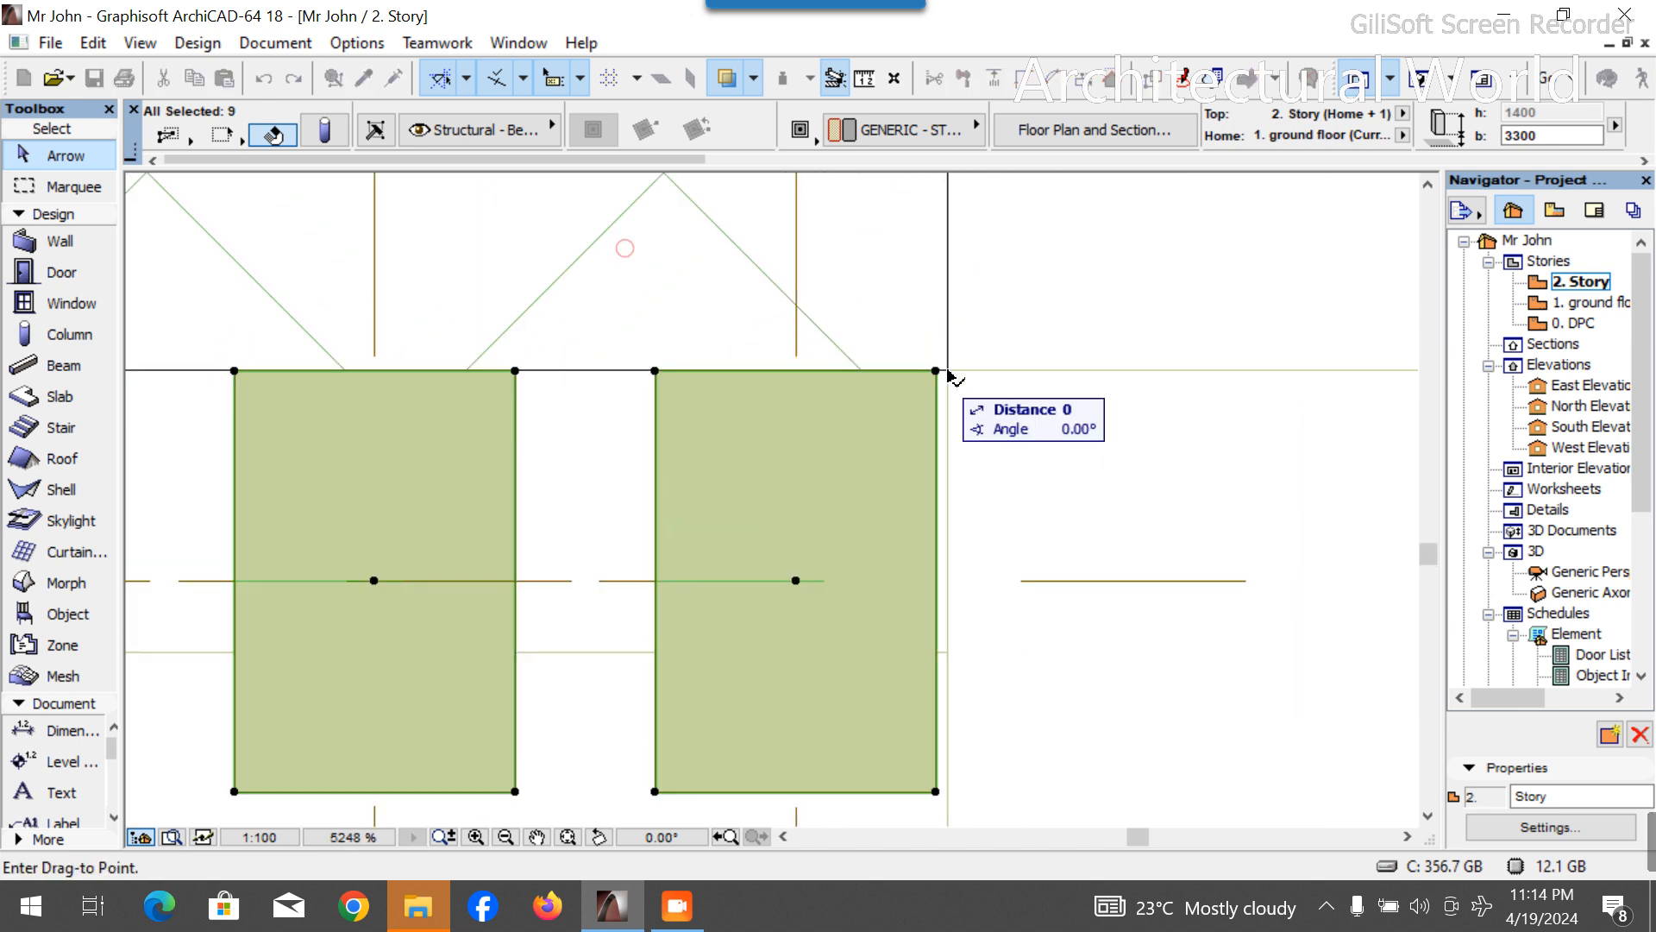
pyautogui.click(947, 371)
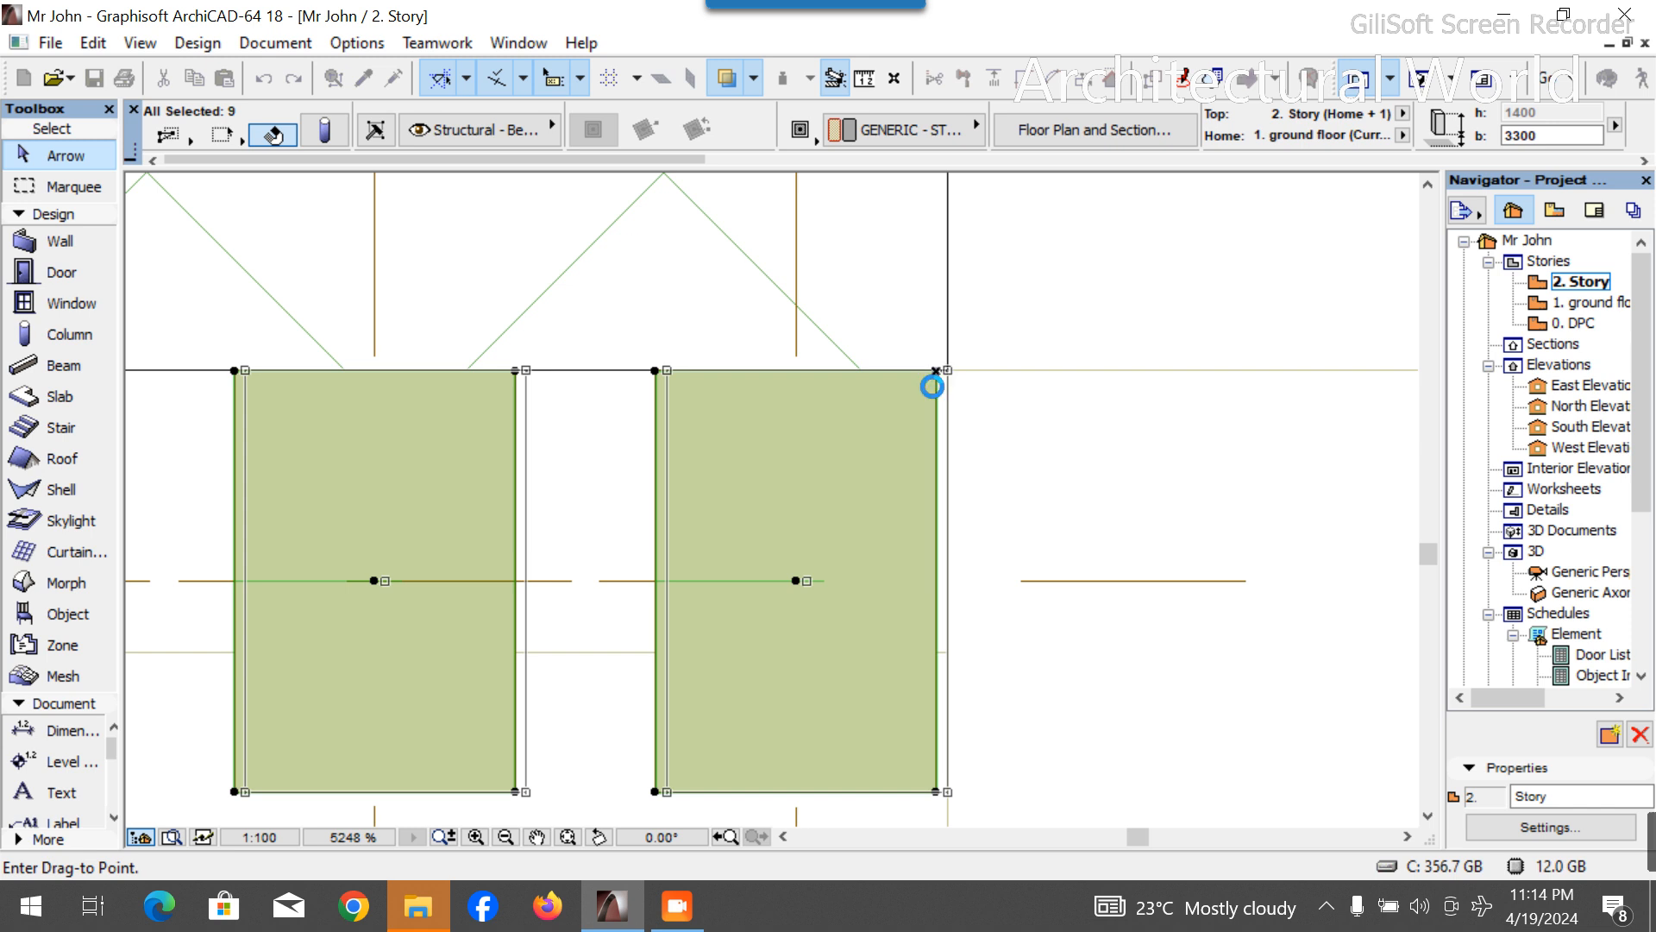
# Examine both rows of thin columns under the roof in the 3D perspective from several angles.
pyautogui.click(1424, 82)
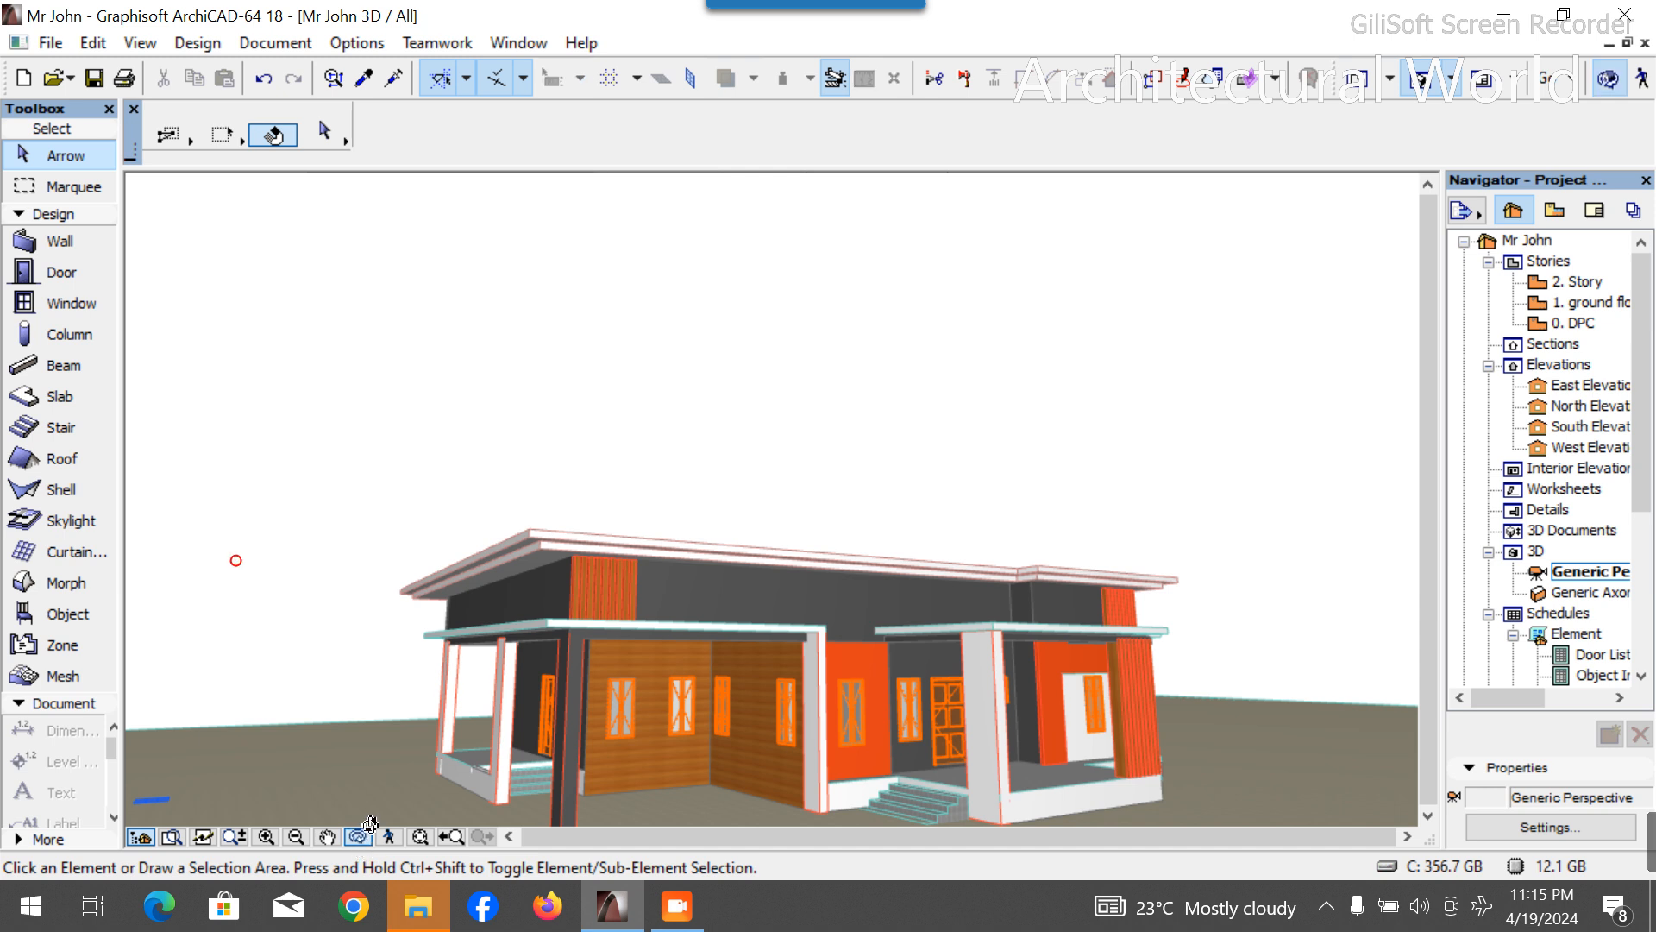
pyautogui.moveTo(685, 815); pyautogui.dragTo(573, 809)
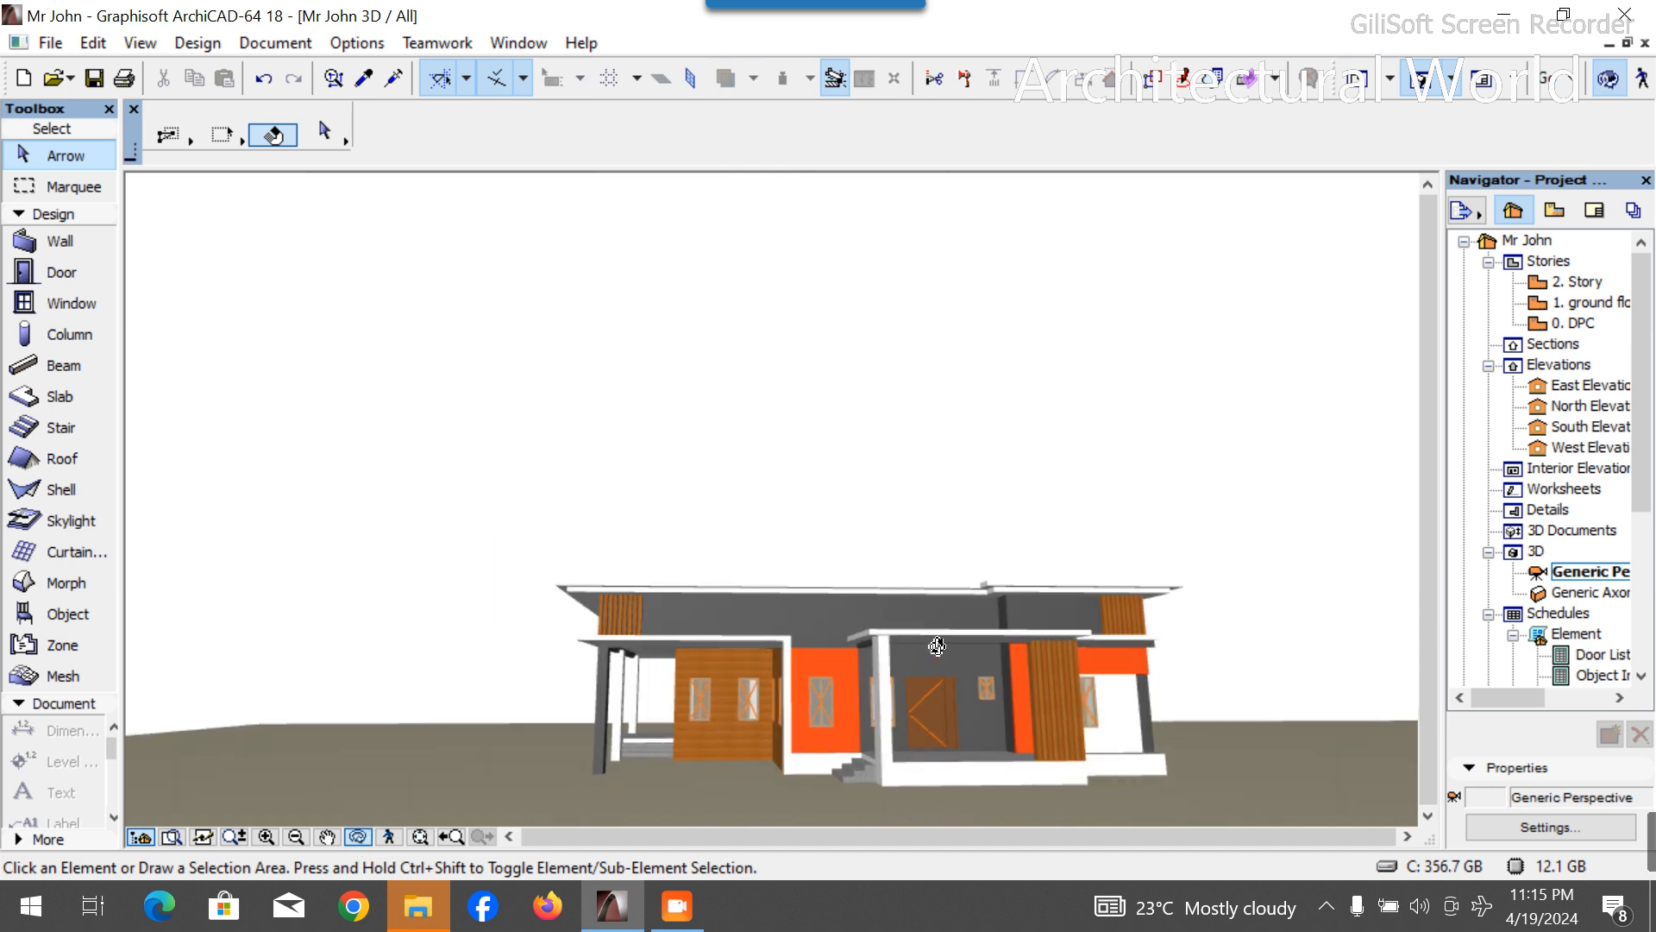
pyautogui.scroll(2, 1001, 634)
pyautogui.moveTo(1051, 673); pyautogui.dragTo(1163, 707)
pyautogui.moveTo(1057, 664); pyautogui.dragTo(662, 640)
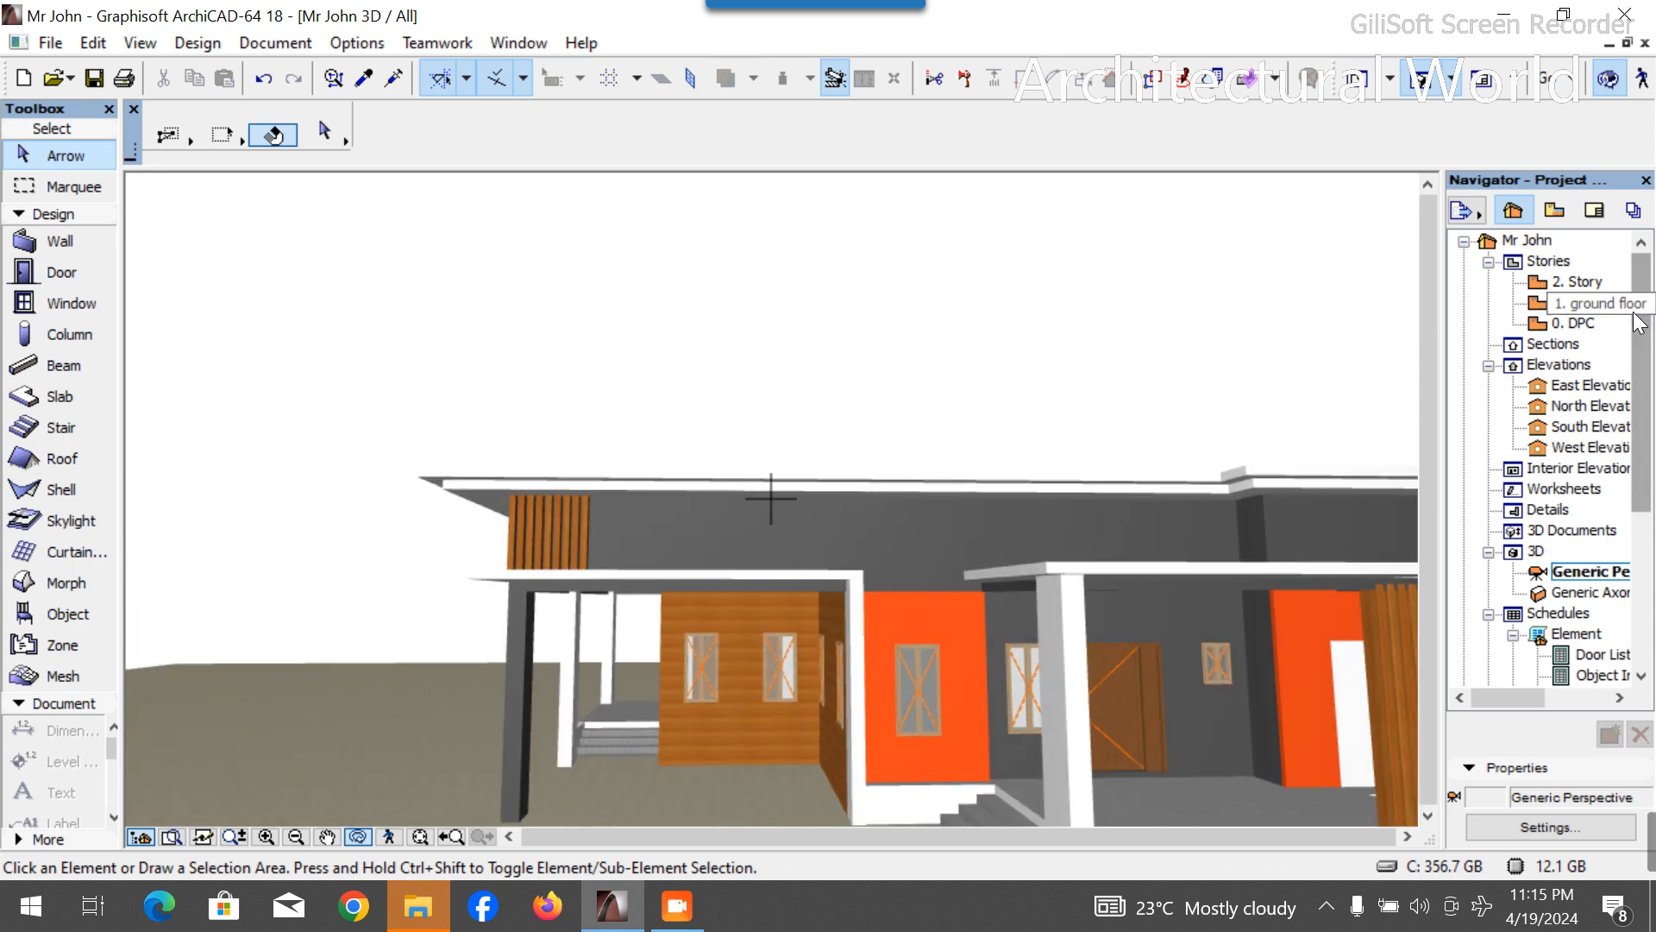
# Return to the 2. Story plan and deselect the copied columns.
pyautogui.doubleClick(1596, 288)
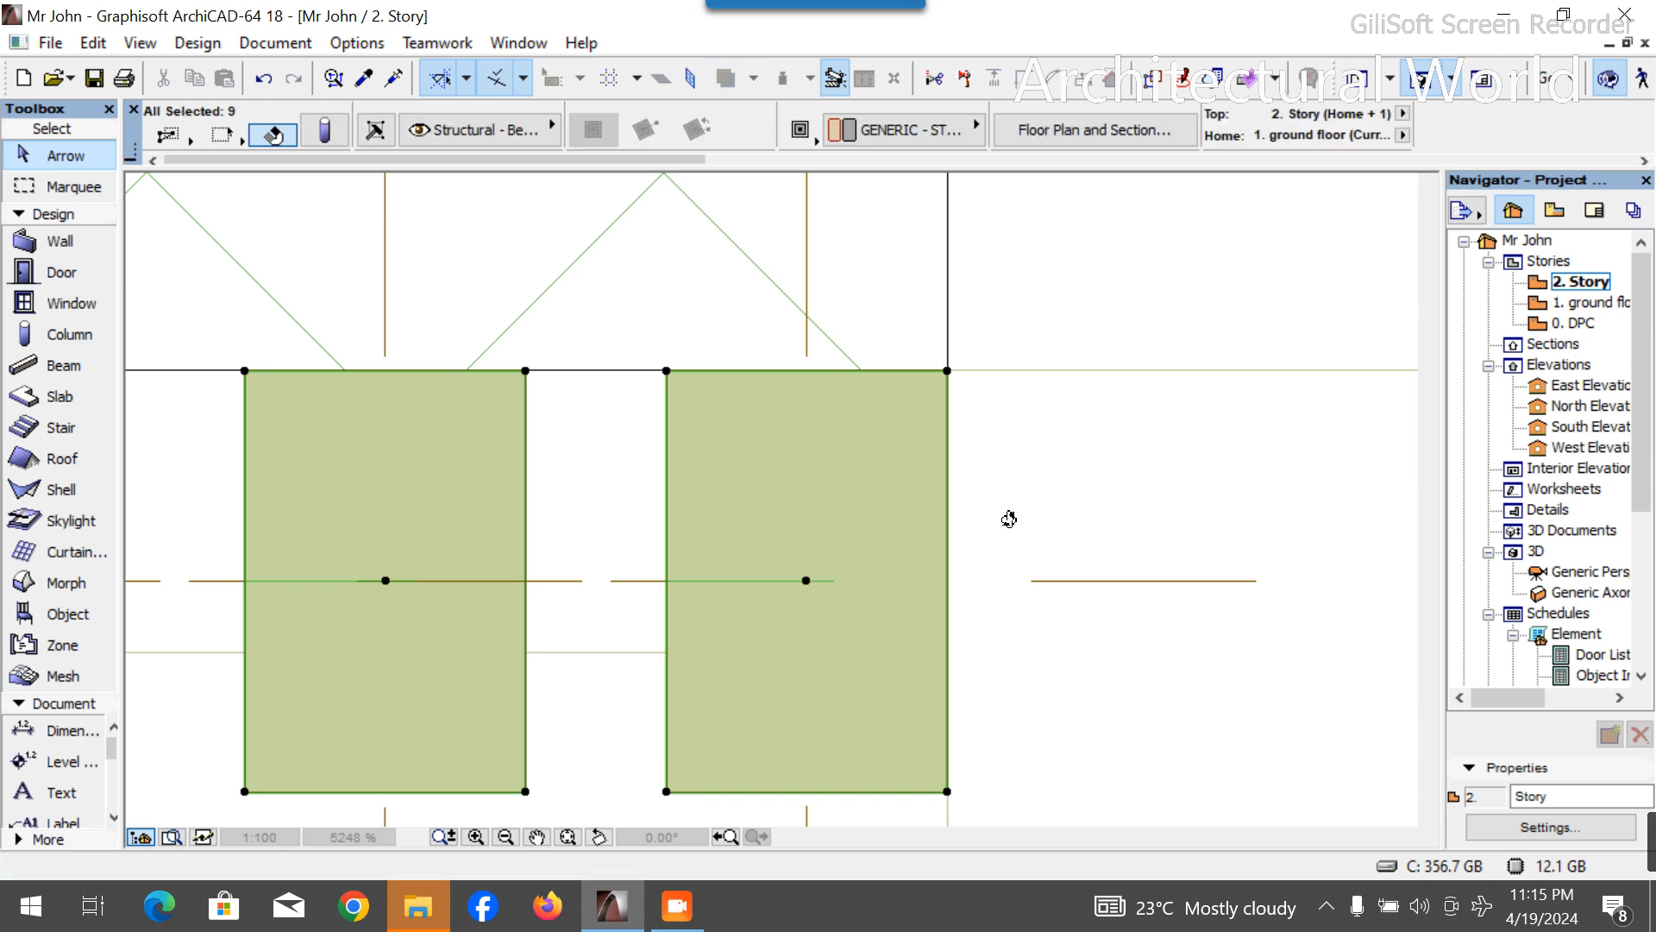
pyautogui.scroll(3, 1059, 526)
pyautogui.scroll(-15, 1059, 526)
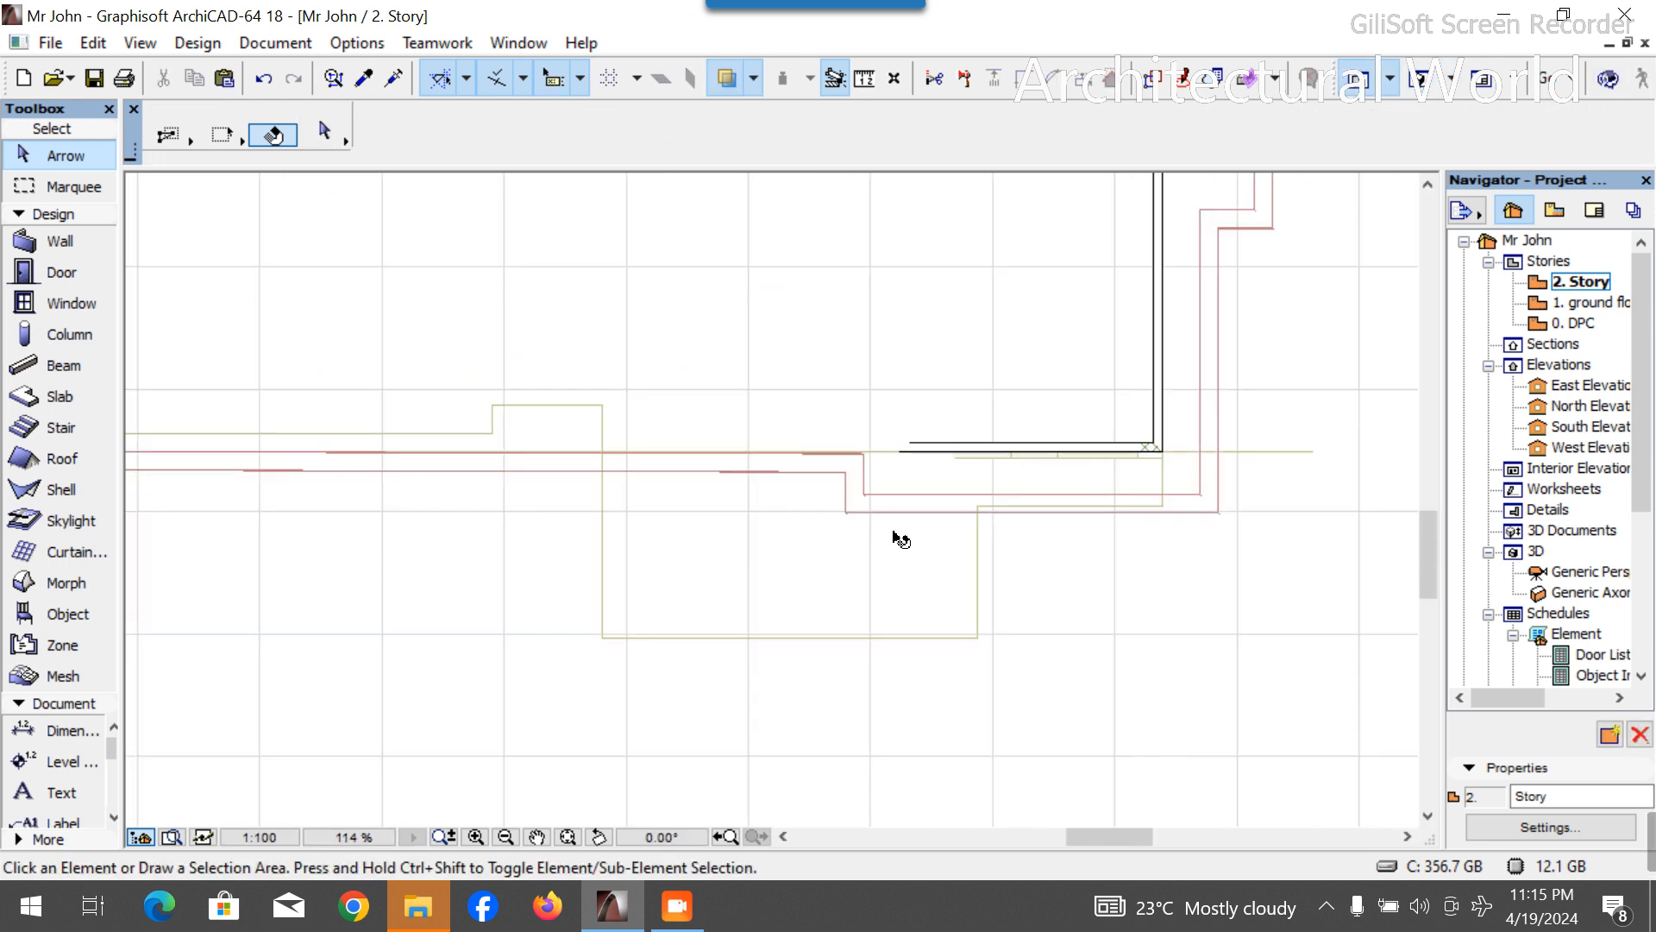
# Delete eight of the nine thin columns in the original front wall row, keeping only the one flush with the wall's outer corner.
pyautogui.scroll(3, 763, 499)
pyautogui.scroll(10, 764, 499)
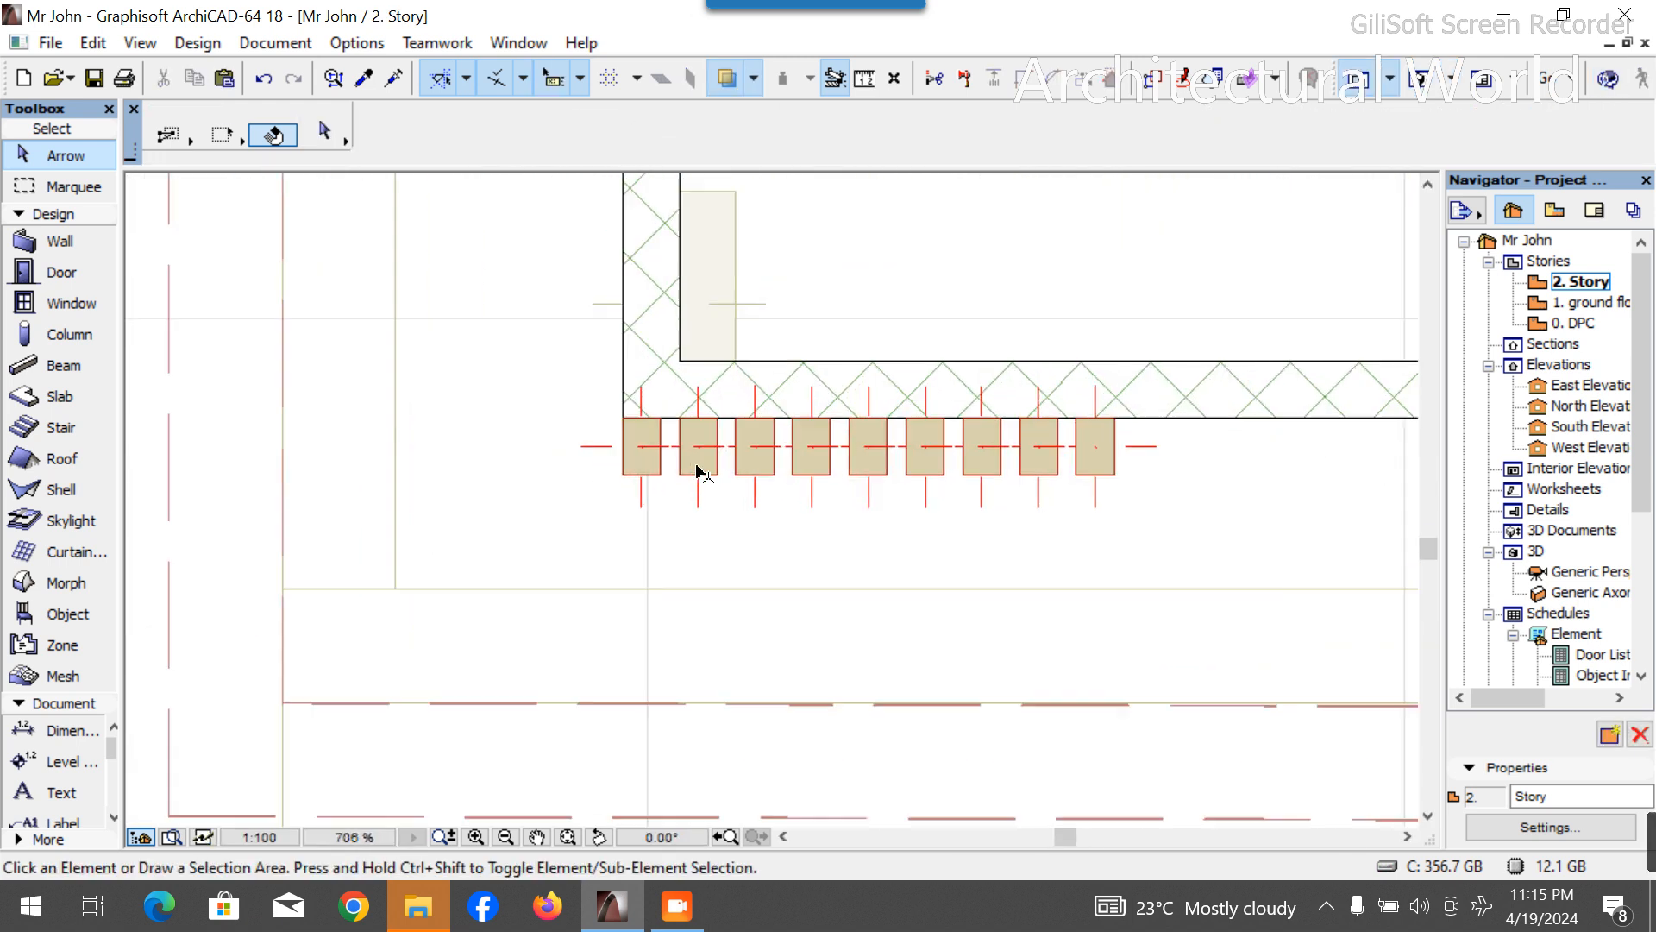
pyautogui.click(772, 654)
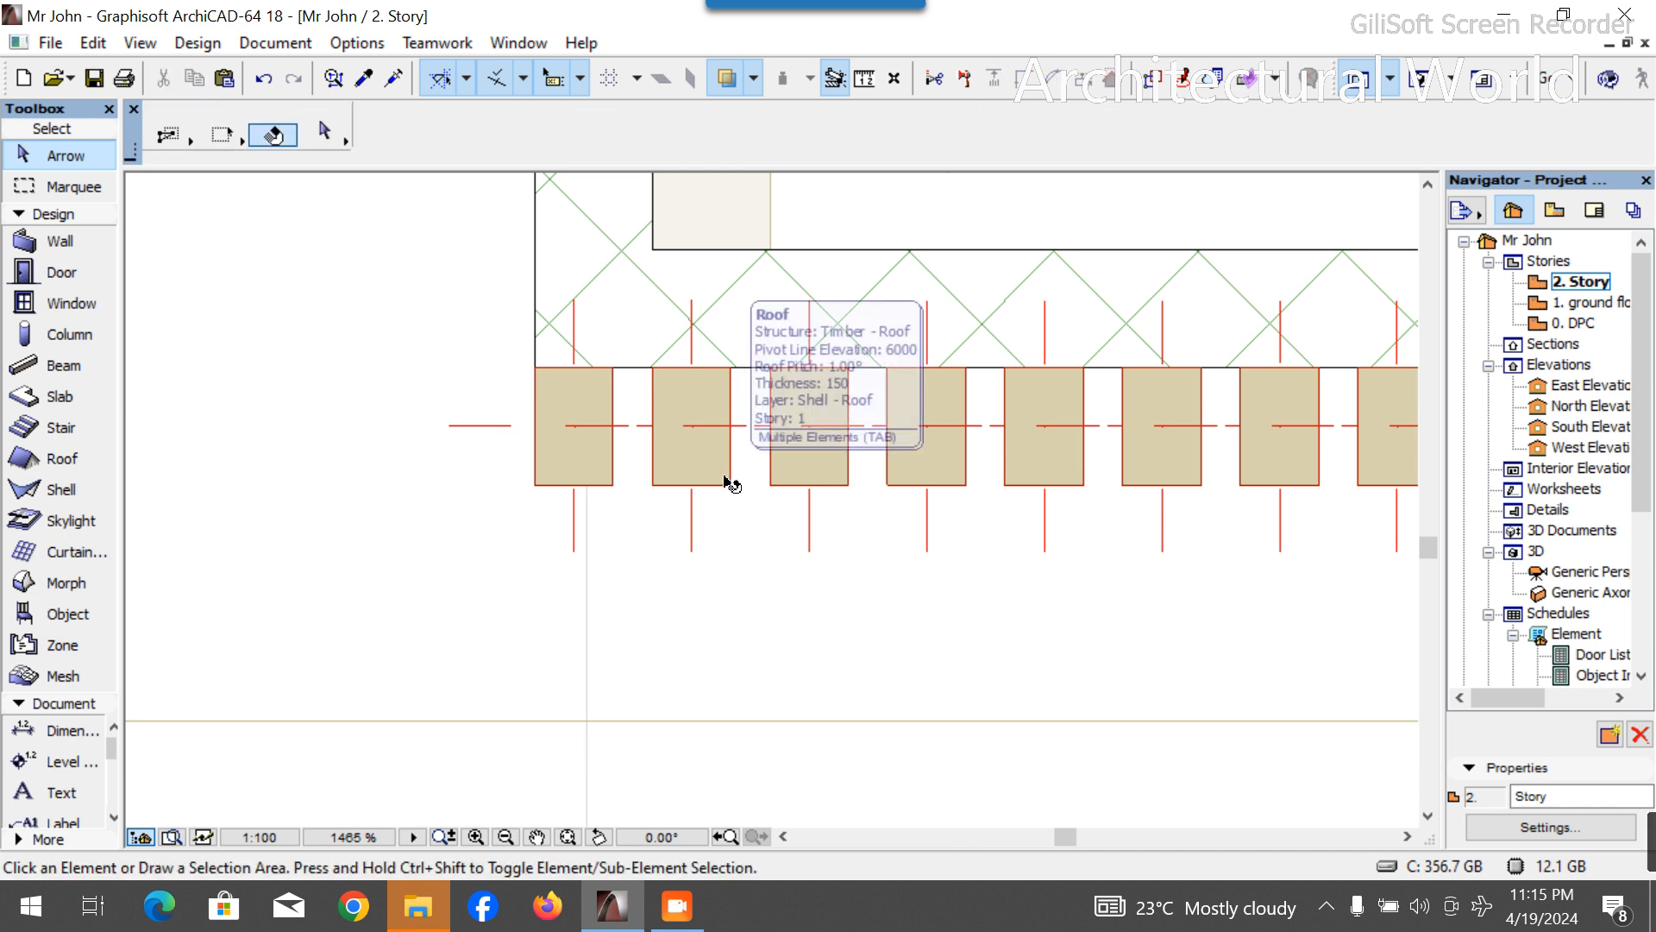
pyautogui.click(723, 482)
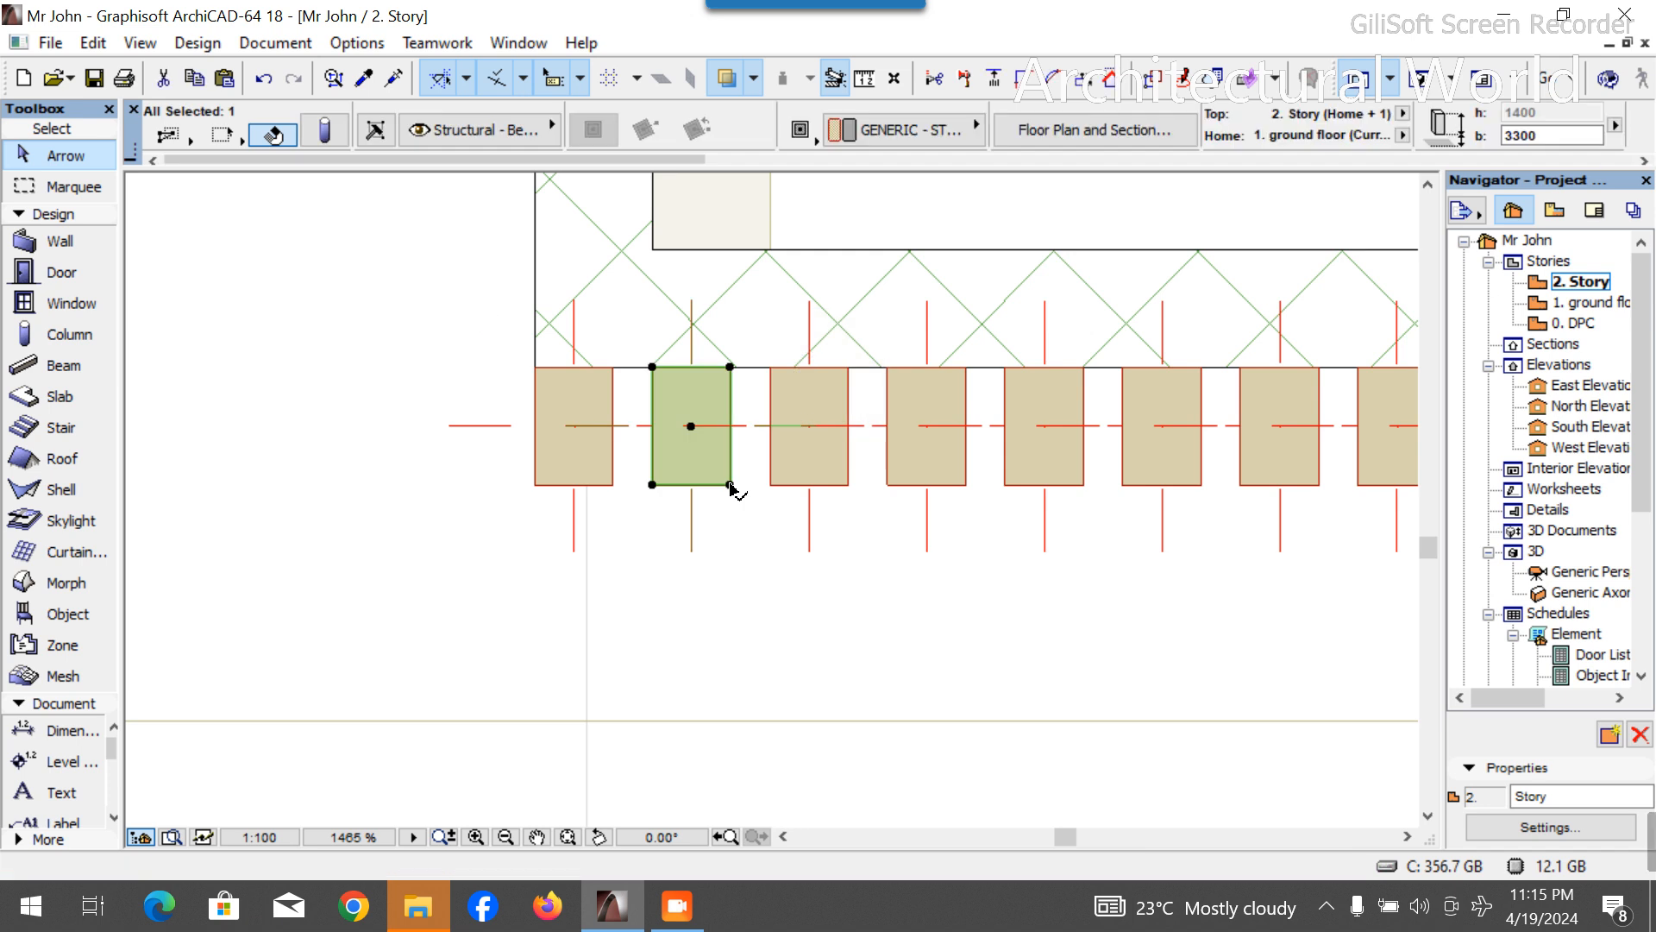
pyautogui.press('Delete')
pyautogui.click(842, 483)
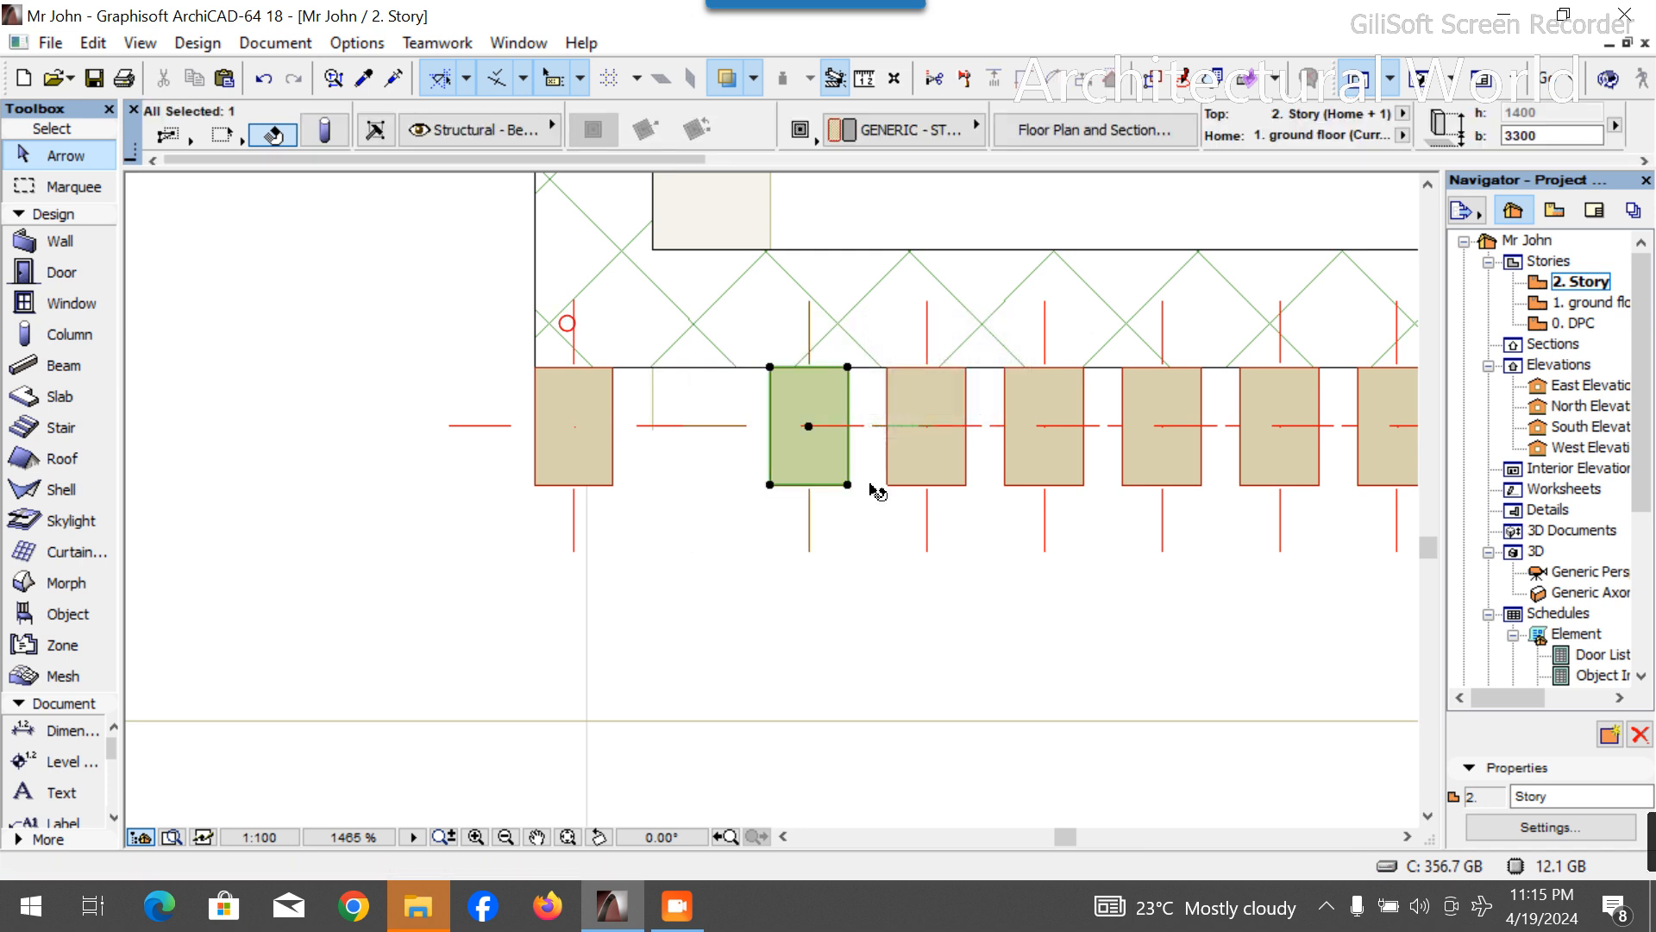
pyautogui.press('Delete')
pyautogui.click(891, 486)
pyautogui.press('Delete')
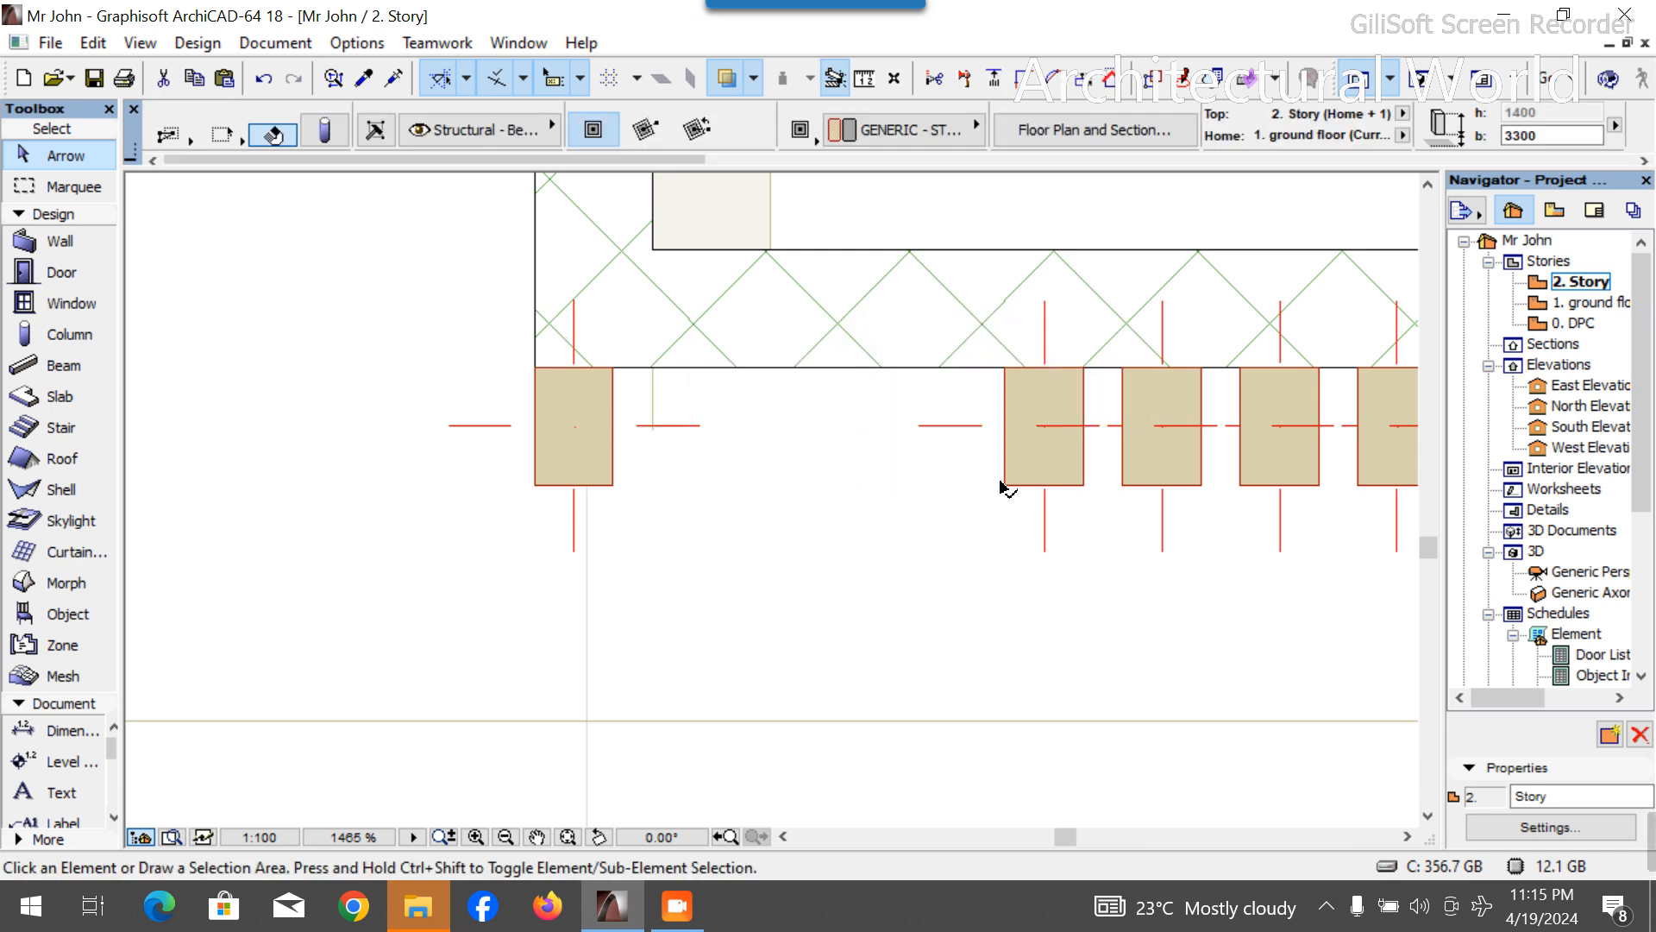
pyautogui.click(1005, 486)
pyautogui.press('Delete')
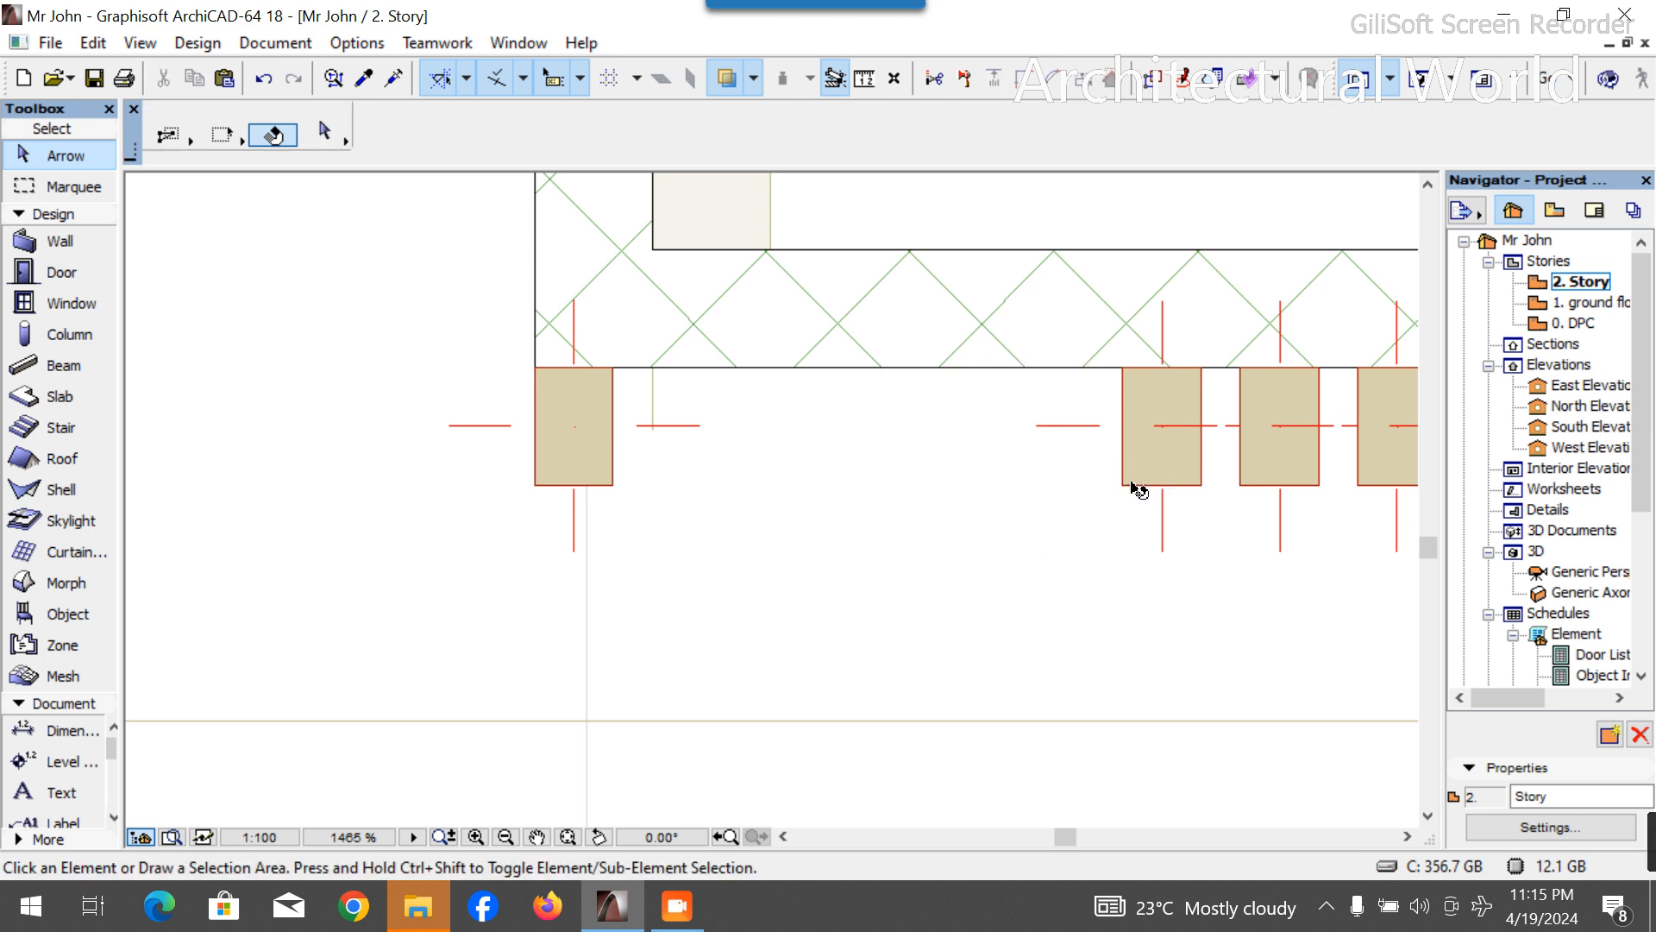
pyautogui.scroll(-3, 762, 506)
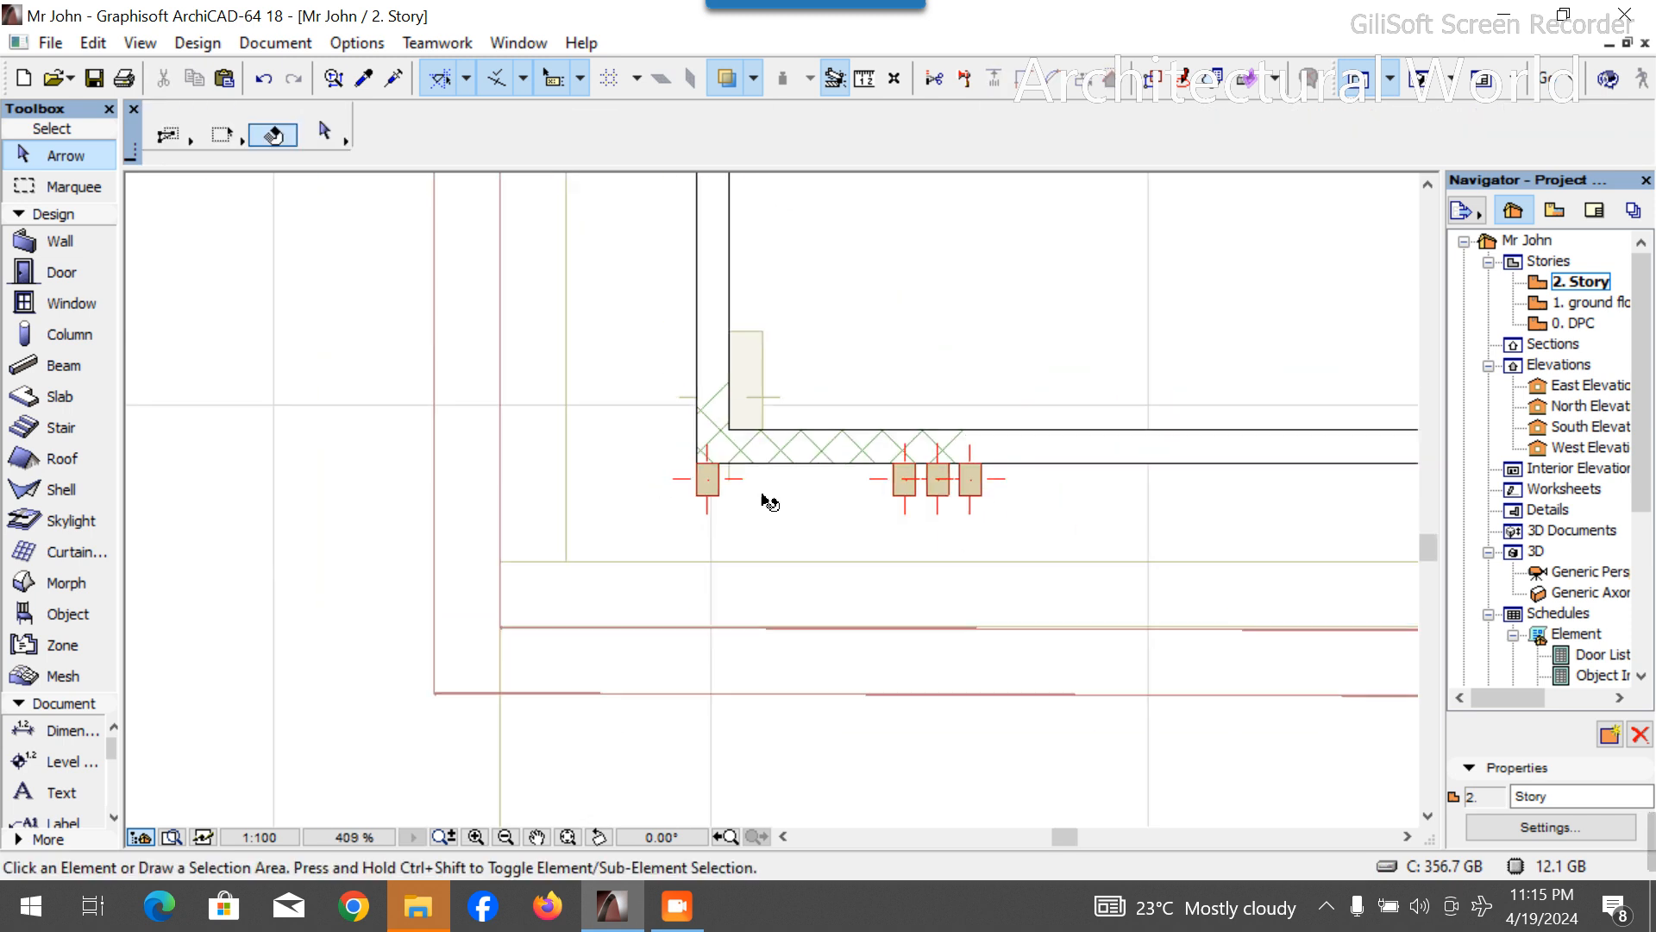
pyautogui.scroll(3, 994, 498)
pyautogui.click(967, 504)
pyautogui.press('Delete')
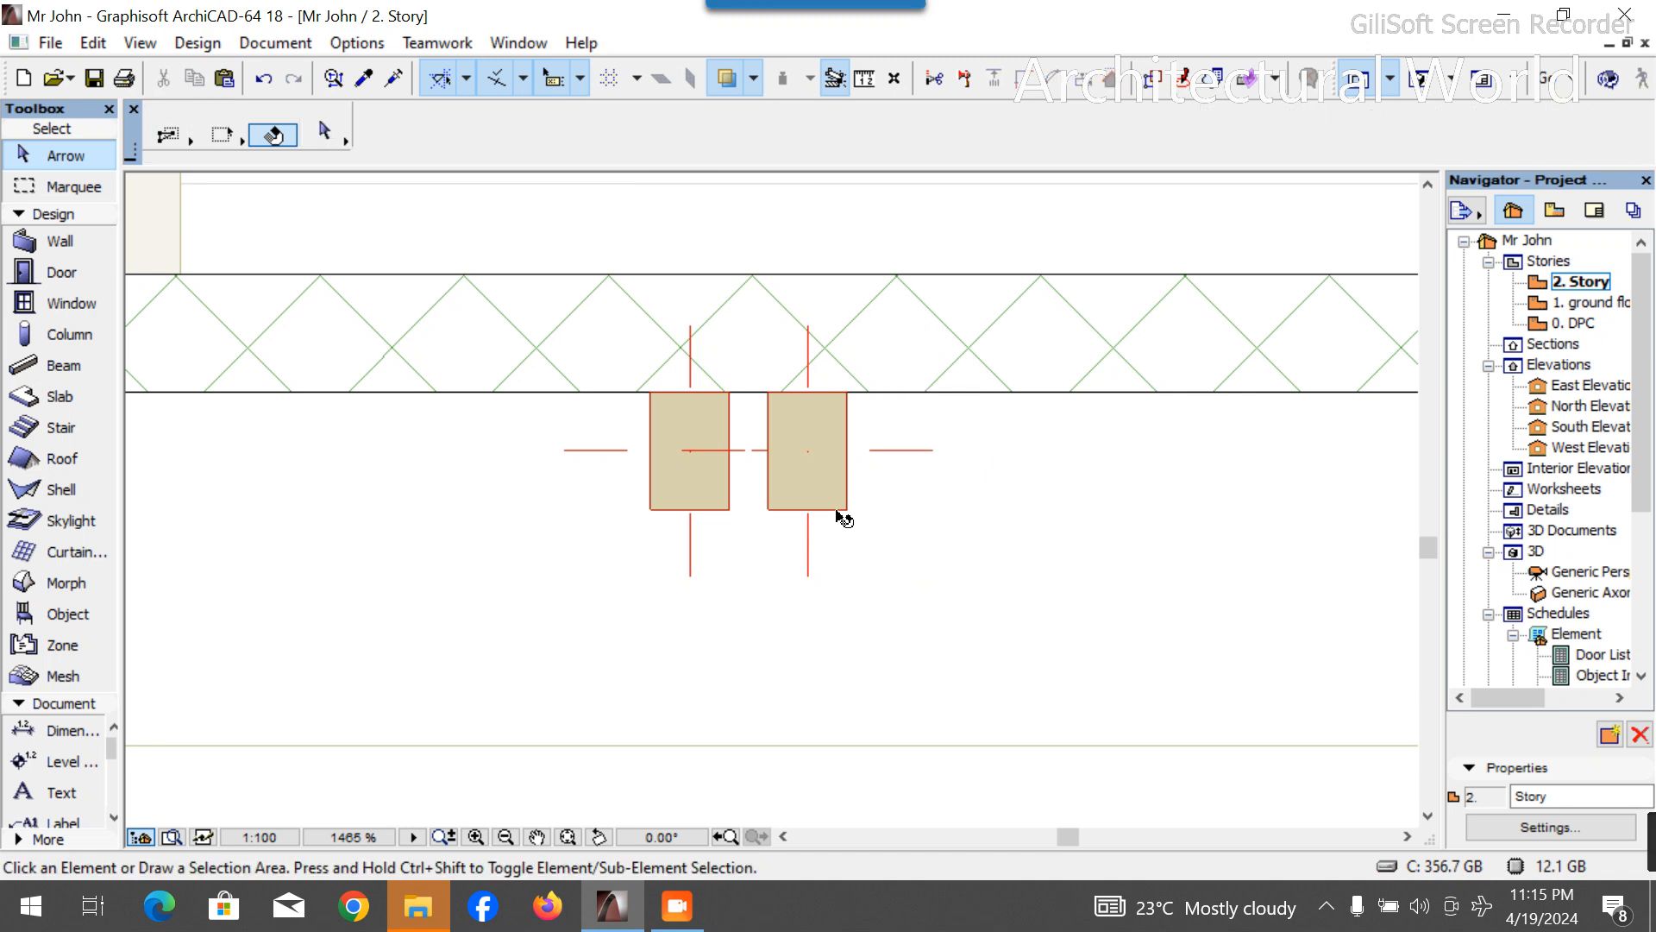
pyautogui.click(846, 510)
pyautogui.press('Delete')
pyautogui.click(729, 508)
pyautogui.scroll(-3, 1175, 525)
pyautogui.scroll(3, 911, 463)
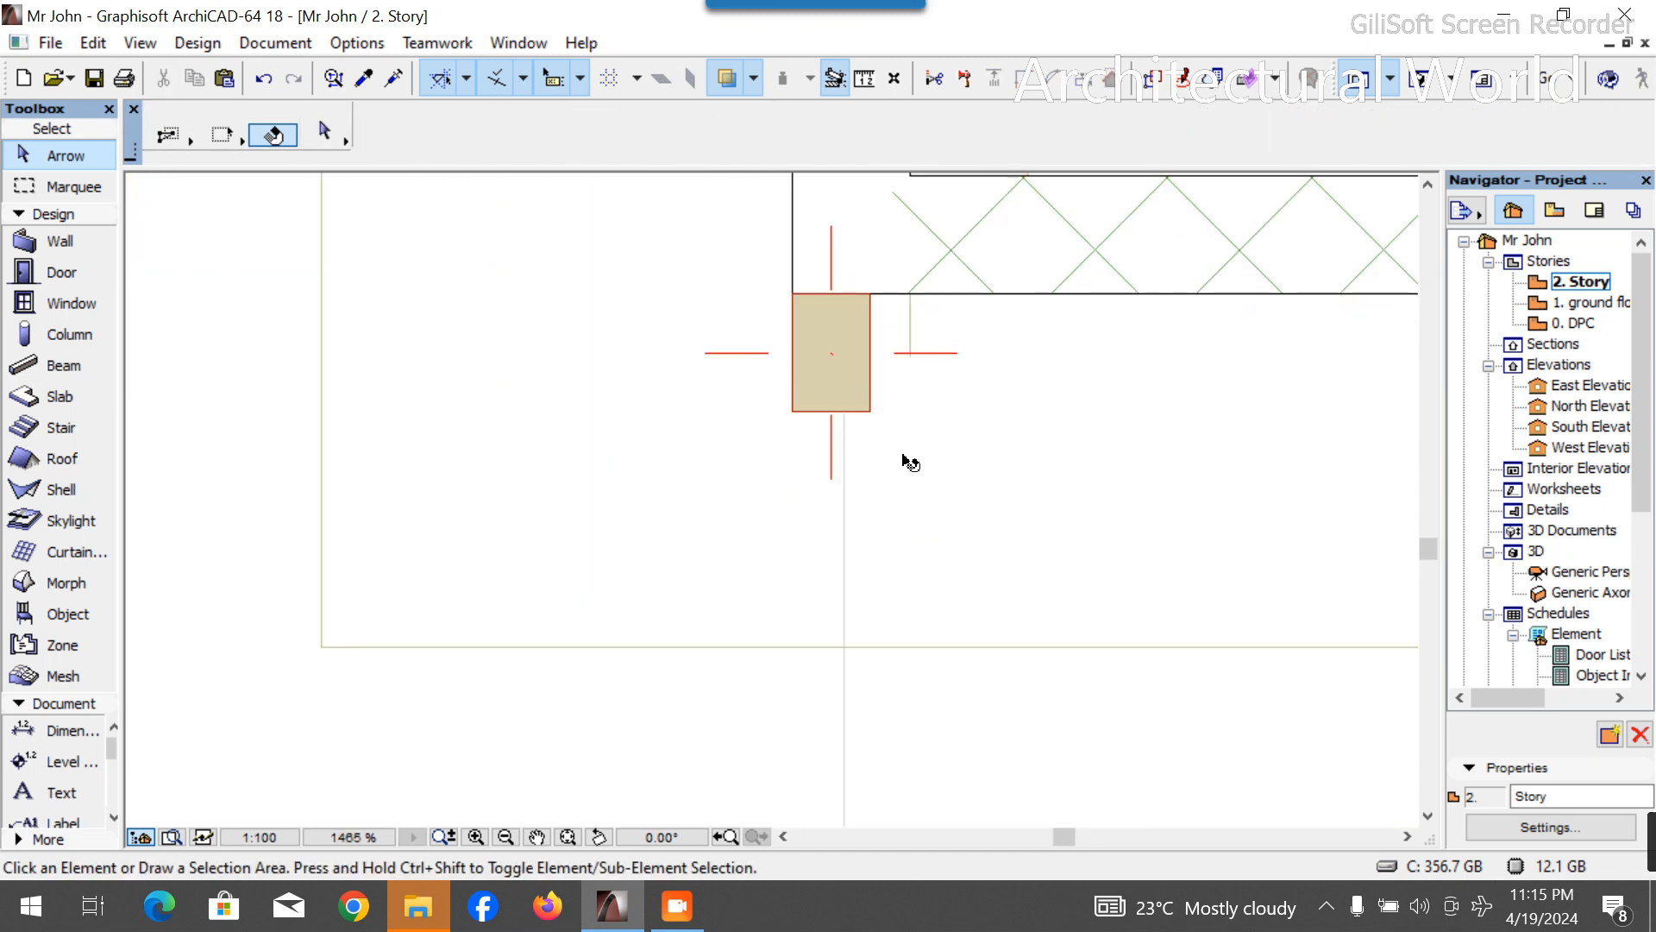
# Select the single thin column kept at the front wall's outer corner.
pyautogui.click(870, 412)
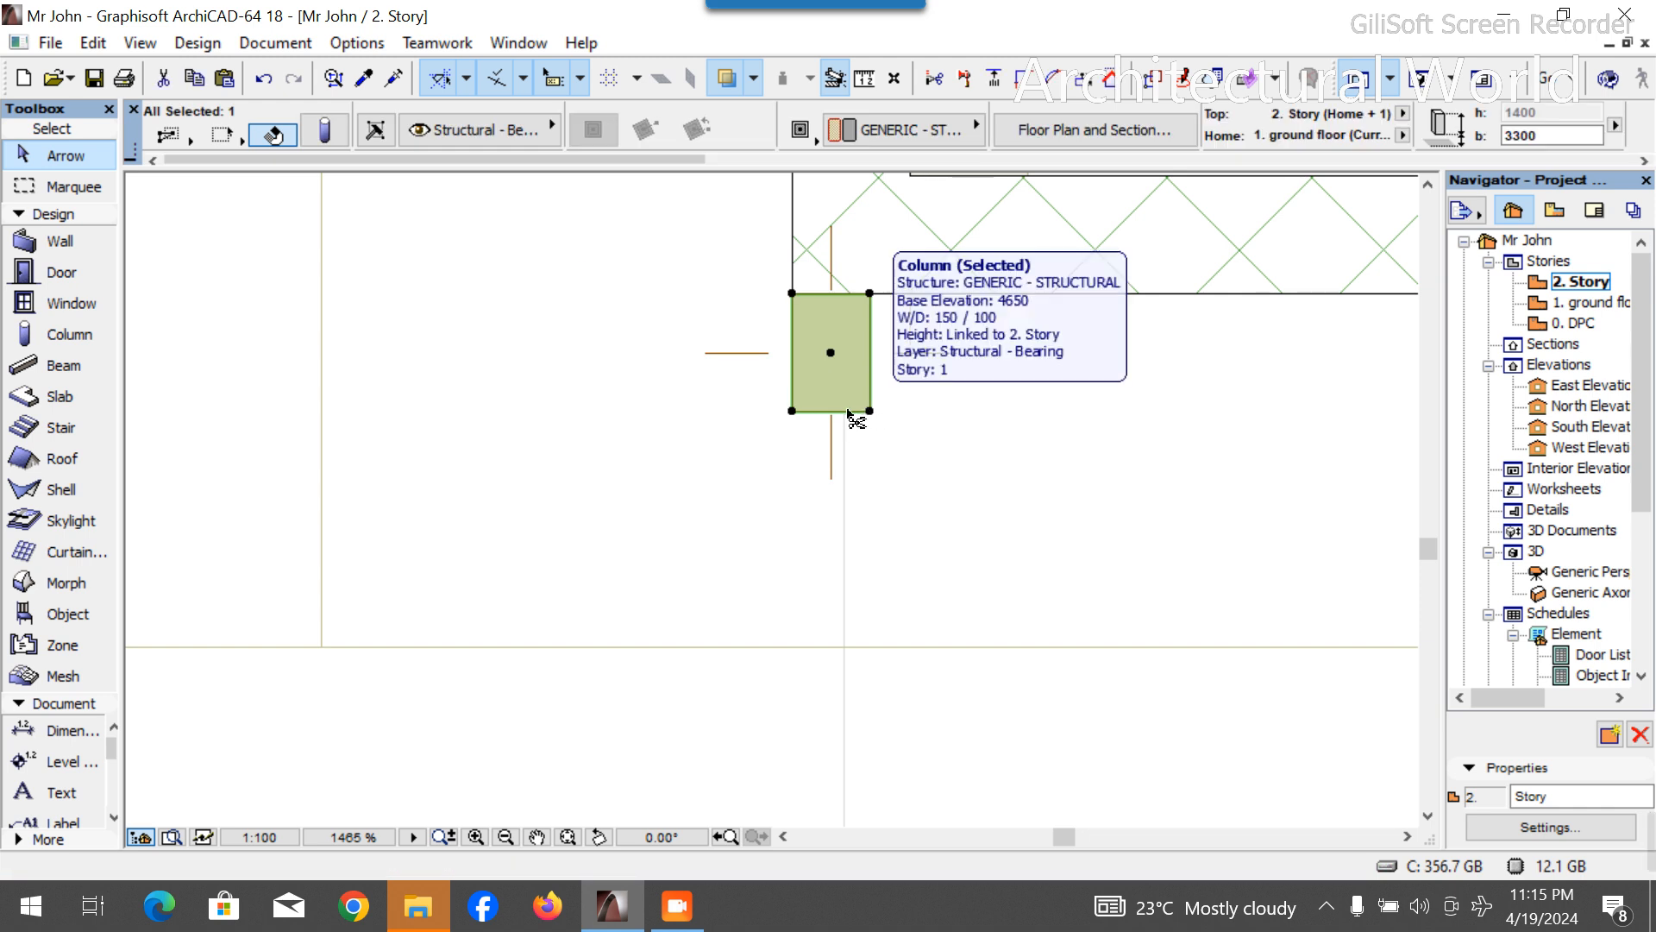